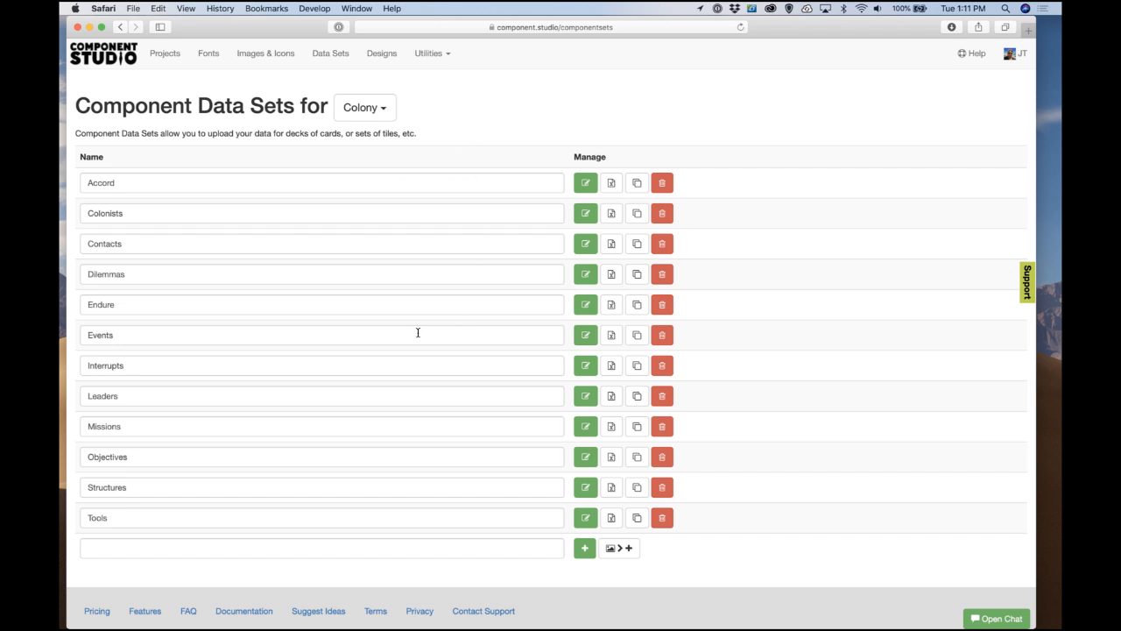
Step: Open the Colony project's Endure design for editing, with the Endure data set open for editing in a separate tab
left_click(390, 59)
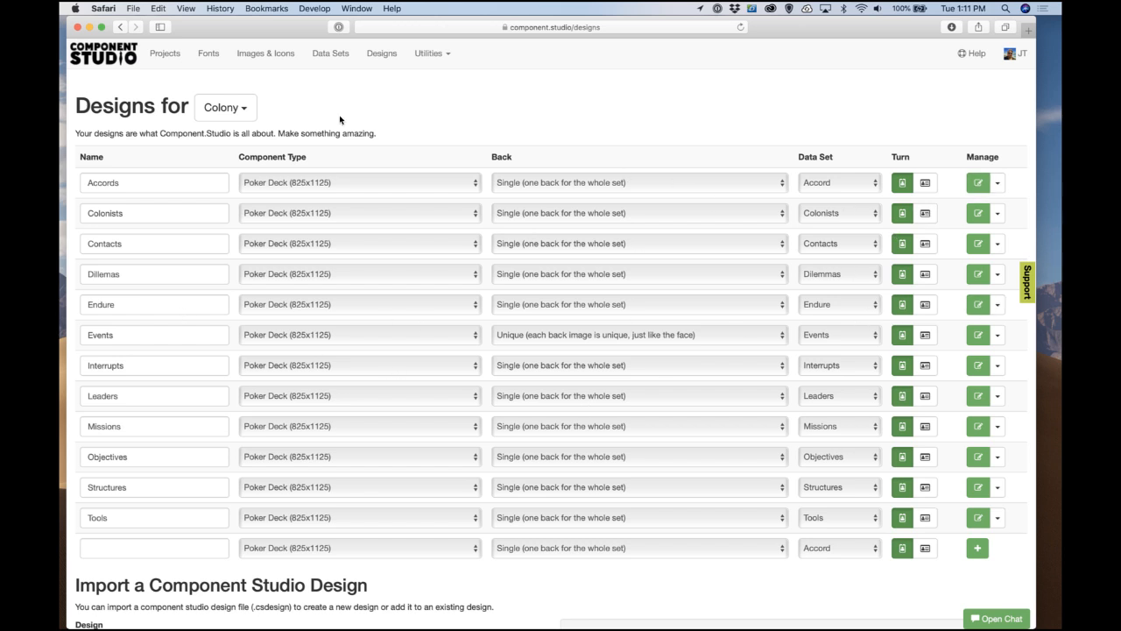
left_click(328, 52, "super")
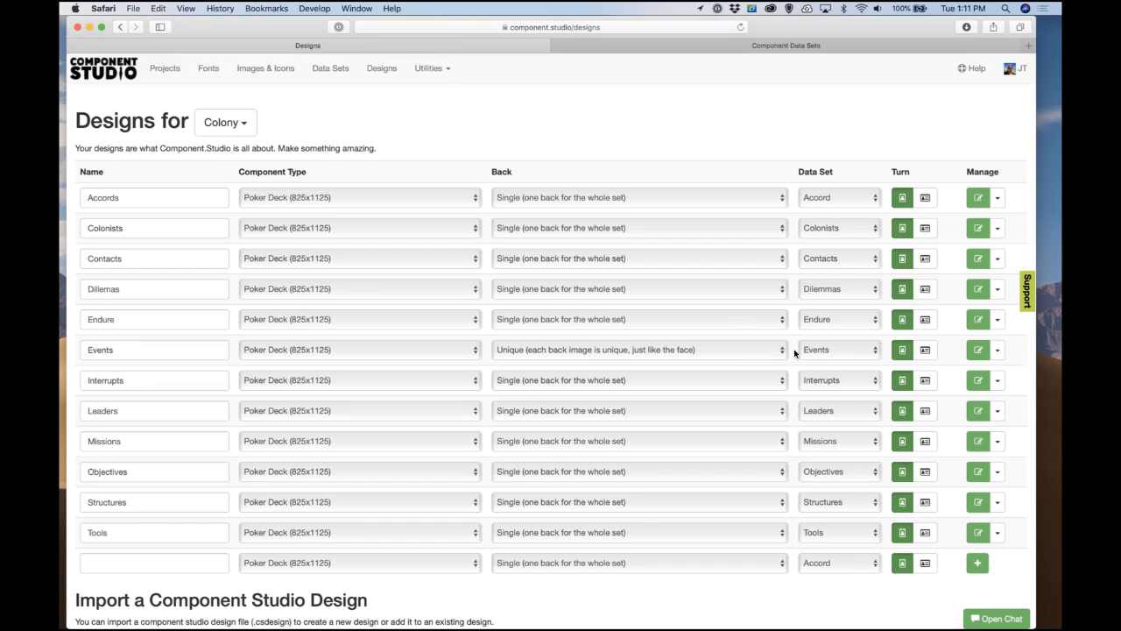
left_click(978, 317)
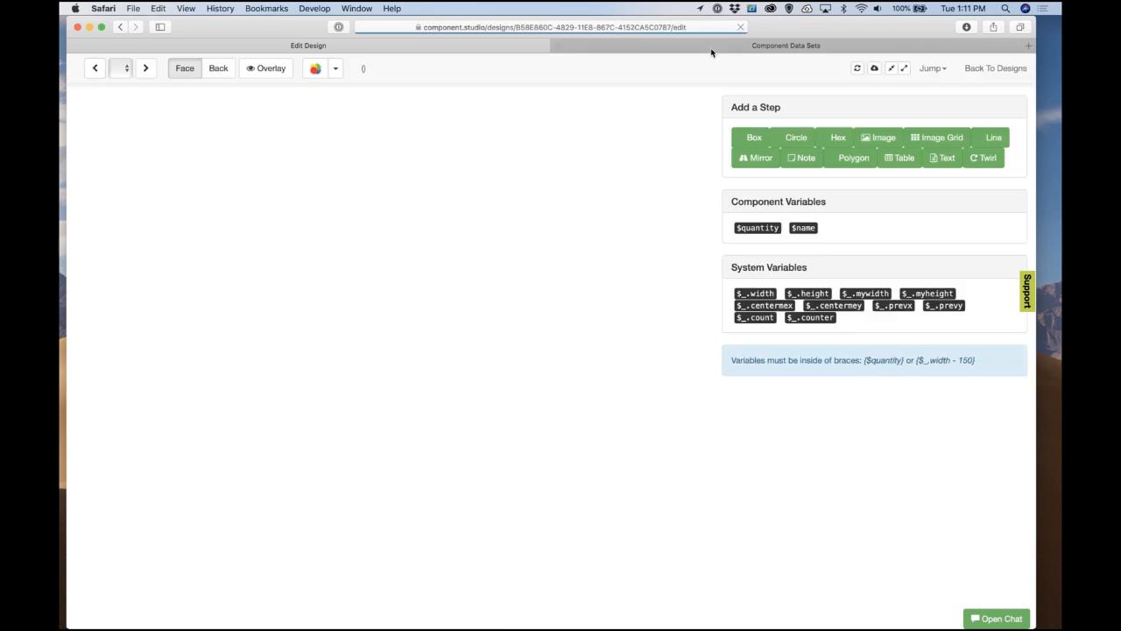
left_click(710, 47)
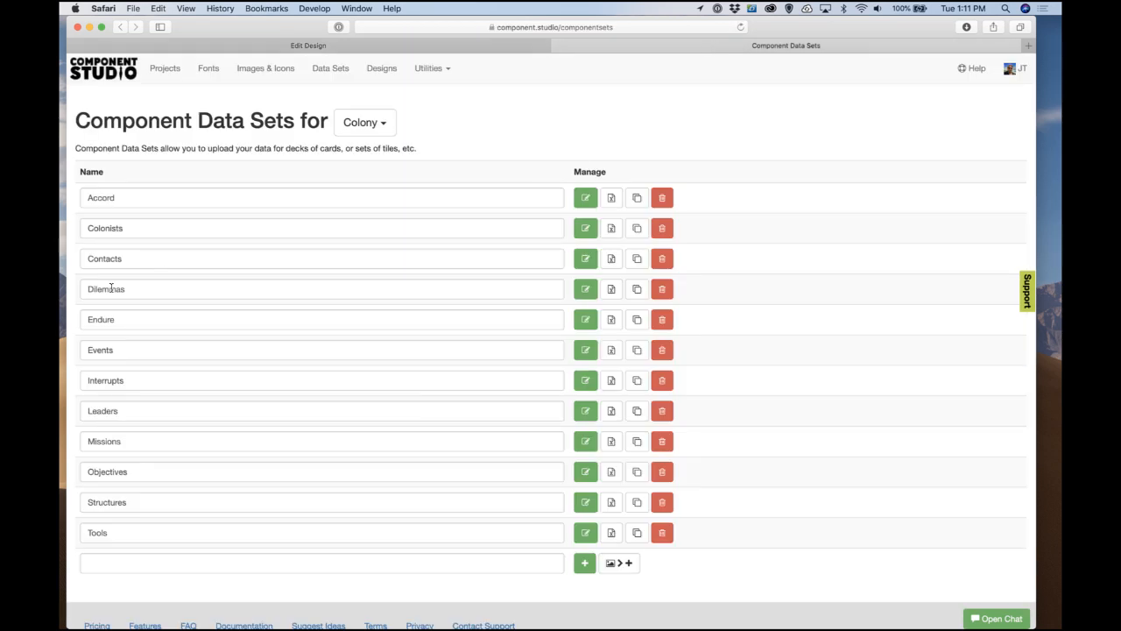
left_click(585, 319)
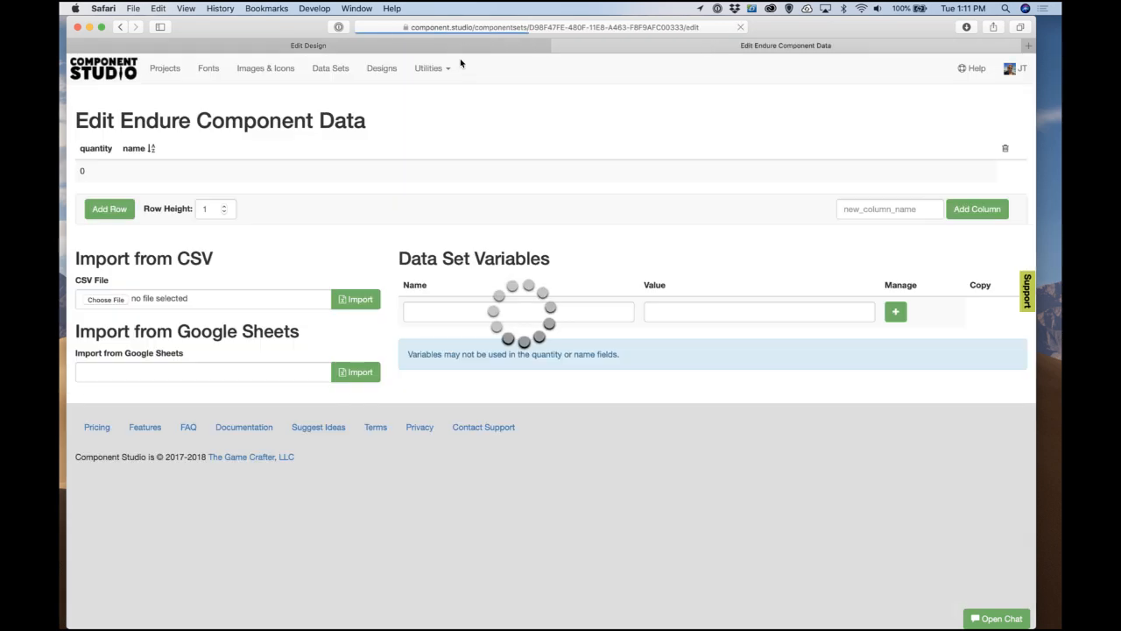
Step: Examine the Endure card face and compare it with the condition, reward and penalty columns in the Endure data set
left_click(461, 43)
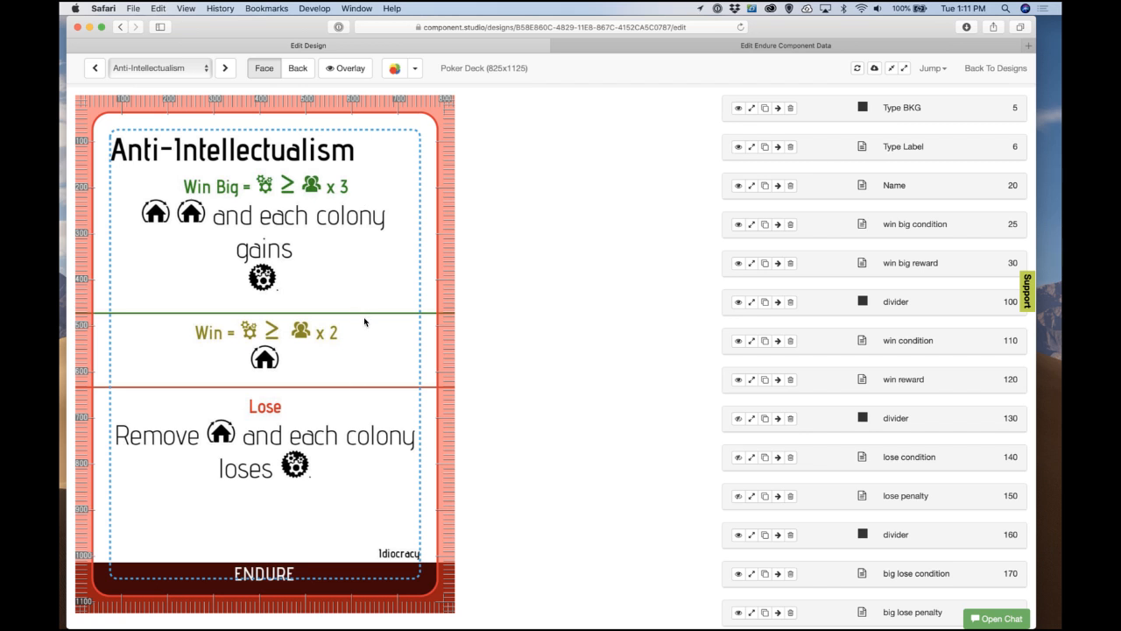
left_click(728, 44)
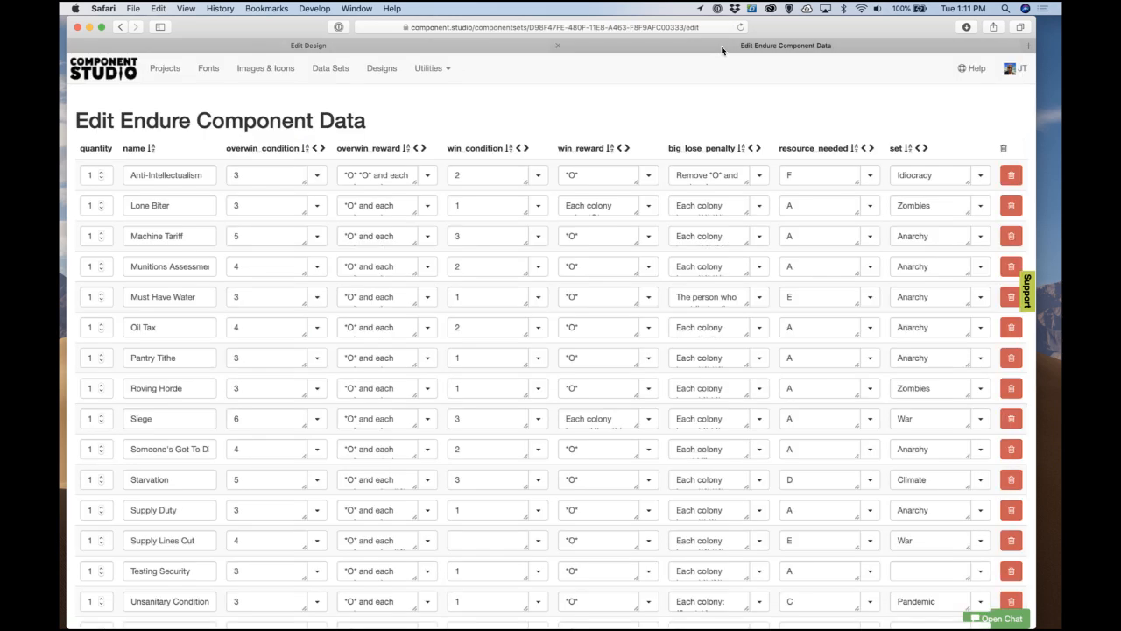
scroll(493, 188, "down", 1)
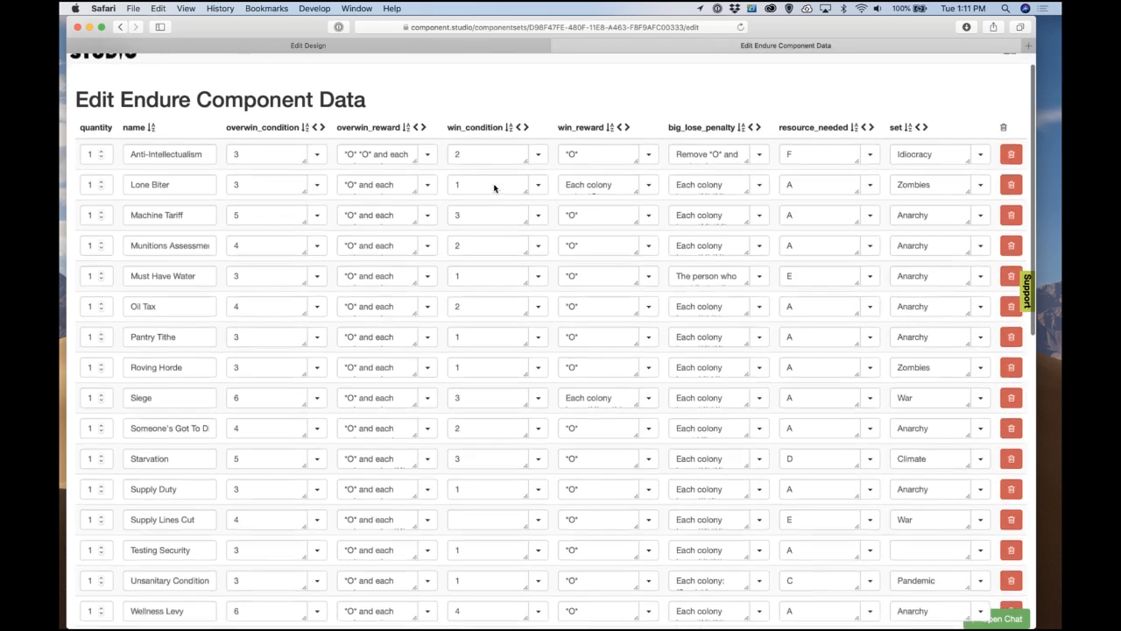
scroll(494, 191, "up", 1)
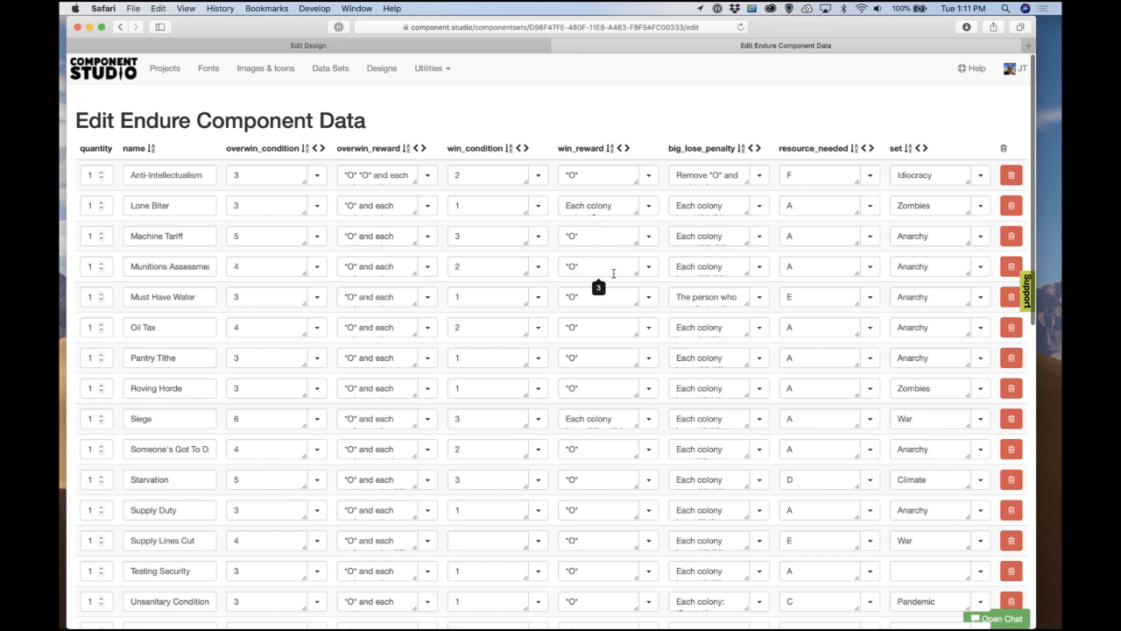
scroll(624, 207, "down", 1)
scroll(623, 207, "up", 1)
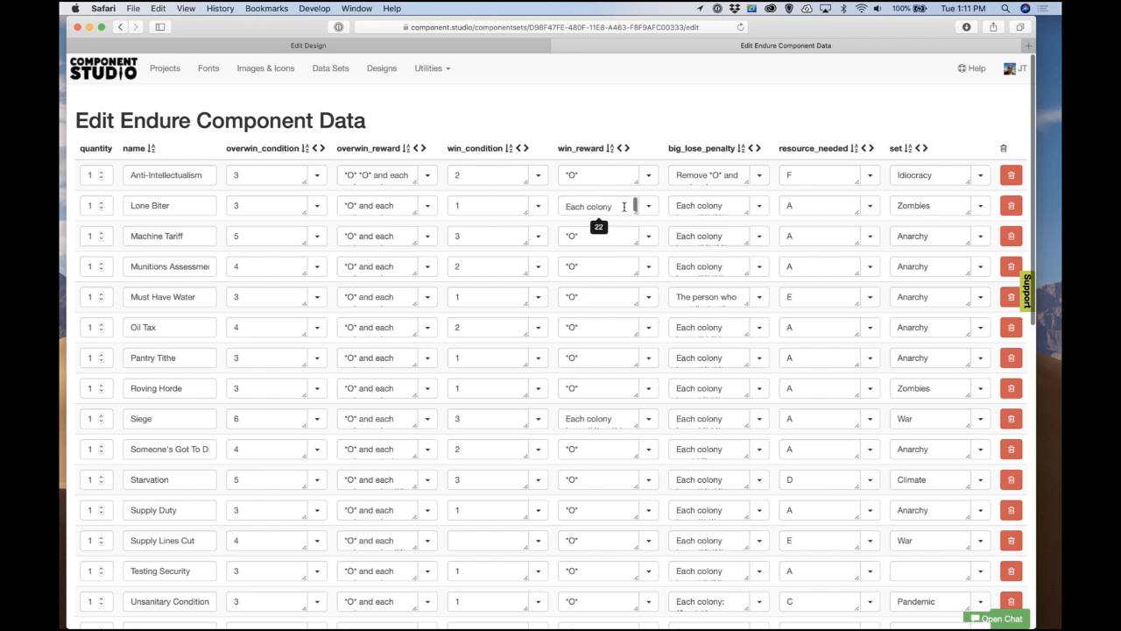
scroll(624, 206, "down", 1)
scroll(644, 296, "down", 1)
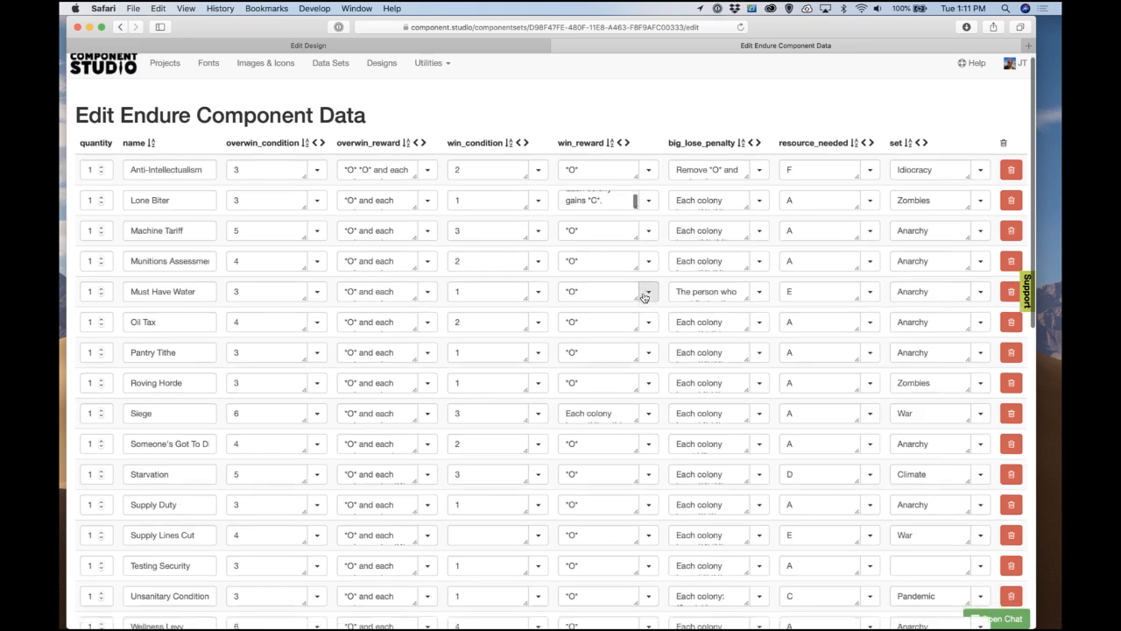
scroll(644, 296, "down", 3)
scroll(644, 296, "up", 3)
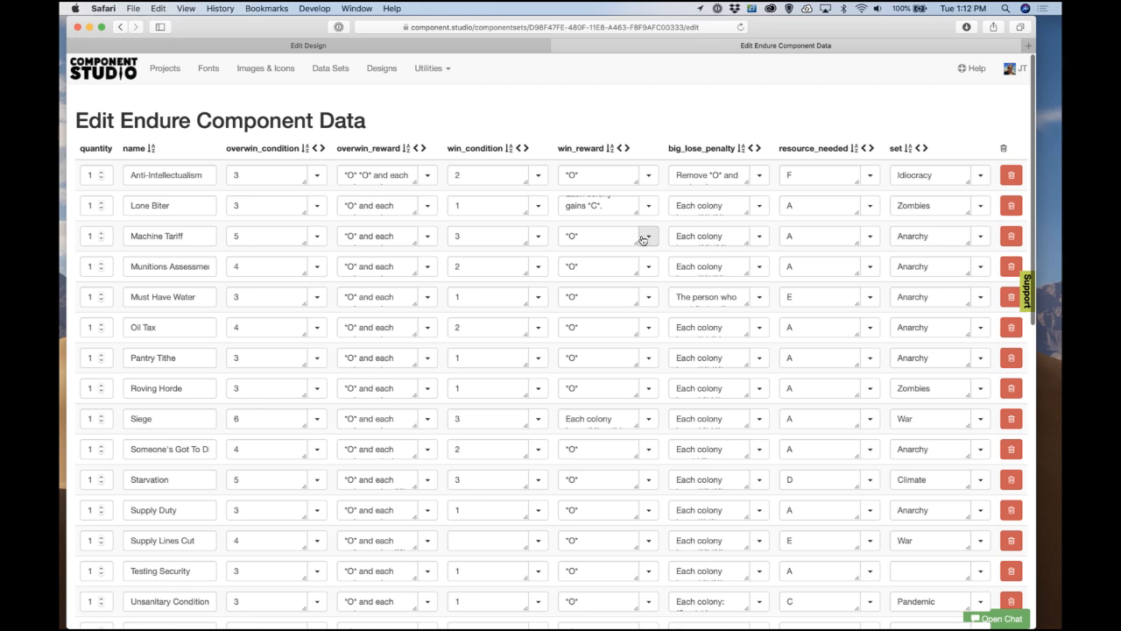
scroll(536, 272, "down", 5)
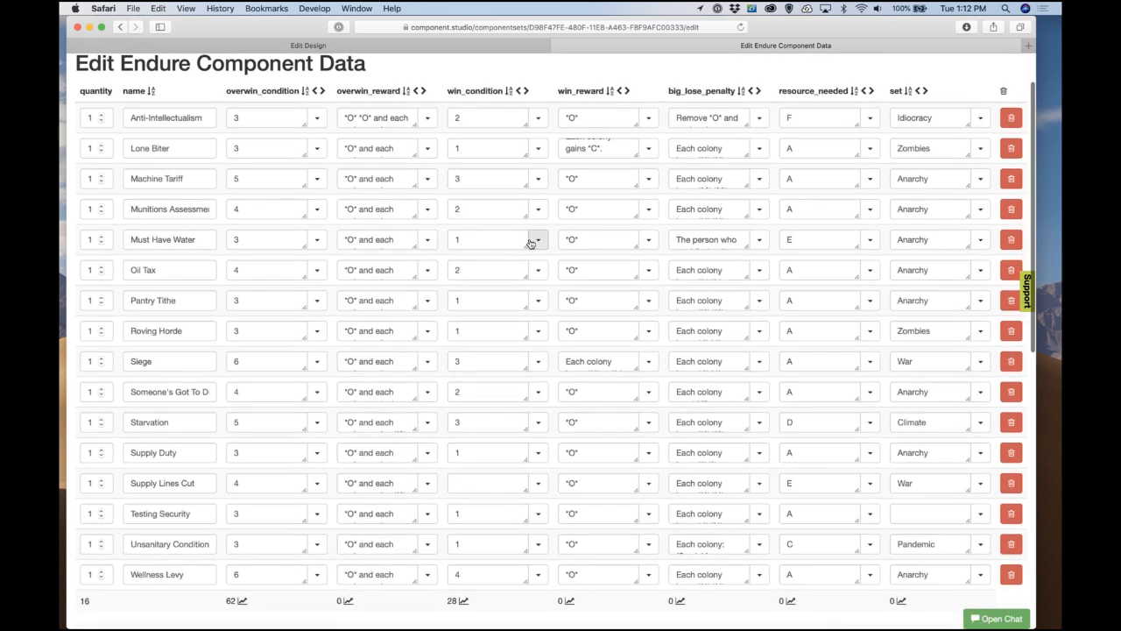
scroll(529, 242, "up", 5)
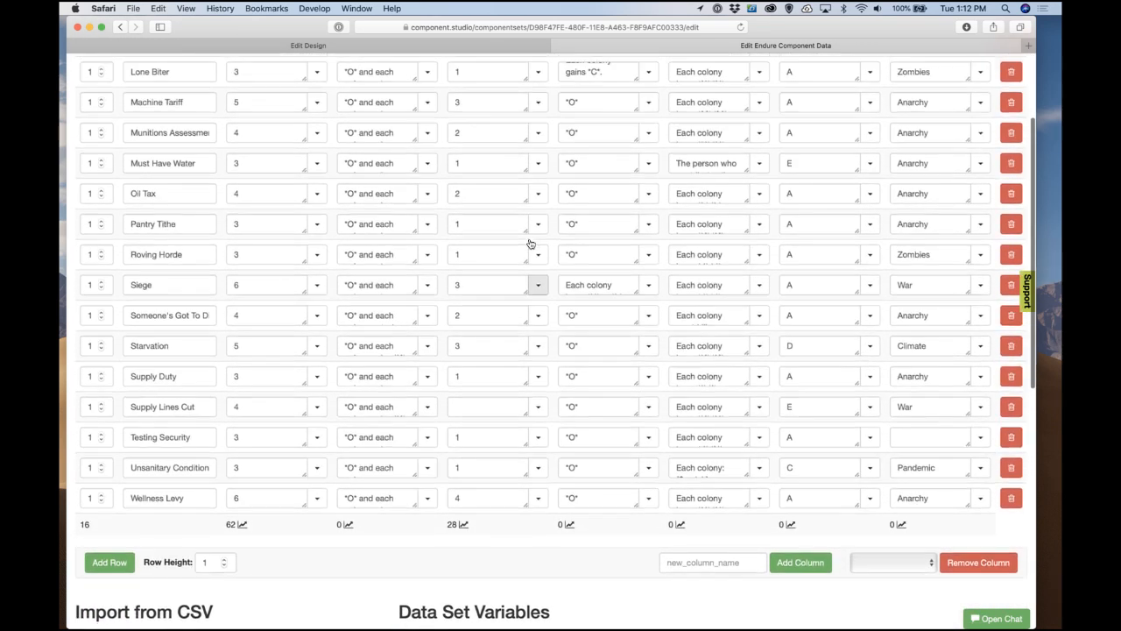
Step: Remove the win_reward column from the Endure data set
scroll(589, 247, "down", 3)
scroll(589, 247, "down", 3)
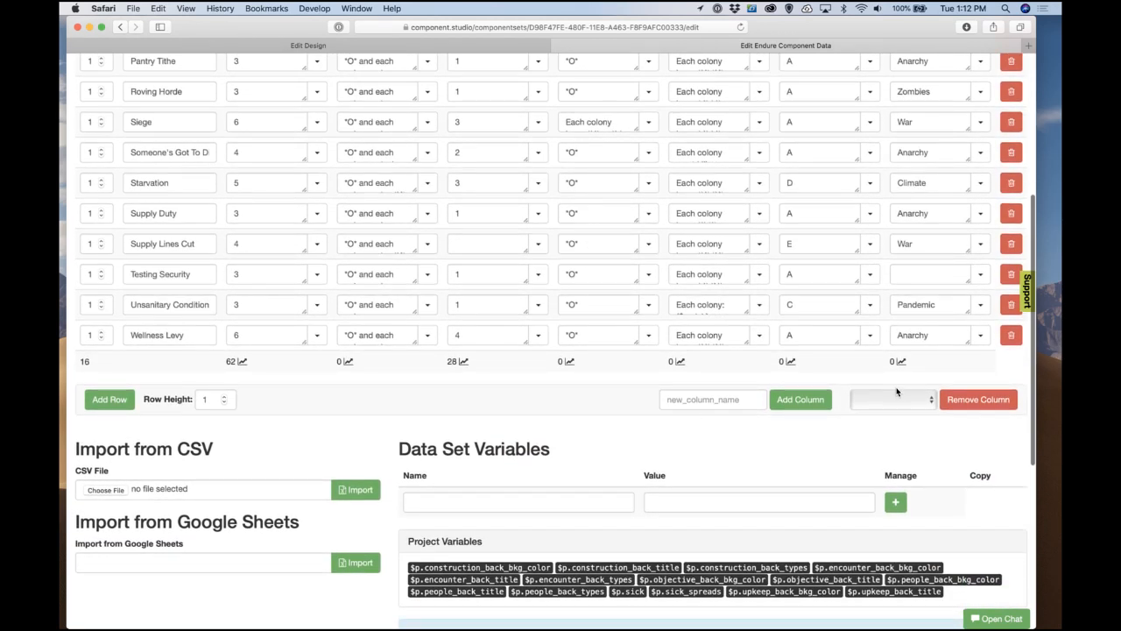
left_click(898, 396)
left_click(905, 449)
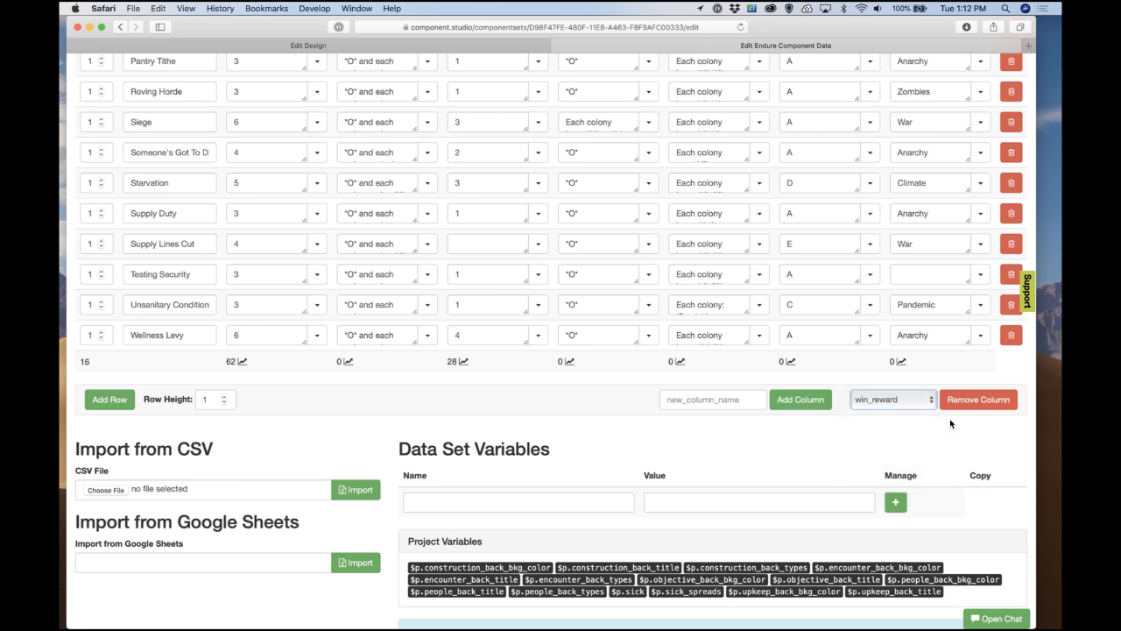
left_click(967, 407)
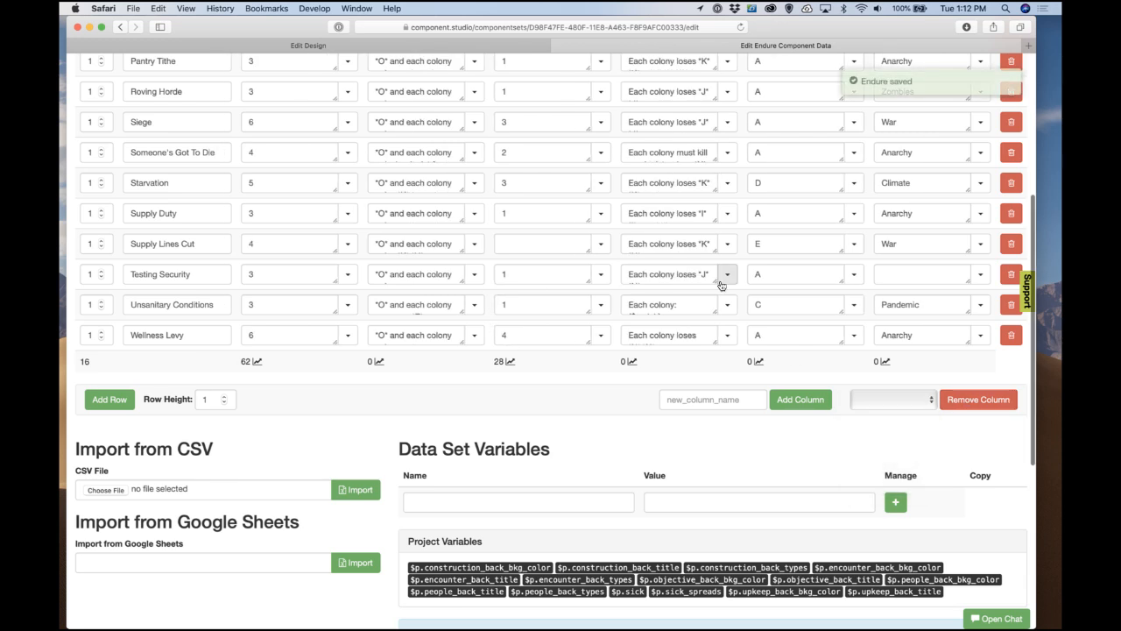
scroll(722, 286, "up", 5)
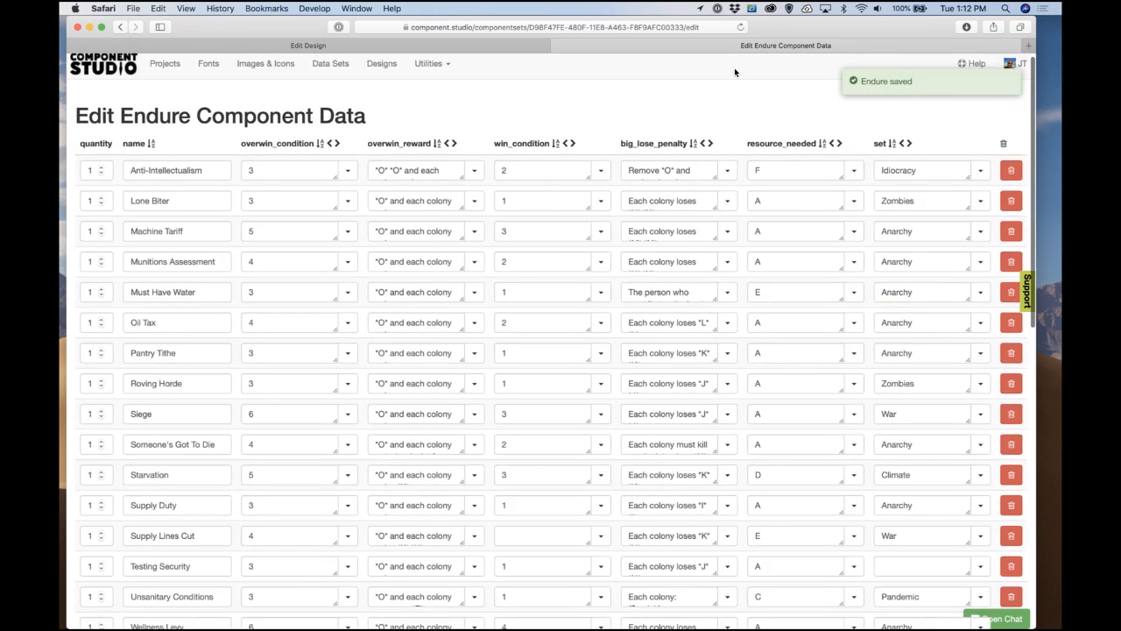
Step: In the Endure design, delete the win condition, the win reward and the divider numbered 130
left_click(461, 47)
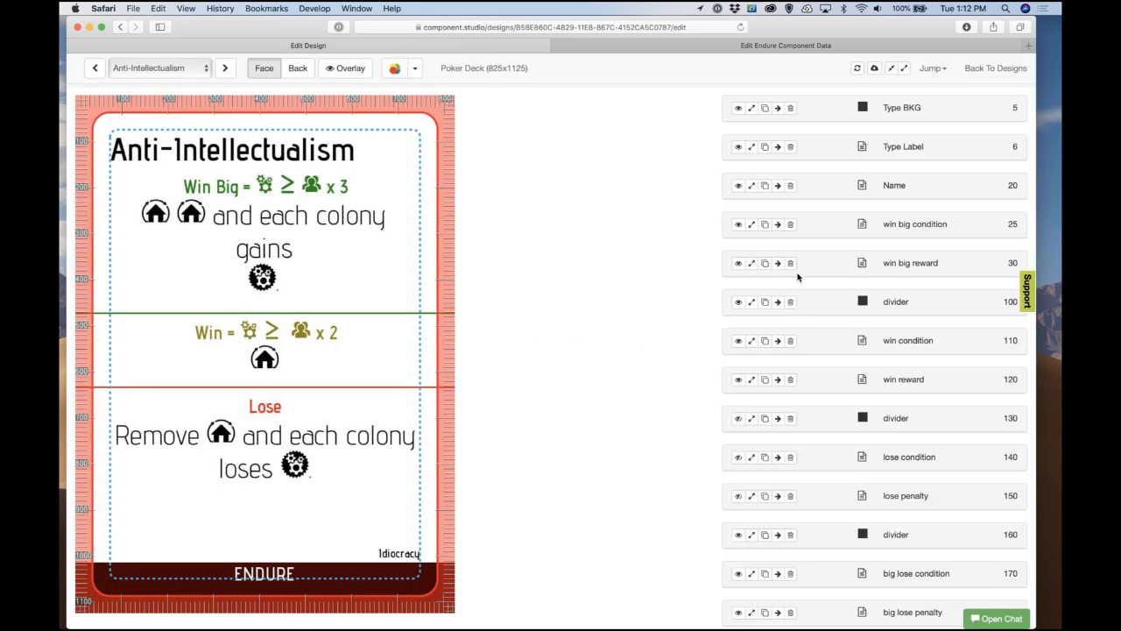
left_click(791, 345)
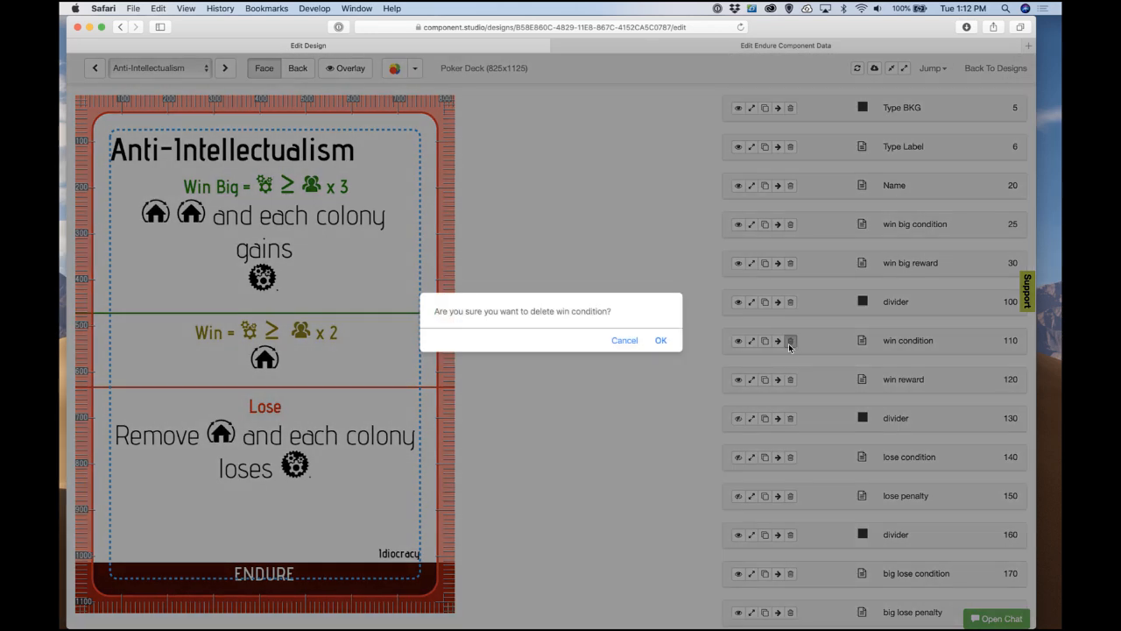
left_click(659, 344)
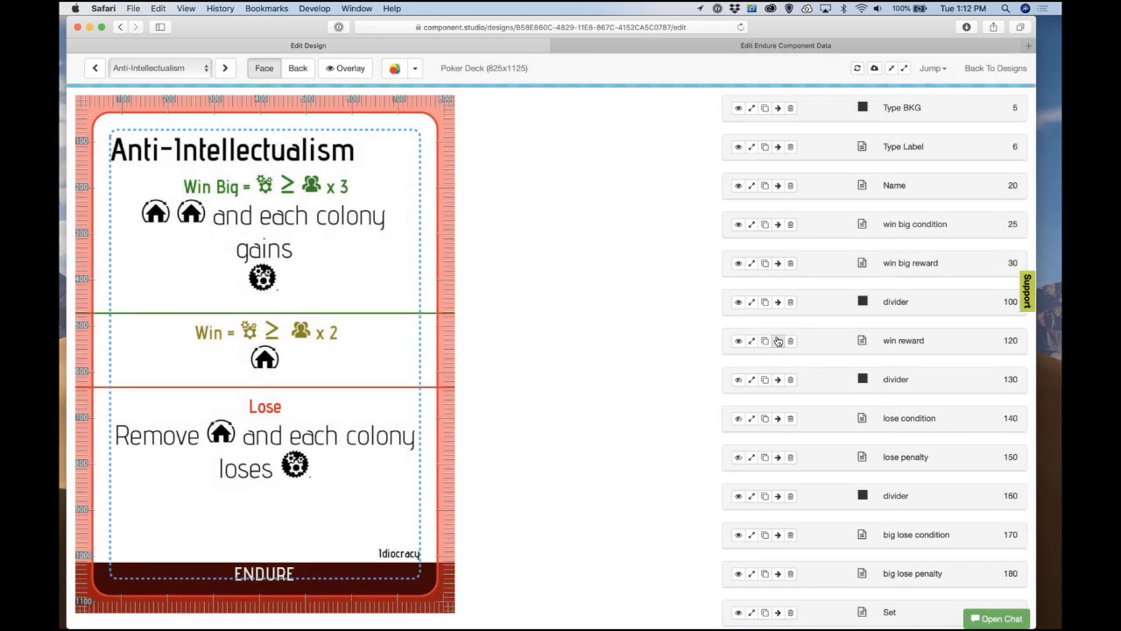
left_click(790, 340)
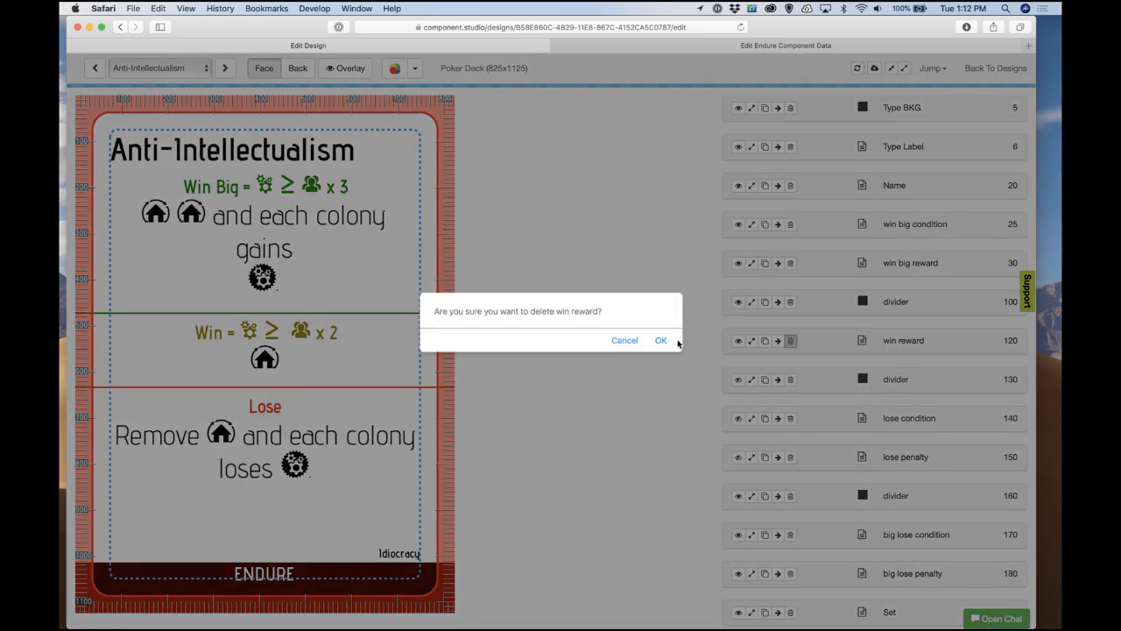
left_click(661, 342)
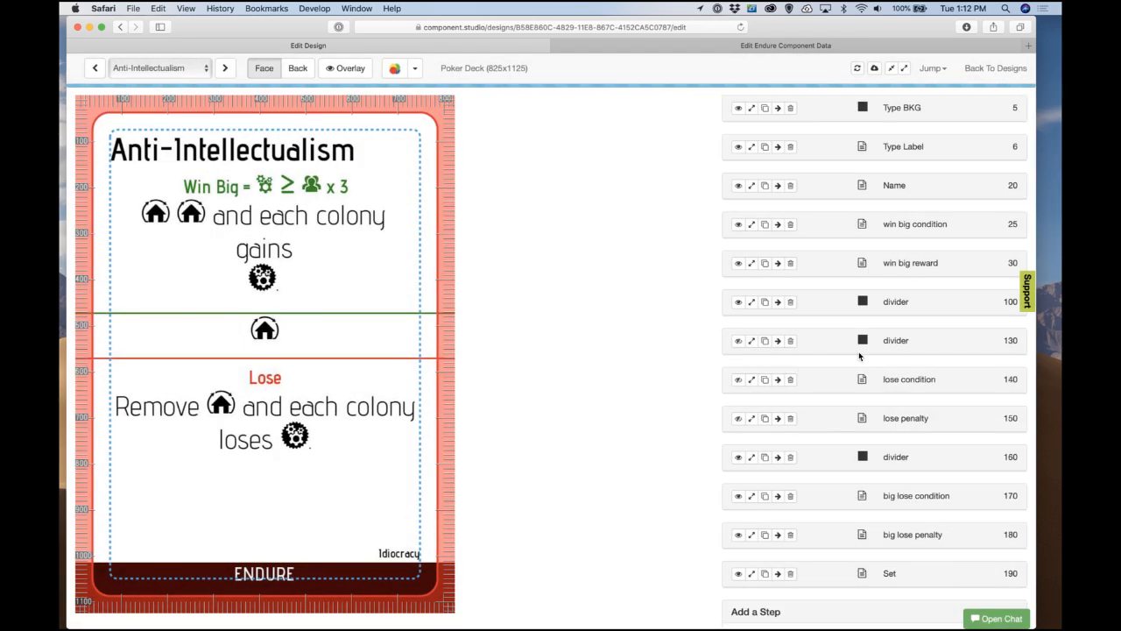
left_click(790, 340)
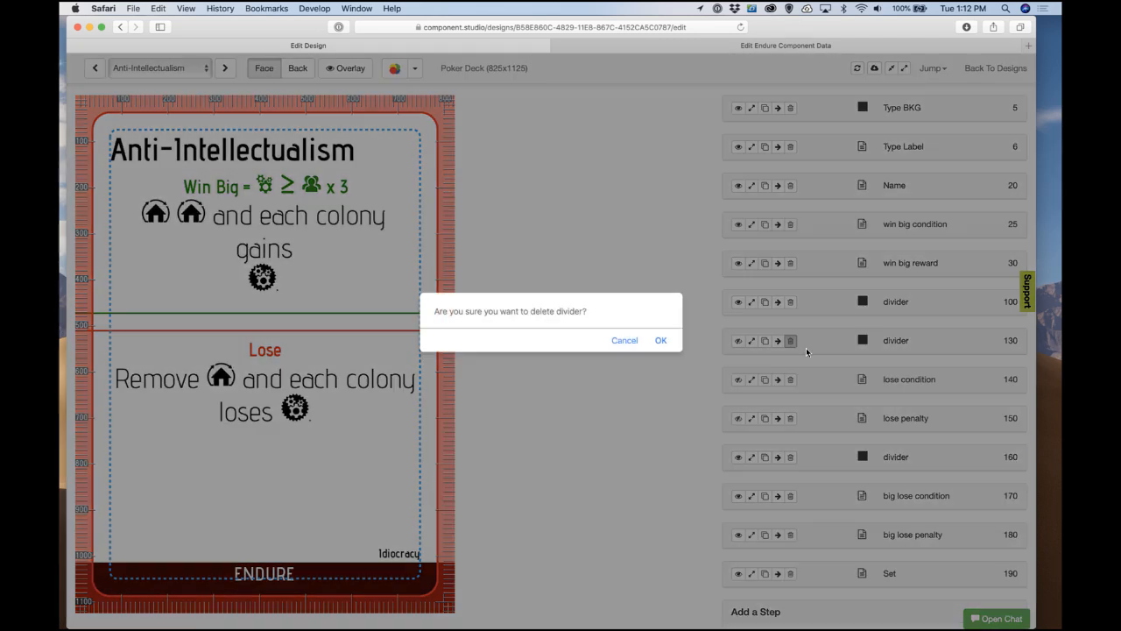
left_click(661, 341)
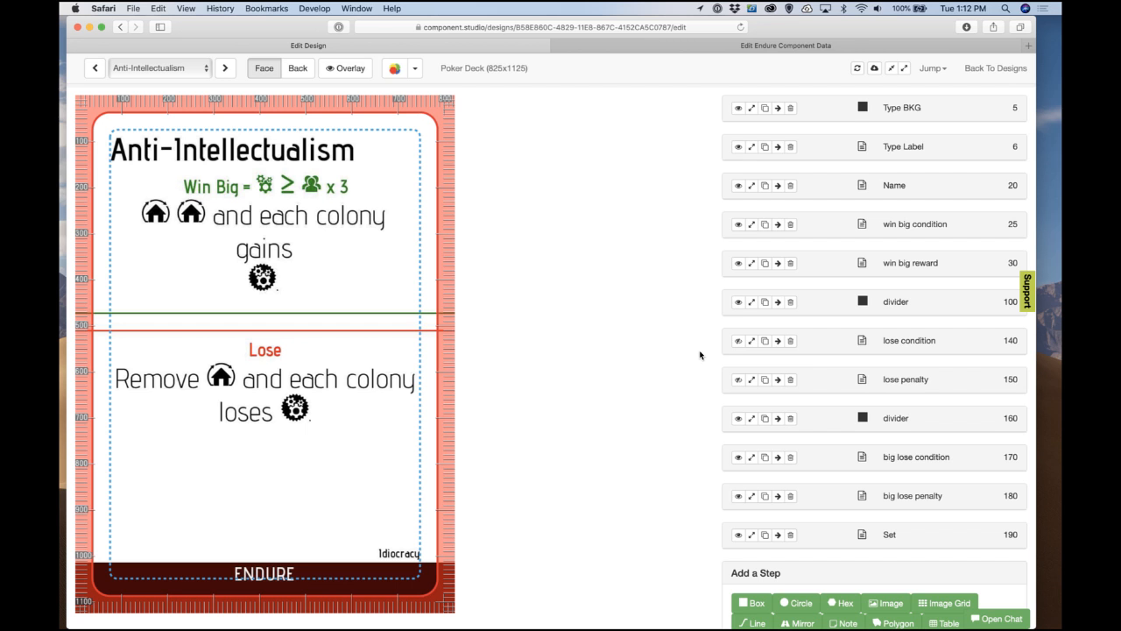
Step: Delete the lose condition, the lose penalty and the divider numbered 160 from the Endure design
left_click(790, 341)
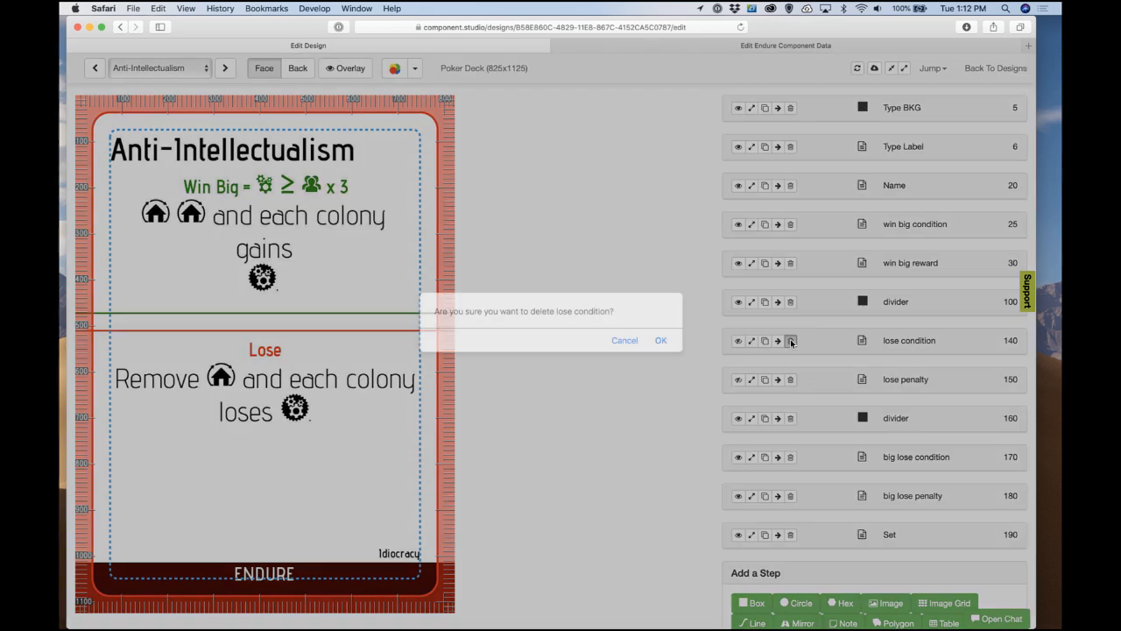
left_click(659, 341)
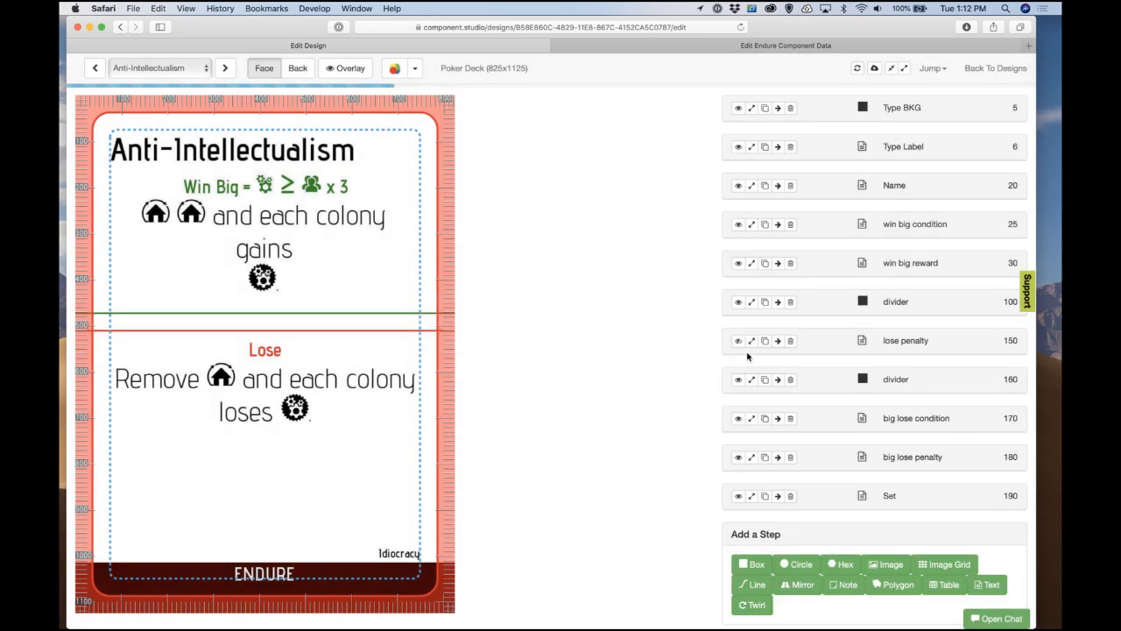
left_click(790, 341)
left_click(659, 341)
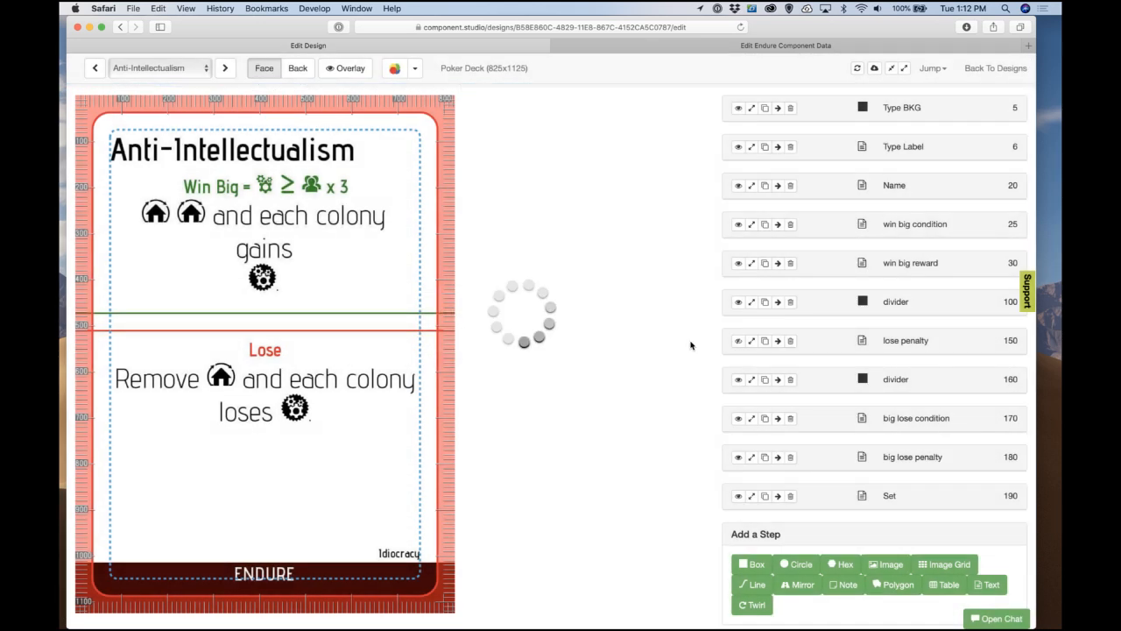
left_click(790, 341)
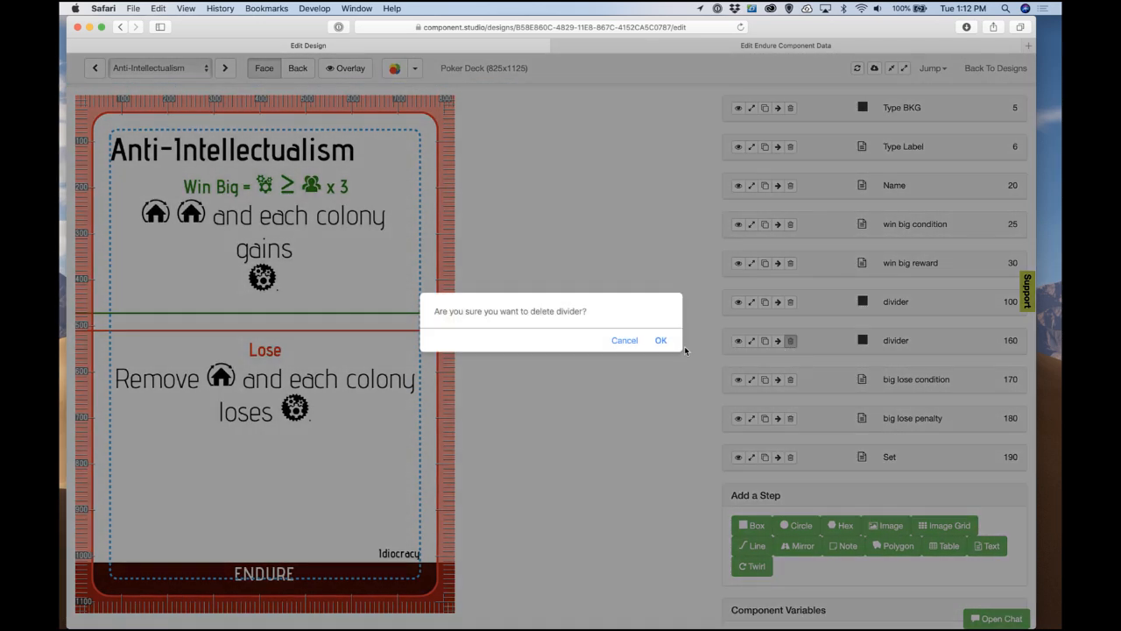
left_click(662, 341)
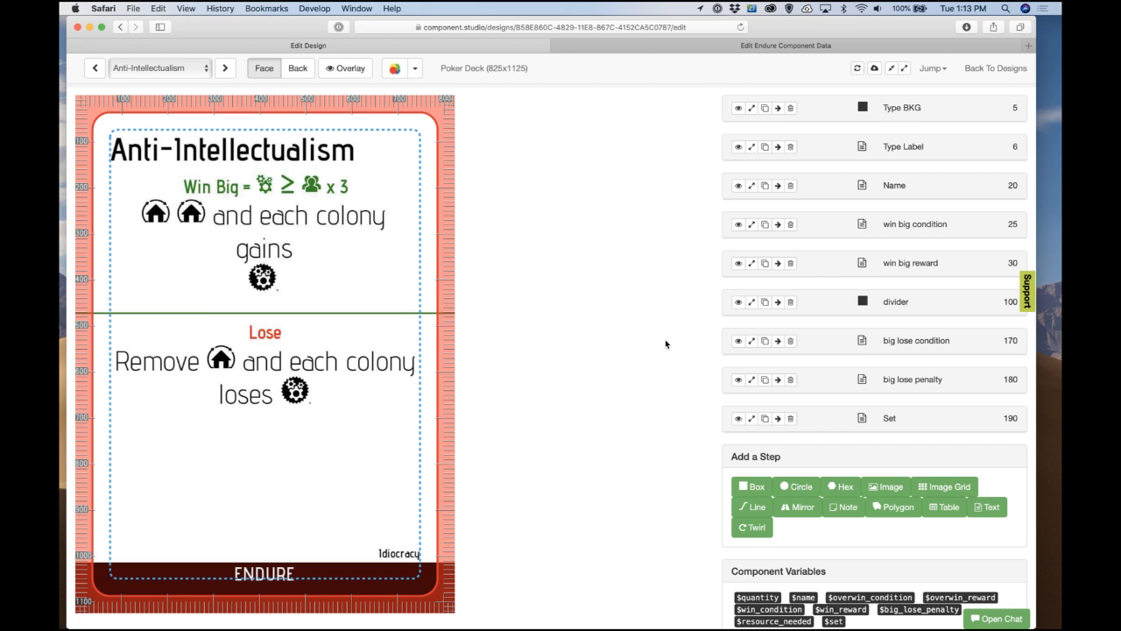
Step: Set the remaining divider's fill color to grey, collapse its settings and preview the next card, Lone Biter
left_click(750, 302)
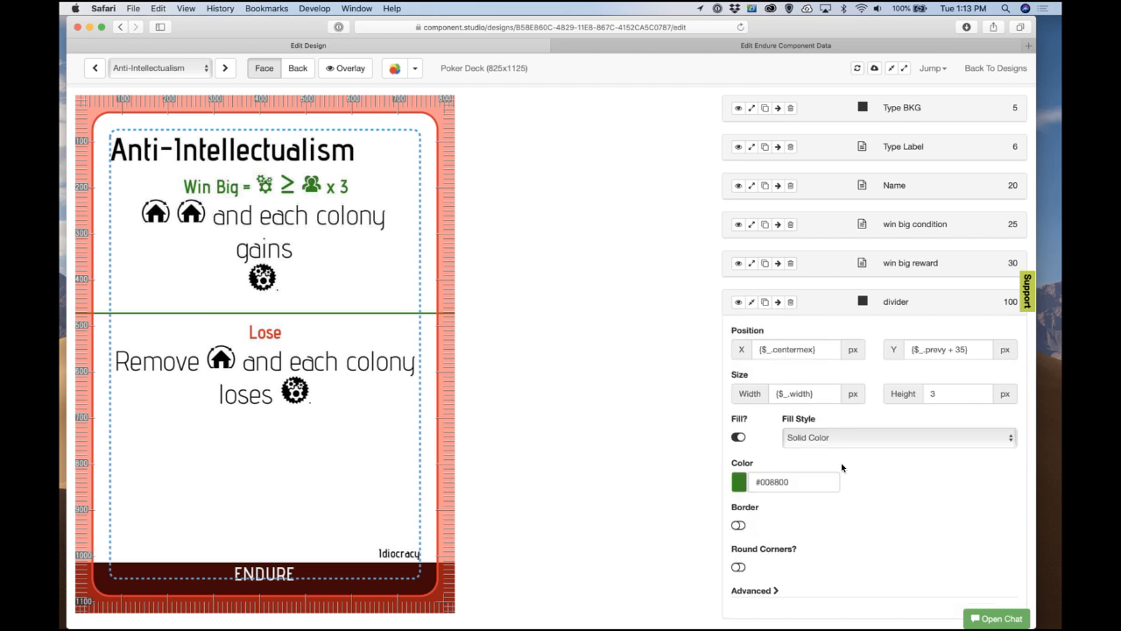
triple_click(798, 482)
type("grey")
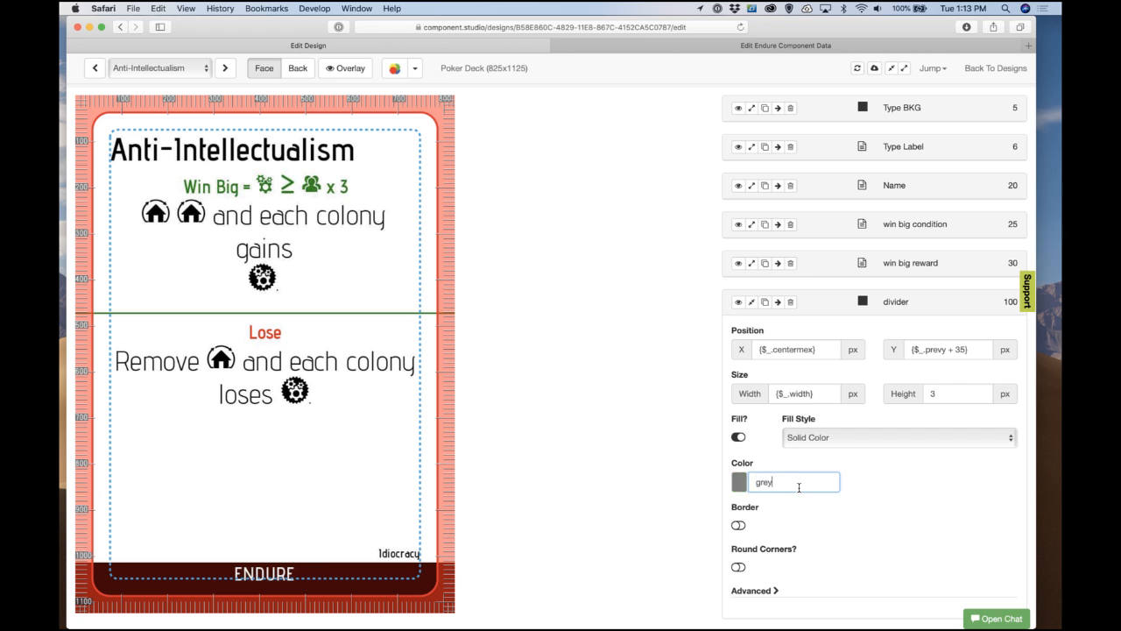
key("Return")
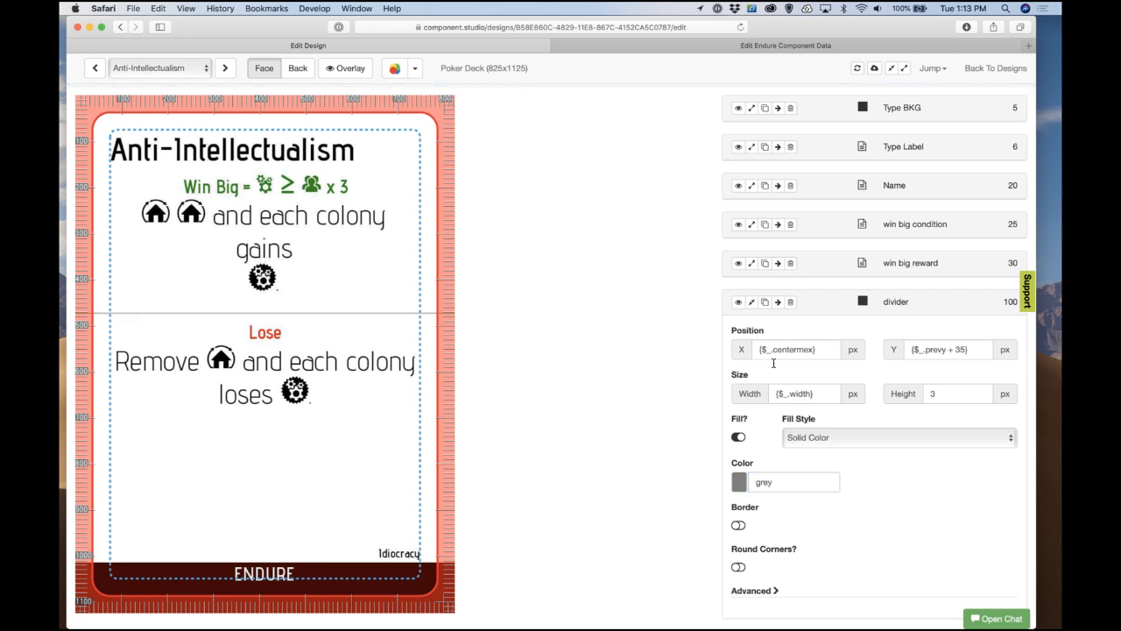
left_click(752, 302)
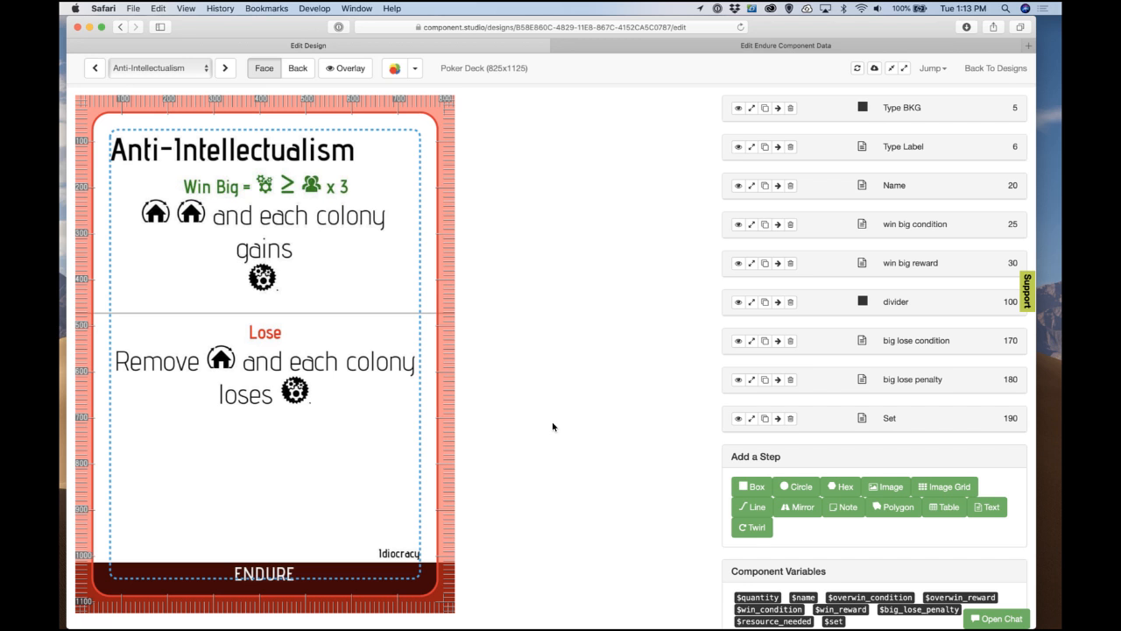
left_click(225, 67)
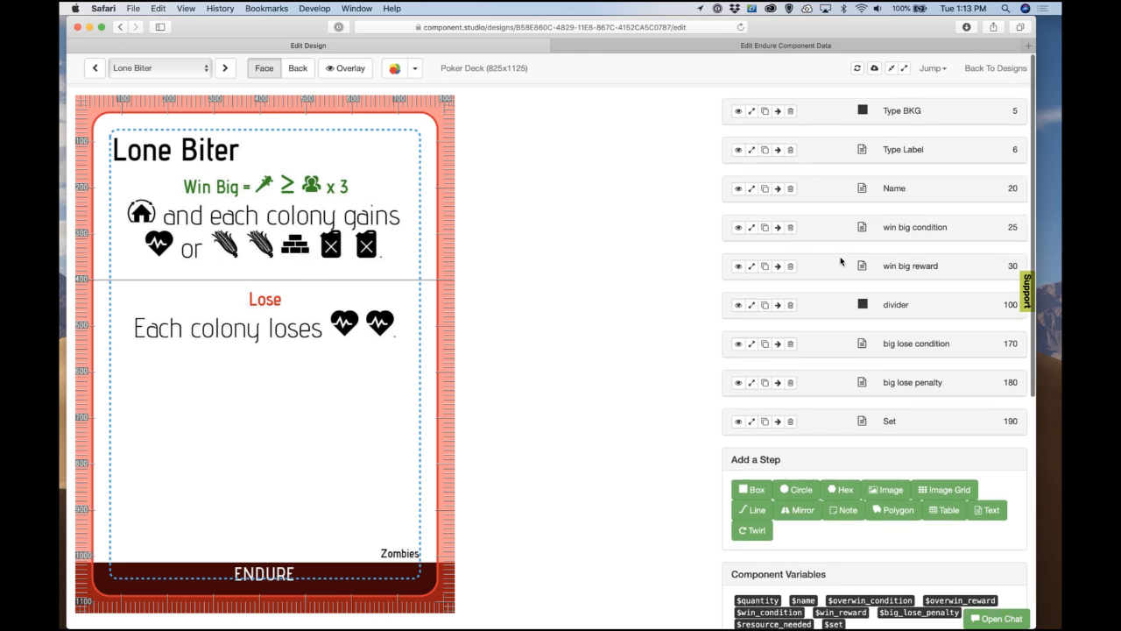
Step: Remove the word "Big" from the win big condition's text so it begins with "Win ="
left_click(750, 226)
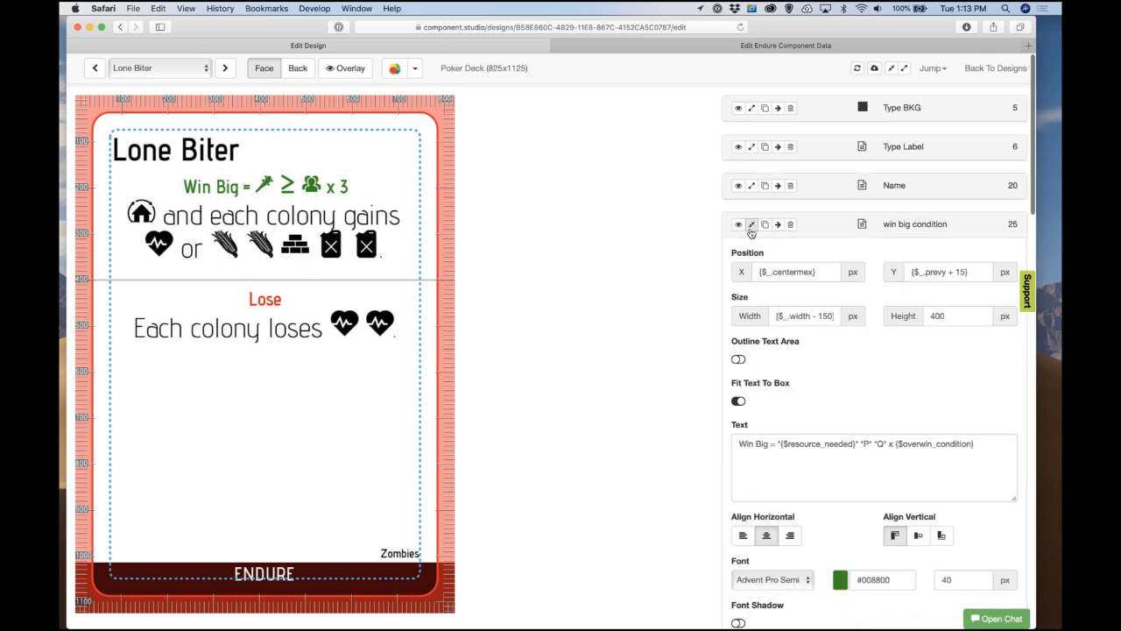
double_click(762, 444)
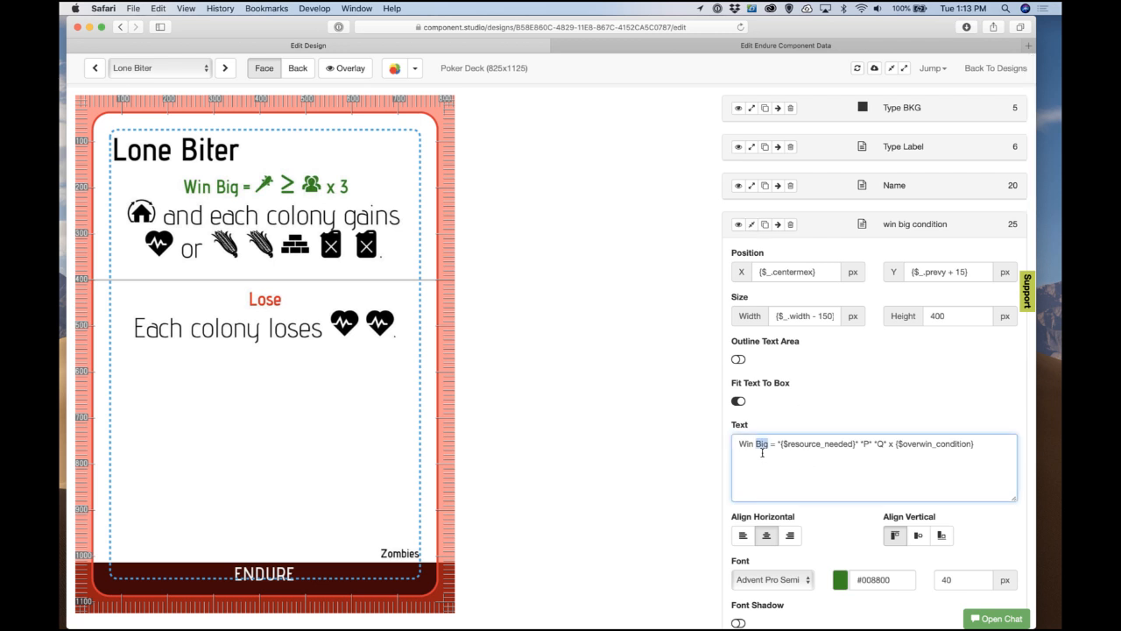
key("BackSpace")
left_click(664, 433)
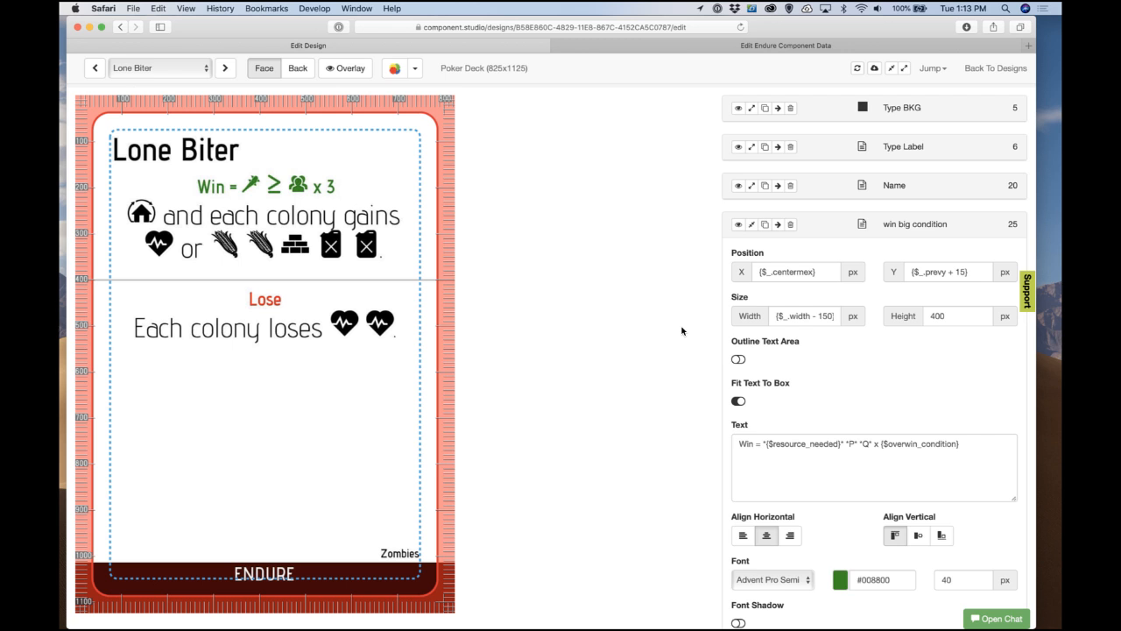
Step: In the Endure component data, set the row height to 10 so the full reward and penalty texts can be read
left_click(658, 45)
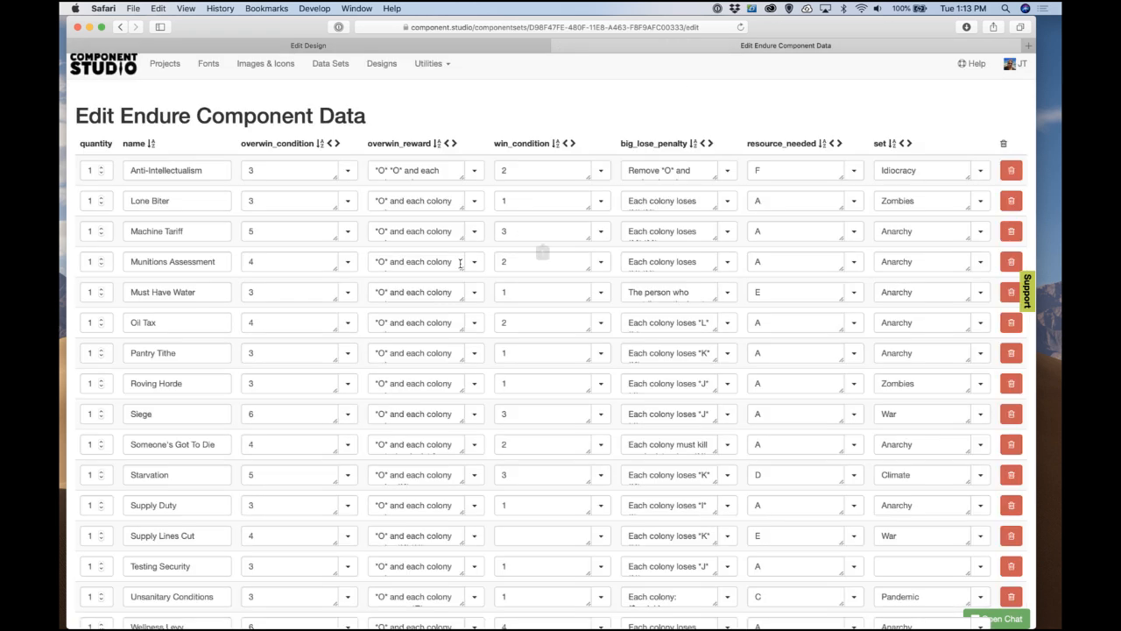
scroll(394, 215, "down", 2)
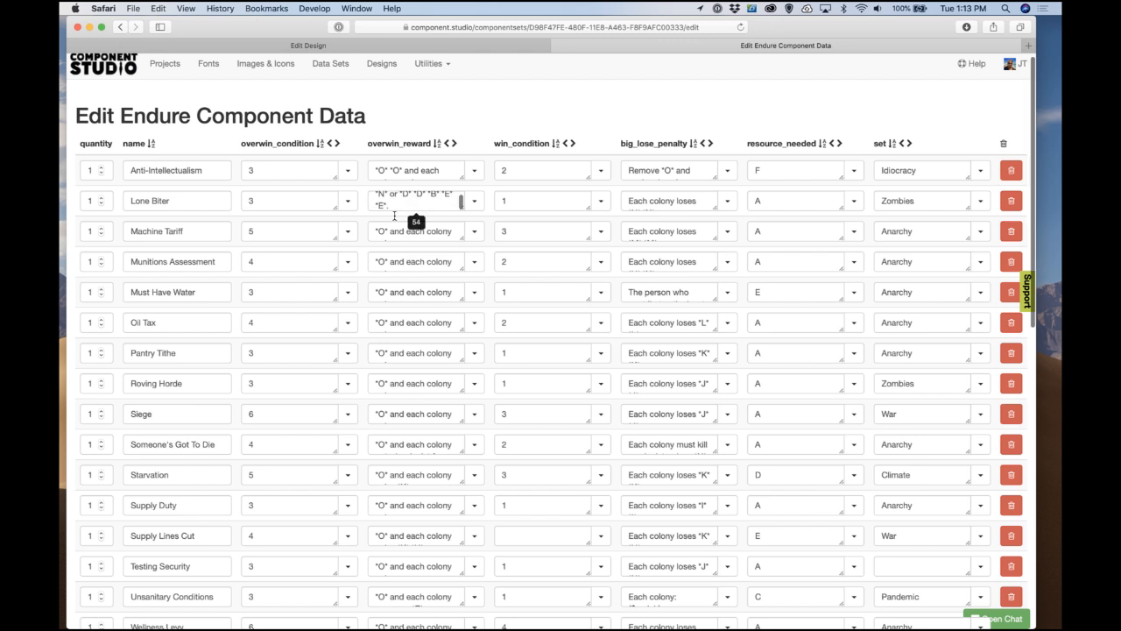
scroll(394, 216, "up", 2)
scroll(395, 216, "down", 1)
scroll(657, 478, "down", 1)
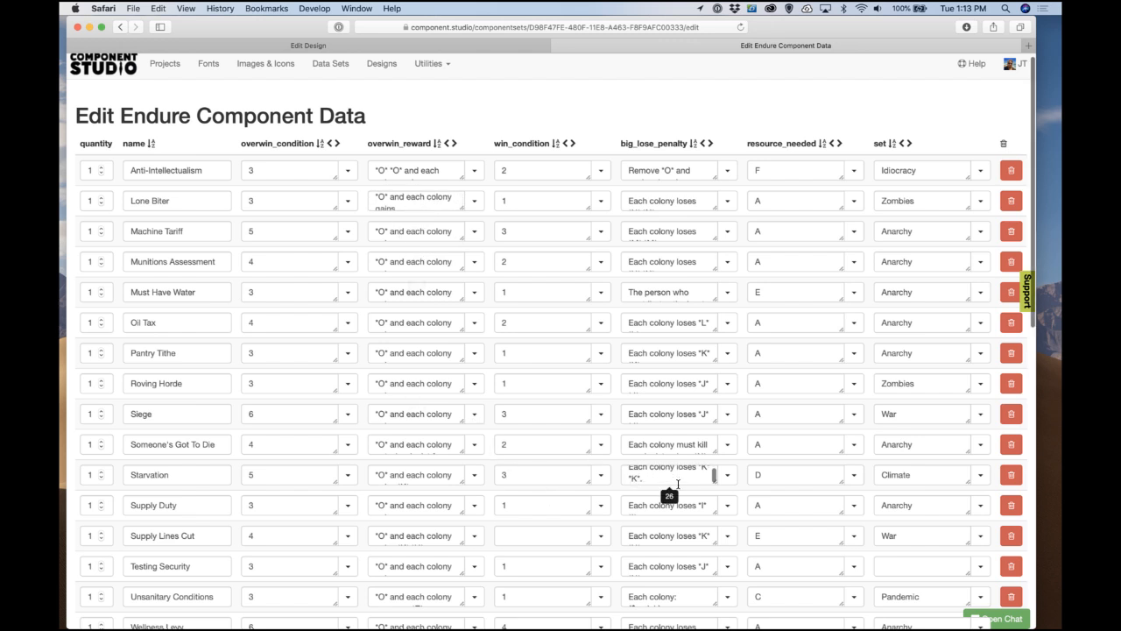
scroll(726, 315, "down", 10)
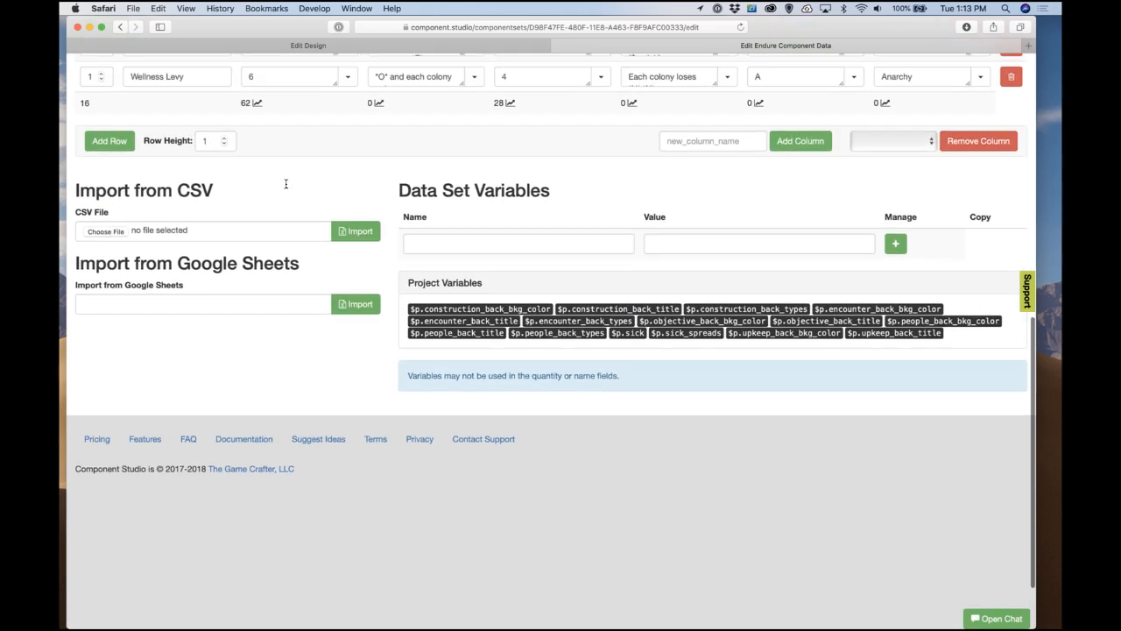
left_click(209, 143)
type("0")
scroll(210, 140, "up", 10)
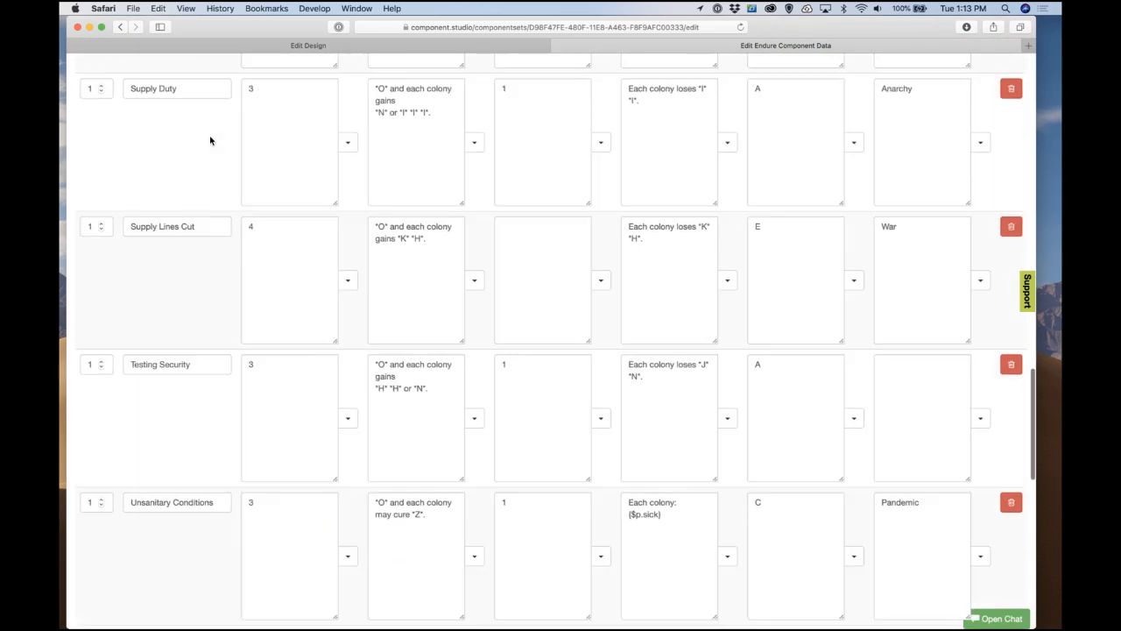
scroll(211, 140, "up", 10)
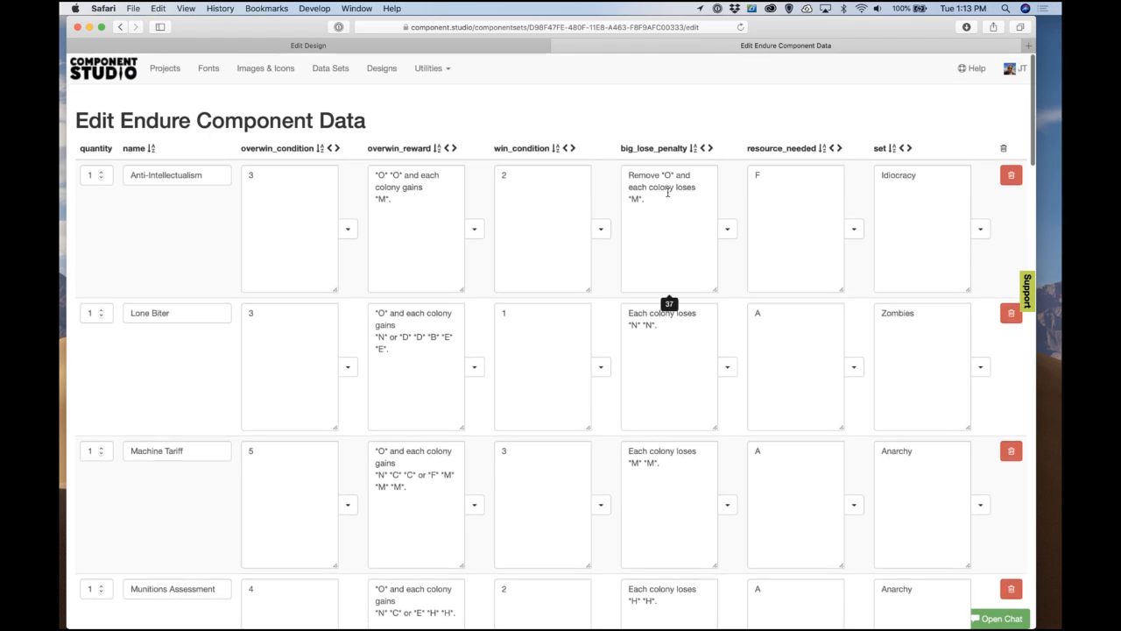
Step: Compare Anti-Intellectualism's reward and penalty texts in the component data with its card preview in the design
left_click(664, 224)
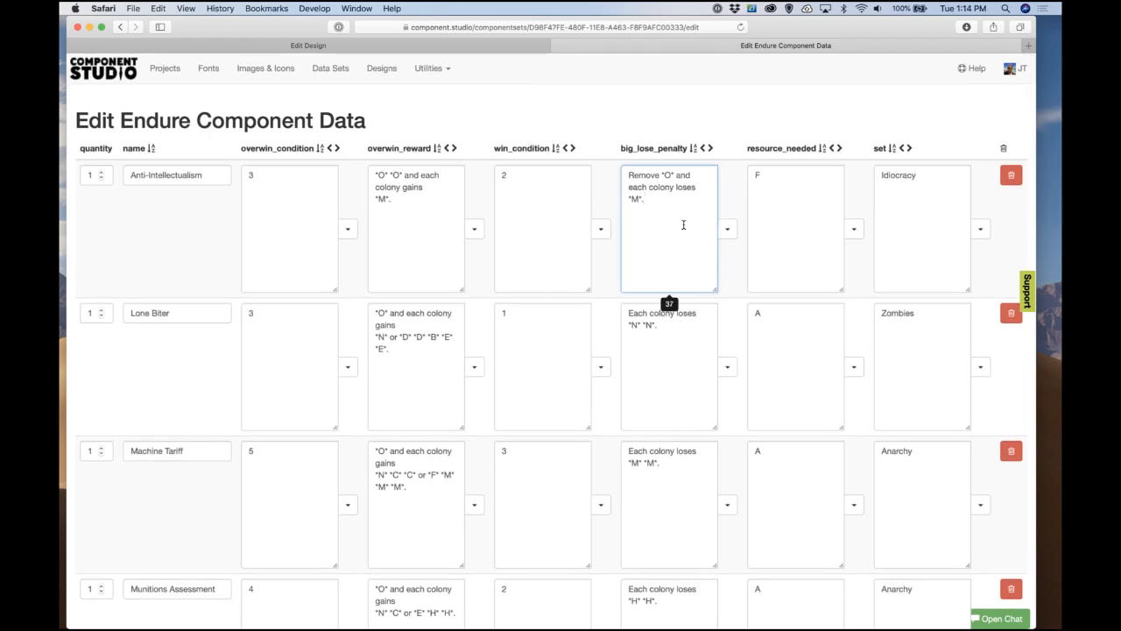
key("Up")
key("Up")
key("Right")
key("Right")
key("Right")
key("Right")
left_click(474, 44)
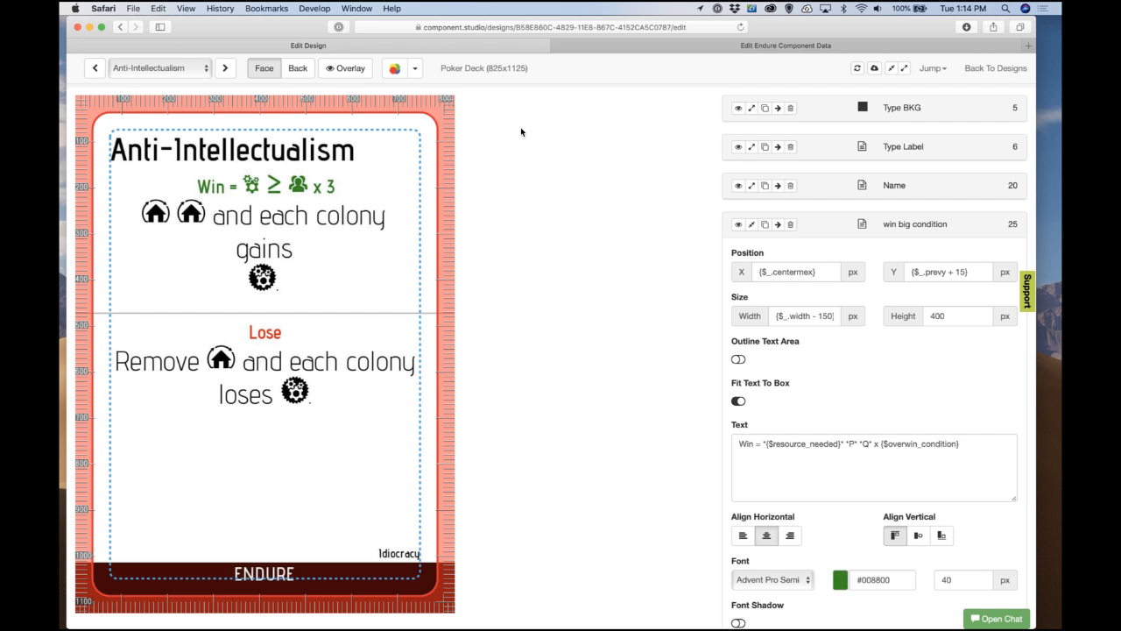
left_click(638, 46)
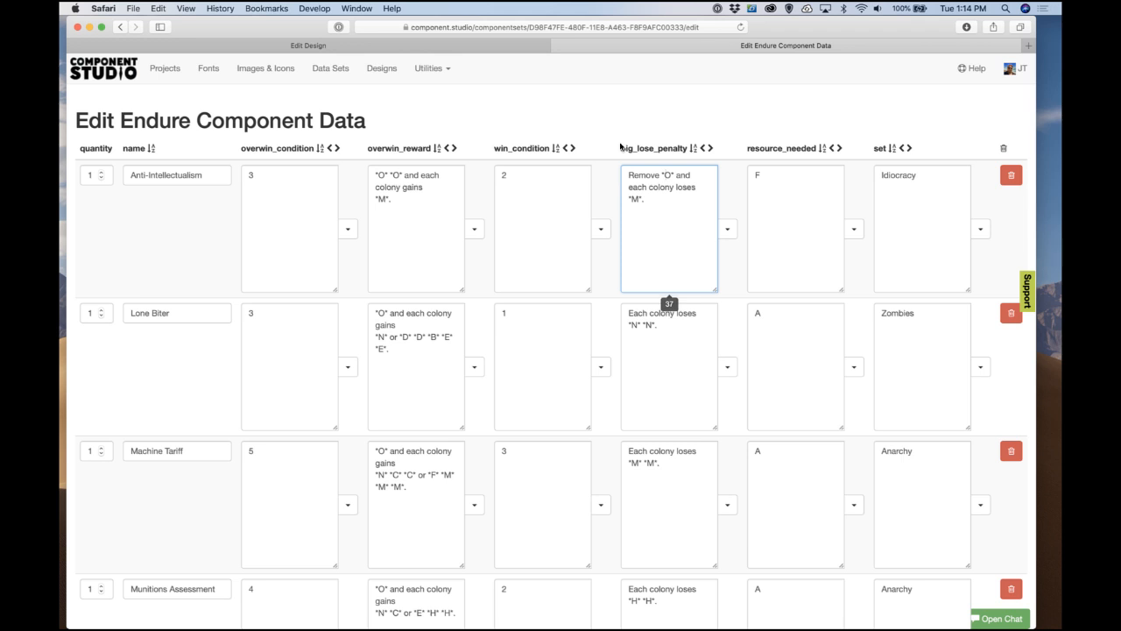
left_click(493, 41)
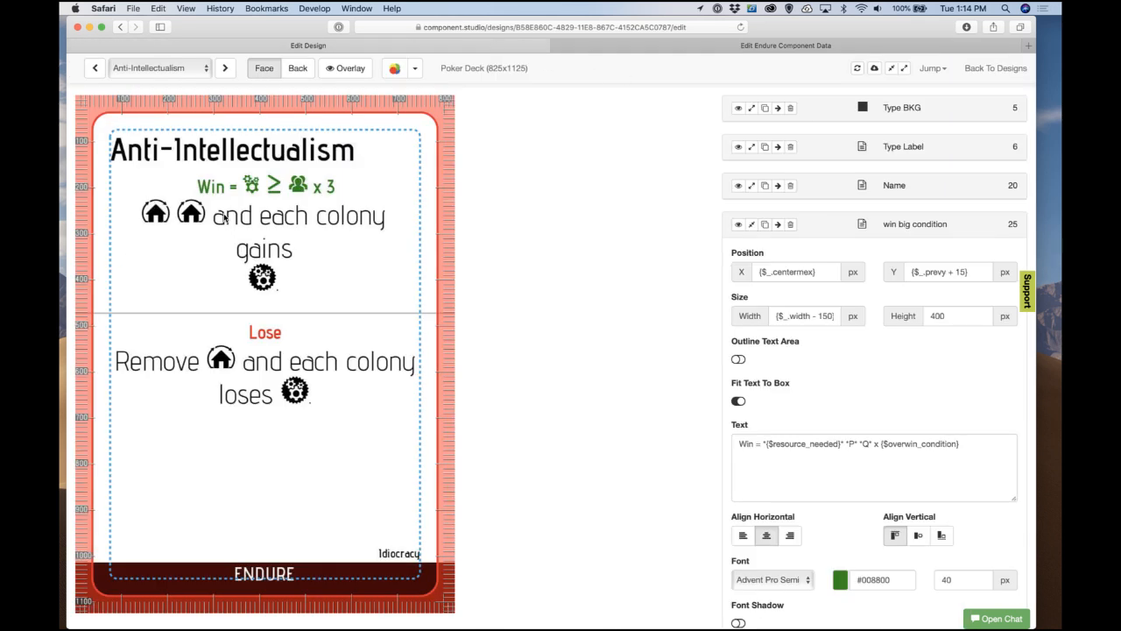
left_click(638, 43)
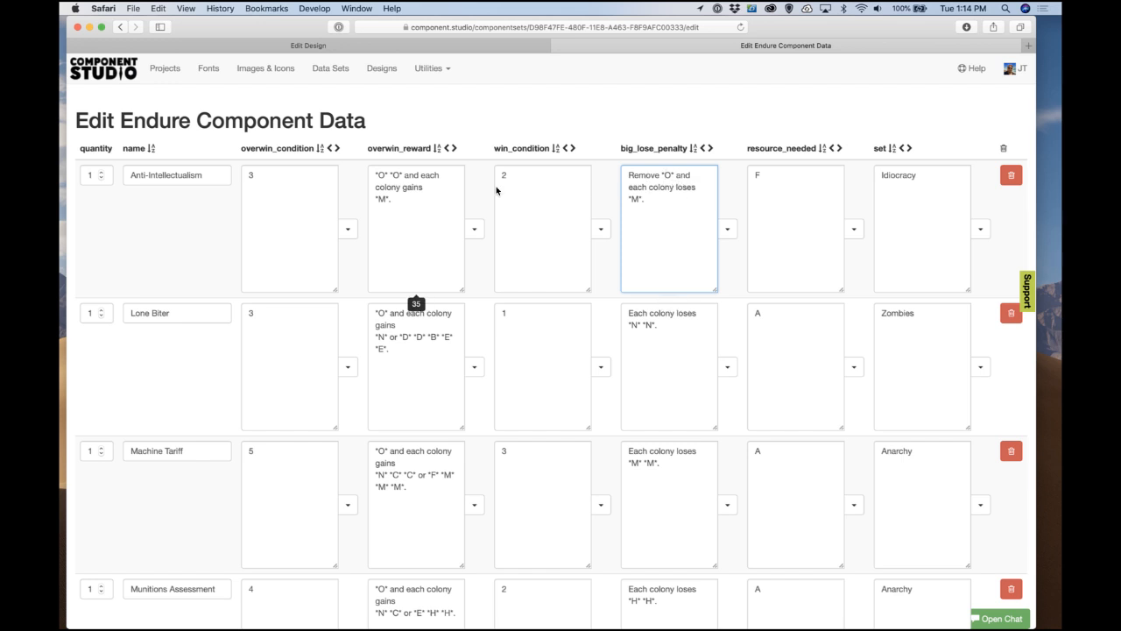
left_click(471, 46)
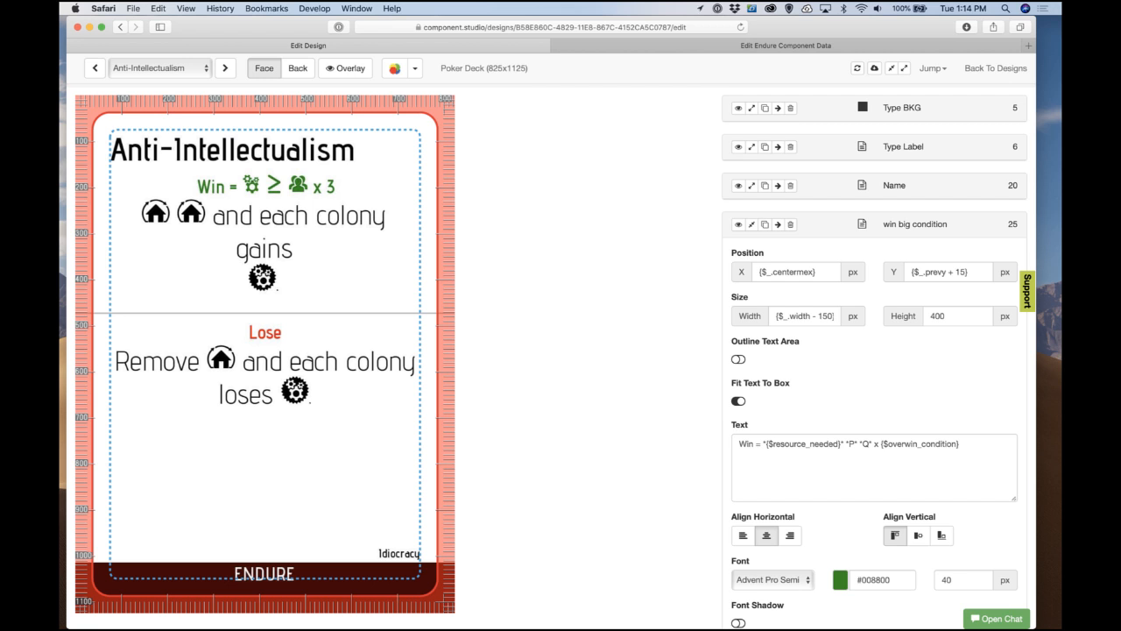
key("super+Tab")
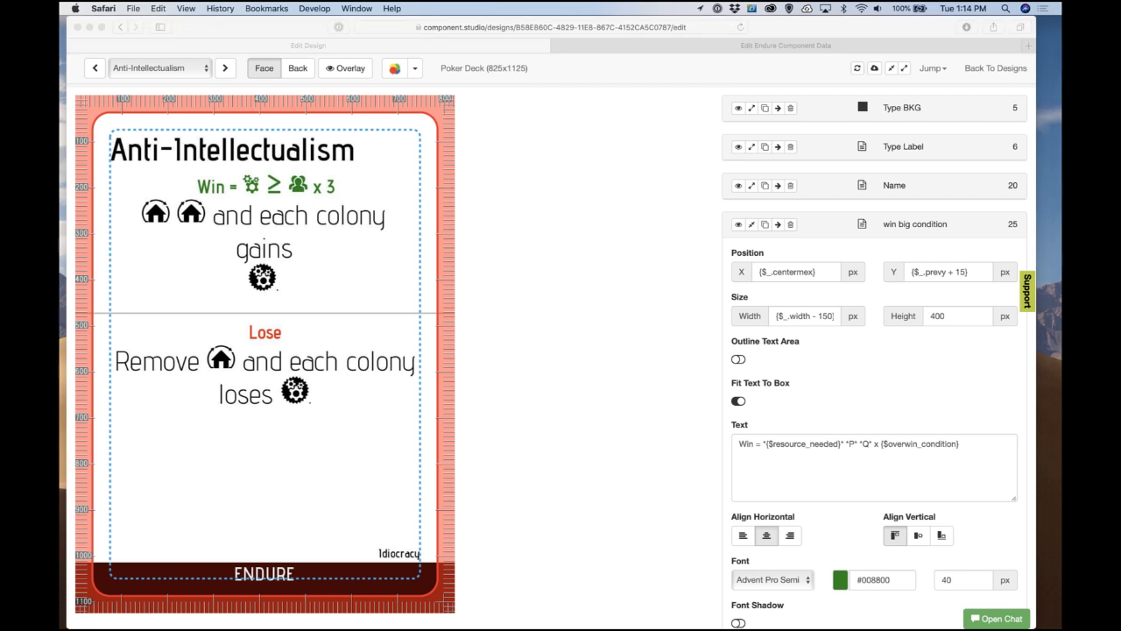
left_click(598, 262)
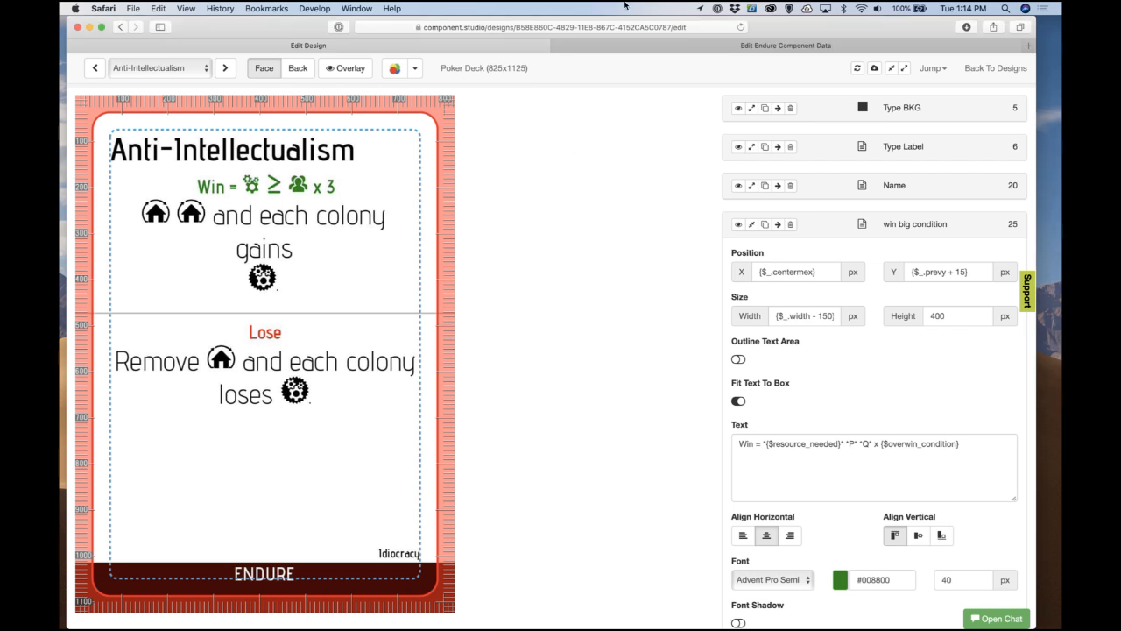
Step: In the component data, shorten Anti-Intellectualism's overwin_reward to "Each colony gains *M*."
left_click(649, 48)
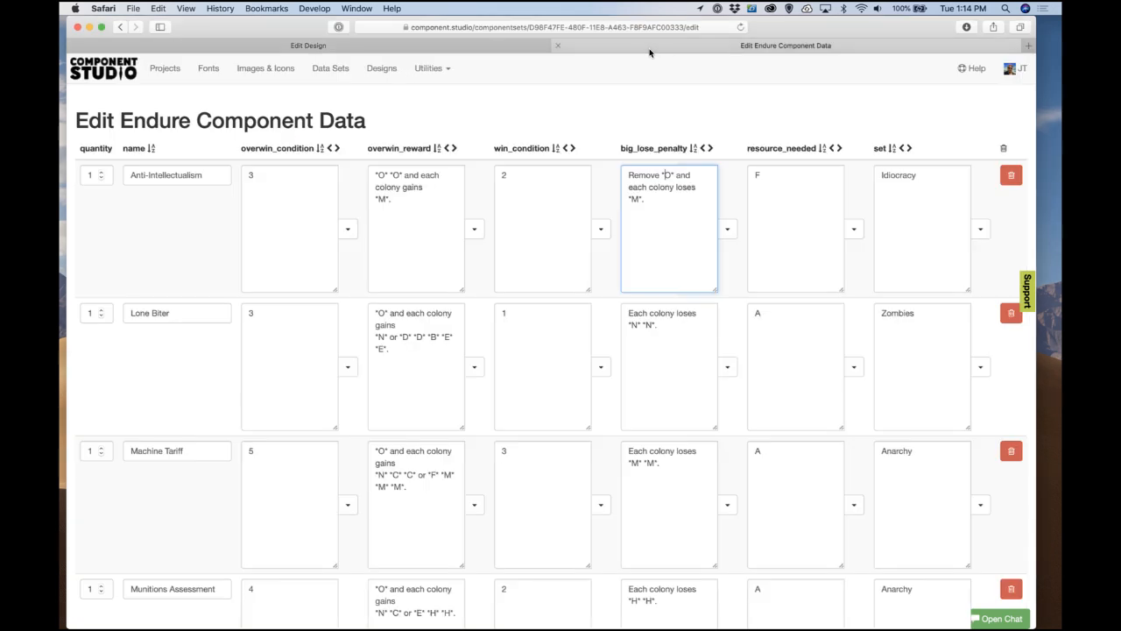
left_click(424, 180)
left_click_drag(424, 180, 374, 174)
type("E")
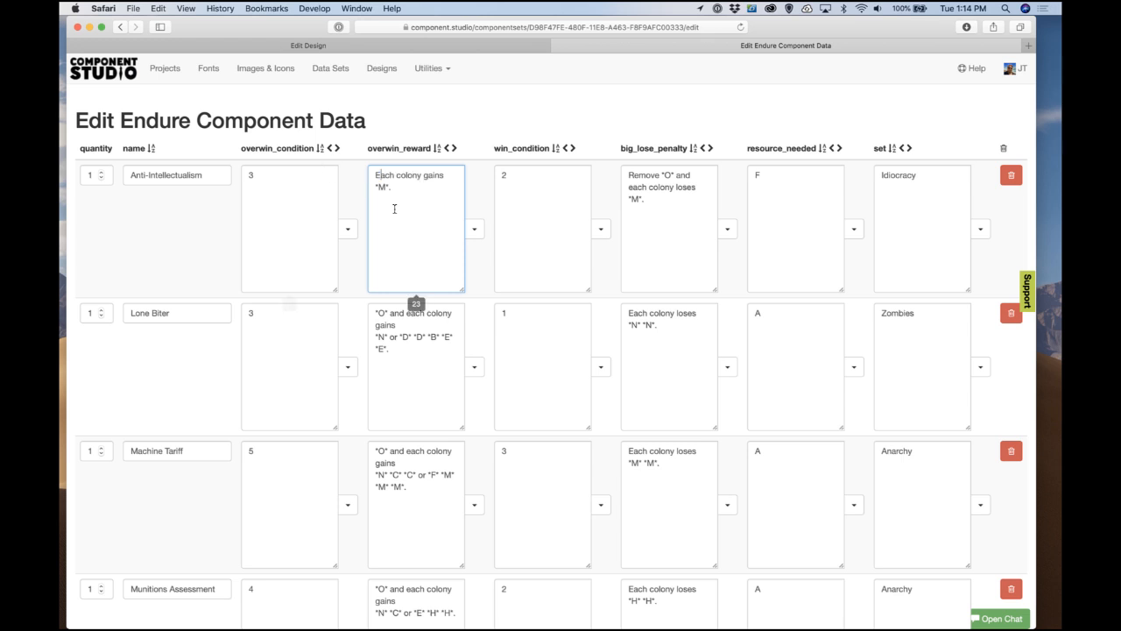
left_click(504, 111)
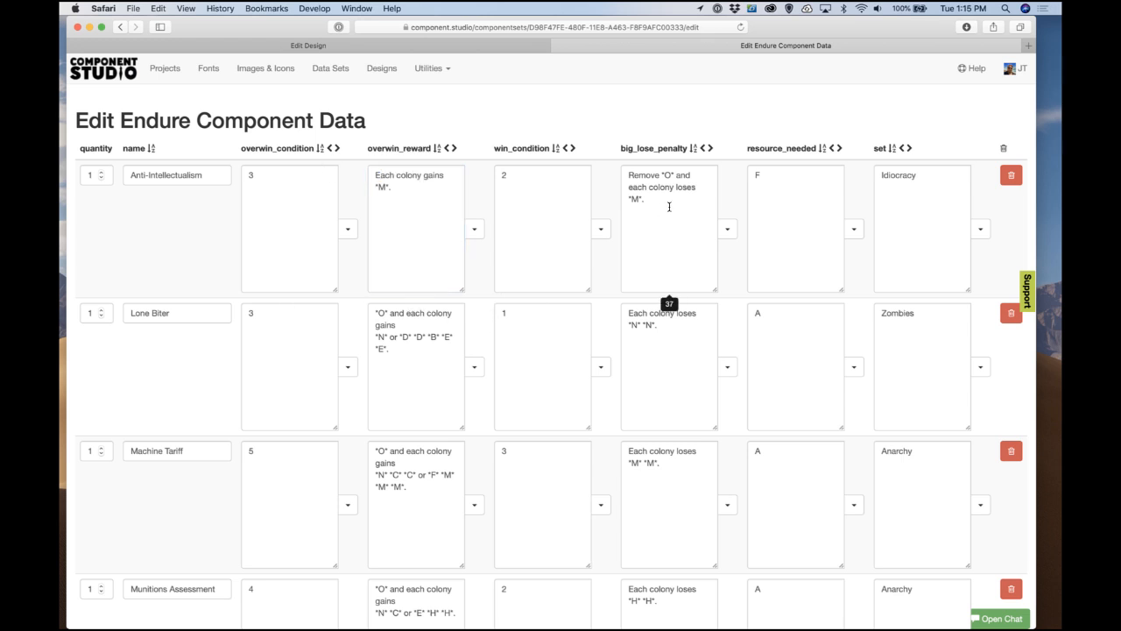
Step: Shorten Anti-Intellectualism's big_lose_penalty to "Each colony loses *M*." and refresh the card preview in the design
left_click_drag(630, 187, 594, 155)
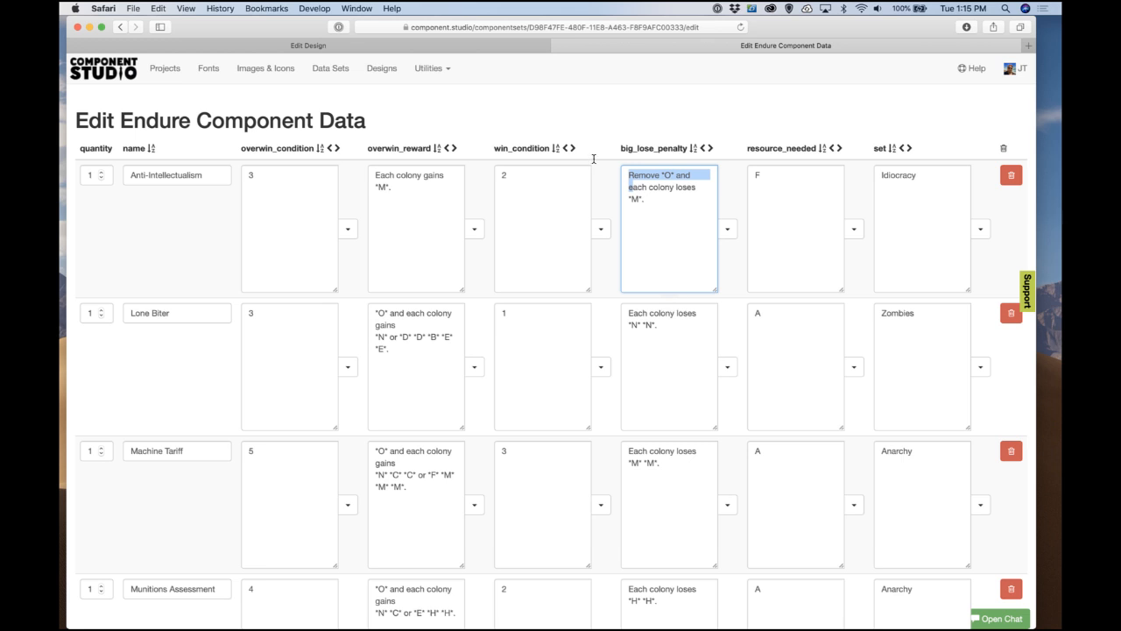
type("E")
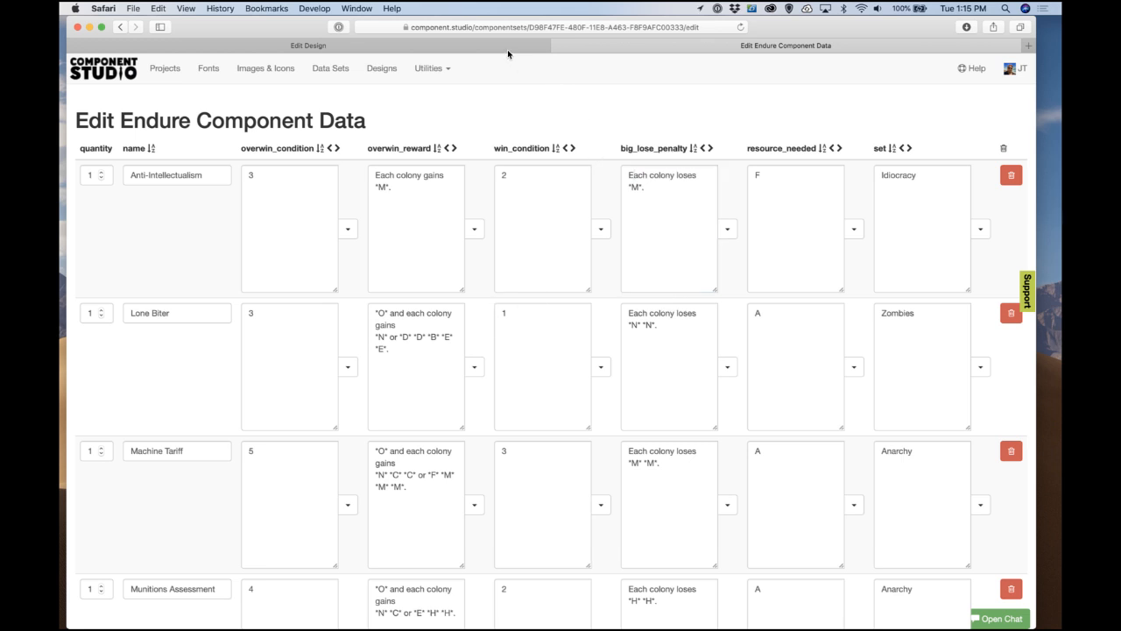
left_click(504, 45)
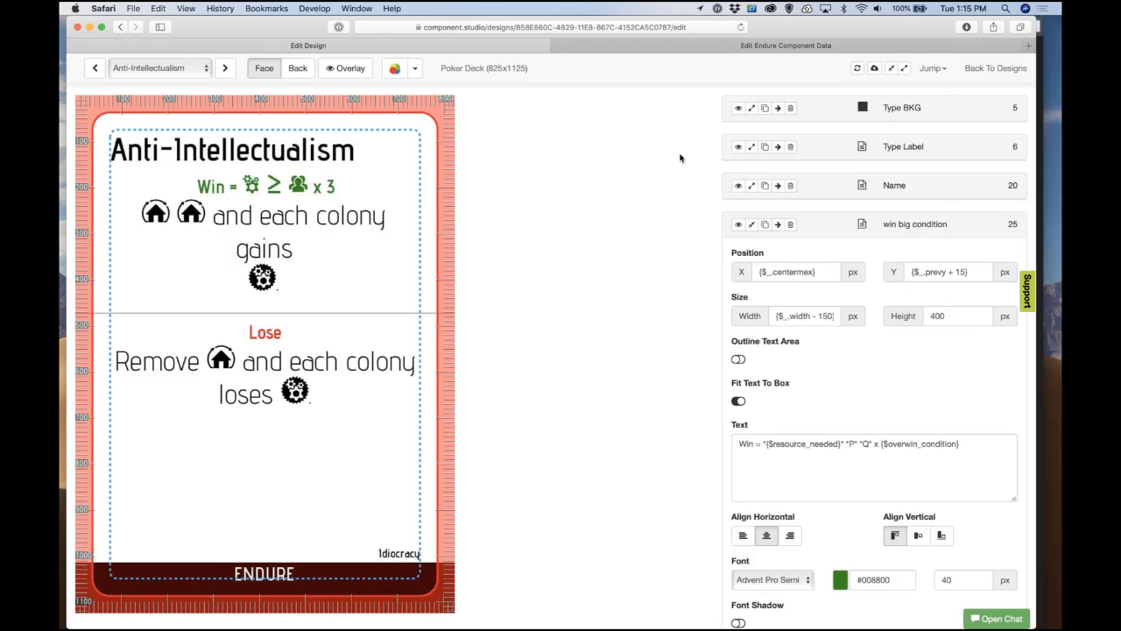
left_click(856, 69)
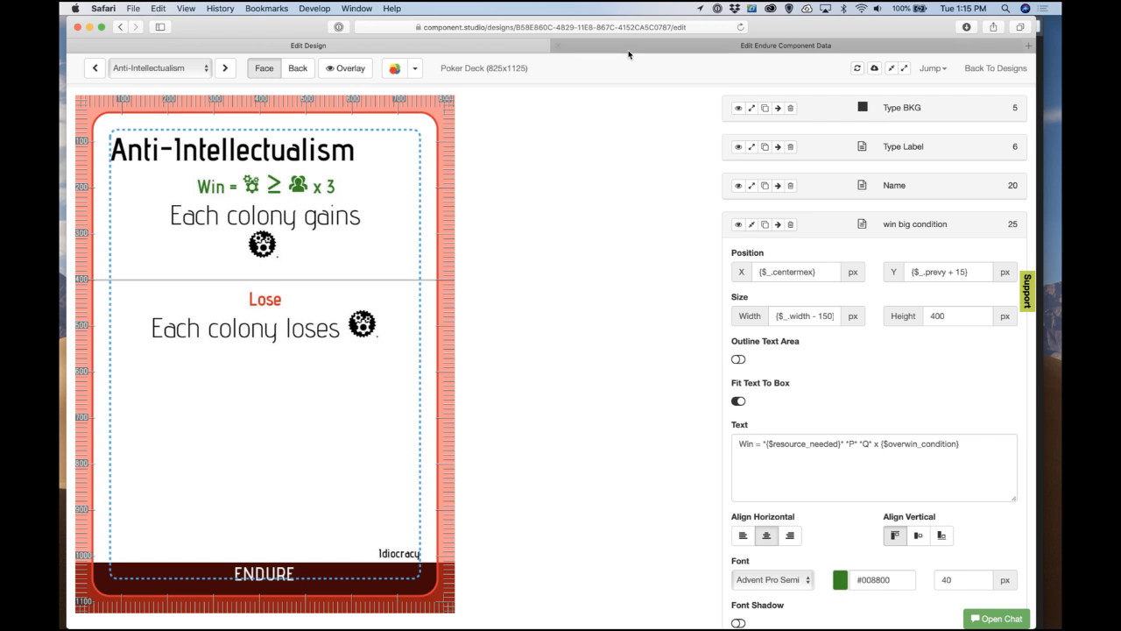
Step: Remove the line break before *M* in Anti-Intellectualism's overwin_reward and refresh the card preview in the design
left_click(786, 45)
left_click(375, 194)
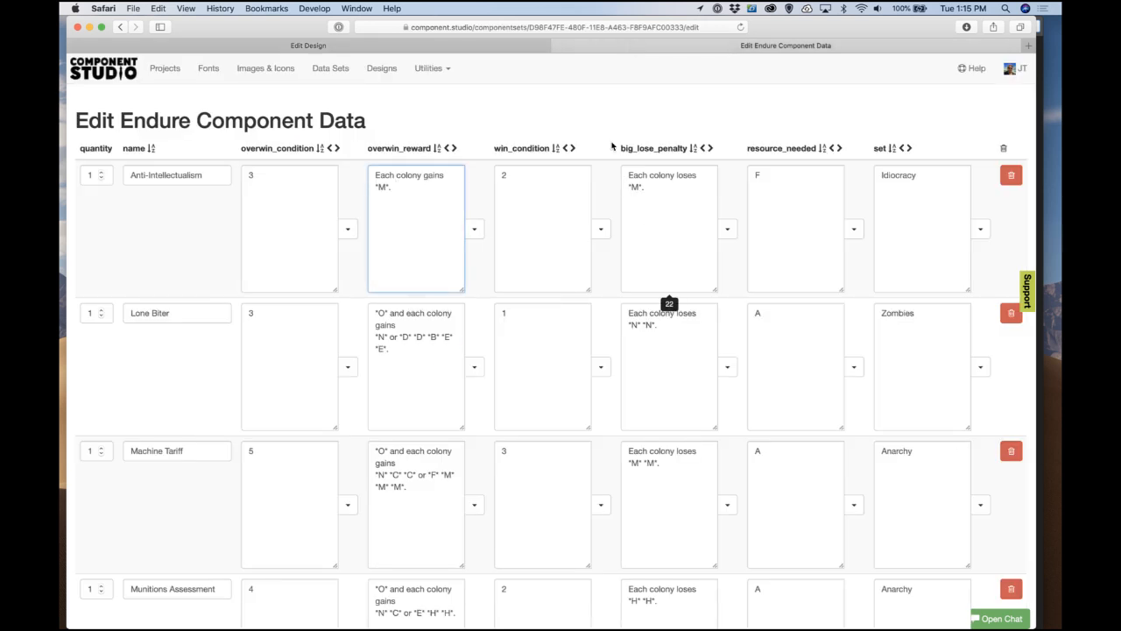
left_click(600, 114)
left_click(504, 42)
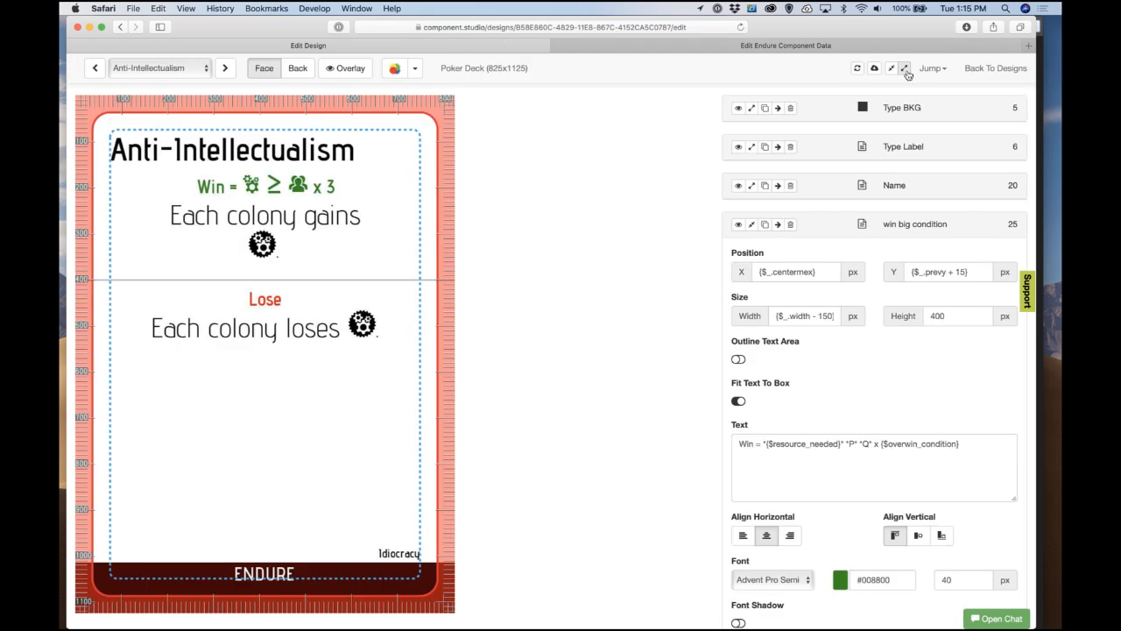
left_click(856, 70)
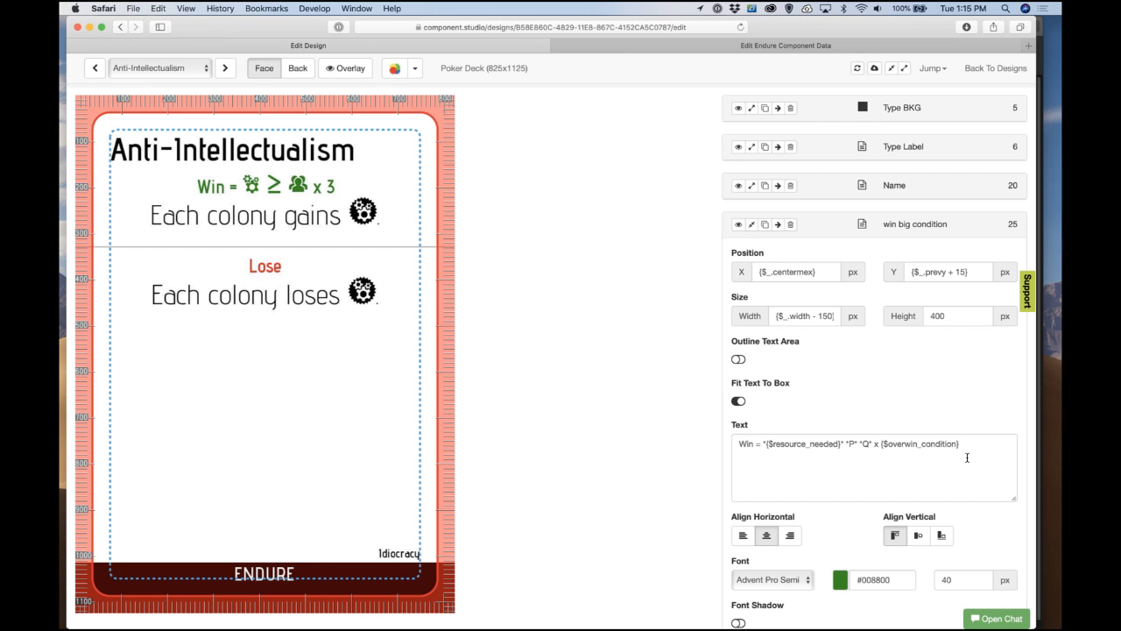
Step: Add the line "To win spend *{$resource_needed}* x *Q*" above the existing formula in the win big condition's text
left_click(737, 445)
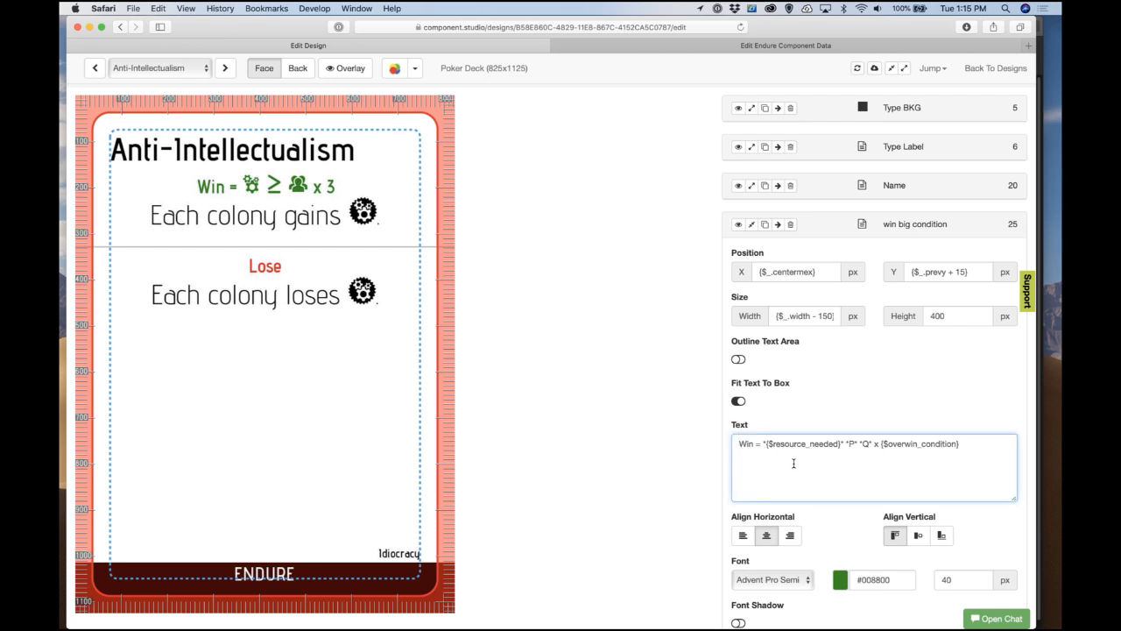
type("To win s")
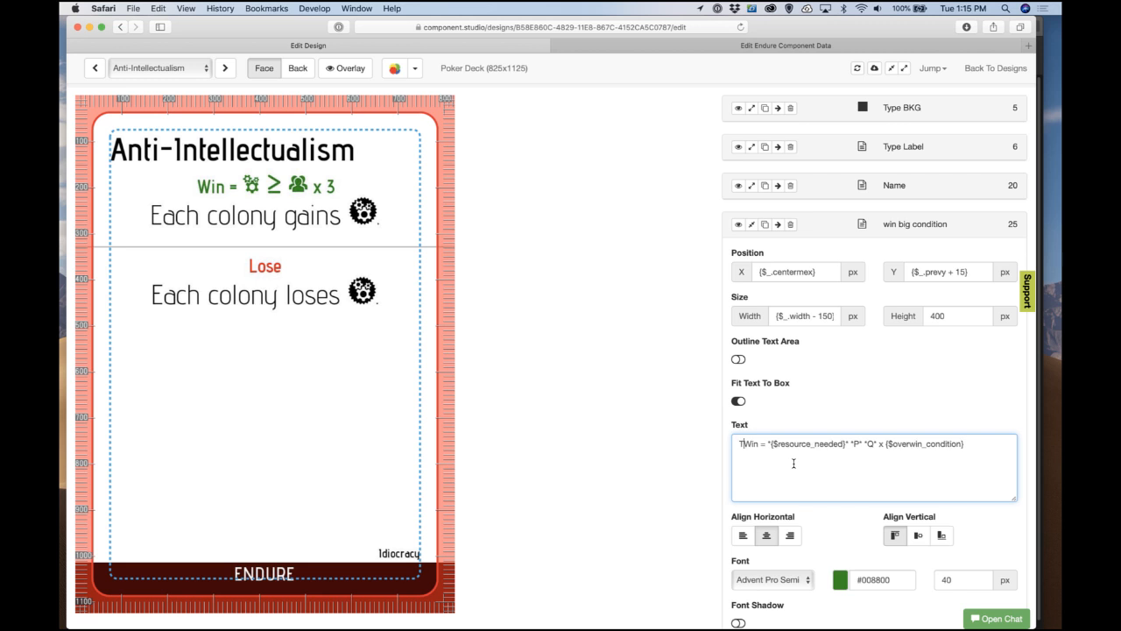
type("pend")
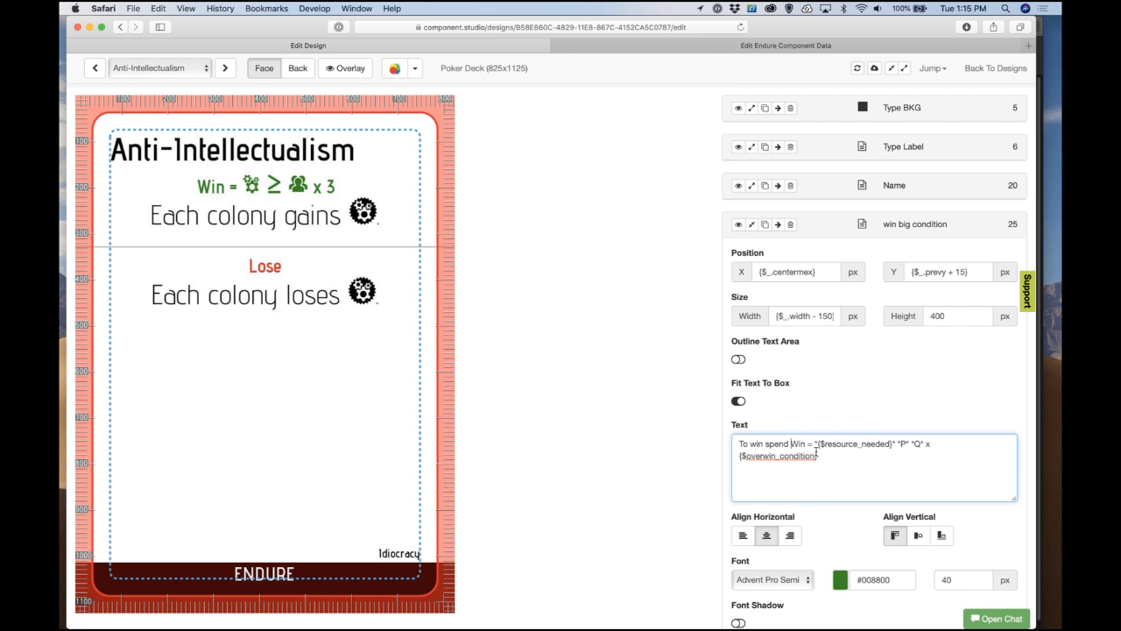
left_click_drag(814, 446, 897, 448)
key("super+c")
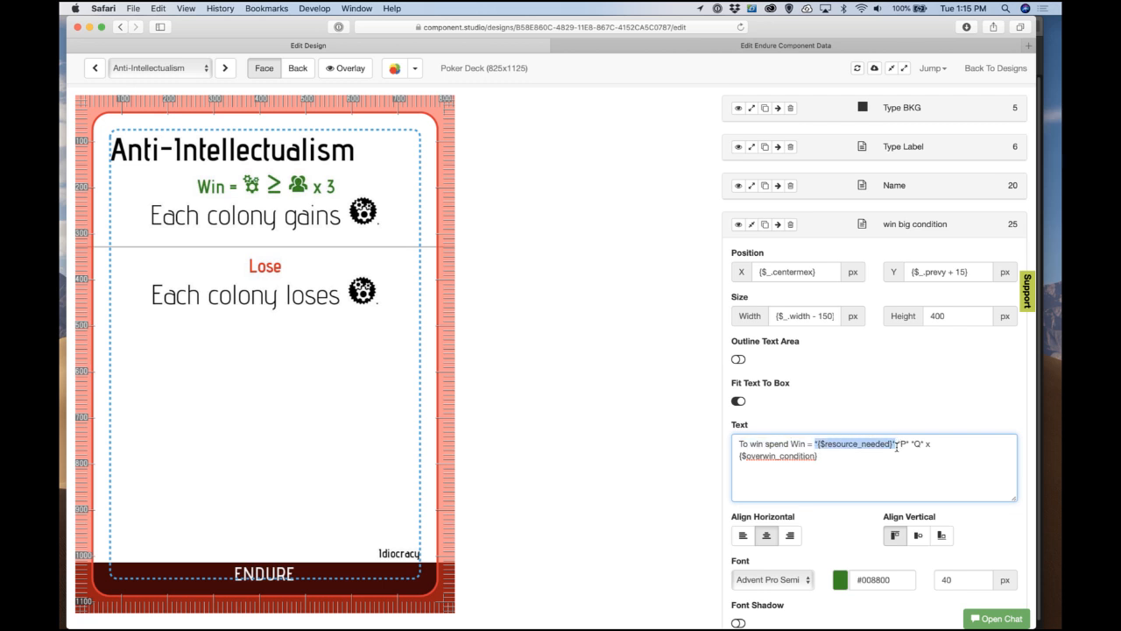
left_click(789, 445)
key("super+v")
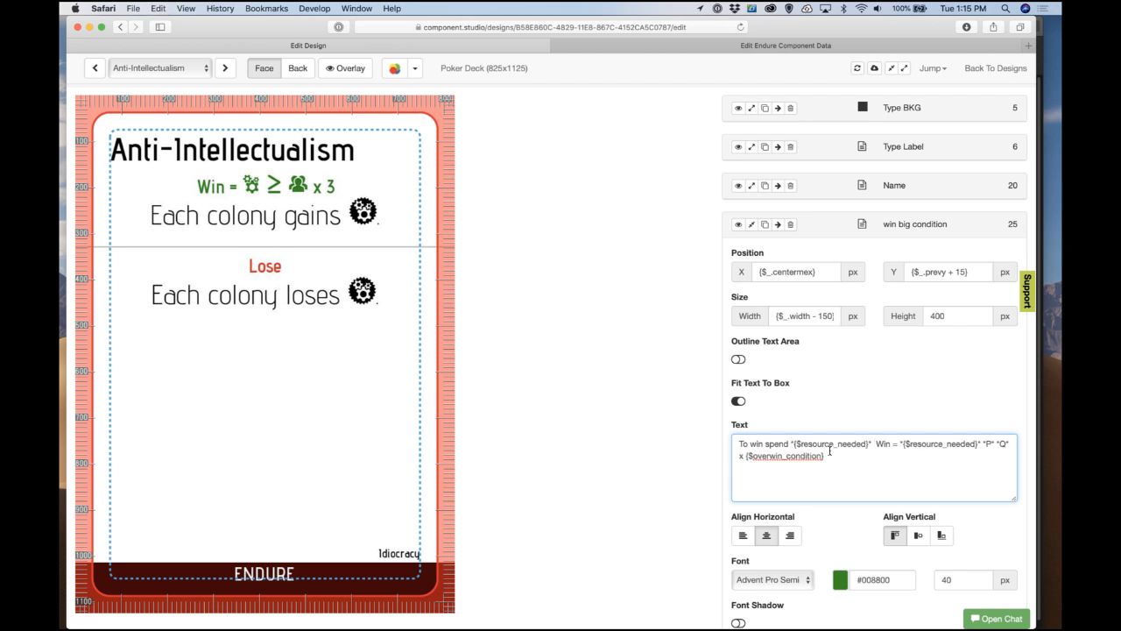
type("x ")
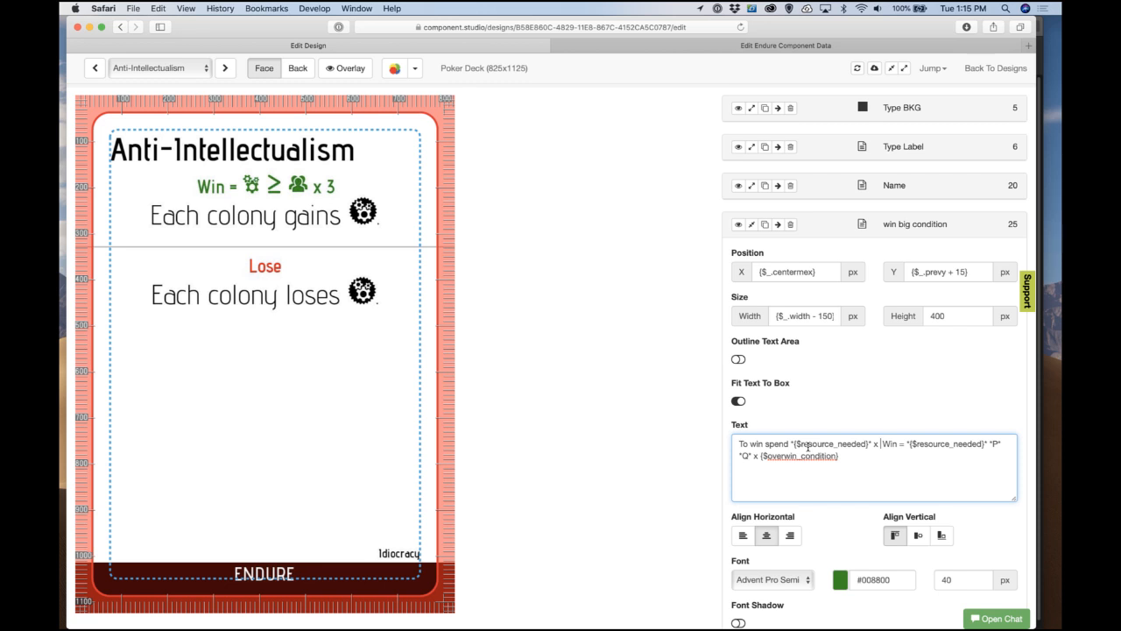
type("*Q*")
key("Delete")
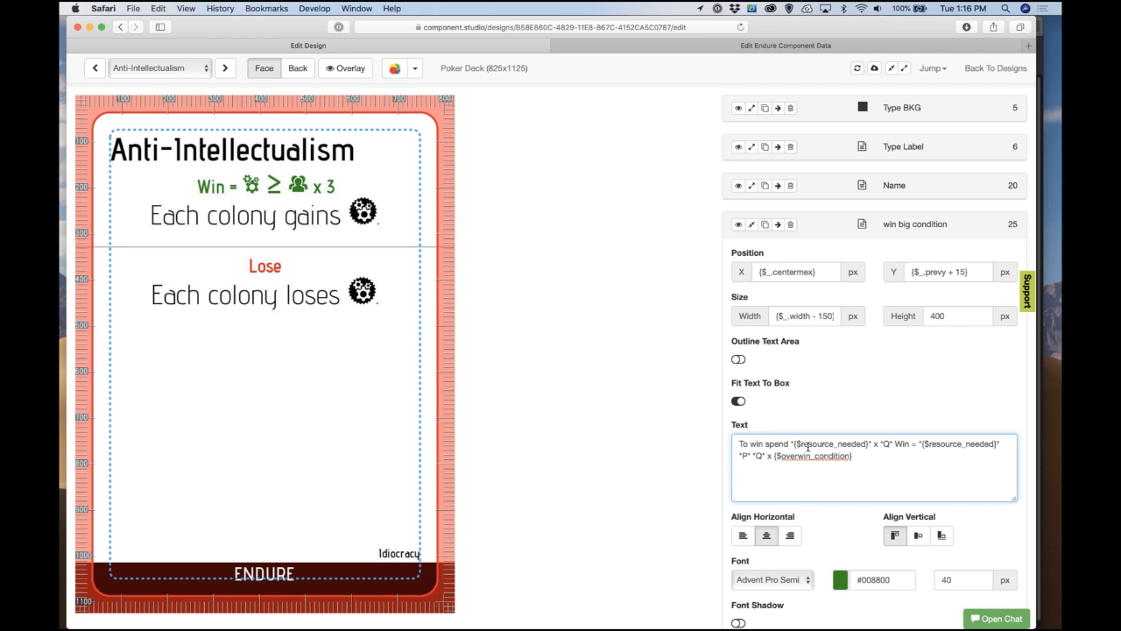
key("Return")
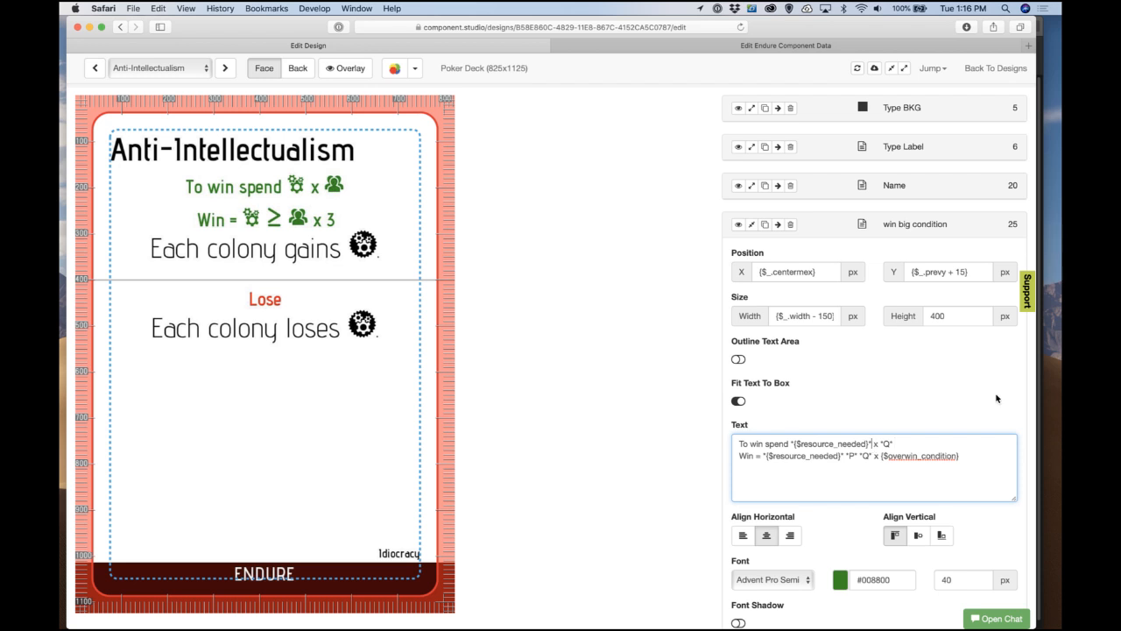
Step: Insert "{$overwin_condition} x" before *Q* in the "To win spend" line of the win big condition's text
type("x")
left_click_drag(882, 456, 979, 457)
key("super+c")
left_click(883, 444)
key("super+v")
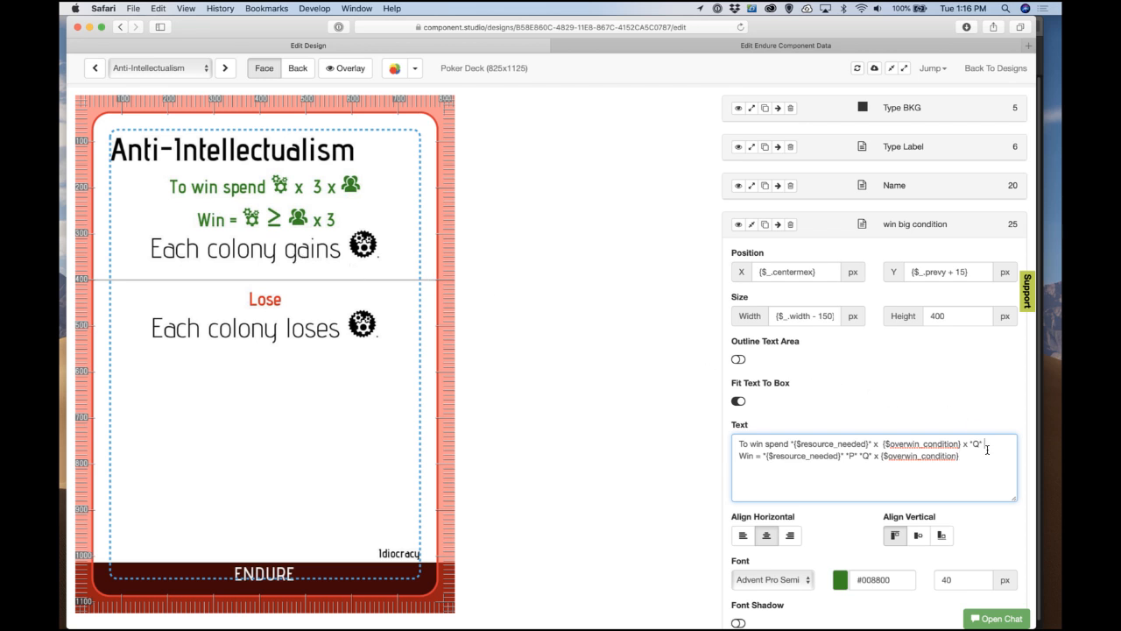
Step: Append ", then" to the "To win spend" line and delete the old "Win =" formula line beneath it
type(", then")
left_click(977, 427)
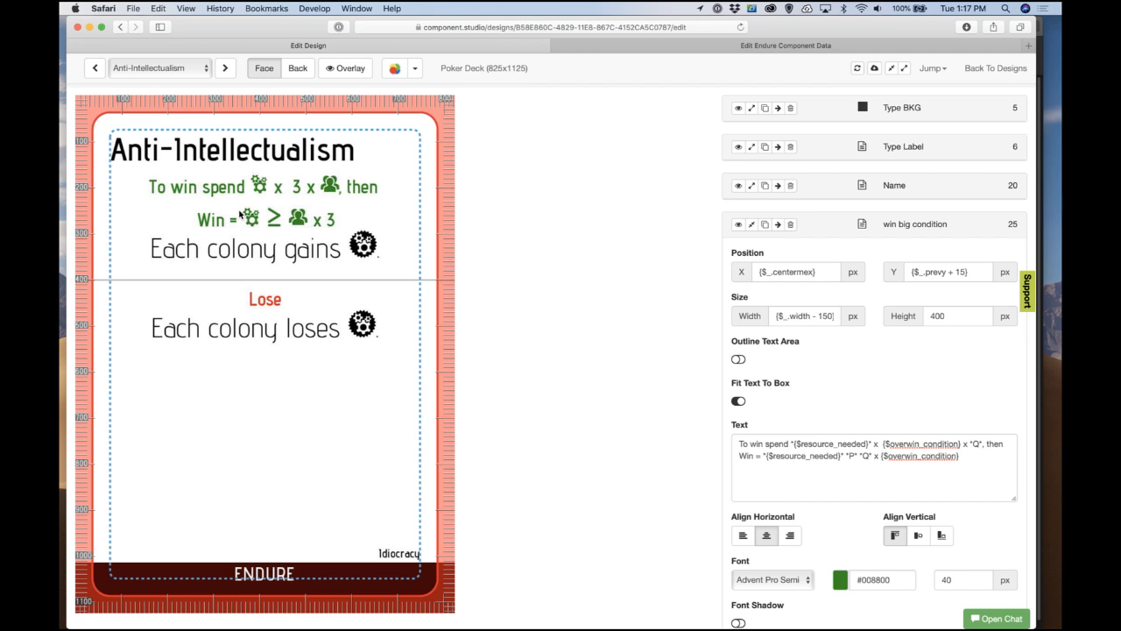
triple_click(778, 458)
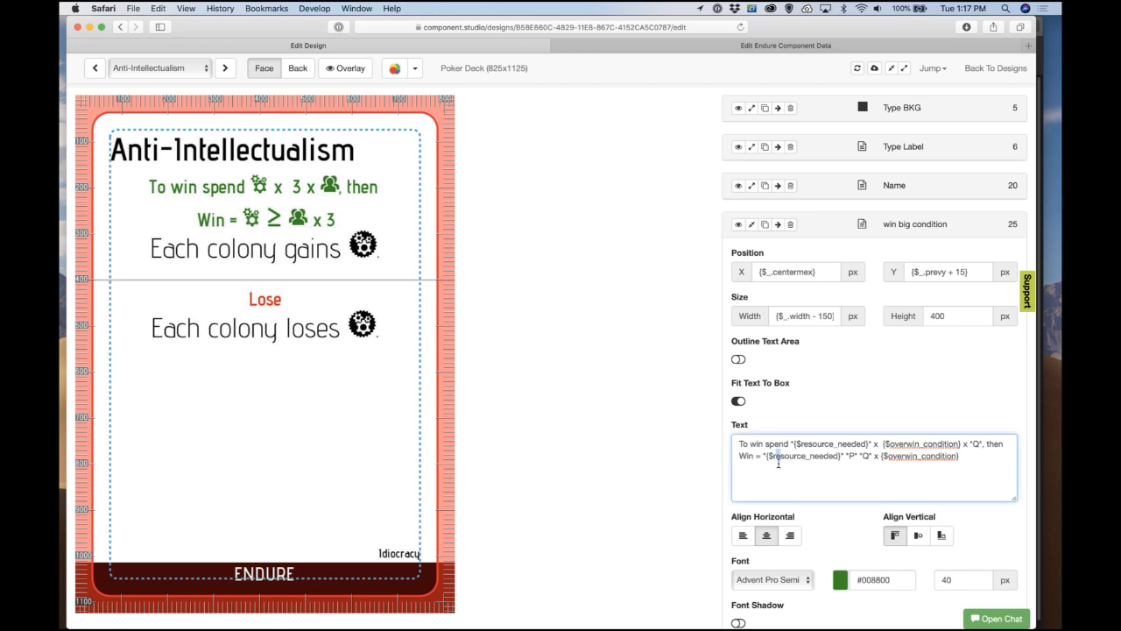
key("BackSpace")
left_click(811, 410)
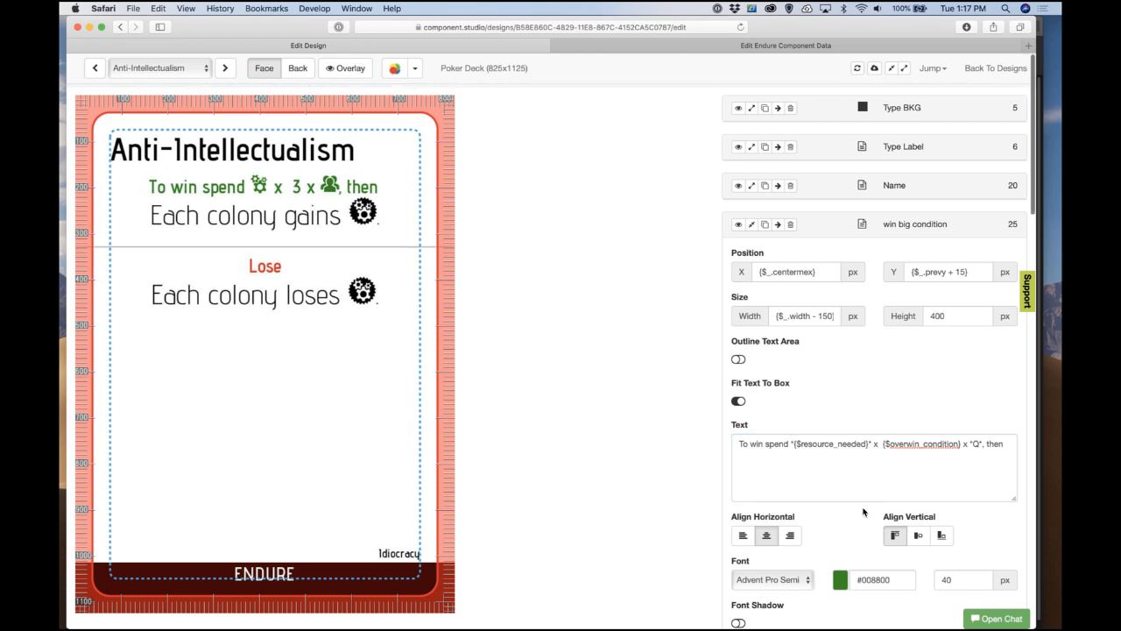
Step: Expand the big lose condition step and rename it "lose condition"
scroll(863, 512, "down", 5)
scroll(863, 512, "down", 12)
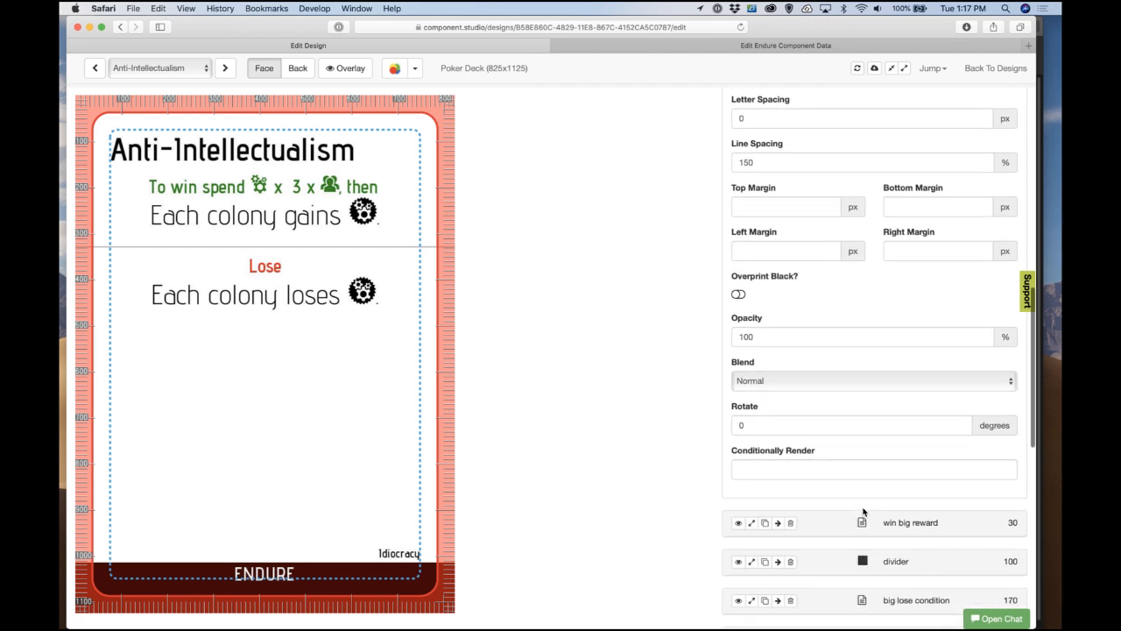
scroll(863, 511, "up", 1)
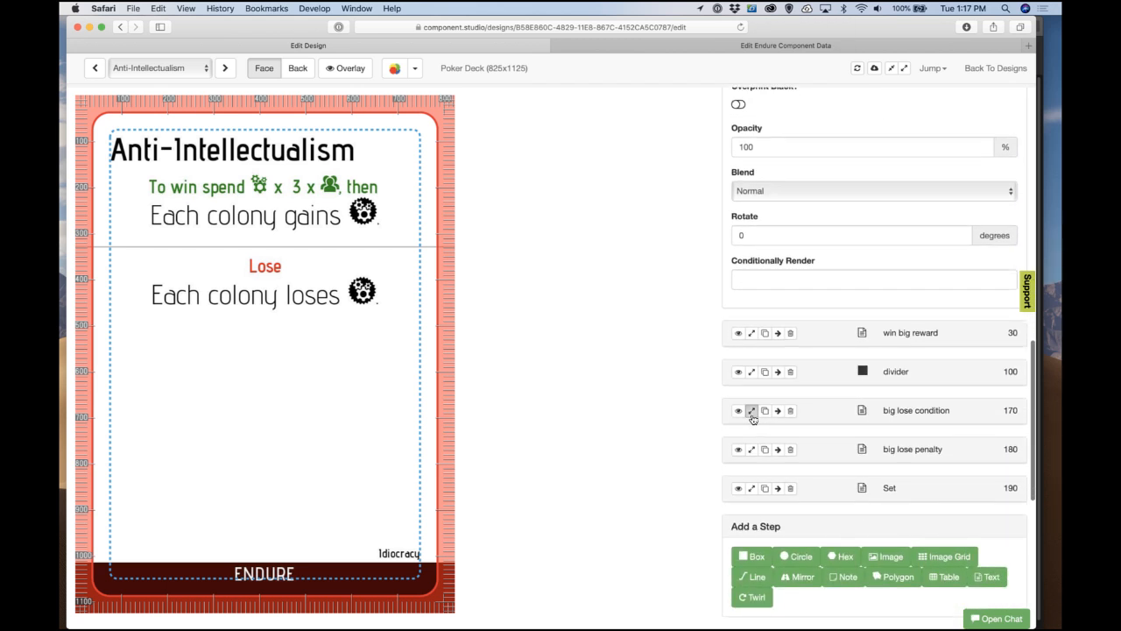
left_click(751, 410)
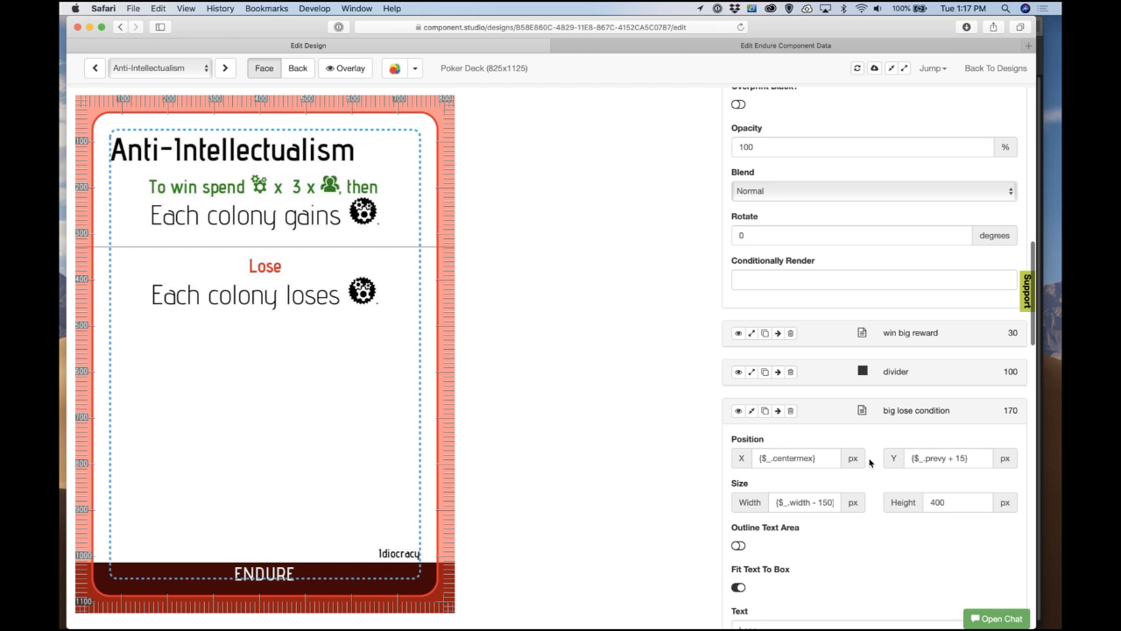
double_click(904, 411)
double_click(893, 415)
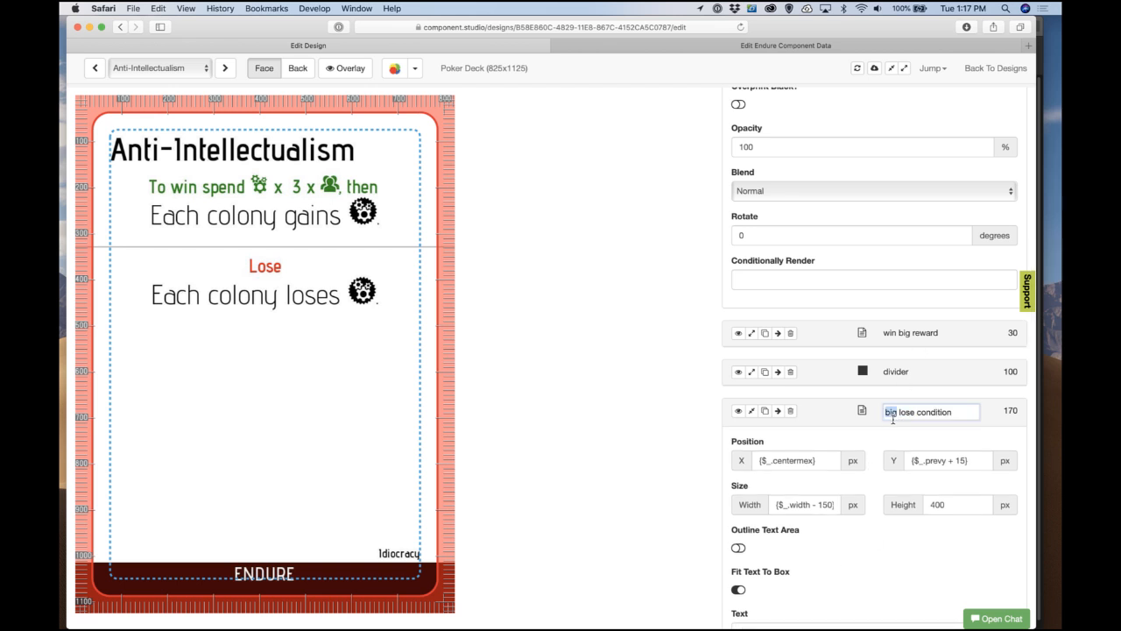
key("BackSpace")
left_click(879, 434)
Step: Change the lose condition's text to "Lose, then"
scroll(877, 438, "down", 5)
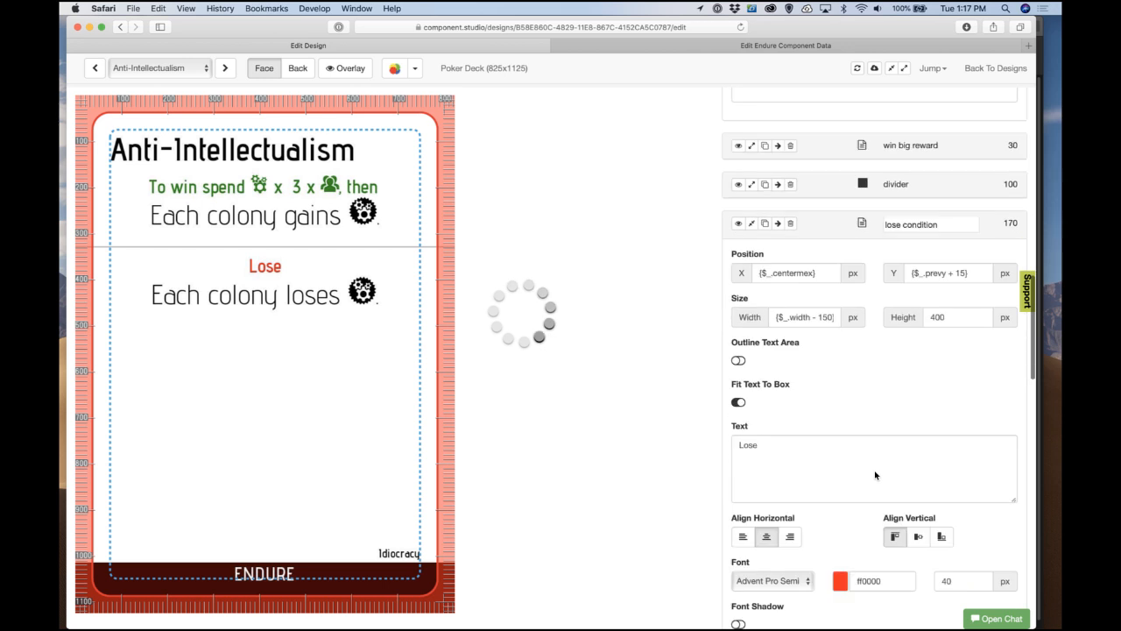
left_click(753, 351)
type(", then")
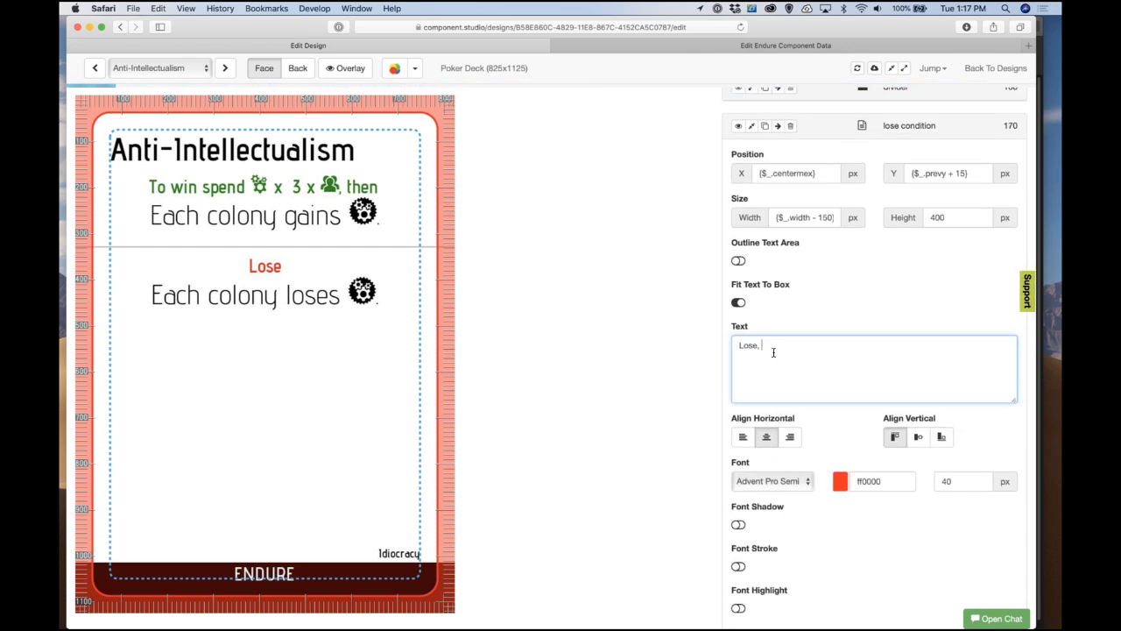
left_click(788, 322)
Step: Collapse the settings of the lose condition and win big condition steps
scroll(814, 321, "up", 5)
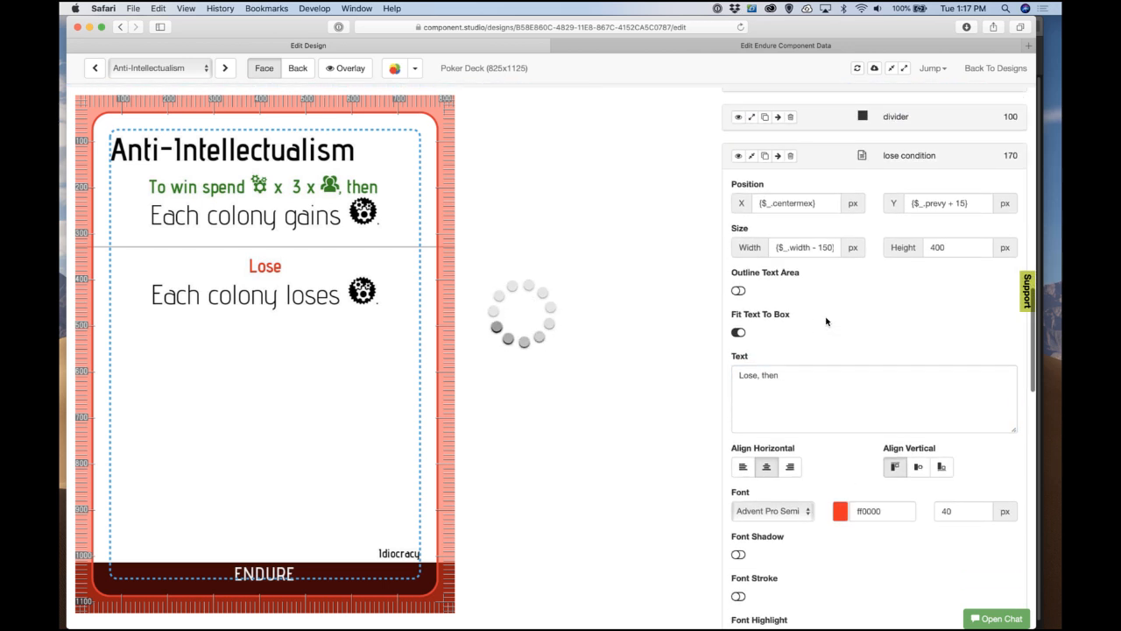
scroll(826, 322, "up", 2)
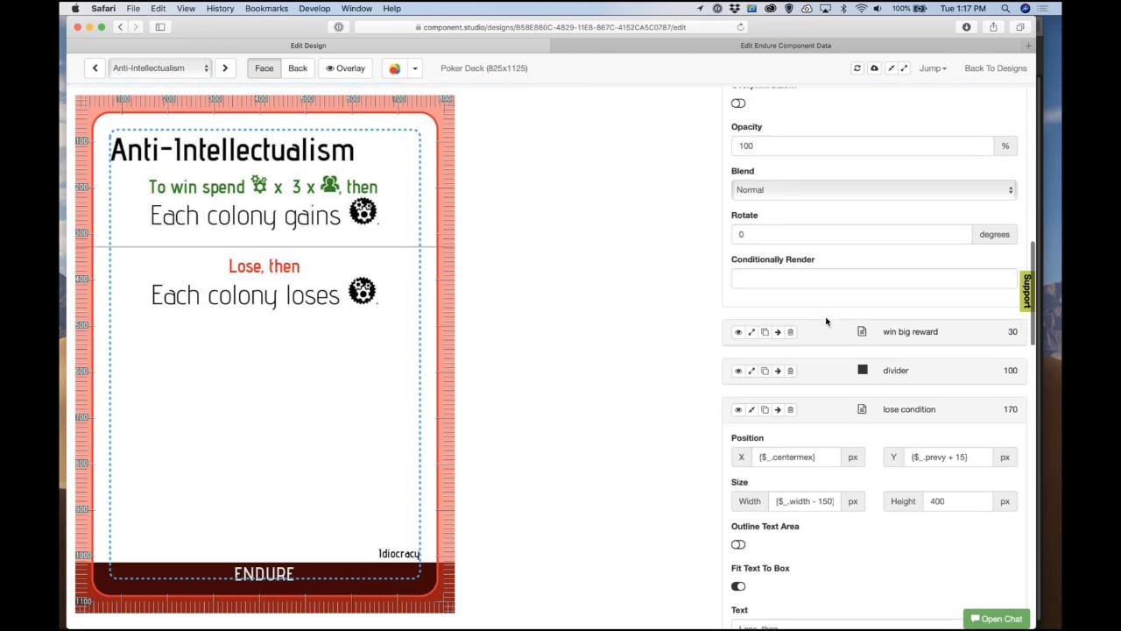
scroll(828, 320, "up", 2)
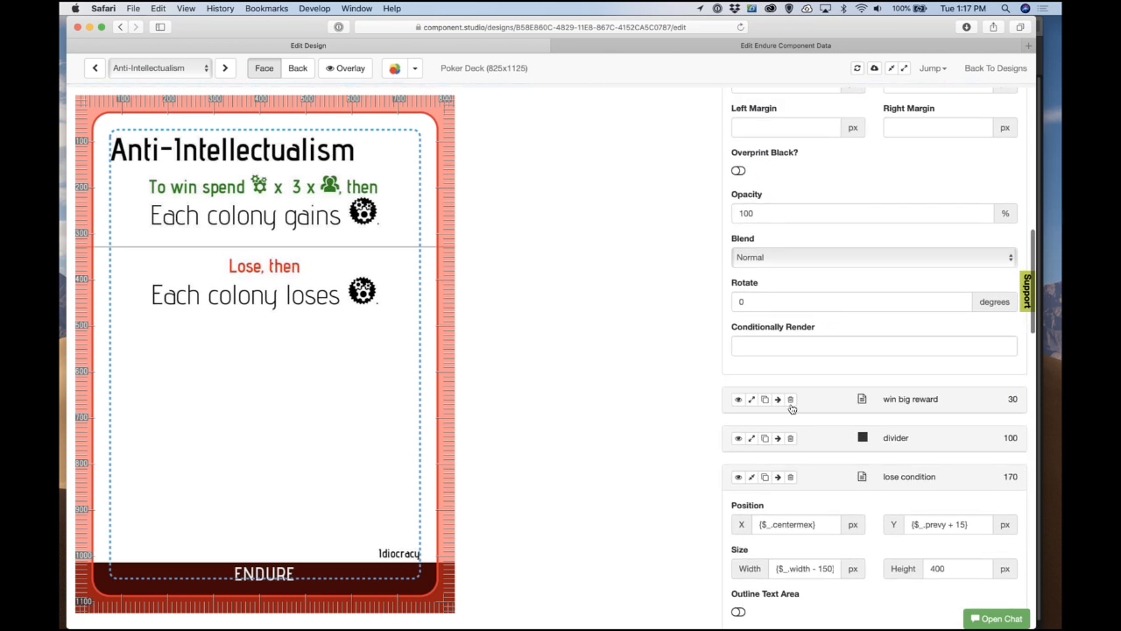
left_click(751, 477)
scroll(764, 438, "up", 8)
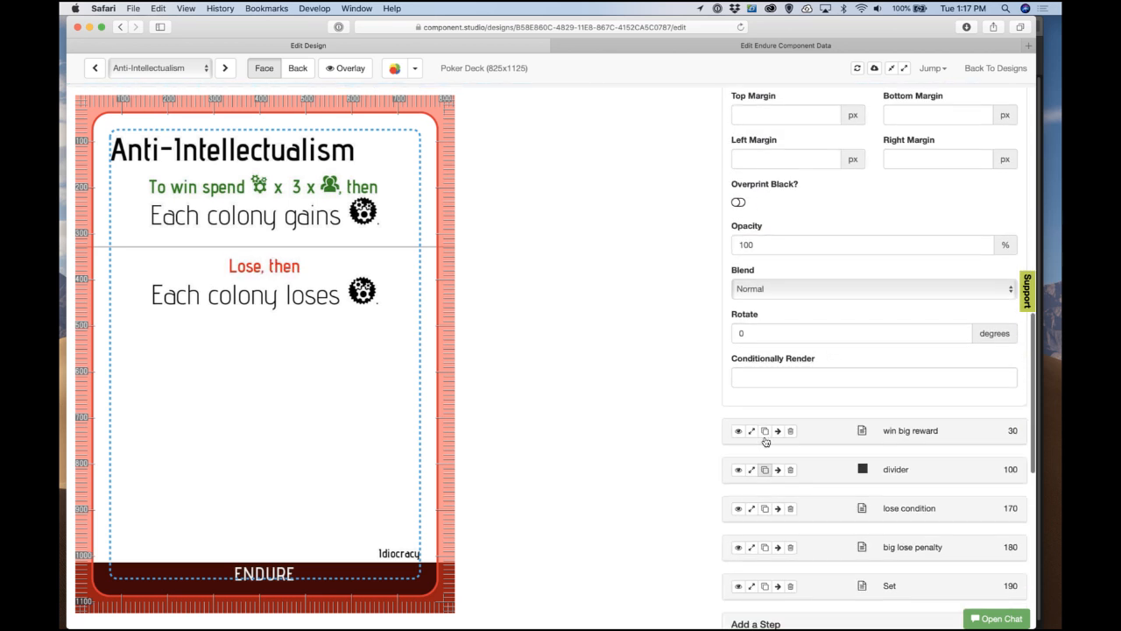
scroll(765, 438, "up", 15)
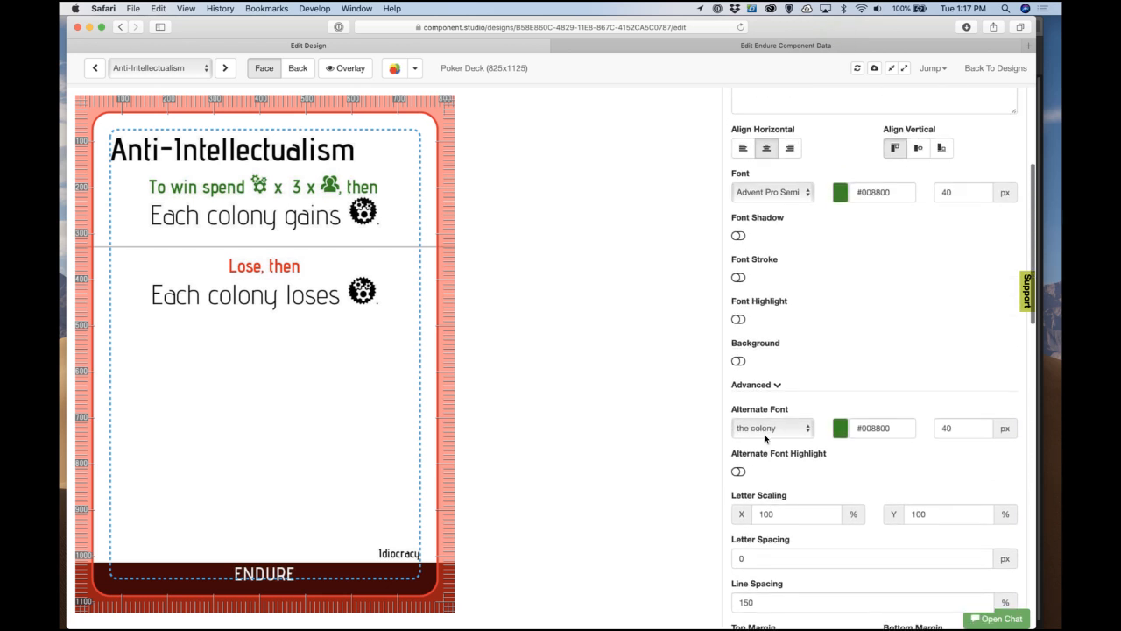
scroll(764, 439, "up", 1)
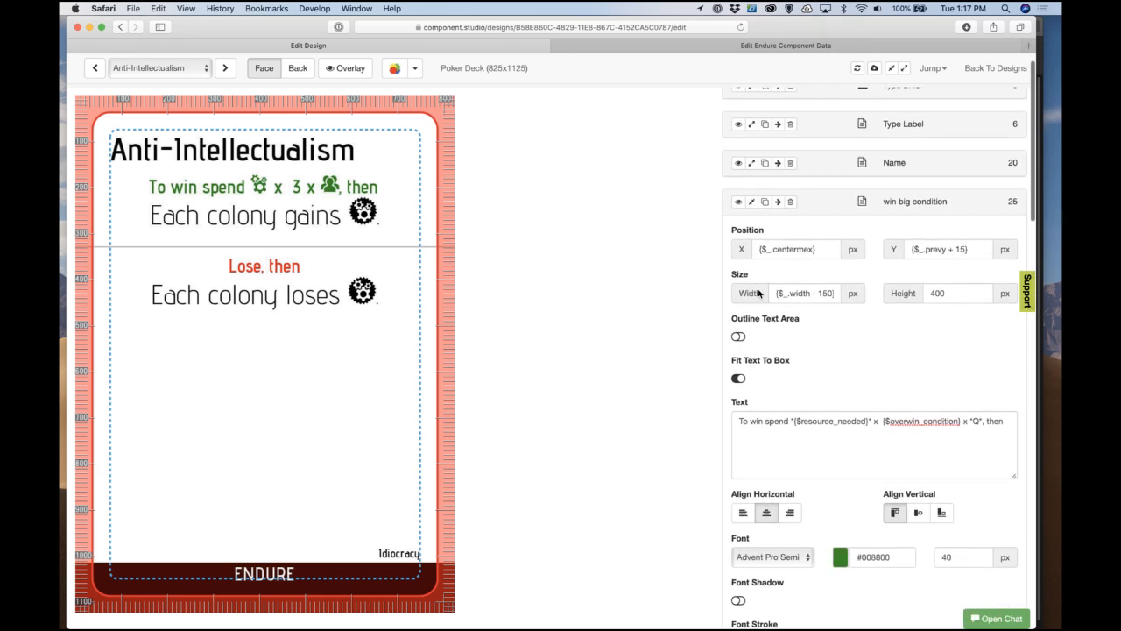
left_click(751, 201)
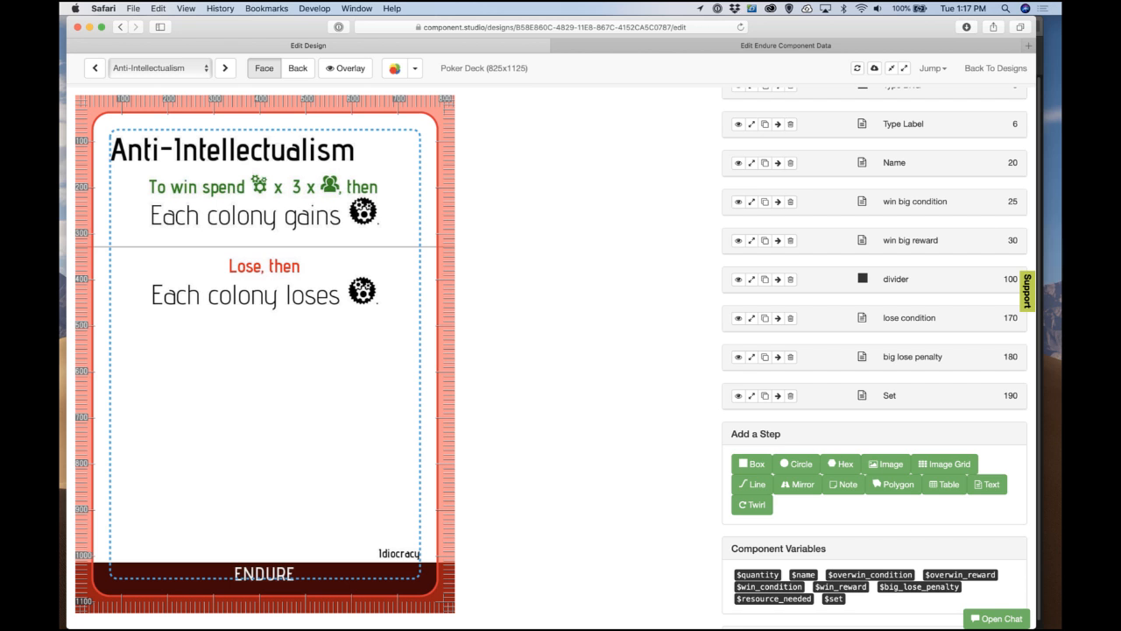
Step: Switch to Illustrator and open economy.ai from the Colony folder in Dropbox
key("super+Tab")
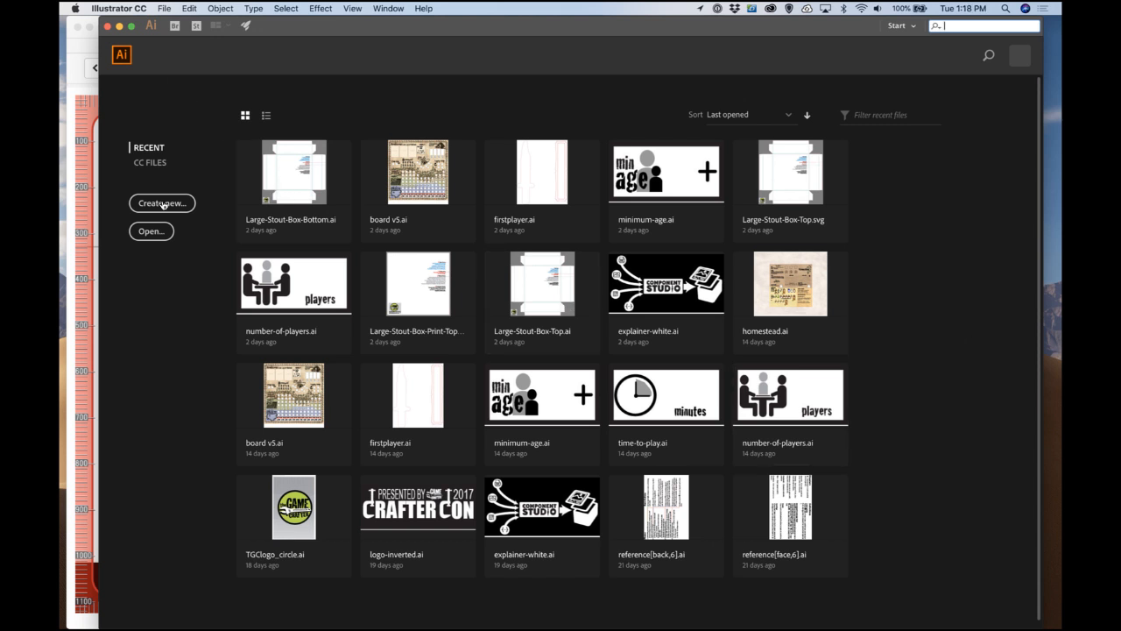
left_click(162, 230)
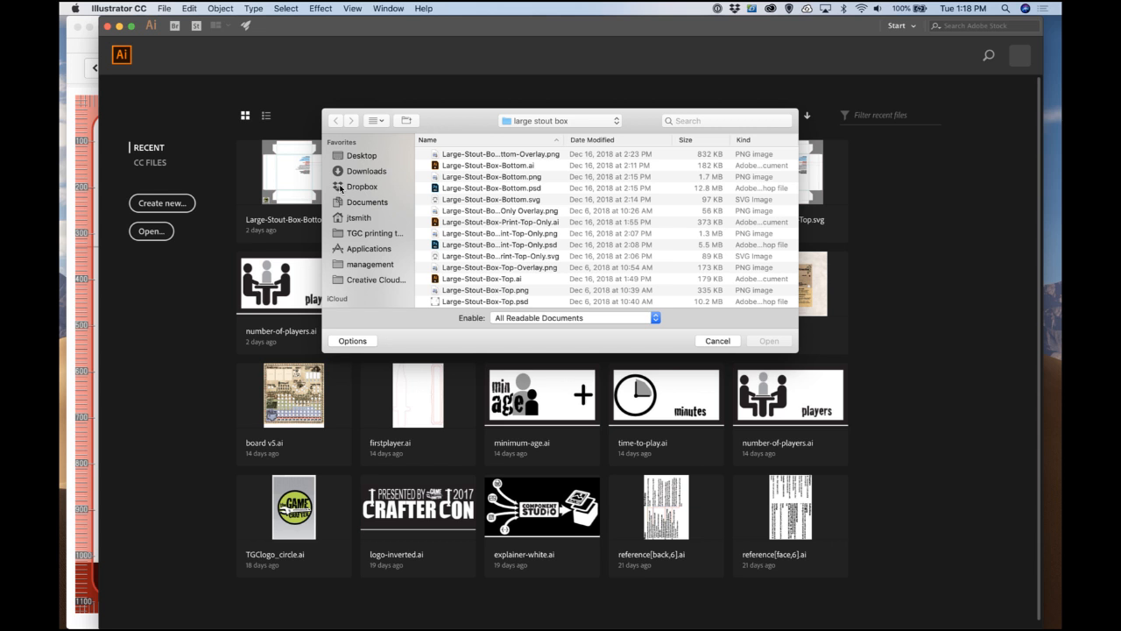
left_click(374, 188)
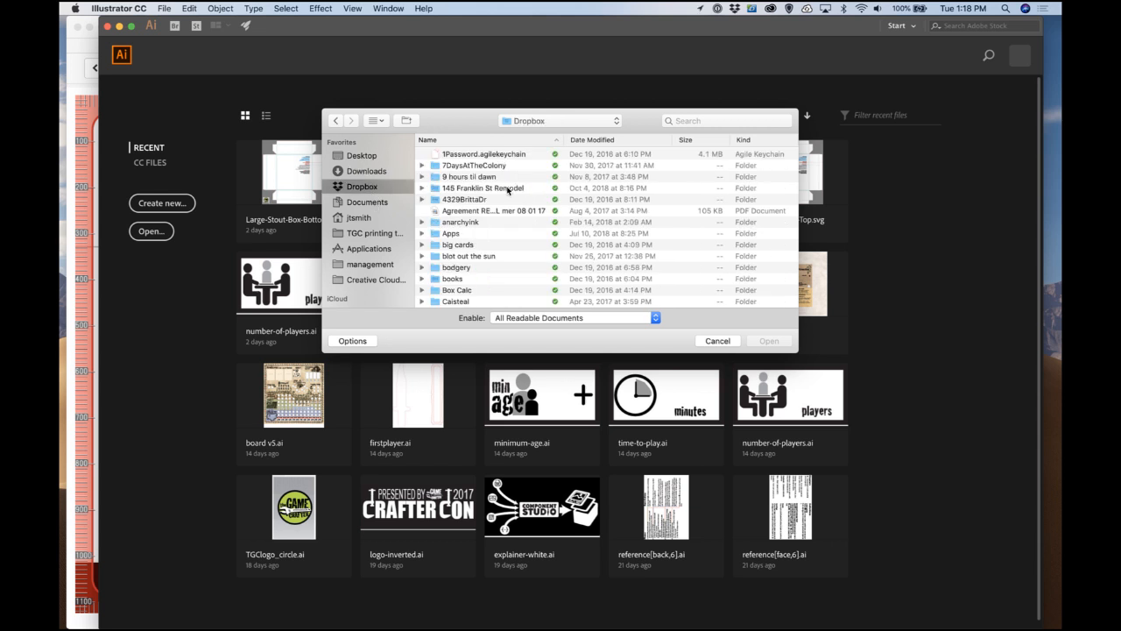
scroll(477, 254, "down", 3)
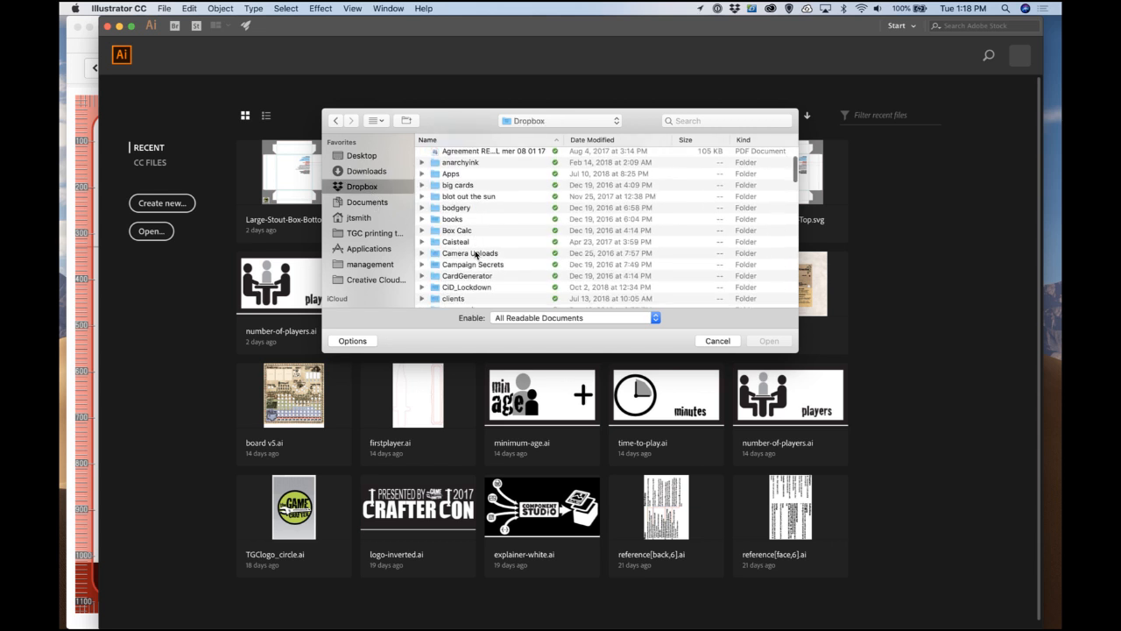
scroll(477, 263, "down", 3)
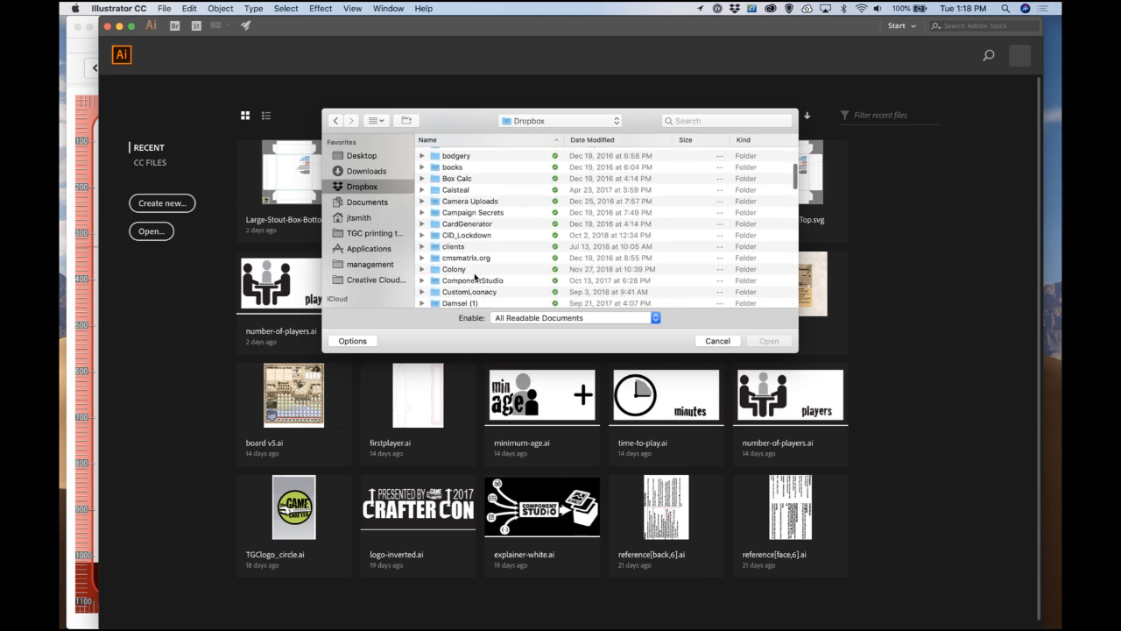
double_click(459, 270)
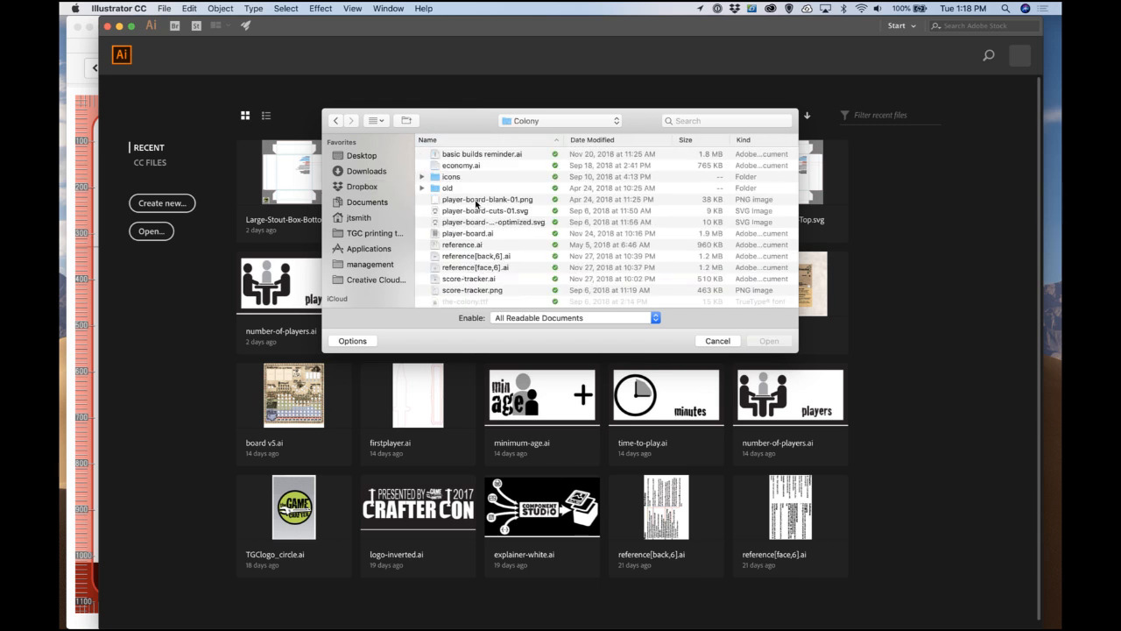
left_click(473, 166)
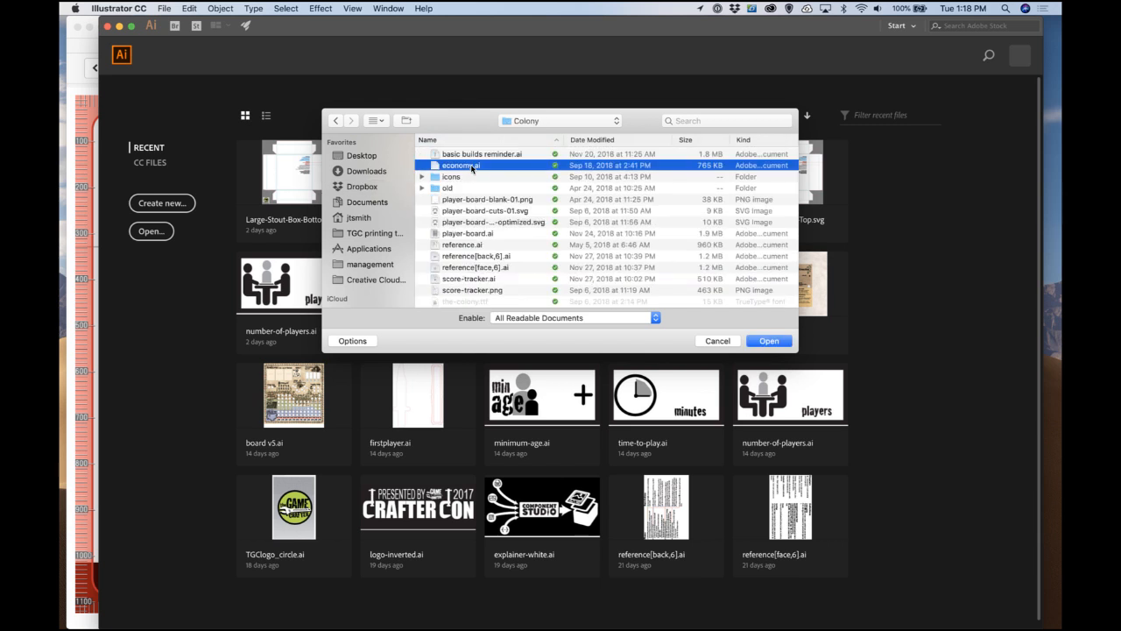
left_click(766, 340)
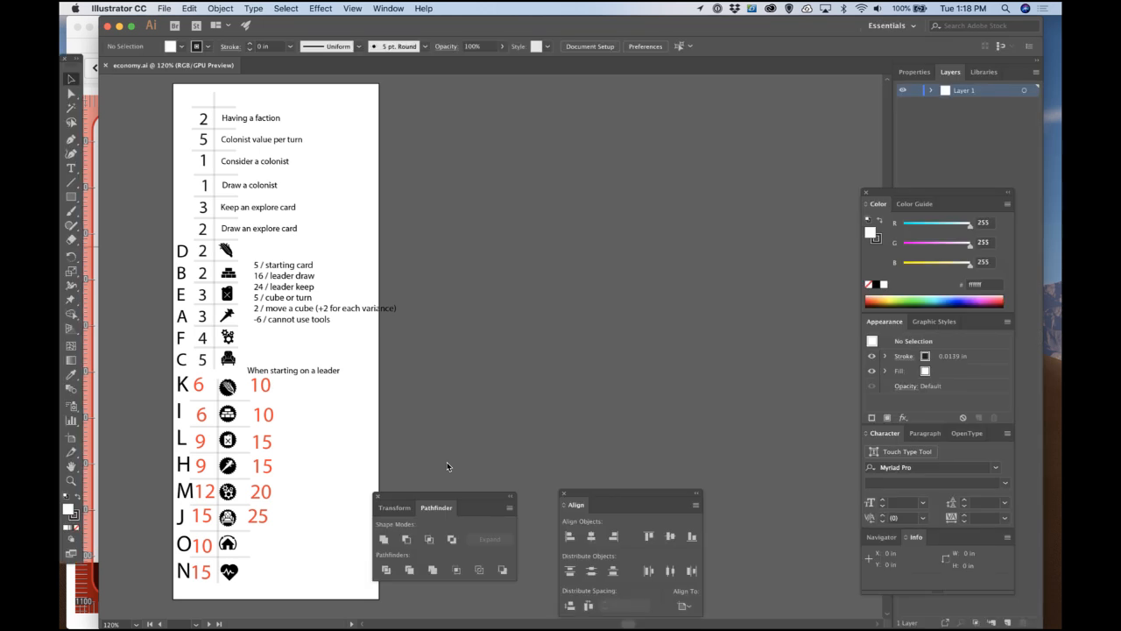
Step: Move the floating Pathfinder and Align panels away from the economy artboard and bring the whole value table into view
left_click_drag(453, 496, 746, 305)
left_click_drag(651, 501, 770, 456)
left_click_drag(758, 313, 782, 98)
scroll(478, 306, "left", 1)
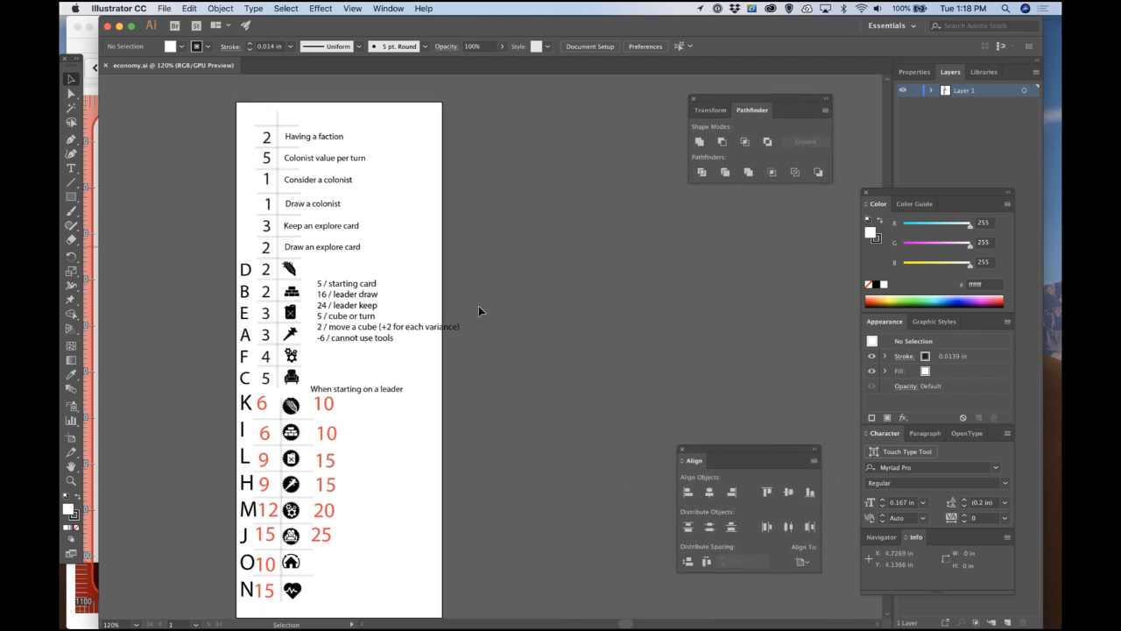
scroll(478, 306, "down", 2)
scroll(478, 306, "left", 1)
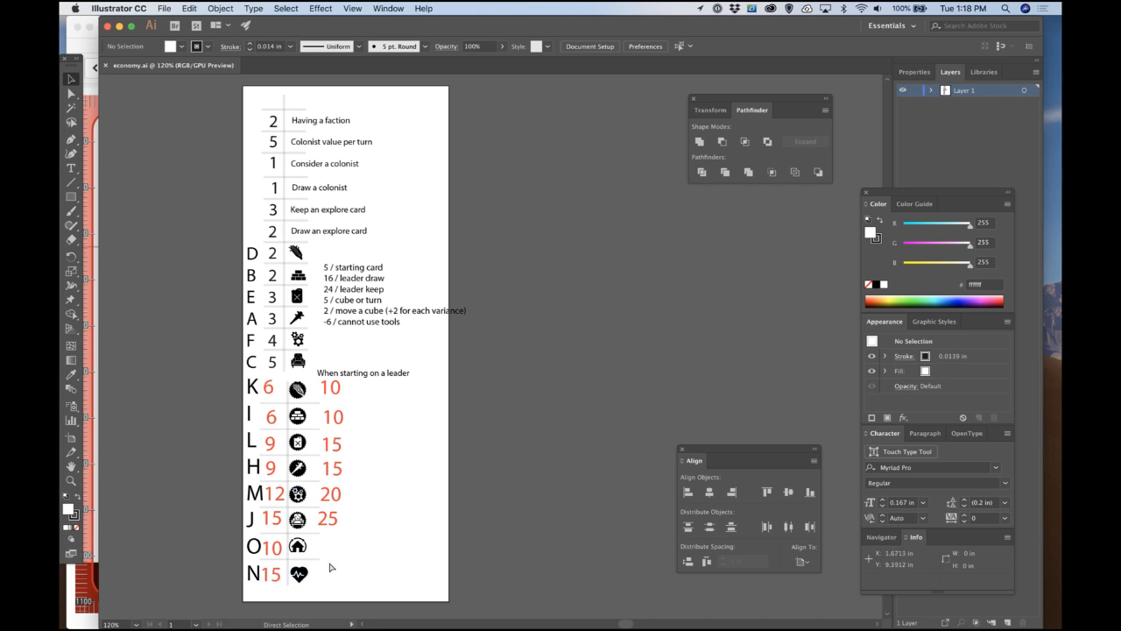
Step: Switch back to Component Studio in Safari and show the Endure component data
key("super+Tab")
key("super+Tab")
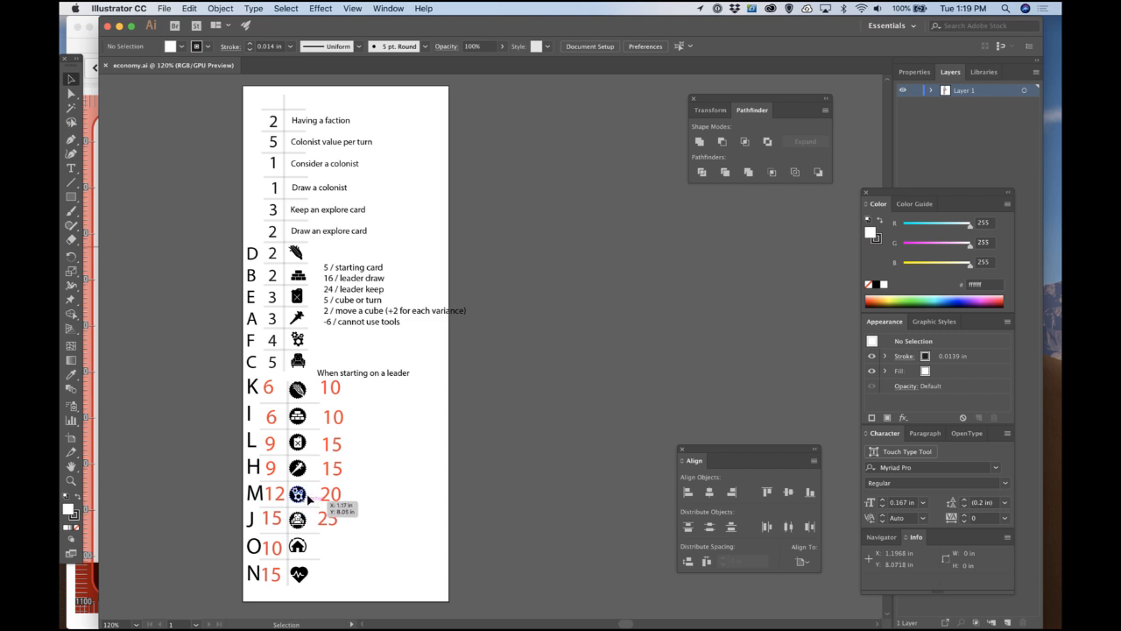
key("super+Tab")
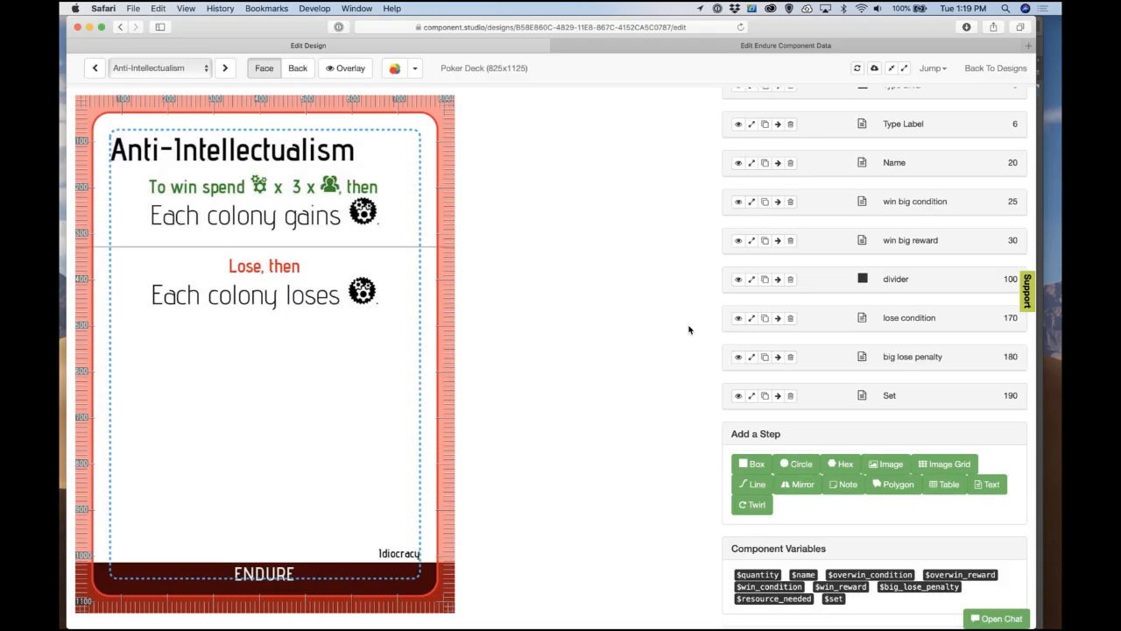
scroll(766, 219, "up", 1)
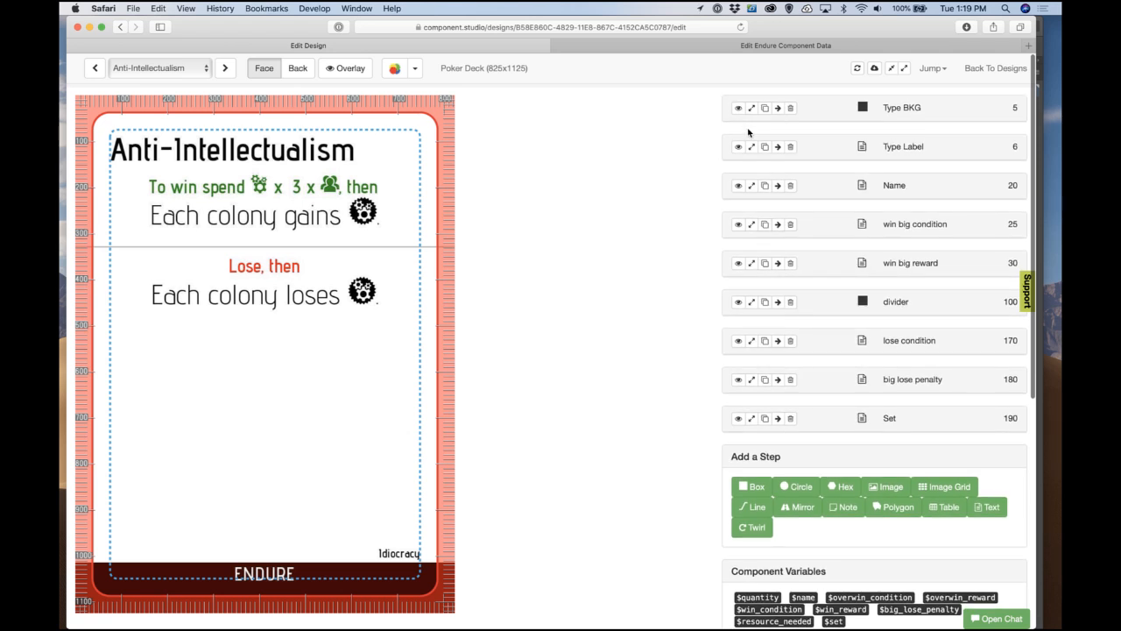
left_click(723, 44)
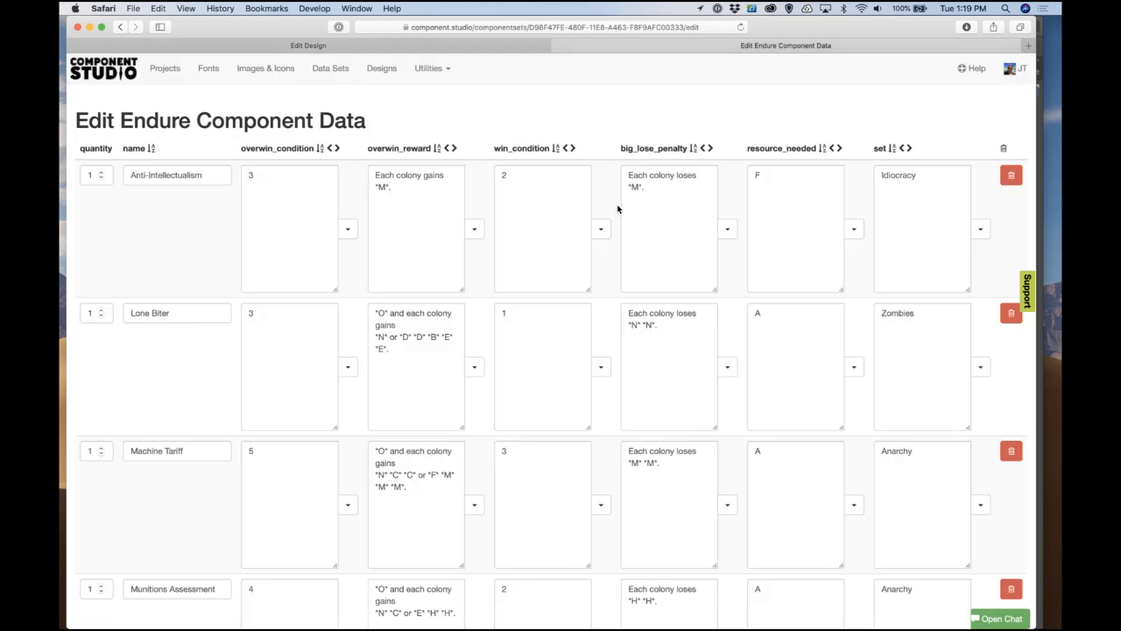
Step: Change Anti-Intellectualism's big_lose_penalty to "Each colony loses *M* or *N*." and refresh the card preview in the design
left_click(653, 207)
key("super+Tab")
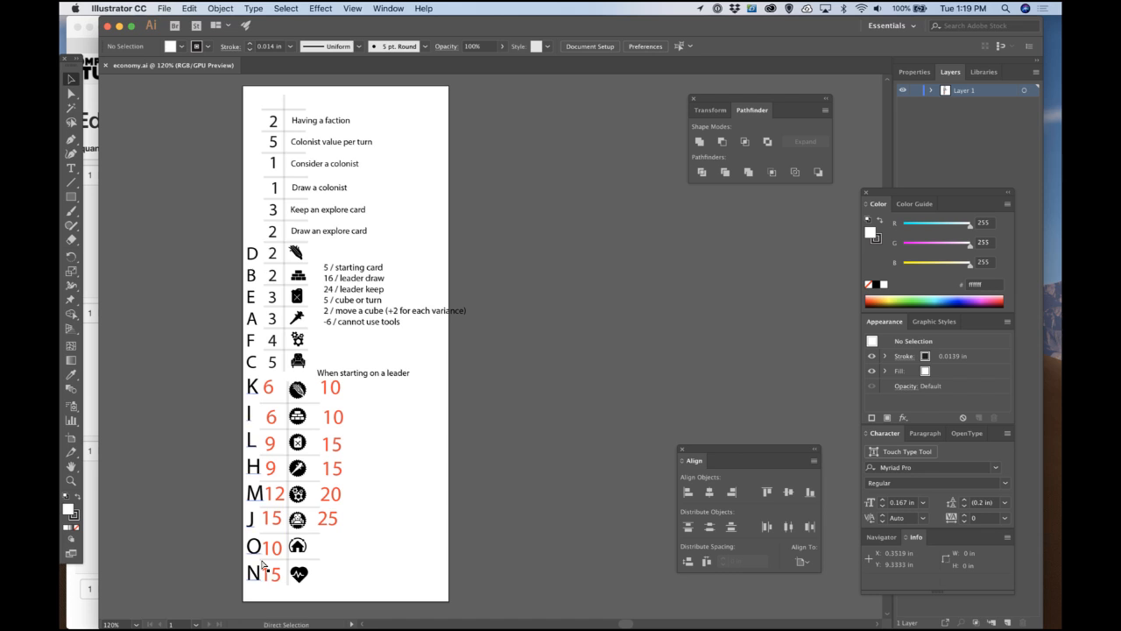
key("super+Tab")
key("BackSpace")
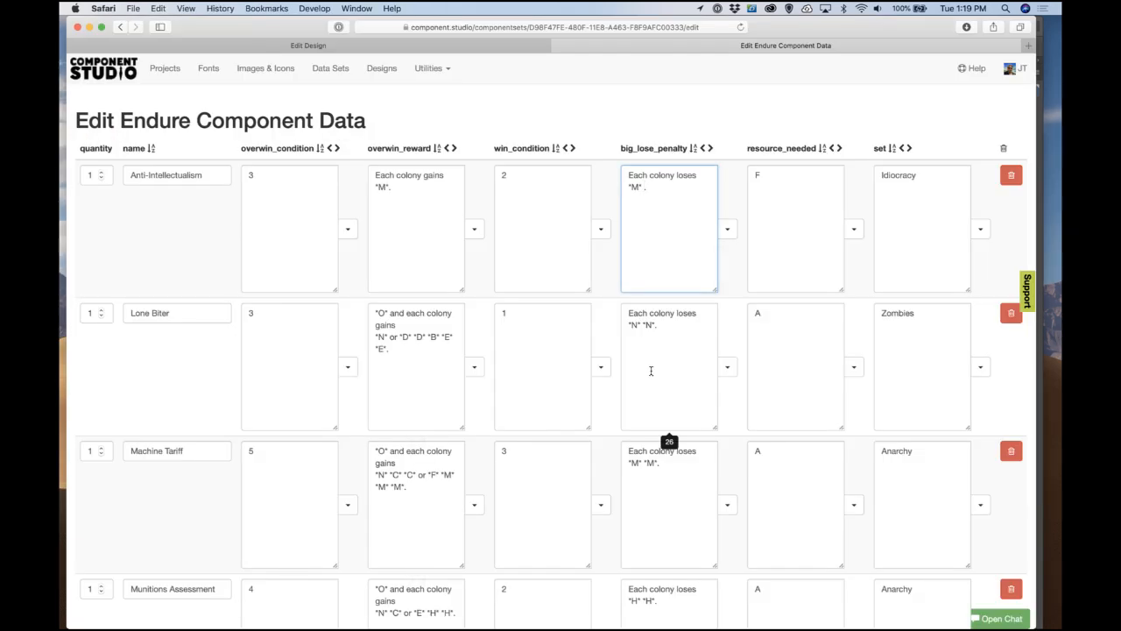
type("or *N*")
left_click(495, 48)
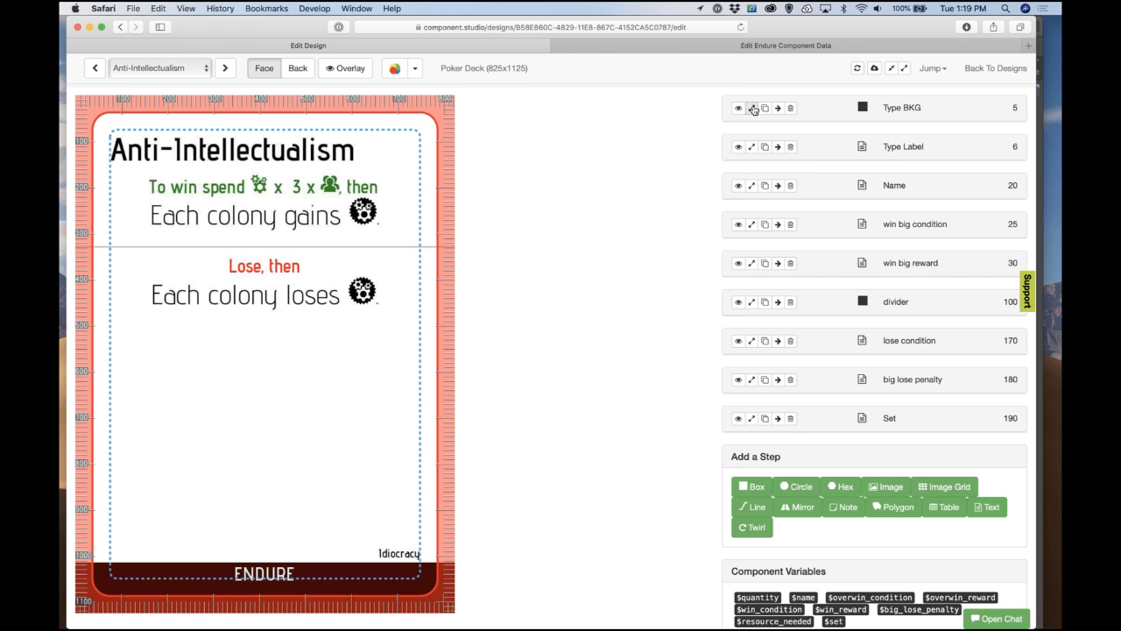
left_click(858, 68)
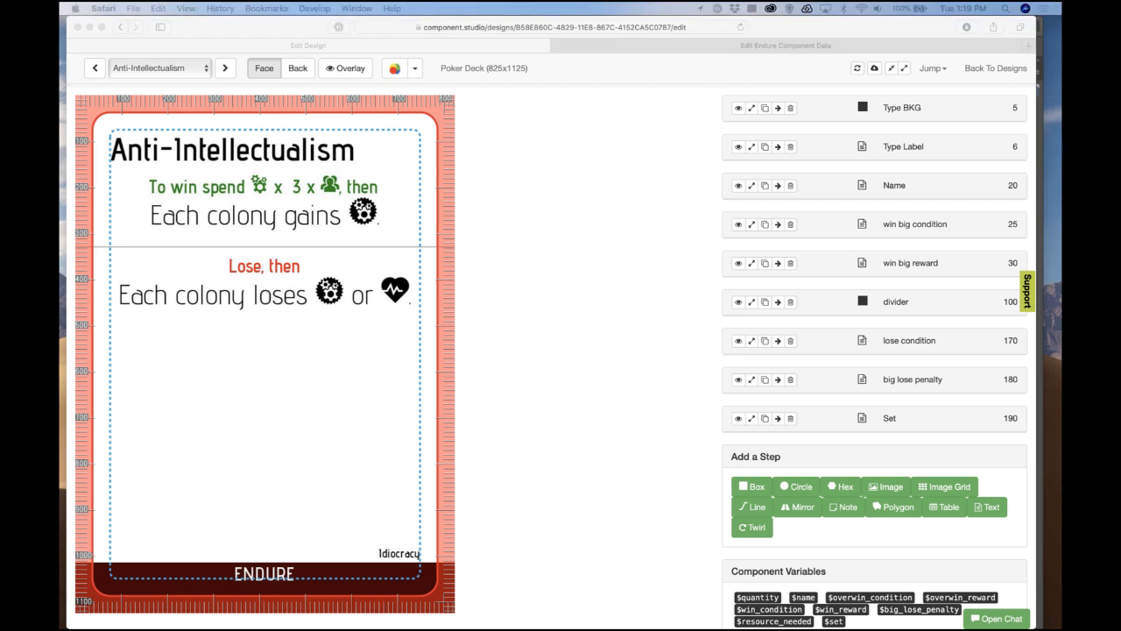
Step: Return to the Endure component data and change Anti-Intellectualism's overwin_reward to "Each colony gains *M* or *N*."
left_click(623, 328)
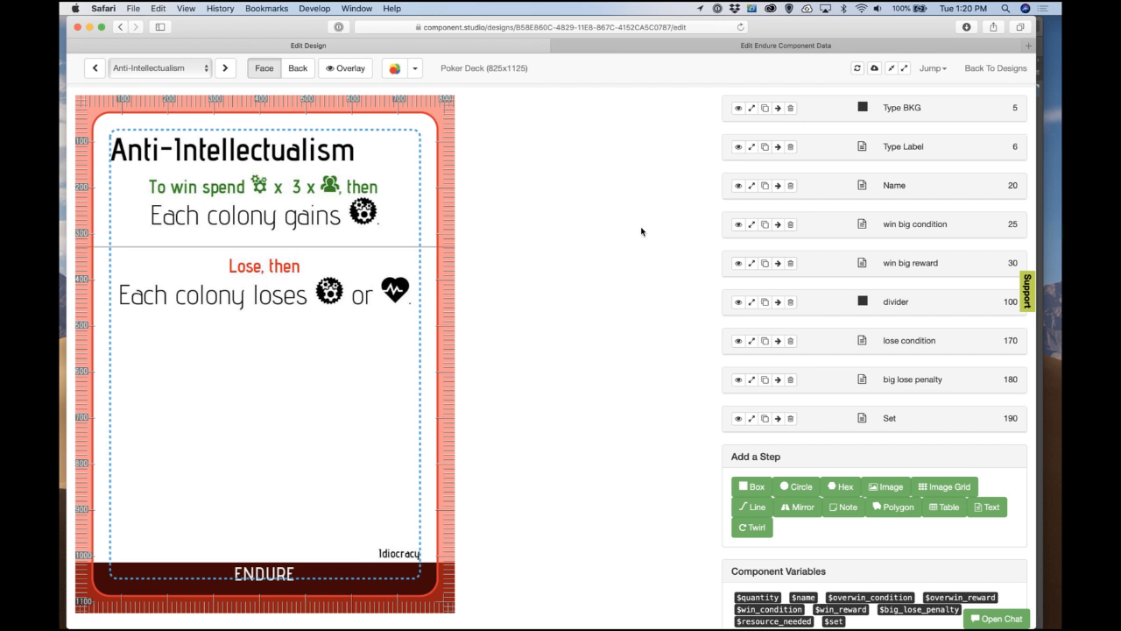
left_click(674, 46)
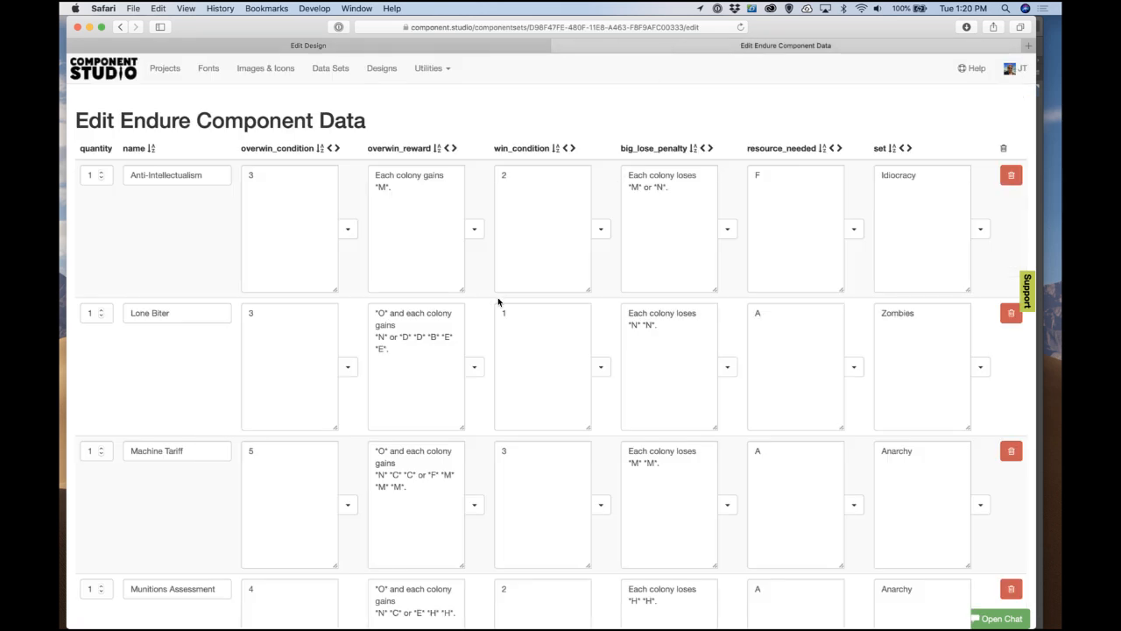
left_click(385, 187)
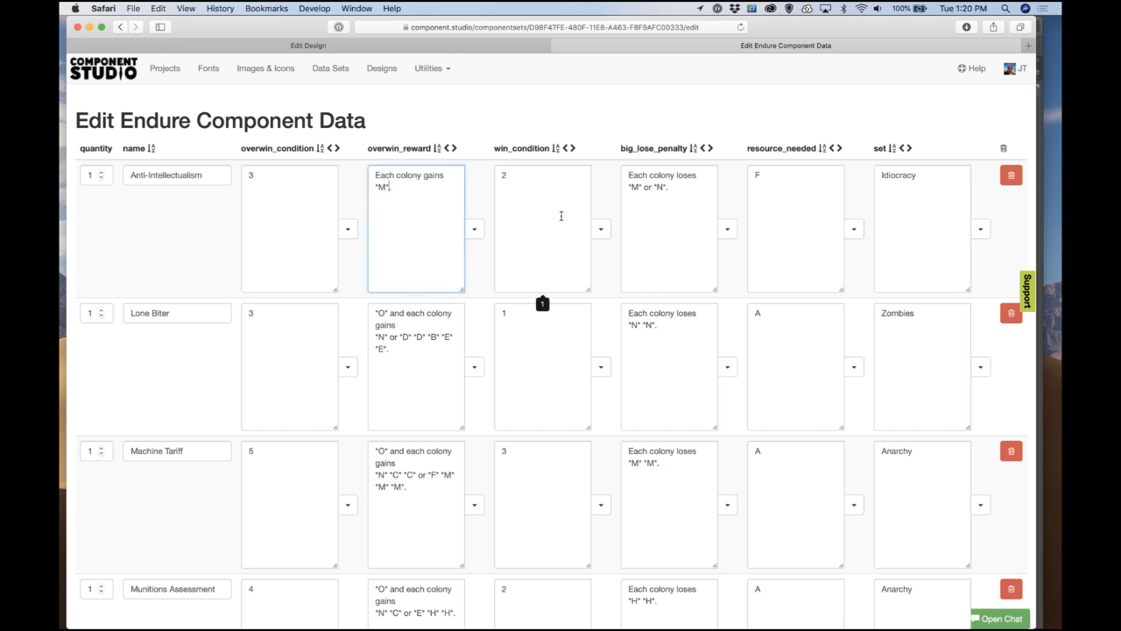
type(".")
type("or *N*")
left_click(586, 98)
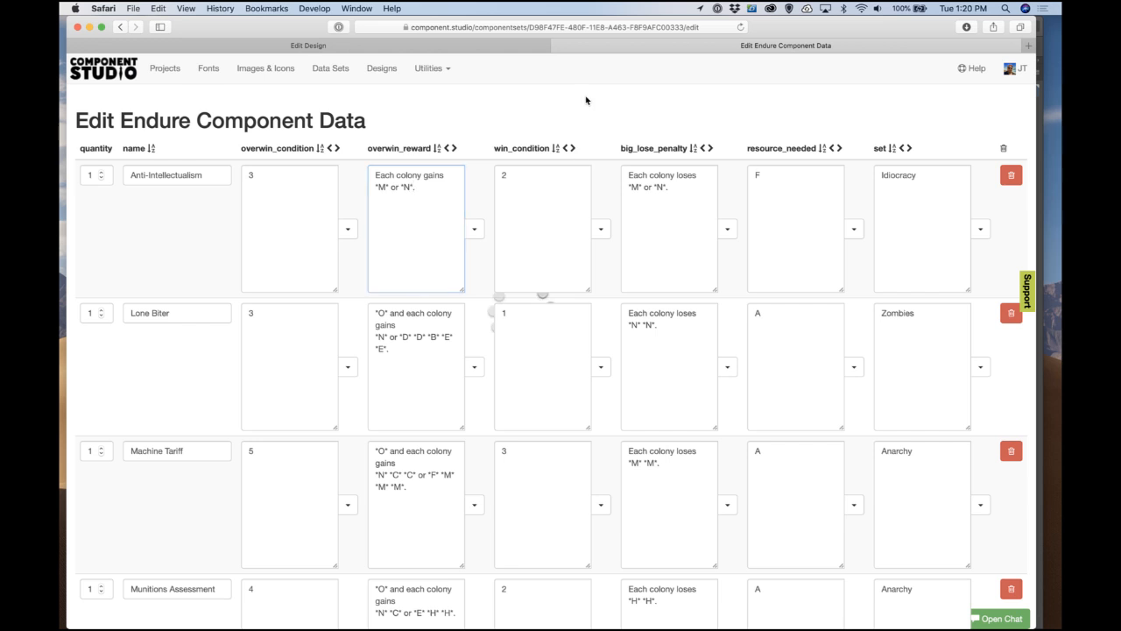
Step: In the card design, change the lose condition step's text to "If you lose, then" and collapse the step
left_click(460, 45)
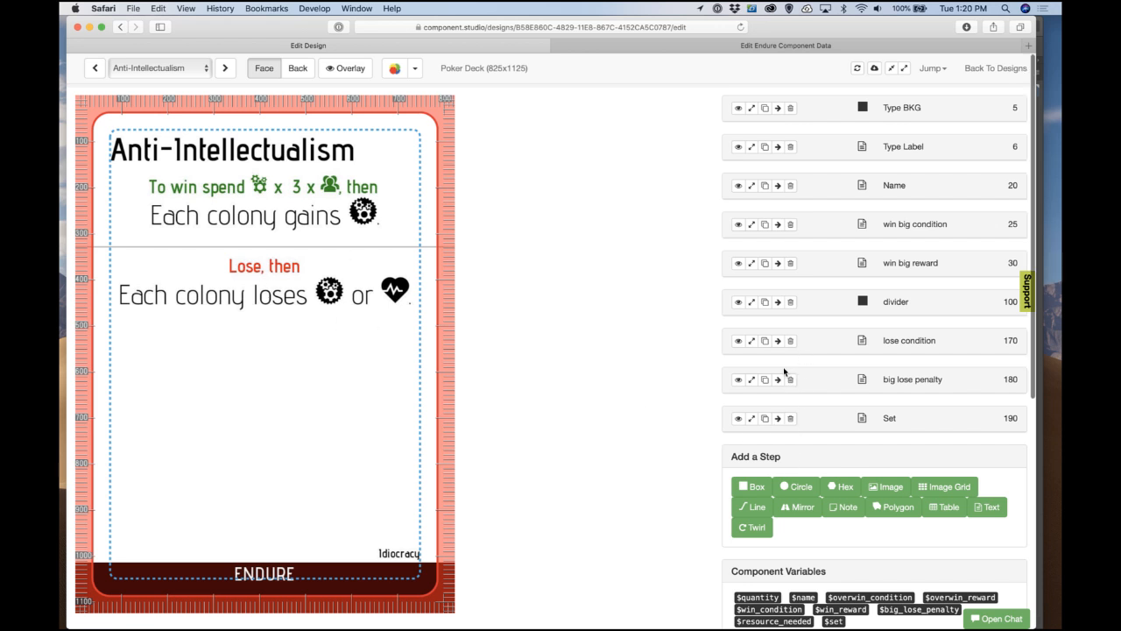
left_click(752, 341)
scroll(745, 438, "down", 1)
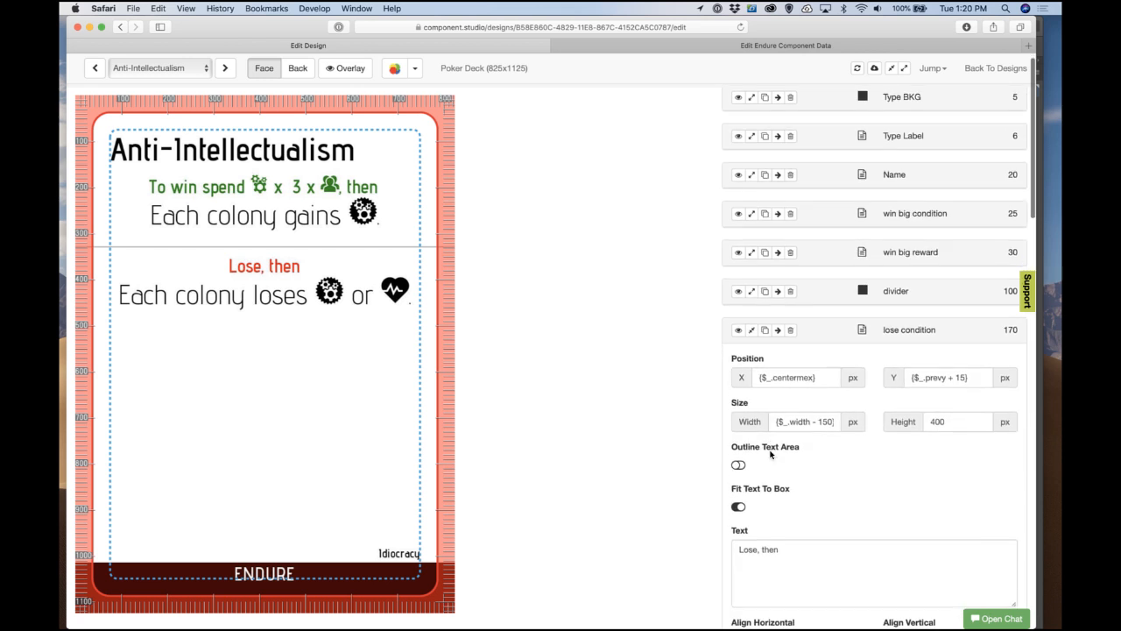
left_click(744, 550)
key("shift+Left")
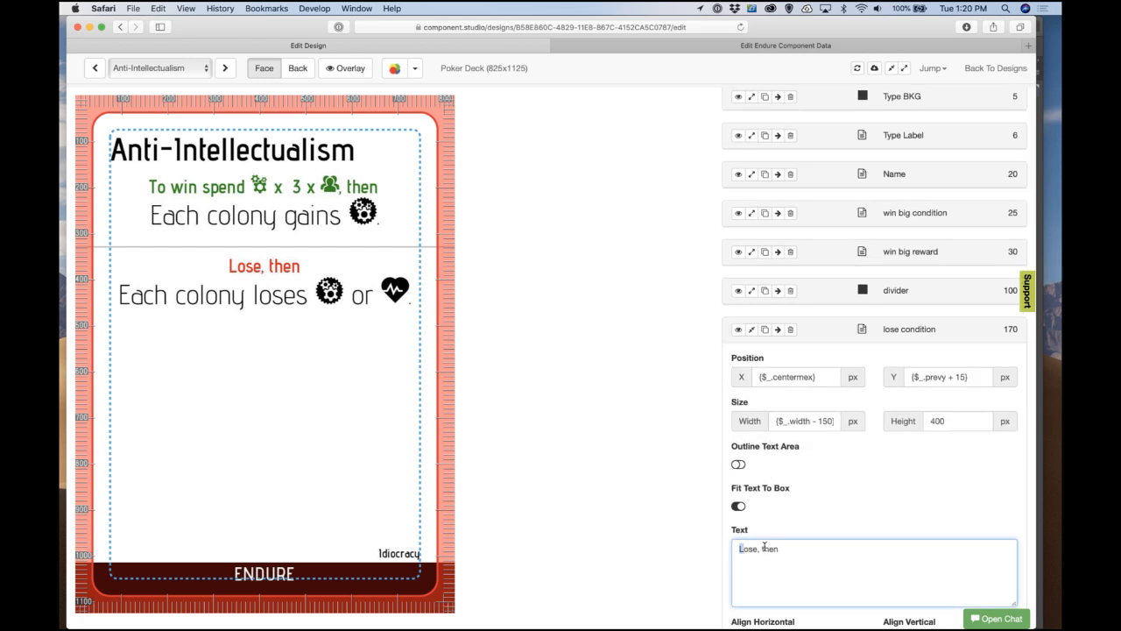
type("If you lo")
key("BackSpace")
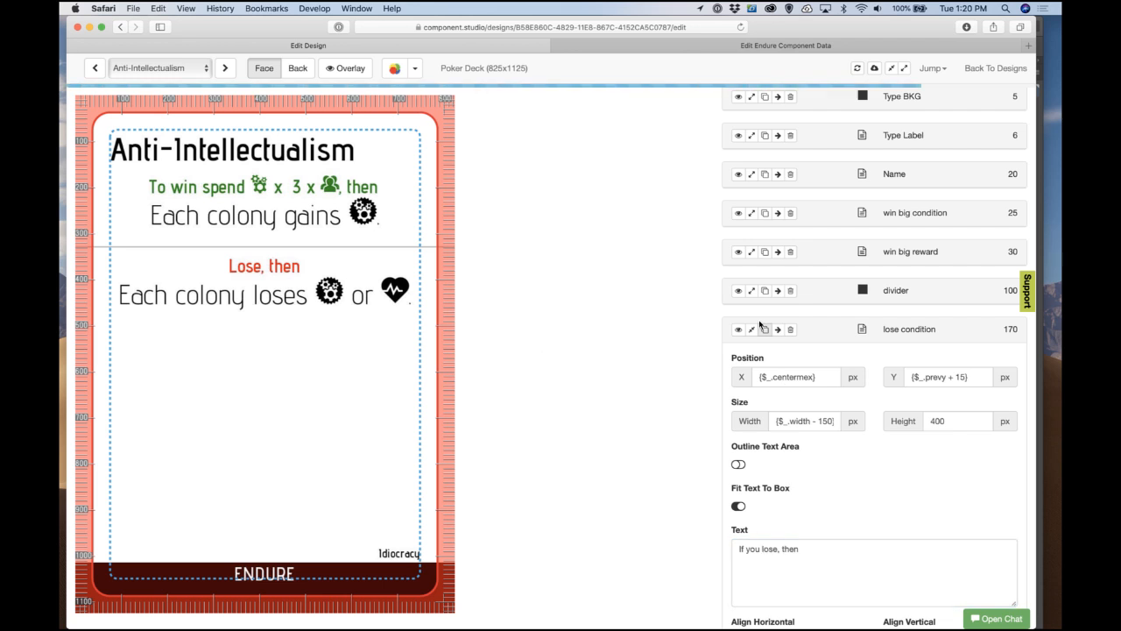
left_click(751, 330)
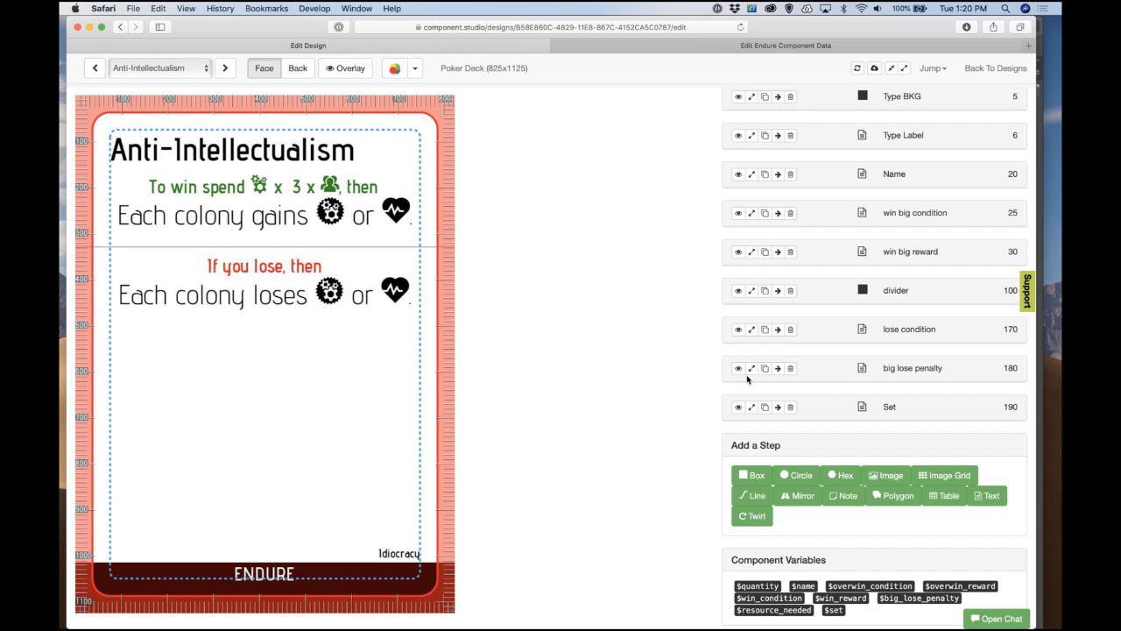
Step: Reopen the lose condition step and reword its text to "After lose, then"
left_click(750, 330)
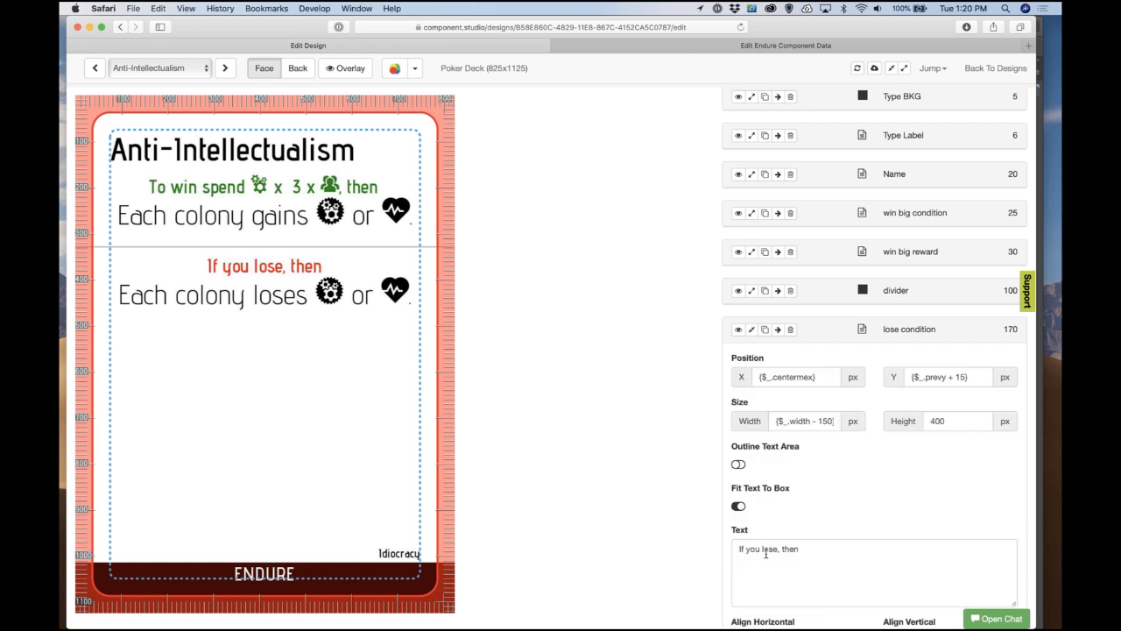
left_click_drag(765, 554, 711, 552)
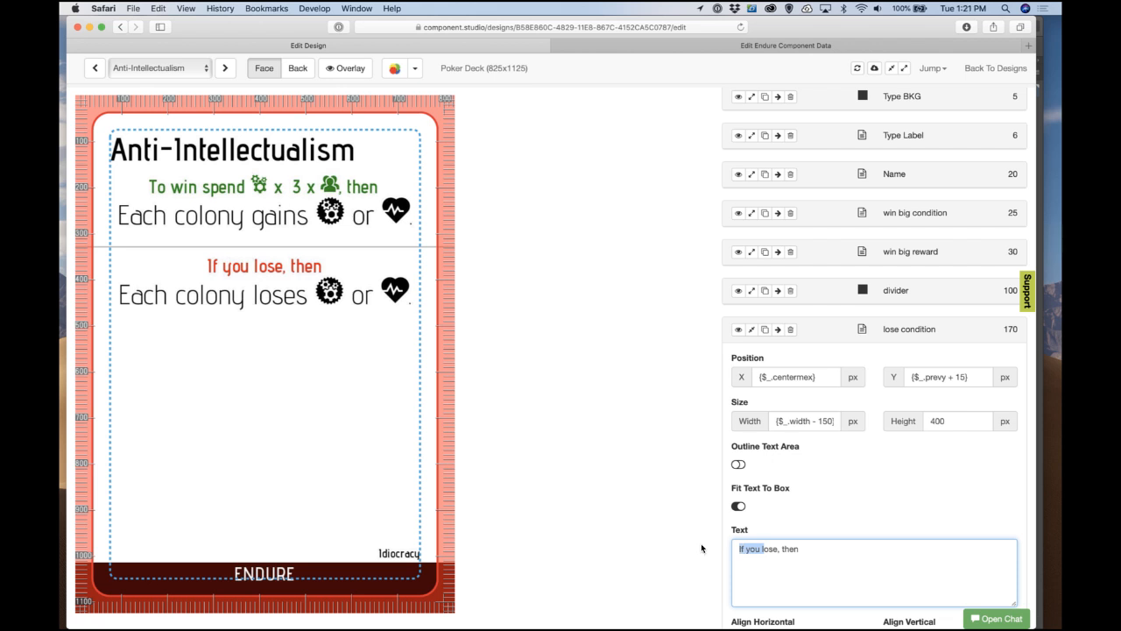
type("After")
left_click(752, 330)
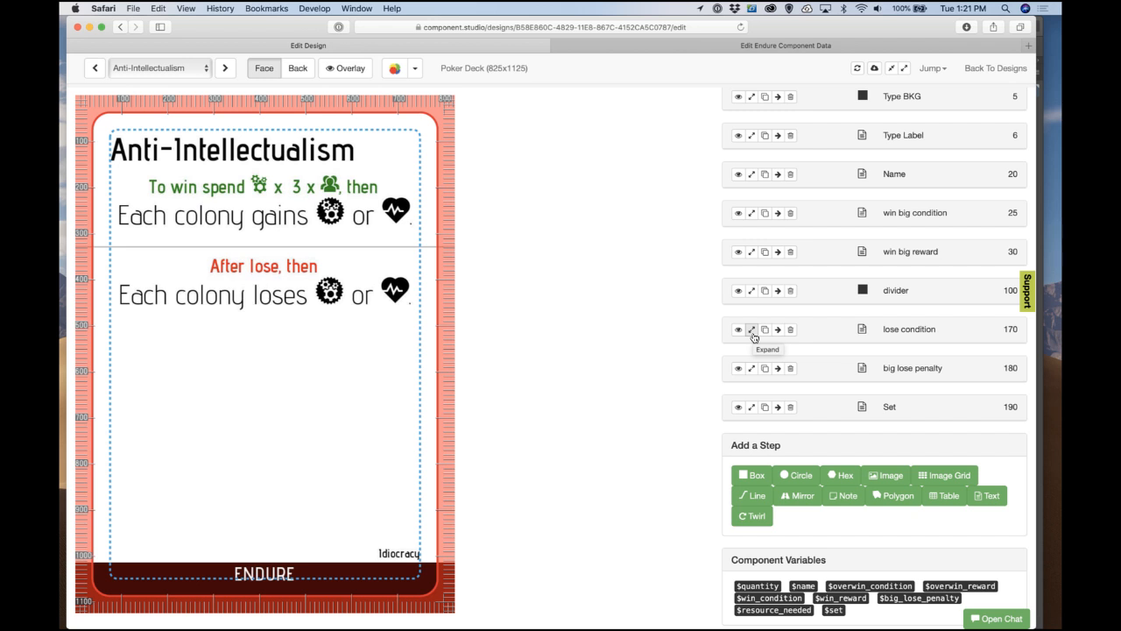
Step: In the Endure component data, set overwin_condition to 2 for Lone Biter and 4 for Machine Tariff
left_click(701, 47)
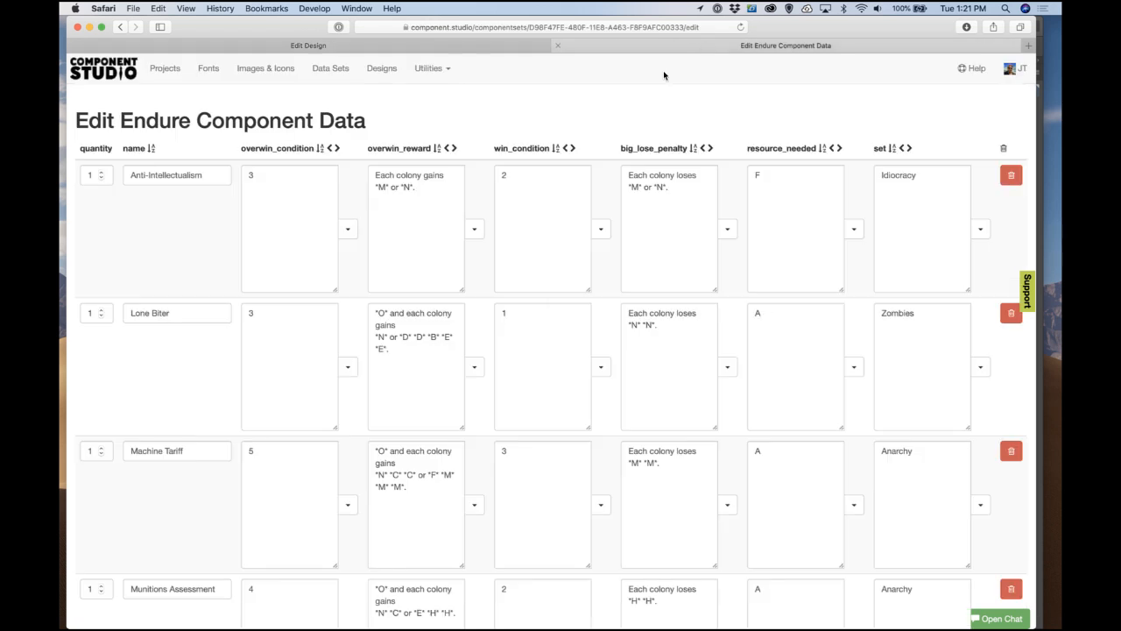
scroll(458, 294, "down", 2)
scroll(455, 295, "up", 1)
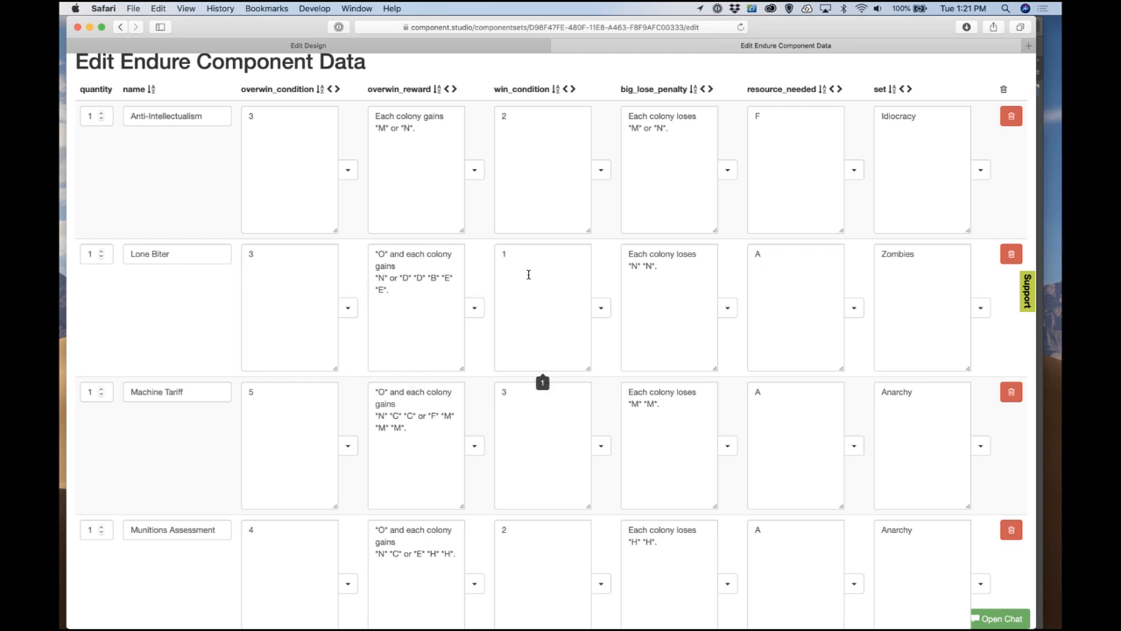
double_click(280, 292)
type("2")
left_click(235, 302)
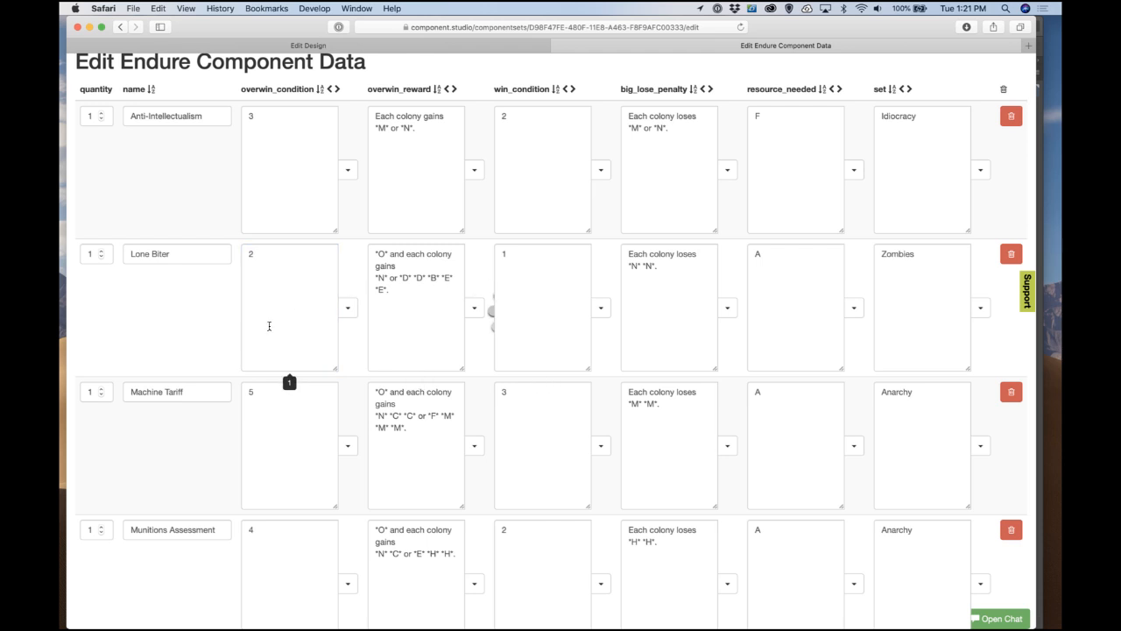
scroll(268, 323, "down", 2)
double_click(308, 331)
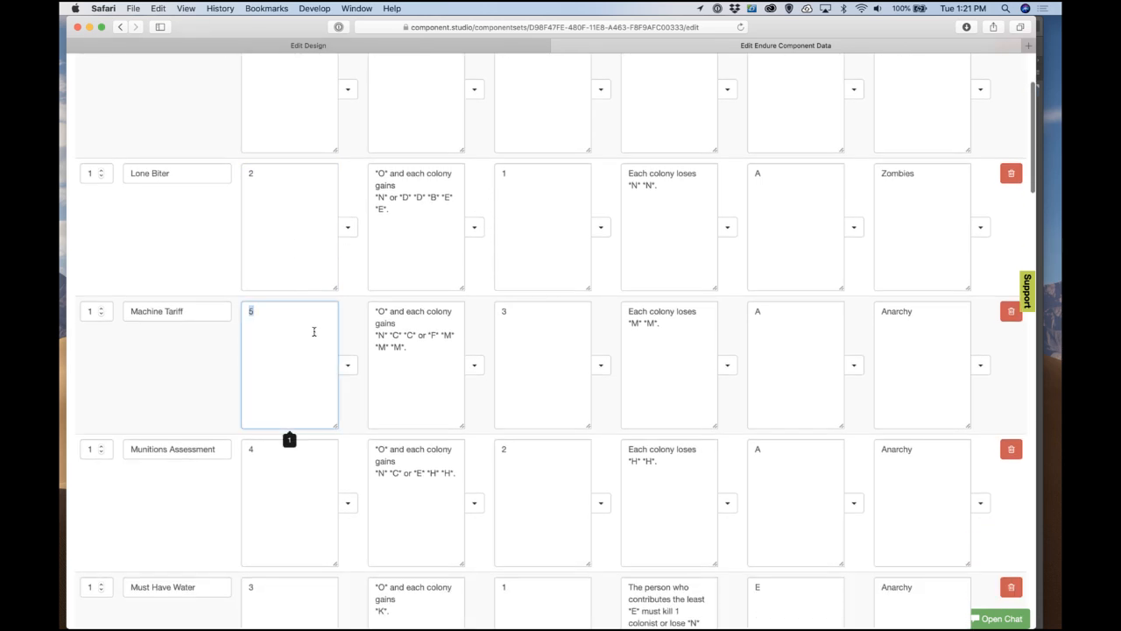
type("4")
left_click(228, 374)
Step: Set overwin_condition to 3 for Munitions Assessment and 2 for Must Have Water
scroll(288, 408, "down", 2)
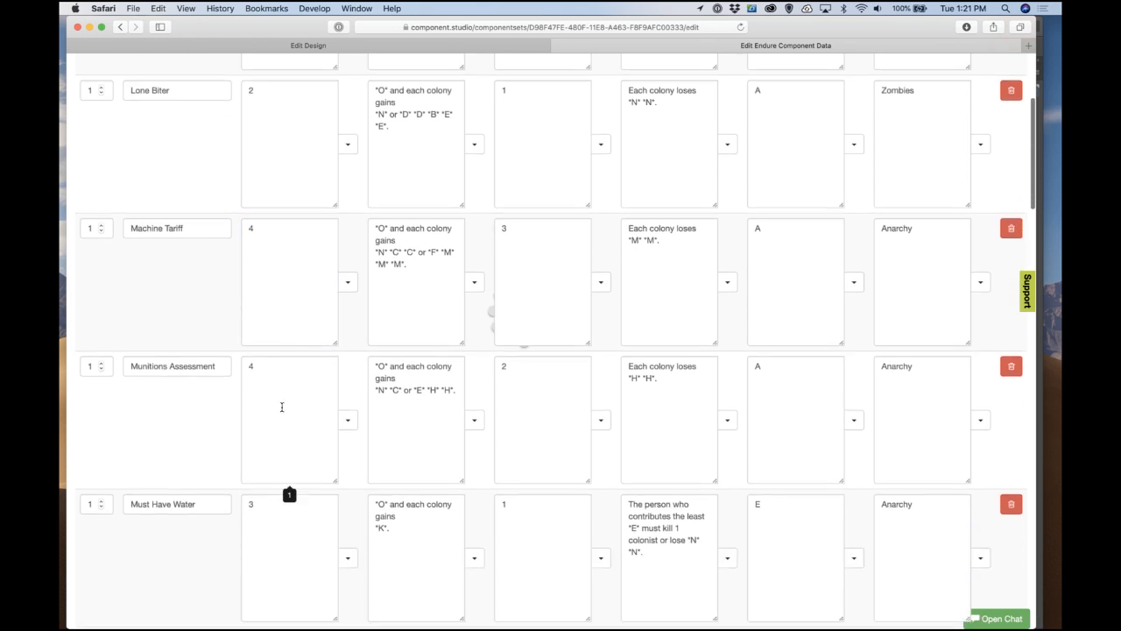
double_click(281, 406)
type("3")
left_click(219, 444)
scroll(219, 444, "down", 4)
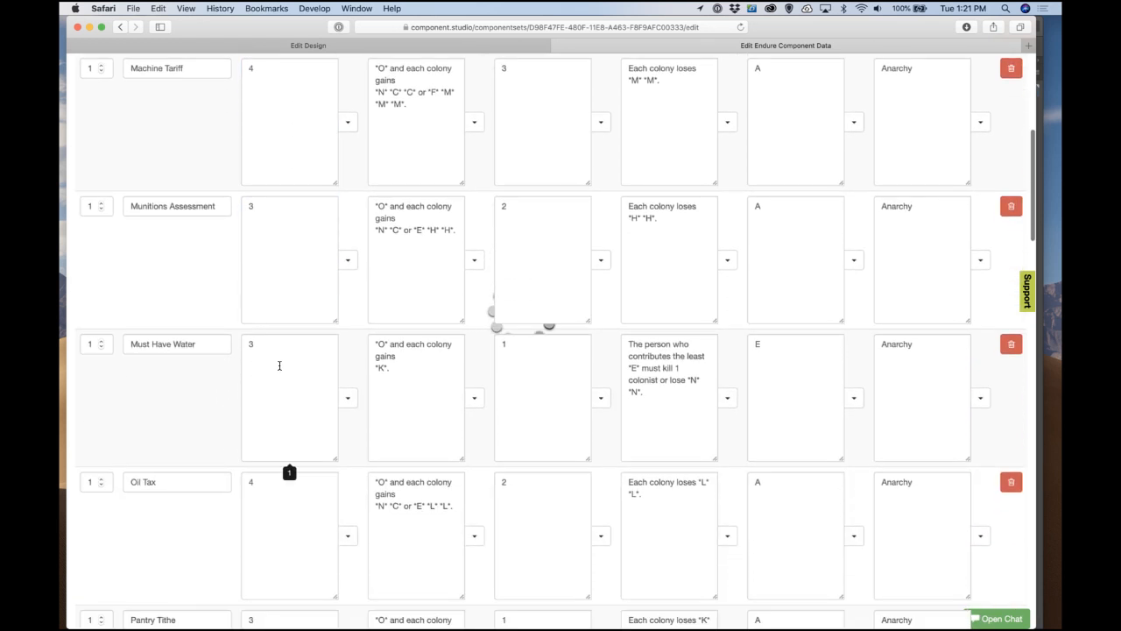
double_click(277, 365)
type("2")
Step: Set overwin_condition to 3 for Oil Tax and 2 for Pantry Tithe
scroll(266, 446, "down", 2)
scroll(266, 446, "down", 1)
double_click(283, 420)
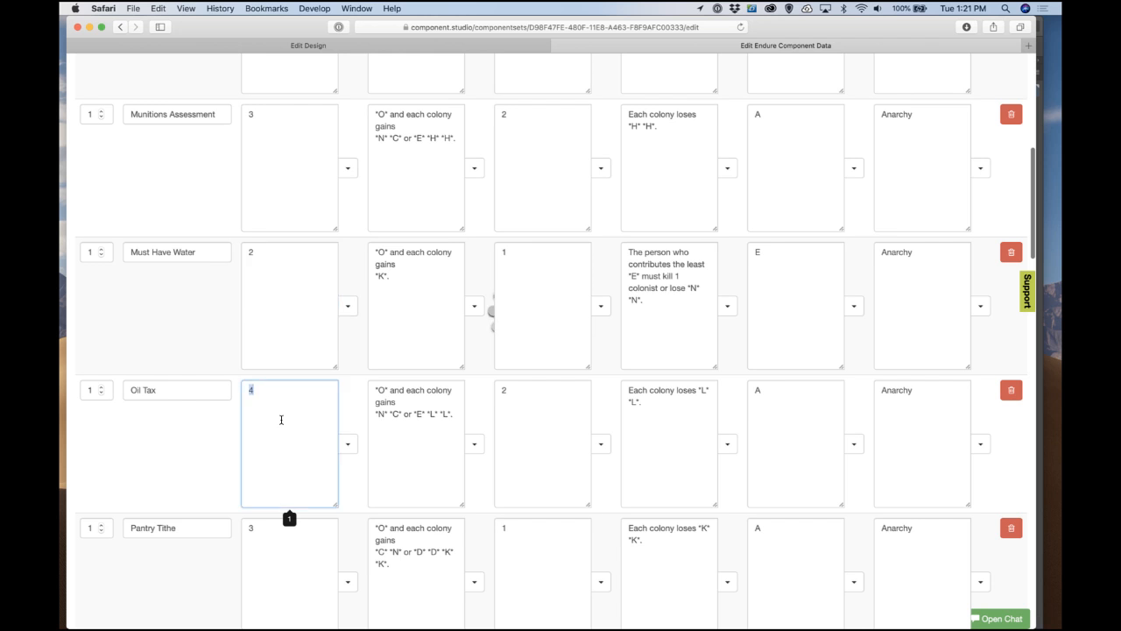
type("3")
left_click(207, 469)
scroll(228, 488, "down", 5)
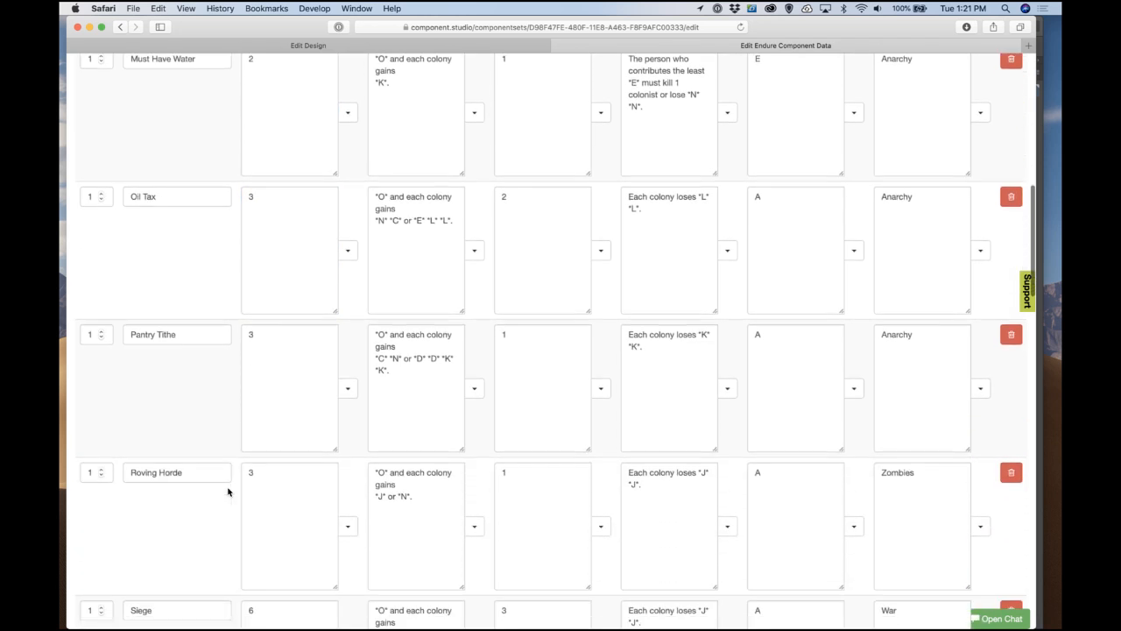
double_click(274, 402)
type("2")
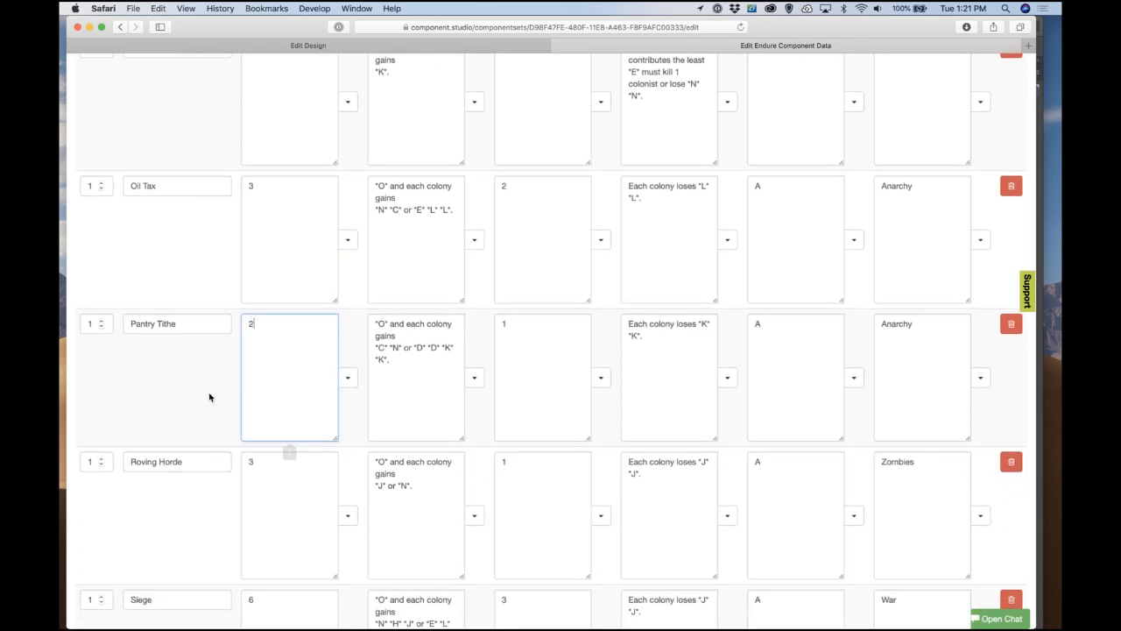
left_click(209, 397)
Step: Set overwin_condition to 2 for Roving Horde and 5 for Siege
scroll(246, 453, "down", 3)
double_click(275, 398)
type("2")
left_click(232, 448)
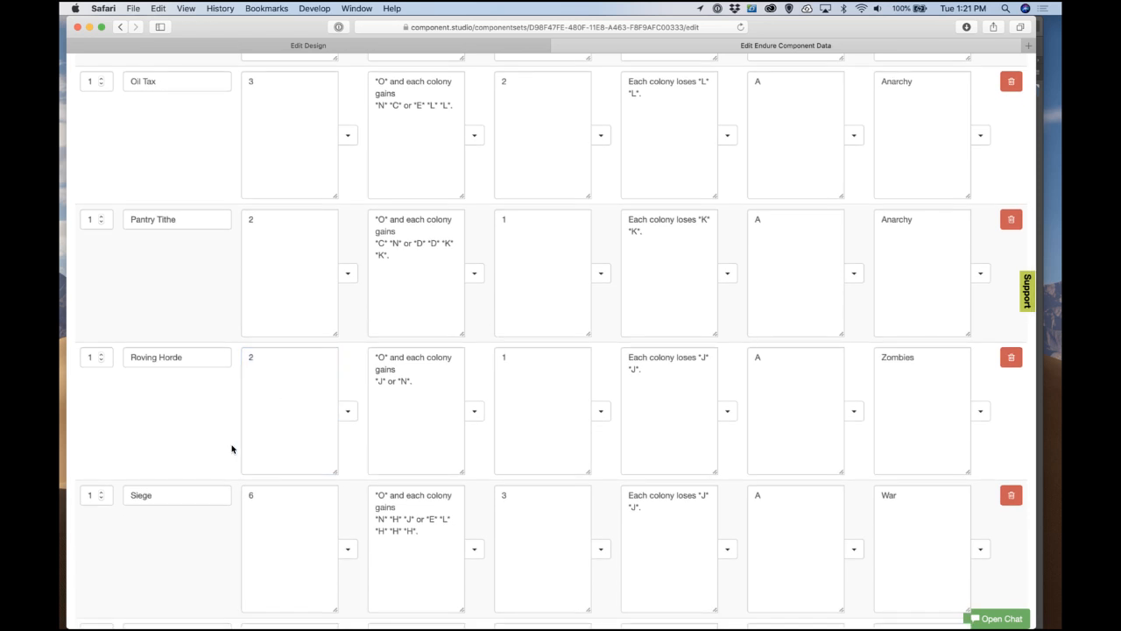
scroll(236, 456, "down", 5)
double_click(279, 383)
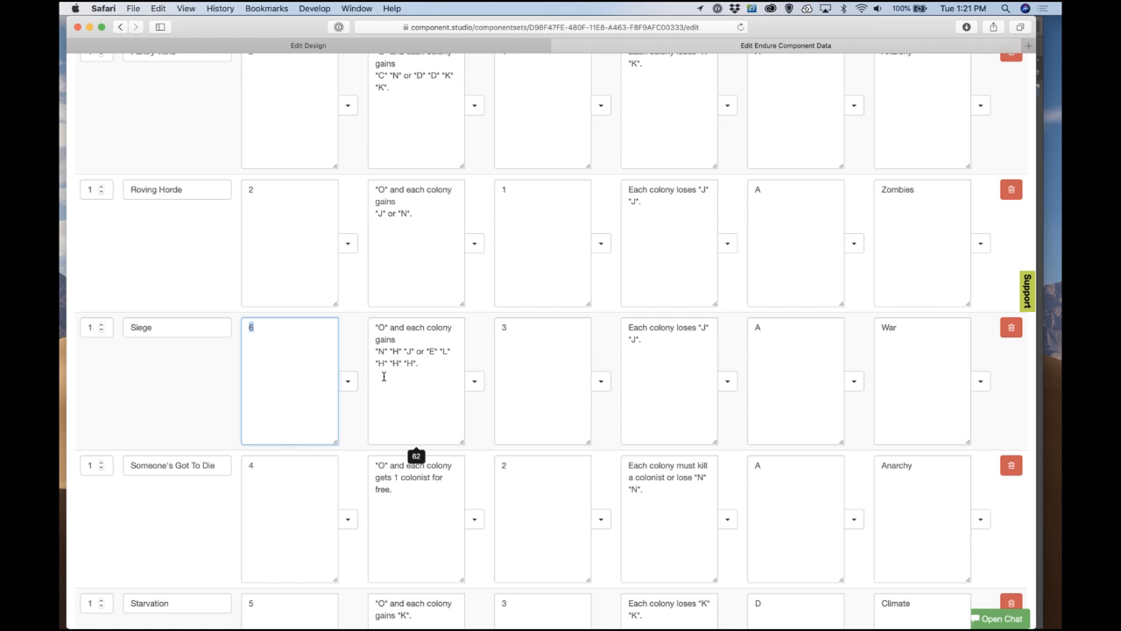
type("5")
left_click(220, 408)
Step: Set overwin_condition to 3 for Someone's Got To Die and 4 for Starvation
scroll(247, 422, "down", 4)
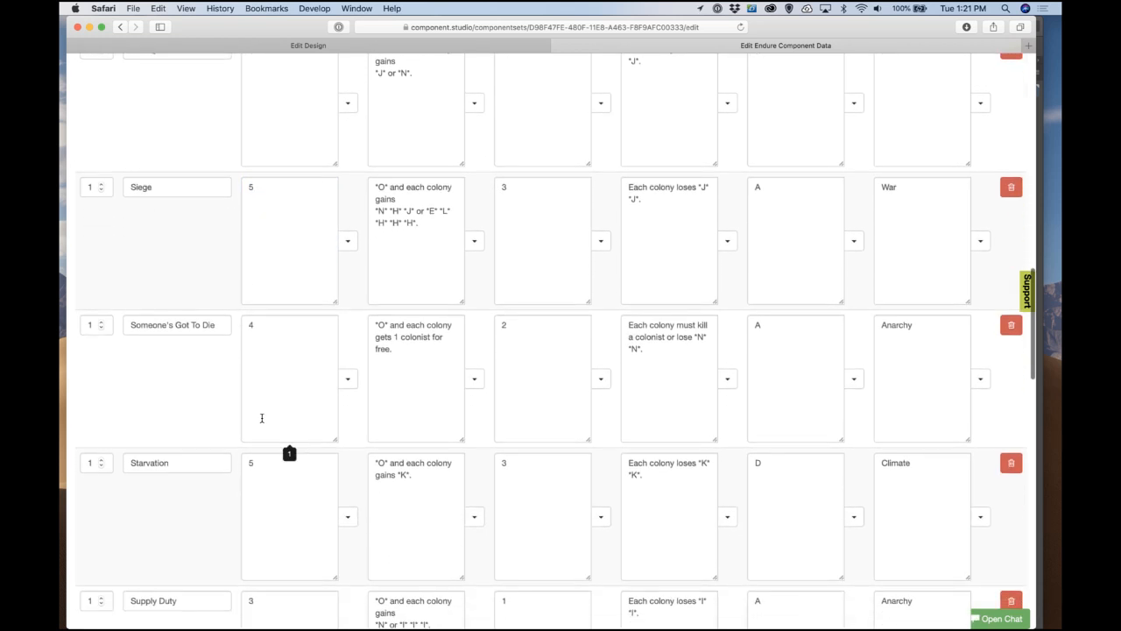
double_click(268, 418)
type("3")
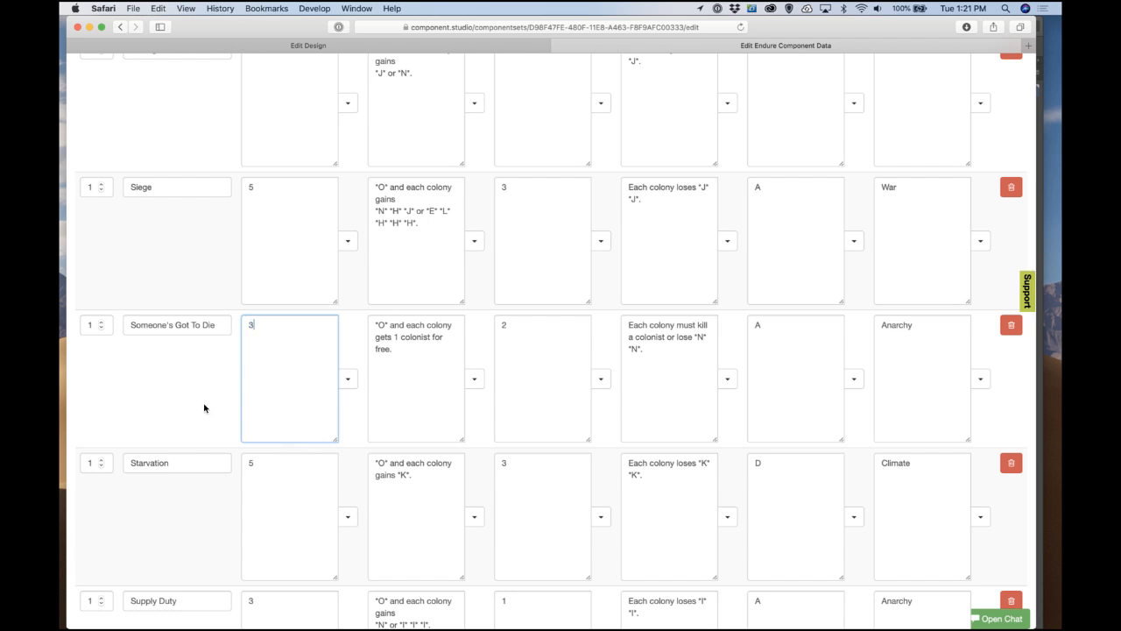
left_click(204, 408)
double_click(281, 464)
left_click(250, 450)
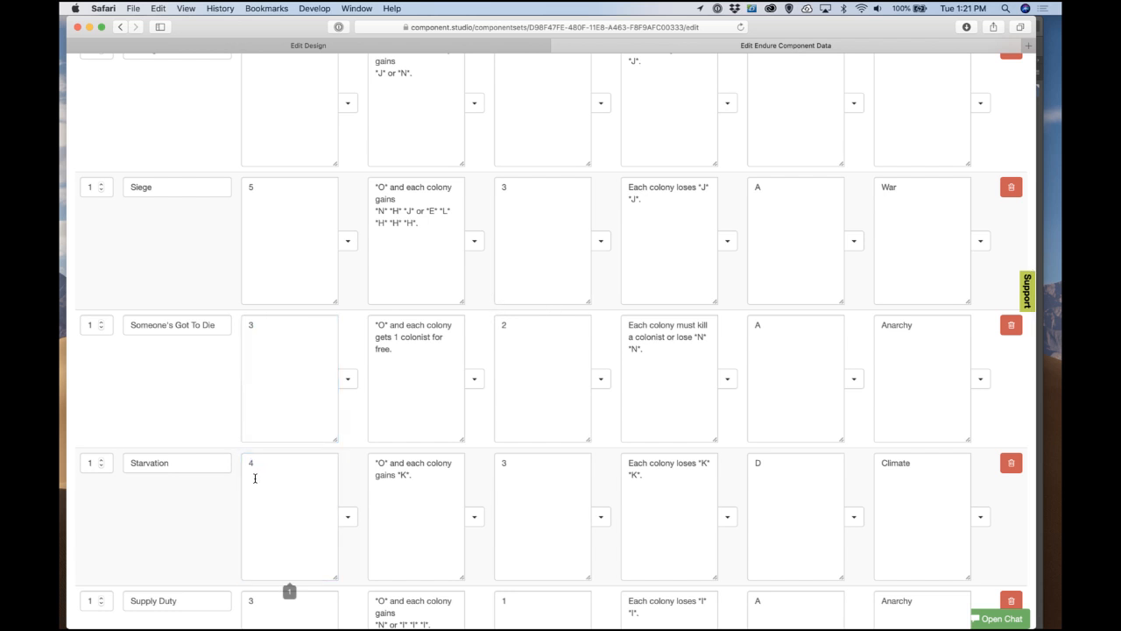
Step: Set overwin_condition to 2 for Supply Duty and 3 for Supply Lines Cut
scroll(256, 473, "down", 5)
double_click(273, 374)
type("2")
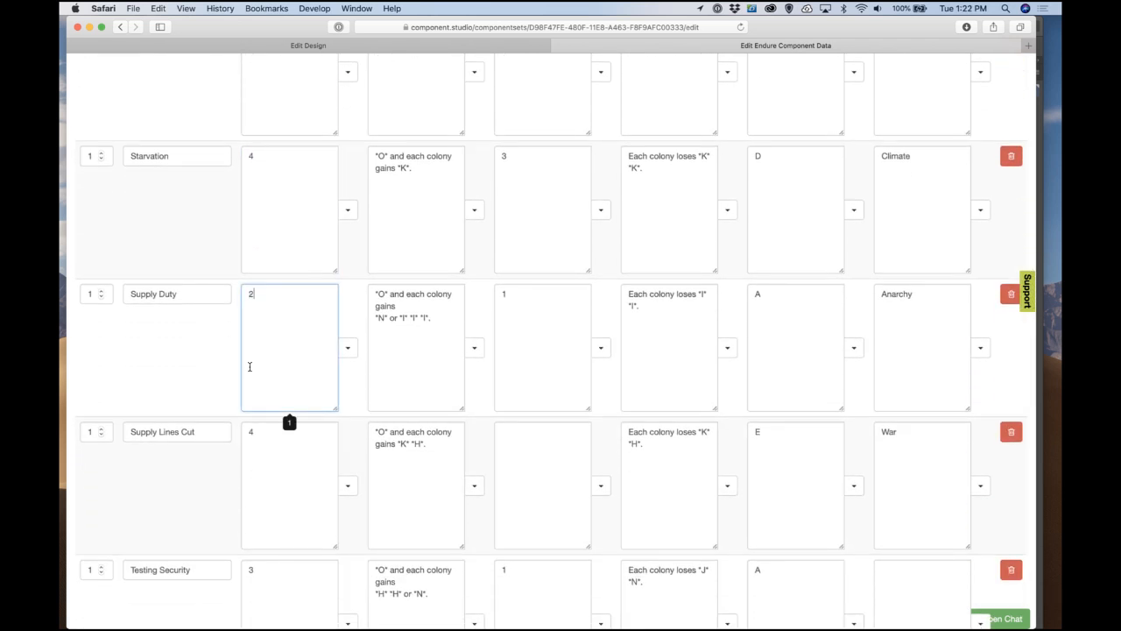
left_click(266, 414)
left_click(295, 449)
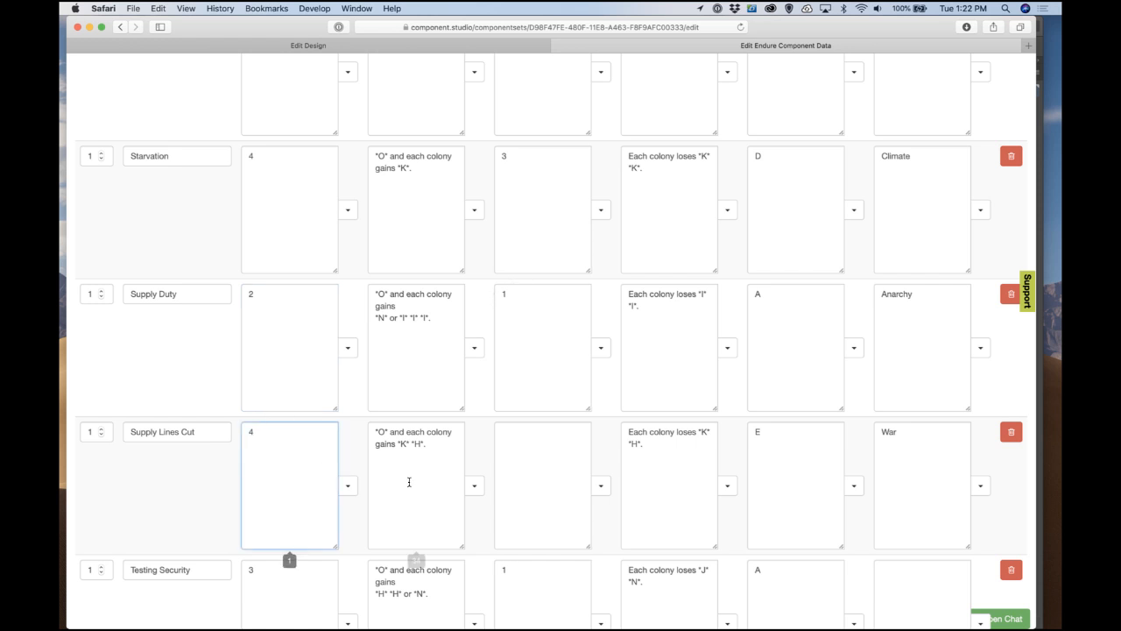
left_click(565, 499)
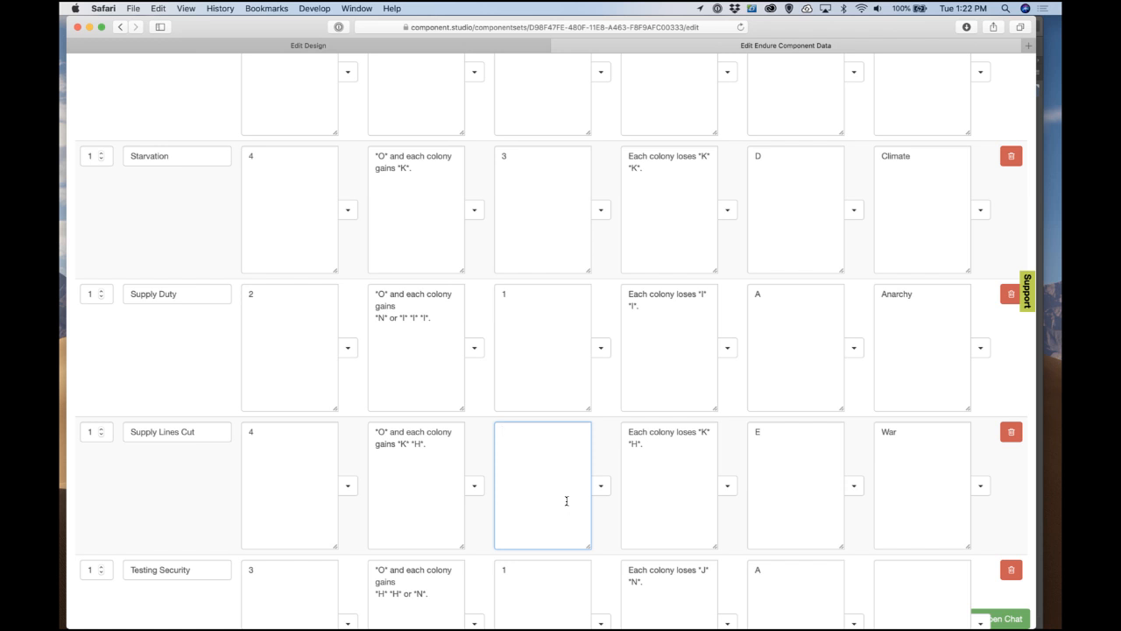
scroll(566, 500, "down", 1)
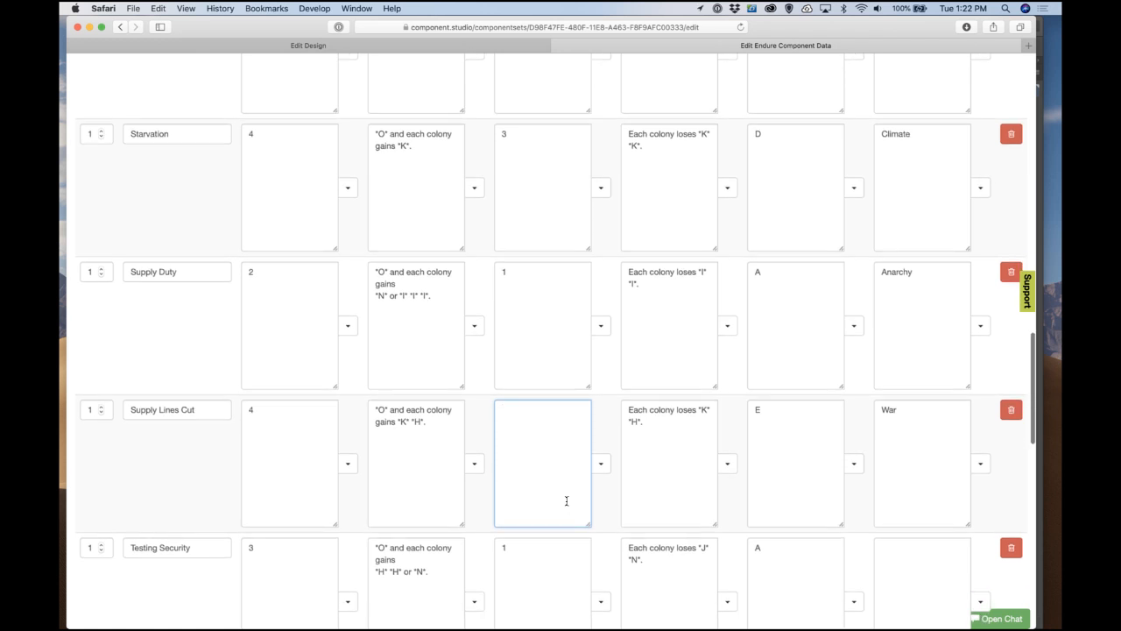
scroll(566, 500, "down", 5)
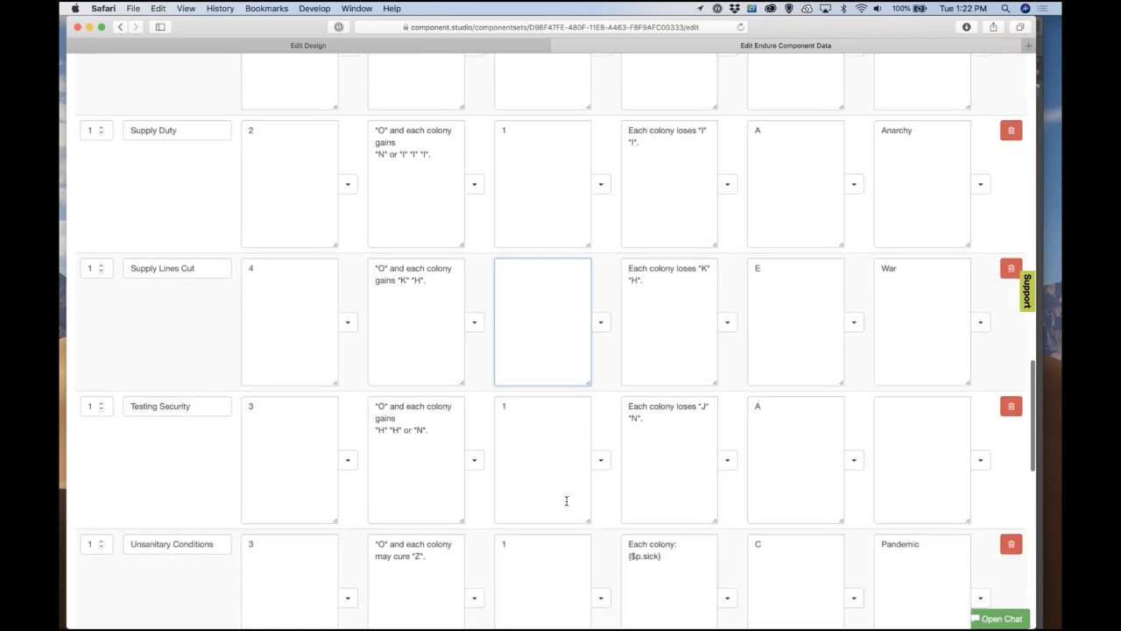
left_click(273, 292)
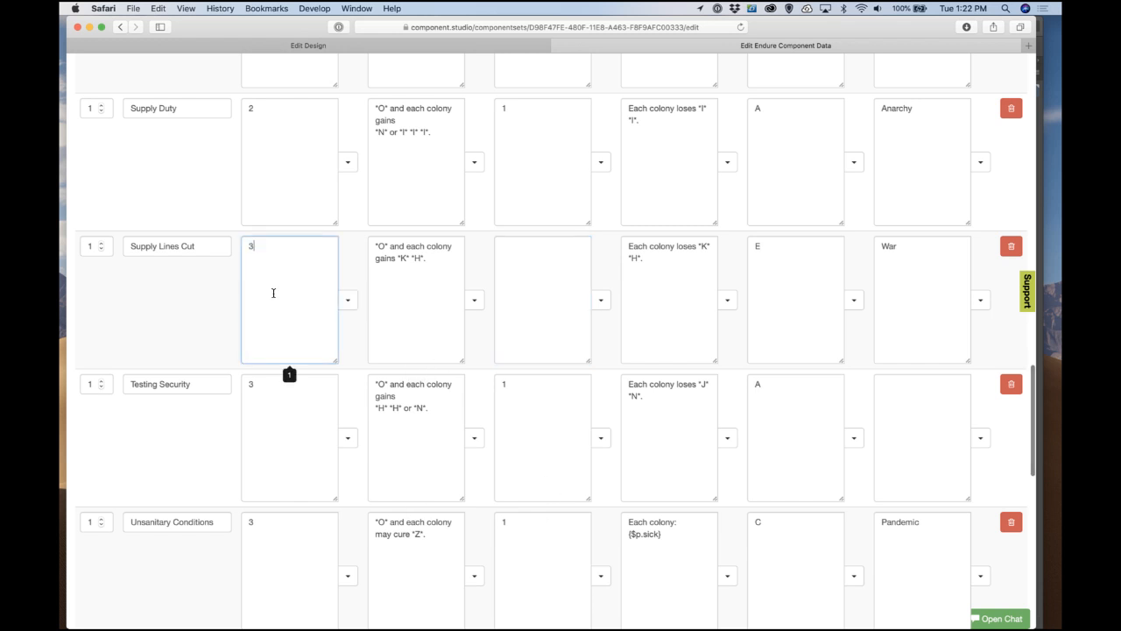
left_click(183, 320)
Step: Set overwin_condition to 2 for both Testing Security and Unsanitary Conditions
scroll(286, 367, "down", 4)
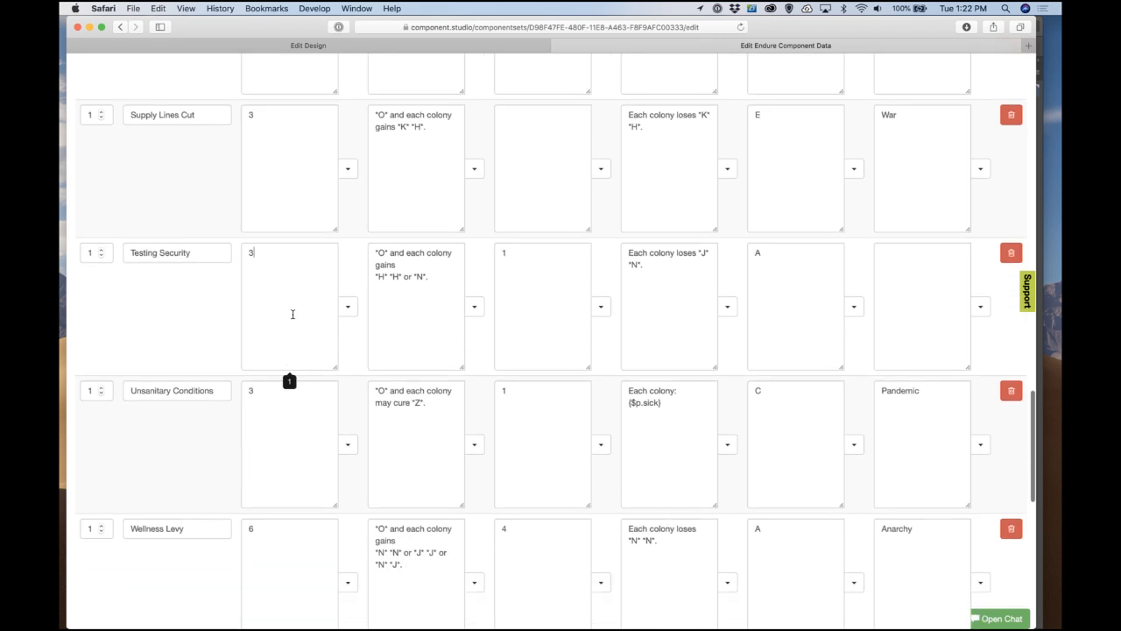
key("BackSpace")
type("2")
left_click(233, 351)
left_click(289, 427)
key("BackSpace")
type("2")
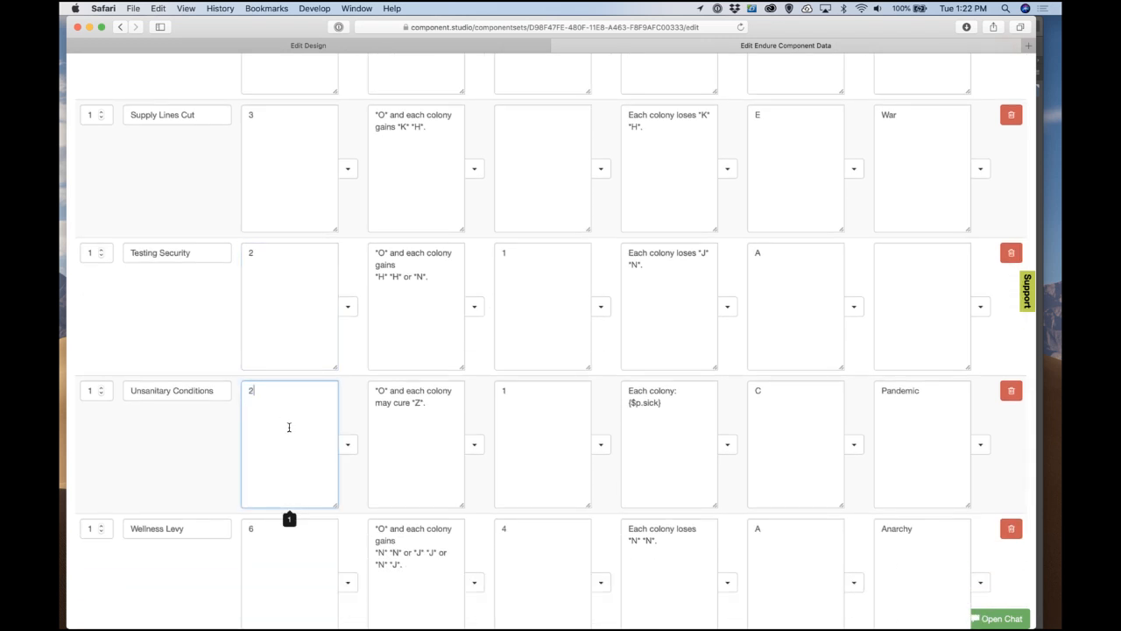
left_click(236, 438)
Step: Set overwin_condition to 5 for Wellness Levy
scroll(243, 475, "down", 4)
left_click(283, 412)
key("super+a")
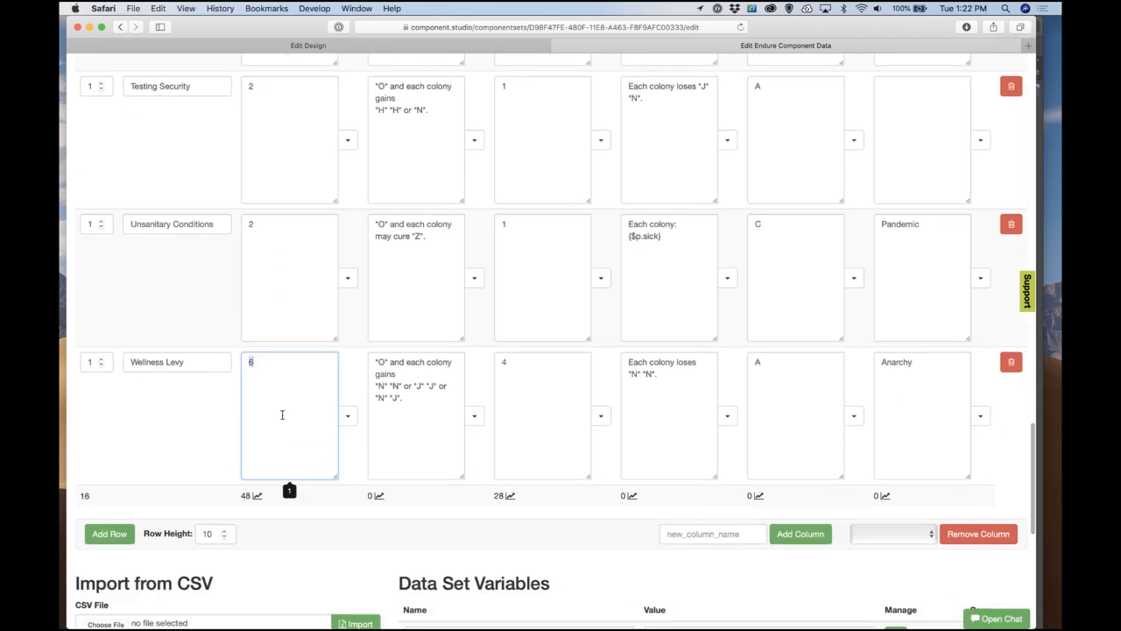
type("5")
left_click(220, 368)
left_click(227, 322)
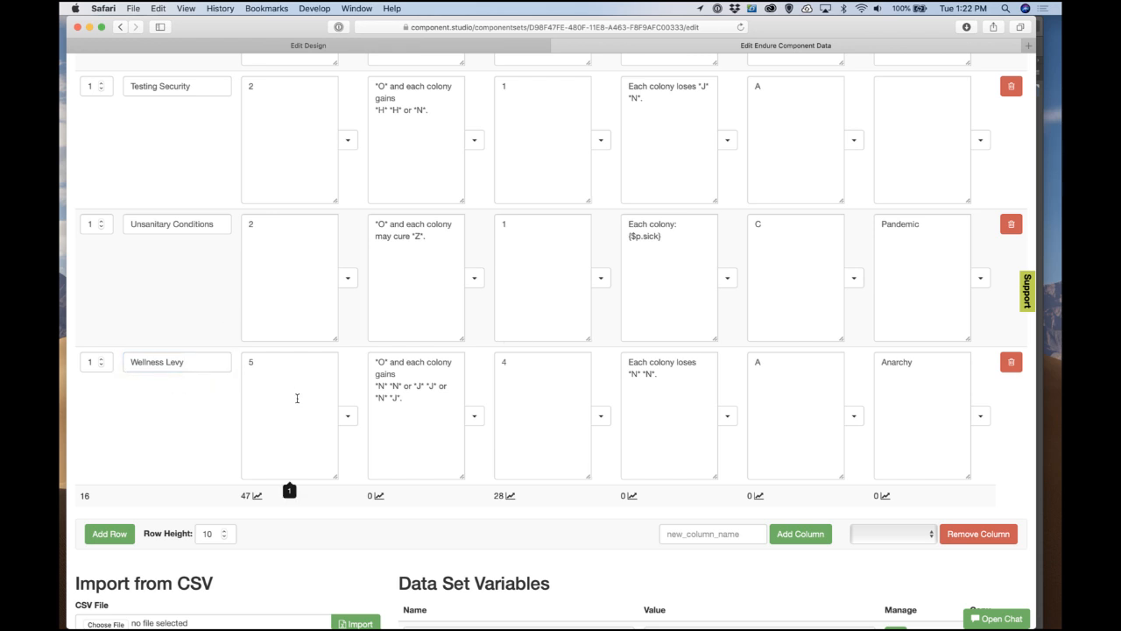
Step: Remove the win_condition column from the Endure component data
left_click(872, 533)
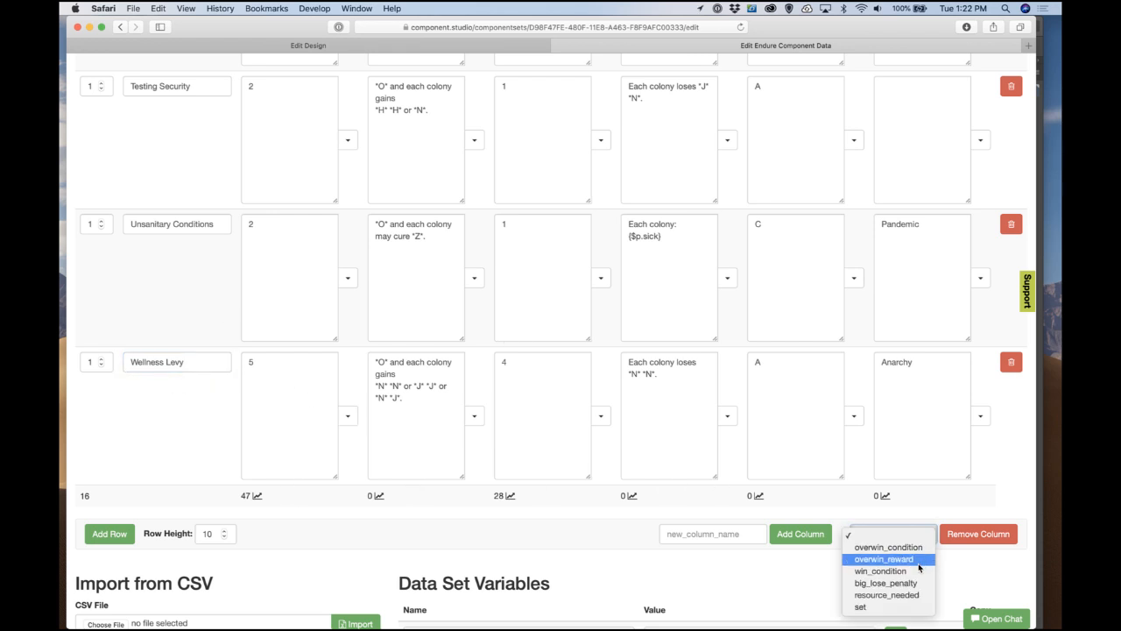
left_click(921, 574)
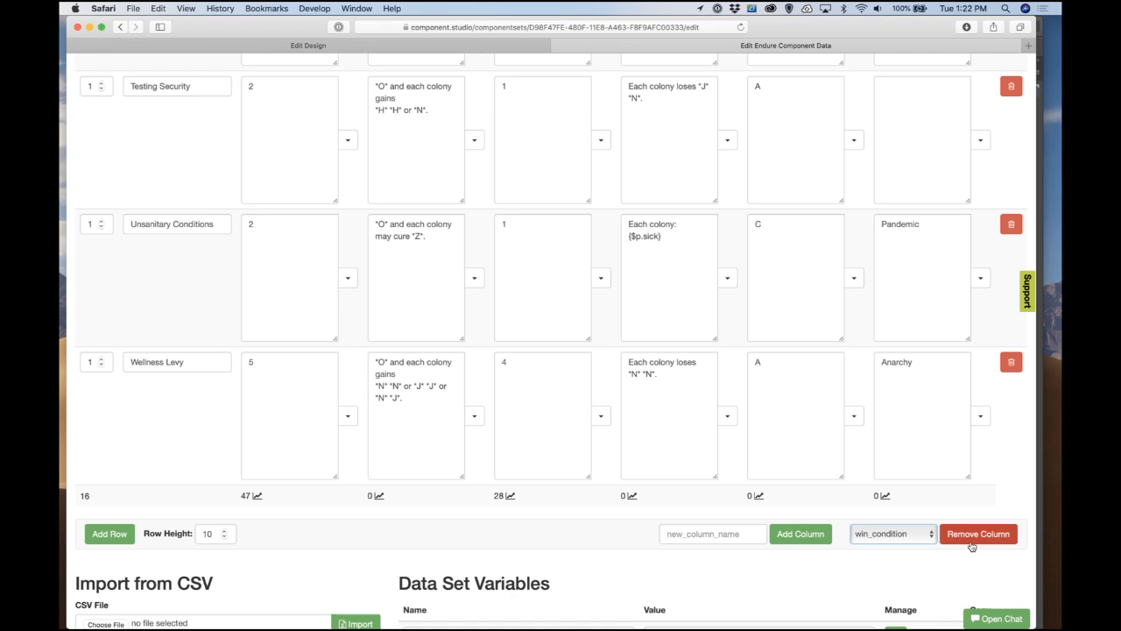
left_click(978, 533)
Step: Reorder the columns so resource_needed directly follows overwin_condition and precedes overwin_reward and big_lose_penalty
scroll(783, 325, "up", 20)
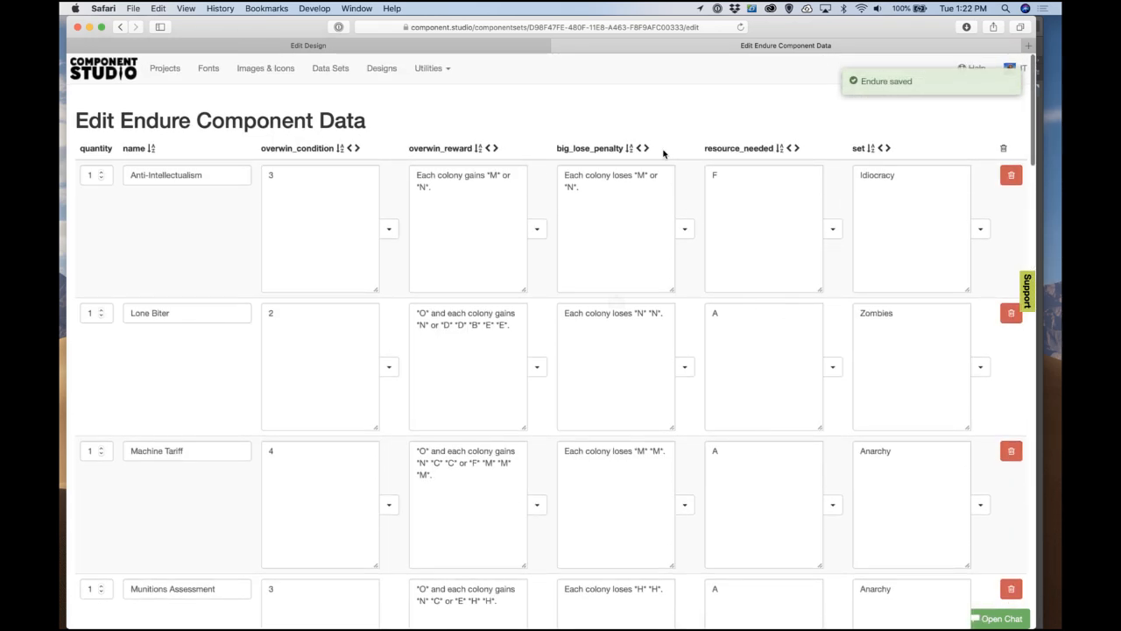
left_click(647, 148)
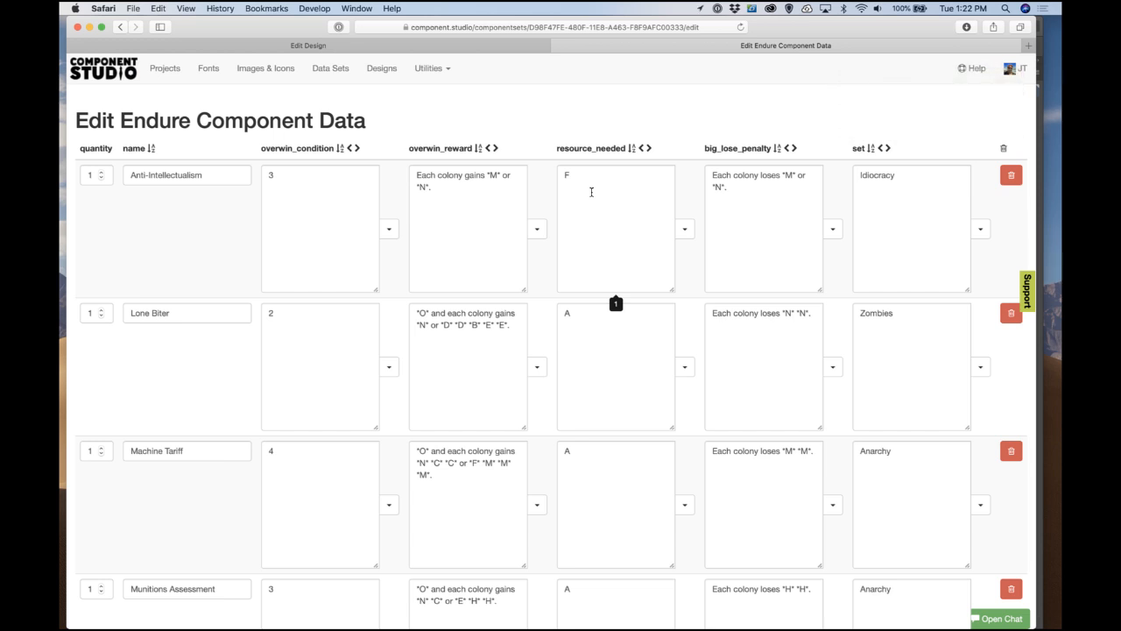
key("ctrl+shift+Tab")
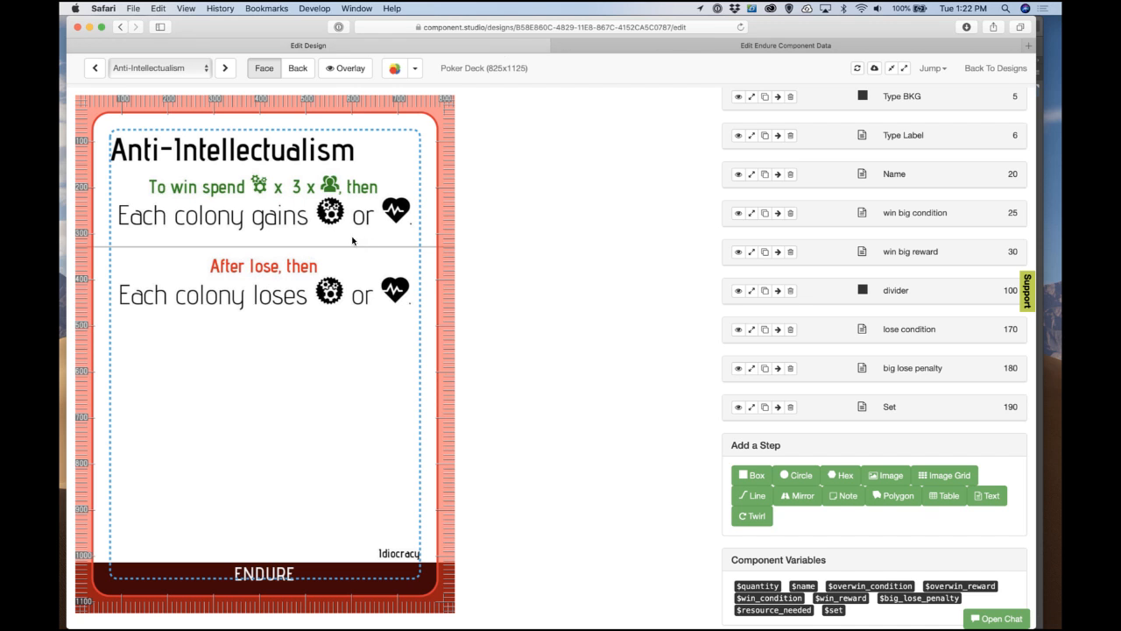
left_click(649, 47)
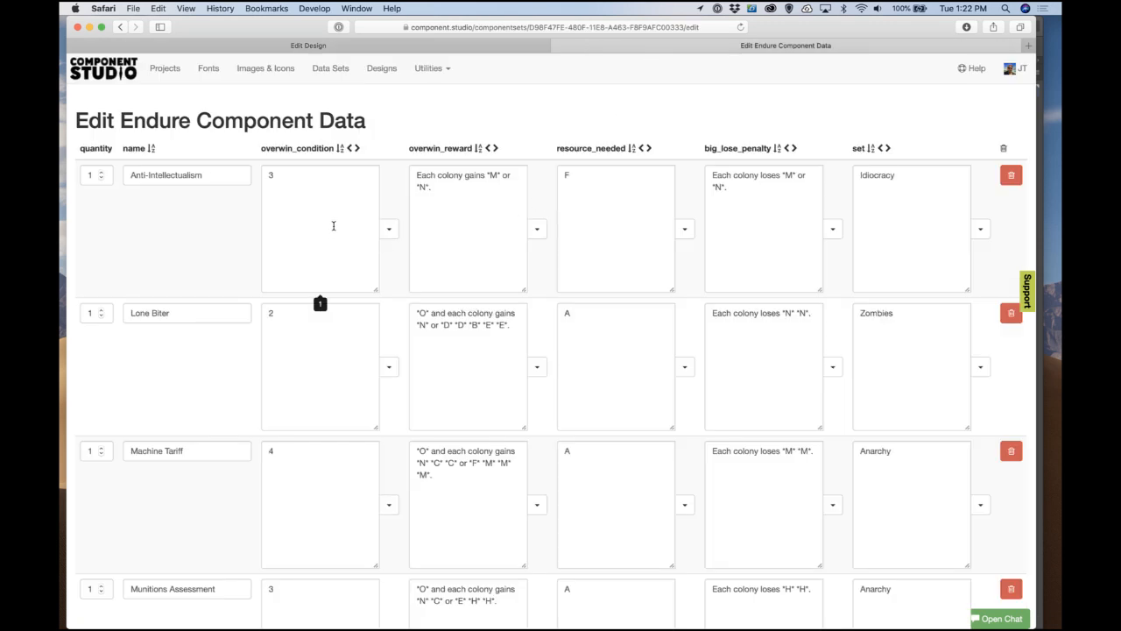
left_click(640, 149)
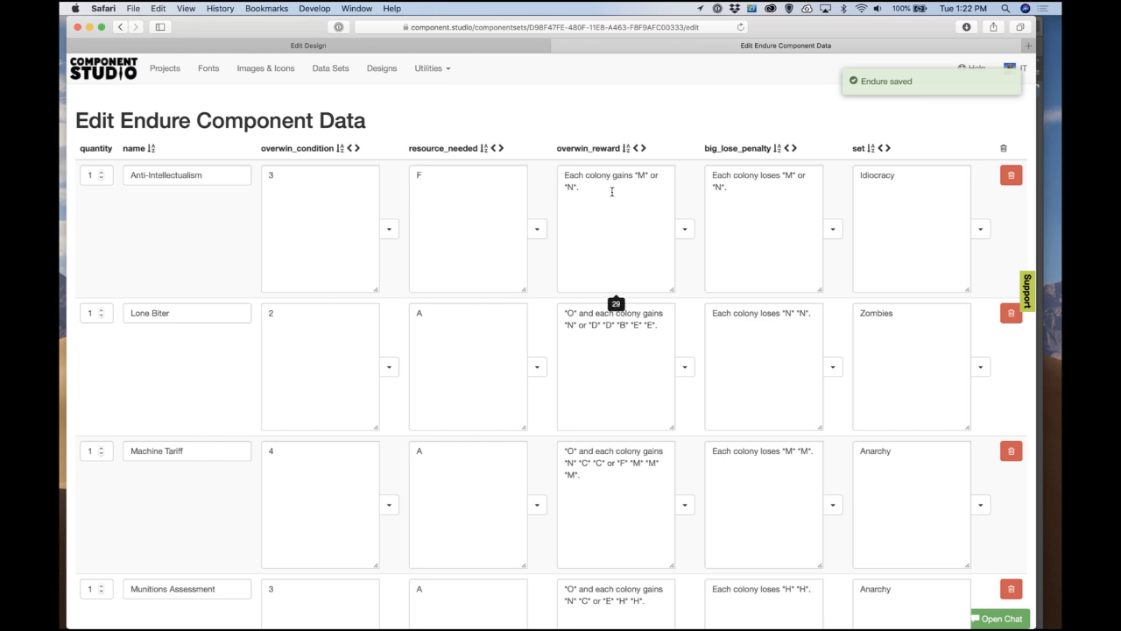
Step: Compare the Anti-Intellectualism card's preview in the design with its reward and penalty data
left_click(762, 198)
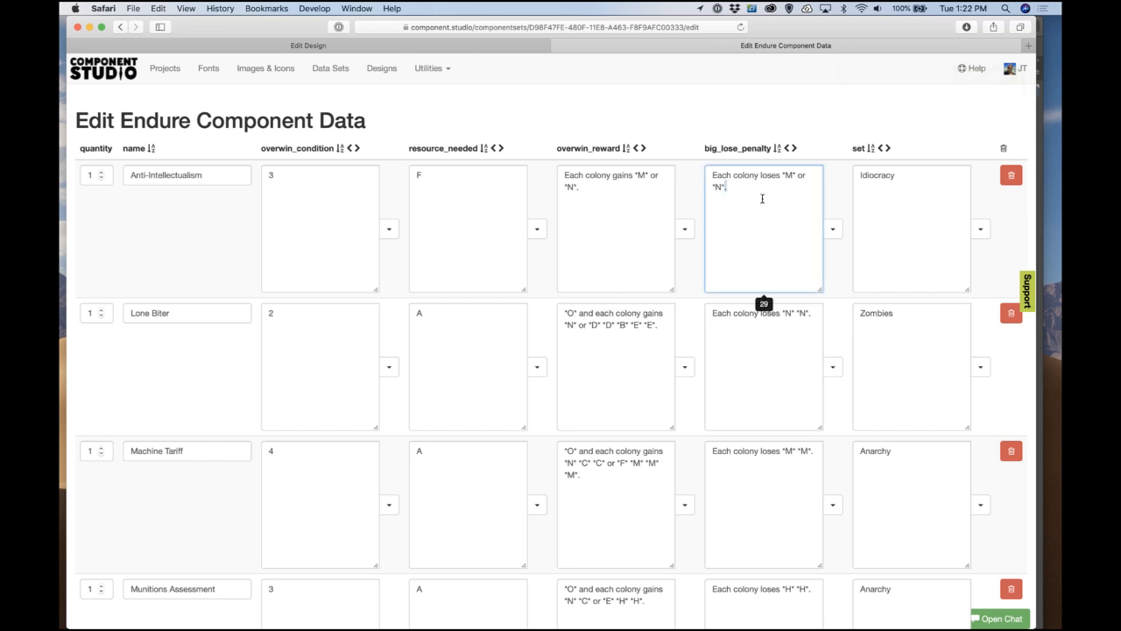
left_click(477, 41)
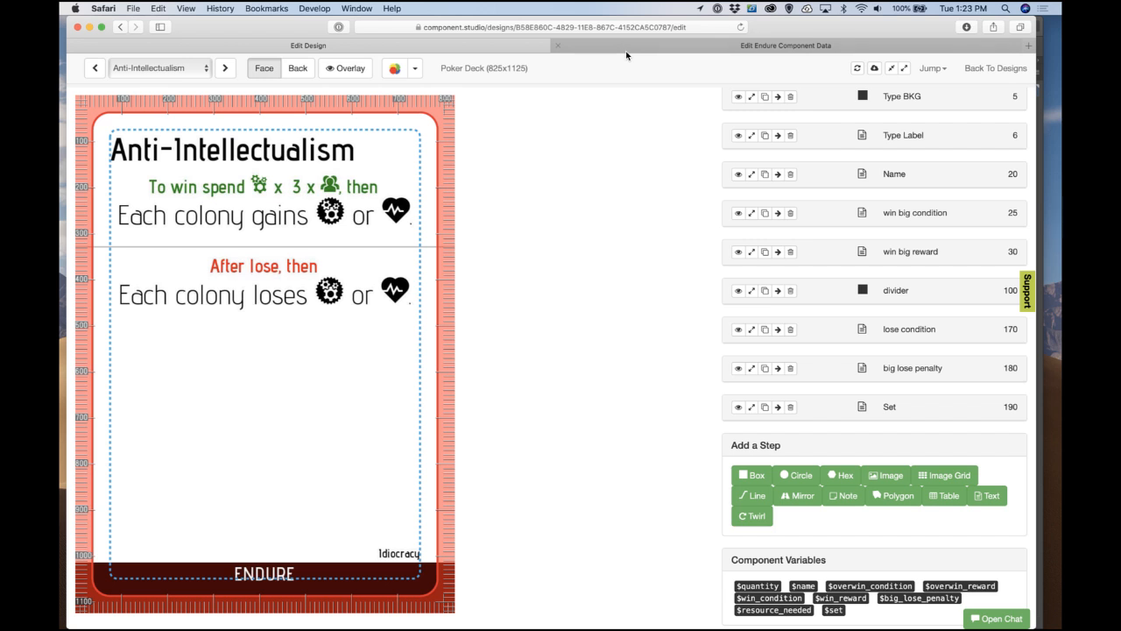
left_click(623, 48)
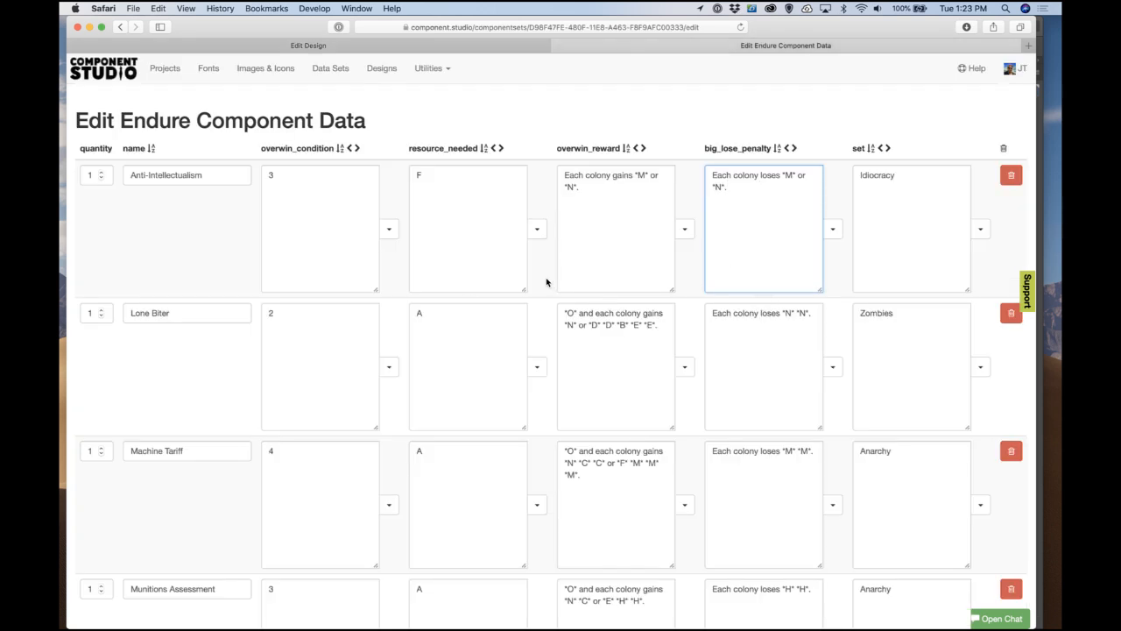
Step: Remove the leading "*O* and" from the overwin_reward of Lone Biter and Machine Tariff so both begin with "Each colony gains"
scroll(553, 353, "down", 5)
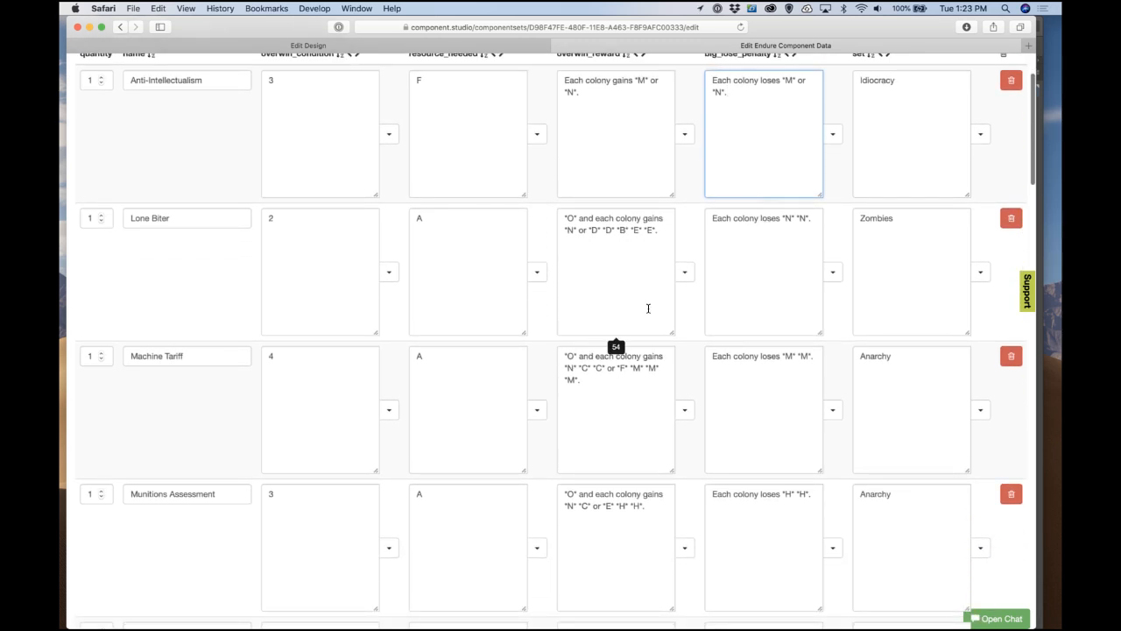
left_click(779, 270)
left_click(609, 243)
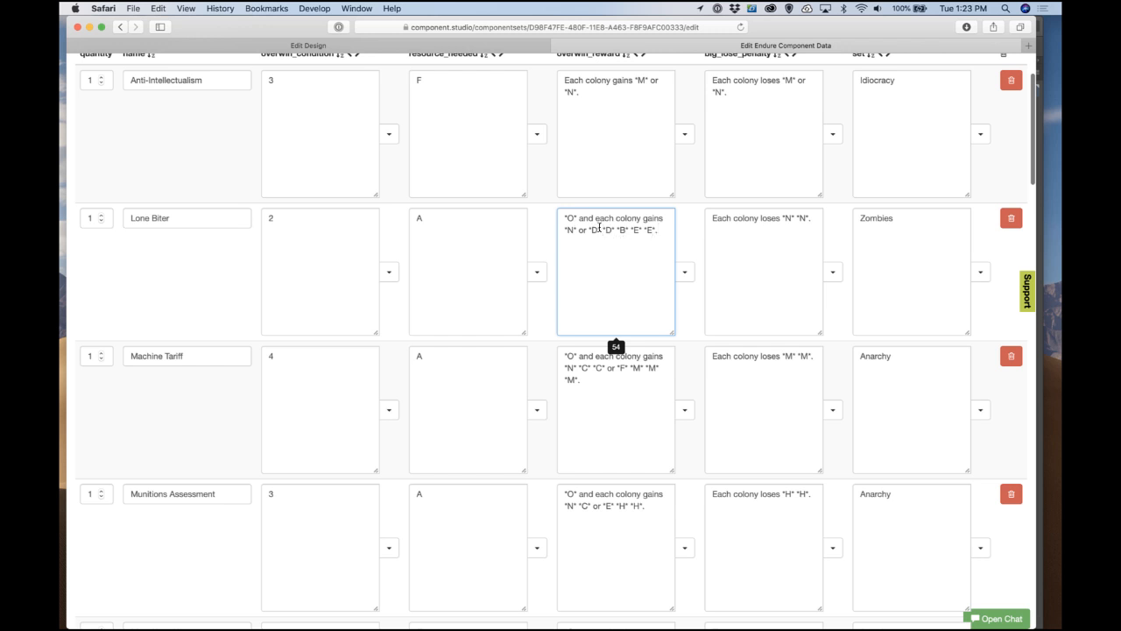
left_click_drag(599, 222, 544, 220)
type("E")
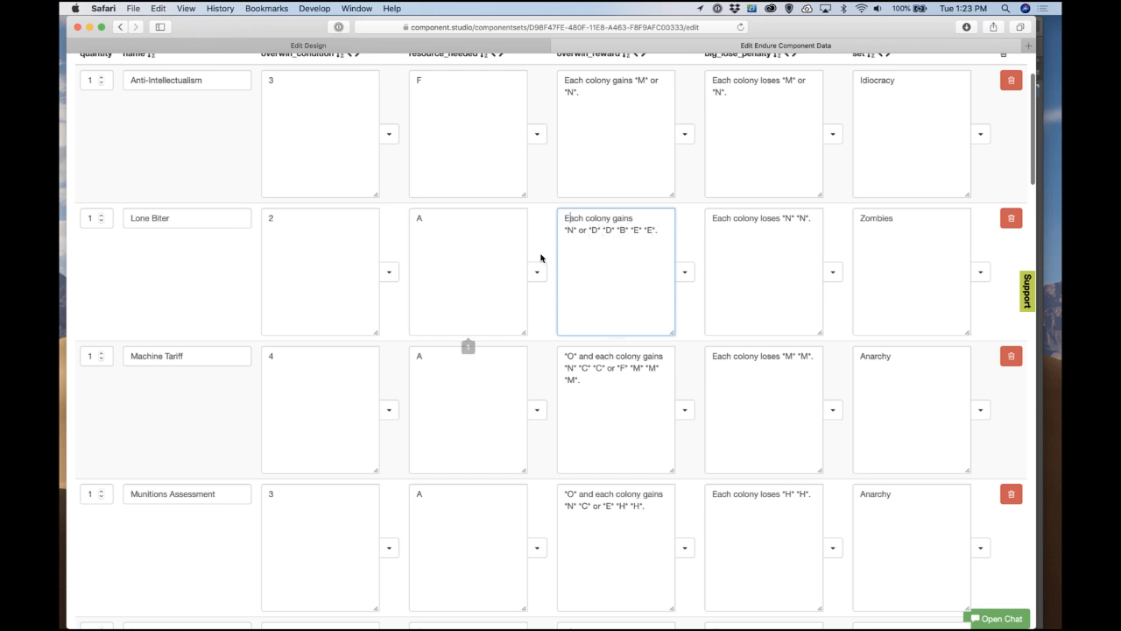
left_click_drag(598, 359, 544, 358)
type("E")
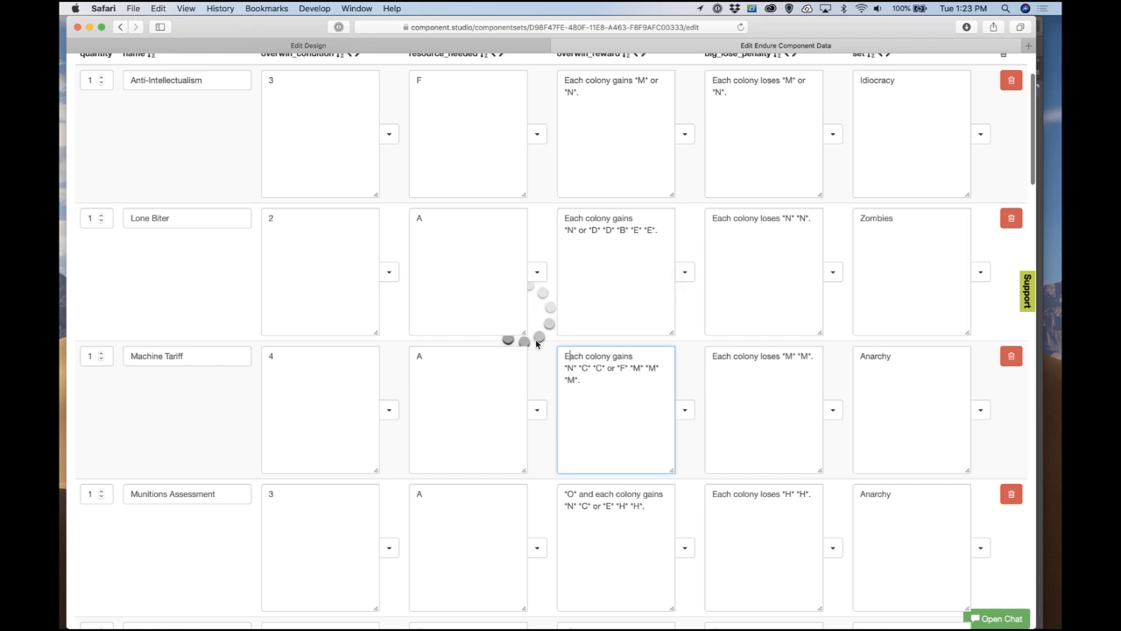
Step: Make the overwin_reward of Munitions Assessment and Must Have Water start with "Each colony gains", removing the "*O* and" prefix
scroll(529, 321, "down", 1)
scroll(529, 321, "down", 3)
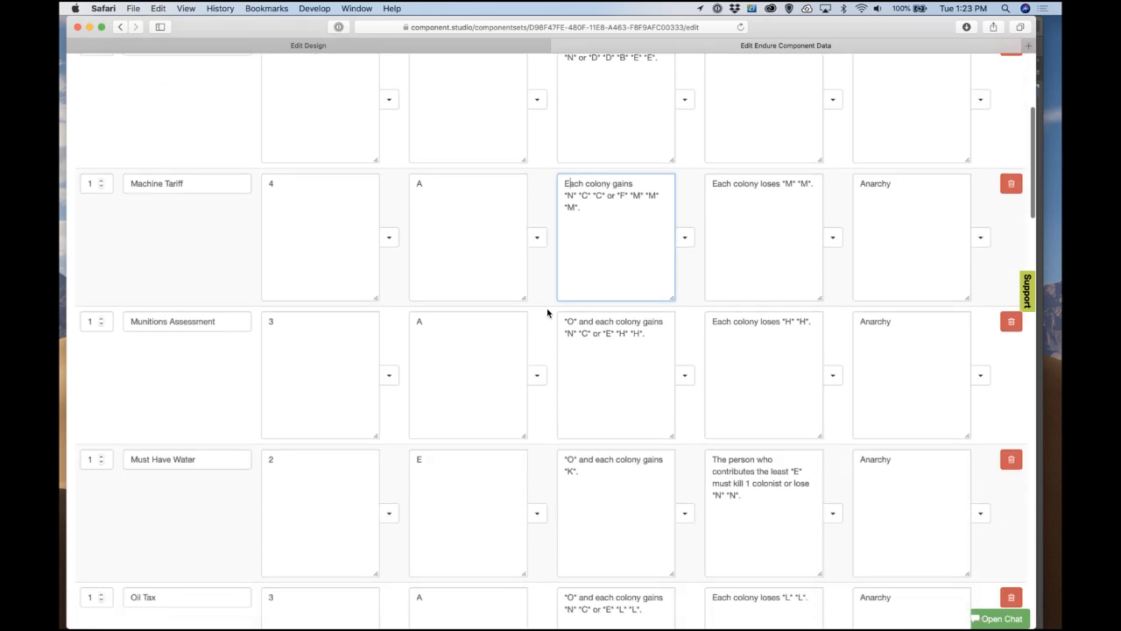
scroll(549, 310, "down", 1)
left_click_drag(598, 294, 545, 293)
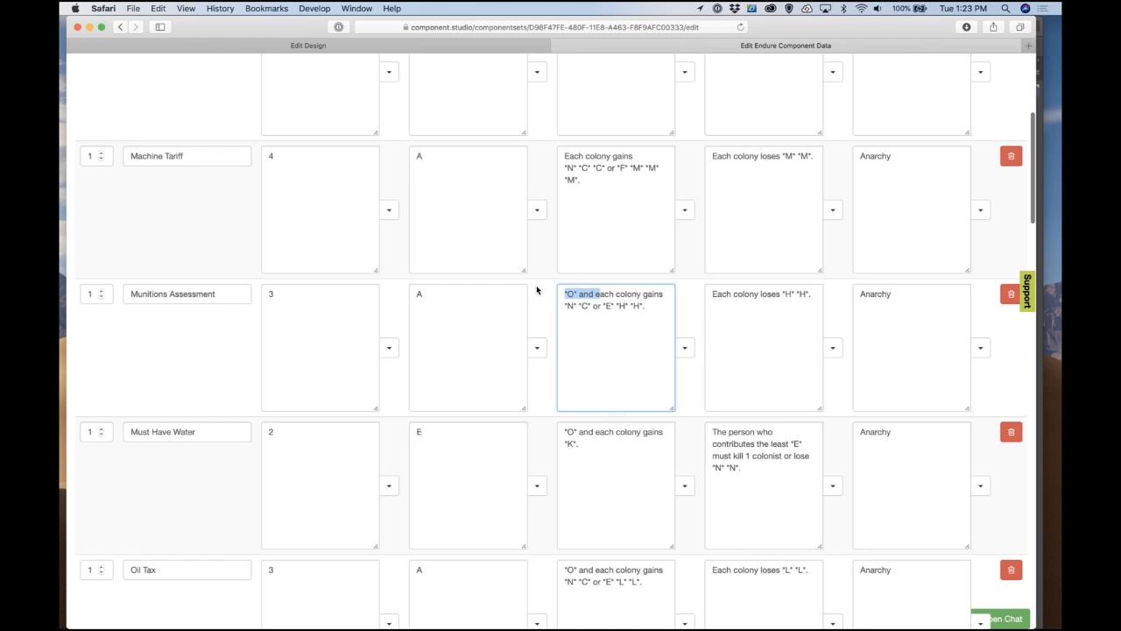
type("E")
scroll(590, 374, "down", 1)
scroll(589, 374, "down", 3)
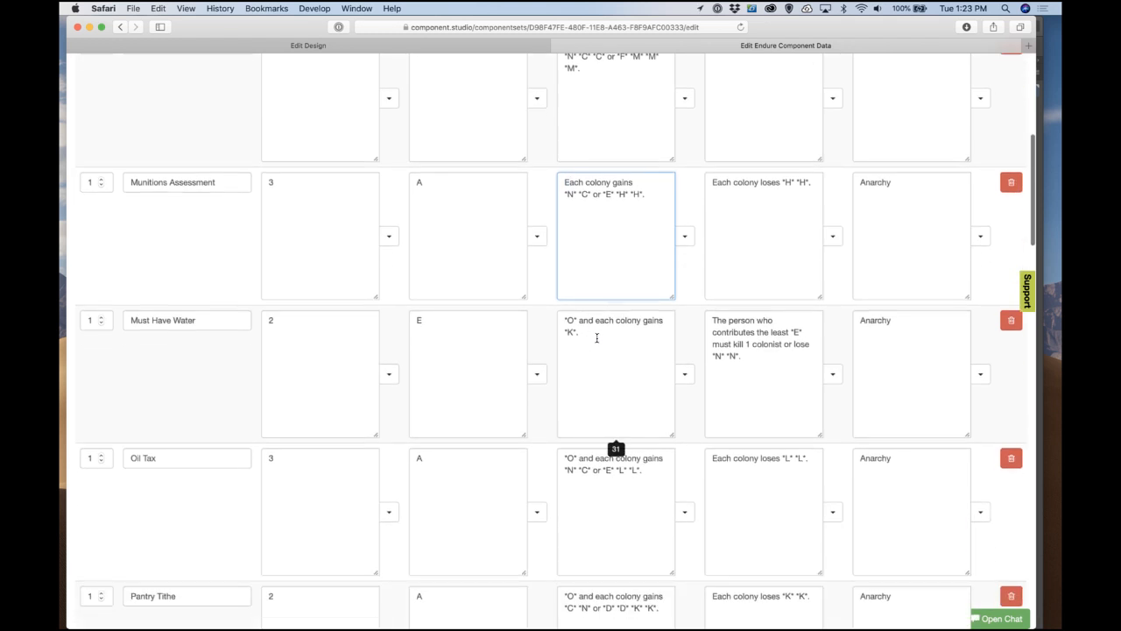
left_click_drag(601, 327, 545, 322)
type("E")
Step: Drop "*O* and" from the overwin_reward of Oil Tax and Pantry Tithe so each starts with "Each colony gains"
scroll(581, 395, "down", 3)
type("E")
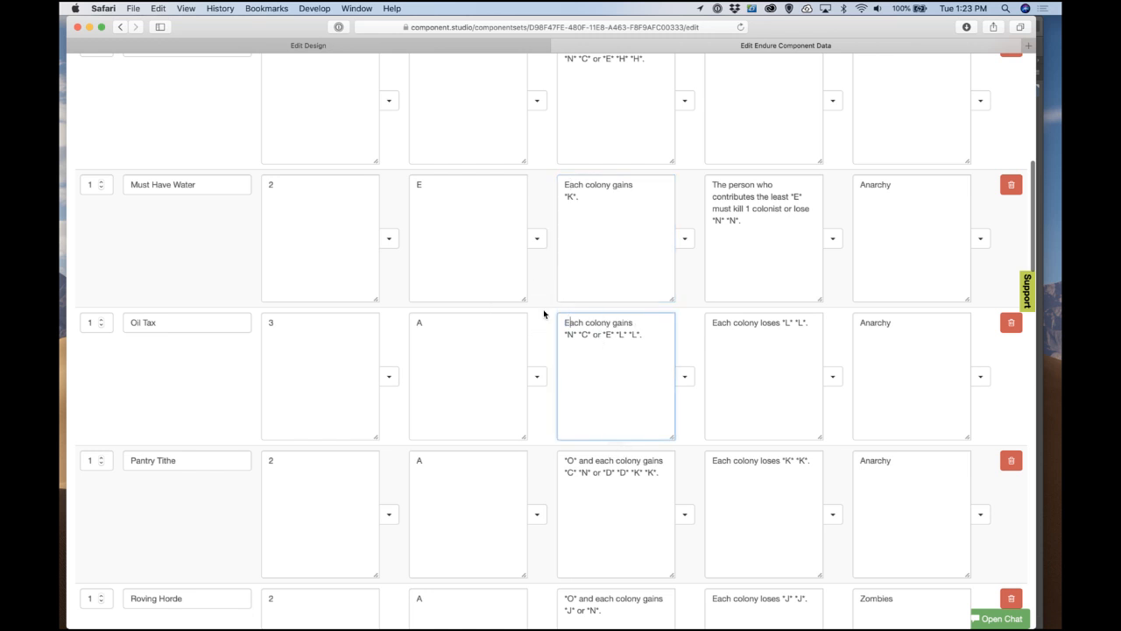
scroll(543, 388, "down", 1)
scroll(543, 388, "down", 5)
left_click_drag(603, 249, 544, 246)
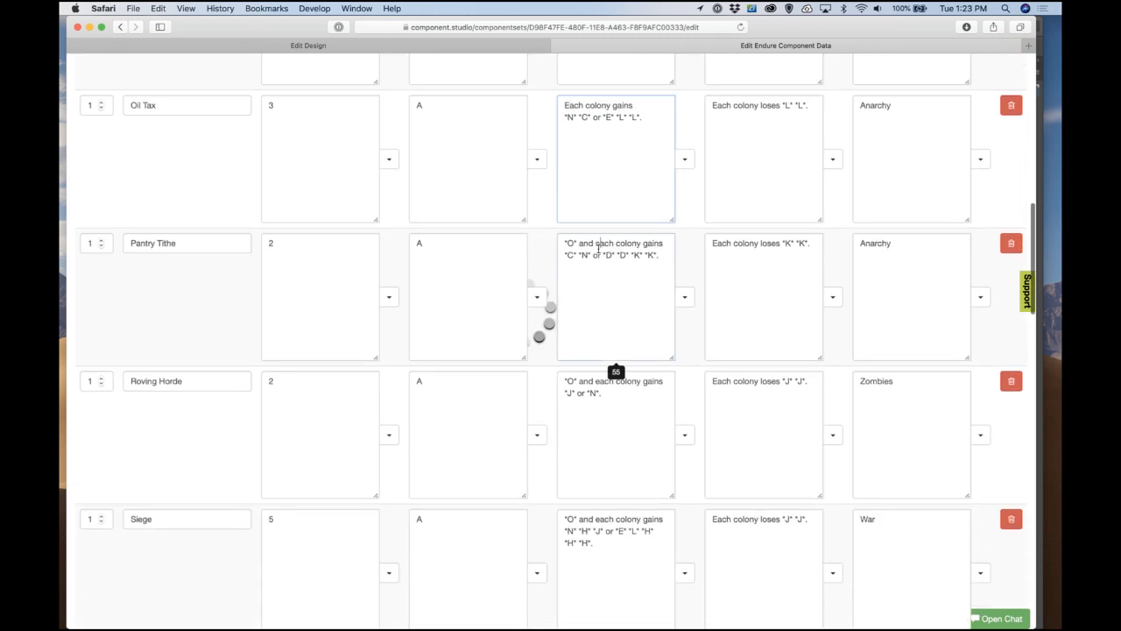
type("E")
Step: Remove "*O* and" from the overwin_reward of Roving Horde and Siege, starting both with "Each colony gains"
scroll(575, 321, "down", 2)
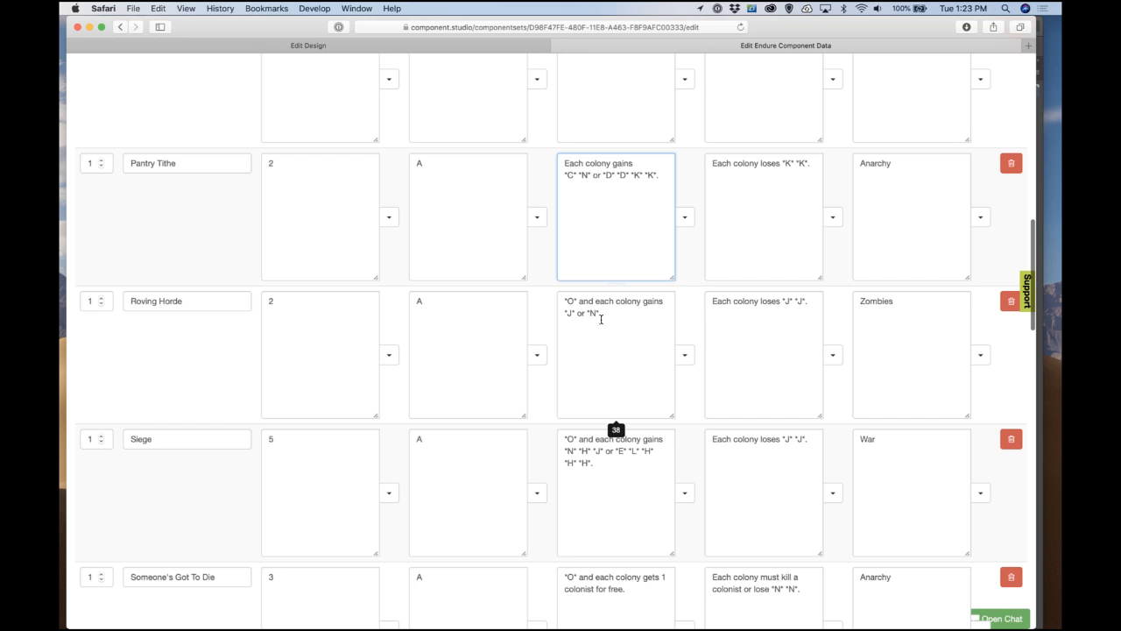
left_click_drag(598, 306, 539, 301)
type("E")
scroll(555, 358, "down", 7)
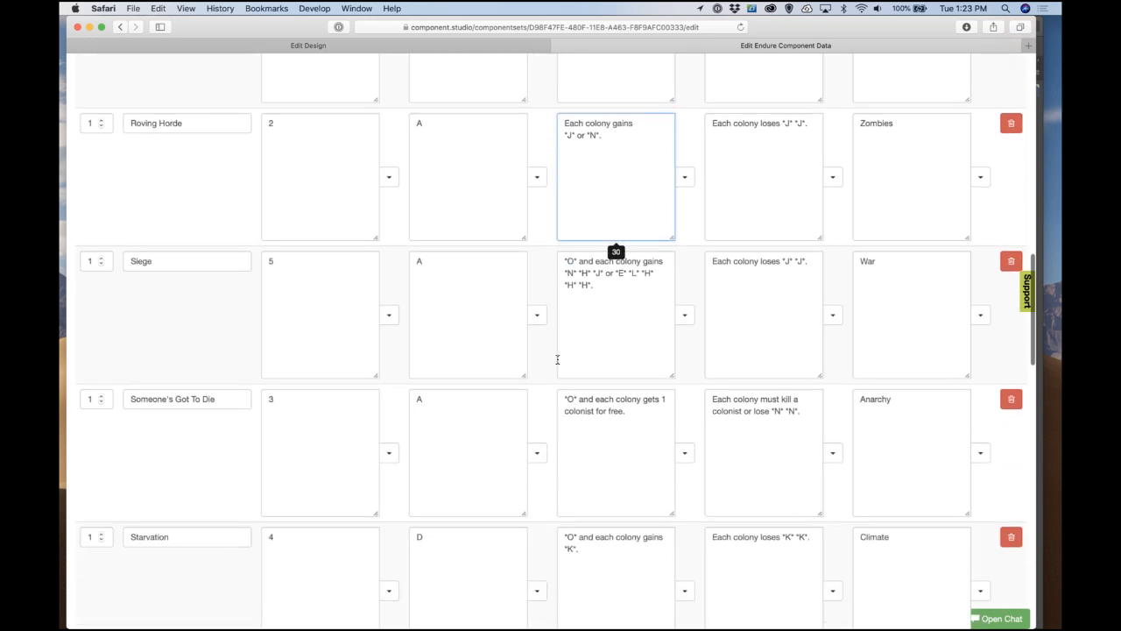
left_click_drag(601, 194, 545, 186)
type("E")
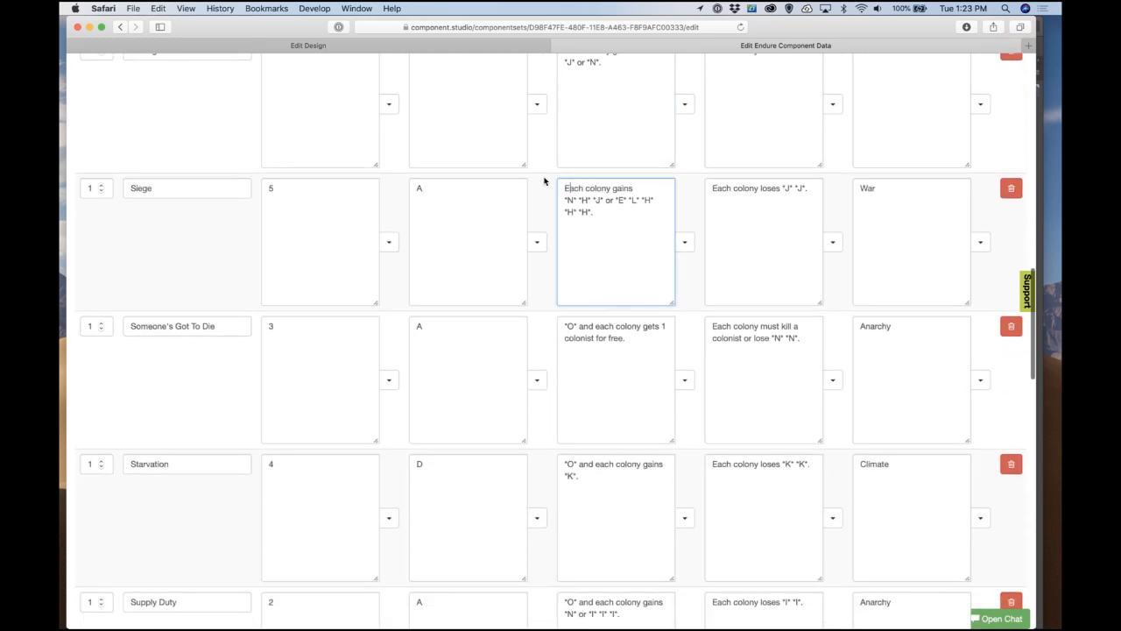
Step: Shorten overwin_reward to "Each colony gets 1 colonist for free." for Someone's Got To Die and "Each colony gains *K*." for Starvation
scroll(589, 309, "down", 1)
scroll(604, 307, "down", 1)
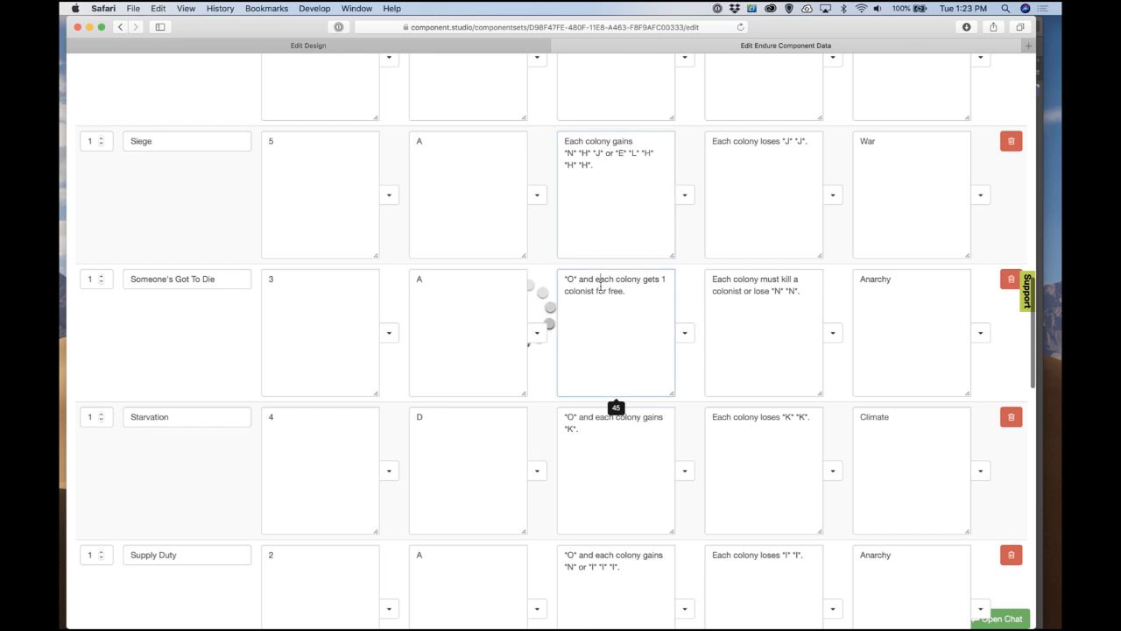
left_click_drag(603, 287, 555, 275)
type("E")
scroll(610, 384, "down", 3)
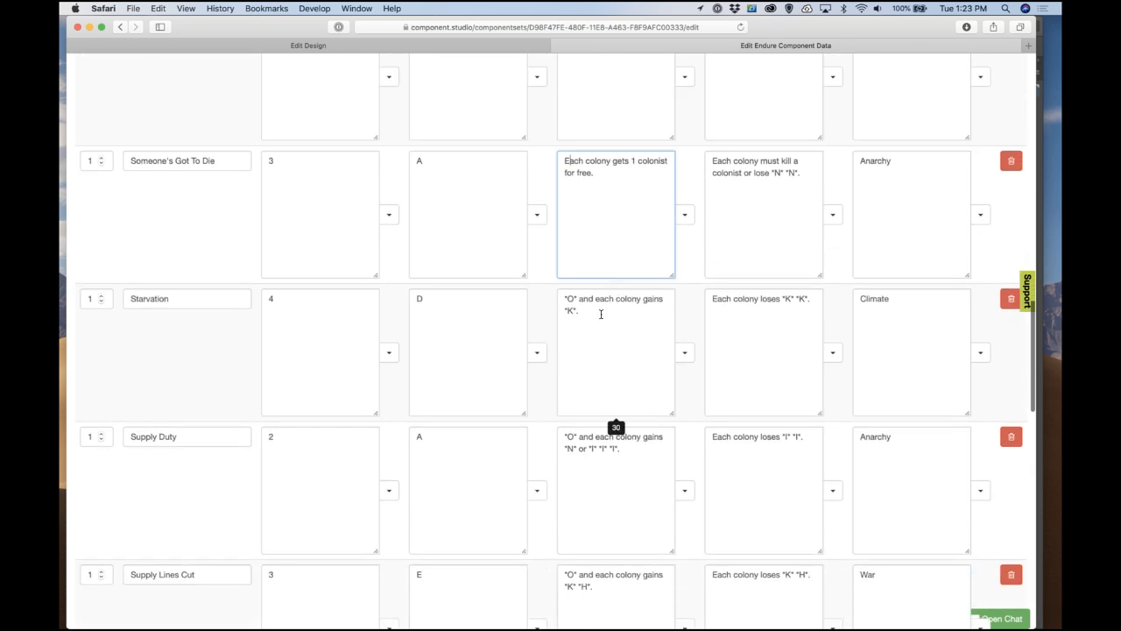
left_click_drag(602, 304, 530, 293)
type("E")
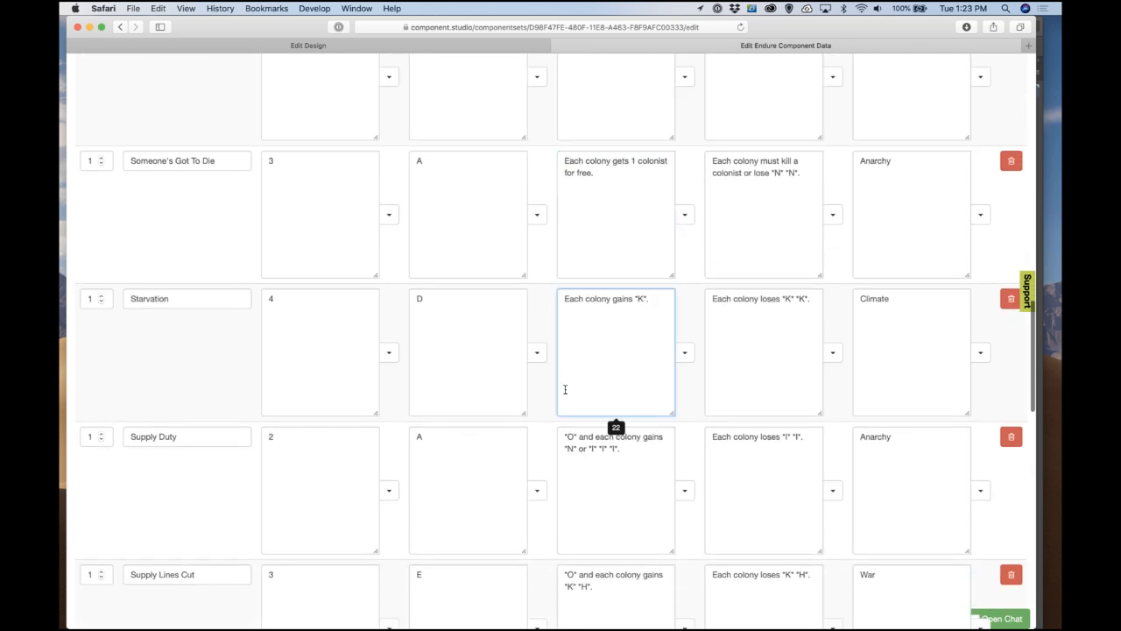
Step: Remove the "*O* and" prefix from the overwin_reward of Supply Duty and Supply Lines Cut, starting both with "Each colony gains"
scroll(565, 388, "down", 4)
scroll(578, 351, "down", 1)
left_click_drag(598, 294, 531, 275)
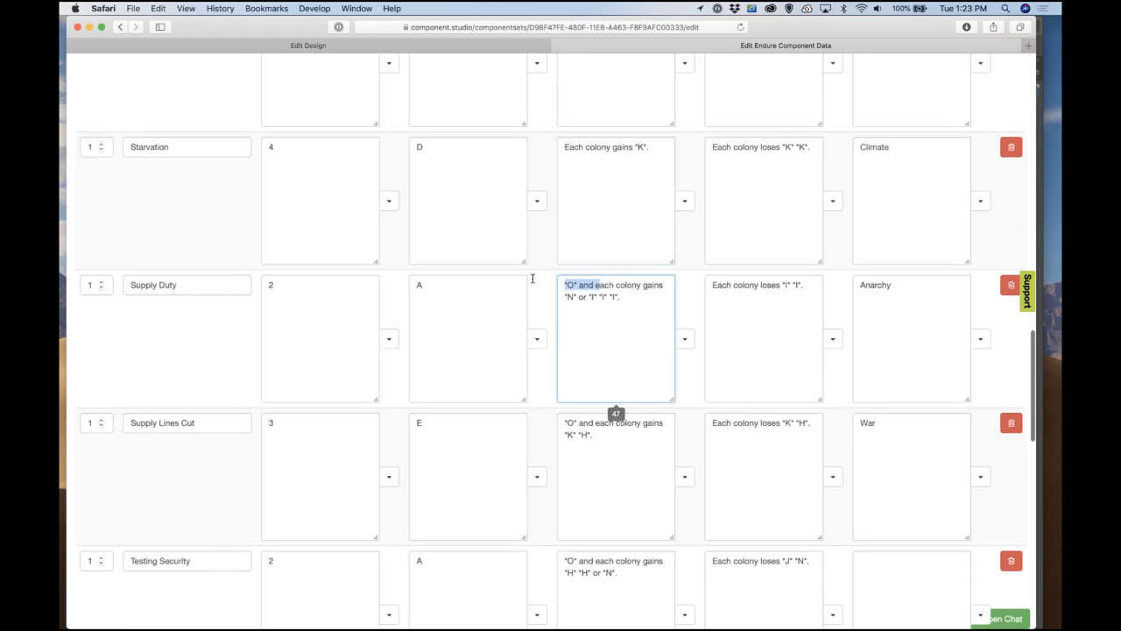
type("E")
scroll(581, 371, "down", 5)
left_click(595, 253)
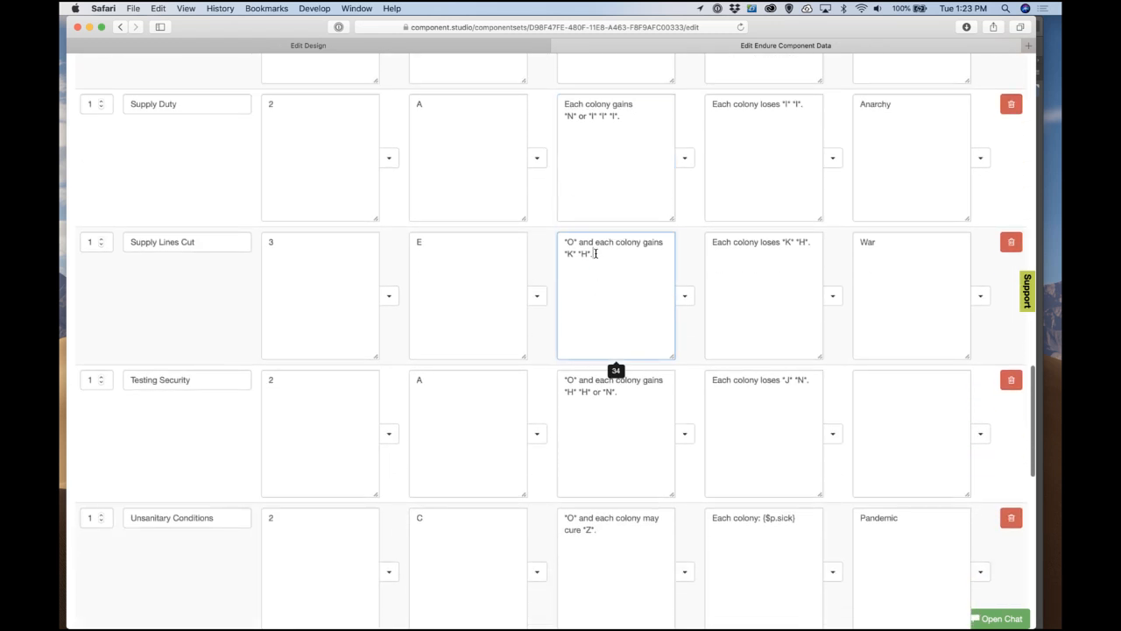
left_click_drag(600, 246, 543, 233)
type("E")
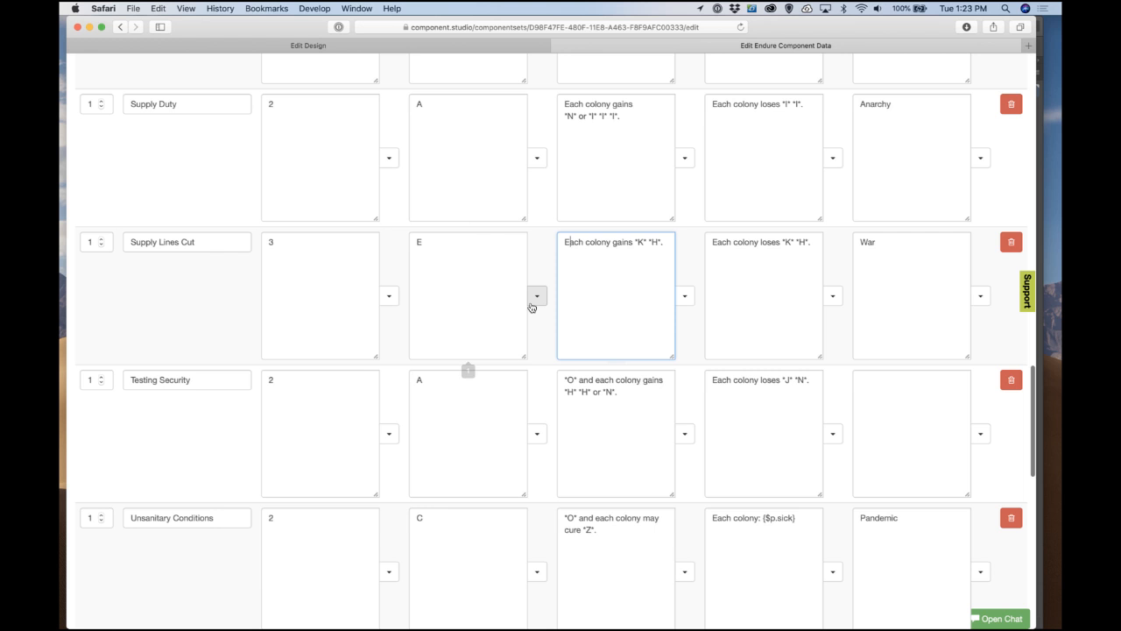
Step: Remove "*O* and" from overwin_reward, starting Testing Security with "Each colony gains" and Unsanitary Conditions with "Each colony may cure"
scroll(604, 306, "down", 3)
left_click_drag(601, 266, 540, 260)
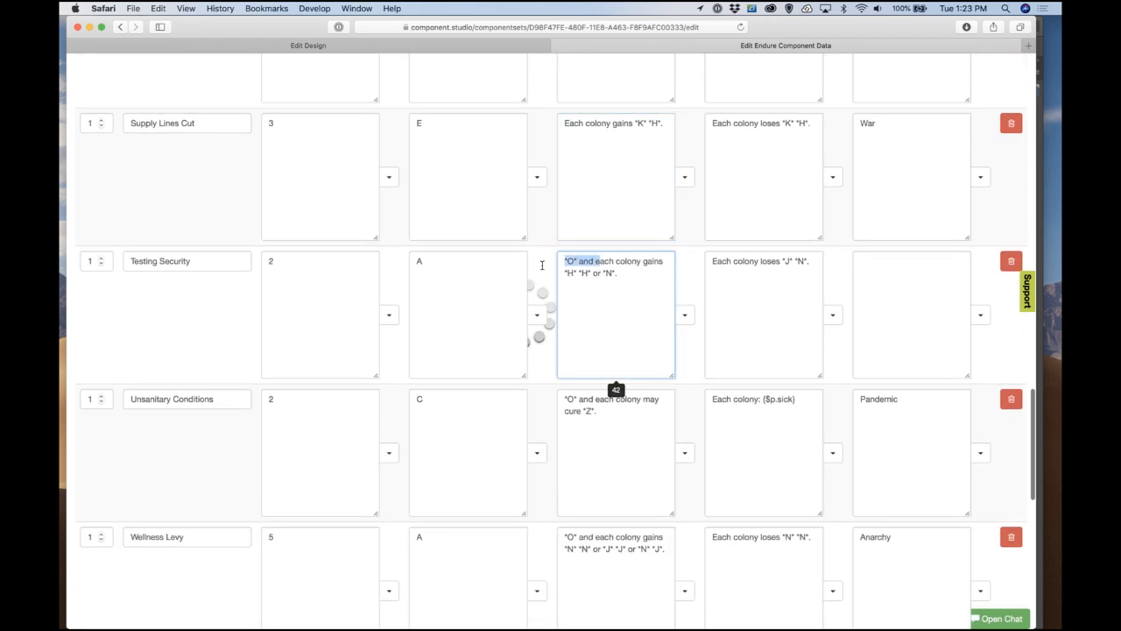
type("E")
scroll(561, 332, "down", 4)
left_click(608, 273)
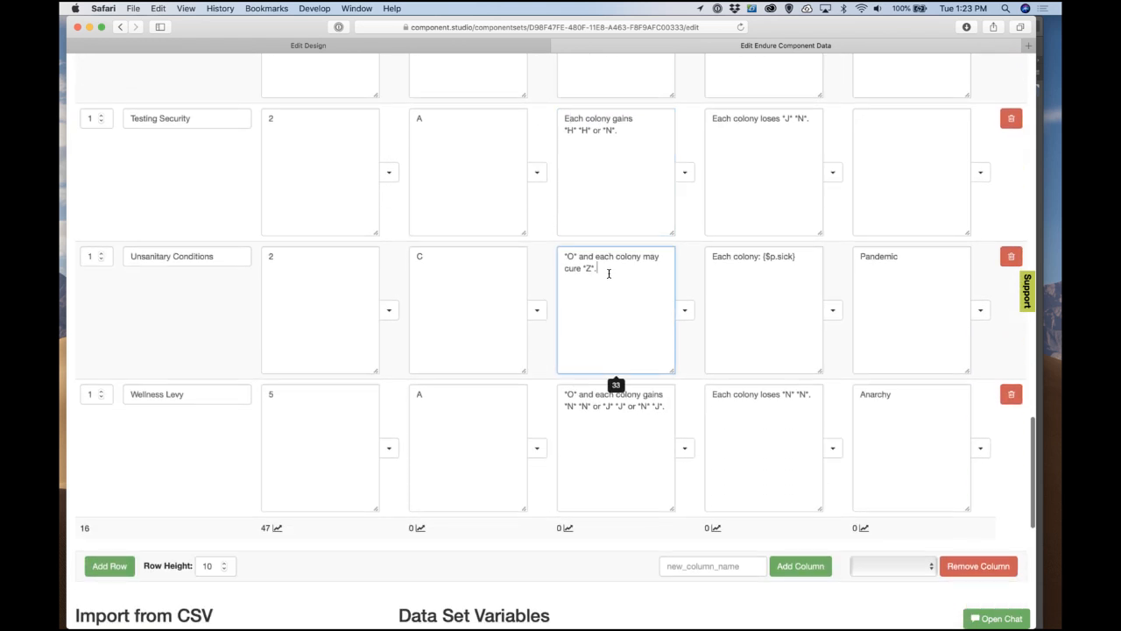
left_click_drag(601, 263, 543, 254)
type("E")
Step: Remove "*O* and" from the overwin_reward of Wellness Levy so it starts with "Each colony gains"
scroll(561, 280, "down", 3)
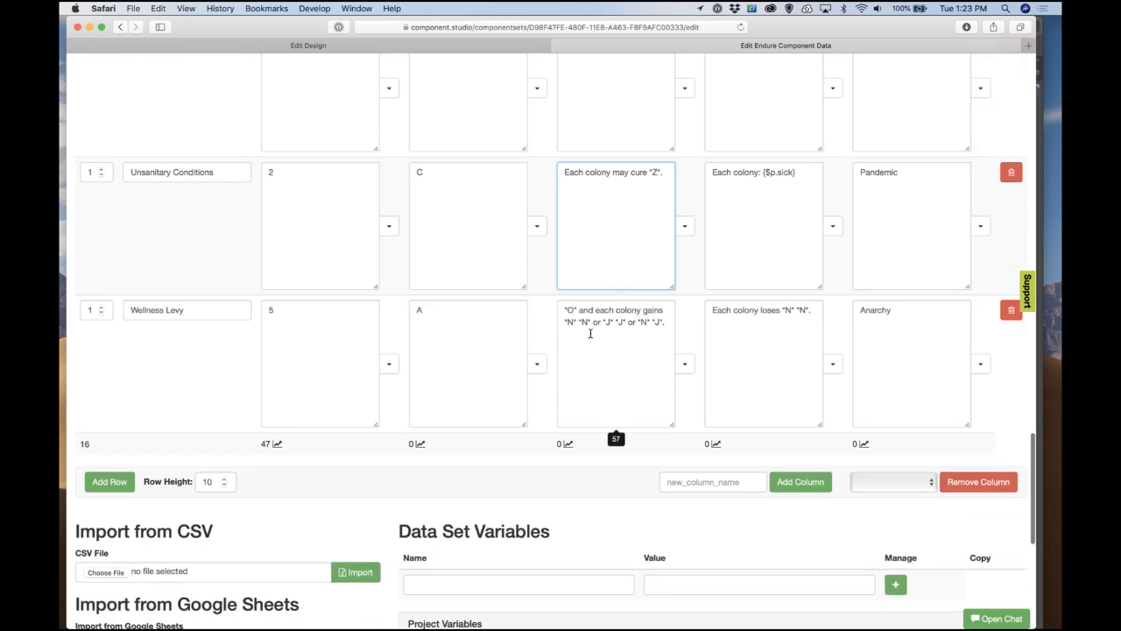
left_click(596, 321)
left_click_drag(603, 310, 564, 310)
type("E")
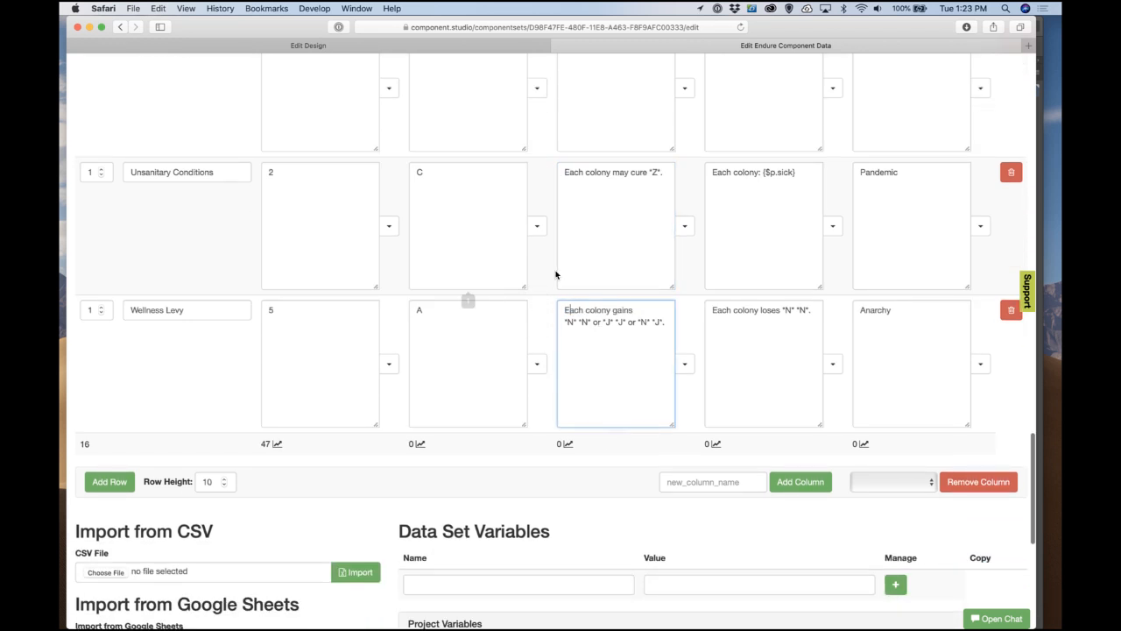
left_click(598, 277)
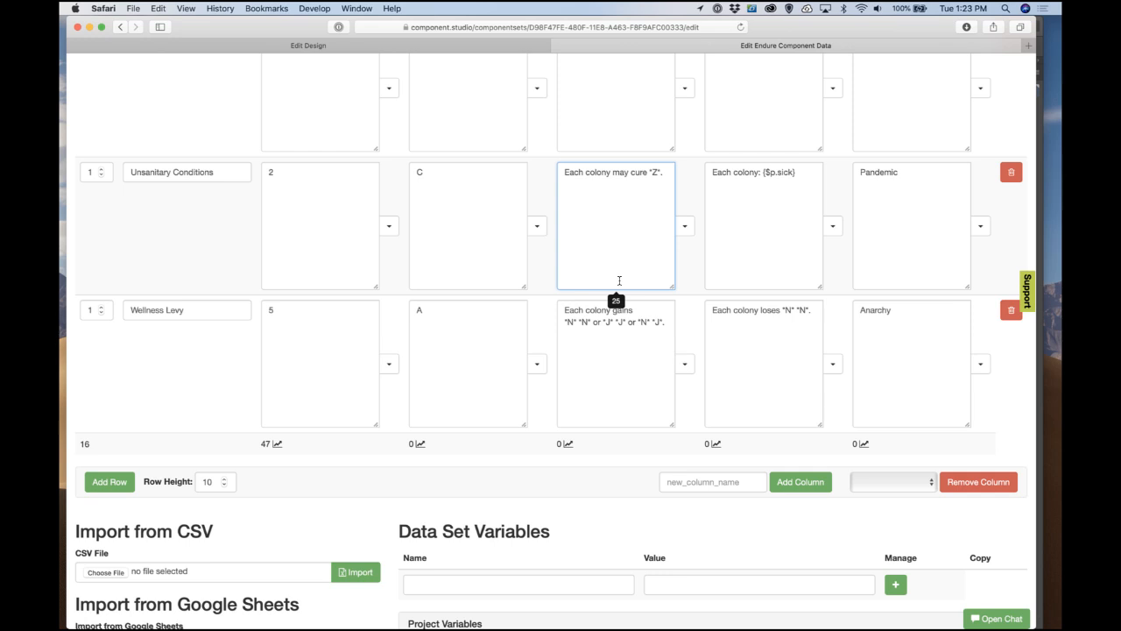
Step: Refresh the Endure card design and preview the Lone Biter card
scroll(620, 281, "up", 5)
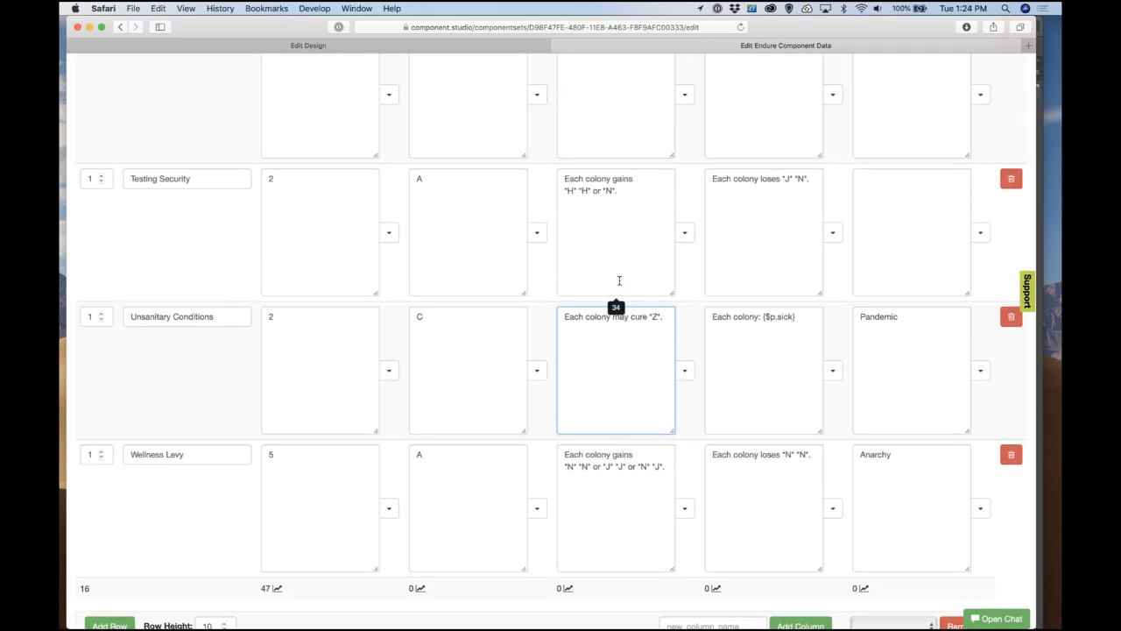
scroll(619, 280, "up", 20)
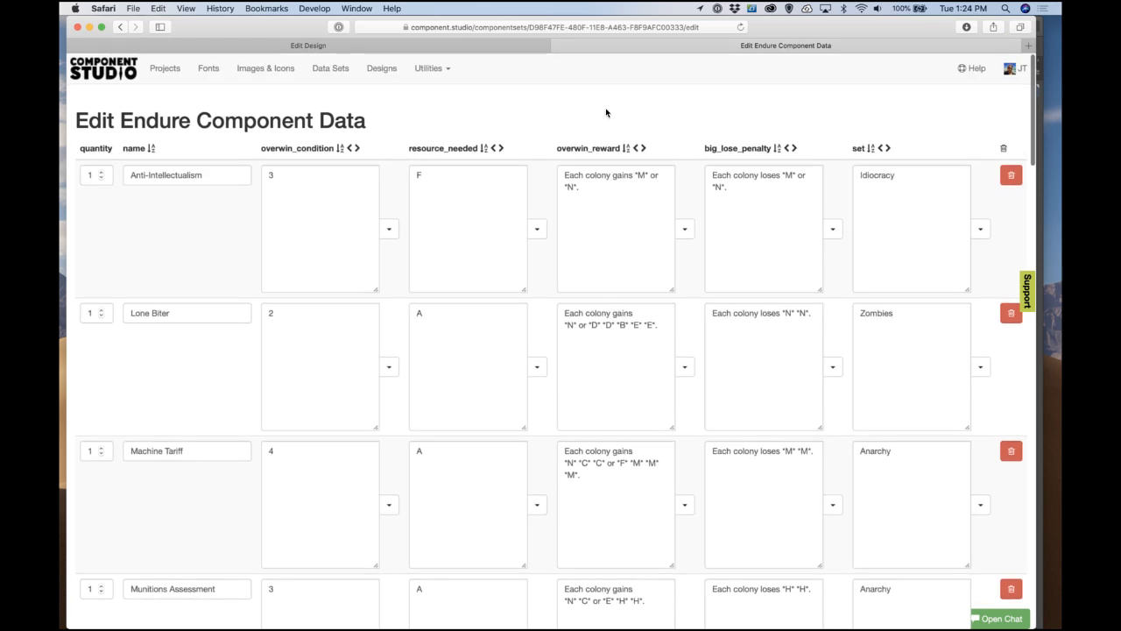
left_click(477, 50)
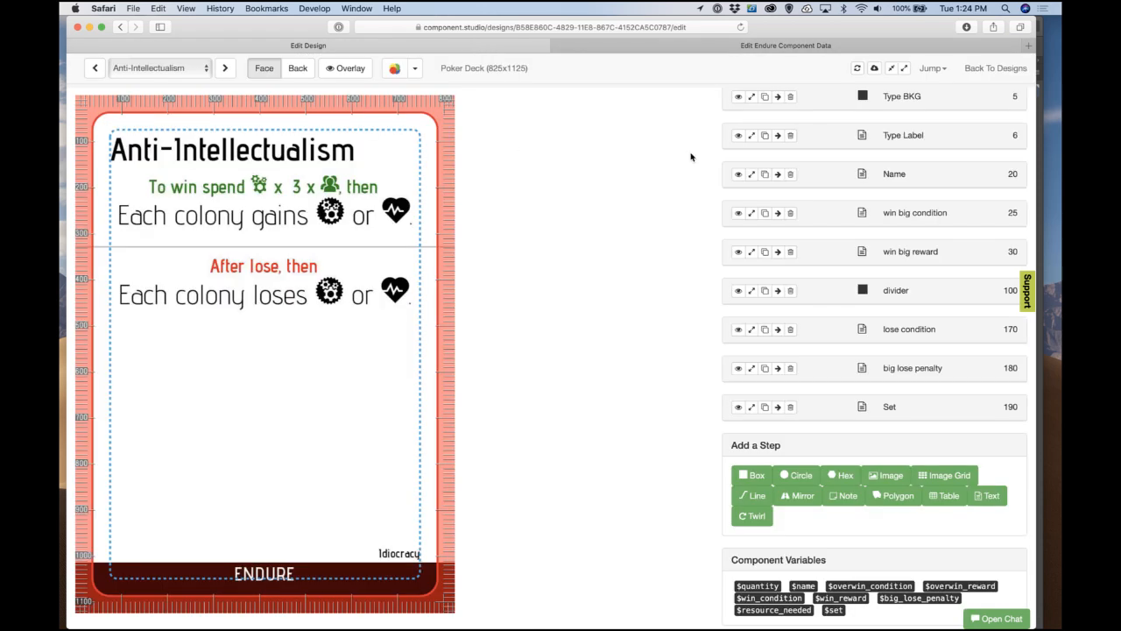
left_click(857, 69)
left_click(225, 69)
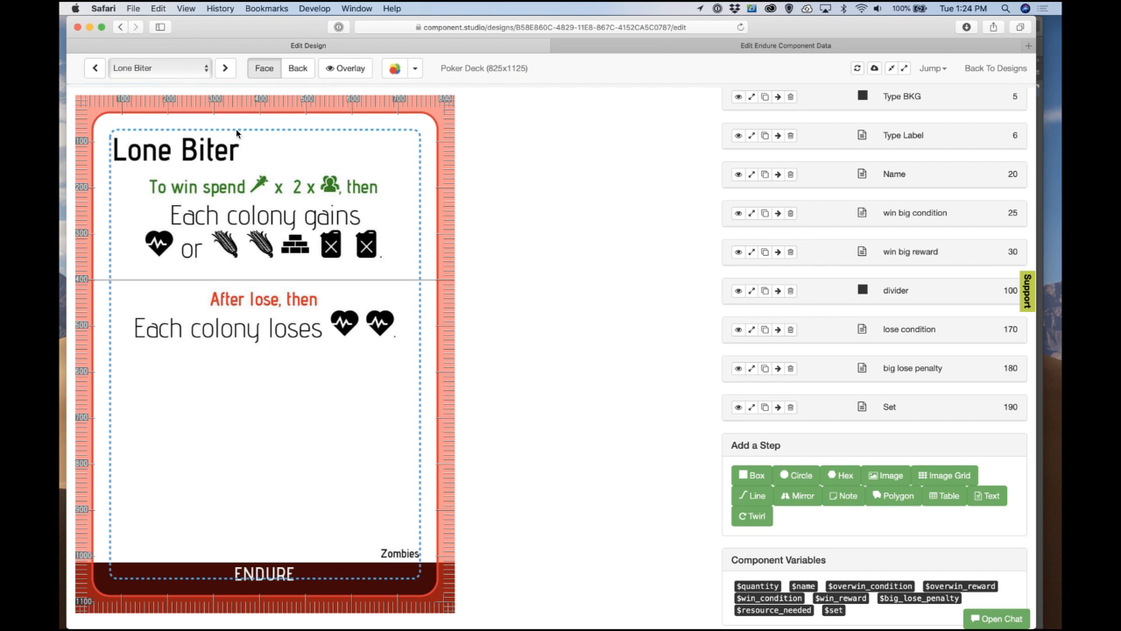
Step: Compare Lone Biter's overwin_reward resources with the resource values in economy.ai in Illustrator, then return to the card data
left_click(637, 46)
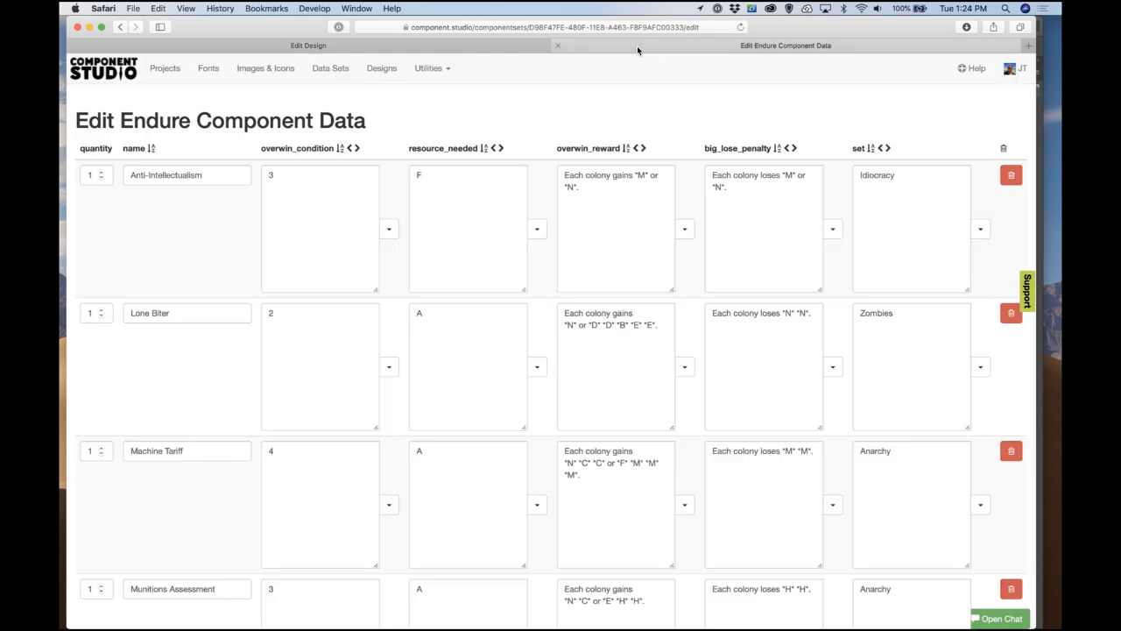
scroll(650, 369, "down", 3)
left_click(648, 313)
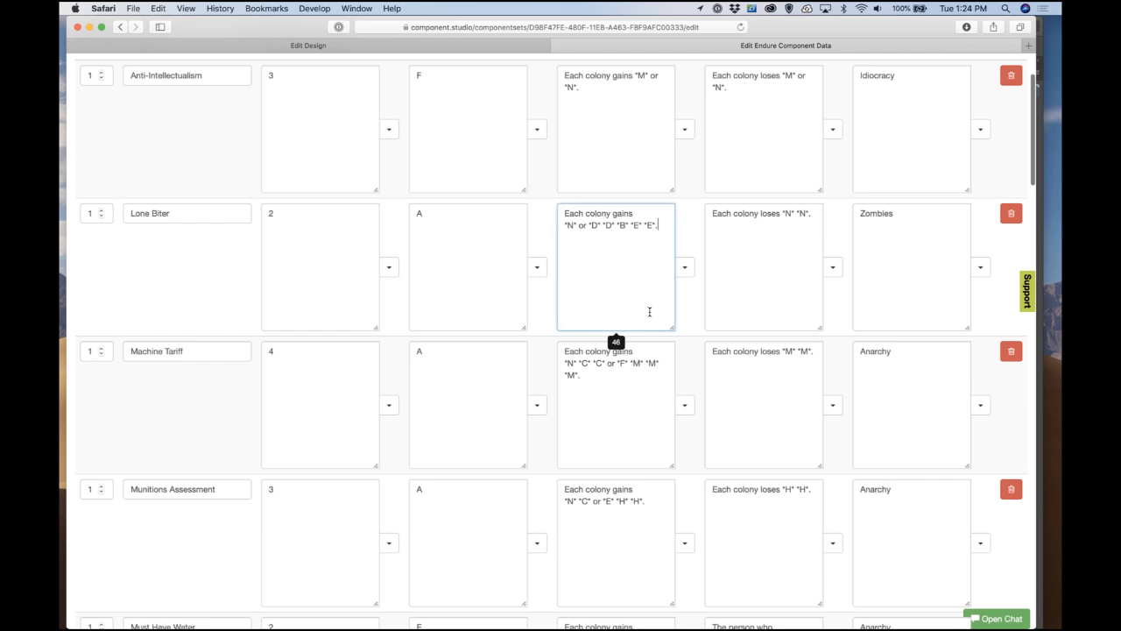
left_click(431, 46)
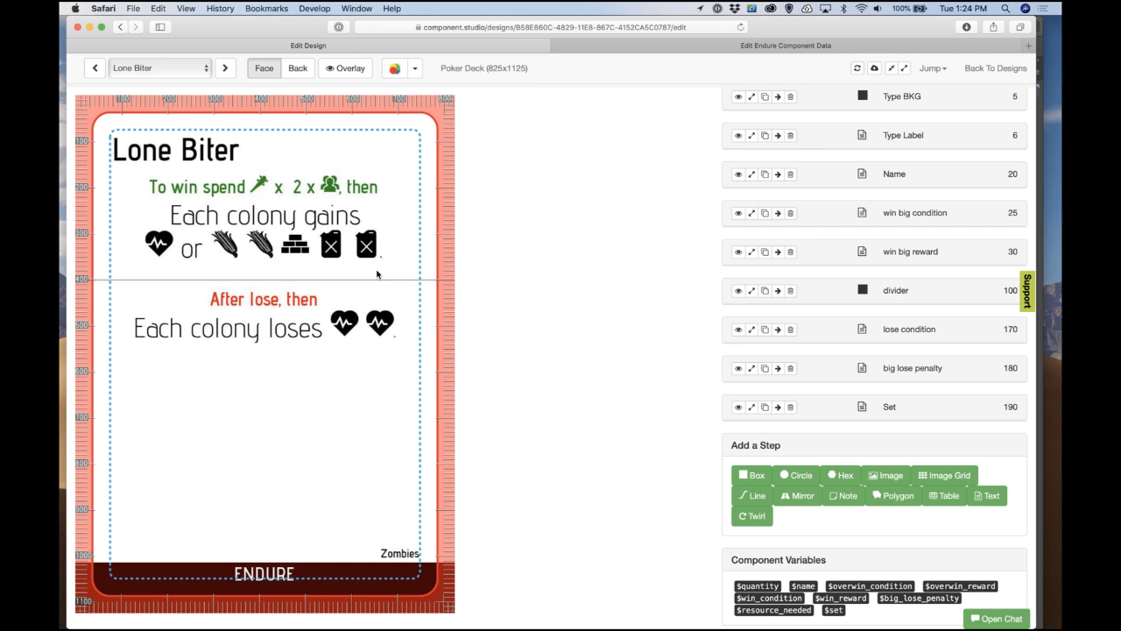
key("super+Tab")
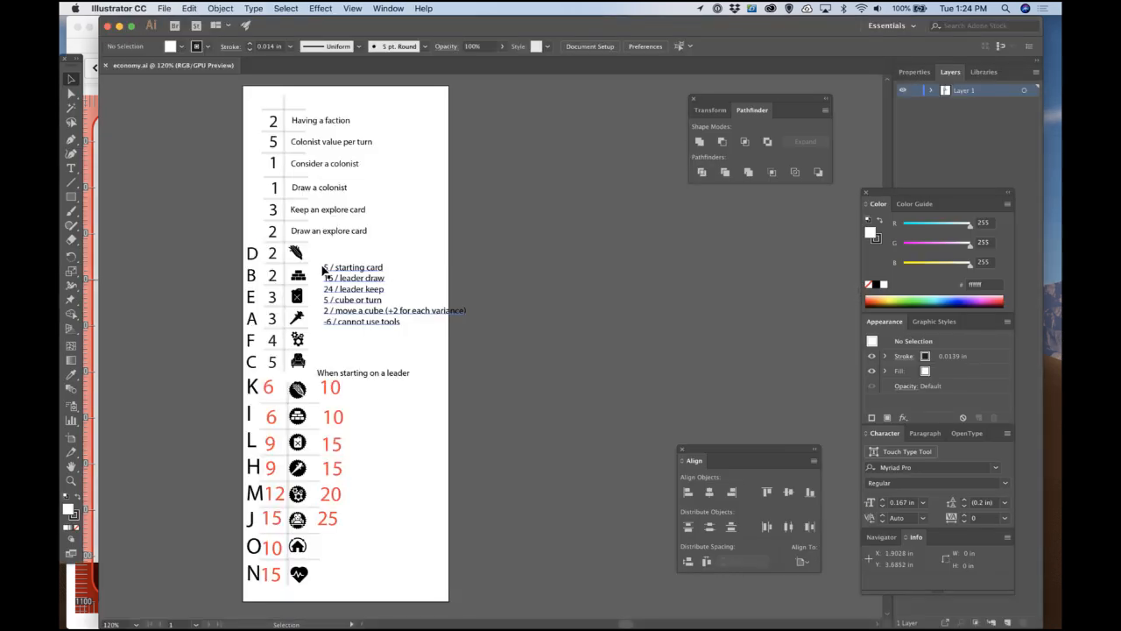
key("ctrl+alt+Right")
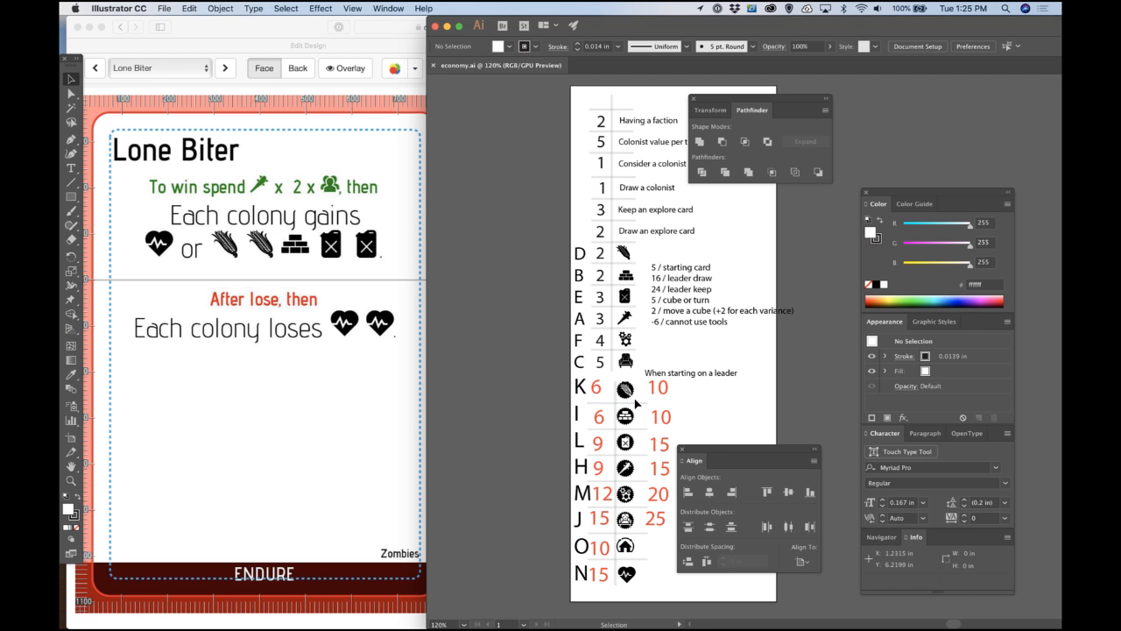
left_click(411, 191)
left_click(620, 45)
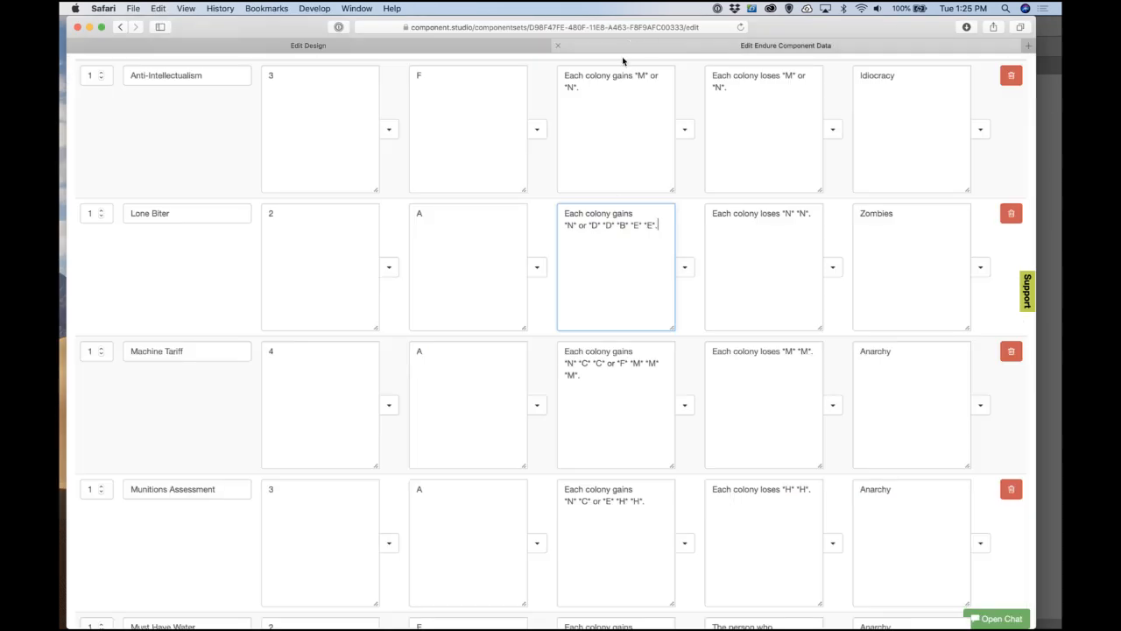
Step: Change Lone Biter's overwin_reward to "Each colony gains *N* or *D* *B* *E* *E* *C*." and preview the card
left_click(600, 225)
key("BackSpace")
key("BackSpace")
key("BackSpace")
key("BackSpace")
left_click(642, 228)
type("*C* *")
left_click(703, 194)
left_click(516, 48)
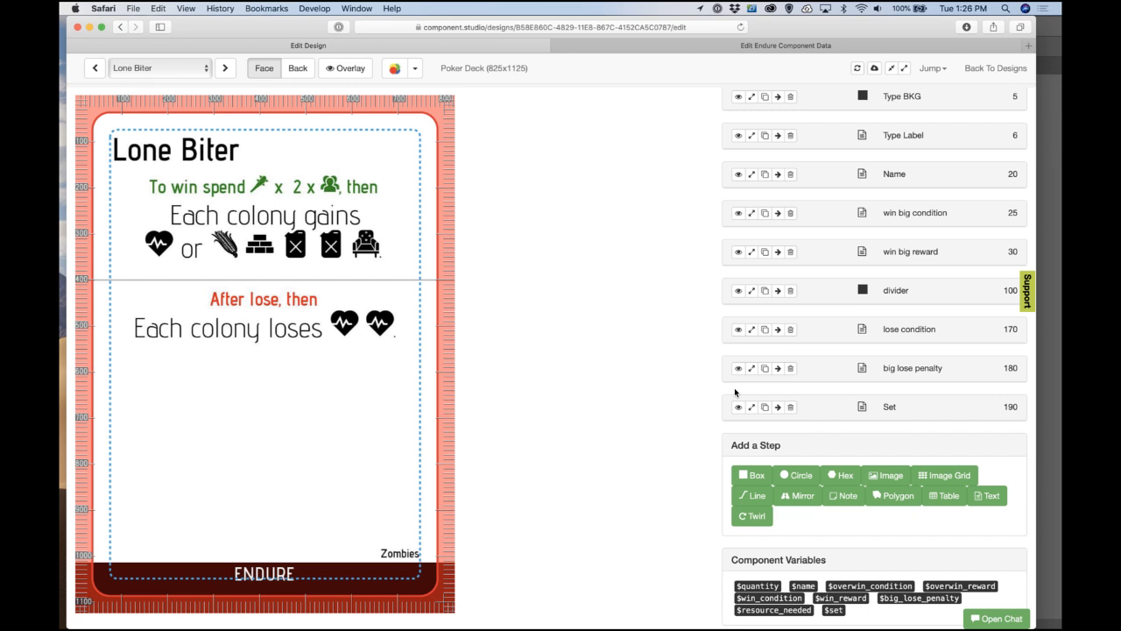
Step: Check Lone Biter's lose penalty against the resource values in economy.ai in Illustrator, then return to the card
key("super+Tab")
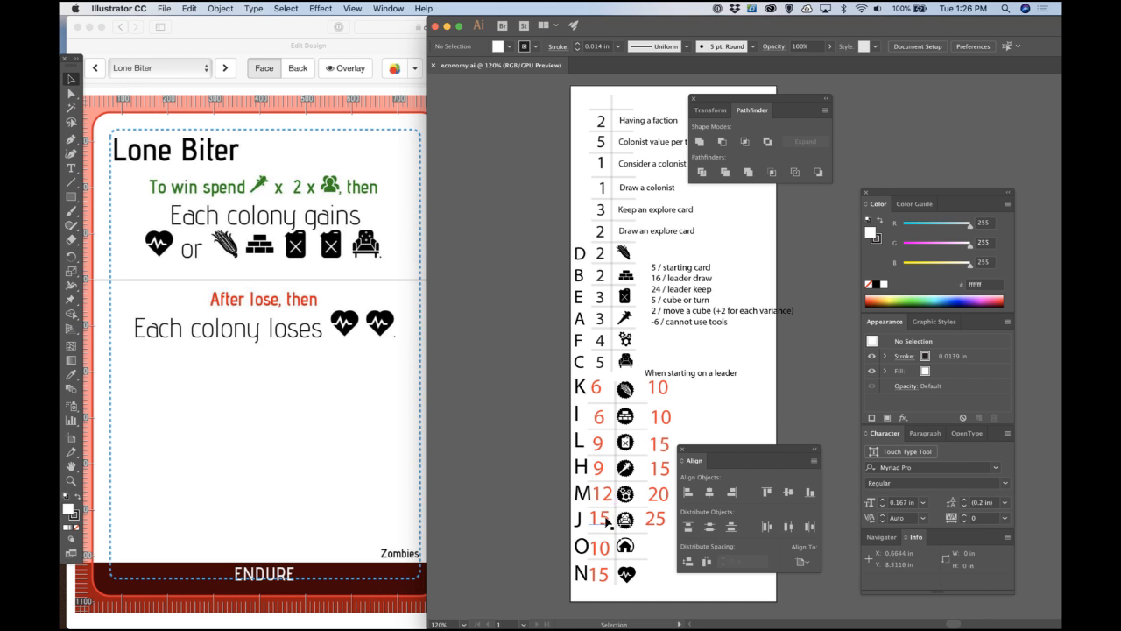
key("super+Tab")
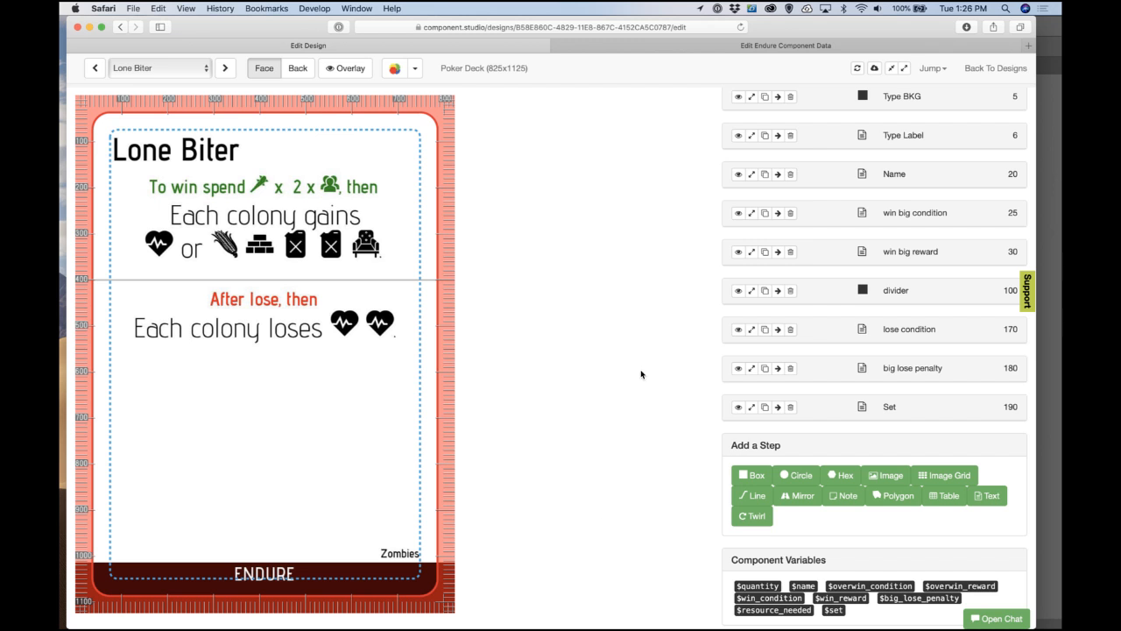
key("super+Tab")
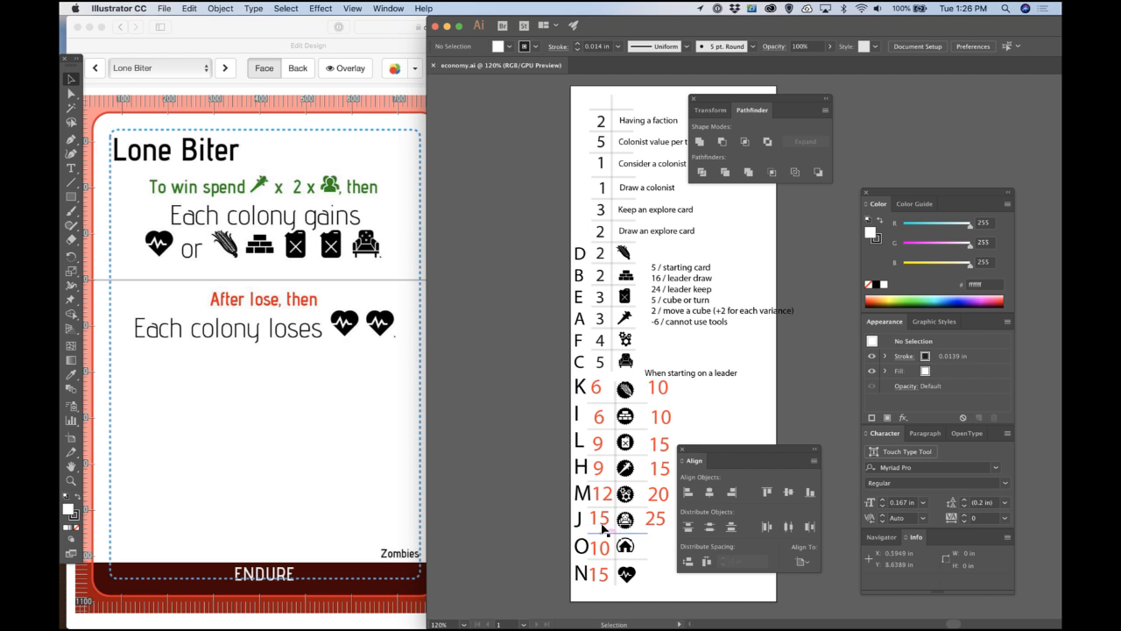
key("shift+Tab")
key("super+Tab")
Step: Set Lone Biter's big_lose_penalty to "Each colony loses *N* *N* or *J* *J*." and preview the card
left_click(649, 46)
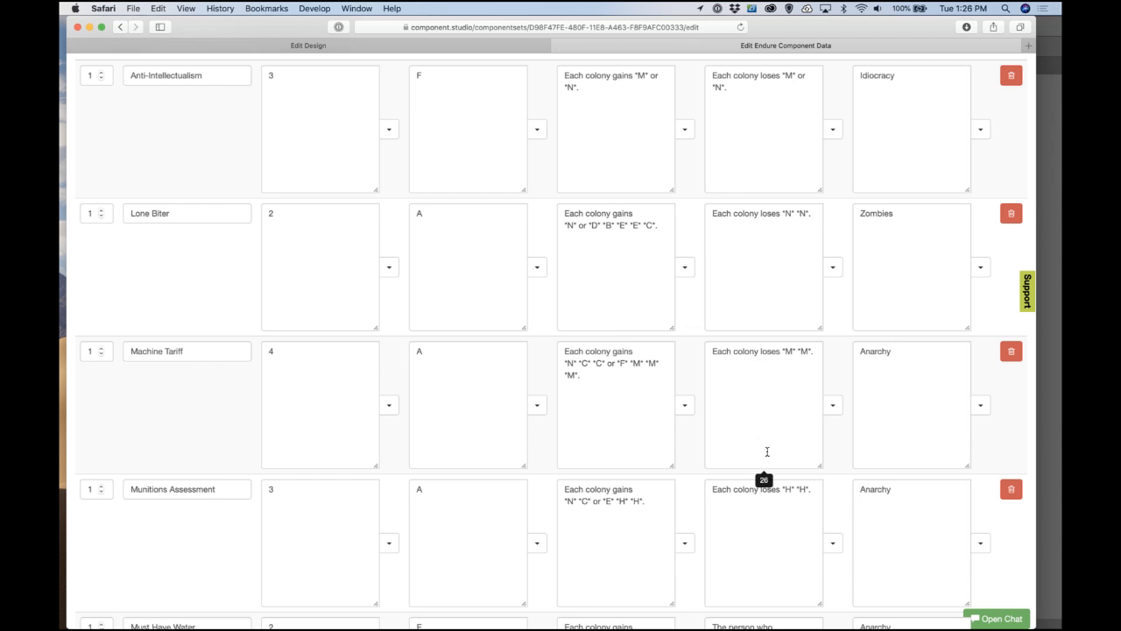
left_click(779, 291)
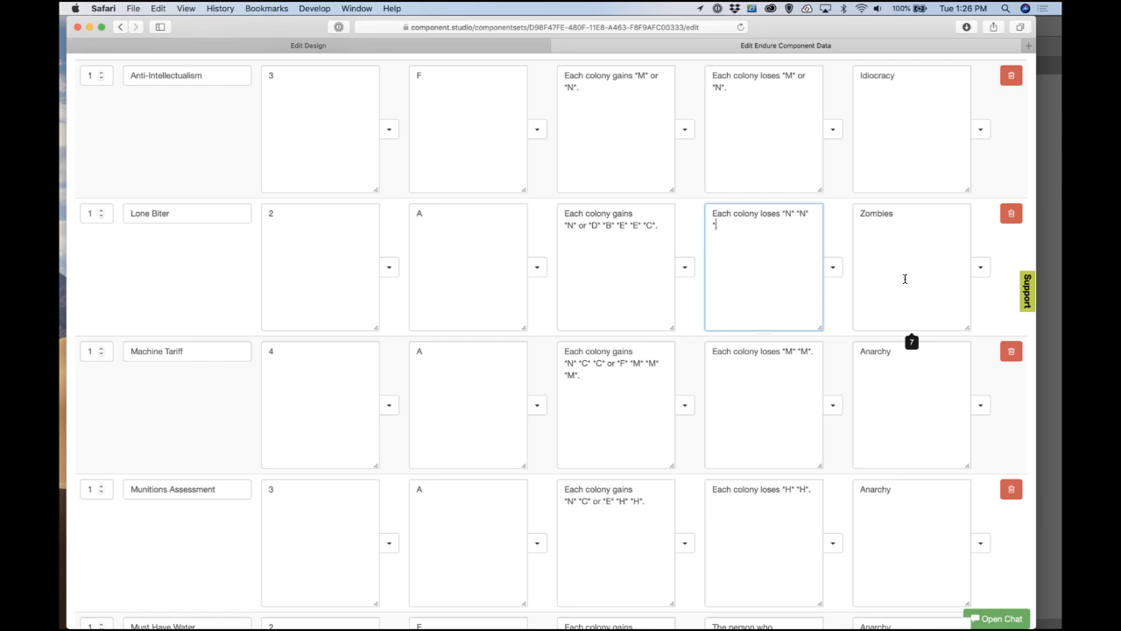
type("or \"J\" \"J\".")
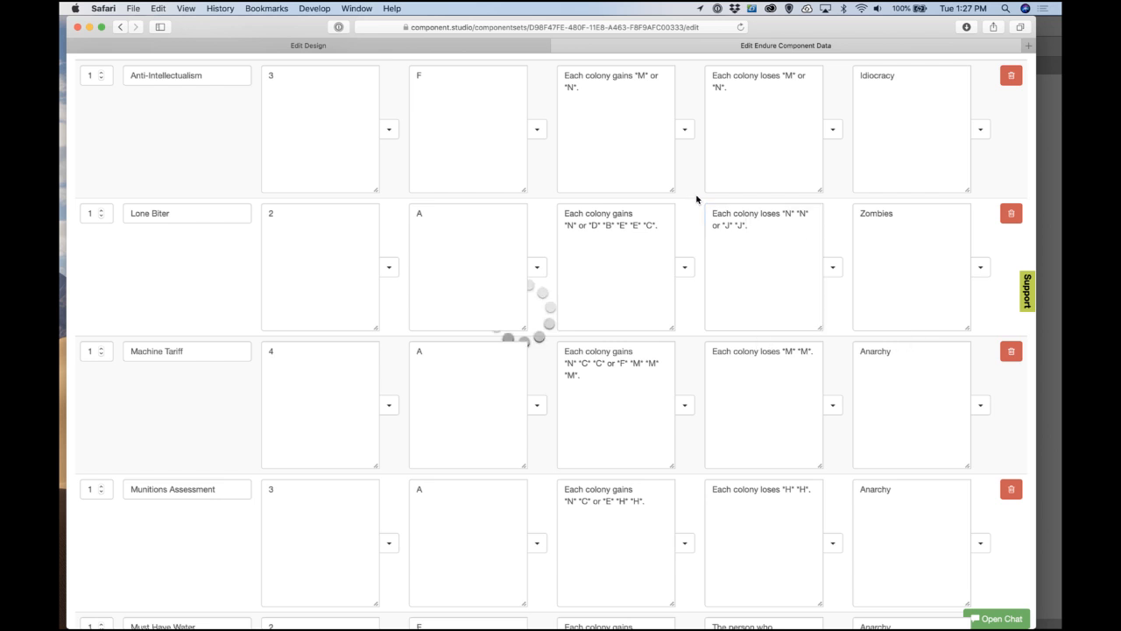
left_click(508, 44)
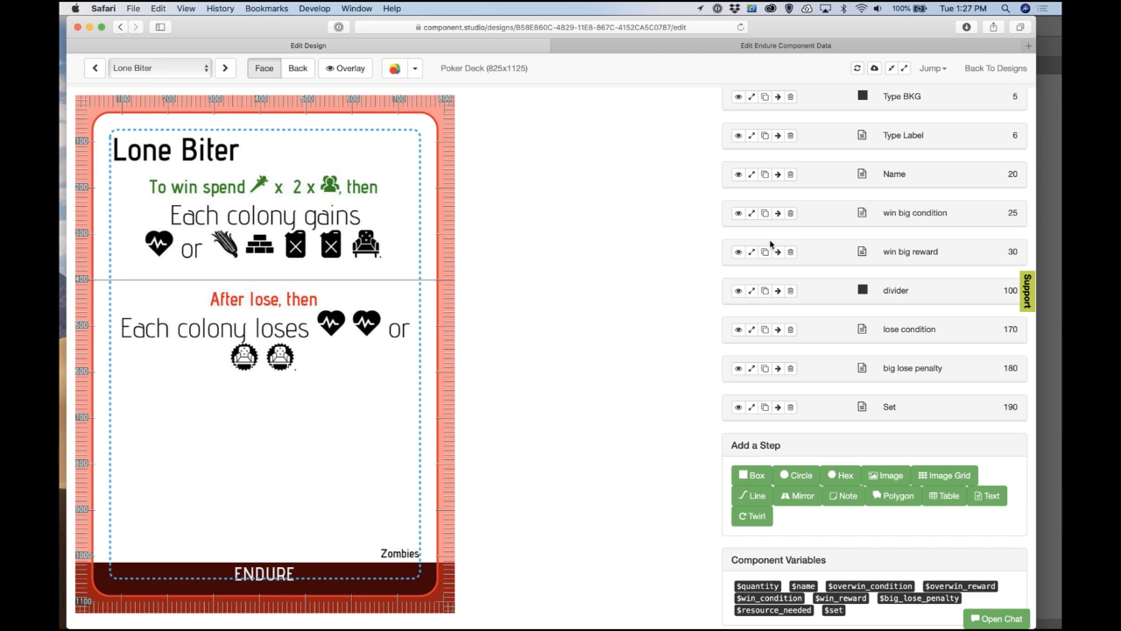
Step: Compare the Lone Biter card with its data row and examine the rewards and penalties of the neighbouring Endure cards
left_click(668, 45)
left_click(668, 41)
left_click(489, 43)
left_click(646, 44)
left_click(471, 43)
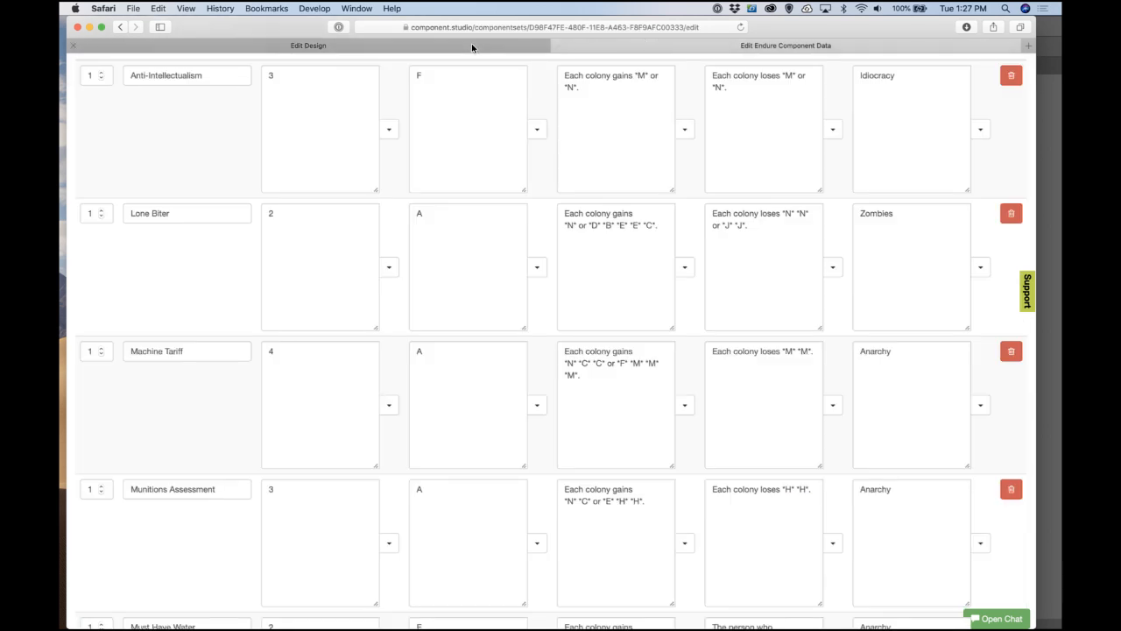
left_click(610, 48)
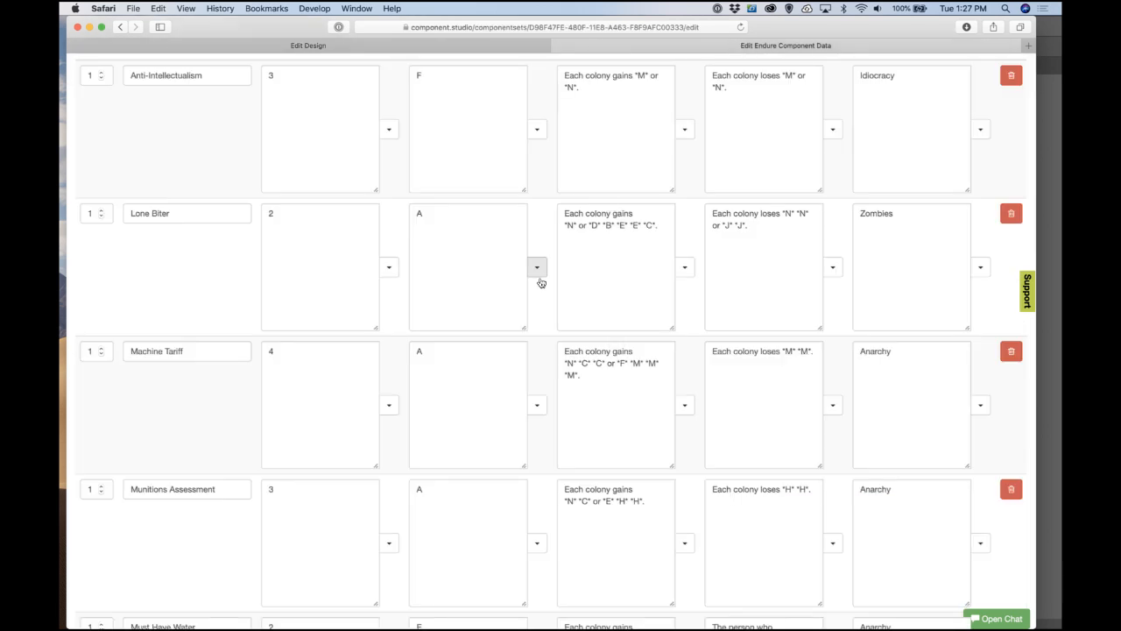
left_click(577, 385)
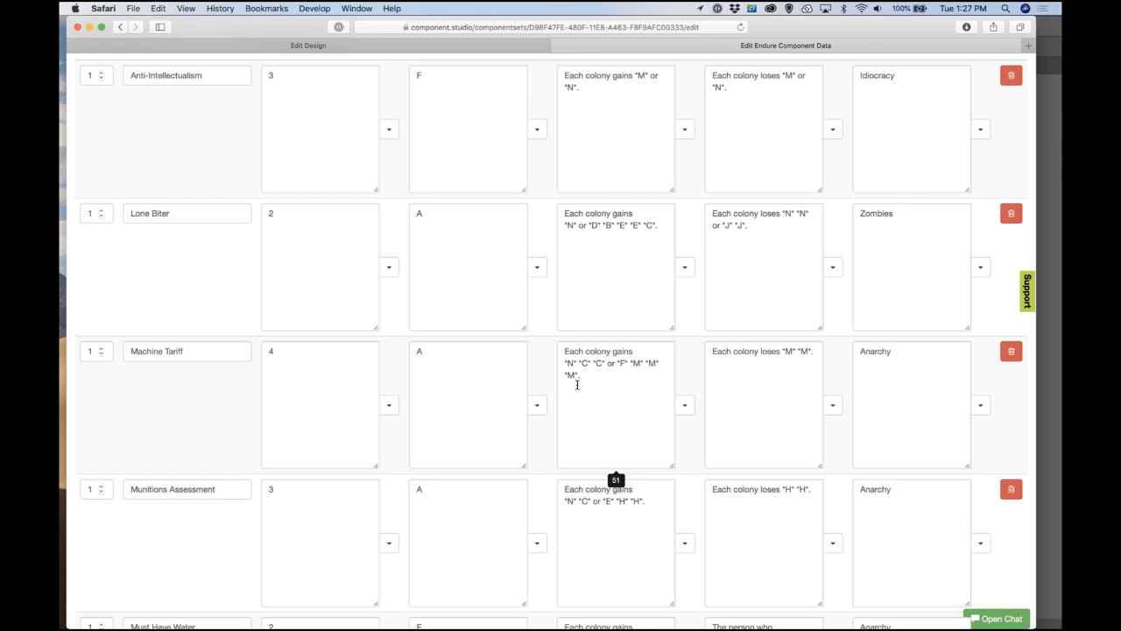
scroll(586, 289, "up", 2)
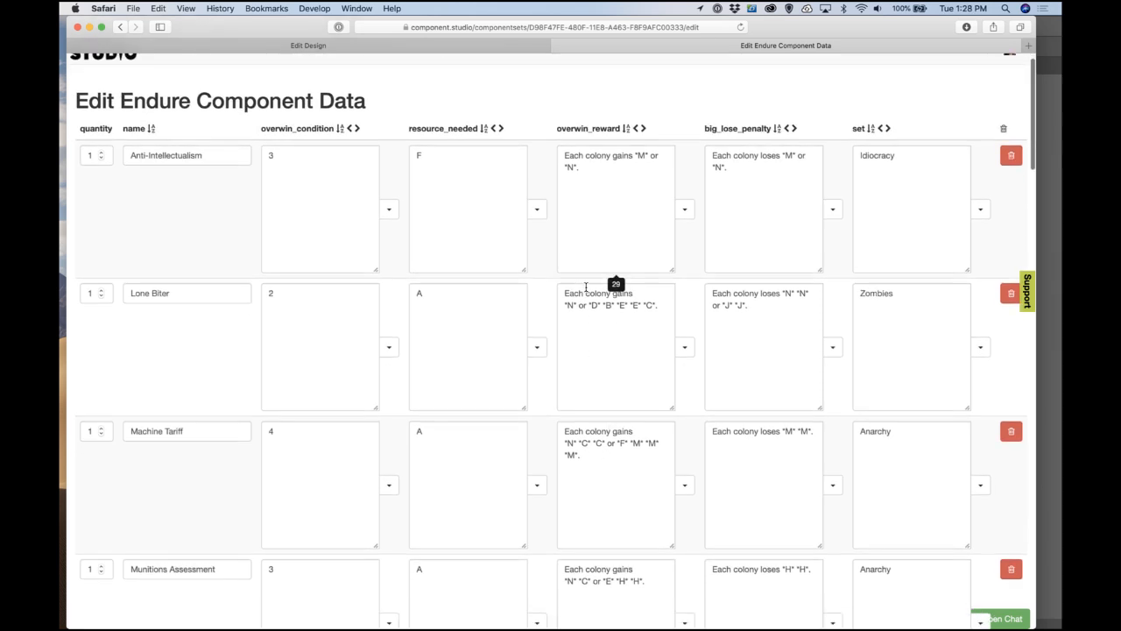
scroll(586, 286, "down", 8)
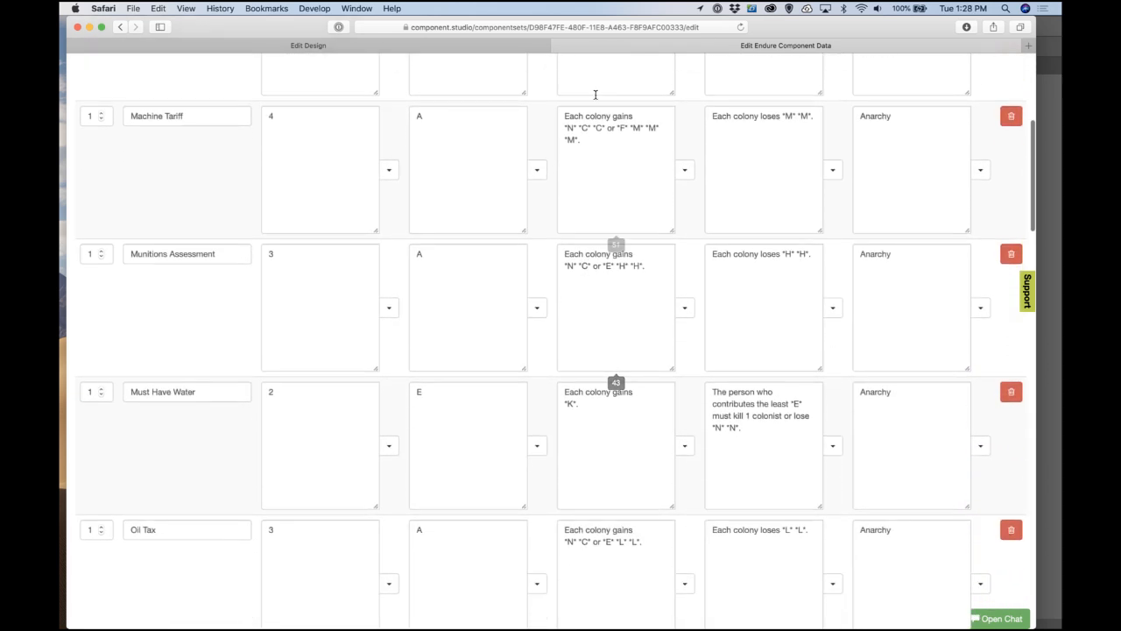
Step: Preview the Machine Tariff card and compare its two reward options with the resource values in economy.ai in Illustrator
left_click(479, 43)
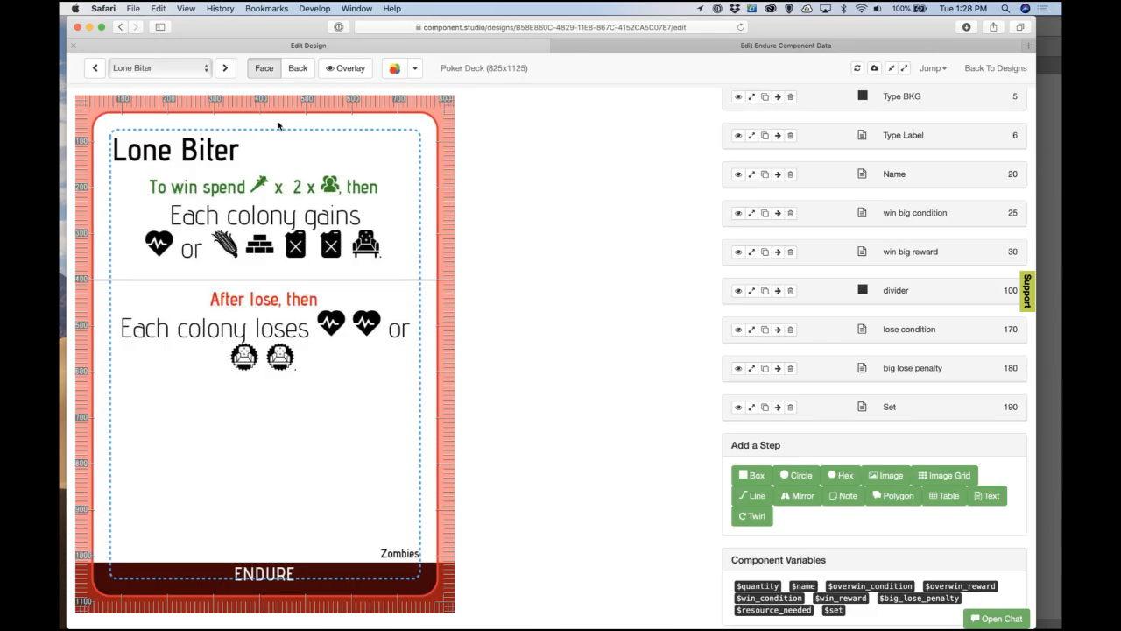
left_click(226, 70)
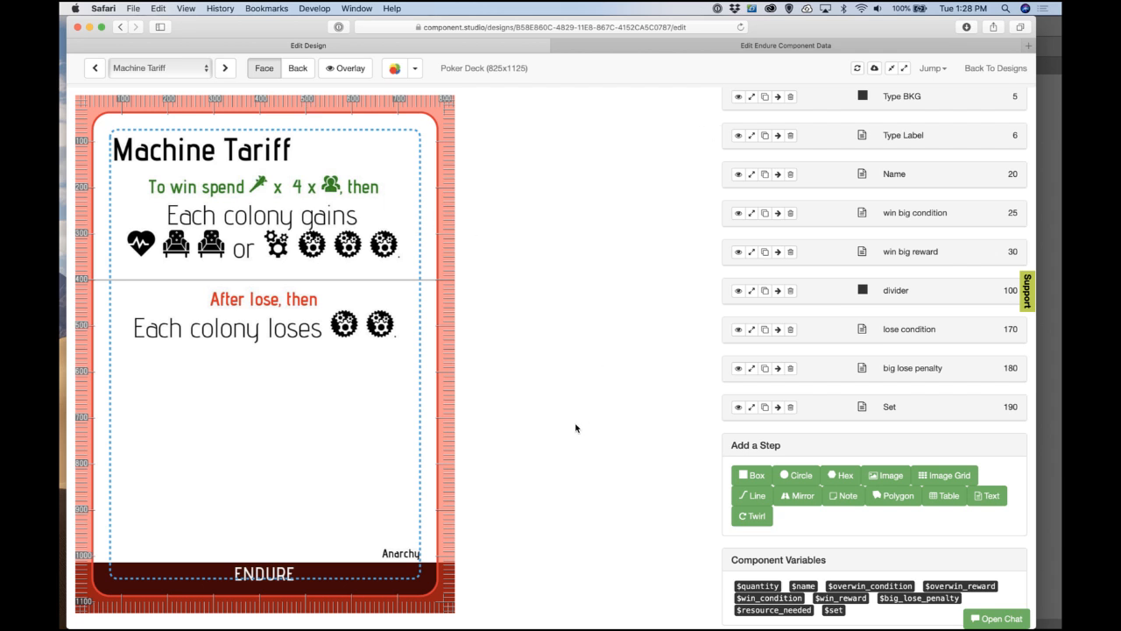
scroll(576, 428, "down", 1)
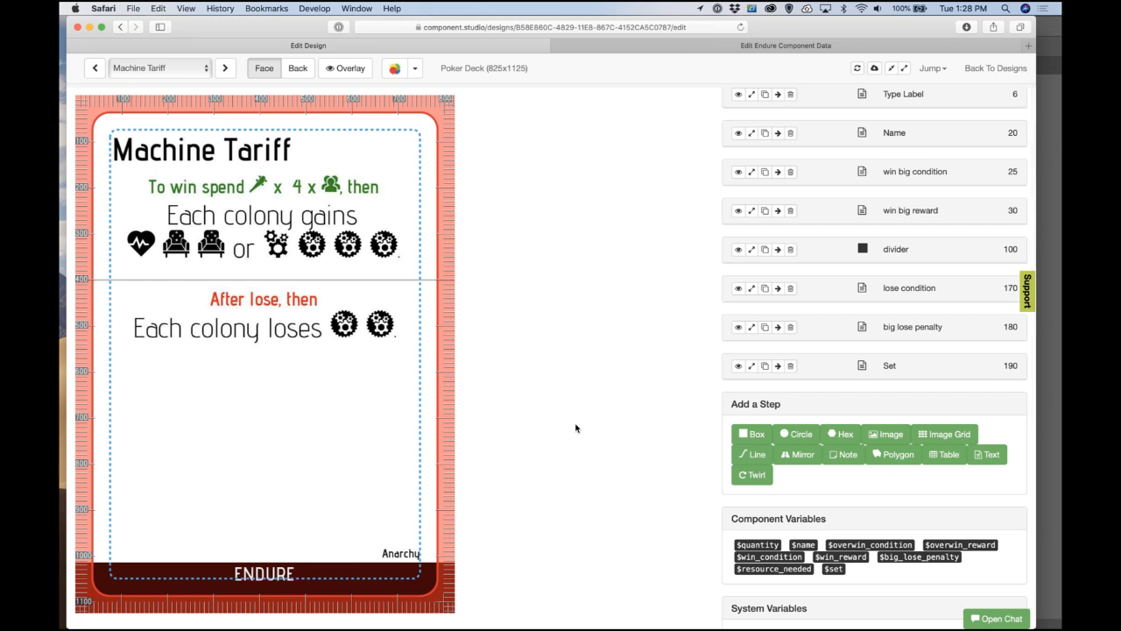
scroll(575, 428, "up", 1)
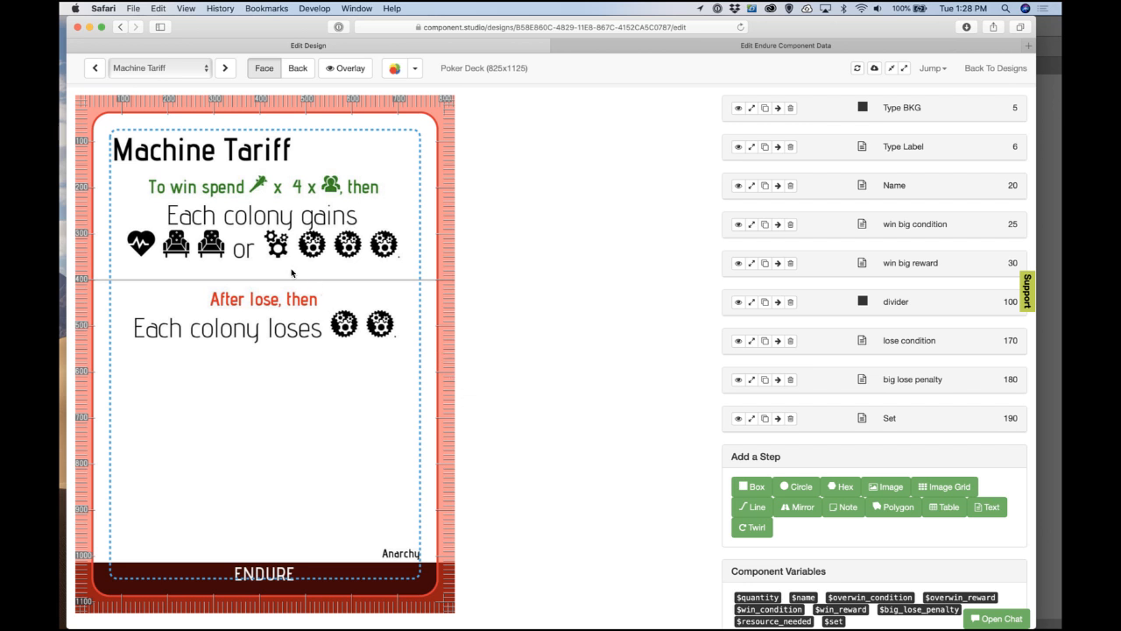
key("super+Tab")
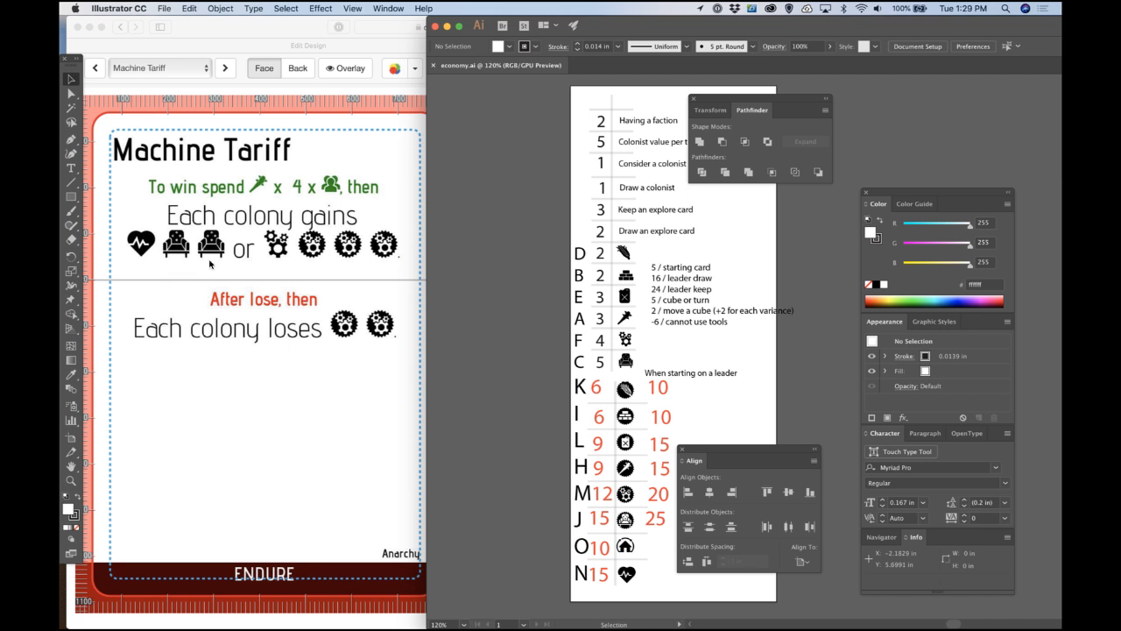
left_click(271, 280)
left_click(692, 48)
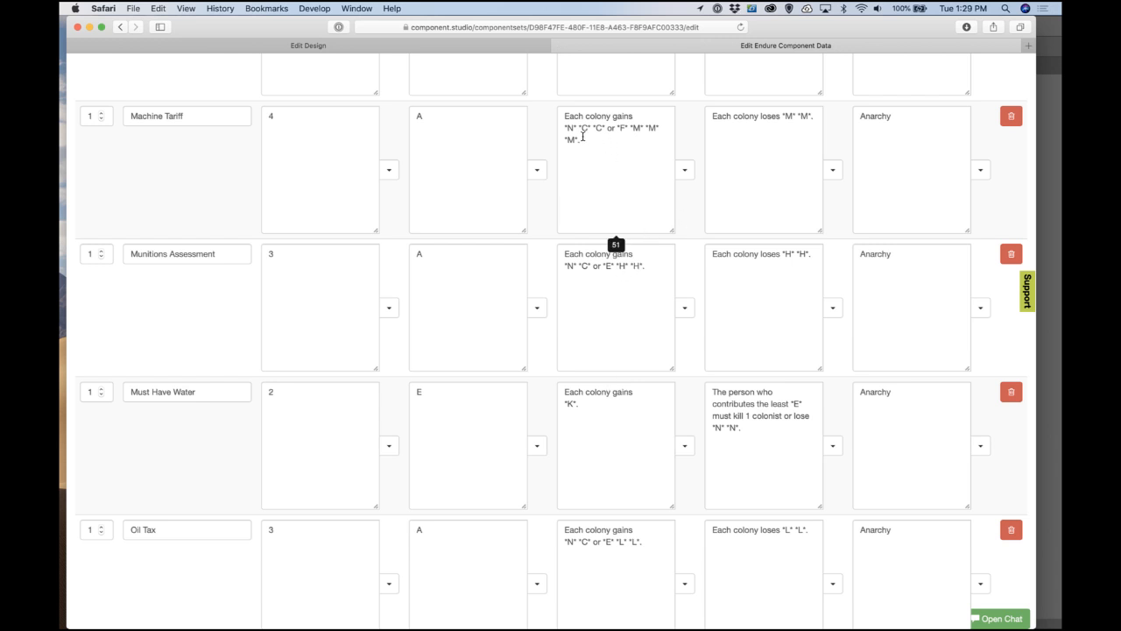
Step: Add *J* to Machine Tariff's first reward option so overwin_reward reads "Each colony gains *N* *C* *C* *J* or *F* *M* *M* *M*."
left_click(583, 136)
left_click(611, 128)
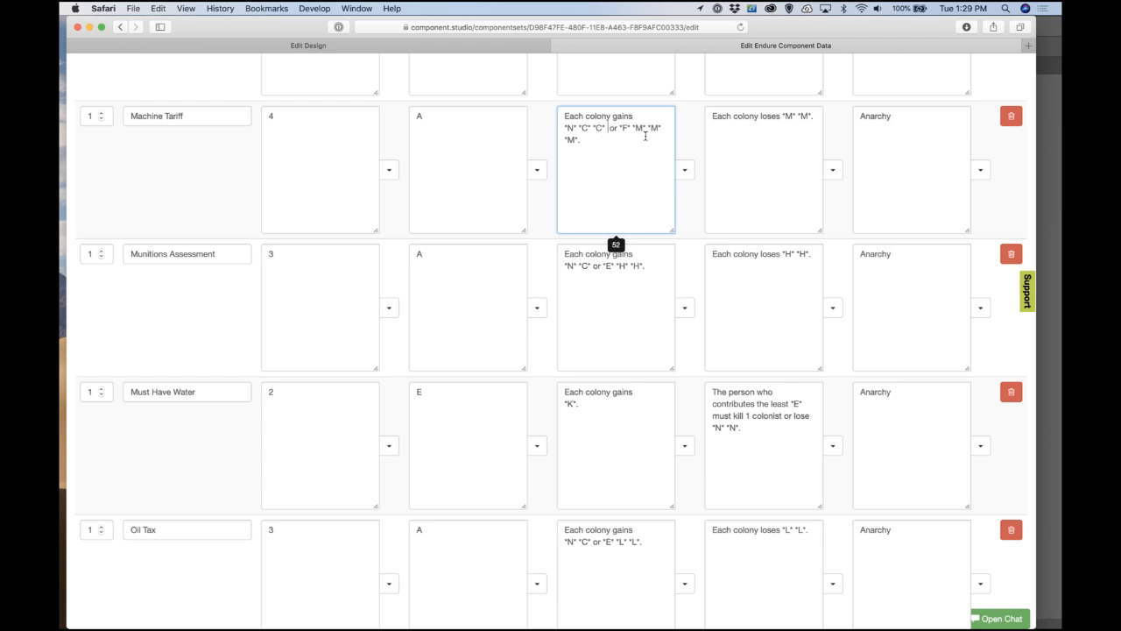
type("\"J*")
left_click(693, 129)
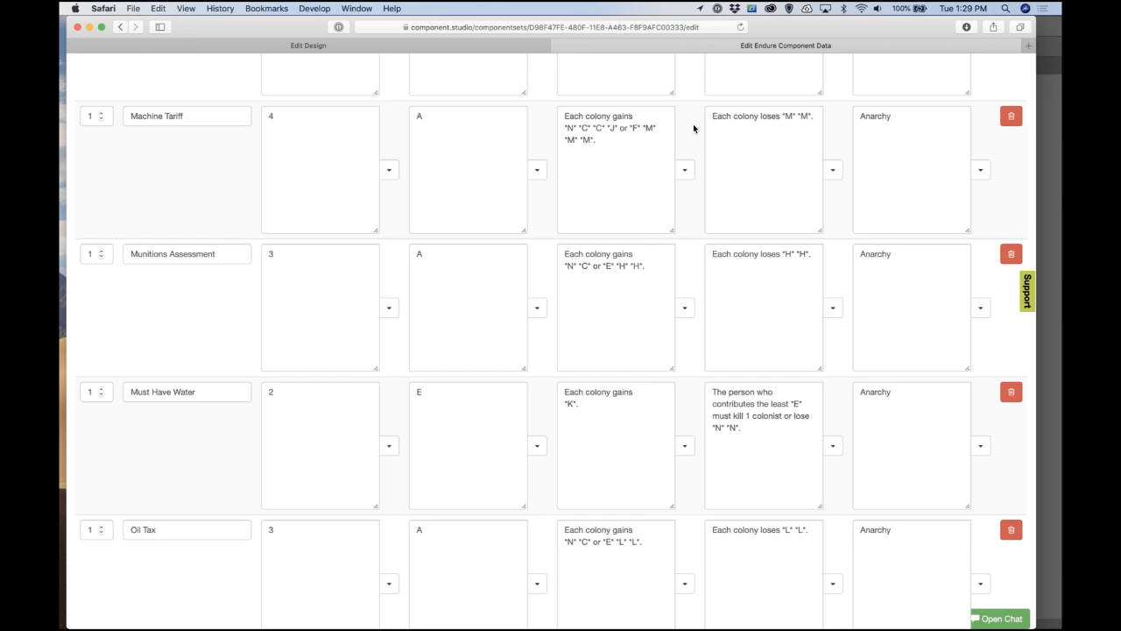
Step: Review the columns and rows of the Endure data set and open the CSV import file chooser, cancelling it without choosing a file
scroll(694, 129, "up", 5)
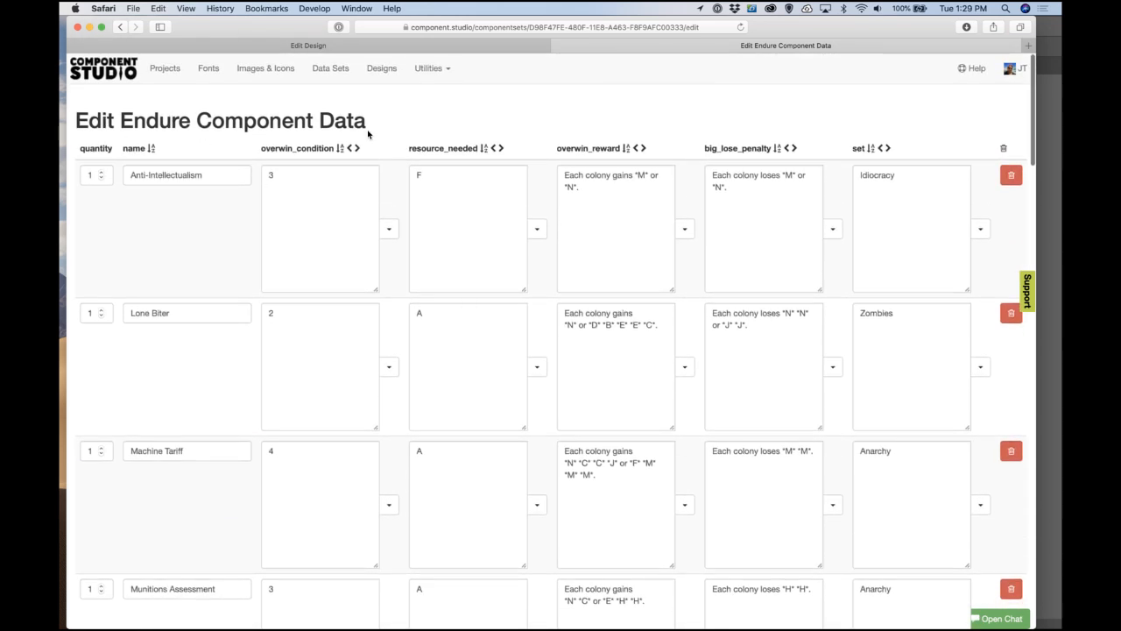
scroll(375, 233, "down", 4)
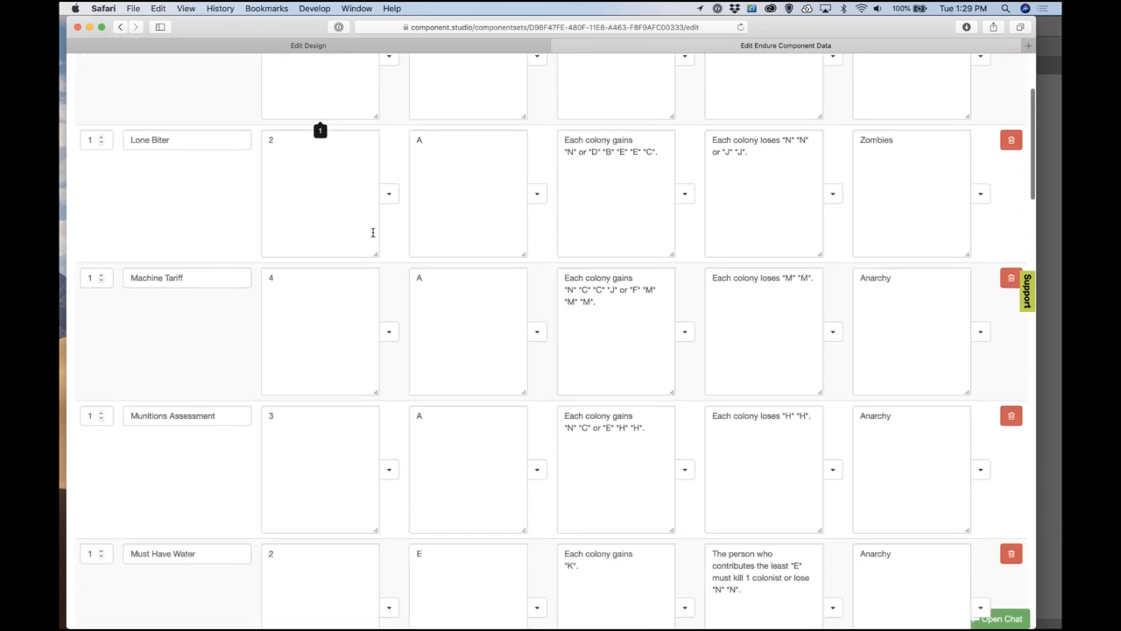
scroll(373, 232, "up", 3)
scroll(372, 232, "up", 1)
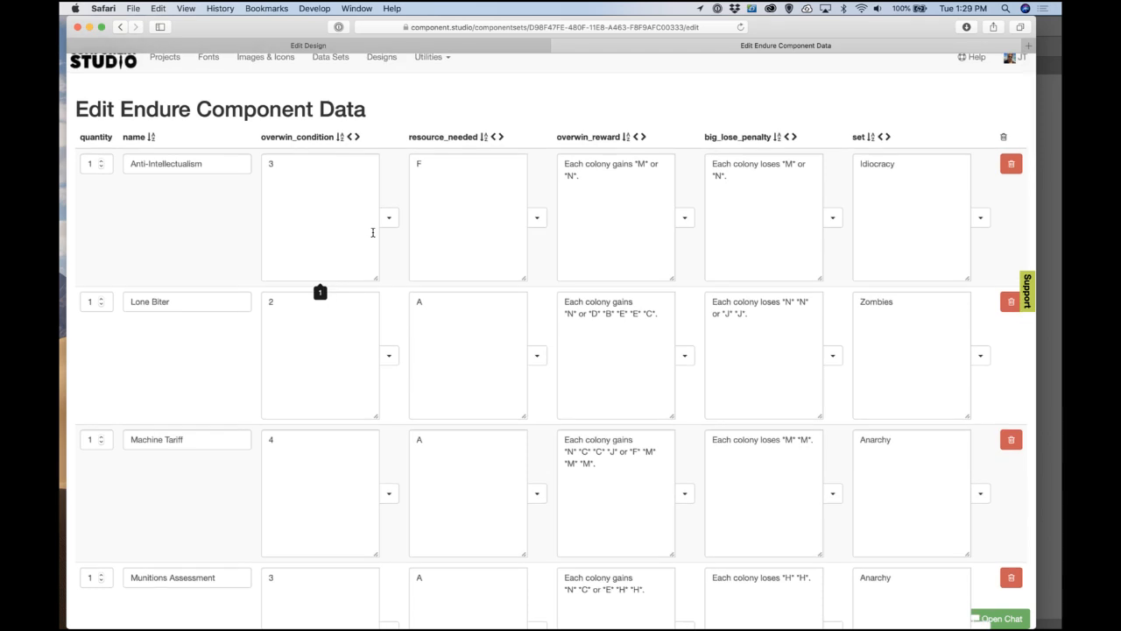
scroll(372, 232, "down", 15)
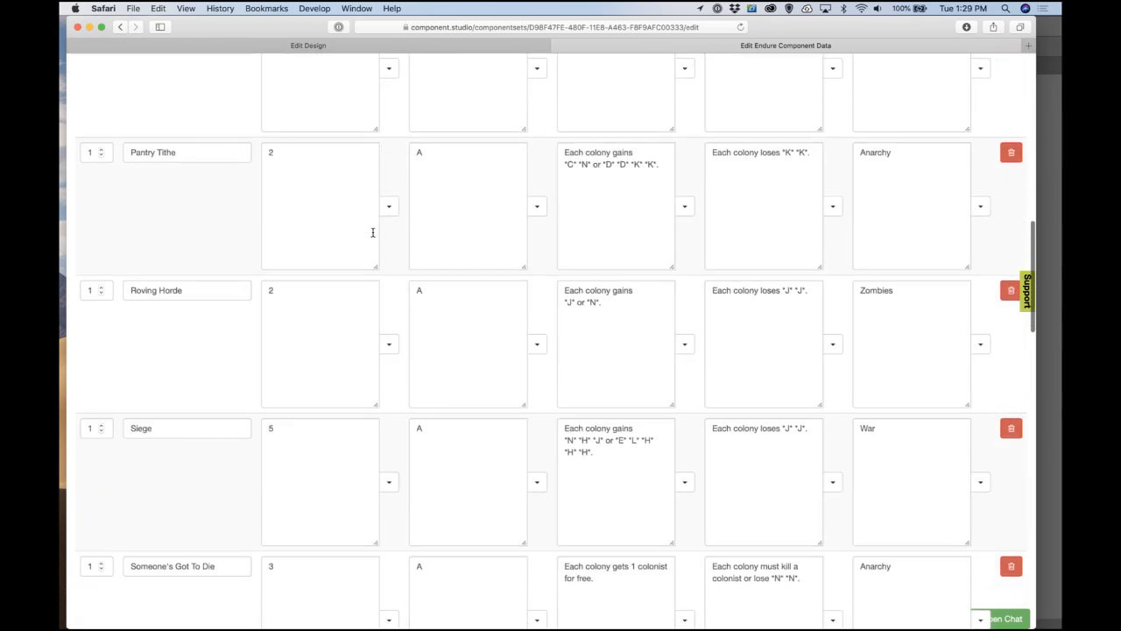
scroll(372, 232, "down", 15)
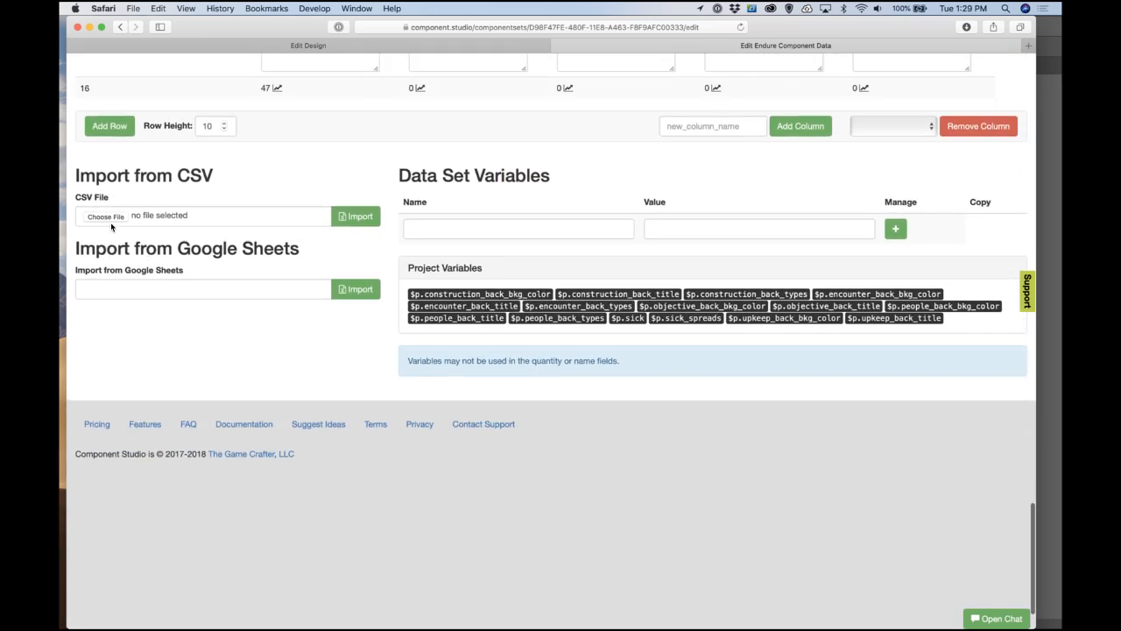
left_click(106, 217)
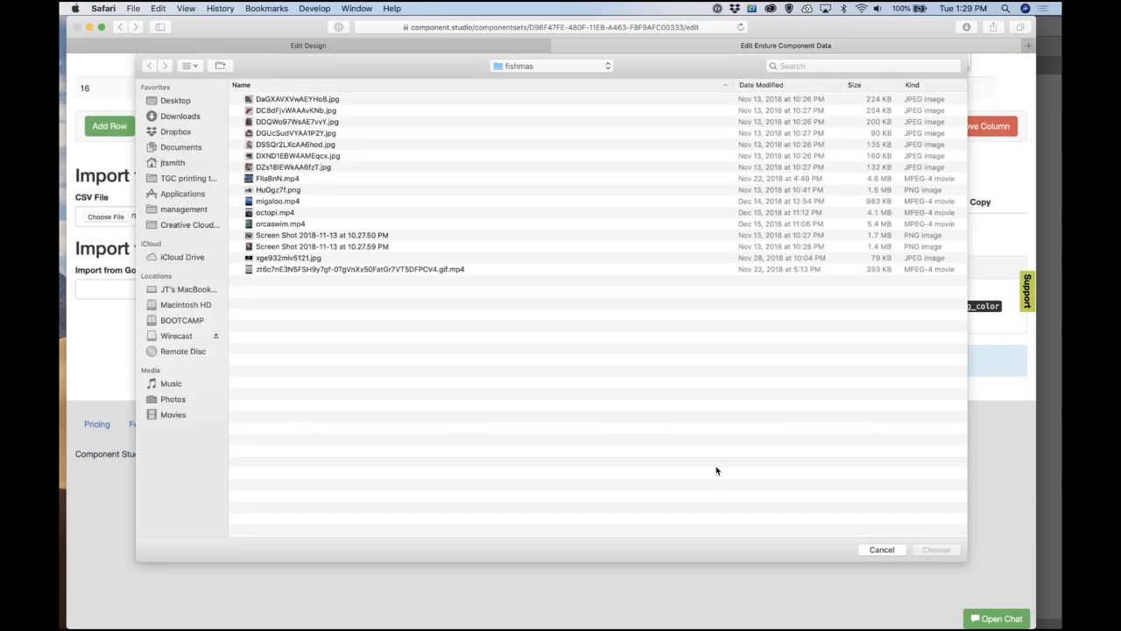
left_click(880, 549)
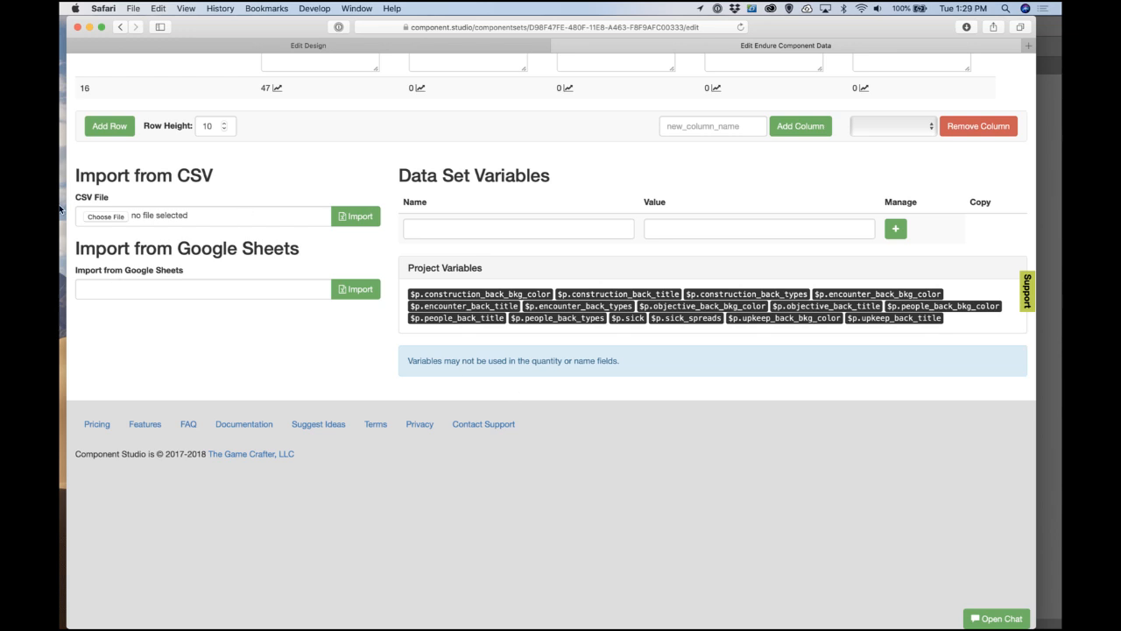
Step: Look over the Endure card rows again and place the cursor in the empty Google Sheets import field
scroll(313, 237, "up", 15)
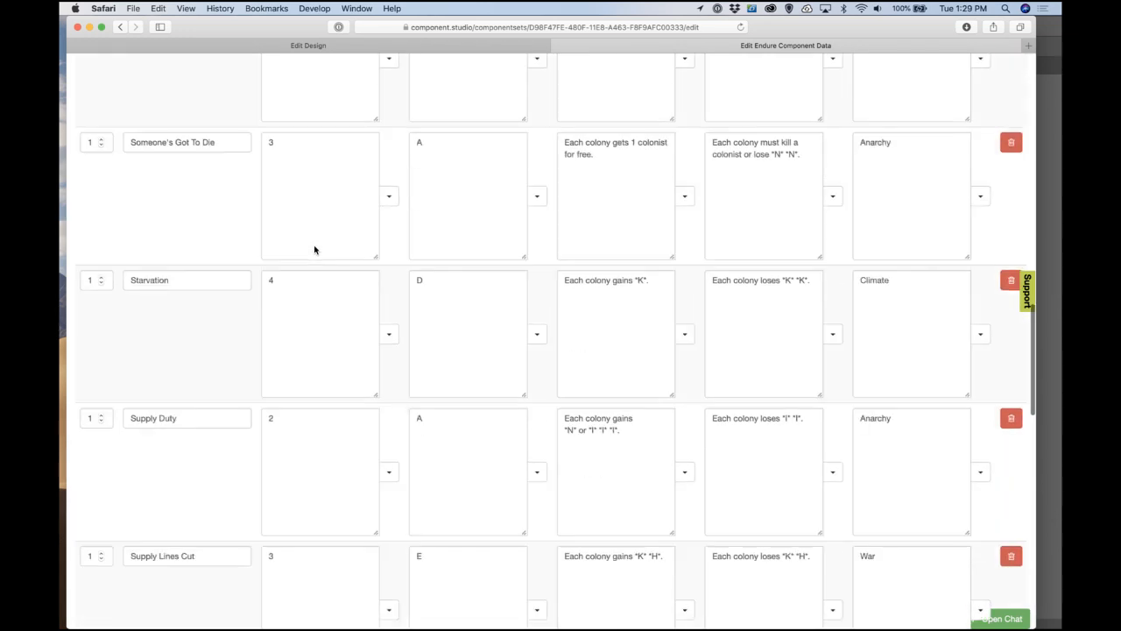
scroll(370, 347, "up", 10)
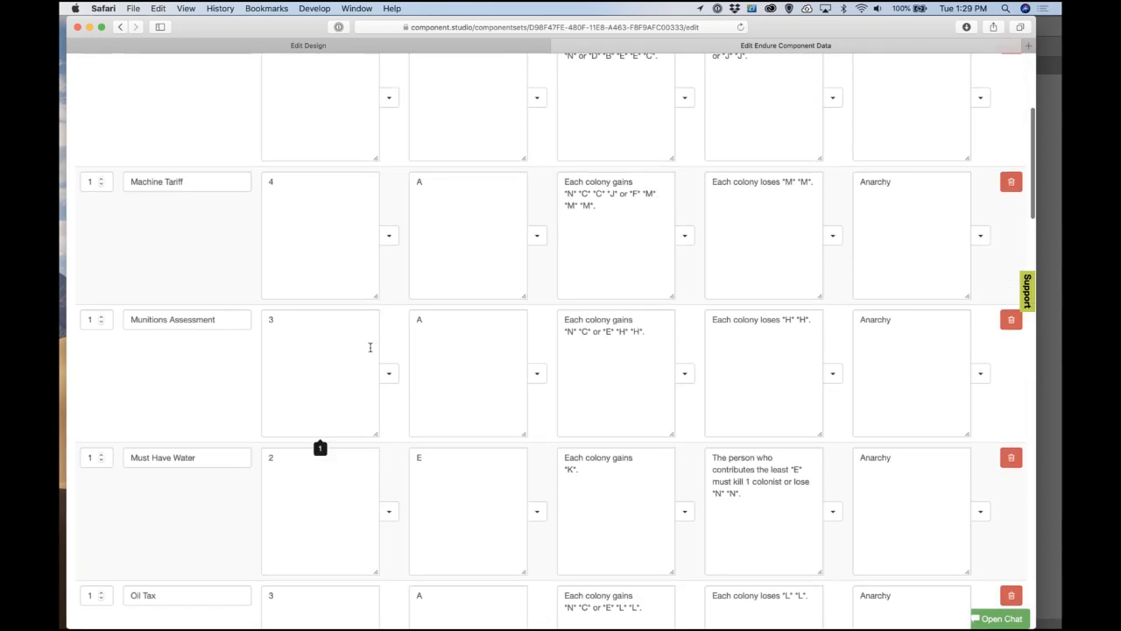
scroll(370, 347, "down", 15)
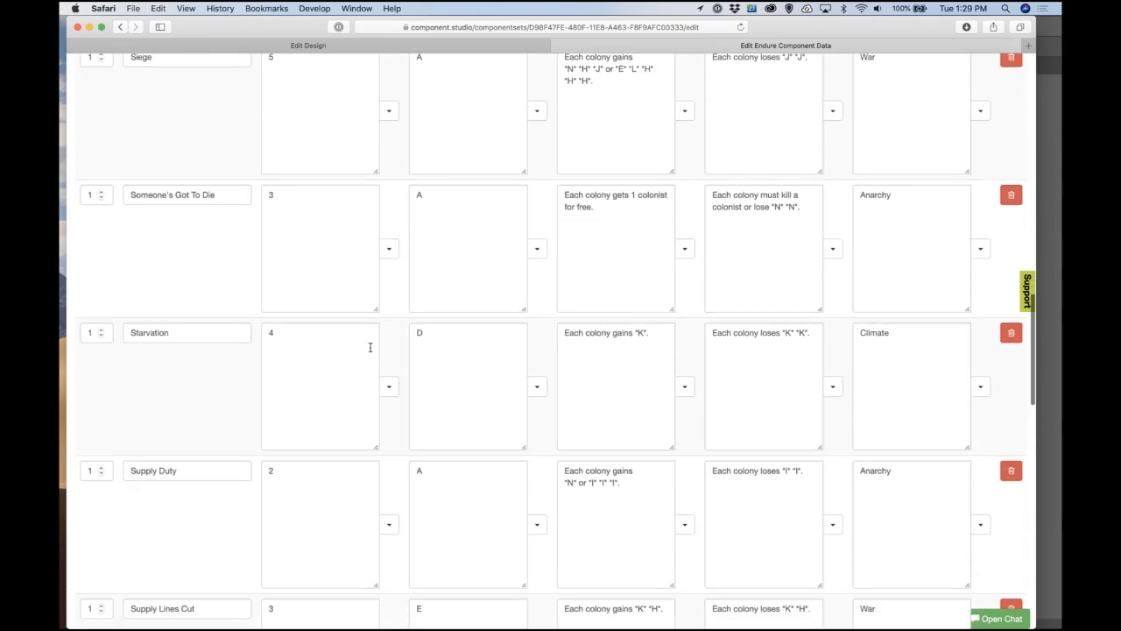
scroll(369, 347, "down", 5)
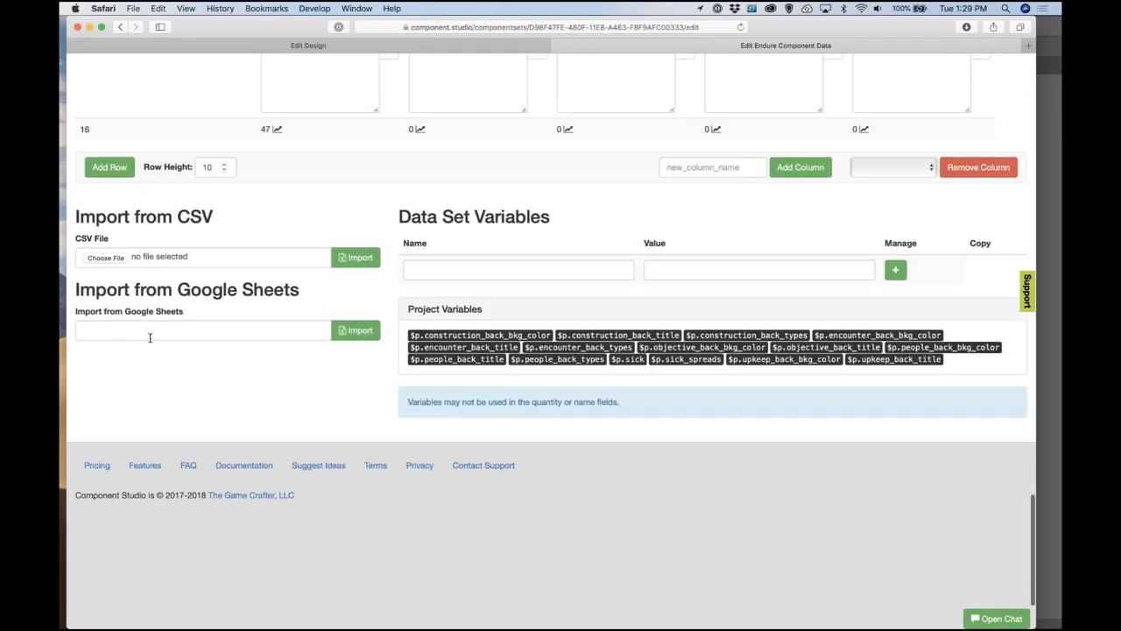
left_click(244, 334)
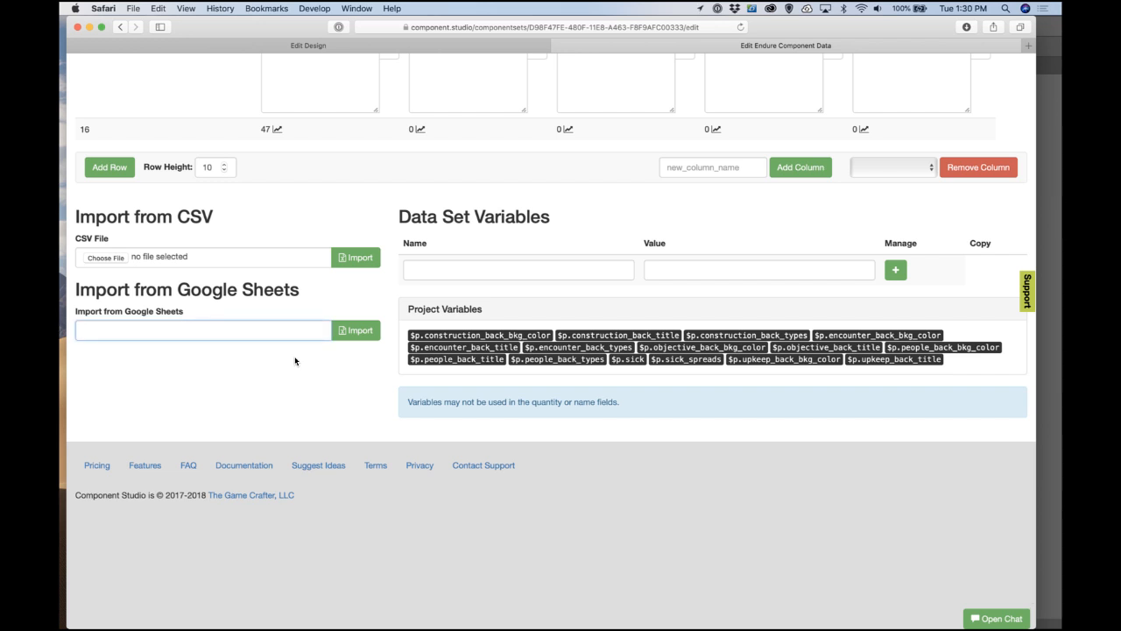
Step: Search help.component.studio for "google" in a new browser tab and open the article "Importing a Spreadsheet from Google Sheets"
key("super+t")
type("help.c")
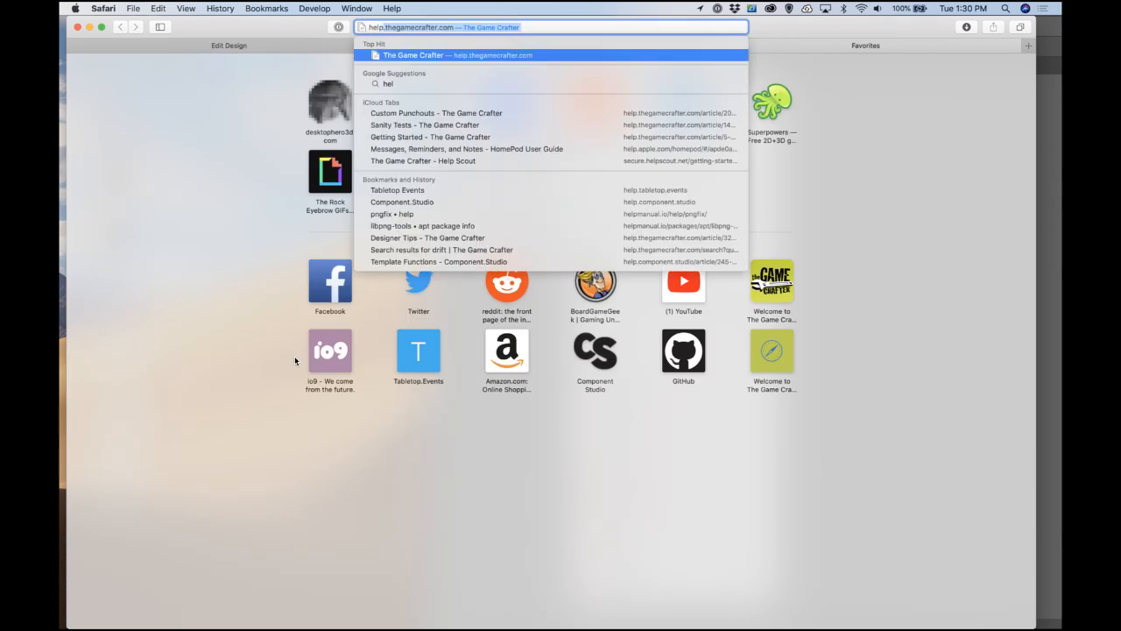
type("omponent.studio")
key("Return")
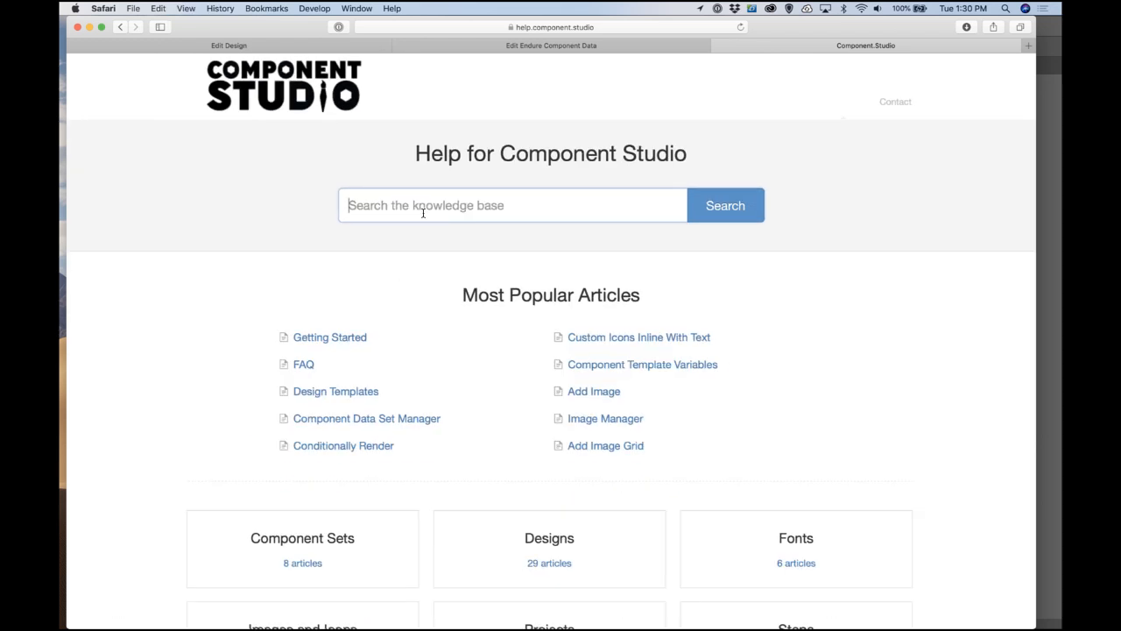
type("google")
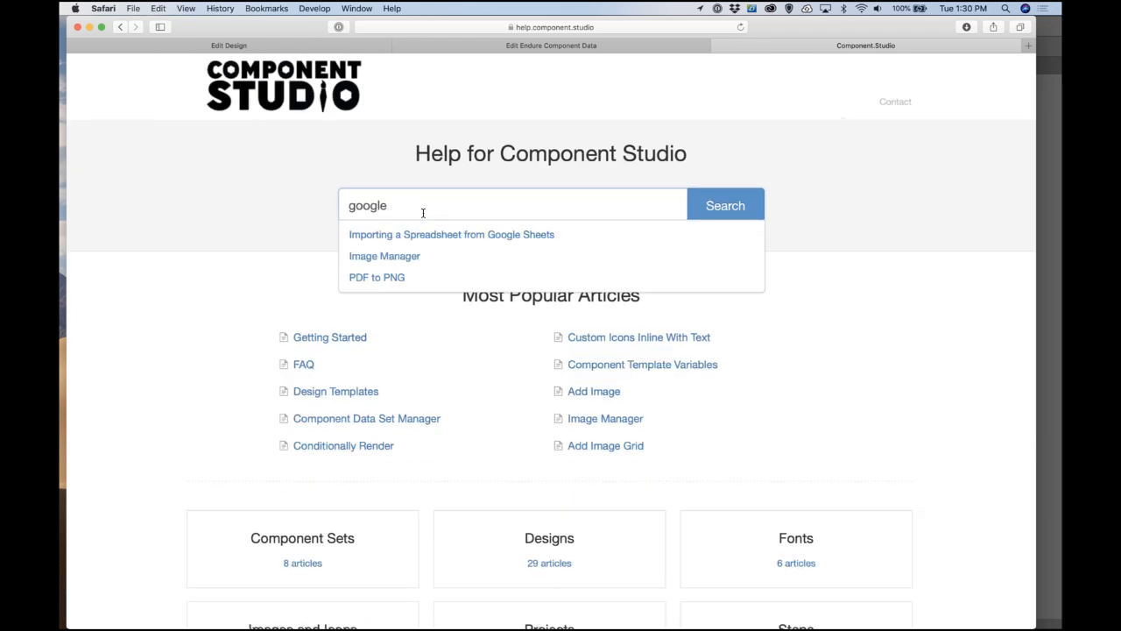
left_click(493, 234)
Step: Read through the article's instructions for publishing a Google Sheets spreadsheet and importing it as component data
scroll(556, 381, "down", 2)
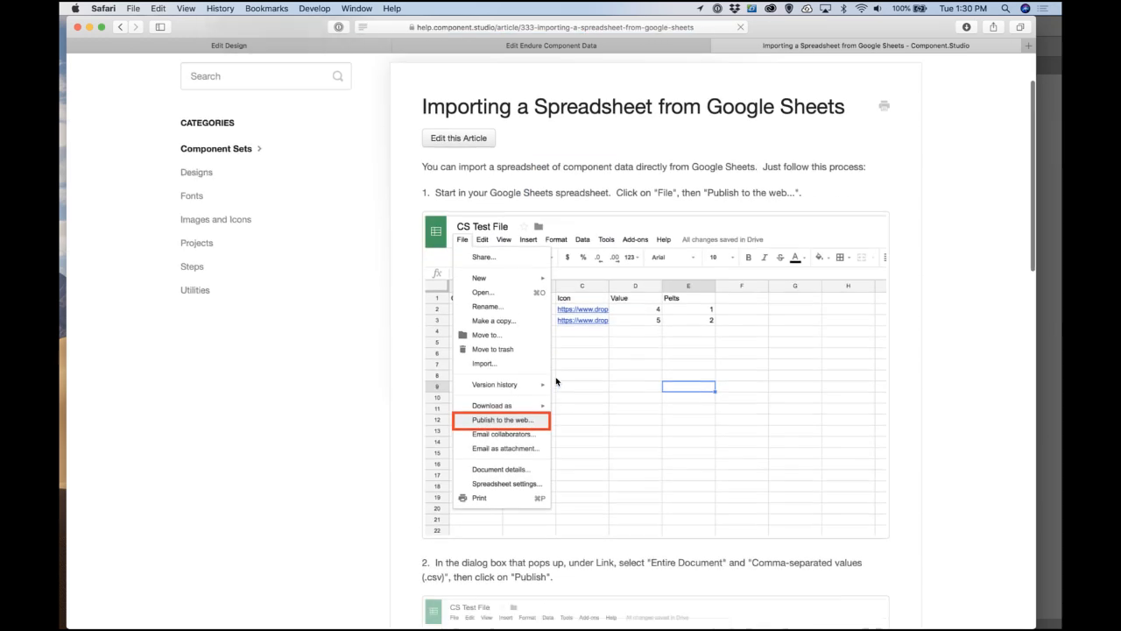
scroll(556, 381, "down", 3)
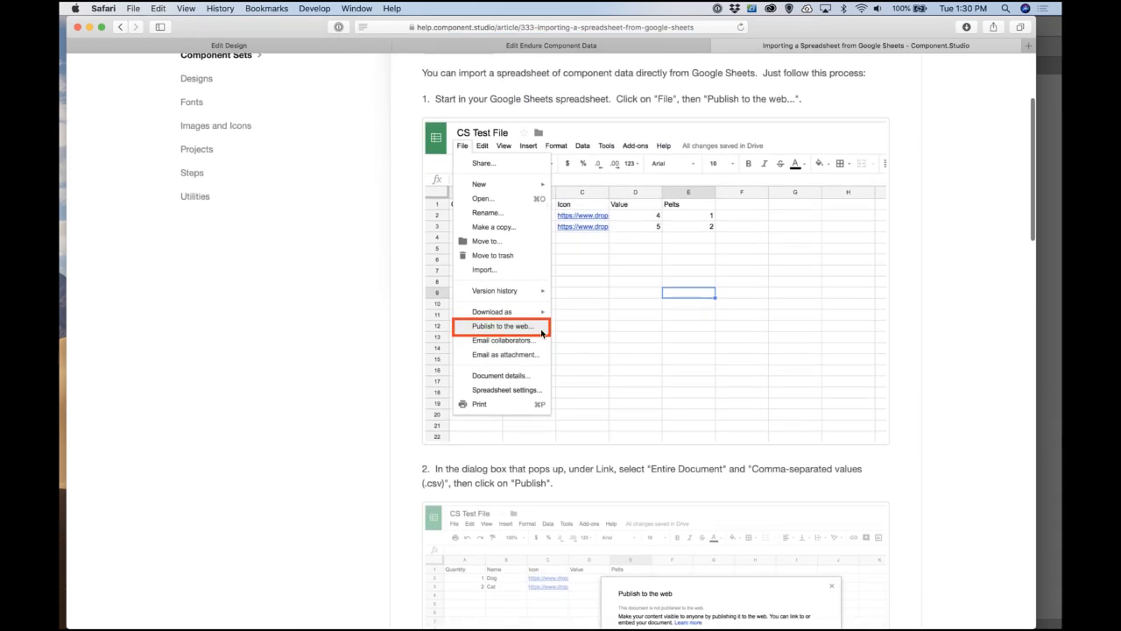
scroll(543, 333, "down", 15)
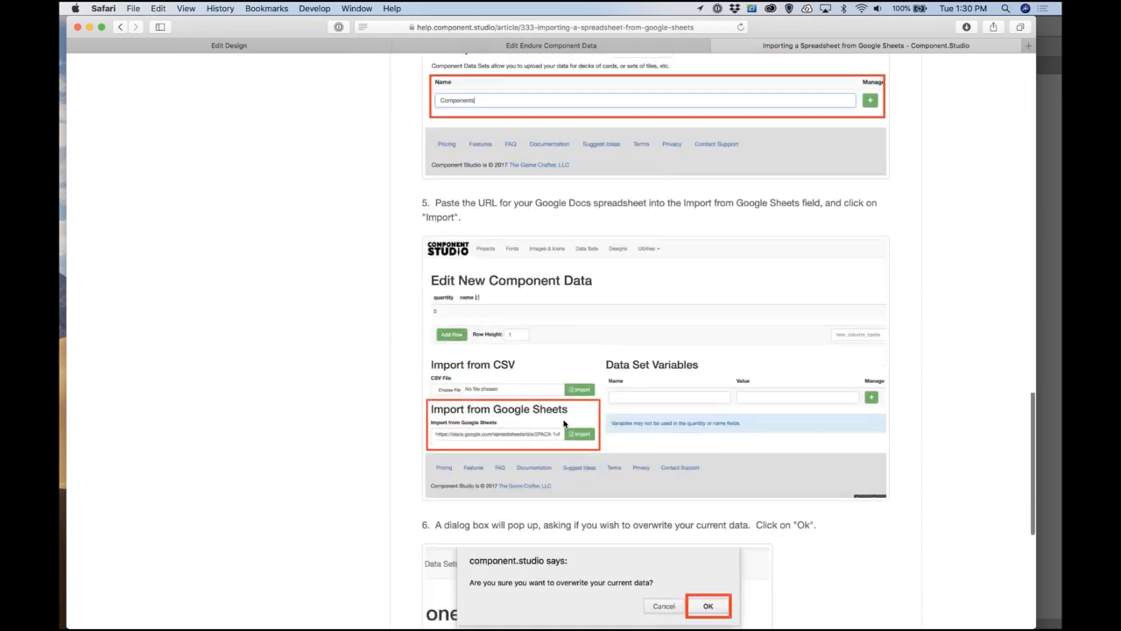
scroll(564, 424, "down", 5)
scroll(564, 424, "up", 20)
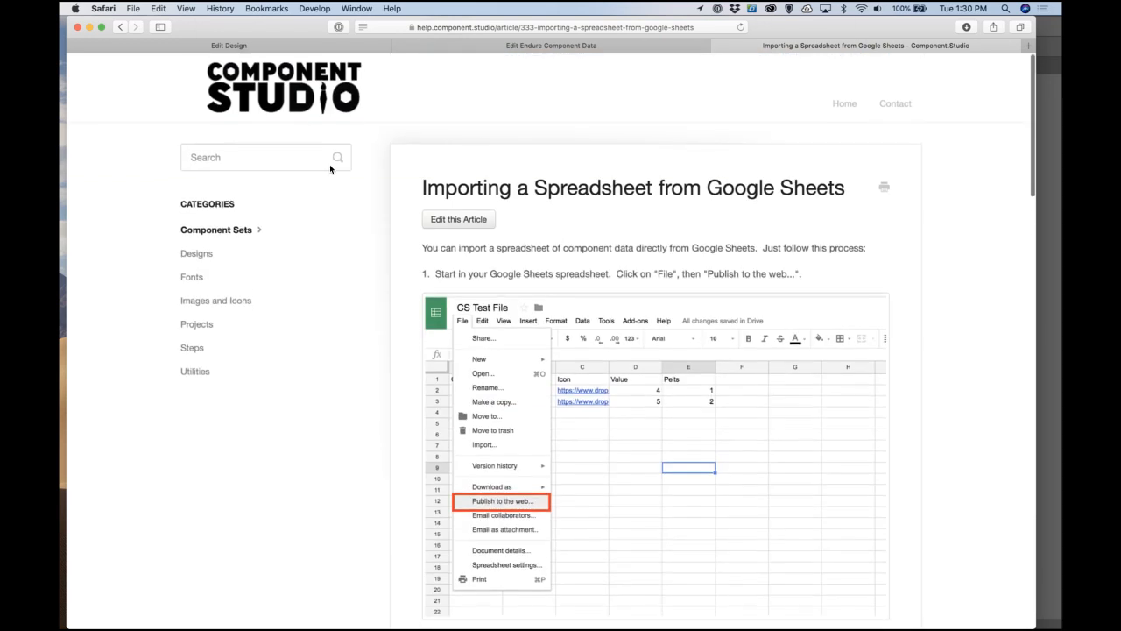
Step: Compare the component variables available in the Machine Tariff card design with the columns and rows of the Endure data set
left_click(260, 44)
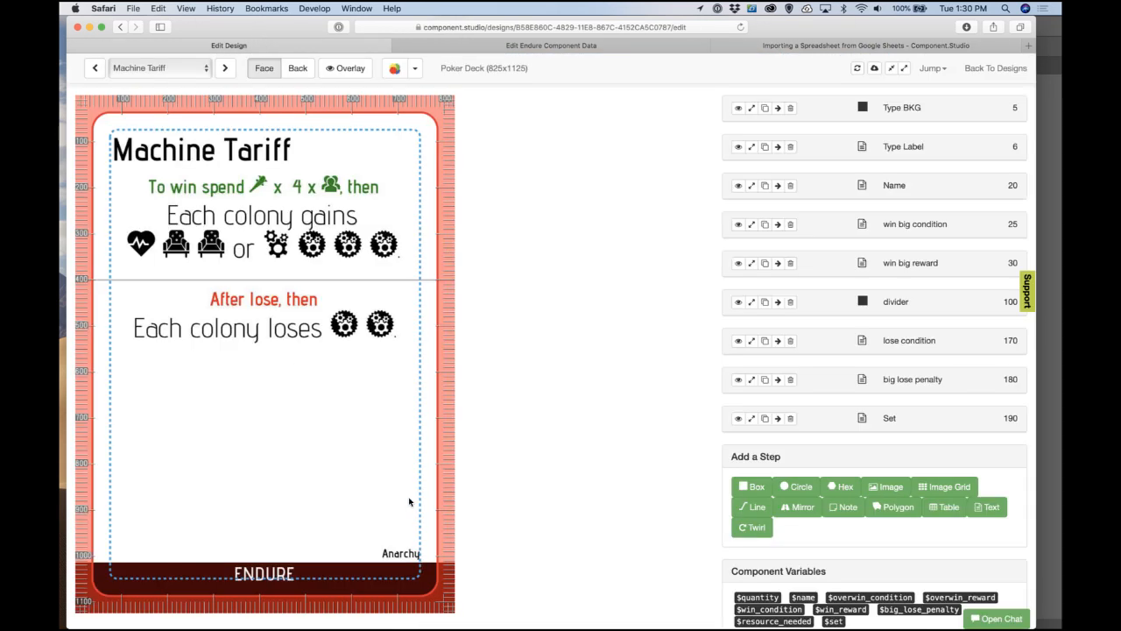
scroll(532, 129, "down", 5)
left_click(558, 45)
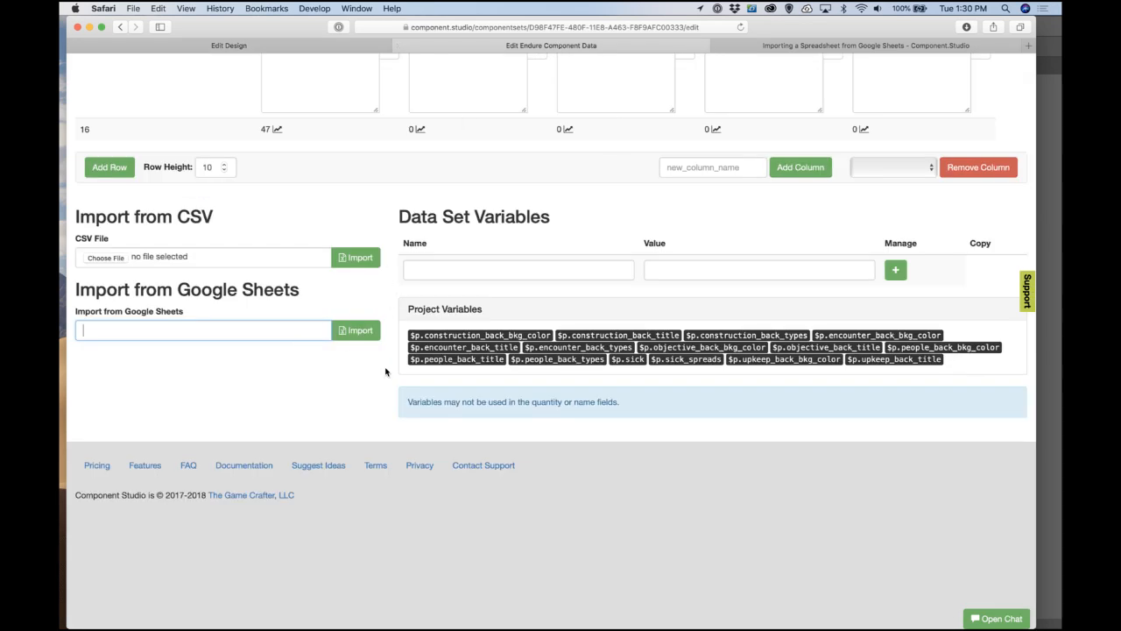
scroll(385, 372, "up", 10)
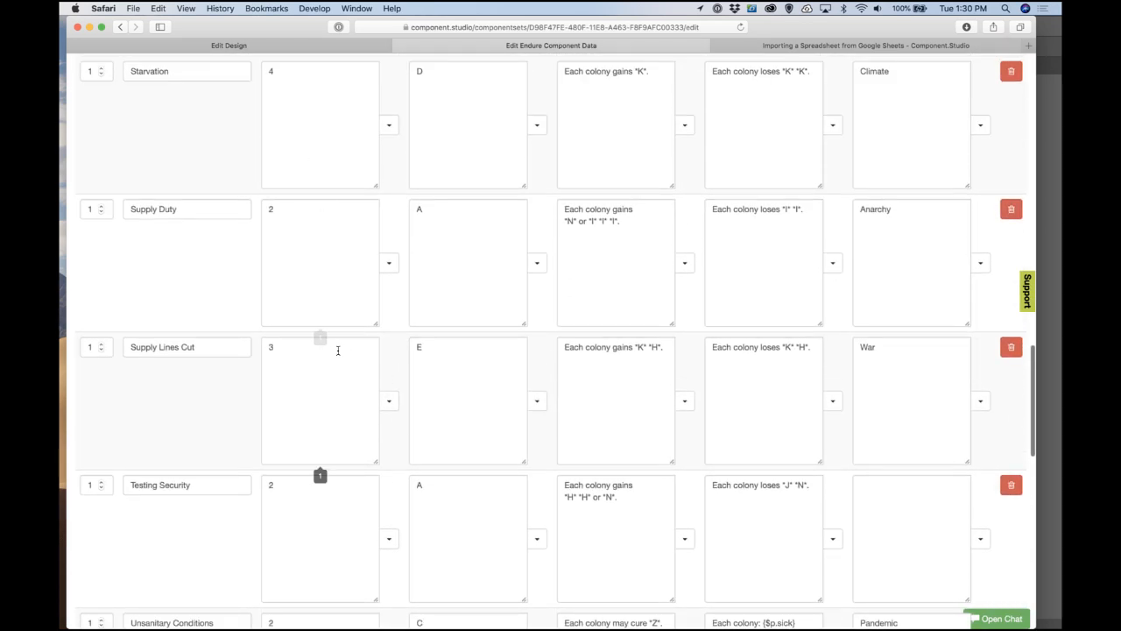
scroll(535, 268, "up", 12)
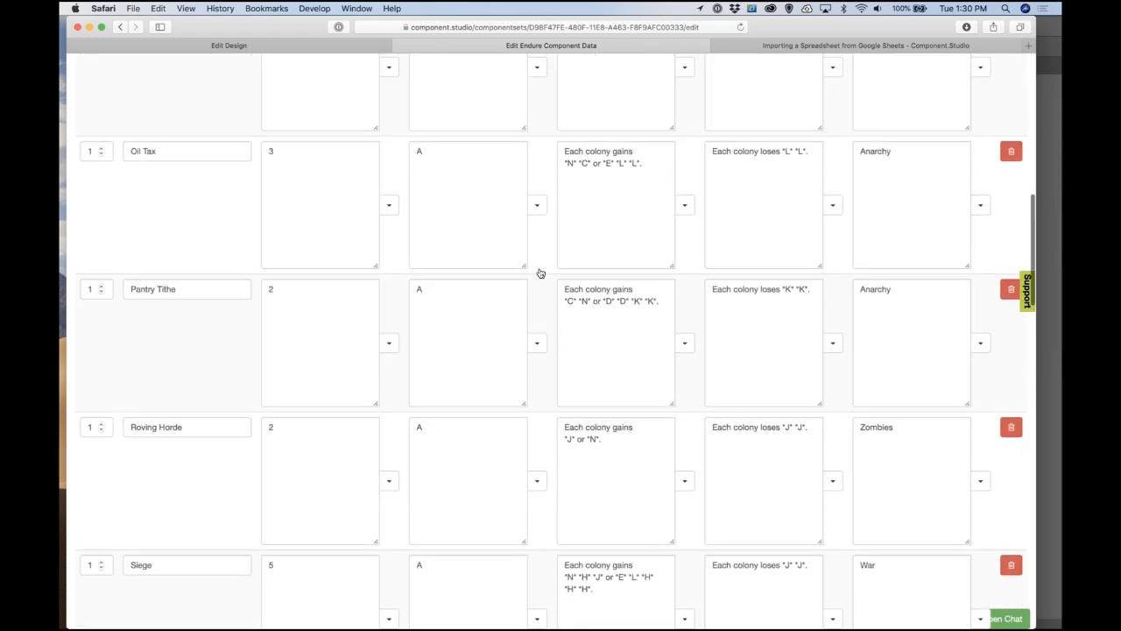
scroll(540, 270, "up", 10)
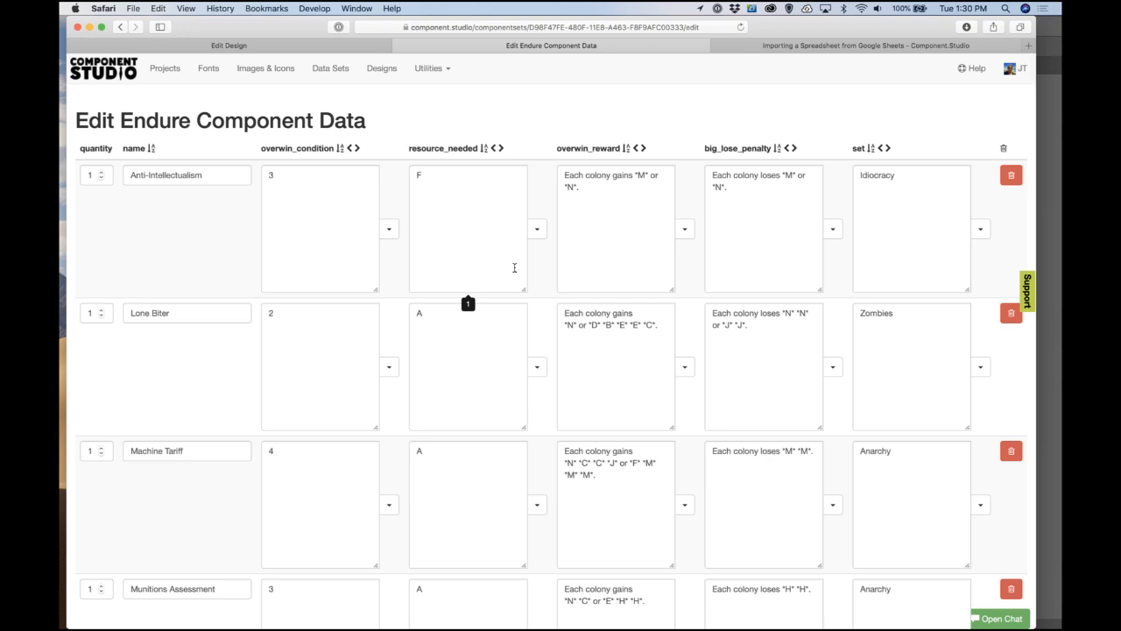
scroll(590, 430, "down", 5)
scroll(589, 427, "up", 2)
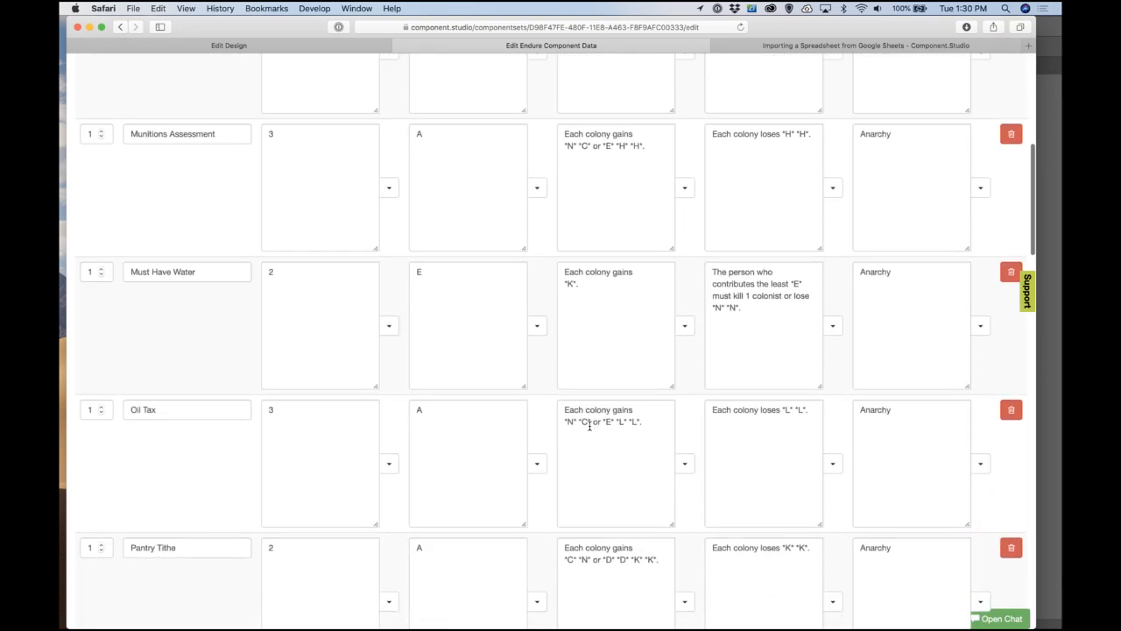
scroll(590, 427, "up", 5)
left_click(318, 48)
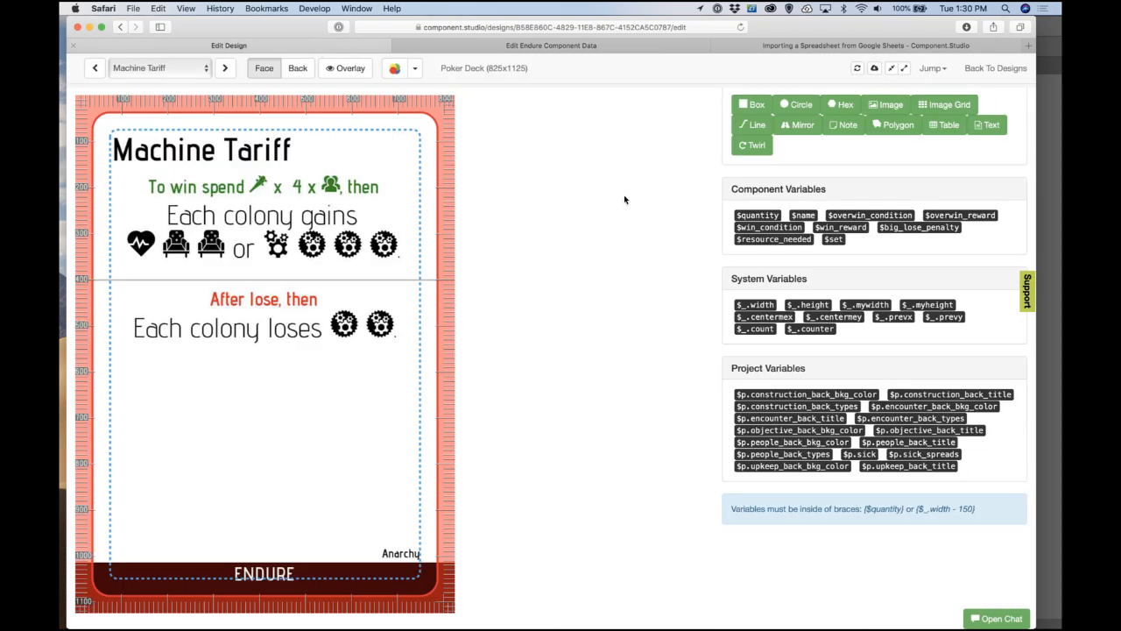
Step: Put Machine Tariff's second reward option "*F* *M* *M* *M*." on its own line in overwin_reward and refresh the card preview
scroll(800, 194, "up", 5)
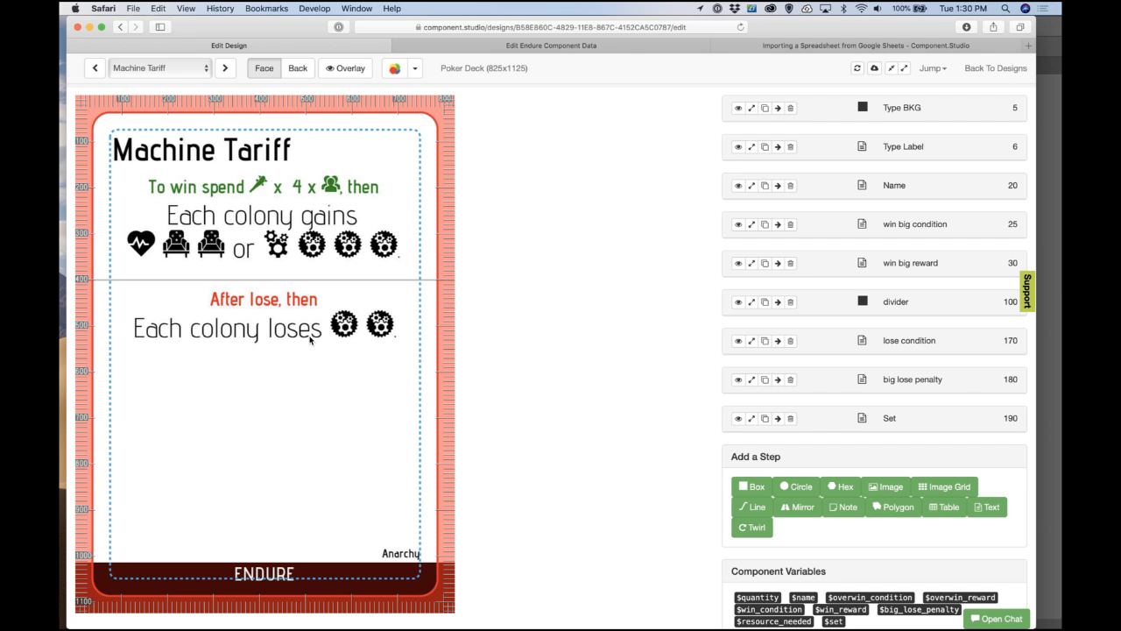
left_click(858, 70)
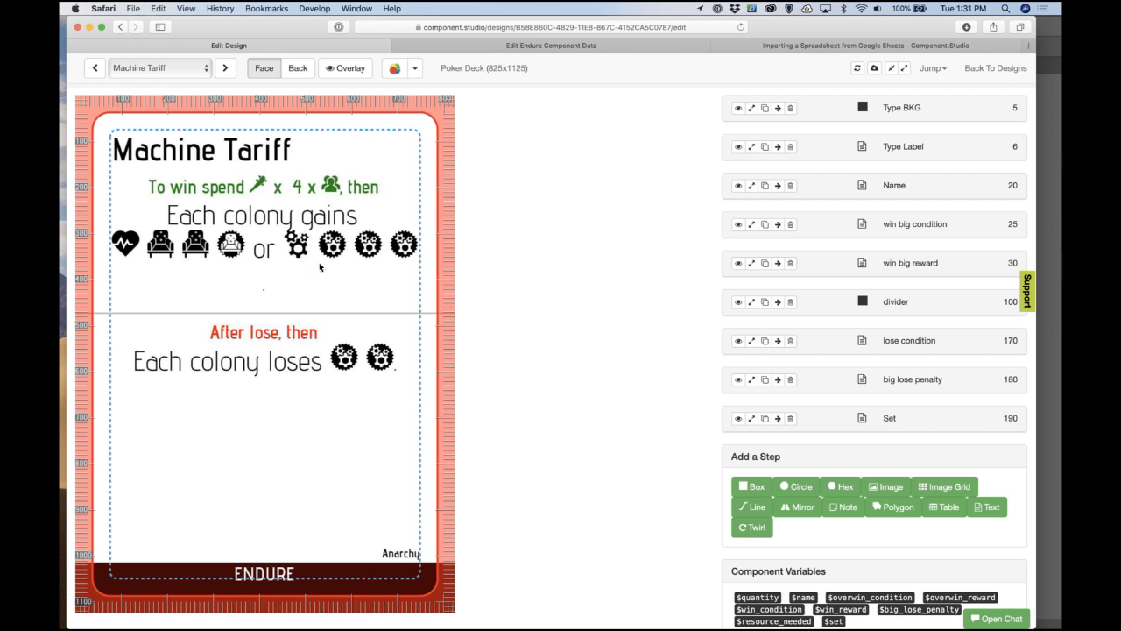
left_click(534, 46)
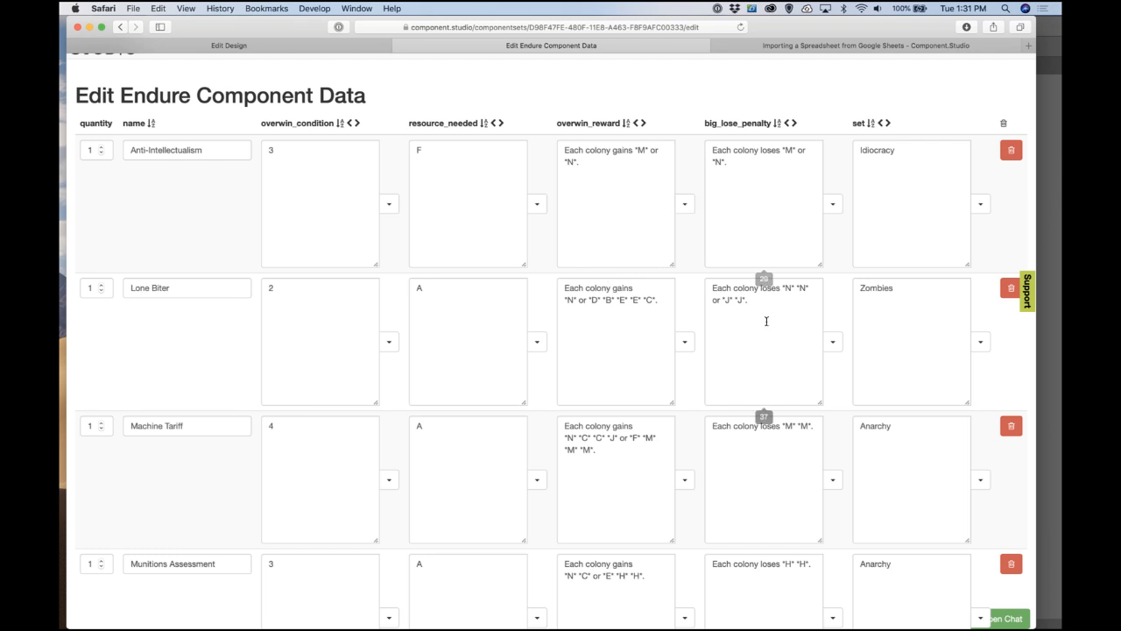
scroll(645, 378, "down", 1)
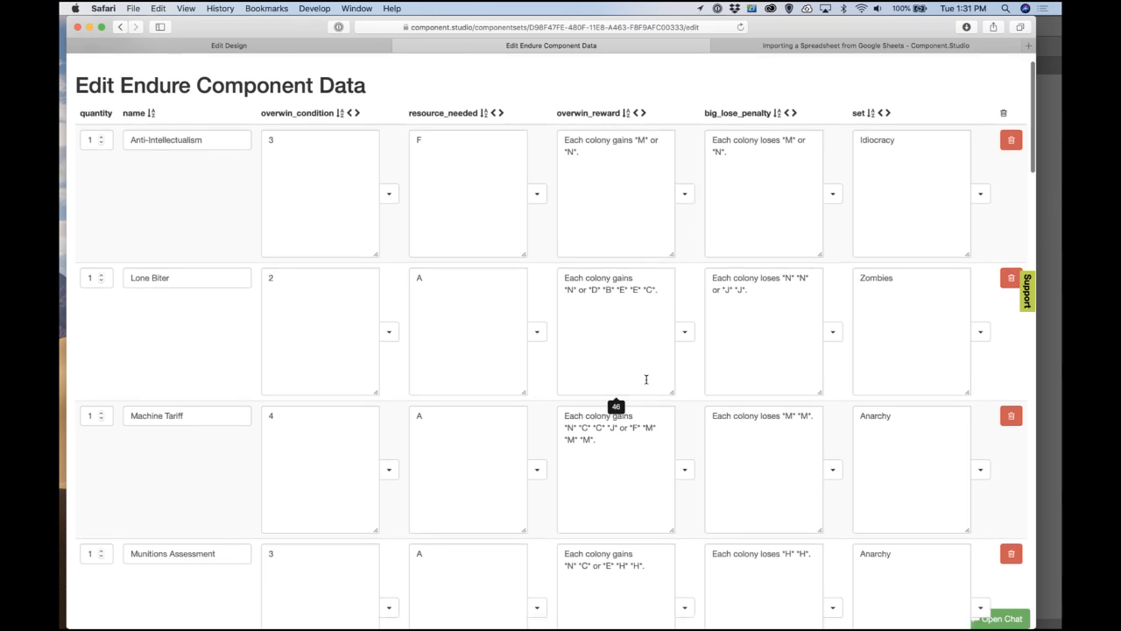
scroll(646, 378, "down", 5)
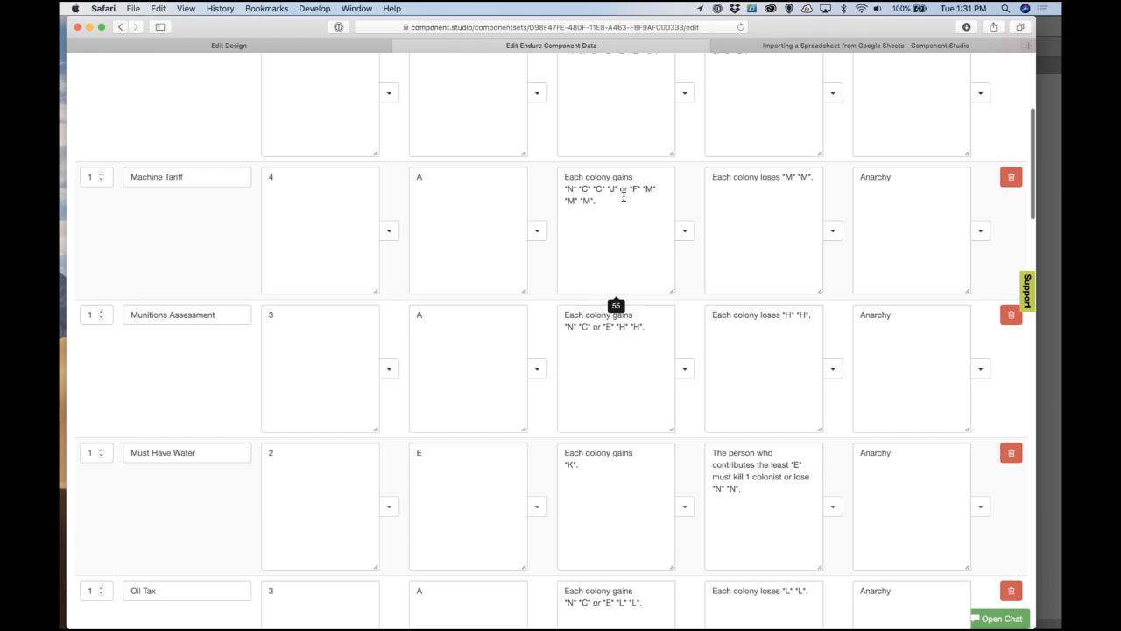
left_click(629, 188)
key("Return")
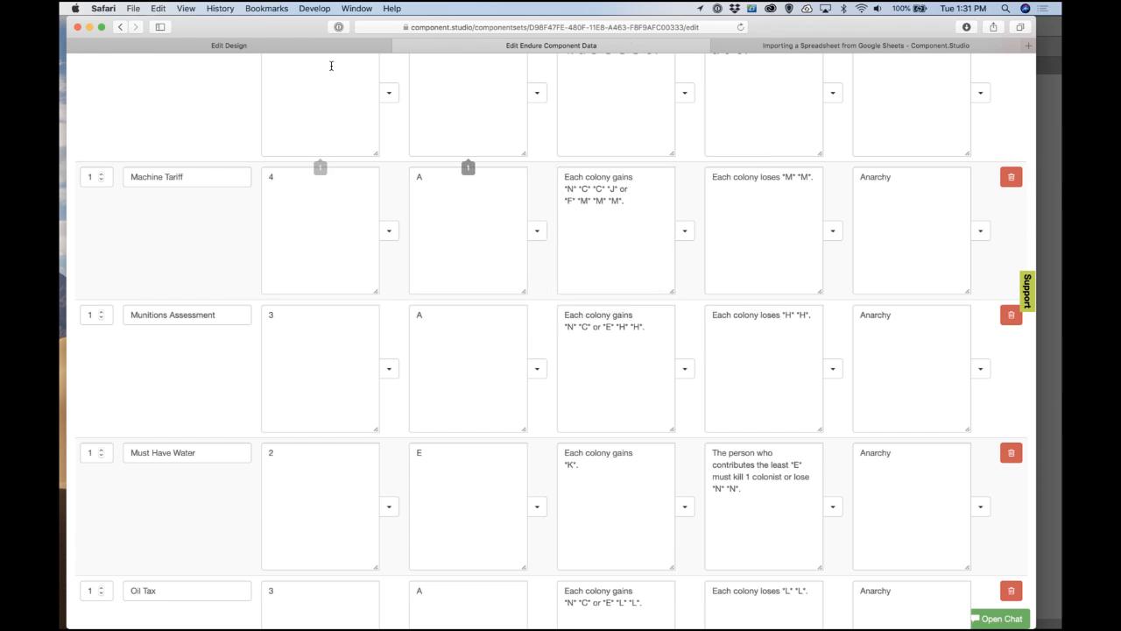
left_click(314, 48)
left_click(857, 67)
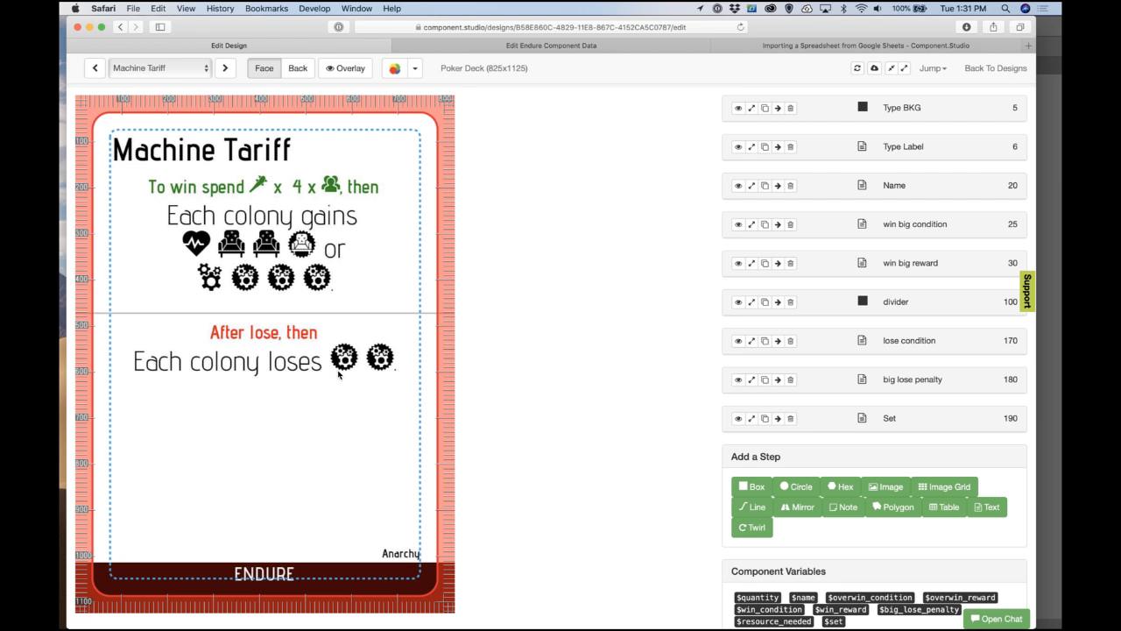
Step: Return to the Munitions Assessment data row and switch to Illustrator to check the resource values in economy.ai
left_click(553, 48)
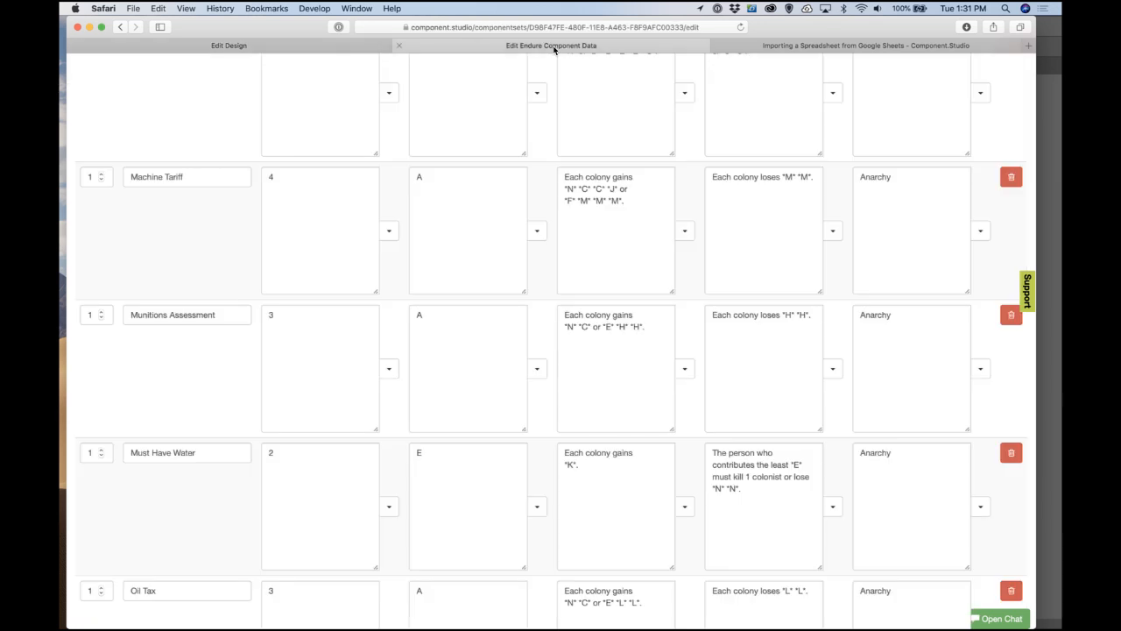
left_click(622, 392)
left_click(863, 320)
key("super+Tab")
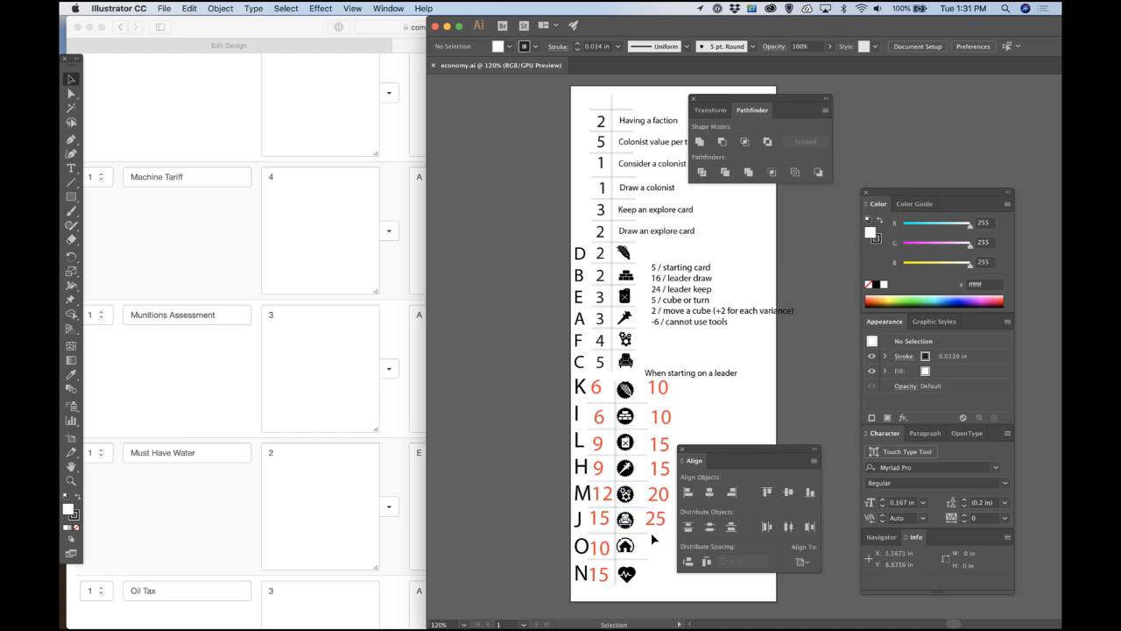
Step: Compare the Machine Tariff reward and penalty in the Endure data and card preview with the resource values in Illustrator's economy.ai
key("super+Tab")
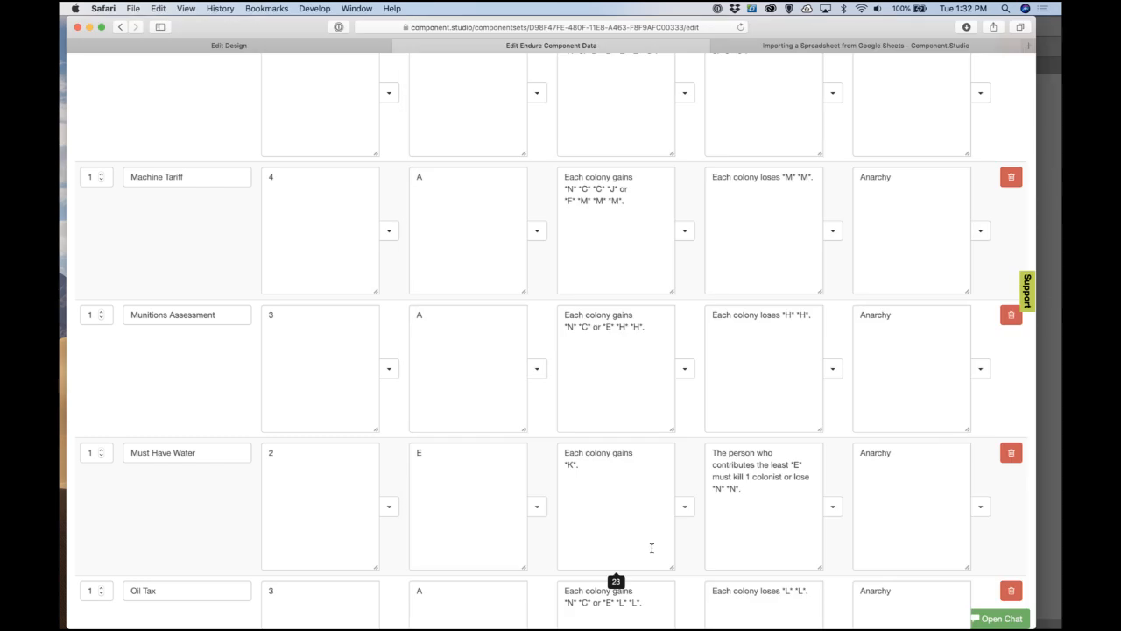
key("super+Tab")
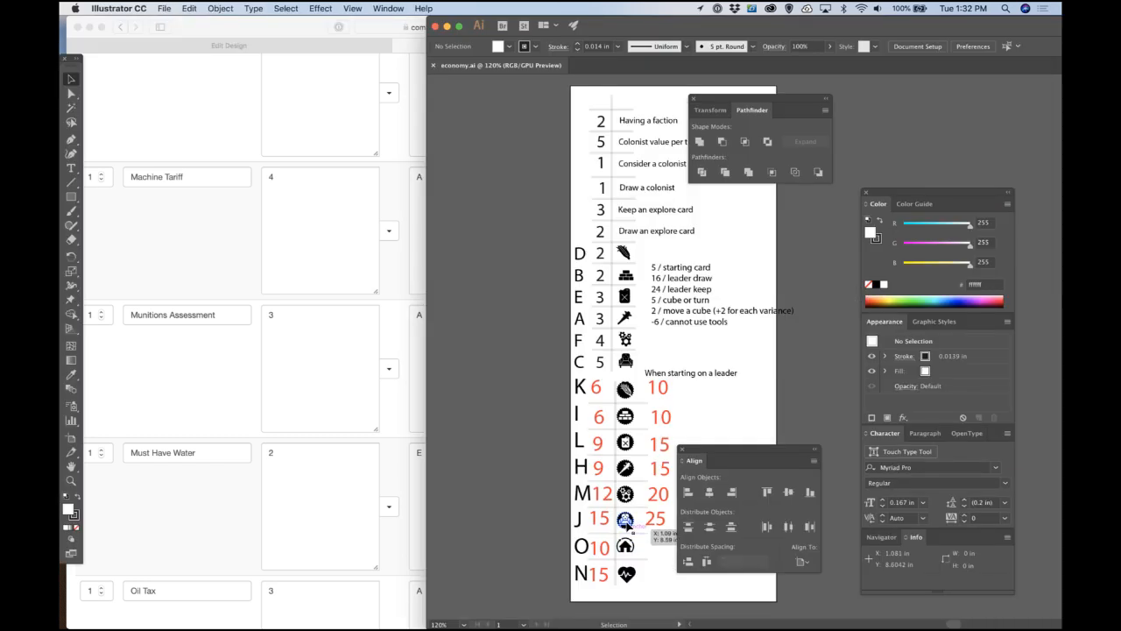
key("super+Tab")
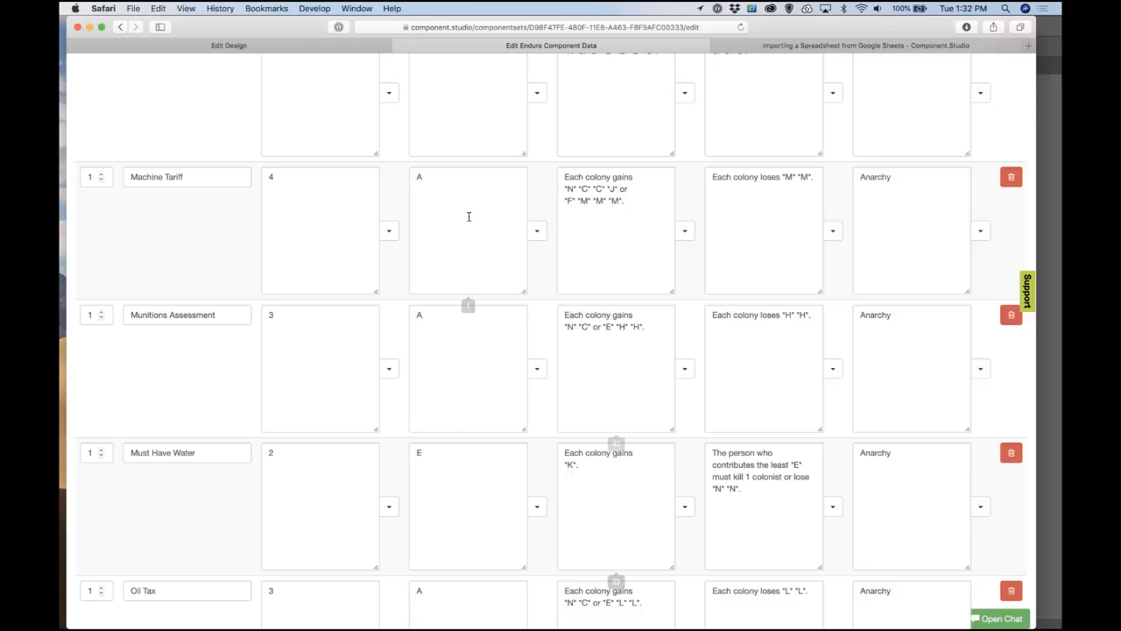
left_click(329, 39)
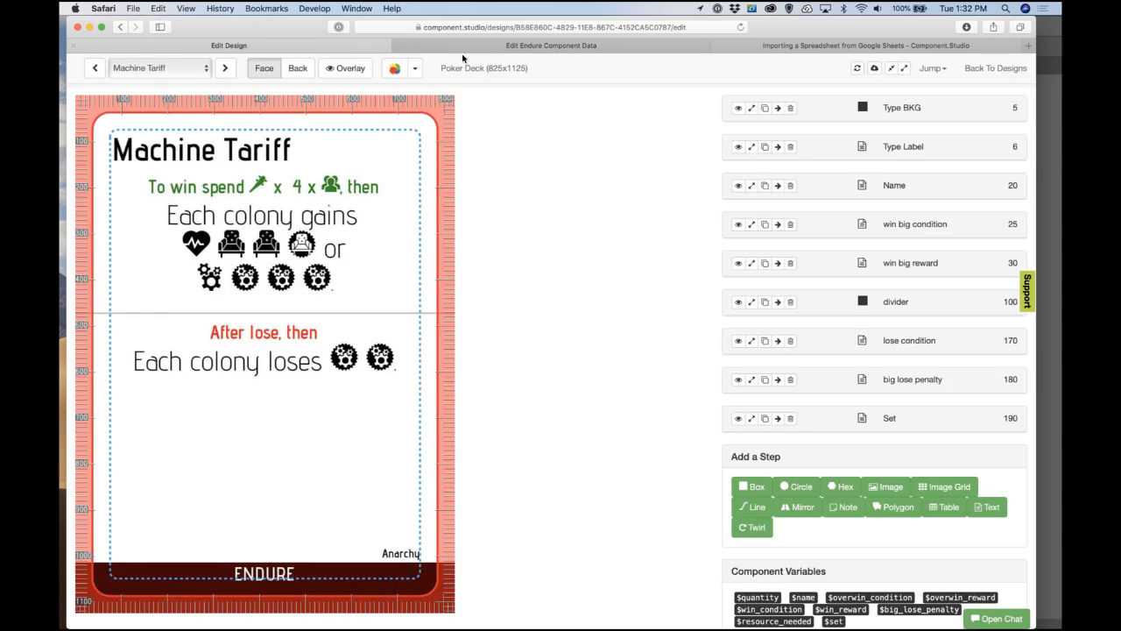
left_click(484, 43)
key("super+Tab")
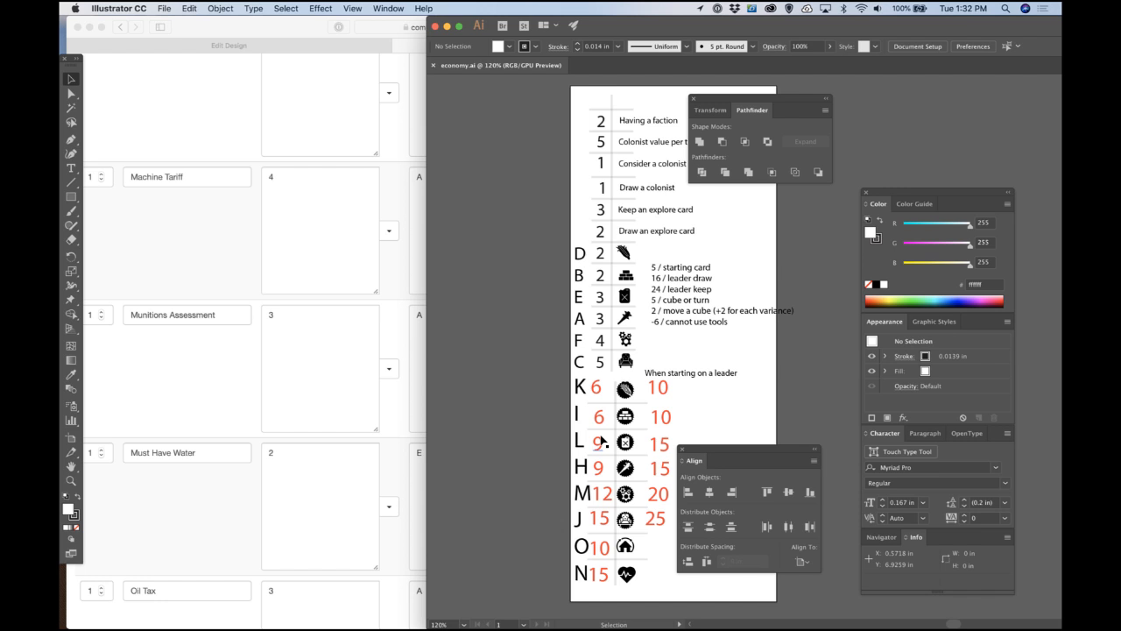
key("super+Tab")
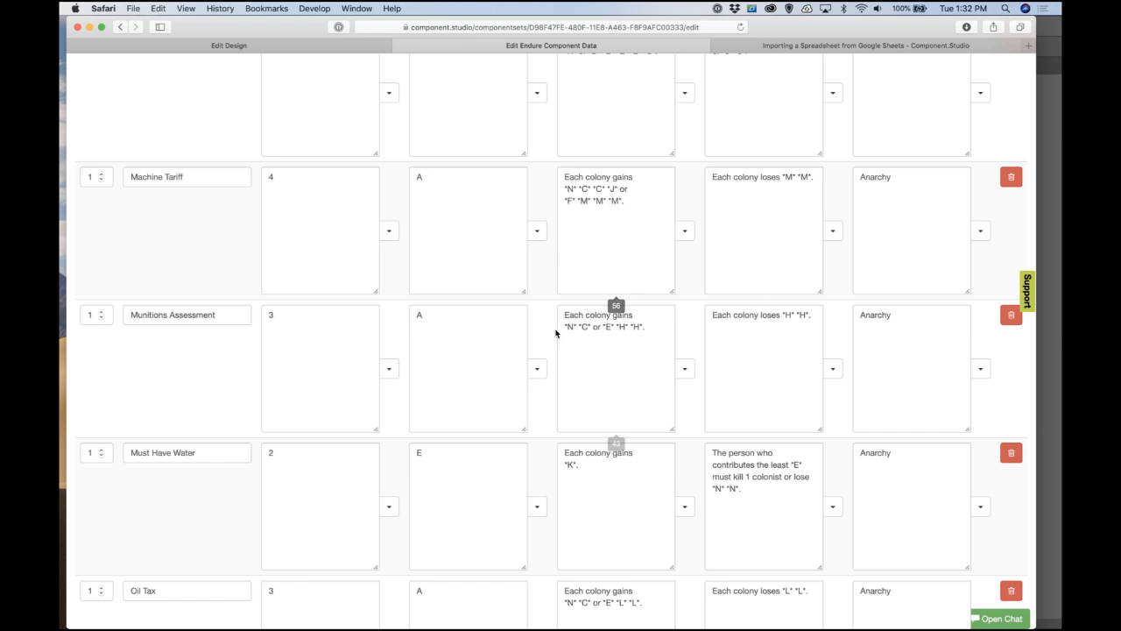
Step: Extend Machine Tariff's big_lose_penalty to "Each colony loses *M* *M* *L* *J*." and save the entry
left_click(788, 215)
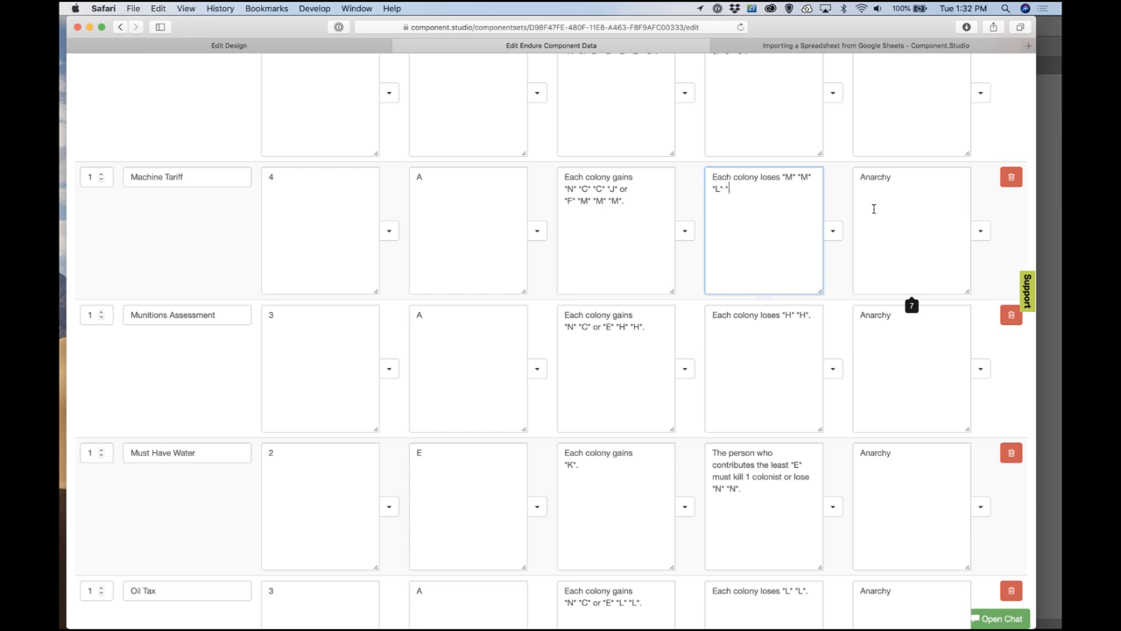
left_click(752, 149)
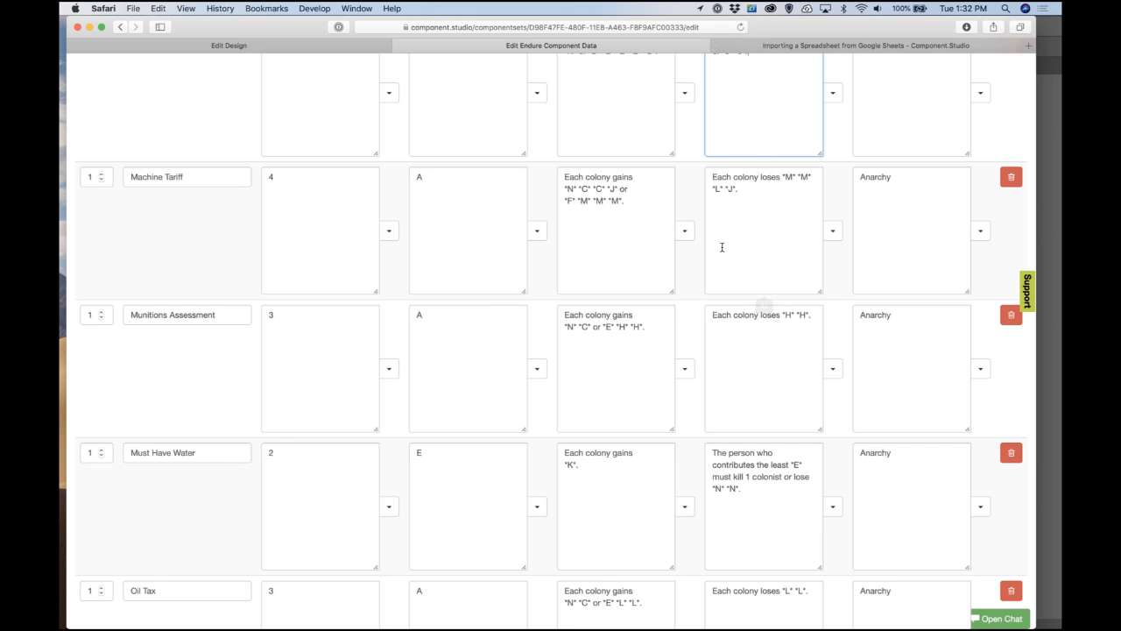
left_click_drag(715, 189, 808, 178)
left_click(791, 188)
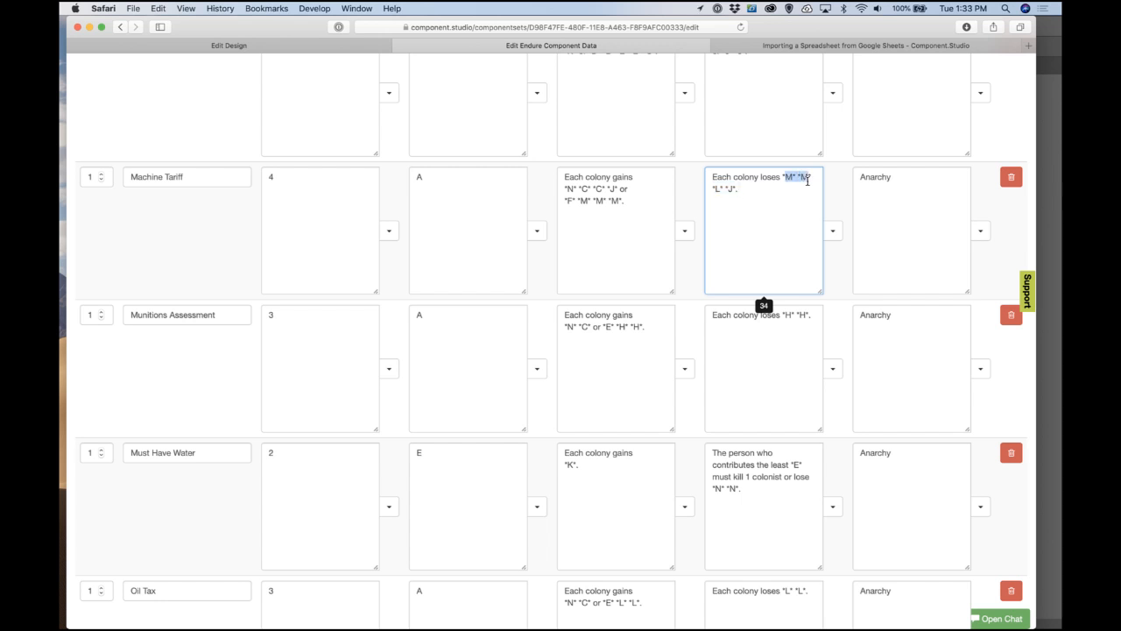
Step: Open glyphter.com in a new browser tab and sign in with the saved account e-mail and password
key("super+t")
type("glyphter.com")
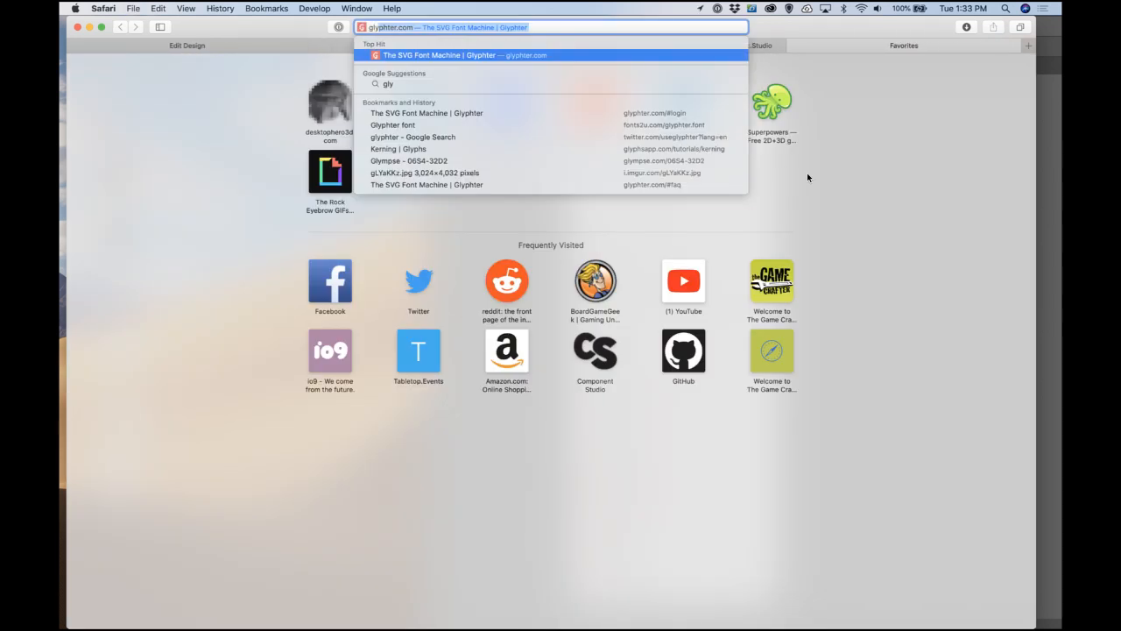
key("Return")
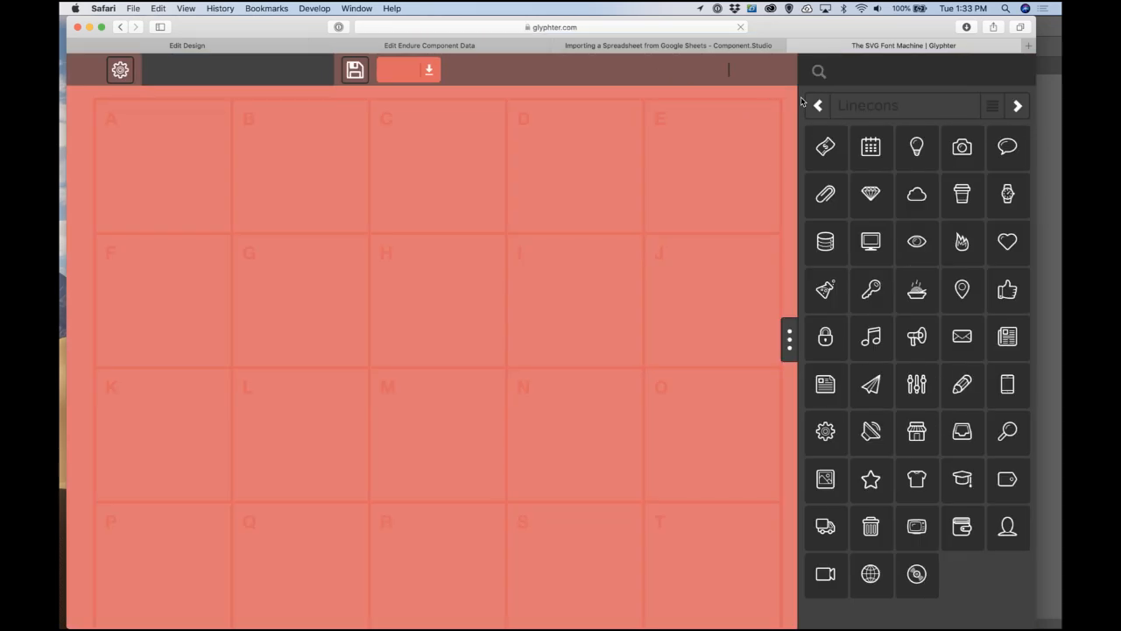
left_click(706, 74)
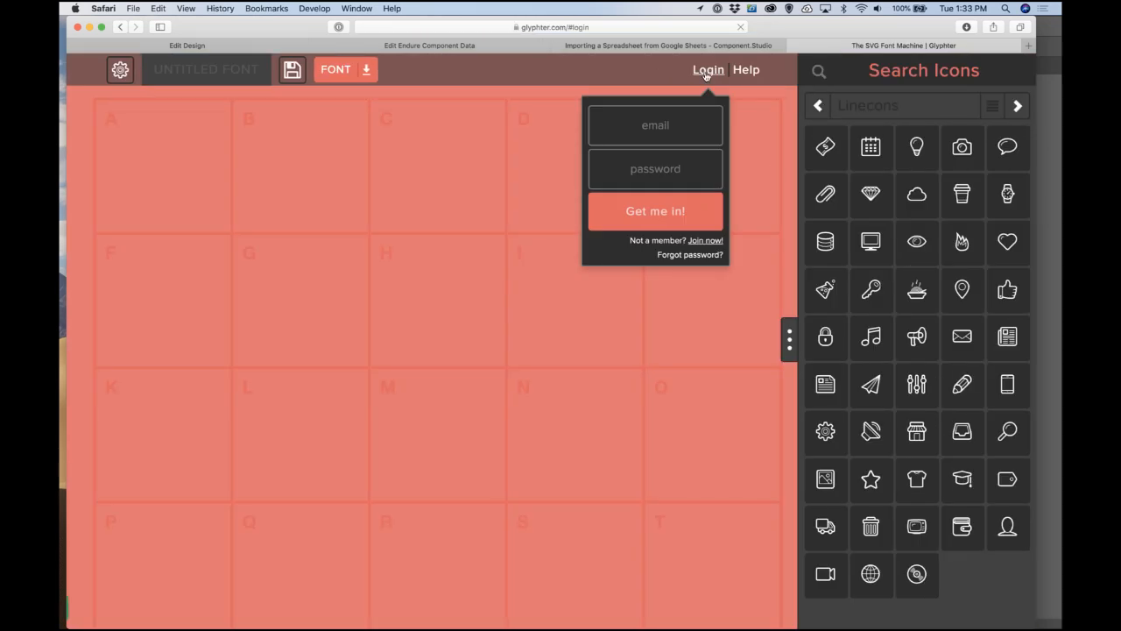
left_click(674, 139)
left_click(711, 128)
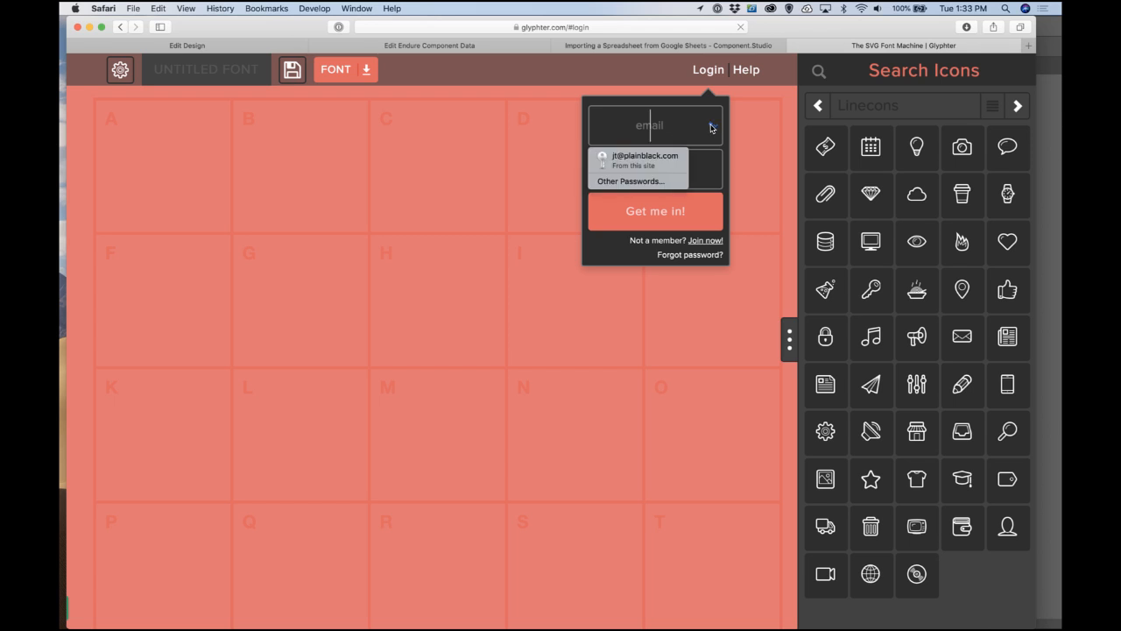
left_click(668, 166)
left_click(678, 210)
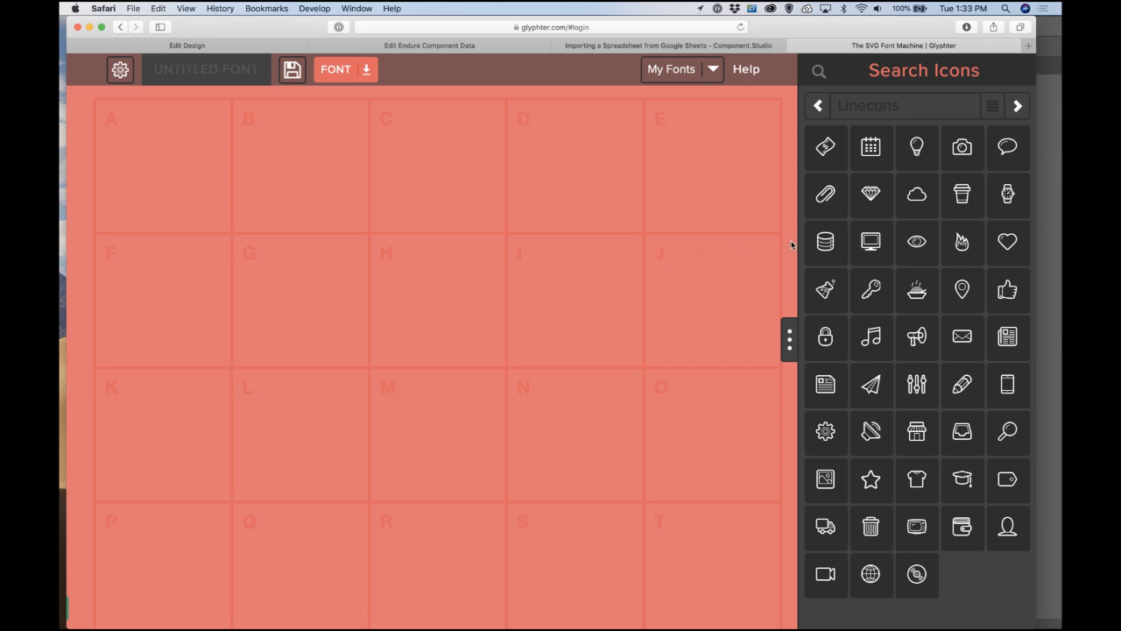
Step: Open the font project "the colony" and look through its icons and their assigned letters
left_click(712, 70)
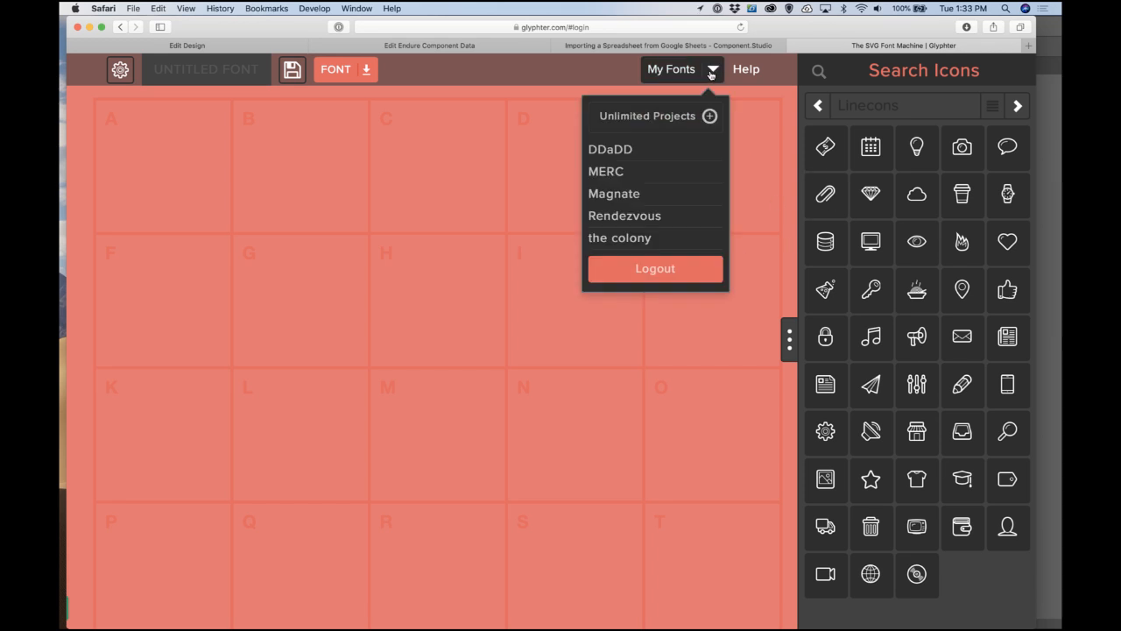
left_click(670, 249)
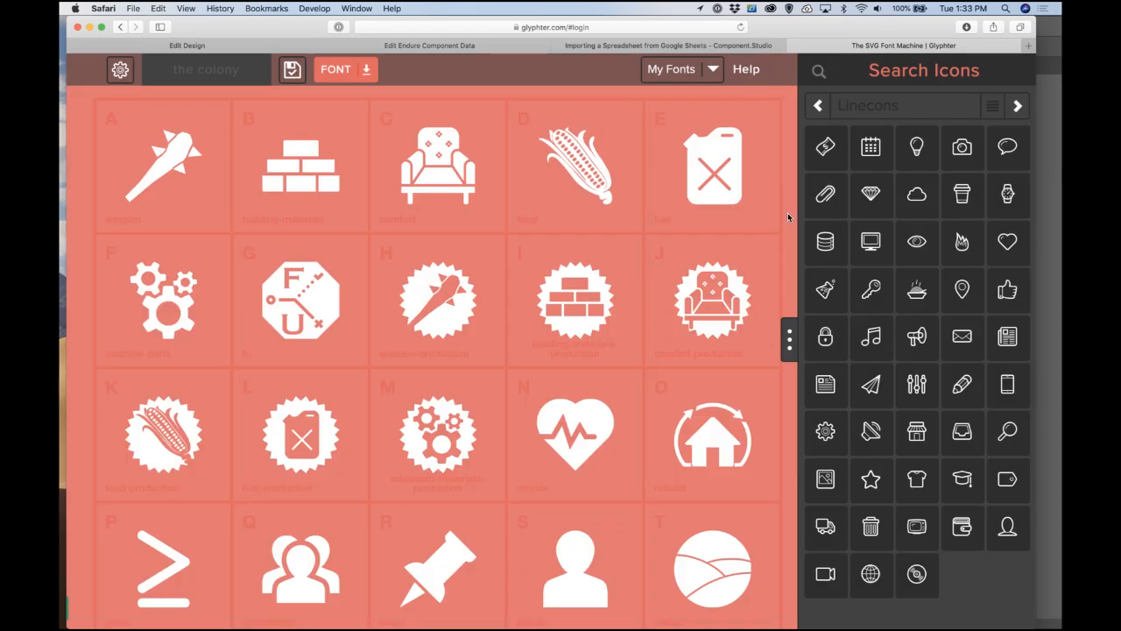
scroll(663, 447, "down", 5)
scroll(663, 447, "up", 5)
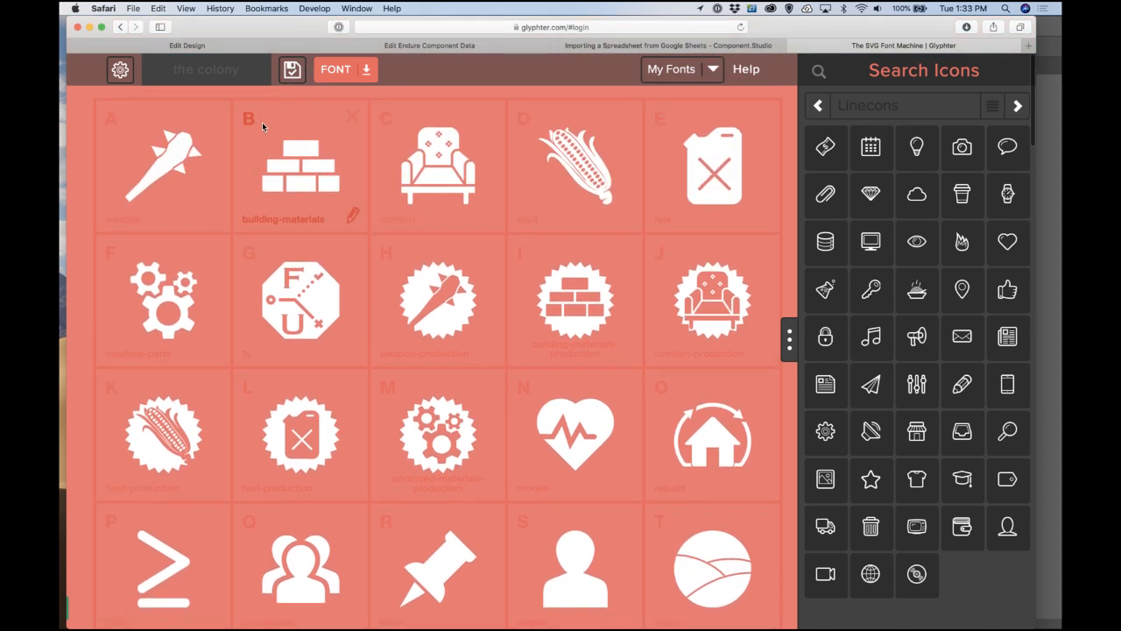
Step: Compare the letter assignments in "the colony" font with the lettered resource icons in Illustrator's economy.ai
key("super+Tab")
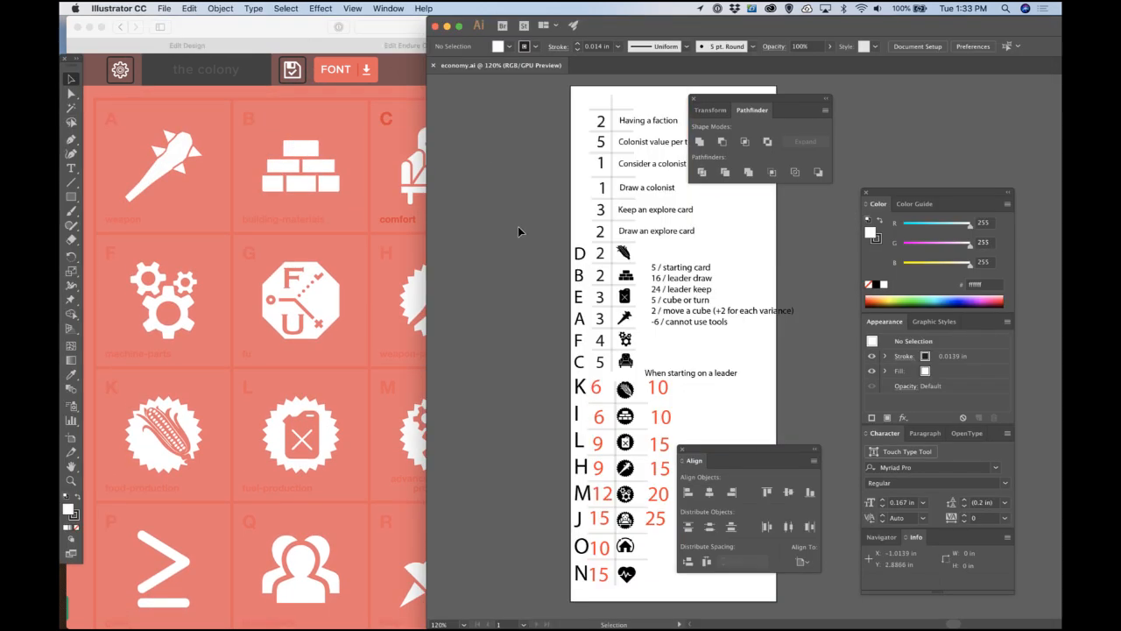
key("super+Tab")
key("super+Tab")
key("super+Tab")
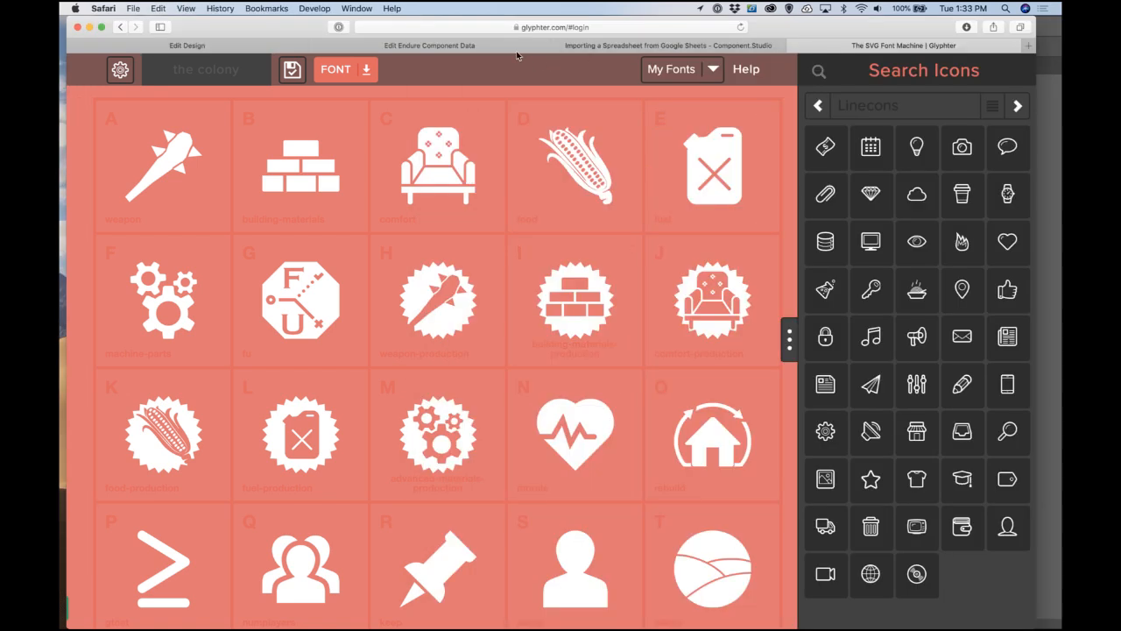
Step: Close the Google Sheets import article and return to the Machine Tariff card design
left_click(467, 43)
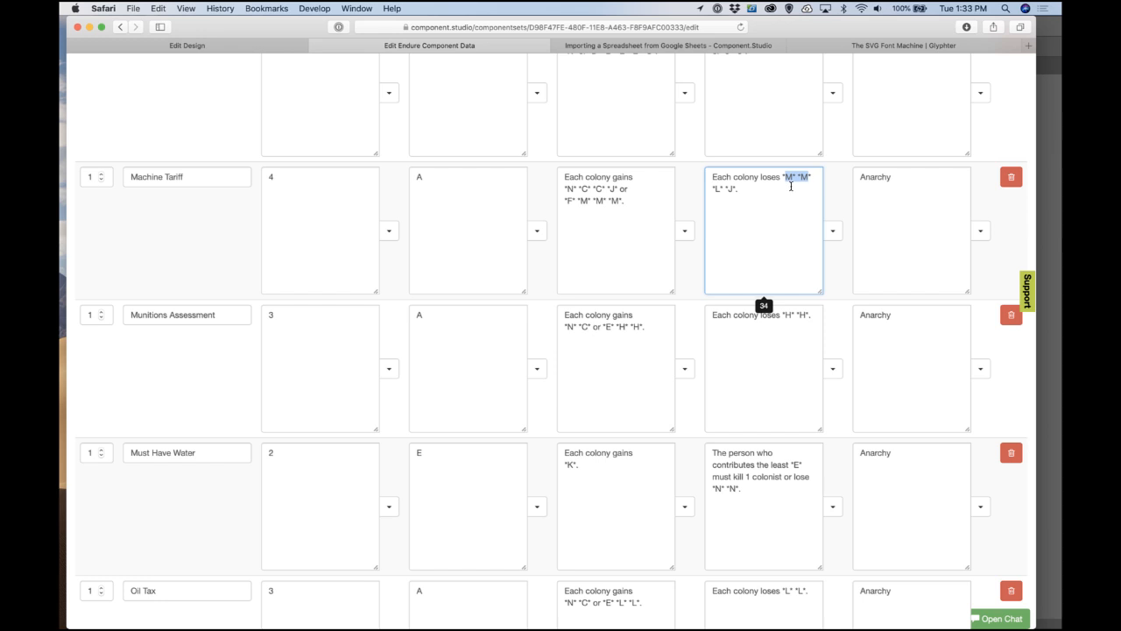
left_click(692, 45)
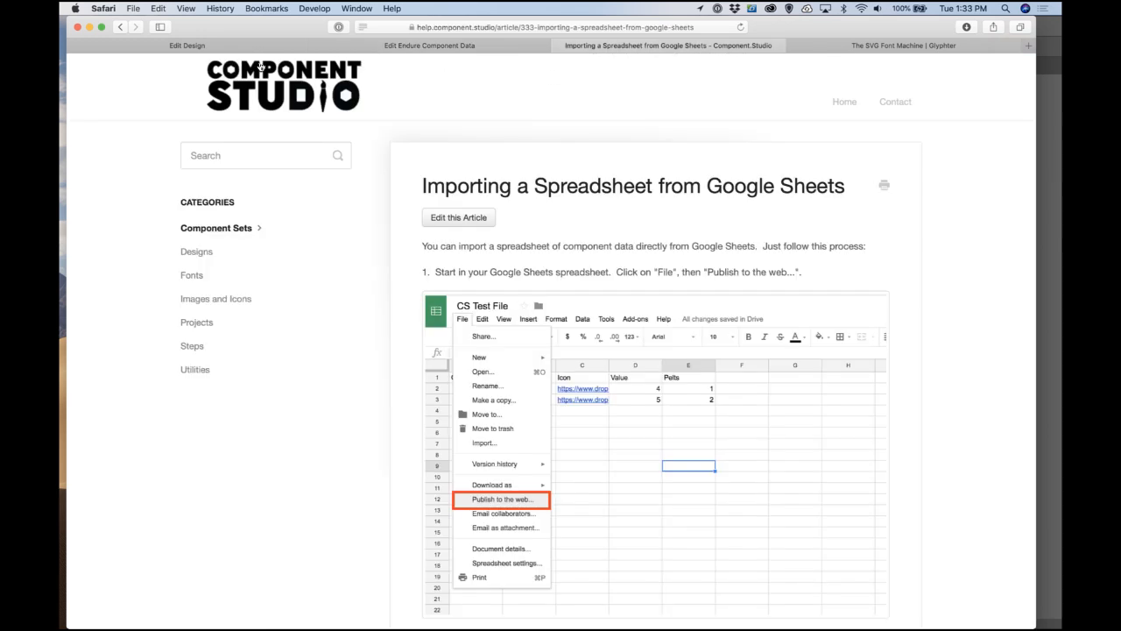
left_click(219, 45)
left_click(559, 45)
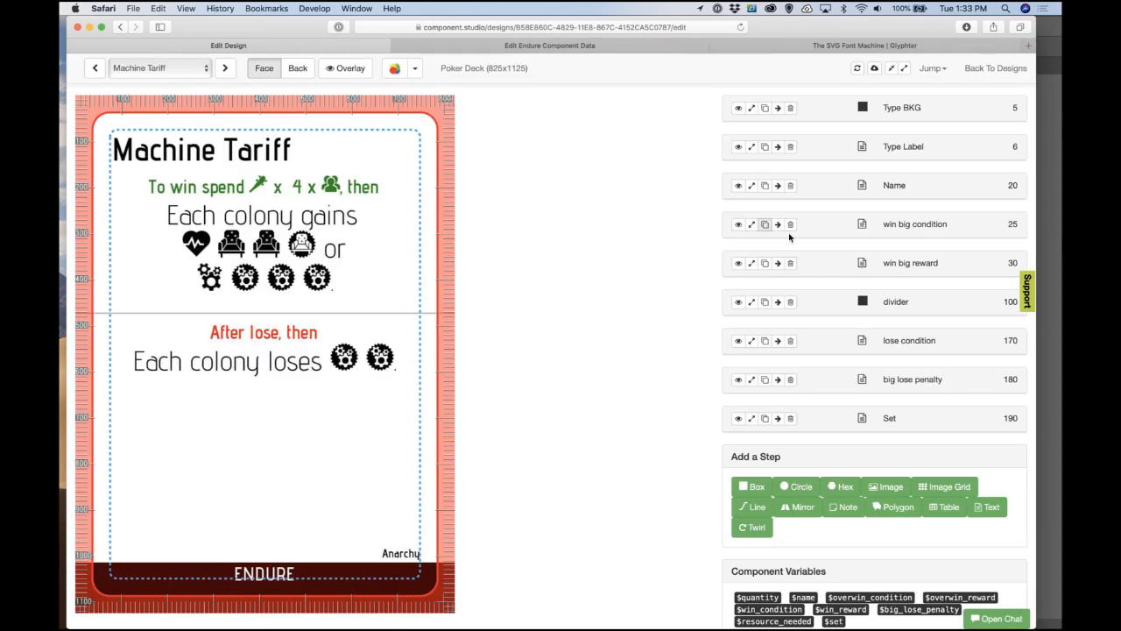
Step: Rename the design steps "win big reward" and "win big condition" as "win reward" and "win condition"
left_click(751, 263)
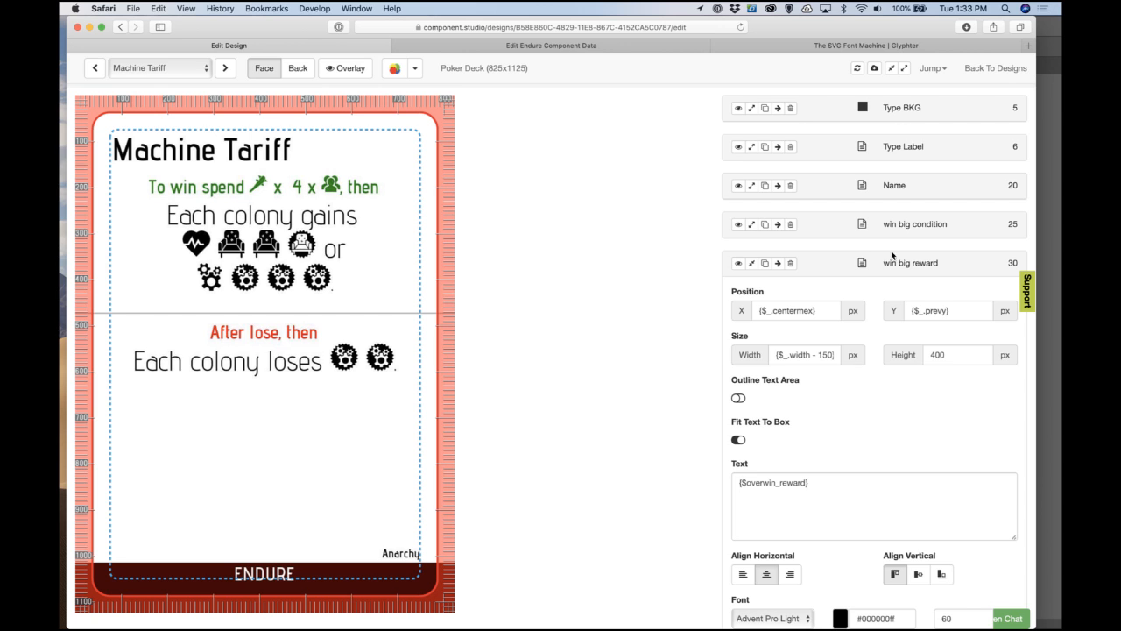
left_click(896, 266)
double_click(905, 268)
key("BackSpace")
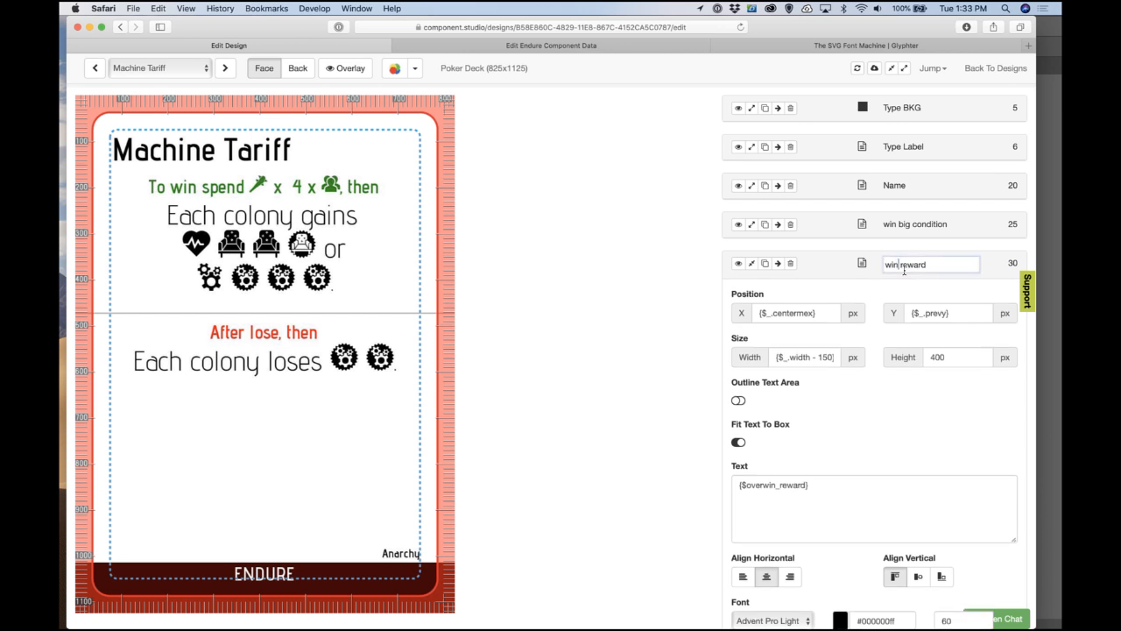
left_click(913, 226)
double_click(905, 226)
key("BackSpace")
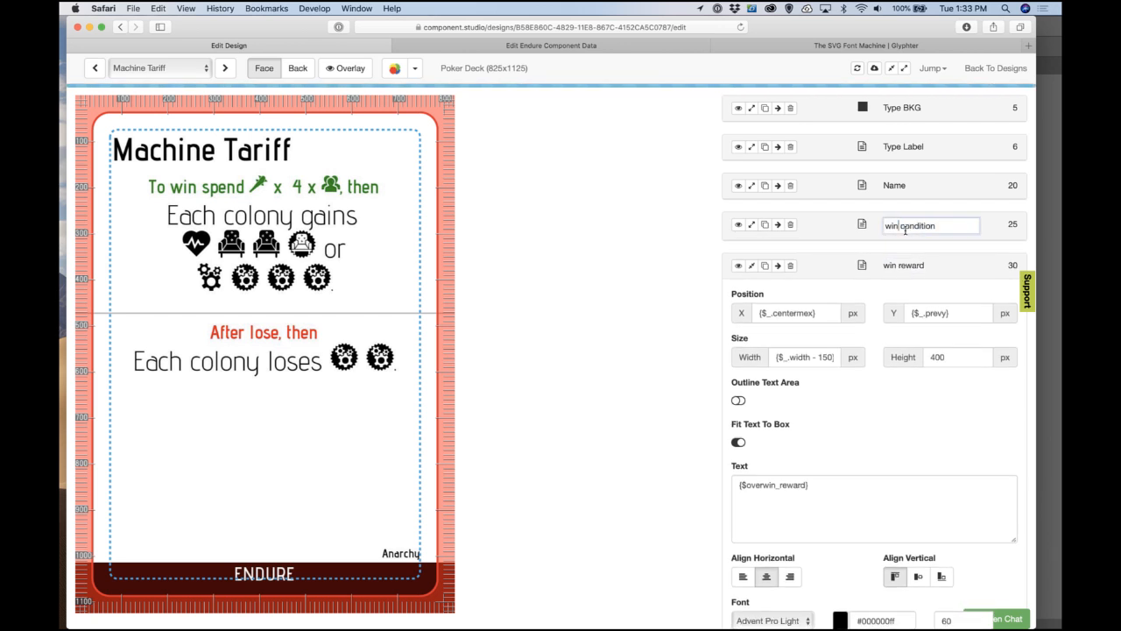
key("Return")
Step: Review the win reward step's text, font and alternate font settings, and collapse the step
scroll(862, 360, "down", 5)
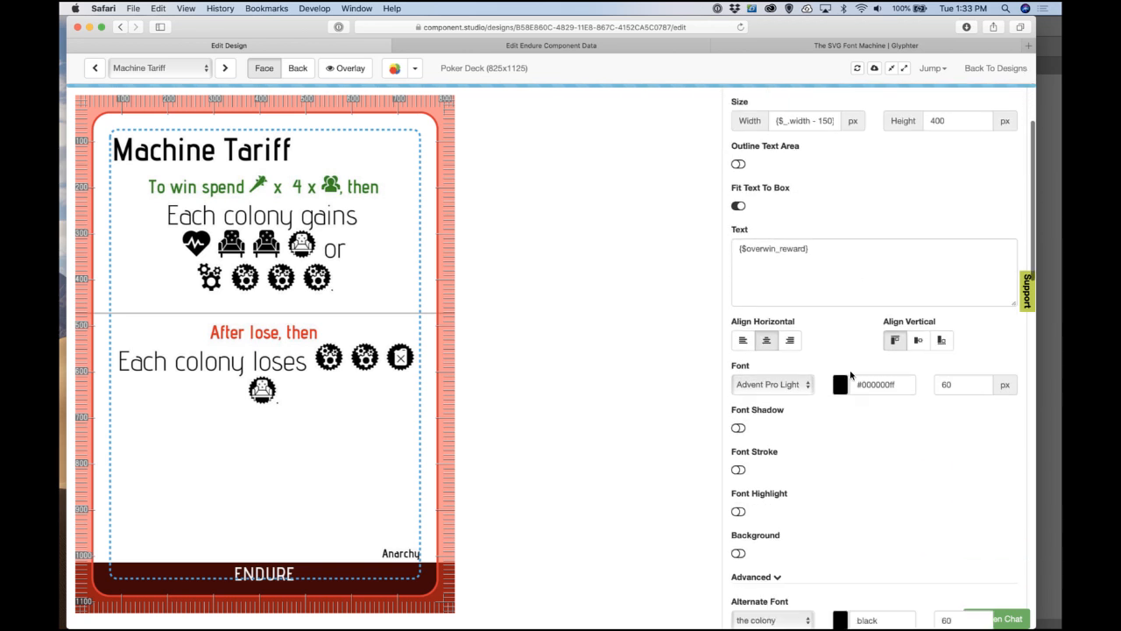
scroll(844, 335, "down", 6)
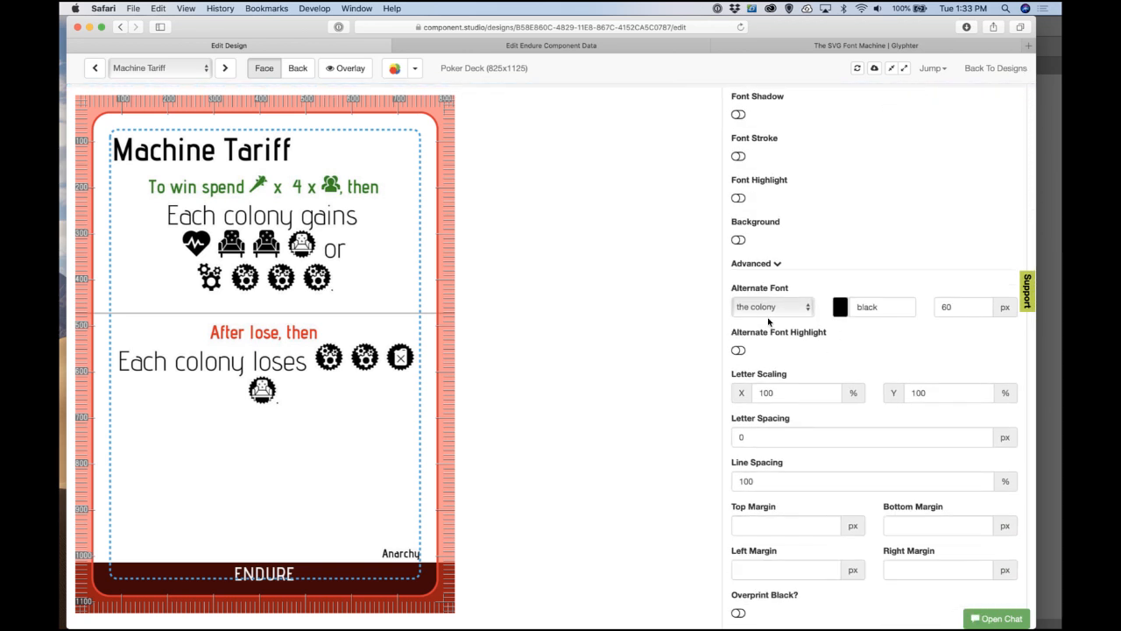
scroll(782, 300, "up", 4)
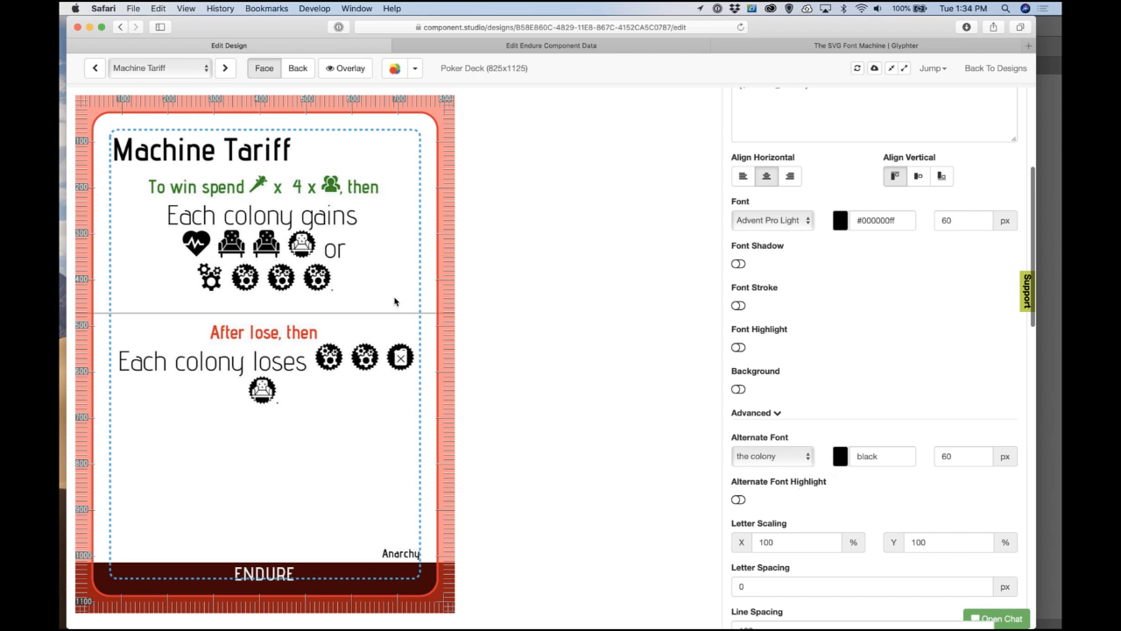
scroll(818, 348, "up", 6)
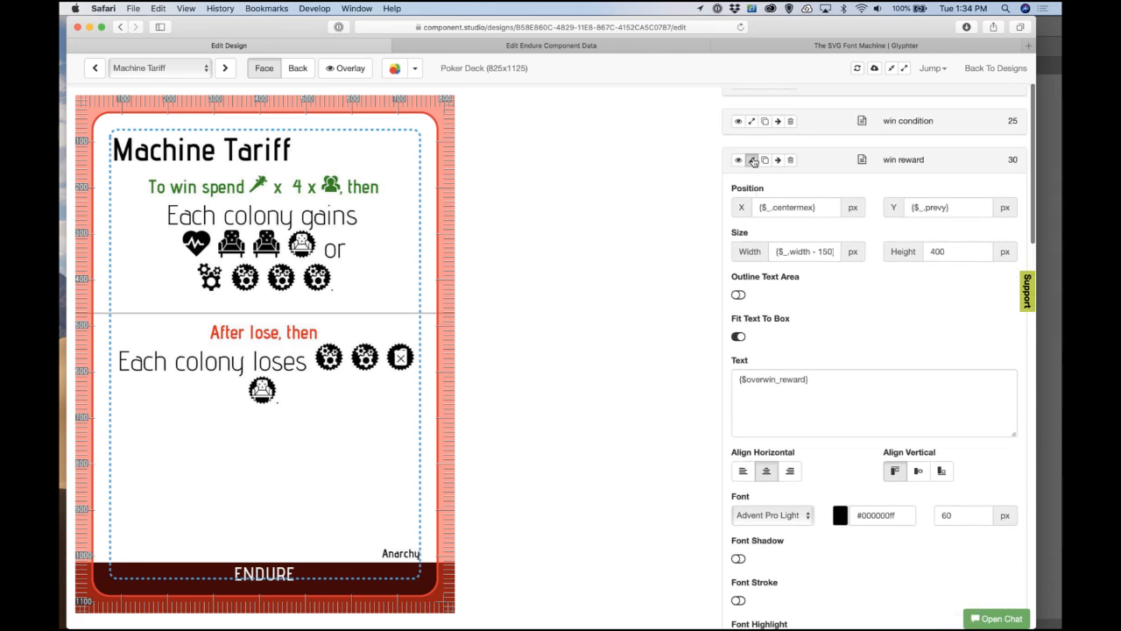
left_click(753, 161)
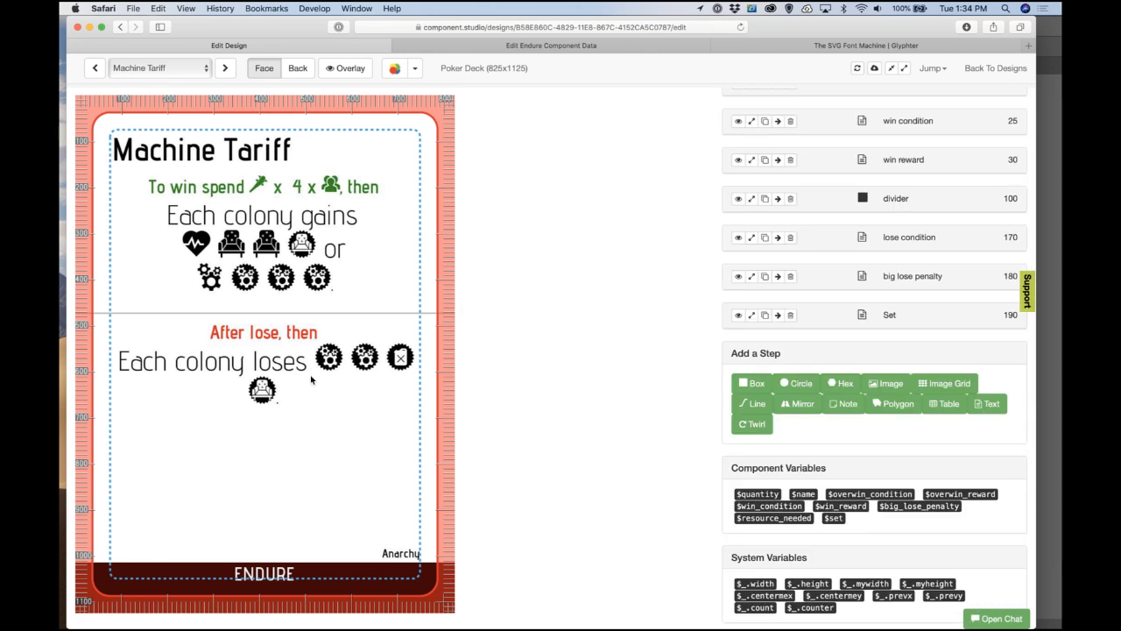
Step: Insert "or" into Machine Tariff's lose penalty so it reads "Each colony loses *M* *M* or *L* *J*." and save the entry
left_click(501, 43)
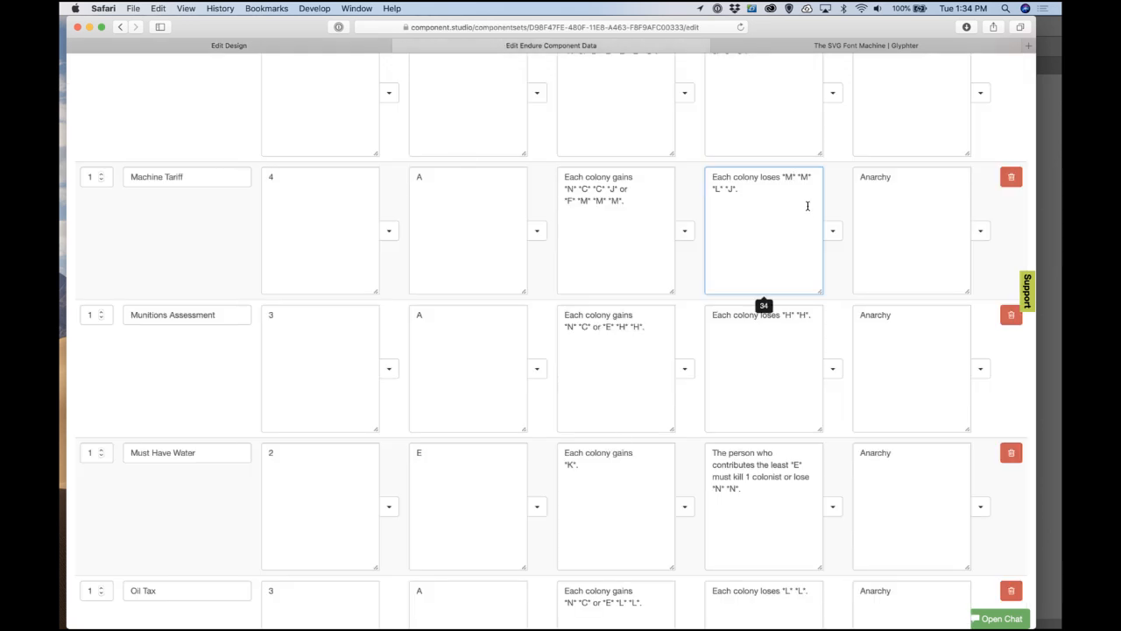
key("Right")
key("Right")
key("Right")
key("Right")
type("or")
left_click(791, 147)
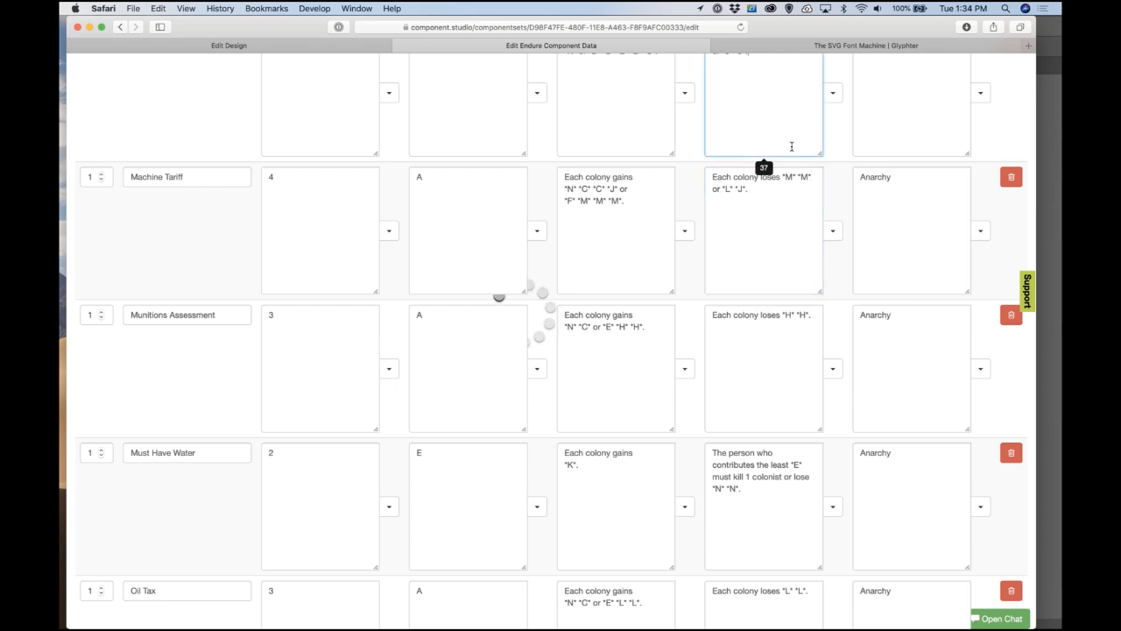
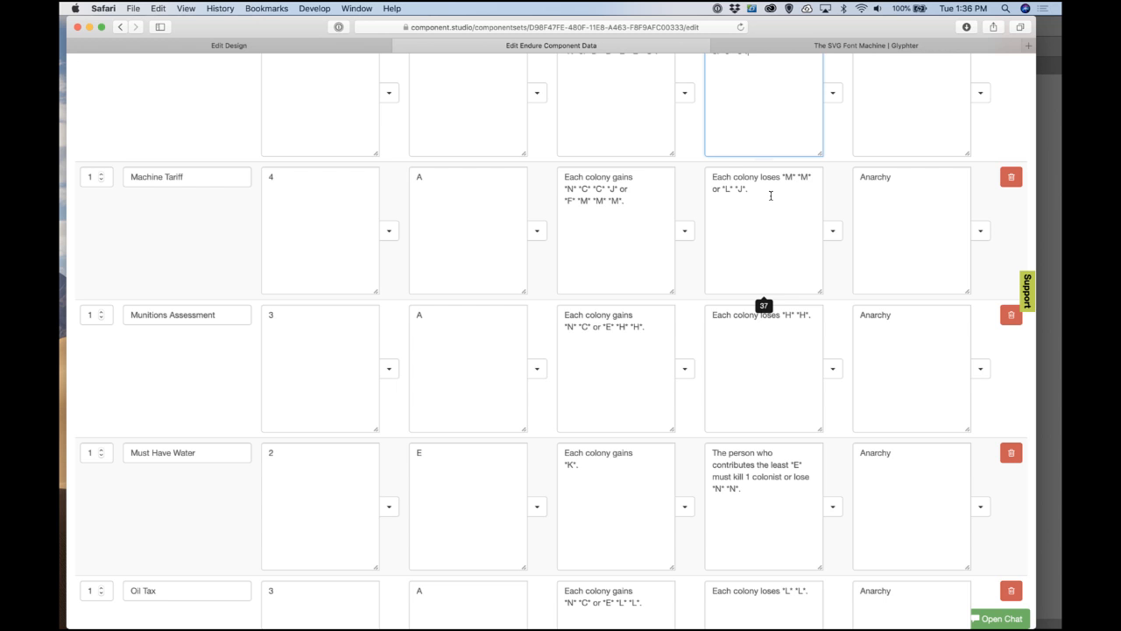
Step: Review the glyphs of "the colony" font in Glyphter and return to the Machine Tariff card design
left_click(839, 45)
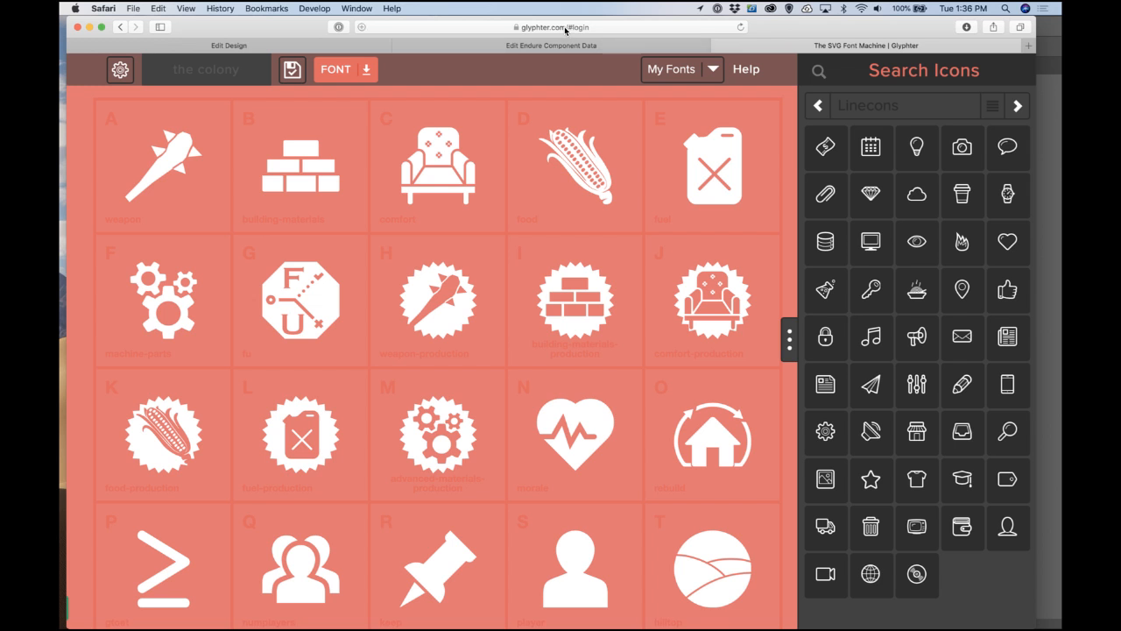
left_click(246, 45)
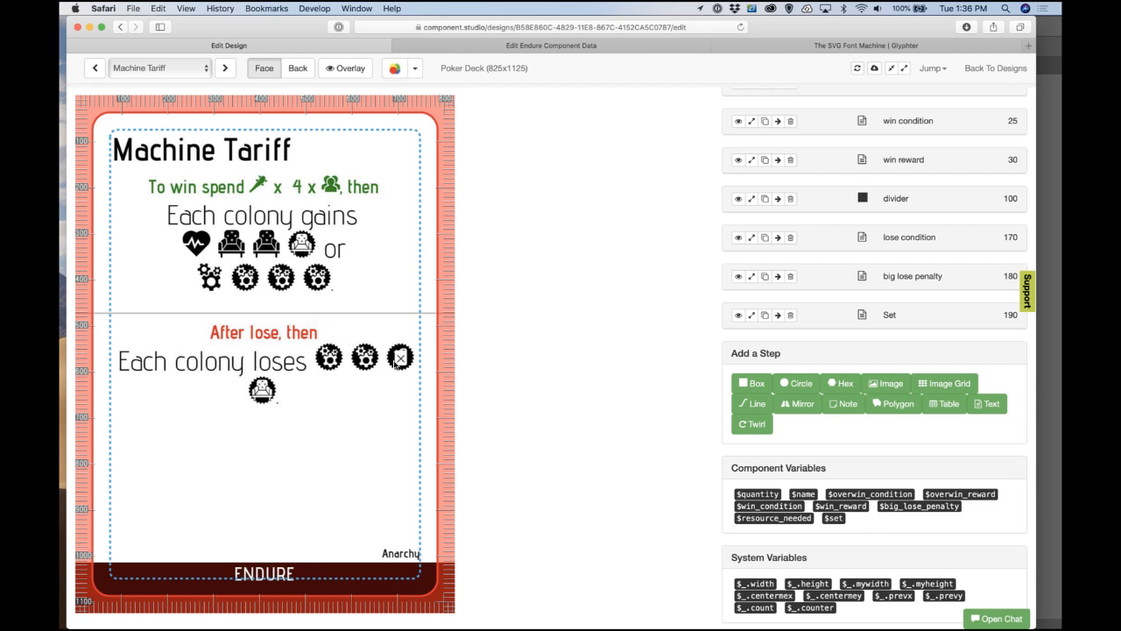
Step: Try the win reward step's text at a font size of 90 px
left_click(841, 44)
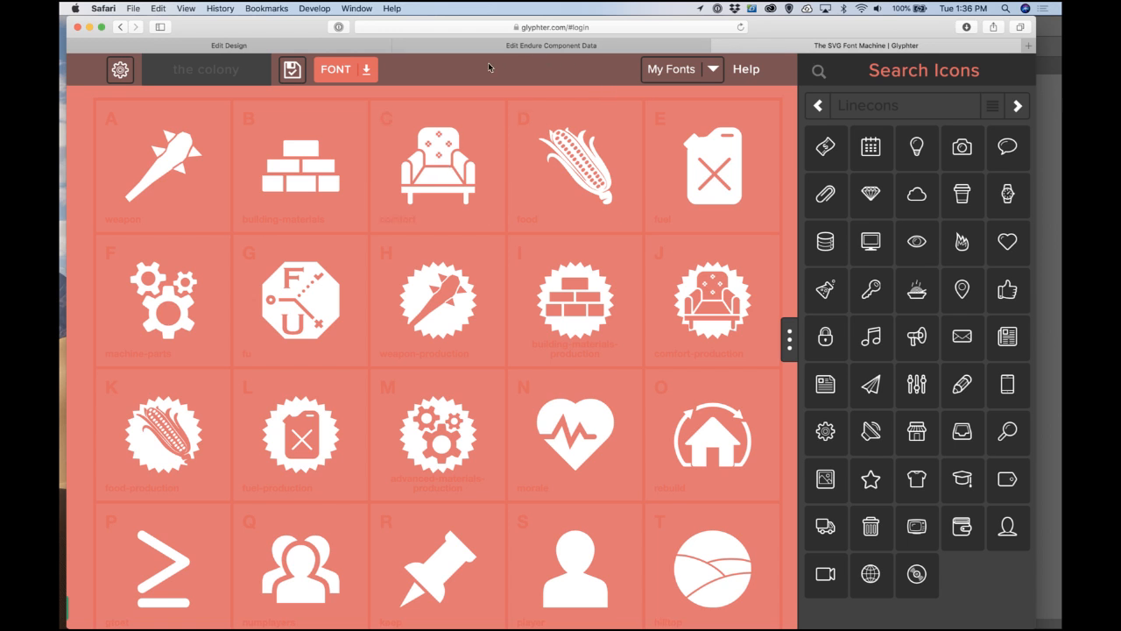
left_click(268, 44)
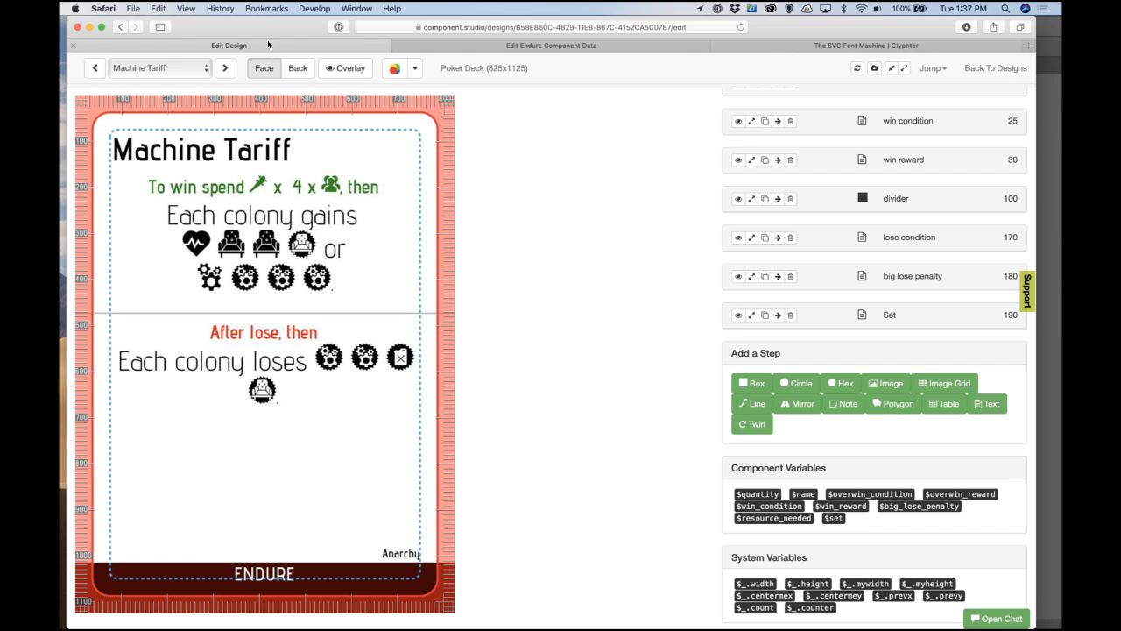
scroll(625, 271, "up", 3)
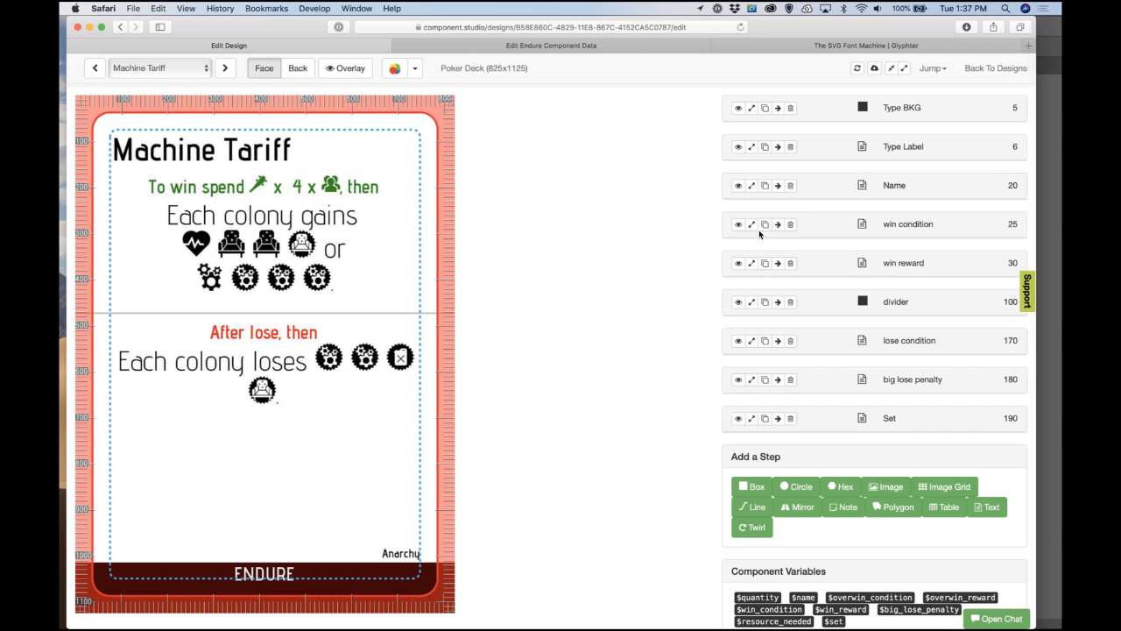
left_click(752, 225)
left_click(751, 225)
left_click(751, 263)
scroll(759, 364, "down", 8)
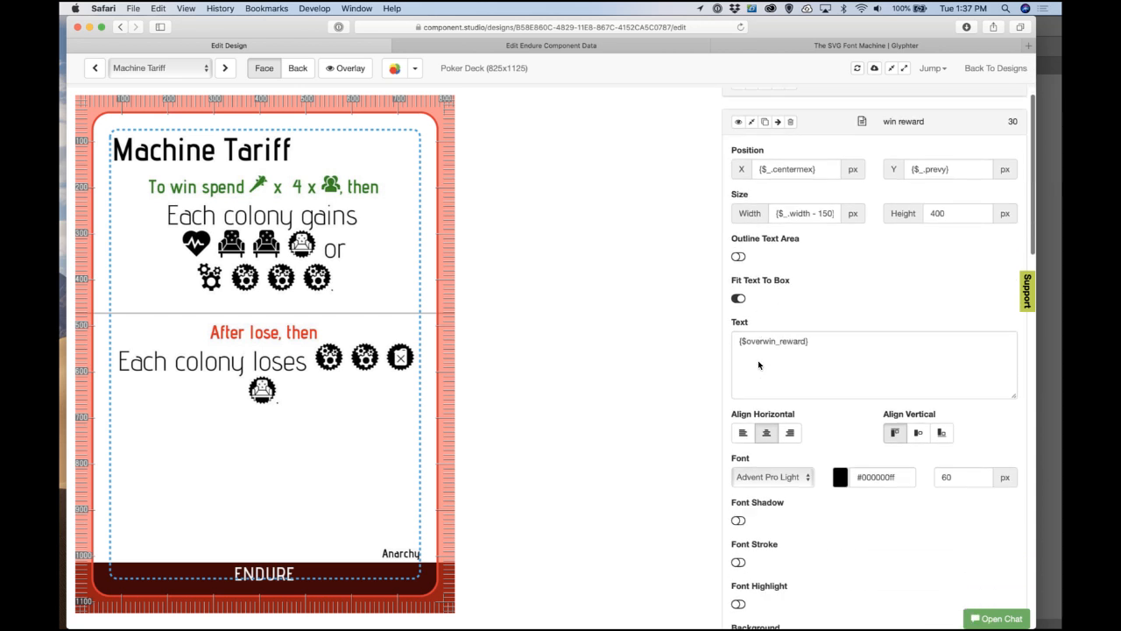
scroll(800, 476, "down", 2)
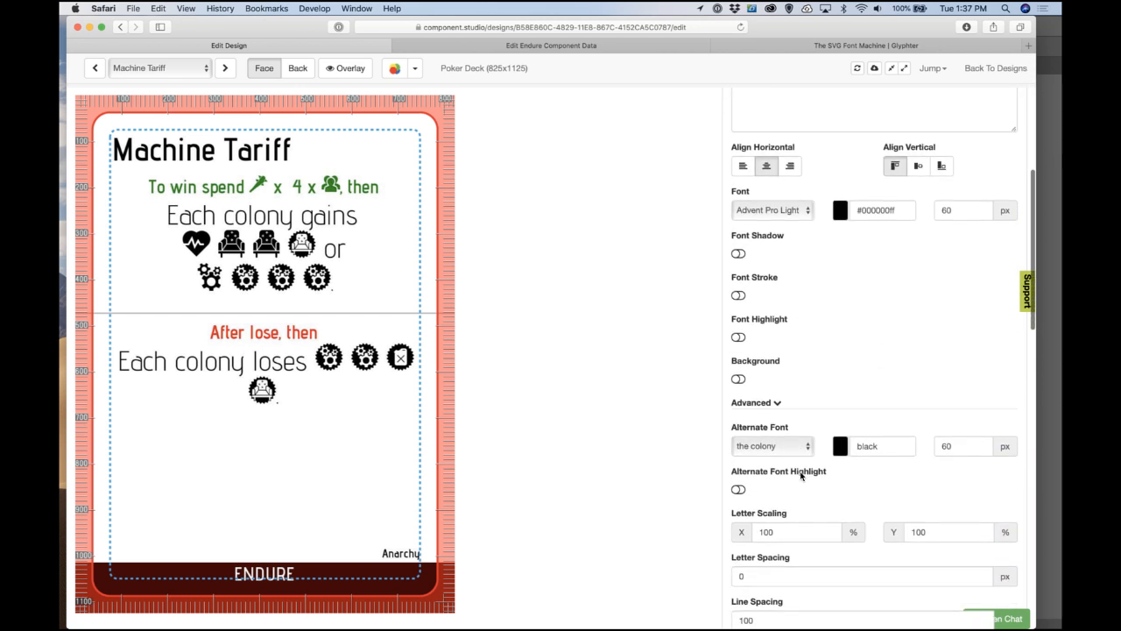
left_click(949, 447)
left_click_drag(945, 217, 931, 214)
type("9")
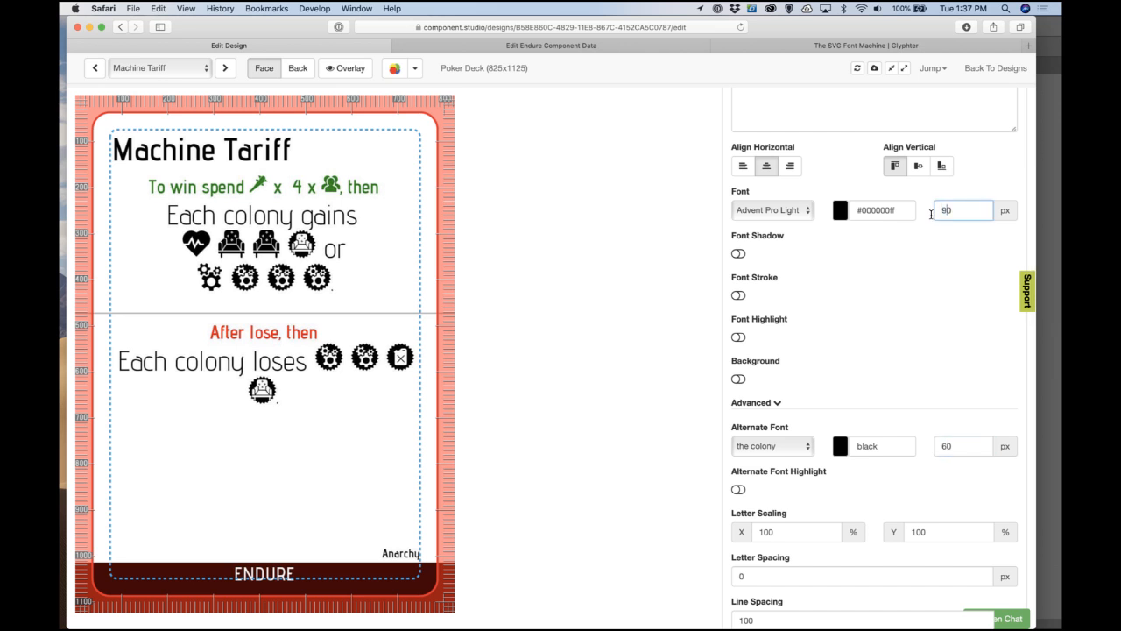
left_click(914, 286)
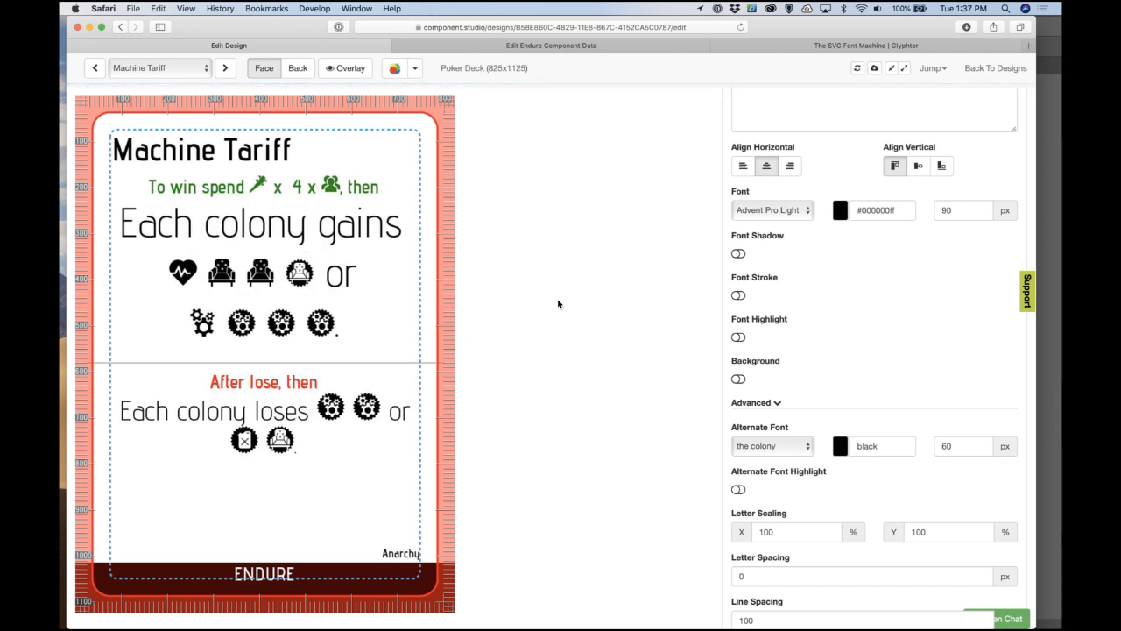
Step: Try the win reward step's alternate font at a size of 90 px
left_click_drag(947, 446, 930, 446)
type("9")
left_click(950, 394)
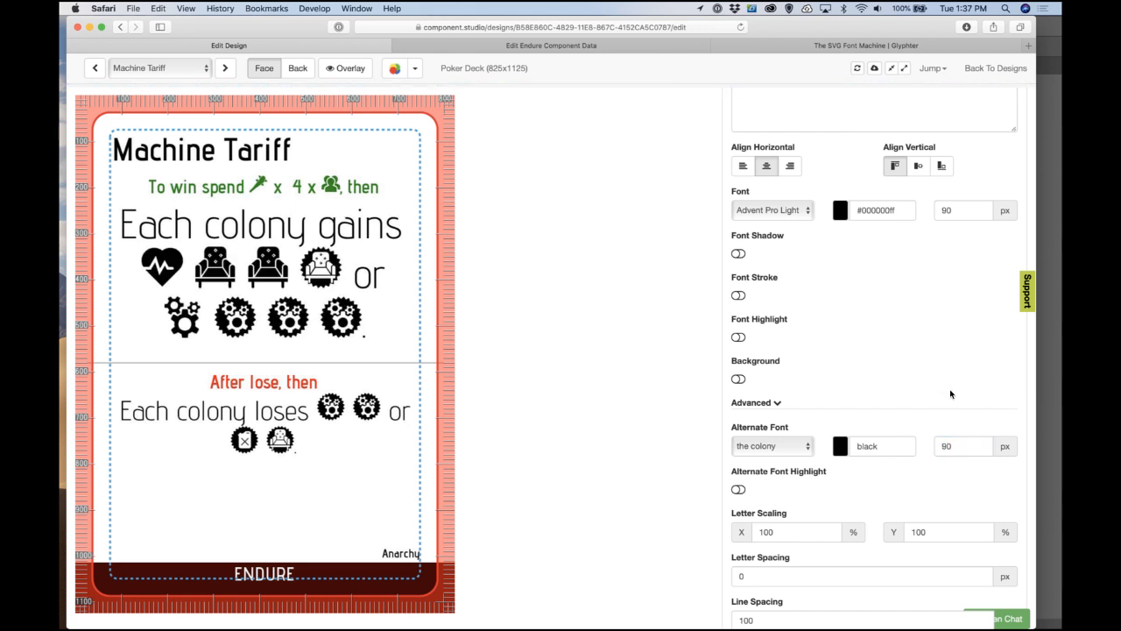
Step: Restore the win reward step's font and alternate font sizes to 60 px
left_click(952, 450)
type("6")
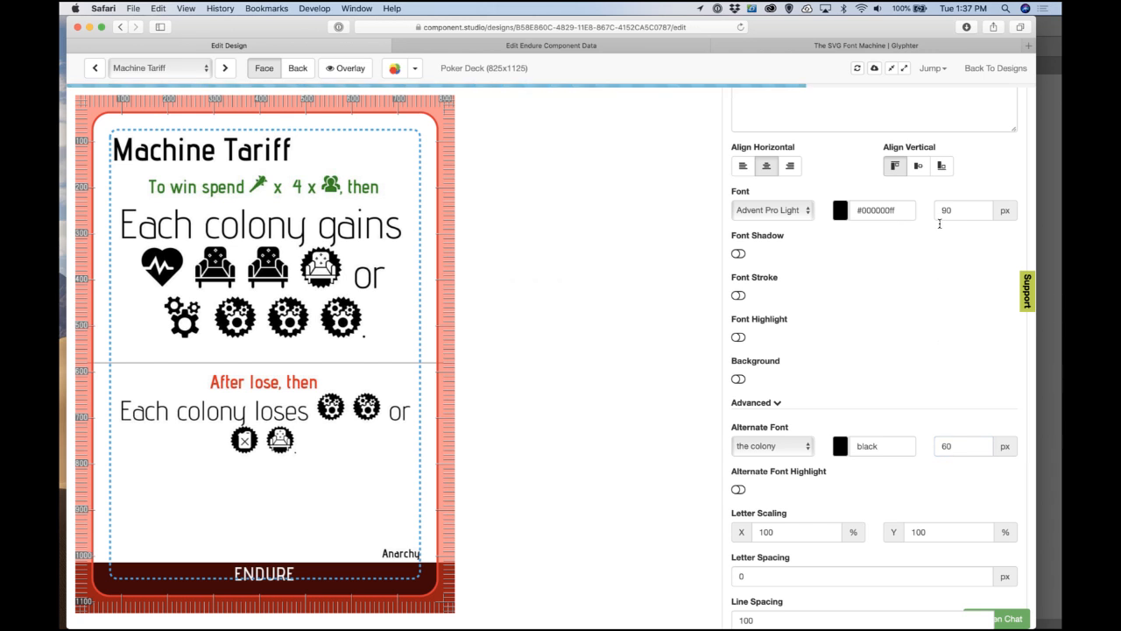
left_click_drag(947, 215, 933, 215)
type("6")
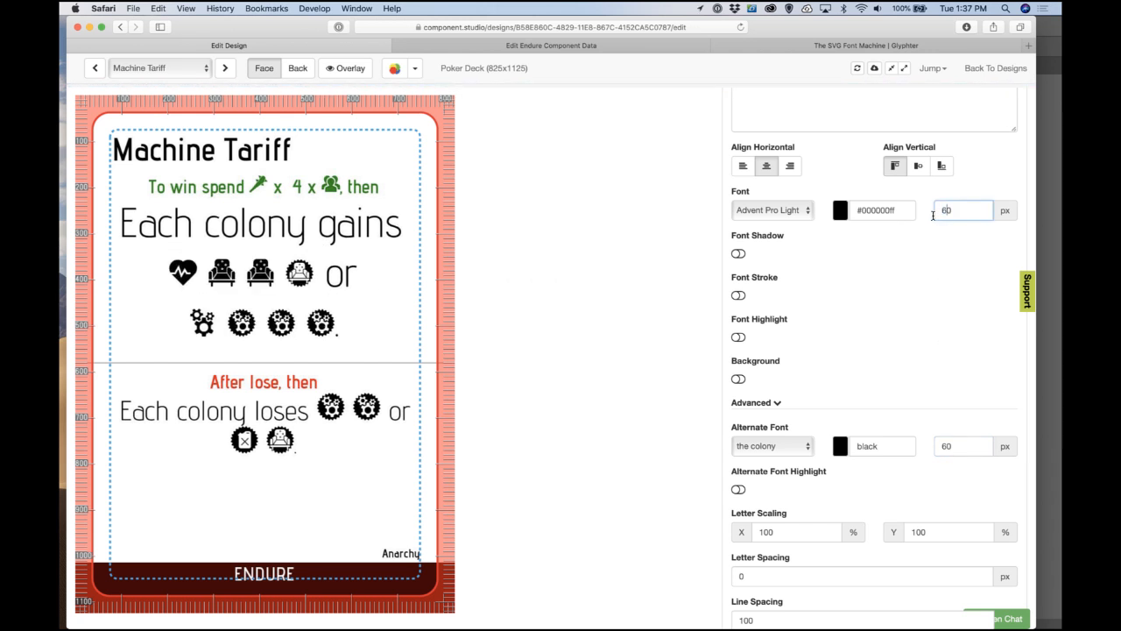
left_click(936, 244)
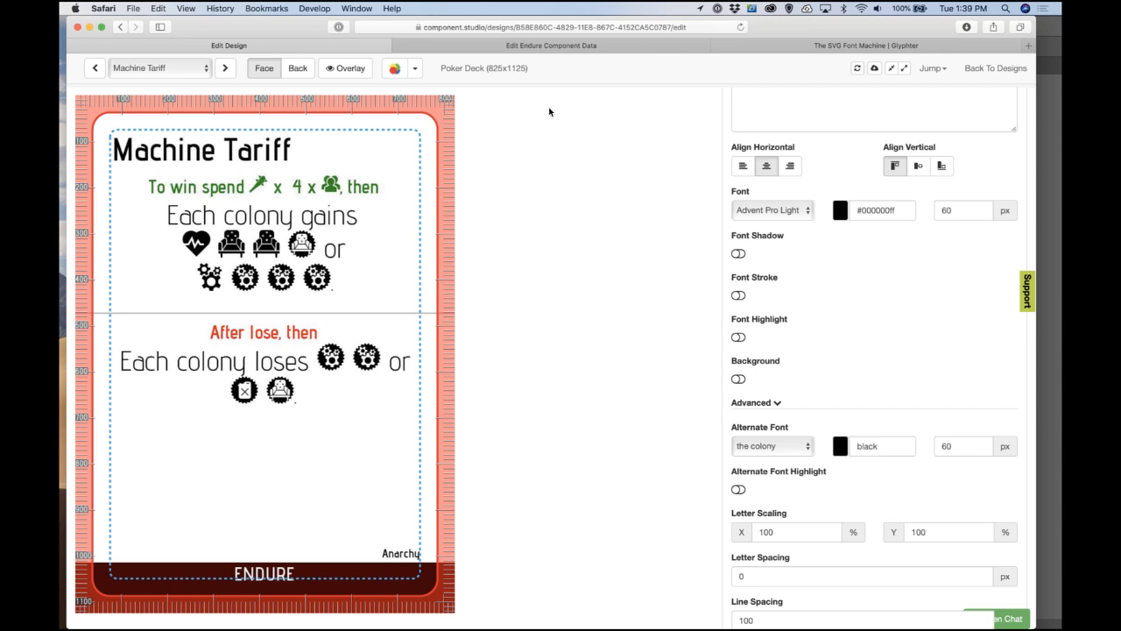
Step: Revisit Machine Tariff's entries in the Endure component data, and close the Glyphter page
left_click(589, 48)
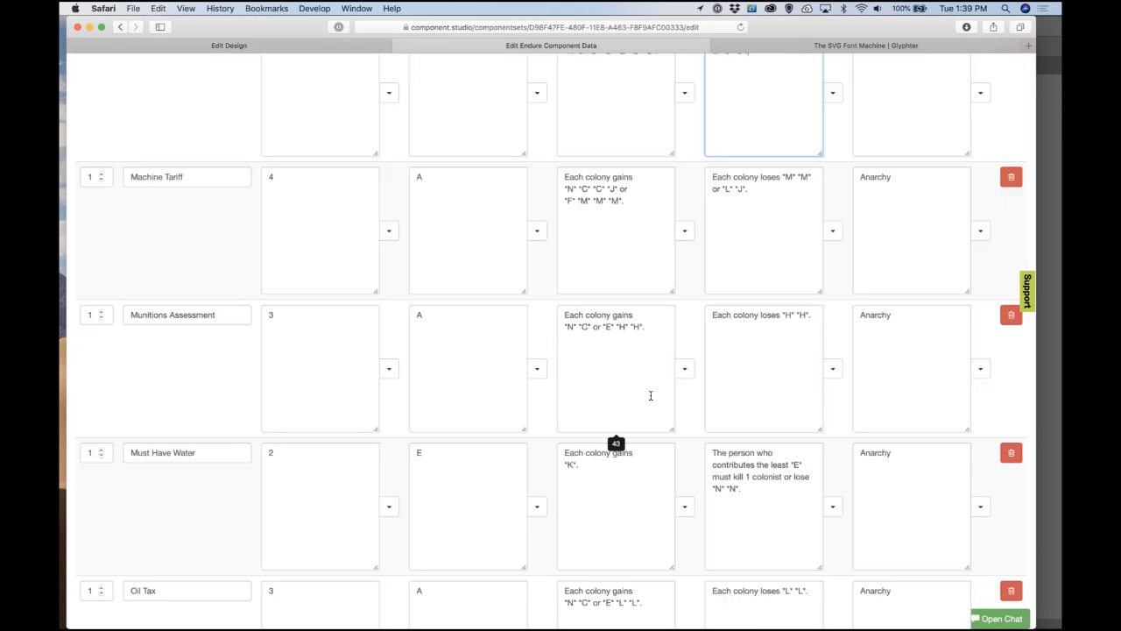
left_click(774, 272)
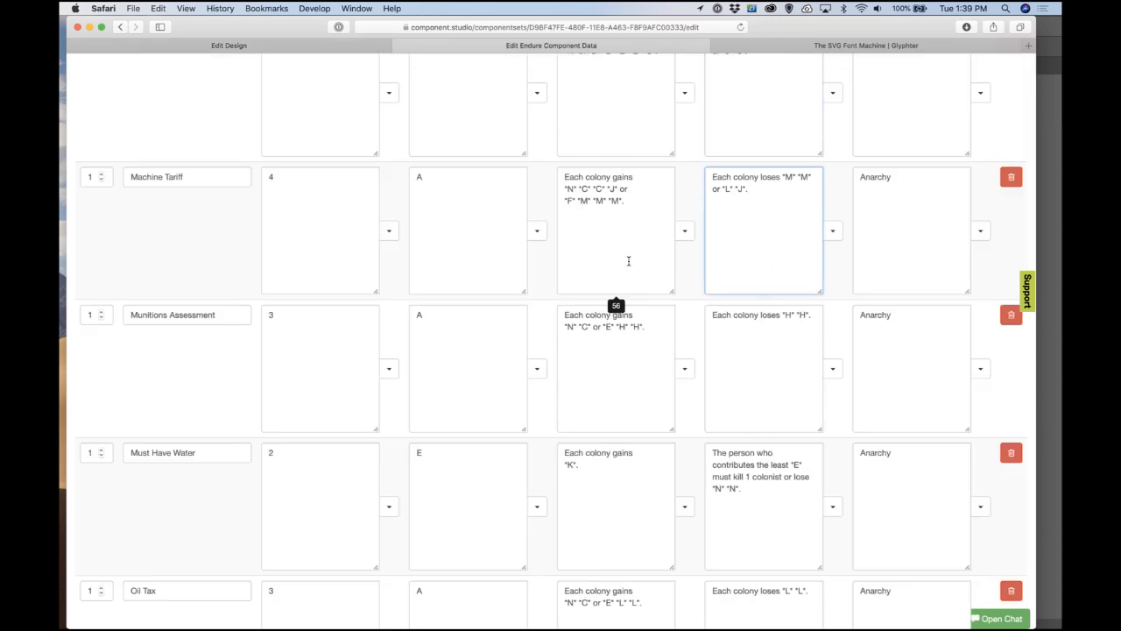
left_click(632, 257)
left_click(866, 46)
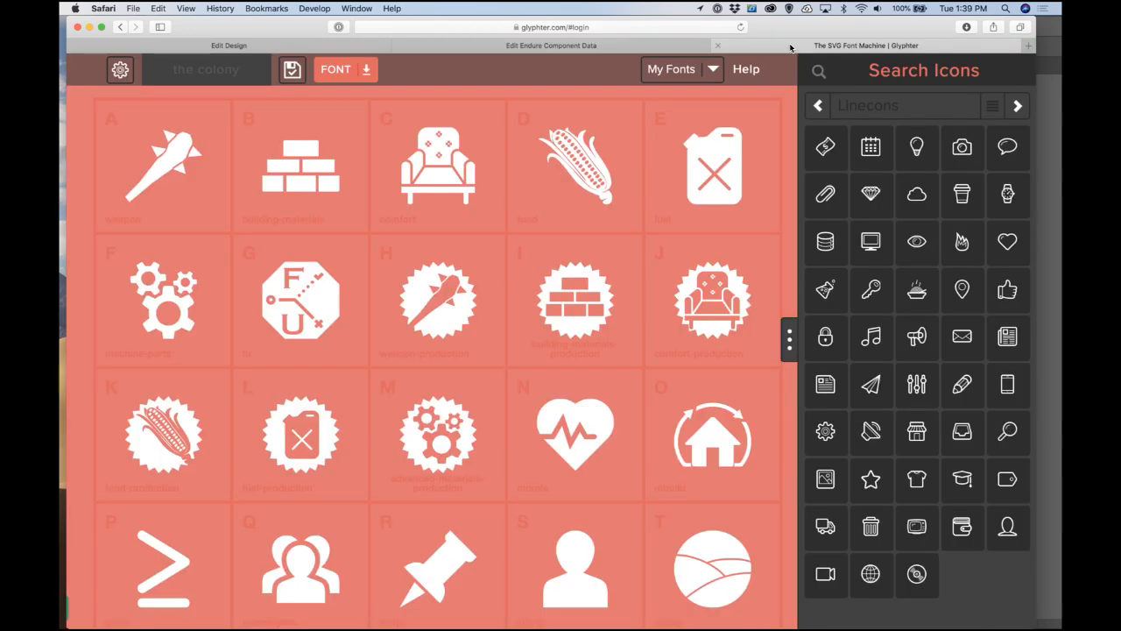
left_click(325, 49)
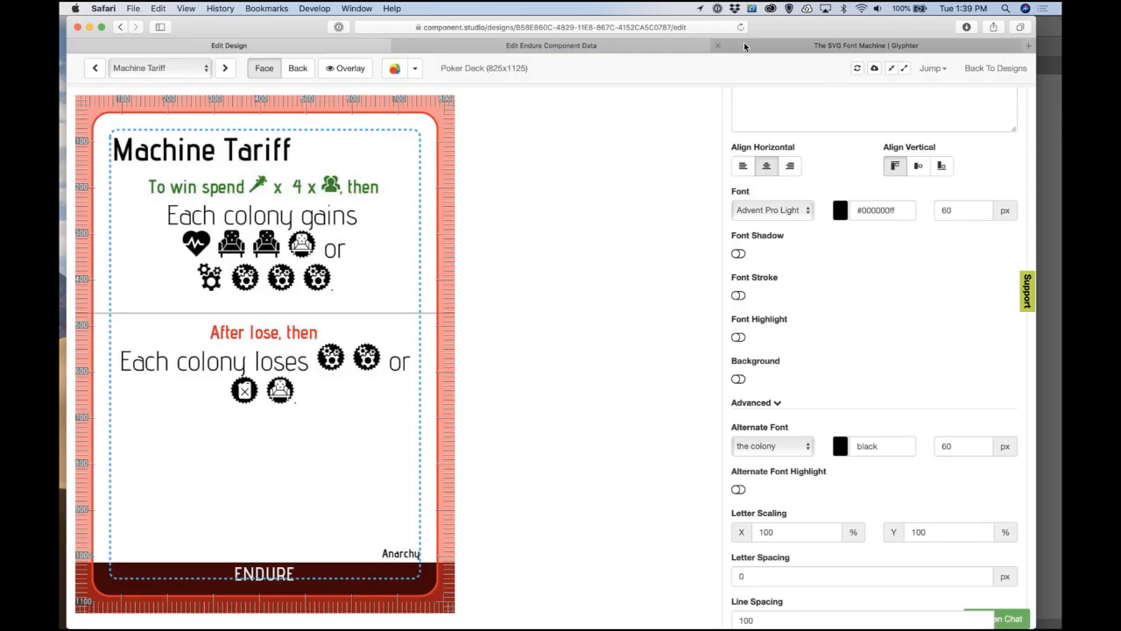
left_click(720, 46)
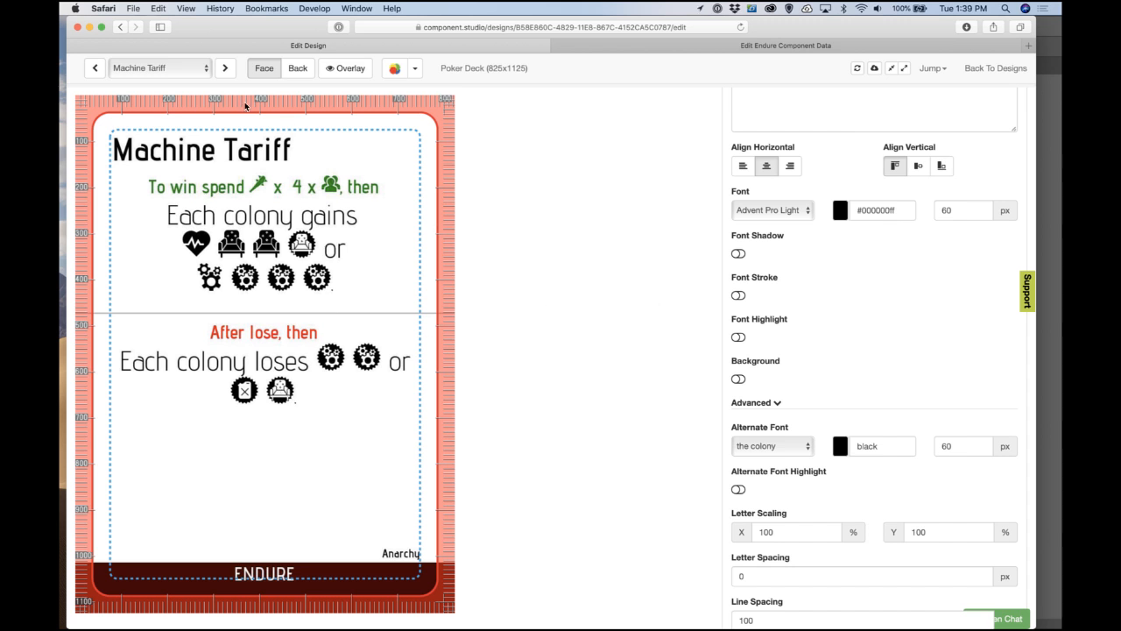
Step: Display the Munitions Assessment card and compare its reward and penalty with the economy values in Illustrator
left_click(225, 67)
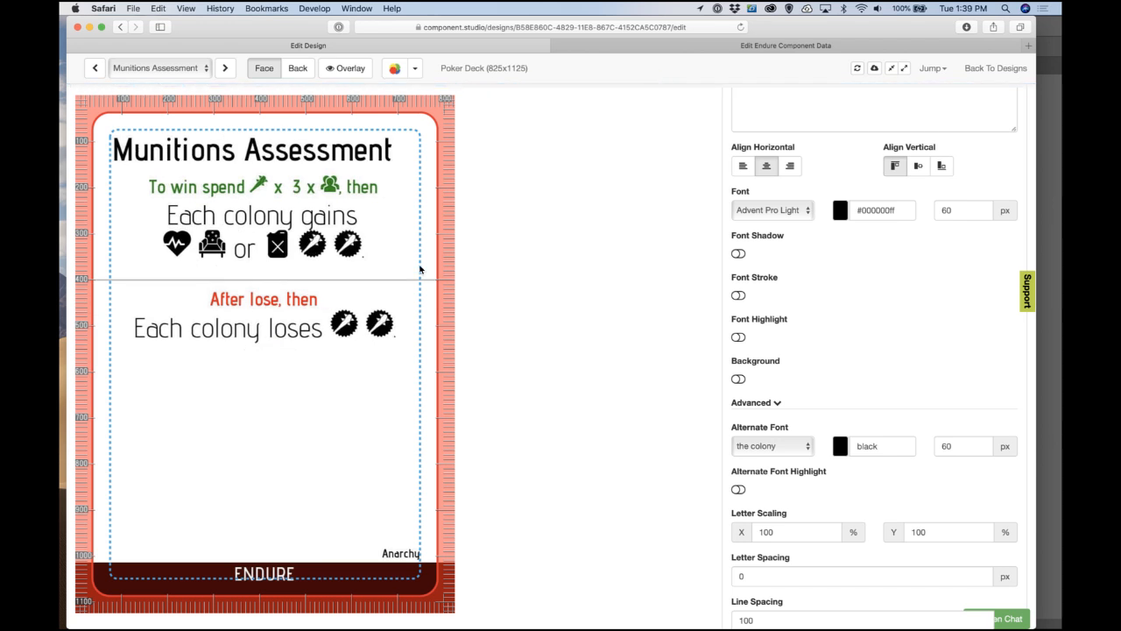
key("super+Tab")
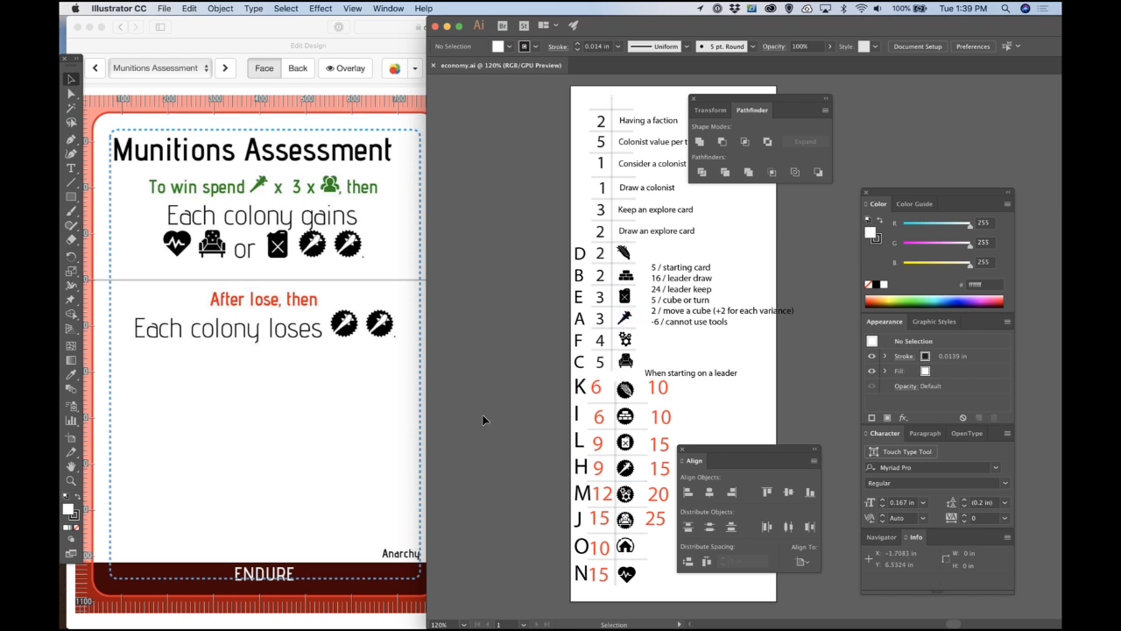
left_click(339, 365)
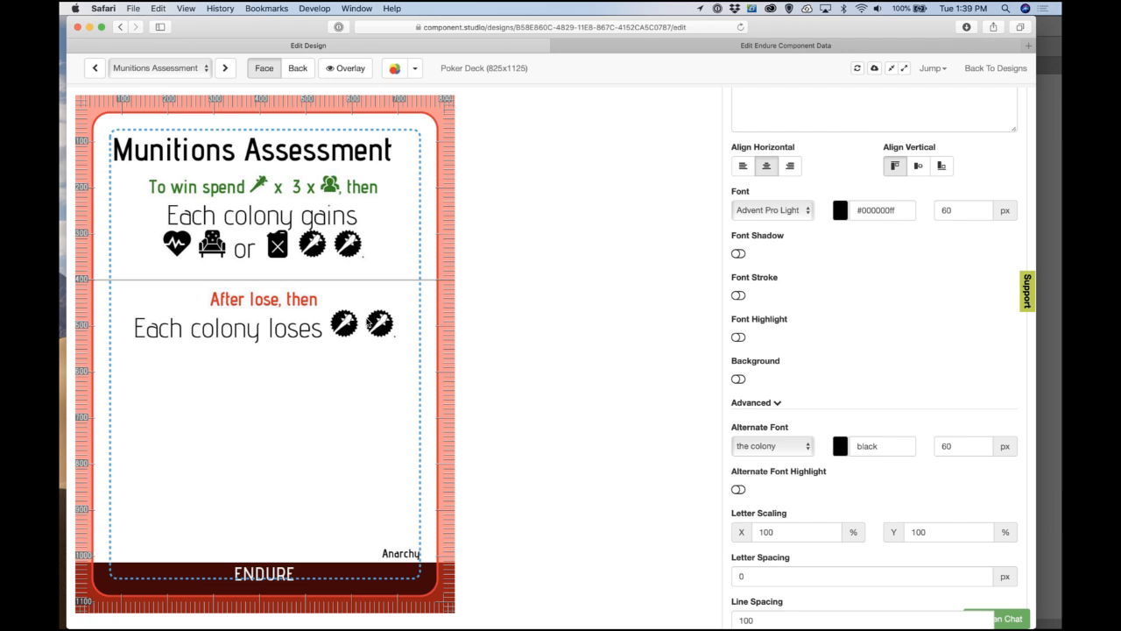
key("super+Tab")
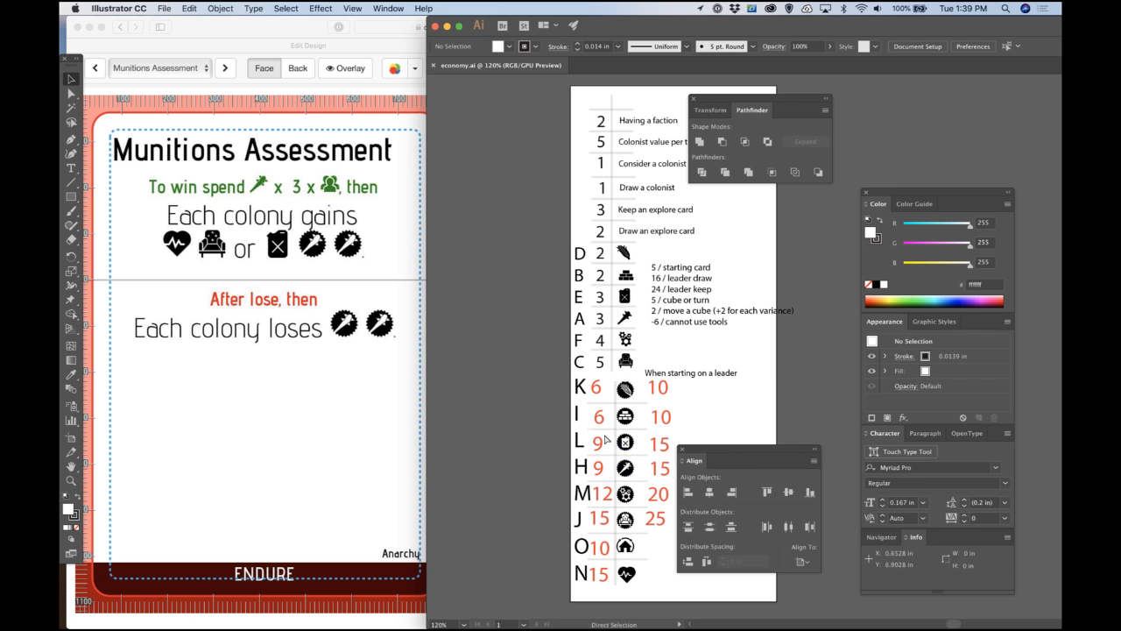
Step: Extend Munitions Assessment's lose penalty to "Each colony loses *H* *H* or *L* *L*." in the component data and refresh the card preview
key("super+Tab")
left_click(630, 45)
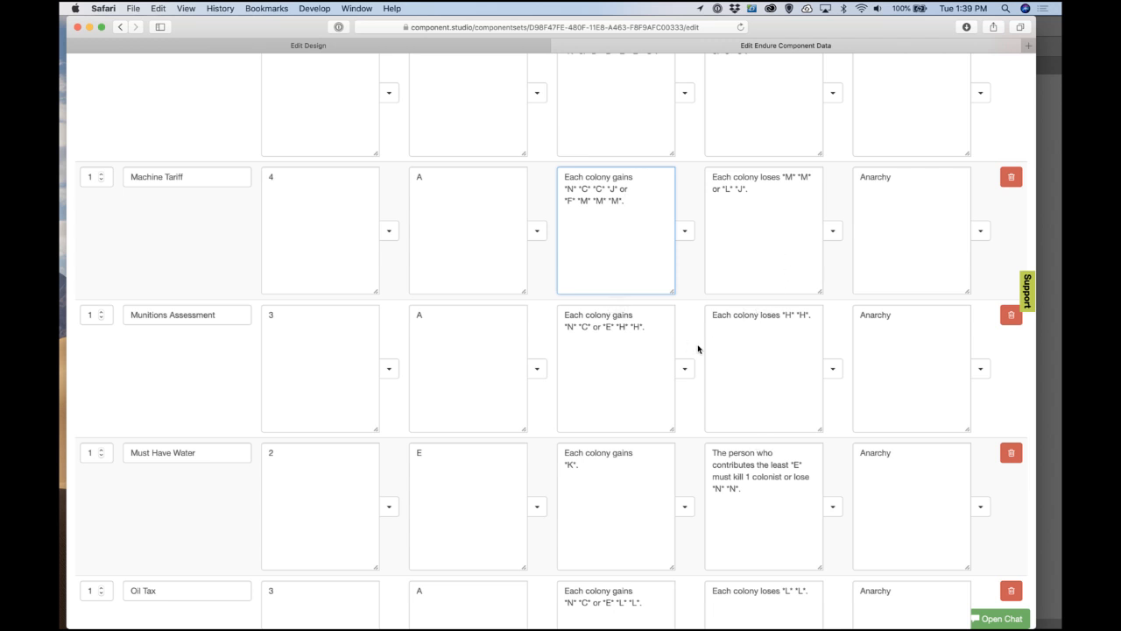
left_click(802, 314)
type("or")
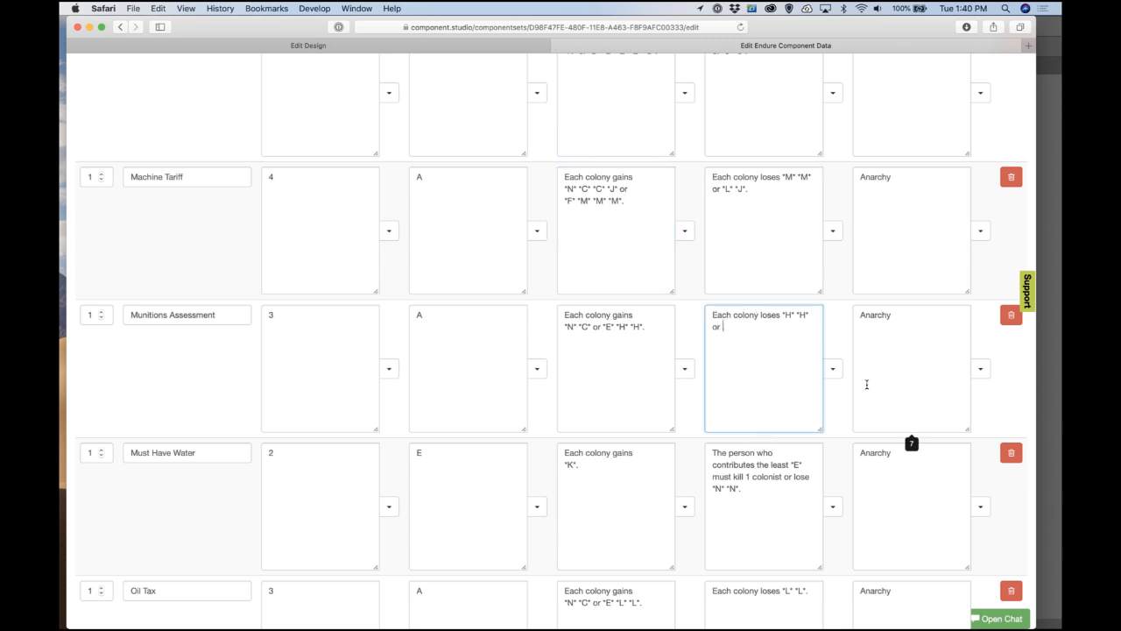
key("super+Tab")
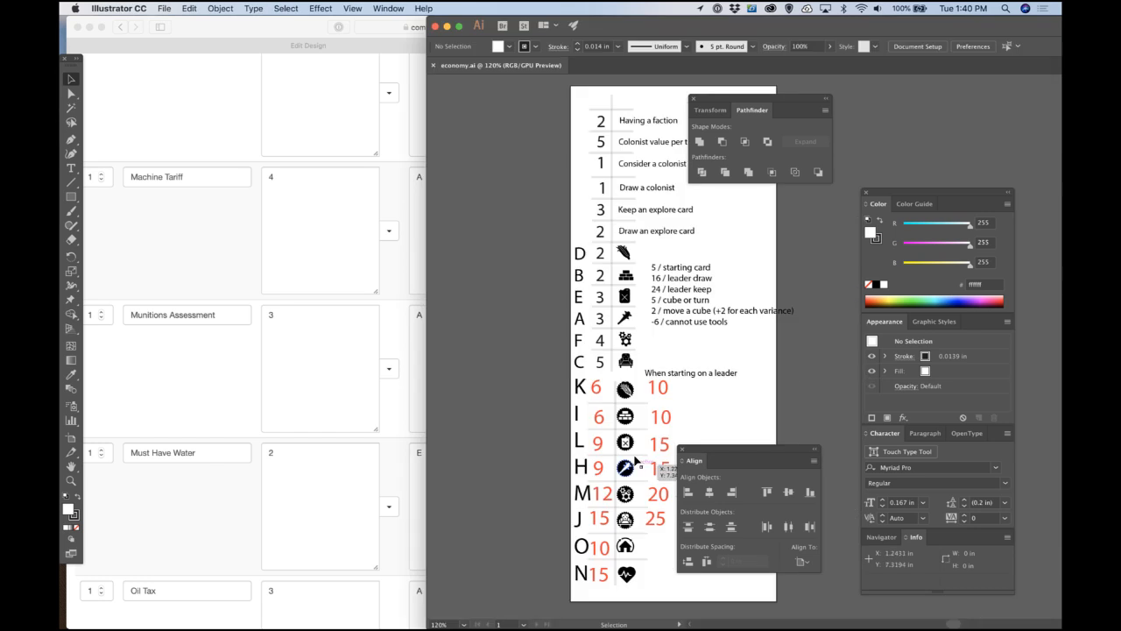
key("super+Tab")
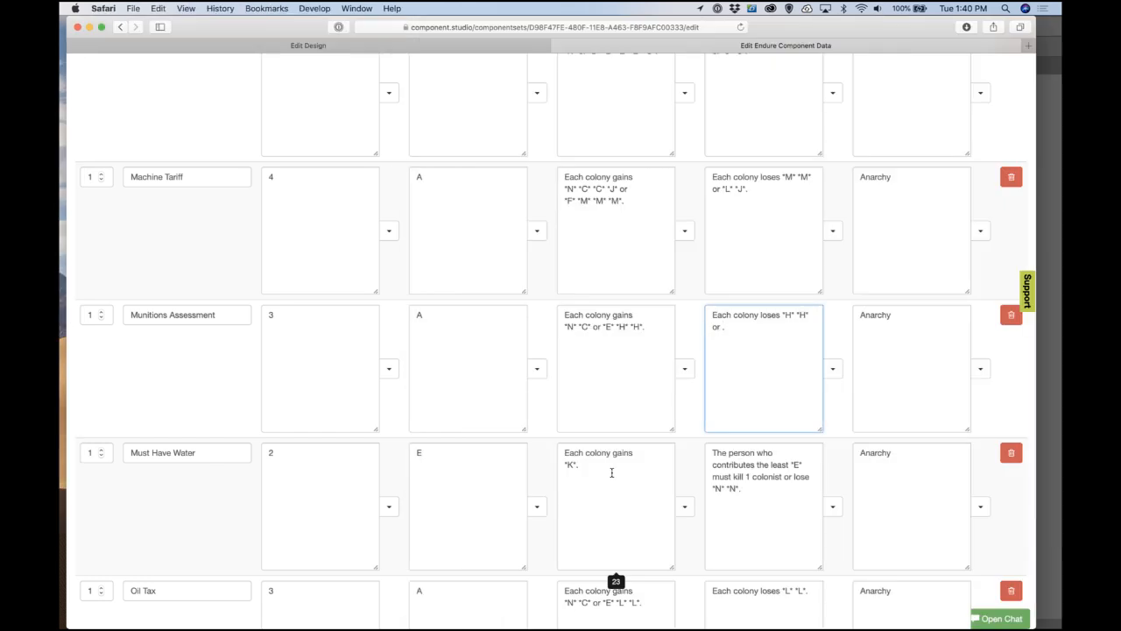
key("super+Tab")
key("super+Tab")
type("*L* *L*.")
left_click(745, 265)
left_click(479, 47)
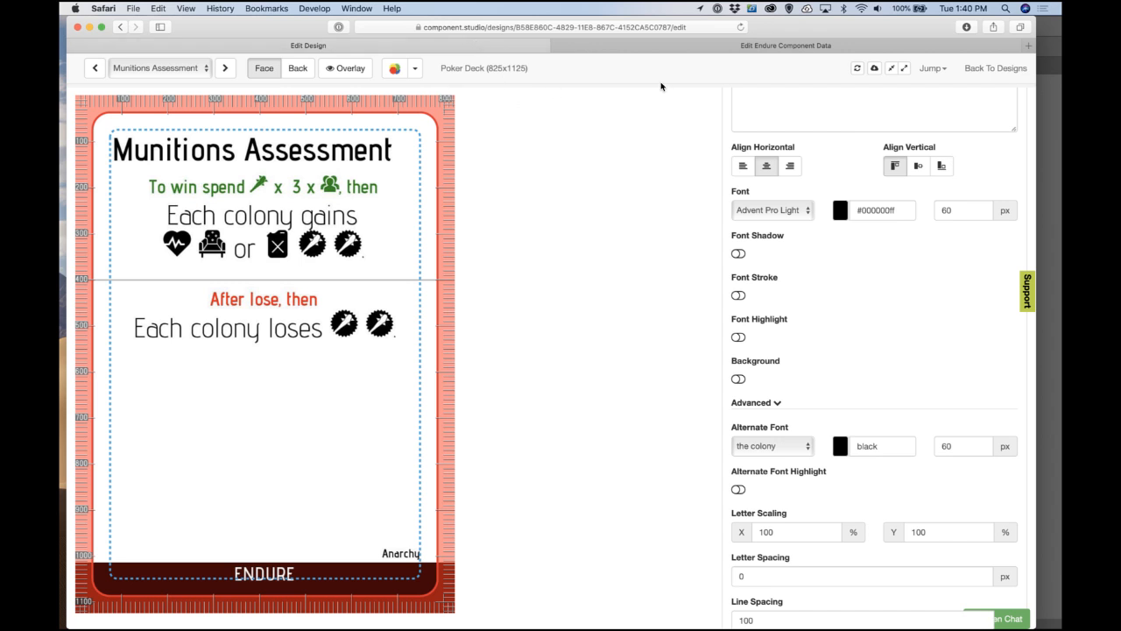
left_click(858, 74)
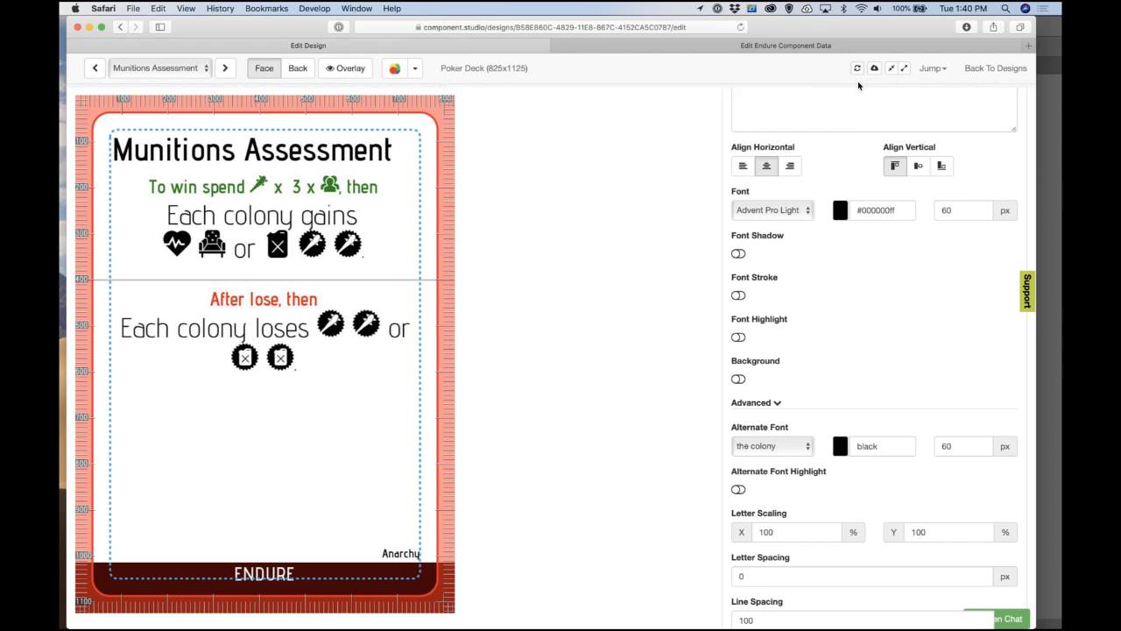
Step: Display the Must Have Water card and check its reward and penalty against its data row and Illustrator's economy values
left_click(676, 43)
left_click(368, 43)
left_click(226, 70)
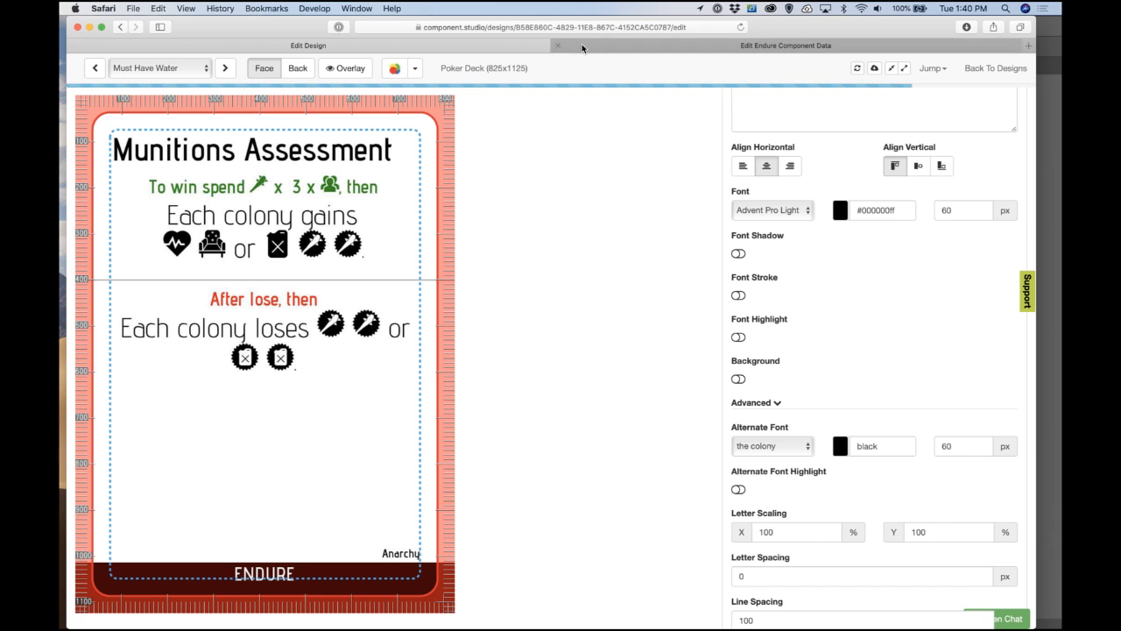
left_click(632, 39)
scroll(315, 217, "down", 7)
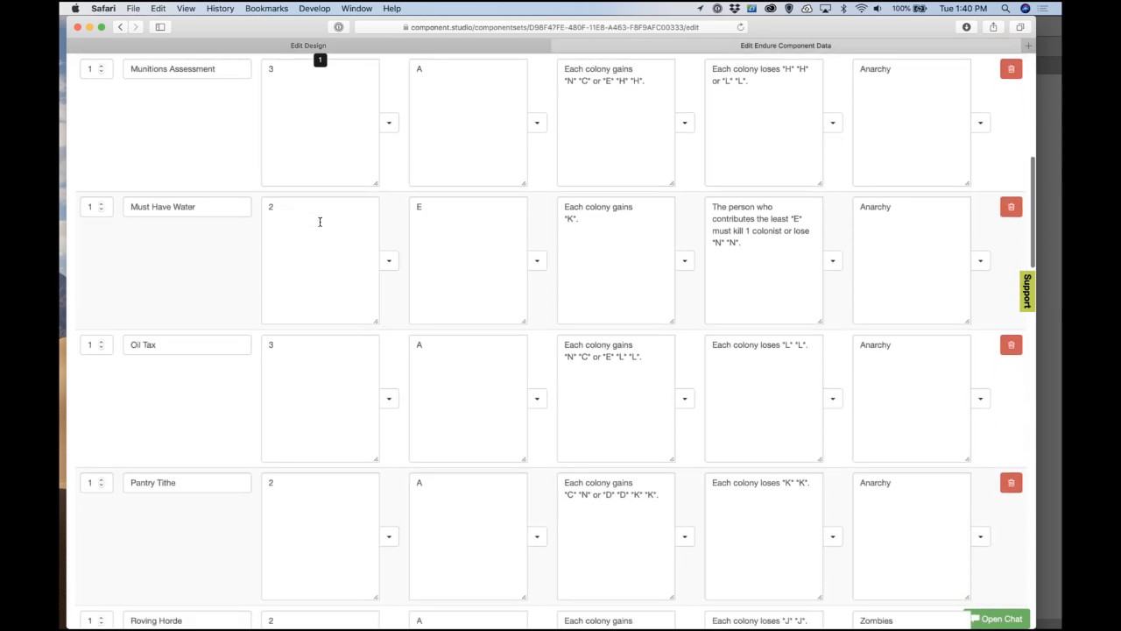
scroll(321, 272, "down", 2)
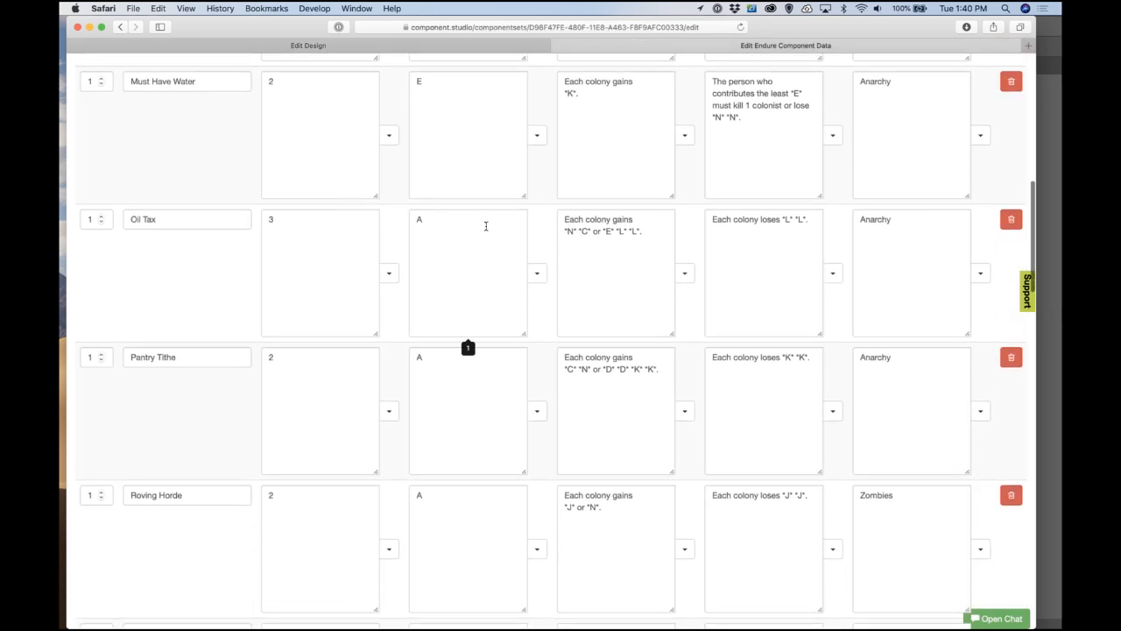
left_click(635, 163)
left_click(469, 45)
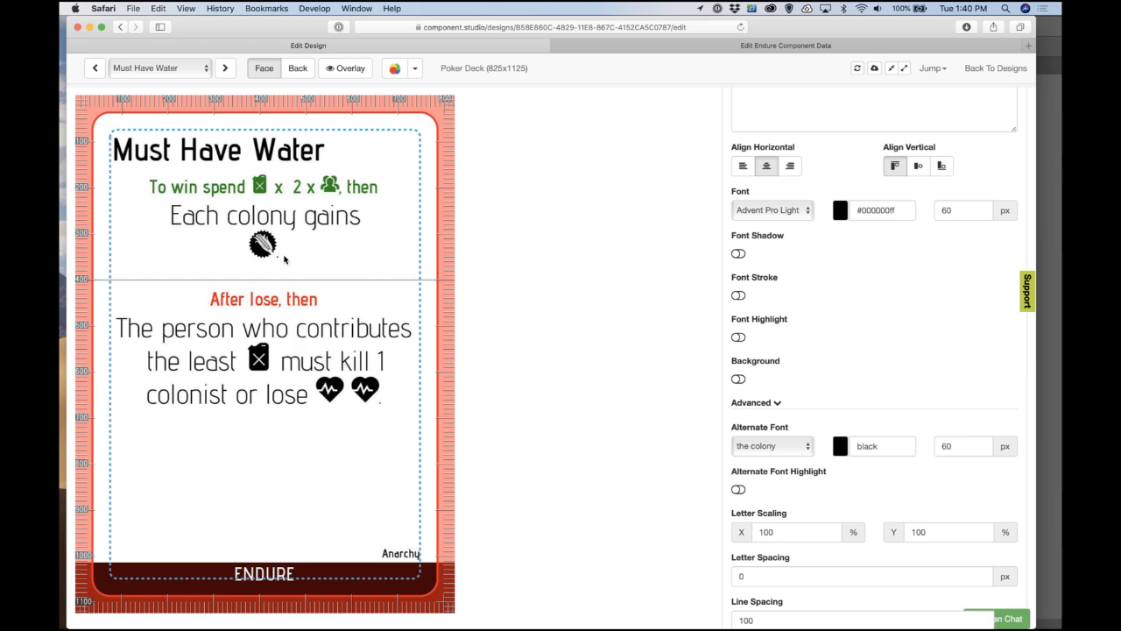
key("super+Tab")
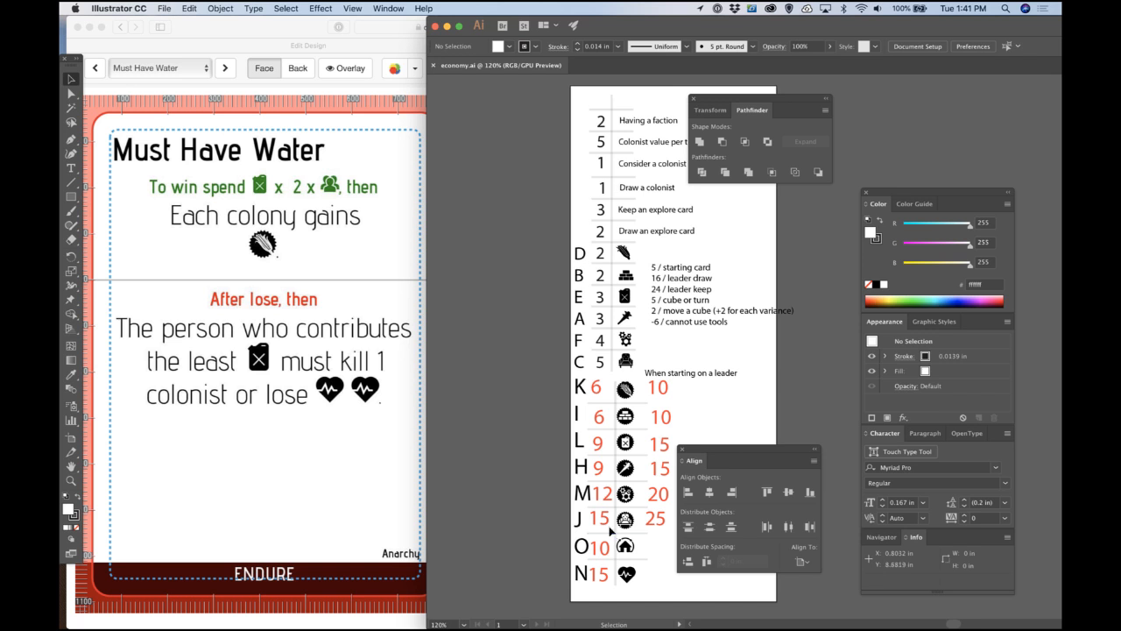
key("super+Tab")
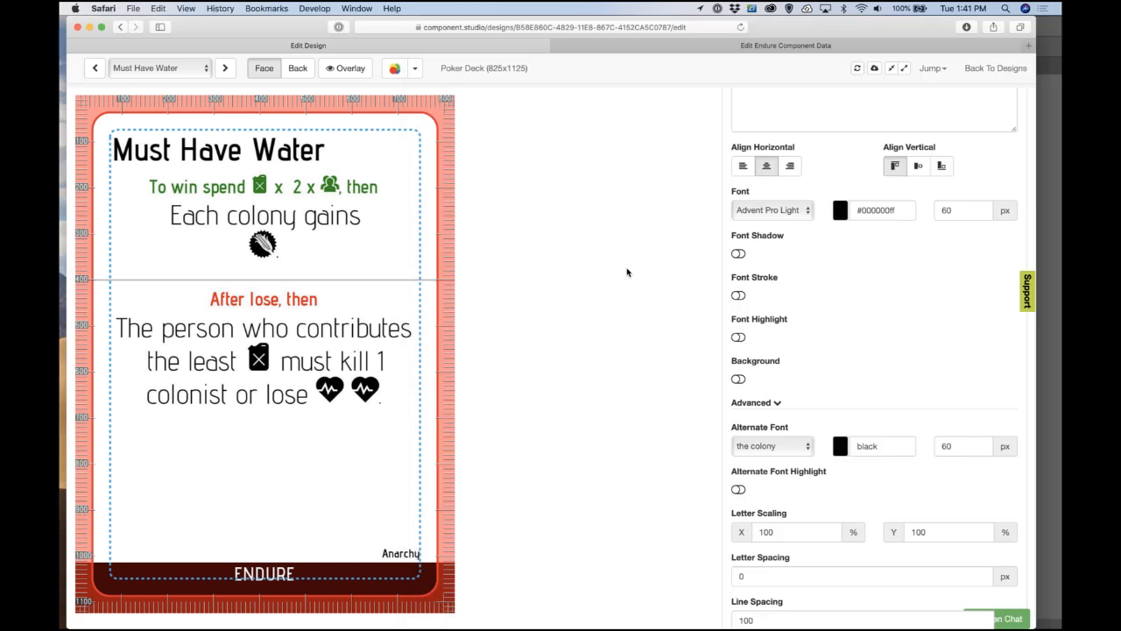
Step: Set Must Have Water's win reward to "Each colony gains *D* *K* *K* or *J*." in the component data and refresh the card preview
left_click(687, 45)
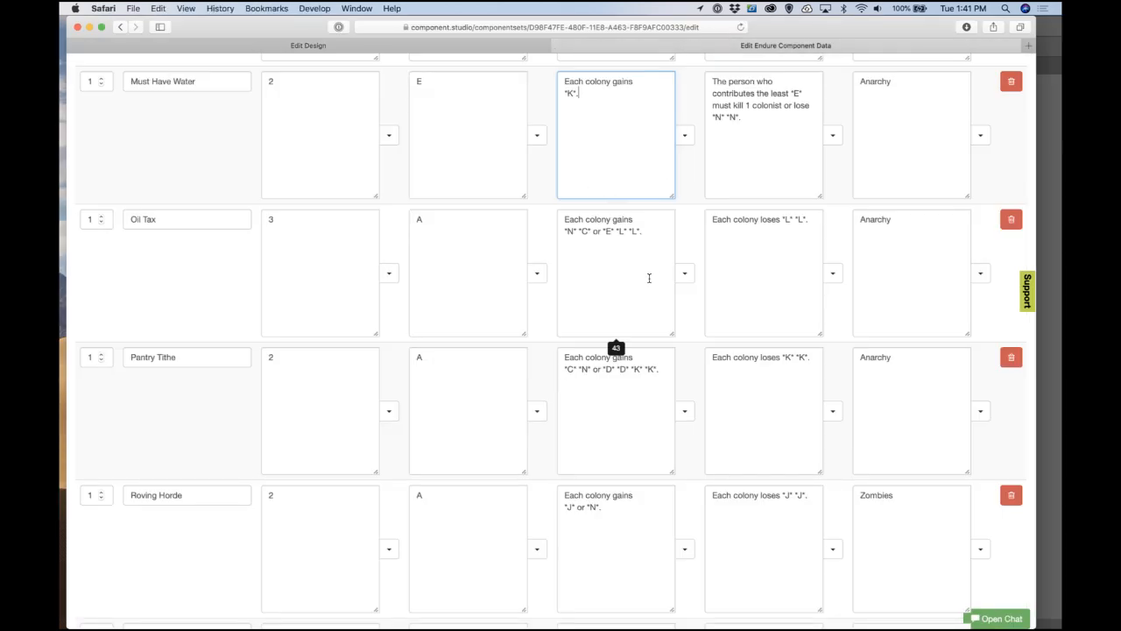
key("Left")
key("Left")
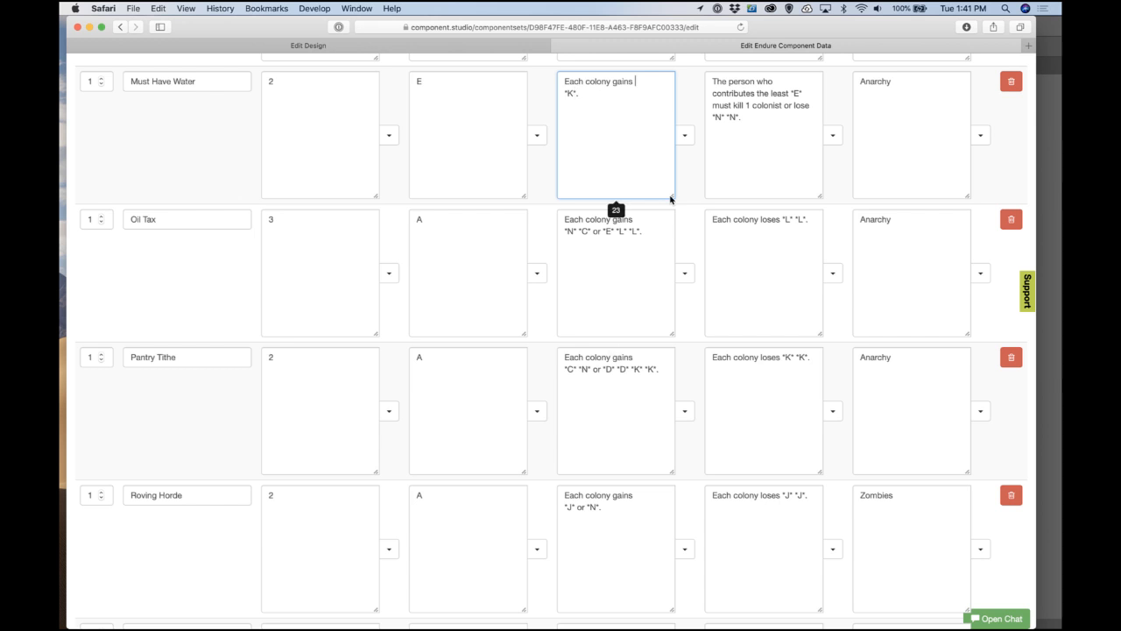
key("super+Tab")
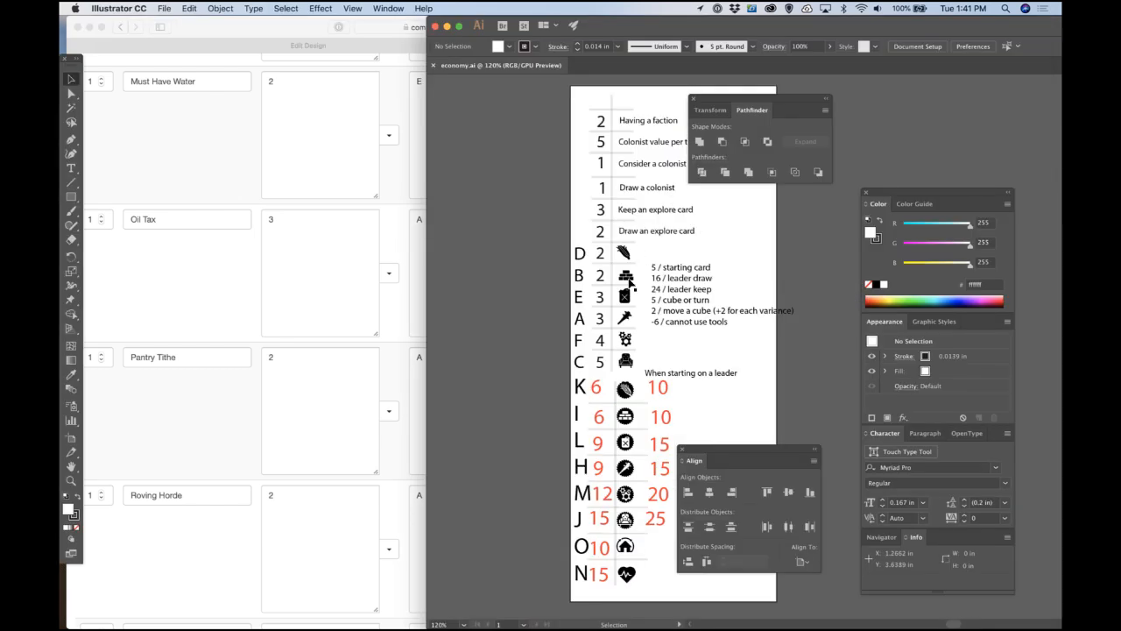
key("super+Tab")
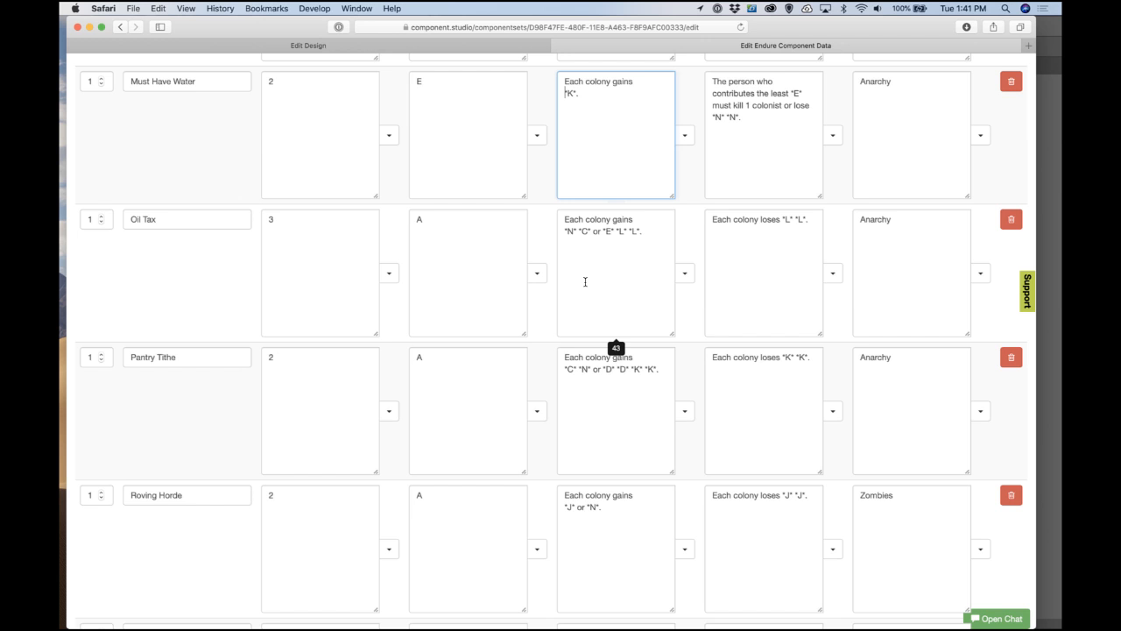
type("D* *K* *K* or *J*")
left_click(702, 82)
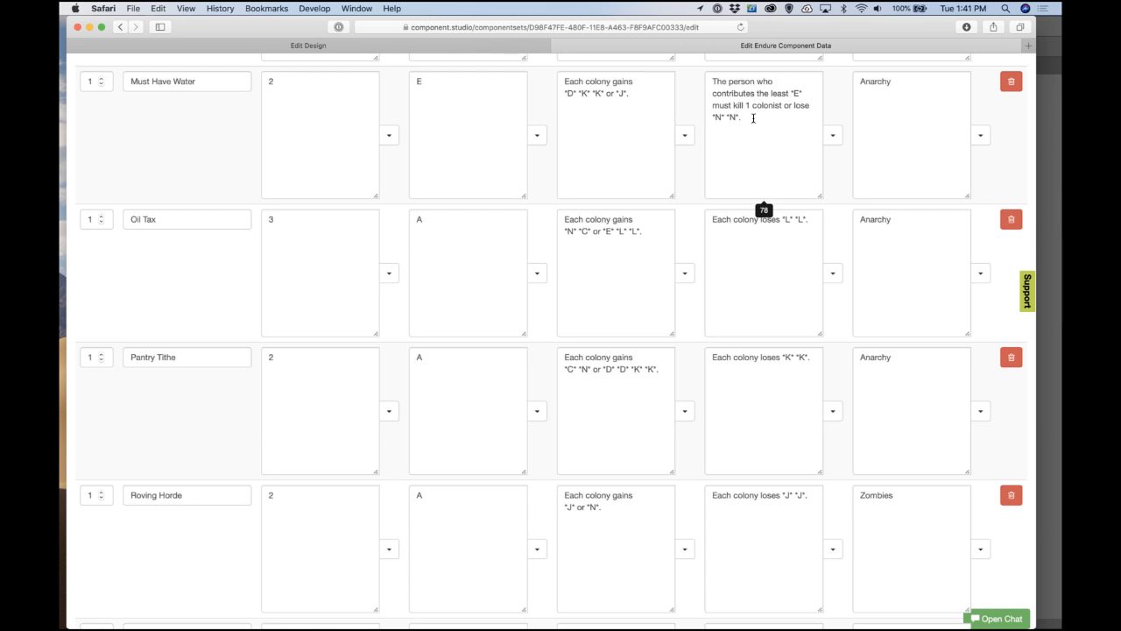
left_click(754, 119)
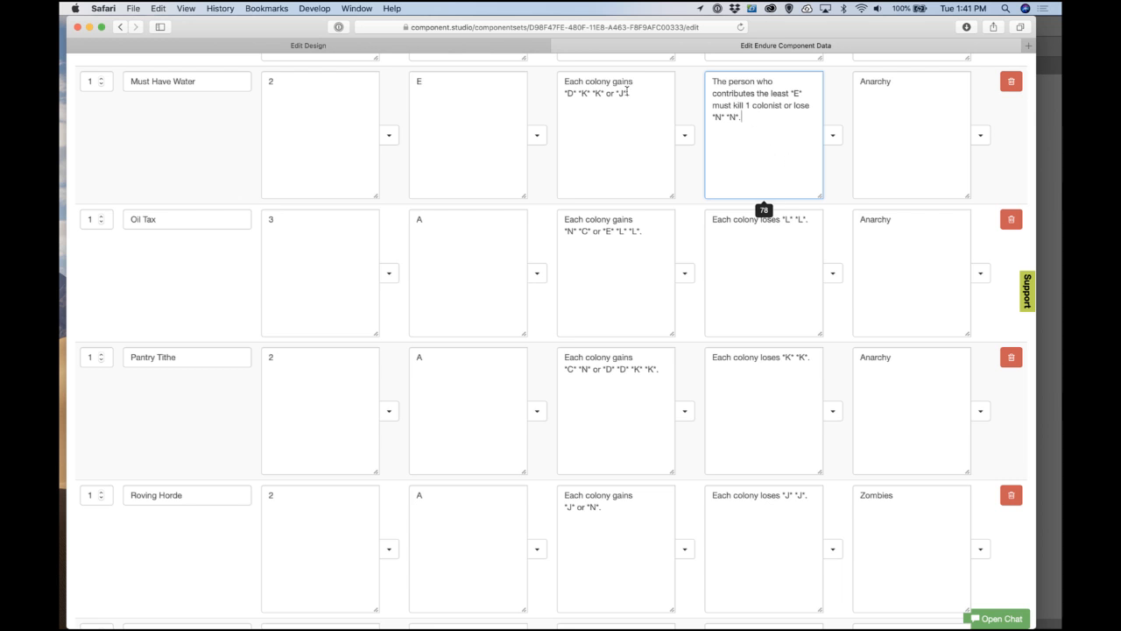
left_click(462, 45)
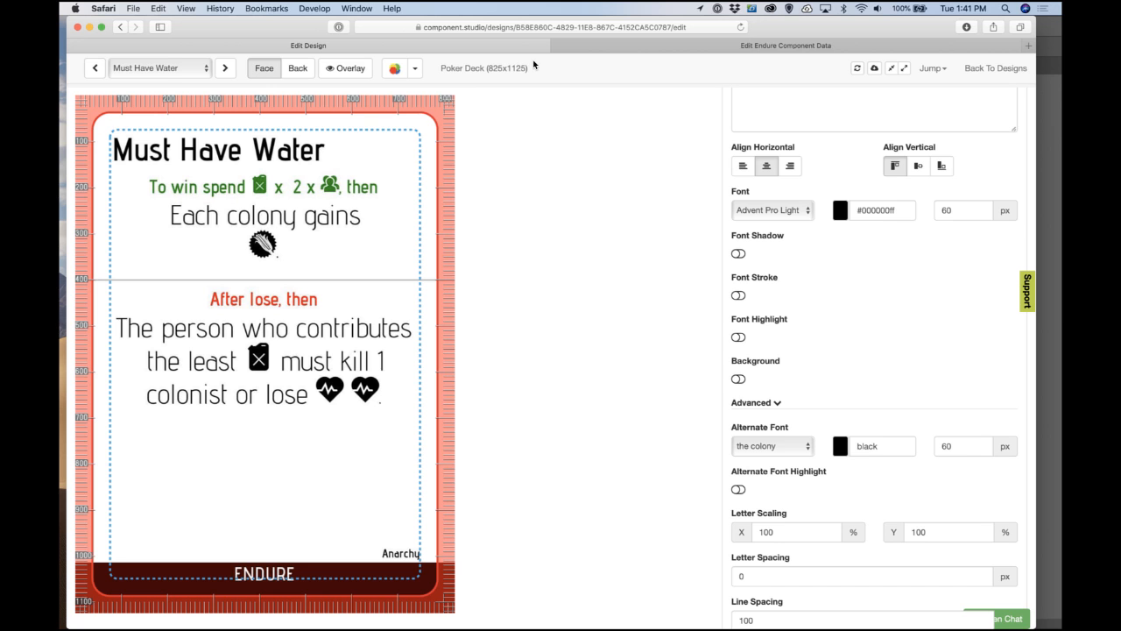
left_click(857, 68)
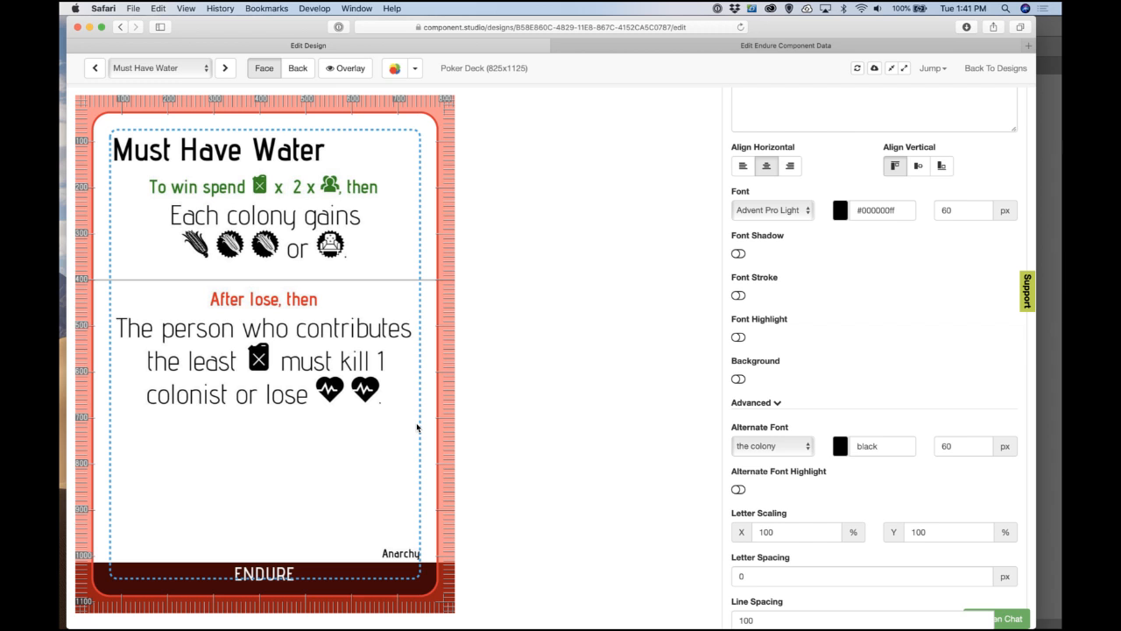
Step: Replace Must Have Water's lose penalty with "Each colony must kill 1 colonist or lose *N*." and refresh the card preview
left_click(614, 45)
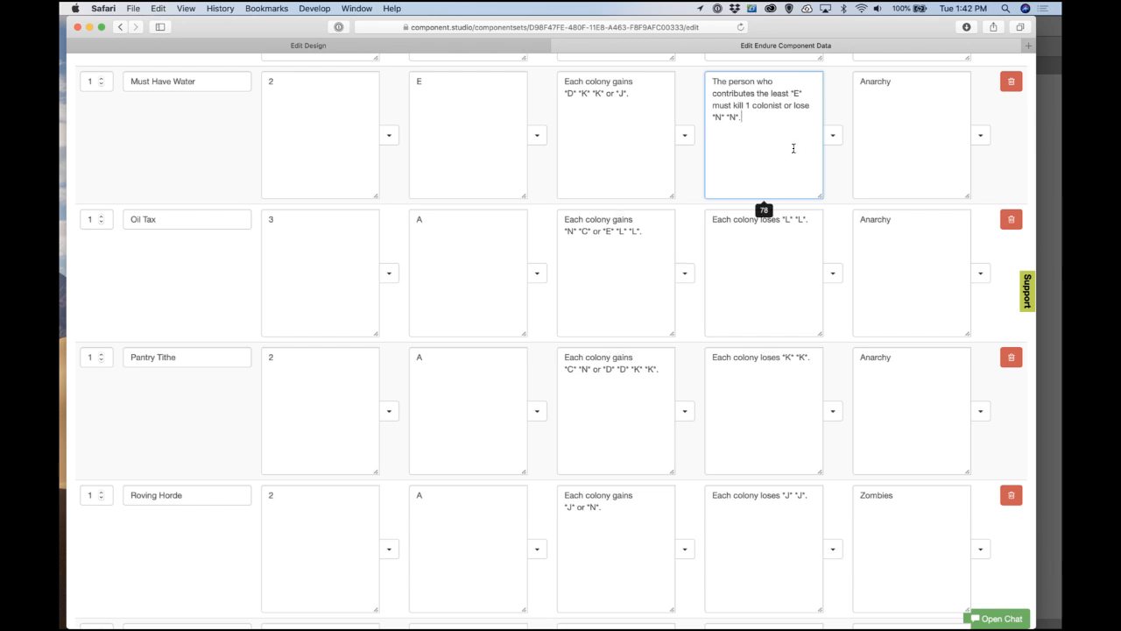
left_click_drag(793, 148, 665, 68)
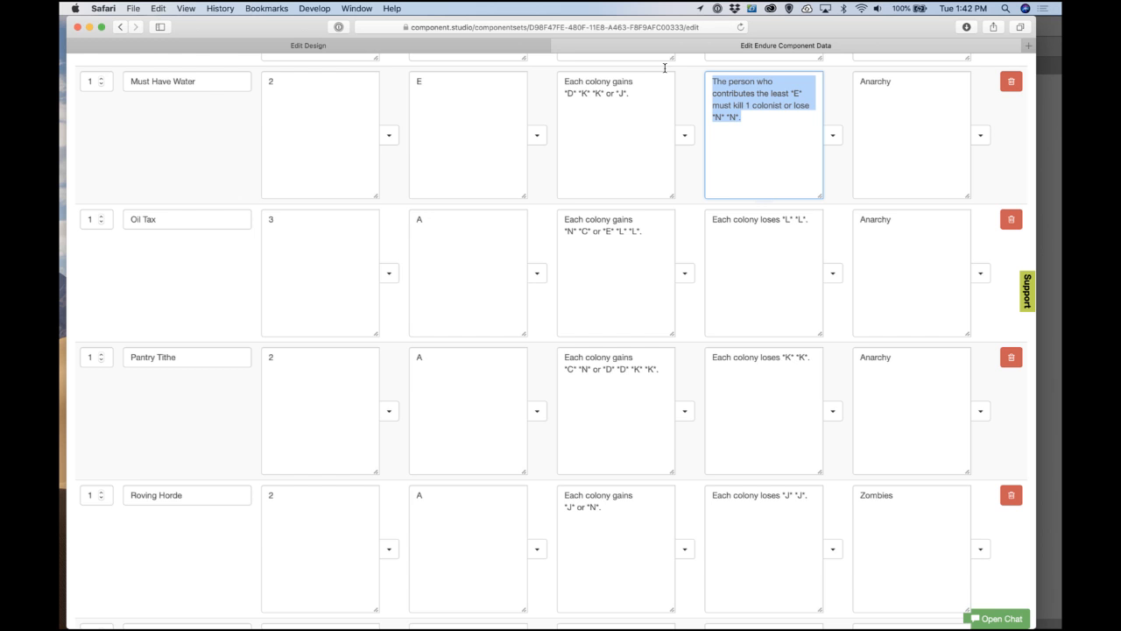
type("Each c")
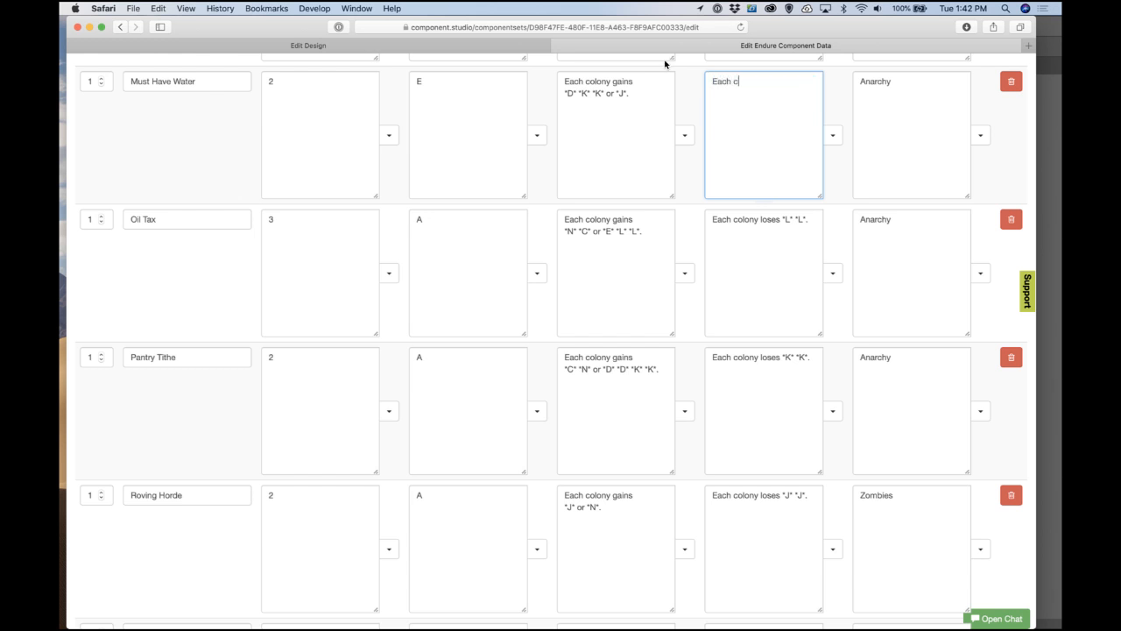
type("olony must los")
type("e 1 colo")
key("BackSpace")
key("BackSpace")
key("BackSpace")
key("BackSpace")
key("BackSpace")
key("BackSpace")
key("BackSpace")
key("BackSpace")
key("BackSpace")
key("BackSpace")
type("kill 1 colonist or lose *N*.")
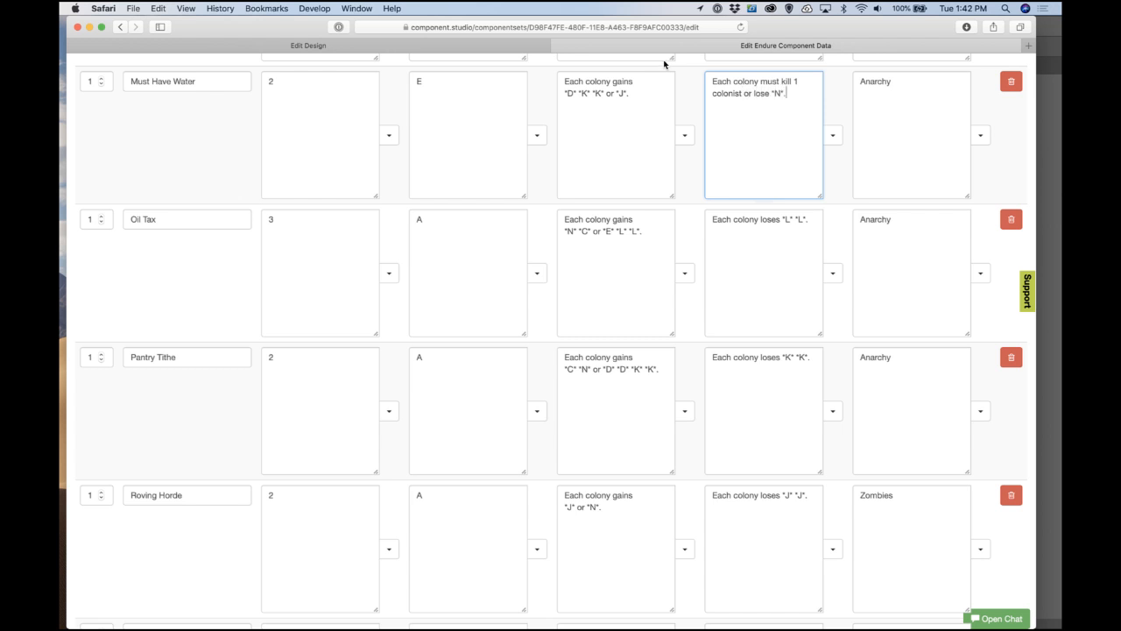
left_click(486, 42)
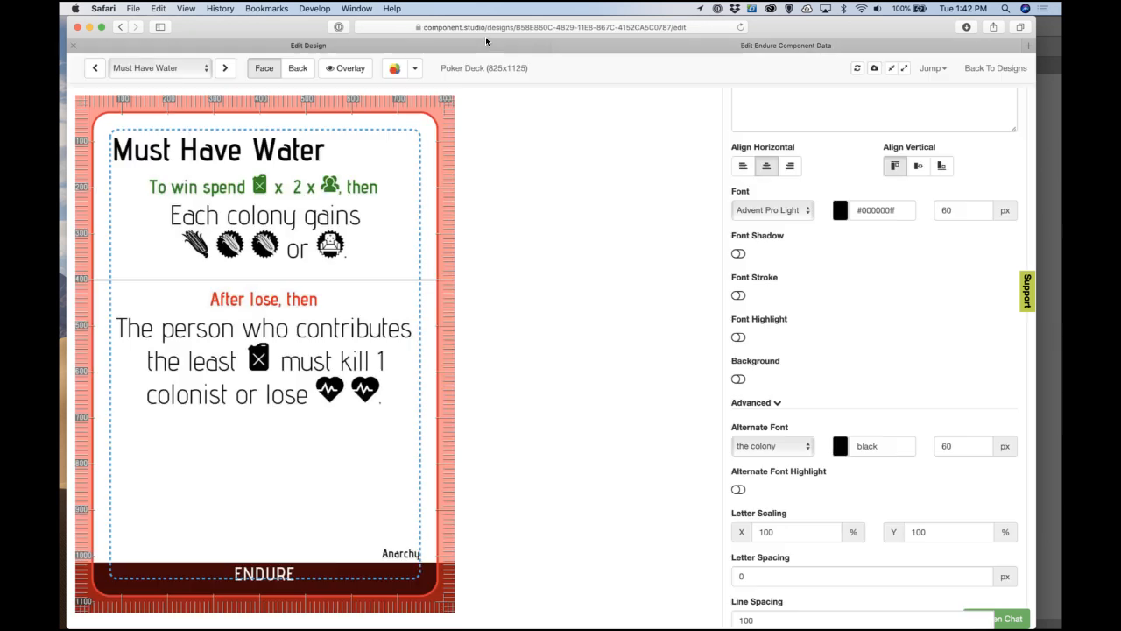
left_click(860, 70)
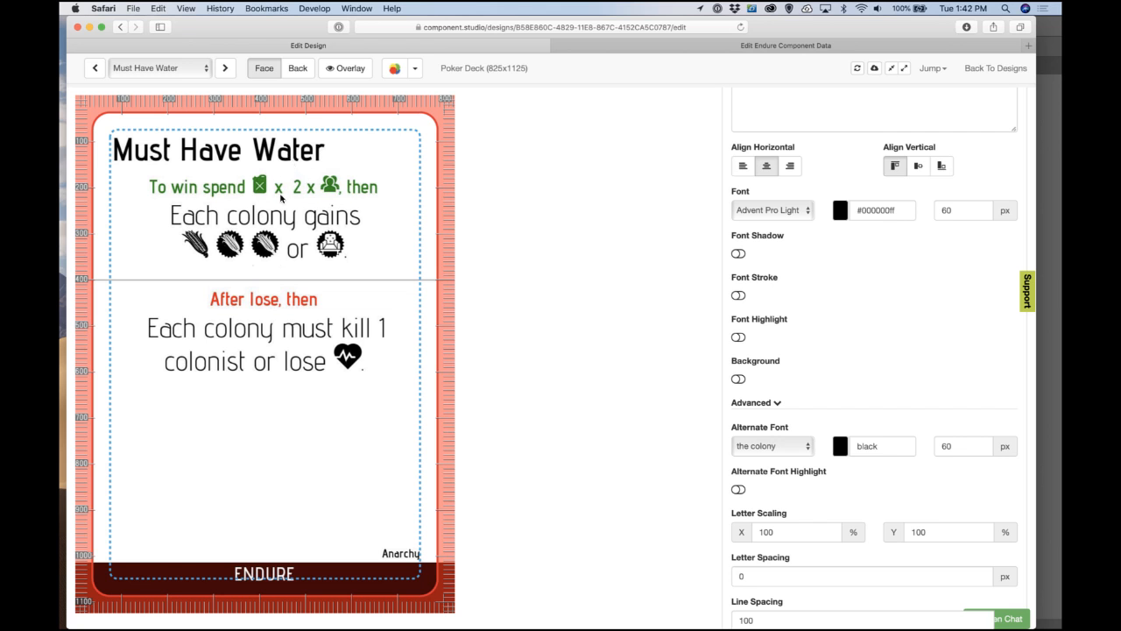
Step: Set Must Have Water's win cost multiplier to 3 in the component data and view the updated card
left_click(634, 44)
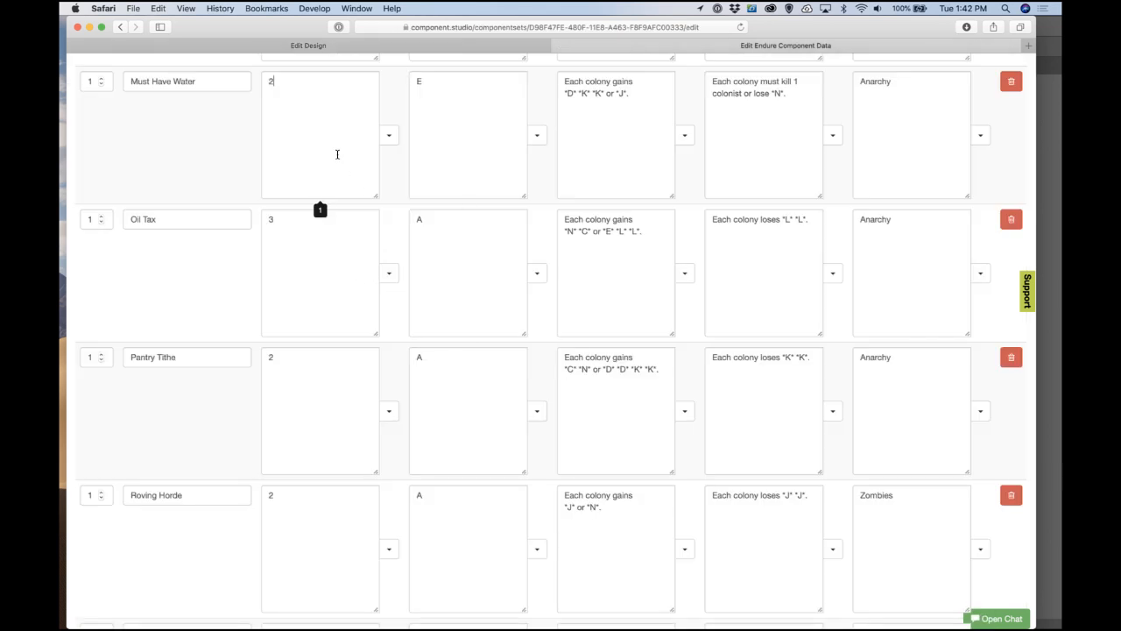
key("Tab")
left_click(508, 48)
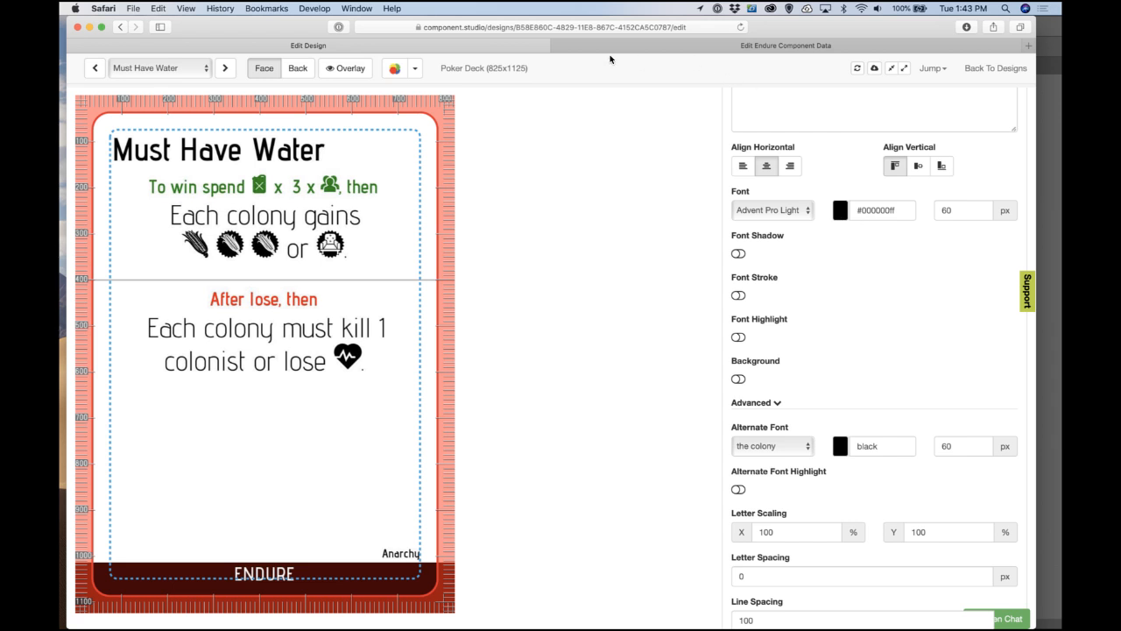
Step: Display the Oil Tax card and compare its reward and penalty with its data row and Illustrator's economy values
left_click(230, 71)
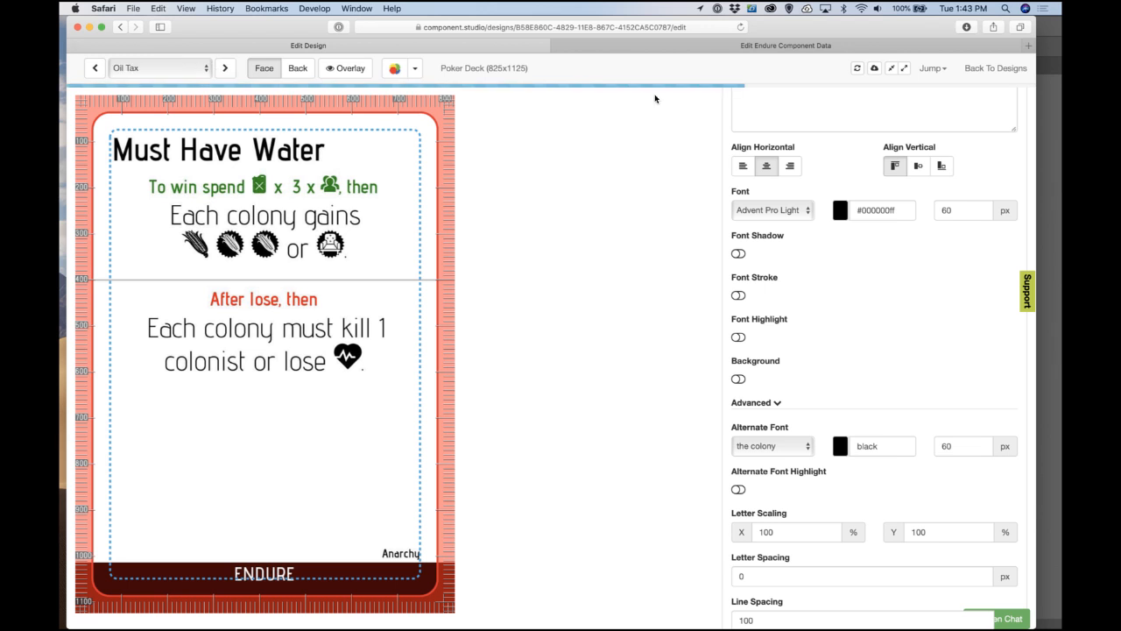
left_click(656, 42)
scroll(288, 107, "down", 3)
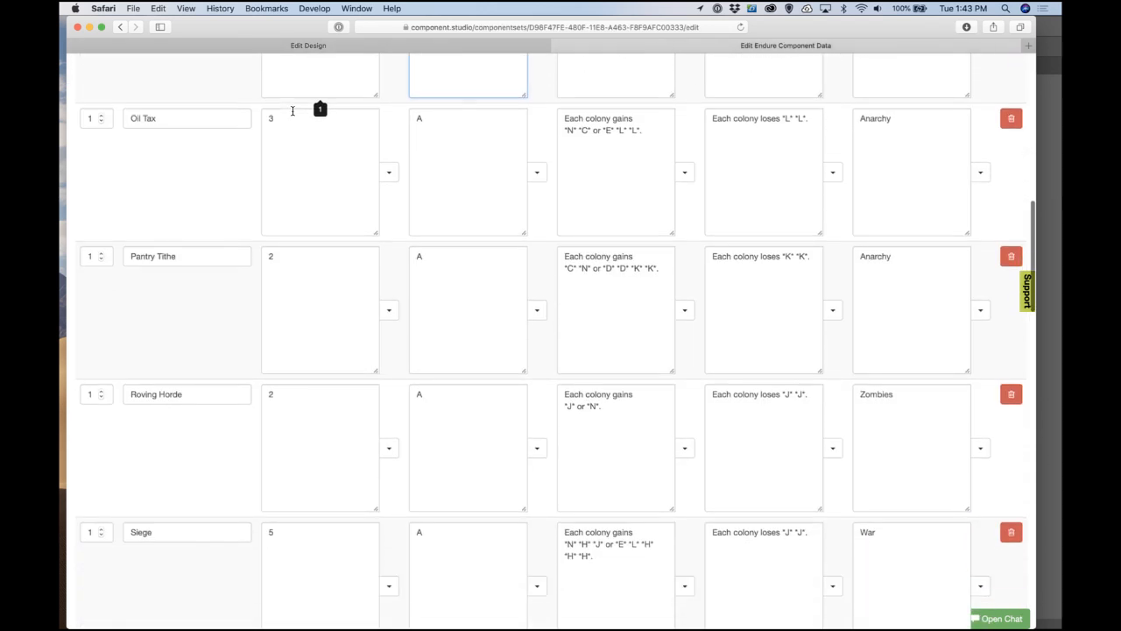
left_click(440, 48)
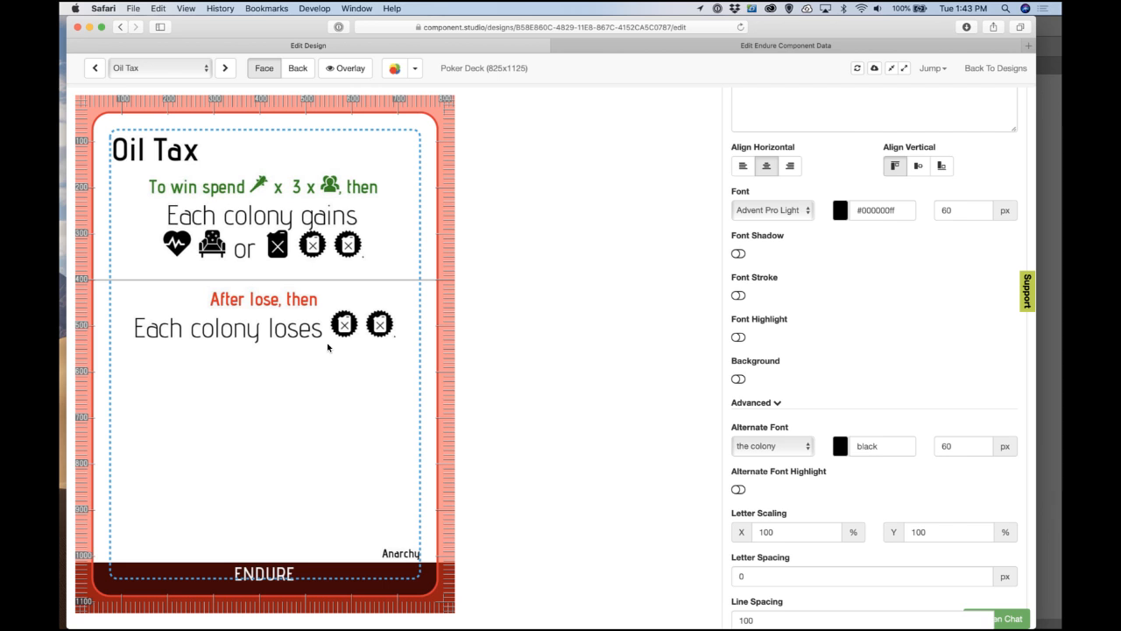
key("super+Tab")
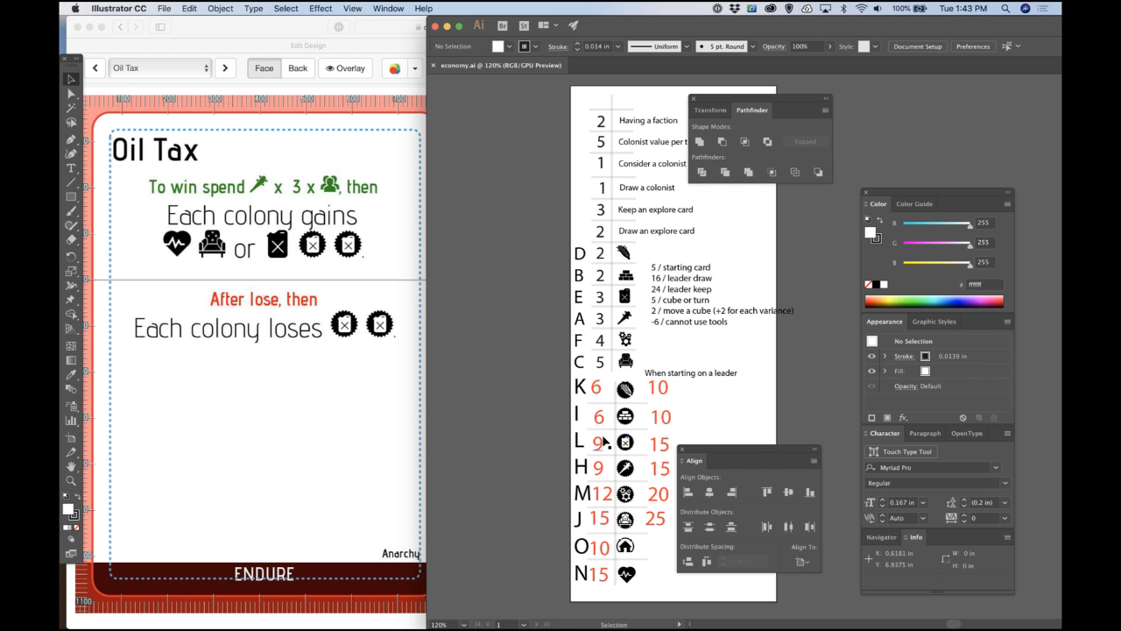
left_click(397, 369)
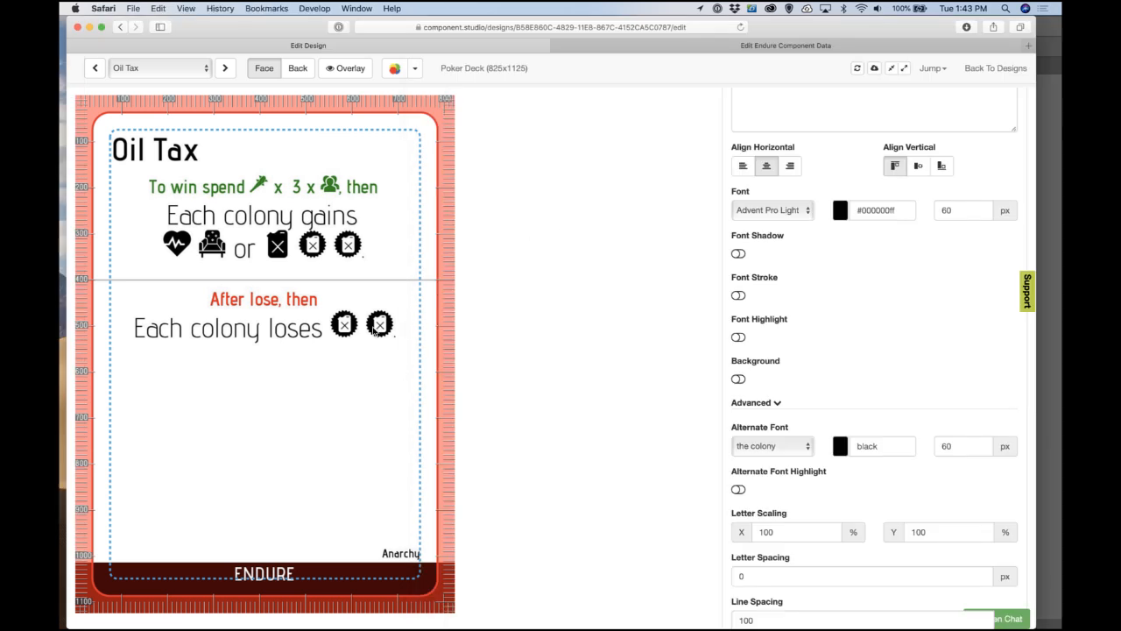
left_click(628, 46)
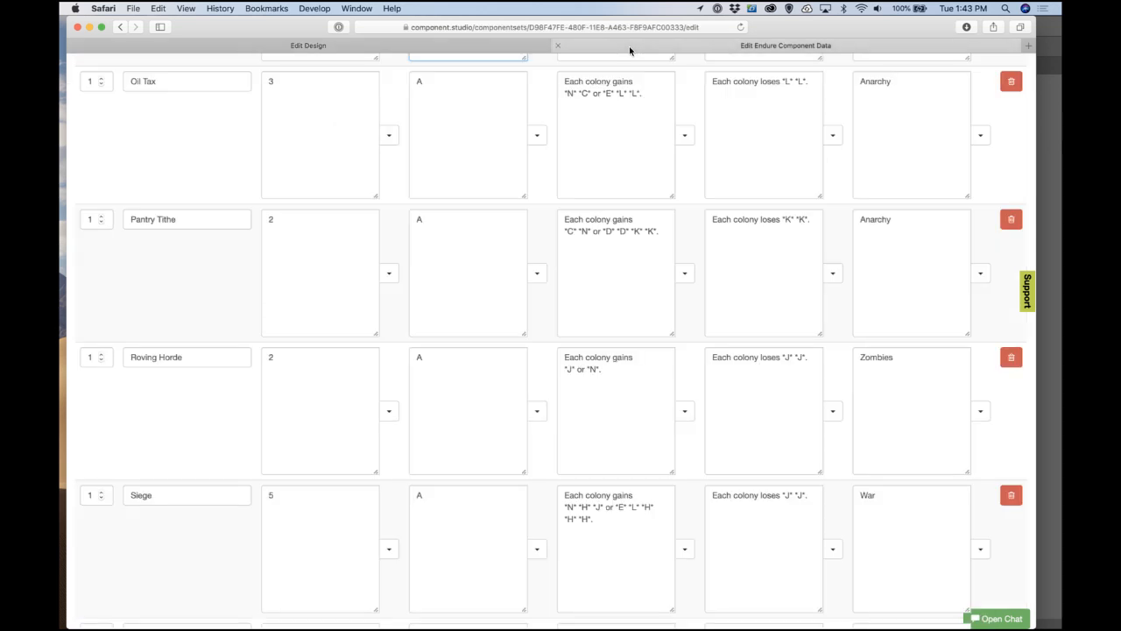
key("super+Tab")
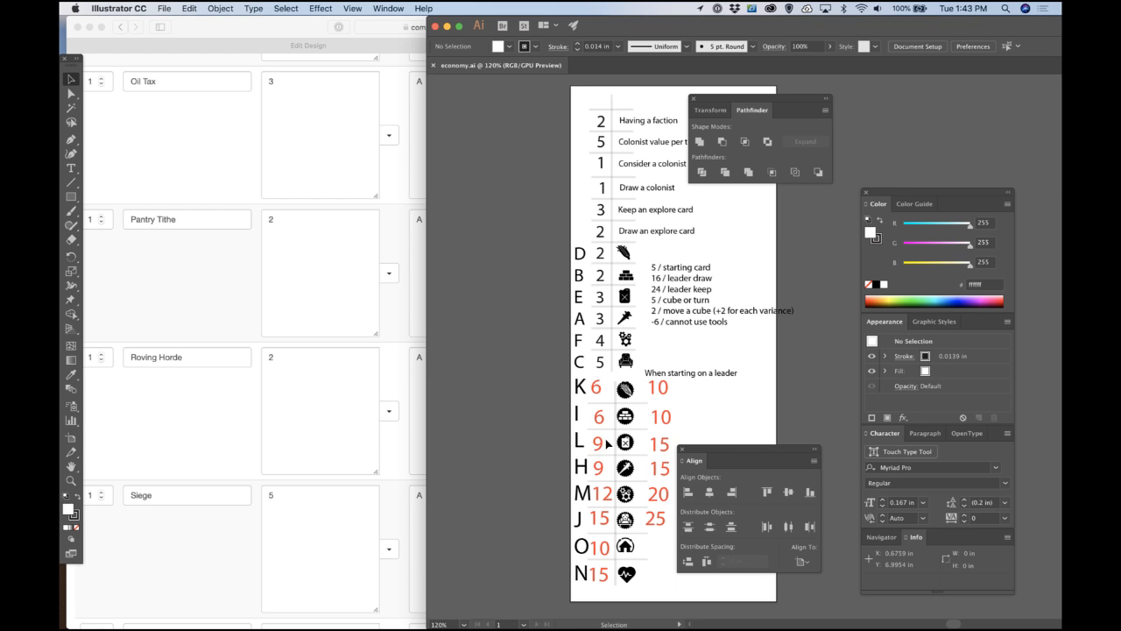
key("super+Tab")
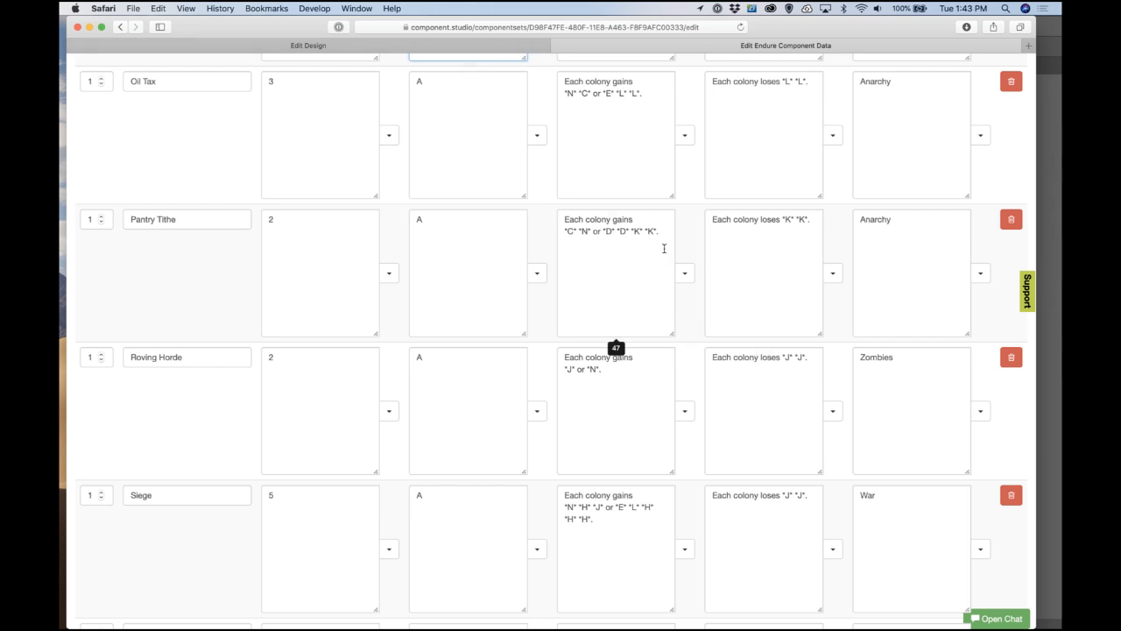
Step: Extend Oil Tax's lose penalty to "Each colony loses *L* *L* or *N*." in the component data and refresh the card preview
left_click(797, 119)
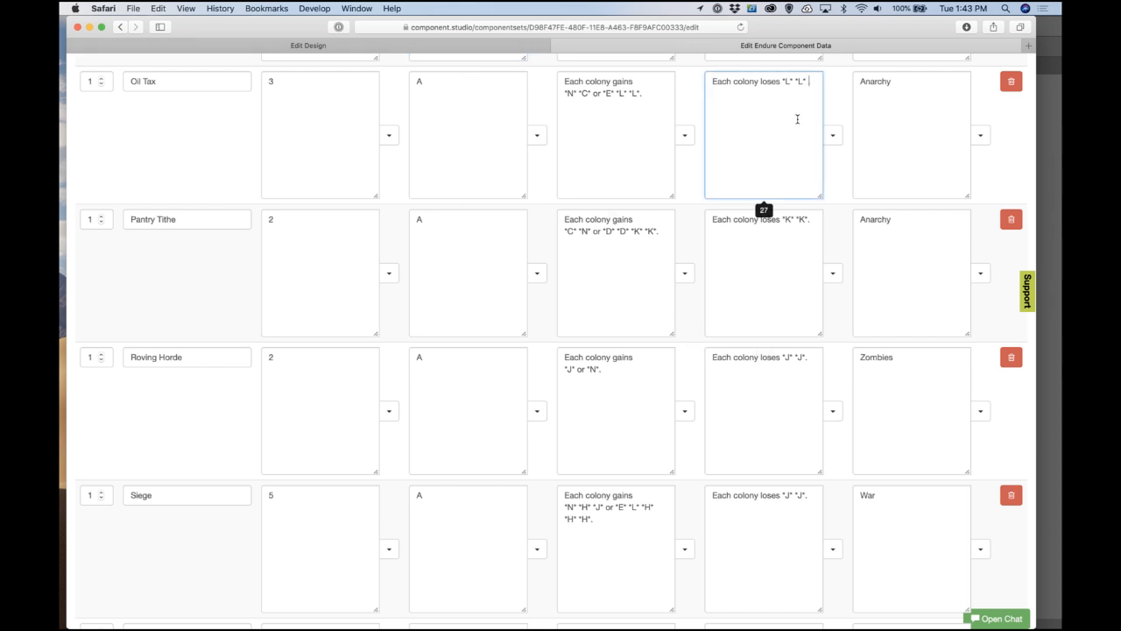
type("or *N*.")
left_click(495, 47)
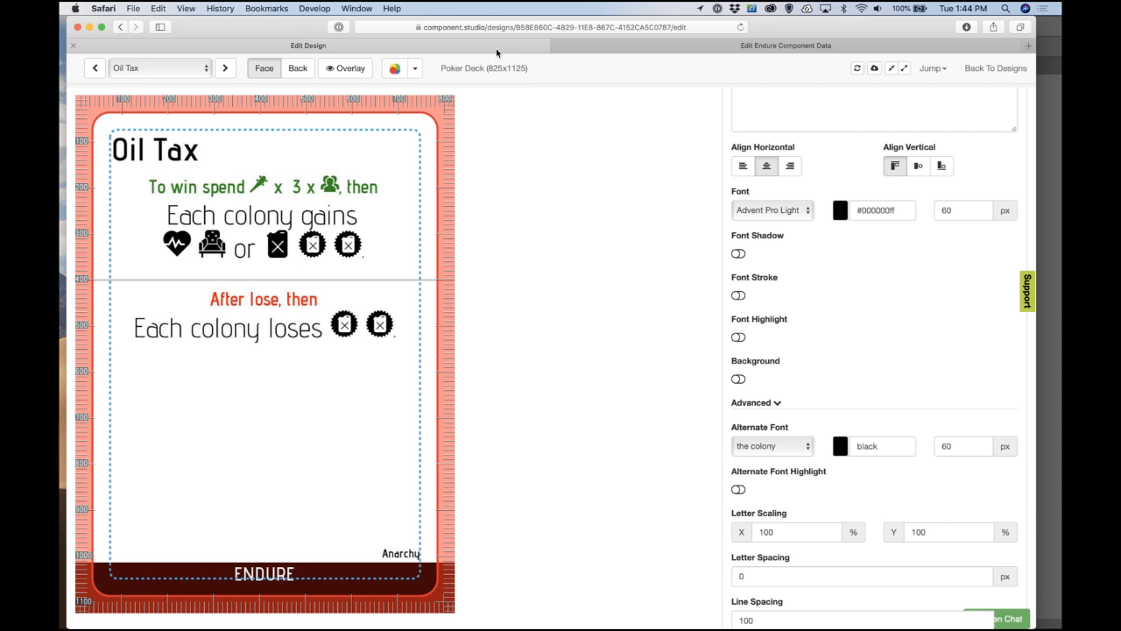
left_click(856, 68)
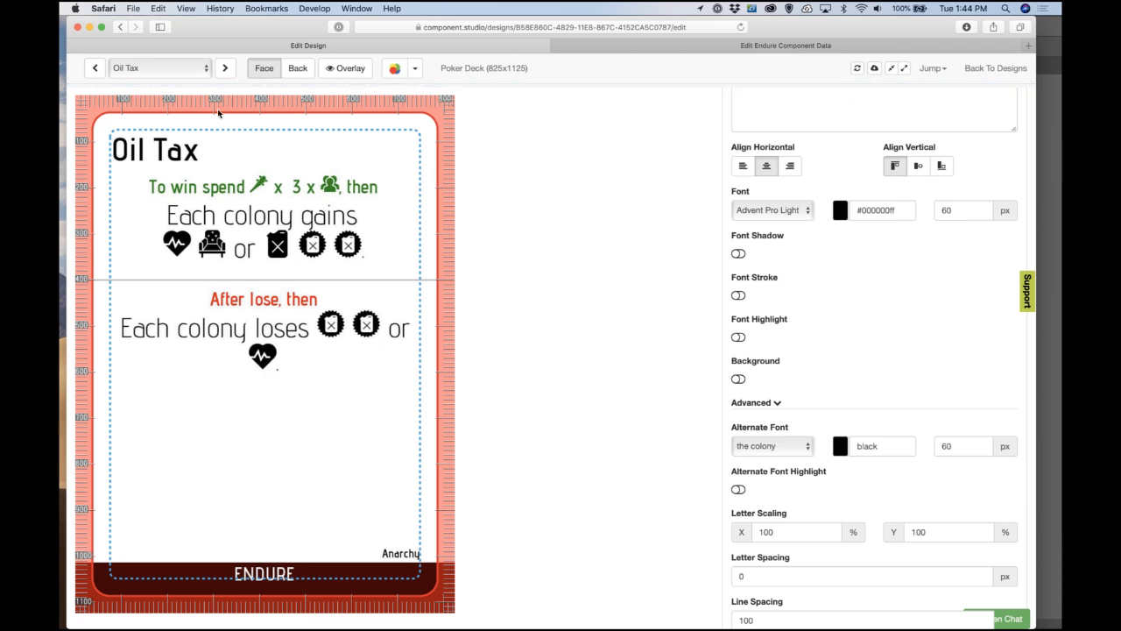
Step: Go back to the Munitions Assessment card to compare its outcomes with Oil Tax, and return to Oil Tax
left_click(103, 73)
left_click(102, 75)
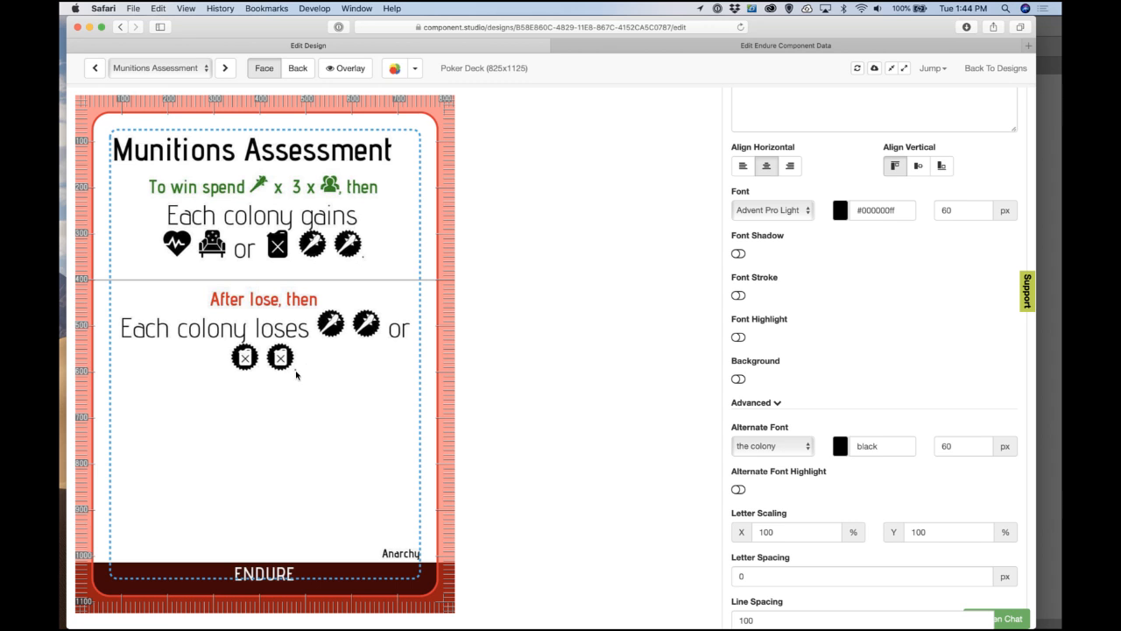
left_click(228, 69)
left_click(229, 70)
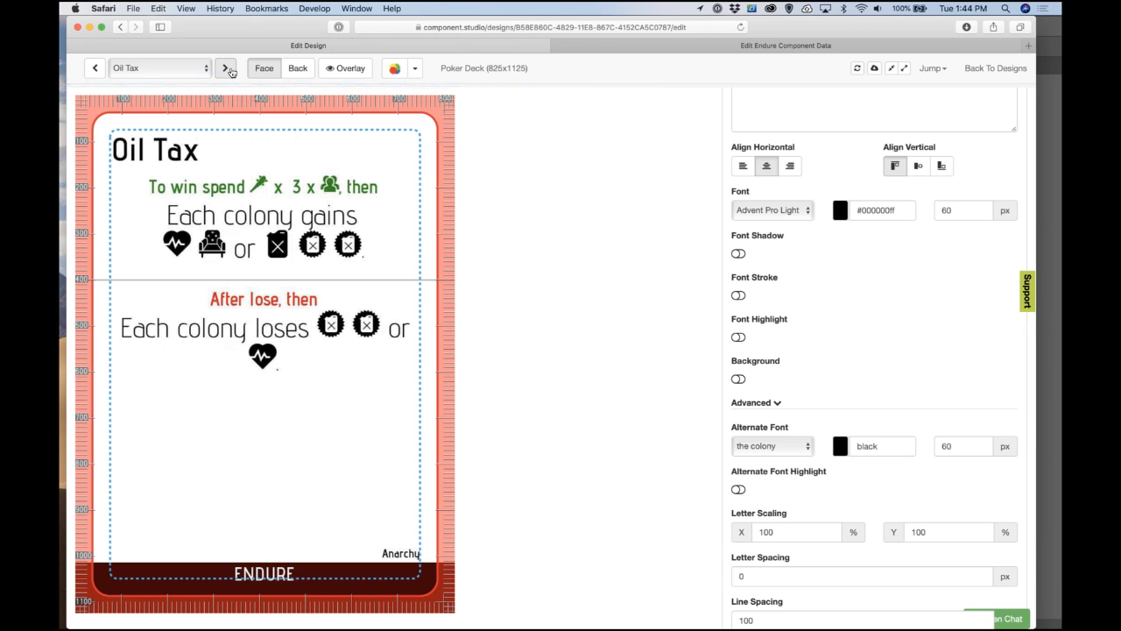
Step: Display the Pantry Tithe card and compare its reward and penalty with the economy values in Illustrator
left_click(228, 70)
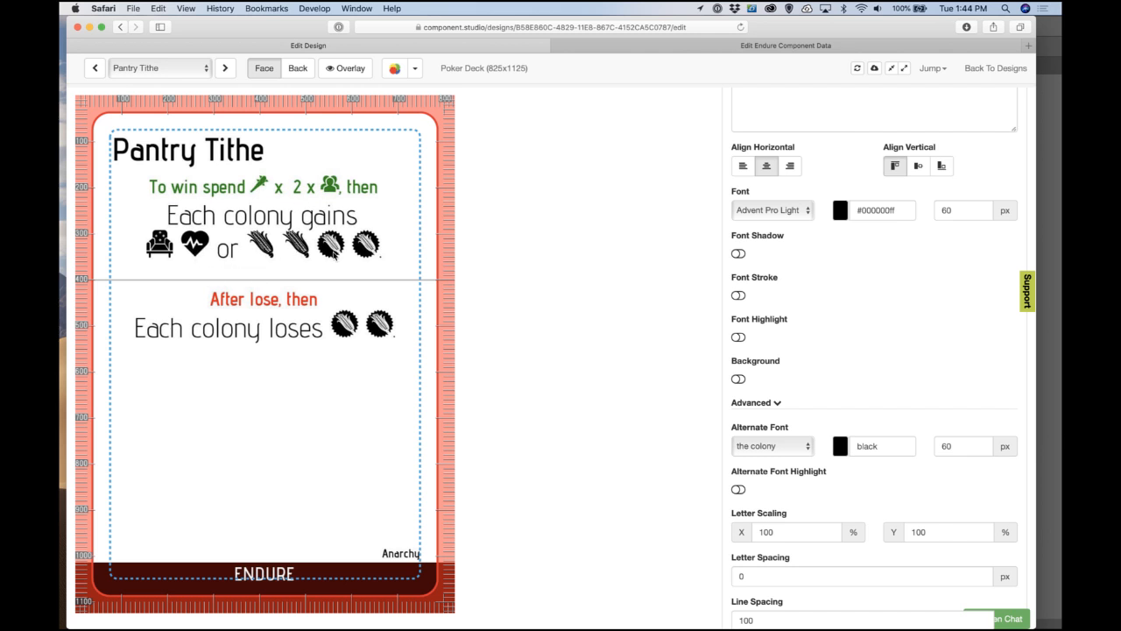
key("super+Tab")
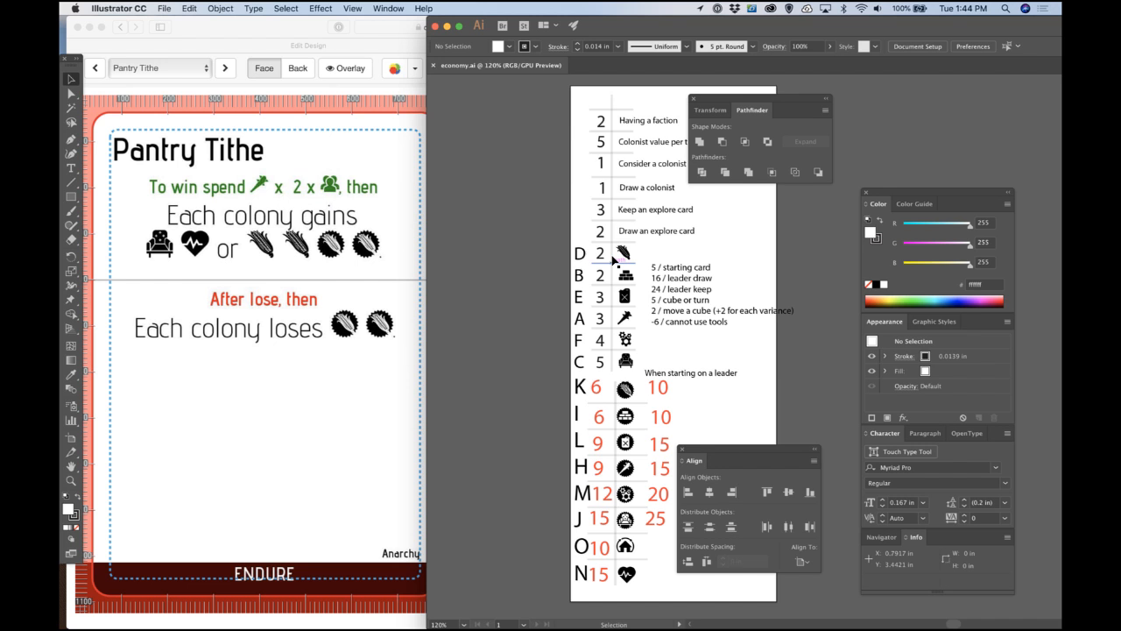
key("super+Tab")
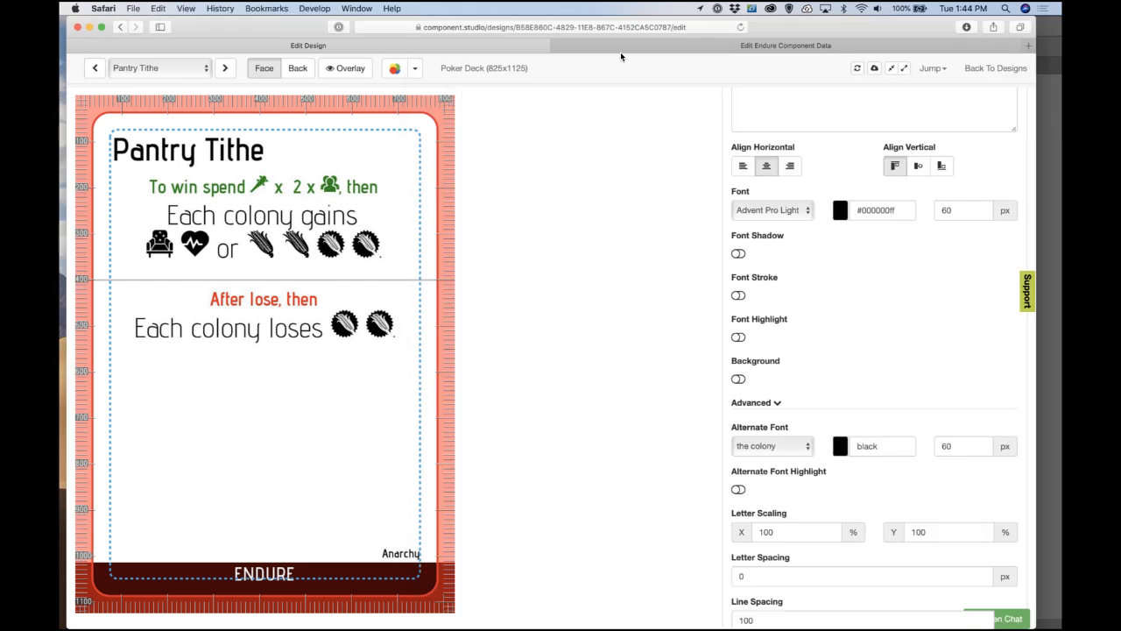
Step: Remove *C* from Pantry Tithe's win reward in the component data and refresh the card preview
left_click(624, 47)
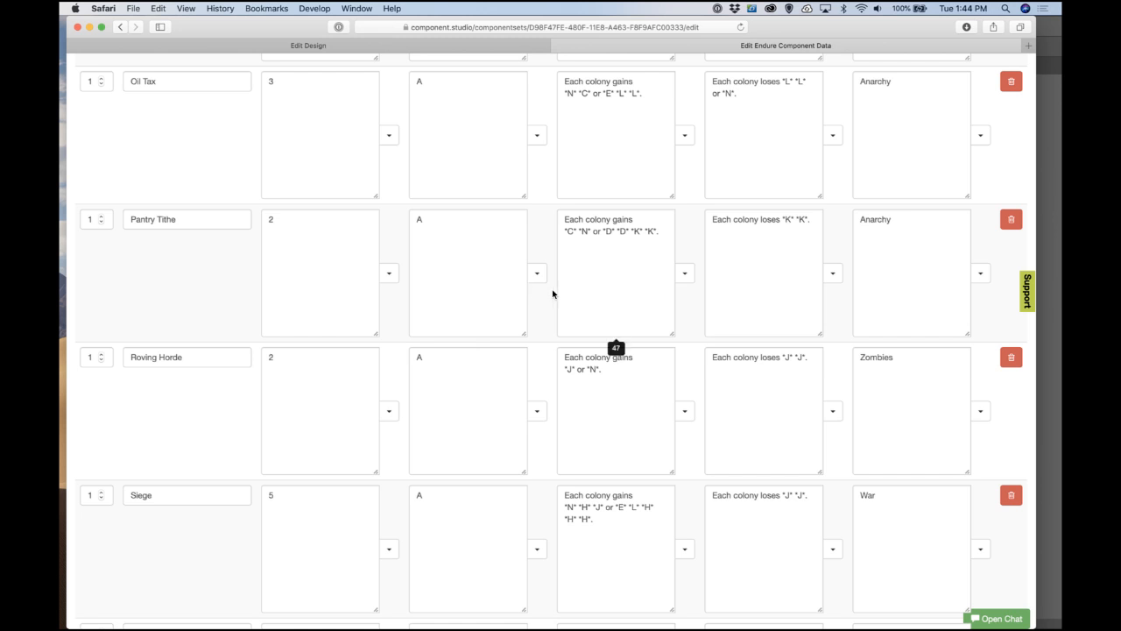
scroll(626, 219, "down", 3)
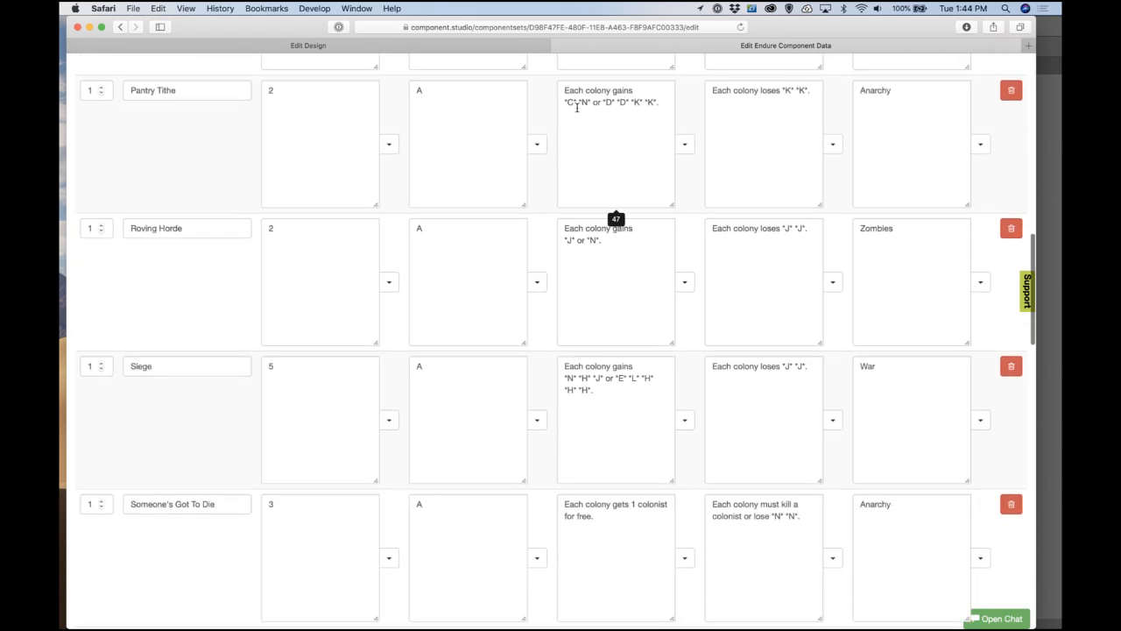
left_click(576, 104)
key("BackSpace")
key("BackSpace")
key("BackSpace")
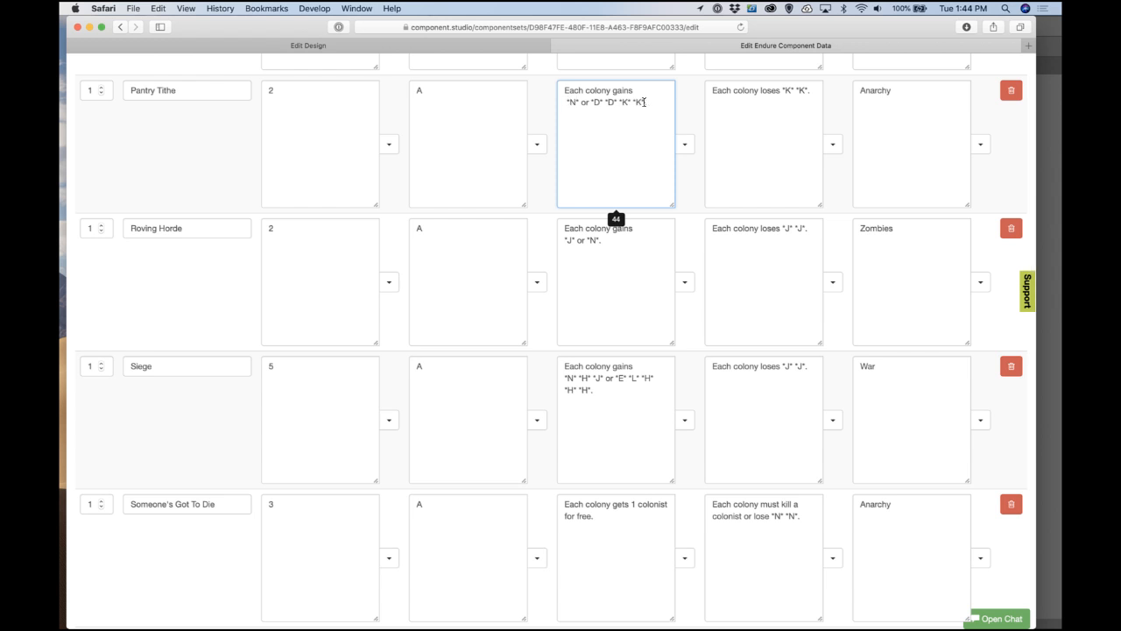
left_click(522, 45)
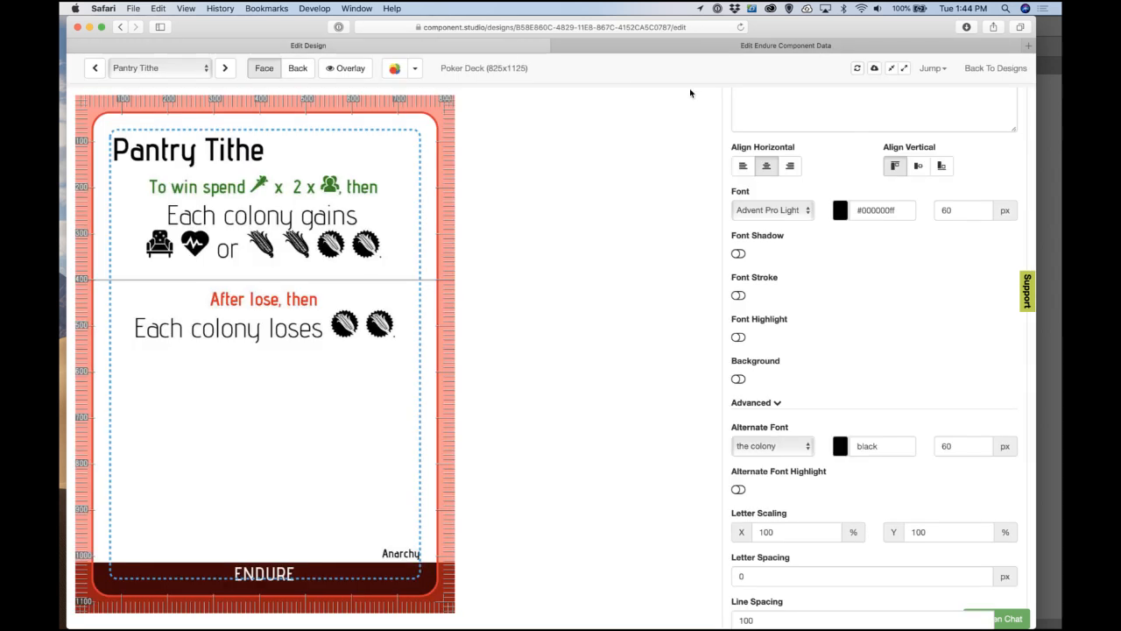
left_click(857, 67)
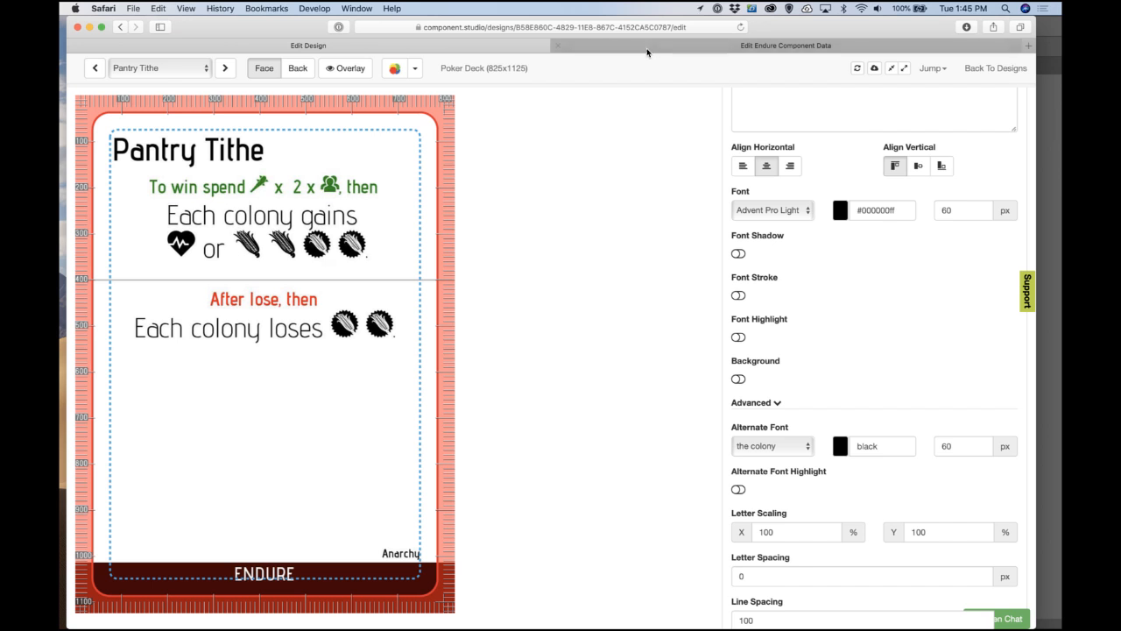
Step: In the Endure data, remove one *D* from Pantry Tithe's overwin_reward so its second option reads *D* *K* *K*
left_click(771, 45)
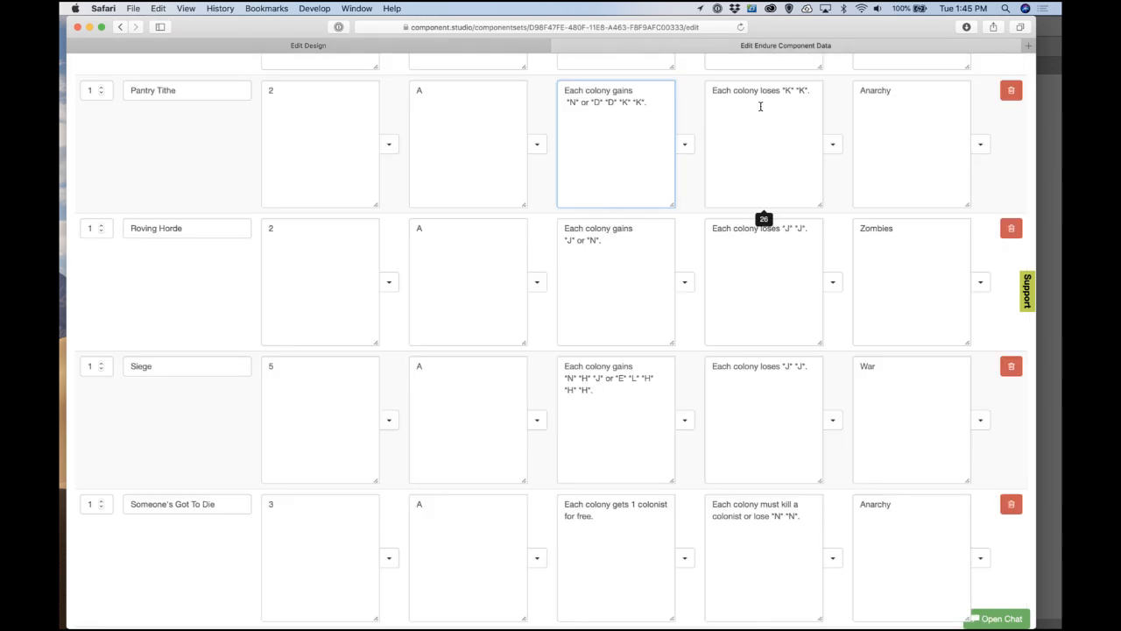
left_click(606, 107)
key("Delete")
key("Delete")
key("Delete")
key("Delete")
left_click(686, 124)
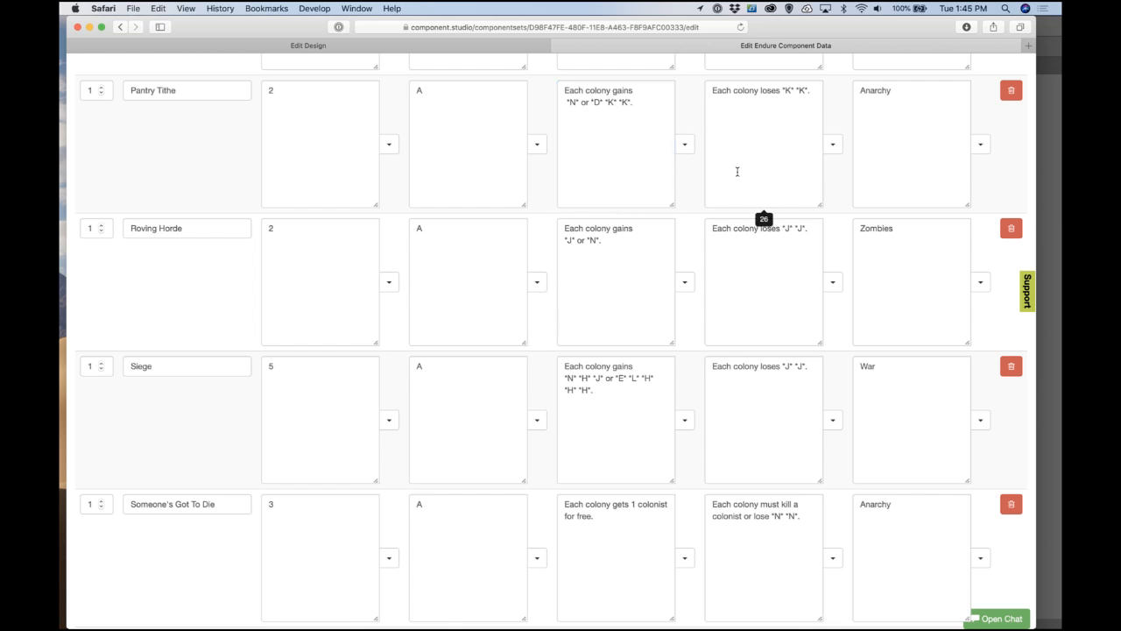
Step: Extend Pantry Tithe's big_lose_penalty to read "Each colony loses *K* *K* or *N*."
left_click(501, 46)
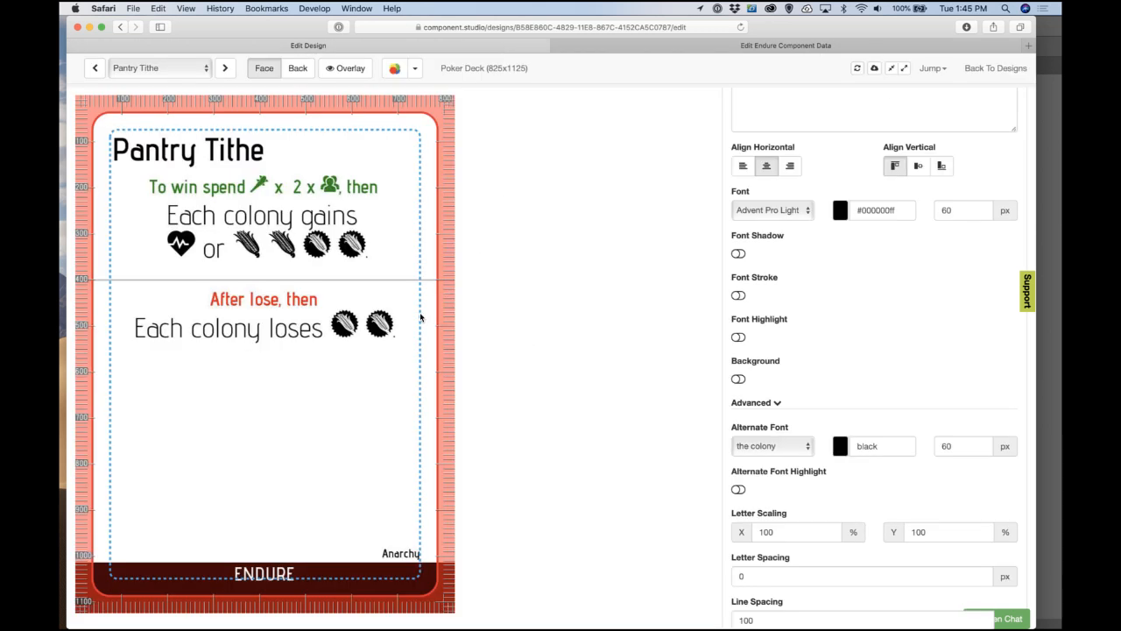
left_click(642, 46)
left_click(760, 138)
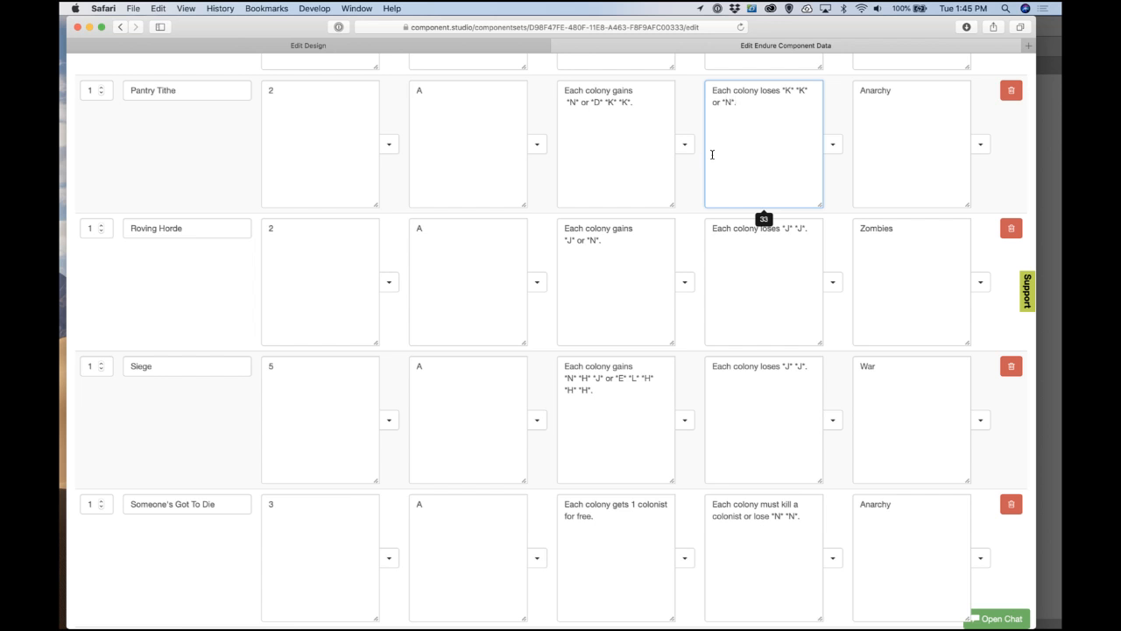
Step: Refresh the Endure card design to check Pantry Tithe's new text, and show the Roving Horde card
left_click(501, 43)
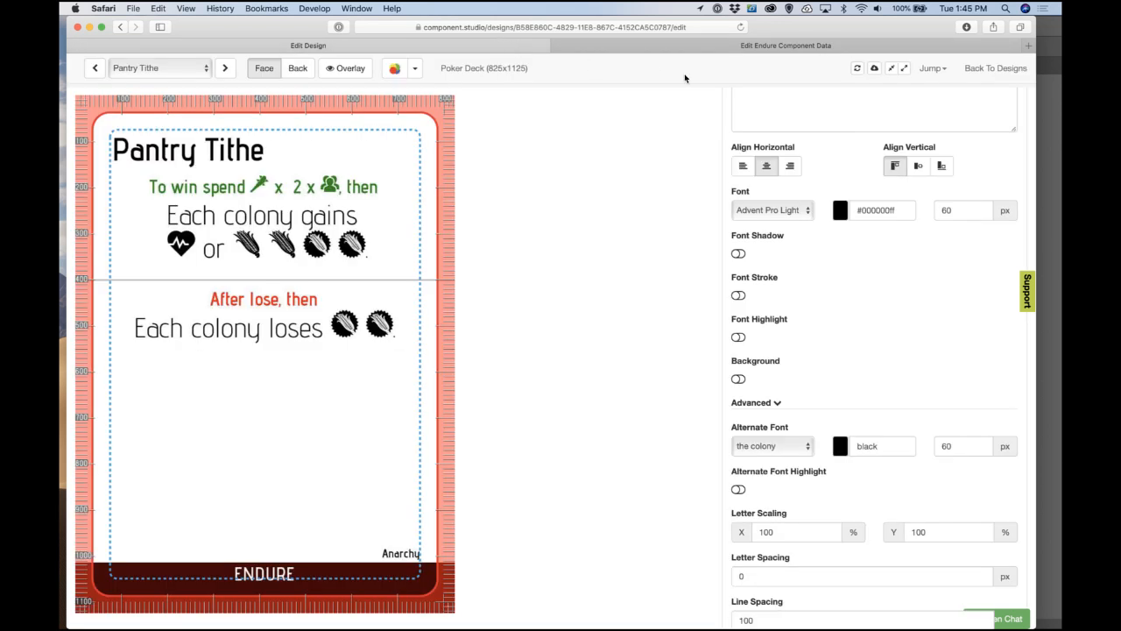
left_click(856, 68)
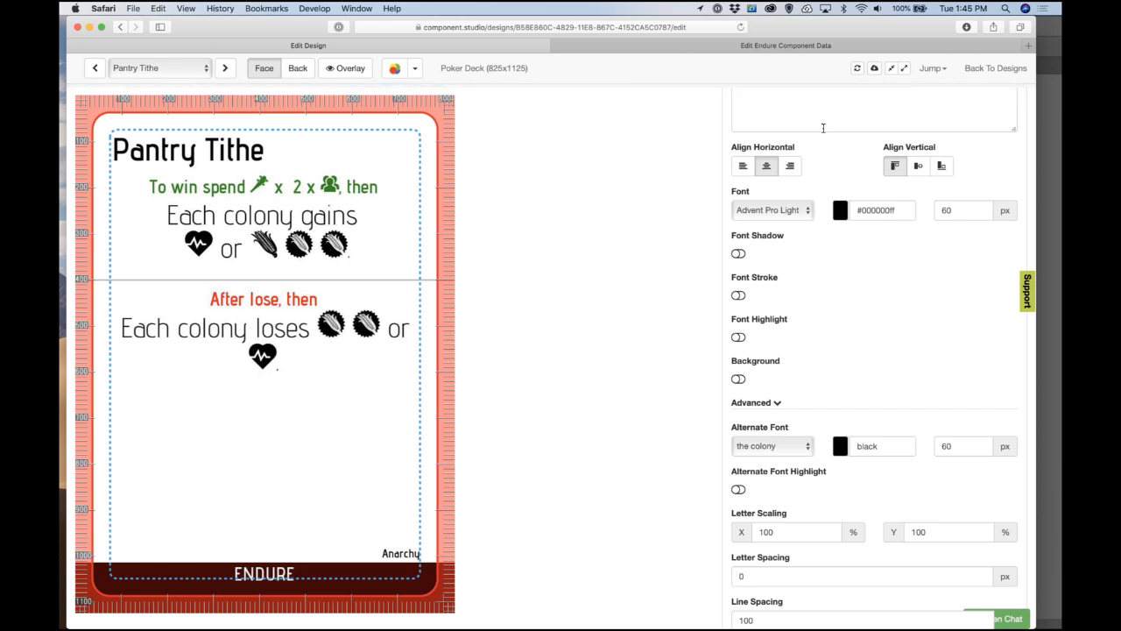
left_click(224, 67)
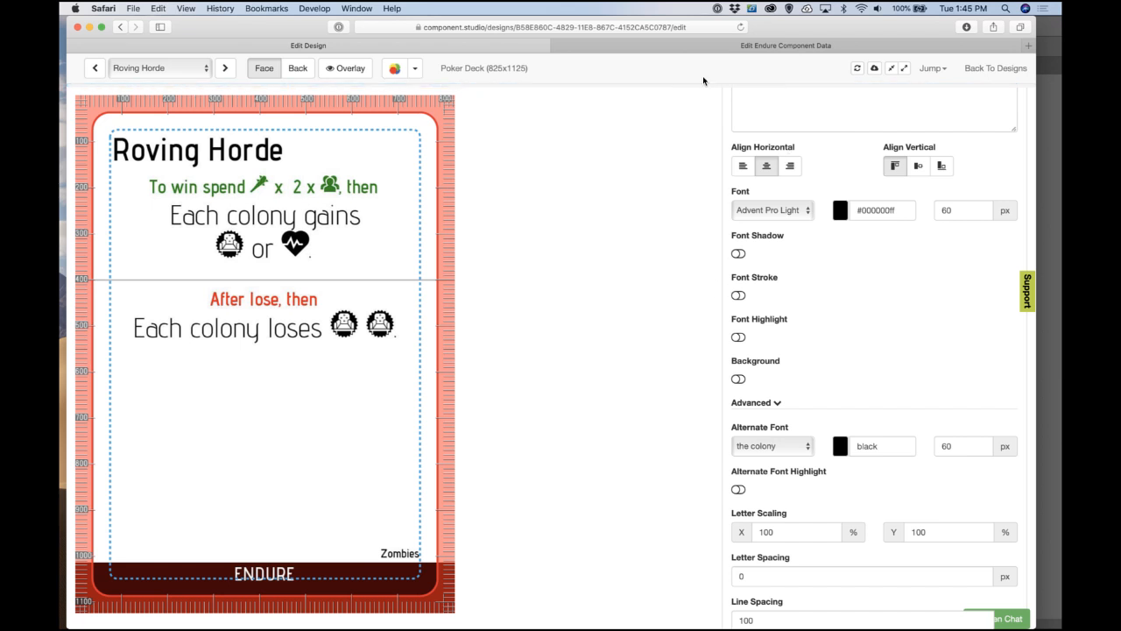
Step: Review the Endure data rows beyond Pantry Tithe and compare them with the Roving Horde card design
left_click(704, 53)
scroll(603, 190, "down", 3)
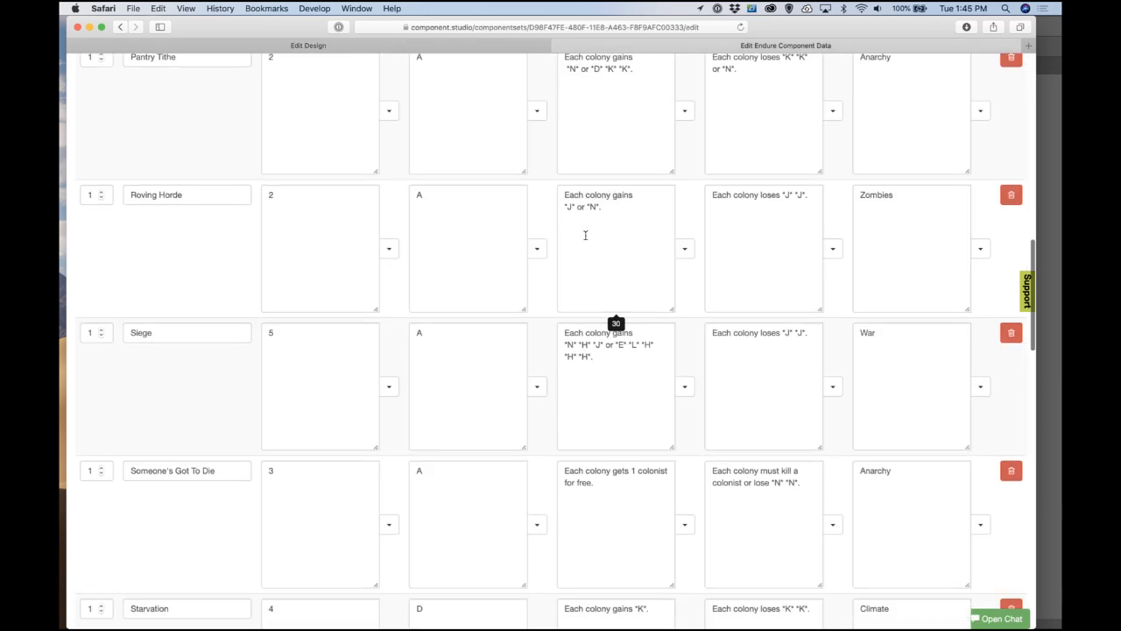
scroll(585, 235, "down", 15)
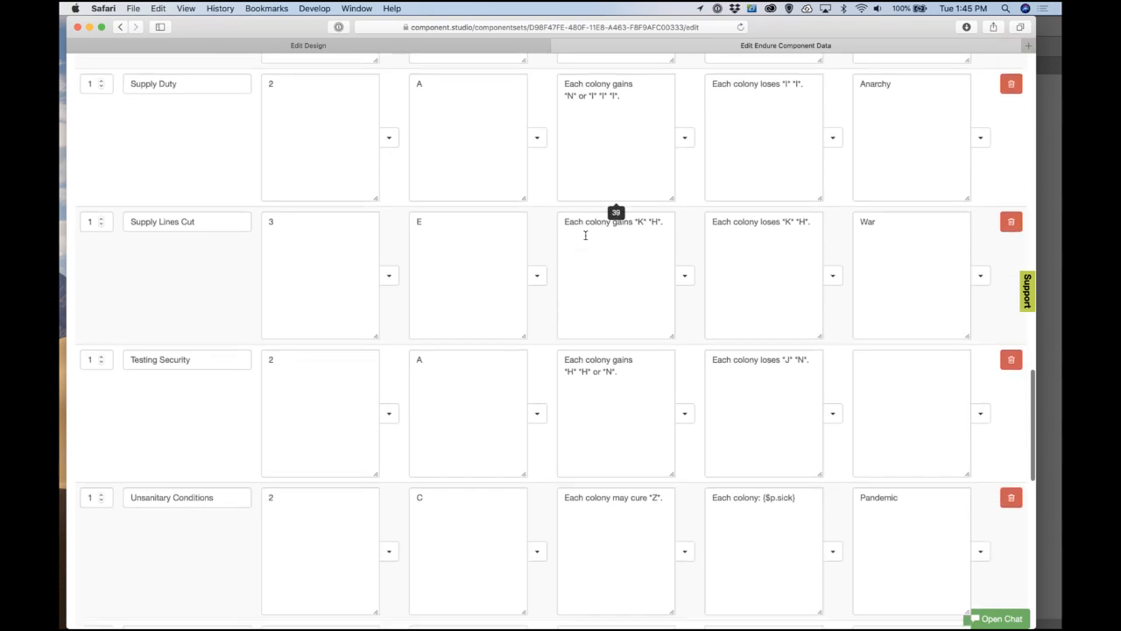
scroll(586, 235, "up", 20)
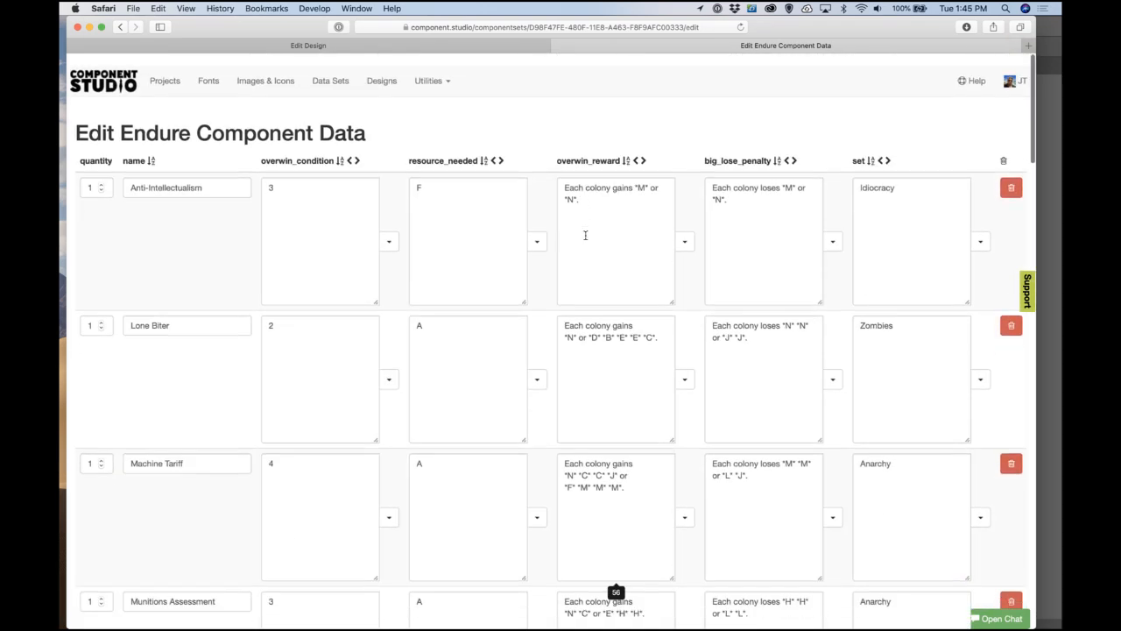
left_click(356, 43)
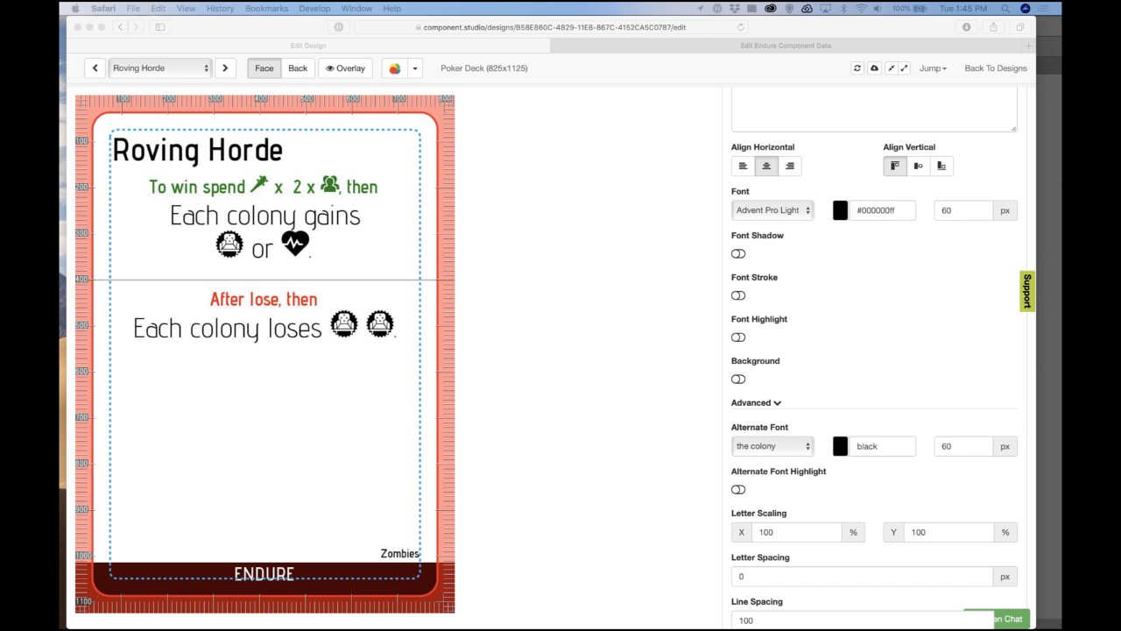
left_click(669, 45)
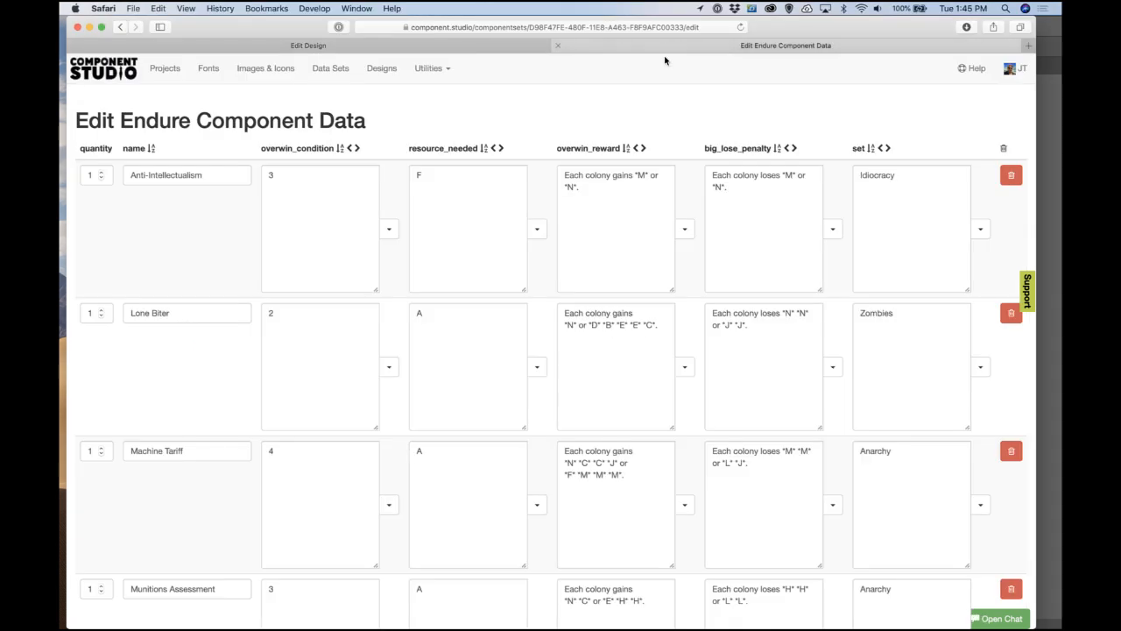
Step: Open the Colony project's data sets in a separate browser tab and start editing the Dilemmas set
left_click(333, 68, "super")
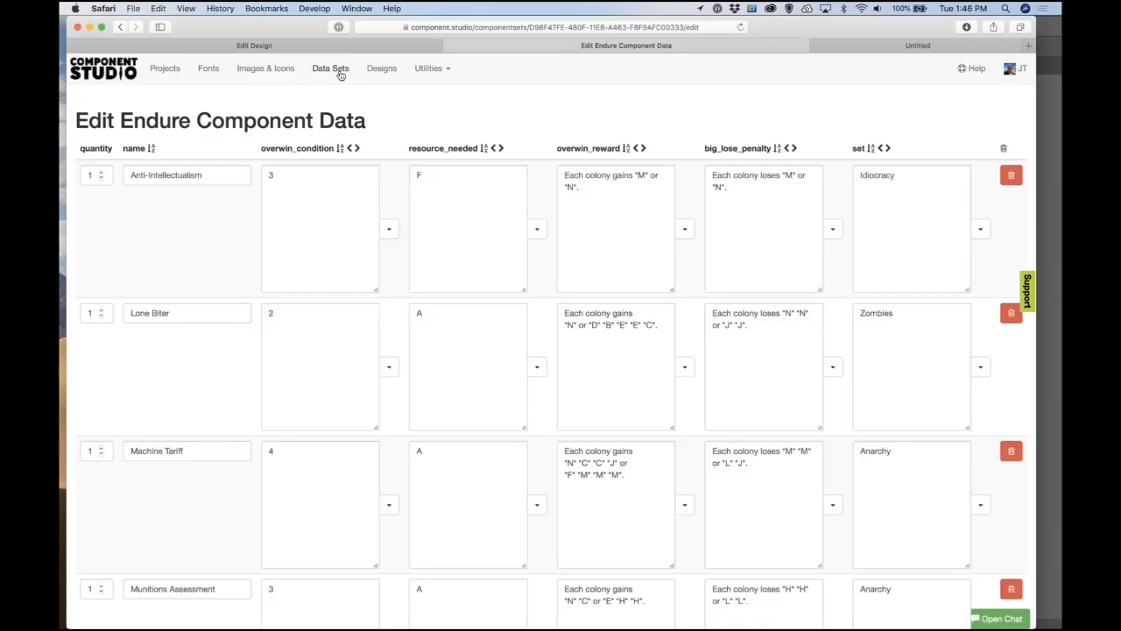
left_click(775, 49)
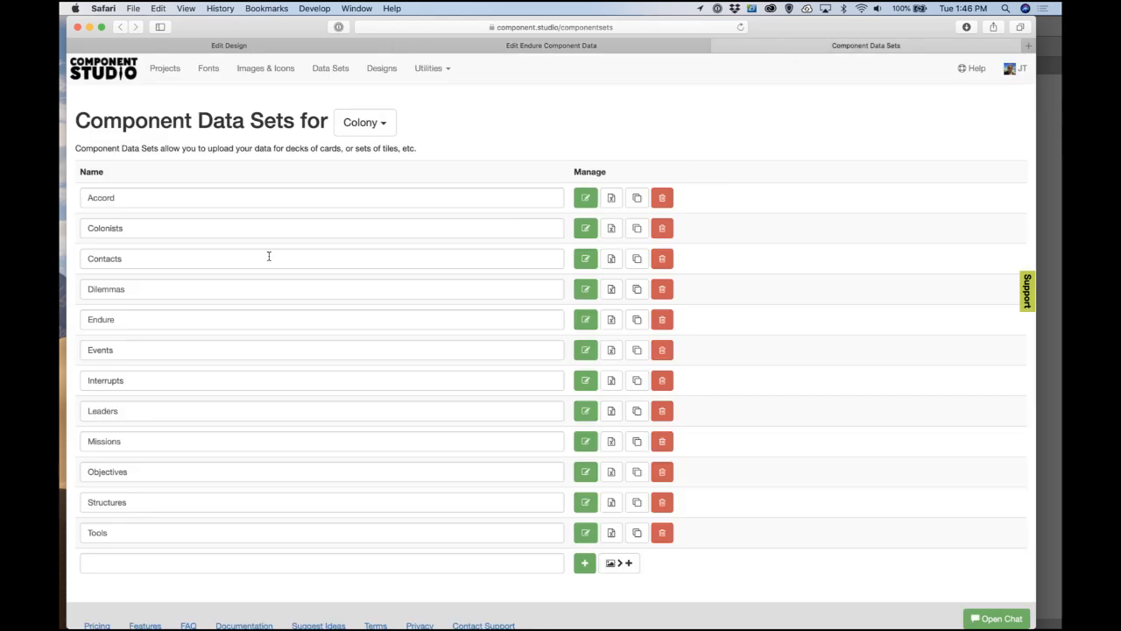
left_click(585, 289)
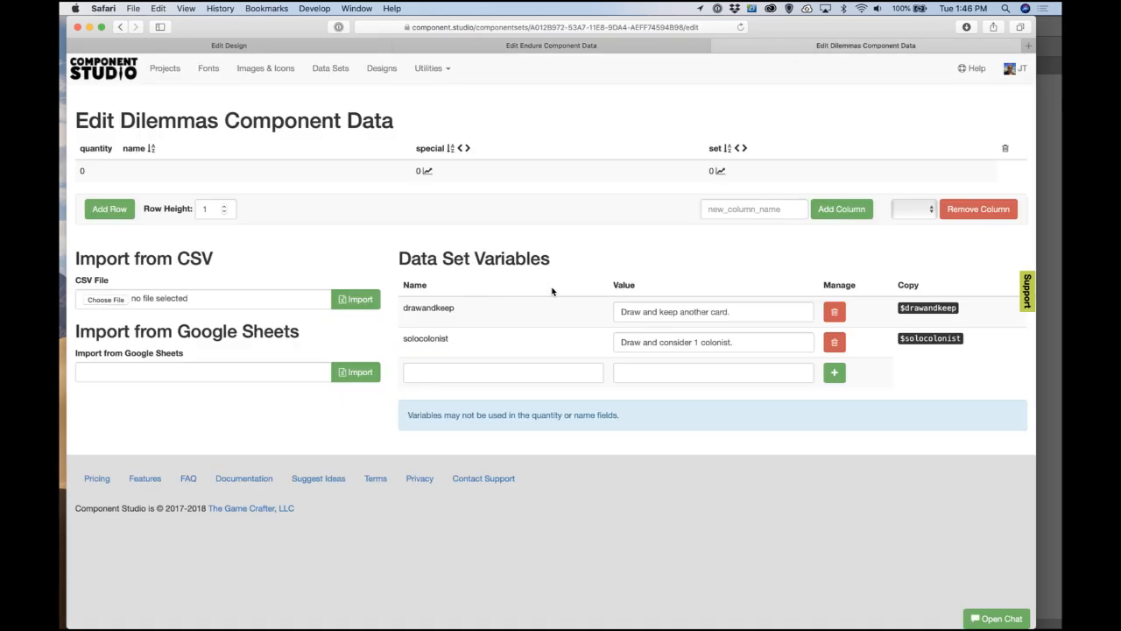
Step: Enlarge the special text box of the Making Friends dilemma and delete the duplicate "or" before *E* *E* *E*
scroll(404, 317, "down", 10)
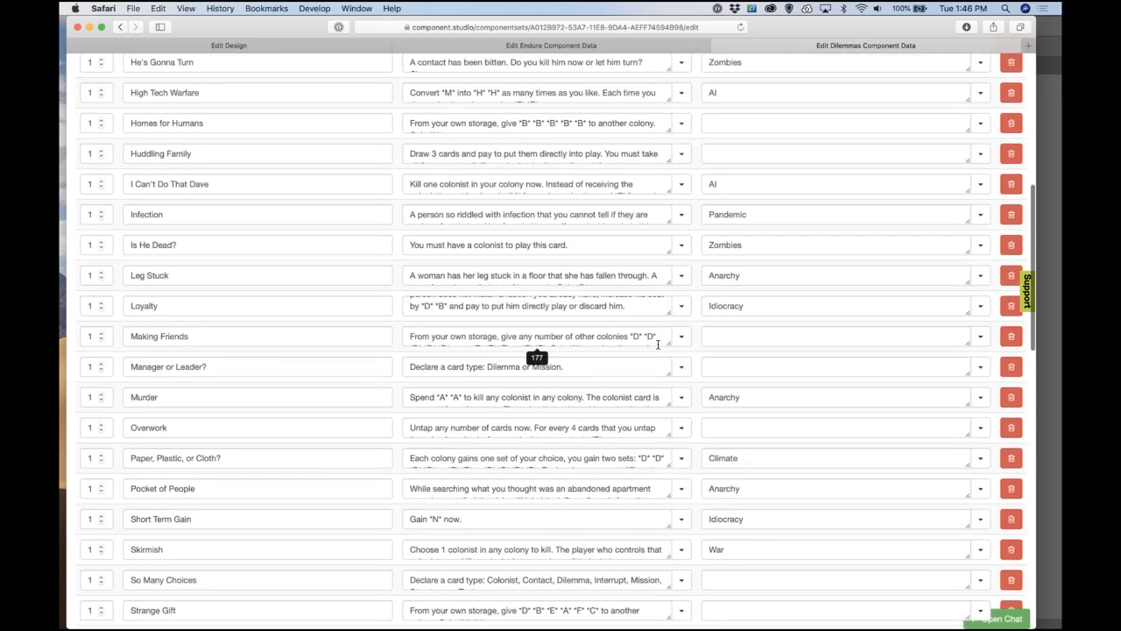
left_click_drag(670, 348, 713, 450)
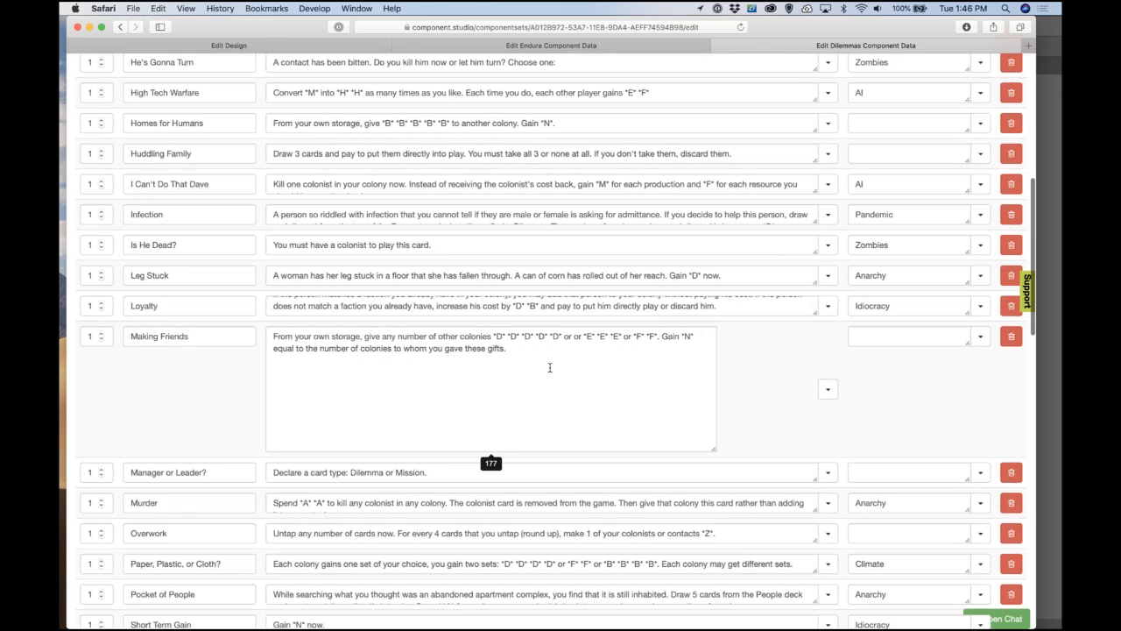
left_click(566, 368)
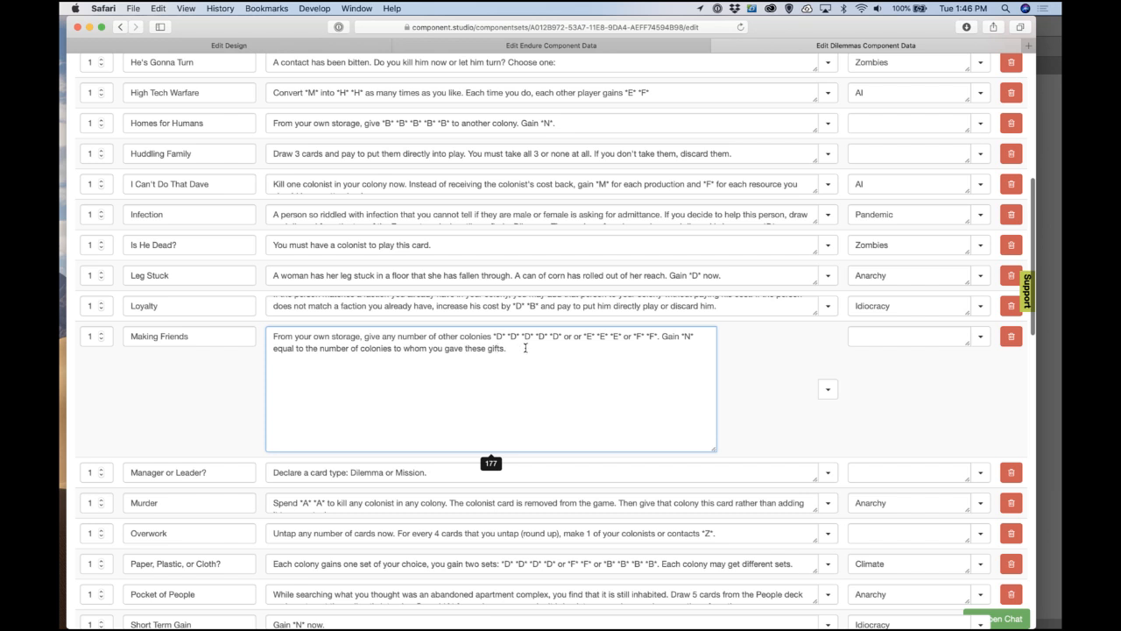
left_click(570, 341)
key("BackSpace")
key("BackSpace")
key("BackSpace")
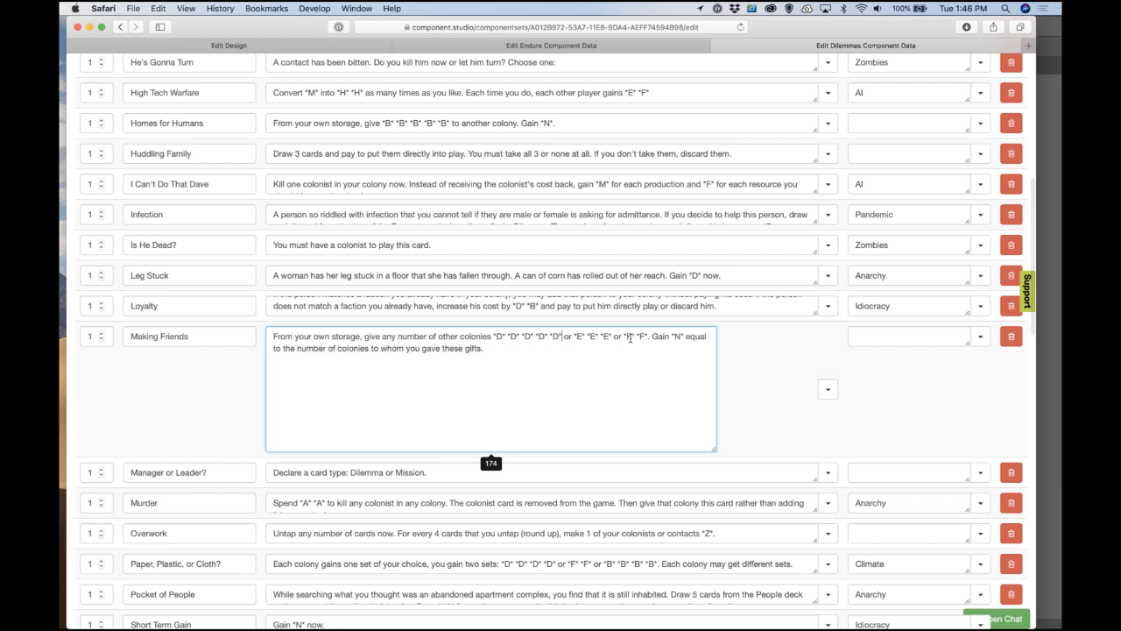
left_click(766, 385)
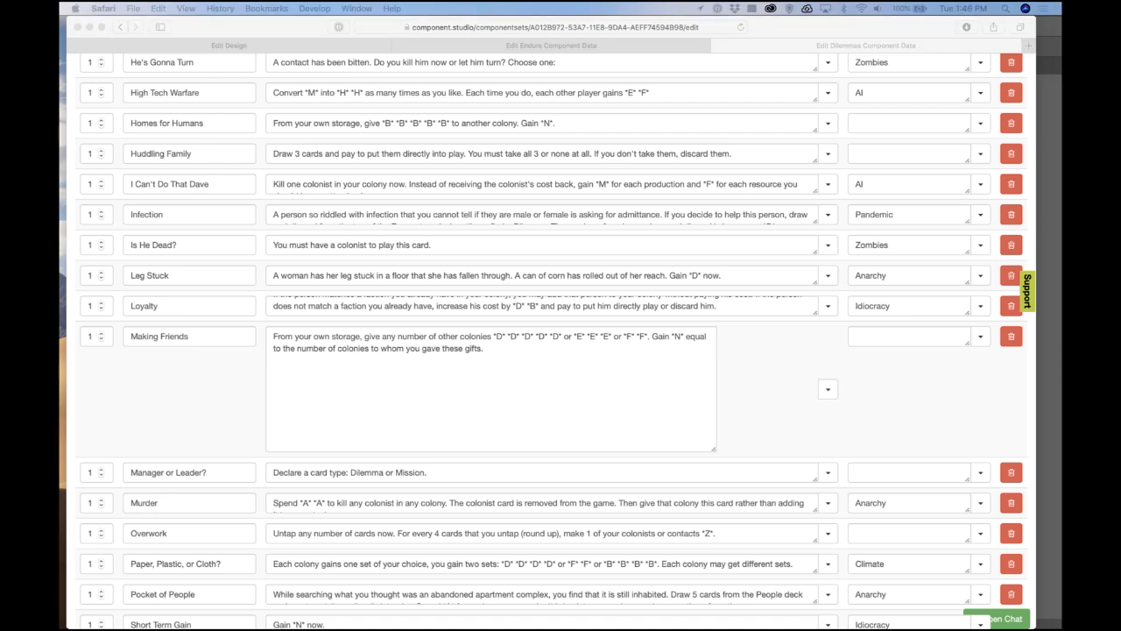
Step: Return to the list of data sets and open the Structures set for editing
scroll(716, 184, "up", 8)
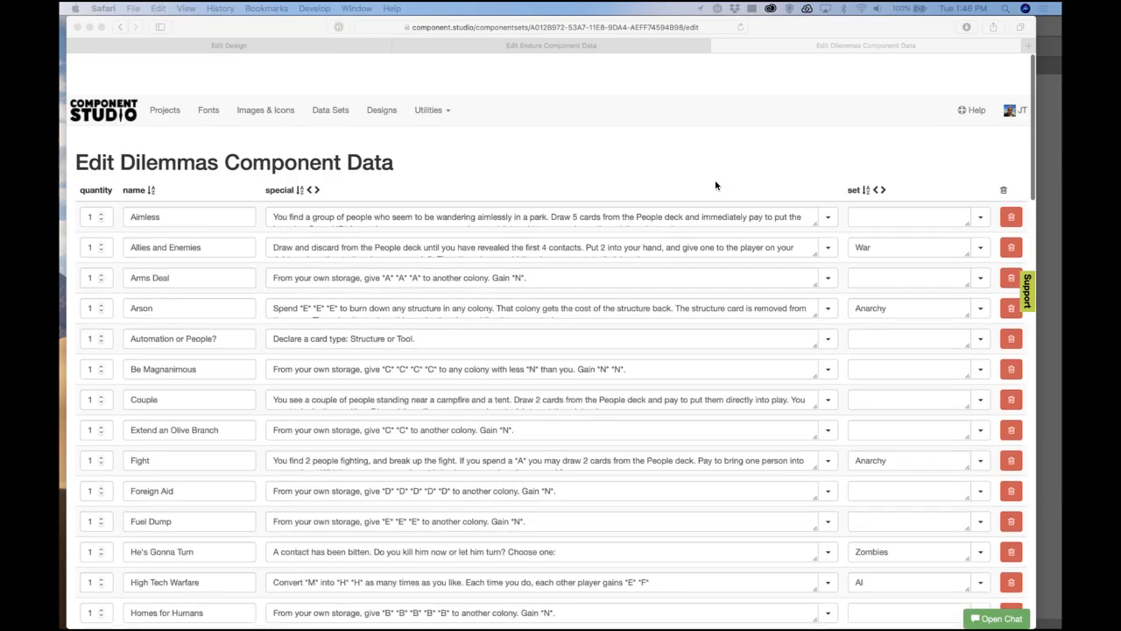
left_click(343, 85)
left_click(341, 70)
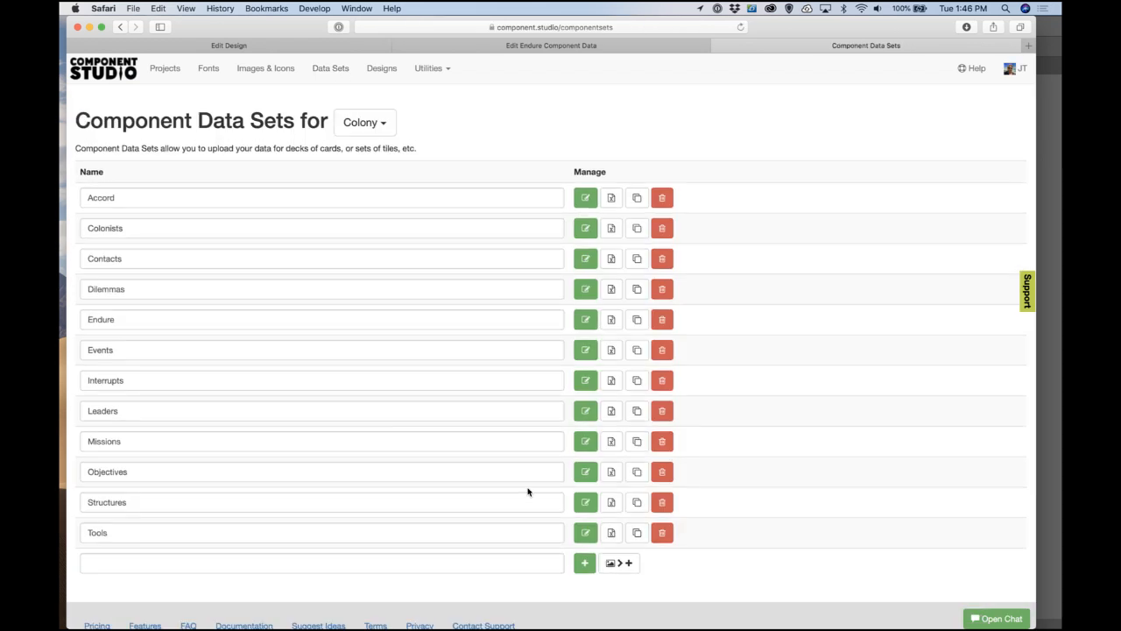
left_click(586, 501)
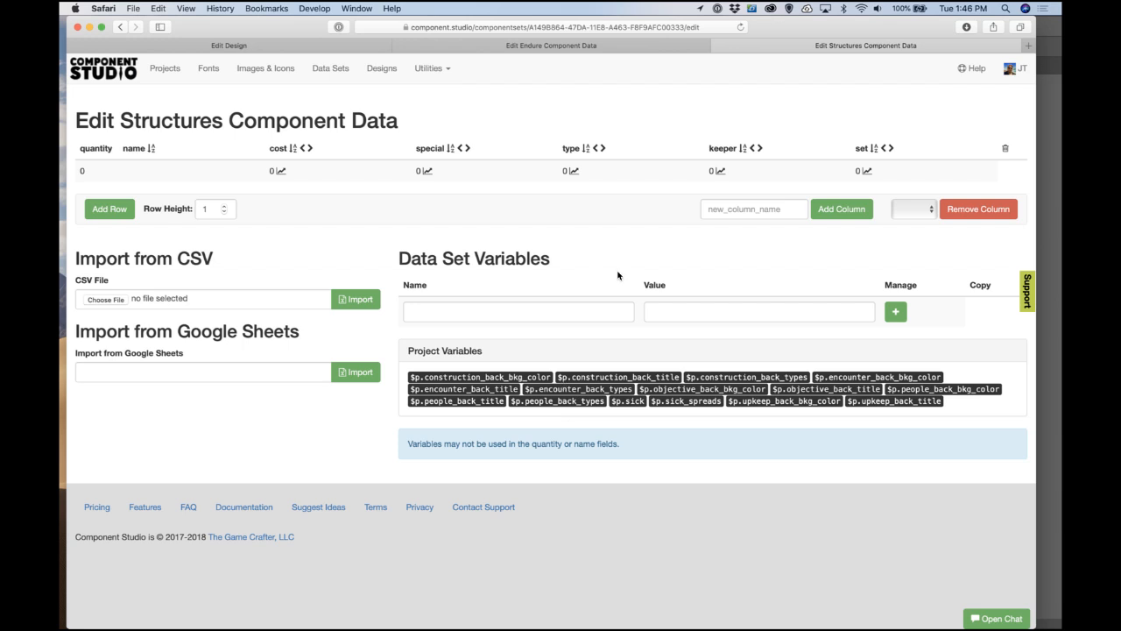
Step: Find the Build a Flour Mill row and enlarge its special and cost text boxes
scroll(661, 313, "down", 3)
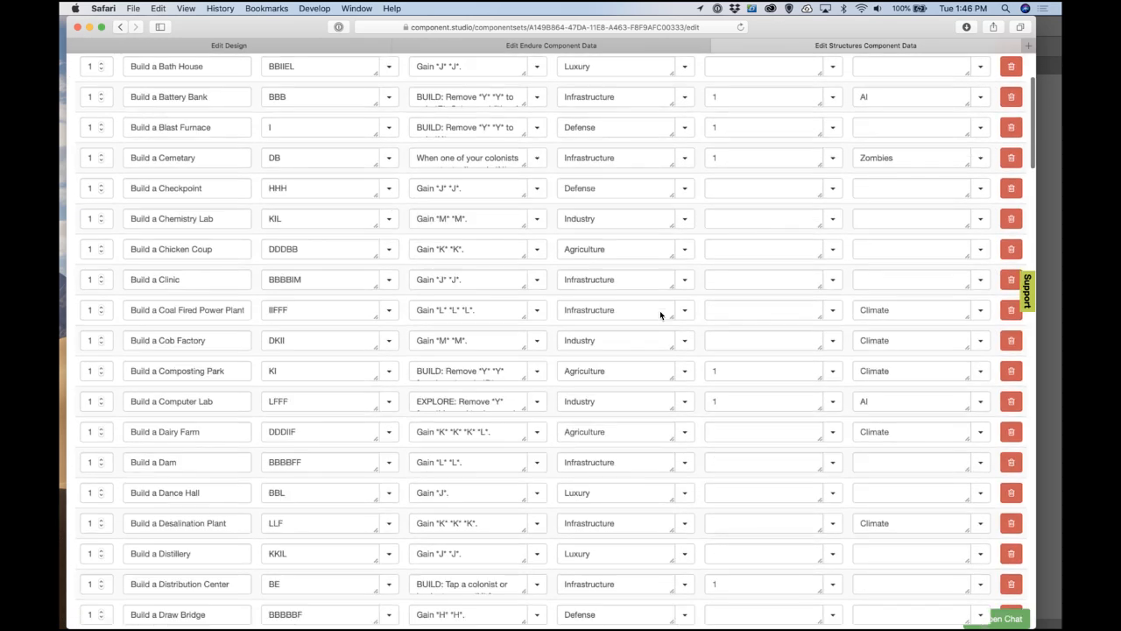
scroll(230, 145, "up", 1)
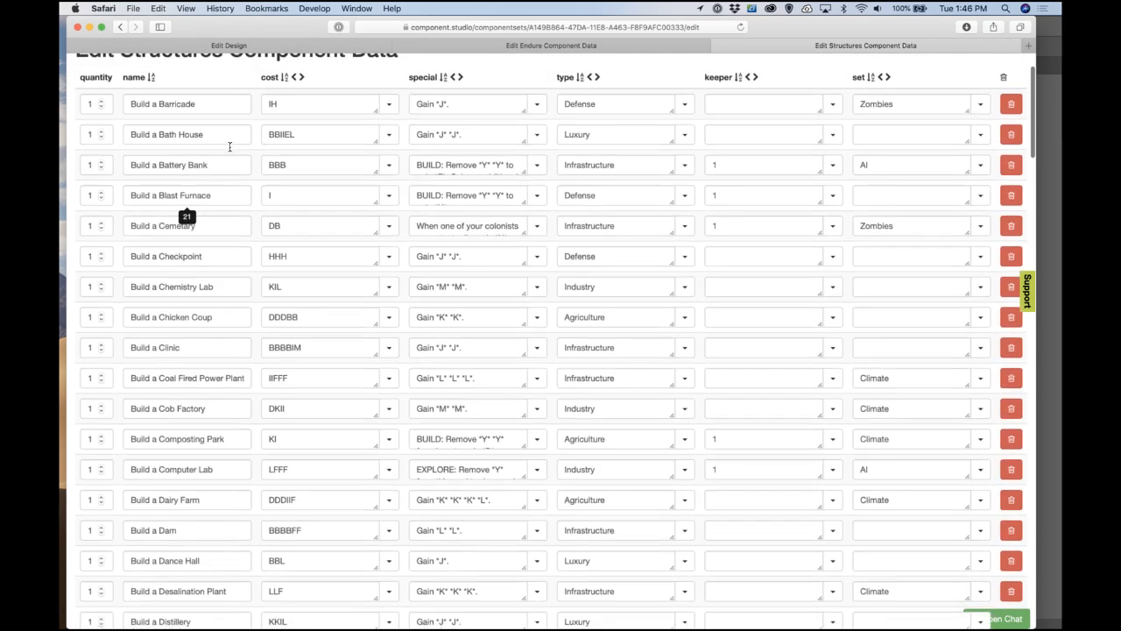
scroll(231, 166, "down", 3)
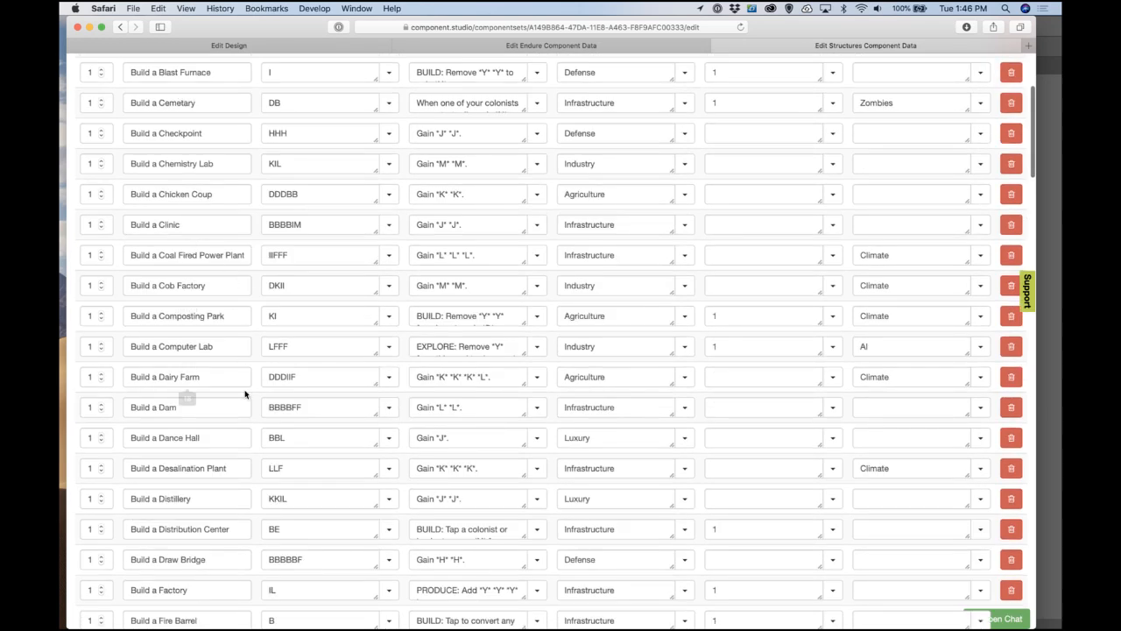
scroll(245, 395, "down", 3)
scroll(245, 395, "down", 5)
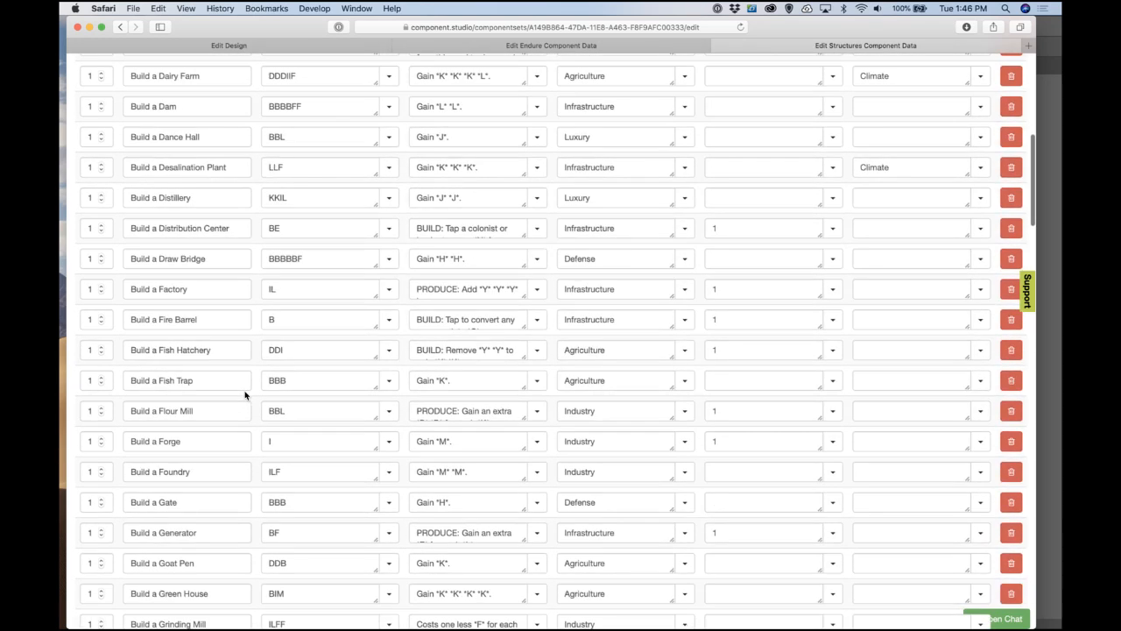
scroll(245, 395, "down", 1)
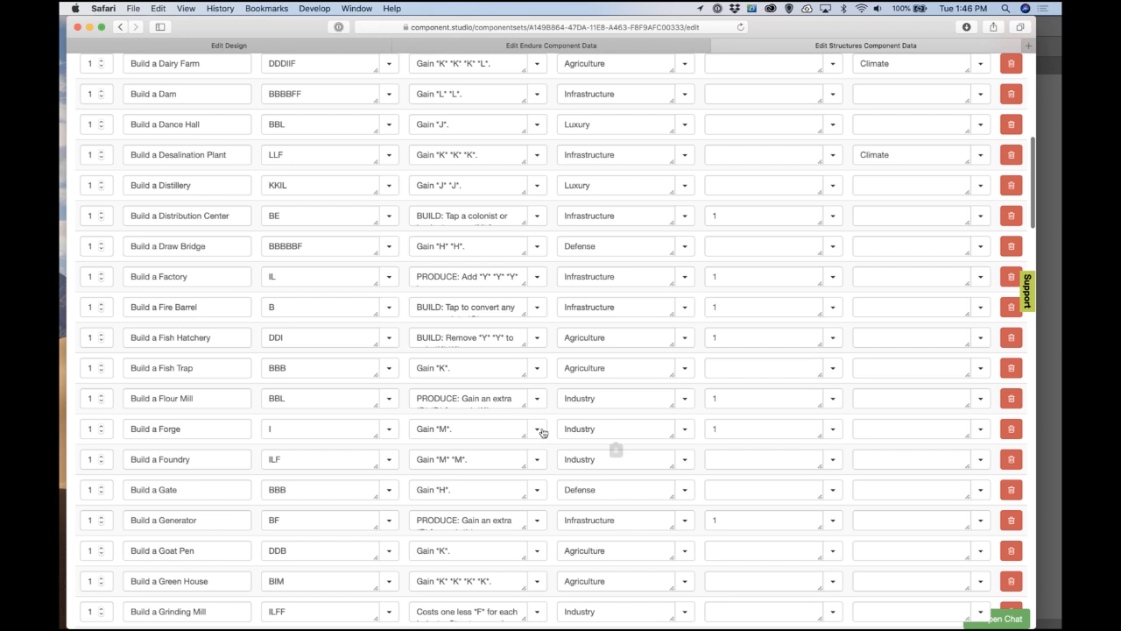
left_click_drag(527, 409, 632, 496)
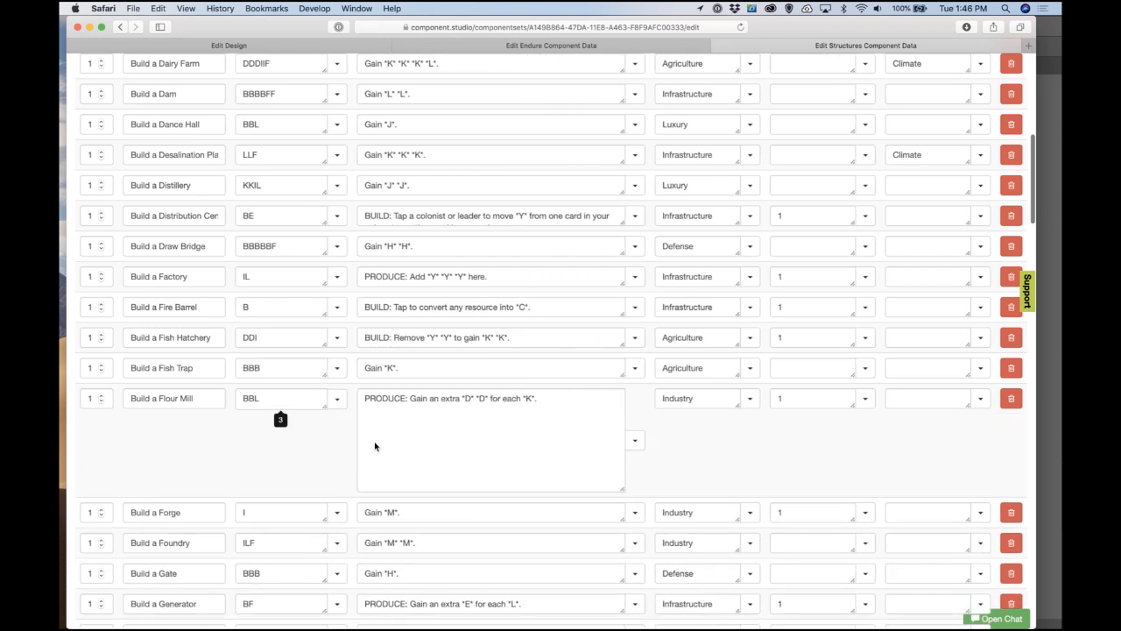
left_click_drag(375, 447, 377, 452)
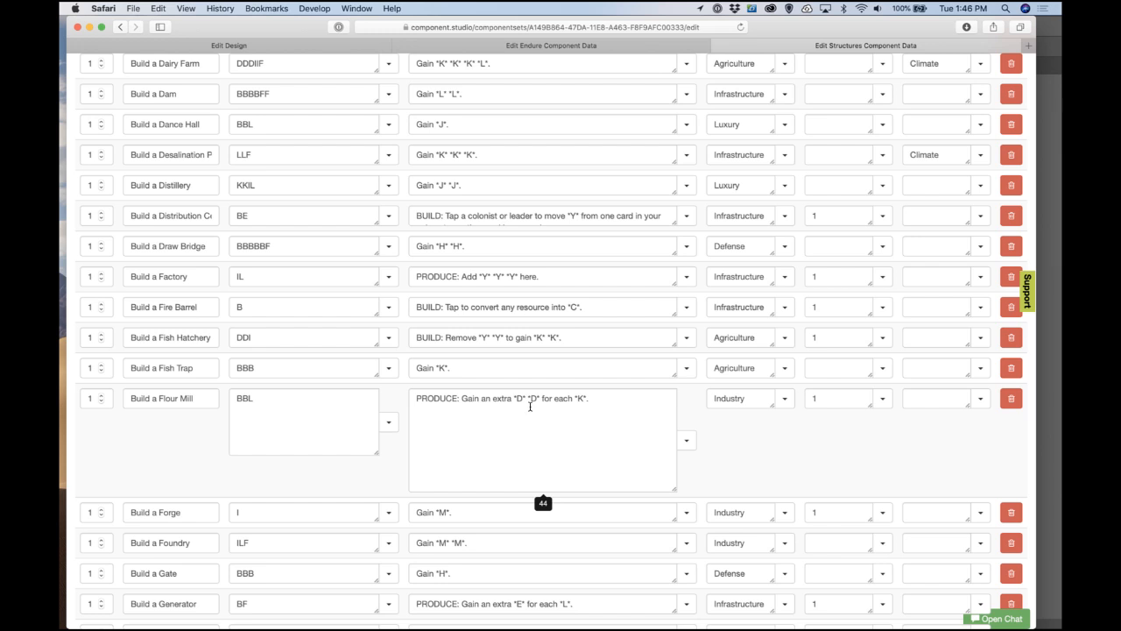
Step: Remove one *D* from the Flour Mill's special text so it reads "PRODUCE: Gain an extra *D* for each *K*."
left_click(529, 405)
key("BackSpace")
key("BackSpace")
key("BackSpace")
key("BackSpace")
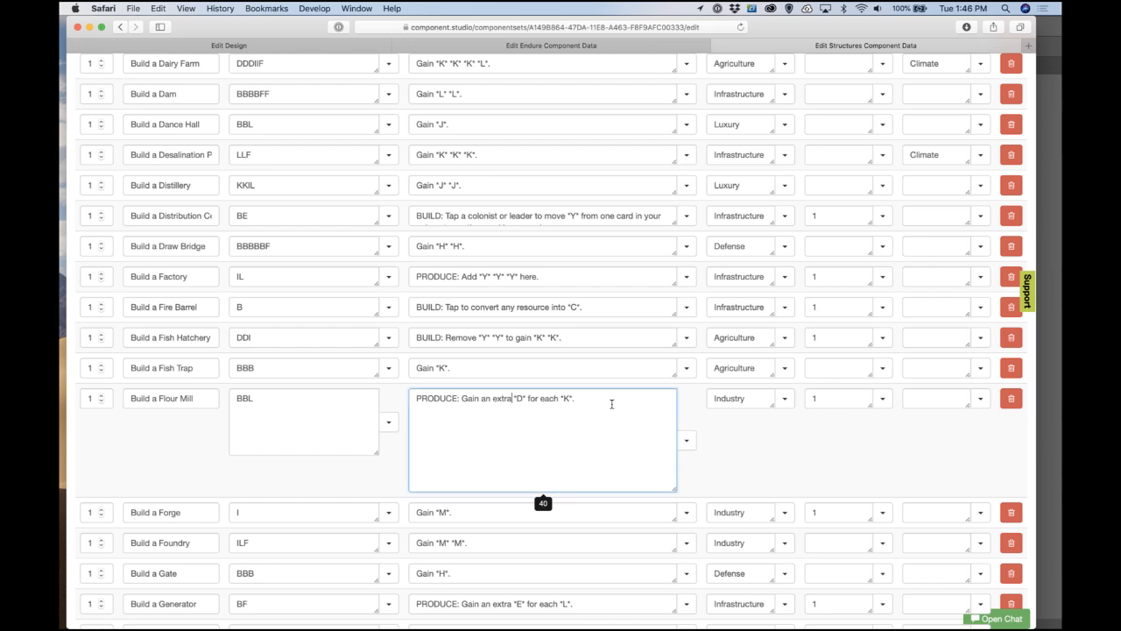
left_click(563, 386)
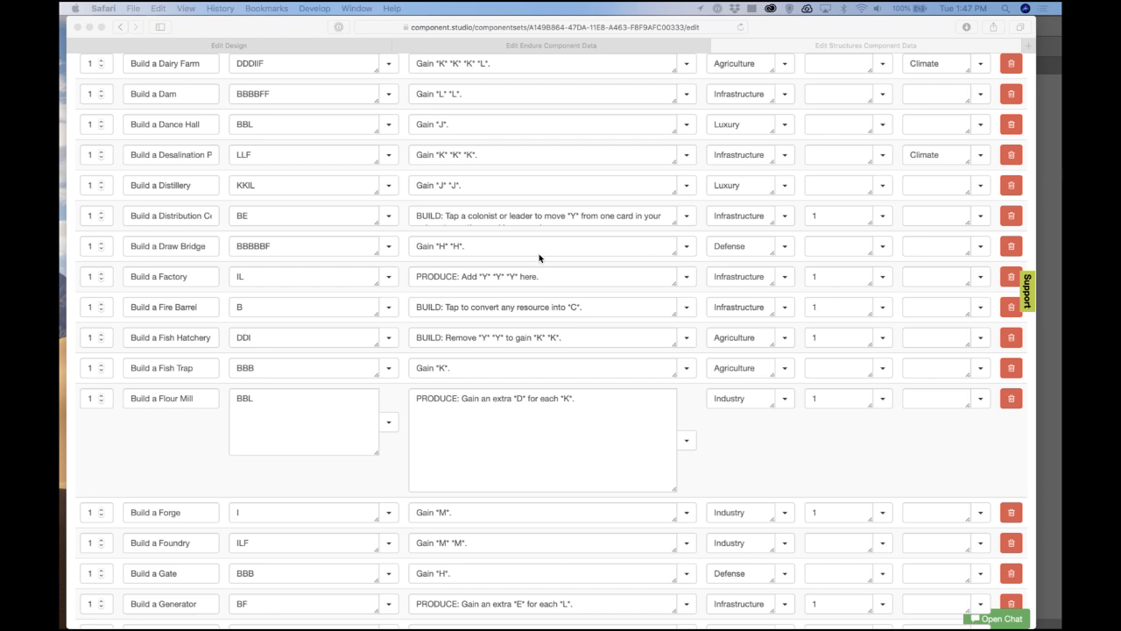
Step: Go back to the Endure card design and open the Colony project's list of designs in a separate browser tab
scroll(201, 291, "down", 2)
scroll(200, 291, "down", 3)
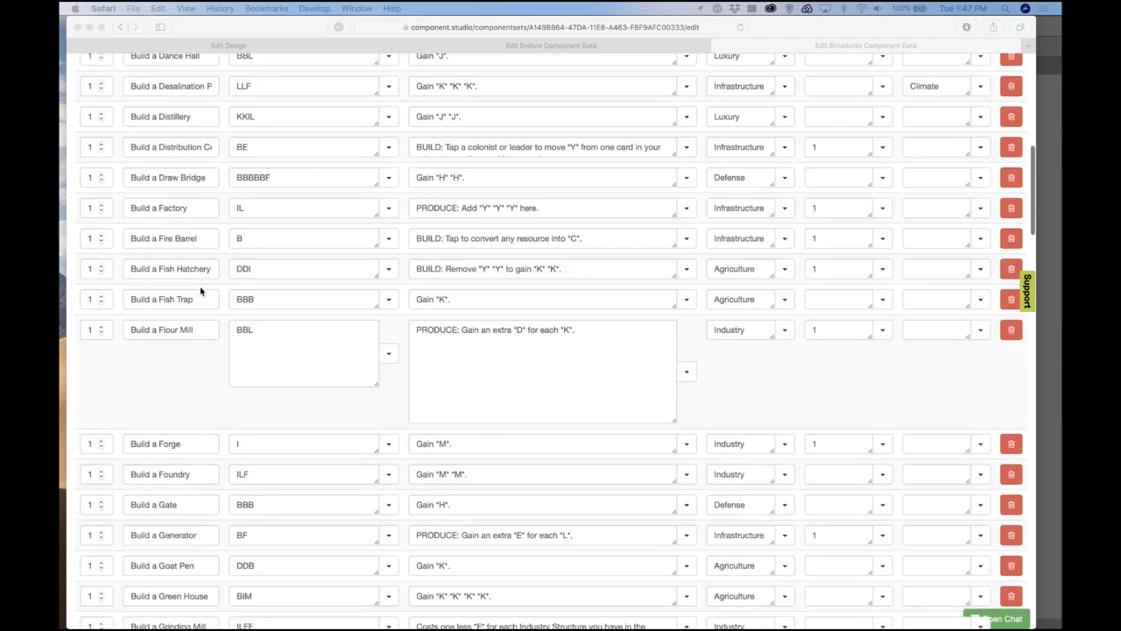
left_click(295, 44)
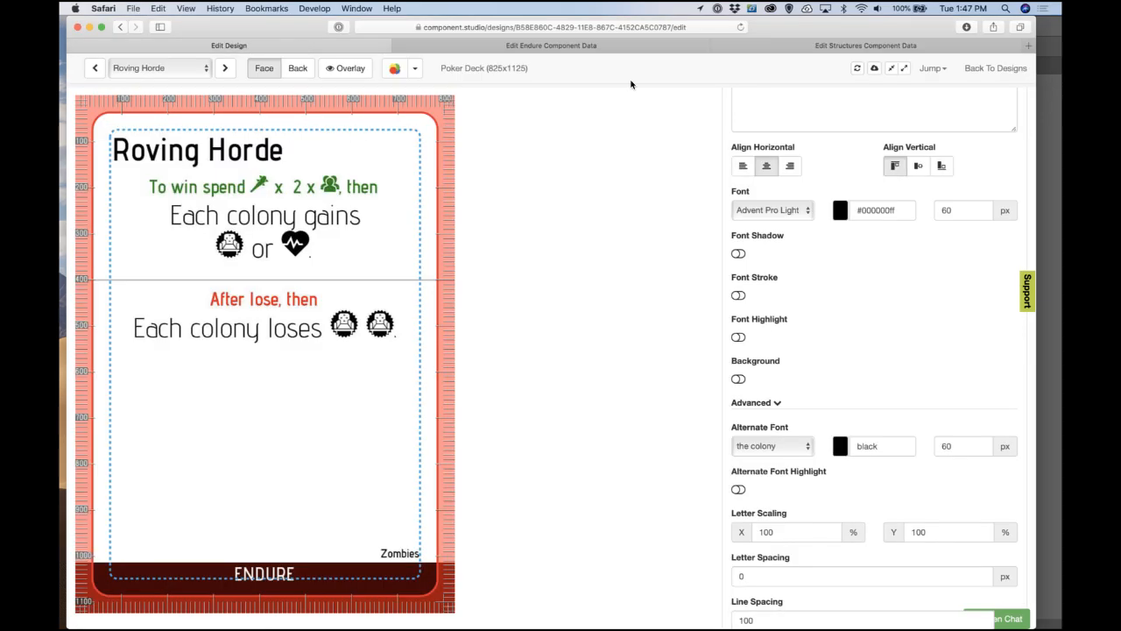
left_click(996, 68)
left_click(878, 45)
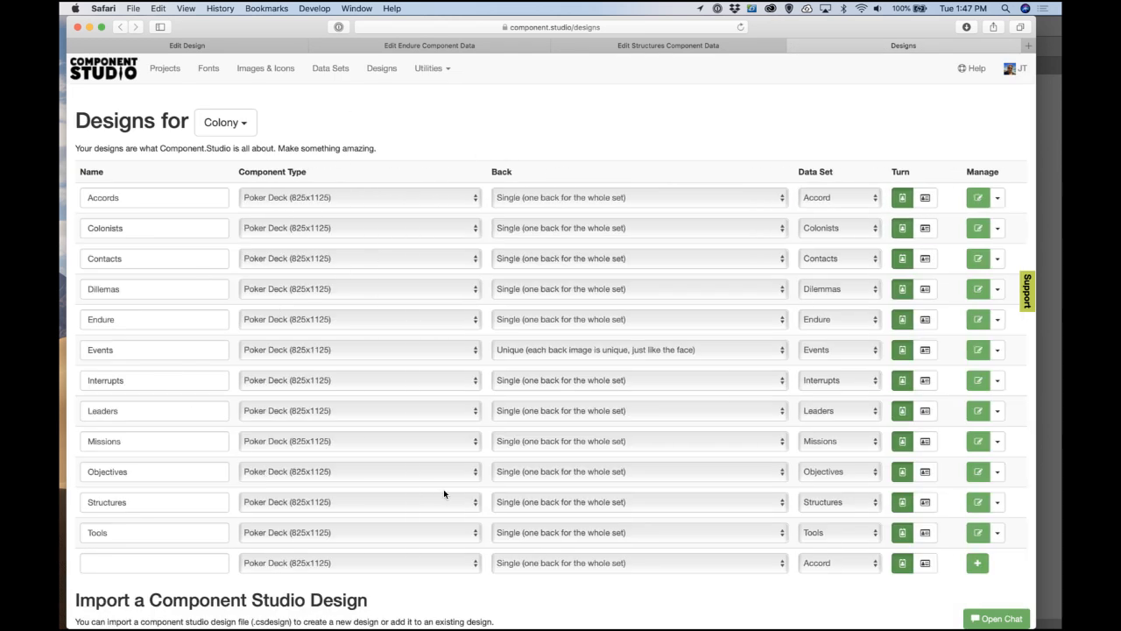
Step: Open the Structures design for editing and display the Build a Forge card
left_click(977, 502)
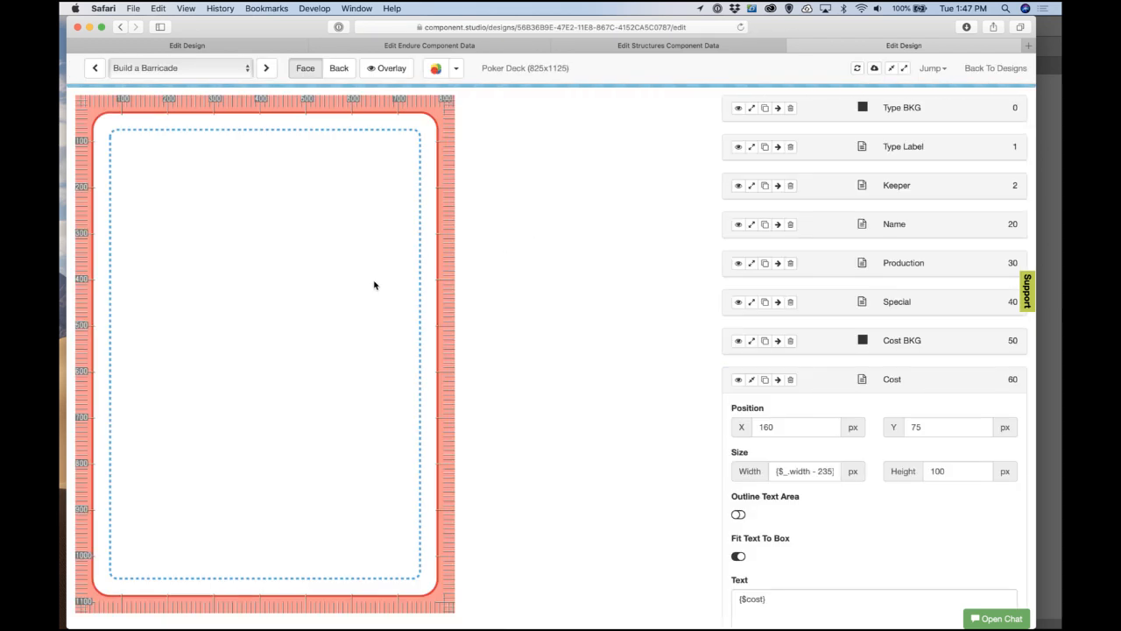
left_click(195, 65)
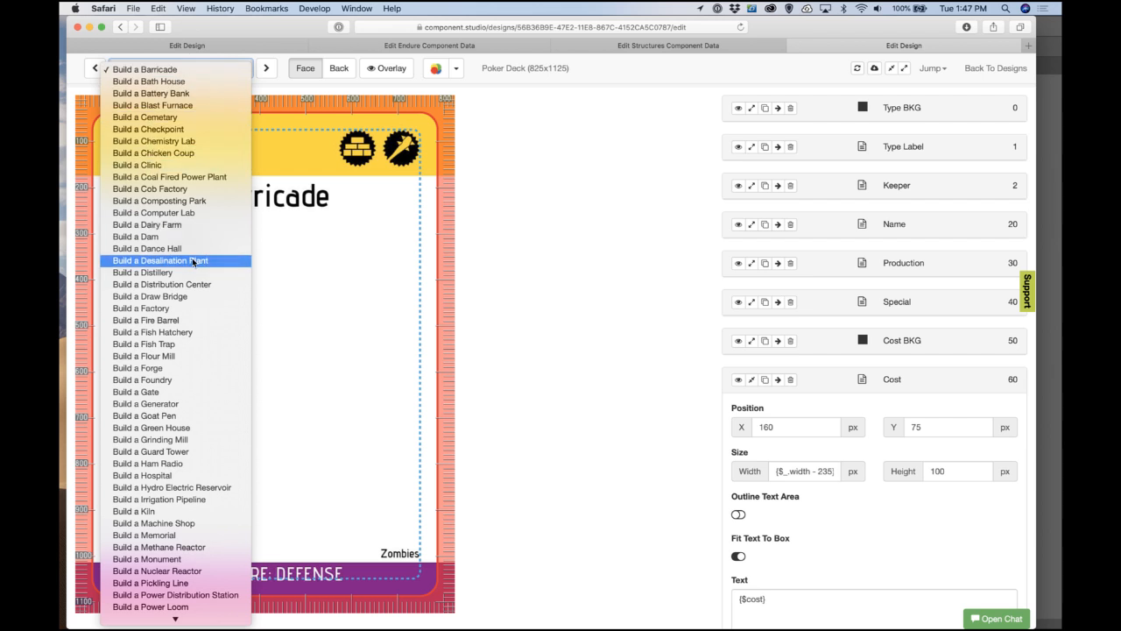
left_click(191, 368)
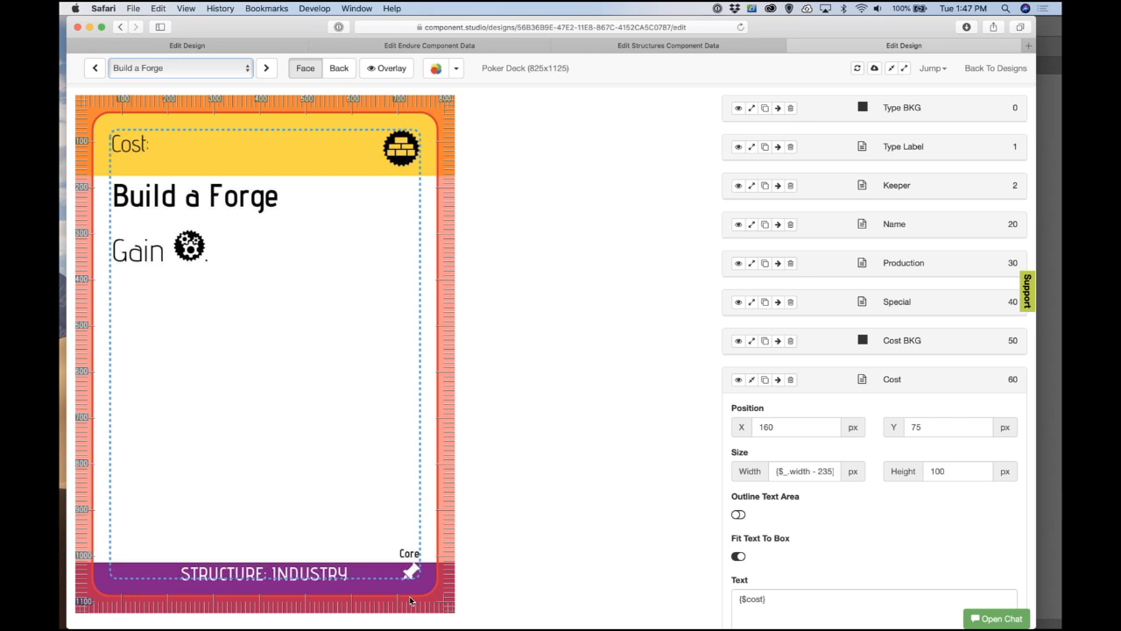
Step: Go back to the Structures data set and clear the keeper value in the Build a Forge row
left_click(670, 48)
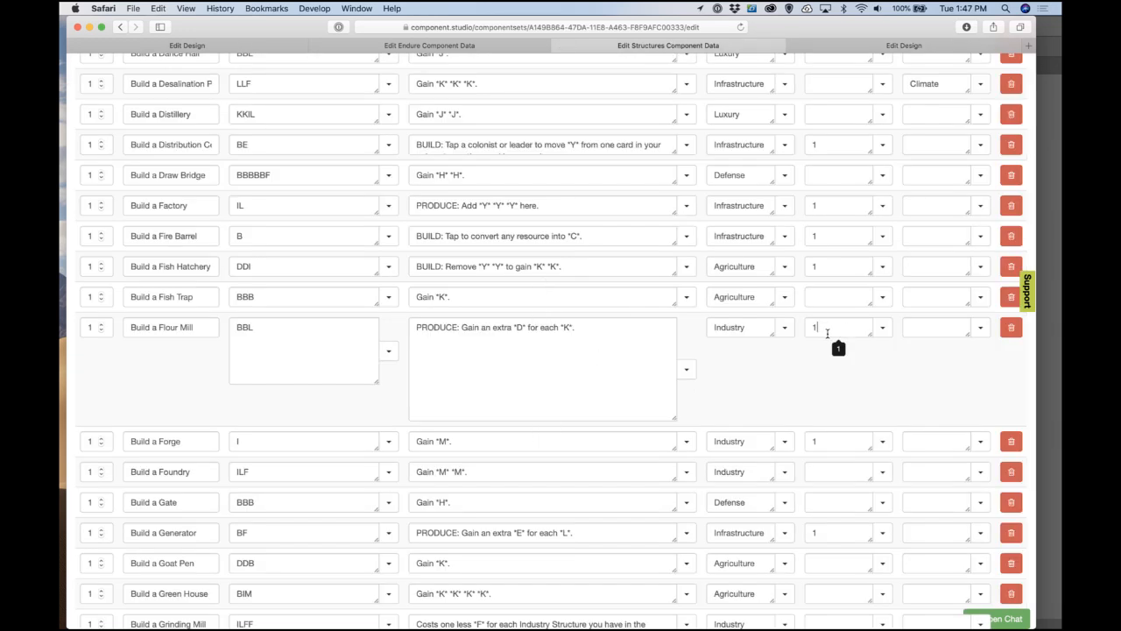
scroll(827, 333, "up", 10)
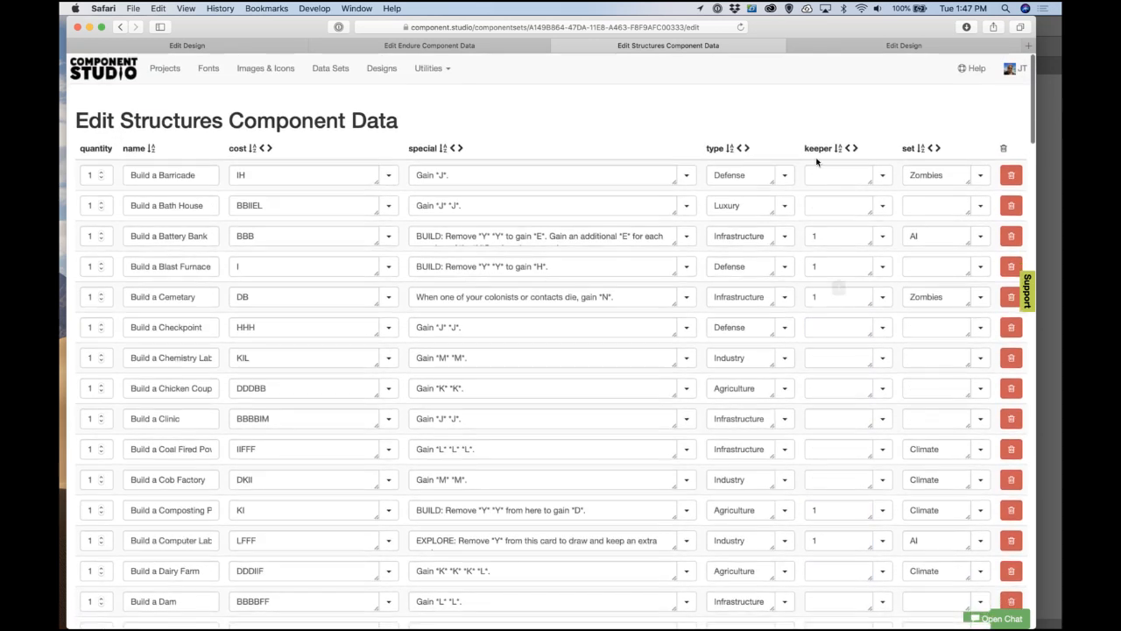
scroll(796, 343, "down", 6)
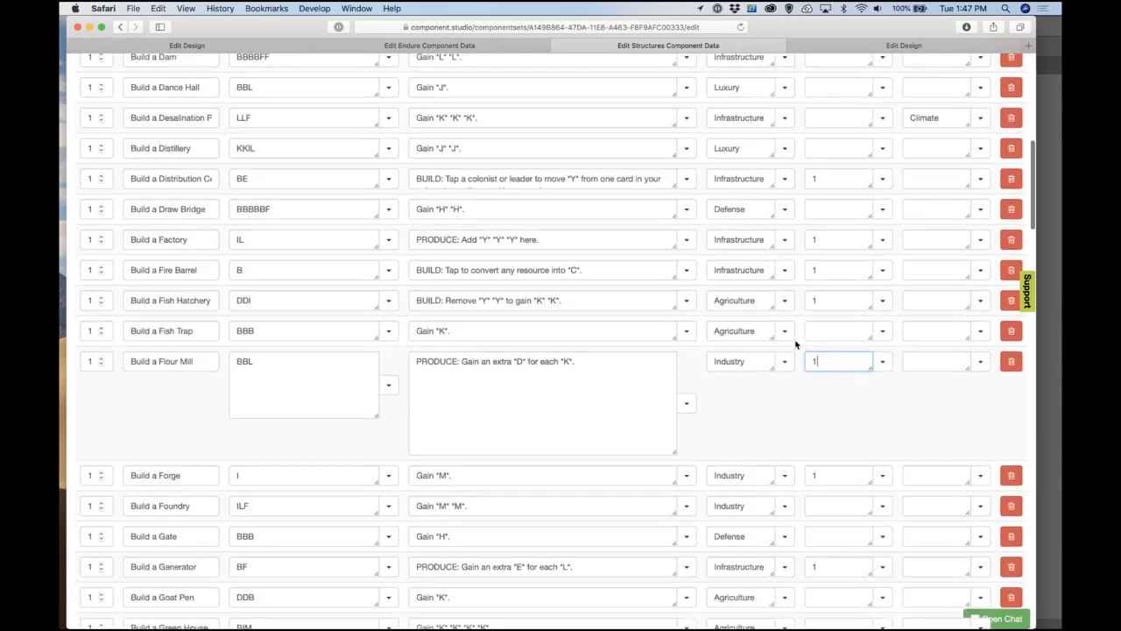
scroll(796, 342, "down", 1)
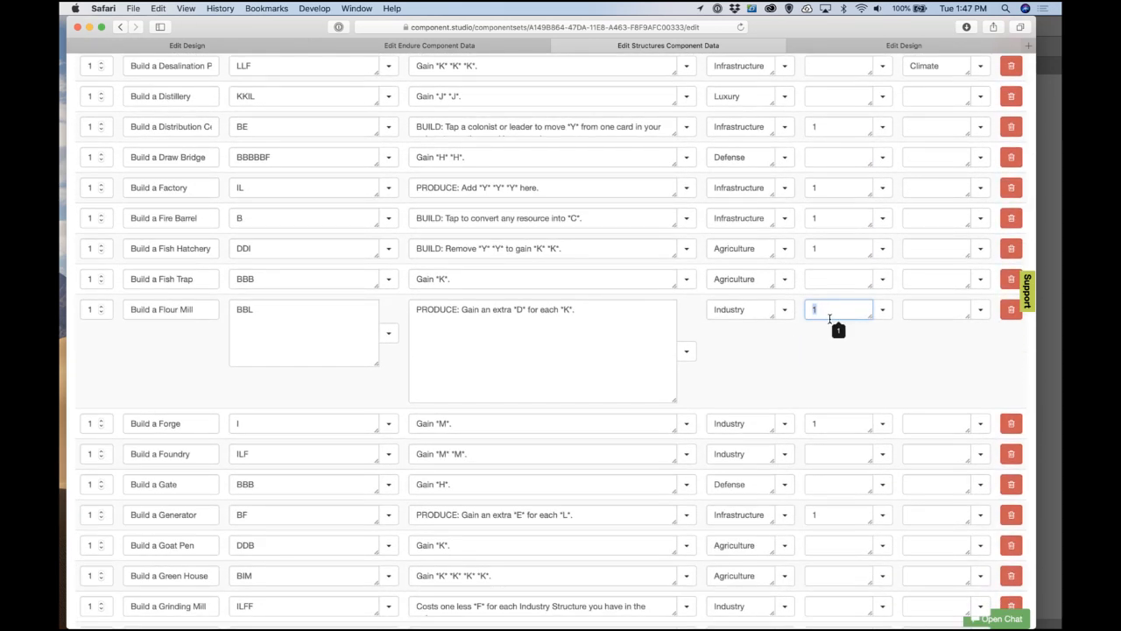
left_click(827, 386)
scroll(828, 385, "down", 3)
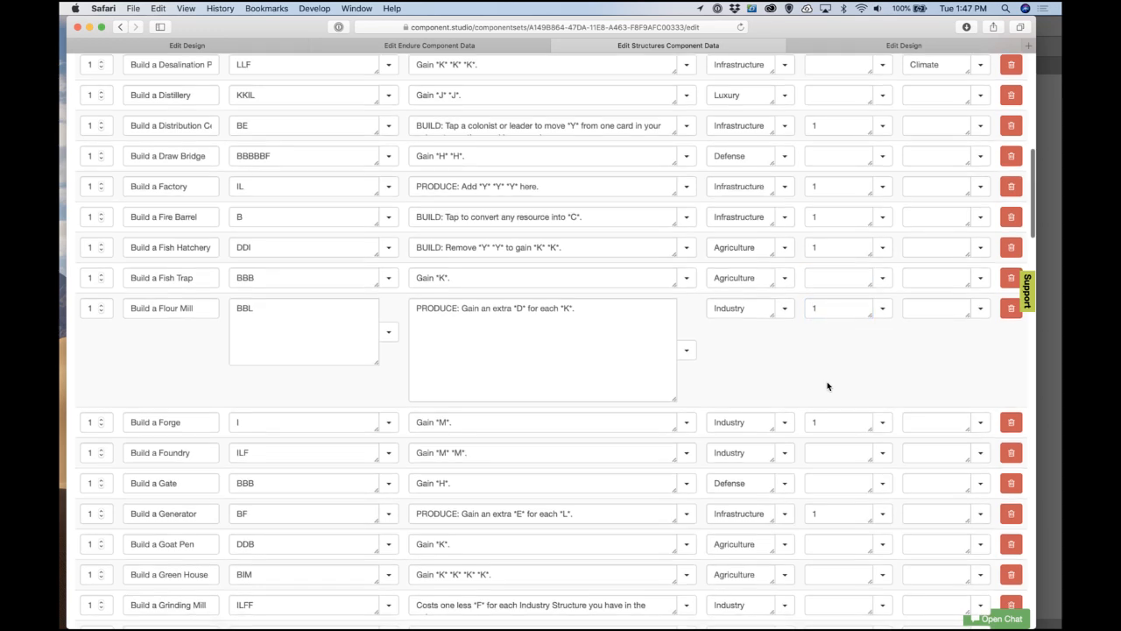
scroll(827, 386, "down", 1)
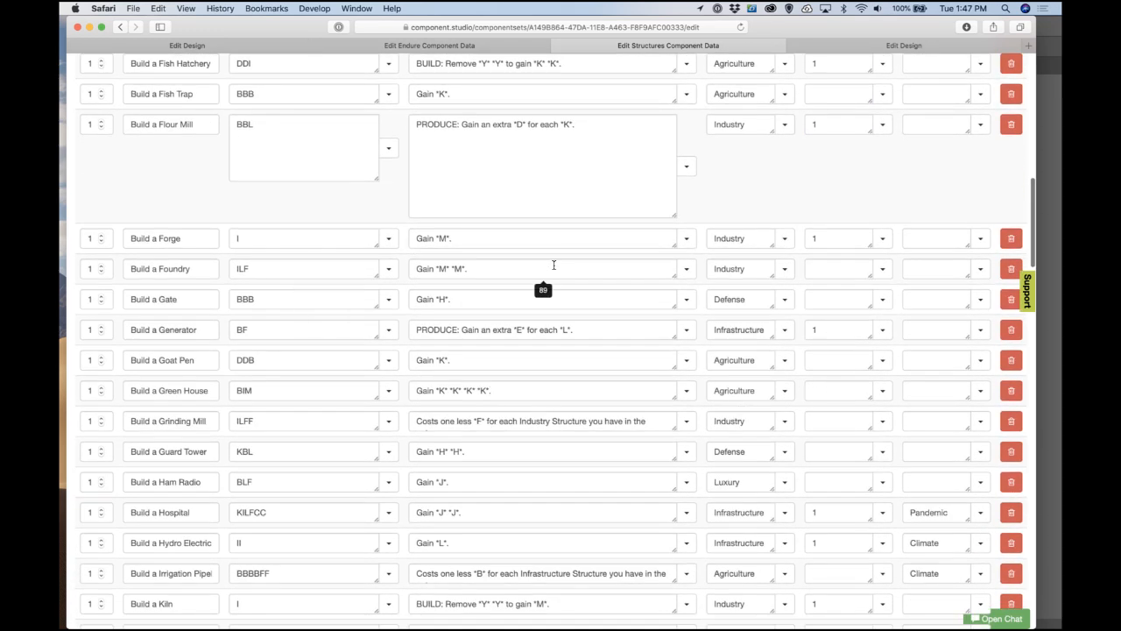
double_click(828, 243)
type("0")
key("Tab")
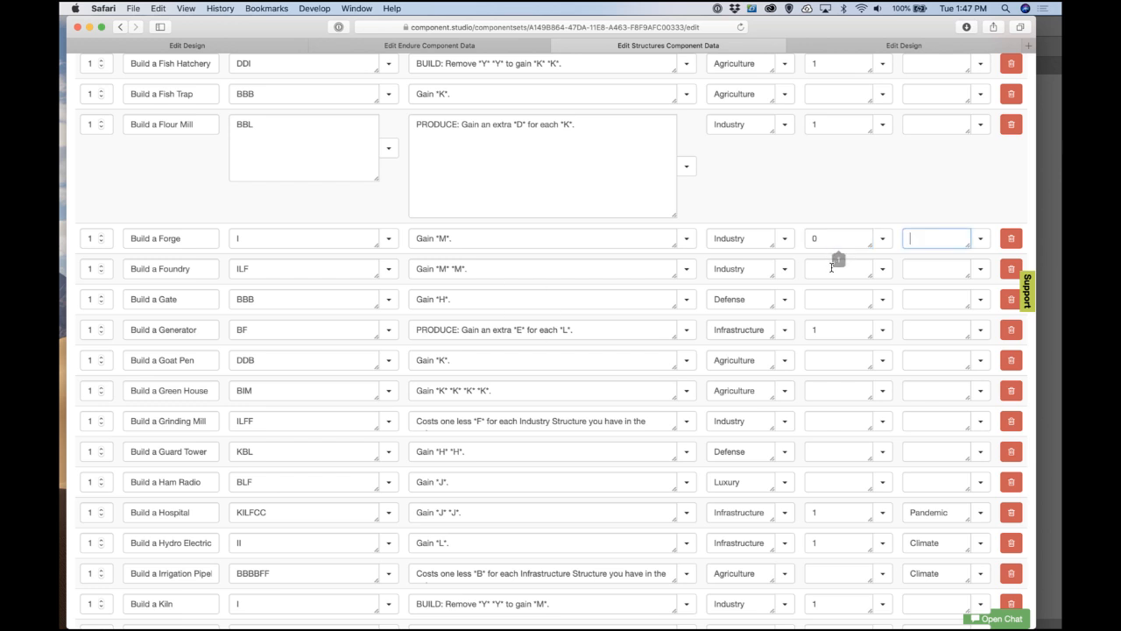
left_click(828, 243)
key("BackSpace")
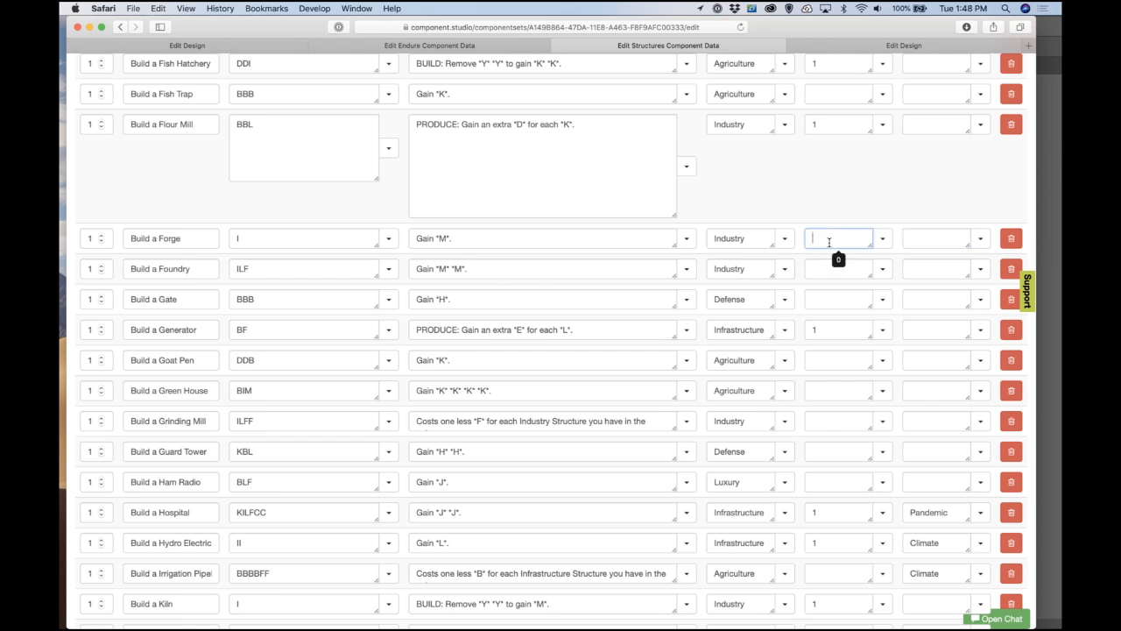
left_click(839, 205)
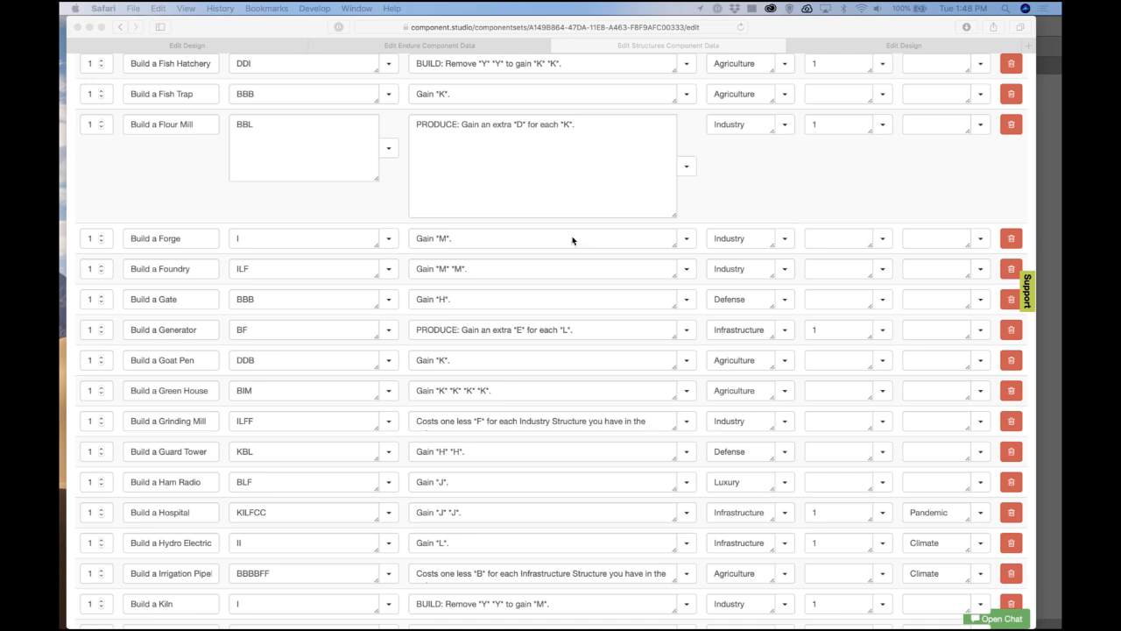
Step: Return to the list of data sets and open the Dilemmas set for editing
left_click(403, 198)
scroll(394, 194, "up", 10)
scroll(394, 194, "up", 5)
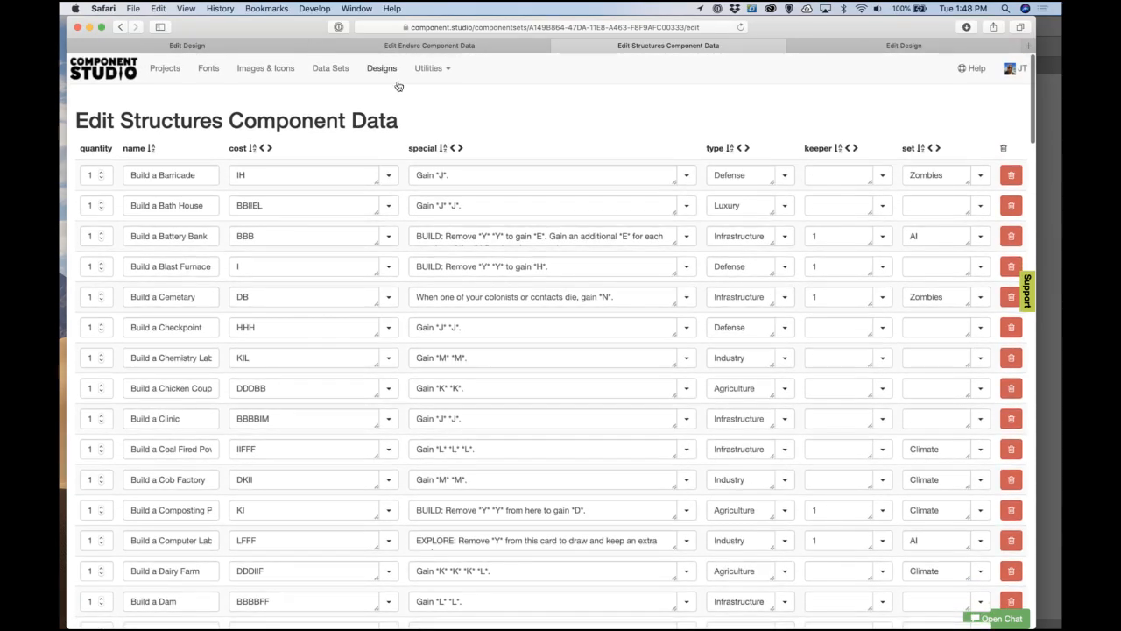
left_click(333, 70)
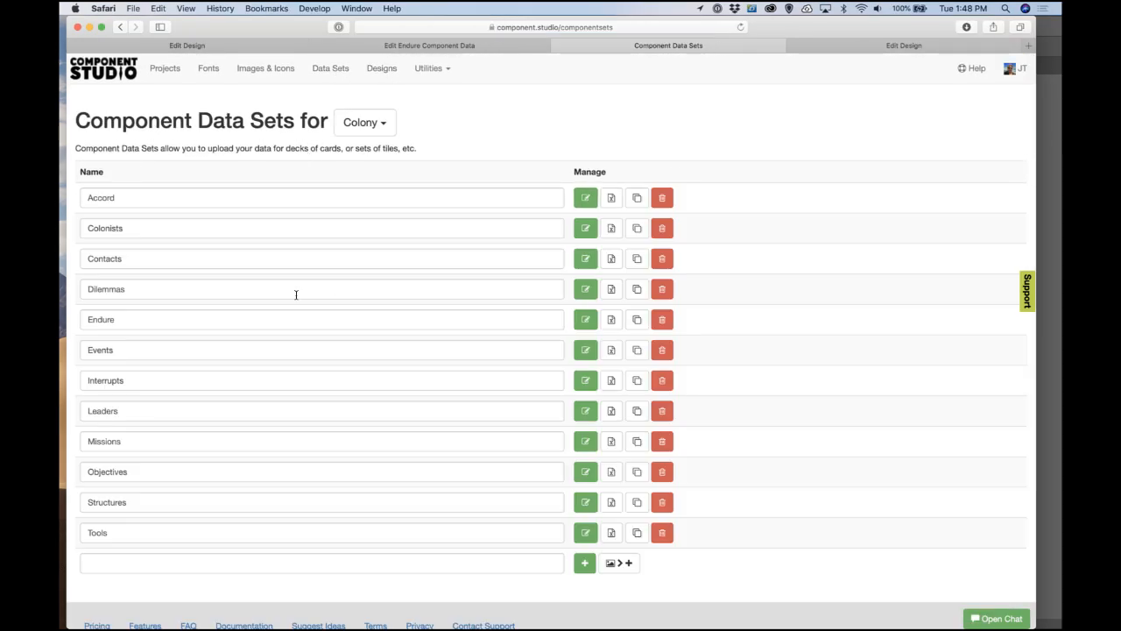
left_click(585, 289)
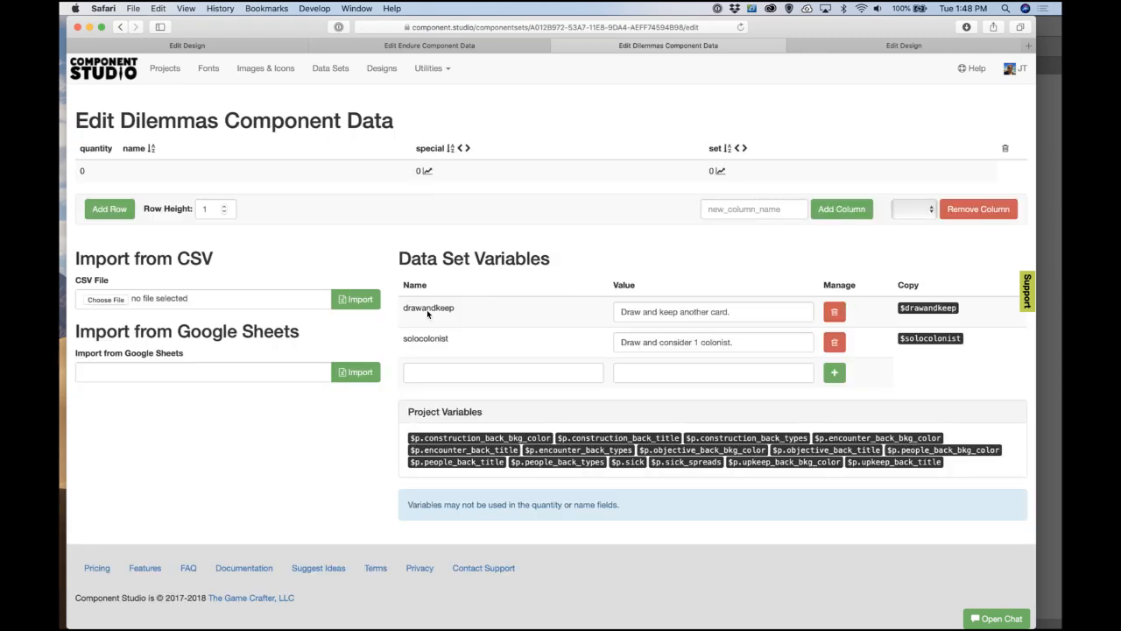
Step: Find the Toofer row in the Dilemmas data and enlarge its special text box
scroll(426, 309, "down", 5)
scroll(426, 309, "down", 15)
scroll(426, 309, "up", 5)
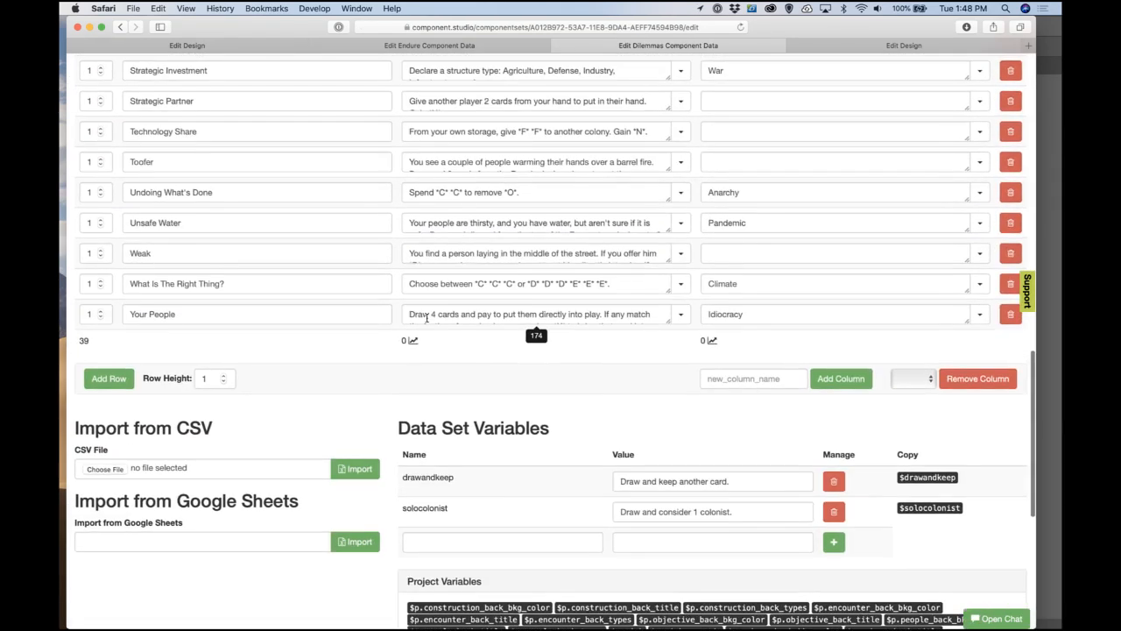
scroll(427, 318, "up", 1)
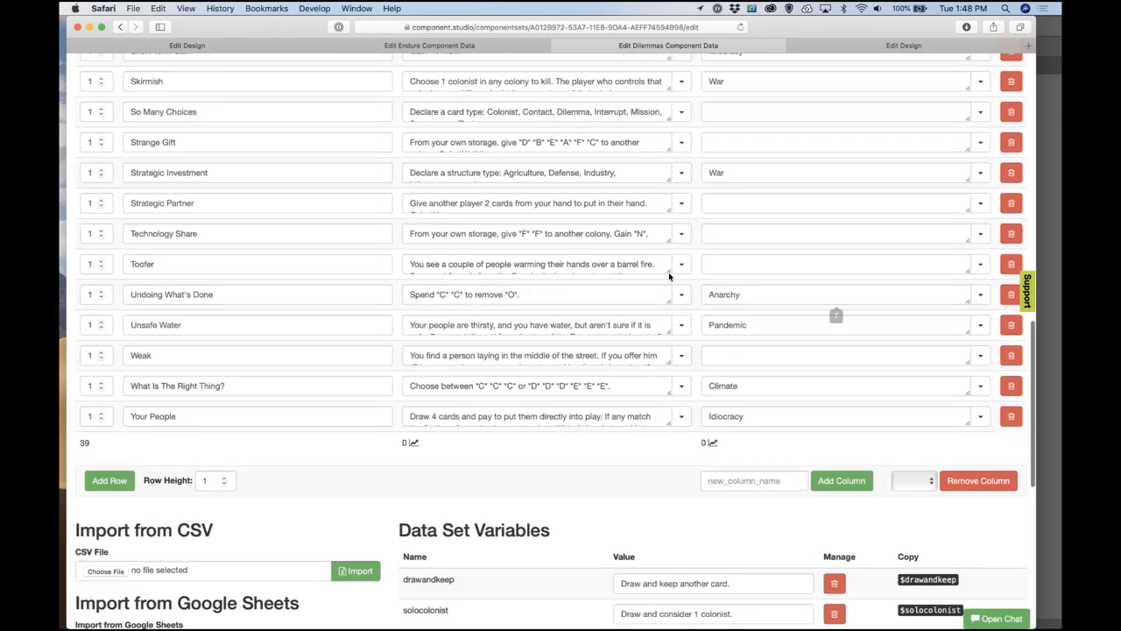
left_click_drag(669, 272, 718, 463)
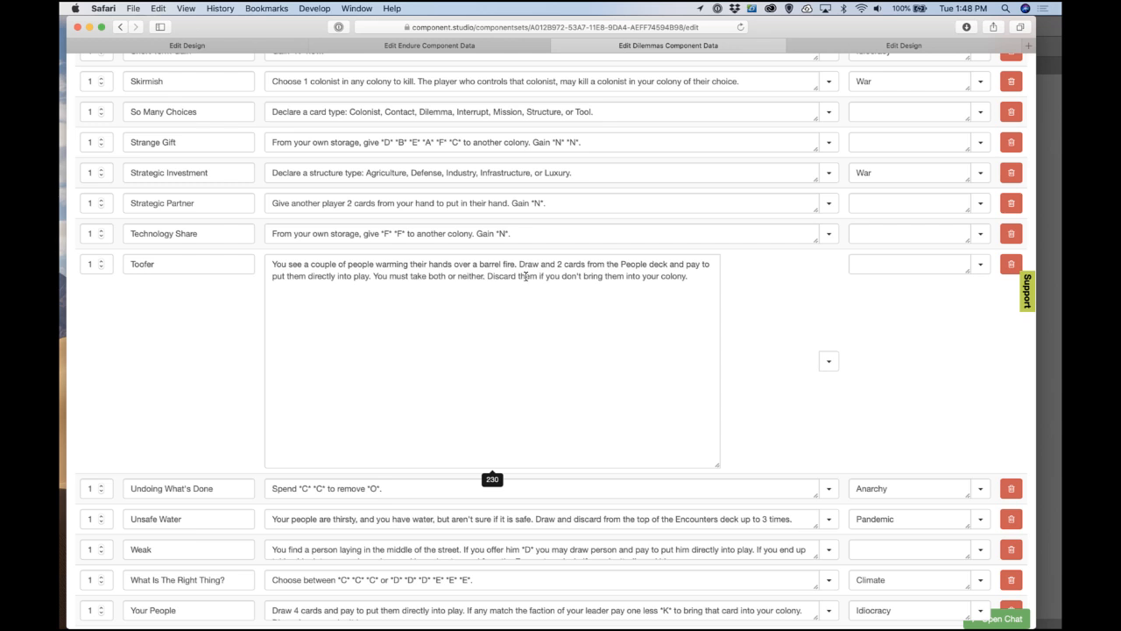
Step: Remove the stray word "and" from Toofer's special text so it reads "Draw 2 cards from the People deck"
left_click(541, 271)
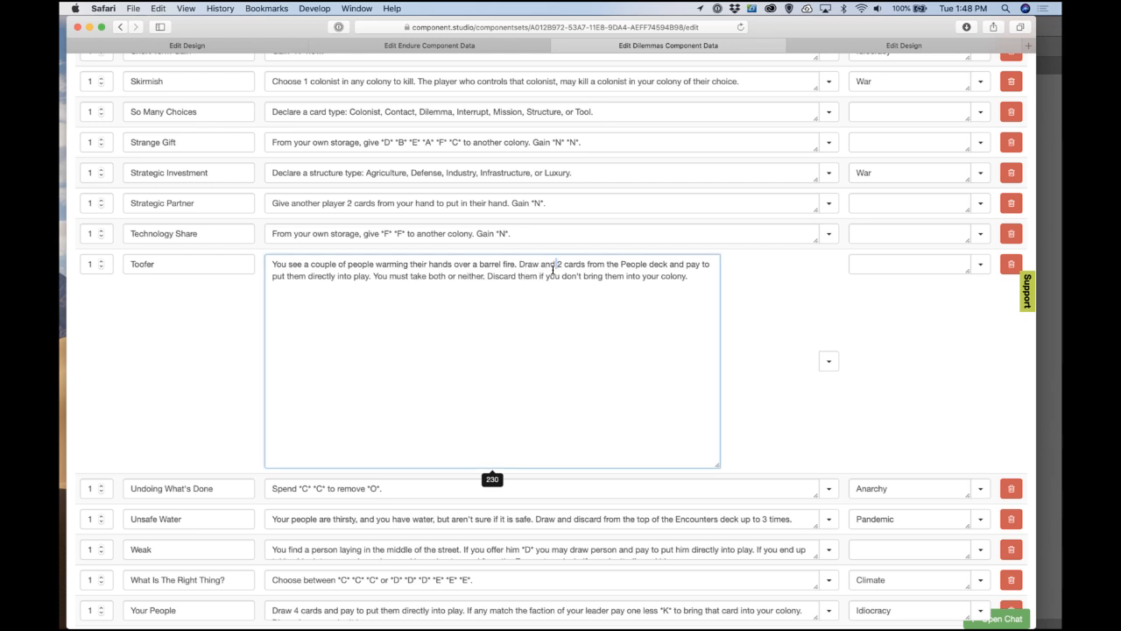
key("BackSpace")
key("BackSpace")
key("BackSpace")
key("BackSpace")
left_click(558, 255)
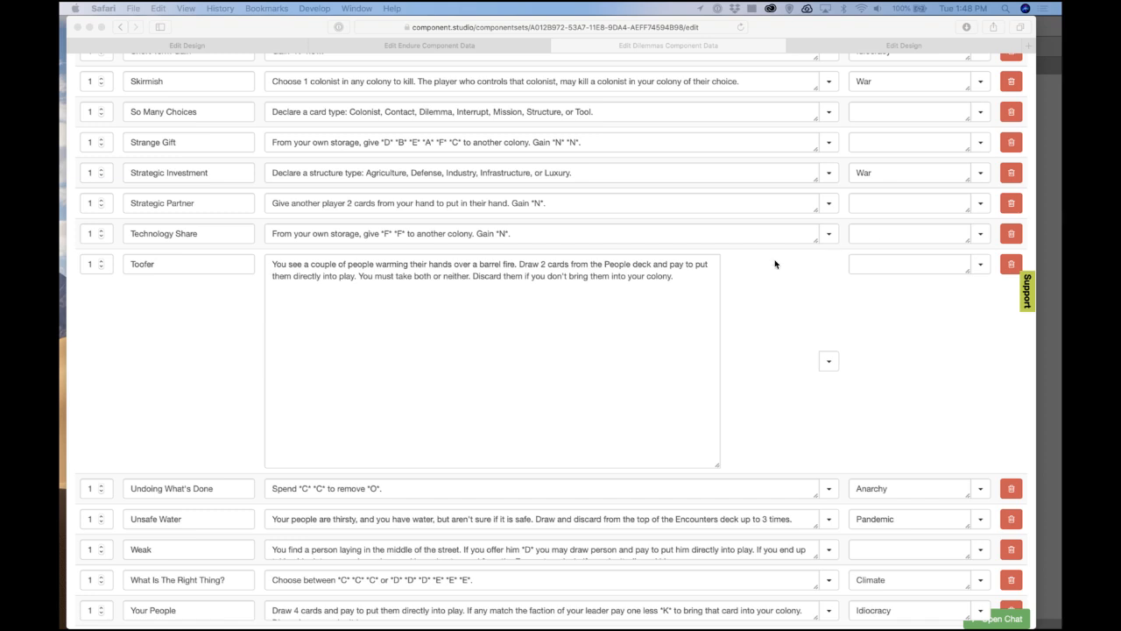
Step: Enlarge the special text box of "Automation or People?" and append the sentence "Put that card in your hand." to its text
left_click(231, 362)
scroll(231, 362, "up", 10)
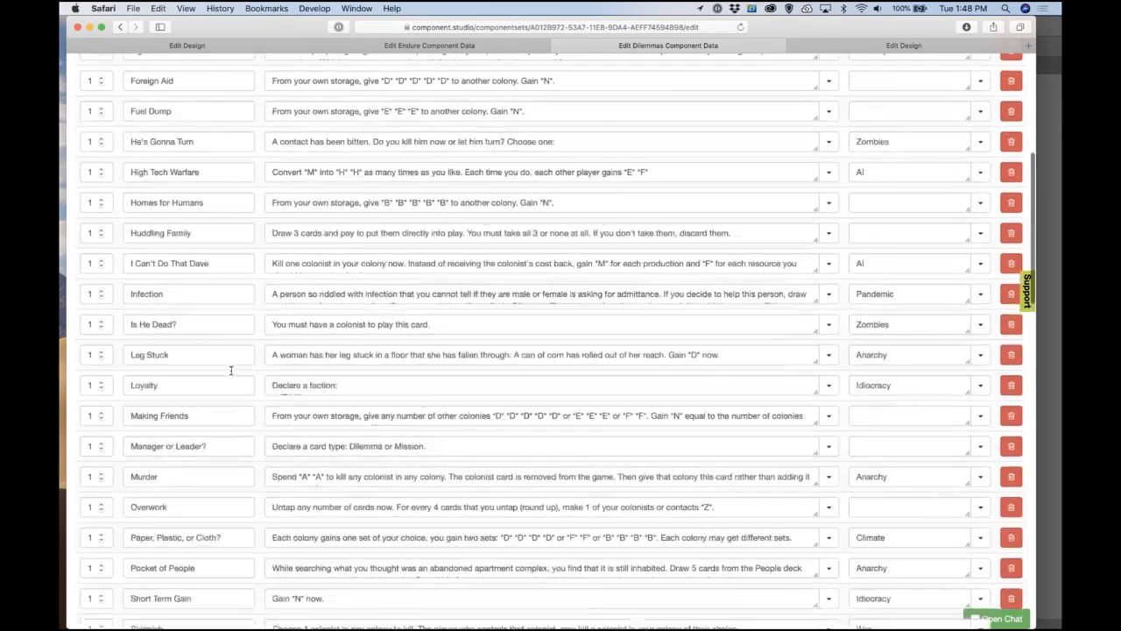
scroll(230, 370, "up", 5)
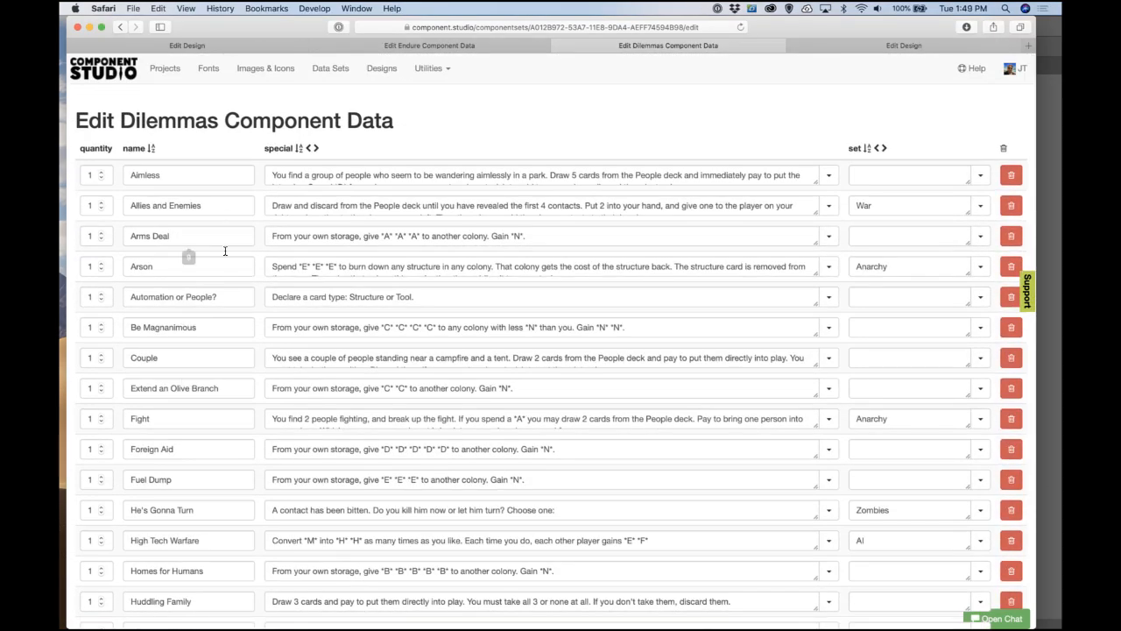
left_click_drag(815, 303, 813, 430)
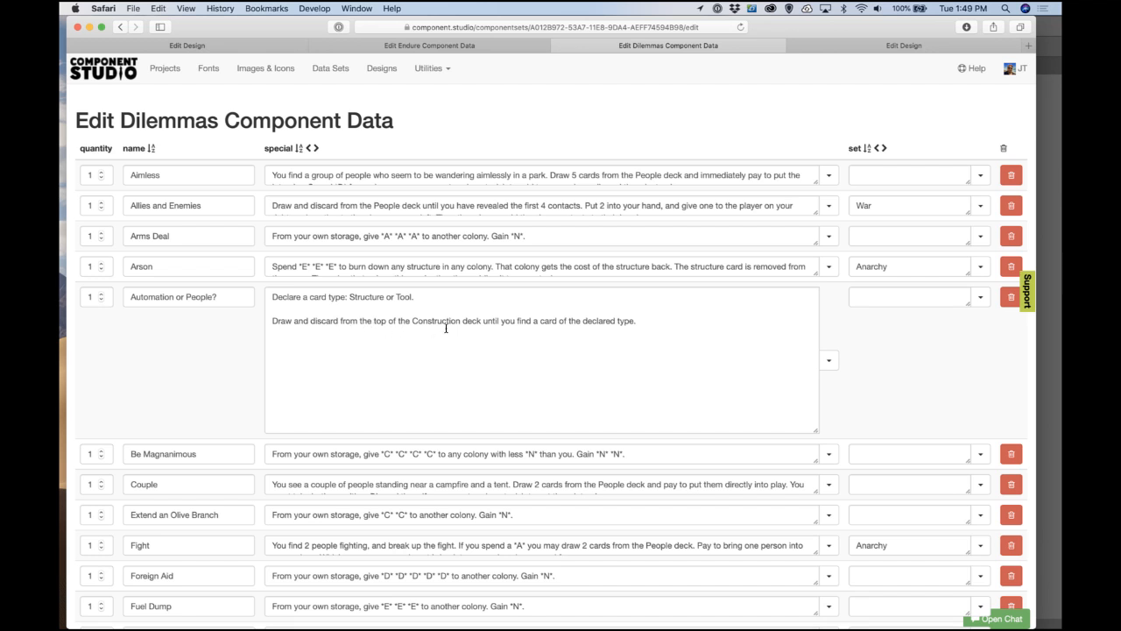
left_click(654, 328)
type("Pu")
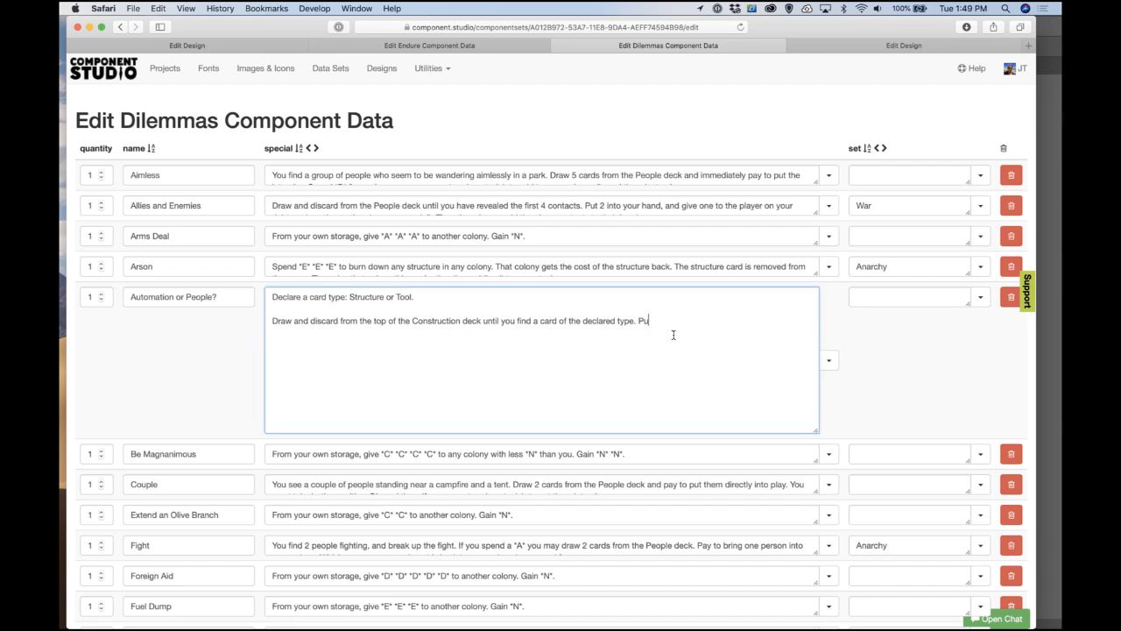
type("t that card in your hand.")
left_click(829, 329)
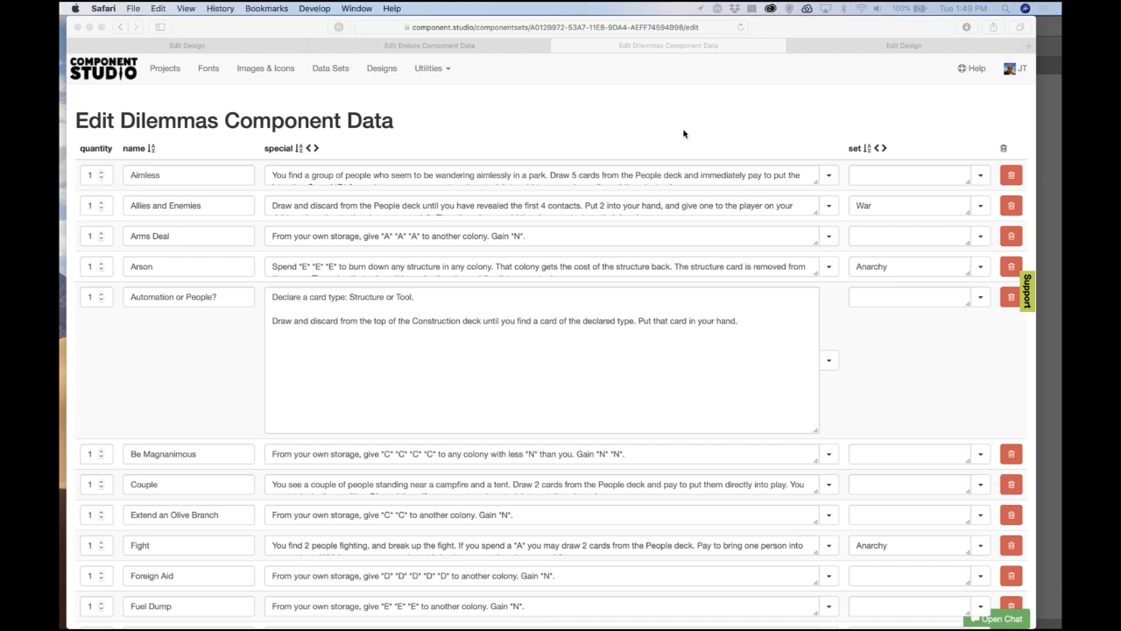
Step: Switch back to the Structures card design, return to the list of designs and open the Missions design for editing
left_click(893, 46)
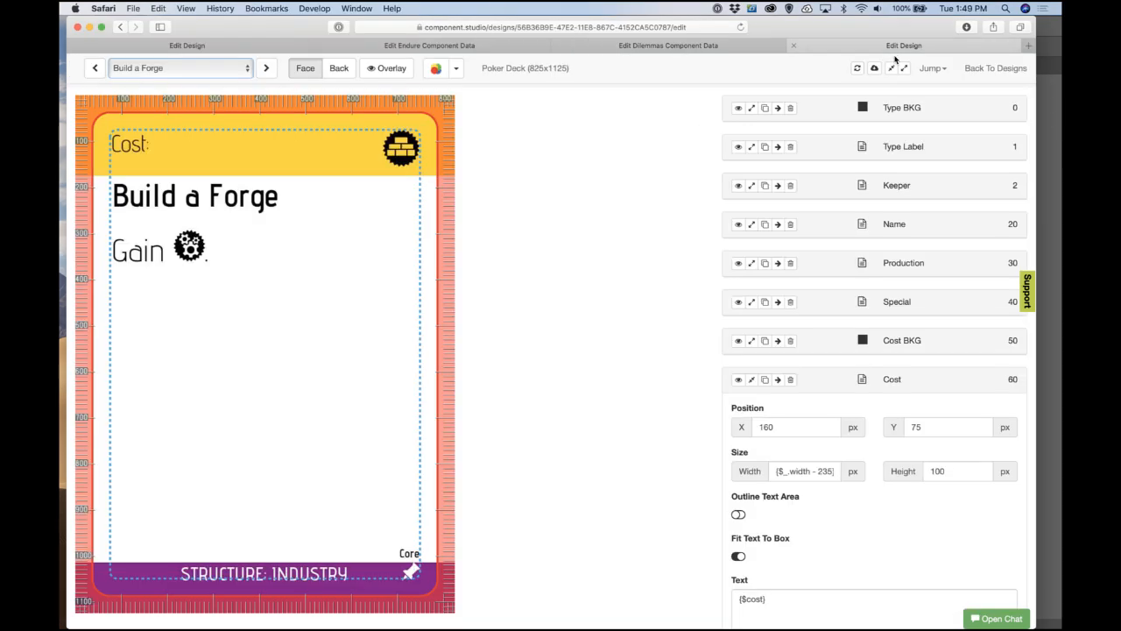
left_click(996, 68)
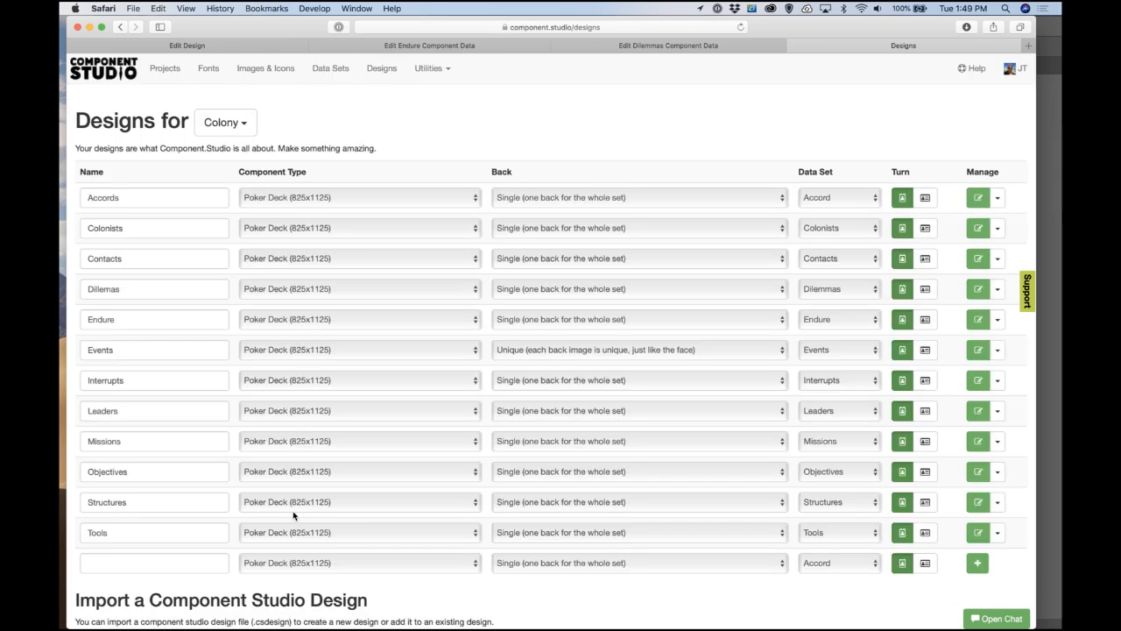
left_click(977, 442)
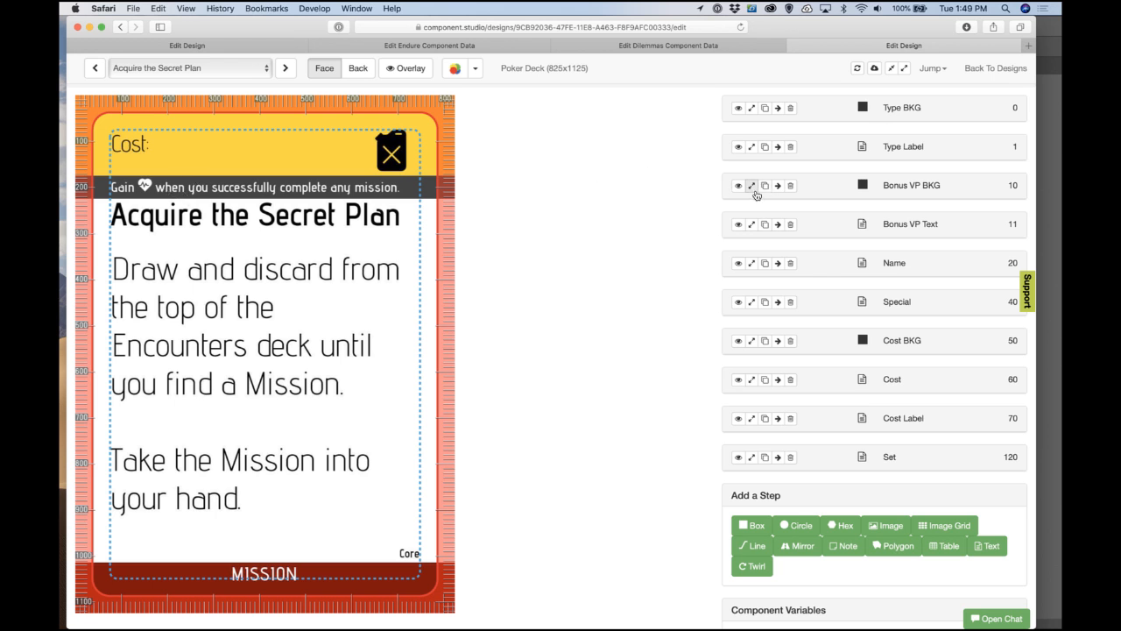
Step: Change "any" to "this" in the Bonus VP Text so it reads "Gain *N* when you successfully complete this mission.", and collapse its settings
left_click(751, 225)
scroll(800, 443, "down", 1)
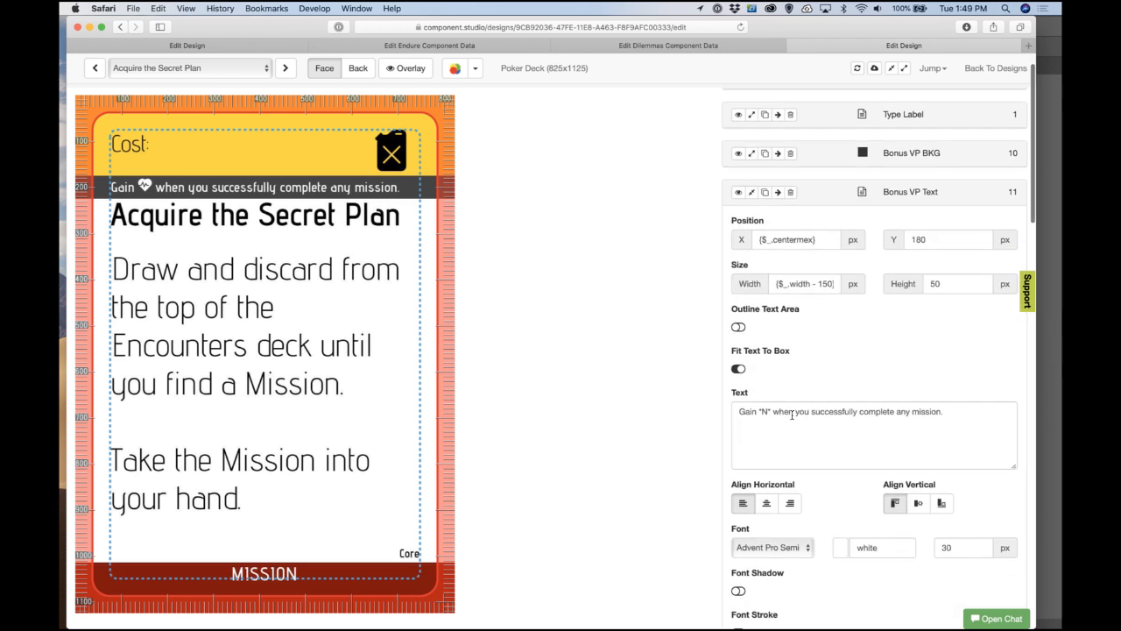
left_click(792, 414)
double_click(903, 412)
type("this")
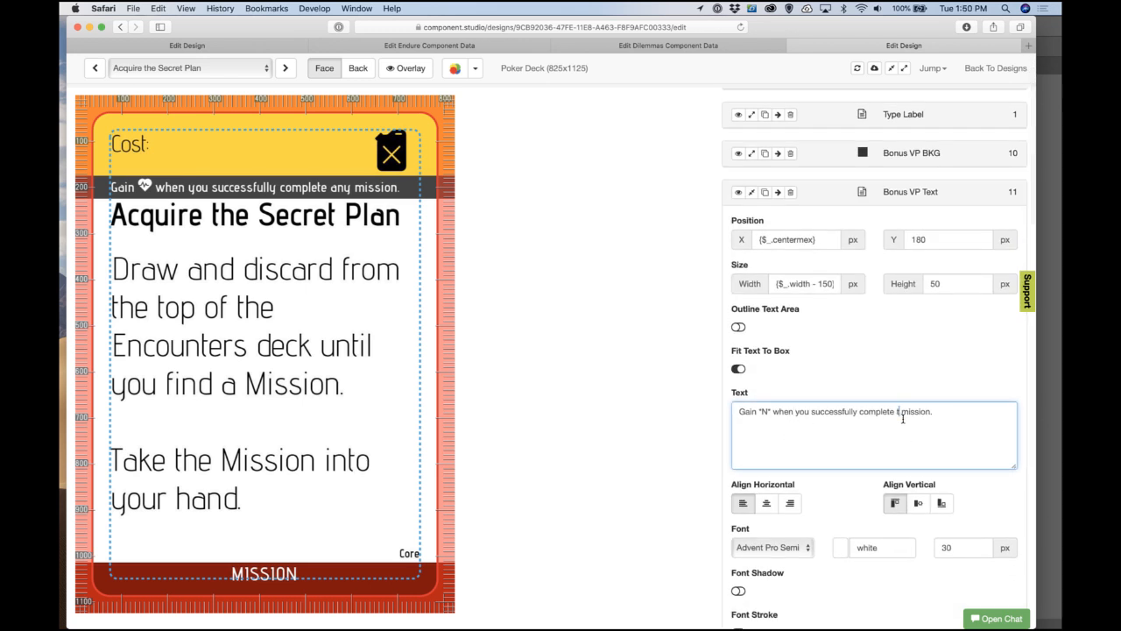
left_click(912, 377)
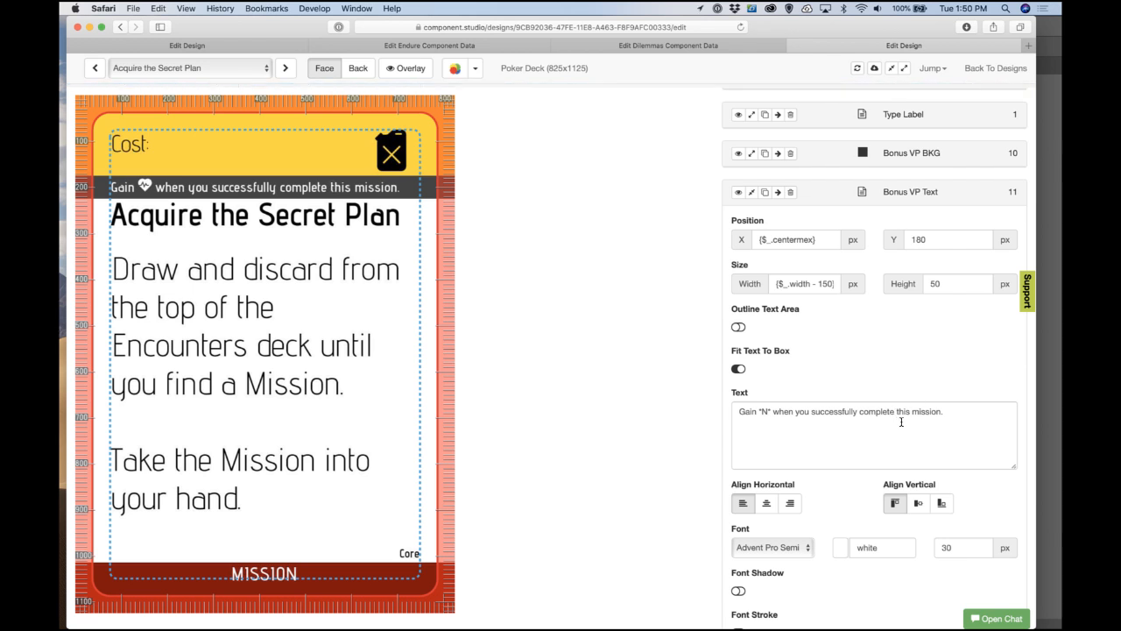
left_click(751, 192)
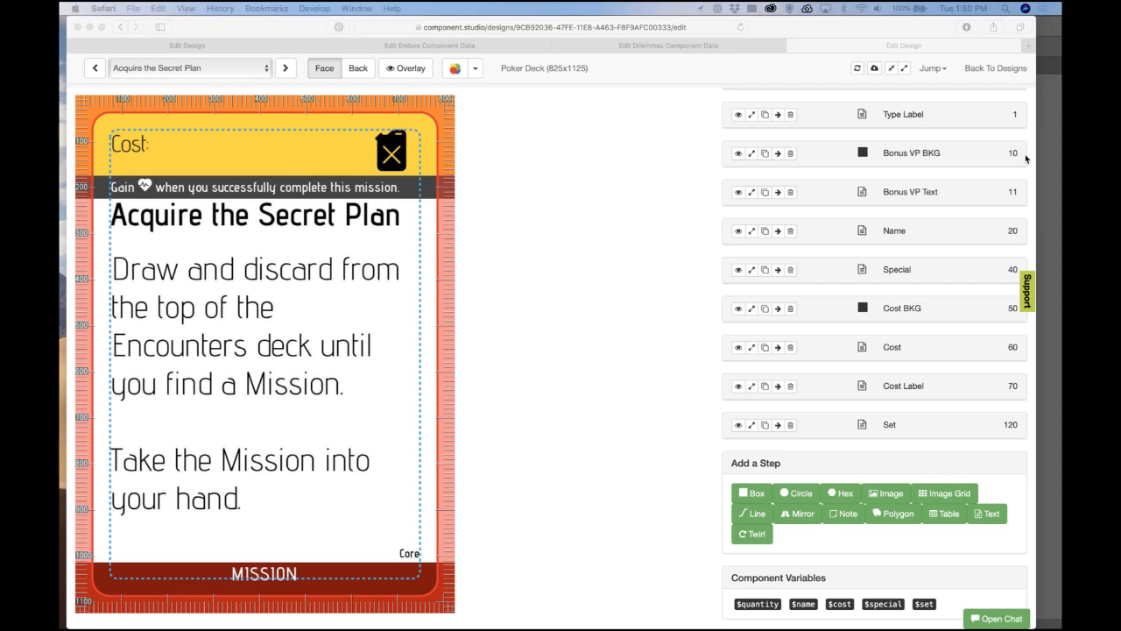
left_click(689, 219)
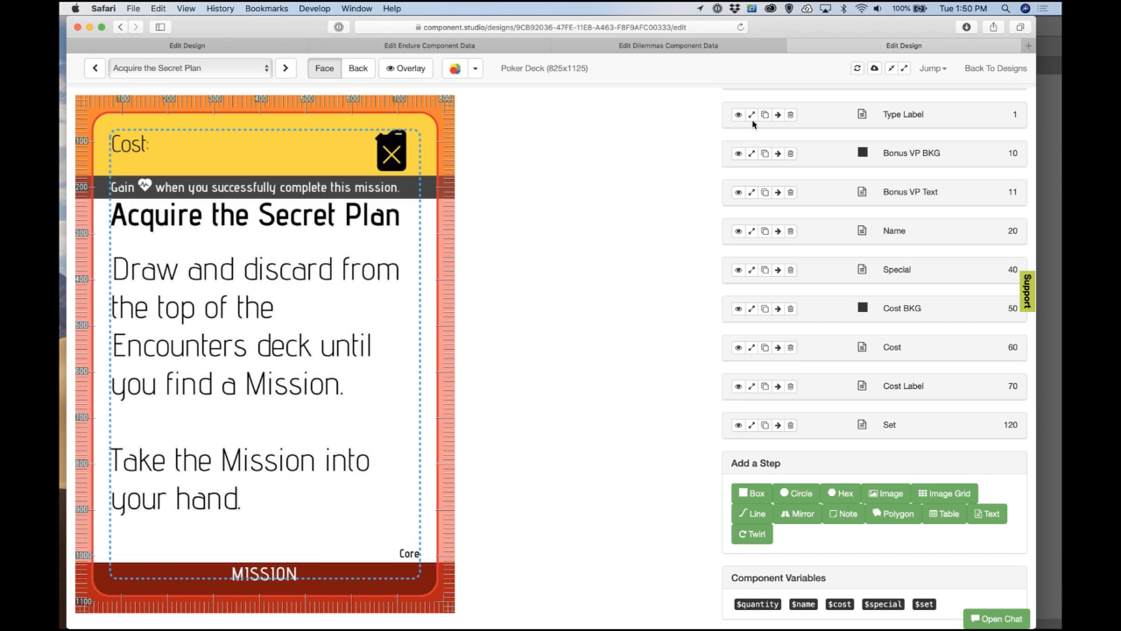
Step: Return to the list of designs and open the Colonists design for editing
left_click(985, 68)
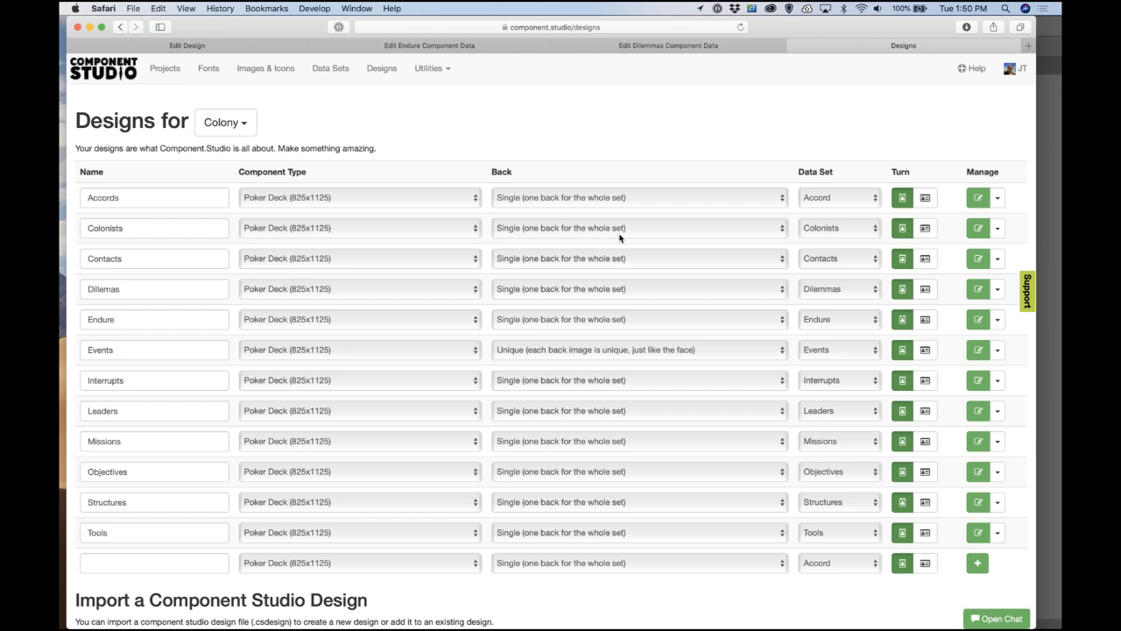
left_click(978, 228)
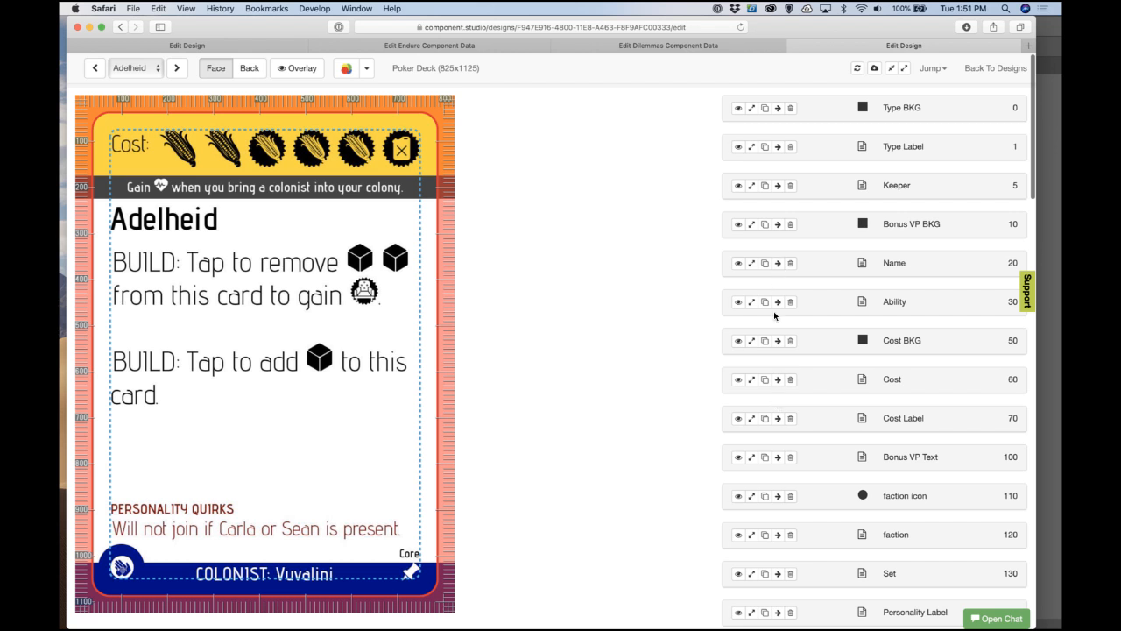
Step: Copy the #444444 fill color of the Bonus VP BKG shape, collapse its settings and hide that layer
left_click(752, 226)
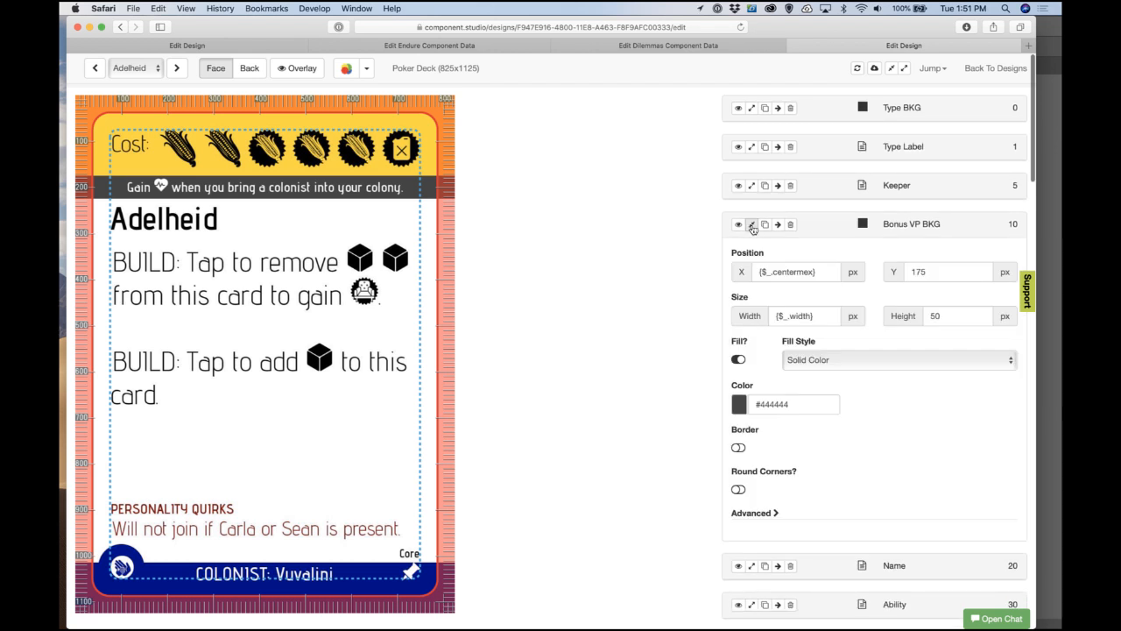
left_click(752, 226)
left_click(751, 226)
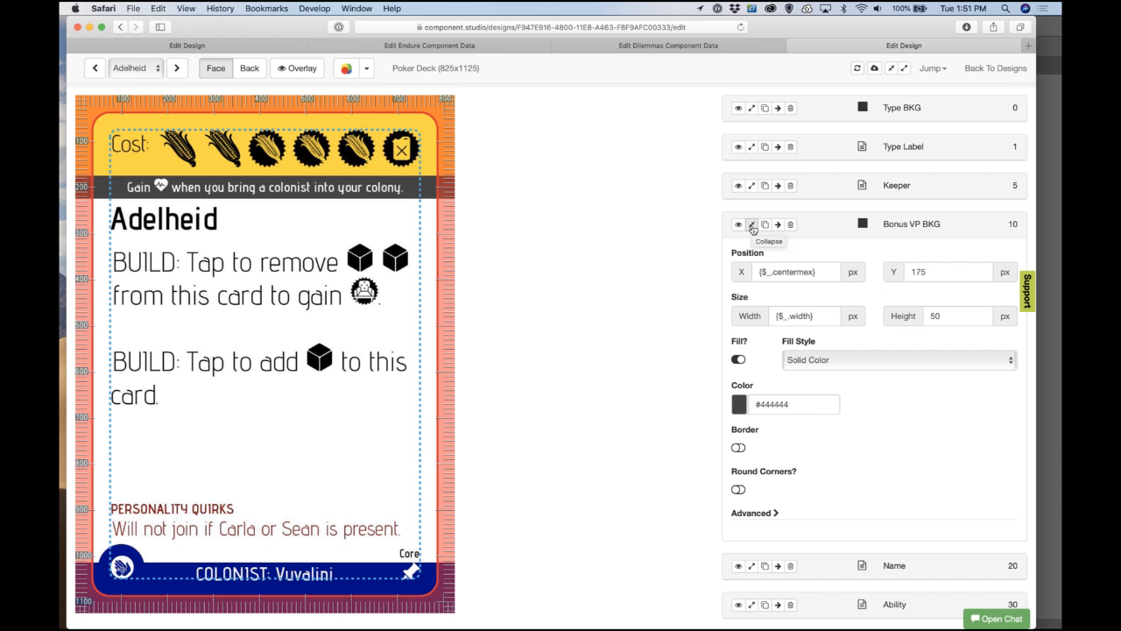
left_click(752, 226)
left_click(751, 226)
double_click(819, 409)
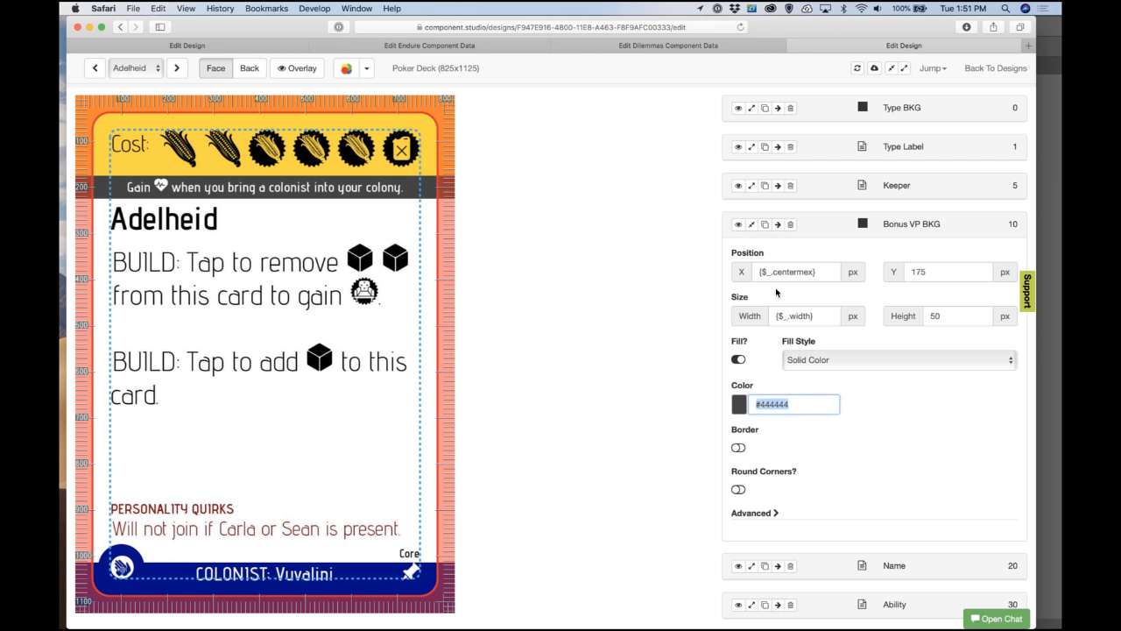
left_click(752, 224)
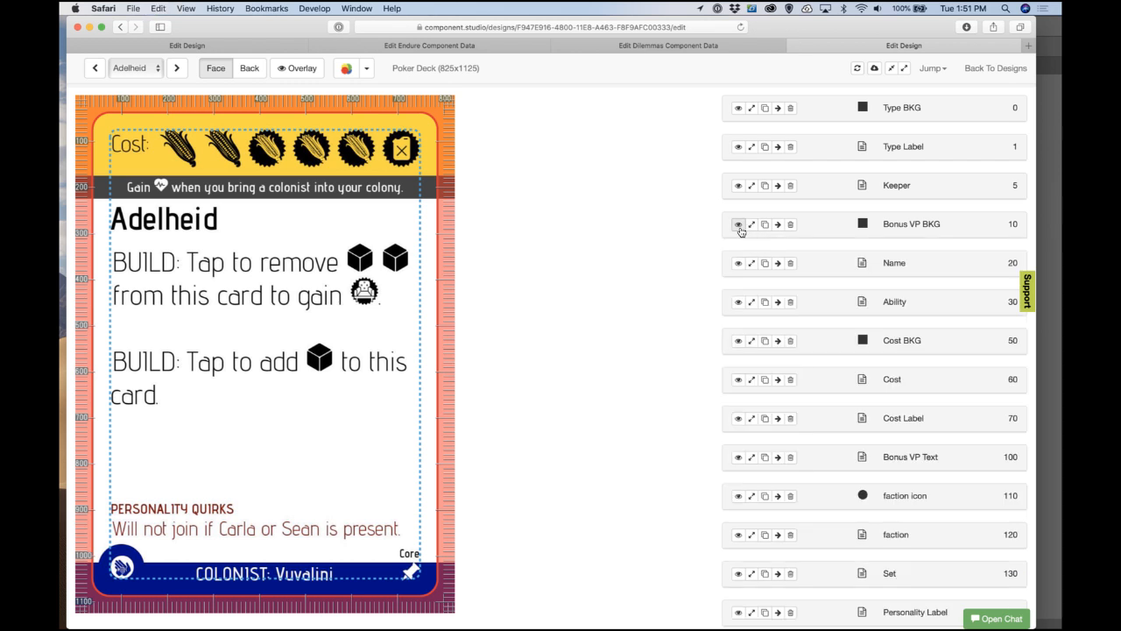
left_click(739, 226)
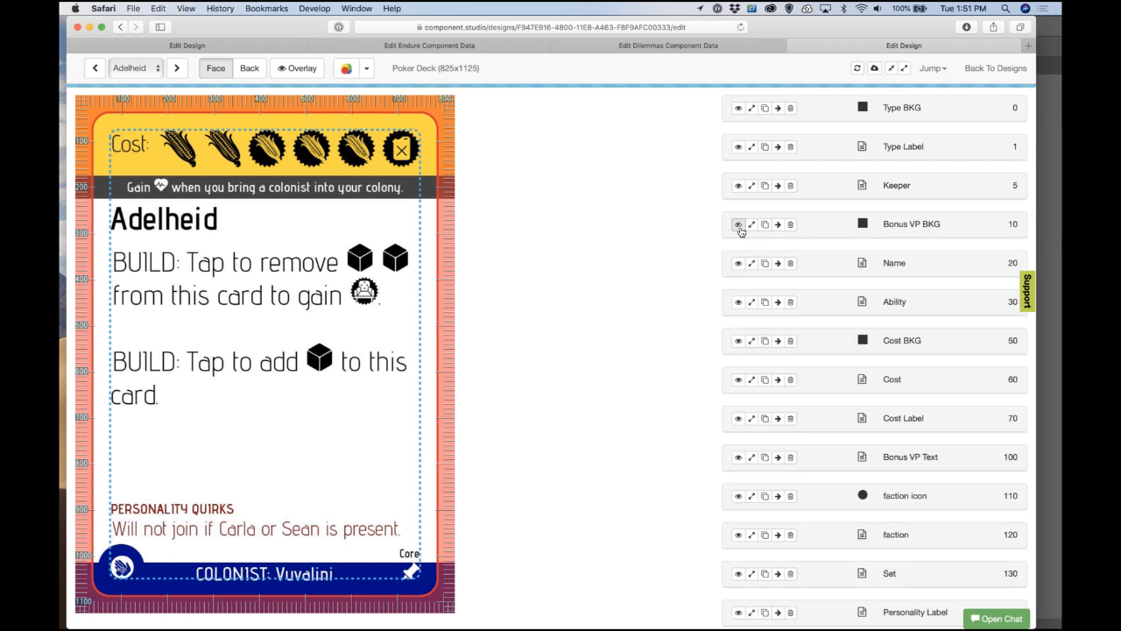
Step: Enable a background on the Bonus VP Text and set its color to #444444
left_click(751, 458)
scroll(793, 518, "down", 10)
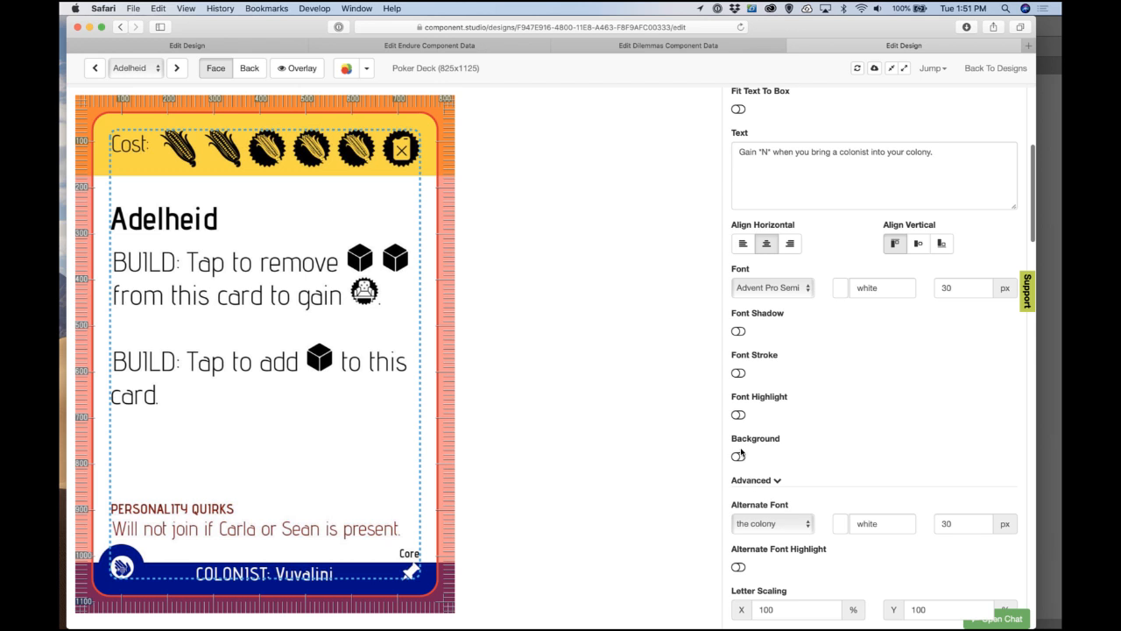
left_click(740, 457)
left_click(814, 460)
type("#444444")
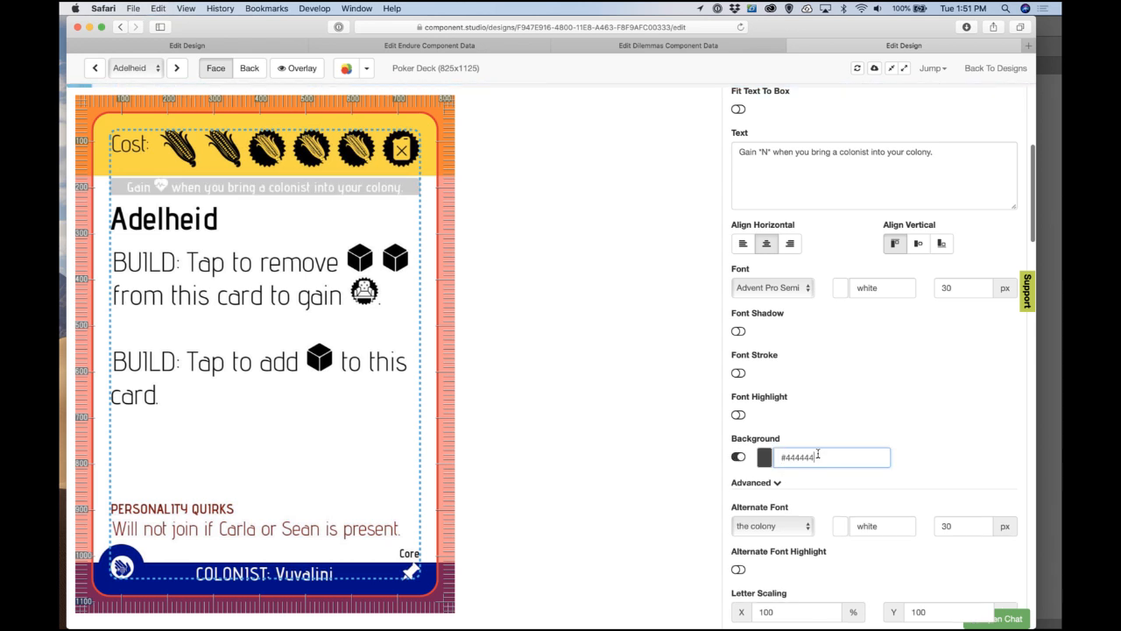
left_click(828, 435)
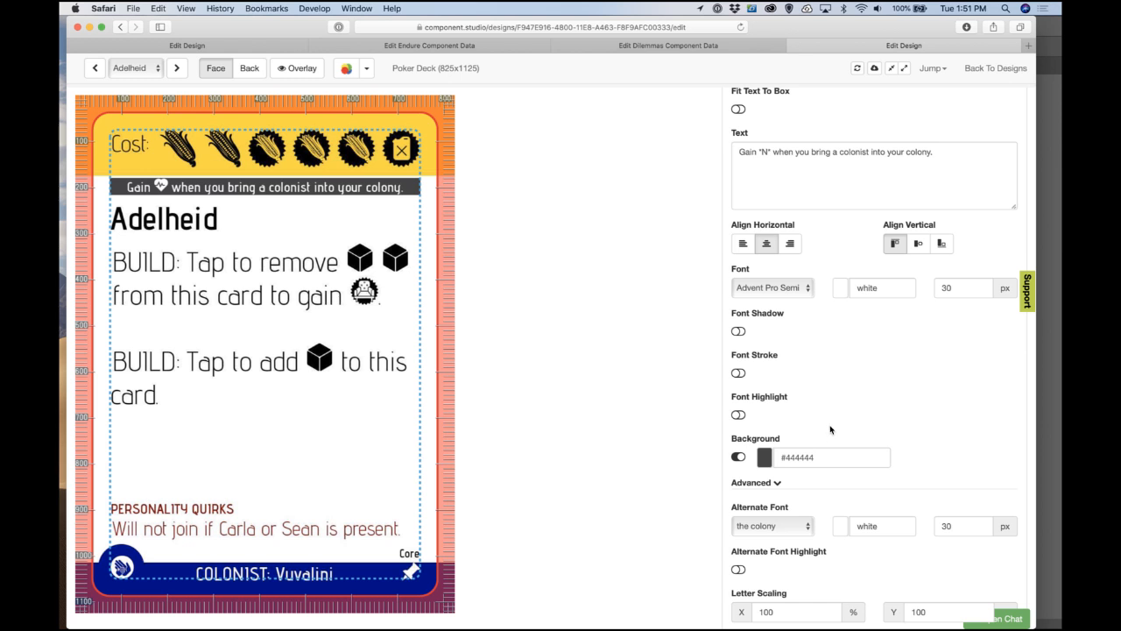
Step: Set the Bonus VP Text's width to the full card width, {$_.width}
scroll(829, 429, "up", 5)
scroll(828, 429, "down", 1)
scroll(828, 429, "down", 2)
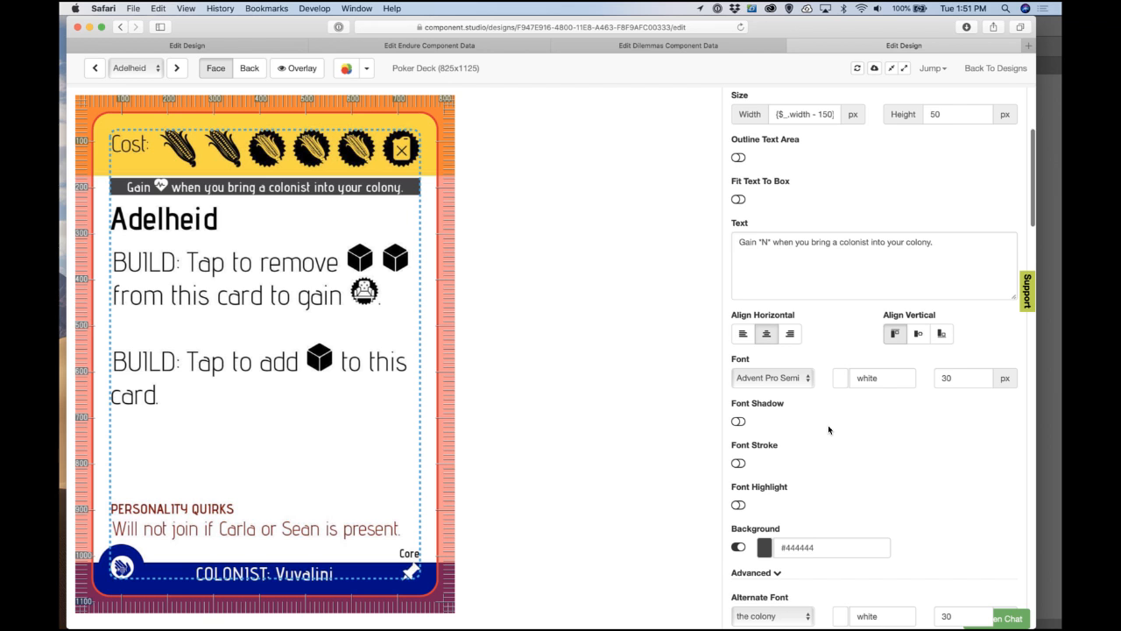
scroll(829, 429, "down", 2)
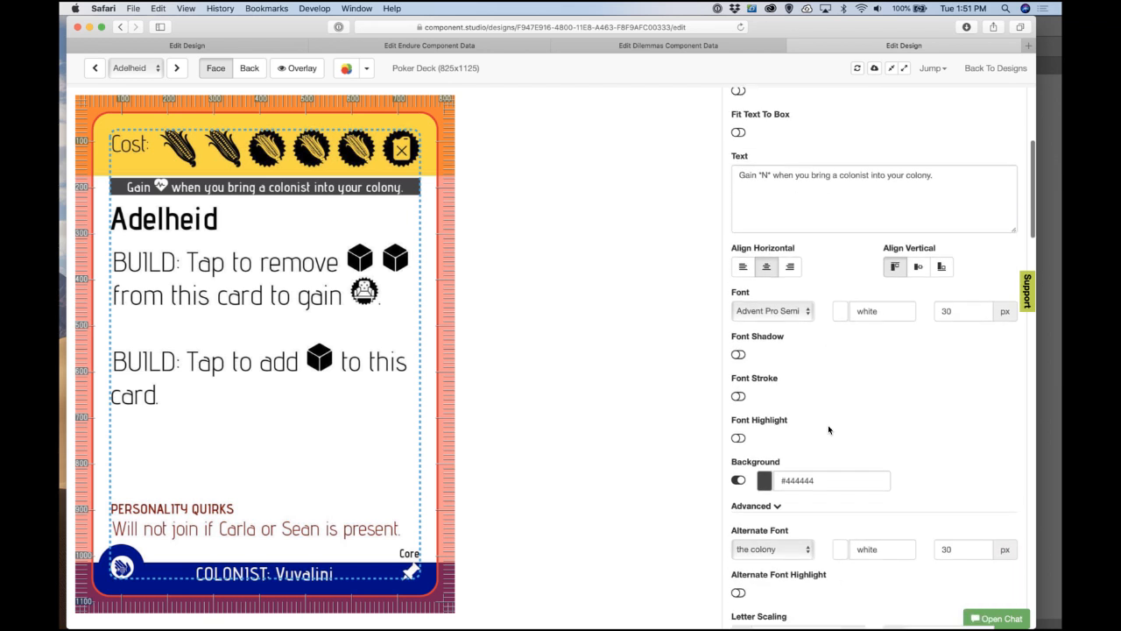
scroll(828, 430, "up", 6)
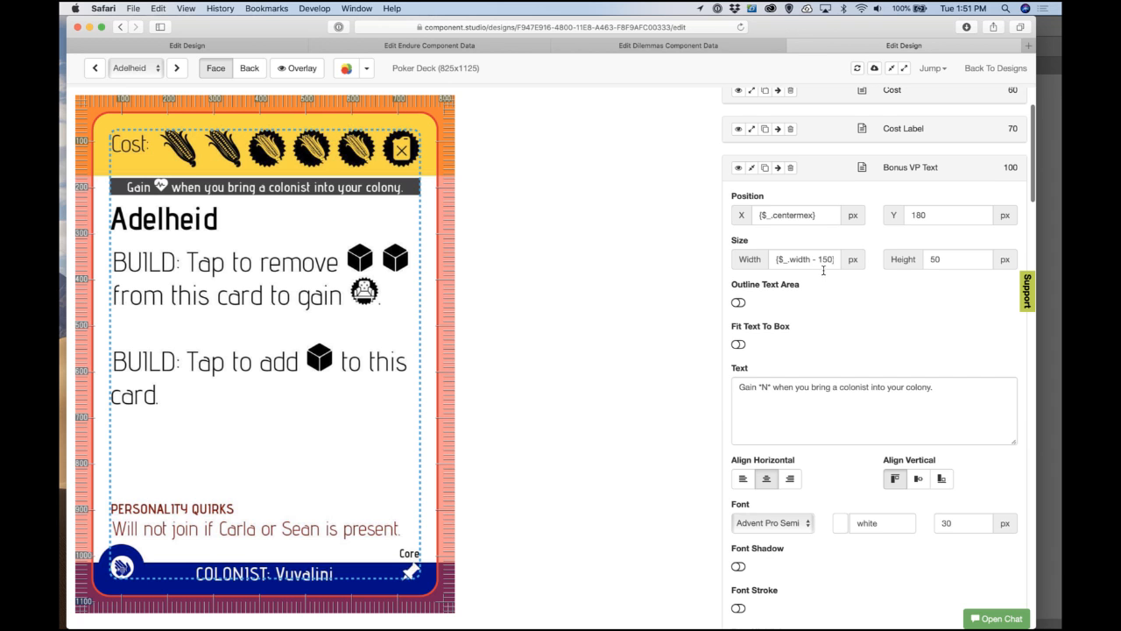
left_click_drag(810, 261, 829, 263)
key("BackSpace")
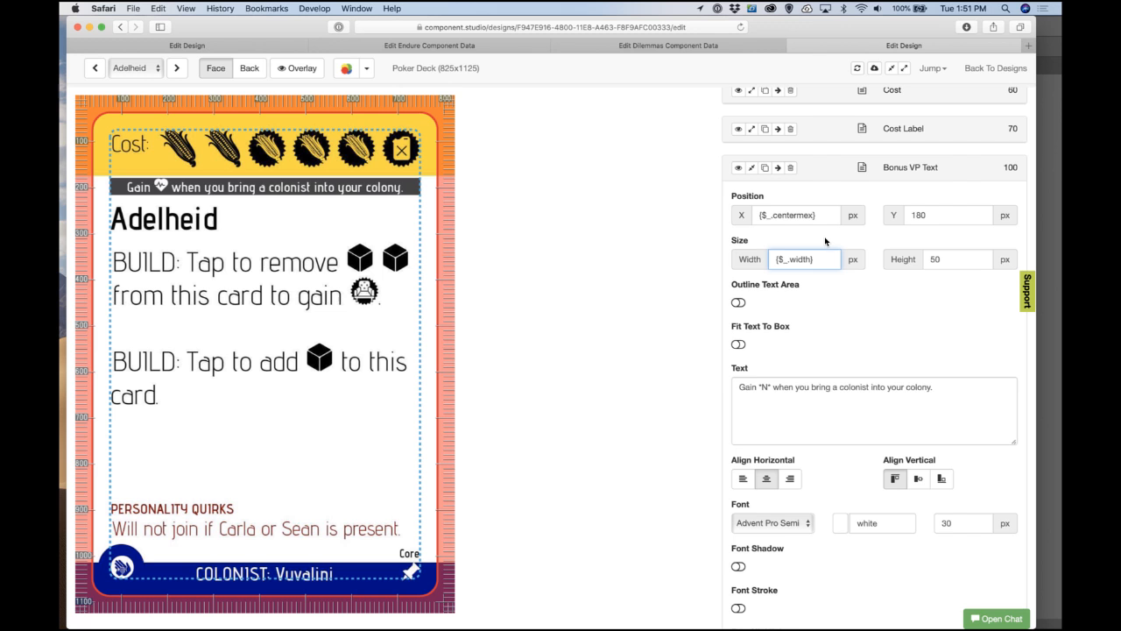
key("Return")
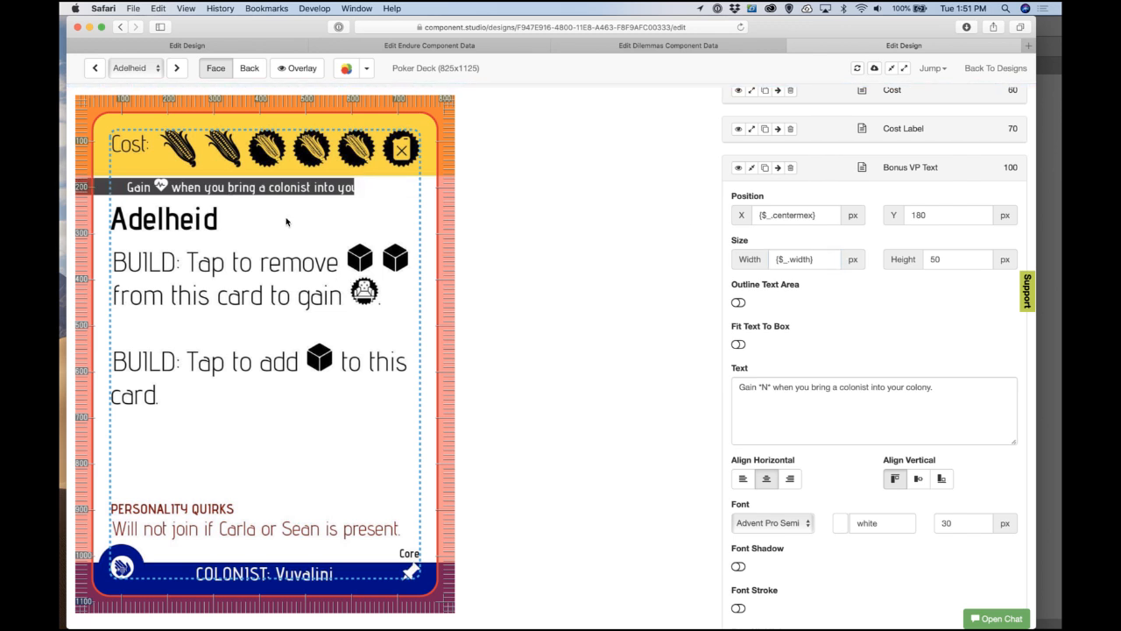
Step: Try a fixed width of 825 px for the Bonus VP Text and restore the {$_.width} expression
left_click(818, 267)
key("super+a")
key("super+c")
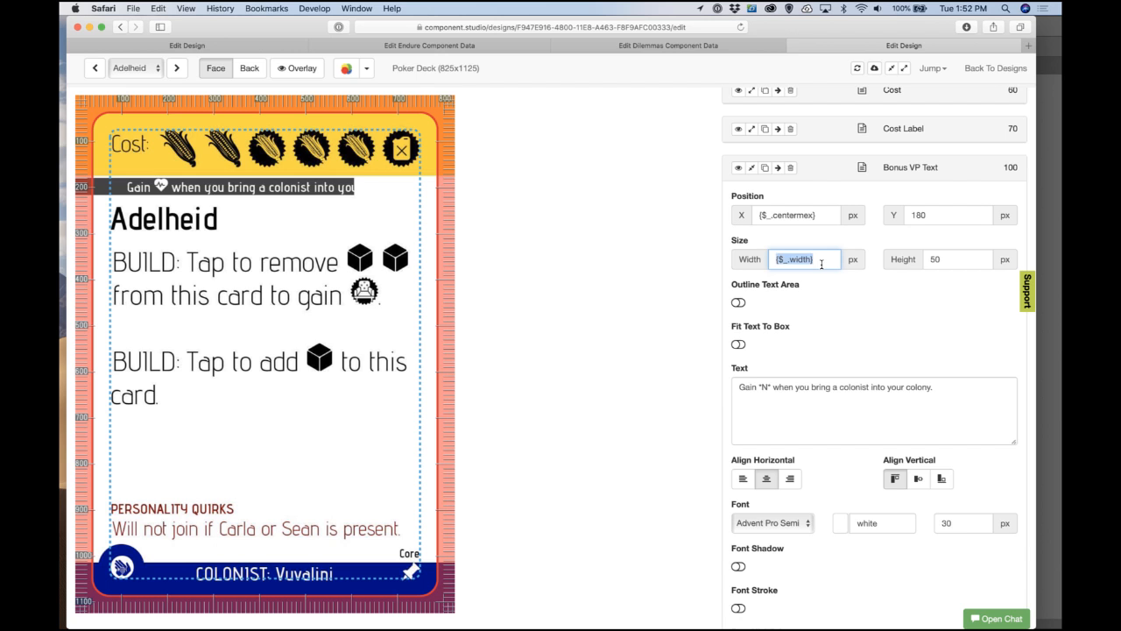
key("BackSpace")
key("BackSpace")
key("BackSpace")
type("825")
key("Tab")
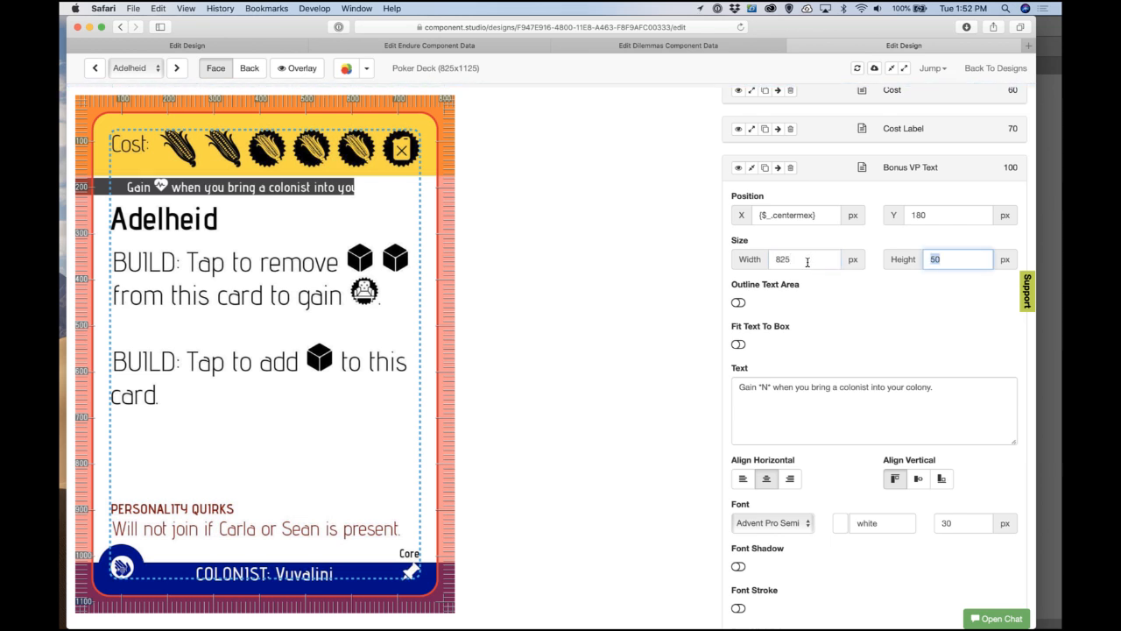
double_click(791, 265)
key("super+v")
key("Return")
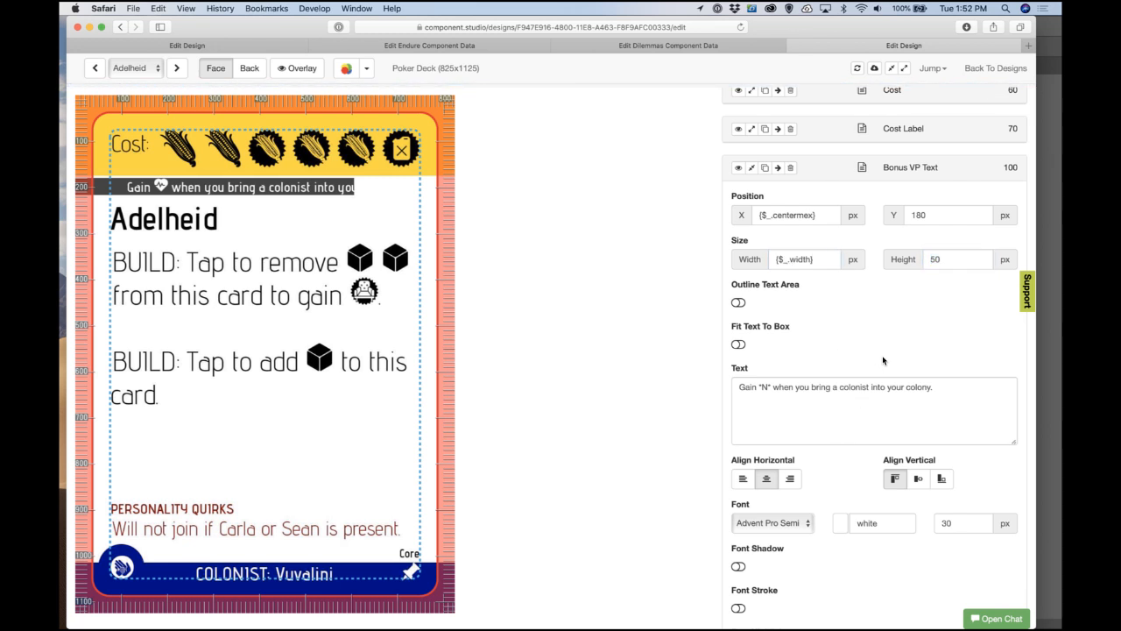
Step: Set the Bonus VP Text's X position to 0 px and turn on its text area outline
triple_click(826, 226)
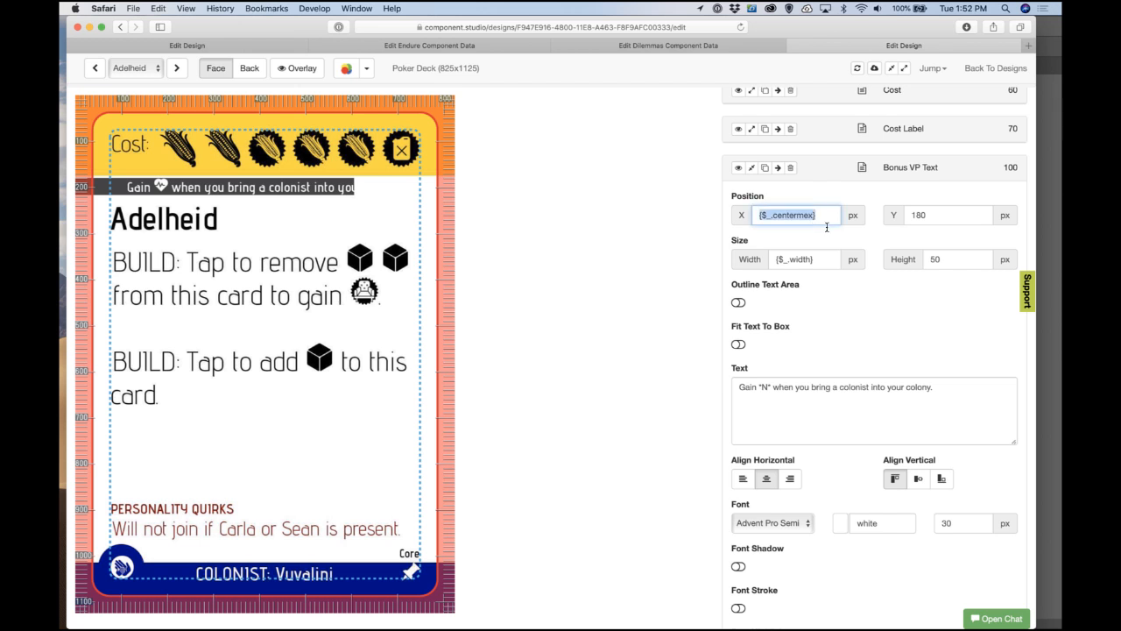
type("0")
key("Return")
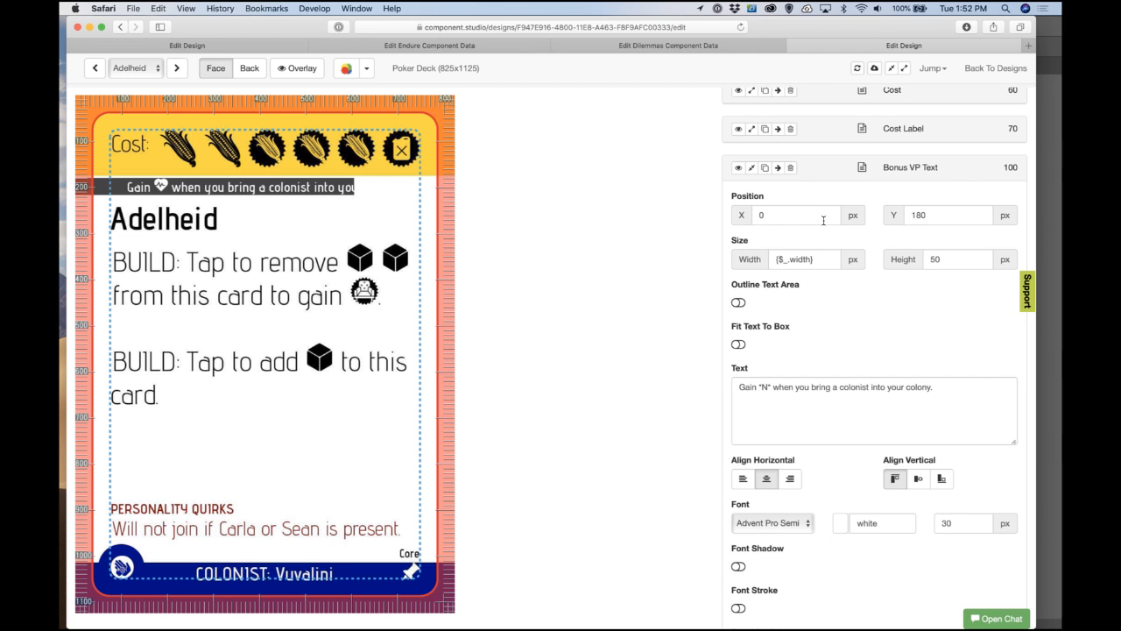
left_click(738, 304)
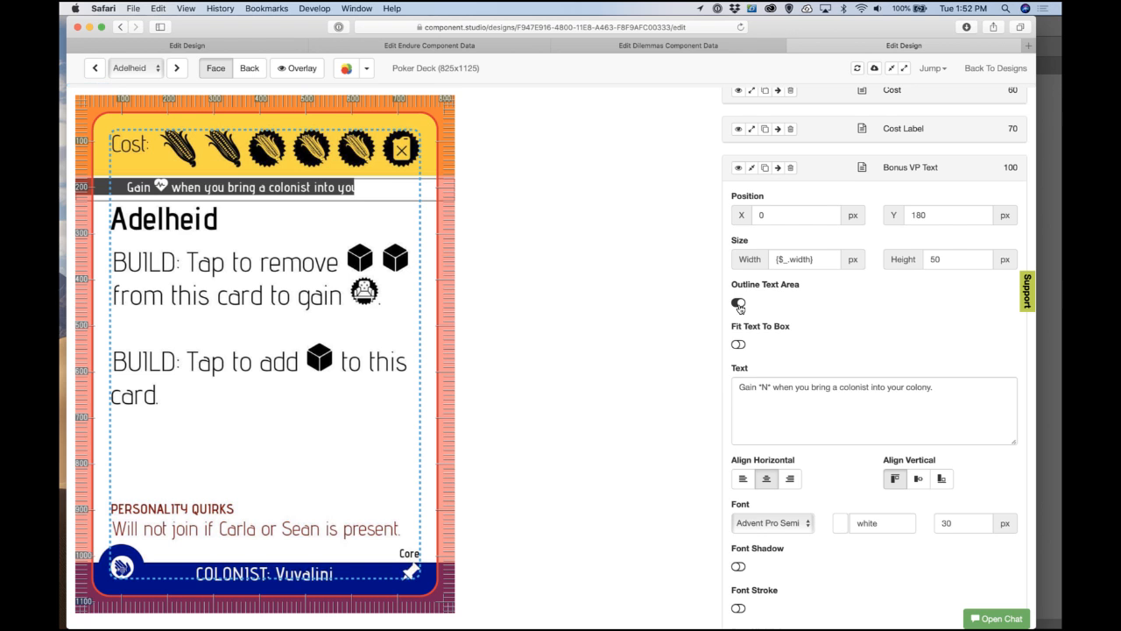
Step: Left-align the Bonus VP Text and switch its #444444 background off and back on
left_click(743, 478)
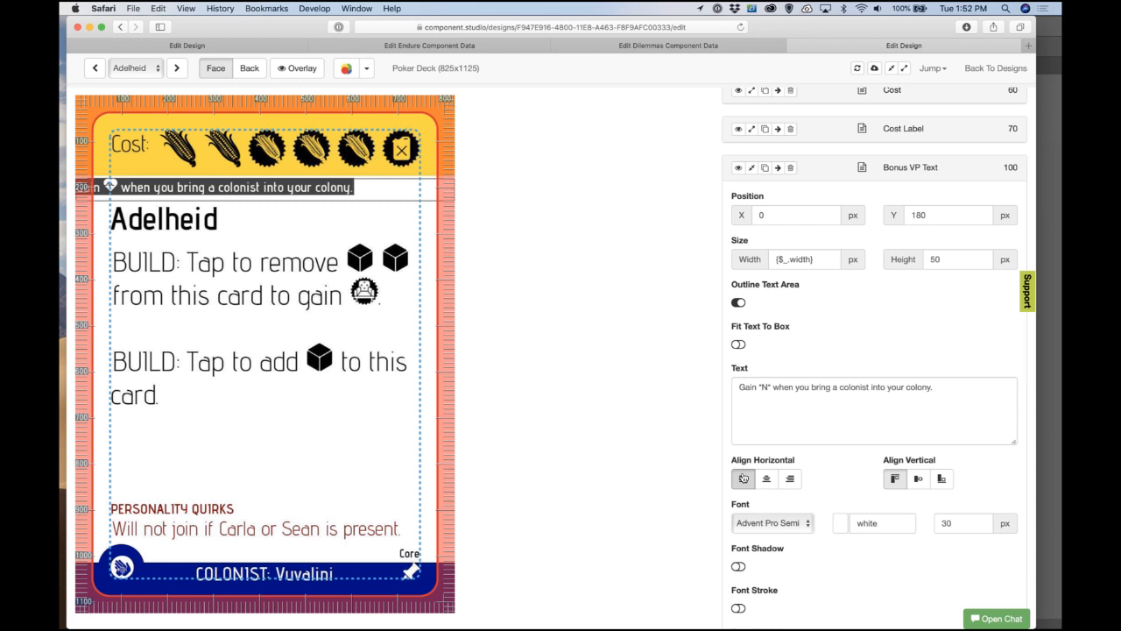
scroll(745, 482, "down", 5)
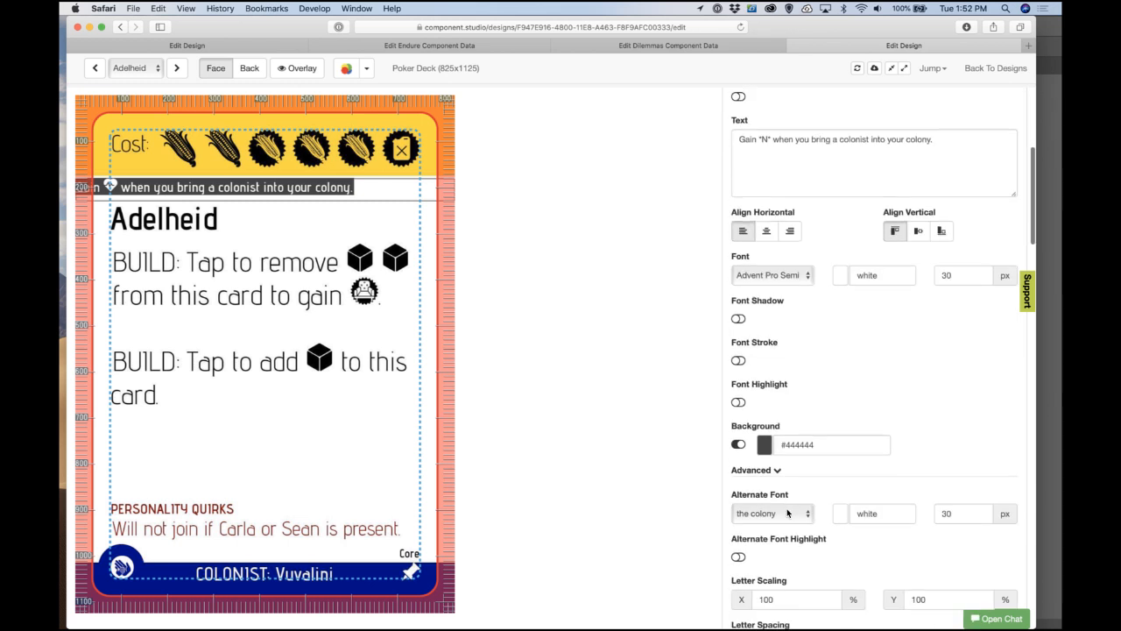
left_click(738, 445)
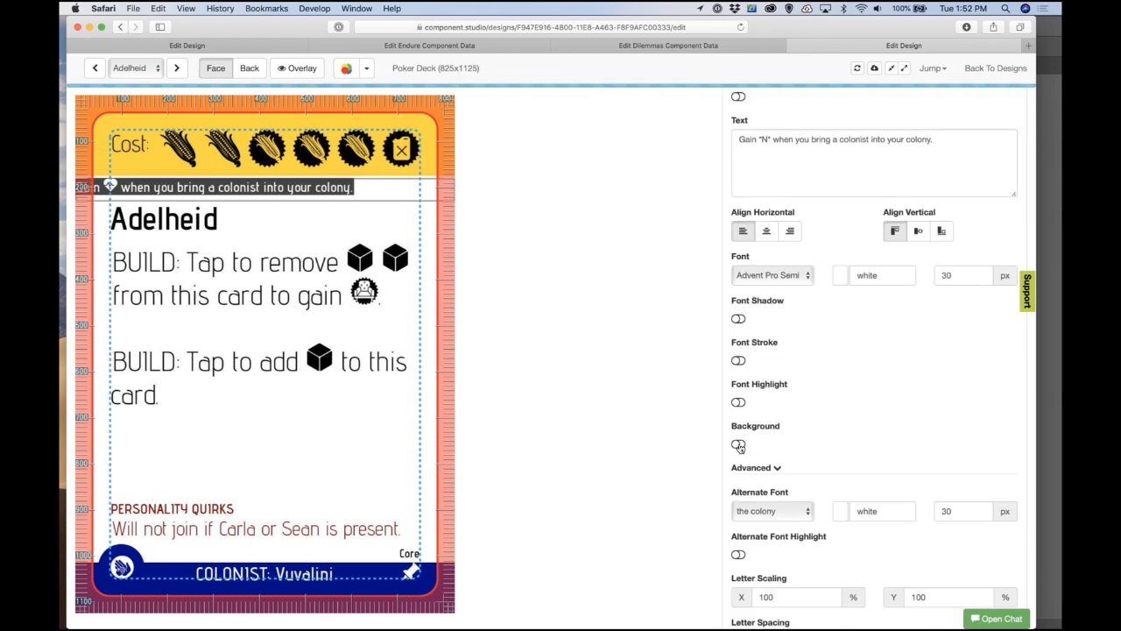
left_click(738, 445)
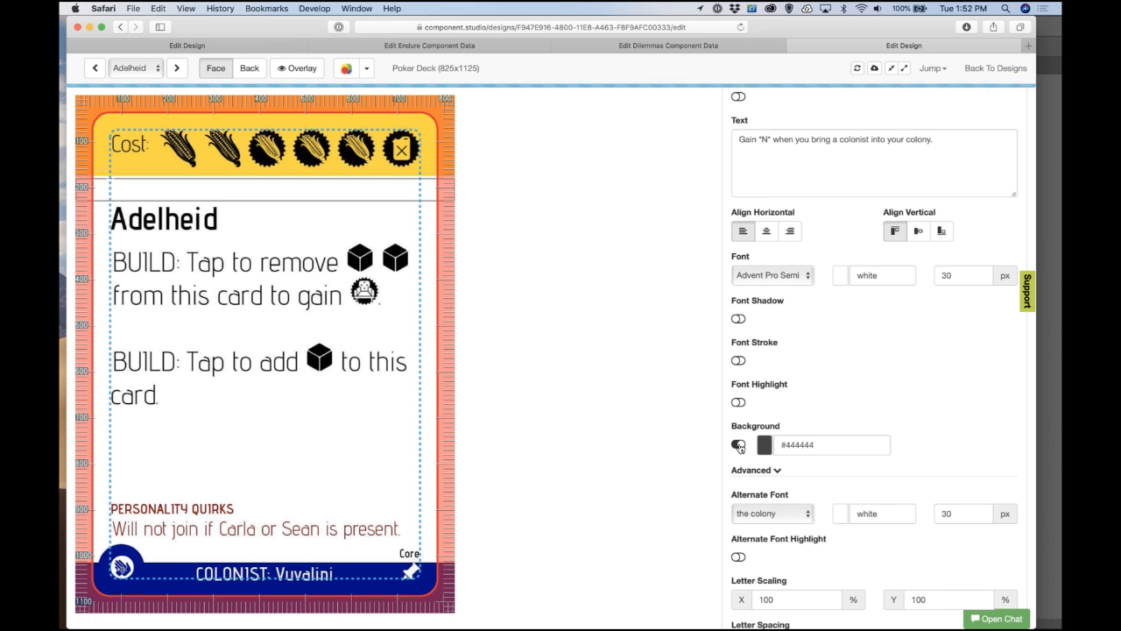
scroll(767, 359, "up", 4)
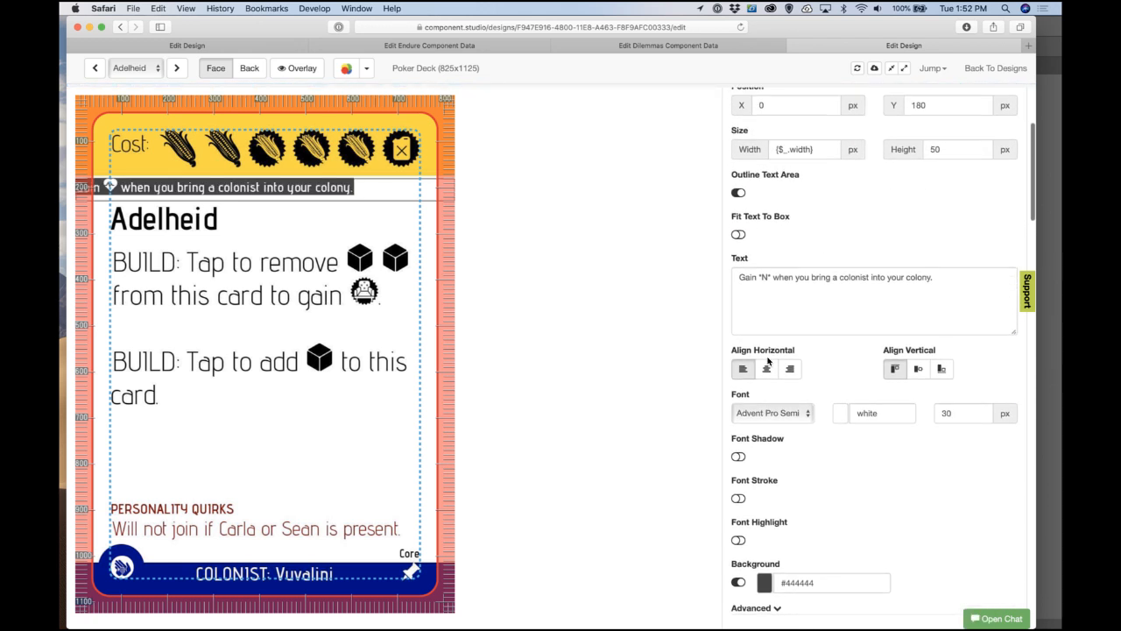
scroll(767, 362, "up", 1)
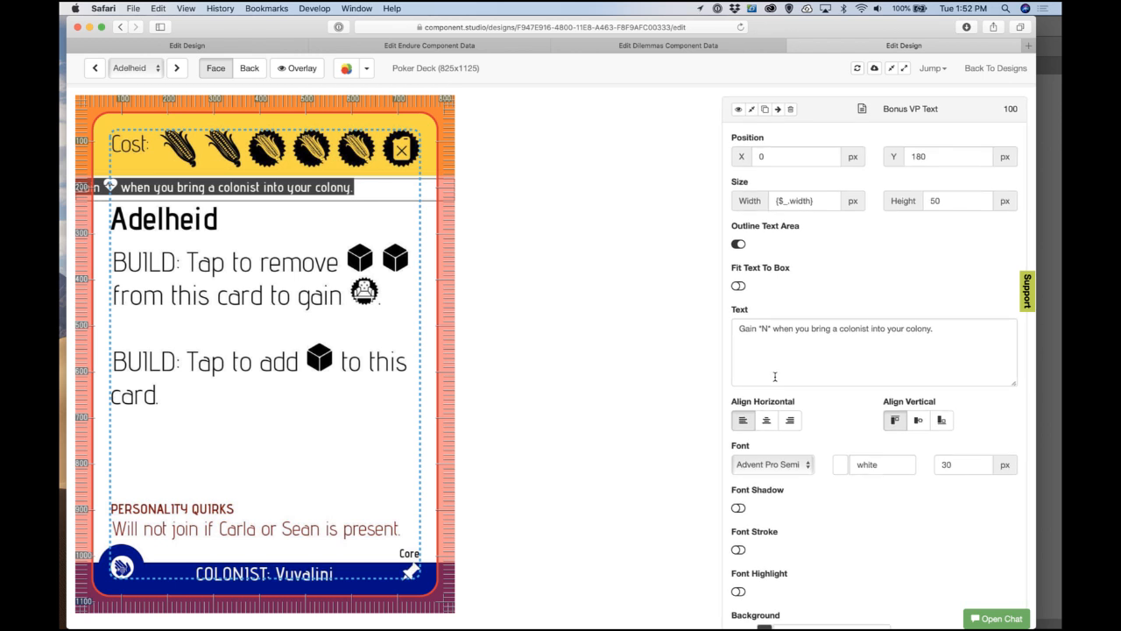
Step: Load GitHub in a separate browser tab and return to the Colonists card design
key("super+t")
type("gi")
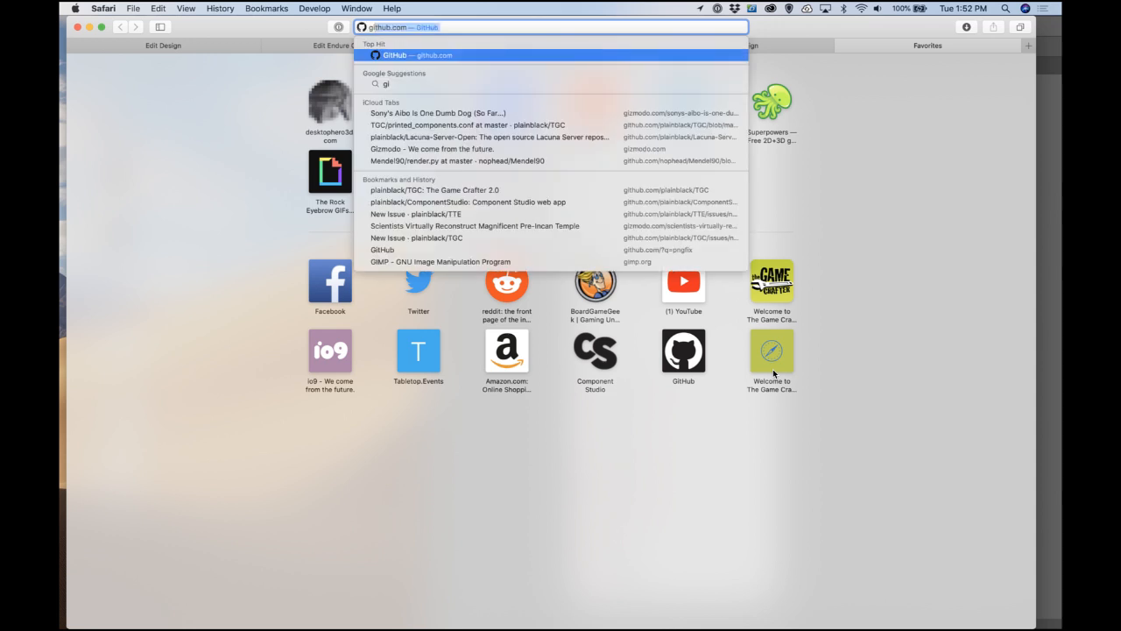
key("Return")
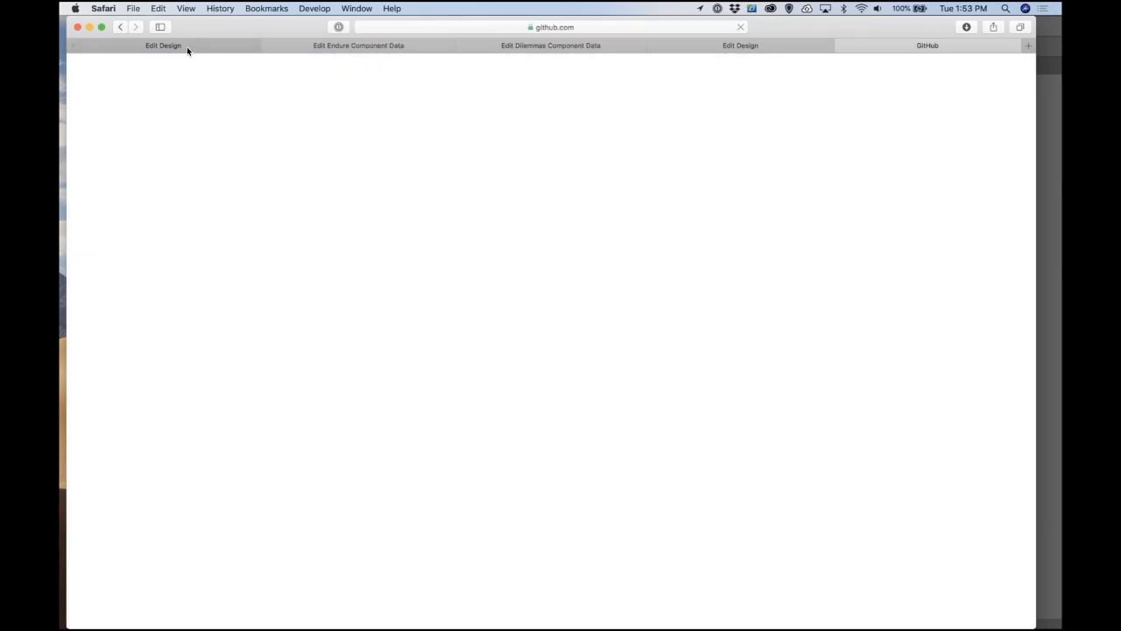
left_click(186, 49)
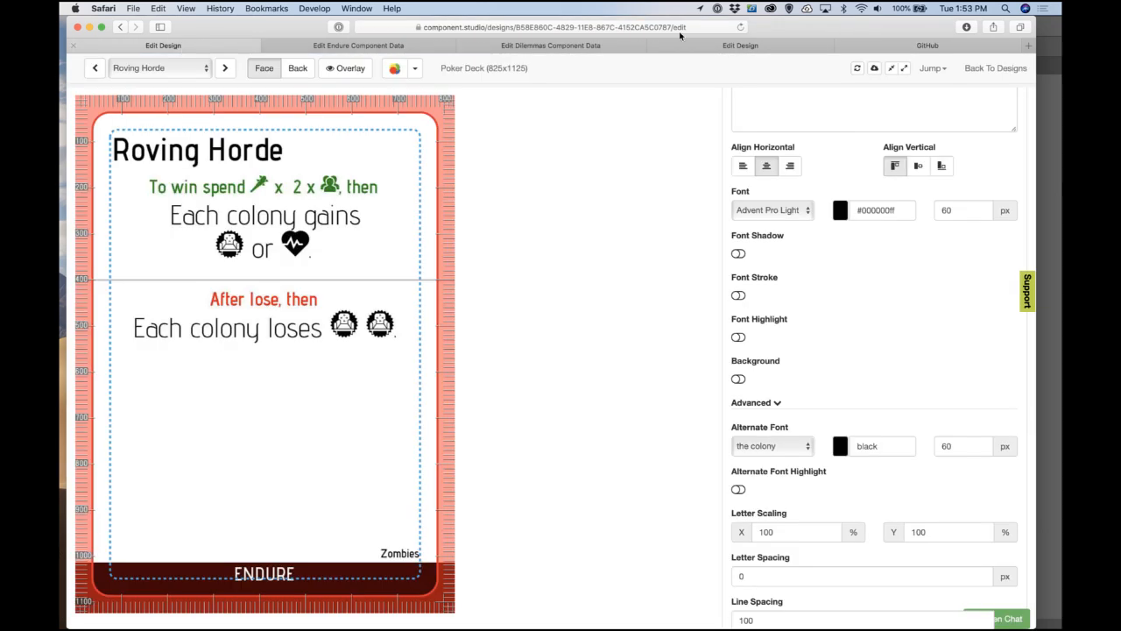
left_click(742, 46)
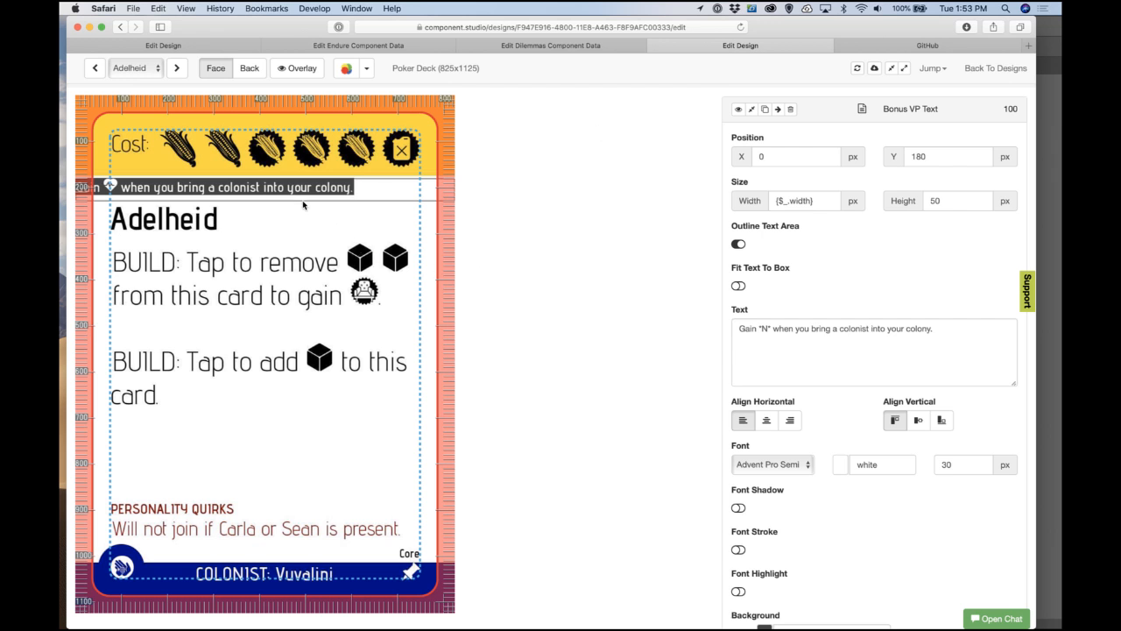
scroll(751, 376, "down", 3)
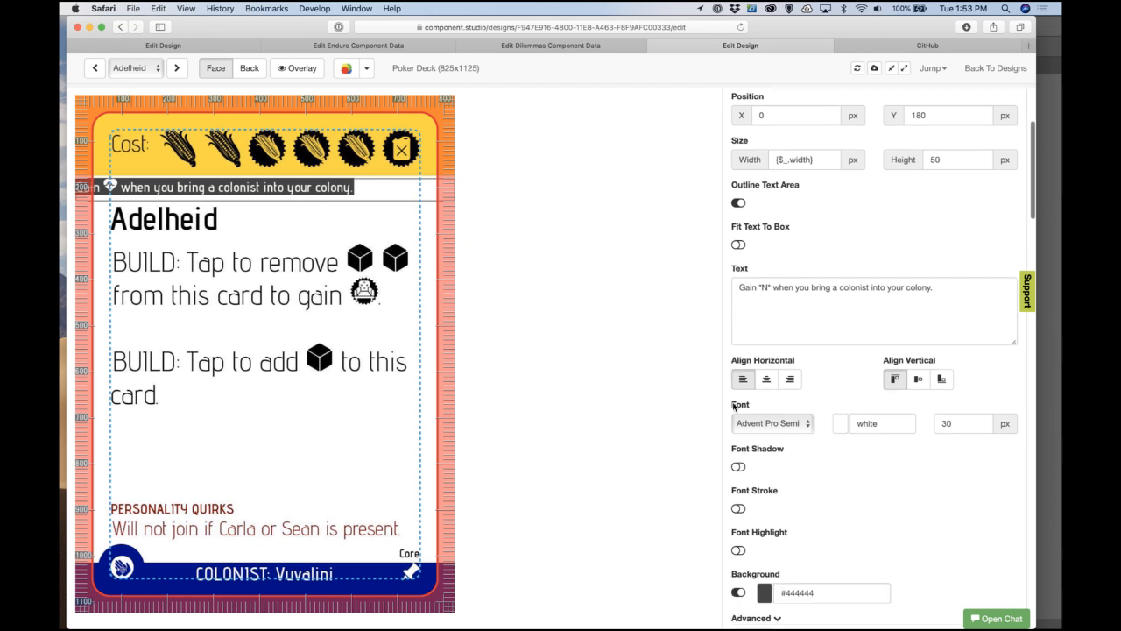
scroll(752, 376, "up", 4)
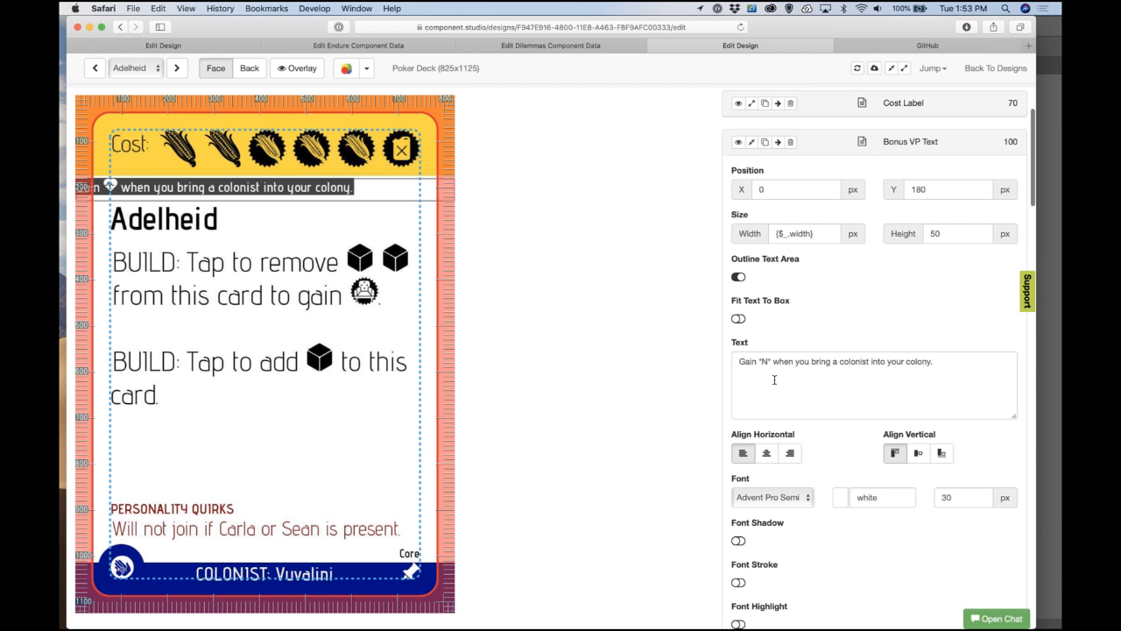
scroll(757, 413, "down", 2)
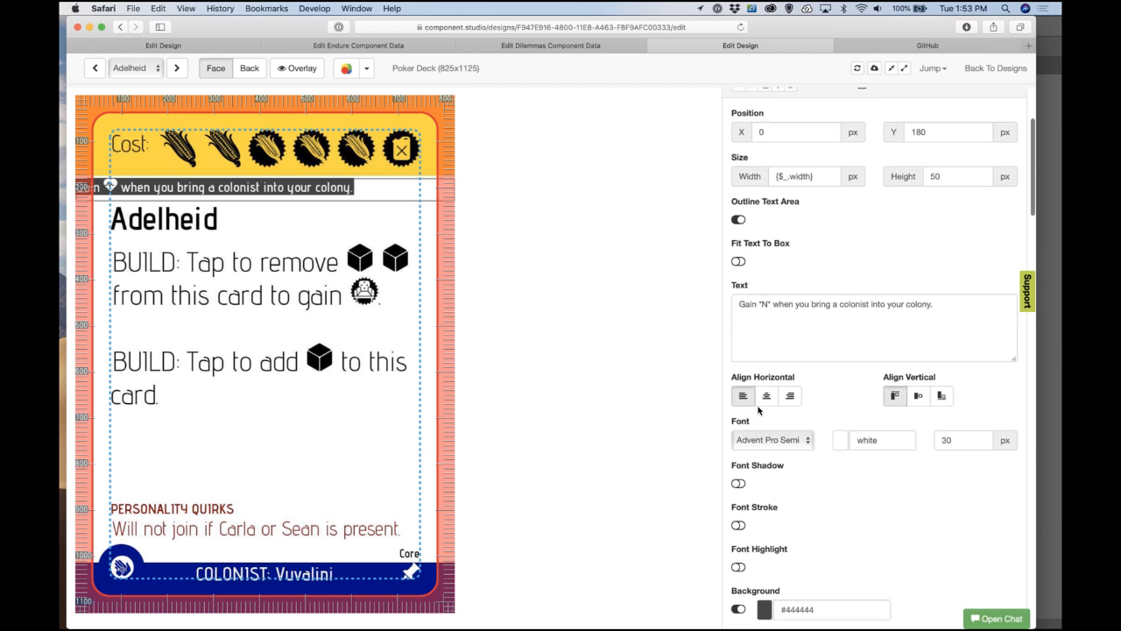
left_click(796, 140)
double_click(796, 140)
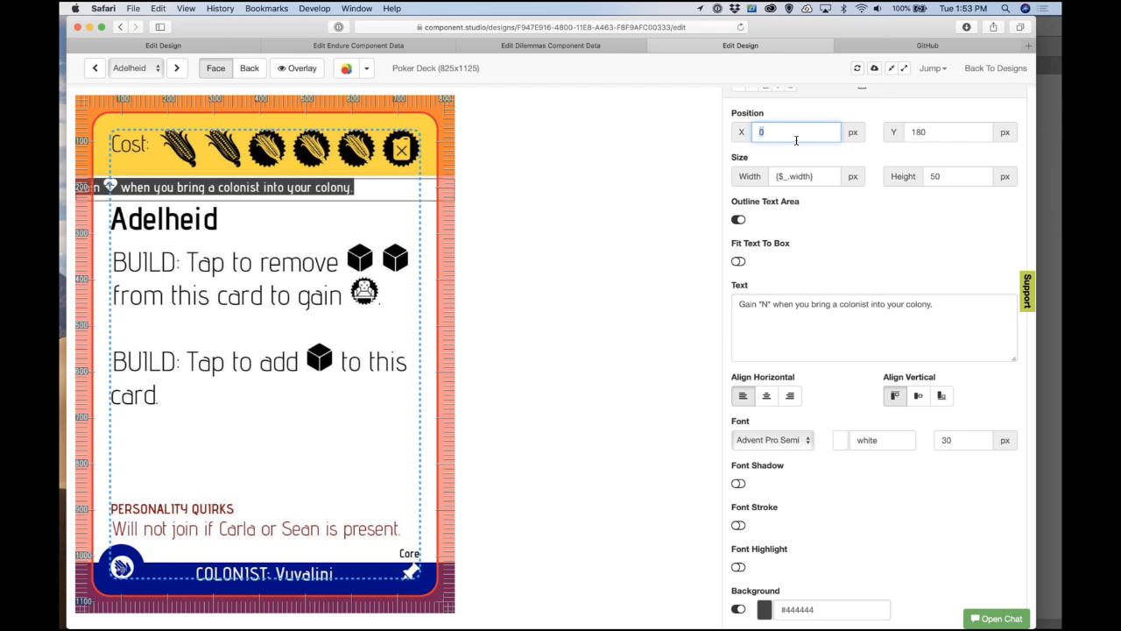
key("super+v")
key("super+z")
left_click(833, 200)
Step: Set the Bonus VP Text's width to {$_.width-150}
left_click(813, 181)
type("-")
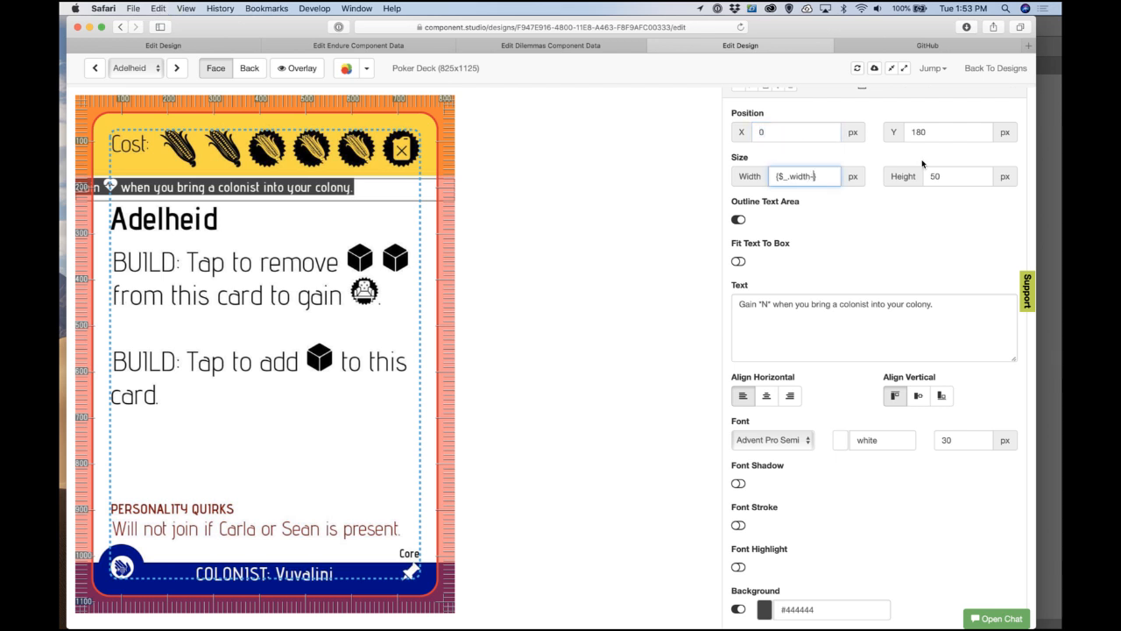
type("150")
left_click(861, 205)
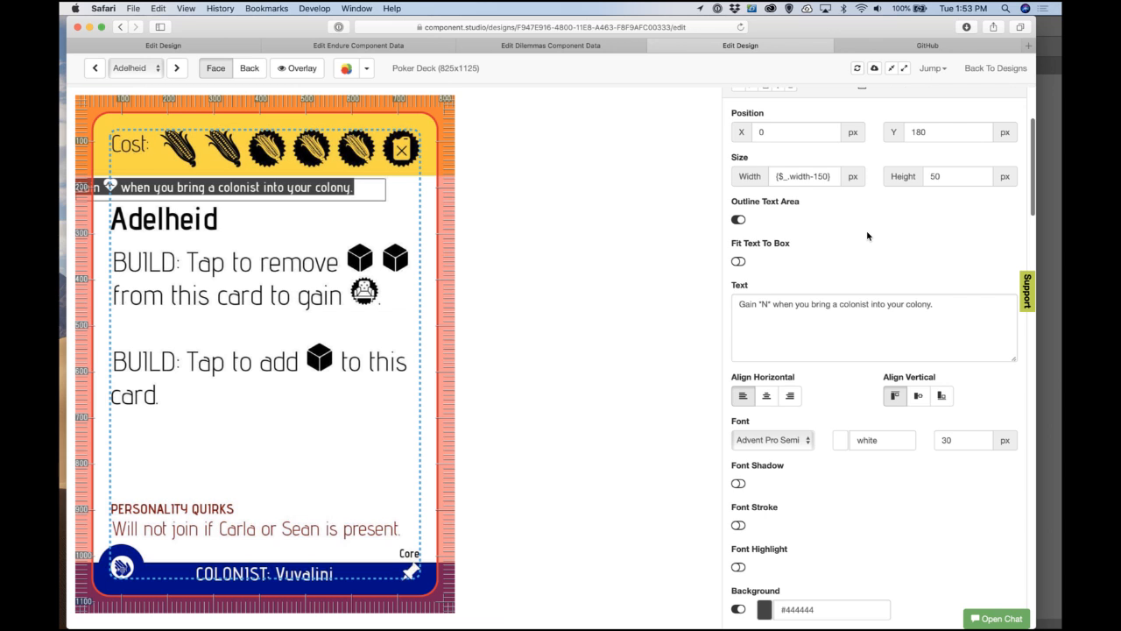
Step: Set the Bonus VP Text's X position to 75 px
left_click(803, 136)
type("75")
key("Tab")
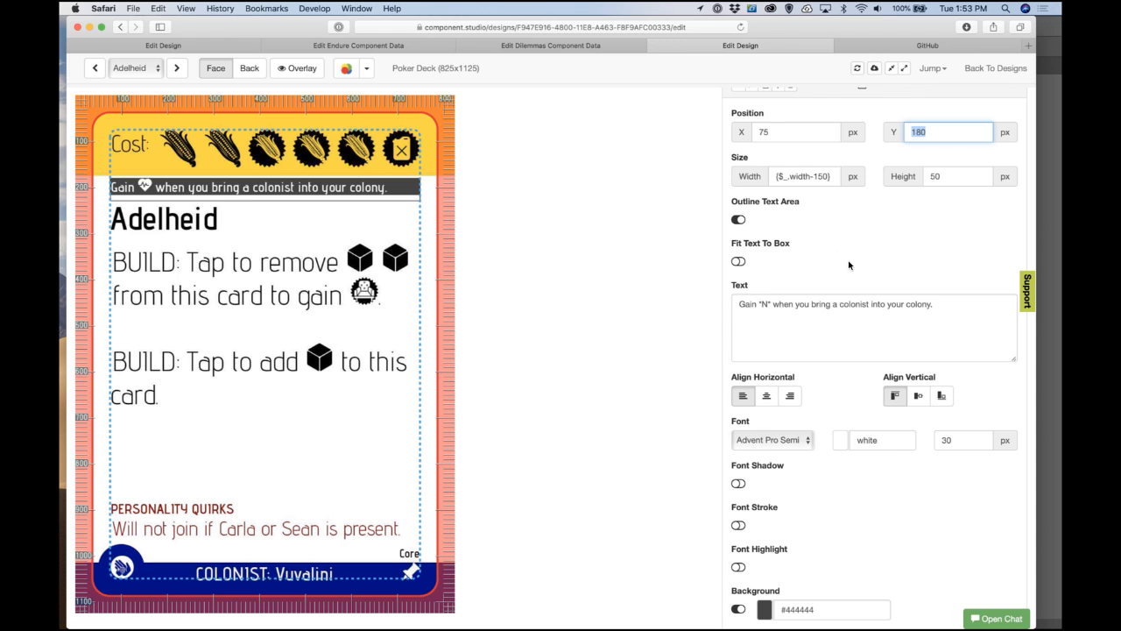
Step: Switch to GitHub and start a new issue in the plainblack/ComponentStudio repository
left_click(927, 44)
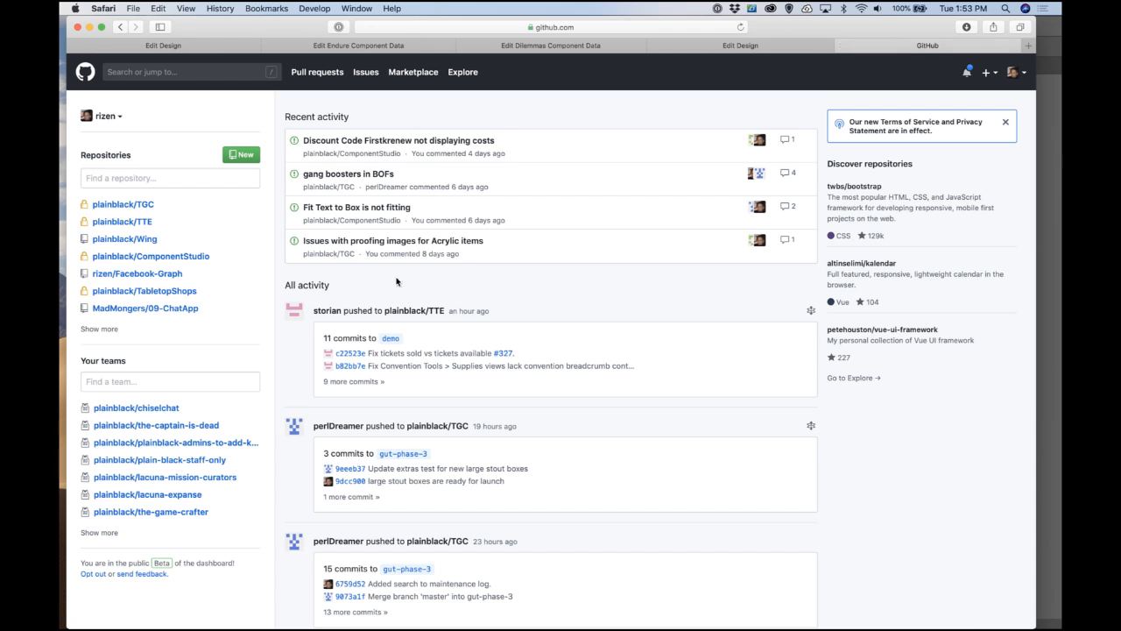
left_click(150, 256)
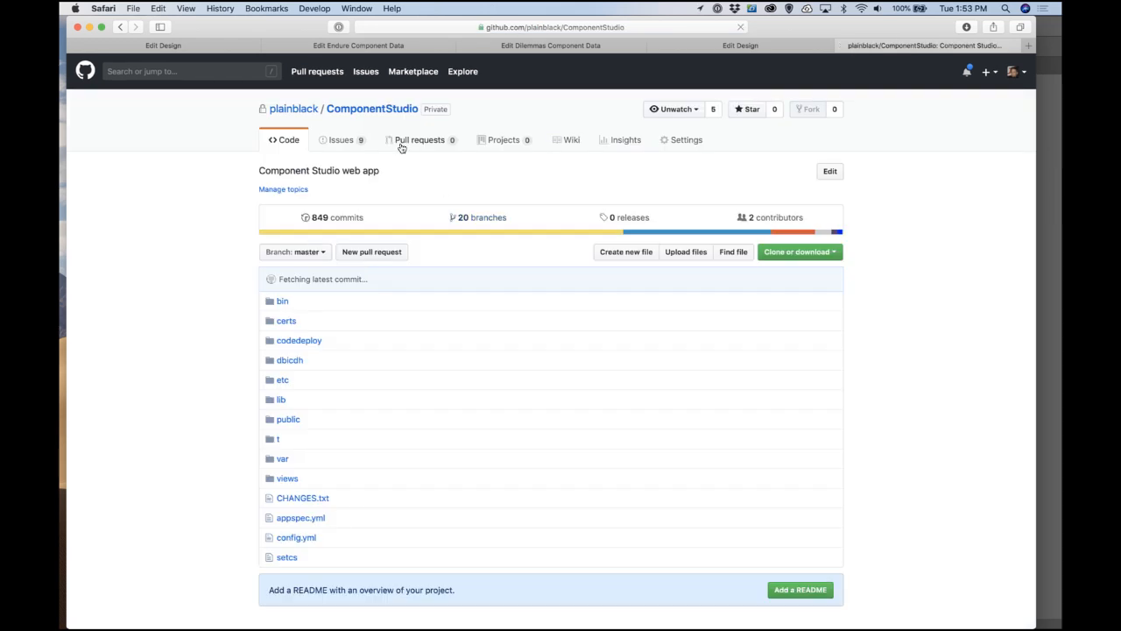
left_click(337, 141)
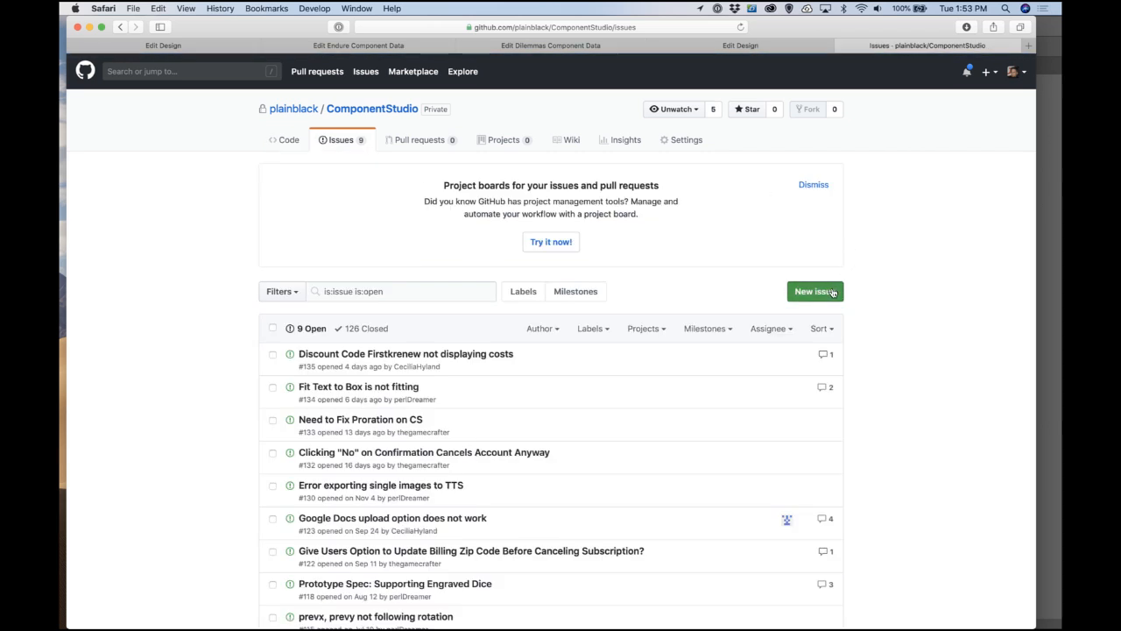
left_click(831, 292)
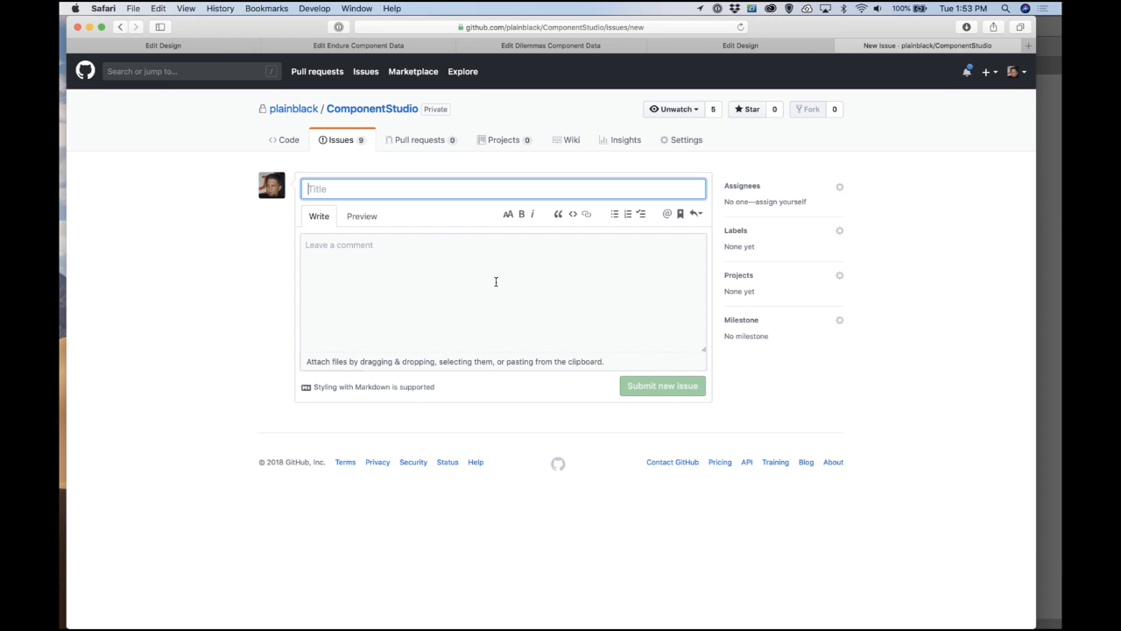
Step: Title the new issue "Background on text not working quite right." and go to its comment field
type("Bac")
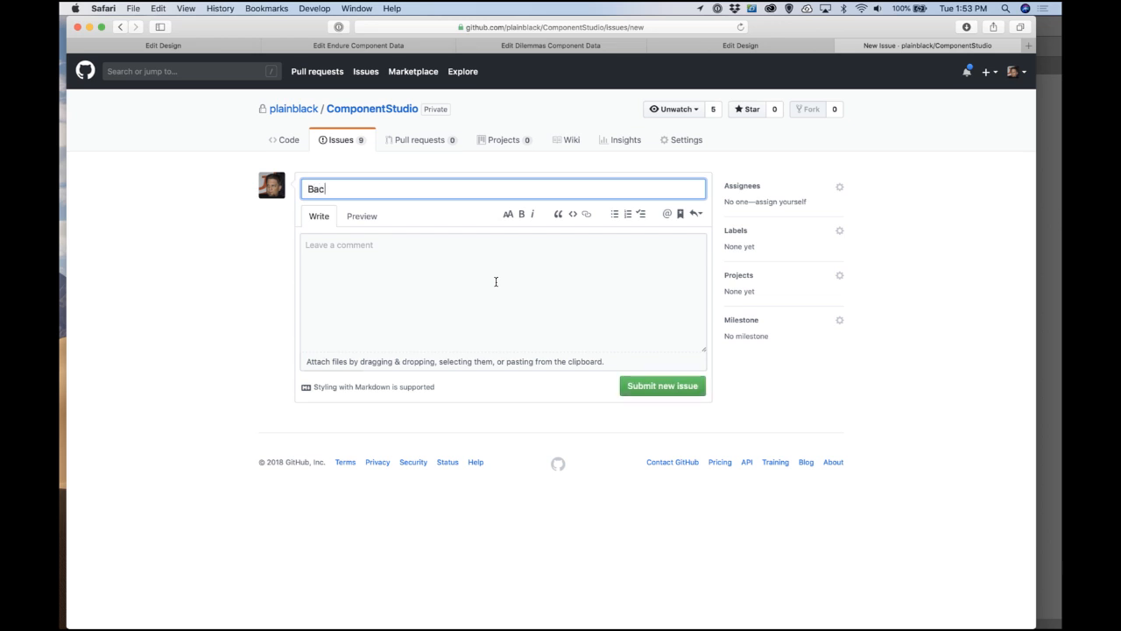
type("kground on text not working ")
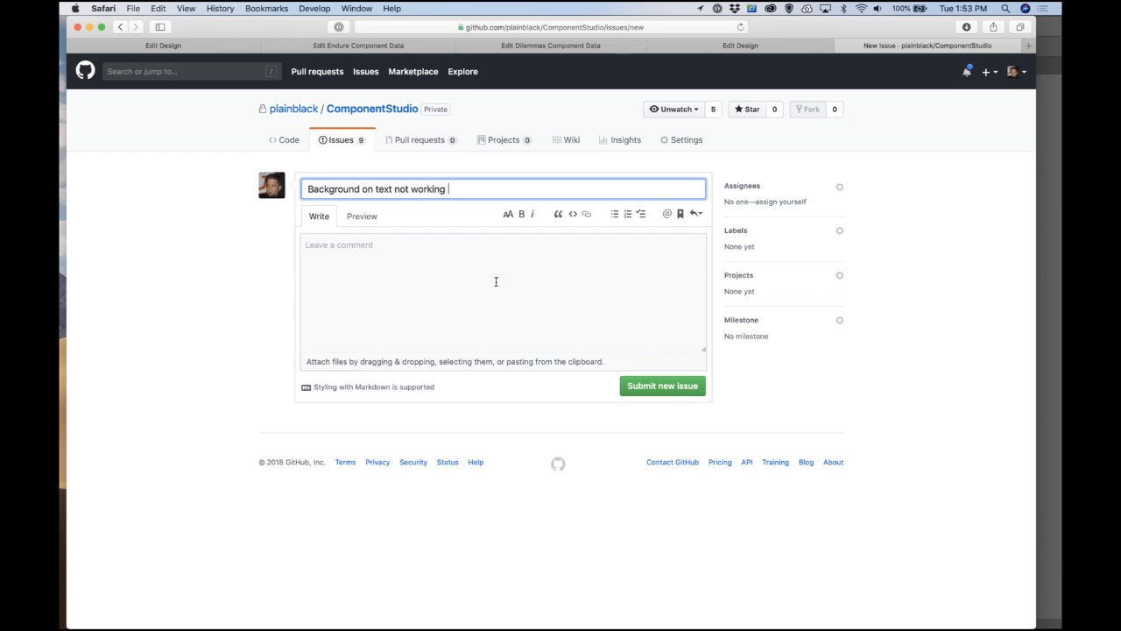
type("quite right.")
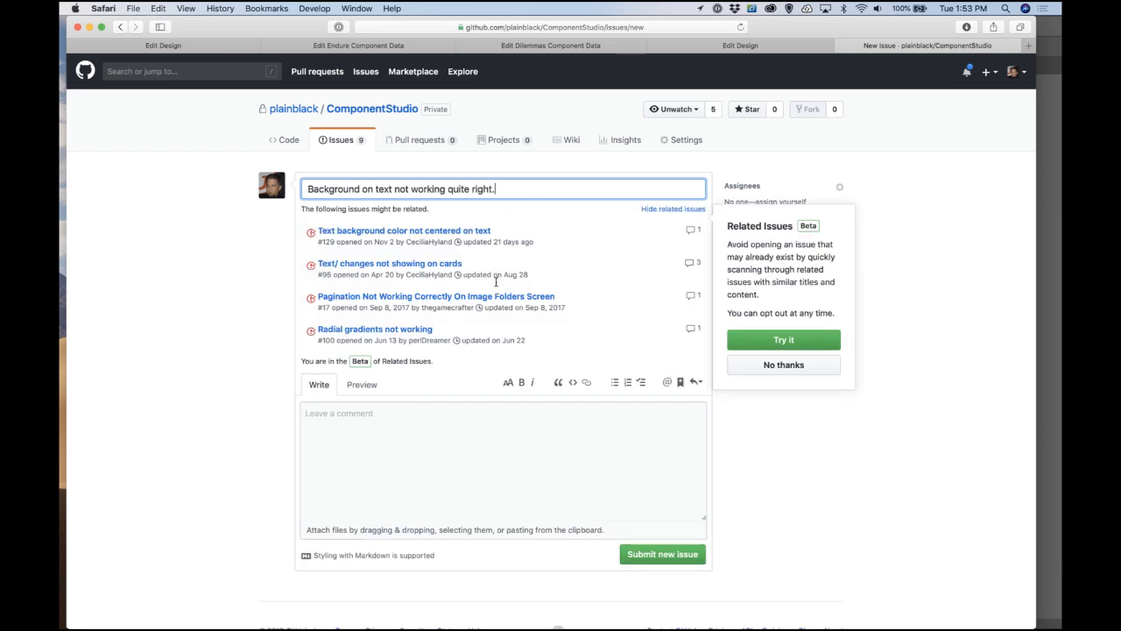
key("Tab")
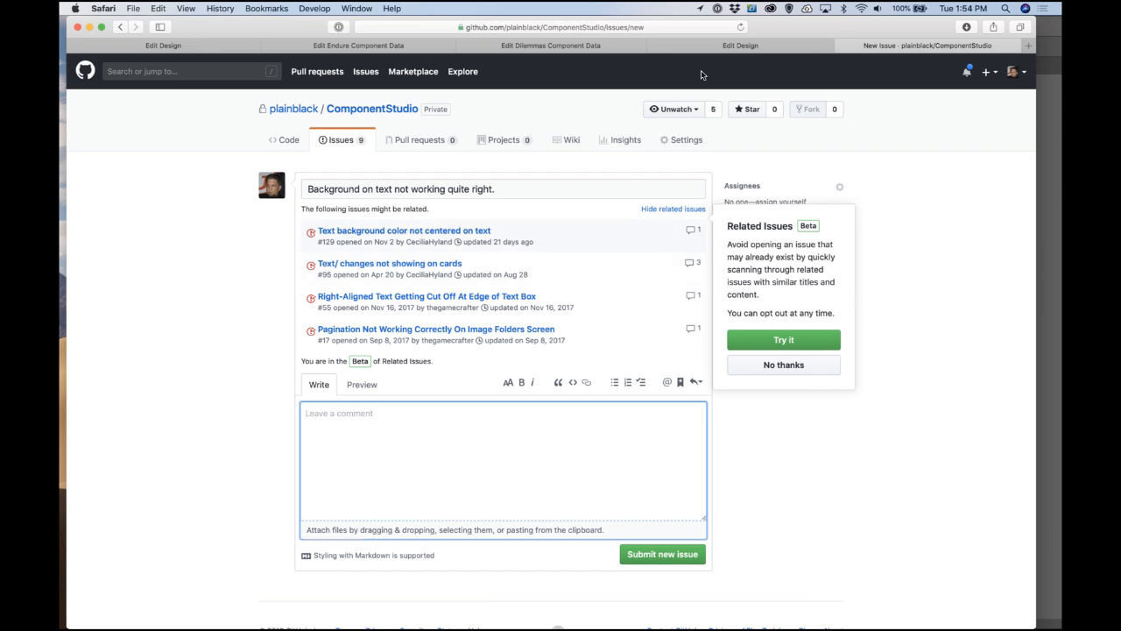
left_click(740, 27)
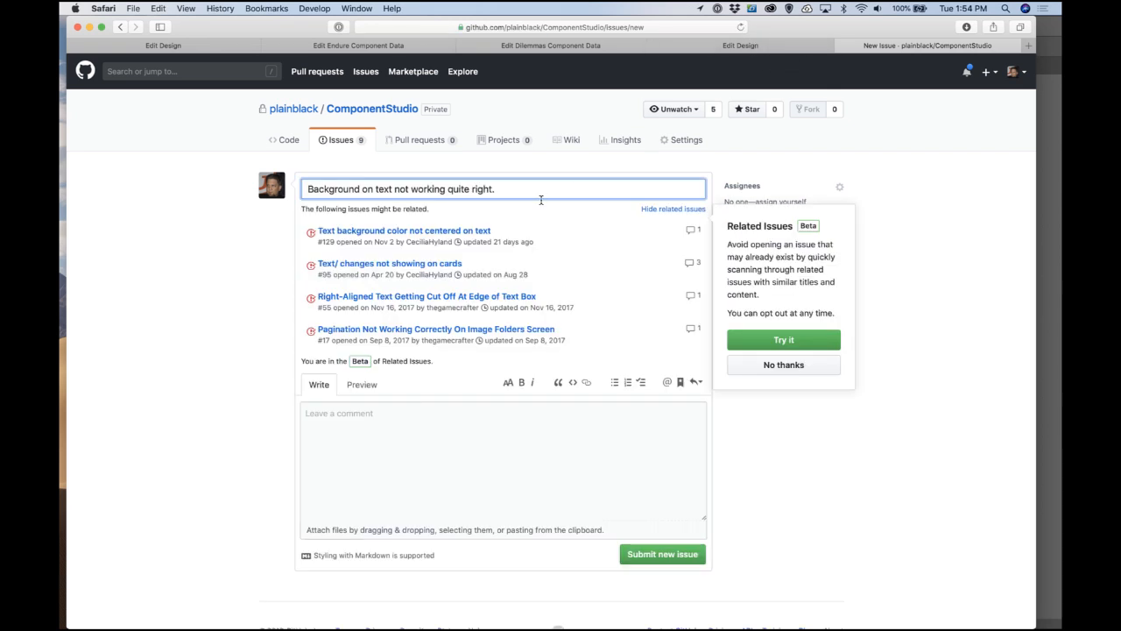
left_click(536, 440)
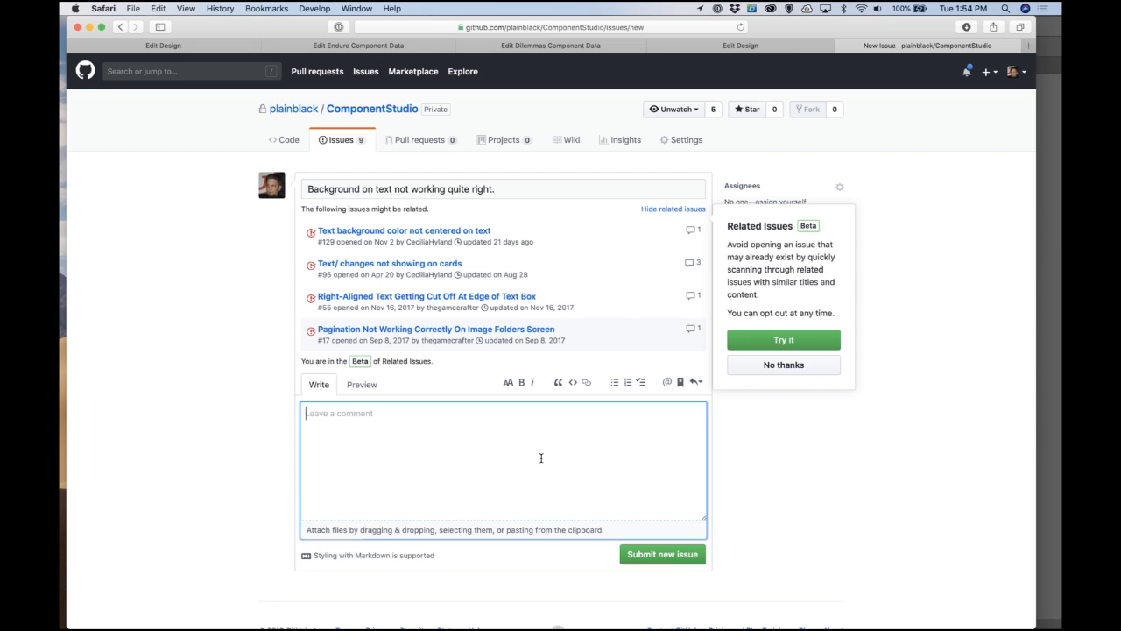
Step: Return to the Colonists card design and capture a screenshot of the Bonus VP Text settings from Position through Background
left_click(760, 45)
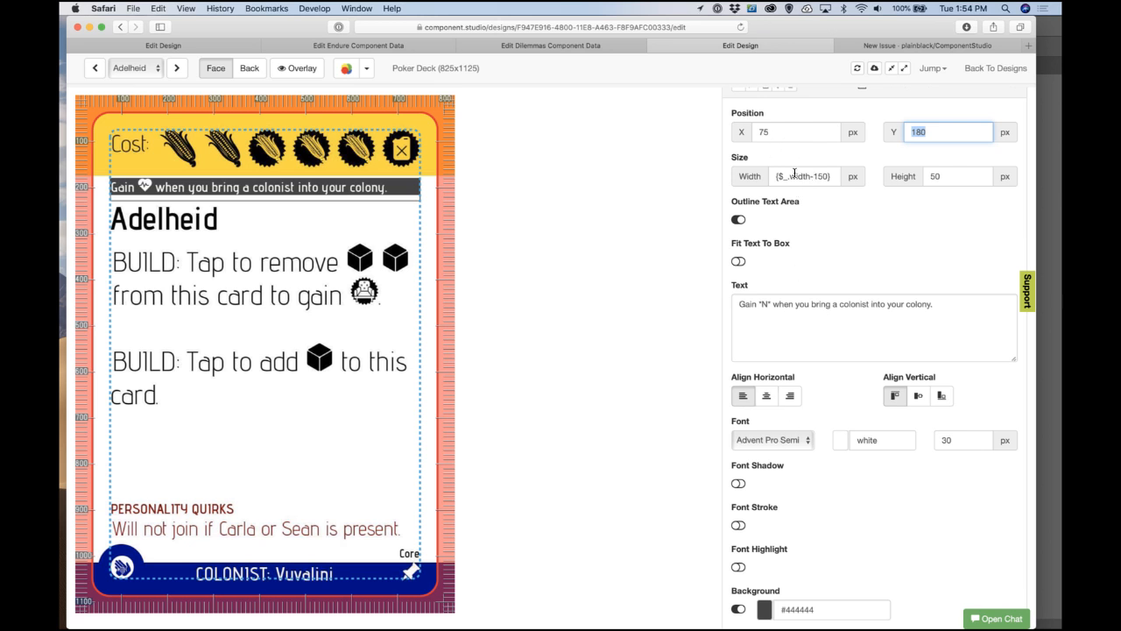
scroll(779, 210, "up", 2)
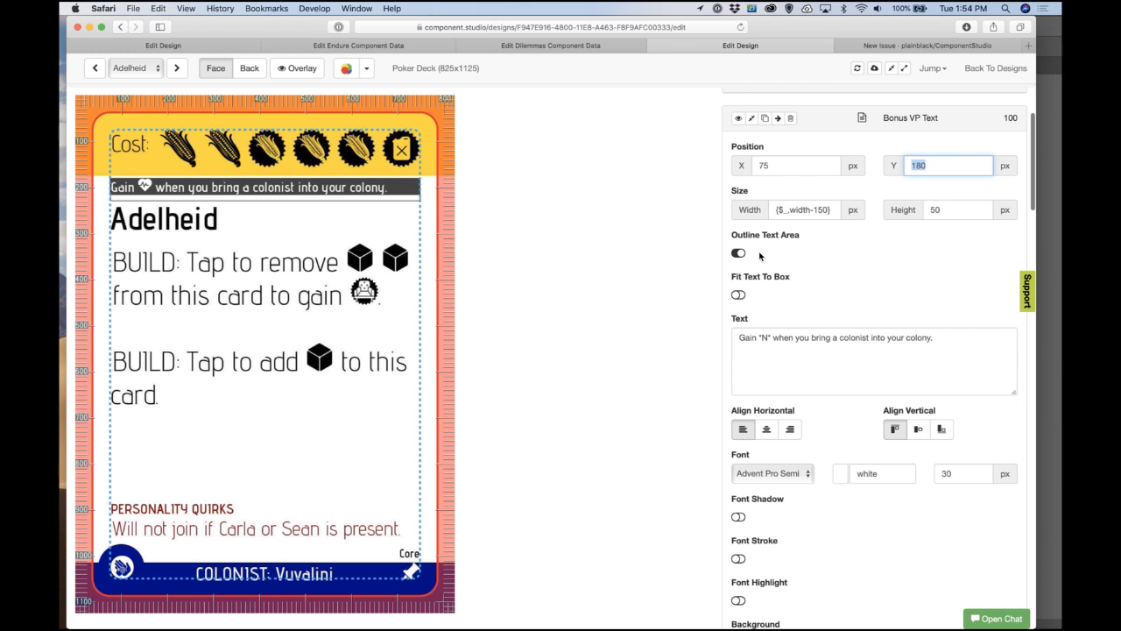
scroll(759, 256, "down", 2)
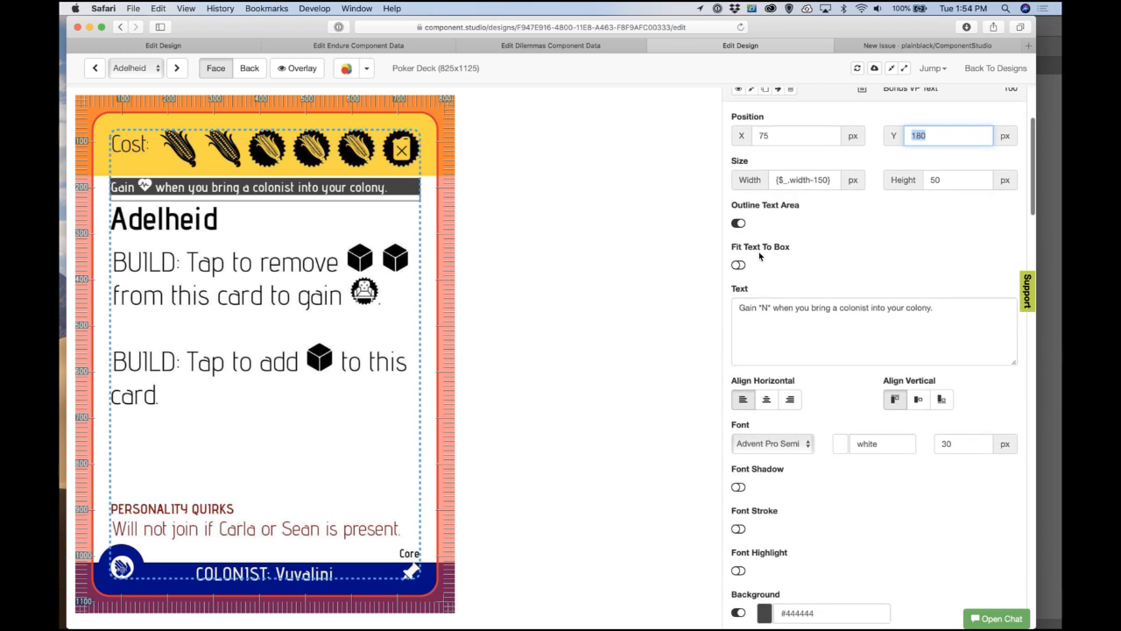
key("super+shift+4")
left_click_drag(709, 106, 1035, 629)
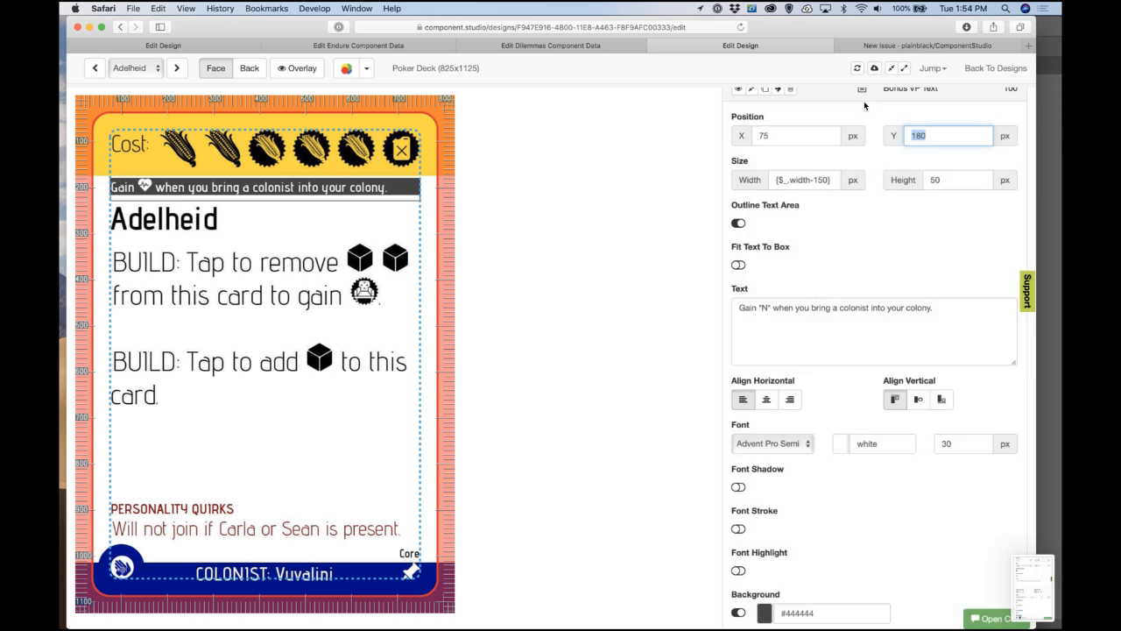
Step: Attach the Desktop image "Screen Shot 2018-12-18 at 1.54.26 PM" to the GitHub issue and submit the issue
left_click(911, 49)
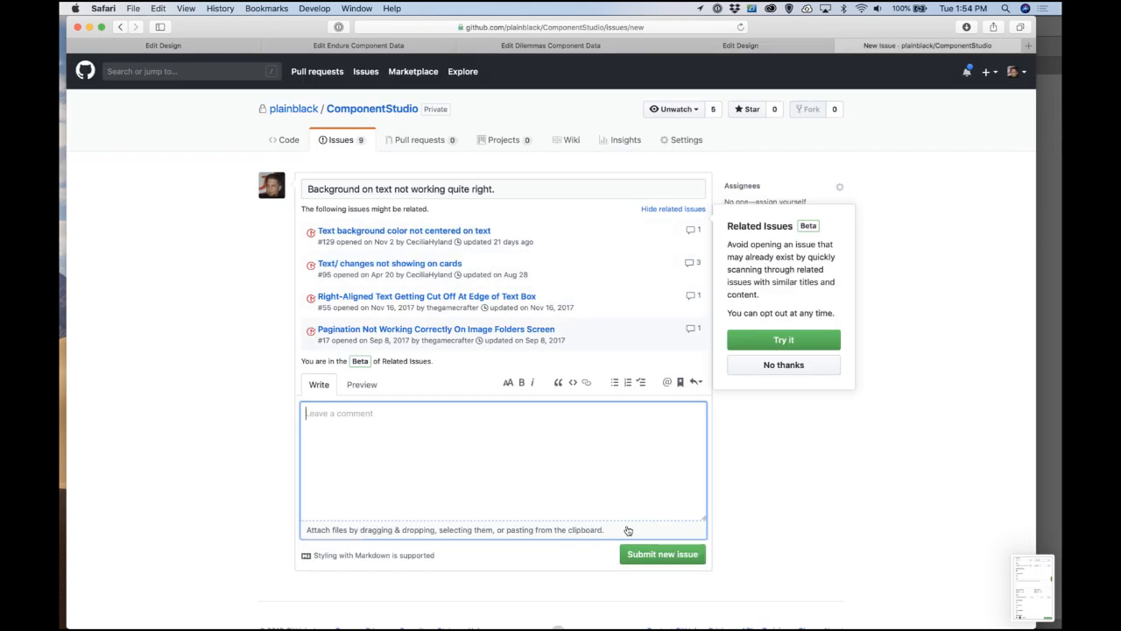
left_click(426, 530)
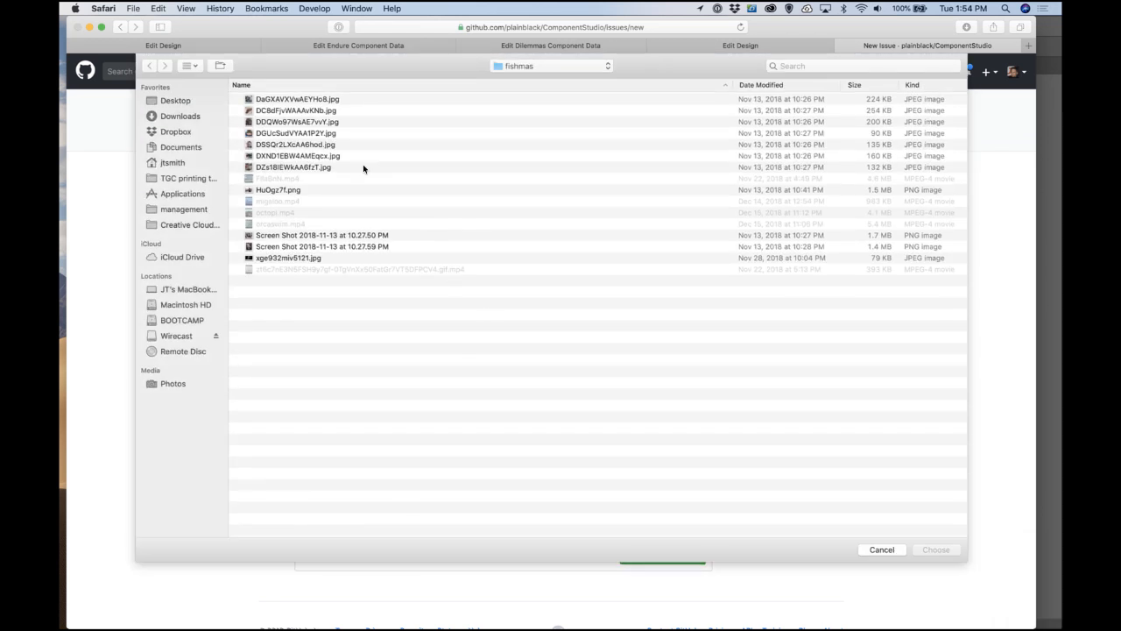
left_click(177, 100)
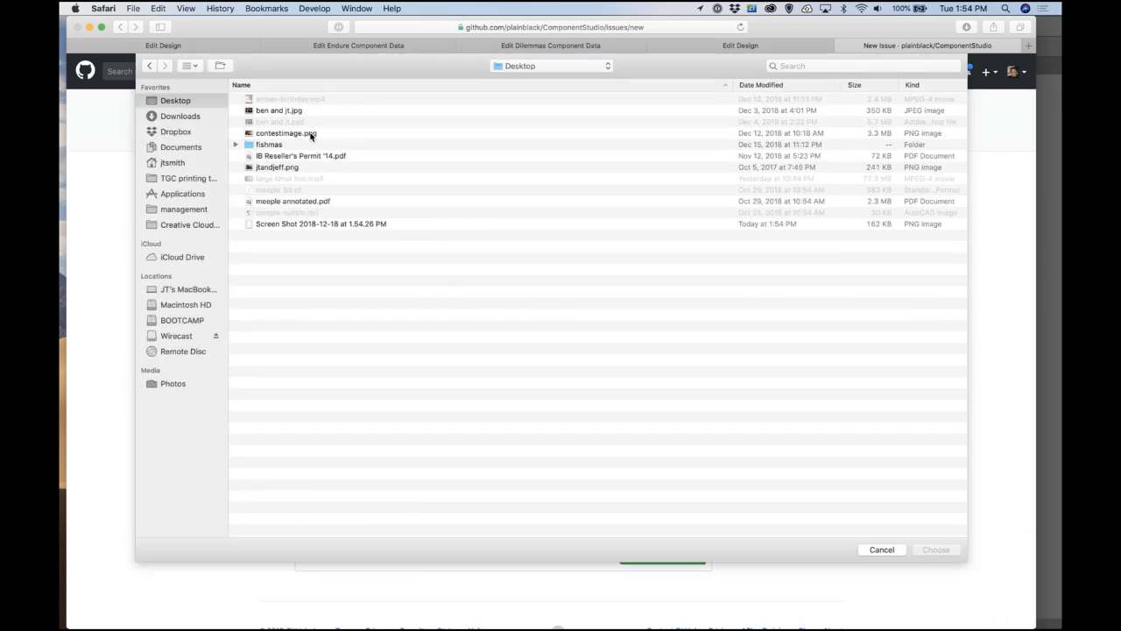
left_click(328, 225)
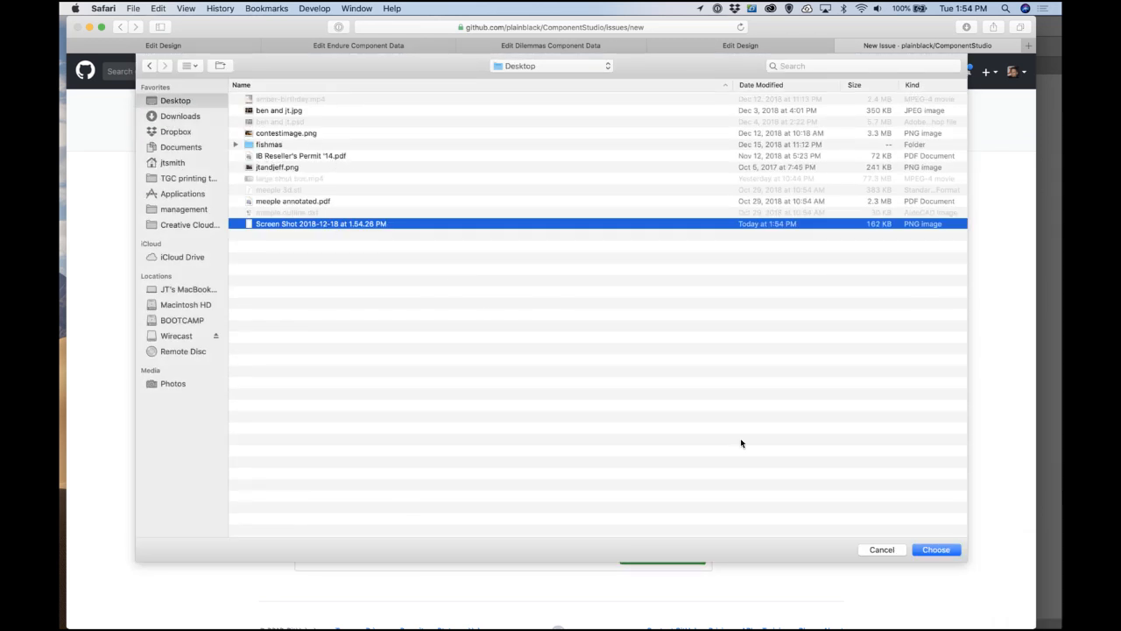
left_click(935, 549)
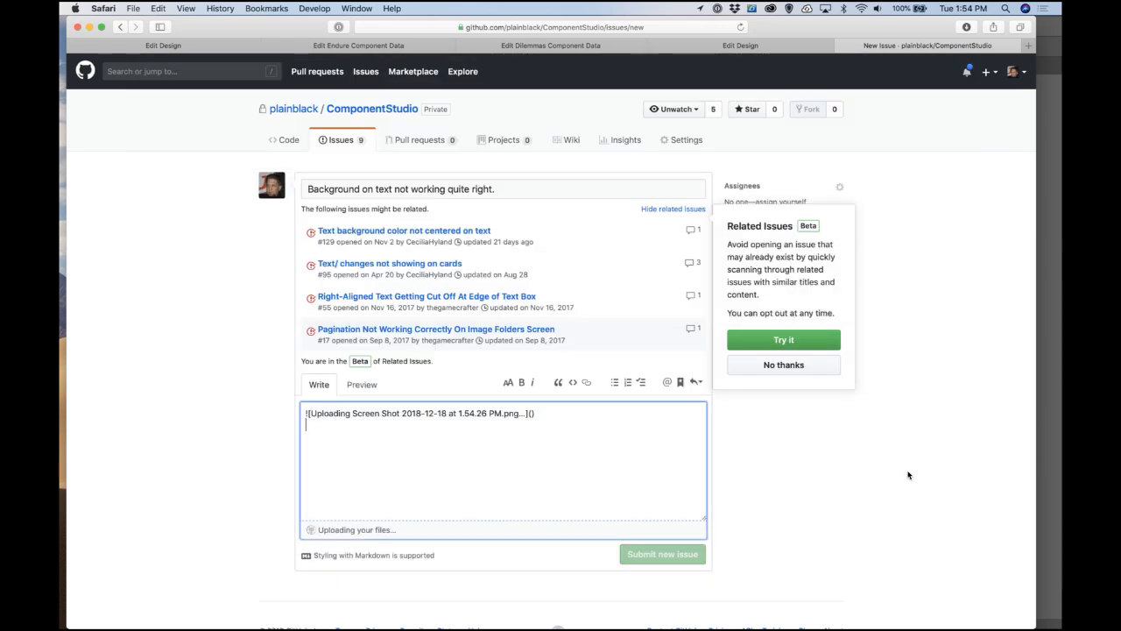
left_click(673, 553)
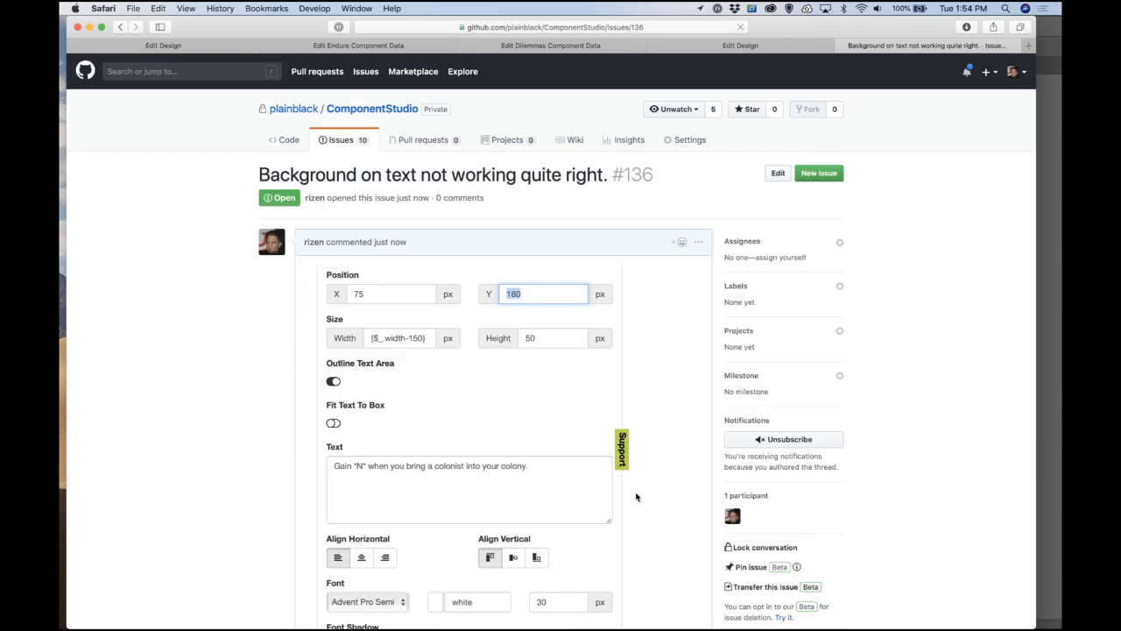
scroll(585, 511, "down", 3)
scroll(585, 511, "down", 5)
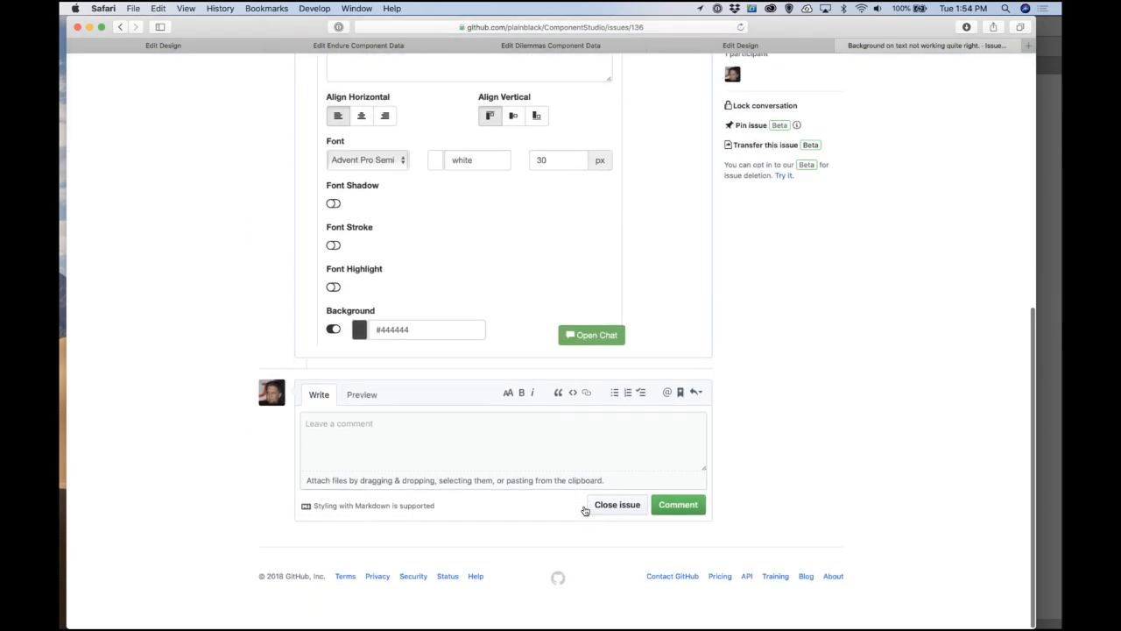
Step: Copy the Colonists card design's web address and post it as a comment on the new GitHub issue
left_click(759, 45)
key("super+l")
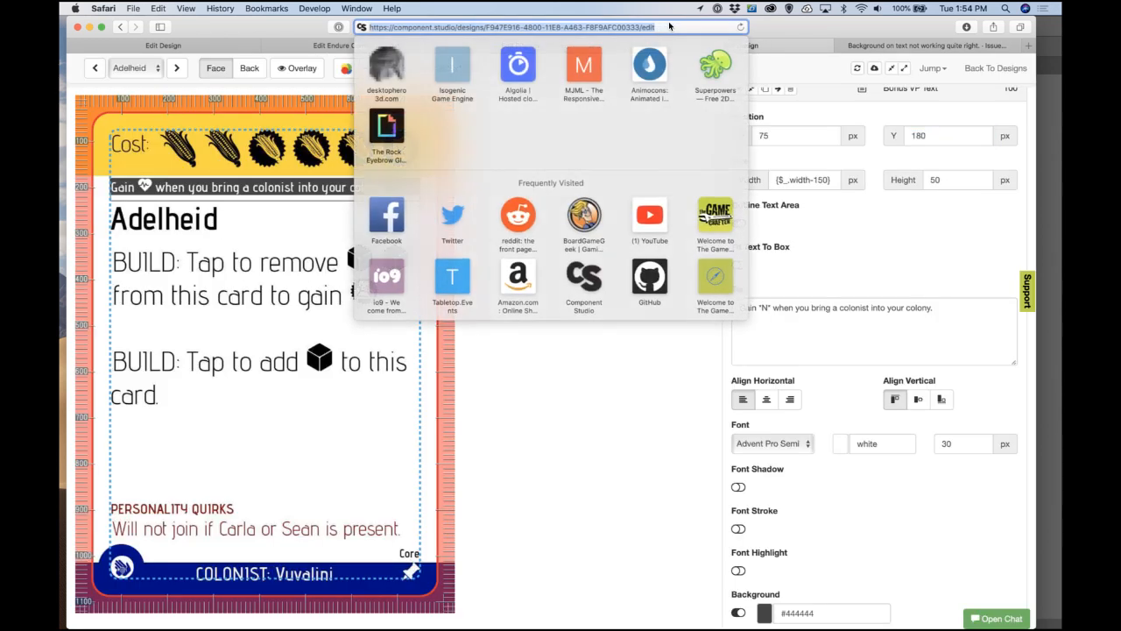
key("super+c")
left_click(928, 45)
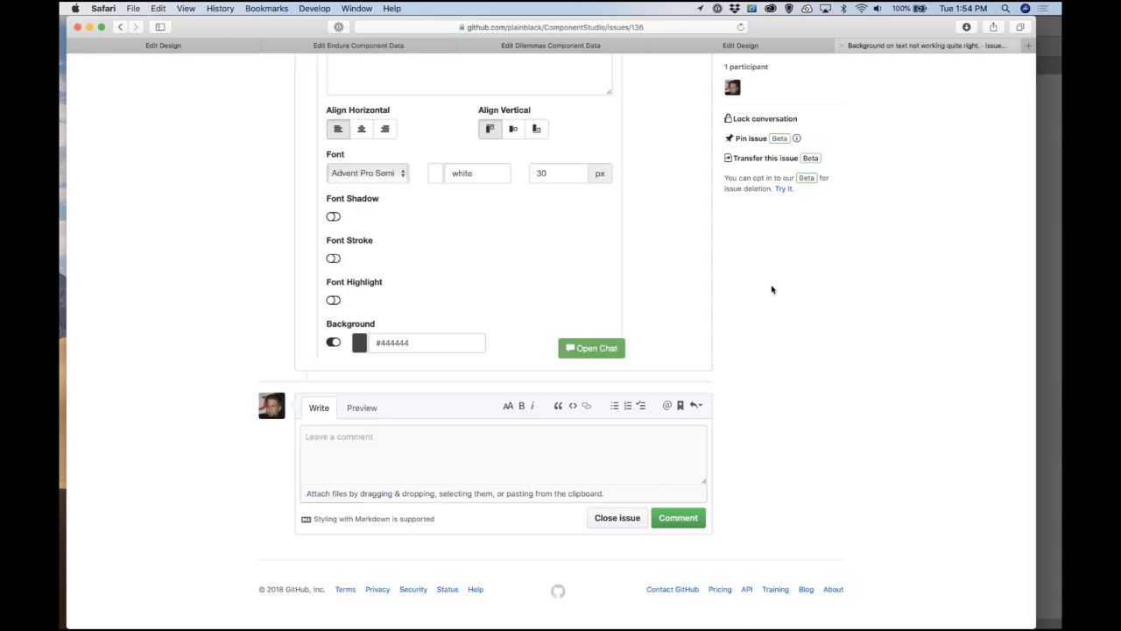
left_click(543, 469)
key("super+v")
left_click(679, 524)
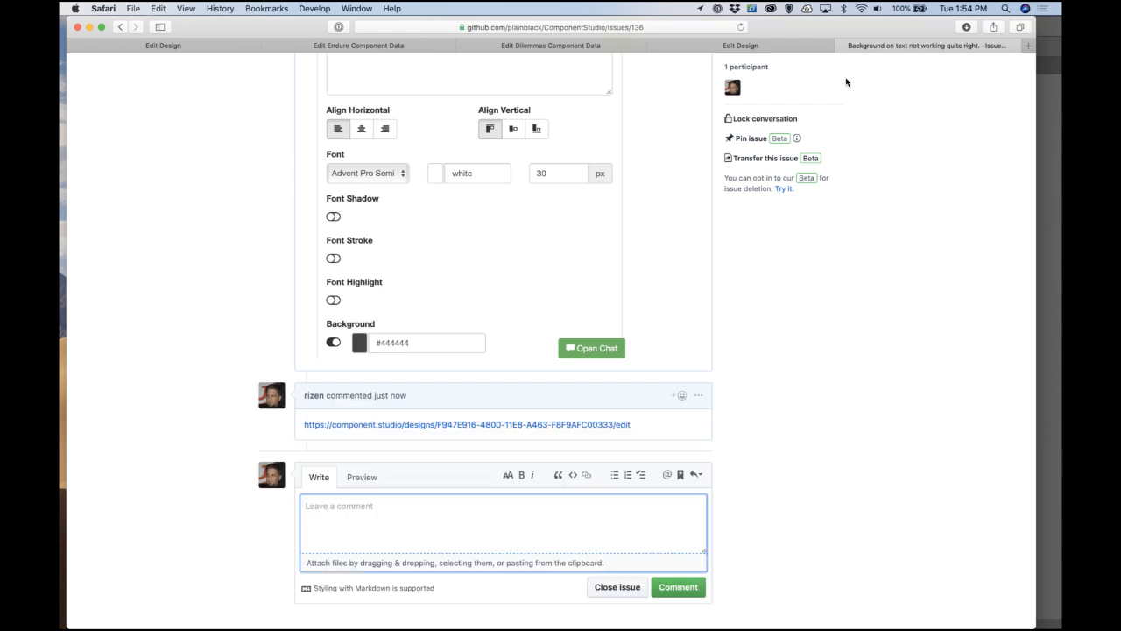
Step: Return to the Colonists card design and examine the Bonus VP Text's size, font, background and advanced settings
left_click(773, 51)
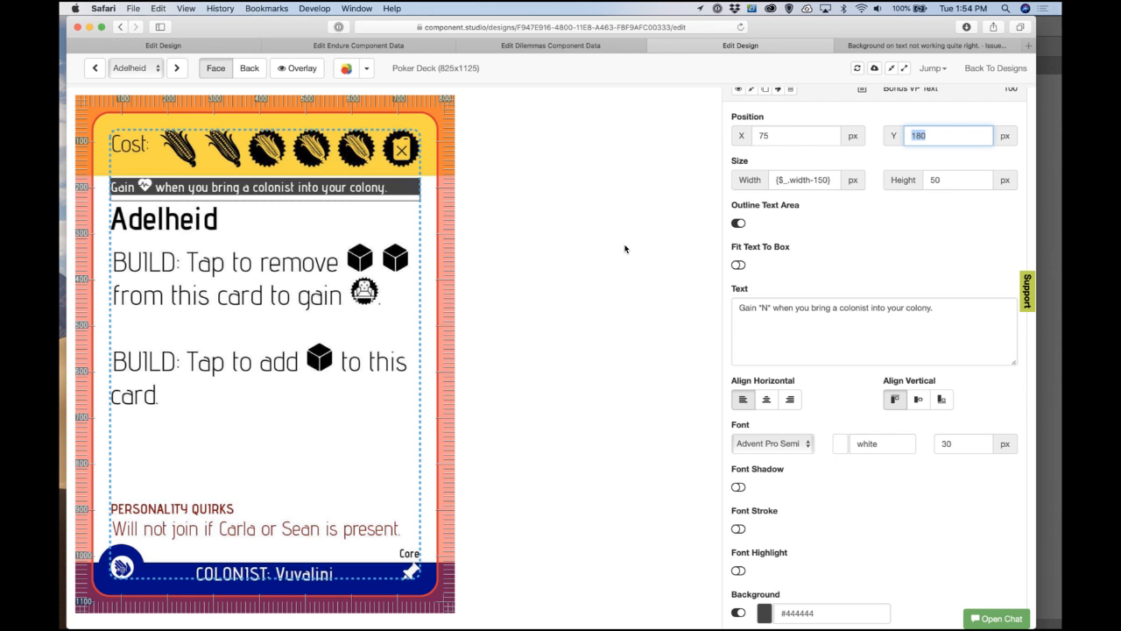
left_click(626, 301)
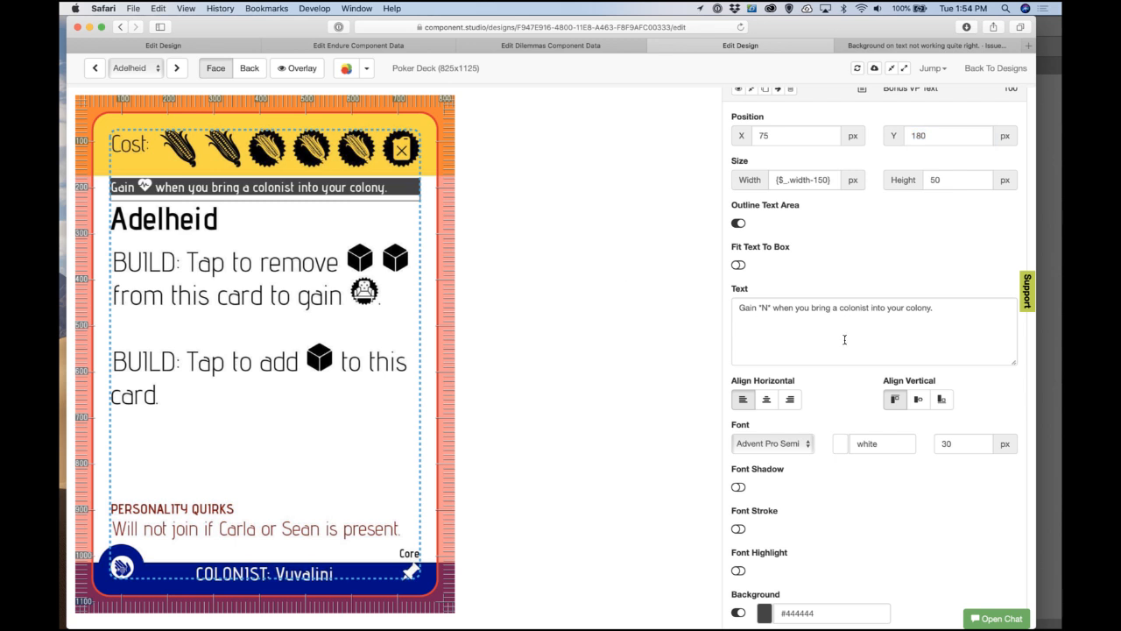
scroll(849, 352, "up", 5)
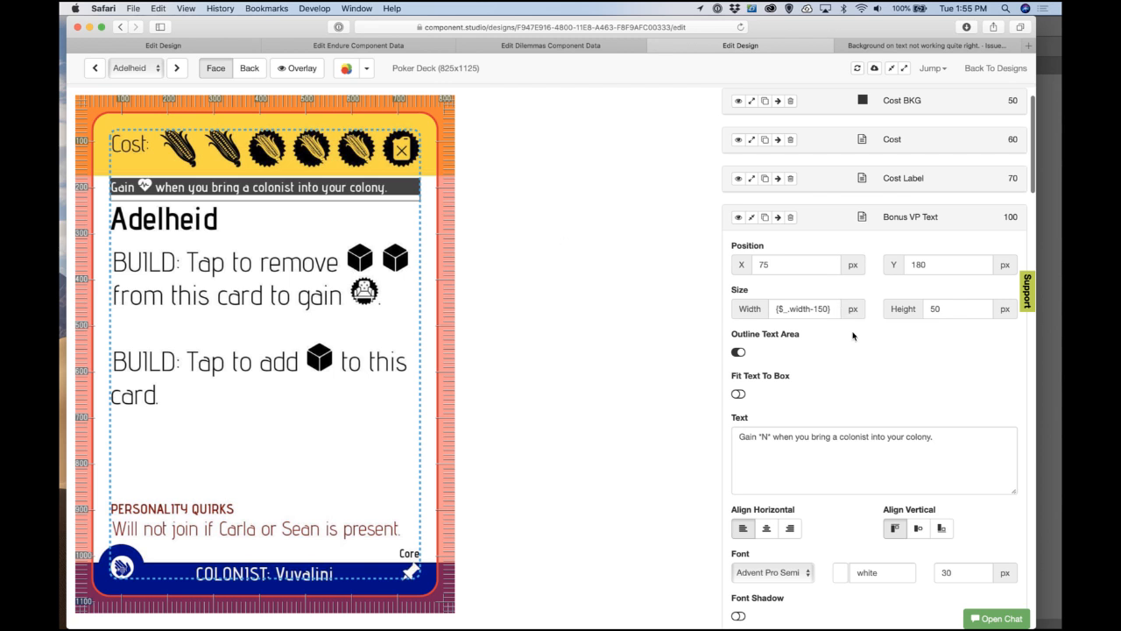
scroll(853, 386, "down", 1)
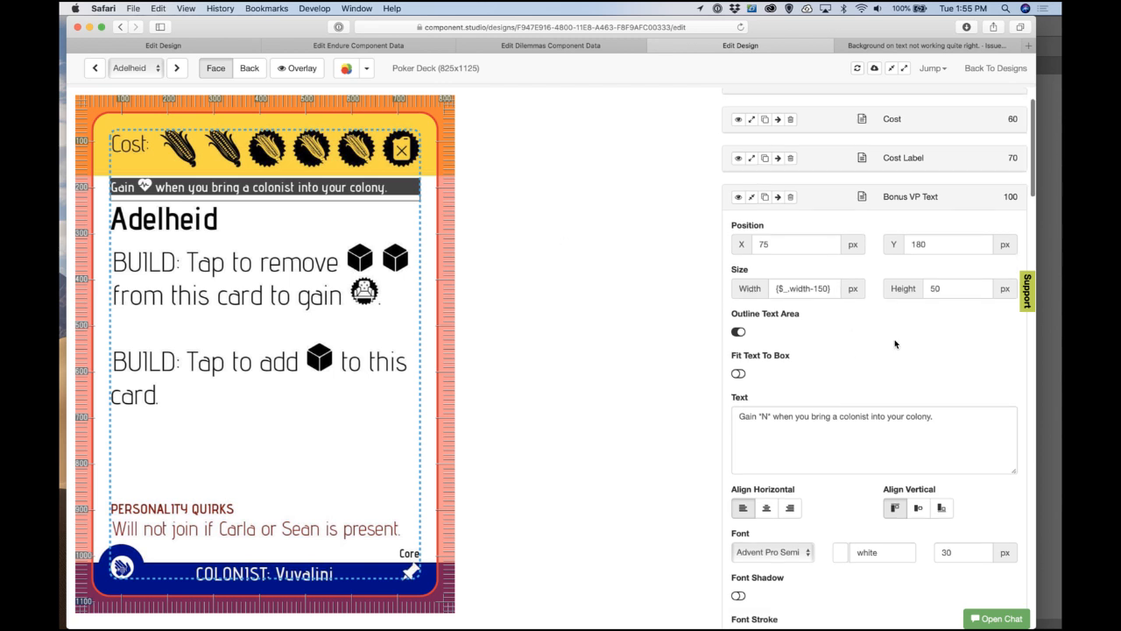
double_click(951, 293)
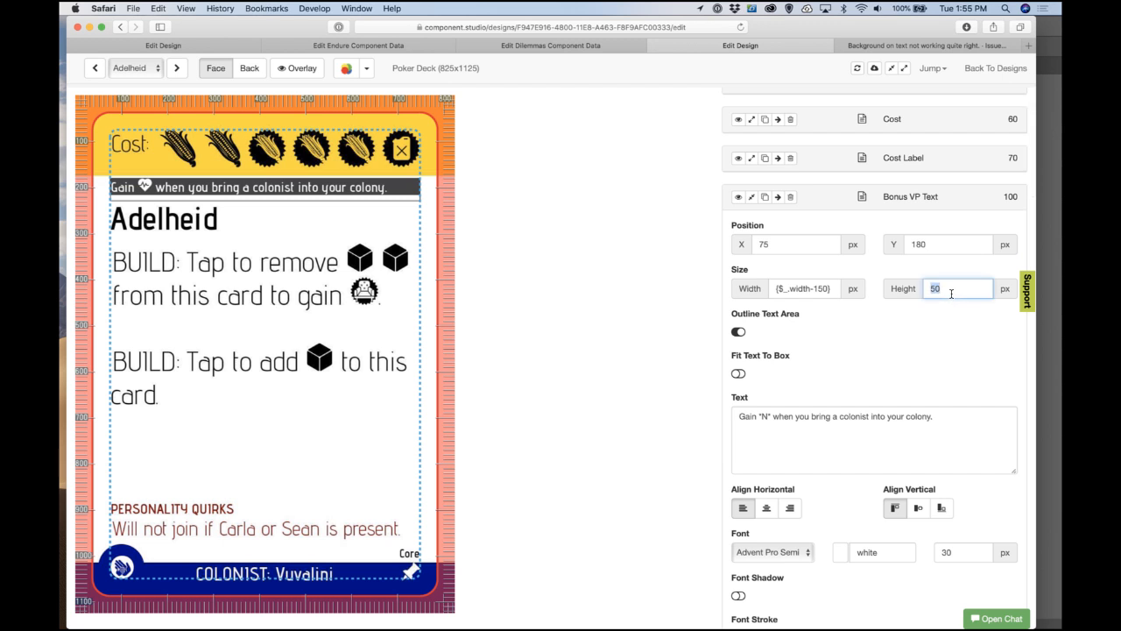
left_click(653, 337)
scroll(839, 505, "down", 10)
scroll(839, 506, "down", 1)
scroll(840, 505, "up", 5)
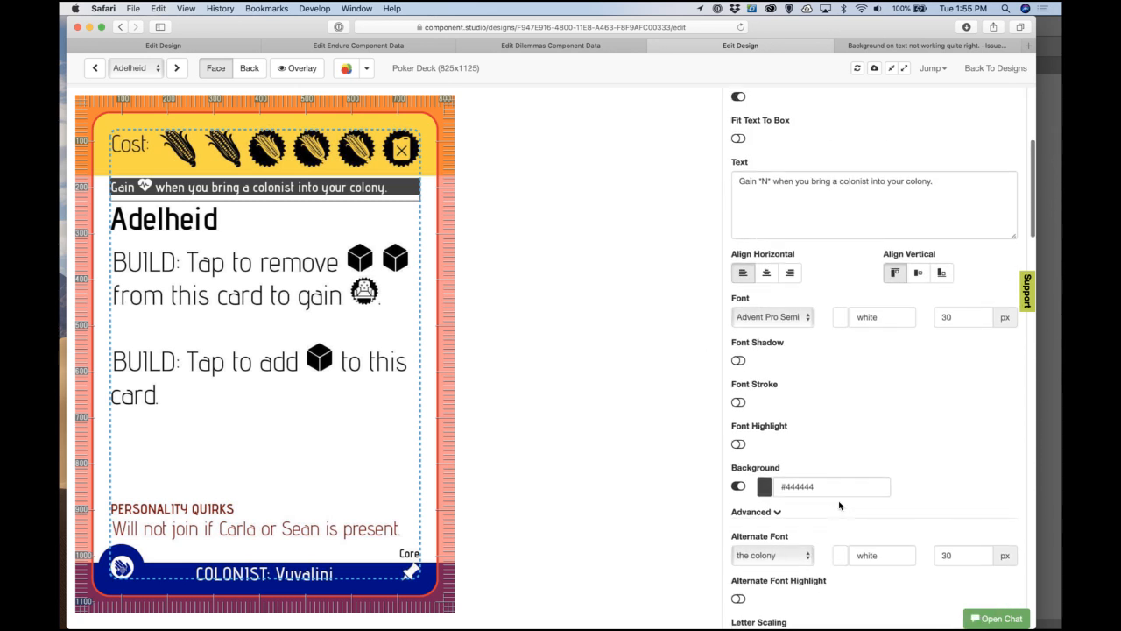
Step: Turn off the Bonus VP Text's text area outline
scroll(839, 506, "up", 10)
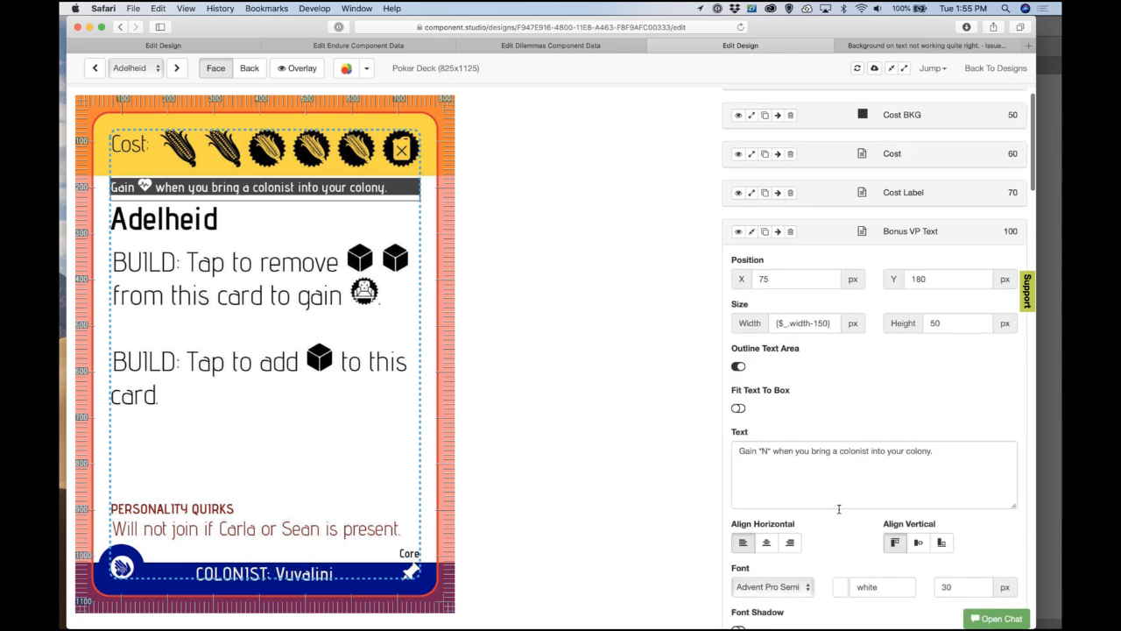
scroll(812, 493, "down", 4)
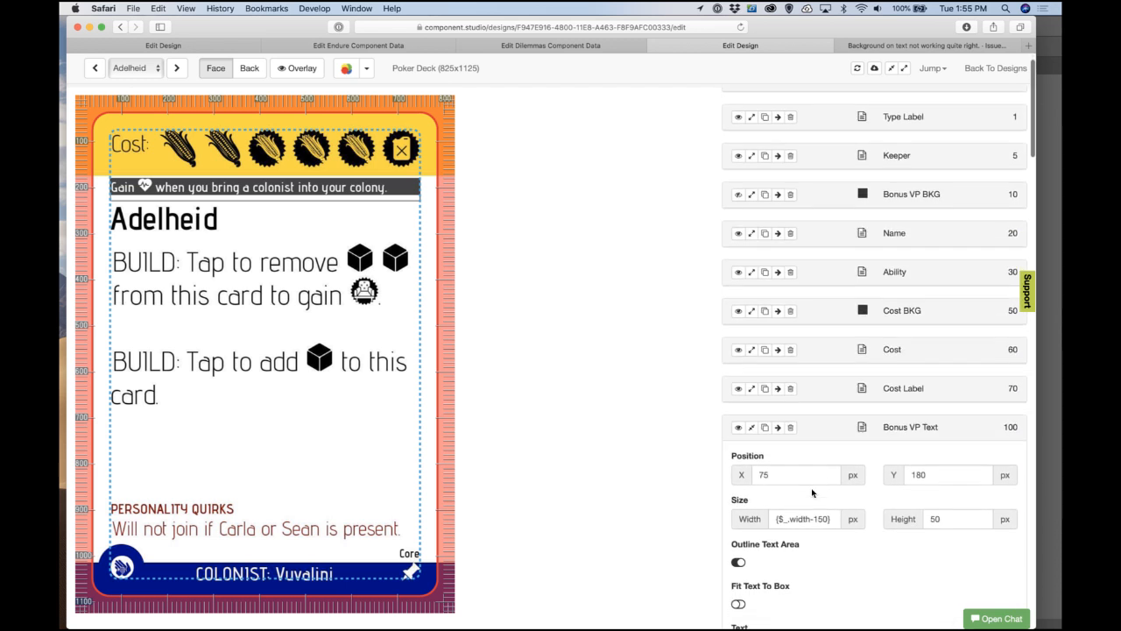
scroll(812, 493, "down", 3)
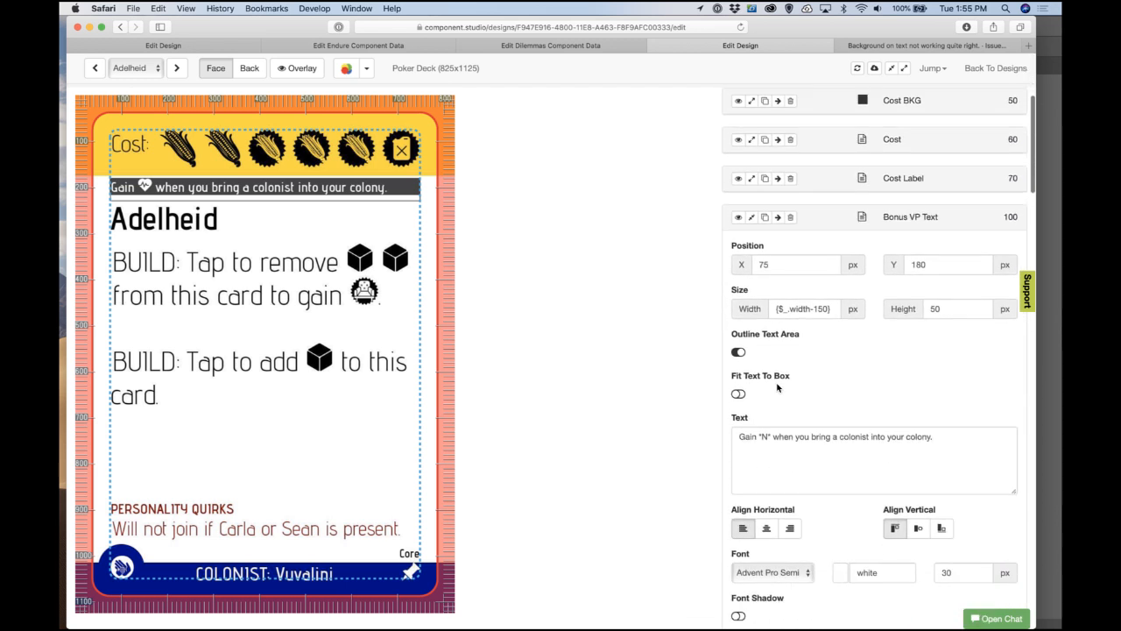
left_click(739, 351)
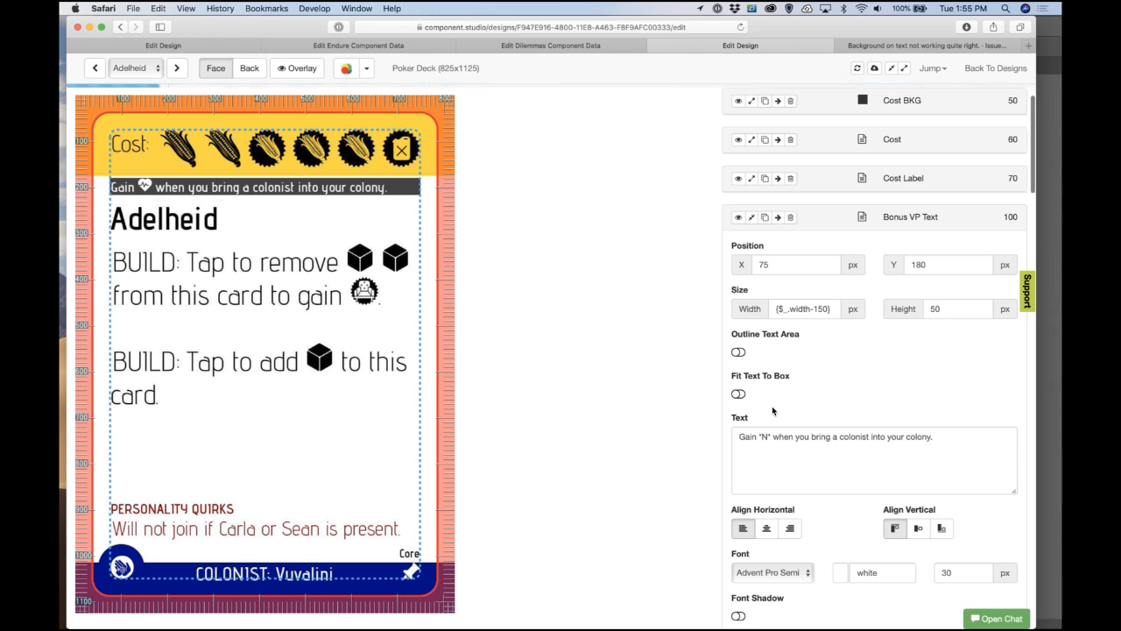
Step: Turn off the Bonus VP Text's own background and show the full-width Bonus VP BKG band behind it instead
scroll(771, 406, "down", 5)
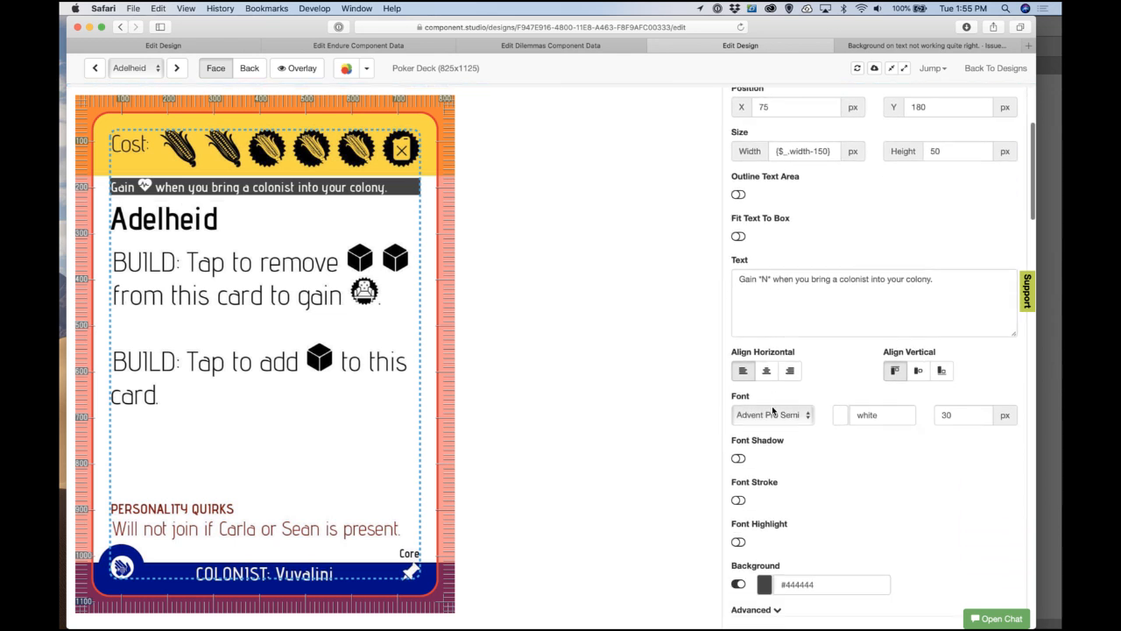
left_click(736, 529)
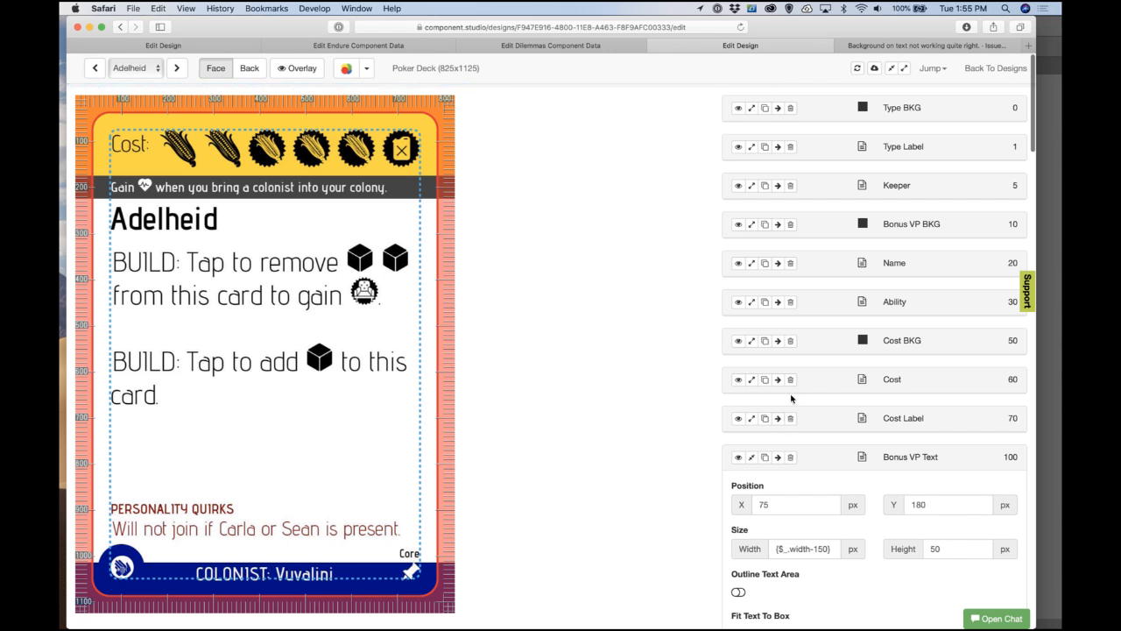
Step: Set the Bonus VP Text's order number to 15 and reload the design to re-sort its list
scroll(800, 429, "down", 5)
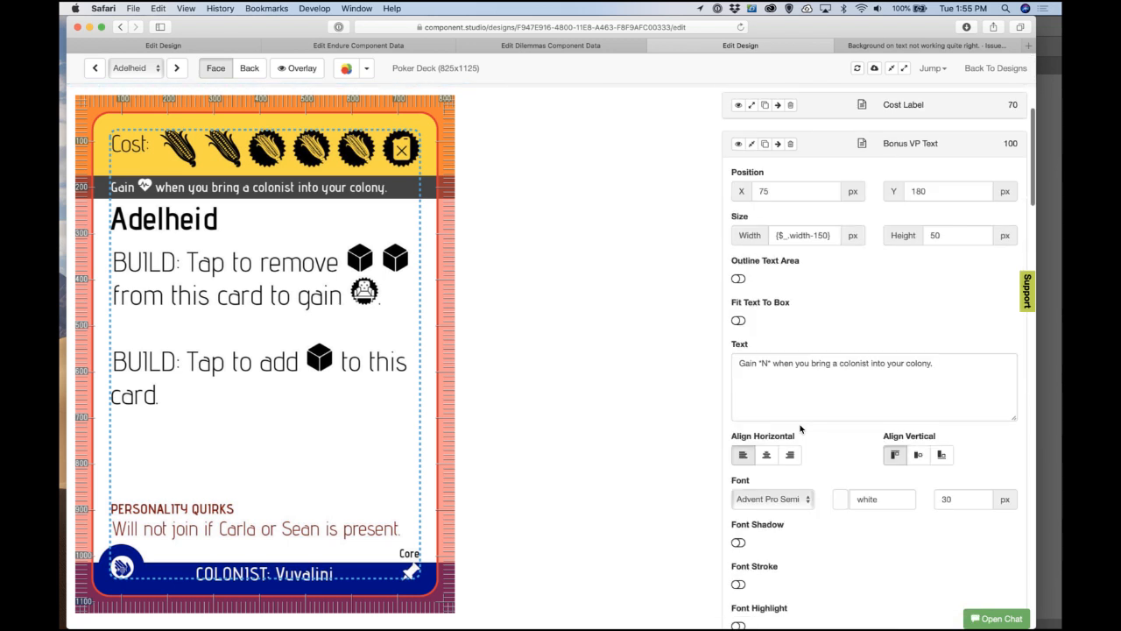
scroll(800, 428, "up", 5)
scroll(800, 428, "down", 3)
scroll(800, 428, "up", 3)
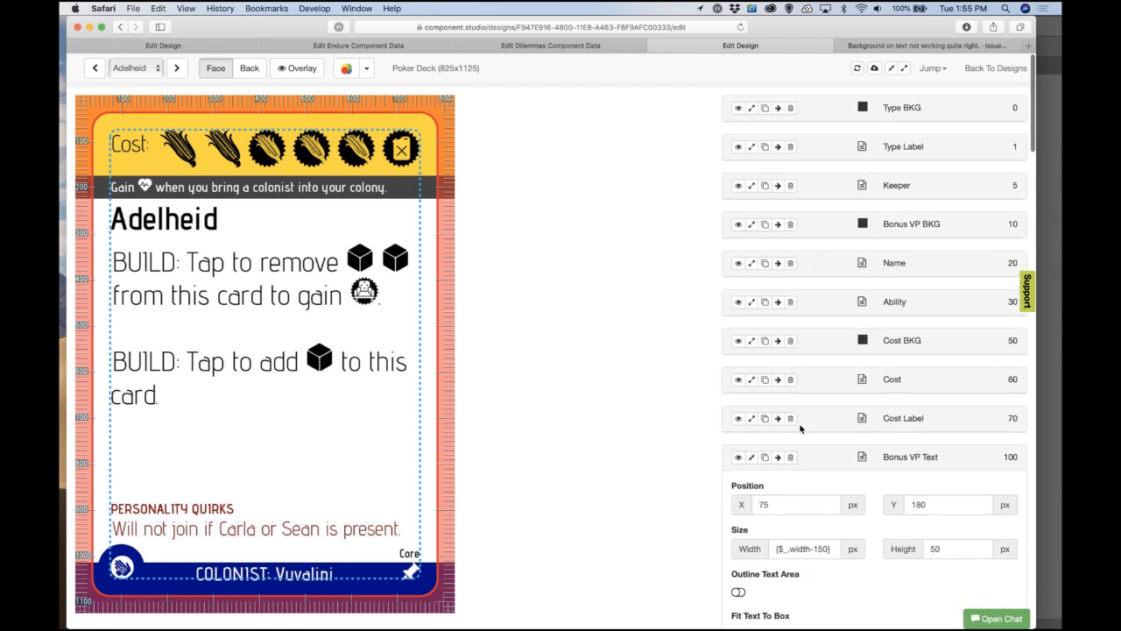
scroll(800, 429, "down", 8)
scroll(800, 428, "up", 4)
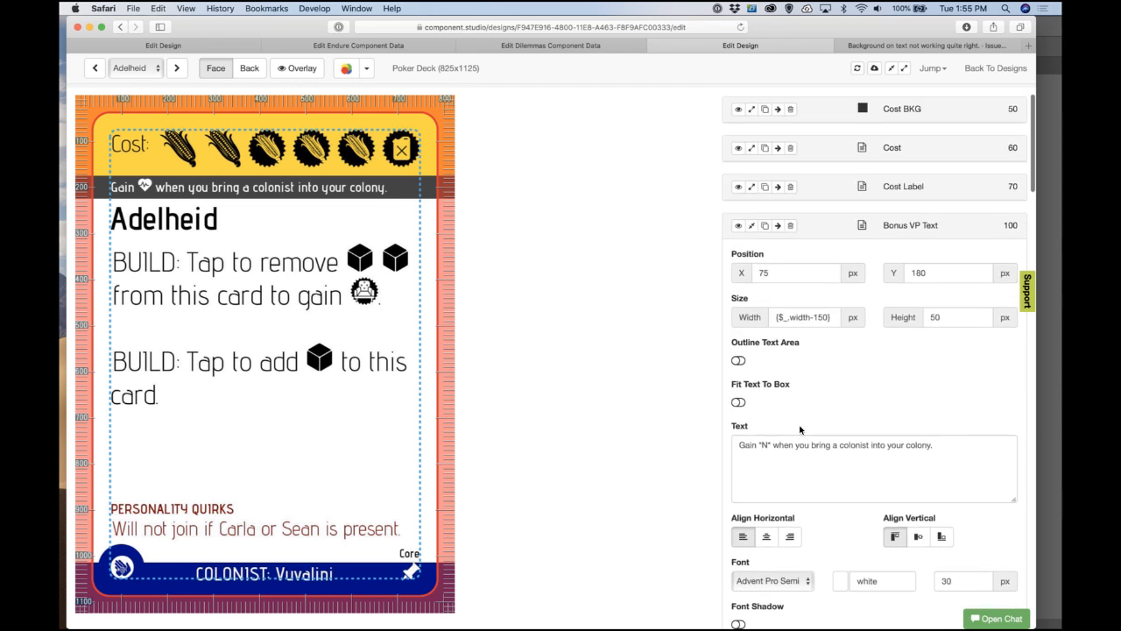
scroll(799, 429, "up", 4)
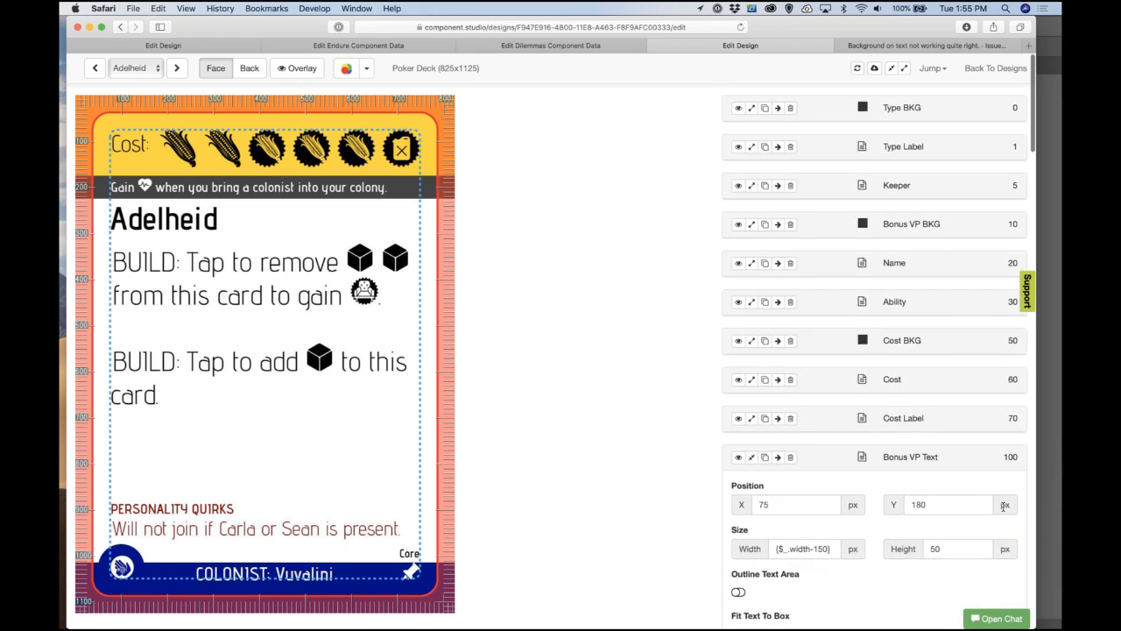
left_click(1008, 463)
double_click(995, 459)
type("15")
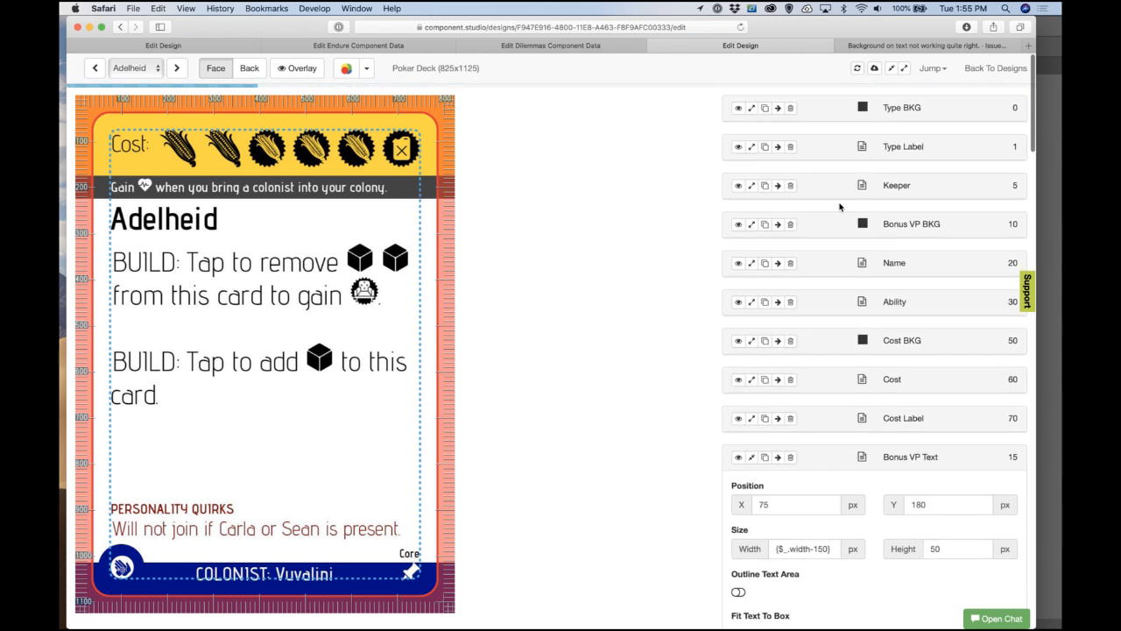
key("super+r")
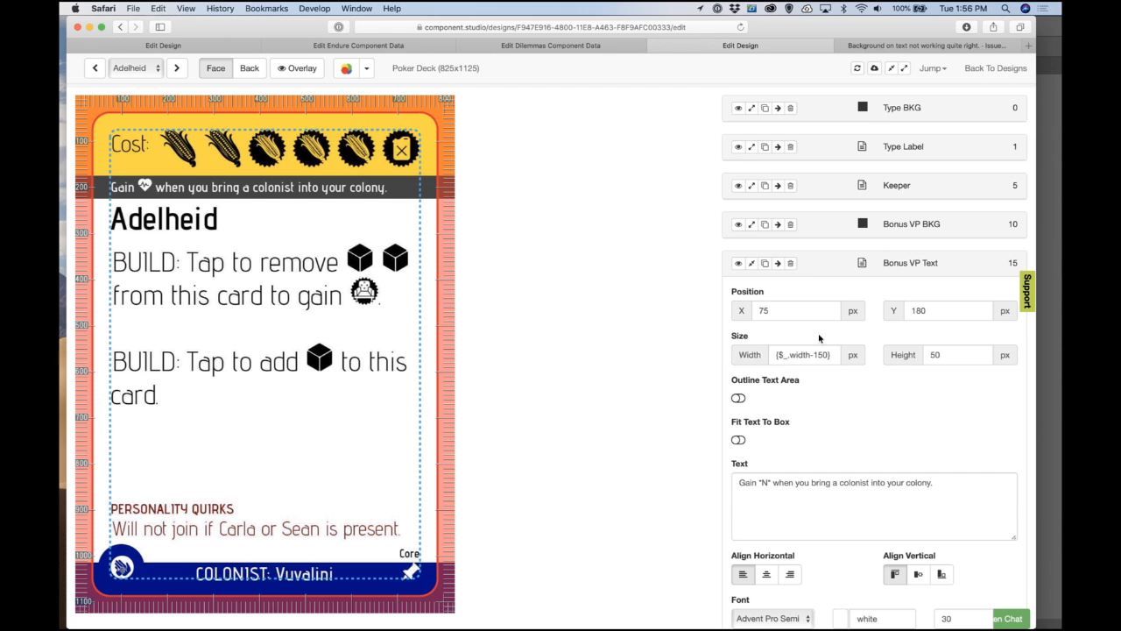
Step: Collapse the settings of the Bonus VP Text and Personality items
left_click(751, 262)
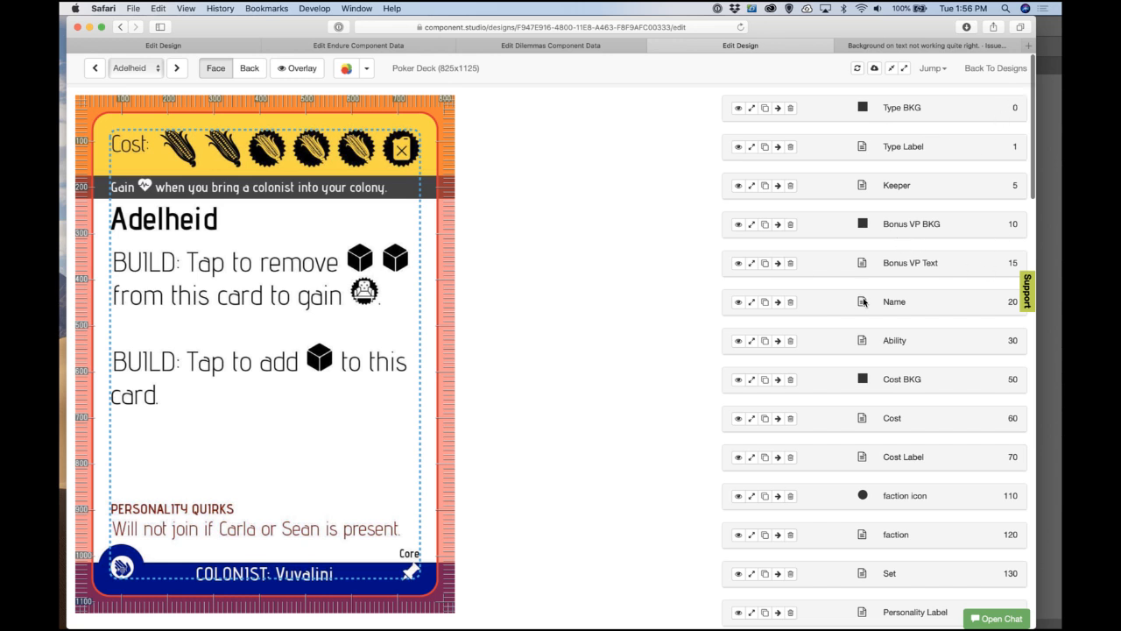
scroll(886, 515, "down", 5)
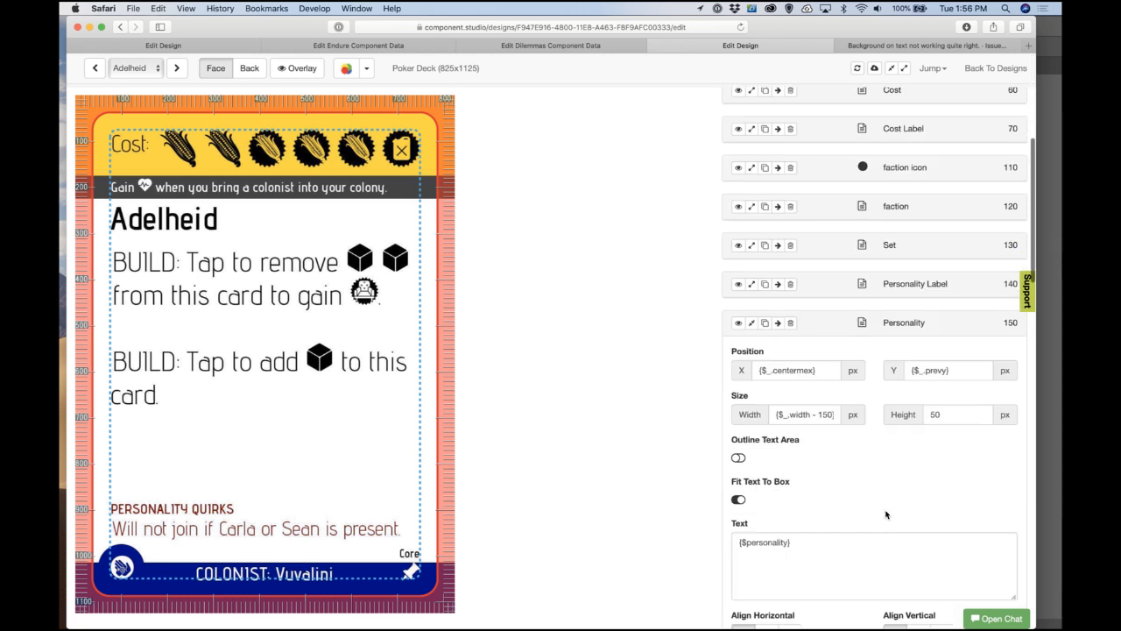
left_click(751, 323)
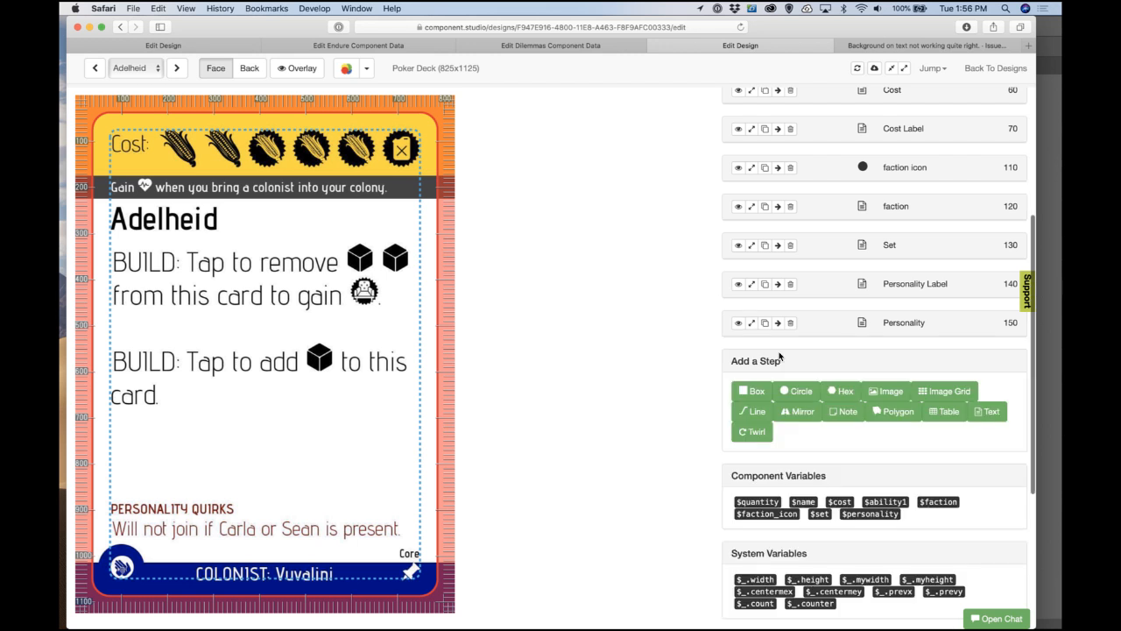
Step: Set the Bonus VP BKG box's Y position to 275 px
scroll(879, 337, "up", 5)
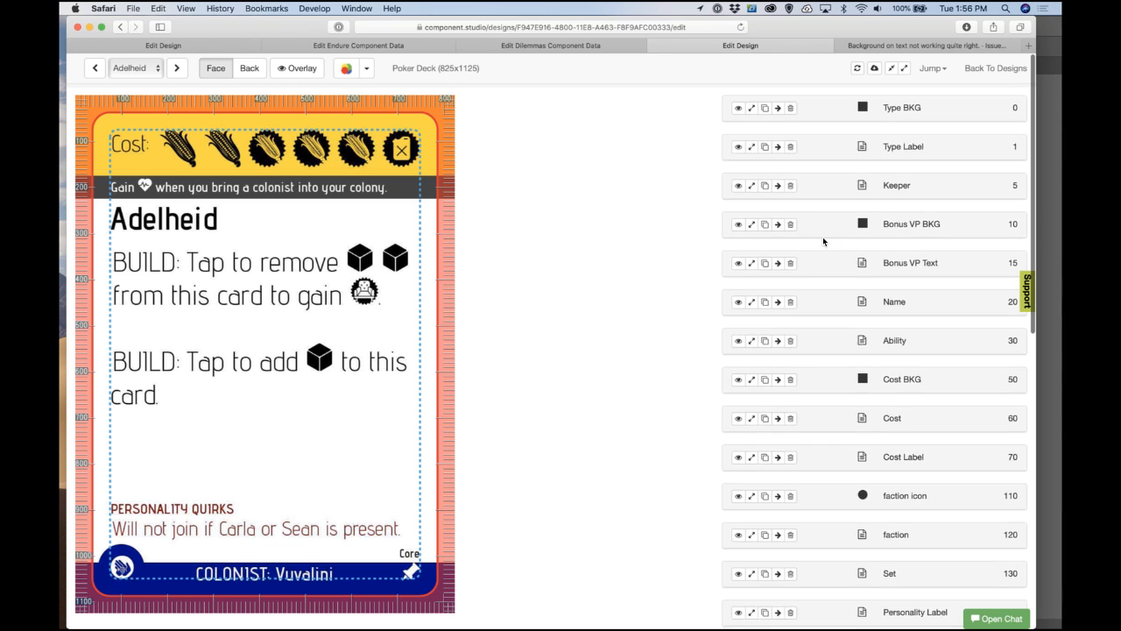
left_click(751, 225)
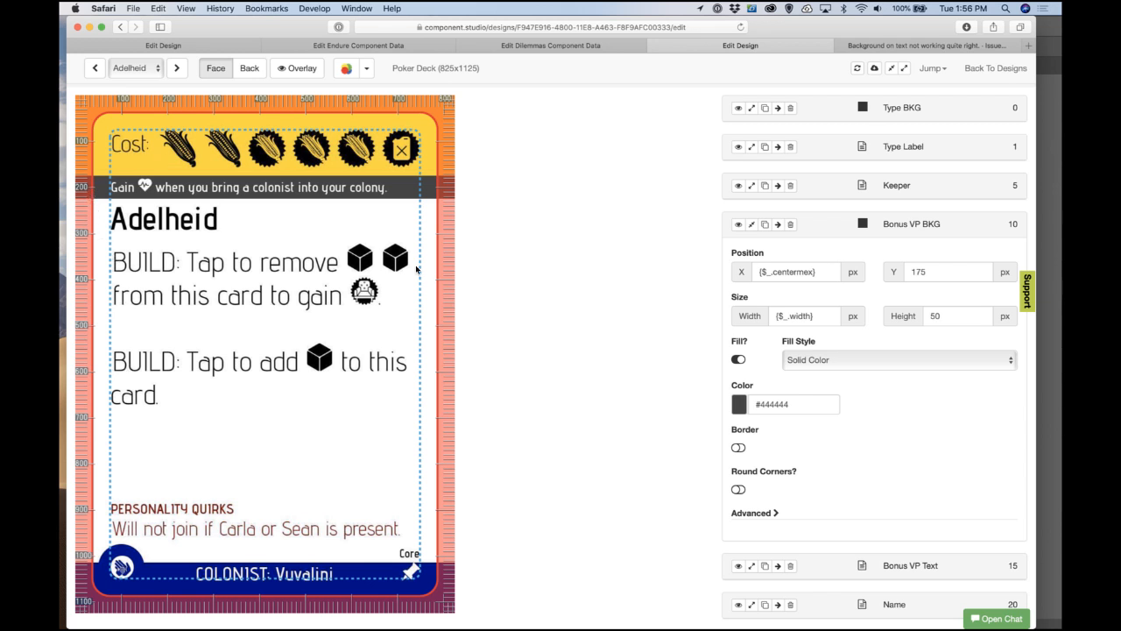
left_click(915, 274)
left_click(902, 397)
Step: Set the Bonus VP Text's Y position to 280 px
scroll(901, 404, "down", 3)
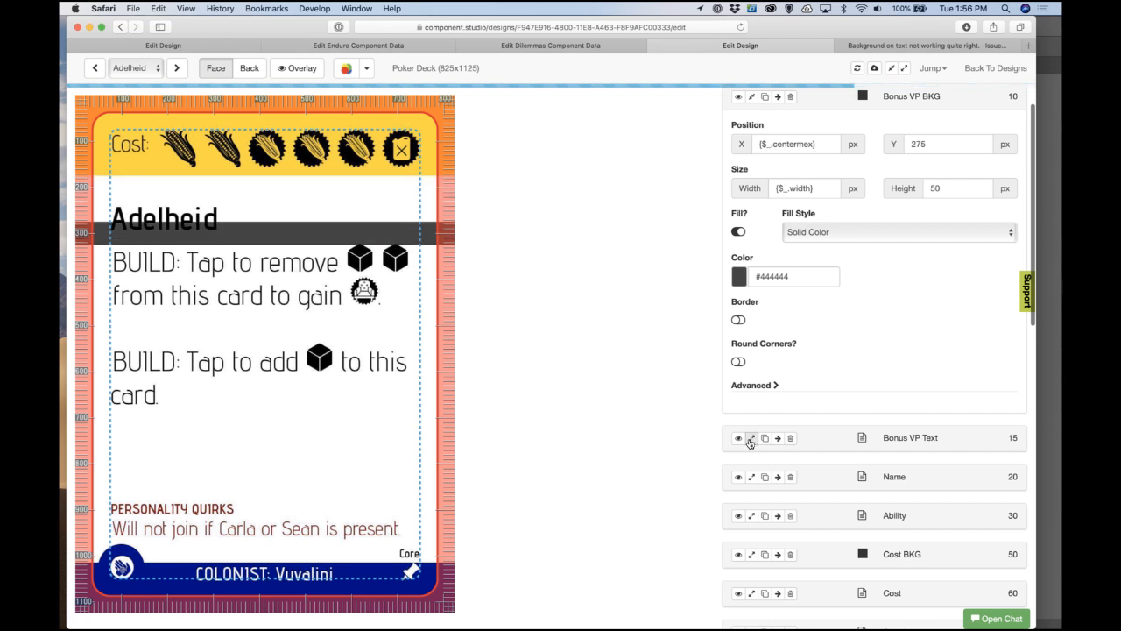
left_click(750, 439)
left_click(915, 488)
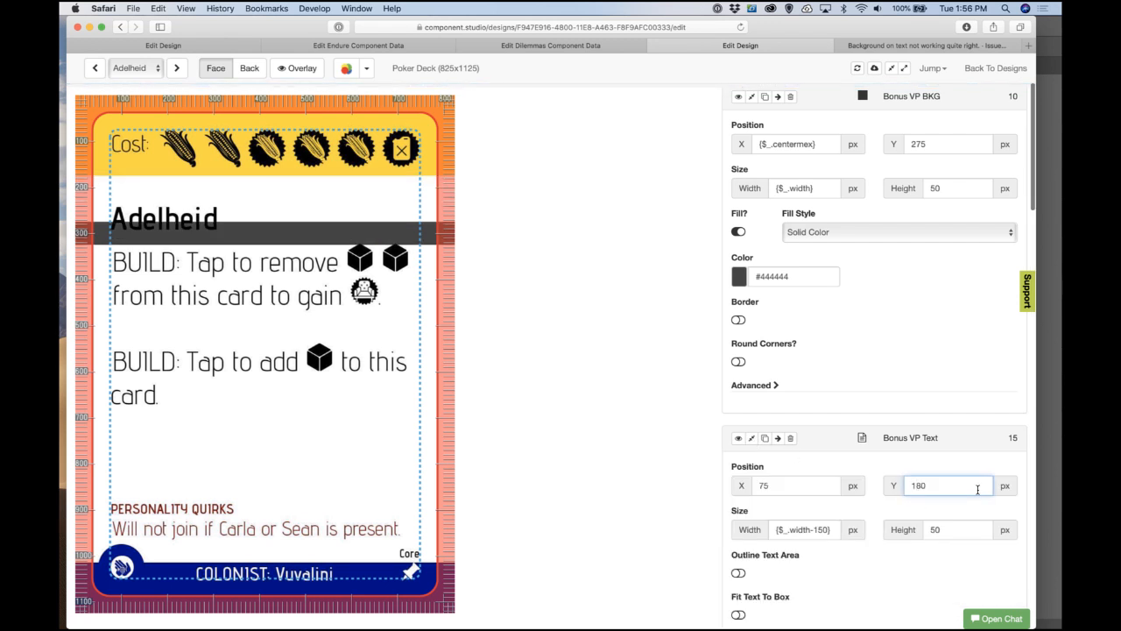
key("BackSpace")
left_click(952, 419)
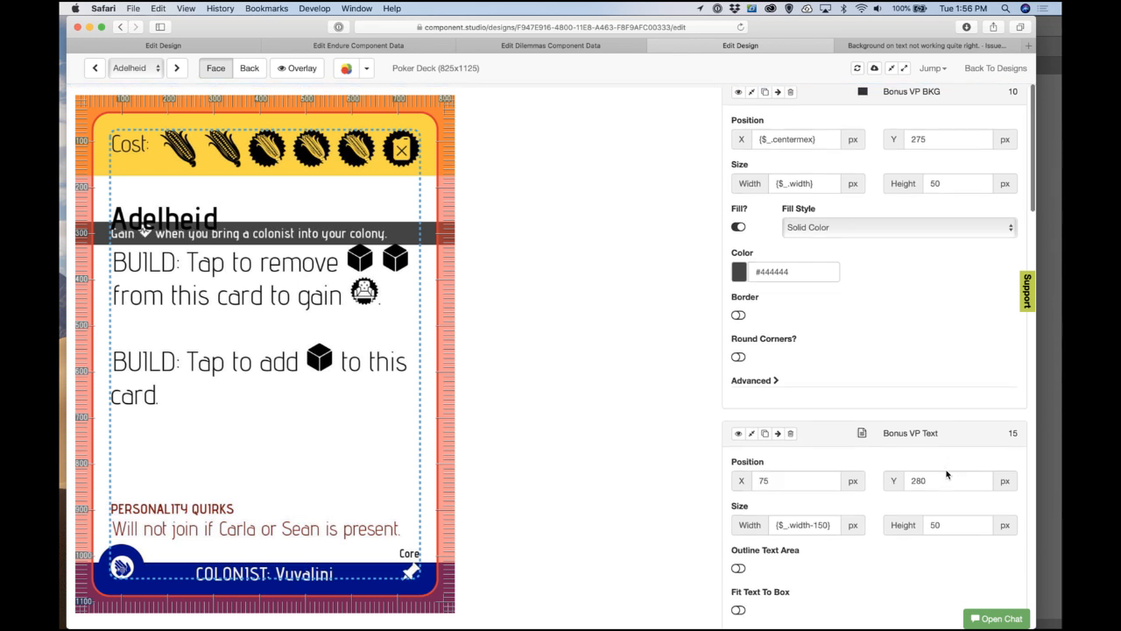
Step: Review the Bonus VP Text's font, background and advanced settings, and collapse both Bonus VP items
scroll(951, 430, "down", 5)
scroll(946, 473, "down", 2)
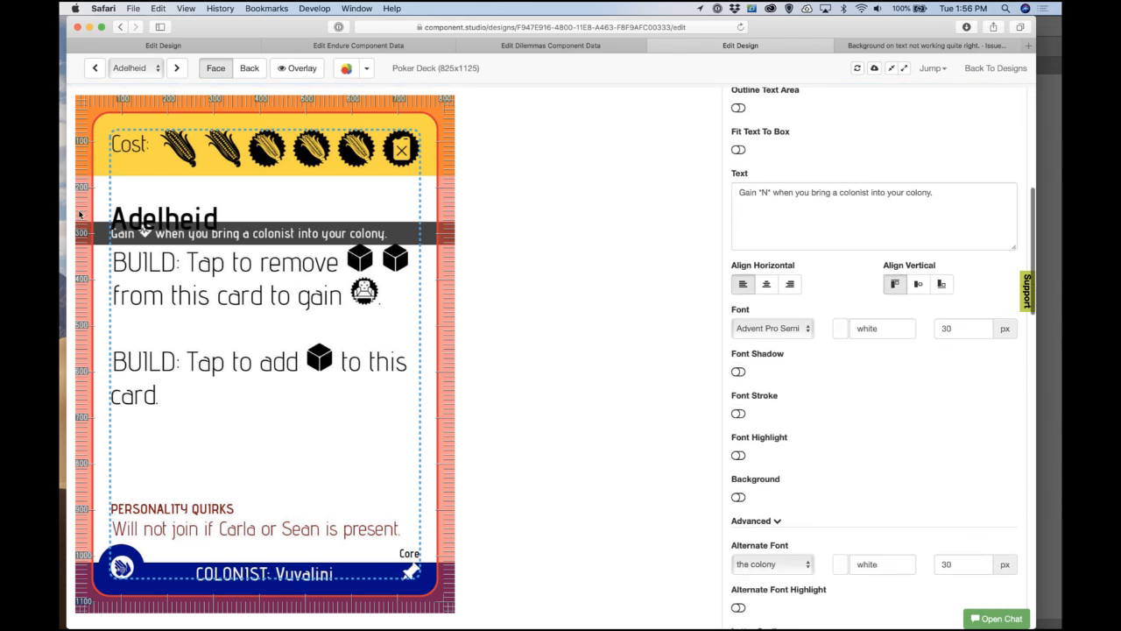
scroll(607, 486, "down", 7)
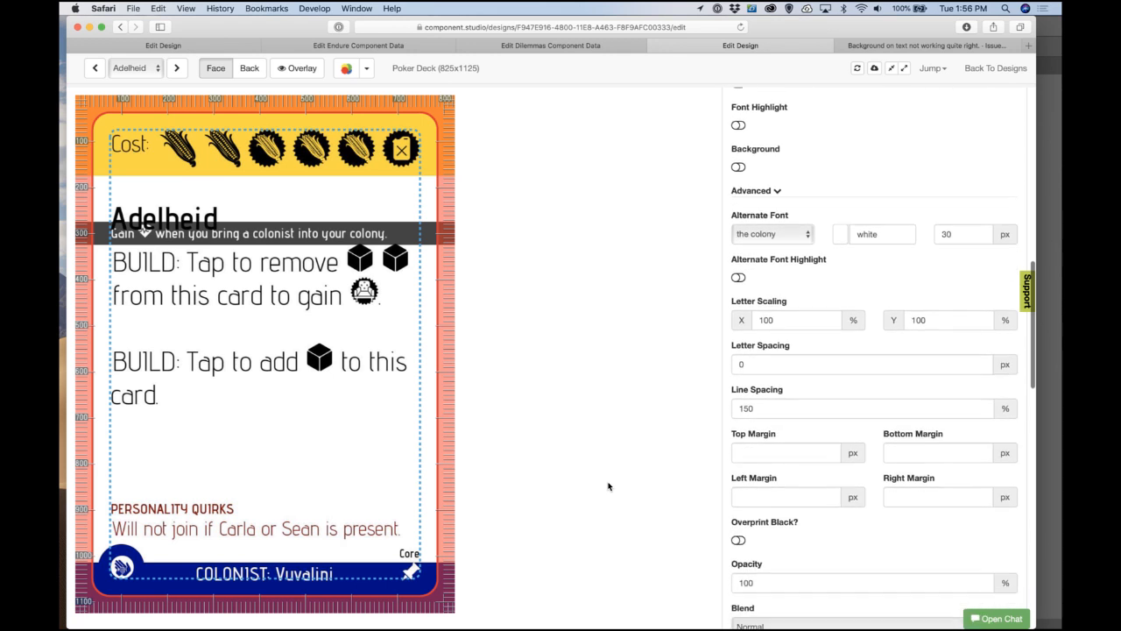
scroll(608, 486, "up", 3)
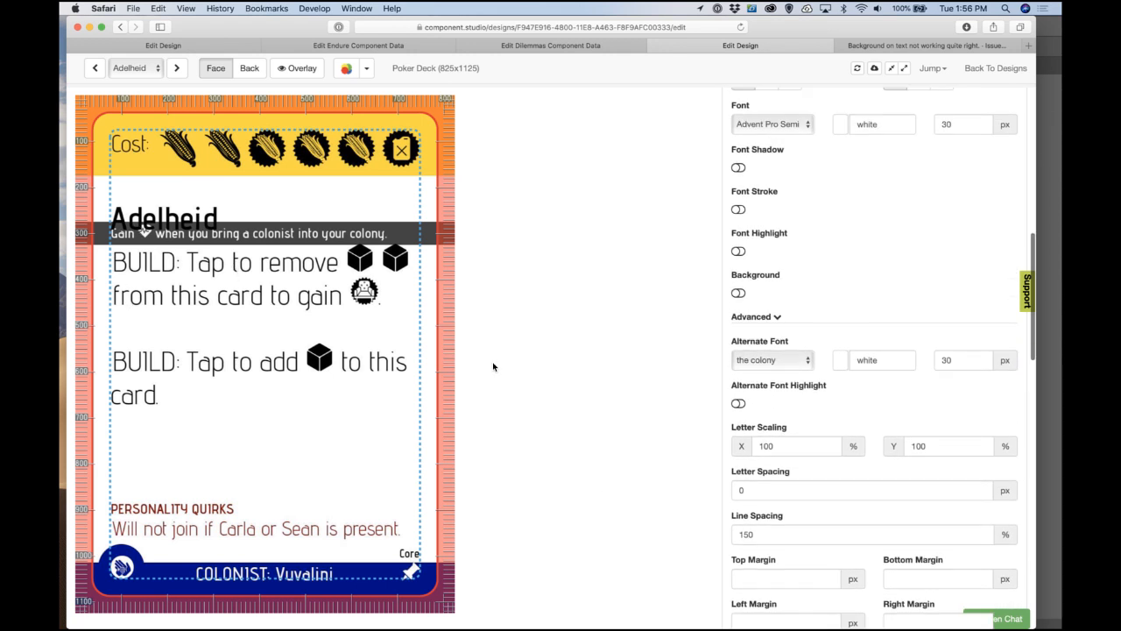
scroll(666, 416, "up", 14)
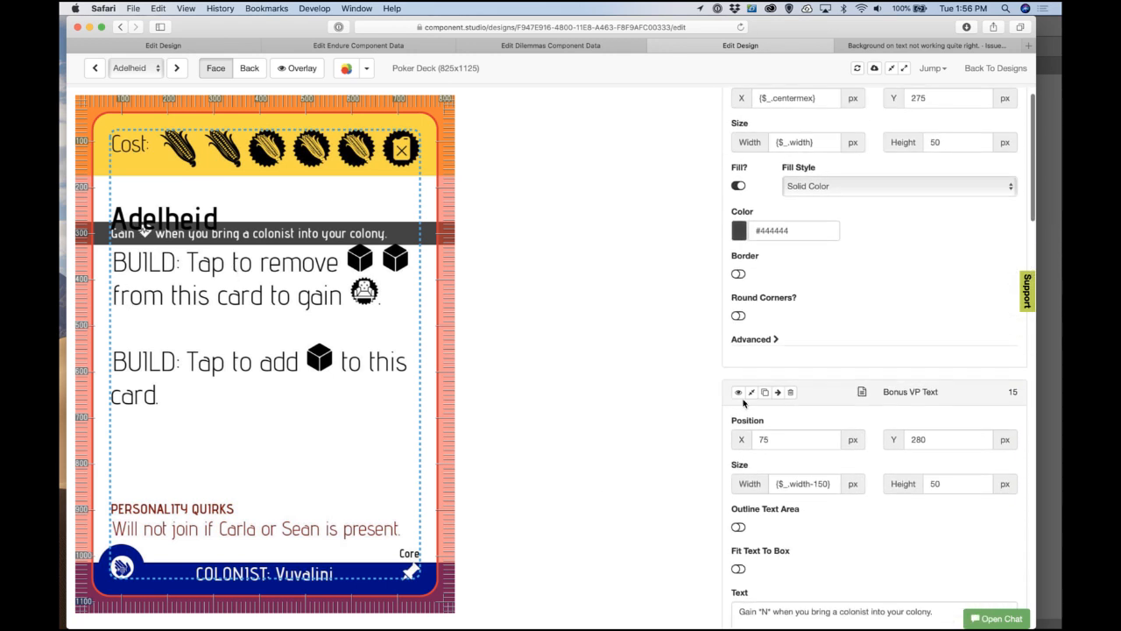
left_click(751, 392)
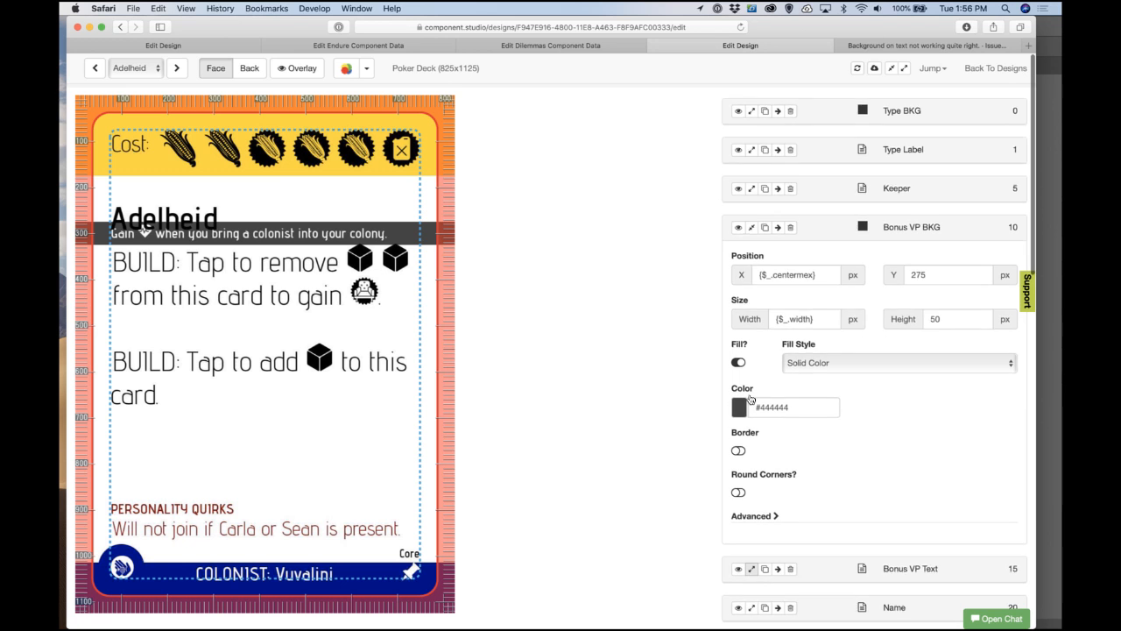
left_click(752, 225)
Step: Set the Name text's Y position to 325 px and collapse its settings
scroll(822, 360, "down", 1)
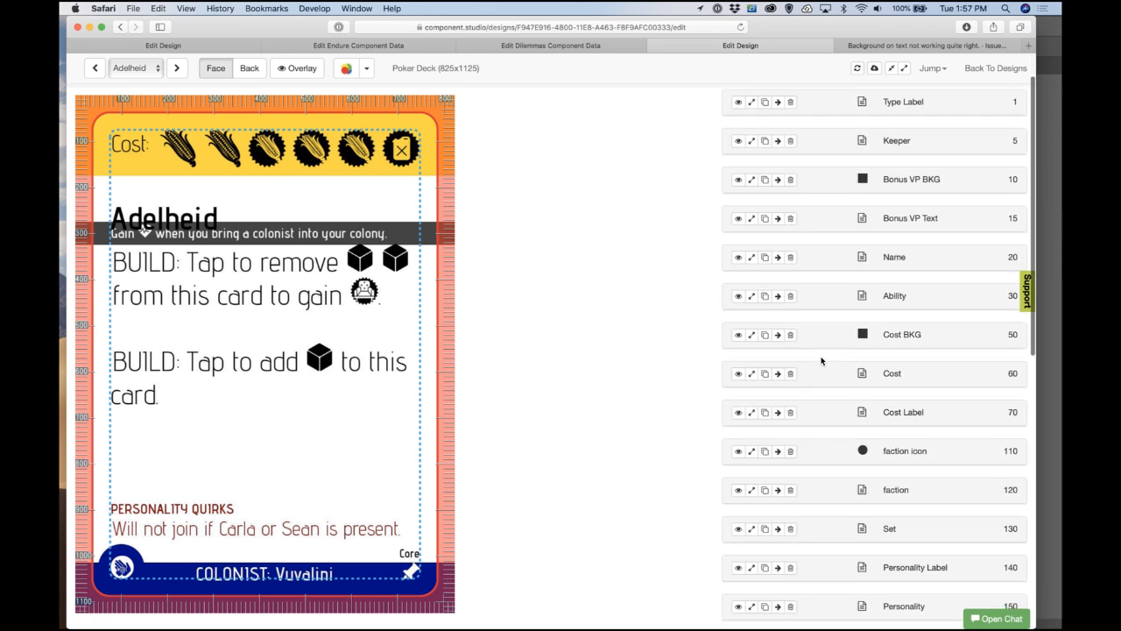
scroll(820, 385, "up", 1)
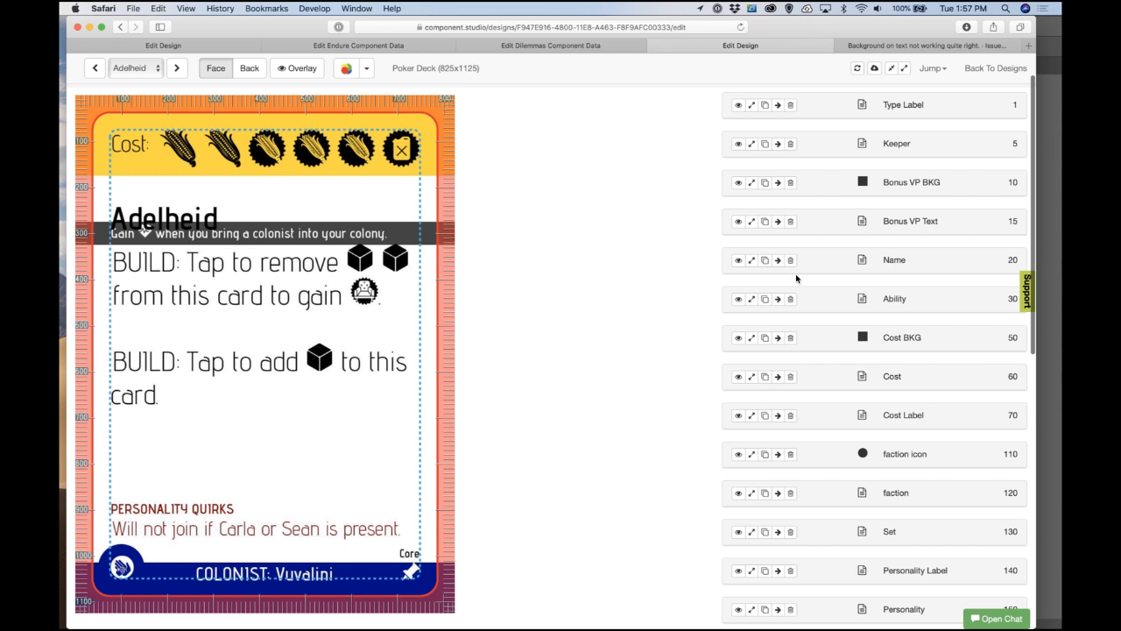
left_click(751, 261)
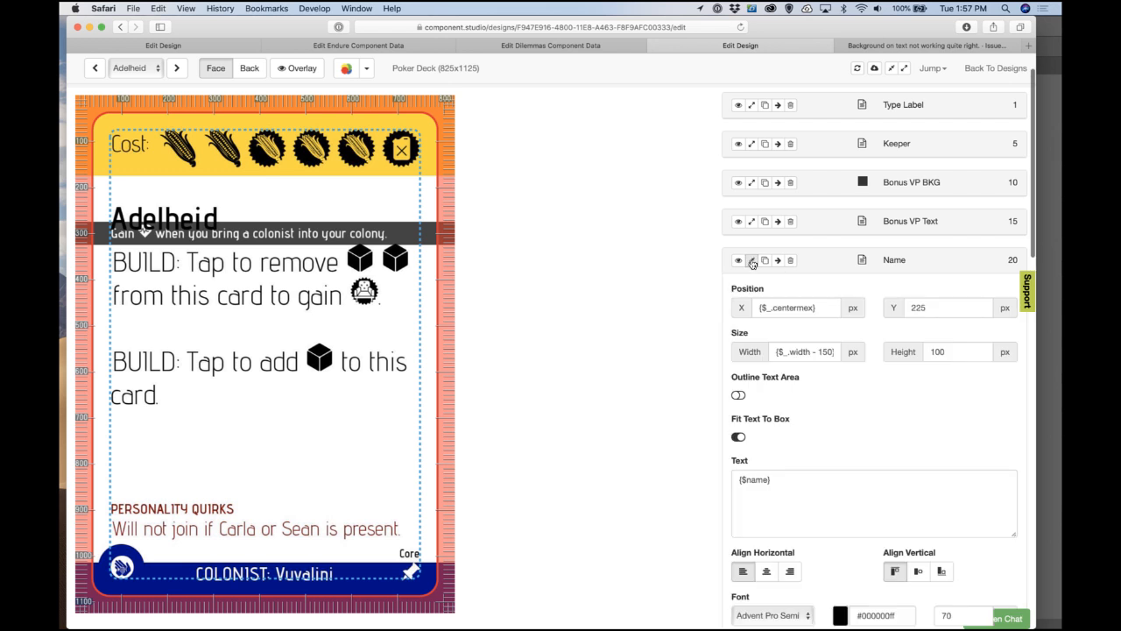
left_click(913, 312)
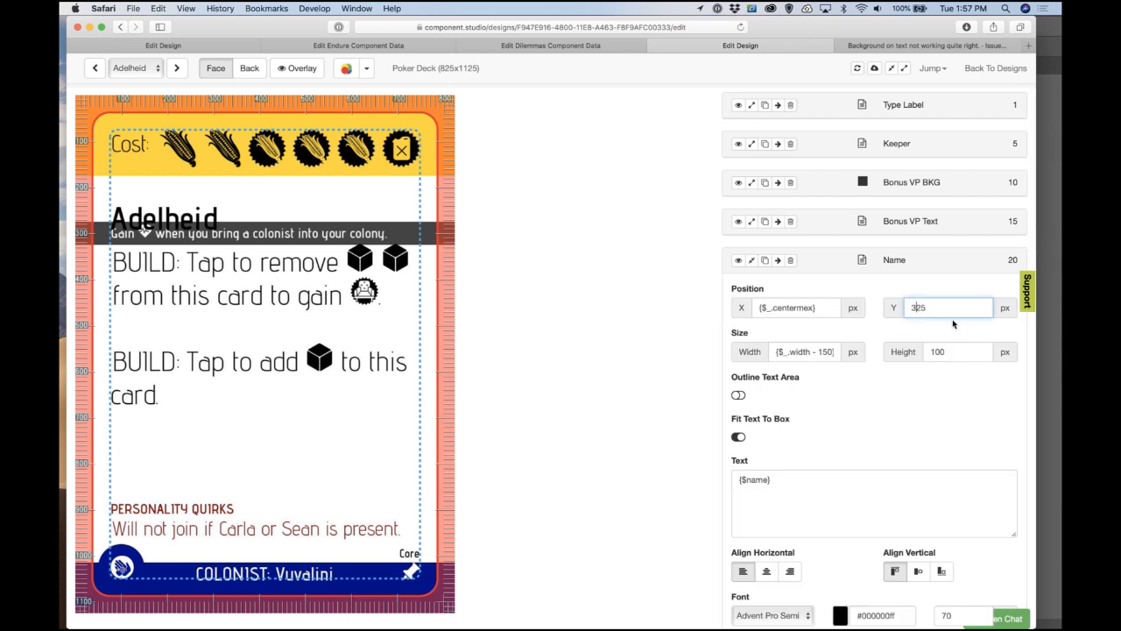
left_click(868, 276)
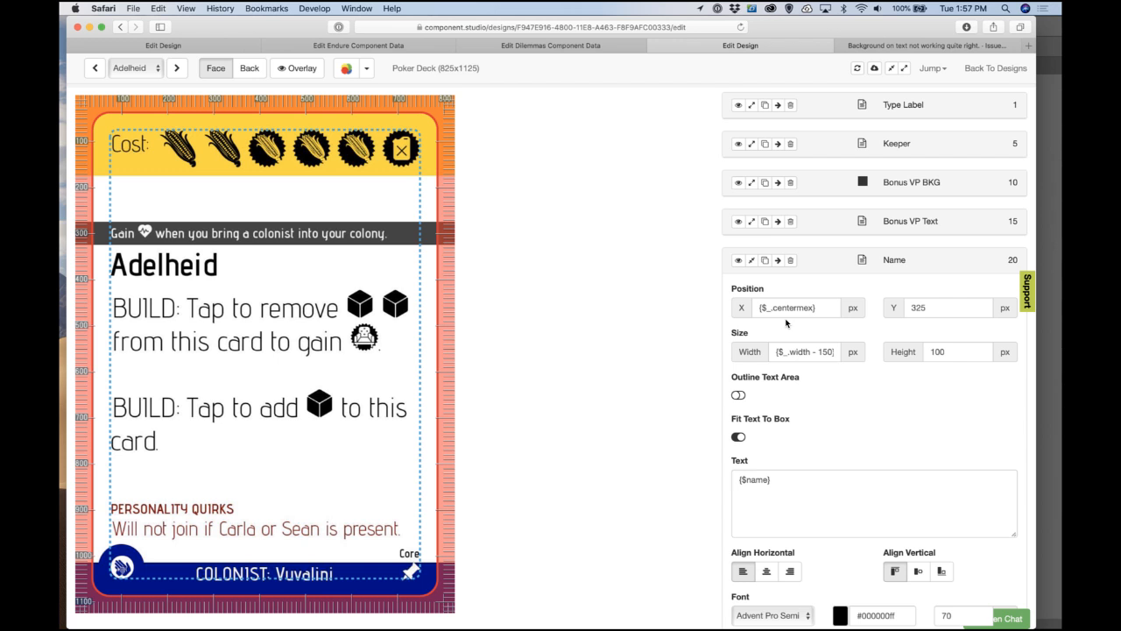
left_click(751, 260)
Step: Set the Personality Label's Y position to 180 px and collapse its settings
scroll(767, 338, "down", 2)
scroll(762, 333, "down", 4)
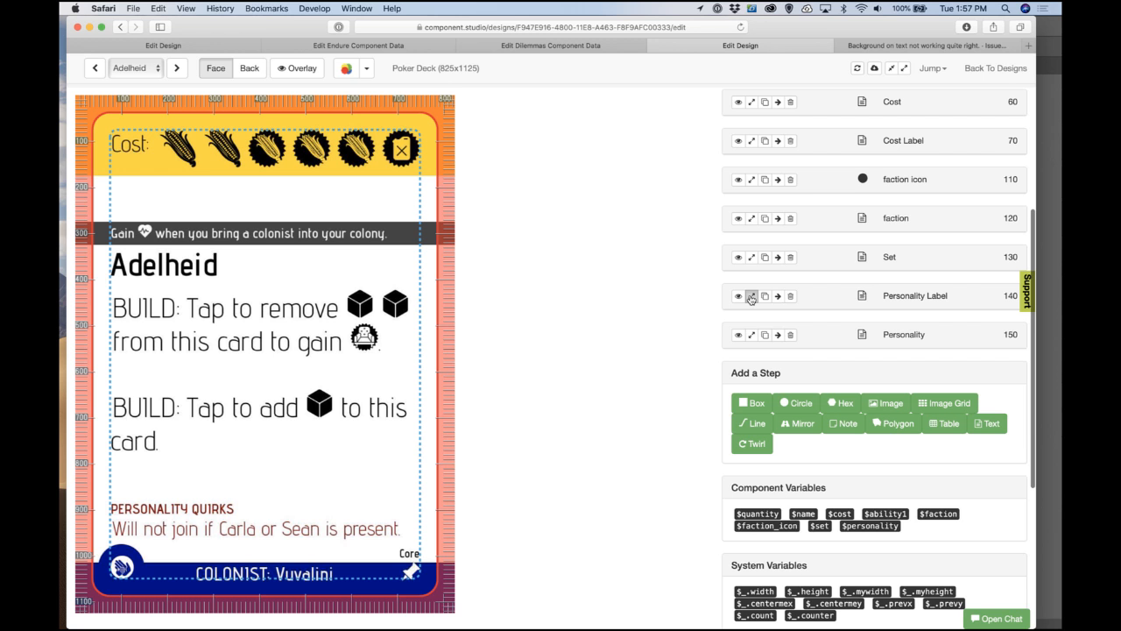
left_click(751, 296)
left_click(922, 344)
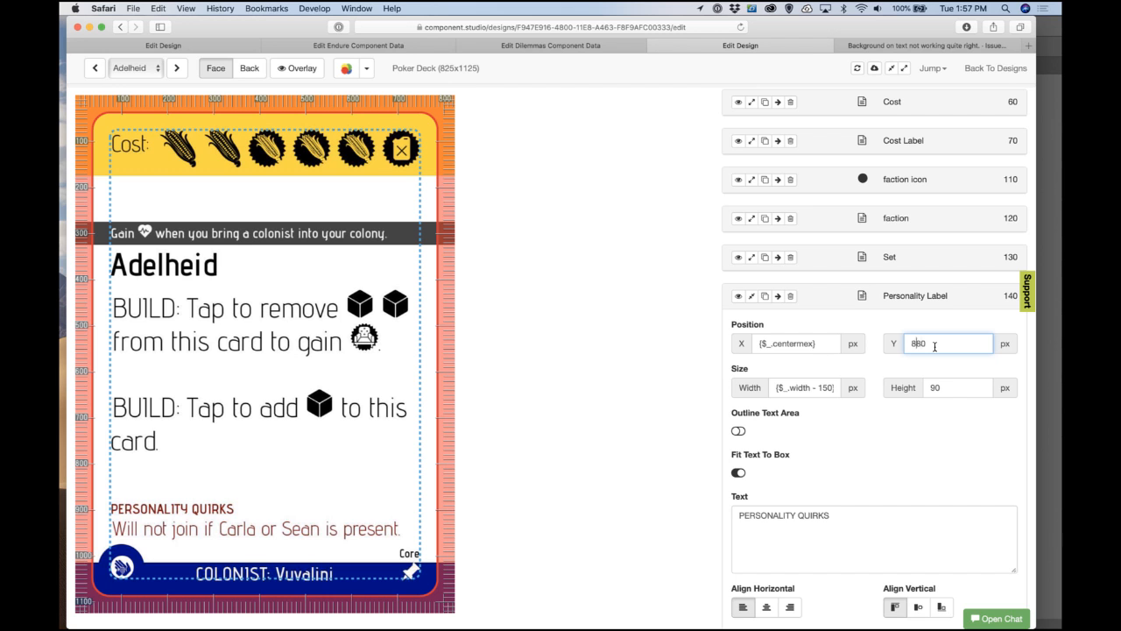
key("BackSpace")
type("1")
key("Return")
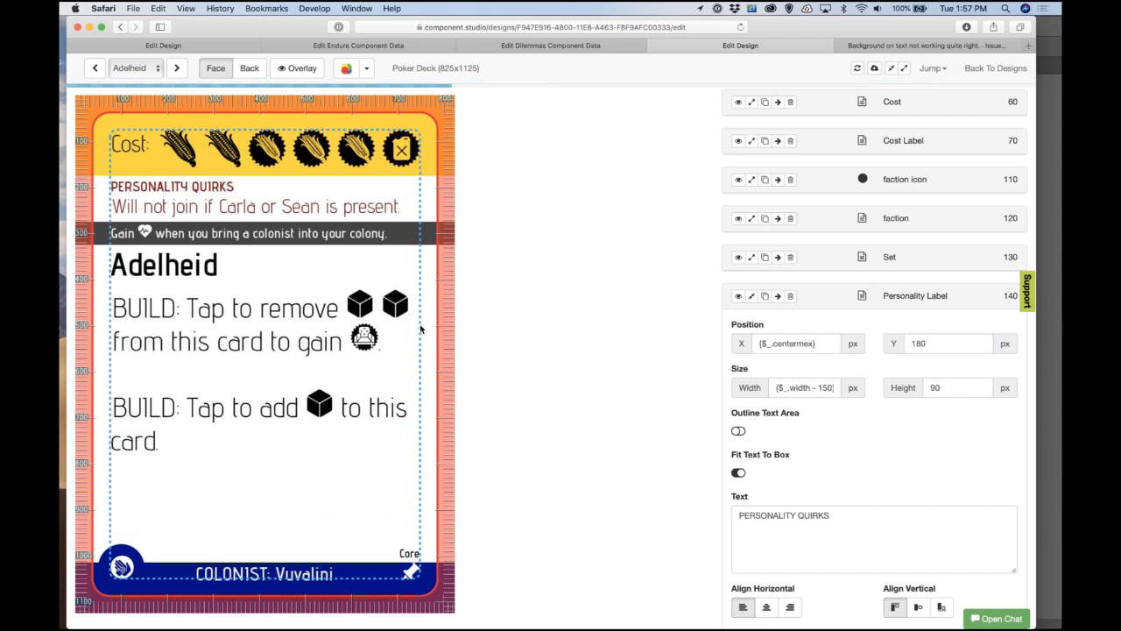
left_click(751, 296)
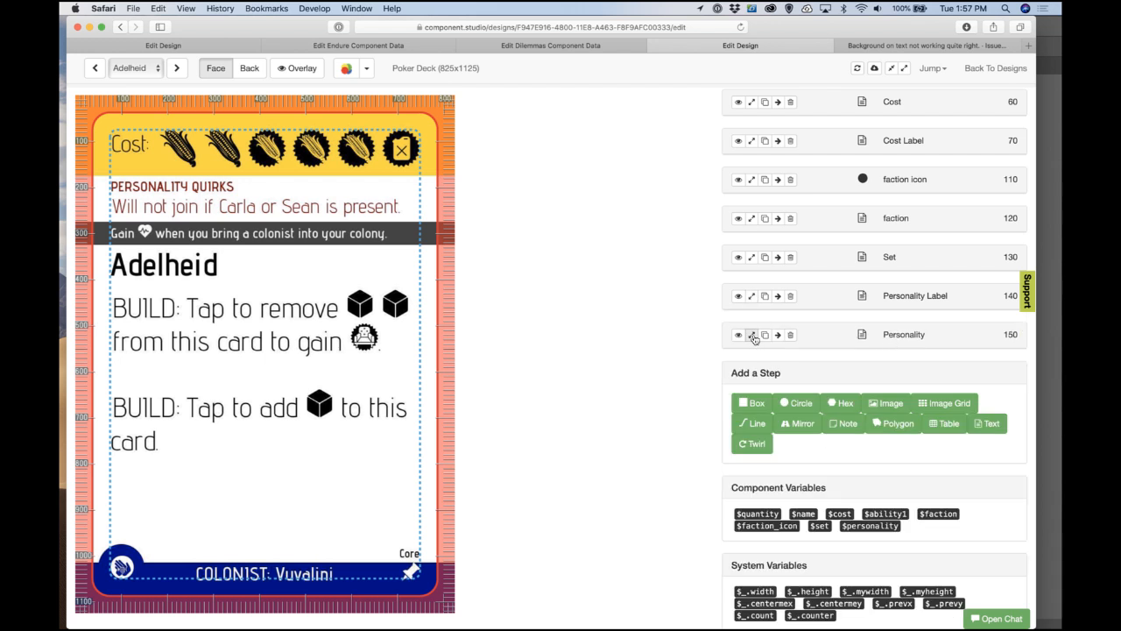
Step: Check how the Personality text's Y position is defined, and close its settings
left_click(751, 335)
left_click(952, 384)
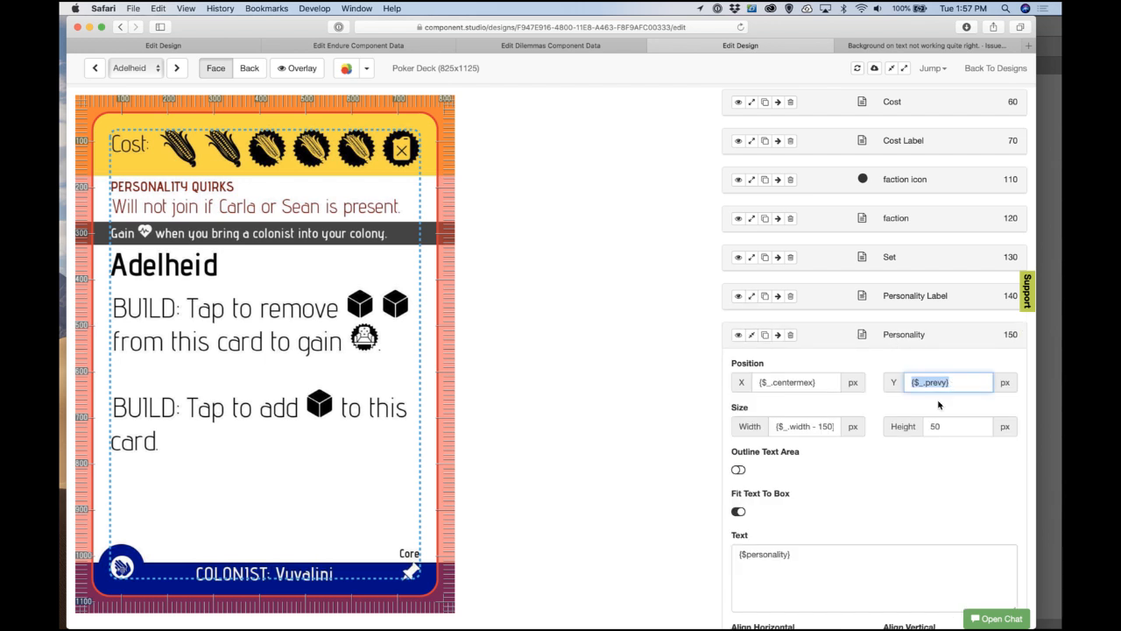
left_click(752, 336)
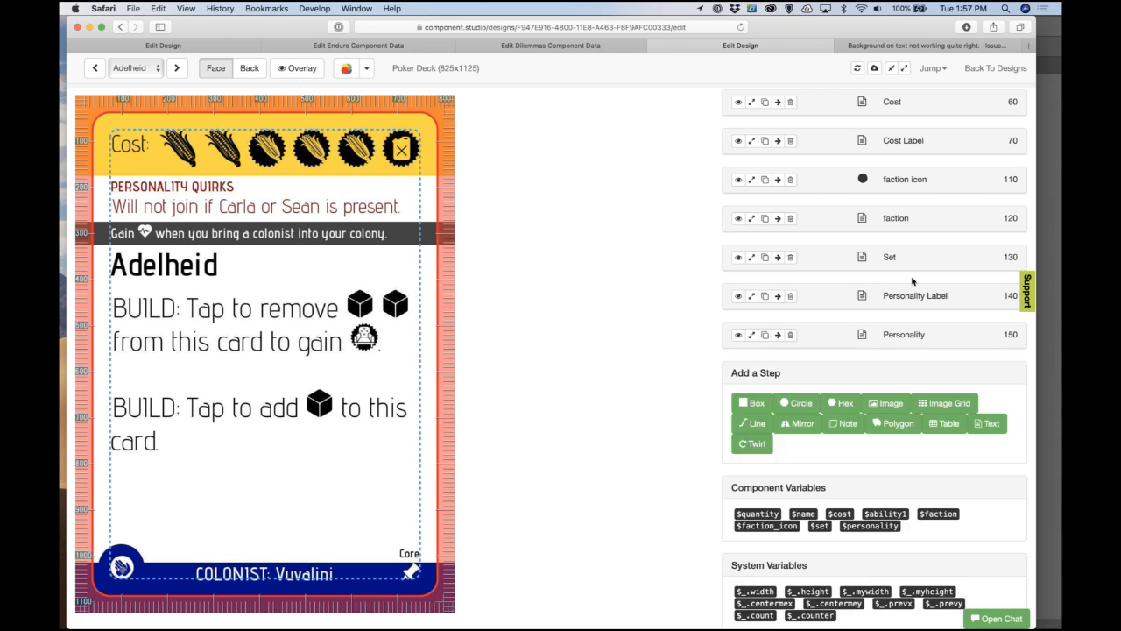
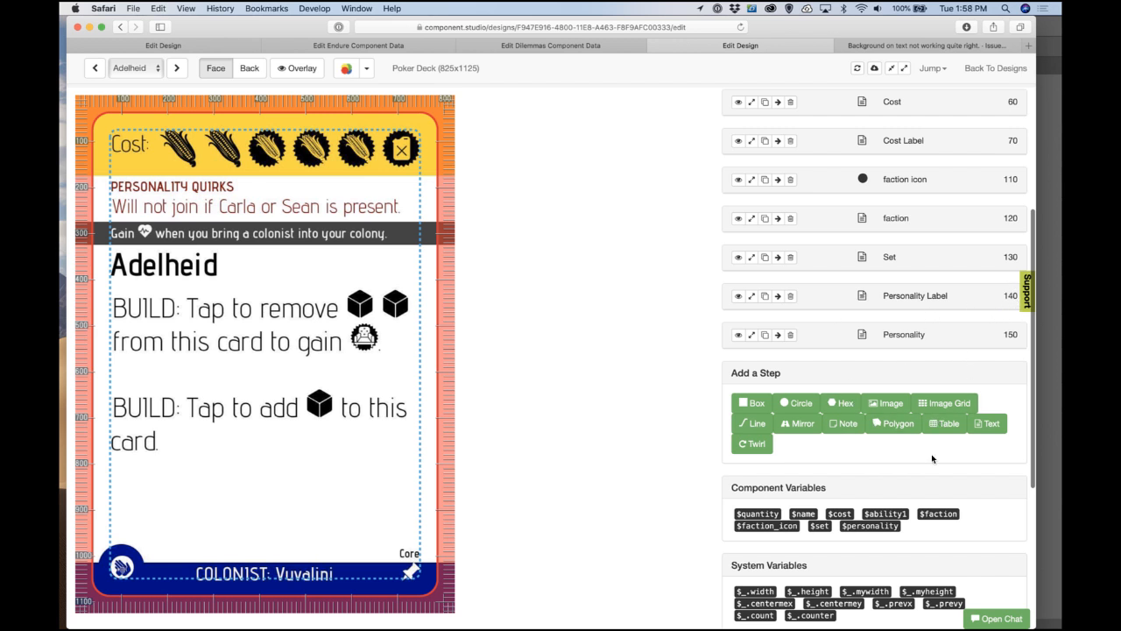
Step: Add a box to the card face and set its solid fill colour to #880000FF
left_click(763, 404)
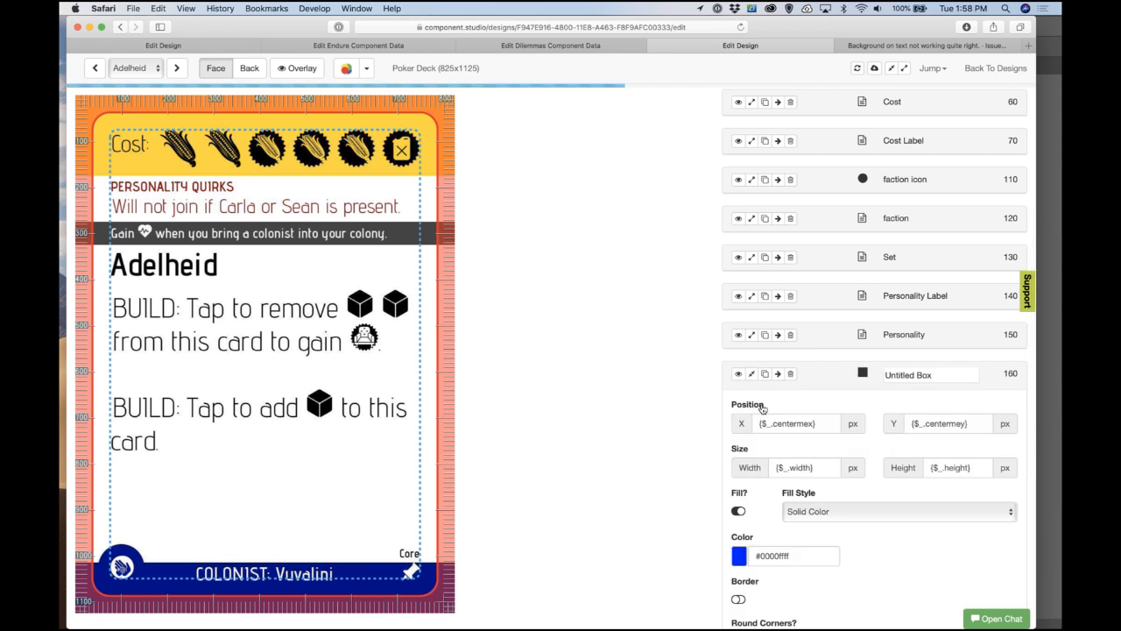
scroll(788, 449, "down", 3)
triple_click(786, 425)
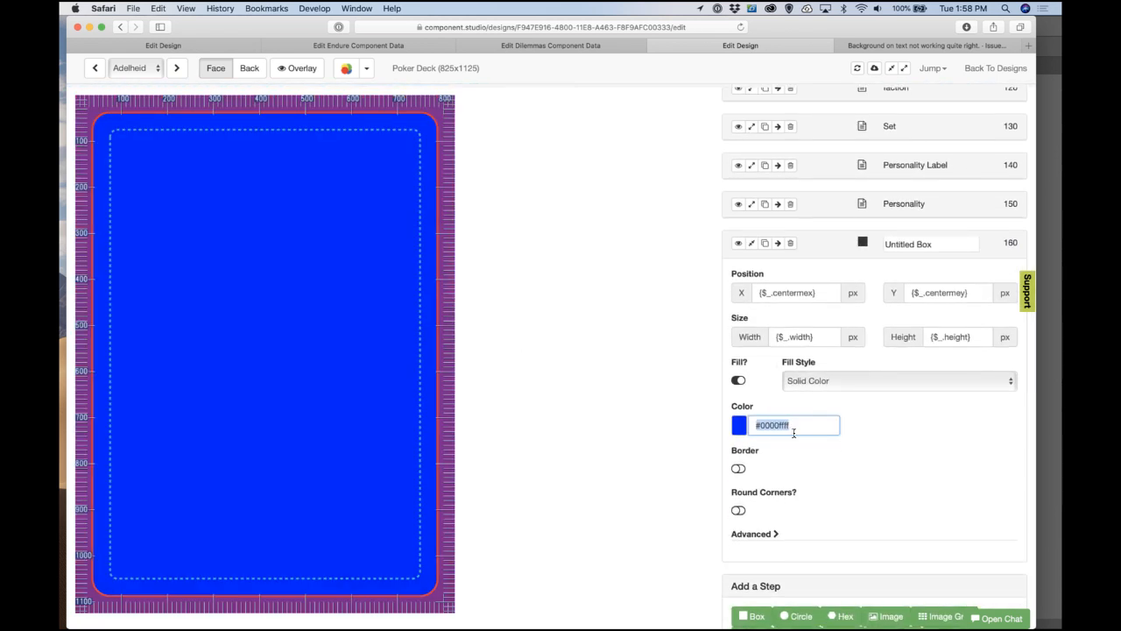
type("#0")
key("BackSpace")
key("BackSpace")
left_click(740, 432)
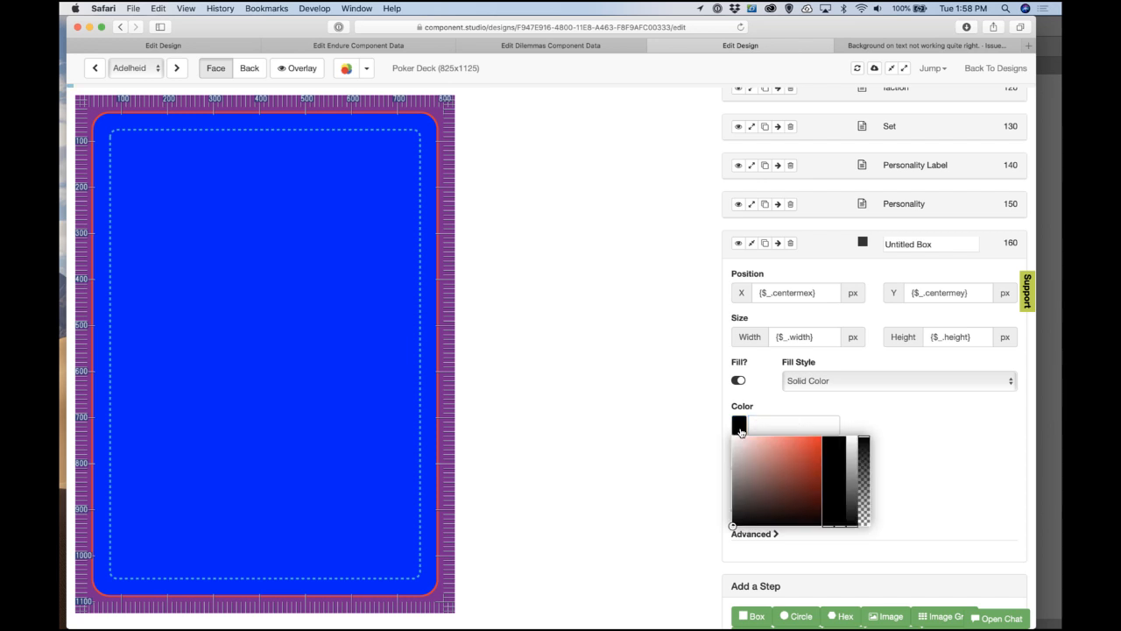
left_click(819, 468)
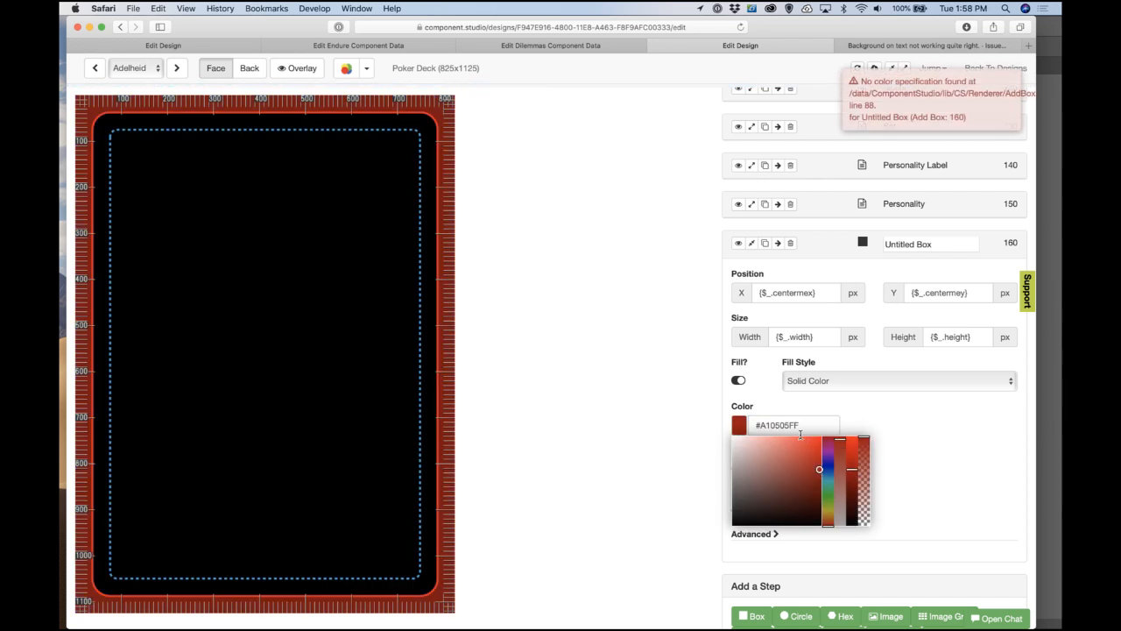
left_click(788, 431)
left_click_drag(789, 429, 766, 429)
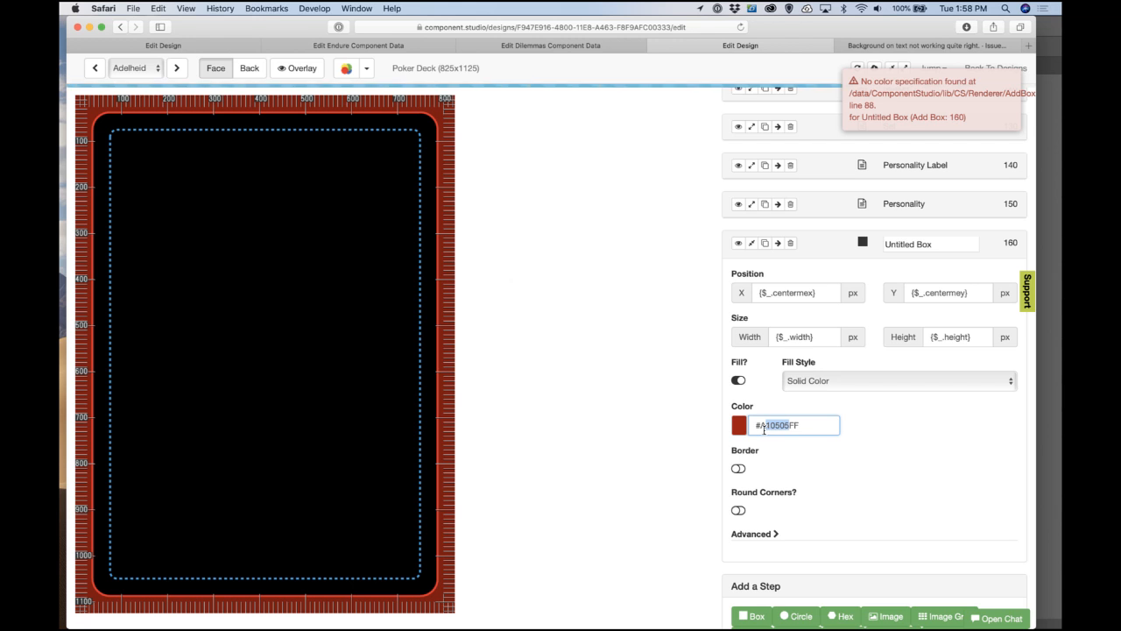
key("shift+Left")
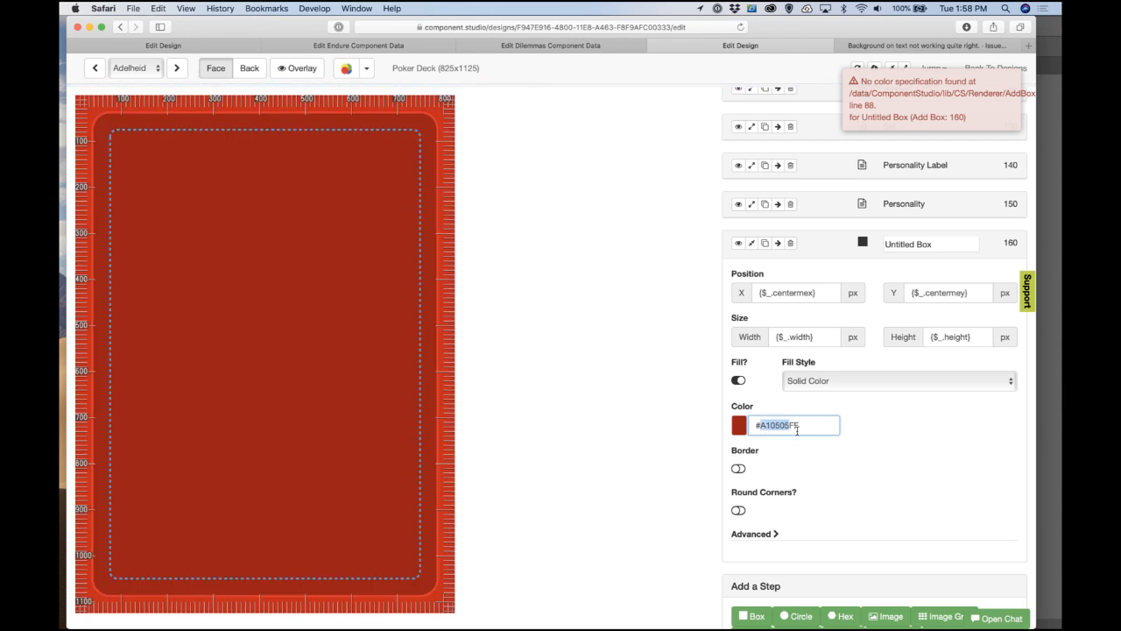
type("880000")
left_click(848, 419)
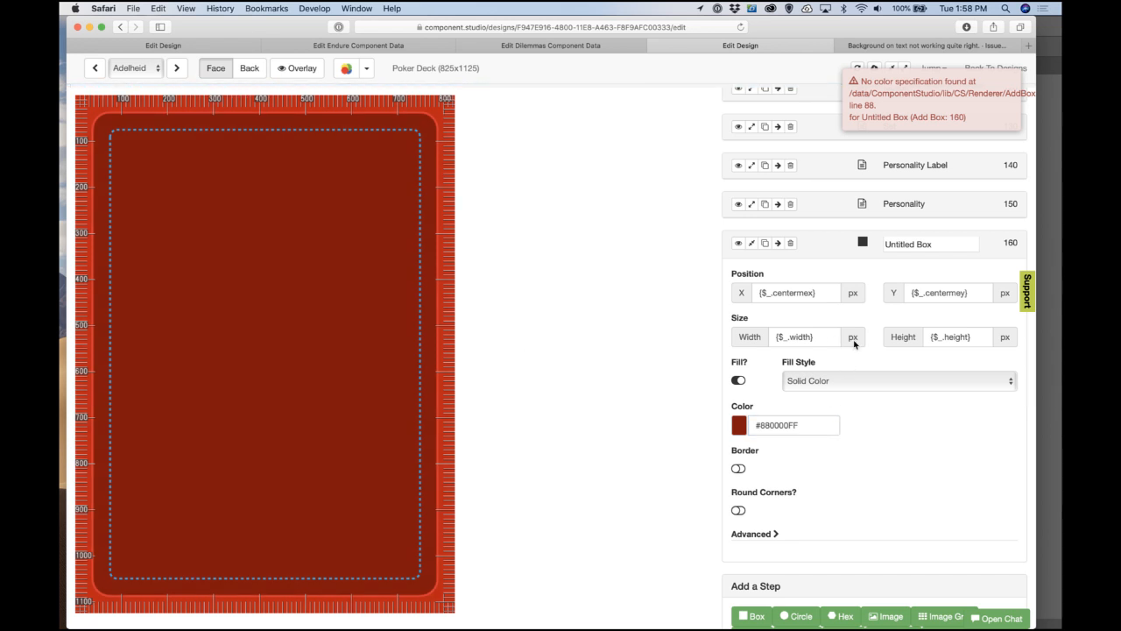
Step: Set the new box's height to 100 px and its Y position to 175 px
triple_click(953, 348)
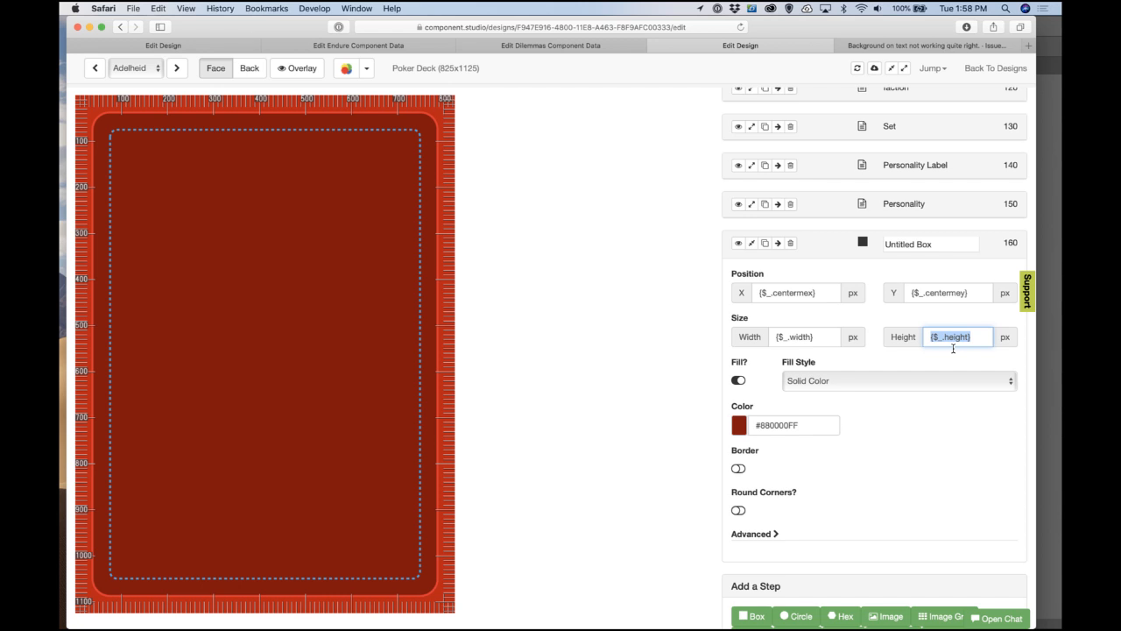
type("100")
left_click(831, 321)
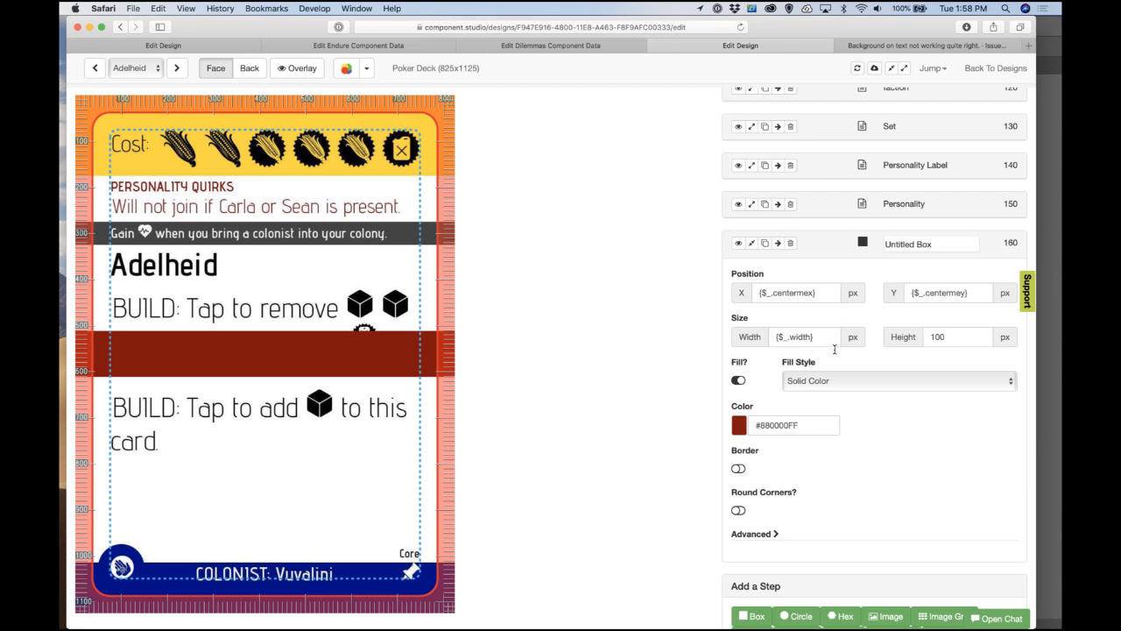
left_click(953, 294)
key("super+a")
type("175")
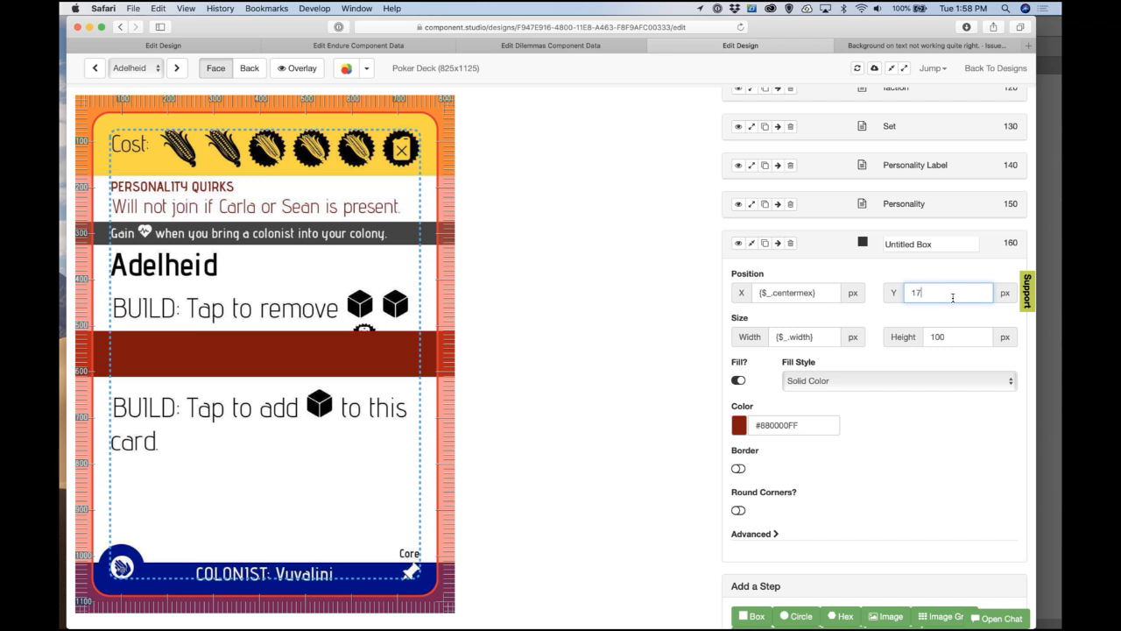
key("Tab")
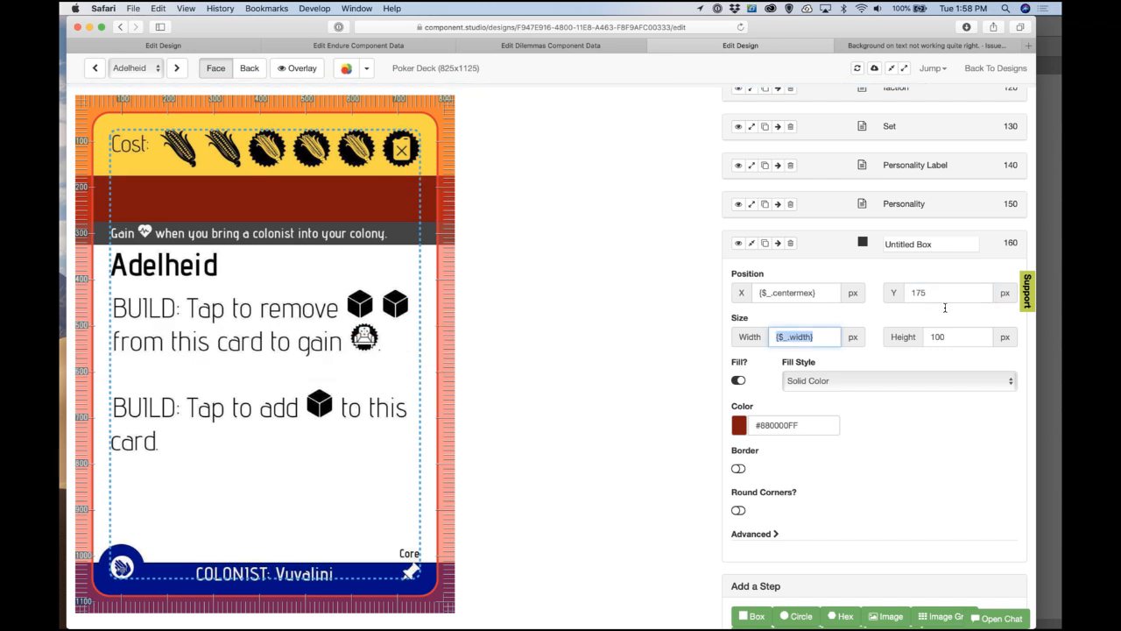
Step: Change the untitled box's order number to 135 so it sits behind the personality texts
scroll(995, 284, "up", 3)
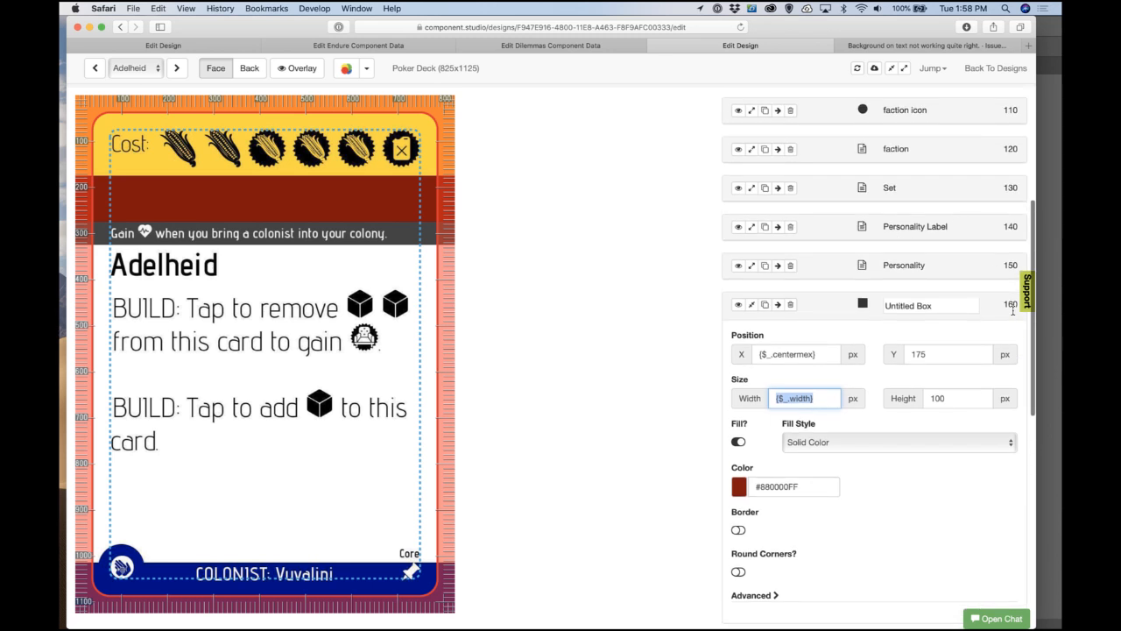
double_click(1011, 306)
type("15")
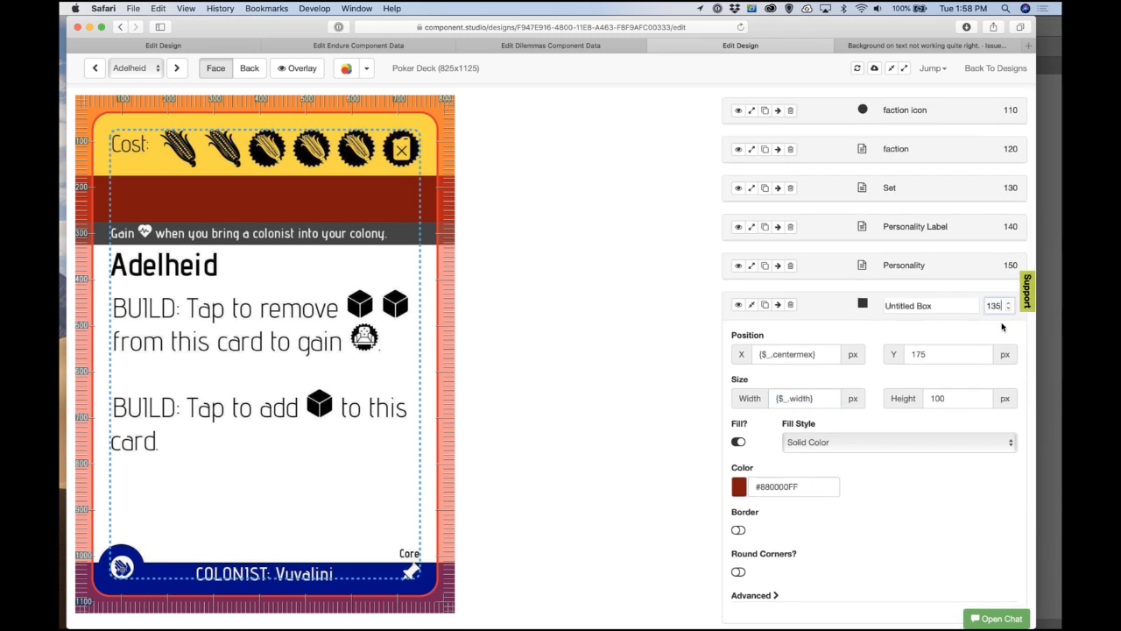
key("Return")
Step: Set the Personality Label's font colour to white and collapse its settings
left_click(751, 229)
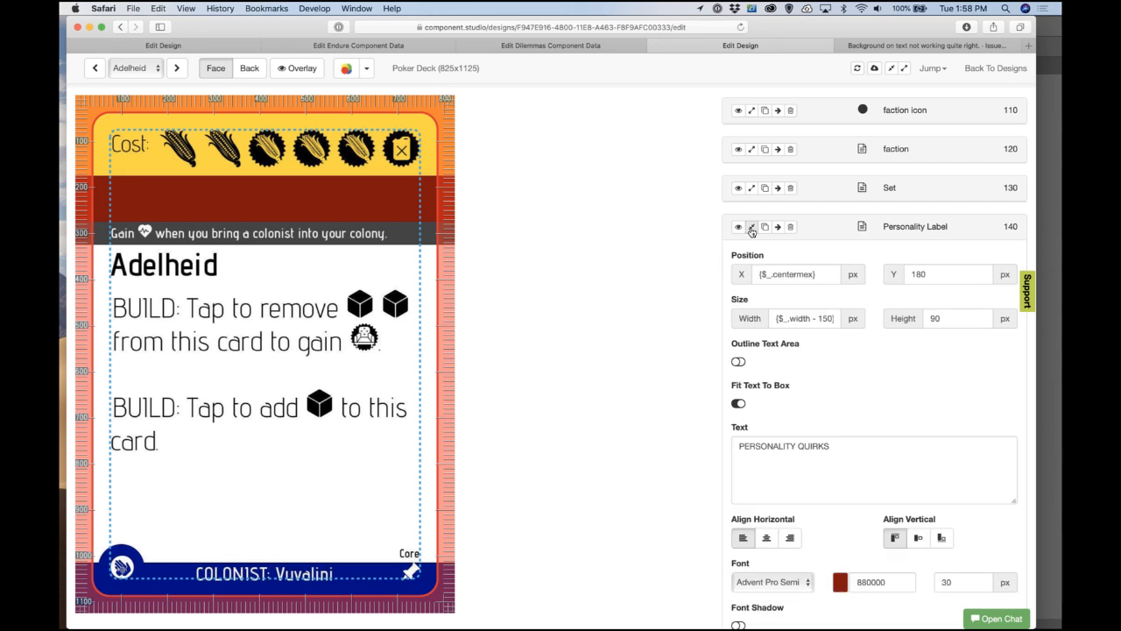
double_click(887, 585)
type("white")
key("Tab")
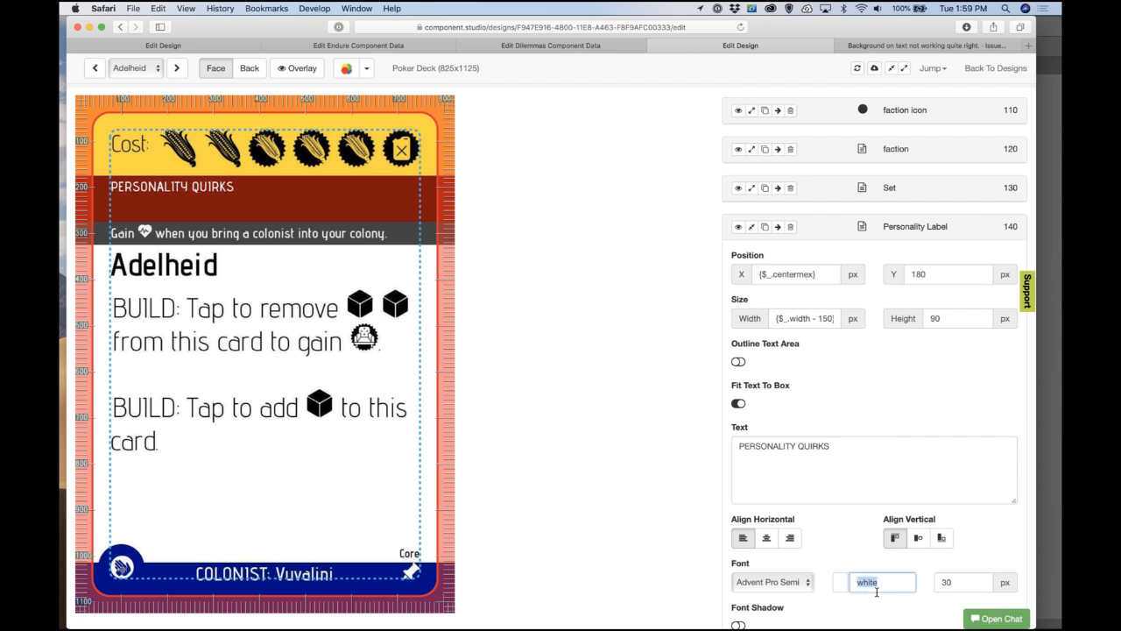
left_click(747, 229)
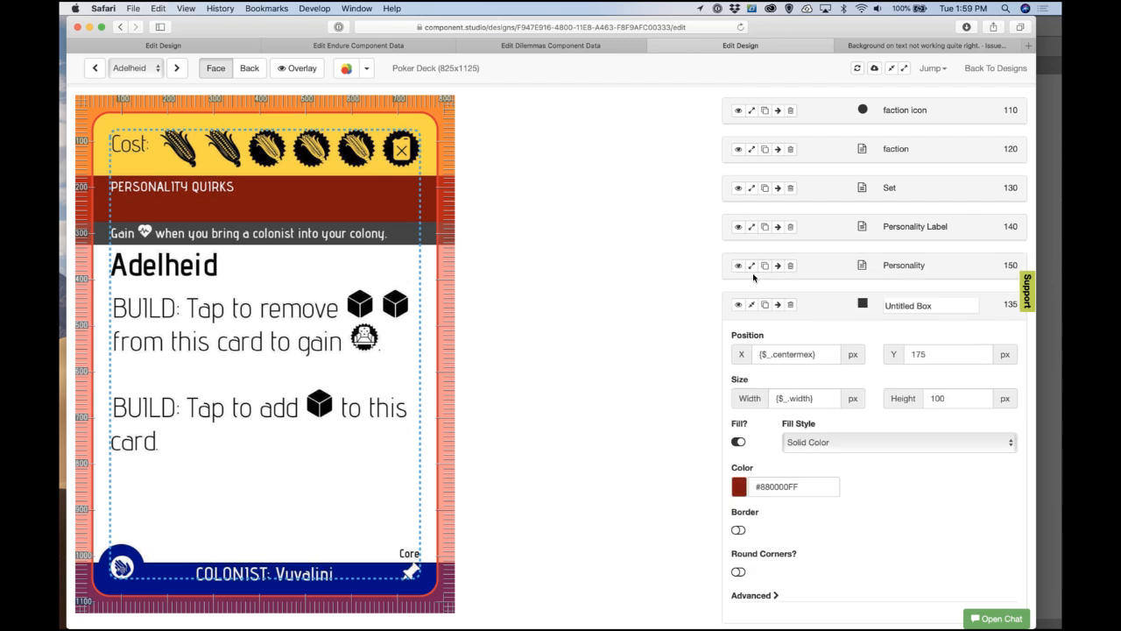
Step: Set the Personality text's font colour to white and collapse its settings
left_click(751, 266)
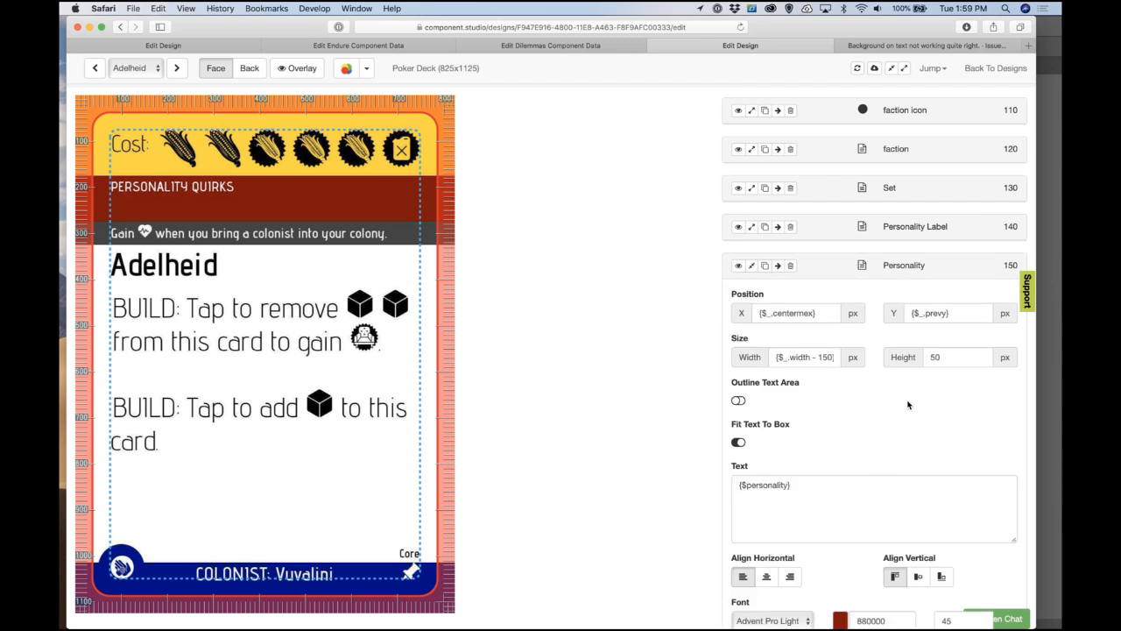
scroll(908, 405, "down", 3)
double_click(878, 529)
type("white")
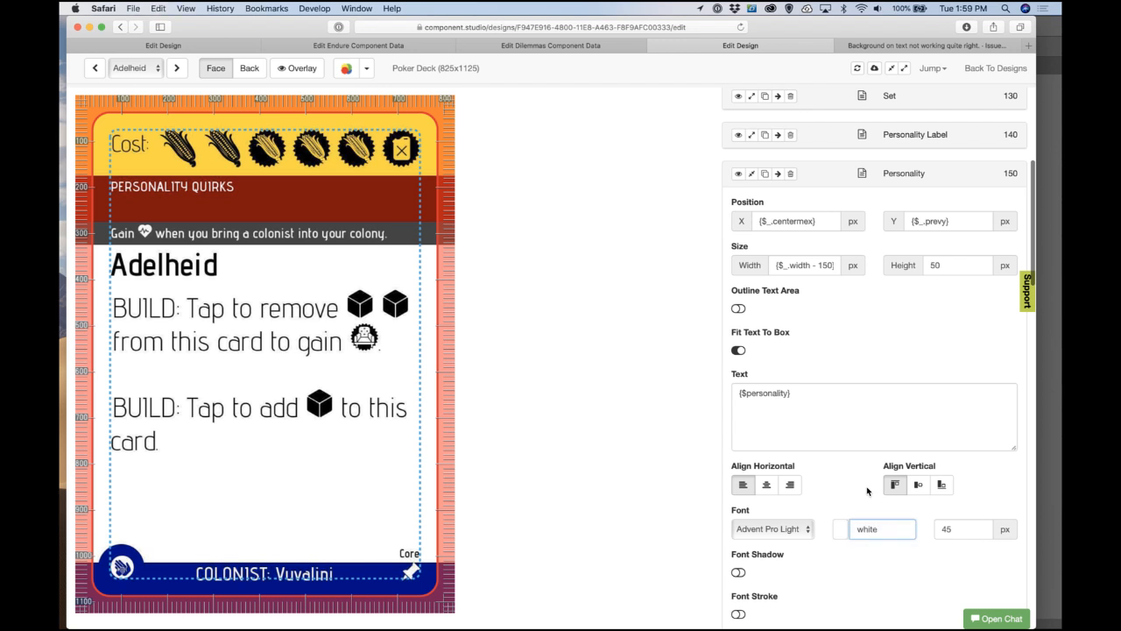
left_click(848, 359)
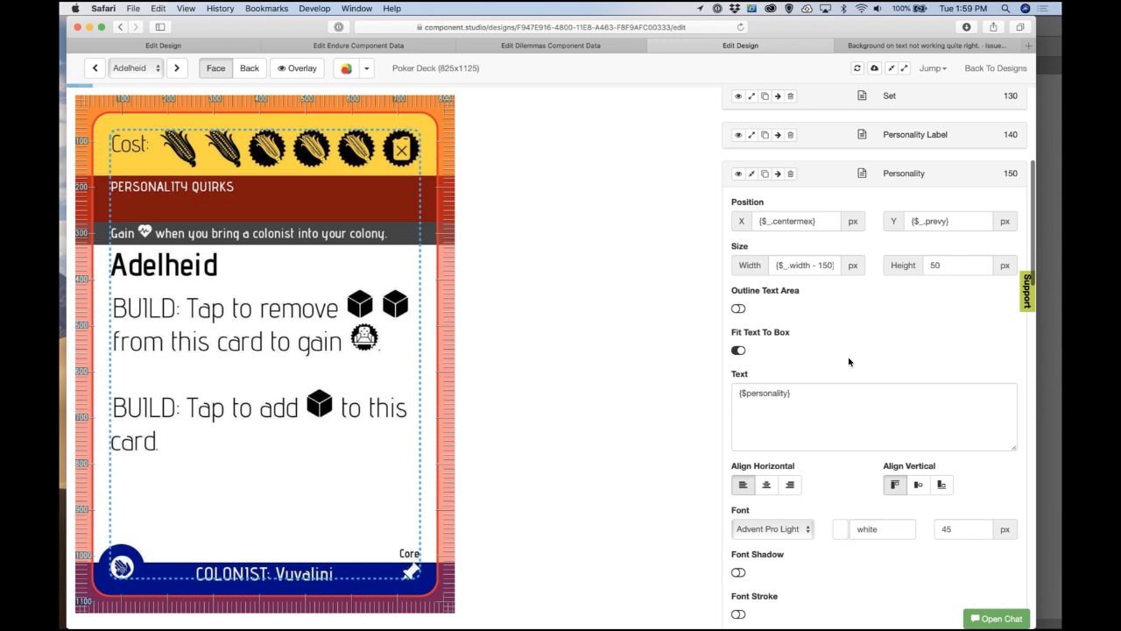
left_click(751, 178)
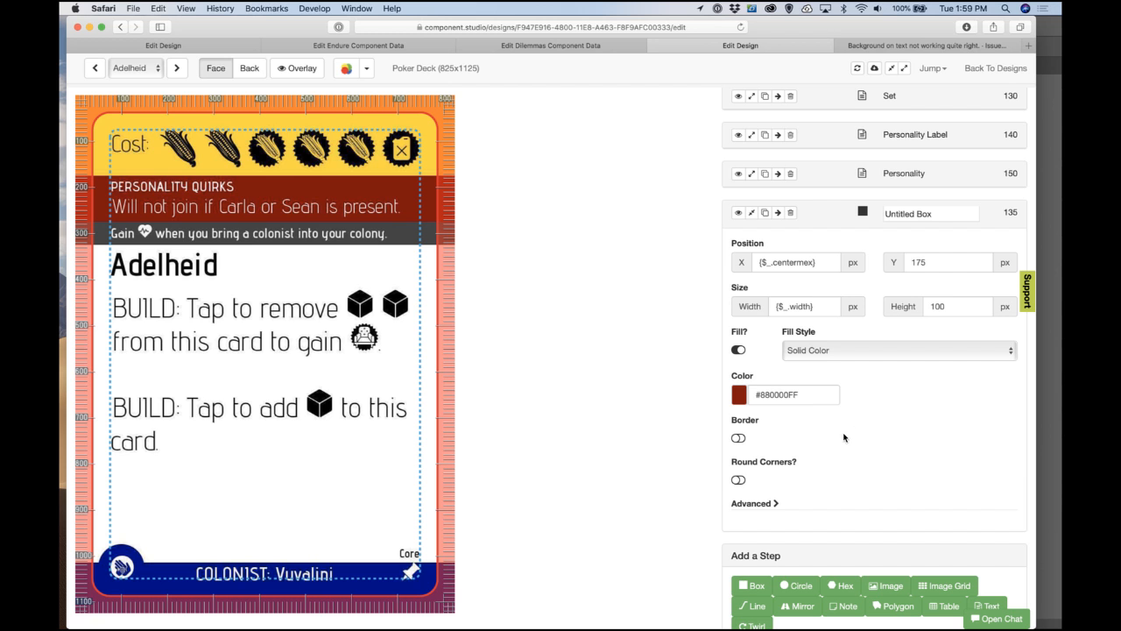
Step: Rename the untitled box as Personality BKG and collapse its settings
left_click(923, 214)
type("Personality BKG")
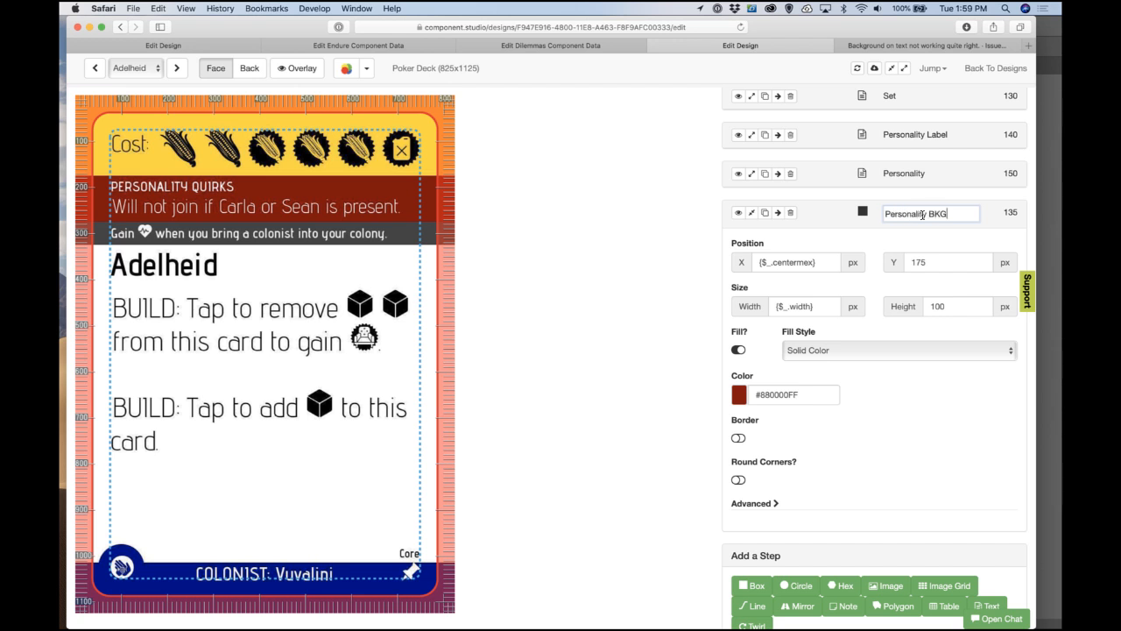
key("Return")
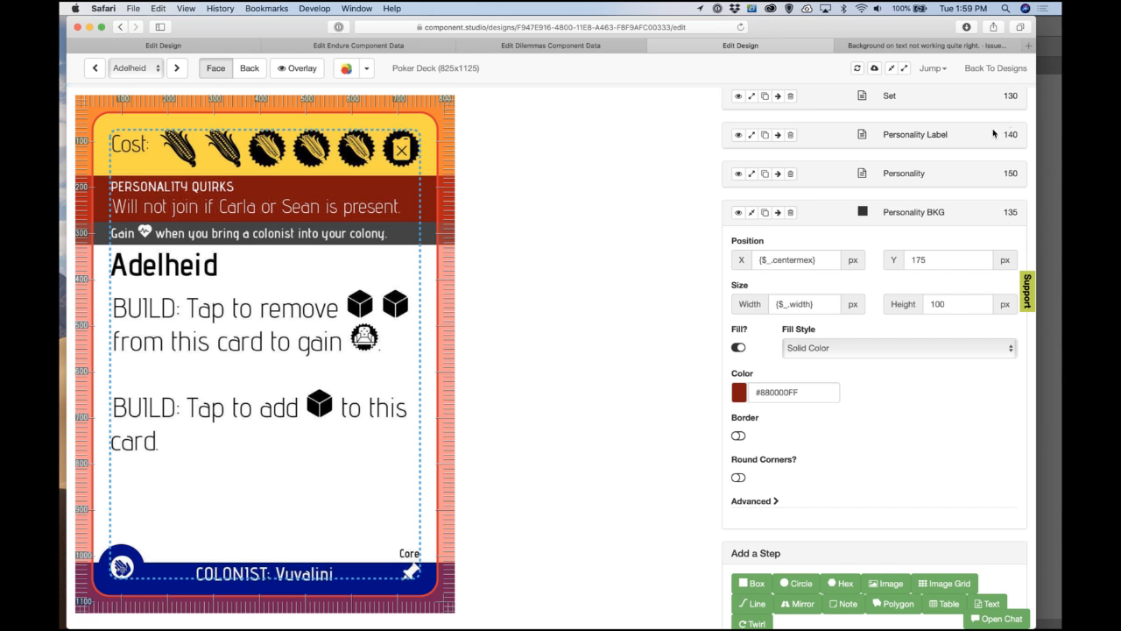
scroll(937, 161, "up", 2)
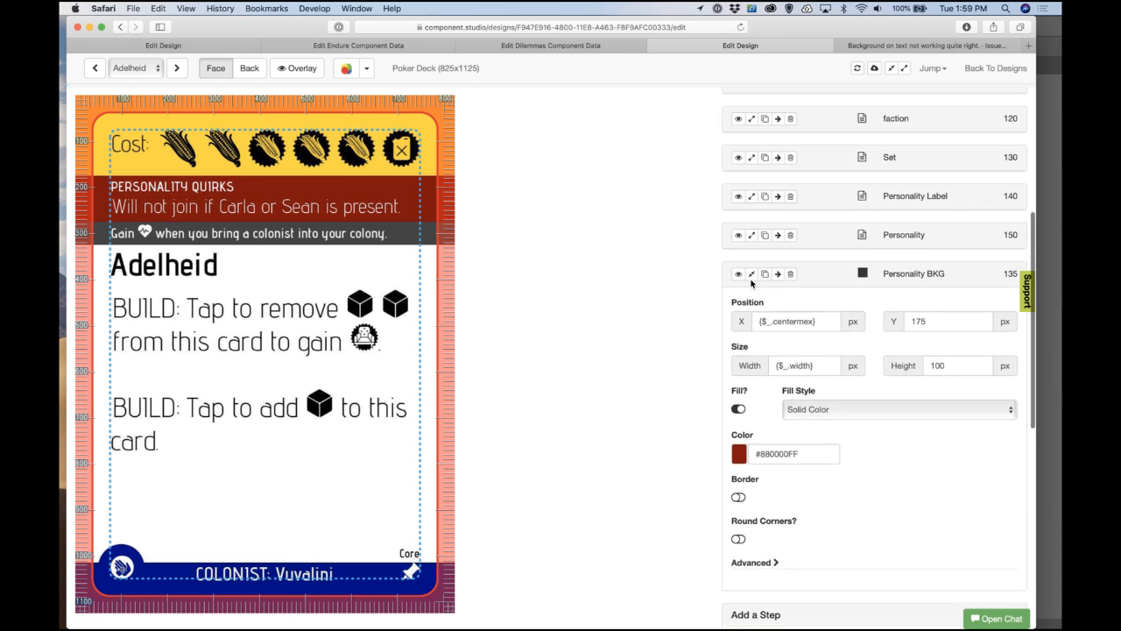
left_click(875, 278)
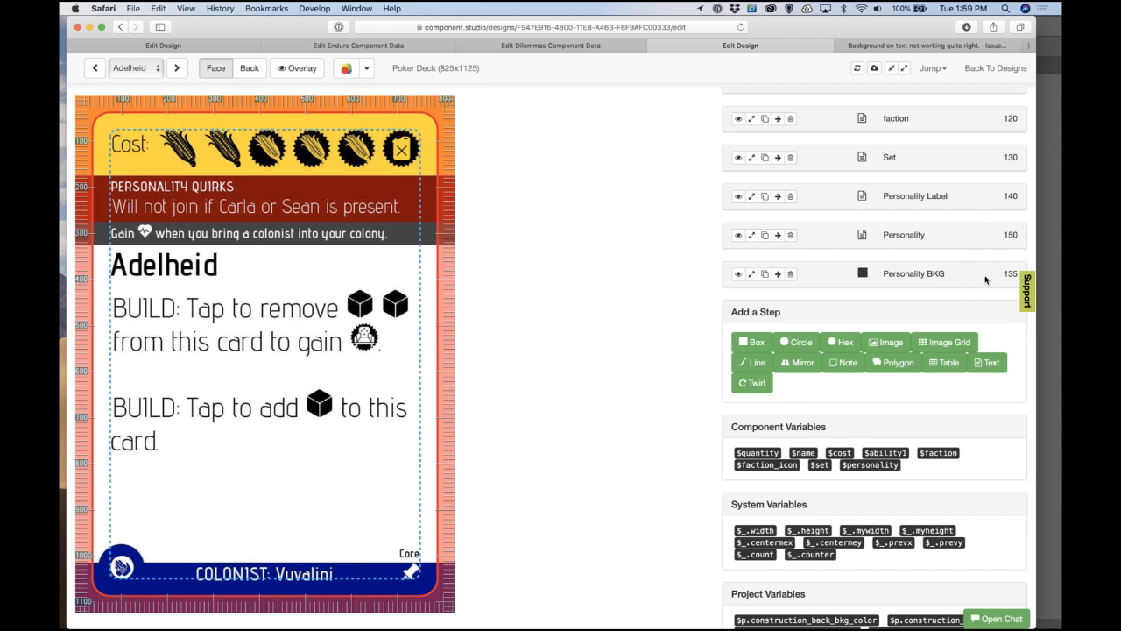
Step: Reload the design and check where Personality BKG sits in the list of design steps
key("super+r")
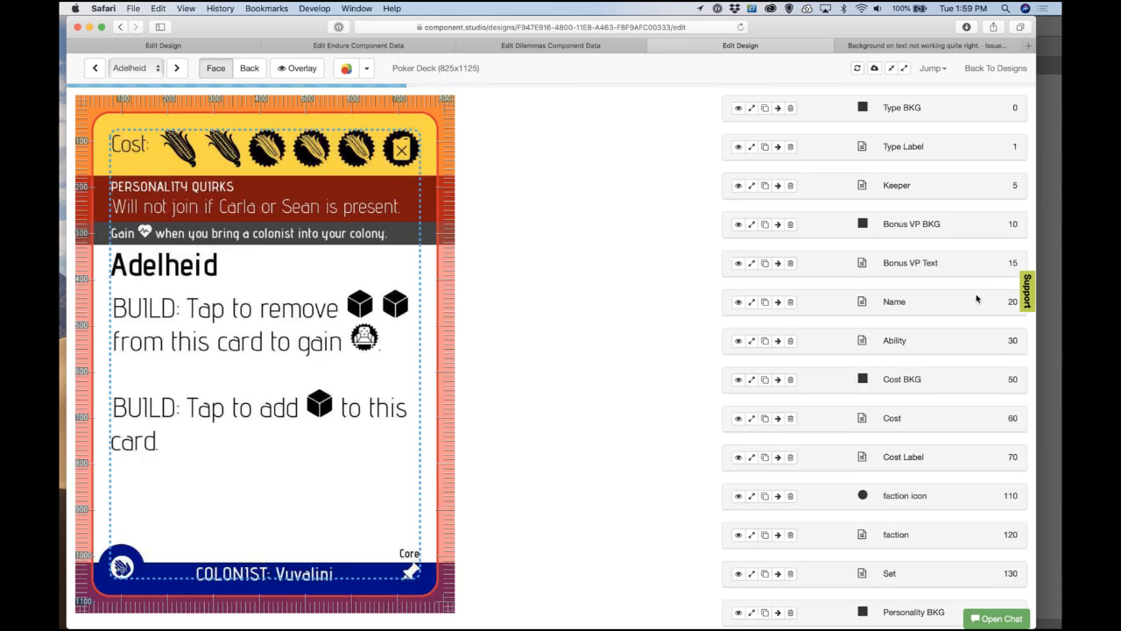
scroll(896, 442, "down", 7)
scroll(896, 443, "up", 3)
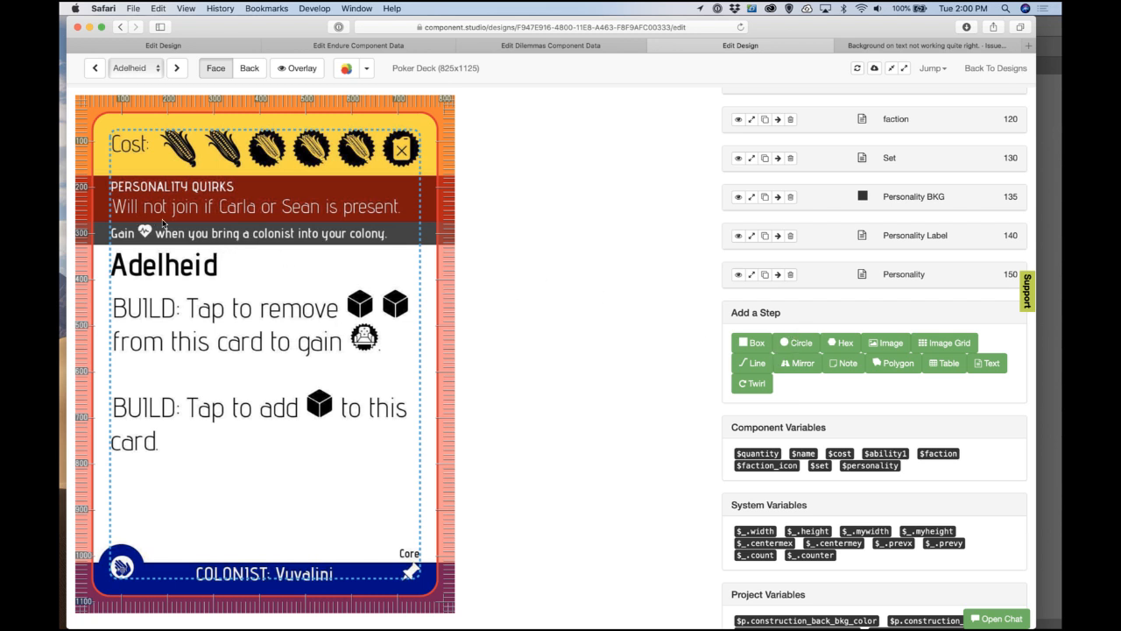
Step: Change the Bonus VP Text wording to "when you bring this colonist into your colony" and collapse its settings
scroll(744, 241, "up", 10)
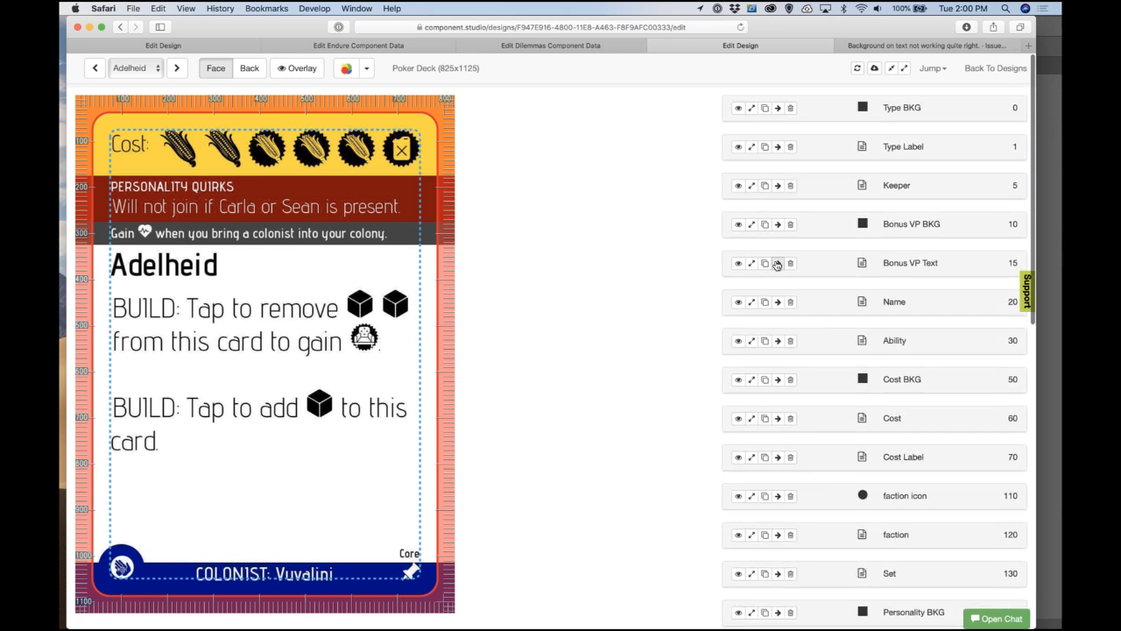
left_click(752, 262)
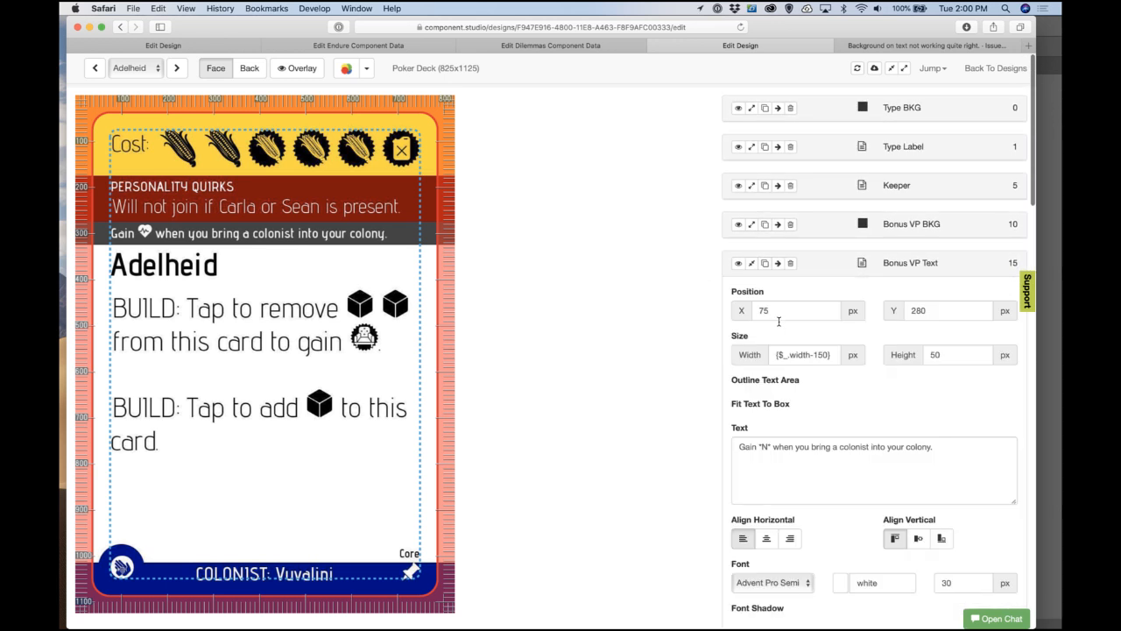
double_click(836, 487)
type("this")
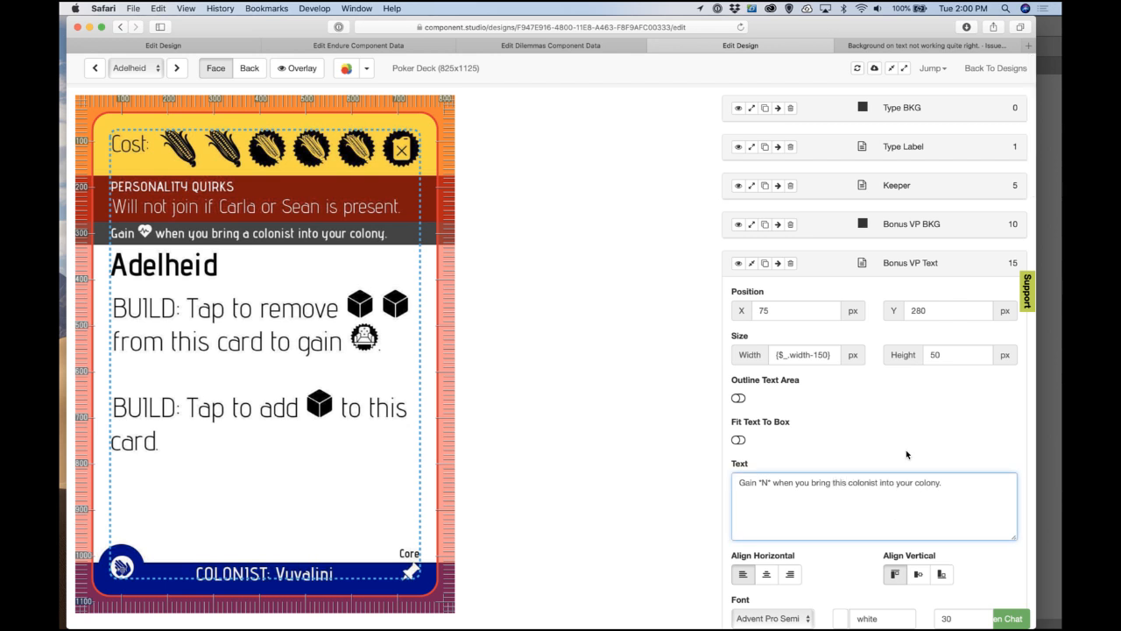
left_click(751, 262)
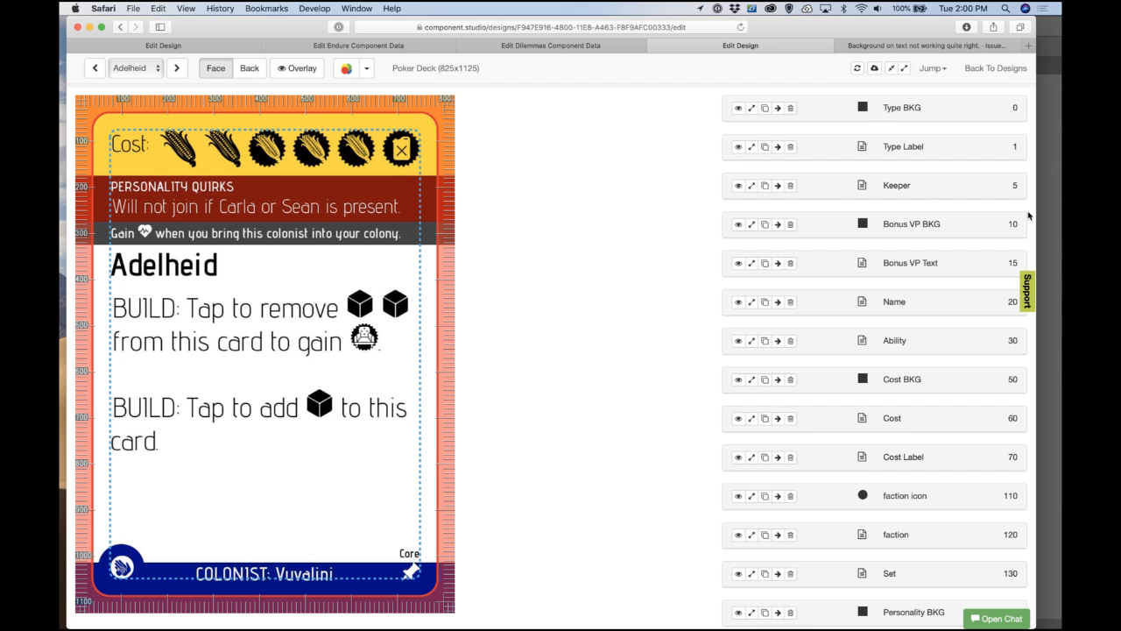
Step: Close the GitHub issue page and open the Contacts data set of the Colony project for editing
left_click(911, 48)
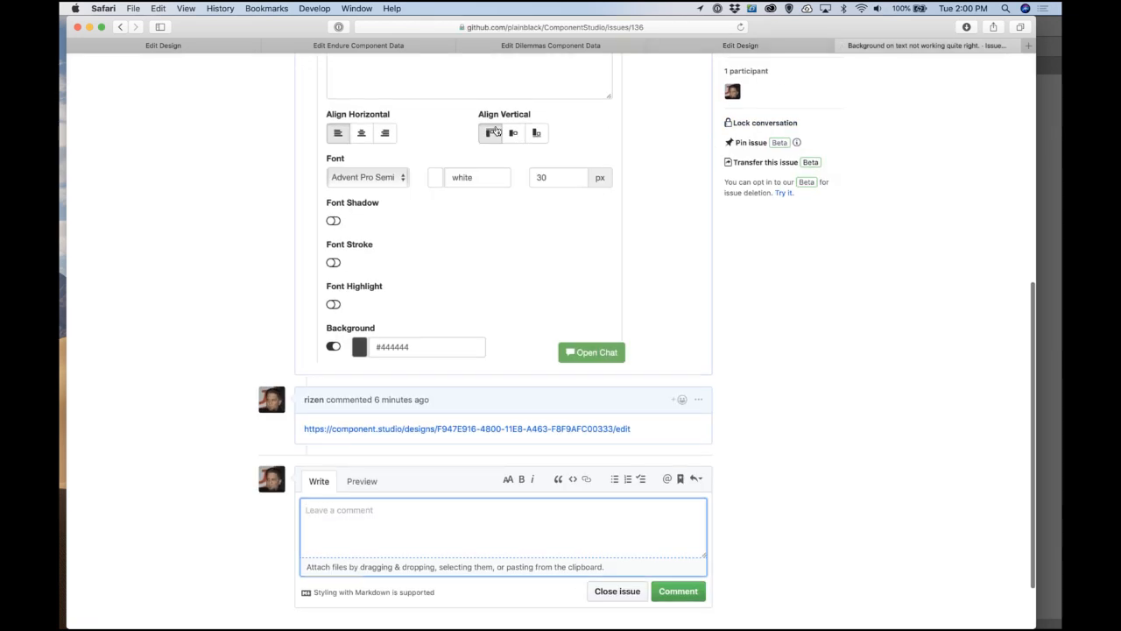
left_click(844, 45)
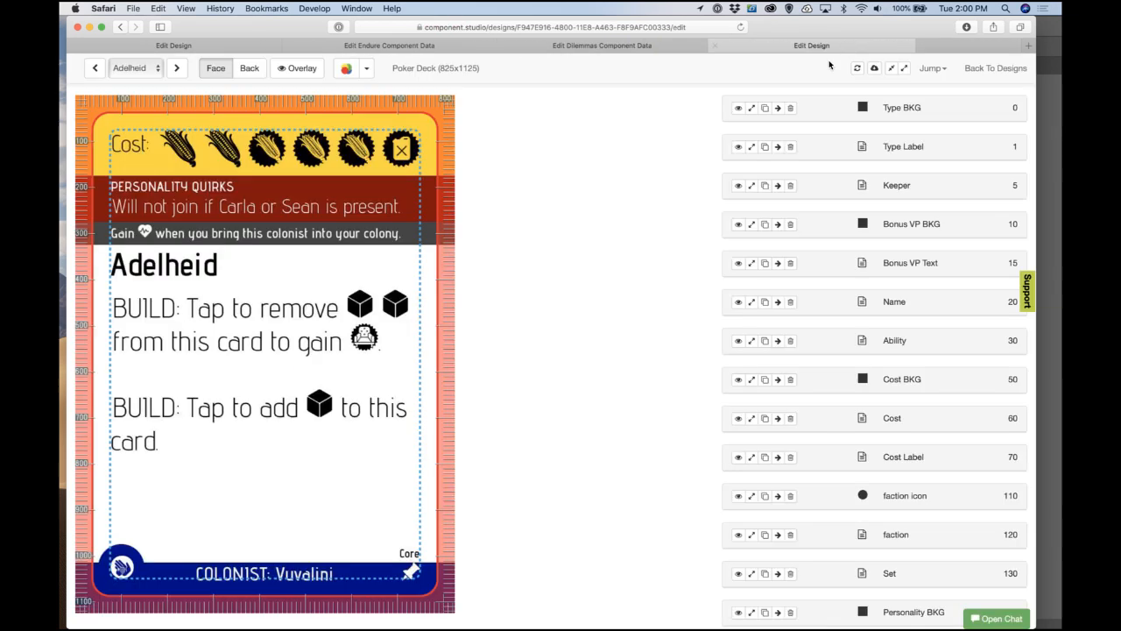
left_click(464, 48)
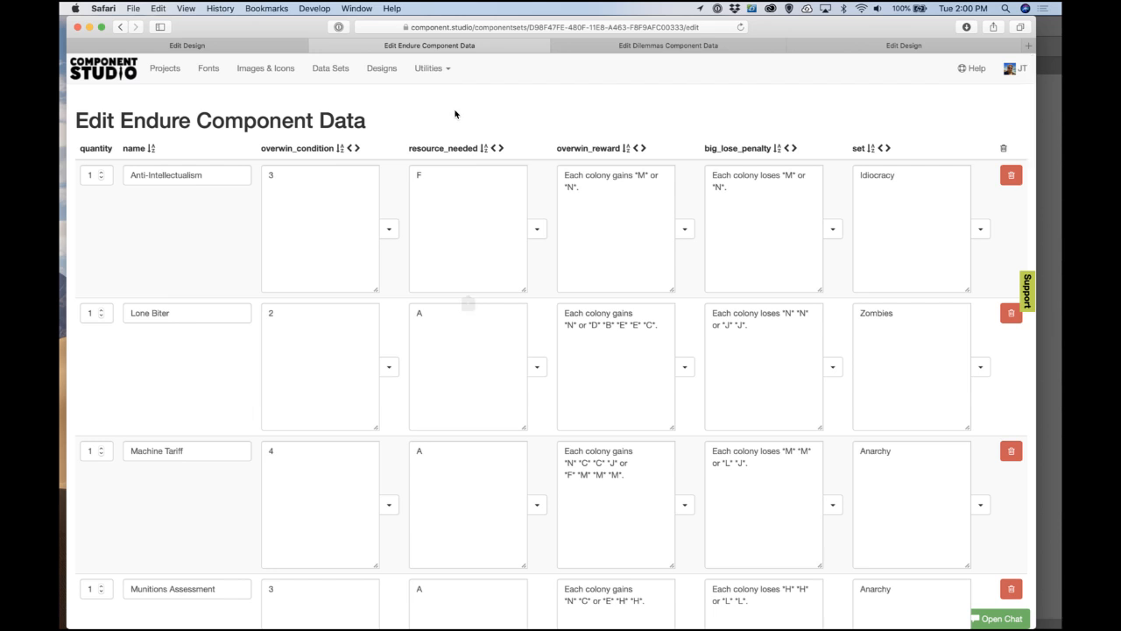
left_click(334, 70)
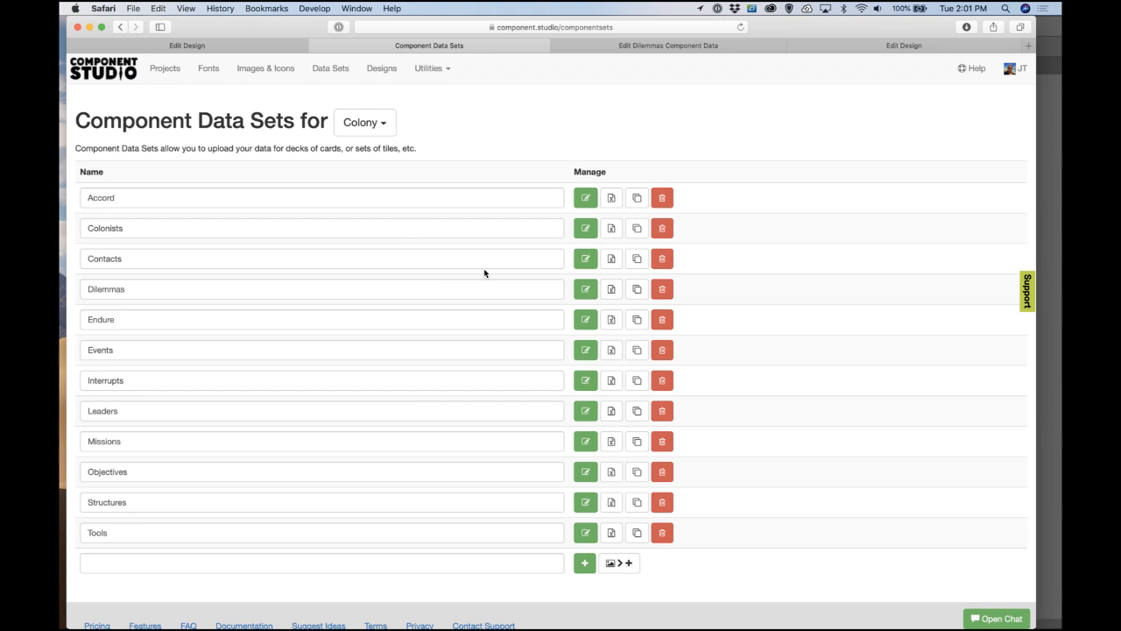
left_click(585, 258)
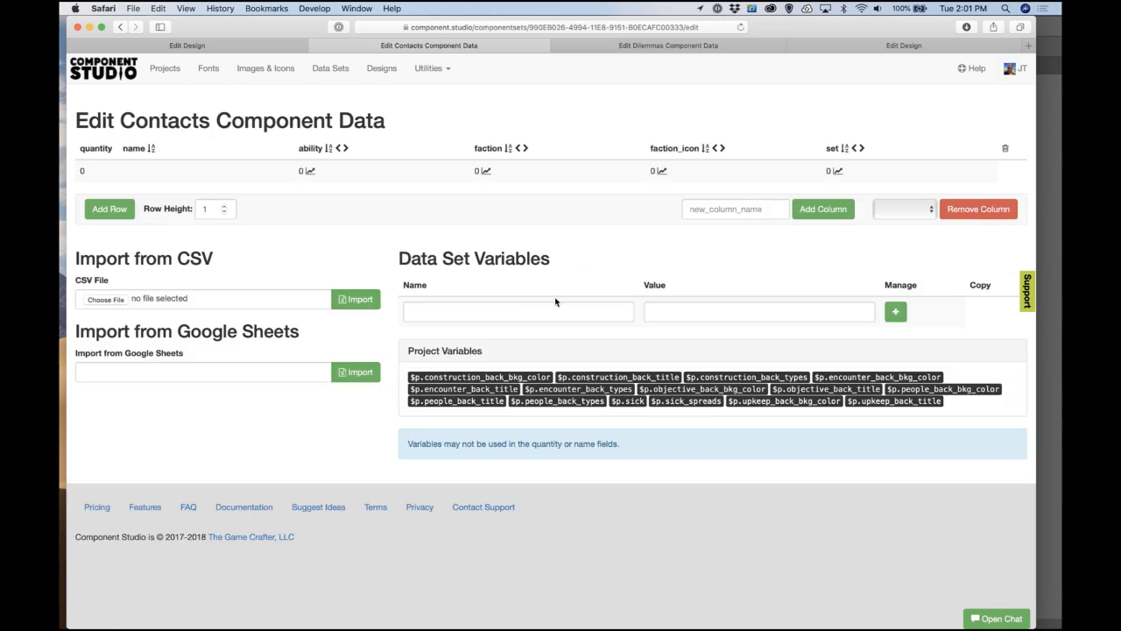
Step: Enlarge the Governor contact's ability field and change its EXPLORE phase label to BUILD
scroll(369, 392, "down", 3)
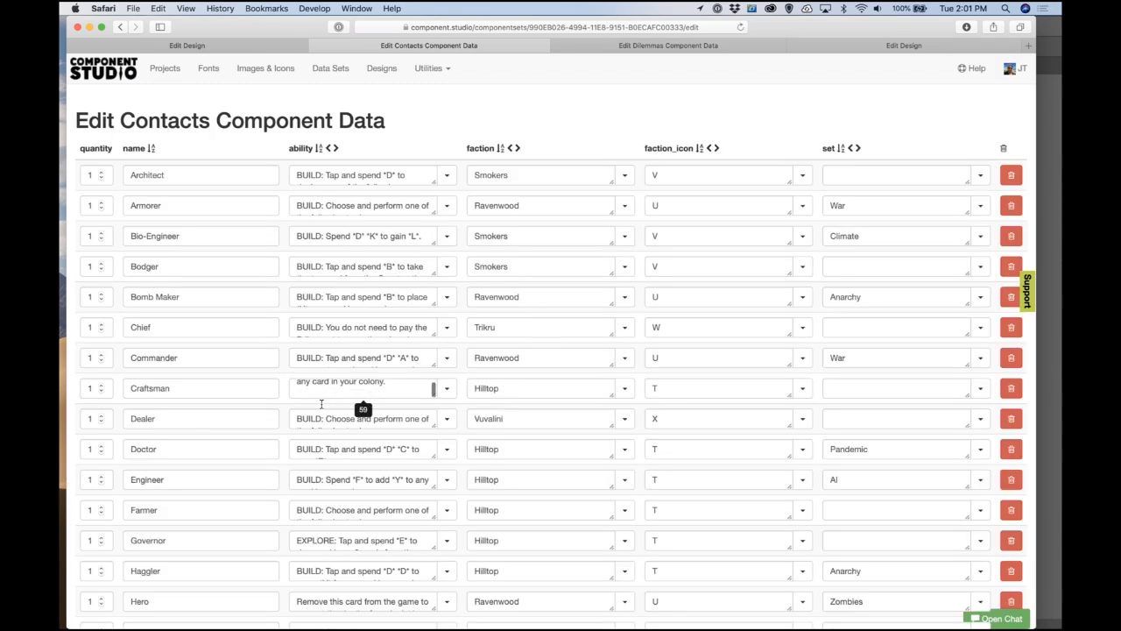
scroll(636, 366, "down", 5)
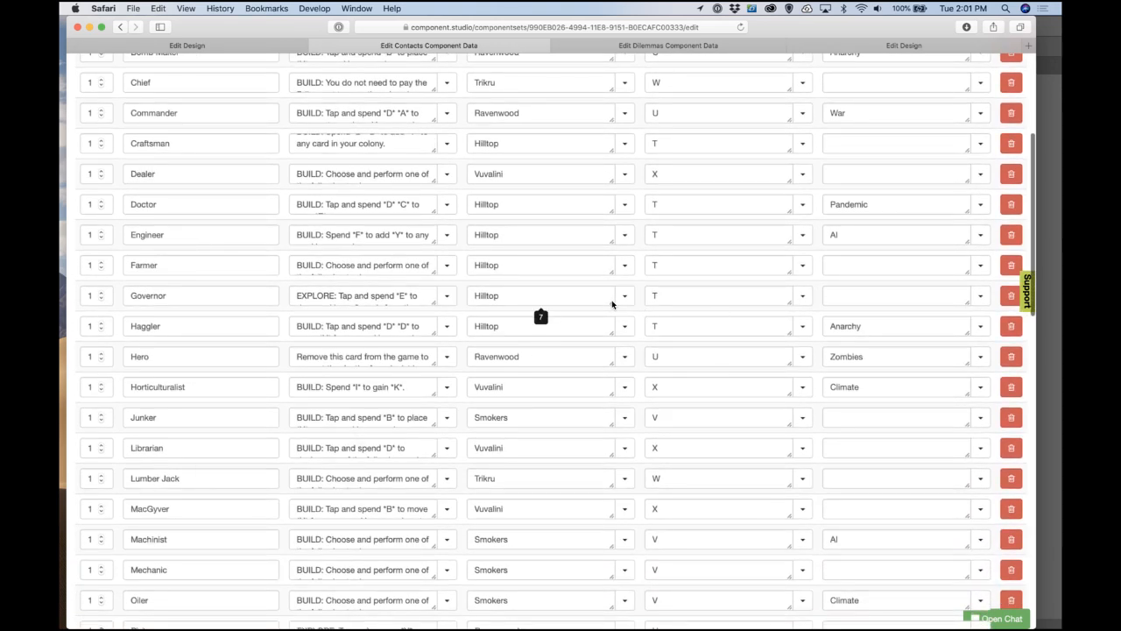
left_click_drag(612, 303, 676, 363)
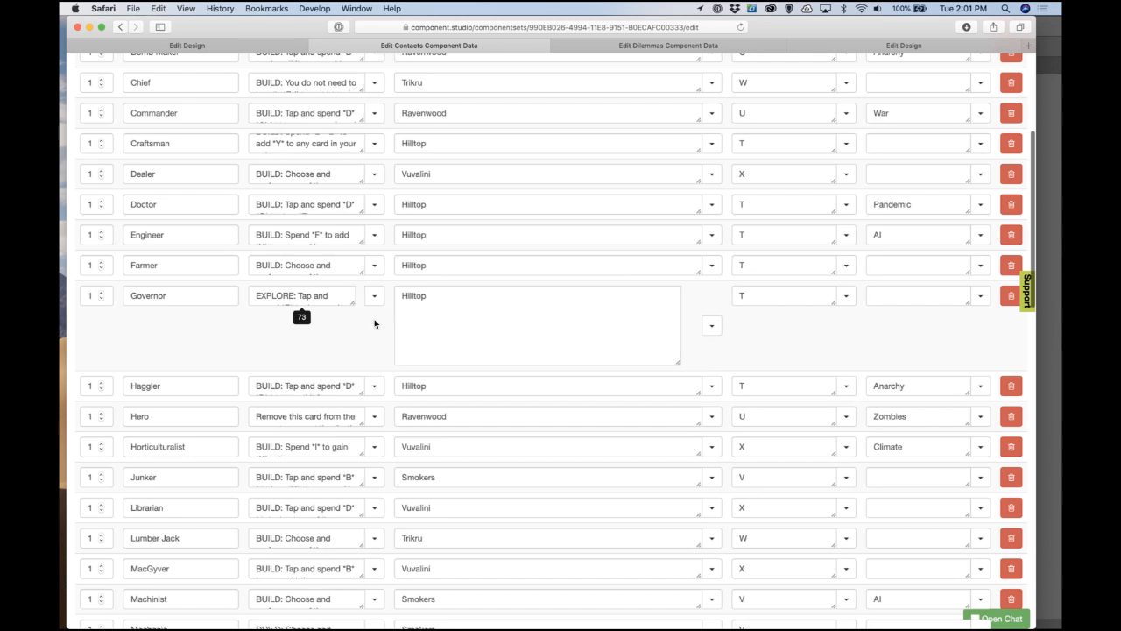
left_click_drag(374, 323, 471, 379)
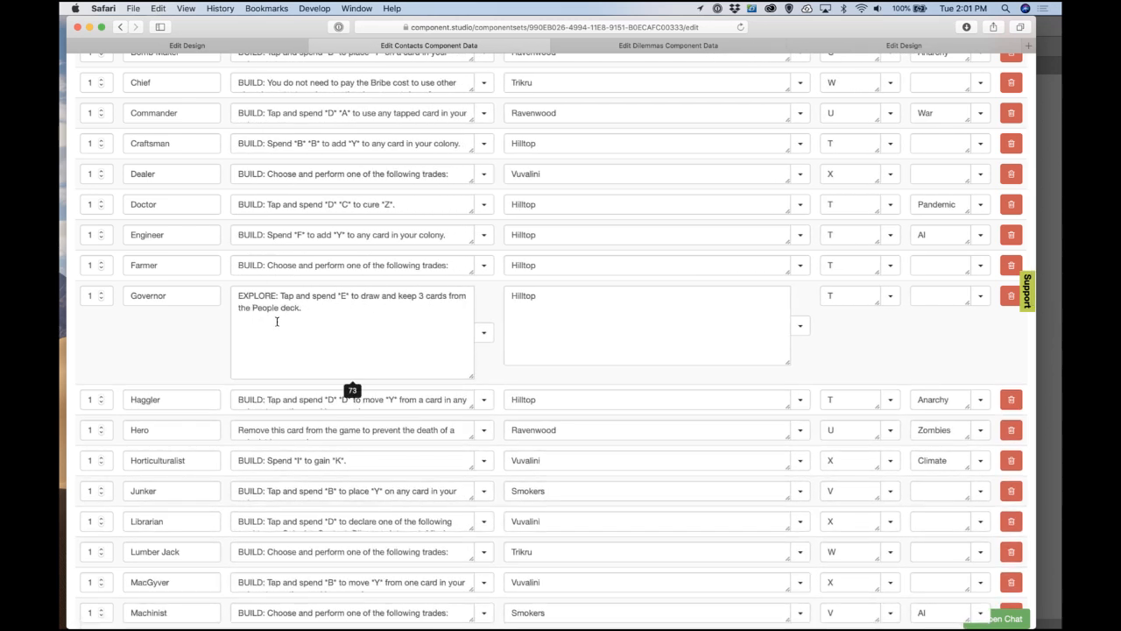
double_click(252, 299)
type("BUILD")
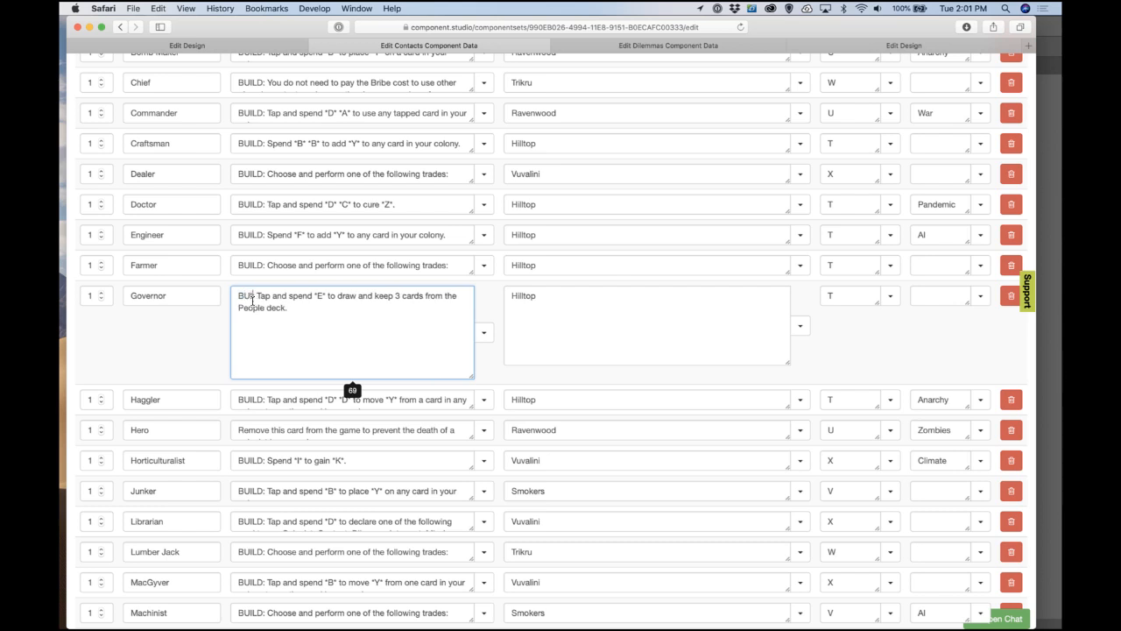
left_click(207, 328)
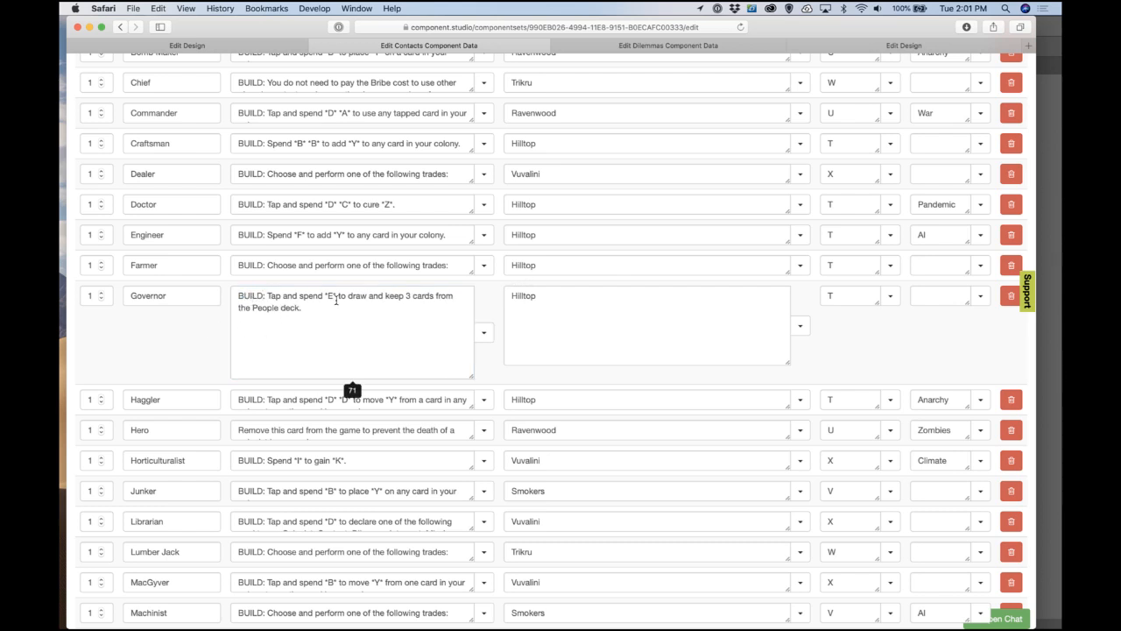
Step: Close the Contacts data page and open the Structures data set of the Colony project for editing
scroll(350, 306, "up", 5)
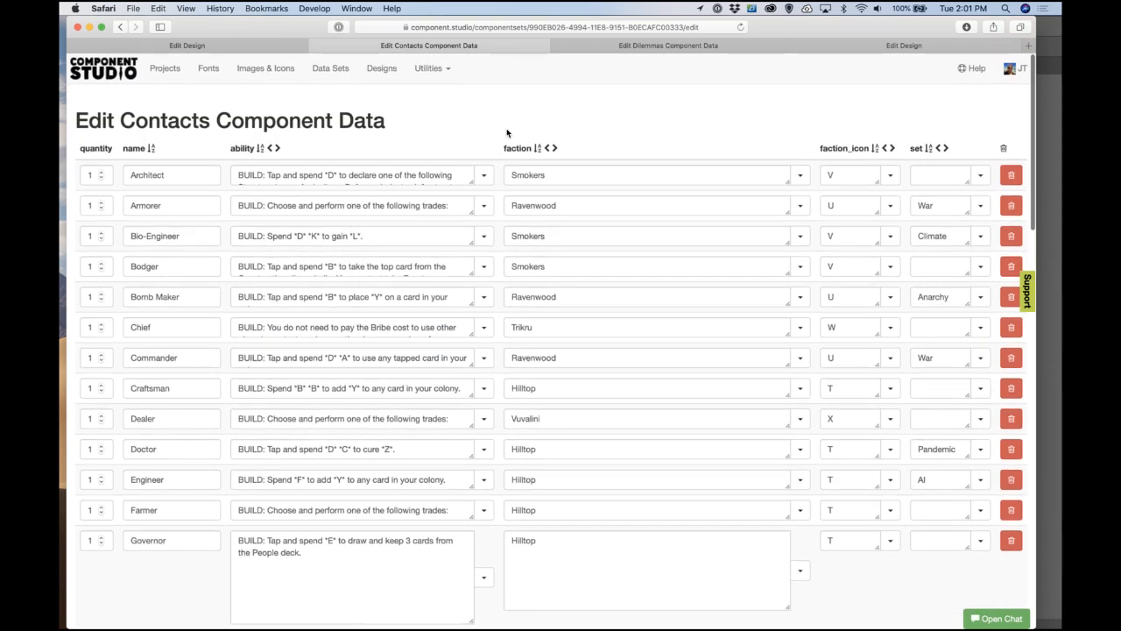
left_click(642, 46)
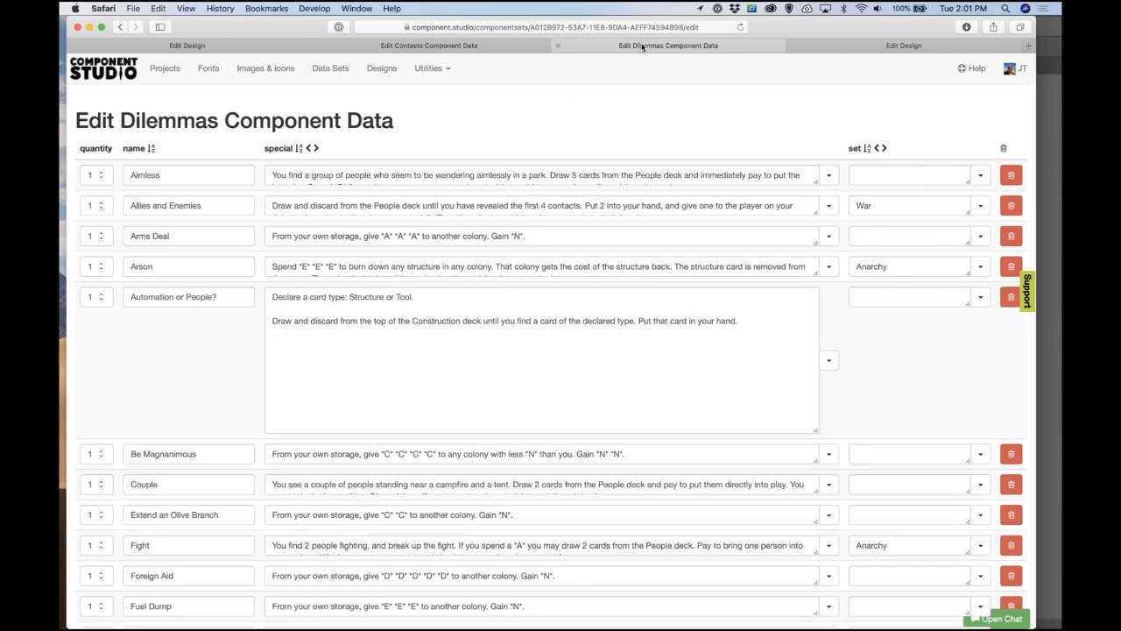
left_click(467, 45)
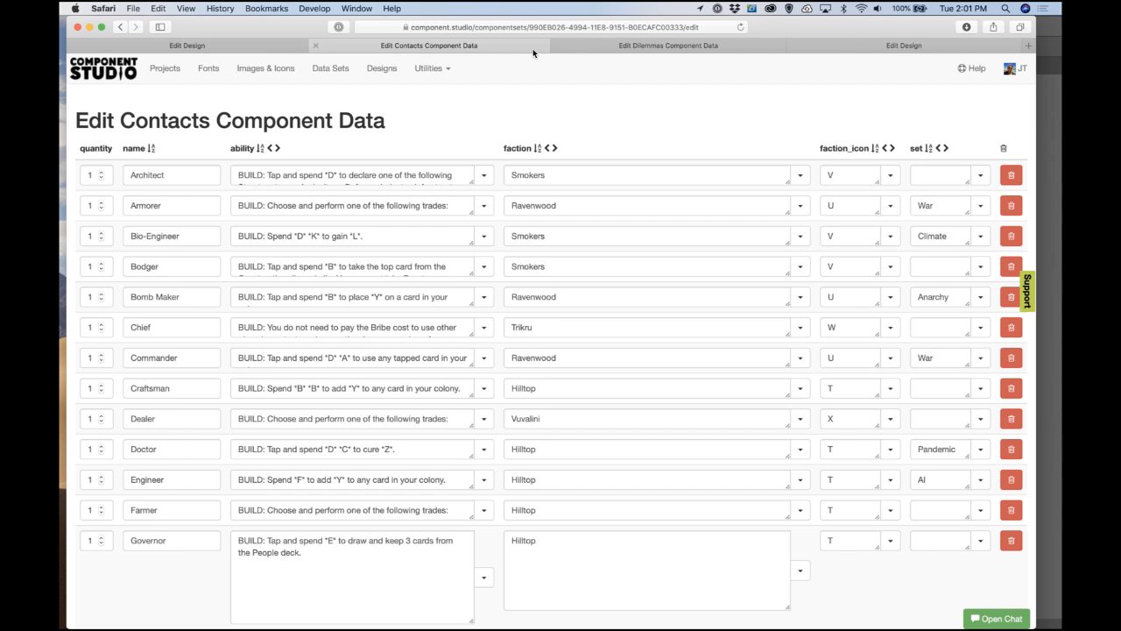
left_click(580, 45)
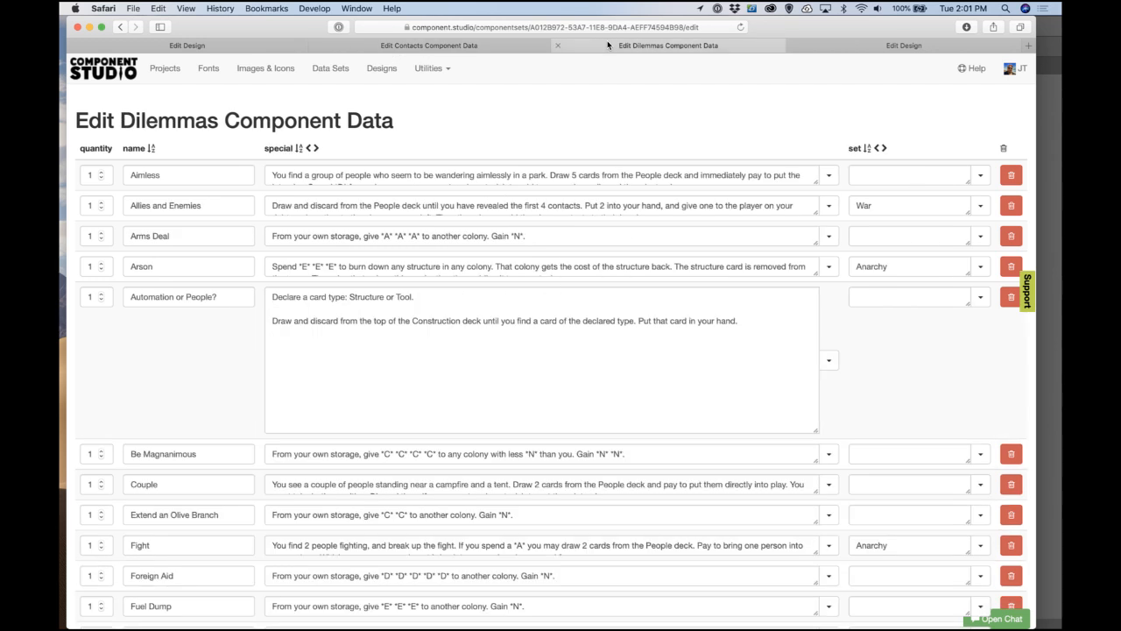
left_click(345, 46)
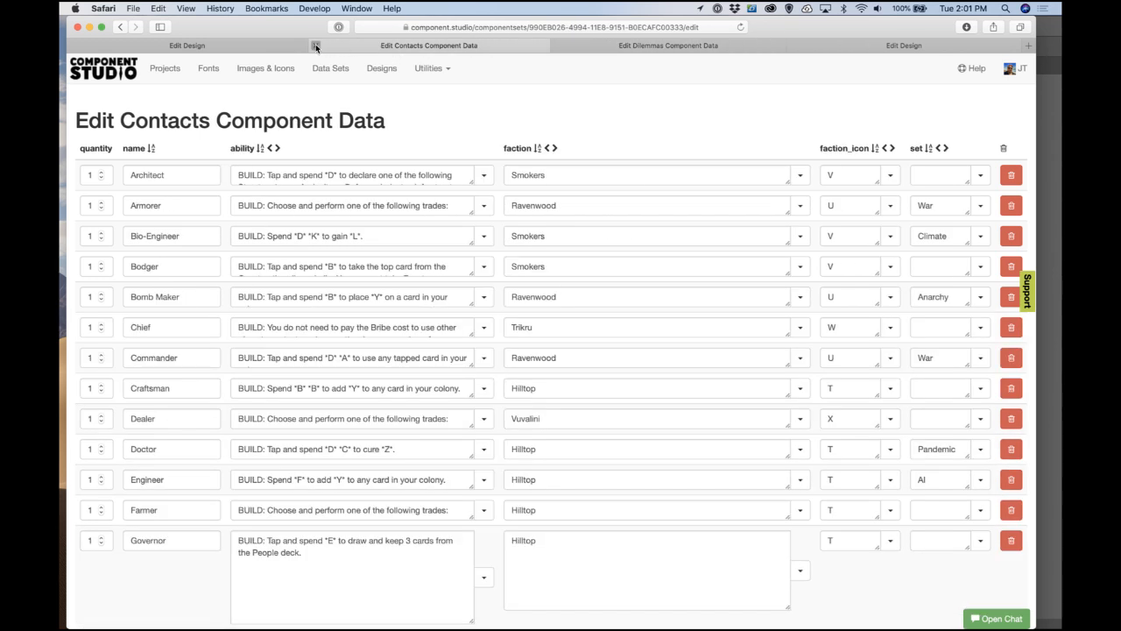
left_click(316, 46)
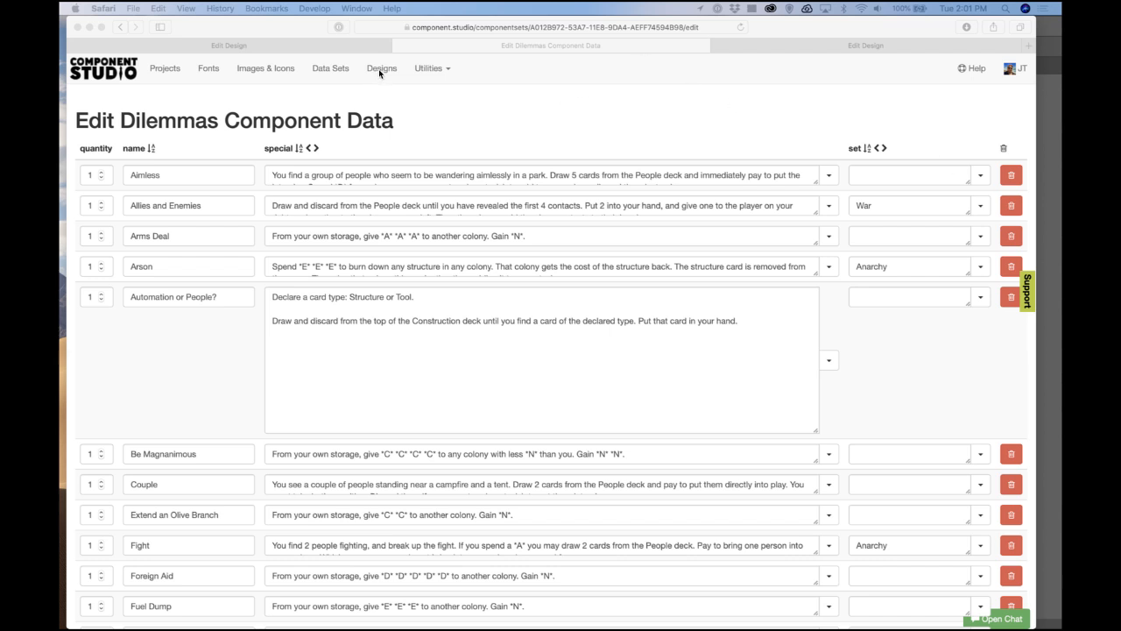
left_click(325, 68)
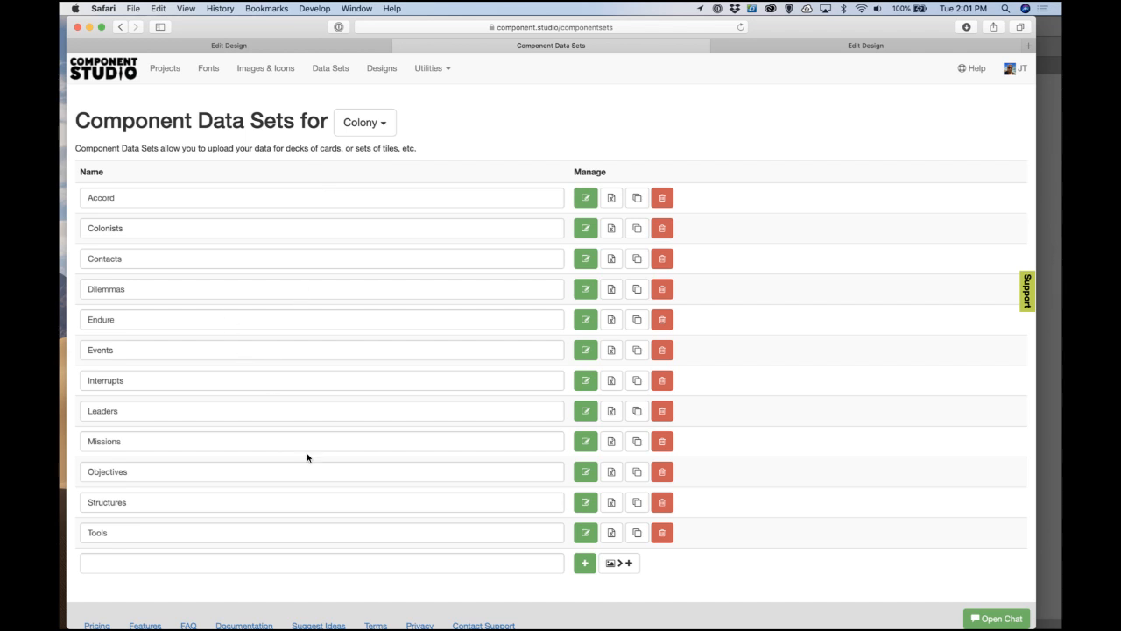
left_click(585, 502)
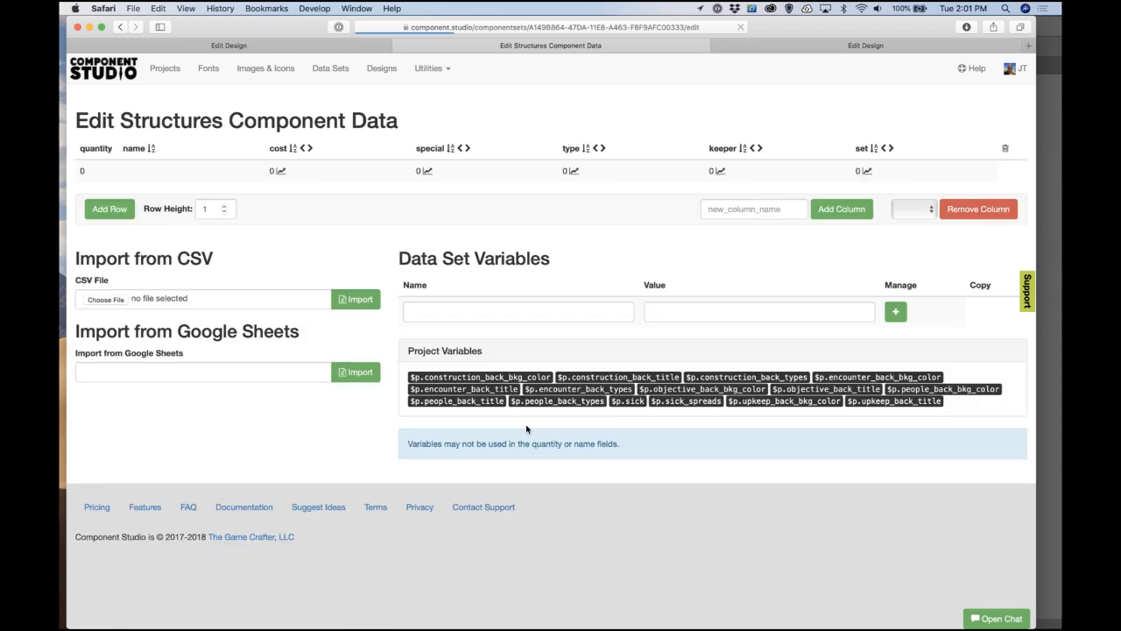
Step: Enlarge Build a Fish Hatchery's special field and add "from this card" after Remove "Y" "Y"
scroll(340, 250, "down", 5)
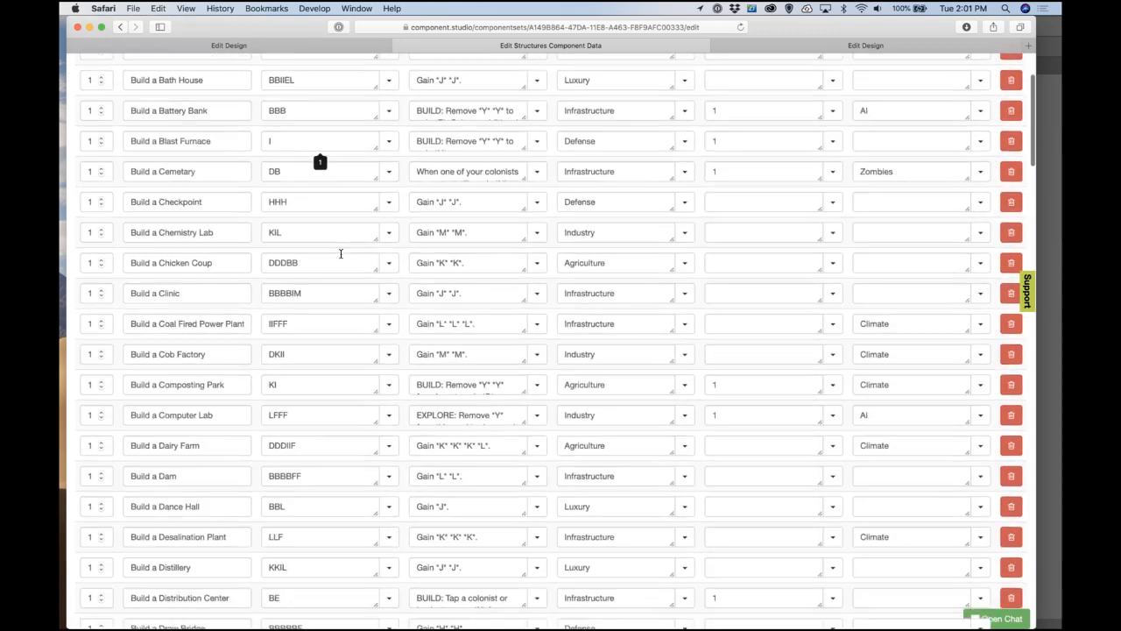
scroll(302, 308, "down", 5)
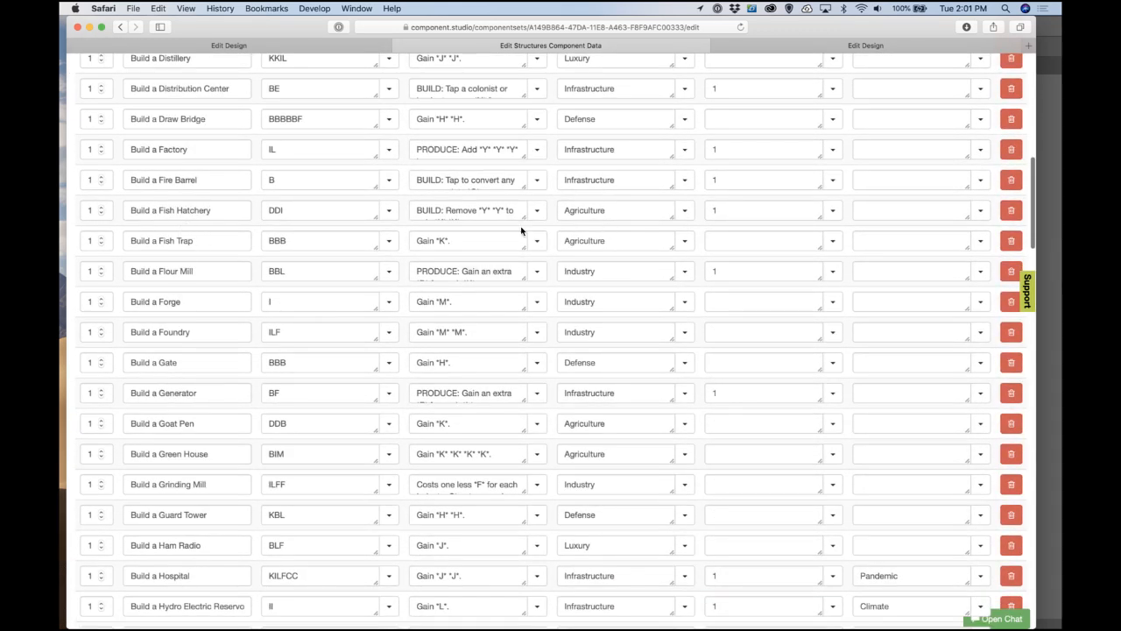
left_click_drag(523, 221, 633, 333)
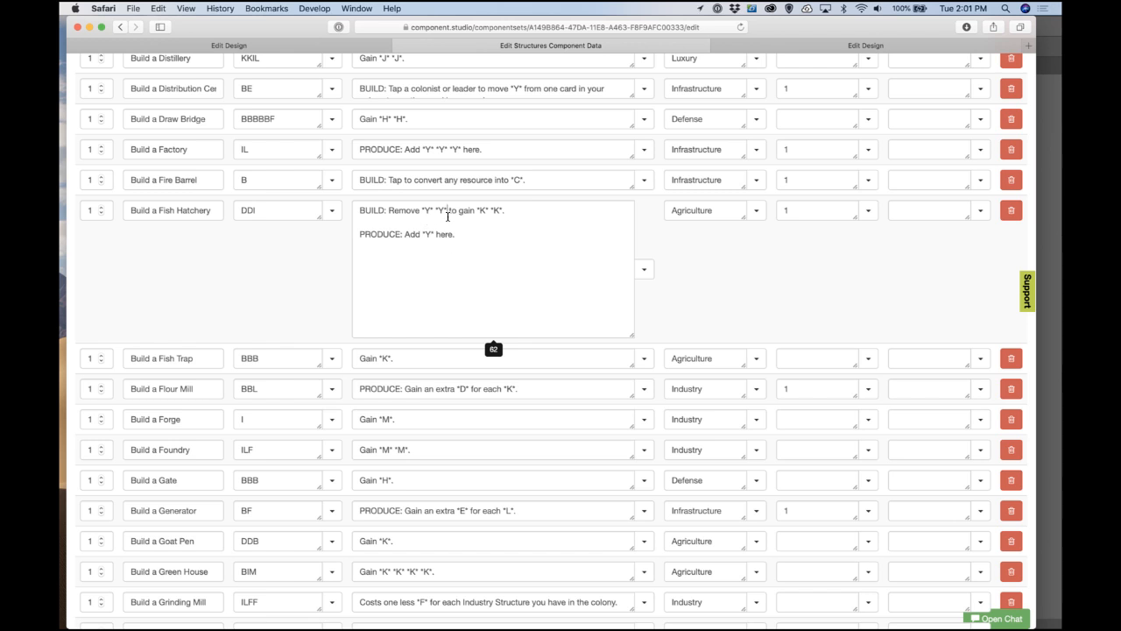
left_click(447, 213)
type("fr")
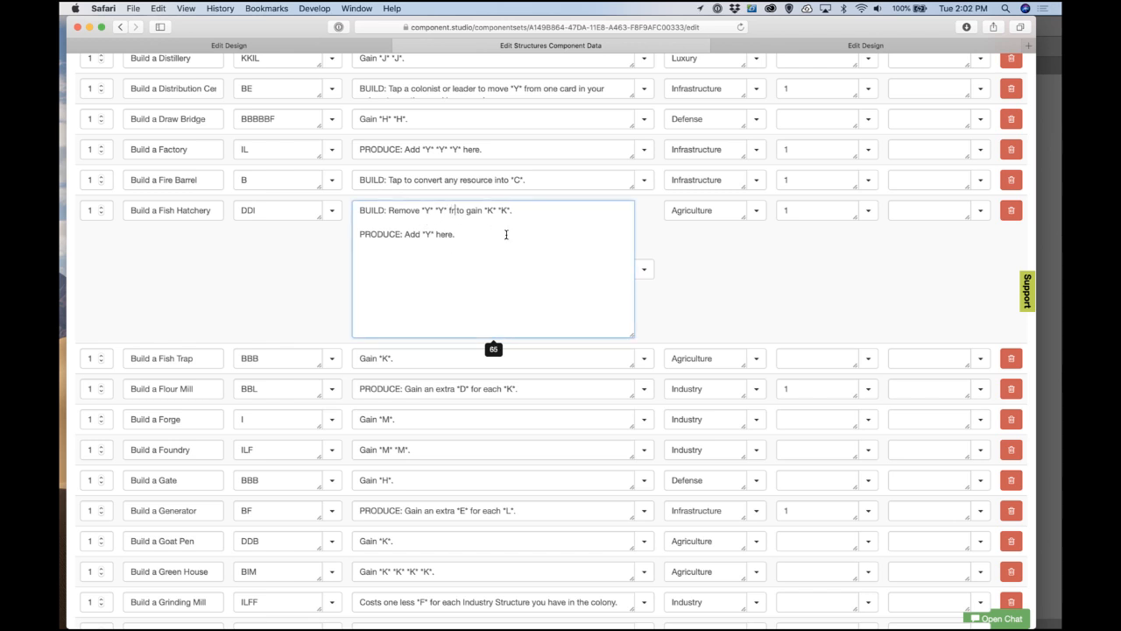
type("om this card")
Step: Close the spare design page and open the Structures design with the Build a Fish Hatchery card shown
left_click(320, 46)
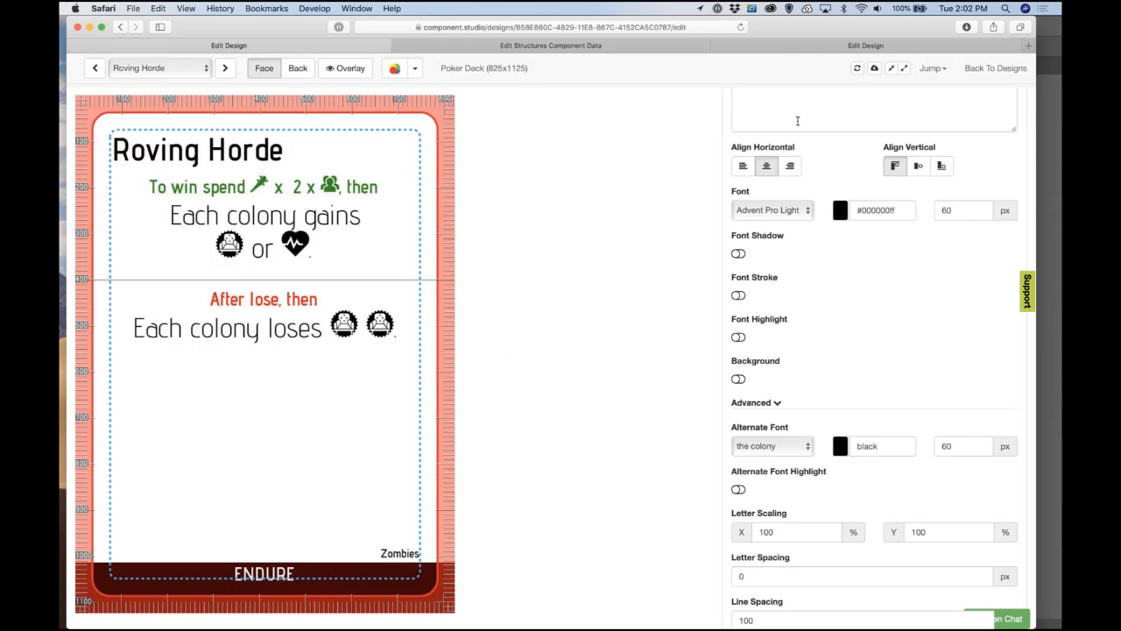
left_click(1016, 72)
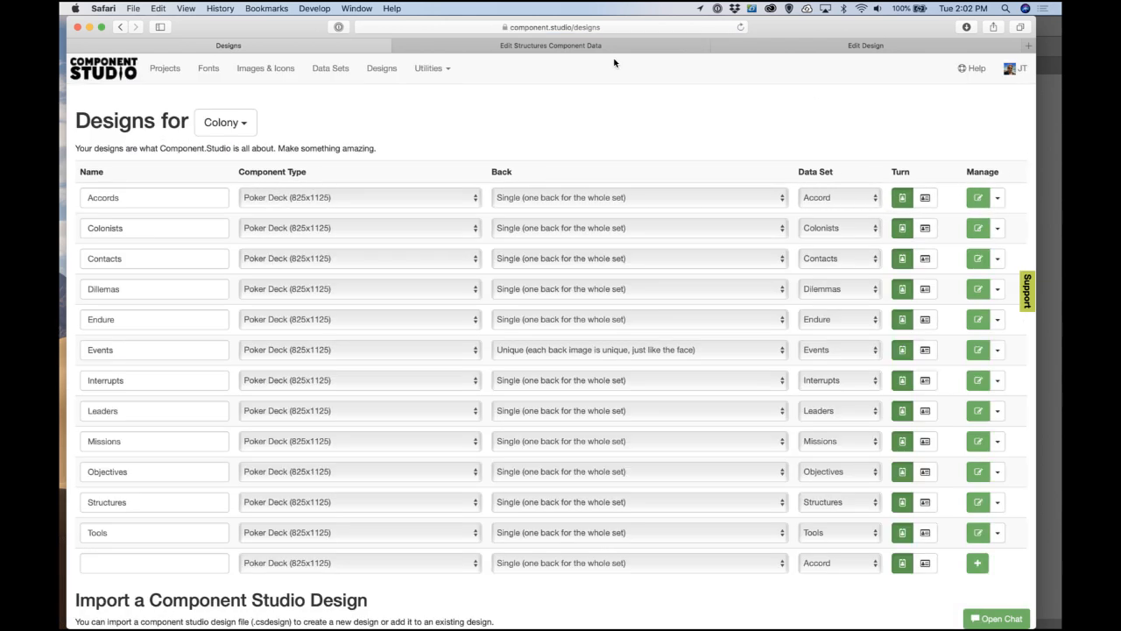
left_click(719, 45)
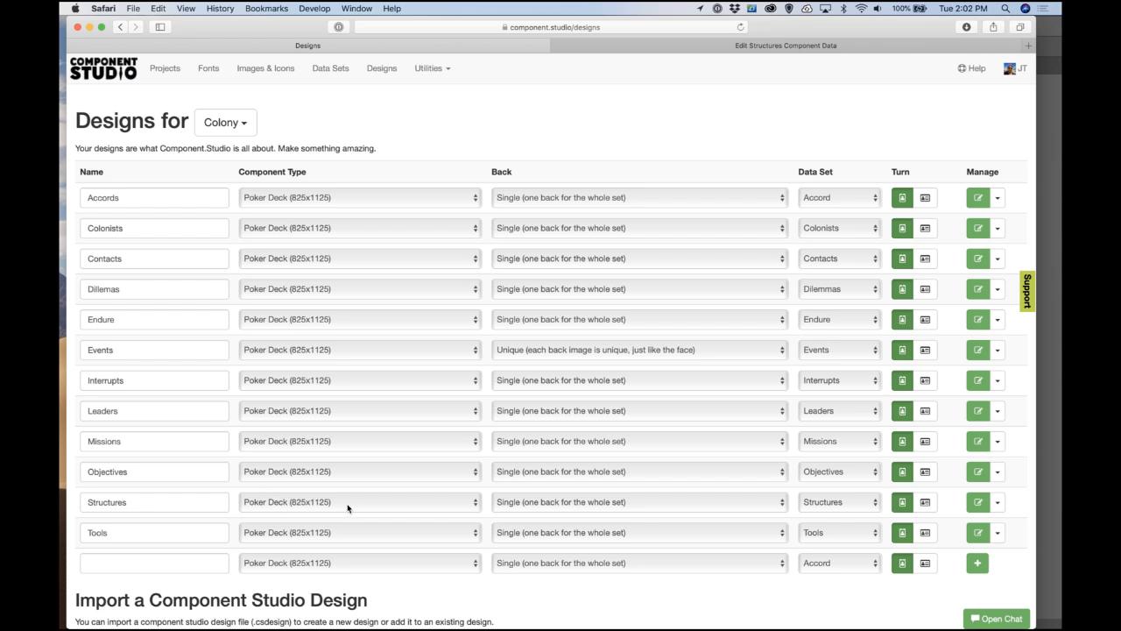
left_click(978, 502)
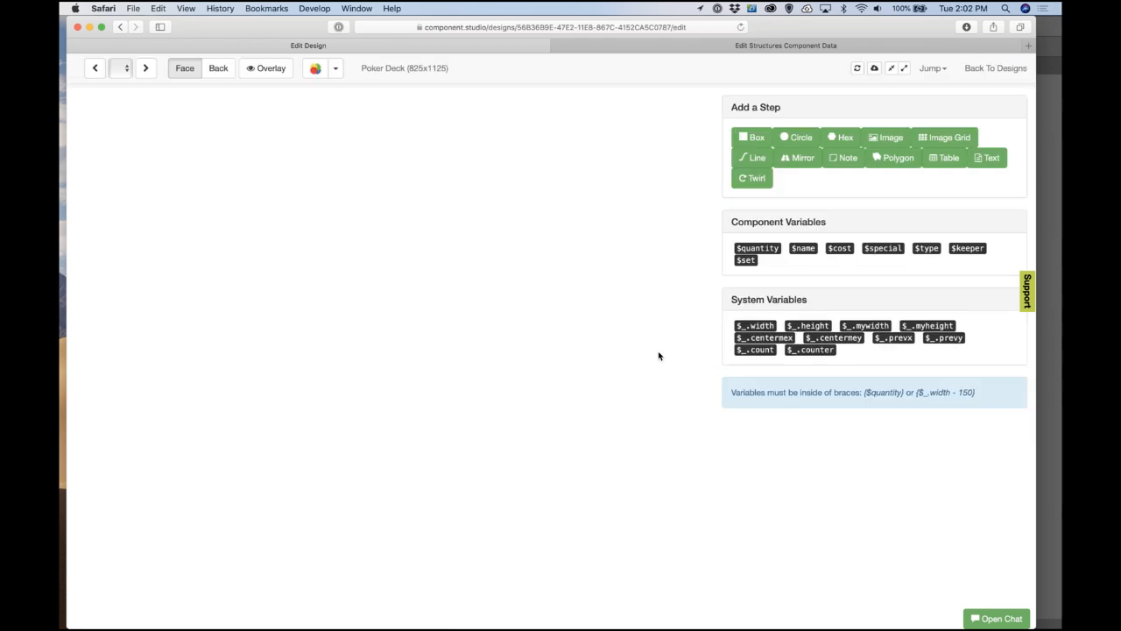
left_click(180, 70)
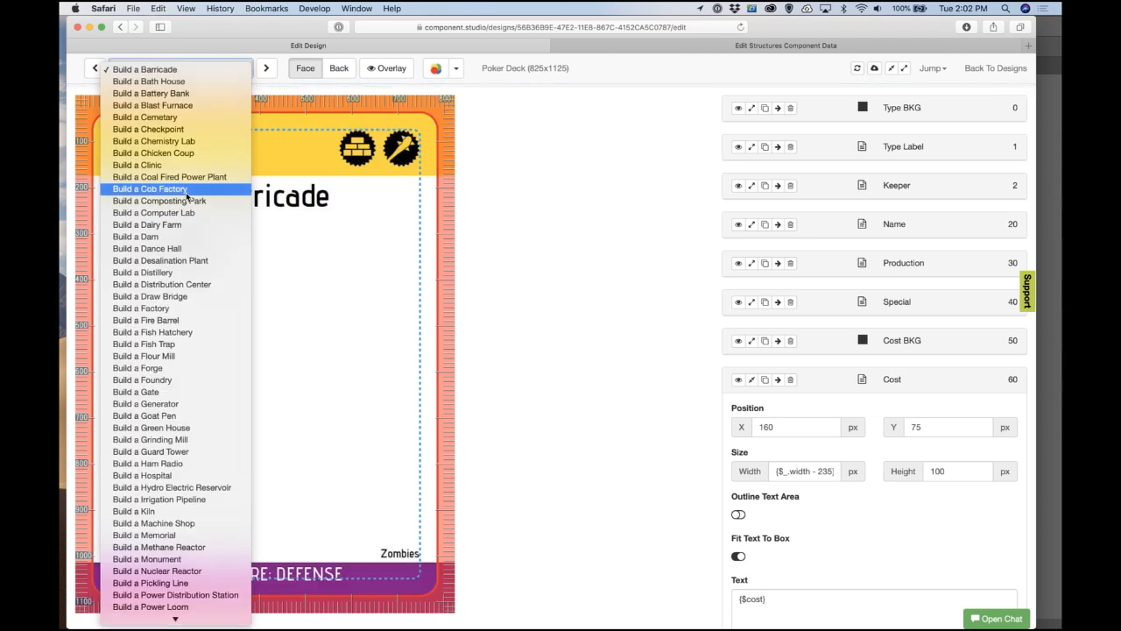
left_click(198, 332)
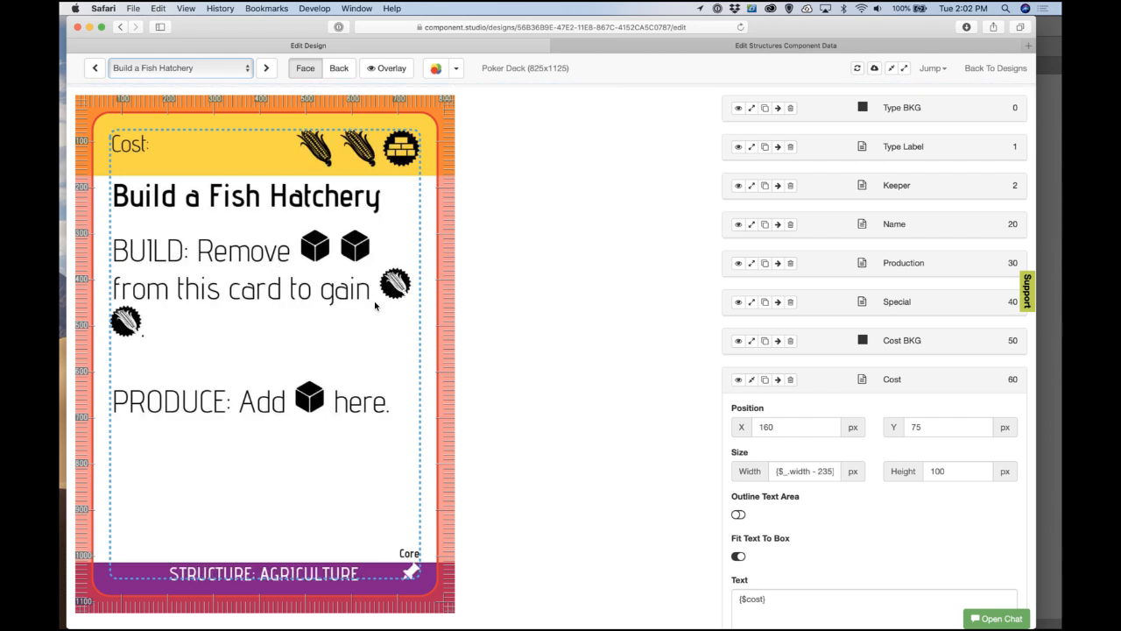
Step: Insert a line break before "K" "K" in Build a Fish Hatchery's special text and reload the Structures design
left_click(623, 45)
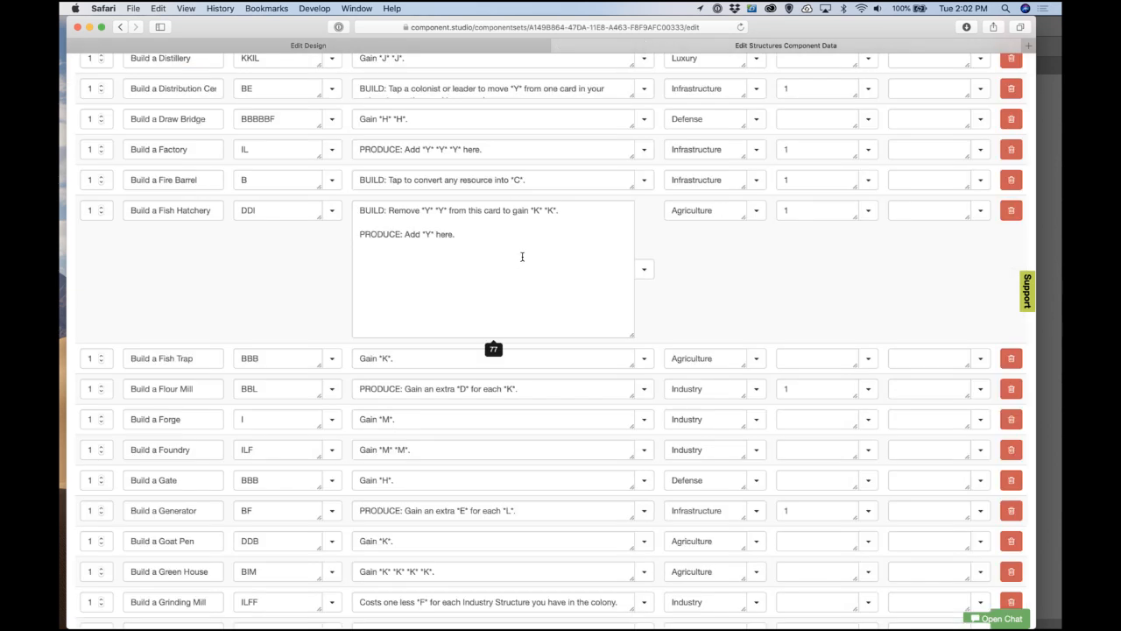
left_click(482, 42)
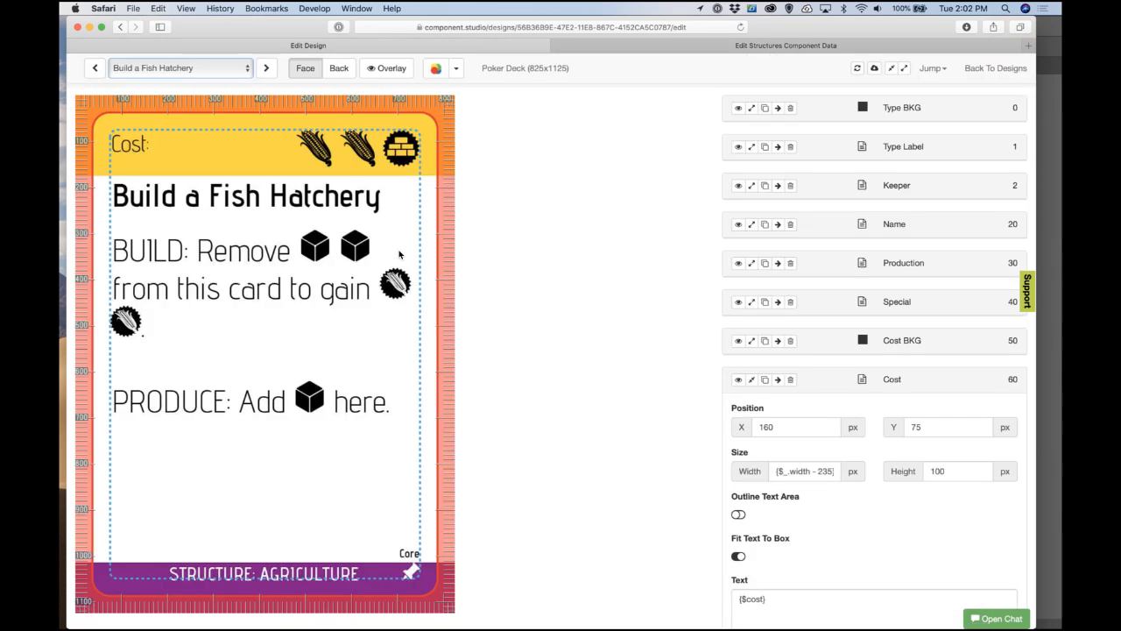
left_click(617, 45)
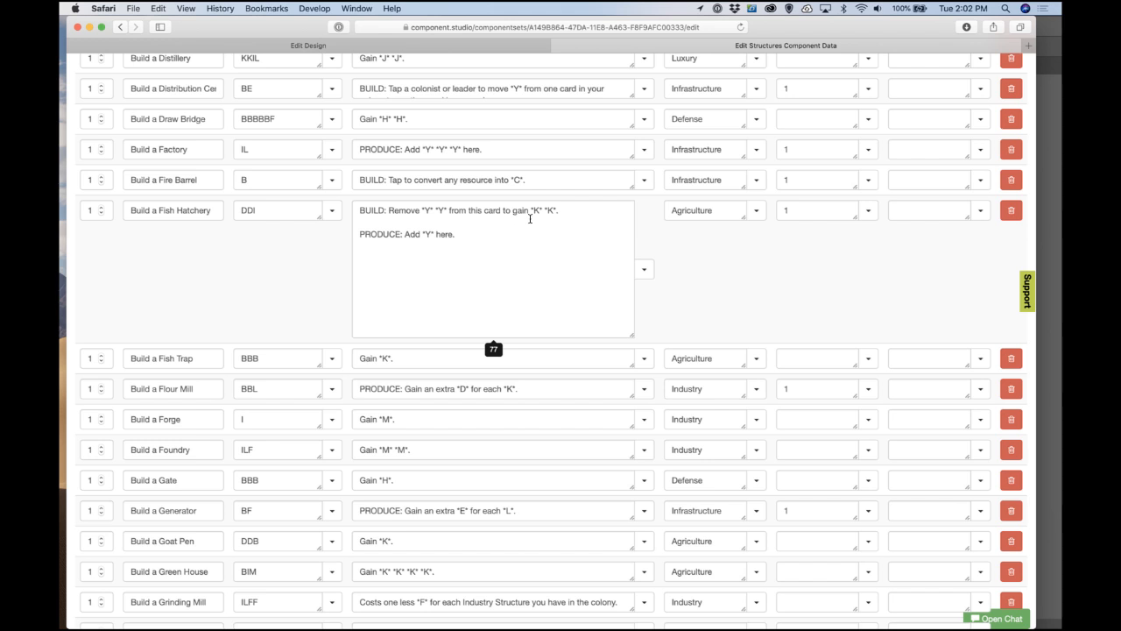
left_click(543, 44)
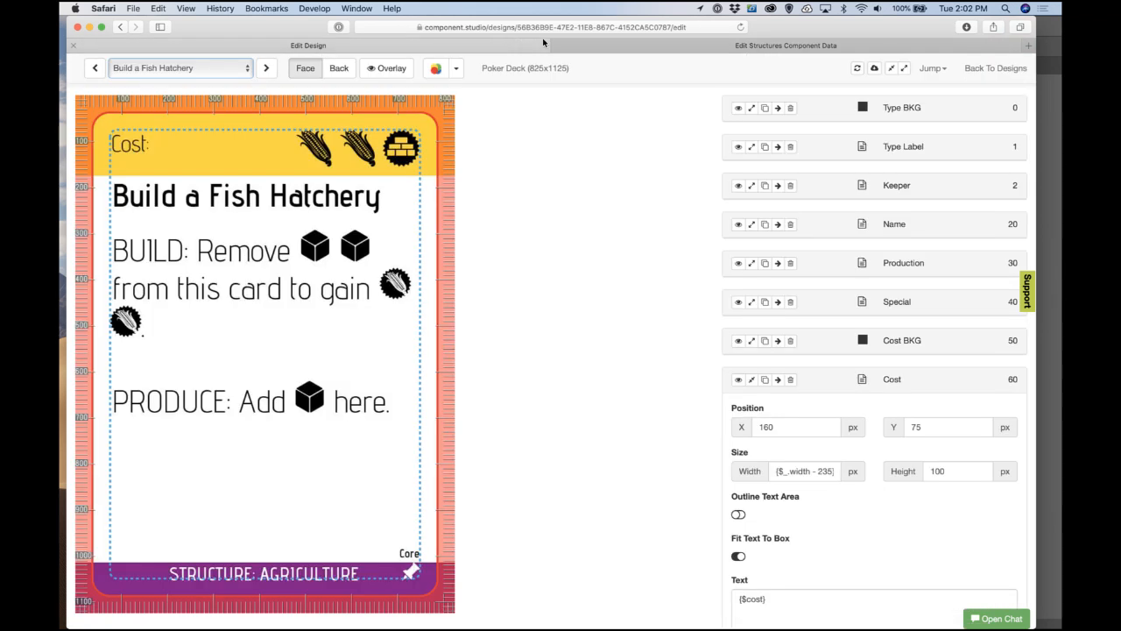
left_click(677, 49)
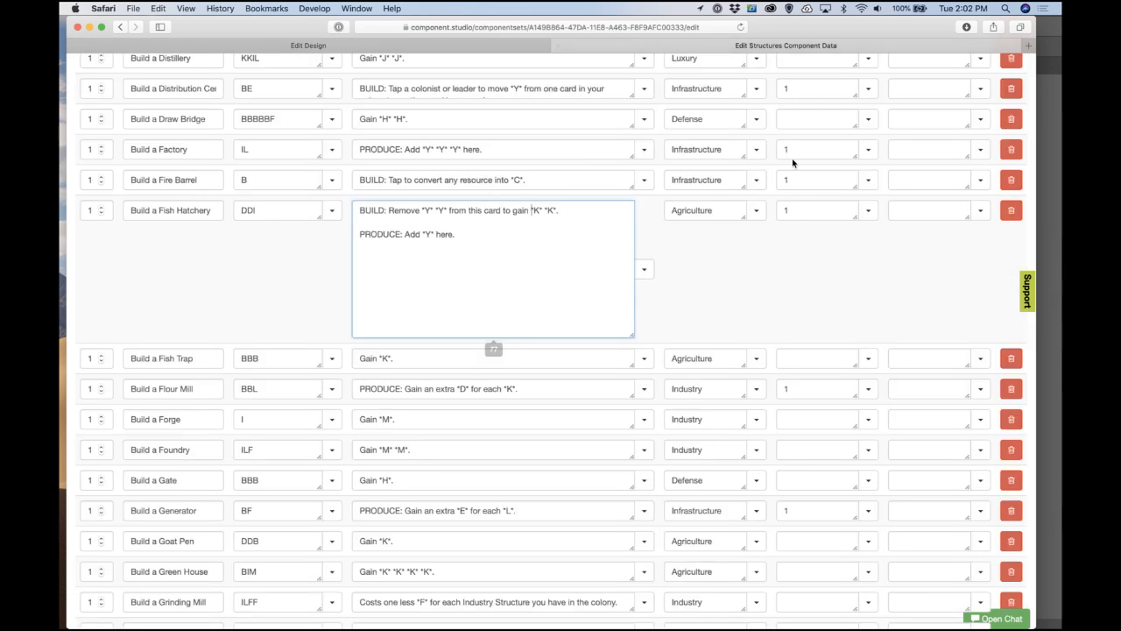
key("Return")
left_click(661, 229)
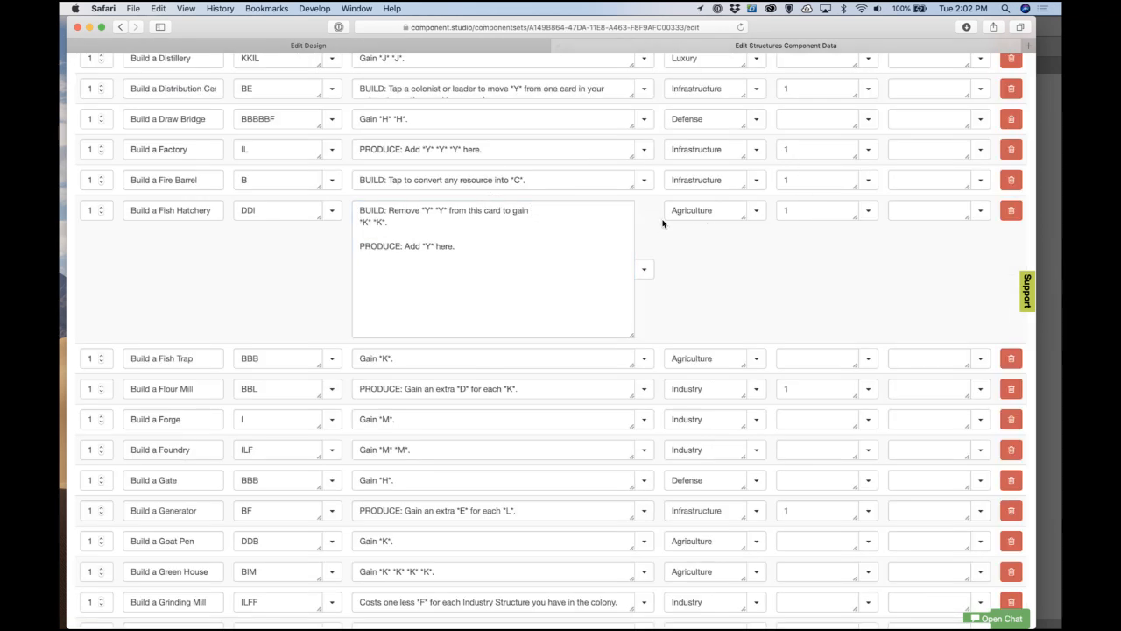
left_click(473, 44)
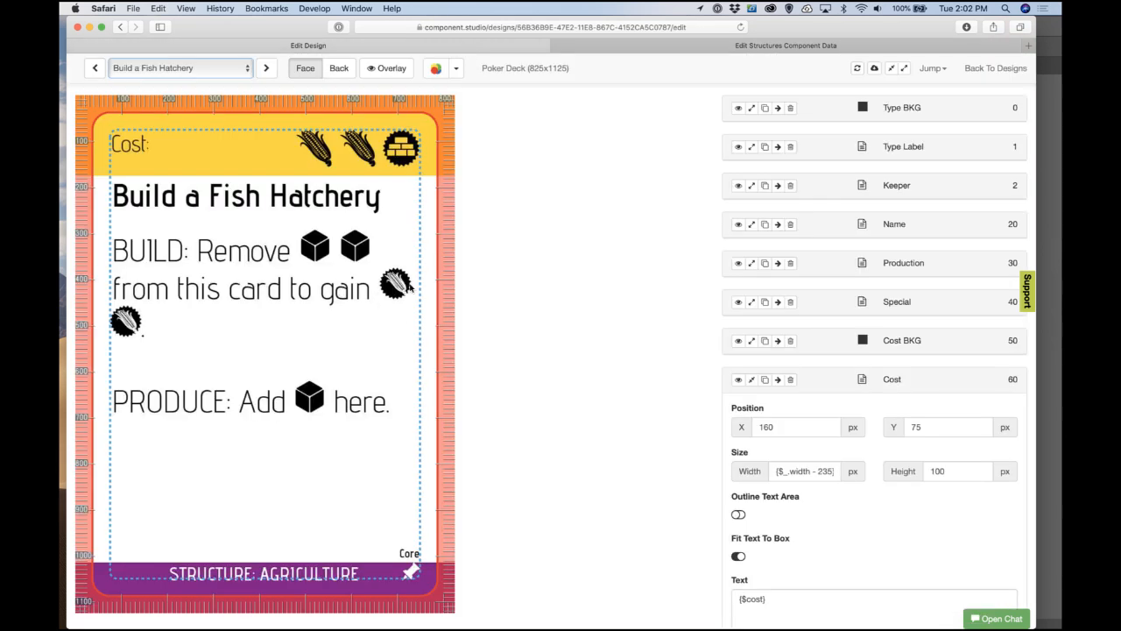
left_click(857, 67)
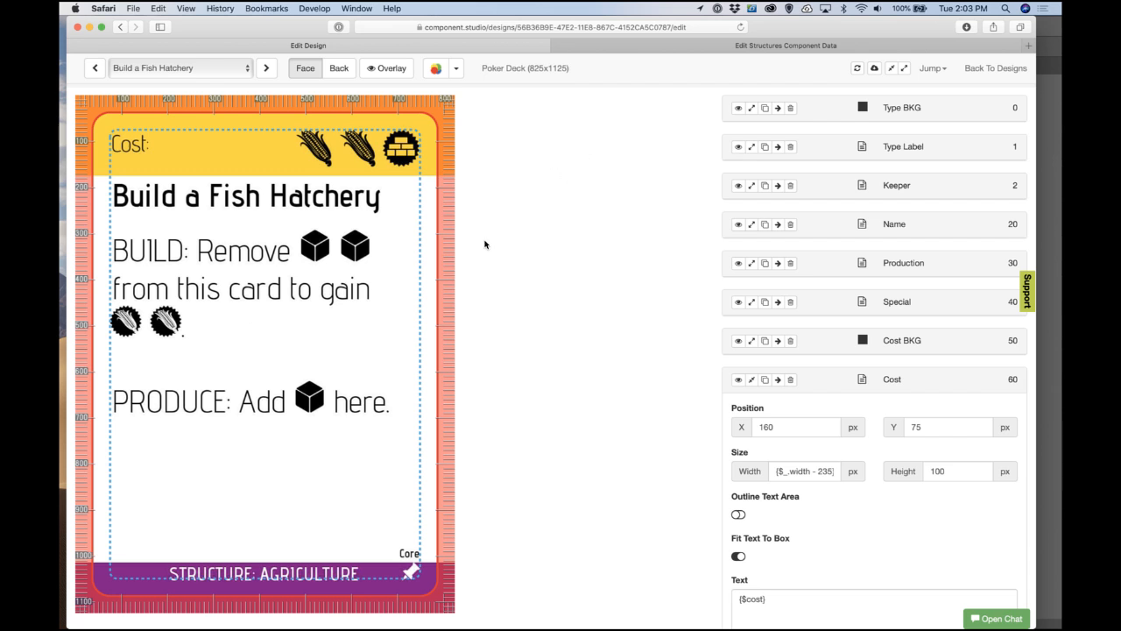
Step: Leave the Structures data and open the Contacts data set of the Colony project for editing
left_click(653, 47)
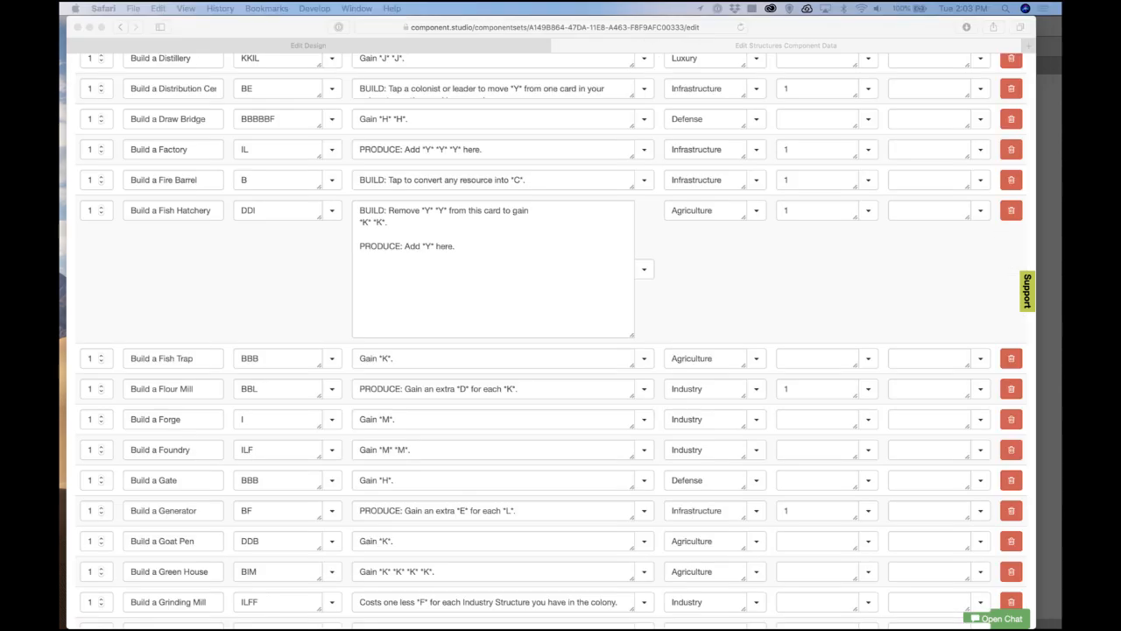
left_click(485, 42)
left_click(560, 45)
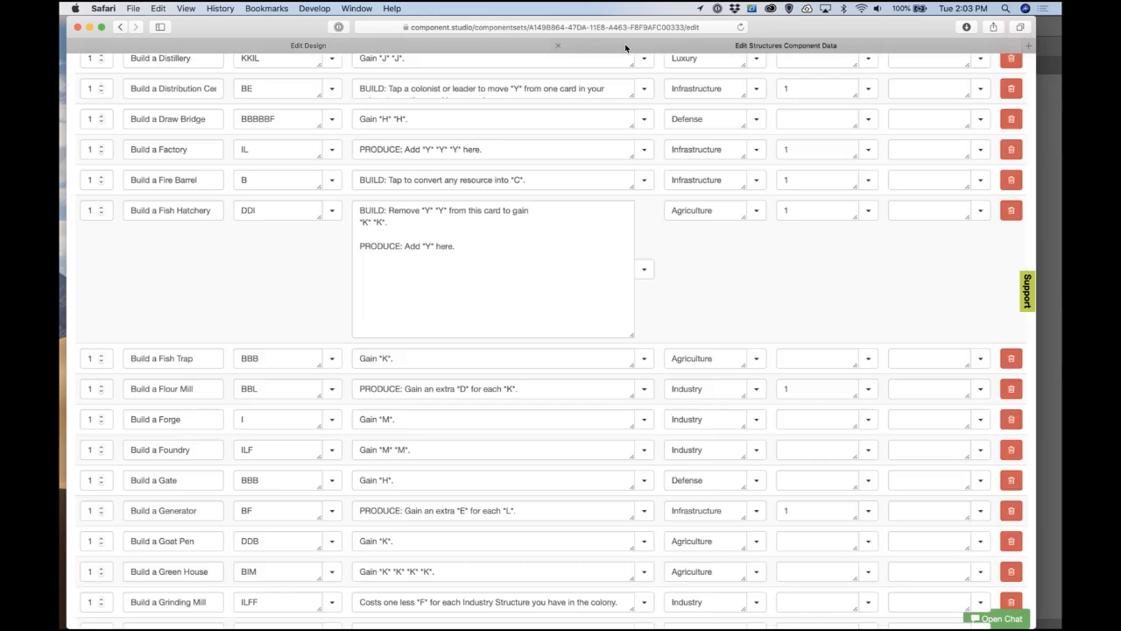
scroll(544, 281, "up", 3)
scroll(544, 281, "up", 10)
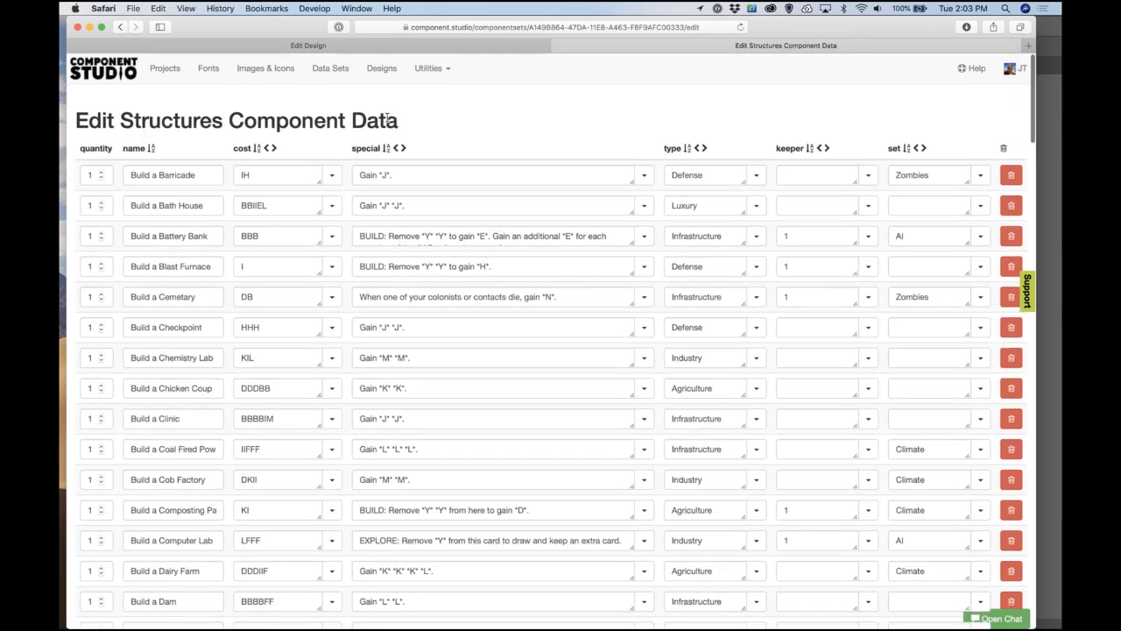
left_click(330, 69)
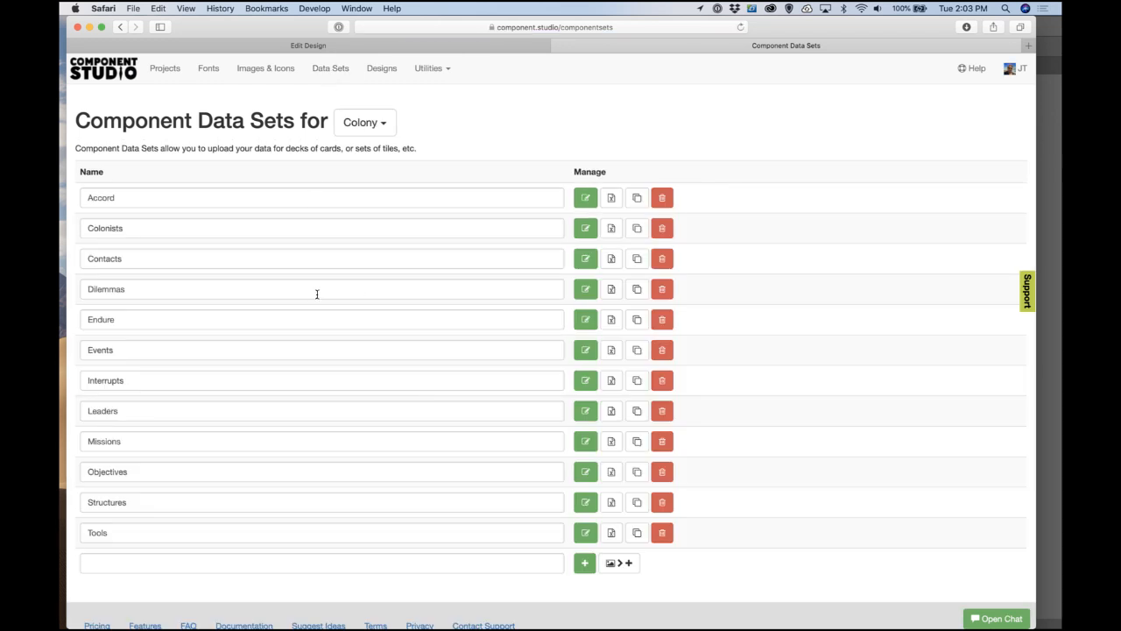
left_click(585, 258)
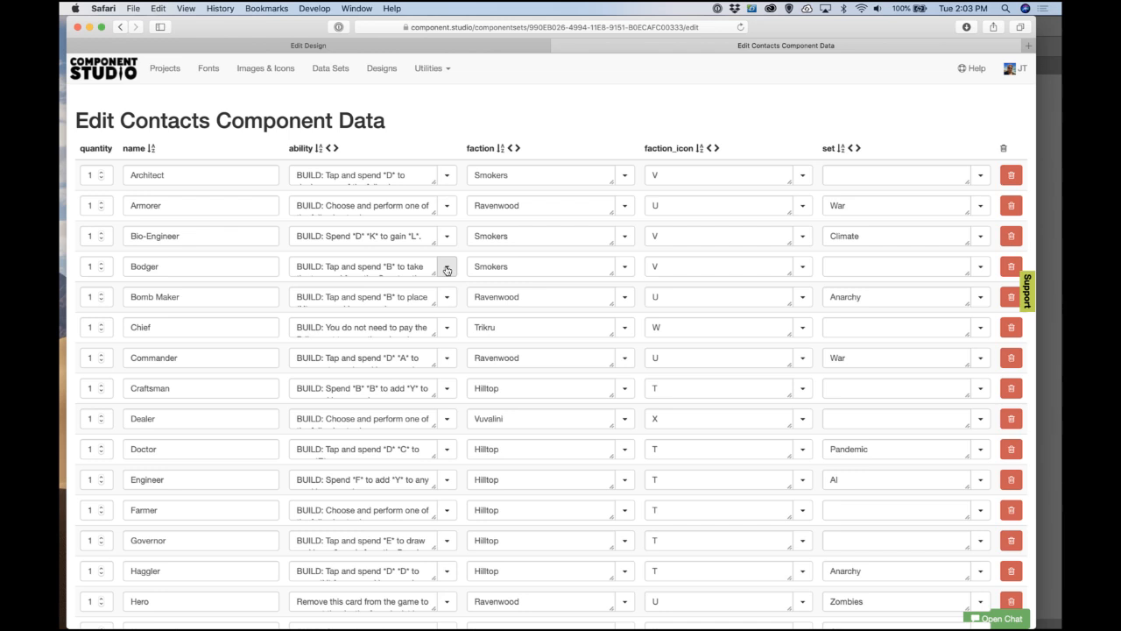
Step: Delete the duplicate trade line Spend "B" to gain "D" from the Farmer's ability and return to the data set list
scroll(363, 361, "down", 5)
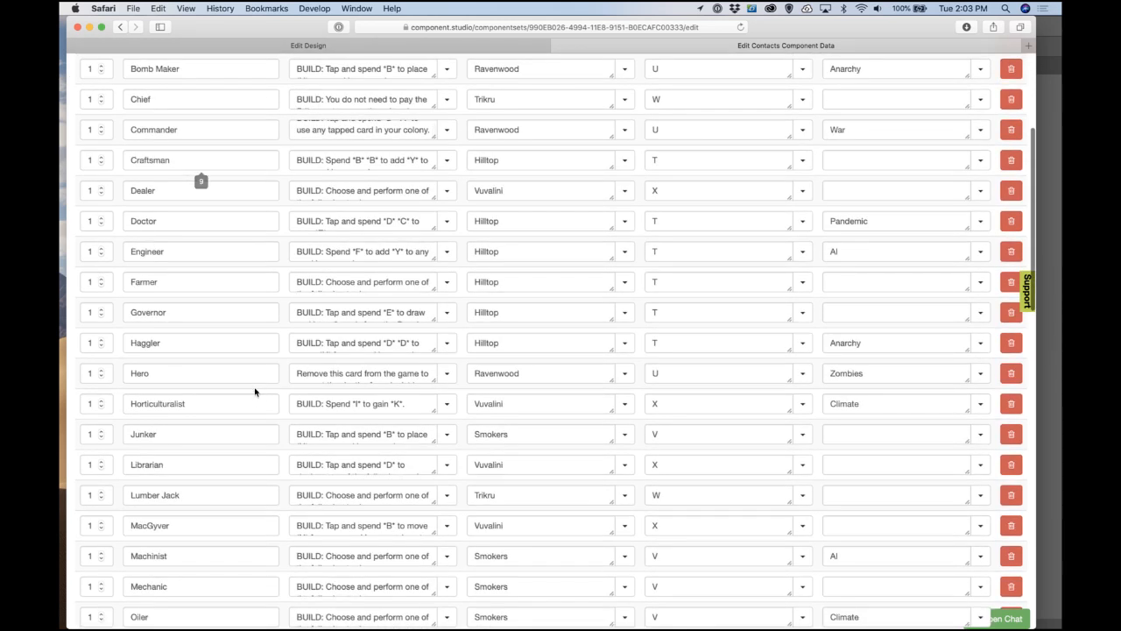
left_click(438, 290)
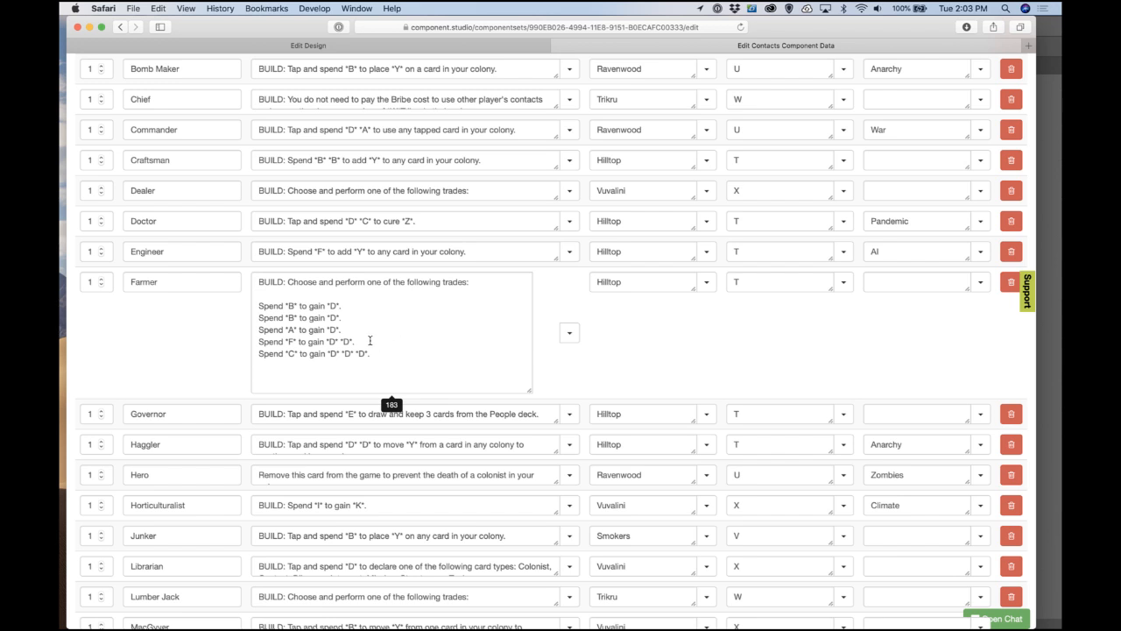
triple_click(322, 320)
key("BackSpace")
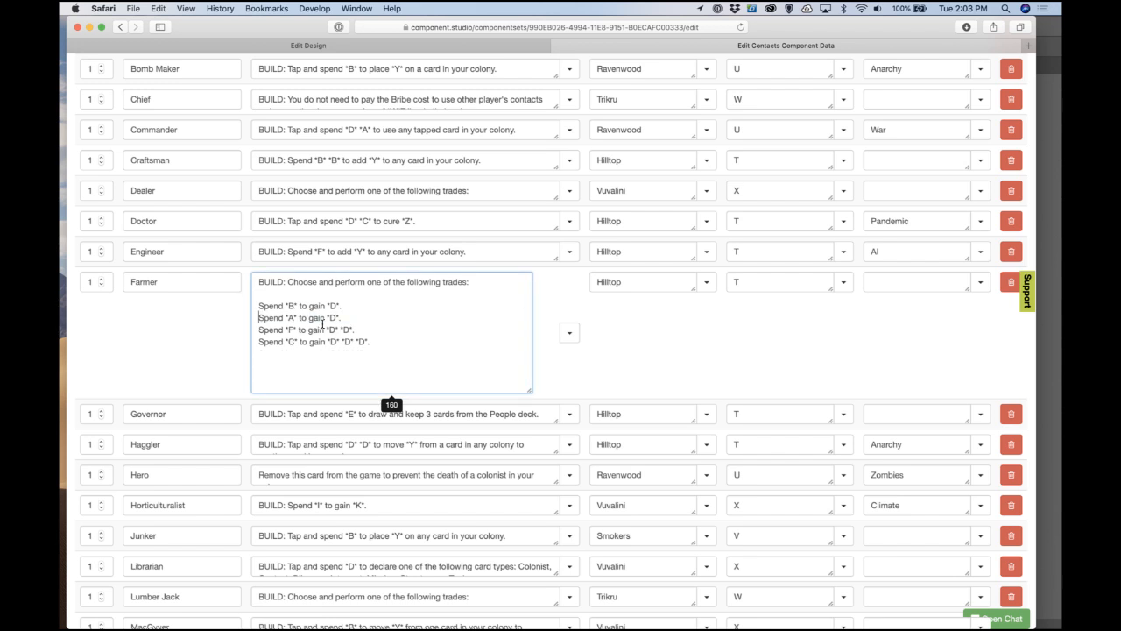
left_click(228, 332)
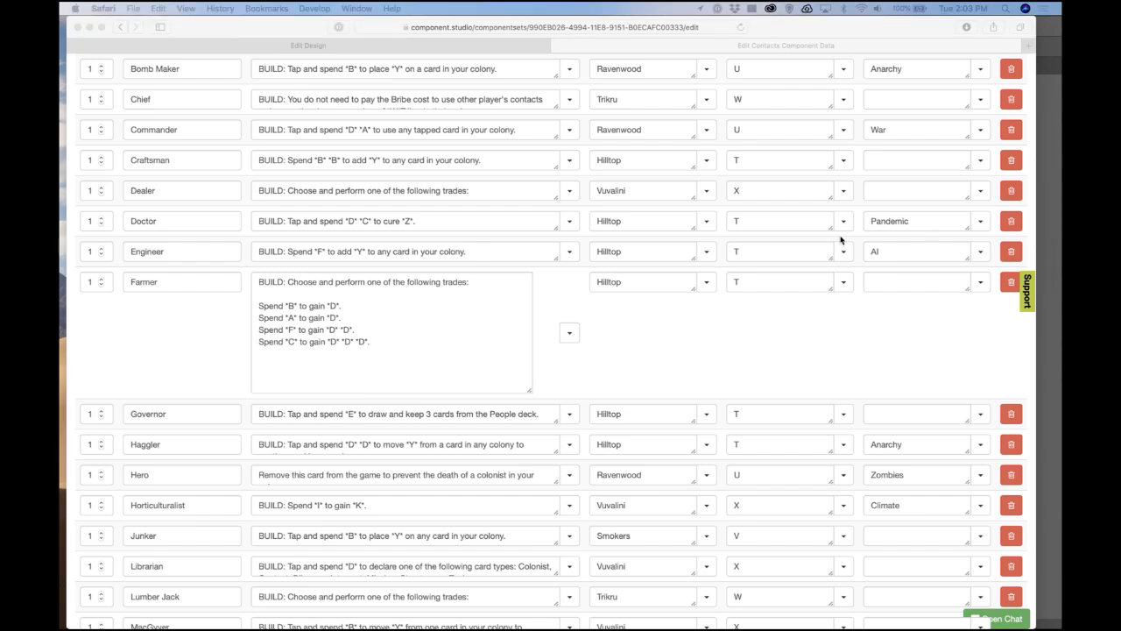
scroll(405, 102, "up", 5)
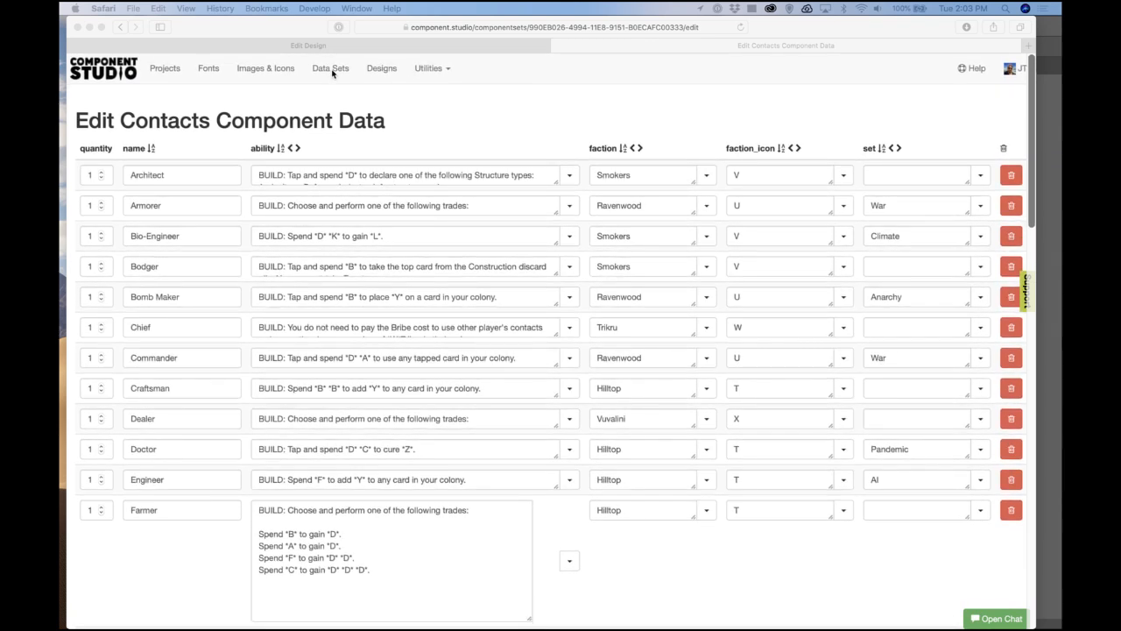
left_click(339, 68)
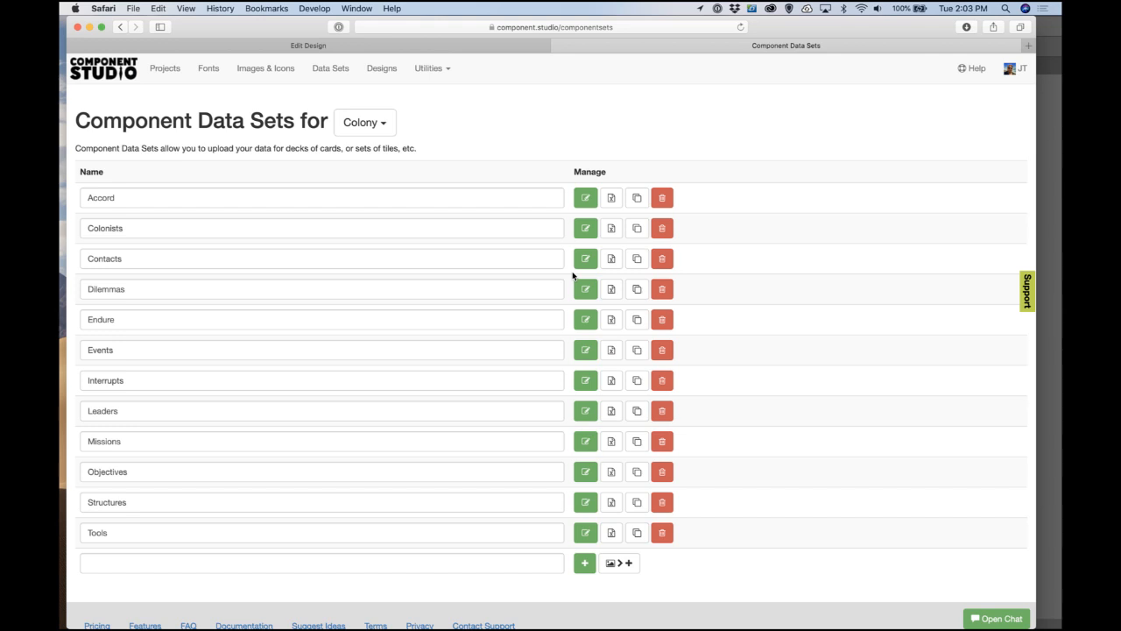
left_click(585, 258)
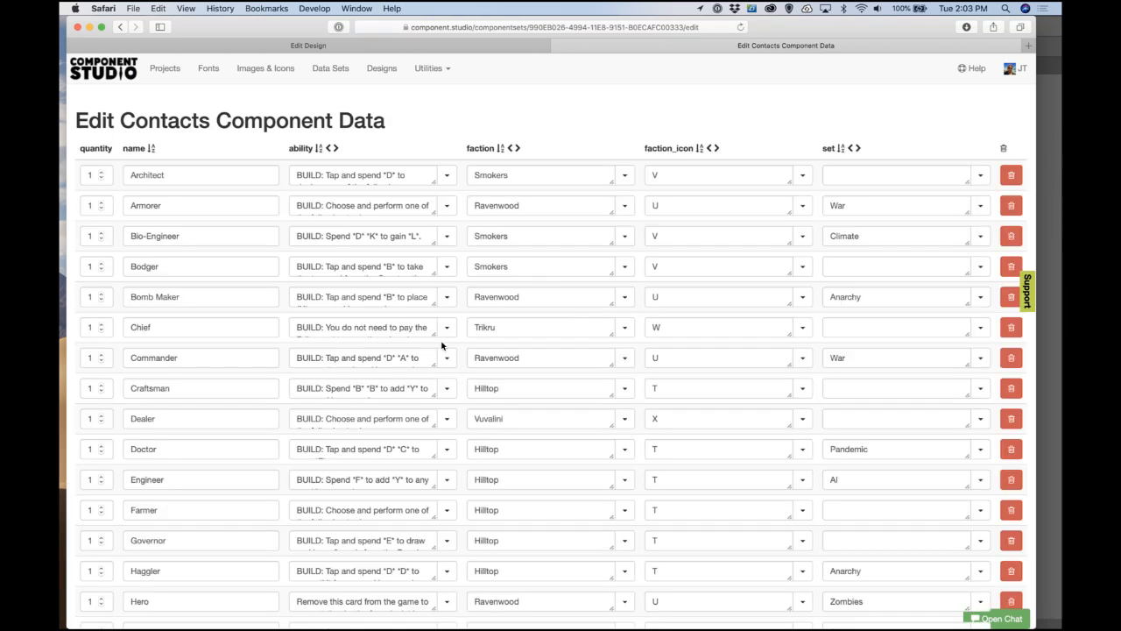
scroll(442, 346, "down", 4)
scroll(442, 346, "up", 4)
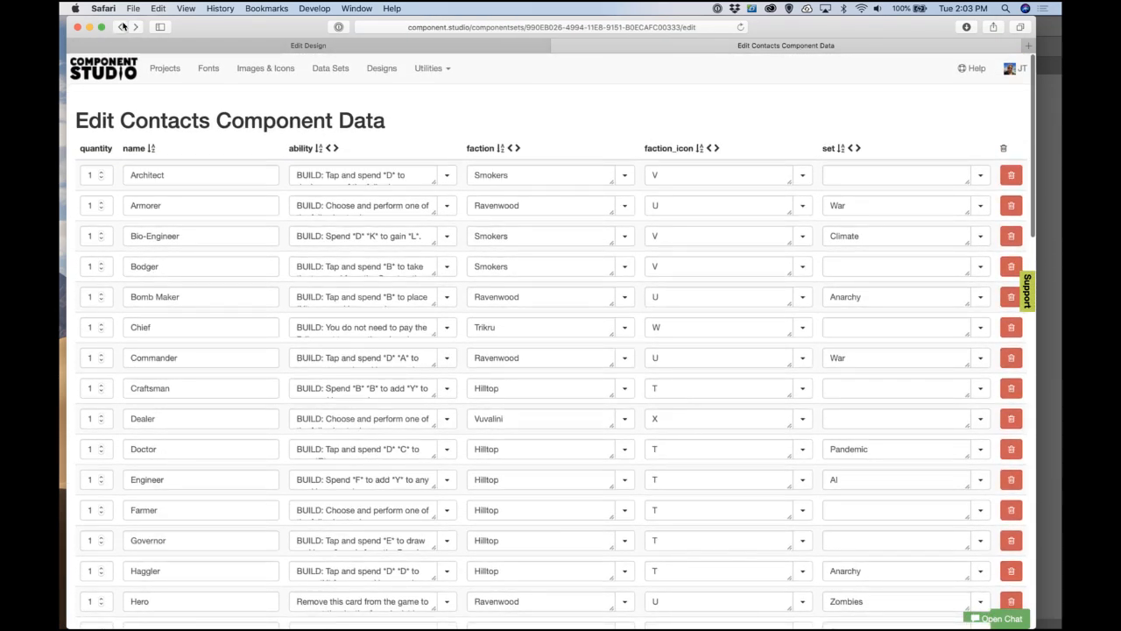
left_click(121, 27)
Step: Open the Colonists data set and enlarge the ability1 field of the Smokers colonist with cost DKKKE and no set
left_click(585, 227)
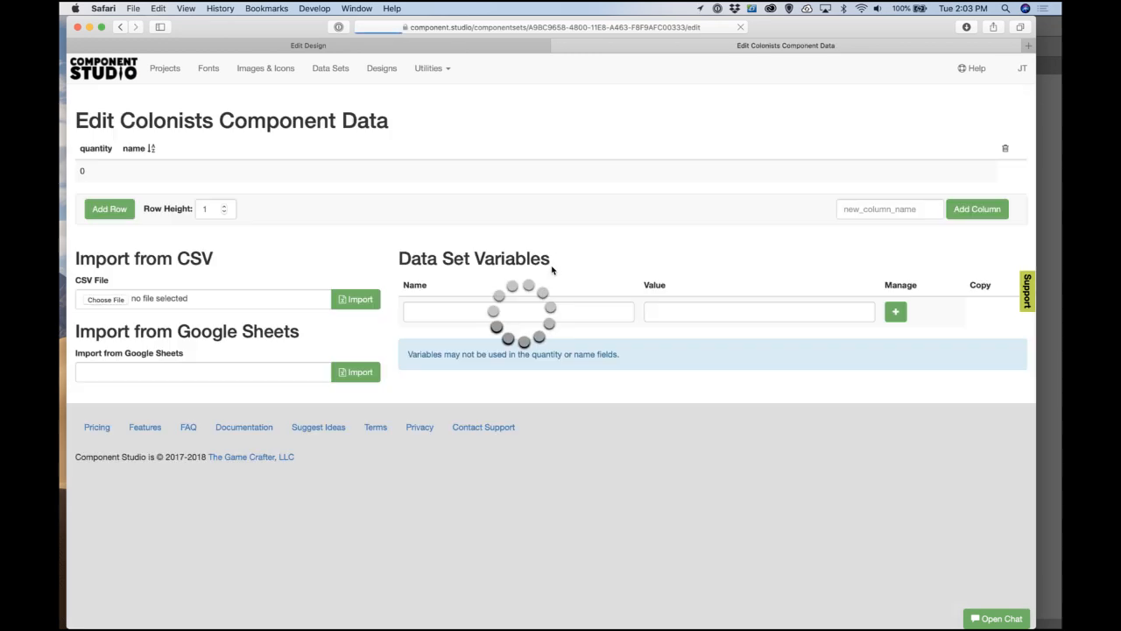
scroll(499, 321, "down", 3)
scroll(498, 323, "up", 10)
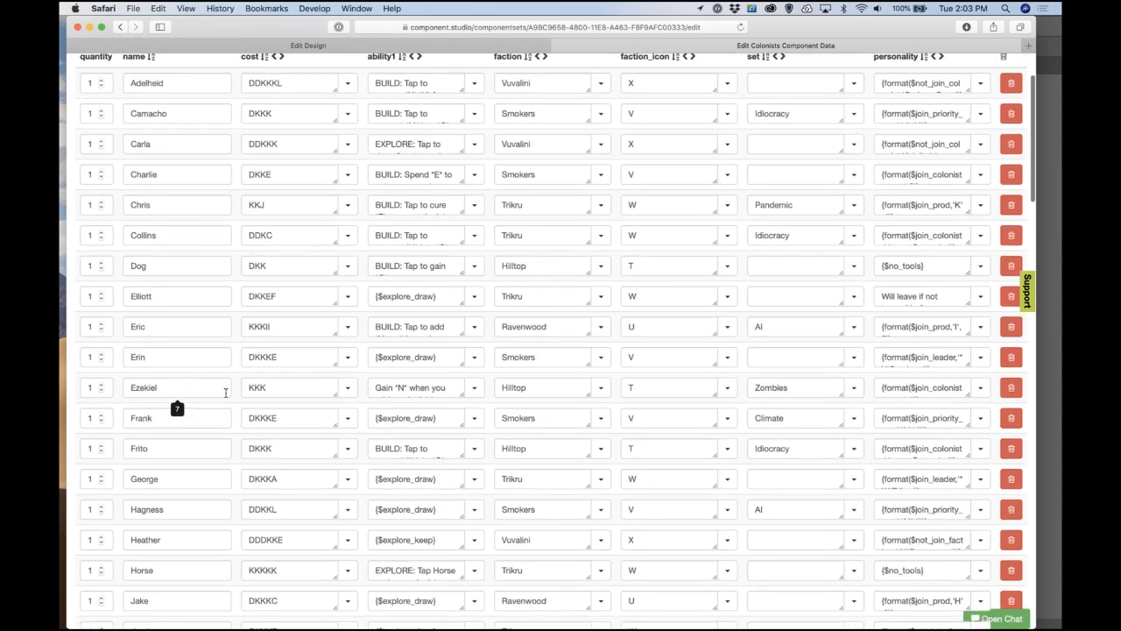
left_click(462, 364)
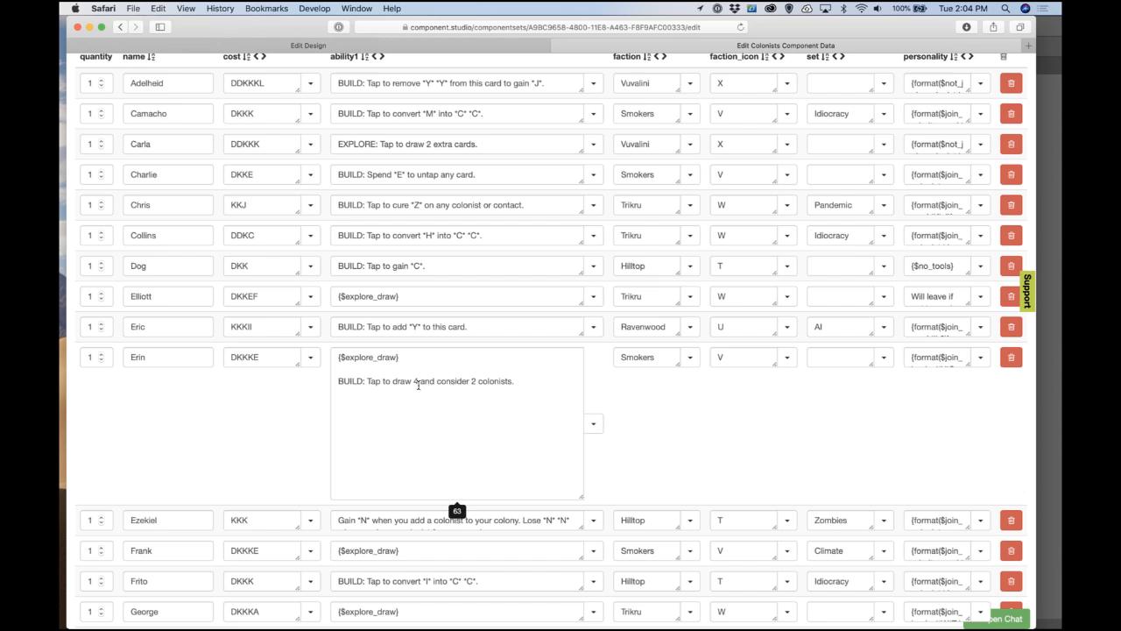
Step: Change the second line of the enlarged ability1 field to "BUILD: Tap to draw 2 people."
left_click_drag(414, 384, 523, 383)
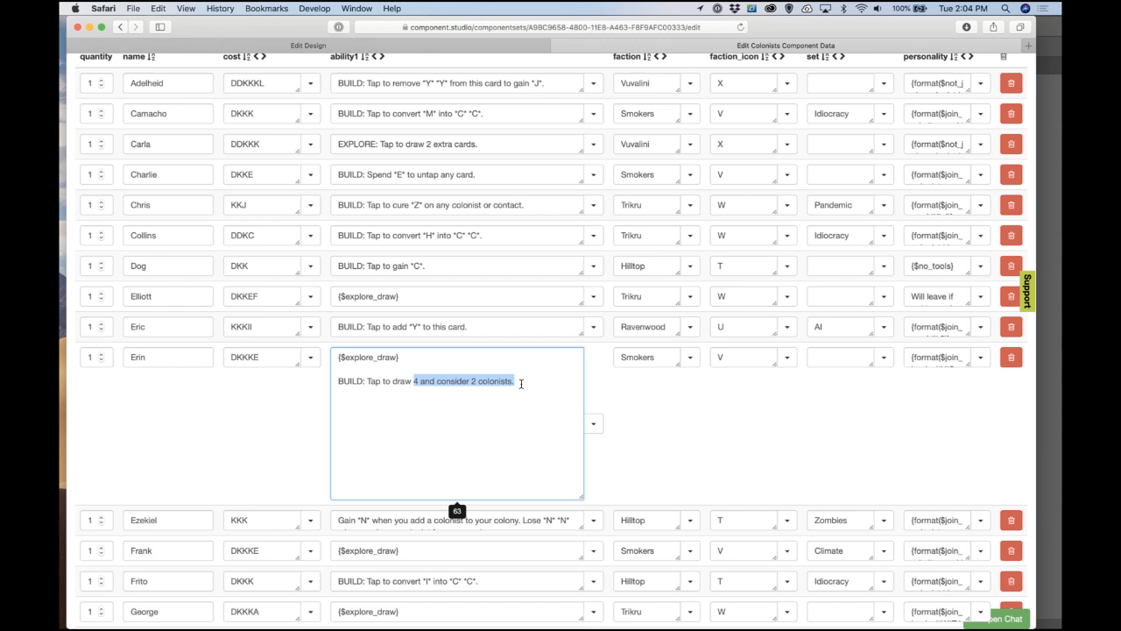
type("draw 3 co")
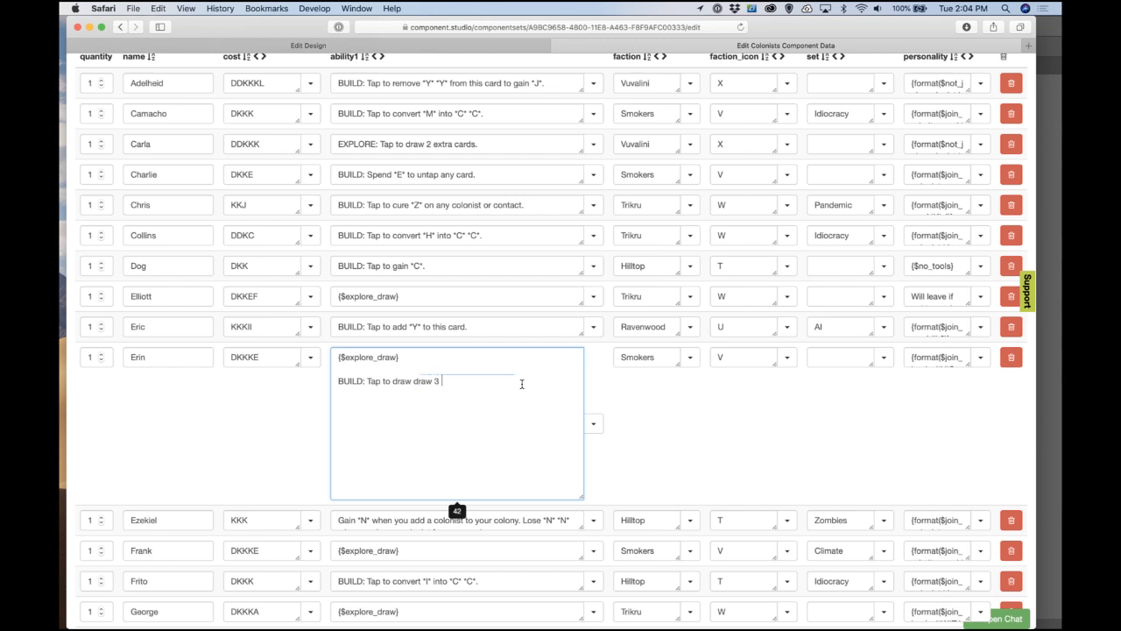
key("BackSpace")
key("BackSpace")
key("BackSpace")
key("BackSpace")
type("2")
key("BackSpace")
key("BackSpace")
key("BackSpace")
key("BackSpace")
key("BackSpace")
key("BackSpace")
key("BackSpace")
type("2colonist")
key("BackSpace")
key("BackSpace")
key("BackSpace")
key("BackSpace")
key("BackSpace")
key("BackSpace")
key("BackSpace")
key("BackSpace")
type("people.")
key("Tab")
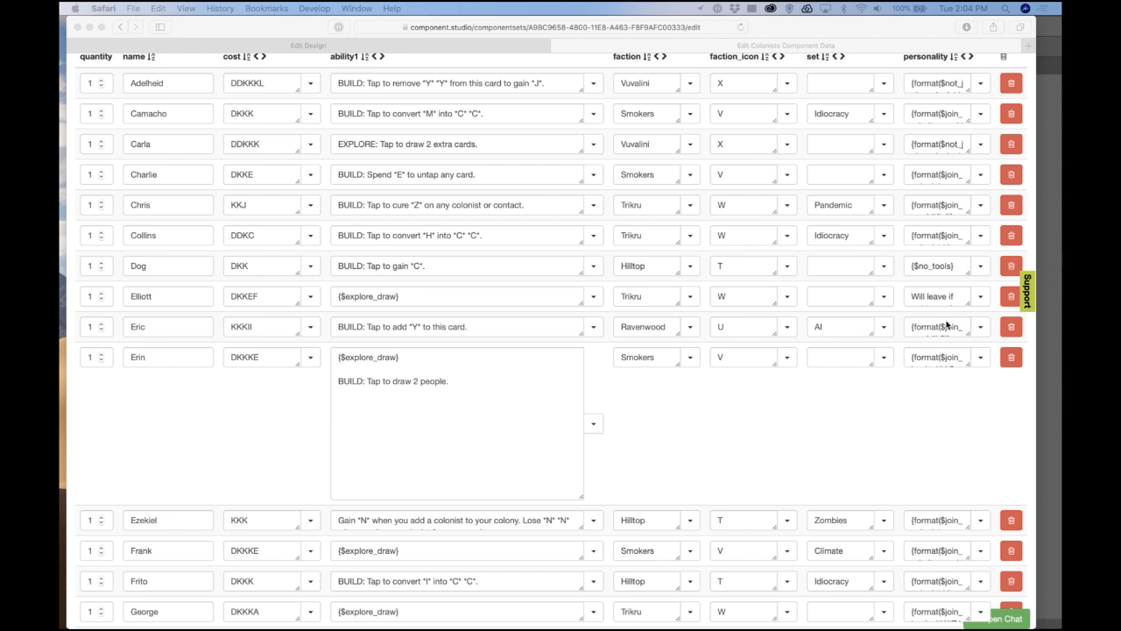
Step: Switch to Illustrator, maximize its window, then preview and open reference[back,6].ai from the Colony folder
left_click(901, 402)
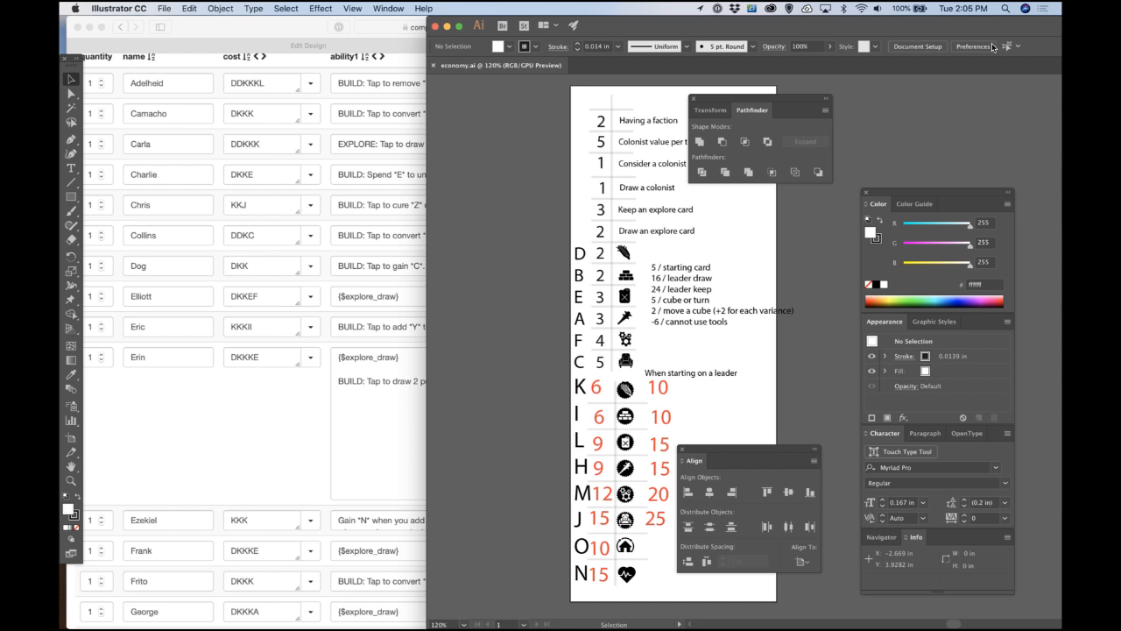
double_click(633, 25)
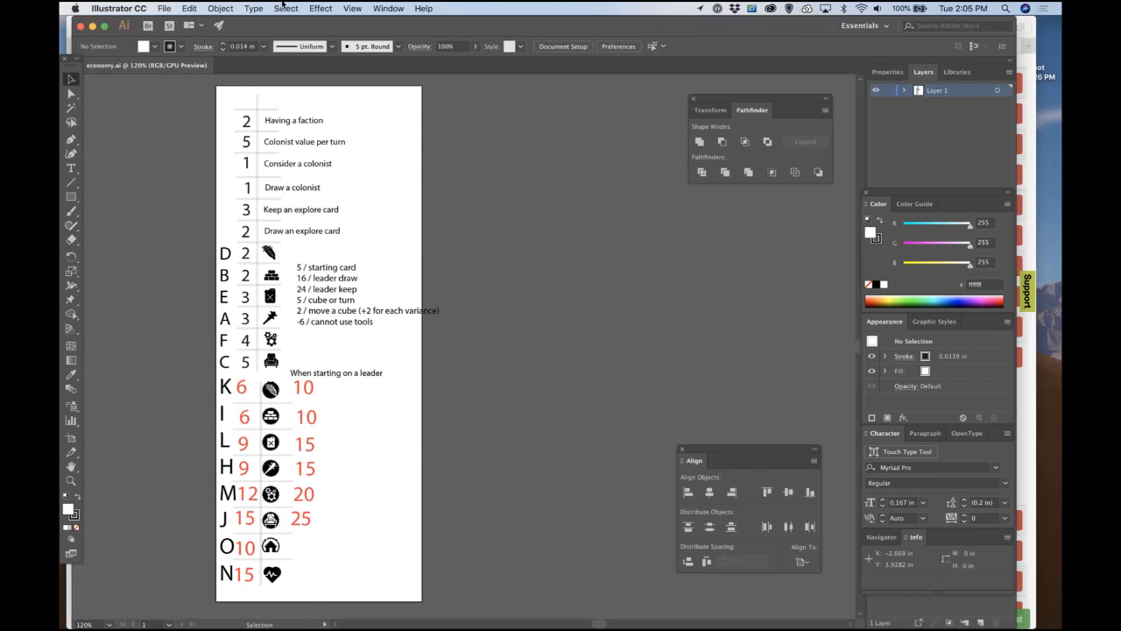
left_click(164, 8)
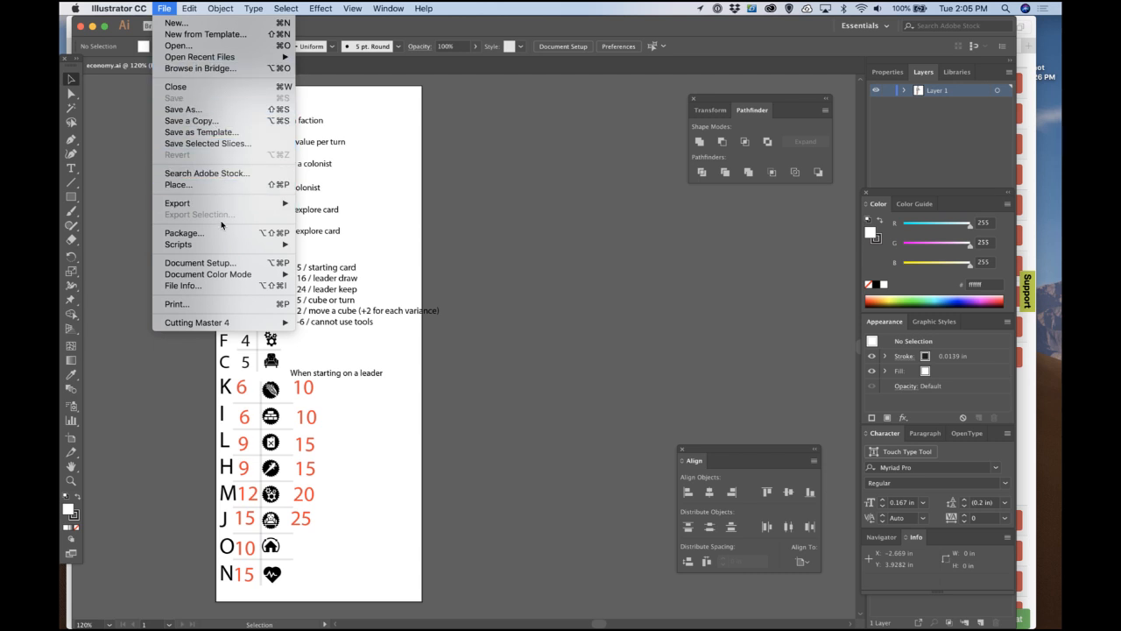
left_click(214, 47)
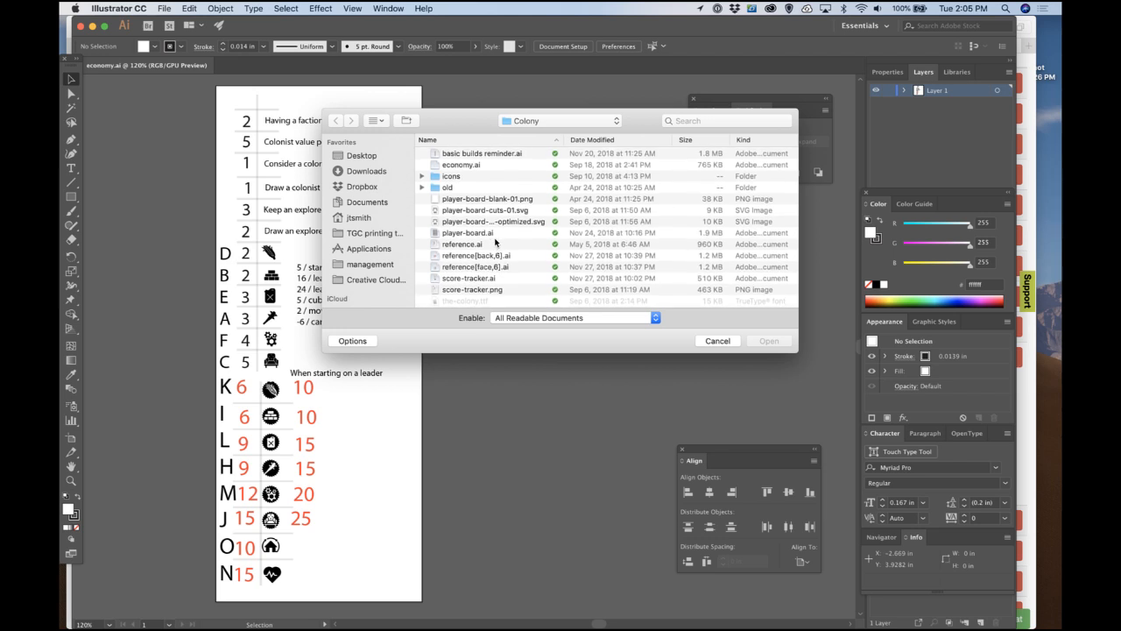
left_click(500, 255)
key("space")
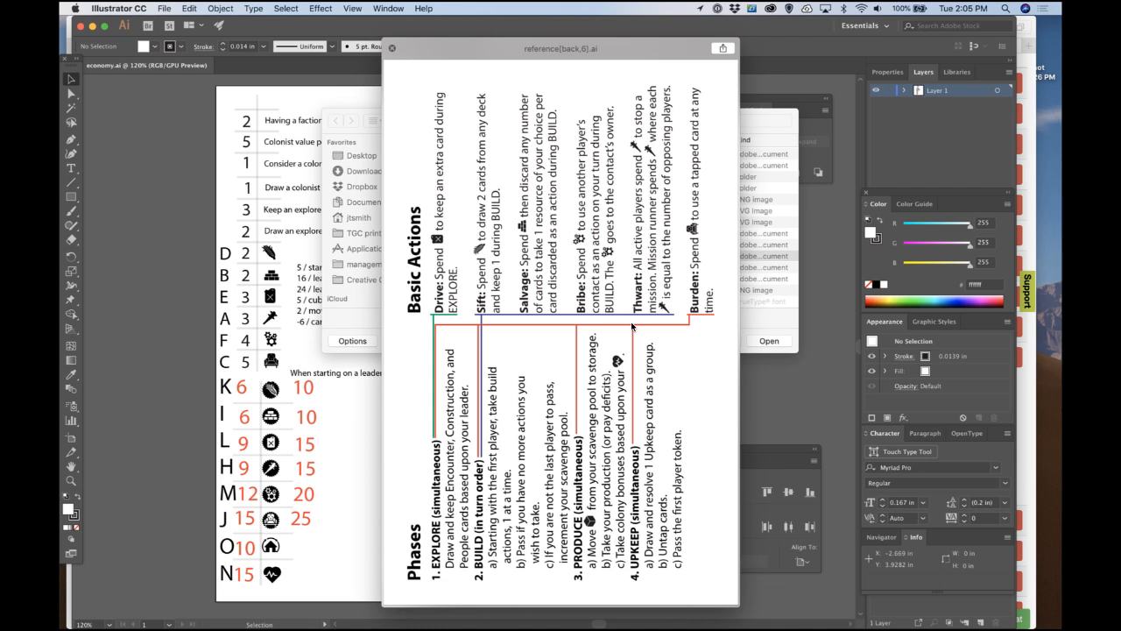
key("space")
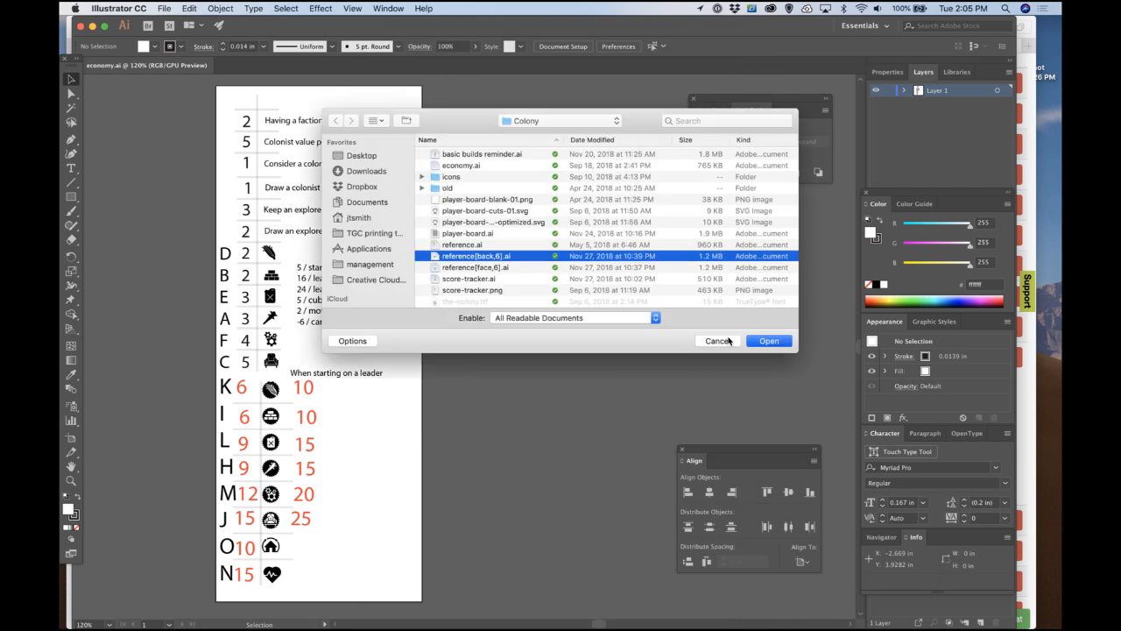
key("Return")
Step: Examine the Basic Actions rules on the reference card, from Drive and Sift through Burden
scroll(597, 359, "right", 3)
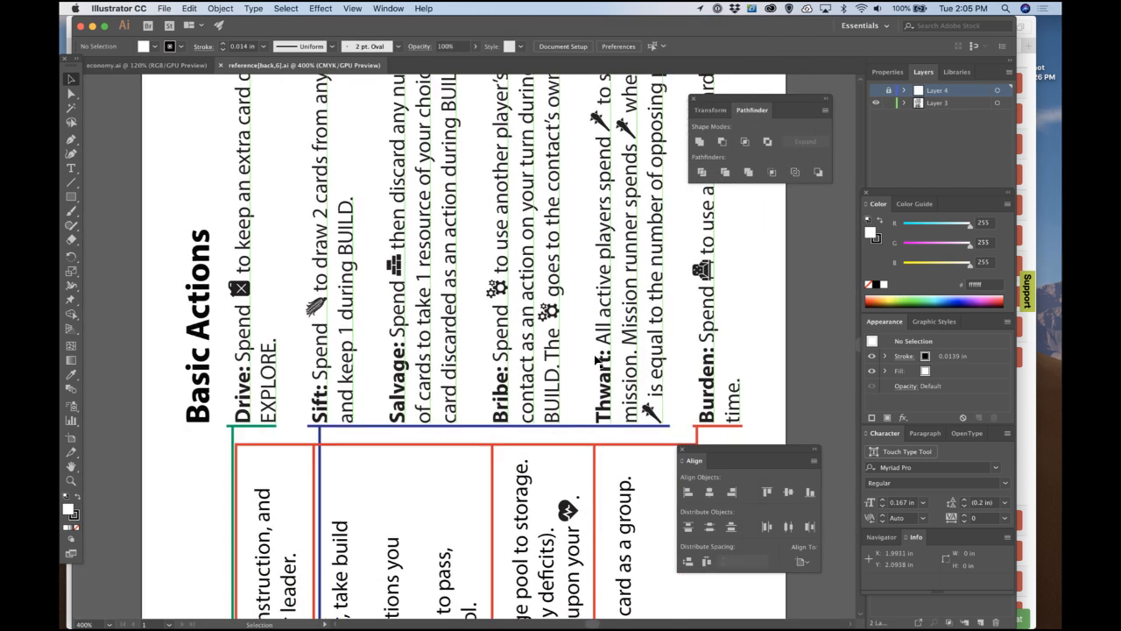
scroll(596, 360, "right", 3)
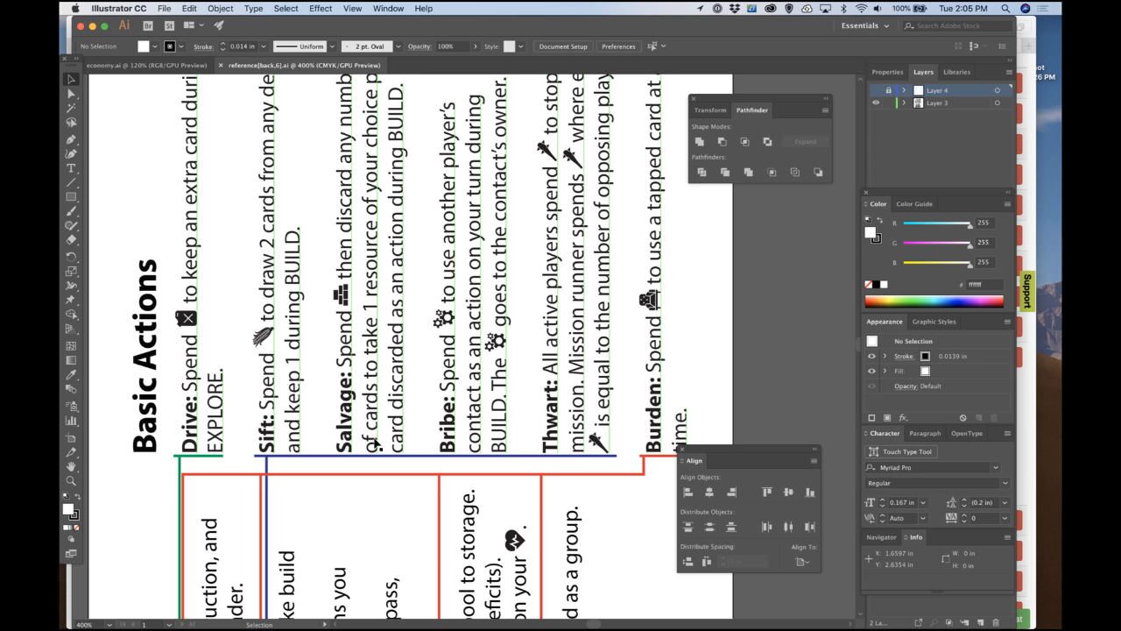
scroll(376, 445, "up", 3)
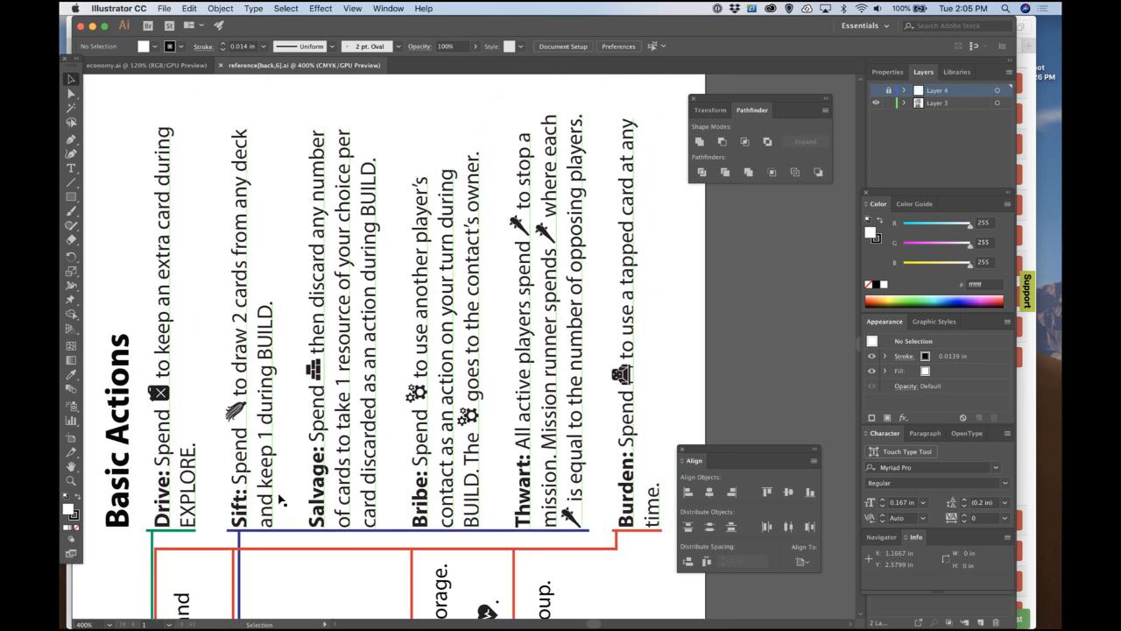
scroll(349, 524, "down", 2)
scroll(349, 523, "up", 2)
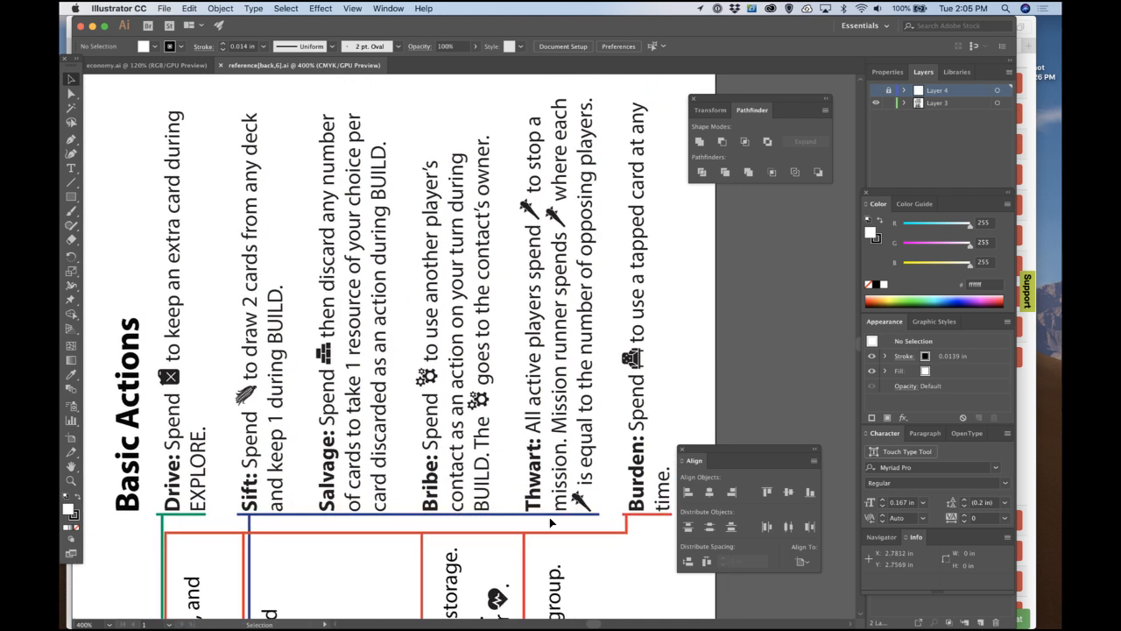
scroll(549, 517, "right", 2)
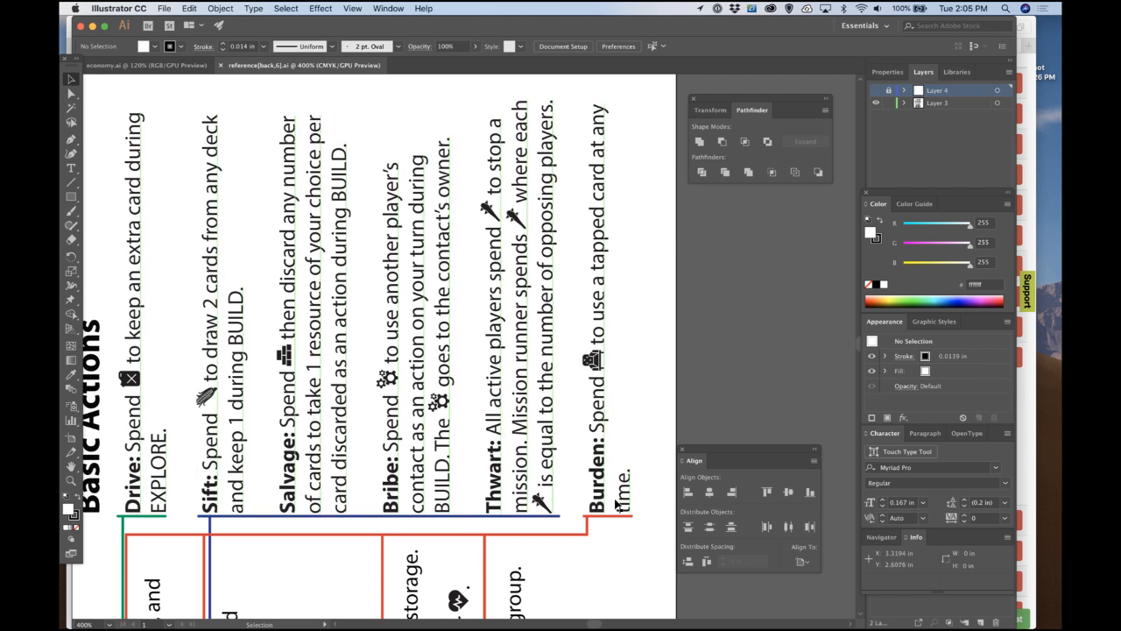
scroll(613, 510, "left", 2)
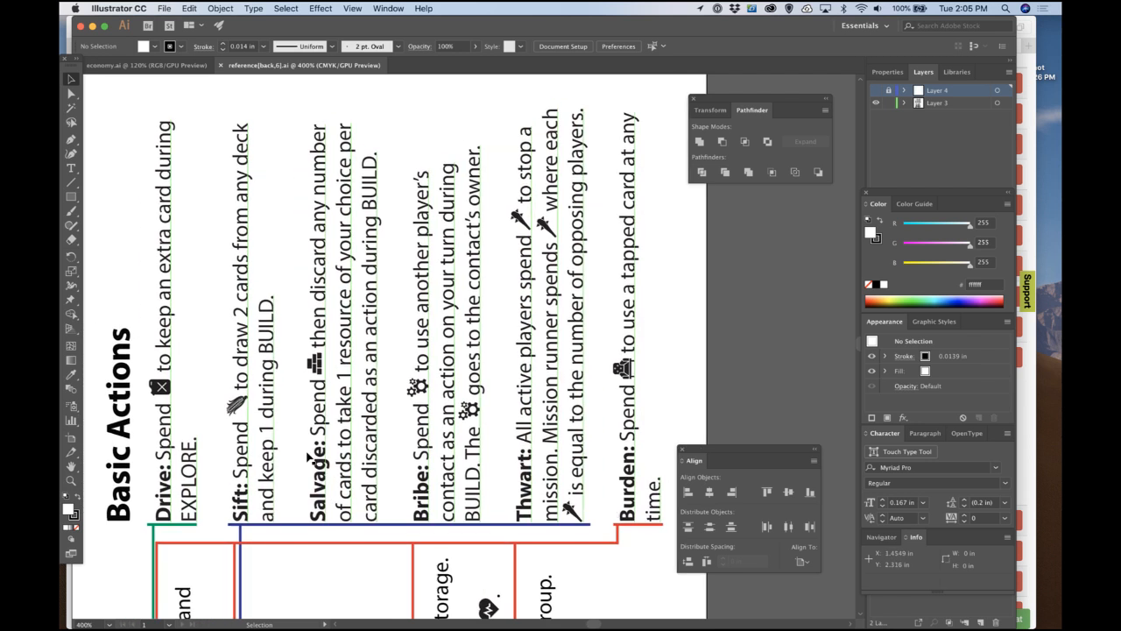
left_click(178, 488)
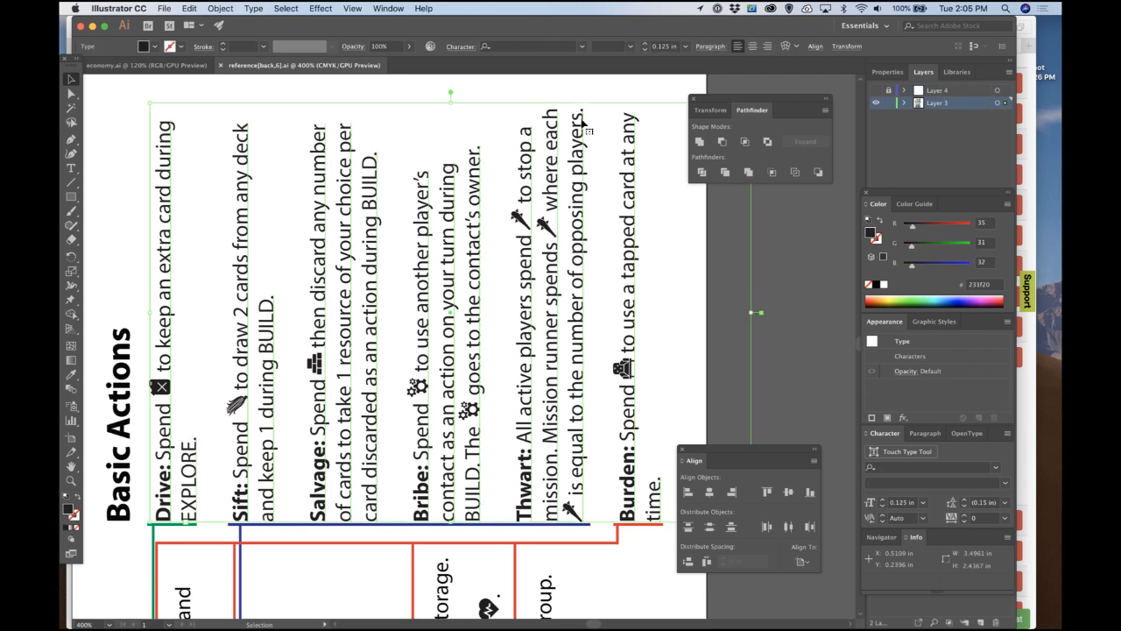
Step: Switch back to Safari and leave the Structures design for Colony's list of designs
left_click(1034, 112)
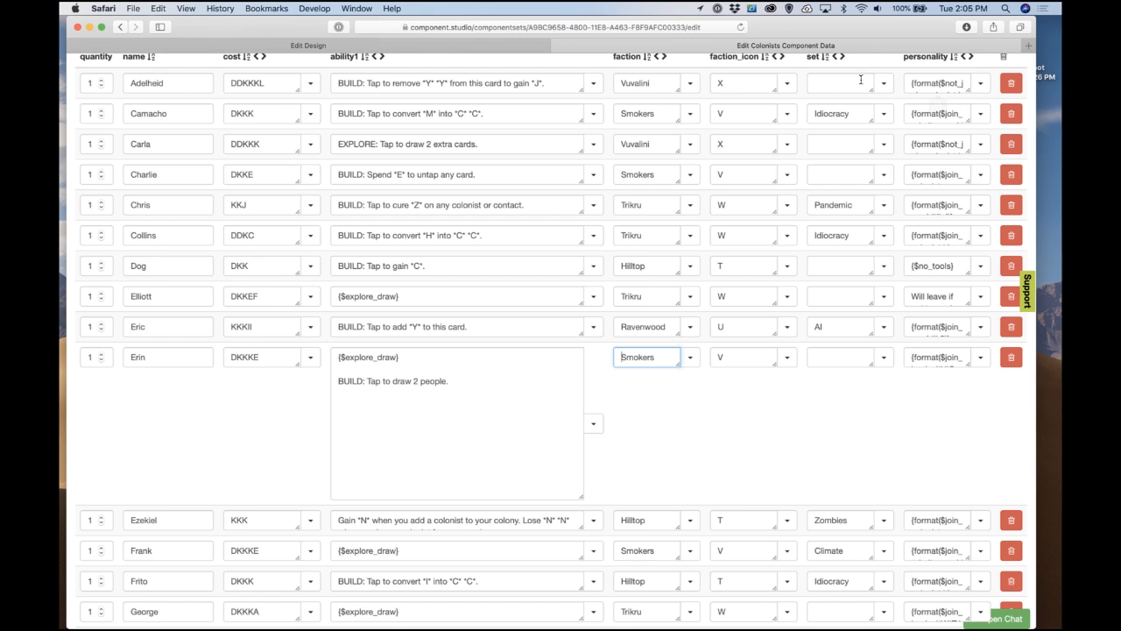
left_click(436, 46)
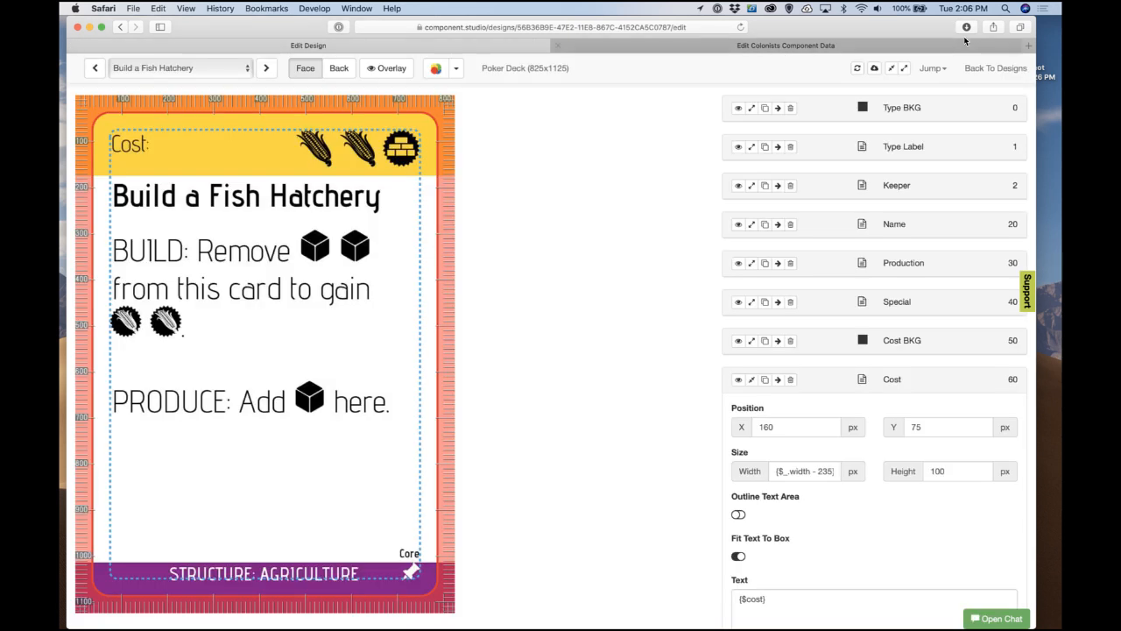
left_click(1007, 68)
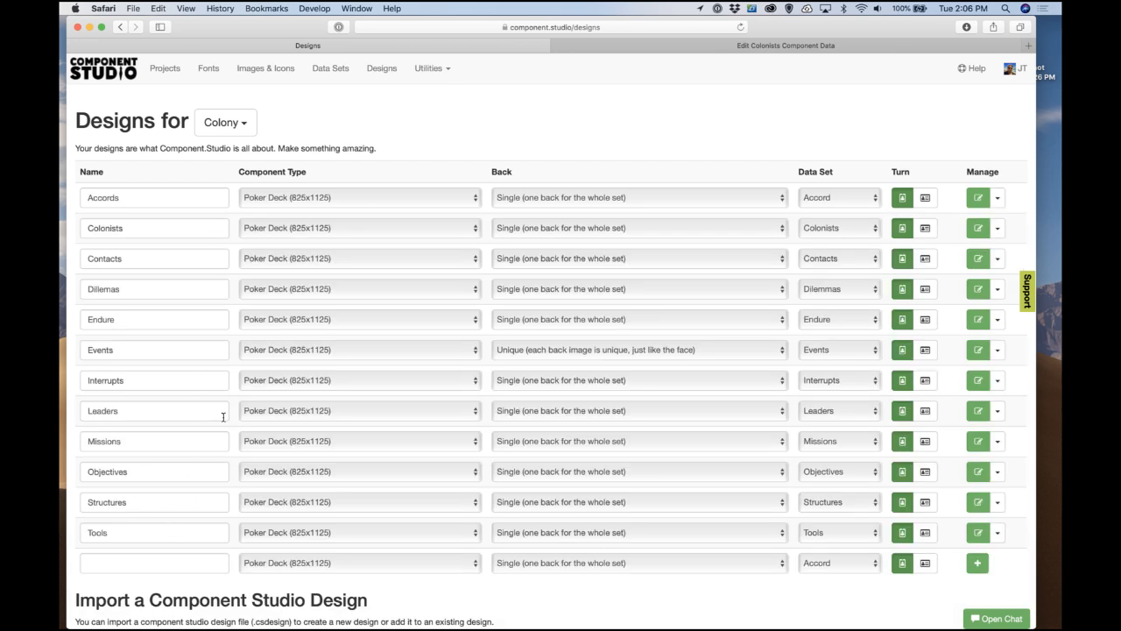
Step: Open the Leaders design for editing and bring up the settings of its EXPLORE phase rules text
left_click(974, 410)
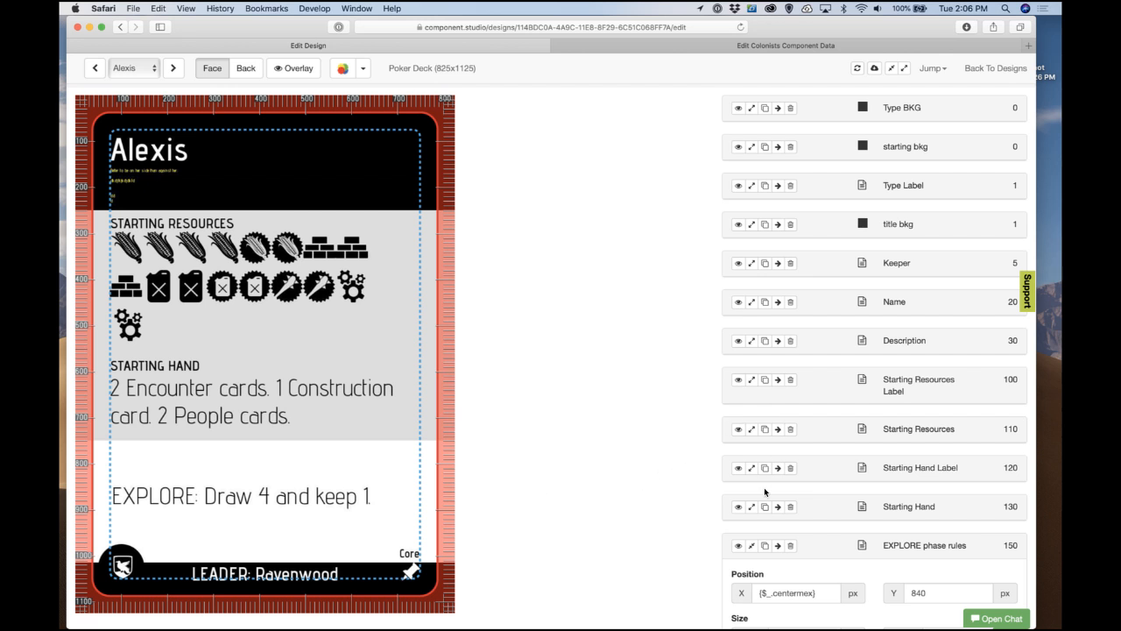
scroll(765, 412, "down", 4)
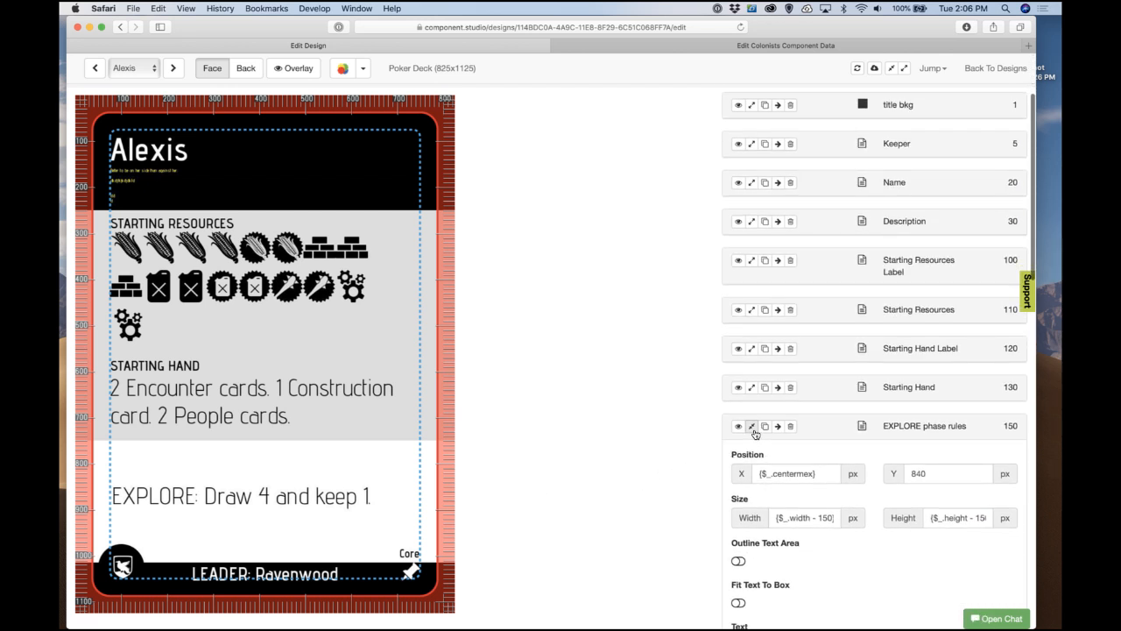
left_click(753, 428)
left_click(753, 427)
scroll(767, 483, "down", 10)
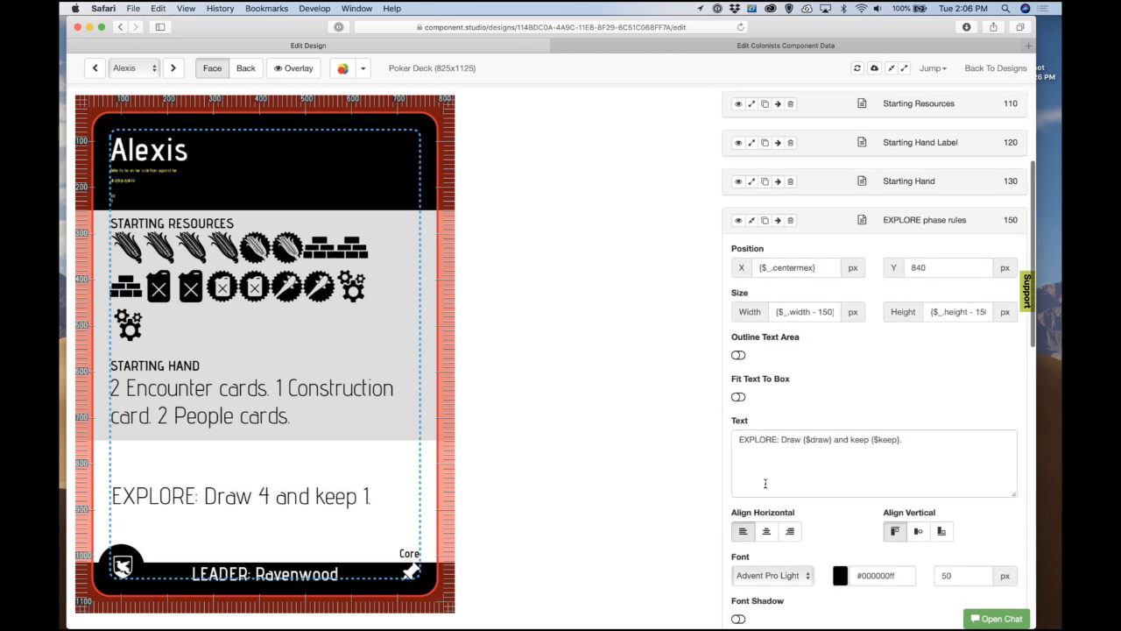
Step: Append "Spend *E* per extra card you wish to keep." to the EXPLORE phase rules text
left_click(962, 324)
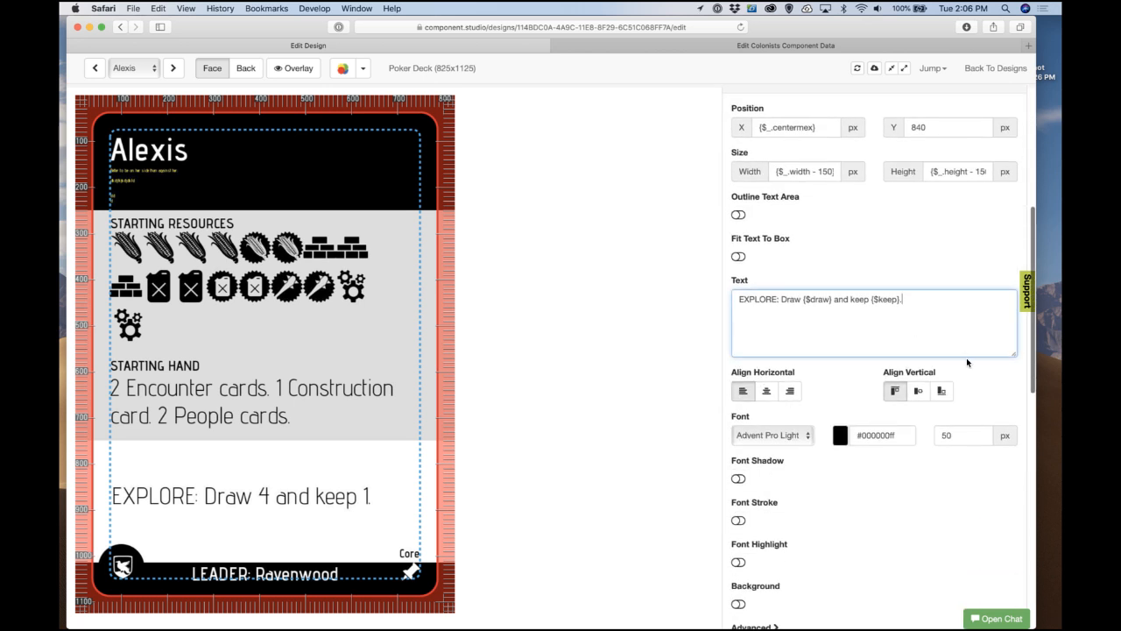
type("Spen")
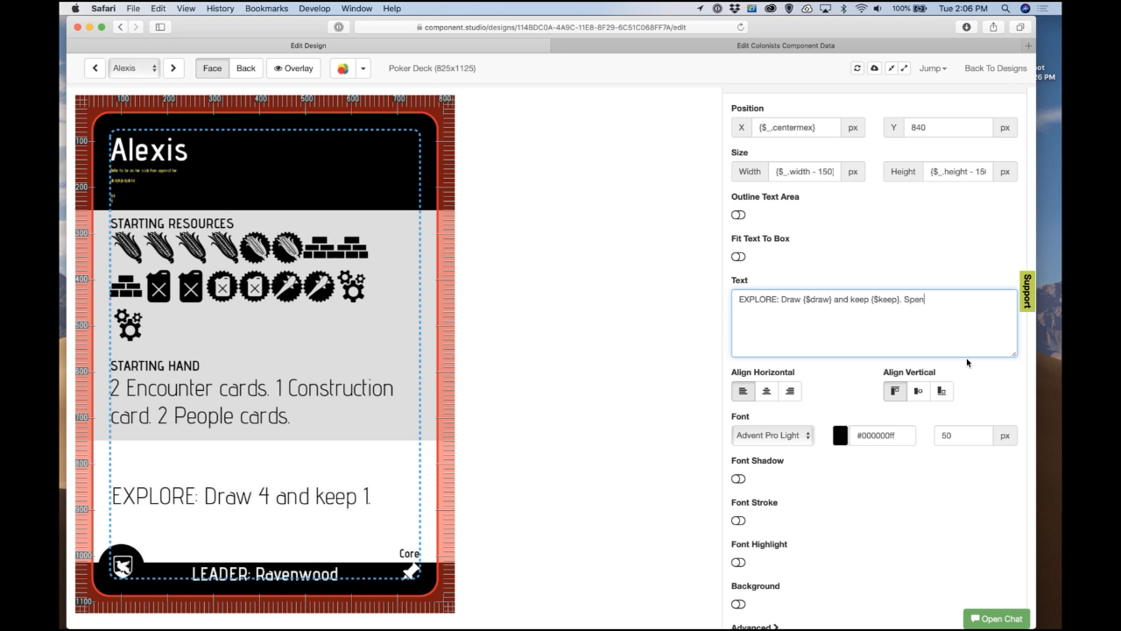
type("d *E* to keep")
key("BackSpace")
key("BackSpace")
key("BackSpace")
key("BackSpace")
key("BackSpace")
key("BackSpace")
key("BackSpace")
key("BackSpace")
type("per extra card you wish to keep.")
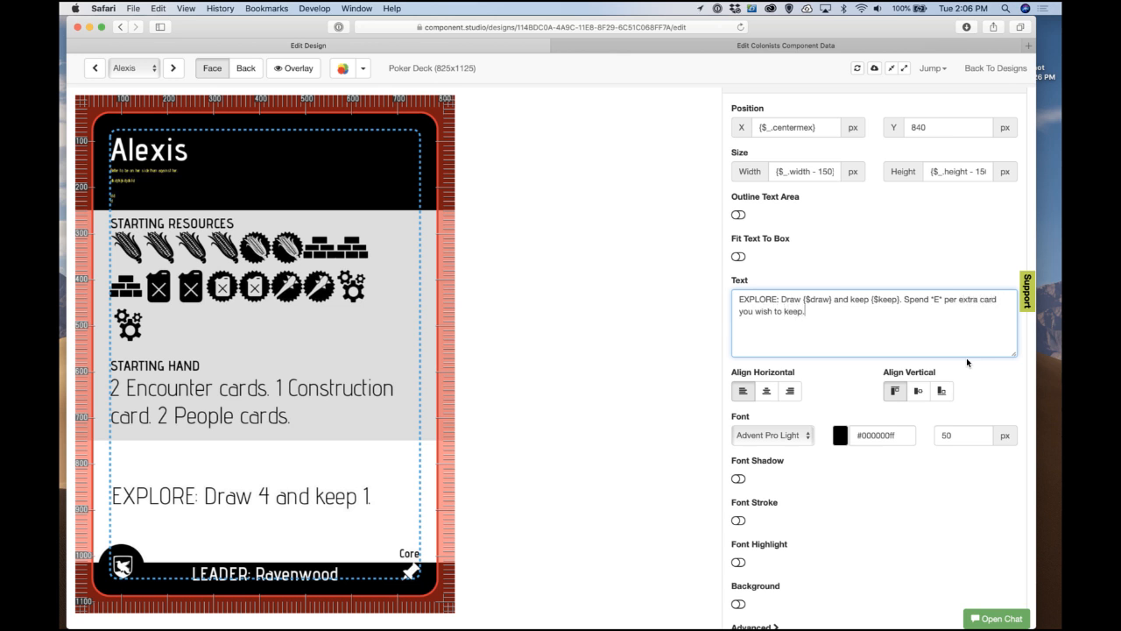
left_click(901, 282)
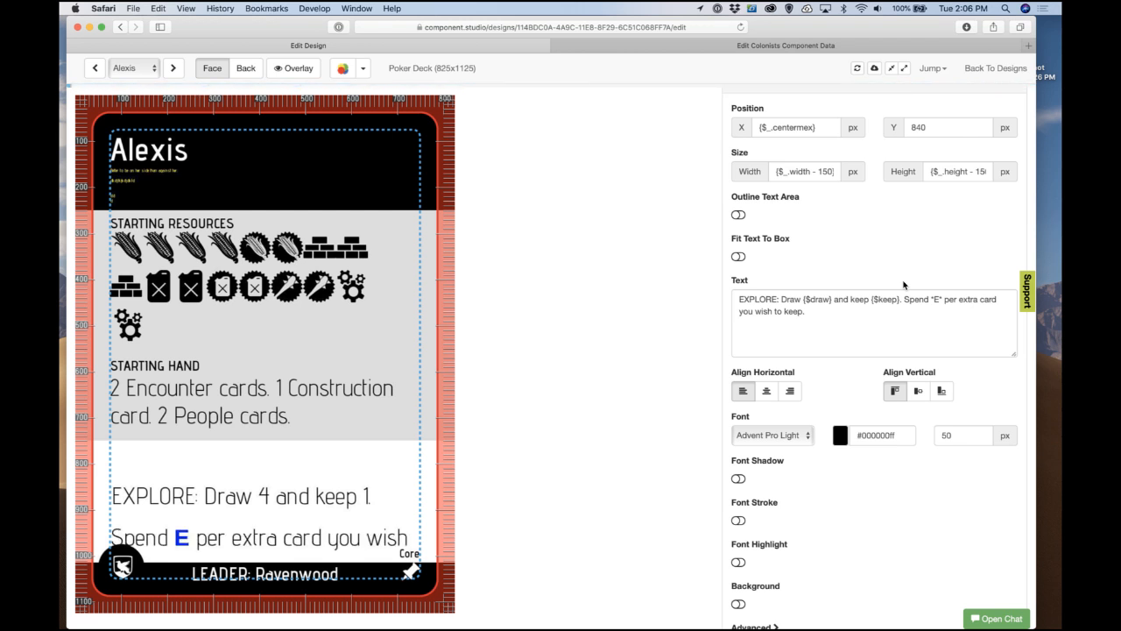
Step: Set the line spacing of the EXPLORE phase rules text to 100% in its advanced settings
scroll(842, 360, "down", 3)
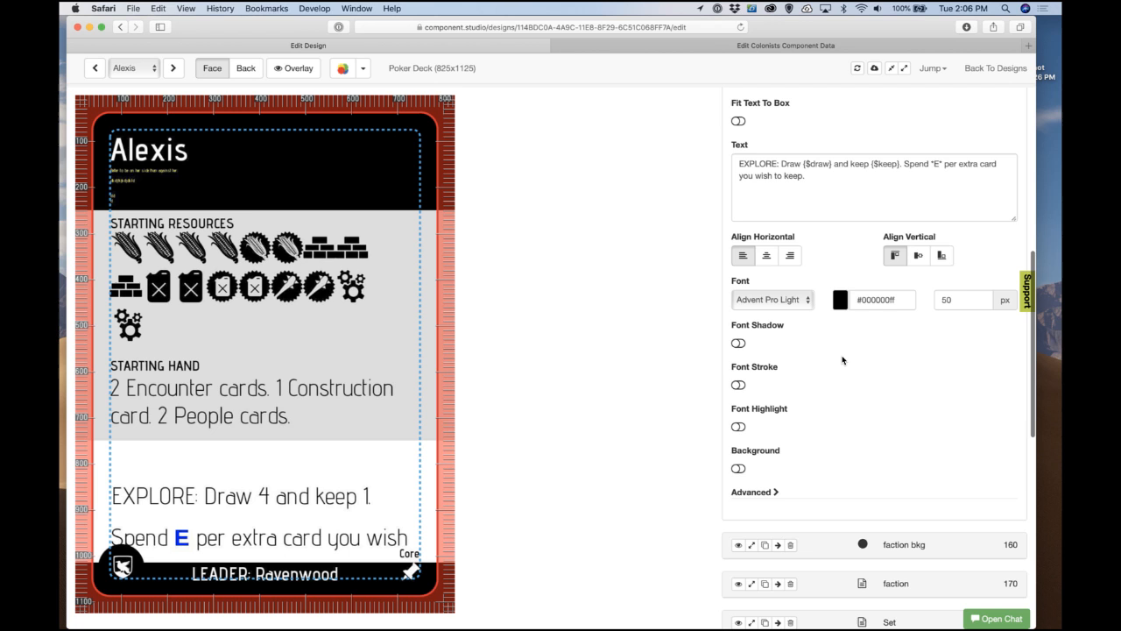
scroll(842, 360, "down", 1)
left_click(778, 443)
scroll(779, 448, "down", 5)
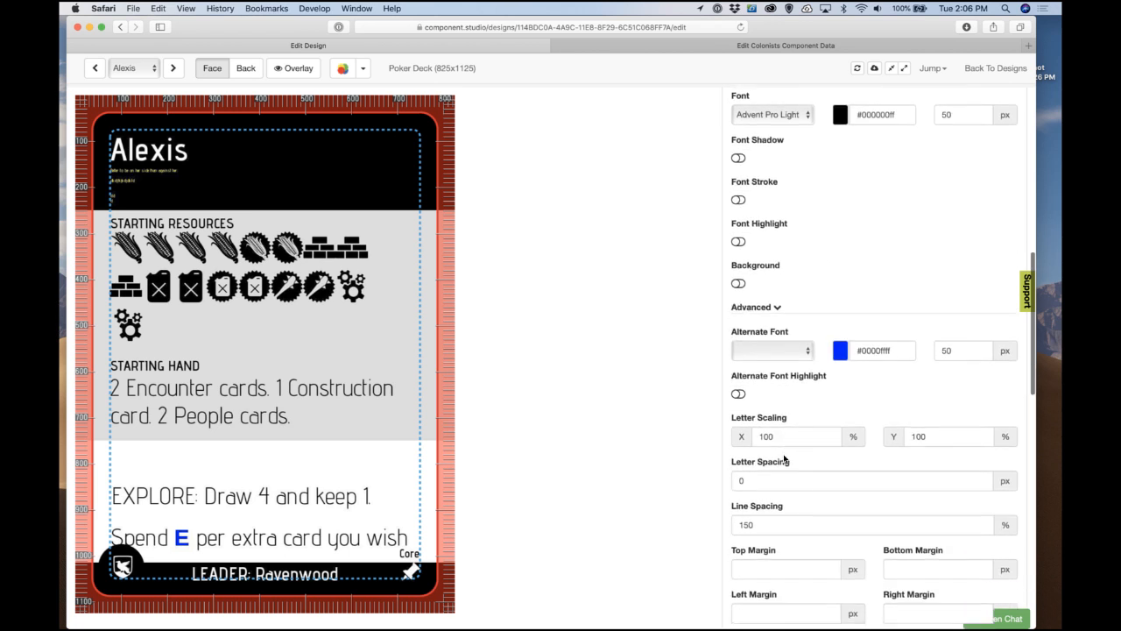
double_click(771, 388)
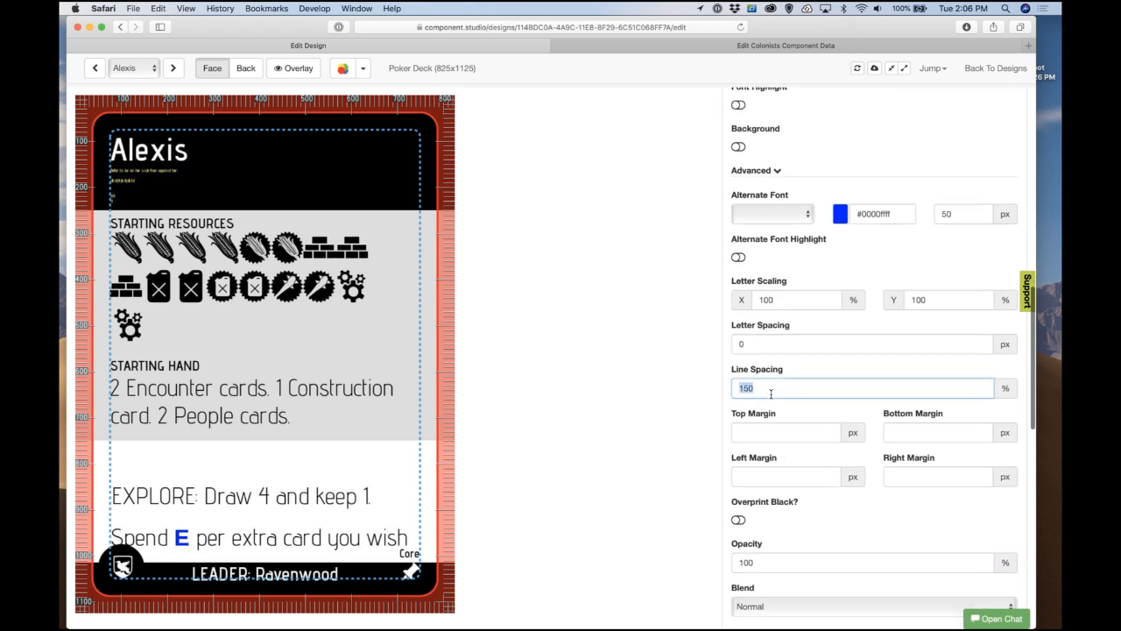
type("100")
key("Tab")
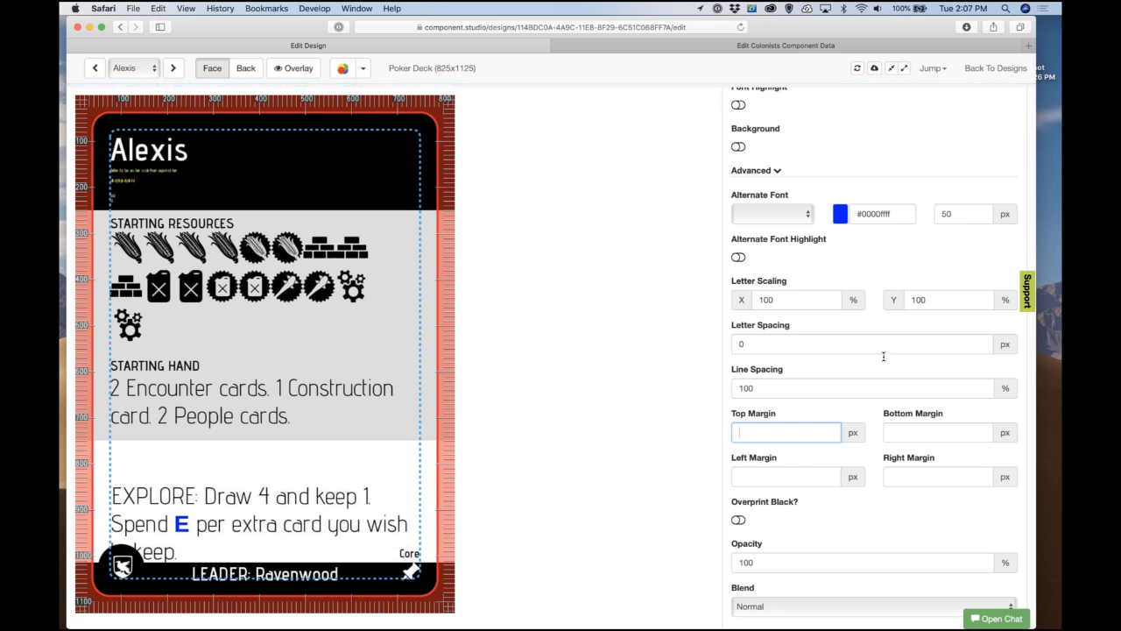
Step: Set the alternate font of the EXPLORE phase rules text to the colony, coloured black
scroll(871, 322, "up", 2)
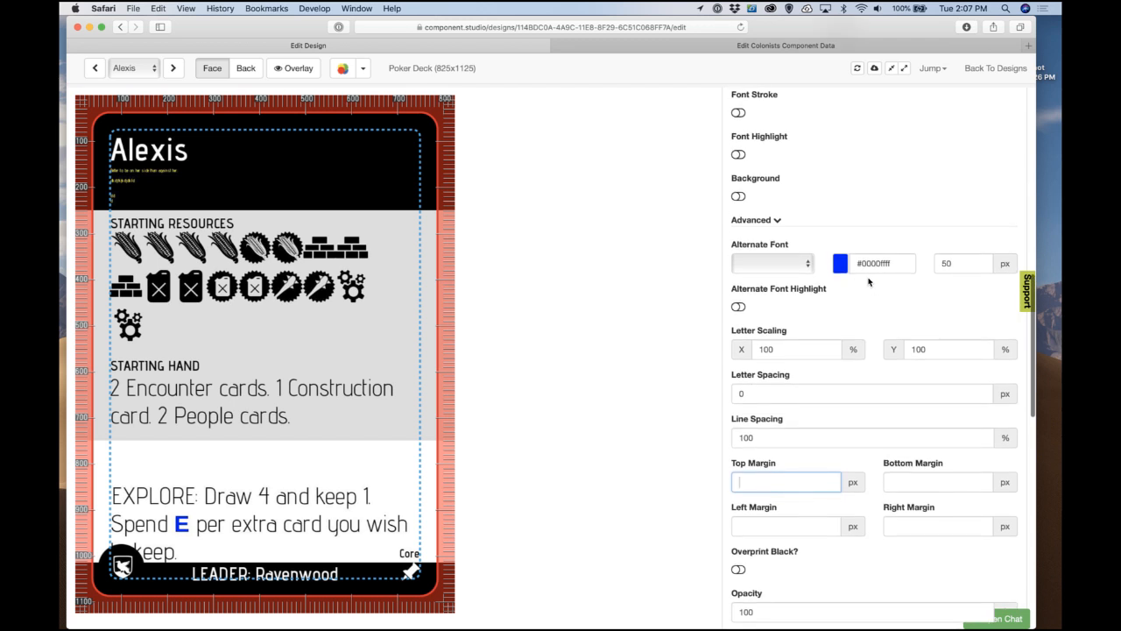
left_click(772, 262)
left_click(758, 302)
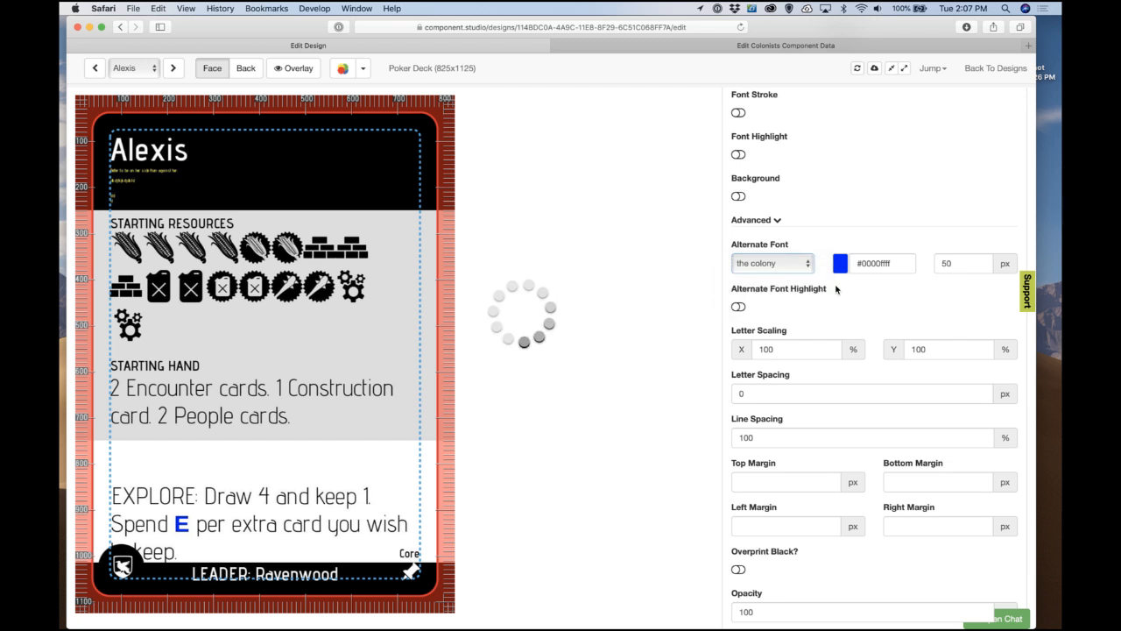
triple_click(886, 263)
type("black")
key("Tab")
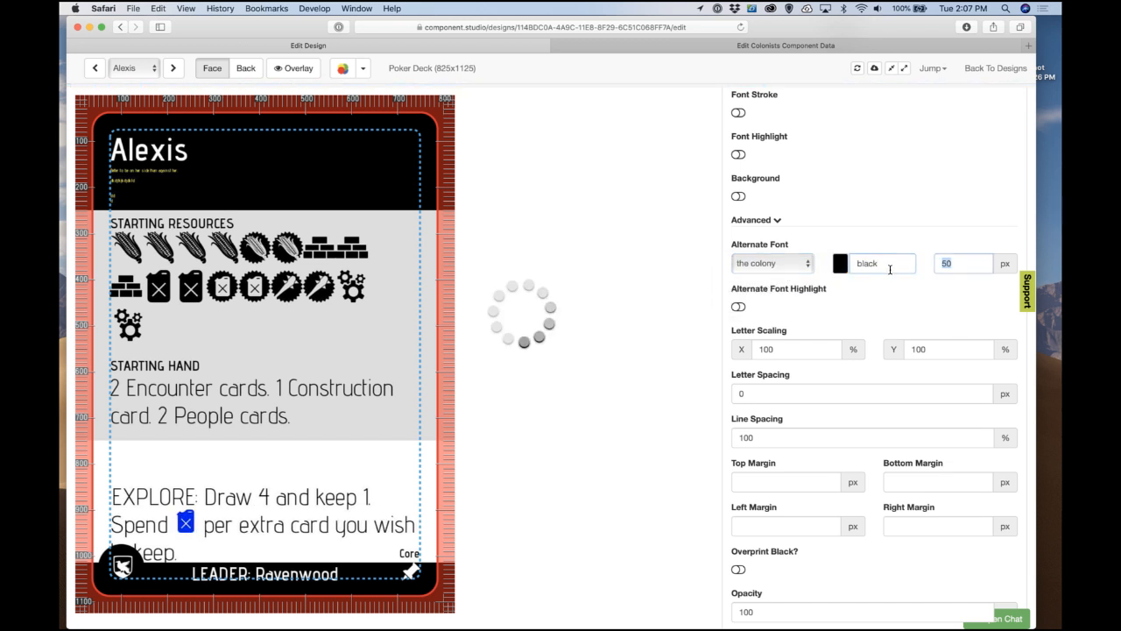
scroll(931, 260, "up", 4)
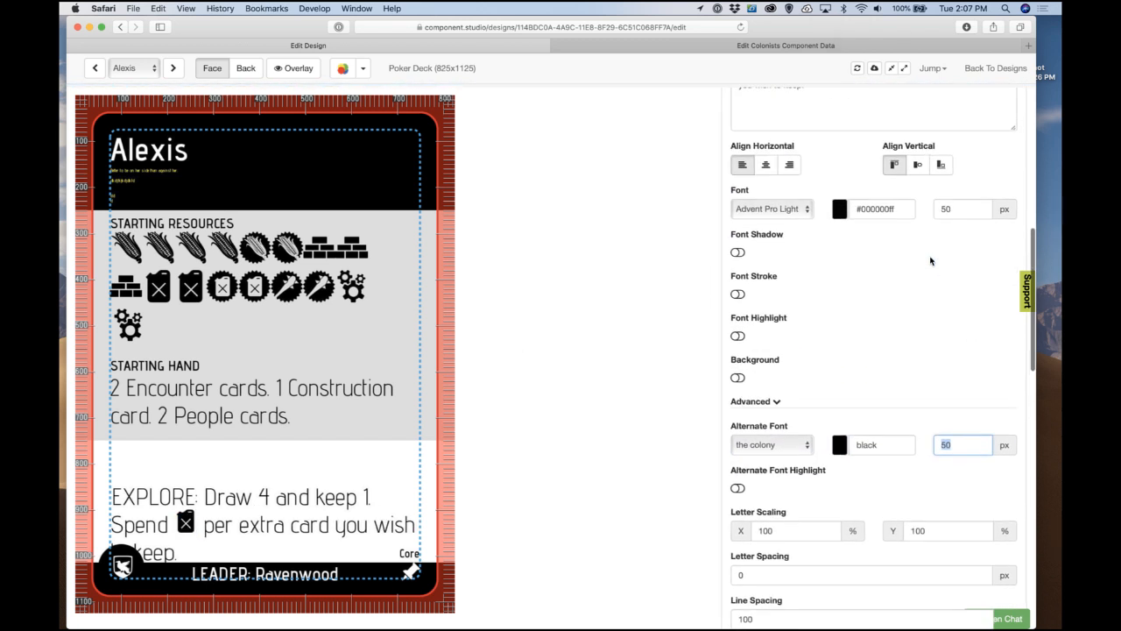
Step: Move the EXPLORE phase rules text up by setting its Y position to 780 px
scroll(924, 276, "up", 1)
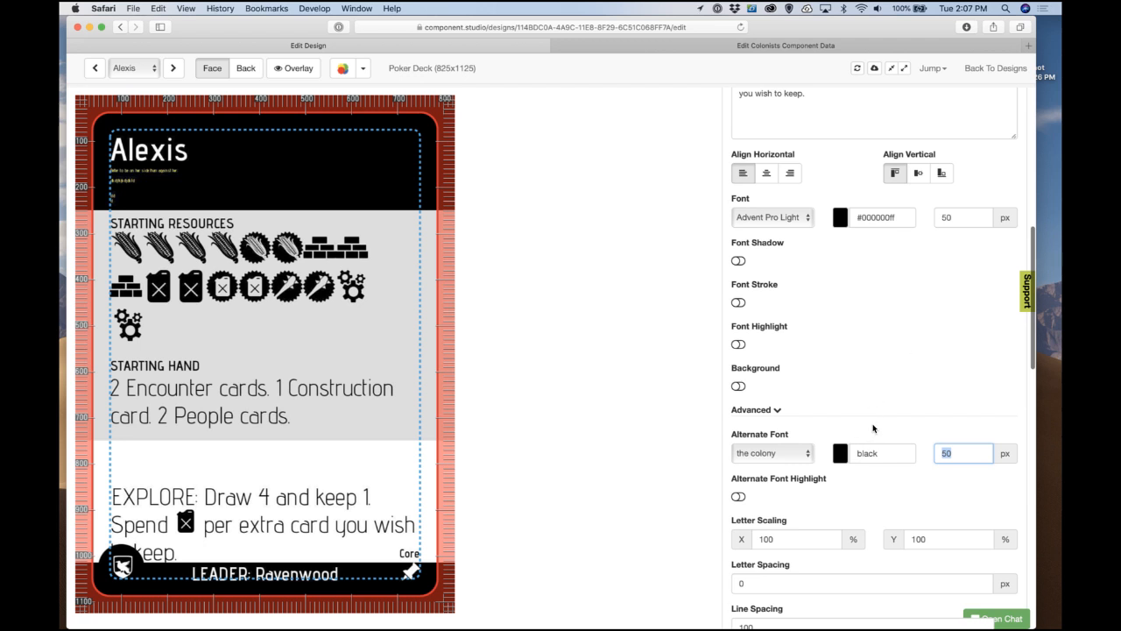
scroll(863, 350, "up", 4)
scroll(861, 352, "up", 2)
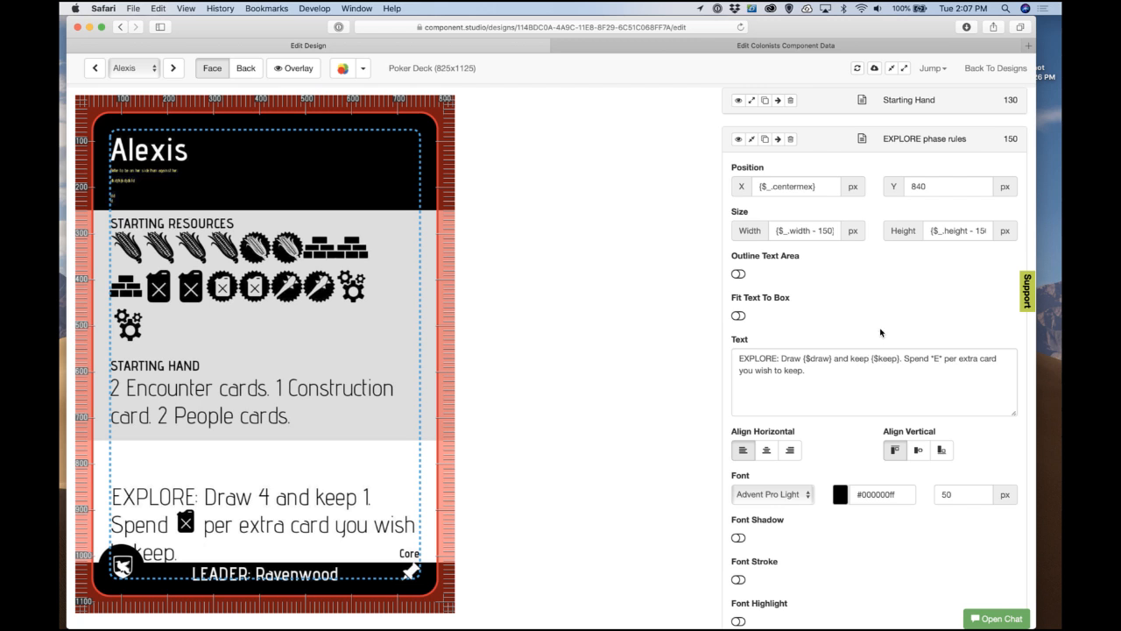
left_click(917, 191)
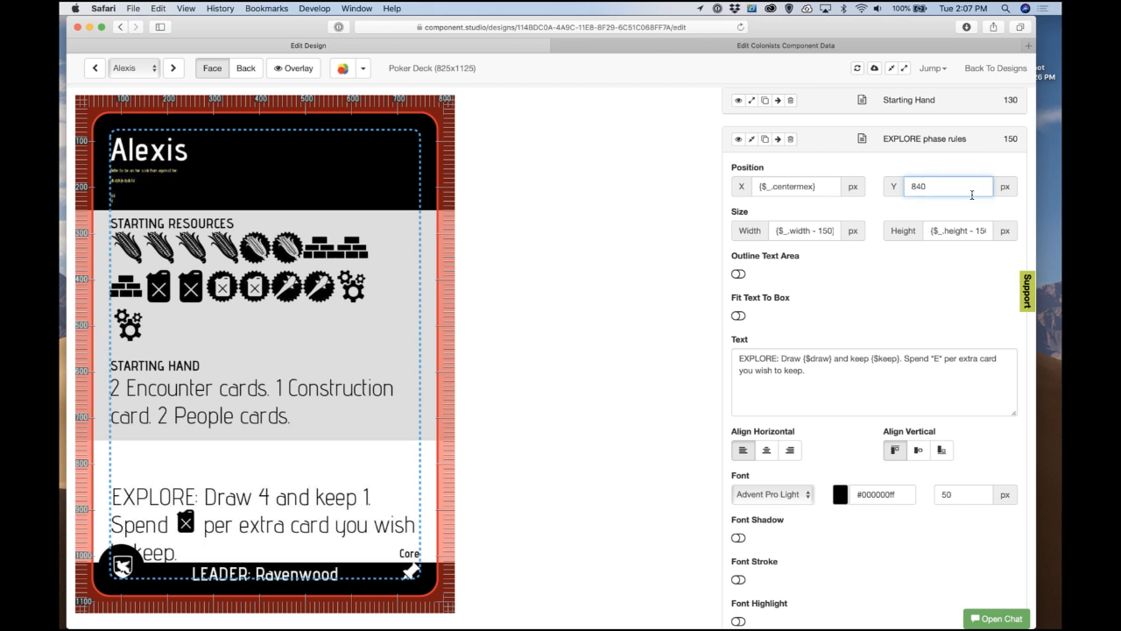
key("BackSpace")
type("0")
key("Return")
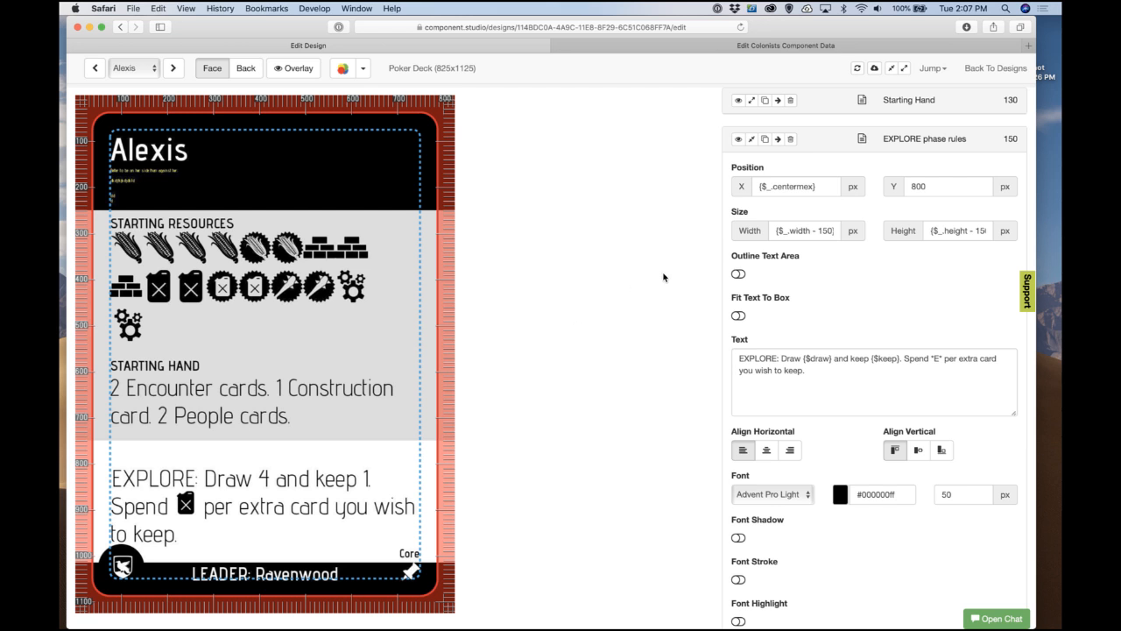
double_click(926, 188)
type("780")
key("Tab")
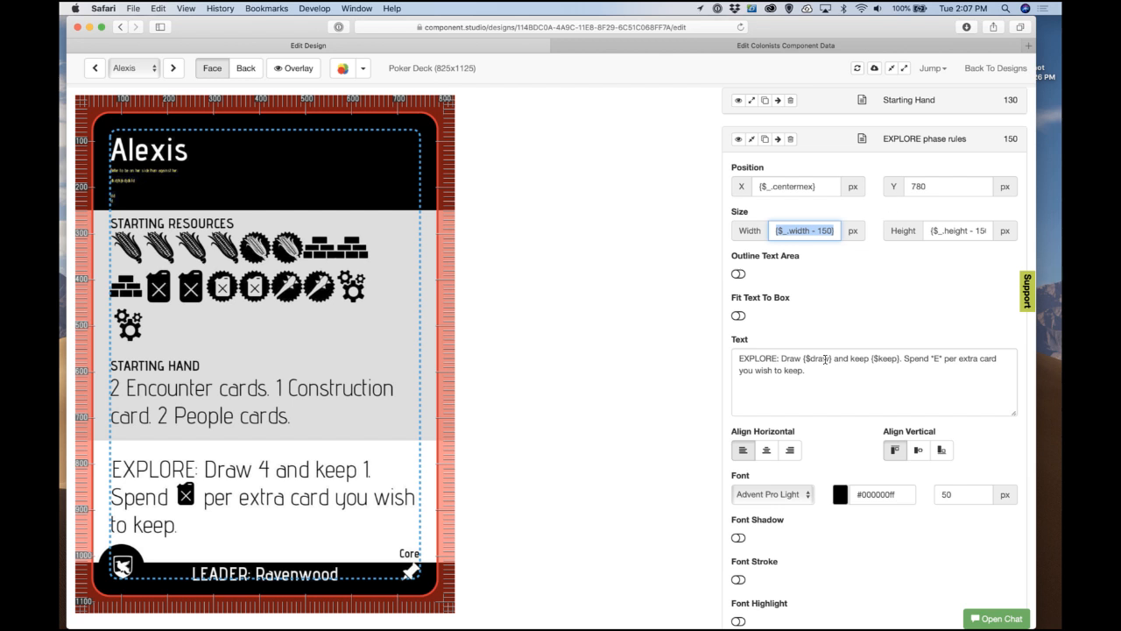
Step: Switch to Illustrator and deselect the Basic Actions text on the reference card
key("super+Tab")
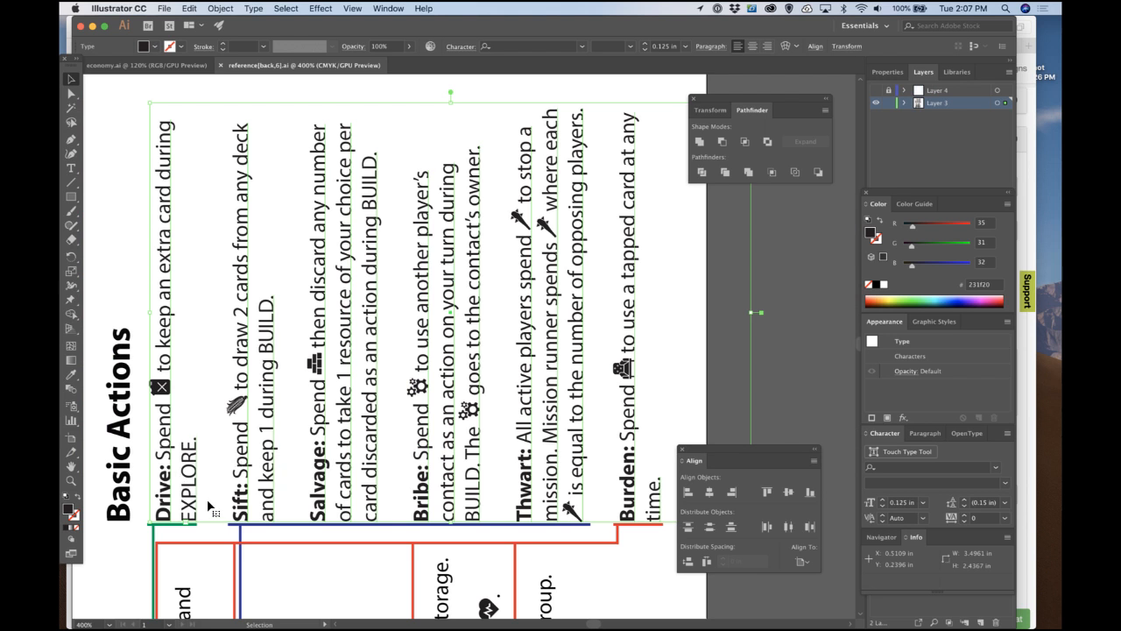
left_click(200, 531)
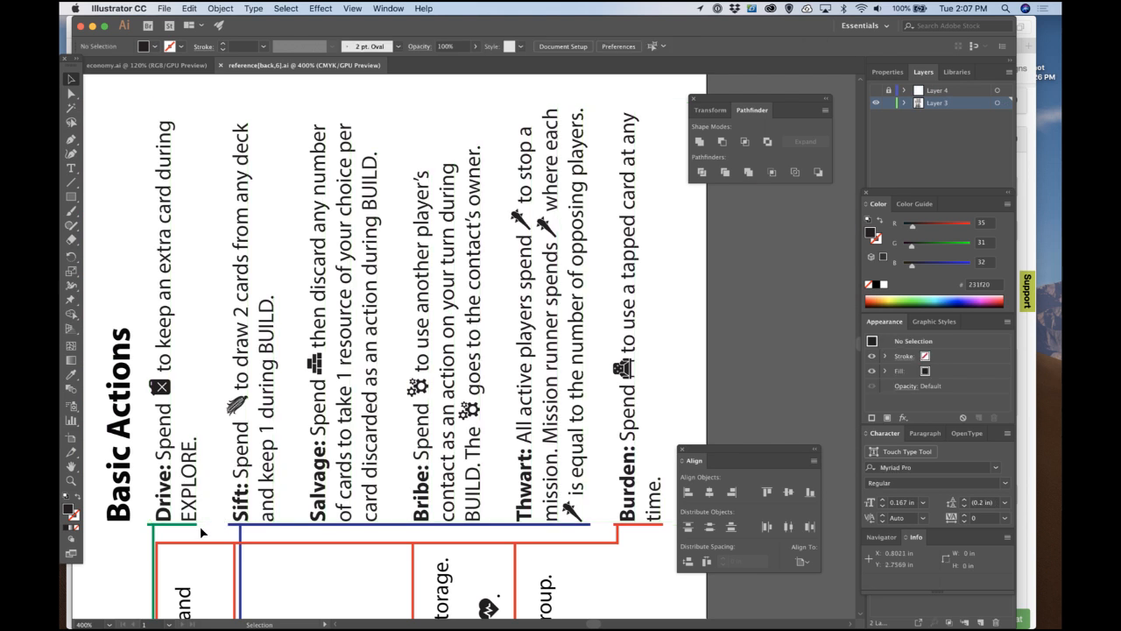
left_click(154, 482)
key("Delete")
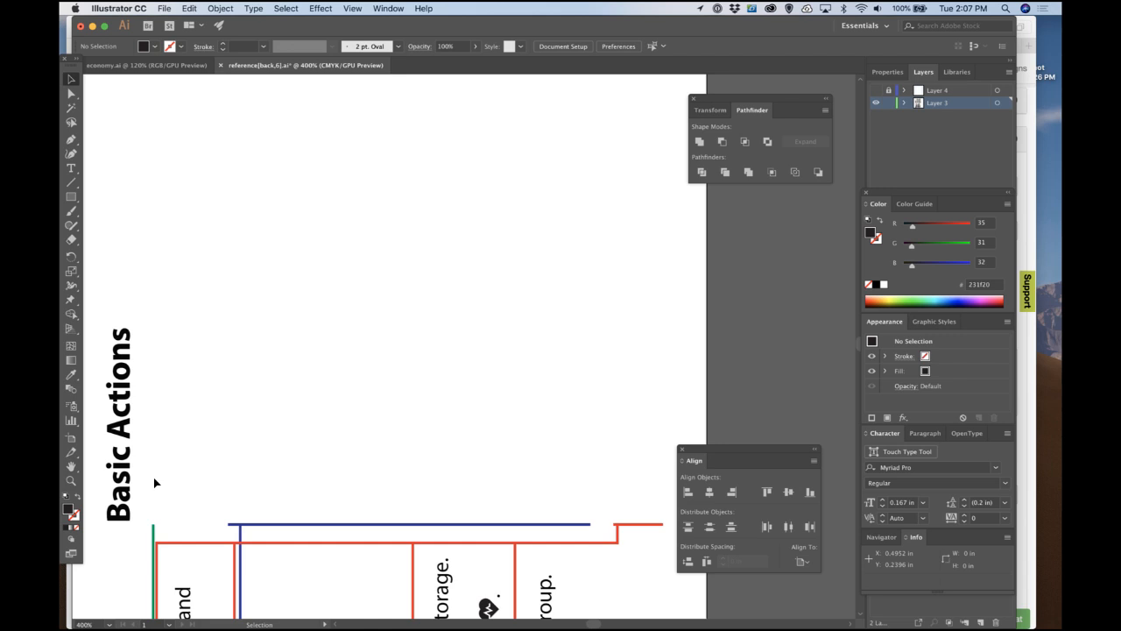
key("a")
key("ctrl+z")
Step: Delete the Drive rule from the Basic Actions list on the reference card
triple_click(186, 486)
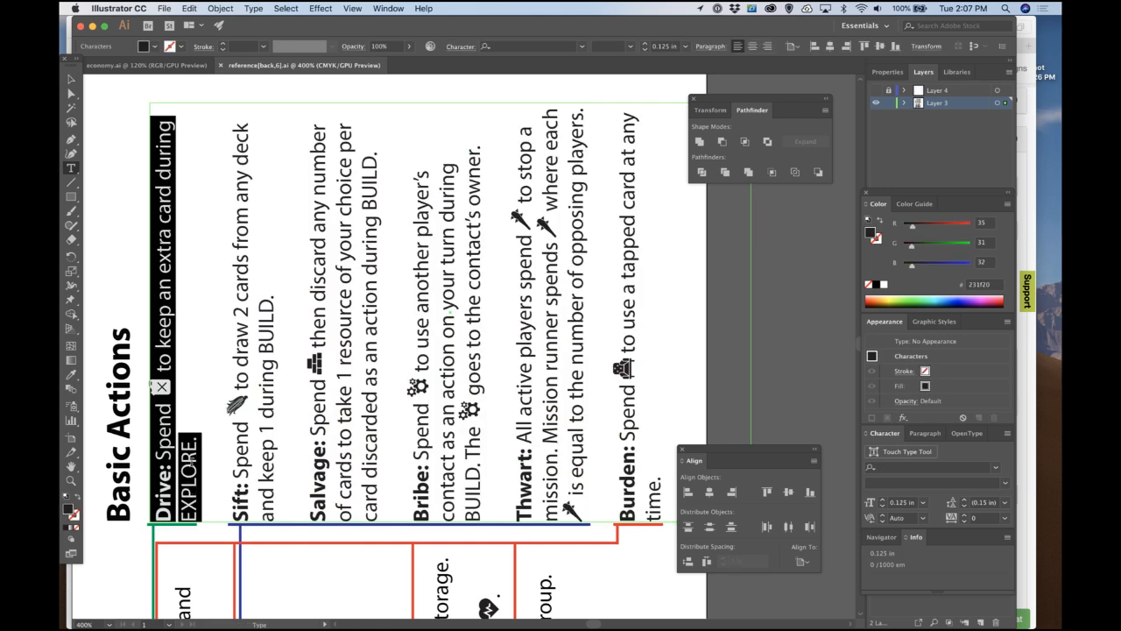
key("BackSpace")
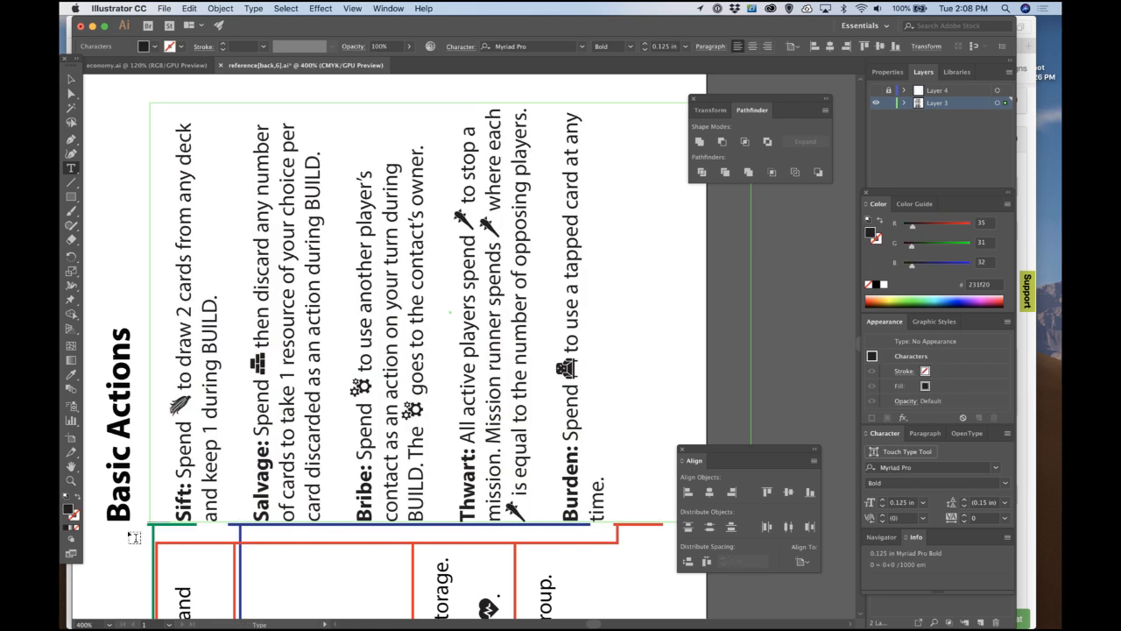
triple_click(216, 287)
key("BackSpace")
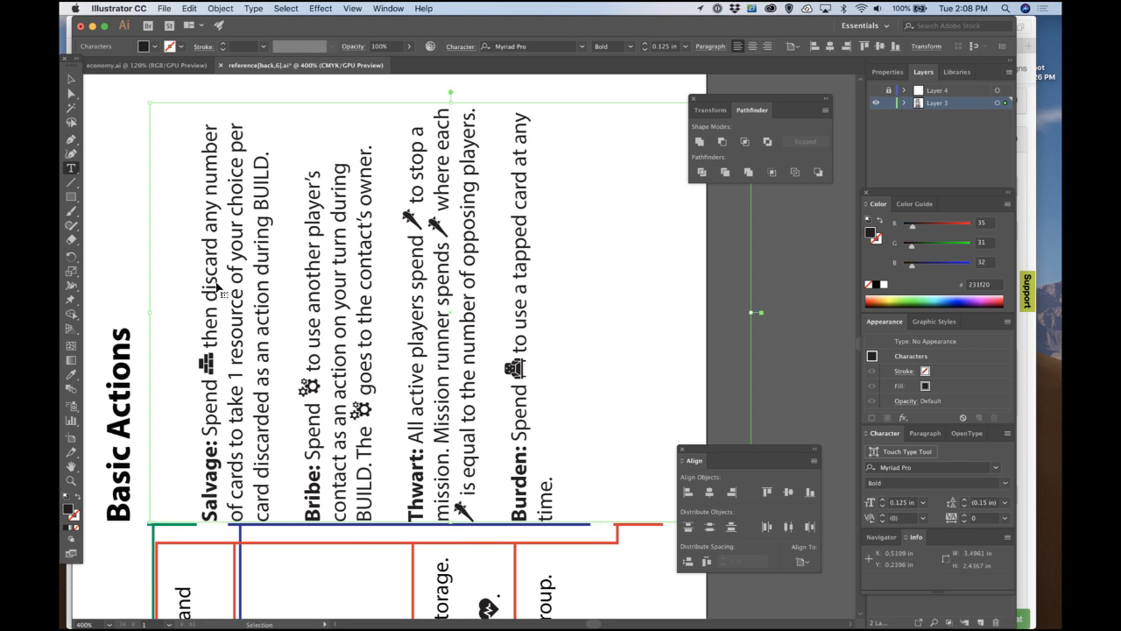
key("super+z")
left_click_drag(182, 373, 180, 416)
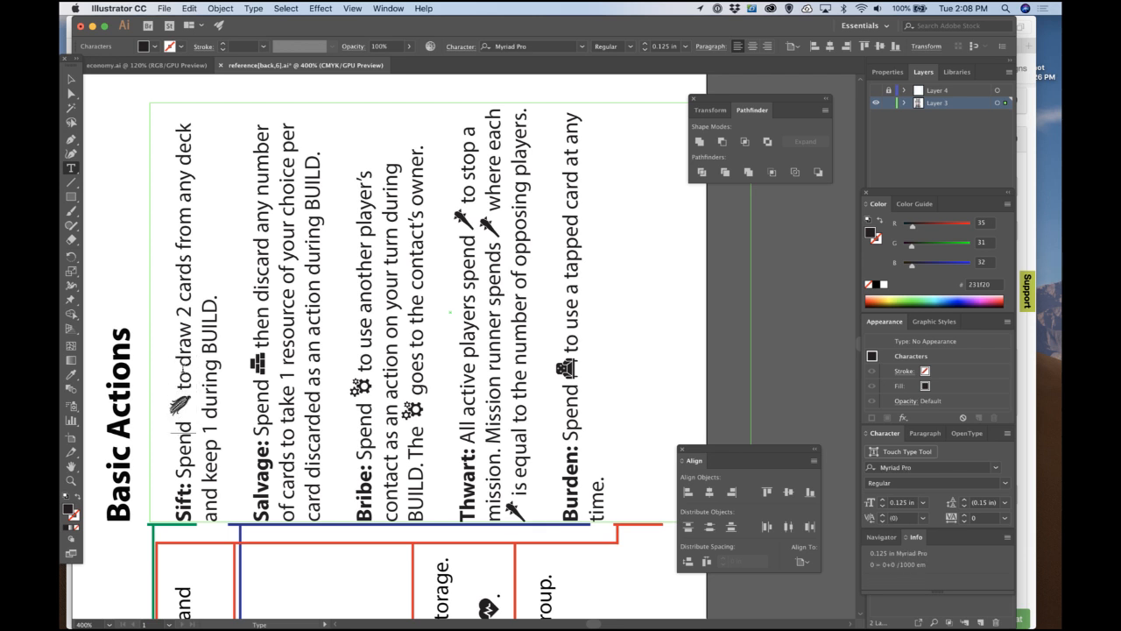
mouse_move(182, 371)
left_mouse_down()
mouse_move(182, 355)
mouse_move(183, 371)
left_mouse_up()
mouse_move(185, 424)
left_mouse_down()
mouse_move(183, 375)
mouse_move(179, 430)
mouse_move(180, 398)
mouse_move(180, 421)
left_mouse_up()
Step: Insert a placeholder line reading "ddd" directly above the Sift rule
left_click(194, 444)
left_click(167, 468)
type("ddd")
key("Return")
key("Return")
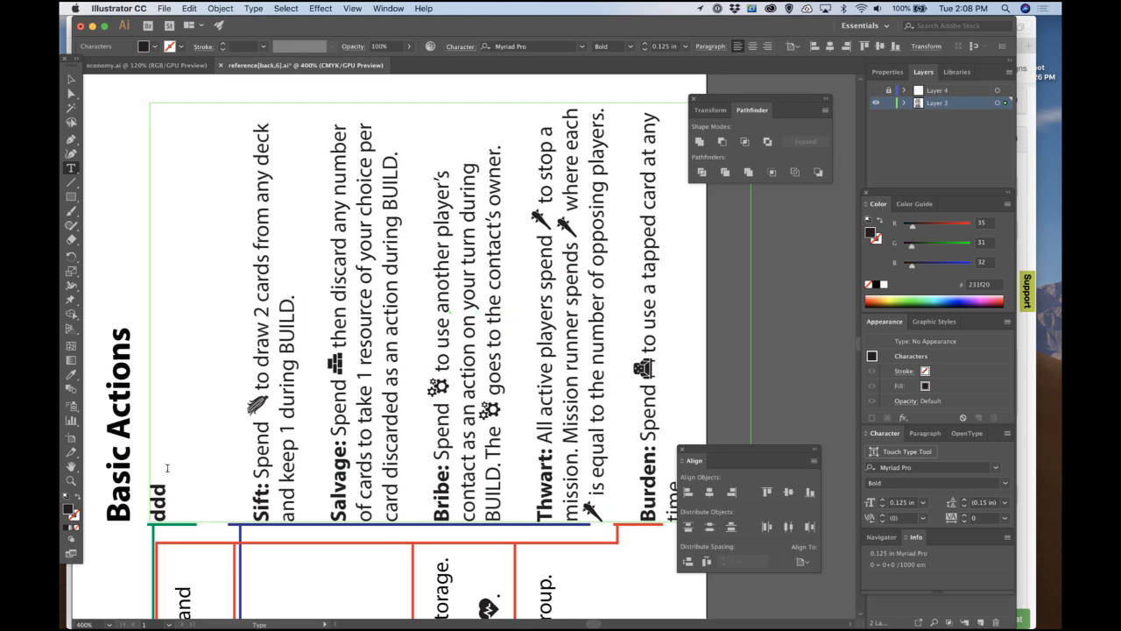
key("Return")
key("BackSpace")
key("BackSpace")
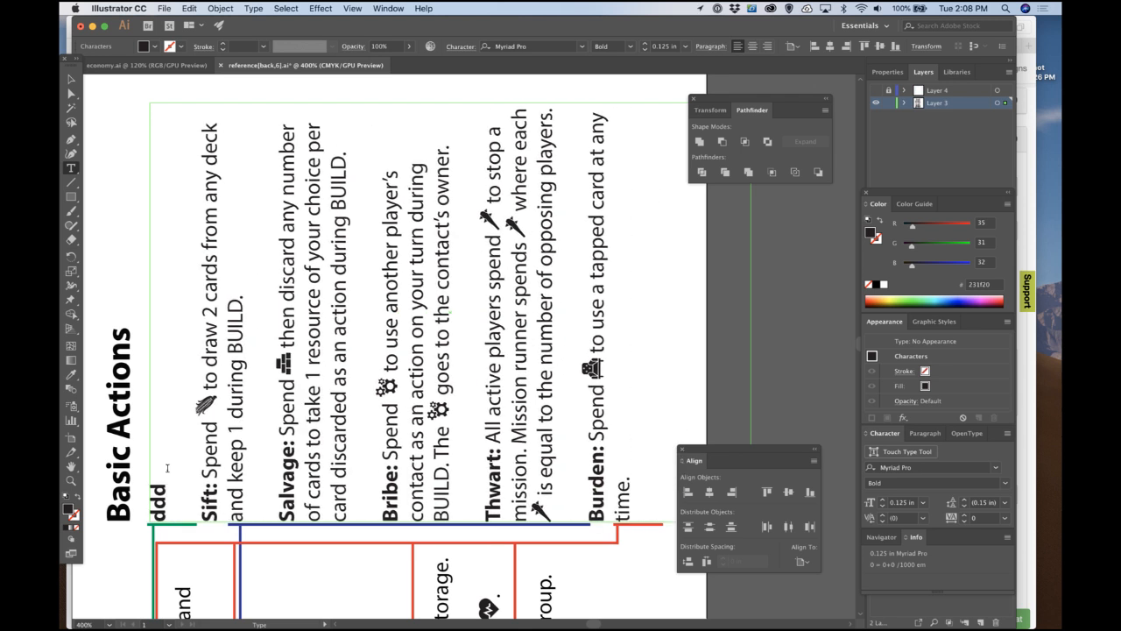
key("BackSpace")
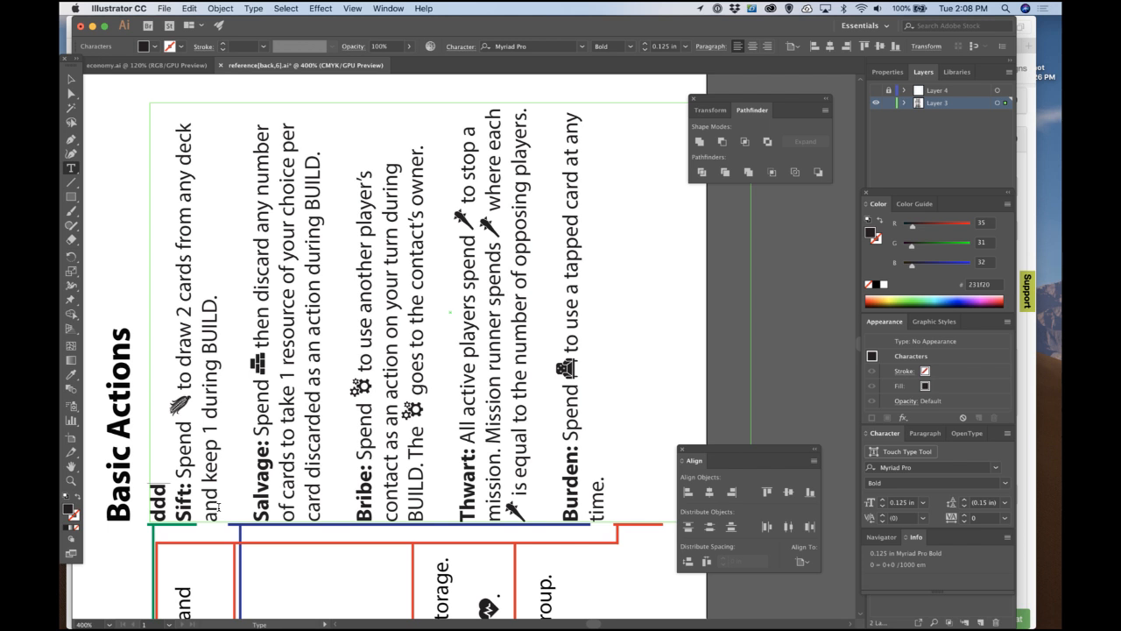
Step: Delete the Sift rule and the "ddd" placeholder text from the Basic Actions list
left_click_drag(175, 522, 233, 517)
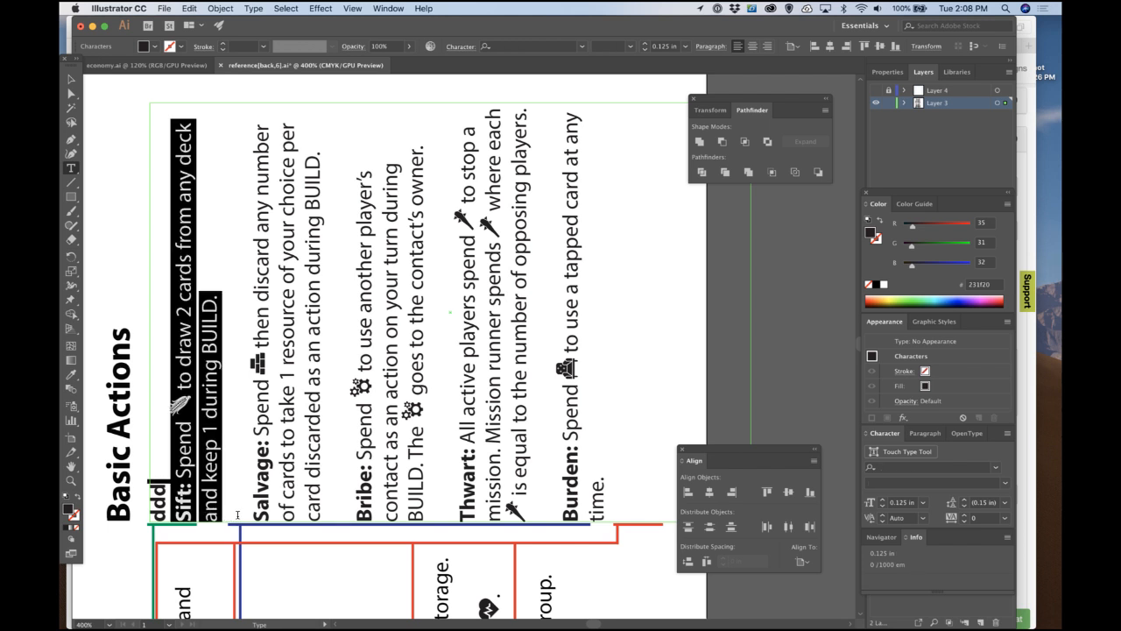
key("BackSpace")
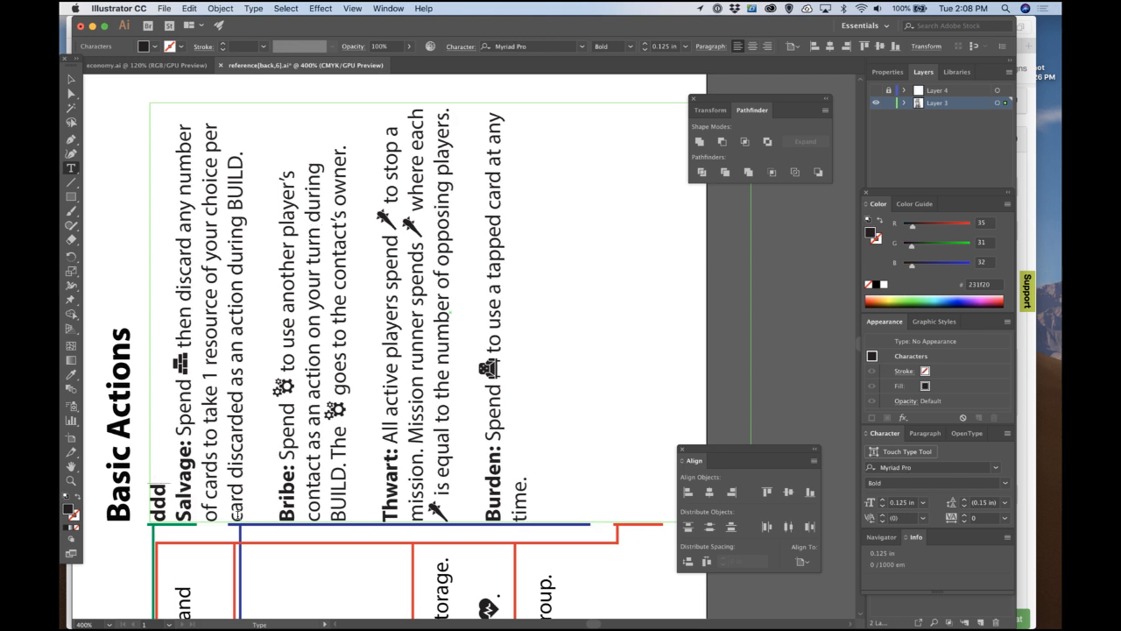
left_click_drag(159, 487, 146, 529)
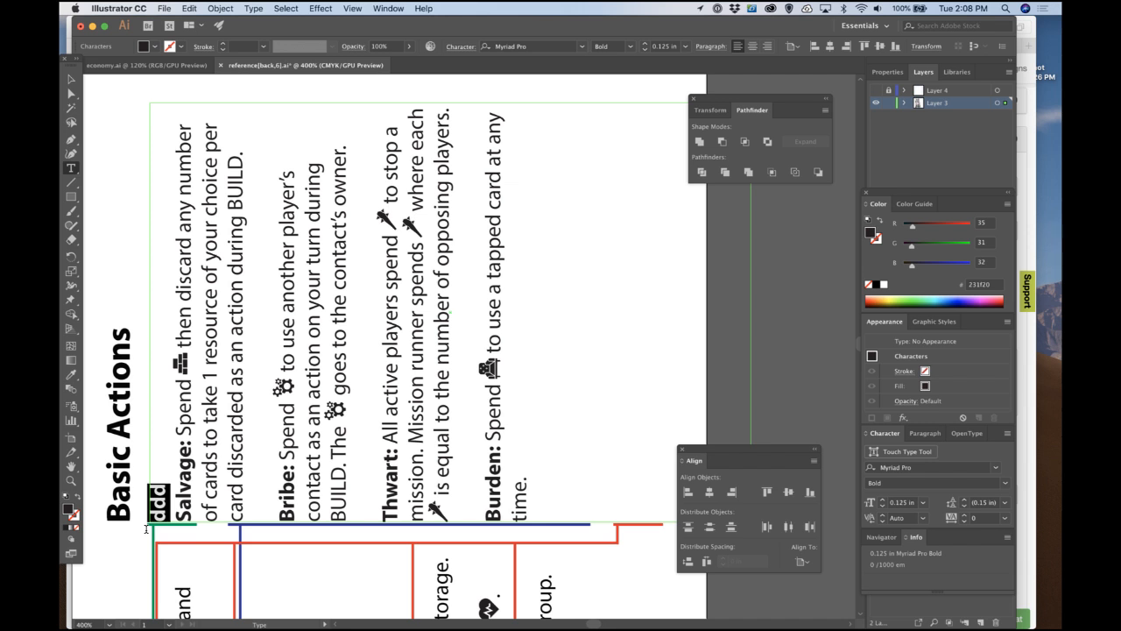
key("BackSpace")
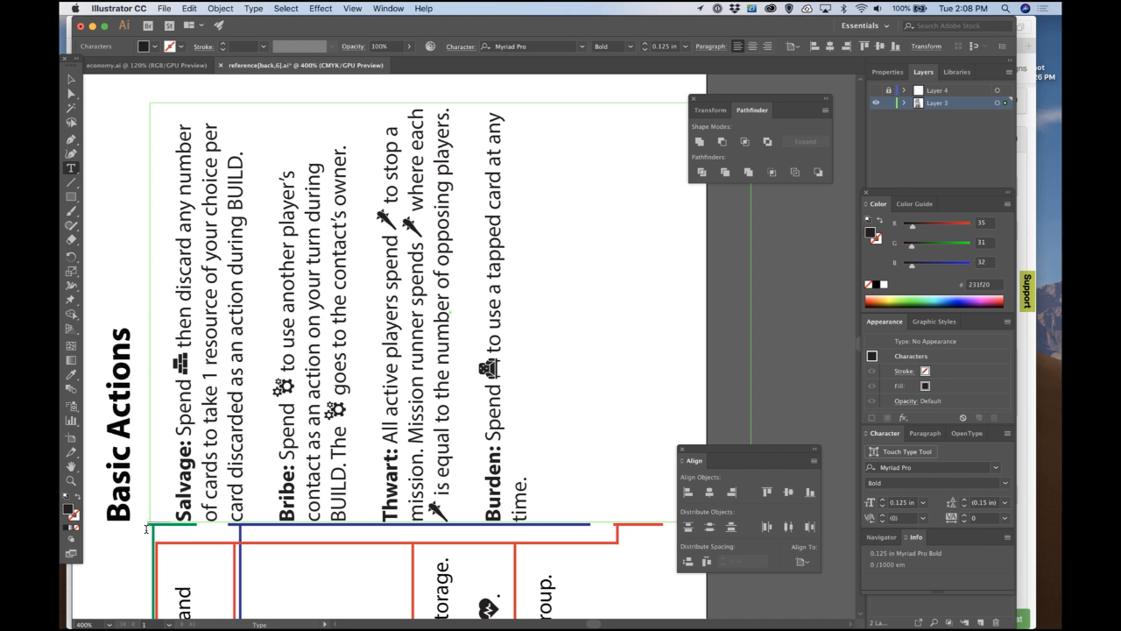
Step: Examine the wording of the Salvage rule in the Basic Actions list on the reference card
key("Right")
left_click_drag(192, 447, 207, 295)
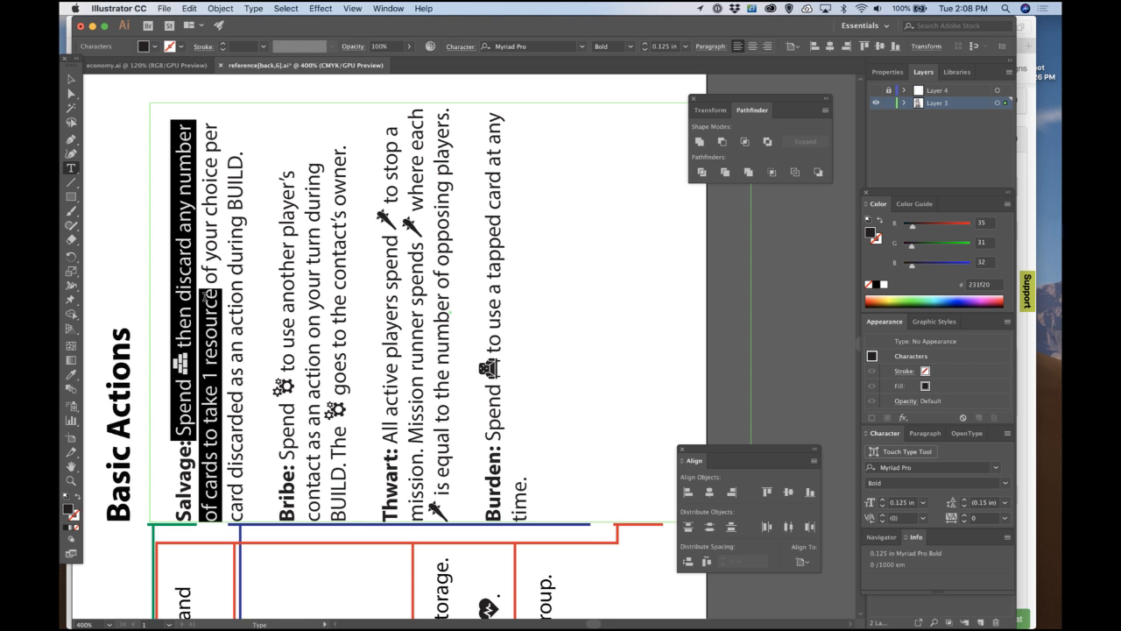
left_click(210, 348)
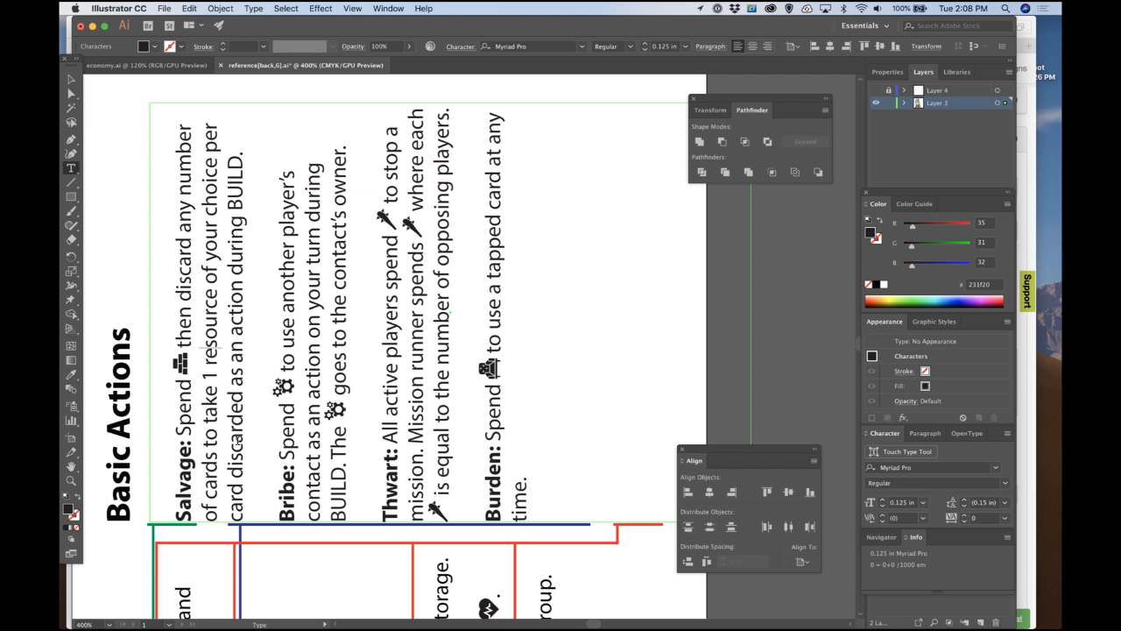
left_click_drag(235, 304, 233, 464)
left_click(230, 466)
triple_click(230, 466)
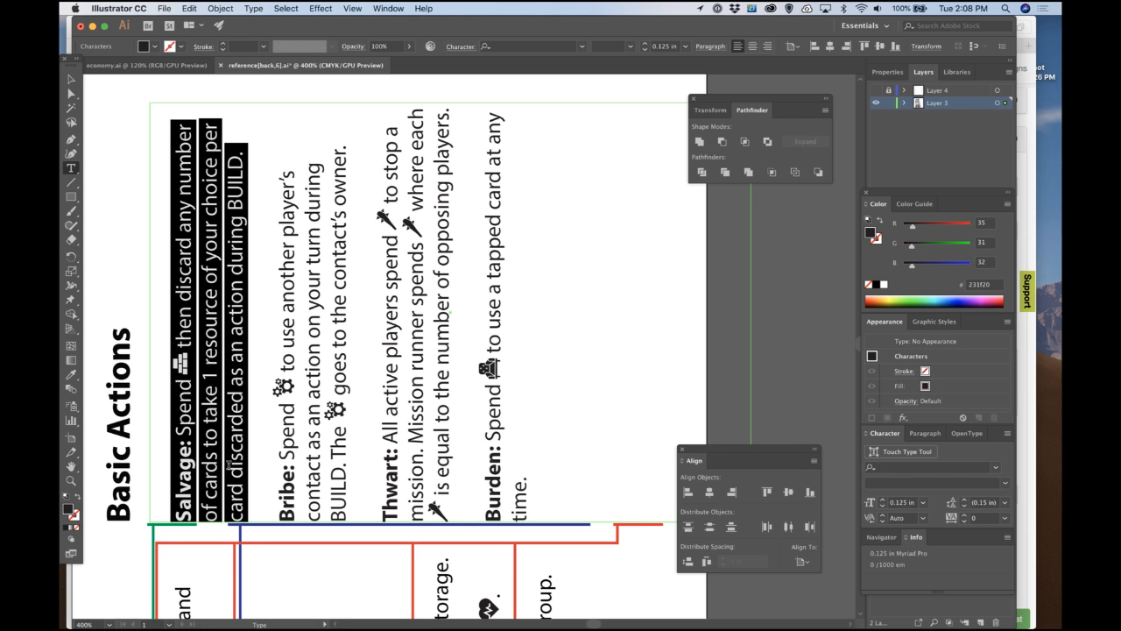
double_click(211, 434)
left_click(294, 466)
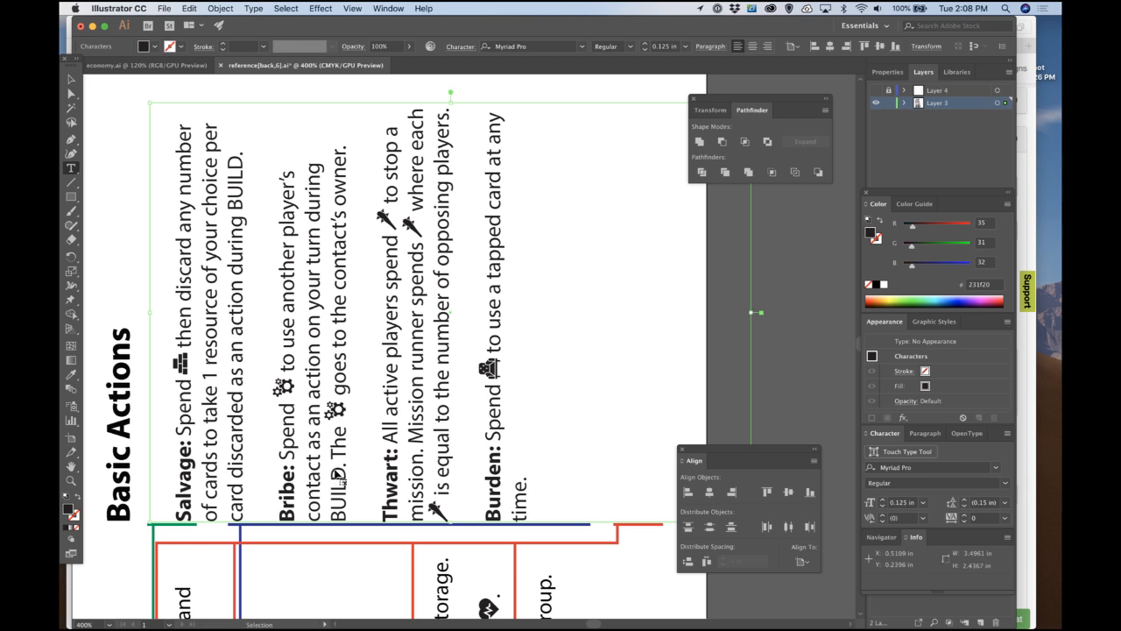
Step: Switch to Component Studio in Safari, leave the Leaders design, and open the Contacts design for editing
key("super+Tab")
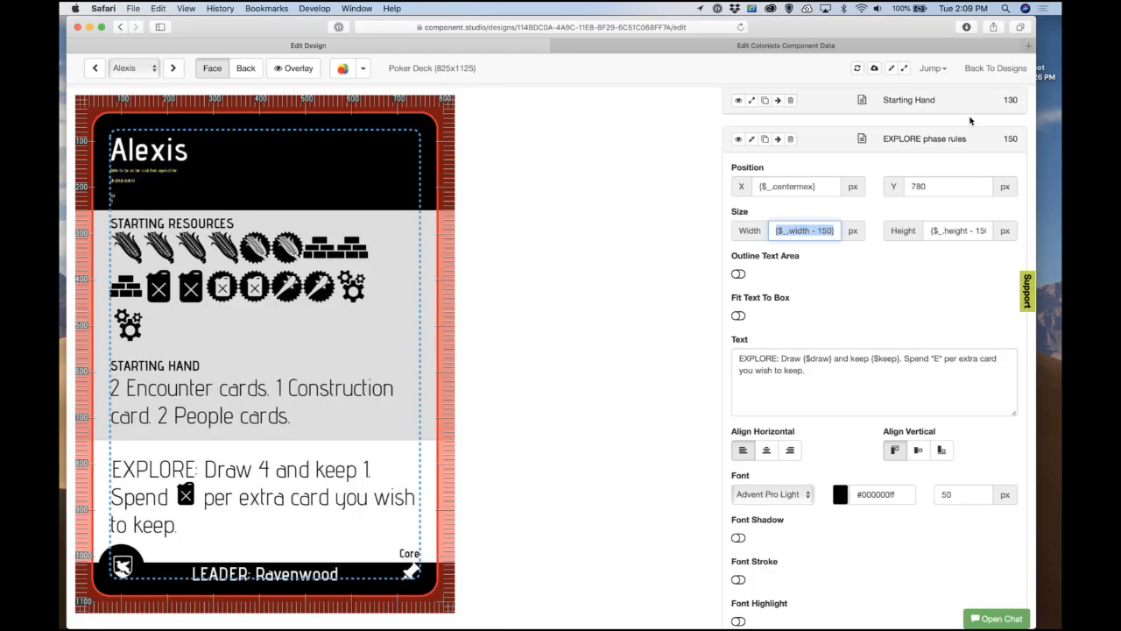
left_click(997, 69)
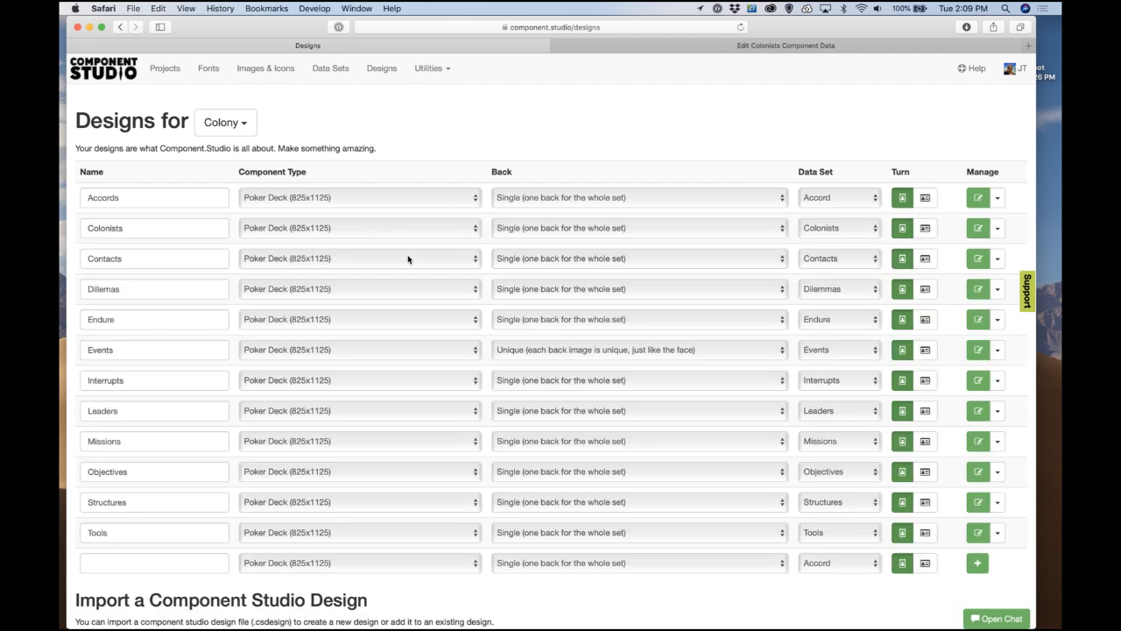
left_click(976, 261)
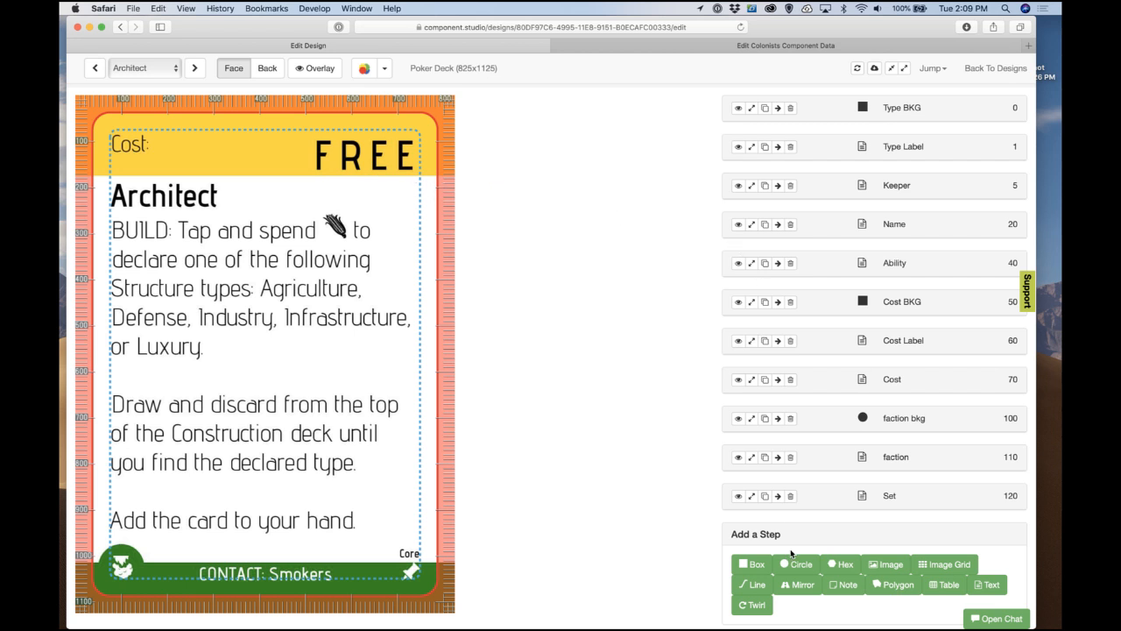
Step: Add a box to the Contacts card face and fill it with dark grey 444444
scroll(791, 552, "down", 5)
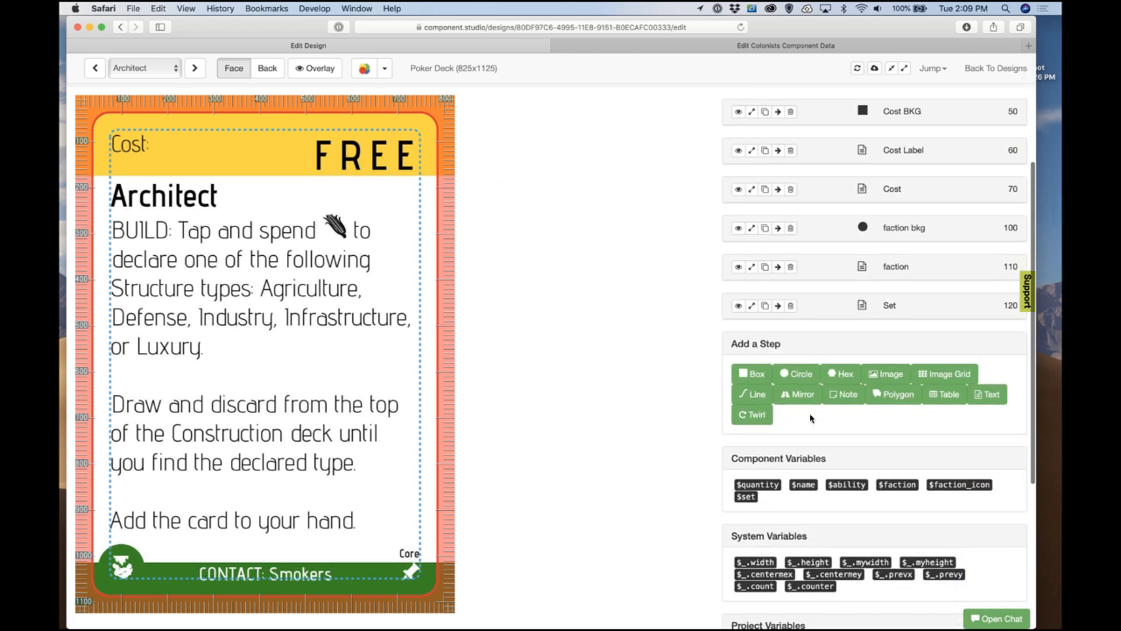
left_click(751, 373)
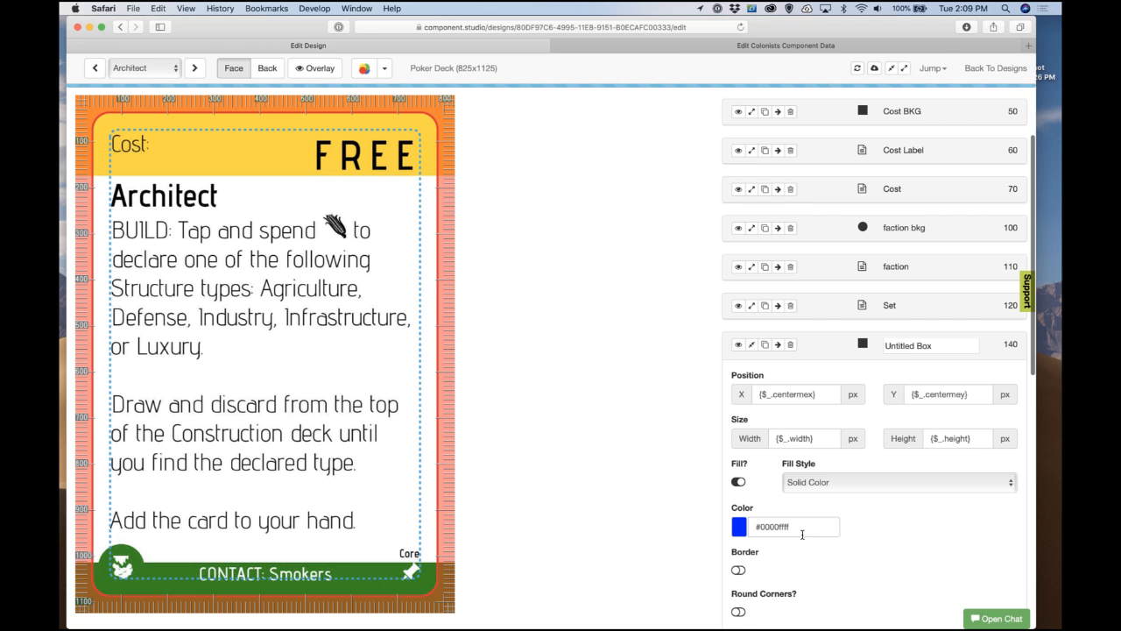
left_click(802, 535)
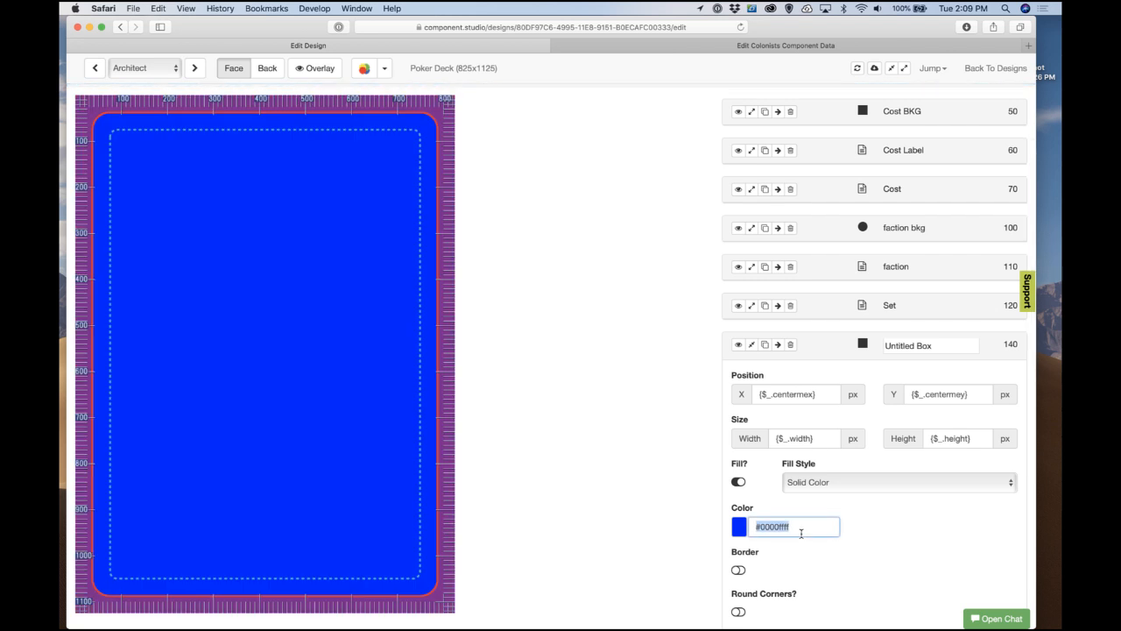
type("888888")
left_click(818, 506)
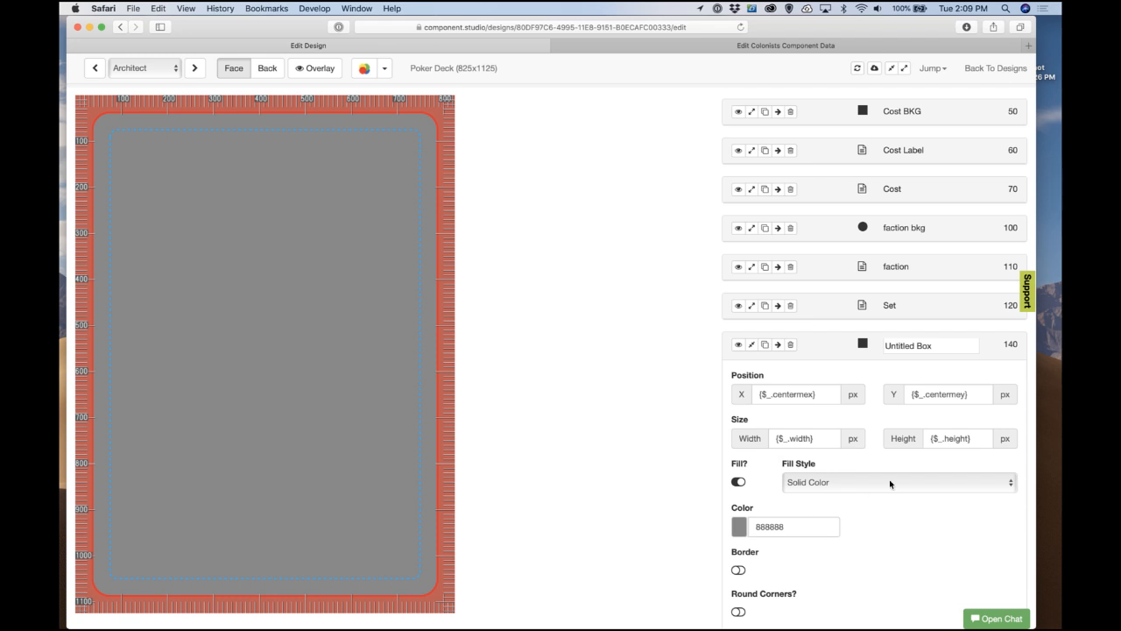
double_click(791, 532)
type("444444")
left_click(815, 507)
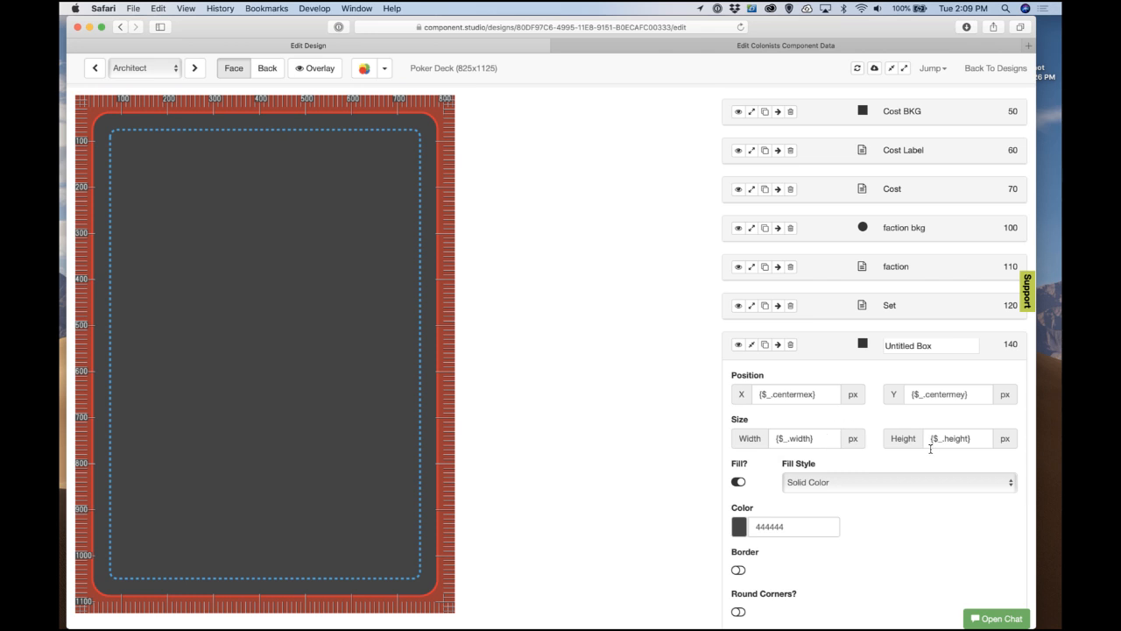
Step: Set the new box's height to 100 px and its Y position to 175 px
triple_click(951, 438)
type("100")
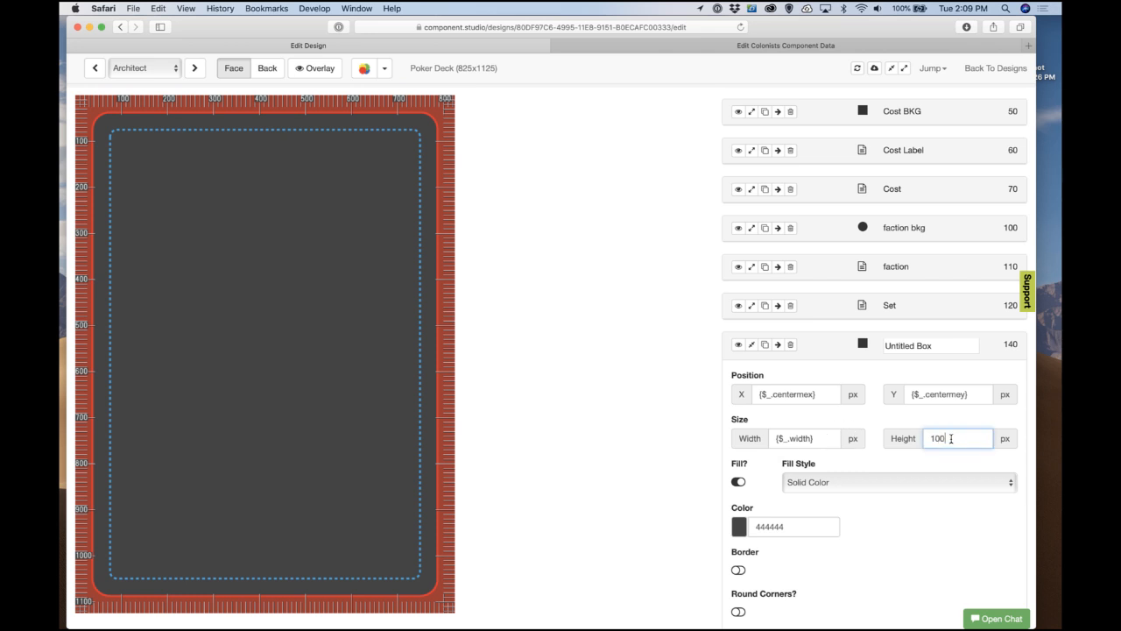
left_click(939, 419)
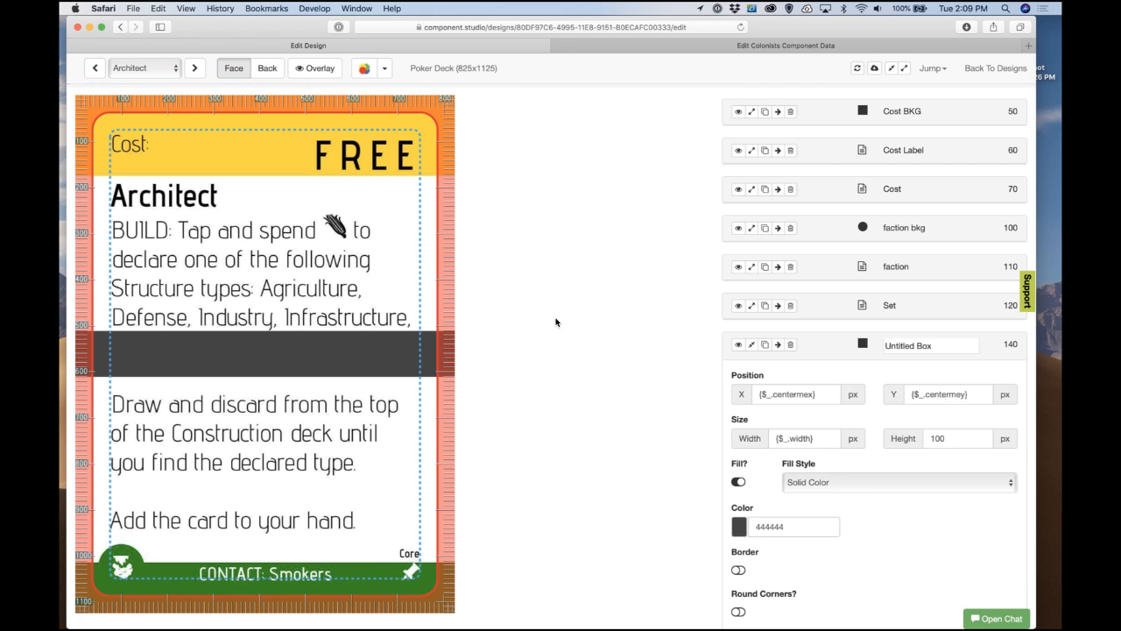
double_click(948, 394)
triple_click(949, 399)
type("175")
left_click(924, 375)
Step: Rename the new box "Special" and set its height to 50 px
triple_click(914, 348)
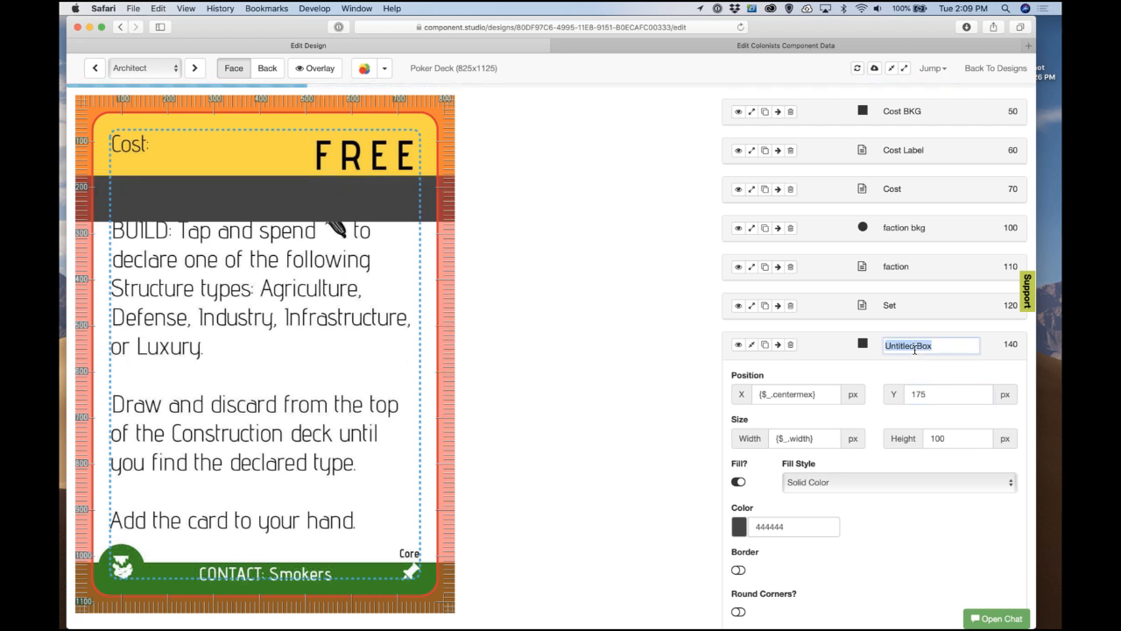
type("S")
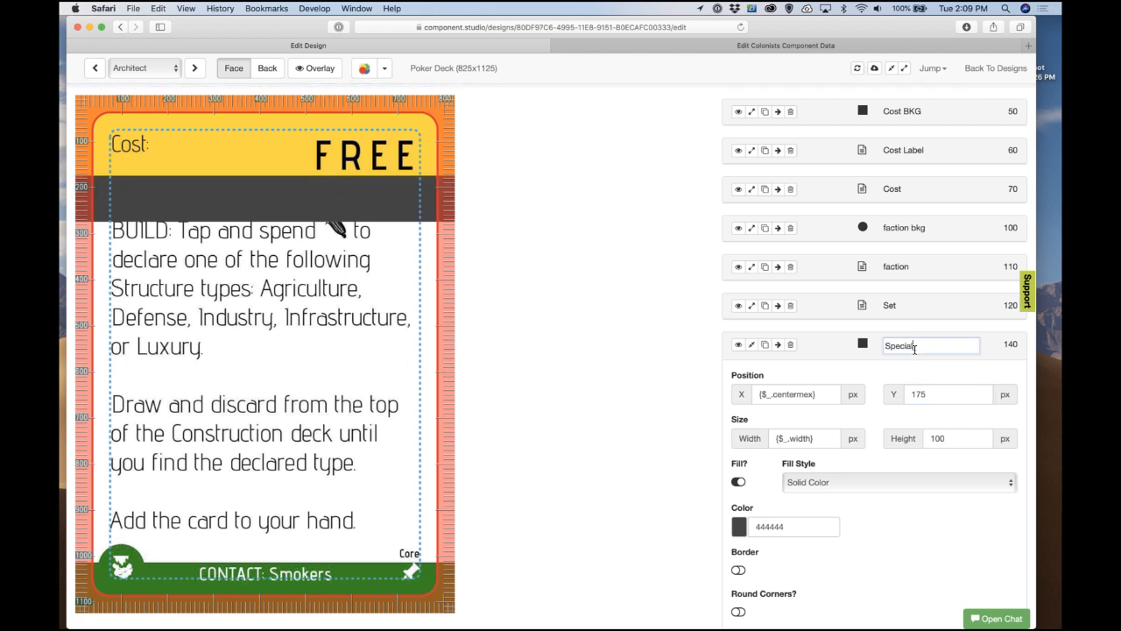
type("pecial")
triple_click(937, 438)
key("BackSpace")
type("50")
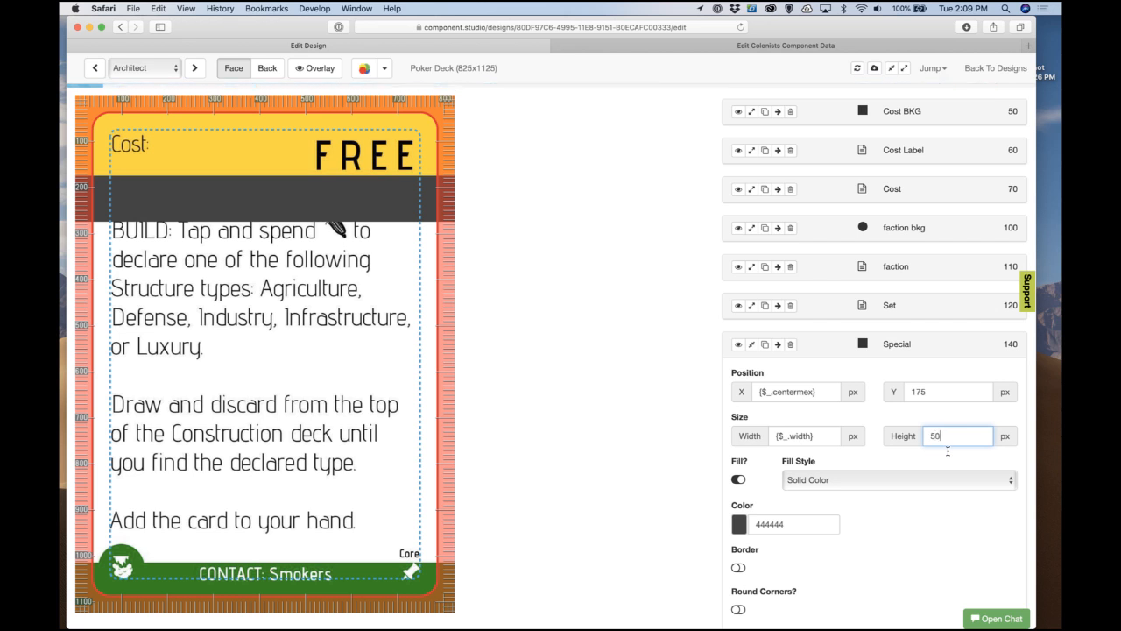
left_click(933, 378)
Step: Rename the "Special" box to "Bribe BKG"
left_click(929, 344)
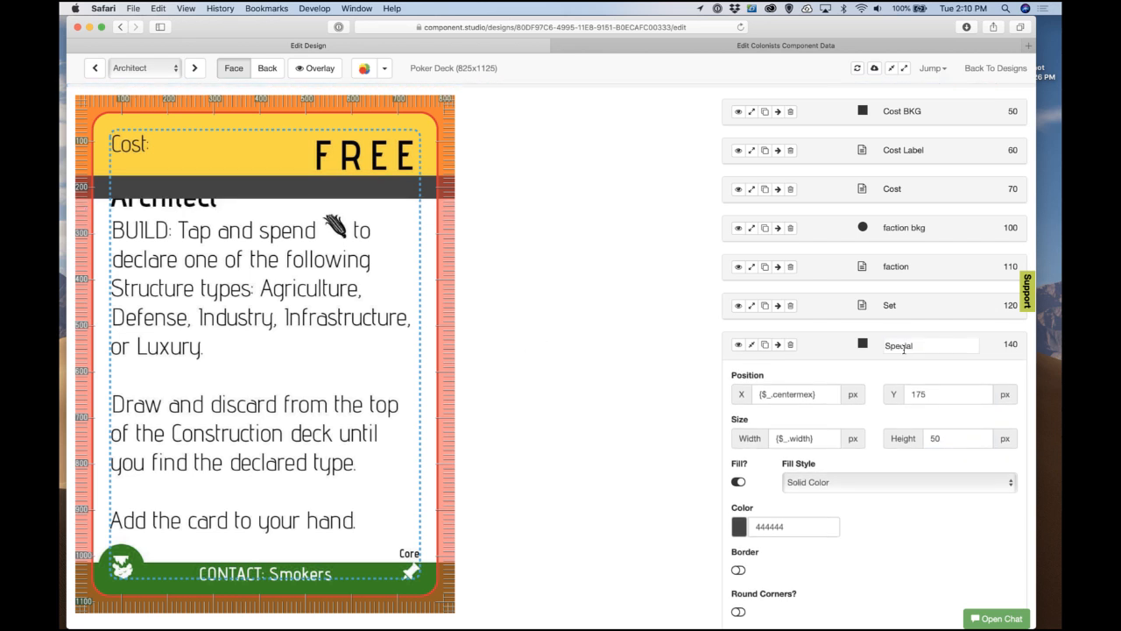
left_click(935, 348)
key("BackSpace")
key("BackSpace")
key("BackSpace")
key("BackSpace")
type("Bribe BKG")
key("Return")
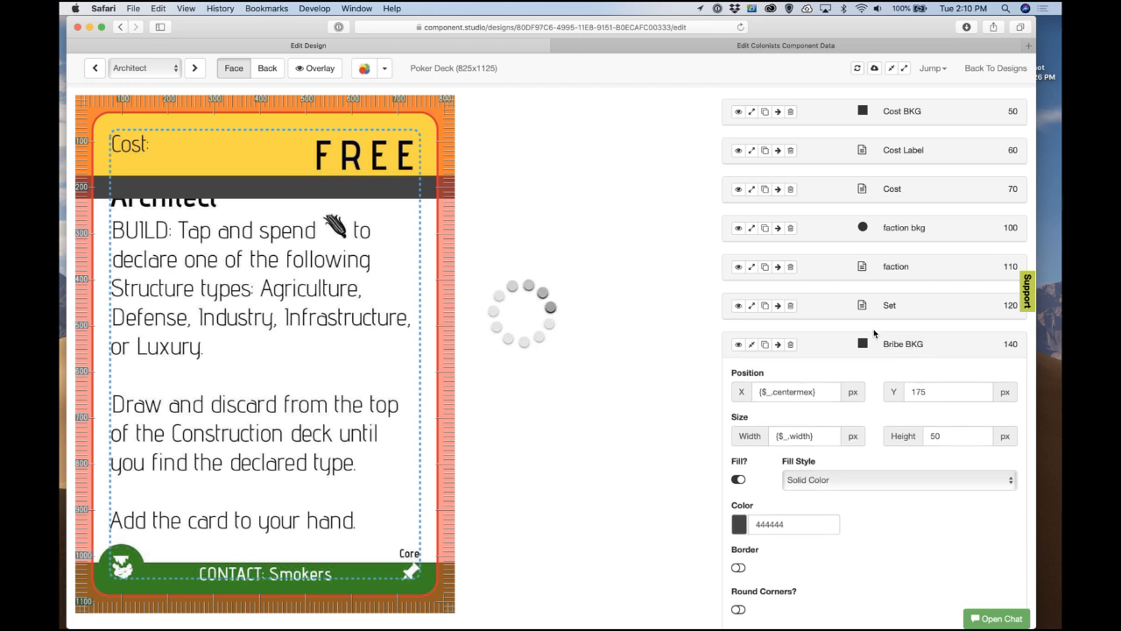
Step: Set the Y position of the Name text to 225 px so that it sits below the Bribe bar
scroll(839, 278, "up", 5)
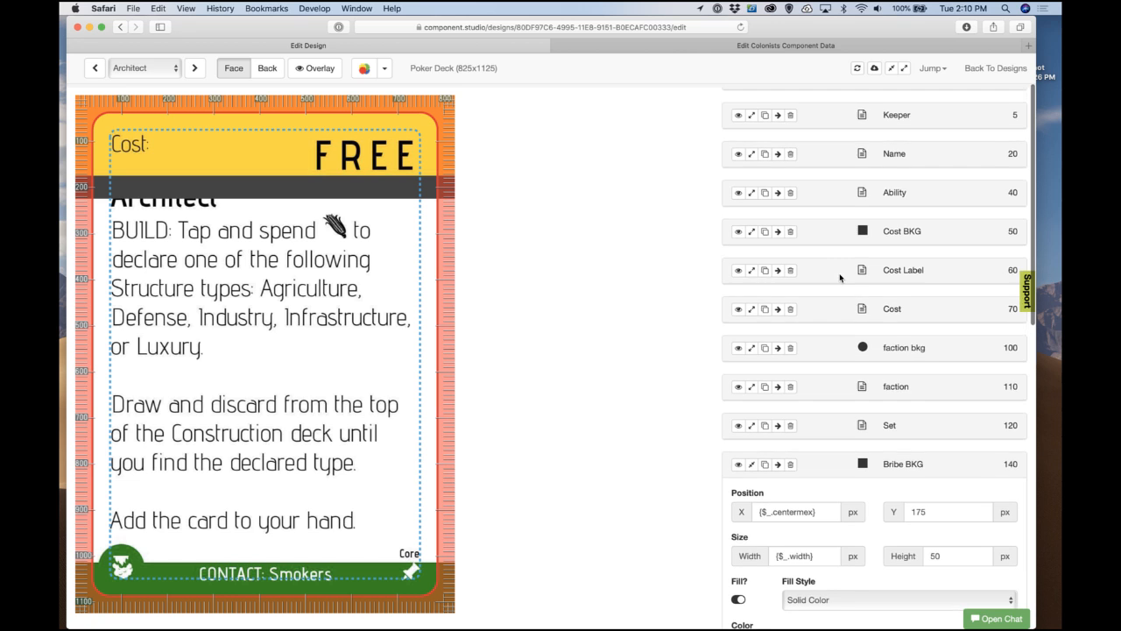
left_click(751, 215)
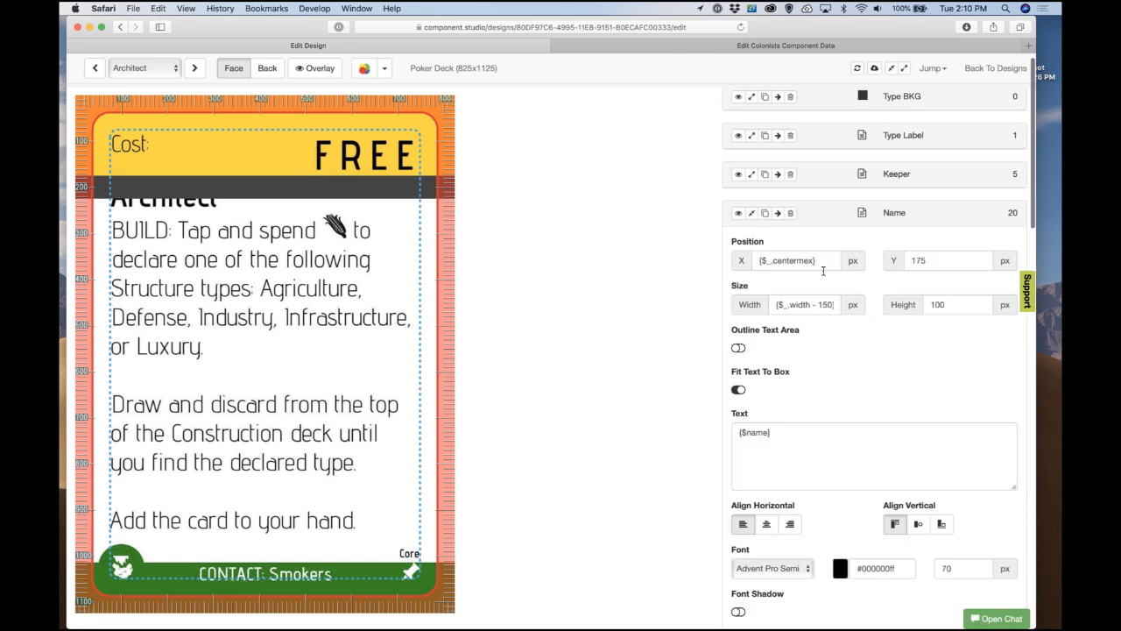
left_click(913, 263)
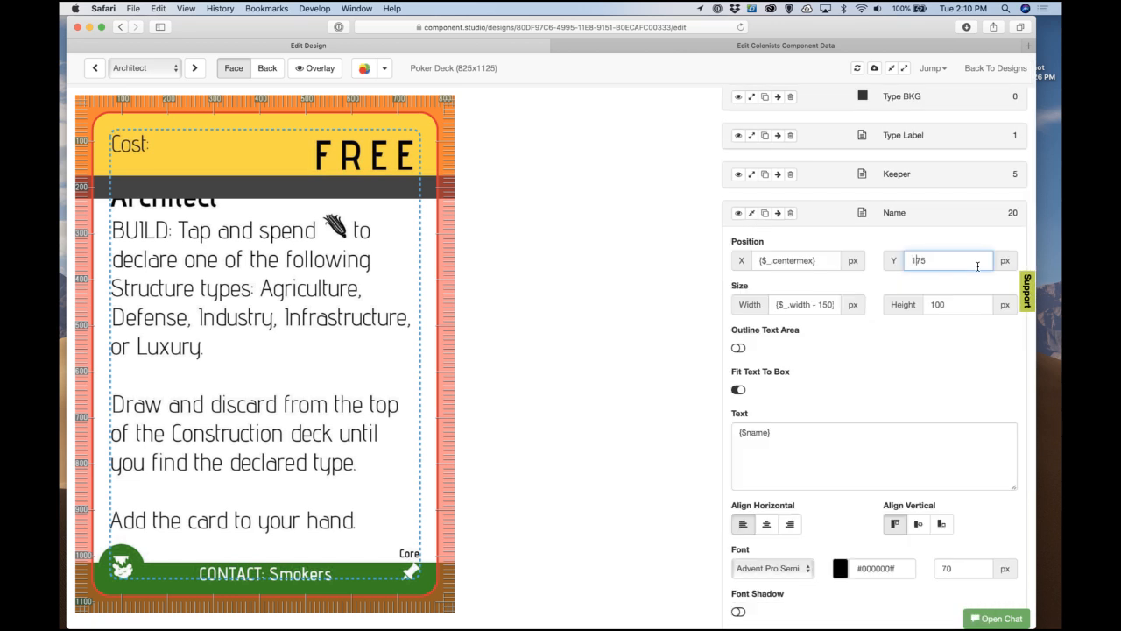
key("BackSpace")
key("BackSpace")
type("22")
key("Return")
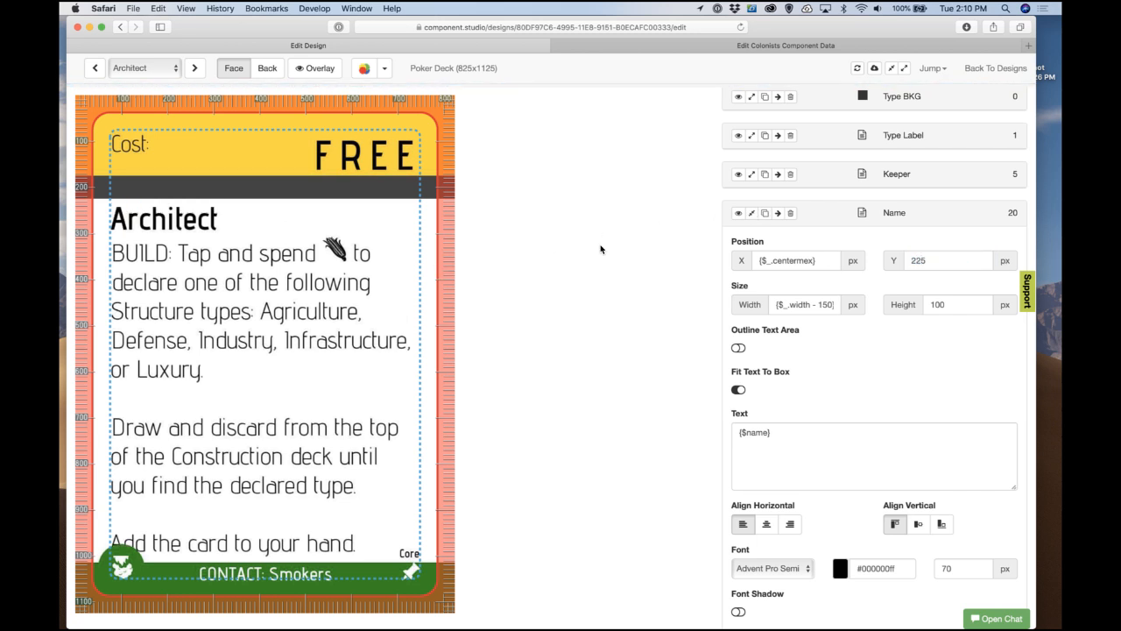
left_click(752, 214)
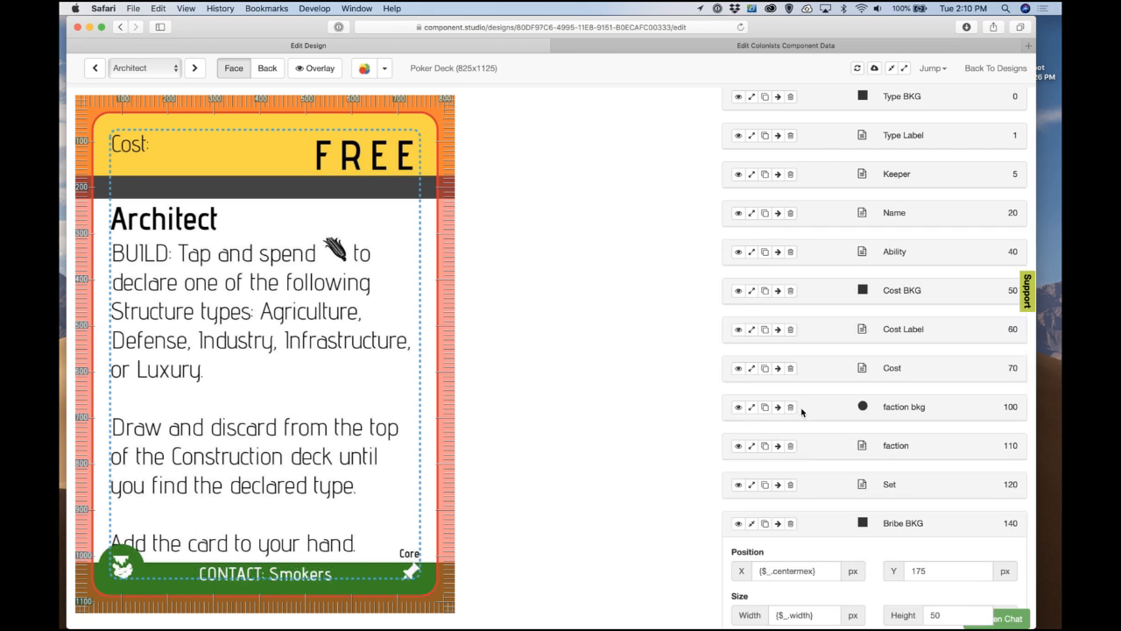
Step: Set the Ability text's height to 650 px, showing its text area outline for fitting and hiding the outline again
left_click(752, 251)
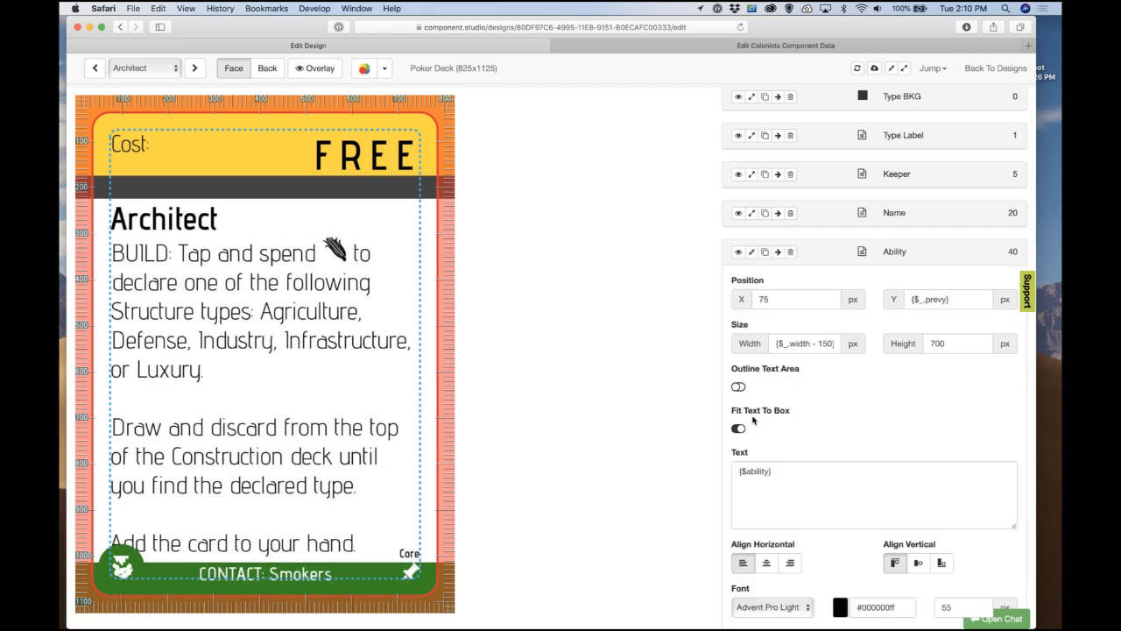
left_click(739, 386)
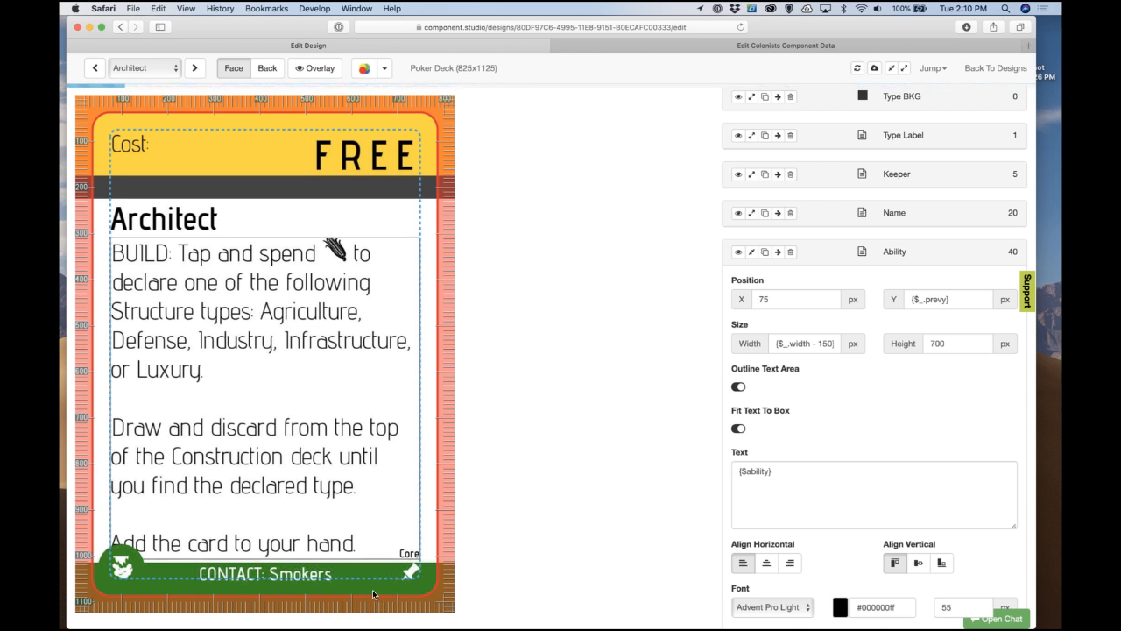
scroll(761, 480, "down", 3)
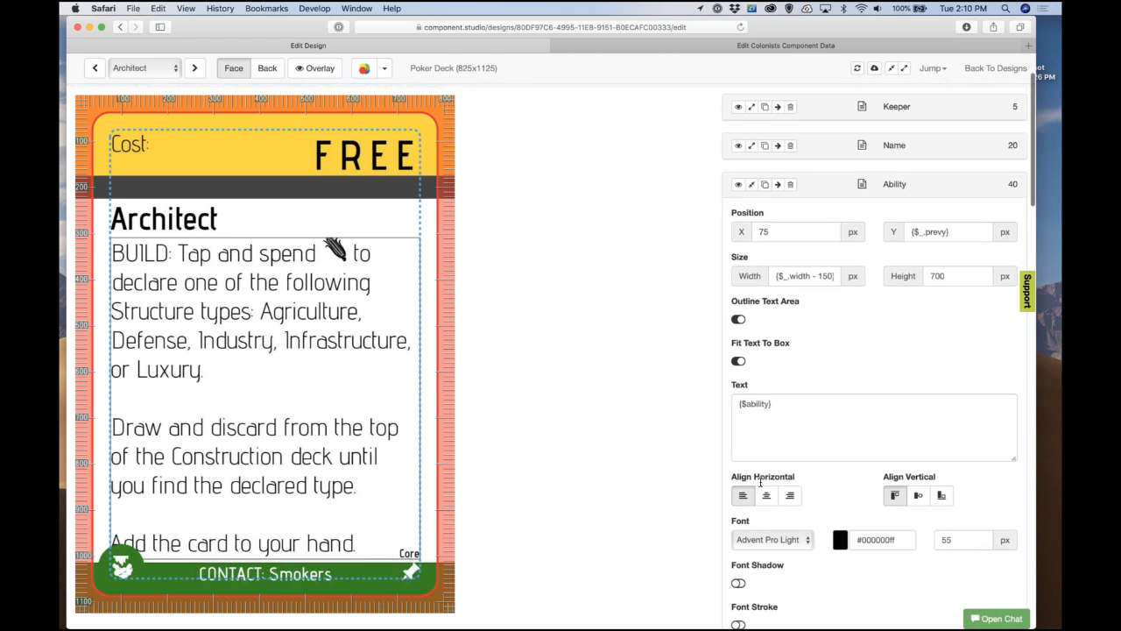
scroll(761, 482, "up", 1)
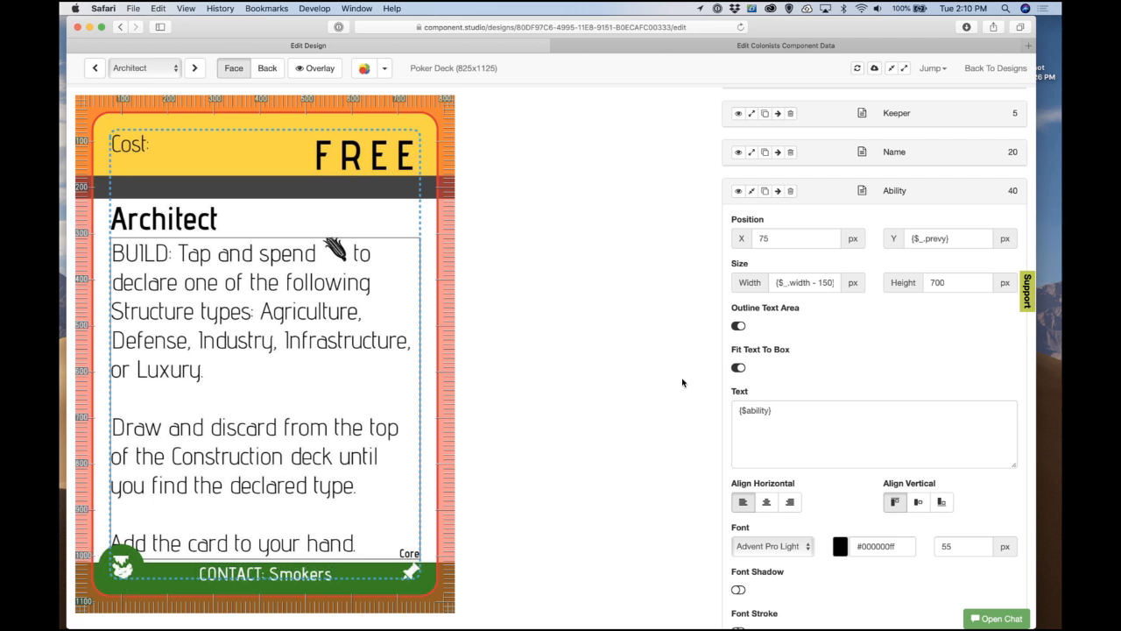
double_click(938, 289)
type("650")
key("Tab")
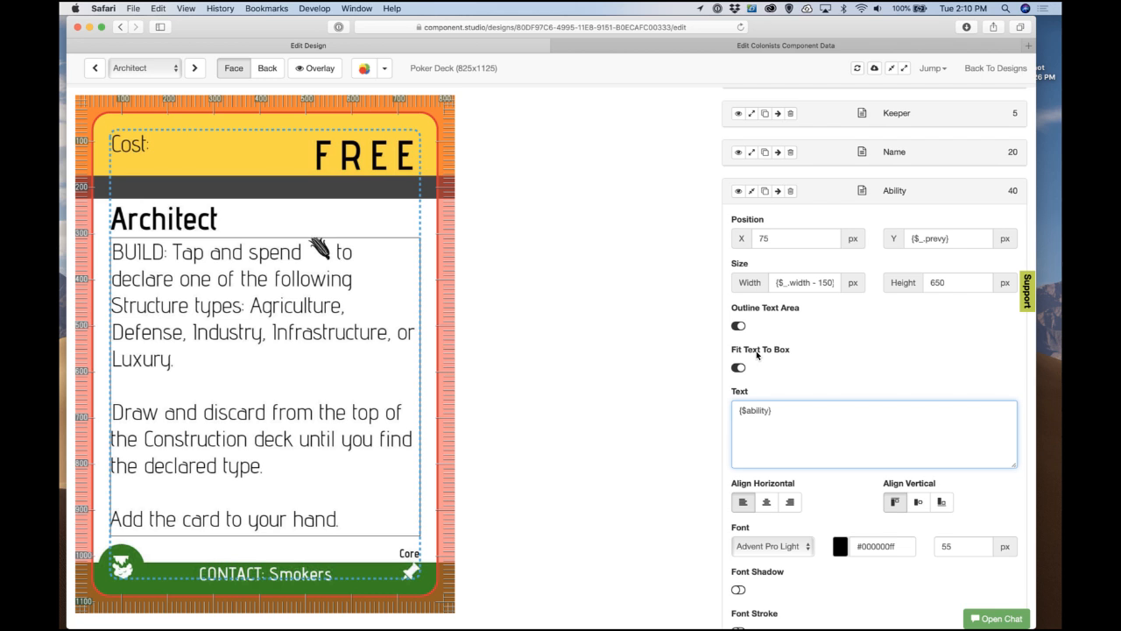
left_click(738, 326)
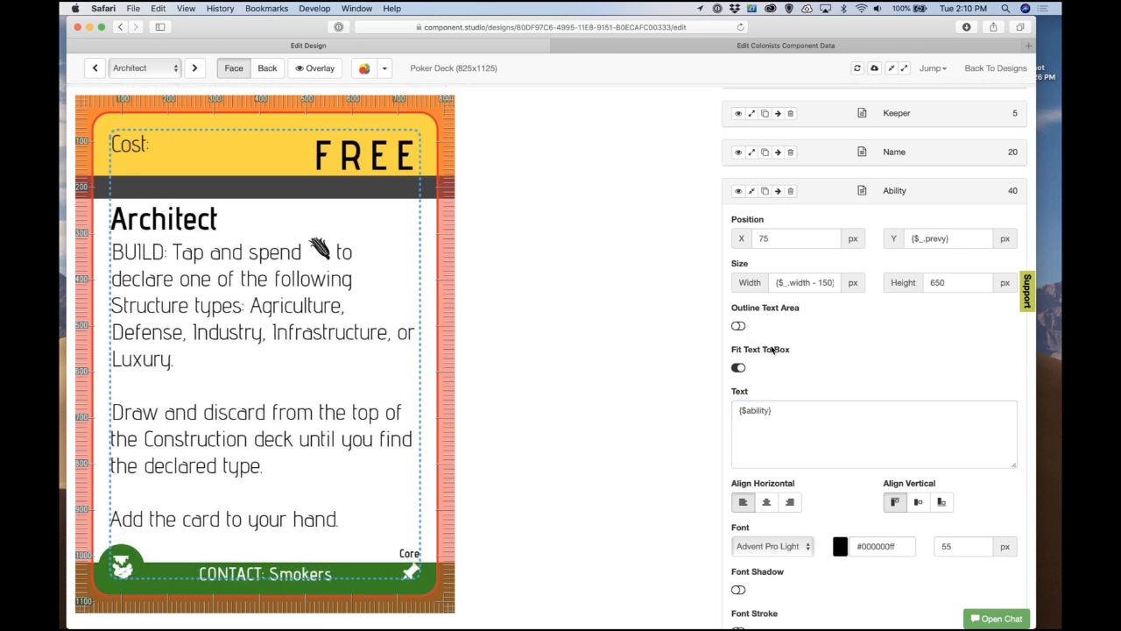
left_click(752, 191)
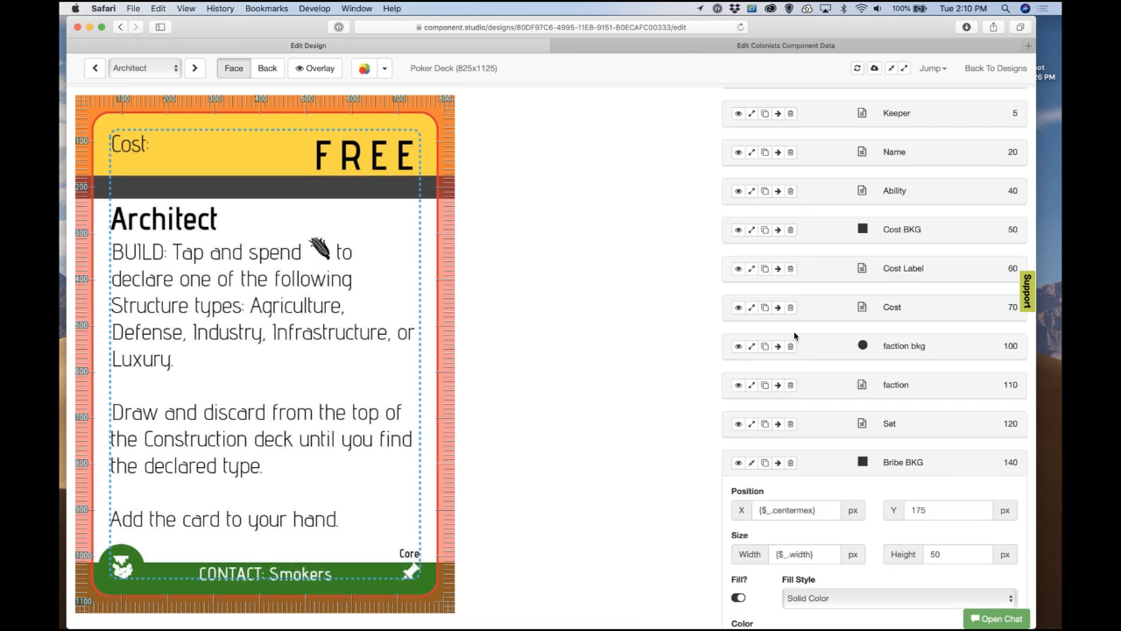
scroll(824, 422, "down", 5)
scroll(823, 422, "up", 5)
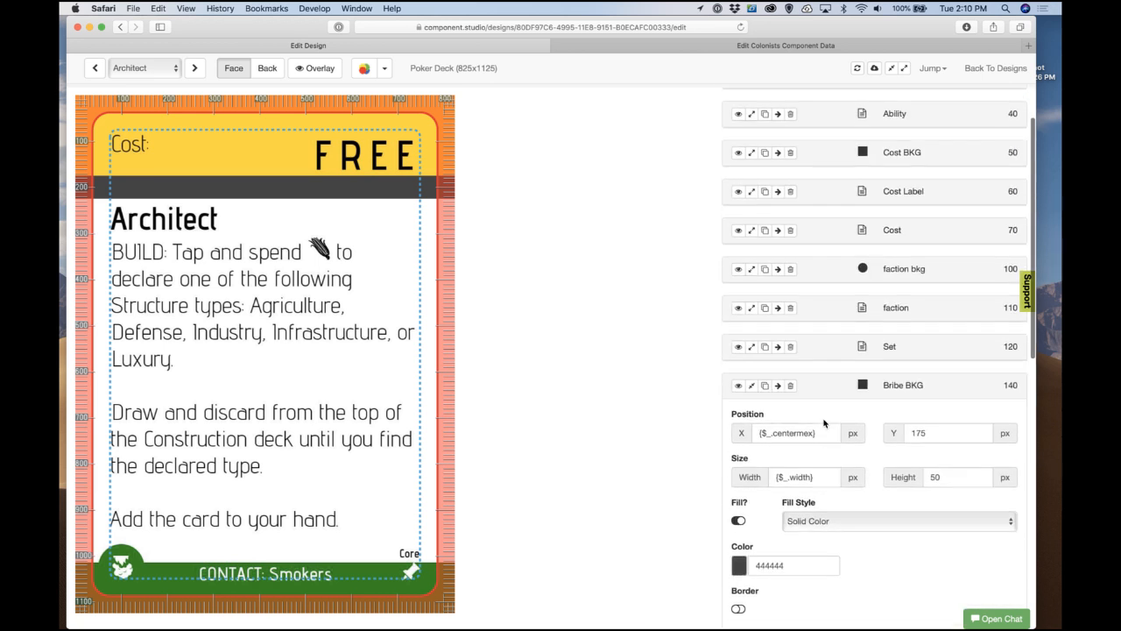
scroll(804, 393, "down", 2)
scroll(804, 392, "down", 4)
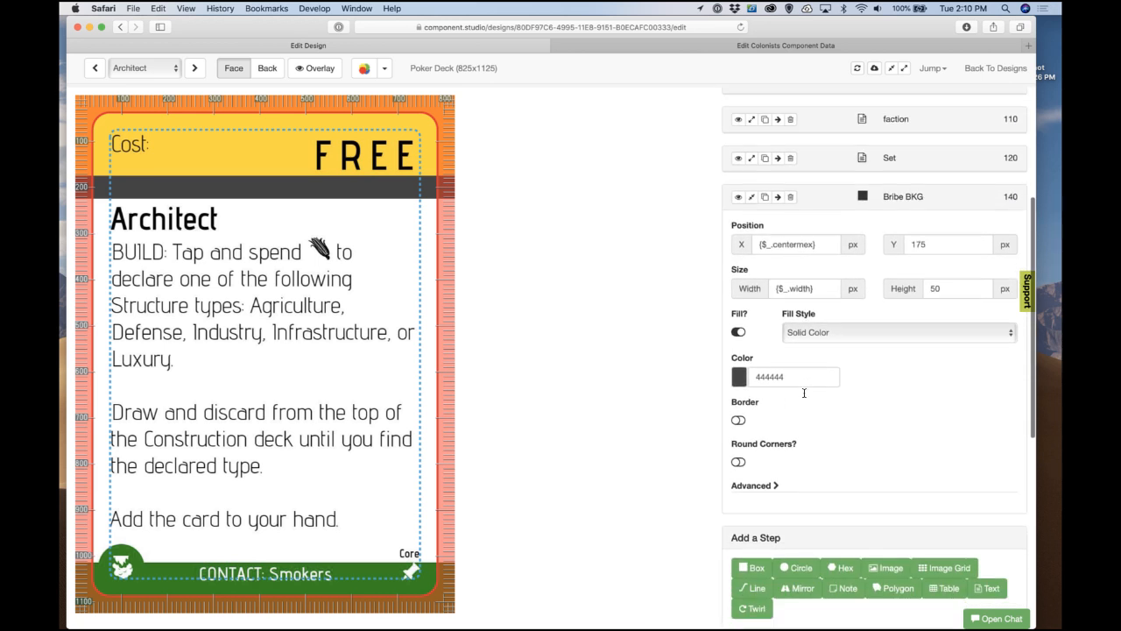
scroll(805, 393, "up", 1)
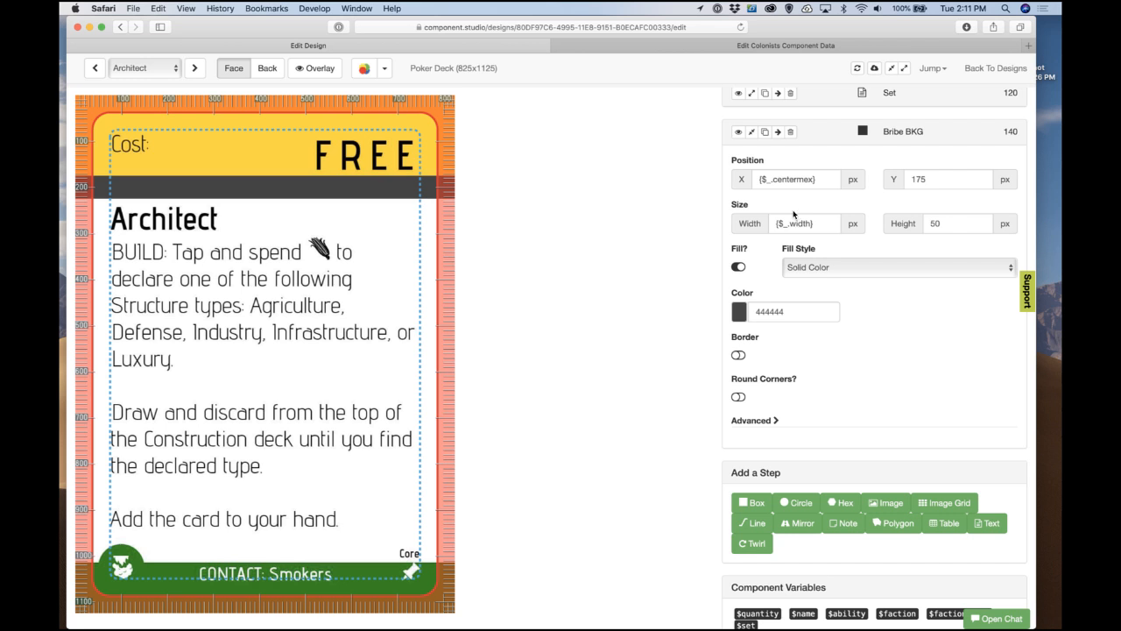
Step: Collapse the Bribe BKG box settings and add a new text step after it
left_click(751, 132)
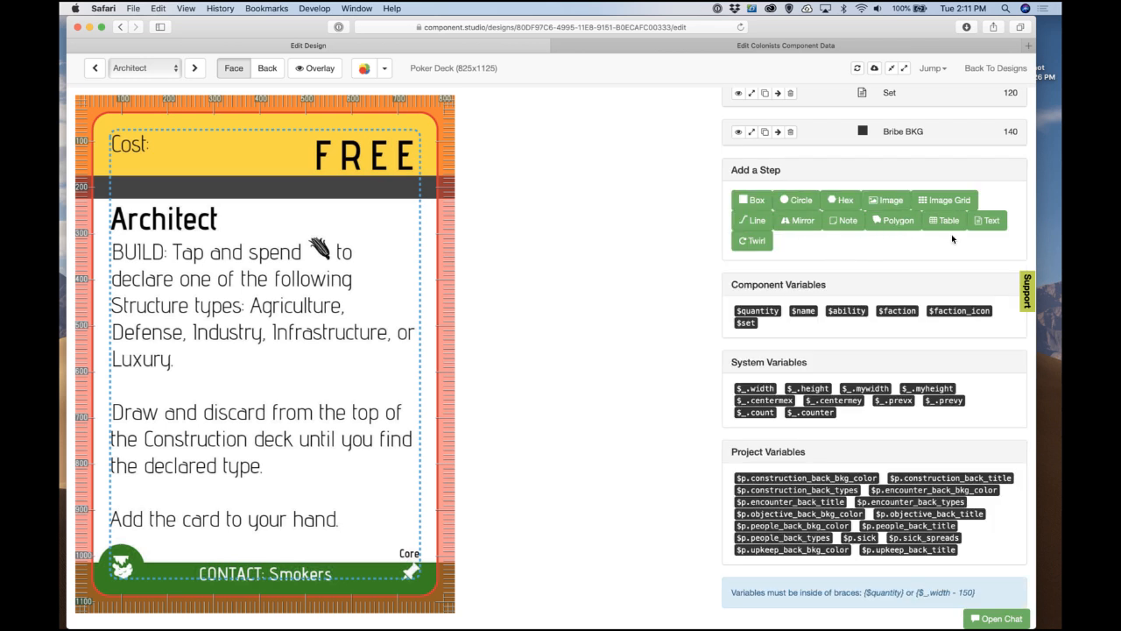
left_click(988, 221)
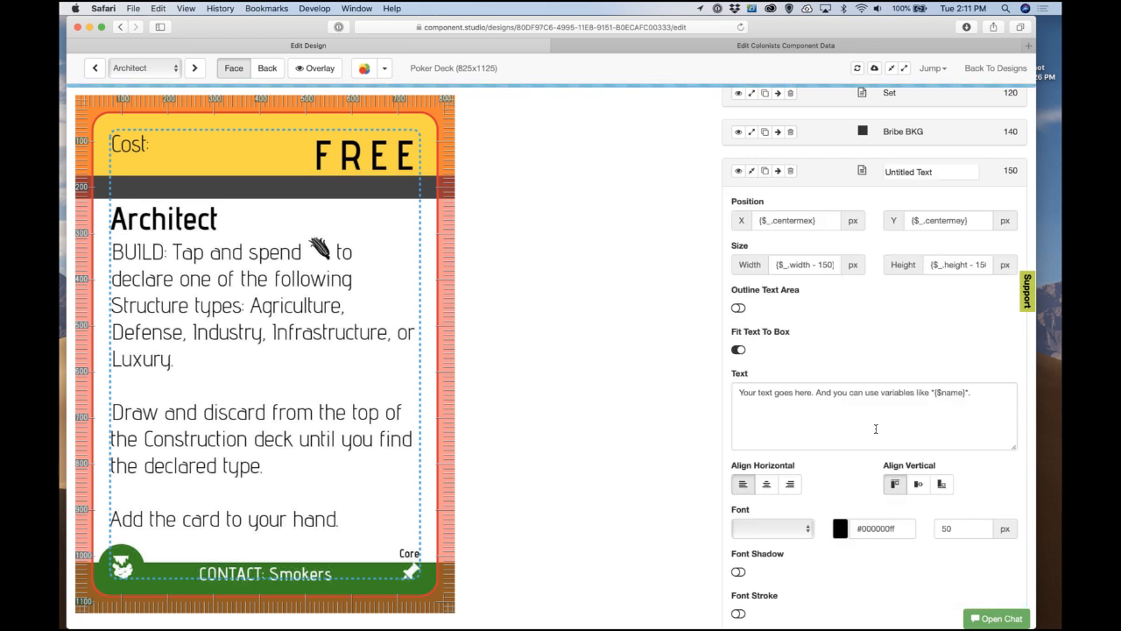
double_click(959, 534)
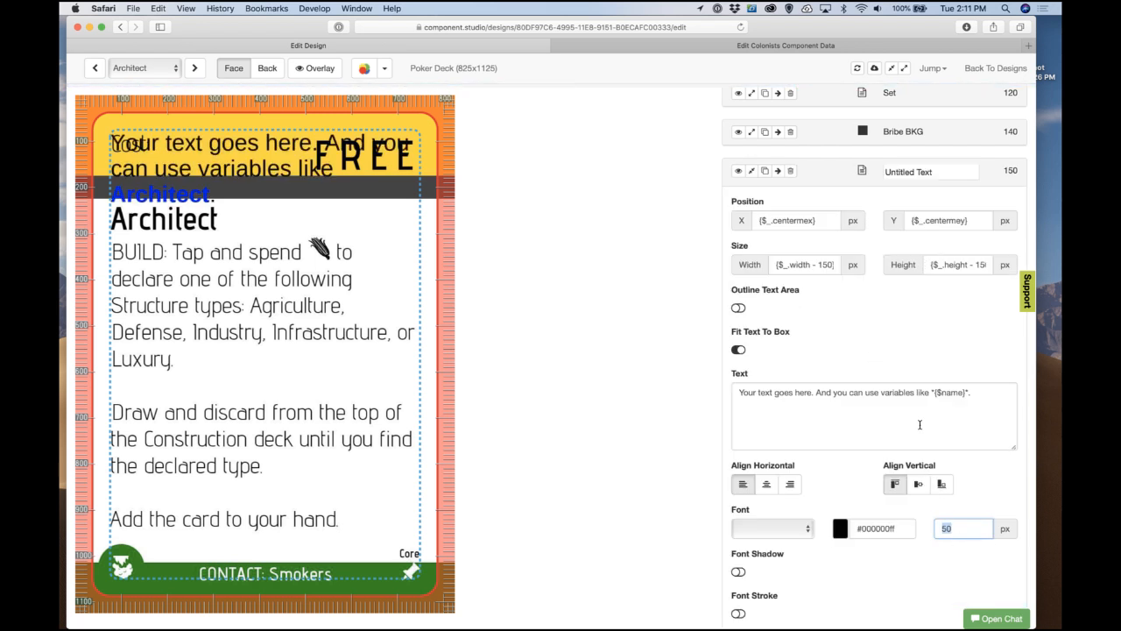
Step: Set the new text's height to 50 px and its Y position to 180 px
left_click(960, 275)
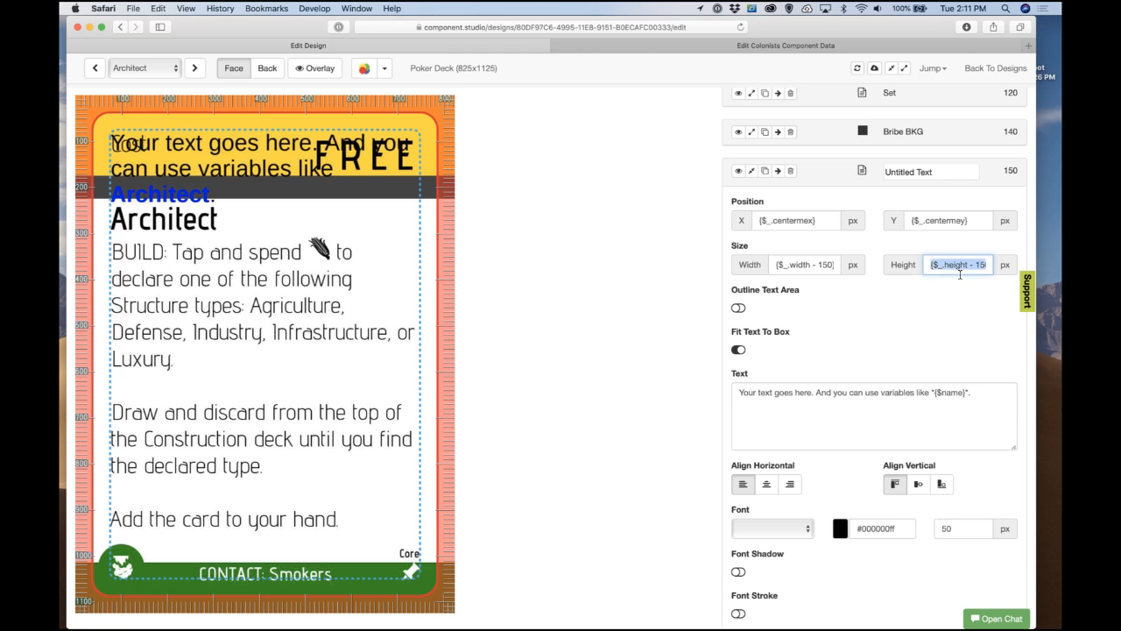
type("180")
key("Tab")
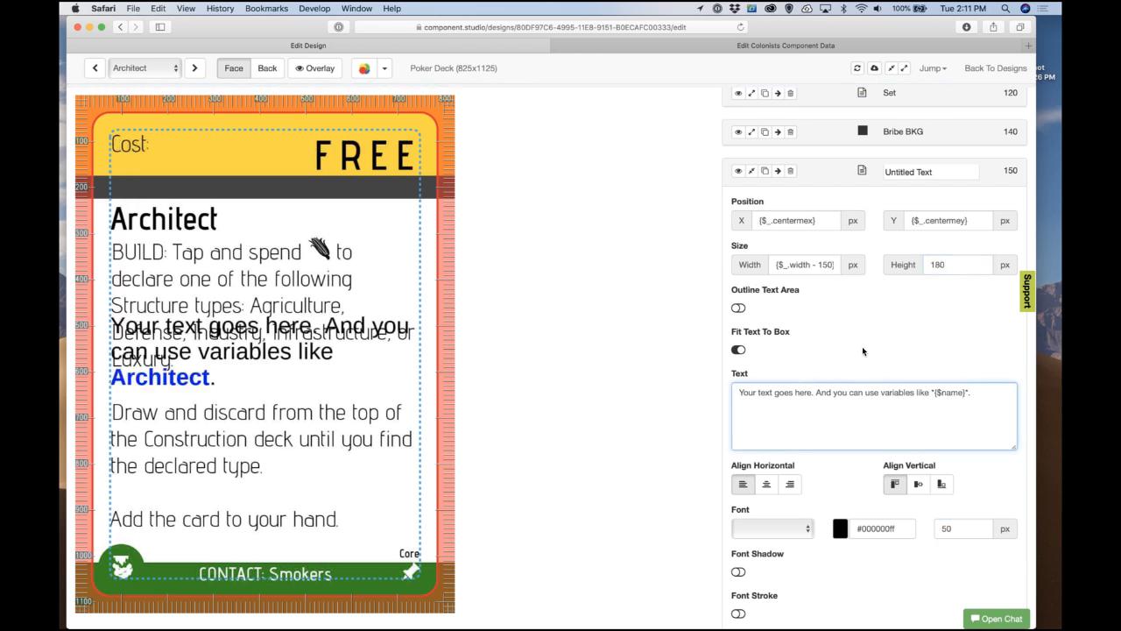
left_click(943, 221)
left_click(952, 273)
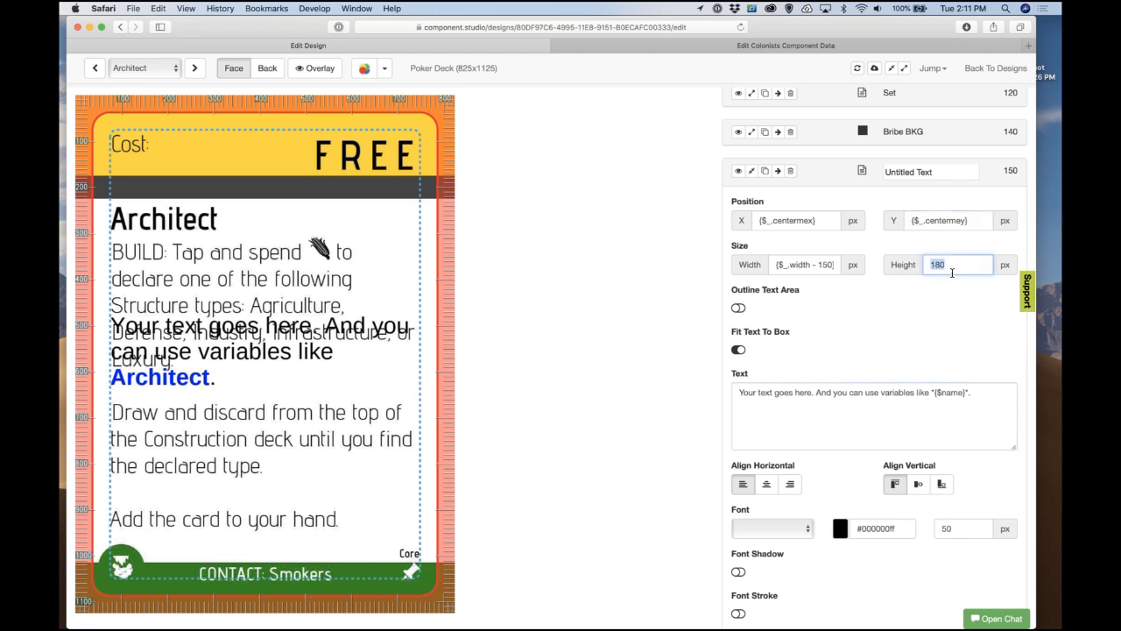
type("50")
left_click(959, 230)
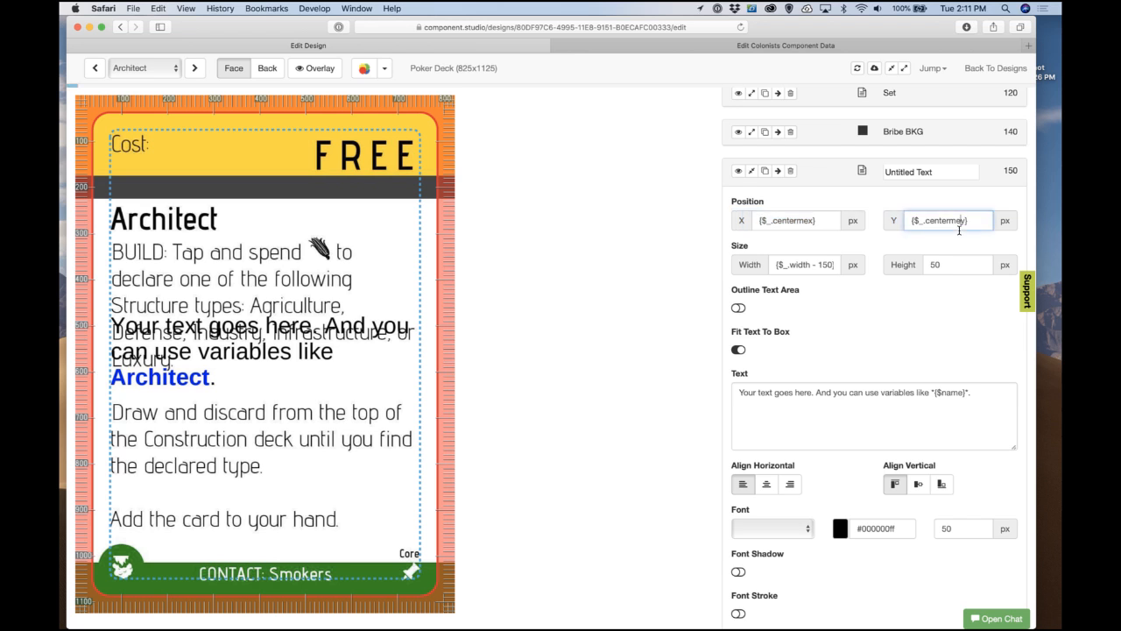
type("180")
key("Tab")
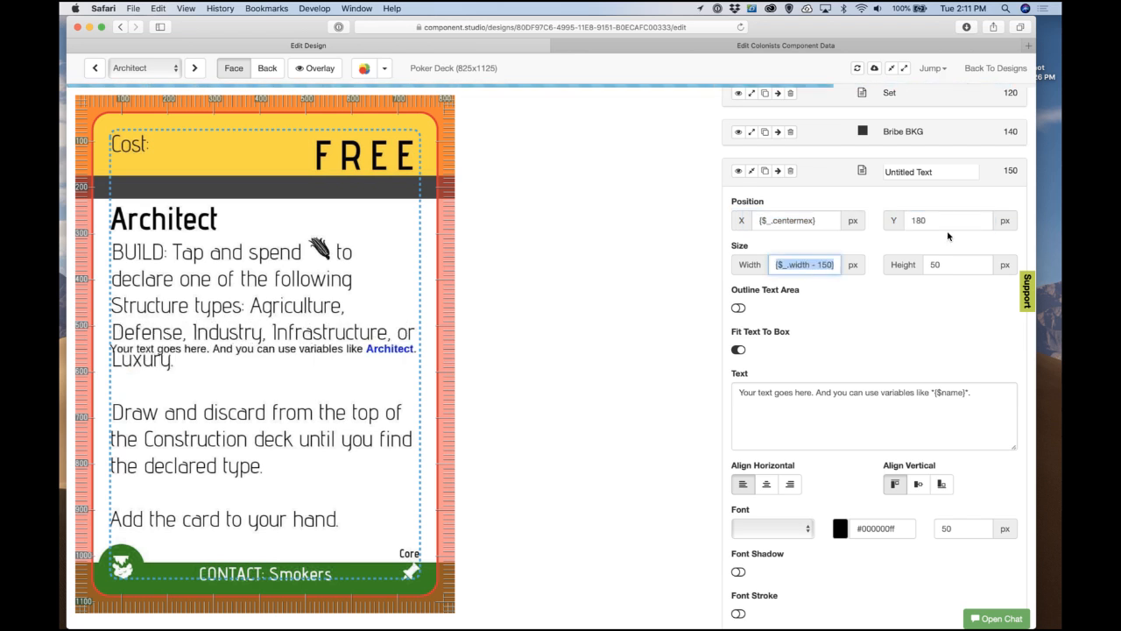
Step: Set the new text's font to Advent Pro Light in white
triple_click(884, 529)
type("white")
key("Tab")
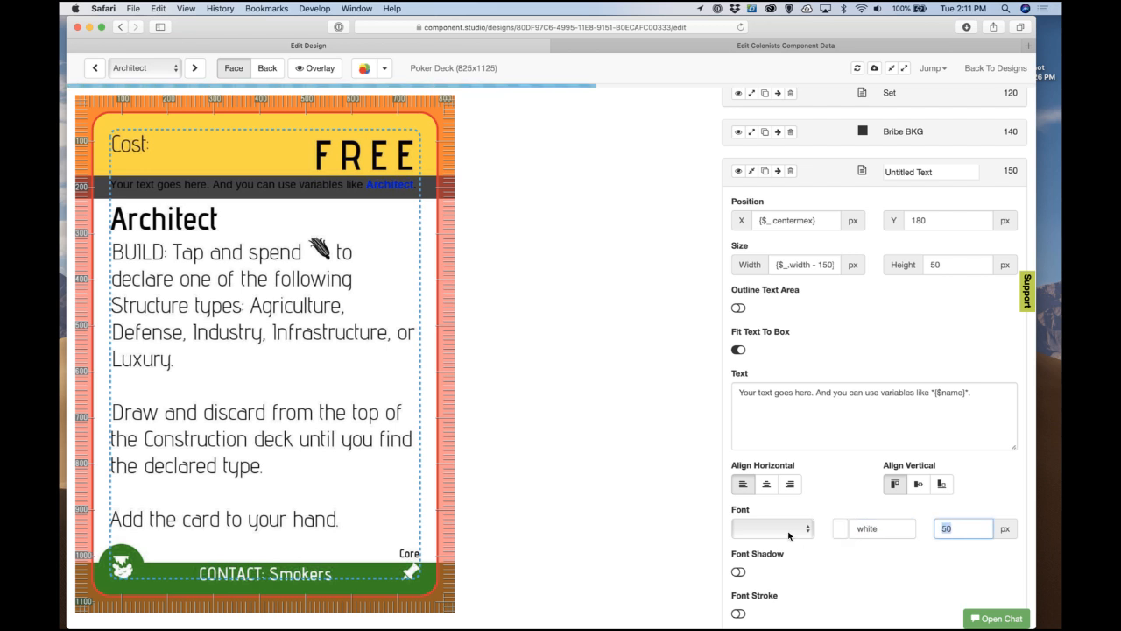
left_click(773, 528)
left_click(790, 540)
Step: Expand the text's advanced settings and set its alternate font to the colony in white
scroll(799, 550, "down", 5)
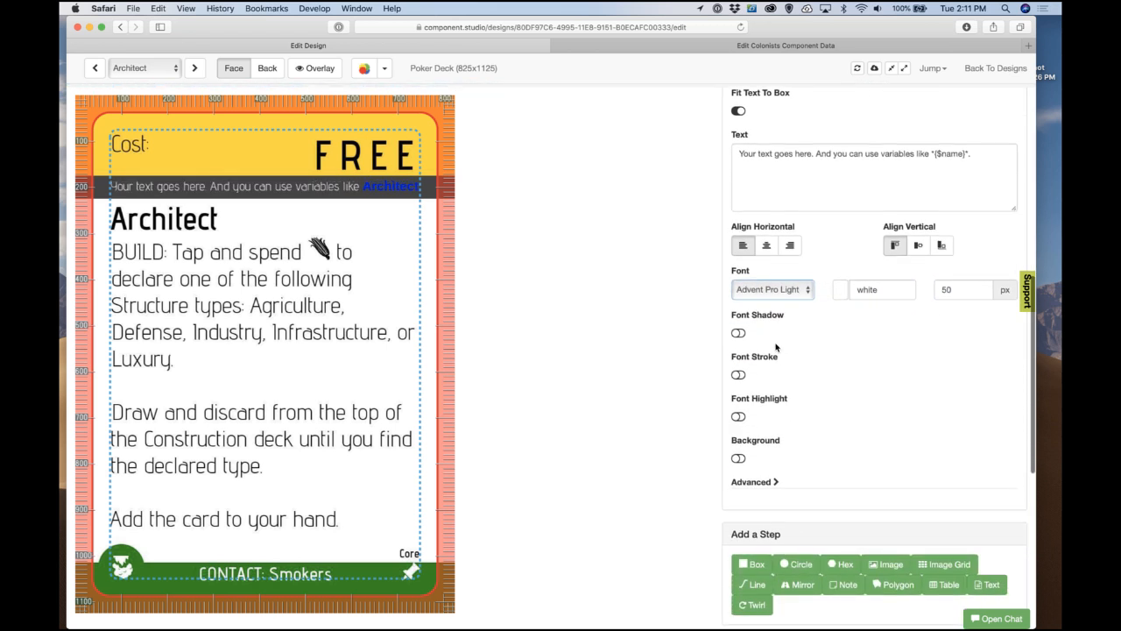
left_click(757, 483)
scroll(771, 478, "down", 2)
left_click(786, 461)
left_click(787, 498)
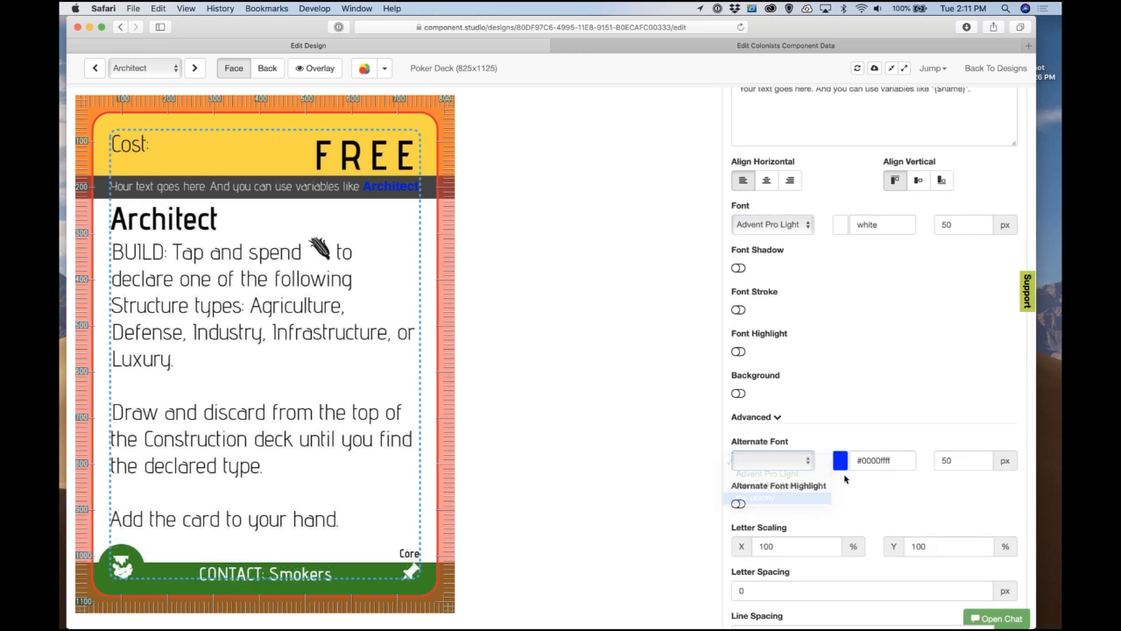
left_click(873, 460)
type("white")
key("Tab")
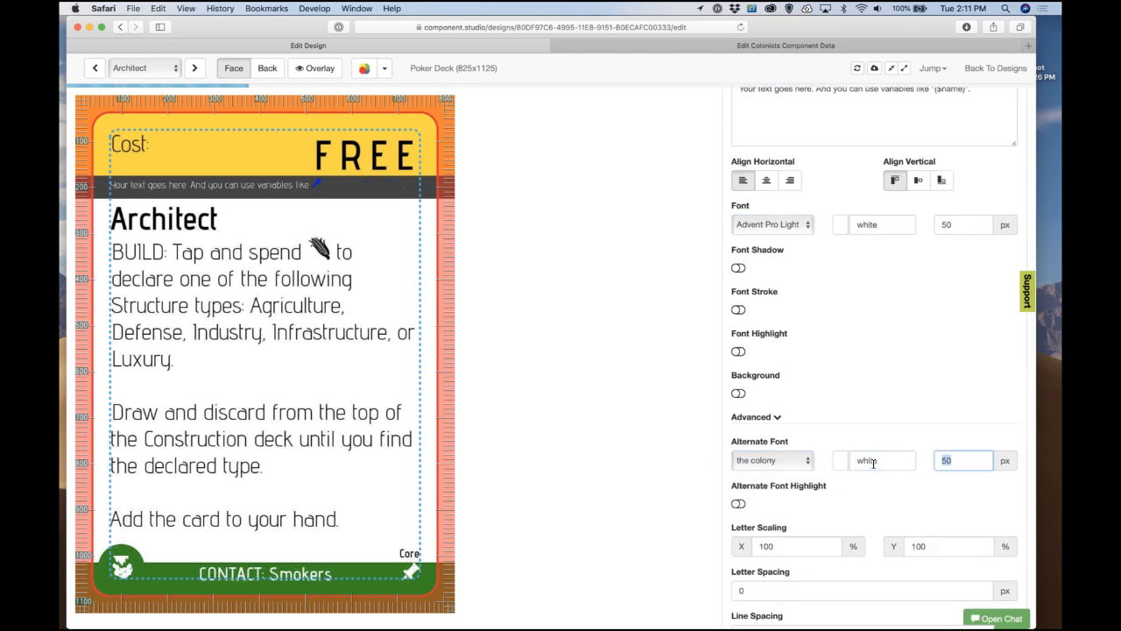
Step: Turn off Fit Text To Box for the new text
scroll(898, 396, "up", 1)
scroll(898, 391, "up", 4)
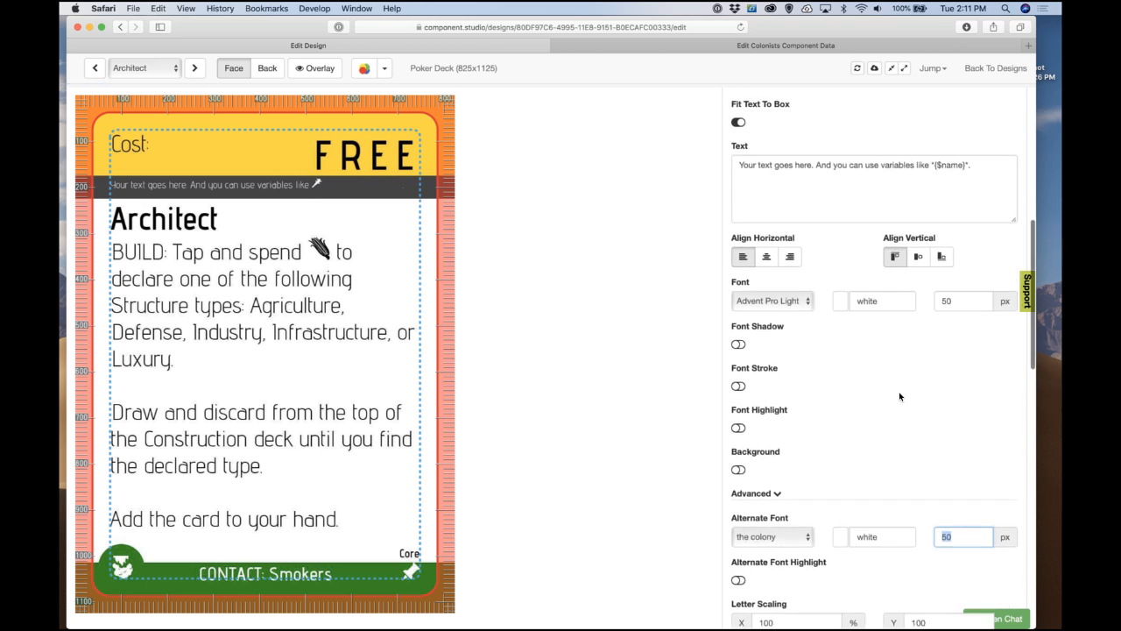
scroll(898, 391, "up", 1)
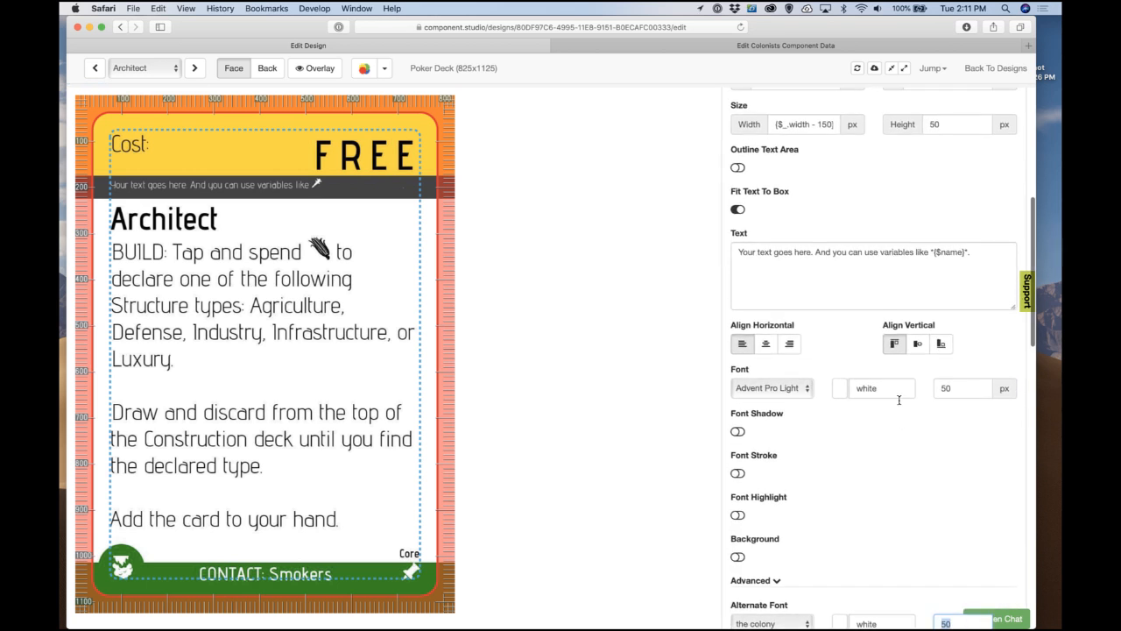
left_click(742, 214)
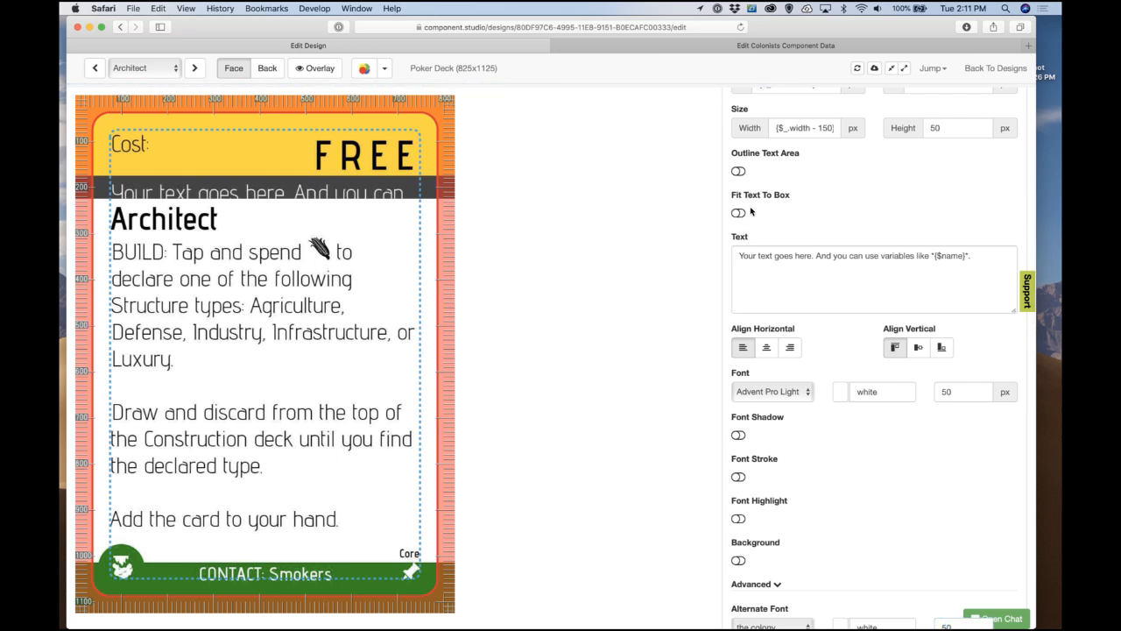
double_click(947, 394)
Step: Check the wording of the Bribe rule on the reference sheet in Illustrator and return to the card design in Safari
triple_click(938, 292)
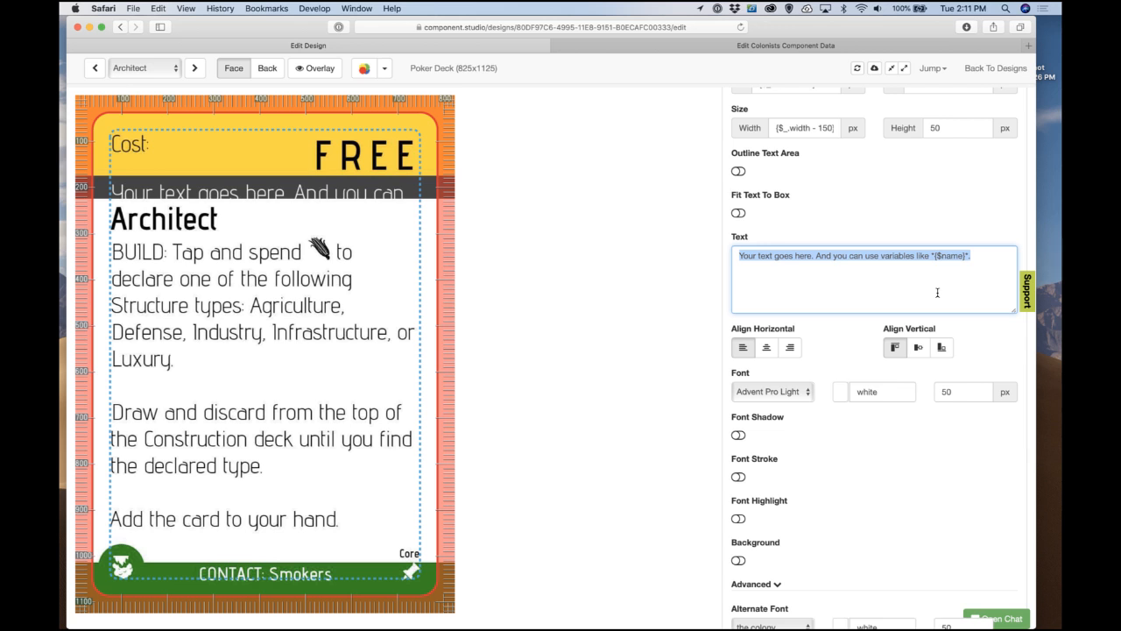
key("super+Tab")
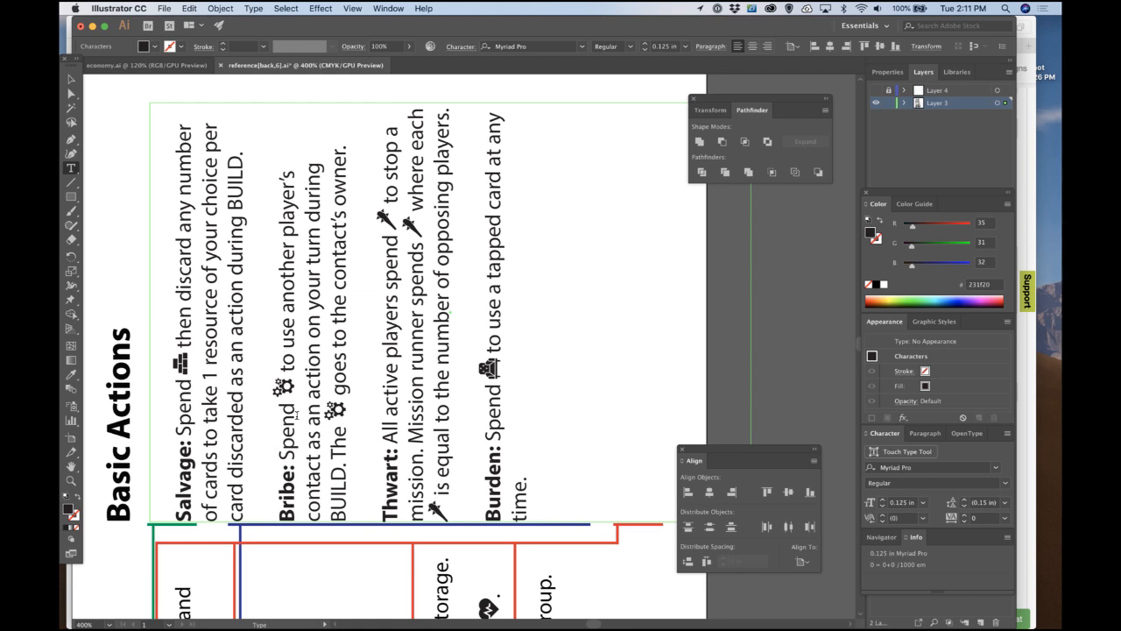
key("super+Tab")
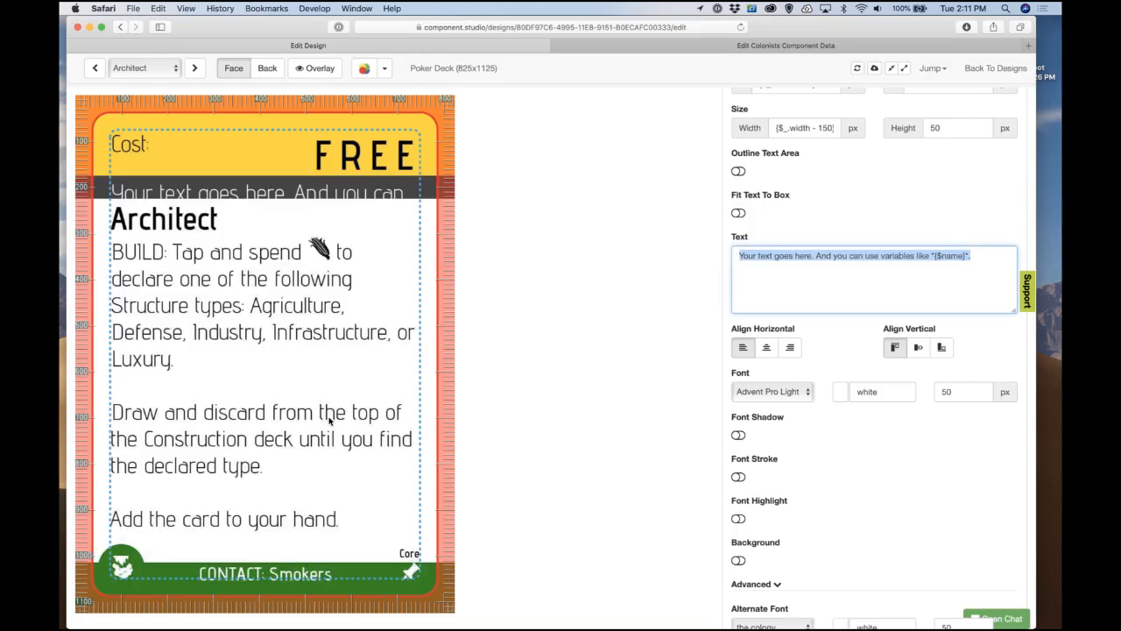
key("super+Tab")
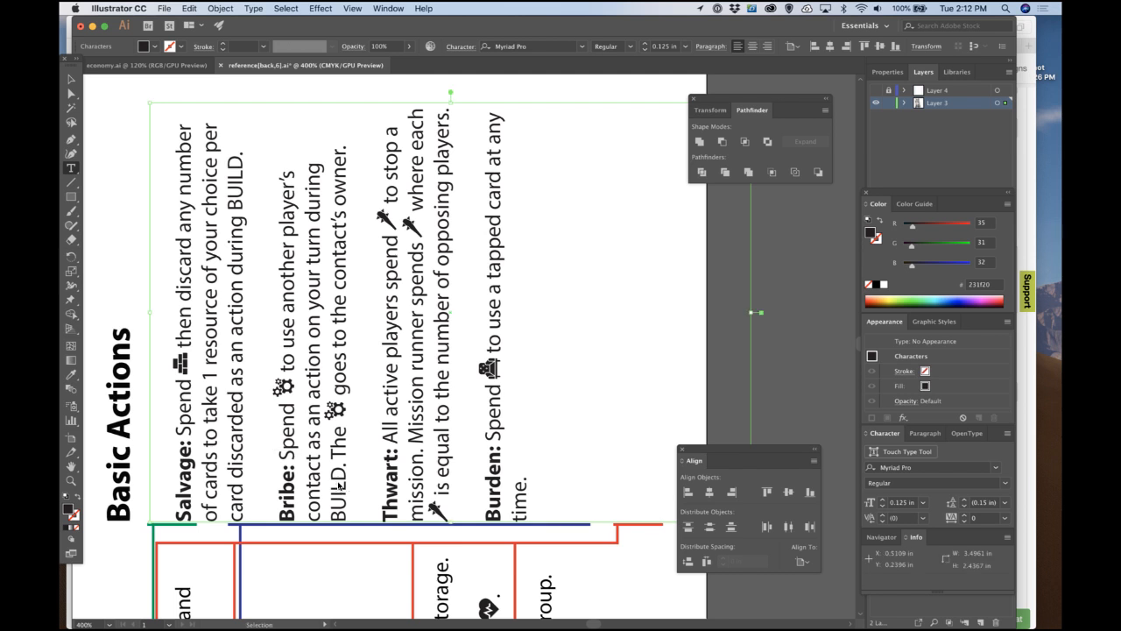
key("super+Tab")
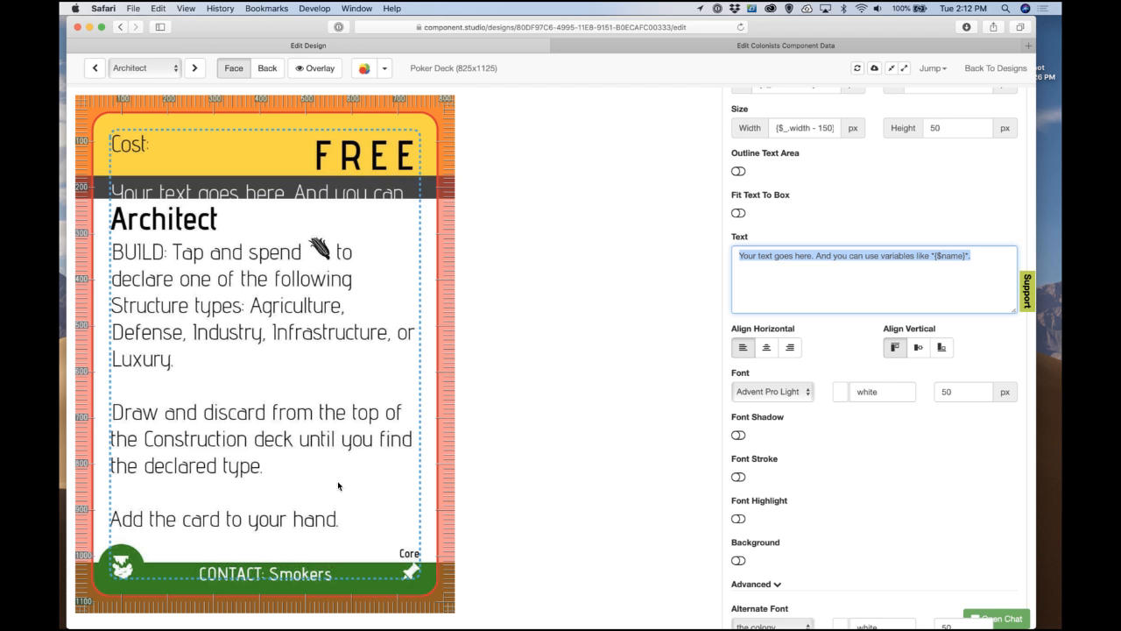
Step: Replace the placeholder text with "Give *F* to contact's owner to use this contact.", checking the gear icon's letter in Illustrator's economy.ai
type("Give **")
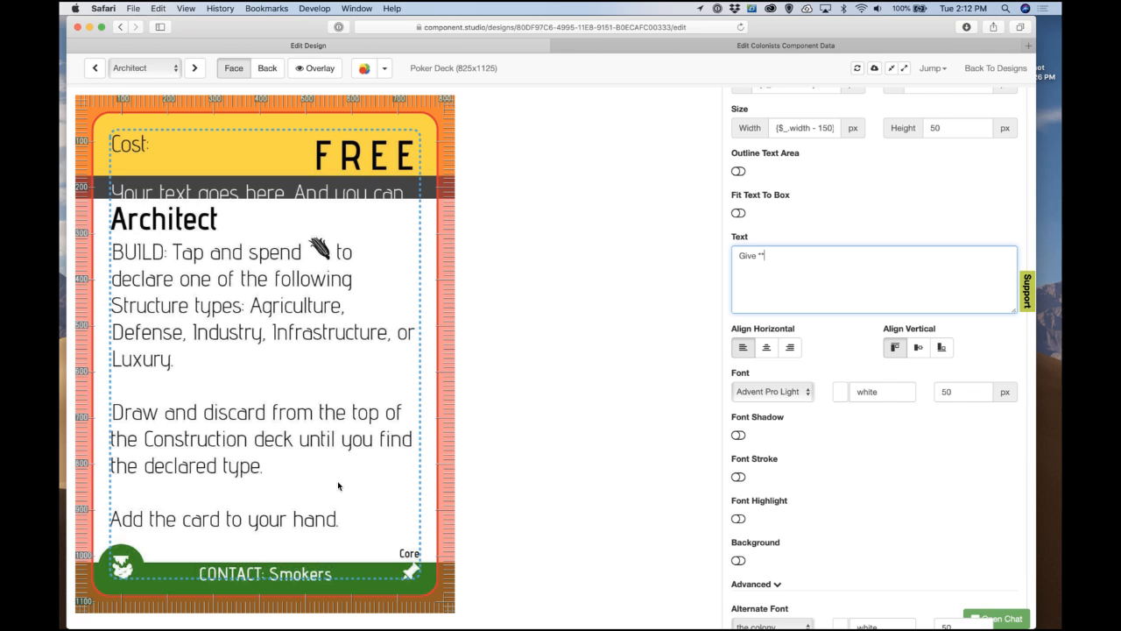
key("super+Tab")
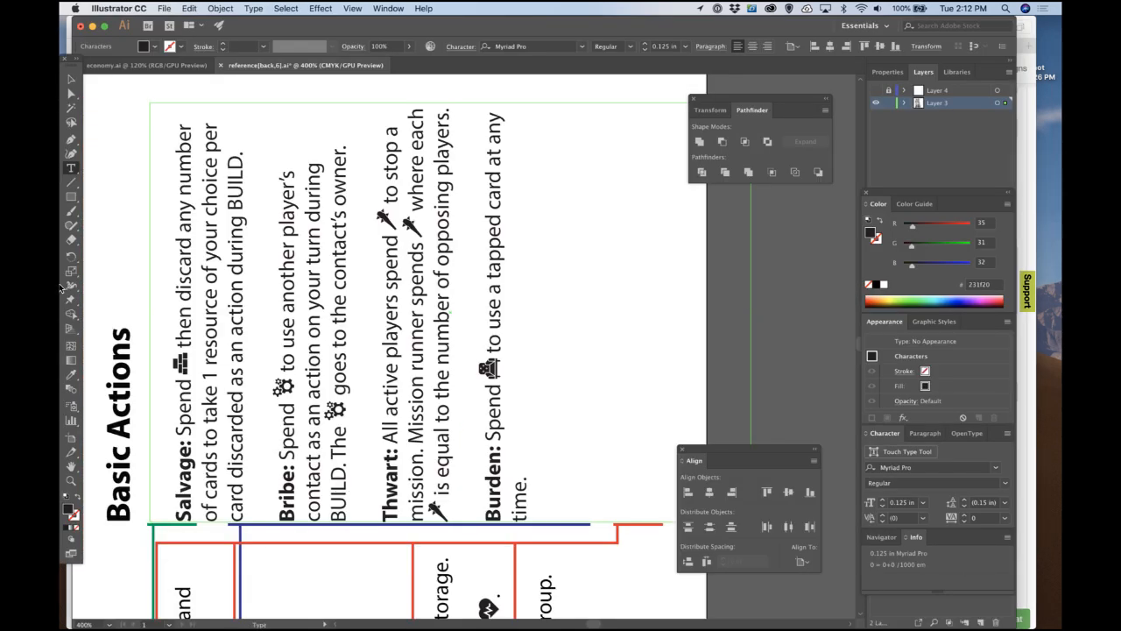
left_click(198, 65)
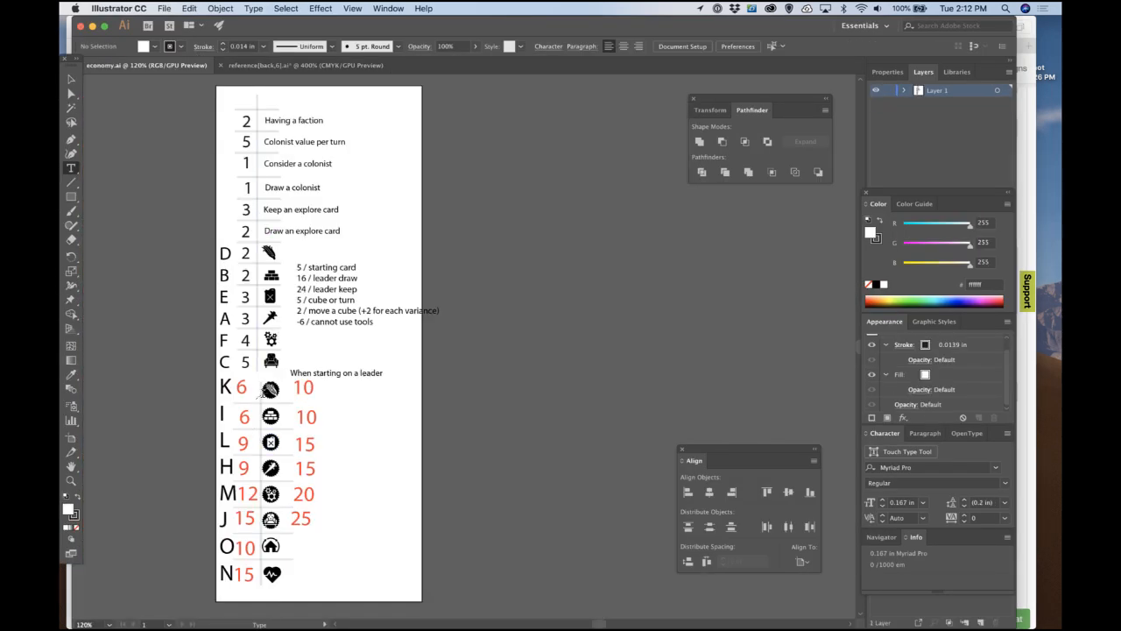
key("super+Tab")
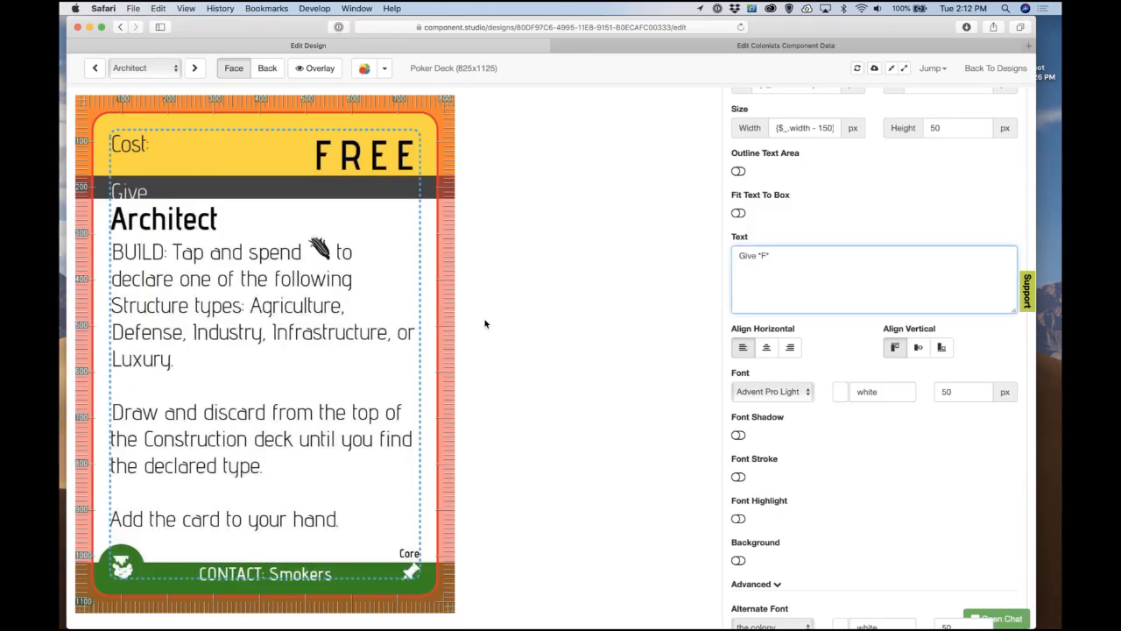
type("ntact's owner to use this cont")
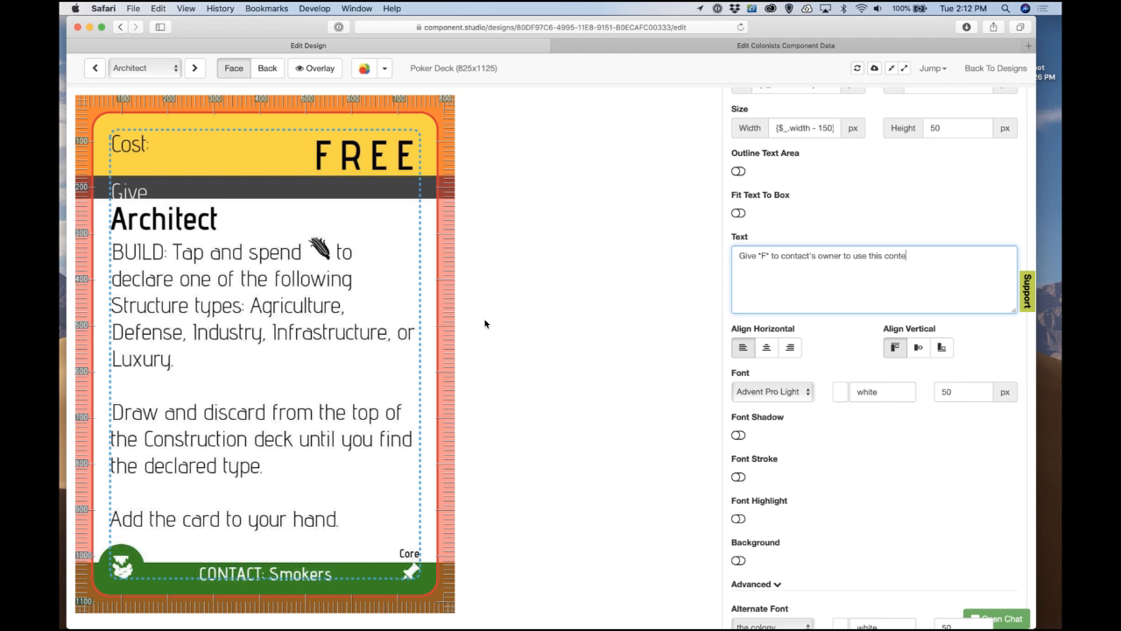
type("act.")
left_click(704, 252)
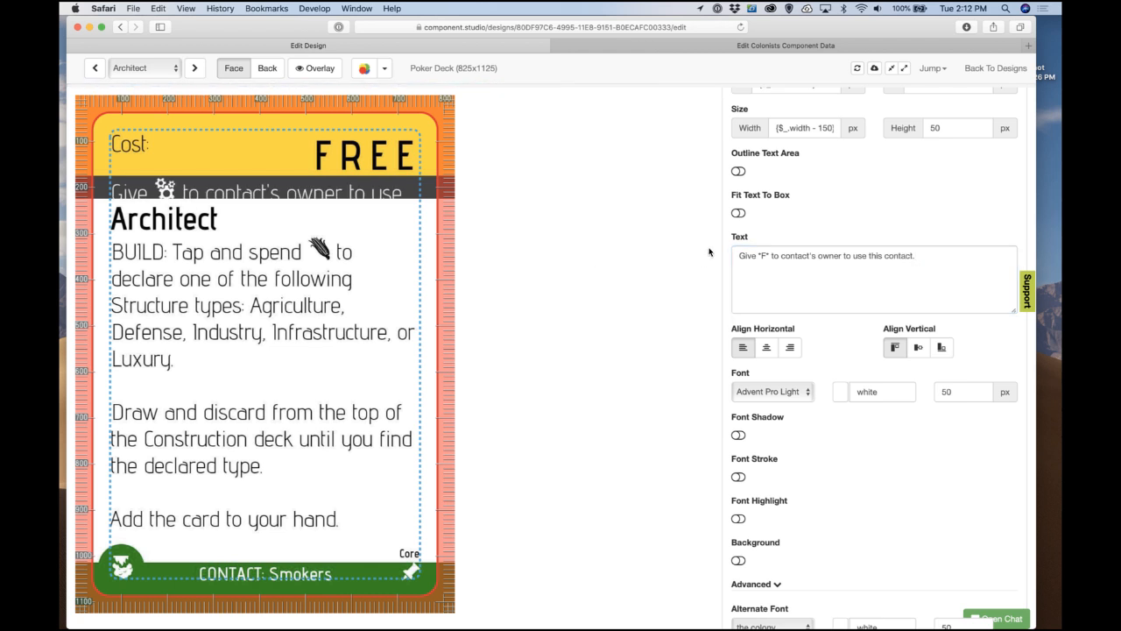
left_click(963, 399)
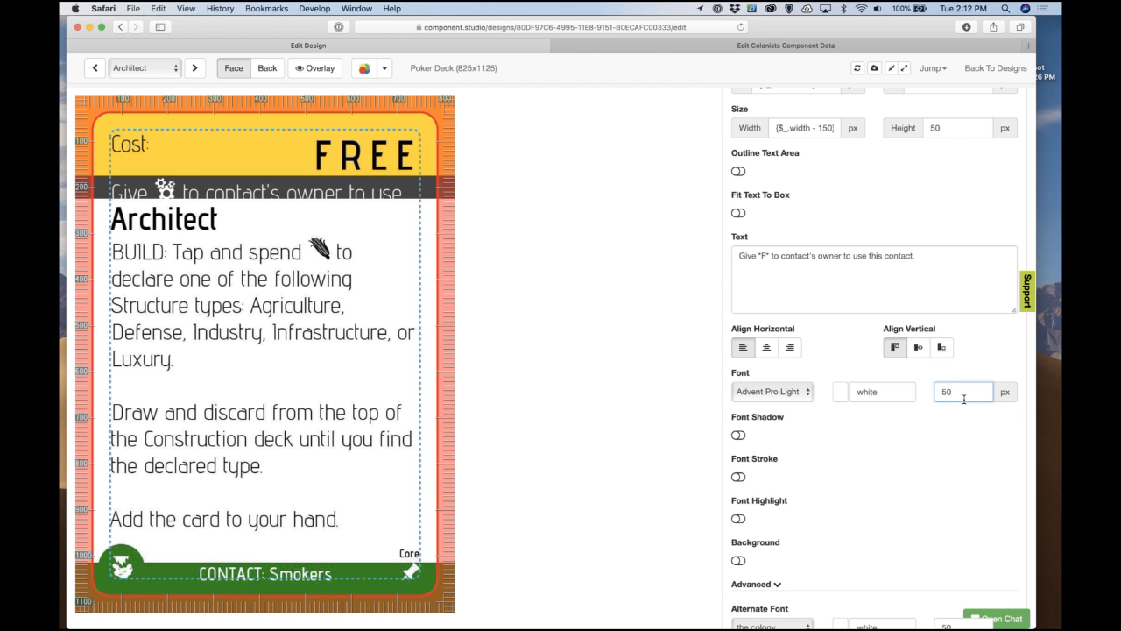
double_click(955, 137)
type("40")
key("Tab")
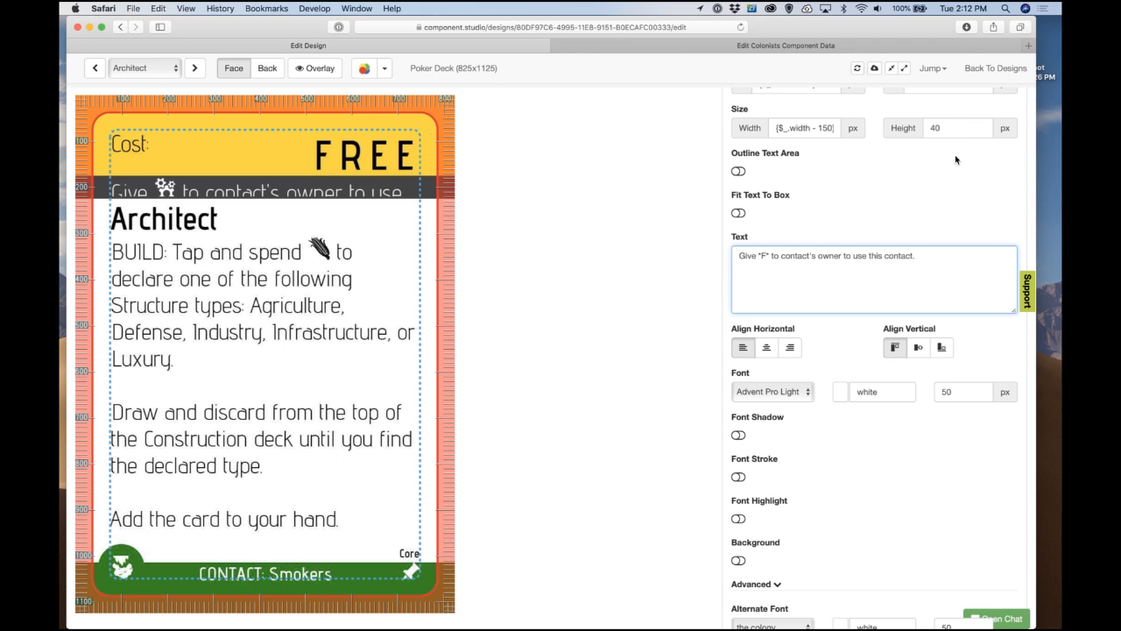
double_click(951, 129)
scroll(953, 143, "up", 2)
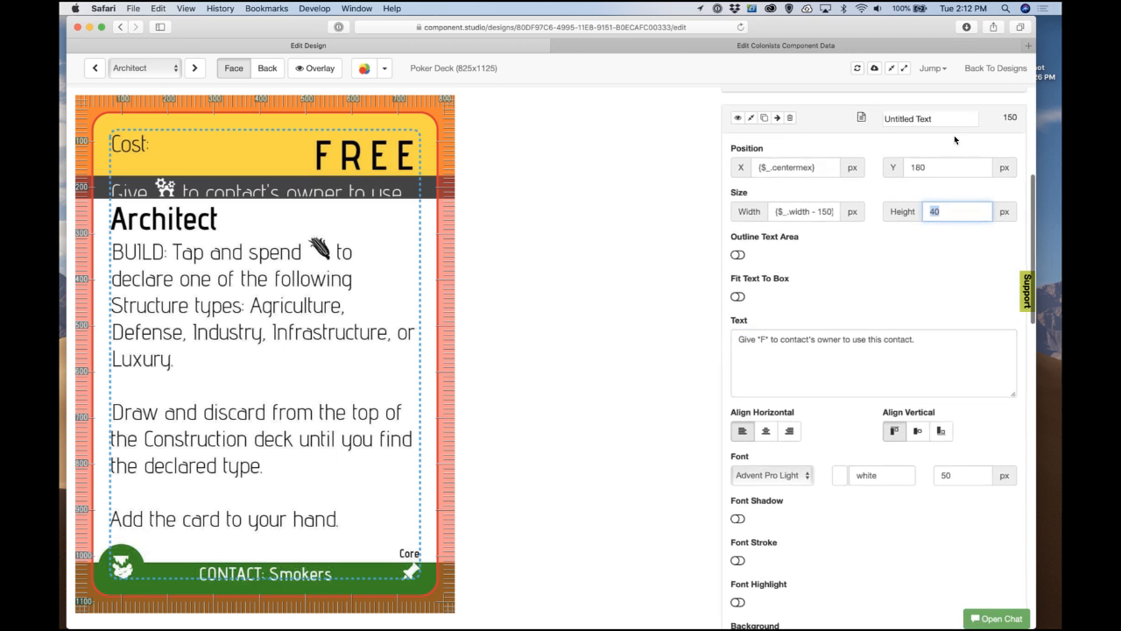
type("50")
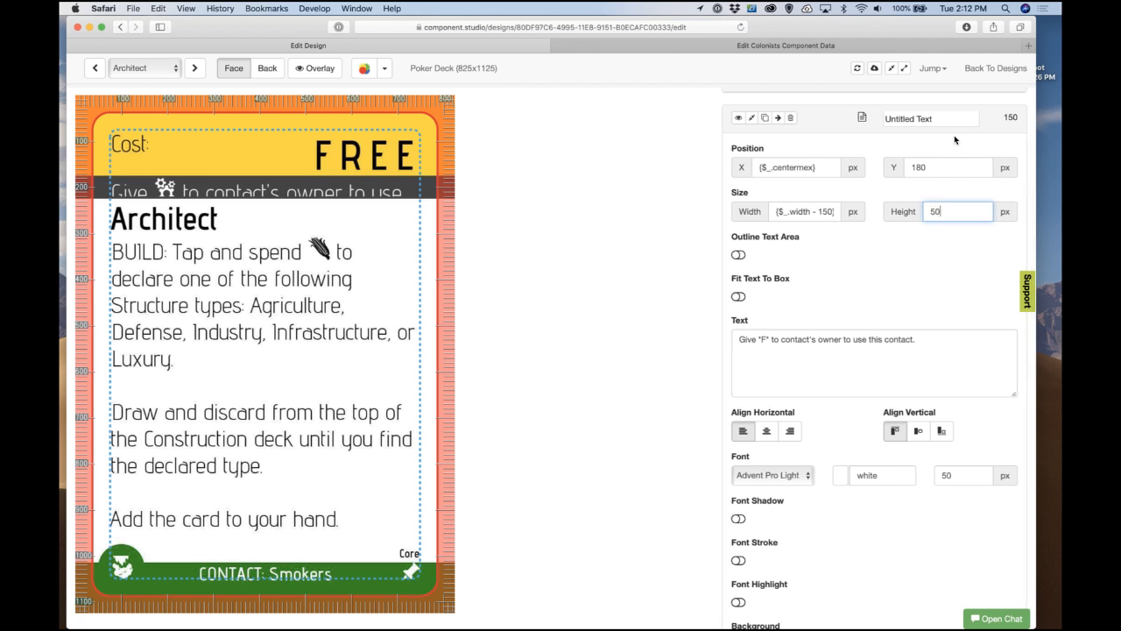
Step: Set both the main font size and the alternate font size of the bribe text to 40 px
double_click(966, 484)
type("40")
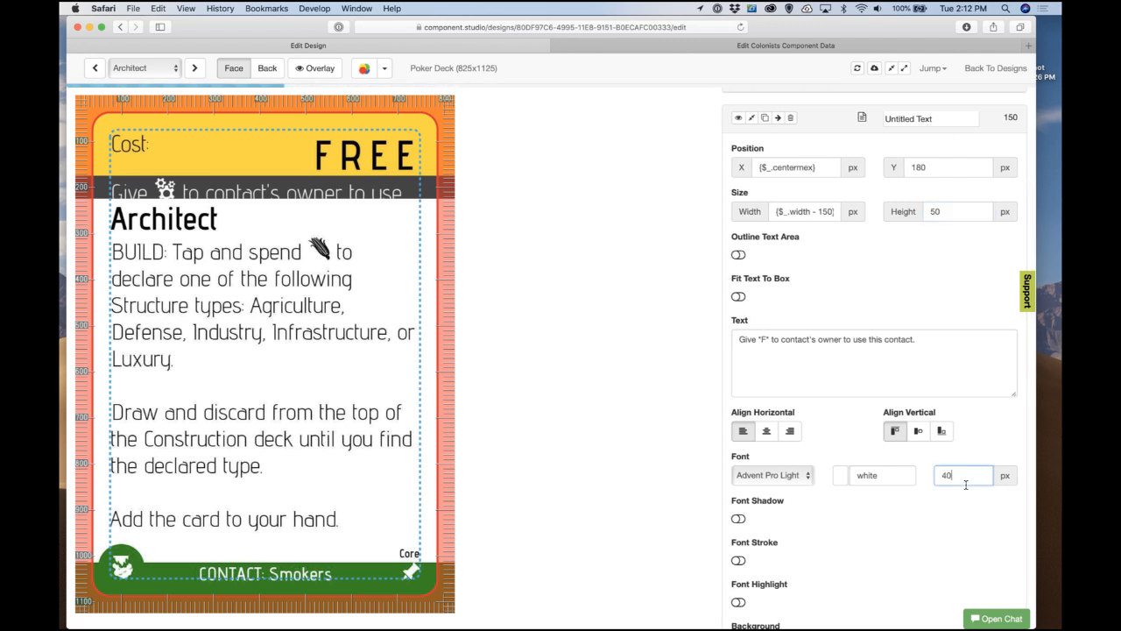
left_click(976, 462)
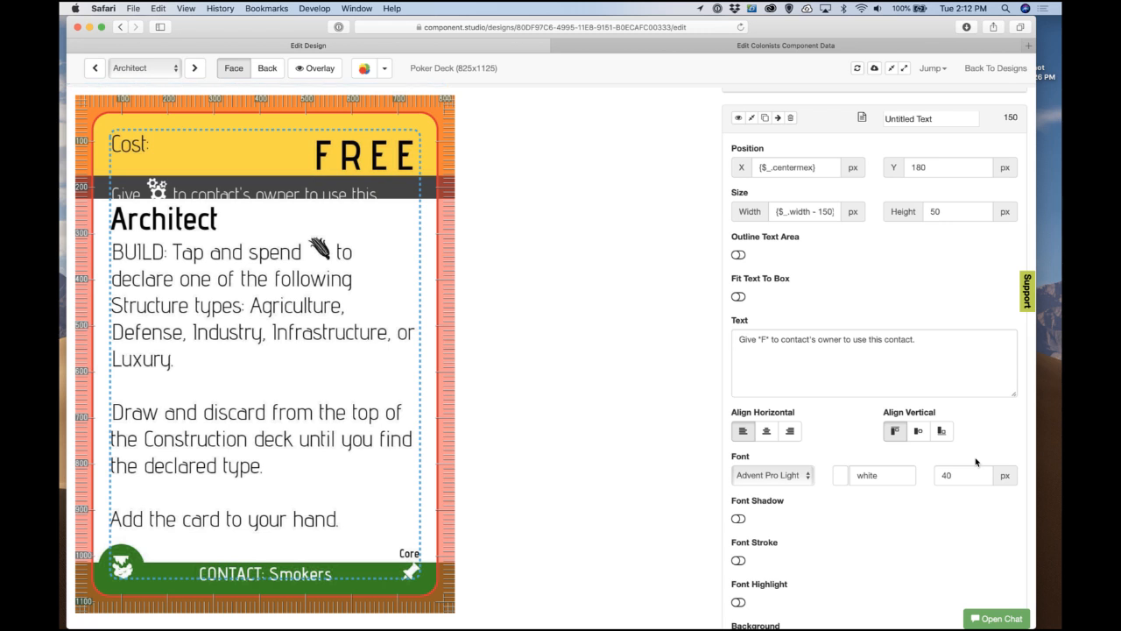
scroll(976, 462, "down", 6)
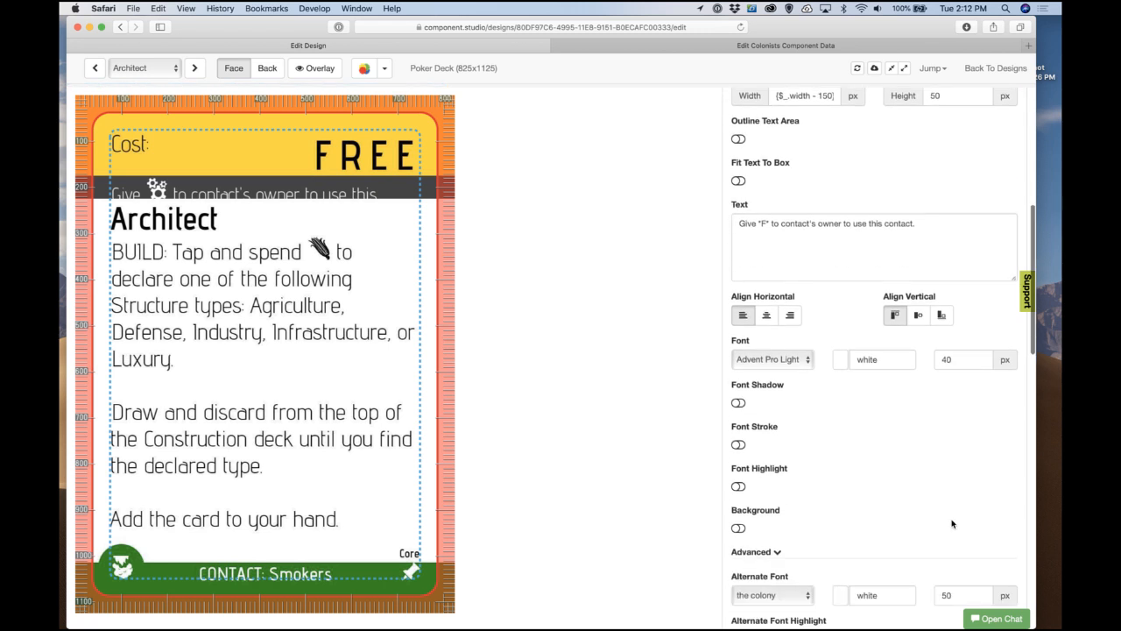
double_click(952, 456)
type("40")
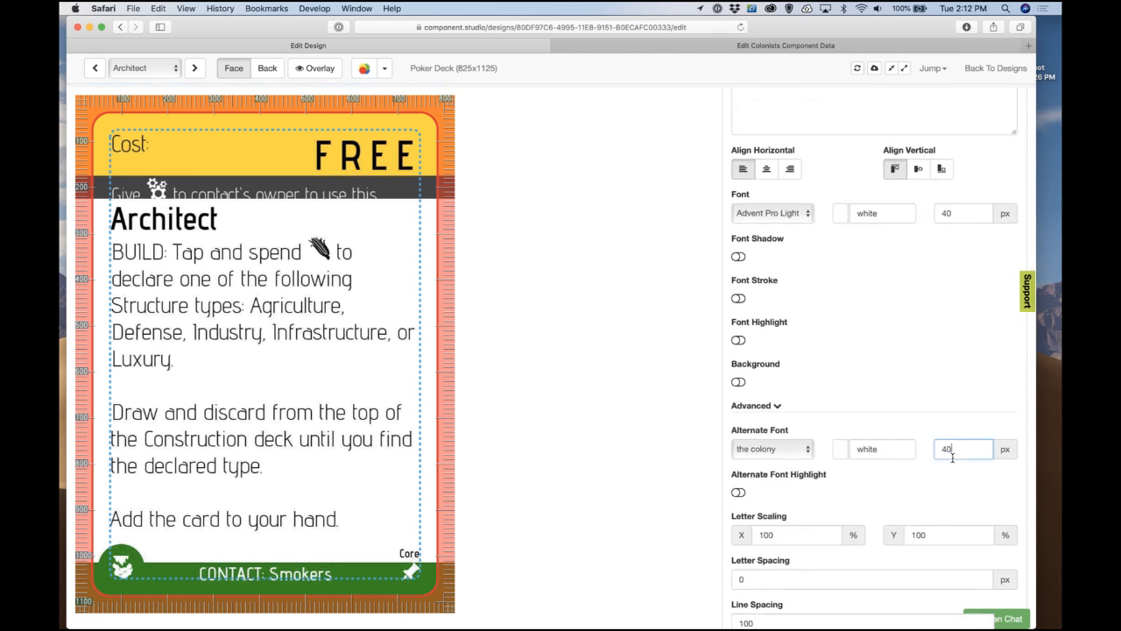
key("Tab")
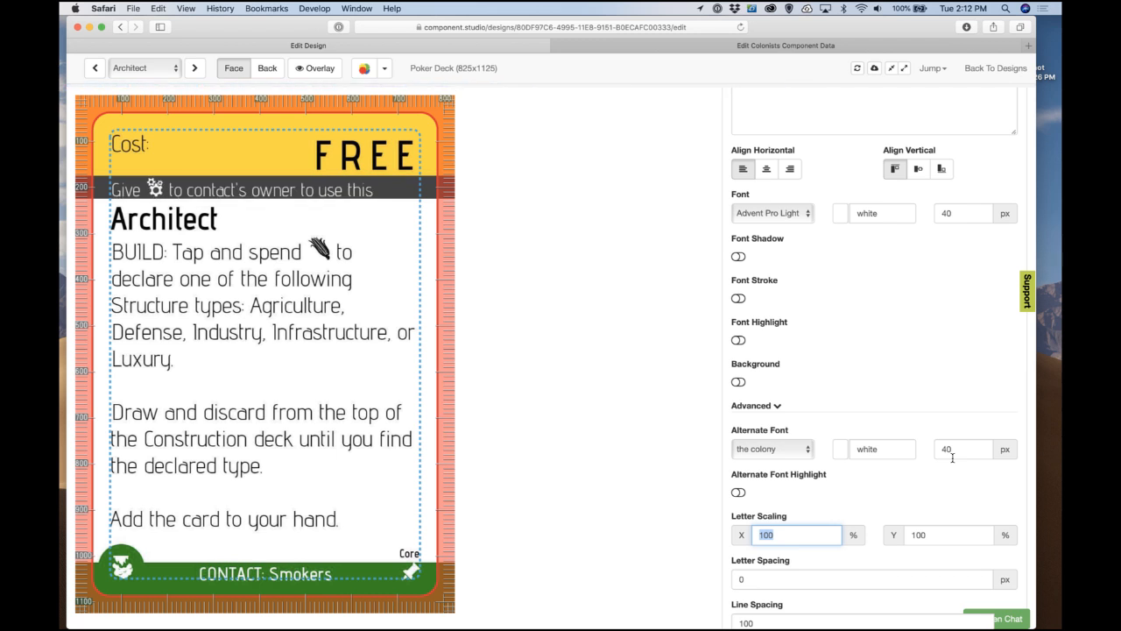
Step: Set the bribe text's main and alternate font sizes to 35 px and its main font to Advent Pro Semi
double_click(974, 220)
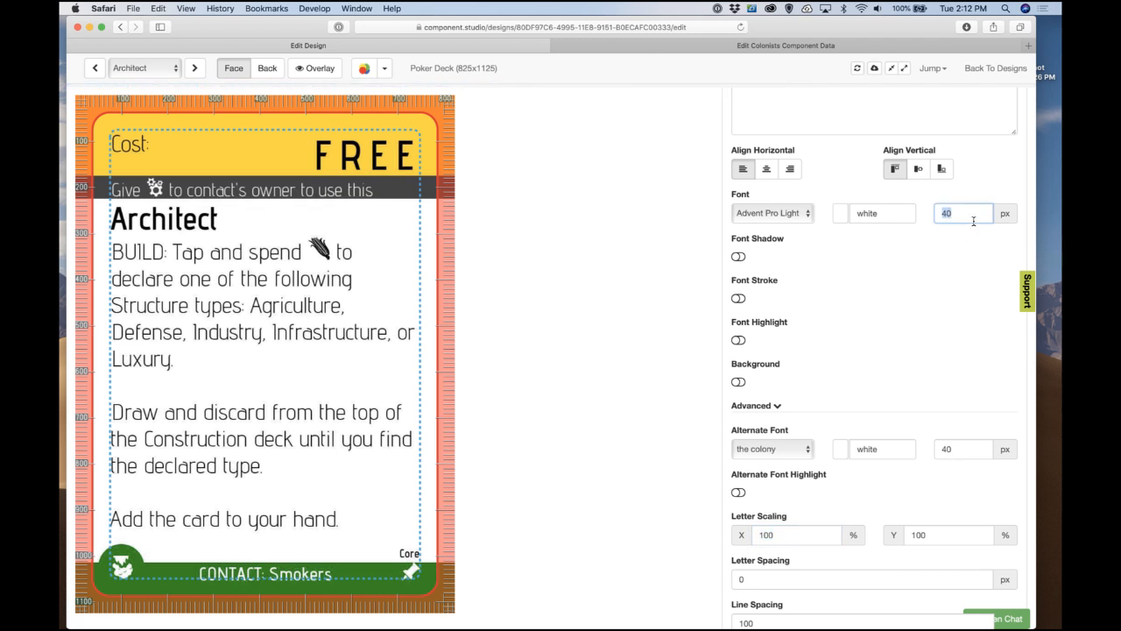
type("35")
double_click(961, 449)
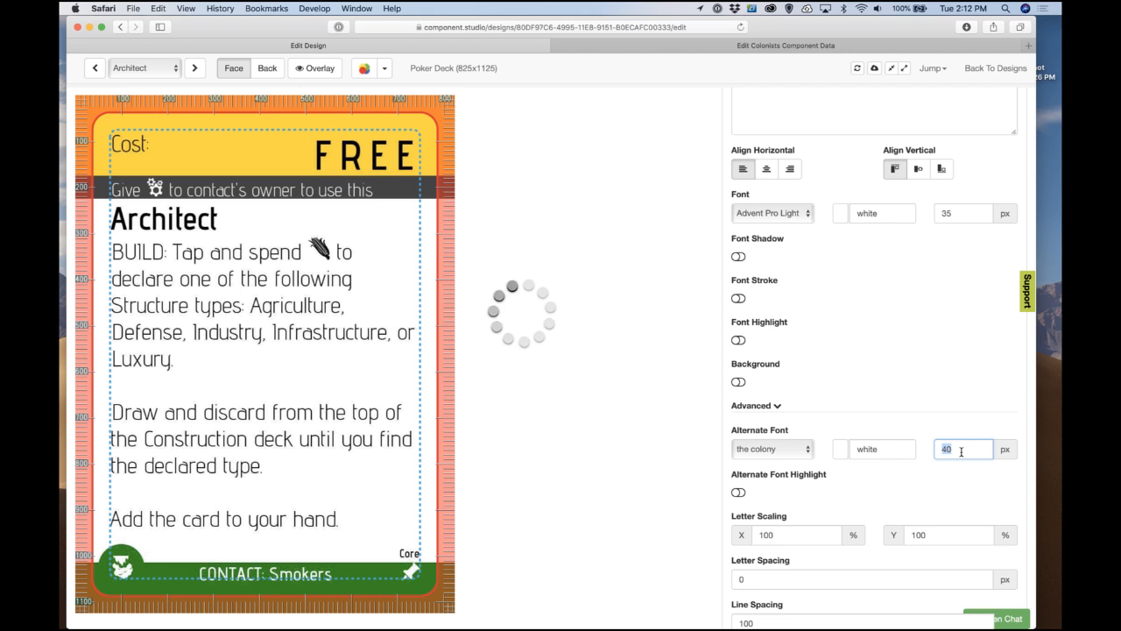
type("35")
double_click(961, 449)
type("40")
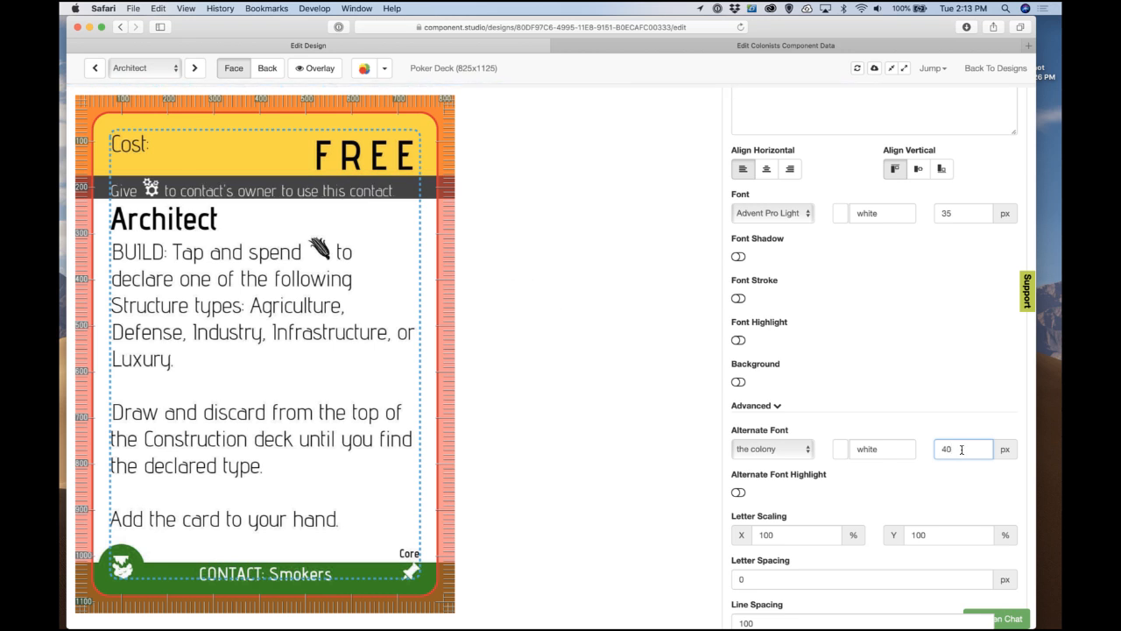
double_click(961, 456)
type("35")
key("Tab")
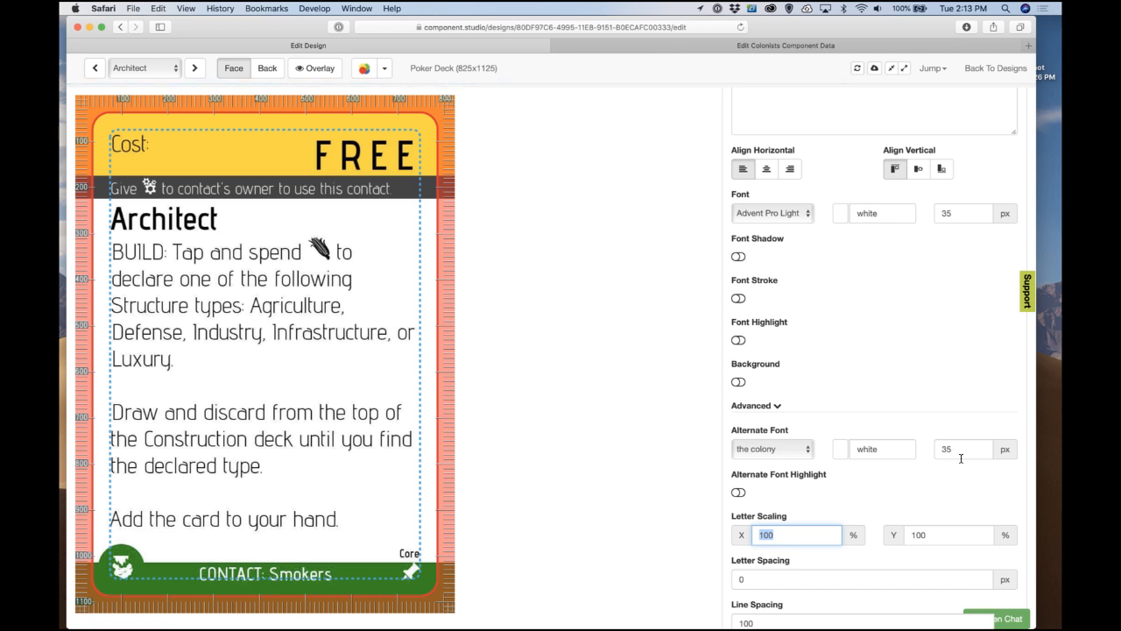
left_click(788, 217)
left_click(791, 227)
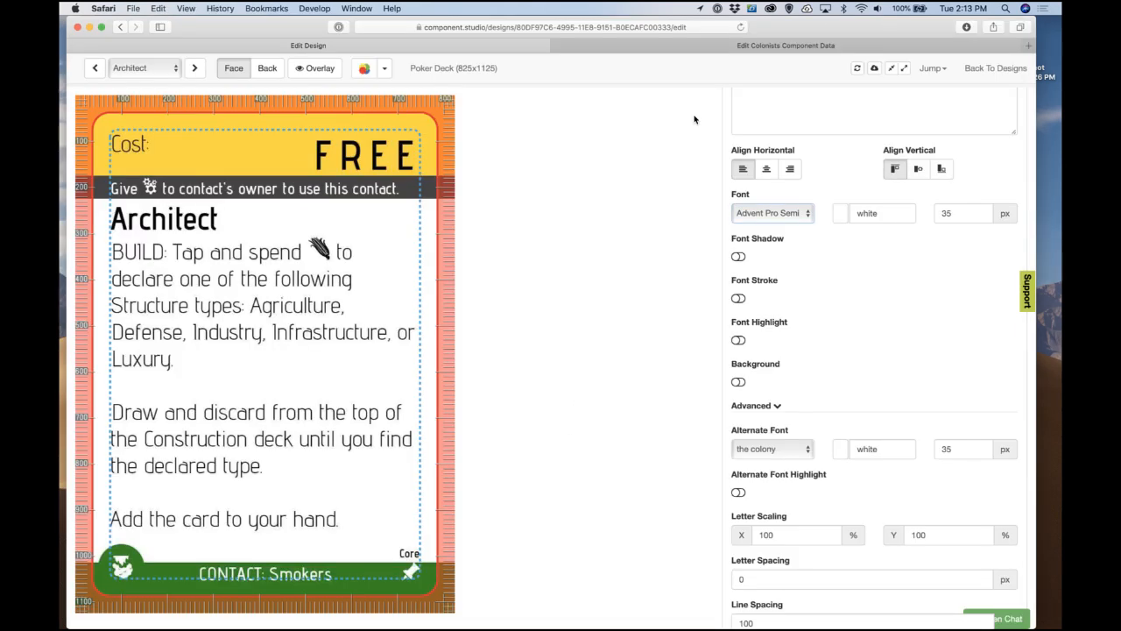
Step: Switch to Illustrator and delete the Bribe rule from the Basic Actions on the reference sheet, closing the gap it leaves
left_click(739, 45)
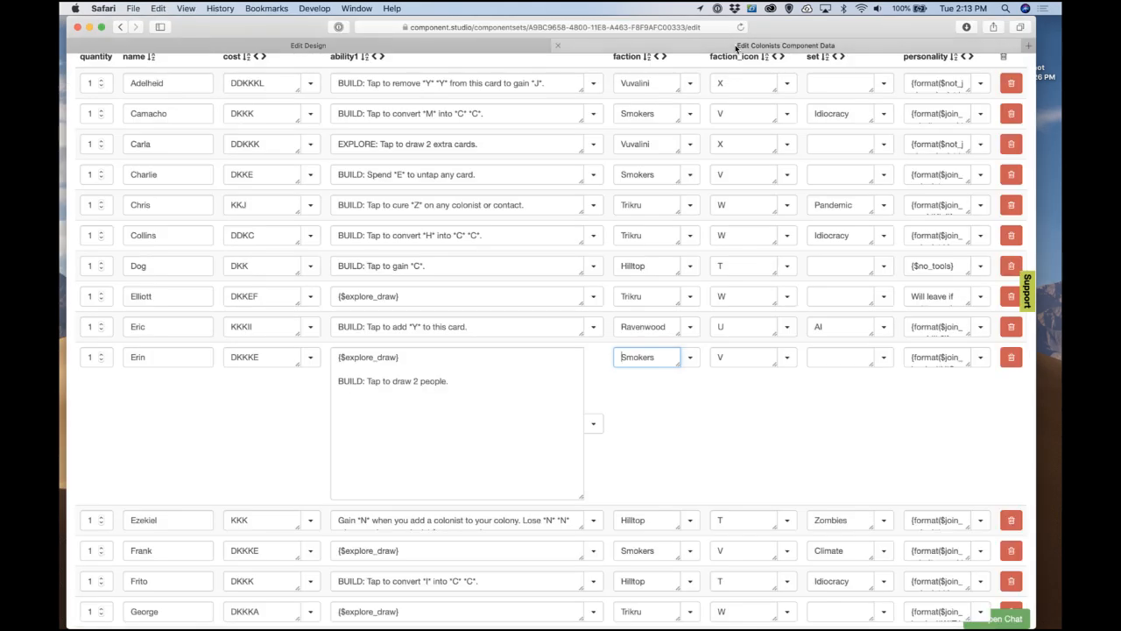
left_click(485, 43)
key("super+Tab")
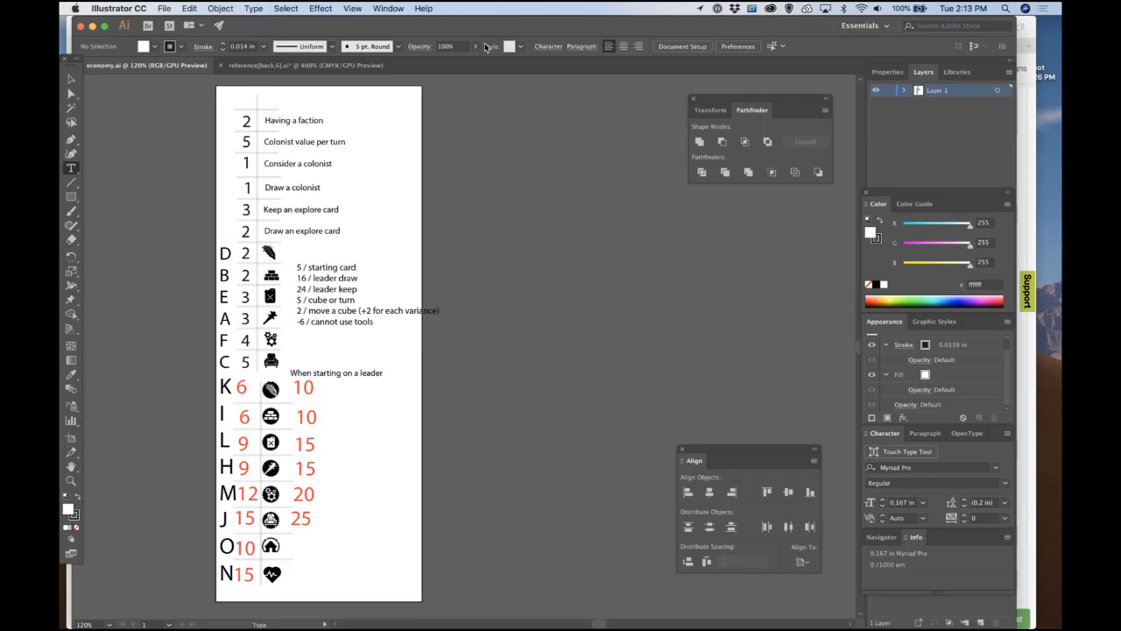
left_click(350, 66)
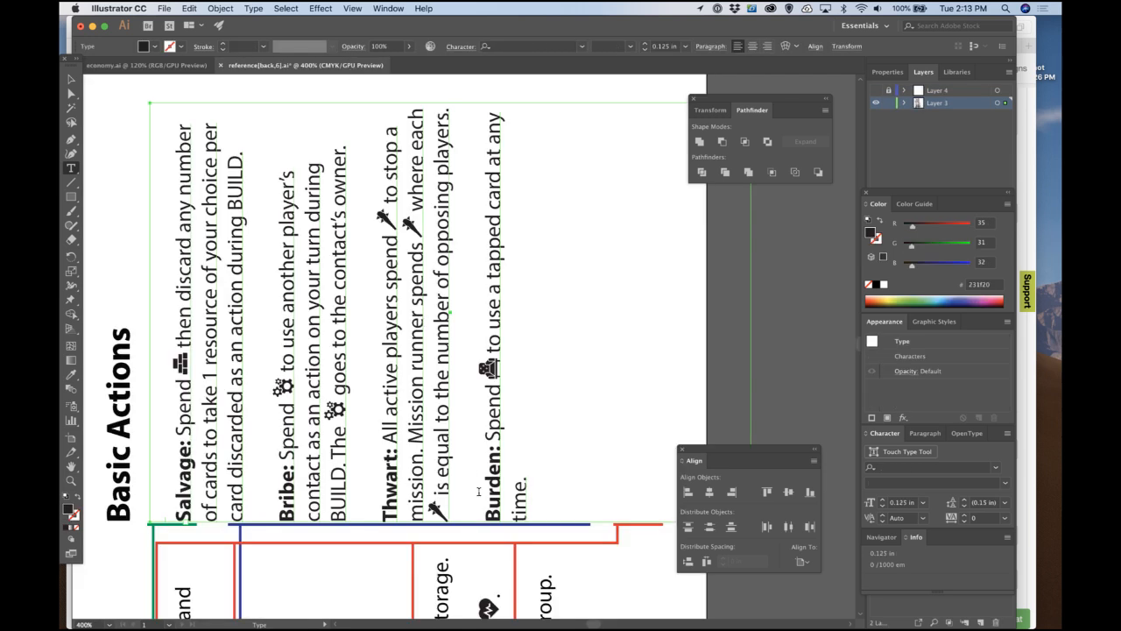
left_click_drag(287, 517, 345, 149)
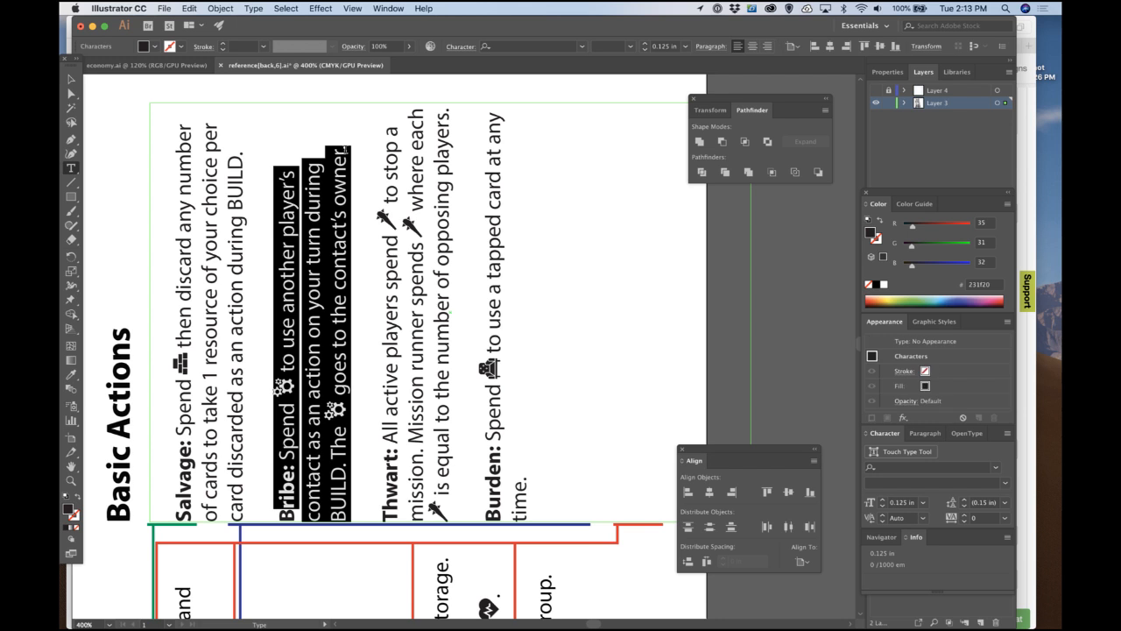
key("BackSpace")
key("BackSpace")
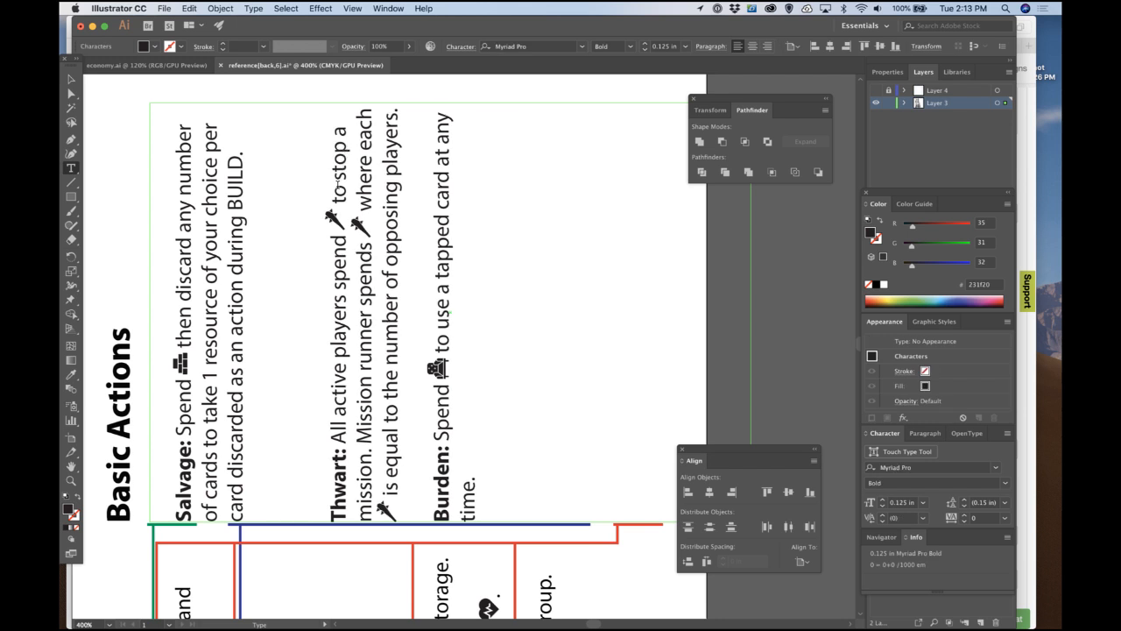
key("BackSpace")
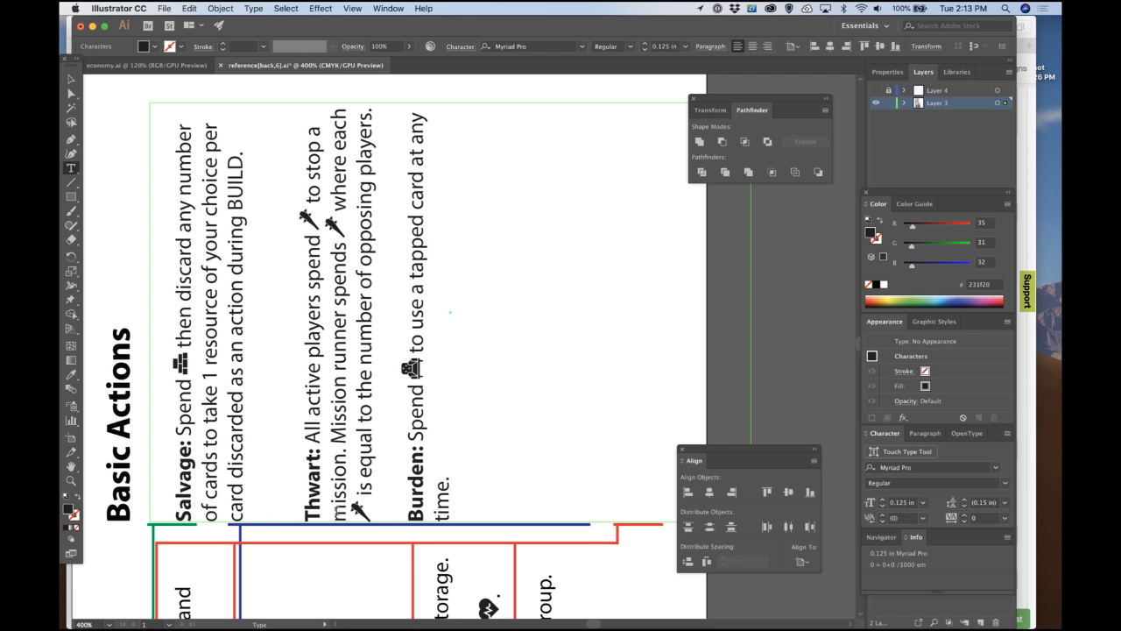
Step: Review the remaining Thwart rule on the reference sheet and glance at the resource chart in economy.ai
left_click(330, 317, "shift")
left_click_drag(331, 317, 336, 249)
left_click(333, 276)
left_click(182, 66)
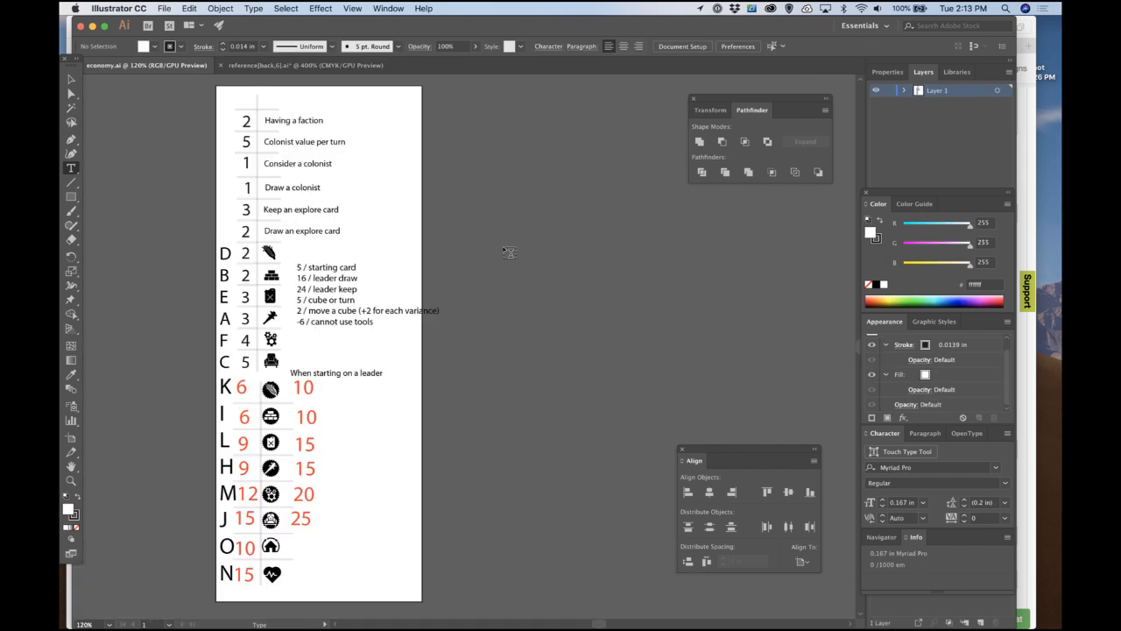
left_click(347, 68)
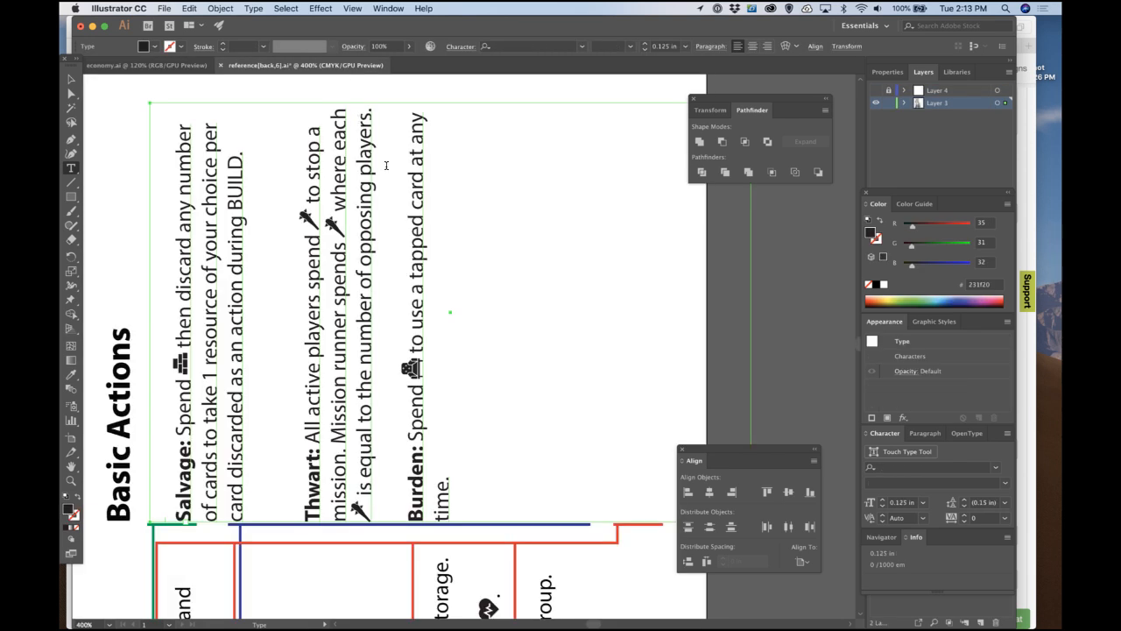
Step: Return to Safari, leave the contact card design and open the Missions design of the Colony project
key("super+Tab")
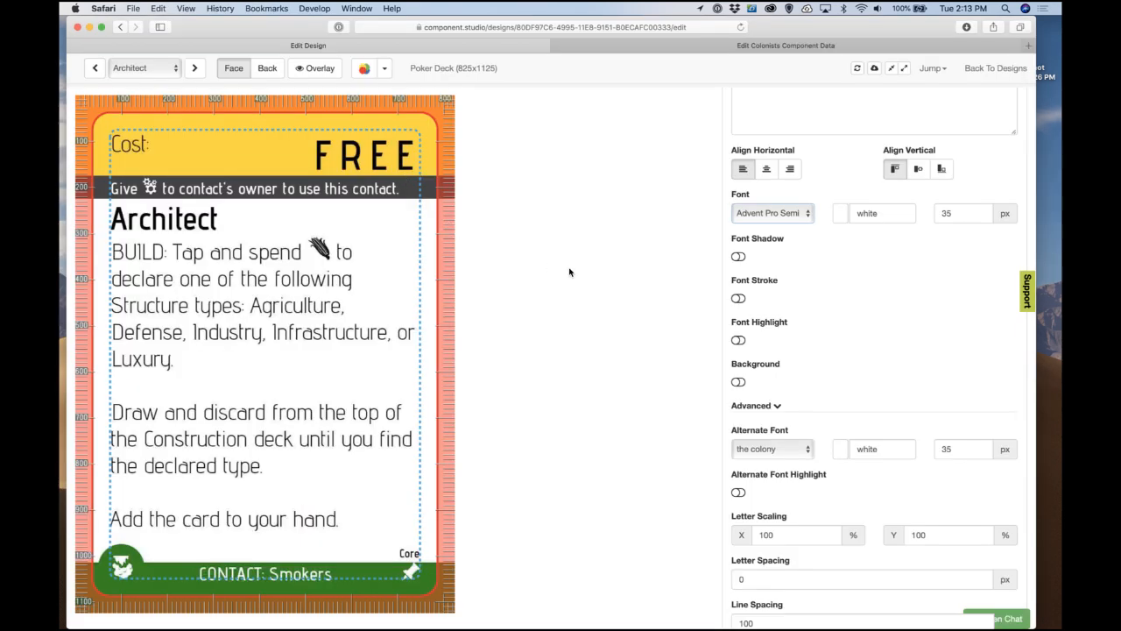
scroll(686, 260, "up", 10)
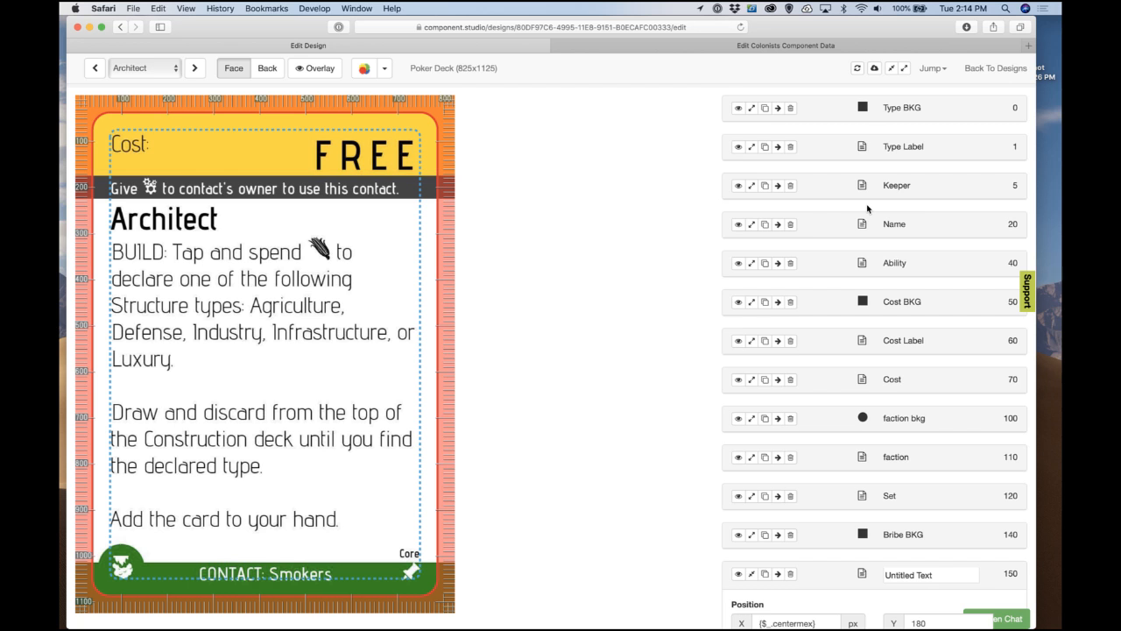
left_click(985, 68)
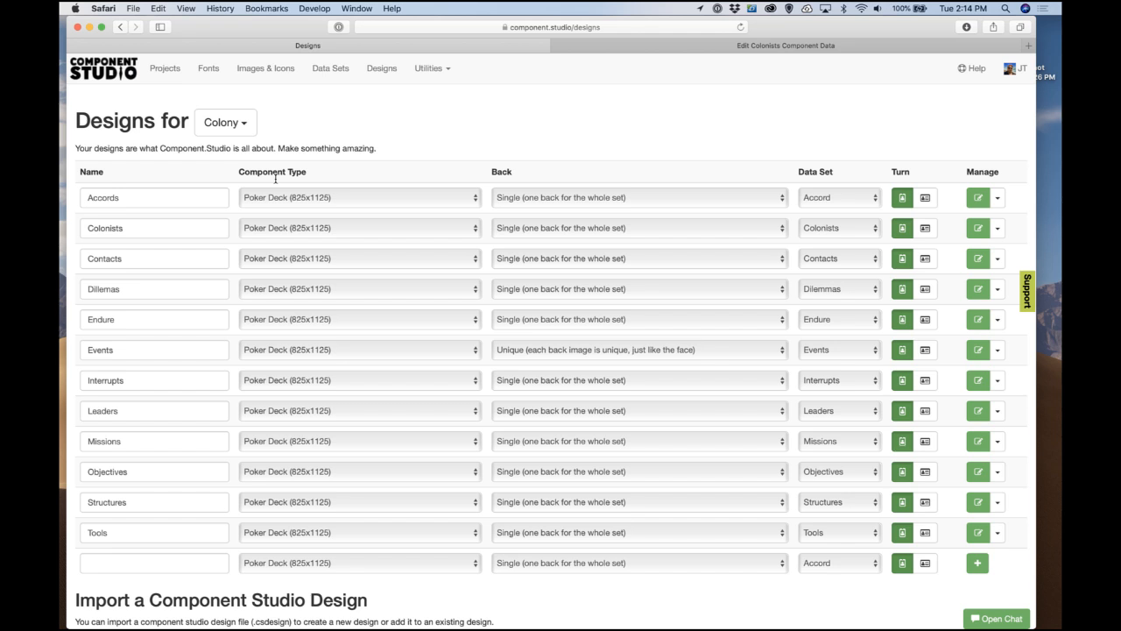
left_click(247, 129)
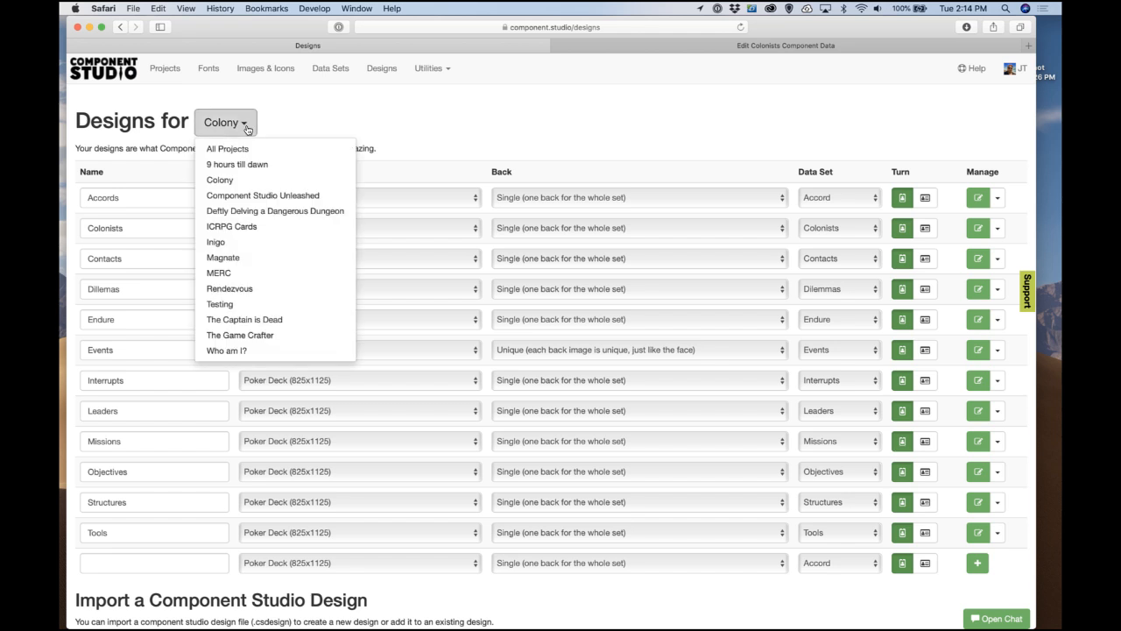
left_click(310, 120)
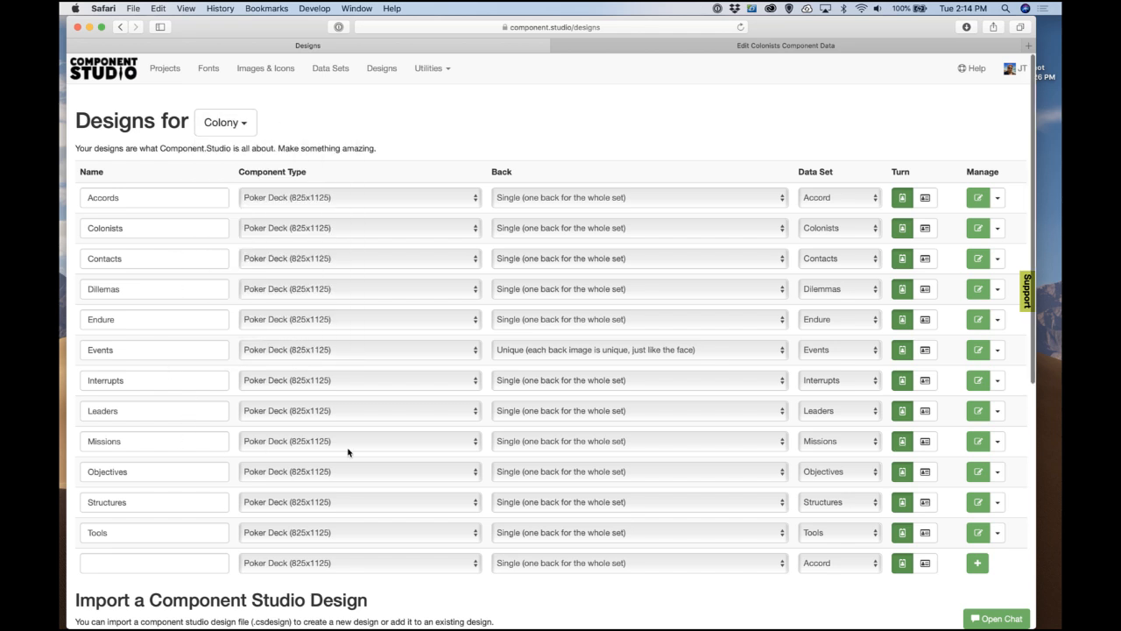
left_click(977, 440)
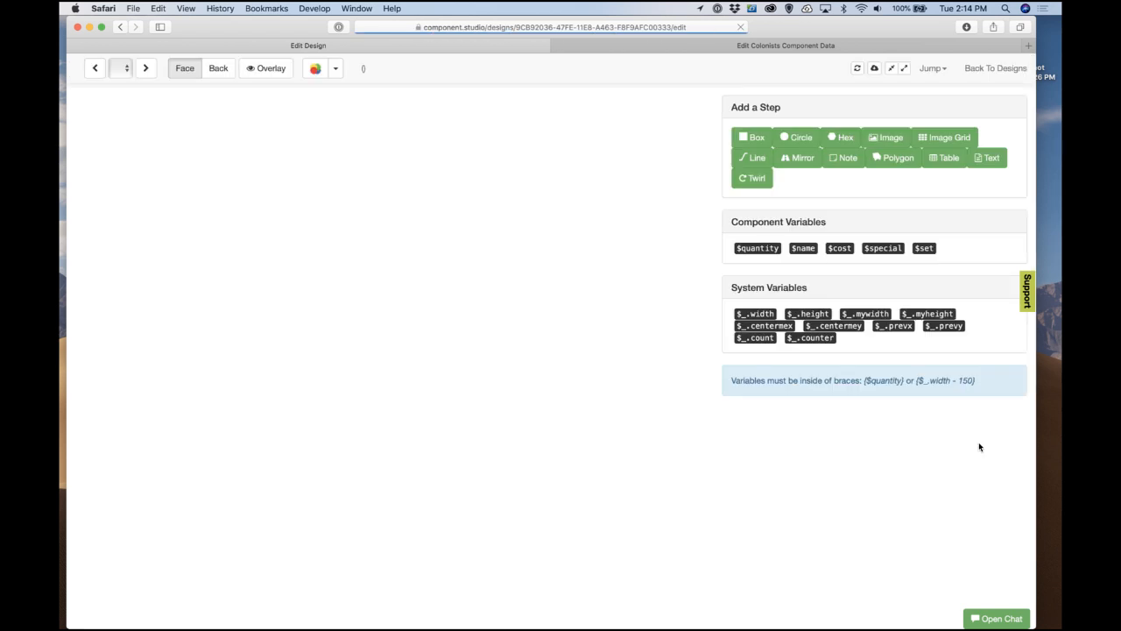
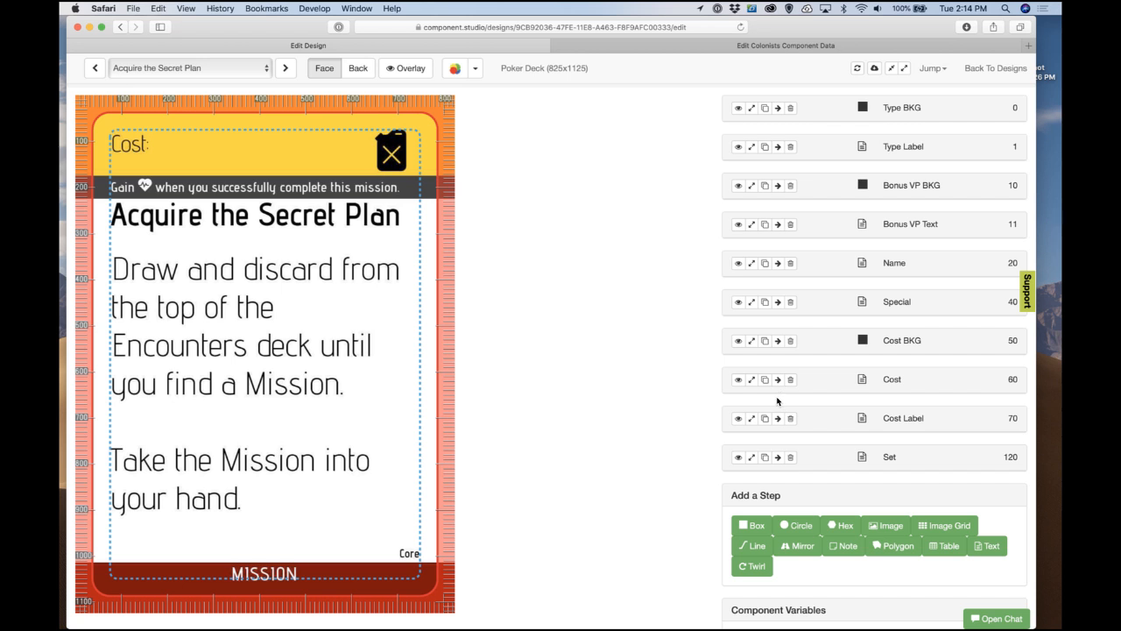
Step: Copy the full wording of the Bonus VP Text step and collapse that step
left_click(752, 224)
triple_click(815, 477)
key("super+c")
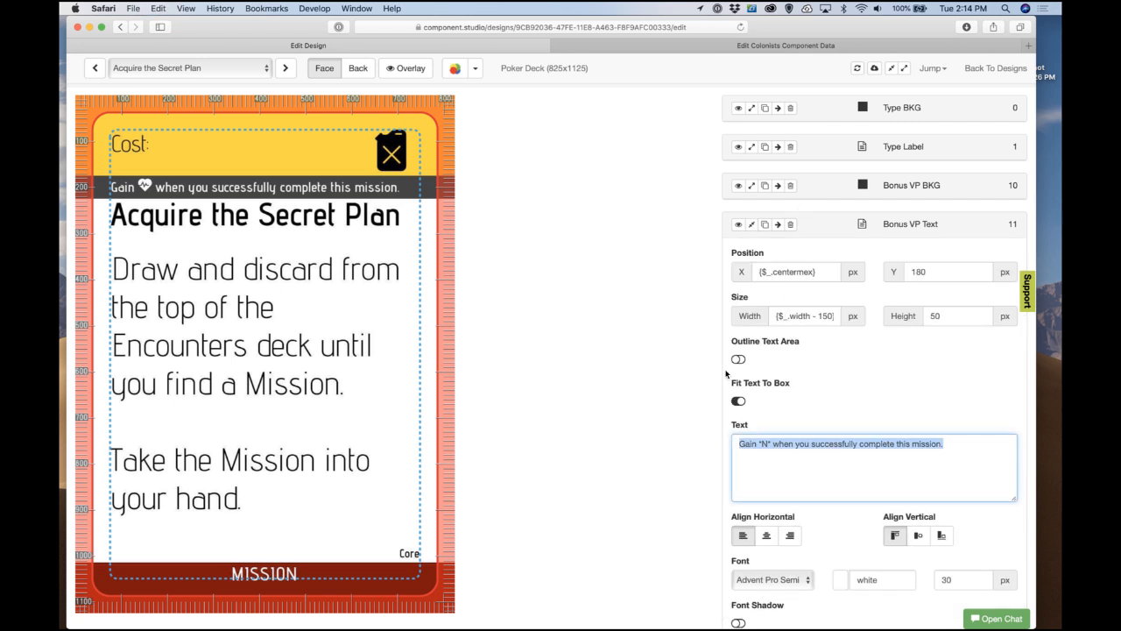
left_click(751, 224)
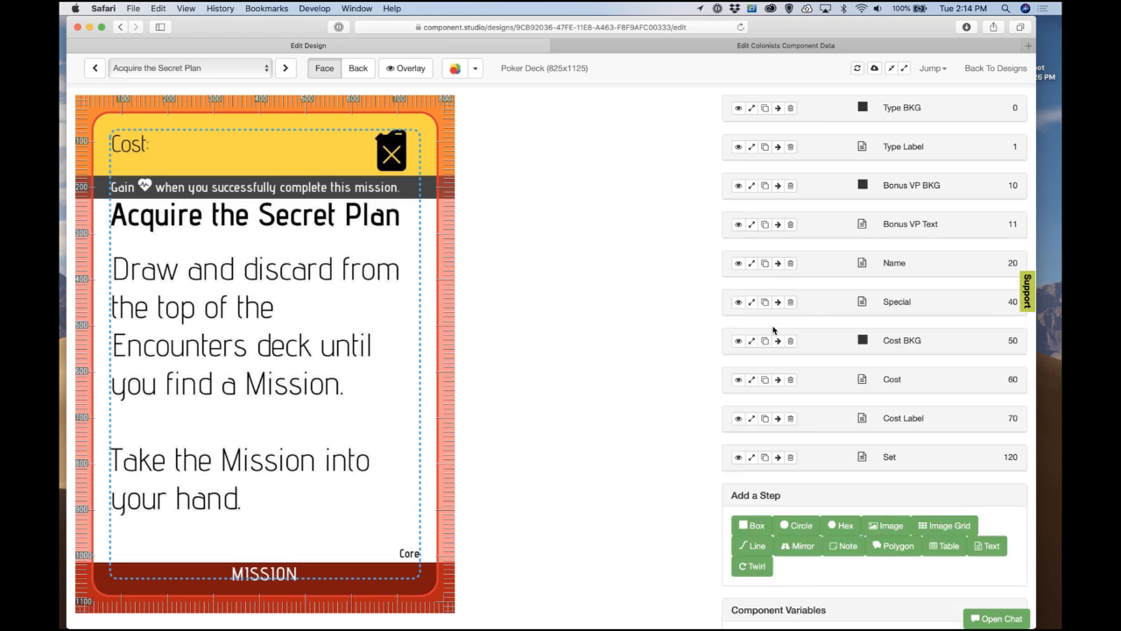
Step: Paste the copied sentence below {$special} in the Special text, changing it to "Also gain *N* when you successfully complete this mission."
left_click(751, 301)
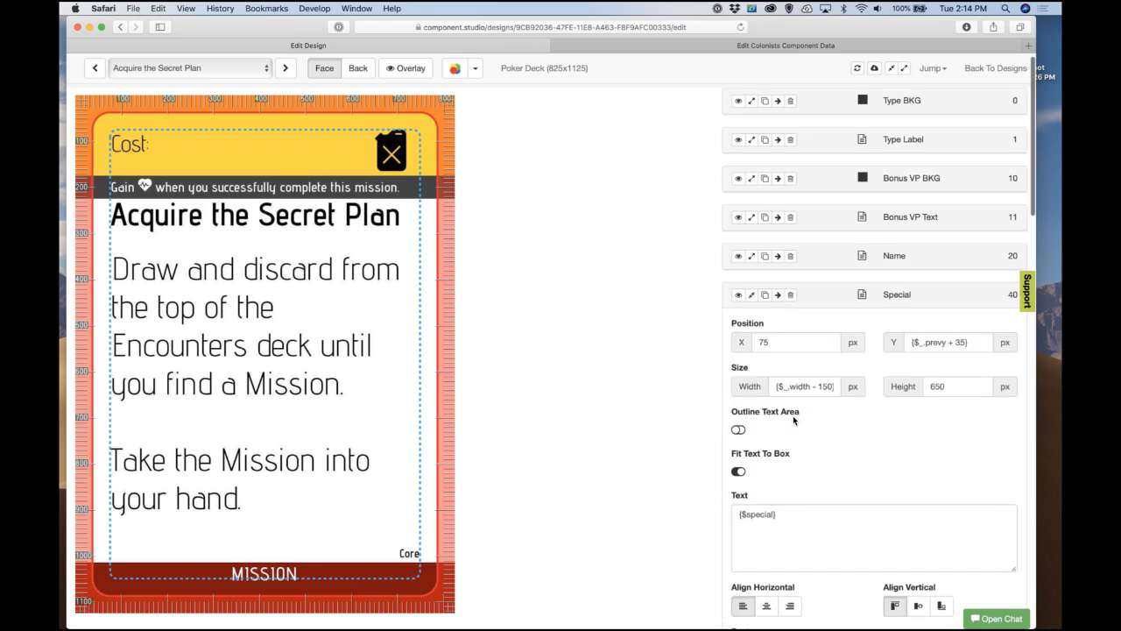
left_click(816, 341)
key("Return")
key("Return")
key("super+v")
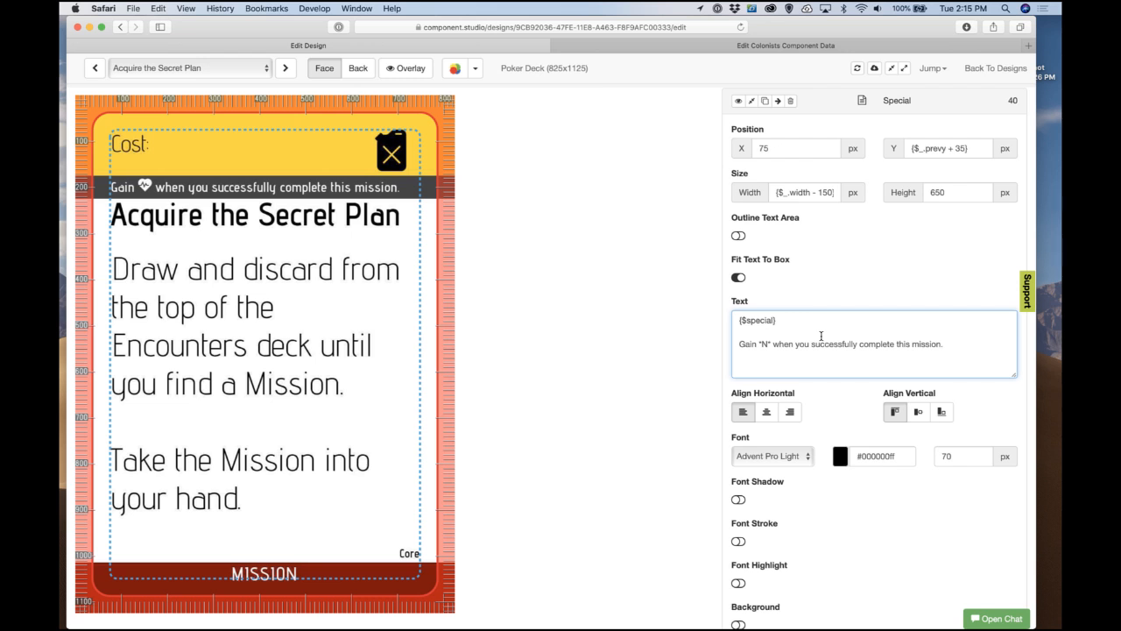
left_click(743, 344)
key("BackSpace")
type("Also g")
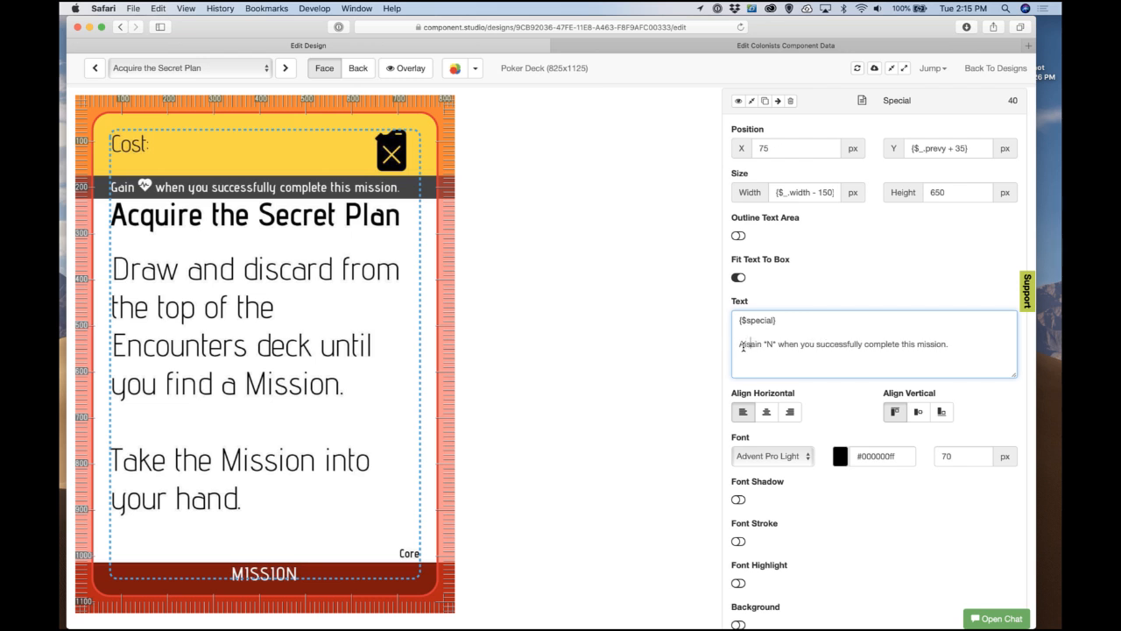
left_click(646, 329)
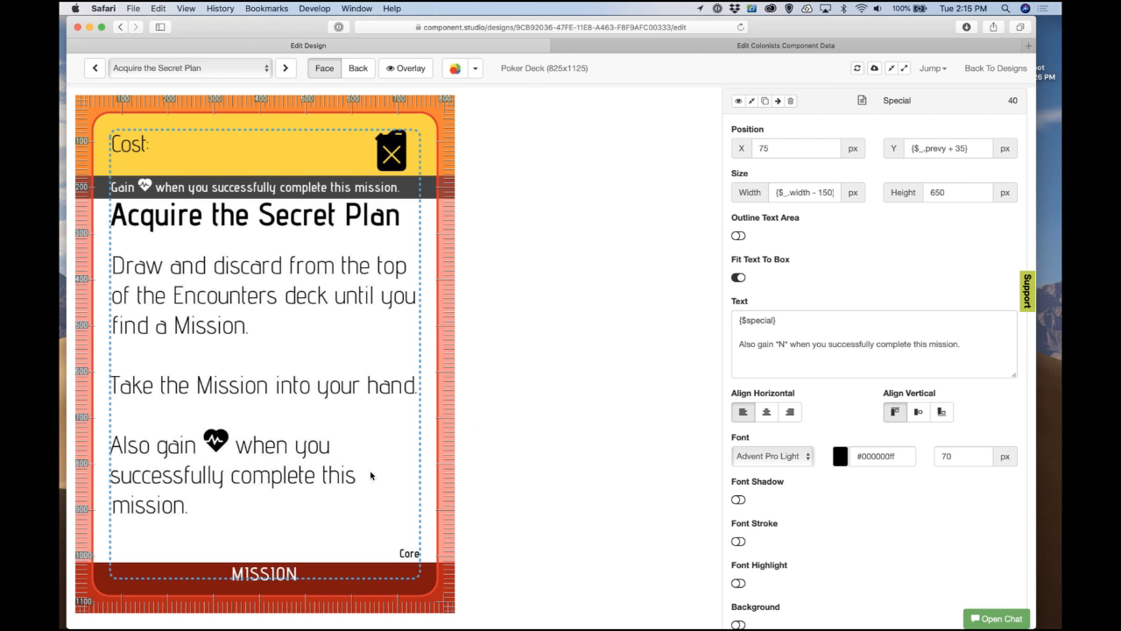
Step: Outline the Special text area to check its extent, turn the outline off again and collapse the step
scroll(736, 289, "up", 1)
left_click(736, 281)
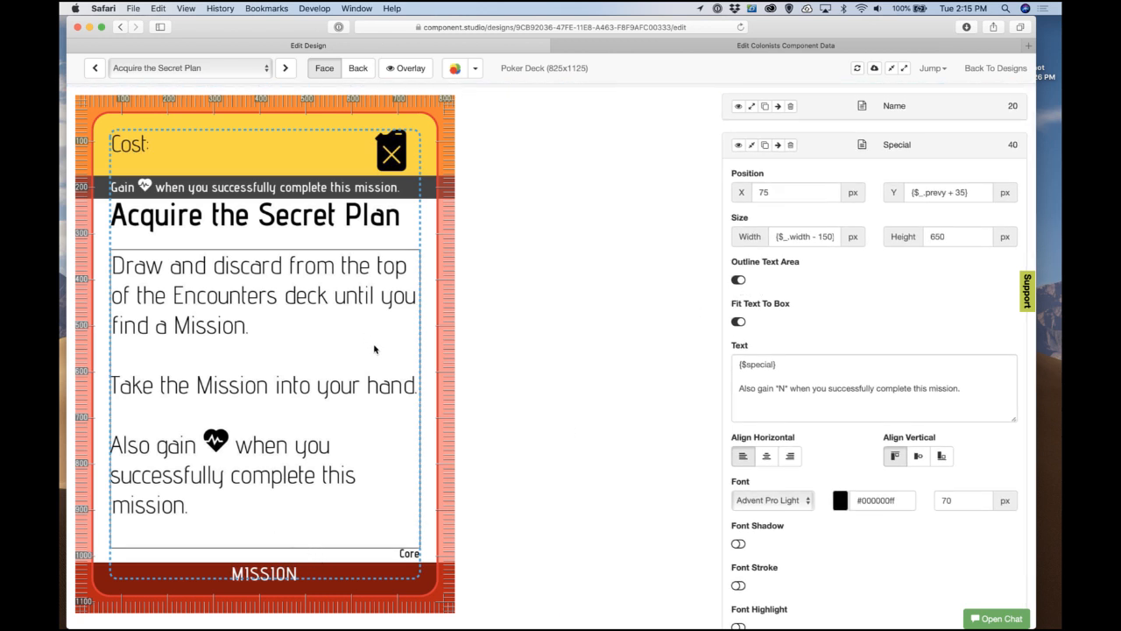
left_click(737, 282)
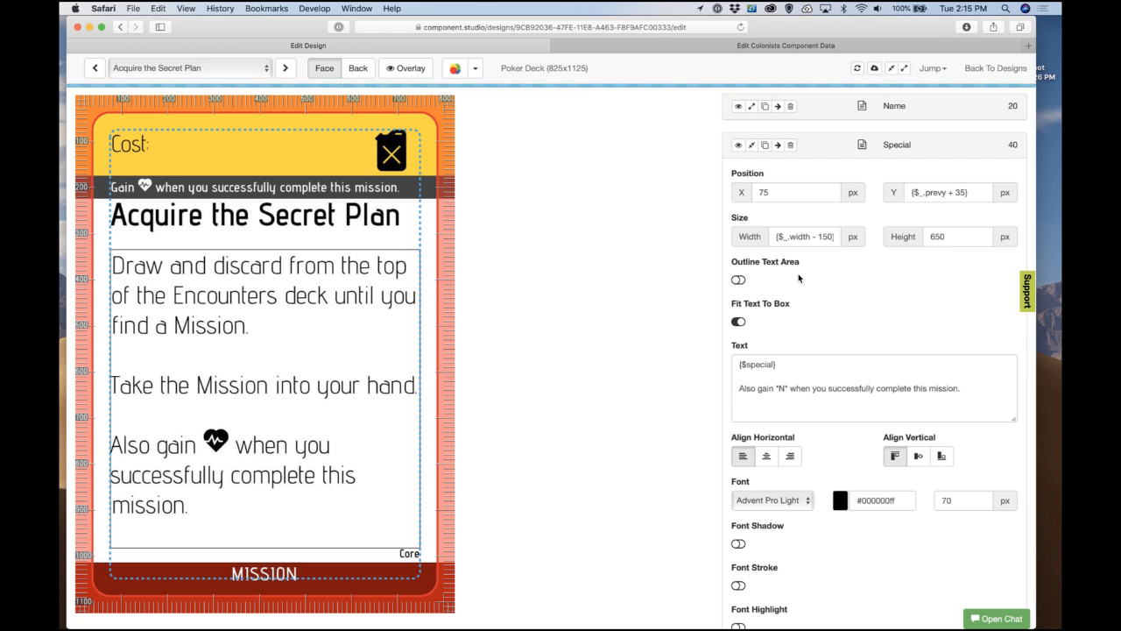
left_click(752, 145)
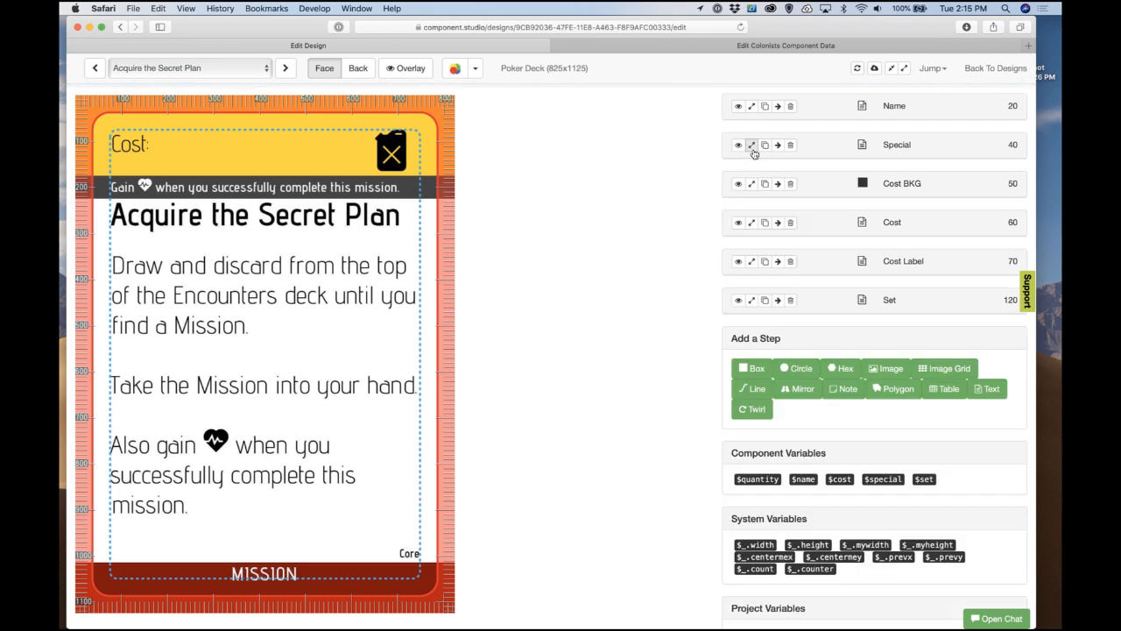
left_click(752, 146)
left_click(751, 146)
scroll(756, 210, "up", 4)
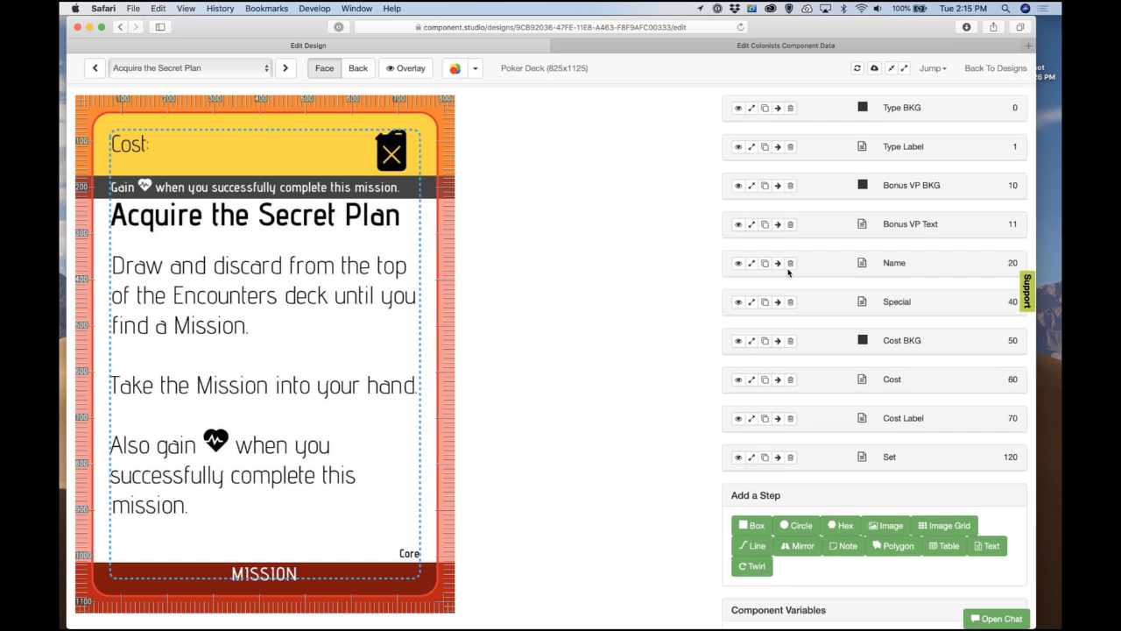
Step: Check the Thwart rule on the reference sheet in Illustrator, and rename the Bonus VP BKG step in Safari to "Thwart BKG"
key("super+Tab")
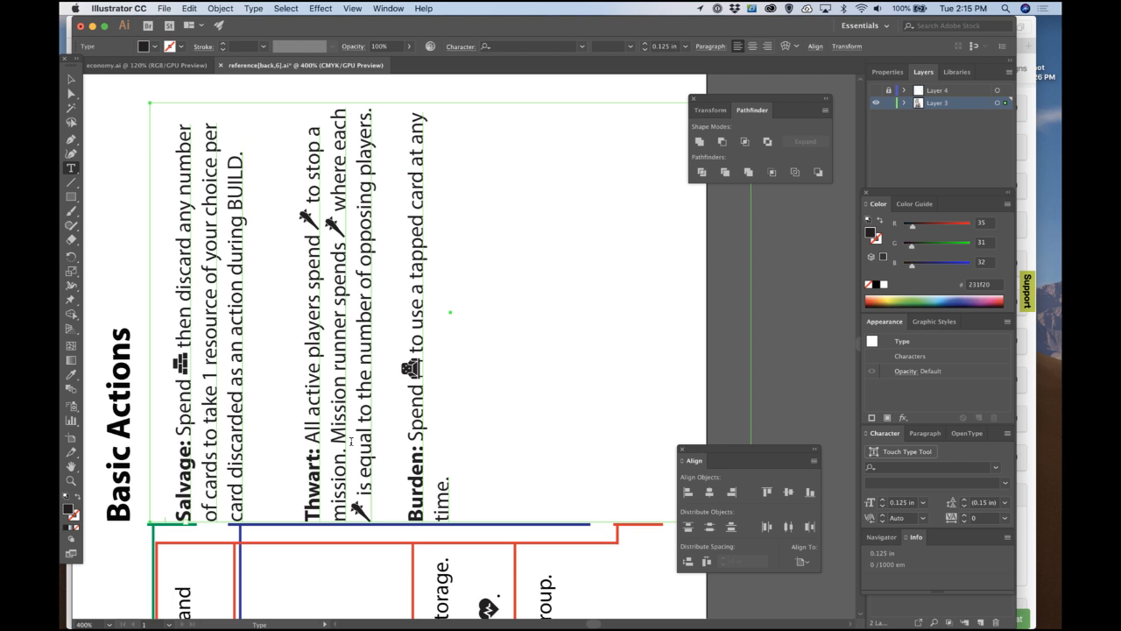
key("super+Tab")
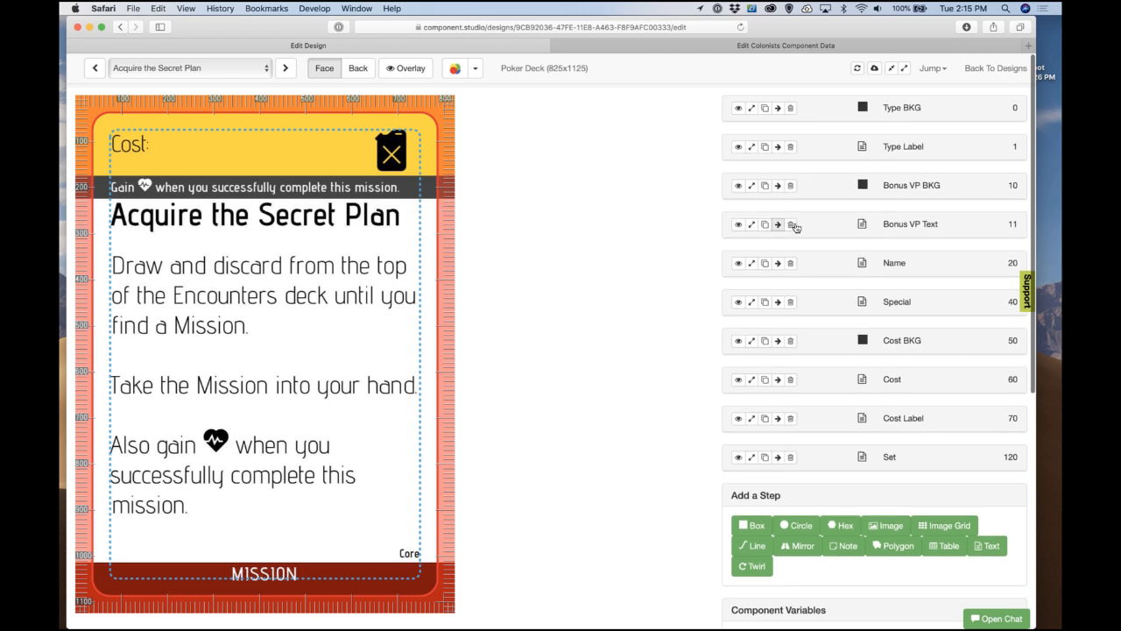
left_click(897, 185)
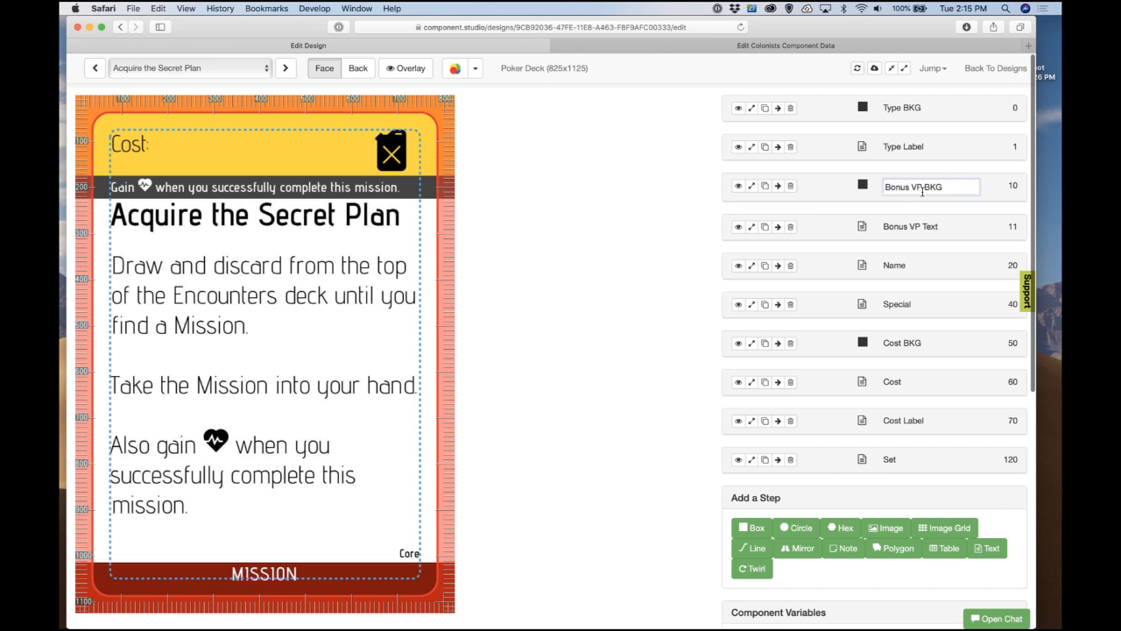
left_click_drag(921, 188, 851, 188)
type("Twar")
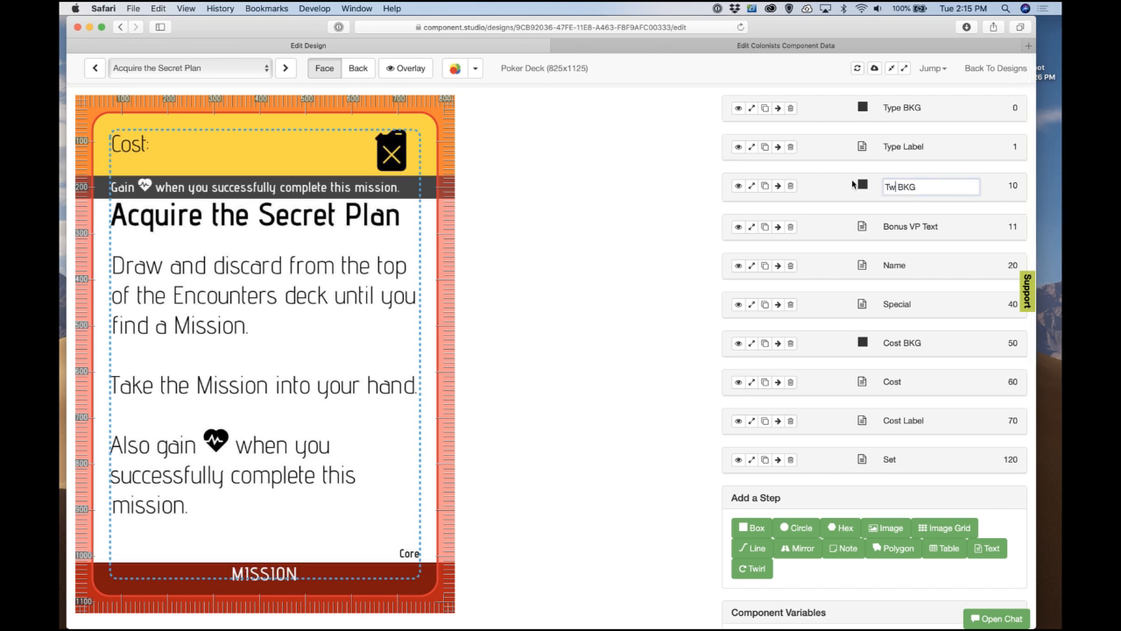
key("BackSpace")
key("BackSpace")
key("BackSpace")
type("hwart")
Step: Rename the Bonus VP Text step to "Thwart Text"
left_click(920, 226)
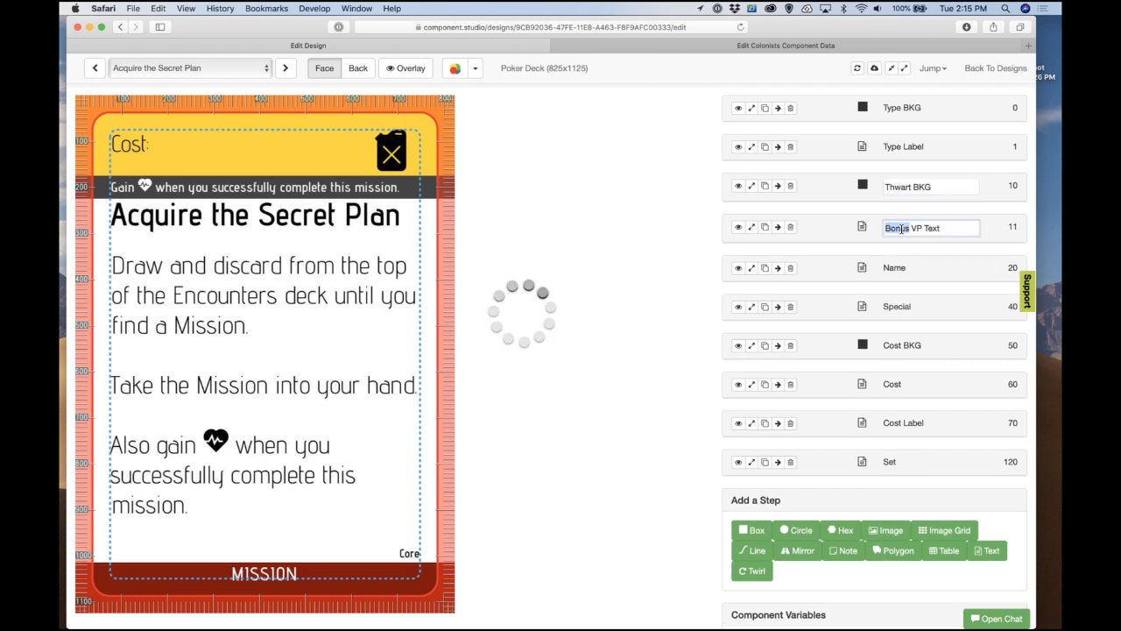
left_click_drag(923, 226, 881, 228)
type("Thwart")
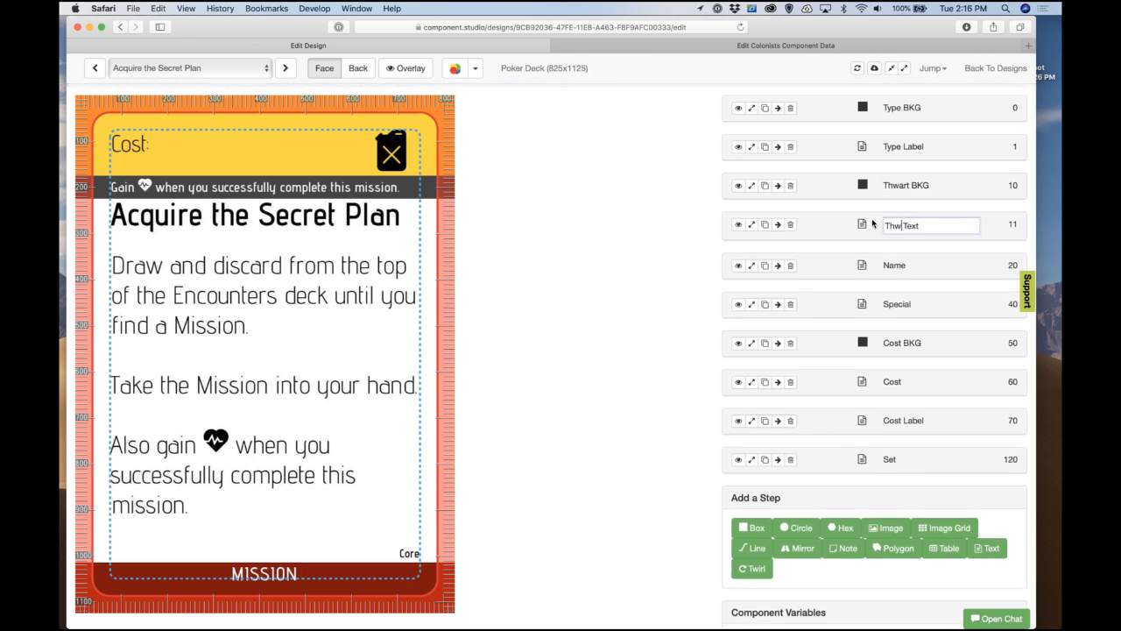
key("Return")
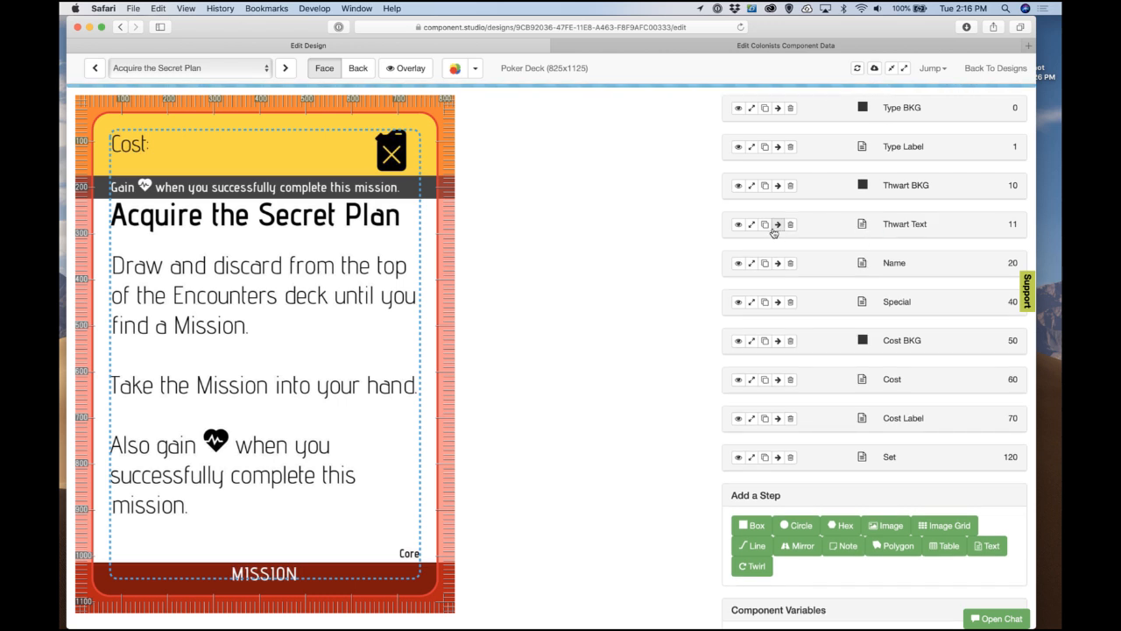
Step: Replace the wording of the Thwart Text step with "Another player may spend *A* to thwart this mission."
left_click(752, 224)
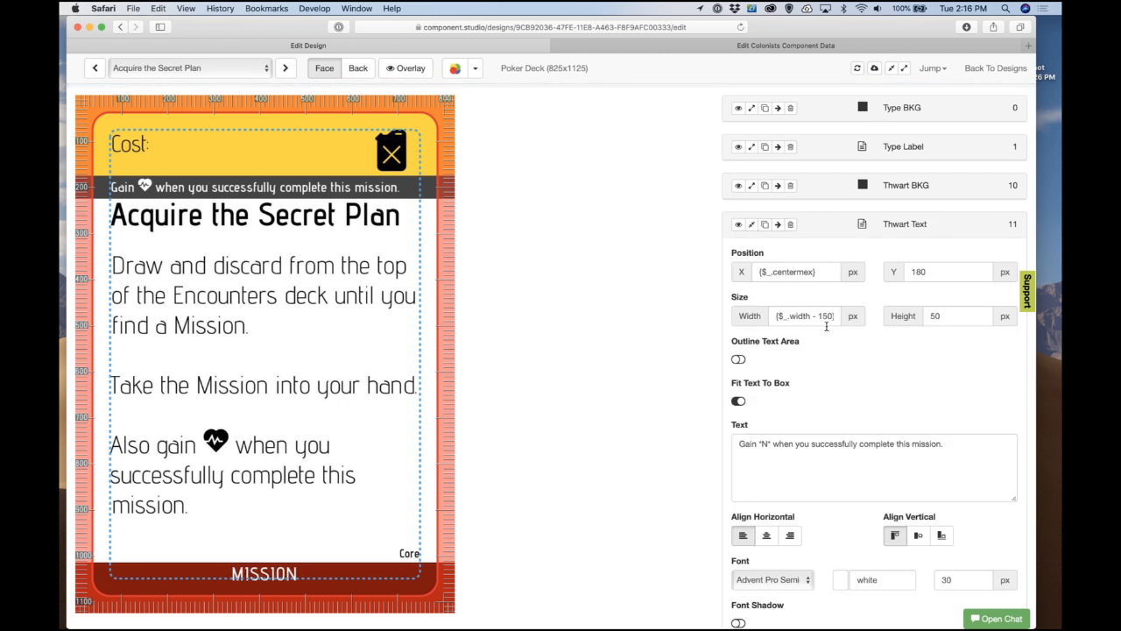
triple_click(869, 454)
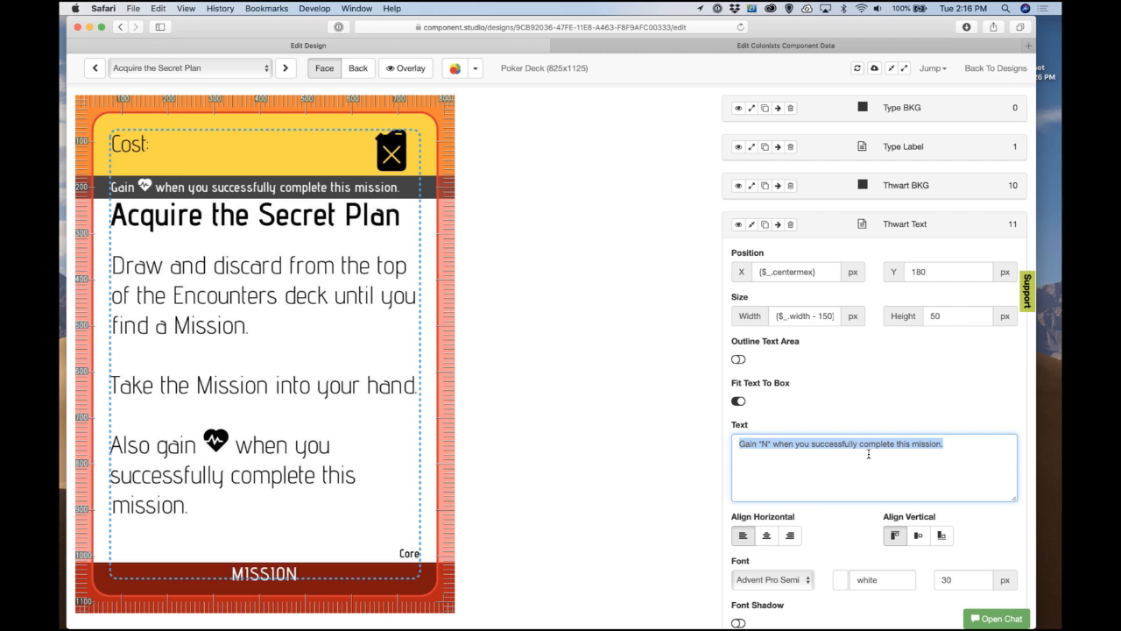
type("Another pl")
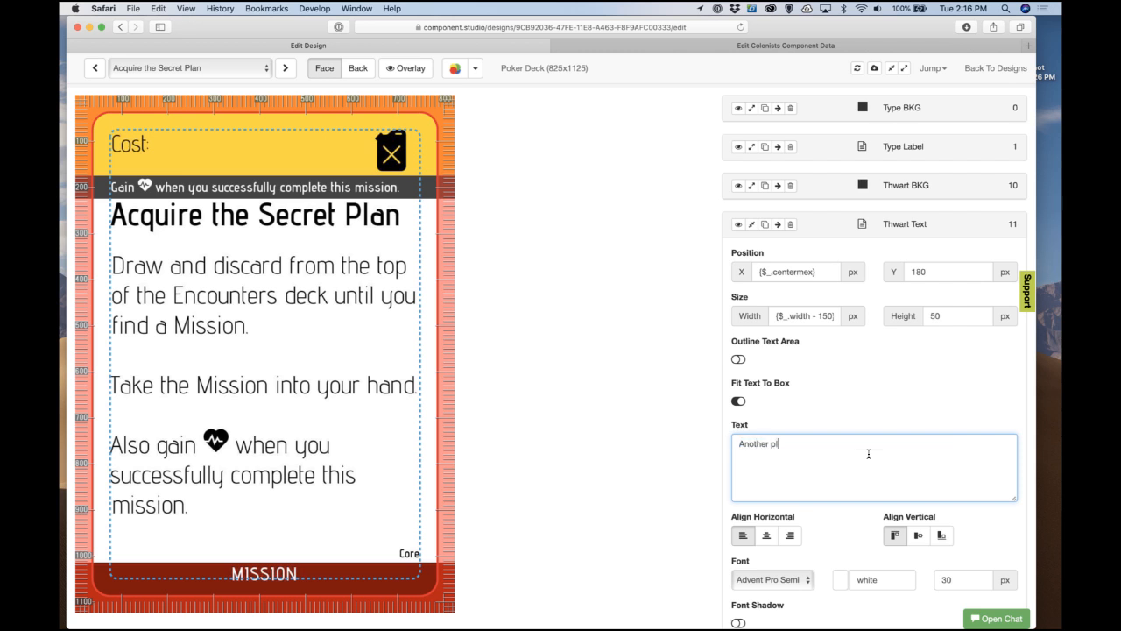
type("ayer may spend \"A\" to thh")
key("BackSpace")
type("wart this mission.")
left_click(889, 420)
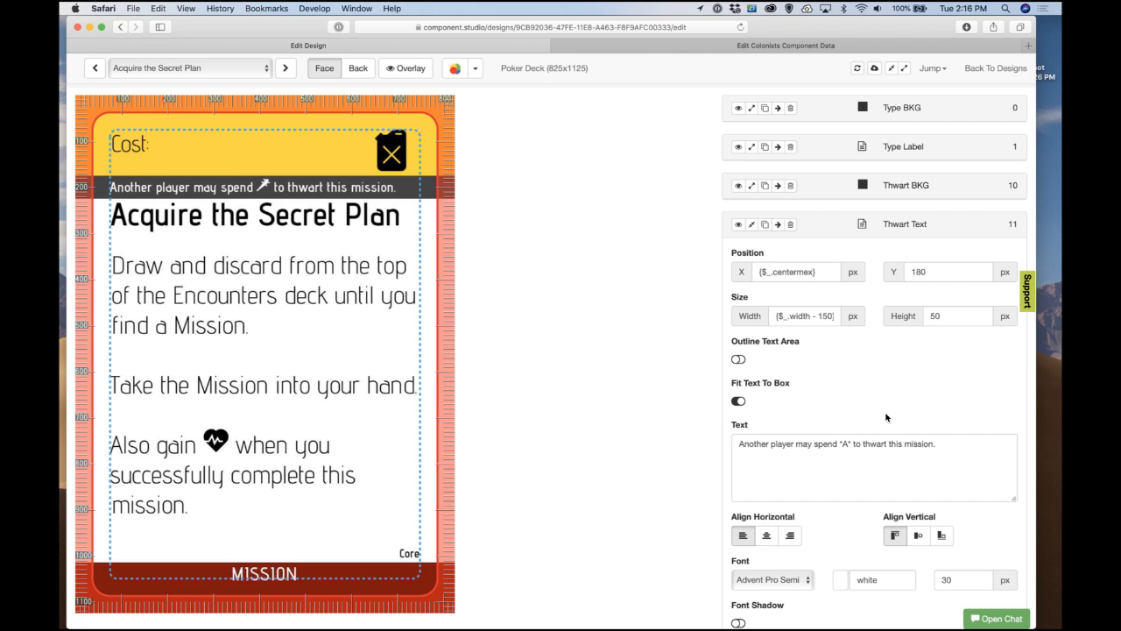
Step: Check the main font size and the alternate font size of the Thwart Text step
left_click(963, 579)
scroll(963, 582, "down", 5)
scroll(962, 579, "down", 2)
left_click(954, 552)
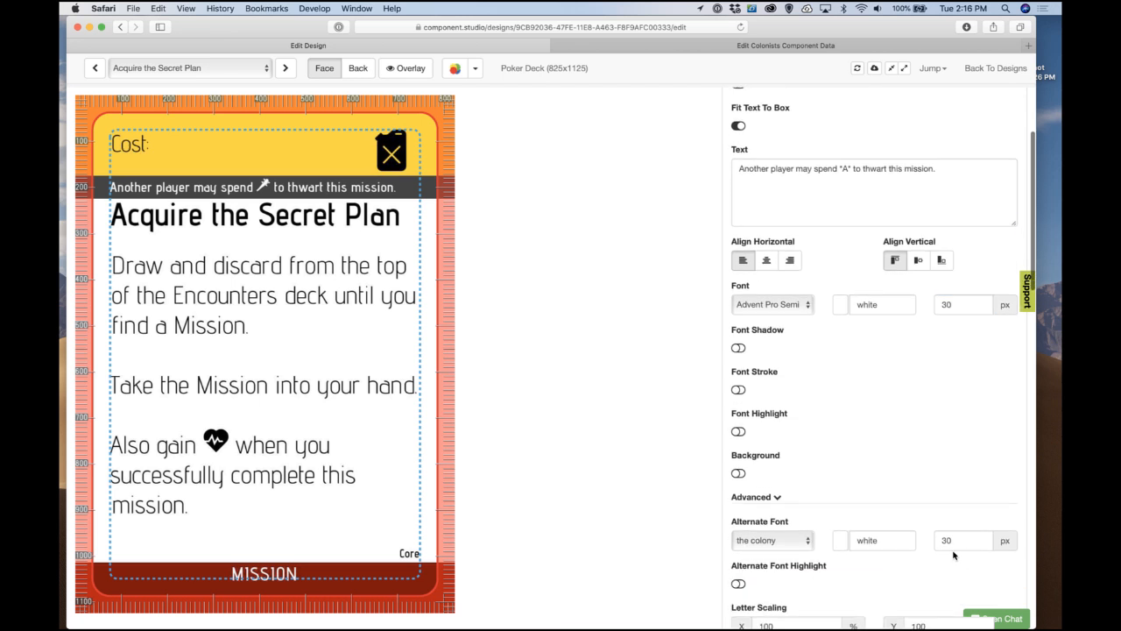
double_click(954, 552)
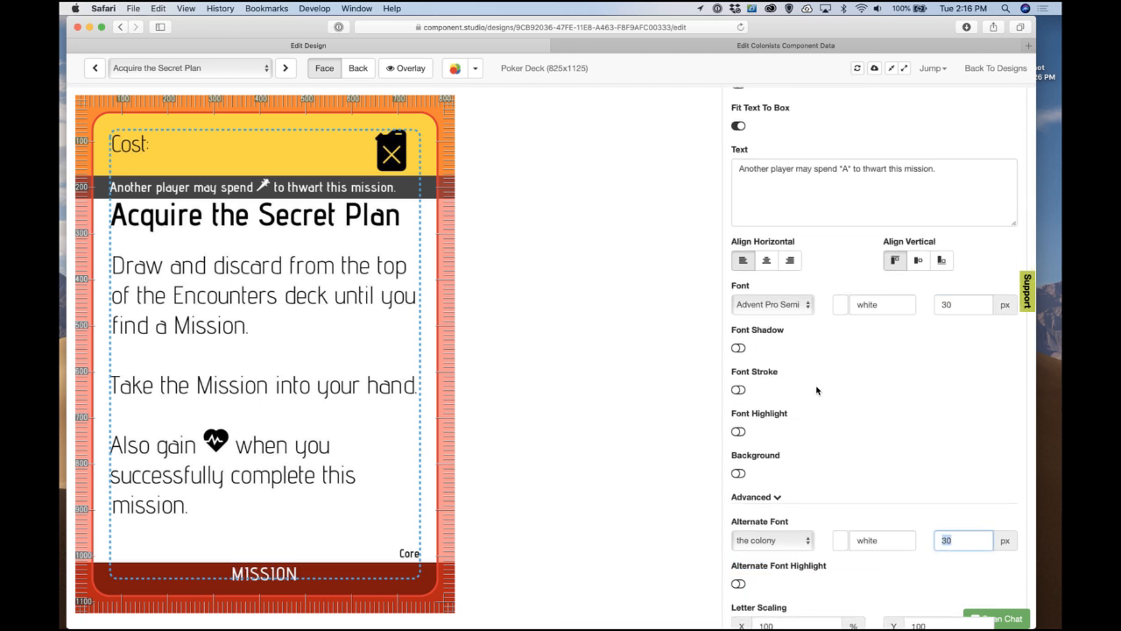
scroll(816, 394, "up", 3)
scroll(817, 401, "up", 3)
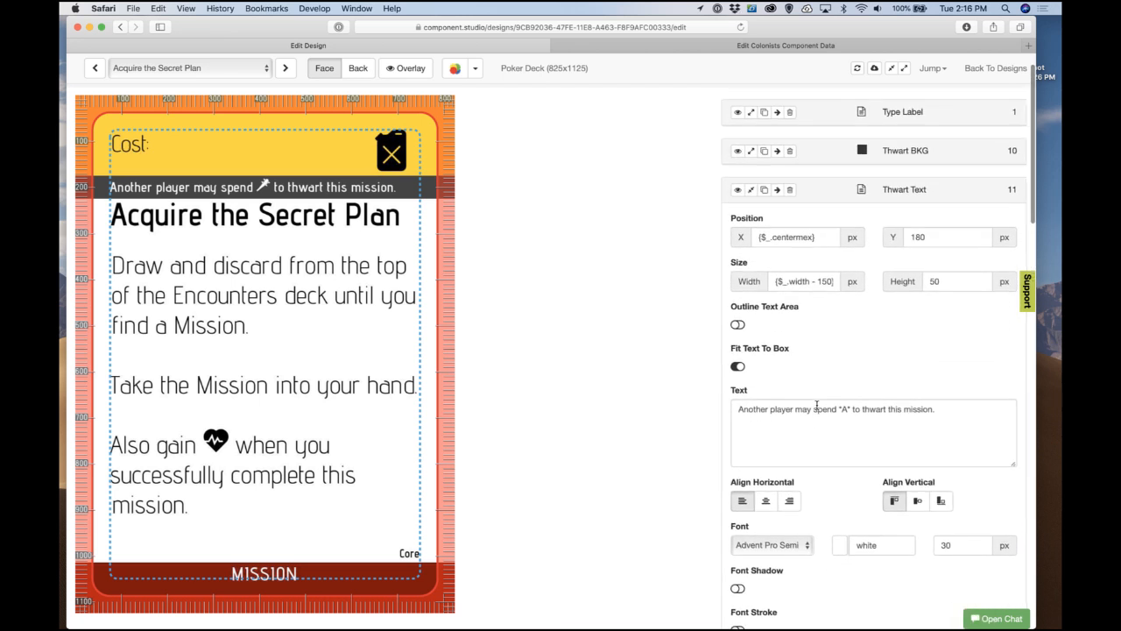
scroll(817, 405, "up", 2)
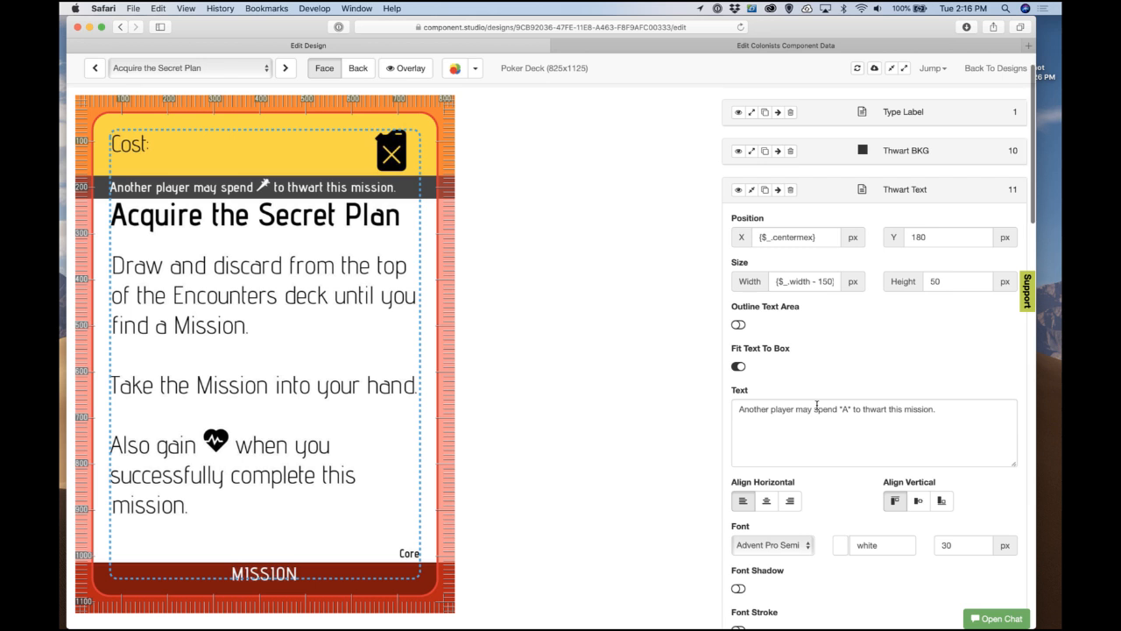
scroll(817, 403, "down", 5)
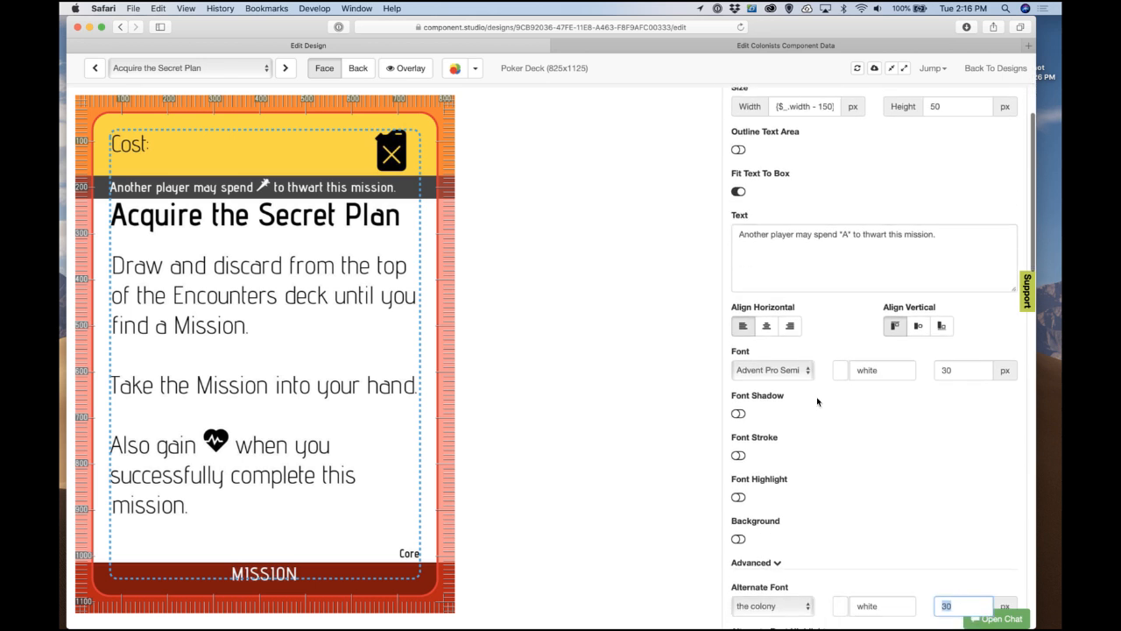
scroll(817, 401, "up", 5)
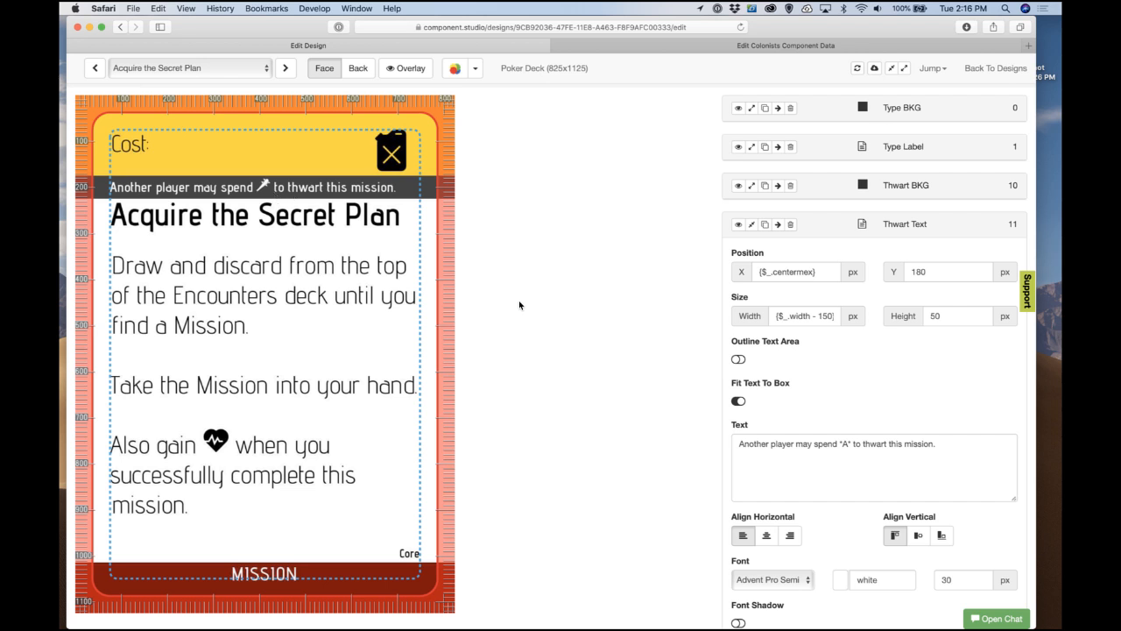
Step: Make the icon in the thwart sentence plural by changing *A* to *A*'s, and collapse the Thwart Text step
left_click(853, 445)
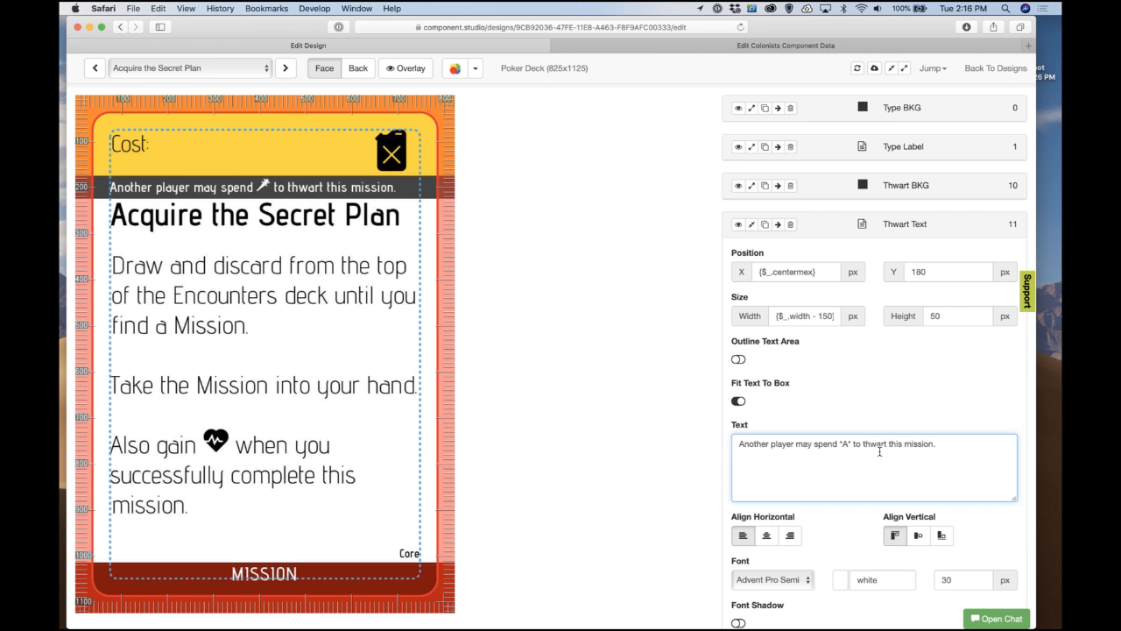
type("'s")
left_click(870, 430)
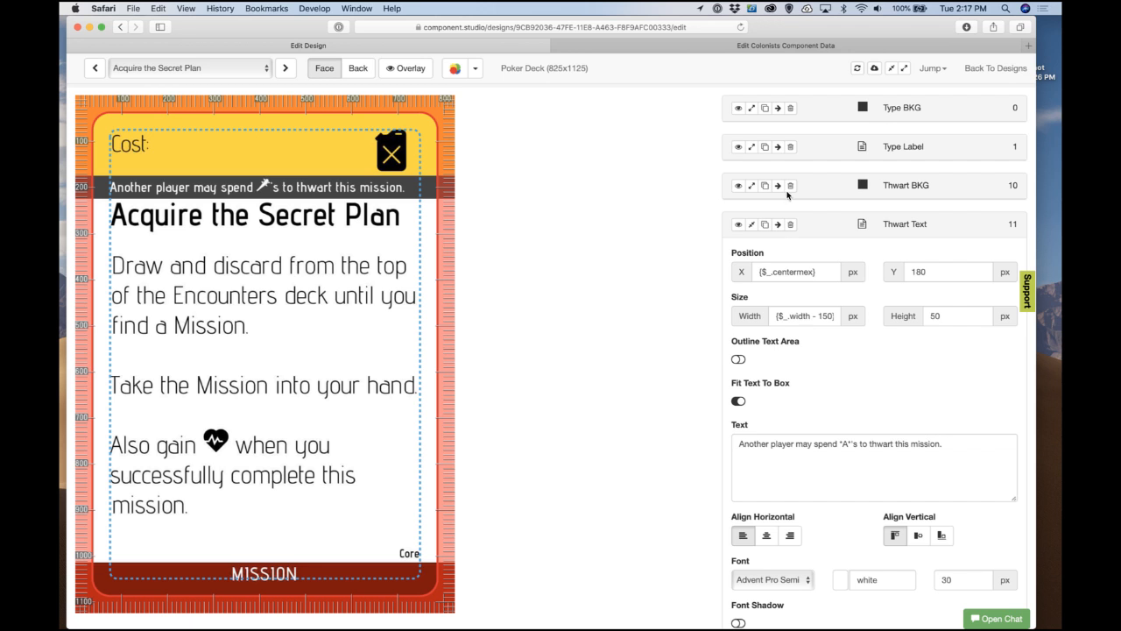
left_click(753, 223)
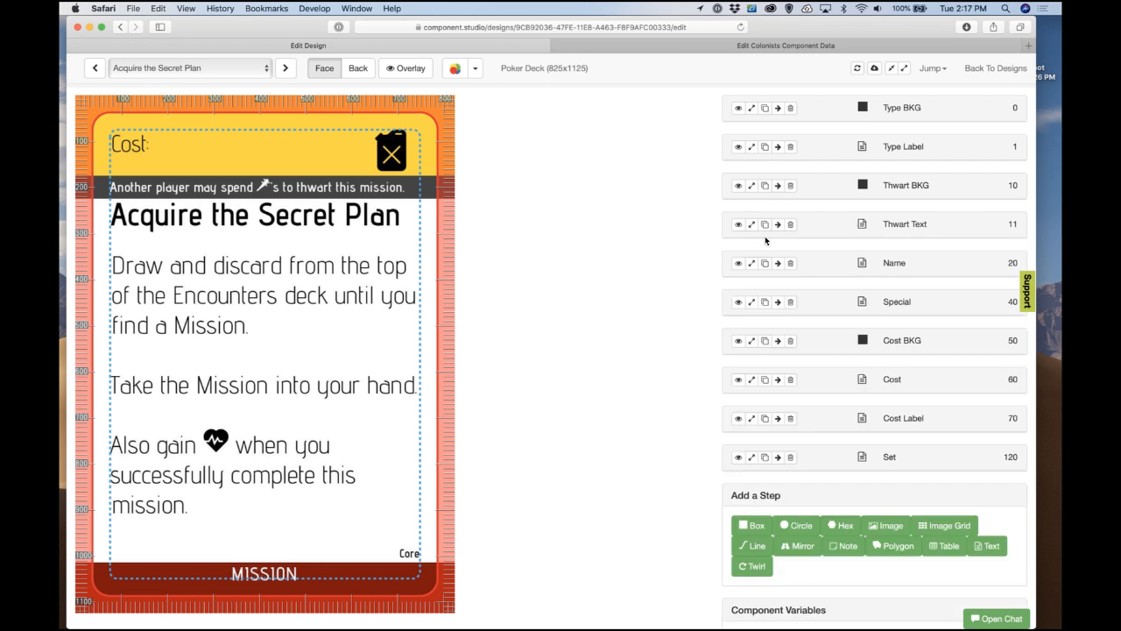
Step: Open the Contacts design and rename its Untitled Text step to "Bribe Text"
left_click(987, 68)
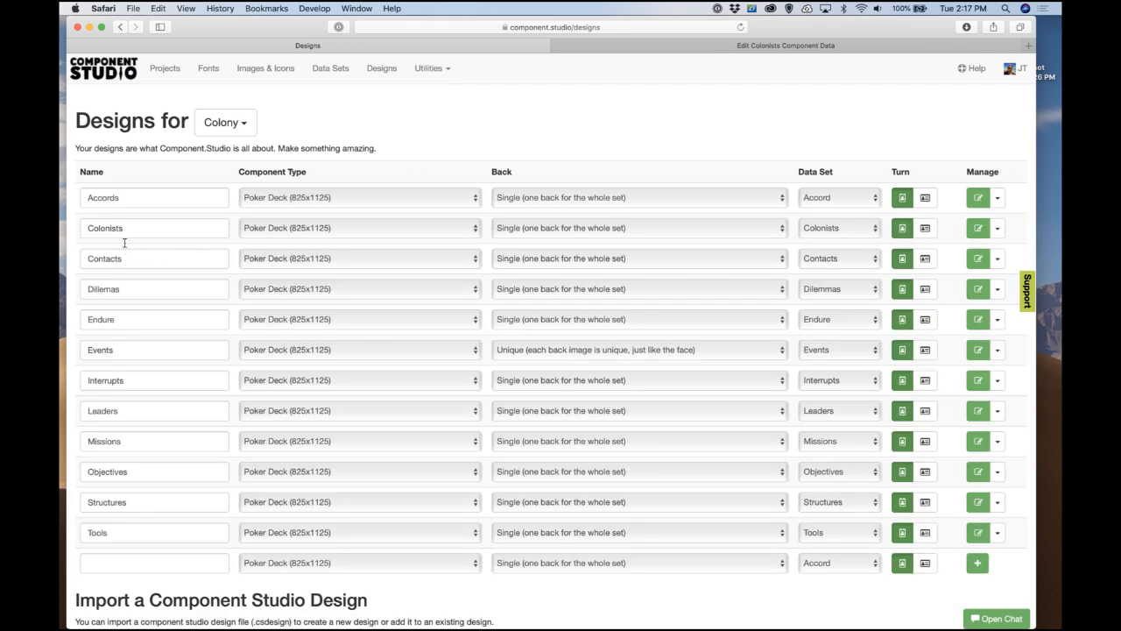
left_click(977, 258)
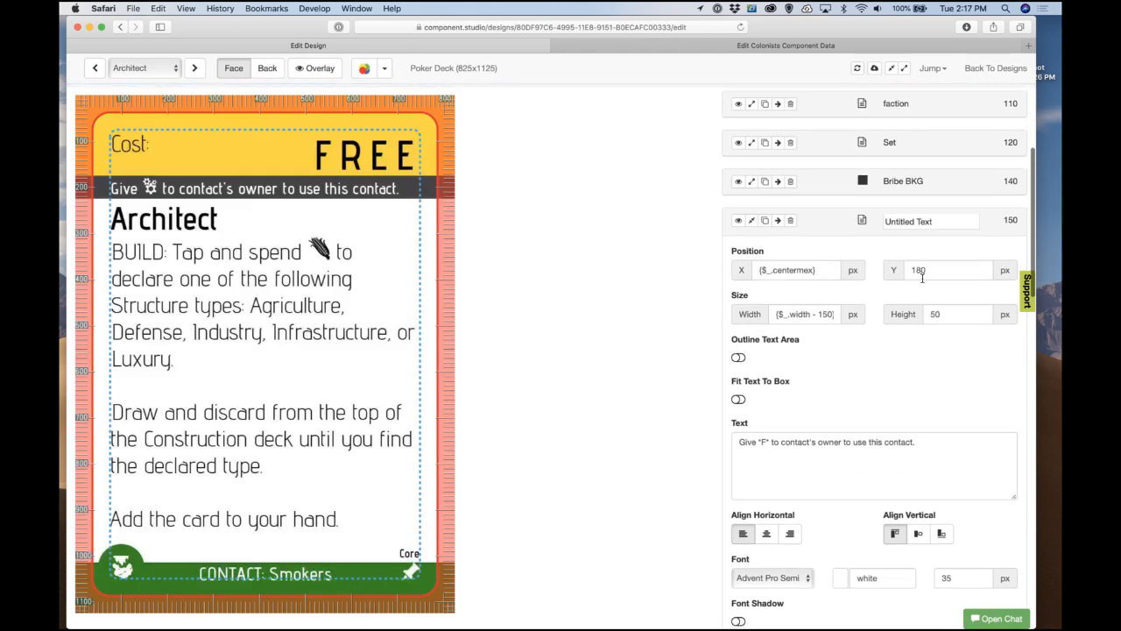
scroll(928, 261, "up", 1)
key("super+a")
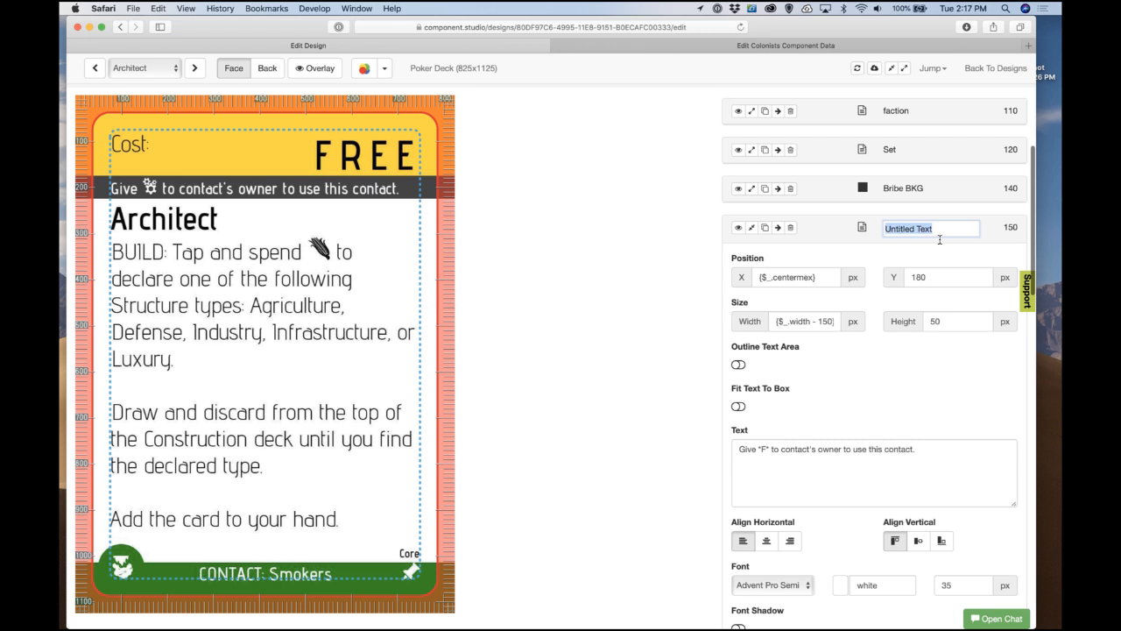
type("Bribe Text")
key("Tab")
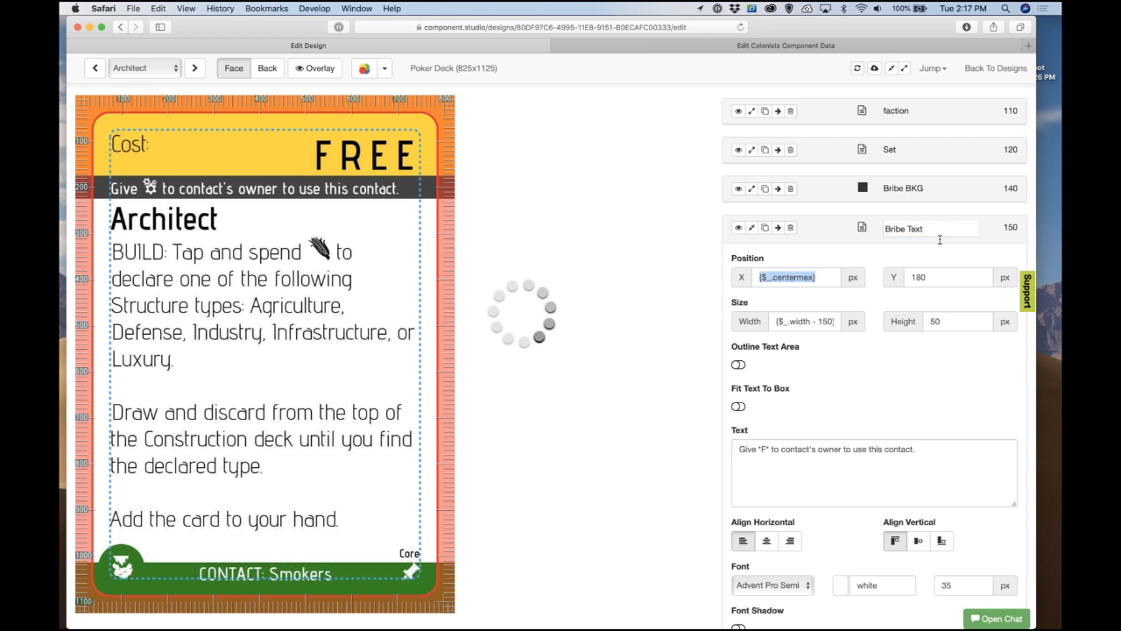
Step: Set the main font size of the Bribe Text step to 30 px
scroll(962, 458, "down", 3)
left_click(963, 419)
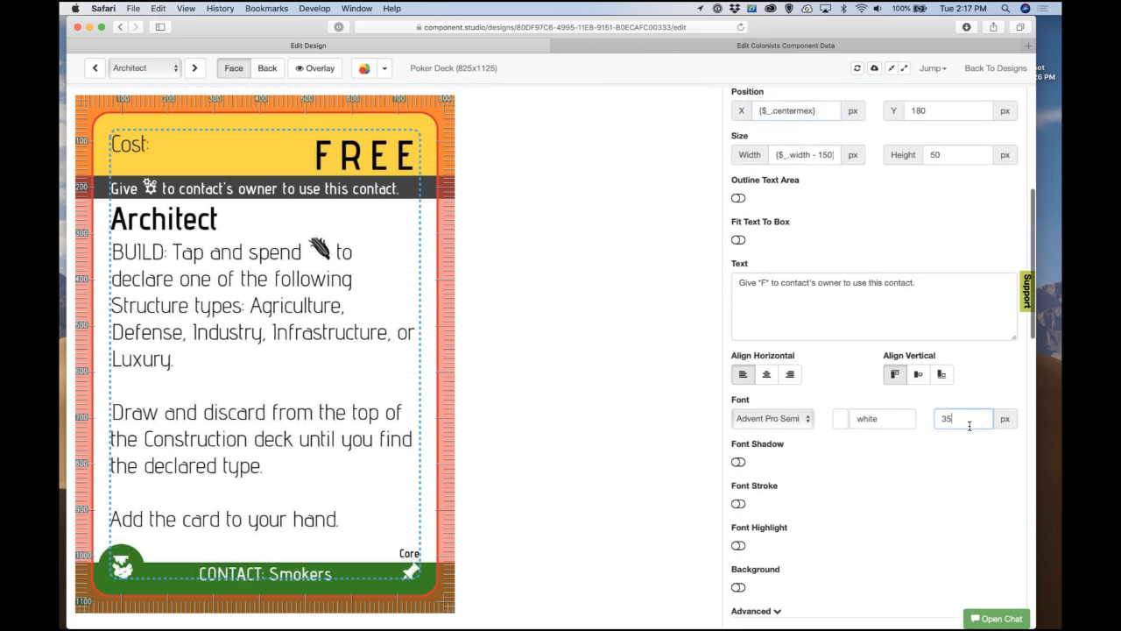
key("BackSpace")
type("5")
key("BackSpace")
type("5")
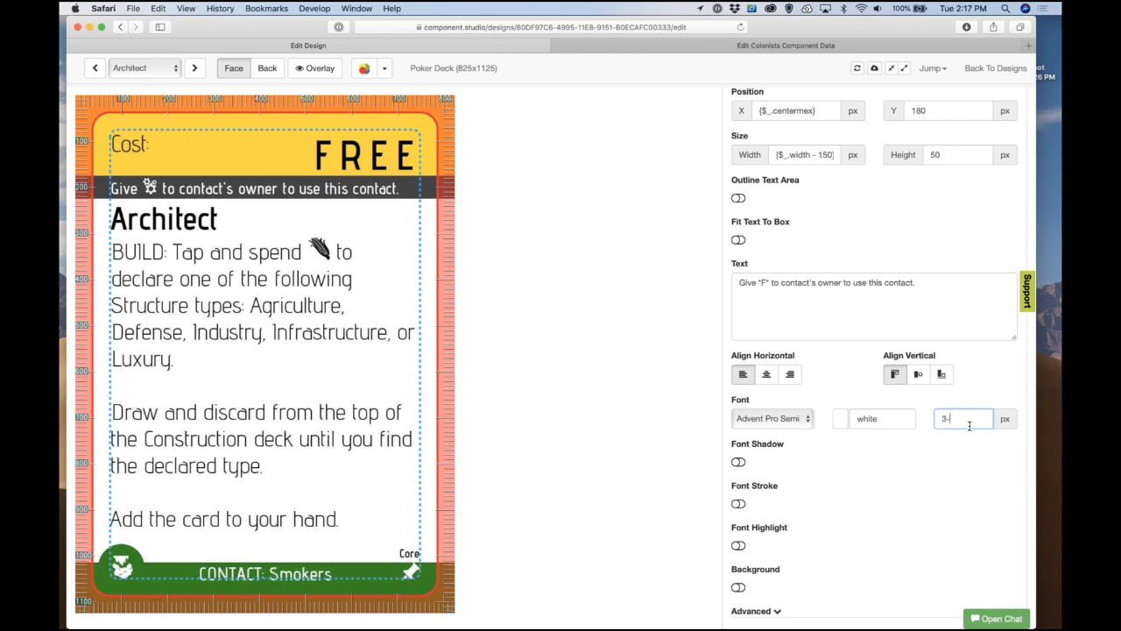
key("BackSpace")
type("2")
Step: Set the alternate font size of the Bribe Text step to 30 px and collapse the step
scroll(972, 411, "down", 9)
scroll(974, 406, "up", 3)
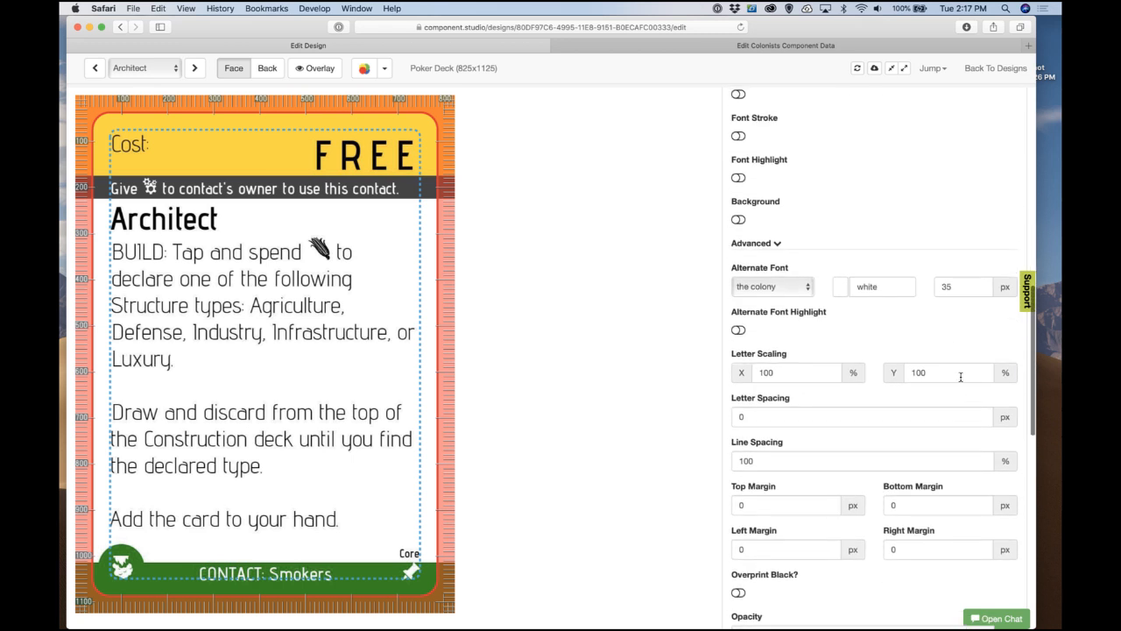
left_click(966, 288)
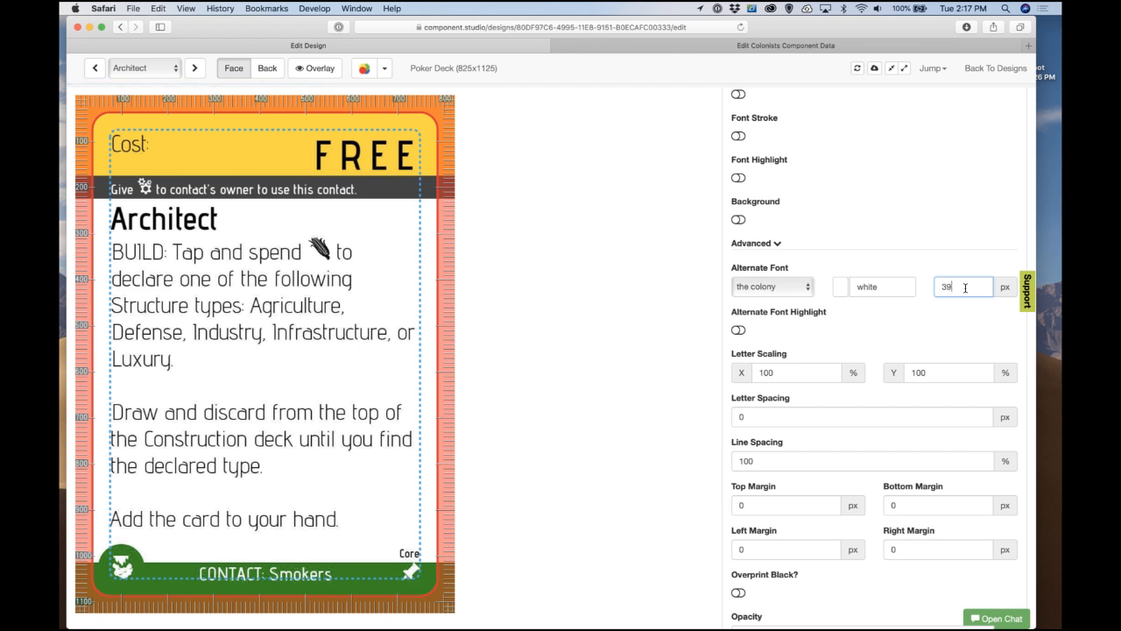
key("BackSpace")
type("0")
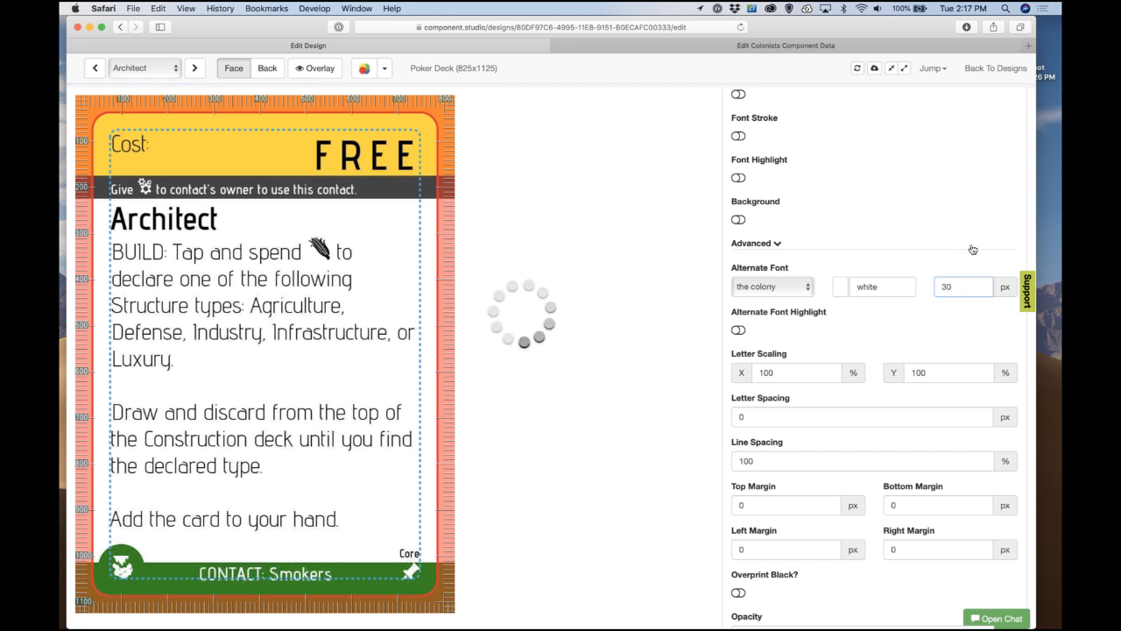
scroll(973, 254, "up", 5)
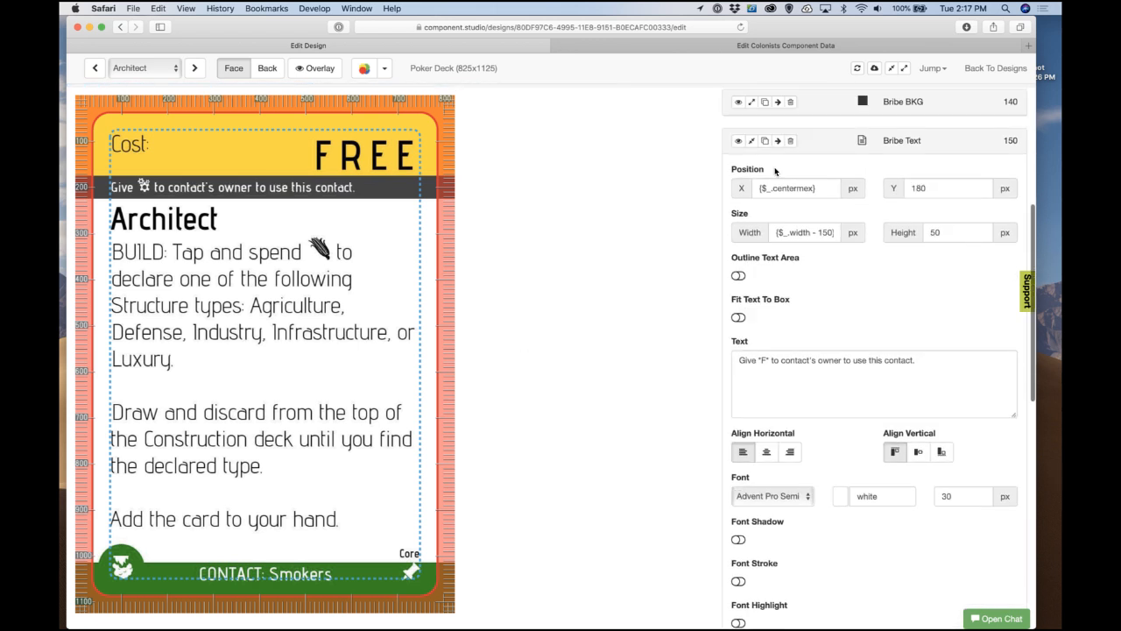
left_click(751, 142)
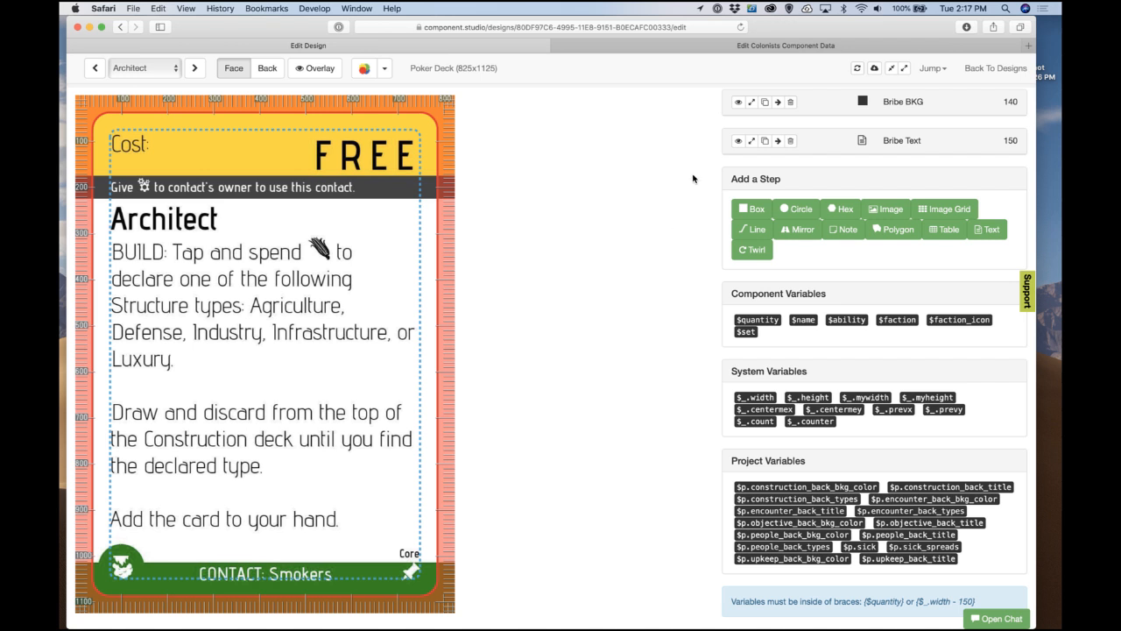
Step: View the Colonists component data
left_click(713, 49)
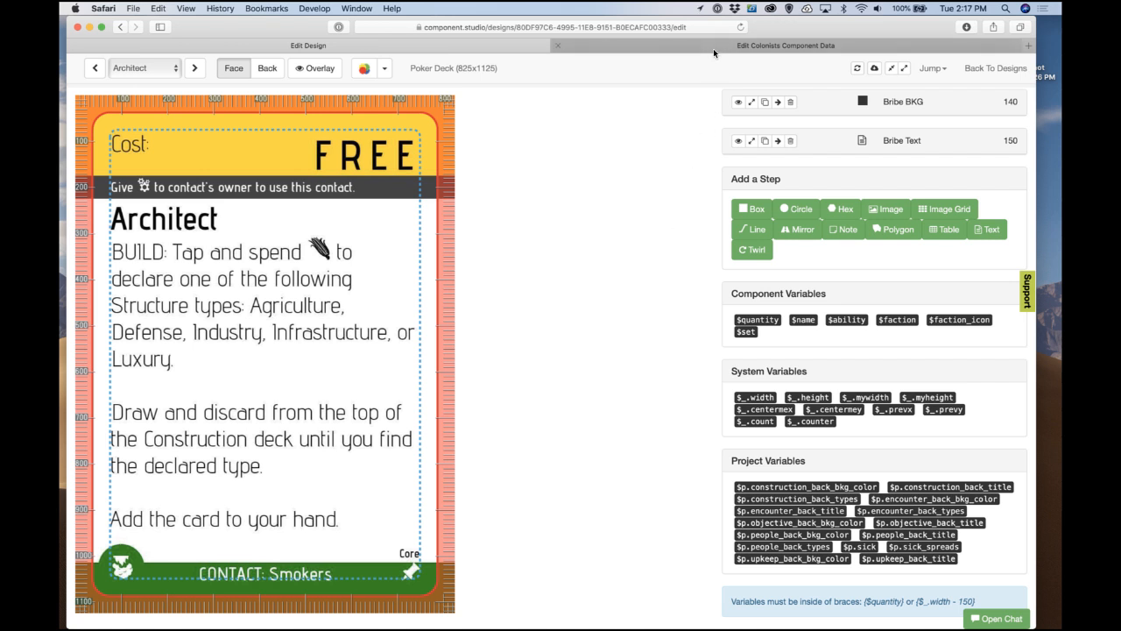
left_click(510, 49)
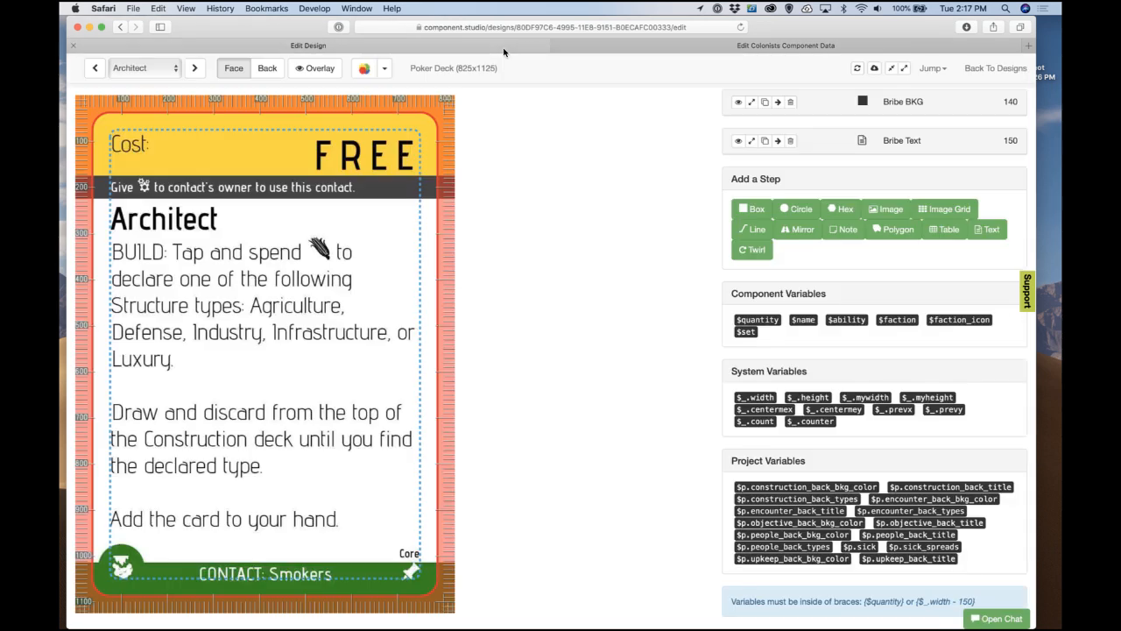
left_click(651, 49)
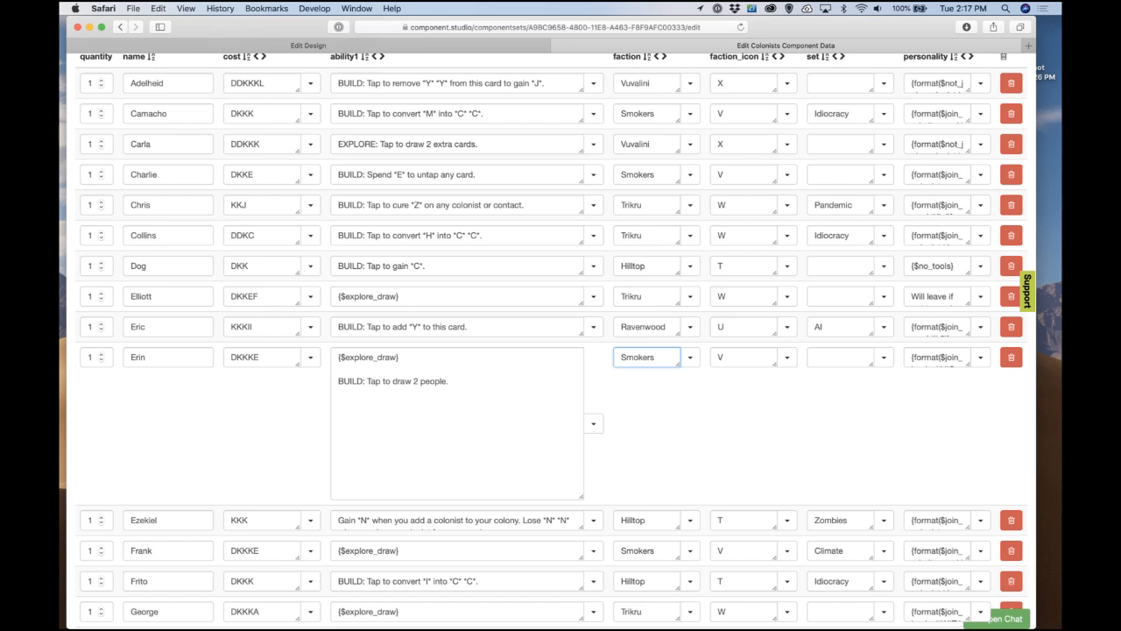
Step: Switch to Illustrator, delete the Thwart and Burden rules under Basic Actions on the reference sheet, and leave text editing
key("super+Tab")
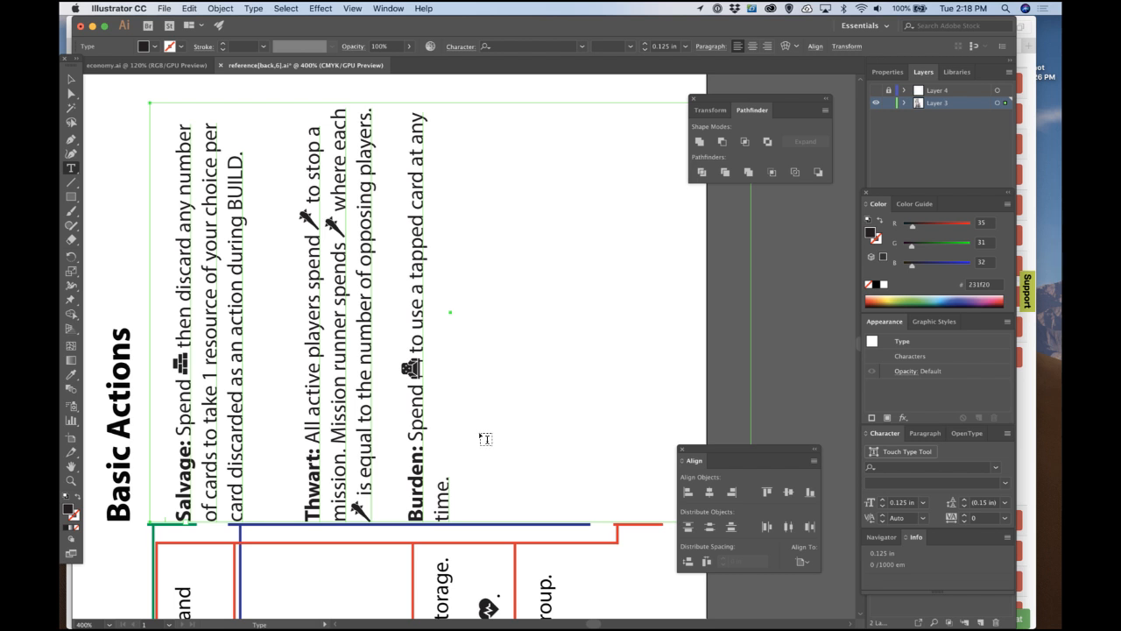
scroll(473, 445, "down", 2)
scroll(471, 452, "up", 2)
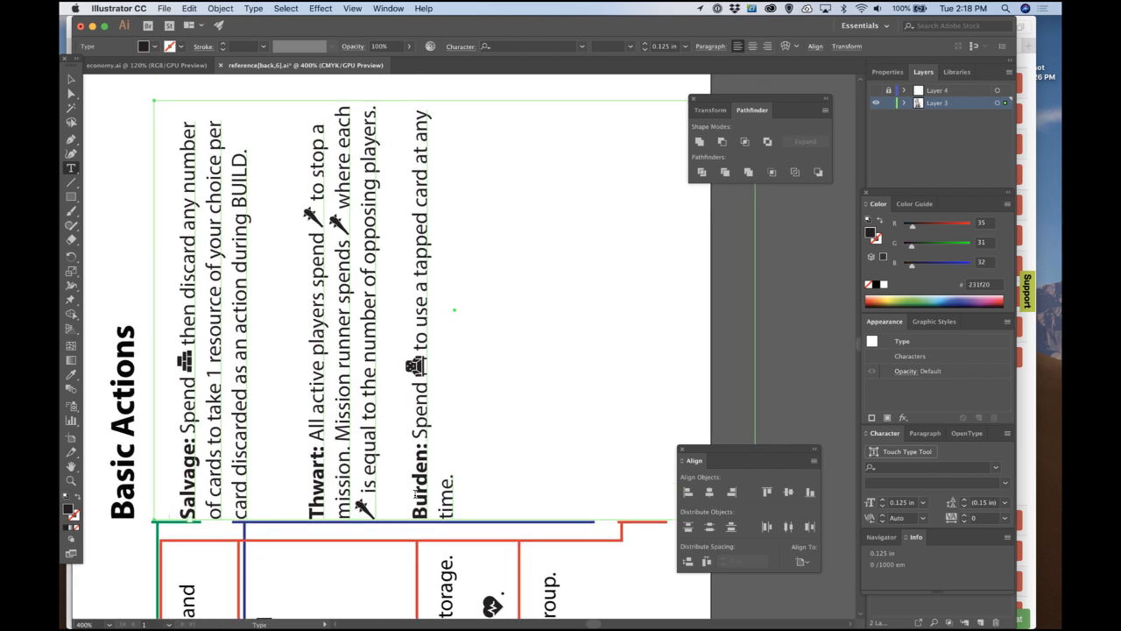
double_click(422, 512)
left_click_drag(312, 518, 447, 477)
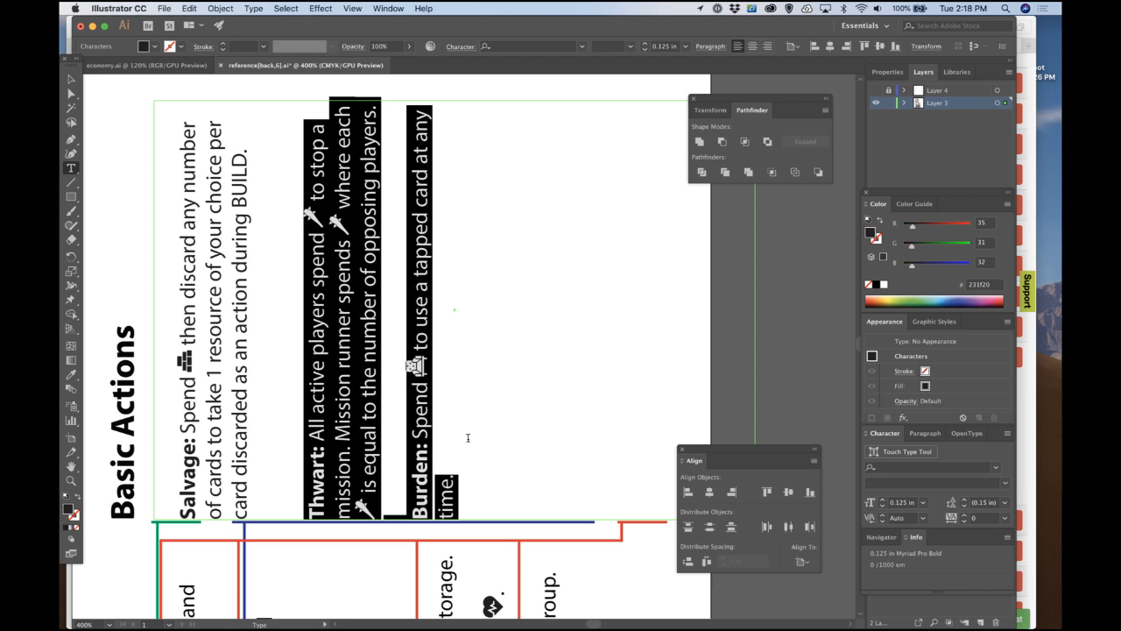
key("Delete")
scroll(269, 485, "down", 3)
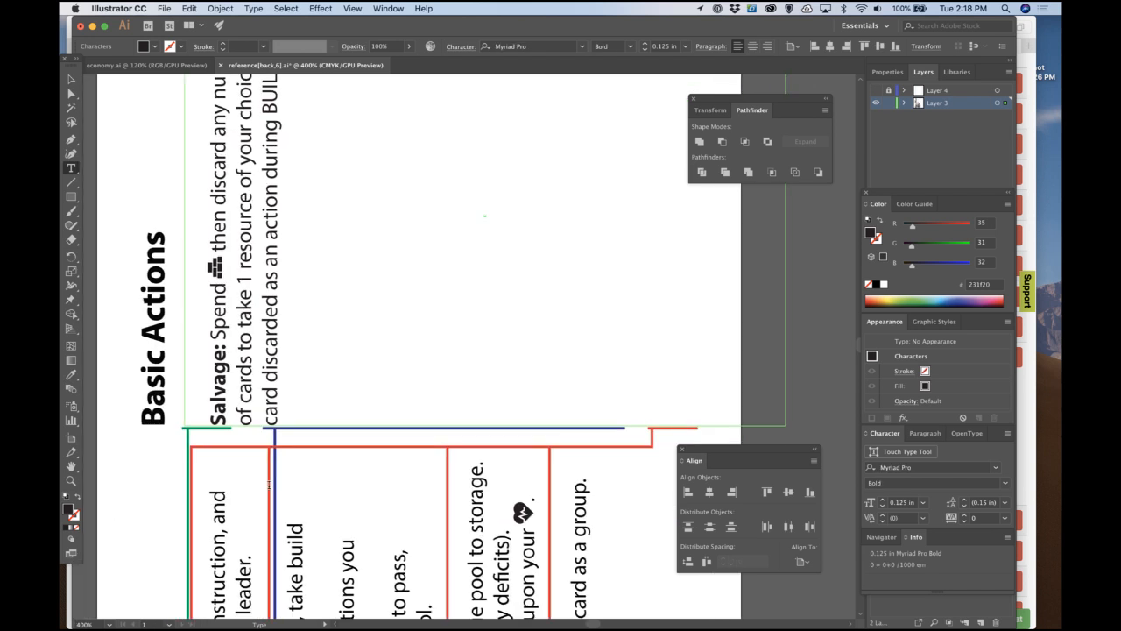
left_click(72, 81)
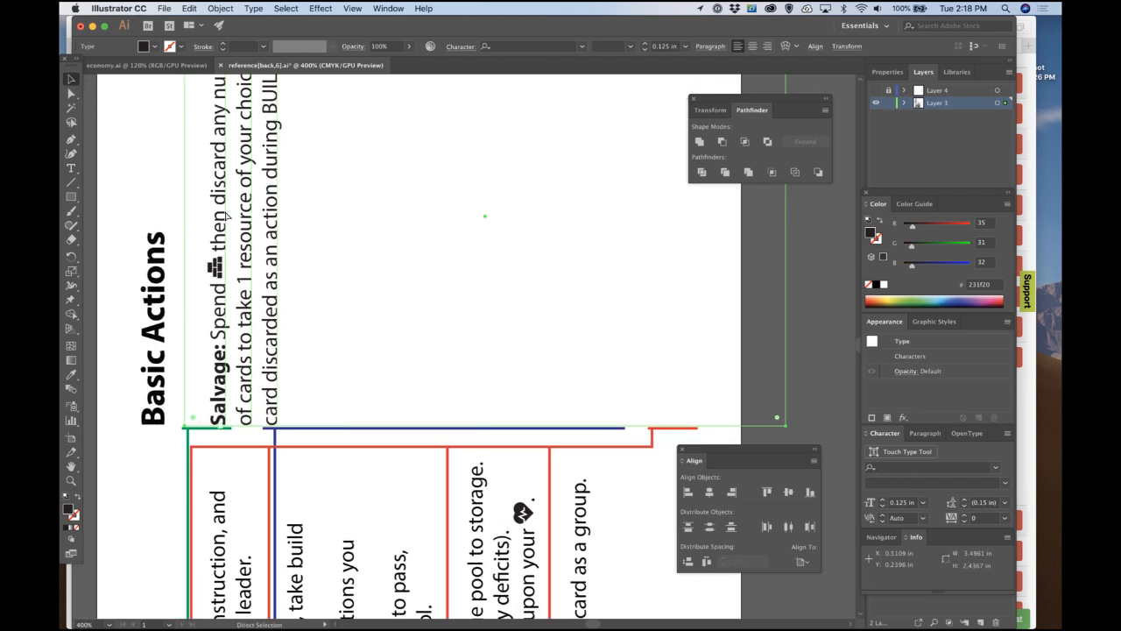
Step: Save the reference sheet, then delete the green, red and blue connector lines in the gap beneath the Basic Actions rules
key("super+s")
left_click_drag(170, 451, 354, 448)
key("Delete")
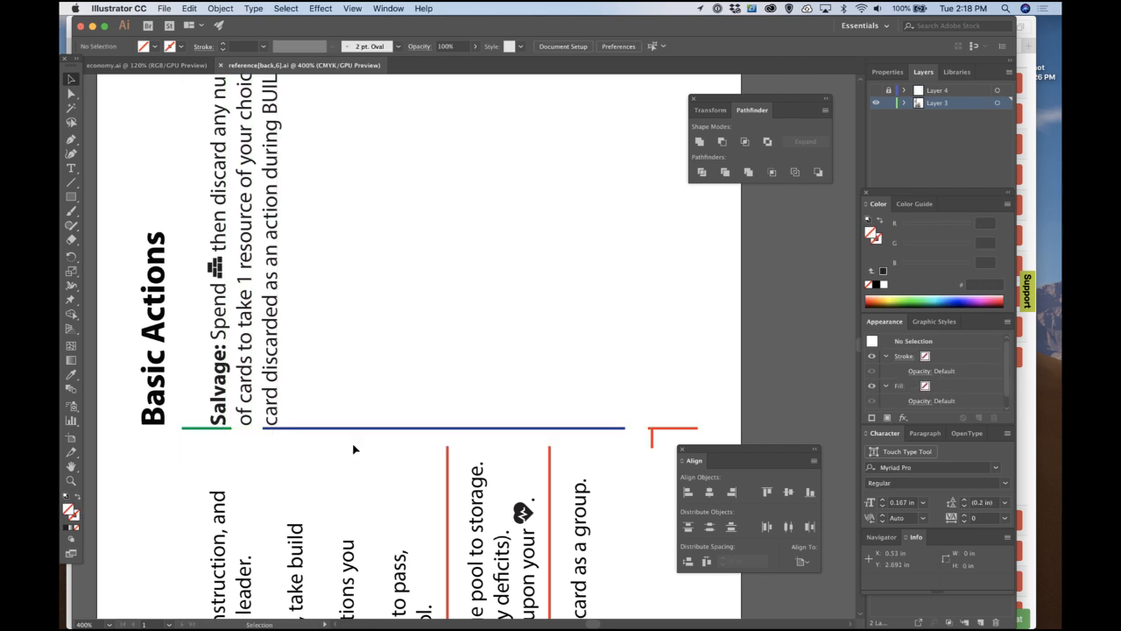
left_click(406, 426)
key("Delete")
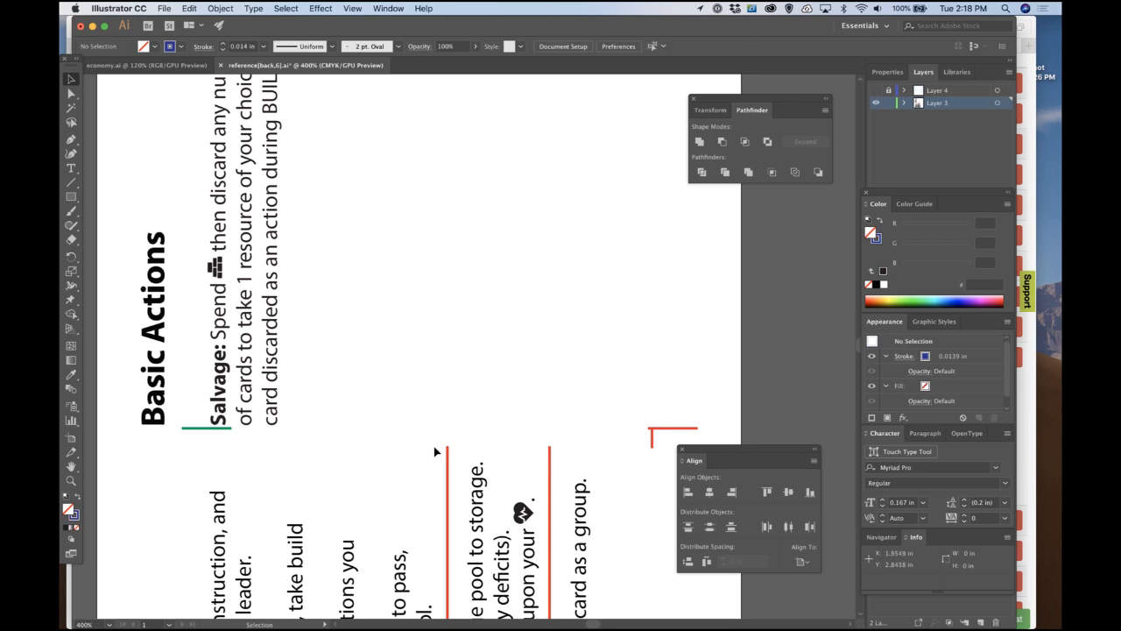
left_click(447, 457)
key("Delete")
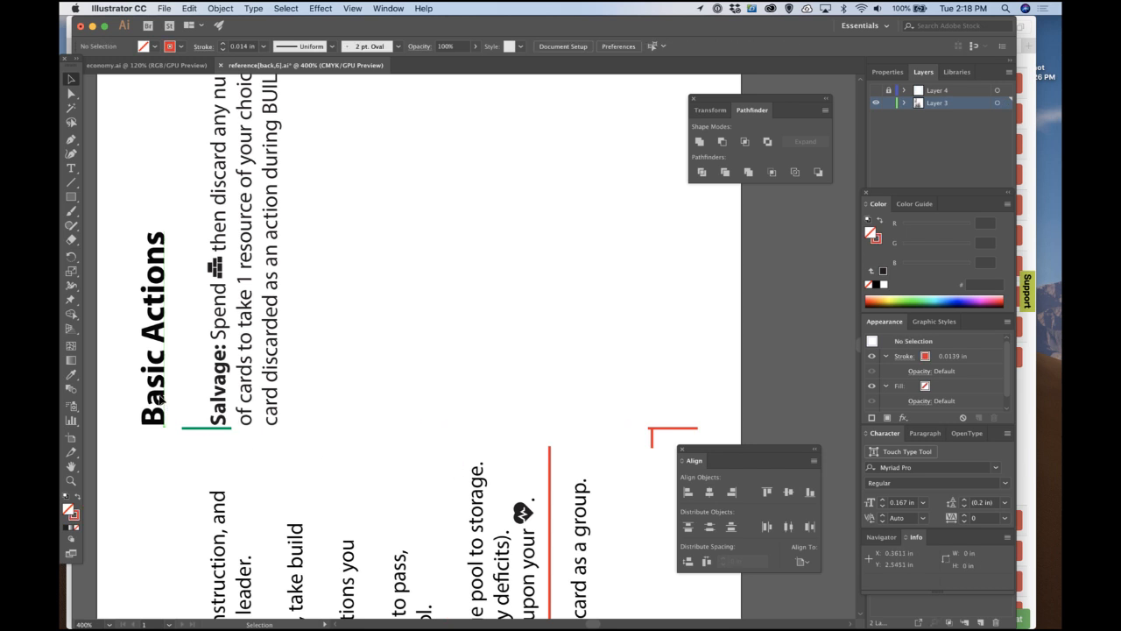
Step: Delete the Basic Actions heading, the short green line beneath it and the remaining long red line on the reference sheet
left_click(164, 402)
key("Delete")
left_click(214, 428)
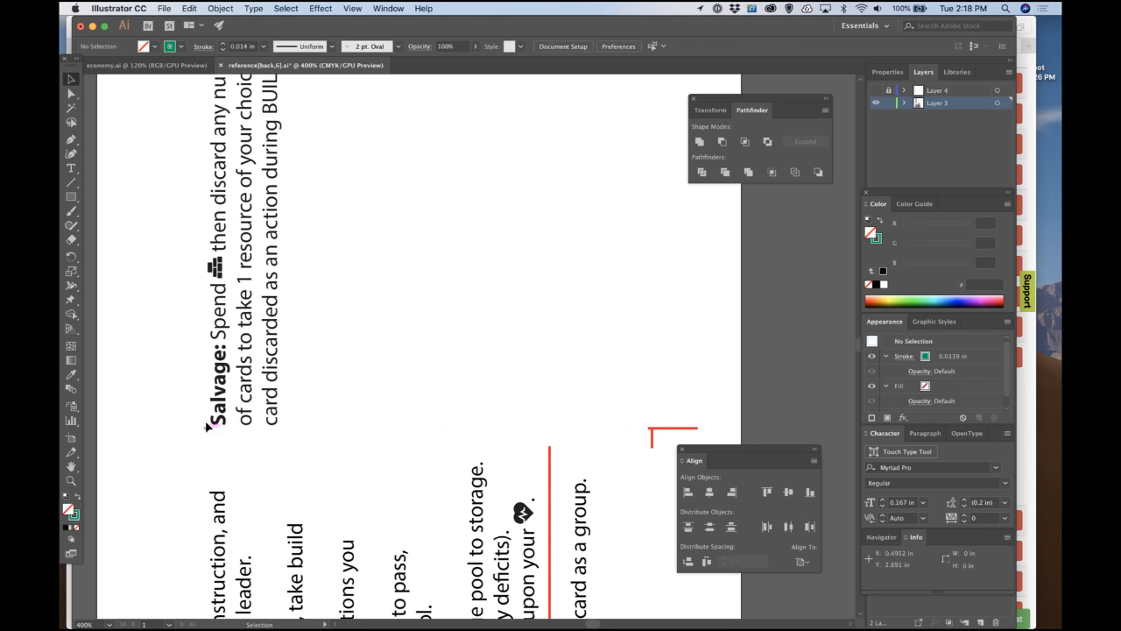
key("Delete")
left_click(550, 466)
key("Delete")
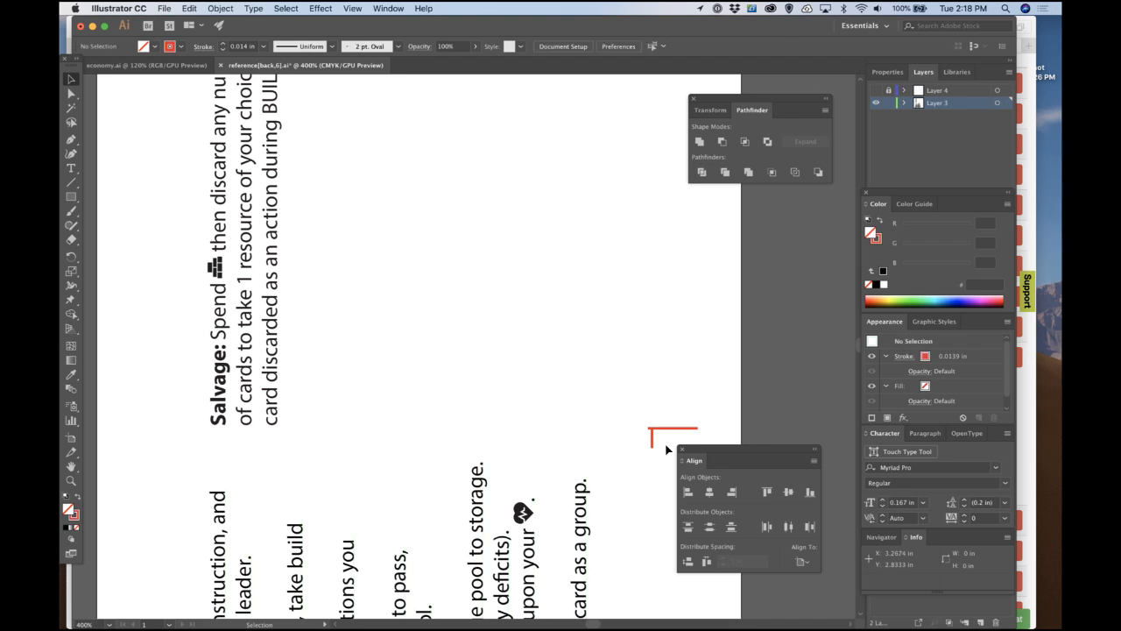
left_click_drag(671, 434, 644, 420)
key("Delete")
key("super+z")
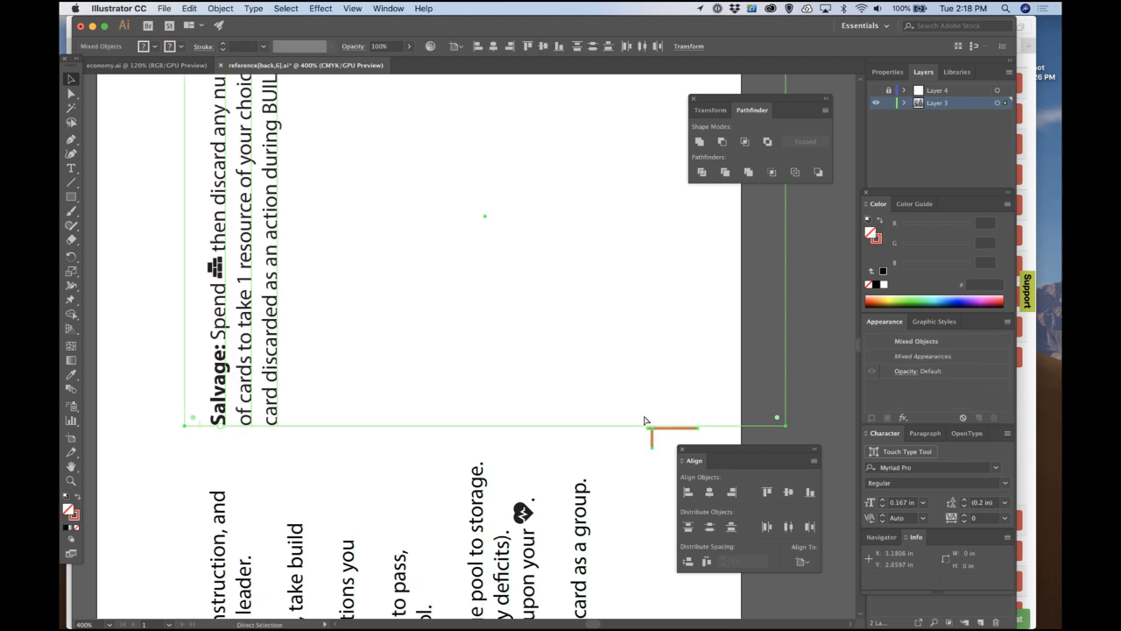
left_click(635, 460)
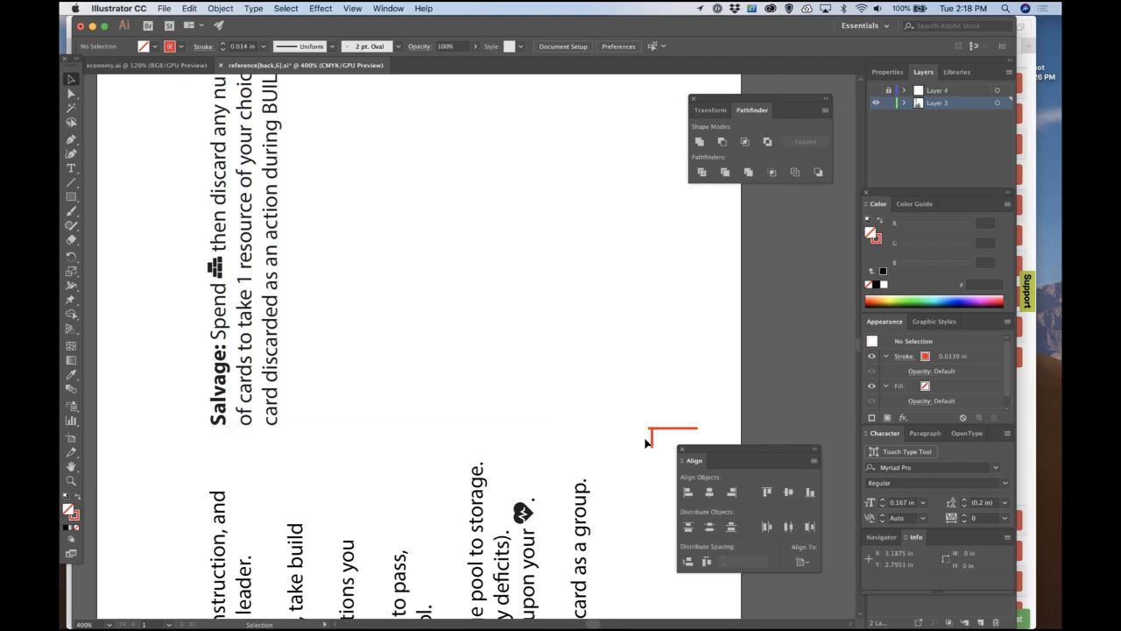
Step: Delete the leftover red corner line near the sheet's edge while keeping the Salvage rule's text
left_click(656, 426)
key("Delete")
scroll(570, 445, "up", 2)
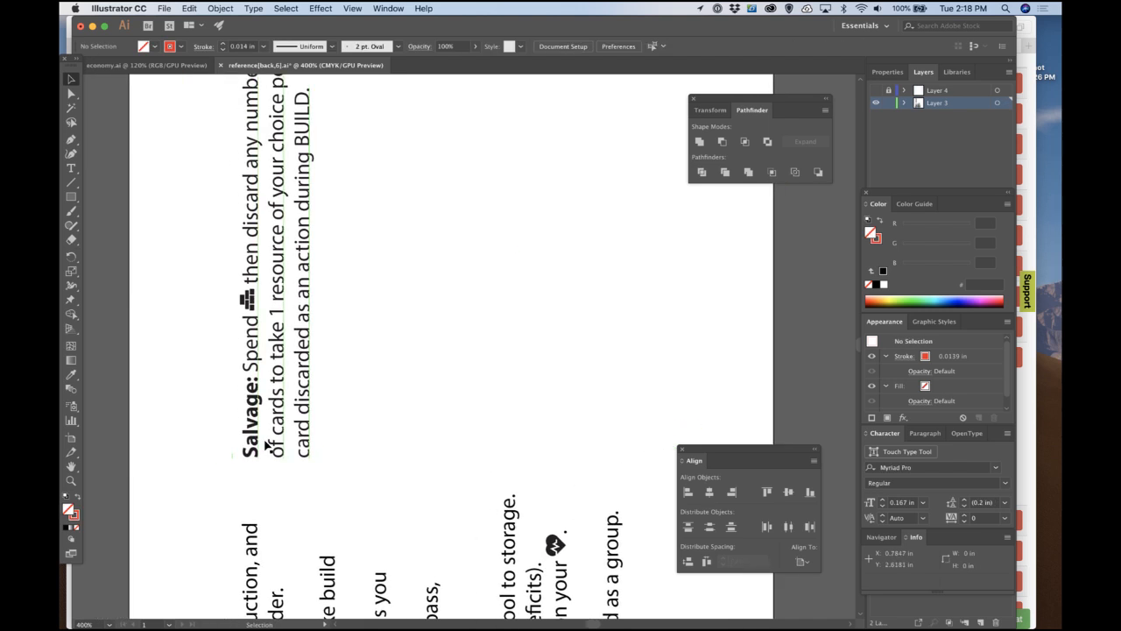
scroll(346, 443, "up", 5)
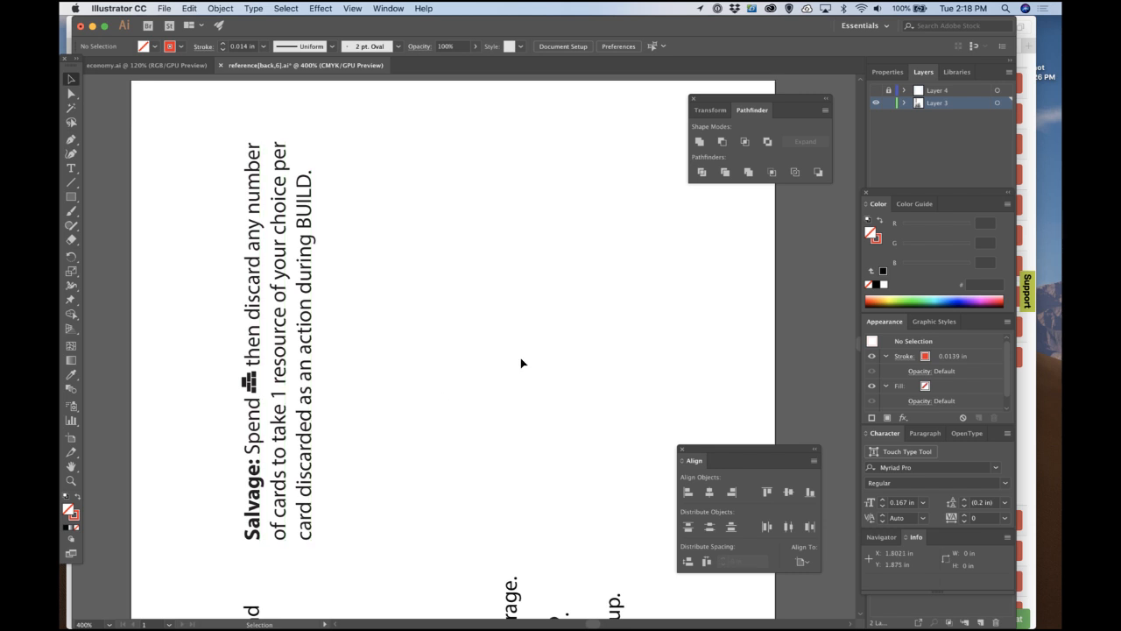
Step: Switch to Component Studio in Safari, leave the contact card design and open the Leaders design
key("super+Tab")
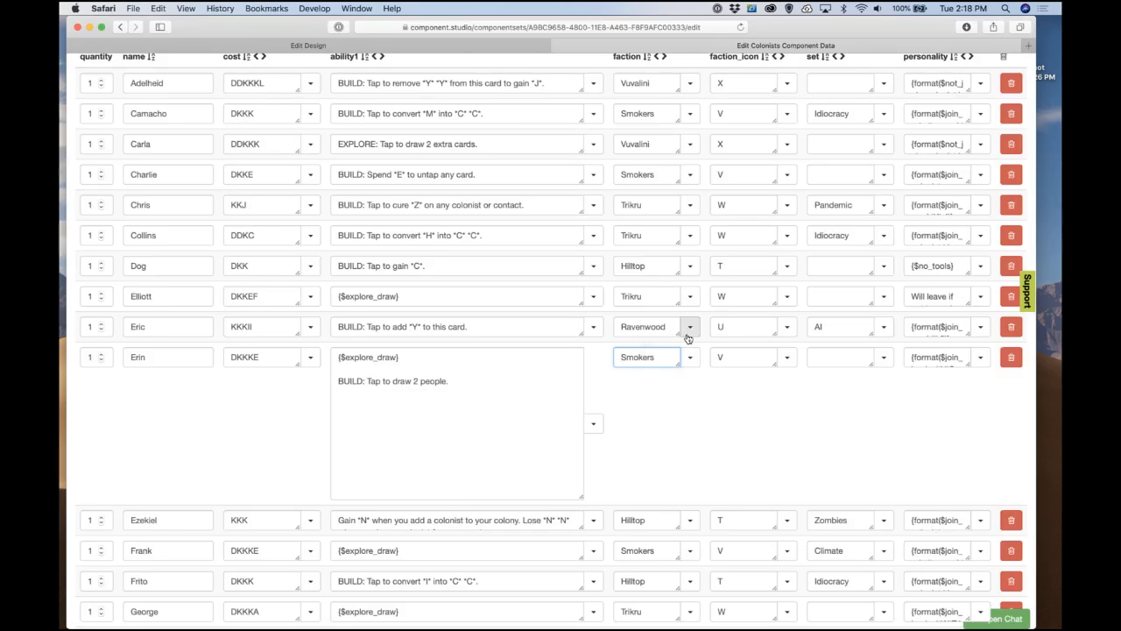
left_click(695, 423)
left_click(471, 47)
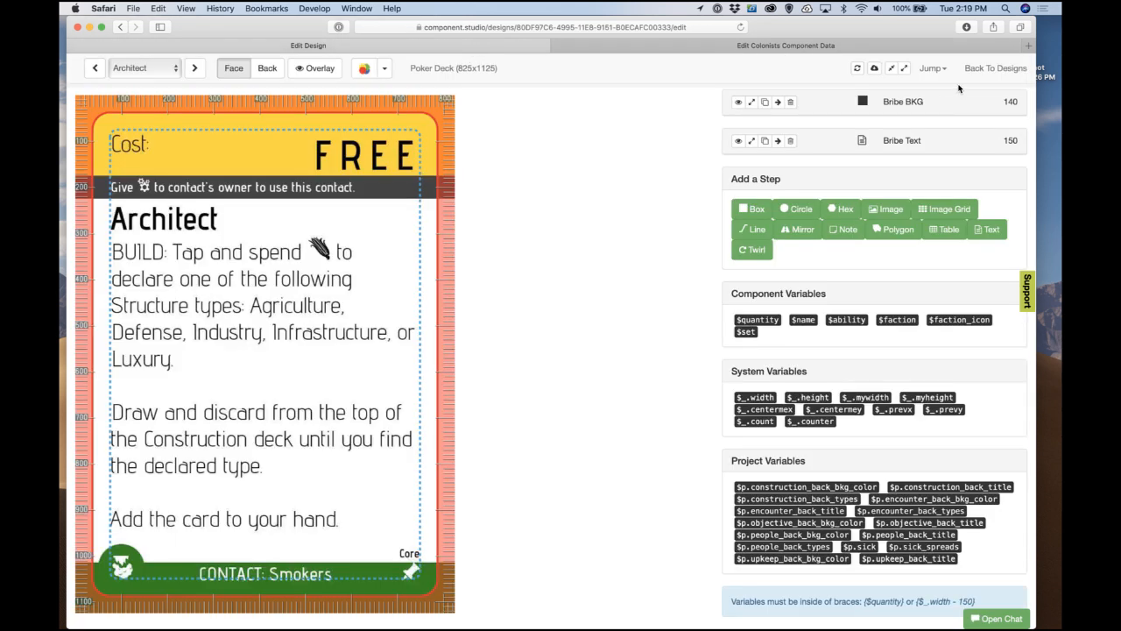
left_click(995, 67)
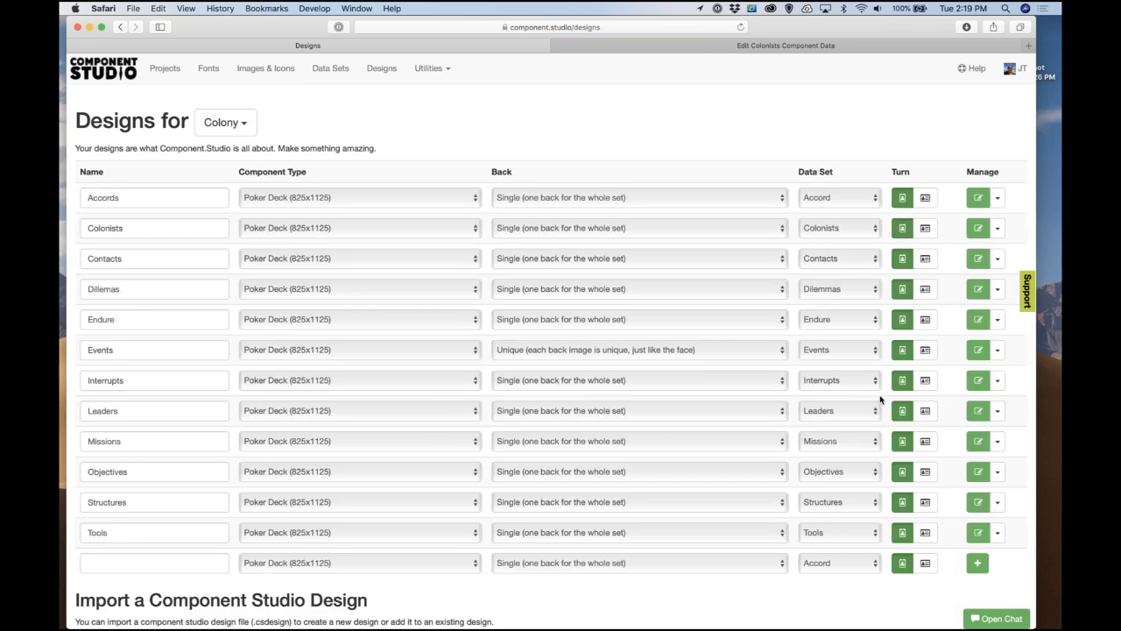
left_click(978, 410)
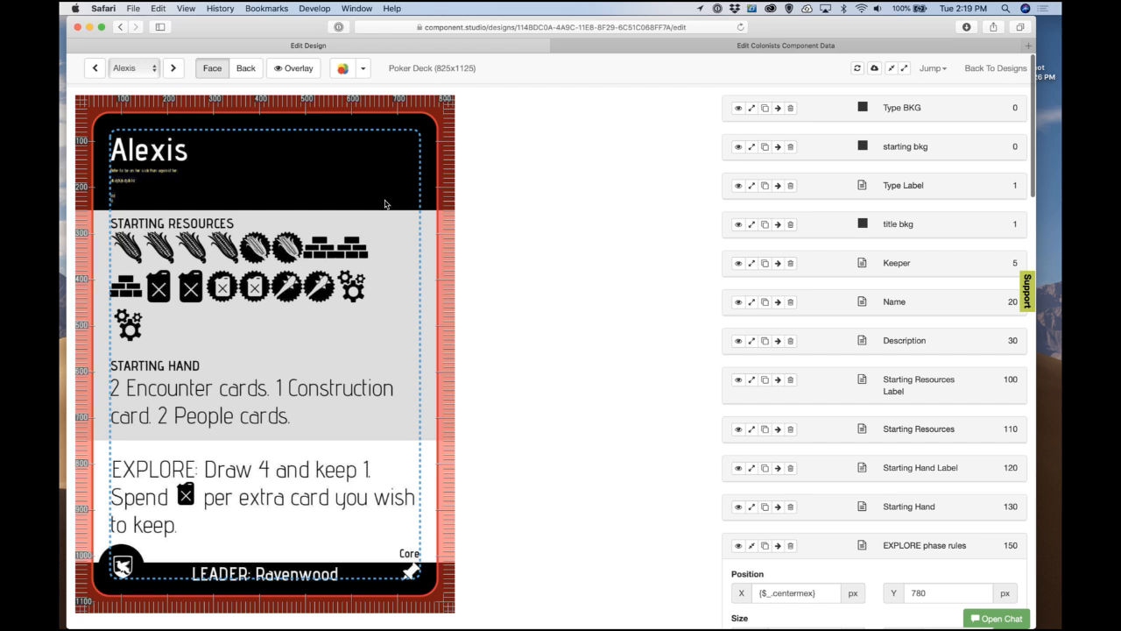
Step: Open the Leaders component data set for editing
left_click(751, 262)
left_click(667, 46)
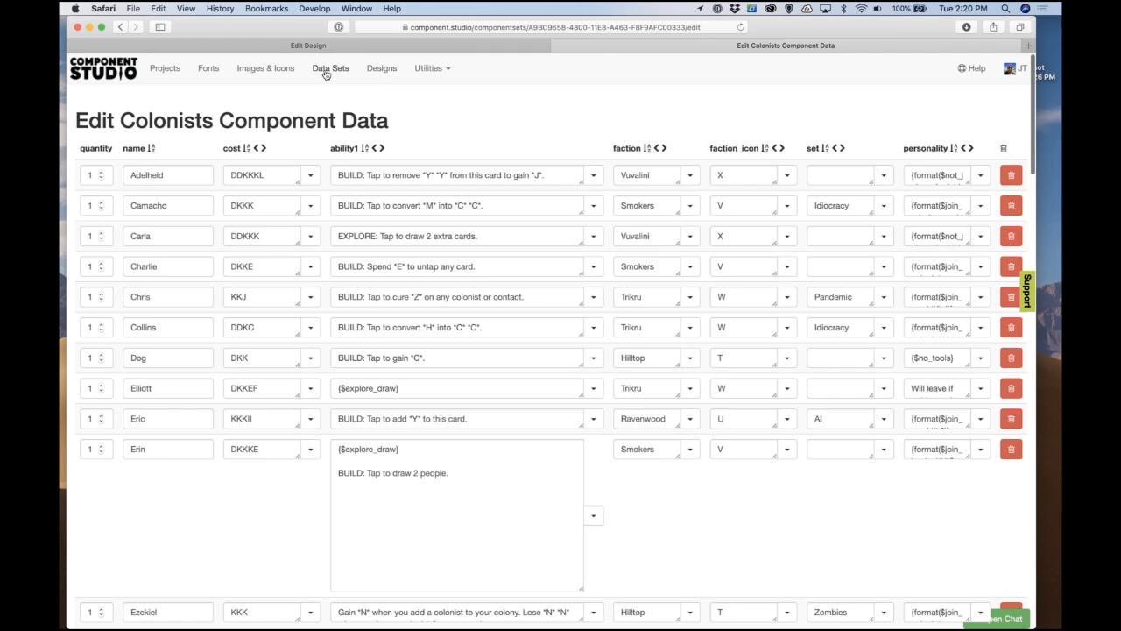
left_click(328, 70)
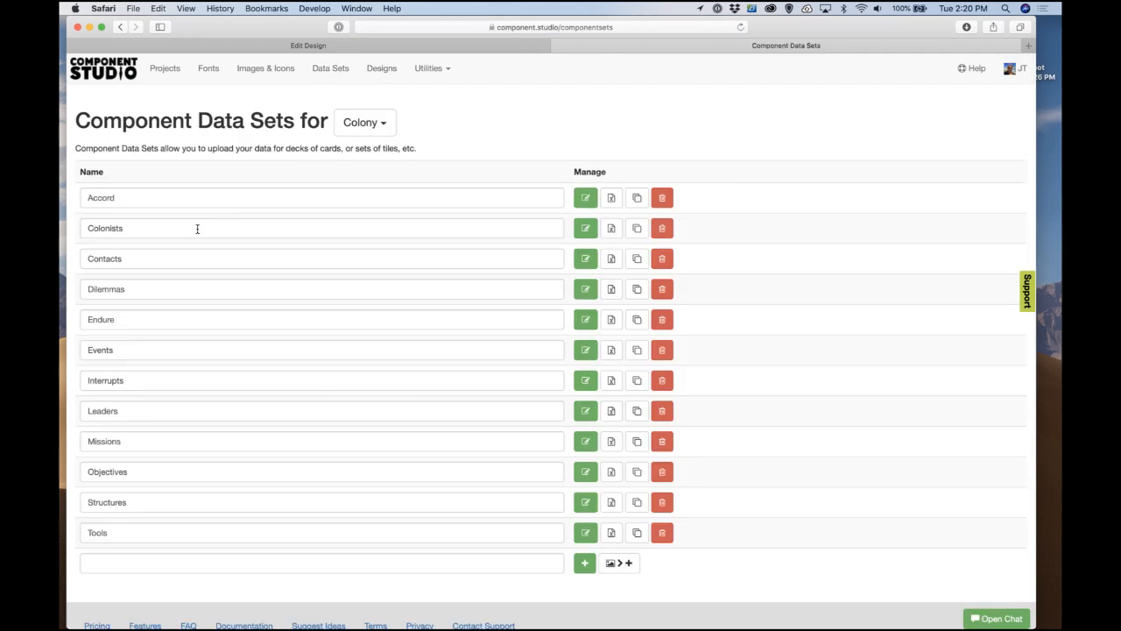
left_click(585, 410)
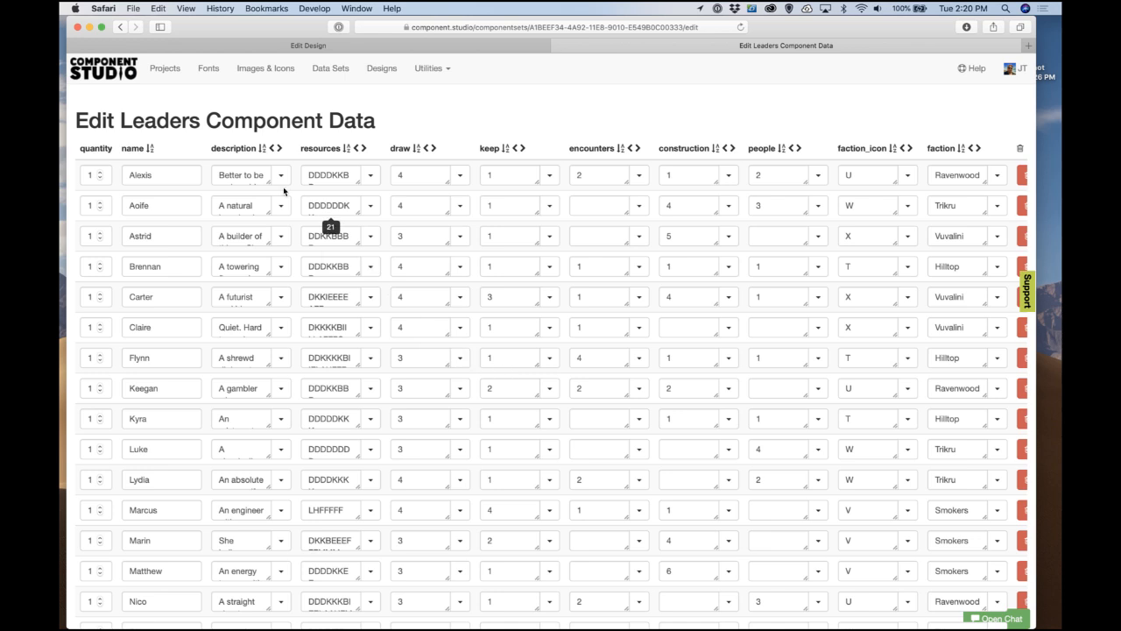
Step: Enlarge the first leader's description field and delete the stray text following "Better to be on her side than against her."
left_click_drag(269, 183, 464, 272)
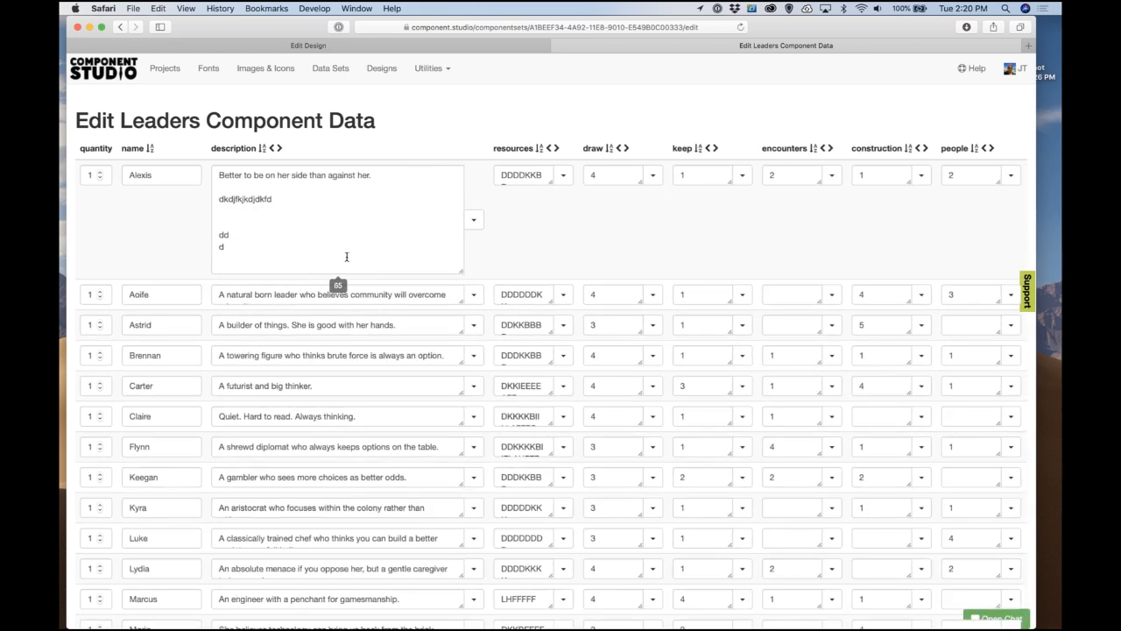
left_click_drag(291, 269, 208, 191)
key("BackSpace")
left_click(444, 154)
left_click(454, 43)
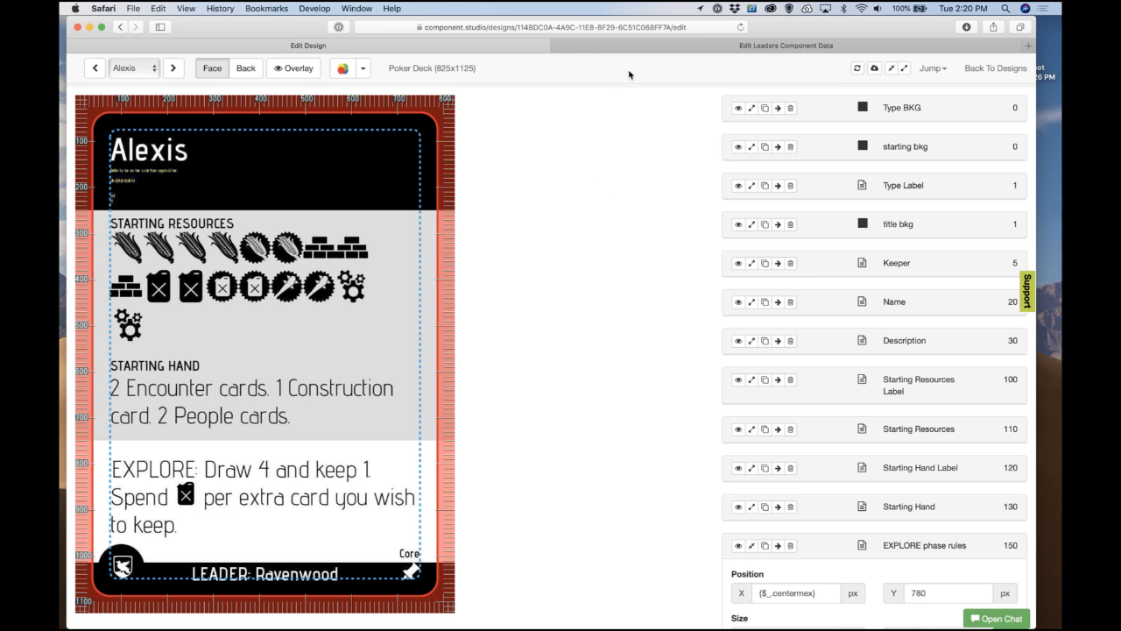
left_click(655, 44)
left_click(355, 258)
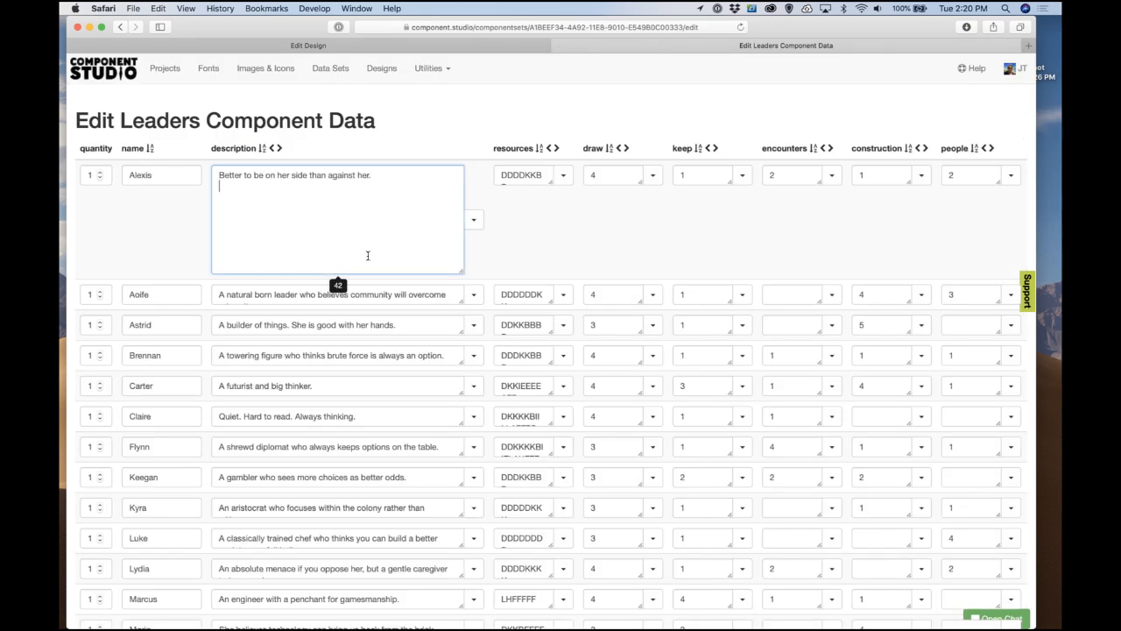
left_click(500, 129)
Step: Refresh the first leader's card preview in the Leaders design and show the next leader's card
left_click(507, 46)
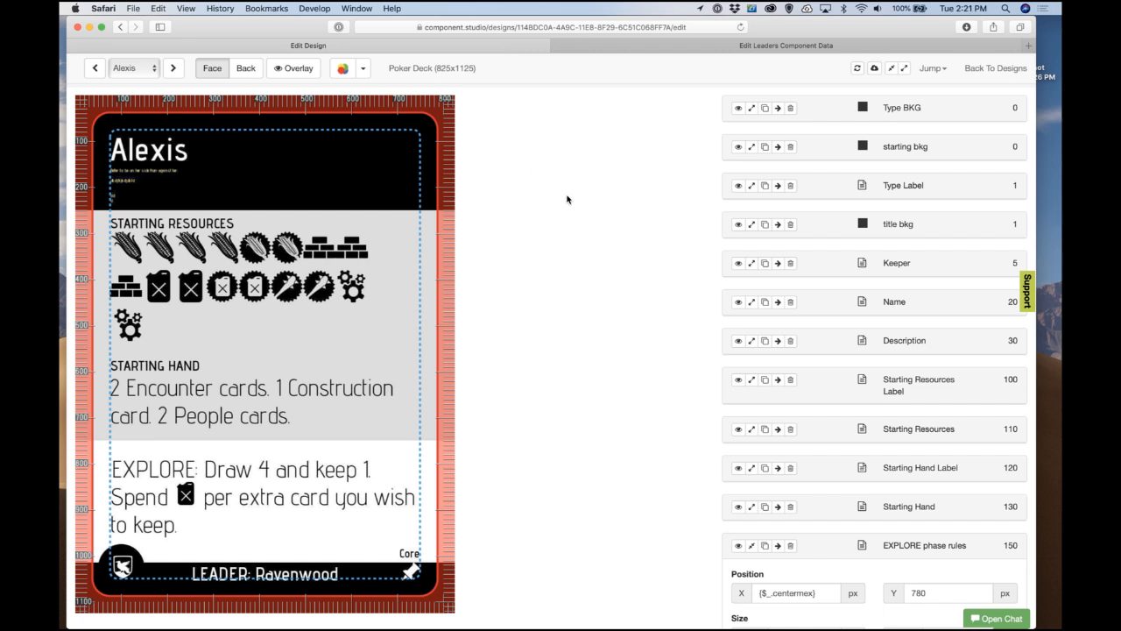
left_click(856, 68)
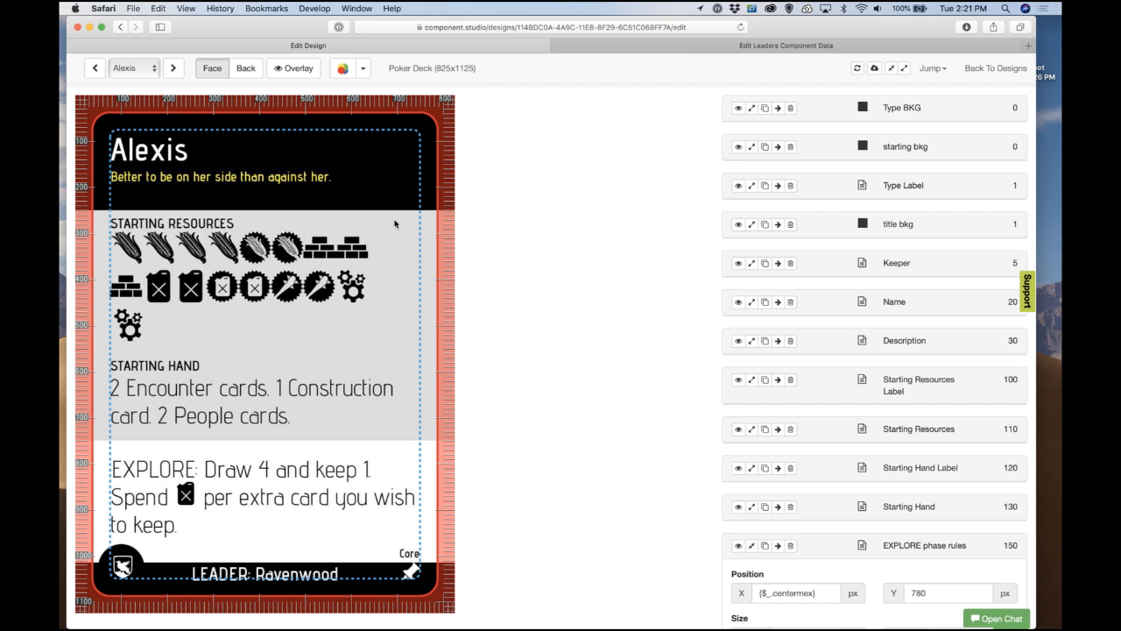
left_click(173, 68)
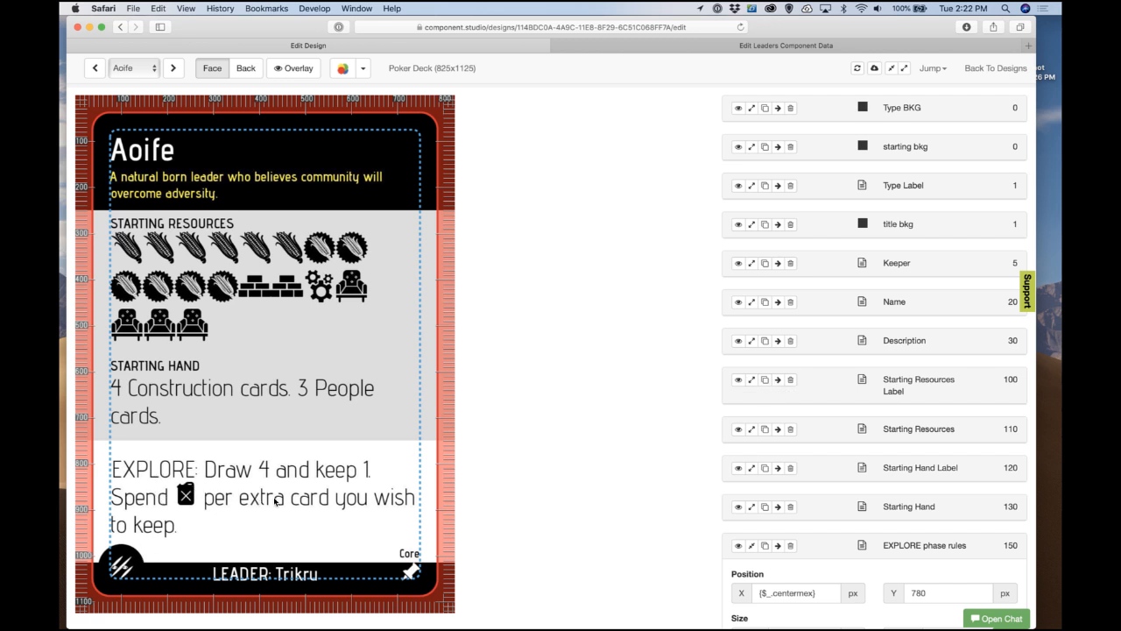
Step: Read the Salvage rule on the reference sheet in Illustrator, then return to Safari and look through the Leaders component data
key("super+Tab")
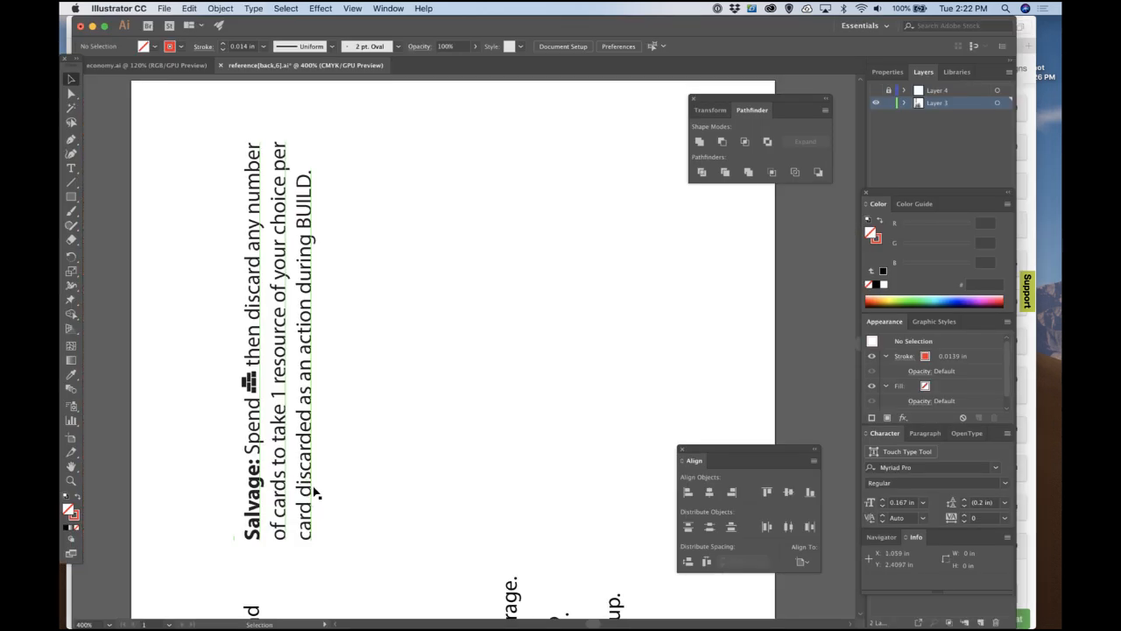
key("super+Tab")
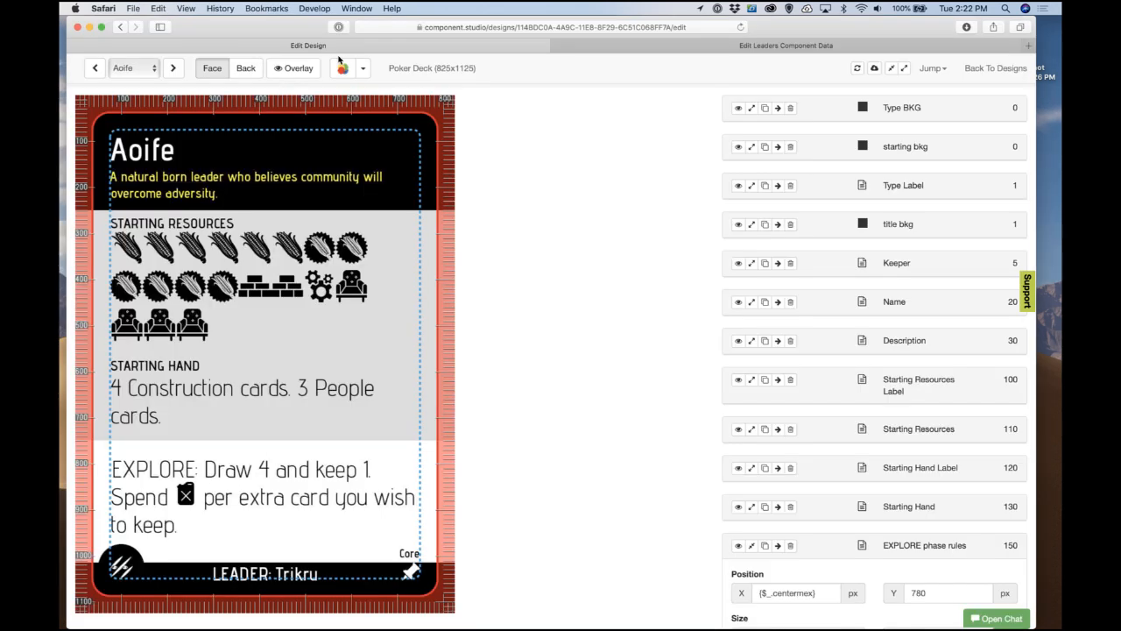
left_click(682, 45)
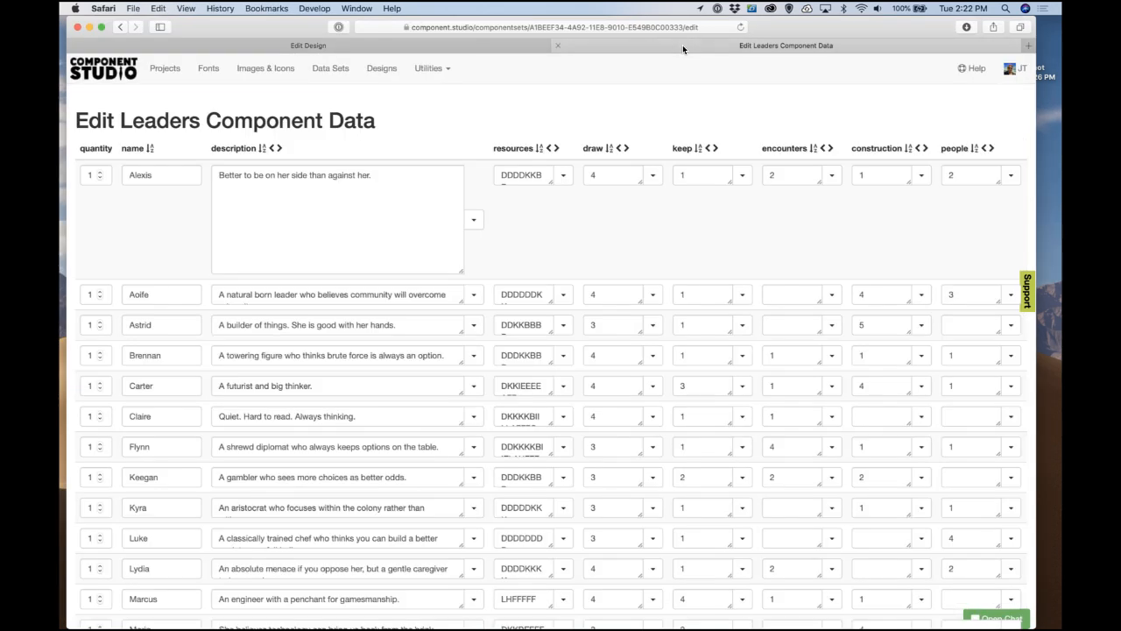
scroll(395, 194, "down", 2)
scroll(395, 194, "down", 2)
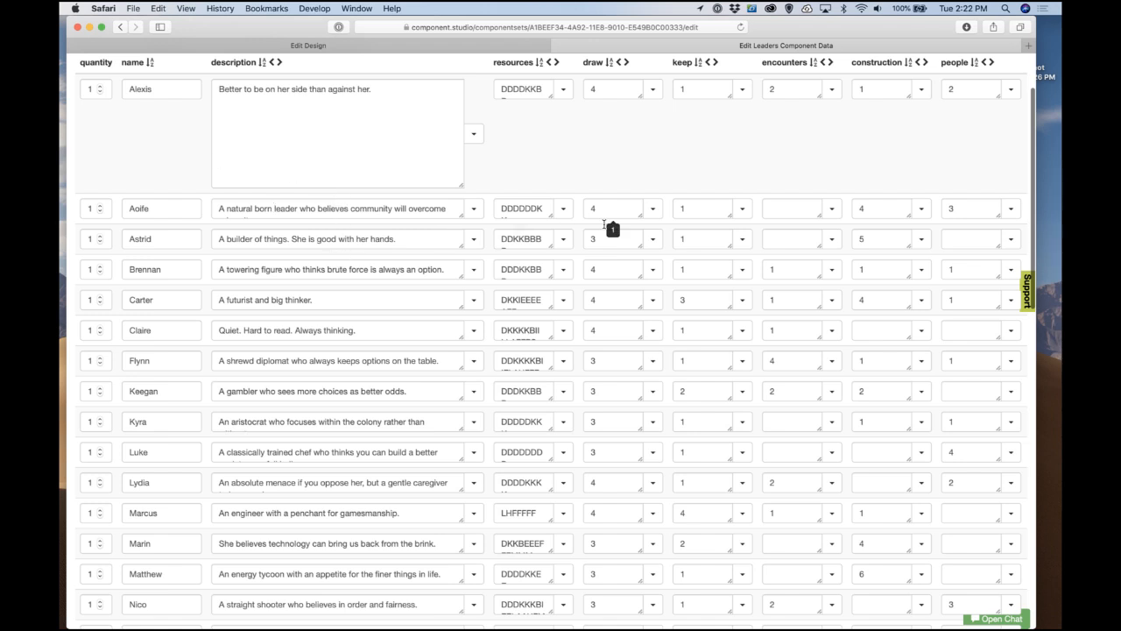
scroll(608, 229, "up", 2)
scroll(485, 410, "down", 15)
scroll(485, 409, "up", 8)
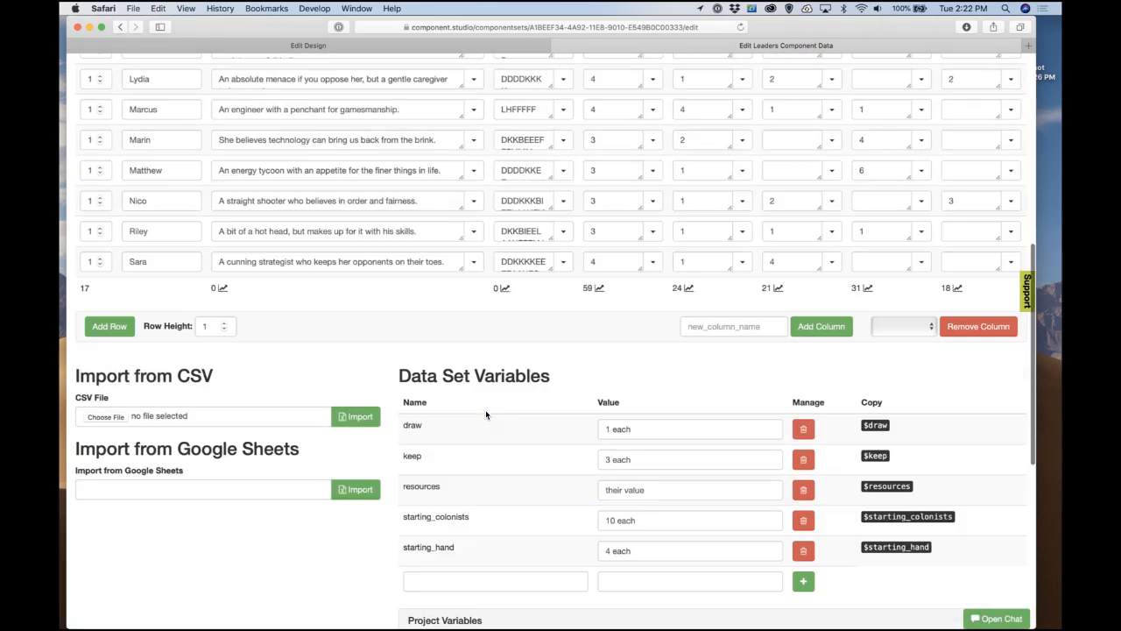
Step: Reload the Leaders component data page and set the row height to 4
key("super+r")
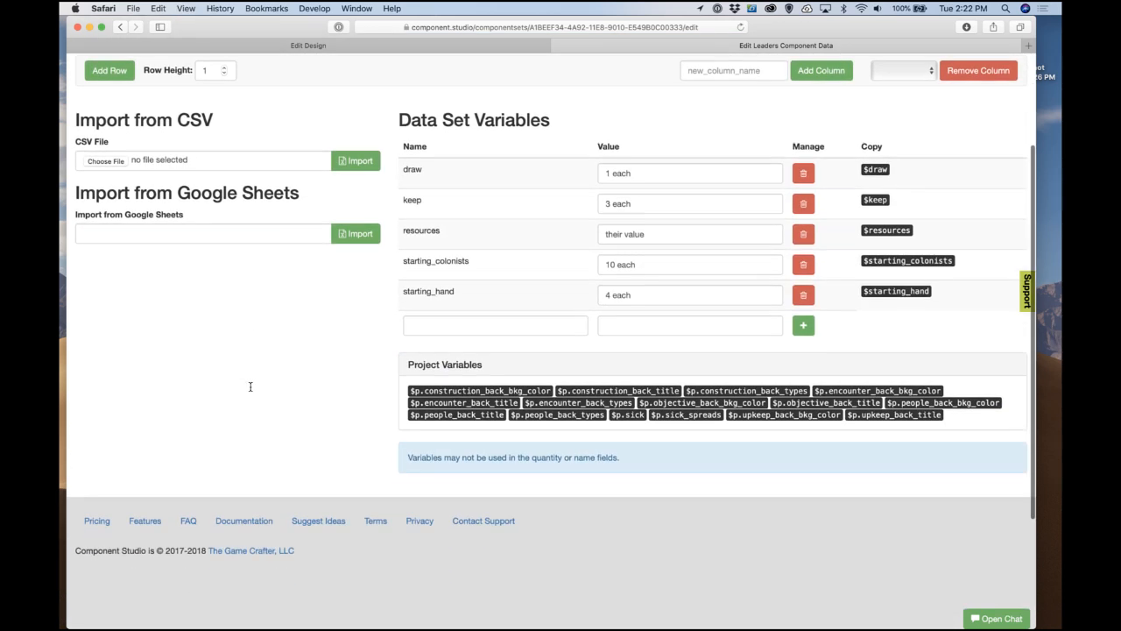
scroll(251, 384, "down", 8)
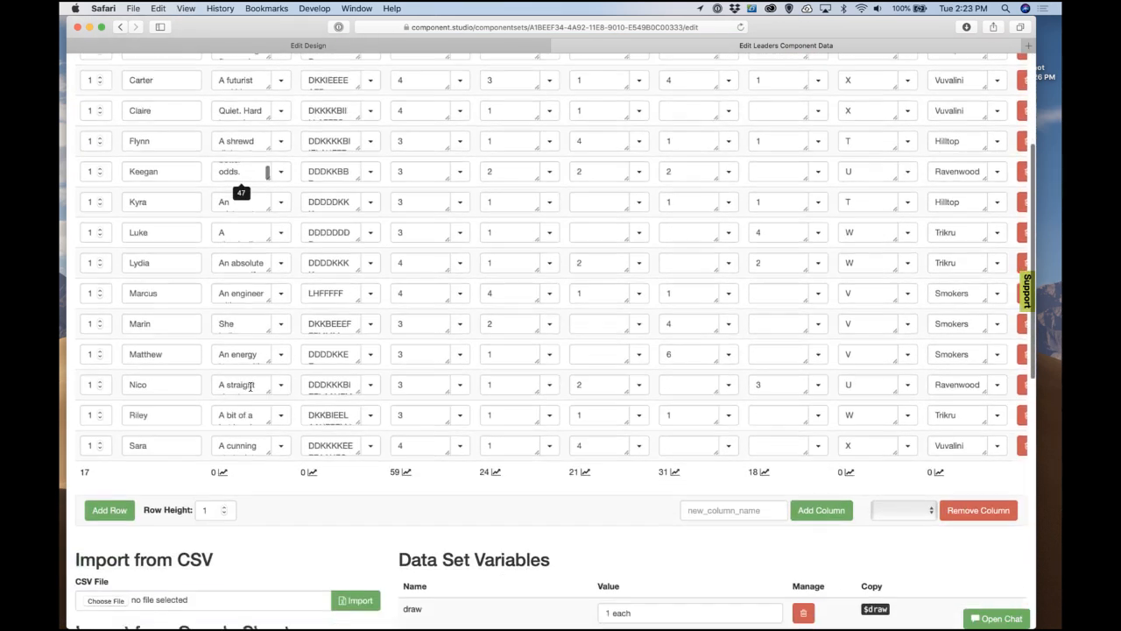
left_click(223, 447)
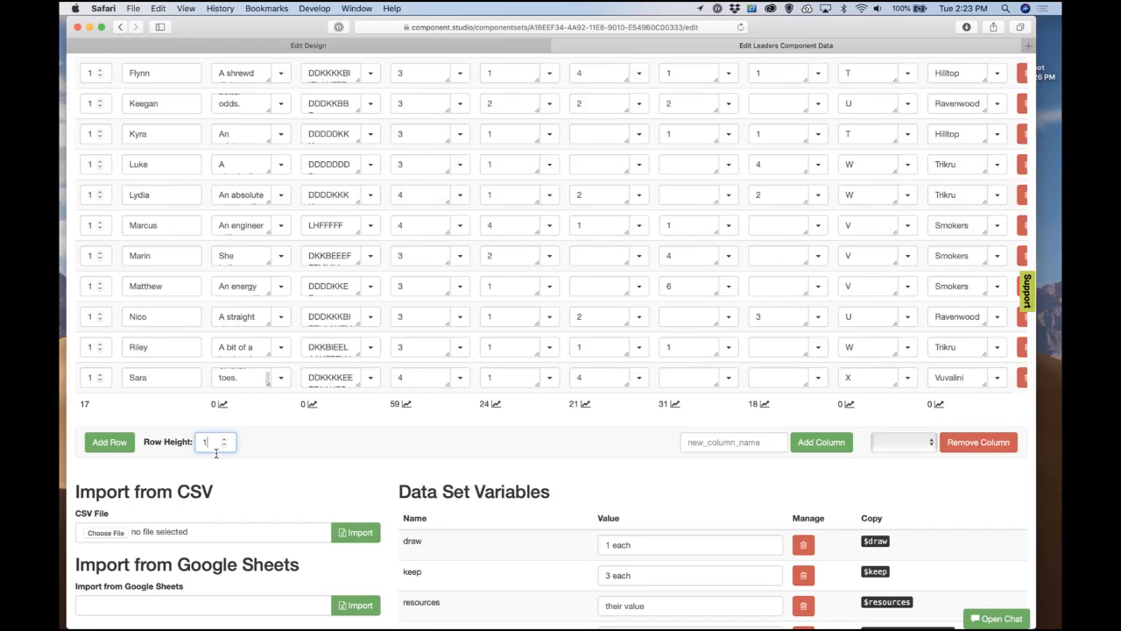
type("4")
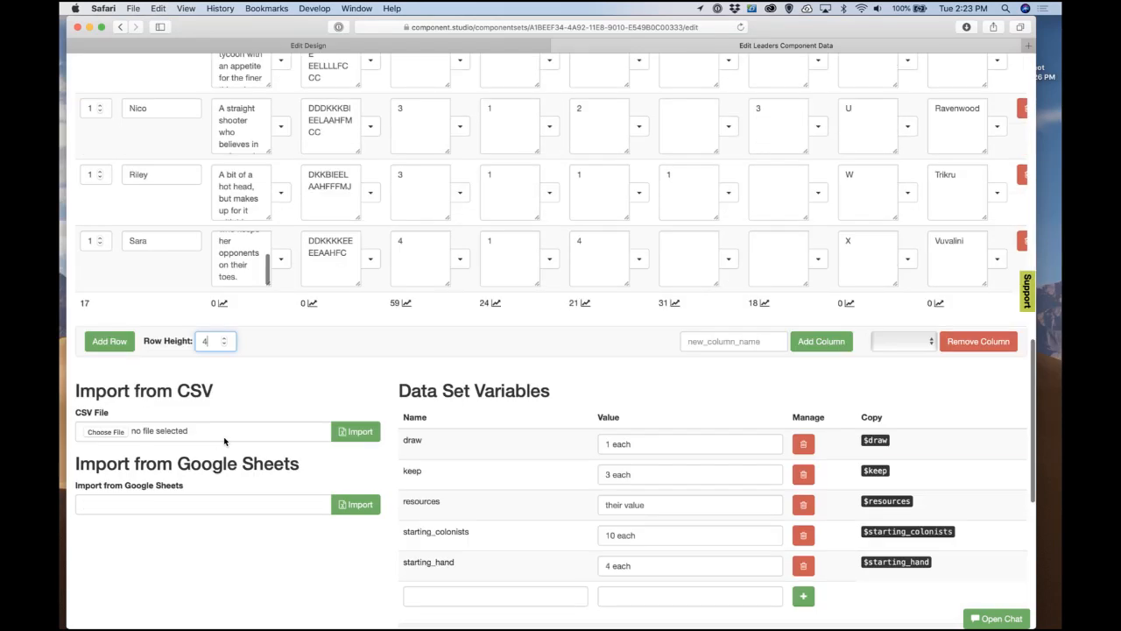
Step: Widen the resources column and look through the resource codes of all the leaders
scroll(317, 412, "up", 10)
scroll(317, 413, "up", 5)
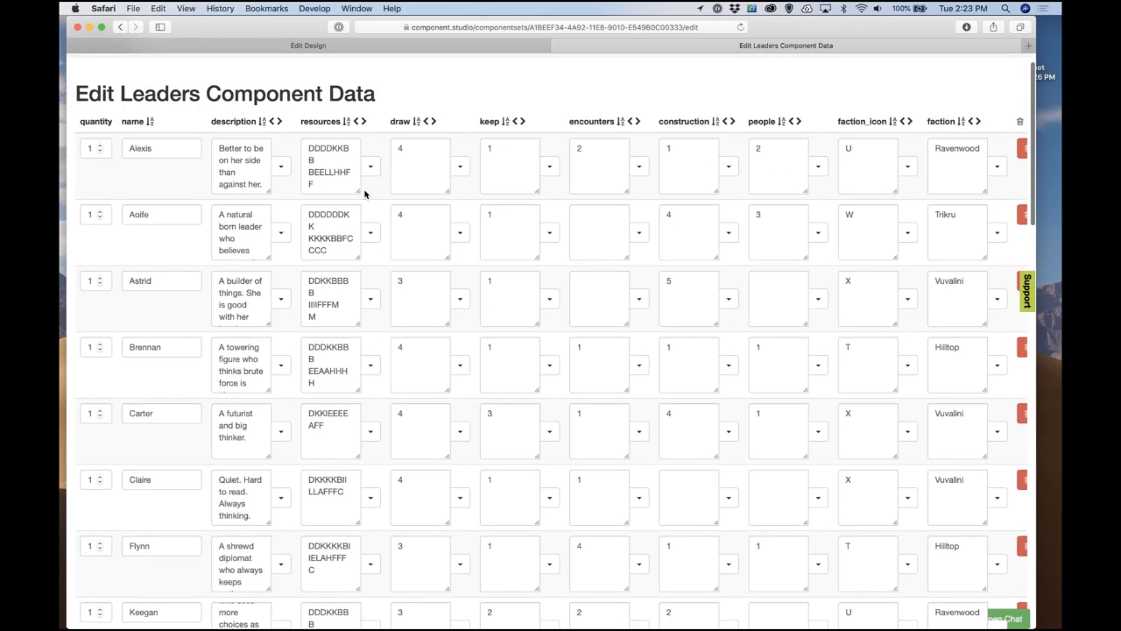
left_click_drag(361, 191, 400, 193)
scroll(375, 253, "down", 10)
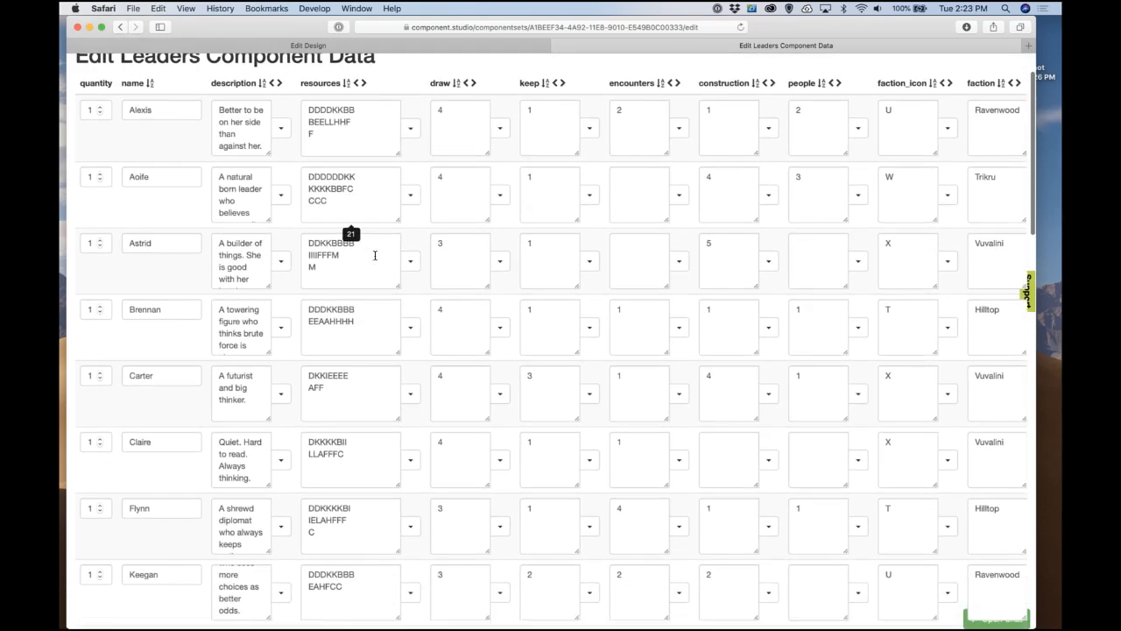
scroll(392, 436, "down", 10)
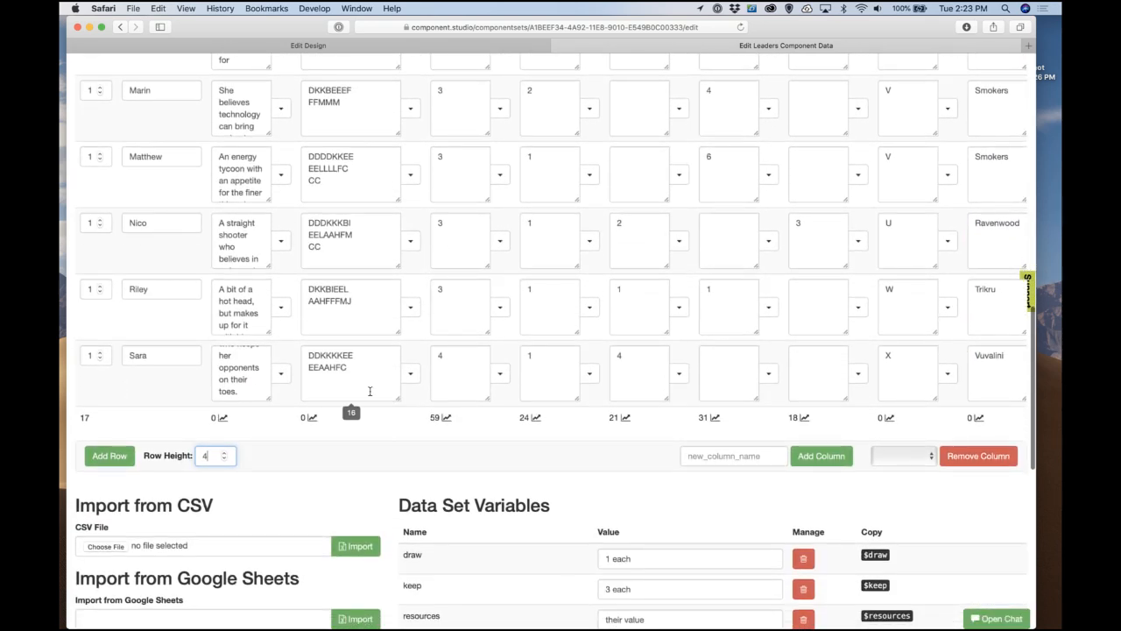
scroll(354, 381, "up", 3)
scroll(355, 377, "up", 5)
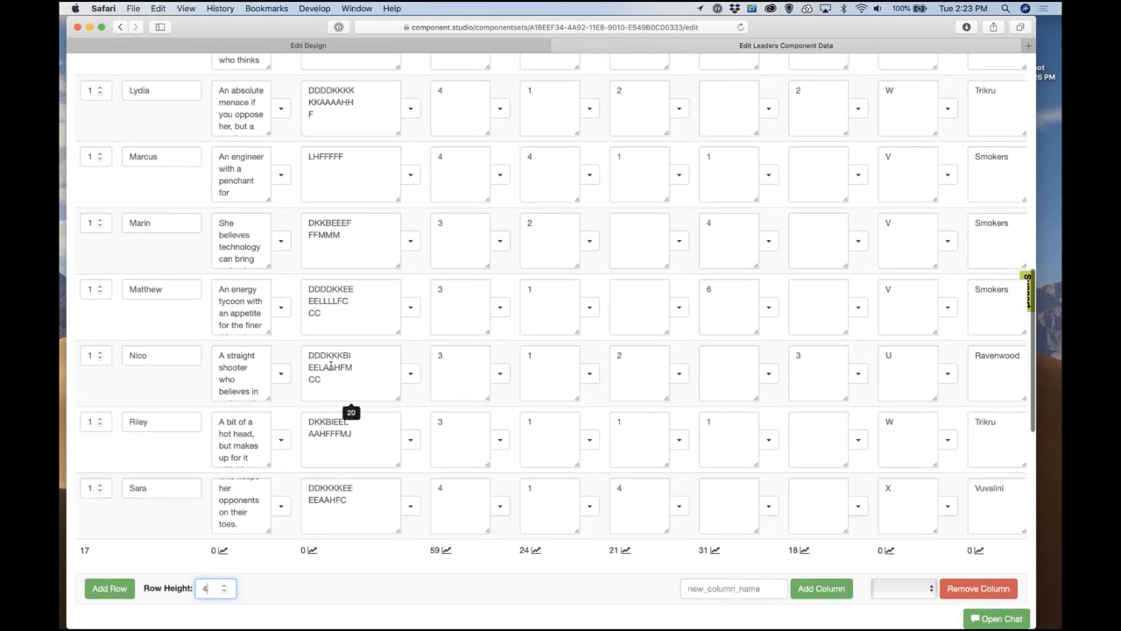
Step: Compare the second leader's card preview in the design with the resource codes in the Leaders component data
scroll(337, 346, "up", 3)
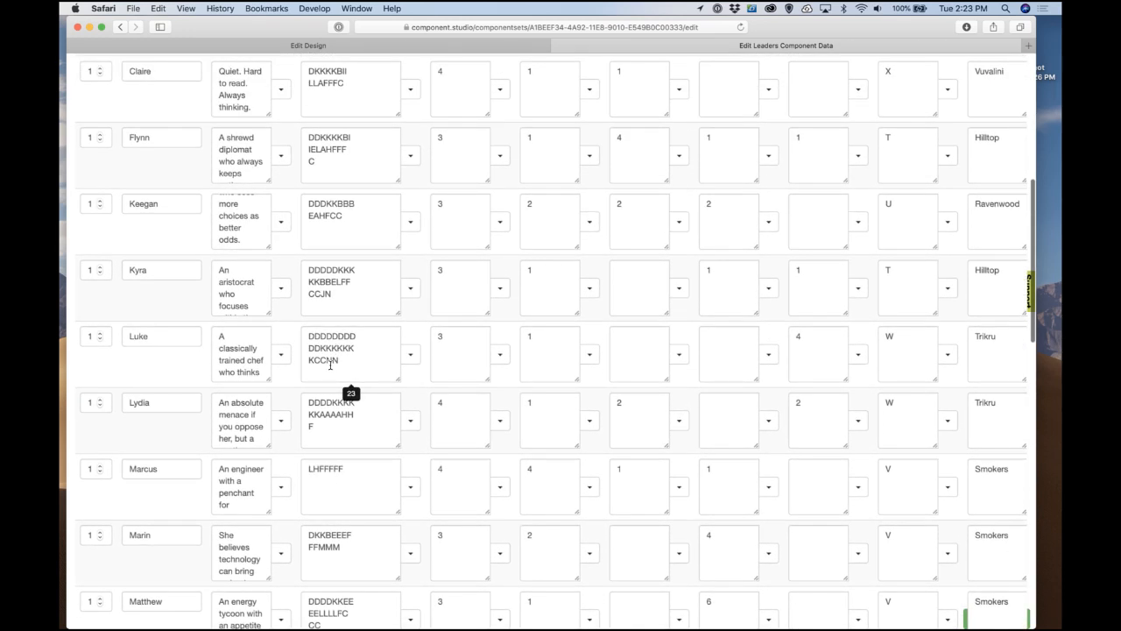
left_click(328, 365)
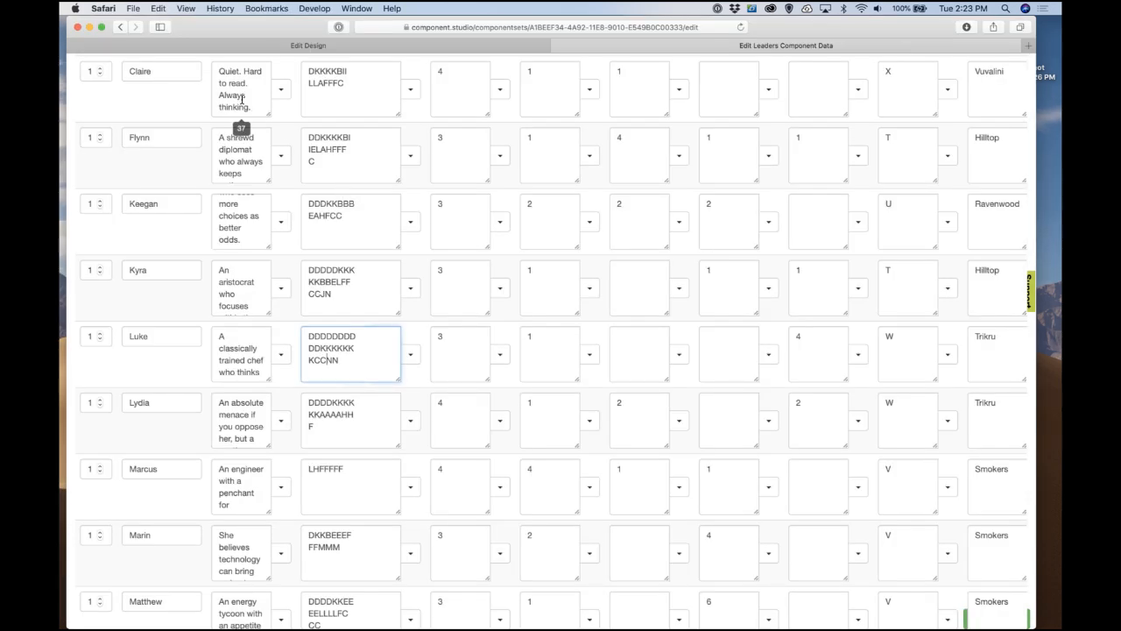
left_click(326, 39)
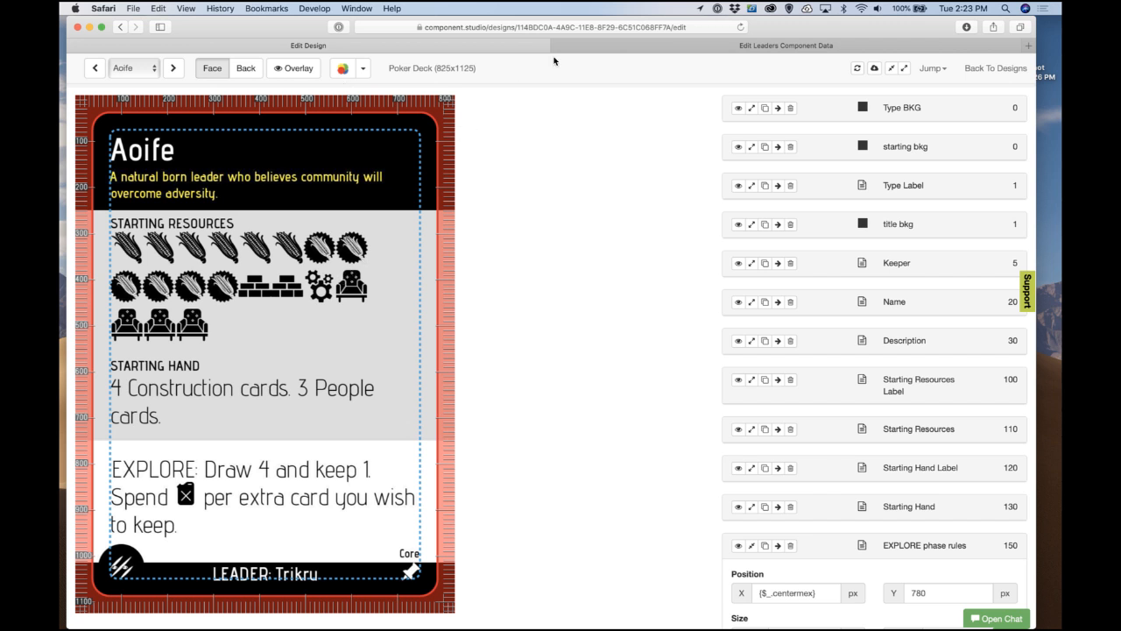
left_click(592, 45)
scroll(458, 261, "up", 2)
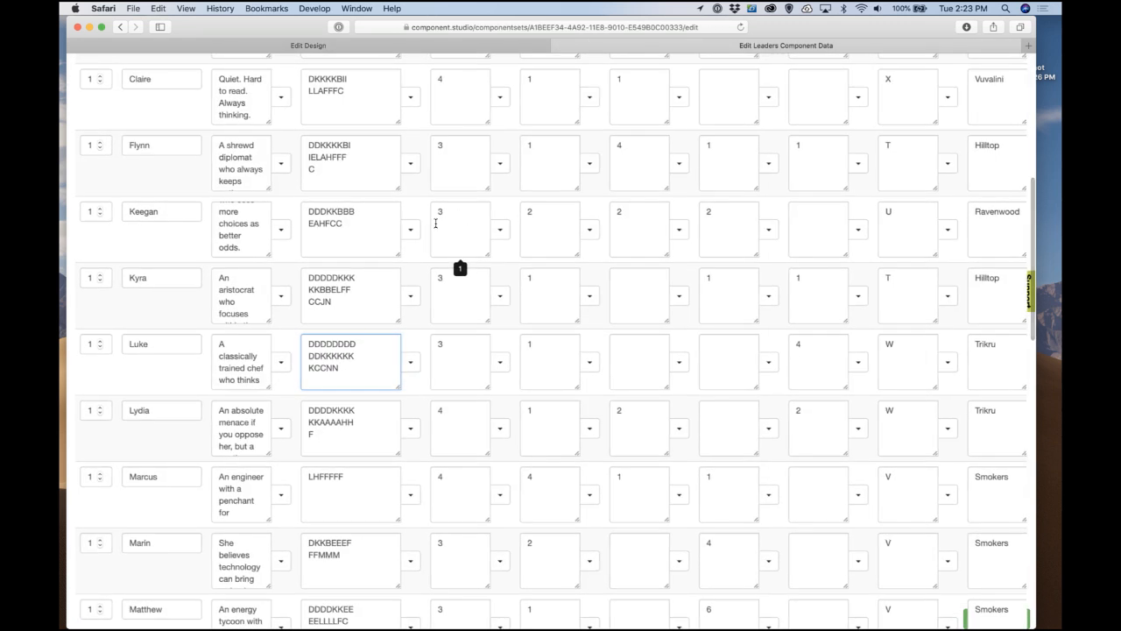
scroll(356, 225, "up", 10)
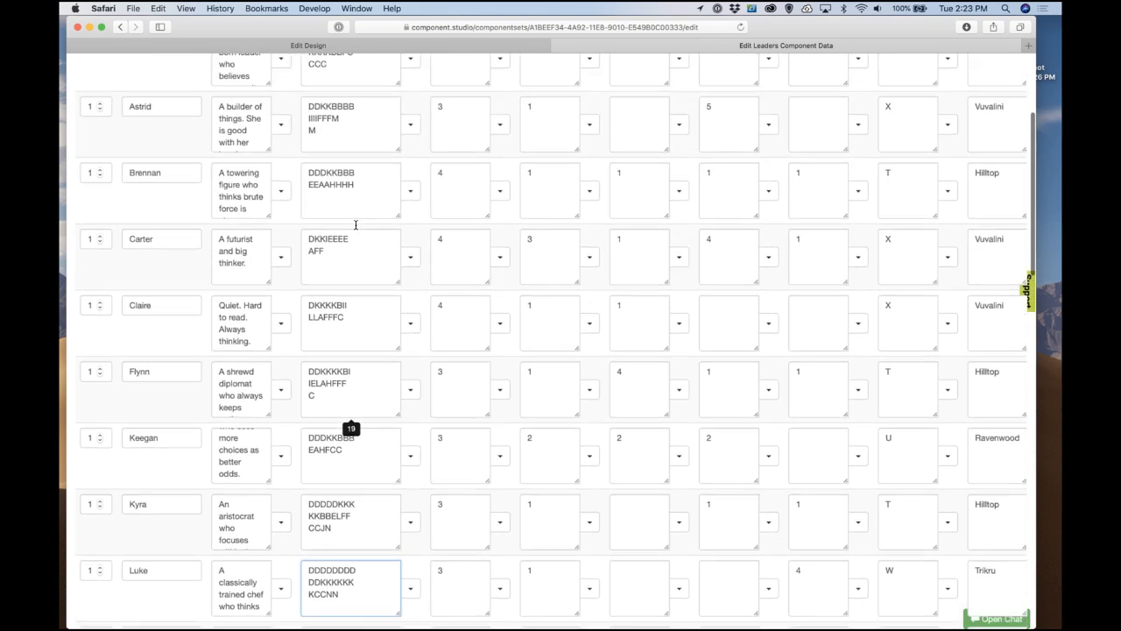
scroll(350, 225, "up", 5)
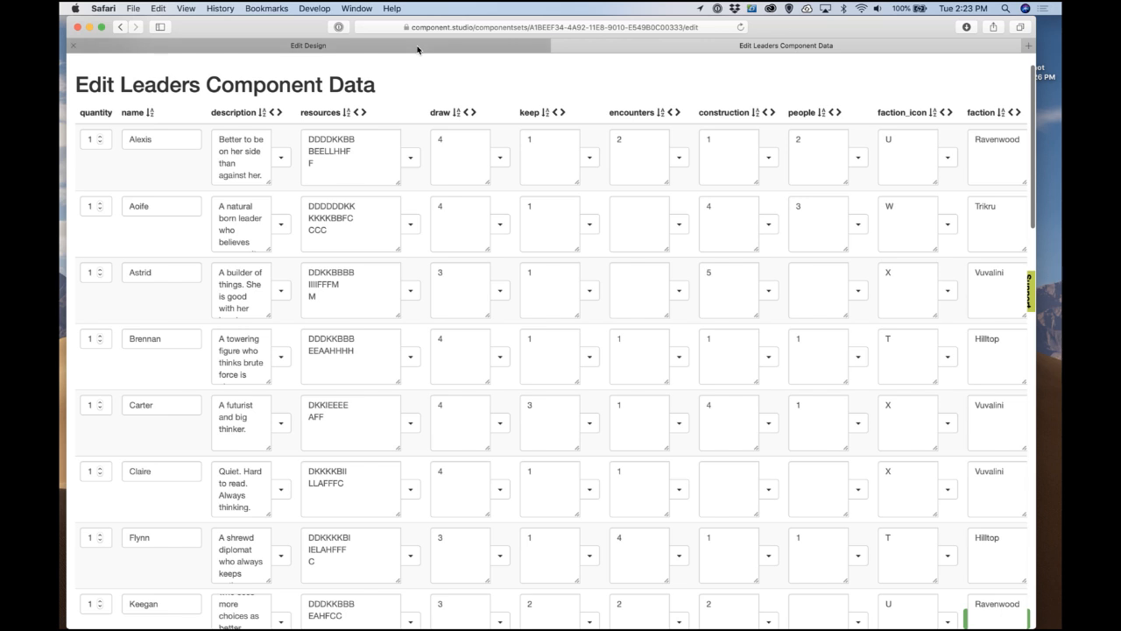
Step: Move the line breaks in the first two leaders' resource codes so their first lines read DDDDKKBBBE and DDDDDDKKKKK
left_click(309, 166)
key("BackSpace")
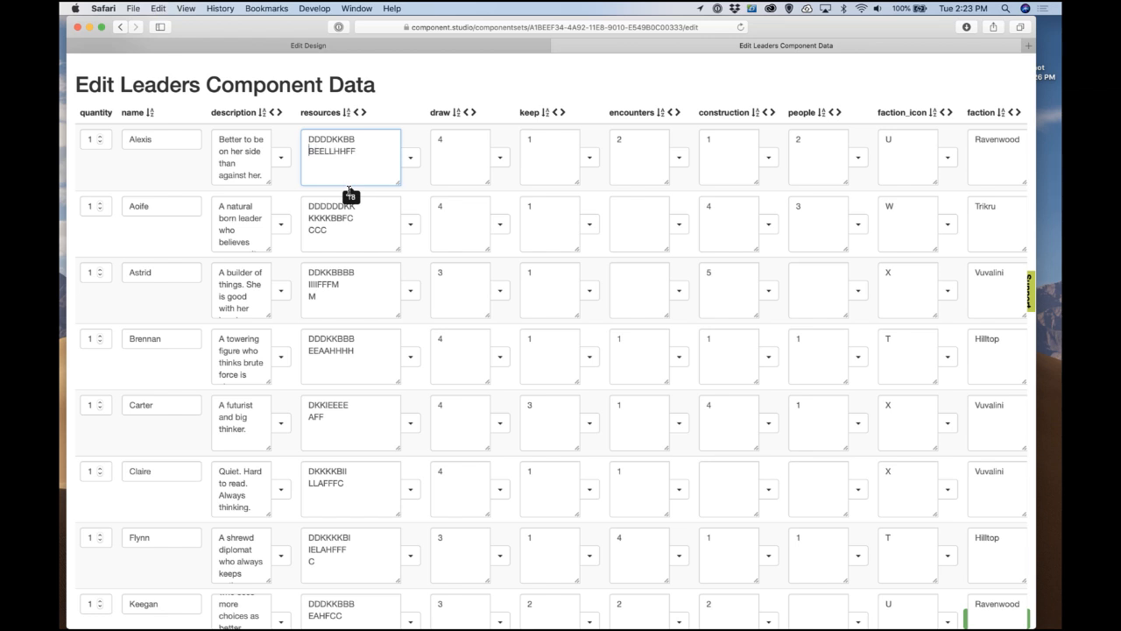
key("BackSpace")
key("Return")
left_click(308, 218)
key("BackSpace")
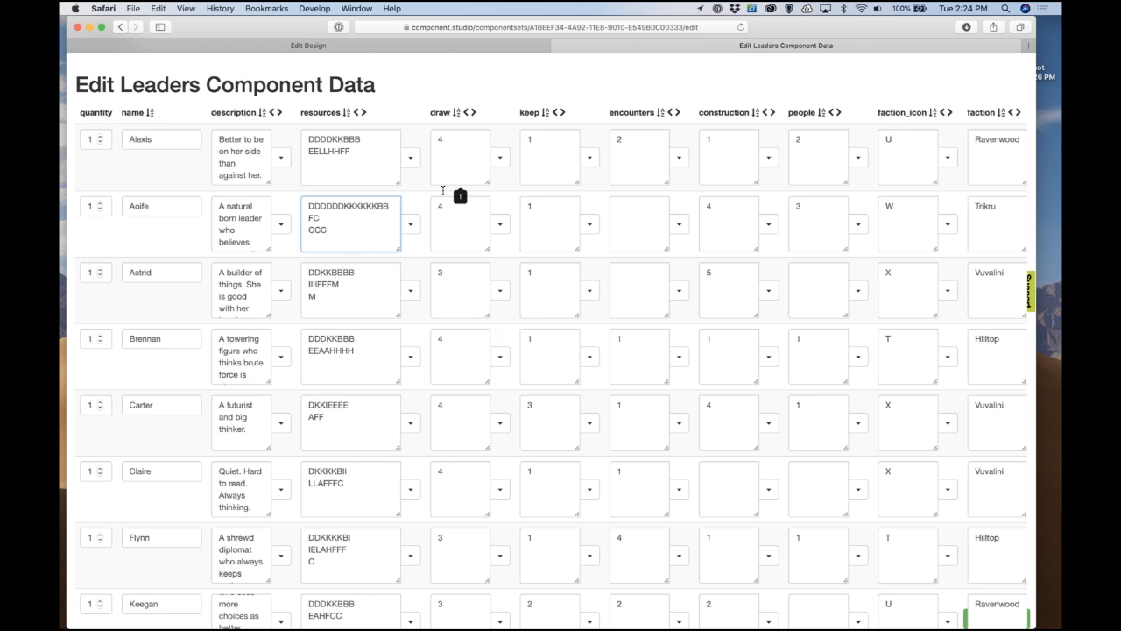
key("Return")
left_click(310, 157)
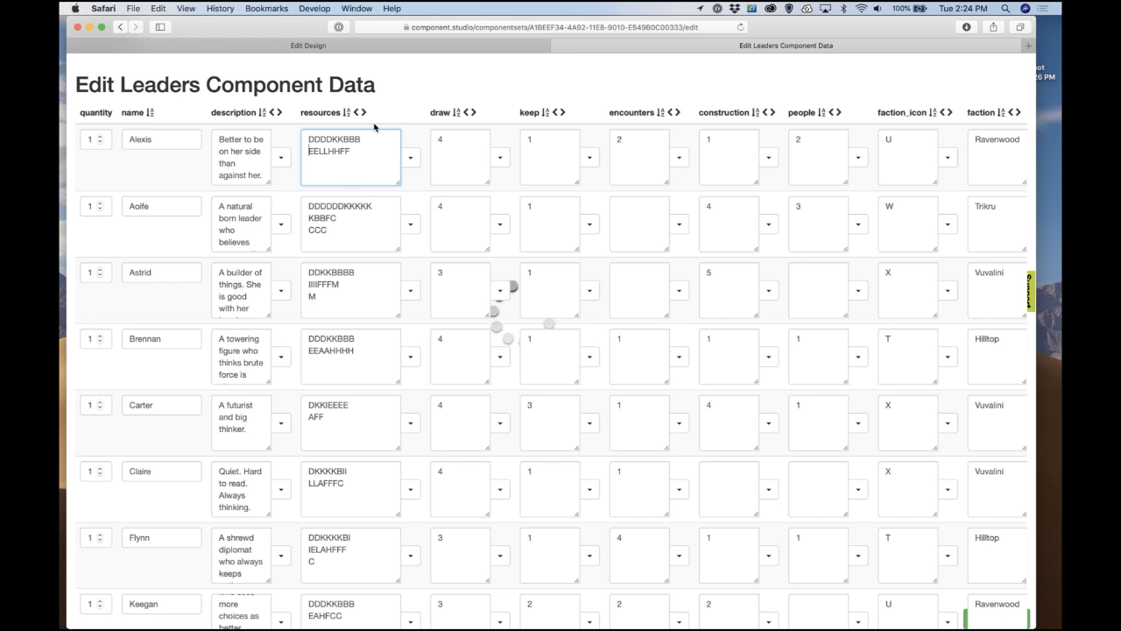
key("BackSpace")
key("Return")
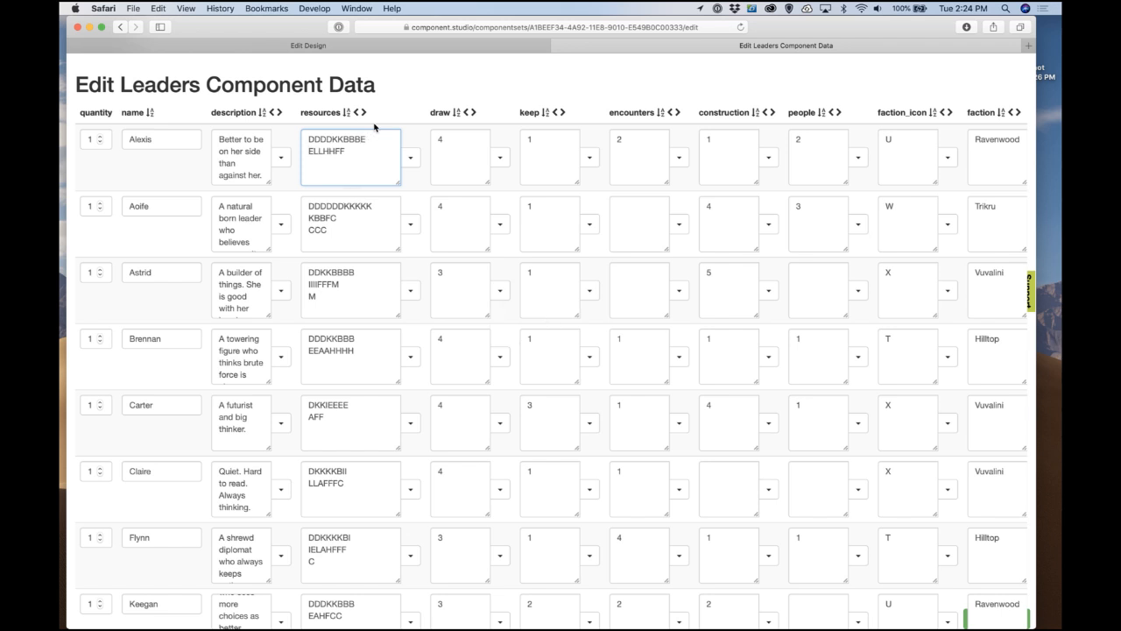
Step: Check the icon width on the card preview and rewrap the first leader's resource codes as DDDDKKBBBEE and LLHHFF
left_click(352, 44)
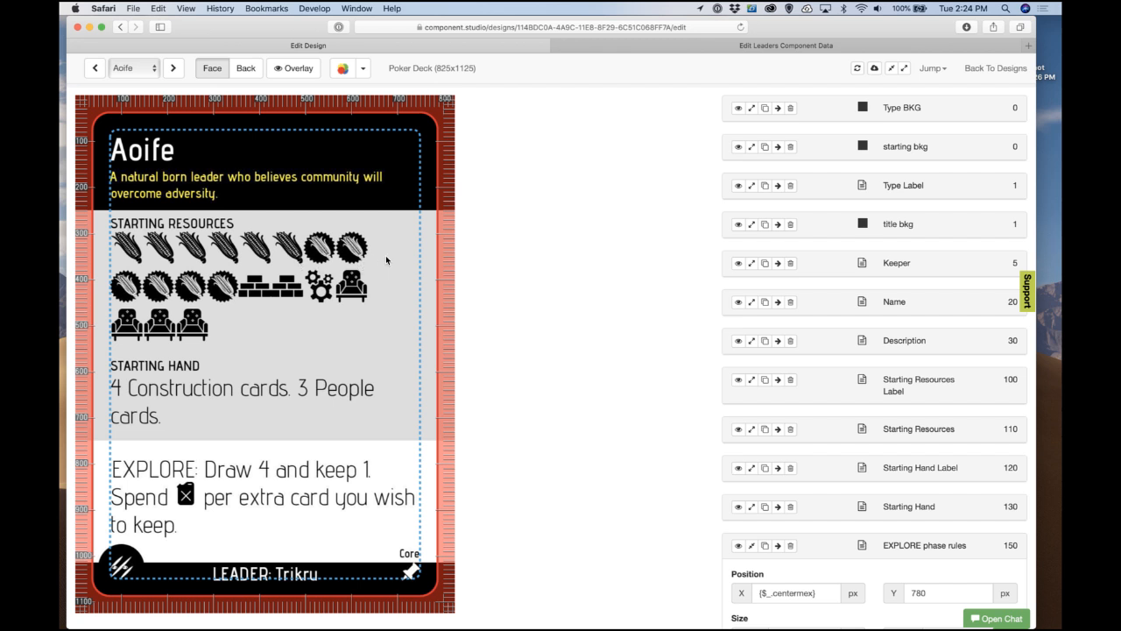
left_click(635, 42)
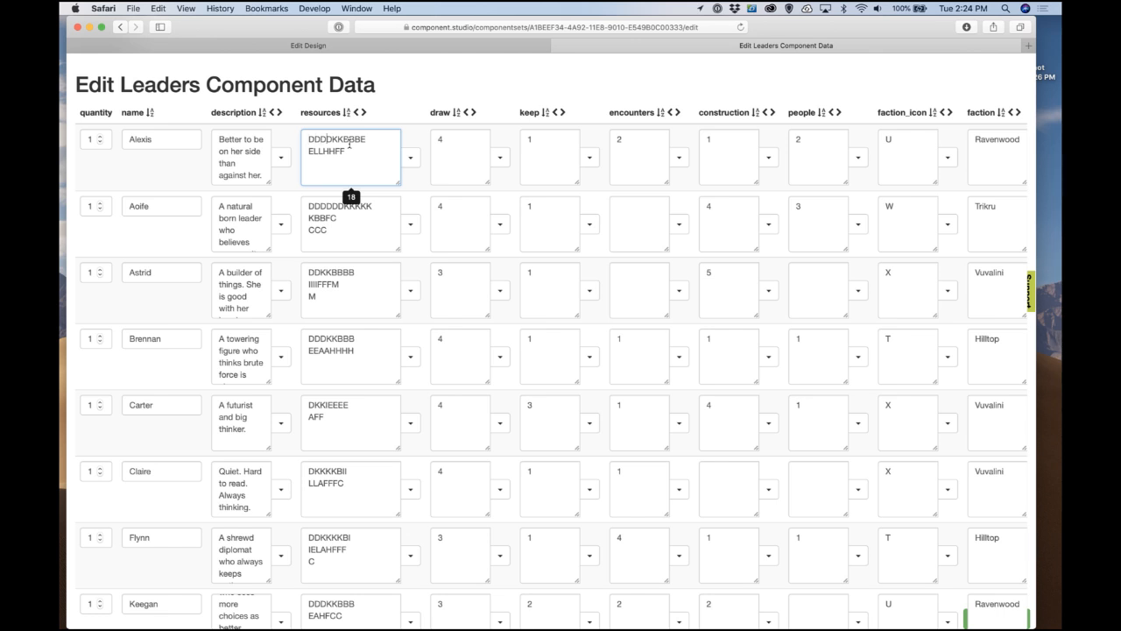
left_click(365, 140)
left_click(333, 140)
left_click(309, 152)
key("BackSpace")
key("Return")
Step: Rewrap the second leader's resource codes into two lines, DDDDDDKKKKK and KBBFCCCC
left_click(309, 229)
key("BackSpace")
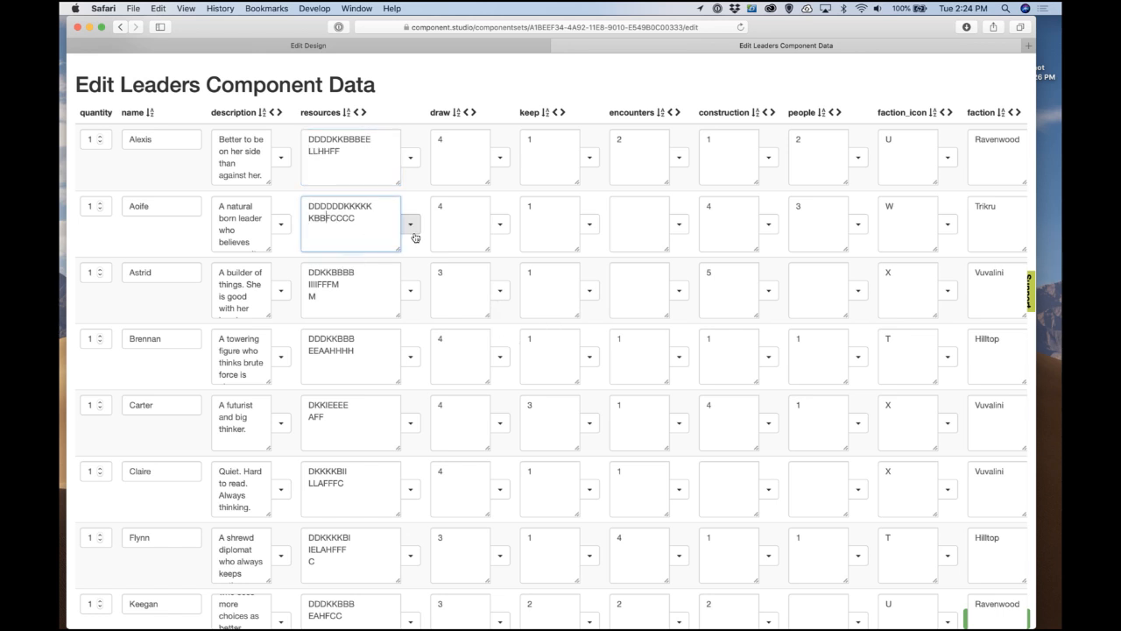
key("BackSpace")
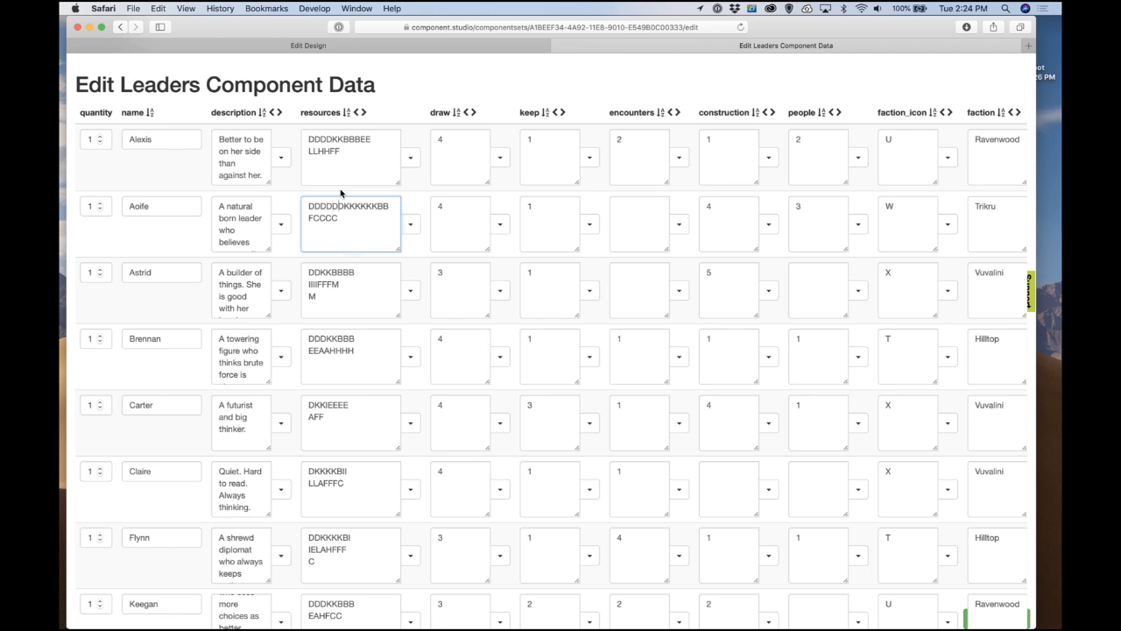
key("Right")
key("Return")
Step: Rewrap the third leader's resource codes into two lines, DDKKBBBBIII and IFFFMM
left_click(331, 296)
key("BackSpace")
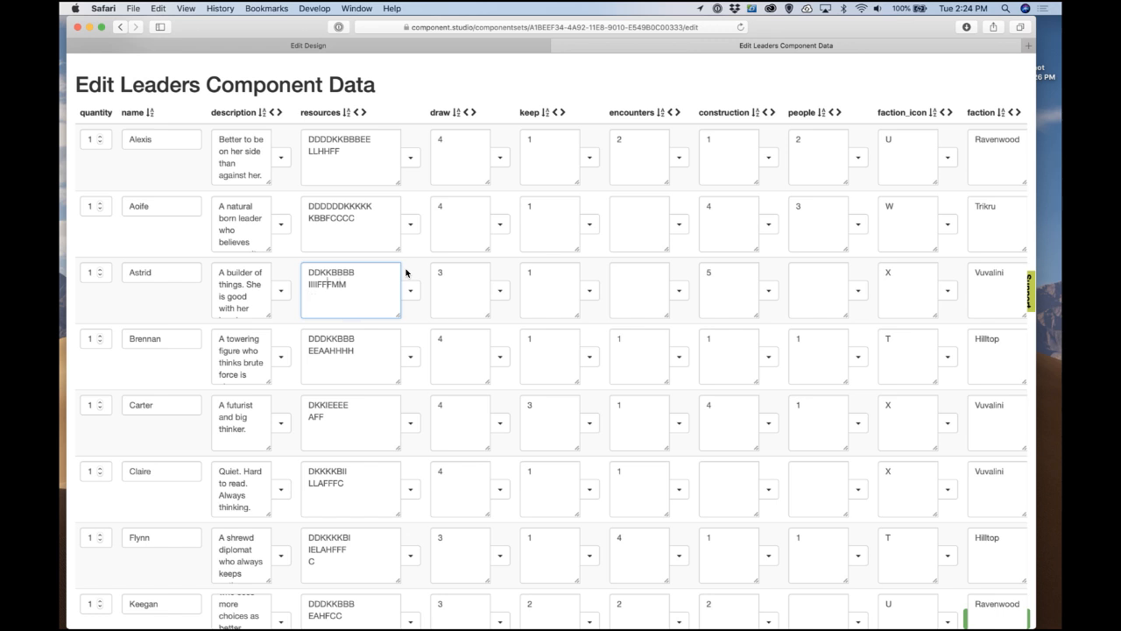
key("Left")
key("Left")
key("Left")
key("Left")
key("Left")
scroll(406, 272, "right", 1)
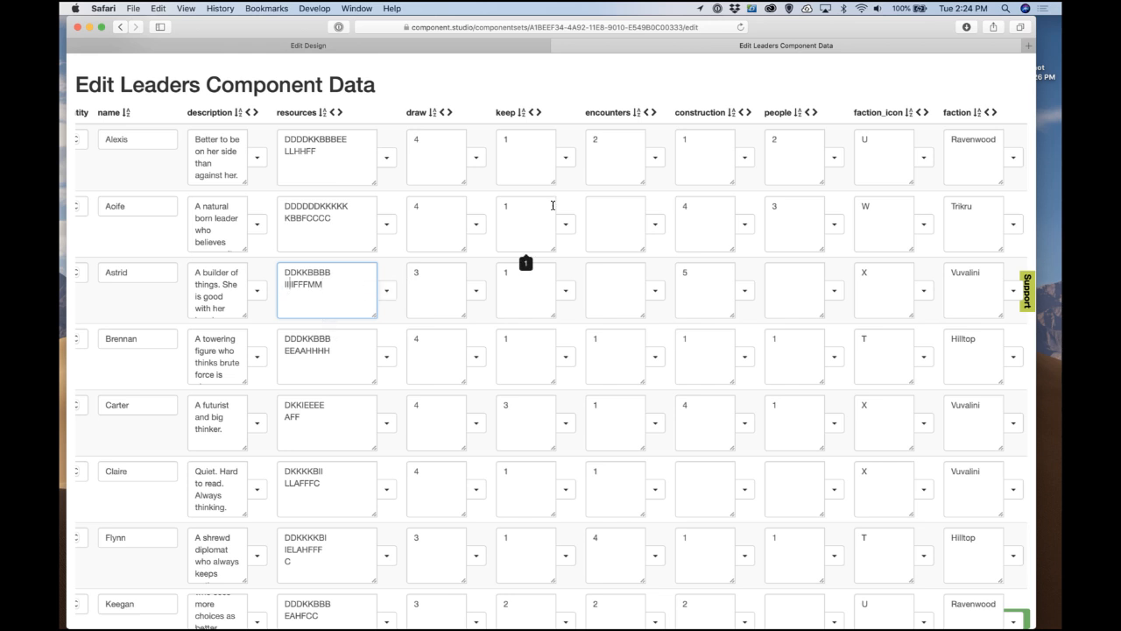
key("Return")
key("BackSpace")
Step: Rewrap the fourth leader's resource codes as DDDKKBBBEEA and AHHHH, and join the fifth leader's into the single line DKKIEEEEAFF
left_click(302, 351)
key("Return")
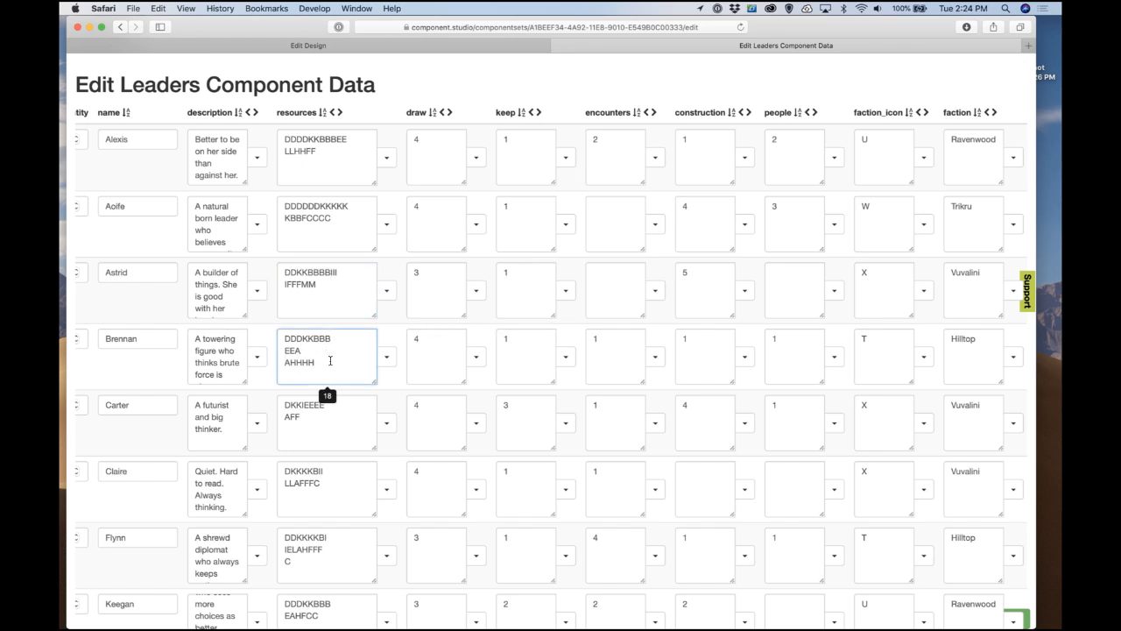
key("BackSpace")
scroll(330, 360, "down", 3)
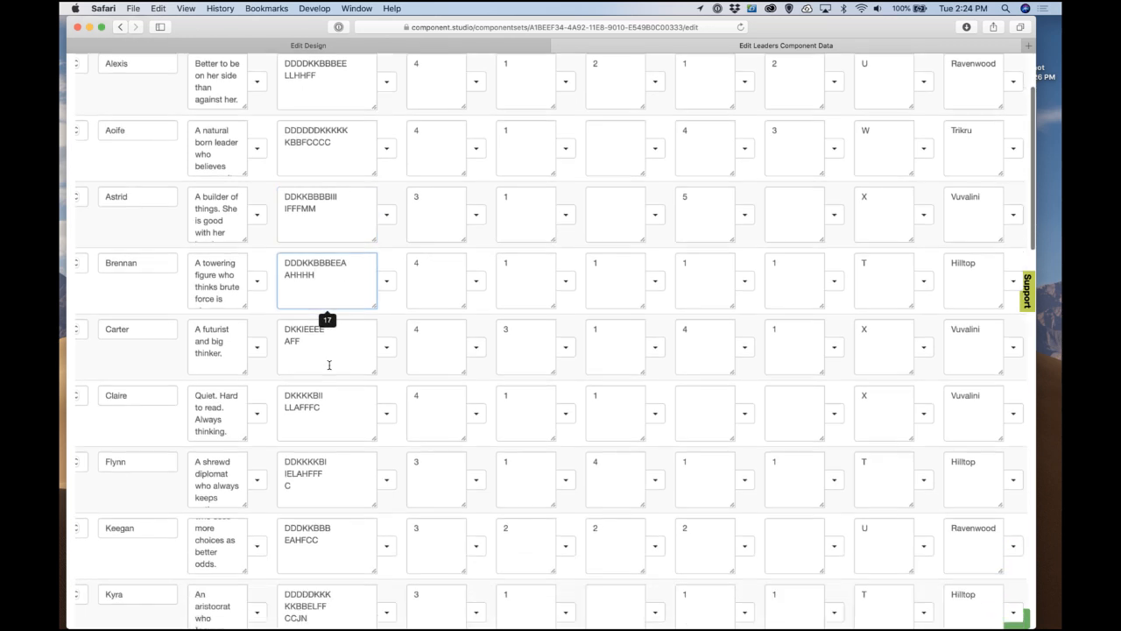
left_click(308, 325)
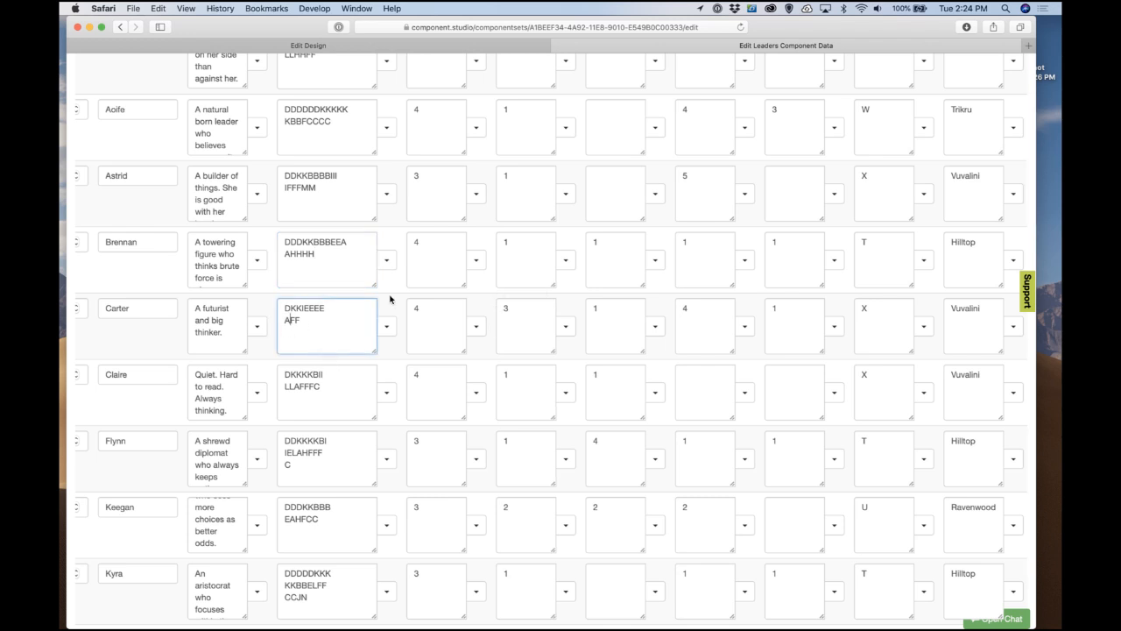
key("BackSpace")
Step: Rewrap the sixth leader's resource codes into two lines, DKKKKBIILLA and FFFC
scroll(385, 303, "down", 2)
scroll(359, 315, "down", 1)
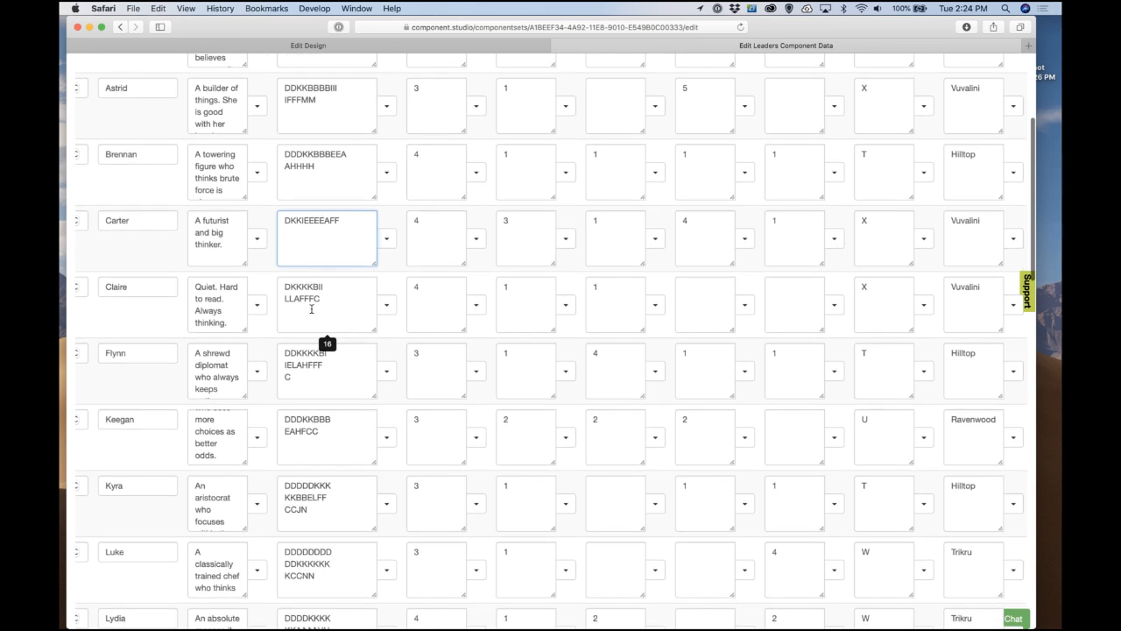
left_click(298, 299)
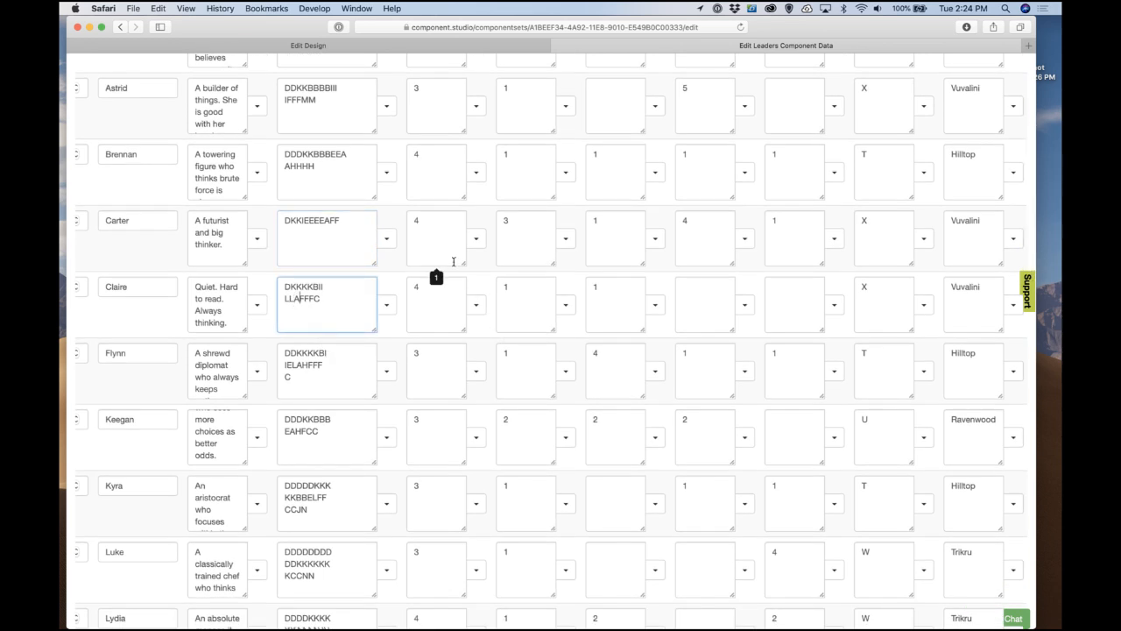
key("Return")
key("Up")
key("BackSpace")
Step: Rewrap the seventh leader's resource codes into two lines, DDKKKKBIIEL and AHFFFC
scroll(460, 276, "down", 1)
scroll(465, 291, "down", 2)
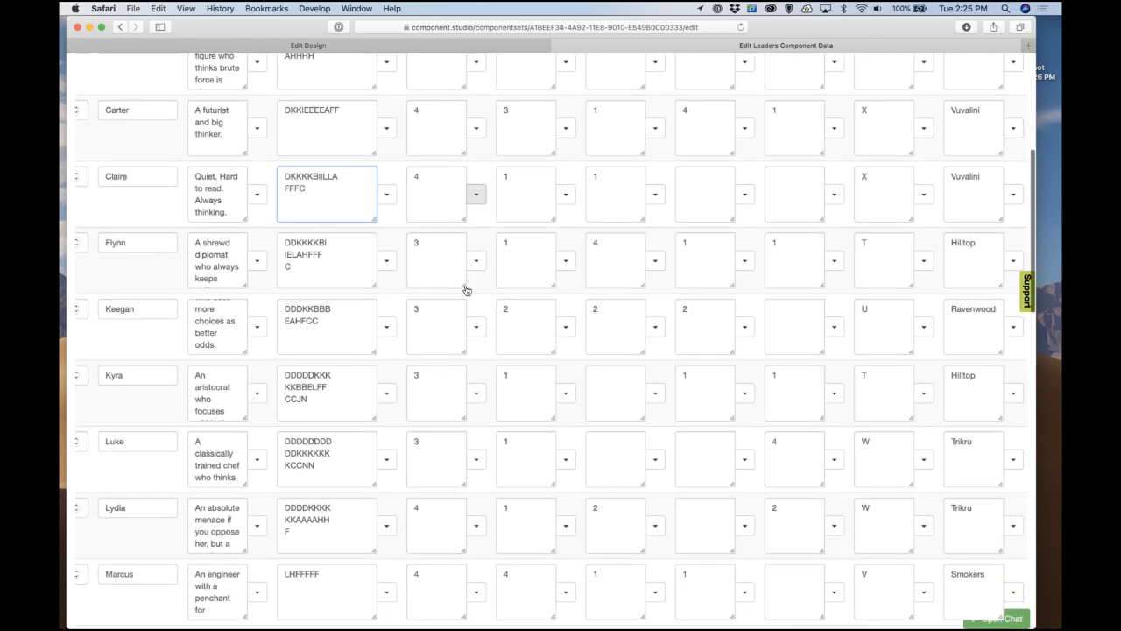
left_click(296, 254)
key("Return")
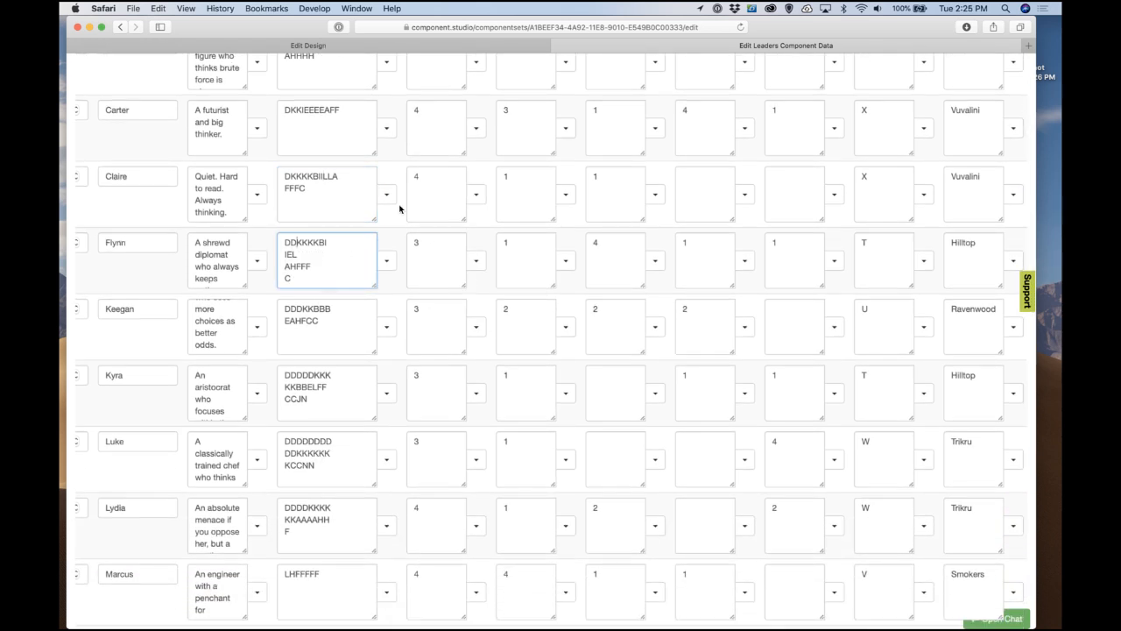
key("BackSpace")
key("Down")
key("Delete")
Step: Rewrap the eighth leader's resource codes into two lines, DDDKKBBBEAH and FCC
scroll(399, 209, "down", 3)
left_click(323, 204)
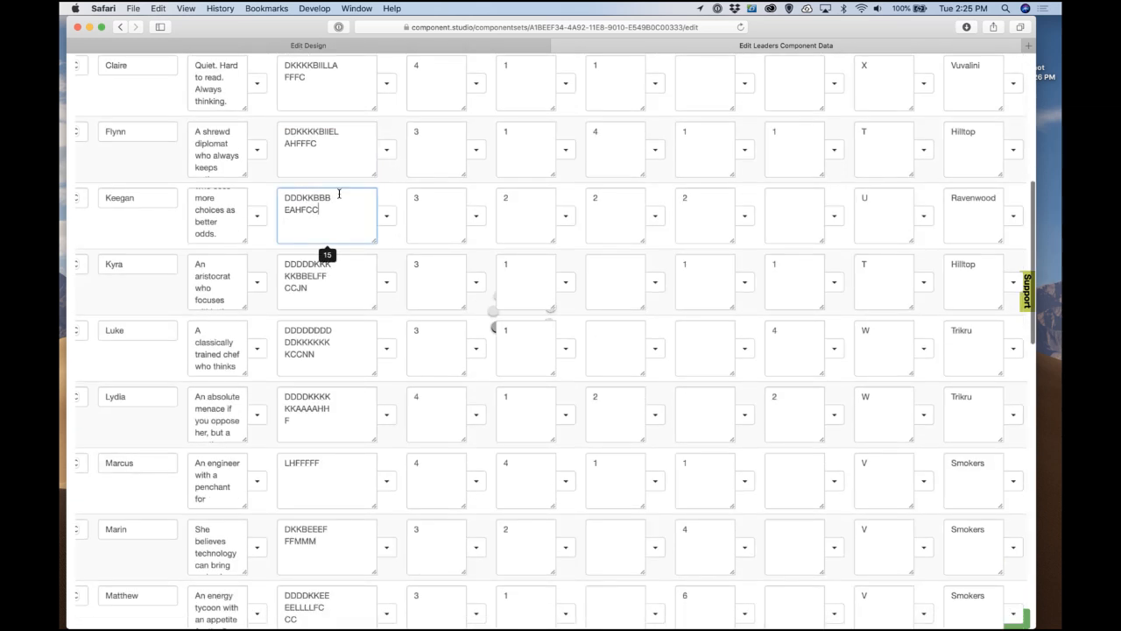
key("Left")
key("Left")
key("Left")
key("Return")
key("Up")
key("BackSpace")
mouse_move(374, 206)
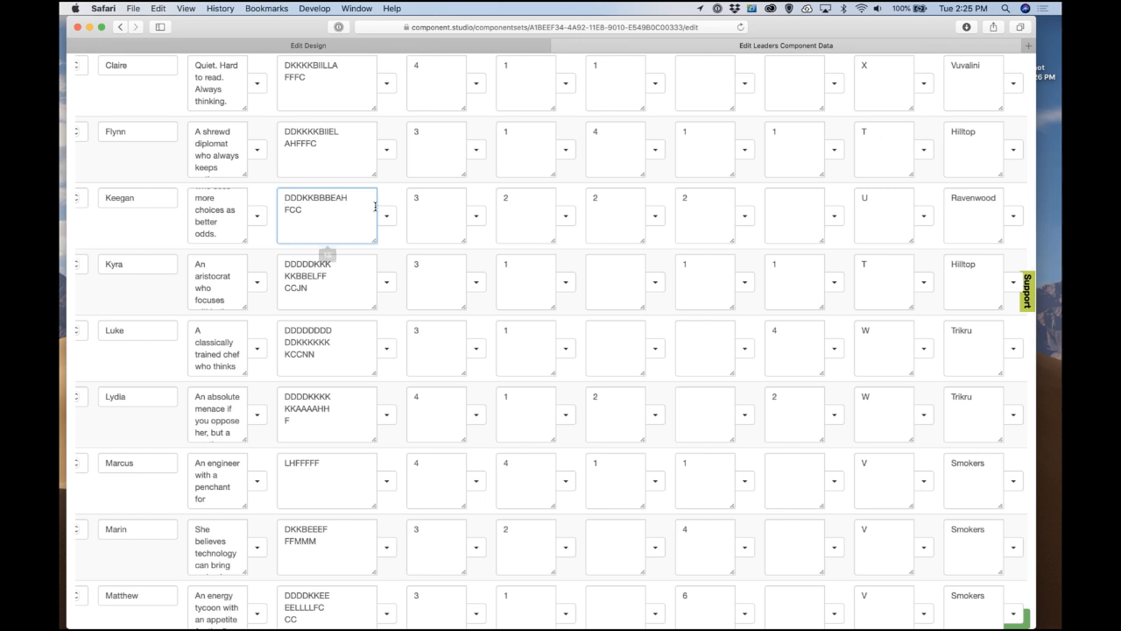
Step: Rewrap the ninth leader's resource codes into two lines, DDDDDKKKKKB and BELFFCCJN
left_click(361, 263)
scroll(361, 263, "down", 1)
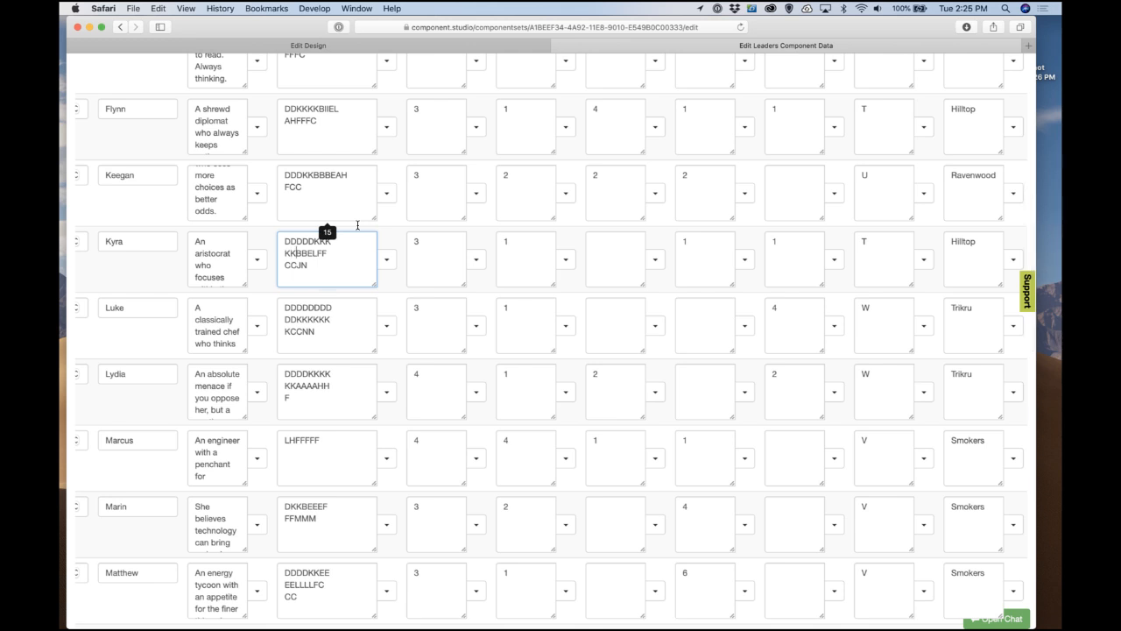
key("Return")
key("Up")
key("BackSpace")
key("BackSpace")
Step: Rewrap the tenth leader's resource codes into two lines, DDDDDDDDDDK and KKKKKKCCNN
scroll(290, 289, "down", 3)
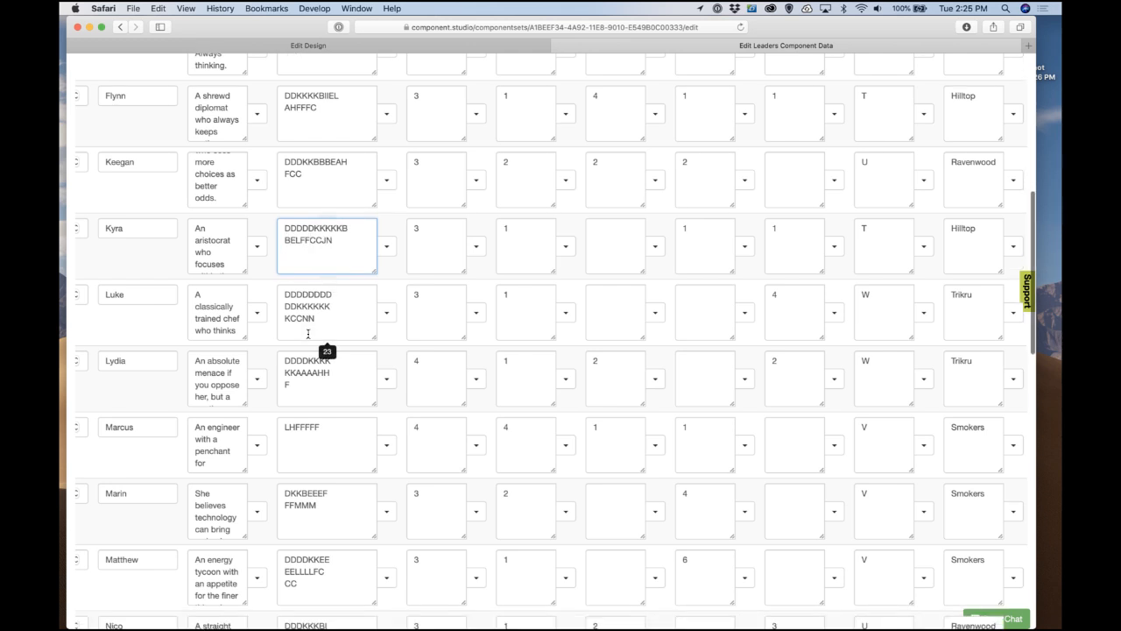
left_click(285, 280)
key("Right")
key("Right")
key("Right")
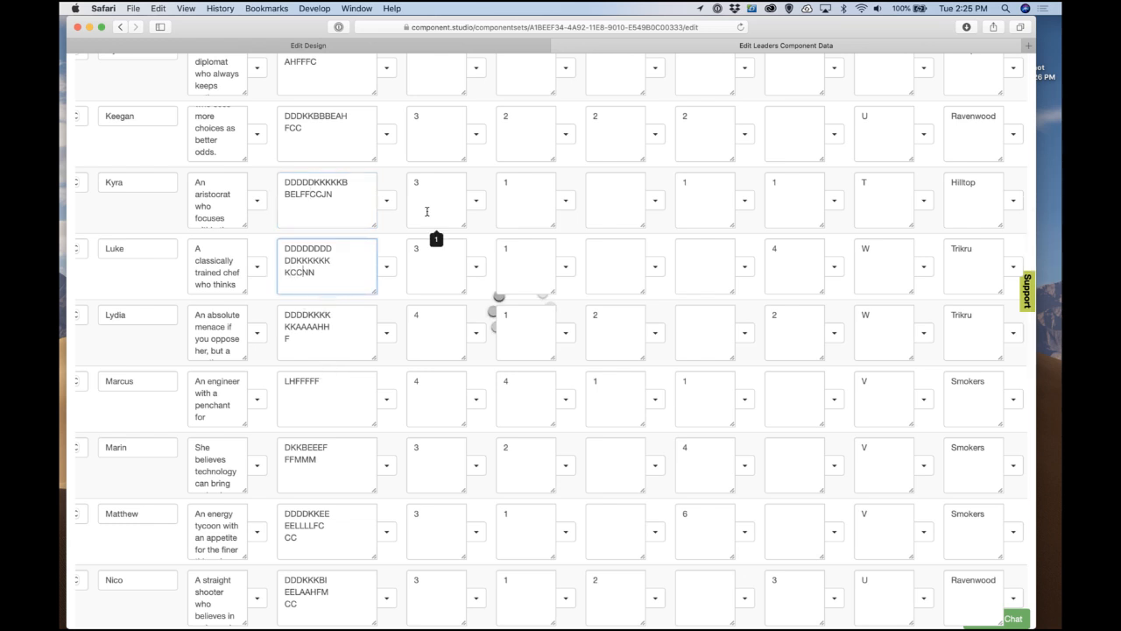
key("Return")
key("Up")
key("BackSpace")
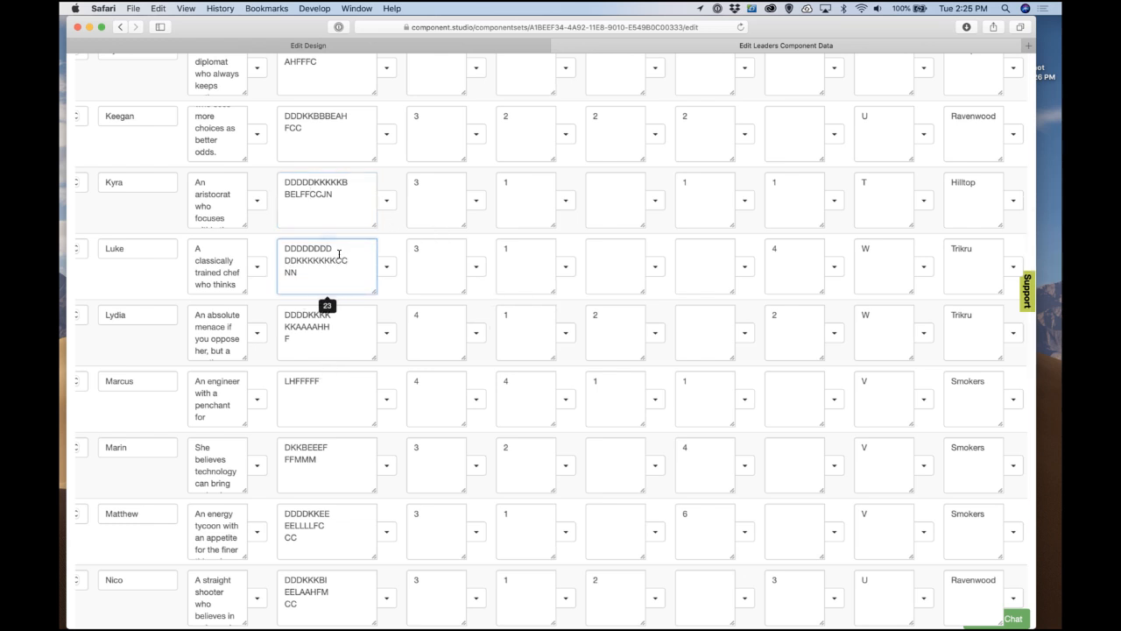
key("Return")
key("Down")
key("BackSpace")
key("Up")
key("Return")
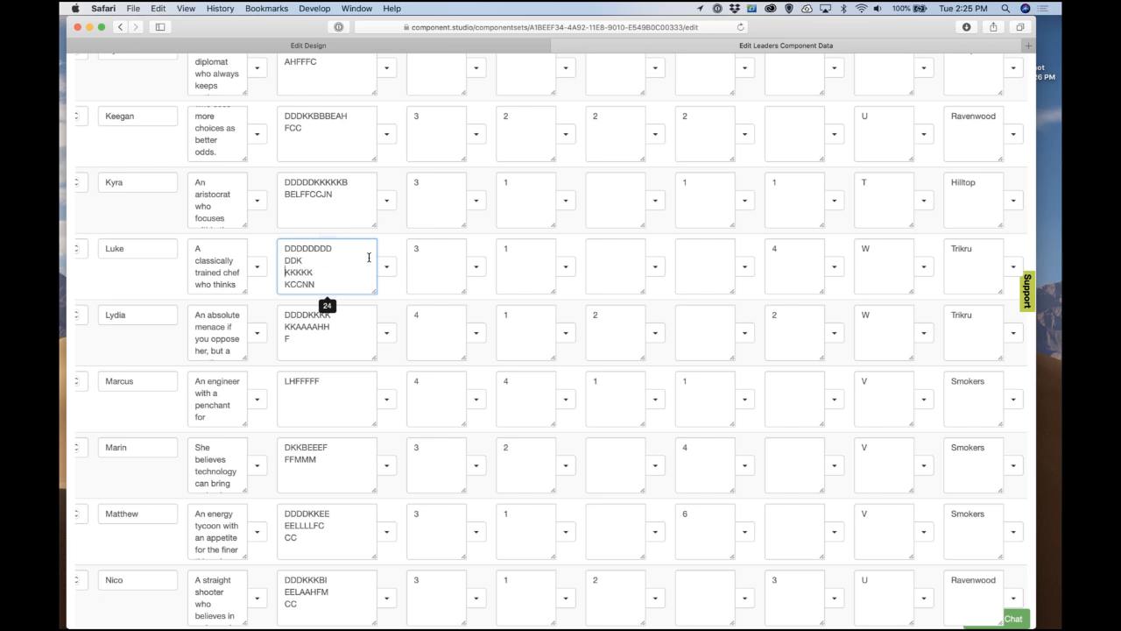
key("Up")
key("BackSpace")
key("Down")
key("BackSpace")
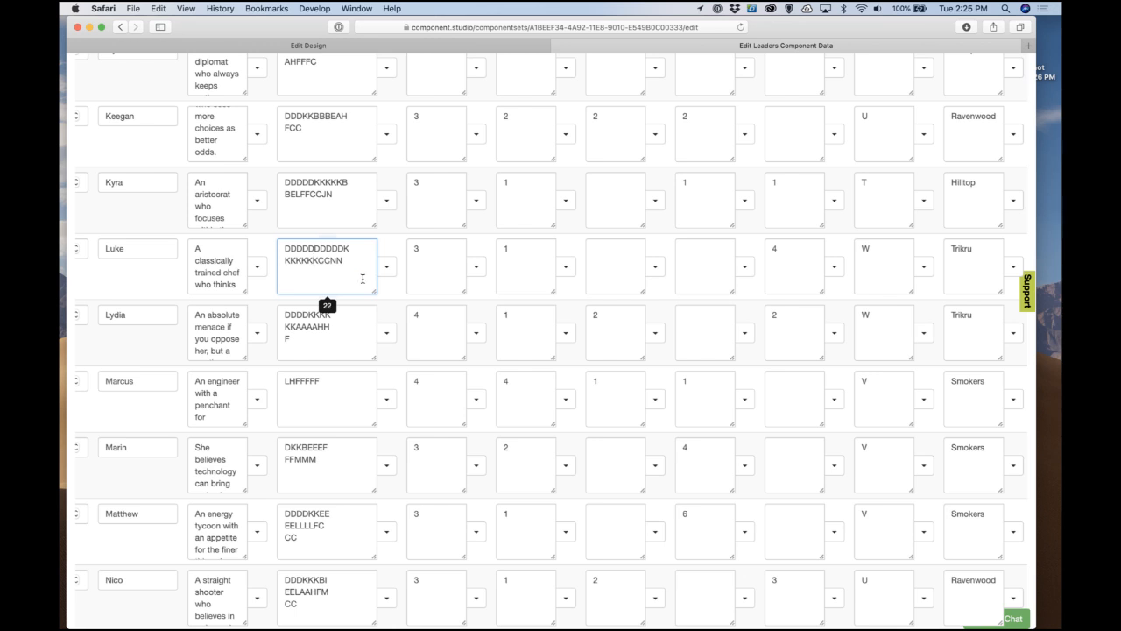
Step: Rewrap the eleventh leader's resource codes into two lines, DDDDKKKKKKA and AAAHHF
scroll(369, 257, "down", 3)
left_click(290, 202)
key("Up")
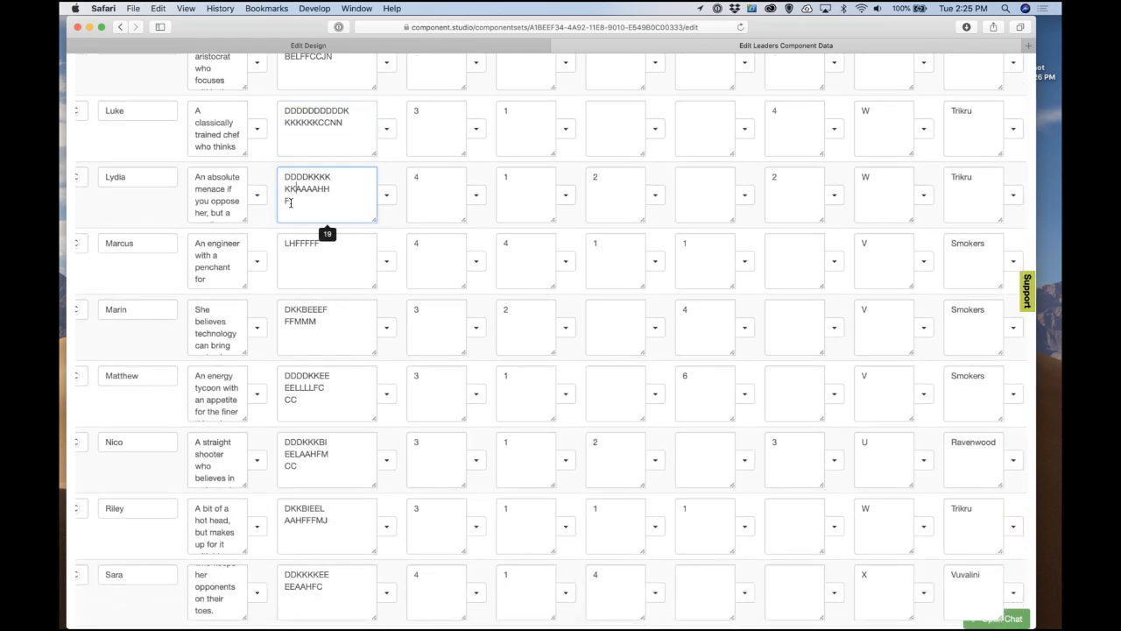
key("Return")
key("BackSpace")
key("Down")
key("BackSpace")
Step: Rewrap the thirteenth leader's resource codes into two lines, DKKBEEEFFFM and MM
scroll(292, 210, "down", 1)
left_click(295, 229)
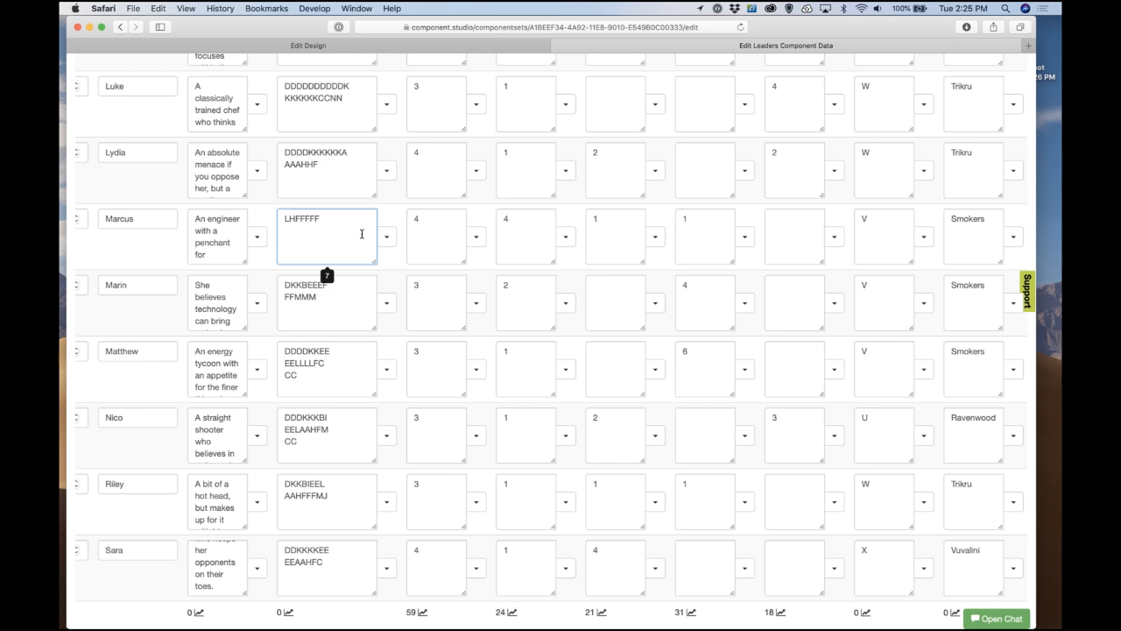
left_click(303, 297)
key("Return")
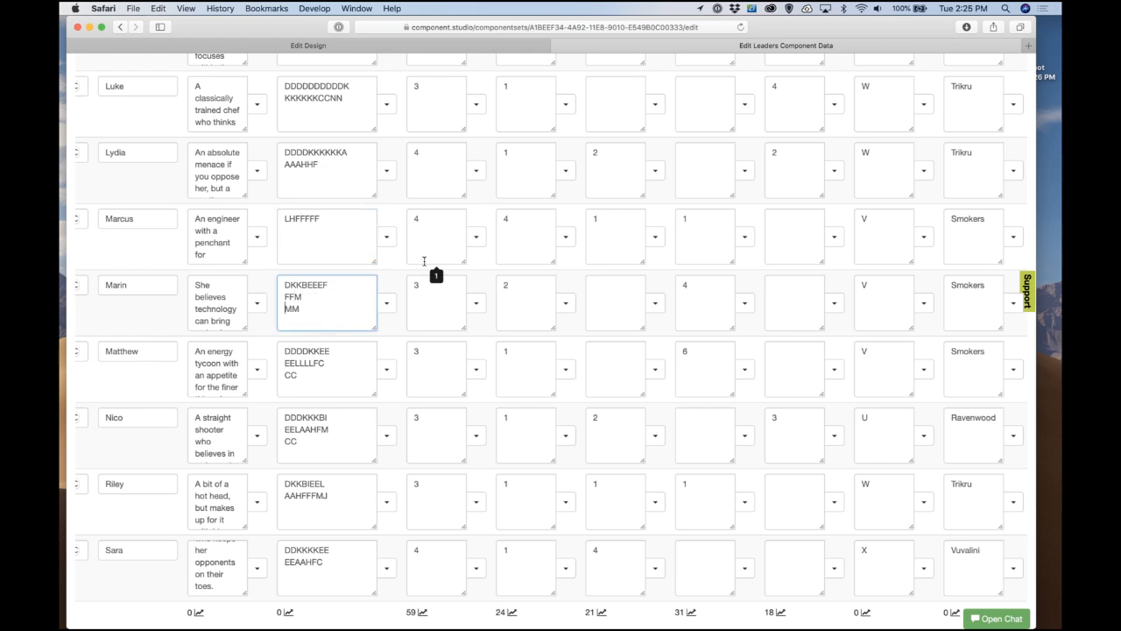
key("BackSpace")
Step: Rewrap the fourteenth leader's resource codes into two lines, DDDDKKEEEEL and LLLFCCC
scroll(377, 293, "down", 3)
left_click(298, 271)
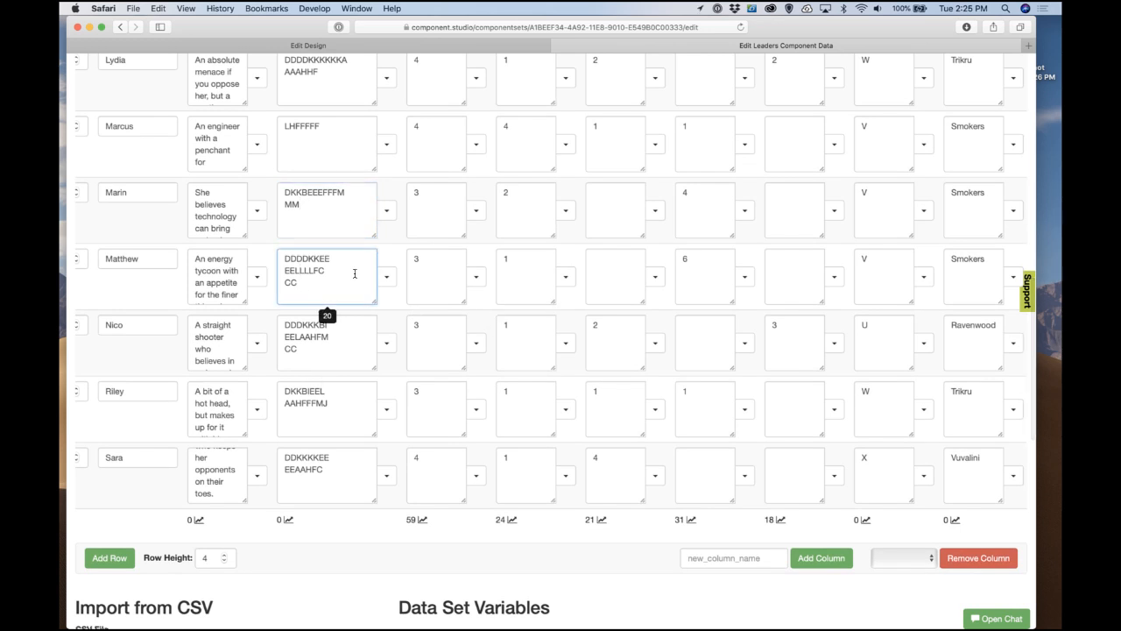
key("Return")
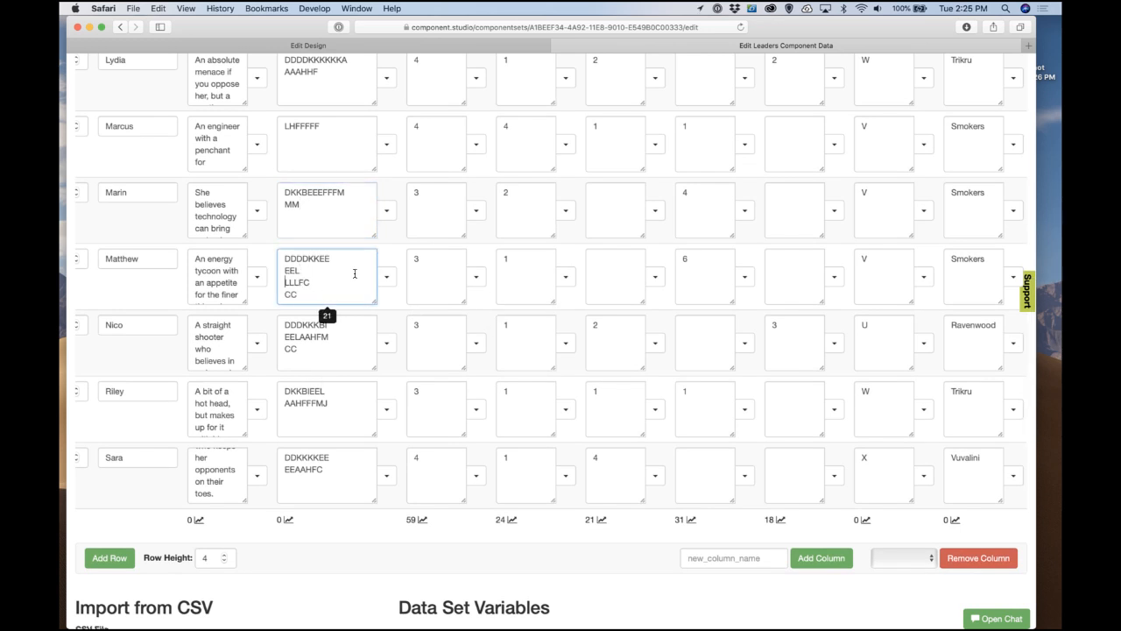
key("Up")
key("BackSpace")
key("Delete")
Step: Rewrap the fifteenth leader's resource codes into two lines, DDDKKKBIEEL and AAHFMCC
scroll(354, 273, "down", 1)
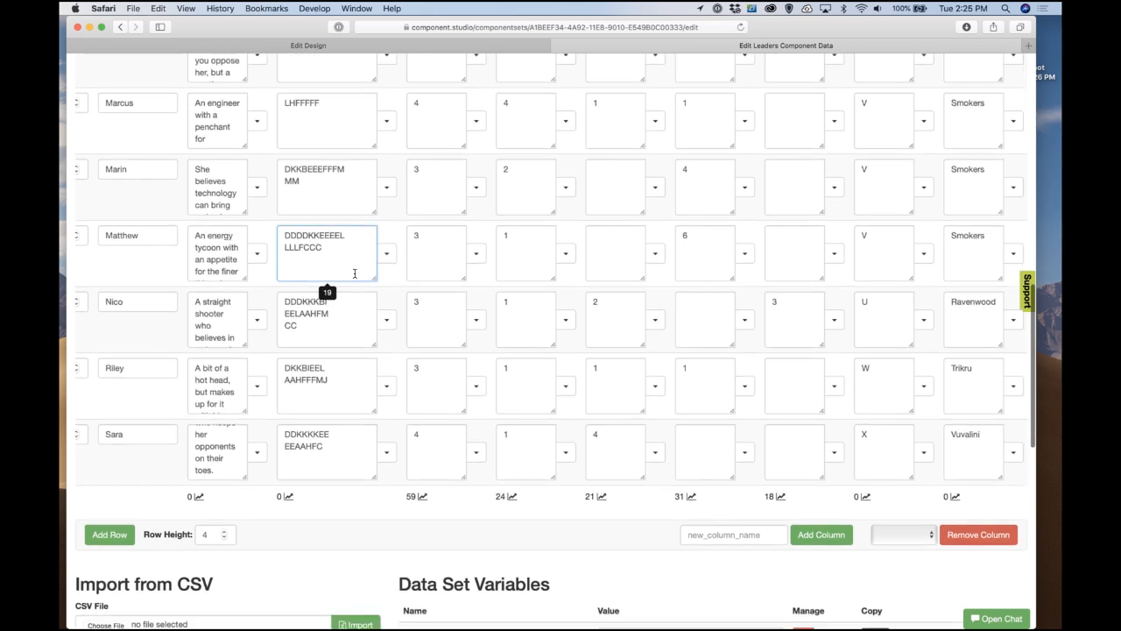
left_click(302, 314)
key("Return")
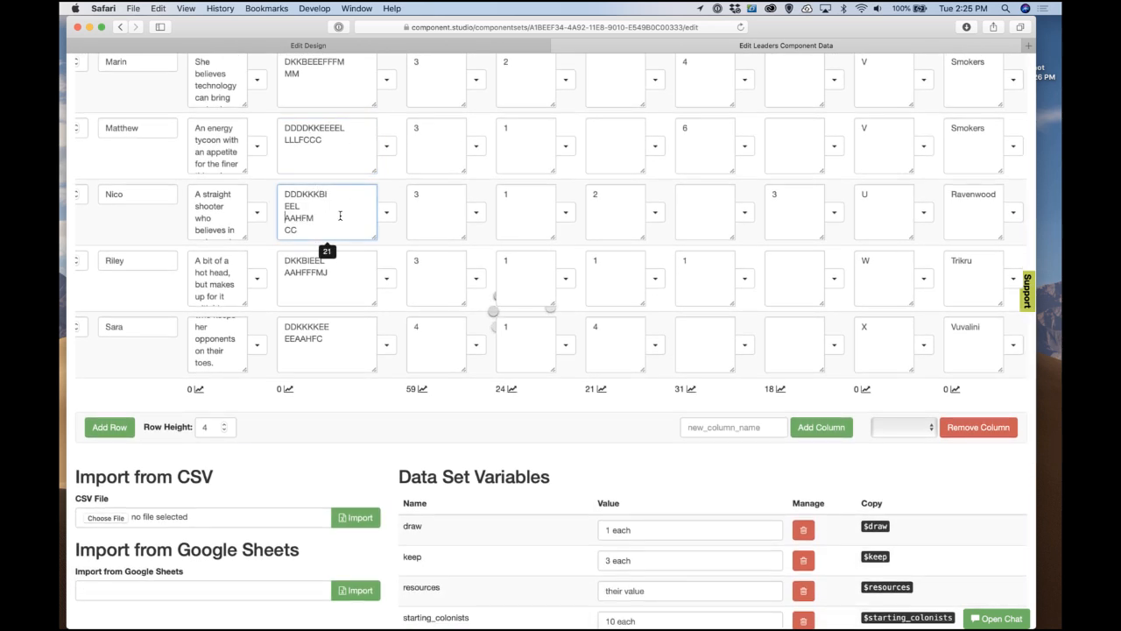
key("Up")
key("BackSpace")
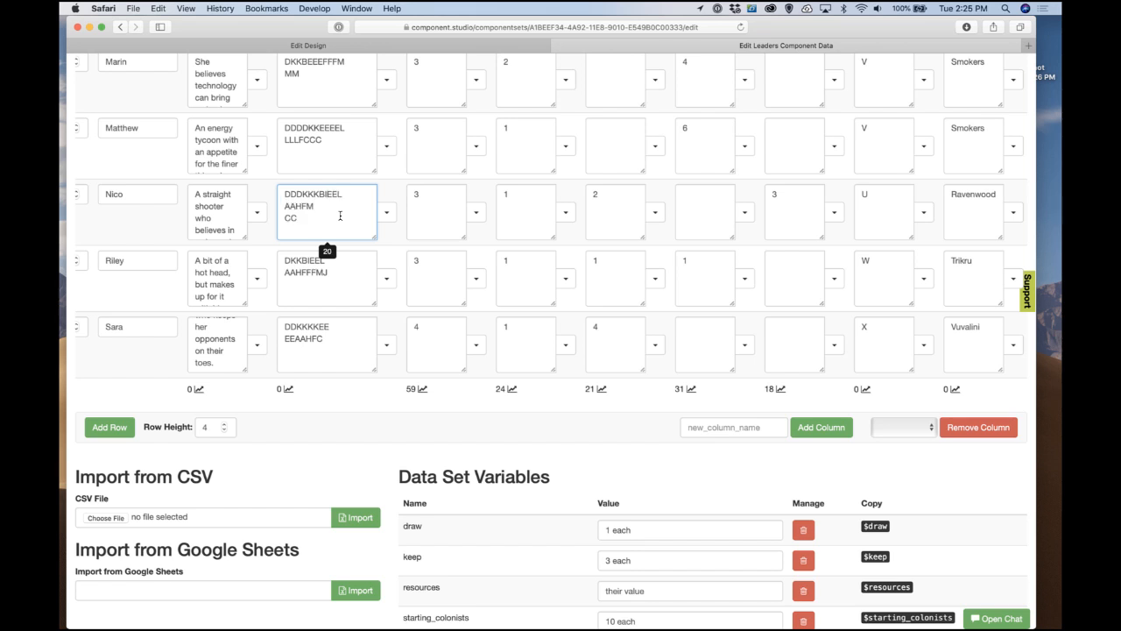
key("BackSpace")
Step: Rewrap the sixteenth leader's resource codes into two lines, DKKBIEELAAH and FFFMJ
left_click(328, 261)
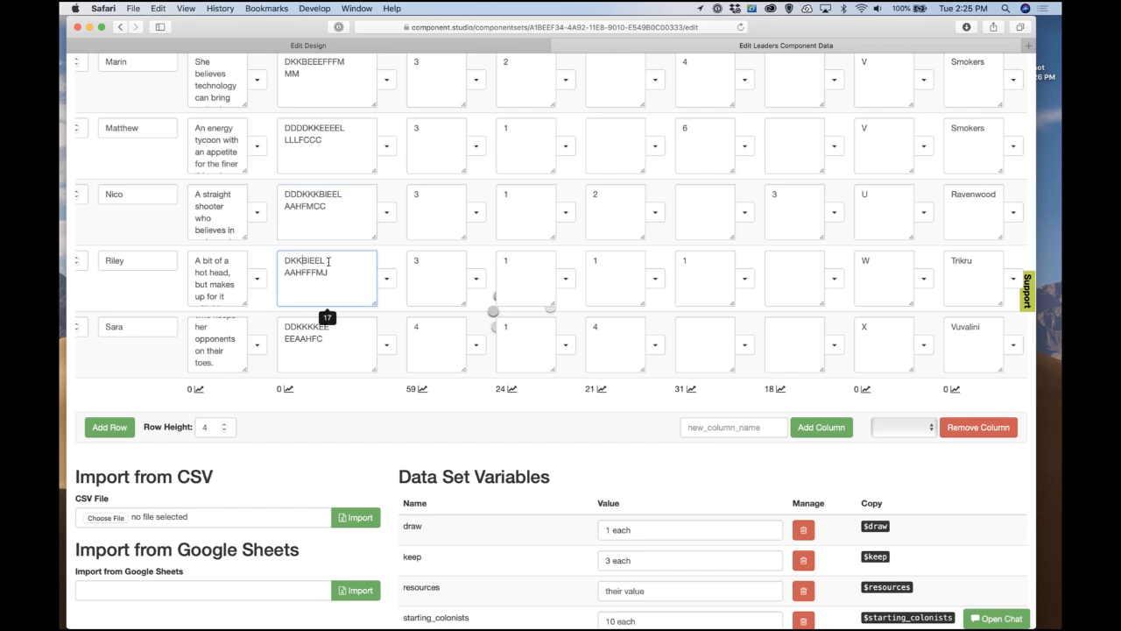
key("Right")
key("Right")
key("Right")
key("Return")
key("Up")
key("BackSpace")
Step: Rewrap the last leader's resource codes into two lines, DDKKKKEEEEA and AHFC
left_click(306, 341)
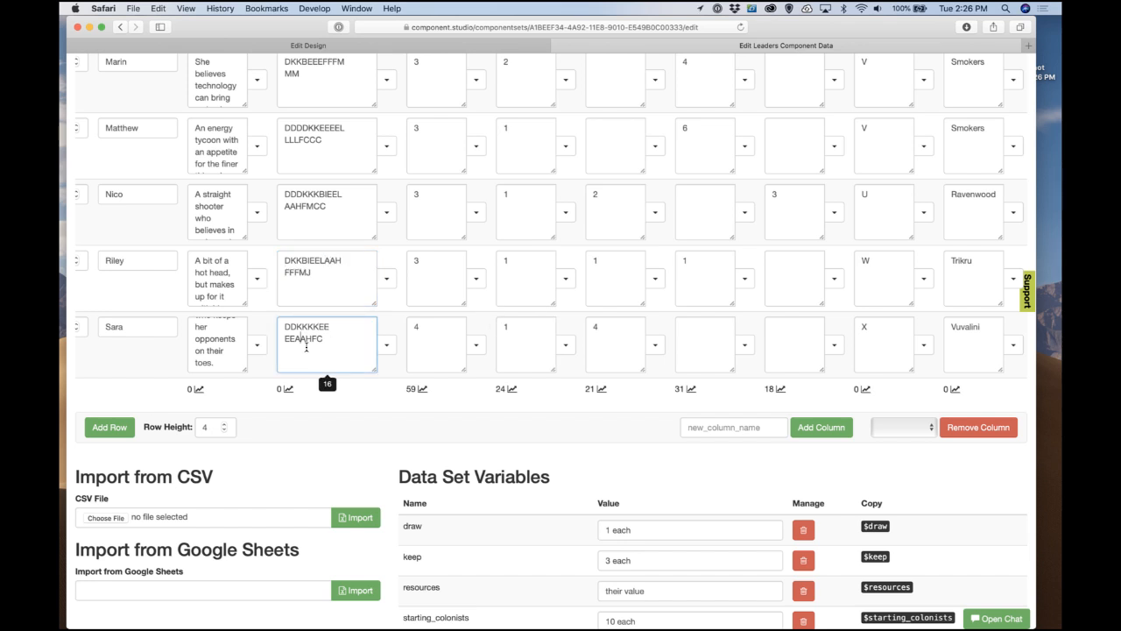
key("Return")
key("Up")
key("BackSpace")
left_click(338, 300)
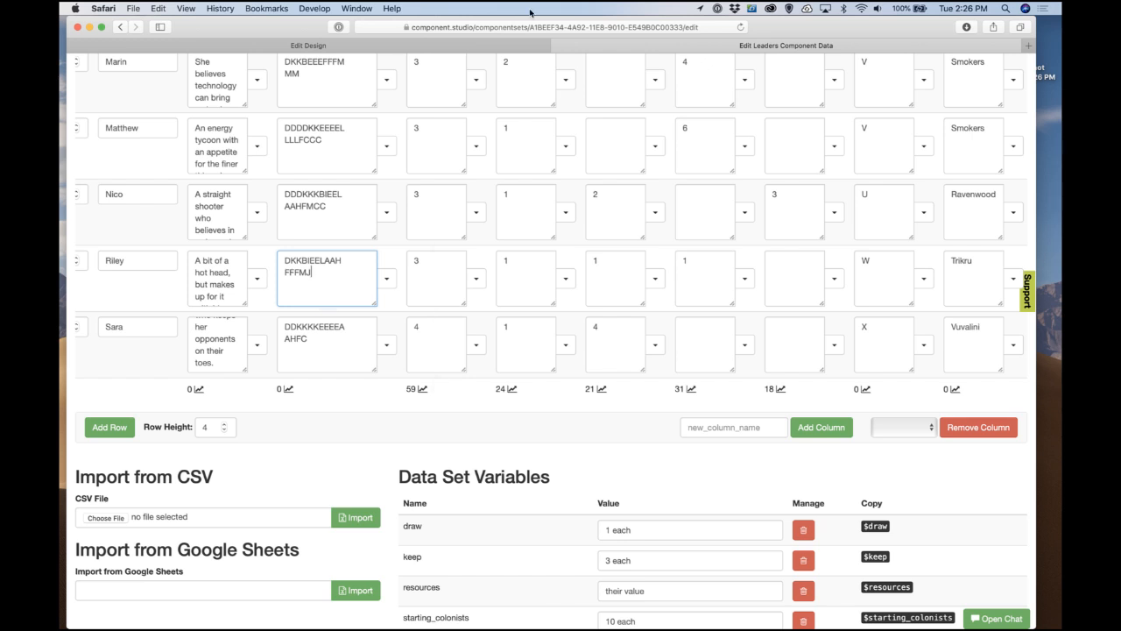
Step: Refresh the leader card design, set the Starting Resources font size to 60 px and turn off its Fit Text To Box option
left_click(440, 41)
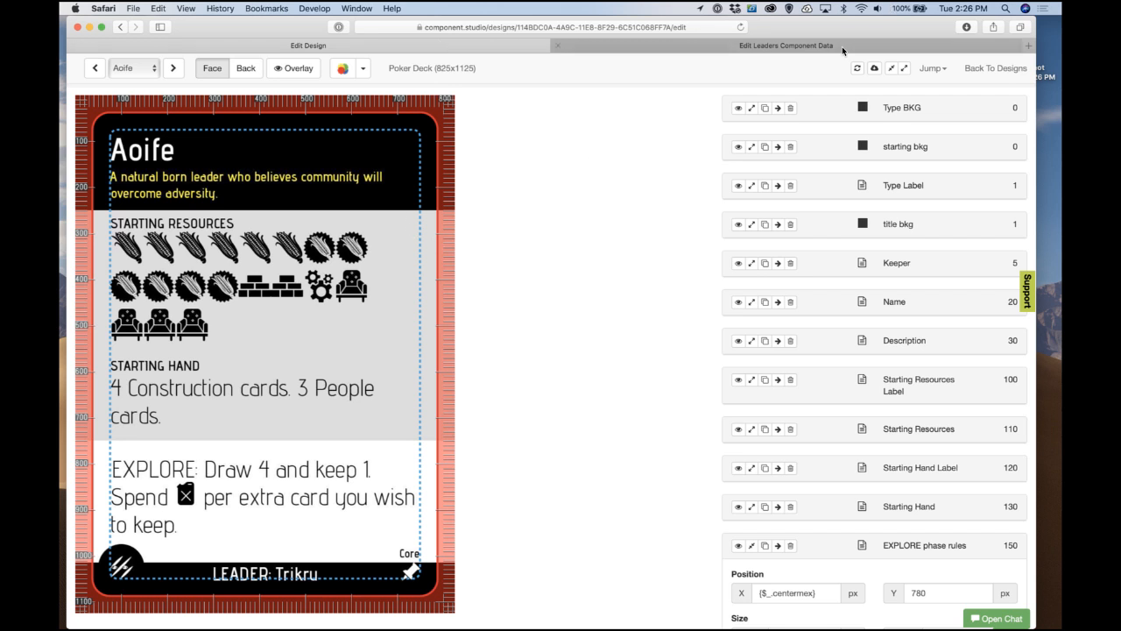
left_click(859, 69)
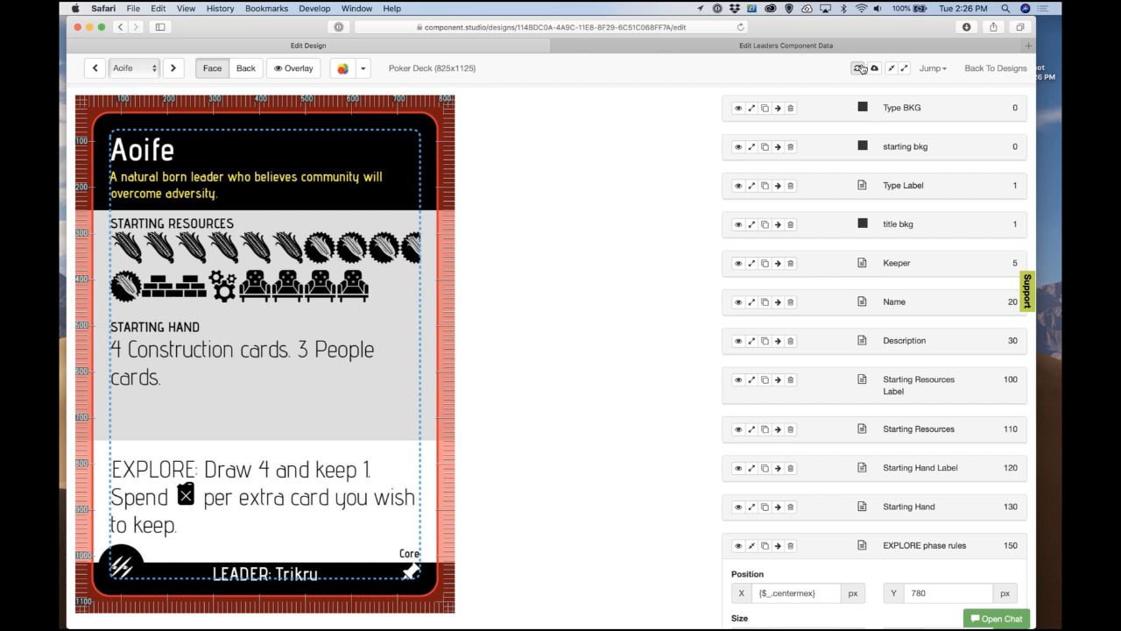
left_click(750, 429)
scroll(762, 475, "down", 4)
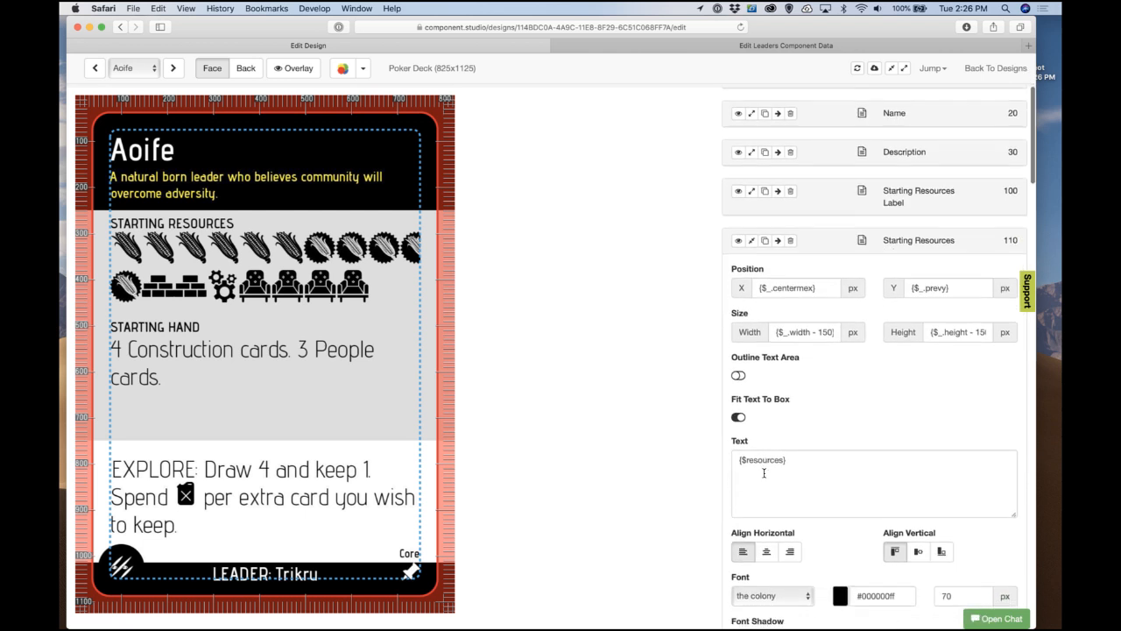
scroll(764, 473, "down", 2)
double_click(949, 507)
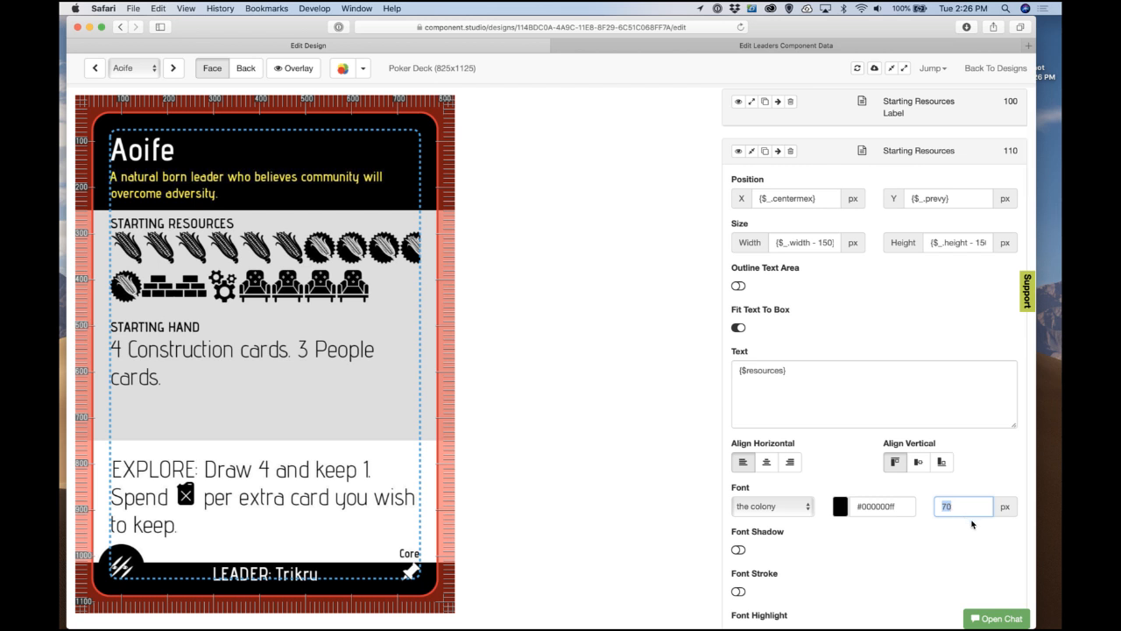
type("60")
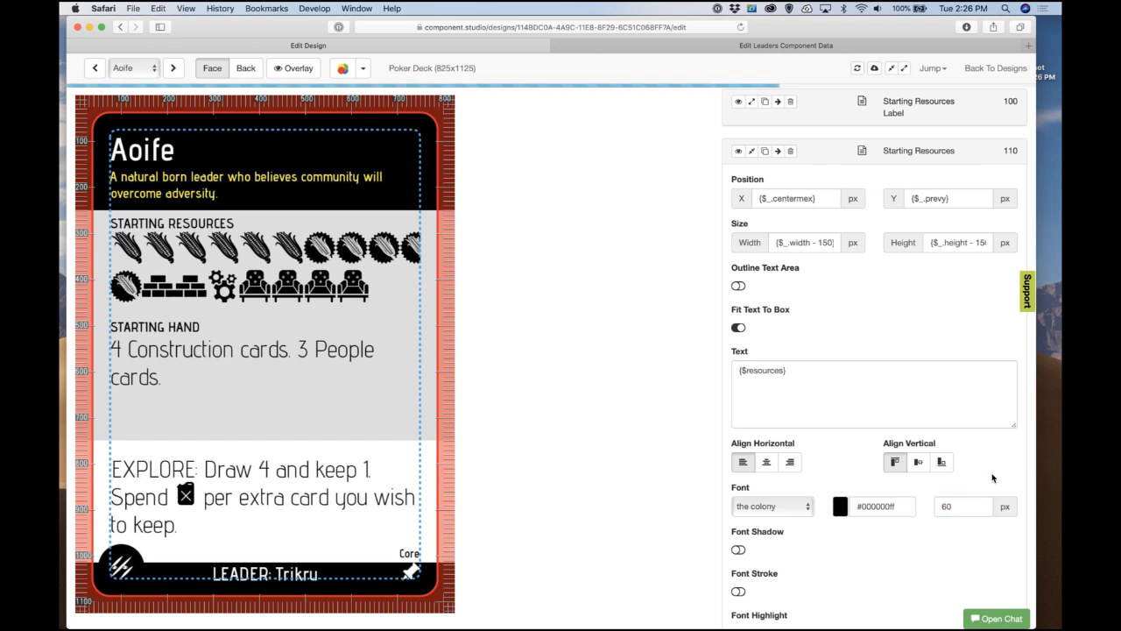
left_click(738, 328)
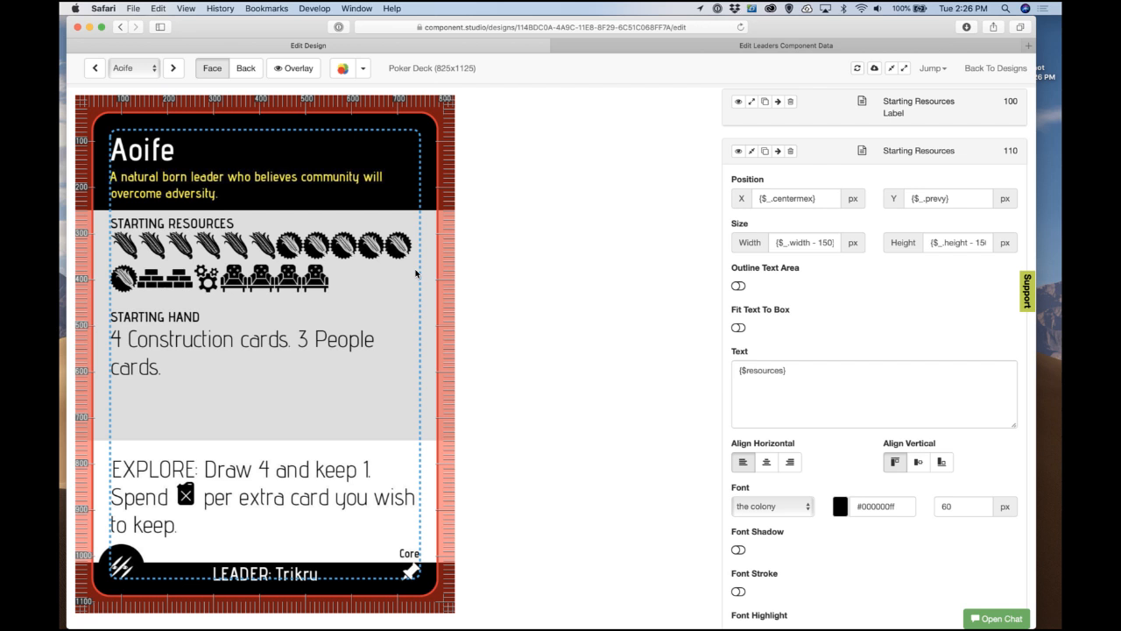
Step: Set the letter spacing of the Starting Resources text to 5 px
scroll(597, 511, "down", 5)
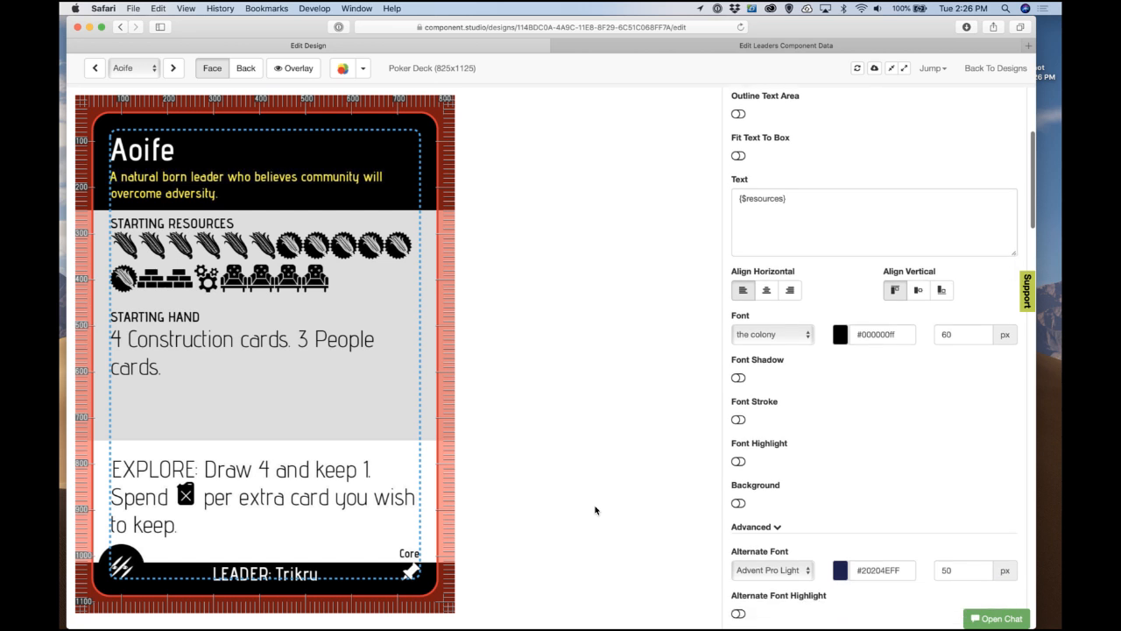
scroll(729, 506, "down", 6)
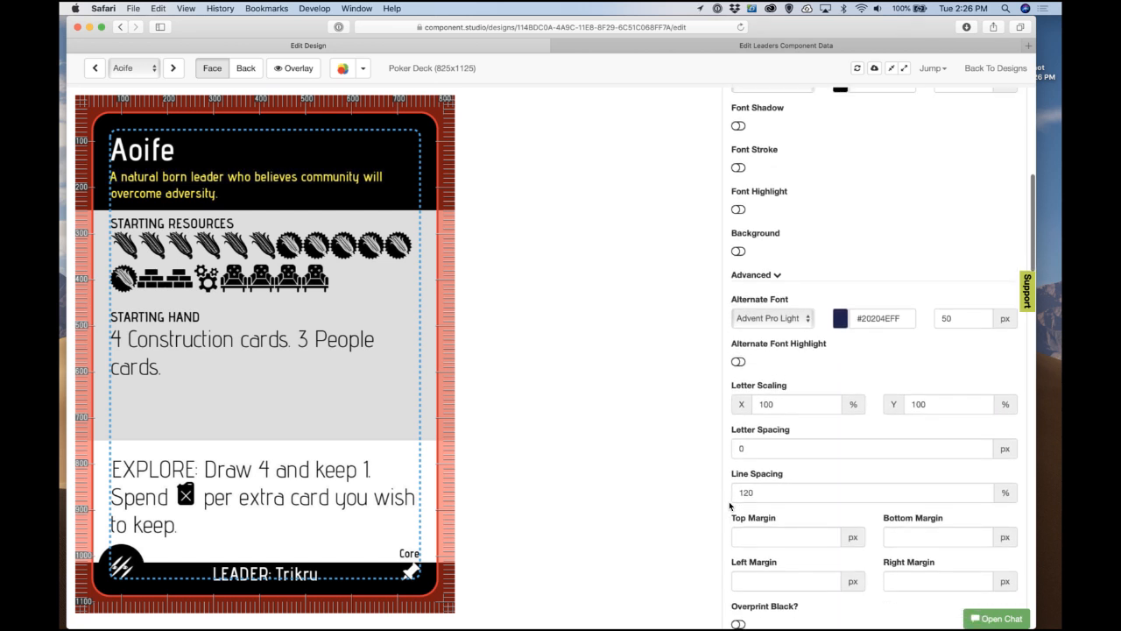
double_click(743, 449)
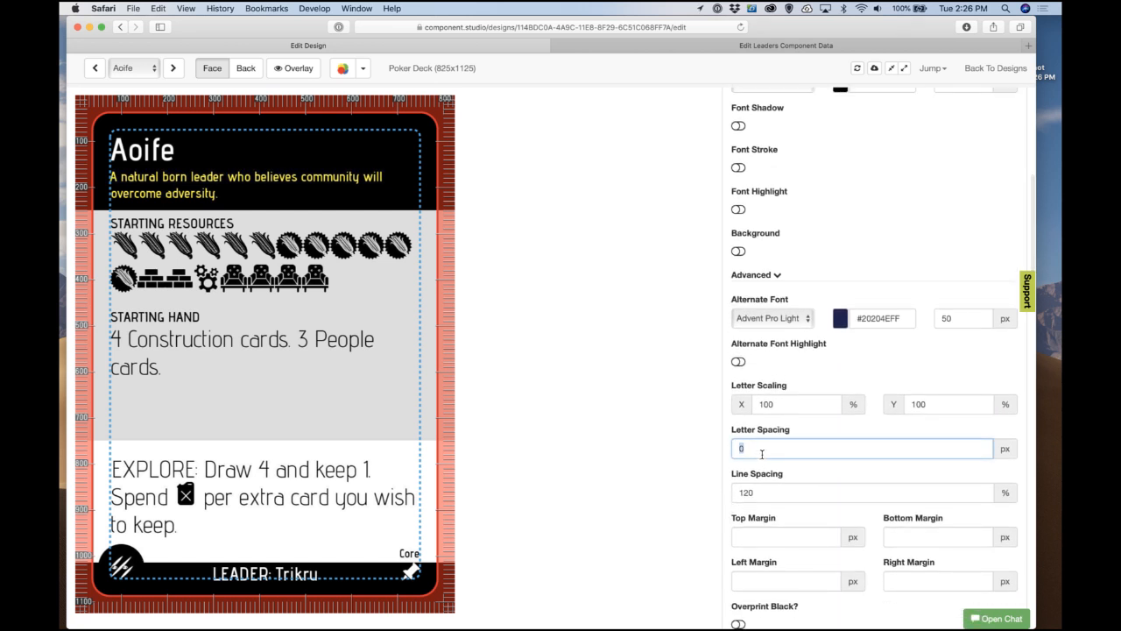
type("5")
left_click(708, 442)
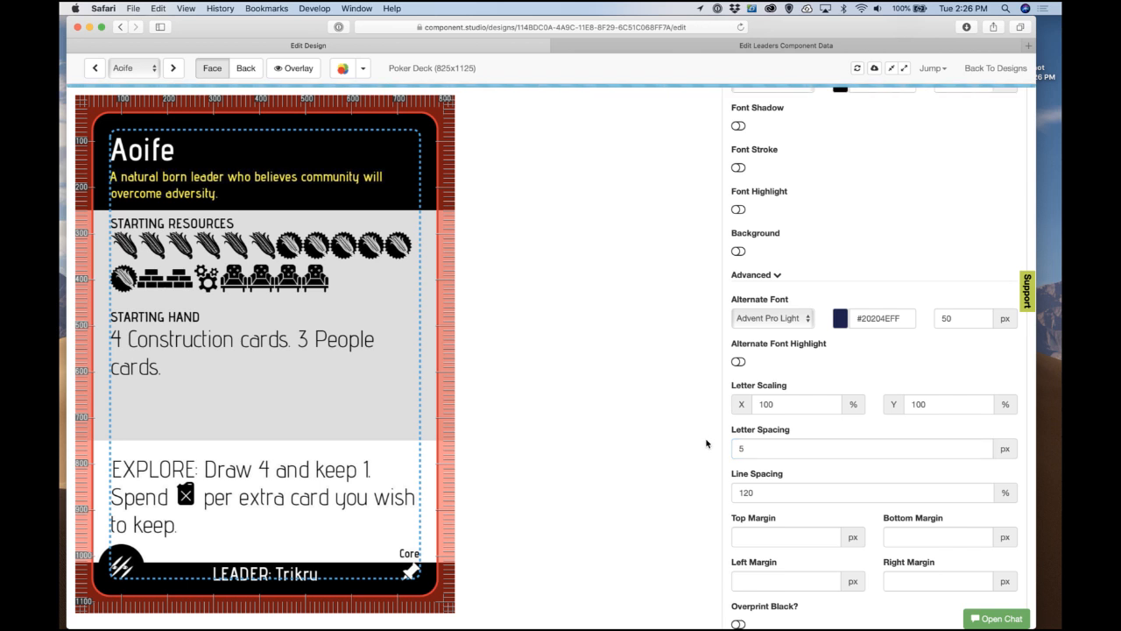
Step: Reduce the Starting Resources font size to 55 px
scroll(706, 443, "up", 5)
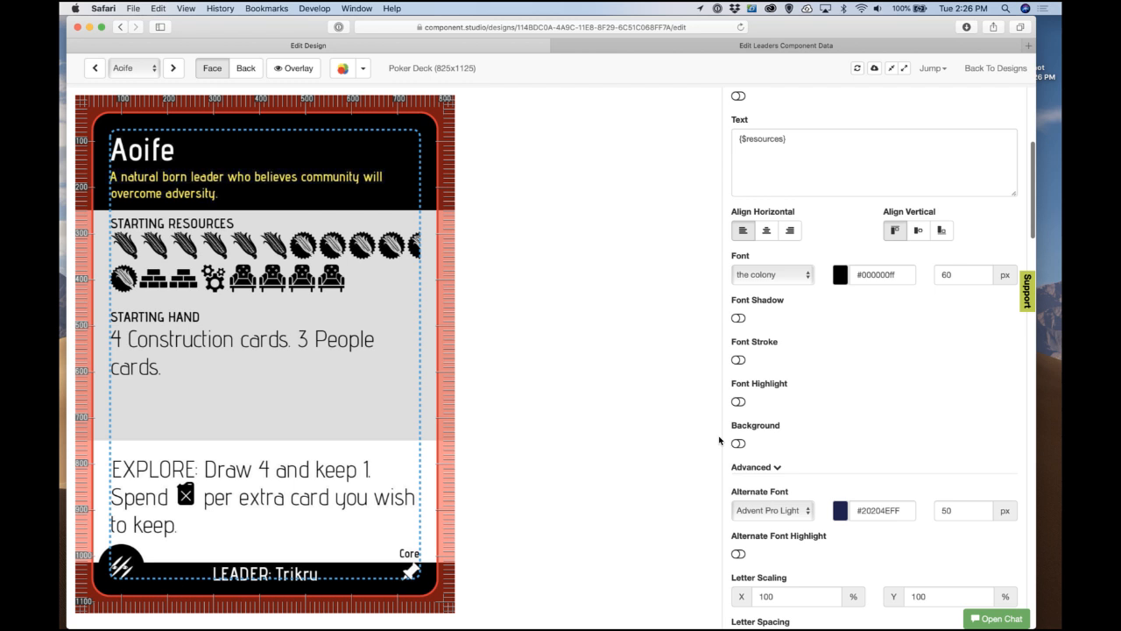
double_click(965, 275)
type("55")
left_click(958, 264)
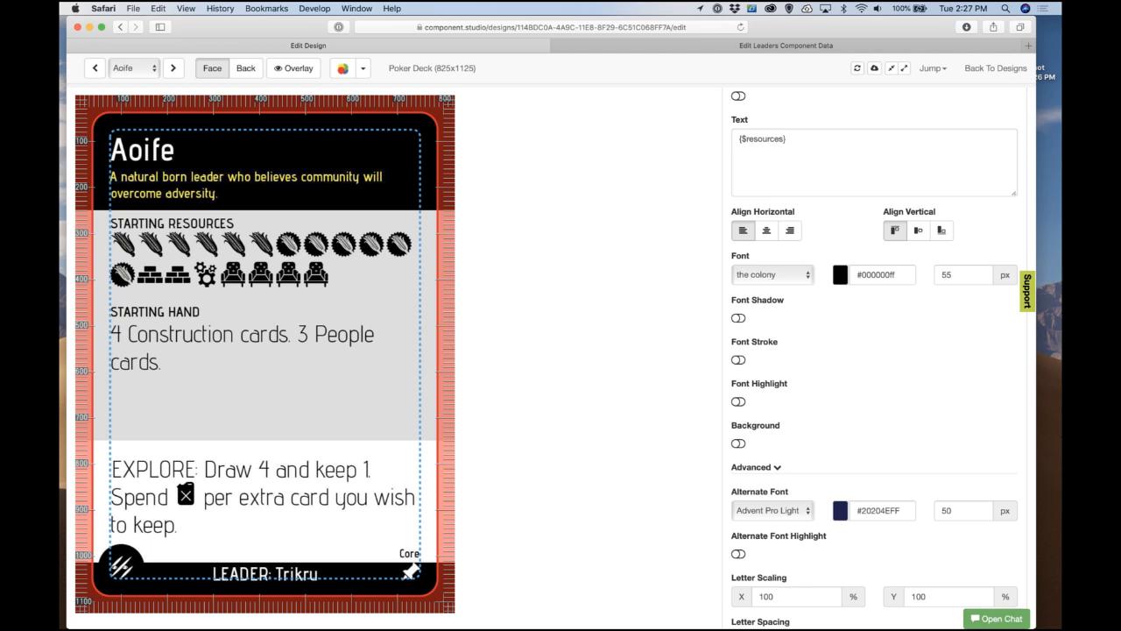
Step: Shrink the browser window to examine the icons' legibility on a small card preview, and enlarge the window again
left_click_drag(1035, 627, 551, 447)
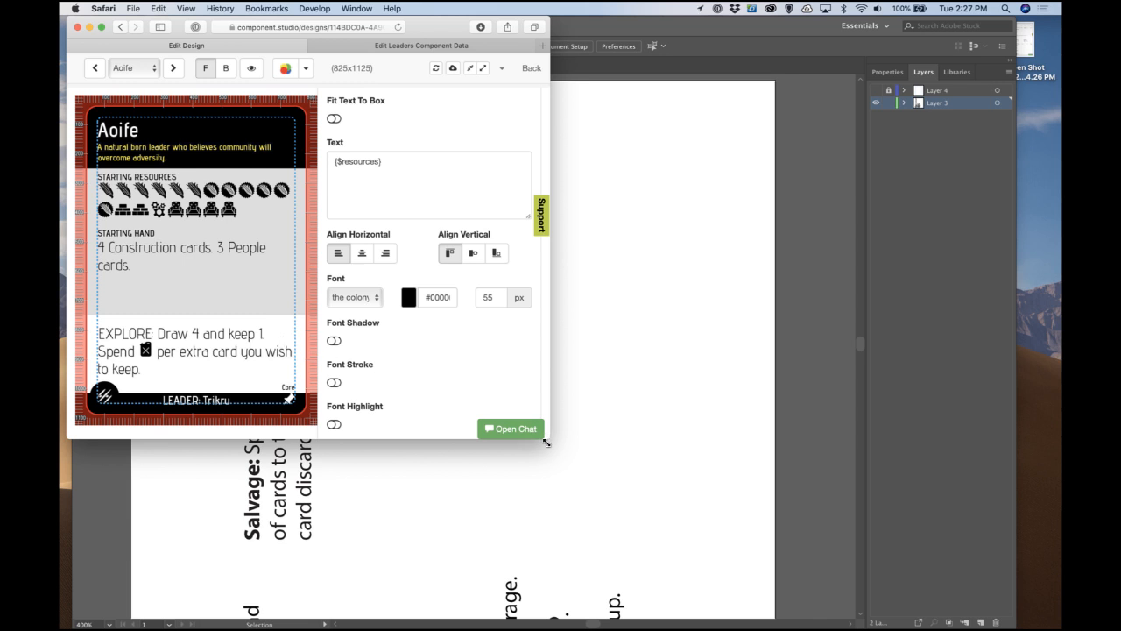
left_click_drag(549, 441, 482, 440)
scroll(341, 271, "up", 10)
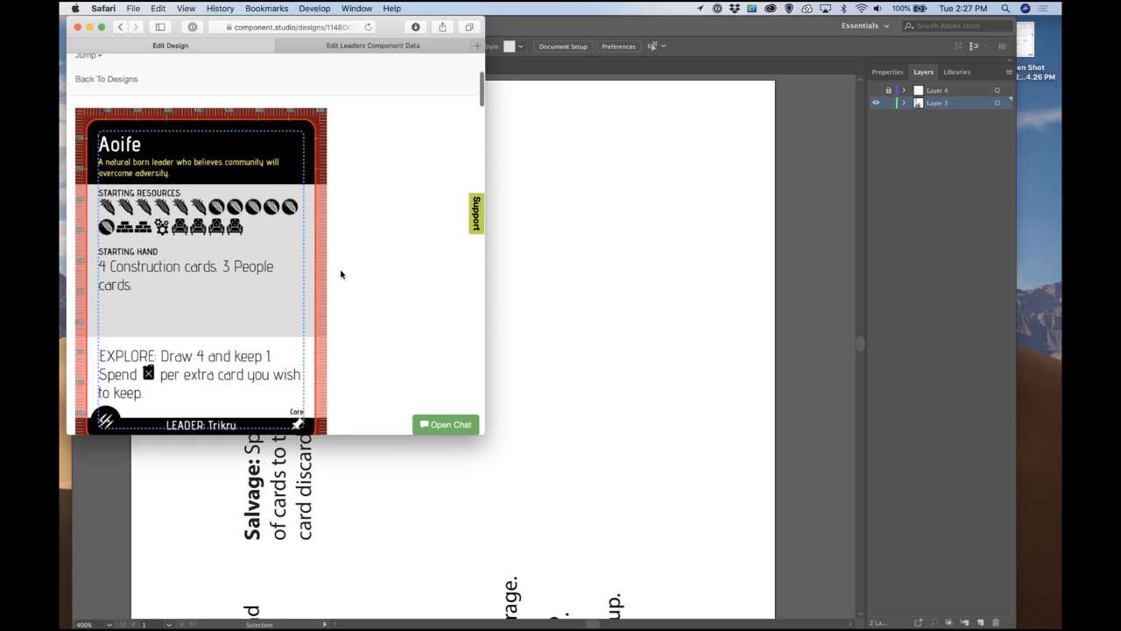
left_click_drag(484, 433, 366, 351)
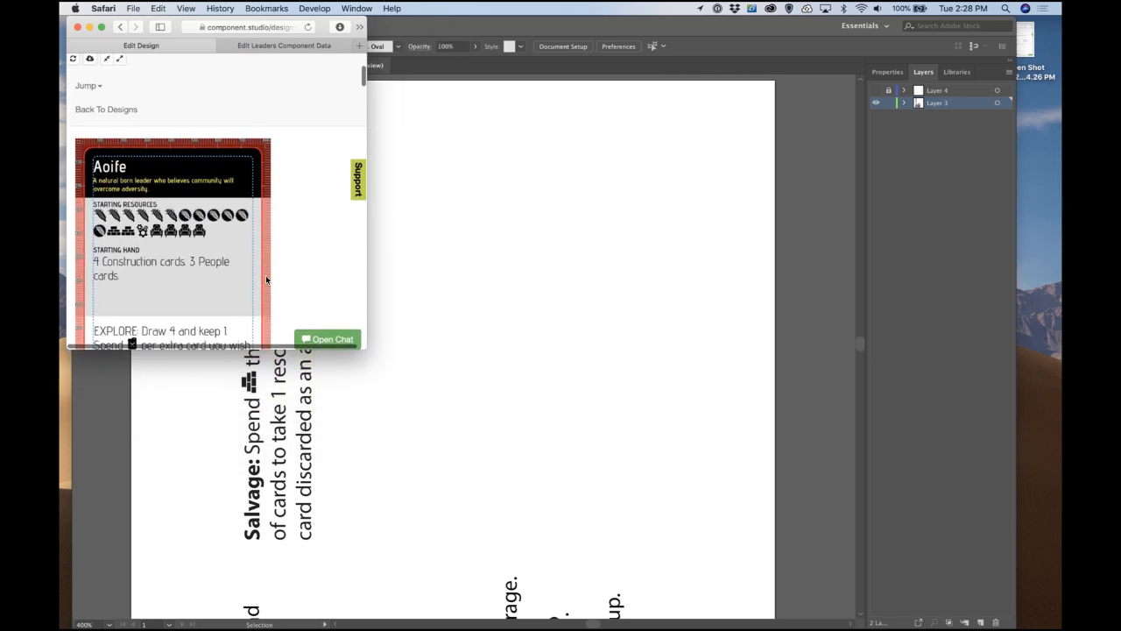
scroll(267, 280, "down", 2)
scroll(267, 280, "up", 1)
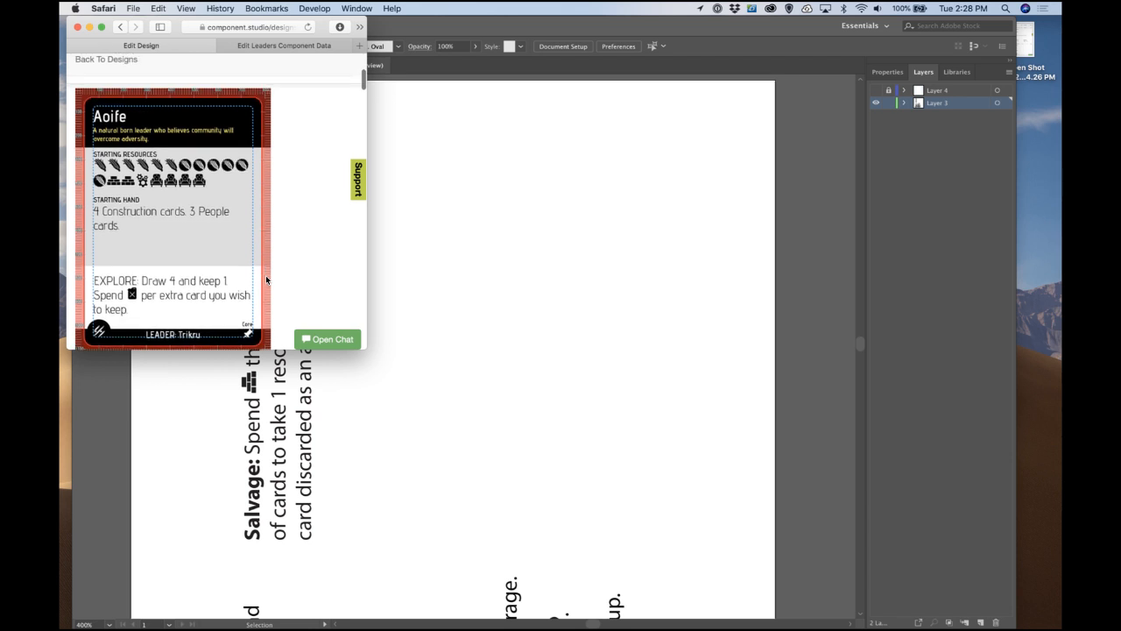
left_click_drag(365, 350, 366, 381)
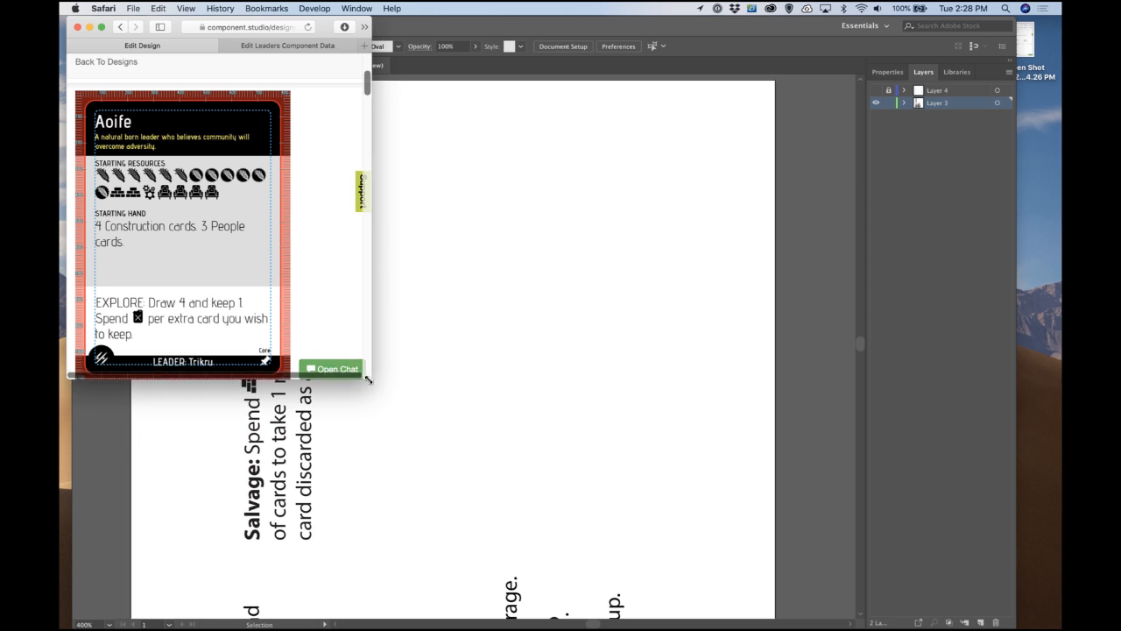
left_click_drag(368, 379, 1059, 627)
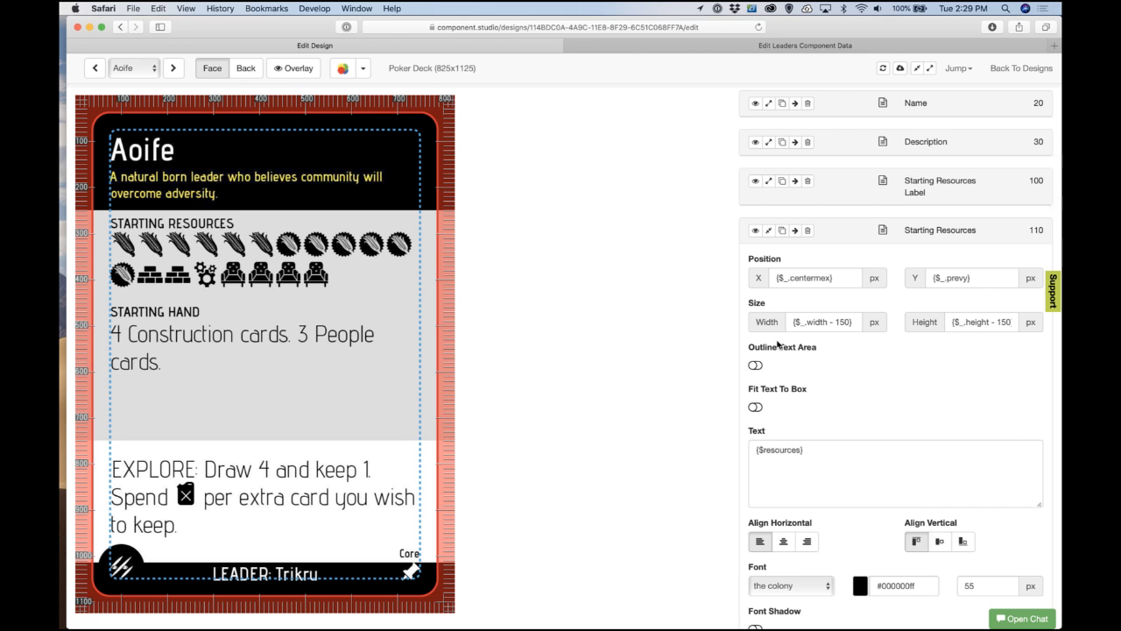
Step: Check the two-line resource layout on the next leaders' cards, returning to the third leader's card
left_click(173, 70)
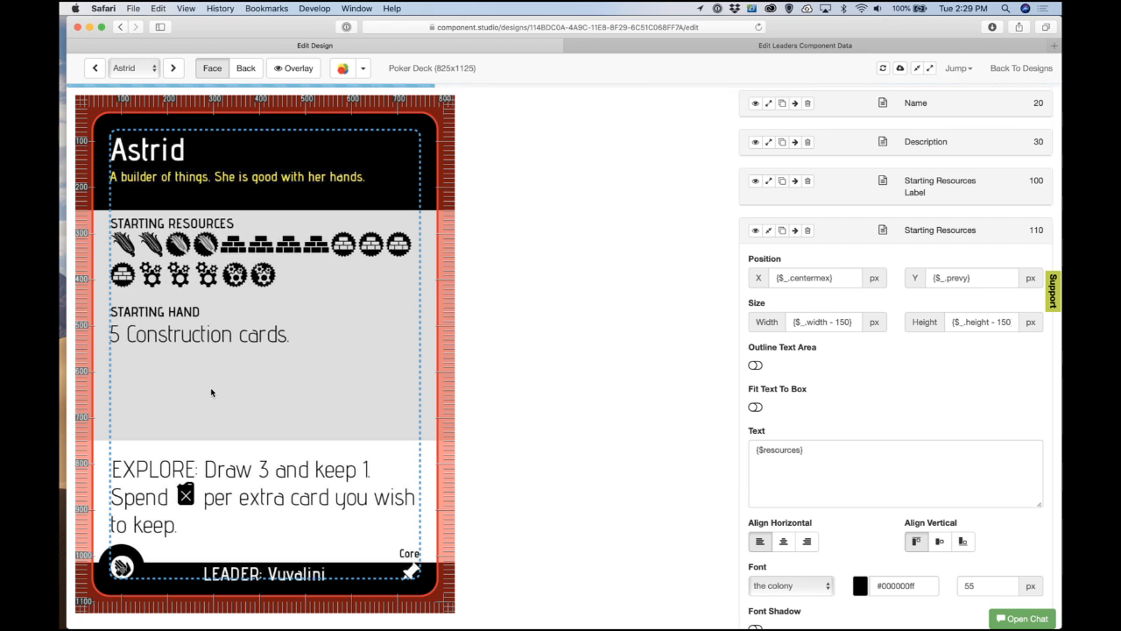
left_click(176, 74)
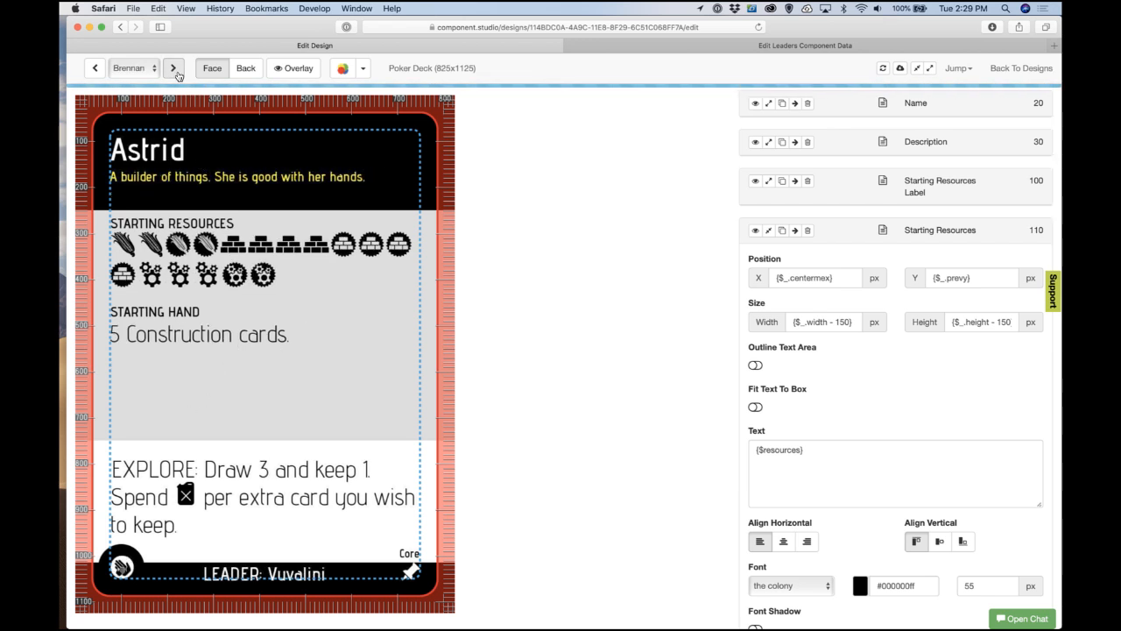
left_click(174, 70)
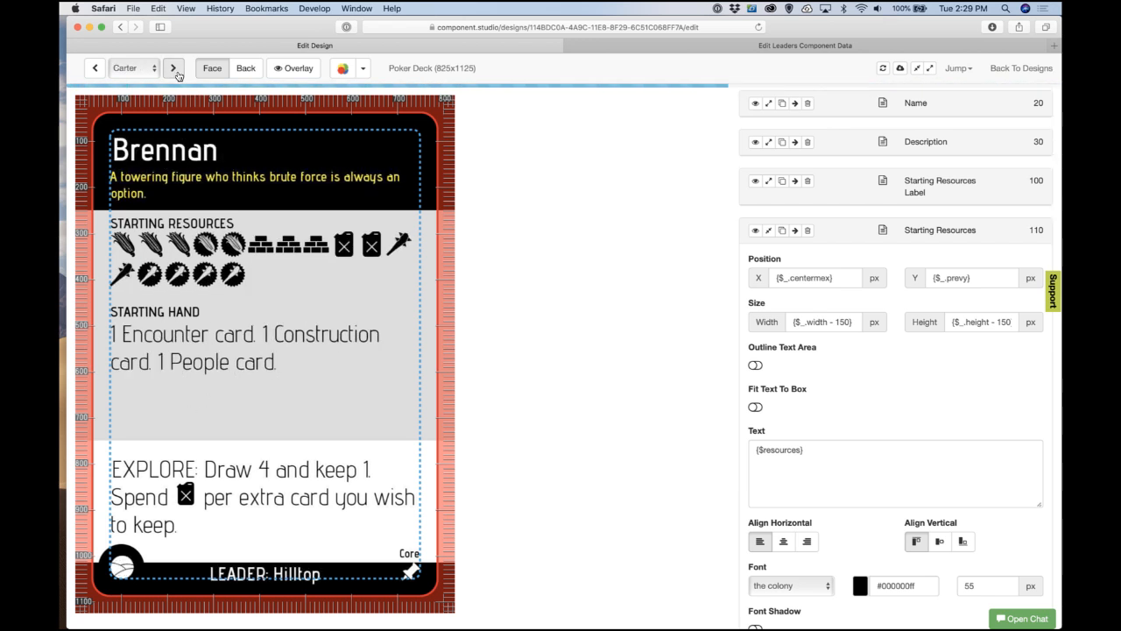
left_click(95, 67)
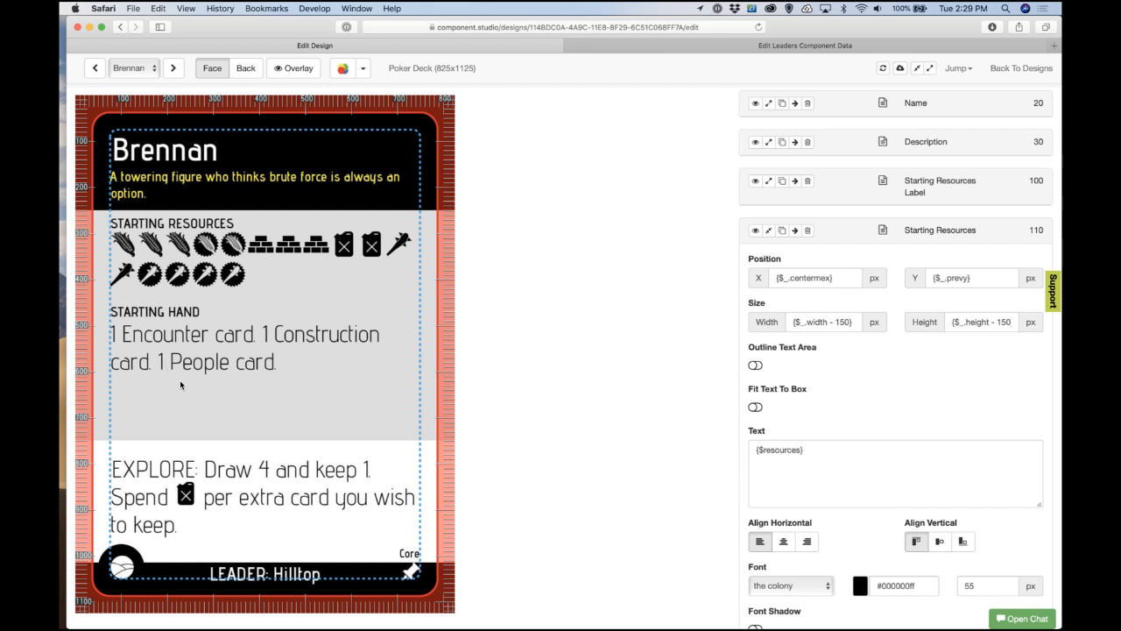
Step: Reduce the height of the starting bkg layer to 625 px and collapse its settings
scroll(833, 259, "up", 5)
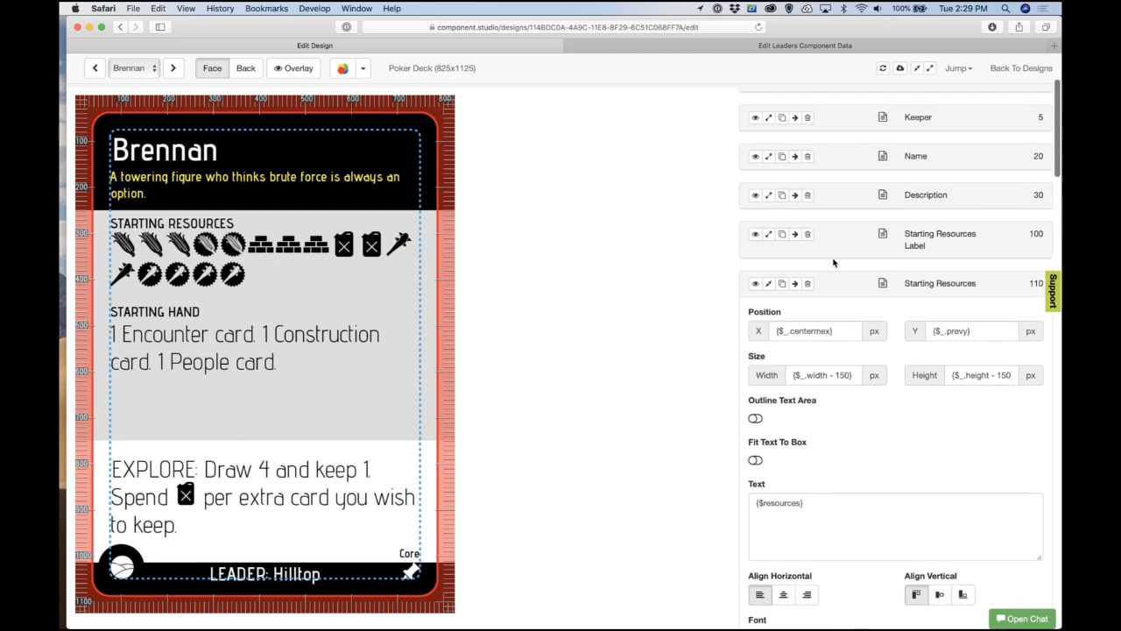
scroll(833, 262, "up", 1)
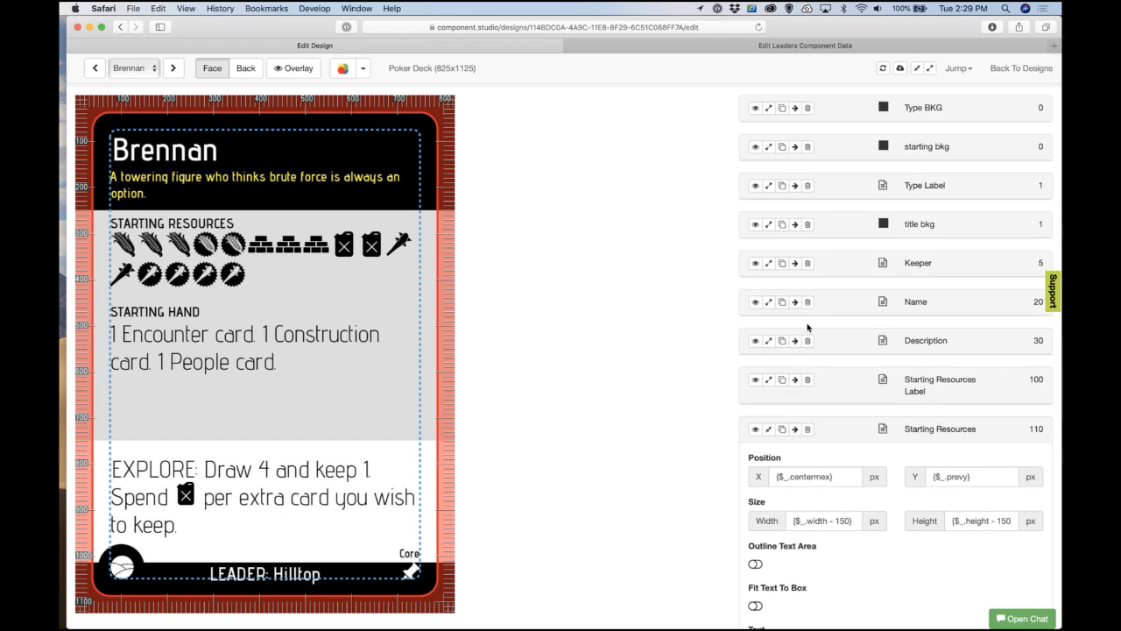
scroll(813, 370, "up", 1)
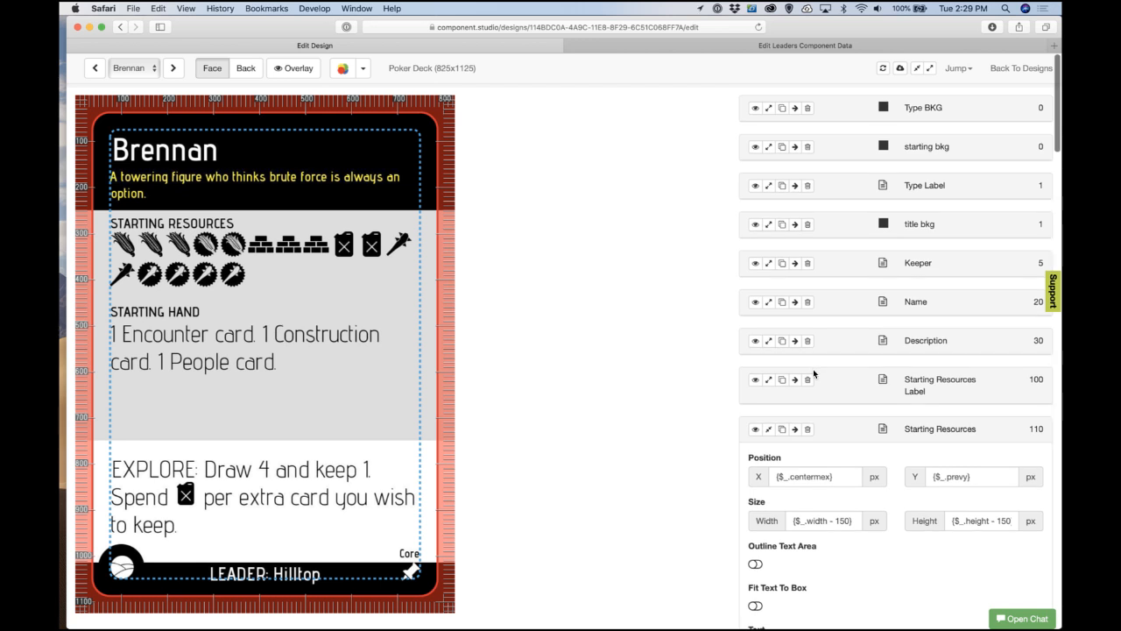
left_click(769, 148)
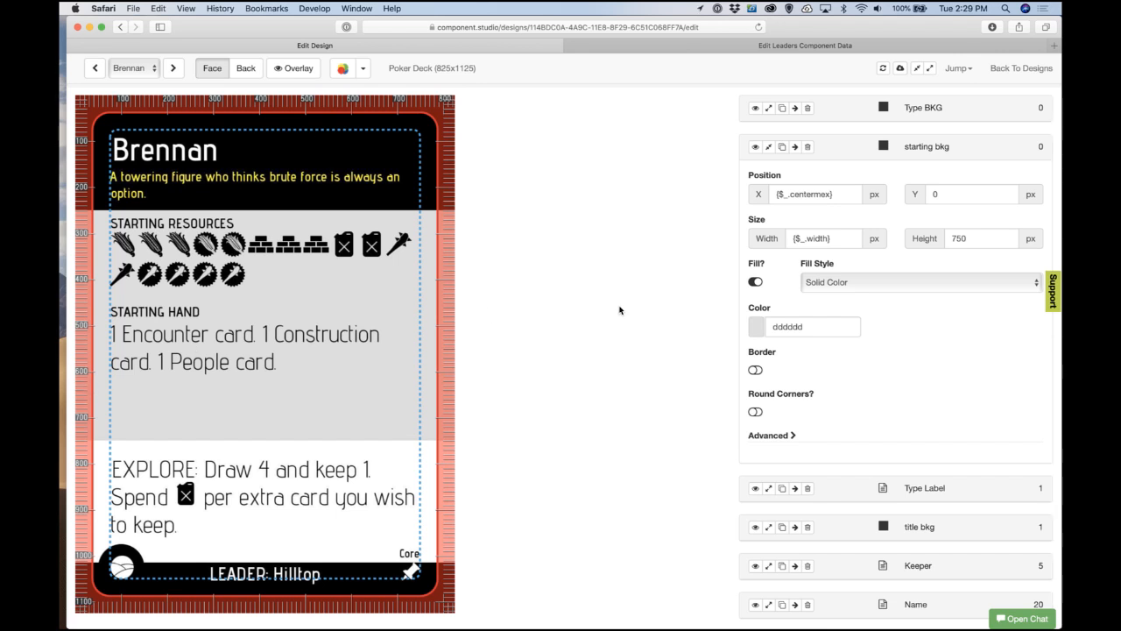
double_click(962, 242)
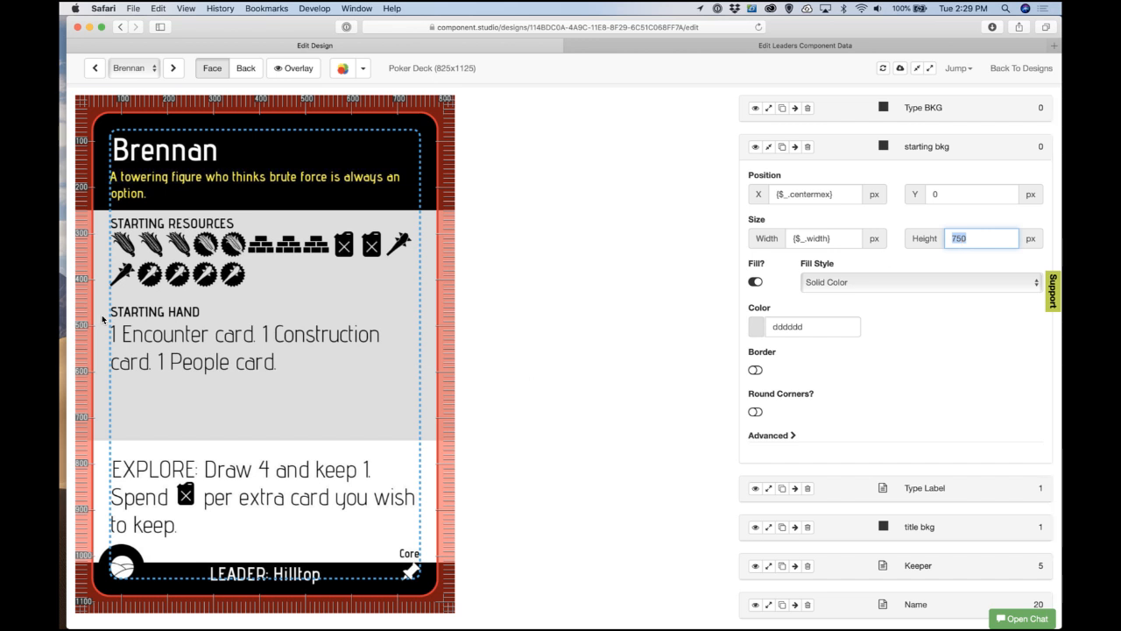
type("625")
left_click(536, 343)
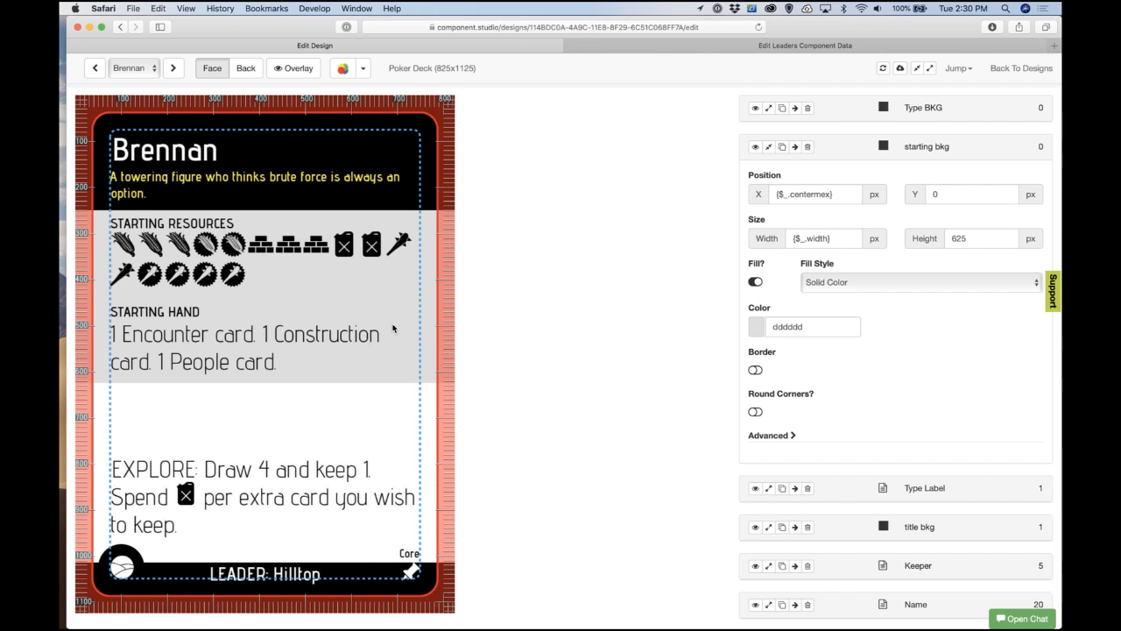
left_click(769, 153)
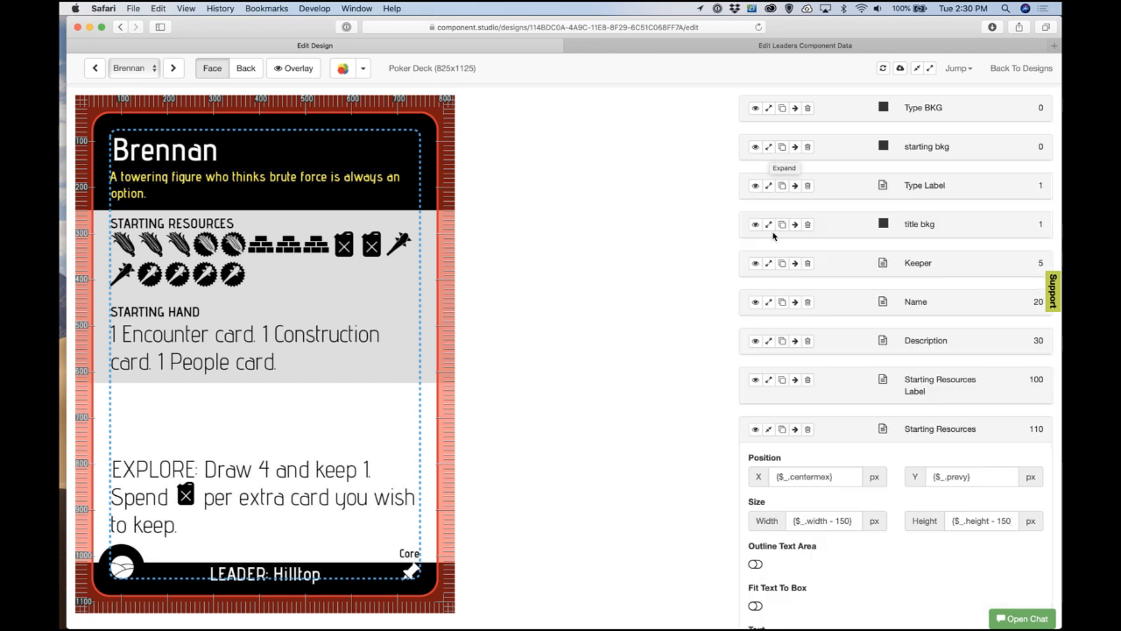
Step: Collapse the Starting Resources settings and rename the EXPLORE phase rules layer as Rules
scroll(774, 235, "down", 5)
scroll(774, 235, "down", 1)
left_click(768, 179)
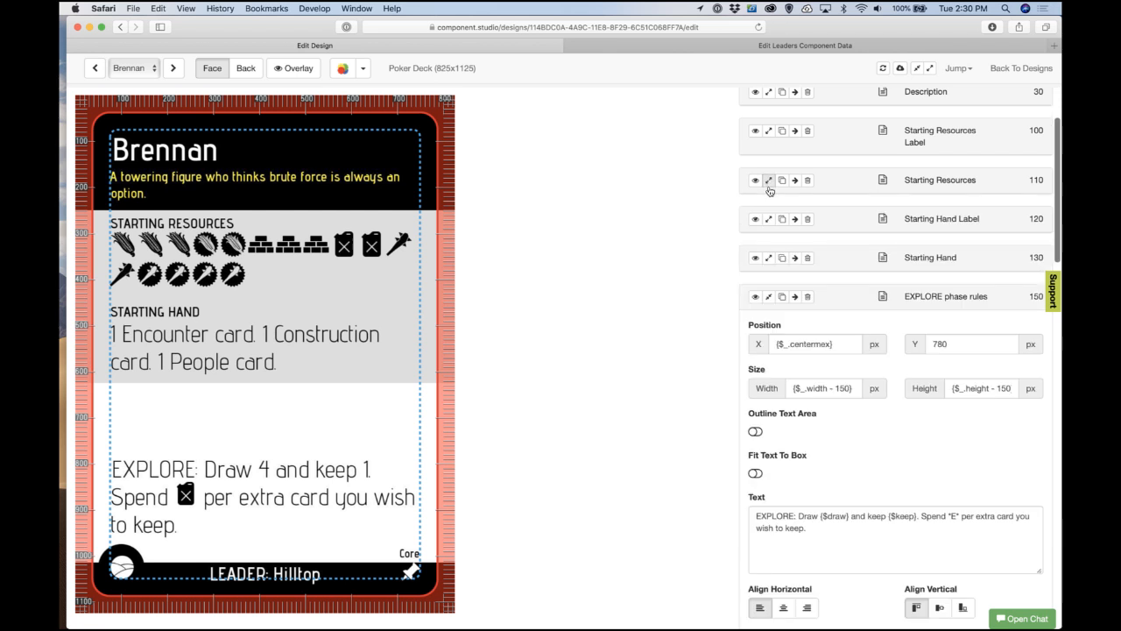
scroll(776, 246, "down", 2)
scroll(776, 246, "down", 2)
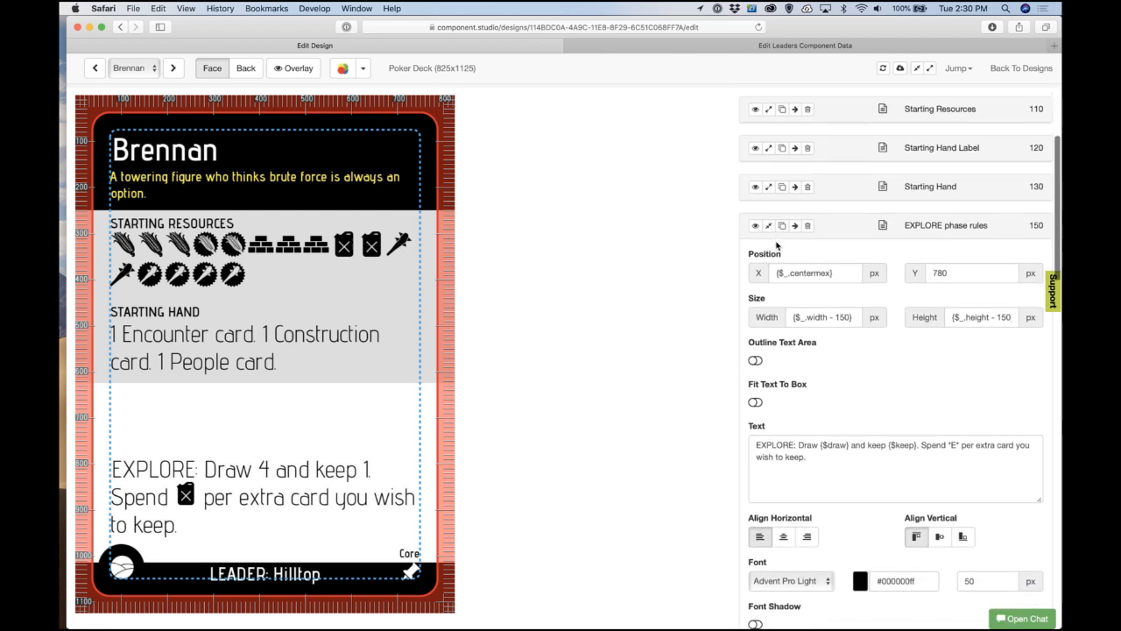
left_click(946, 221)
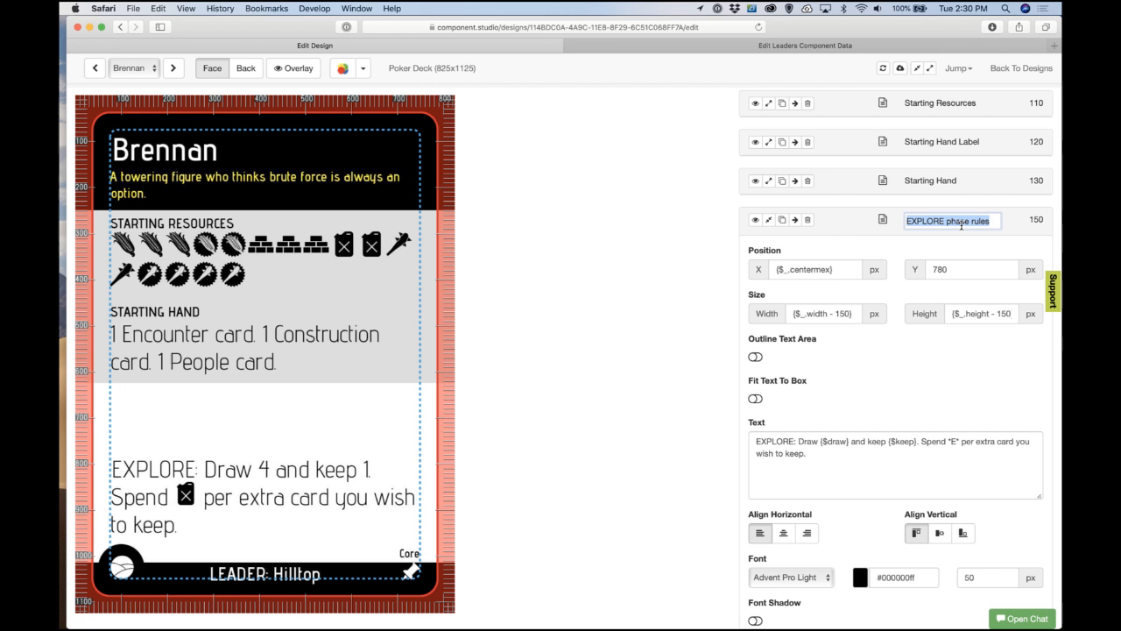
double_click(950, 221)
left_click_drag(988, 222, 848, 218)
type("Rules")
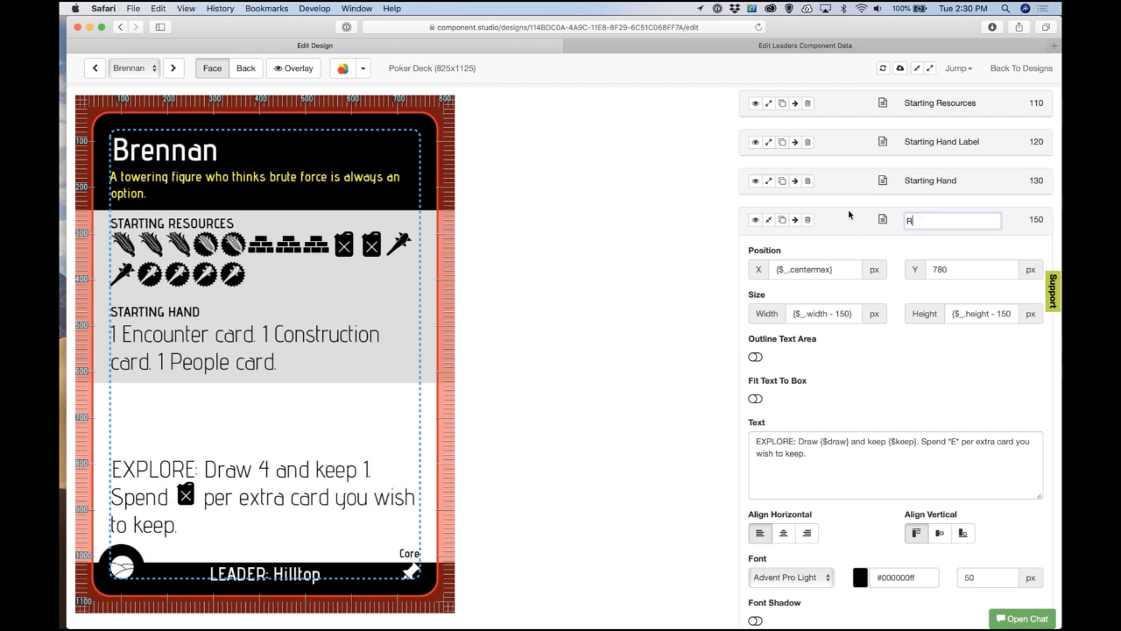
key("Return")
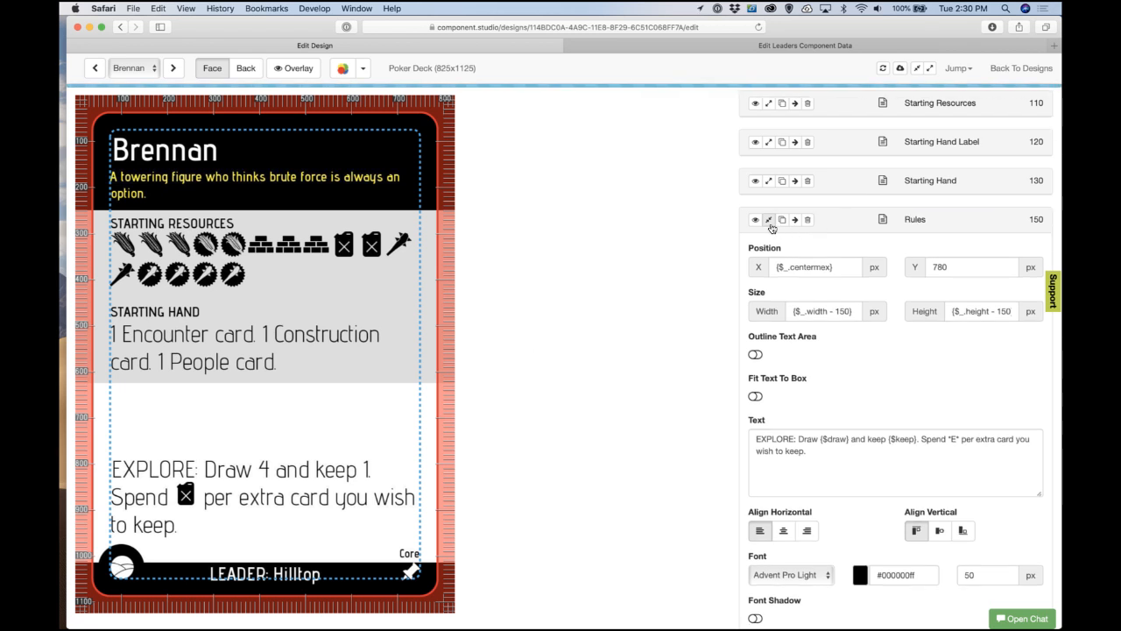
Step: Add a blank line below the EXPLORE paragraph in the Rules text
scroll(822, 327, "down", 3)
left_click(764, 335)
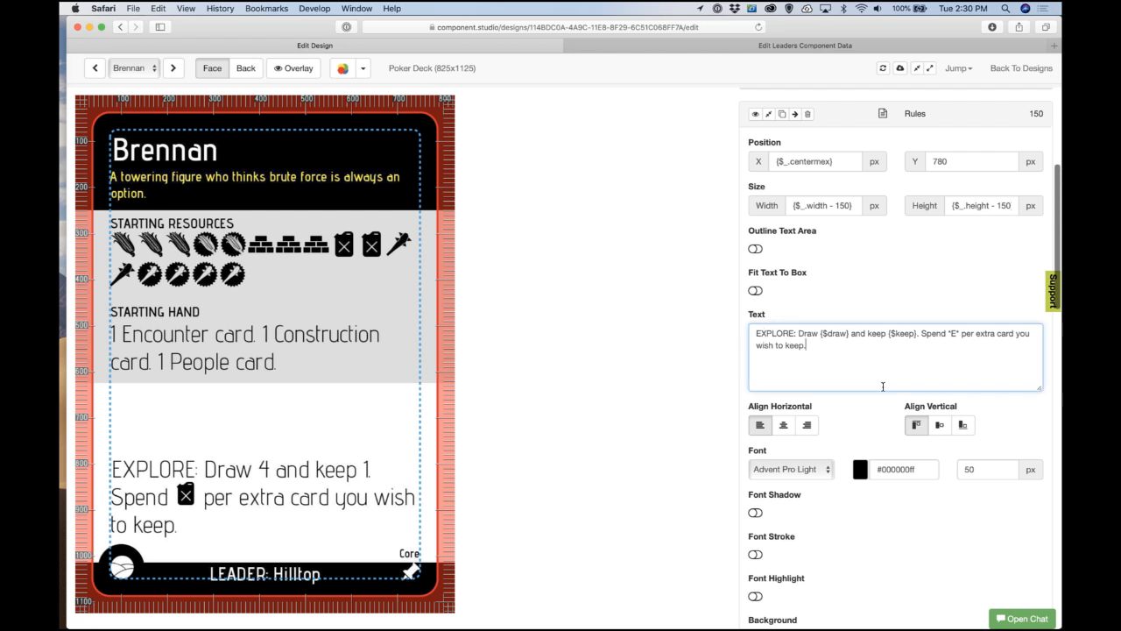
key("Return")
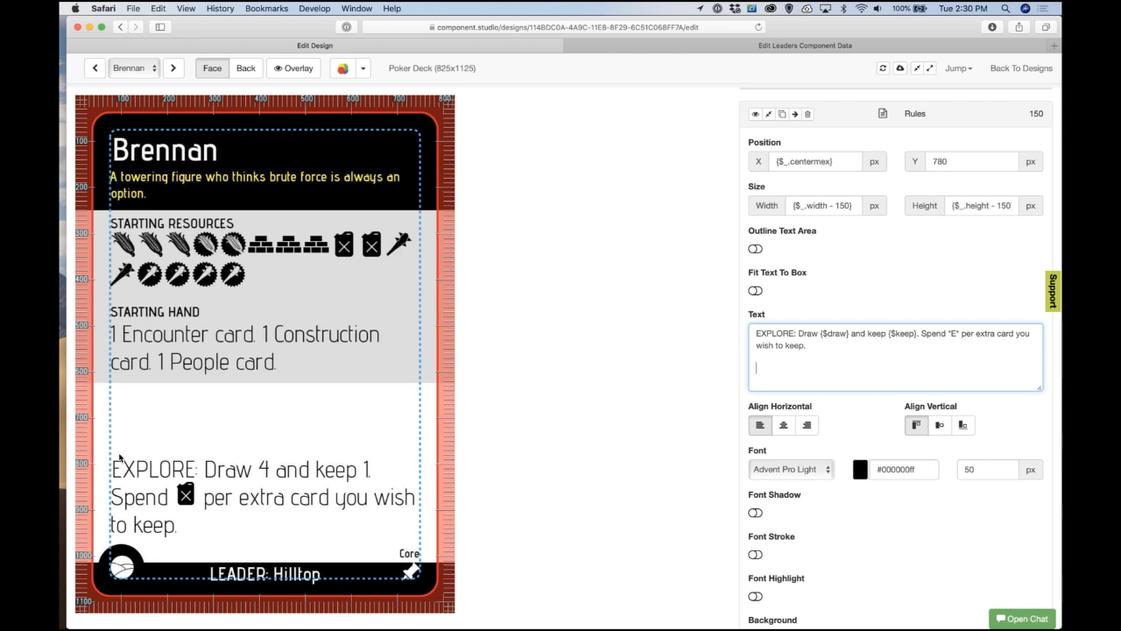
Step: Move the Rules text up to a Y position of 640 px and refine it to 630 px
double_click(964, 170)
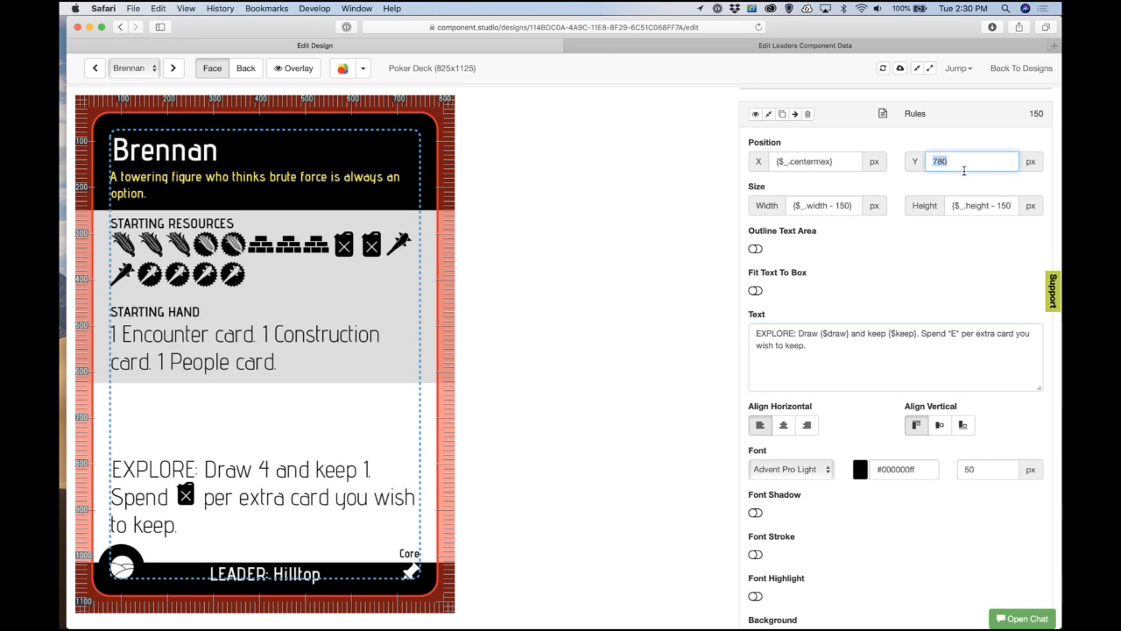
type("640")
left_click(939, 182)
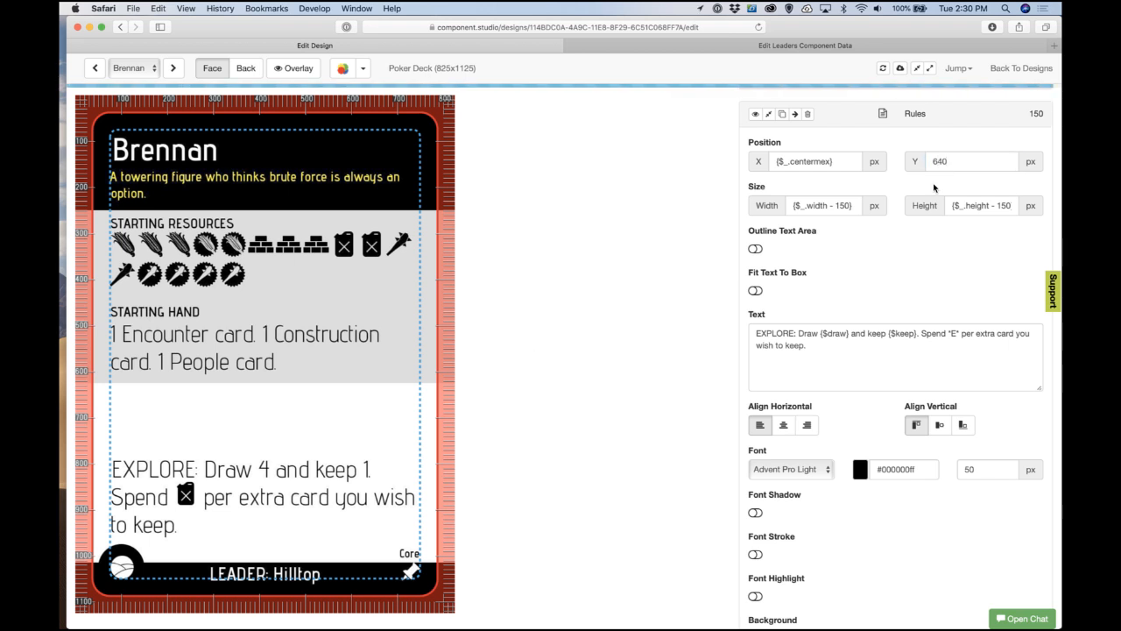
left_click(942, 167)
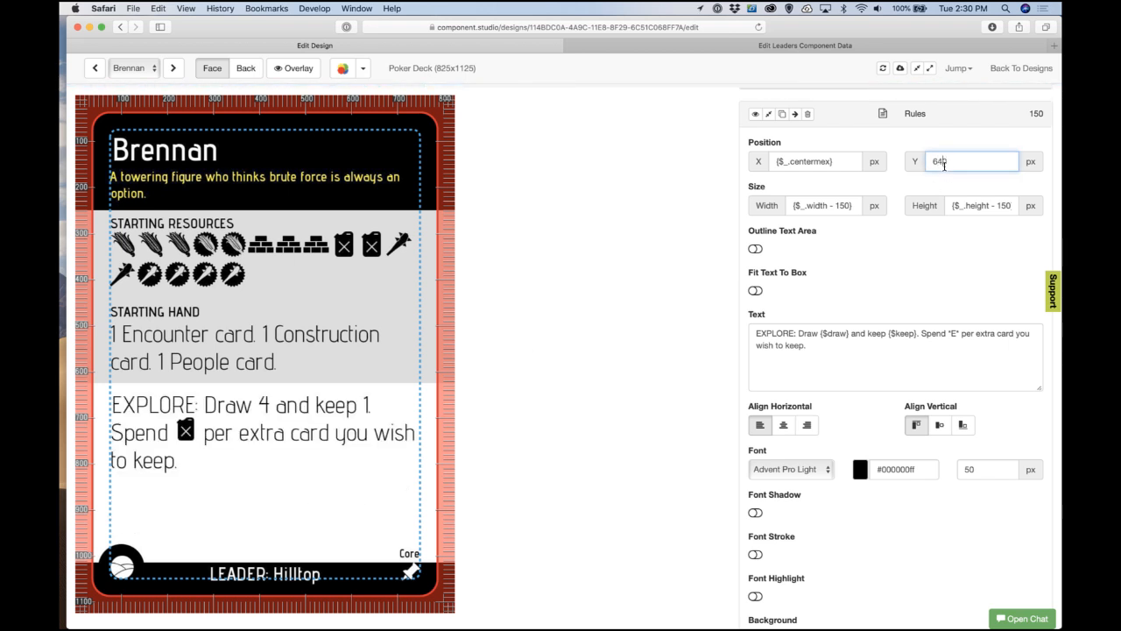
key("BackSpace")
type("3")
left_click(929, 177)
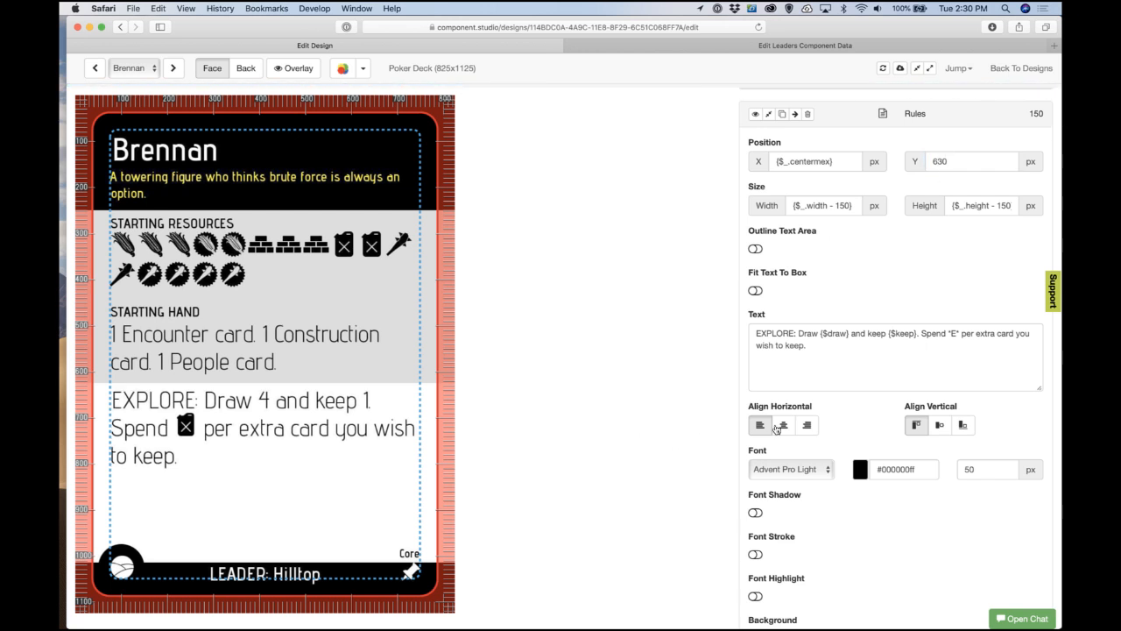
Step: Append the paragraph "BUILD: Tap and discard cards from your hand. For each card discarded, gain 1 resource of your choice." to the Rules text
left_click(860, 368)
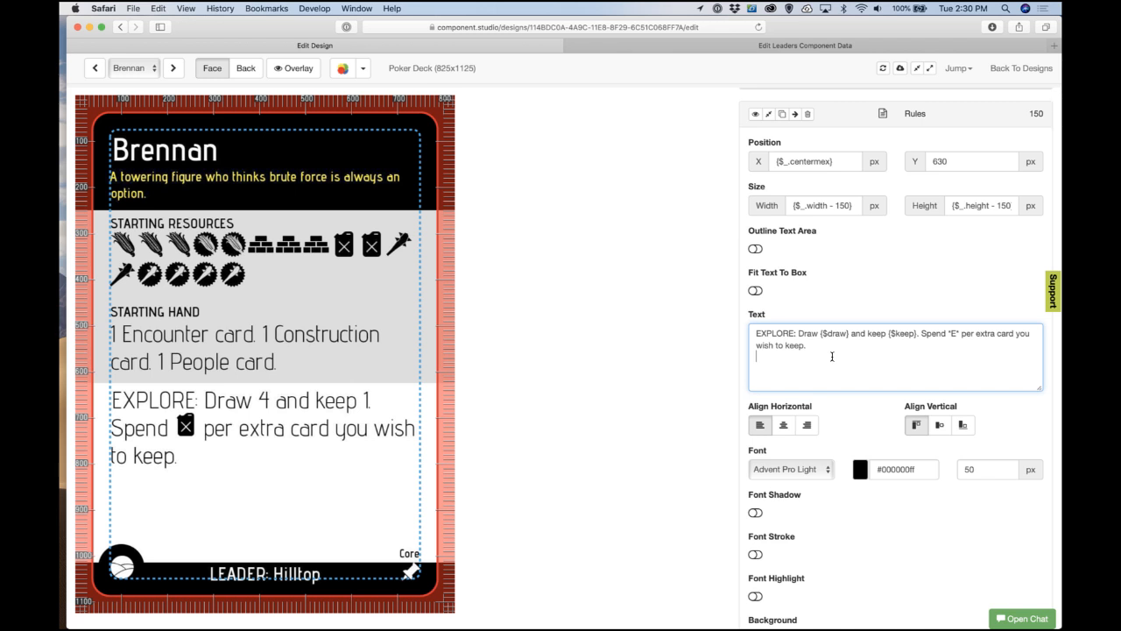
left_click(824, 348)
type("BUILD: Tap and discard")
type("cards from you")
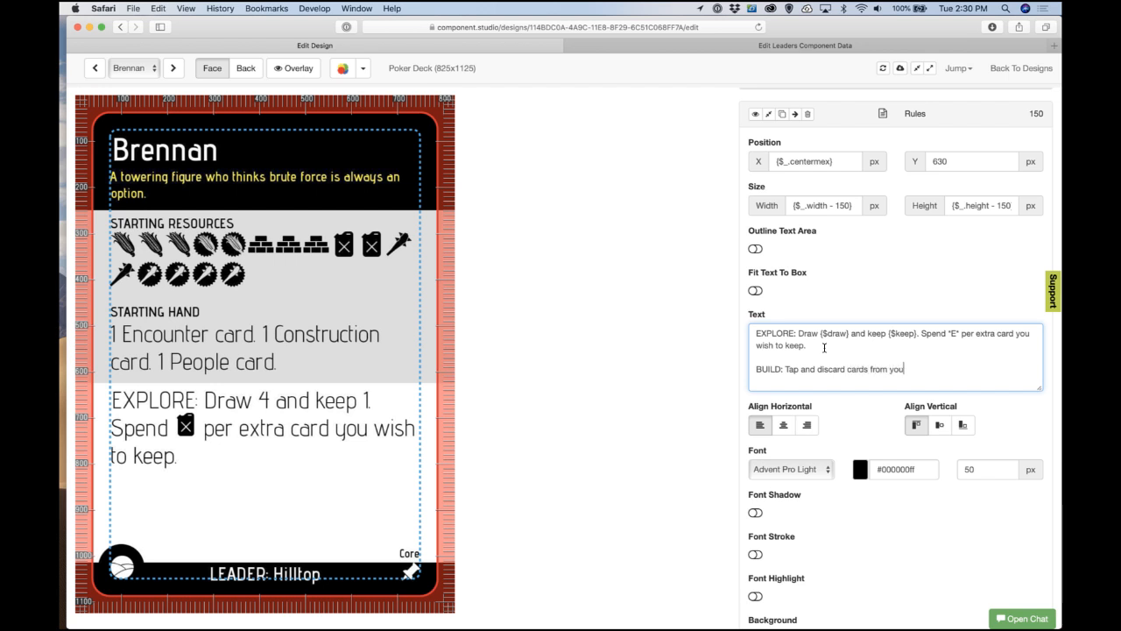
type("r hand. For each card d")
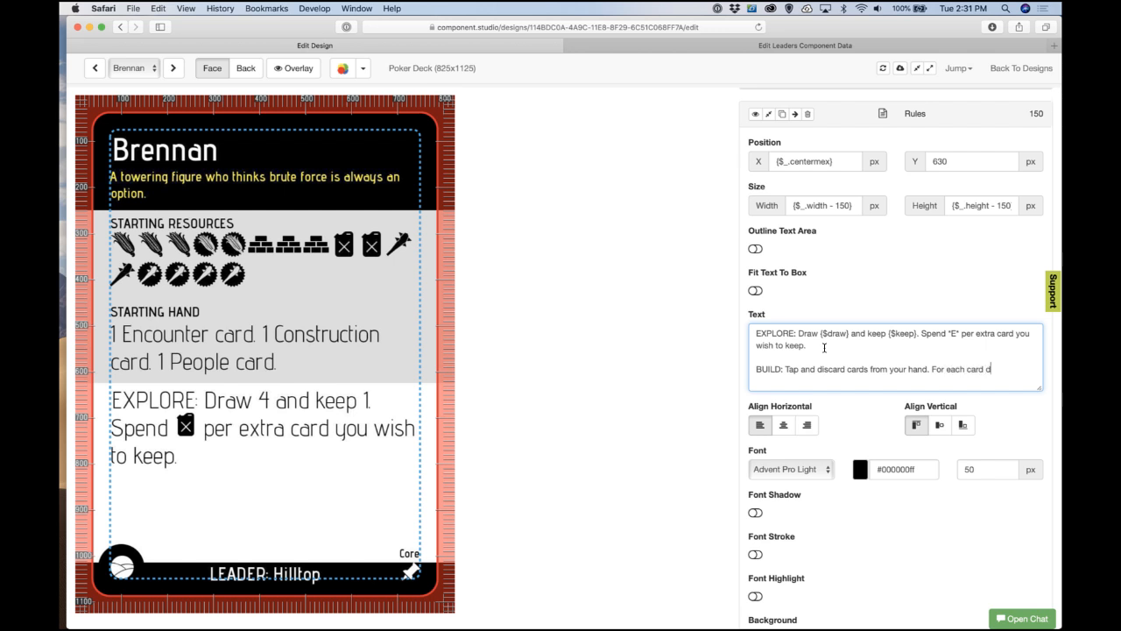
type("iscarded, gain 1 resource of your choice.")
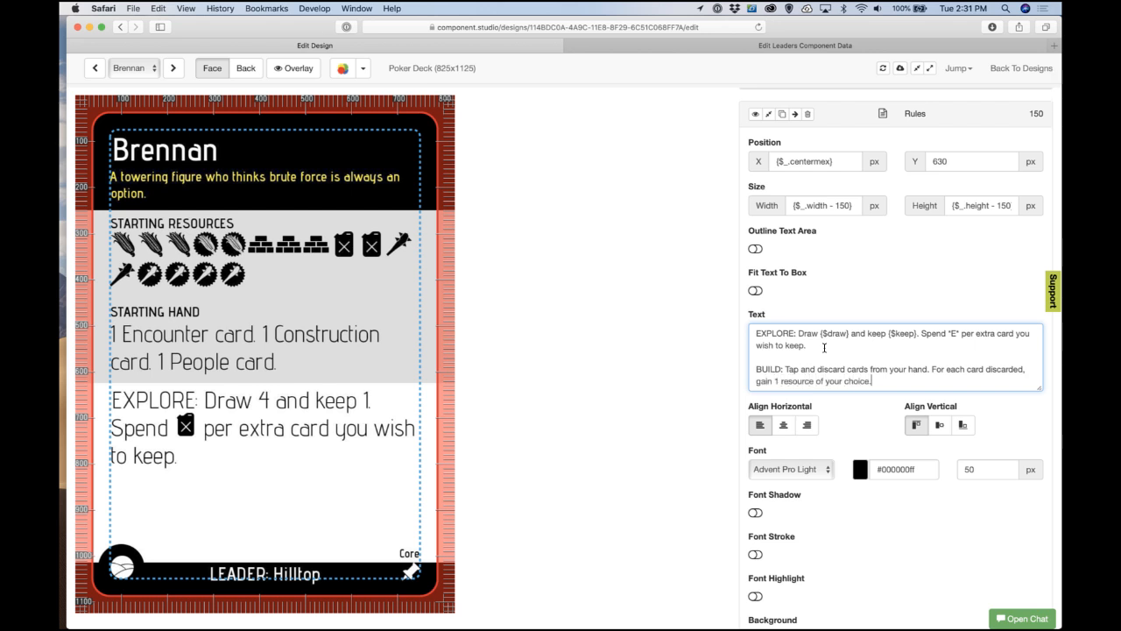
left_click(839, 306)
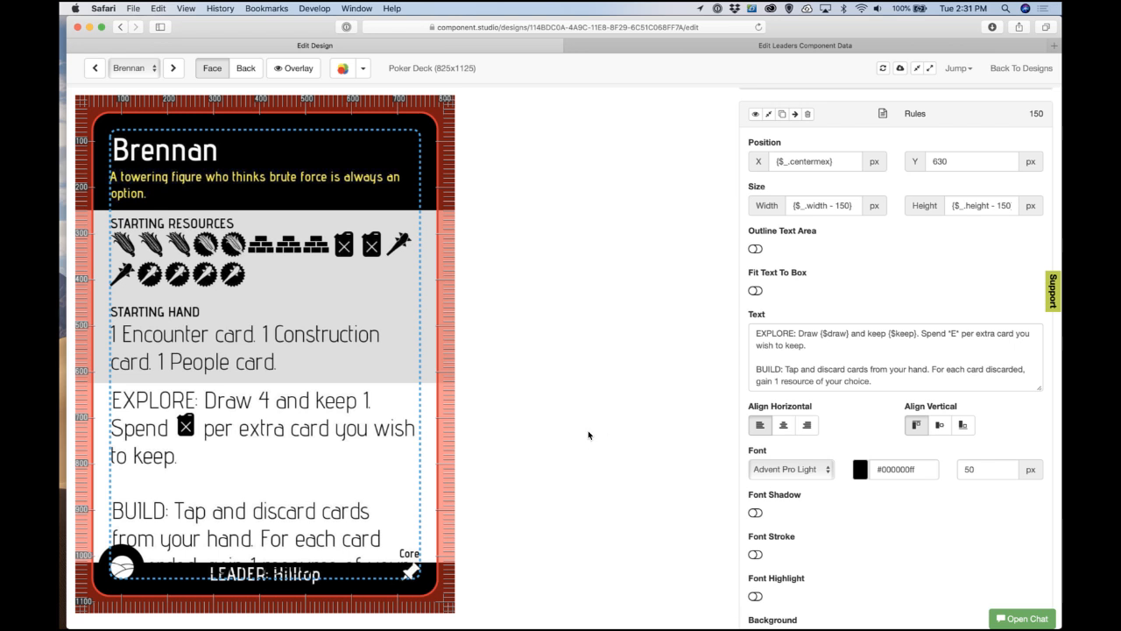
Step: Outline the Rules text area and hide the Type BKG layer to expose the box's full extent
left_click(757, 251)
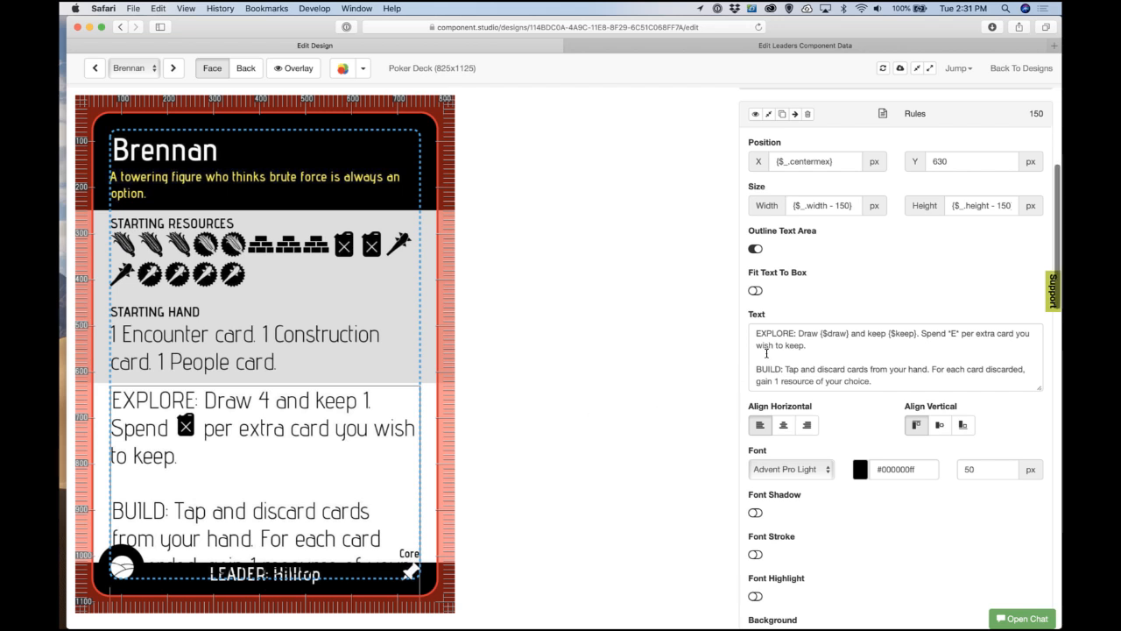
scroll(764, 355, "down", 2)
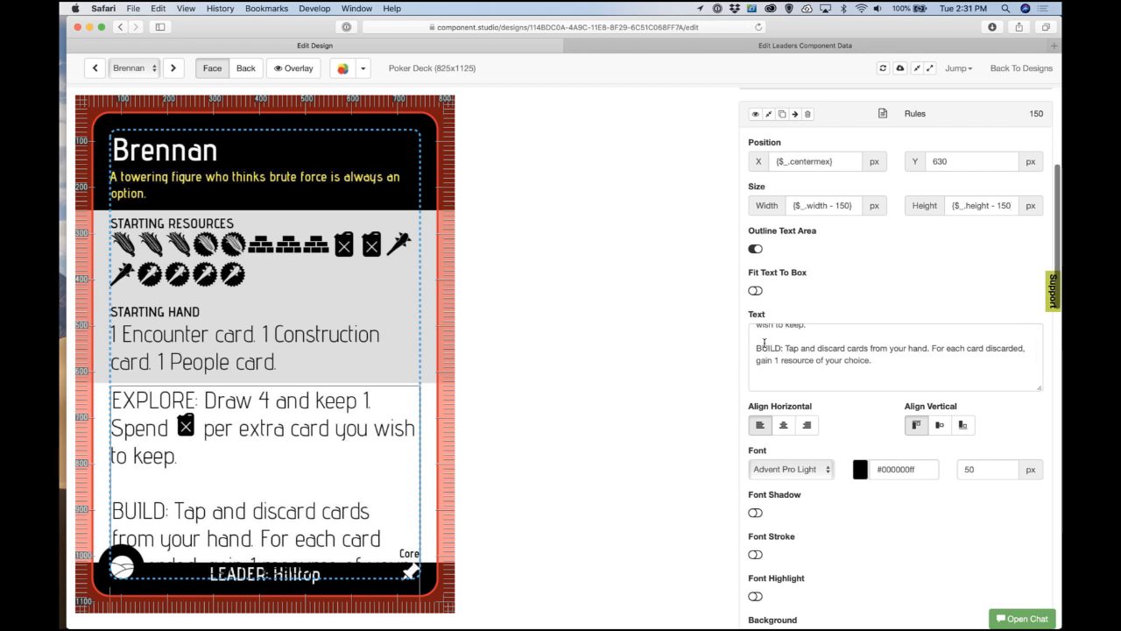
scroll(726, 337, "up", 10)
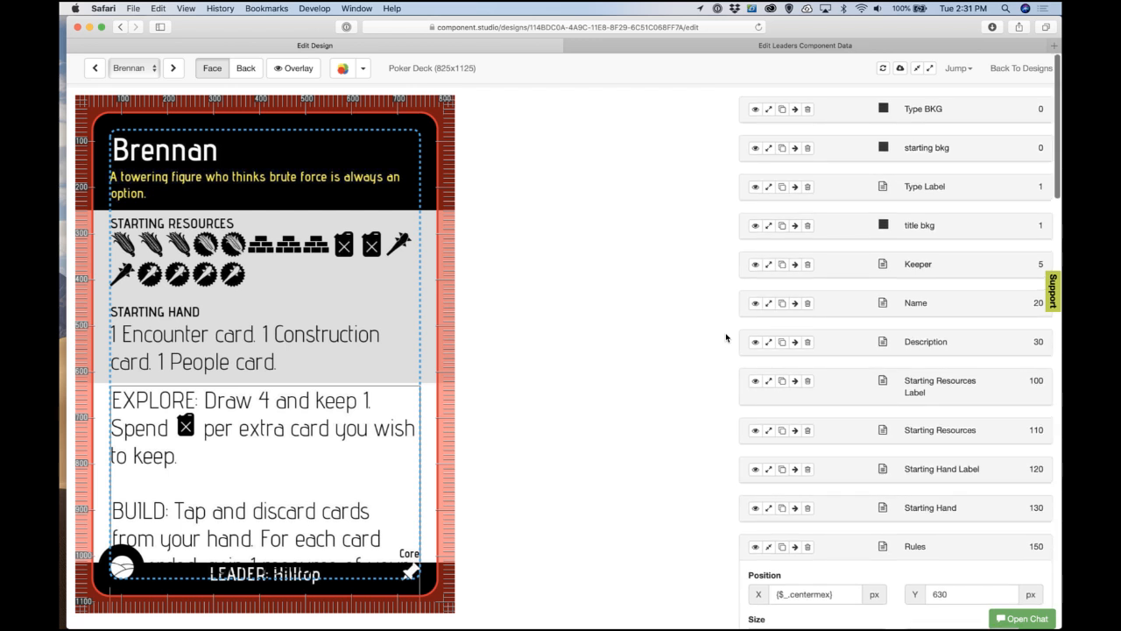
left_click(755, 108)
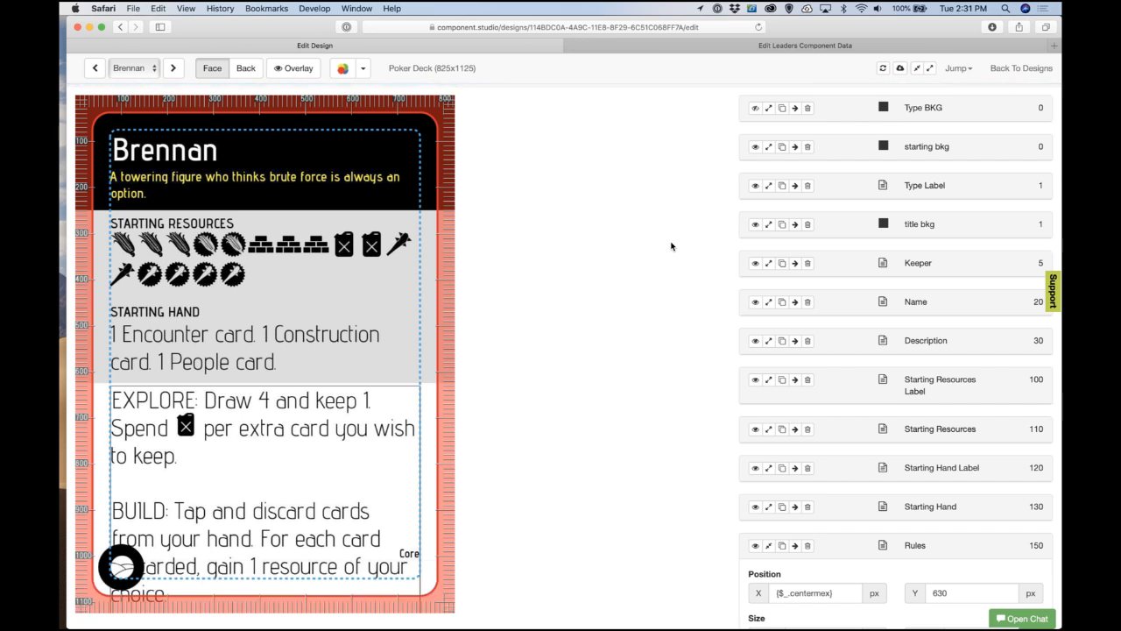
Step: Set the Rules text box height to 350 px and refine it to 330 px
scroll(678, 343, "down", 4)
scroll(678, 343, "up", 2)
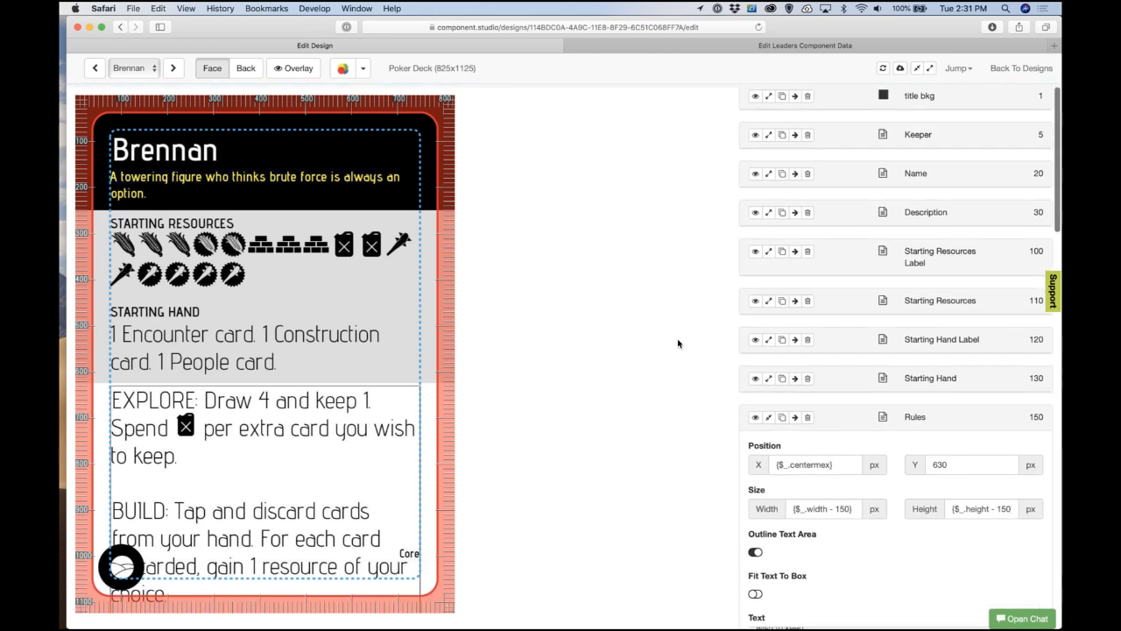
scroll(678, 343, "down", 6)
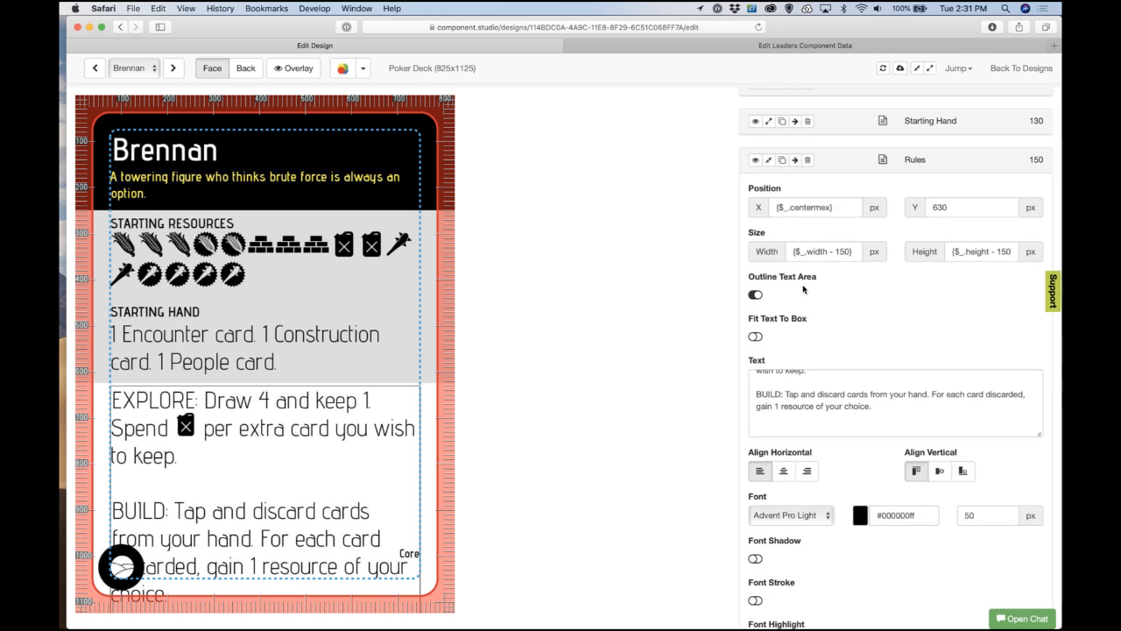
triple_click(994, 256)
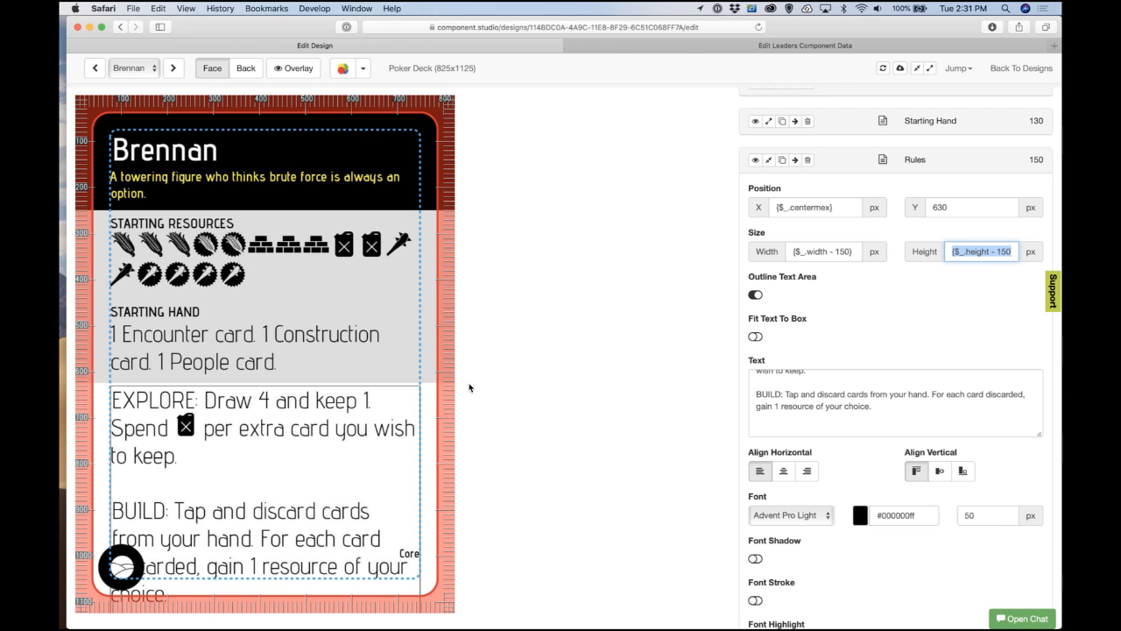
type("350")
key("Tab")
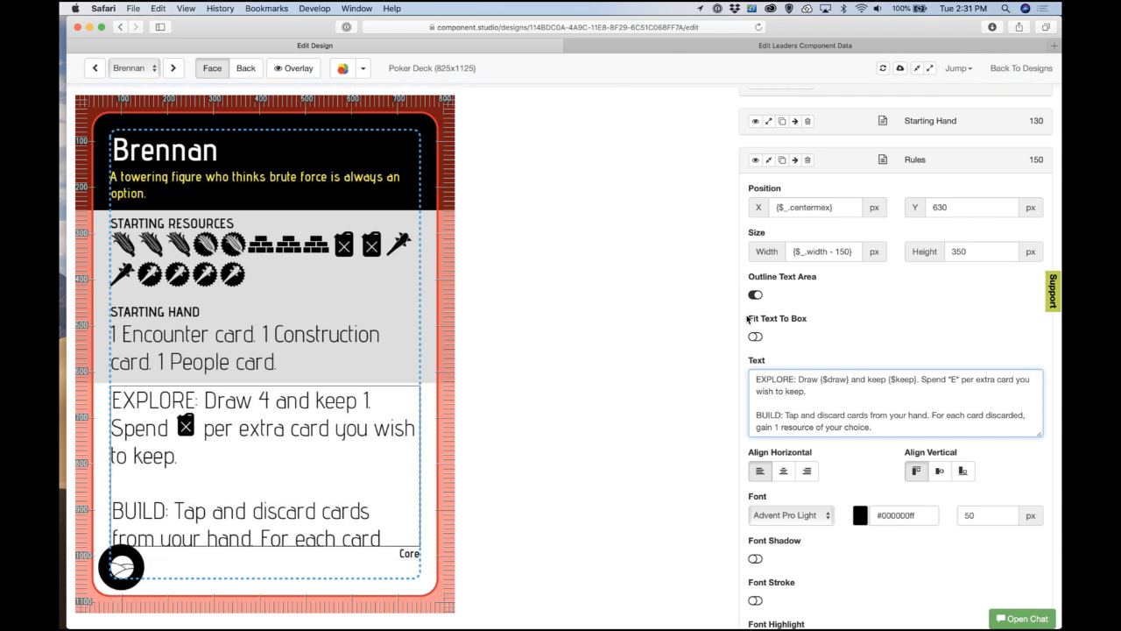
left_click(959, 253)
key("BackSpace")
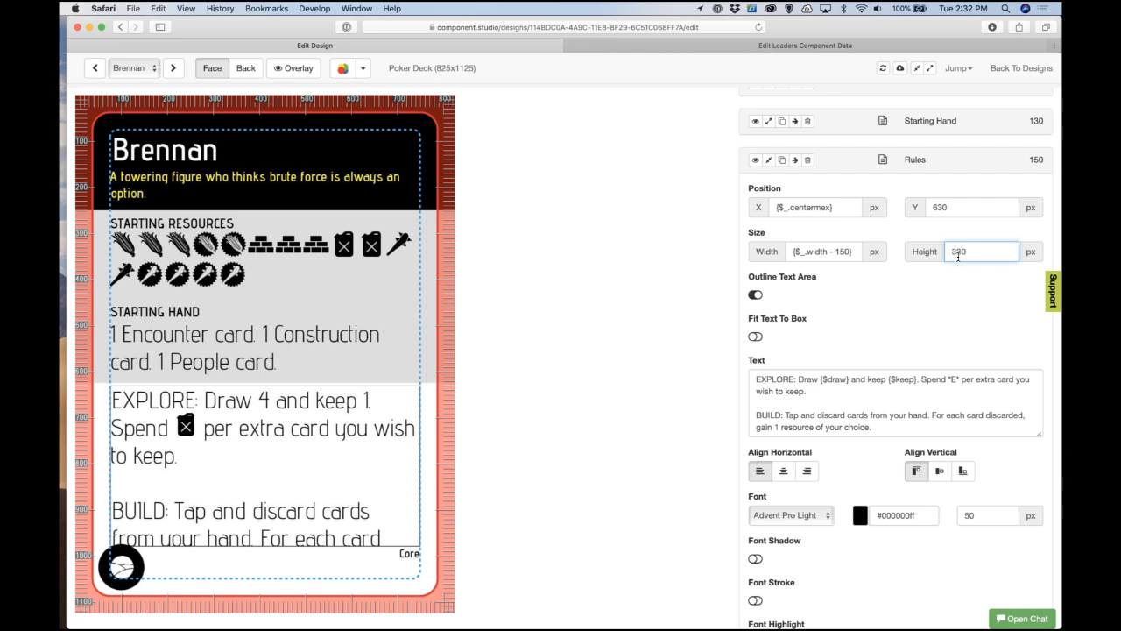
left_click(919, 274)
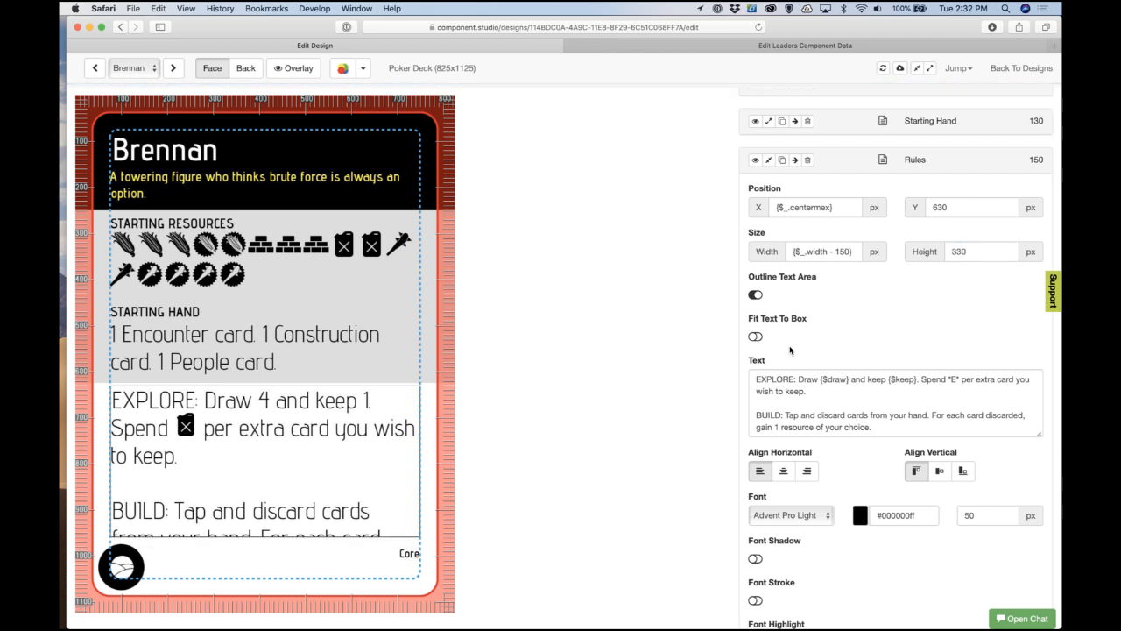
Step: Make the Rules text fit its box and turn off the text area outline
left_click(757, 340)
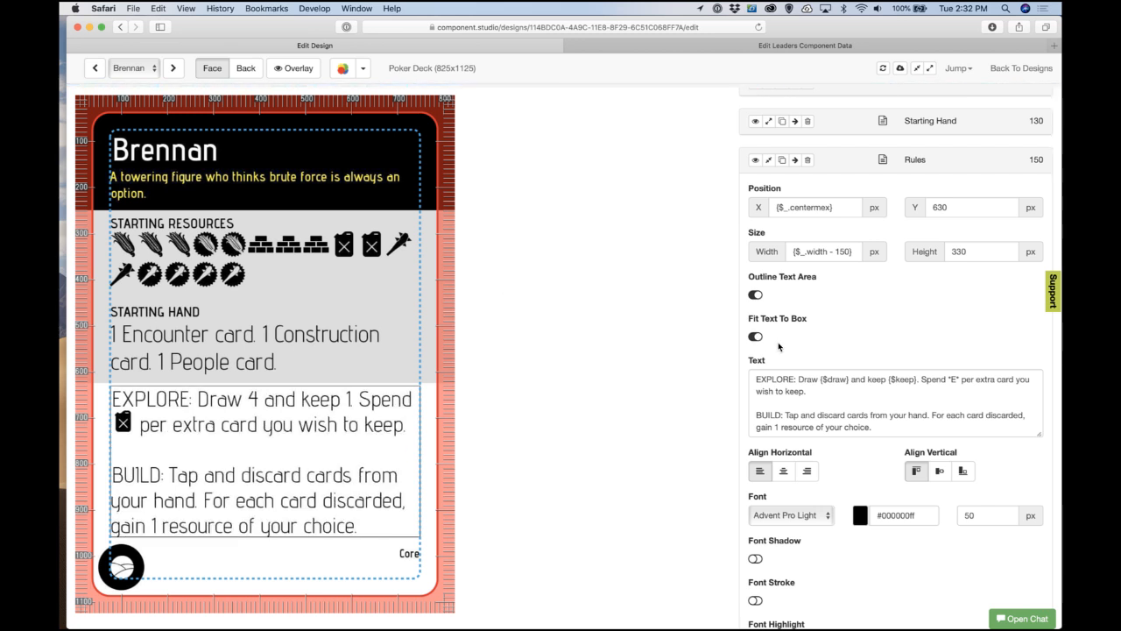
left_click(757, 296)
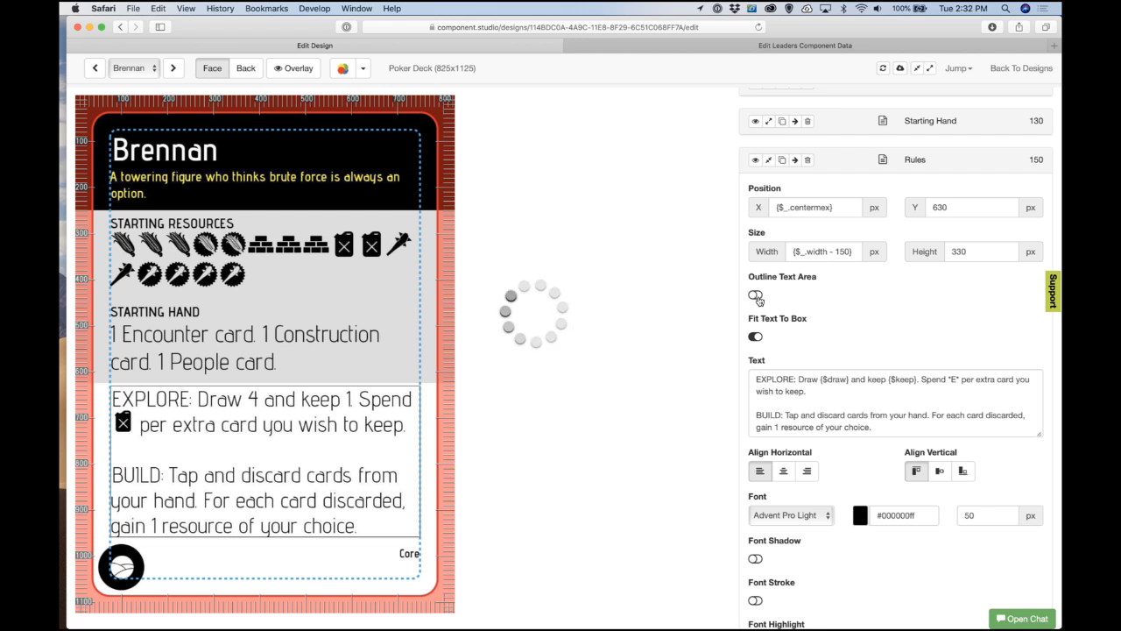
Step: Set the Starting Hand Label's Y position to {$_.prevy + 25}
scroll(767, 206, "up", 5)
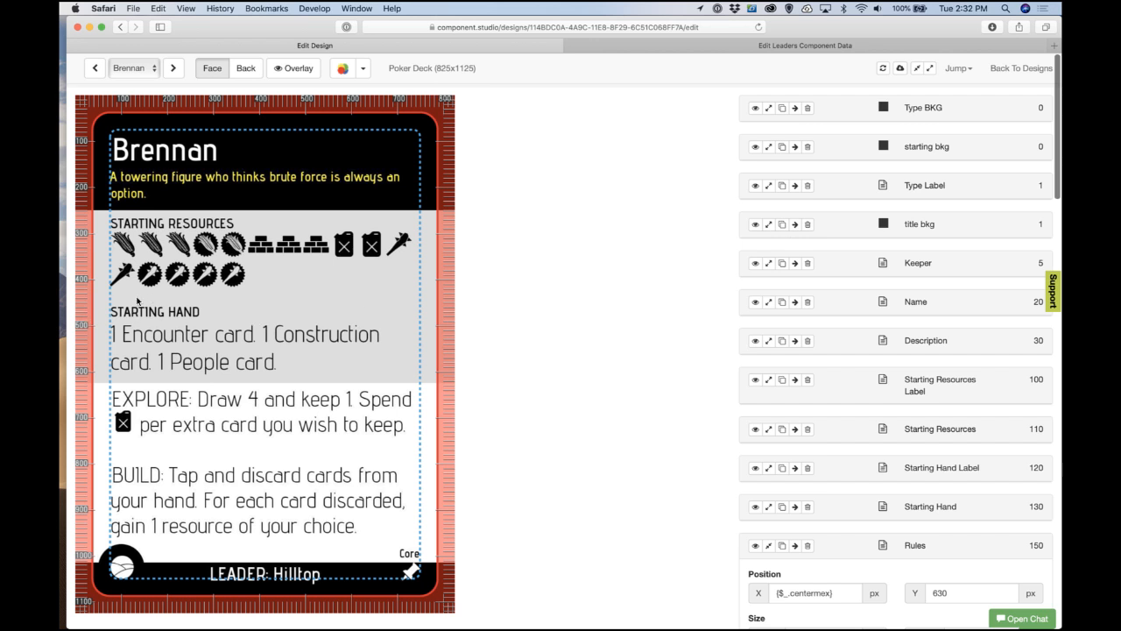
scroll(793, 449, "up", 1)
left_click(769, 468)
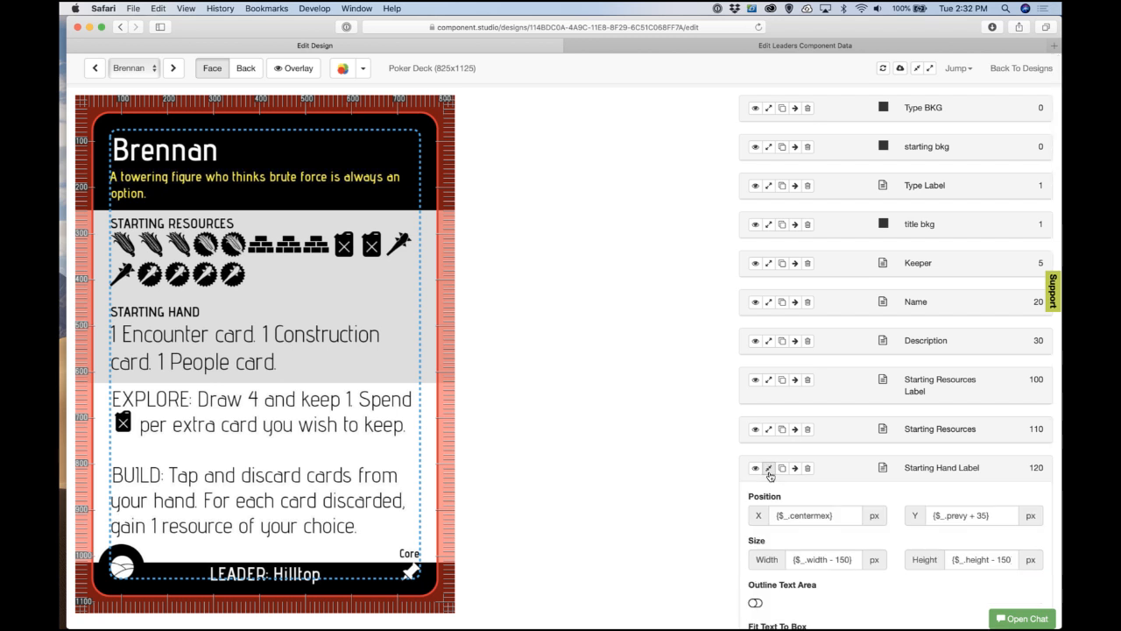
left_click(981, 517)
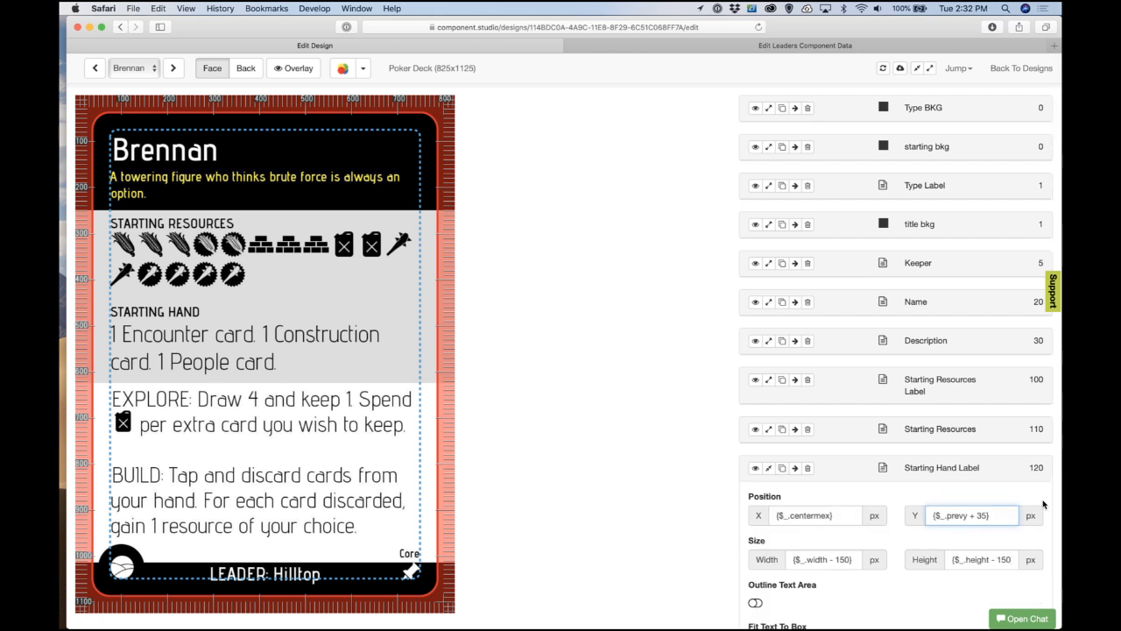
key("BackSpace")
type("2")
left_click(1000, 498)
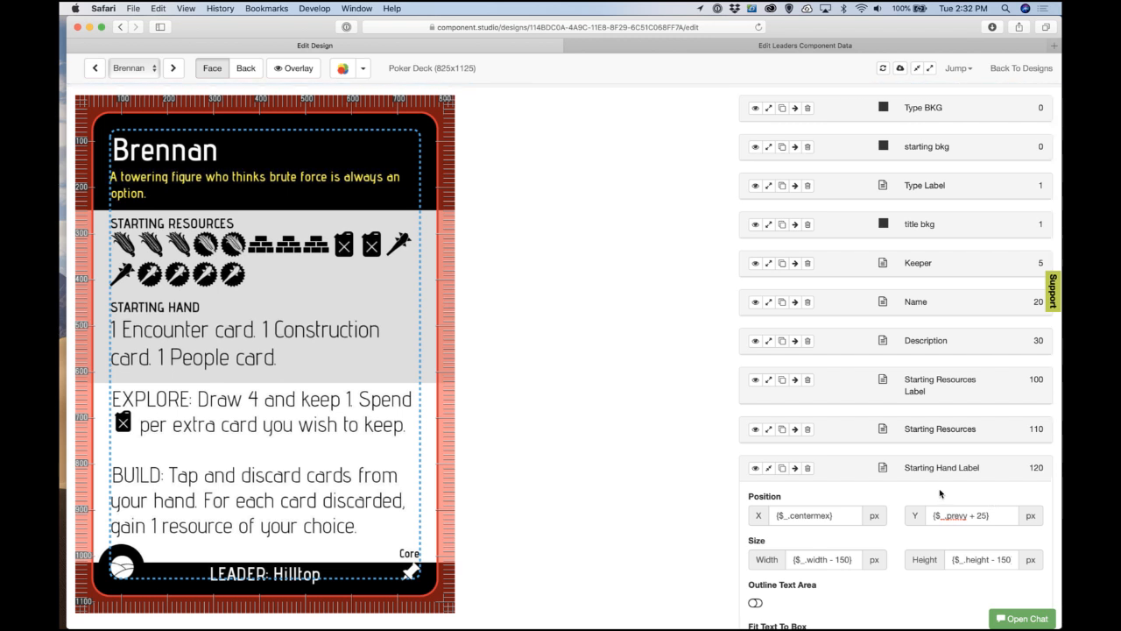
left_click(768, 467)
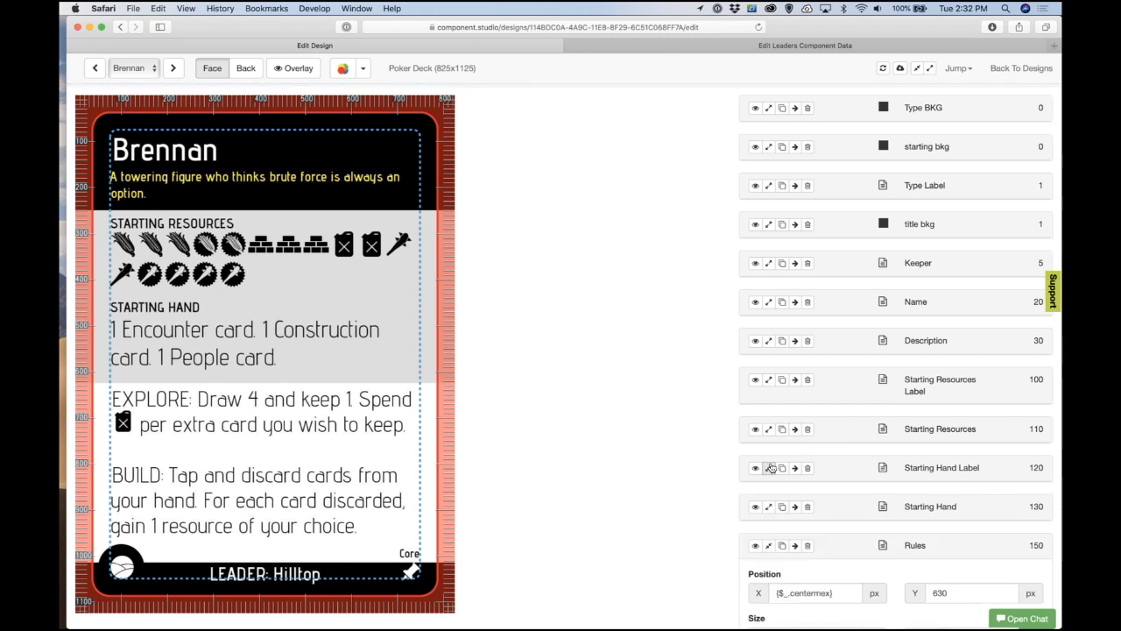
Step: Set the starting bkg box height to 620 px
scroll(776, 461, "up", 1)
scroll(780, 457, "down", 1)
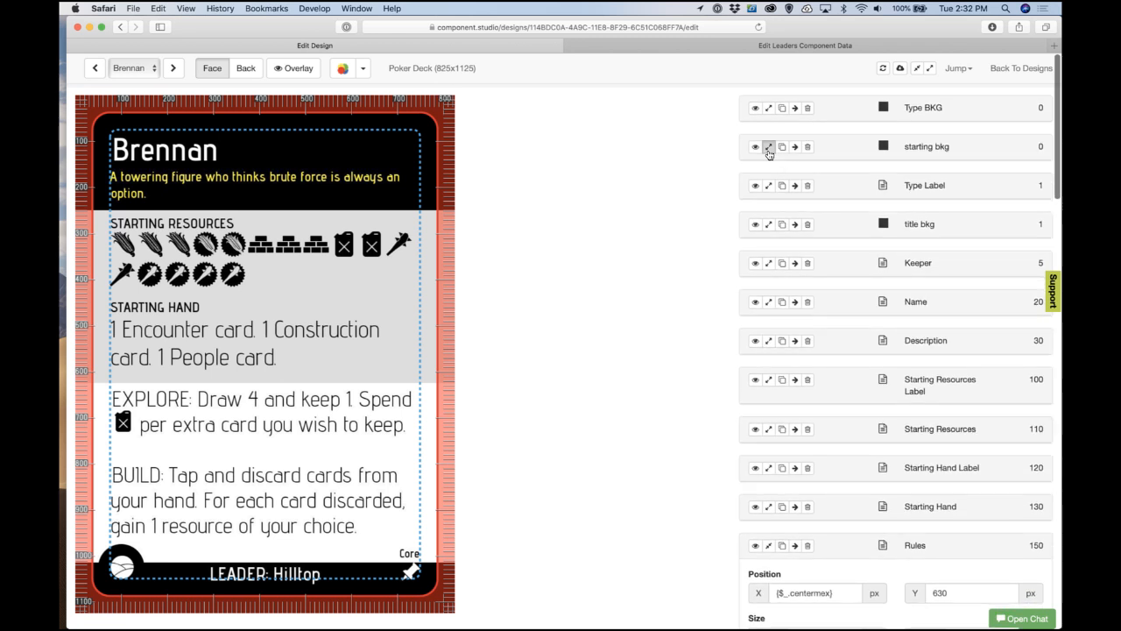
left_click(769, 147)
left_click(968, 239)
key("BackSpace")
type("0")
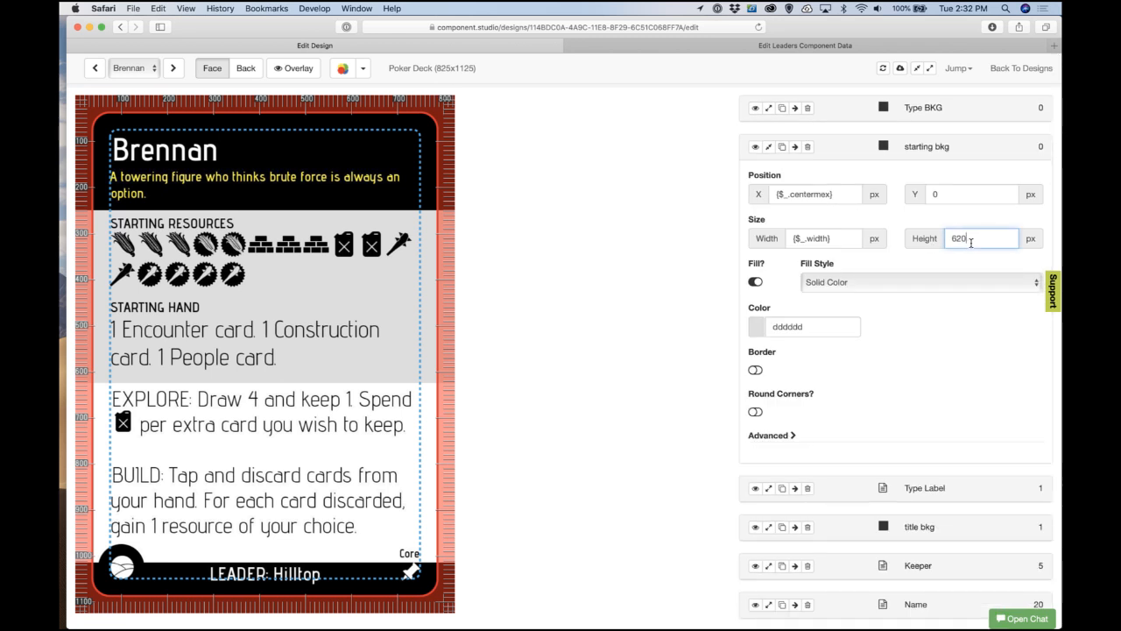
left_click(769, 146)
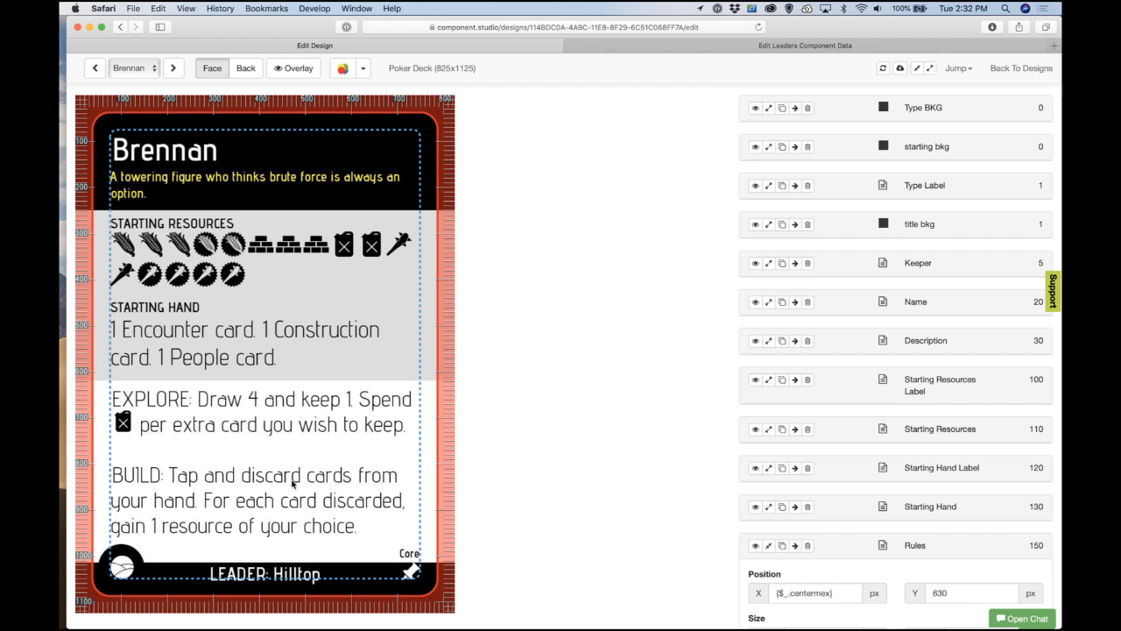
Step: Reduce the starting bkg box height to 615 px
left_click(770, 149)
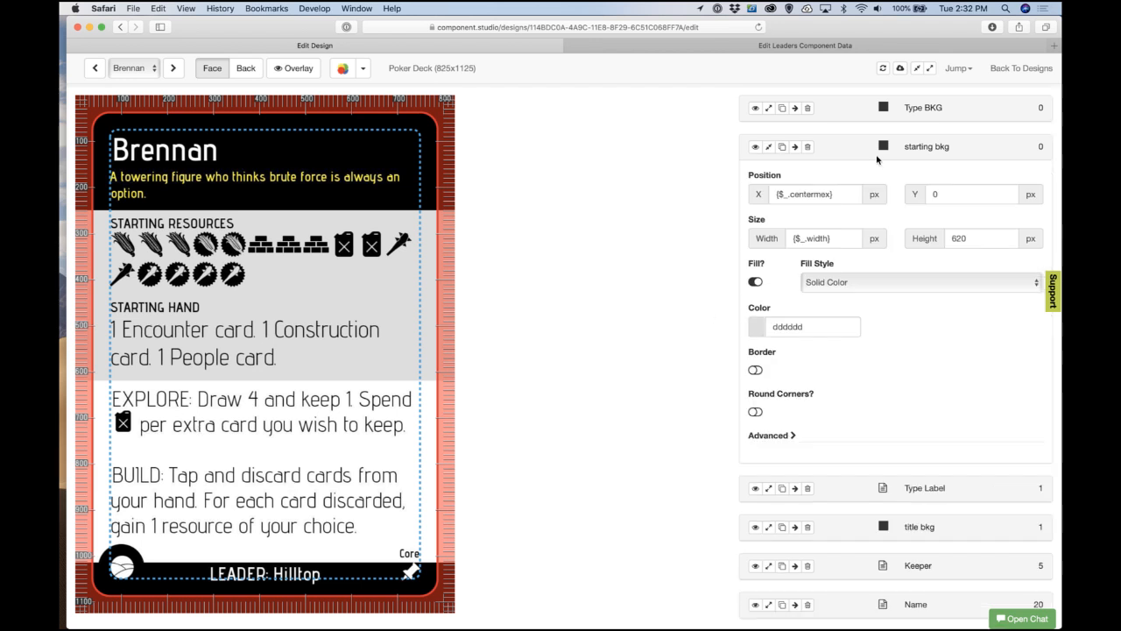
left_click(978, 243)
key("BackSpace")
key("BackSpace")
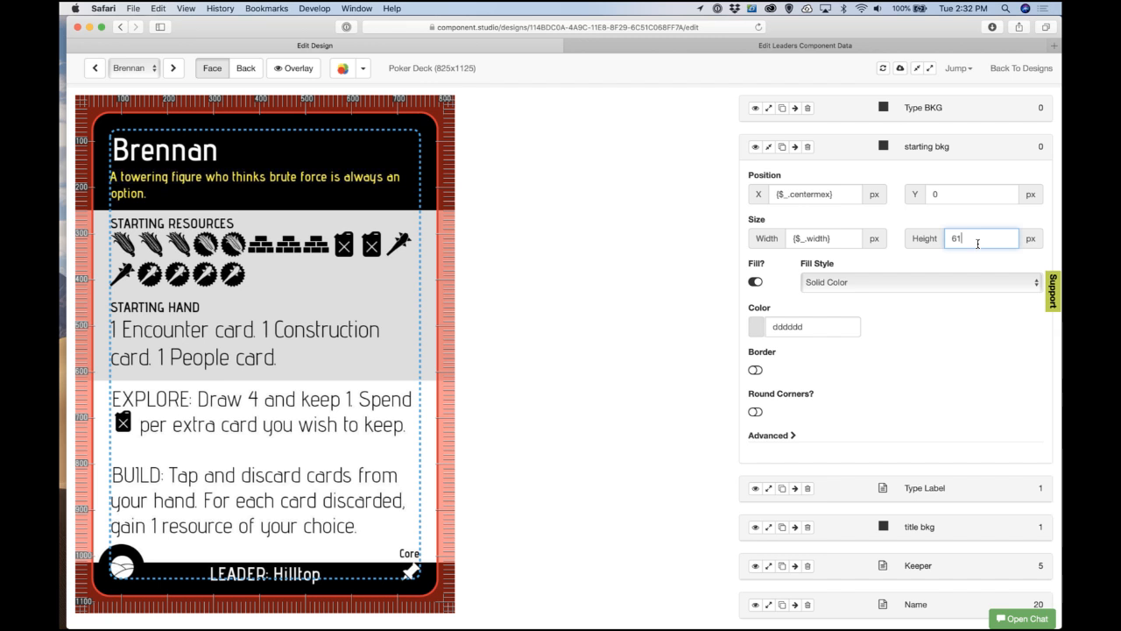
type("15")
left_click(965, 228)
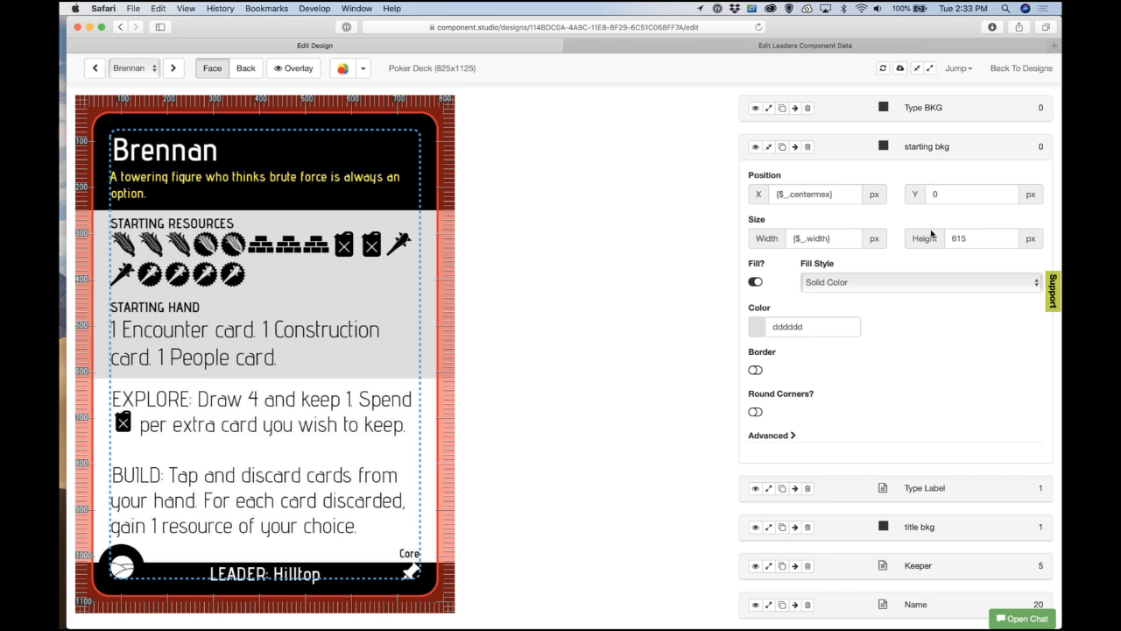
left_click(769, 147)
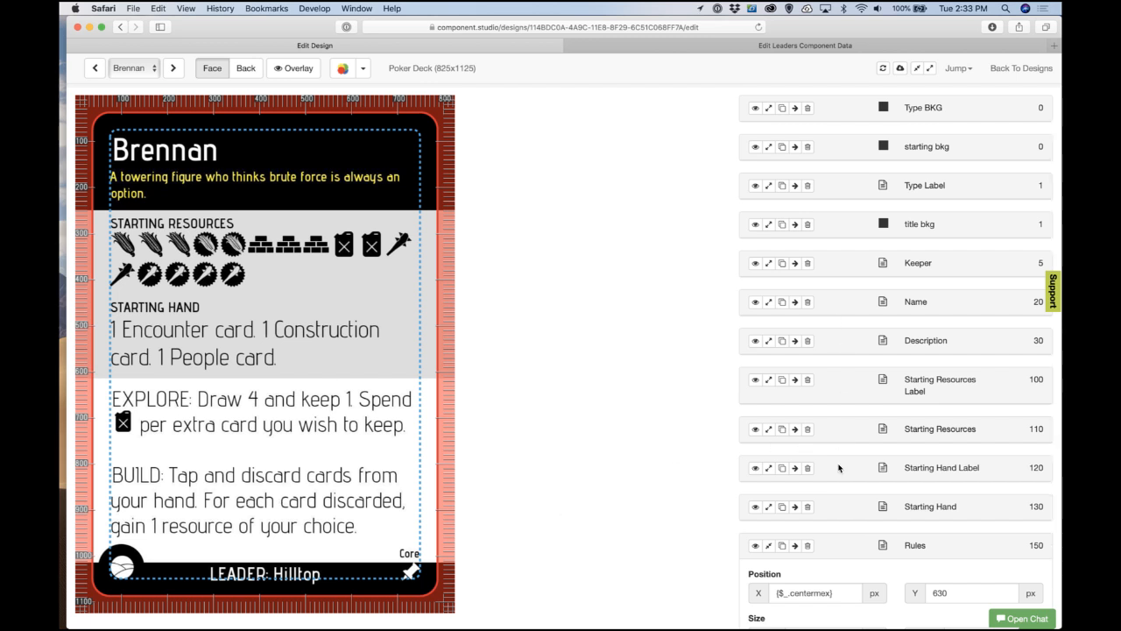
Step: Join the two BUILD sentences in the Rules text so it reads "from your hand, for each card discarded"
scroll(838, 502, "down", 2)
scroll(839, 506, "up", 3)
scroll(839, 506, "down", 10)
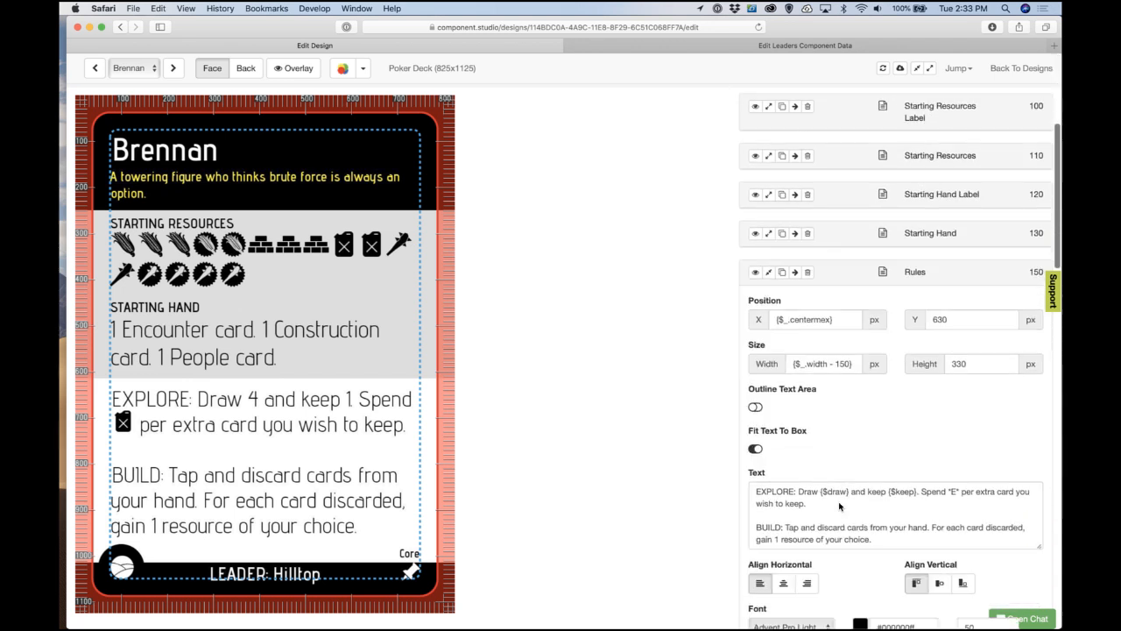
left_click(847, 428)
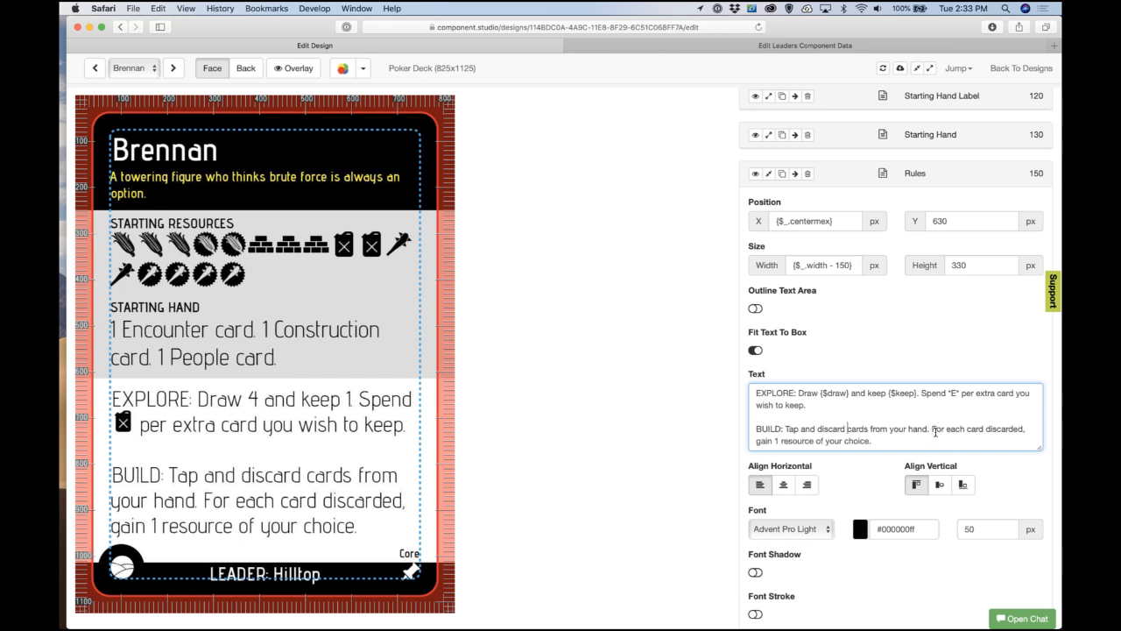
key("BackSpace")
key("BackSpace")
key("BackSpace")
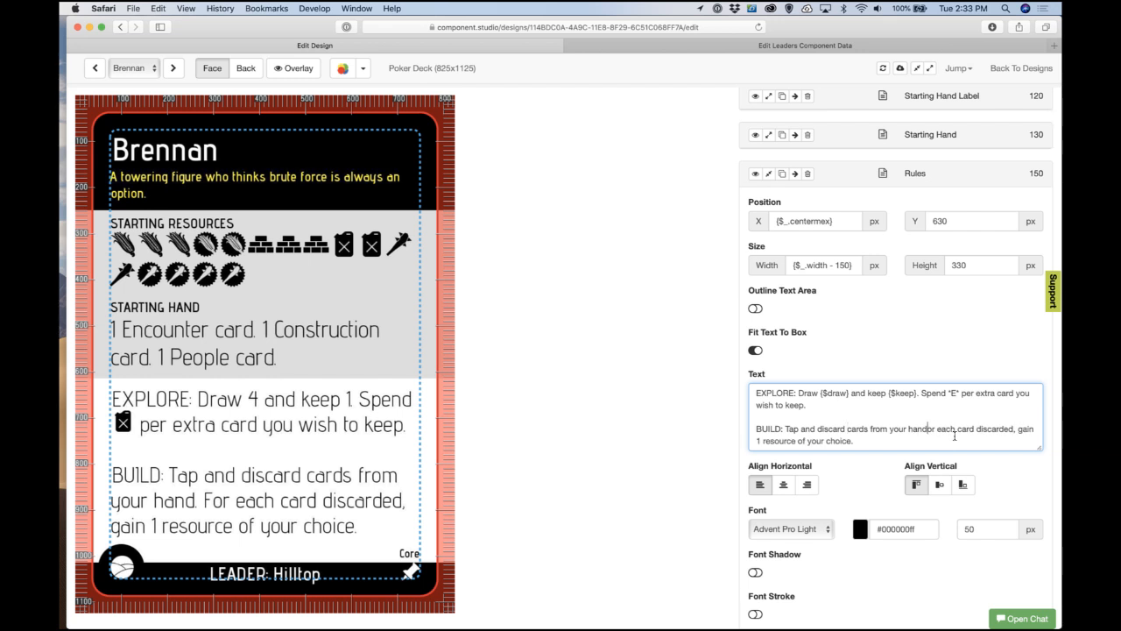
type(", f")
left_click(977, 435)
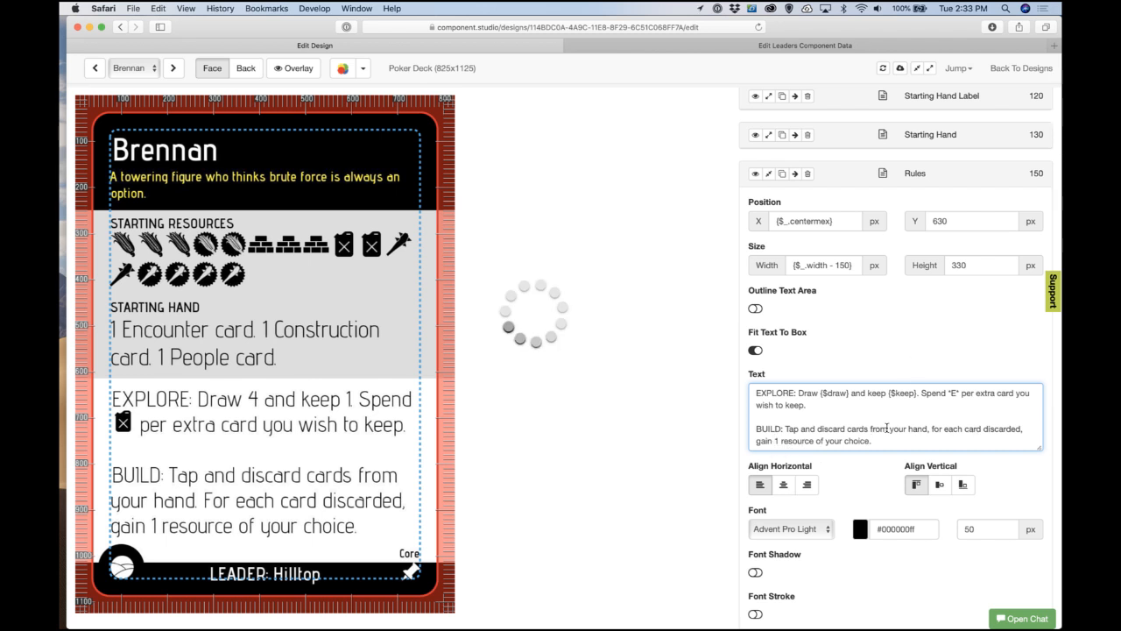
Step: Replace "1 resource of your choice" in the BUILD rule with the icon codes *D* | *B* | *E* | *A* | *F* | *C* and collapse the Rules layer
left_click_drag(775, 441, 907, 455)
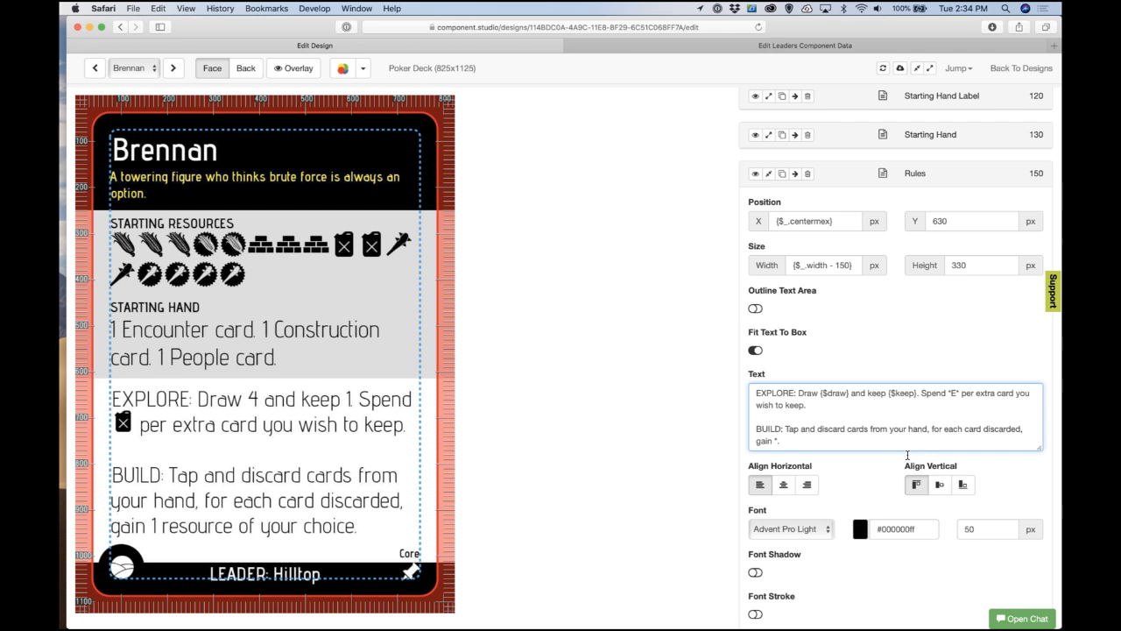
type("R")
key("BackSpace")
type("D* | *B* | *E* | *A* |")
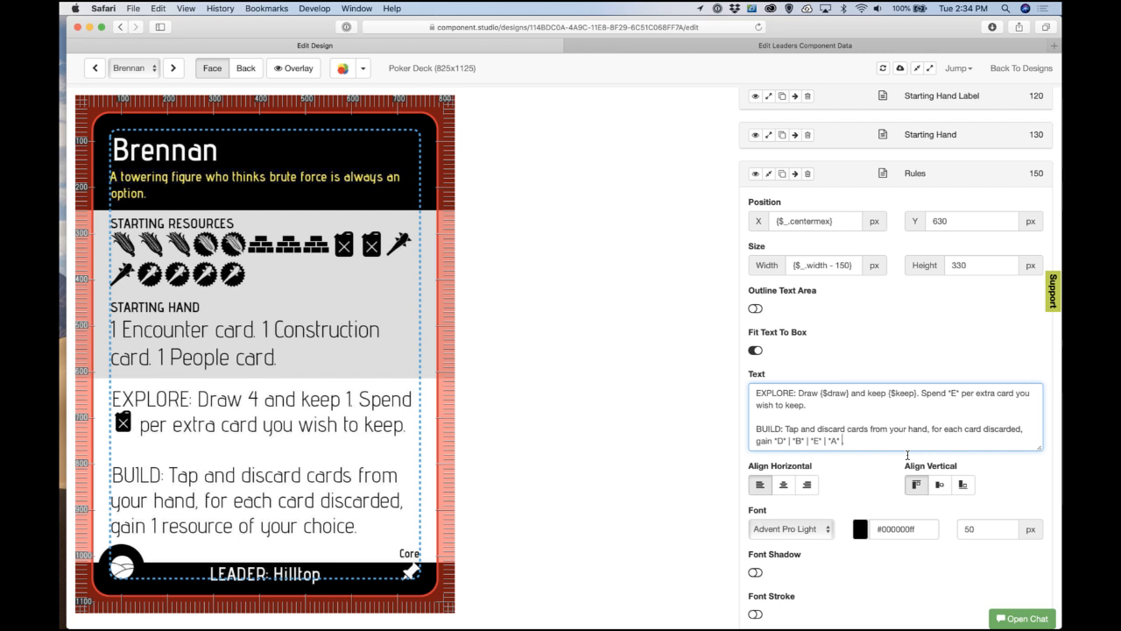
type(" *F* | *C*.")
left_click(698, 431)
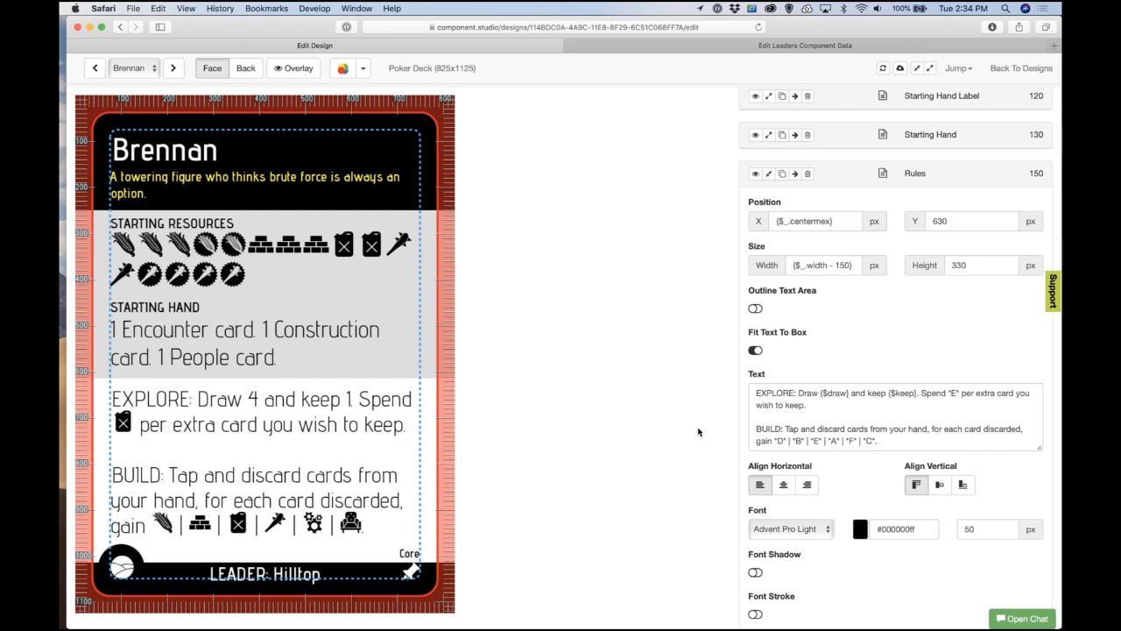
left_click(769, 175)
scroll(699, 322, "up", 10)
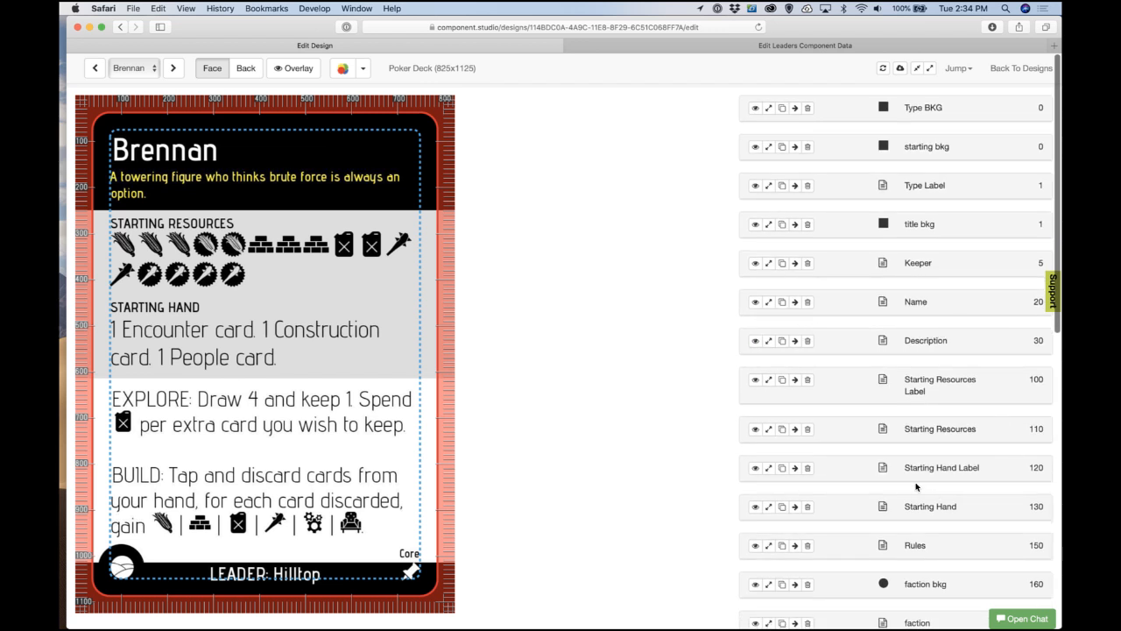
Step: Switch to Illustrator, delete the Salvage rule text from the reference card artwork and close that document
key("super+Tab")
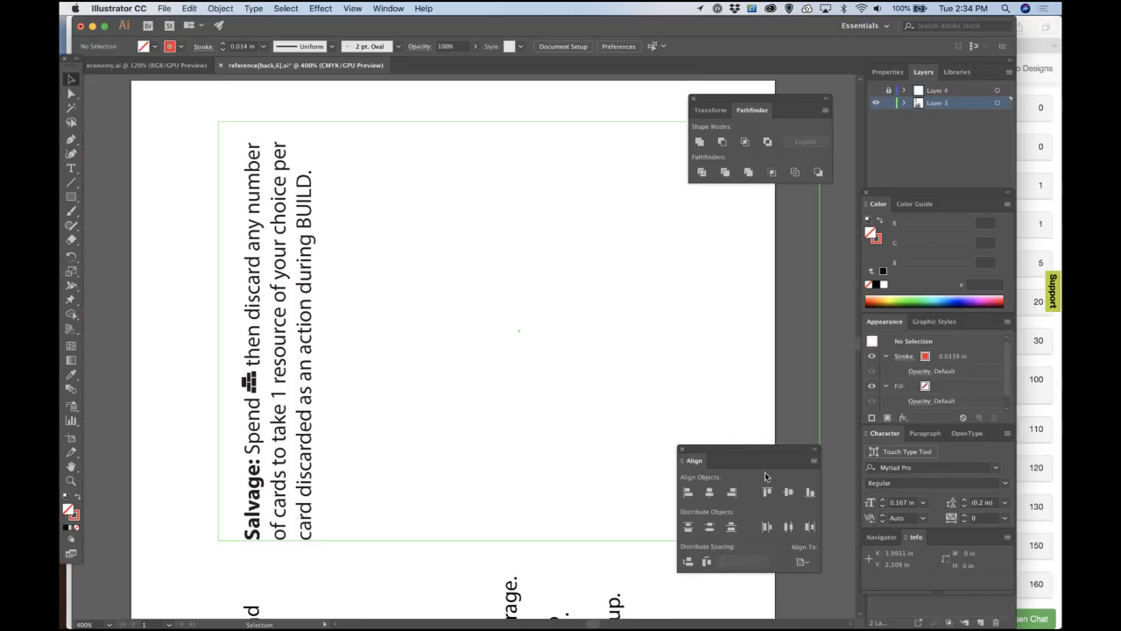
left_click(321, 509)
key("Delete")
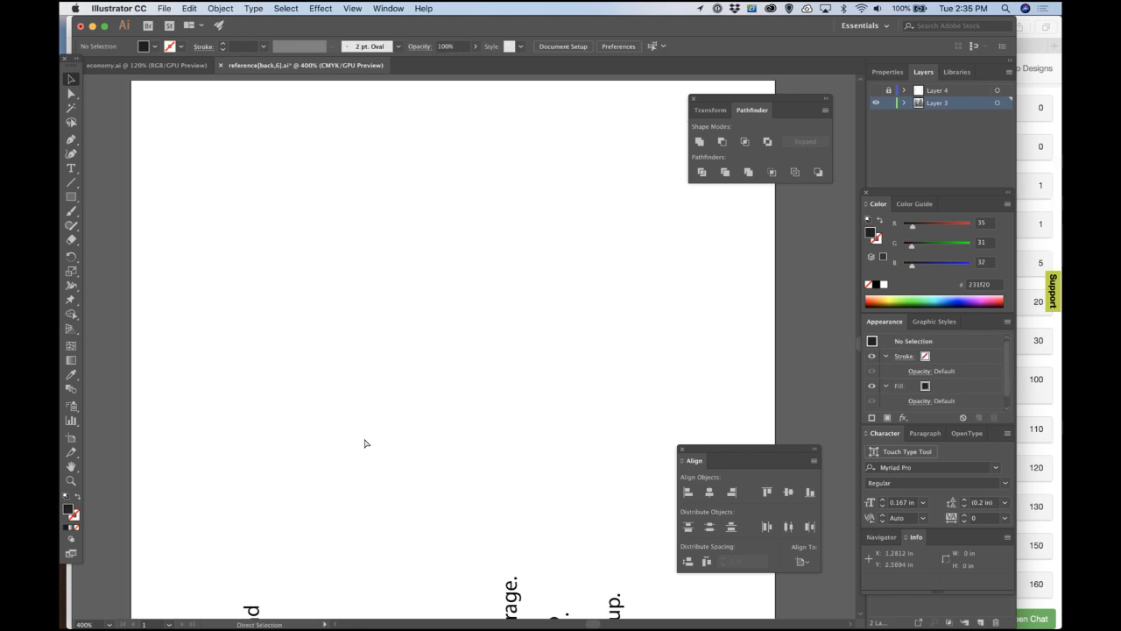
left_click(222, 65)
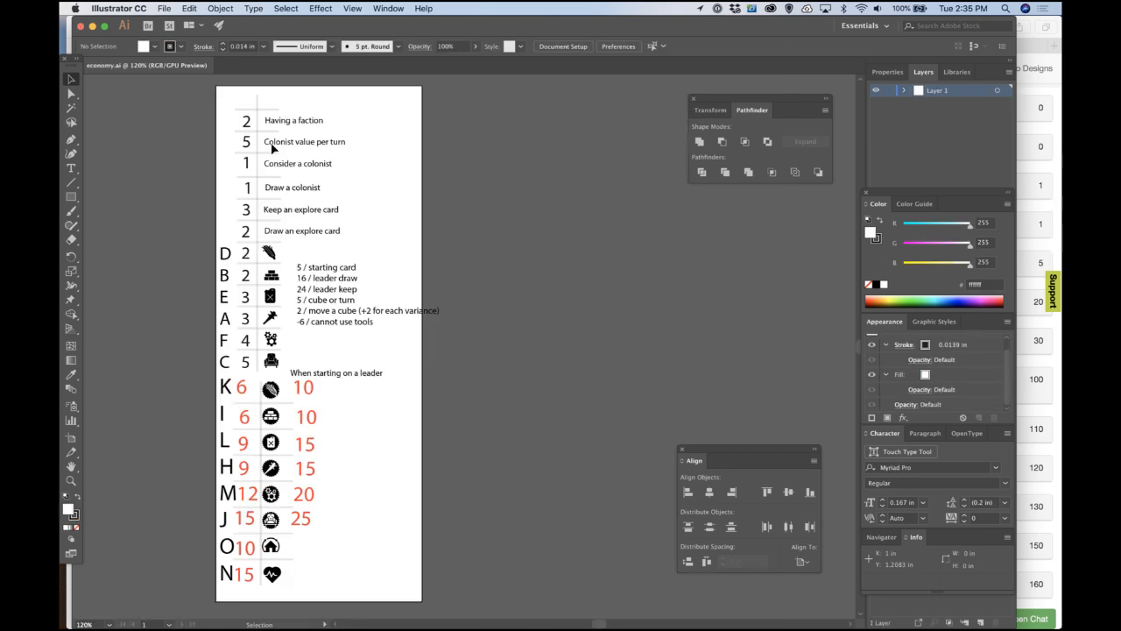
scroll(443, 315, "left", 5)
Step: Return to Safari, open the Dillemas design from the designs list and look through its card names
key("super+Tab")
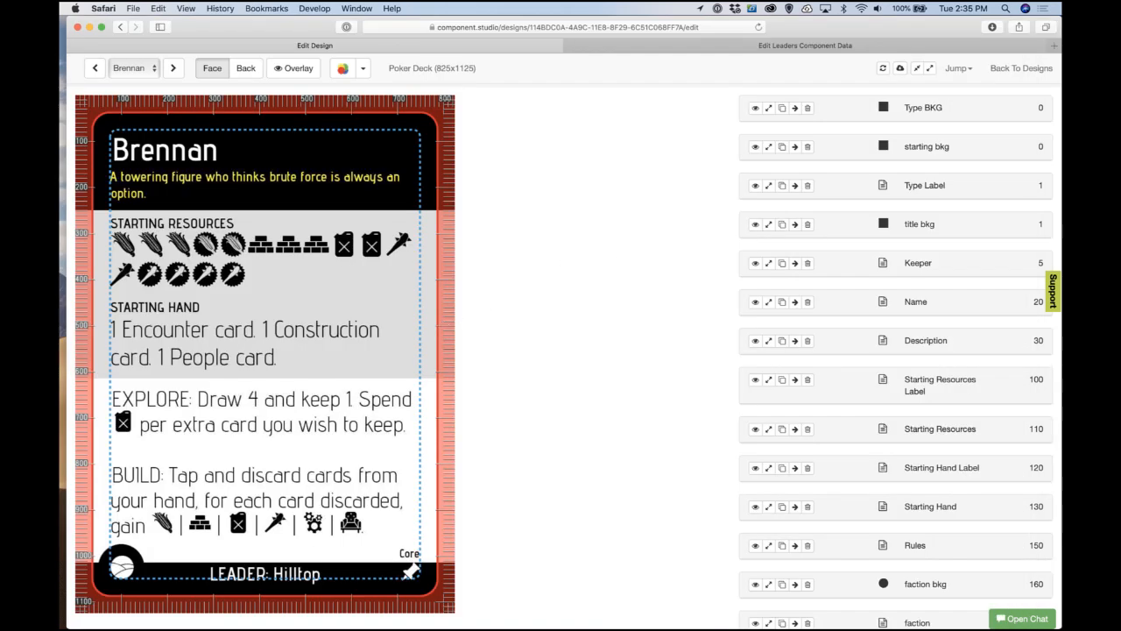
key("super+Tab")
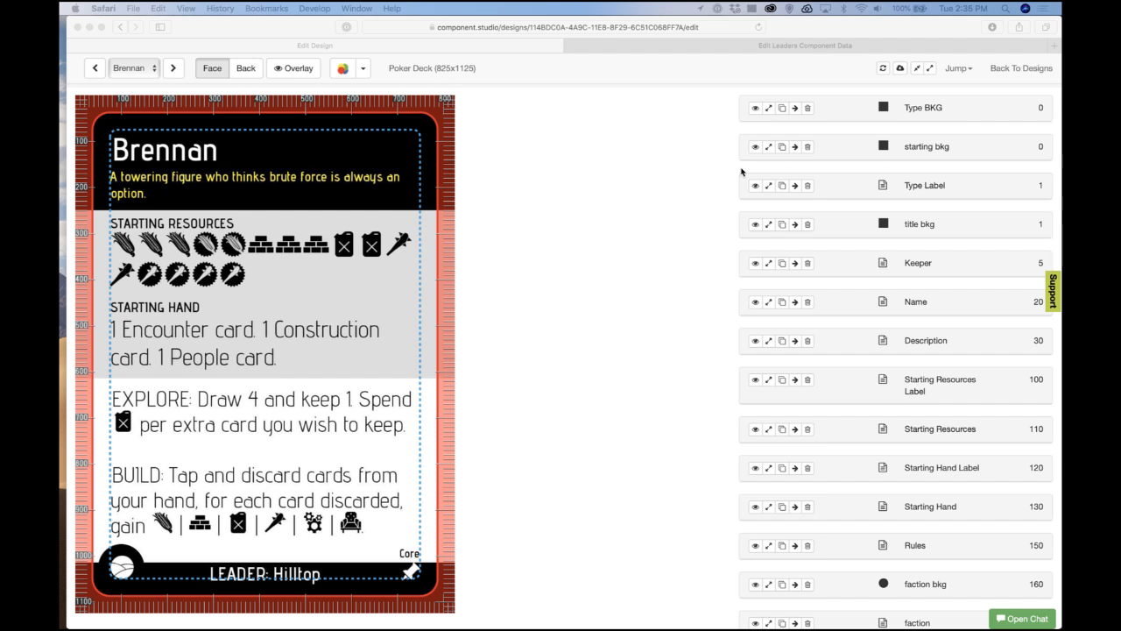
left_click(648, 177)
left_click(1023, 66)
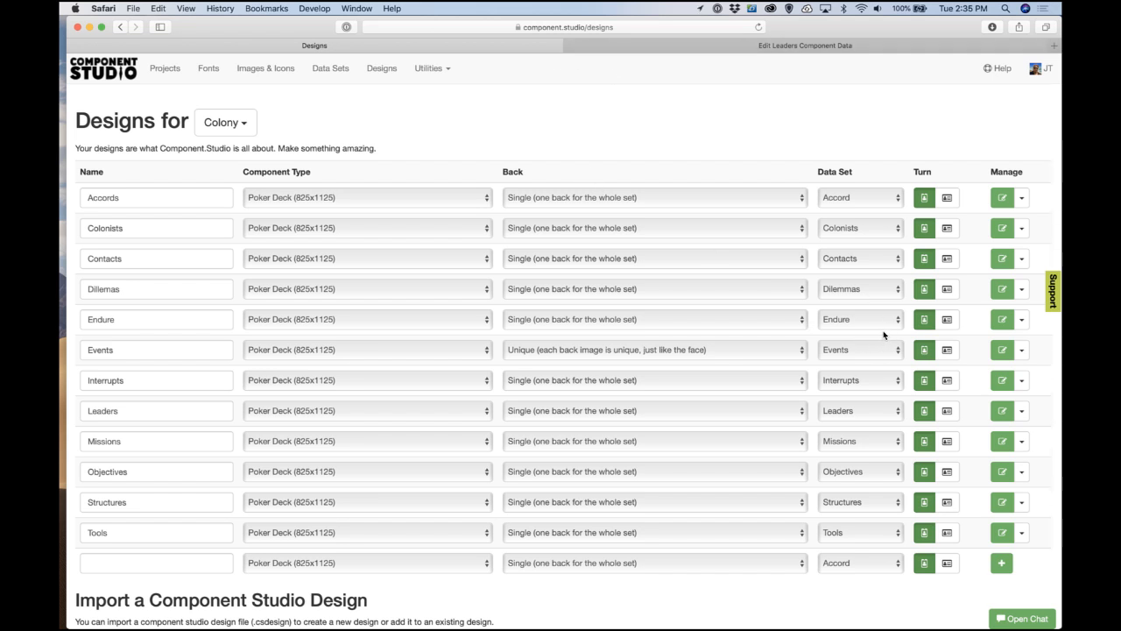
left_click(1002, 288)
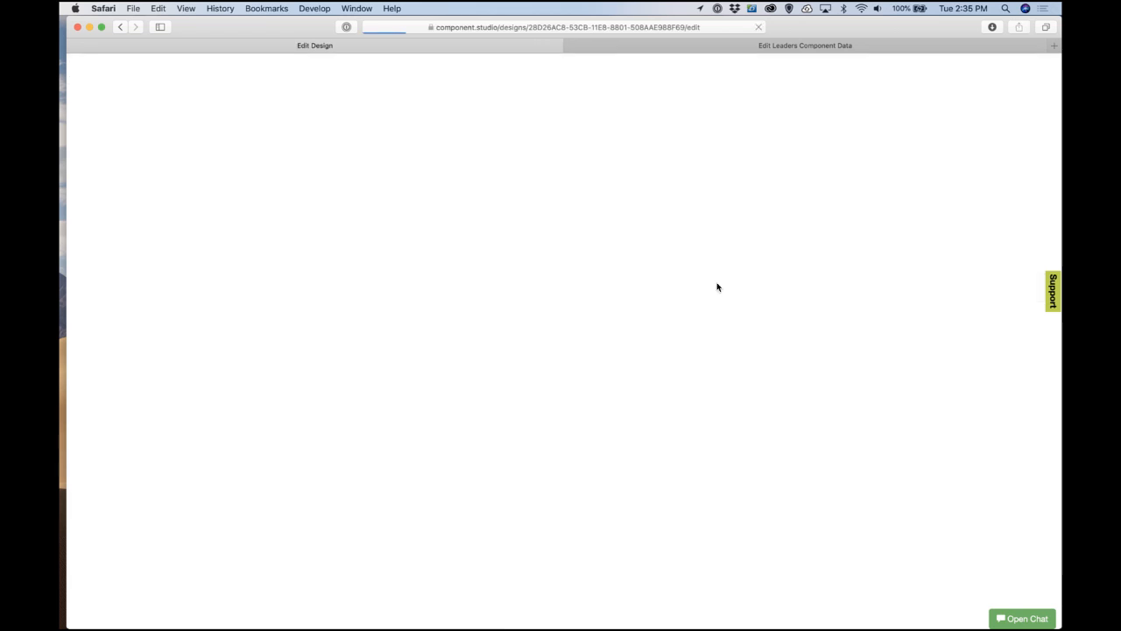
left_click(137, 72)
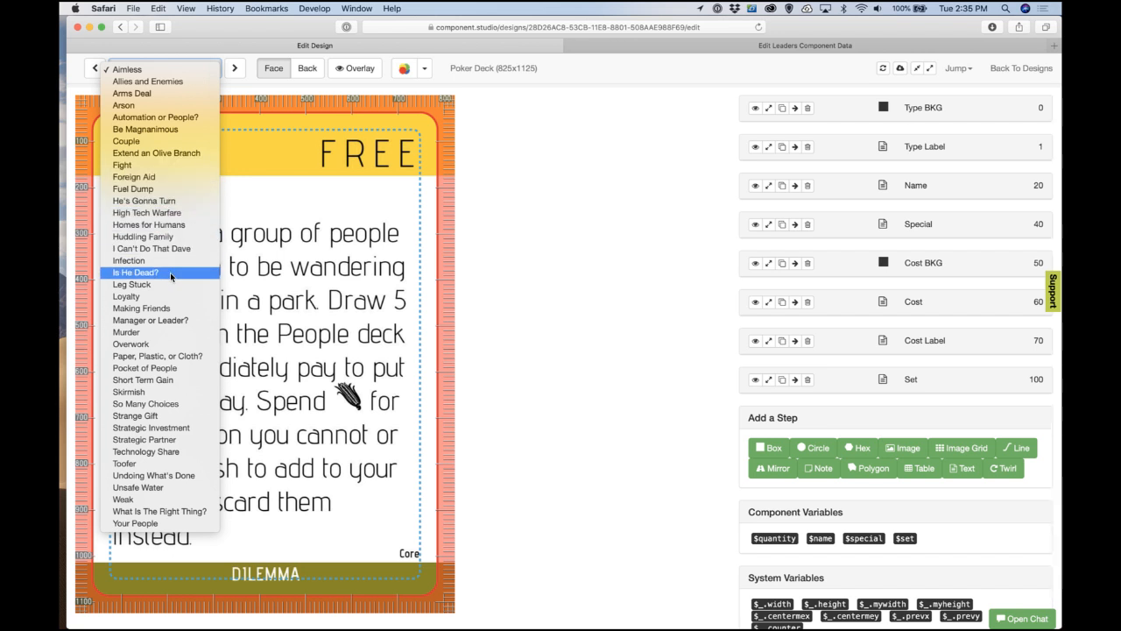
left_click(547, 254)
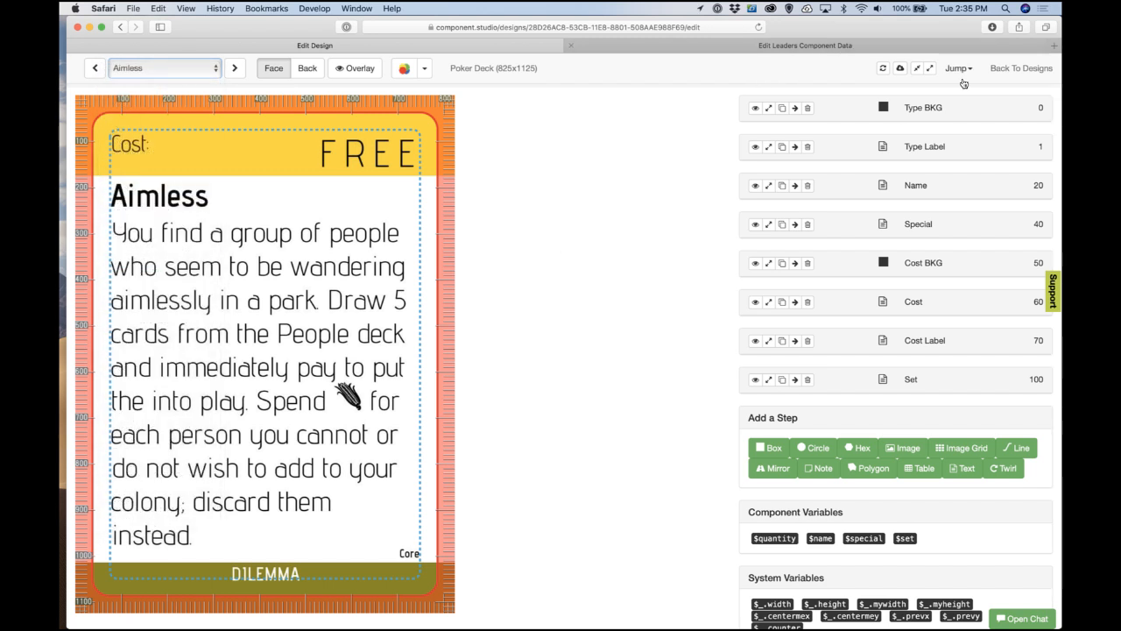
Step: Open the Interrupts design from the designs list and look through its card names
left_click(1000, 70)
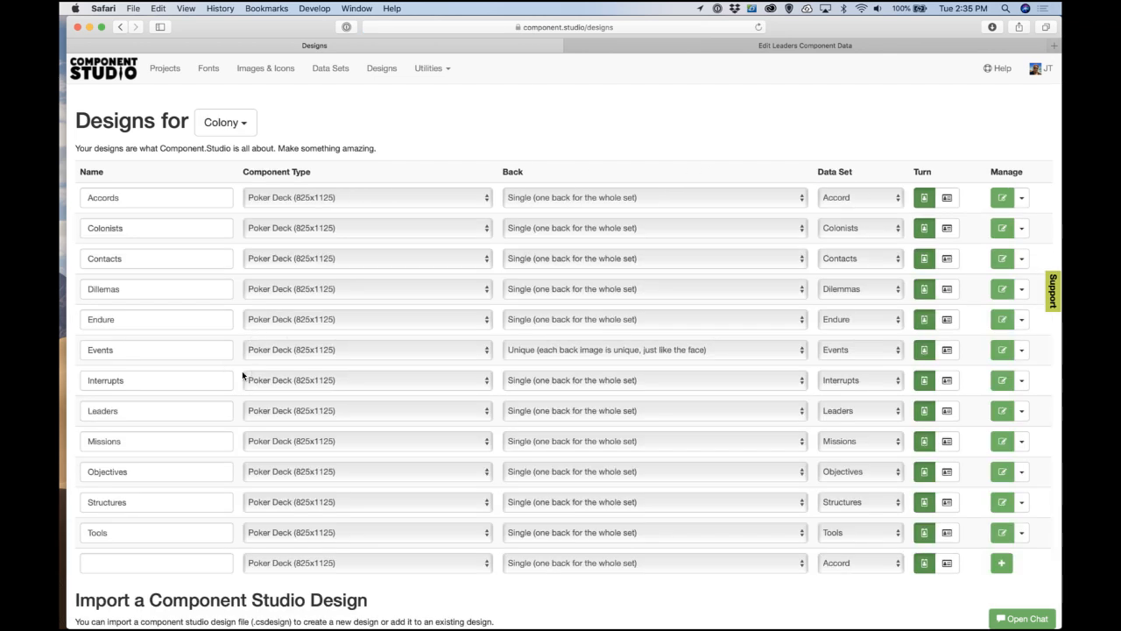
left_click(1001, 381)
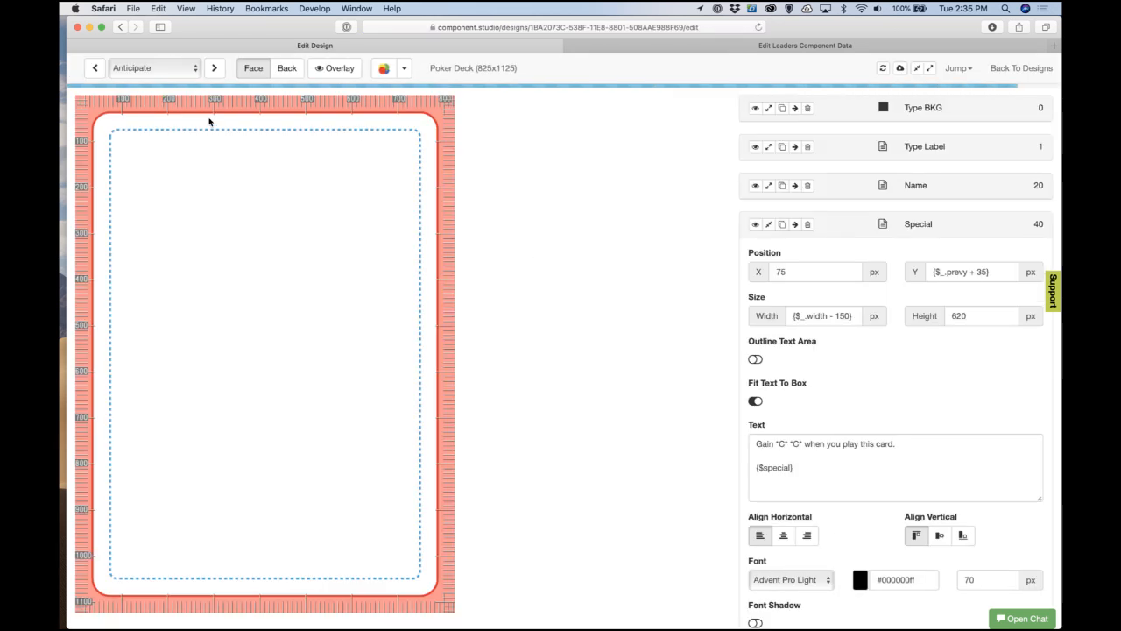
left_click(165, 63)
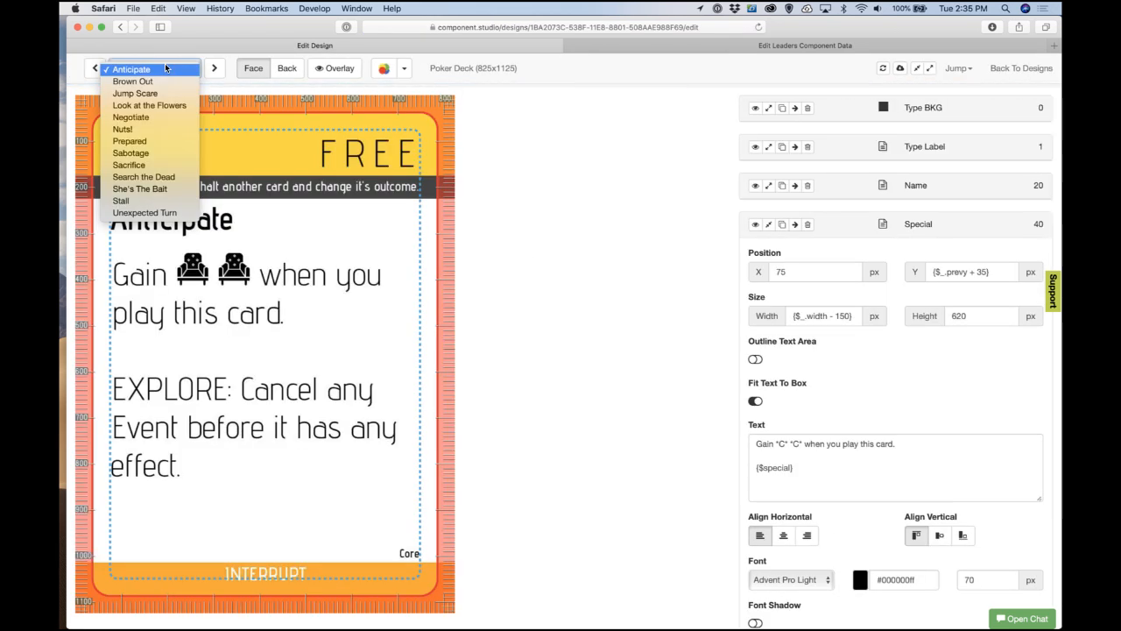
left_click(472, 223)
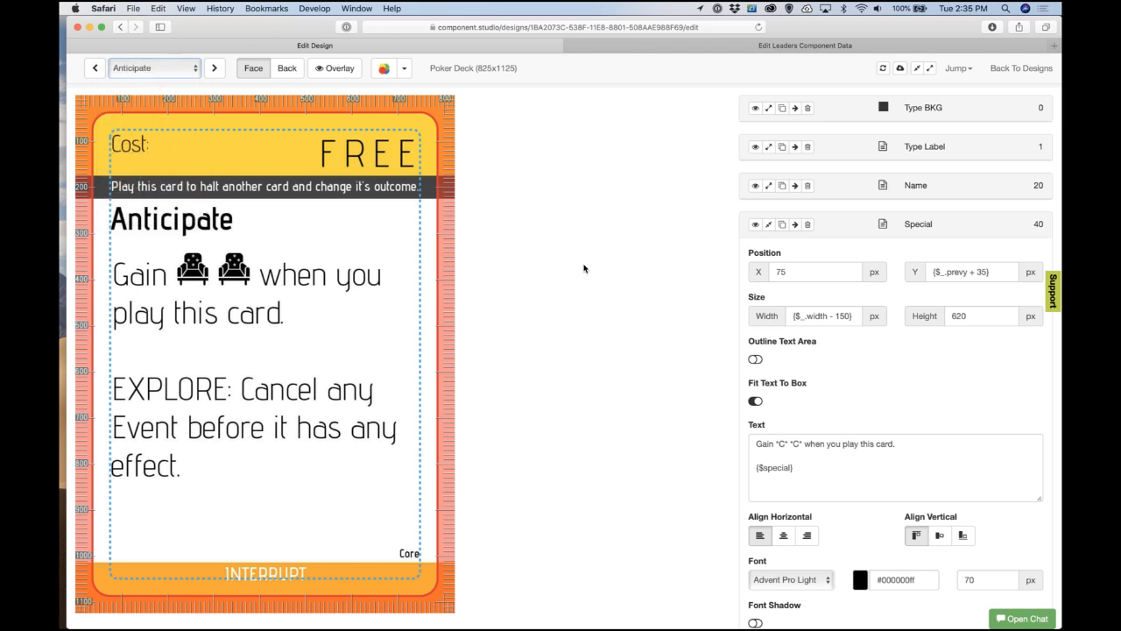
Step: Leave the Interrupts design and go from the Leaders component data to the Colony project's list of data sets
left_click(1006, 69)
left_click(804, 45)
scroll(508, 167, "up", 10)
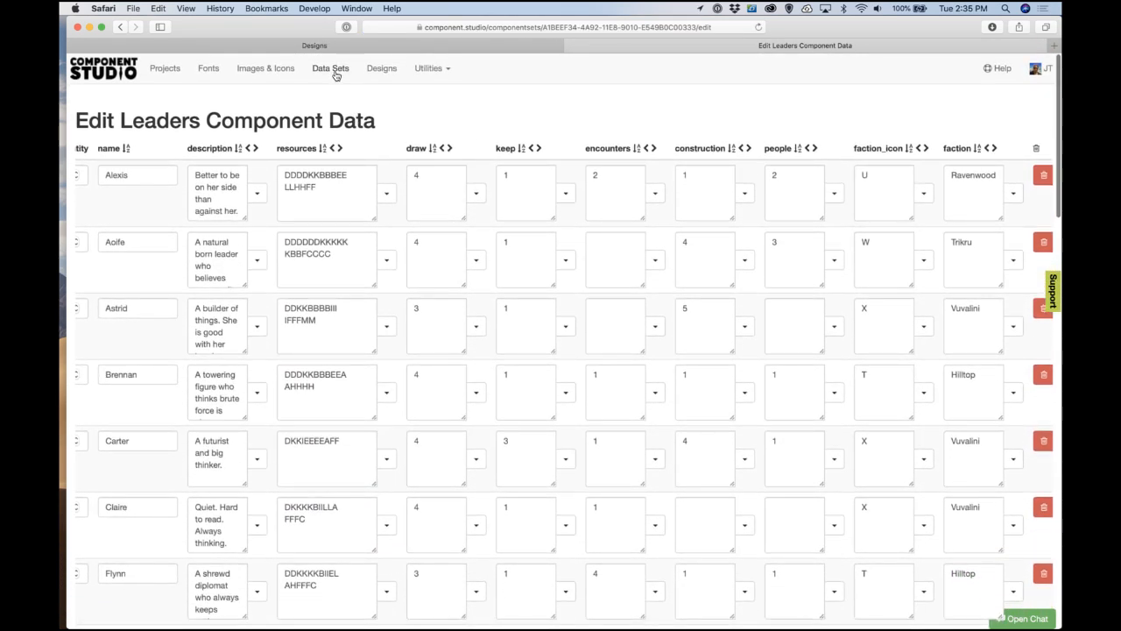
left_click(333, 78)
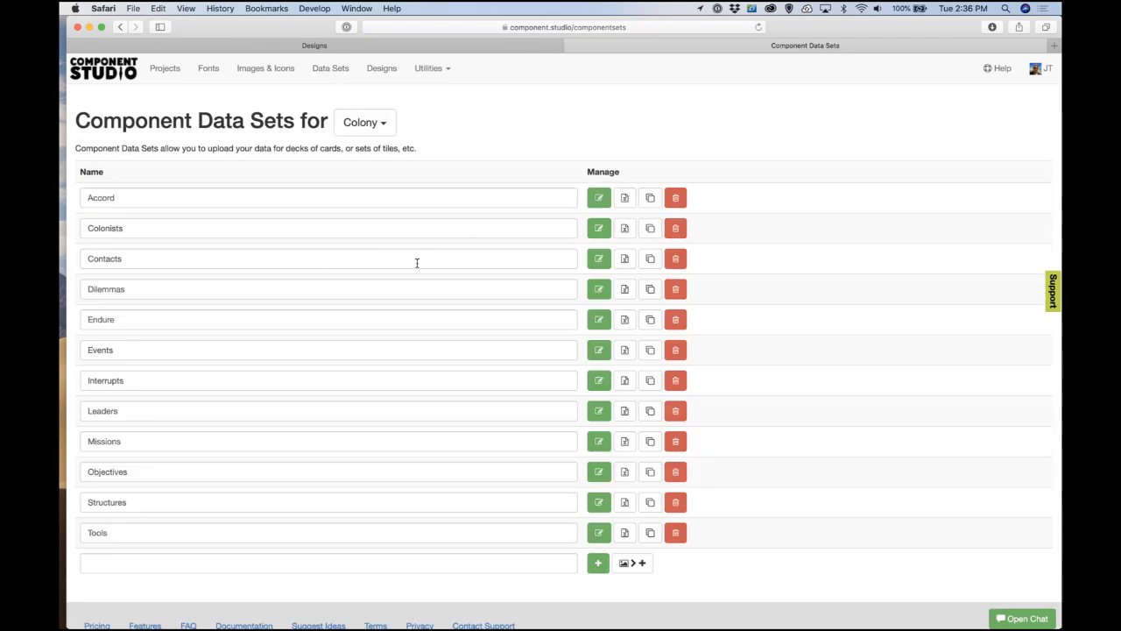
Step: Open the Dilemmas and Events component data in separate tabs, and open the Events design from the designs list
left_click(597, 289, "super")
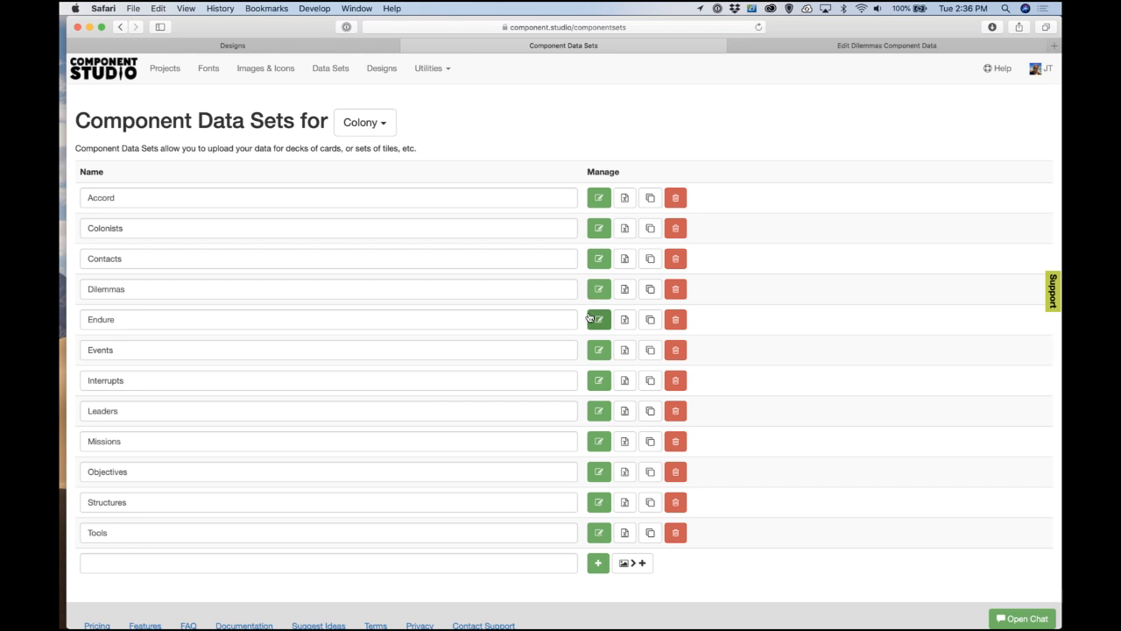
left_click(592, 357, "super")
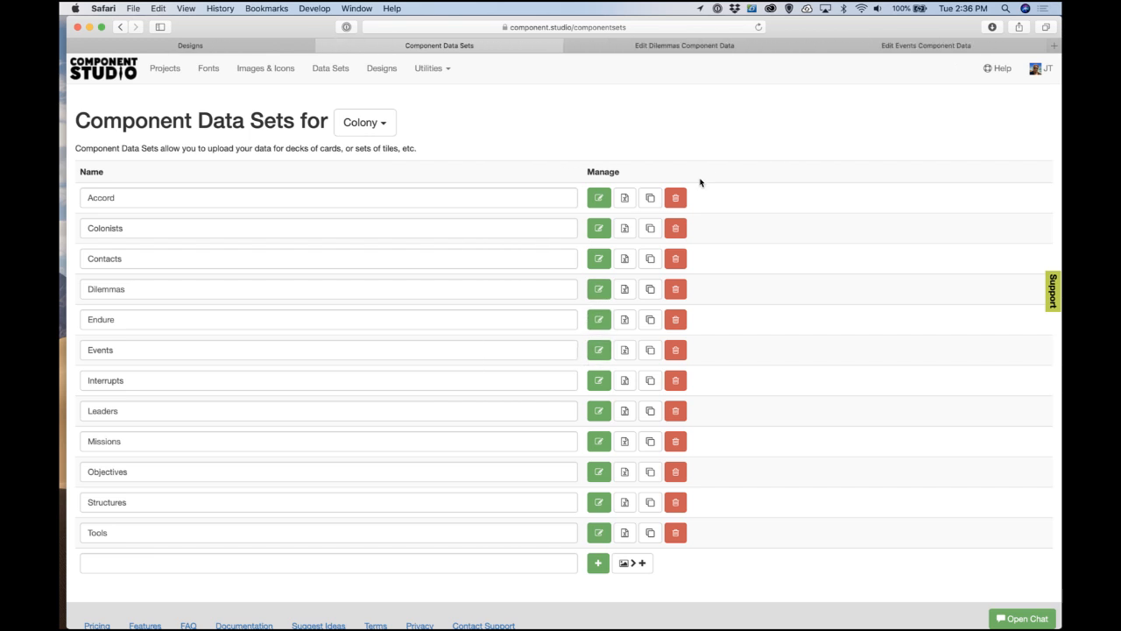
left_click(929, 47)
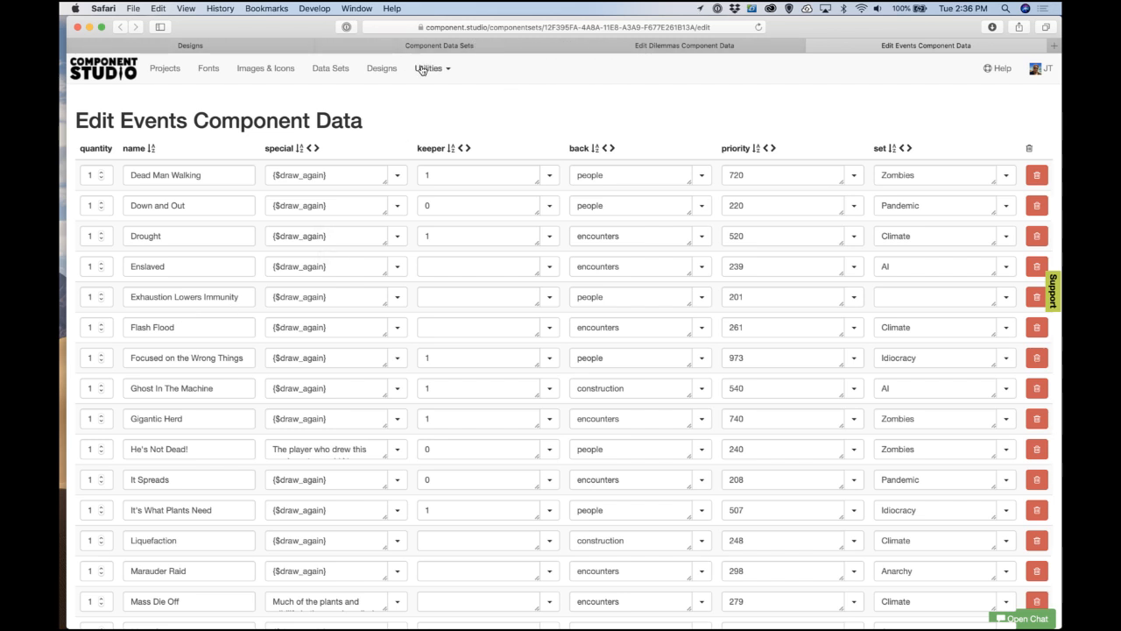
left_click(257, 48)
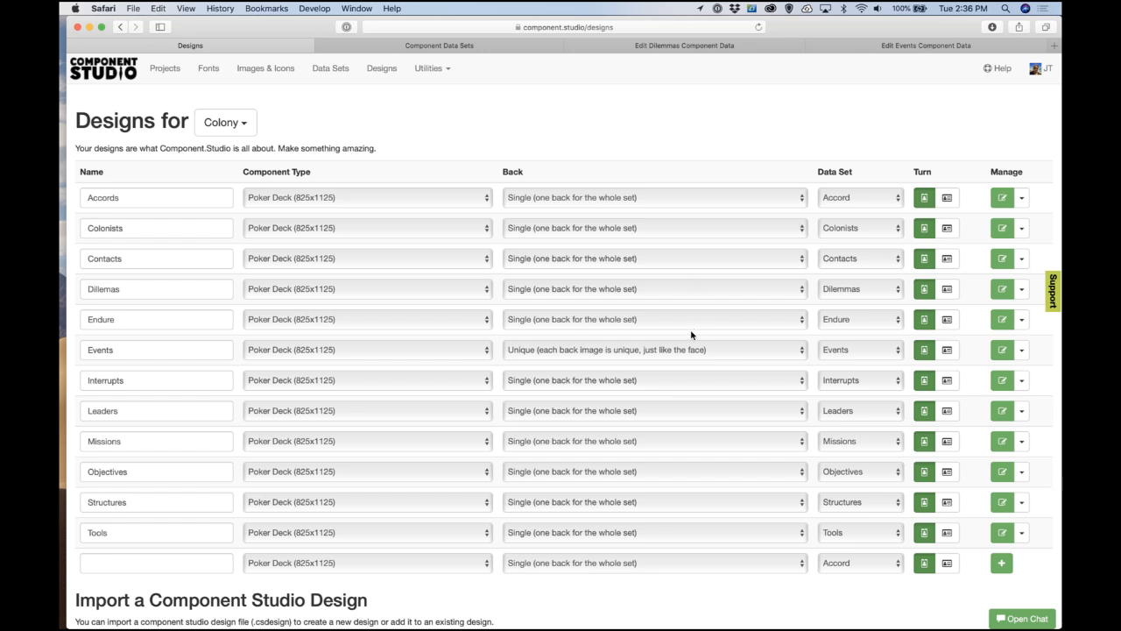
left_click(1002, 349)
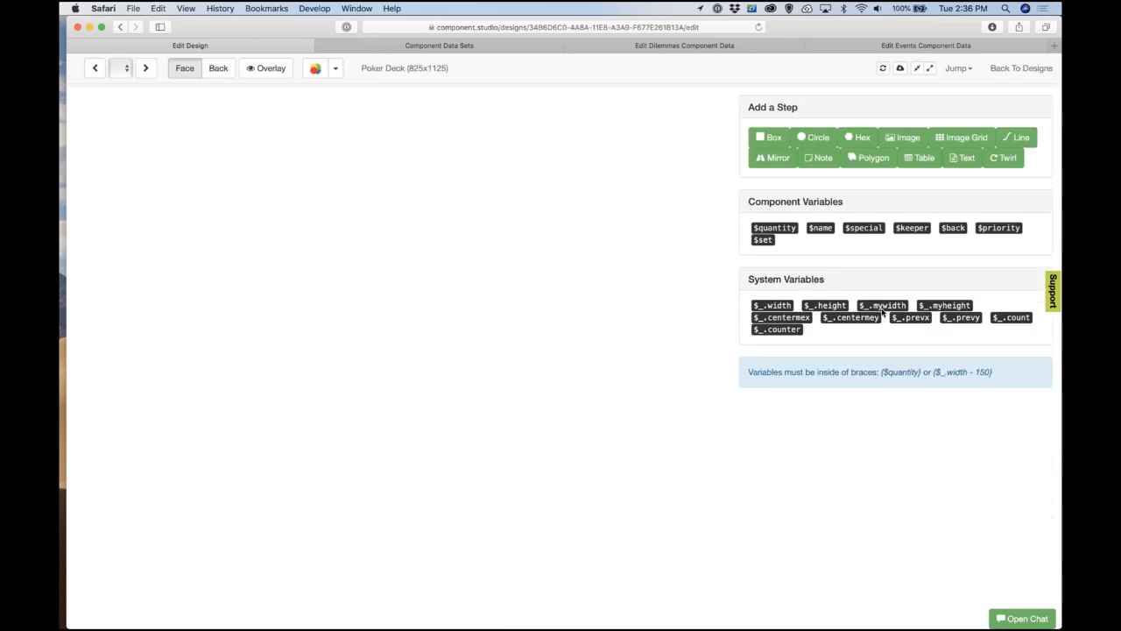
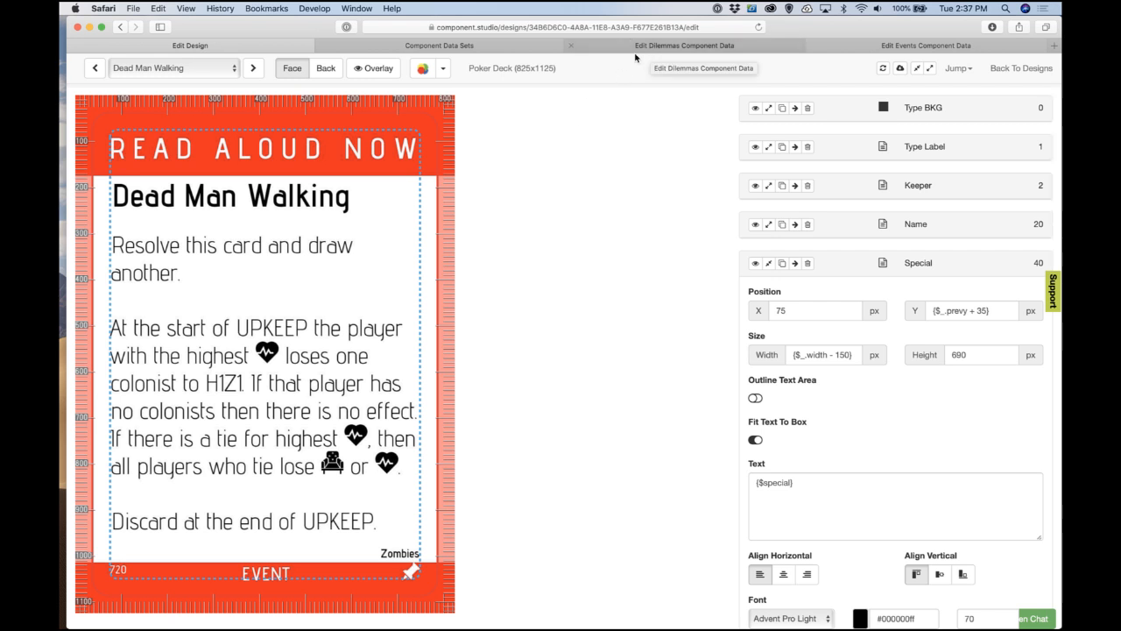
Step: Enlarge the special text field of the Exhaustion Lowers Immunity row in the Events component data so its full rule can be edited
left_click(910, 47)
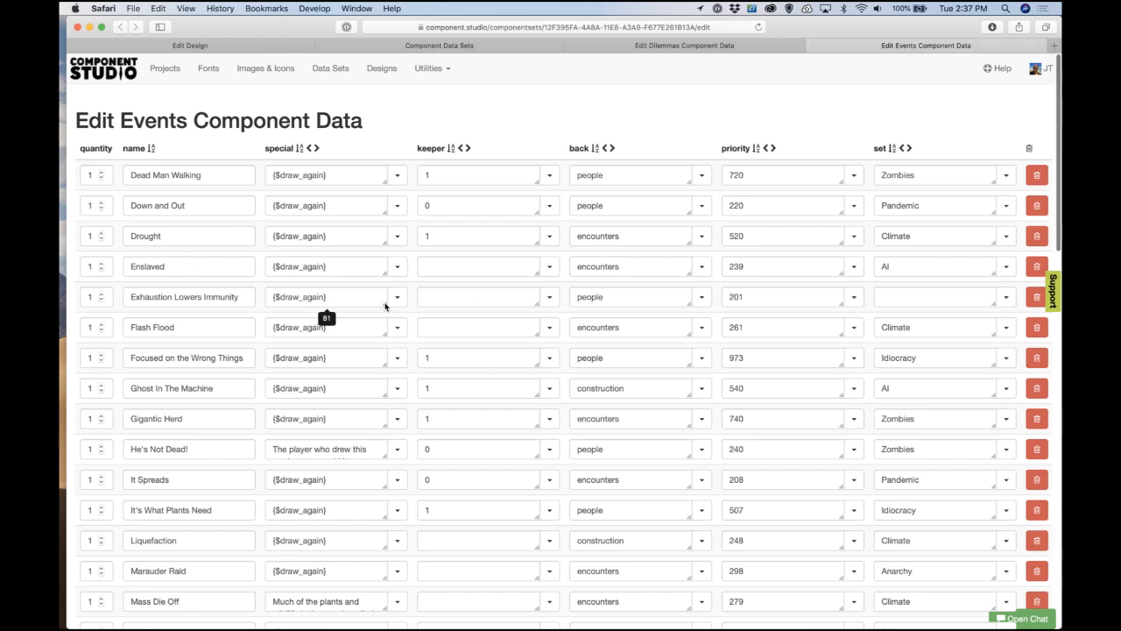
left_click_drag(383, 304, 496, 400)
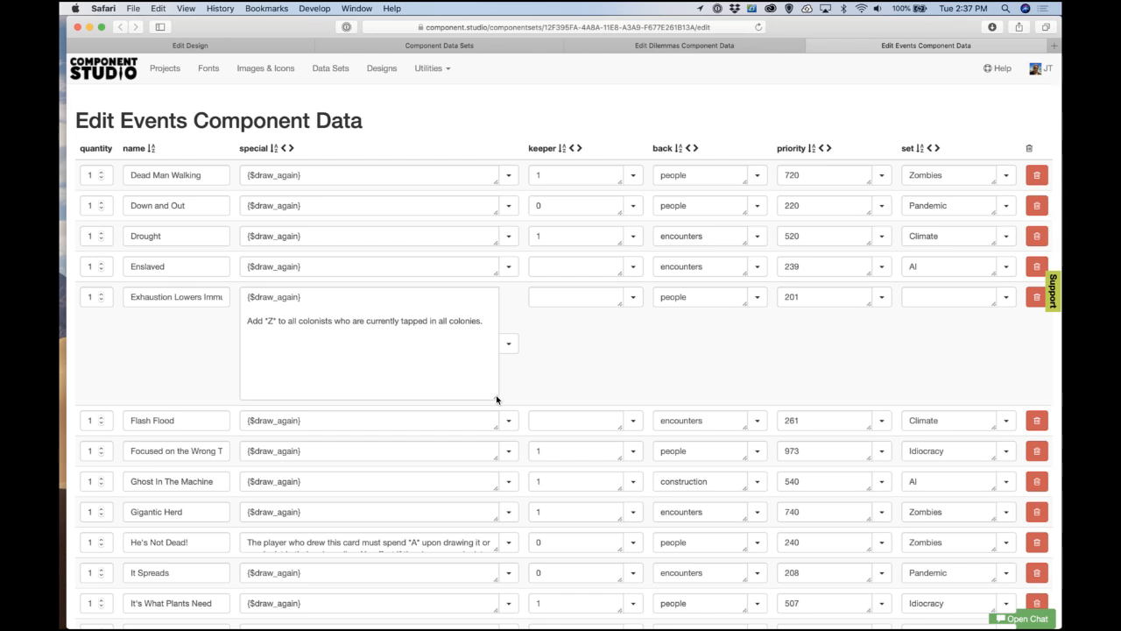
left_click(388, 375)
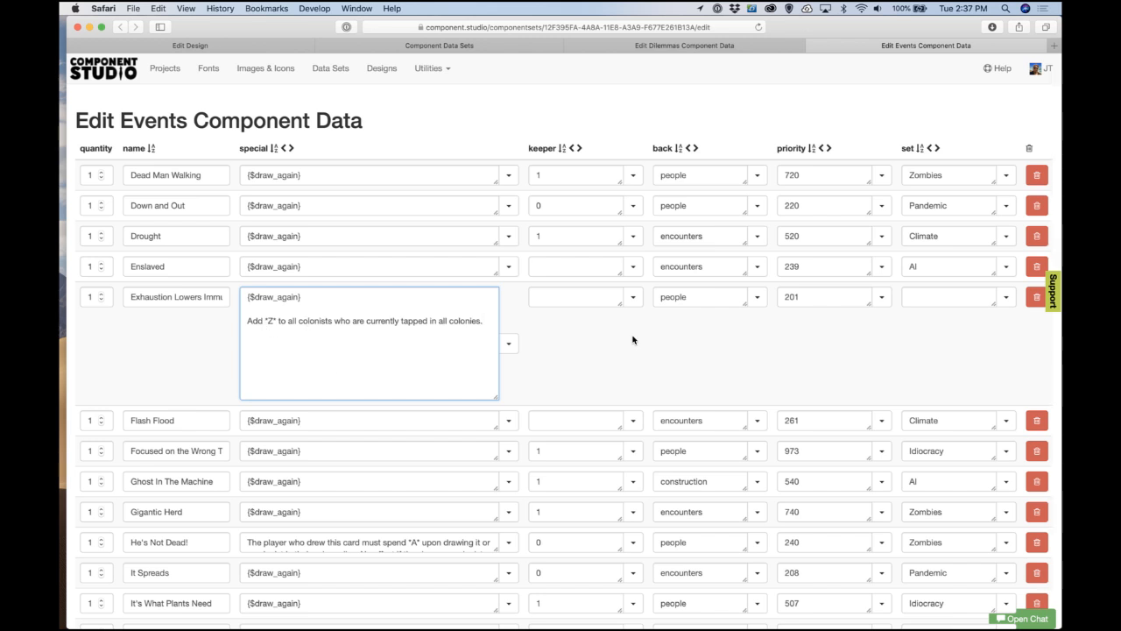
left_click(633, 297)
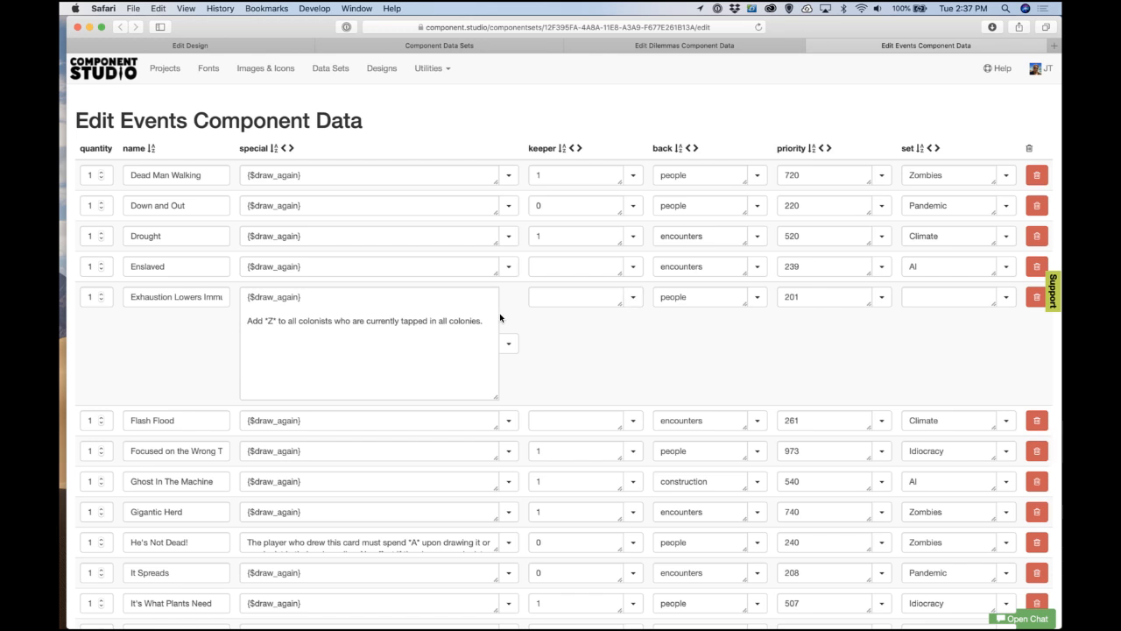
left_click(413, 321)
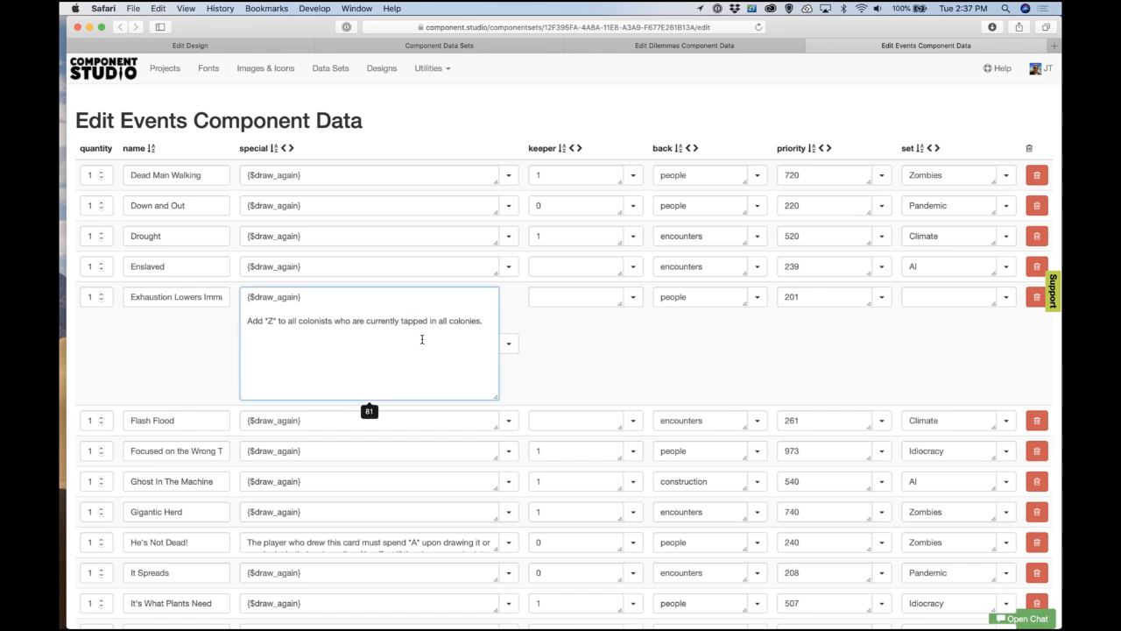
Step: Preview the Exhaustion Lowers Immunity card in the Events design and check its rule text
left_click(222, 44)
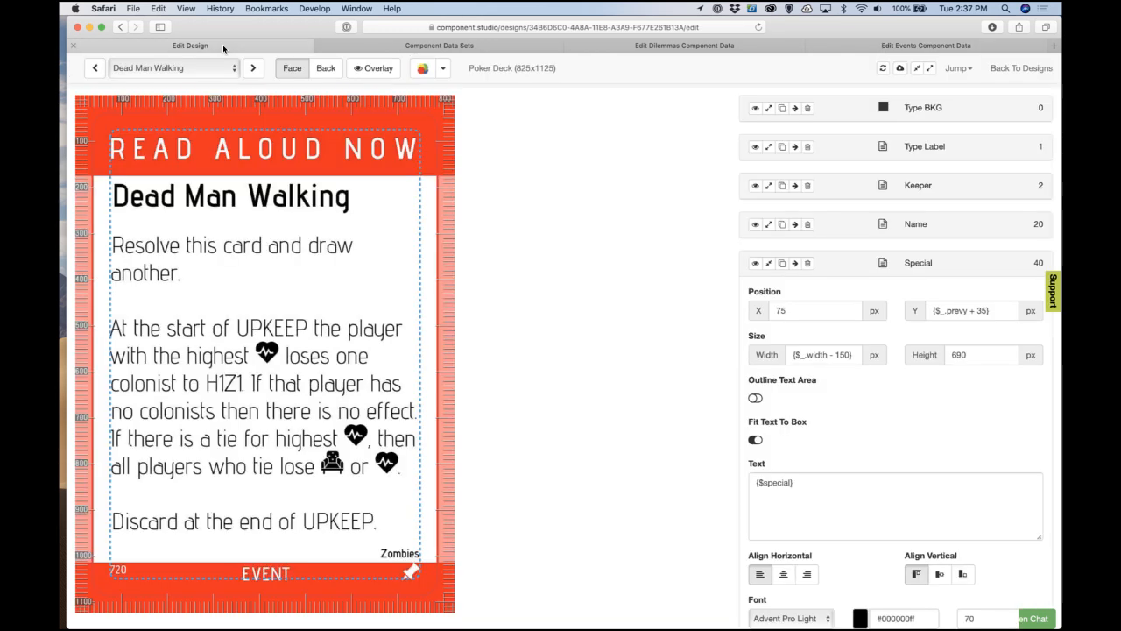
left_click(140, 70)
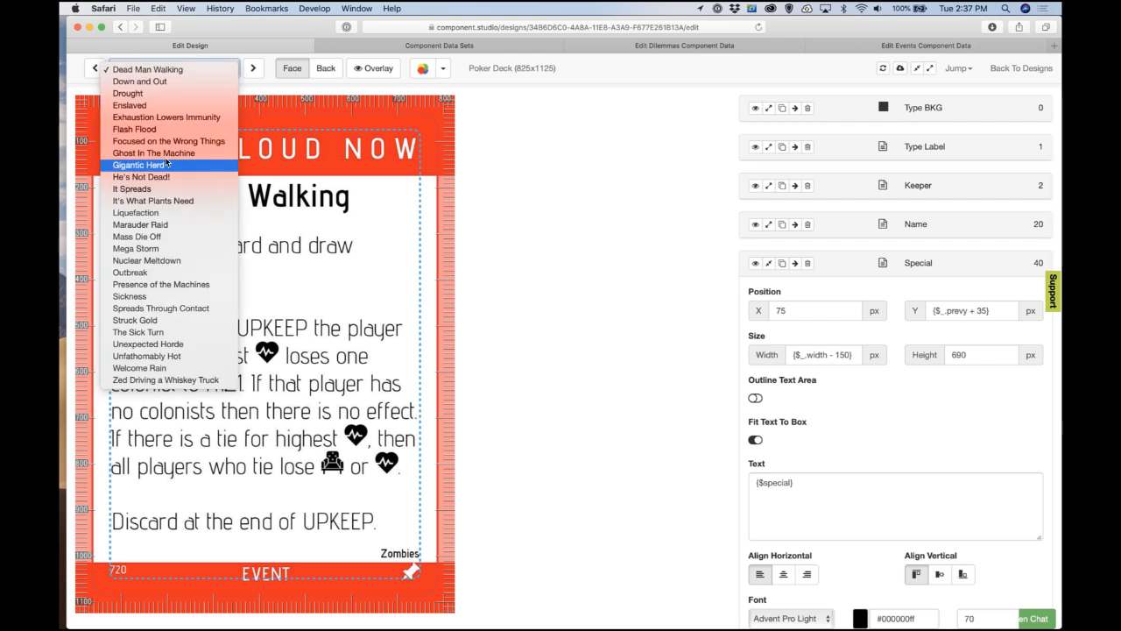
left_click(185, 117)
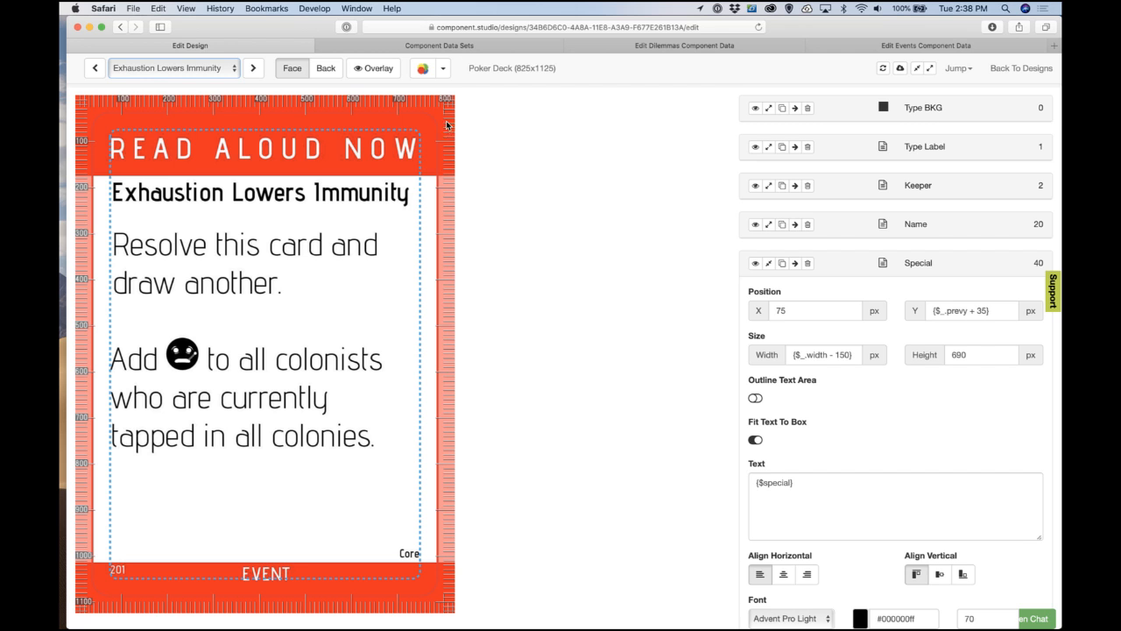
left_click(461, 45)
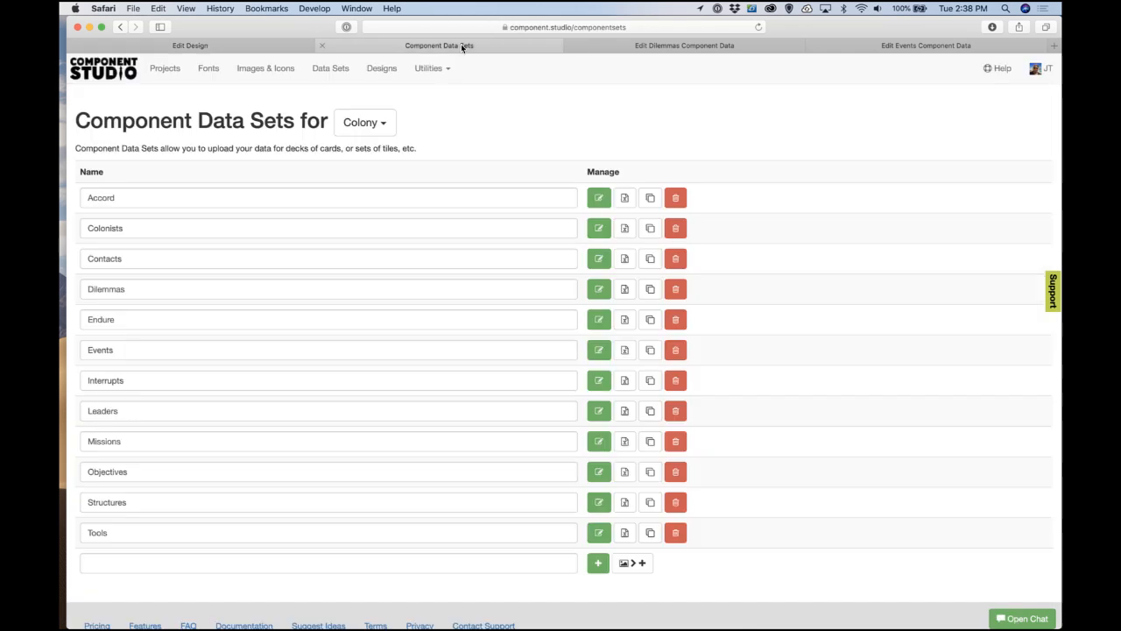
left_click(263, 49)
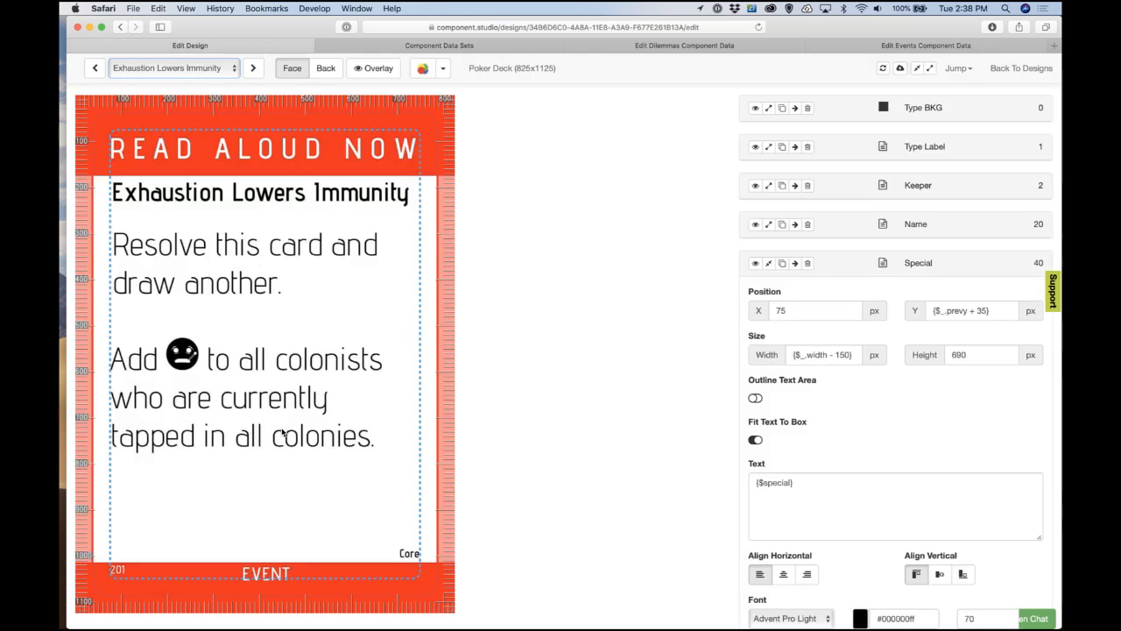
Step: Close the Component Data Sets and Dilemmas component data tabs, keeping the Events design and Events data open
left_click(479, 44)
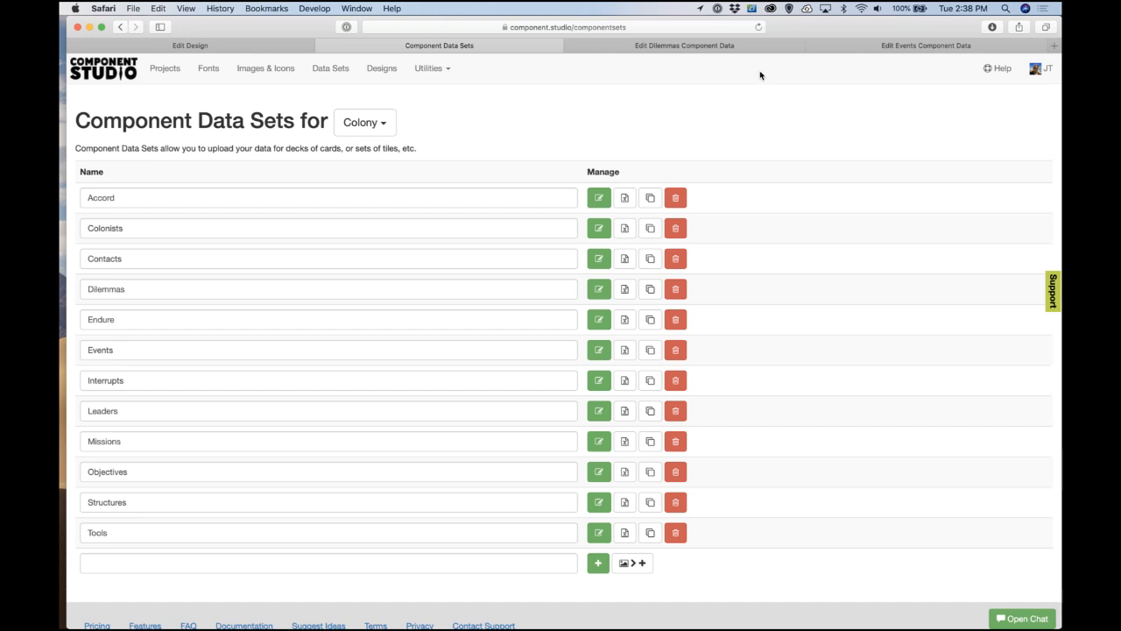
left_click(322, 45)
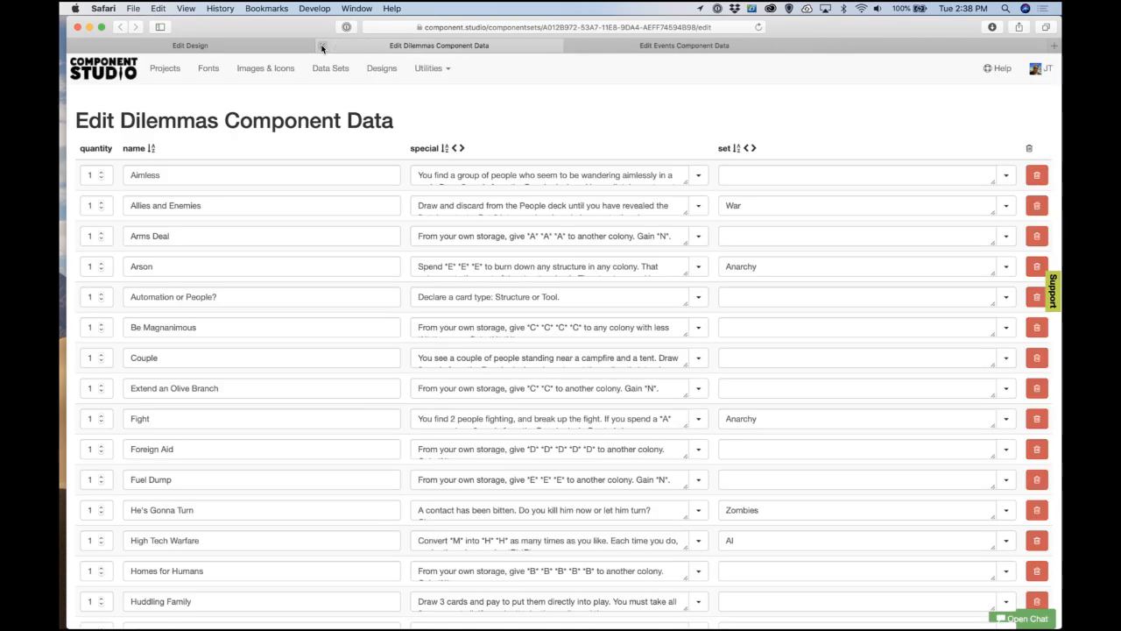
left_click(322, 45)
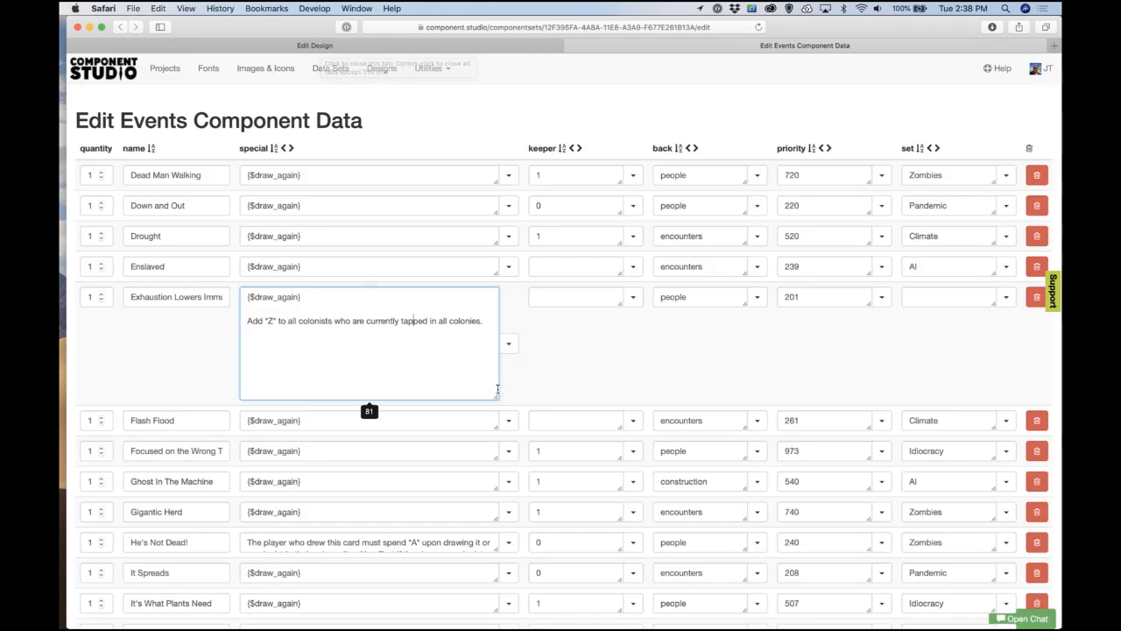
Step: Look up the Events data set variables and add {$discard_at_produce} as a closing paragraph to the Exhaustion Lowers Immunity special text
scroll(559, 409, "down", 15)
scroll(559, 409, "down", 5)
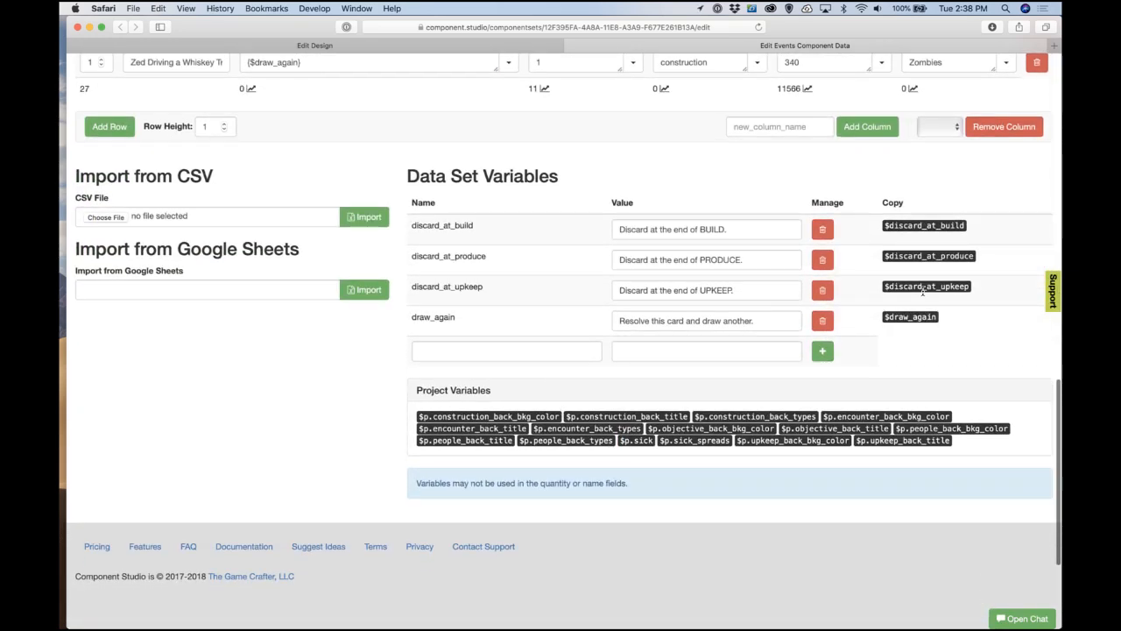
scroll(931, 264, "up", 20)
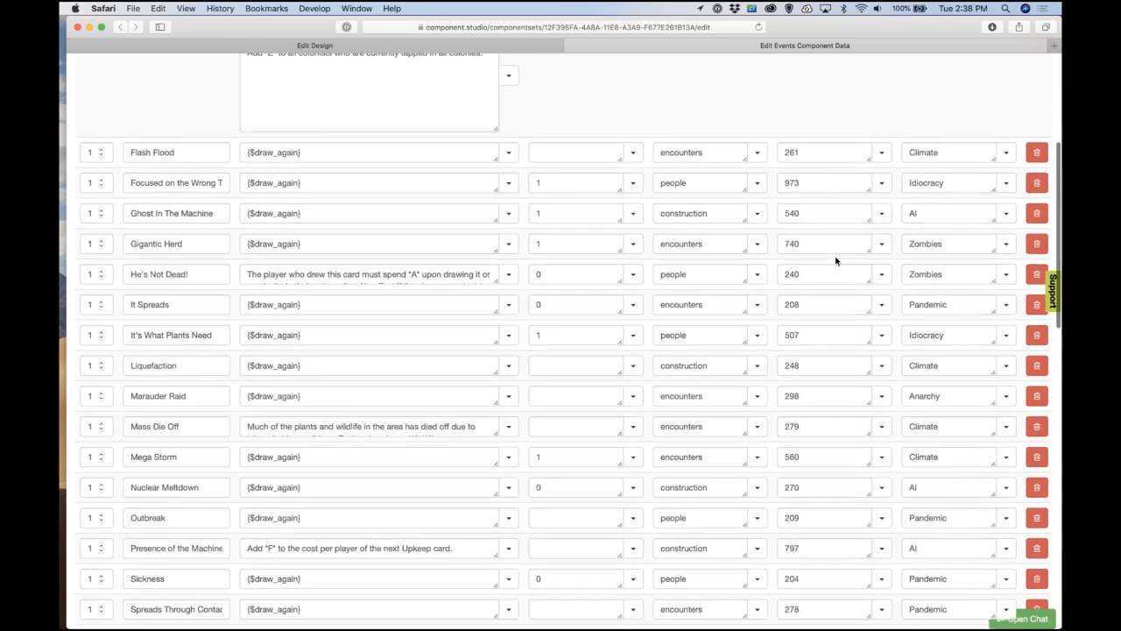
left_click(477, 324)
key("Return")
key("Return")
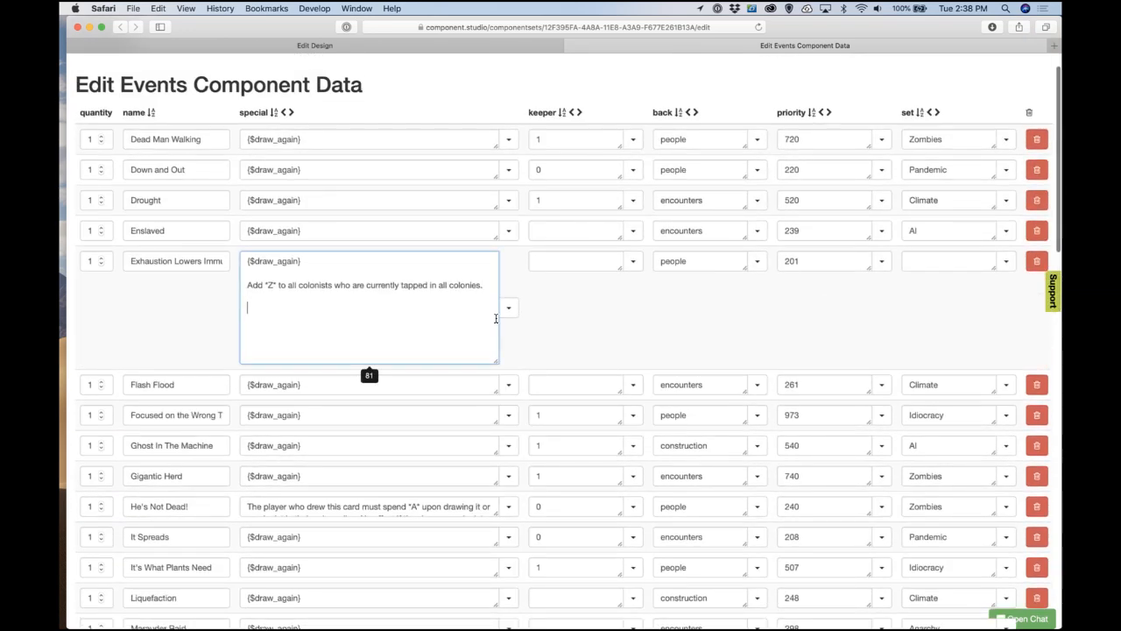
type("{$discard_at_produce}")
Step: Make the Exhaustion Lowers Immunity rule sentence begin with "At the start of PRODUCE add"
left_click(248, 286)
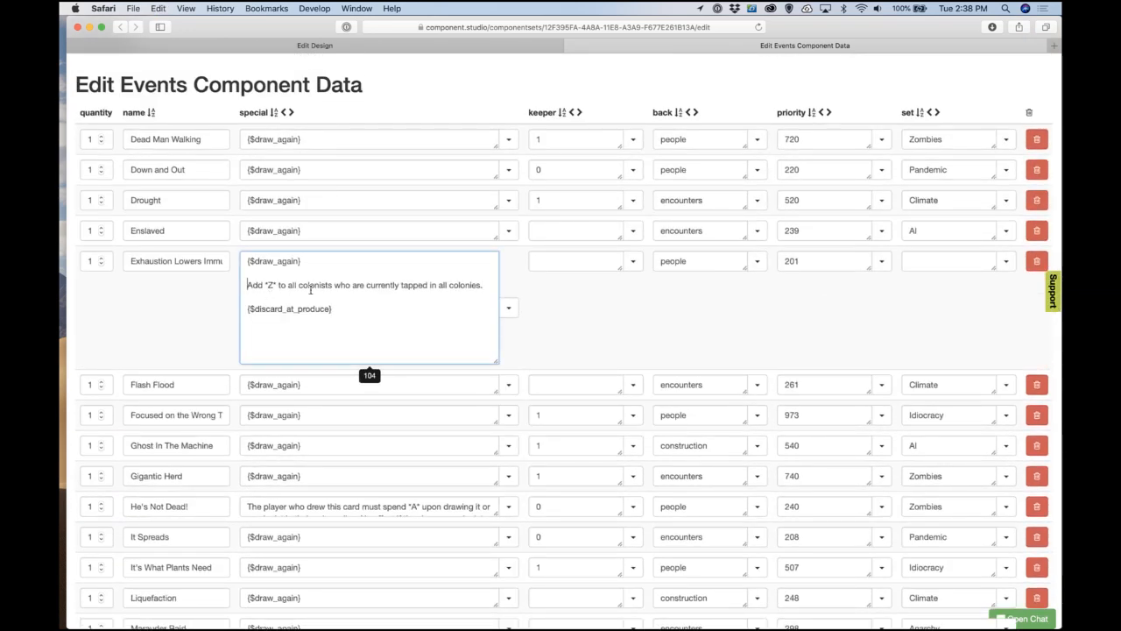
type("At t")
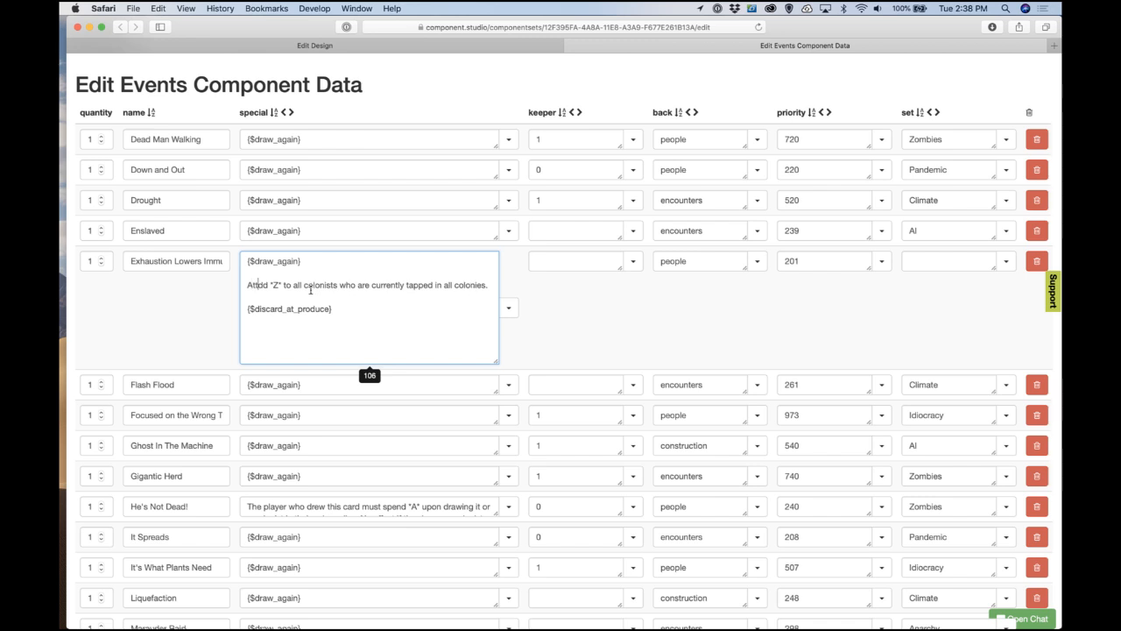
type("he start of pr")
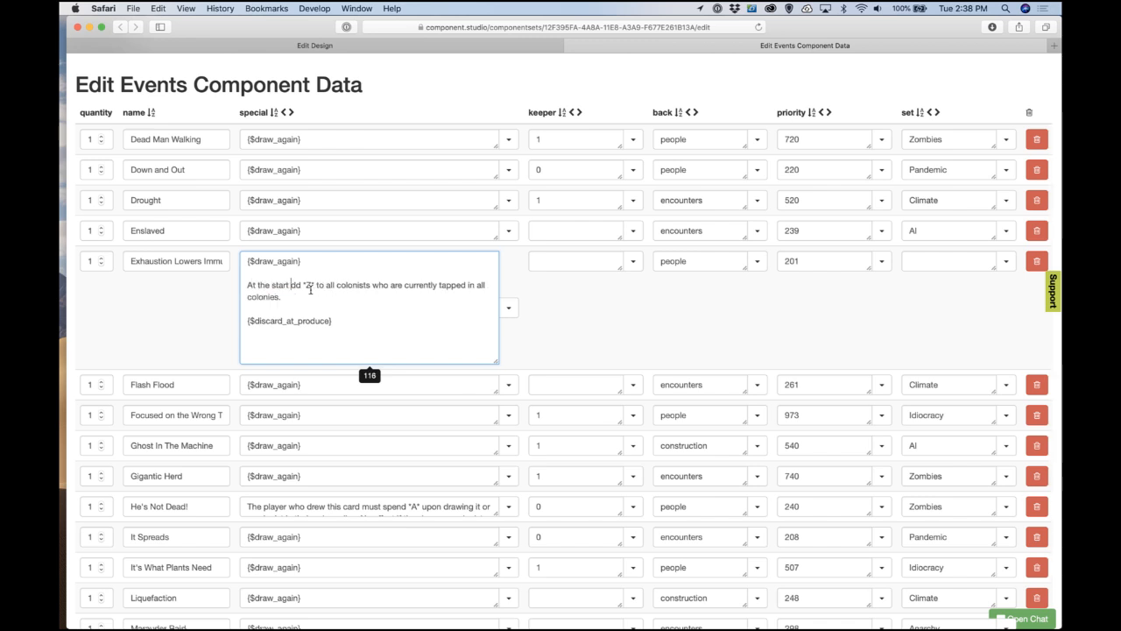
key("BackSpace")
key("BackSpace")
type("PRODUCE ")
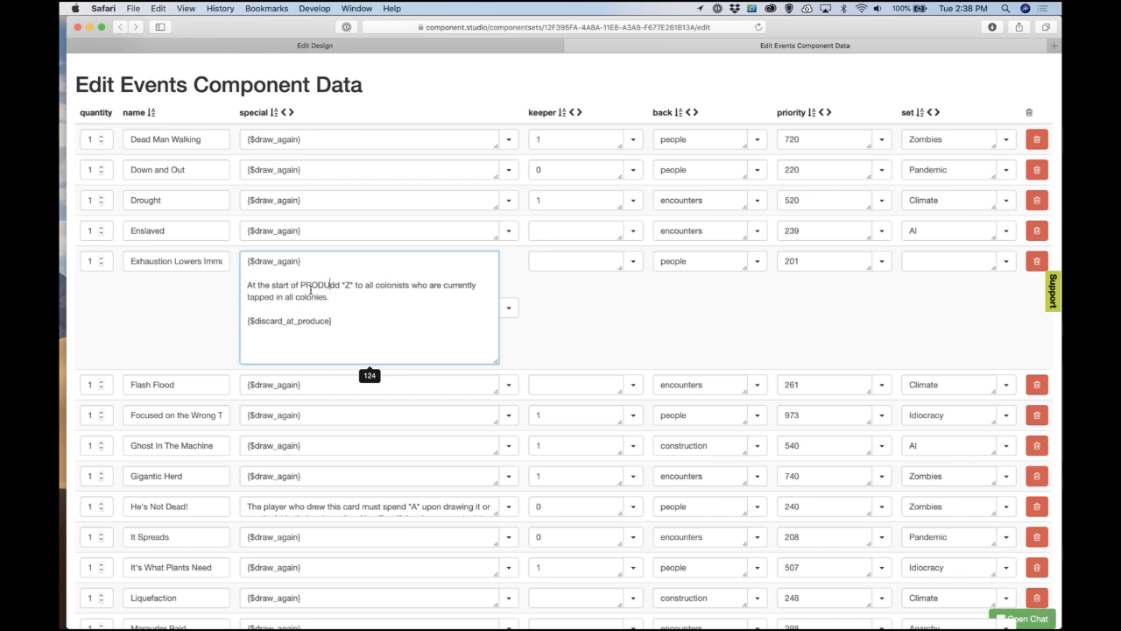
type("a")
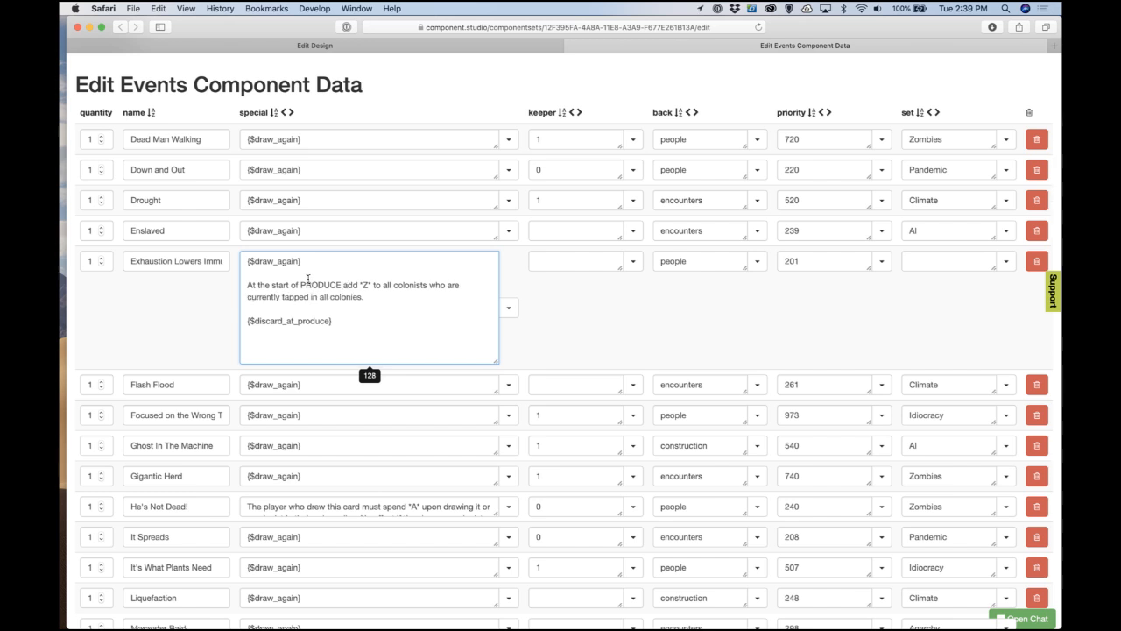
left_click(418, 249)
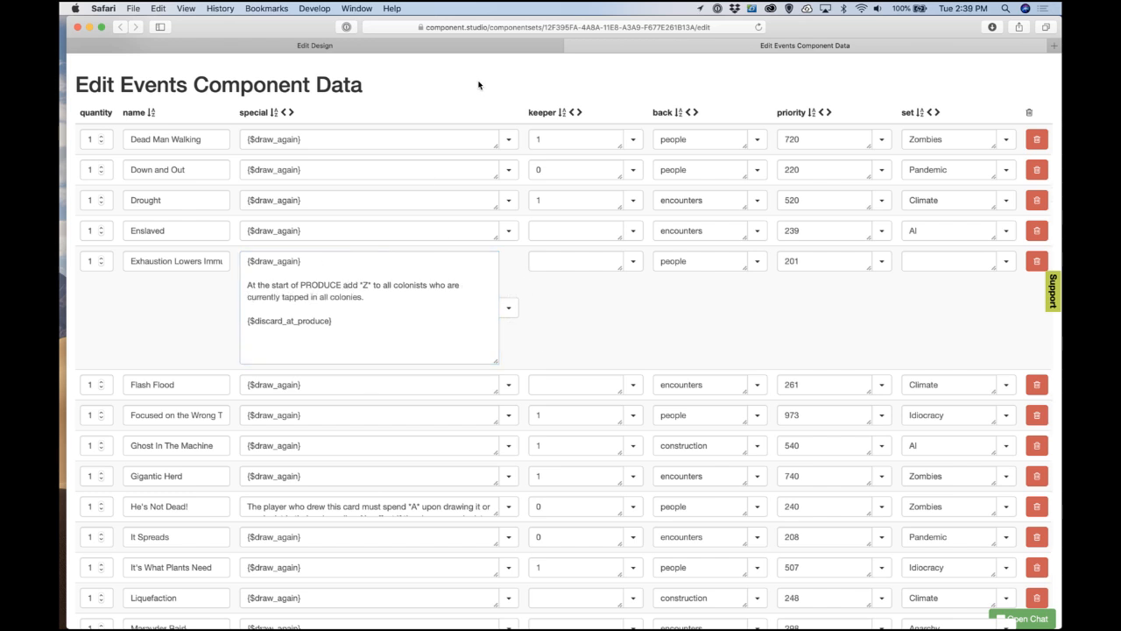
Step: Refresh the Exhaustion Lowers Immunity card in the Events design to check its revised rule text
left_click(477, 43)
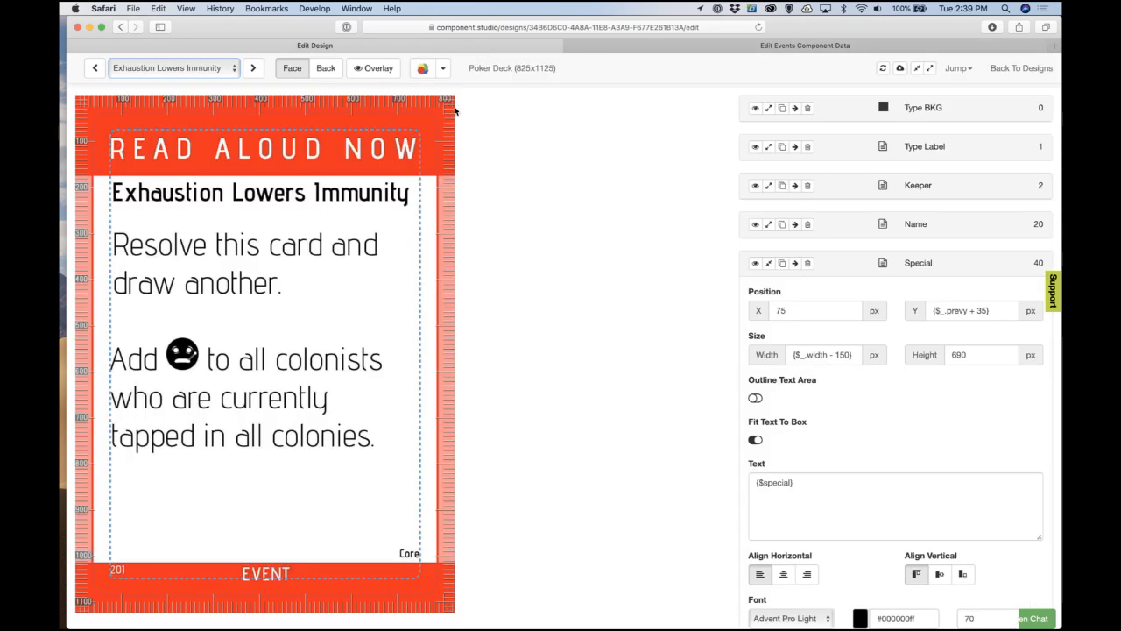
left_click(882, 69)
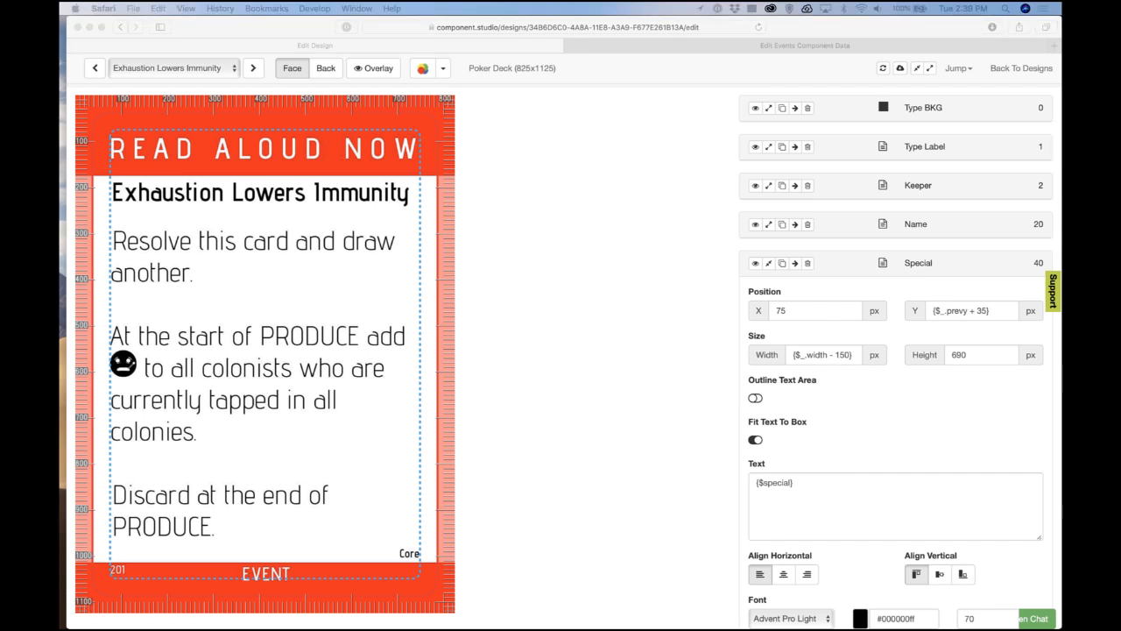
left_click(663, 181)
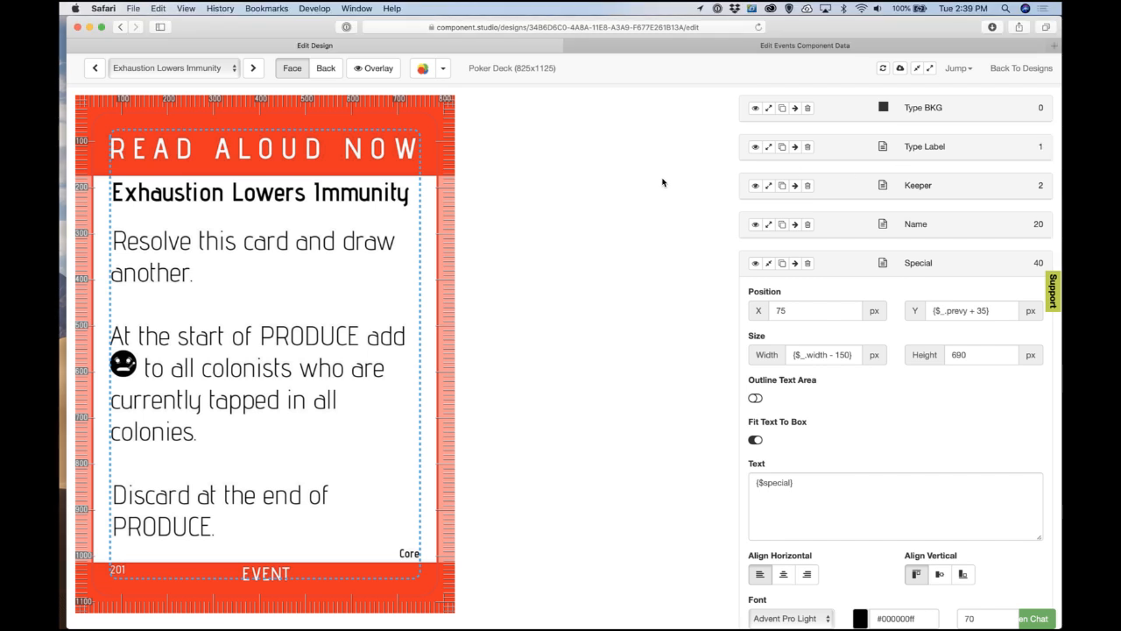
Step: Remove the closing {$discard_at_upkeep} paragraph from the Dead Man Walking special text in the Events component data
left_click(653, 41)
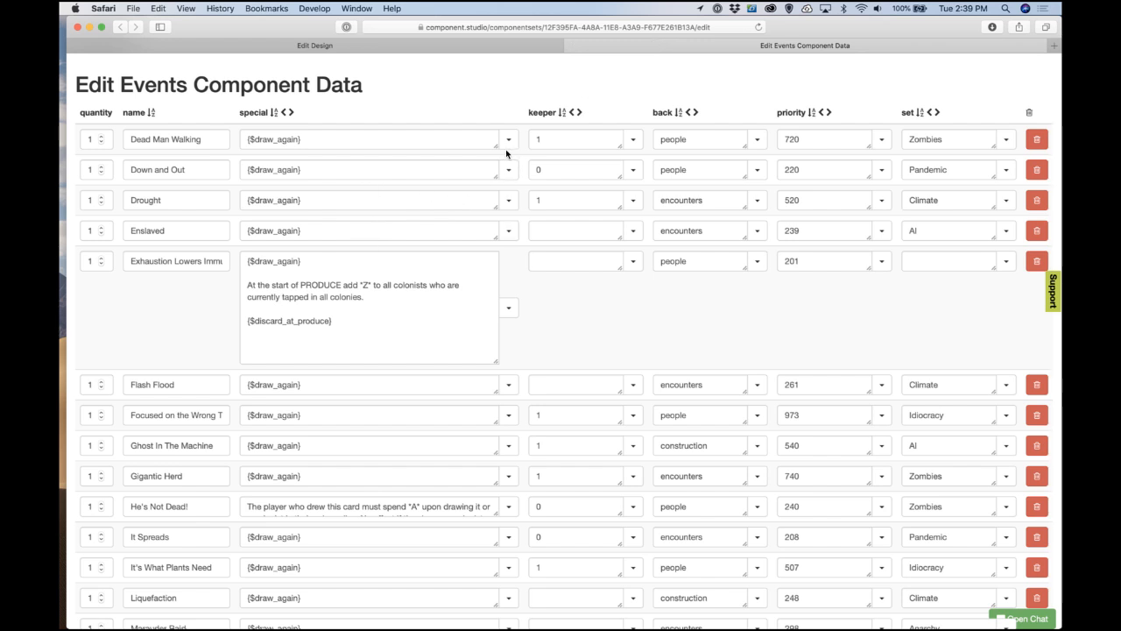
left_click_drag(496, 146, 560, 295)
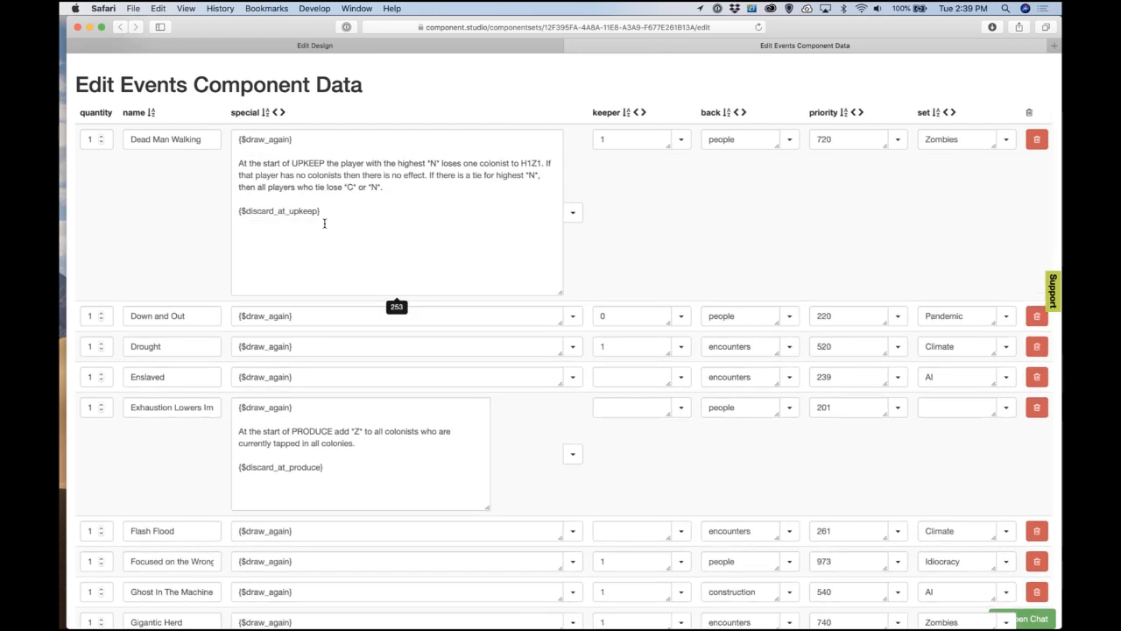
left_click(324, 222)
triple_click(324, 222)
key("BackSpace")
key("BackSpace")
key("BackSpace")
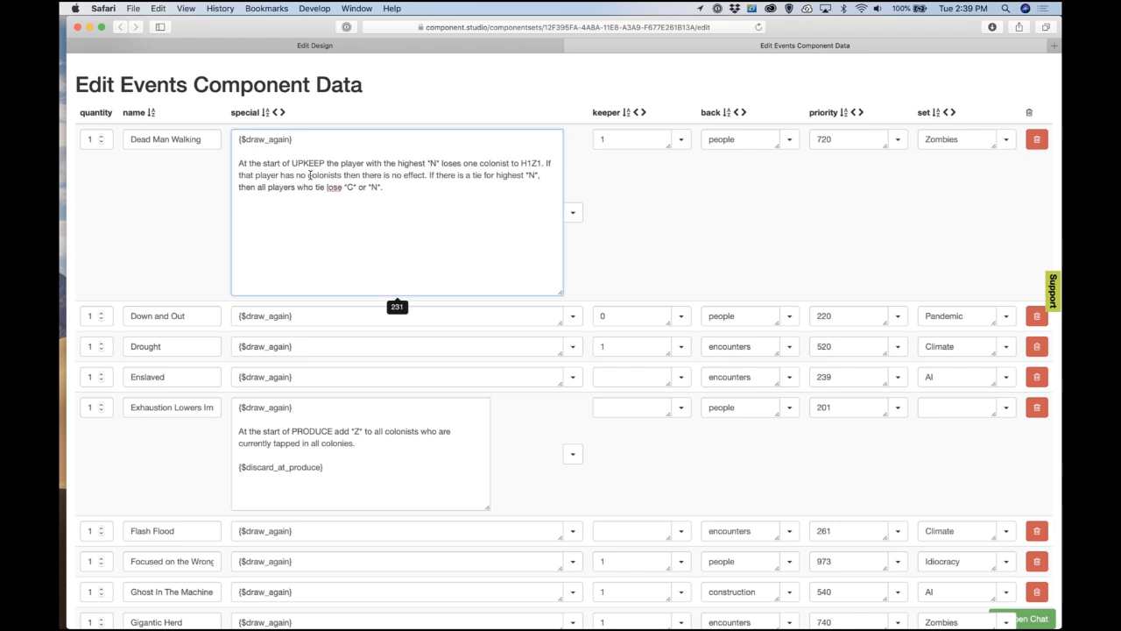
Step: Drop "At the start of UPKEEP" from the Dead Man Walking rule so the sentence begins with "The player with the highest"
left_click_drag(328, 164, 213, 167)
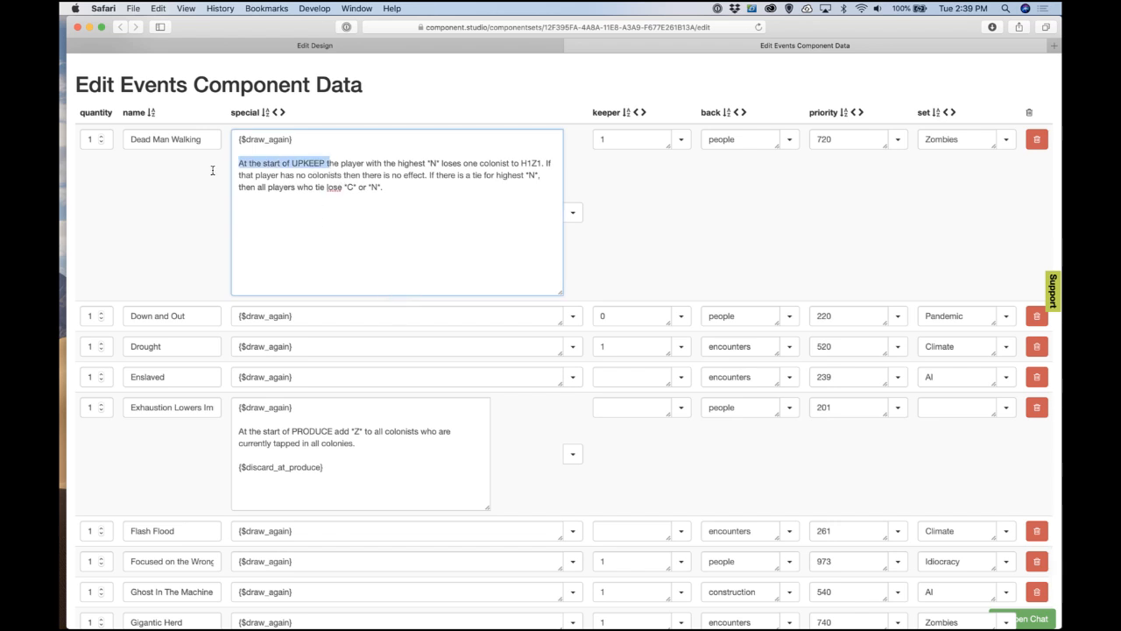
type("T")
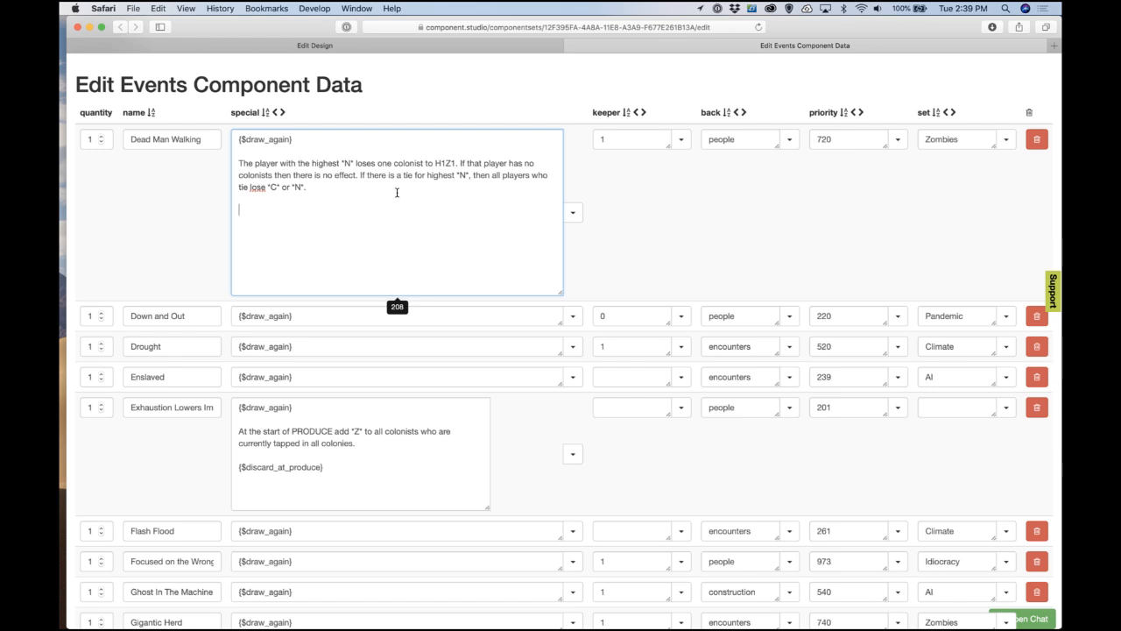
left_click(504, 109)
Step: Show the Dead Man Walking card in the Events design to check its reworded rule text
left_click(482, 43)
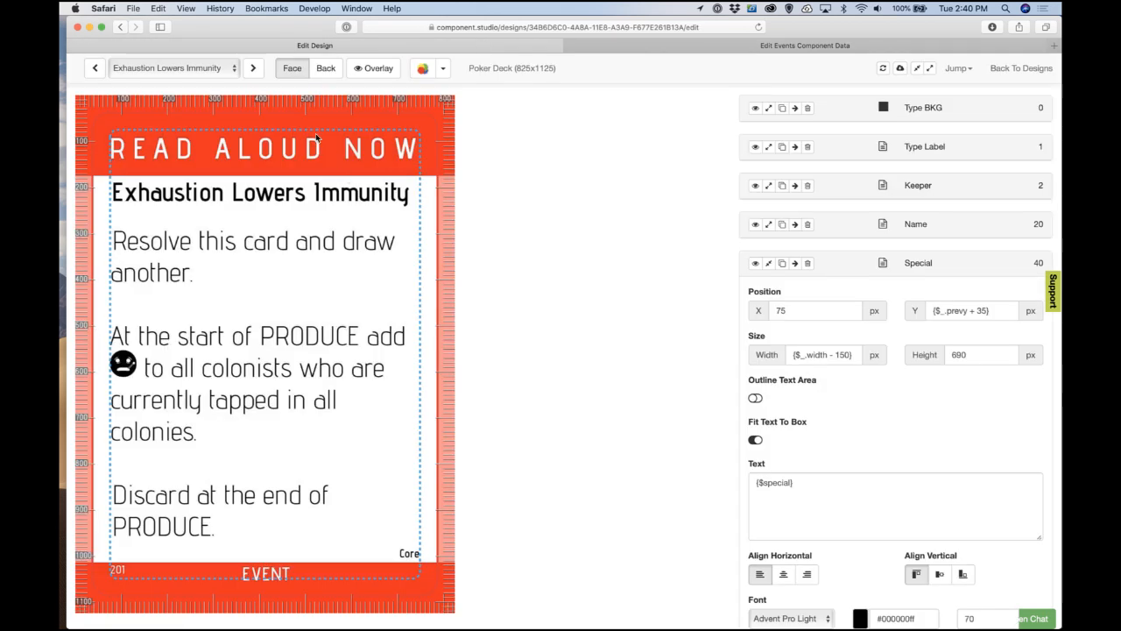
left_click(215, 69)
left_click(214, 70)
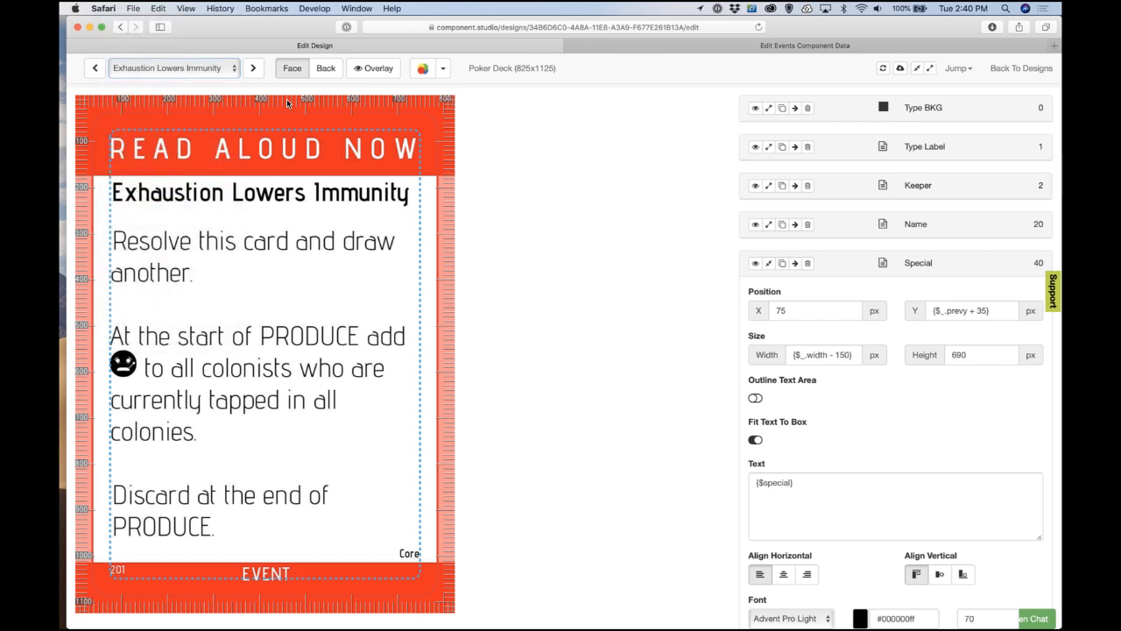
left_click(218, 69)
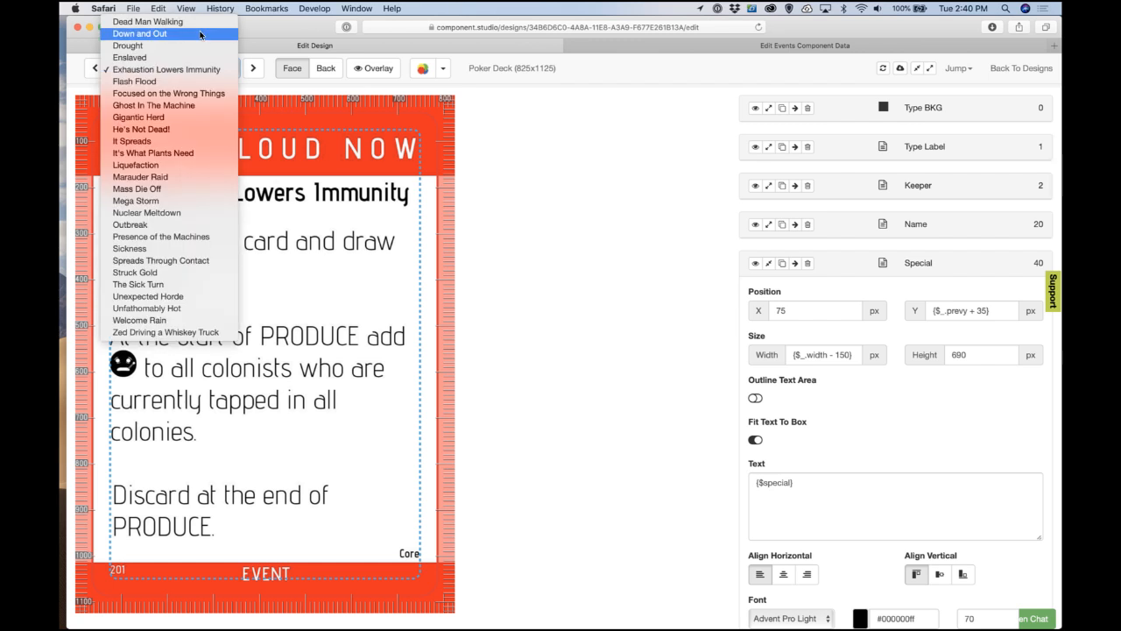
left_click(198, 21)
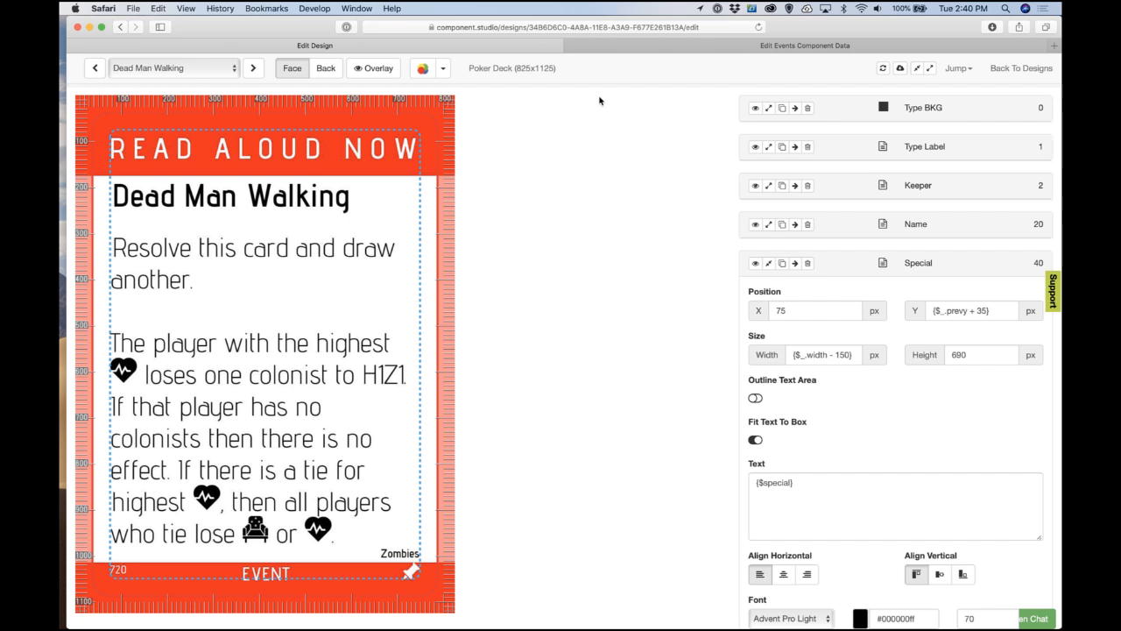
Step: Add two more "C" symbols after the existing one in Dead Man Walking's tie penalty and refresh the card in the design
left_click(622, 45)
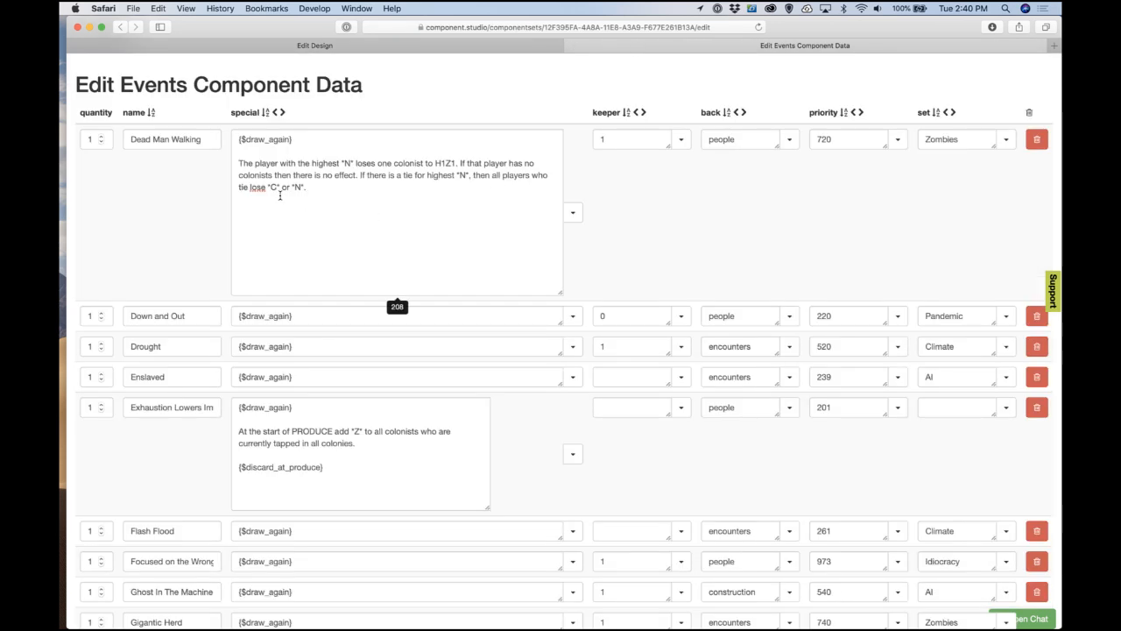
left_click(280, 190)
key("shift+Left")
key("shift+Left")
key("Right")
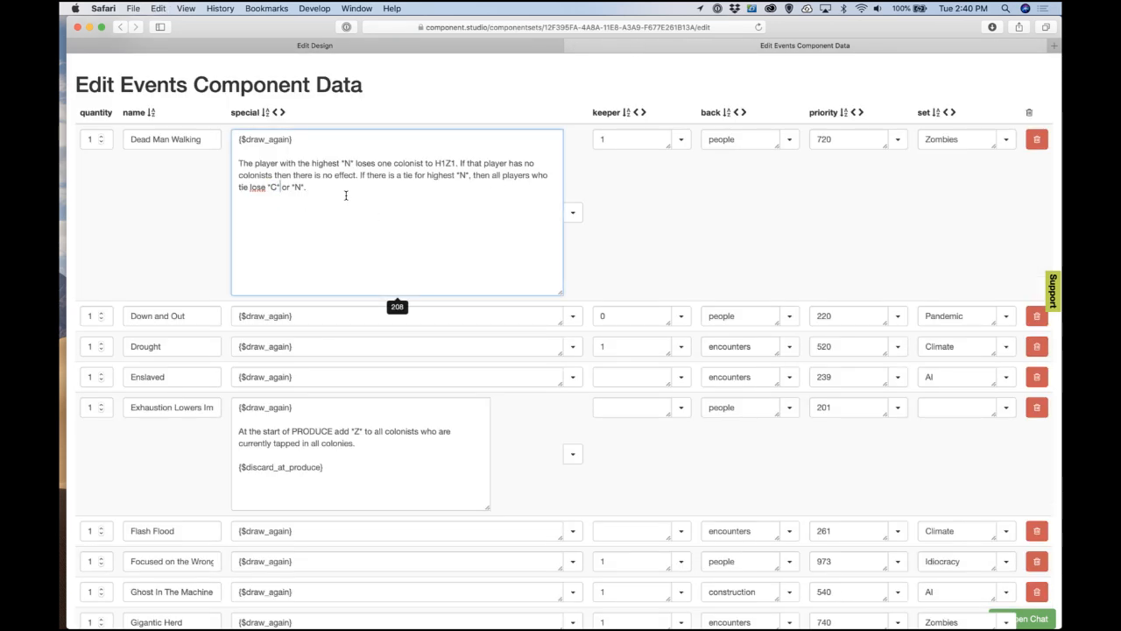
type("*C*")
type("*C*")
key("Left")
key("Left")
key("Left")
key("Left")
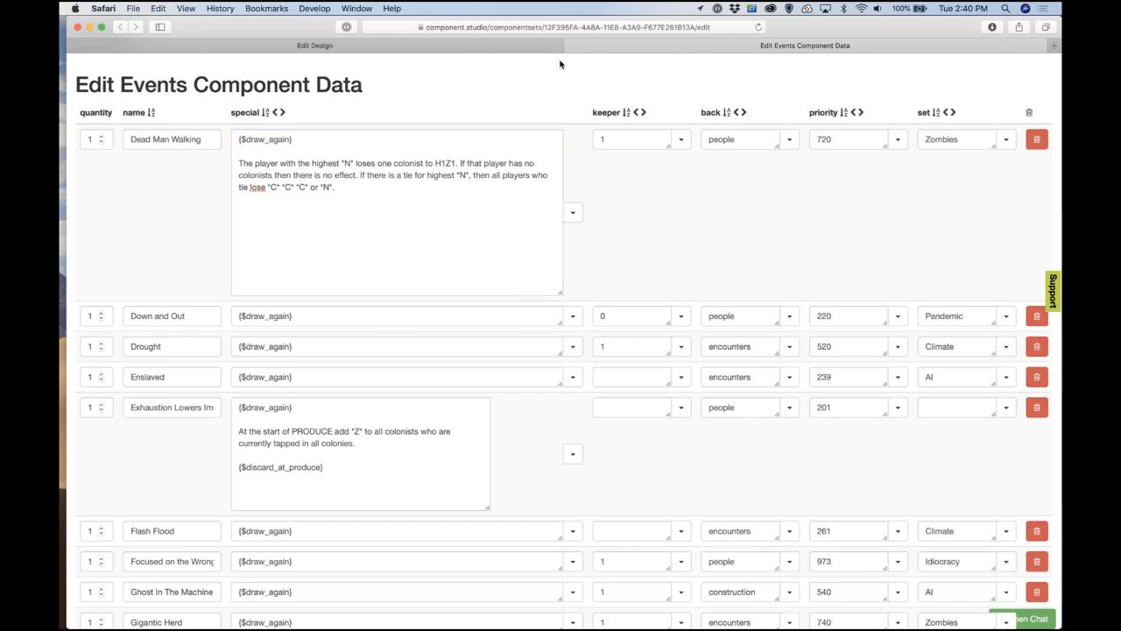
left_click(514, 44)
left_click(879, 72)
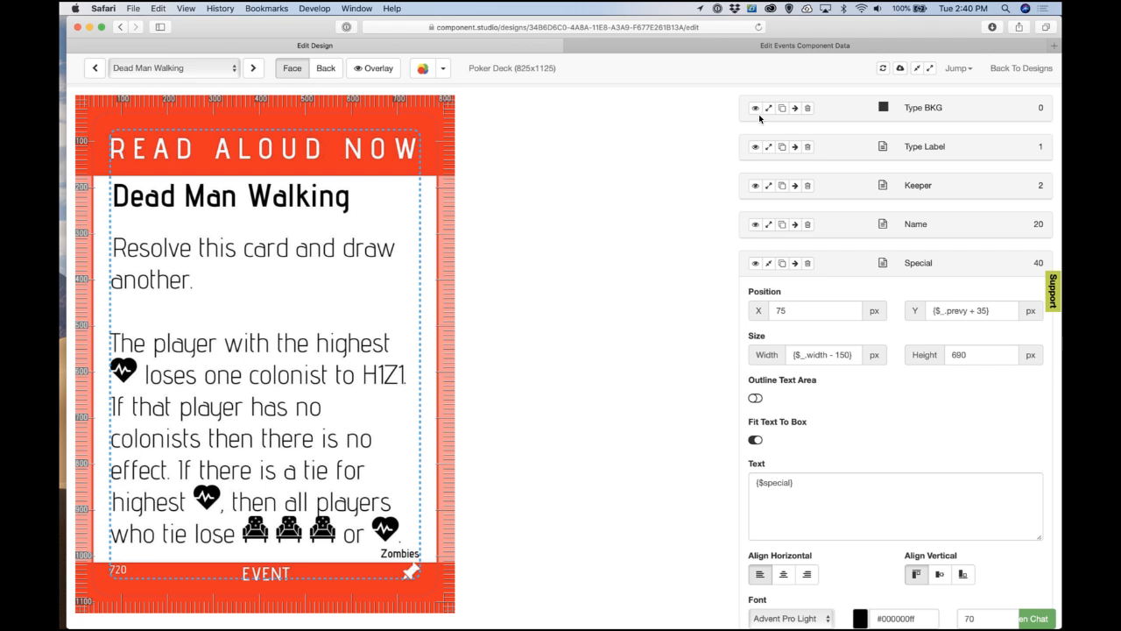
Step: Remove the third "C" symbol from Dead Man Walking's tie penalty and refresh the card in the design
left_click(727, 48)
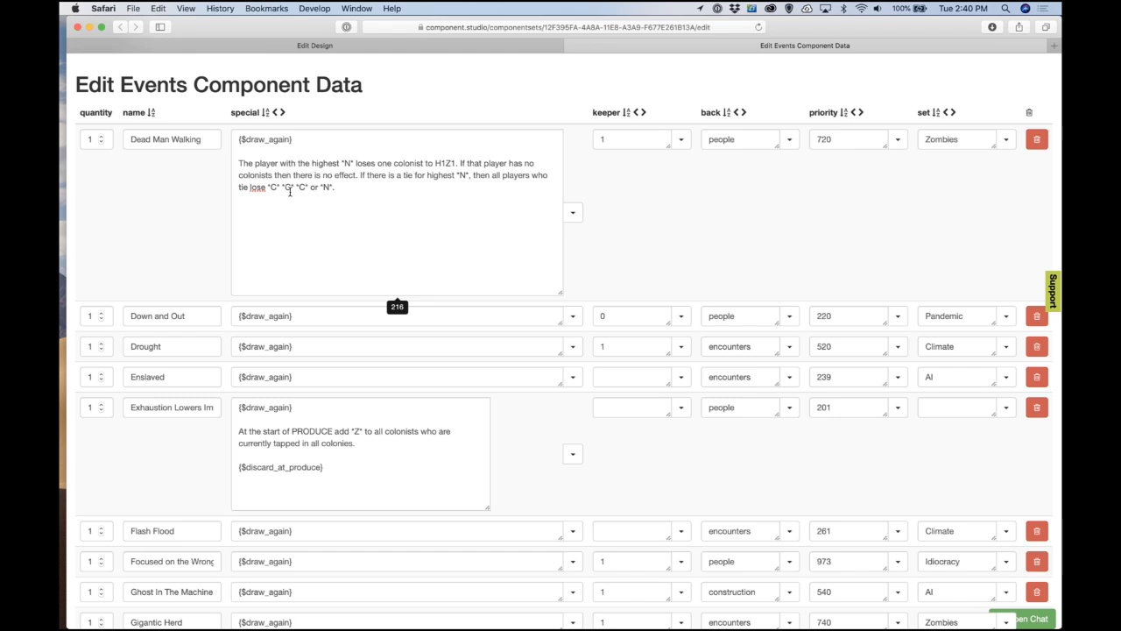
double_click(303, 187)
key("BackSpace")
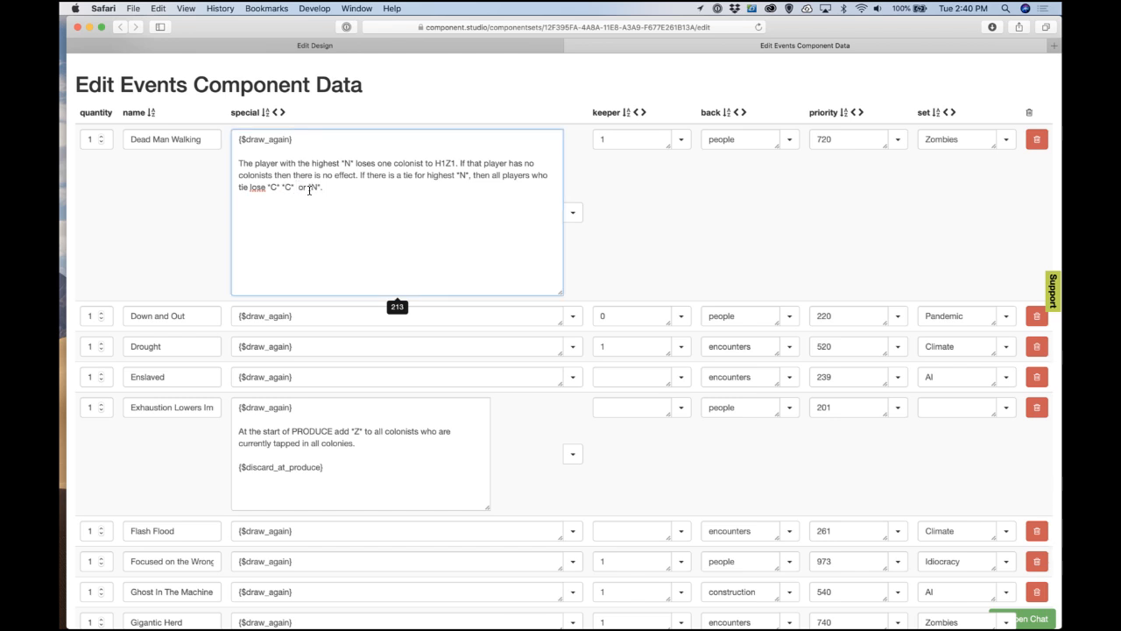
key("BackSpace")
left_click(392, 123)
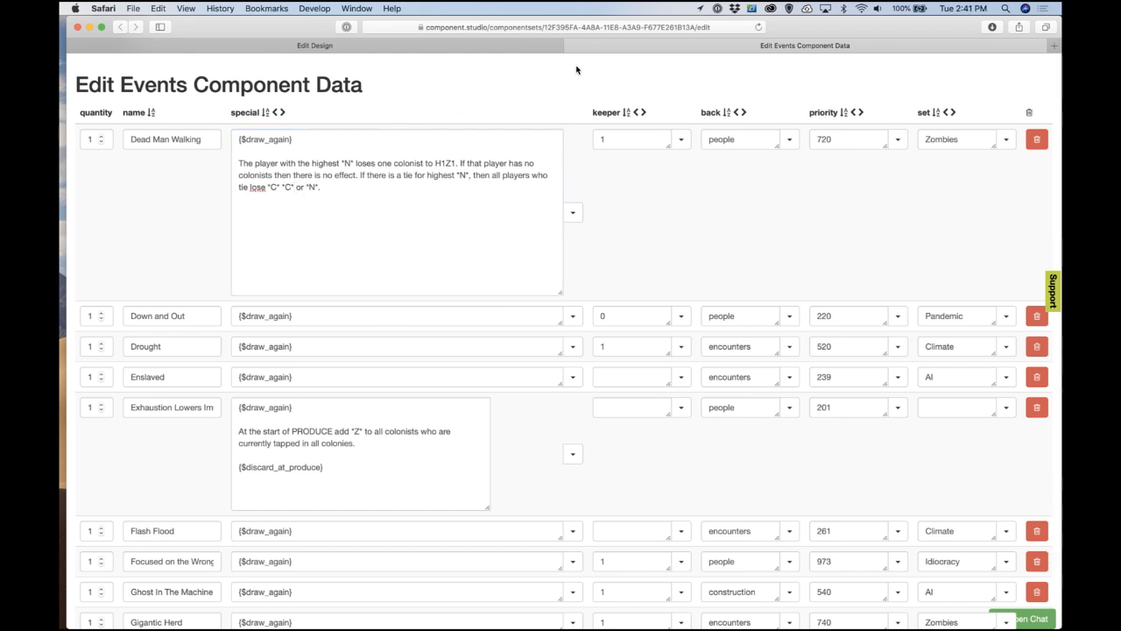
left_click(315, 45)
left_click(883, 67)
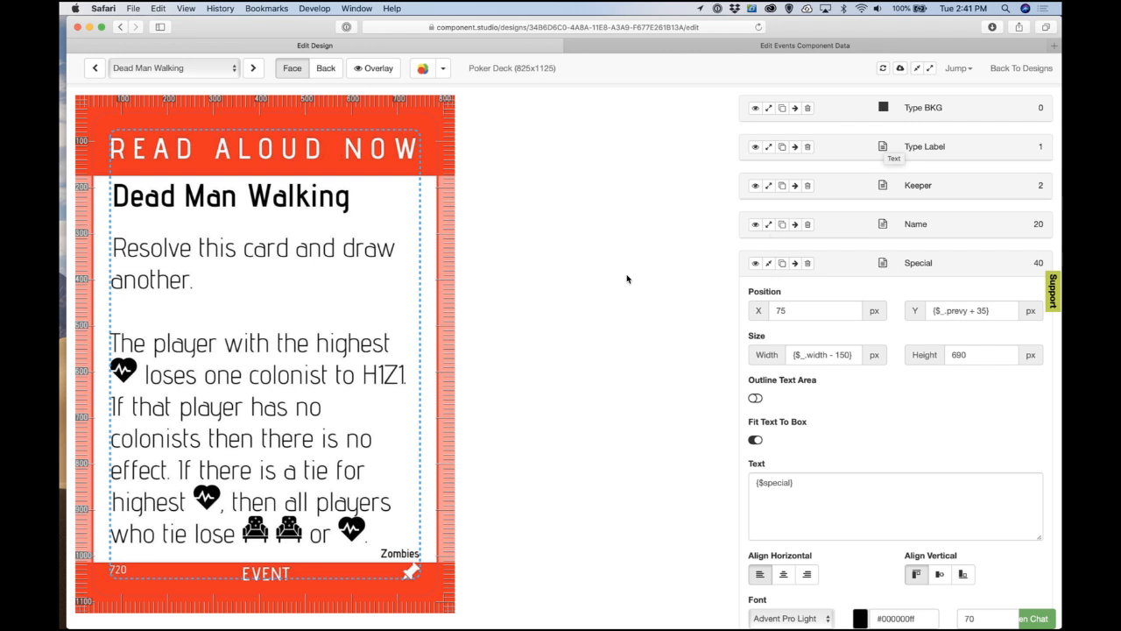
Step: Leave the Events component data and open the Colonists data set for editing
left_click(676, 49)
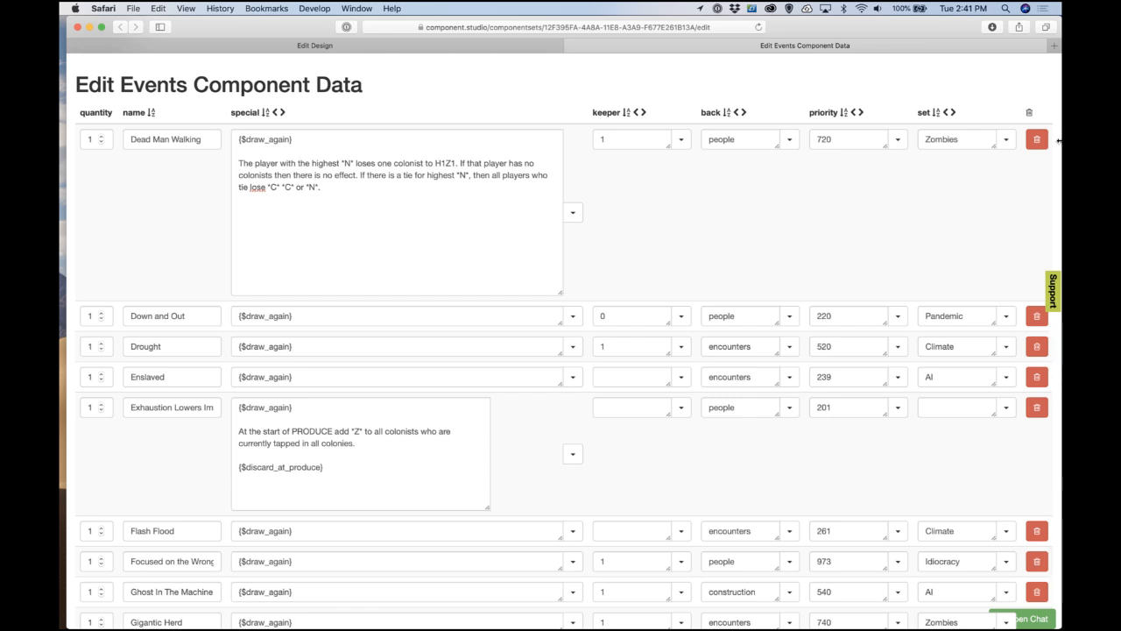
left_click(480, 49)
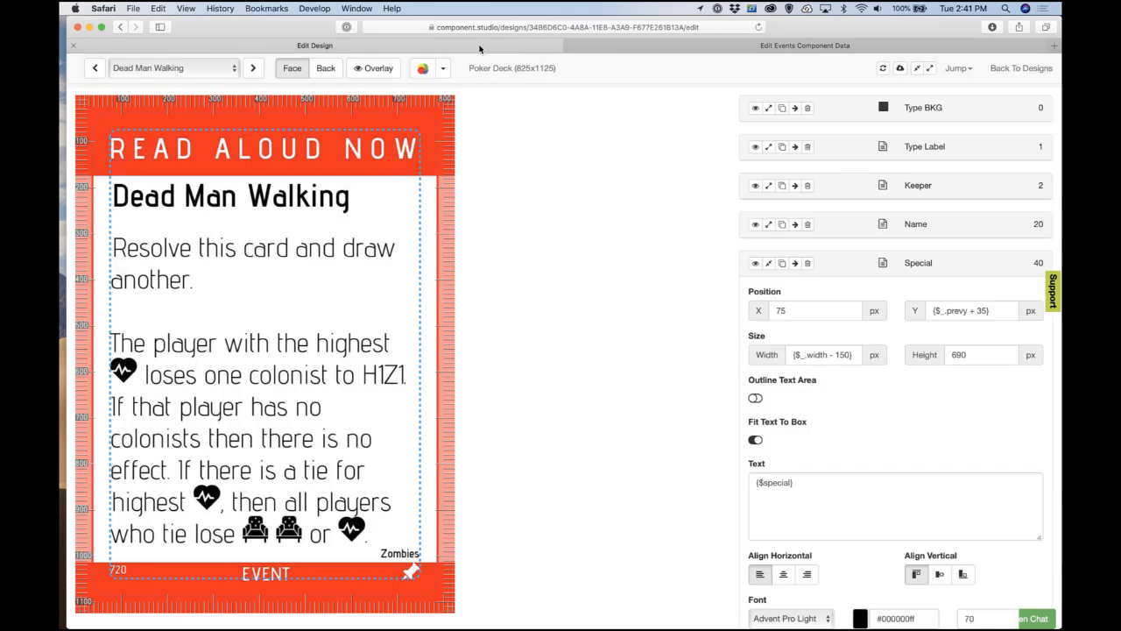
left_click(788, 46)
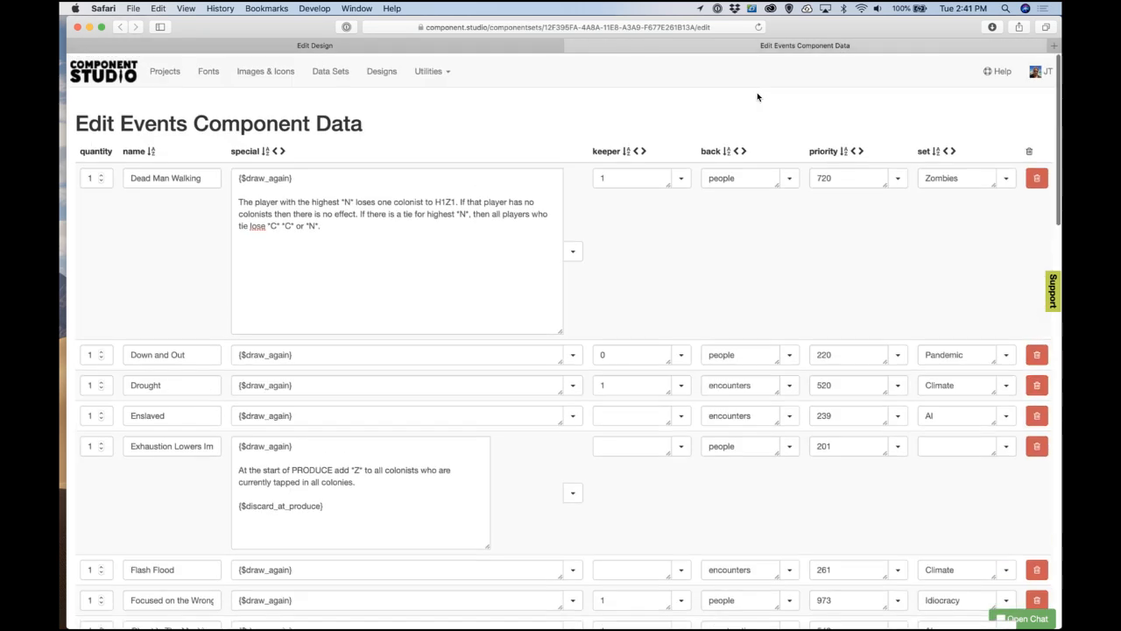
left_click(323, 74)
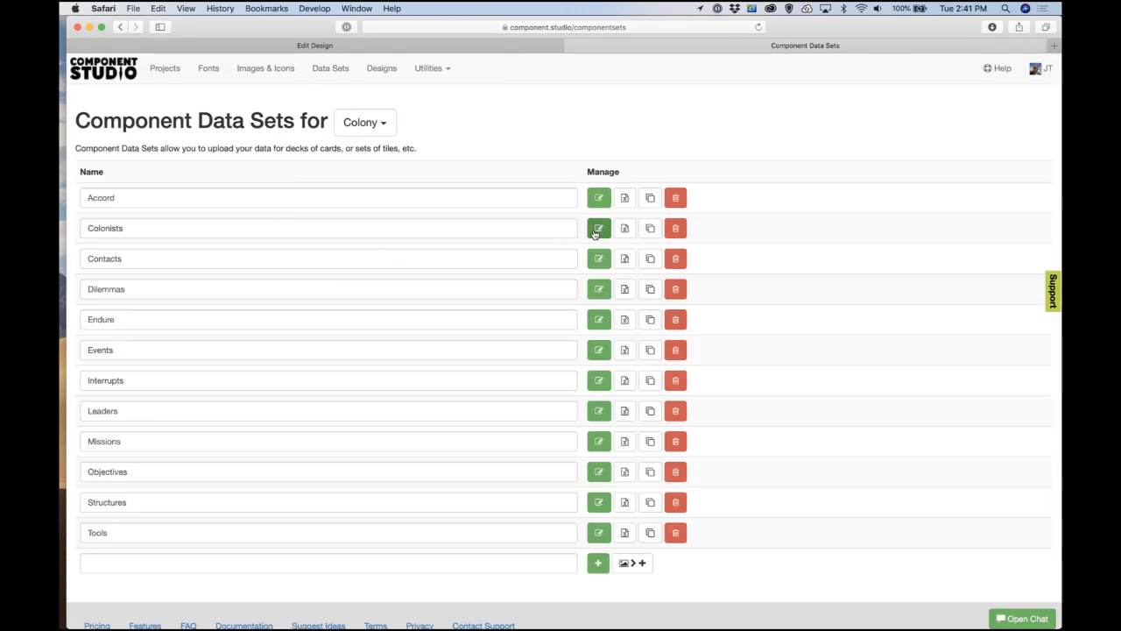
left_click(598, 228)
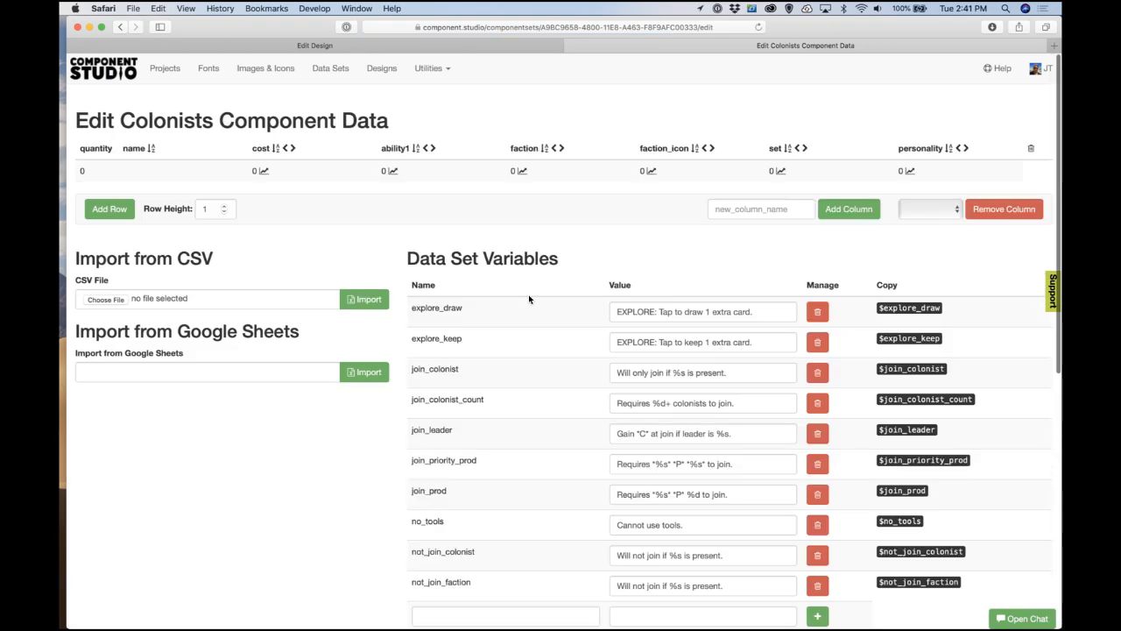
Step: Change "conflicts" to "quirks" in the ability1 text of the Trikru colonist who ignores other colonists' personality conflicts
scroll(528, 299, "down", 20)
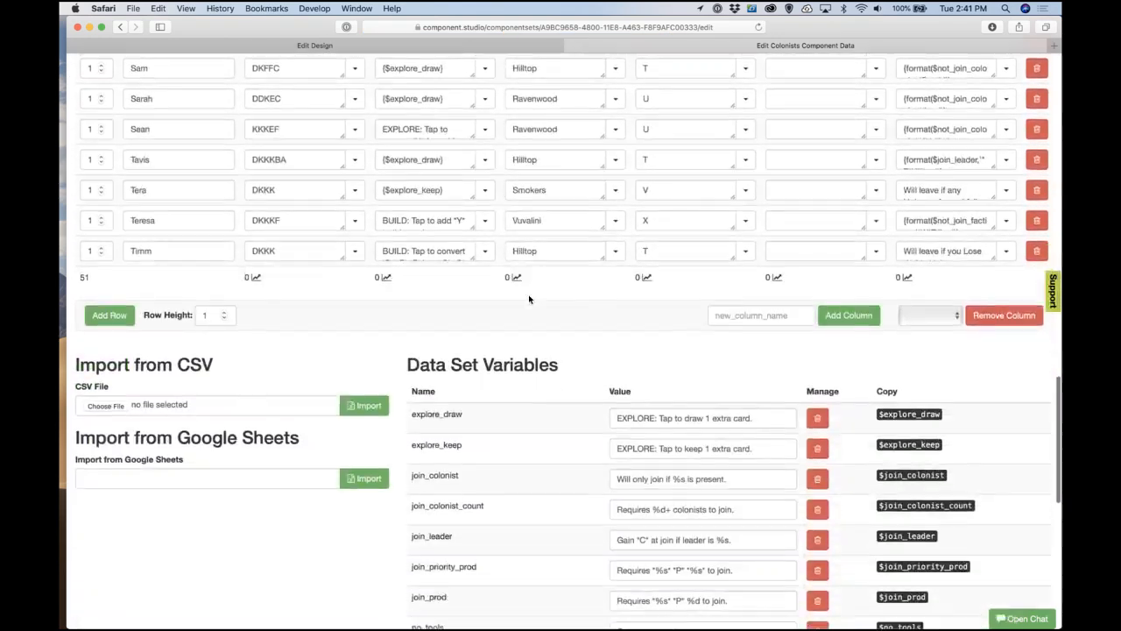
scroll(528, 299, "up", 5)
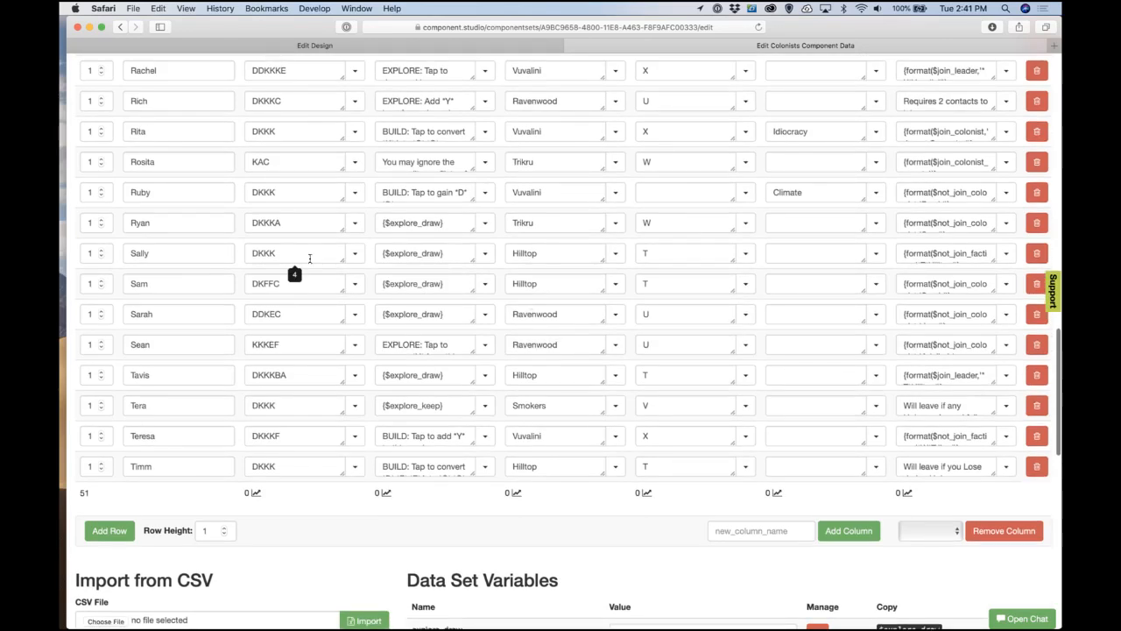
left_click_drag(487, 170, 503, 207)
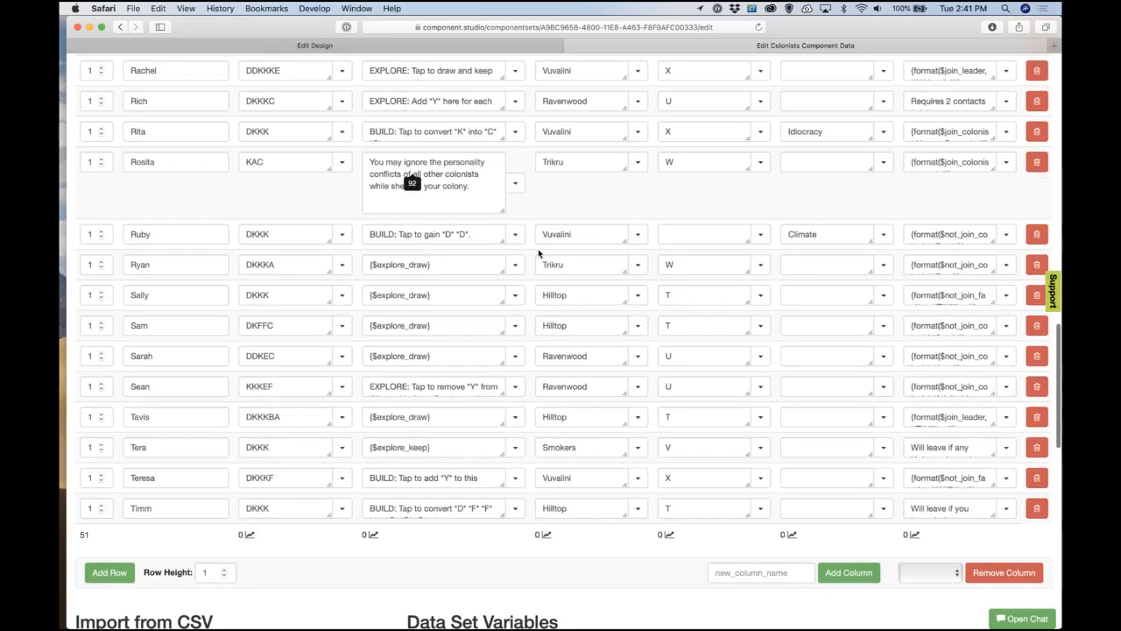
left_click_drag(539, 254, 540, 257)
double_click(490, 163)
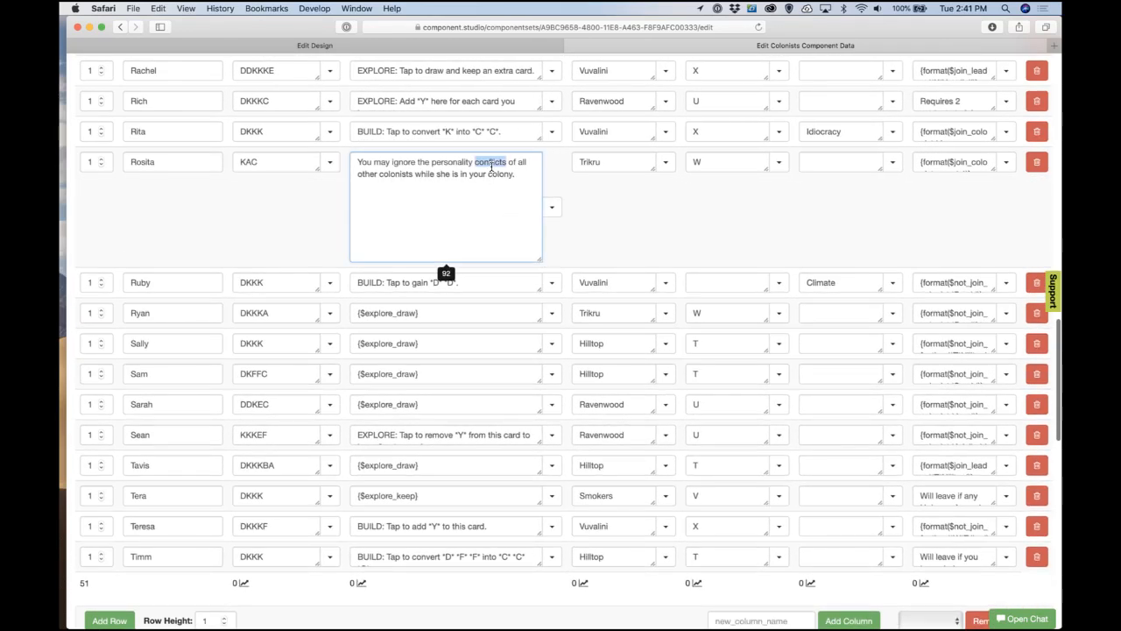
type("quirk")
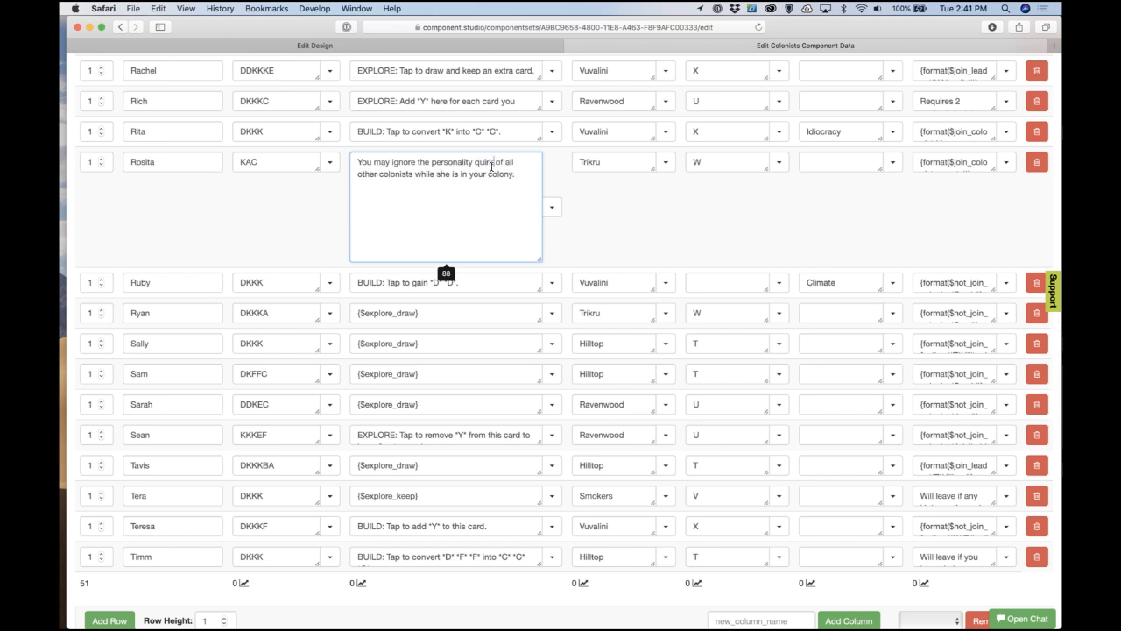
type("s")
left_click(590, 192)
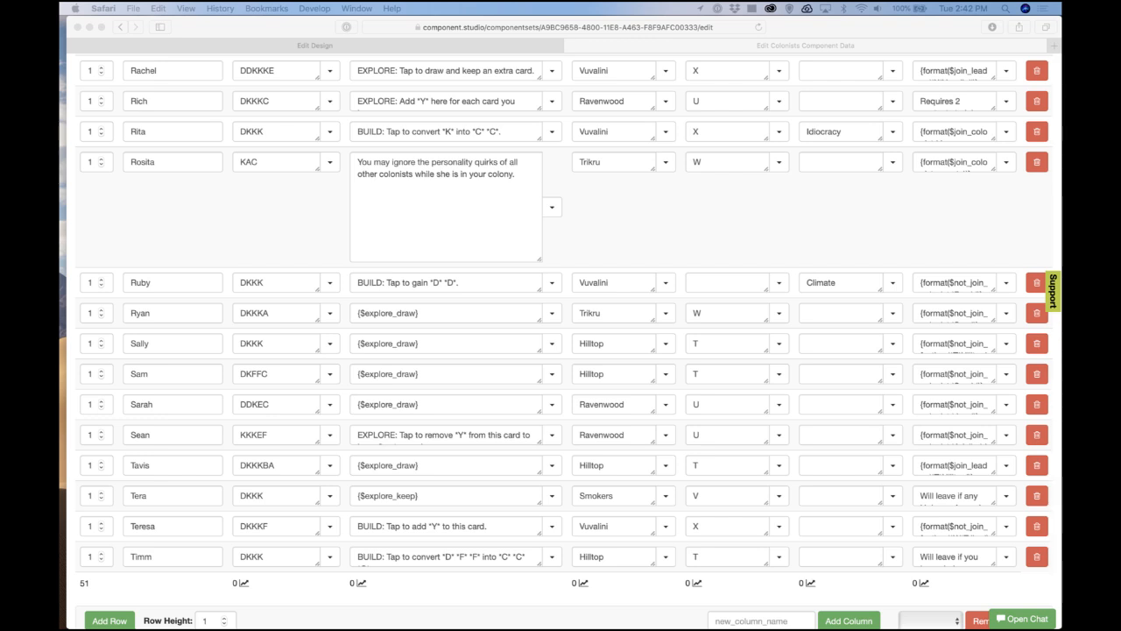
Step: Return from the Colonists data to the data sets list and open the Interrupts design from the Colony designs
scroll(916, 209, "up", 15)
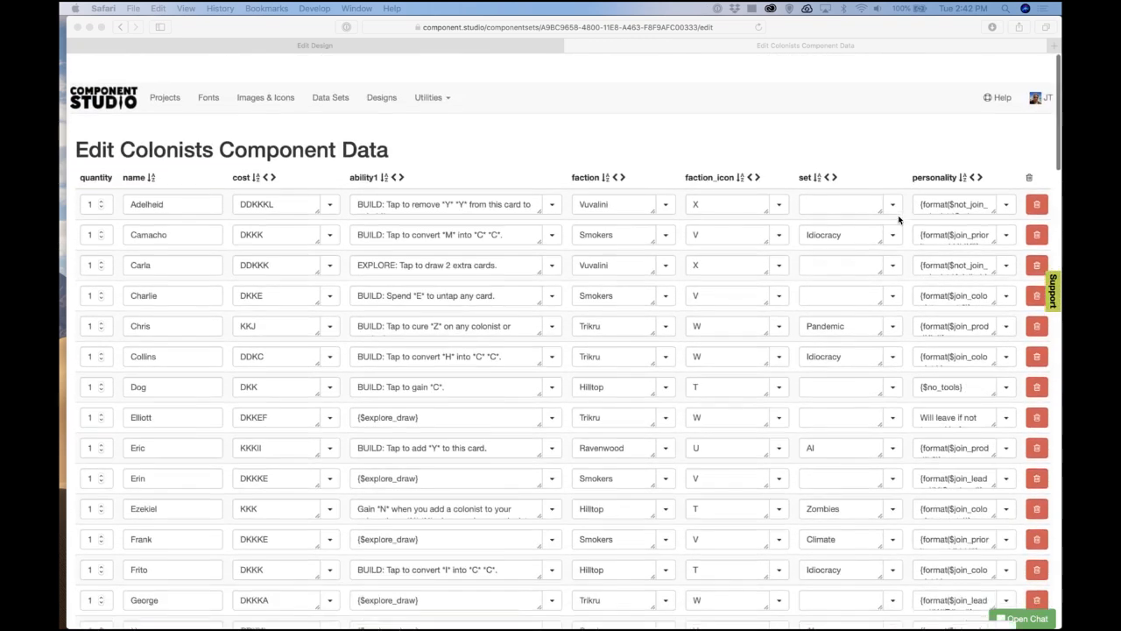
left_click(330, 69)
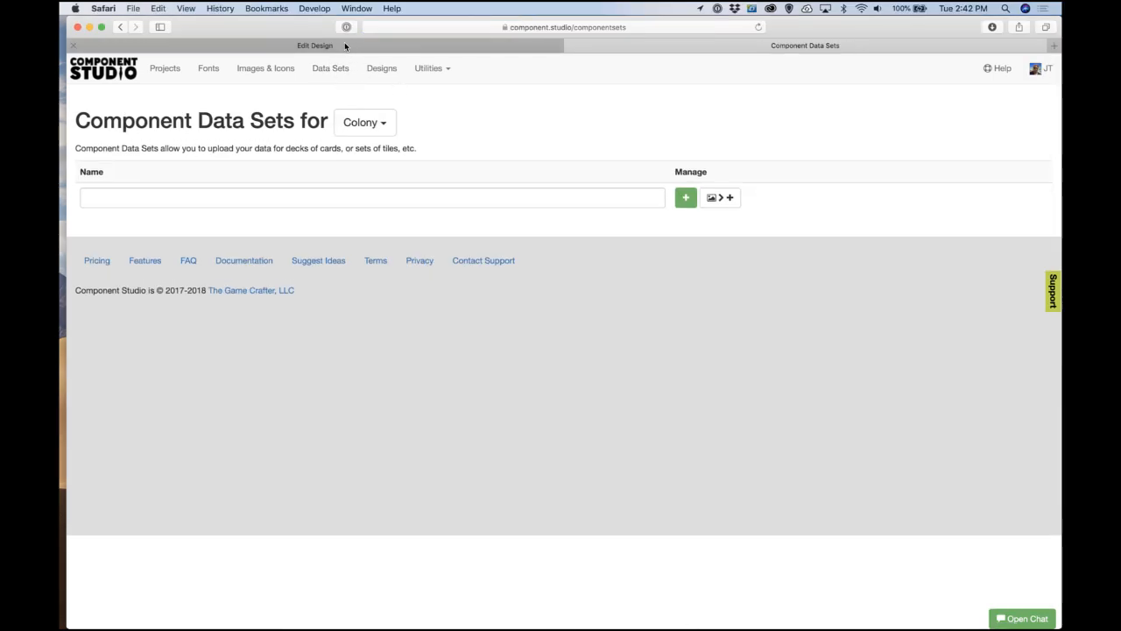
left_click(344, 43)
left_click(1017, 71)
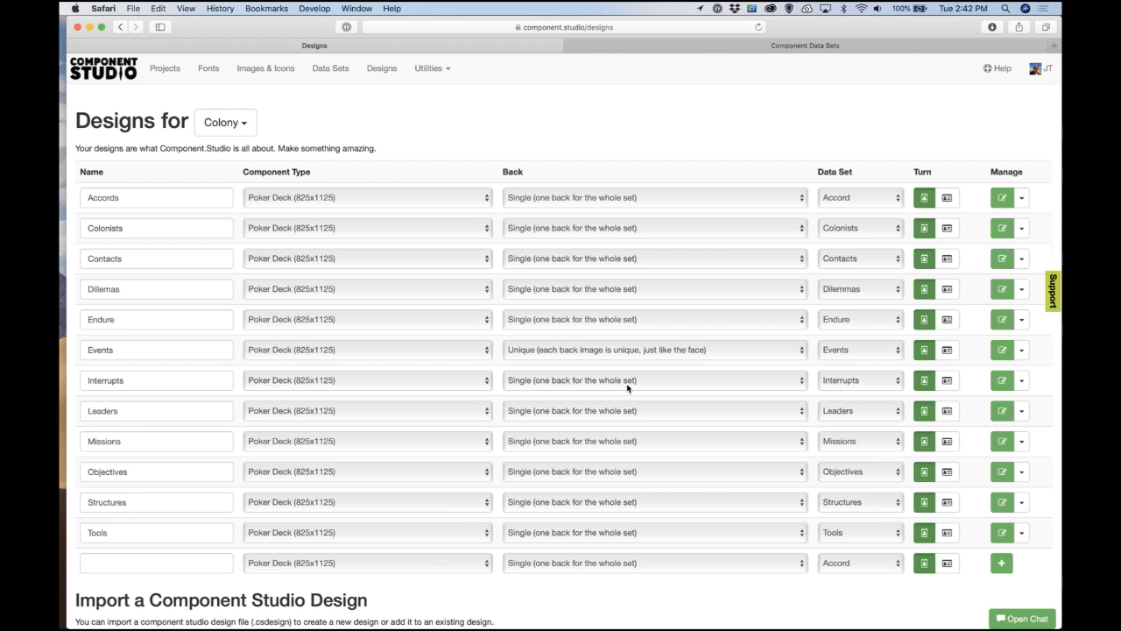
left_click(924, 391)
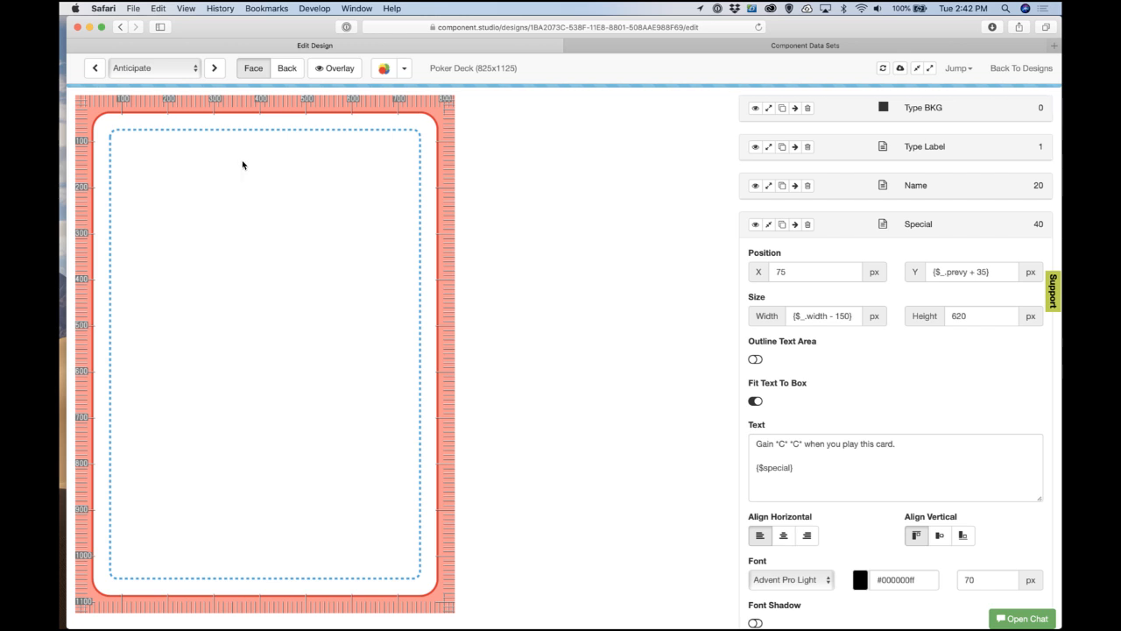
Step: Page through the Interrupts cards from Brown Out through Sabotage to review their rule text
left_click(186, 68)
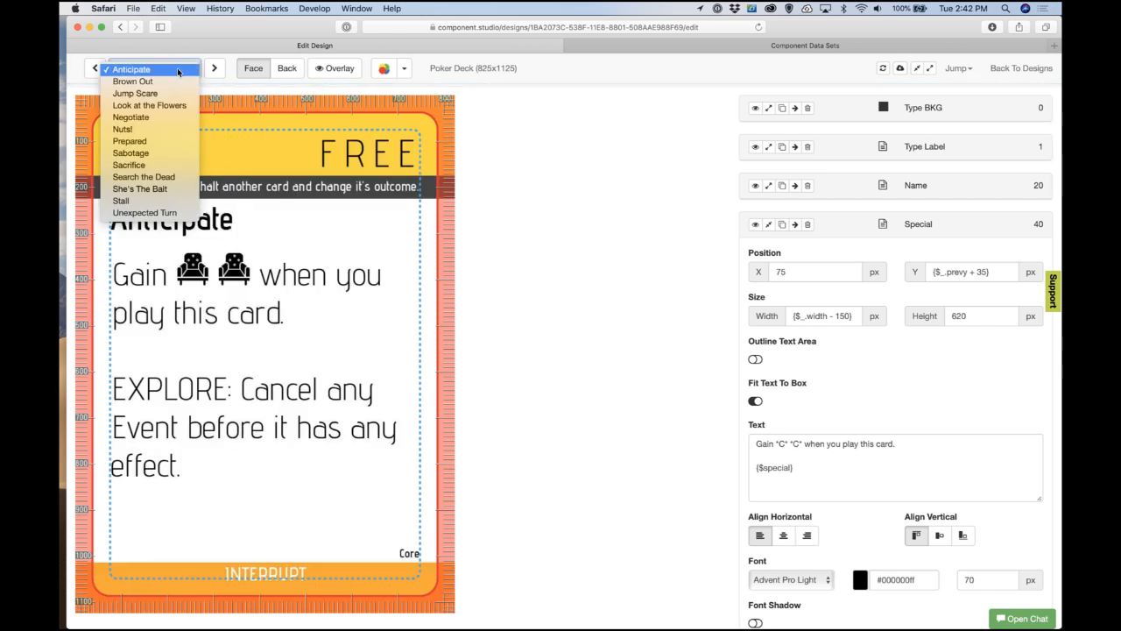
left_click(179, 84)
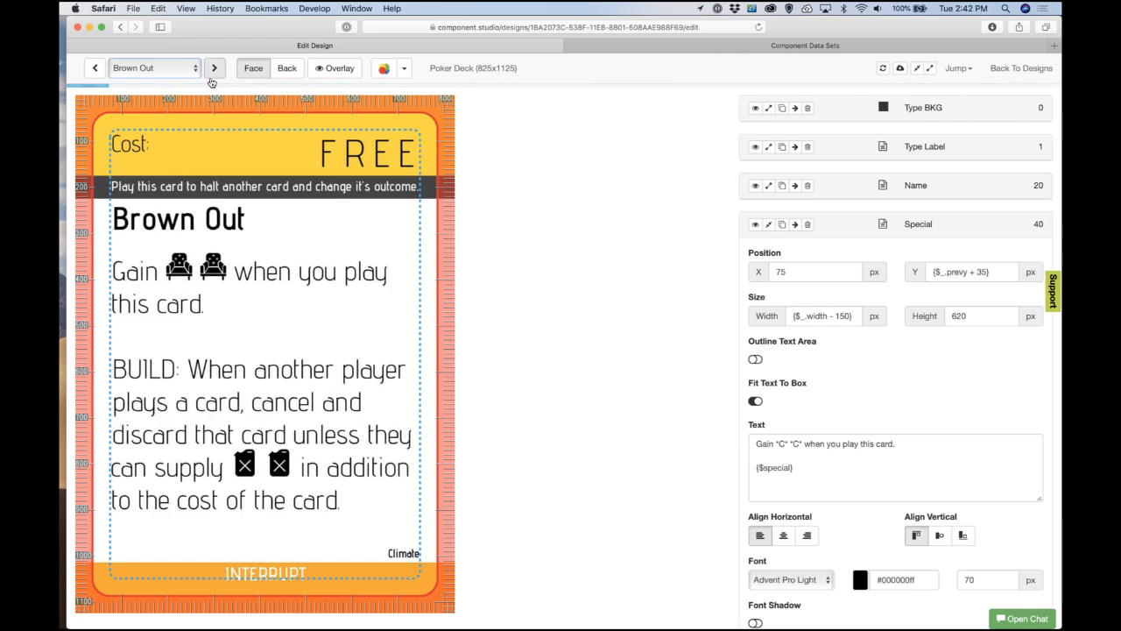
left_click(209, 75)
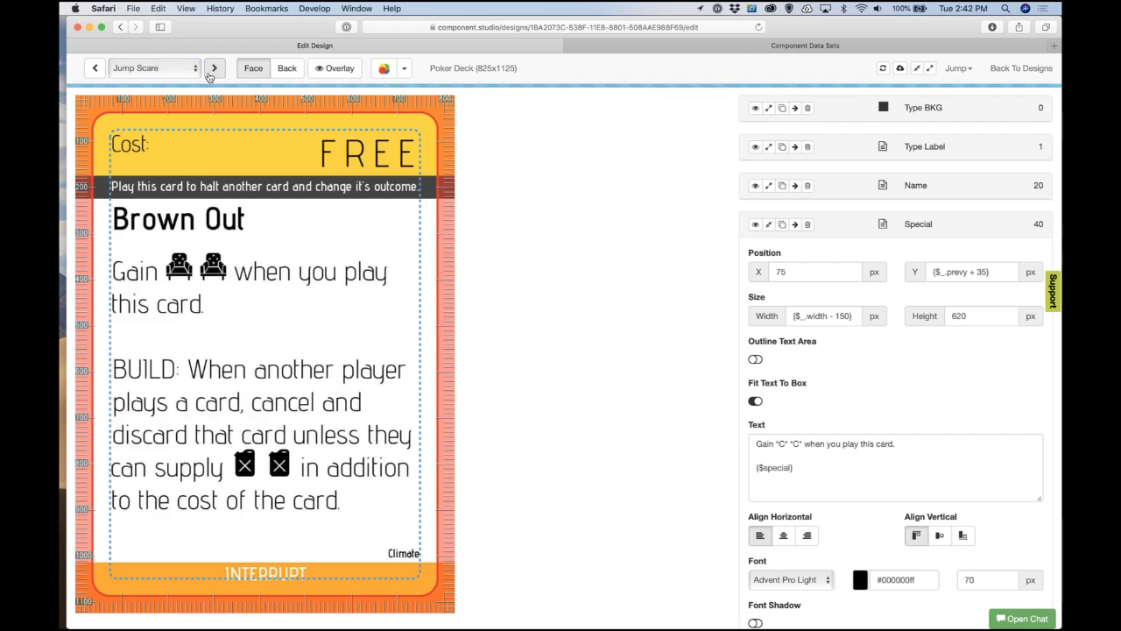
left_click(209, 75)
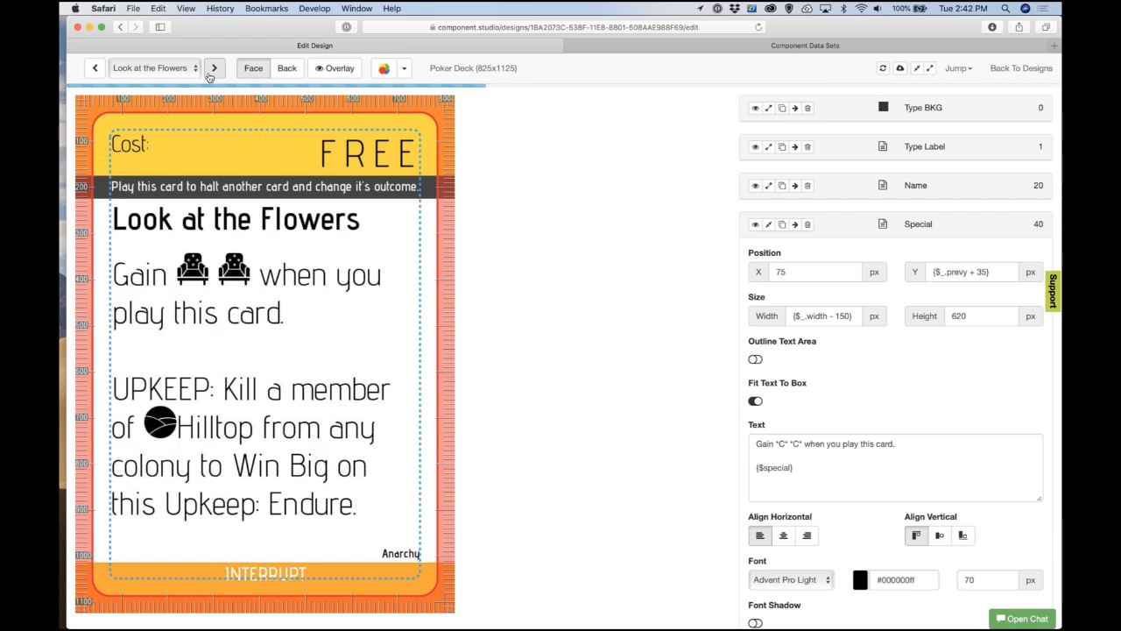
left_click(210, 76)
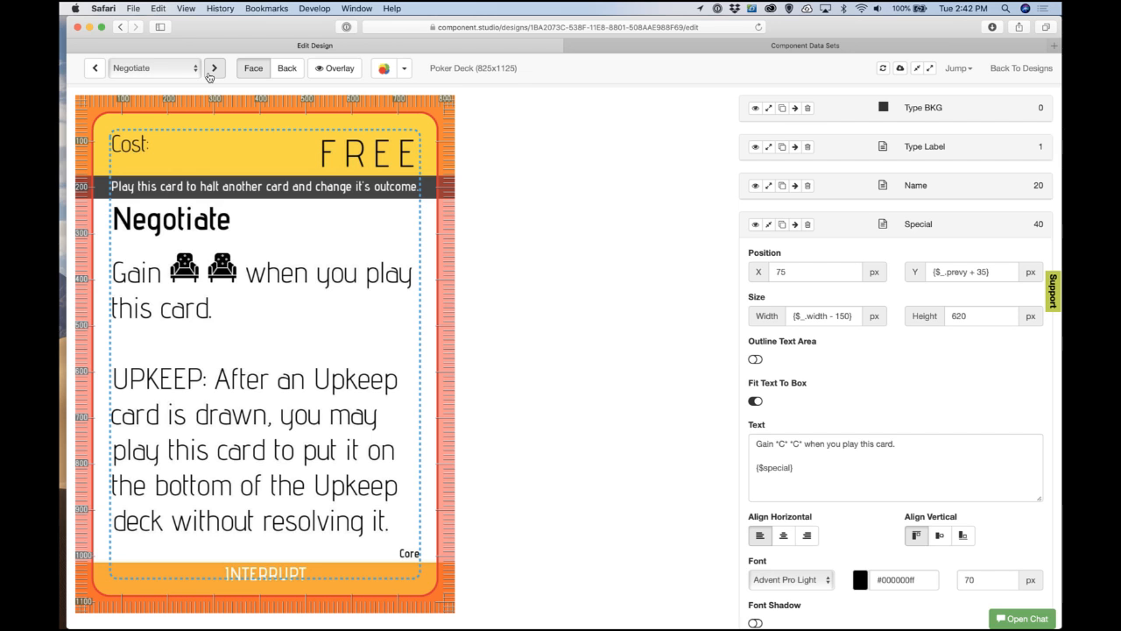
left_click(210, 75)
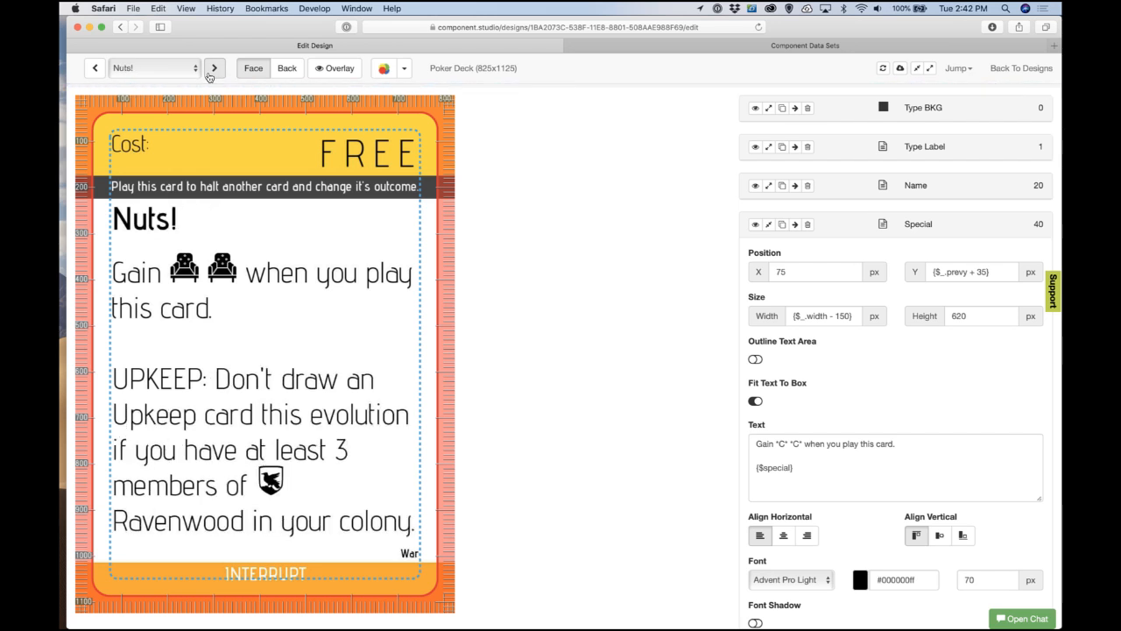
left_click(208, 77)
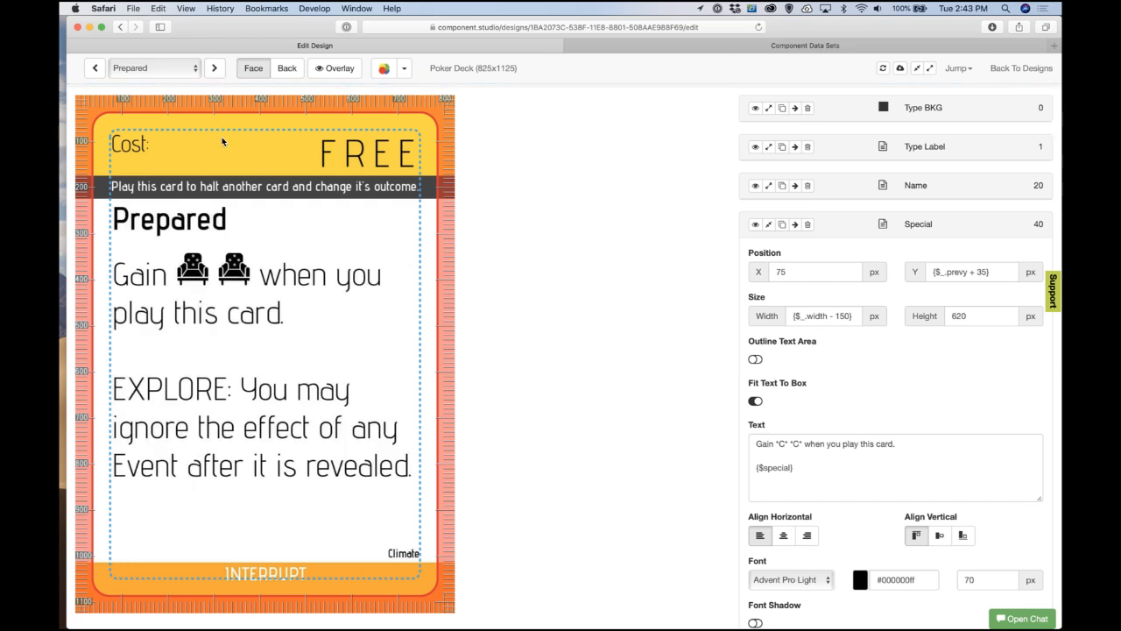
left_click(214, 70)
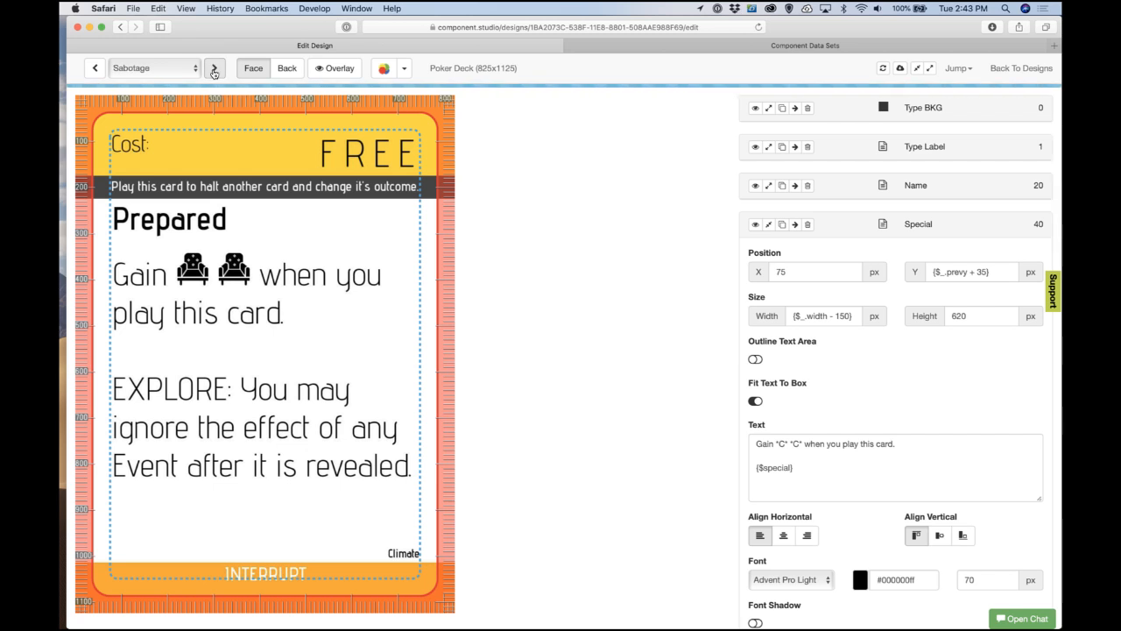
Step: Preview the Sabotage, Sacrifice, Search the Dead and She's The Bait interrupt cards one after another
left_click(214, 70)
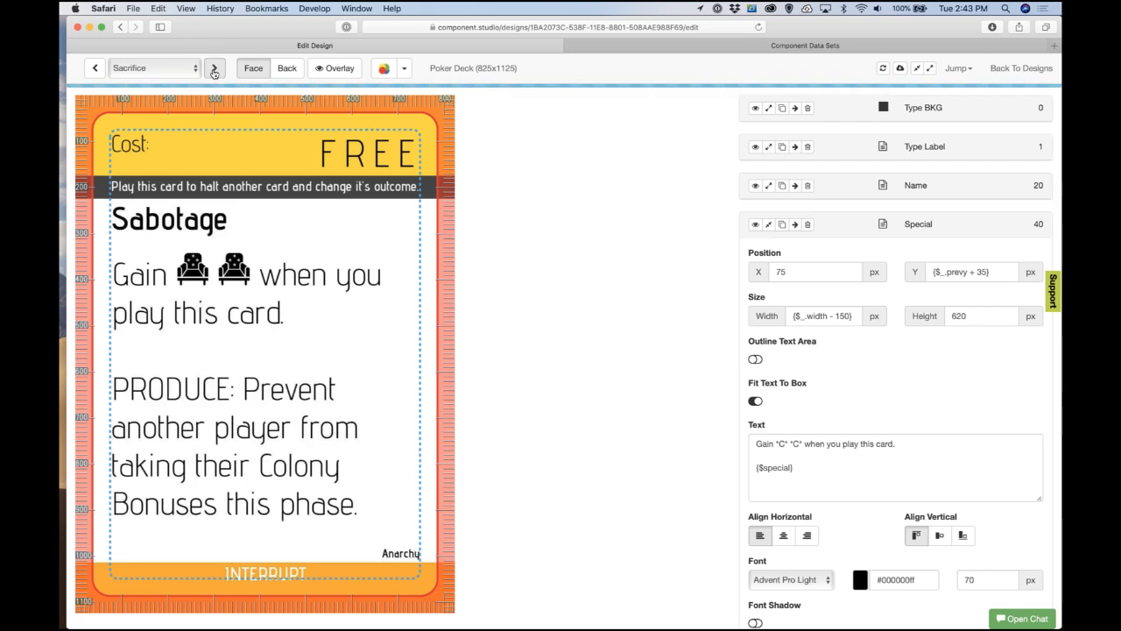
left_click(214, 70)
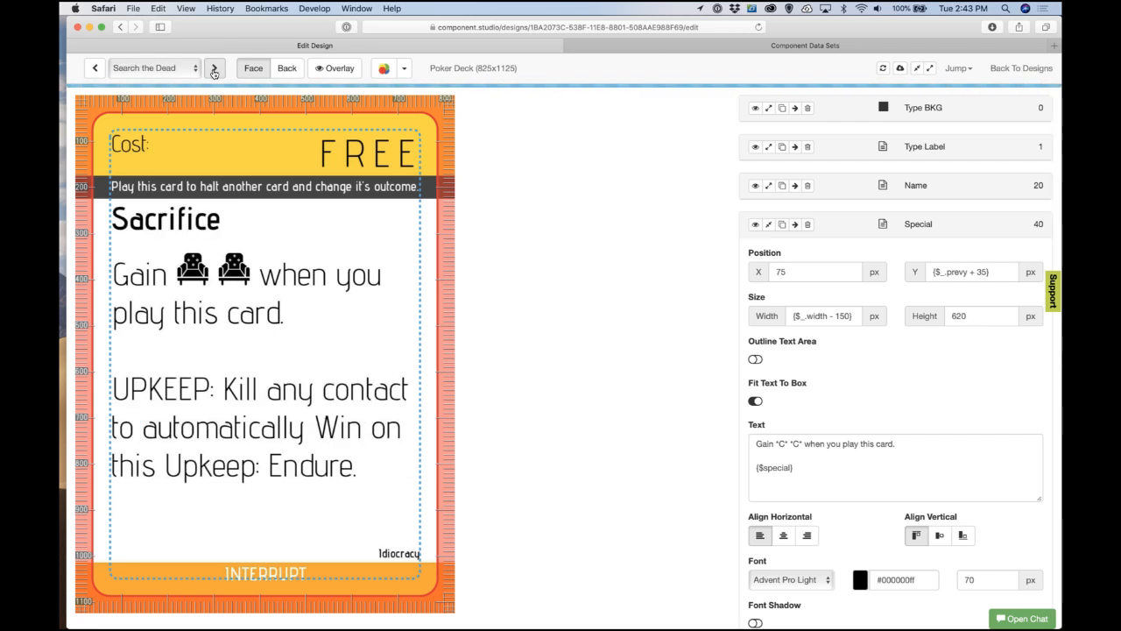
left_click(167, 74)
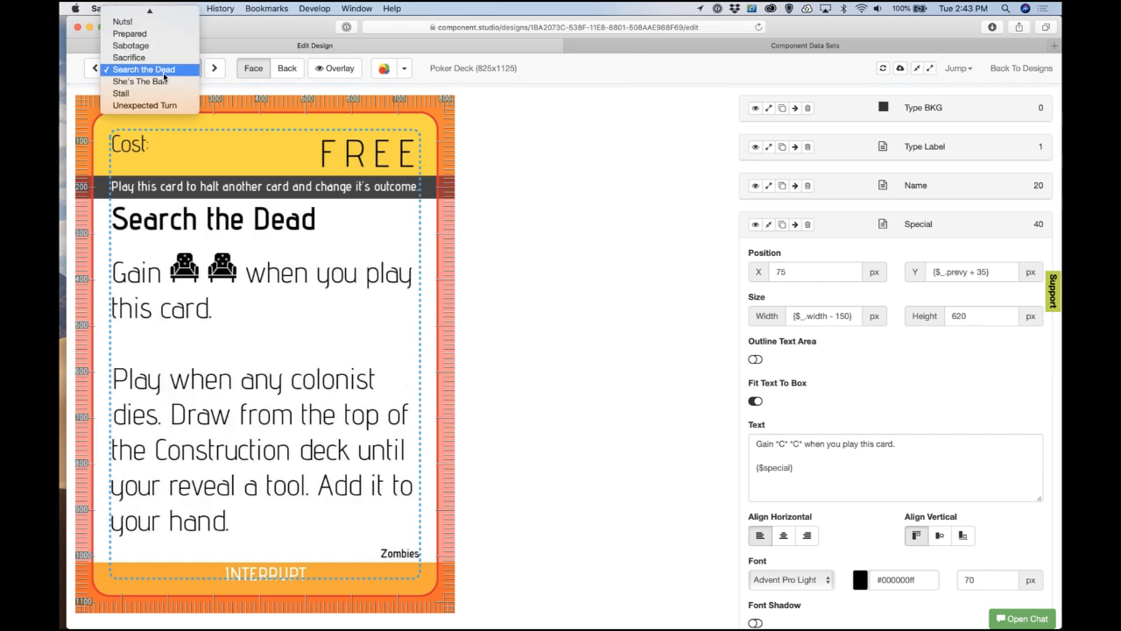
left_click(169, 82)
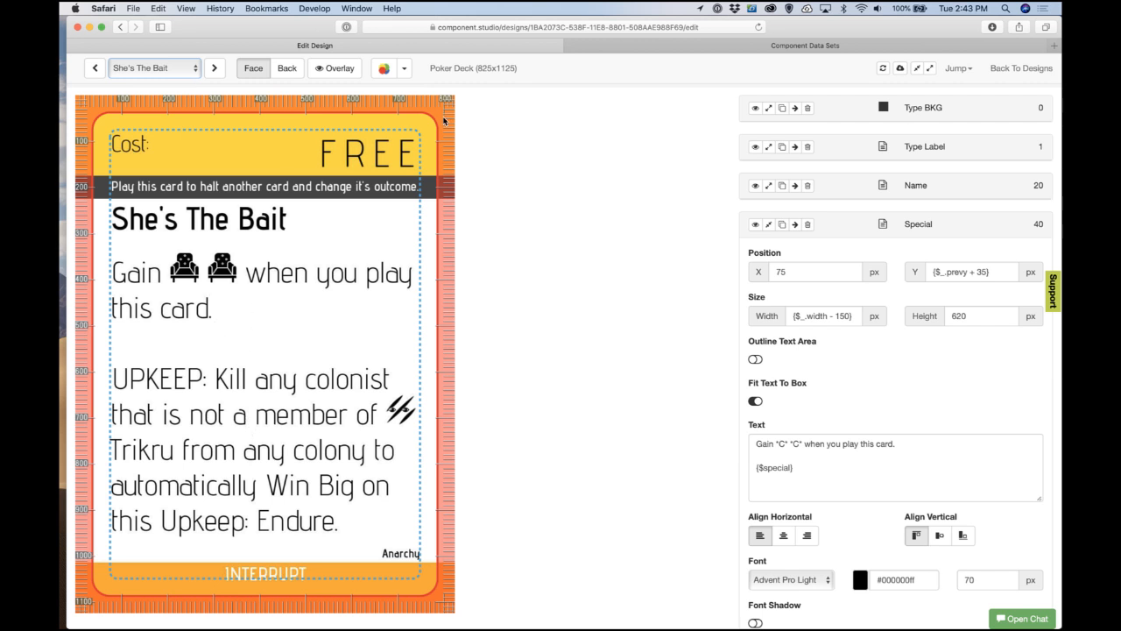
Step: Open the Interrupts data set from the Colony component data sets for editing and set its row height to 10
left_click(714, 46)
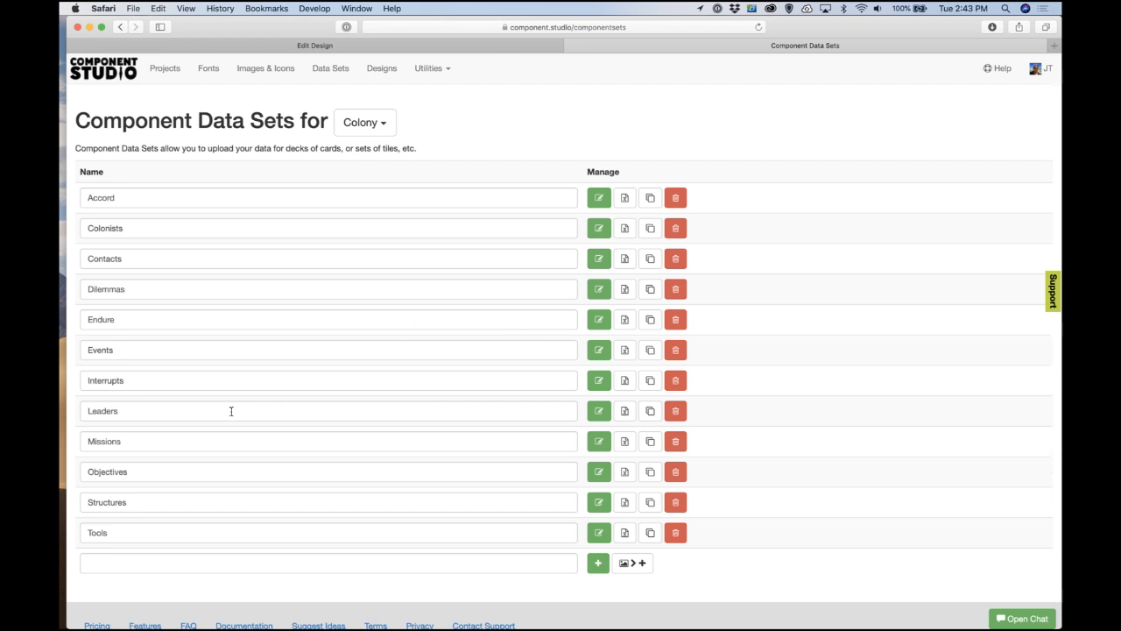
left_click(596, 383)
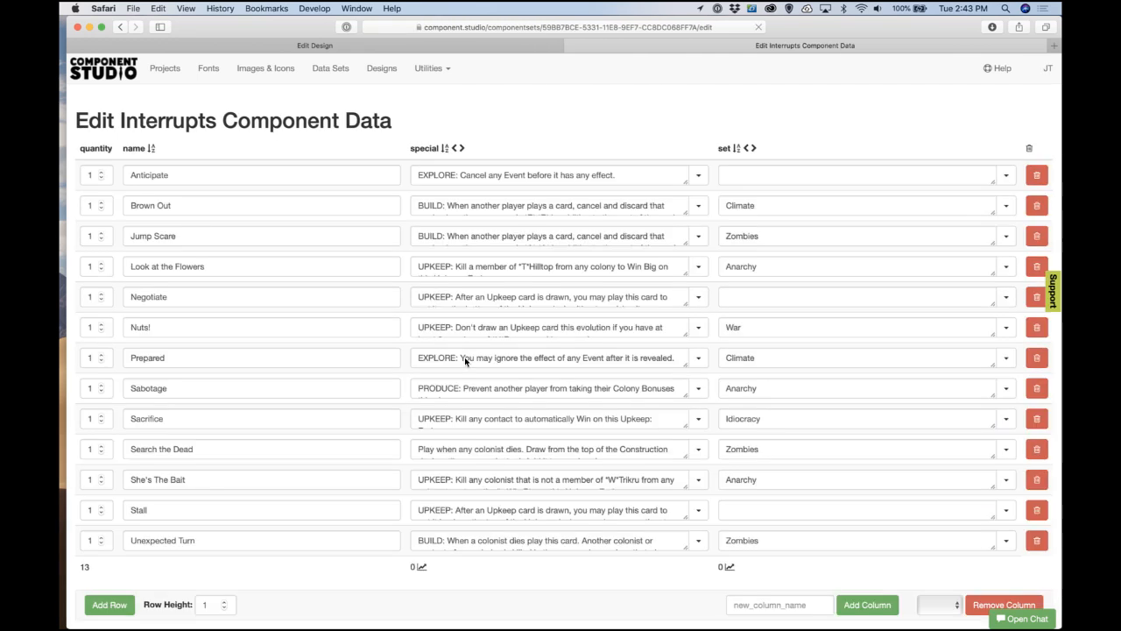
scroll(263, 456, "down", 3)
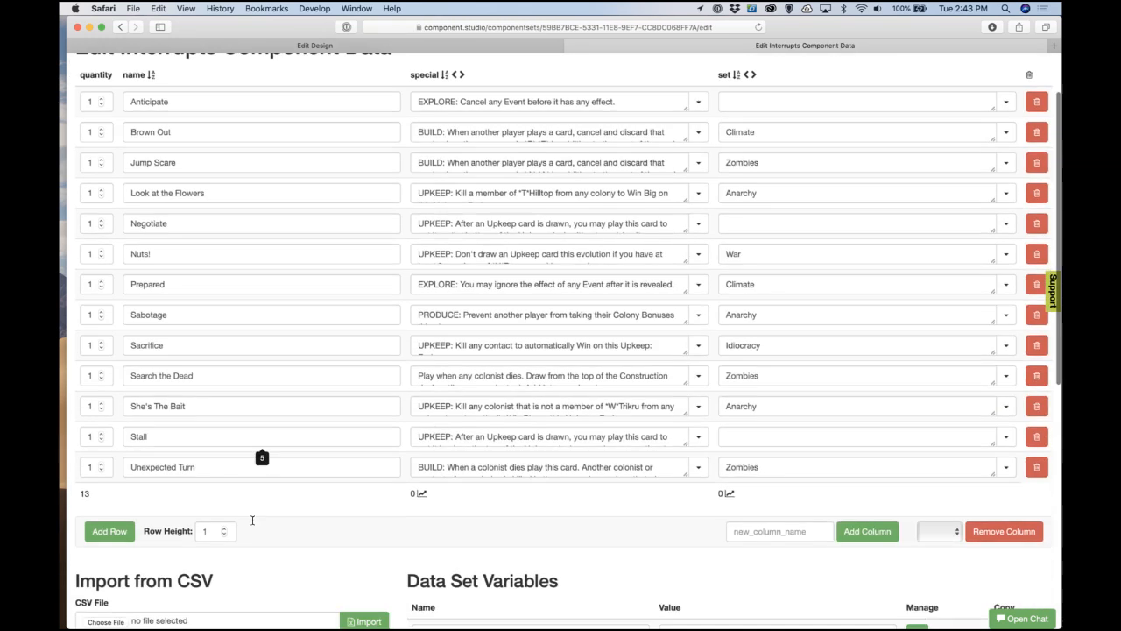
left_click(210, 467)
type("0")
scroll(211, 459, "up", 20)
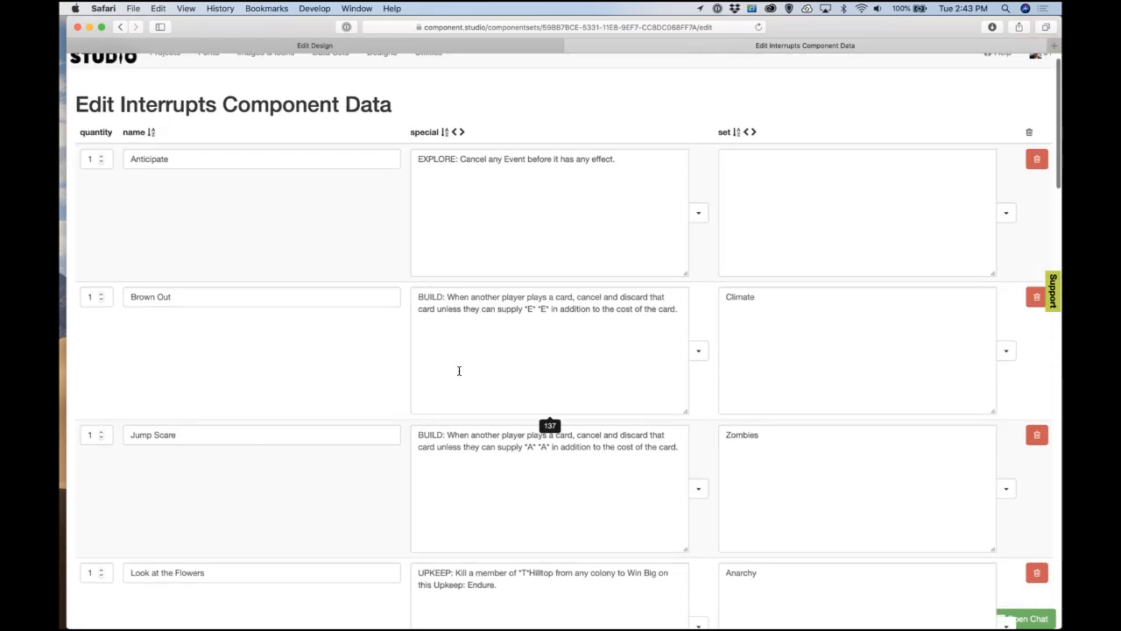
Step: Delete the word "Big" from the Look at the Flowers special text so that it reads "to Win on this Upkeep: Endure."
scroll(458, 370, "down", 2)
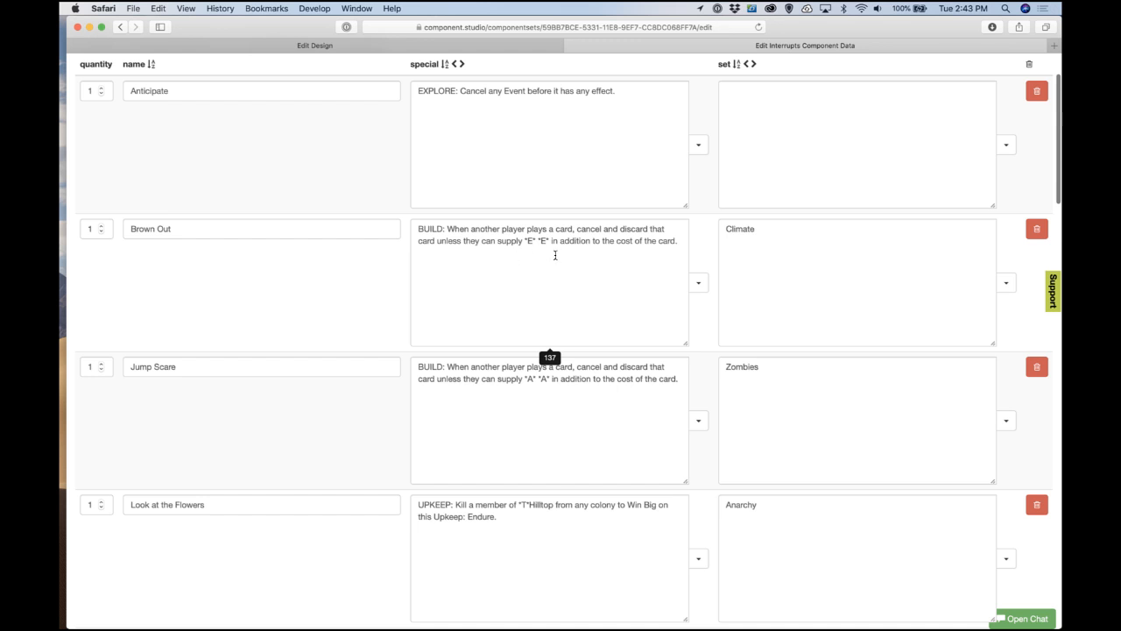
scroll(572, 352, "down", 3)
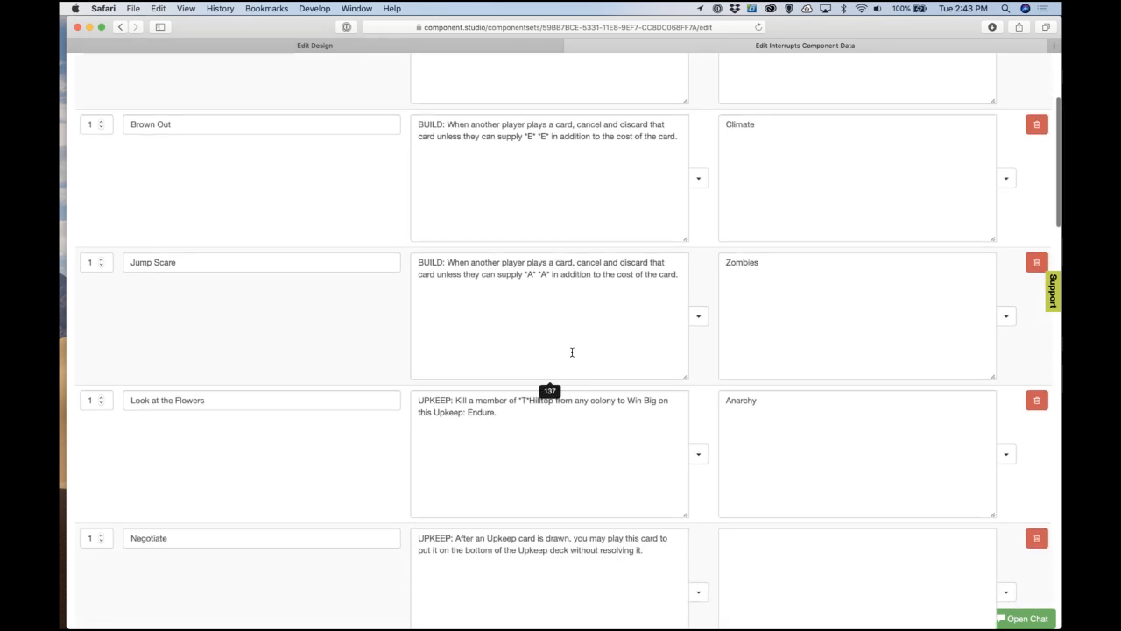
scroll(557, 340, "down", 5)
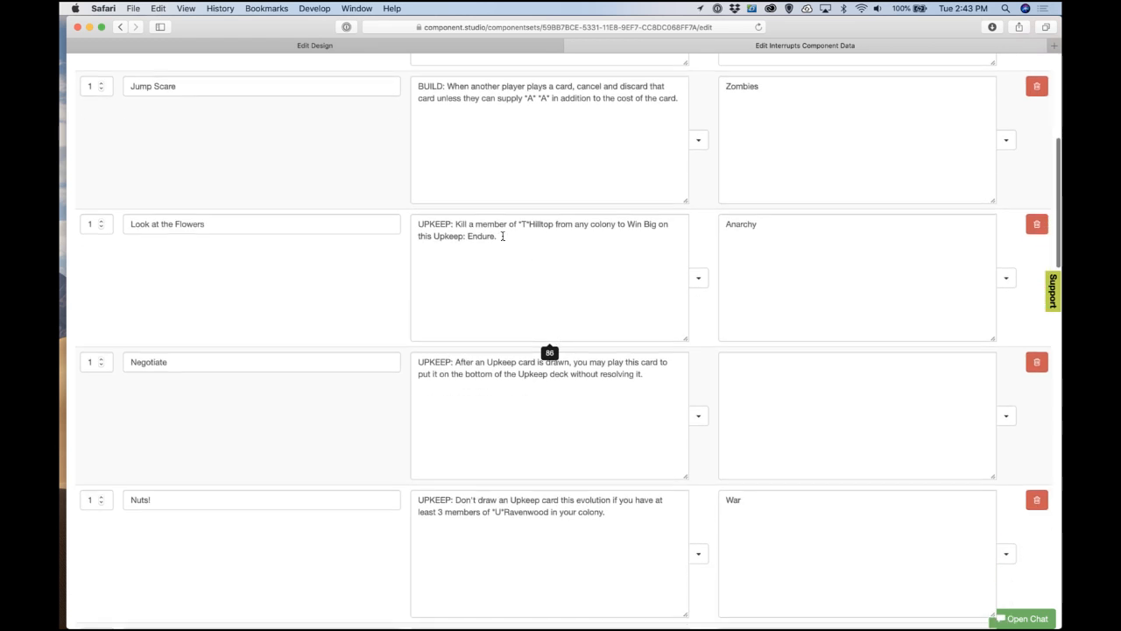
left_click(659, 235)
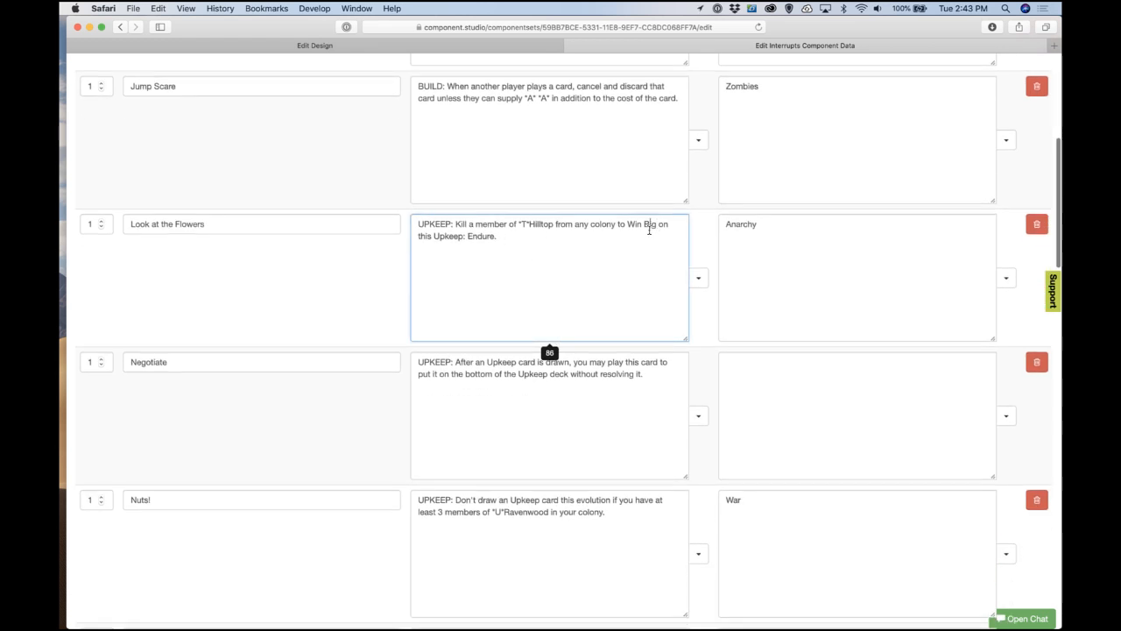
double_click(649, 225)
key("BackSpace")
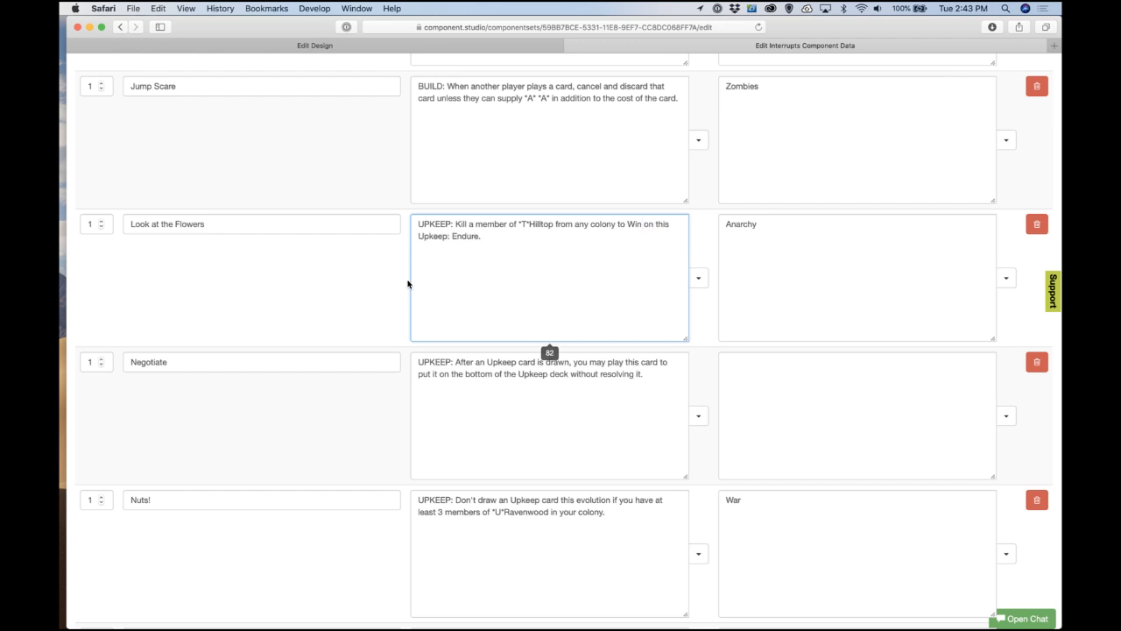
Step: Remove the "UPKEEP:" prefix from the special text of Look at the Flowers
left_click(393, 277)
left_click_drag(454, 229, 365, 220)
key("BackSpace")
key("super+z")
left_click(444, 223)
left_click_drag(456, 225, 404, 223)
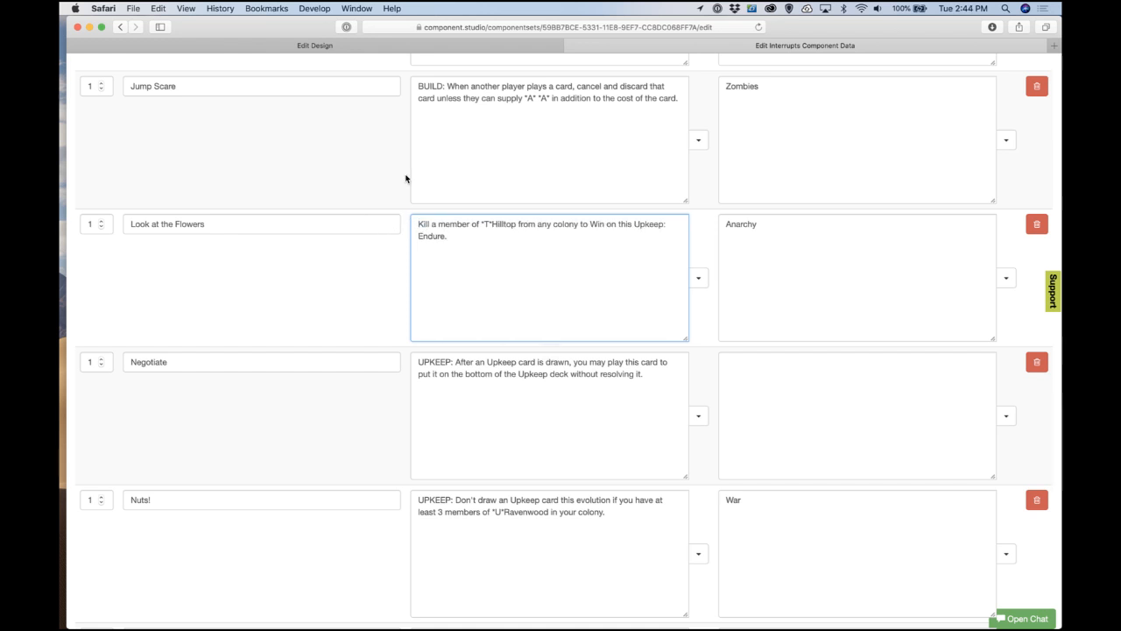
left_click(405, 179)
Step: Remove the "BUILD:" prefix from the special texts of Jump Scare and Brown Out
scroll(405, 179, "up", 2)
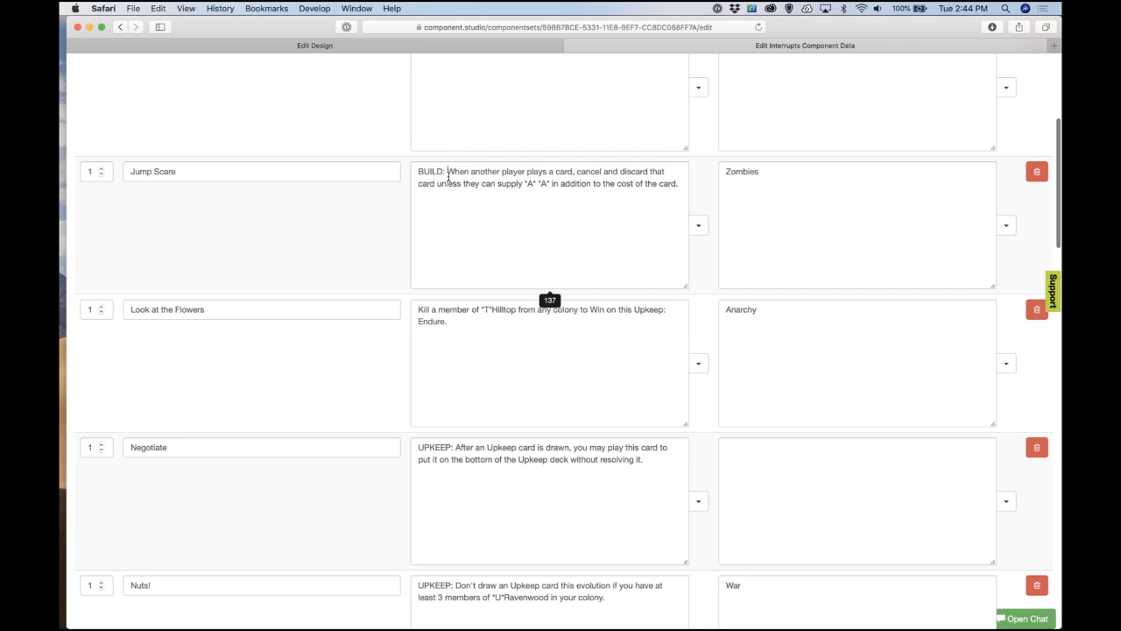
left_click_drag(449, 175, 379, 202)
key("BackSpace")
scroll(395, 170, "up", 2)
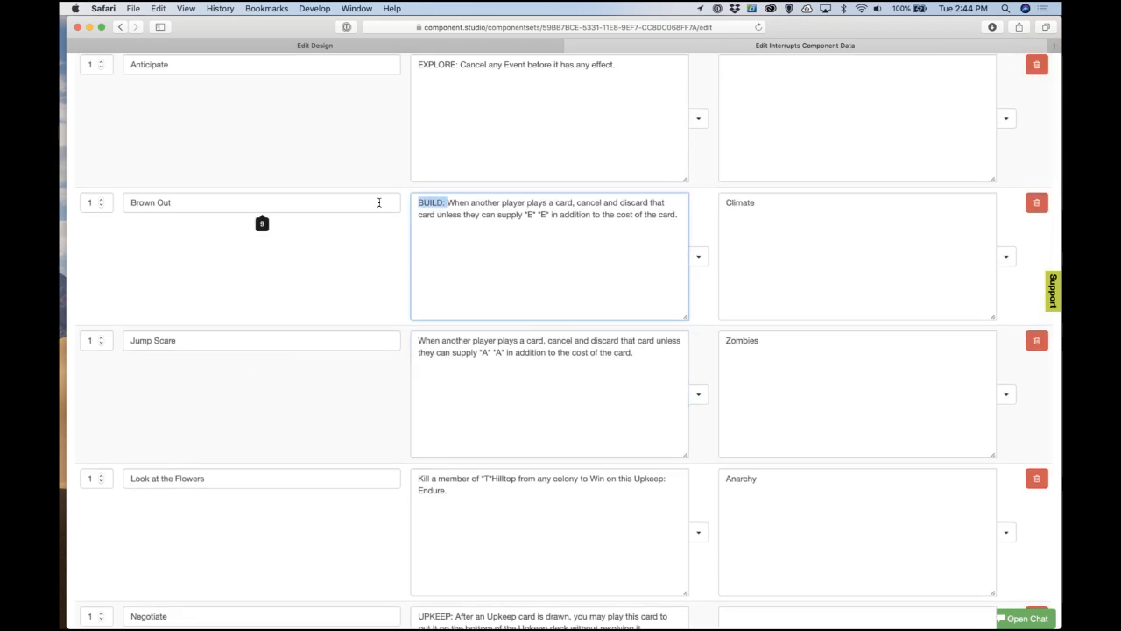
key("BackSpace")
Step: Remove the "EXPLORE:" prefix from Anticipate's special text and the "UPKEEP:" prefix from Negotiate's
scroll(378, 201, "up", 3)
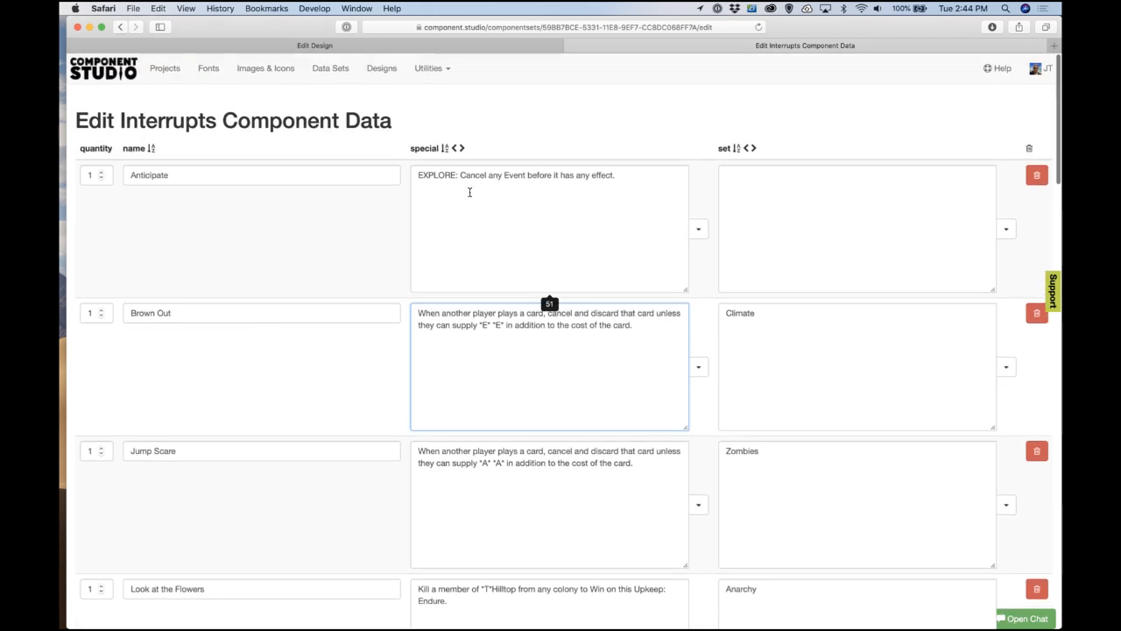
left_click_drag(461, 176, 393, 174)
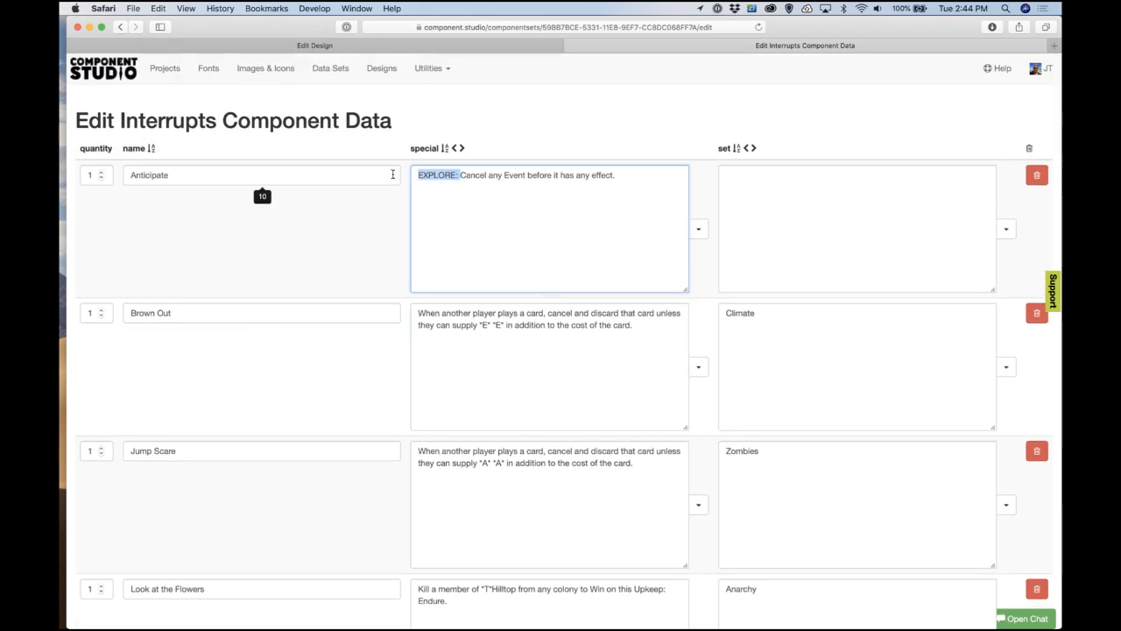
key("BackSpace")
scroll(394, 228, "down", 10)
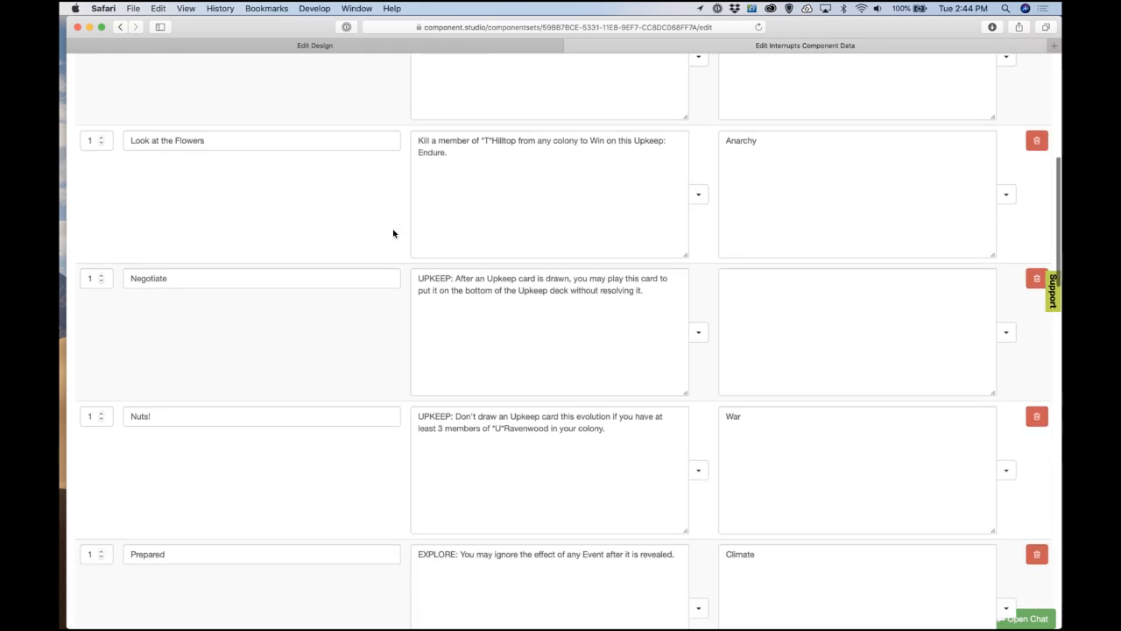
left_click_drag(458, 277, 401, 278)
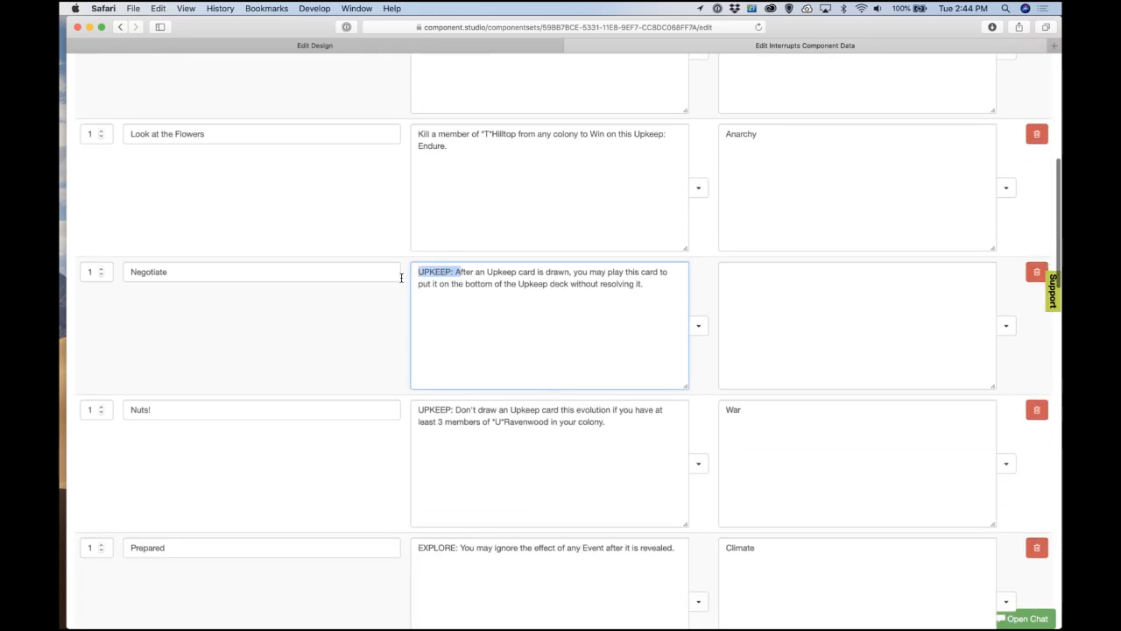
key("BackSpace")
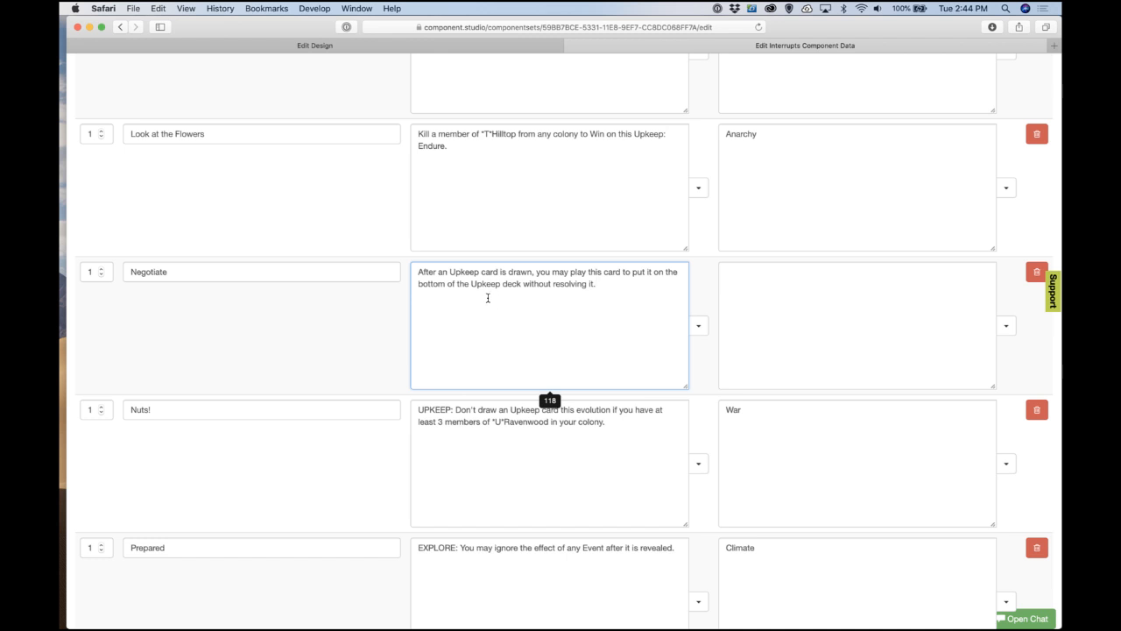
Step: Replace "on this" with "an" in the Look at the Flowers special text so it ends "to Win an Upkeep: Endure."
double_click(625, 140)
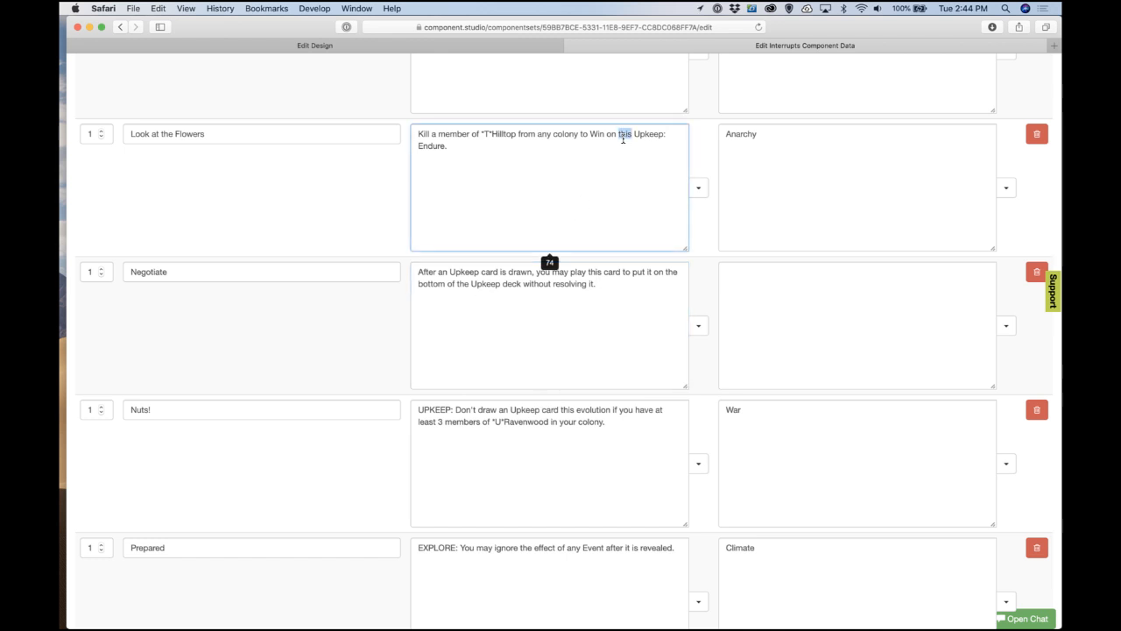
type("an")
key("BackSpace")
key("BackSpace")
key("BackSpace")
key("BackSpace")
key("BackSpace")
type("an")
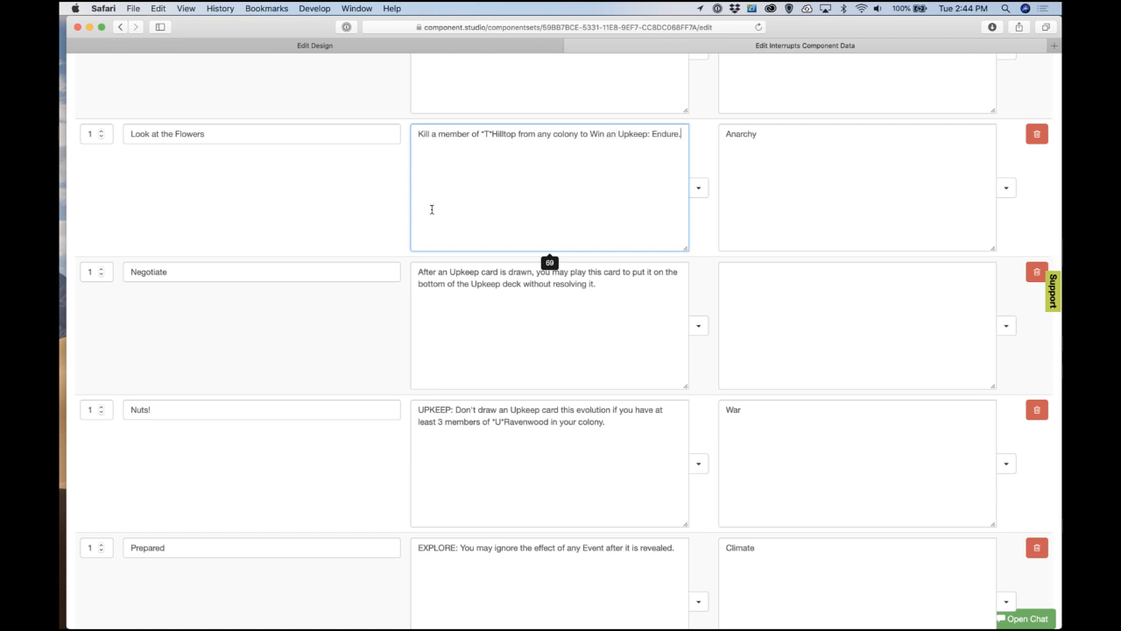
left_click(373, 215)
Step: Remove the "UPKEEP:" prefix from the special text of Nuts!
scroll(393, 251, "down", 1)
left_click(502, 234)
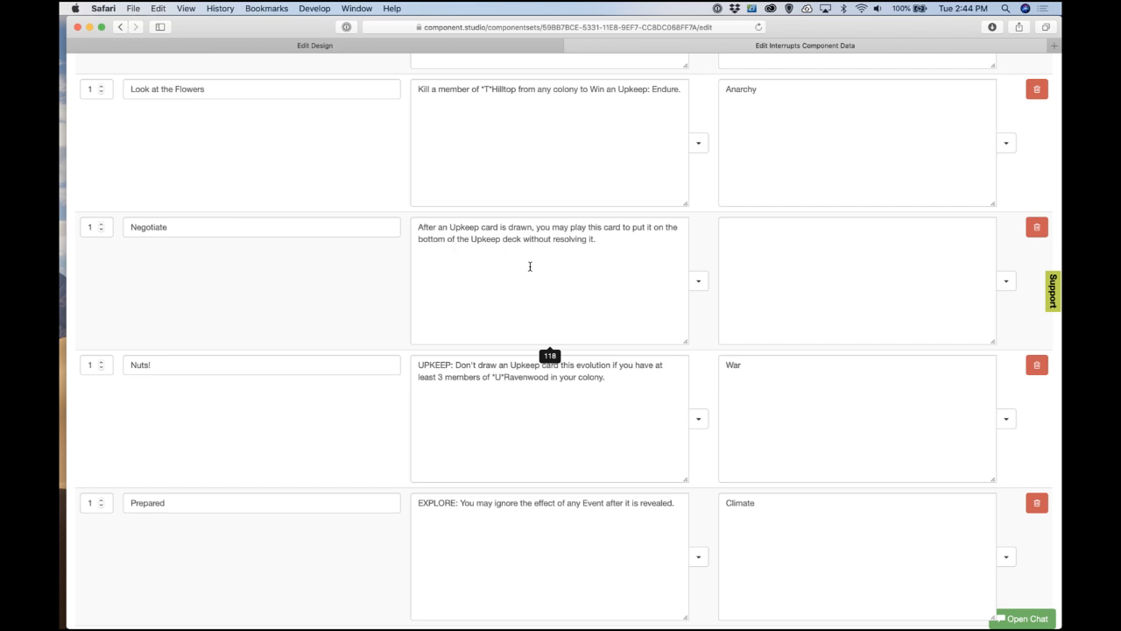
scroll(560, 289, "down", 3)
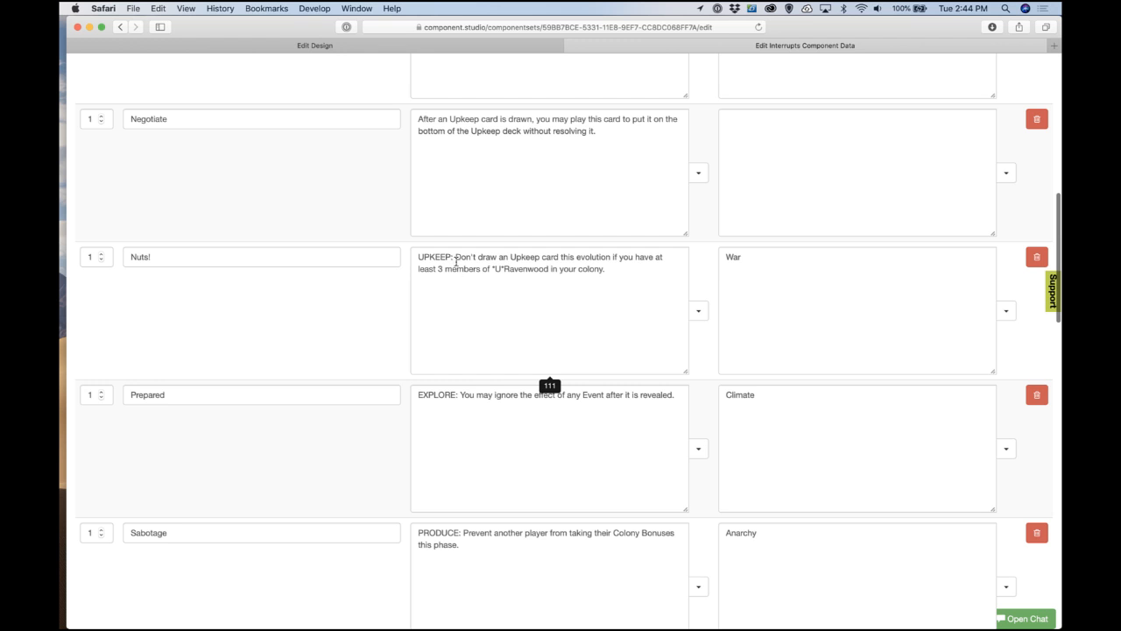
left_click_drag(455, 261, 371, 253)
key("BackSpace")
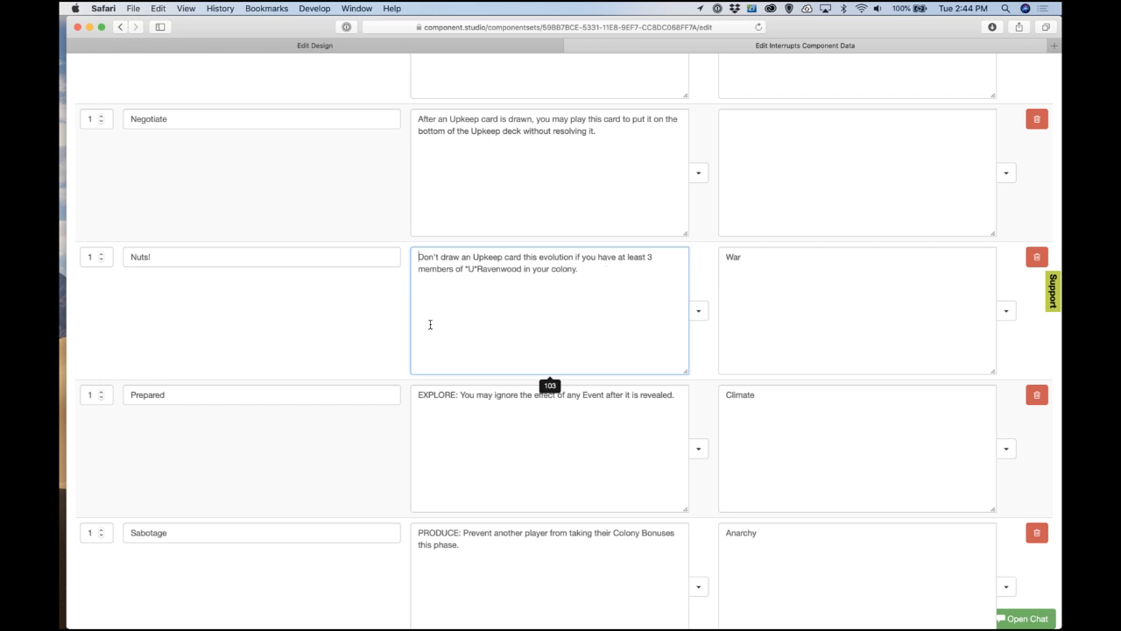
left_click(380, 317)
Step: Remove the "EXPLORE:" prefix from the special text of Prepared
scroll(380, 317, "down", 2)
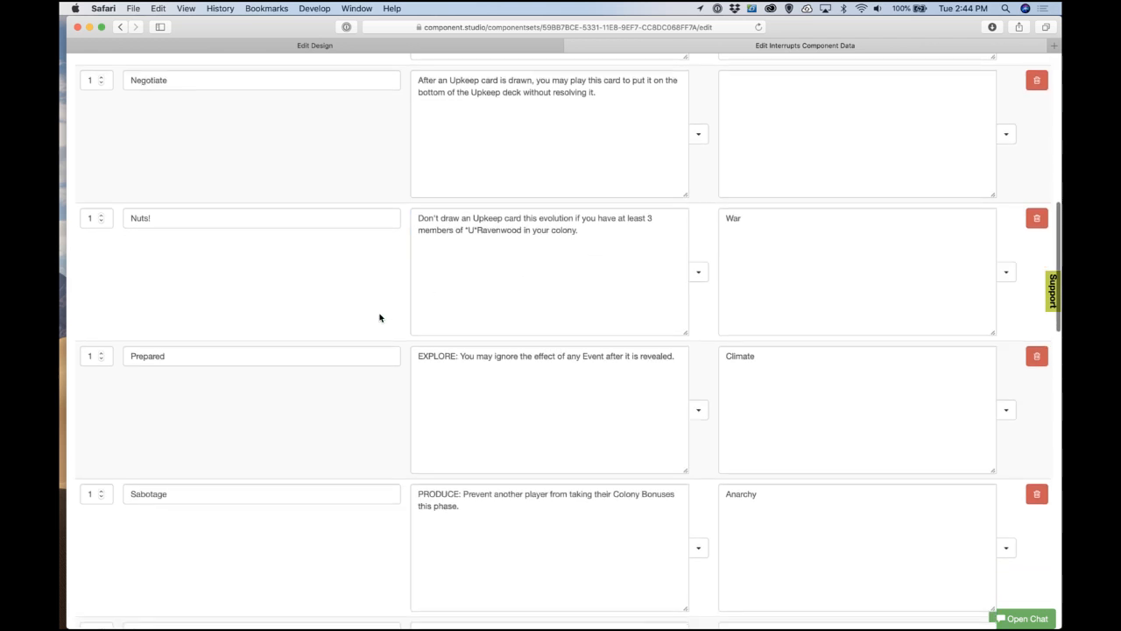
scroll(380, 317, "down", 5)
left_click(473, 248)
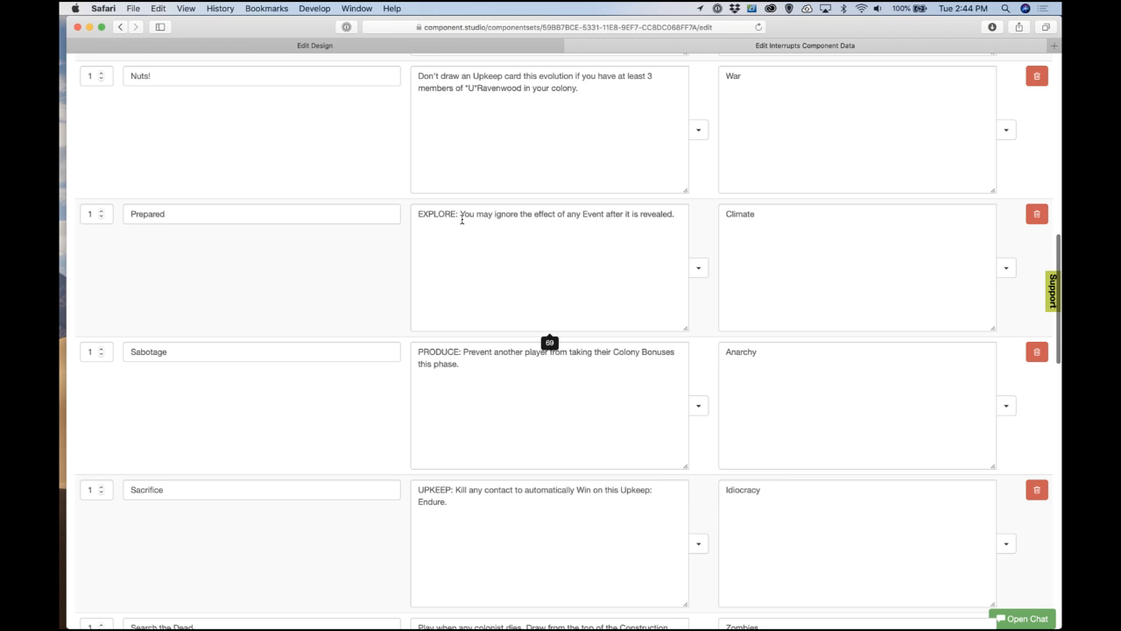
left_click_drag(461, 220, 261, 233)
key("BackSpace")
left_click(397, 264)
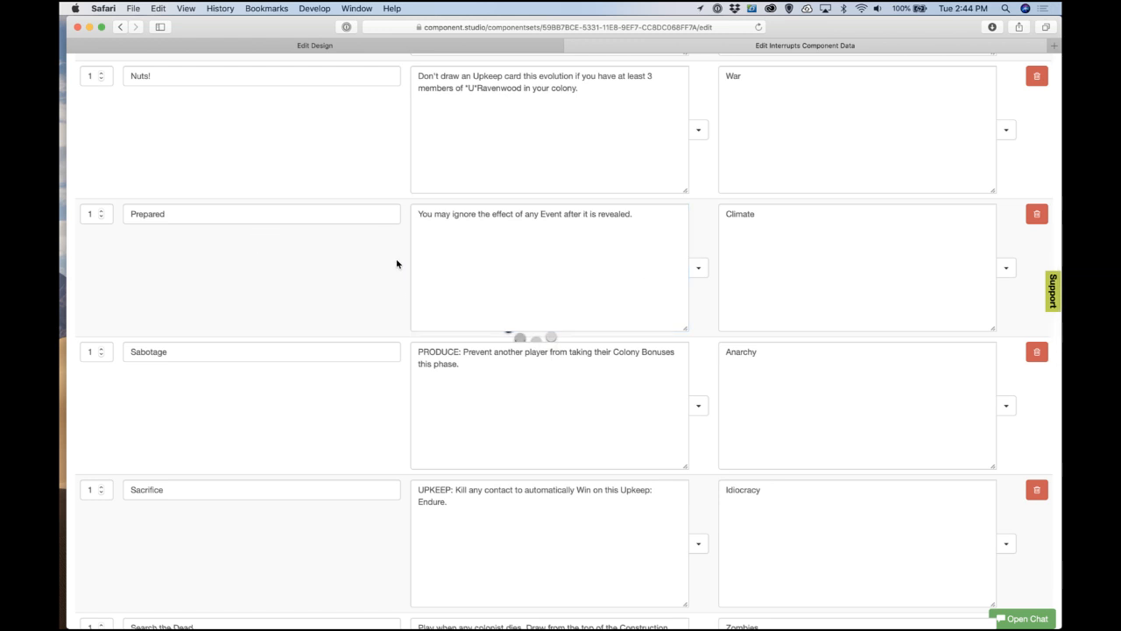
scroll(396, 263, "down", 4)
left_click(458, 278)
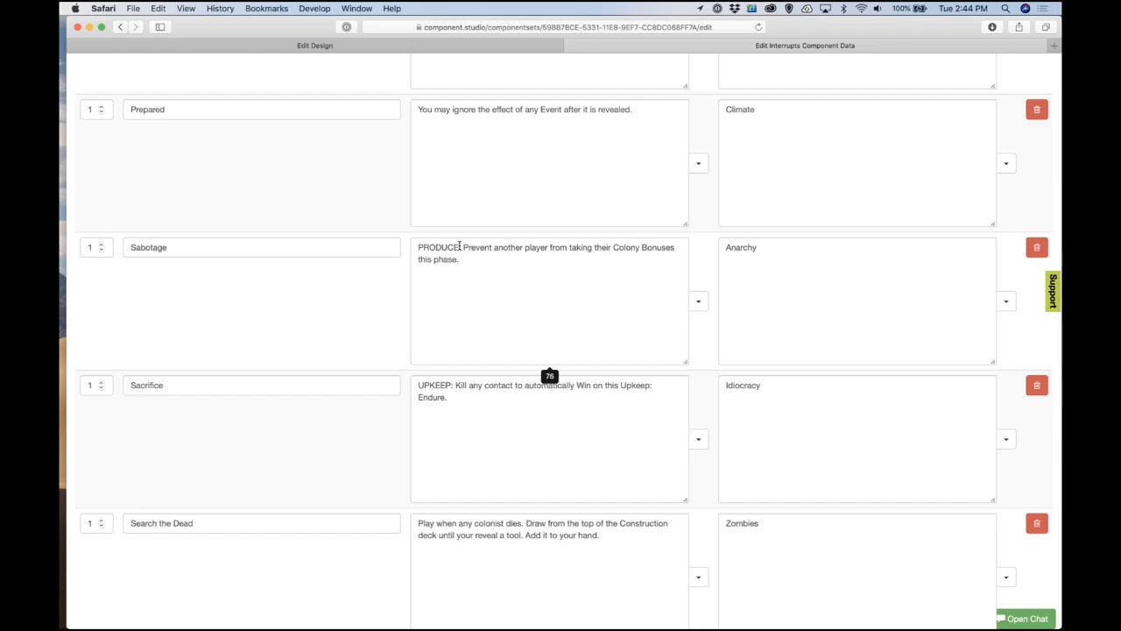
left_click_drag(463, 247, 388, 245)
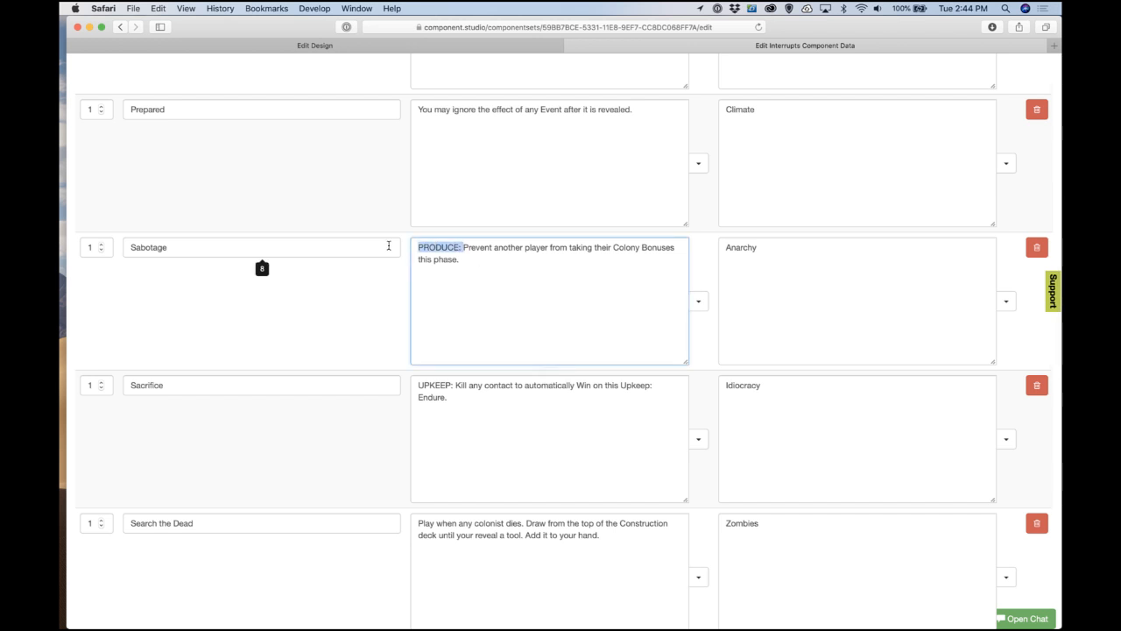
Step: Undo the special-text edits back through the removal of the "UPKEEP:" prefix from Look at the Flowers, keeping only the deletion of "Big"
scroll(423, 307, "up", 1)
key("super+z")
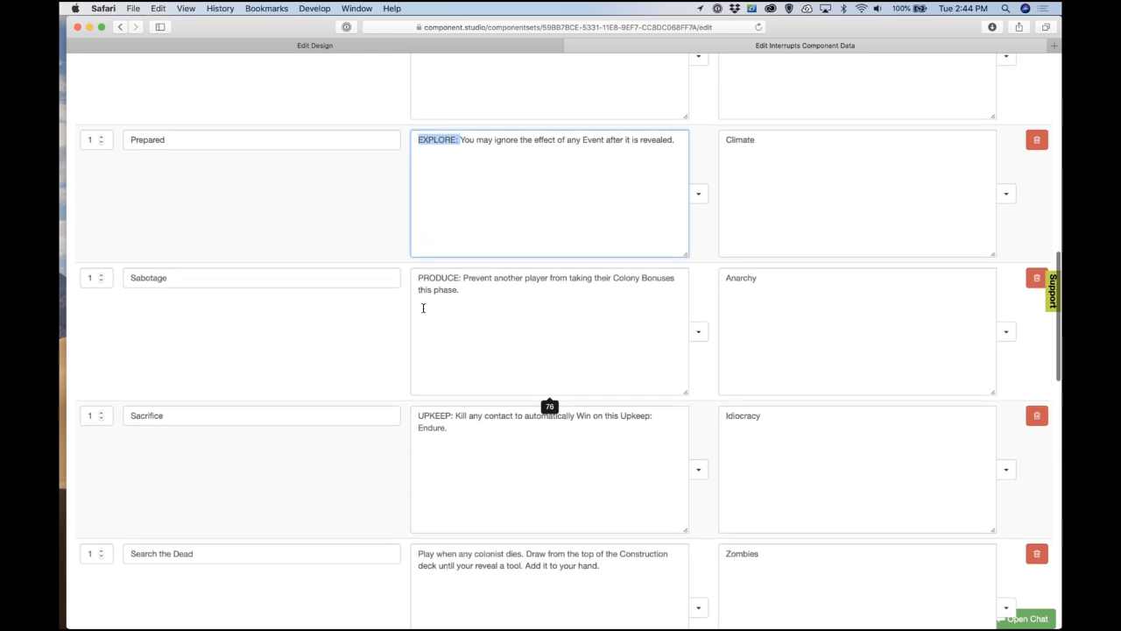
scroll(423, 307, "up", 2)
key("super+z")
key("super+z")
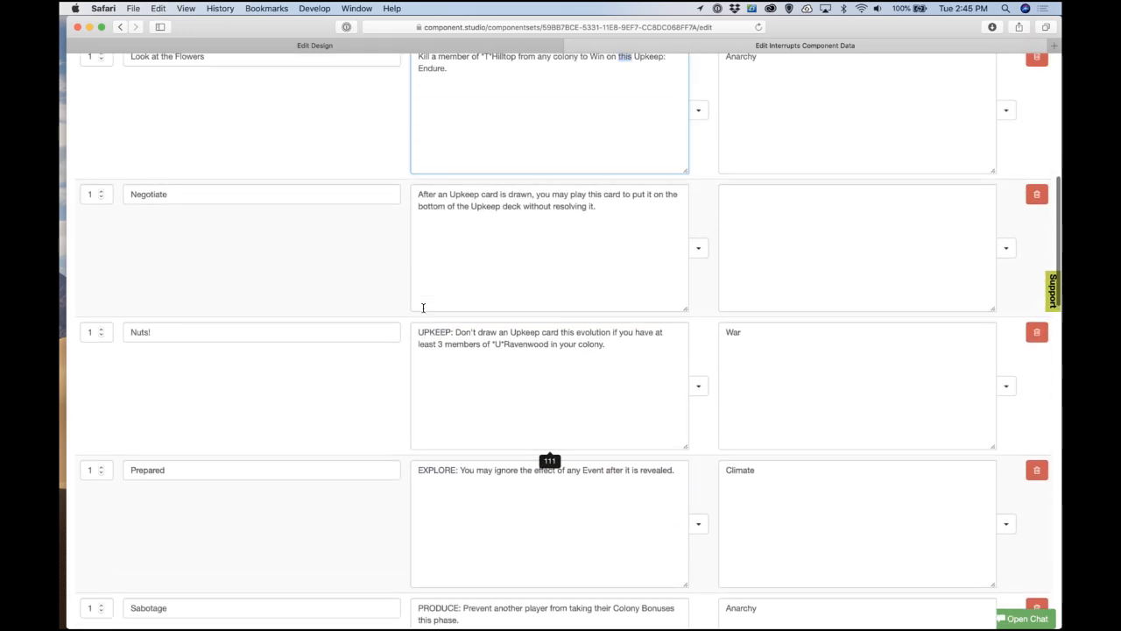
scroll(423, 307, "up", 1)
key("super+z")
key("super+z")
key("super+z")
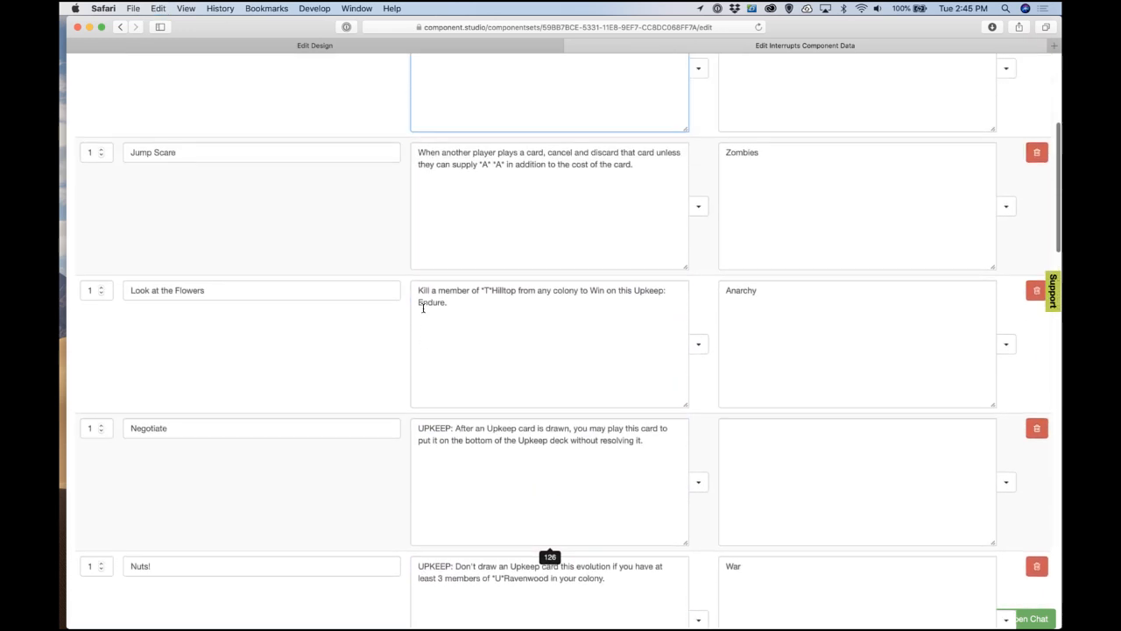
scroll(423, 307, "up", 1)
key("super+z")
key("super+z")
scroll(389, 295, "up", 1)
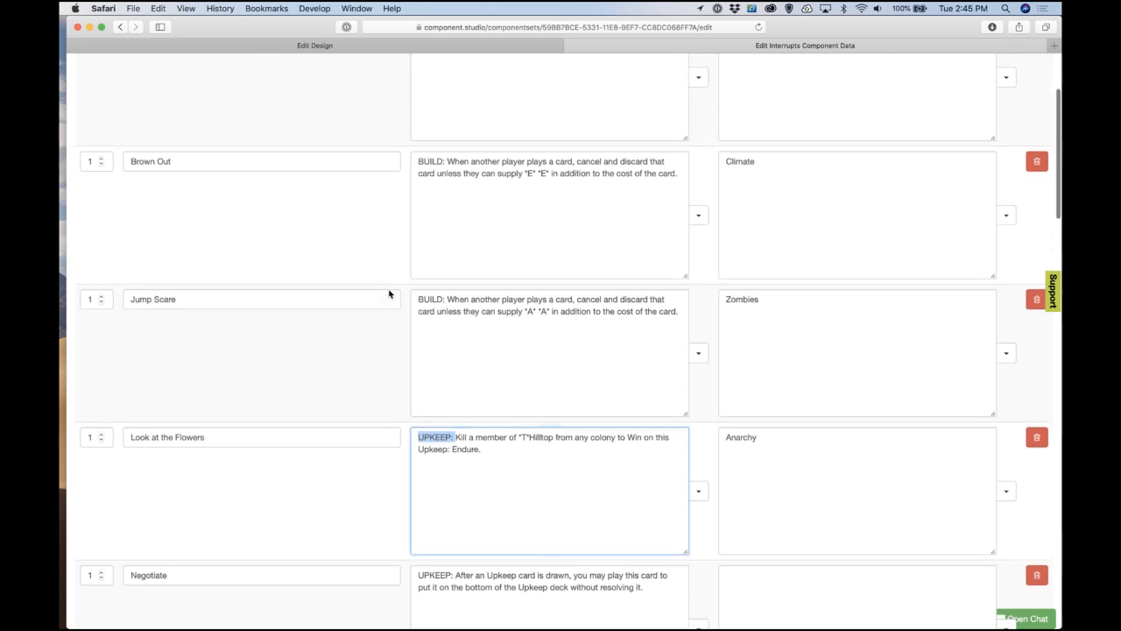
Step: Read through the special texts of the interrupt cards from Brown Out through Sacrifice
scroll(390, 294, "up", 2)
scroll(388, 292, "down", 4)
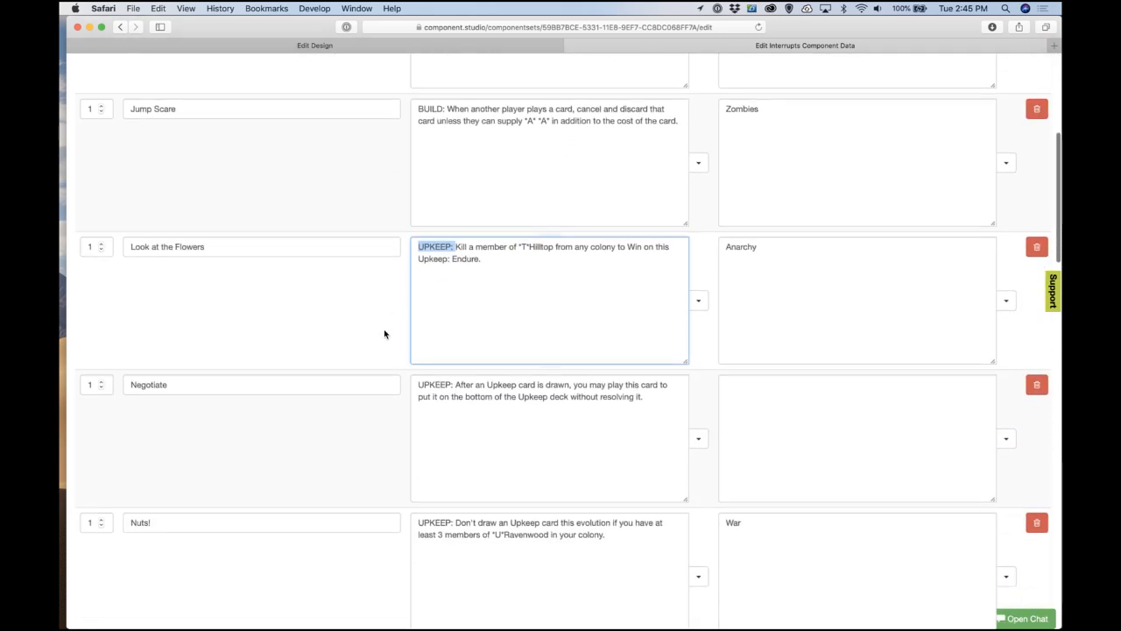
left_click(383, 334)
scroll(420, 400, "down", 2)
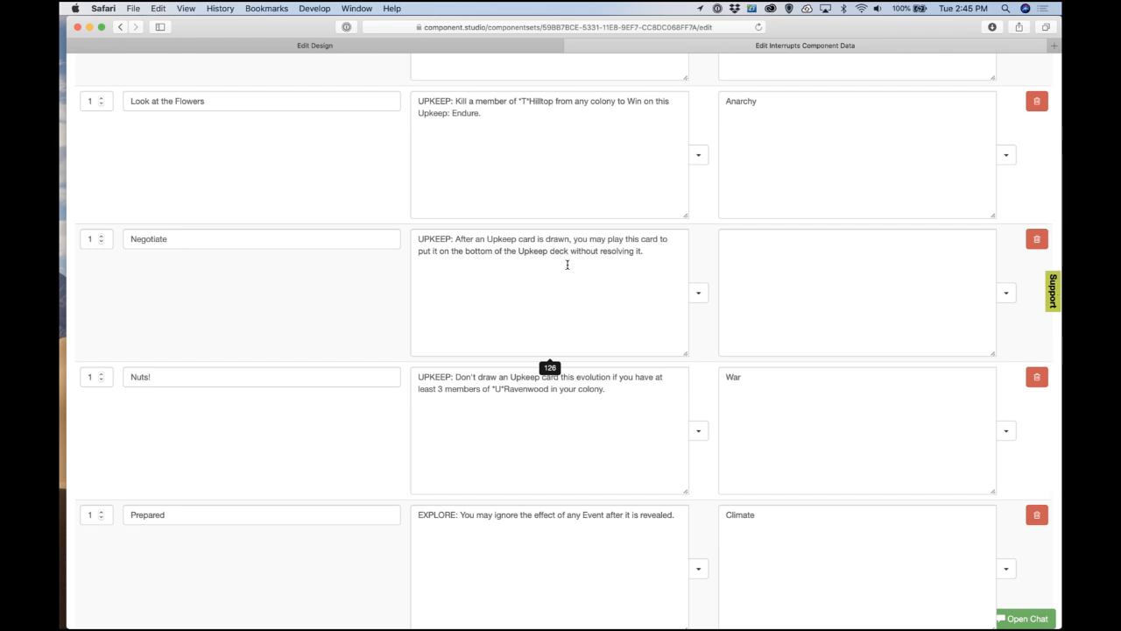
scroll(544, 311, "up", 2)
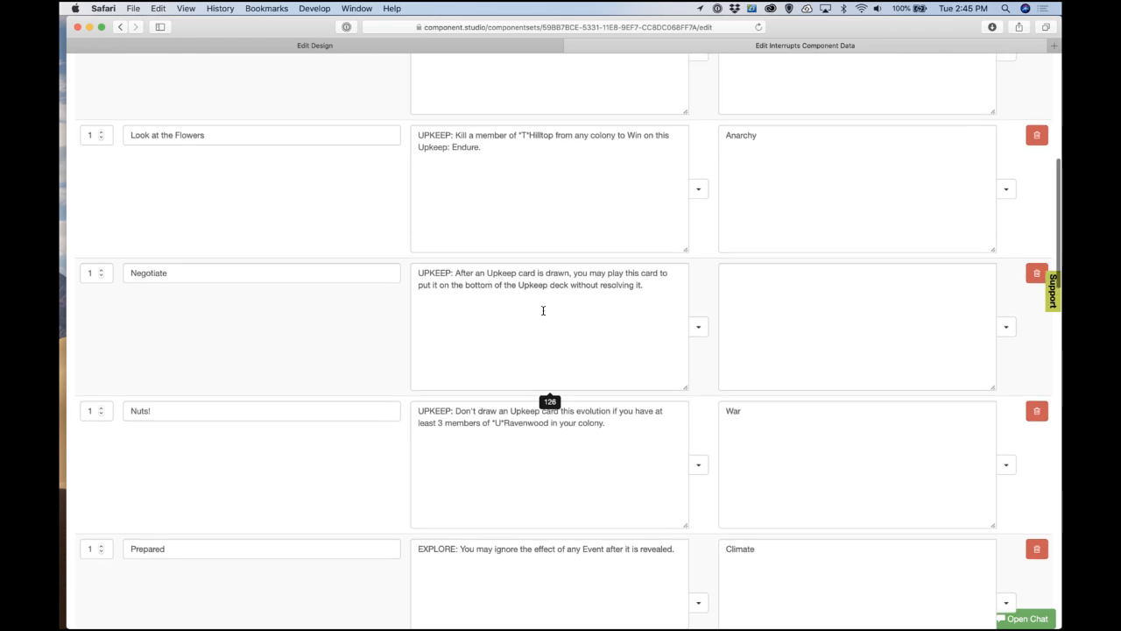
scroll(534, 317, "up", 4)
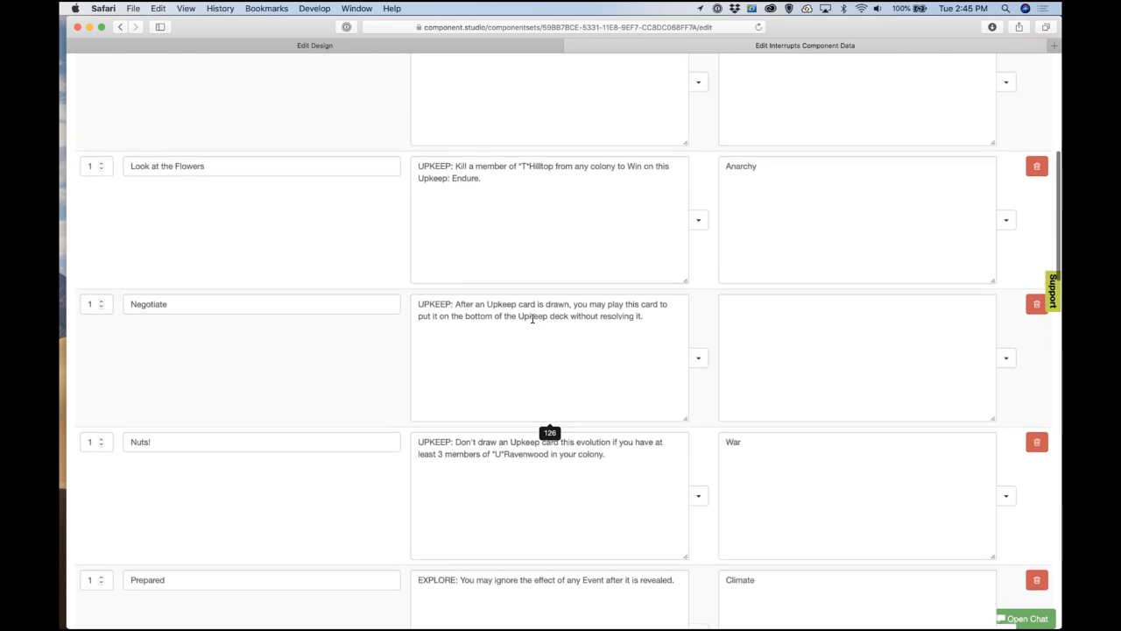
scroll(532, 318, "up", 3)
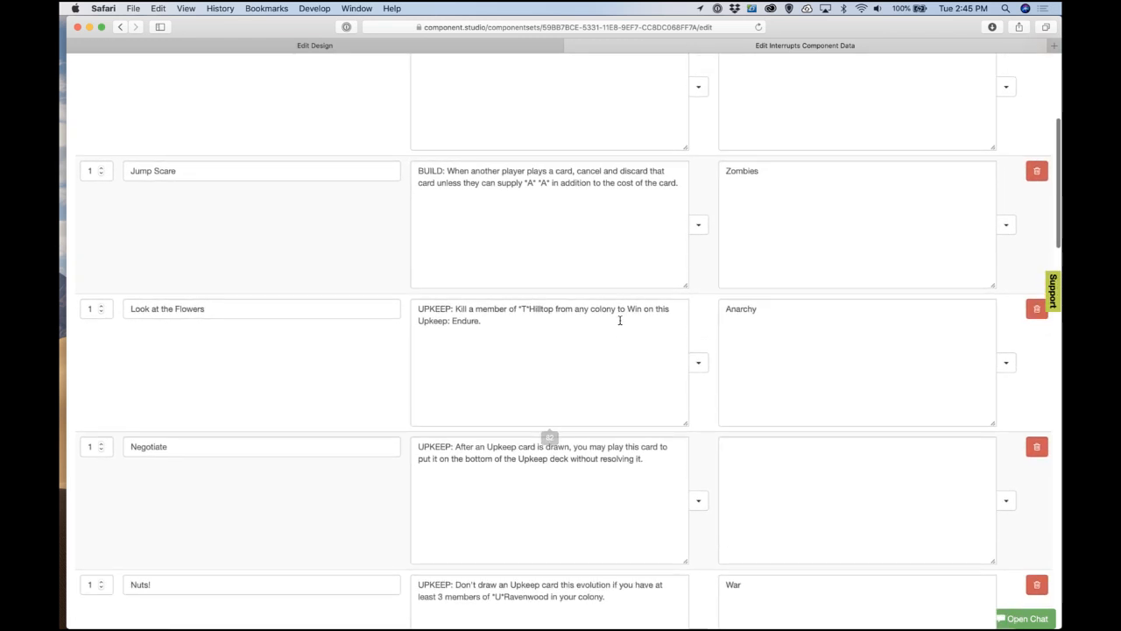
scroll(618, 330, "up", 4)
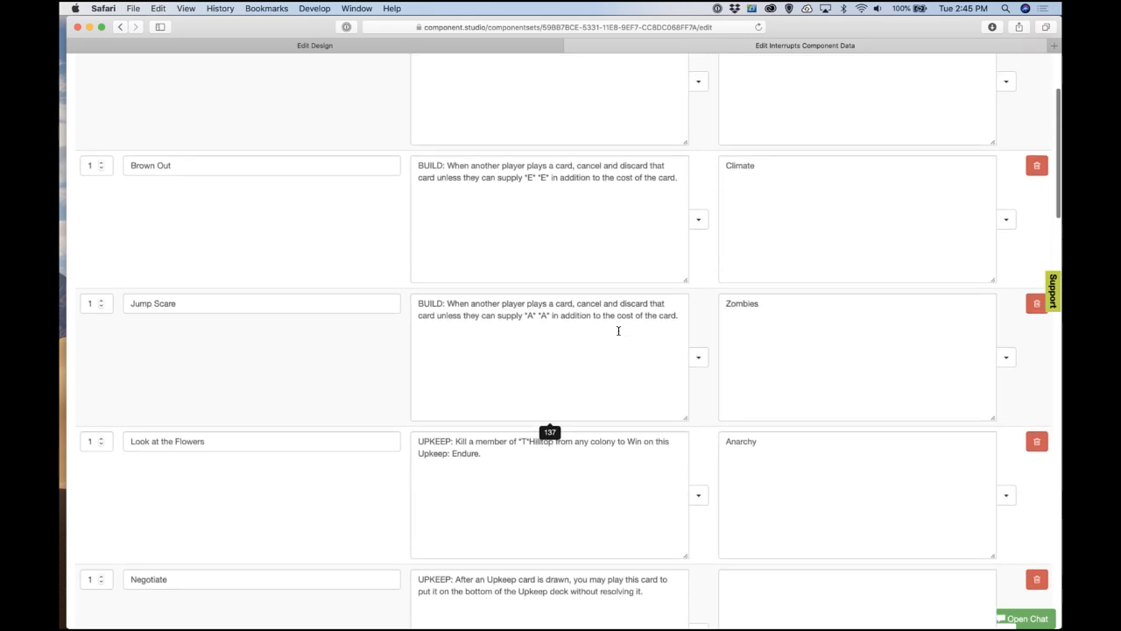
scroll(618, 330, "down", 15)
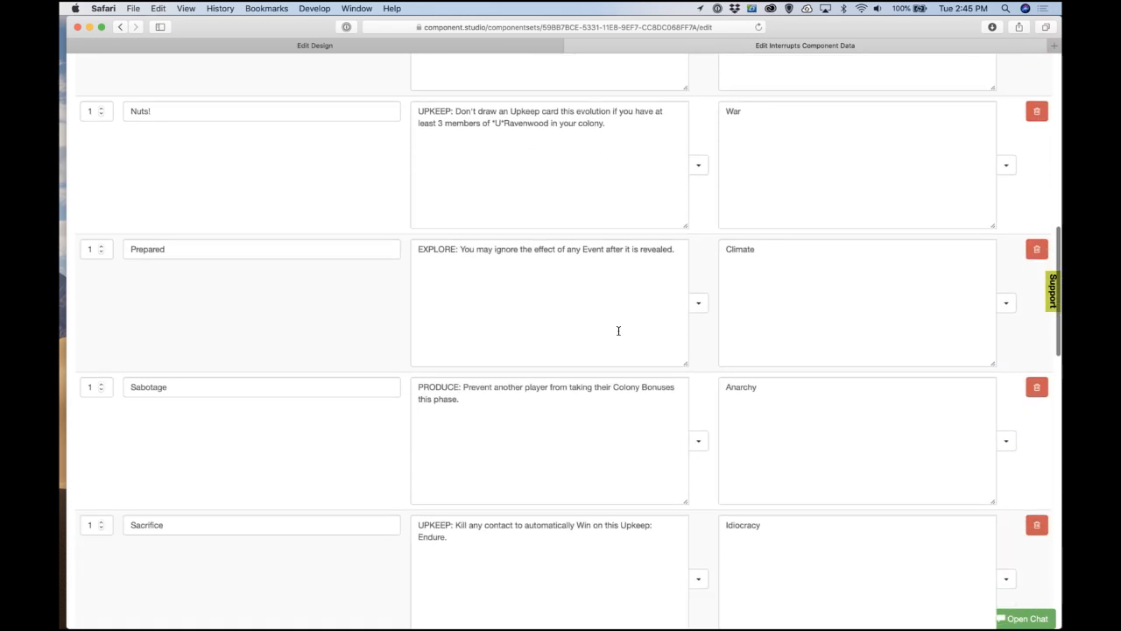
scroll(618, 330, "down", 3)
scroll(618, 330, "down", 8)
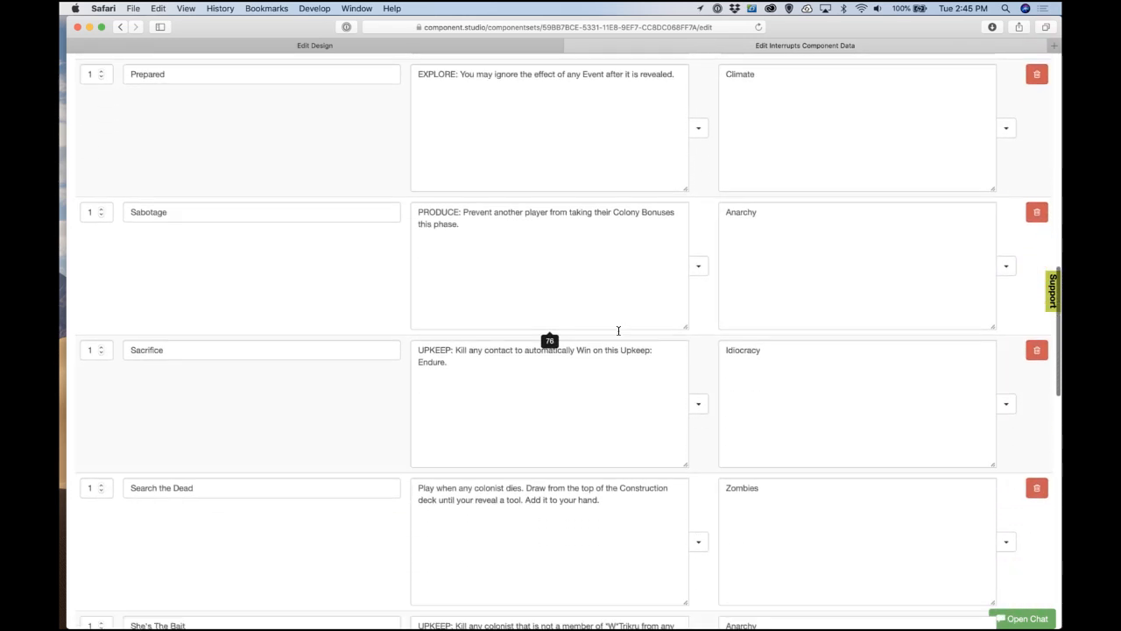
Step: Insert "in your colony" after "Kill any contact" in the special text of Sacrifice
left_click(592, 287)
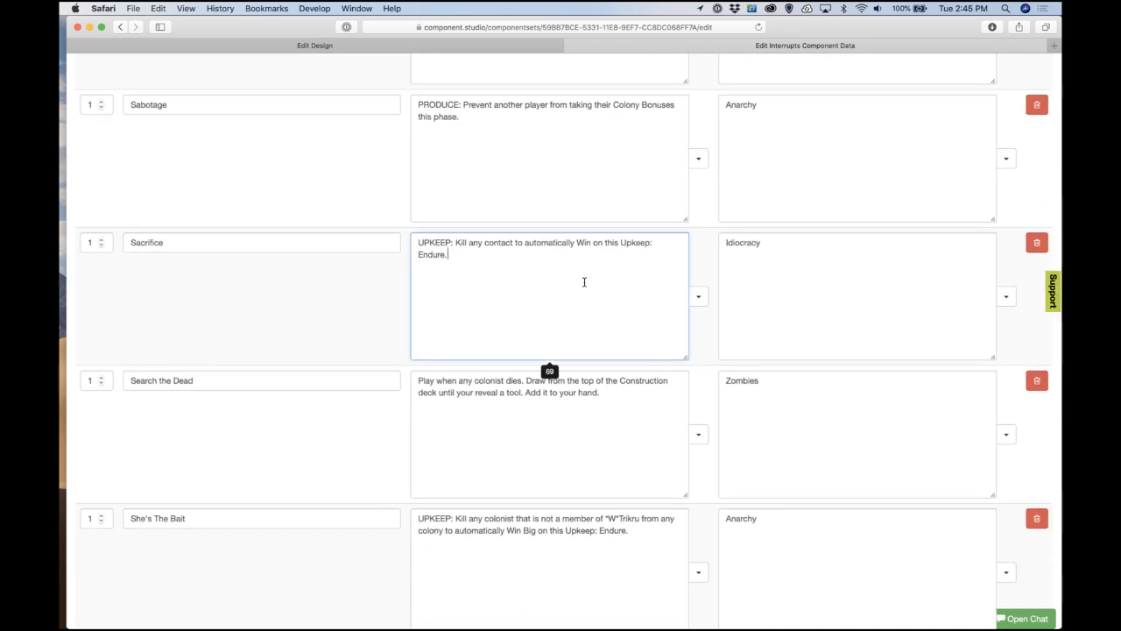
scroll(568, 360, "down", 3)
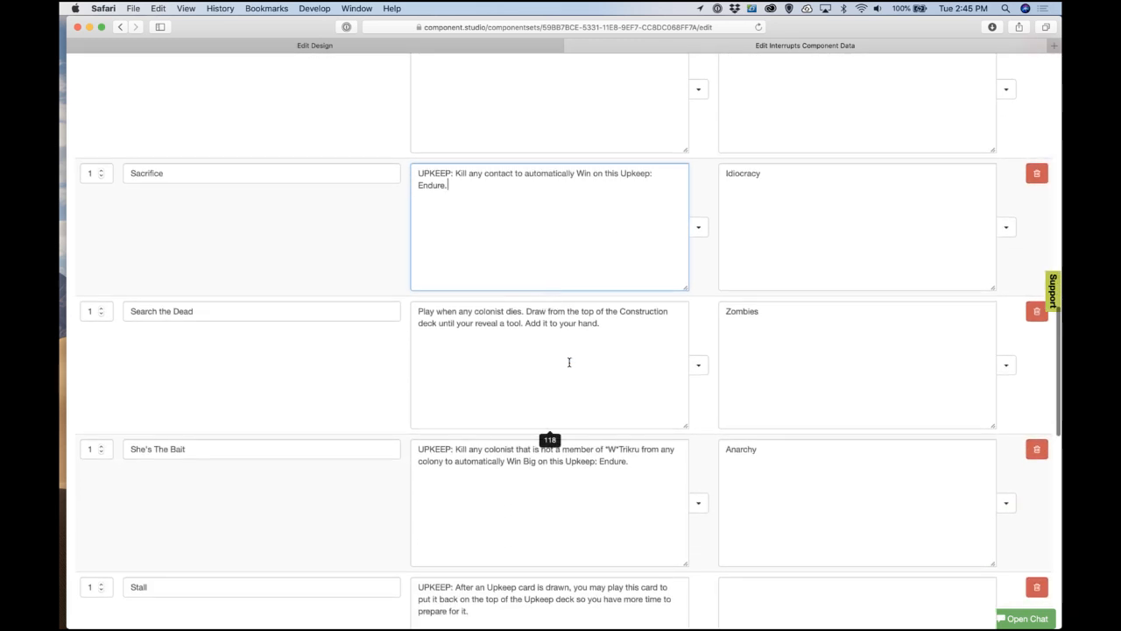
scroll(568, 362, "down", 1)
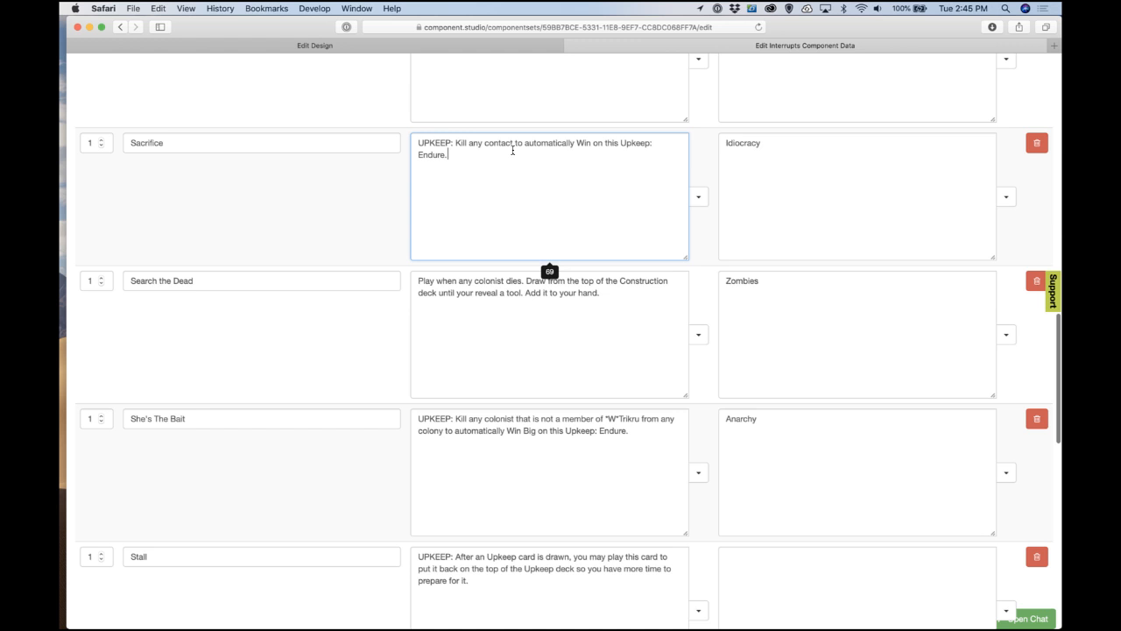
type("in any col")
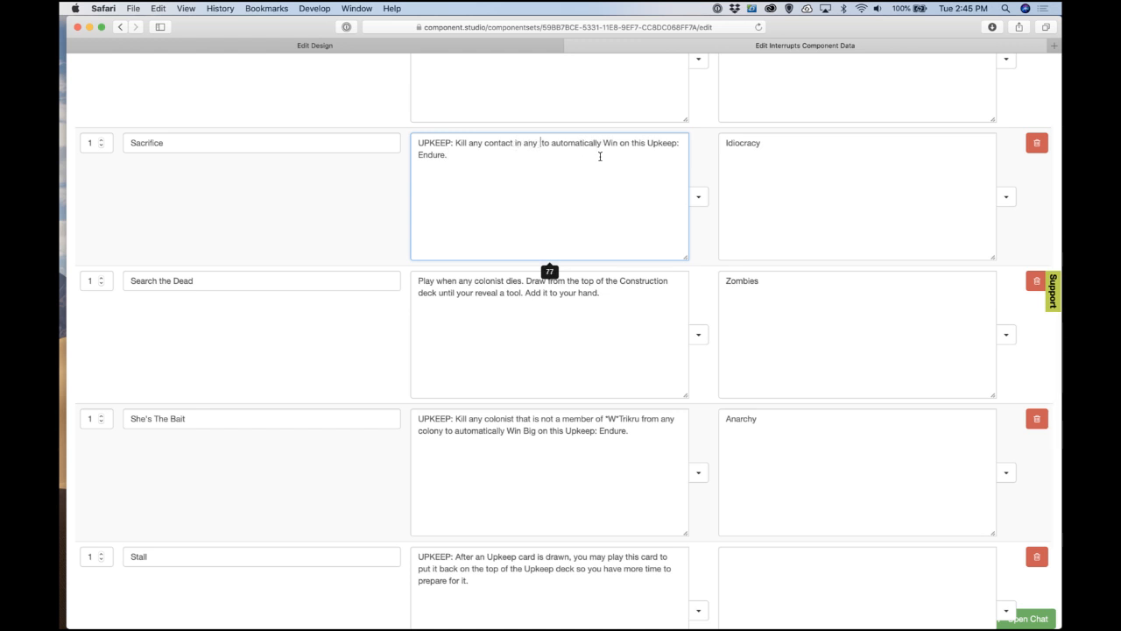
type("ony")
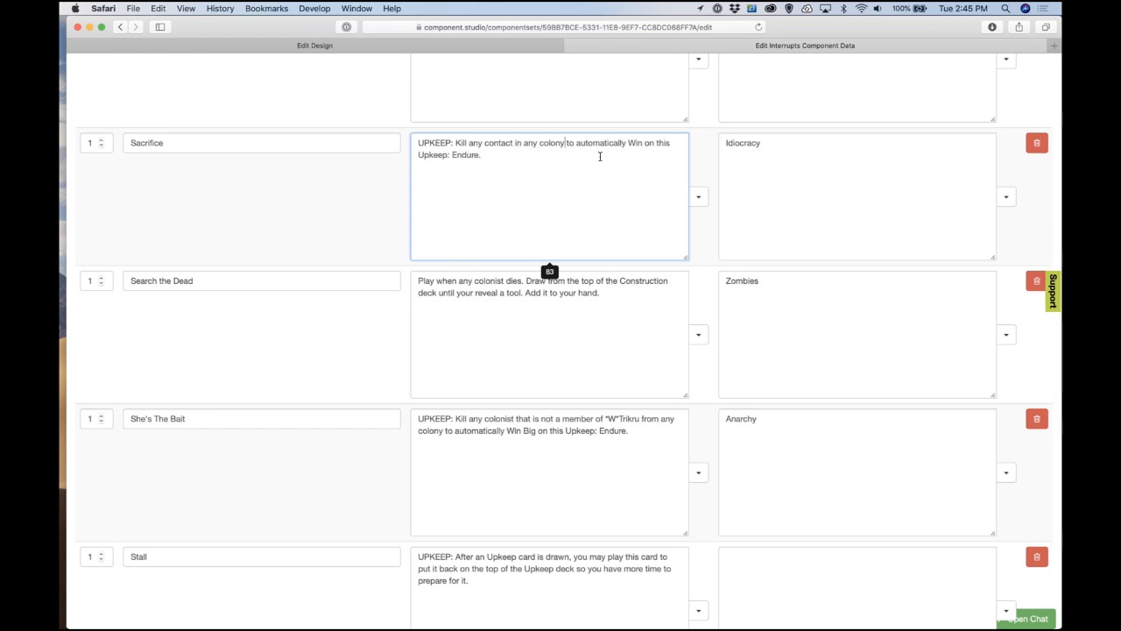
key("BackSpace")
key("BackSpace")
key("BackSpace")
key("BackSpace")
key("BackSpace")
key("BackSpace")
key("BackSpace")
key("BackSpace")
key("BackSpace")
key("BackSpace")
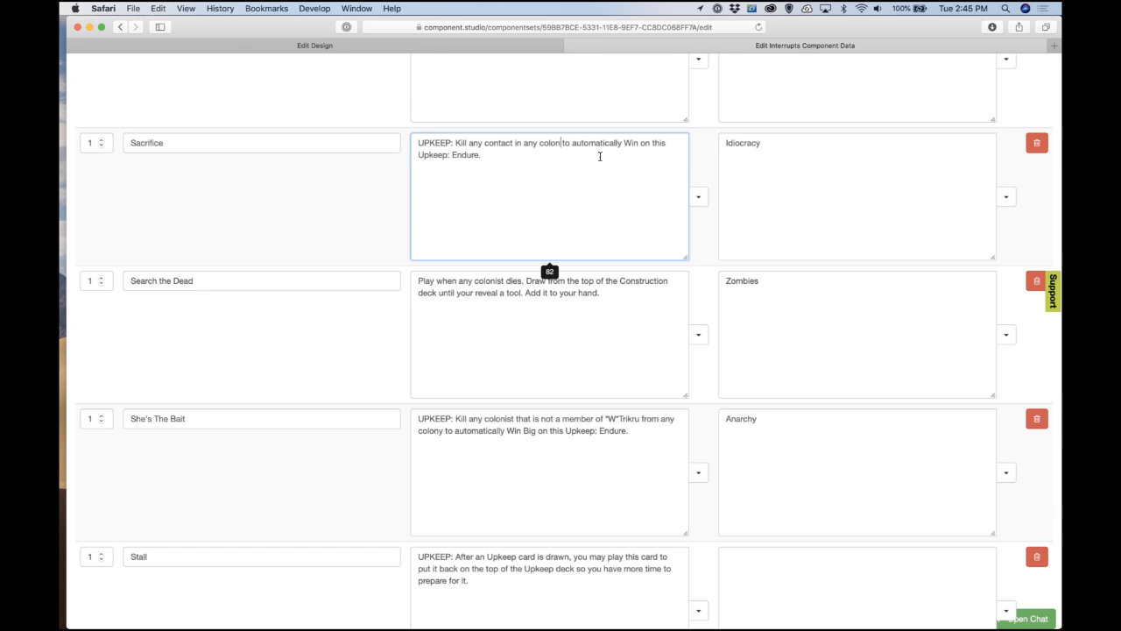
type("your colony")
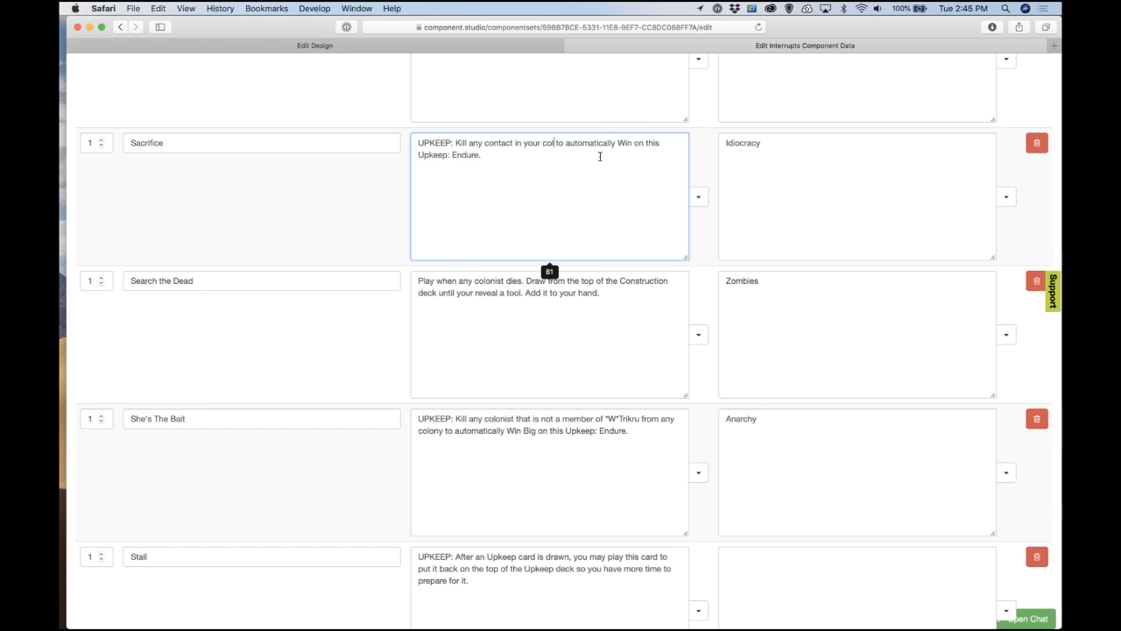
left_click(367, 219)
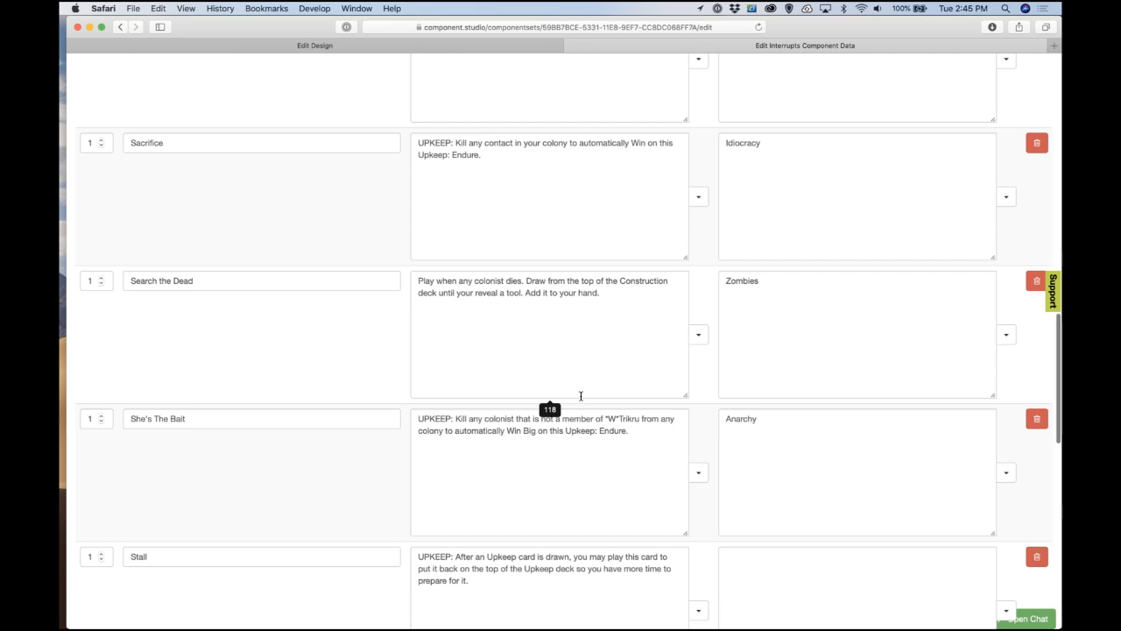
Step: Delete the word "Big" from the special text of She's The Bait so it reads "automatically Win on this Upkeep: Endure."
scroll(617, 357, "down", 5)
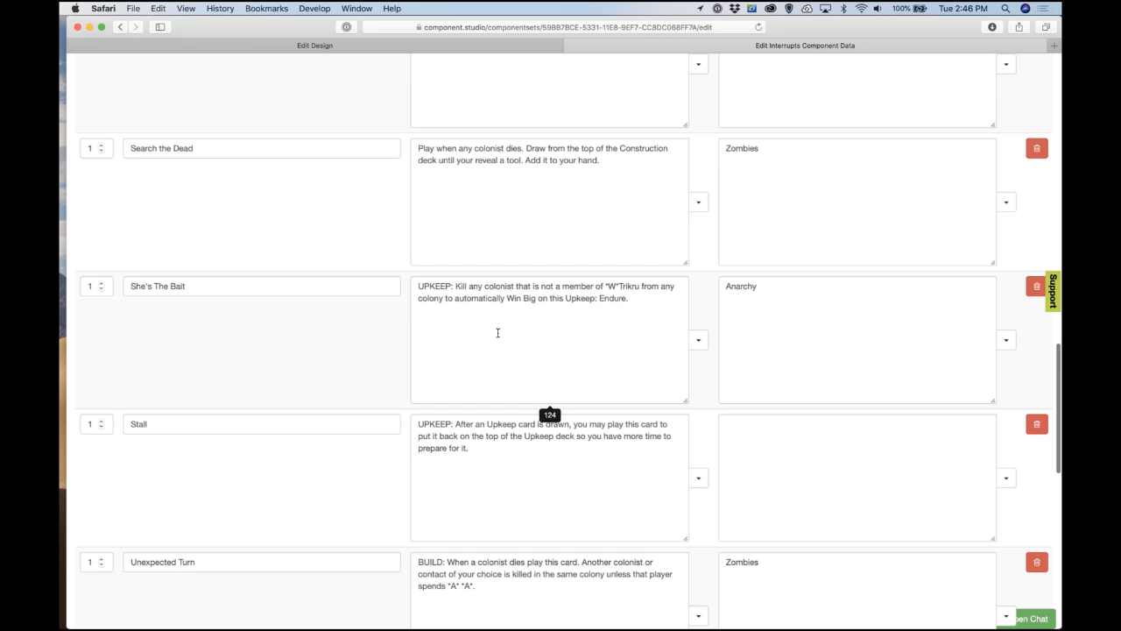
left_click(528, 302)
key("BackSpace")
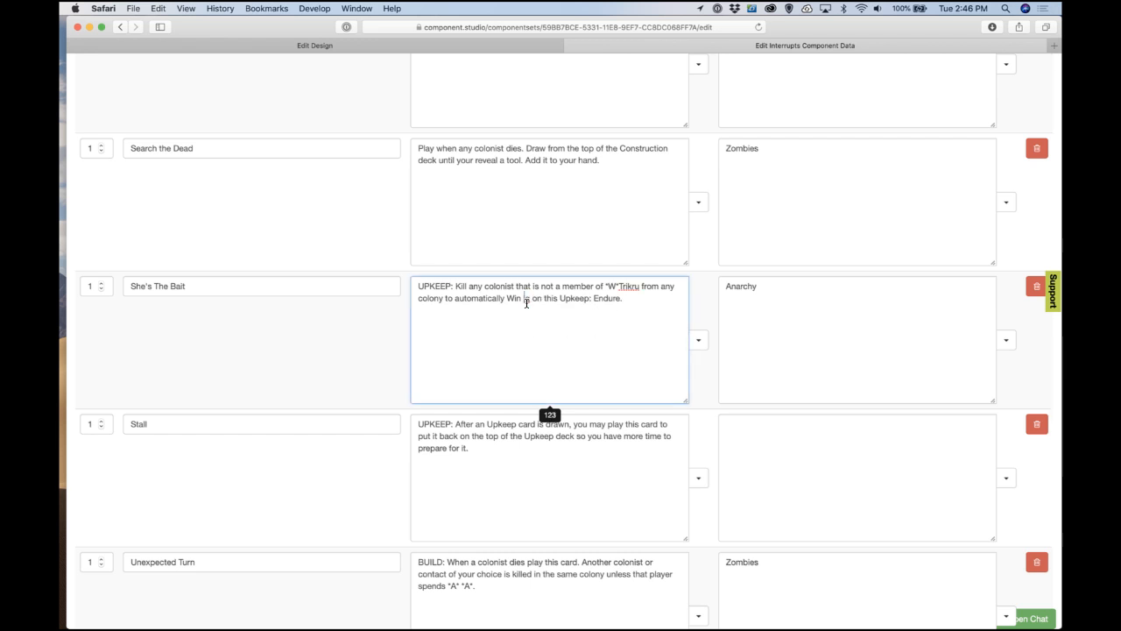
key("Delete")
key("Delete")
key("Delete")
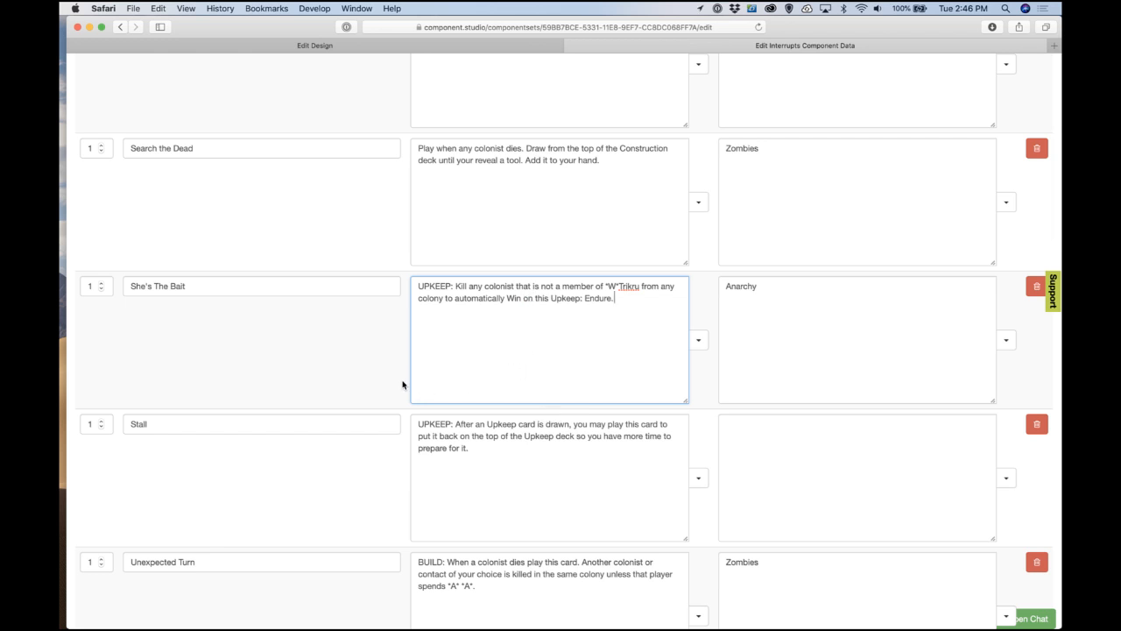
Step: Read through the special texts of the last two interrupt cards, Stall and Unexpected Turn
scroll(402, 383, "down", 3)
double_click(570, 190)
left_click(591, 325)
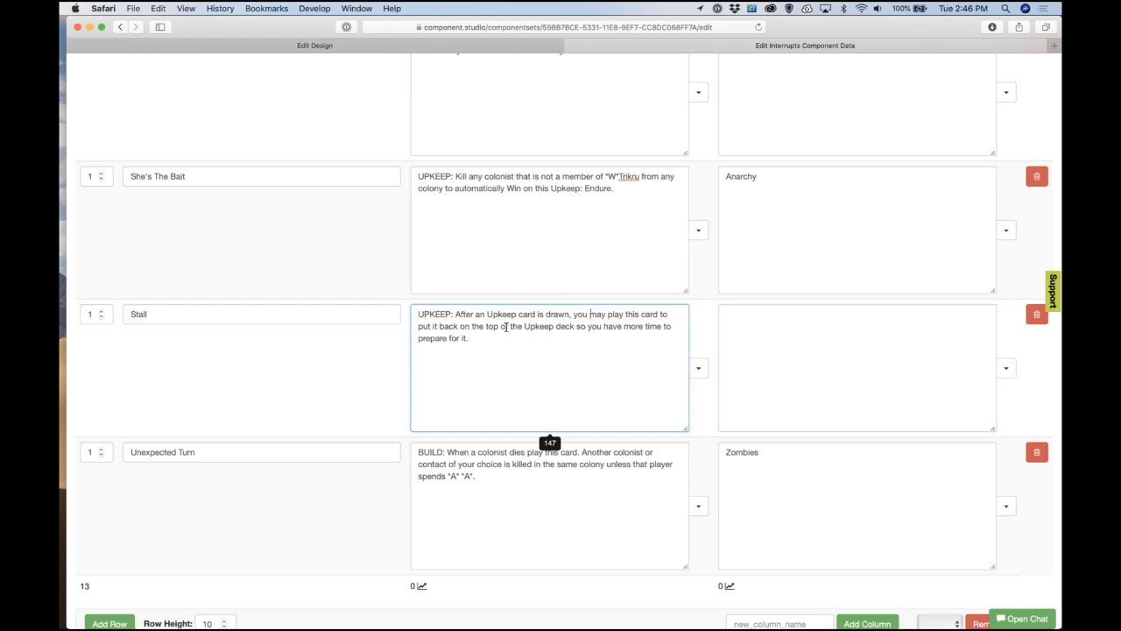
left_click_drag(460, 317, 518, 317)
left_click(523, 329)
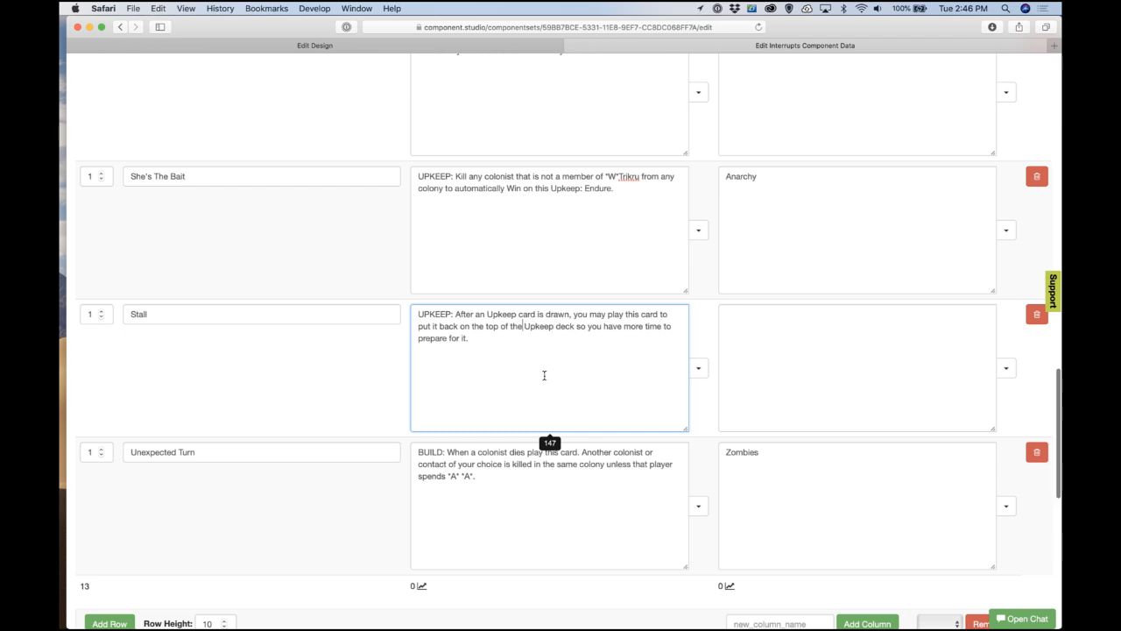
scroll(544, 374, "down", 3)
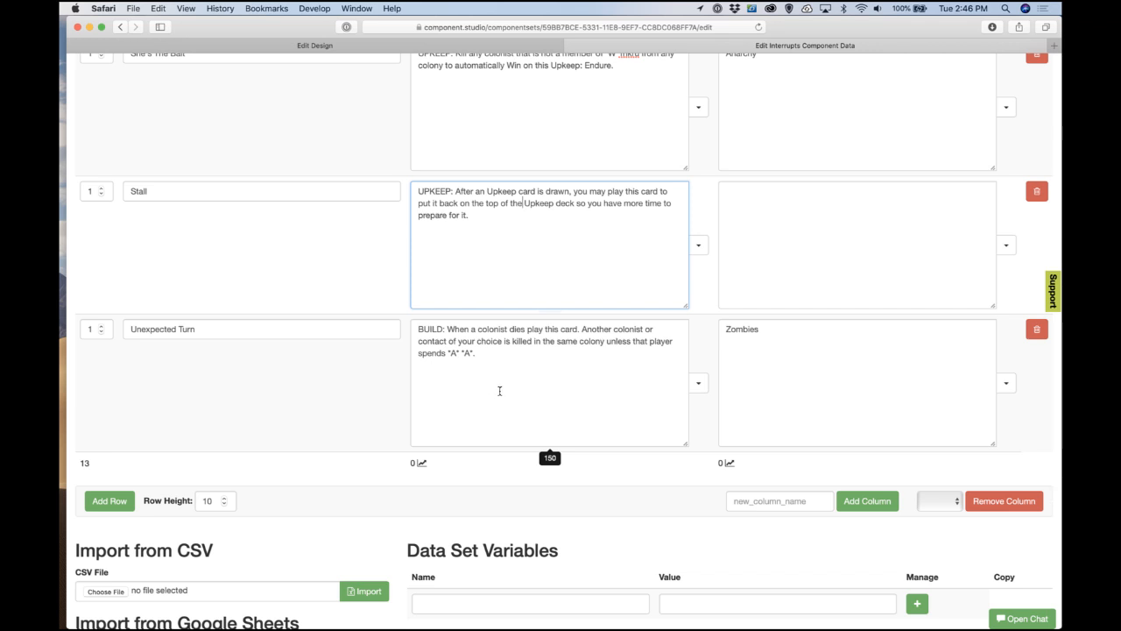
left_click(404, 391)
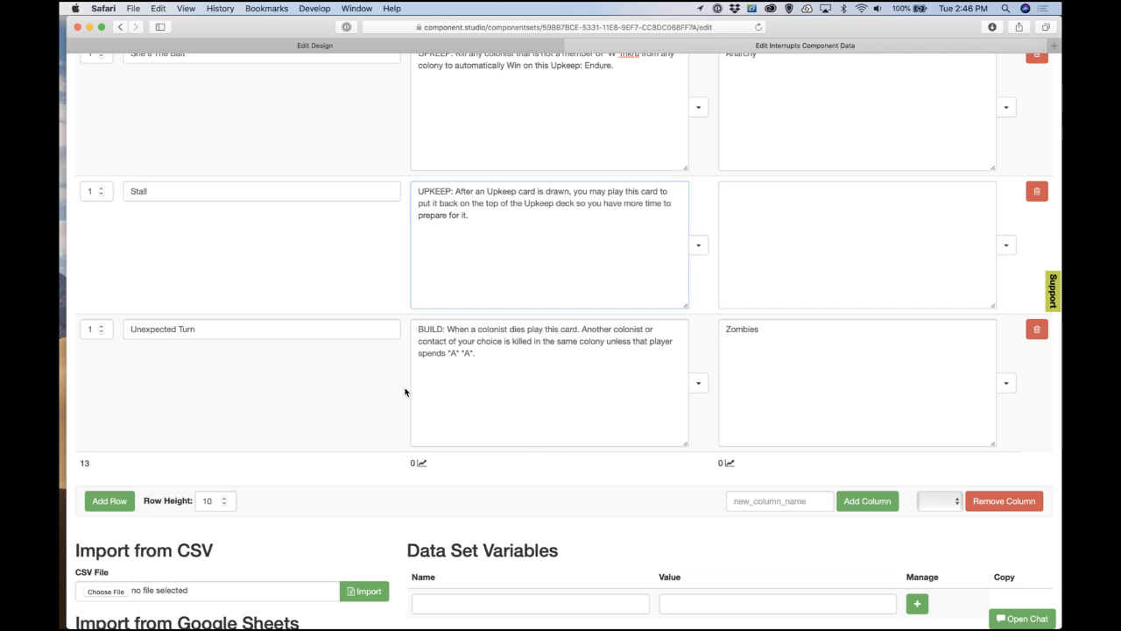
Step: Return to Colony's list of component data sets and open the Colonists data set for editing
scroll(391, 310, "up", 20)
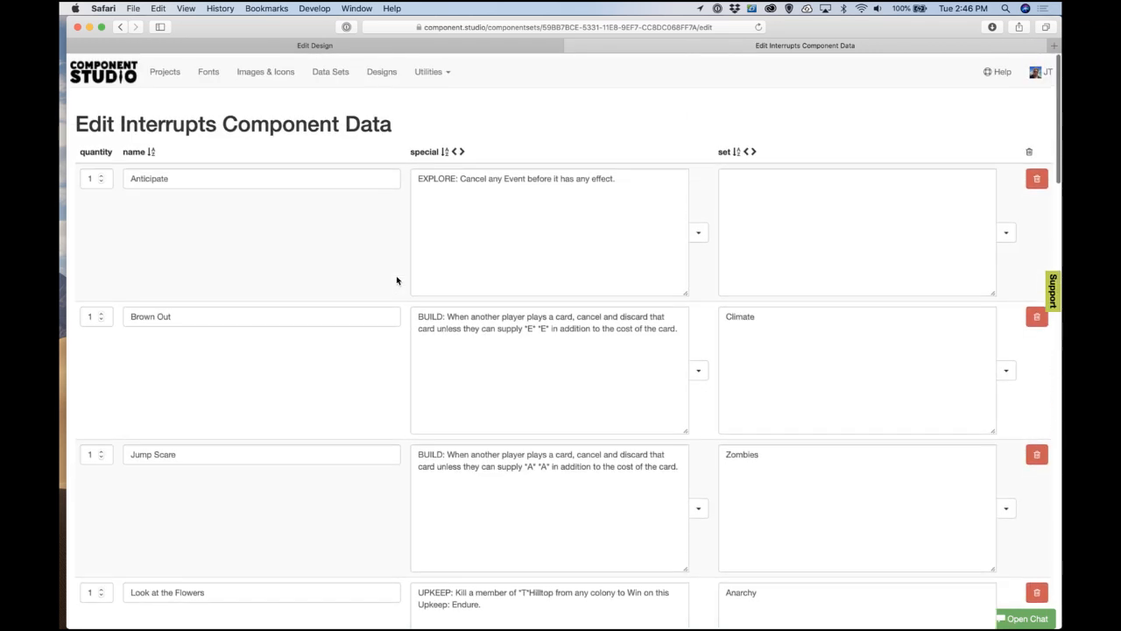
left_click(456, 40)
left_click(648, 42)
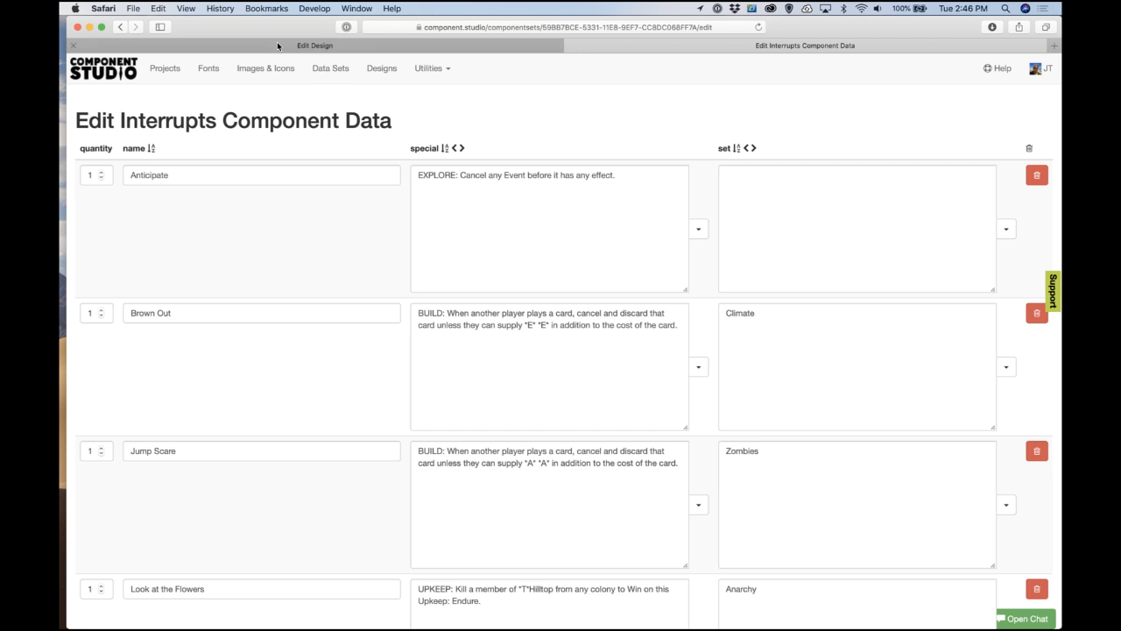
left_click(330, 69)
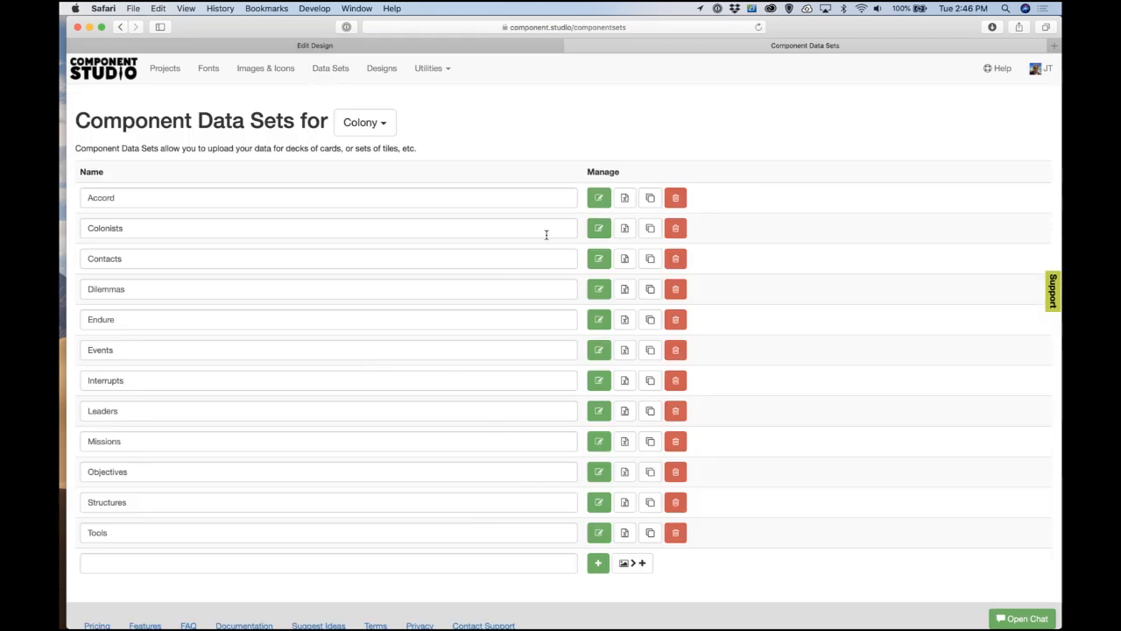
left_click(598, 229)
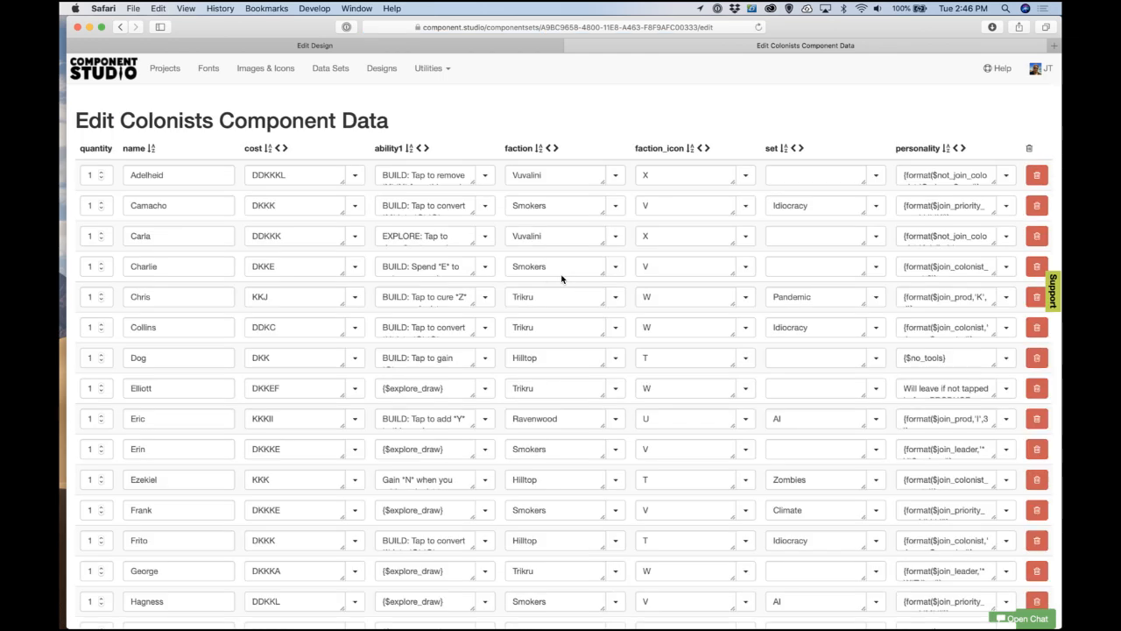
Step: Find Tavis in the Colonists data set and enlarge the ability1 text box to read the full text
scroll(528, 282, "down", 10)
scroll(528, 282, "down", 9)
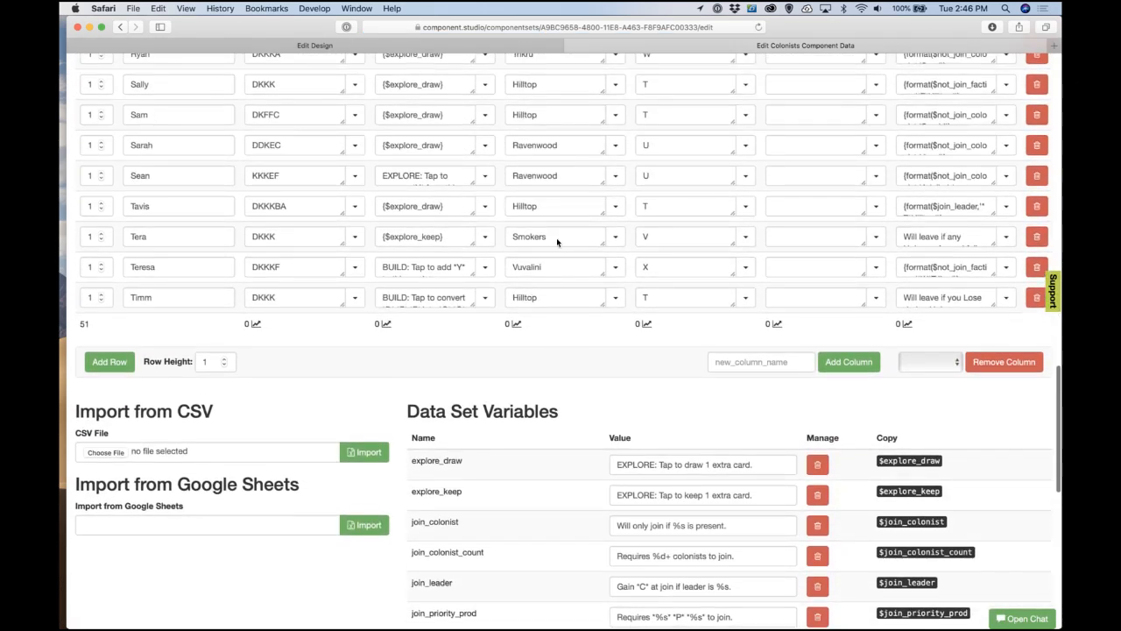
left_click_drag(458, 216, 517, 253)
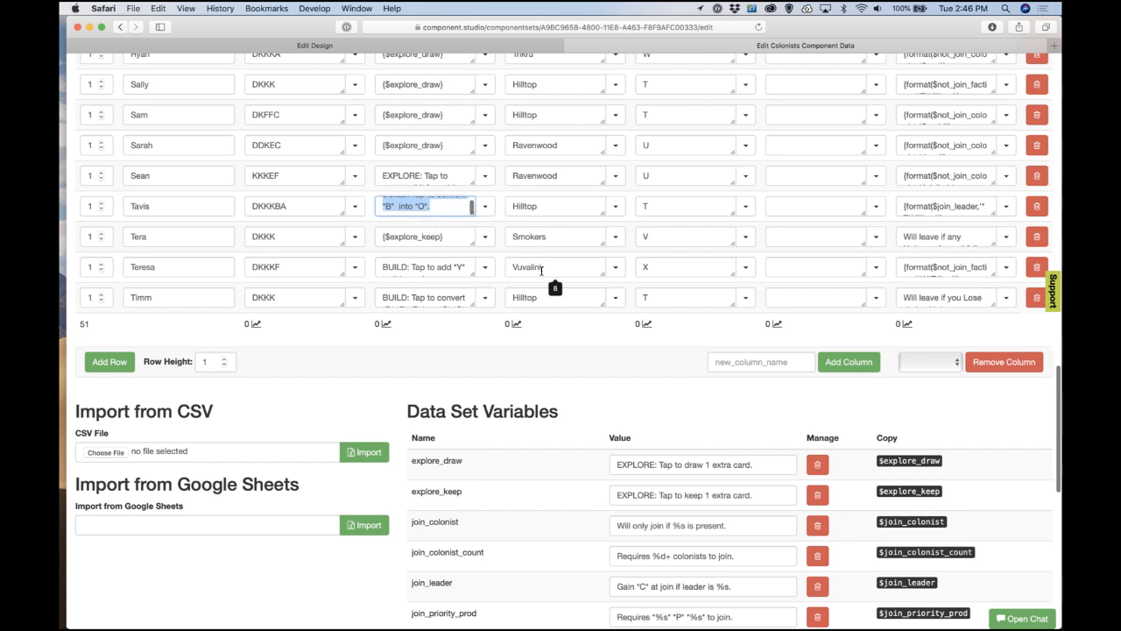
left_click_drag(473, 212, 564, 335)
left_click(493, 280)
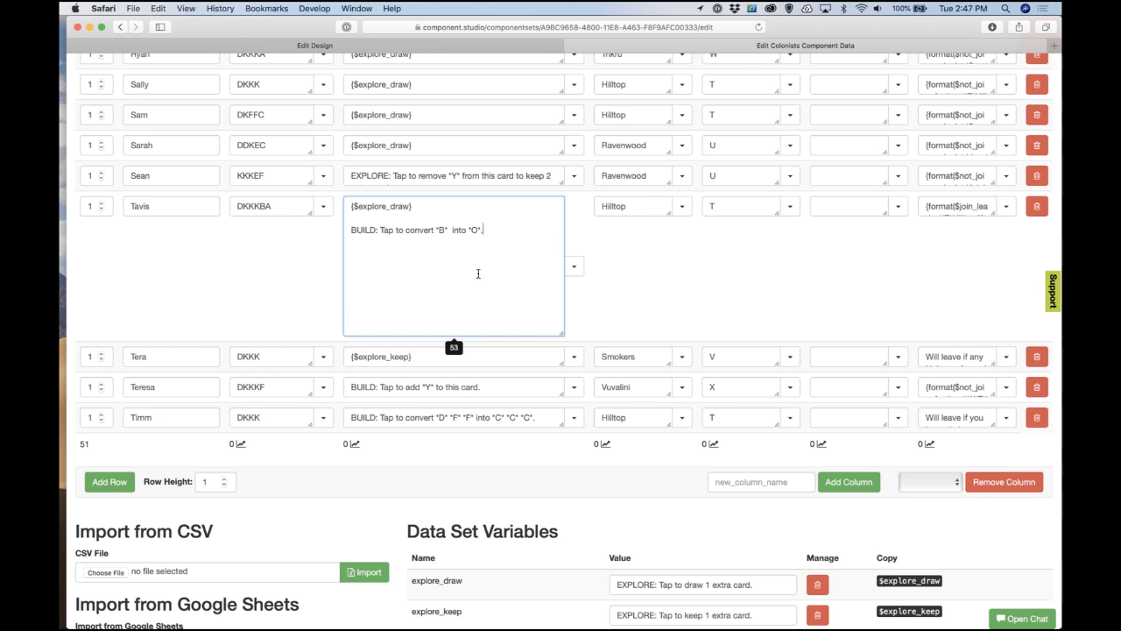
Step: Leave the Interrupts design, open the Colonists design and preview the Tavis card
left_click(337, 45)
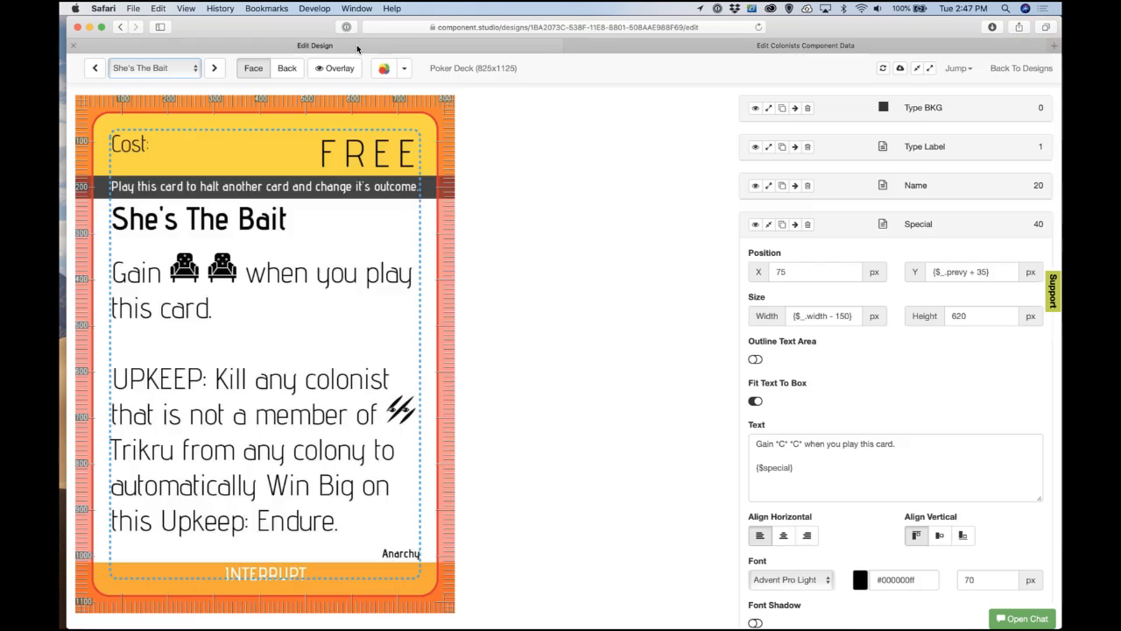
left_click(1021, 68)
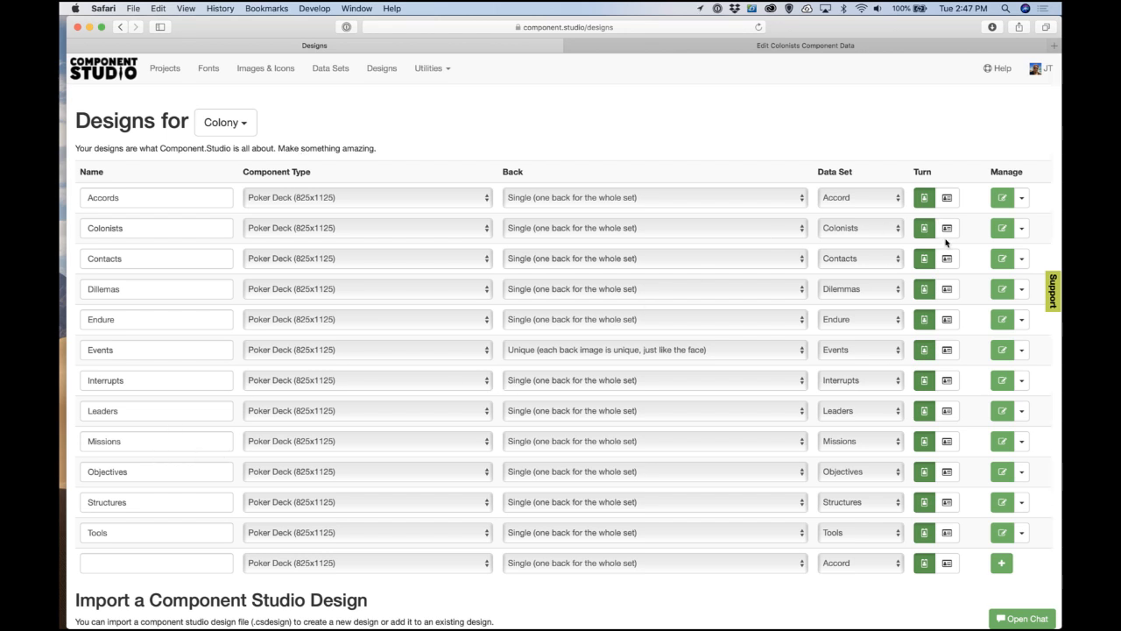
left_click(1002, 228)
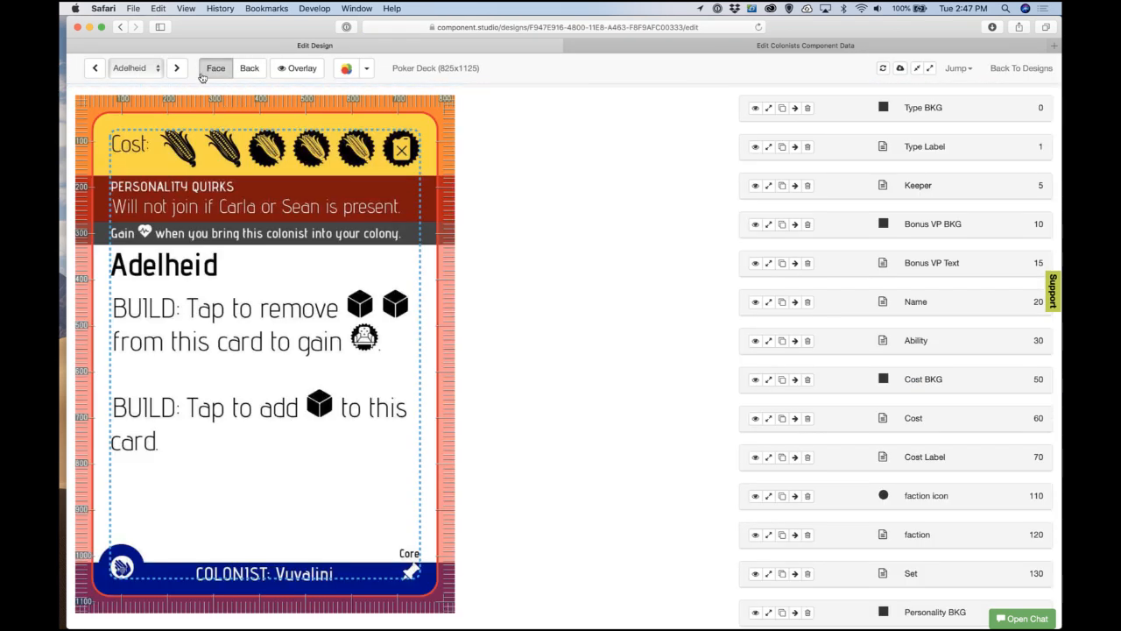
left_click(154, 71)
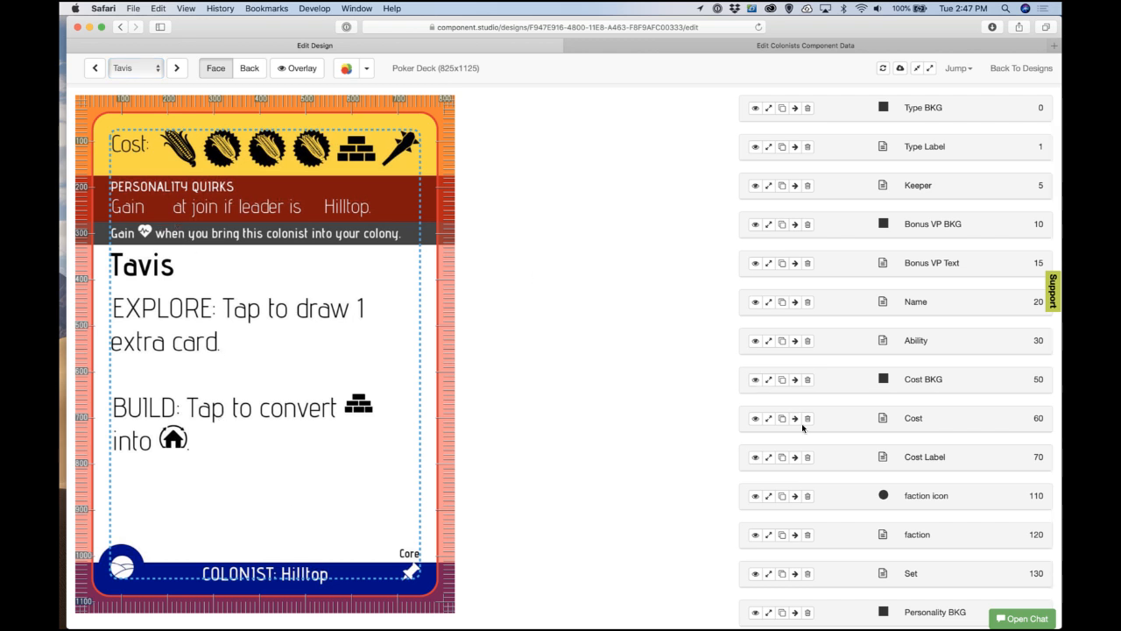
Step: Set the alternate font colour of the Colonists design's Personality text step to white and collapse the step
scroll(815, 532, "down", 7)
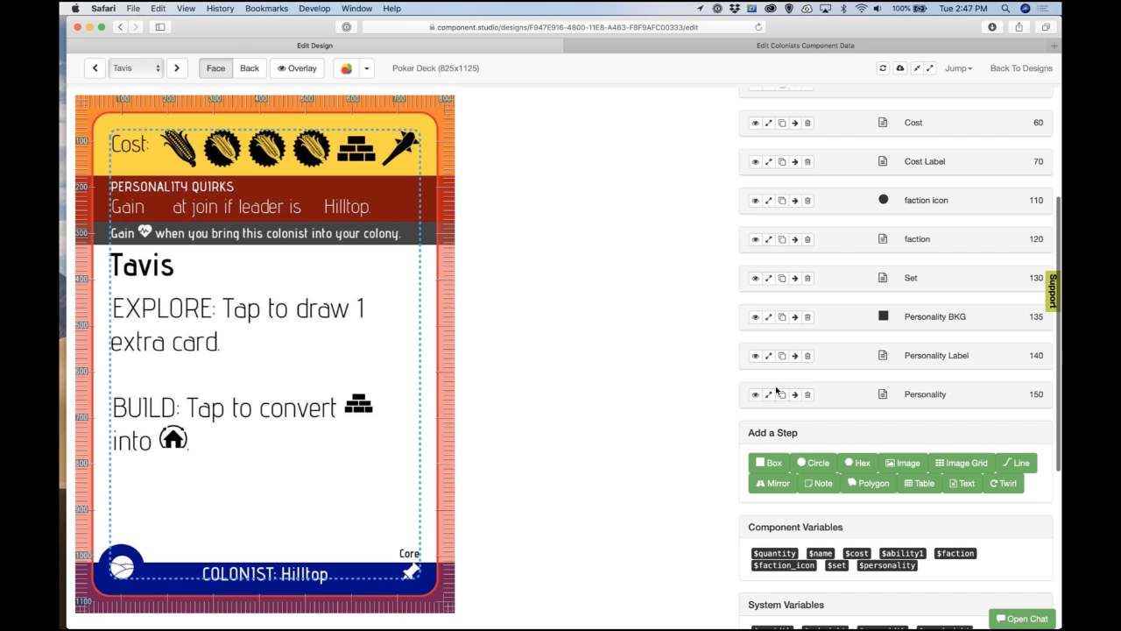
left_click(768, 394)
scroll(793, 456, "down", 10)
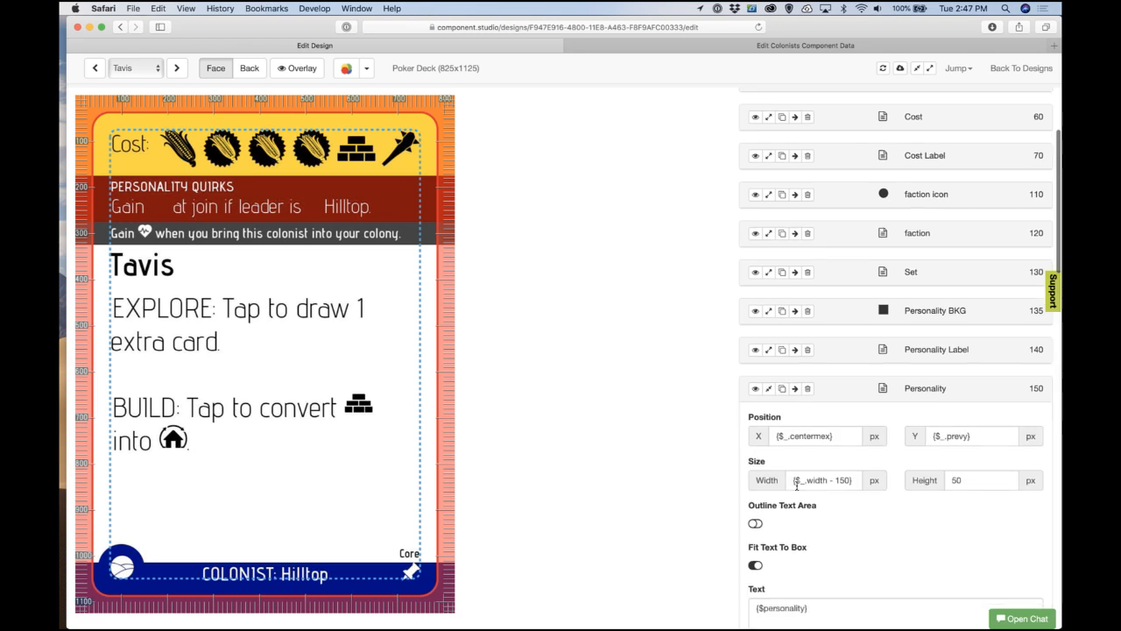
scroll(797, 482, "down", 3)
left_click(916, 509)
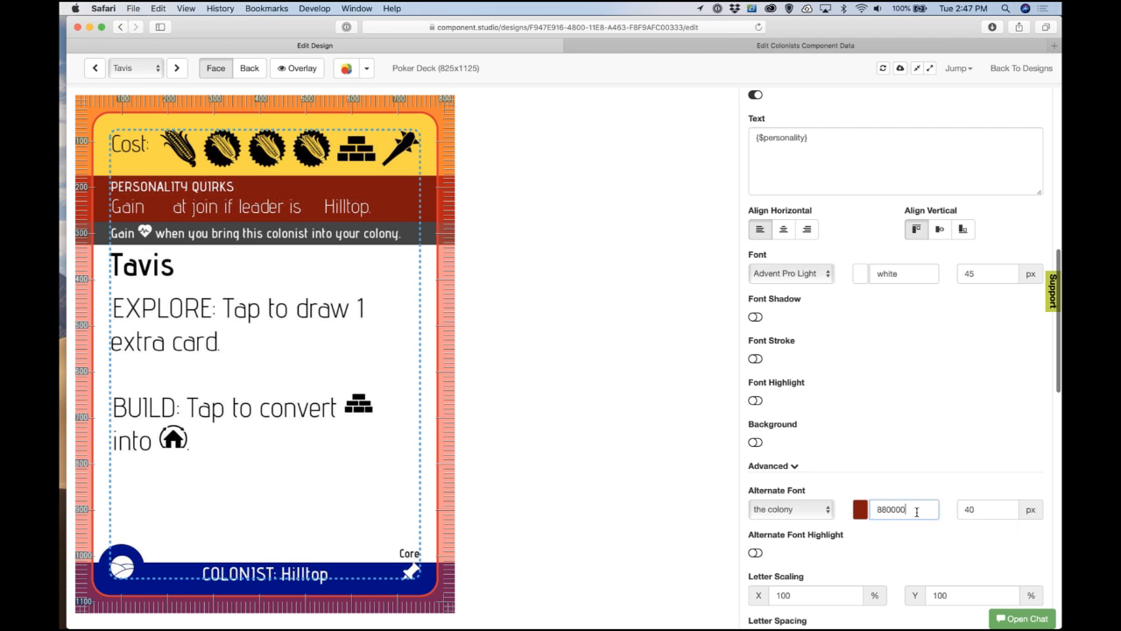
double_click(916, 508)
type("white")
left_click(916, 469)
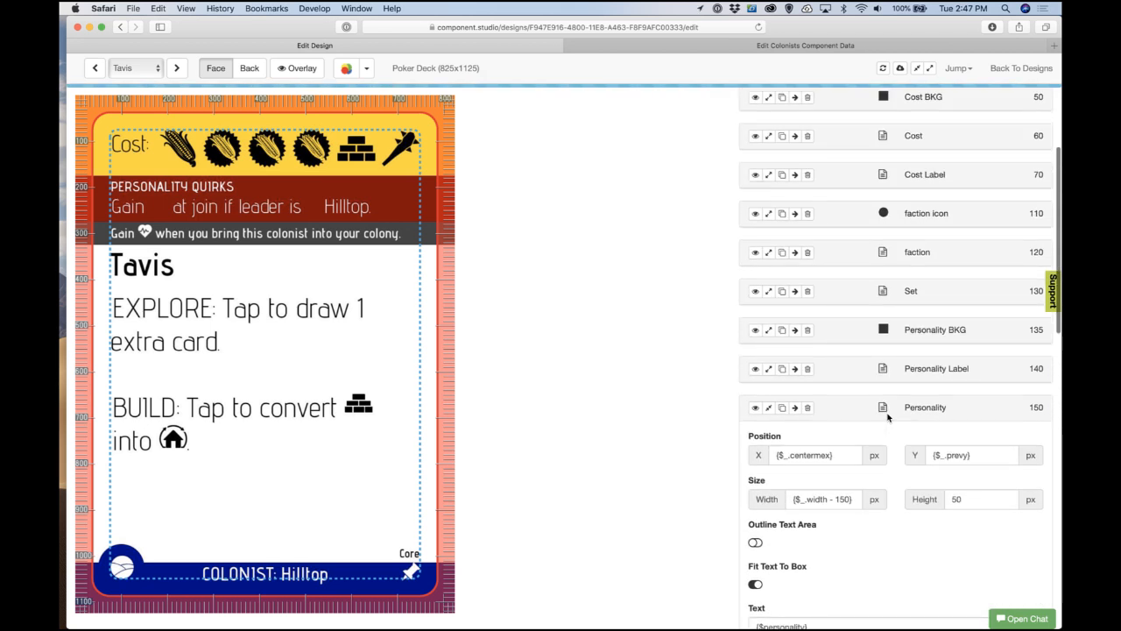
left_click(769, 410)
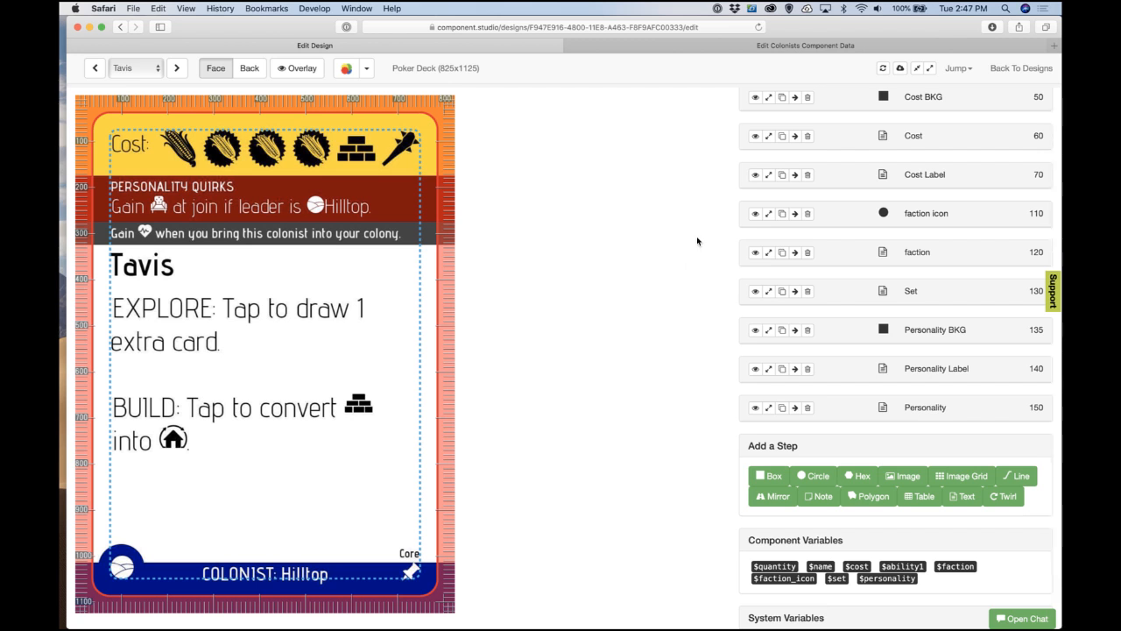
Step: Check the join_leader wording in the Colonists data set variables against the personality text on the Tavis card
left_click(678, 43)
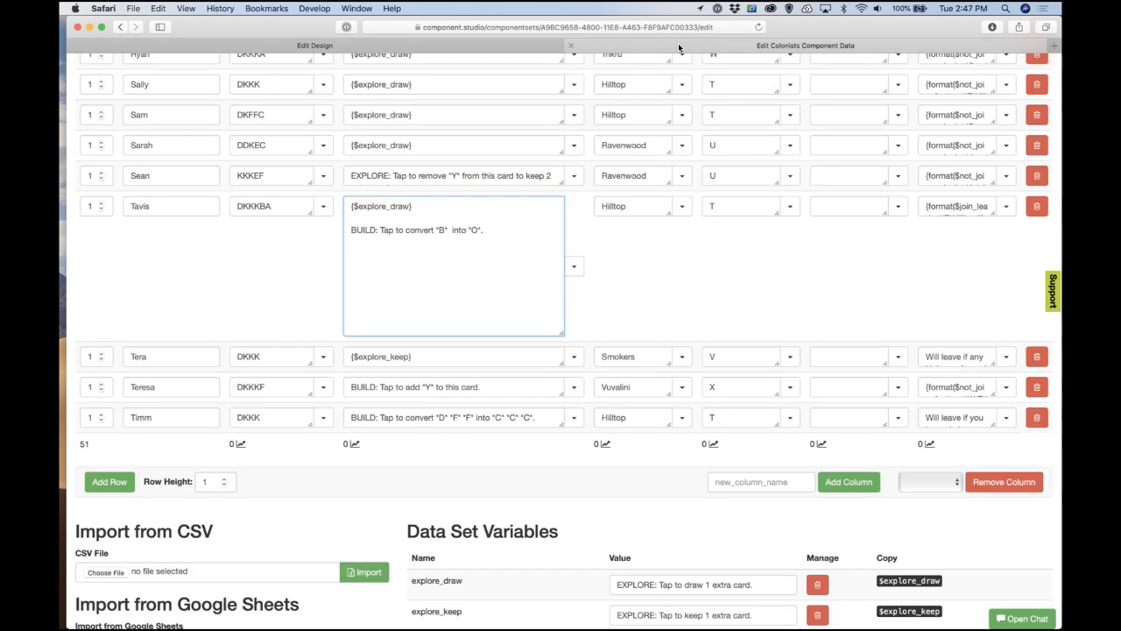
scroll(633, 268, "down", 5)
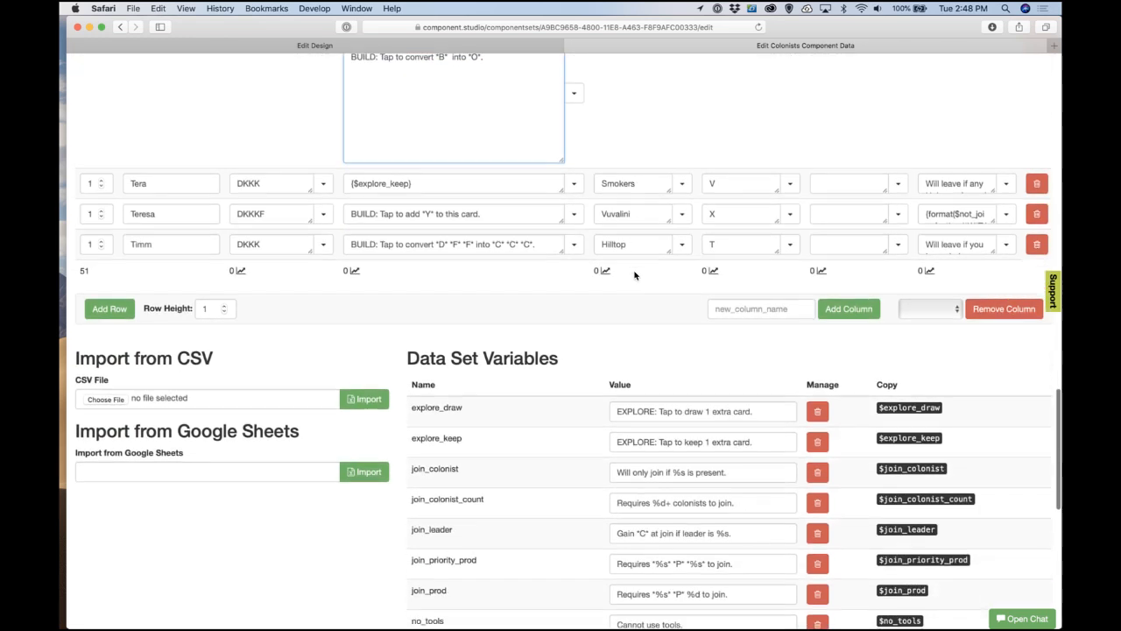
scroll(634, 275, "down", 3)
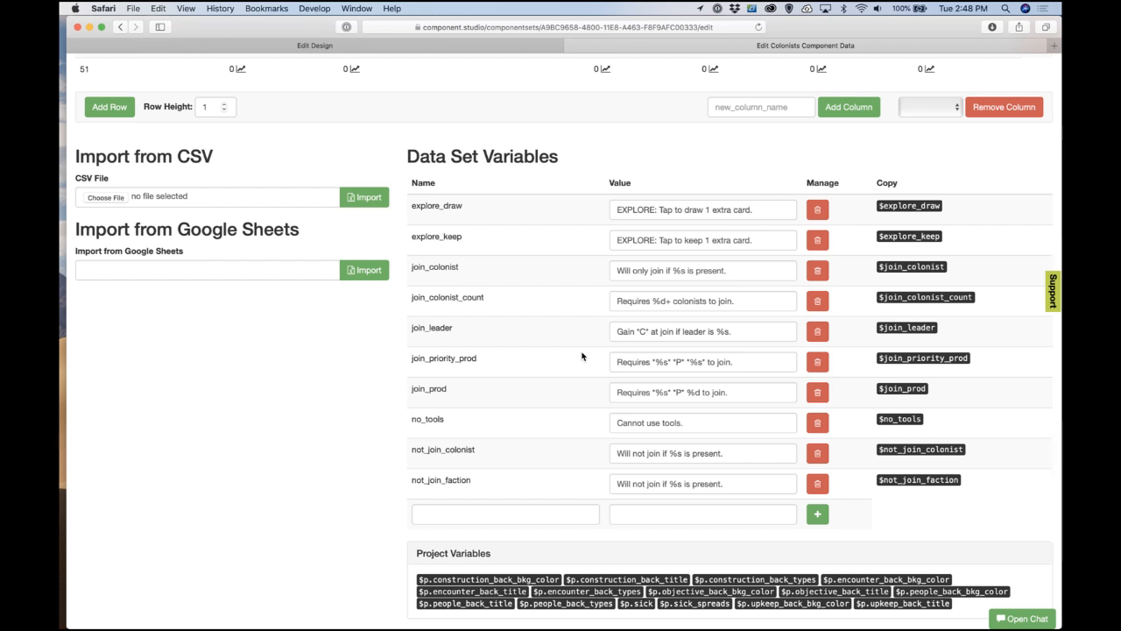
double_click(655, 333)
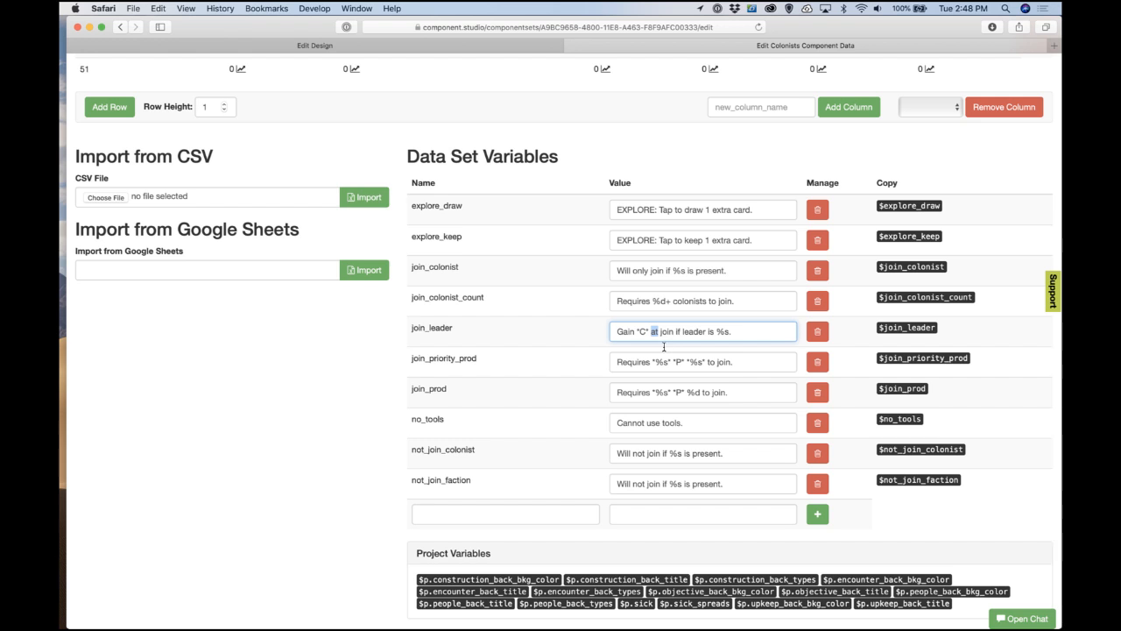
left_click(587, 230)
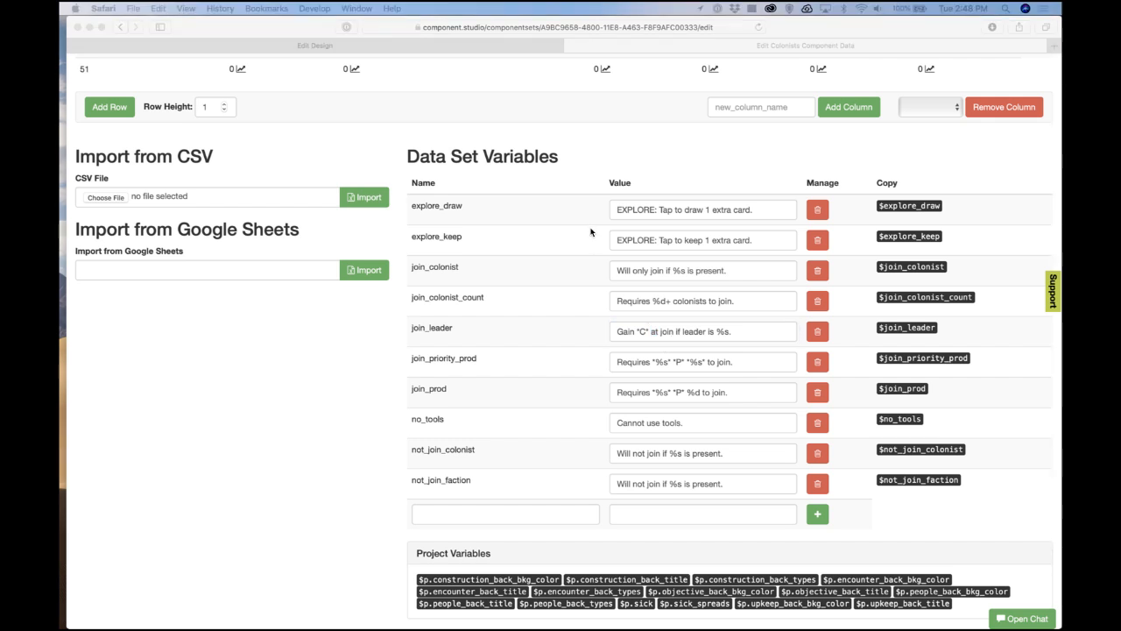
left_click(490, 45)
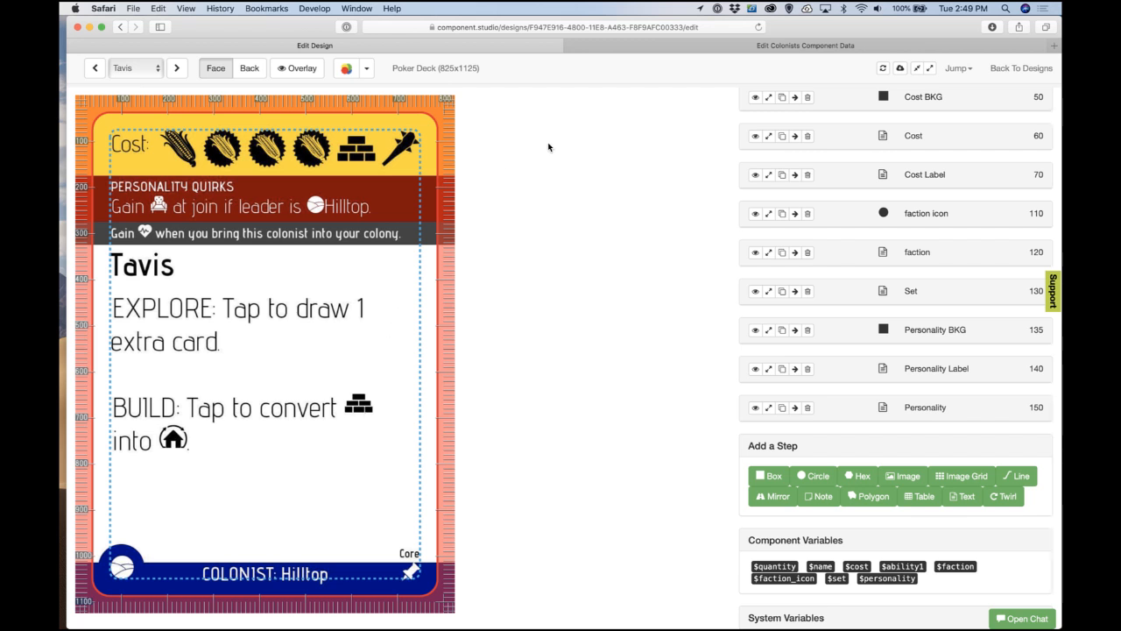
left_click(701, 47)
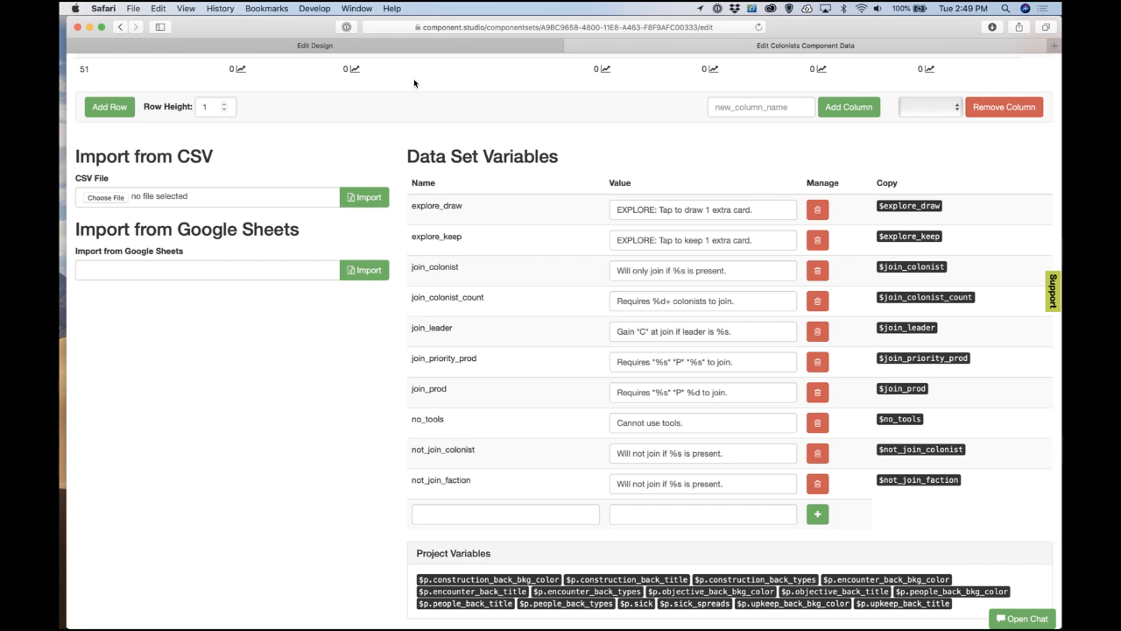
left_click(417, 47)
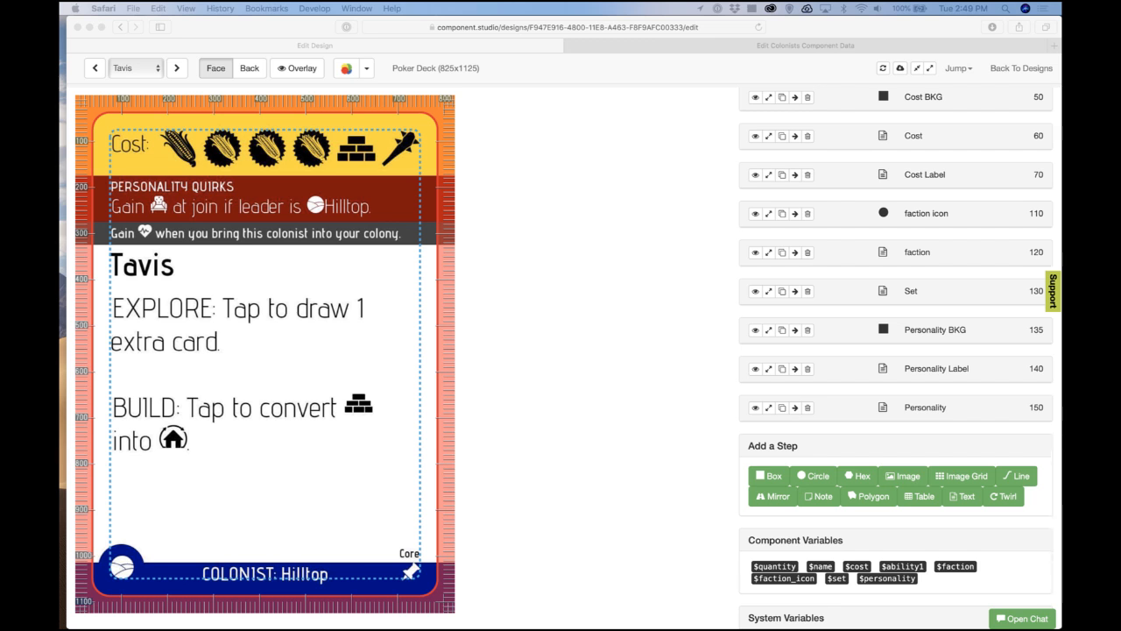
left_click(697, 122)
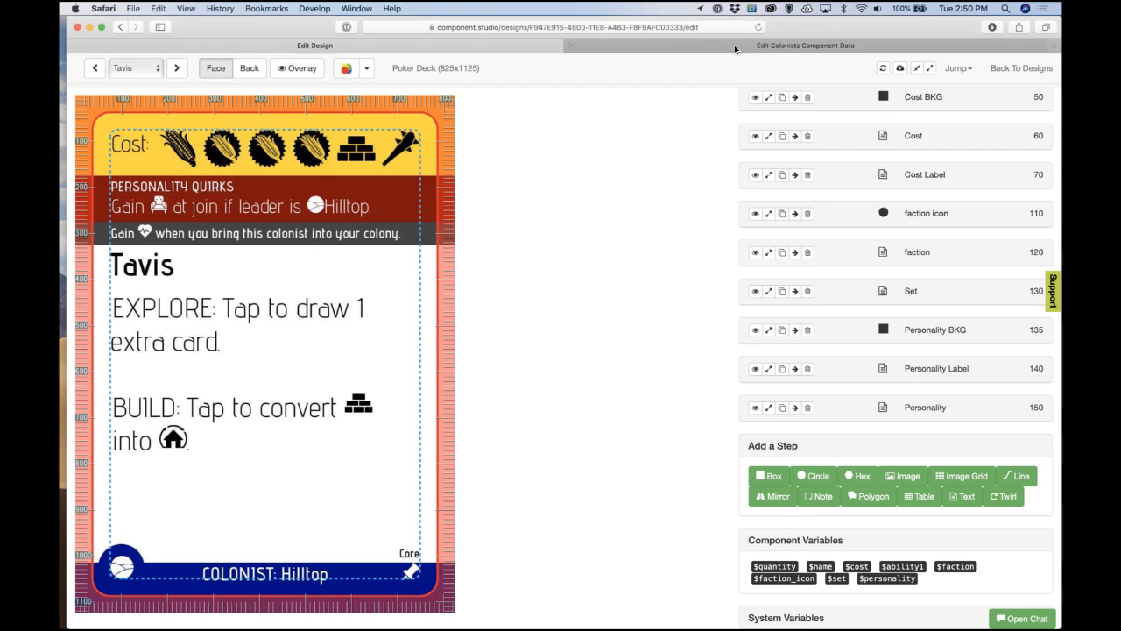
Step: Leave the Colonists data set and open Colony's Accord data set for editing
left_click(735, 45)
scroll(849, 120, "up", 10)
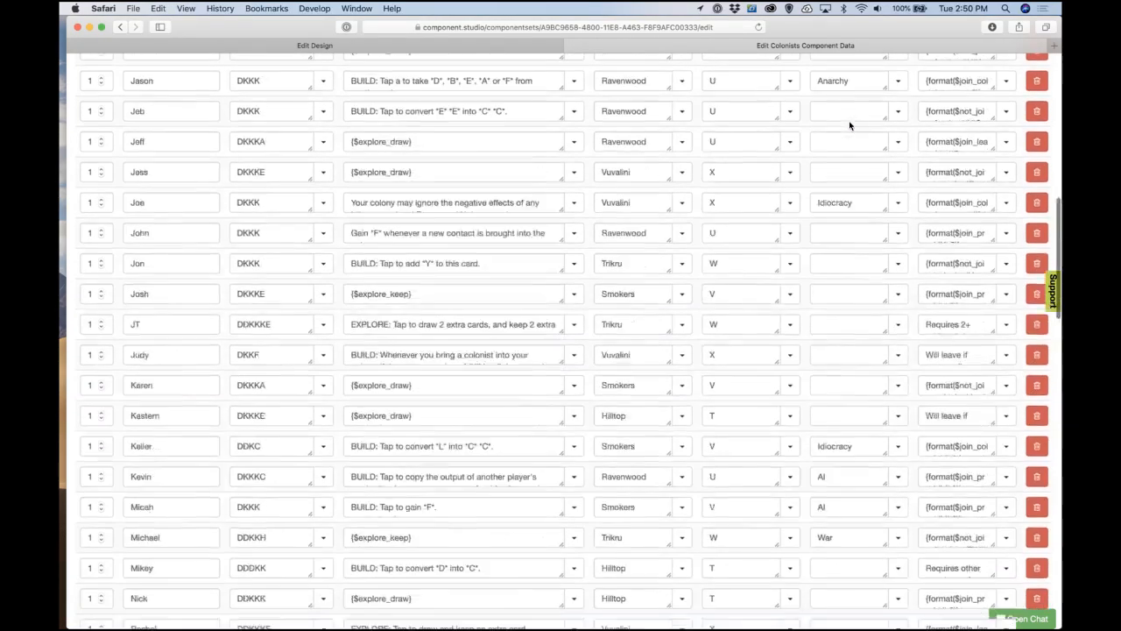
scroll(849, 126, "up", 10)
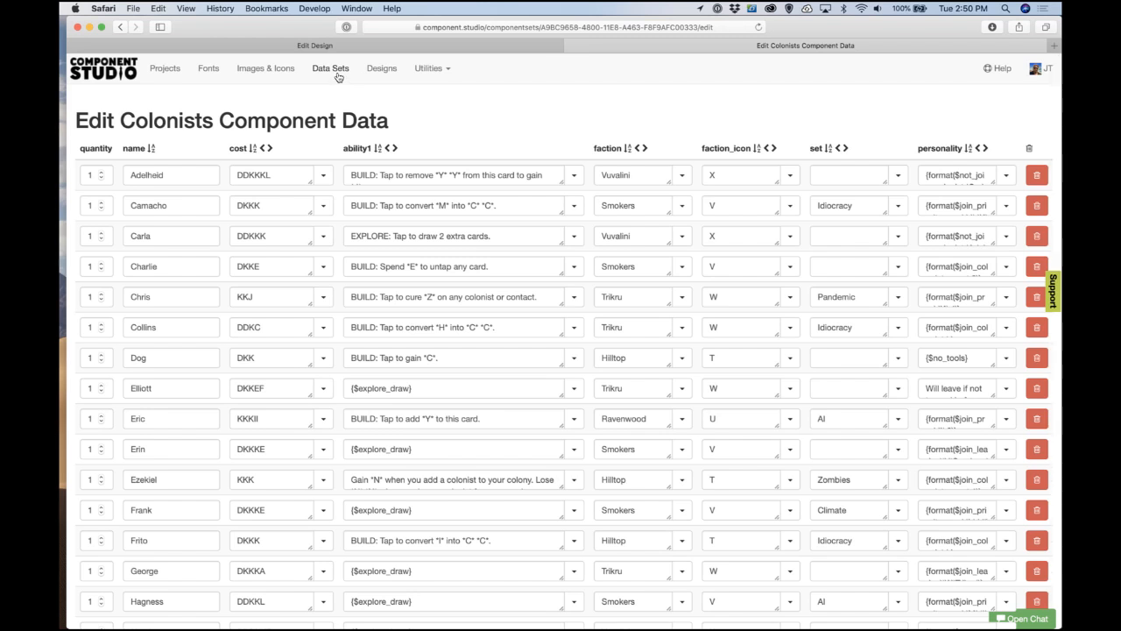
left_click(331, 70)
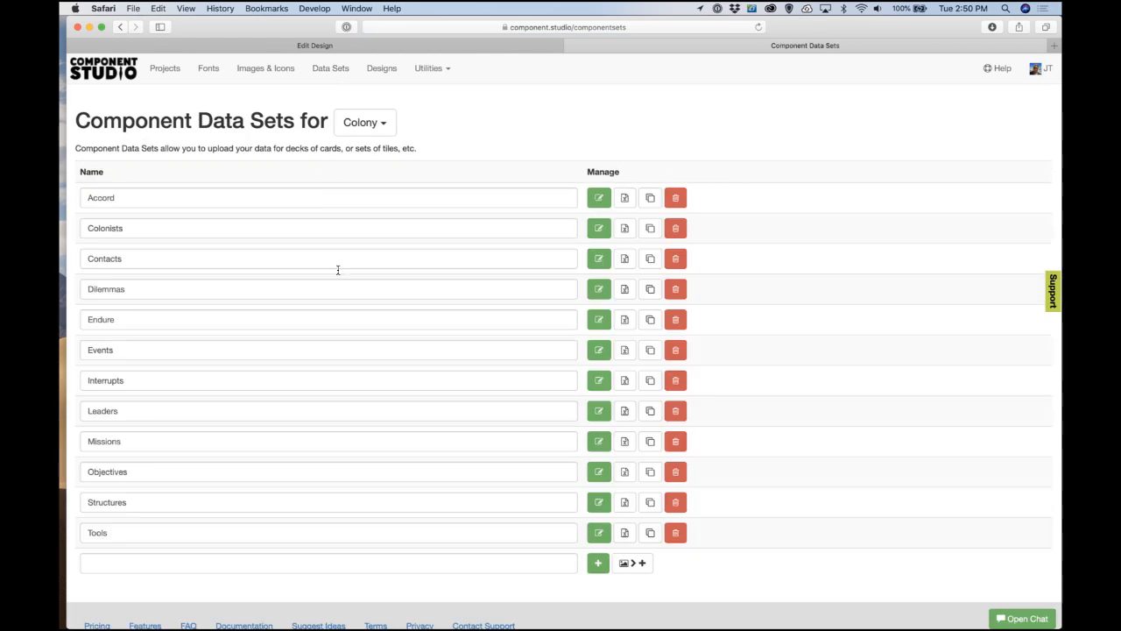
left_click(599, 197)
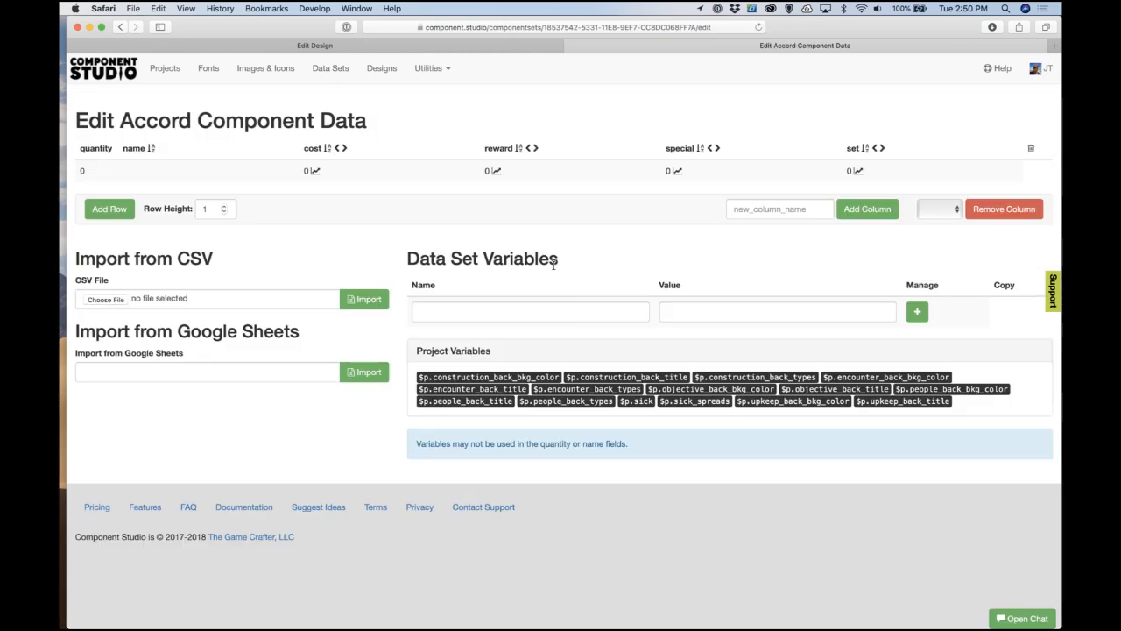
Step: Try a reward of KK for Community Garden, then undo the edit
scroll(553, 272, "down", 3)
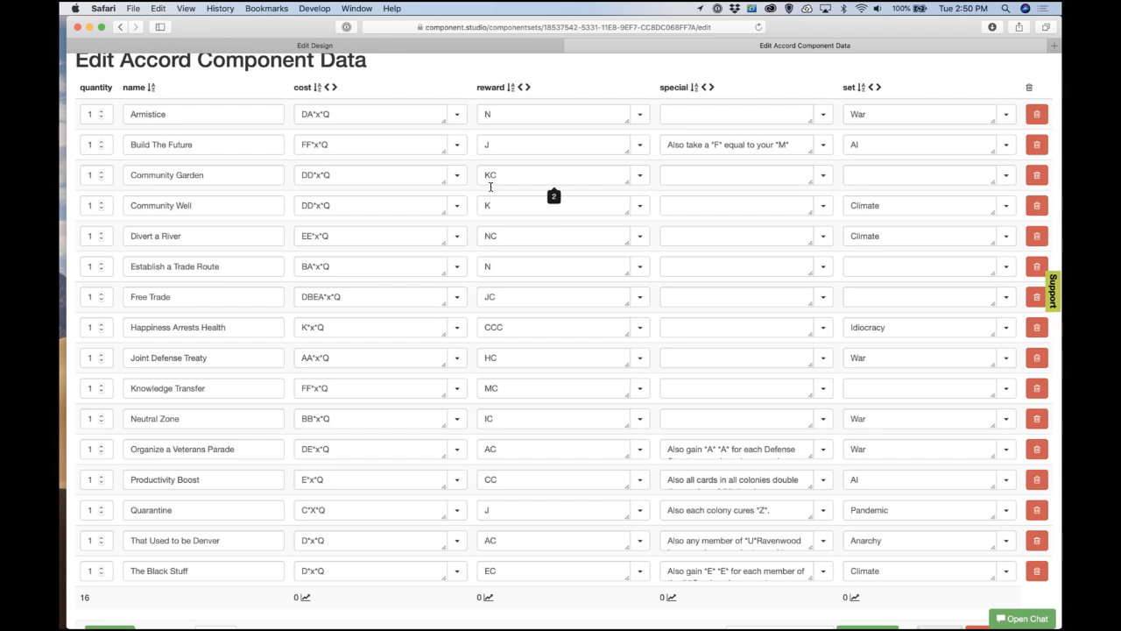
left_click(496, 176)
type("K")
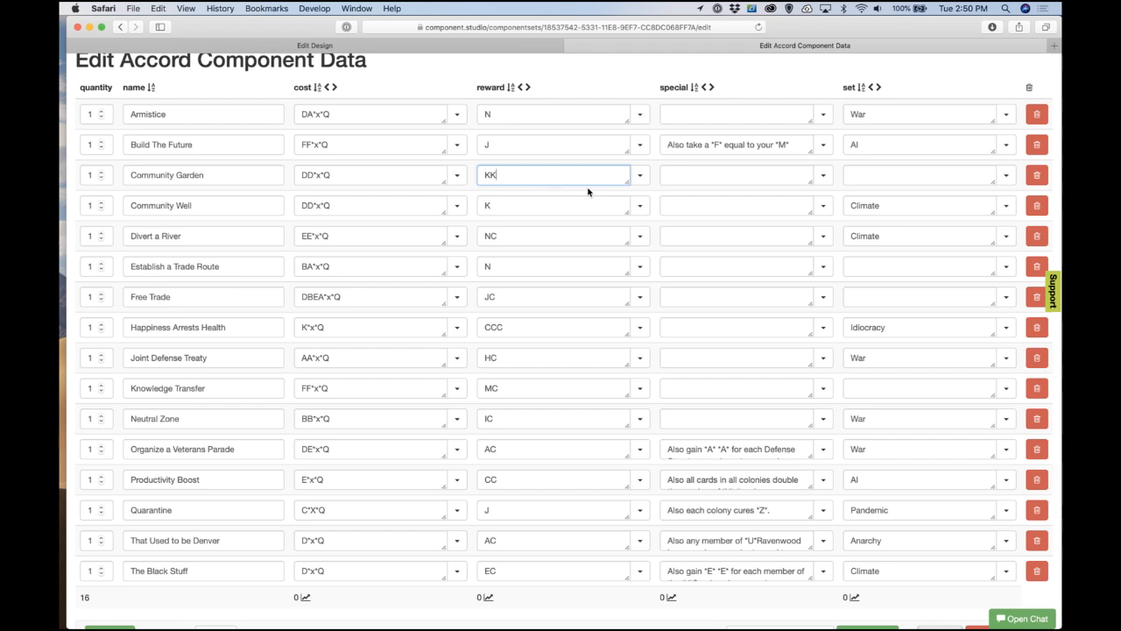
left_click(539, 244)
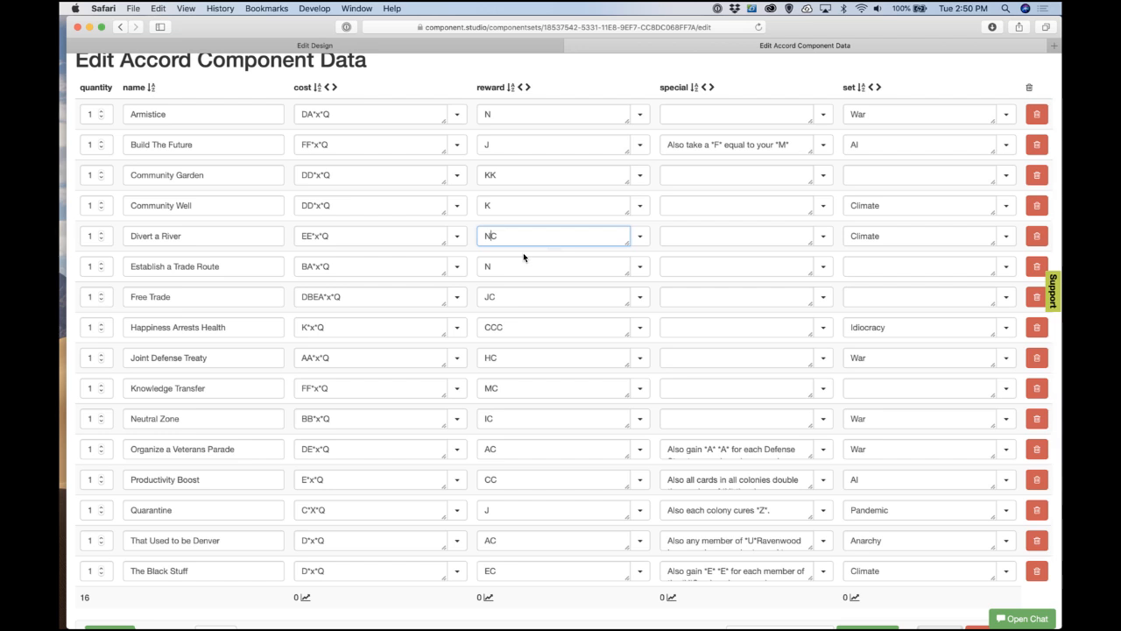
key("super+z")
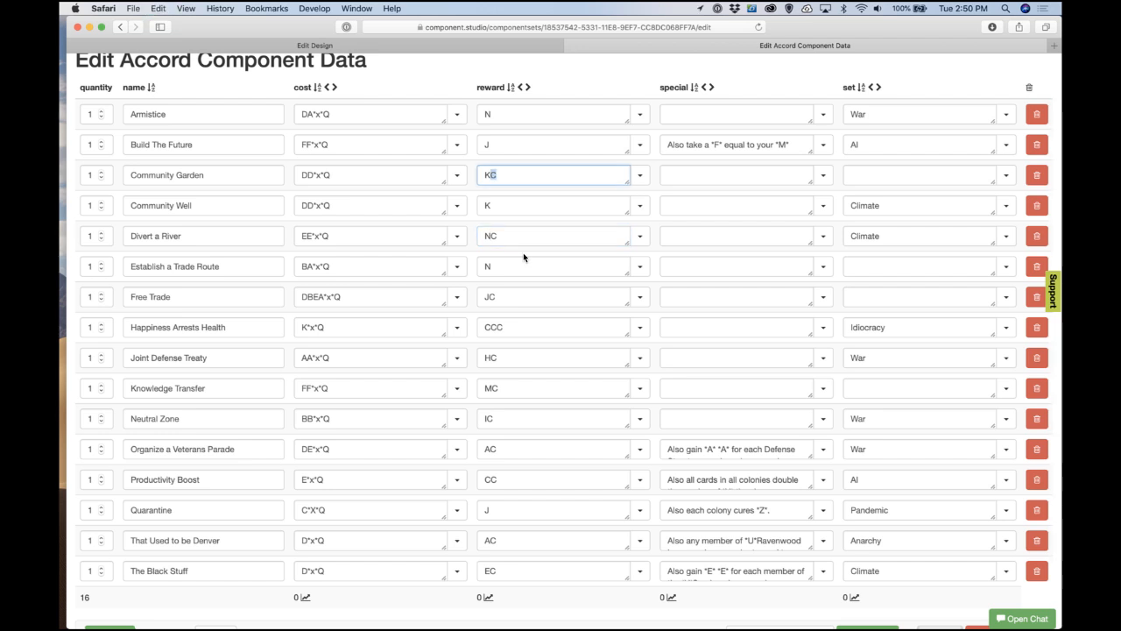
key("super+z")
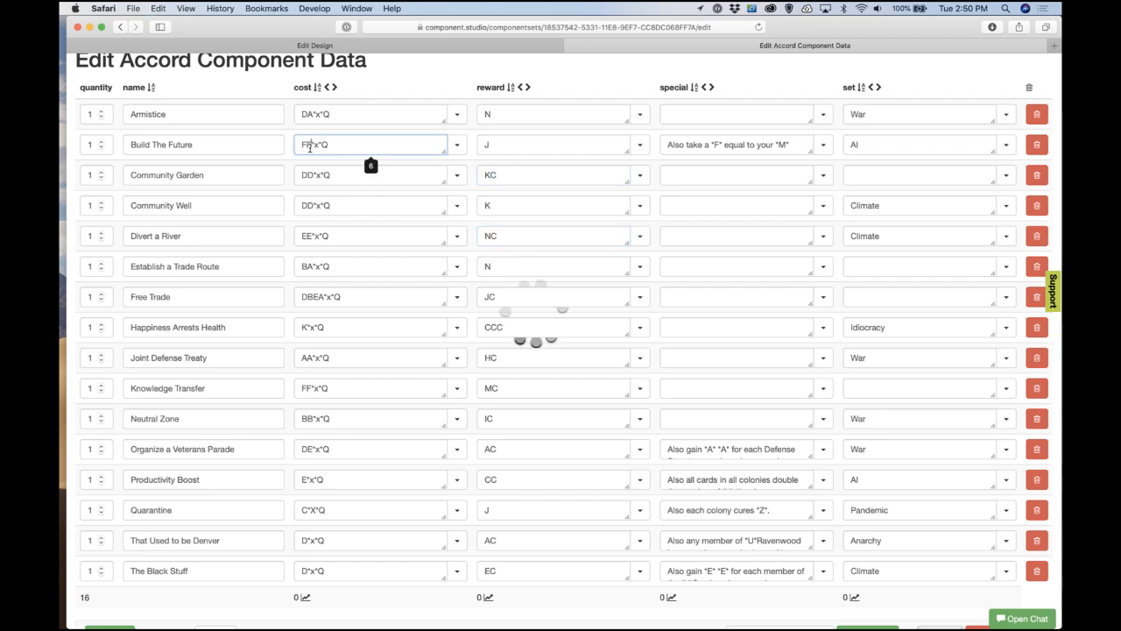
key("super+z")
key("super+z")
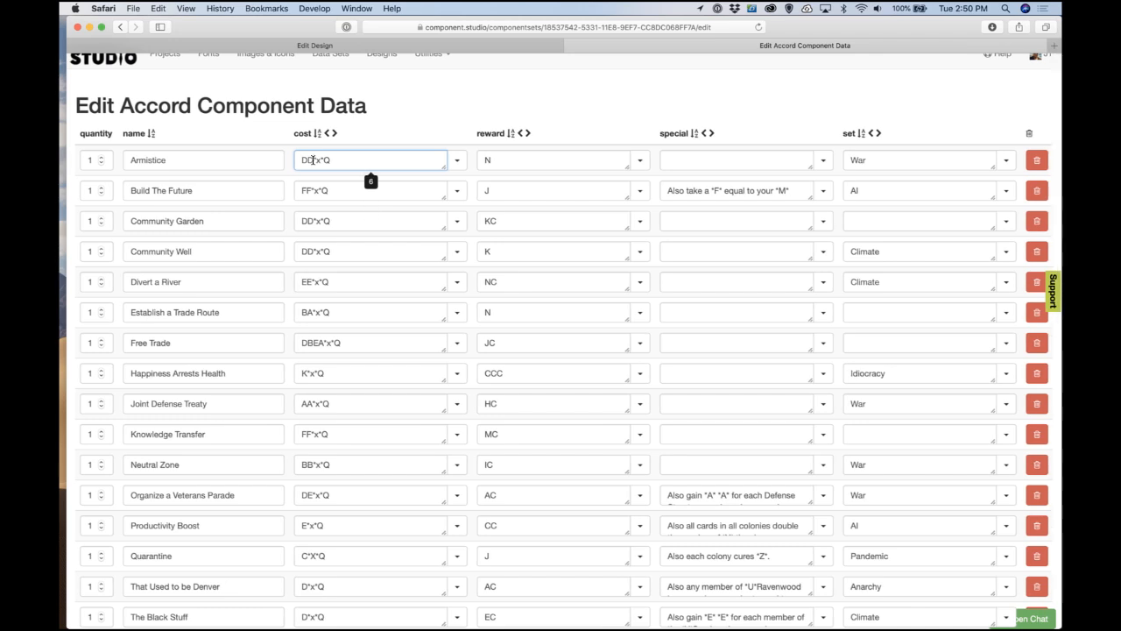
Step: Set Armistice's cost to AA*x*Q and Establish a Trade Route's cost to BB*x*Q
double_click(313, 160)
type("AA")
scroll(315, 233, "down", 2)
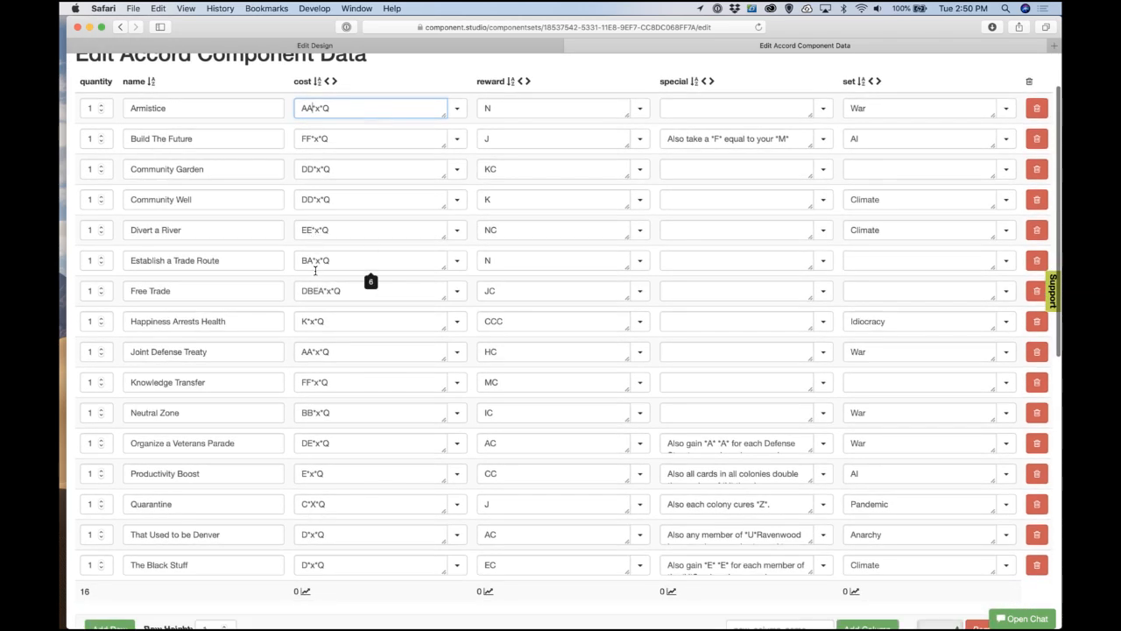
scroll(311, 238, "down", 1)
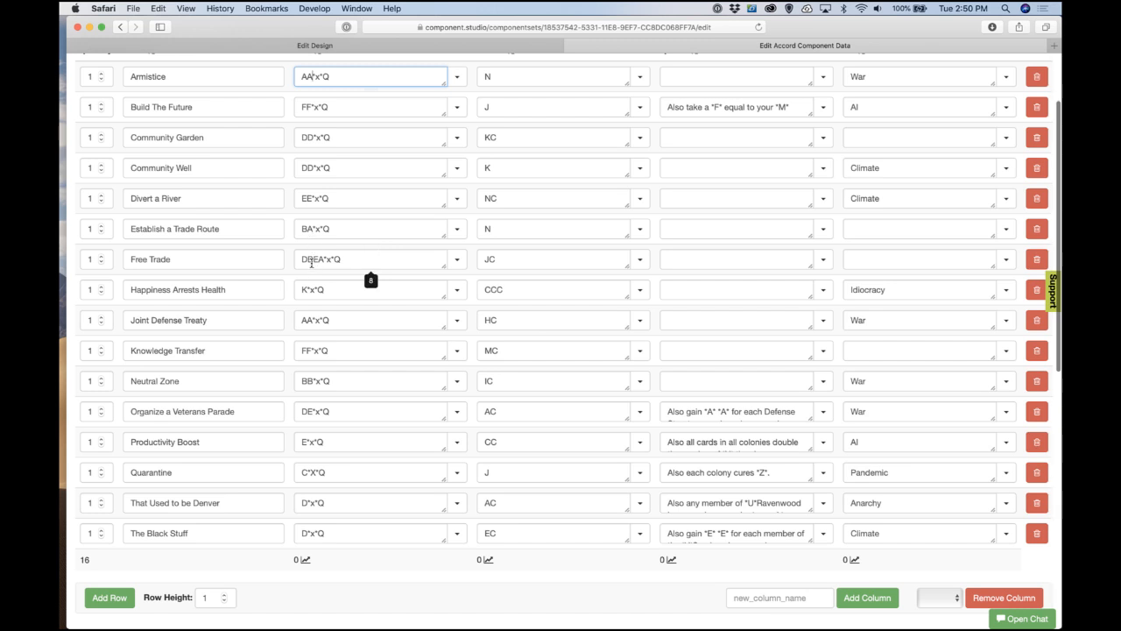
left_click(312, 233)
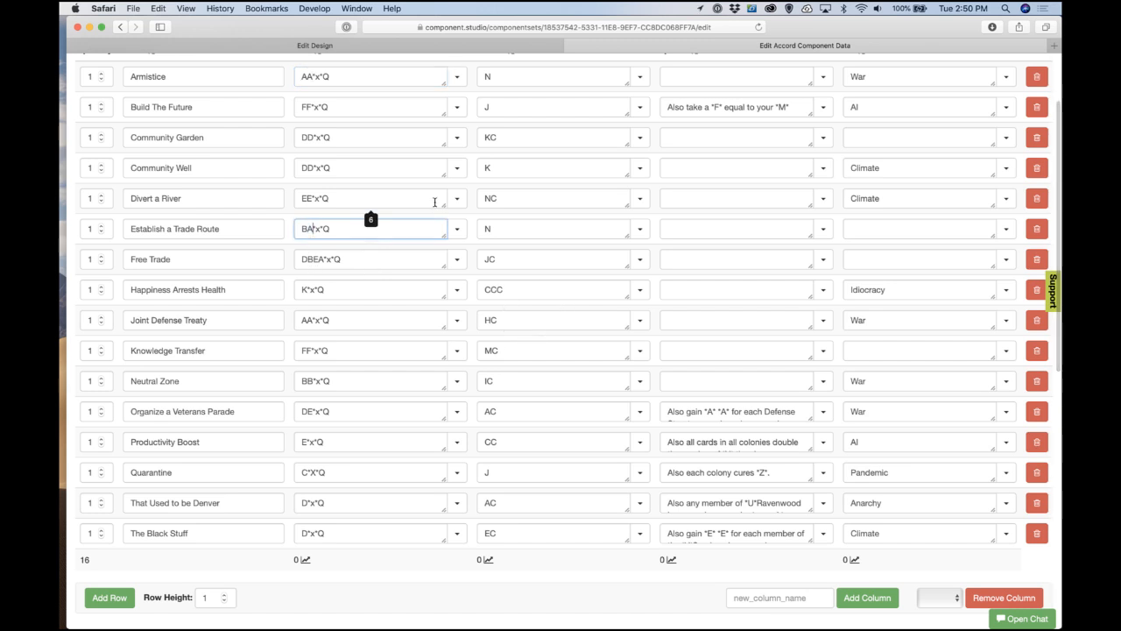
type("B")
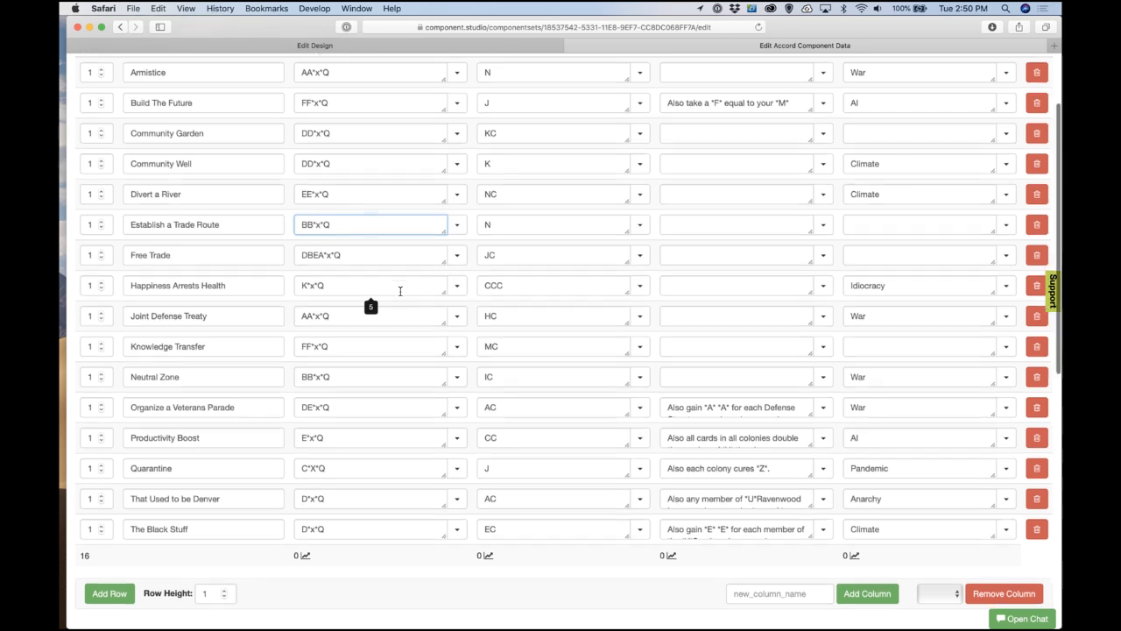
Step: Set the cost of the Free Trade accord to EEEE*x*Q
scroll(400, 291, "down", 1)
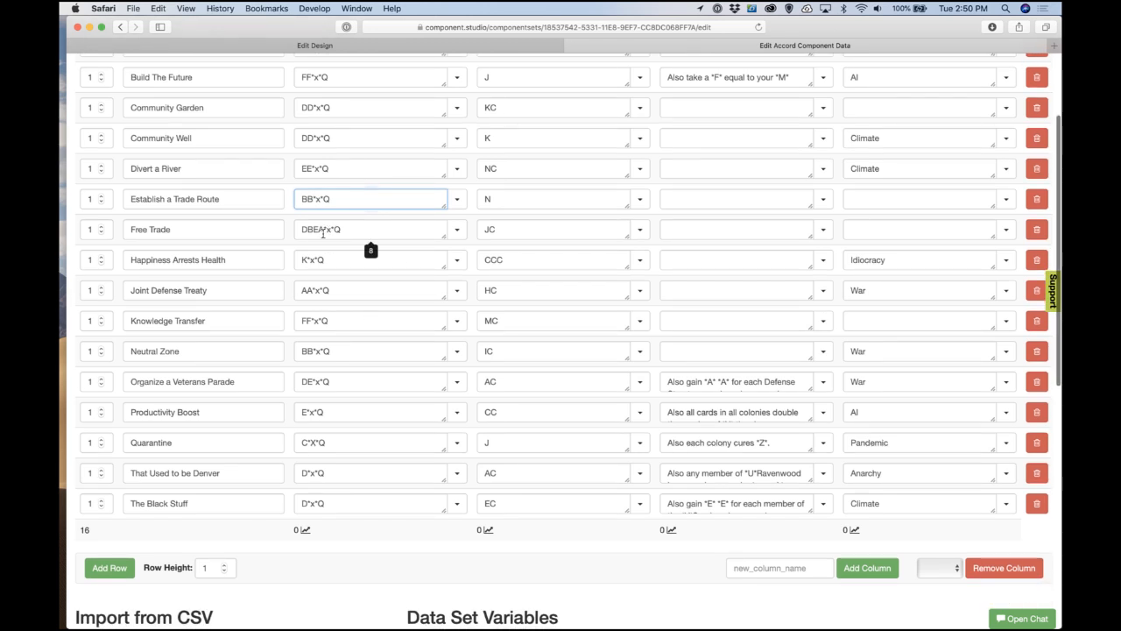
left_click(322, 231)
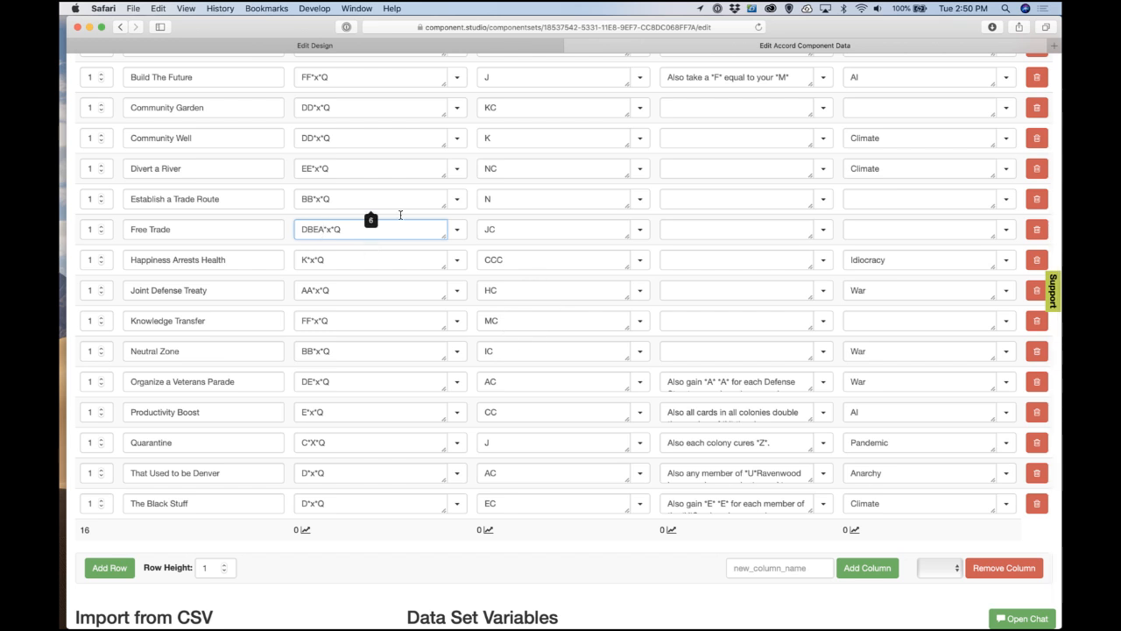
key("shift+Left")
key("shift+Left")
type("EEEE")
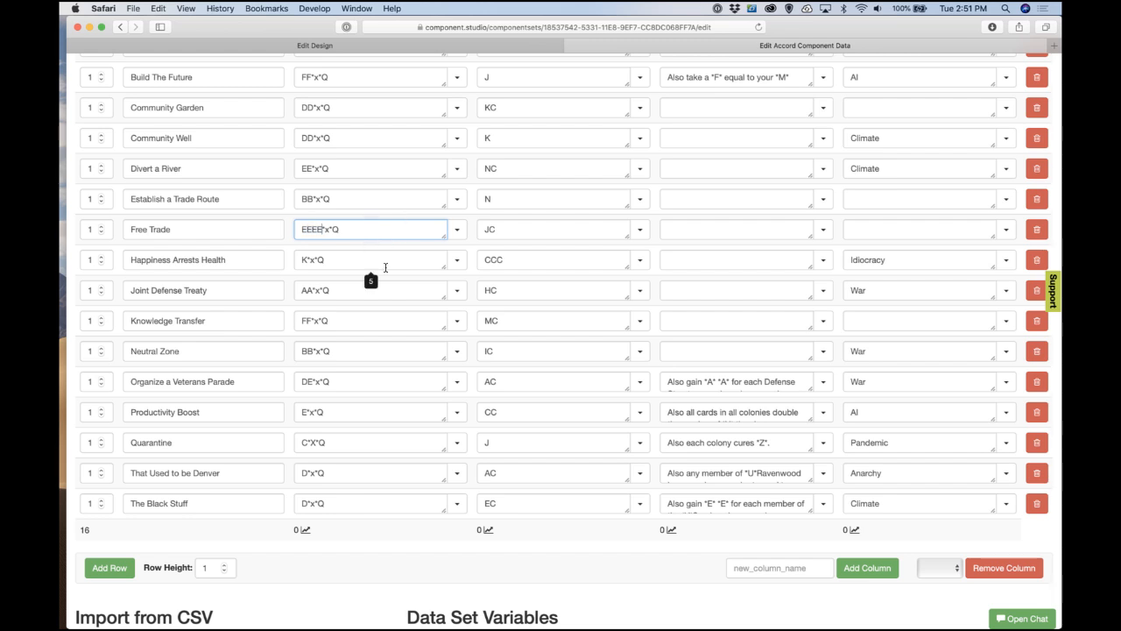
Step: Set the cost of the Organize a Veterans Parade accord to EE*x*Q
scroll(385, 263, "down", 2)
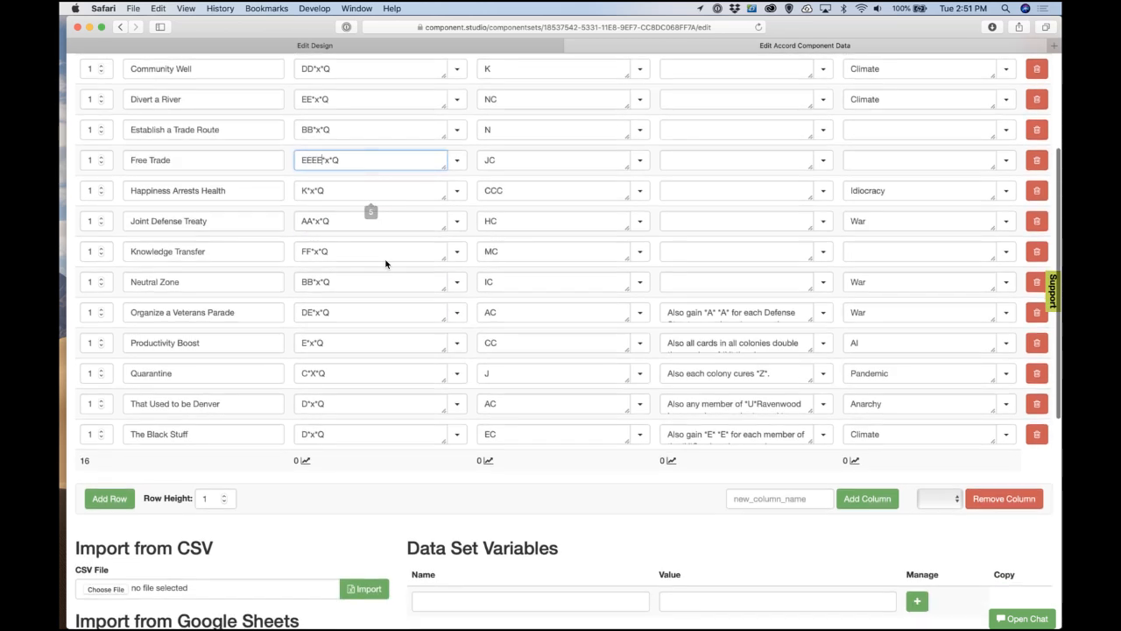
left_click(363, 197)
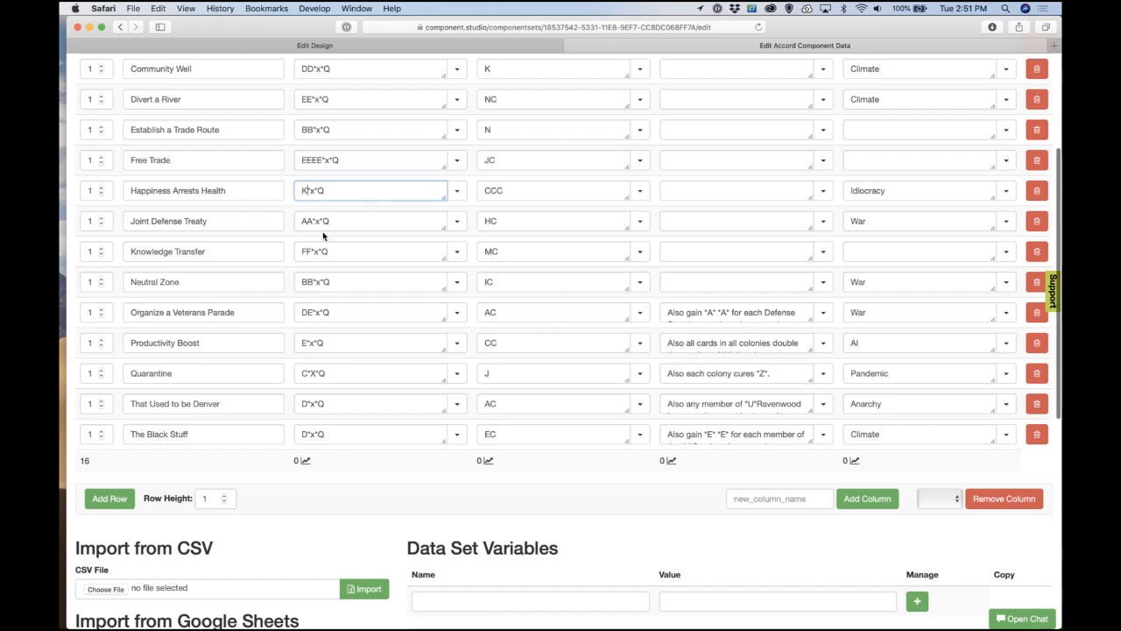
left_click(306, 317)
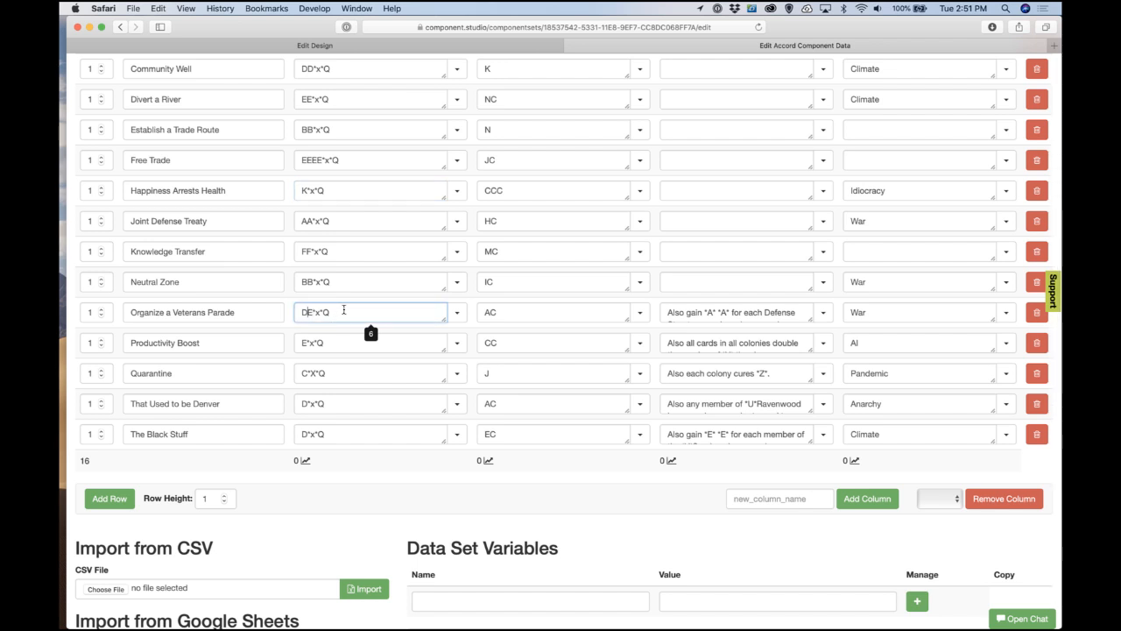
type("E")
scroll(333, 333, "down", 1)
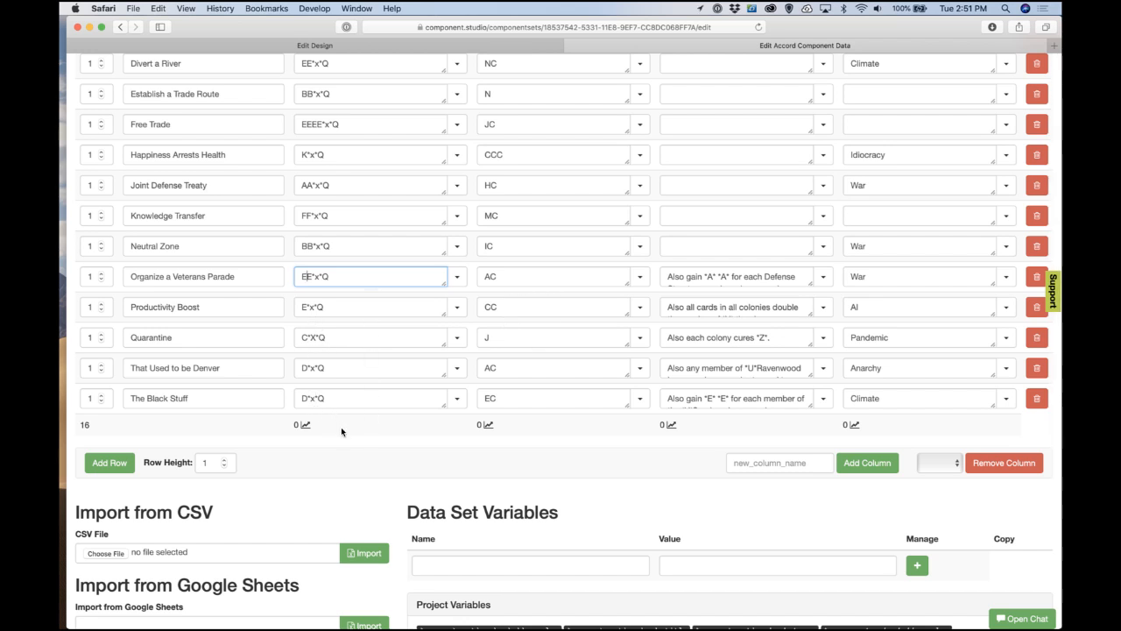
Step: Leave the colonist card design and open the Colony game's Accords design for editing
left_click(394, 456)
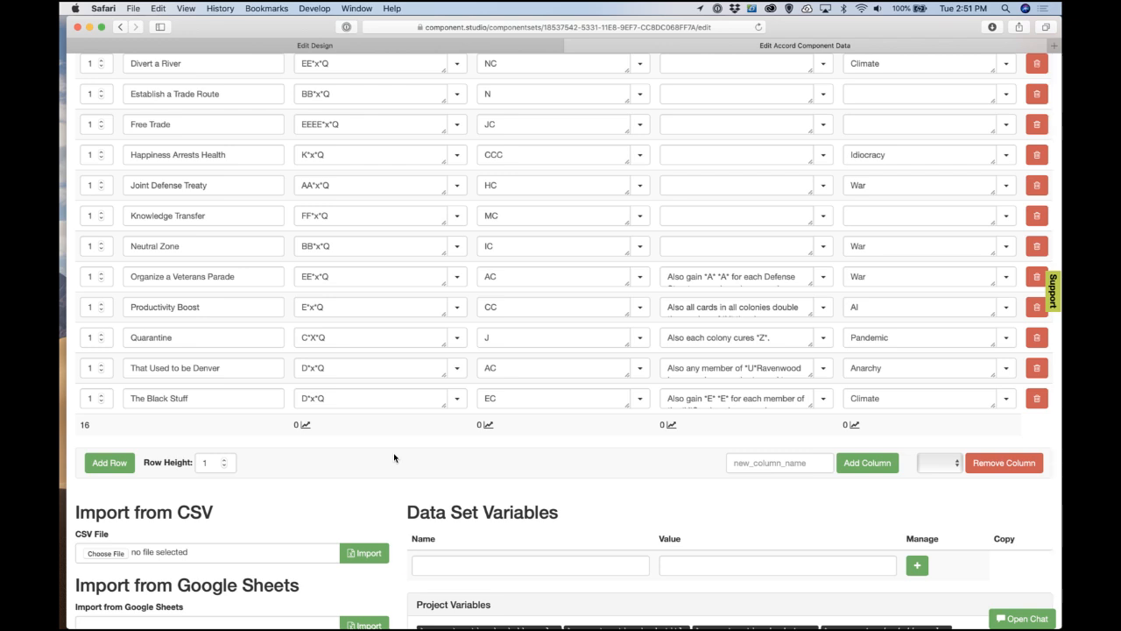
left_click(462, 46)
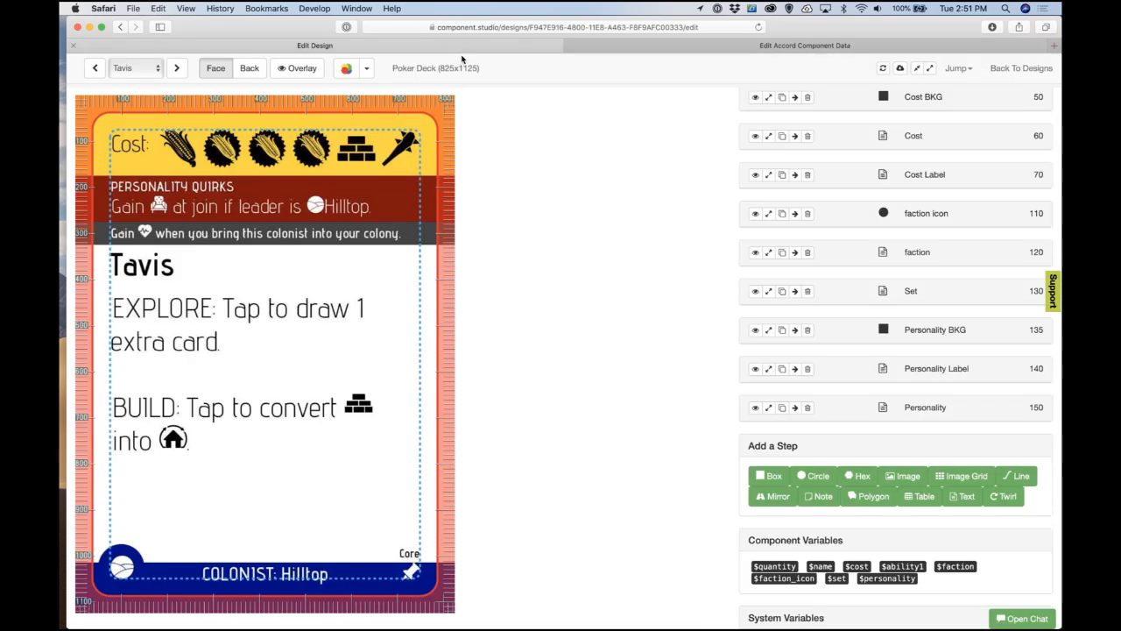
left_click(1021, 68)
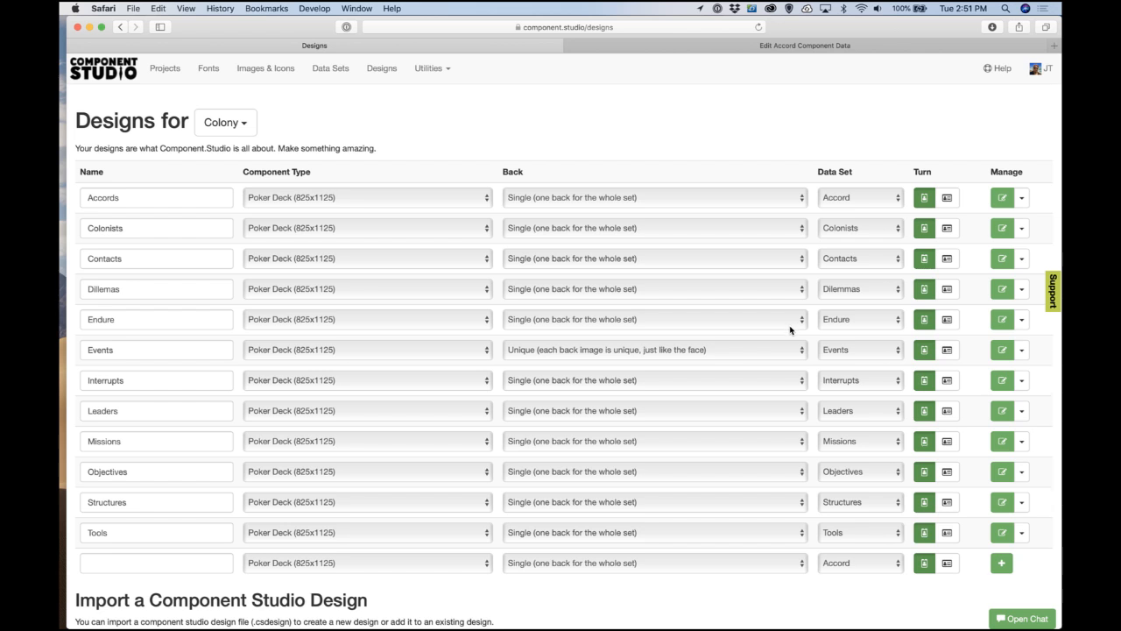
left_click(1002, 197)
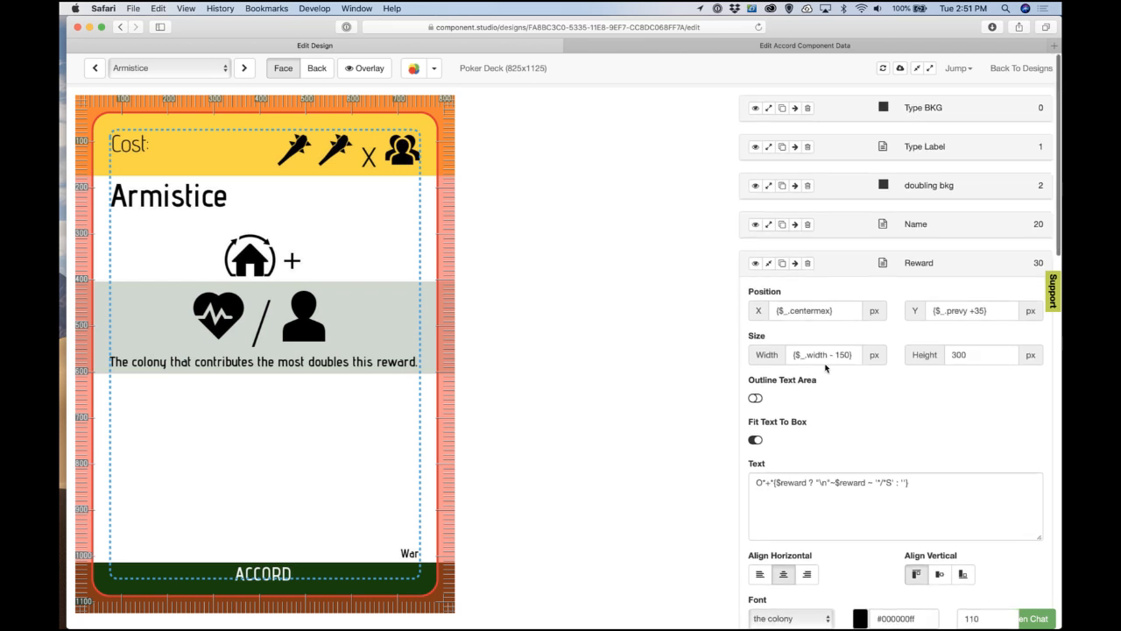
Step: Delete the Cost BKG and Cost Label elements from the Accord card design
scroll(825, 367, "down", 15)
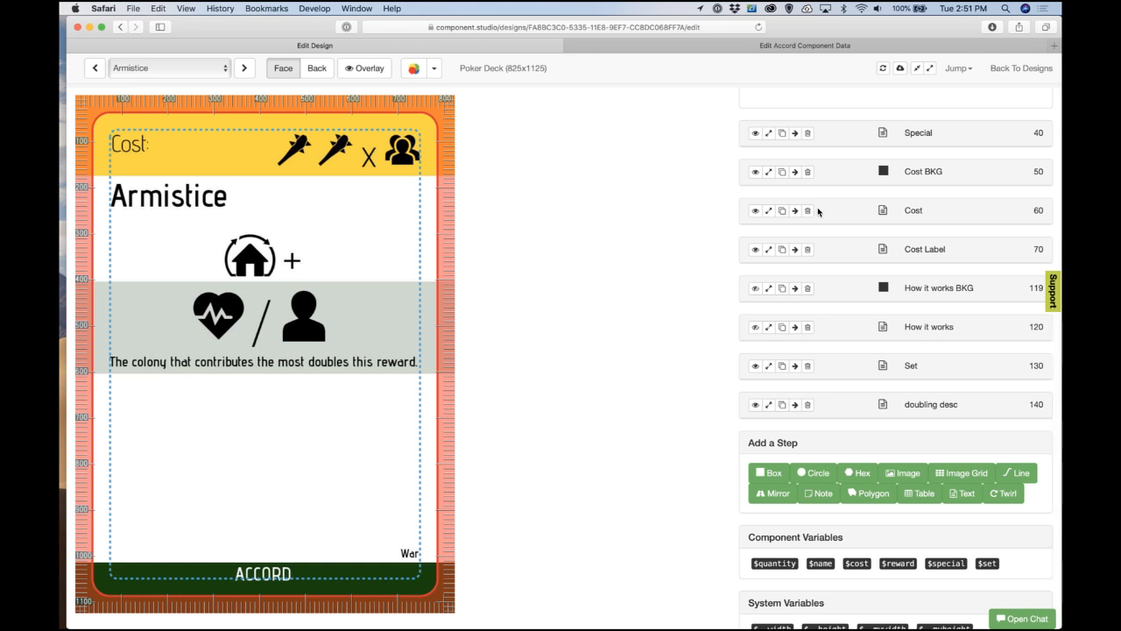
left_click(808, 171)
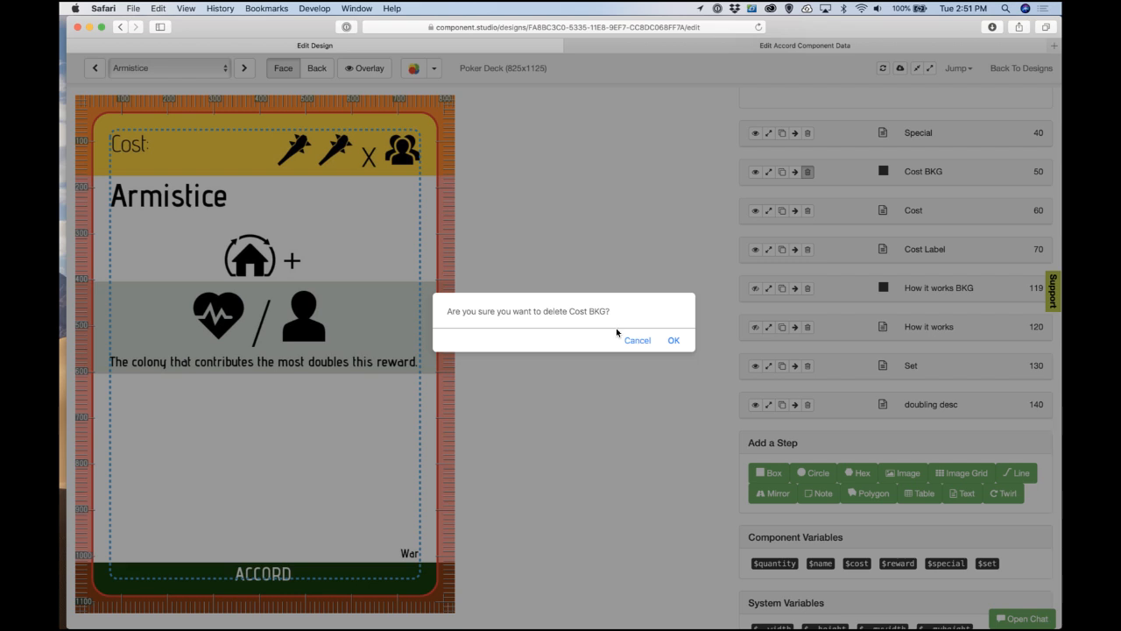
left_click(670, 341)
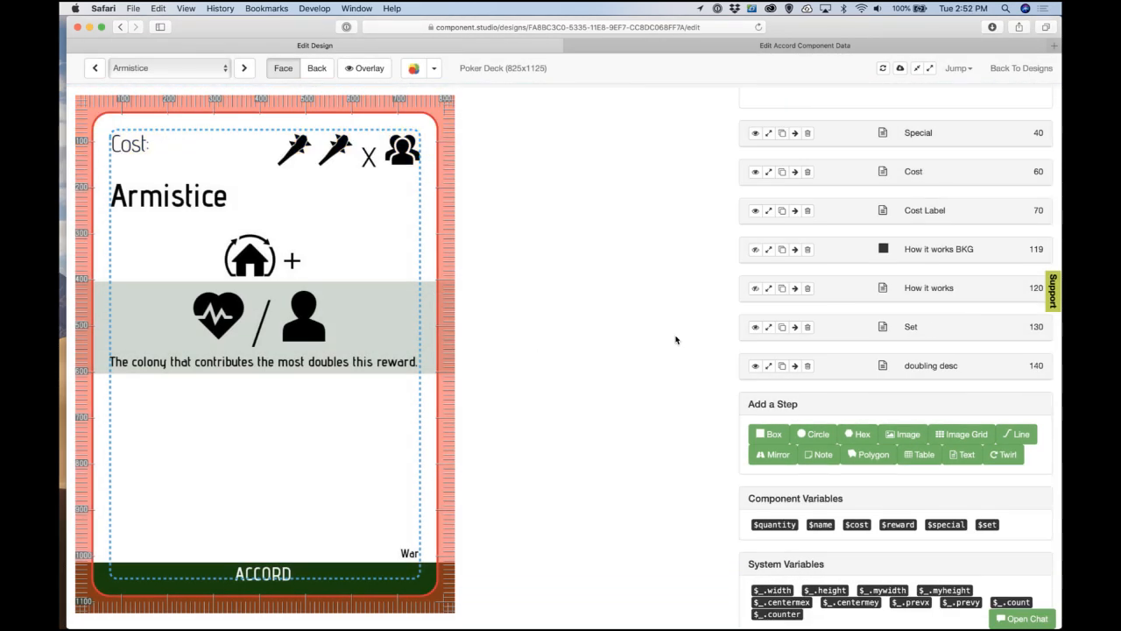
scroll(683, 333, "up", 3)
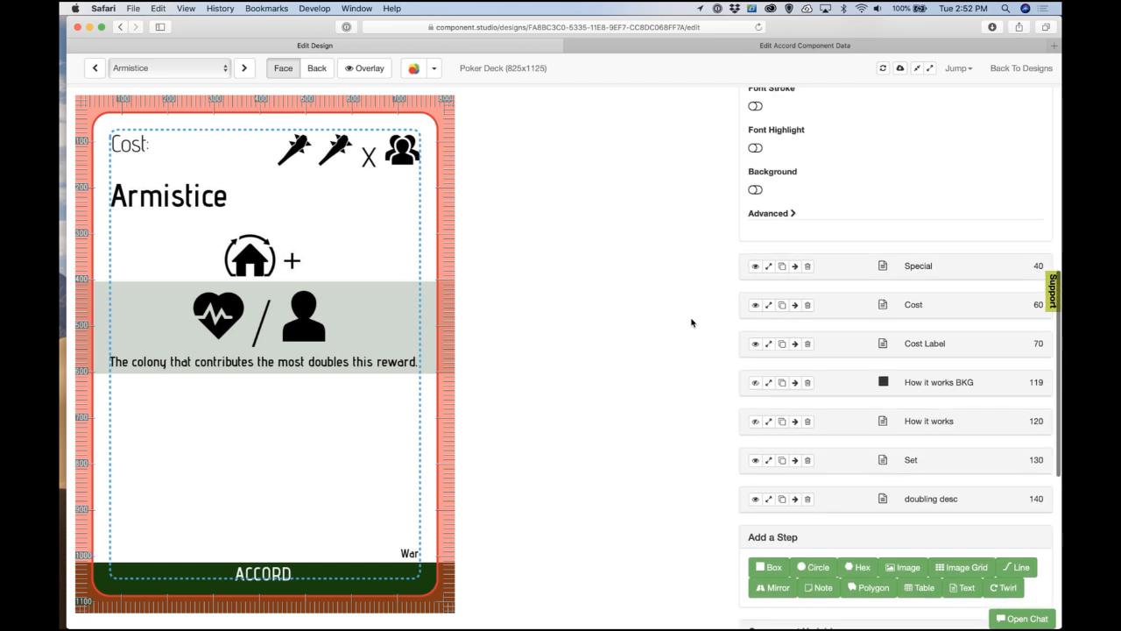
left_click(807, 323)
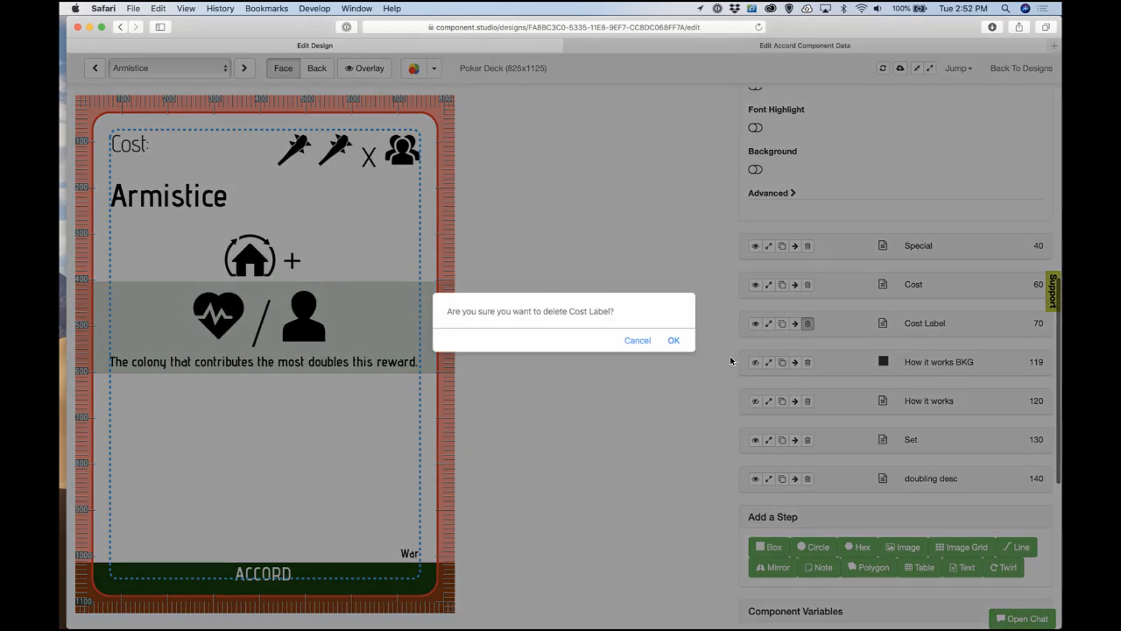
left_click(674, 340)
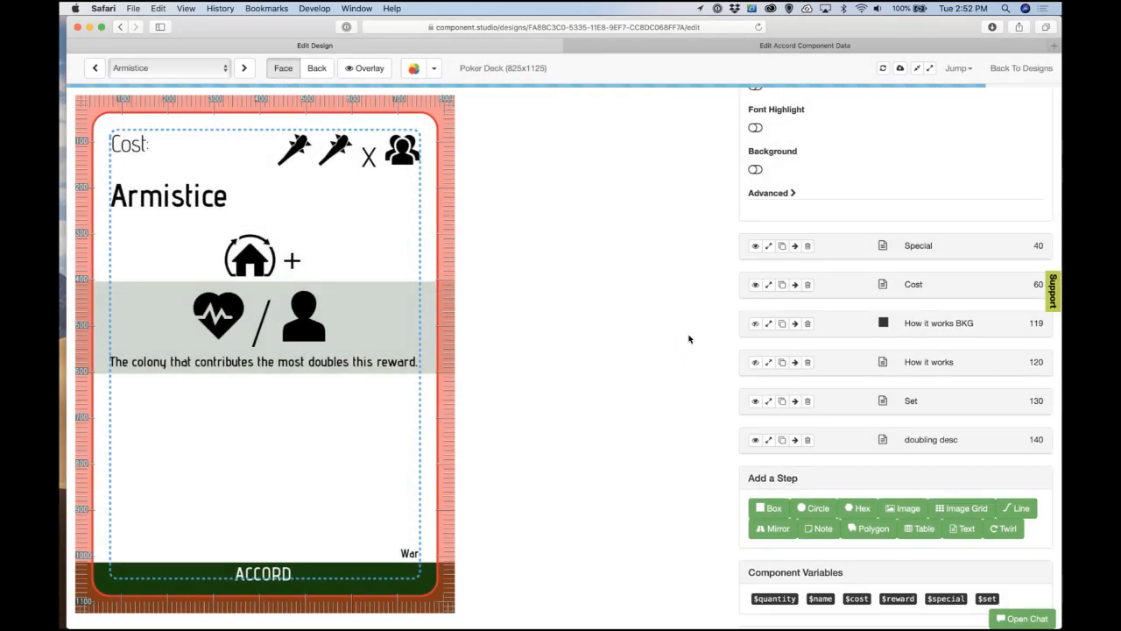
Step: Set the Y position of the Name element to 75 px in the Accord card design
scroll(723, 336, "up", 5)
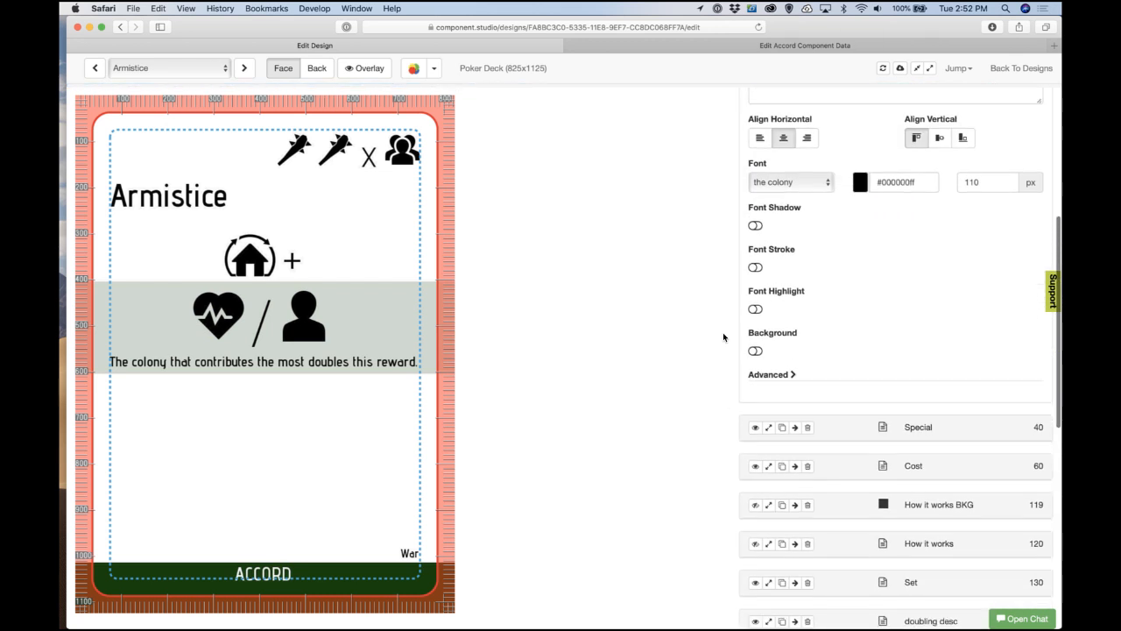
scroll(723, 336, "up", 9)
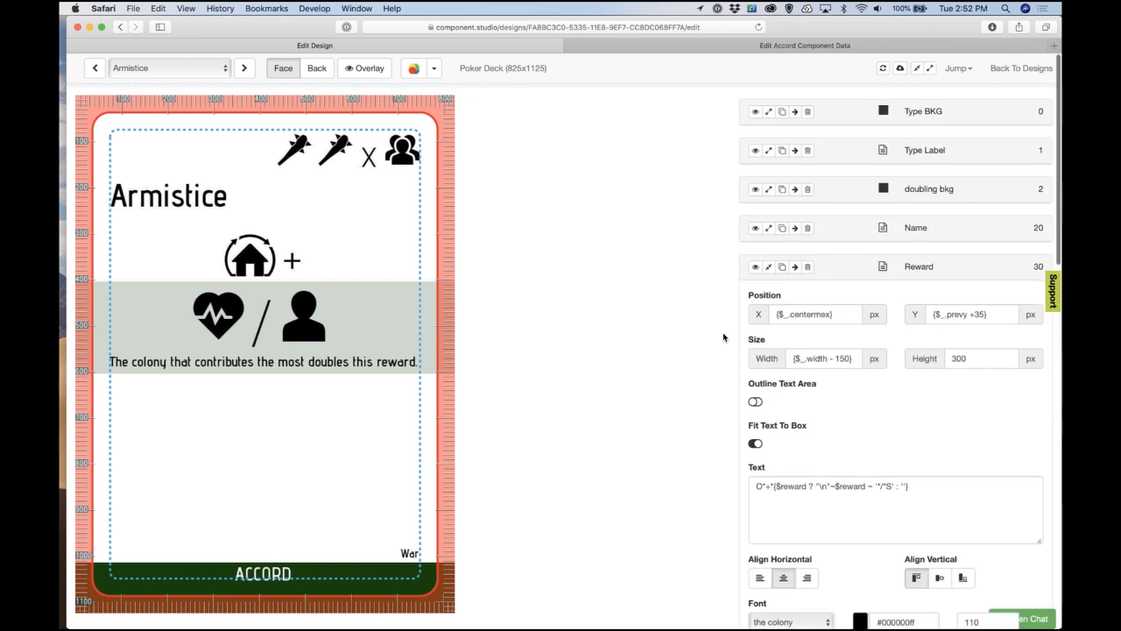
left_click(769, 224)
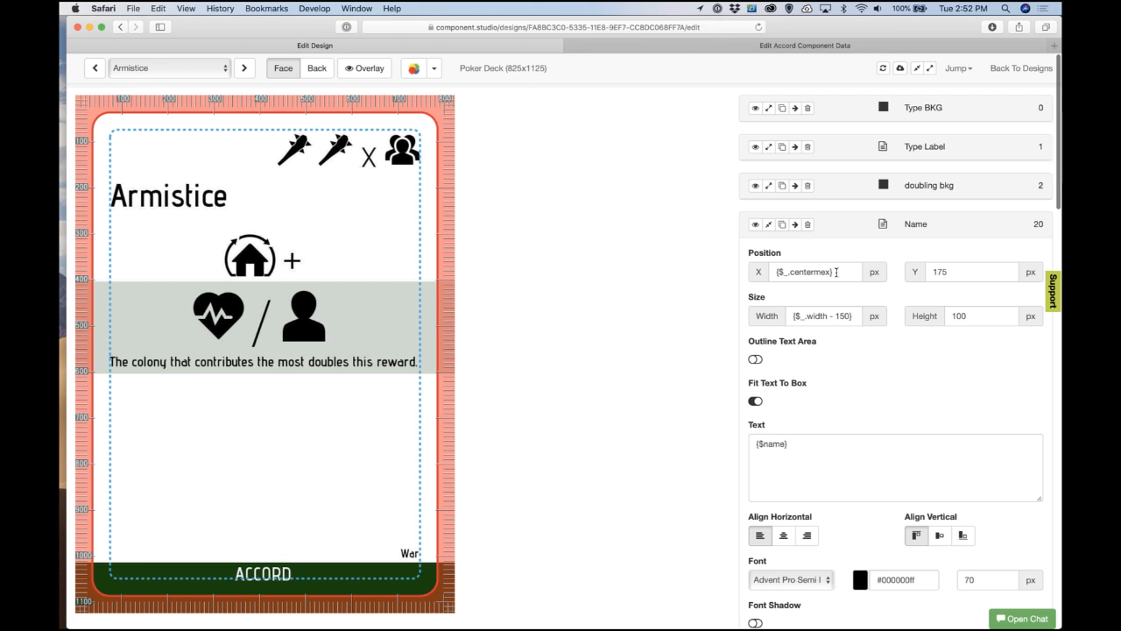
left_click(937, 277)
key("BackSpace")
left_click(925, 260)
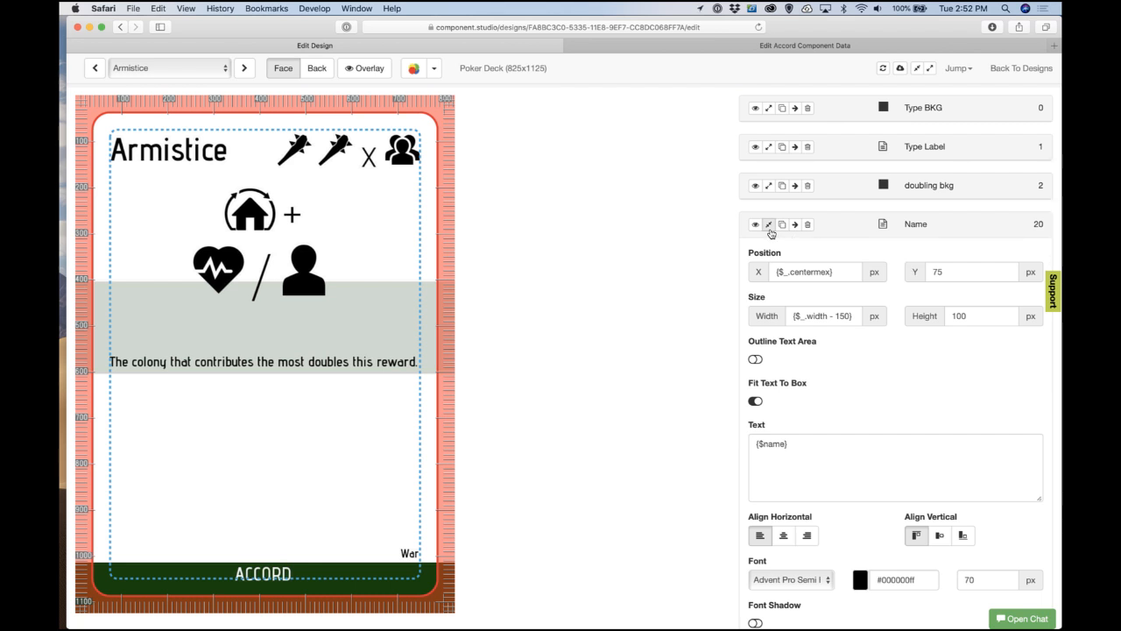
scroll(800, 297, "down", 3)
scroll(799, 297, "up", 3)
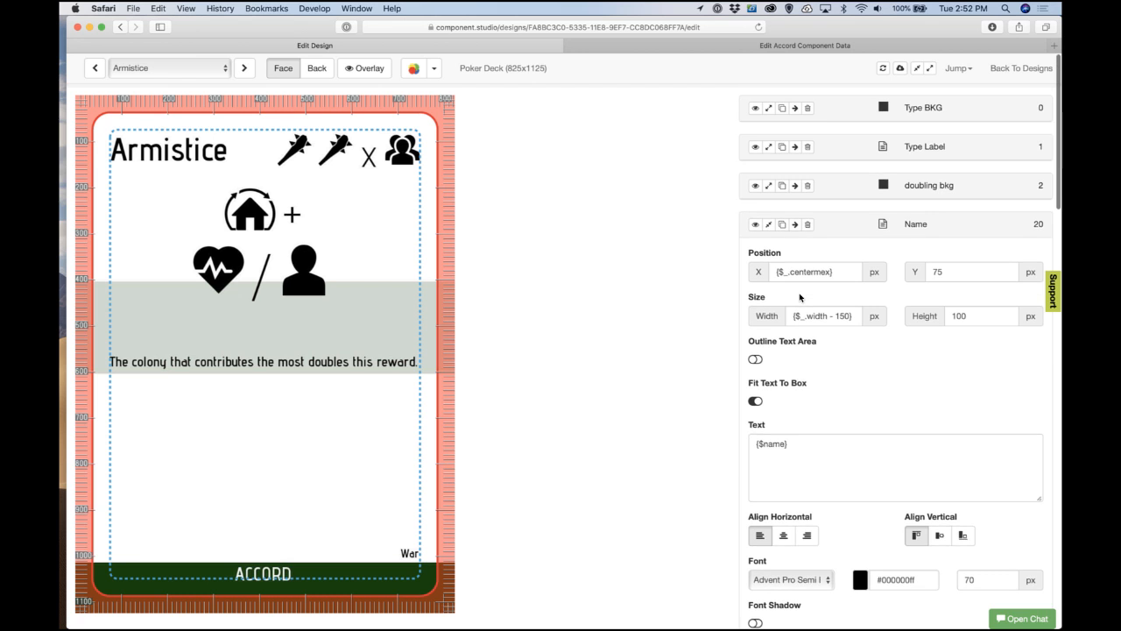
left_click(768, 224)
Step: Open the Cost element's settings and select its whole {$cost} text
scroll(818, 361, "down", 5)
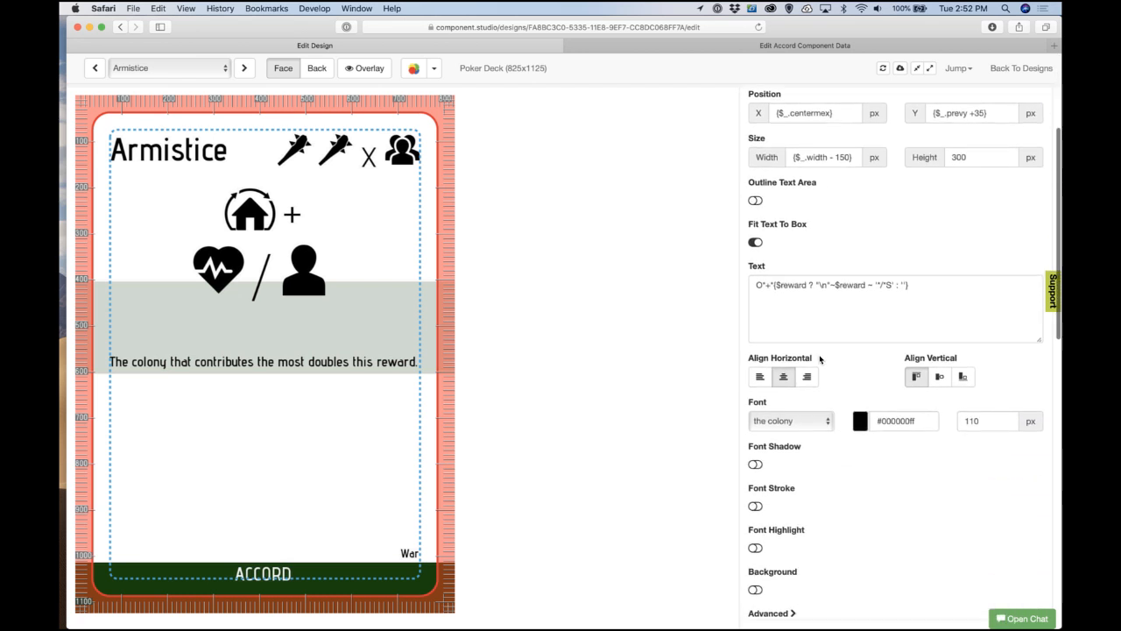
scroll(820, 359, "down", 5)
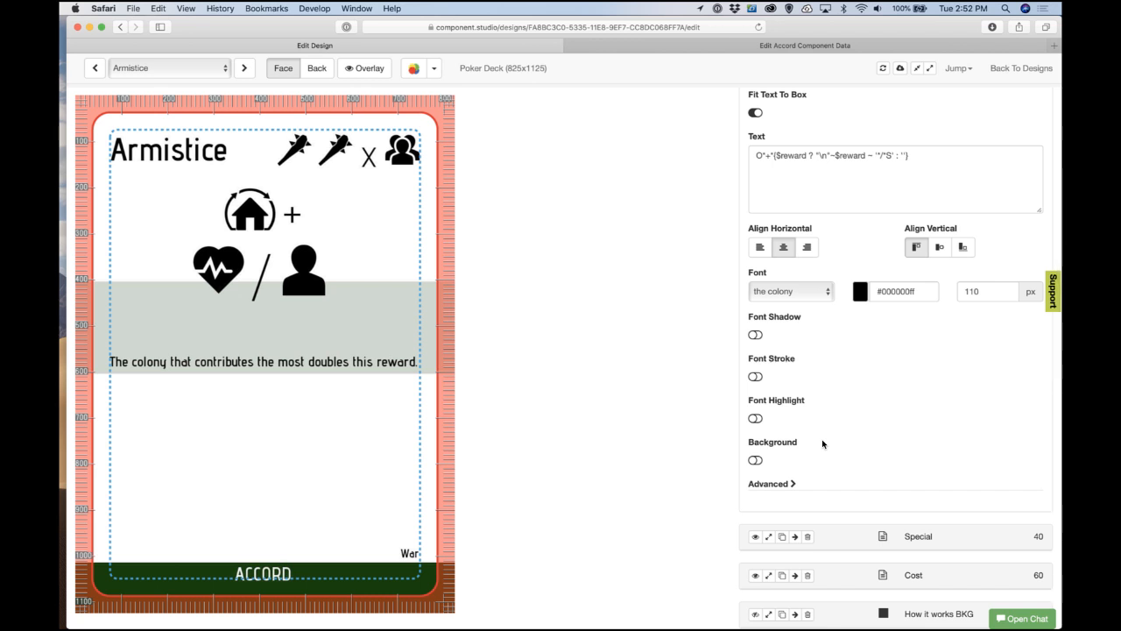
scroll(823, 444, "down", 8)
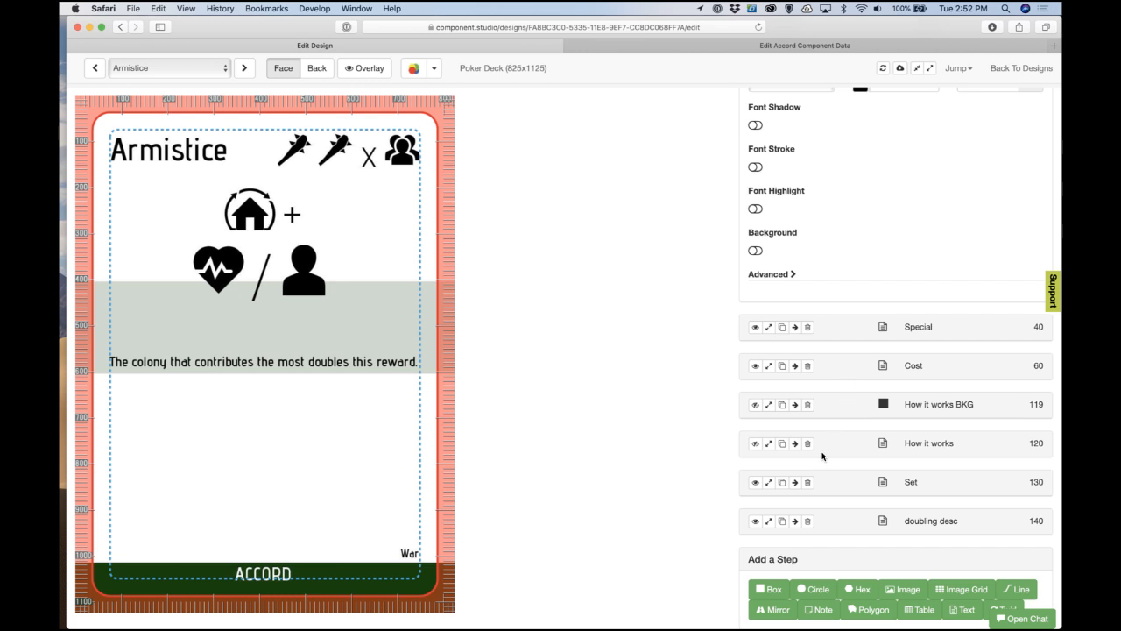
left_click(768, 366)
scroll(802, 443, "down", 2)
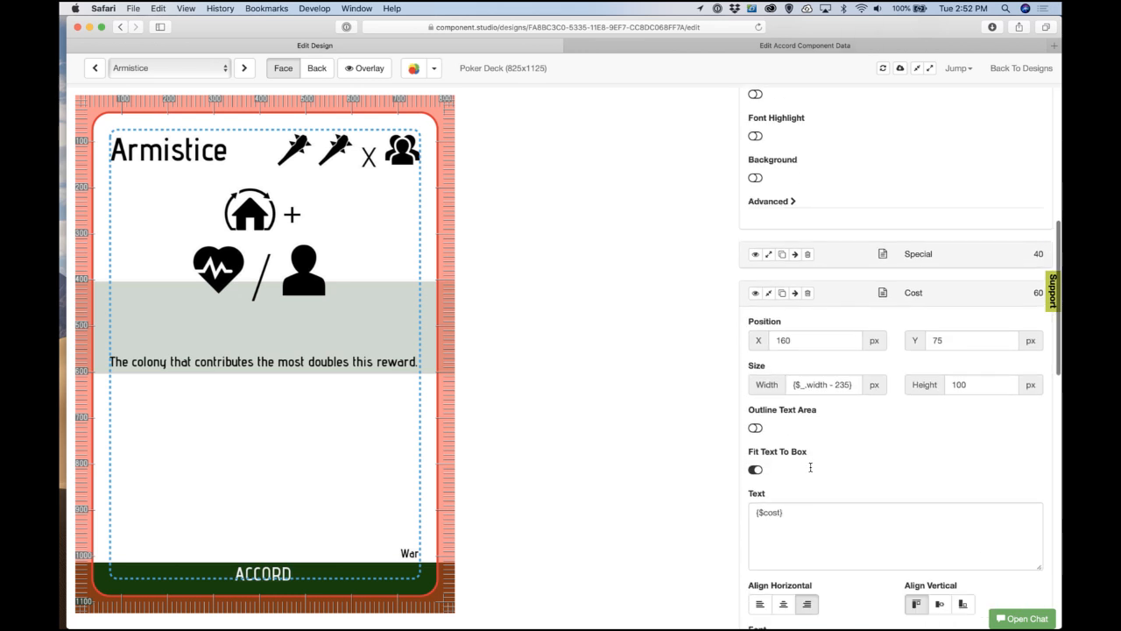
left_click(812, 513)
key("super+a")
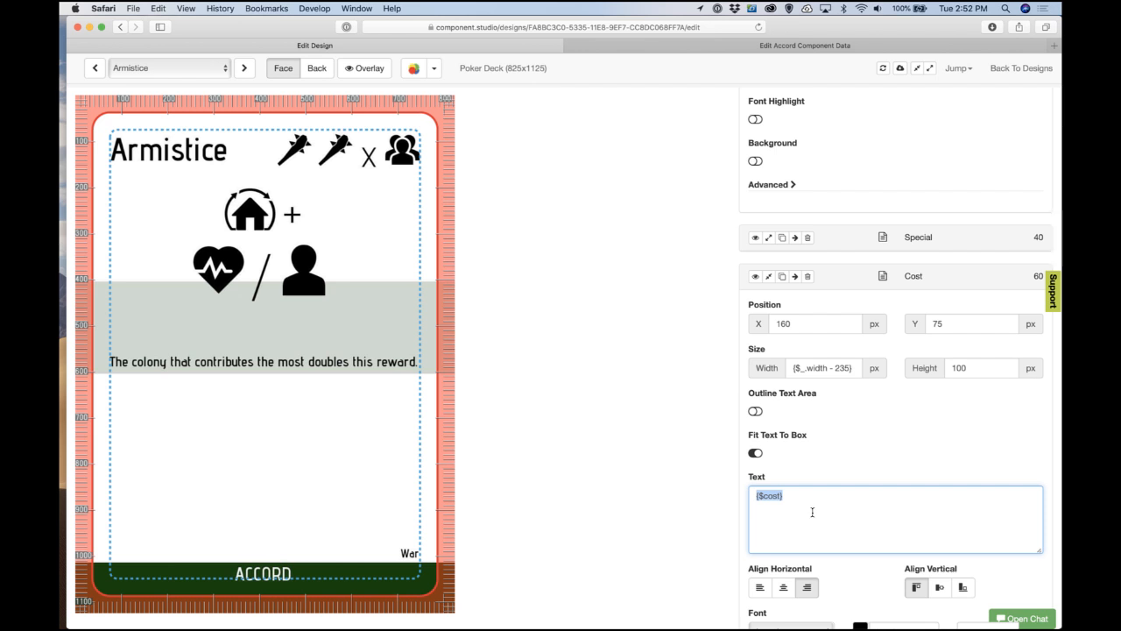
Step: In the Accord component data, set the costs of The Black Stuff and That Used to be Denver to D
left_click(704, 40)
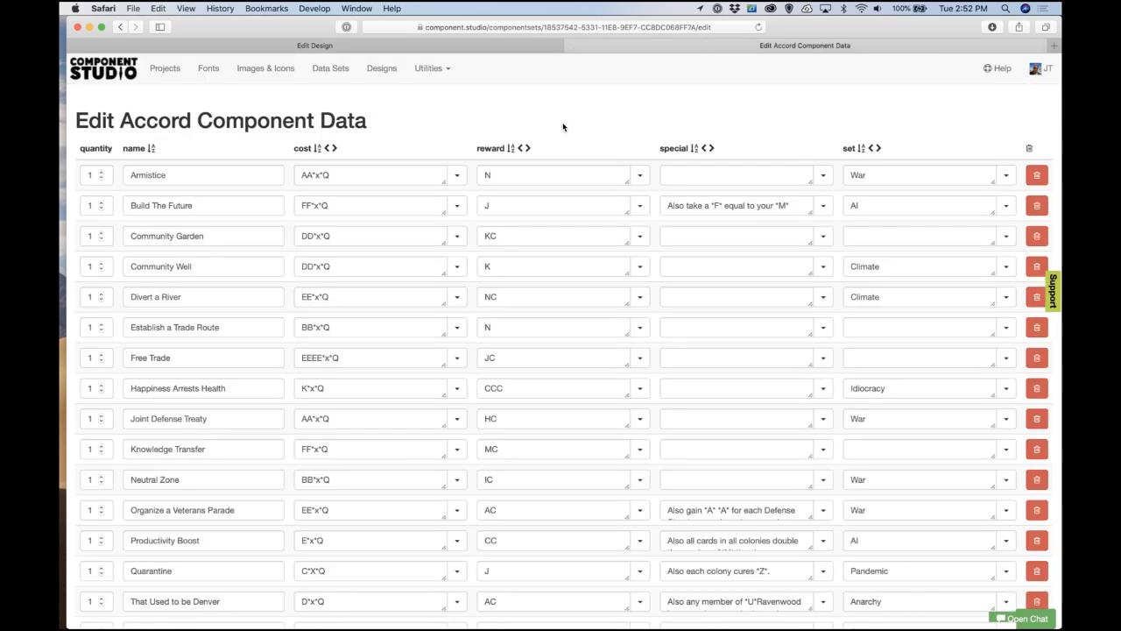
left_click(348, 177)
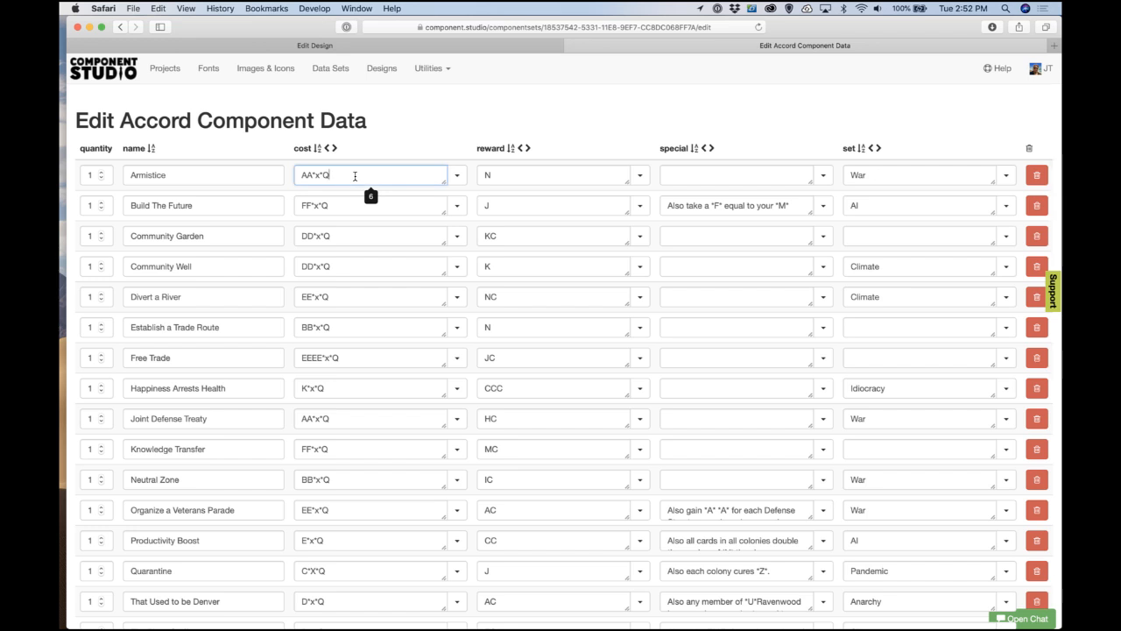
scroll(368, 359, "down", 5)
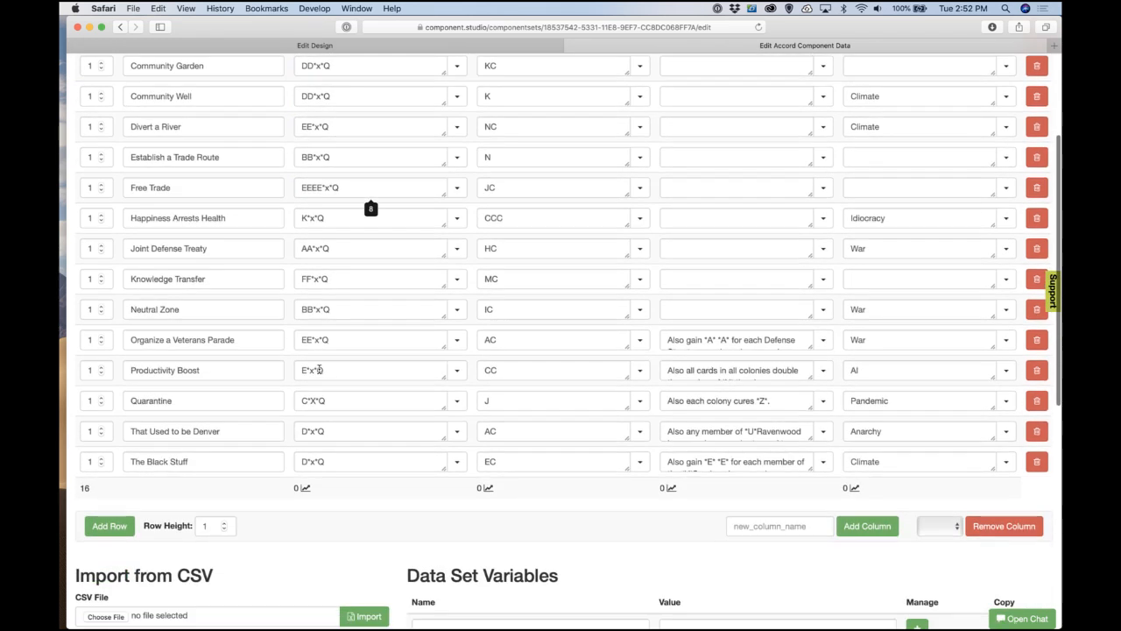
left_click(343, 460)
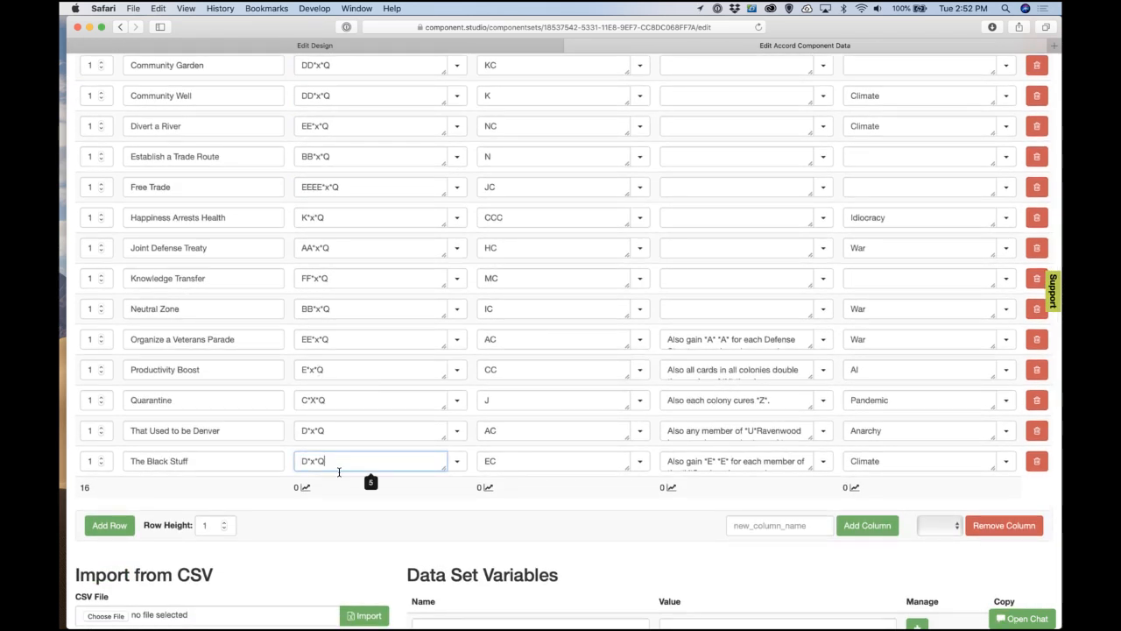
key("BackSpace")
key("BackSpace")
key("BackSpace")
key("BackSpace")
left_click(364, 435)
key("BackSpace")
key("BackSpace")
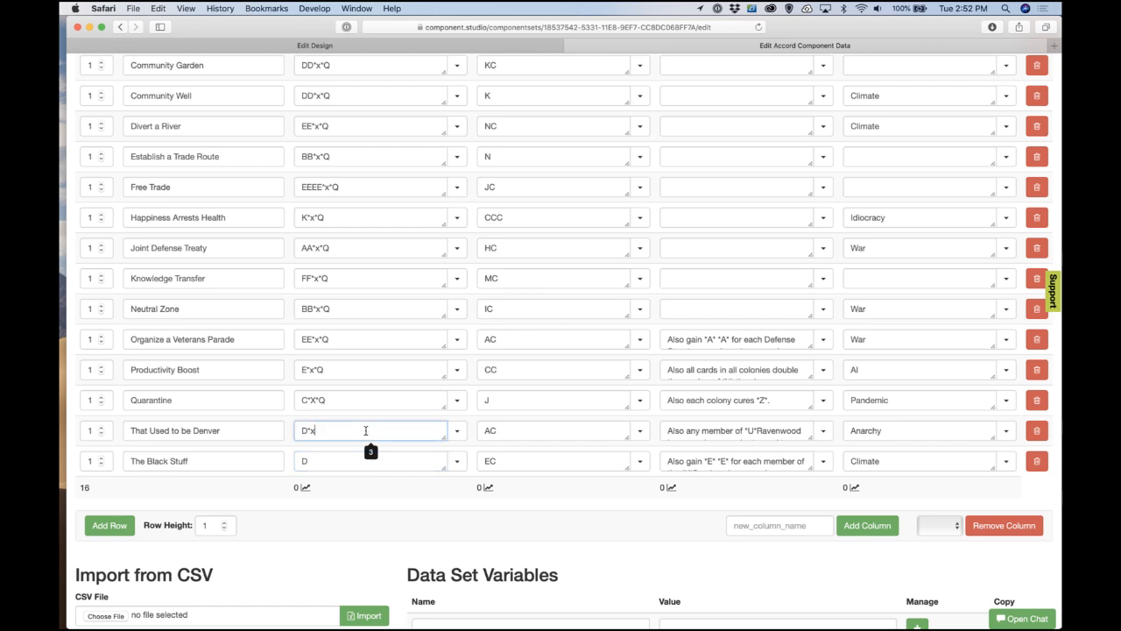
key("BackSpace")
Step: Set the cost of Quarantine to C, Productivity Boost to E, Organize a Veterans Parade to EE and Neutral Zone to BB
left_click(370, 405)
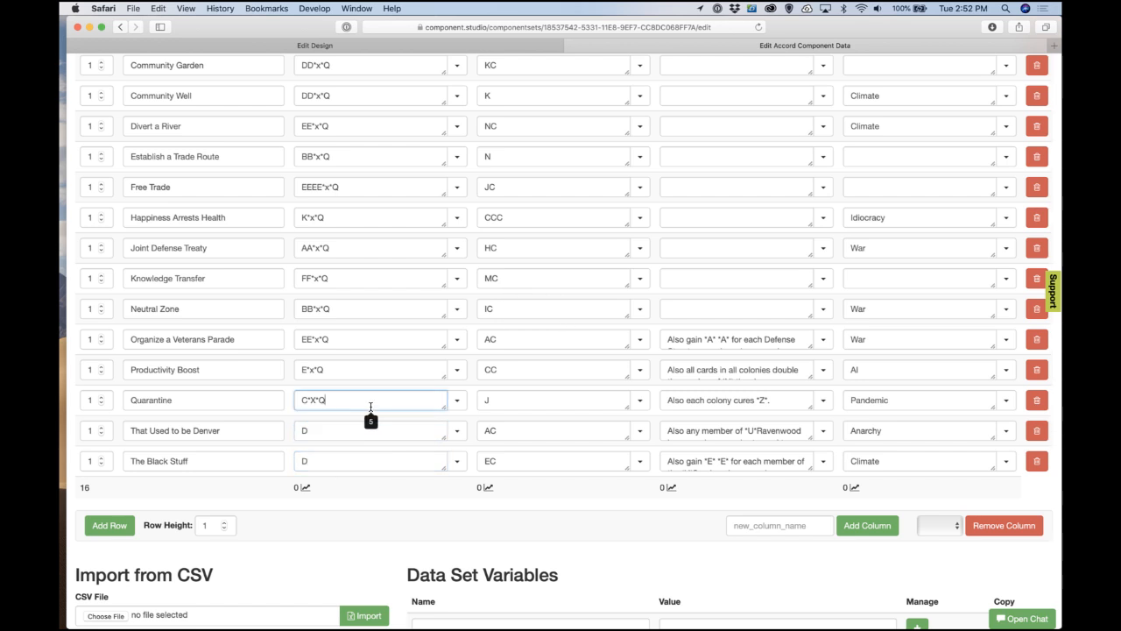
left_click(362, 377)
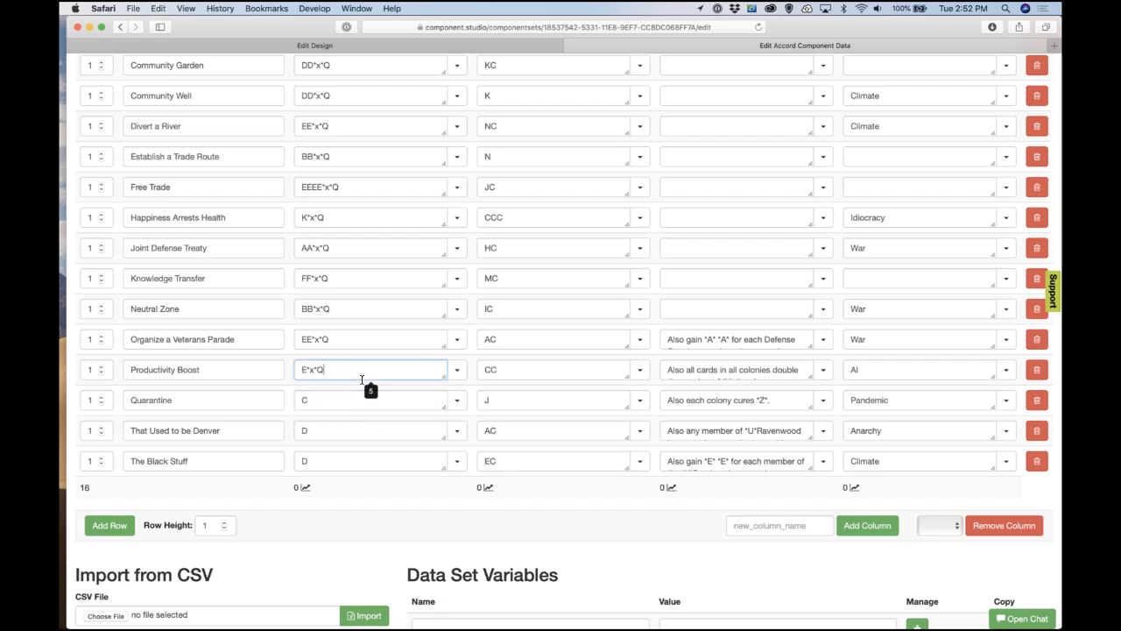
left_click(369, 345)
key("BackSpace")
key("BackSpace")
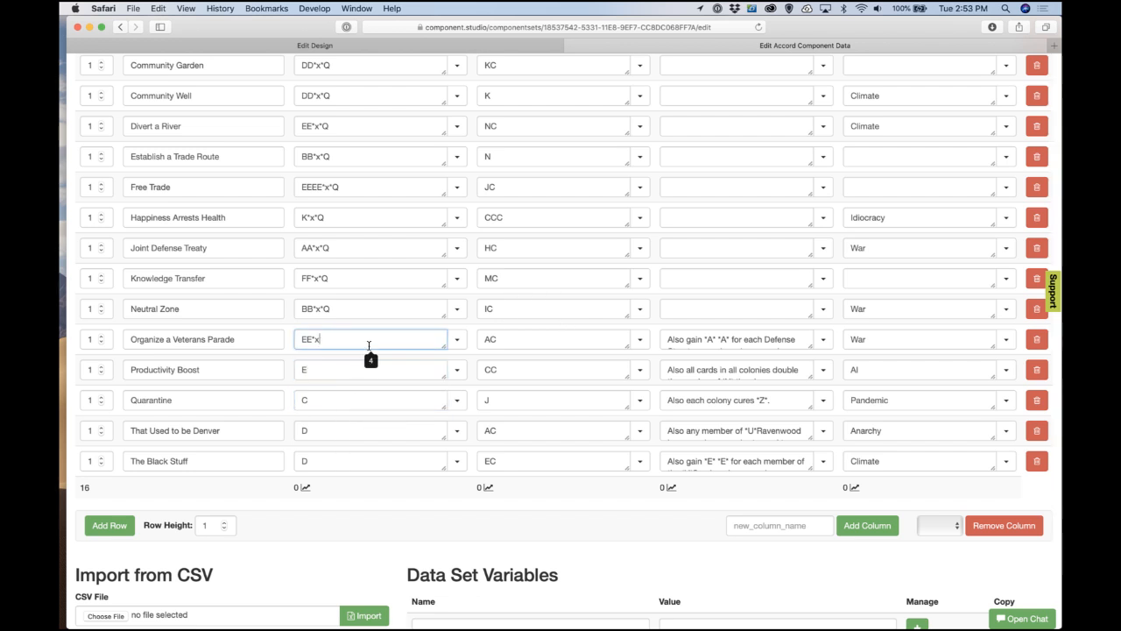
left_click(388, 308)
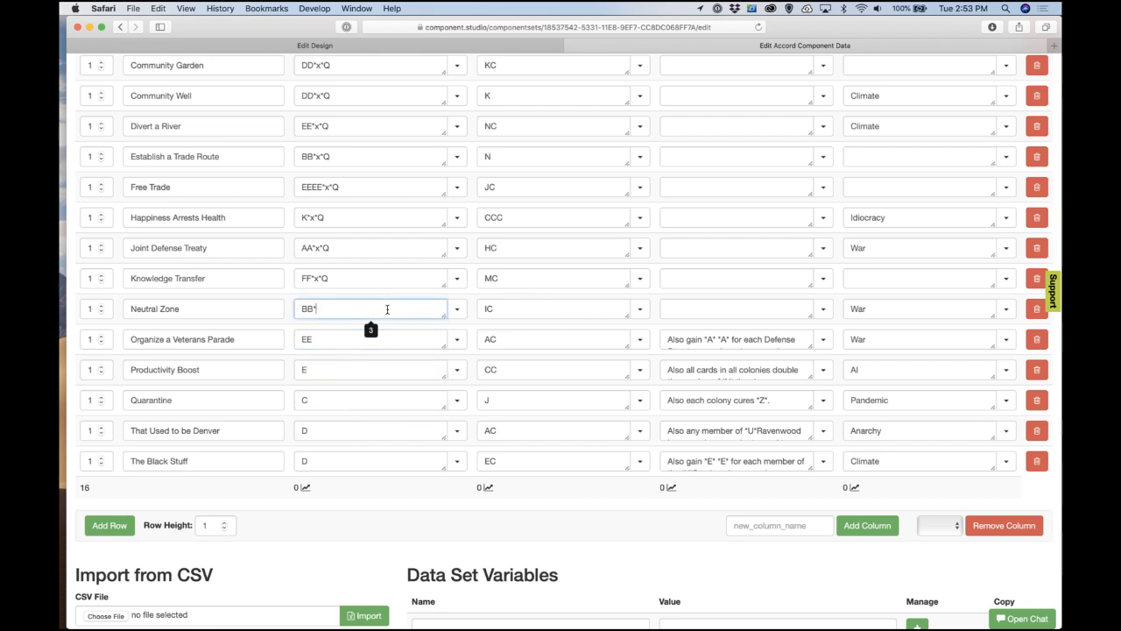
key("BackSpace")
Step: Remove the *x*Q suffix from the costs of Knowledge Transfer and Joint Defense Treaty, leaving FF and AA
triple_click(392, 282)
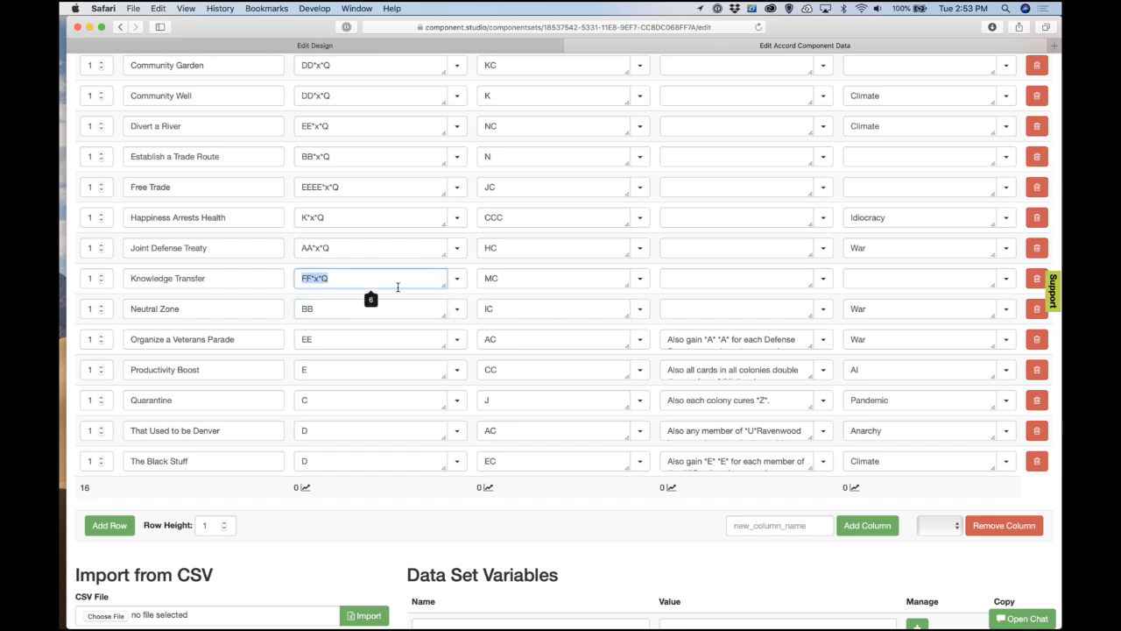
left_click(397, 286)
key("BackSpace")
key("BackSpace")
key("BackSpace")
key("BackSpace")
left_click(394, 254)
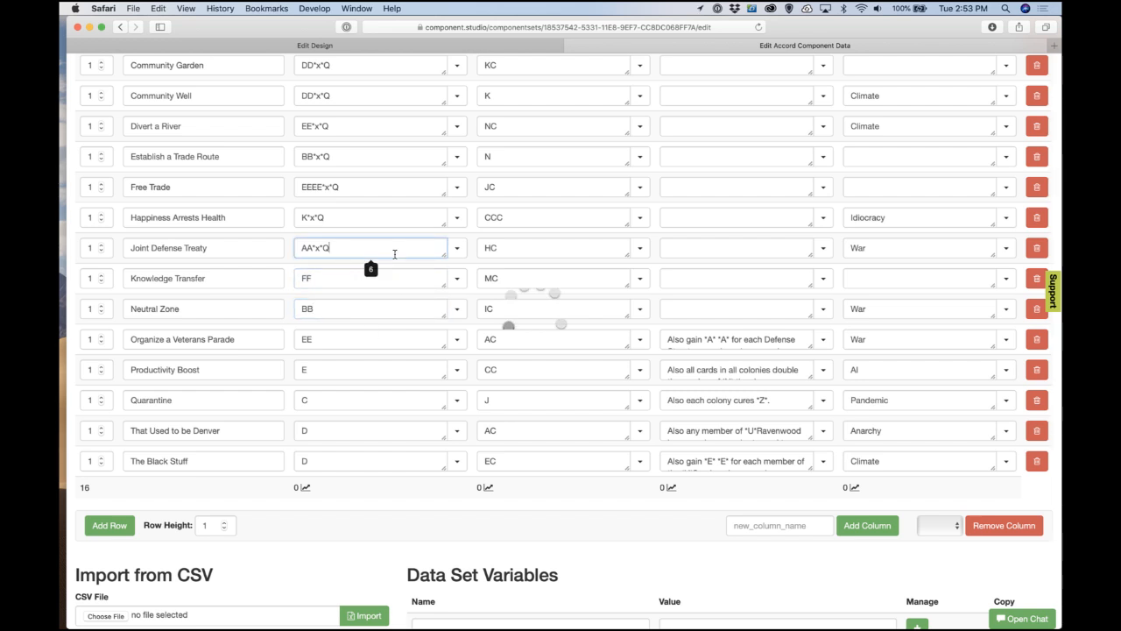
key("BackSpace")
key("BackSpace")
key("BackSpace")
key("BackSpace")
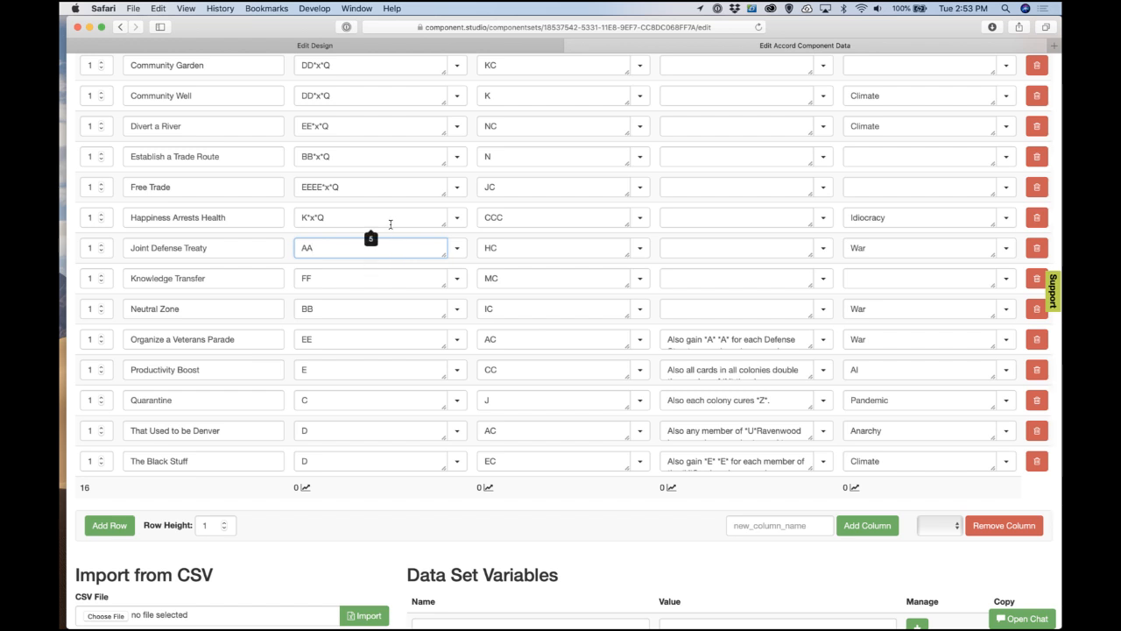
Step: Set the cost of Happiness Arrests Health to K, Free Trade to EEEE and Establish a Trade Route to BB
left_click(390, 225)
key("BackSpace")
left_click(392, 189)
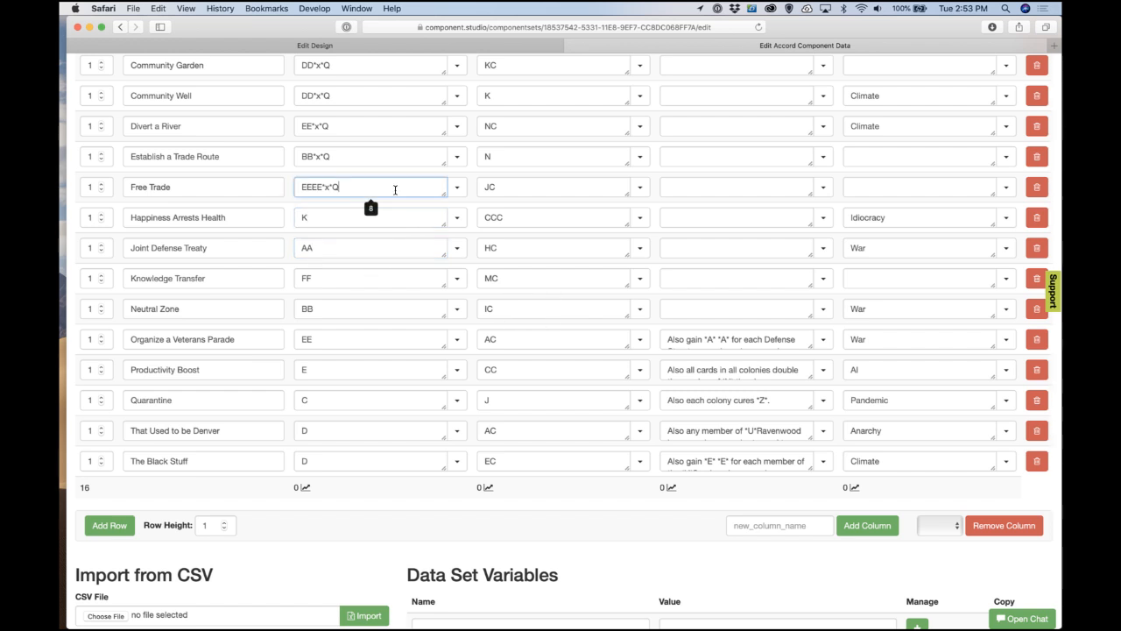
key("BackSpace")
key("BackSpace")
key("BackSpace")
key("BackSpace")
left_click(395, 163)
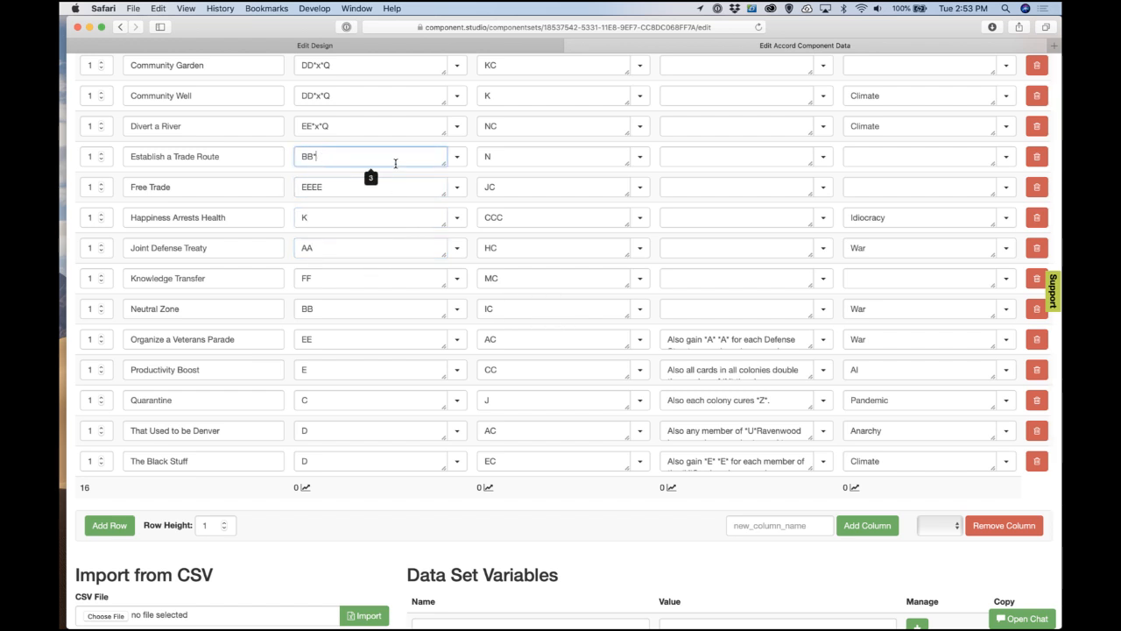
key("BackSpace")
scroll(393, 176, "up", 5)
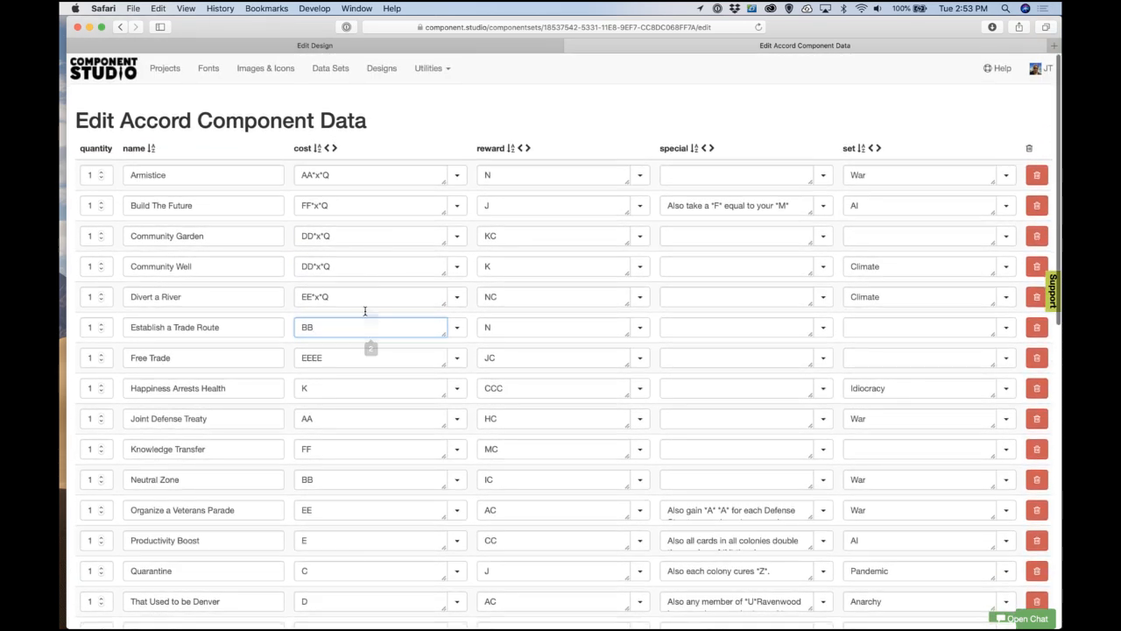
Step: Remove the *x*Q suffix from the costs of Divert a River, Community Well and Community Garden, leaving EE, DD and DD
left_click(365, 298)
key("BackSpace")
key("BackSpace")
key("BackSpace")
key("BackSpace")
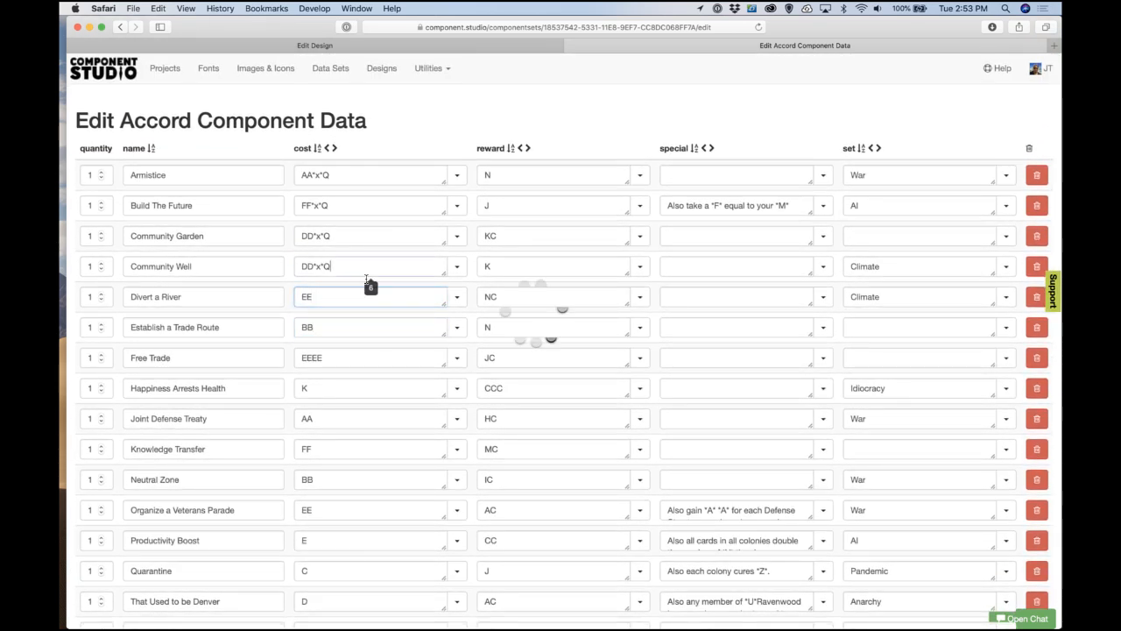
key("BackSpace")
key("BackSpace")
left_click(366, 239)
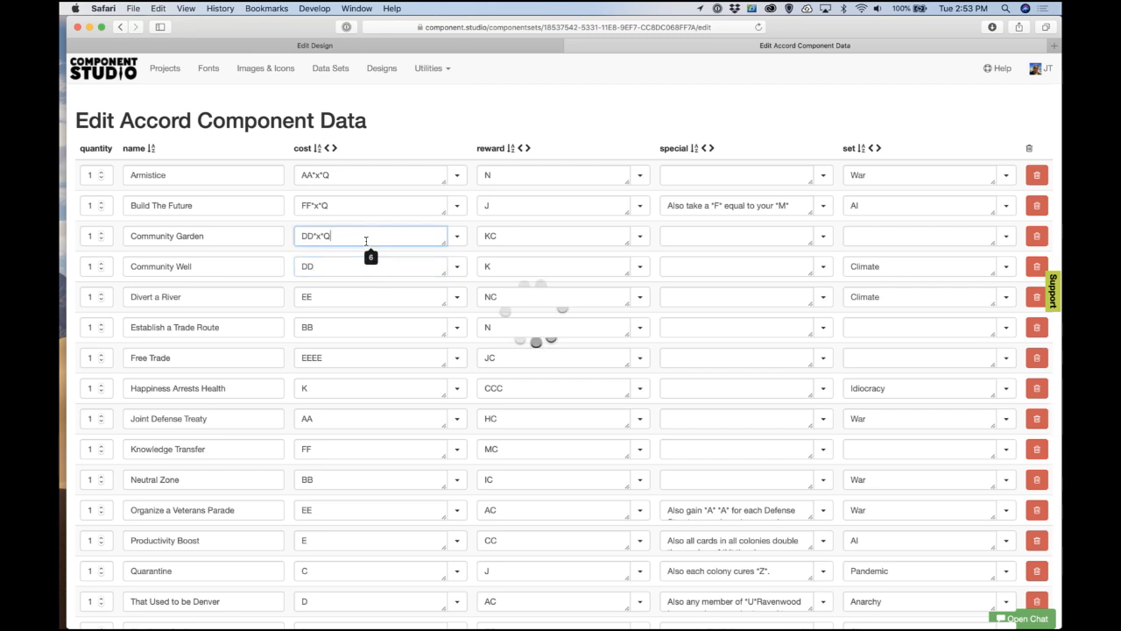
key("BackSpace")
key("BackSpace")
Step: Set the cost of Build The Future to FF and the cost of Armistice to AA
left_click(388, 208)
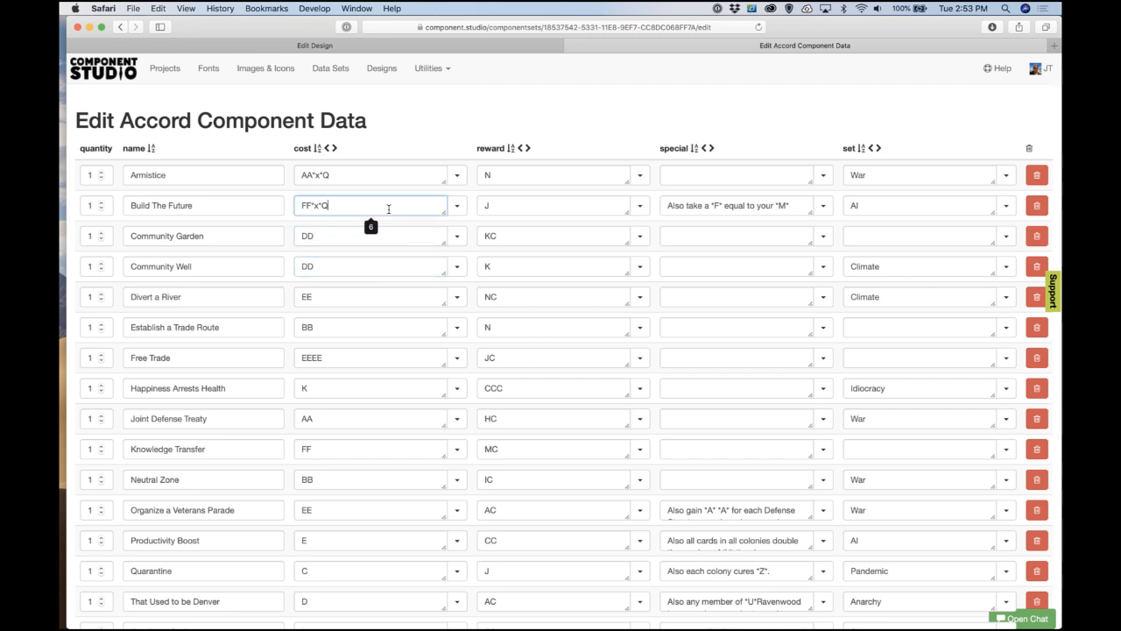
key("BackSpace")
key("BackSpace")
key("BackSpace")
left_click(388, 175)
key("BackSpace")
key("BackSpace")
key("BackSpace")
key("BackSpace")
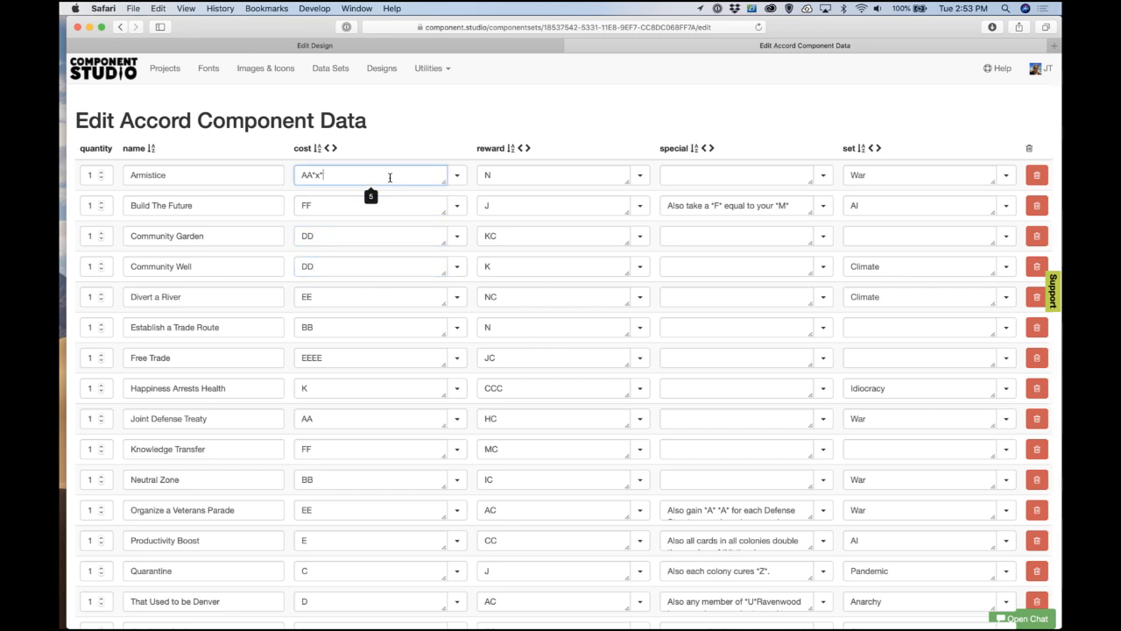
Step: In the Accord design, insert two line breaks before the existing expression in the Reward text
left_click(516, 46)
scroll(736, 344, "up", 5)
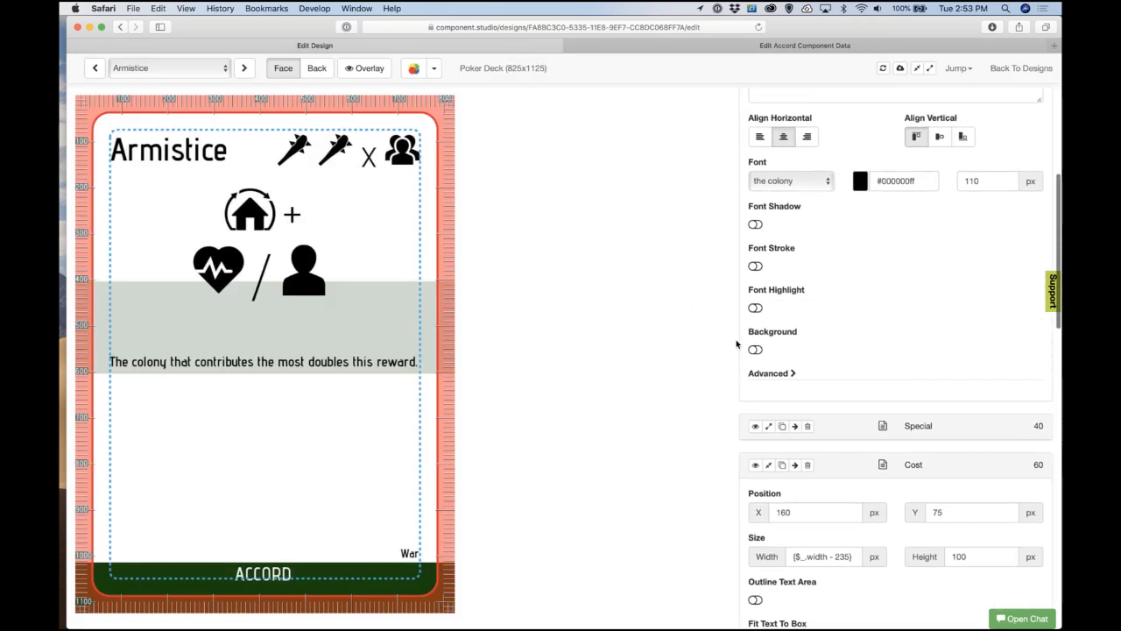
scroll(736, 344, "down", 8)
scroll(737, 344, "up", 10)
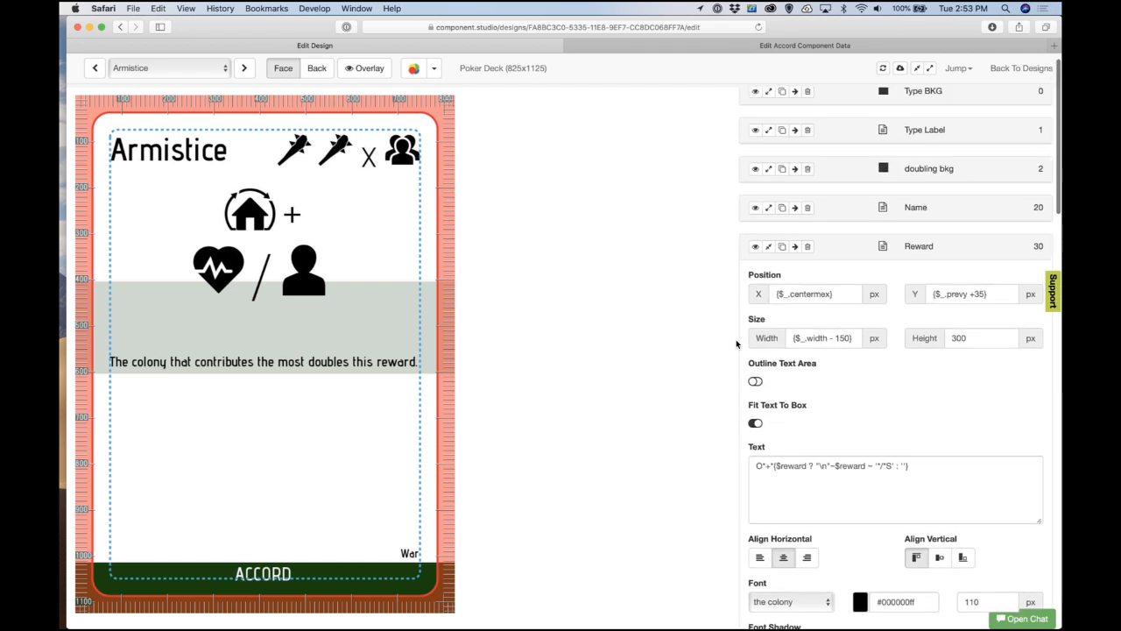
left_click(804, 460)
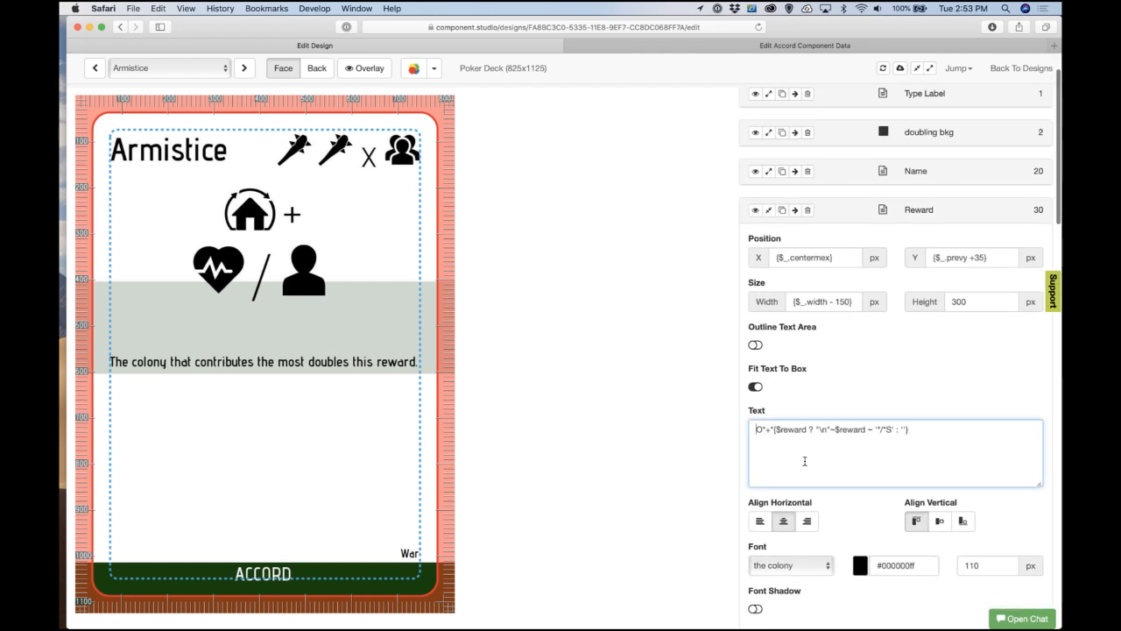
key("Up")
key("Return")
key("Return")
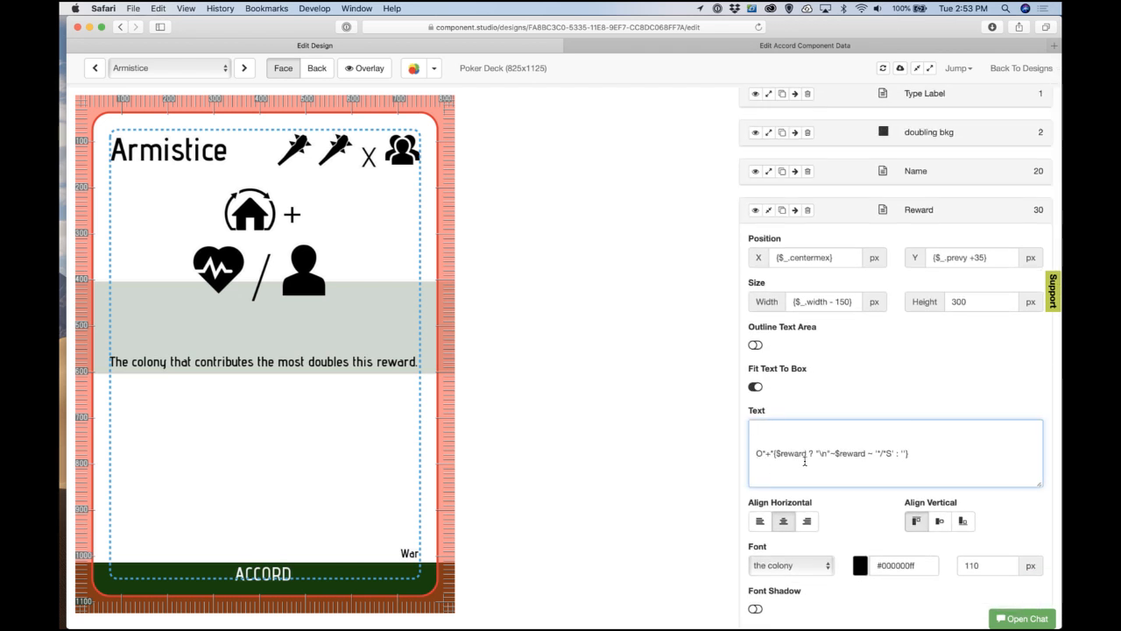
Step: Begin the Reward text with "To pass this accord the colonies must collectively spend {$cost} x "Q"."
key("Up")
key("Up")
type("To pass this accord ")
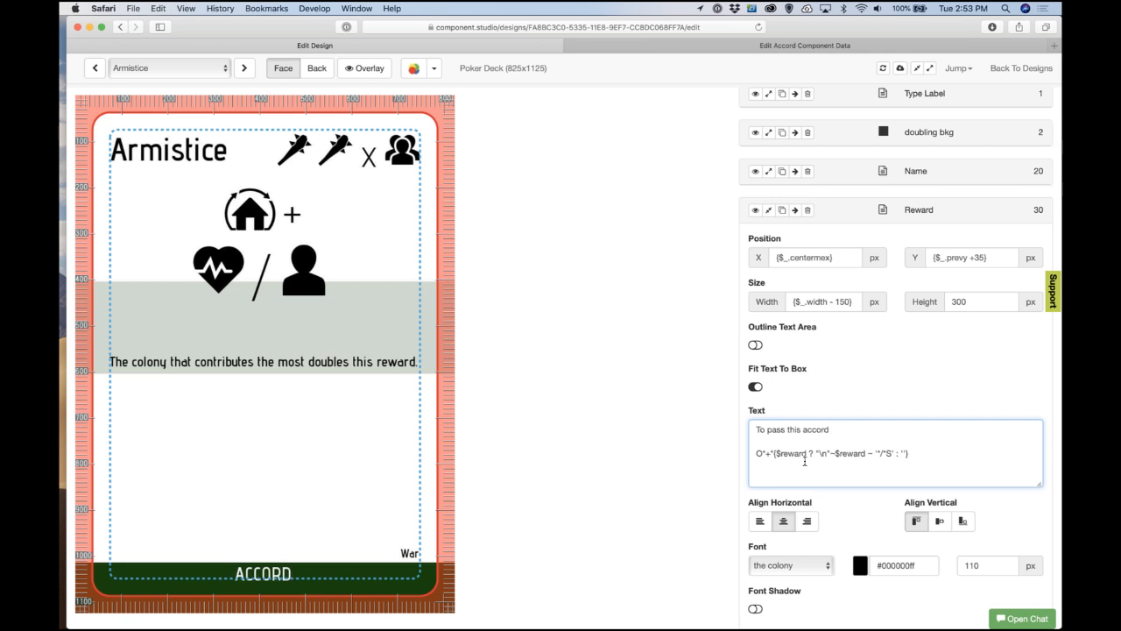
type("the colonies must collectively sp")
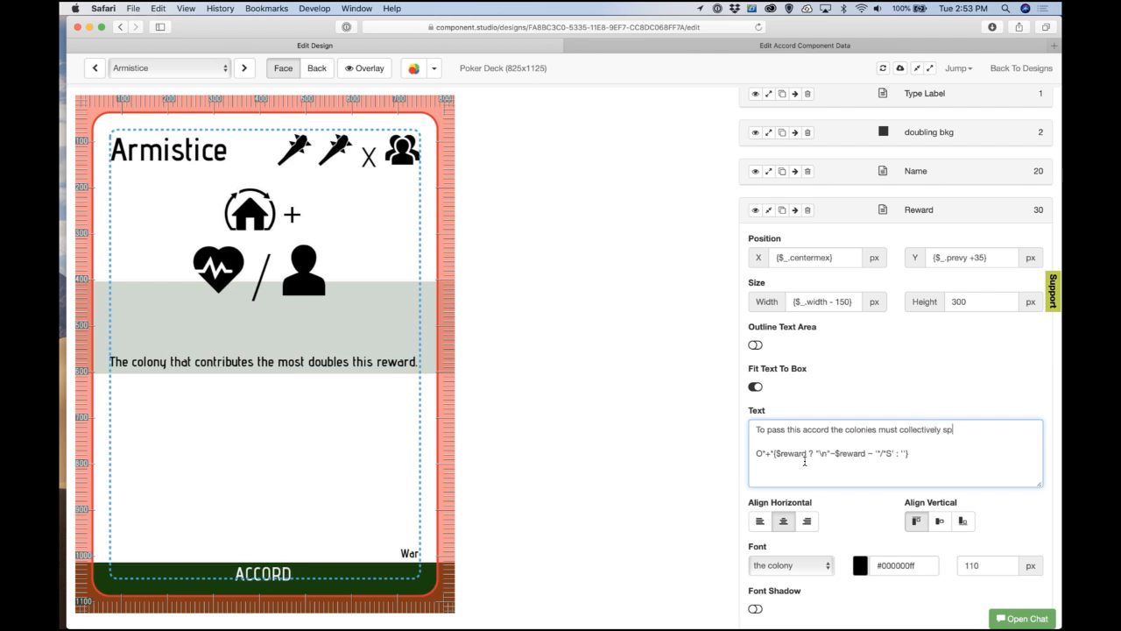
type("end")
key("BackSpace")
key("BackSpace")
type("\"Q\".")
Step: Shorten the Reward text's opening sentence to "To pass spend {$cost} x "Q"."
left_click_drag(944, 433, 788, 440)
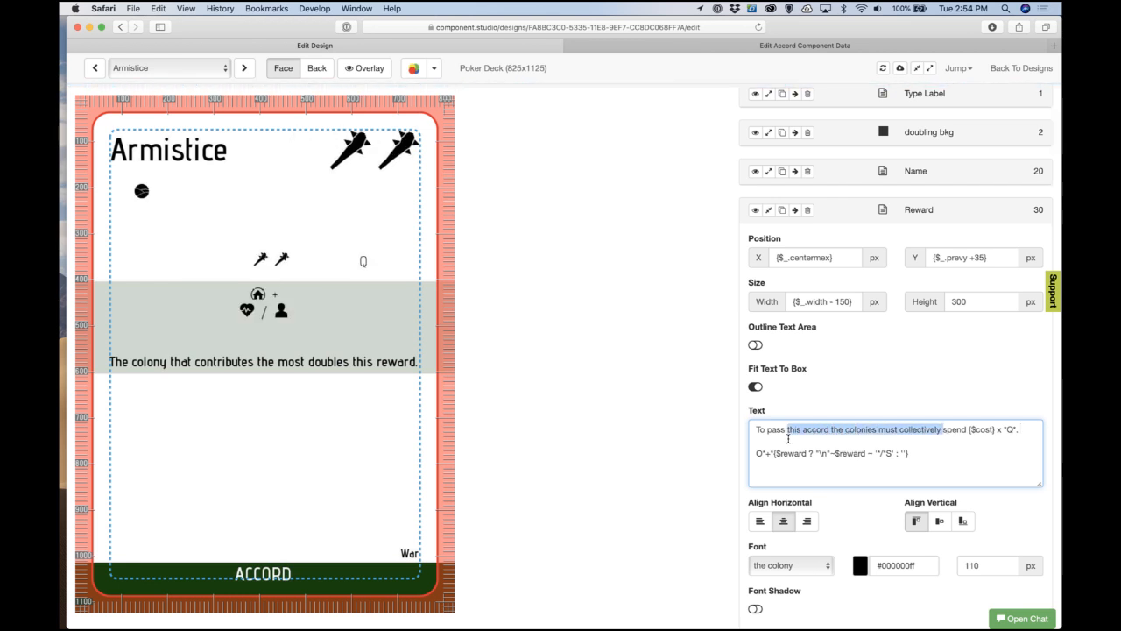
key("BackSpace")
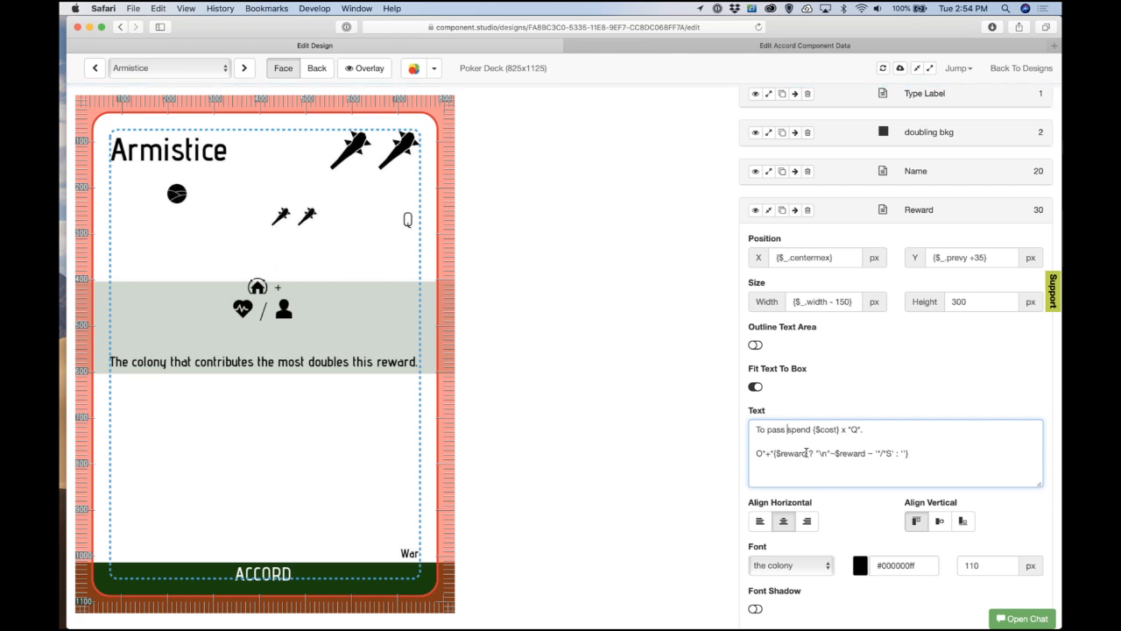
Step: Set the font color of the Cost text to green
scroll(787, 533, "down", 10)
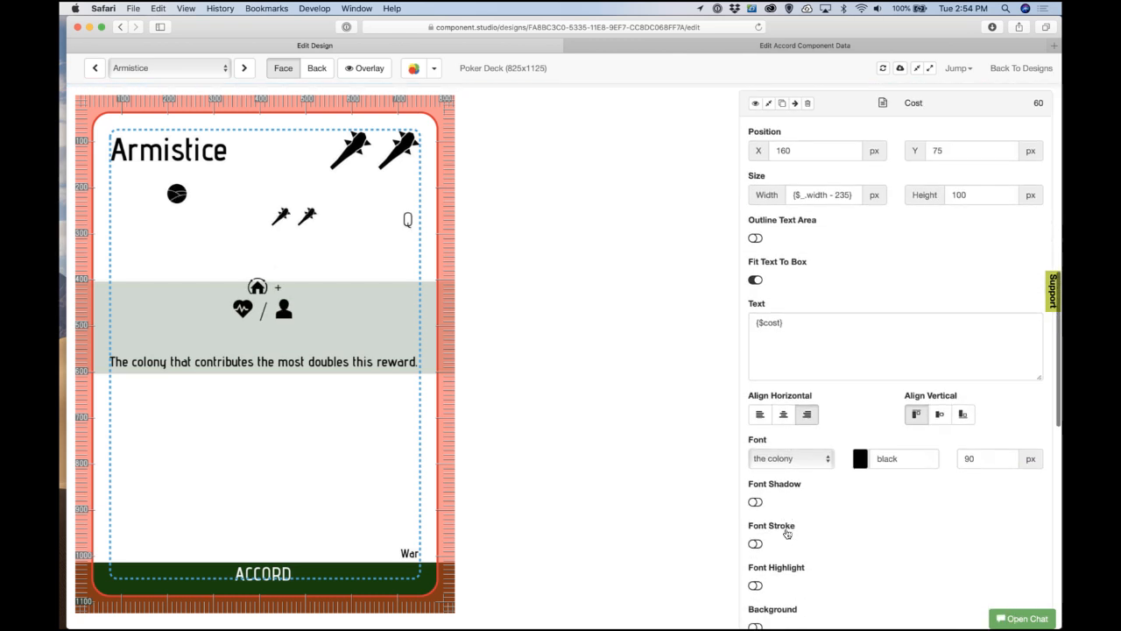
scroll(788, 533, "up", 3)
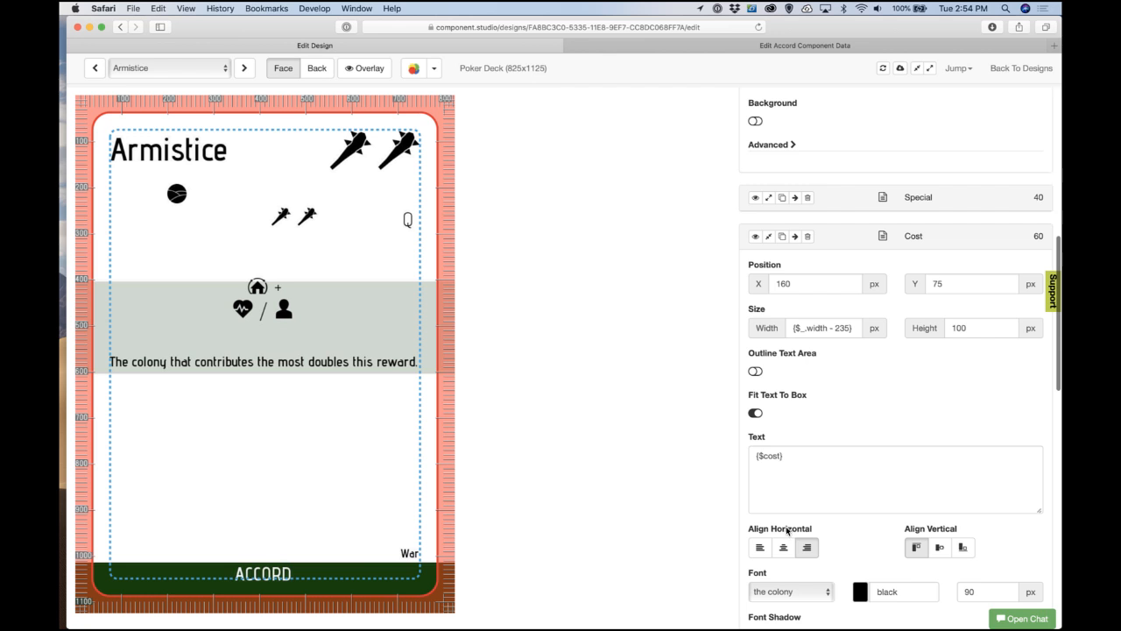
scroll(852, 486, "down", 6)
double_click(902, 444)
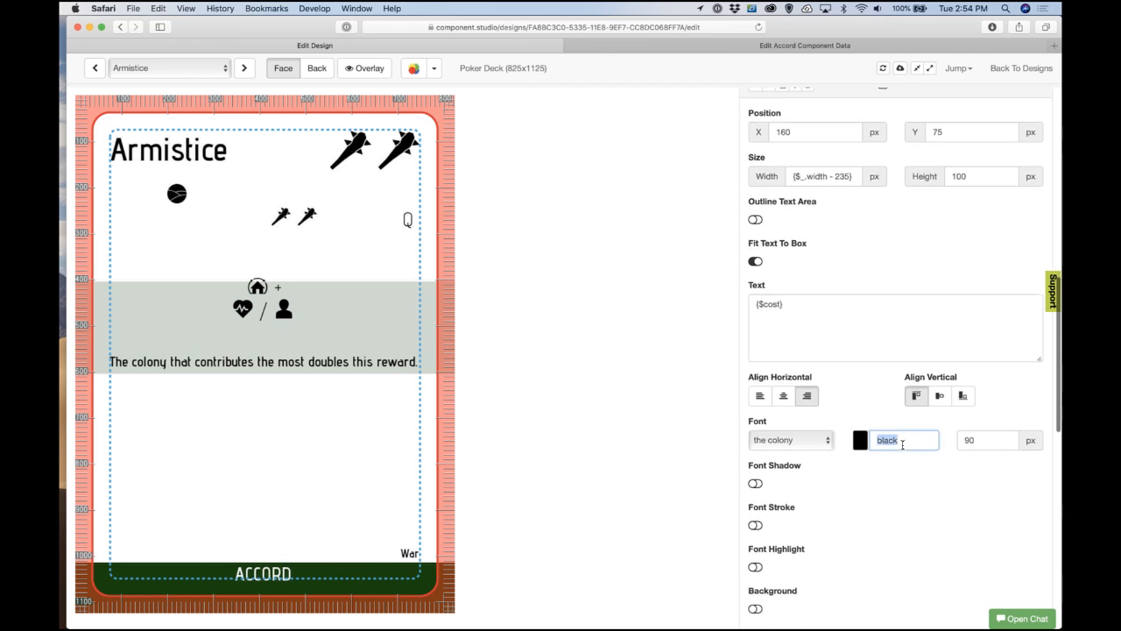
type("green")
left_click(889, 425)
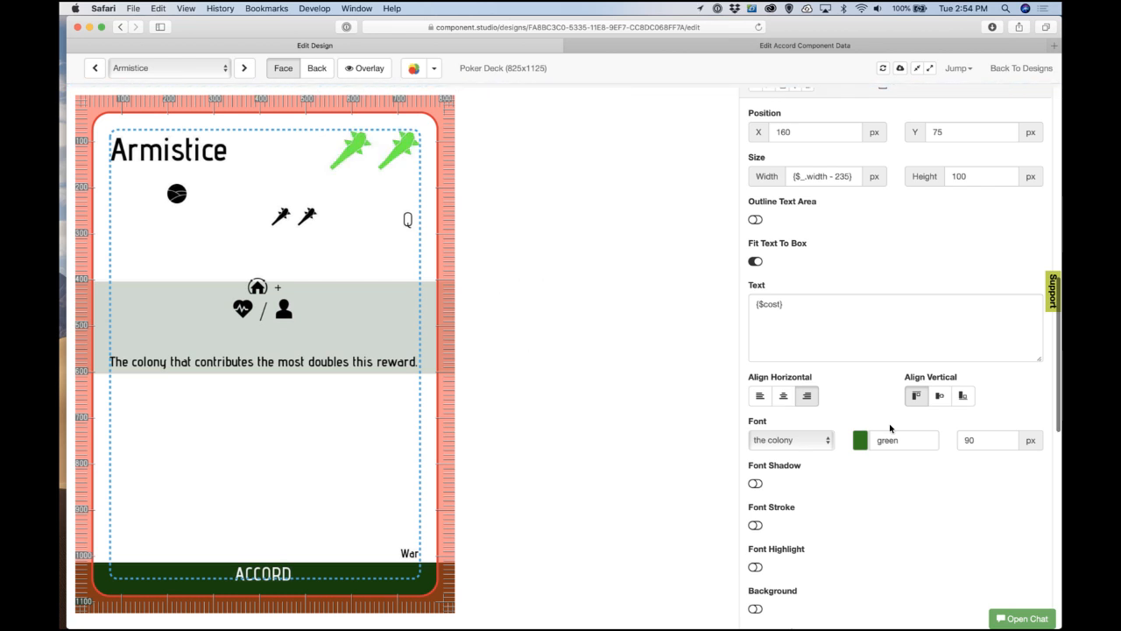
Step: Set the font color of the Cost text to 008800
double_click(898, 447)
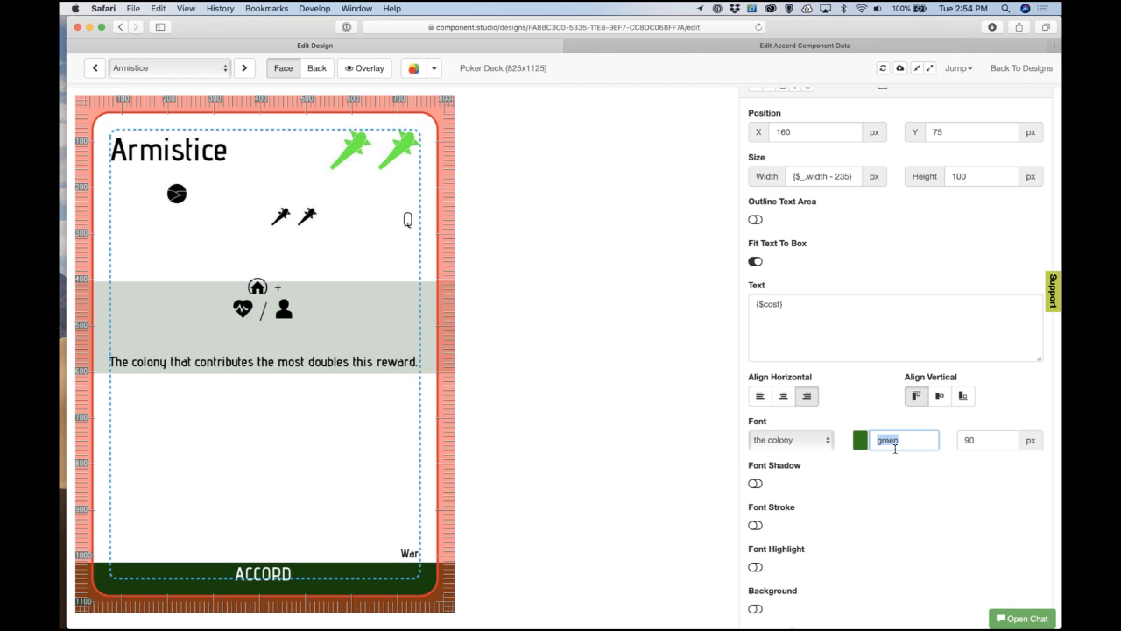
type("4")
key("BackSpace")
key("BackSpace")
type("888")
key("BackSpace")
key("BackSpace")
key("BackSpace")
type("008800")
left_click(883, 417)
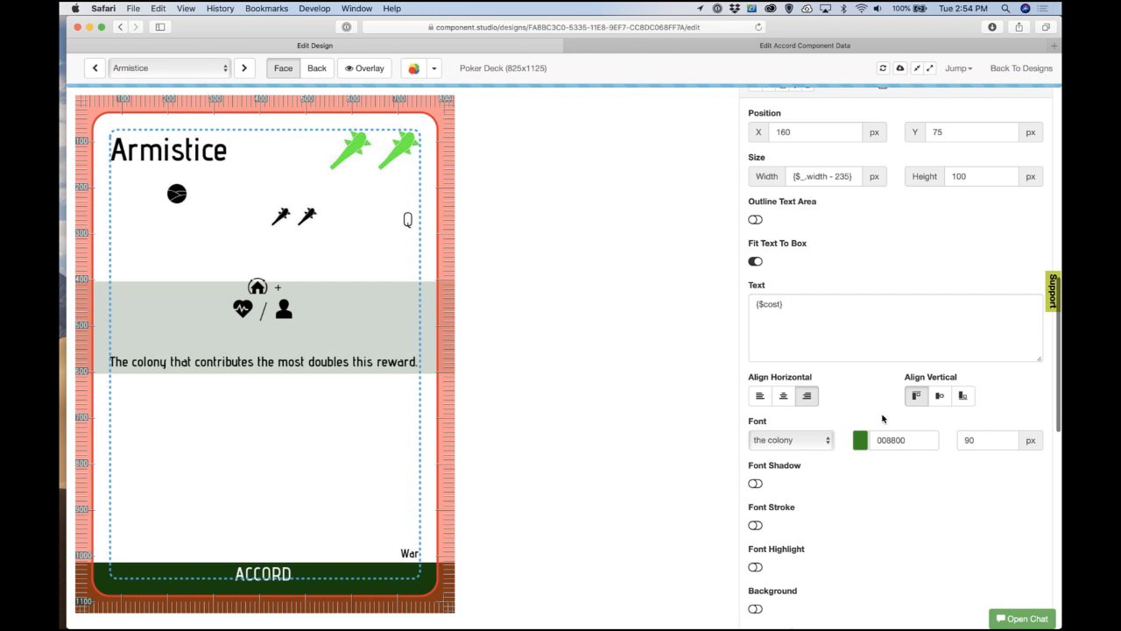
Step: Add a new Circle step at the end of the Accord design
scroll(883, 418, "up", 3)
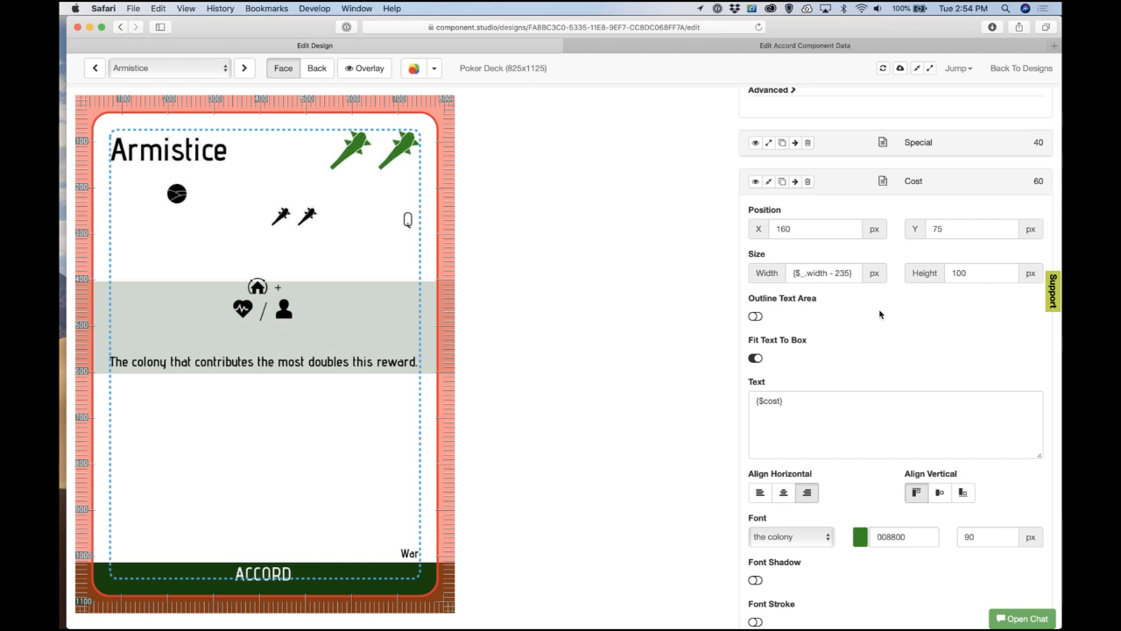
scroll(816, 378, "down", 10)
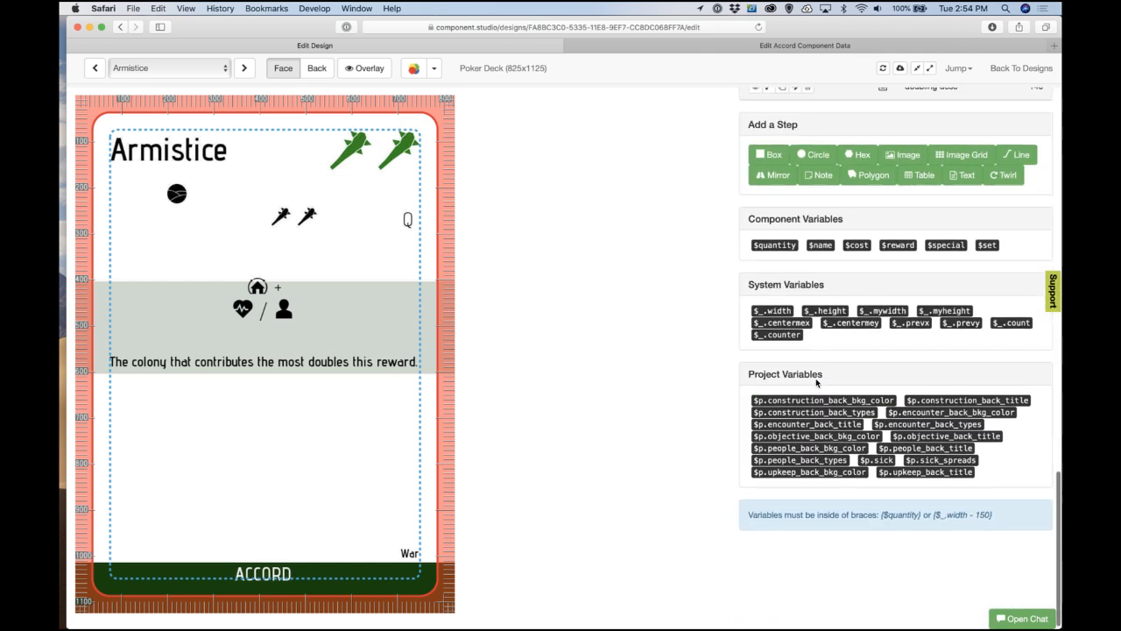
scroll(816, 377, "up", 3)
left_click(817, 327)
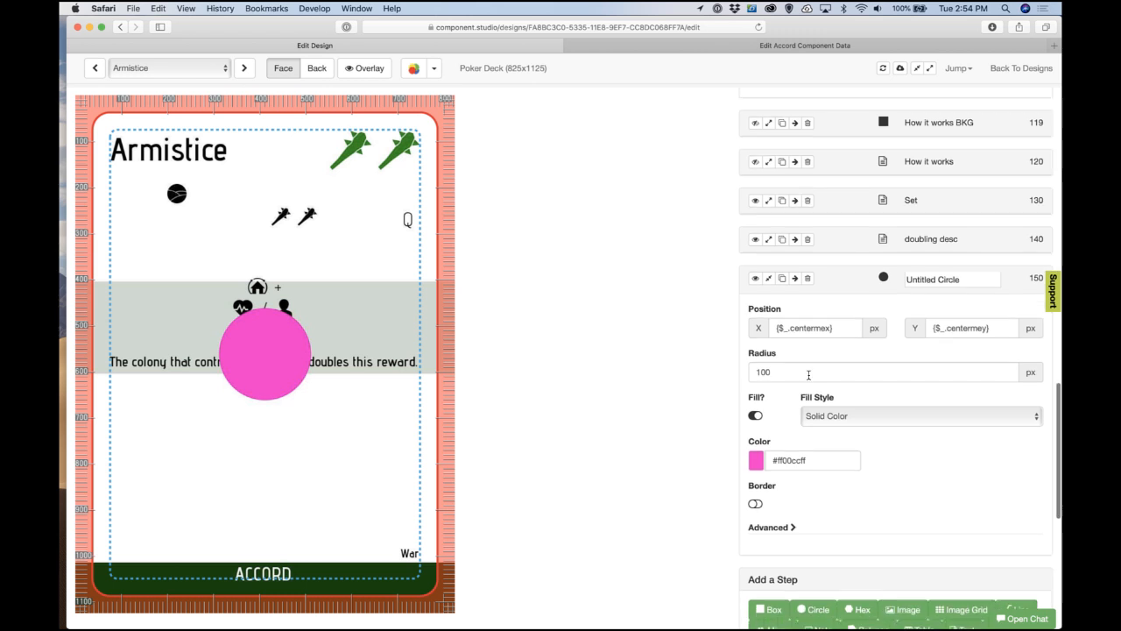
scroll(815, 372, "down", 2)
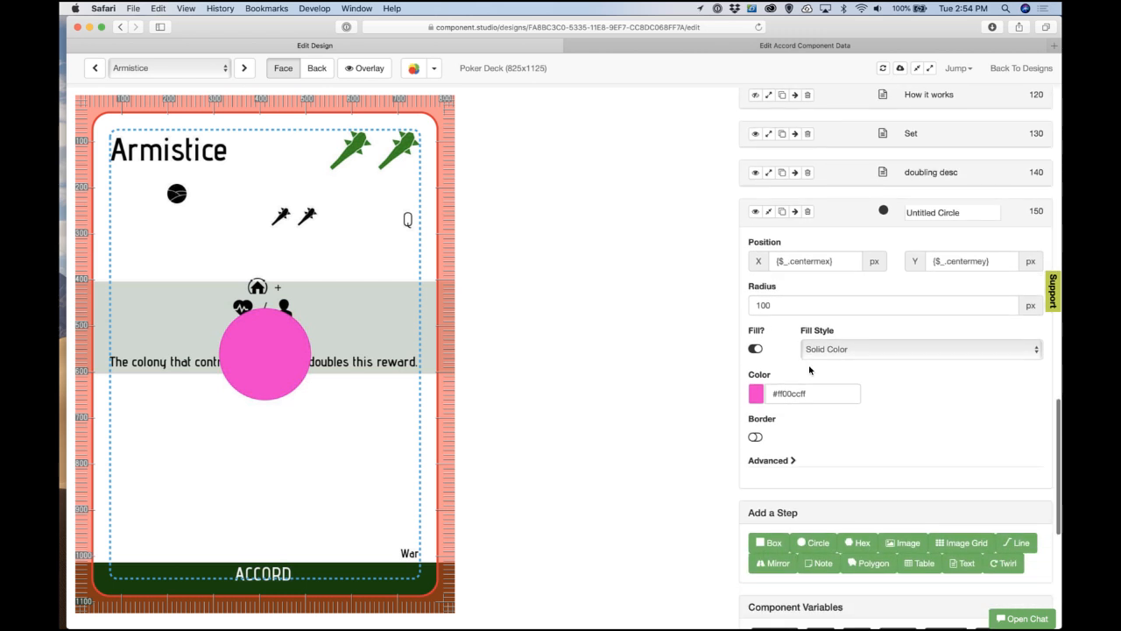
scroll(810, 370, "up", 1)
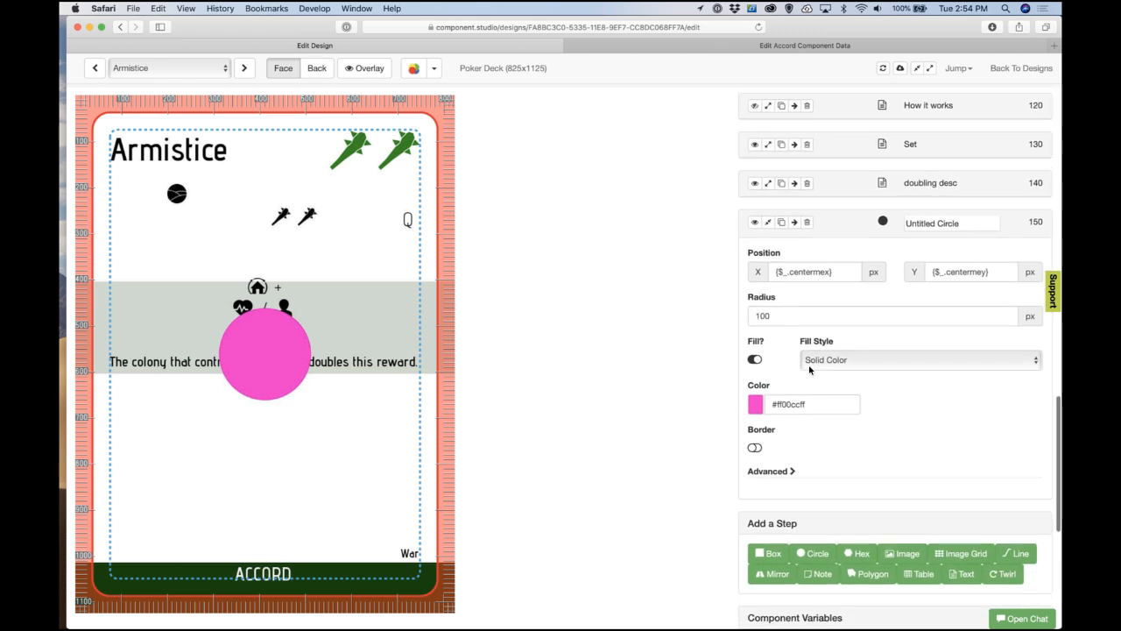
scroll(849, 324, "down", 8)
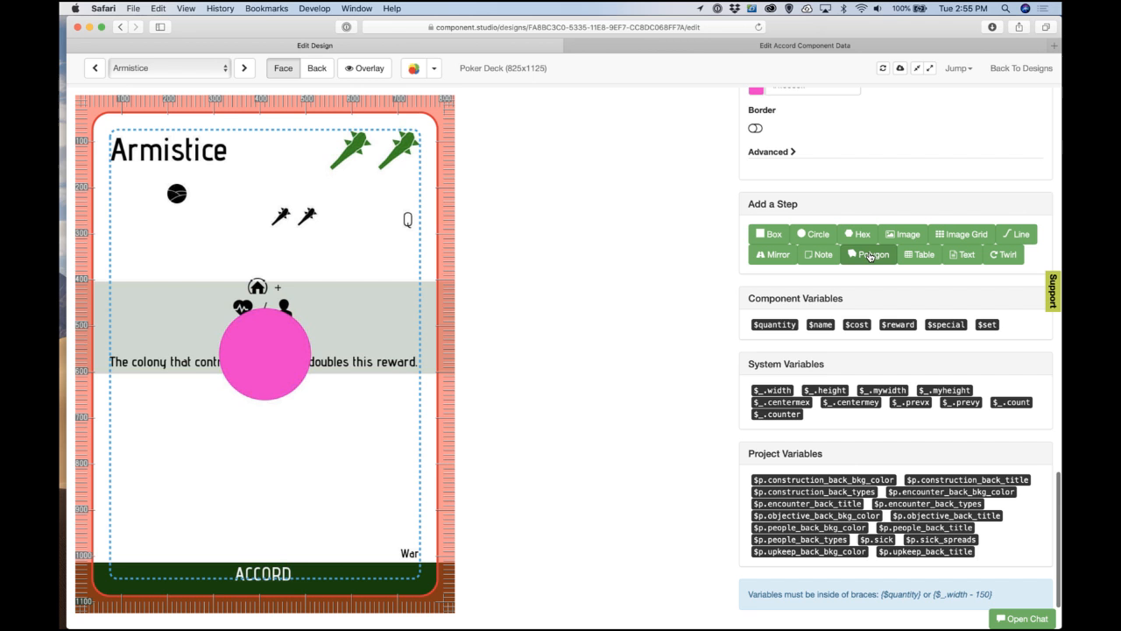
scroll(840, 245, "up", 8)
scroll(839, 247, "up", 2)
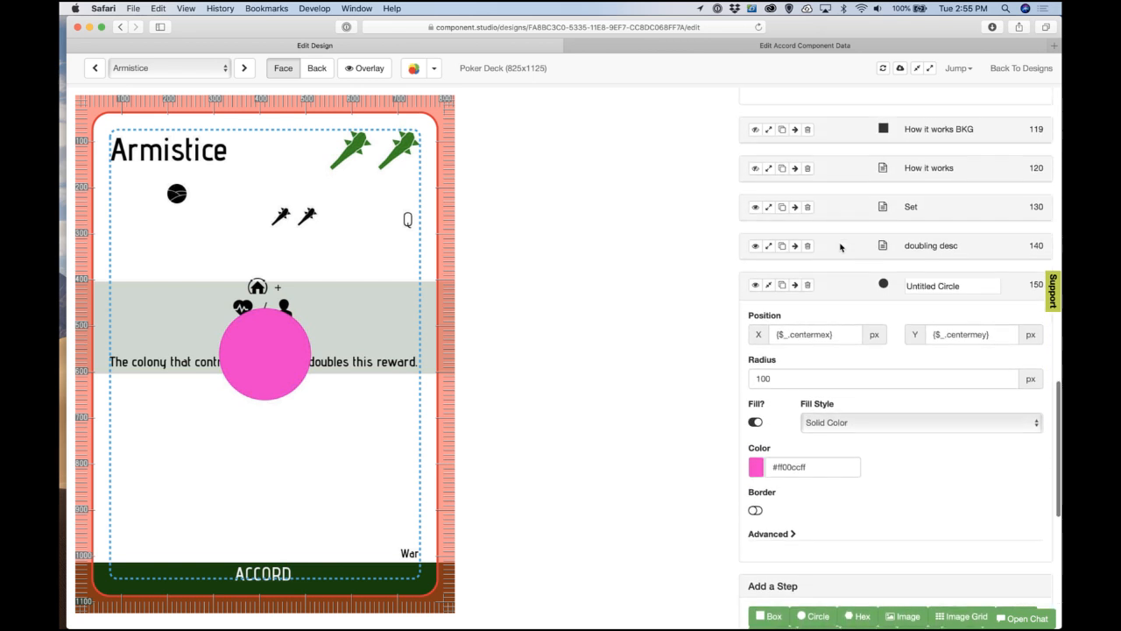
Step: Change the new circle's fill color to the muted purple #724769FF
double_click(825, 473)
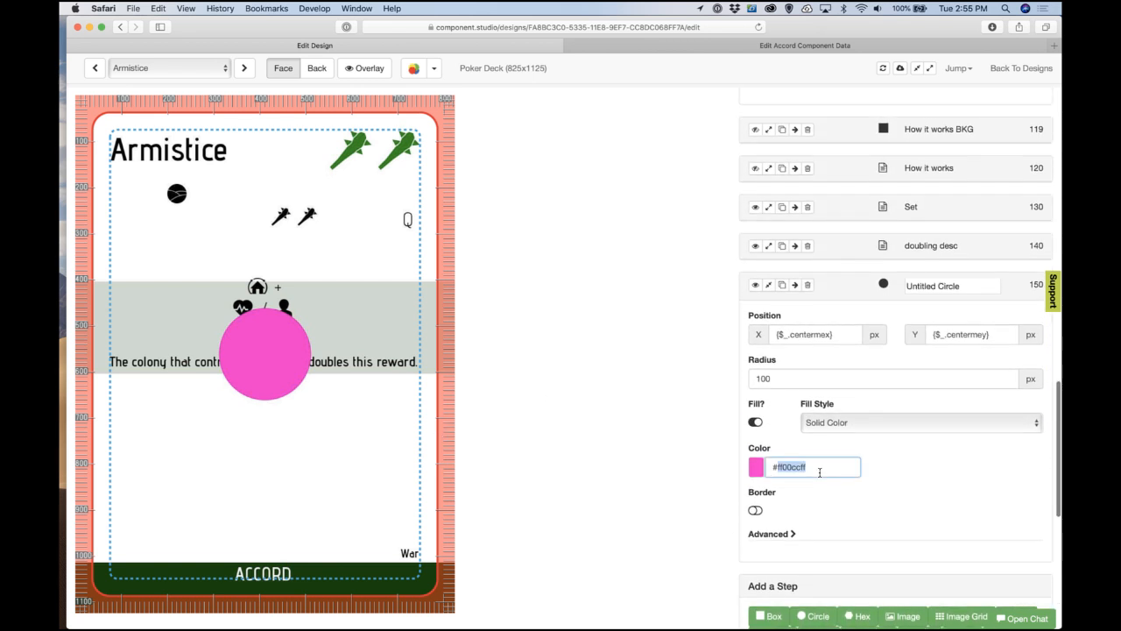
left_click(793, 473)
left_click(783, 528)
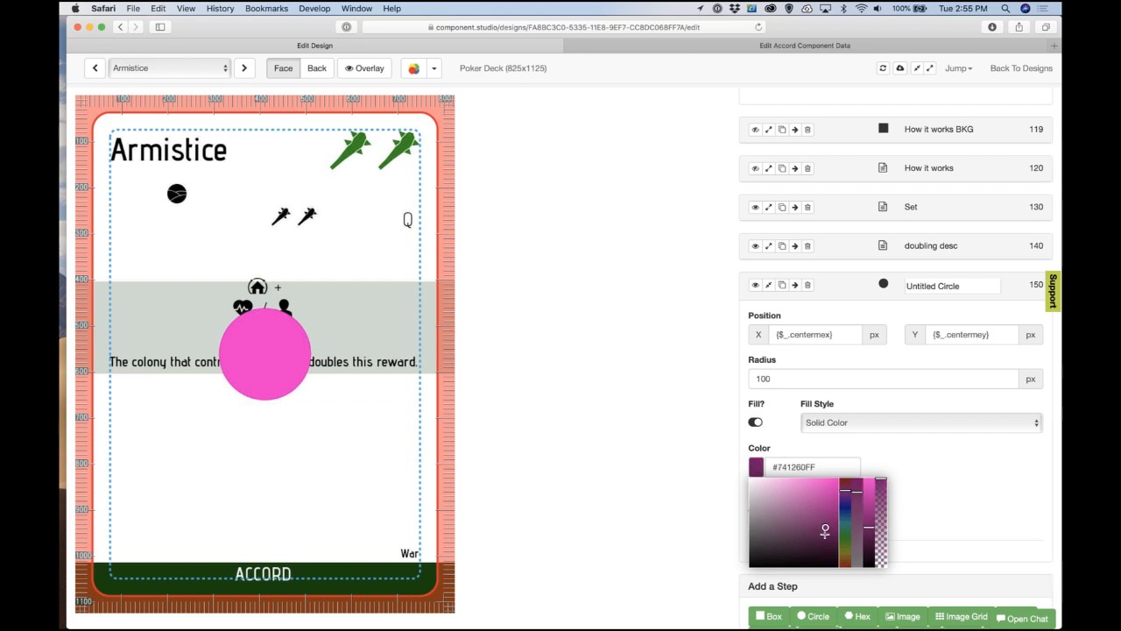
left_click(876, 467)
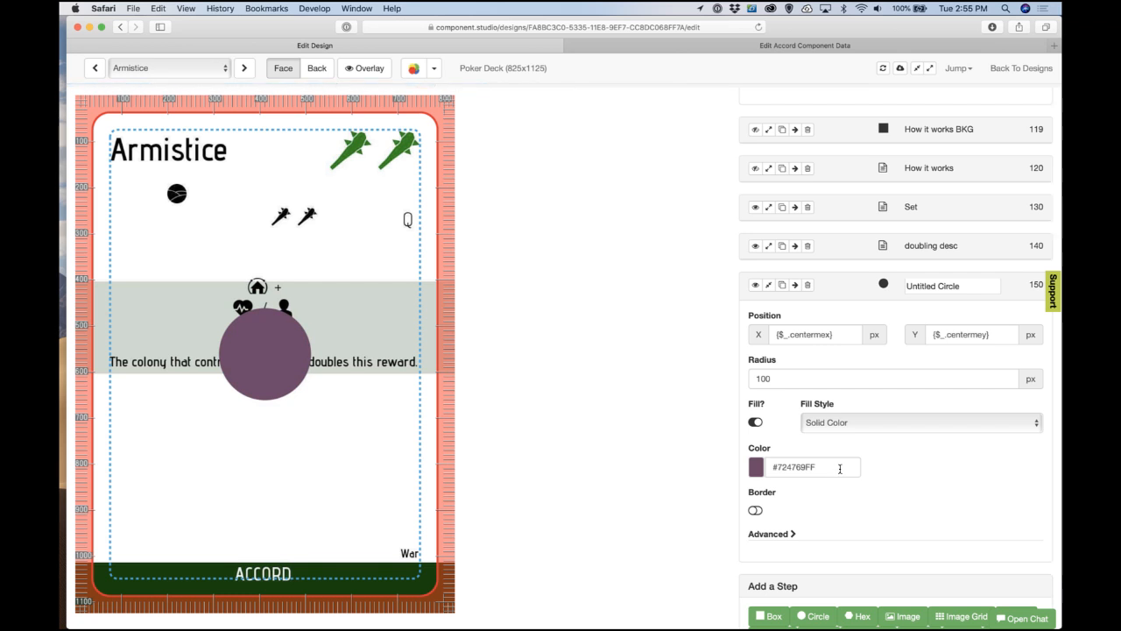
Step: Set the circle's radius to 300 px, keeping its fill enabled
left_click(842, 386)
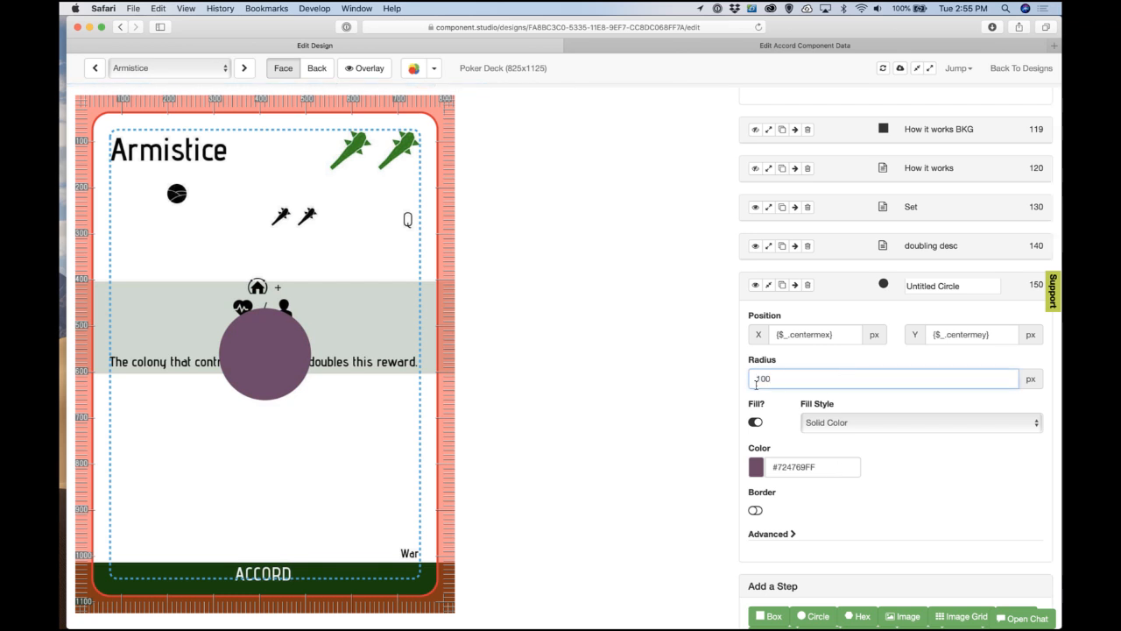
left_click_drag(759, 386, 748, 383)
type("3")
left_click(741, 375)
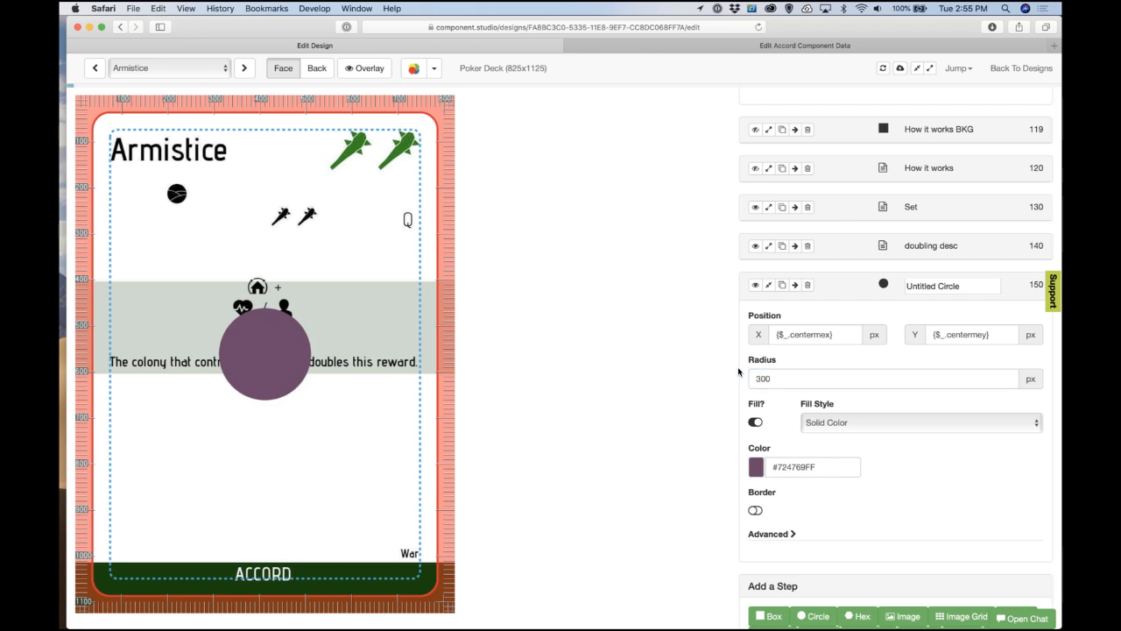
left_click(755, 422)
left_click(755, 422)
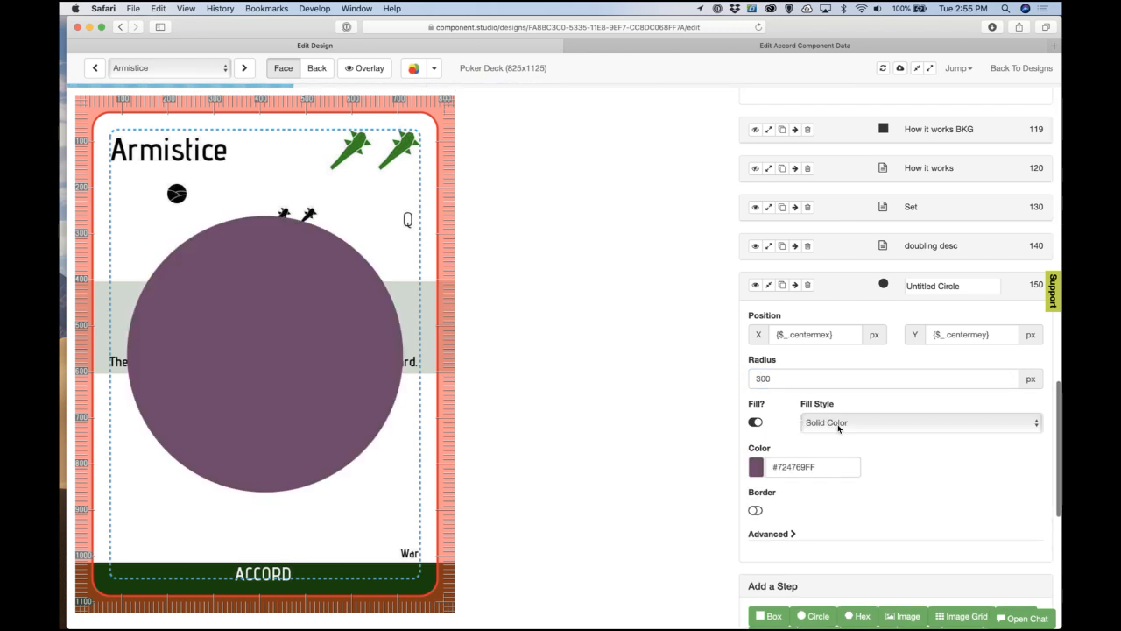
Step: Change the circle's fill style to Gradient and swap its two gradient colors
left_click(838, 424)
key("Escape")
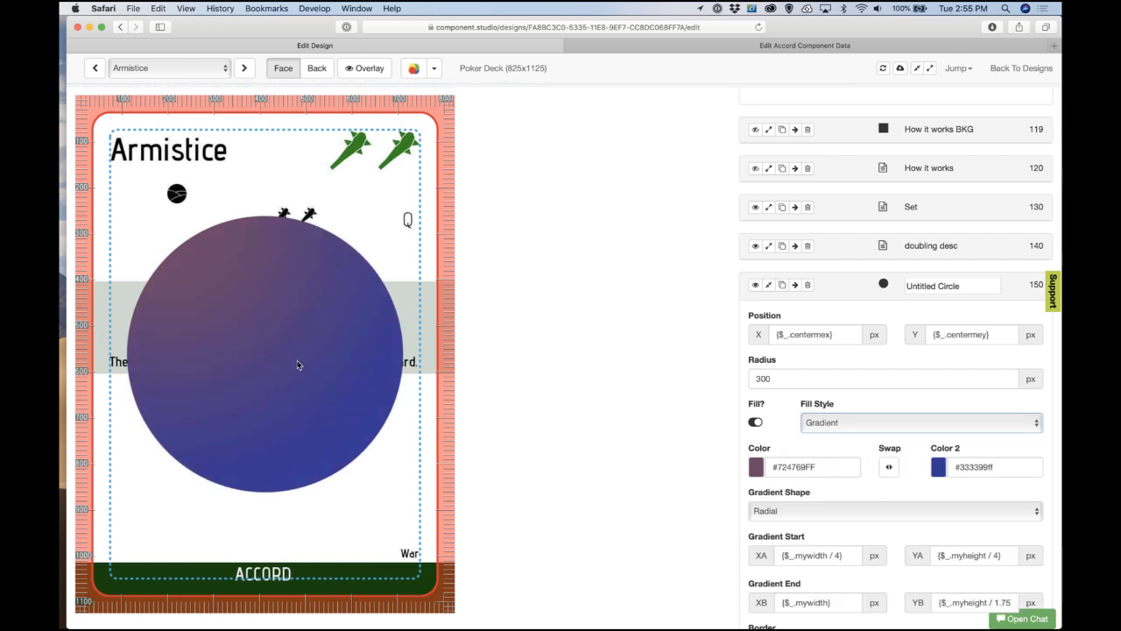
scroll(386, 437, "down", 1)
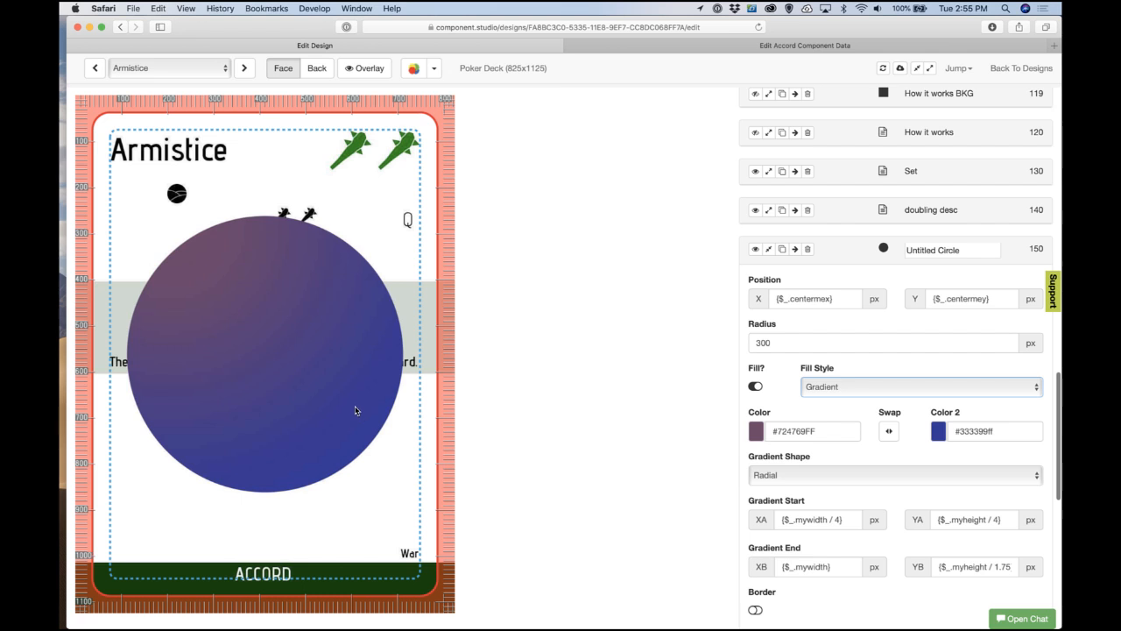
left_click(899, 431)
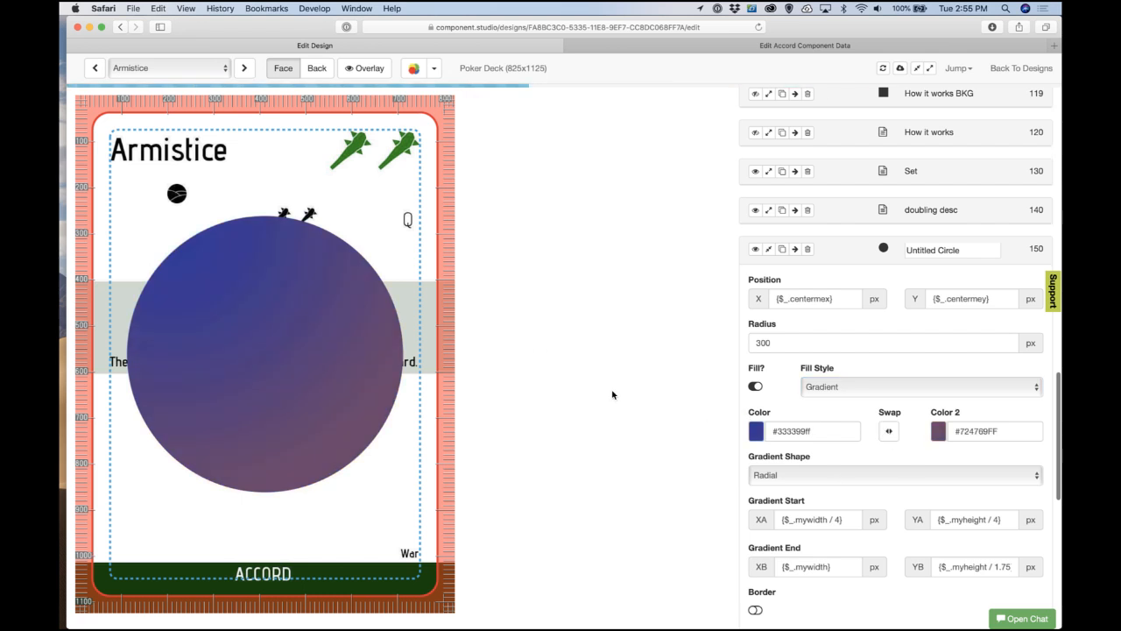
scroll(705, 407, "down", 2)
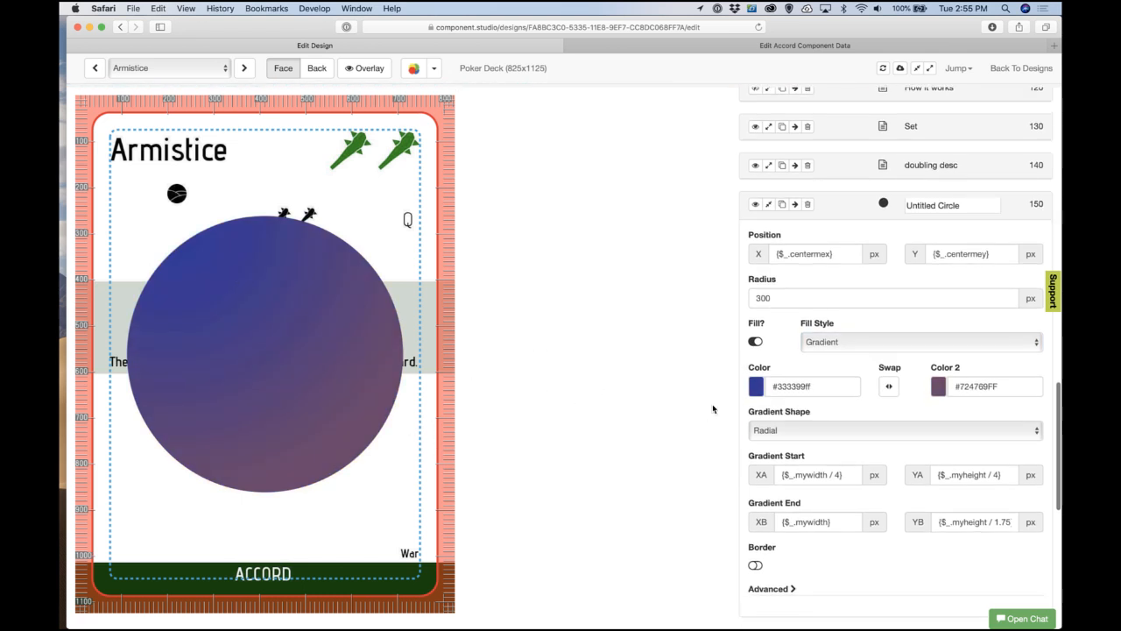
Step: Switch the circle's gradient shape to Linear and back to Radial to compare the two fills
left_click(802, 385)
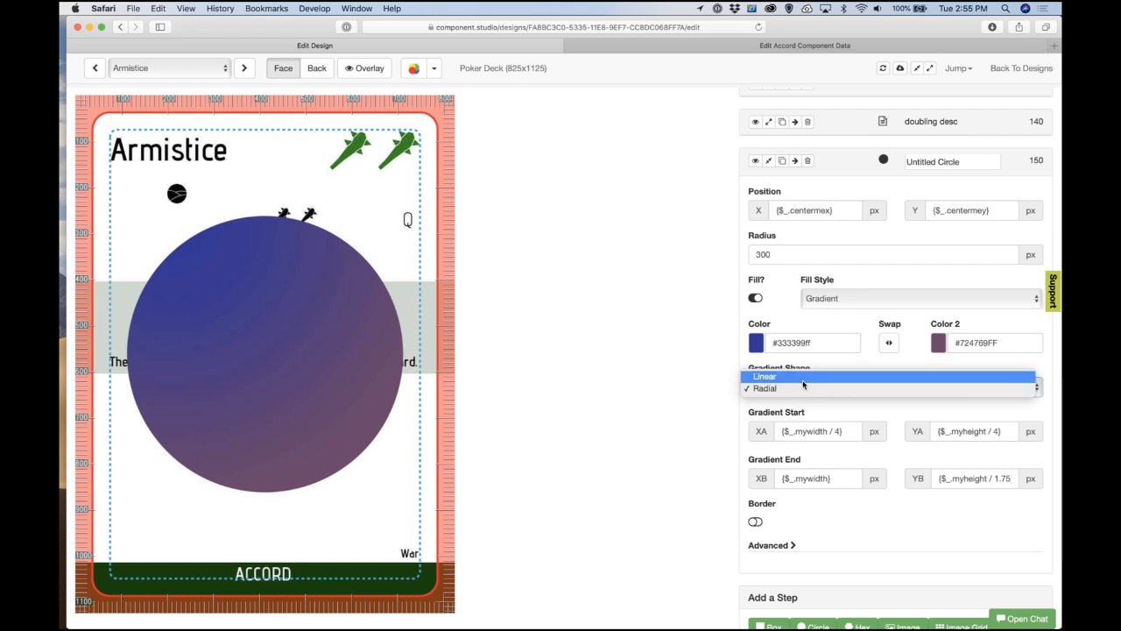
left_click(804, 377)
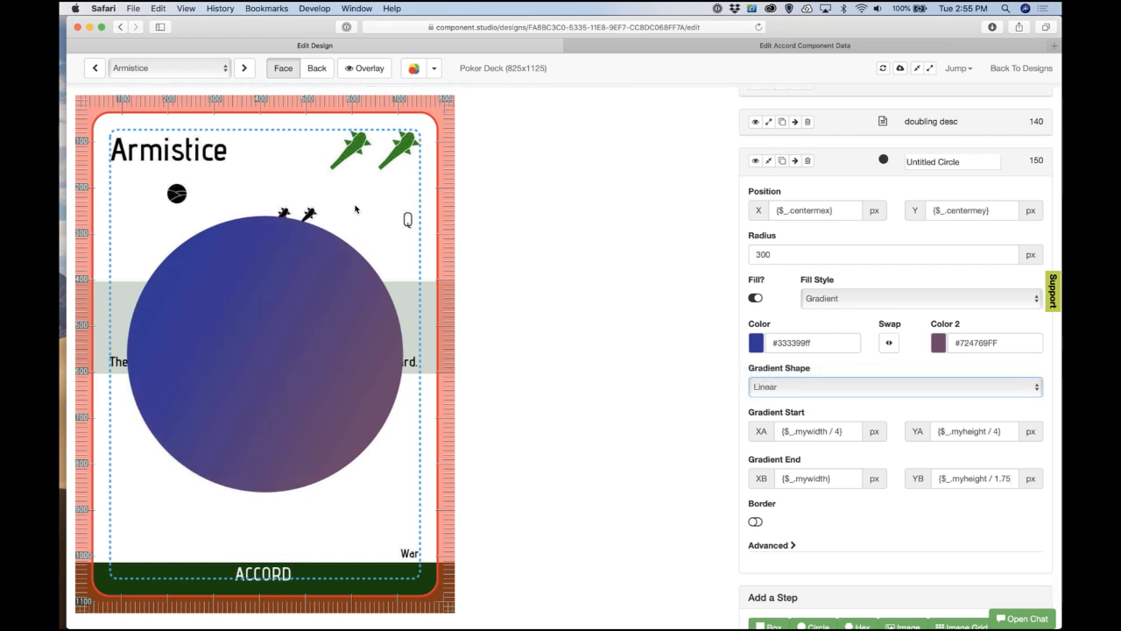
left_click(762, 386)
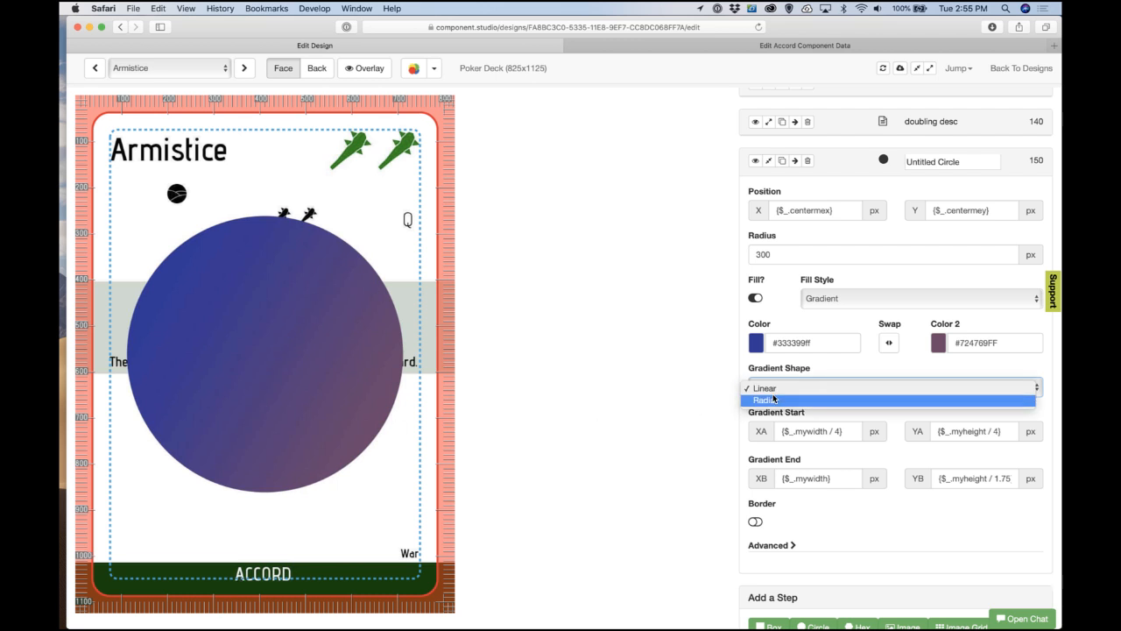
left_click(771, 399)
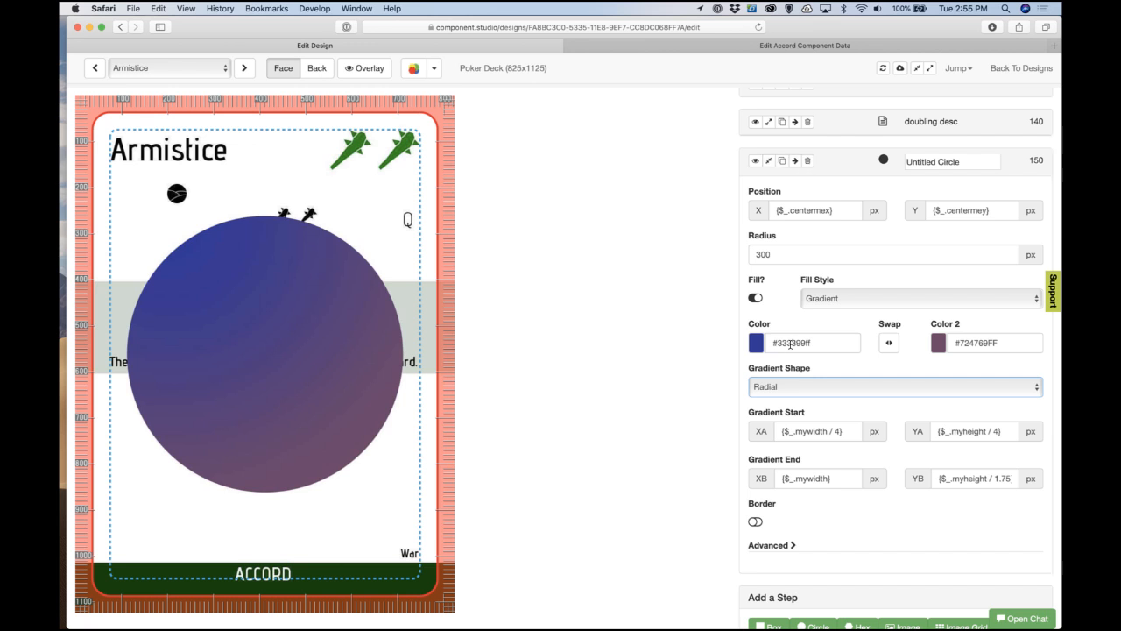
Step: Move the circle to X position 0 px and delete the Circle step from the design
scroll(811, 175, "up", 2)
triple_click(822, 265)
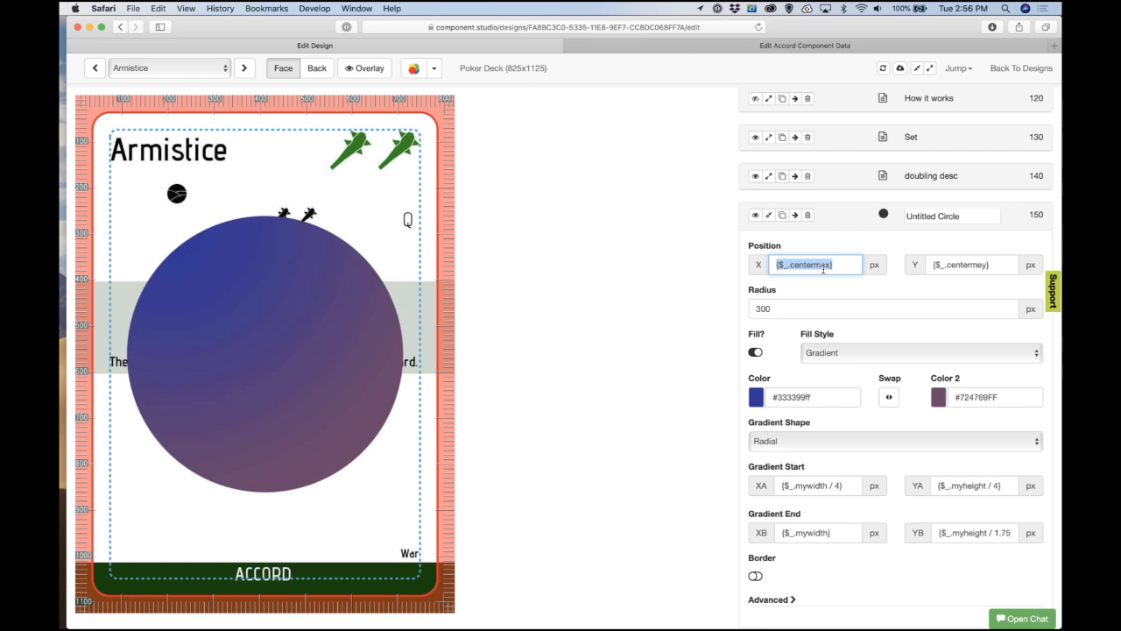
type("0")
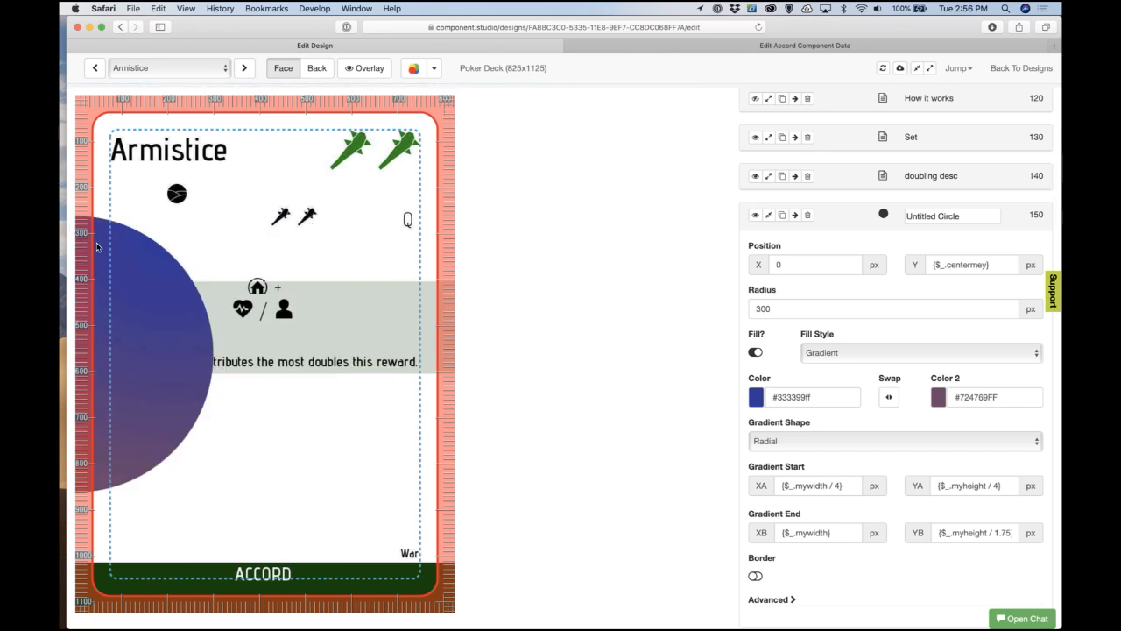
left_click(807, 215)
left_click(674, 341)
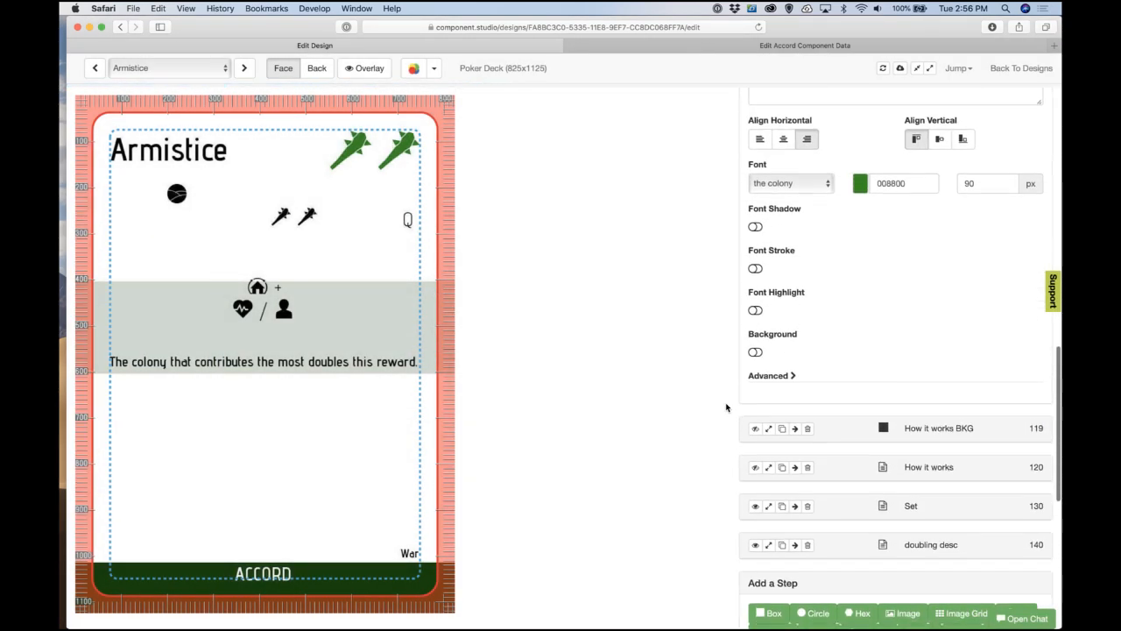
Step: Replace the Cost step's text with the line "To pass spend {$cost} x *Q*." copied from the Reward step
left_click(804, 444)
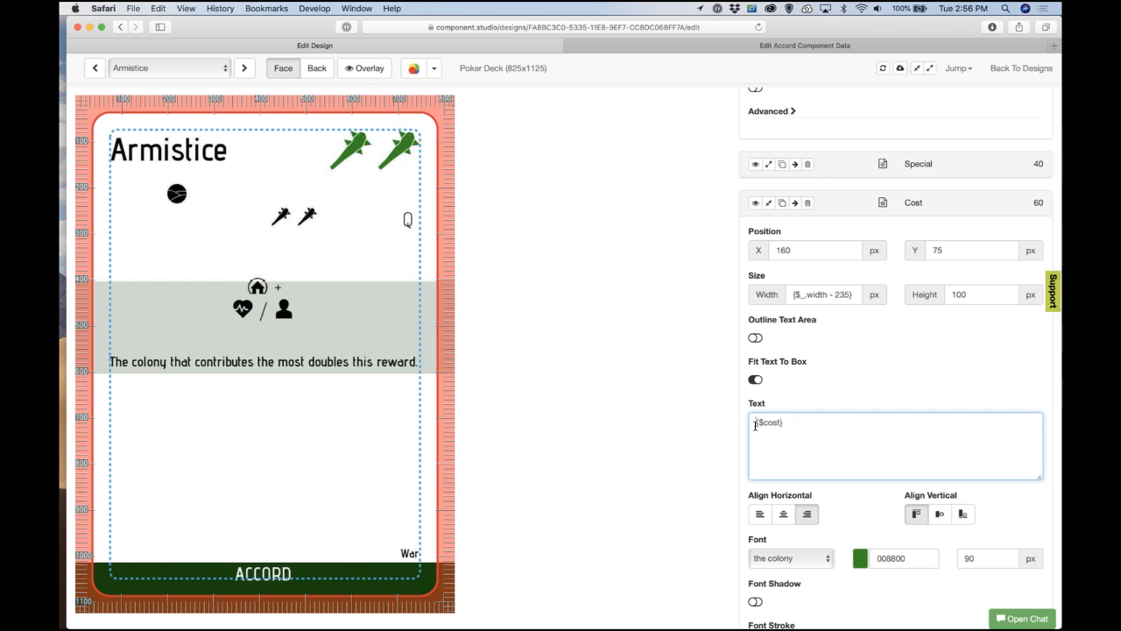
scroll(805, 451, "up", 10)
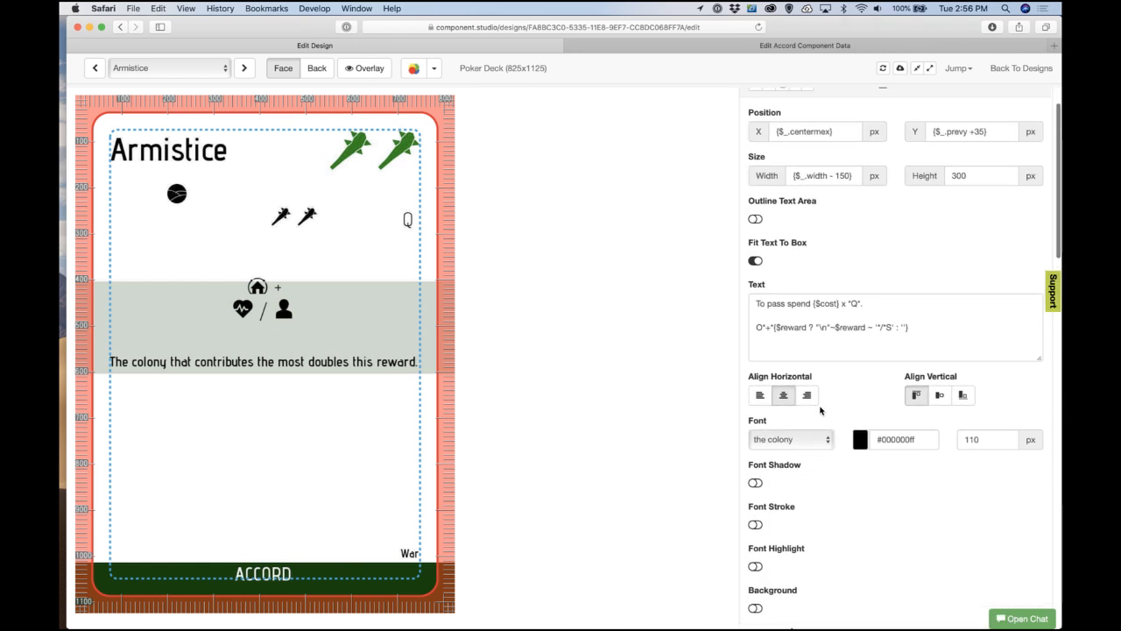
left_click_drag(880, 306, 723, 297)
key("super+c")
scroll(749, 373, "down", 10)
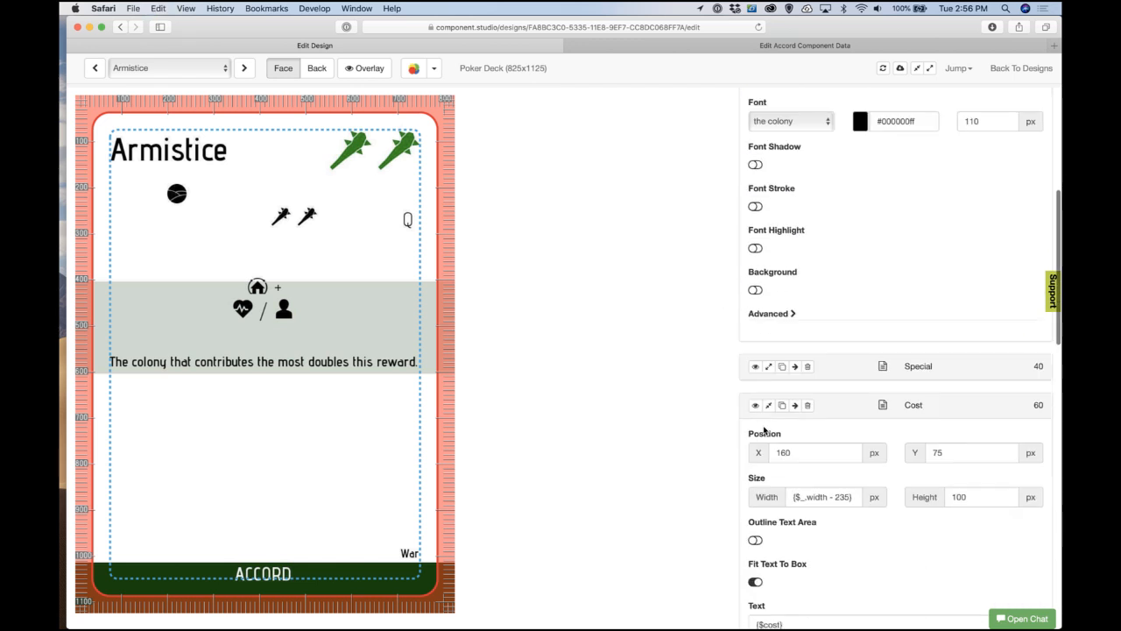
left_click(810, 550)
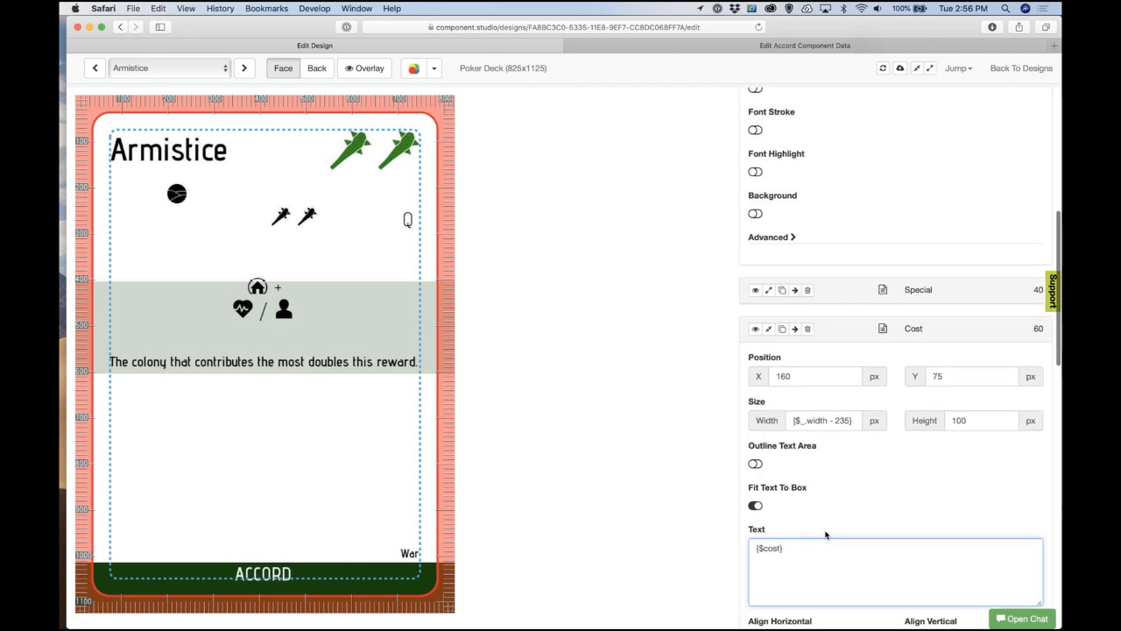
key("super+a")
key("super+v")
left_click(736, 549)
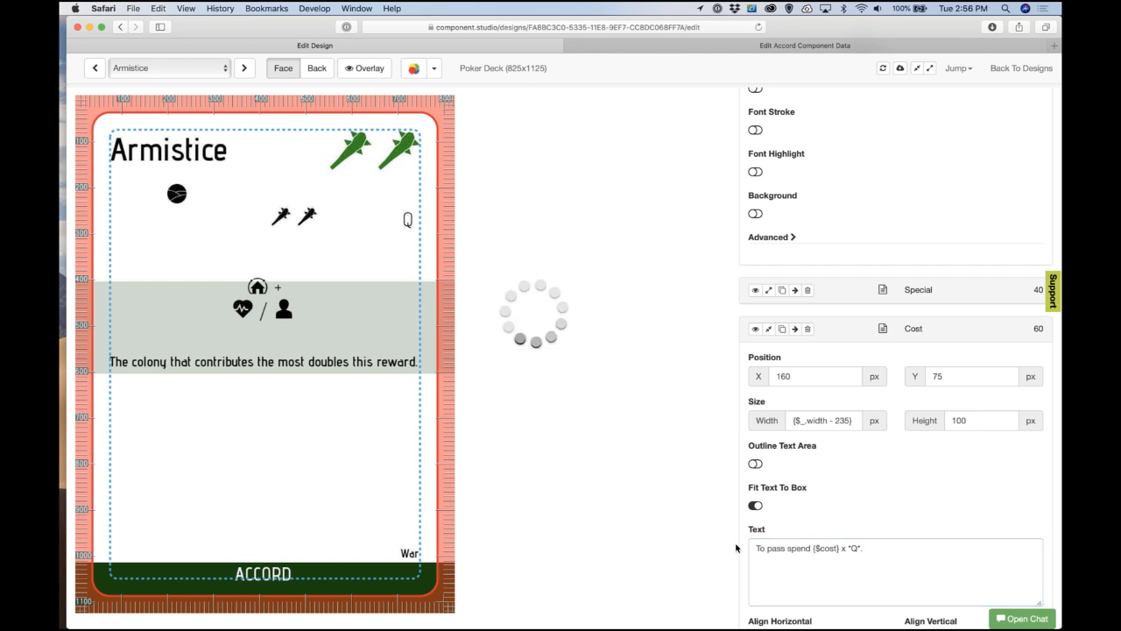
Step: Set the Cost text's main font size to 50 px
scroll(776, 532, "down", 5)
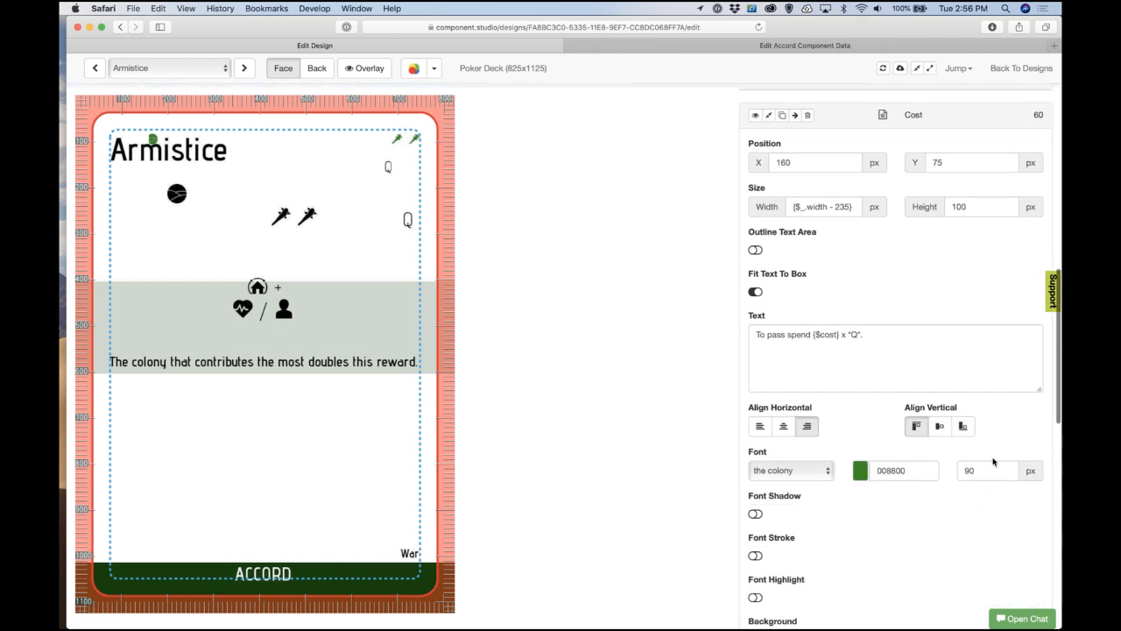
double_click(989, 479)
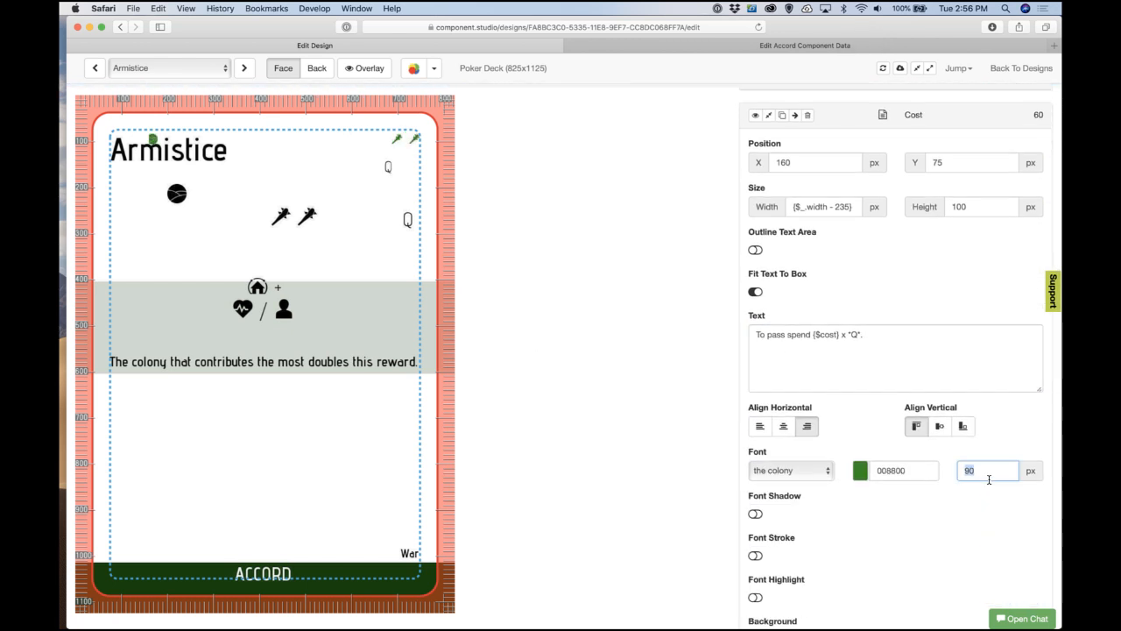
type("50")
key("Return")
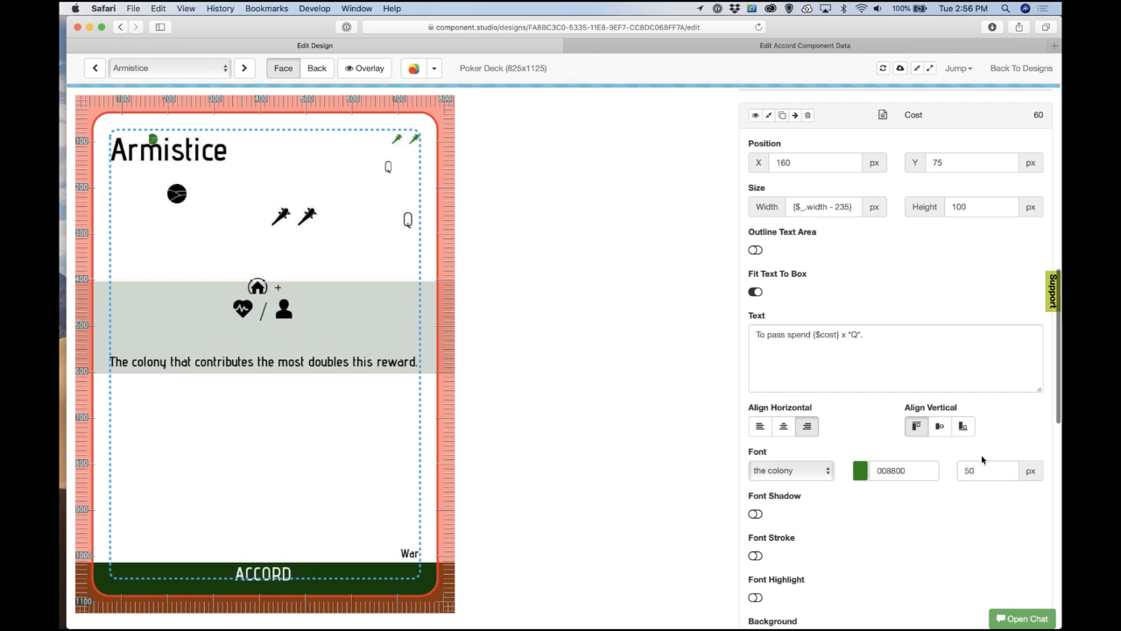
Step: Set the Cost step's alternate font color to 008800 and its size to 50 px
scroll(981, 454, "down", 6)
left_click(793, 407)
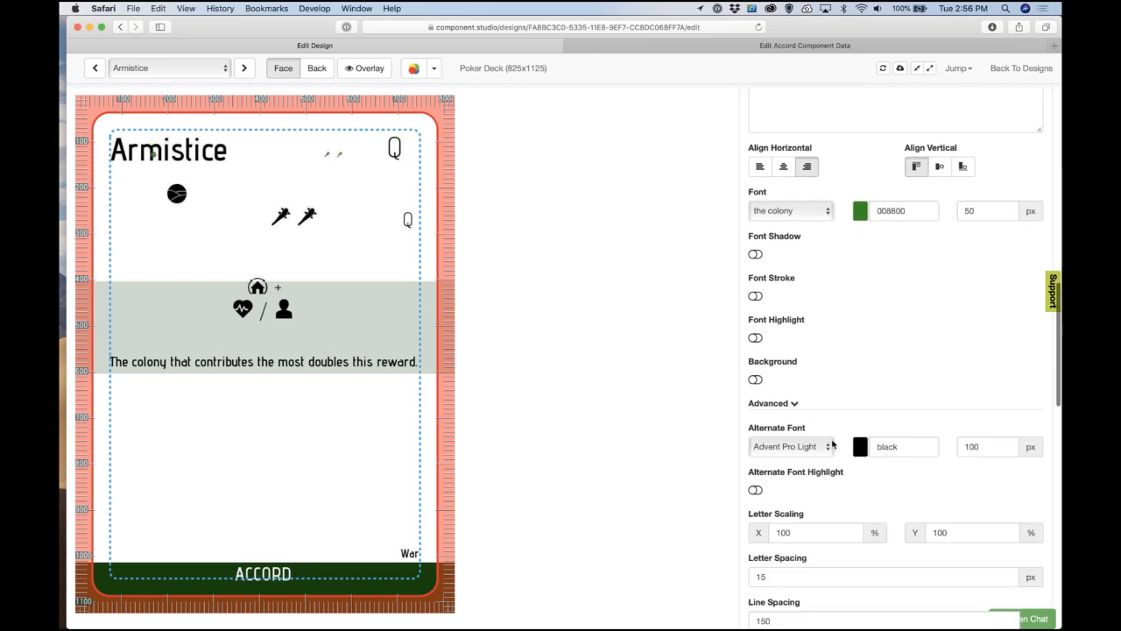
scroll(833, 444, "down", 2)
left_click(909, 377)
double_click(909, 378)
type("green")
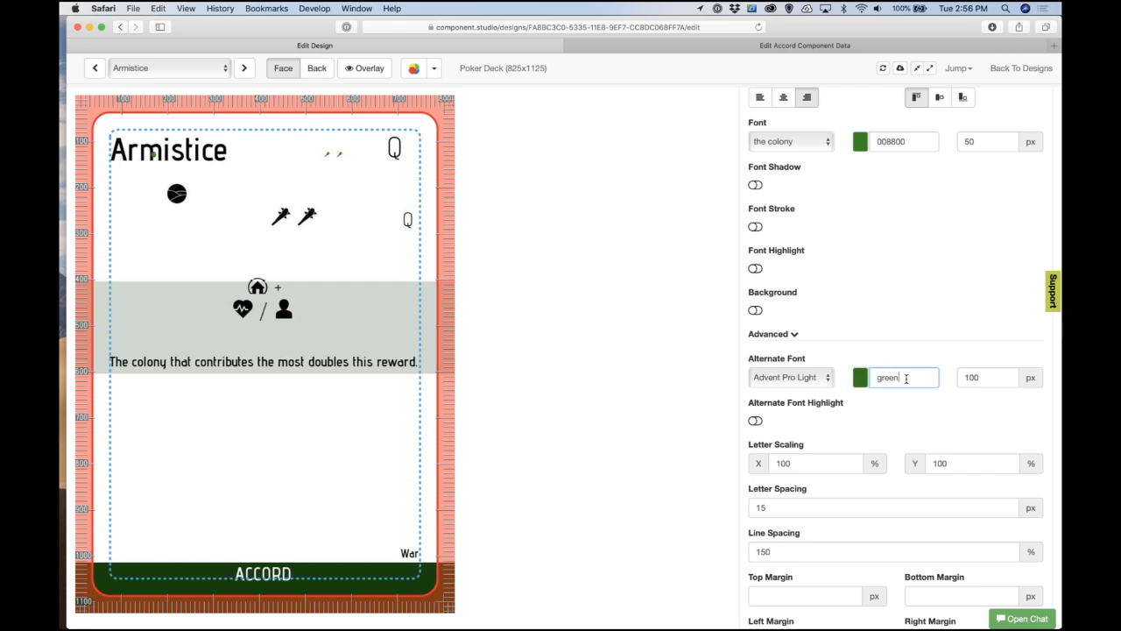
double_click(889, 377)
type("008800")
double_click(978, 377)
type("50")
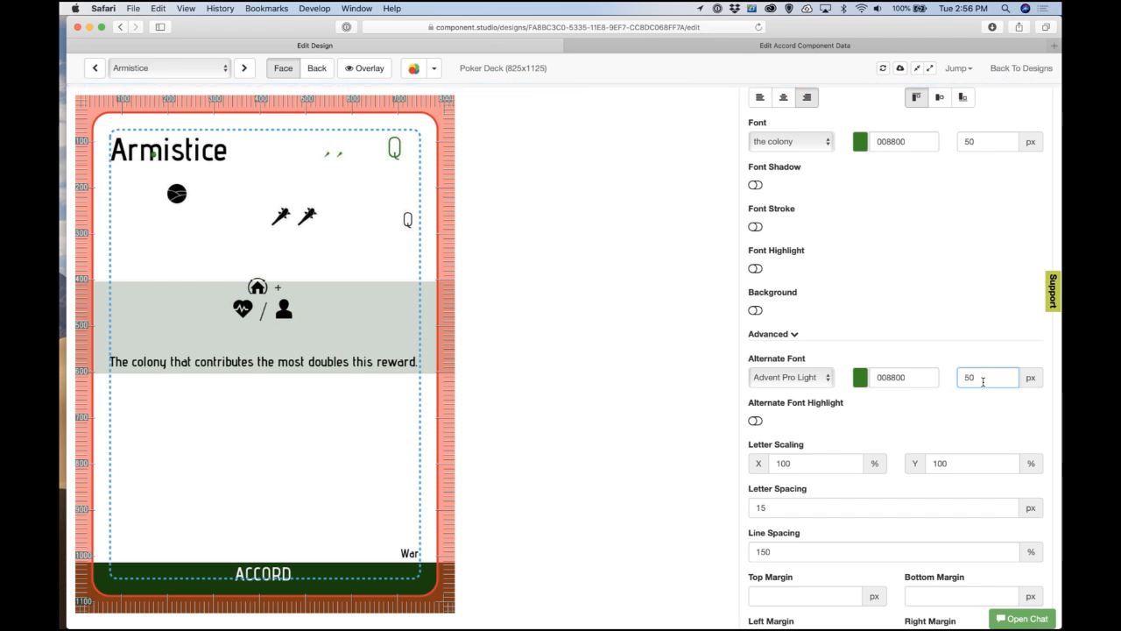
key("Tab")
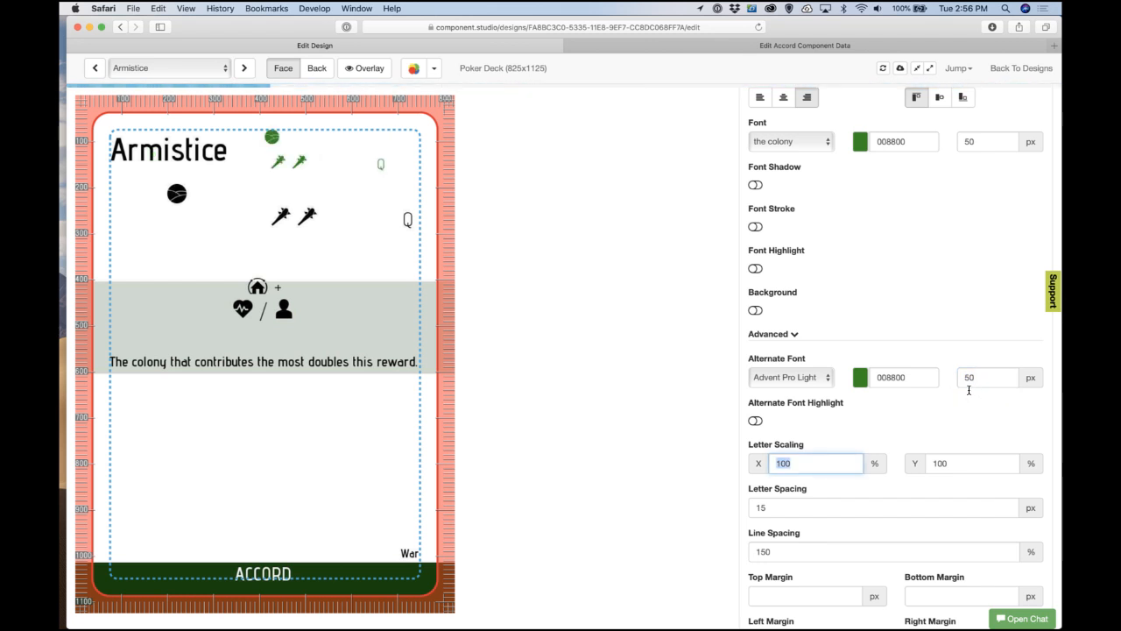
Step: Set the Cost text box's width to {$_.width} and its Y position to 150 px
scroll(955, 370, "up", 4)
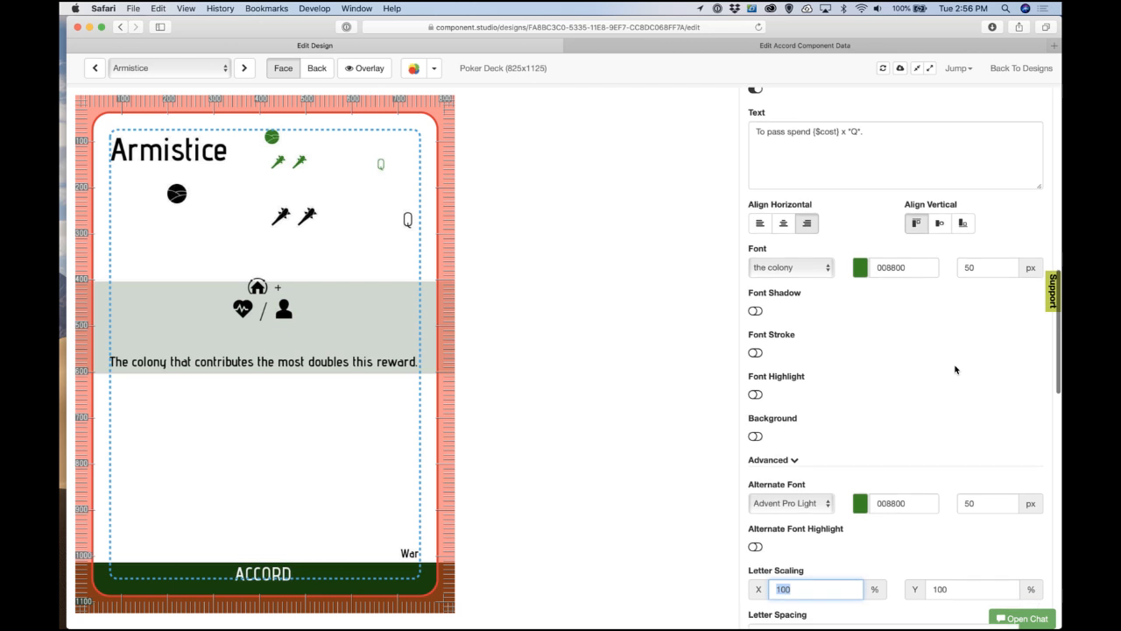
scroll(792, 465, "up", 7)
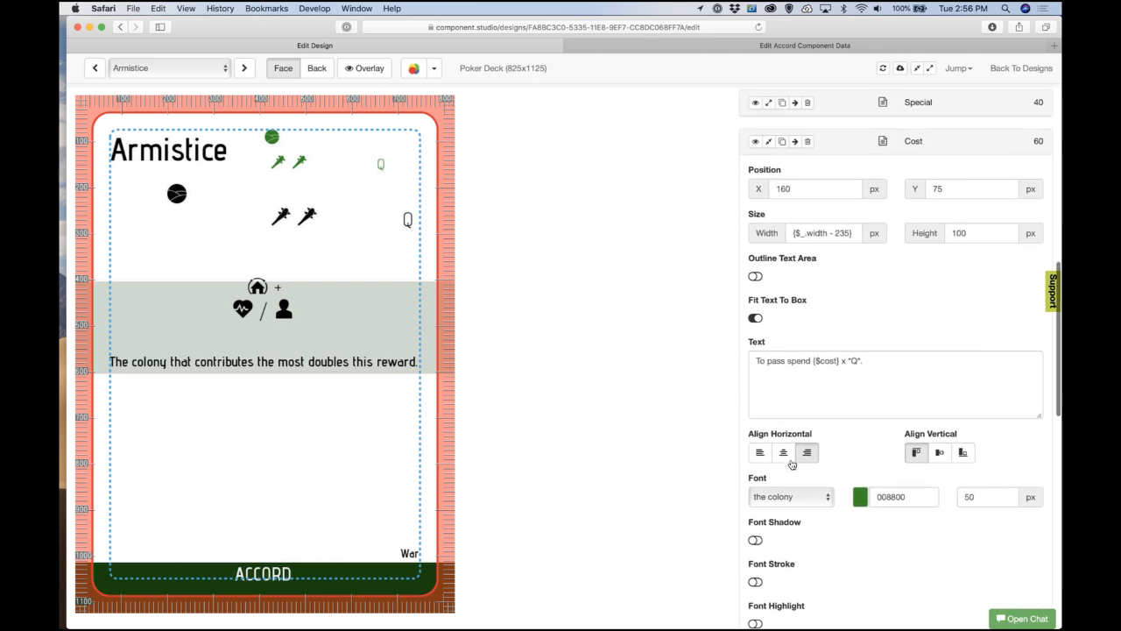
scroll(792, 464, "up", 2)
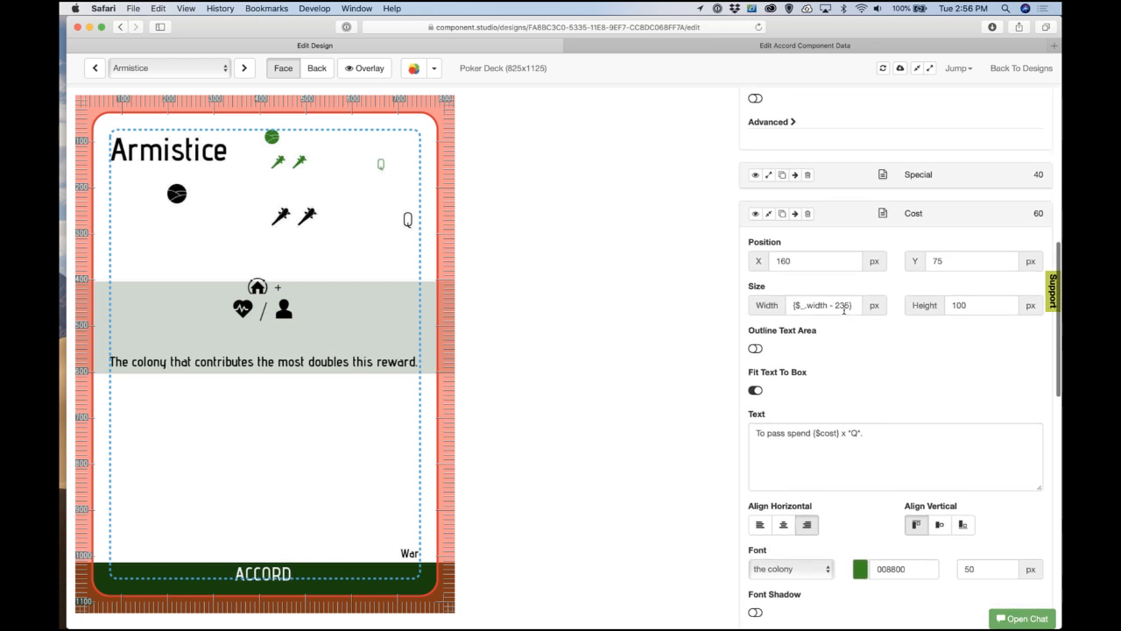
left_click_drag(821, 305, 854, 305)
key("BackSpace")
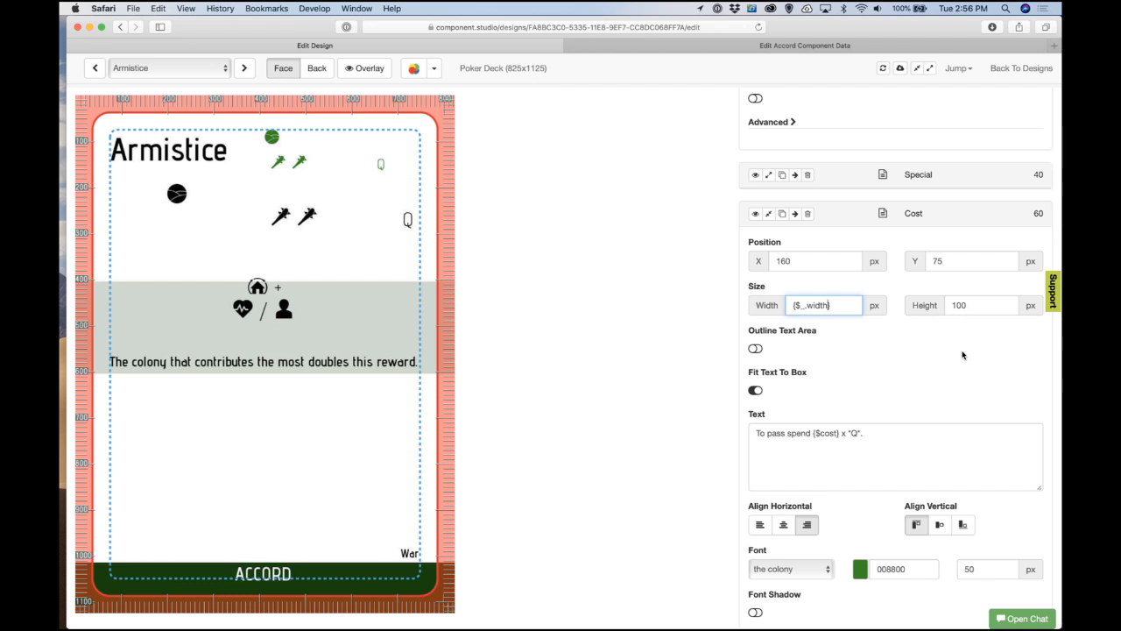
key("Tab")
left_click(949, 264)
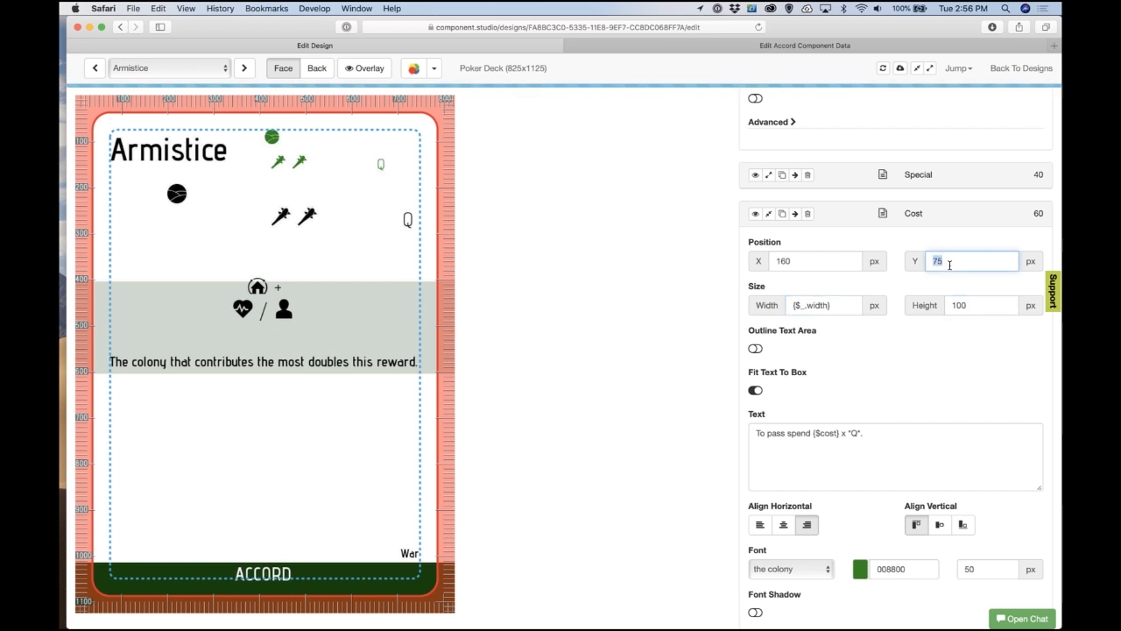
type("150")
key("Tab")
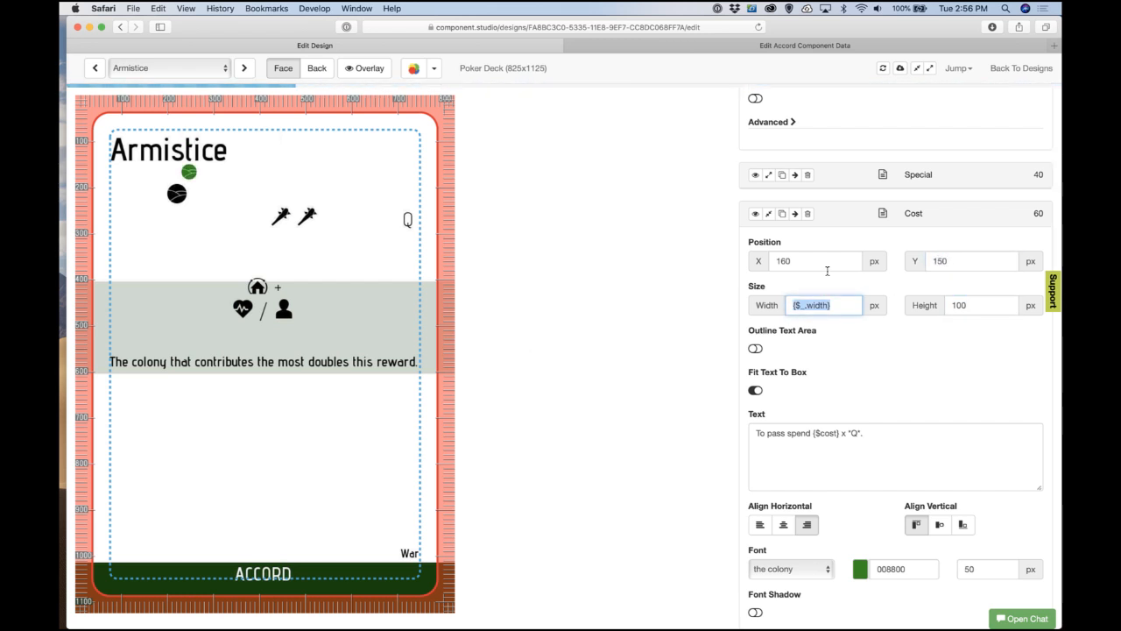
Step: Turn on the Cost step's text area outline and set its X position to 75 px
left_click(804, 264)
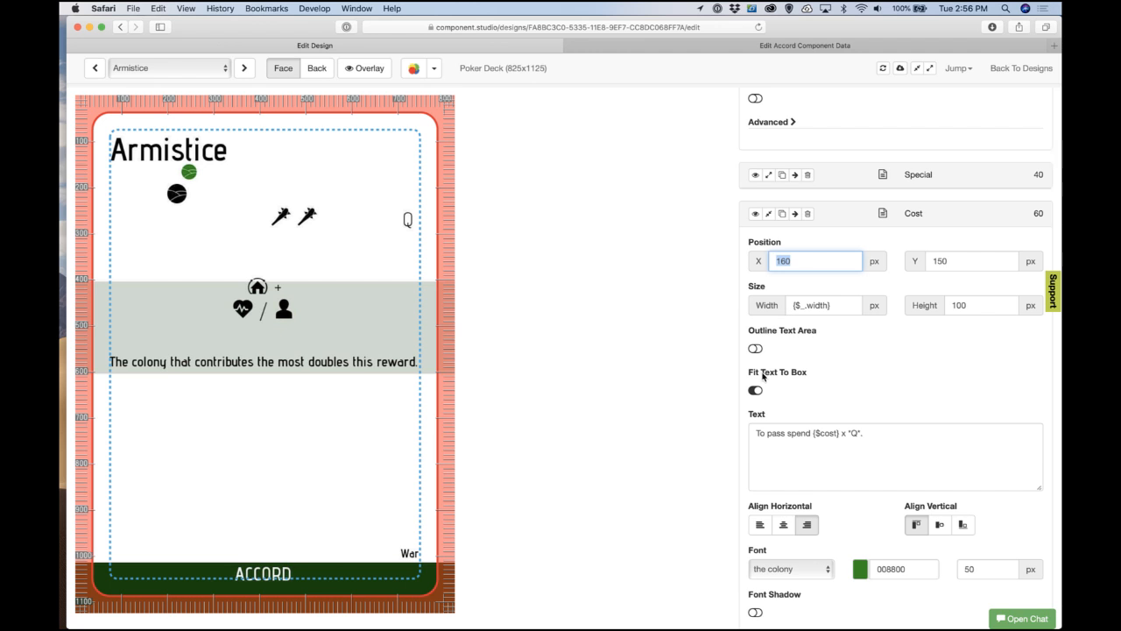
left_click(683, 333)
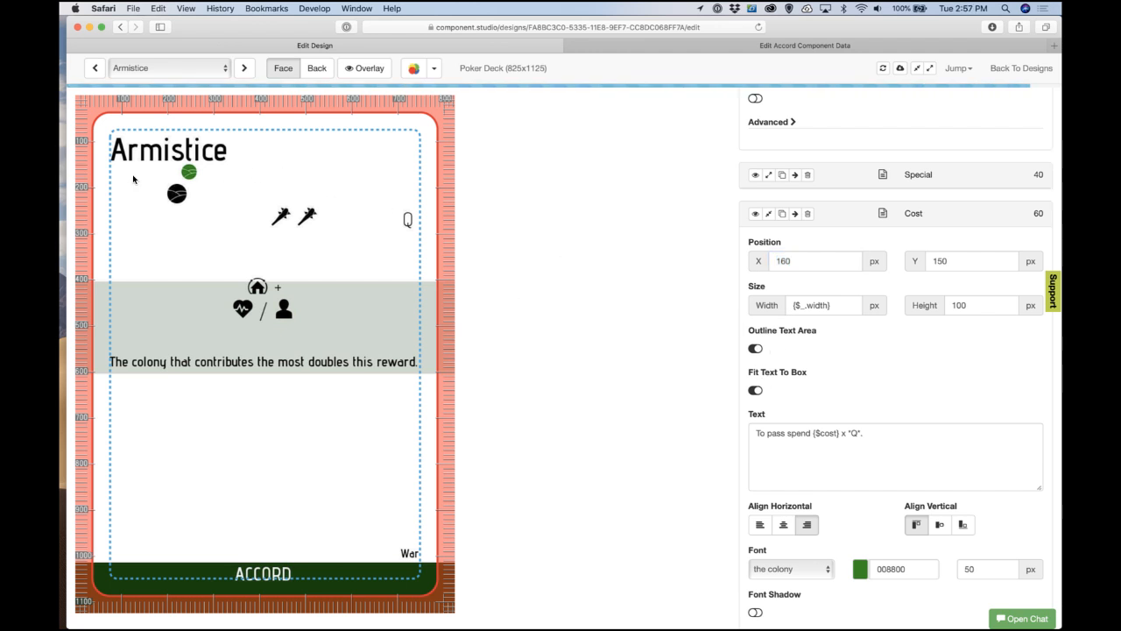
left_click(803, 269)
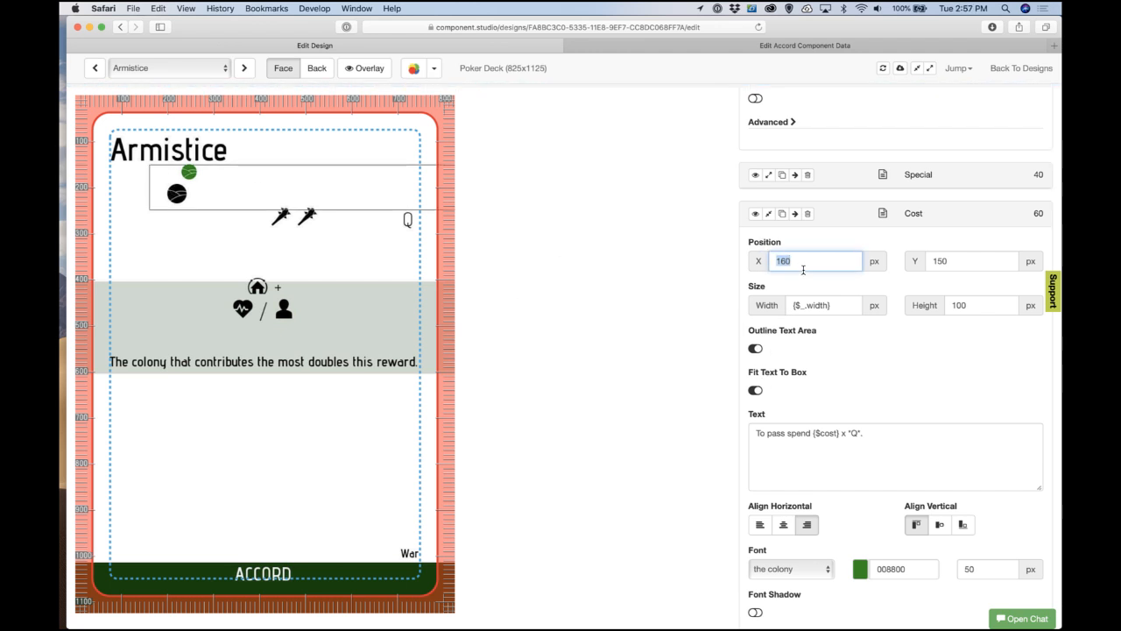
type("75")
key("Tab")
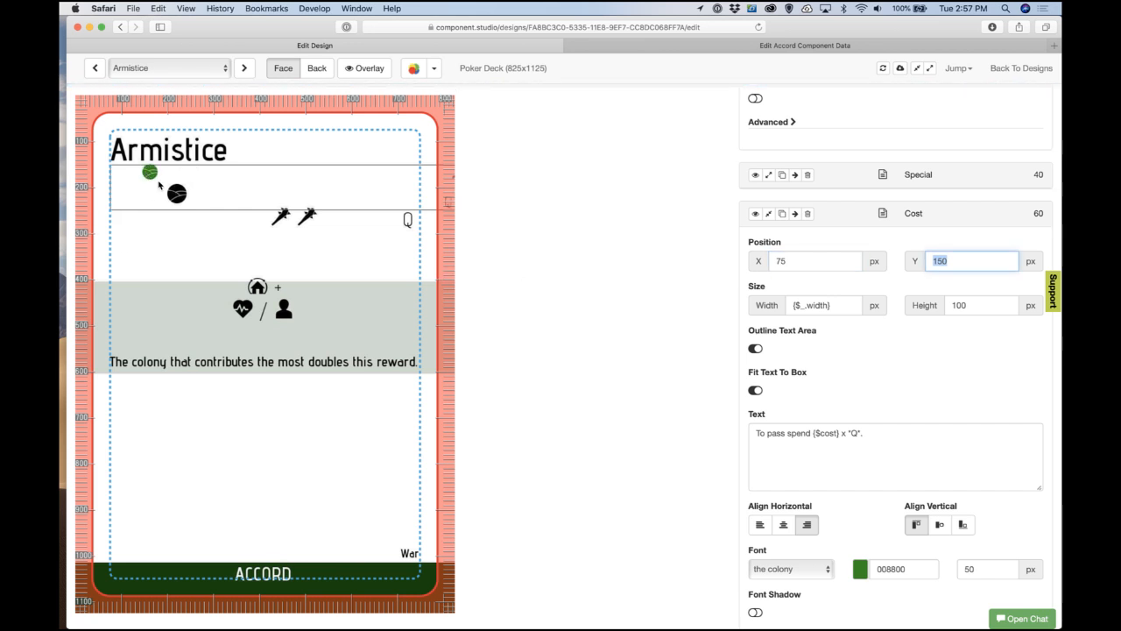
Step: Set the Cost text box's width to {$_.width - 150}
left_click(820, 305)
type("-")
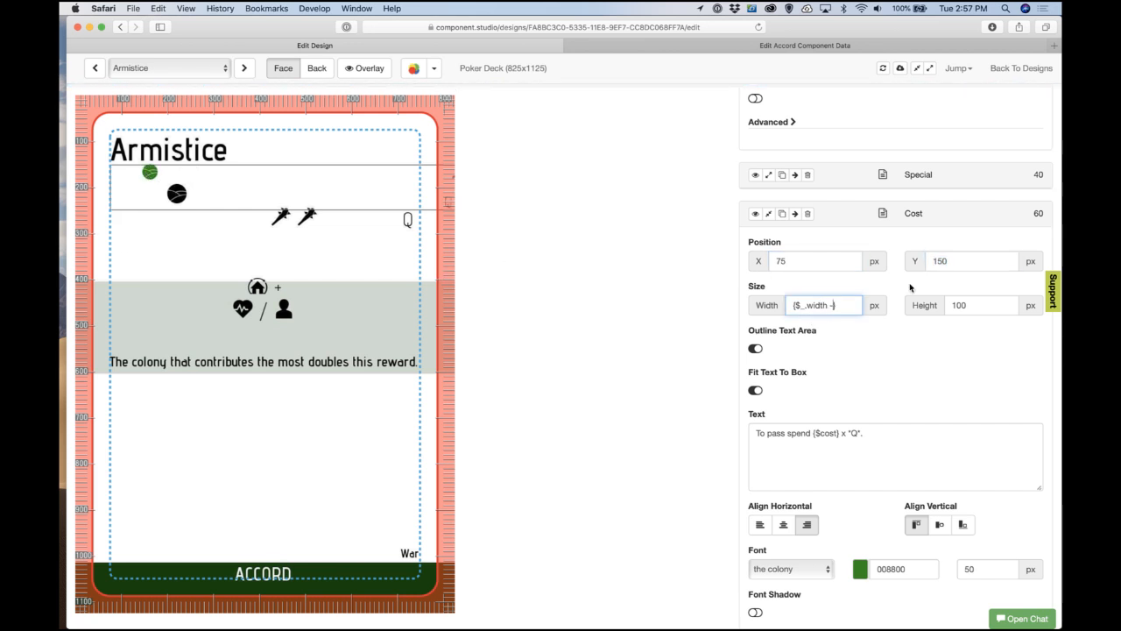
type(" 150")
left_click(639, 265)
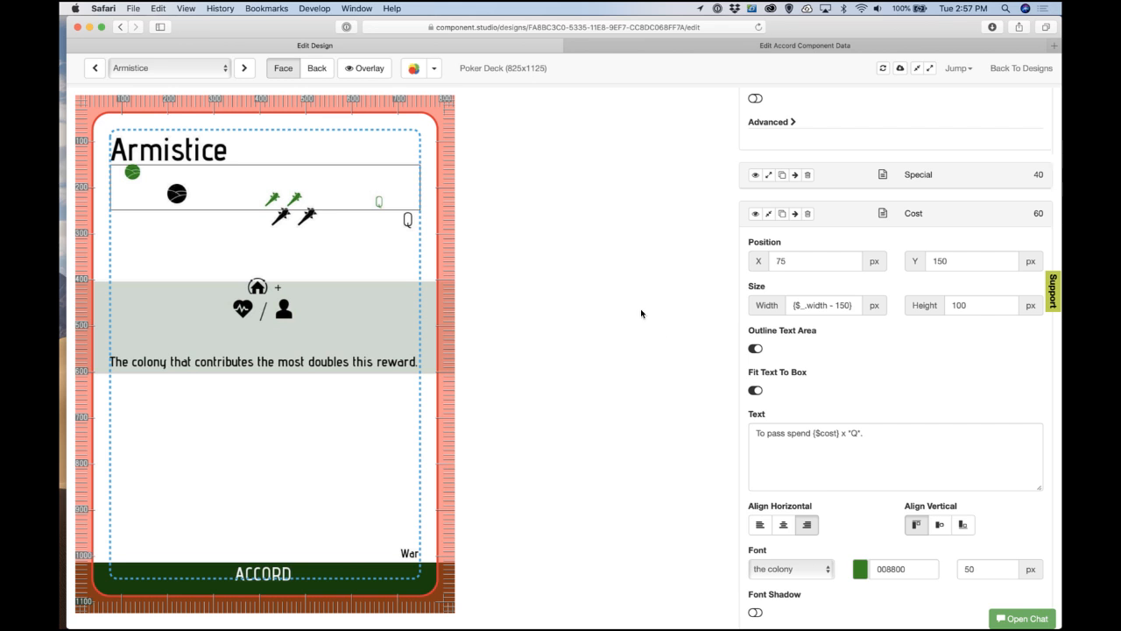
Step: Hide the Reward step so its text is not drawn on the card
scroll(641, 313, "up", 5)
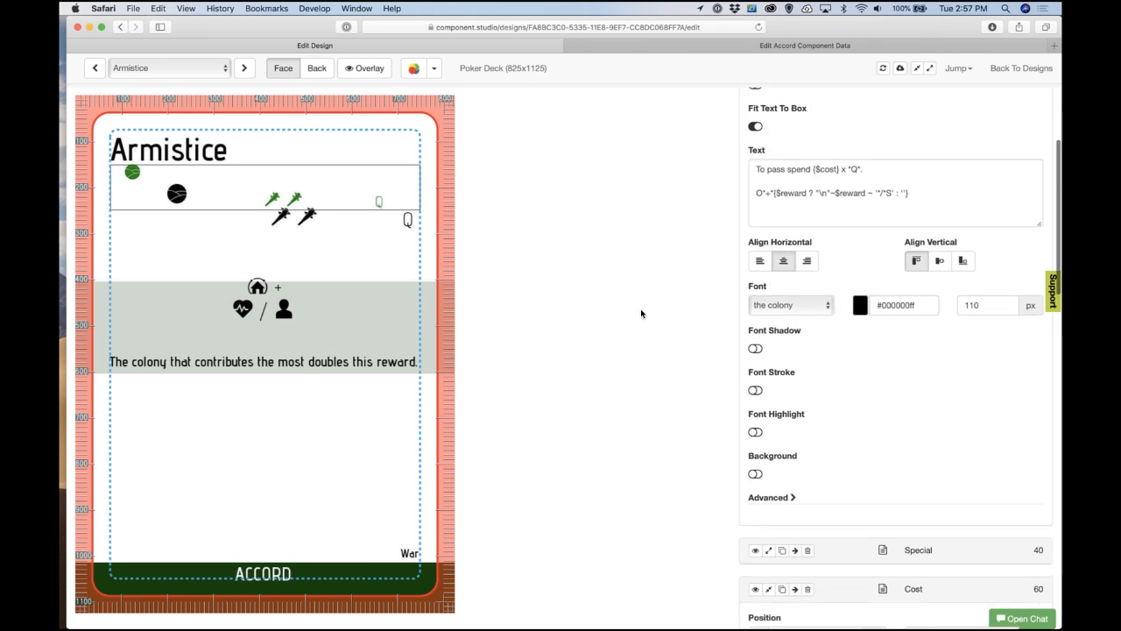
scroll(754, 202, "up", 3)
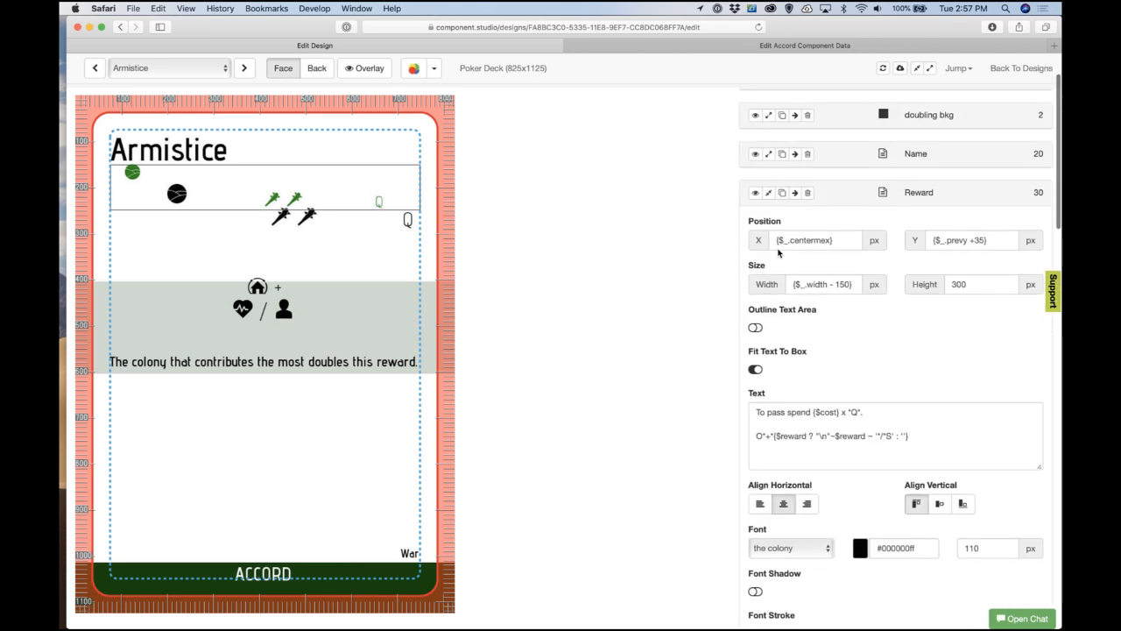
left_click(753, 194)
scroll(676, 333, "down", 4)
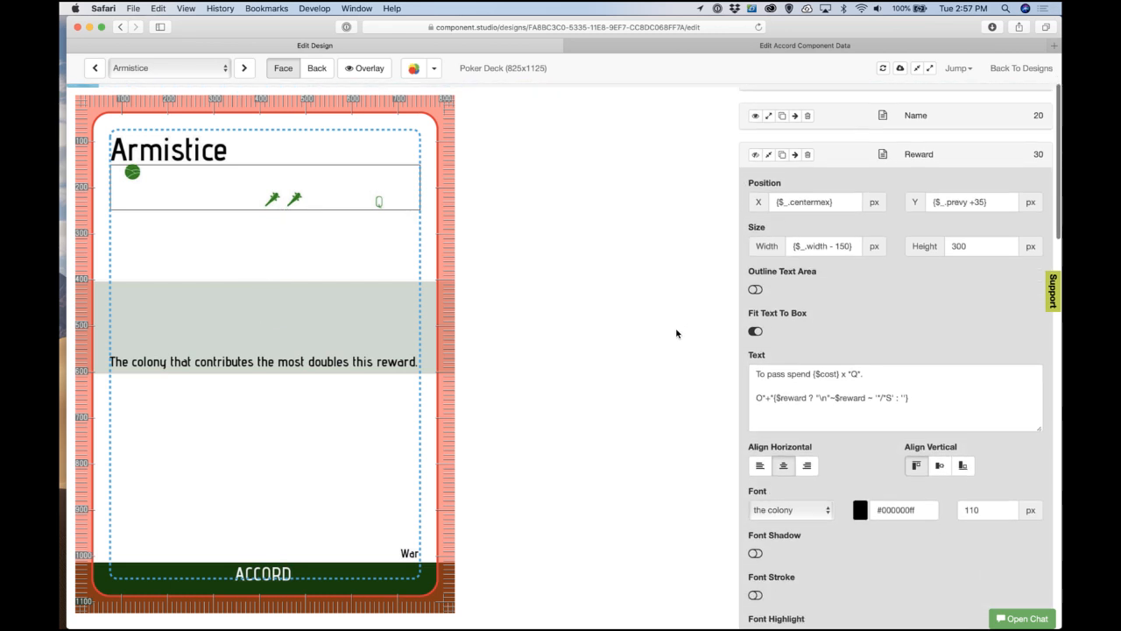
scroll(676, 333, "up", 1)
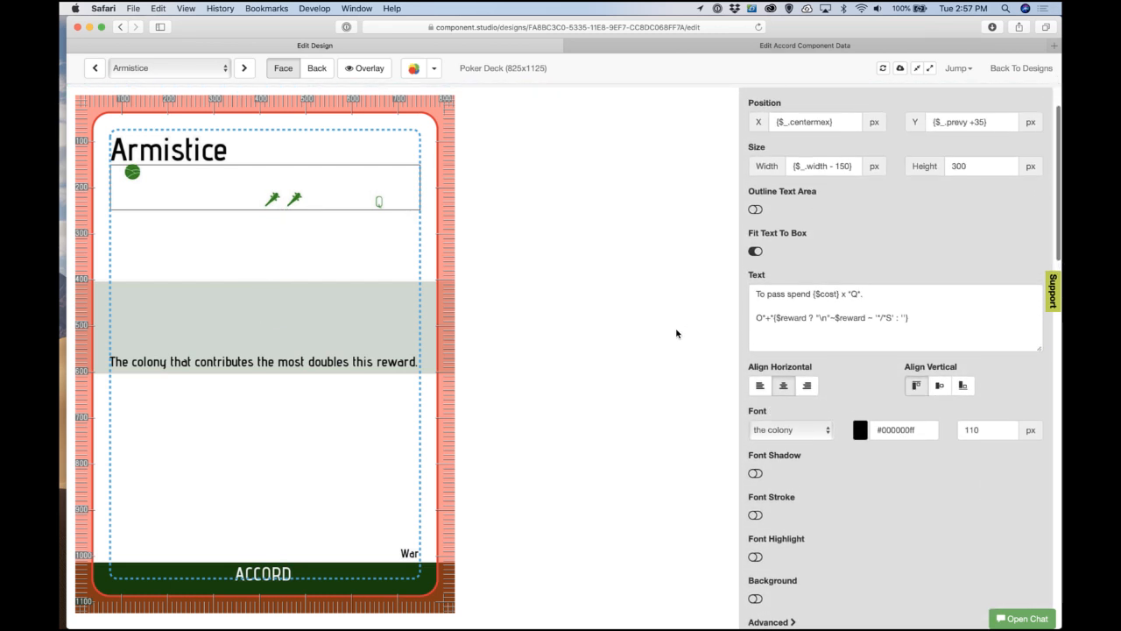
Step: Set the Cost step's main font to Advent Pro Semi Bold after trying Advent Pro Light
scroll(677, 332, "down", 2)
scroll(676, 333, "up", 4)
scroll(676, 333, "down", 6)
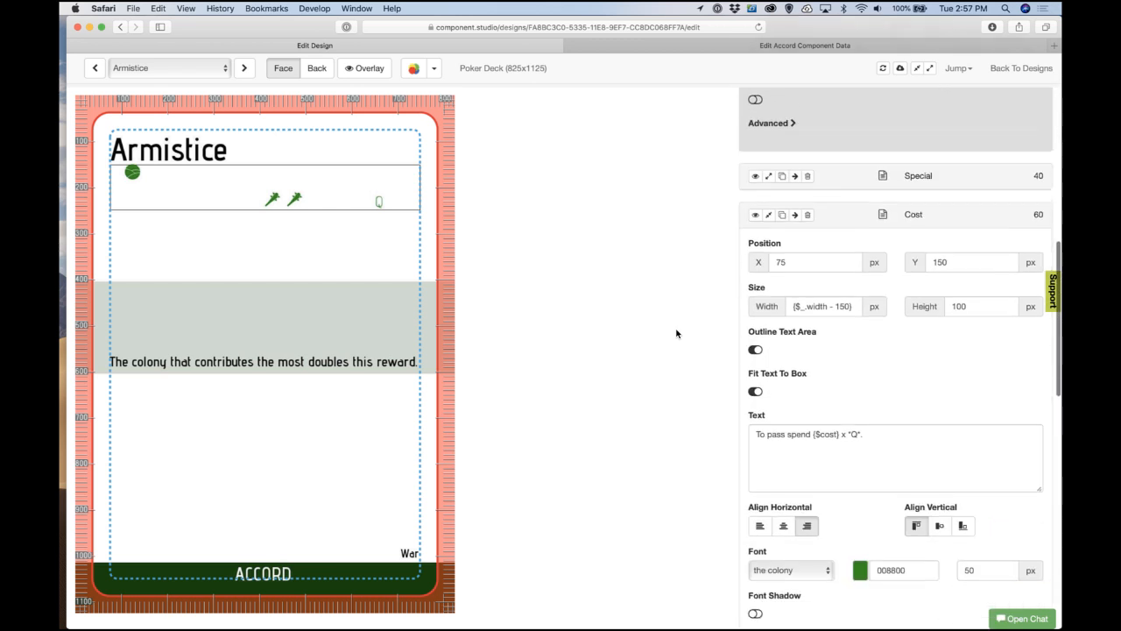
scroll(676, 333, "up", 1)
left_click(775, 352)
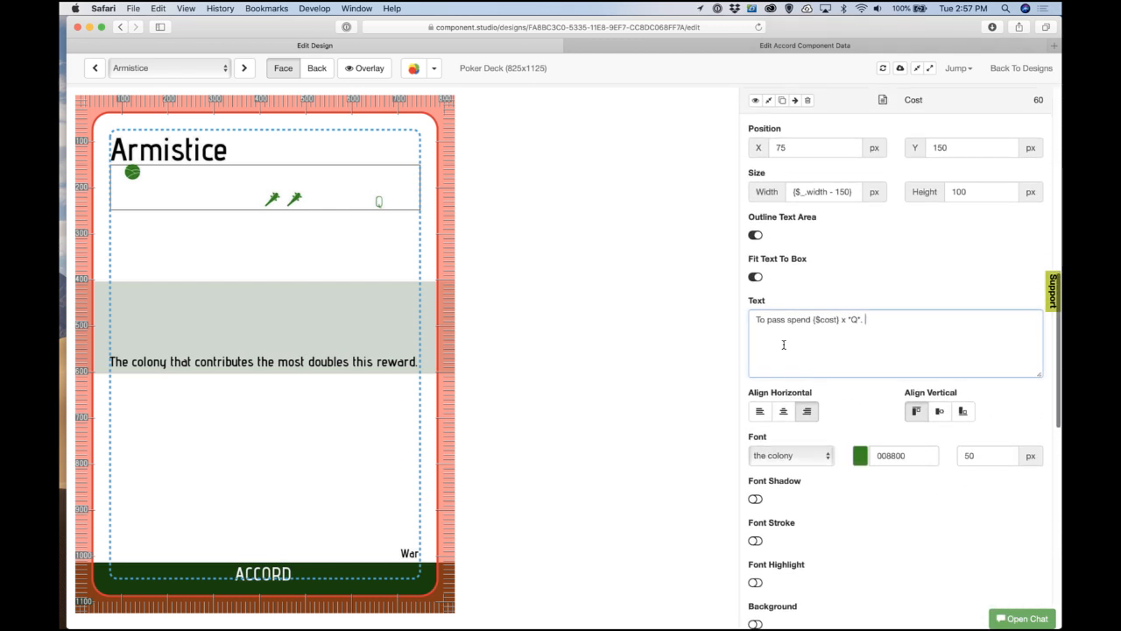
scroll(801, 456, "down", 4)
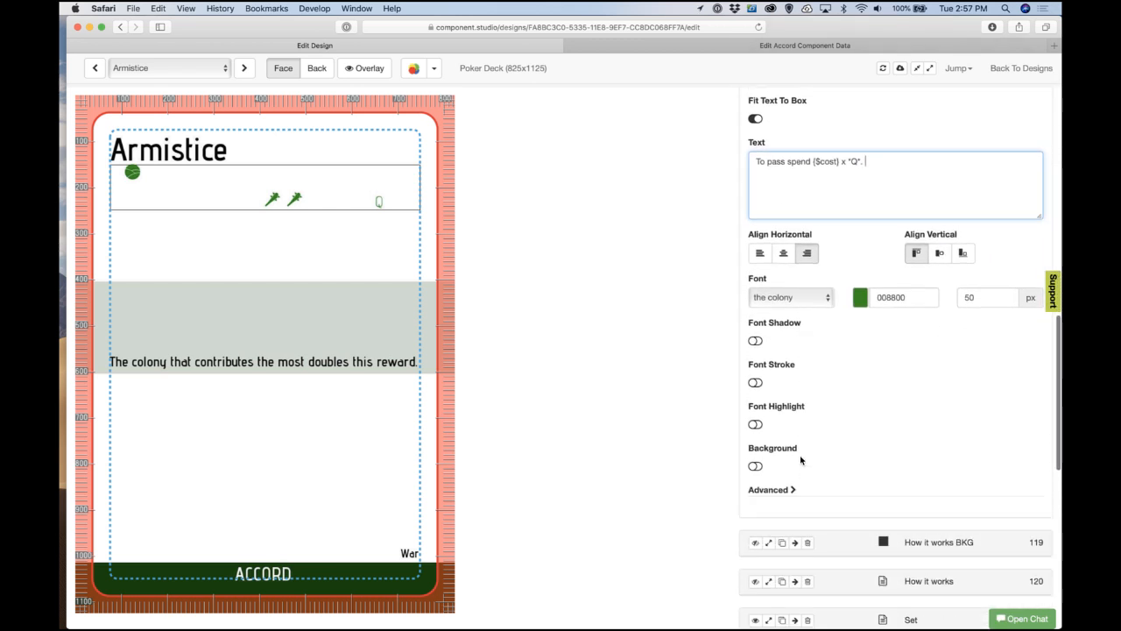
left_click(801, 298)
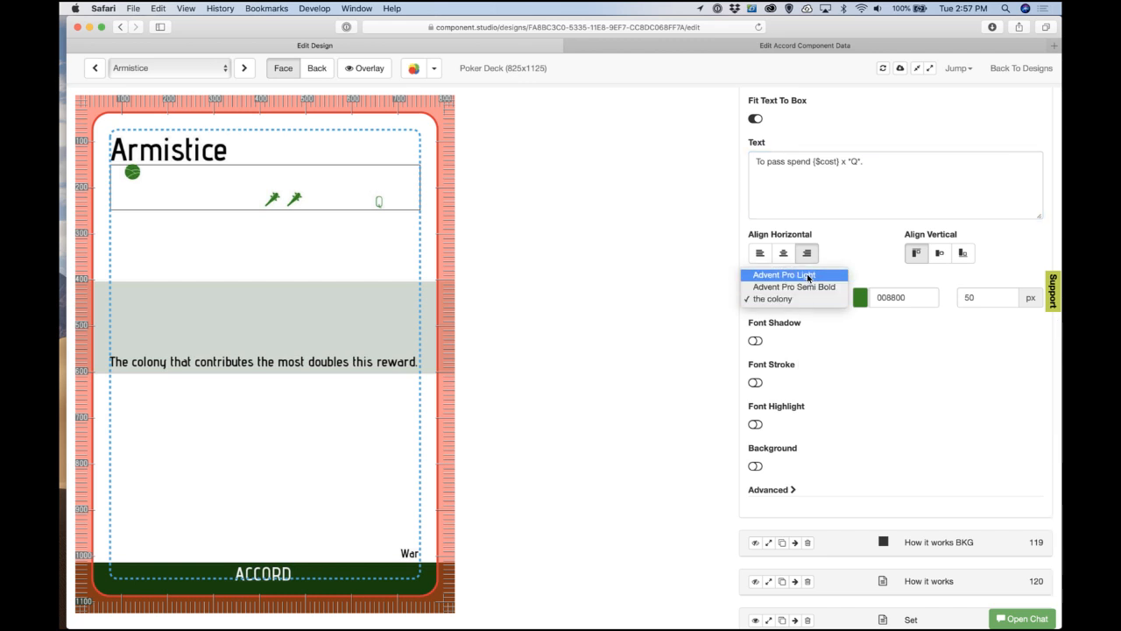
left_click(807, 275)
left_click(804, 297)
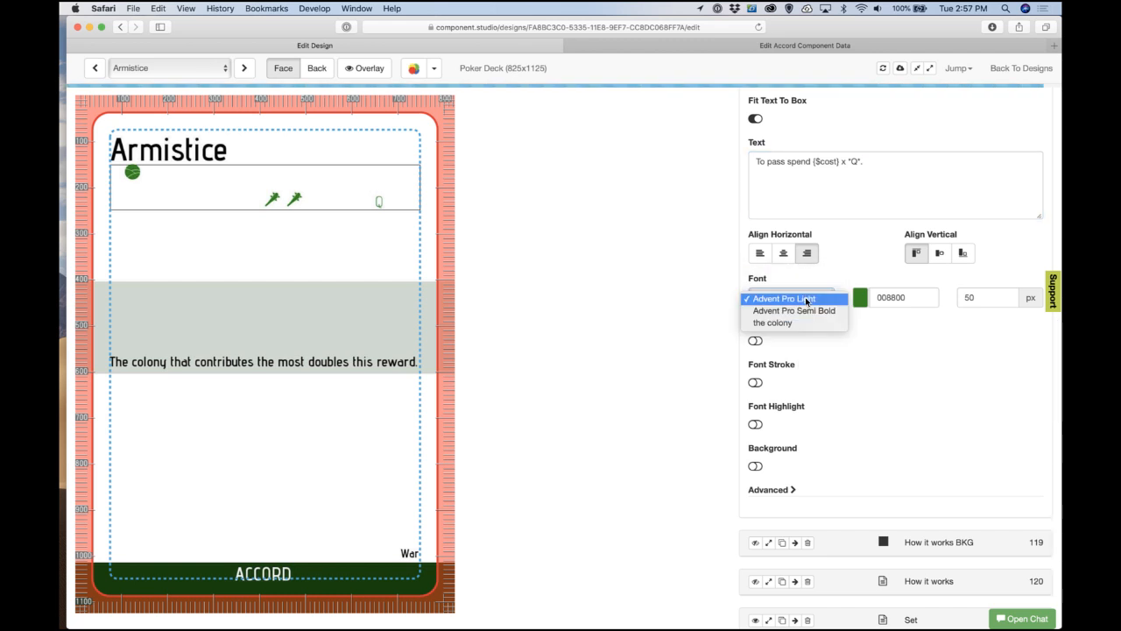
left_click(792, 309)
Step: Set the Cost text's letter spacing to 0 px and its line spacing to 100%
scroll(808, 493, "down", 2)
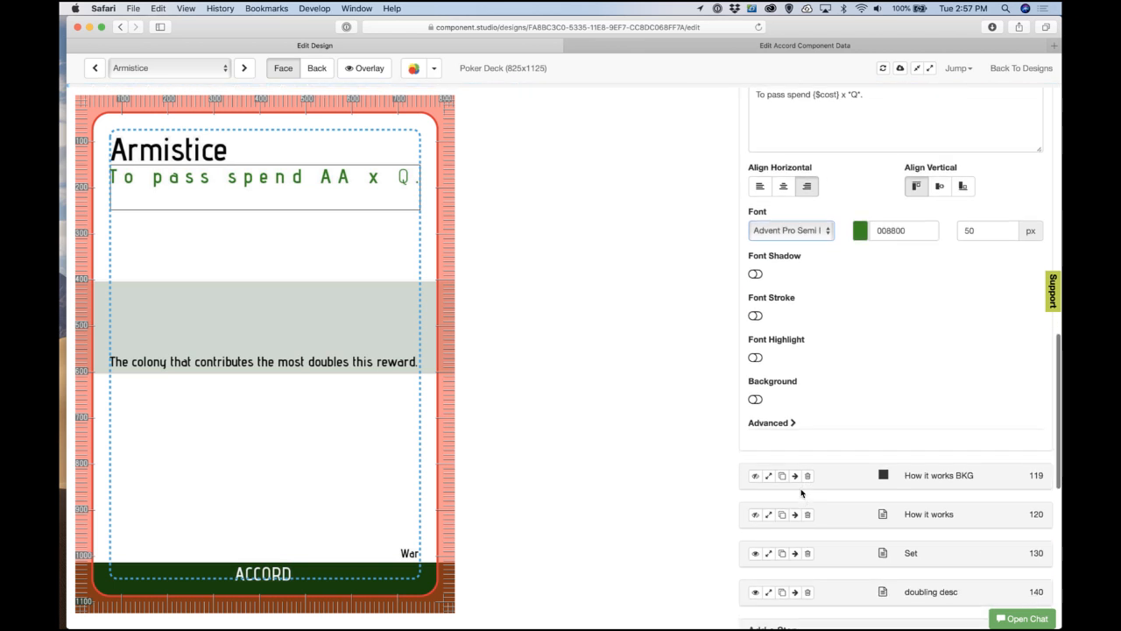
left_click(786, 424)
scroll(785, 425, "down", 5)
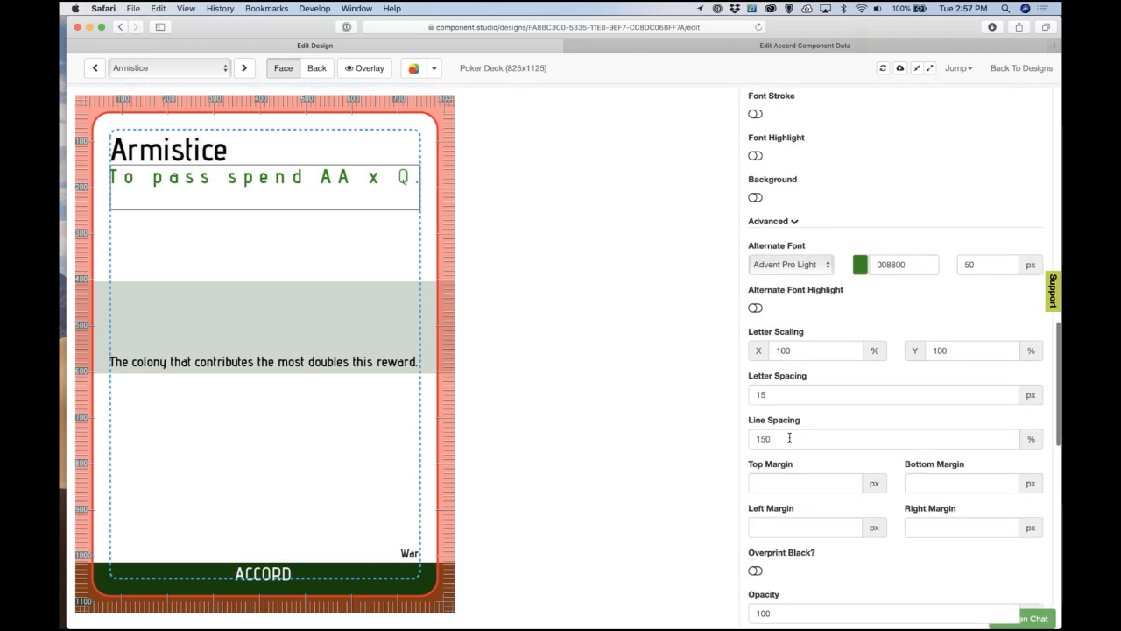
left_click(789, 395)
double_click(786, 439)
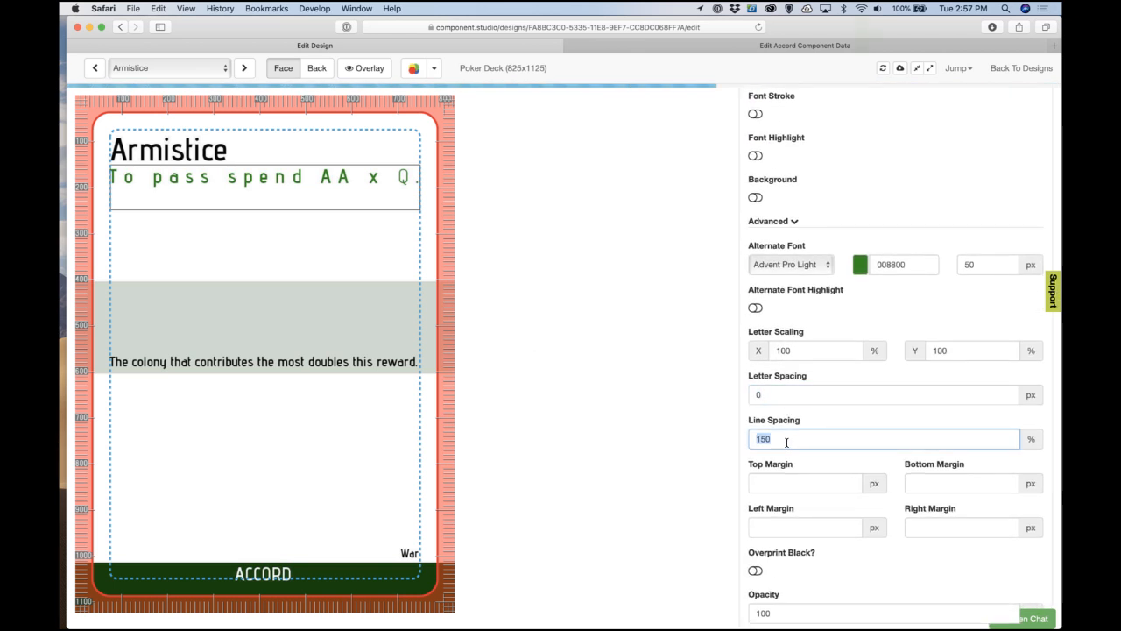
type("100")
key("Tab")
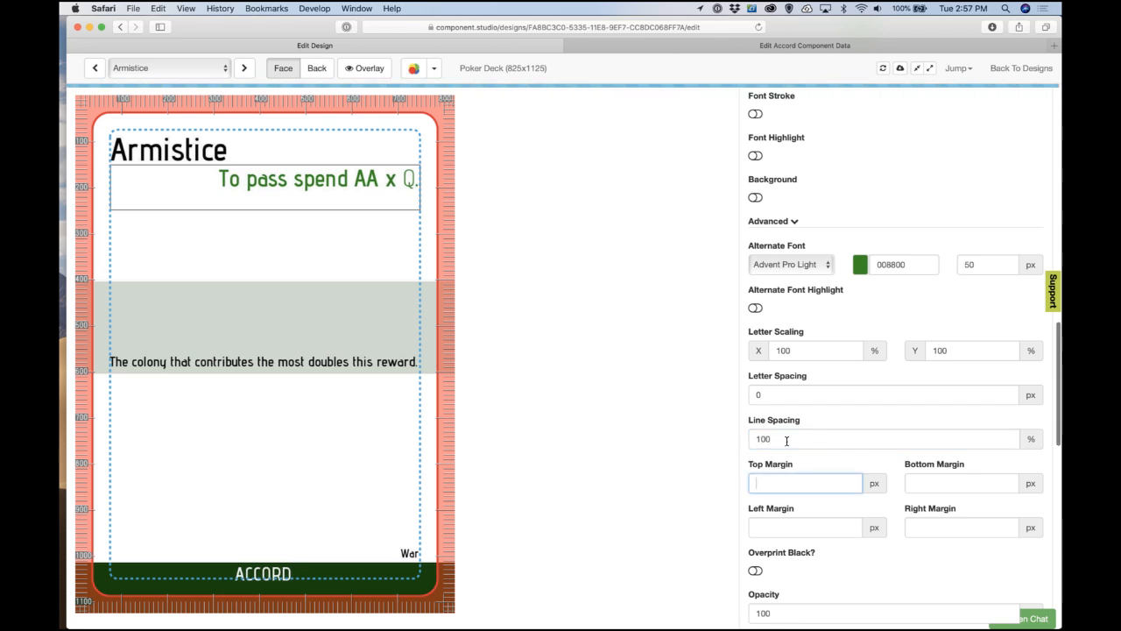
Step: Centre the Cost text horizontally in its box after trying left alignment
scroll(787, 442, "up", 2)
scroll(785, 442, "up", 3)
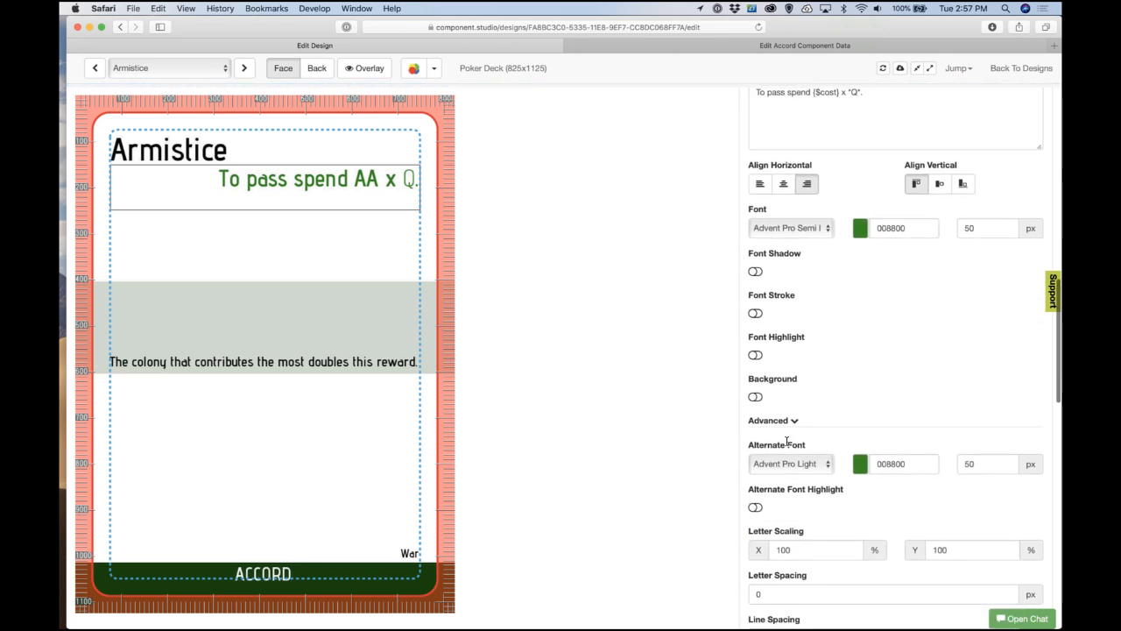
scroll(787, 438, "up", 2)
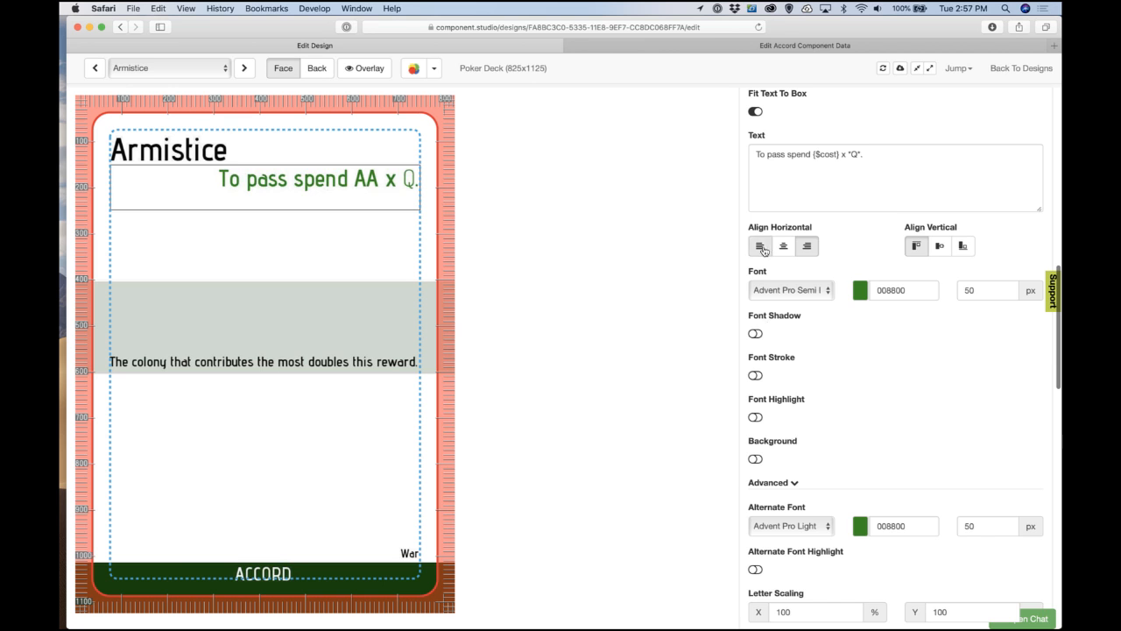
left_click(759, 246)
scroll(775, 299, "up", 1)
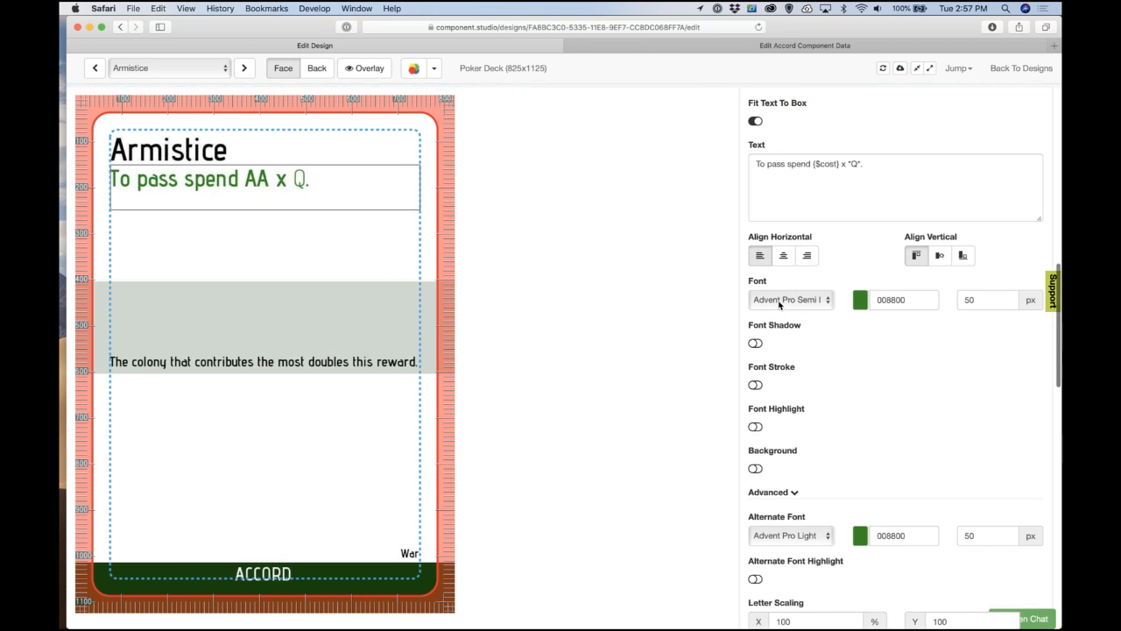
left_click(784, 272)
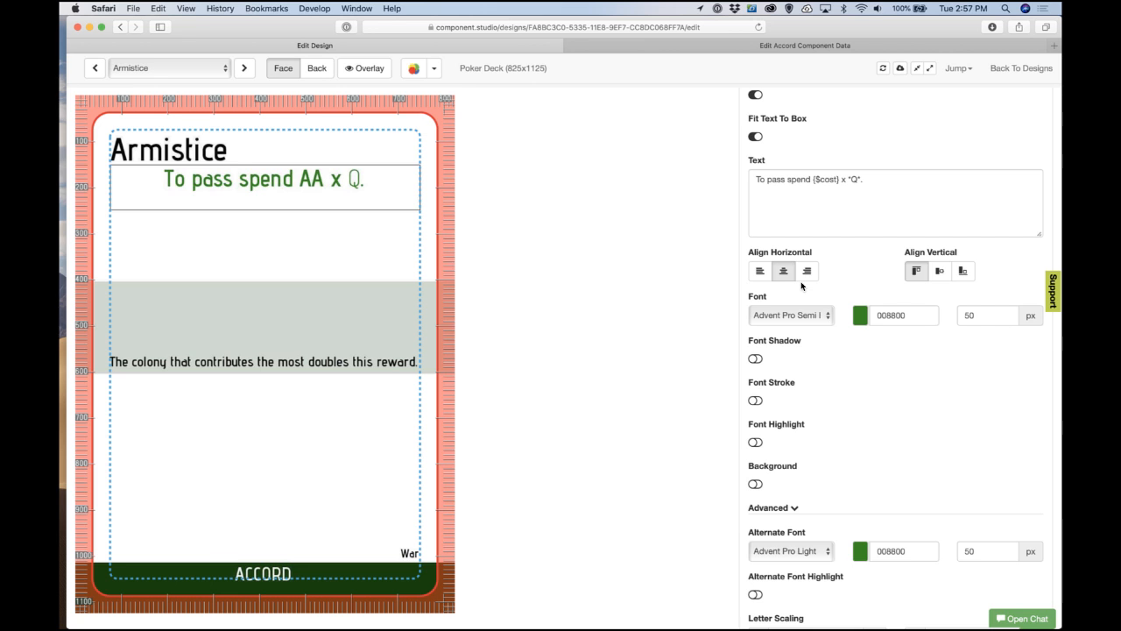
Step: Set the Cost step's alternate font to the colony
scroll(876, 450, "up", 2)
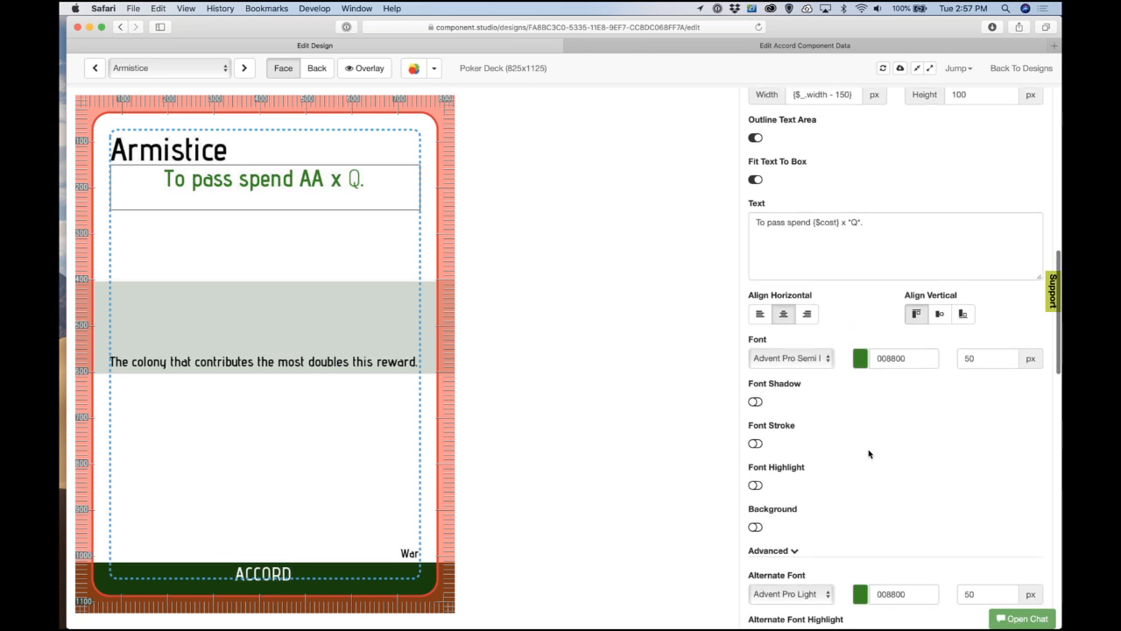
scroll(868, 453, "down", 3)
scroll(869, 453, "down", 2)
left_click(788, 403)
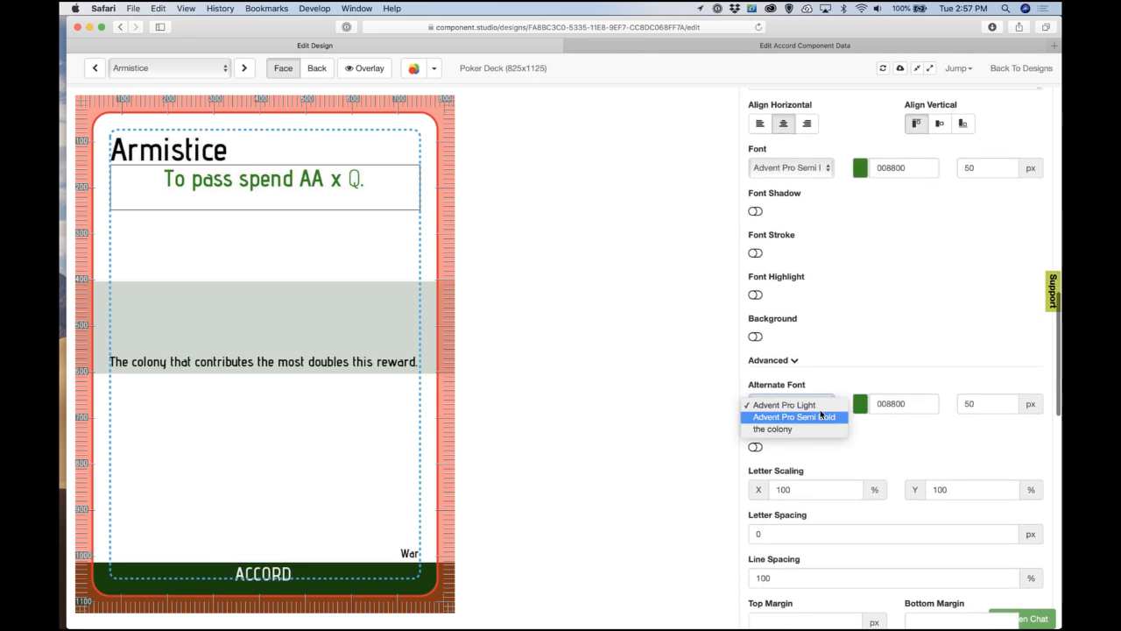
left_click(775, 428)
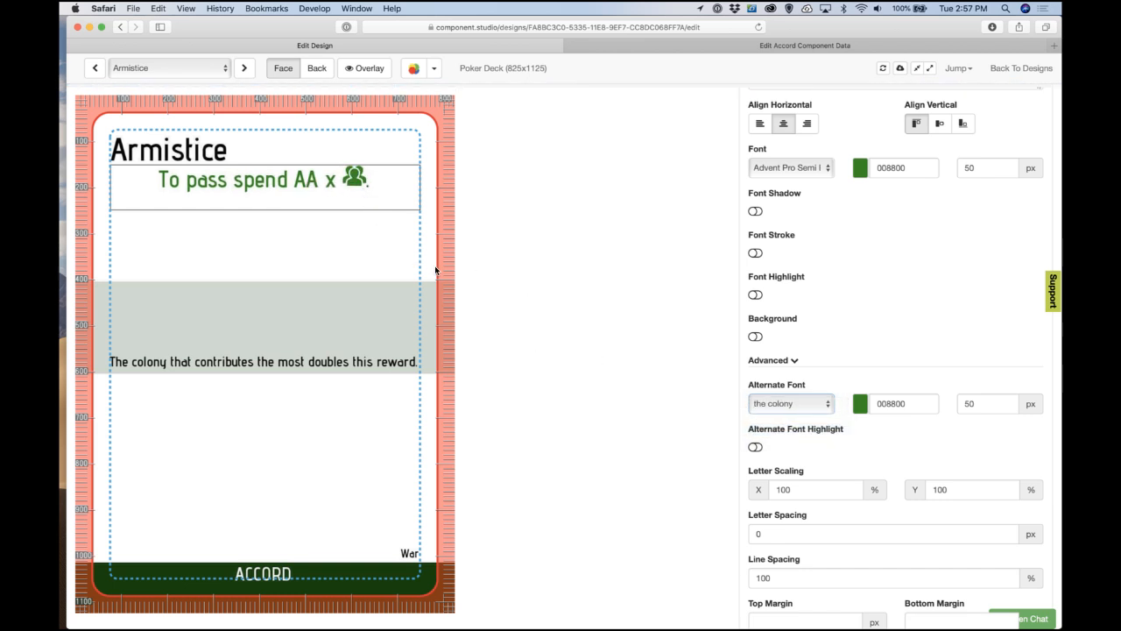
Step: Wrap the {$cost} variable in the Cost text in asterisks so it uses the alternate icon font
scroll(596, 298, "up", 5)
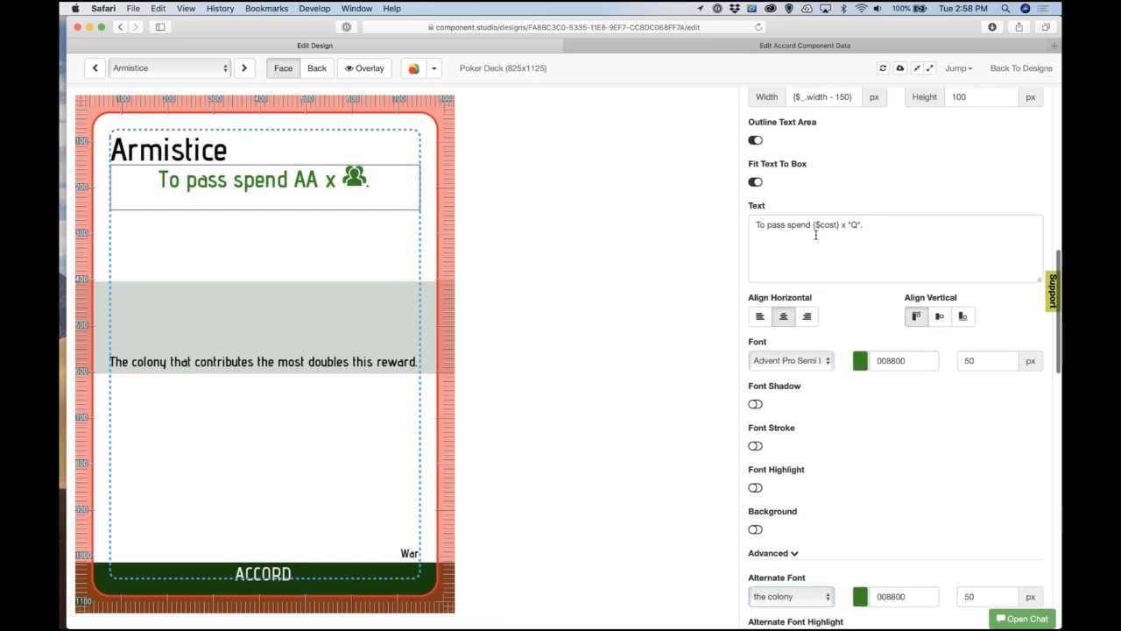
left_click(813, 230)
type("*Q")
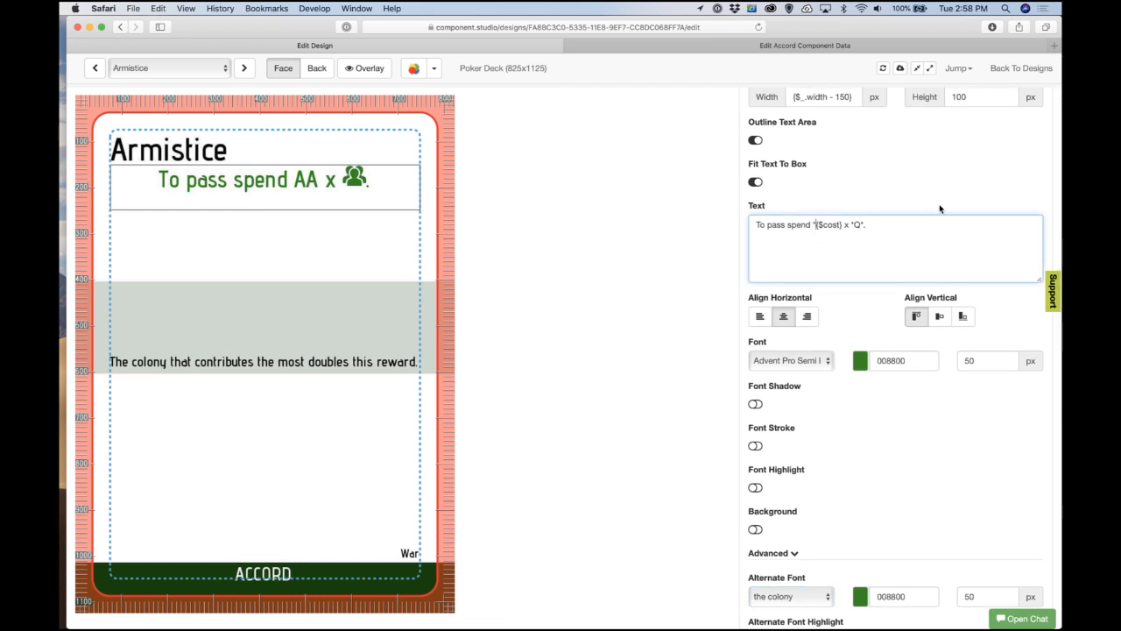
type("*")
left_click(909, 199)
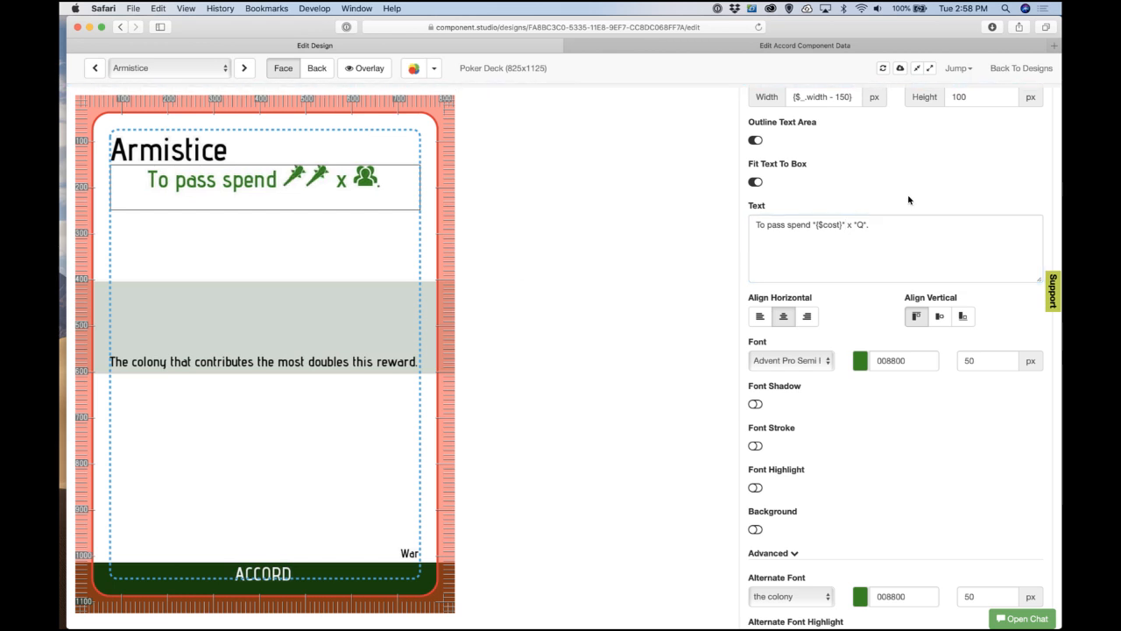
Step: Replace the period at the end of the Cost text with ", then"
left_click(900, 240)
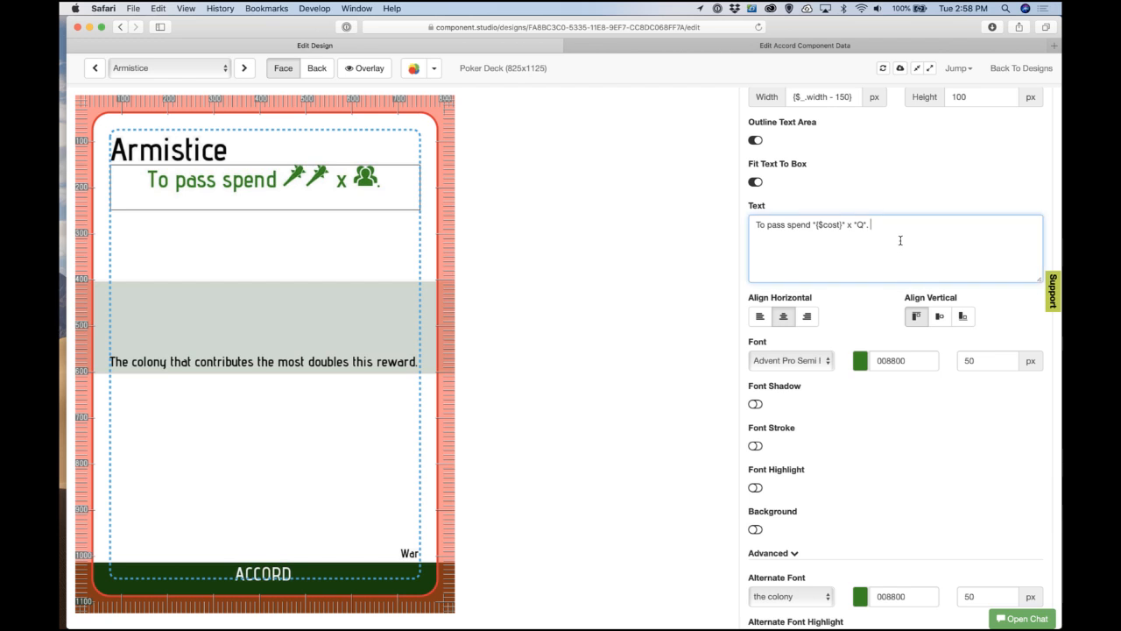
type("then")
left_click(744, 248)
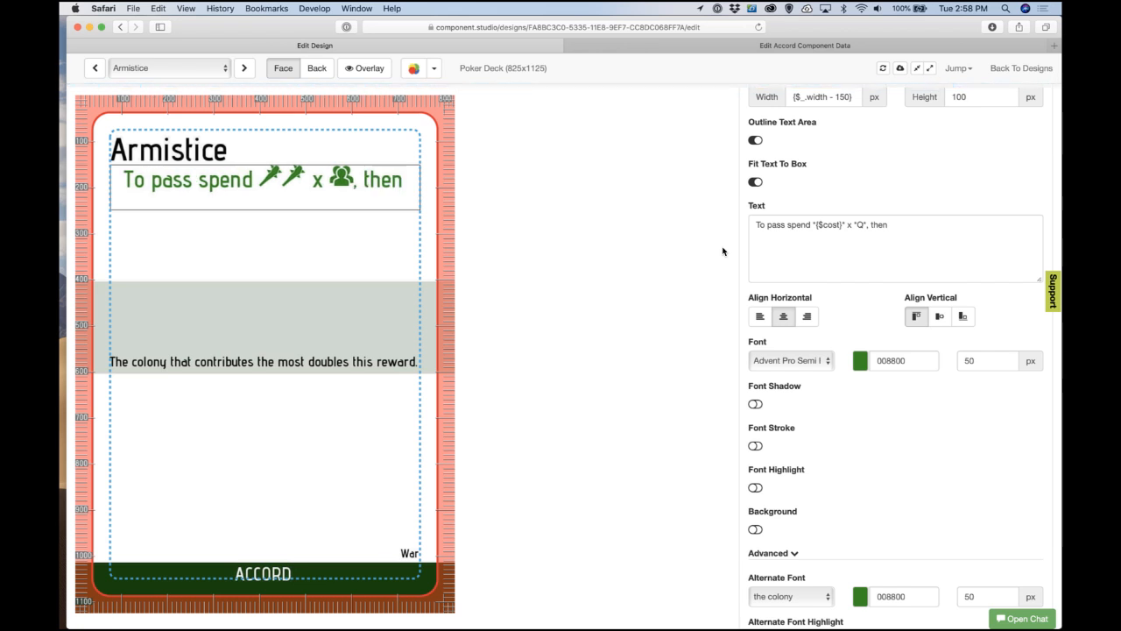
scroll(701, 257, "up", 3)
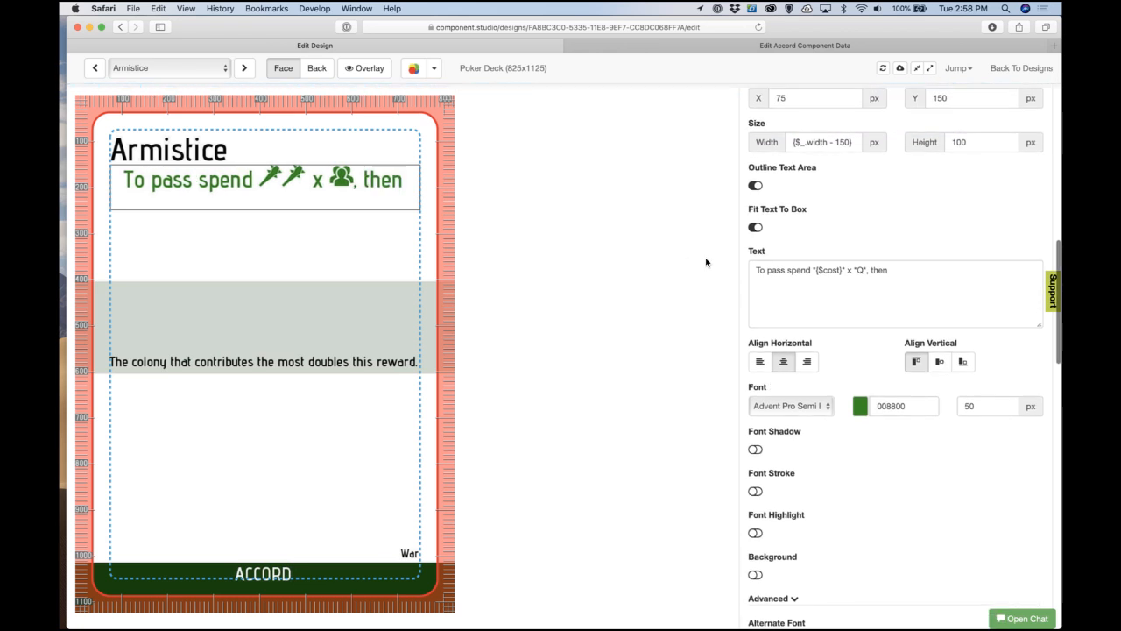
left_click(755, 219)
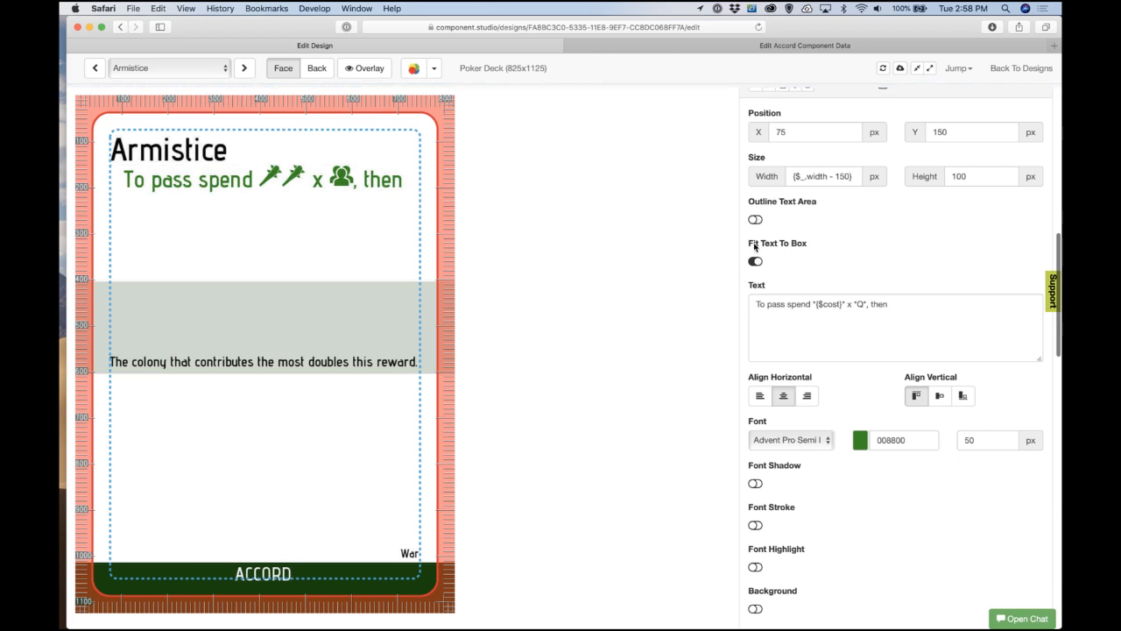
left_click(755, 220)
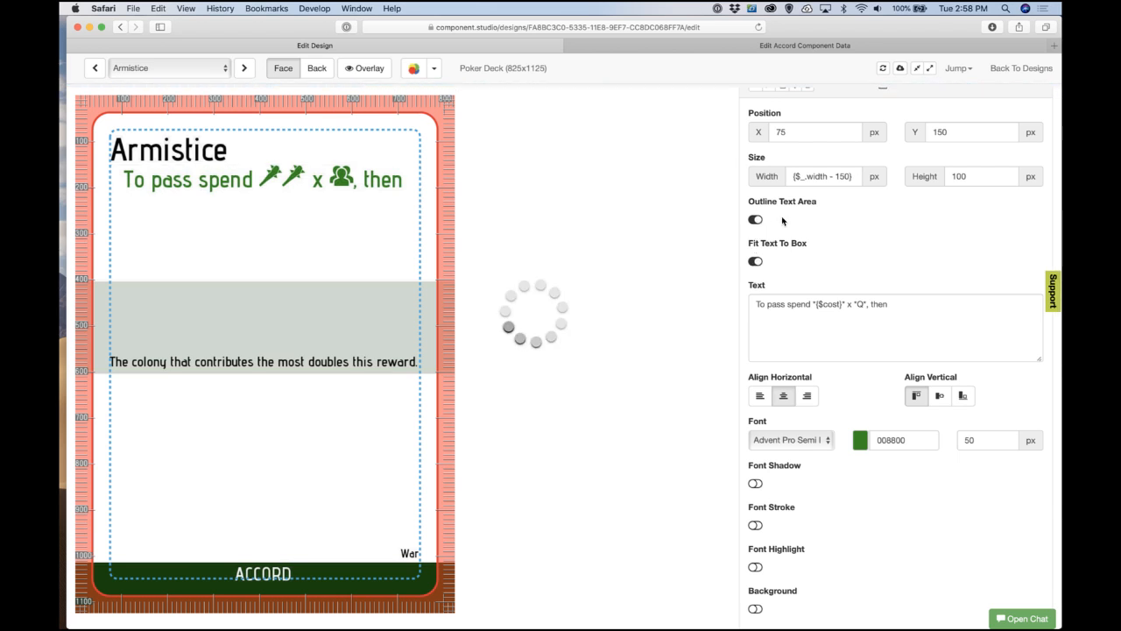
Step: Set the Cost text box's height to 75 px after trying 50 px
left_click(976, 183)
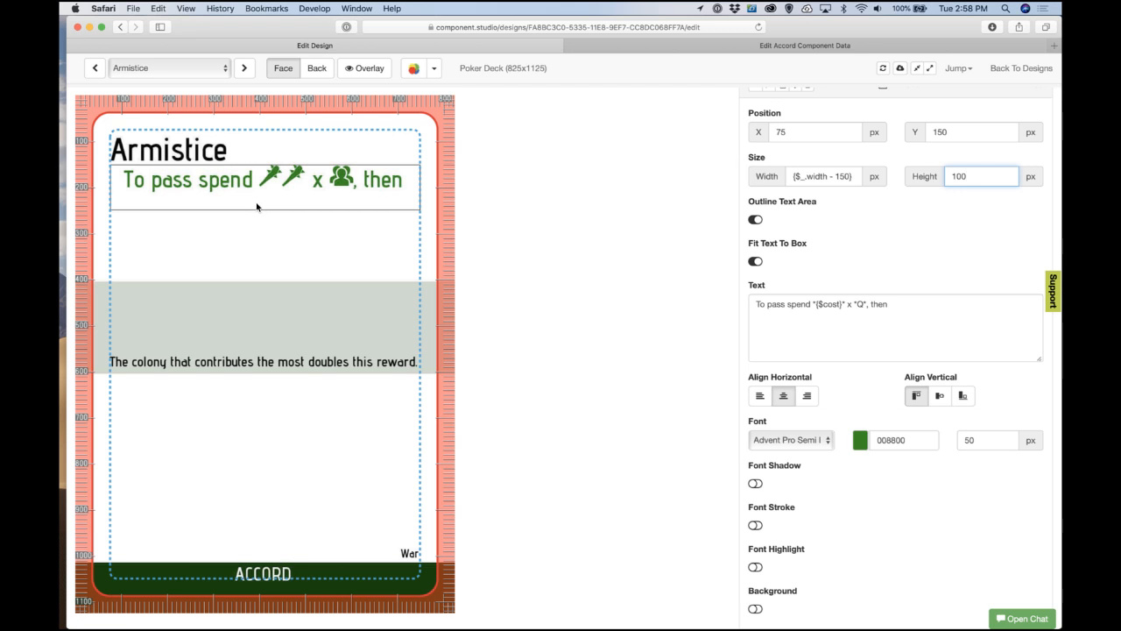
double_click(964, 184)
type("50")
key("Tab")
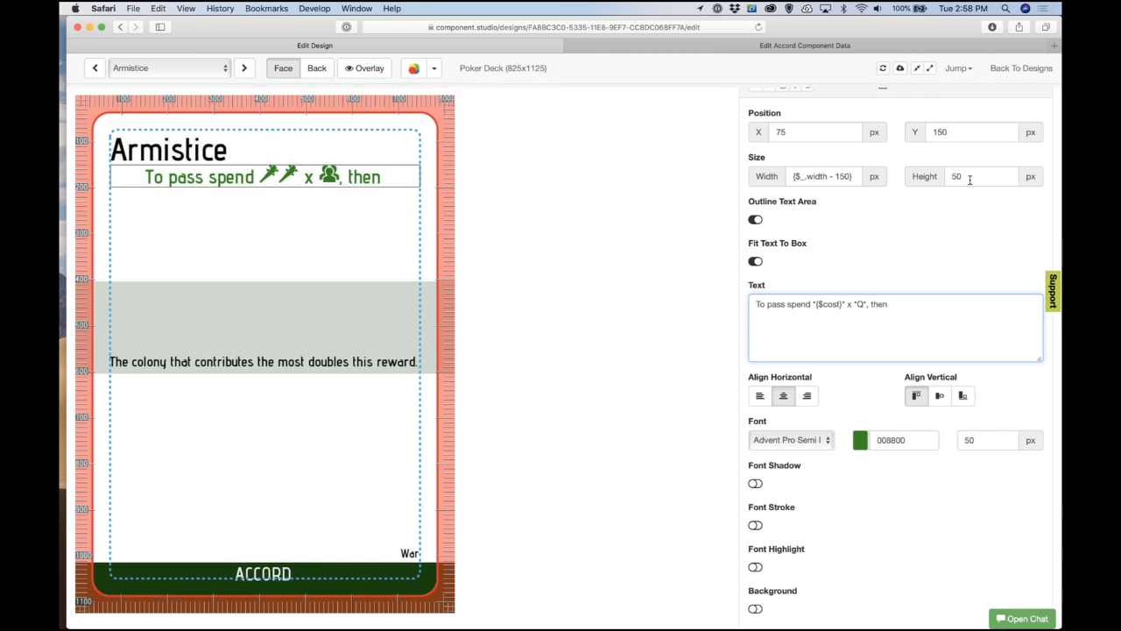
double_click(981, 181)
type("75")
key("Tab")
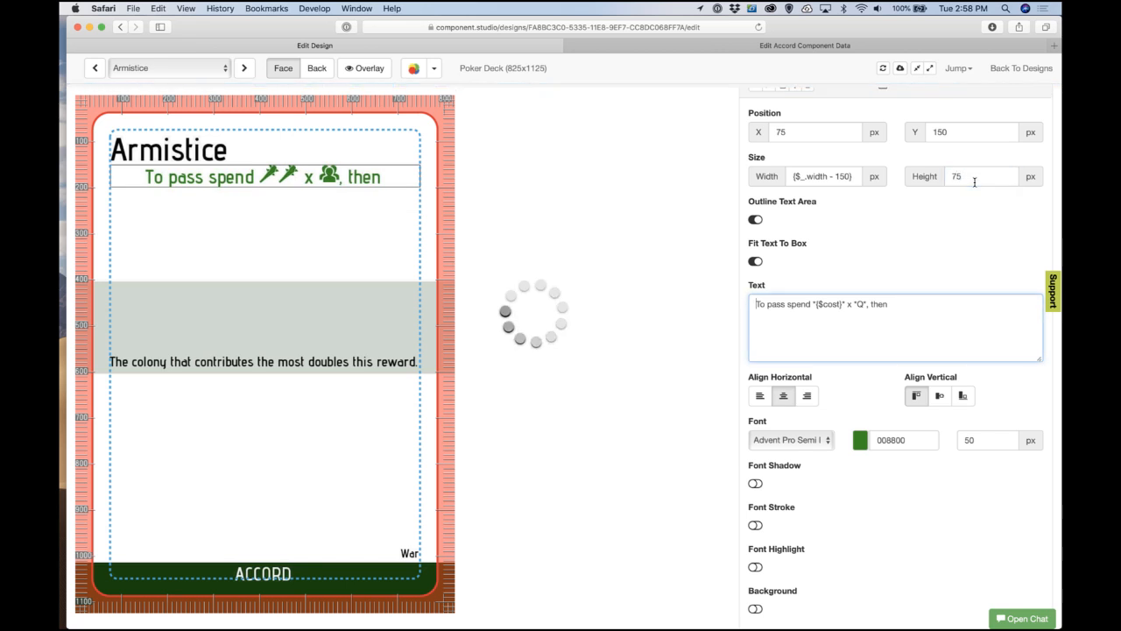
Step: Turn off text fitting and the text area outline for the Cost step, and collapse its settings
left_click(757, 261)
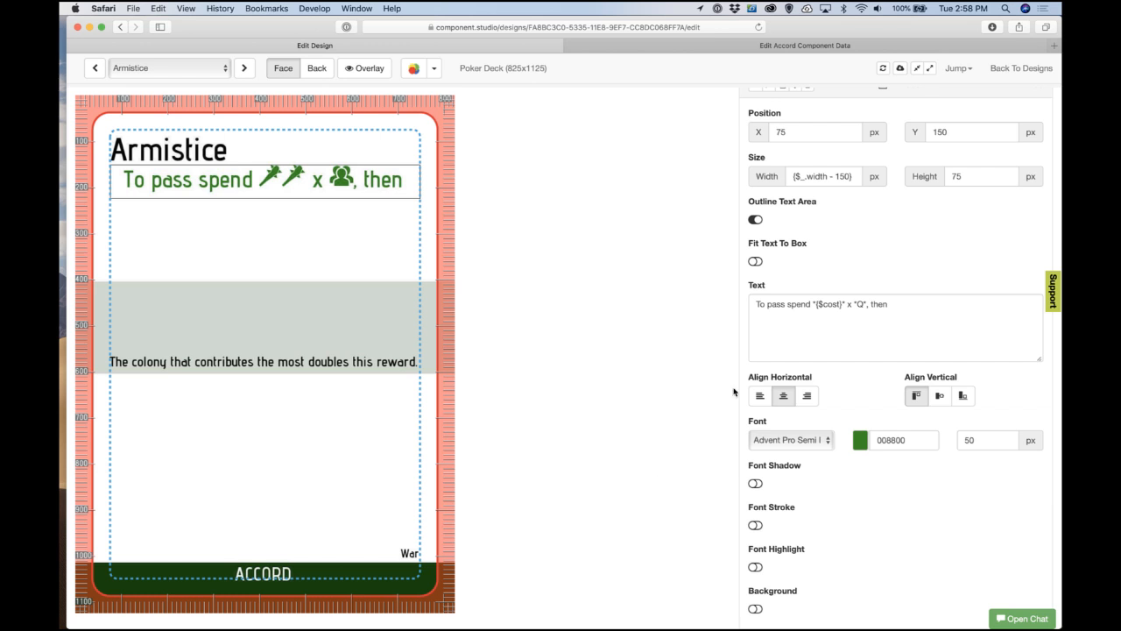
left_click(756, 222)
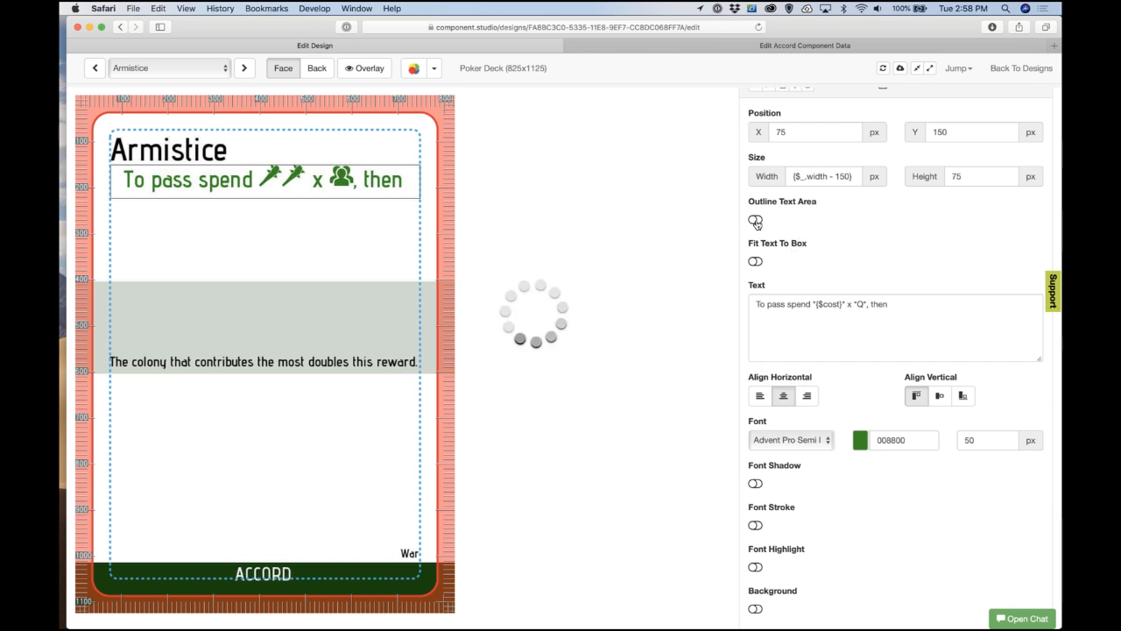
scroll(760, 246, "up", 5)
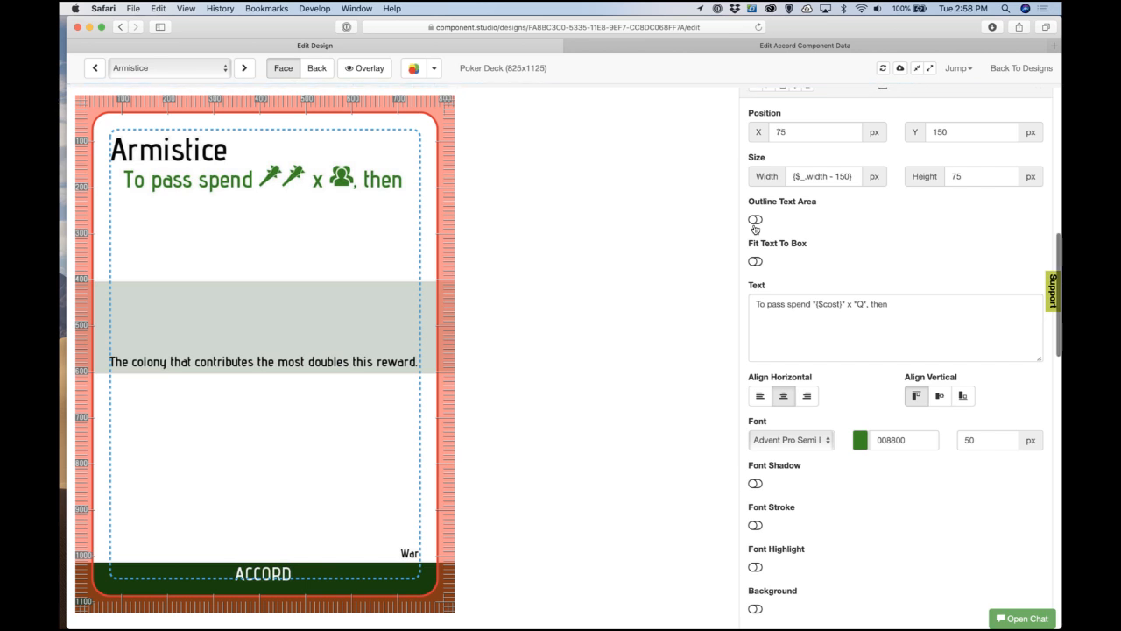
left_click(768, 264)
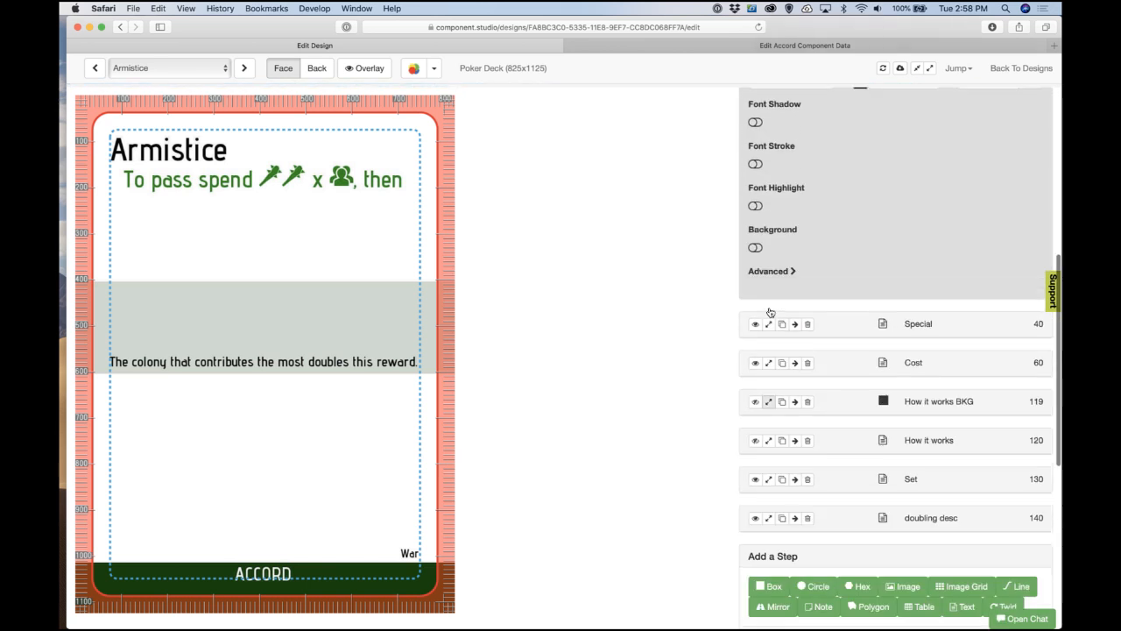
Step: Review the card's list of design steps, including the Reward step's settings and the available variables
scroll(770, 312, "up", 3)
scroll(770, 313, "down", 1)
scroll(770, 313, "up", 2)
scroll(770, 313, "up", 4)
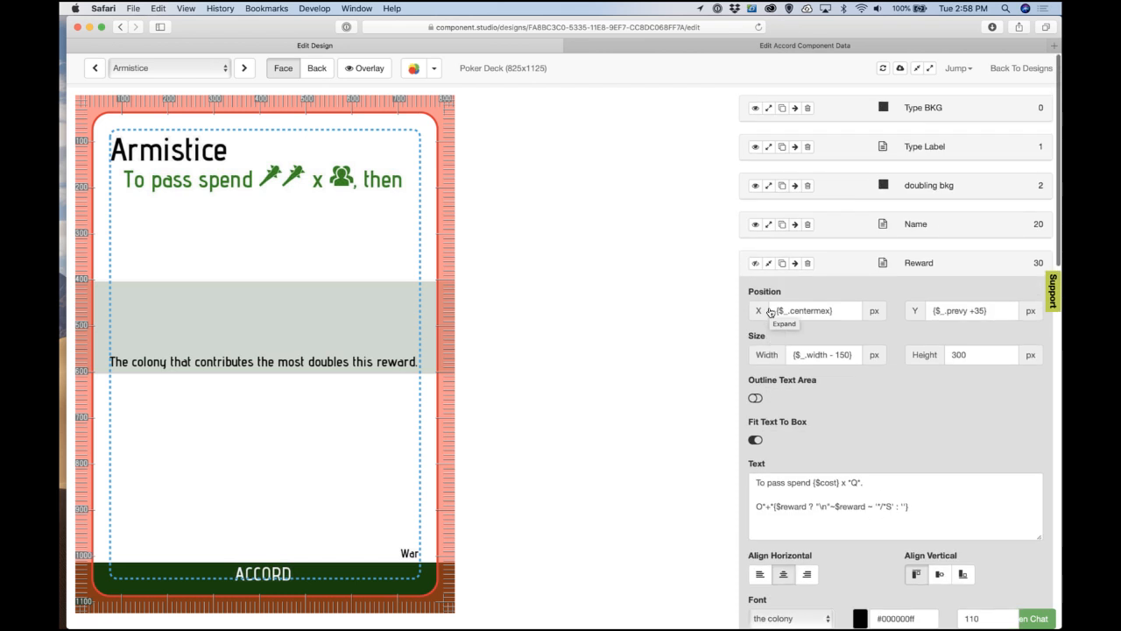
scroll(770, 313, "down", 10)
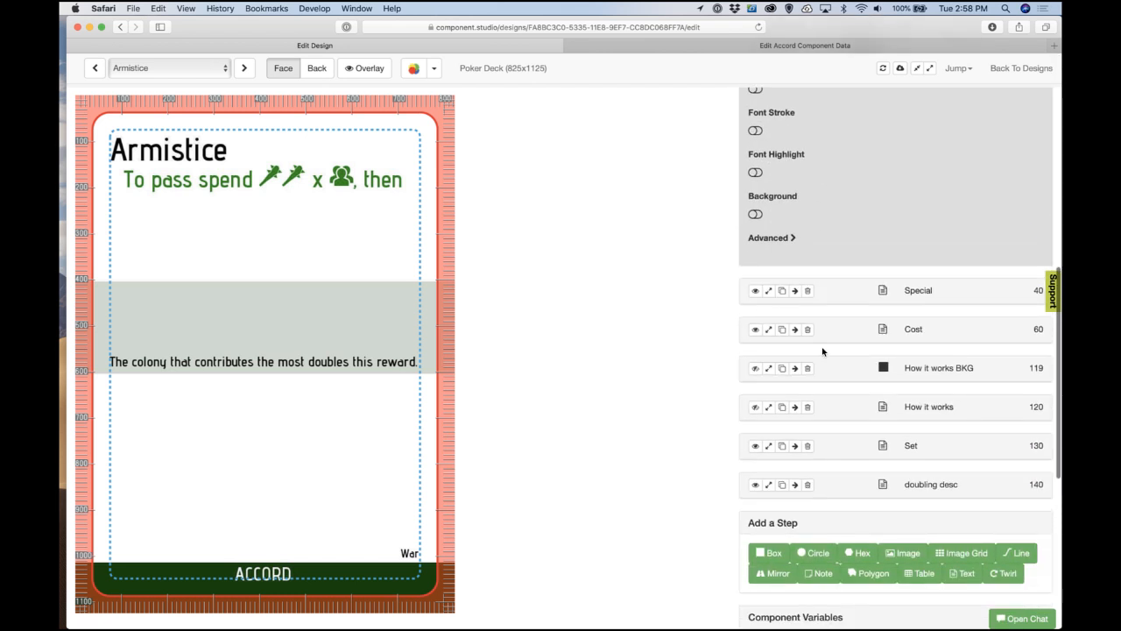
scroll(1016, 335, "up", 8)
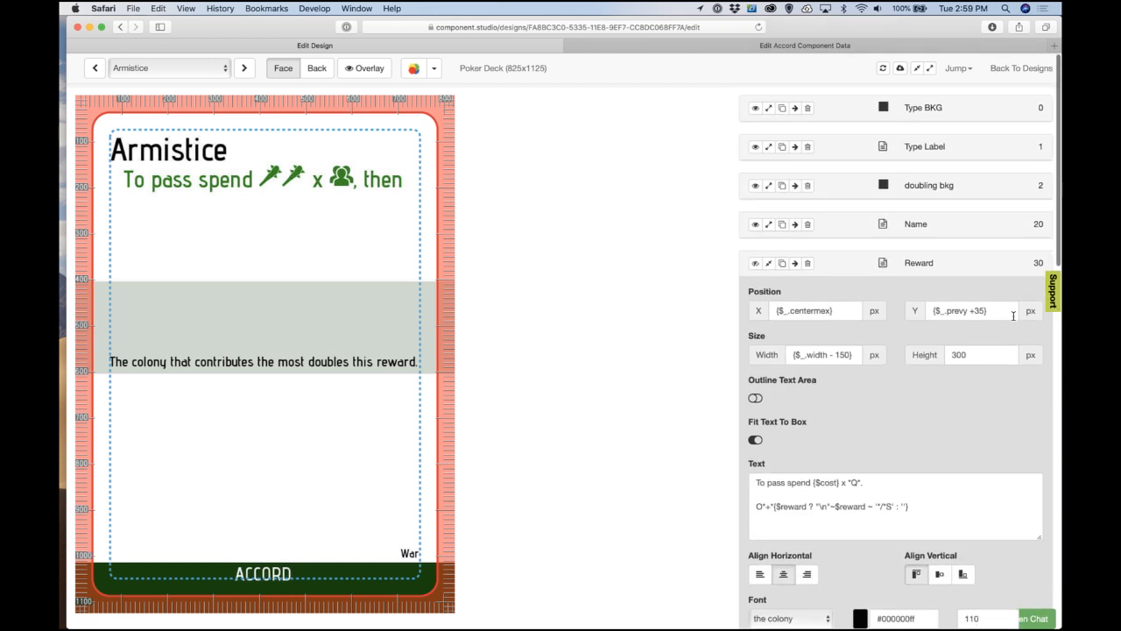
scroll(989, 383, "down", 10)
scroll(1004, 333, "up", 1)
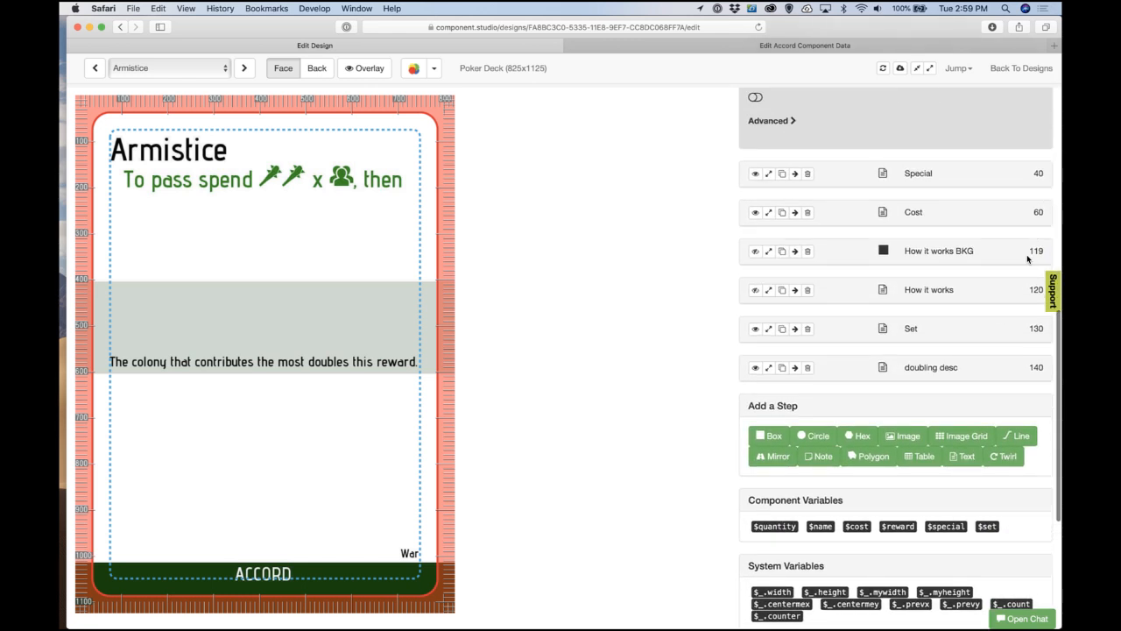
Step: Set the Cost step's order to 25, and make the hidden Reward step visible again
left_click(1034, 212)
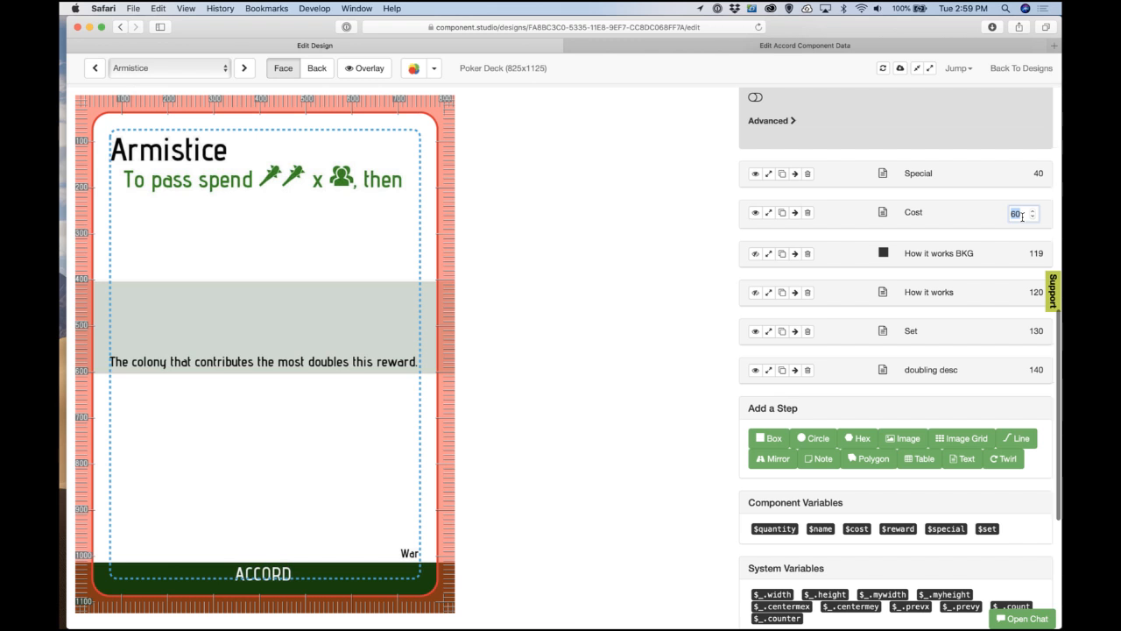
scroll(989, 237, "up", 10)
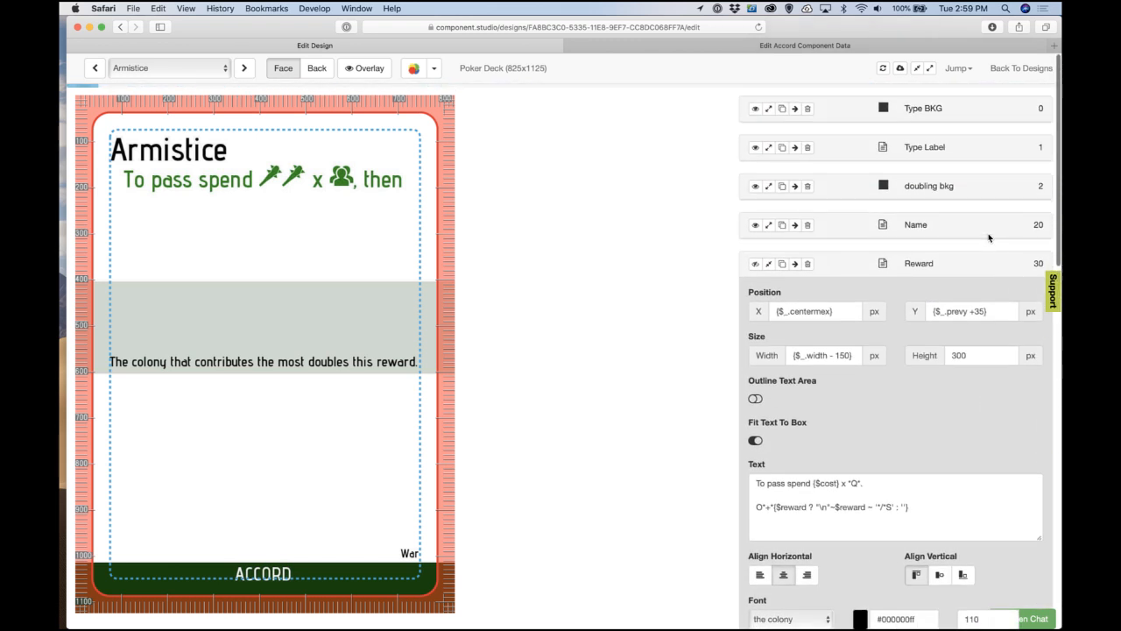
left_click(768, 264)
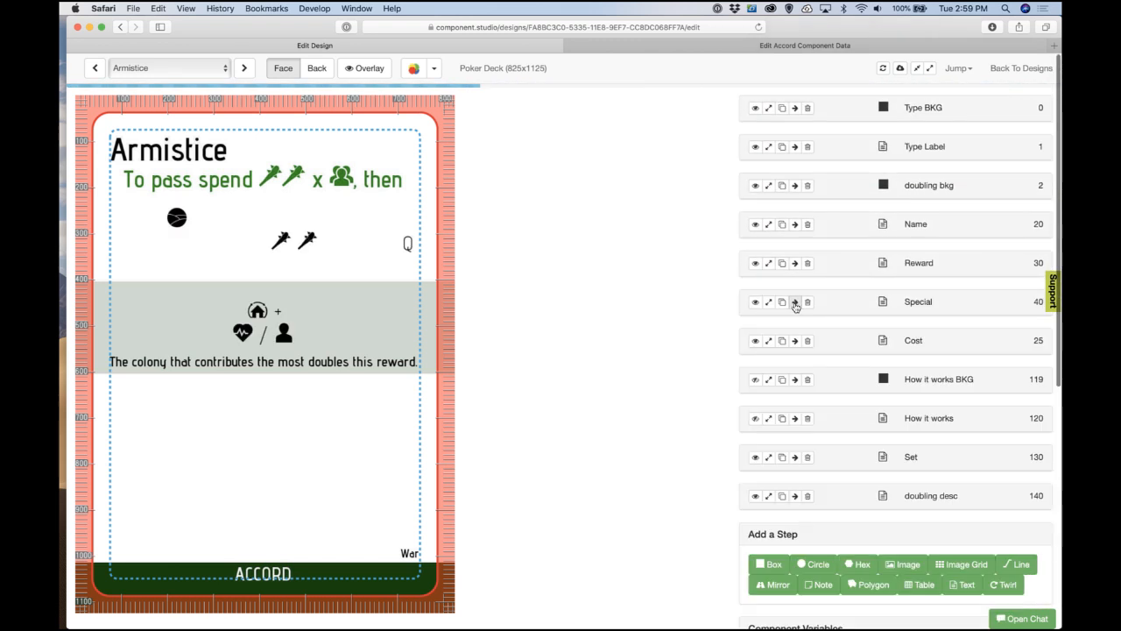
Step: Remove the "To pass spend" cost line from the Reward step's text, leaving only the reward expression
left_click(768, 262)
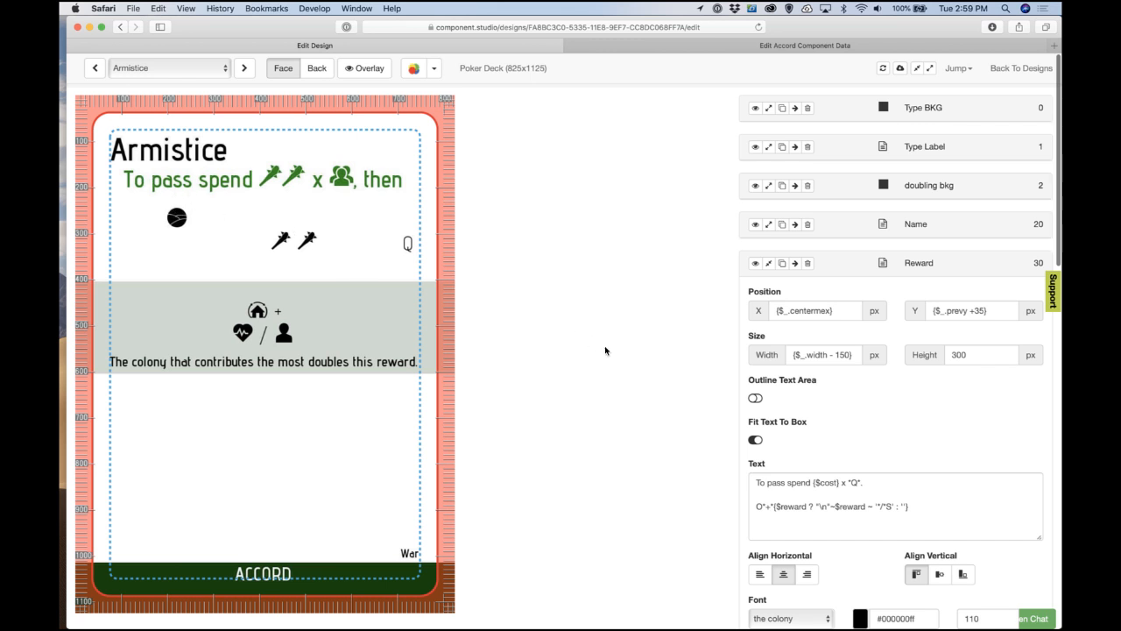
scroll(796, 499, "down", 1)
left_click(815, 467)
key("shift+Up")
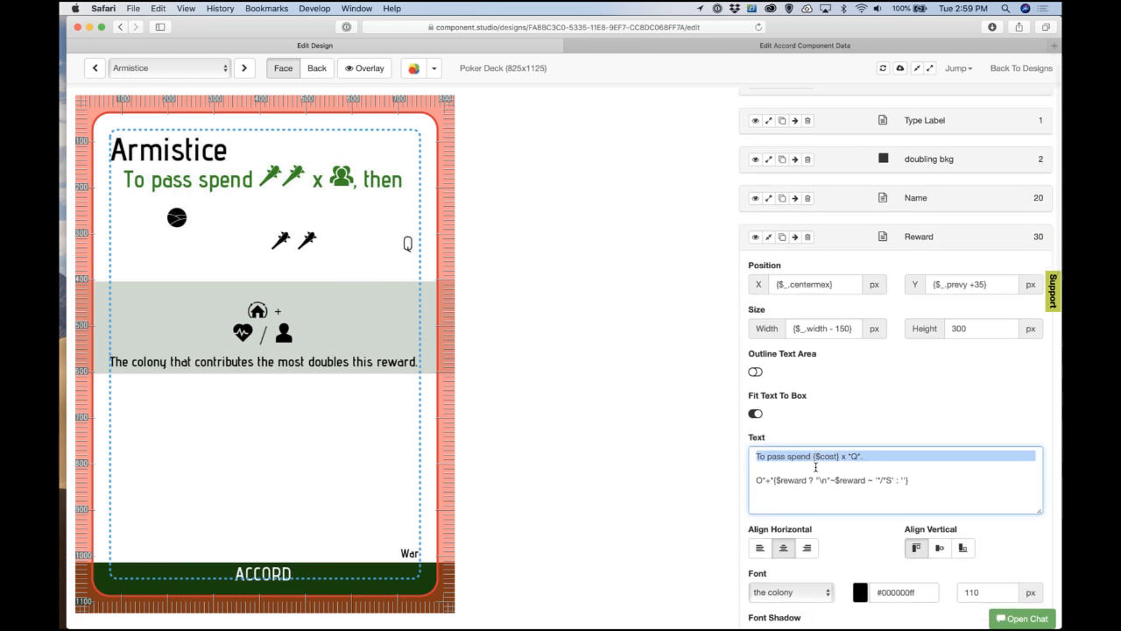
key("BackSpace")
key("Delete")
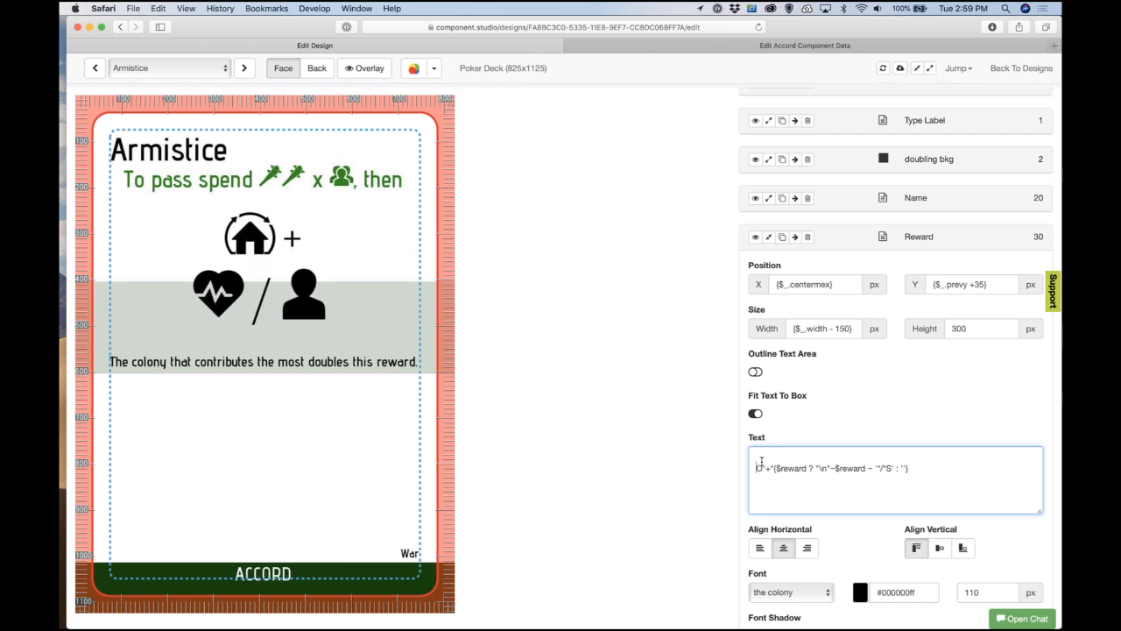
Step: Outline the Reward text area and delete the leading O*+* before the {$reward} expression
left_click(755, 371)
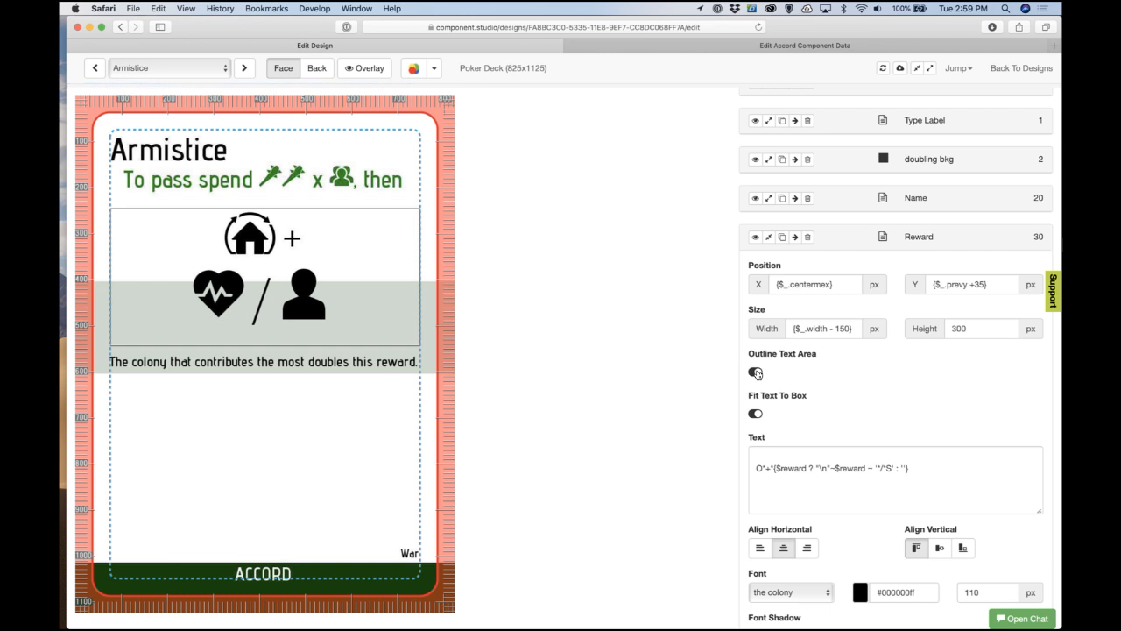
scroll(861, 496, "down", 1)
scroll(861, 497, "down", 2)
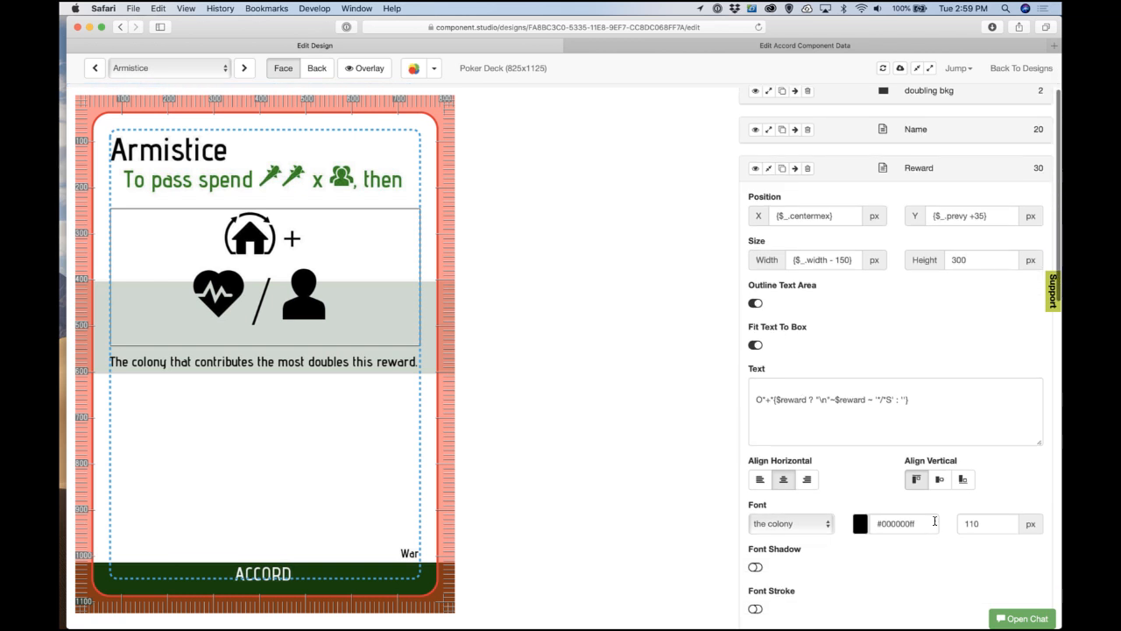
double_click(982, 530)
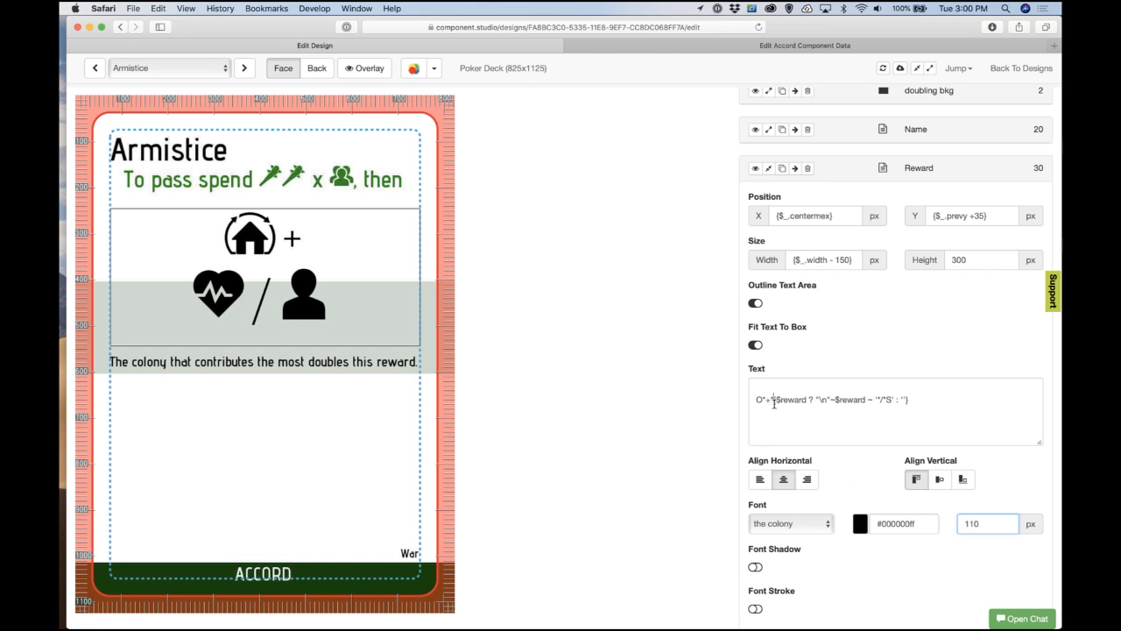
left_click_drag(772, 401, 755, 400)
key("BackSpace")
left_click(736, 399)
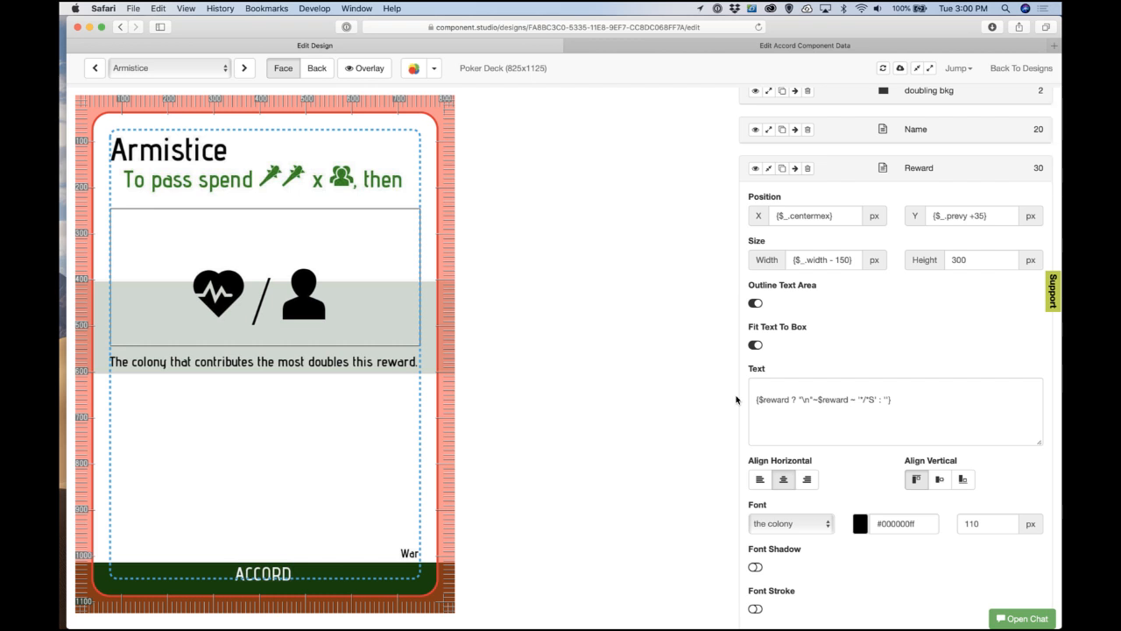
Step: Add the line "The colony to contribute the most" above the expression in the Reward text
scroll(736, 399, "down", 1)
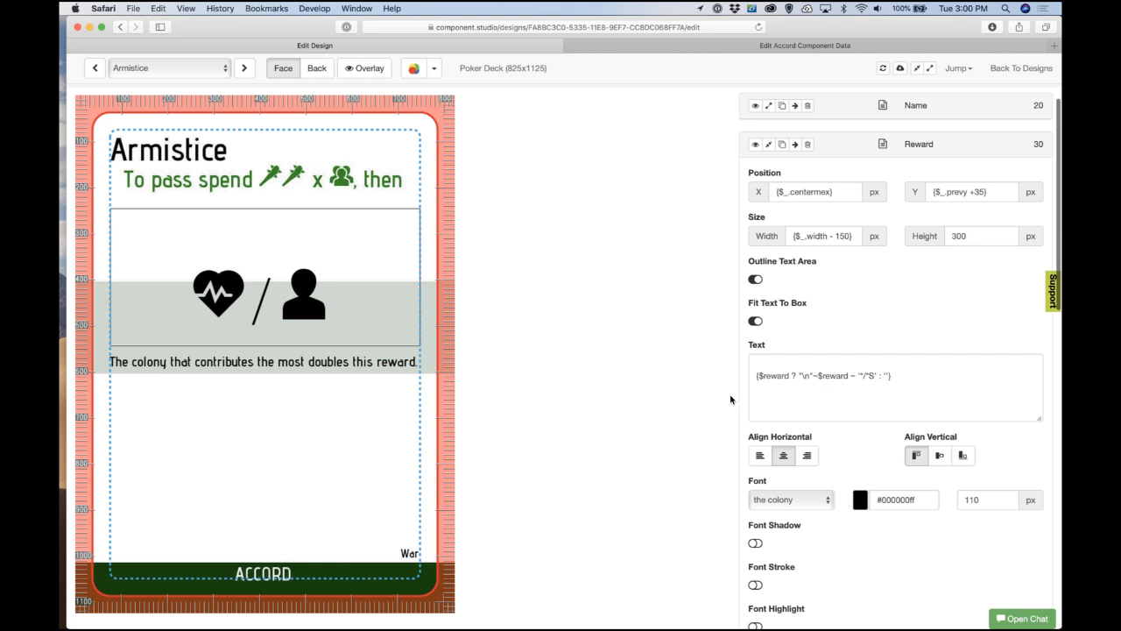
left_click(761, 375)
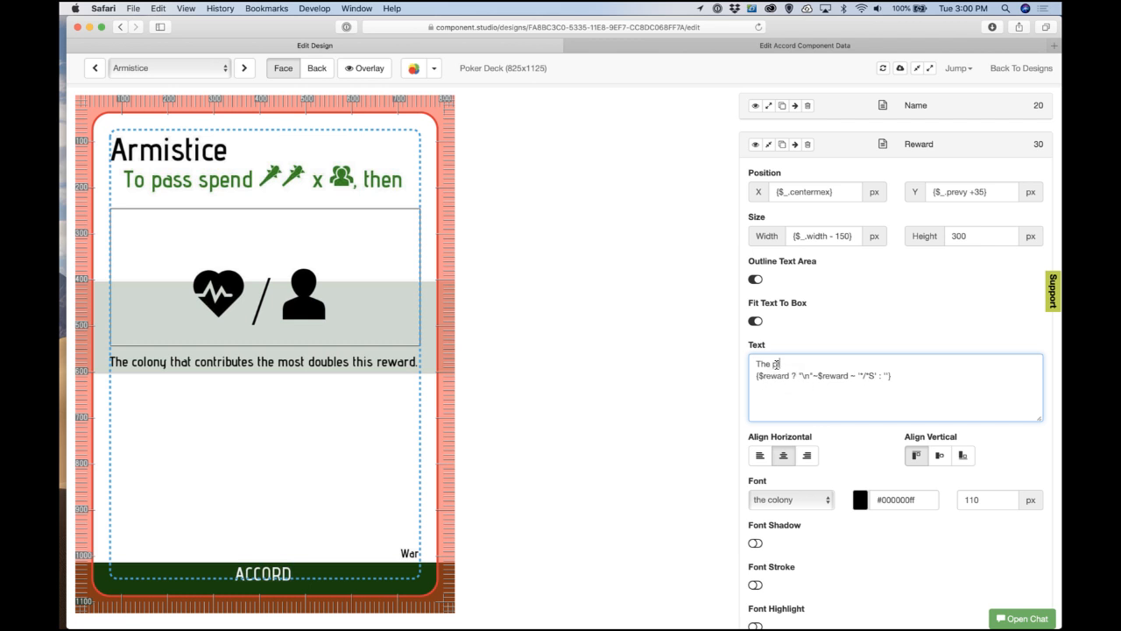
type("olony t")
type("o contribute the most")
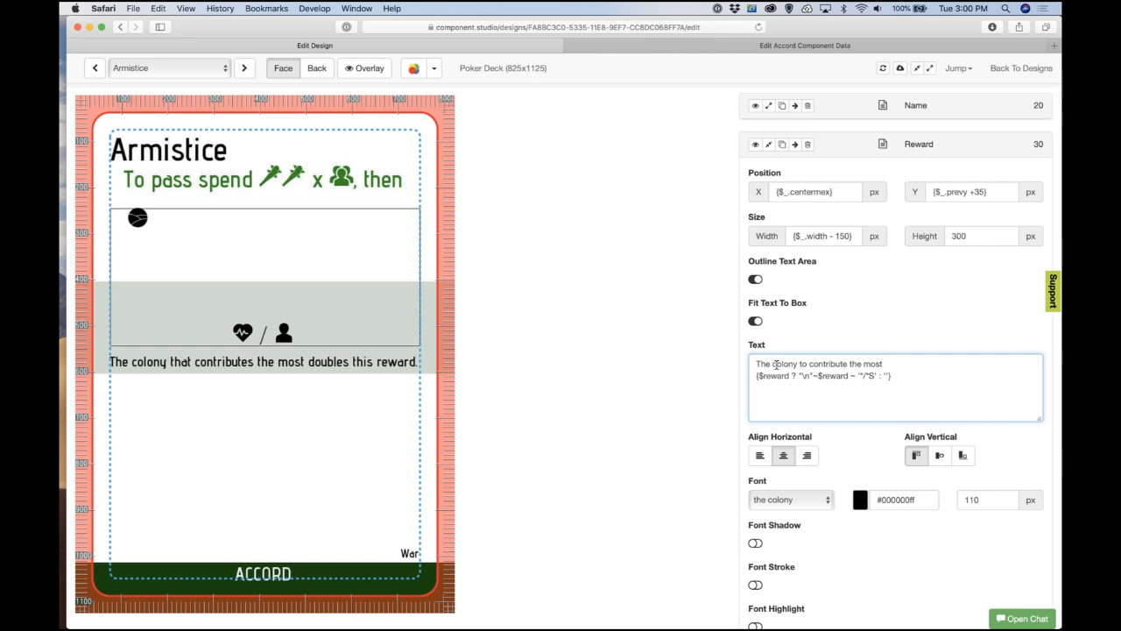
left_click(757, 368)
Step: Set the Reward text's main font to Advent Pro Light and its alternate font to the colony
scroll(900, 503, "down", 3)
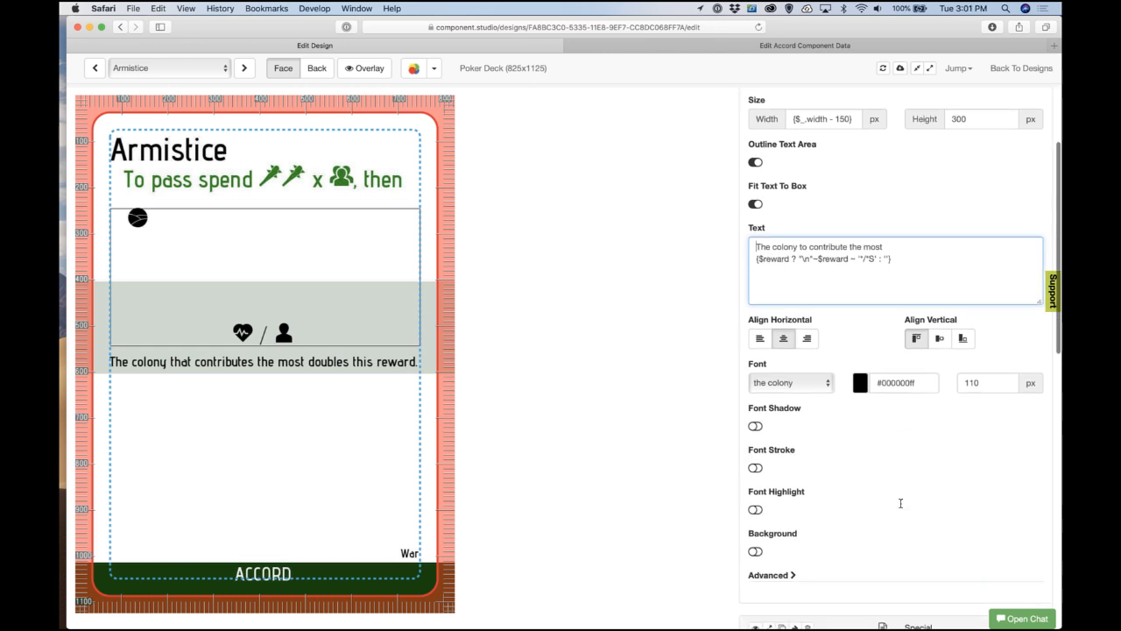
left_click(807, 383)
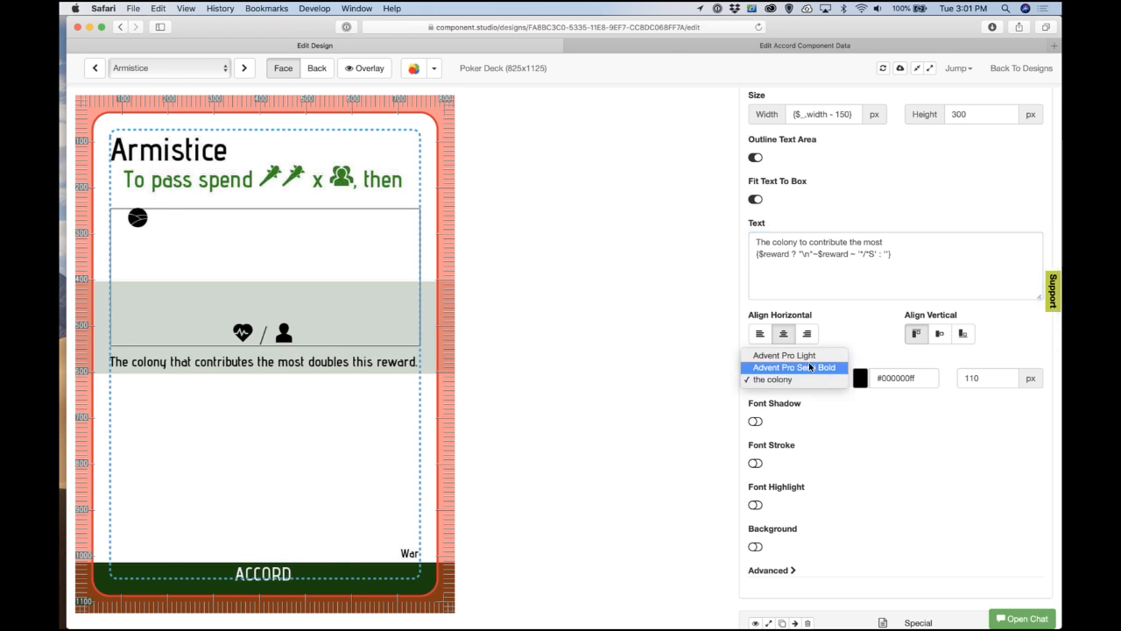
left_click(815, 355)
scroll(850, 511, "down", 4)
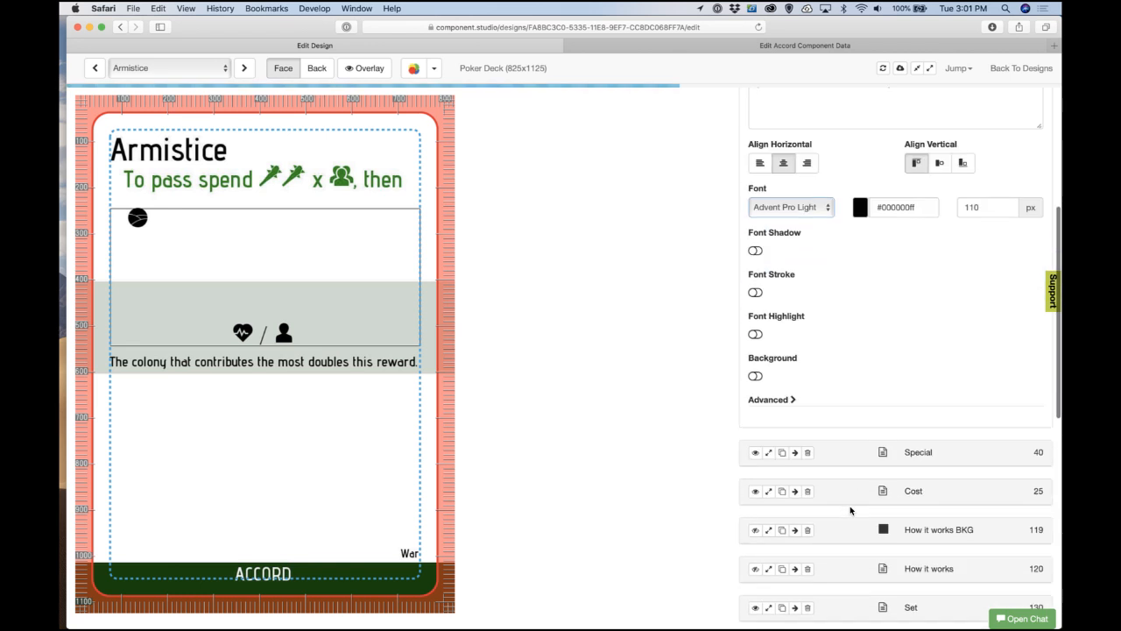
left_click(789, 403)
scroll(798, 460, "down", 1)
left_click(801, 415)
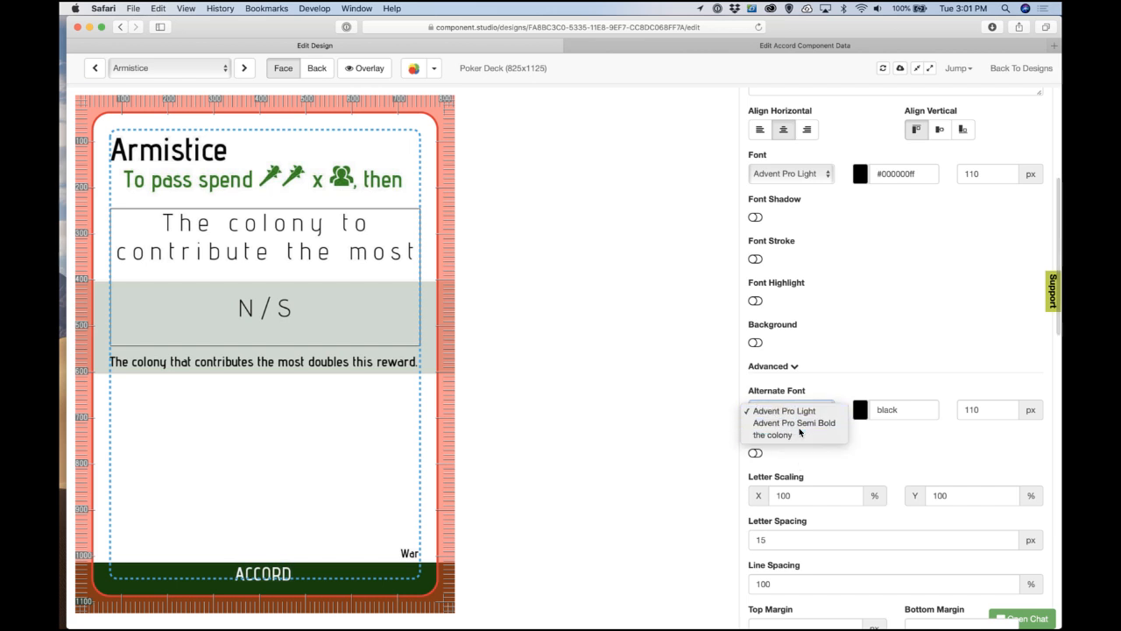
left_click(788, 435)
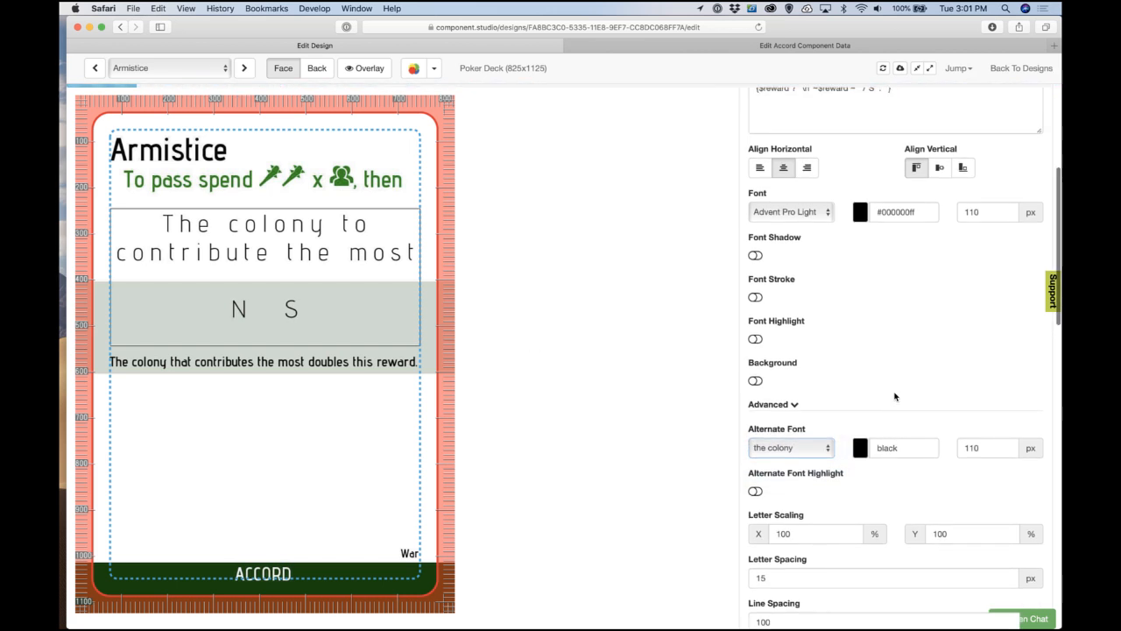
Step: Set both the main and alternate font sizes of the Reward step to 70 px
double_click(984, 218)
type("70")
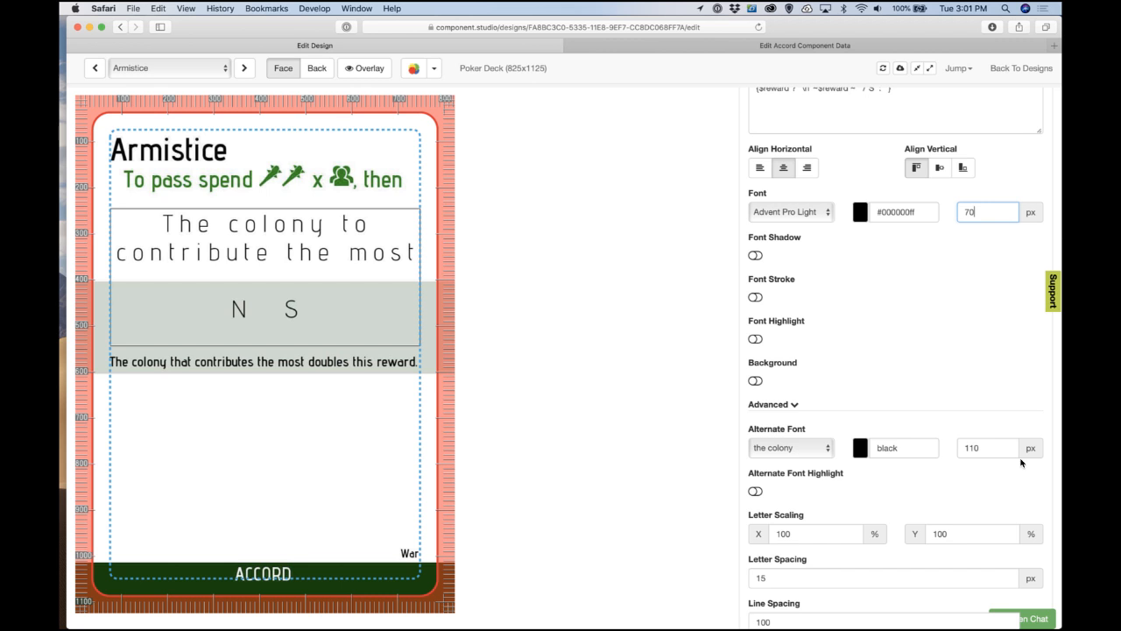
double_click(985, 447)
type("70")
Step: Set the Reward step's letter spacing to 0 px
scroll(987, 449, "down", 8)
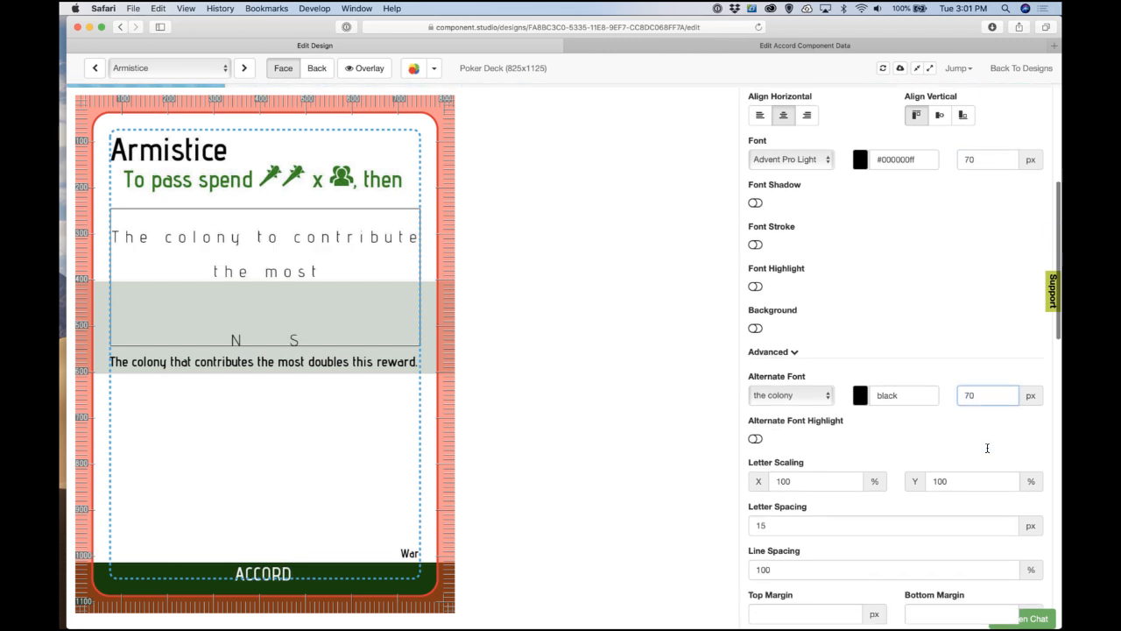
double_click(788, 254)
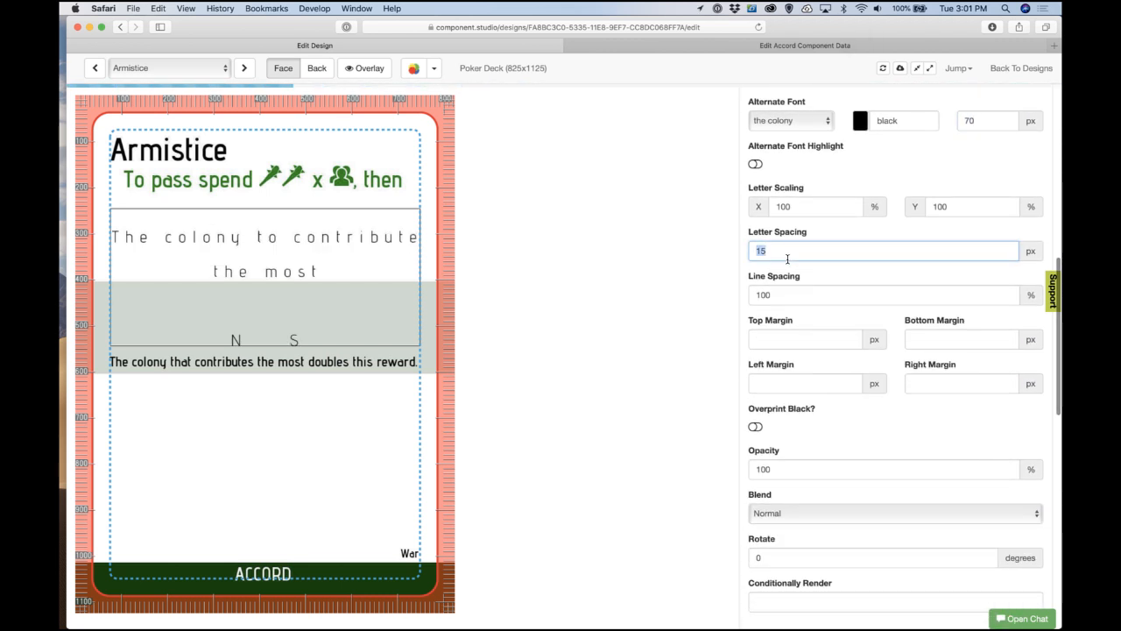
type("0")
left_click(791, 306)
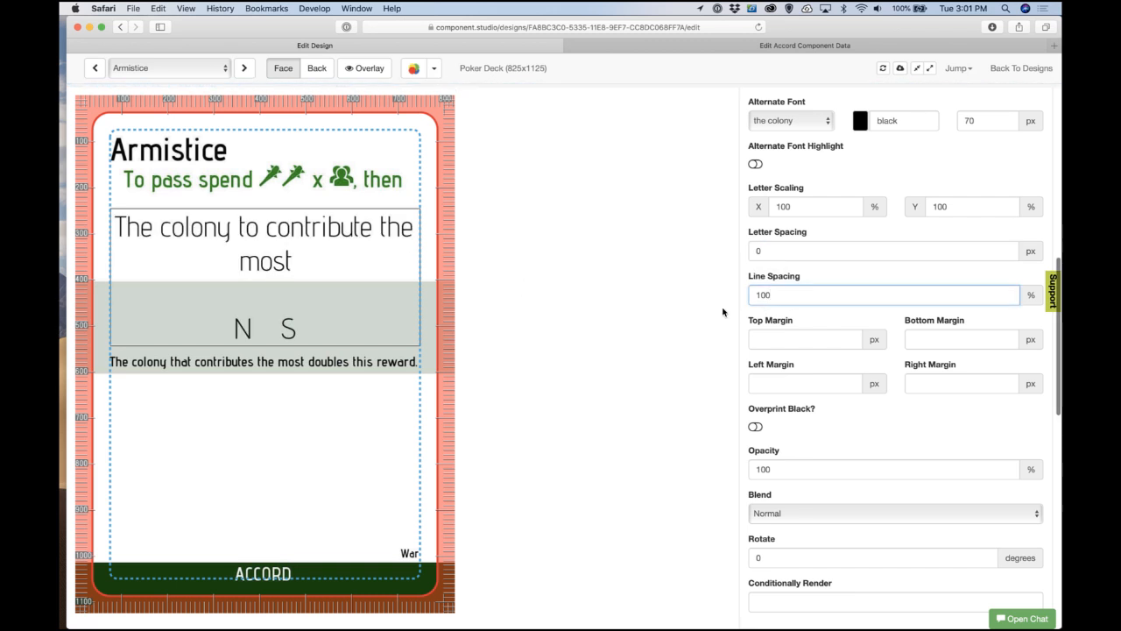
Step: Continue the Reward text's first line with "gets *{$reward}* *{$reward}*" so the reward icon is shown twice
scroll(722, 312, "up", 7)
scroll(727, 312, "up", 5)
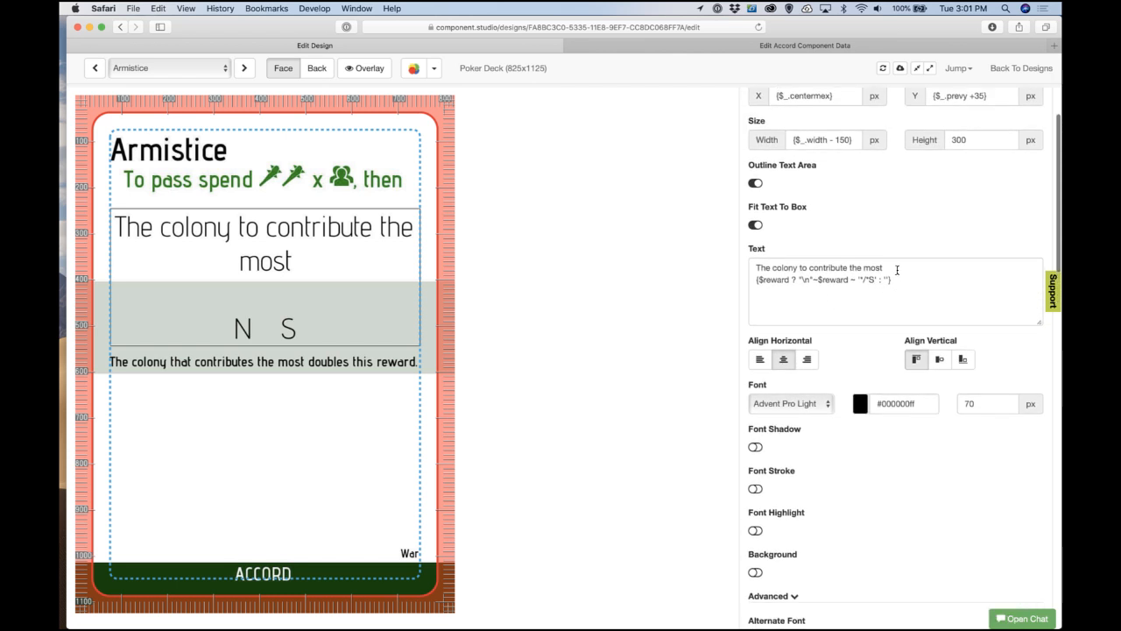
left_click(914, 278)
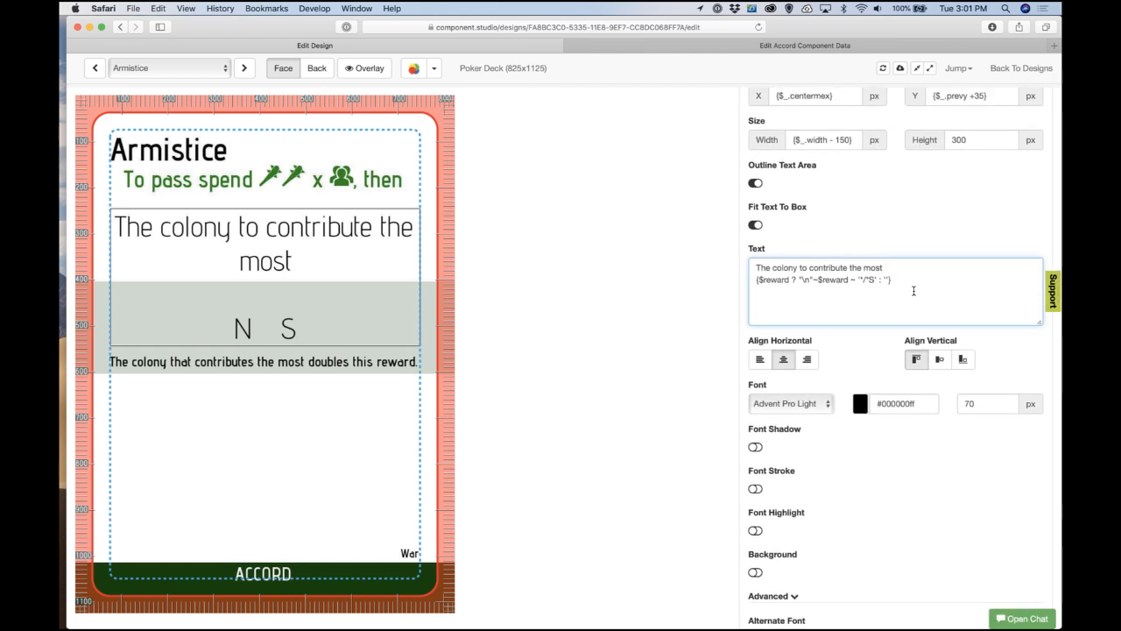
type("g")
key("BackSpace")
type("gets {$reward**")
key("shift+Left")
key("shift+Left")
key("shift+Left")
key("shift+Left")
key("shift+Left")
key("shift+Left")
key("shift+Left")
key("shift+Left")
key("shift+Left")
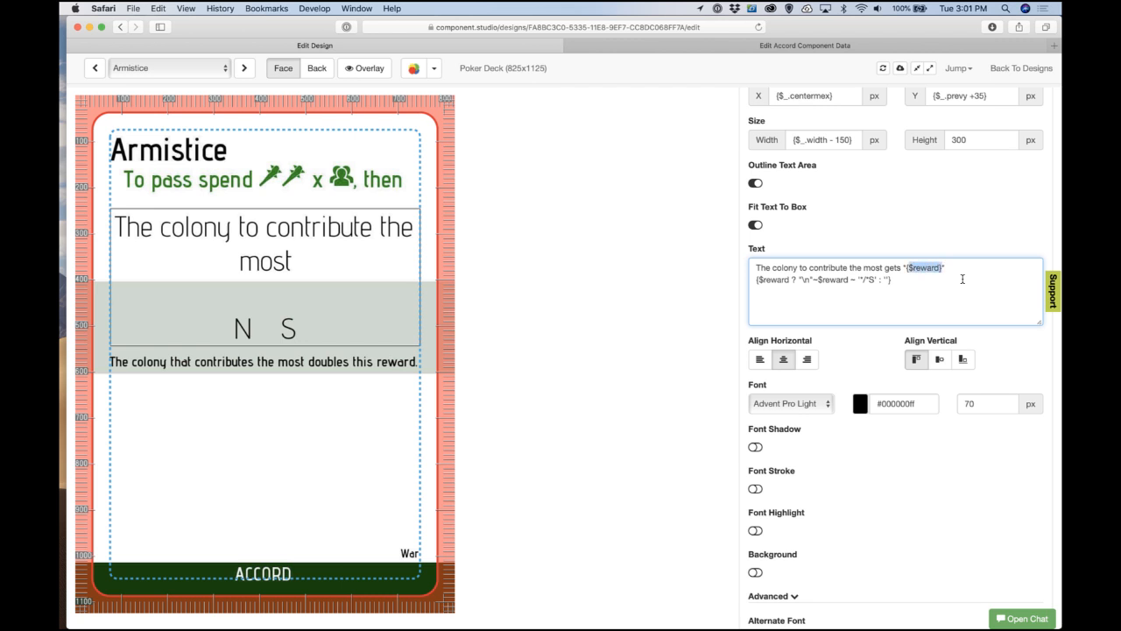
key("Left")
key("shift+Right")
key("shift+Right")
key("shift+Right")
key("shift+Right")
key("shift+Right")
key("shift+Right")
key("shift+Right")
key("shift+Right")
key("Right")
type("*{$reward}*")
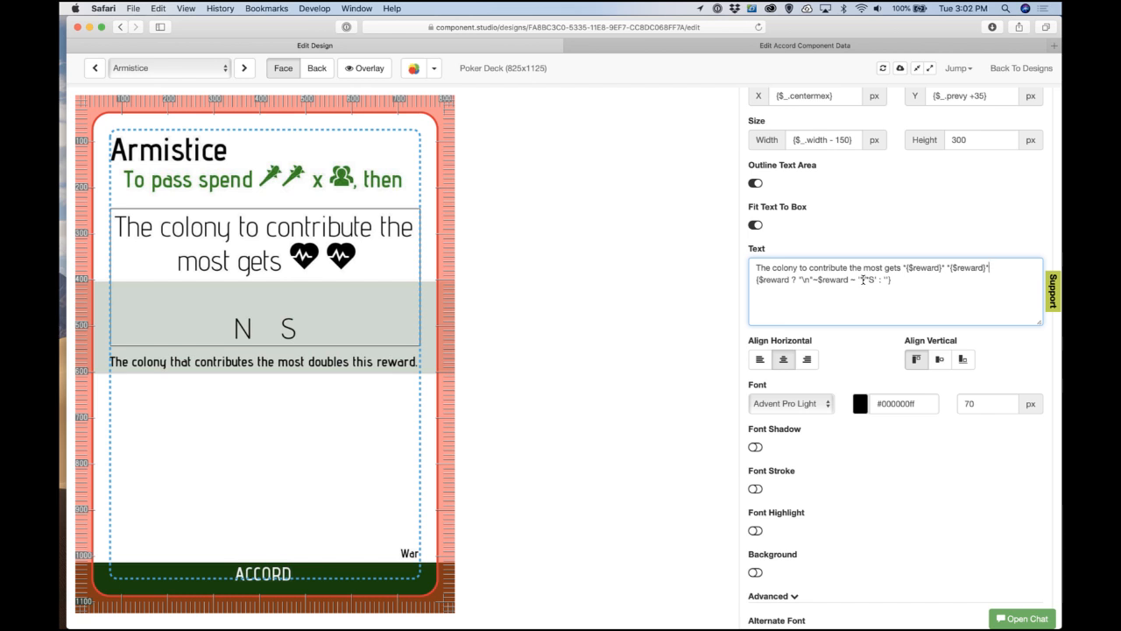
Step: End the first Reward sentence with a period and add "Everyone else gains *{$reward}*." after it
type(". Everyone el")
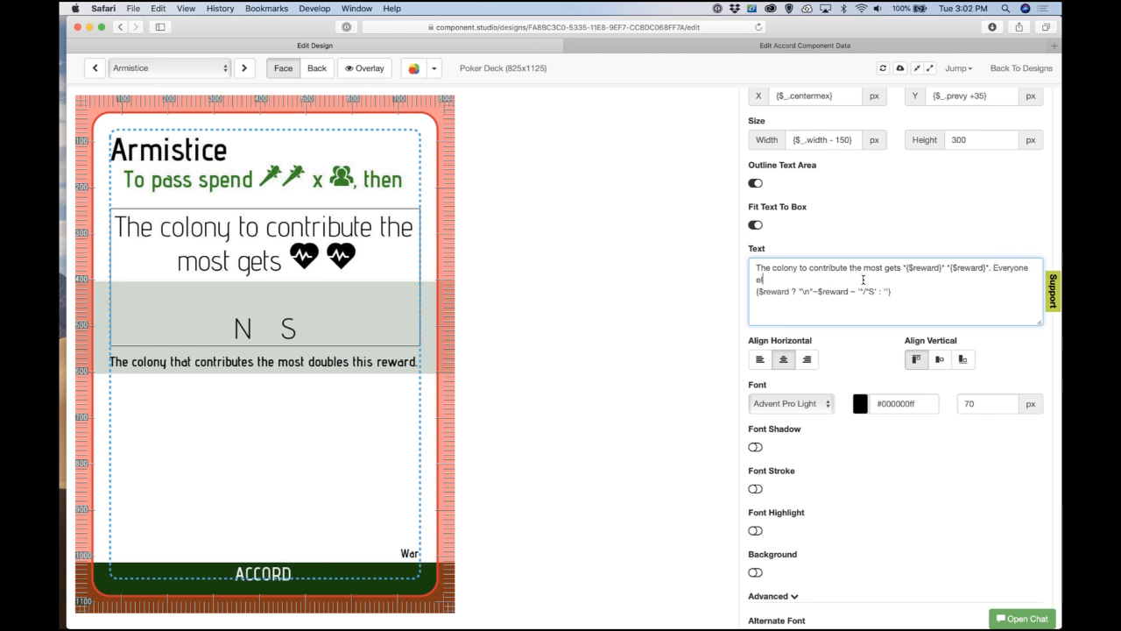
type("se gainins")
type("*{$reward}*")
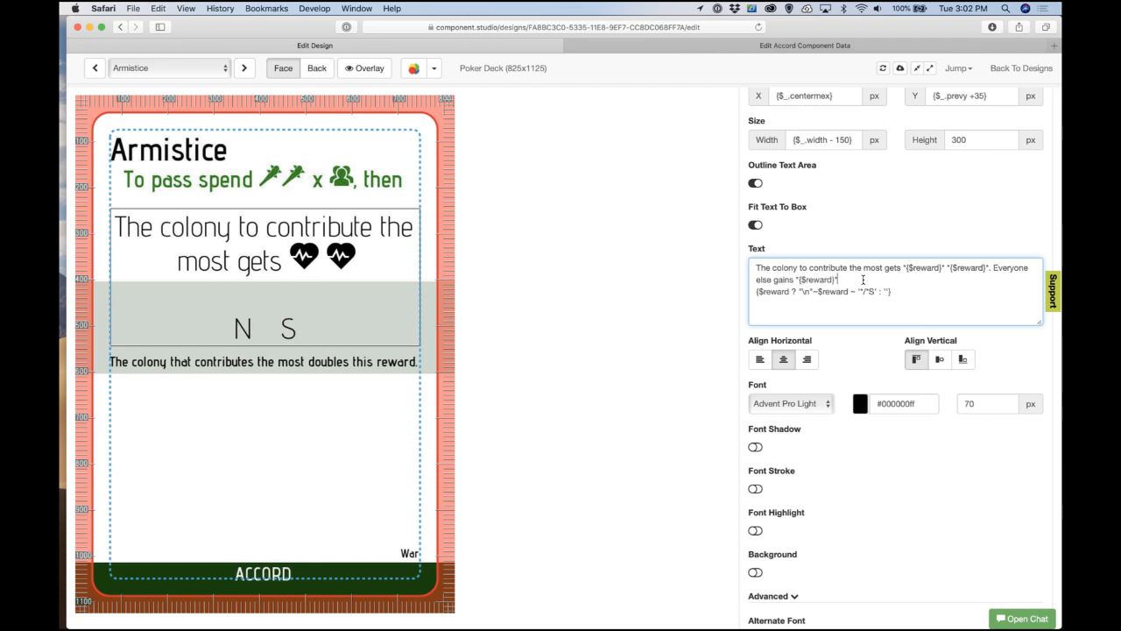
Step: Replace "gets" with "gains" in the Reward text and delete the old conditional reward expression
double_click(892, 275)
type("gains")
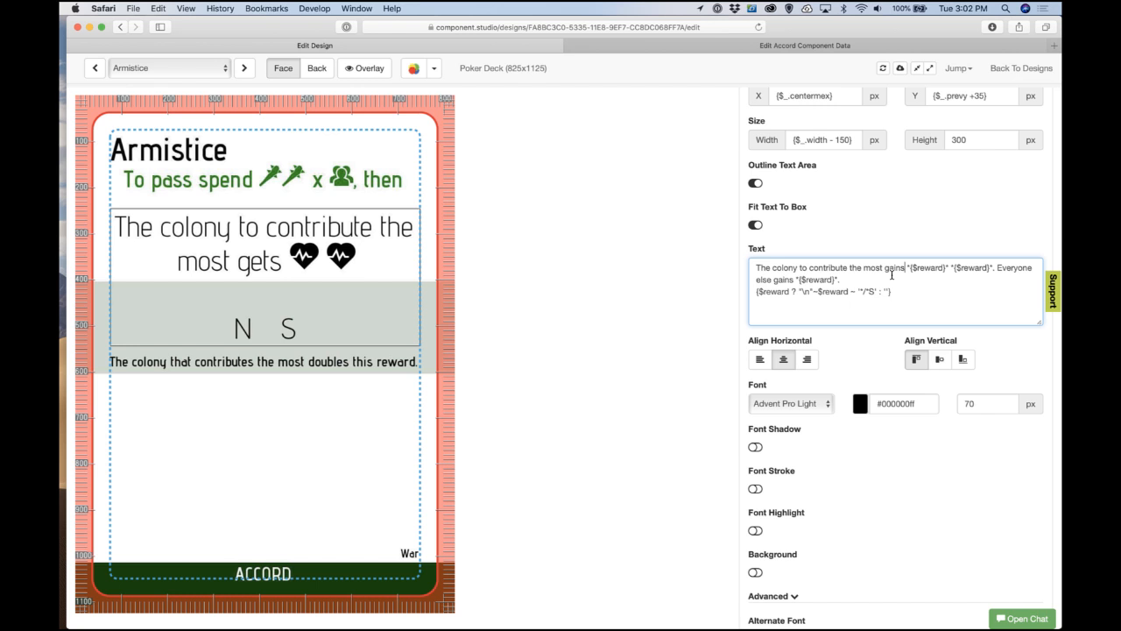
triple_click(776, 292)
key("BackSpace")
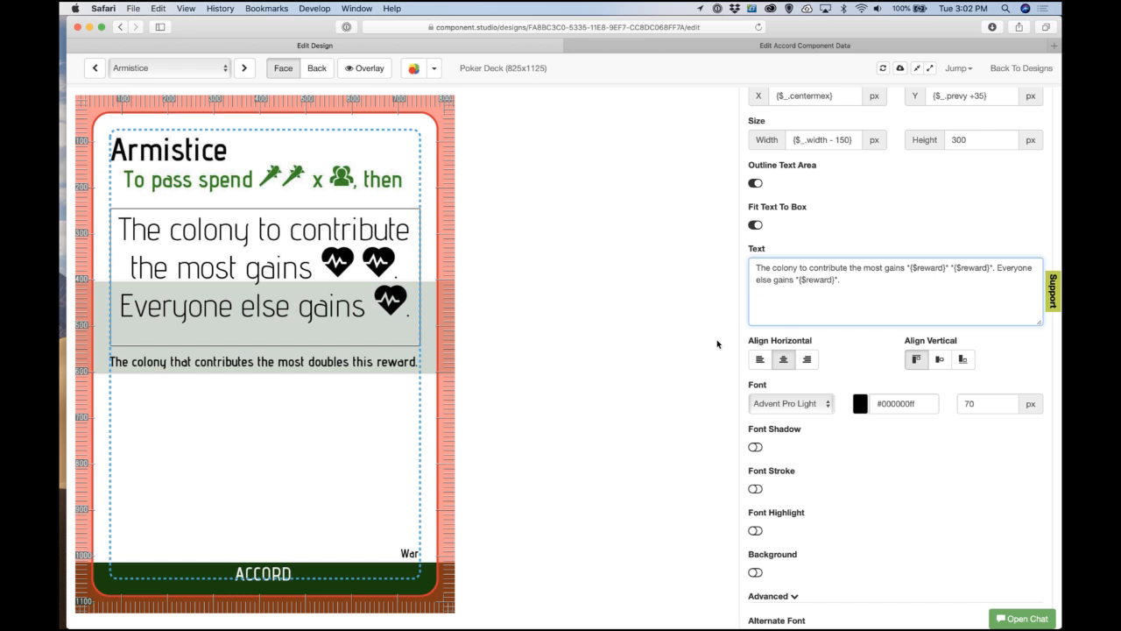
Step: Left-align the Reward text, turn off its text area outline, and collapse the step's settings
left_click(760, 360)
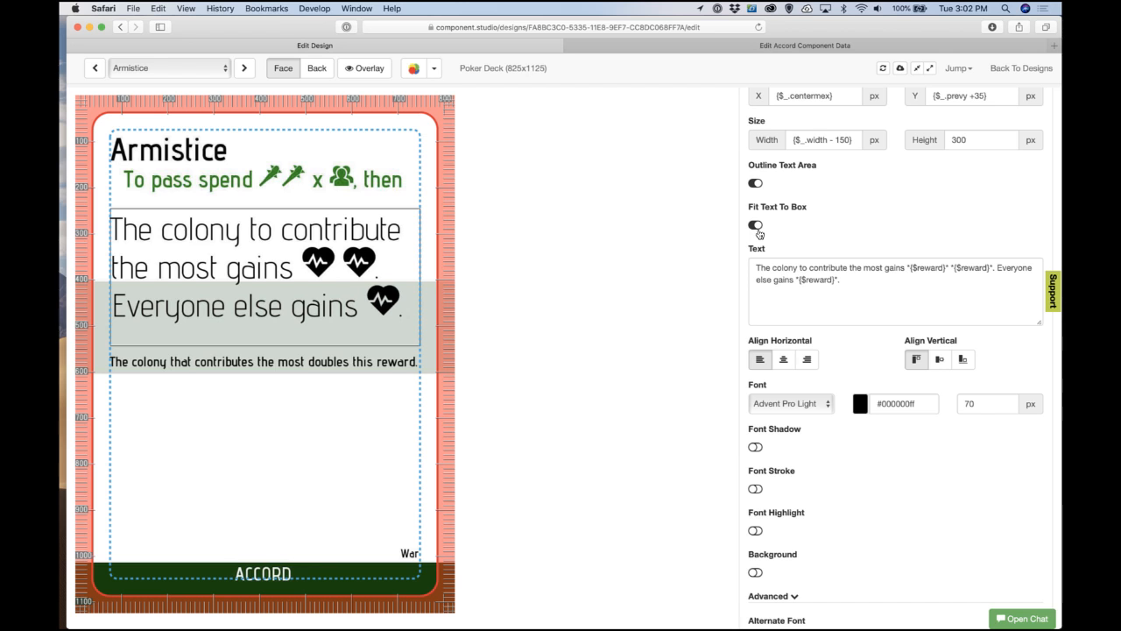
left_click(755, 185)
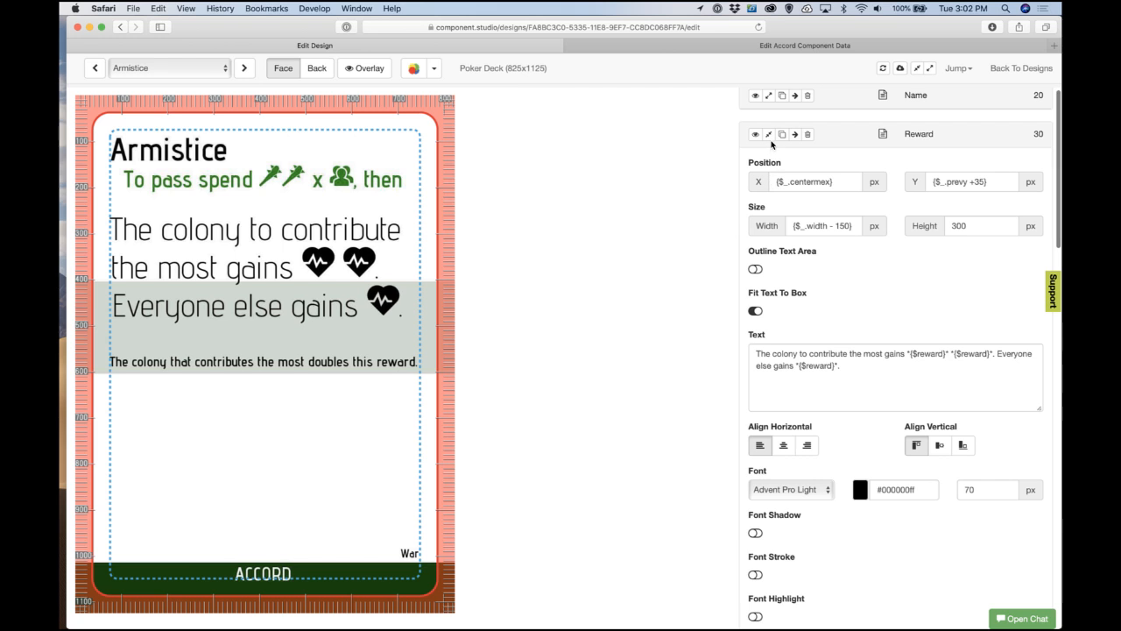
left_click(768, 134)
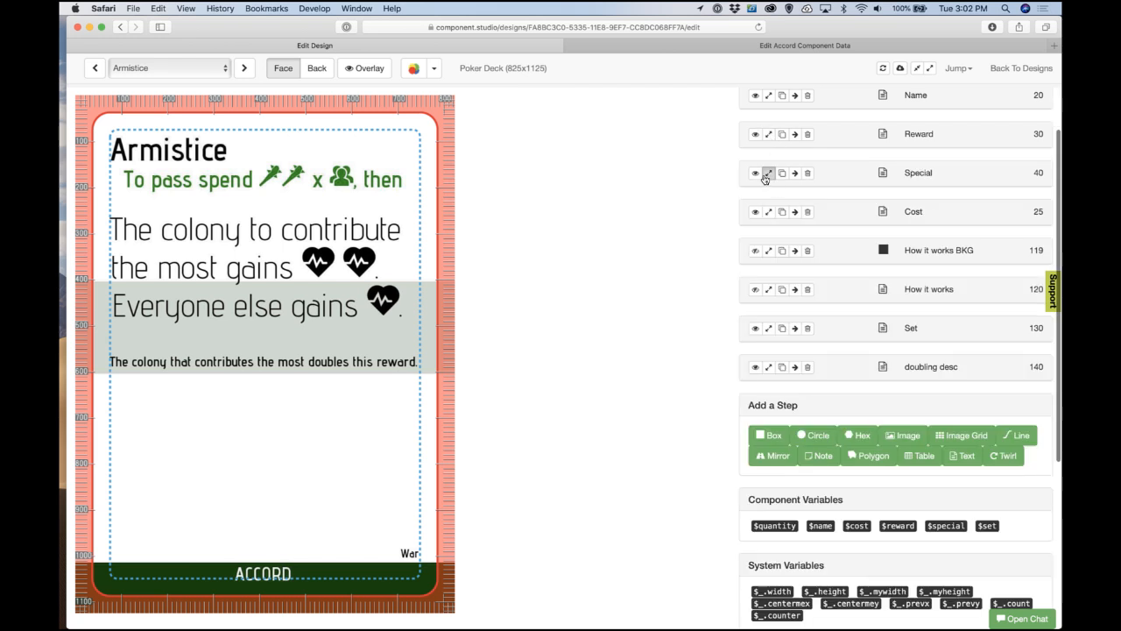
Step: Expand the Special step's settings and switch the preview to the Build The Future card
left_click(768, 172)
left_click(215, 68)
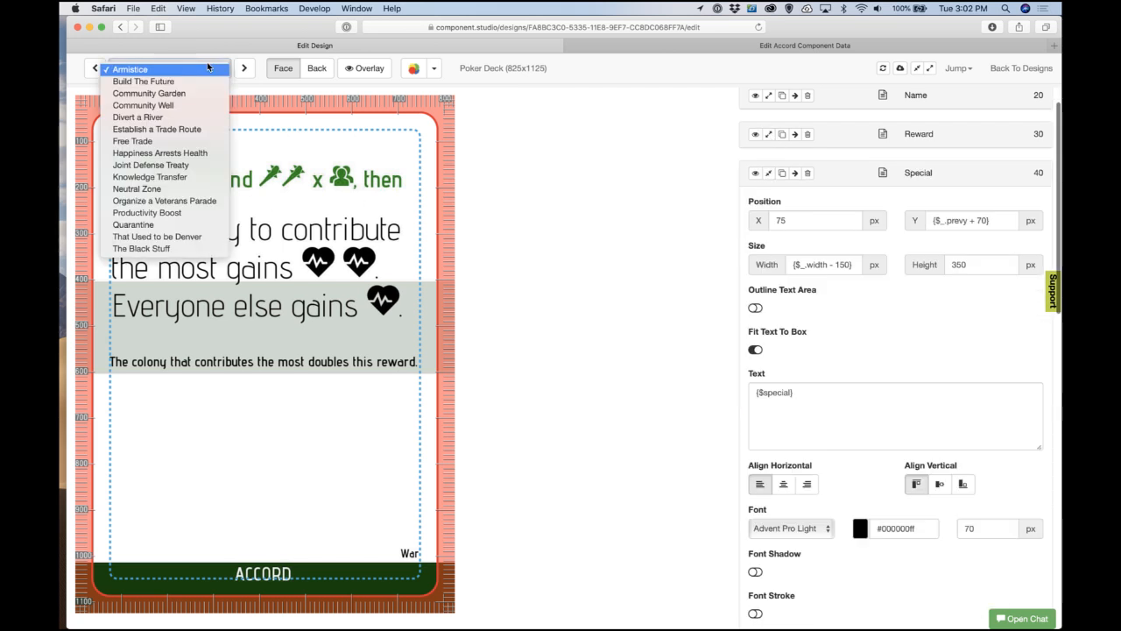
left_click(246, 68)
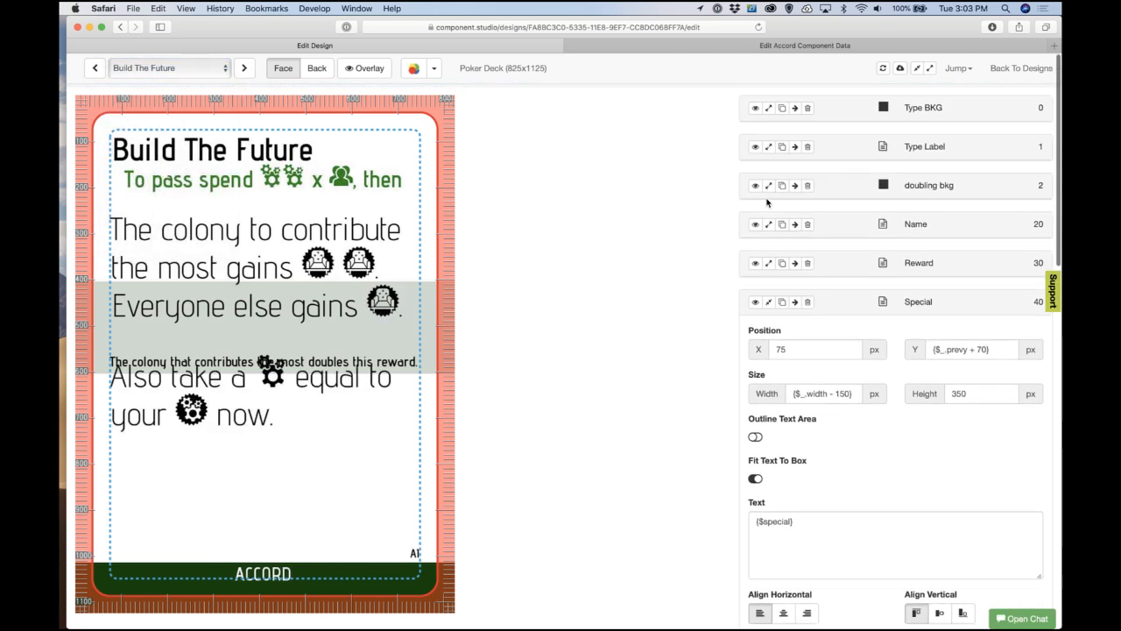
Step: Delete the doubling bkg and How it works BKG steps from the card design
left_click(807, 186)
left_click(674, 341)
scroll(704, 336, "down", 10)
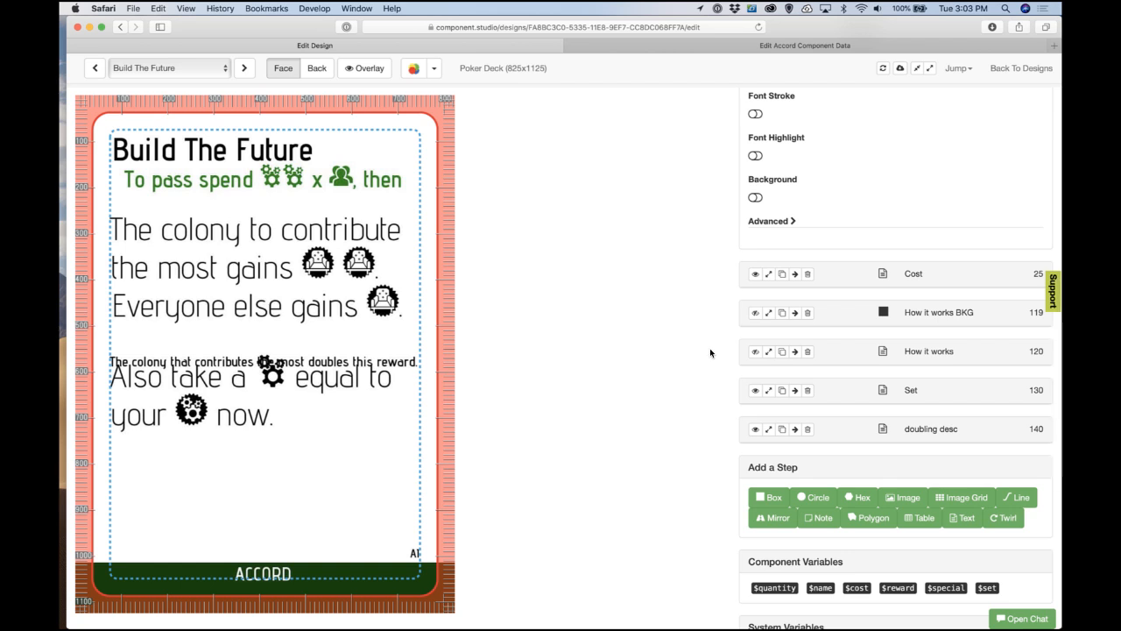
left_click(807, 312)
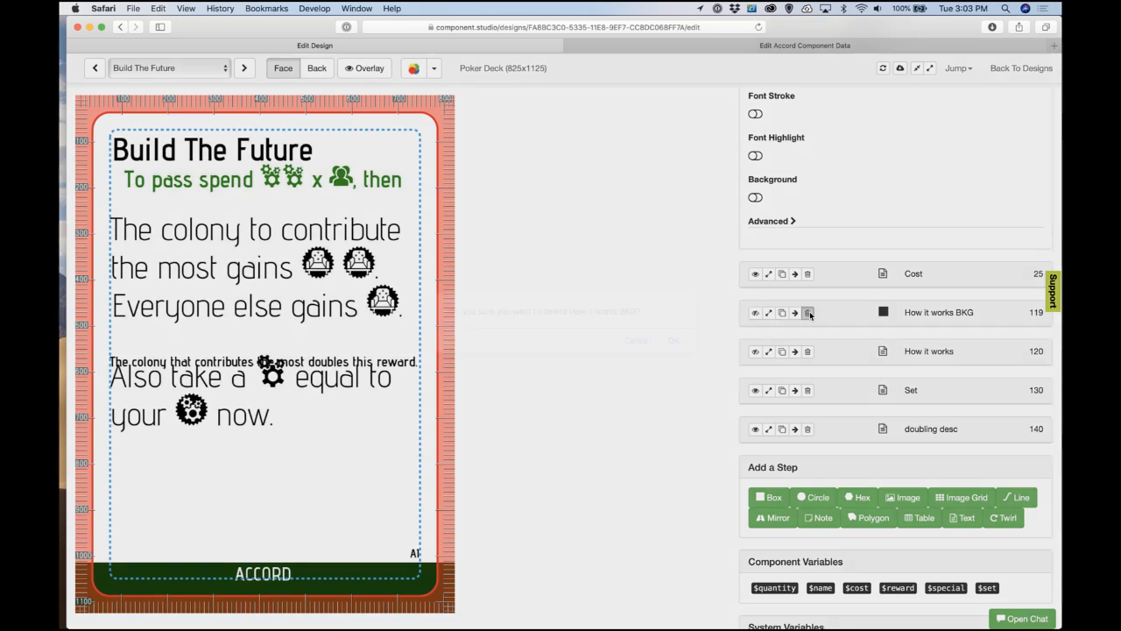
left_click(674, 341)
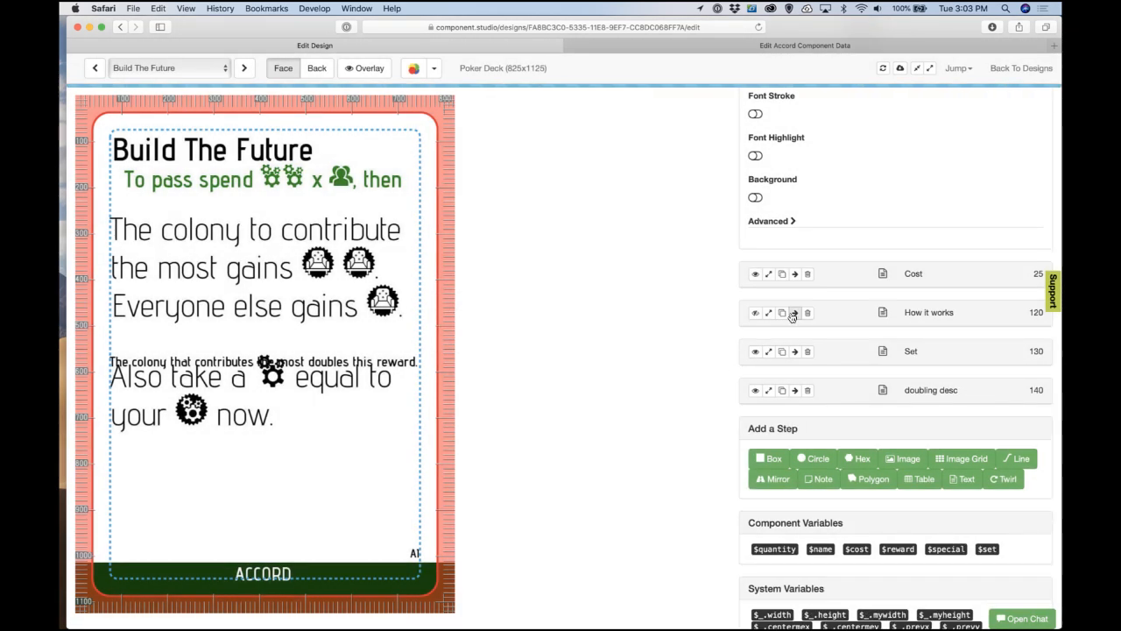
Step: Delete the How it works and doubling desc text steps
left_click(808, 312)
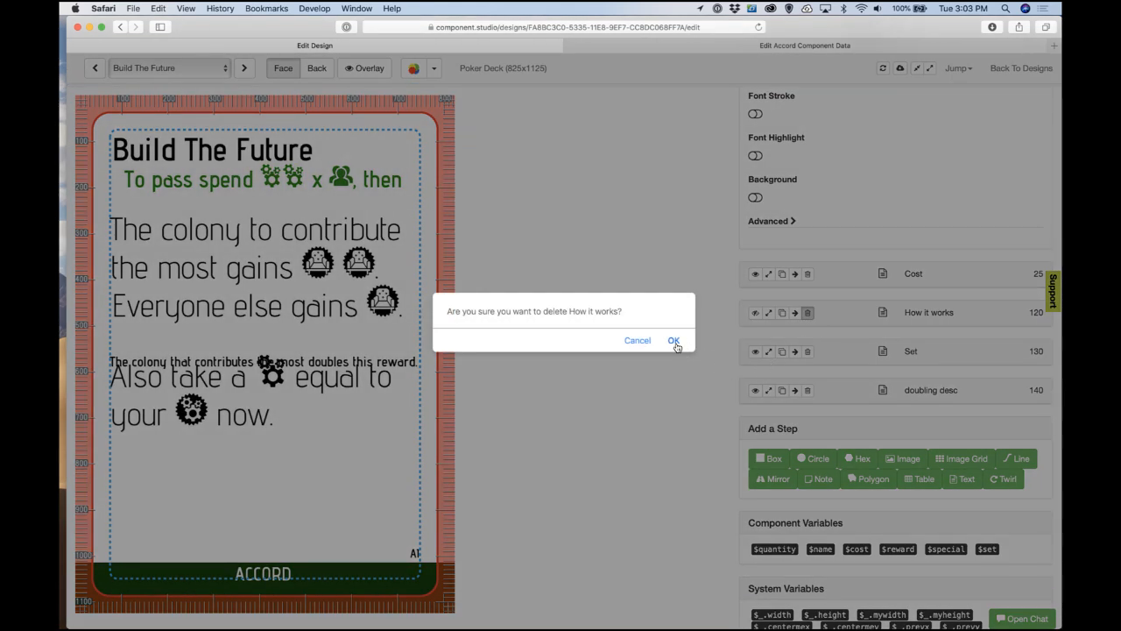
left_click(674, 341)
left_click(808, 351)
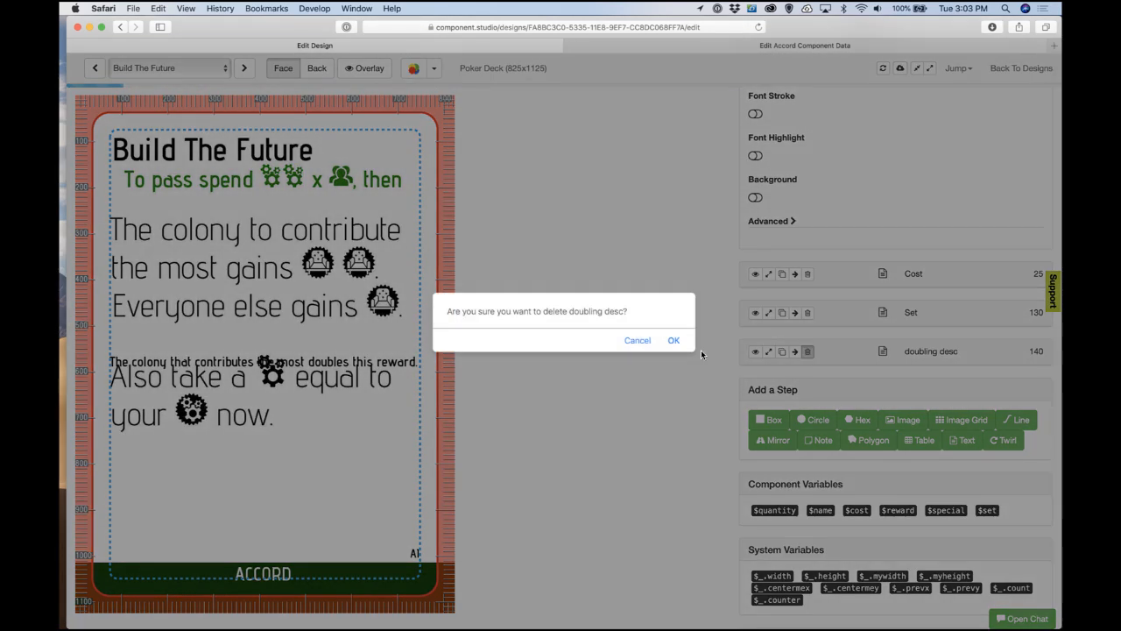
left_click(675, 341)
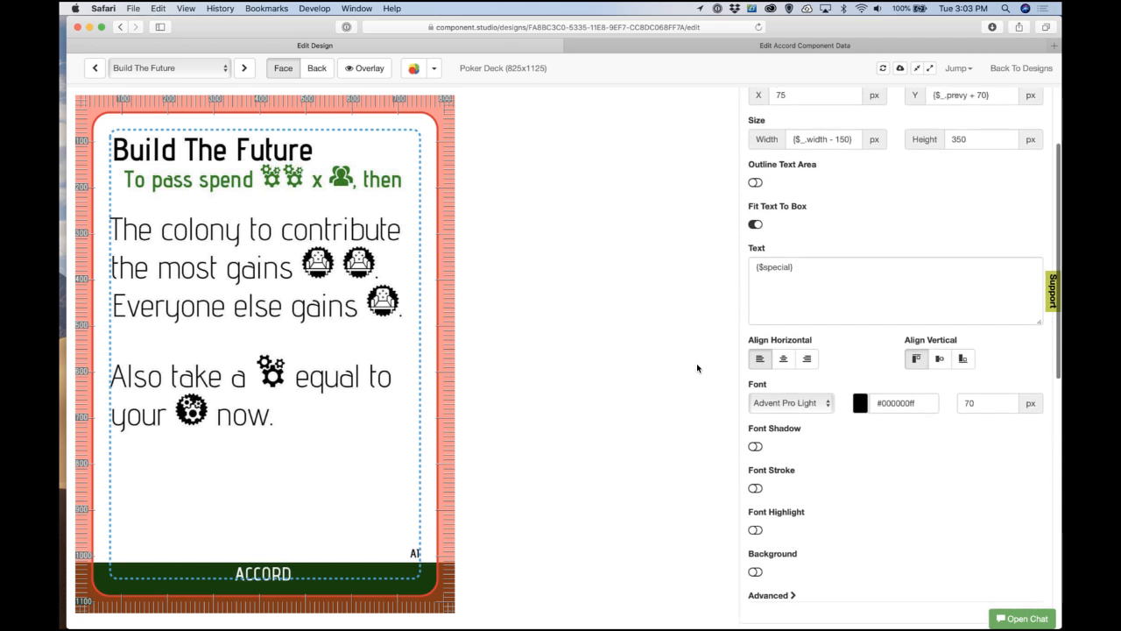
Step: Copy {$special} from the Special step's text and add it to the Reward text after a blank line
left_click(845, 318)
key("super+a")
key("super+c")
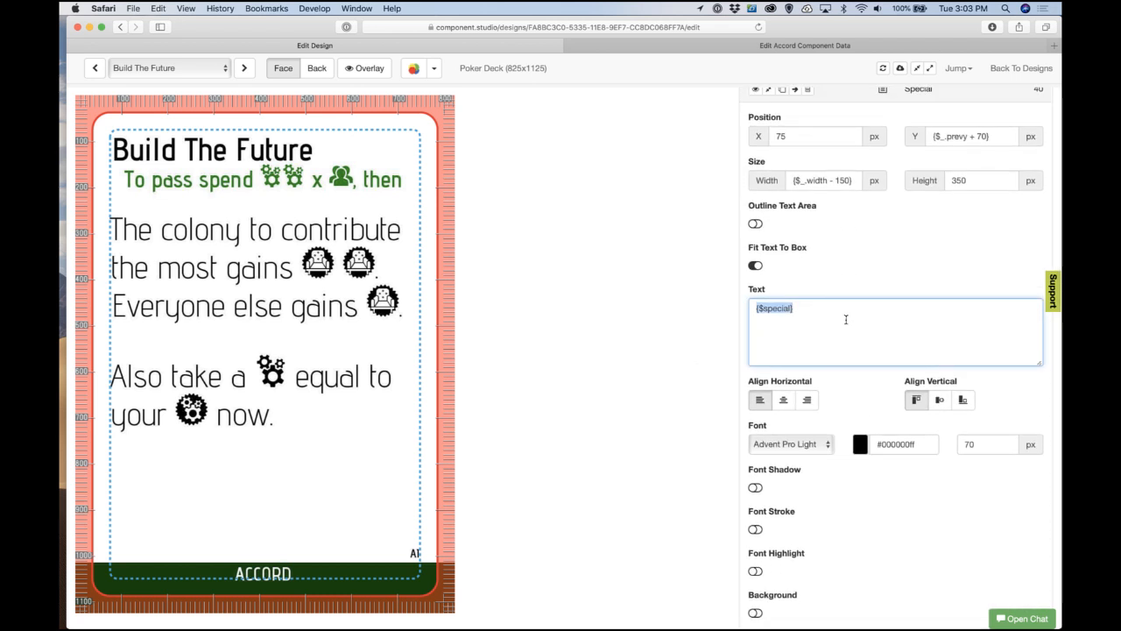
scroll(846, 319, "up", 4)
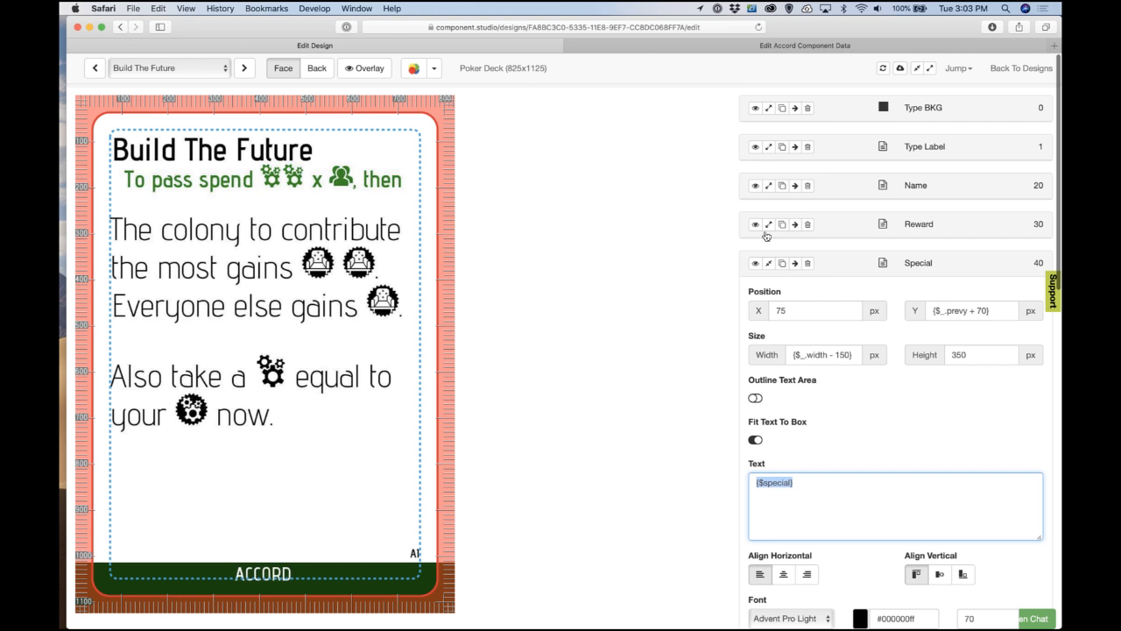
left_click(768, 225)
left_click(854, 481)
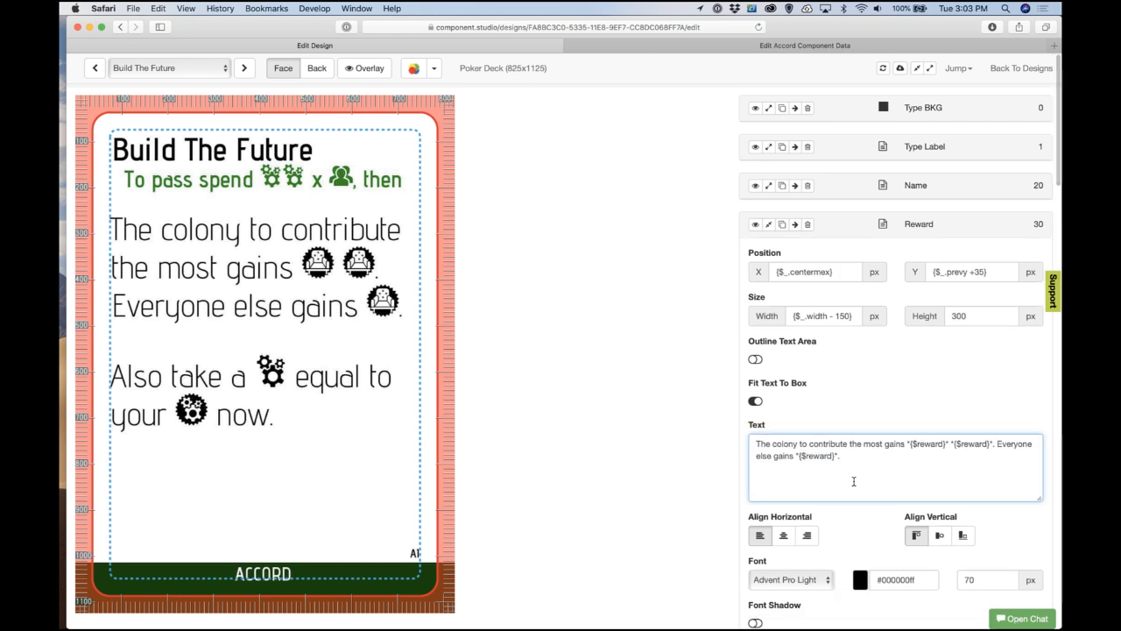
key("Return")
key("Return")
key("super+v")
left_click(737, 439)
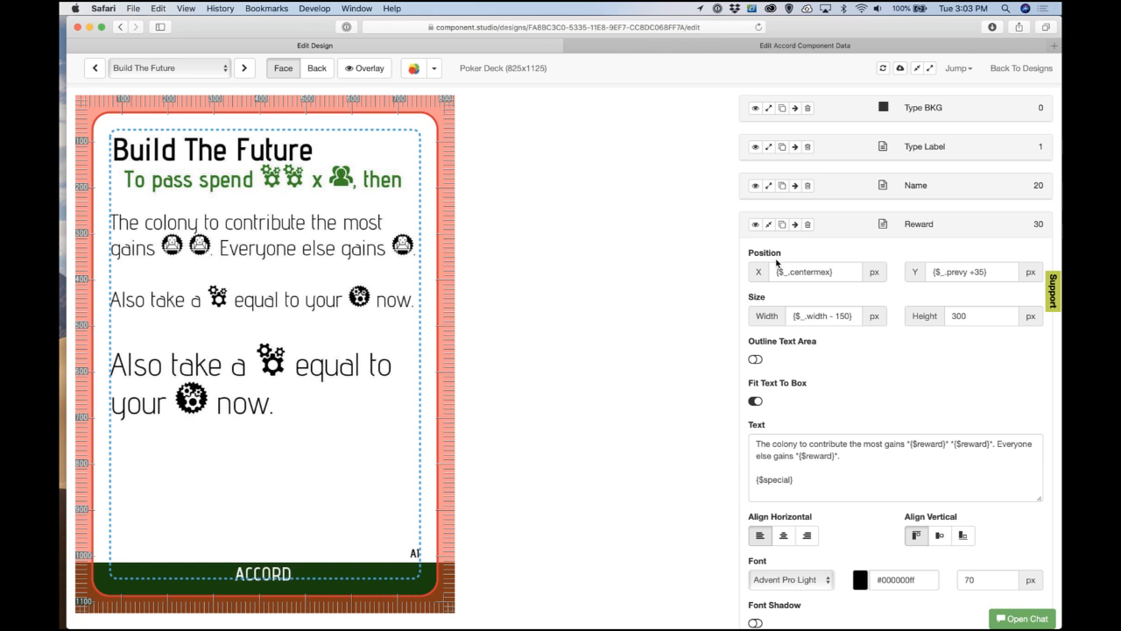
Step: Collapse the Reward step's settings and delete the separate Special step
left_click(768, 224)
left_click(807, 262)
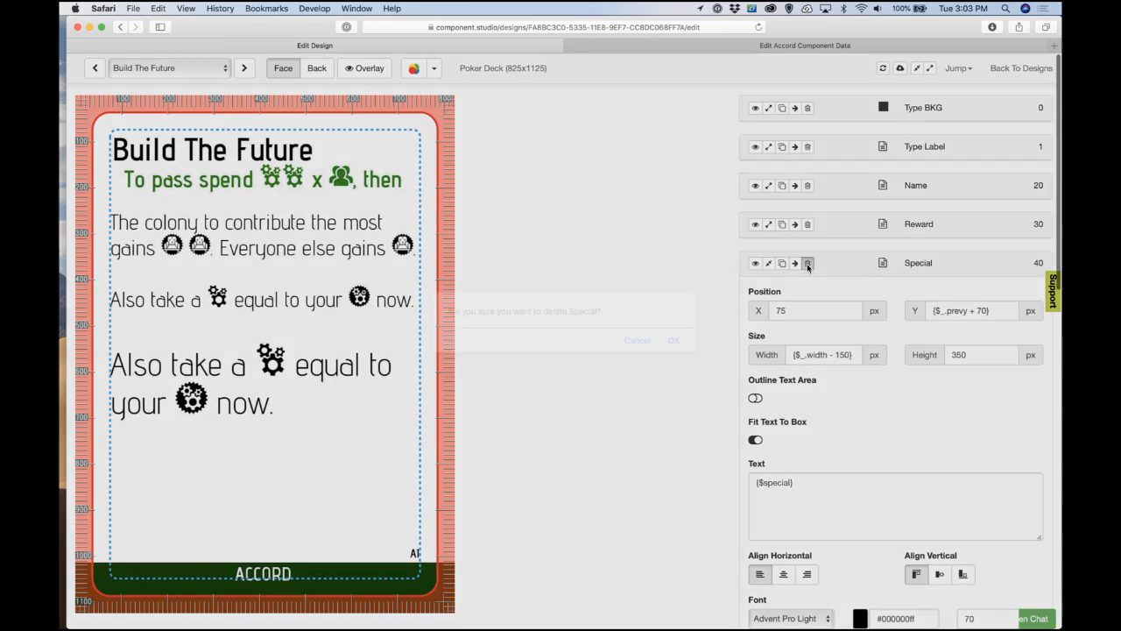
left_click(671, 339)
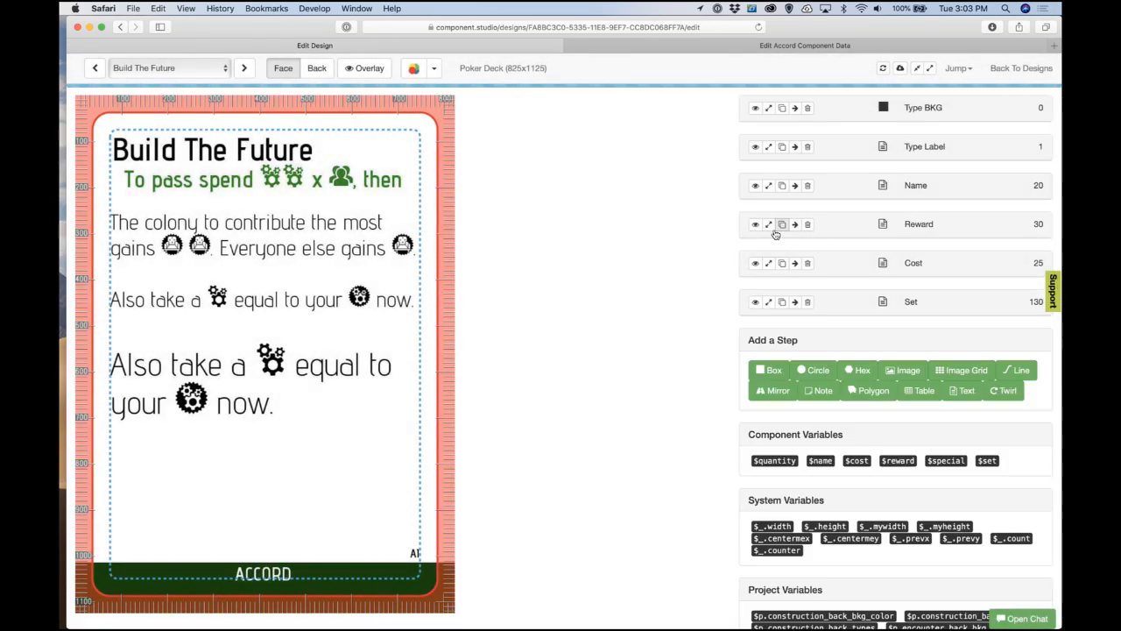
Step: Set the Reward text area's height to 700 px, showing its outline only while resizing
left_click(769, 224)
left_click(755, 360)
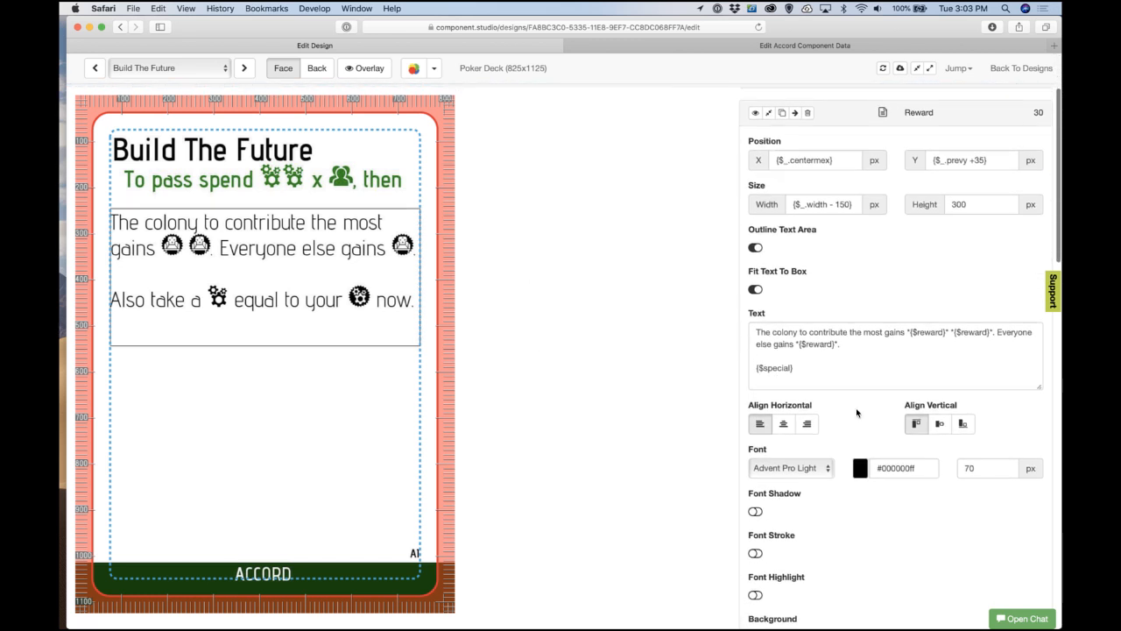
scroll(931, 455, "down", 1)
scroll(930, 452, "up", 2)
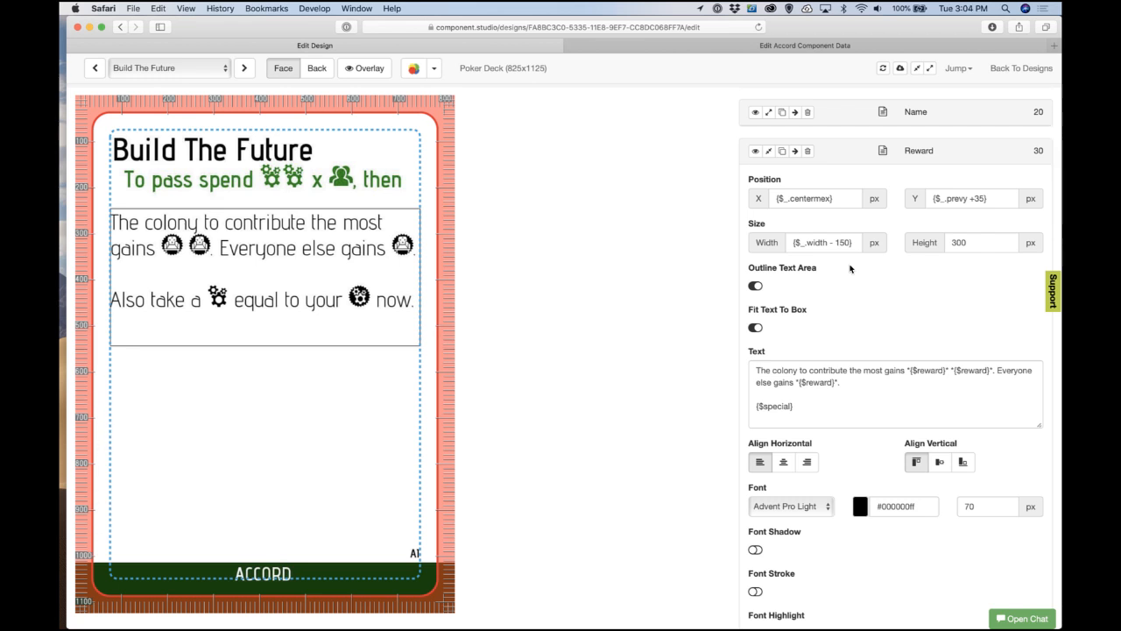
double_click(966, 243)
type("7")
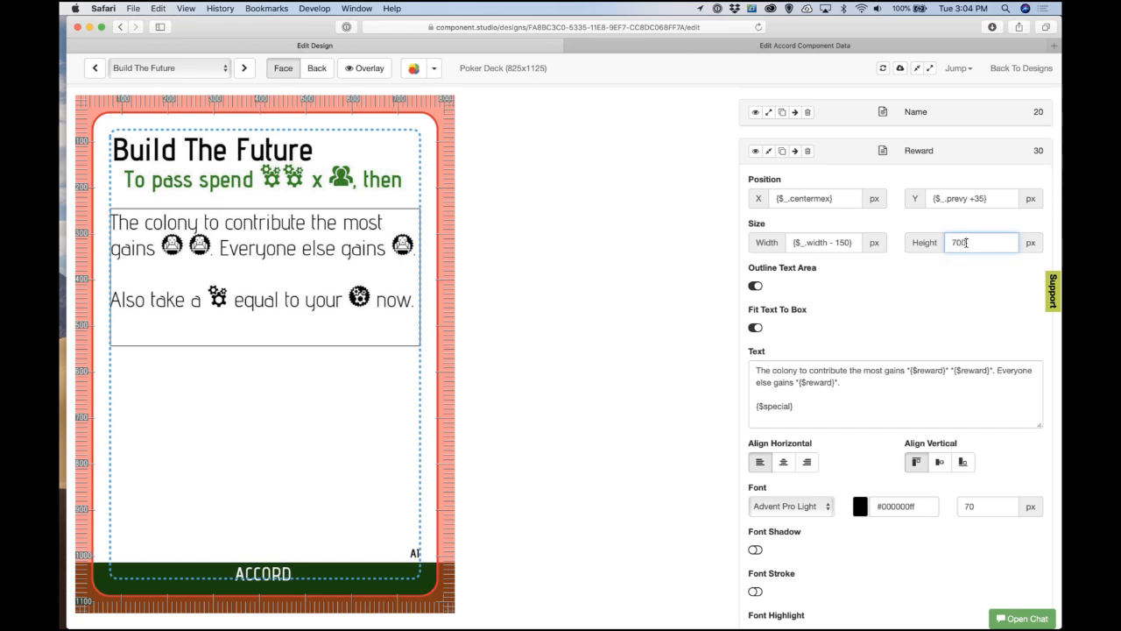
key("Tab")
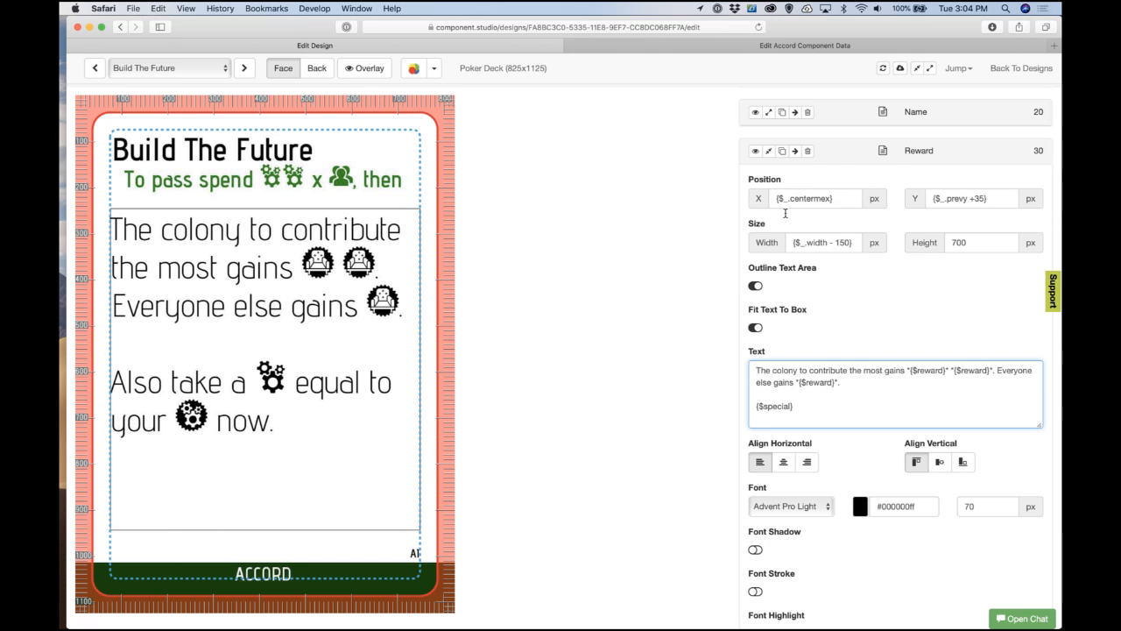
left_click(760, 289)
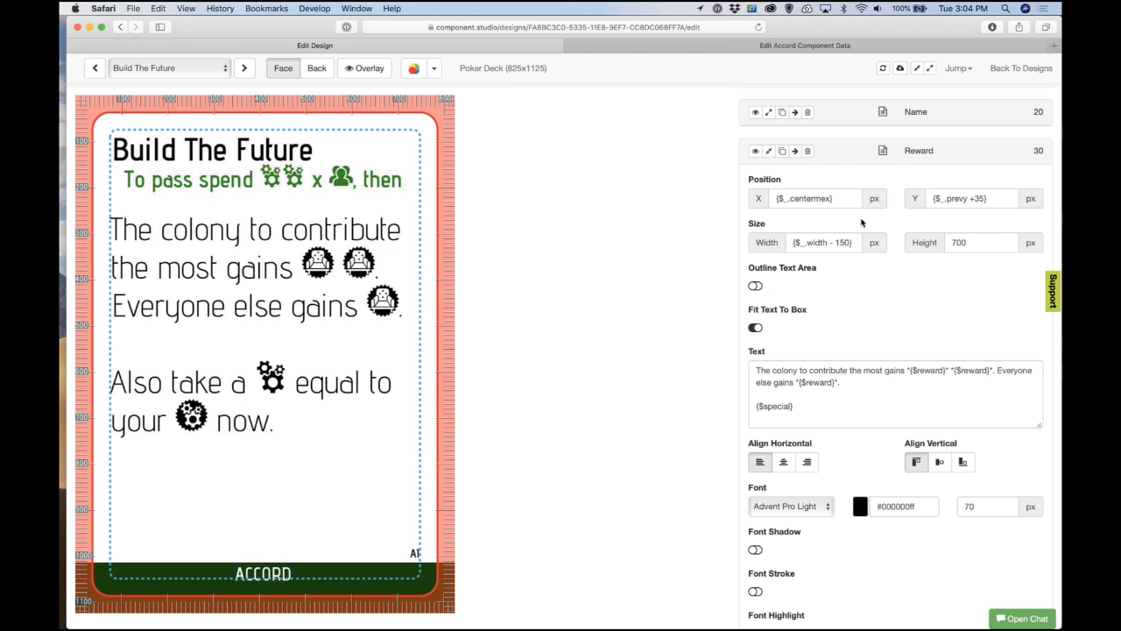
Step: Expand the Cost step's settings and set its Y position to 175 px
scroll(863, 228, "up", 2)
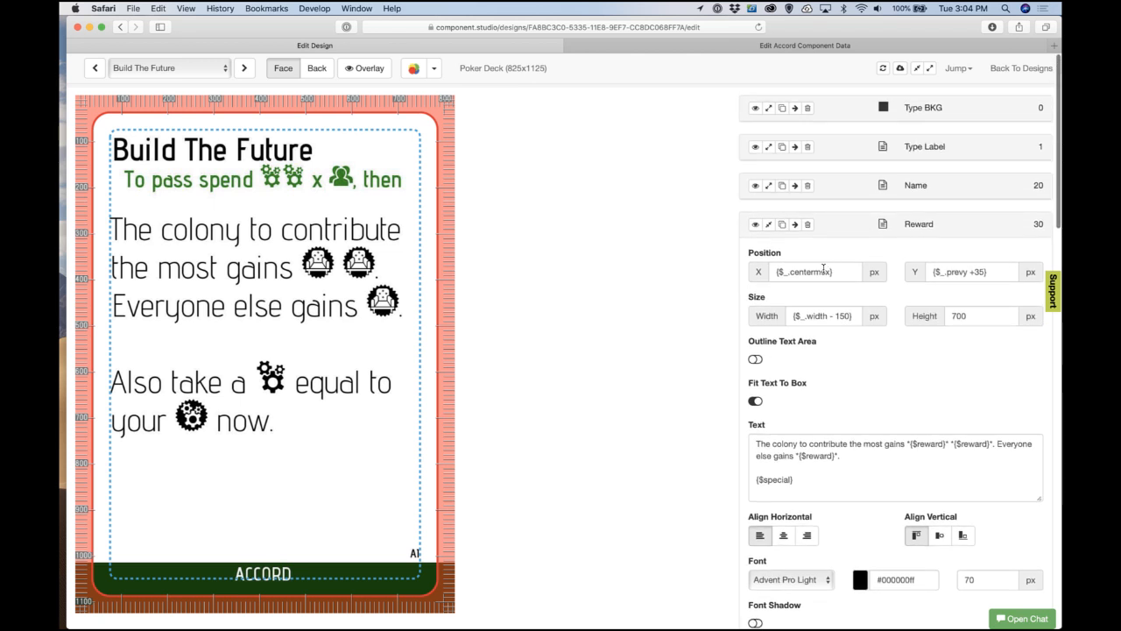
scroll(823, 269, "down", 15)
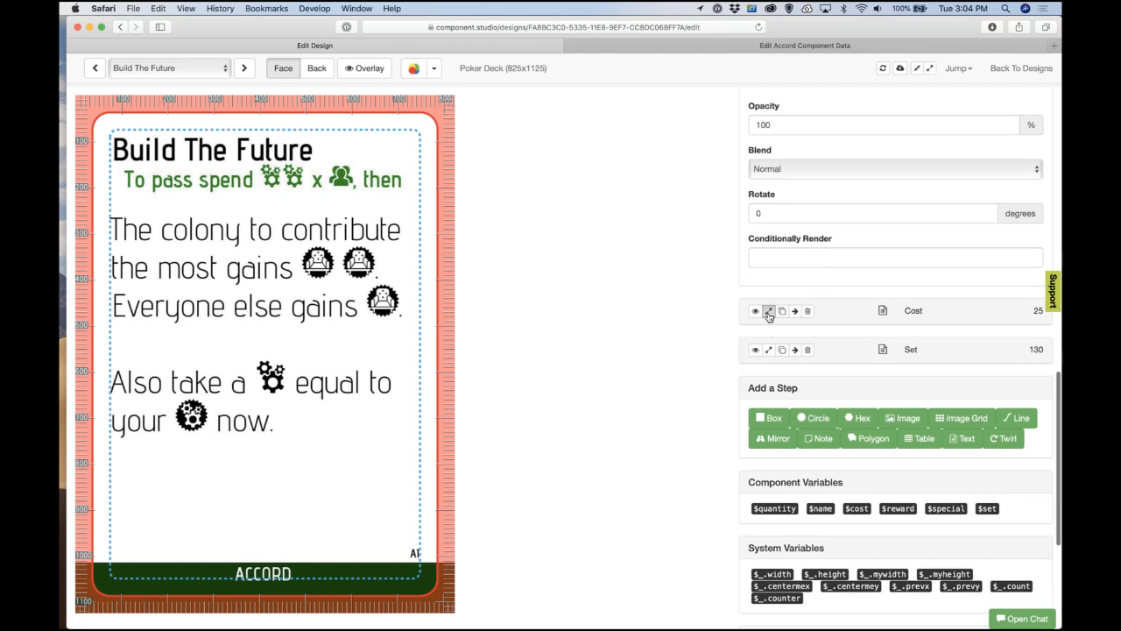
left_click(769, 311)
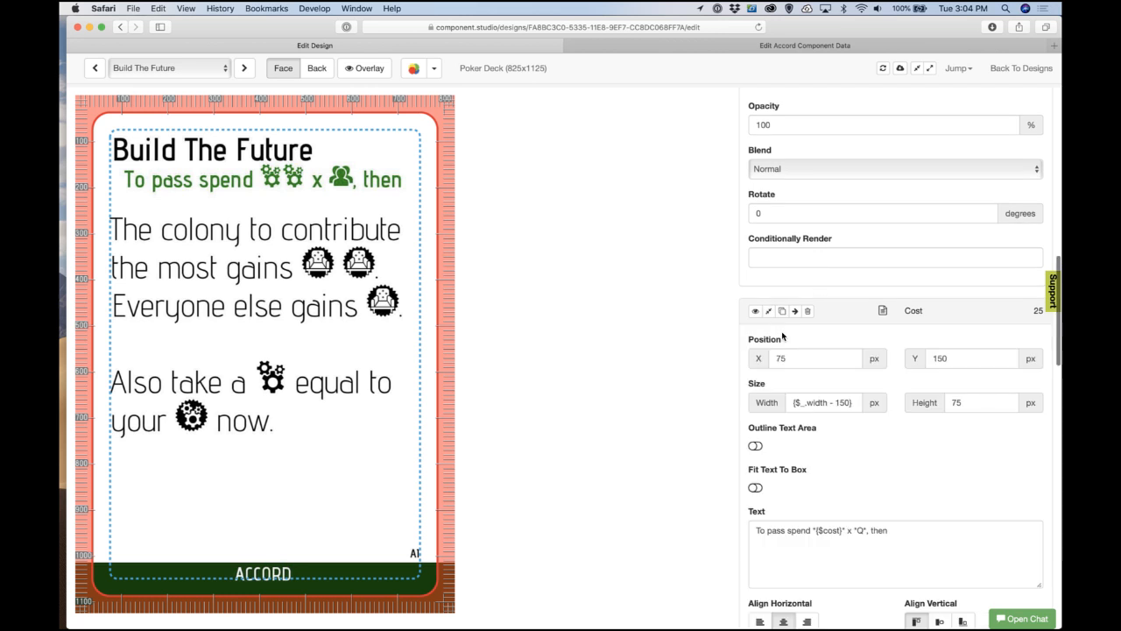
double_click(938, 361)
type("0")
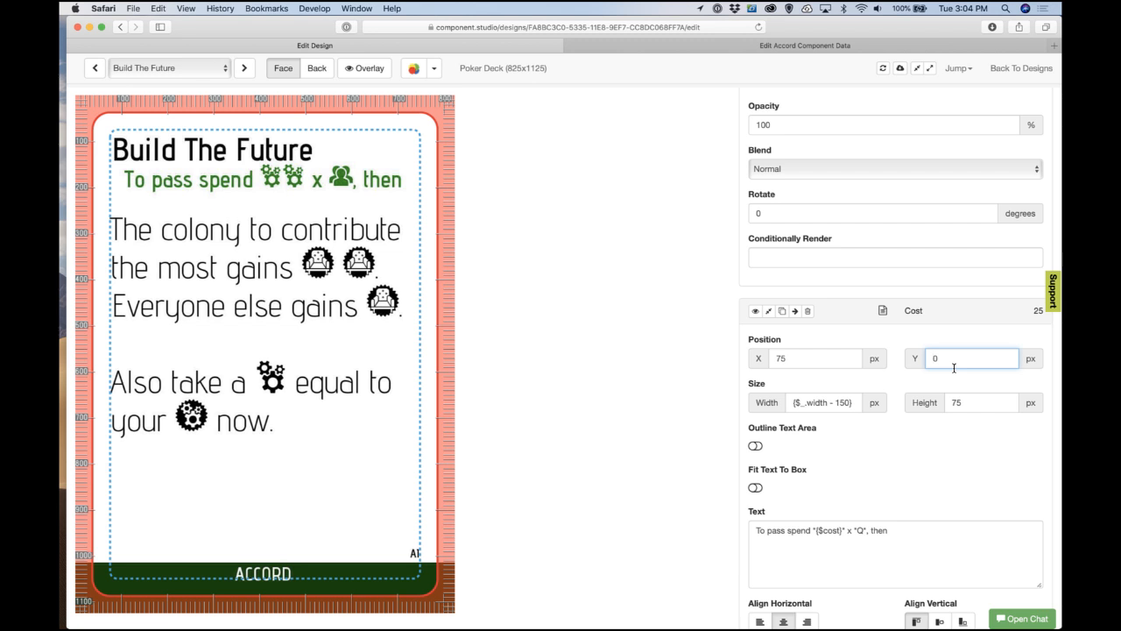
key("Tab")
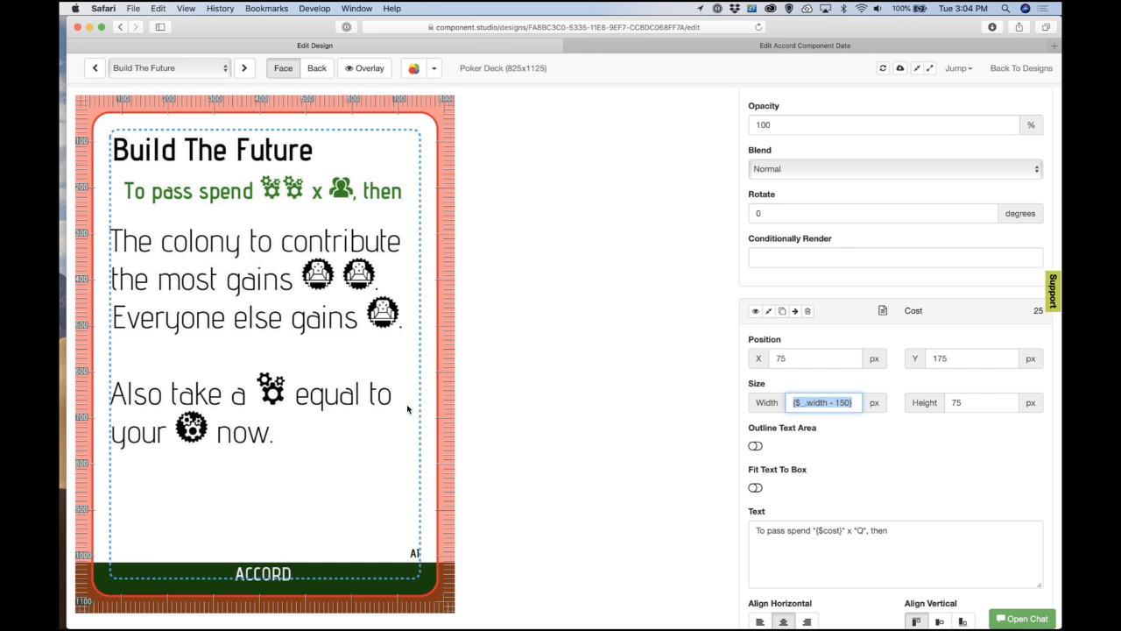
Step: Remove the offset from the Reward step's Y position, leaving {$_.prevy}
scroll(643, 378, "up", 10)
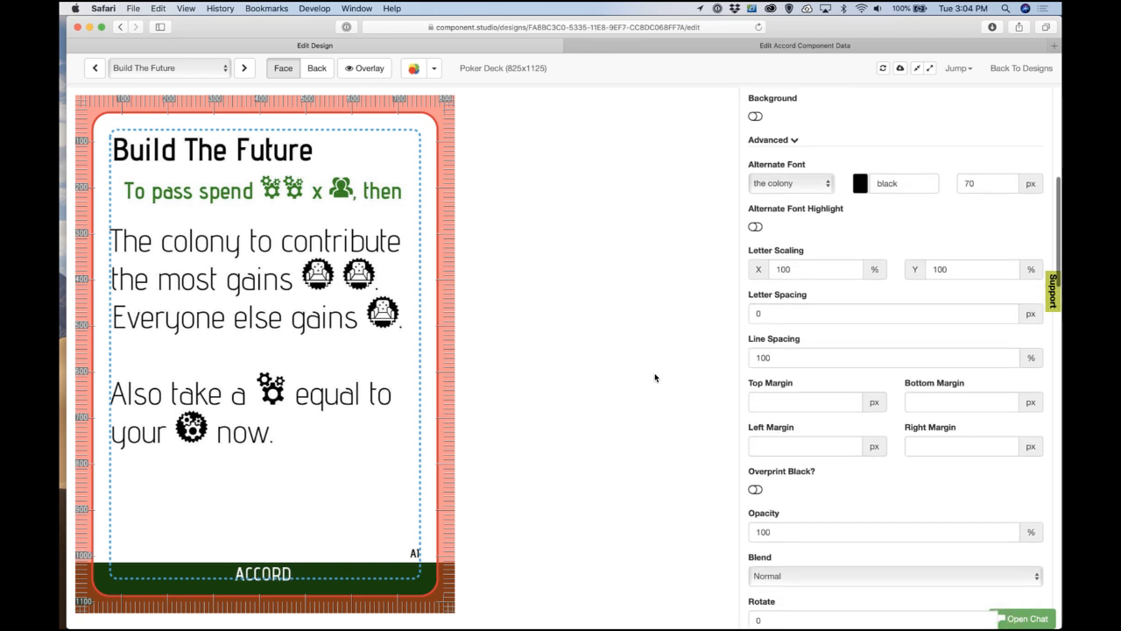
scroll(655, 377, "up", 10)
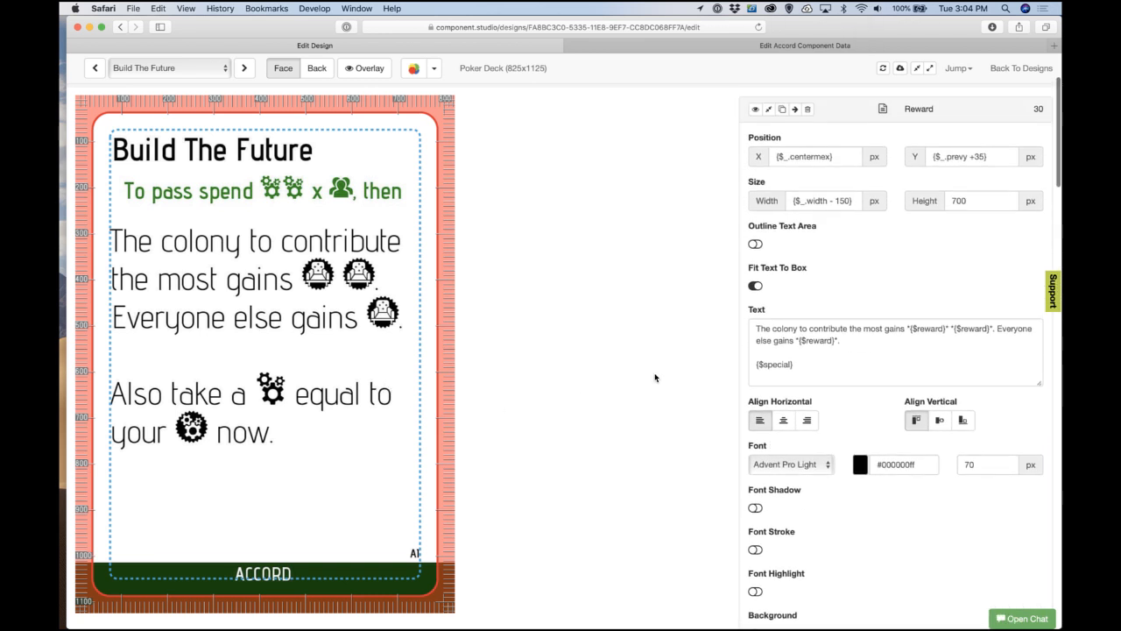
left_click(985, 179)
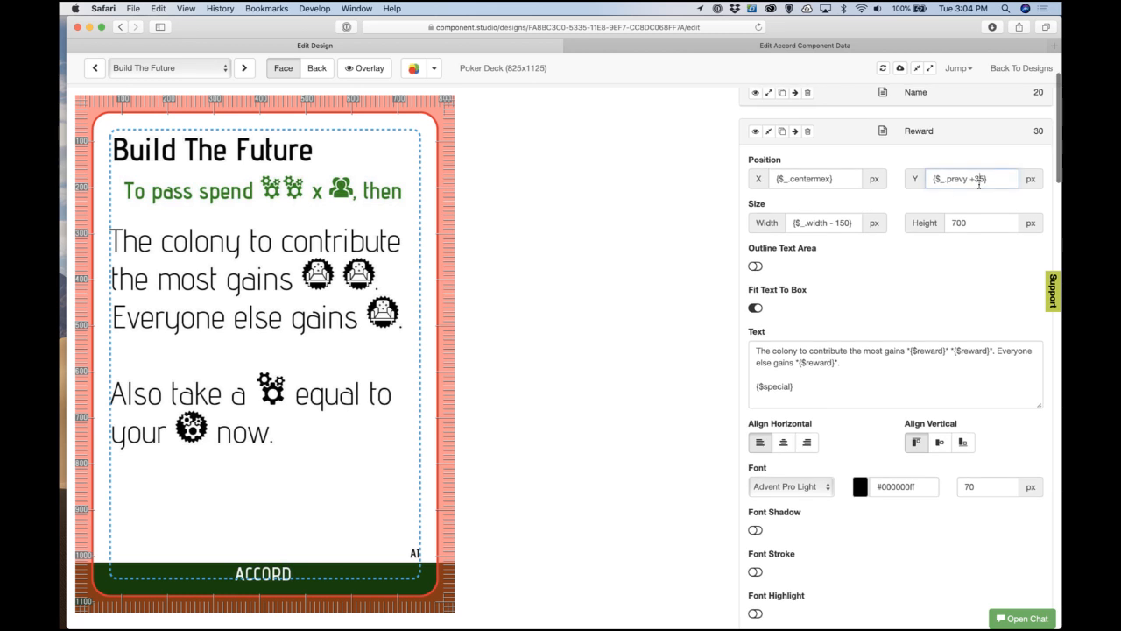
key("BackSpace")
key("BackSpace")
key("BackSpace")
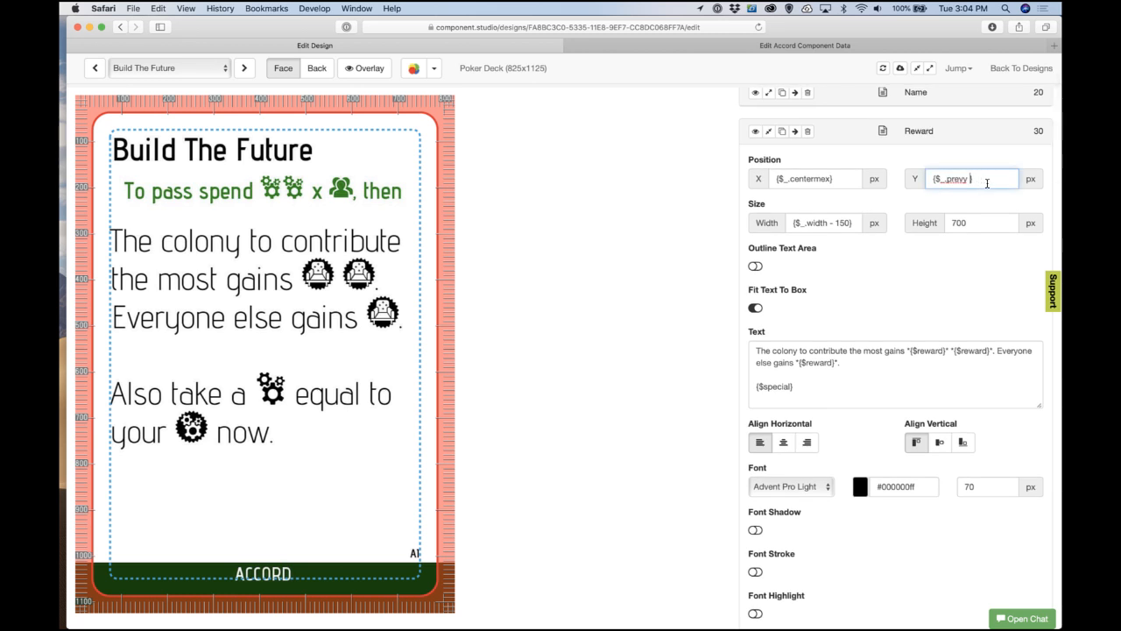
left_click(689, 215)
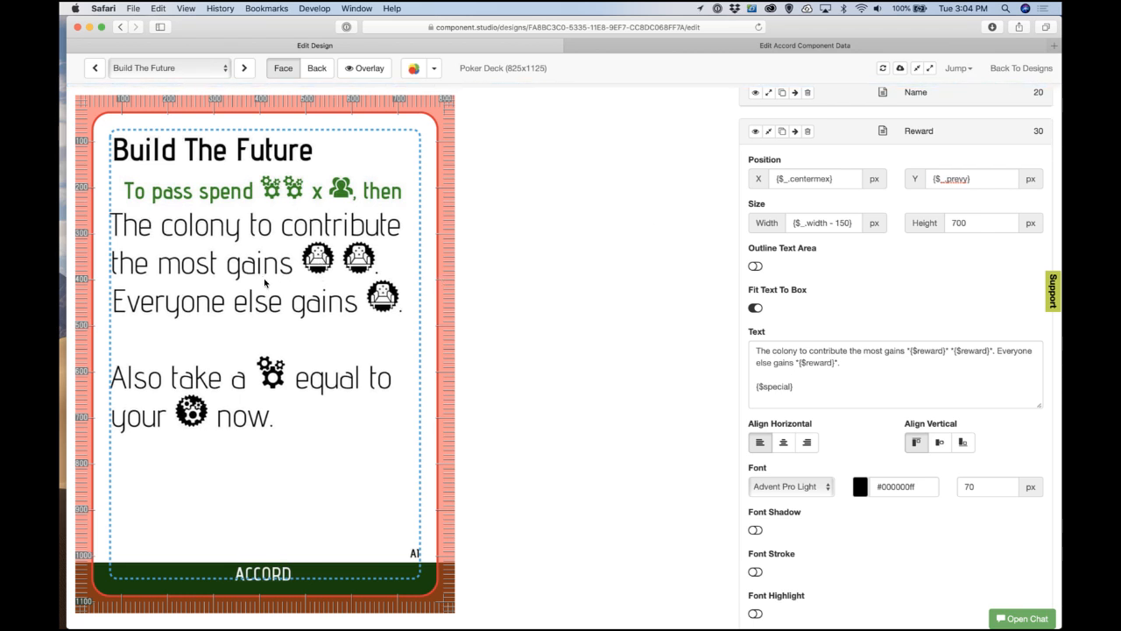
Step: Set the Cost step's Y position to 200 px
scroll(774, 289, "up", 1)
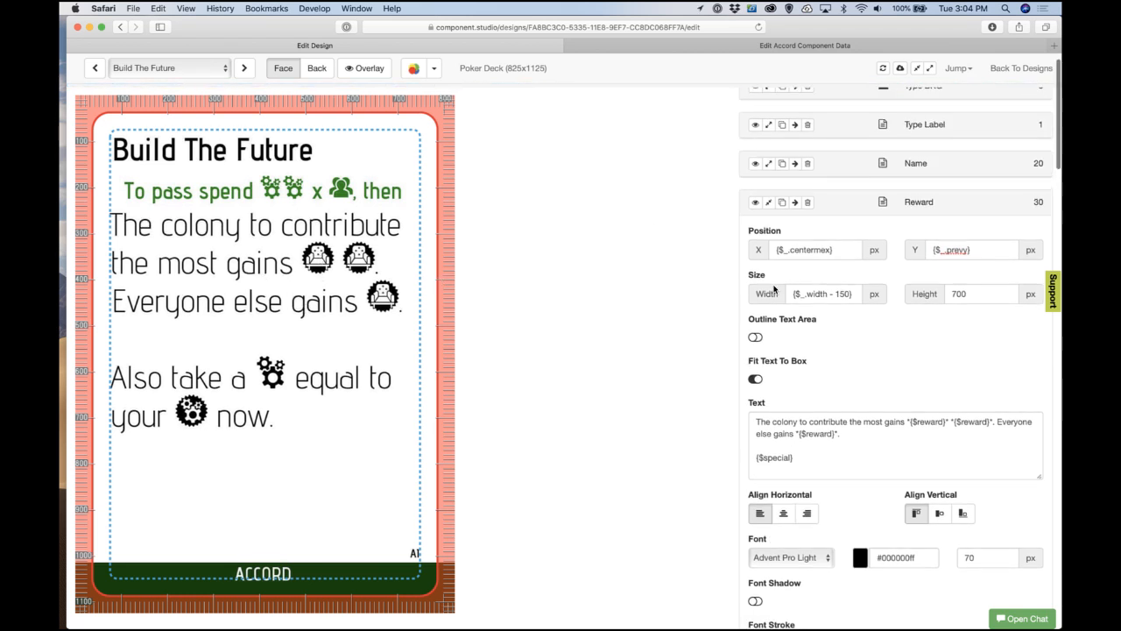
scroll(774, 289, "down", 5)
scroll(774, 289, "down", 10)
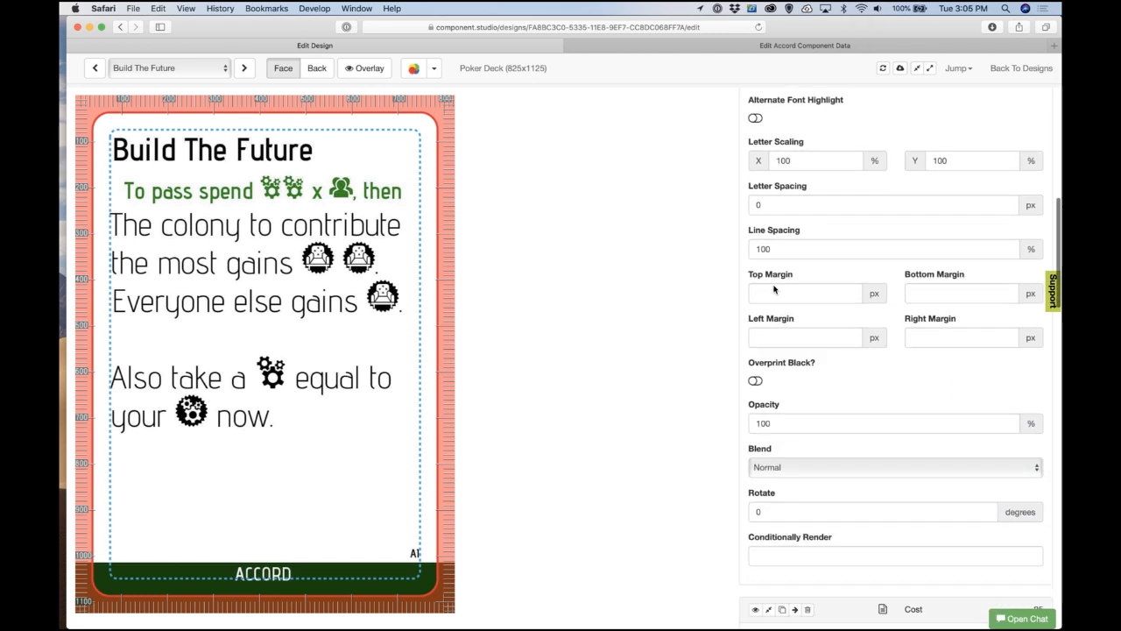
scroll(774, 290, "down", 1)
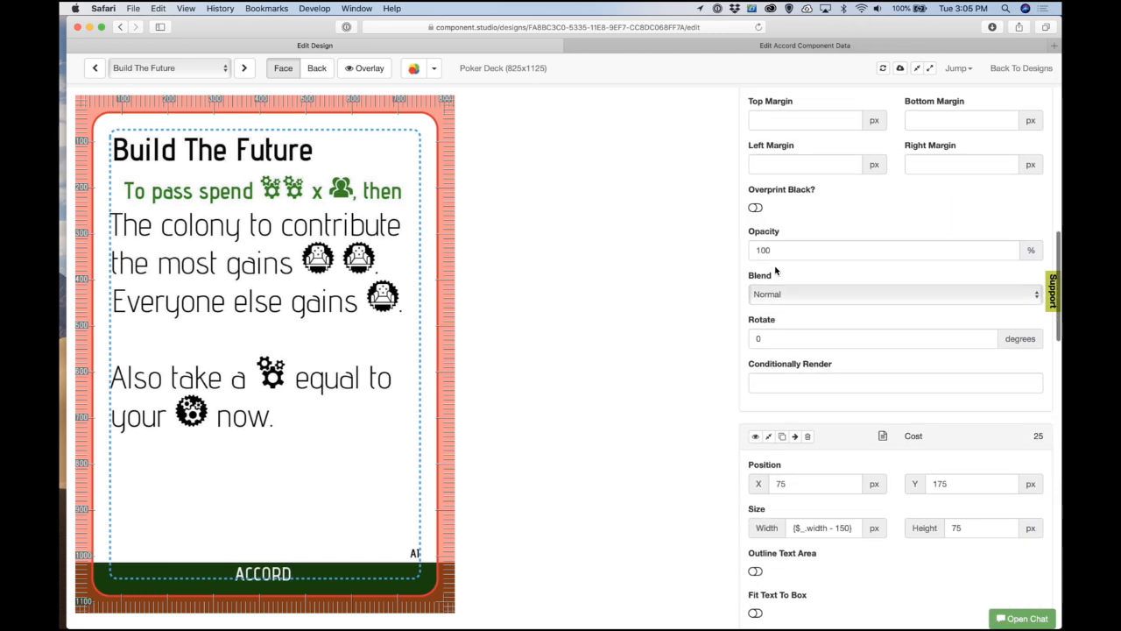
left_click(951, 490)
key("BackSpace")
key("BackSpace")
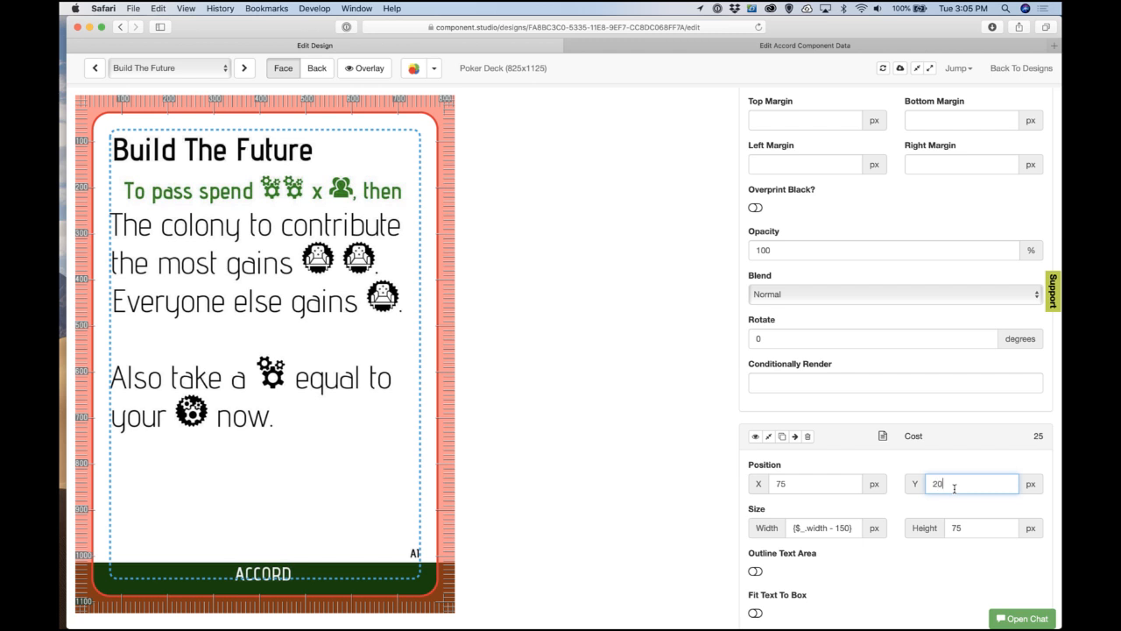
left_click(712, 489)
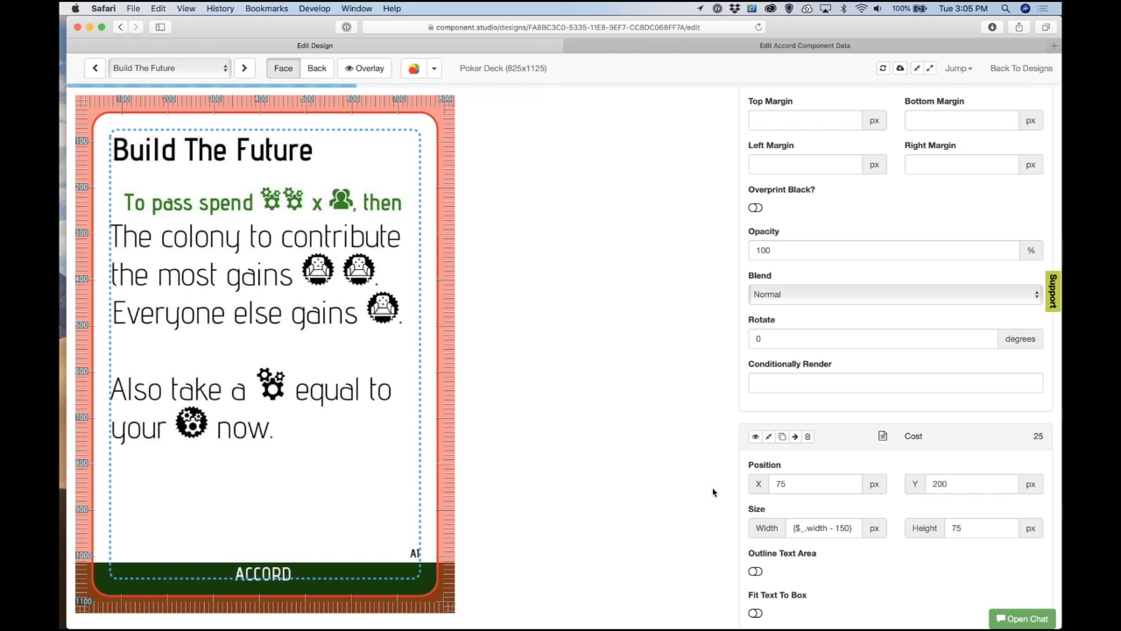
Step: Collapse the settings of the Reward and Cost steps
scroll(770, 394, "up", 15)
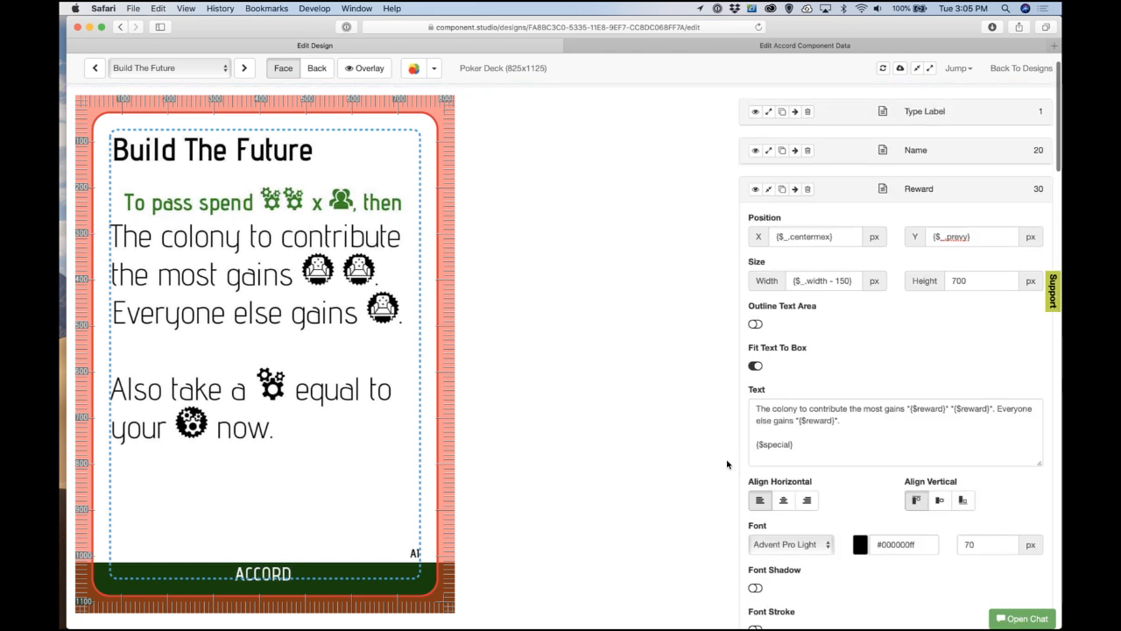
left_click(769, 225)
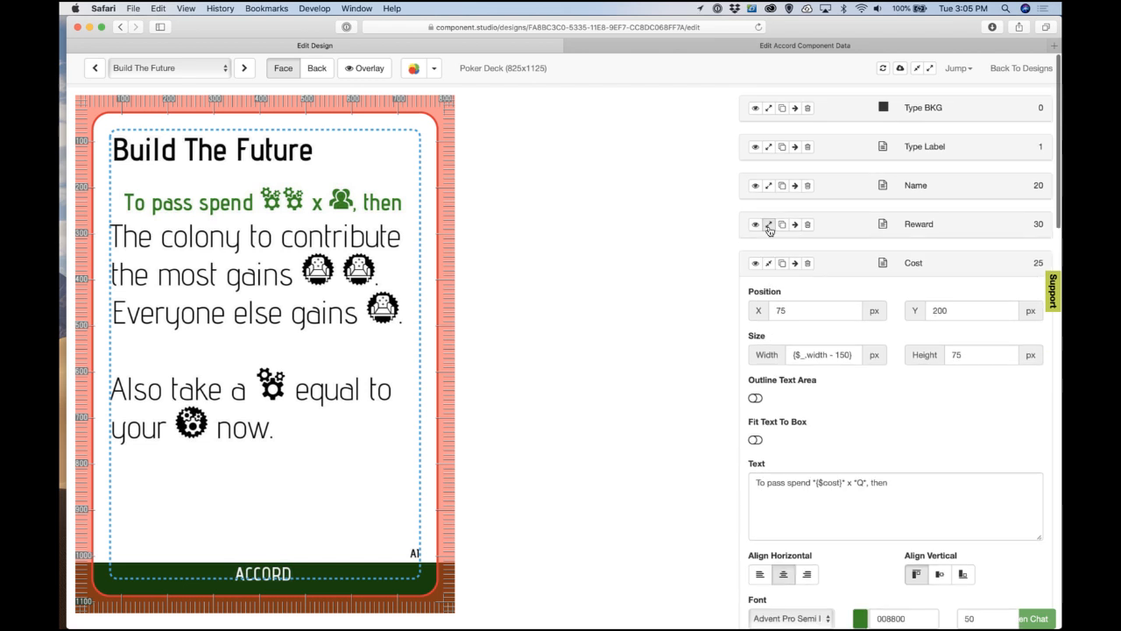
left_click(769, 263)
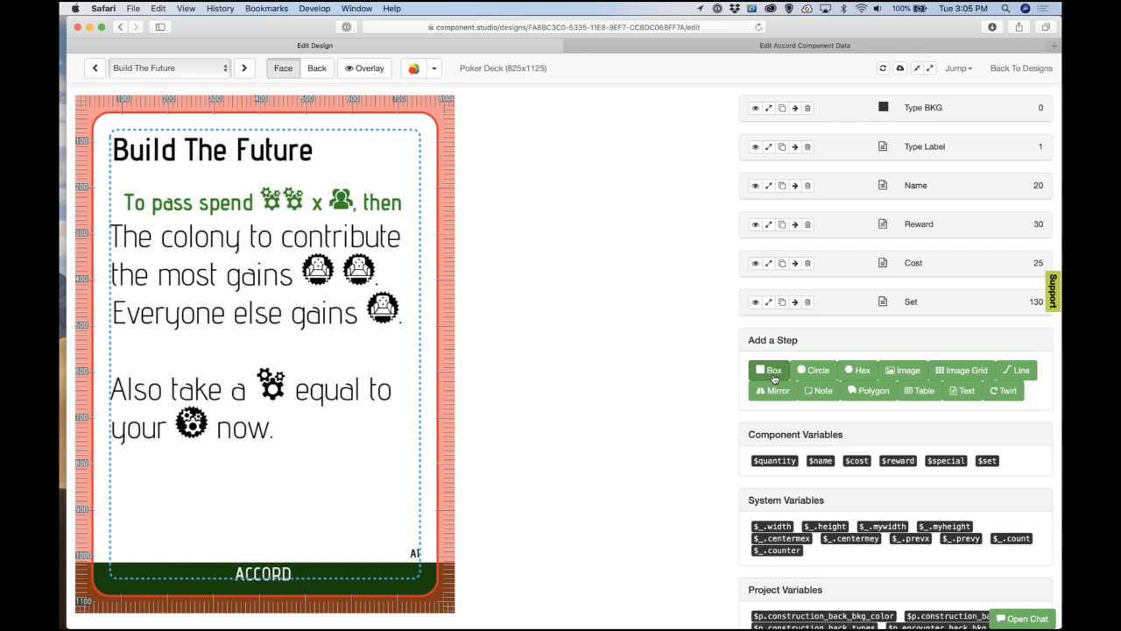
Step: Try left alignment on the Cost step's text and return it to centered alignment
left_click(769, 263)
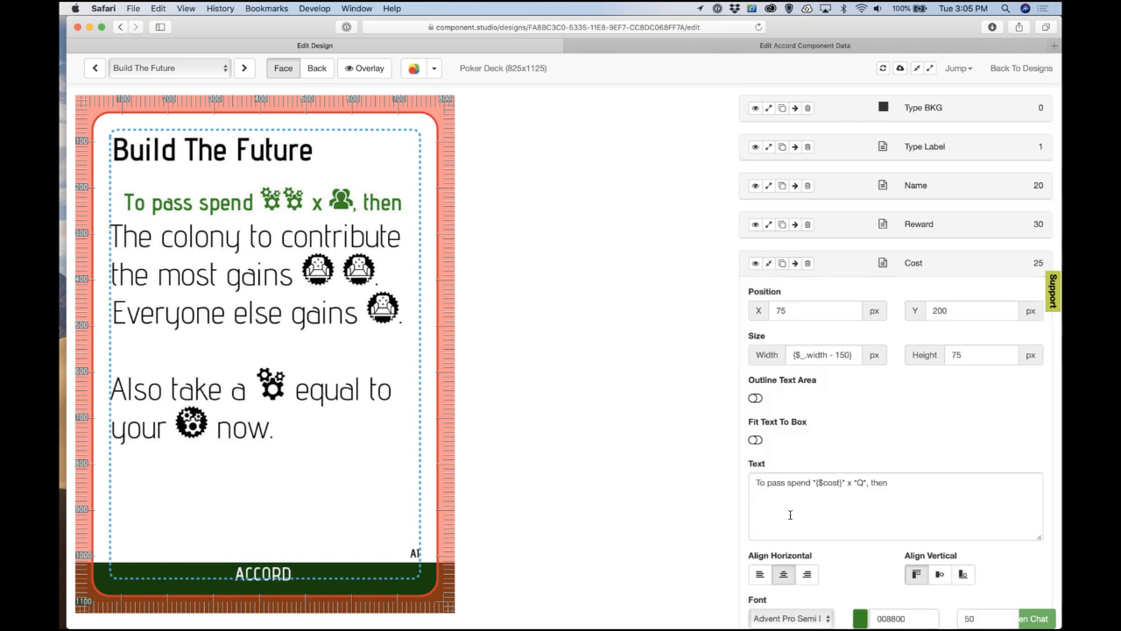
scroll(790, 515, "down", 2)
left_click(760, 513)
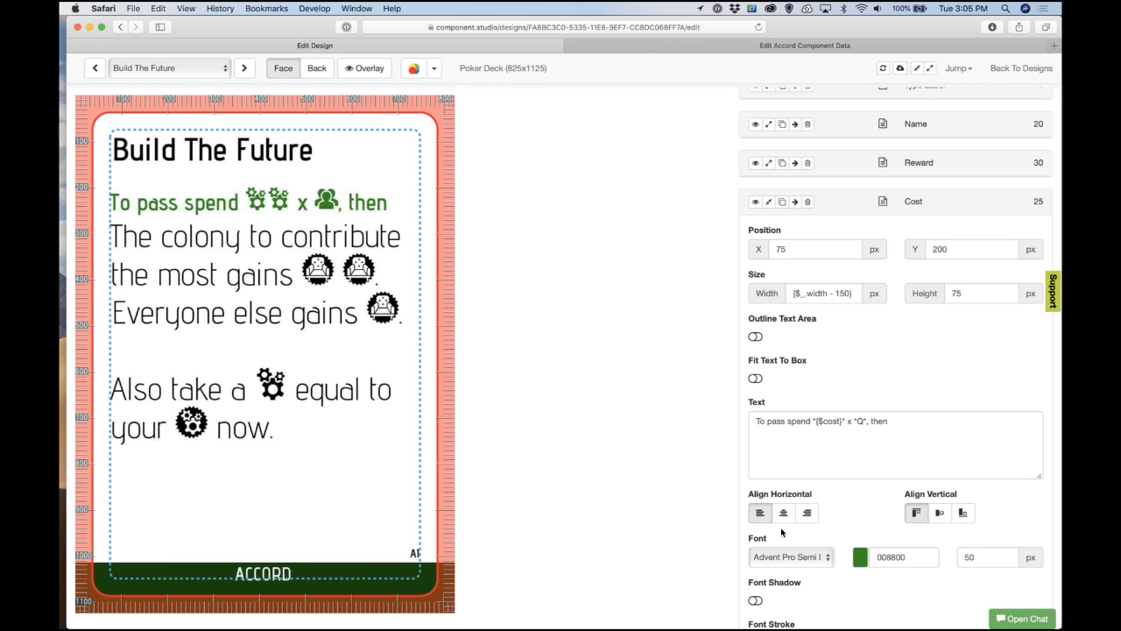
left_click(783, 513)
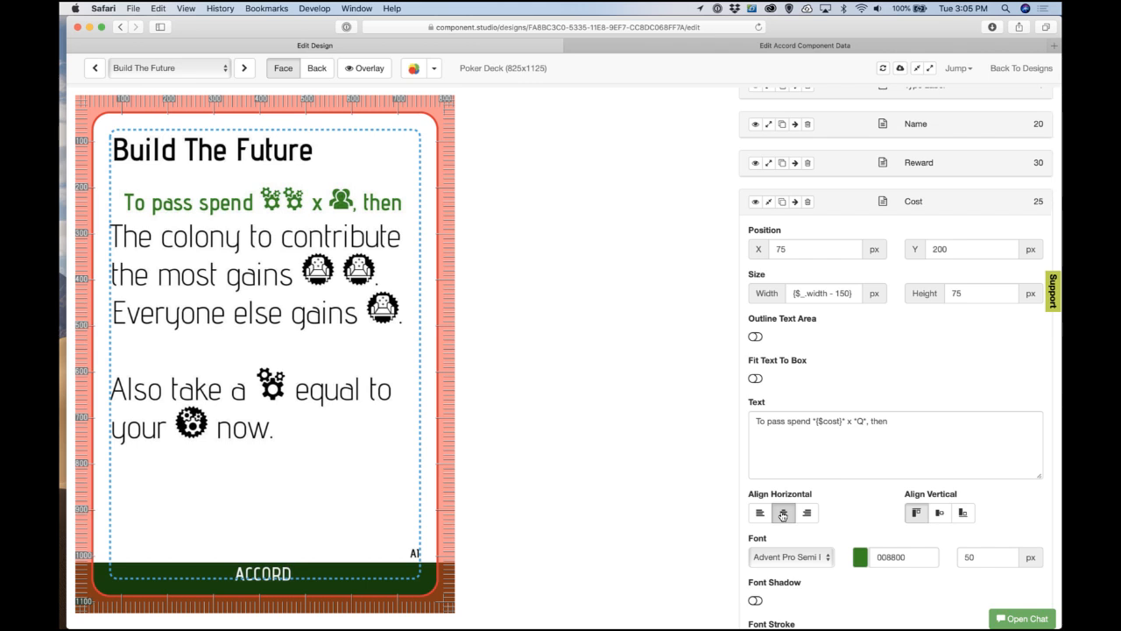
Step: Switch to the Accord component data and set the table's row height to 5
left_click(767, 46)
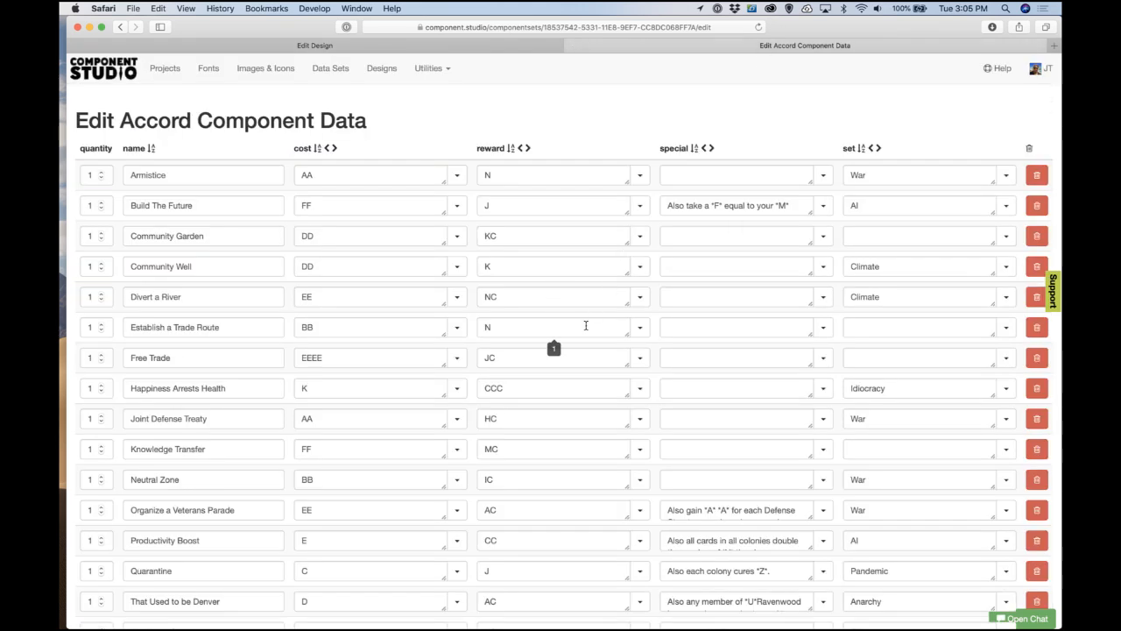
scroll(586, 325, "down", 8)
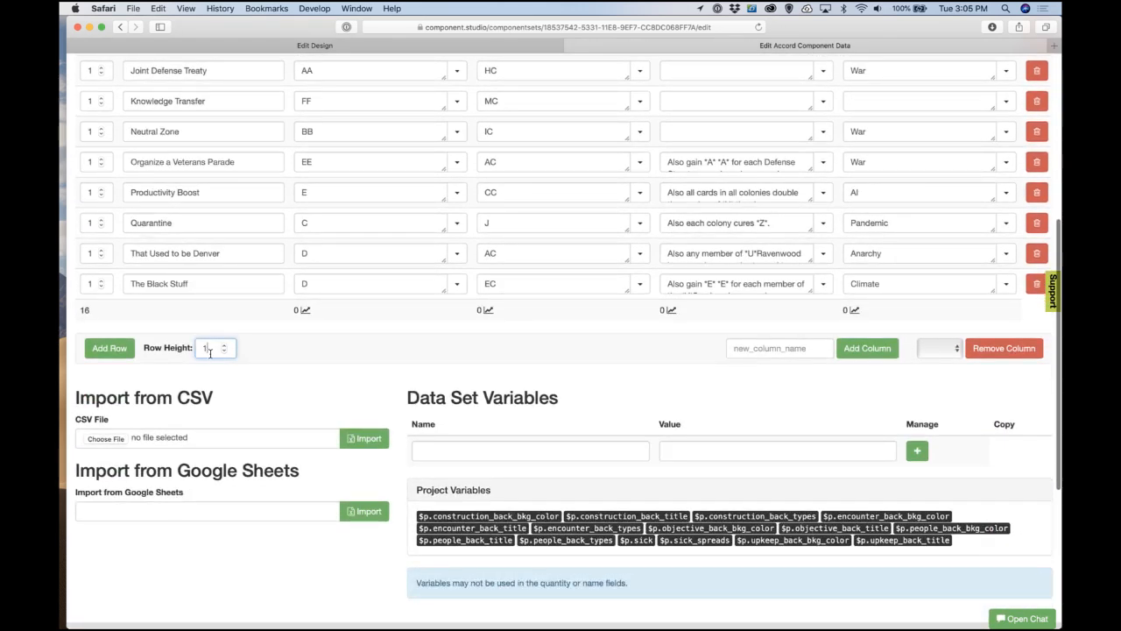
double_click(211, 353)
type("5")
scroll(211, 352, "up", 12)
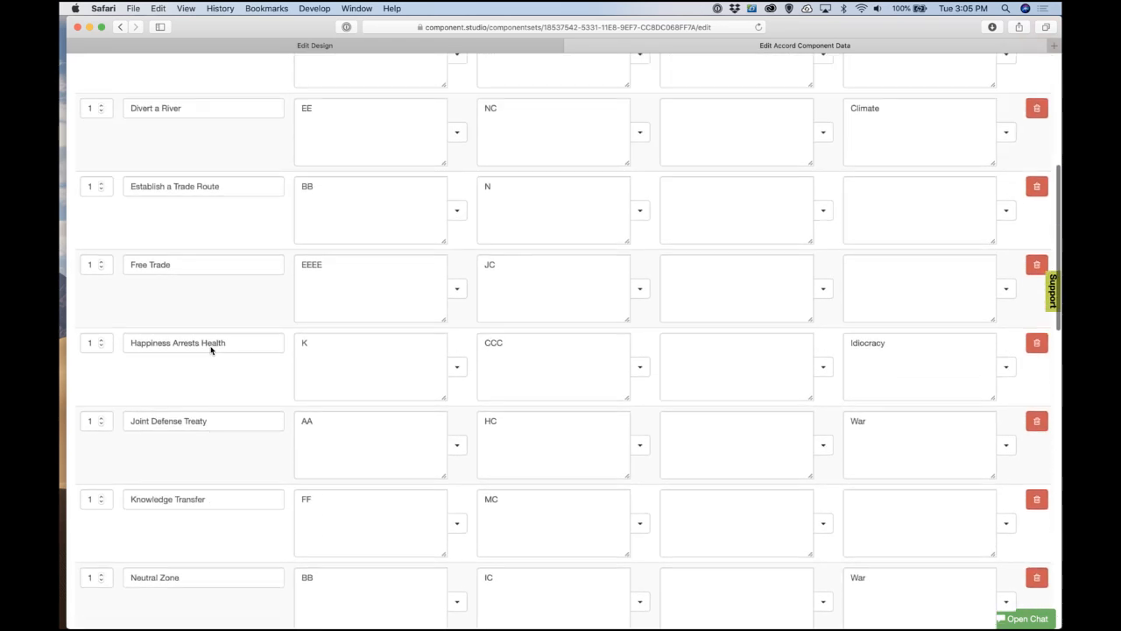
scroll(210, 350, "up", 5)
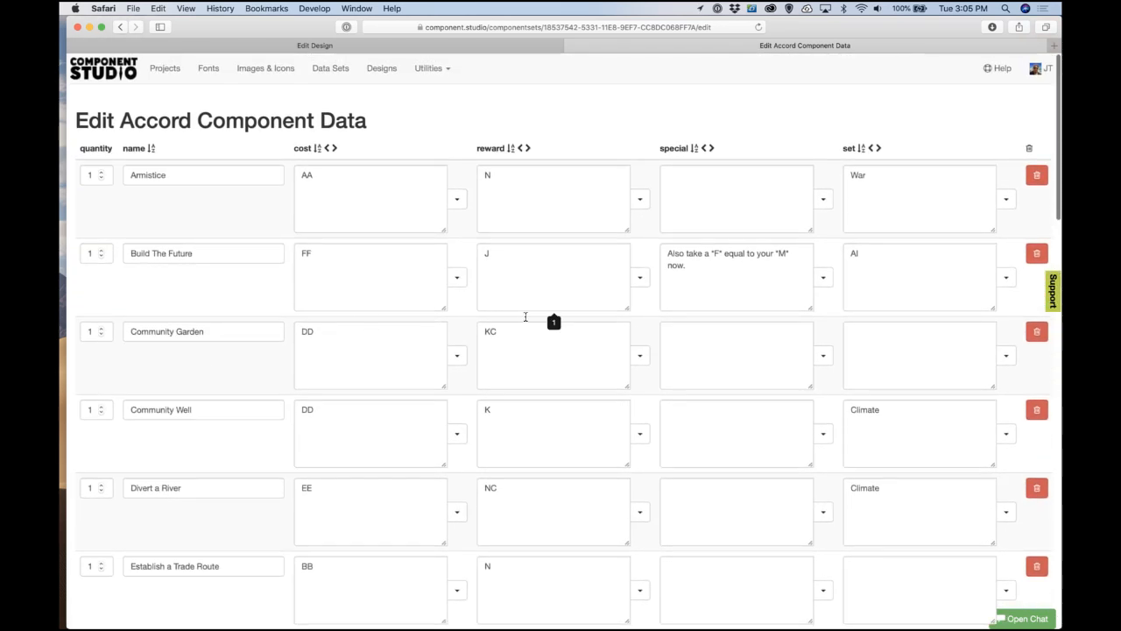
Step: Replace the opening "Also" in Build The Future's special text with "Also, everyone"
left_click(690, 268)
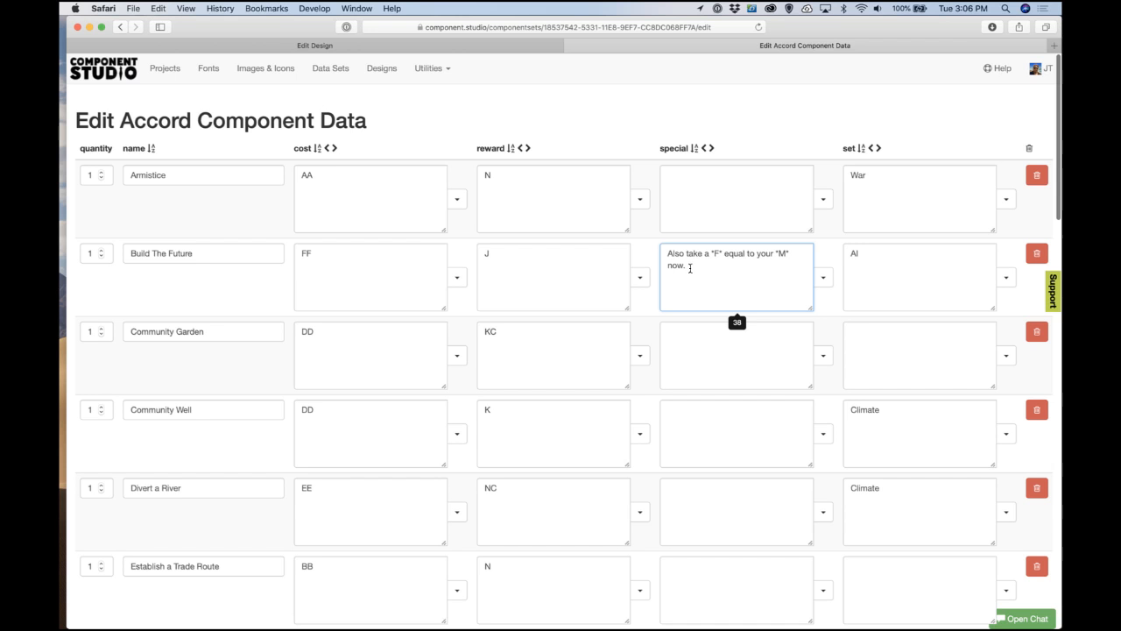
double_click(686, 259)
type("Everay")
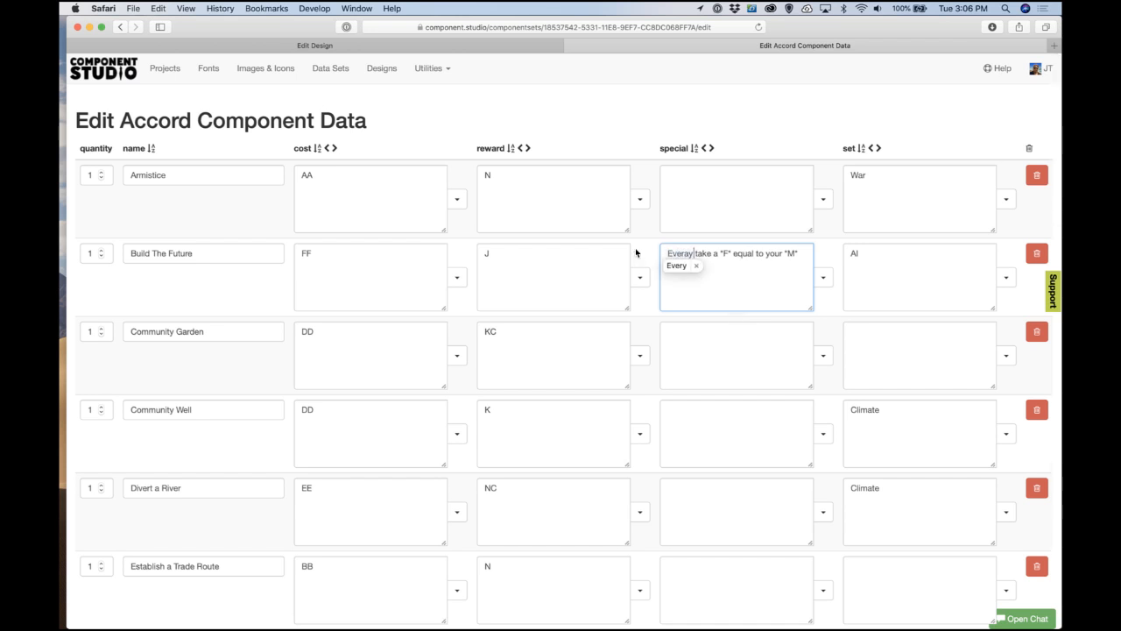
key("BackSpace")
key("BackSpace")
key("BackSpace")
key("BackSpace")
key("BackSpace")
key("BackSpace")
type("Also, everyone")
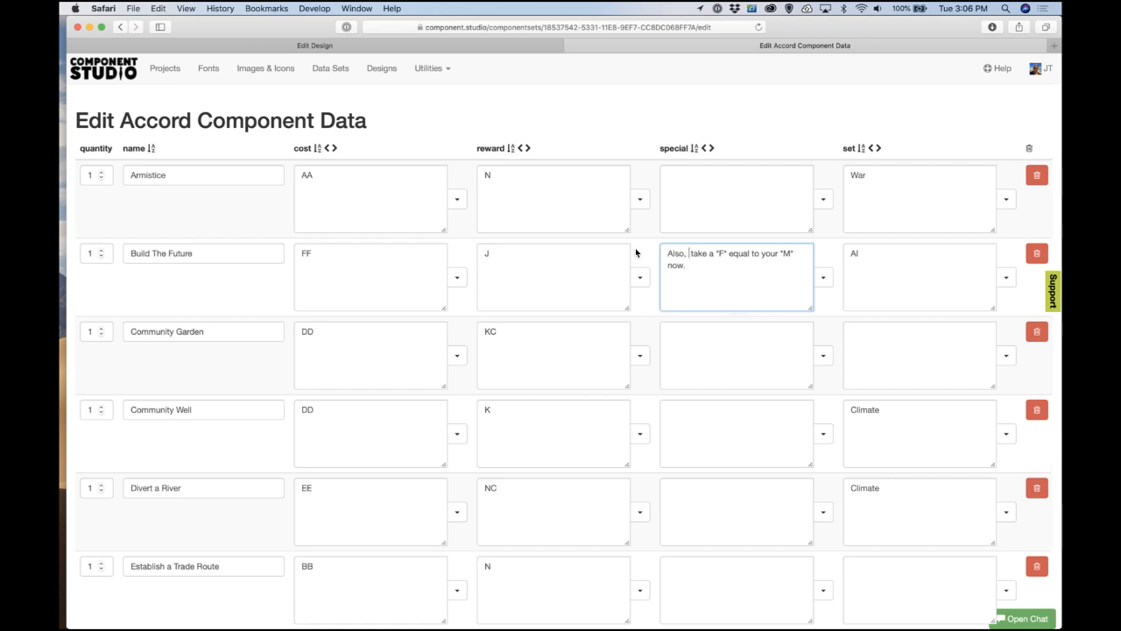
Step: Copy "Also, everyone" into Organize a Veterans Parade's special text in place of "Also", making it begin "Also, everyone gains"
key("shift+super+Left")
key("super+c")
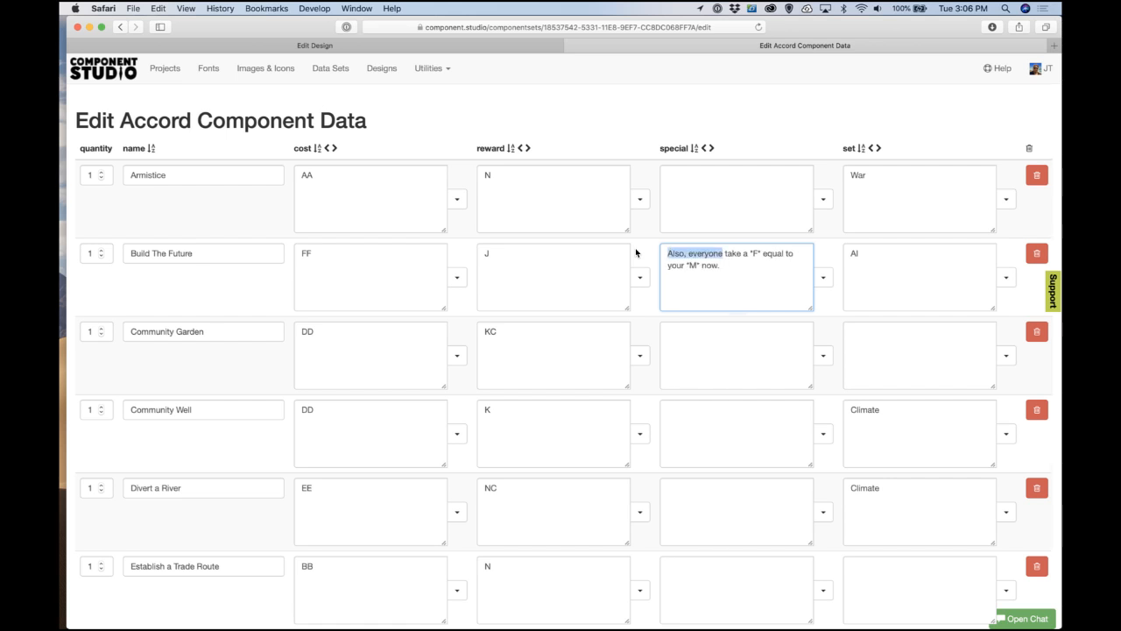
left_click(648, 326)
scroll(648, 328, "down", 8)
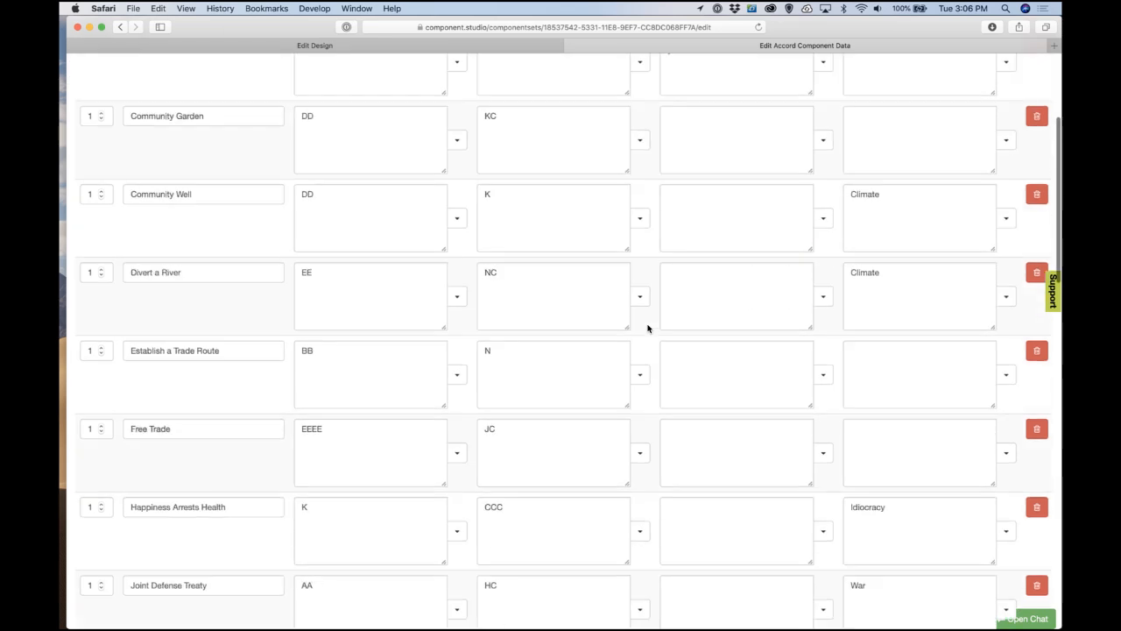
scroll(648, 328, "down", 1)
double_click(675, 470)
key("super+v")
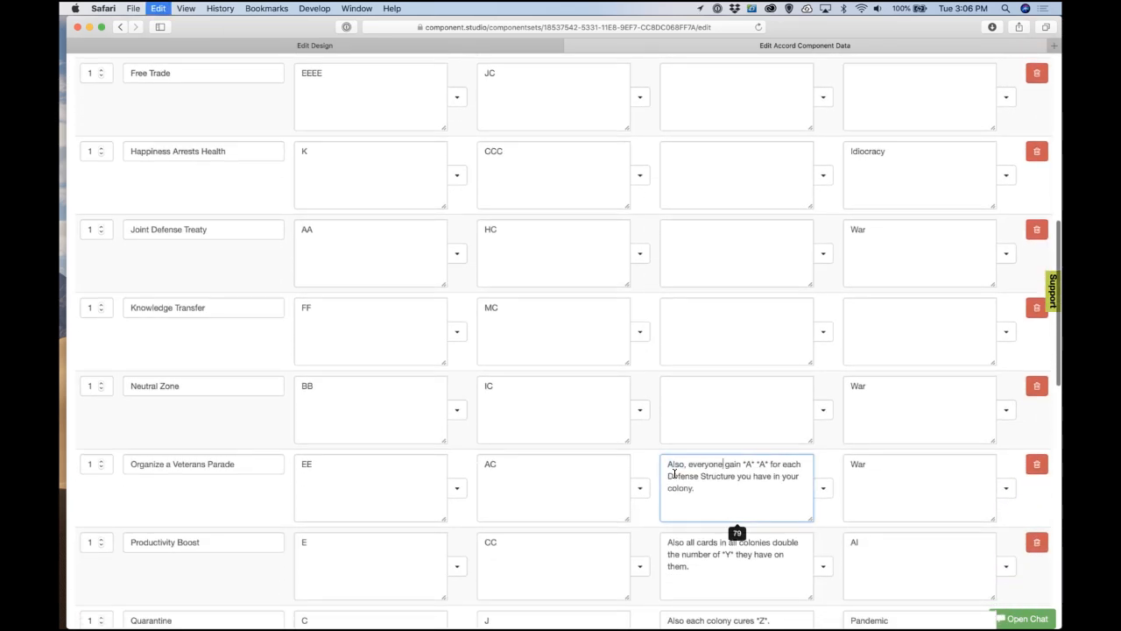
scroll(670, 501, "down", 2)
scroll(670, 501, "down", 3)
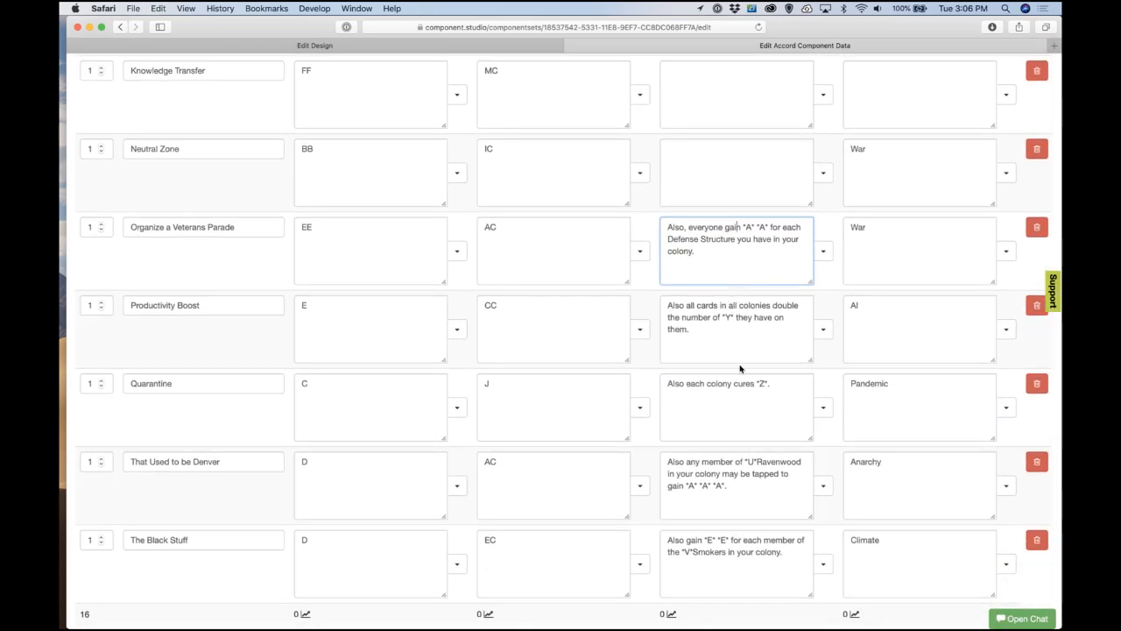
Step: Replace "Also" in Productivity Boost's special text with the copied "Also, everyone"
double_click(673, 309)
key("super+v")
Step: Change the opening of Quarantine's special text to "Also," so it reads "Also, each colony cures *Z*."
scroll(680, 338, "down", 3)
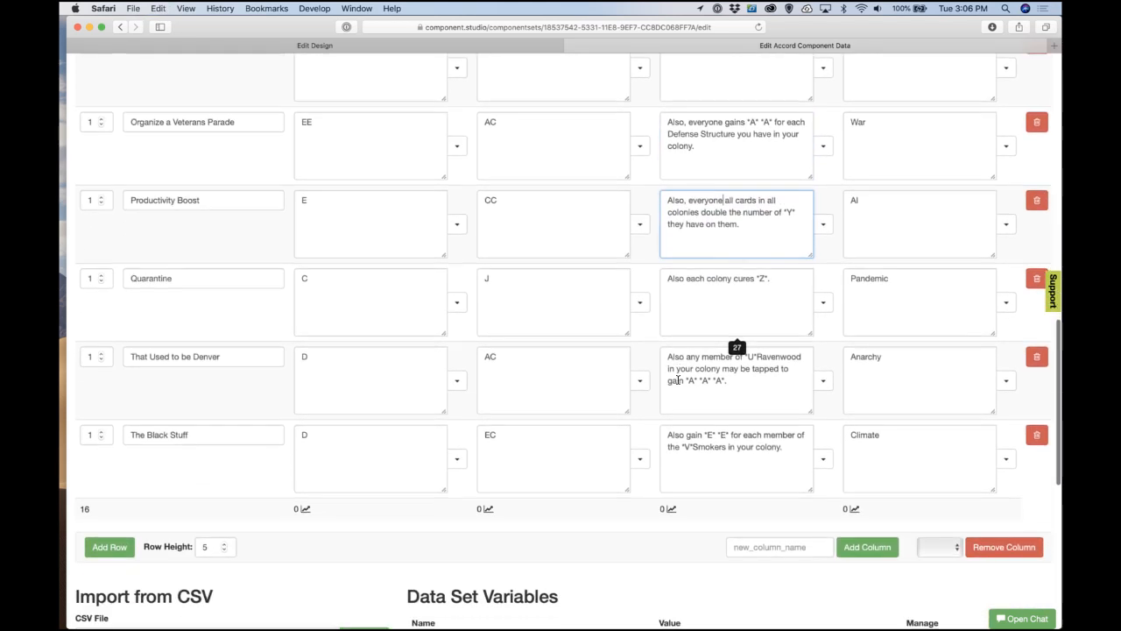
double_click(676, 259)
key("super+v")
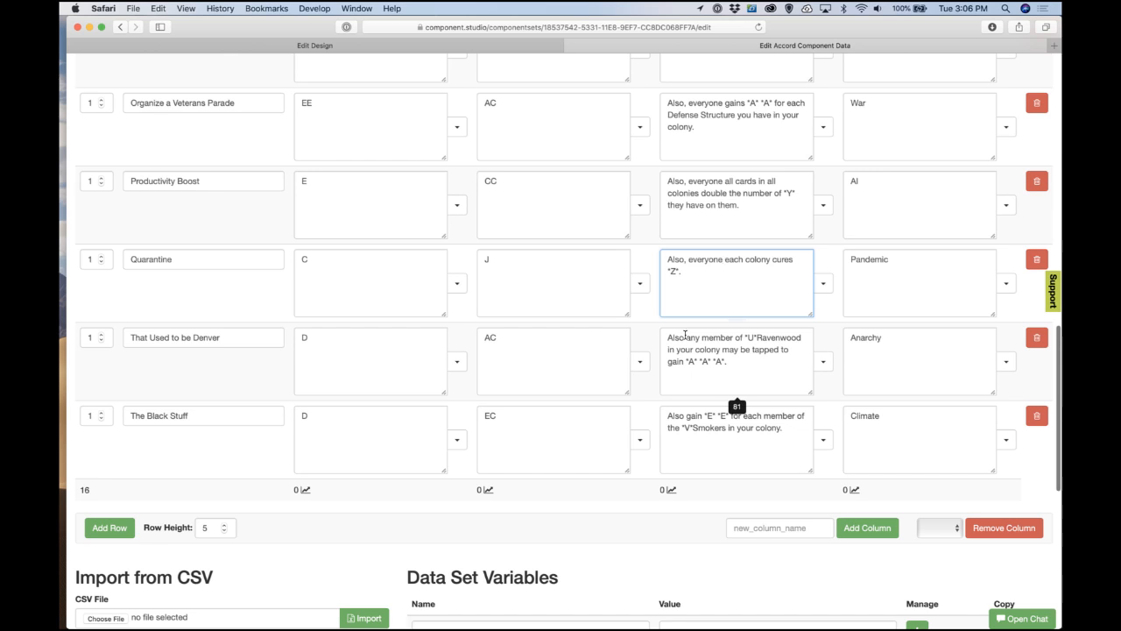
key("BackSpace")
key("BackSpace")
key("BackSpace")
key("BackSpace")
key("BackSpace")
key("BackSpace")
key("BackSpace")
key("BackSpace")
key("BackSpace")
key("BackSpace")
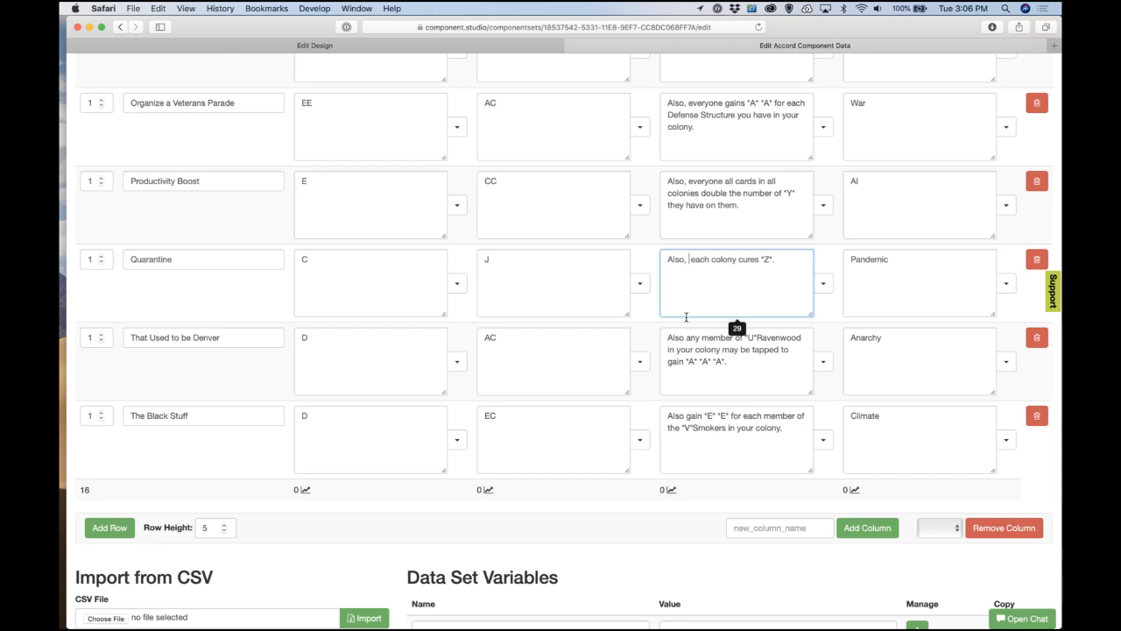
type(",")
Step: Remove "everyone" from Productivity Boost's special text so it begins "Also, all cards in all colonies"
scroll(686, 316, "up", 1)
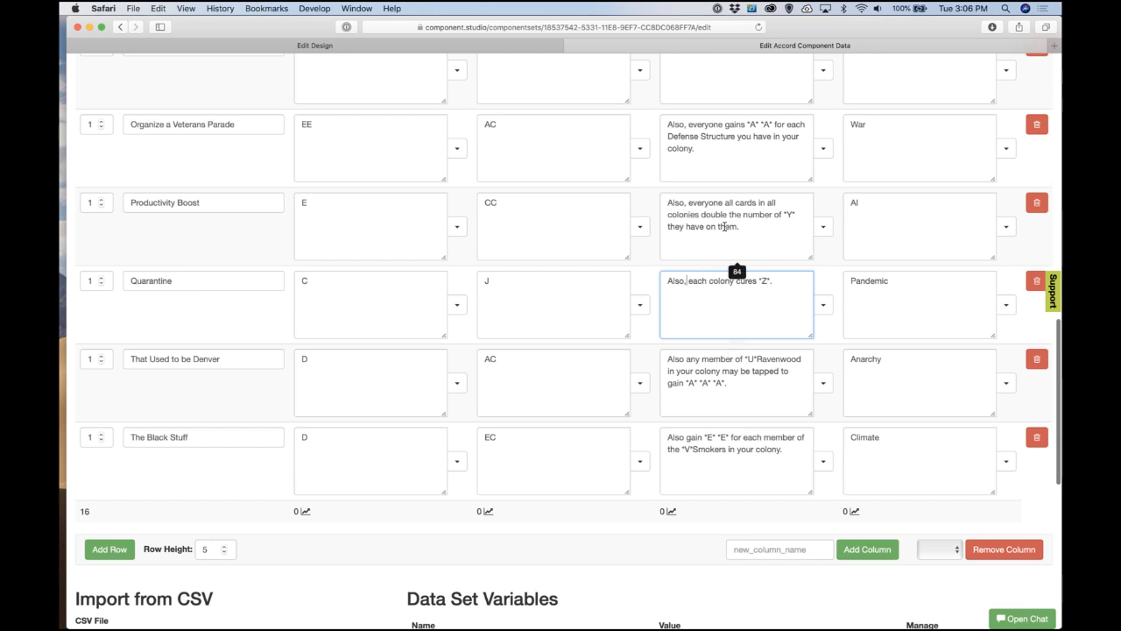
double_click(708, 202)
key("BackSpace")
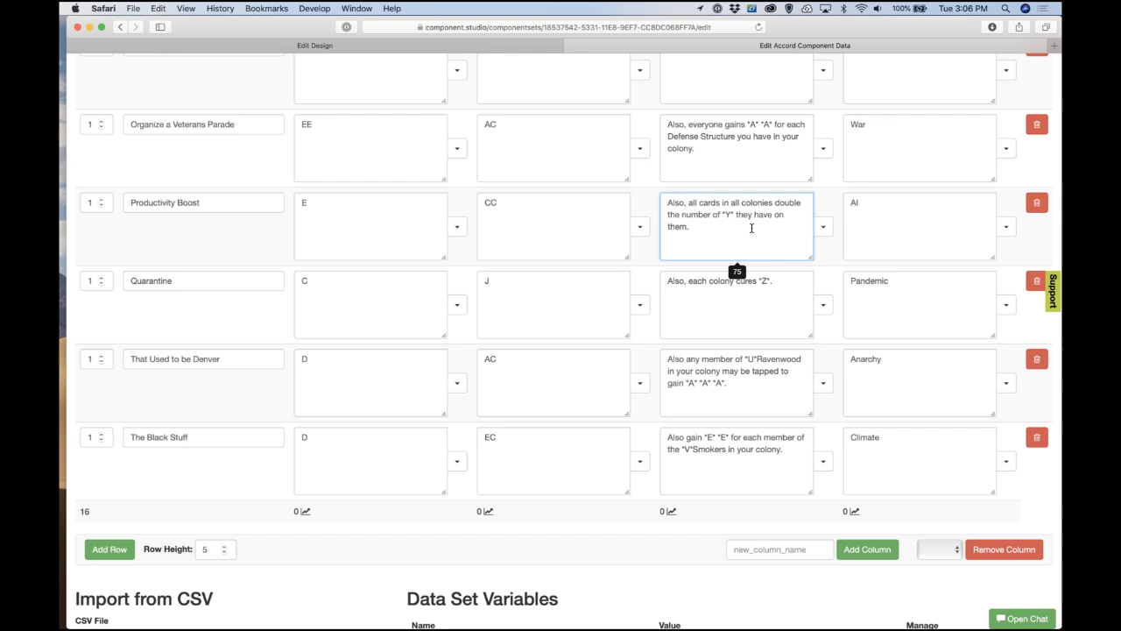
Step: Replace "take a" with "gain" in Build The Future's special text
scroll(714, 213, "up", 2)
scroll(740, 199, "up", 15)
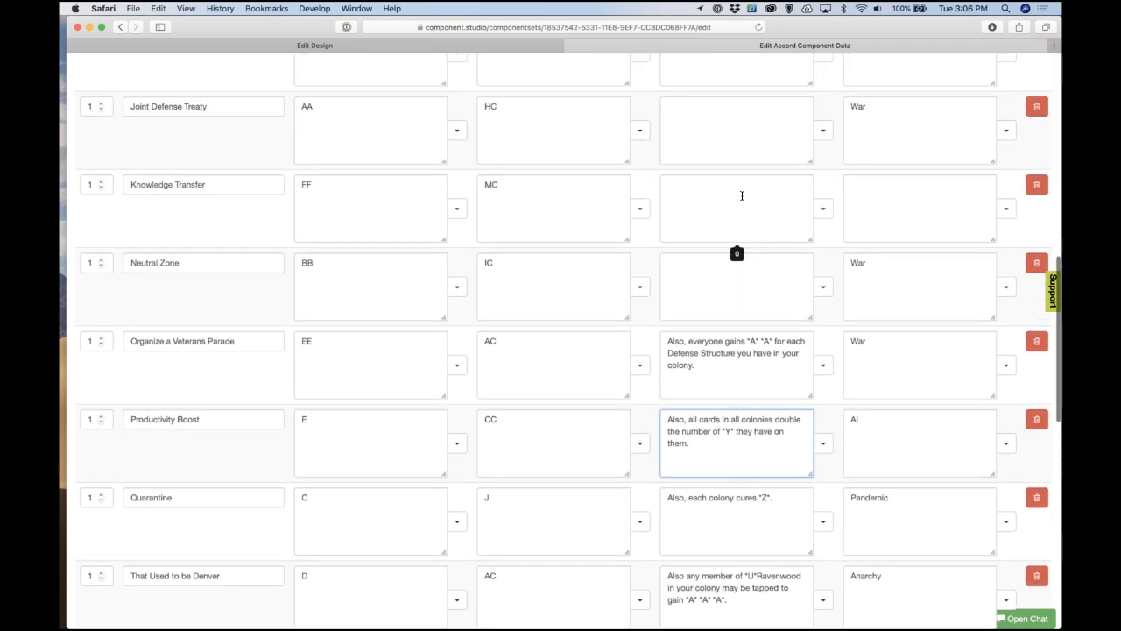
scroll(740, 185, "down", 4)
scroll(740, 185, "down", 10)
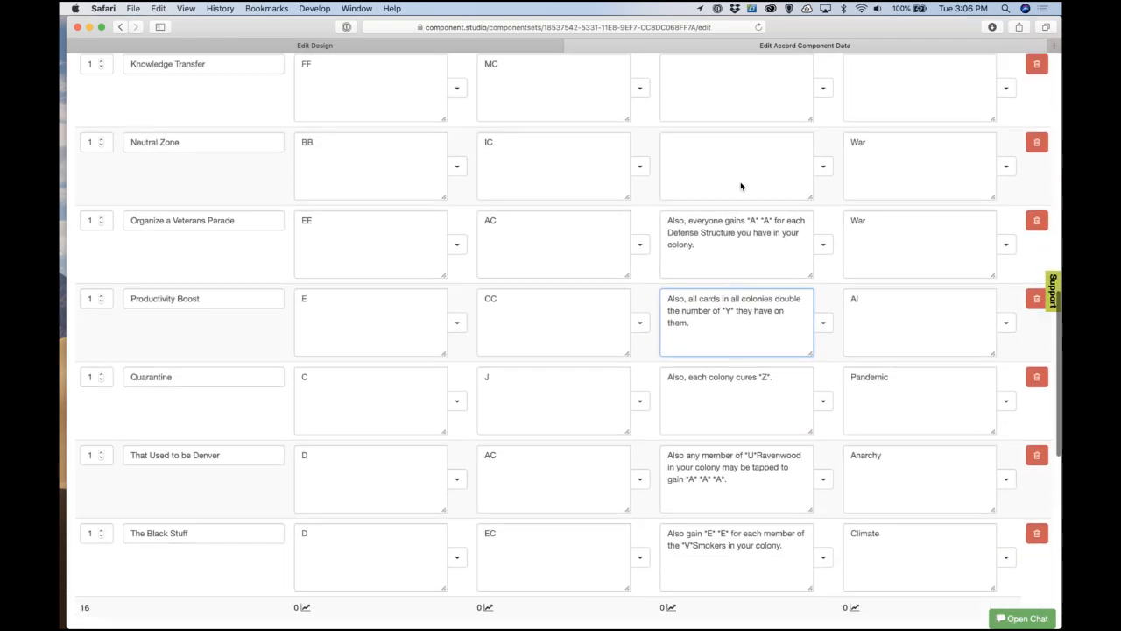
scroll(739, 262, "up", 13)
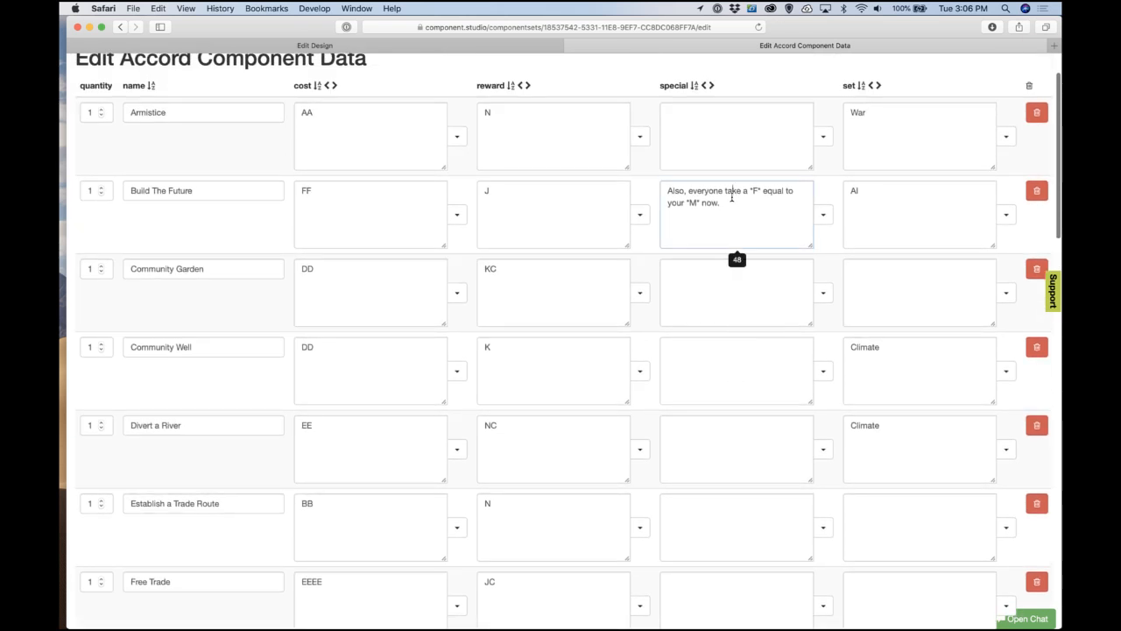
double_click(734, 191)
type("gain")
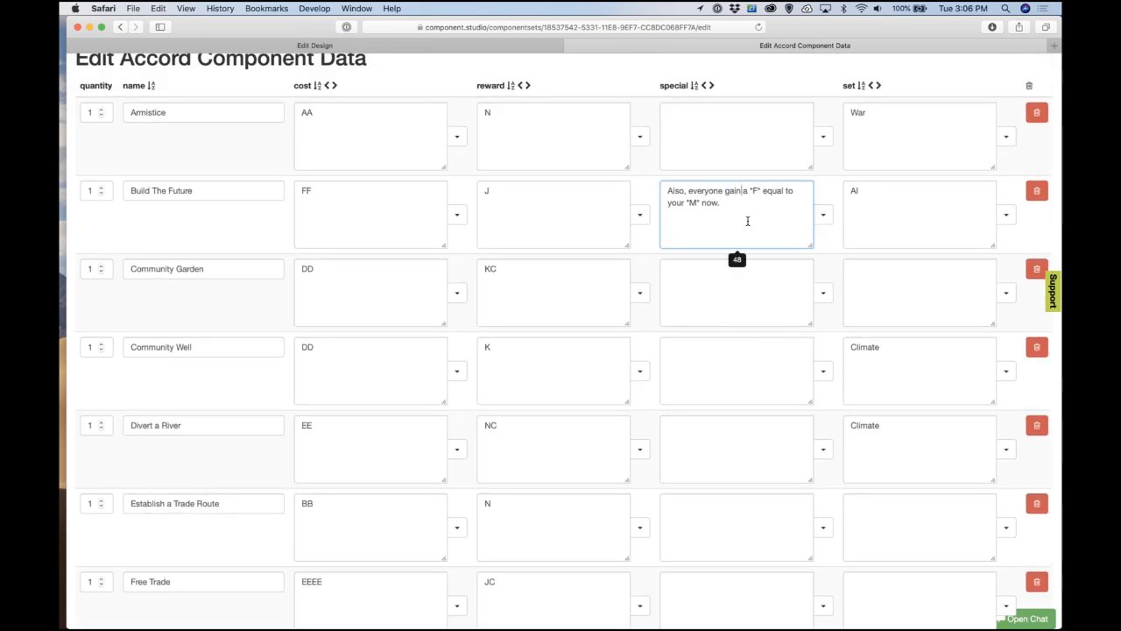
key("BackSpace")
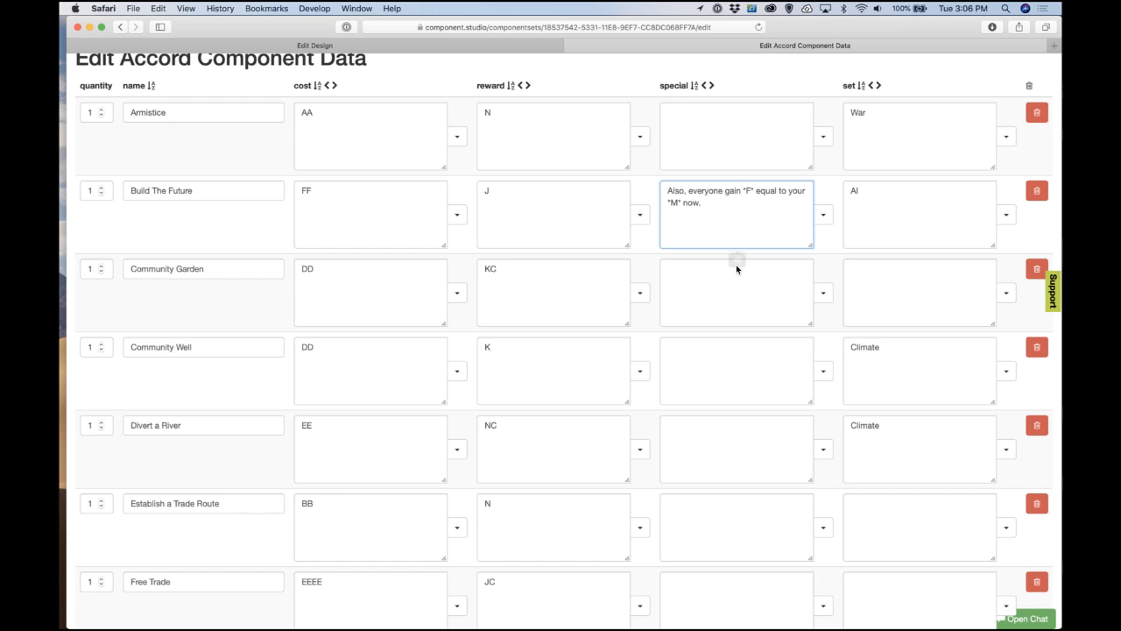
Step: Review the wording of the special texts from Organize a Veterans Parade through The Black Stuff
scroll(719, 318, "down", 5)
scroll(718, 317, "down", 6)
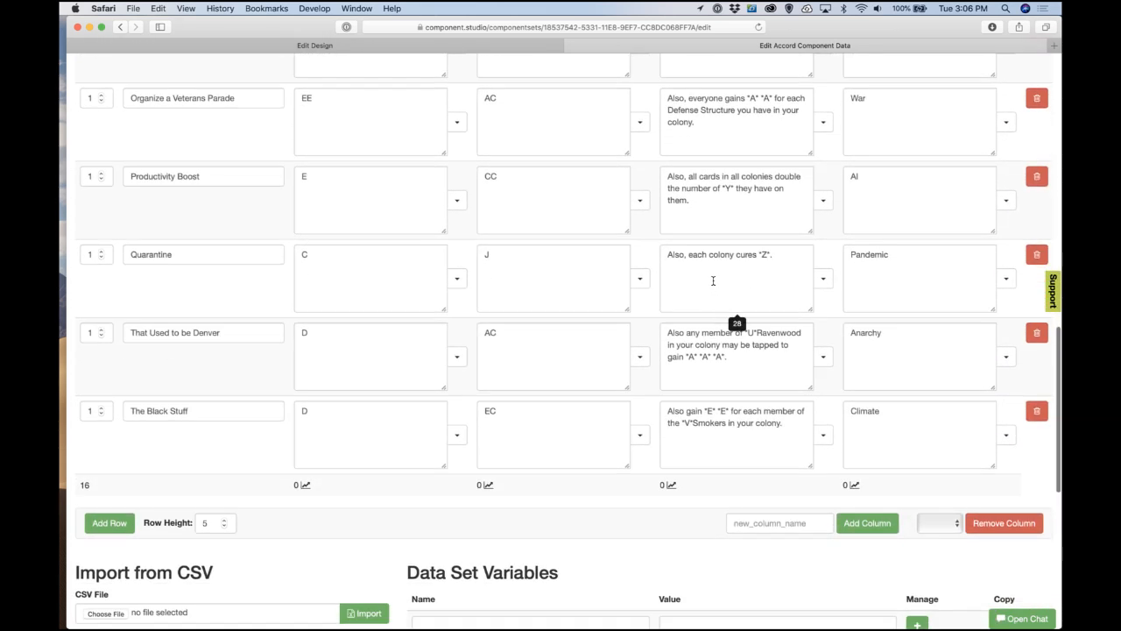
scroll(713, 281, "down", 1)
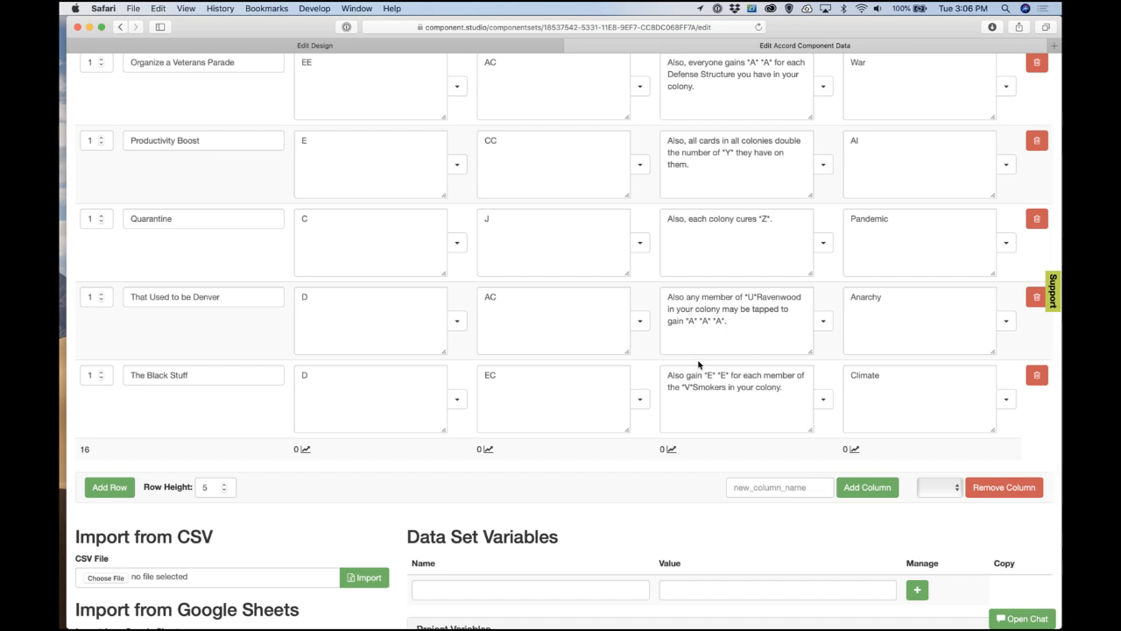
scroll(692, 337, "down", 3)
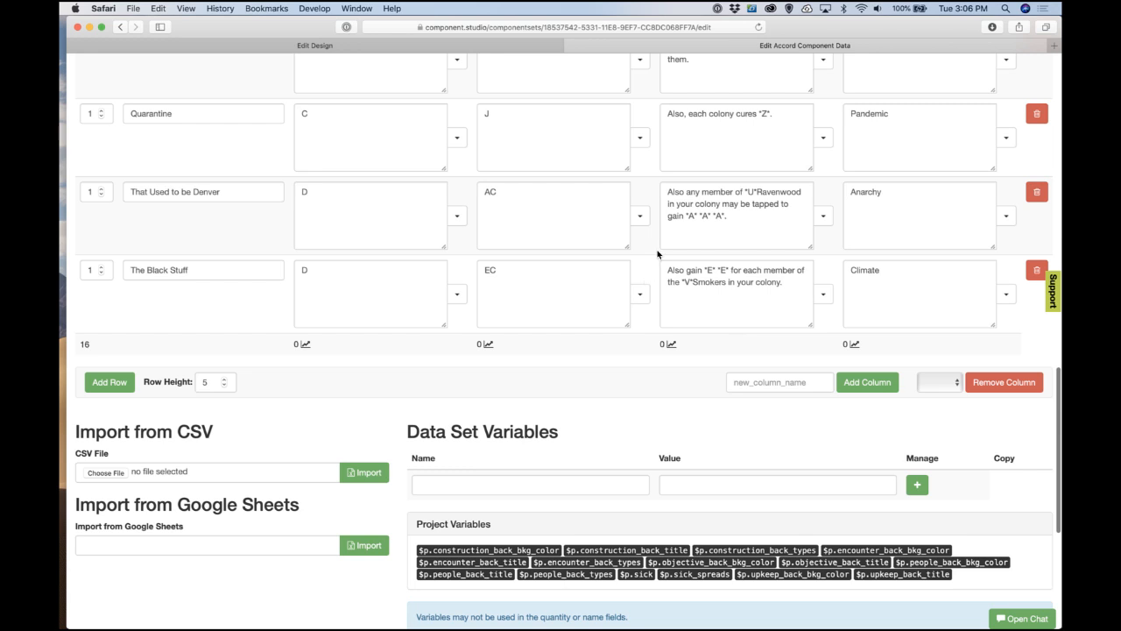
scroll(659, 259, "up", 10)
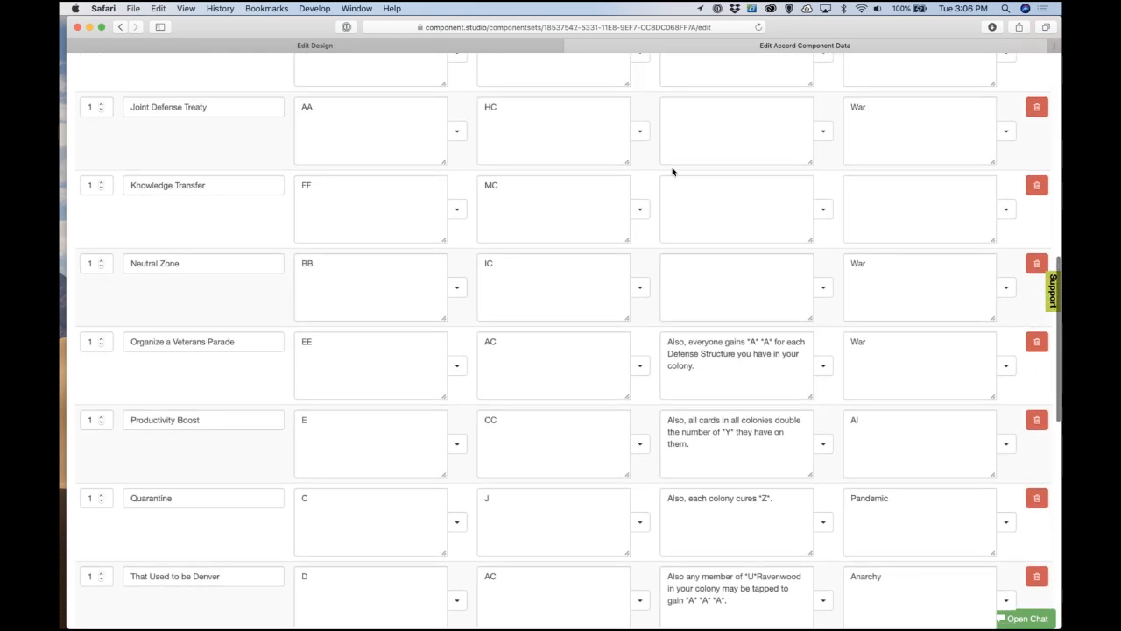
scroll(661, 254, "down", 8)
scroll(683, 258, "up", 3)
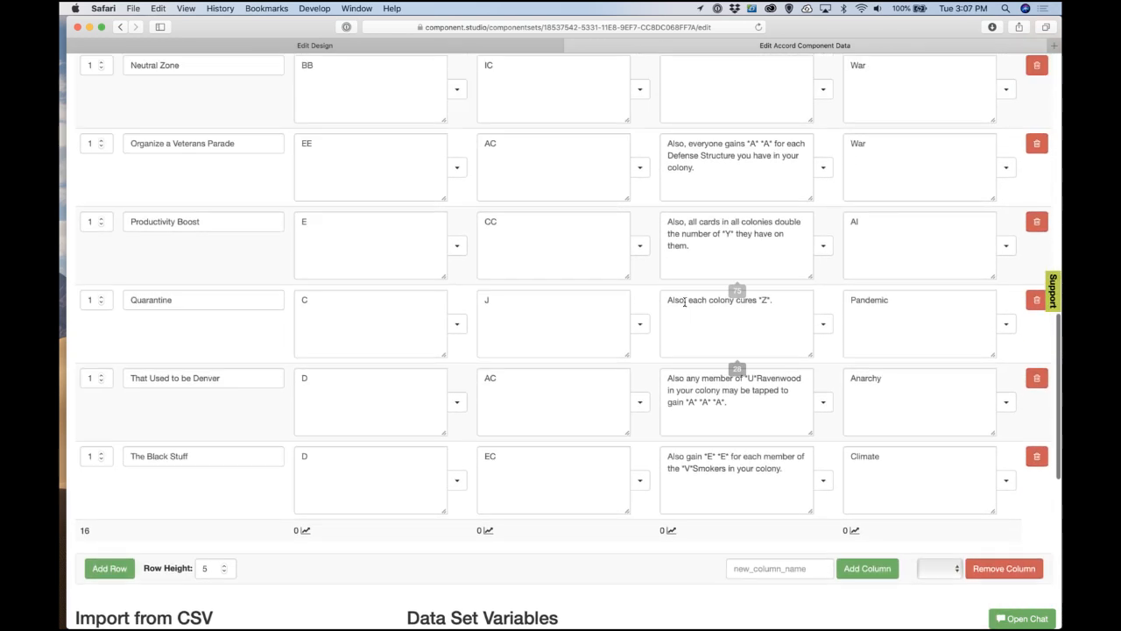
Step: Remove the comma after "Also" in the special text of Quarantine, Productivity Boost and Organize a Veterans Parade
left_click(685, 303)
key("BackSpace")
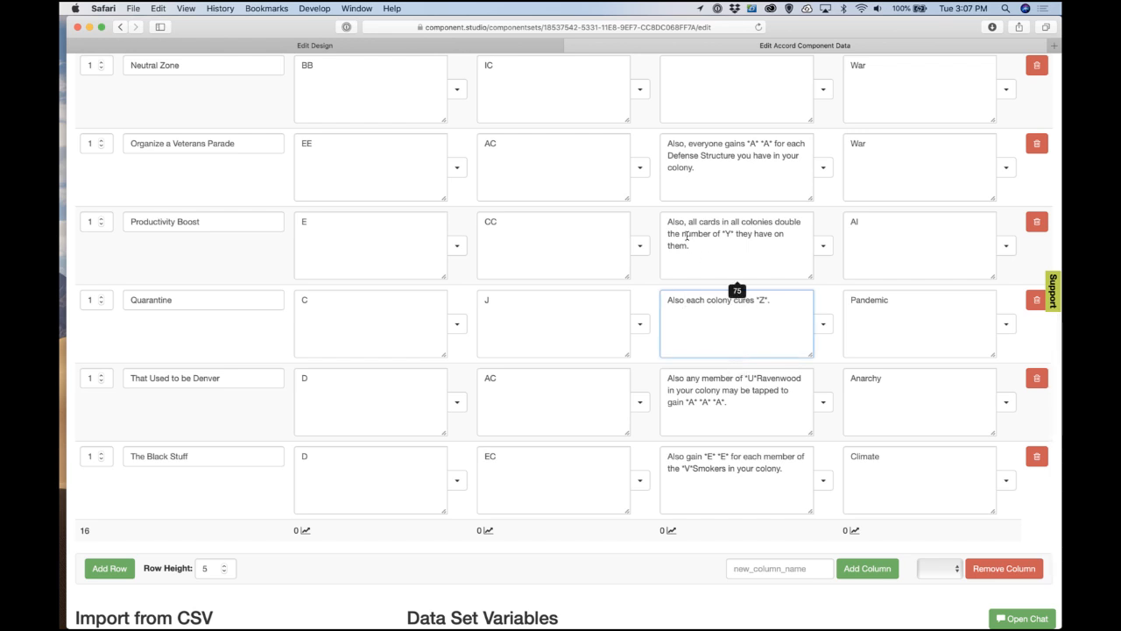
left_click(687, 224)
key("BackSpace")
left_click(688, 145)
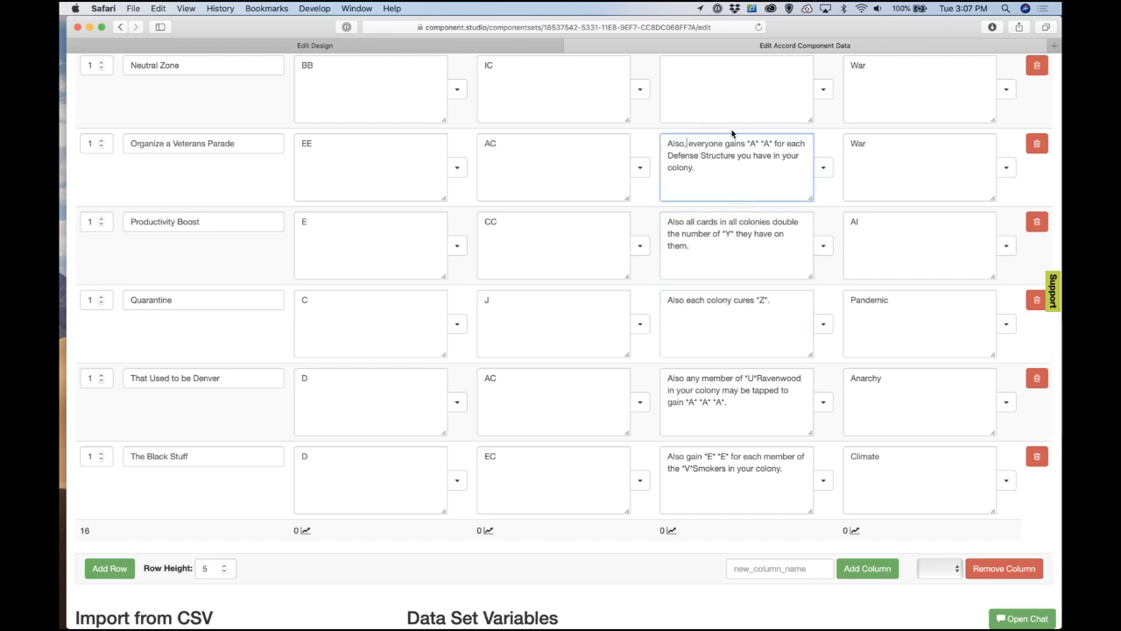
key("BackSpace")
Step: Remove the comma after "Also" in Build The Future's special text and return to the card design
scroll(732, 134, "up", 3)
scroll(732, 134, "up", 15)
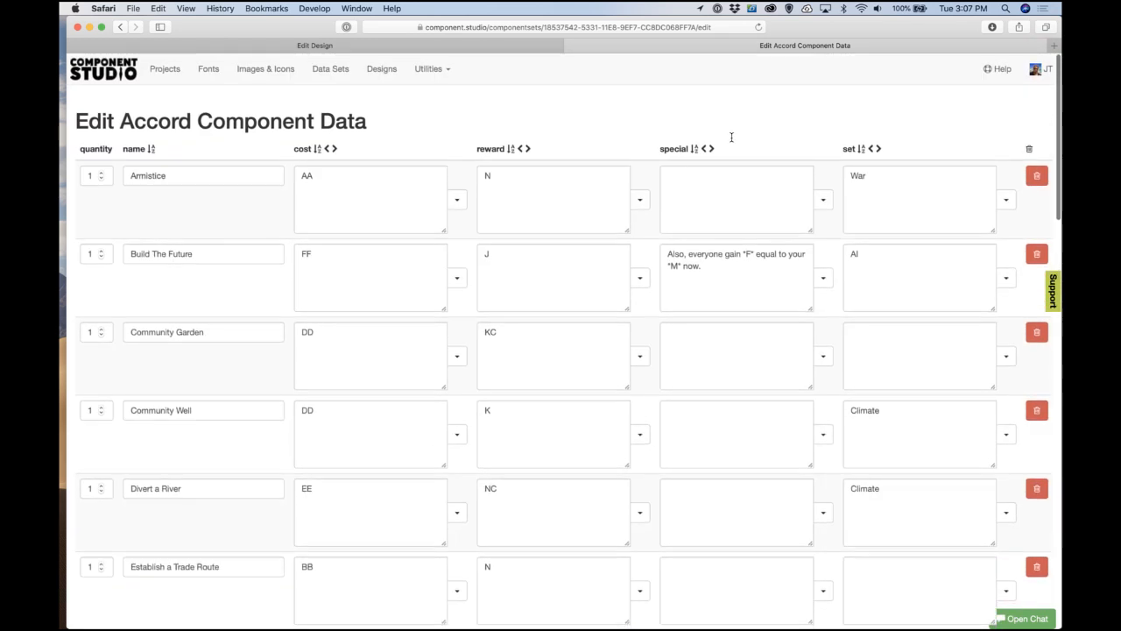
left_click(688, 254)
key("BackSpace")
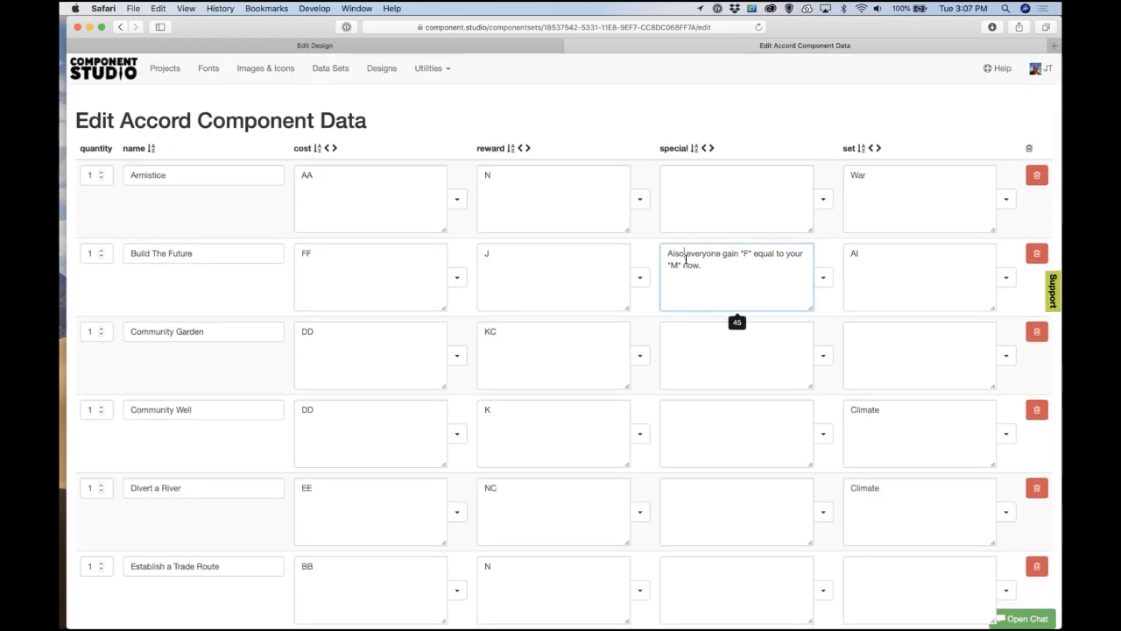
left_click(642, 219)
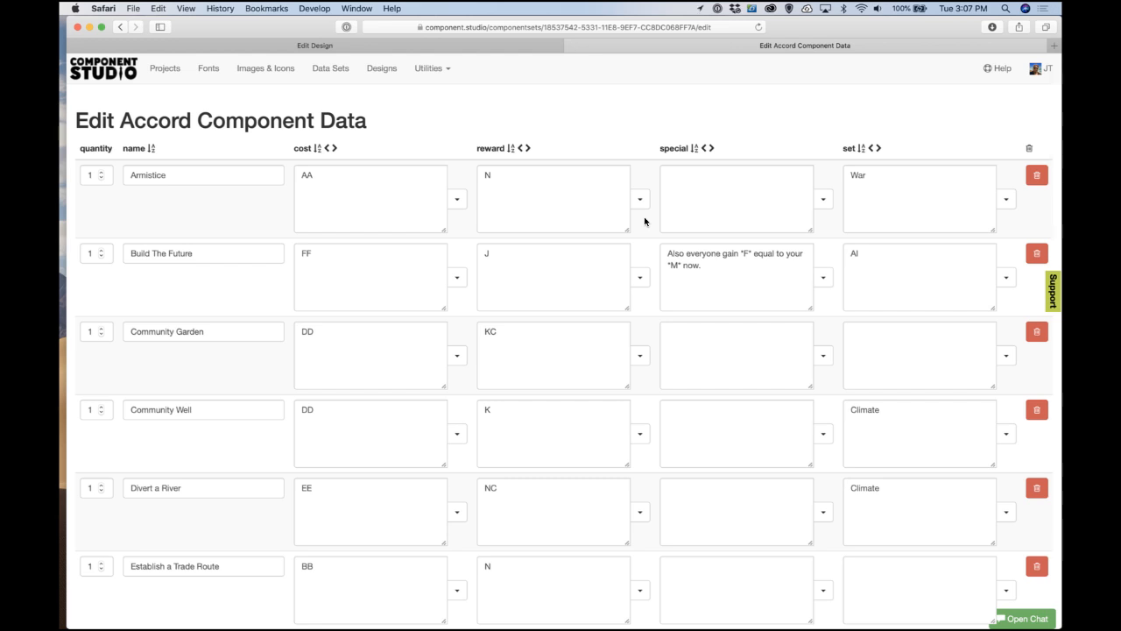
left_click(455, 49)
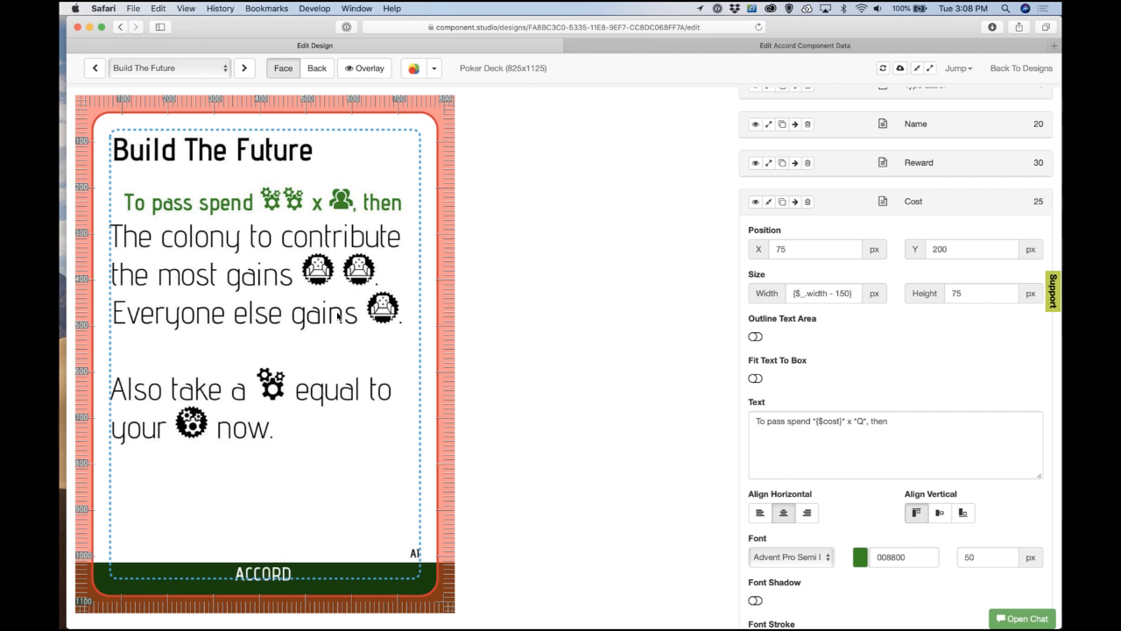
Step: Open glyphter.com in a new browser tab, load the saved font "the colony" and open its weapon glyph for editing
key("super+t")
type("glyphter.com")
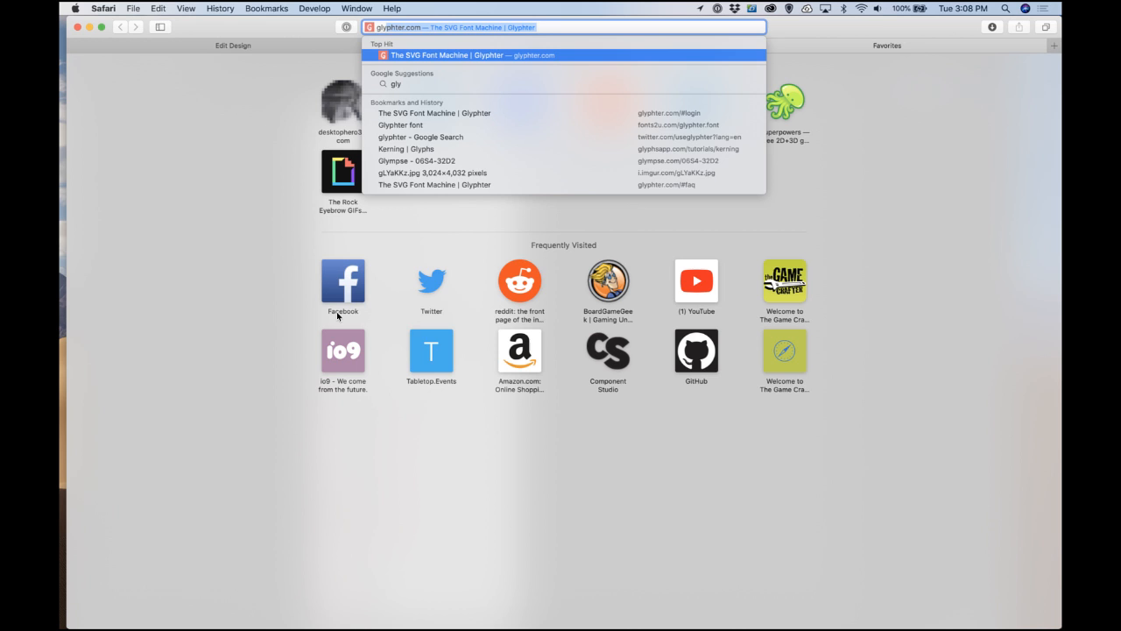
key("Return")
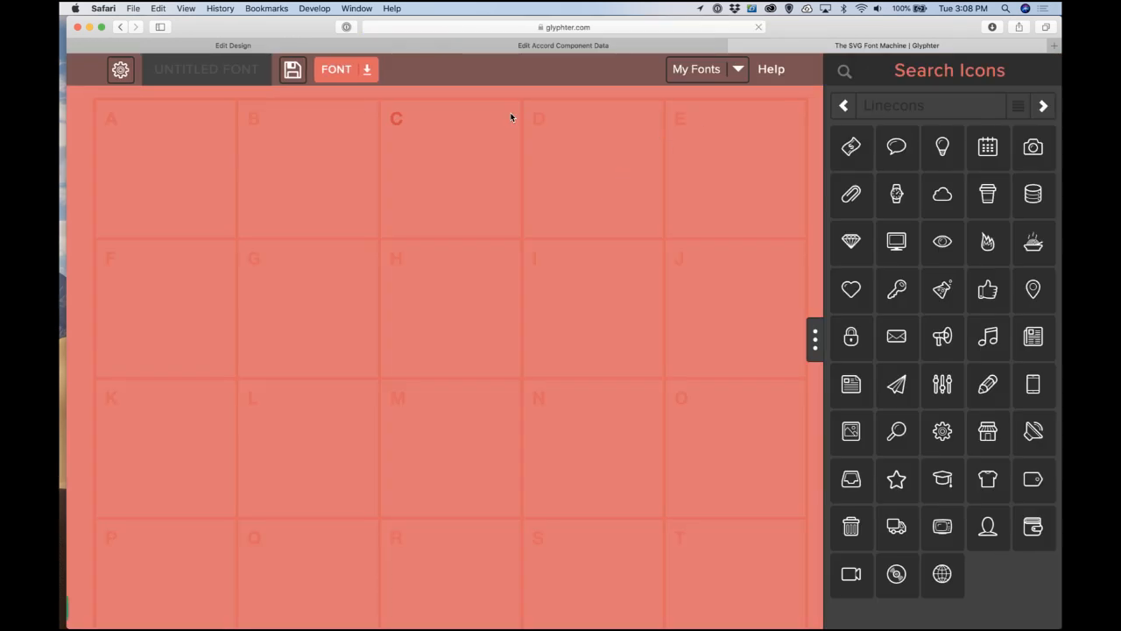
left_click(738, 70)
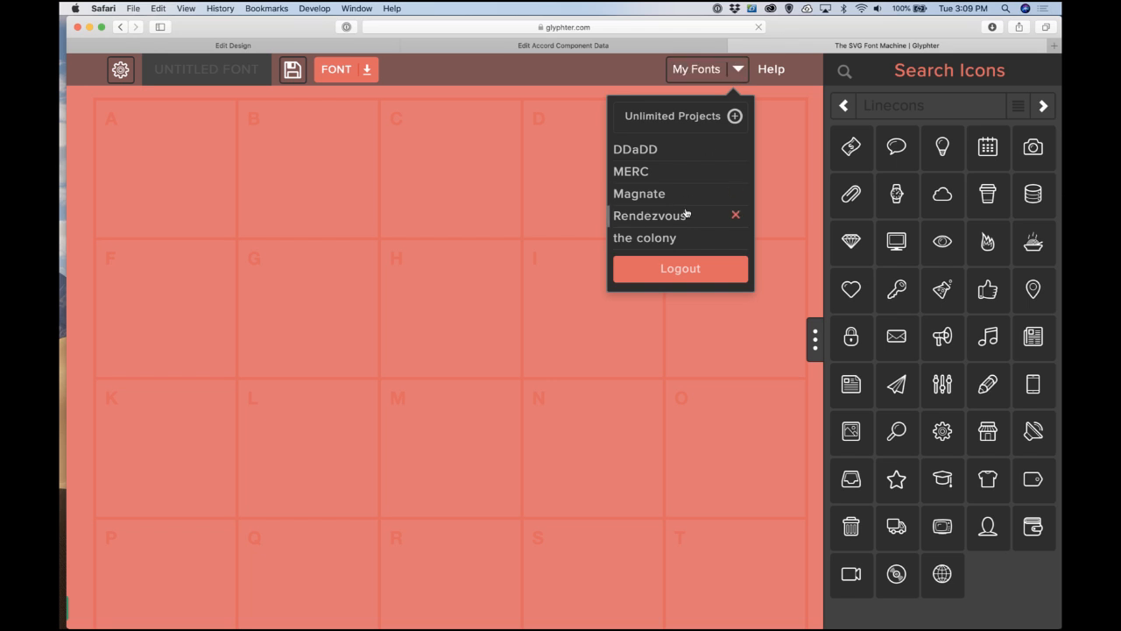
left_click(678, 239)
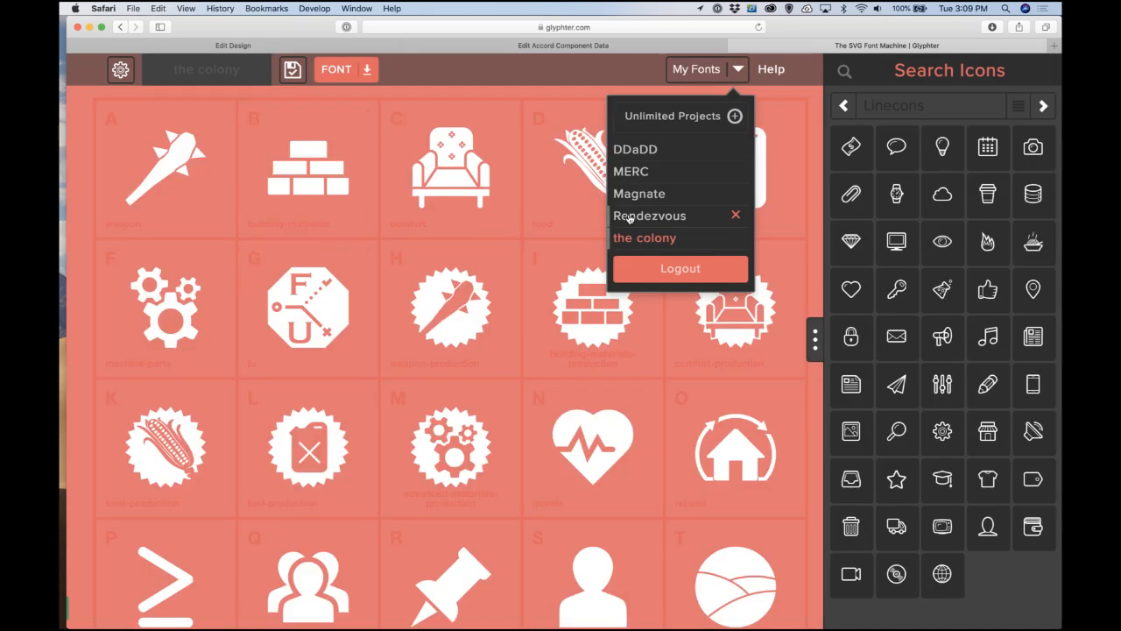
left_click(230, 178)
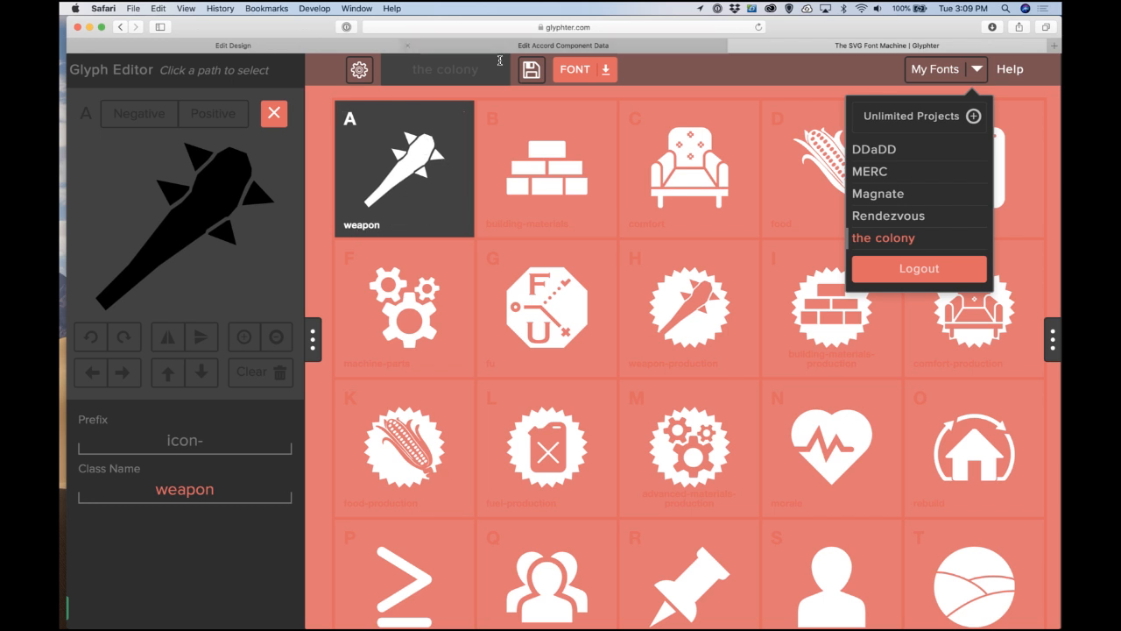
Step: Return to the card design and look through the Cost text's settings
left_click(529, 46)
left_click(363, 44)
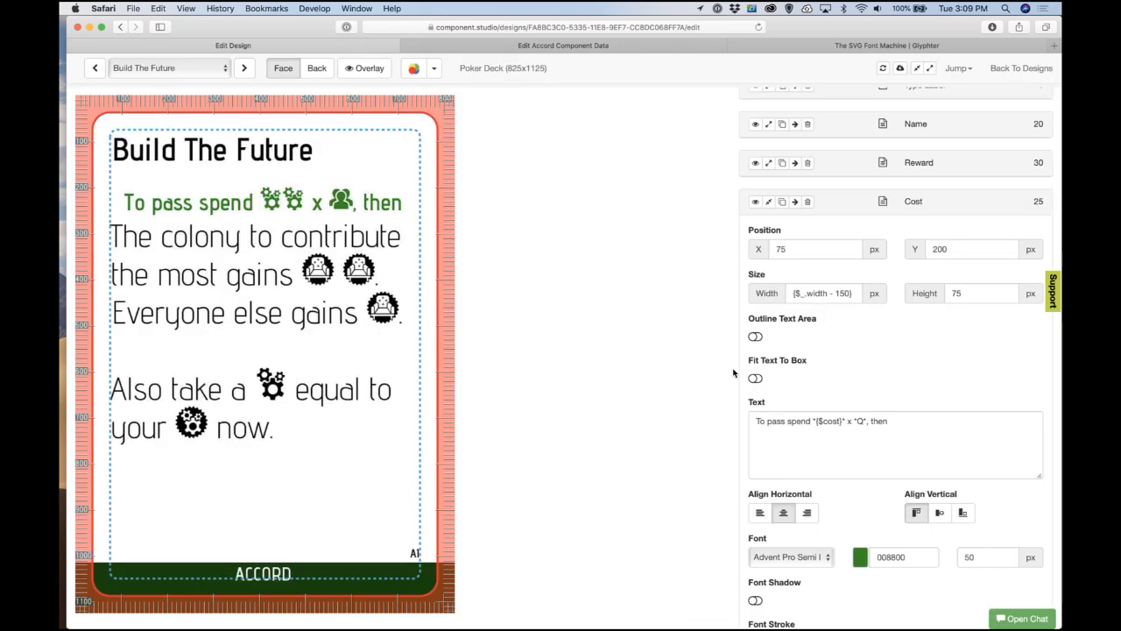
scroll(841, 478, "down", 3)
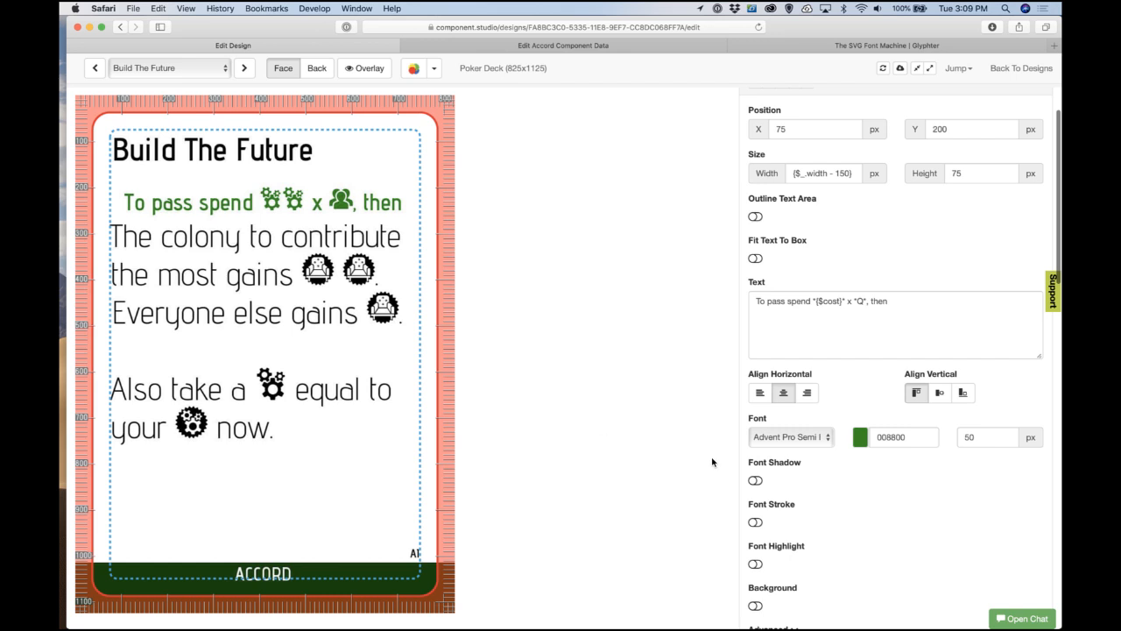
key("super+bracketleft")
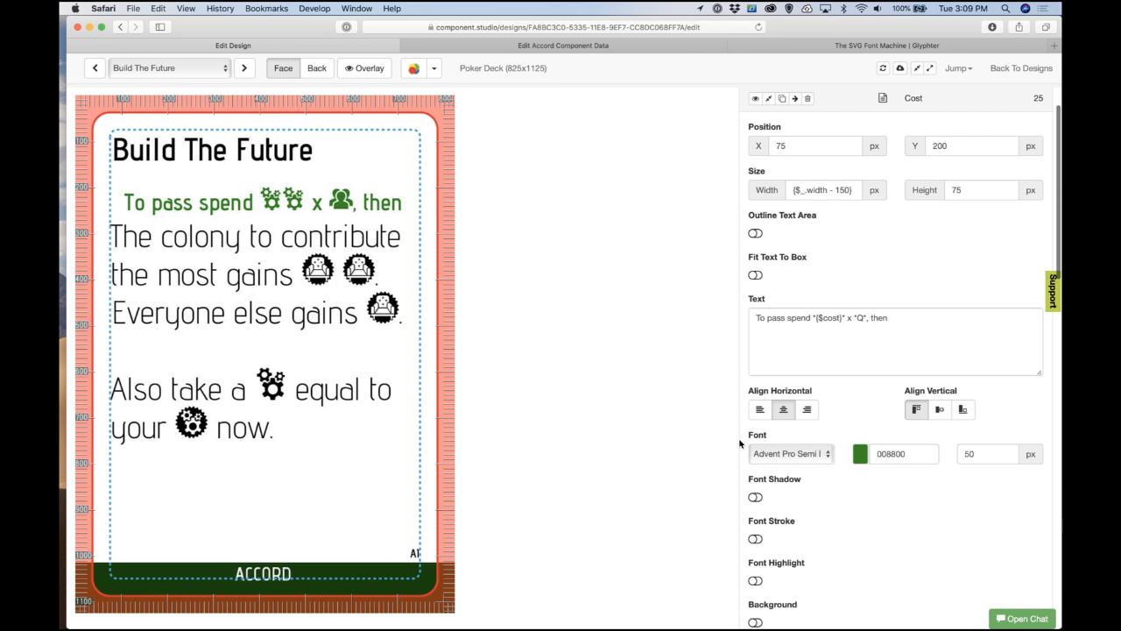
scroll(799, 481, "down", 6)
scroll(799, 481, "up", 10)
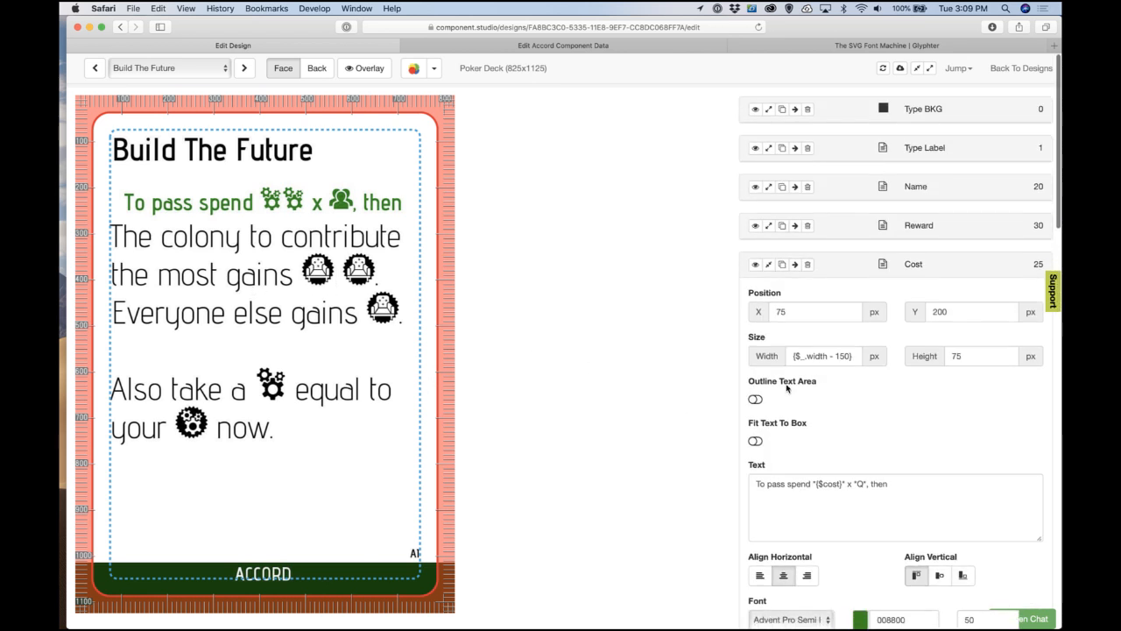
Step: Collapse the Cost settings, expand Reward and try an alternate font size of 50 px
left_click(769, 263)
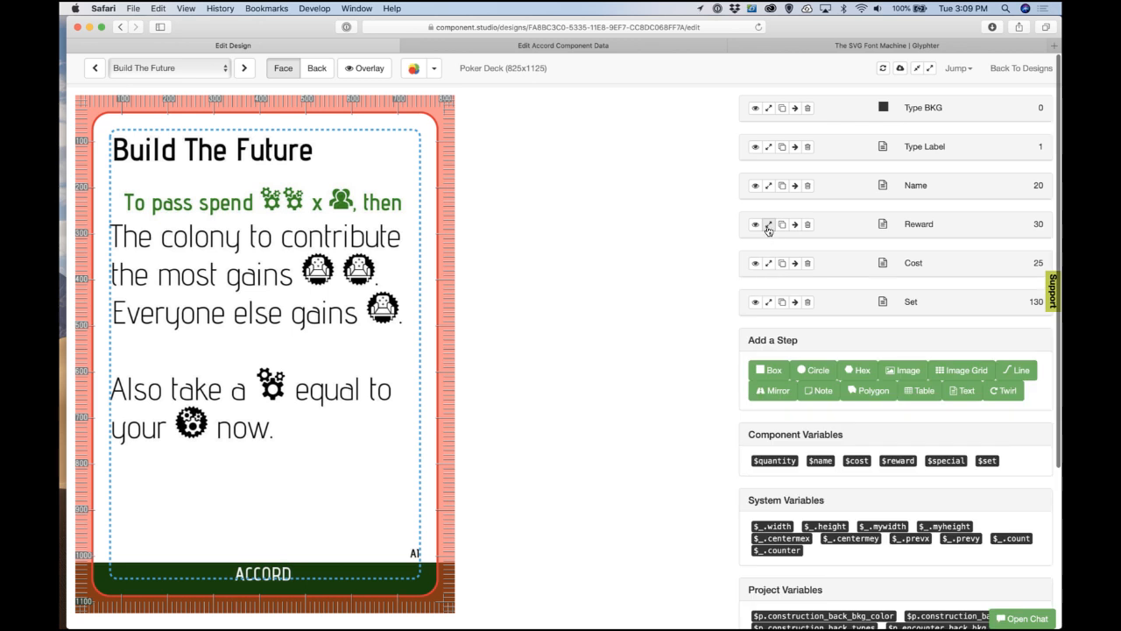
left_click(769, 224)
scroll(841, 429, "down", 5)
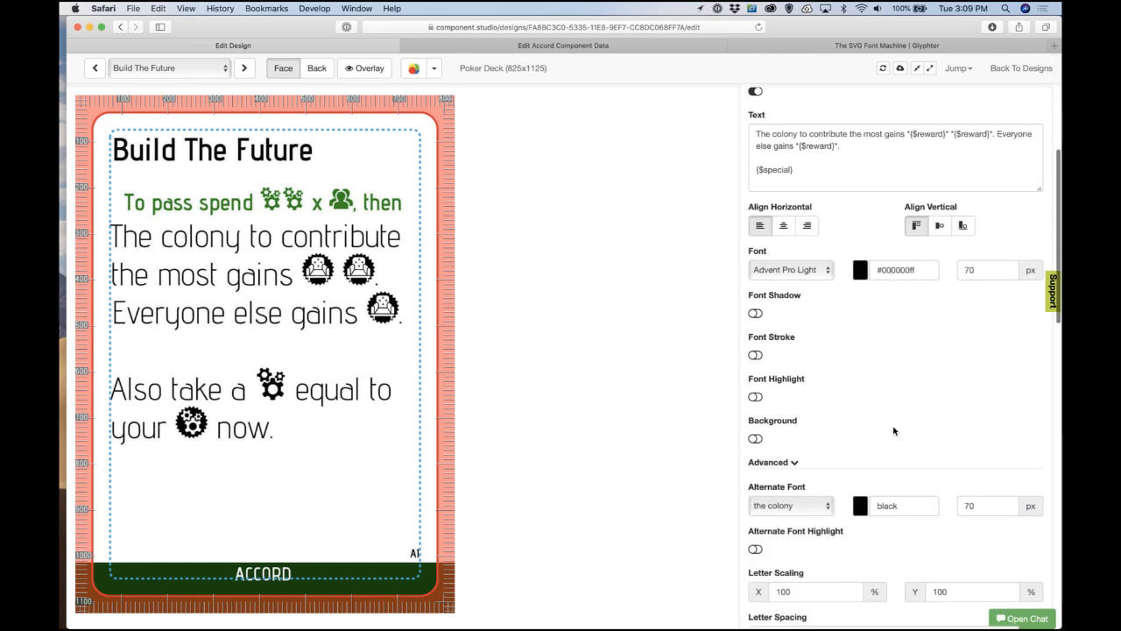
scroll(893, 430, "down", 1)
double_click(972, 429)
type("50")
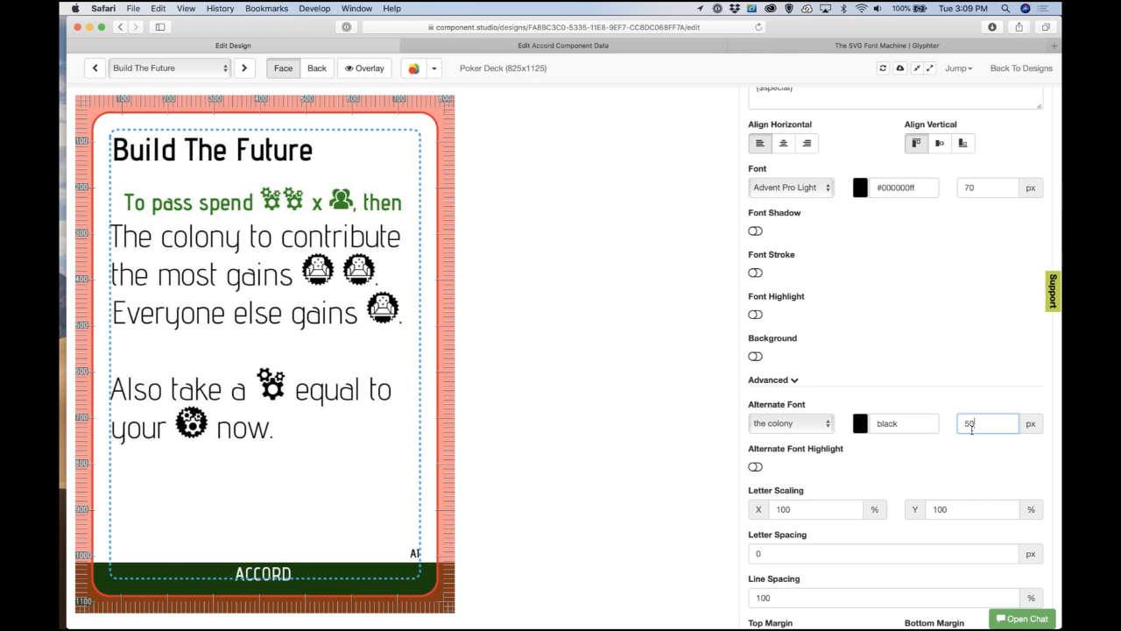
left_click(953, 399)
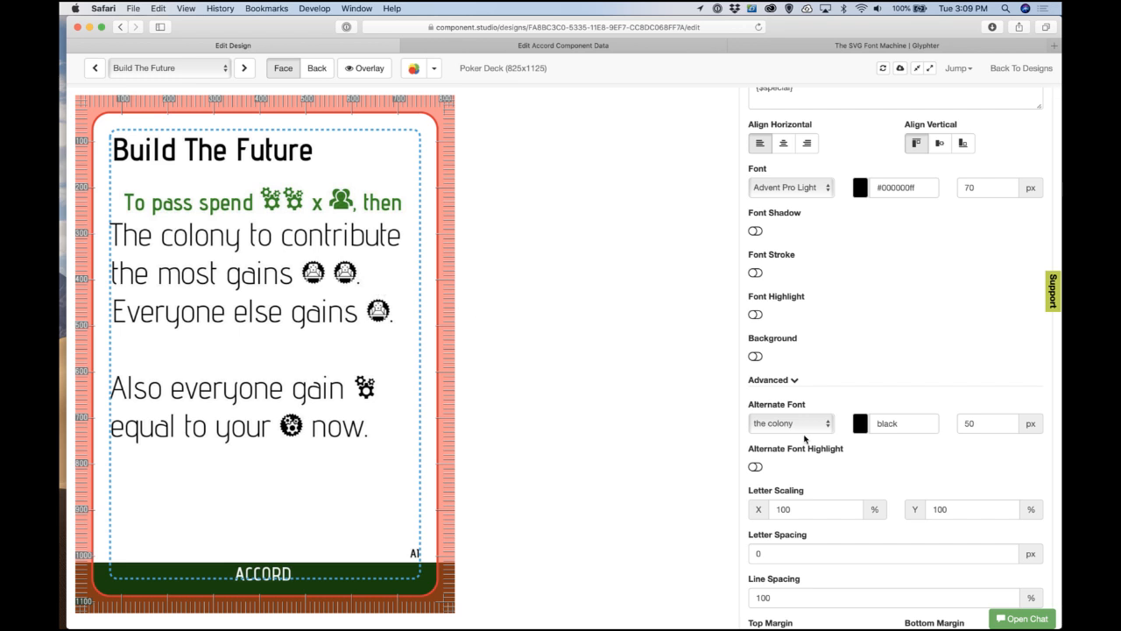
Step: Set the Reward text's alternate font size back to 70 px
double_click(976, 425)
type("70")
key("Tab")
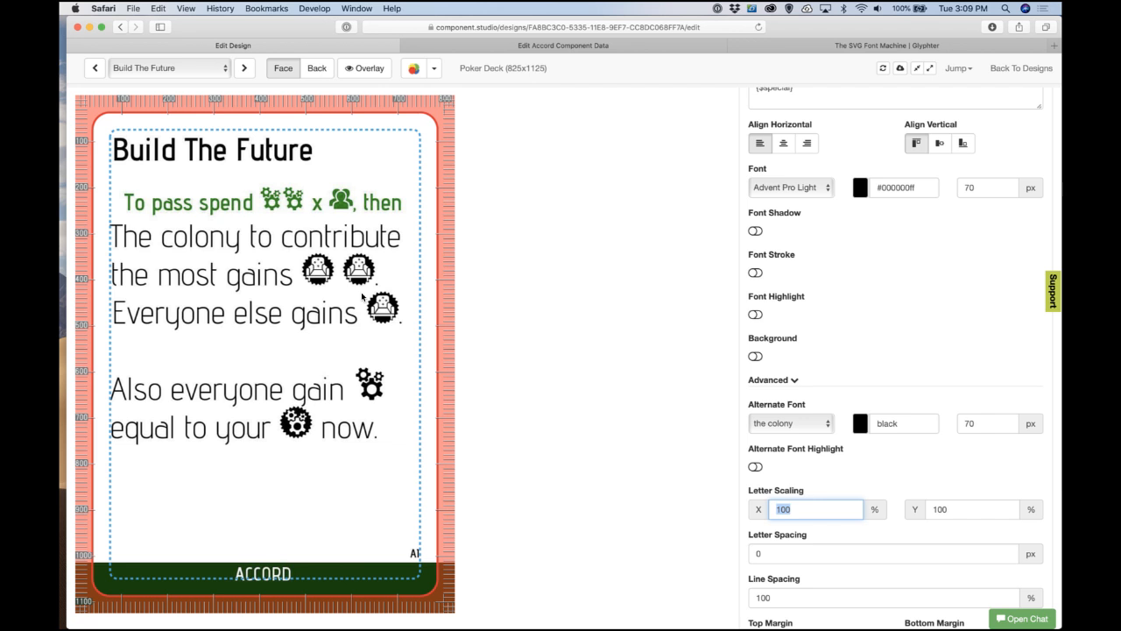
Step: Switch to the Glyphter font editor and select the weapon glyph's main path for inspection
left_click(792, 46)
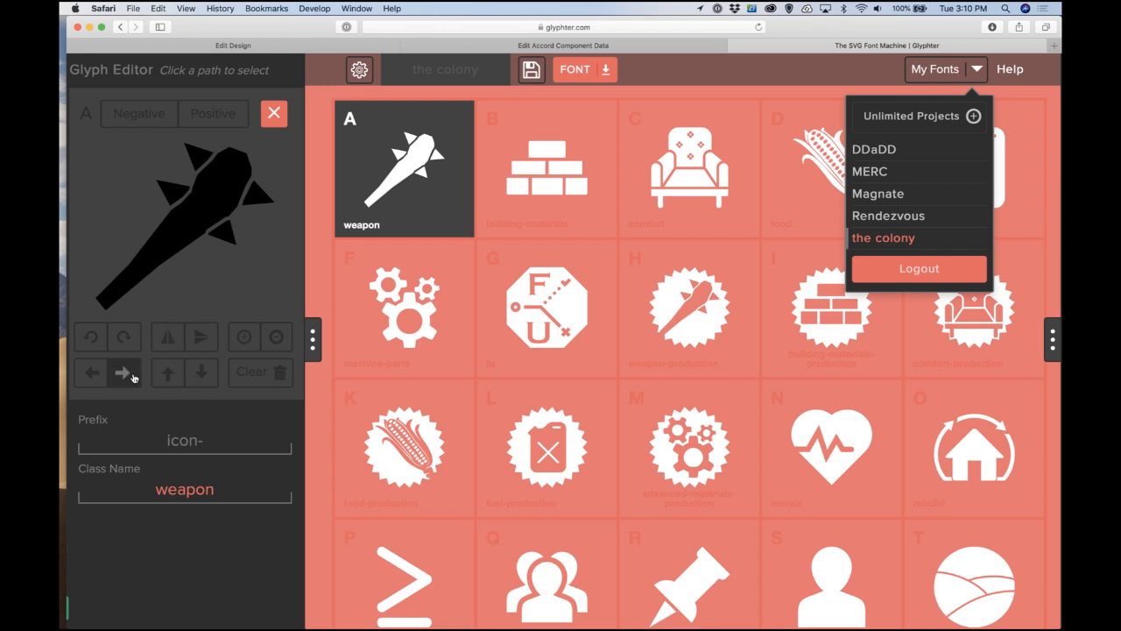
left_click(218, 246)
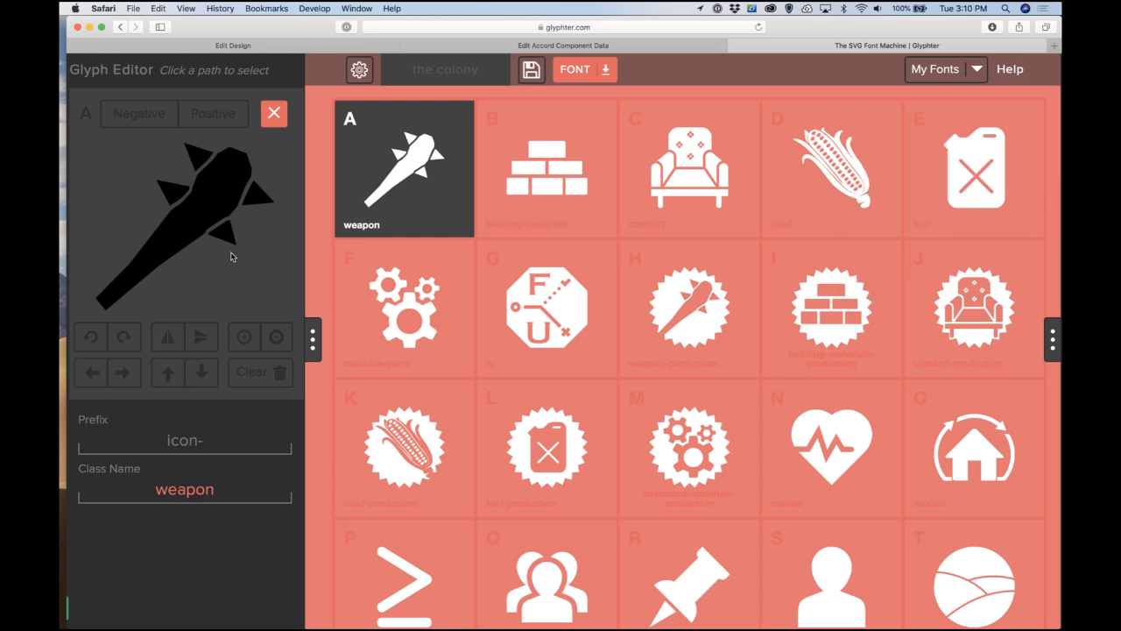
left_click(212, 209)
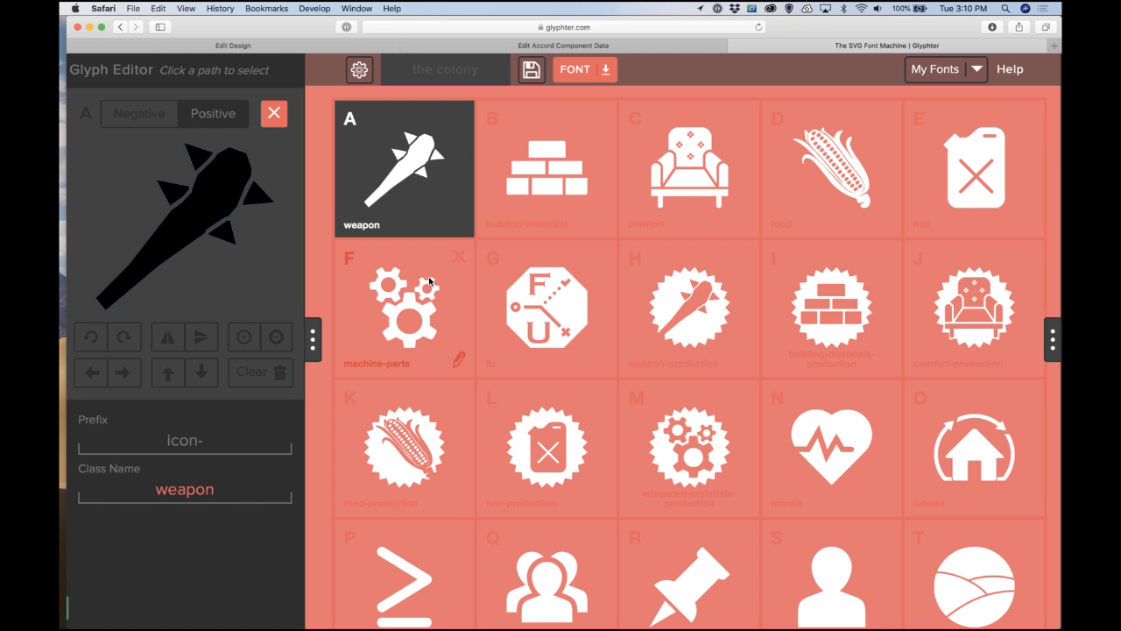
Step: Return to the card design, look through the Reward text's advanced settings and collapse them
left_click(263, 44)
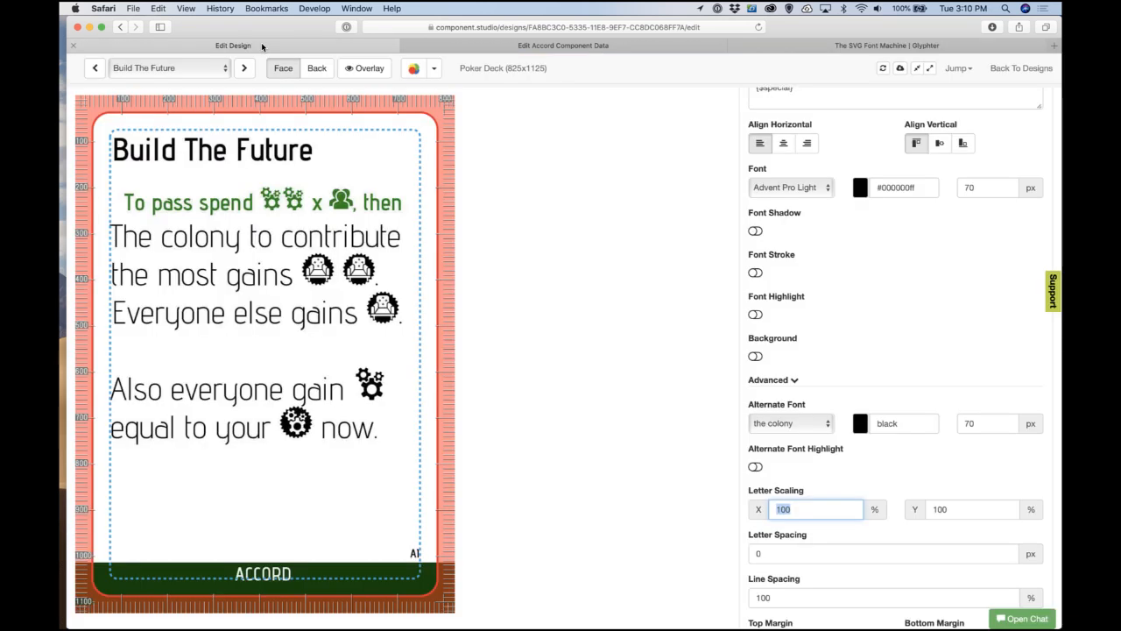
left_click(560, 462)
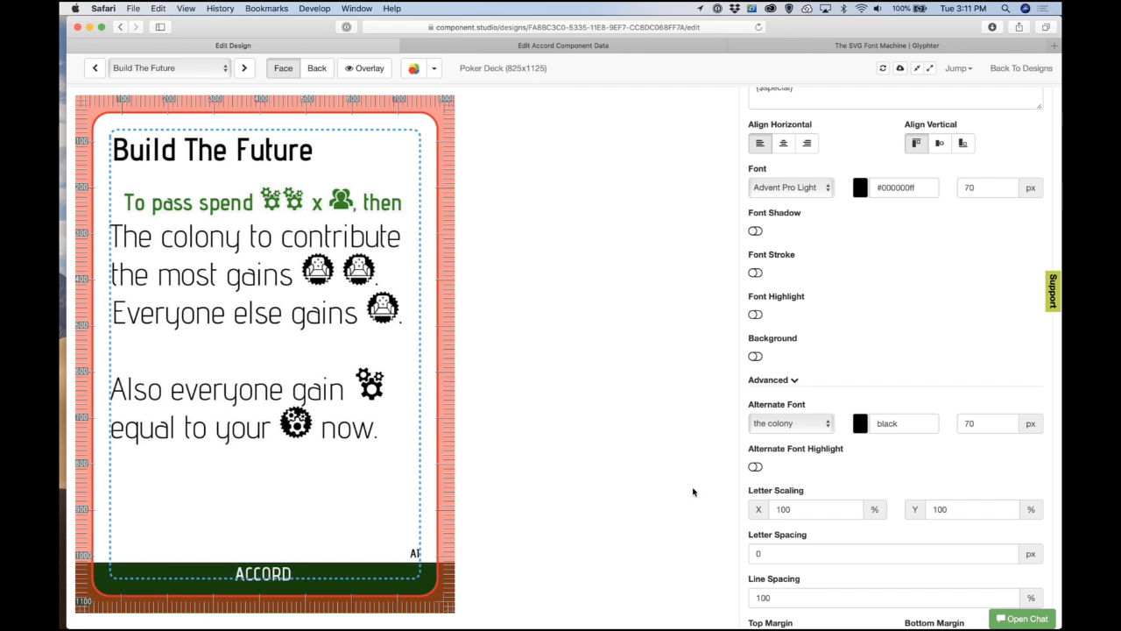
scroll(693, 491, "down", 5)
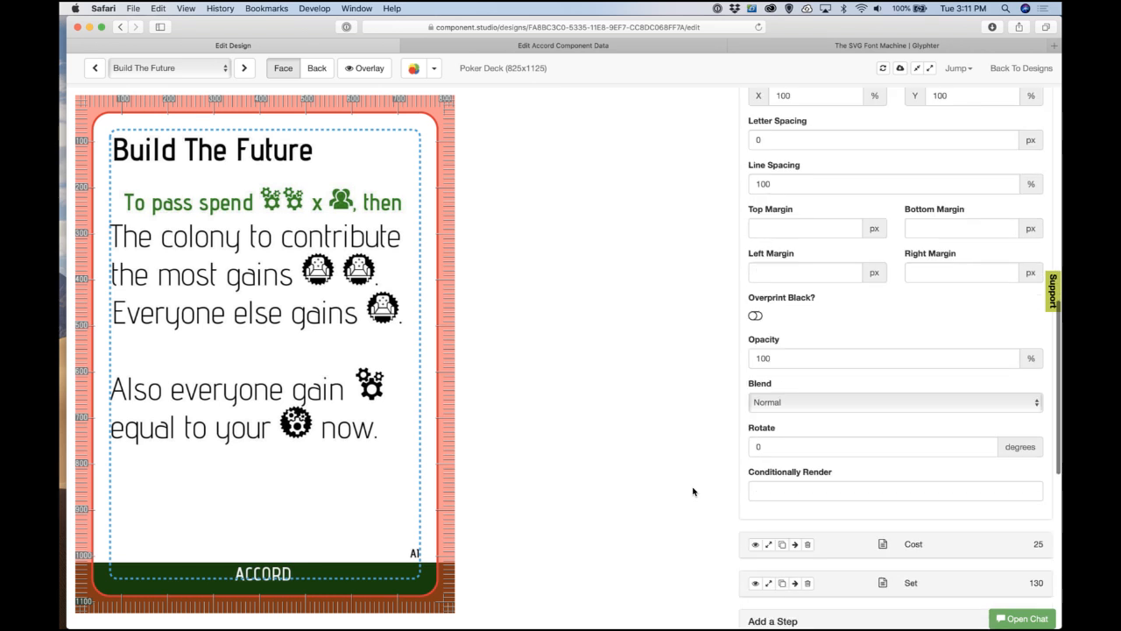
scroll(692, 491, "up", 4)
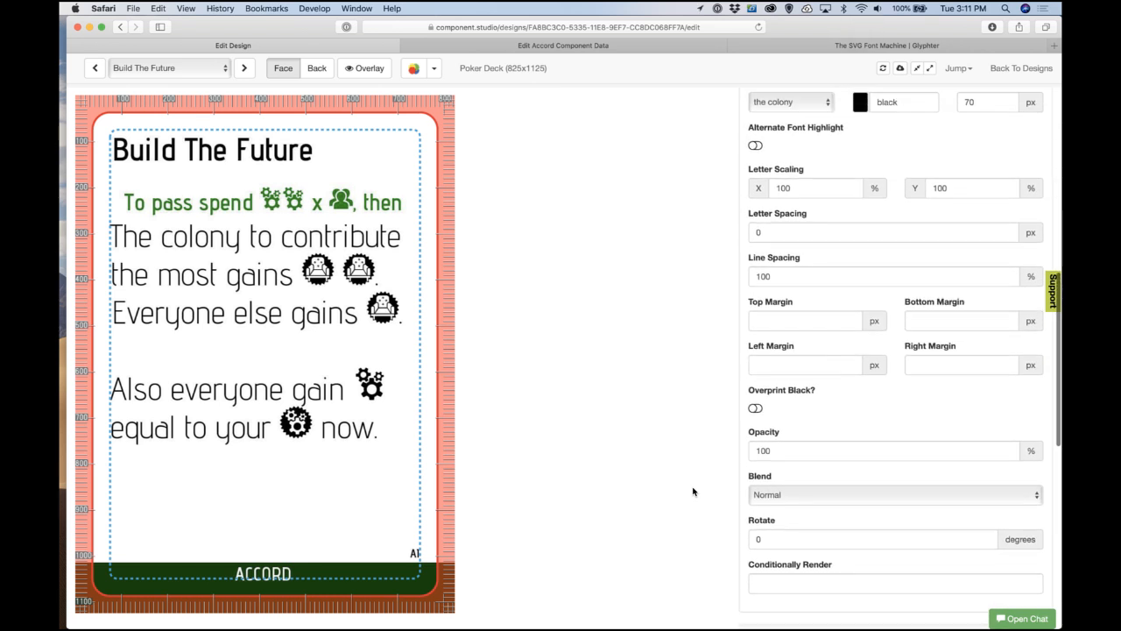
scroll(692, 491, "up", 4)
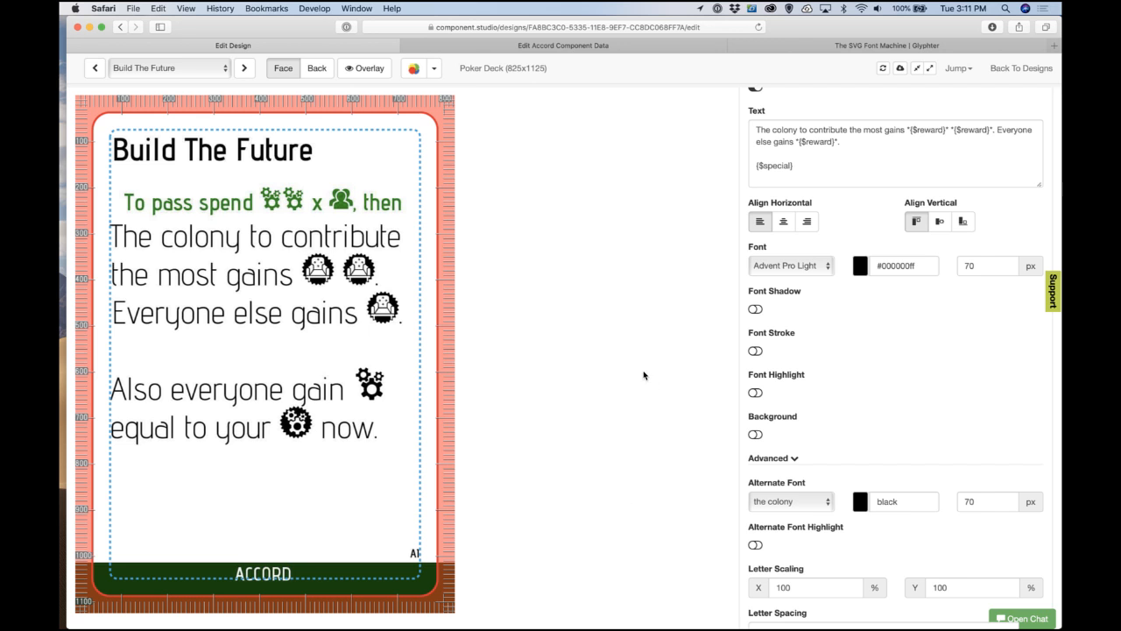
scroll(644, 375, "up", 8)
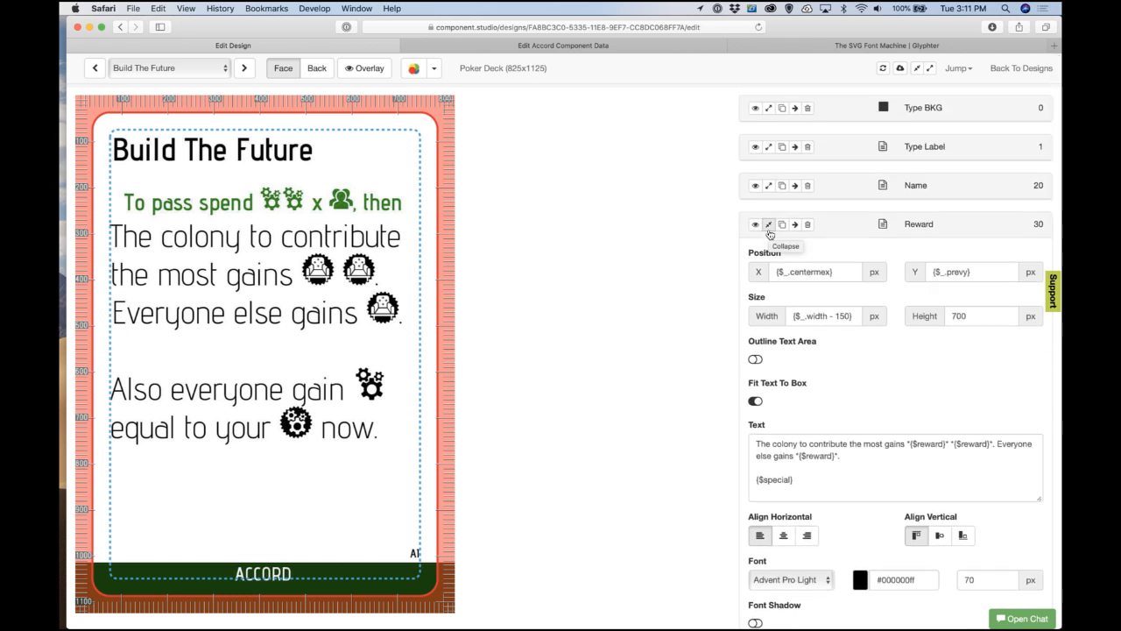
left_click(769, 233)
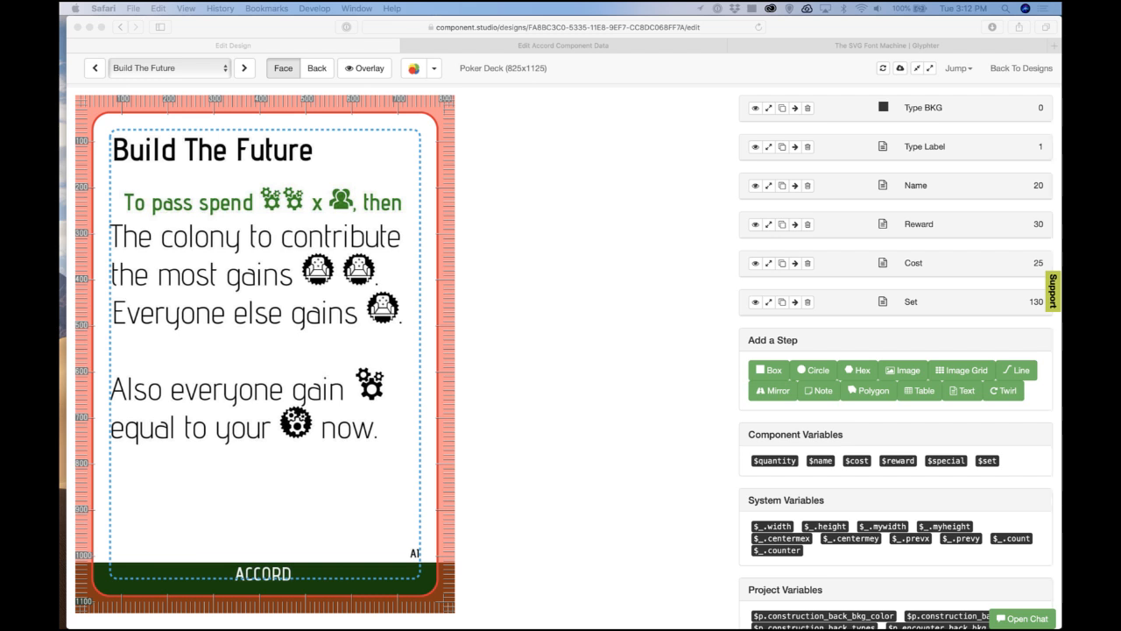
Step: Insert "via blind bid" before ", then" in the Cost text
left_click(683, 279)
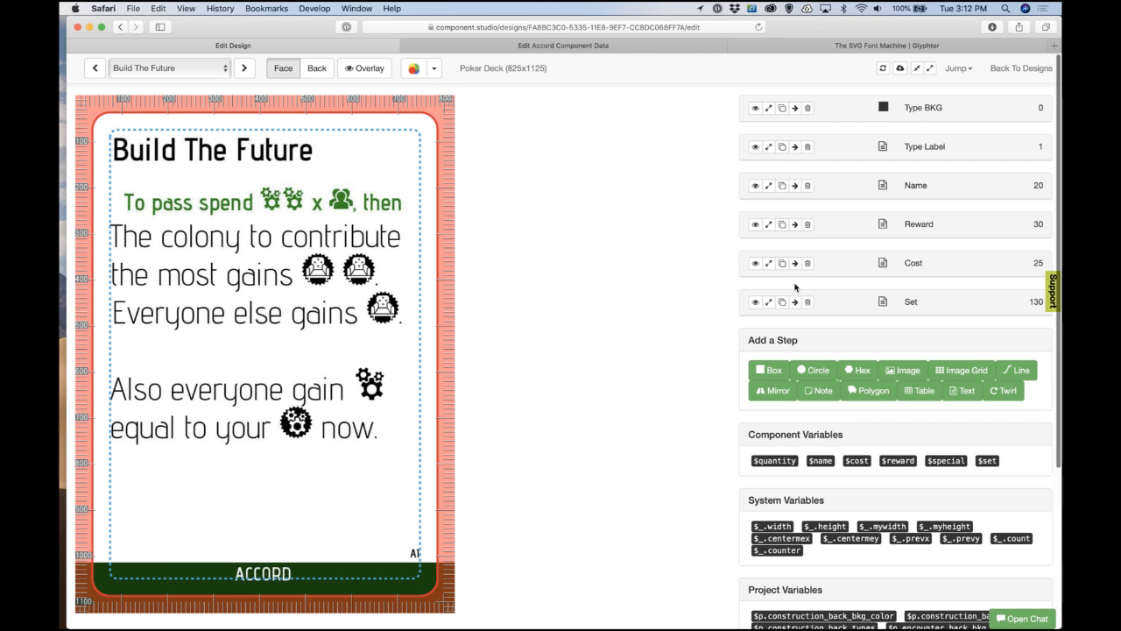
left_click(769, 263)
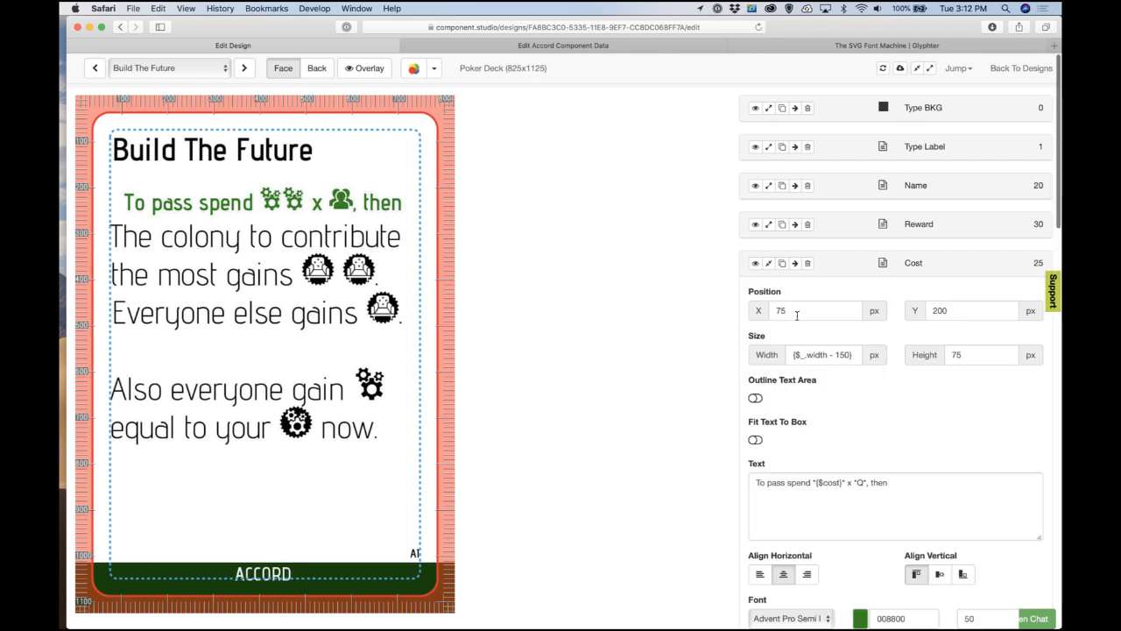
left_click(866, 486)
type("via")
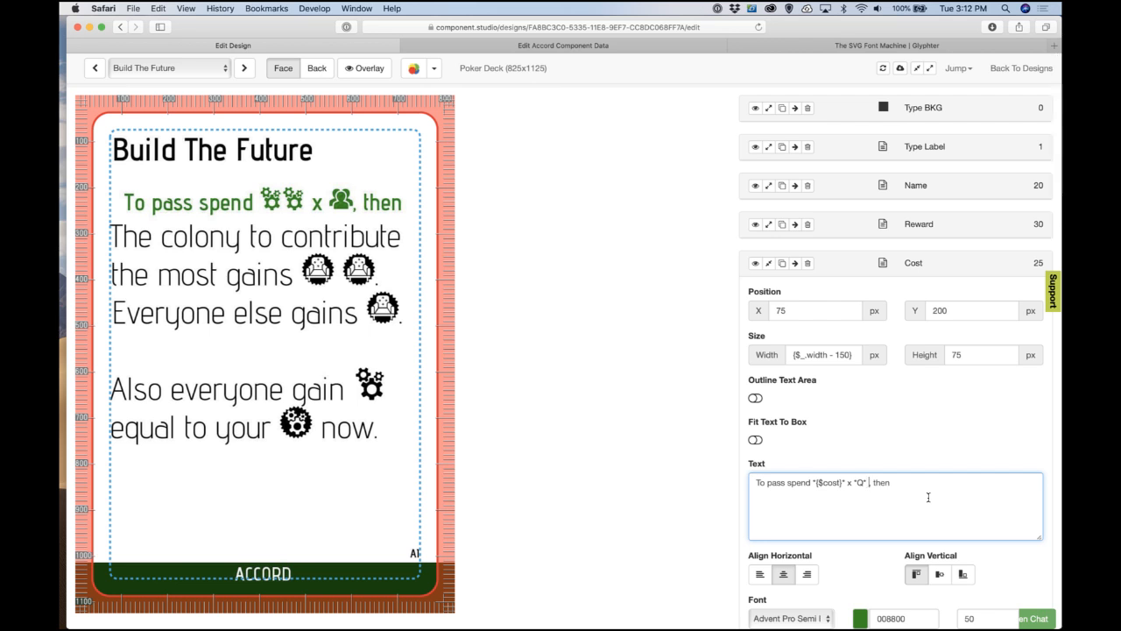
type(" blind bid")
left_click(710, 483)
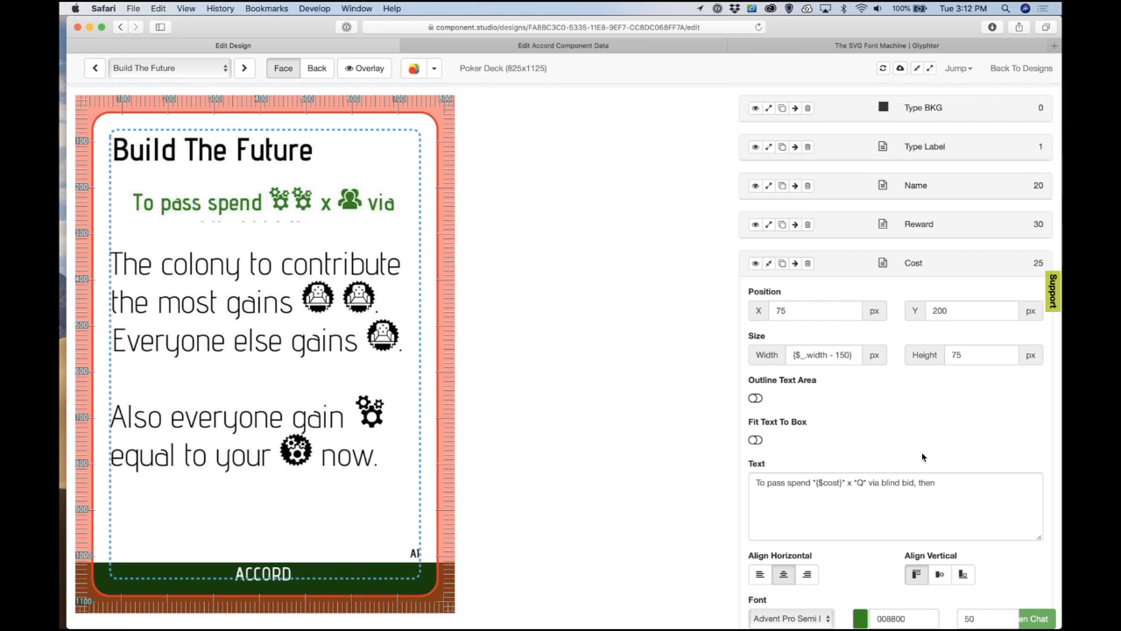
Step: Set the Cost text box's height to 150 px
double_click(970, 359)
type("150")
left_click(704, 375)
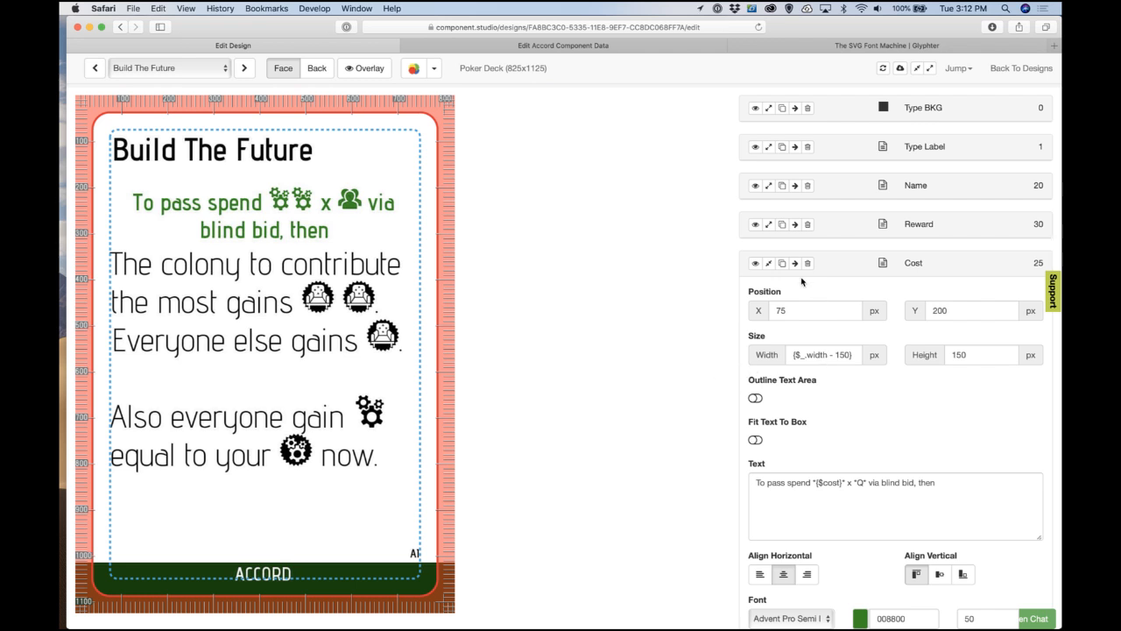
Step: Set the Reward text box's height to 650 px, temporarily outlining its text area to check the fit
left_click(768, 264)
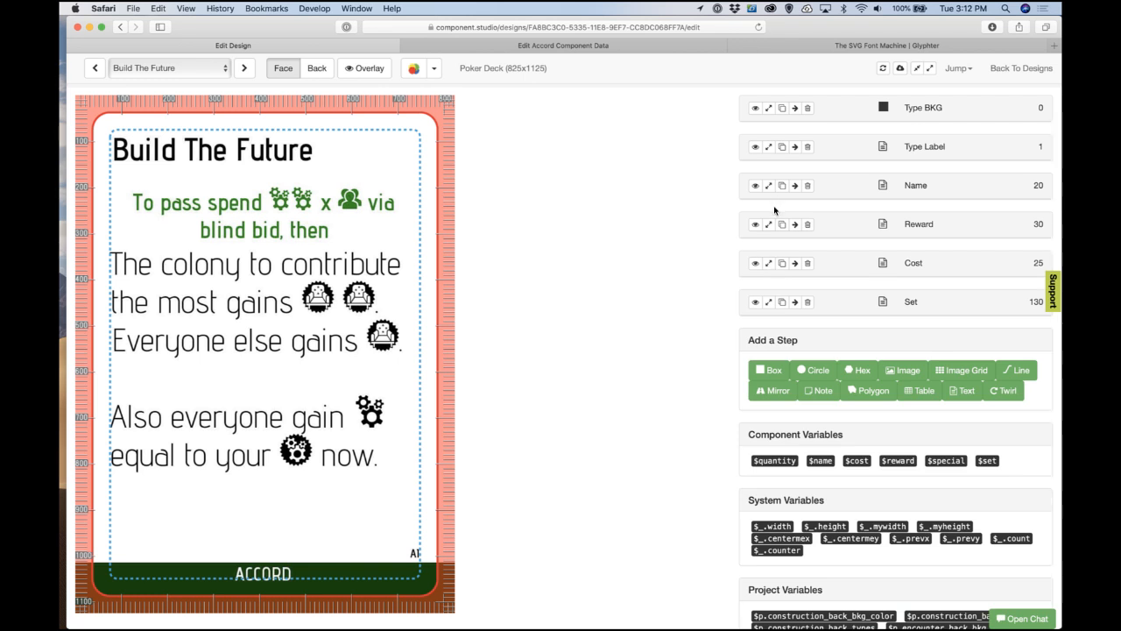
left_click(768, 229)
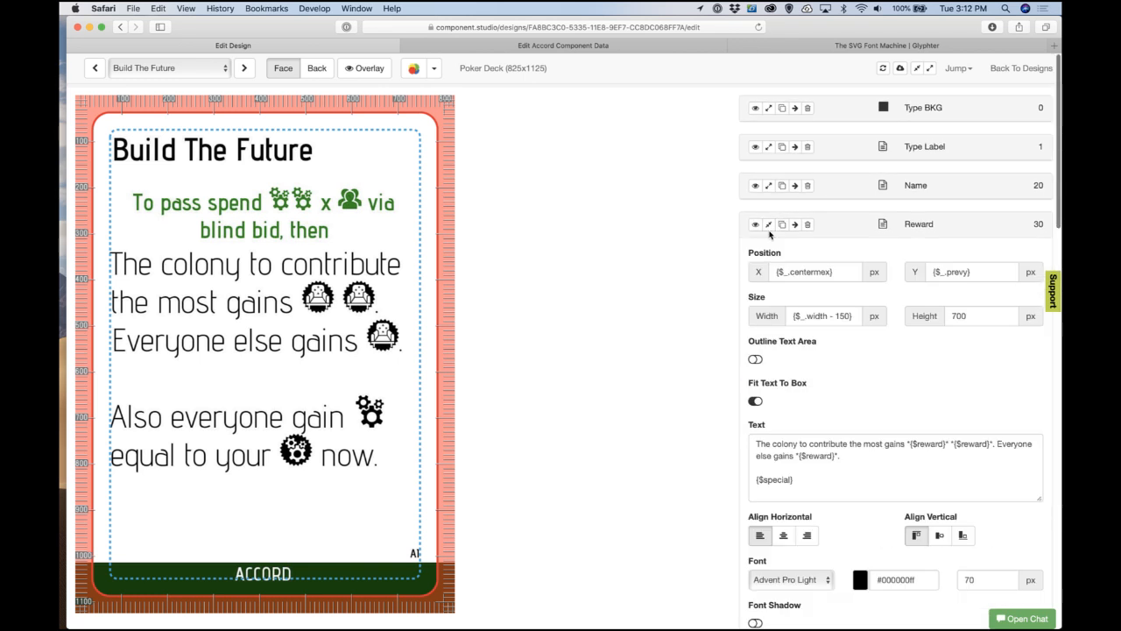
left_click(753, 359)
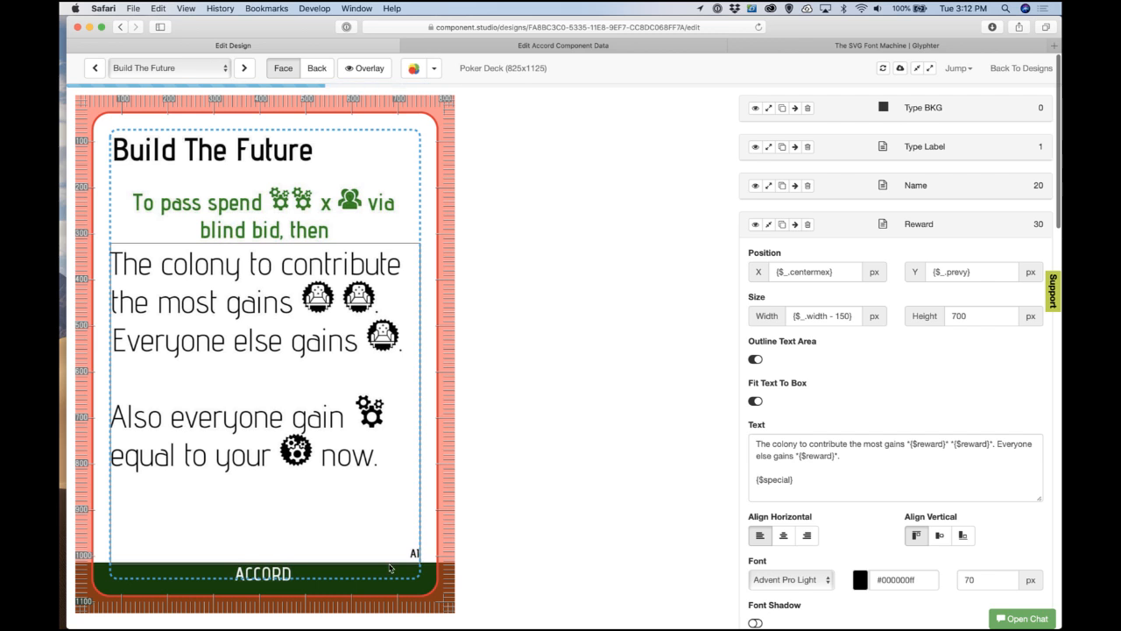
double_click(960, 318)
type("650")
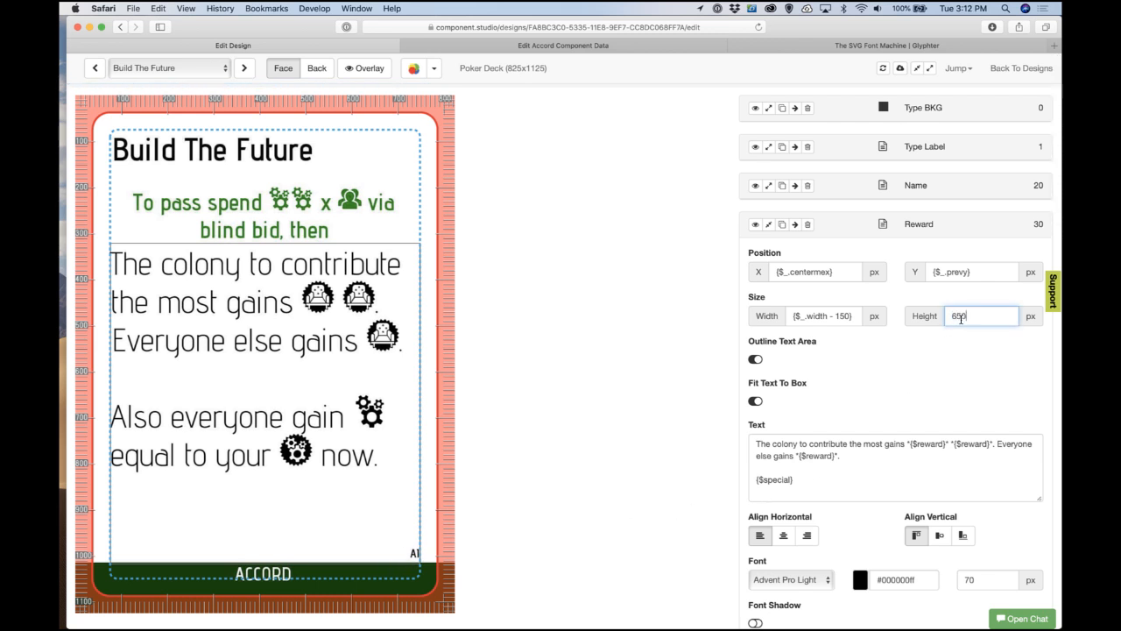
left_click(966, 302)
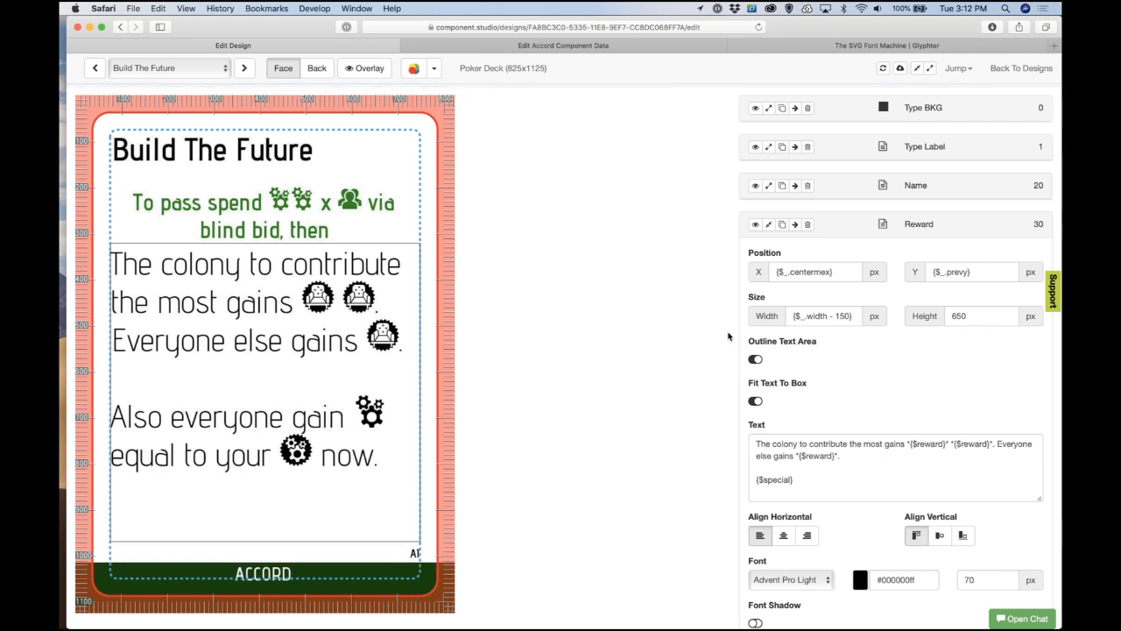
left_click(768, 224)
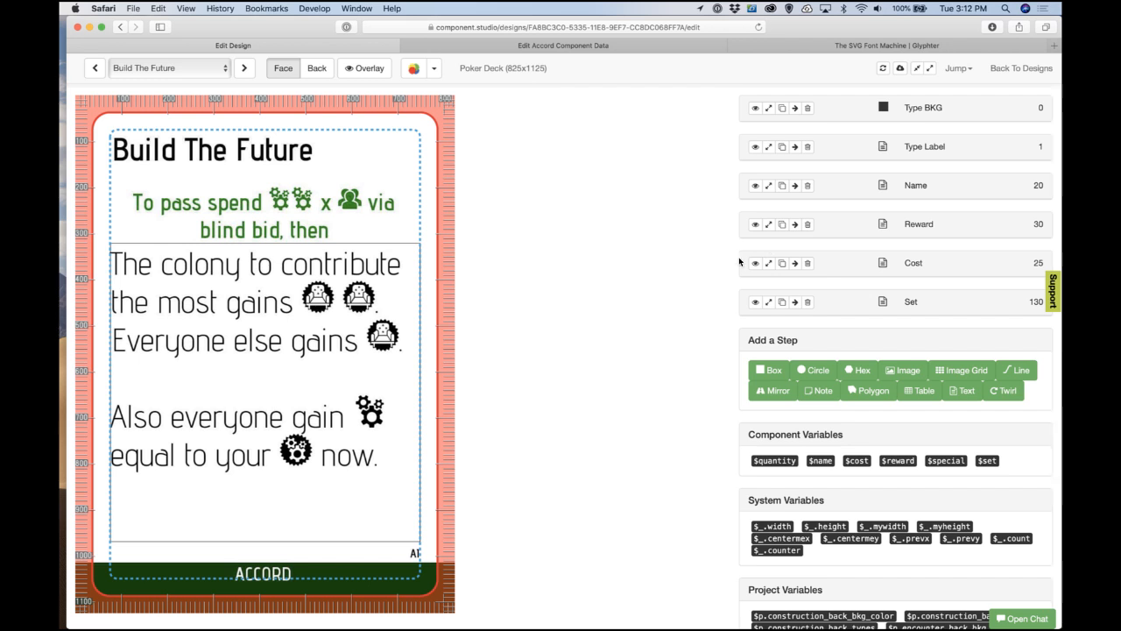
left_click(769, 224)
left_click(769, 224)
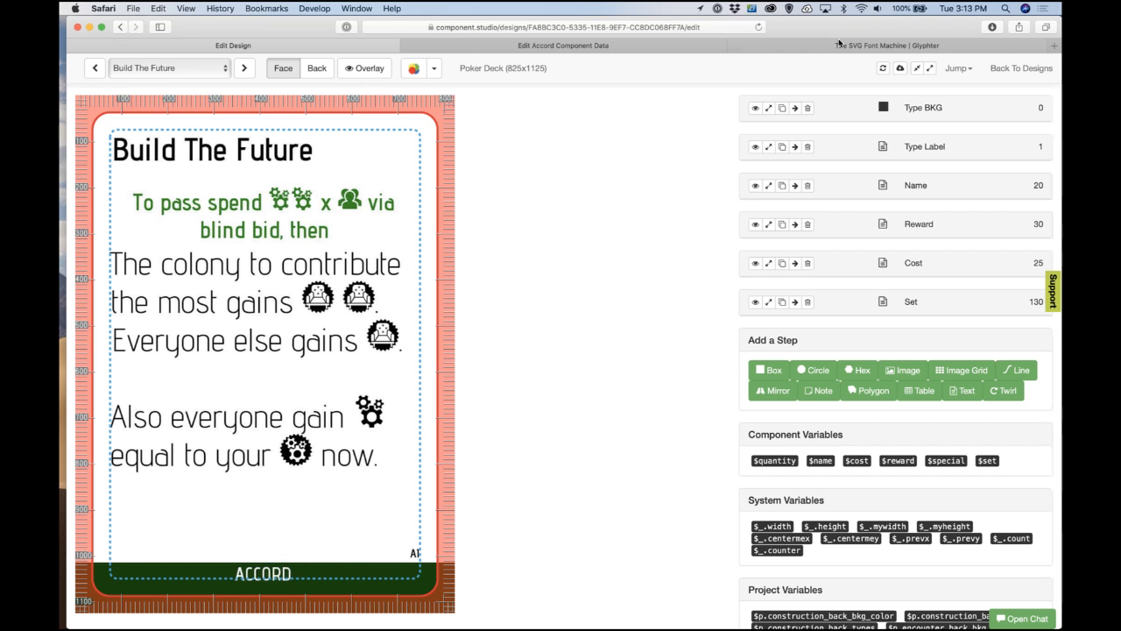
Step: Open the Dilemmas data set for editing and enlarge the special text box of the Huddling Family card
left_click(660, 48)
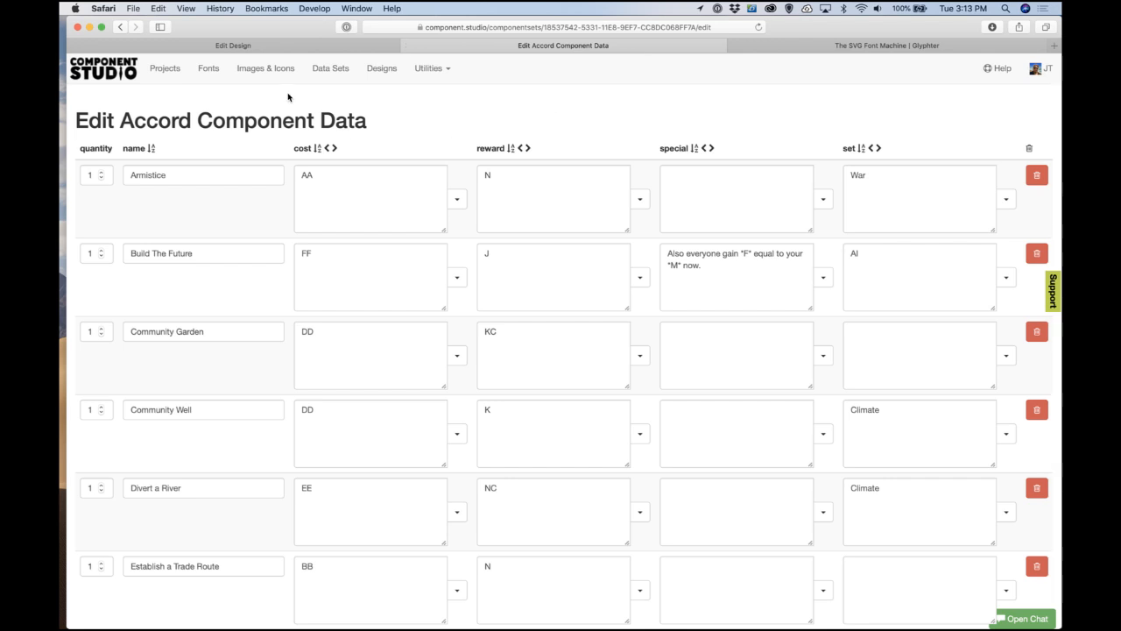
left_click(329, 70)
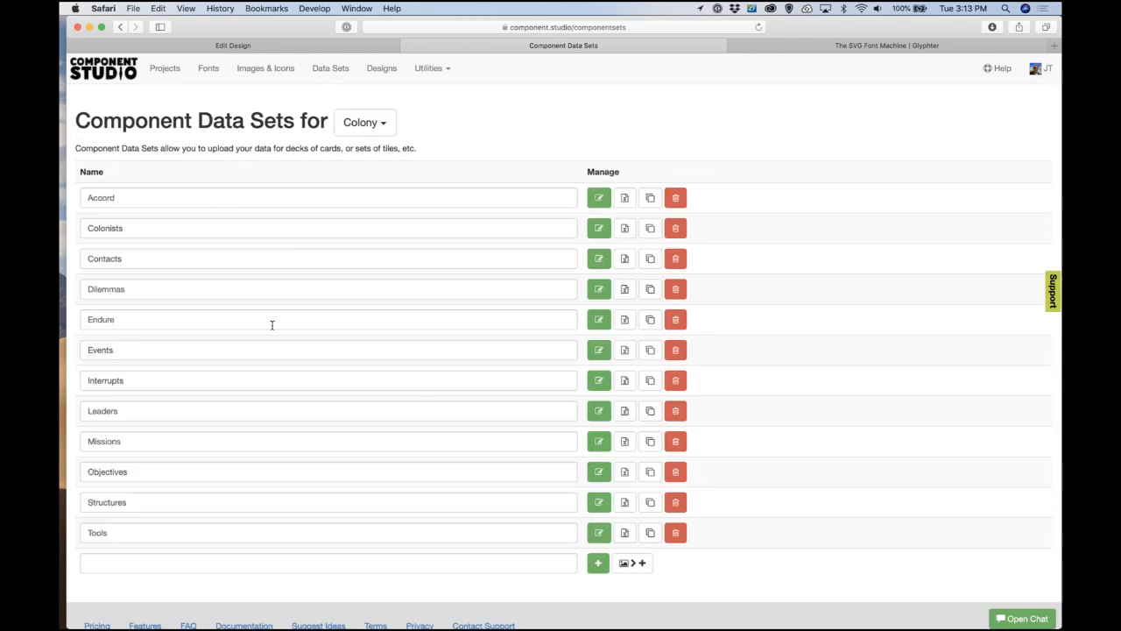
left_click(598, 289)
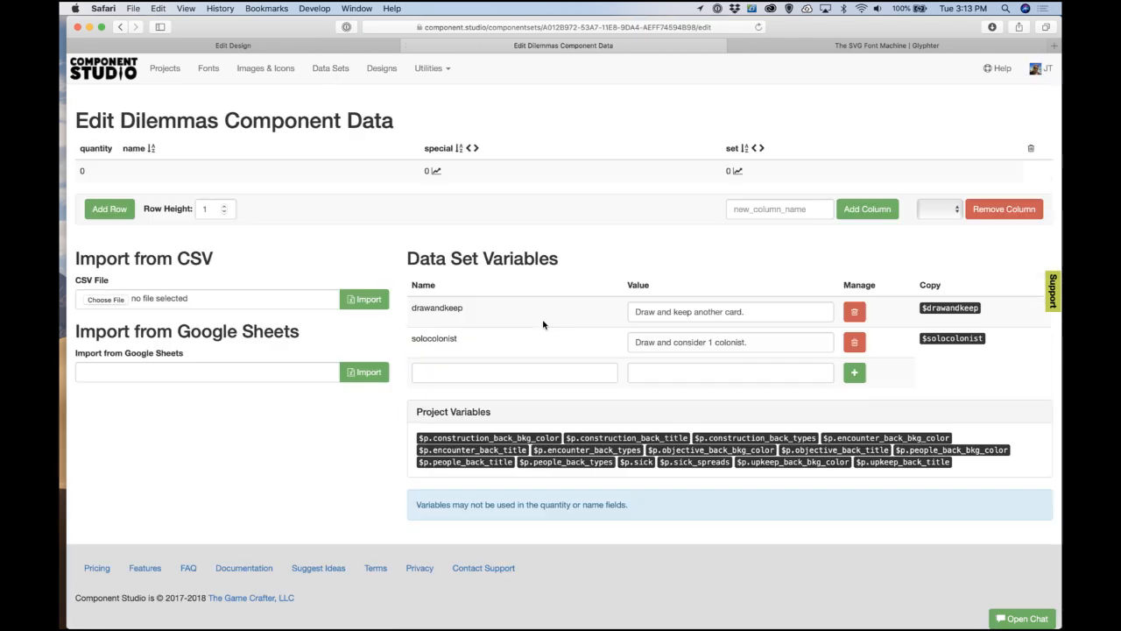
scroll(363, 470, "down", 8)
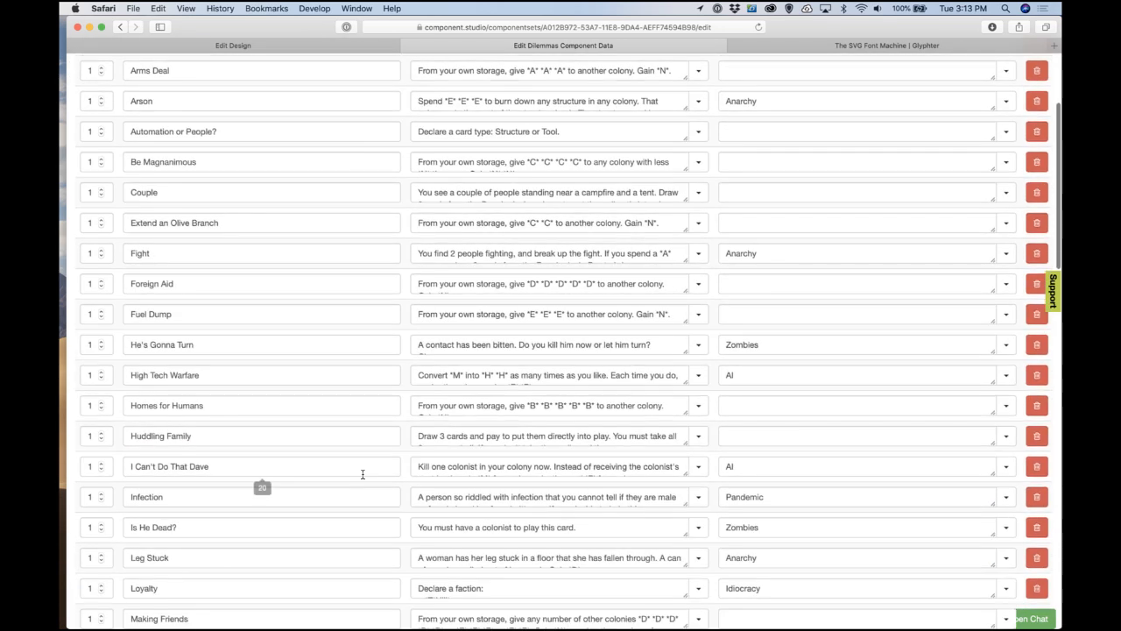
scroll(363, 473, "down", 2)
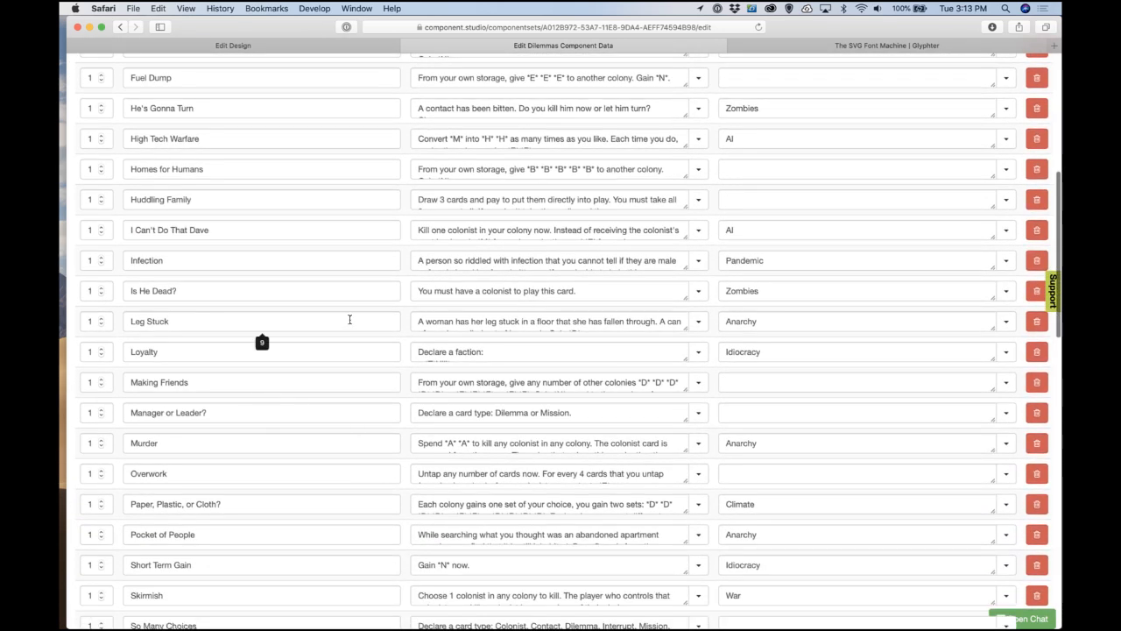
left_click_drag(685, 207, 693, 327)
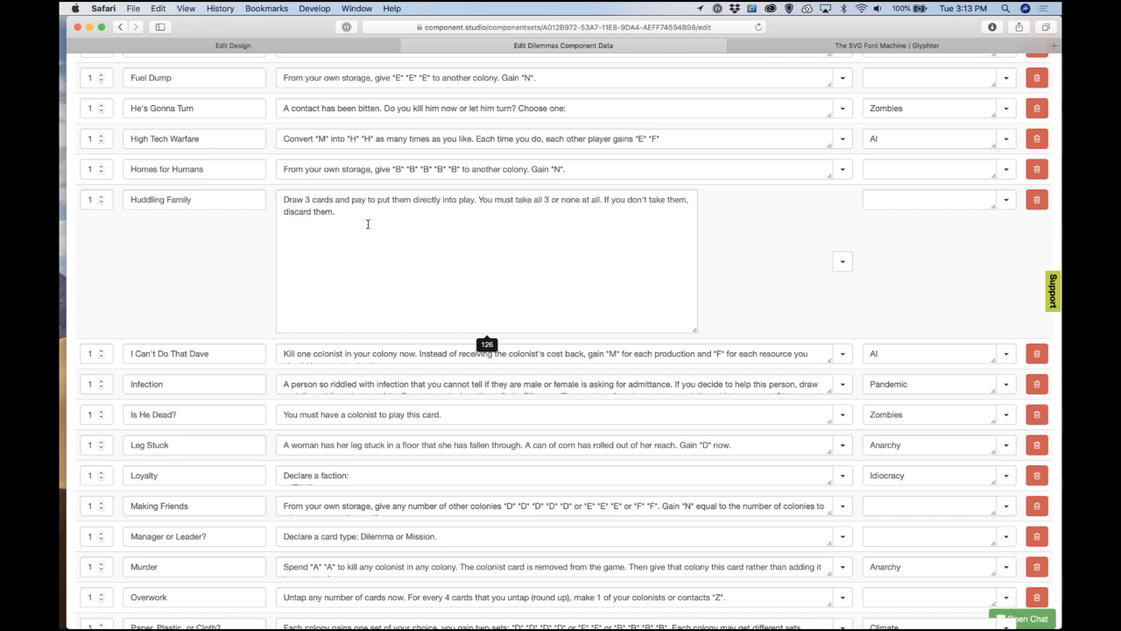
Step: Insert "people" before "cards" in the Huddling Family special text
left_click(313, 199)
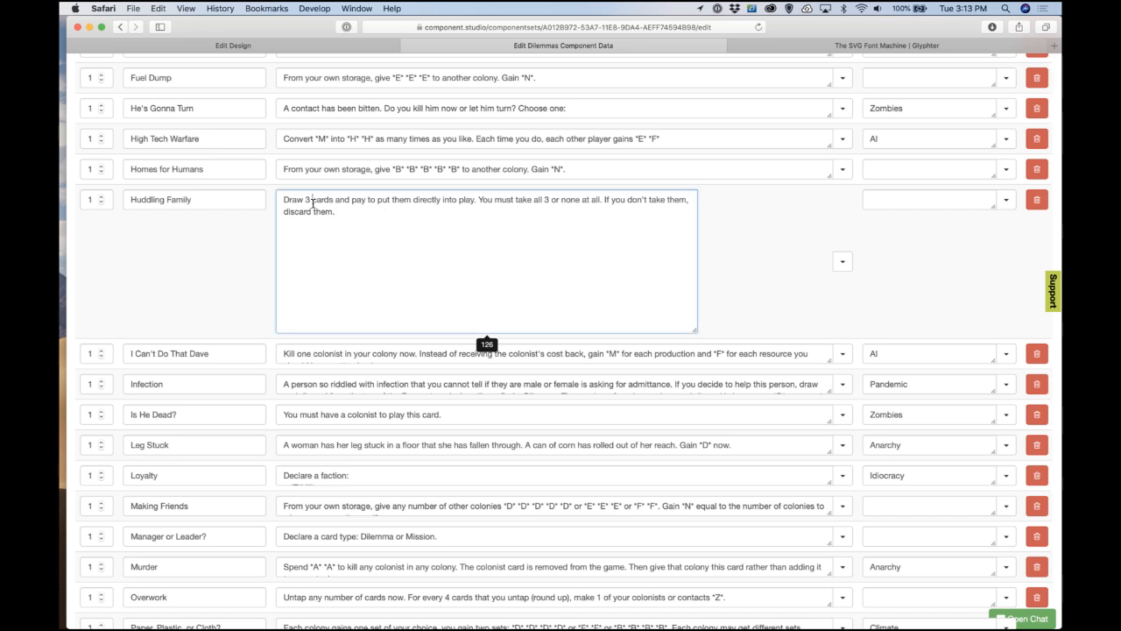
type("people")
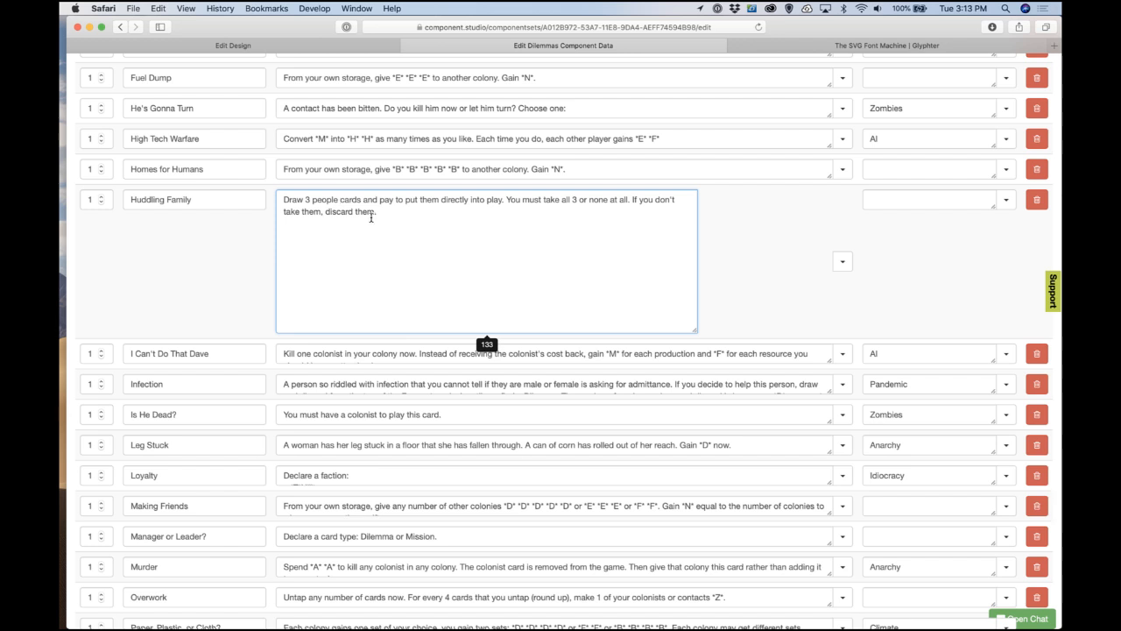
left_click(253, 265)
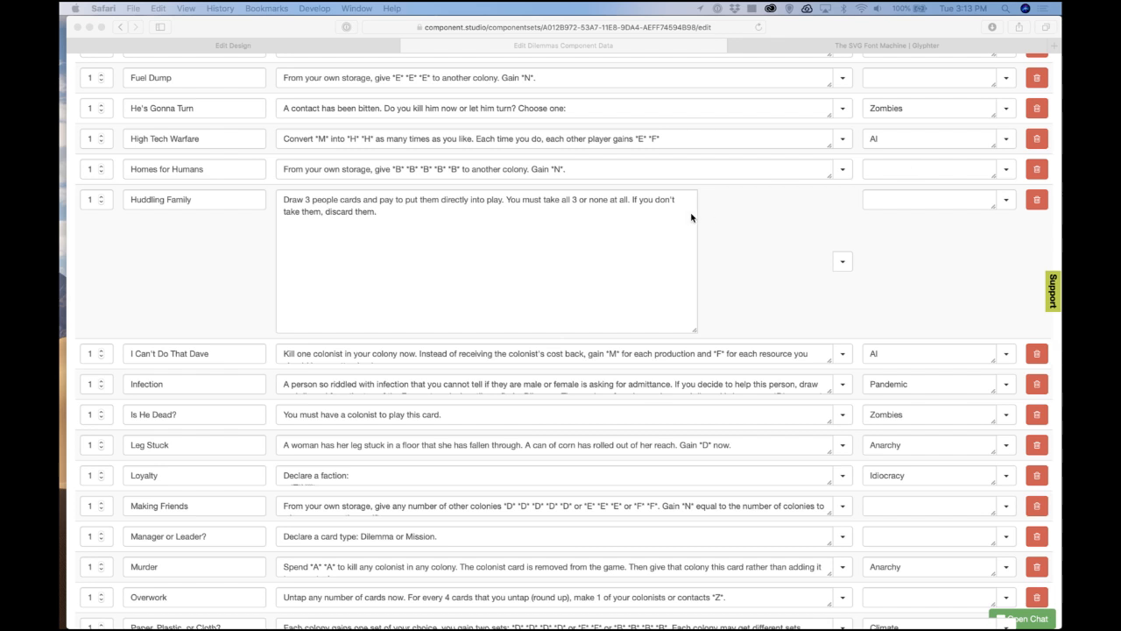
Step: Remove "people" from the Huddling Family text and insert "from the People deck" after "Draw 3 cards"
left_click(353, 204)
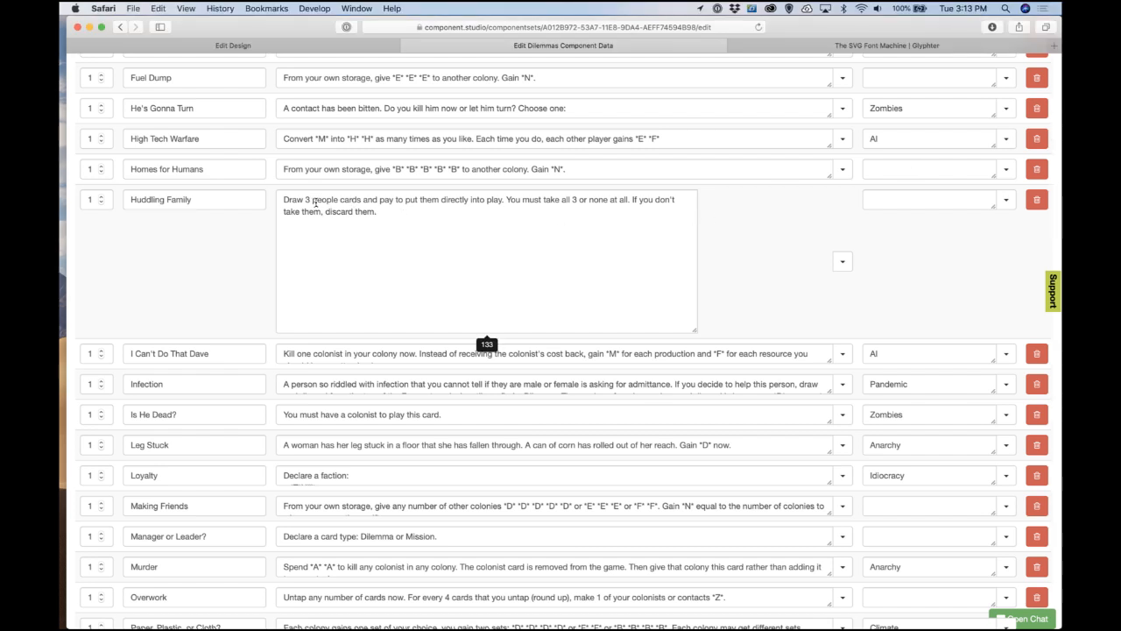
left_click(317, 203)
double_click(326, 200)
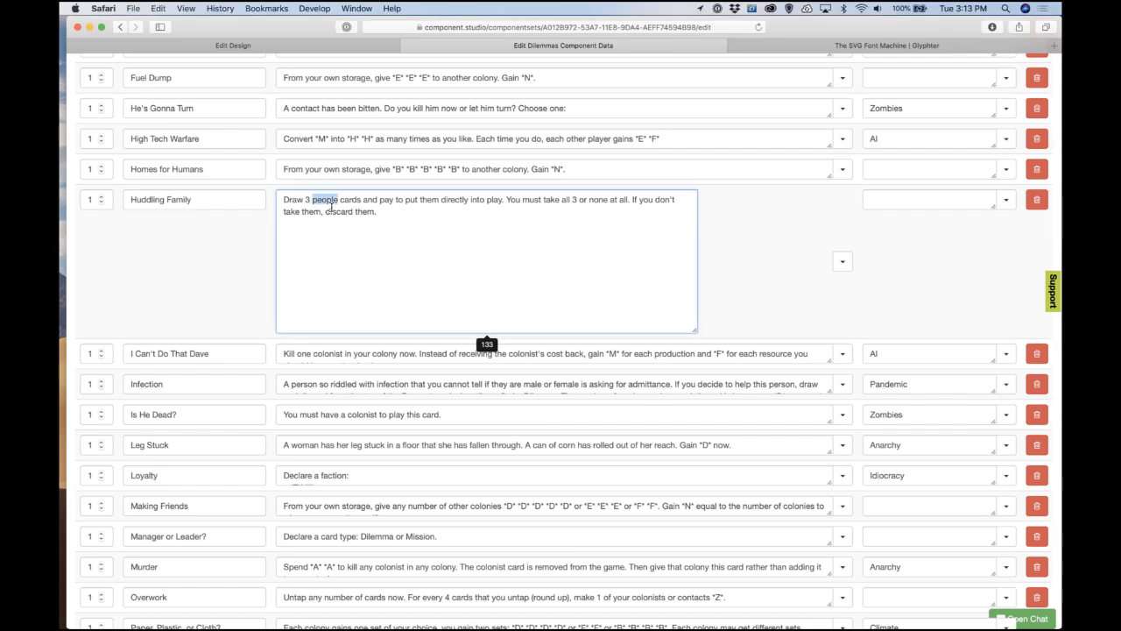
key("BackSpace")
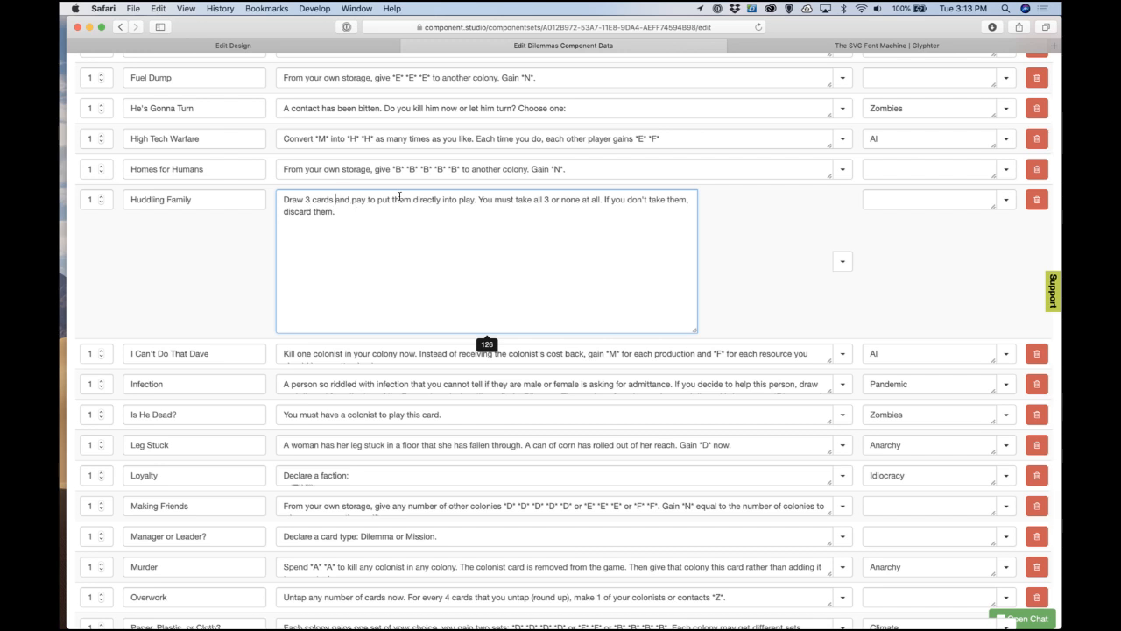
type("from the h")
type("eople deck")
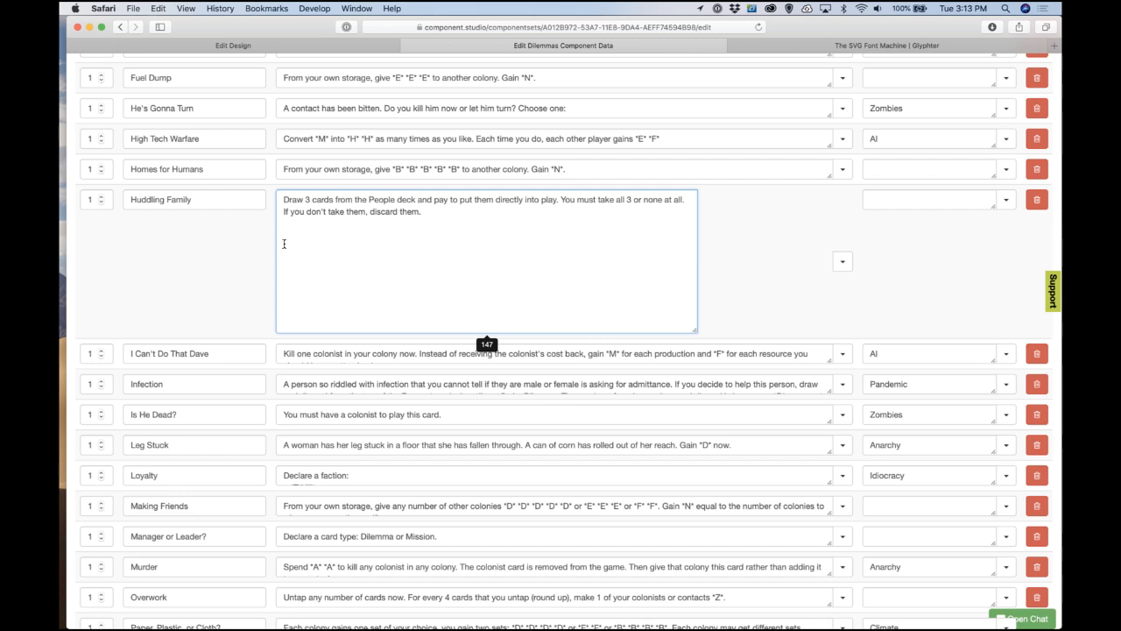
left_click(247, 259)
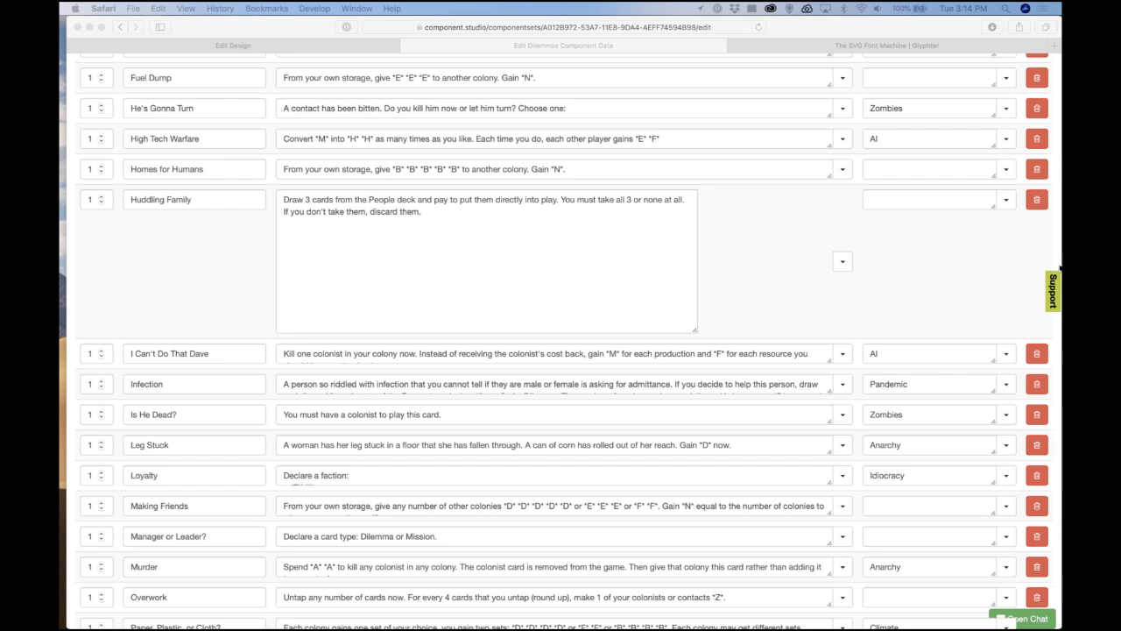
left_click(774, 240)
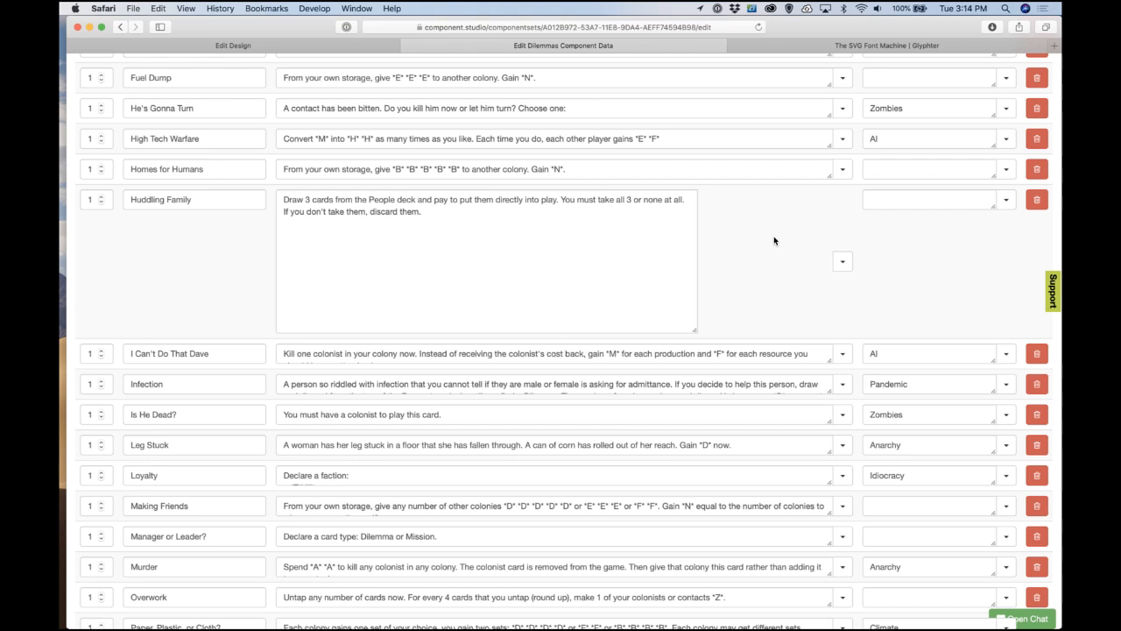
Step: Open the Endure data set for editing and set its row height to 5
scroll(774, 240, "up", 5)
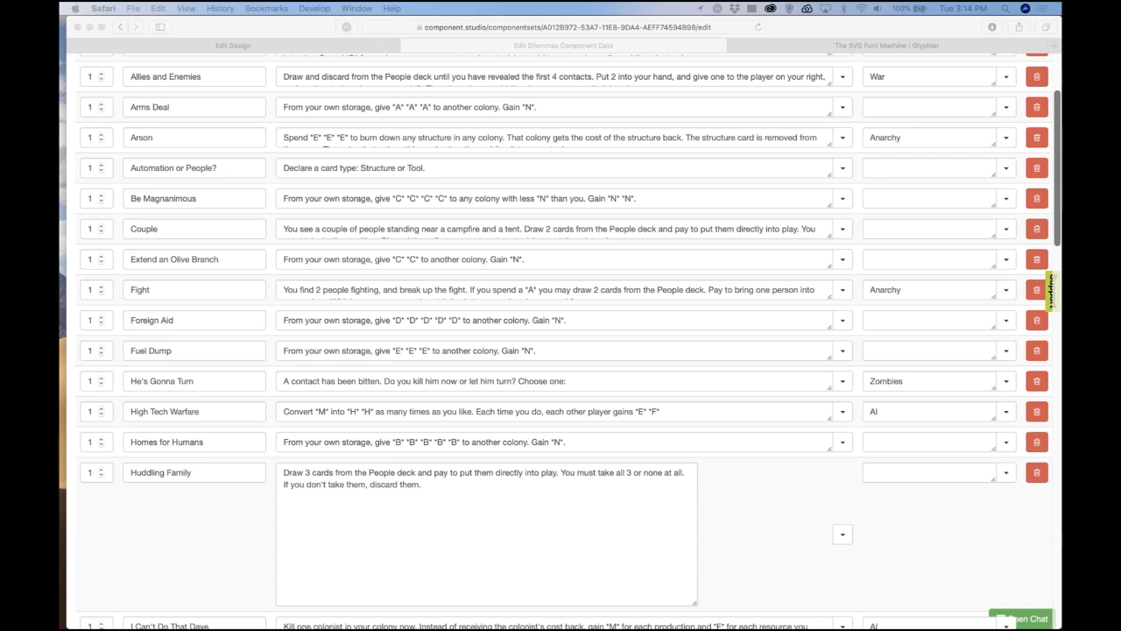
scroll(717, 158, "up", 3)
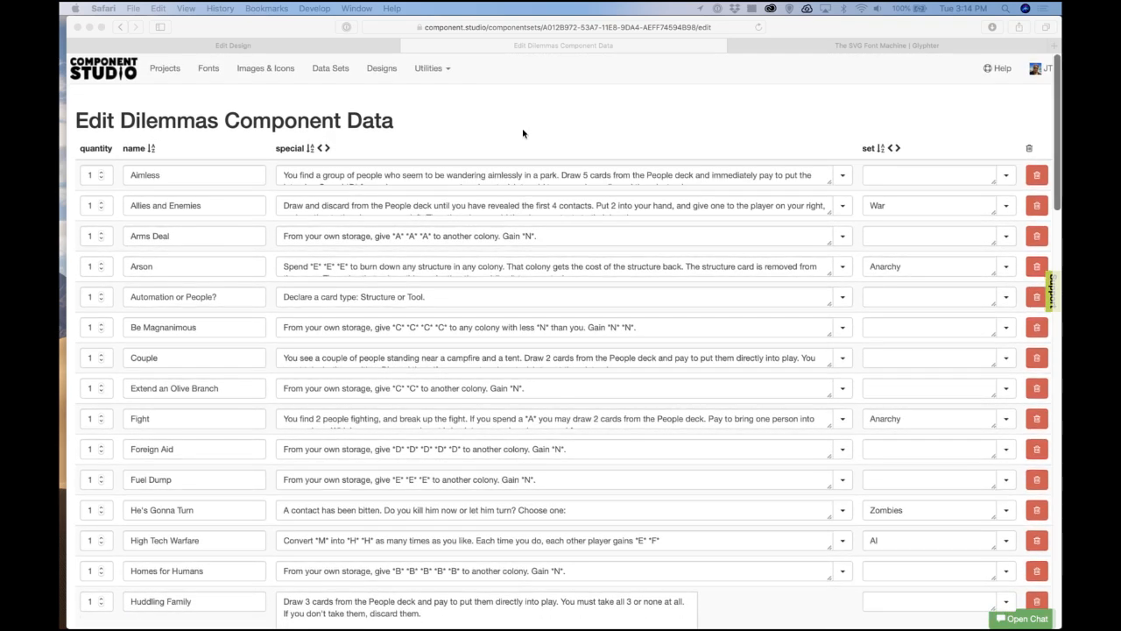
left_click(419, 127)
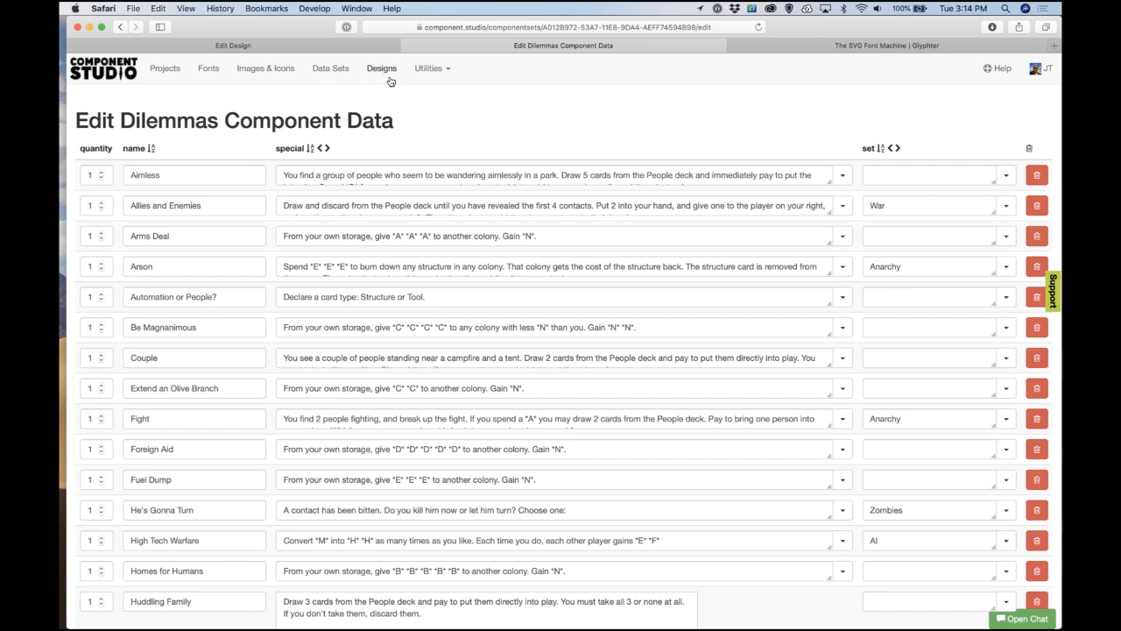
left_click(335, 70)
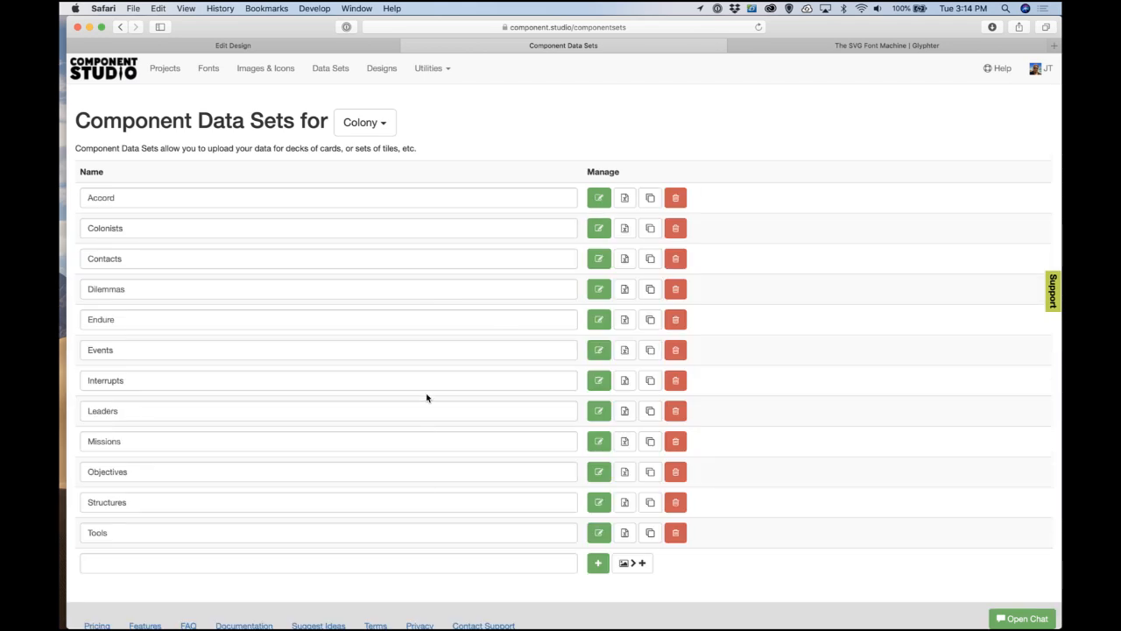
left_click(597, 320)
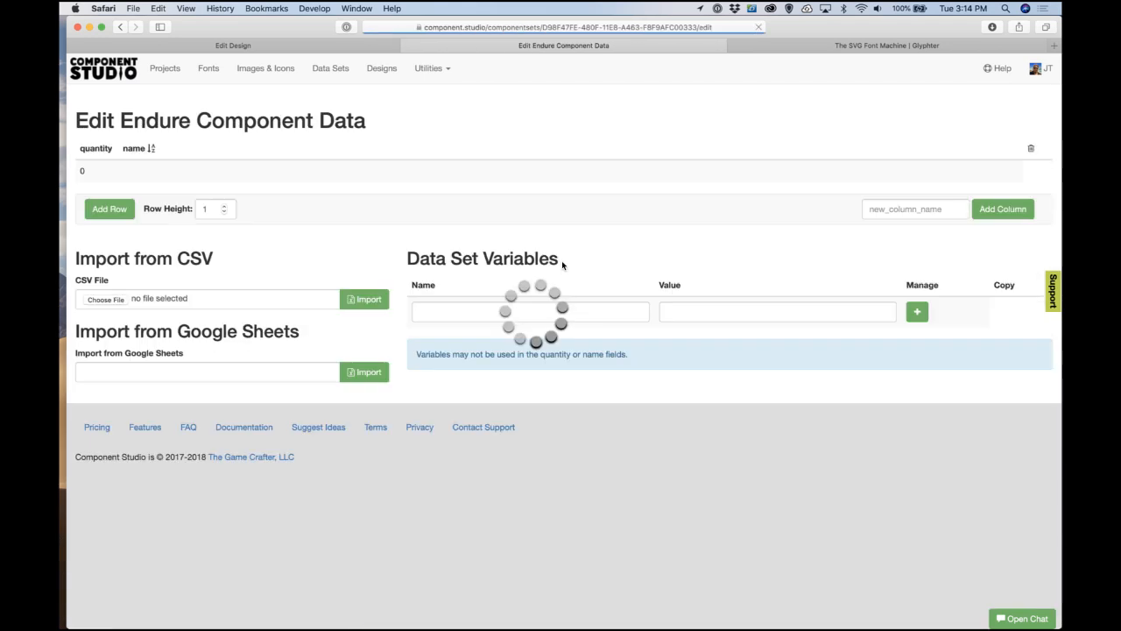
scroll(374, 220, "down", 10)
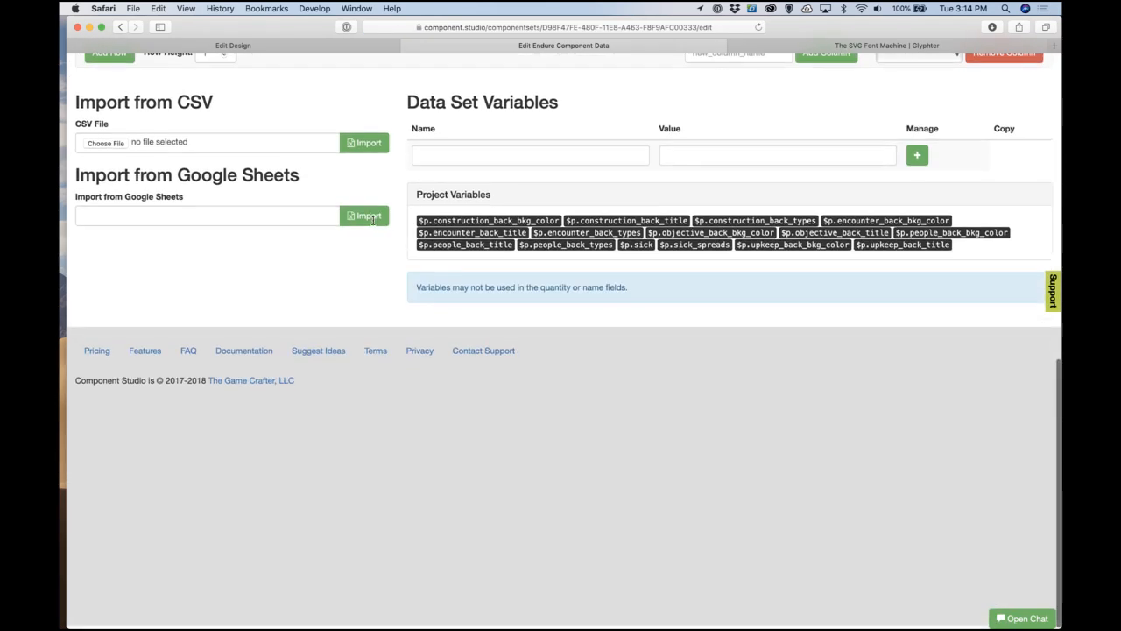
left_click(218, 187)
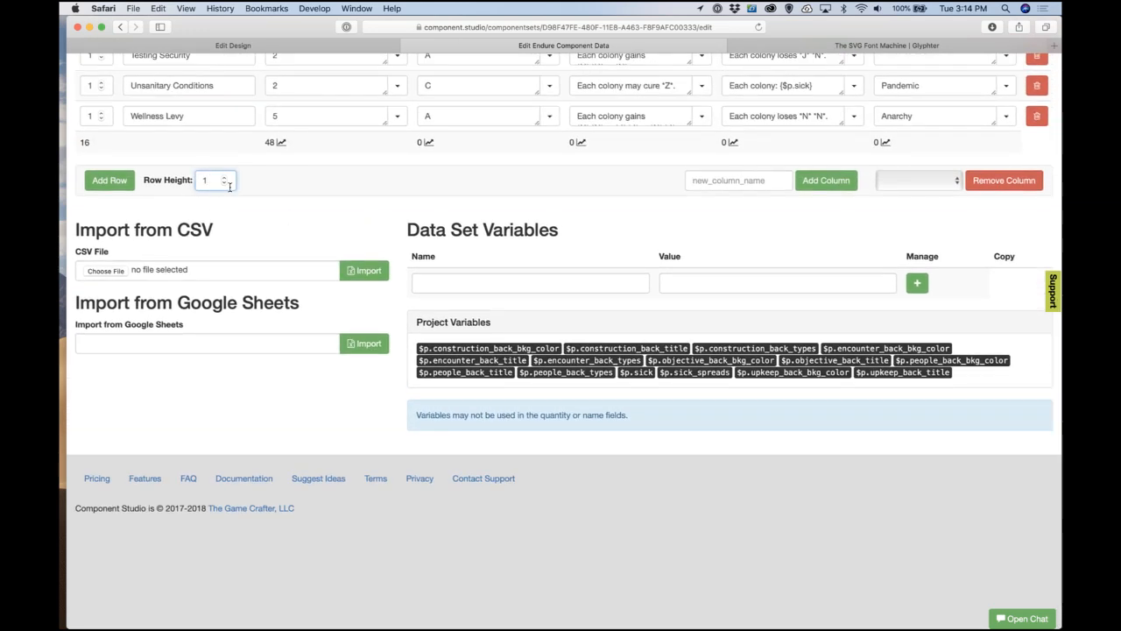
key("BackSpace")
type("5")
scroll(237, 240, "up", 12)
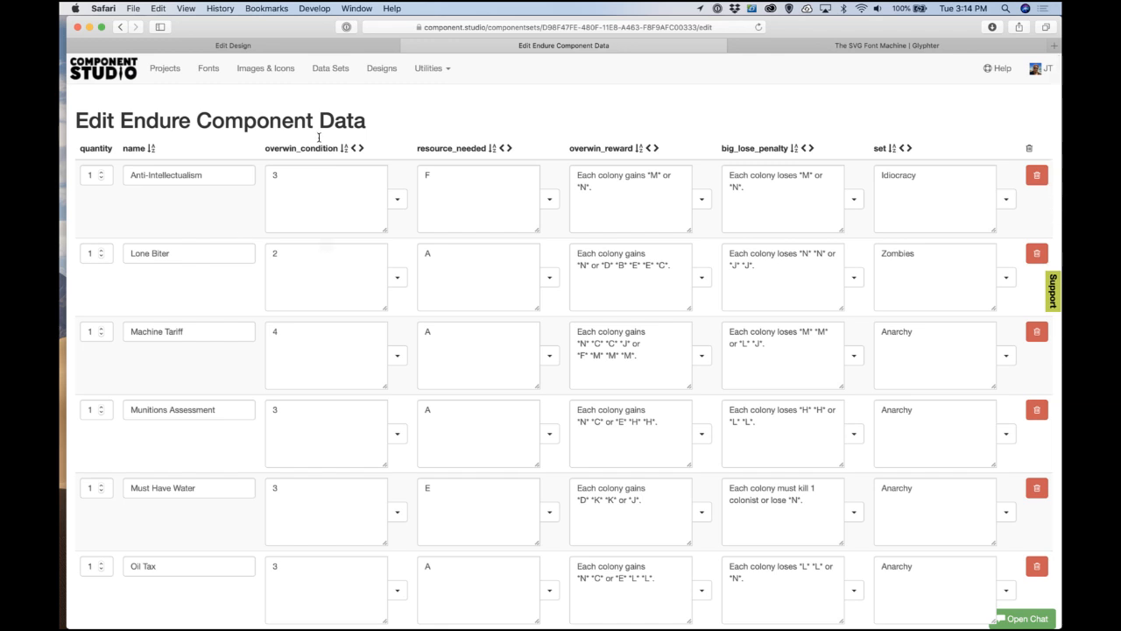
Step: Open the Endure design for editing, bring up its win reward text settings and preview the Lone Biter card
left_click(400, 42)
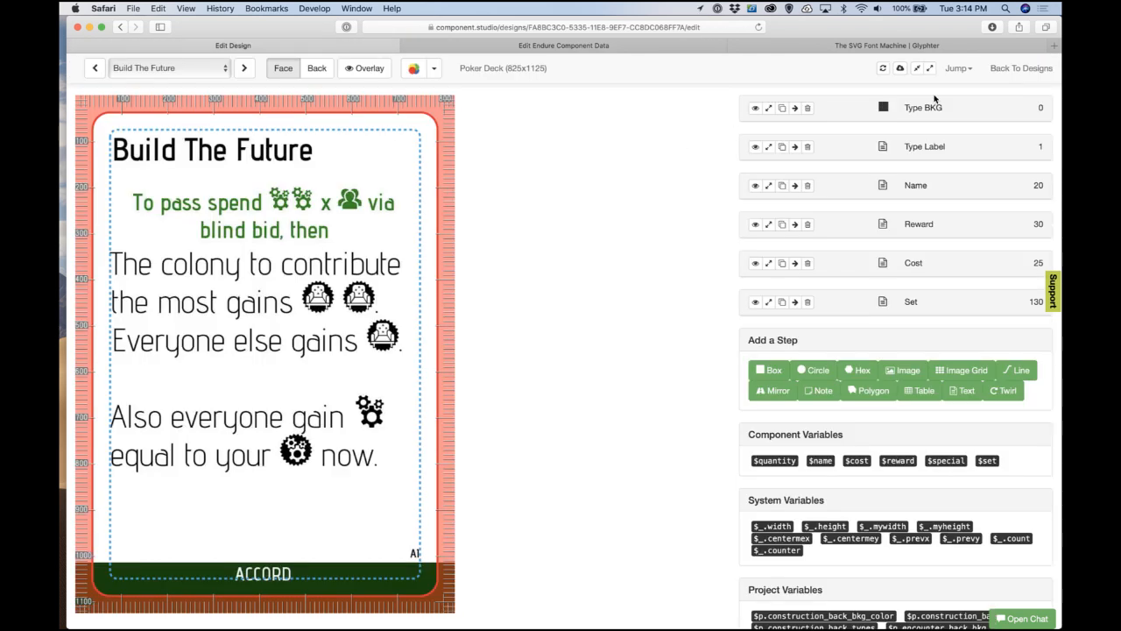
left_click(1016, 69)
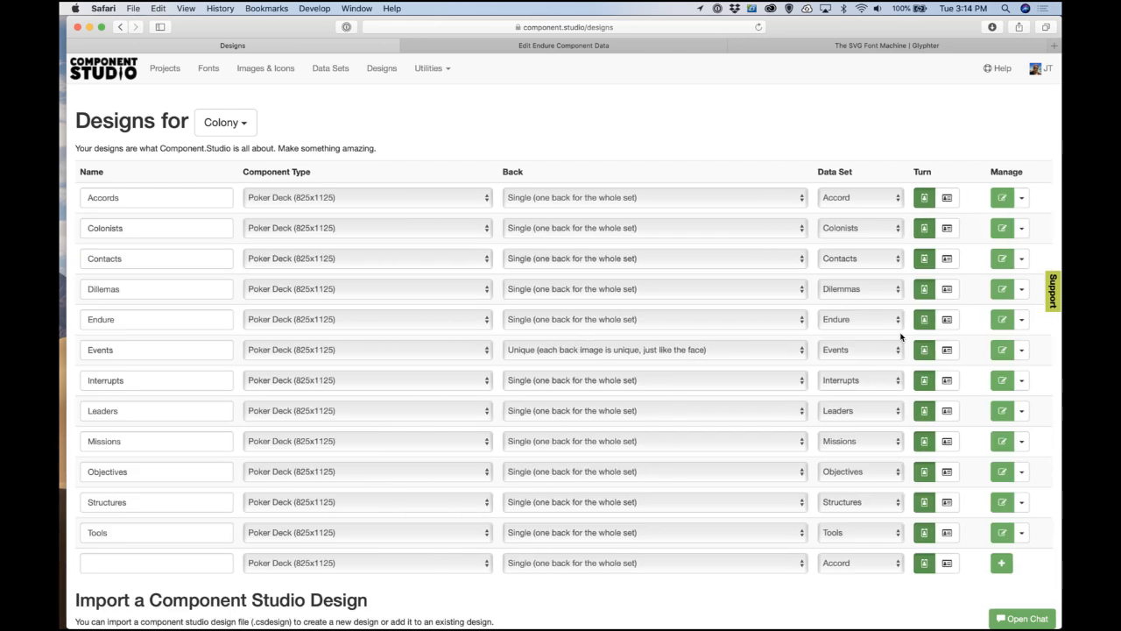
left_click(997, 326)
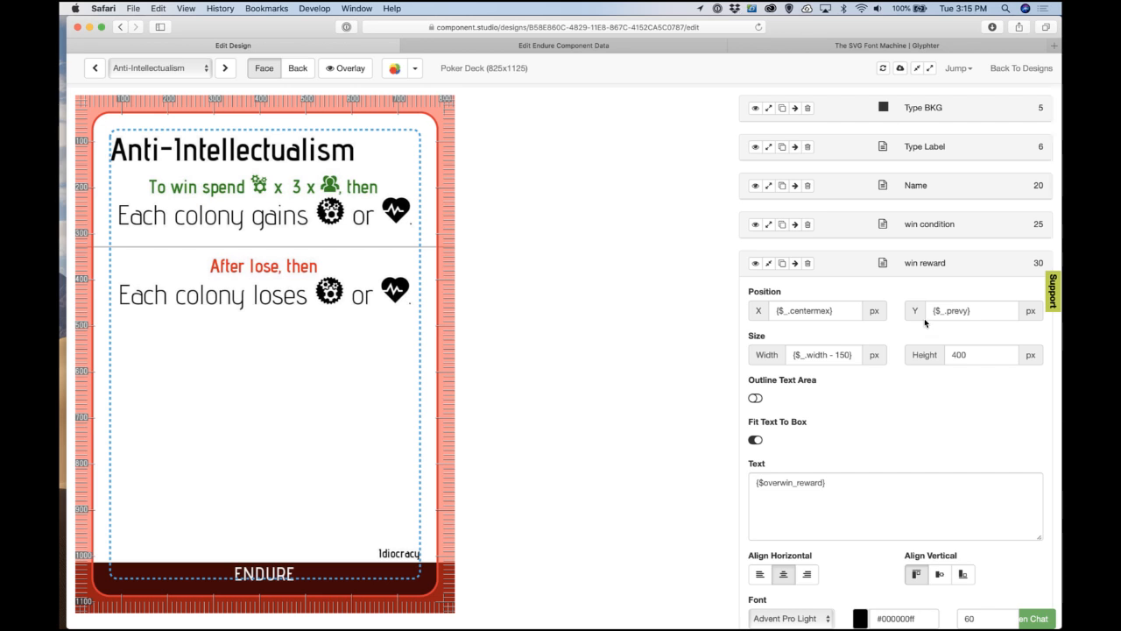
scroll(800, 314, "down", 5)
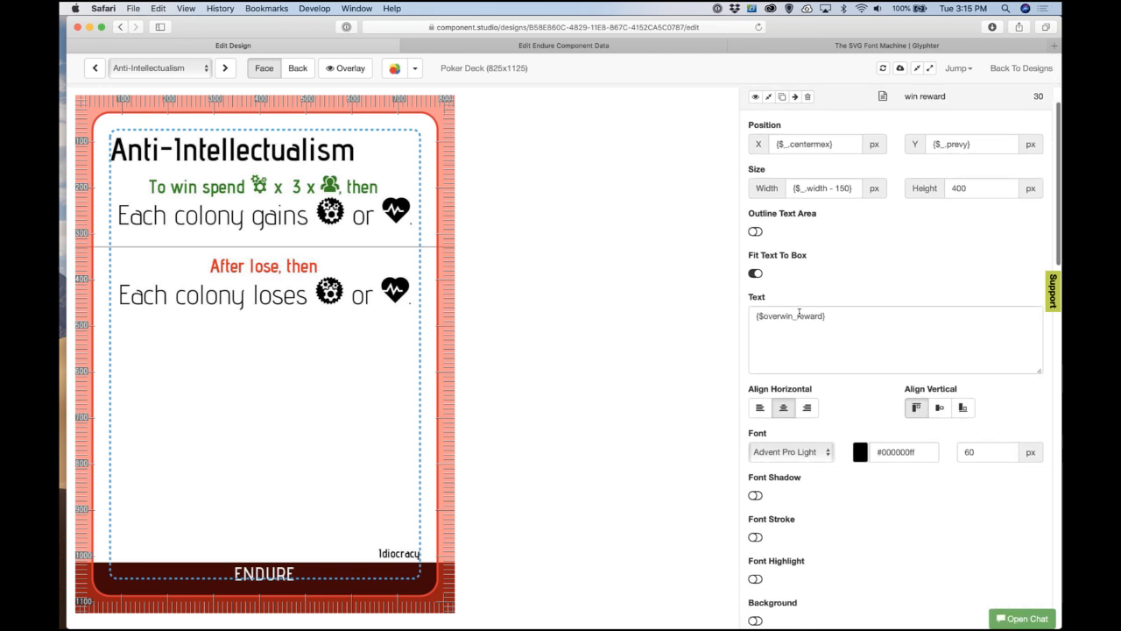
scroll(800, 314, "down", 5)
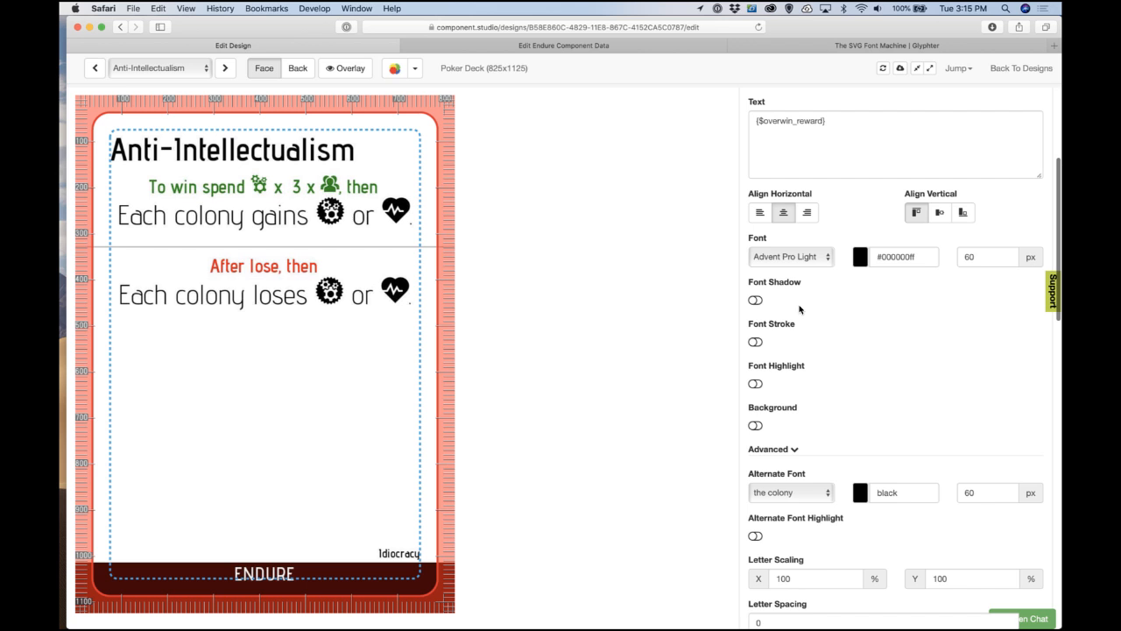
scroll(800, 308, "up", 7)
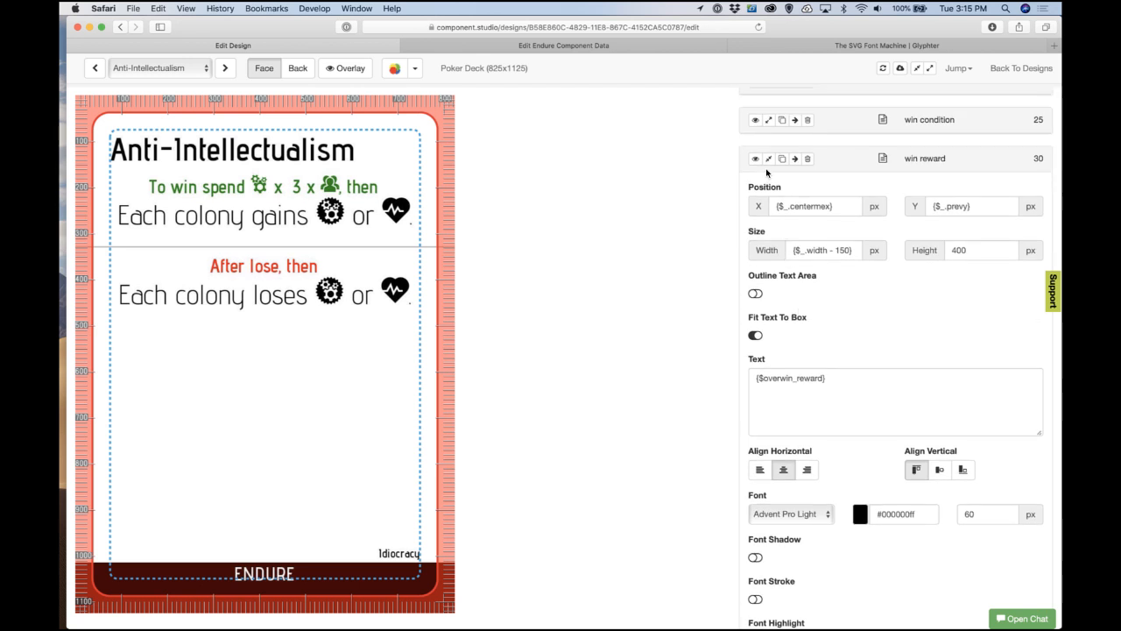
left_click(221, 72)
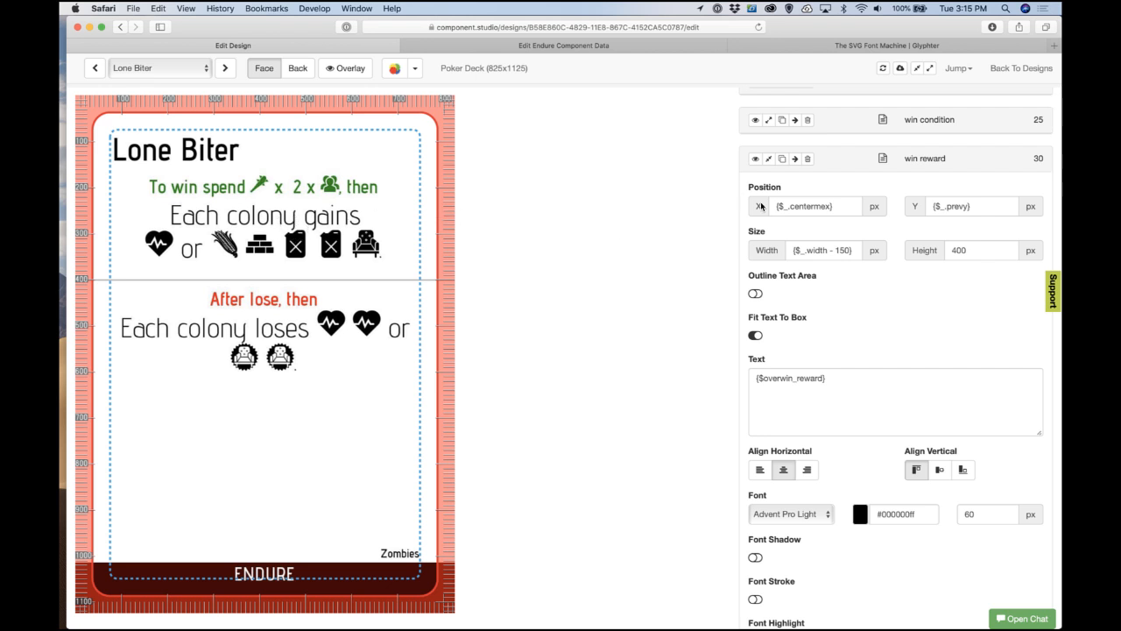
Step: Set the line spacing of the win reward text to 150%
scroll(804, 346, "down", 10)
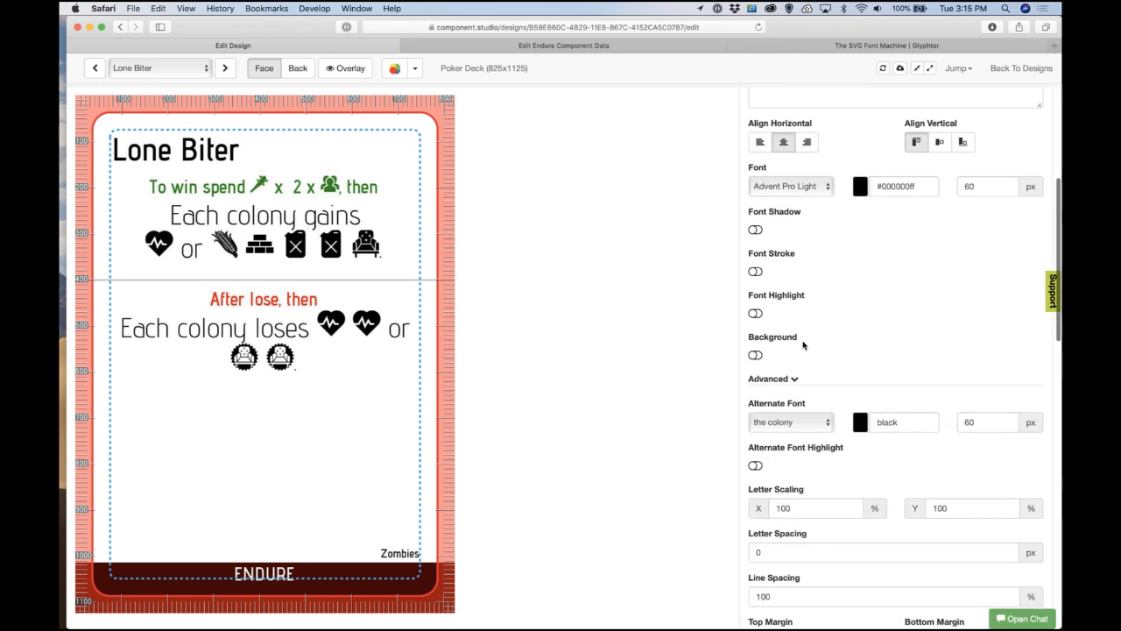
scroll(804, 348, "down", 5)
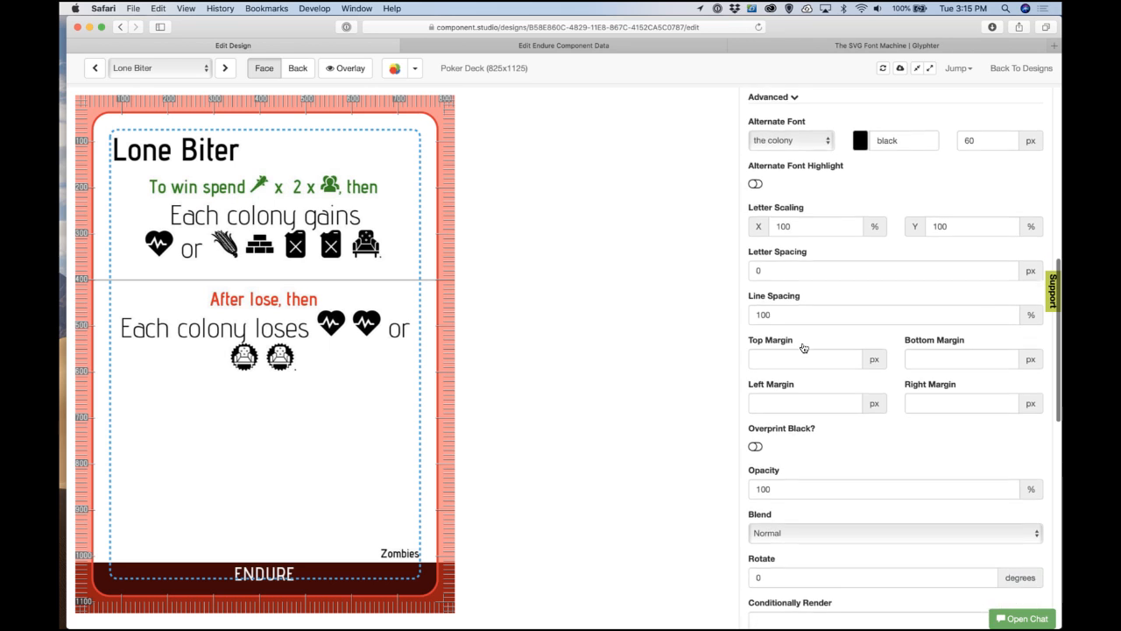
left_click(777, 306)
double_click(812, 303)
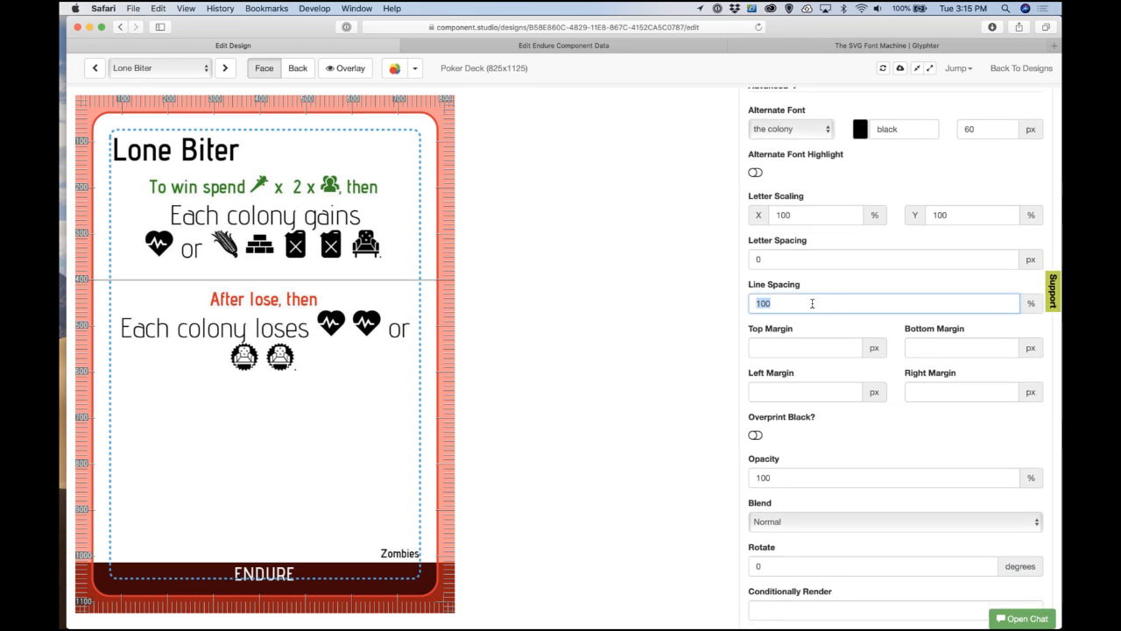
type("150")
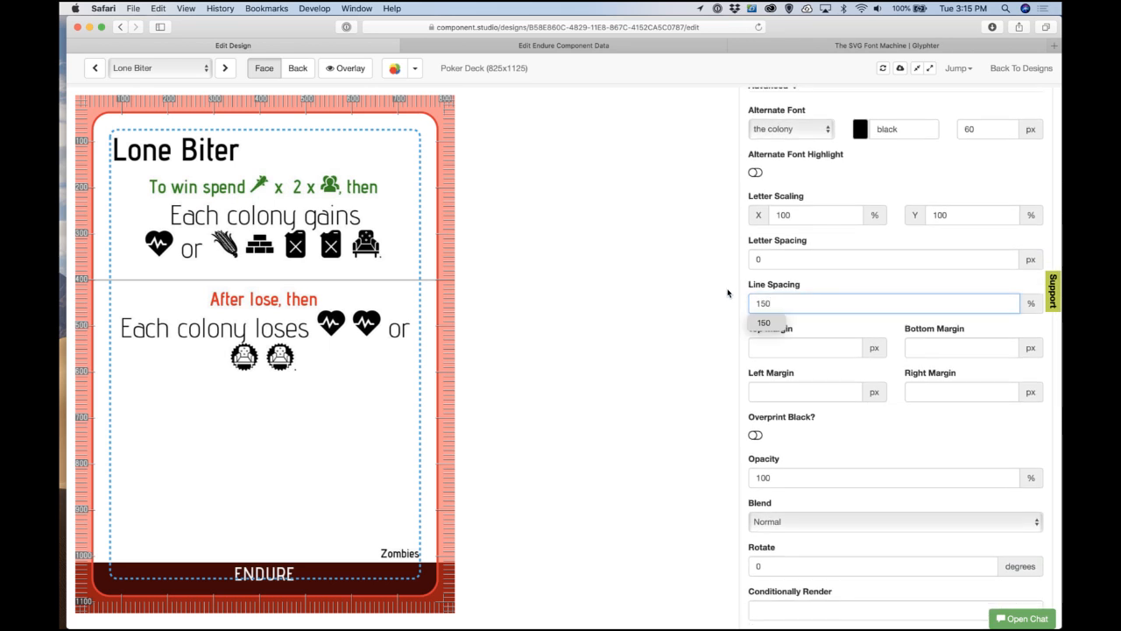
key("Return")
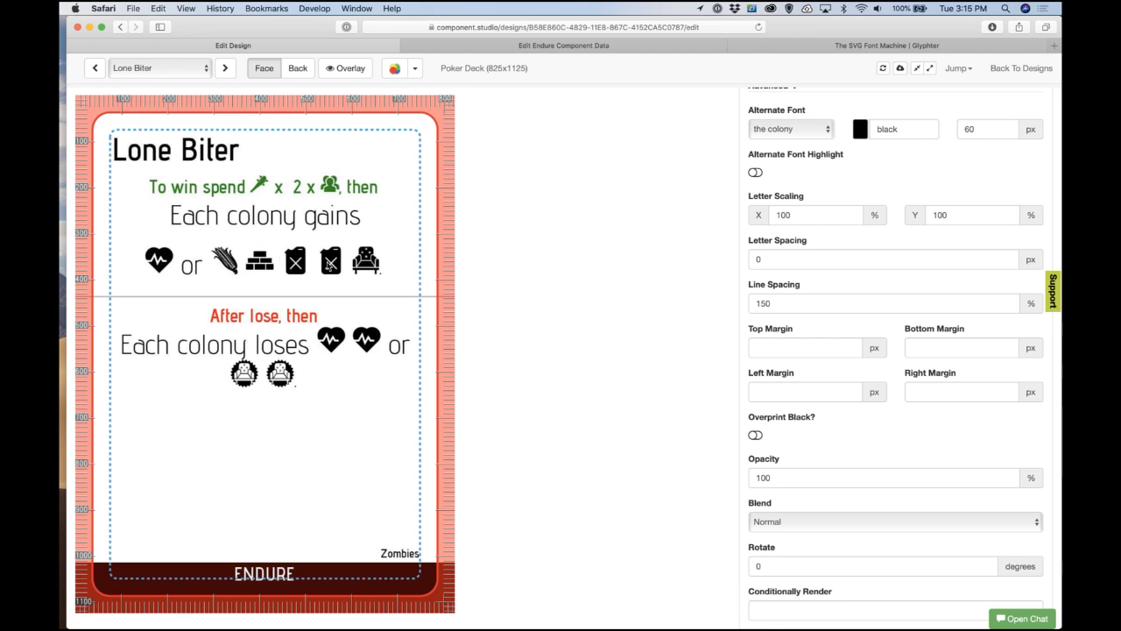
Step: Return the win reward text's line spacing to 100%
left_click(788, 312)
double_click(788, 312)
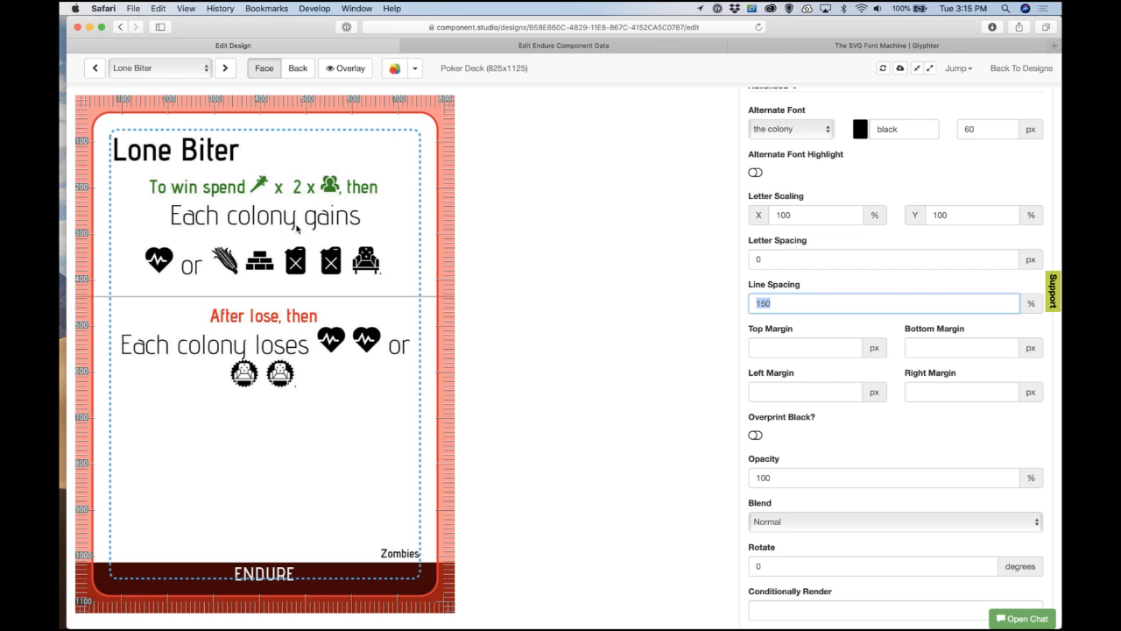
type("10")
key("Return")
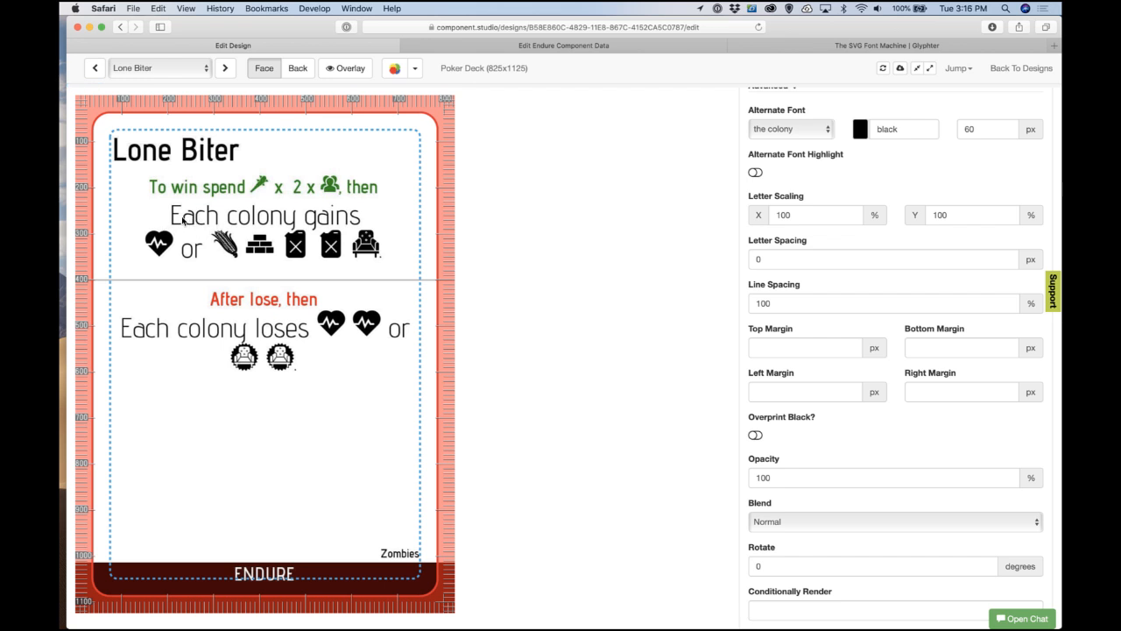
Step: Try a letter spacing of 10 px on the win reward text and restore it to 0 px
left_click(780, 266)
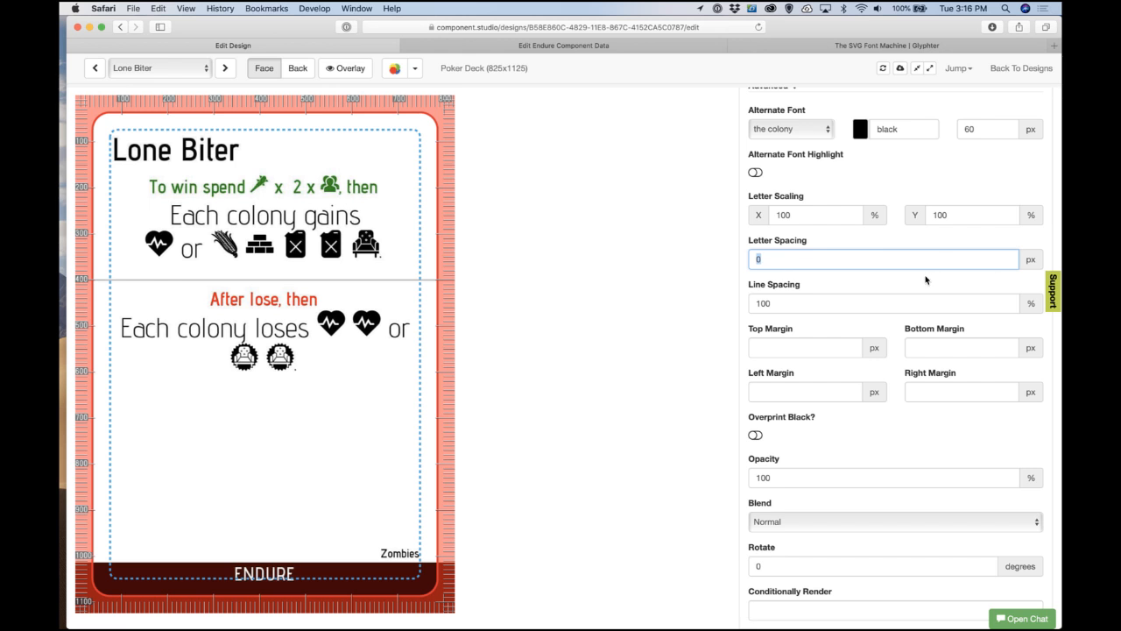
type("10")
key("Return")
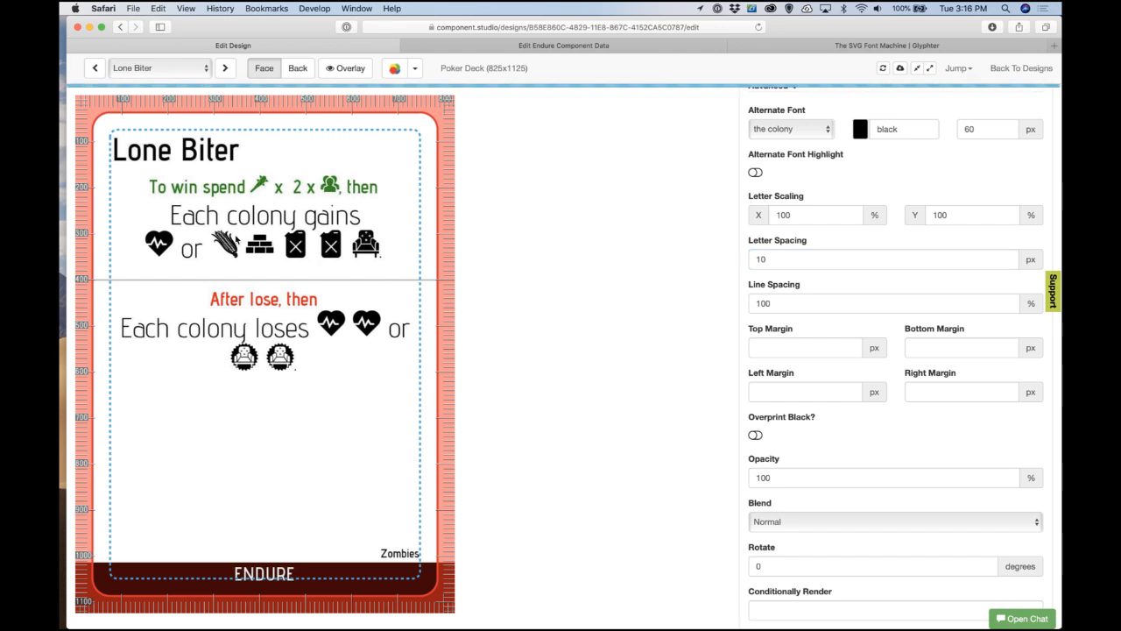
left_click(793, 263)
type("0")
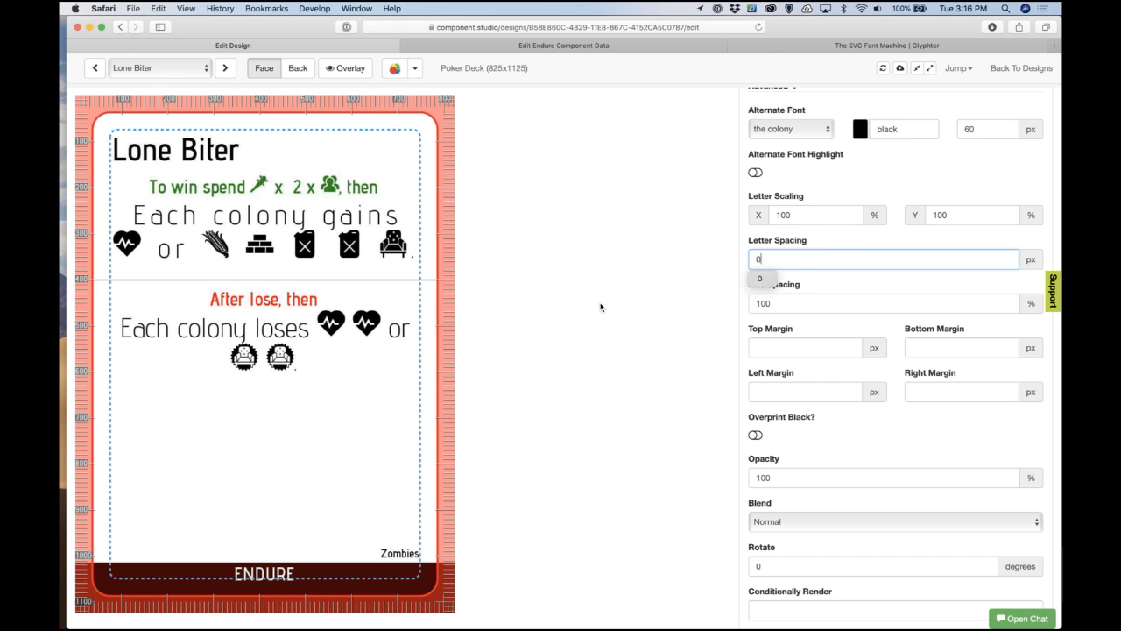
key("Return")
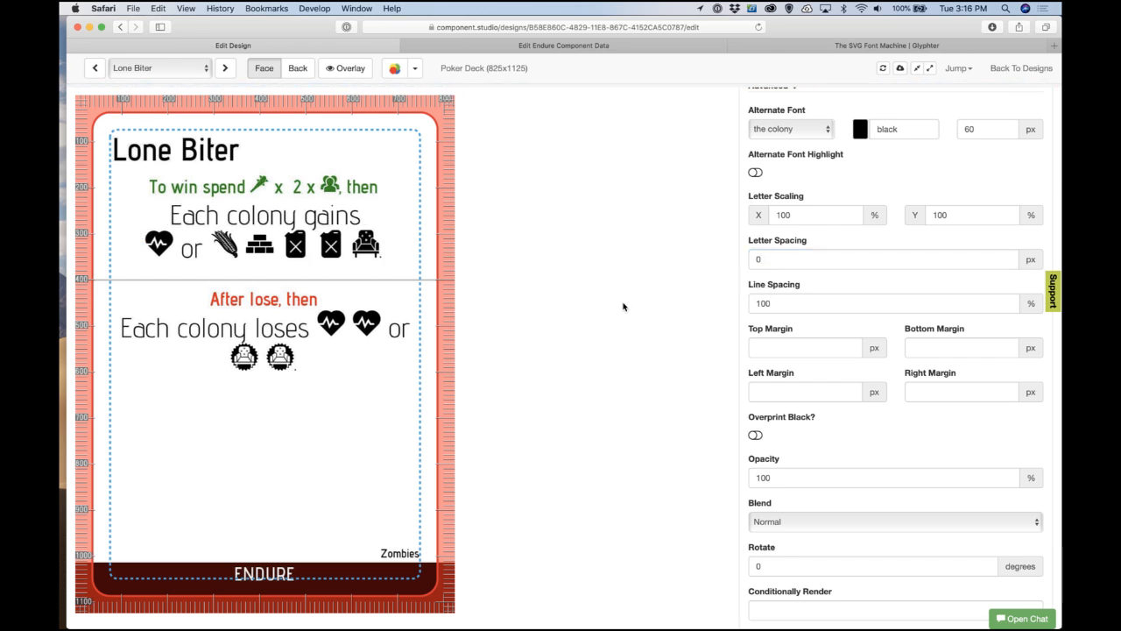
Step: Review the Endure component data rows down to the Pantry Tithe and Roving Horde cards
left_click(625, 46)
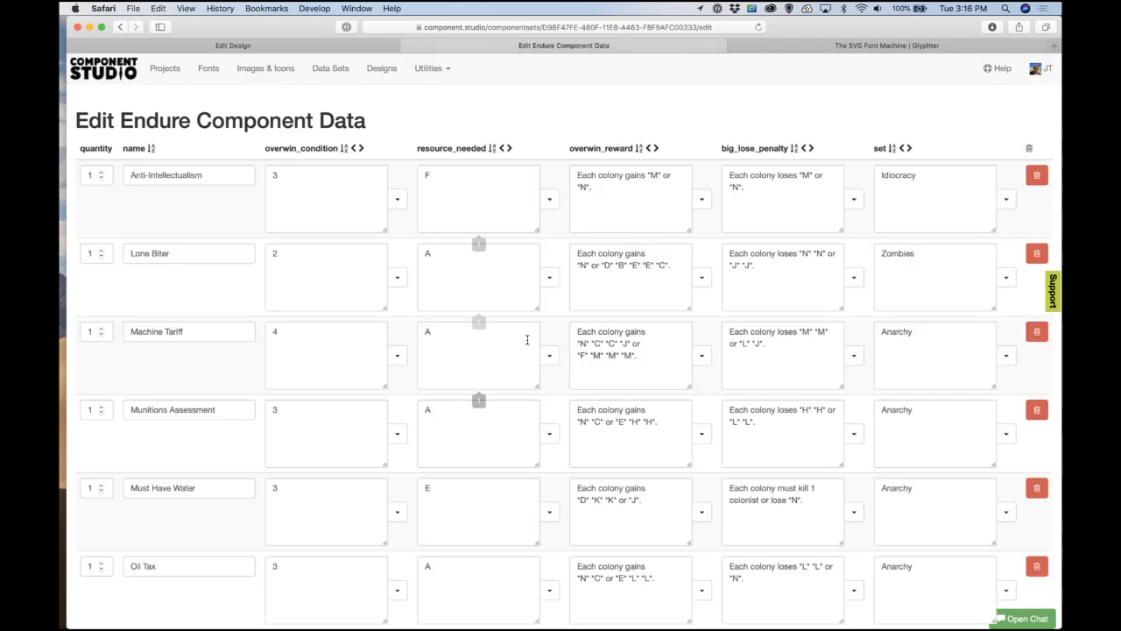
scroll(527, 339, "down", 5)
scroll(527, 339, "down", 4)
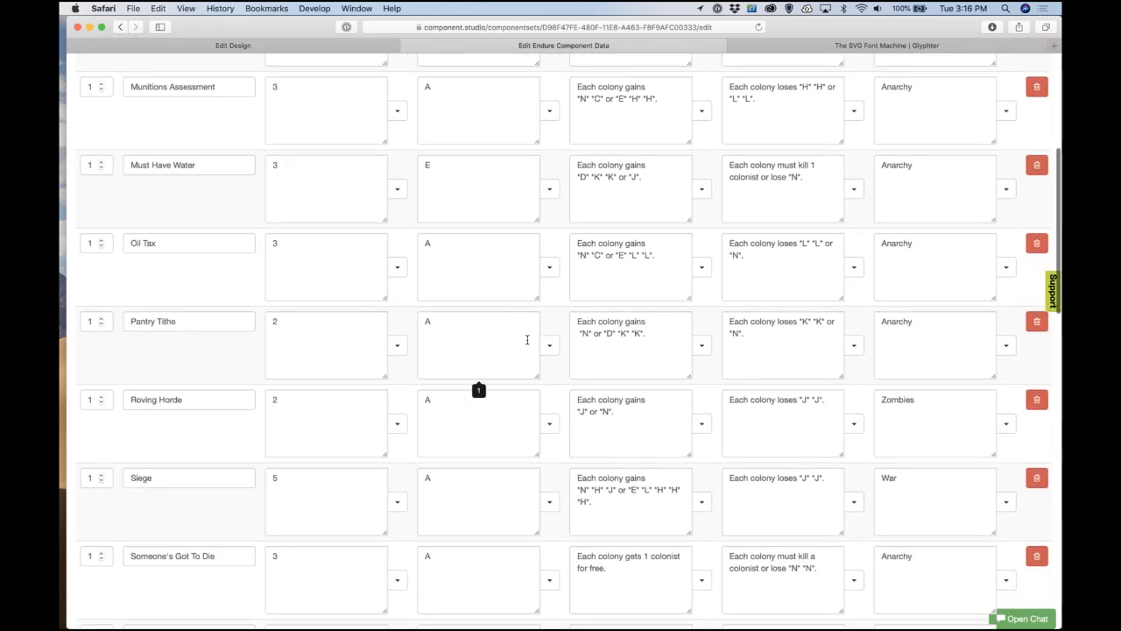
scroll(527, 339, "down", 1)
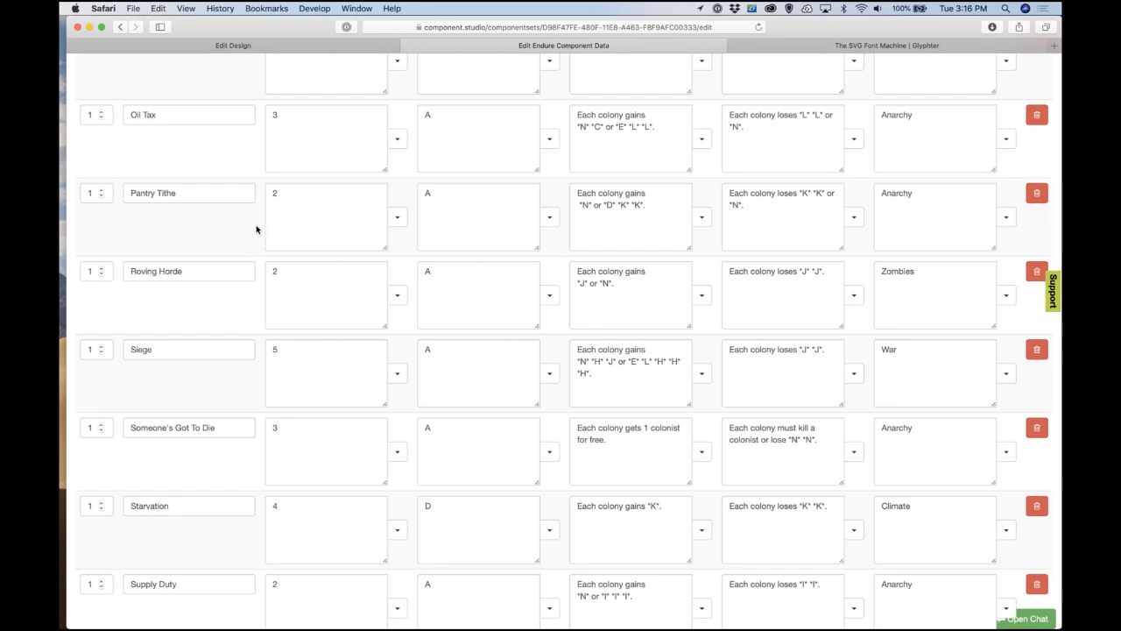
Step: Preview the Pantry Tithe card and the Roving Horde card in the Endure design
left_click(308, 48)
left_click(165, 68)
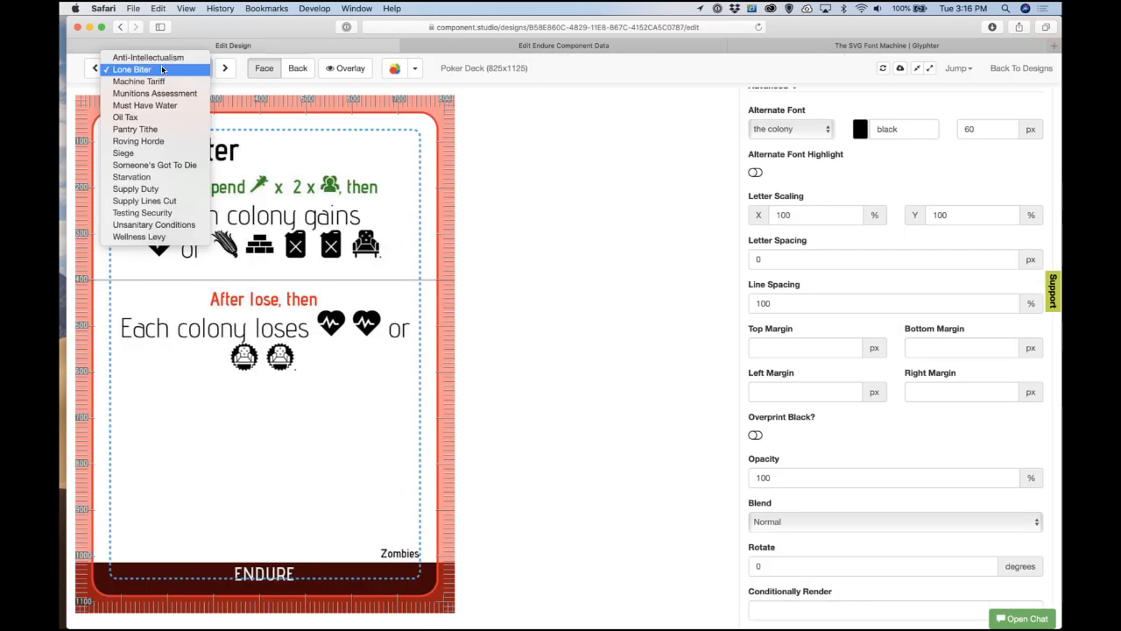
left_click(166, 132)
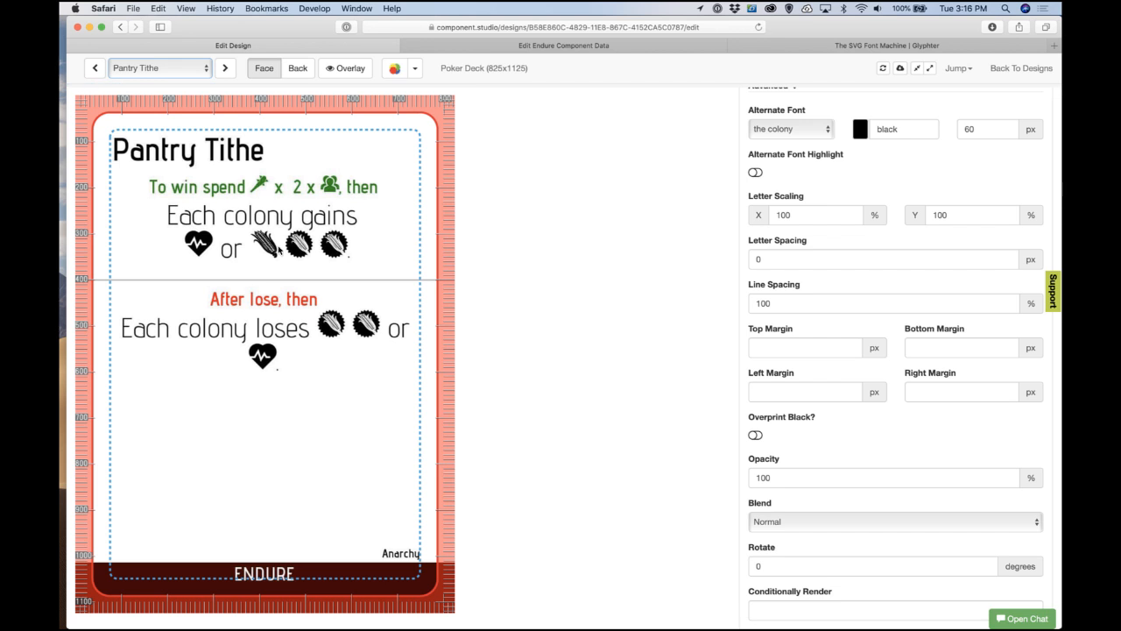
left_click(225, 68)
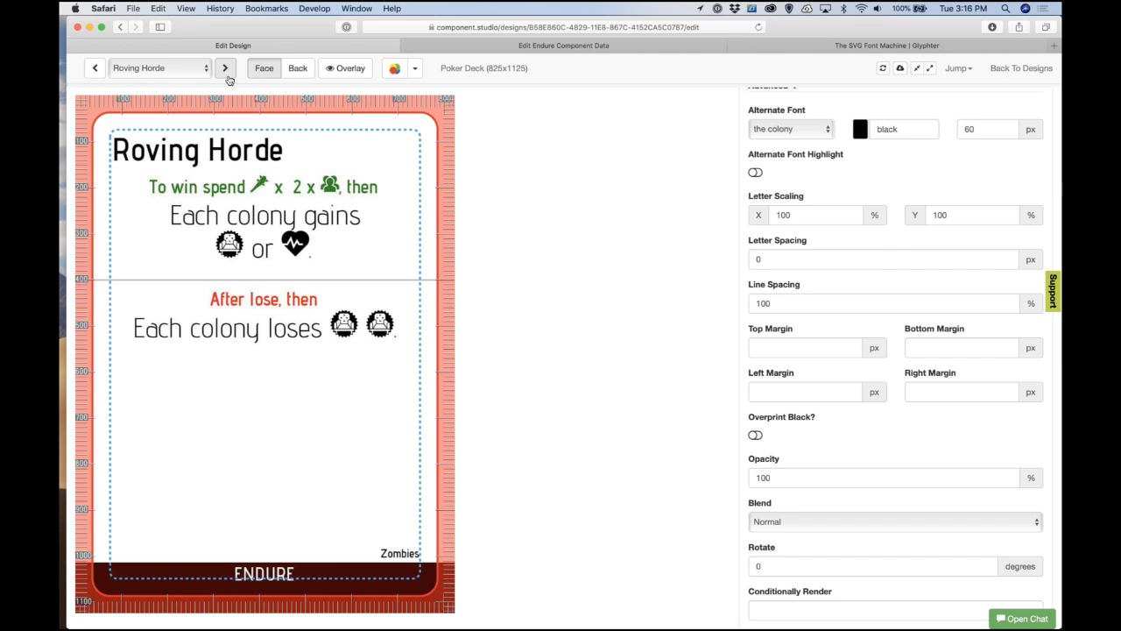
Step: Review the Endure data rows from Roving Horde to Testing Security and return to the Roving Horde card preview
left_click(547, 46)
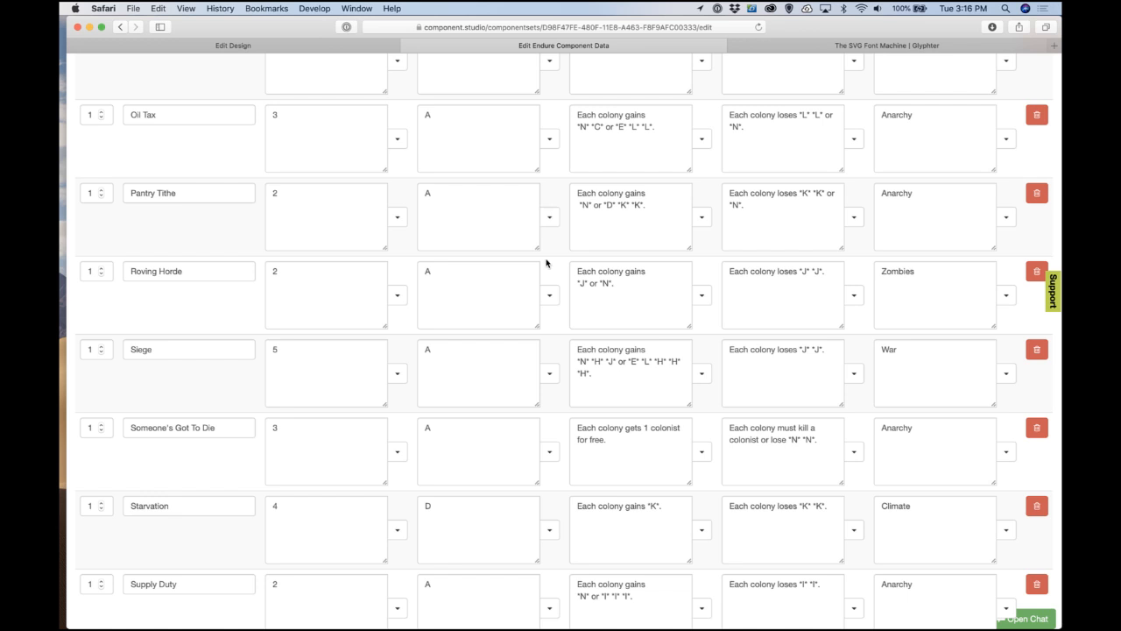
scroll(546, 263, "down", 5)
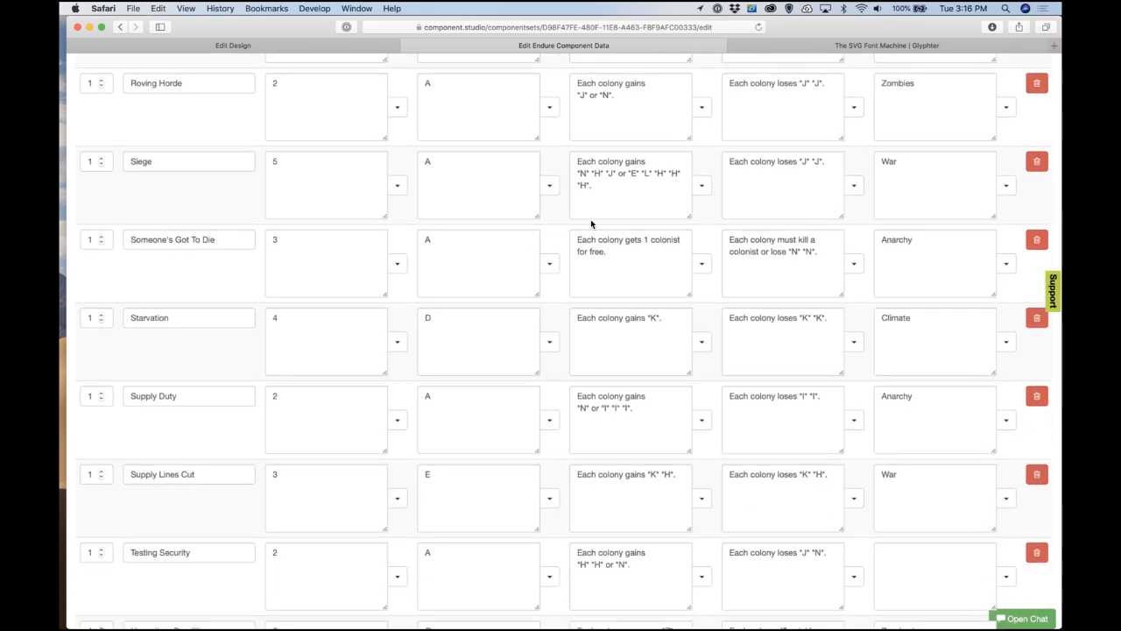
left_click(366, 44)
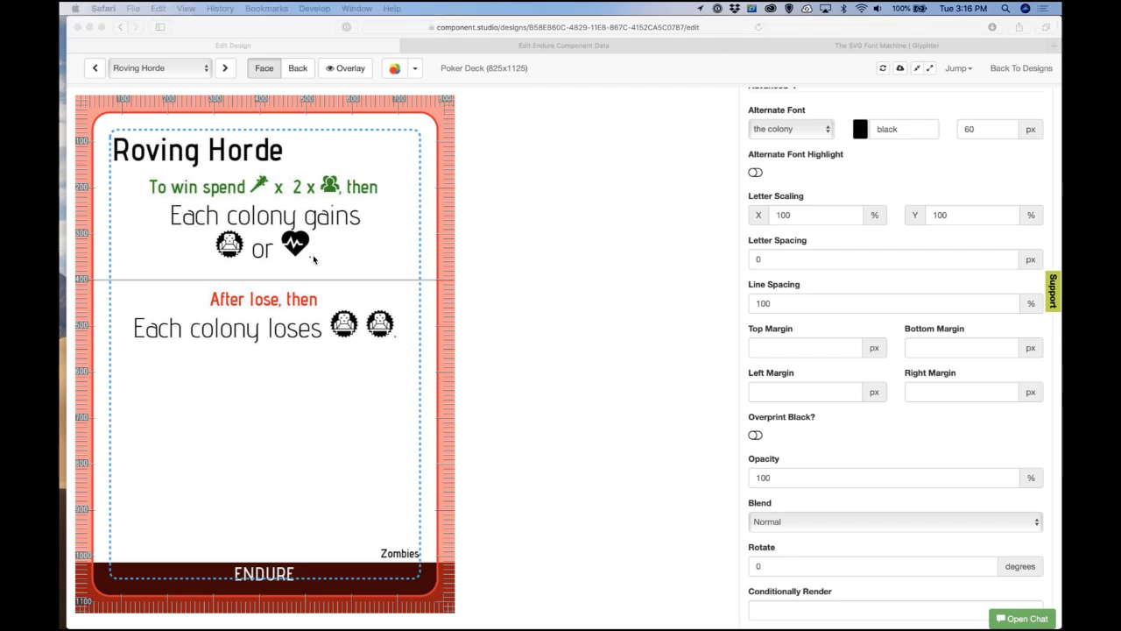
left_click(493, 290)
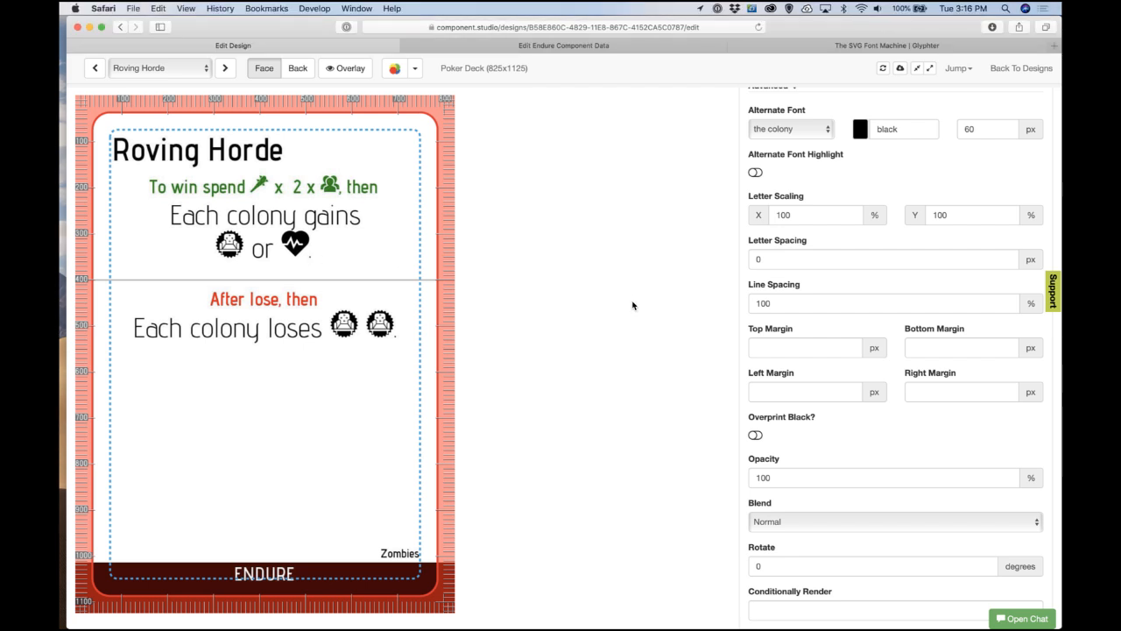
Step: Compare the Roving Horde card's gain and loss icons with the resource values in economy.ai in Illustrator
key("super+Tab")
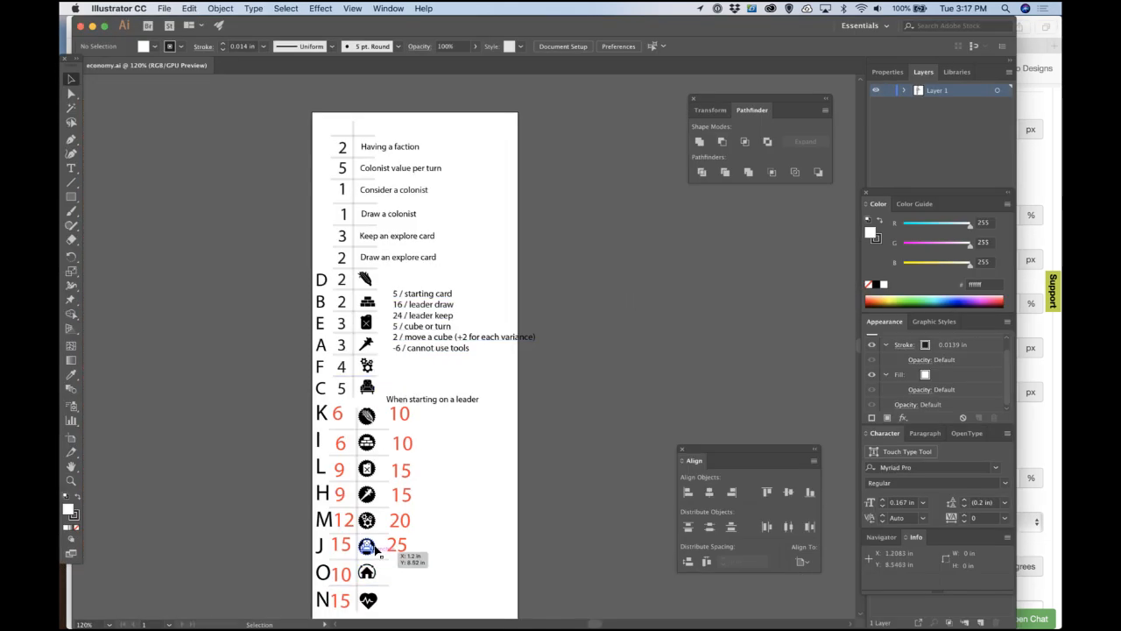
key("super+Tab")
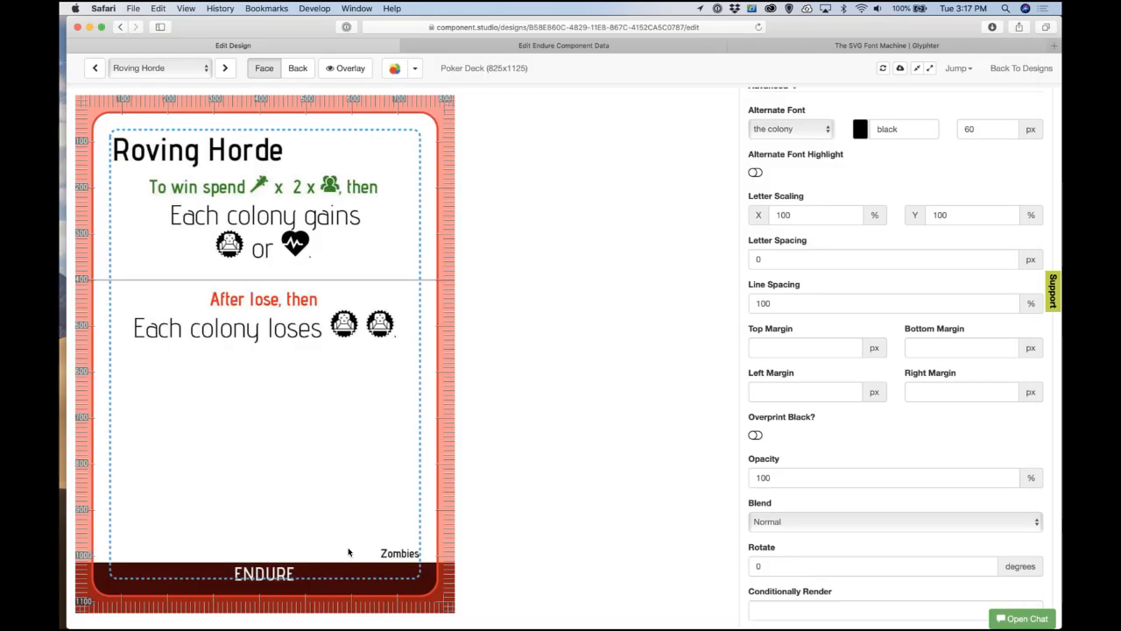
key("super+Tab")
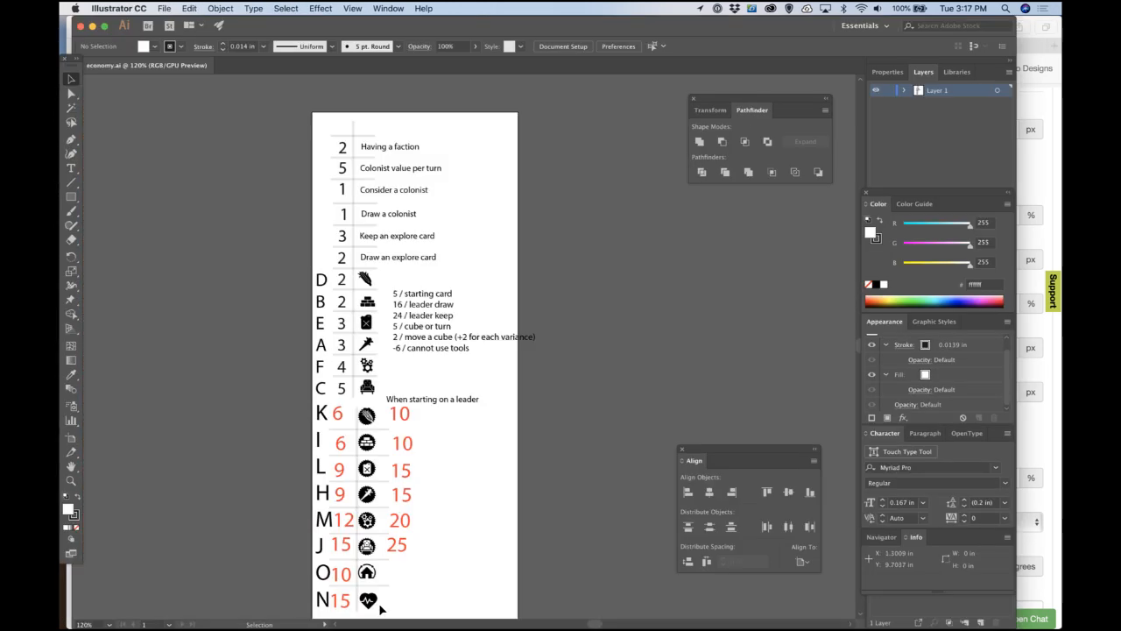
key("super+Tab")
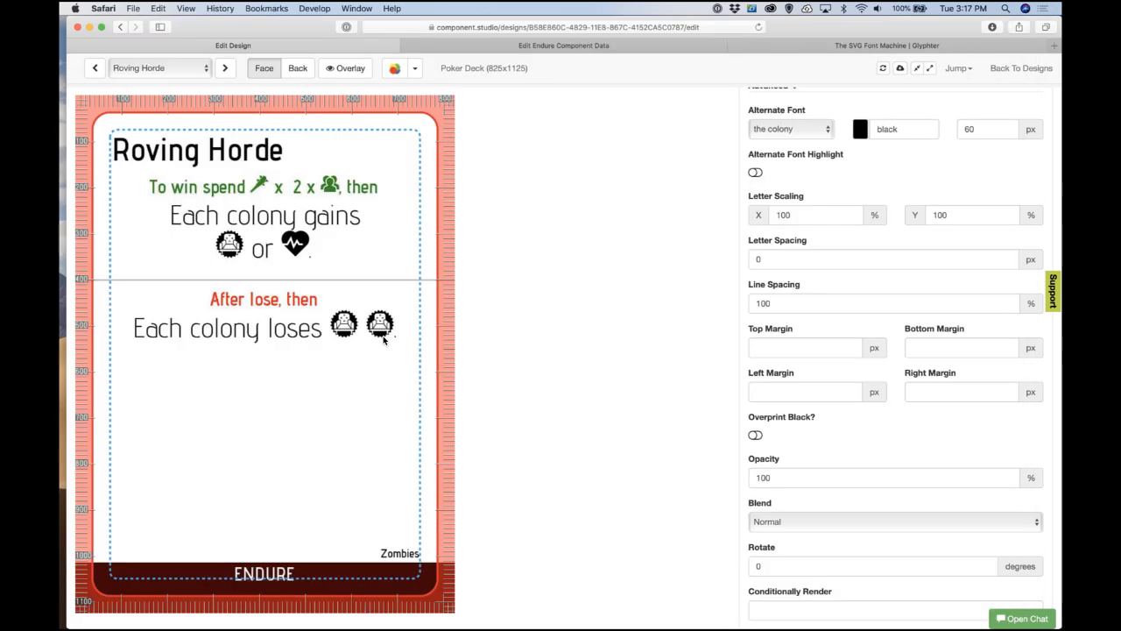
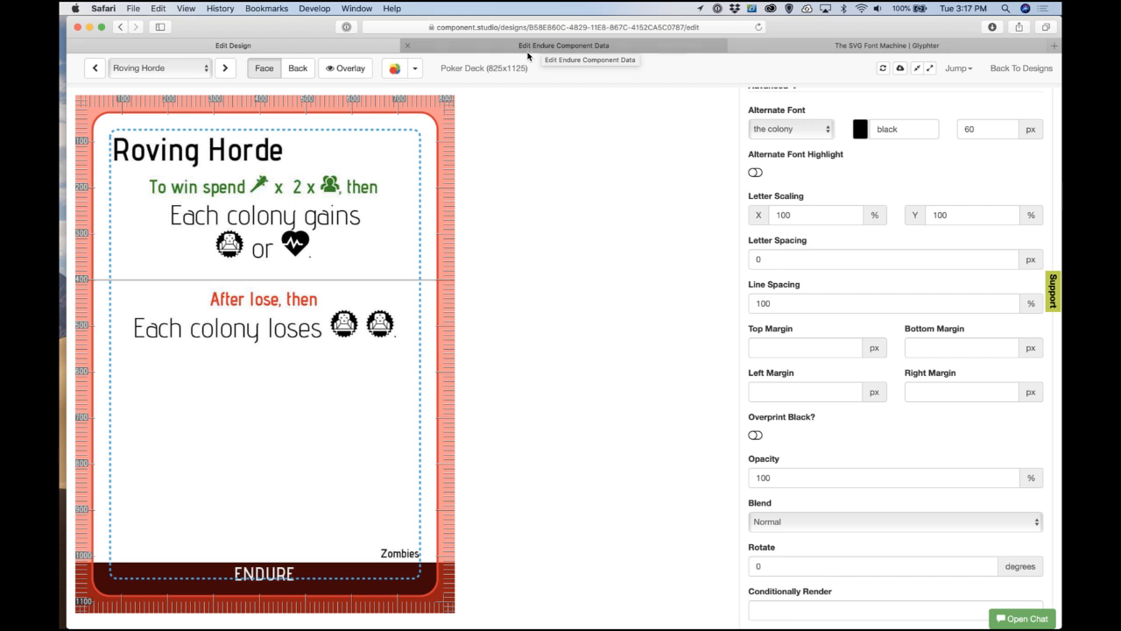
Step: Extend the Roving Horde loss text with "or *N* *N* or *J* *N*." in the Endure data and refresh the card preview
left_click(592, 50)
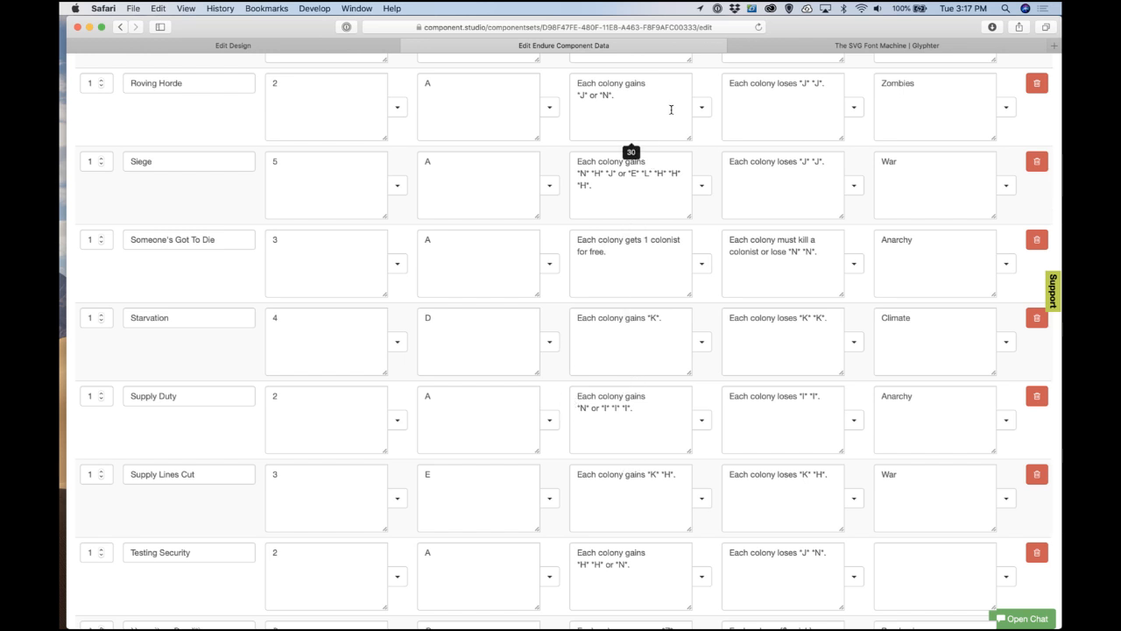
left_click(759, 110)
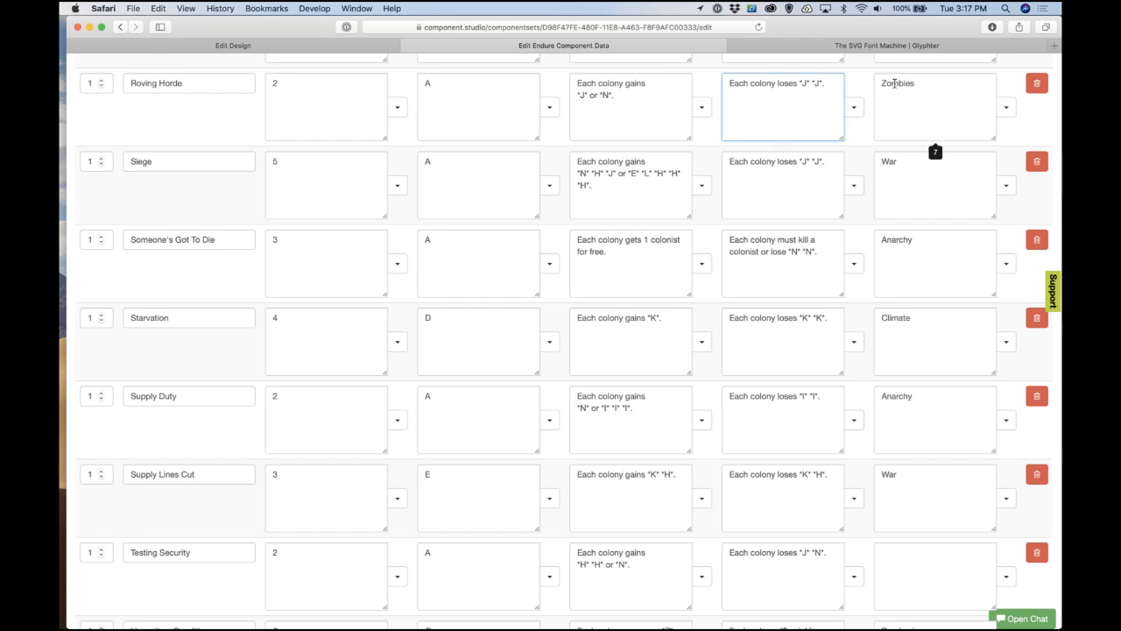
type("or *N* *N* or *J* *N*.")
left_click(716, 96)
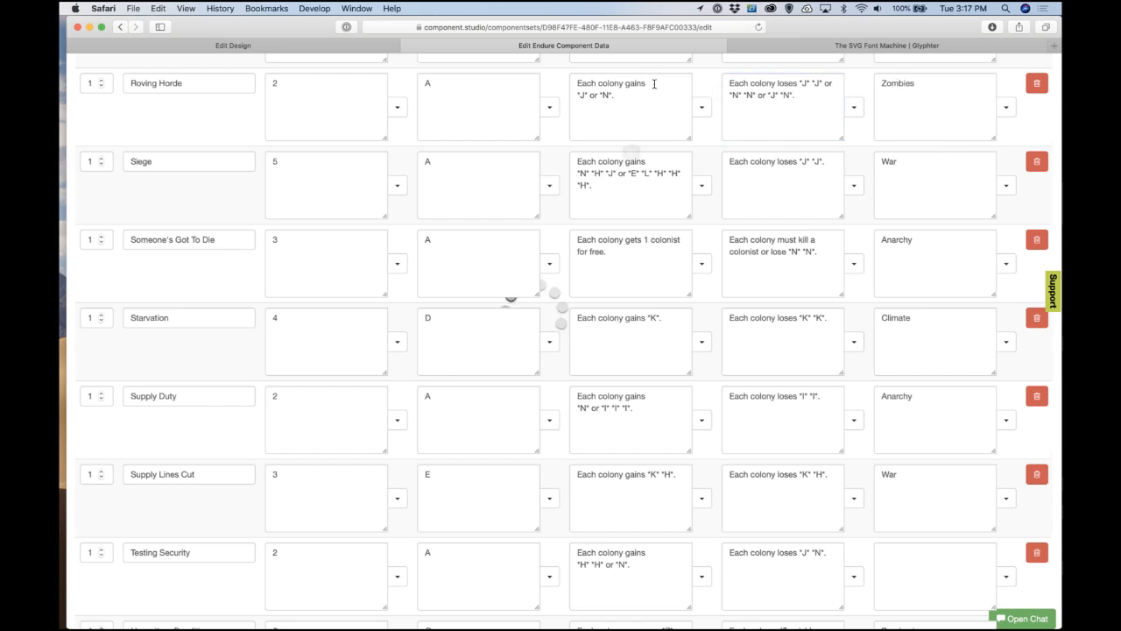
left_click(252, 46)
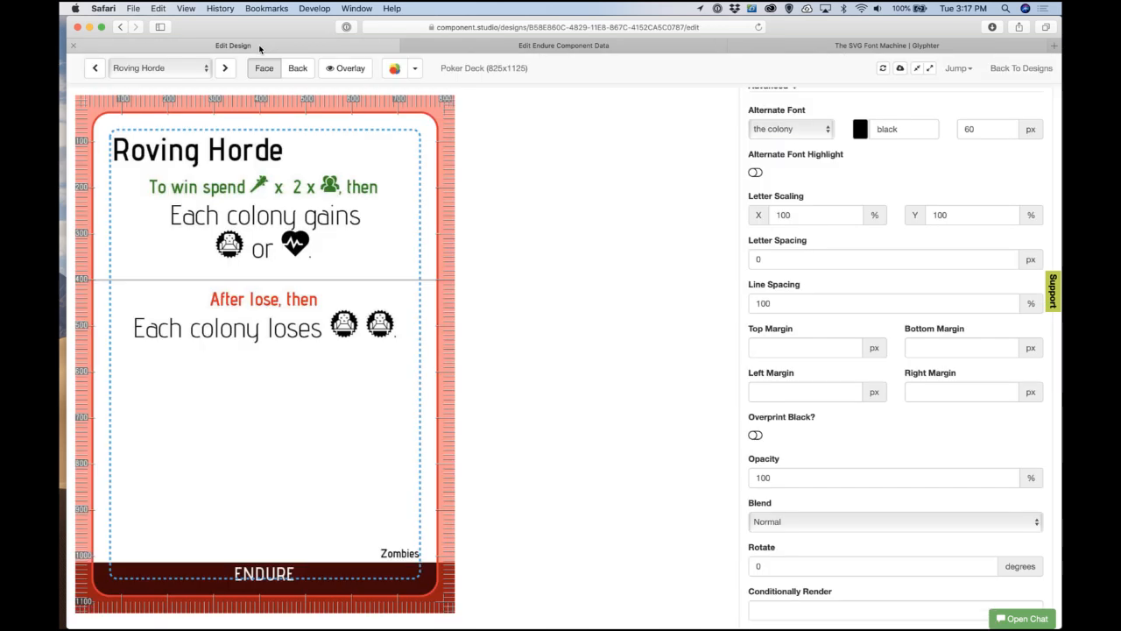
left_click(884, 70)
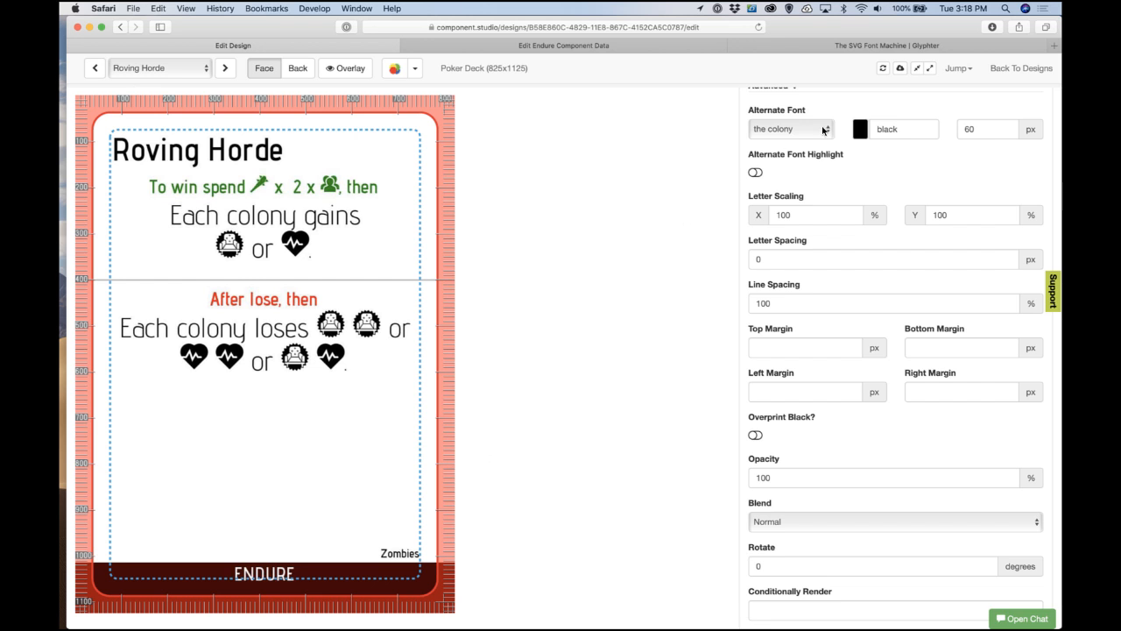
Step: Preview the Siege card in the Endure design and check its data row
left_click(225, 67)
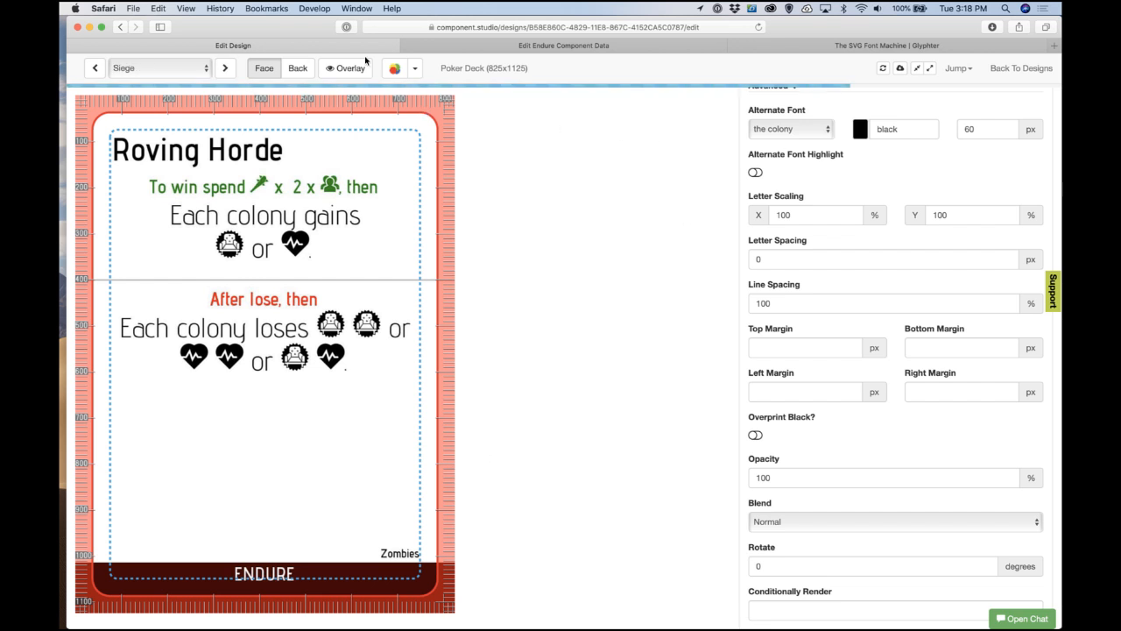
left_click(490, 45)
scroll(458, 243, "down", 3)
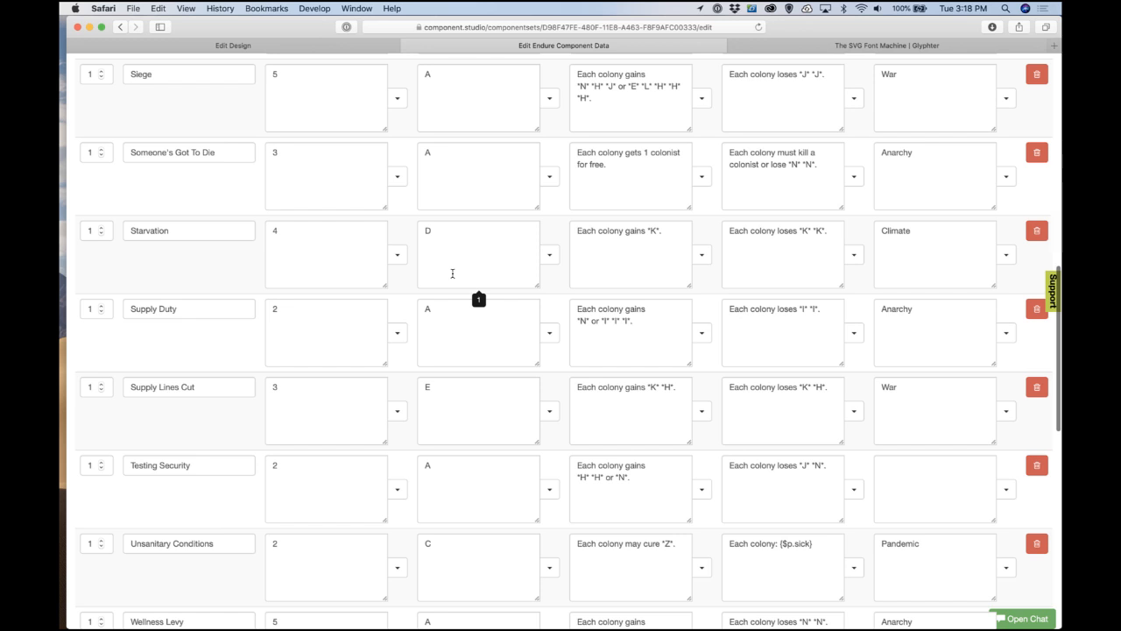
left_click(358, 46)
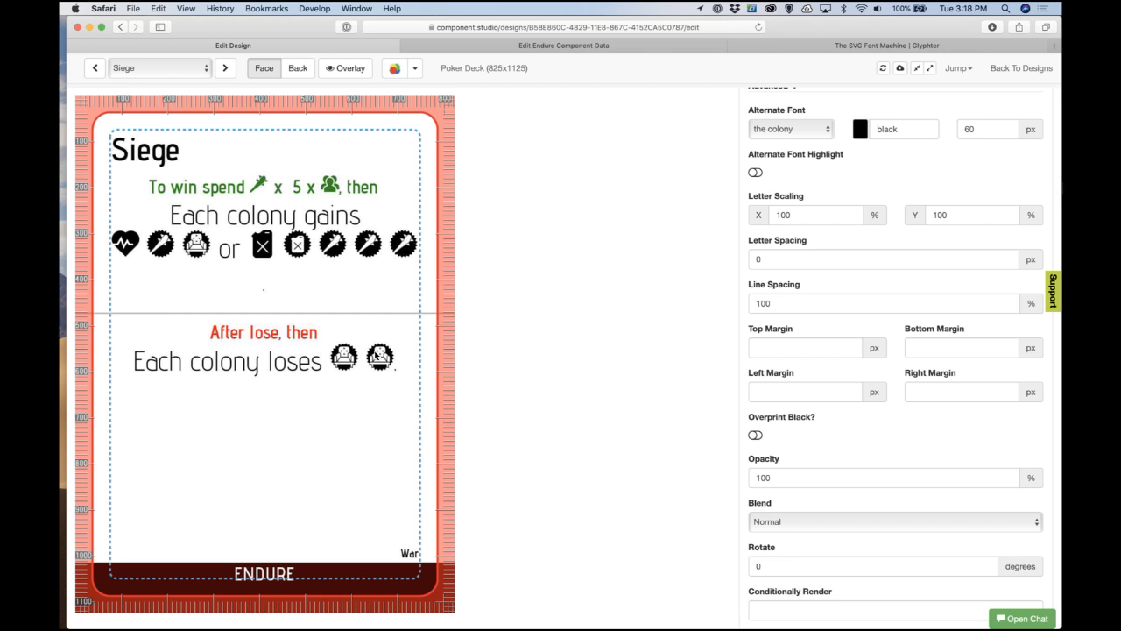
Step: Compare the Siege card's gain and loss icons with the resource values in economy.ai in Illustrator
key("super+Tab")
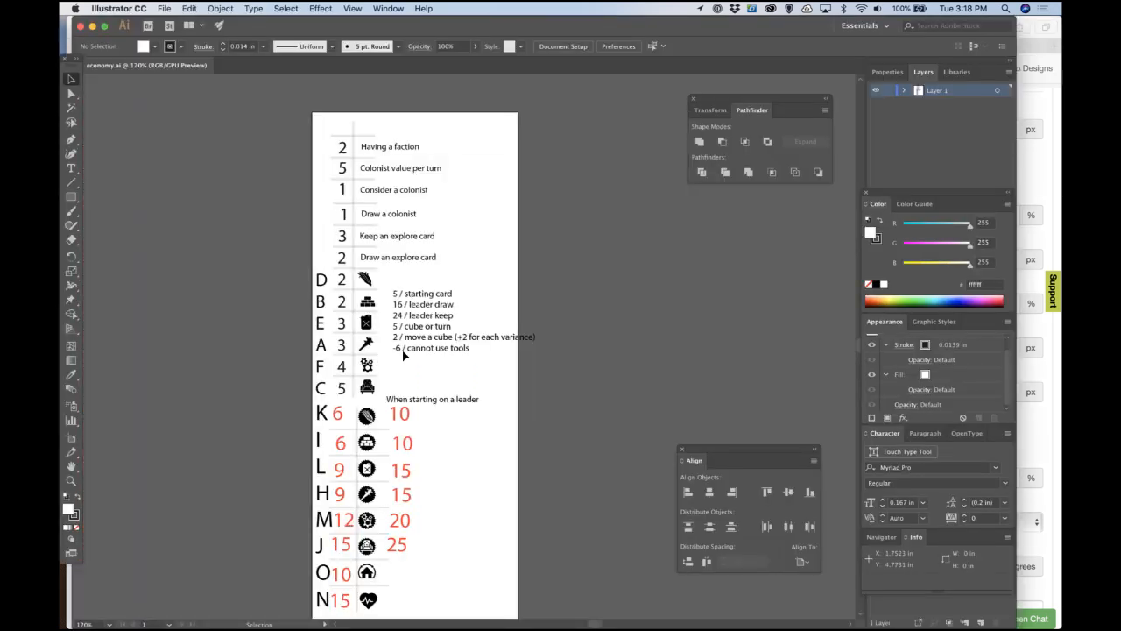
key("super+Tab")
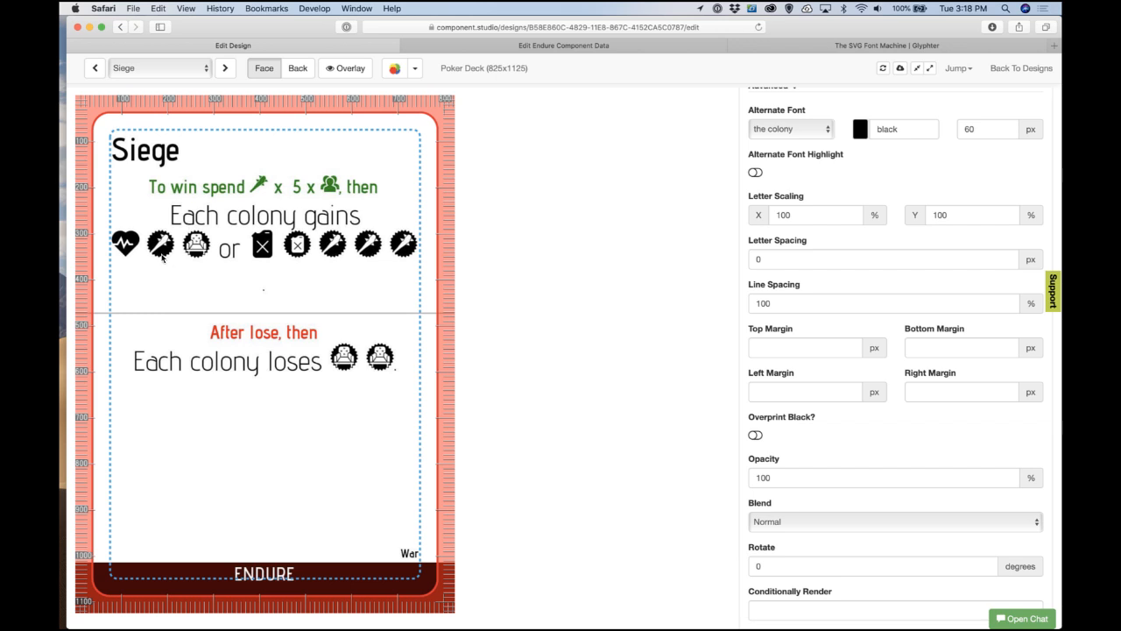
key("super+Tab")
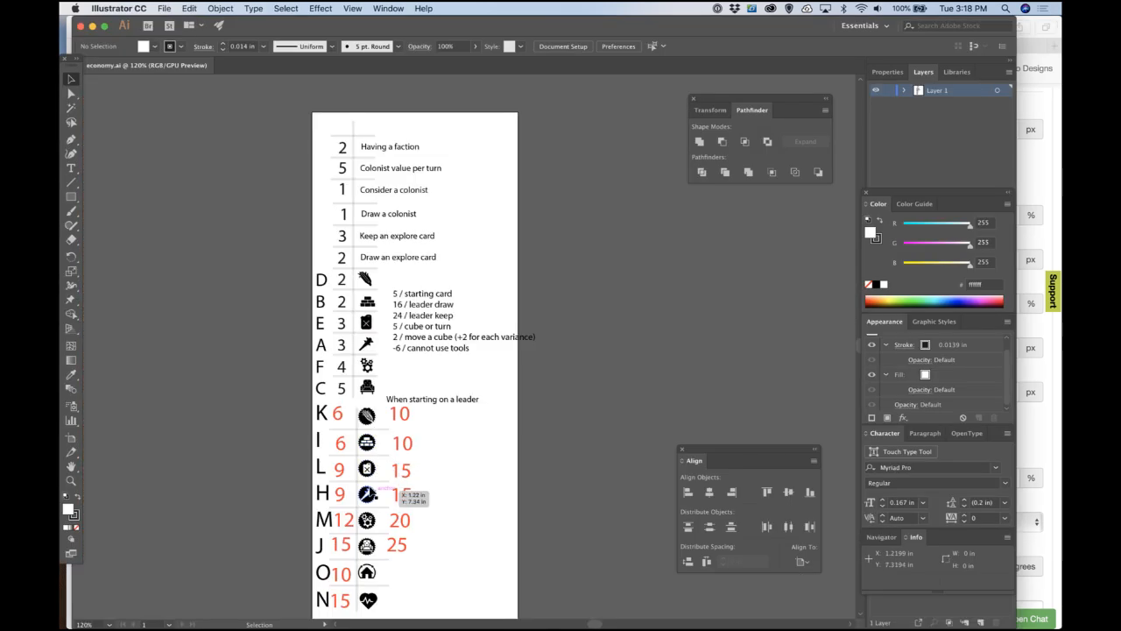
key("super+Tab")
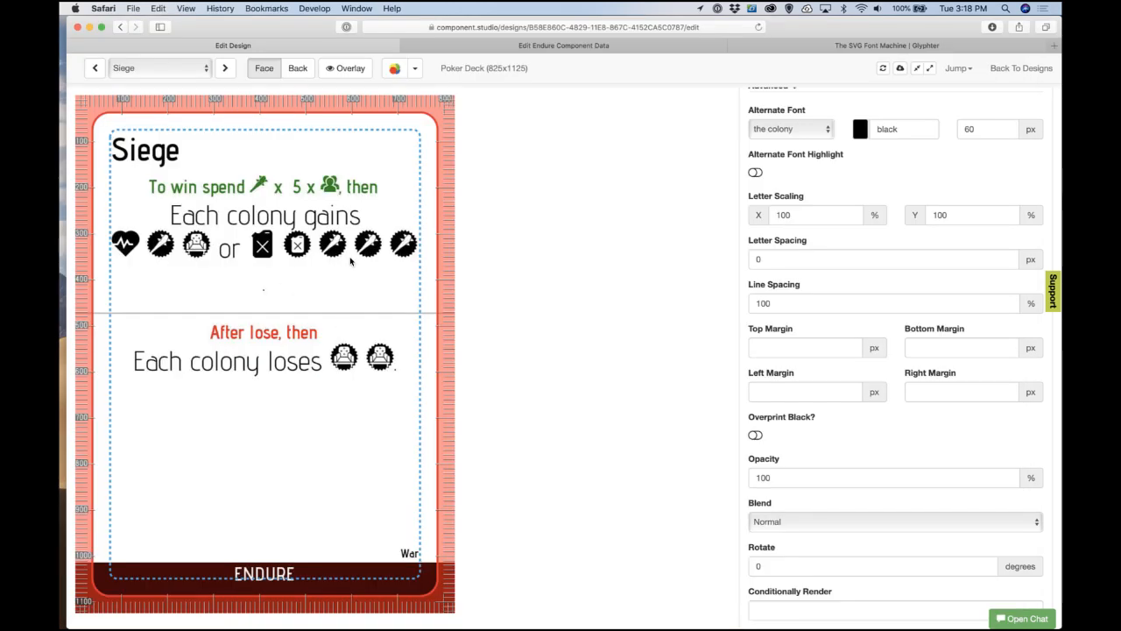
key("super+Tab")
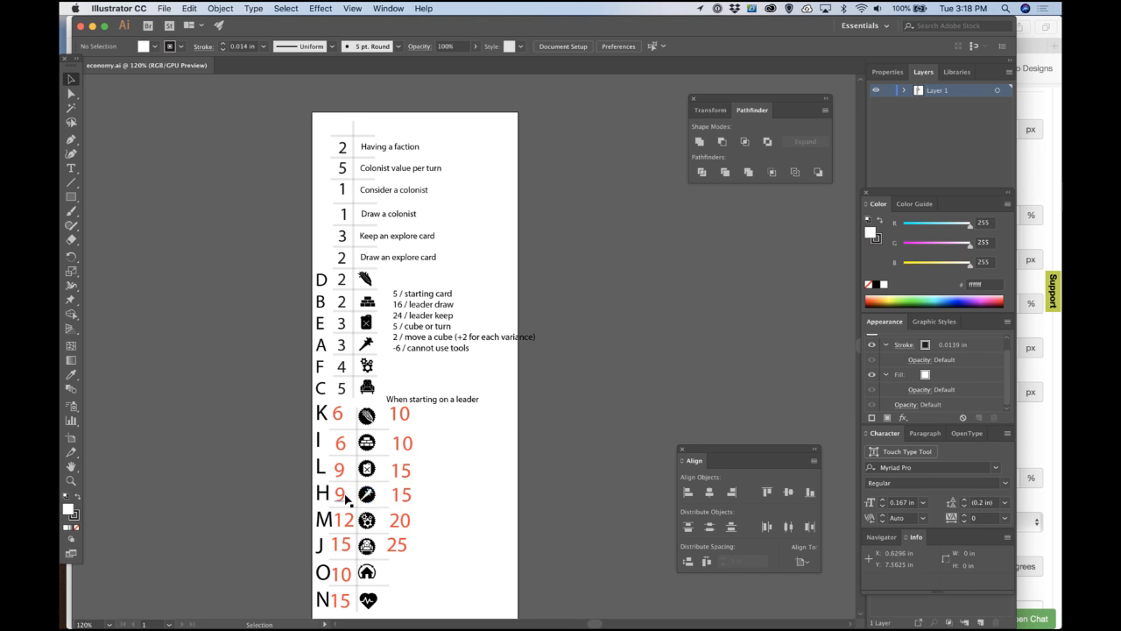
key("super+Tab")
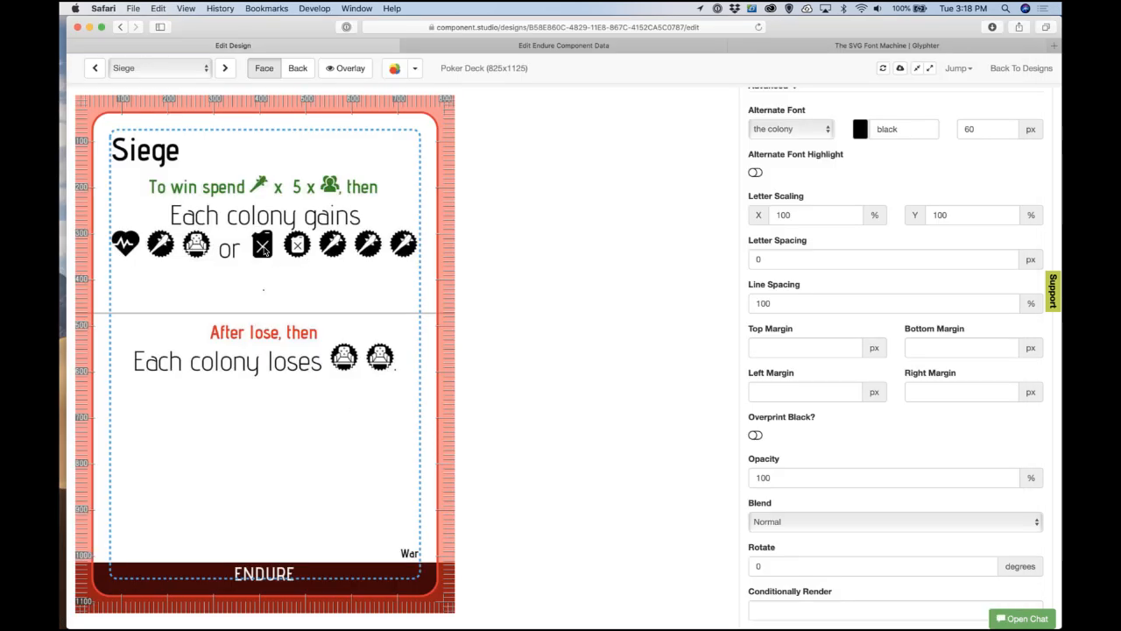
key("super+Tab")
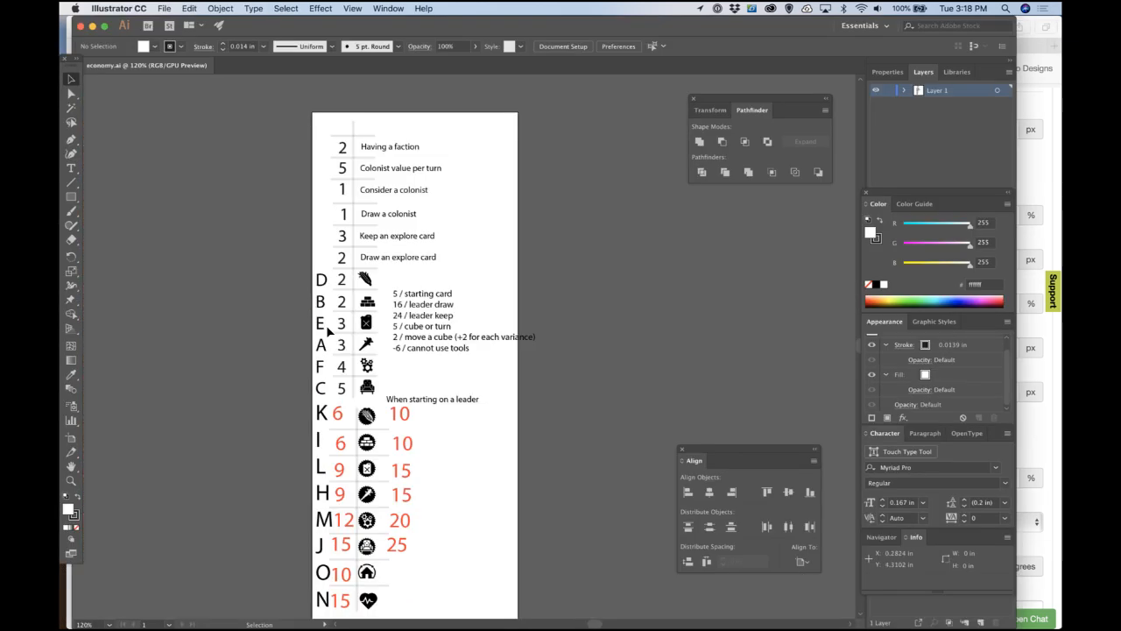
key("super+Tab")
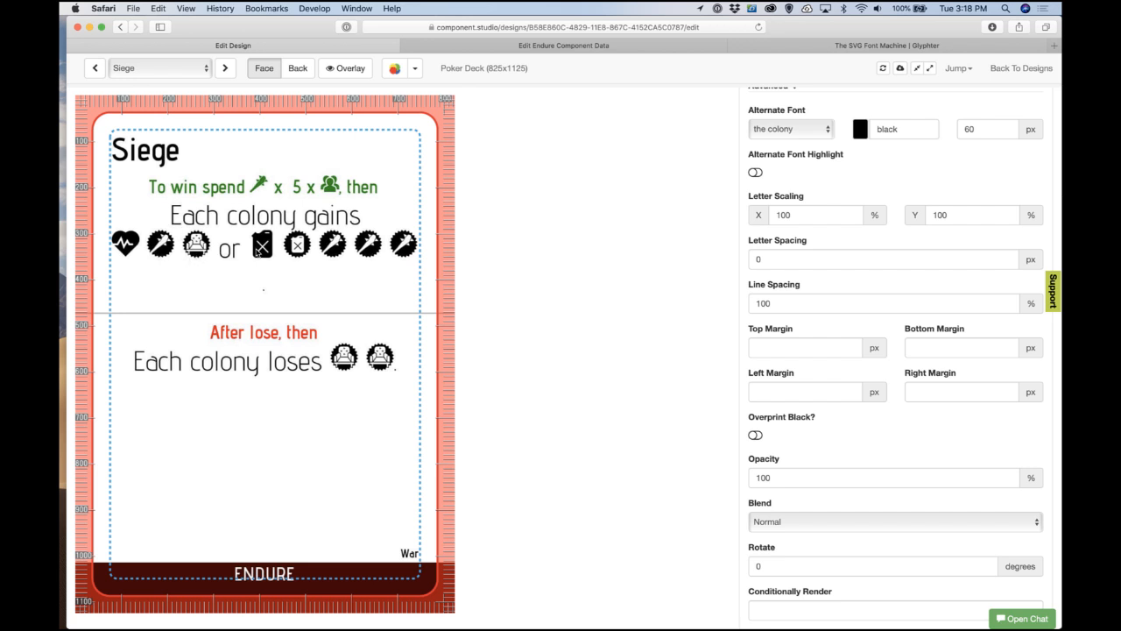
key("super+Tab")
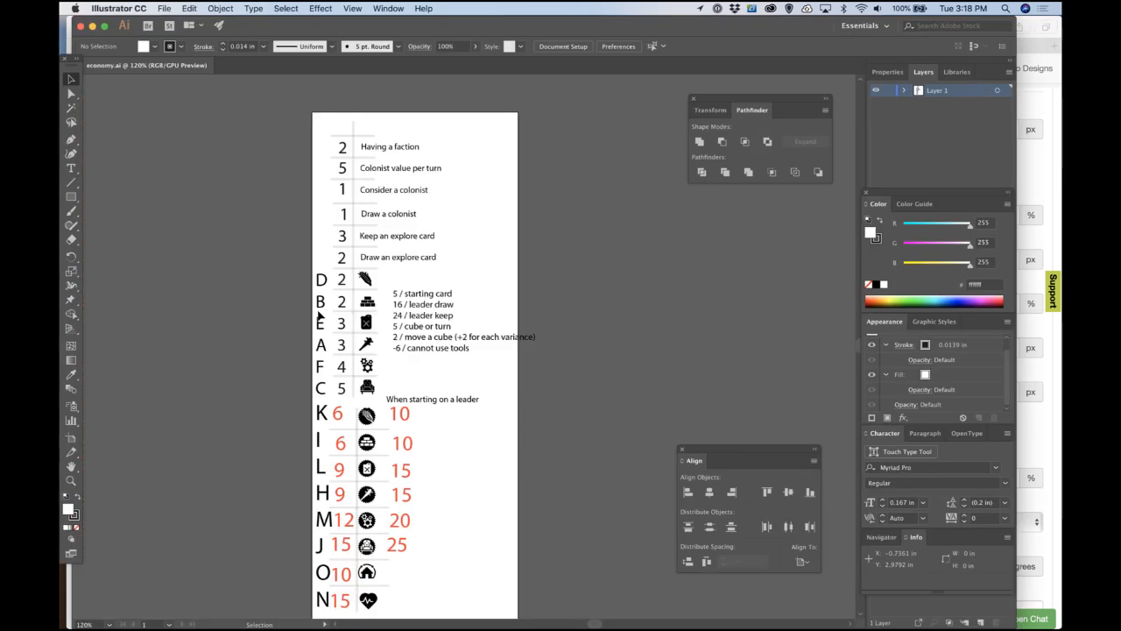
key("super+Tab")
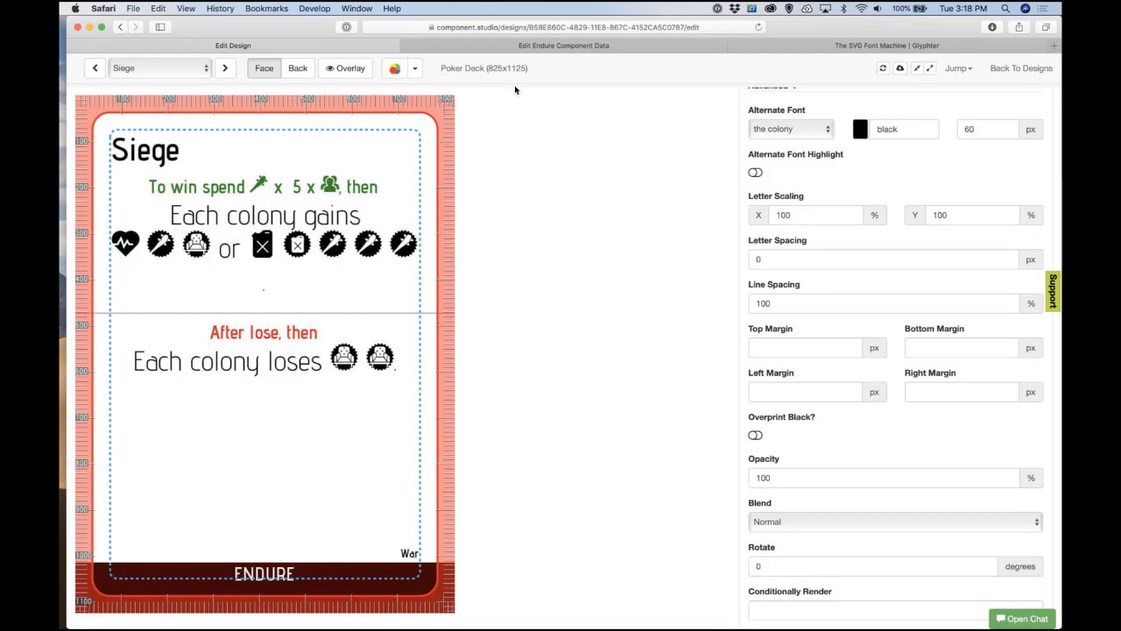
Step: Replace the *E* icon code after "or" in the Siege gain text with *L* and refresh the card preview
left_click(560, 45)
scroll(515, 364, "up", 3)
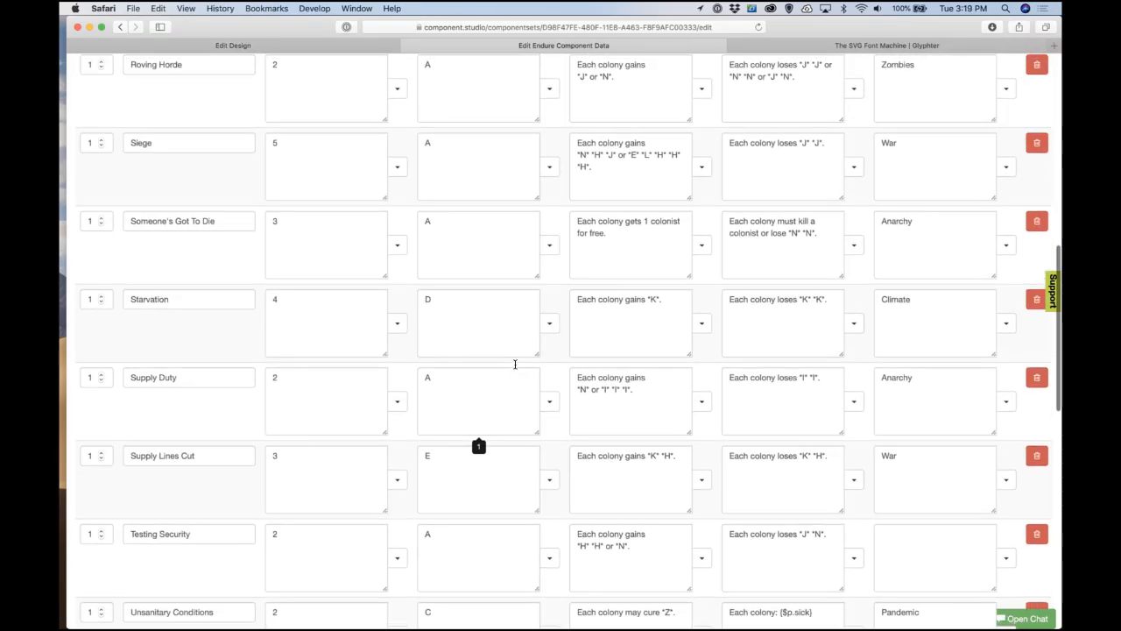
scroll(515, 364, "up", 1)
scroll(515, 363, "up", 2)
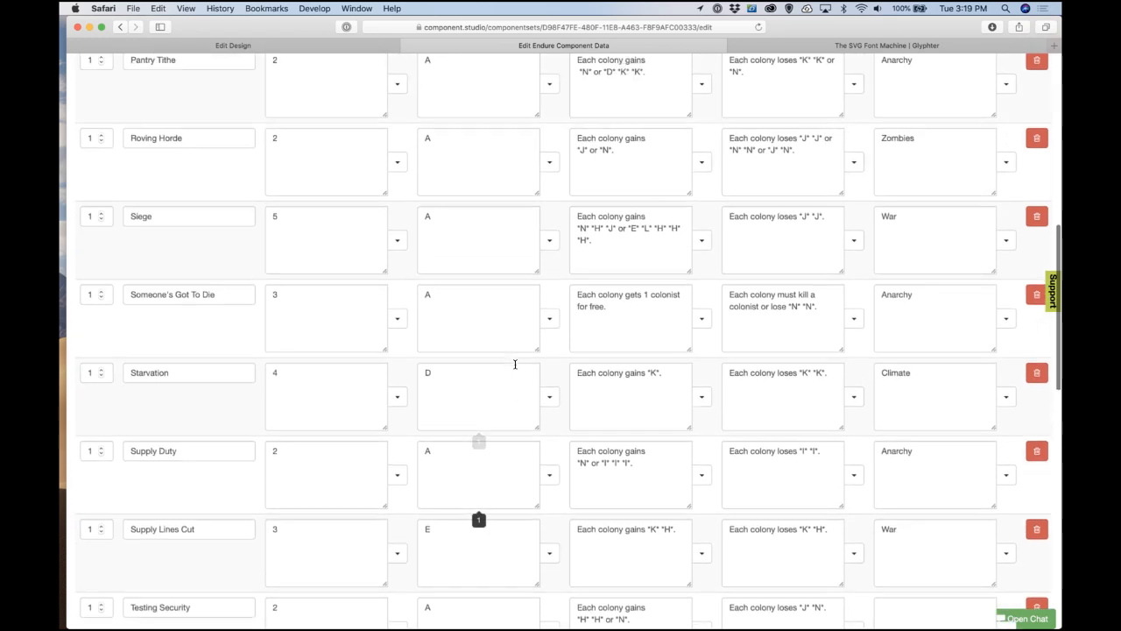
scroll(515, 364, "down", 5)
scroll(515, 364, "up", 2)
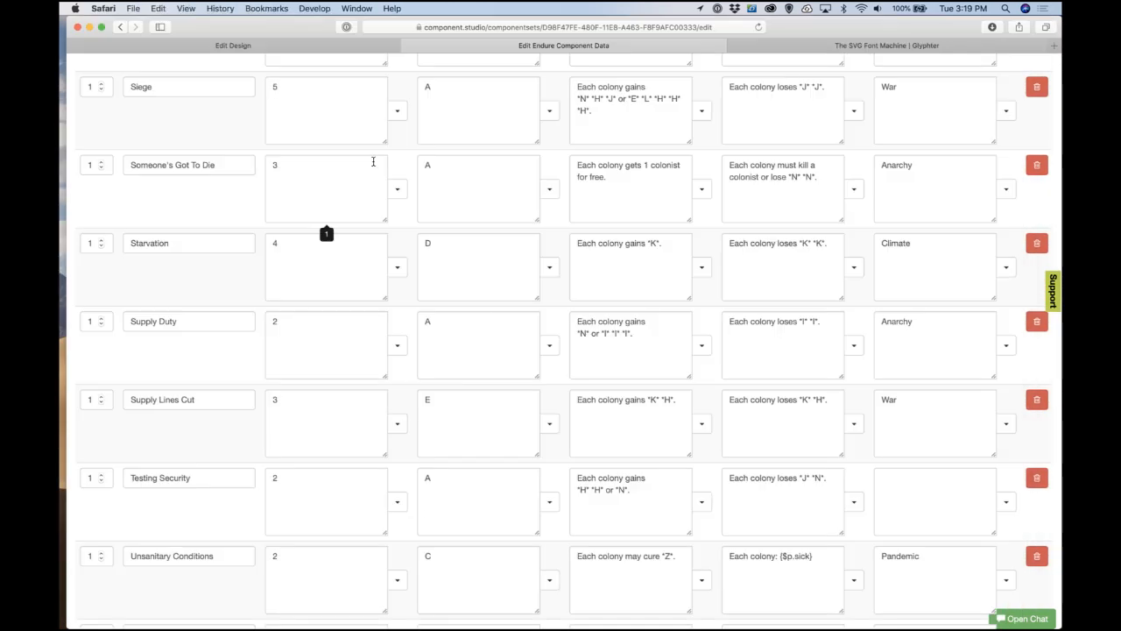
left_click(296, 44)
left_click(455, 45)
left_click(634, 103)
key("BackSpace")
type("L")
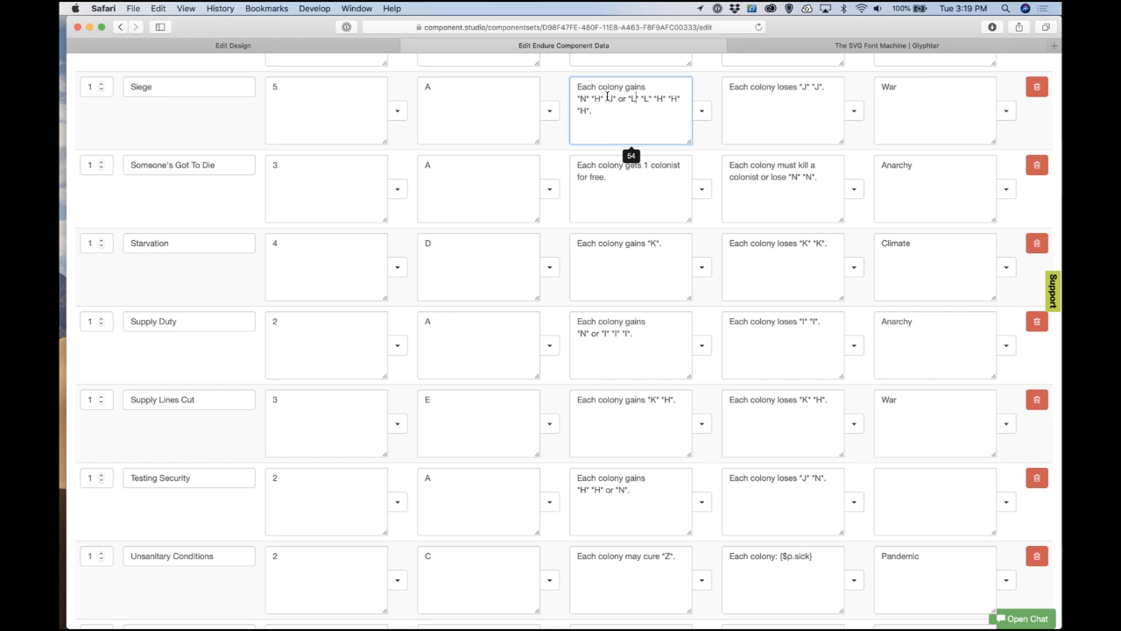
left_click(358, 47)
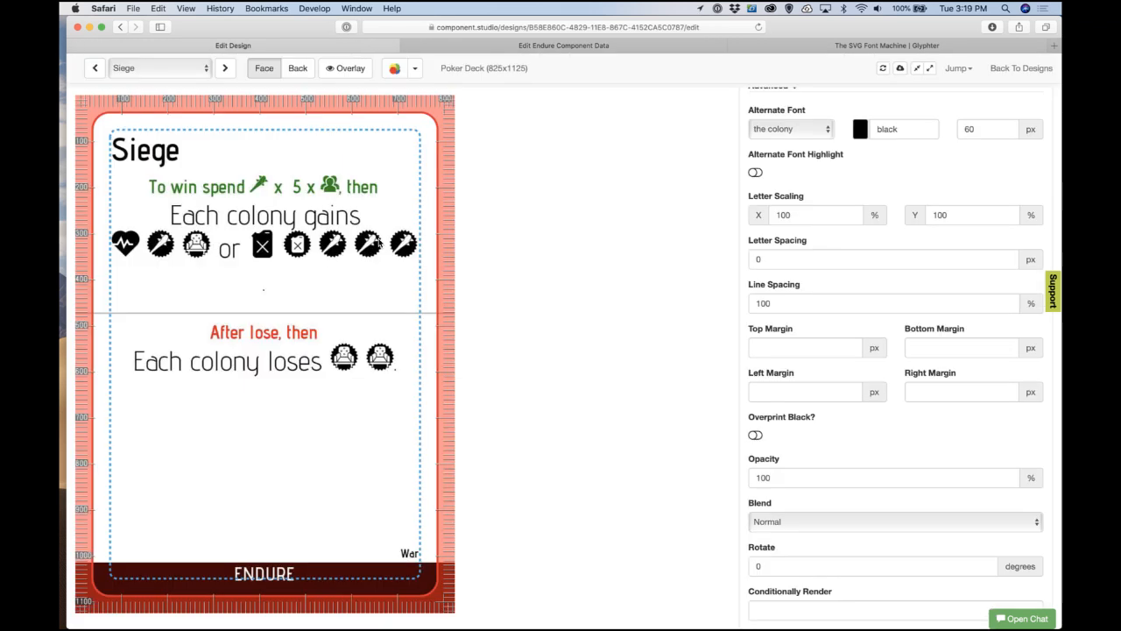
left_click(883, 68)
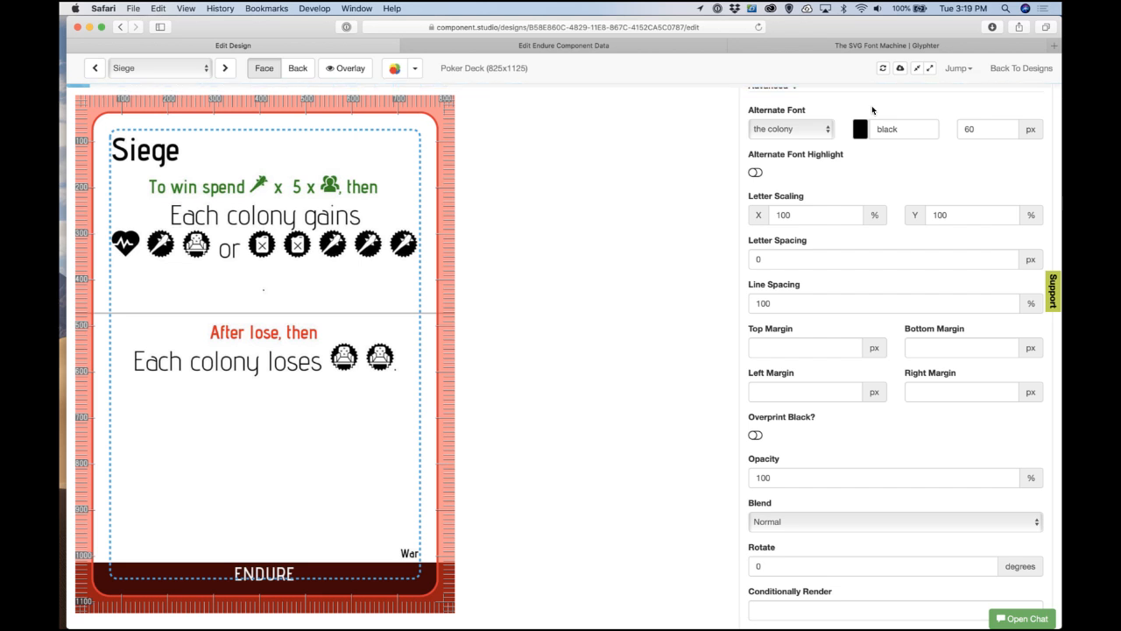
Step: Insert a line break before "*L* *L* *H* *H* *H*" in the Siege gain text and refresh the card preview
left_click(498, 45)
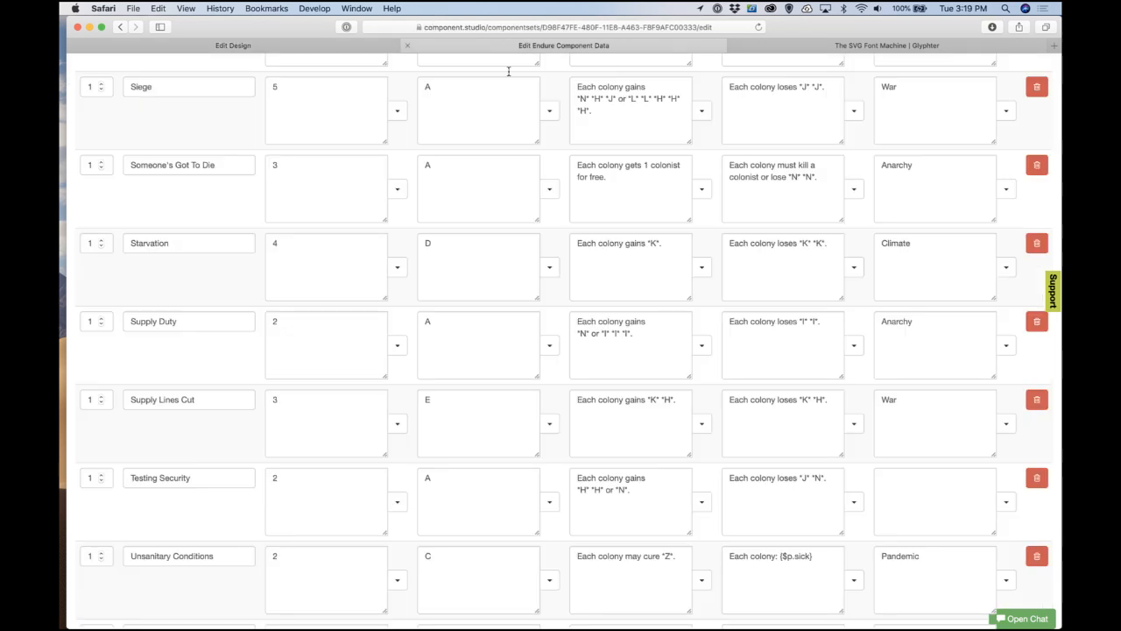
left_click(621, 104)
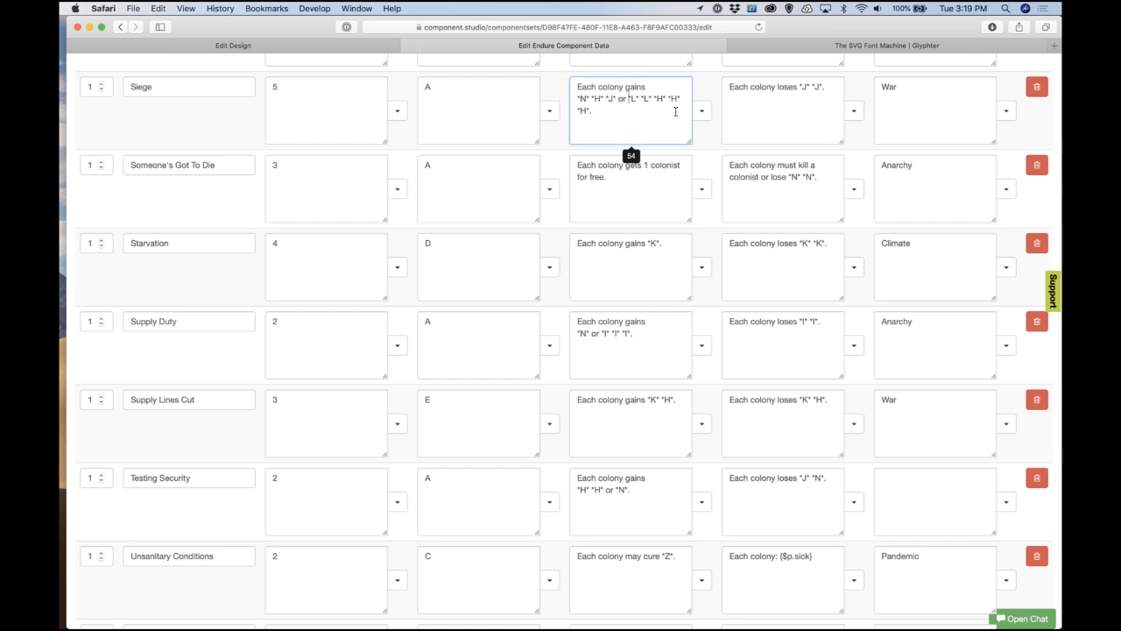
key("Return")
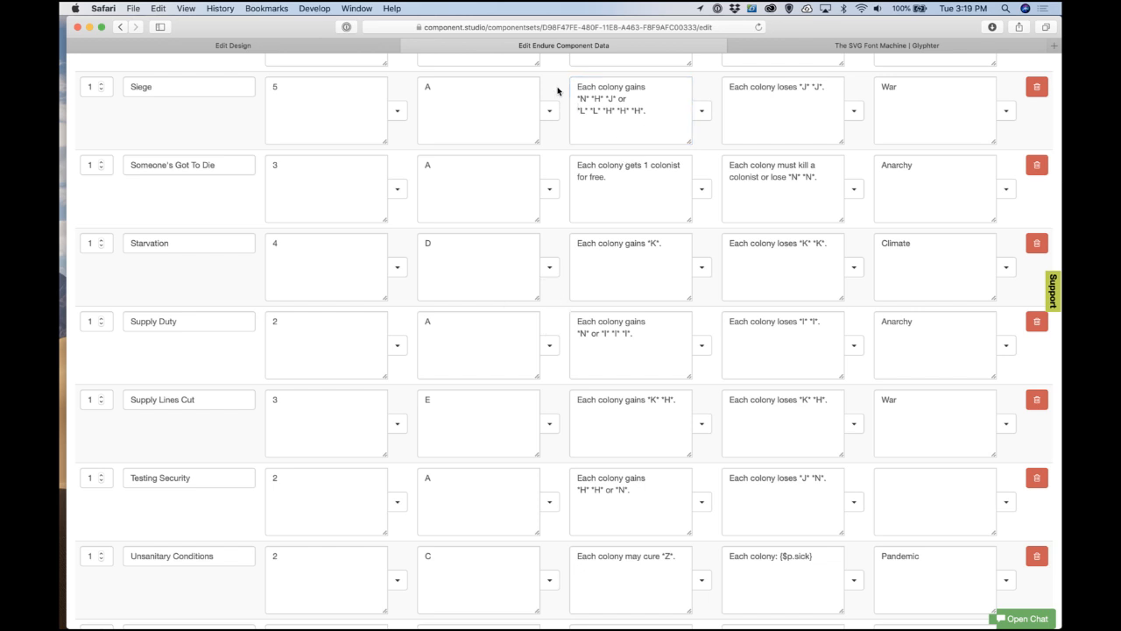
left_click(384, 42)
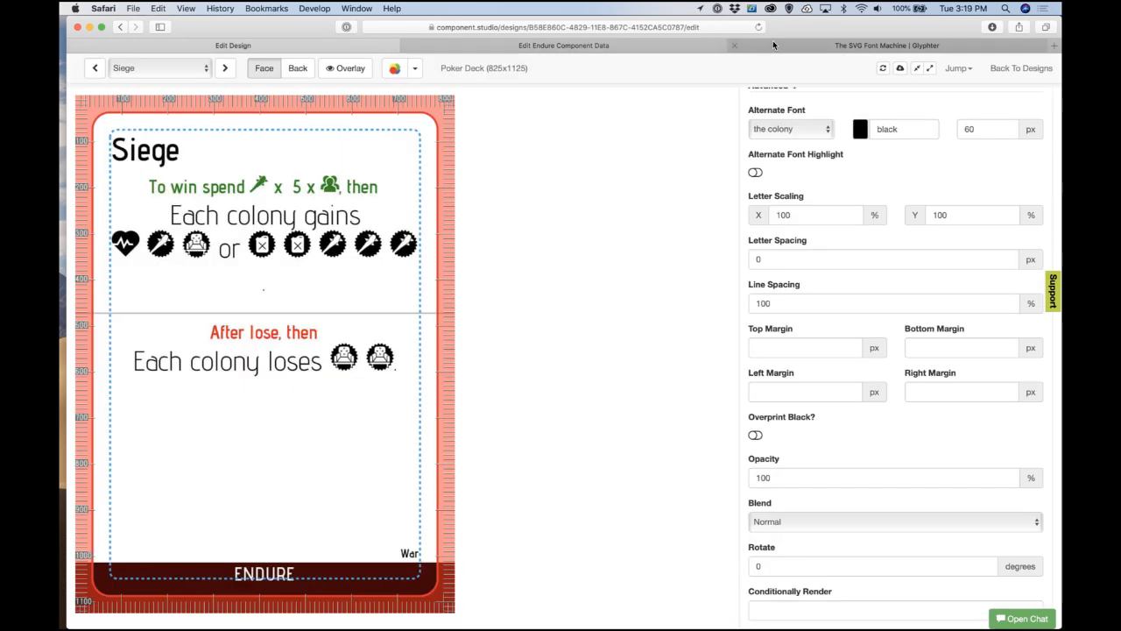
left_click(882, 69)
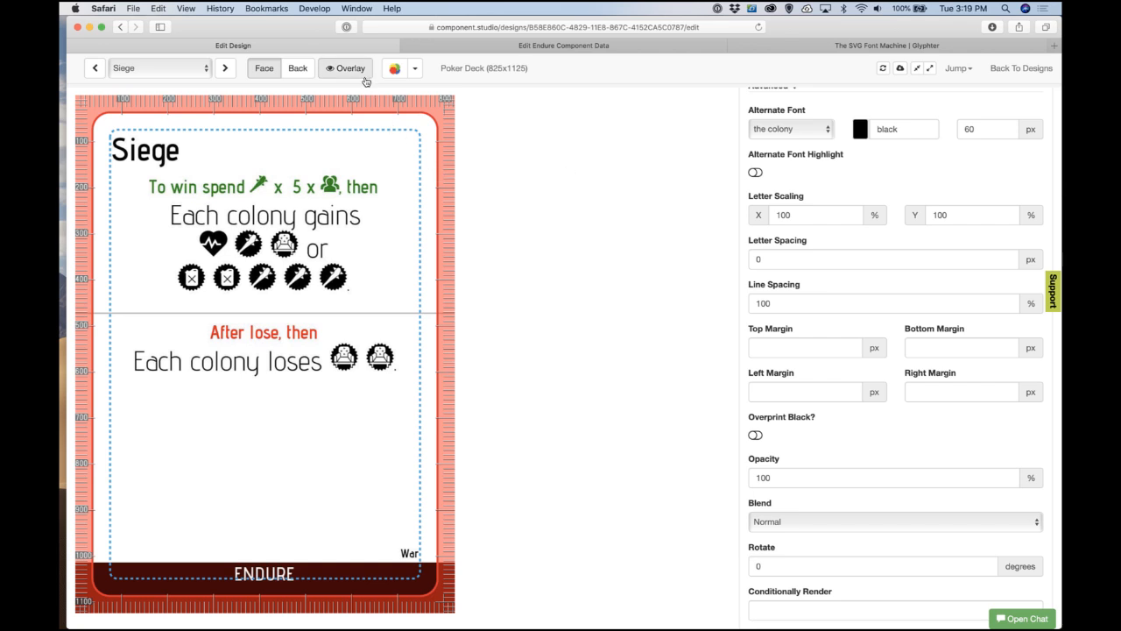
Step: Extend the Siege loss text to read "Each colony loses *J* *J* or *N* *N* *N*."
left_click(526, 46)
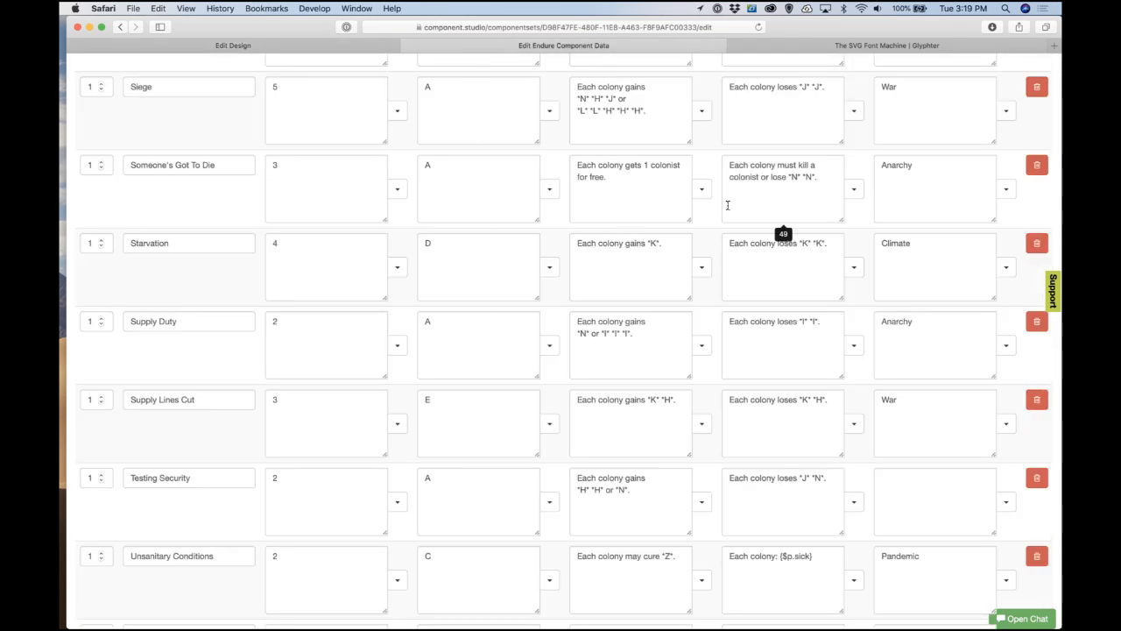
key("super+Tab")
key("super+Tab")
left_click(328, 46)
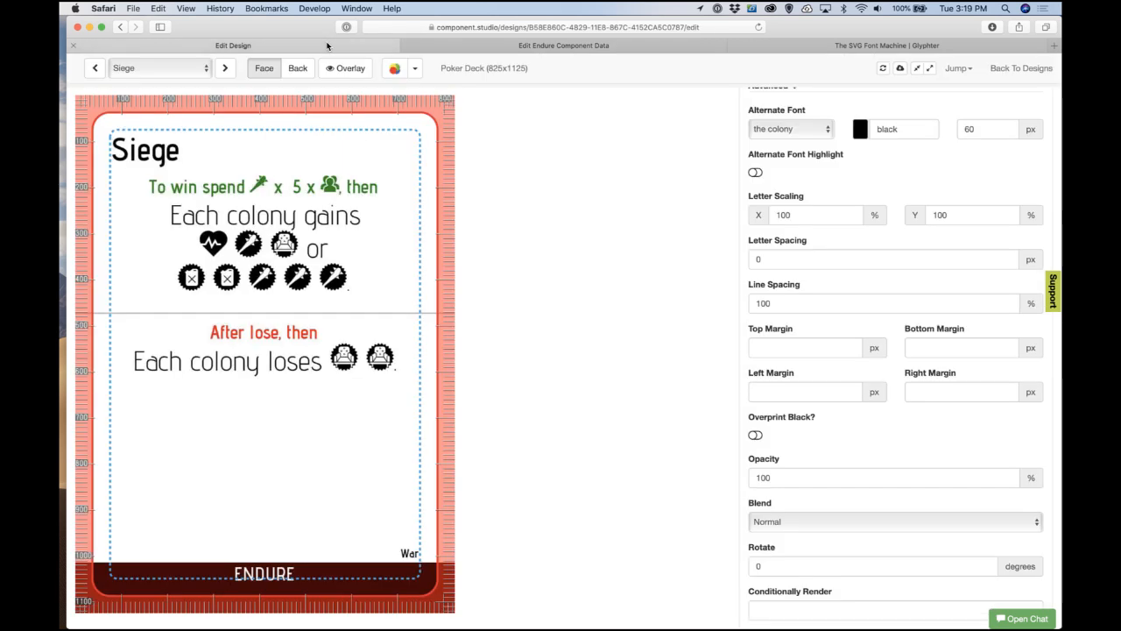
left_click(516, 45)
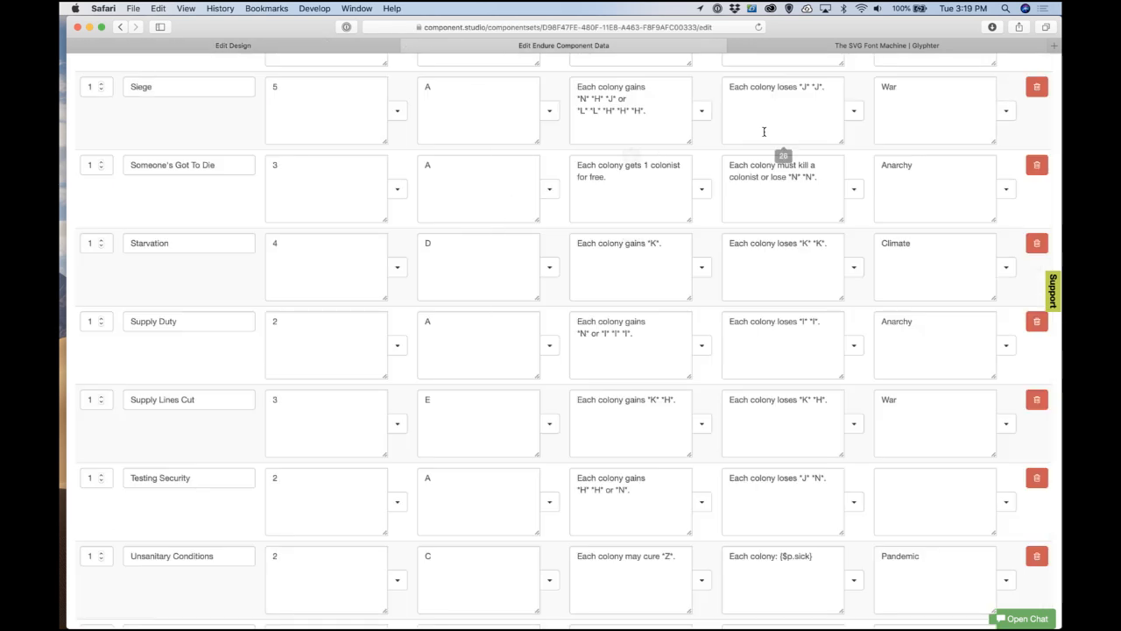
left_click(807, 100)
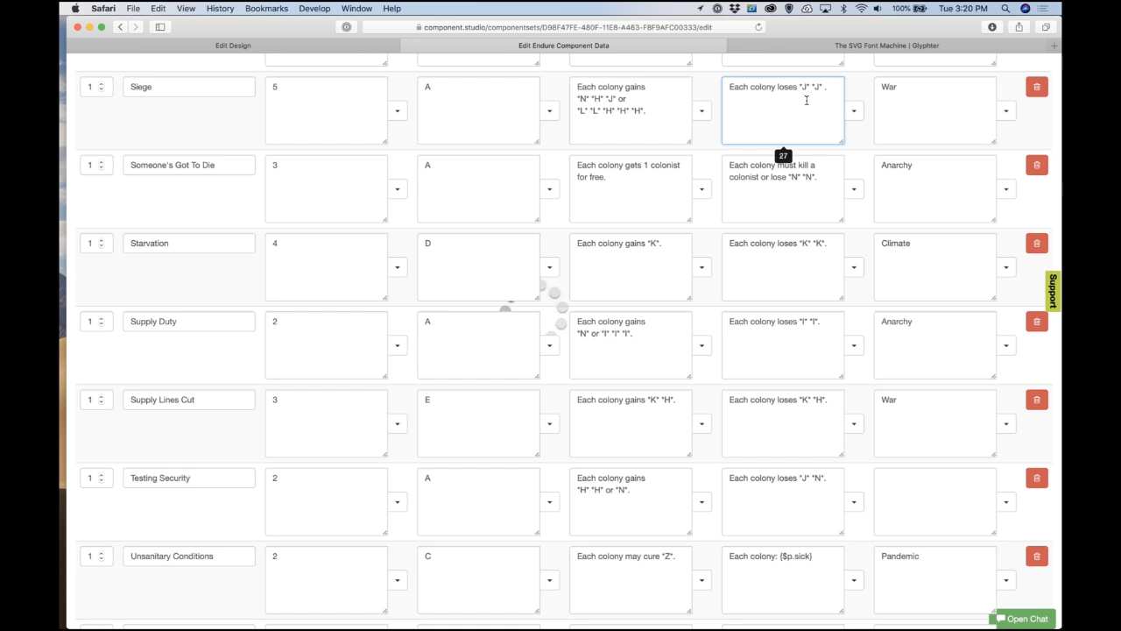
key("BackSpace")
type("or *")
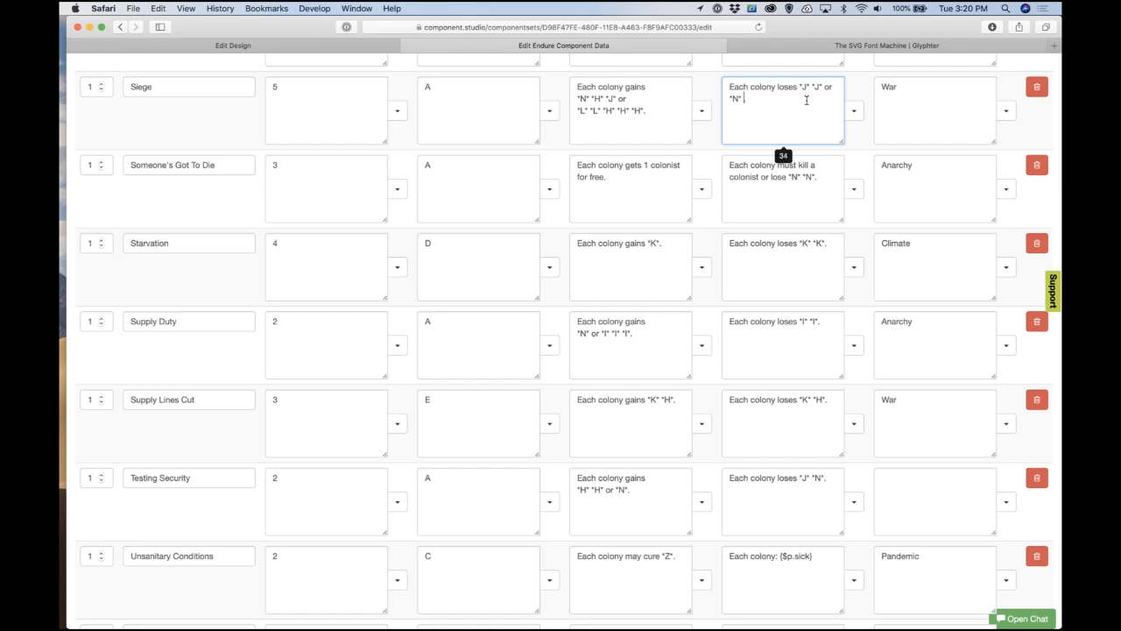
type("N* *N* *N*.")
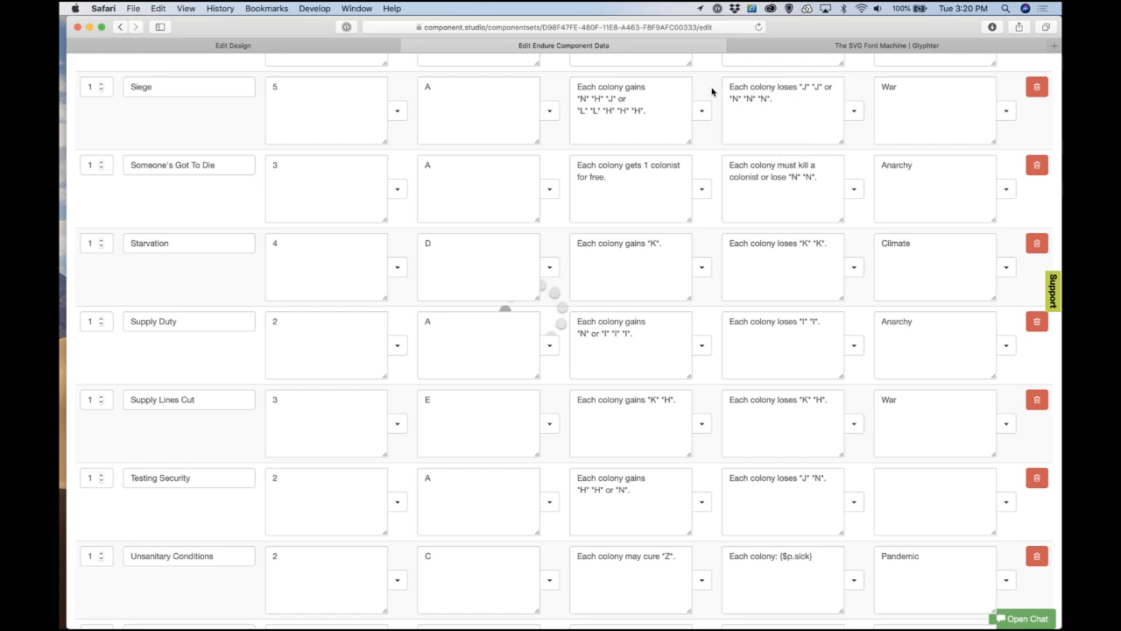
Step: Refresh the Siege card preview and bring up the Someone's Got To Die card for review
left_click(328, 49)
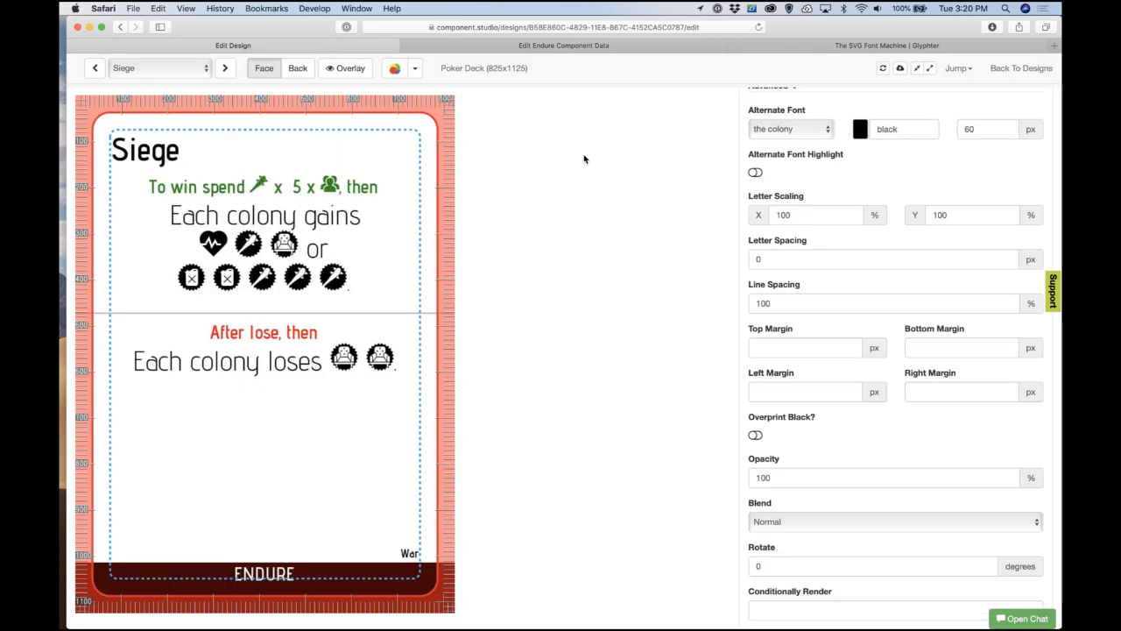
left_click(884, 70)
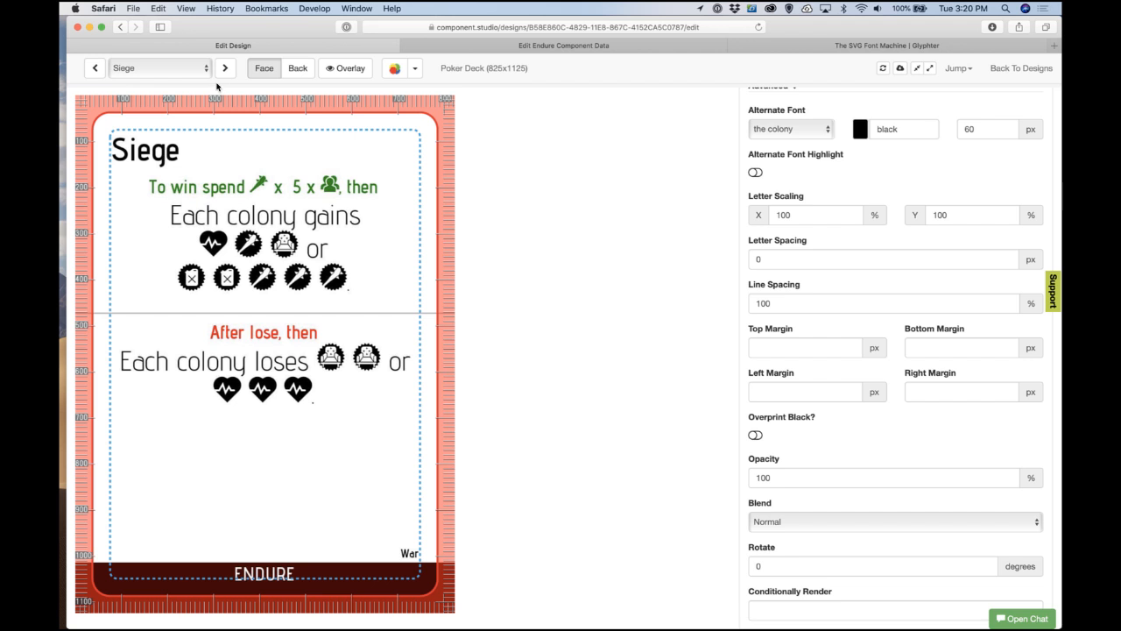
left_click(469, 45)
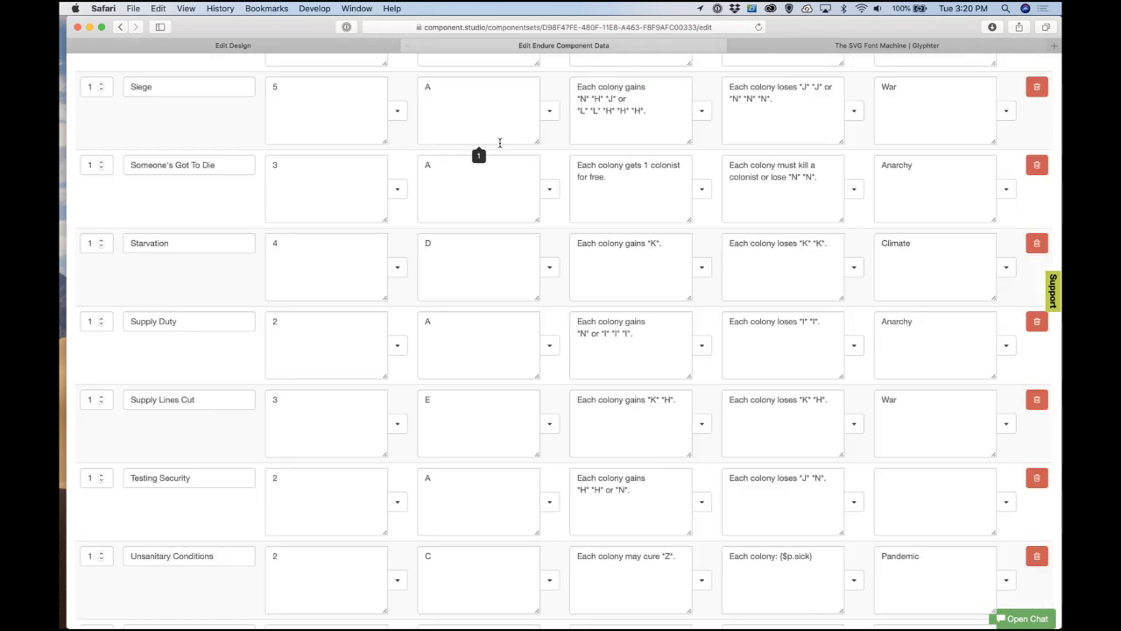
scroll(500, 142, "down", 3)
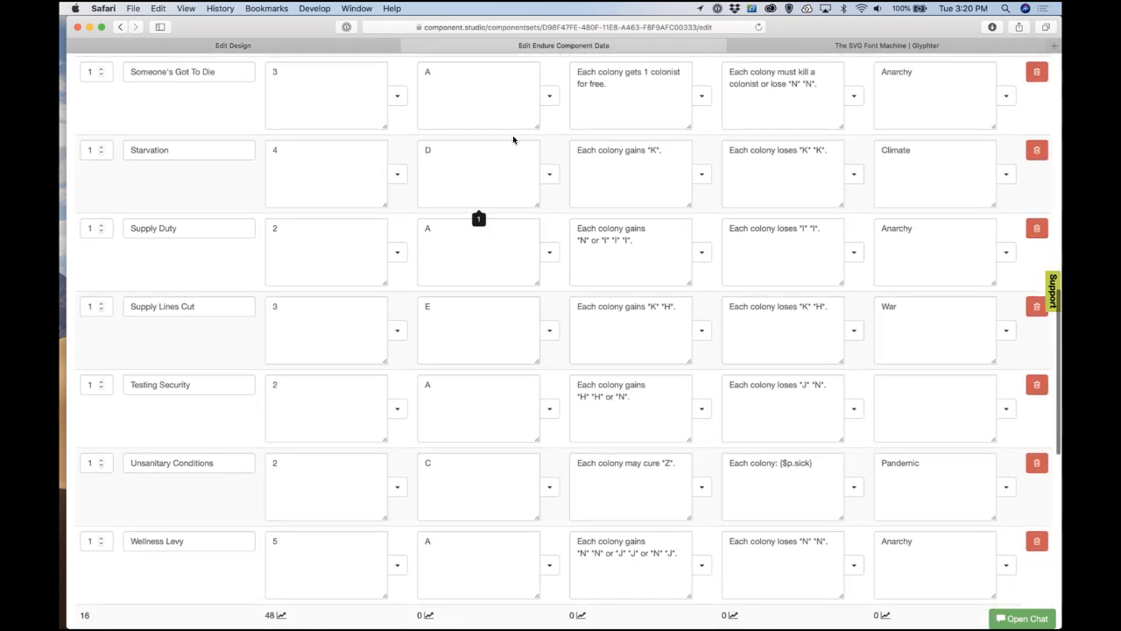
left_click(268, 46)
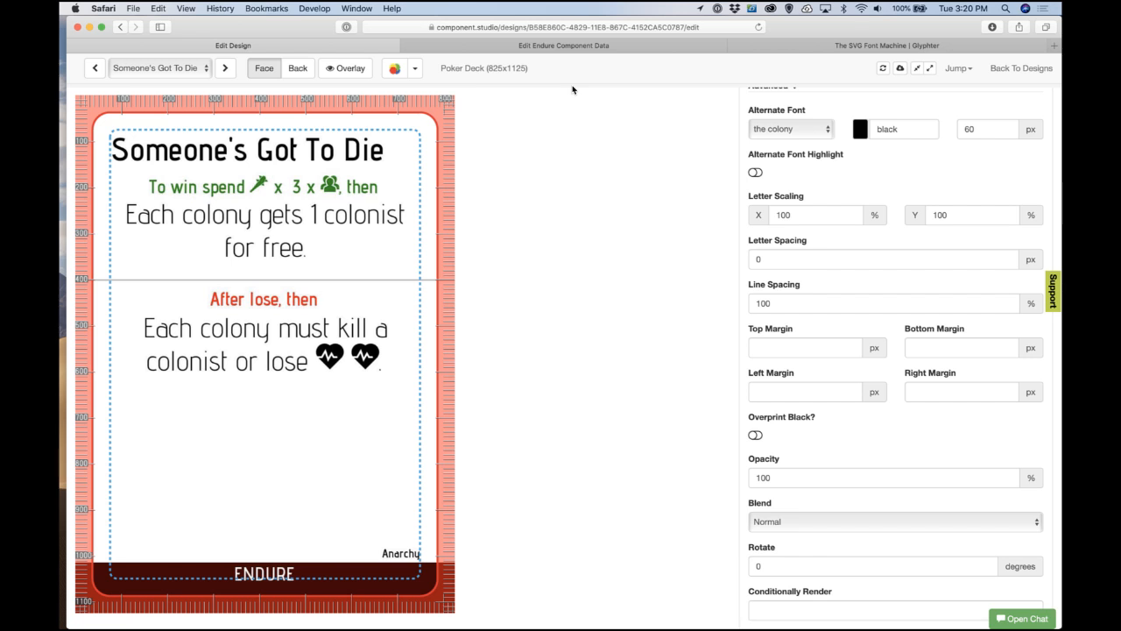
Step: Set the Someone's Got To Die gain text to "Each colony draws from the People deck until they find a colonist, and puts them into play"
left_click(581, 47)
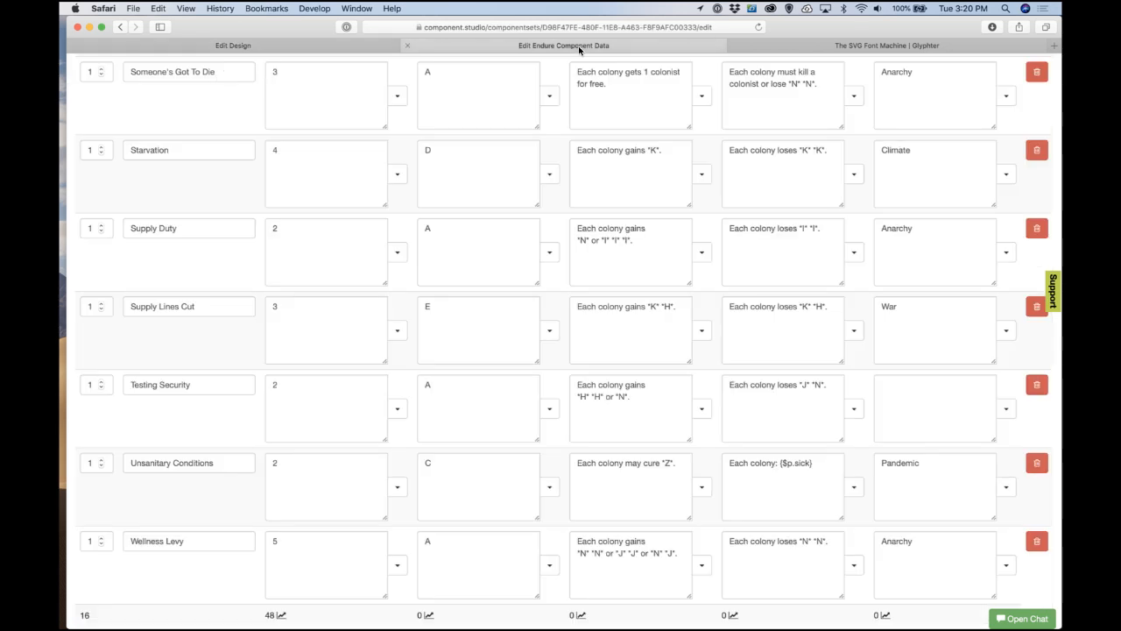
left_click(627, 102)
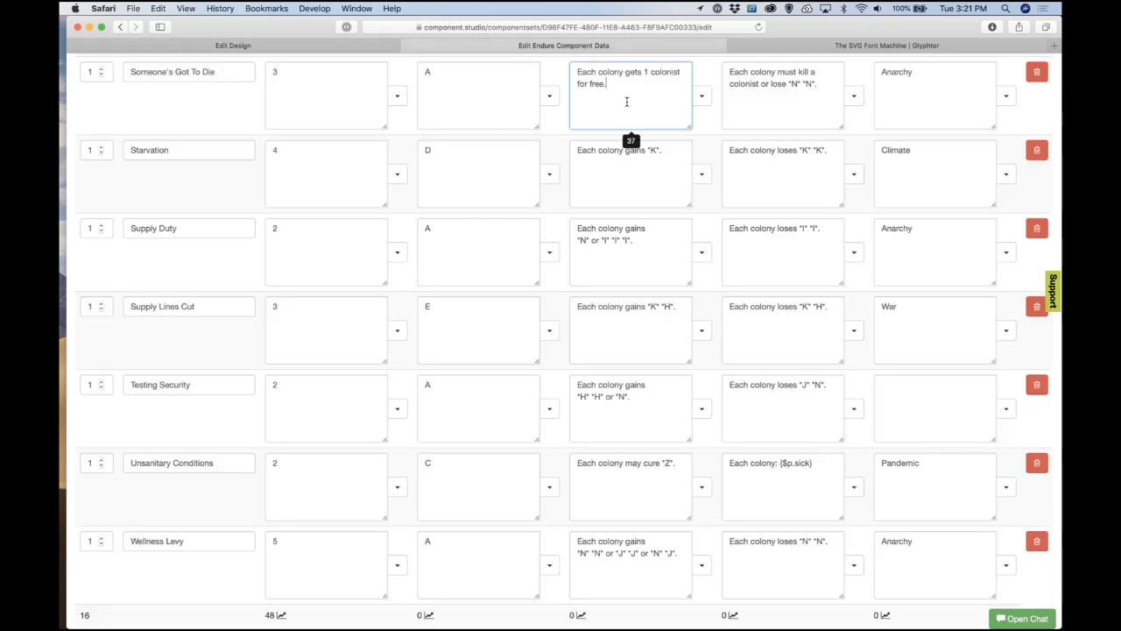
key("Up")
key("Right")
key("Right")
key("Right")
key("Right")
key("Right")
key("Right")
key("Left")
key("shift+Down")
type("dr")
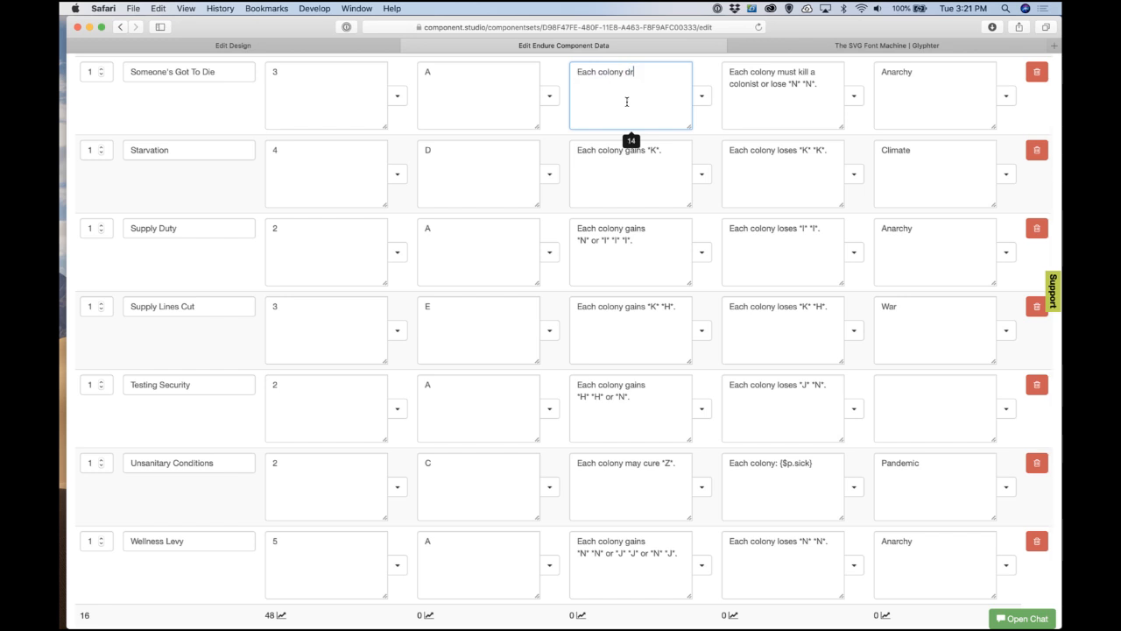
type("aws from the peop")
key("BackSpace")
key("BackSpace")
key("BackSpace")
key("BackSpace")
type("People deck")
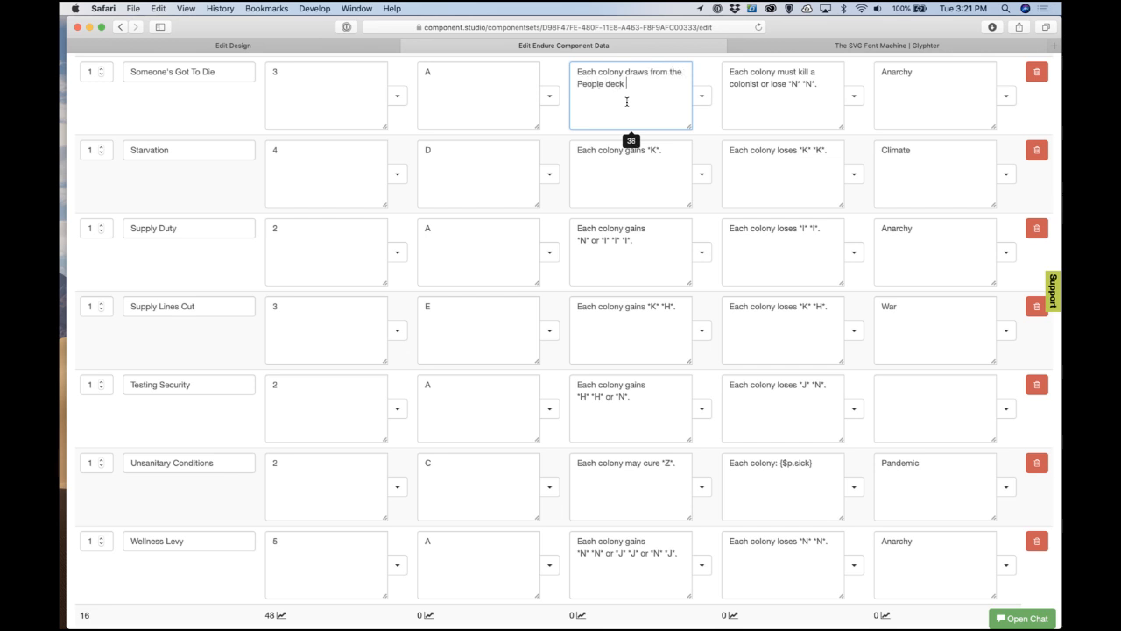
type(" until they find a colonist, and puts them into play regar")
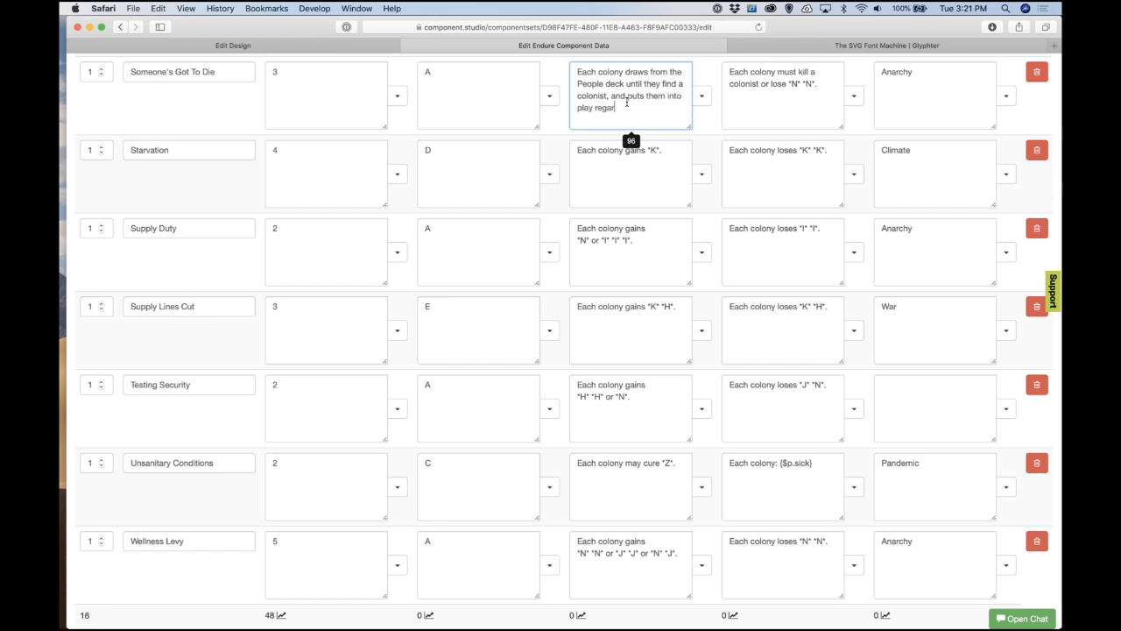
Step: Finish the gain sentence with "without paying their cost and regardless of personality quirks." and refresh the card preview
type("dless of cost")
key("BackSpace")
key("BackSpace")
key("BackSpace")
key("BackSpace")
key("BackSpace")
key("BackSpace")
key("BackSpace")
key("BackSpace")
key("BackSpace")
key("BackSpace")
key("BackSpace")
key("BackSpace")
key("BackSpace")
key("BackSpace")
key("BackSpace")
key("BackSpace")
key("BackSpace")
type("without paying their cost and regardless of People")
key("BackSpace")
key("BackSpace")
key("BackSpace")
key("BackSpace")
key("BackSpace")
key("BackSpace")
type("personality qu")
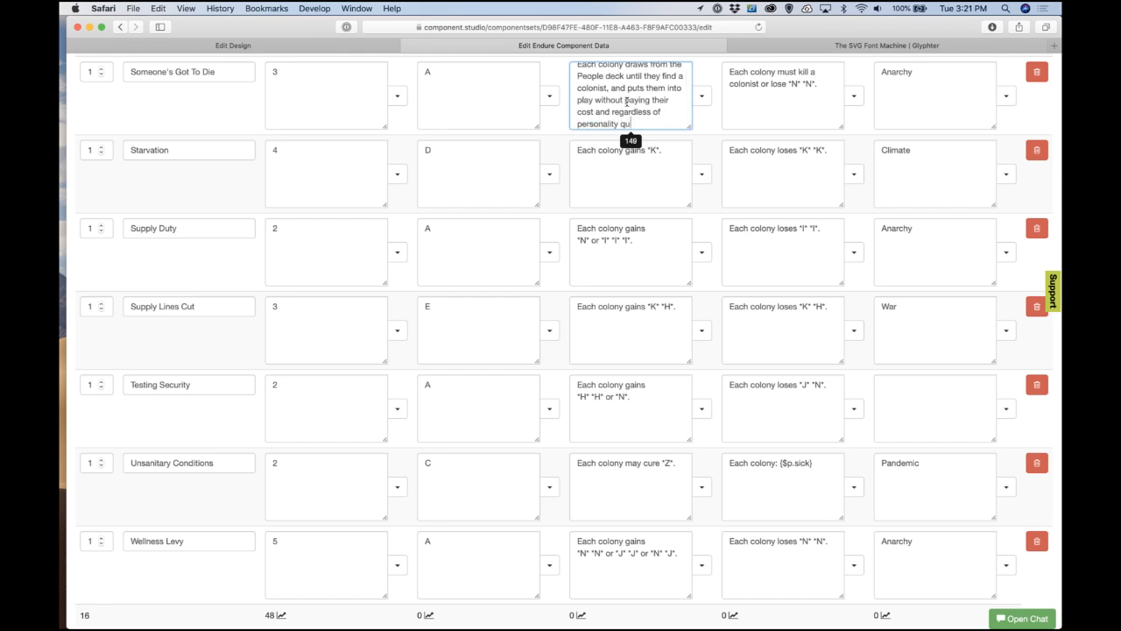
type("irks.")
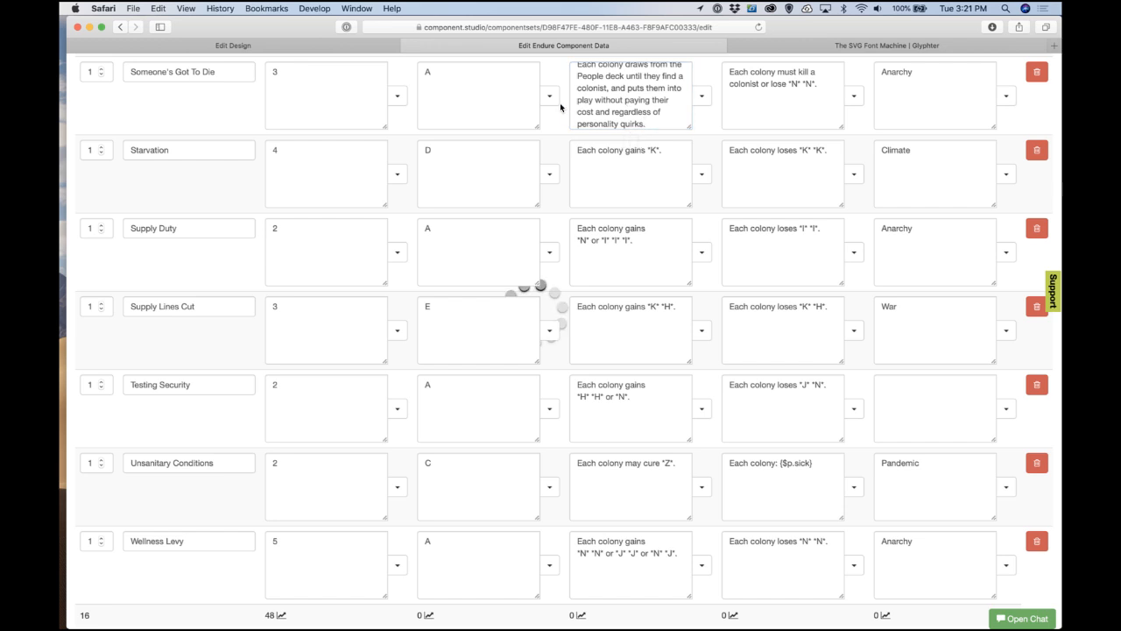
left_click(347, 45)
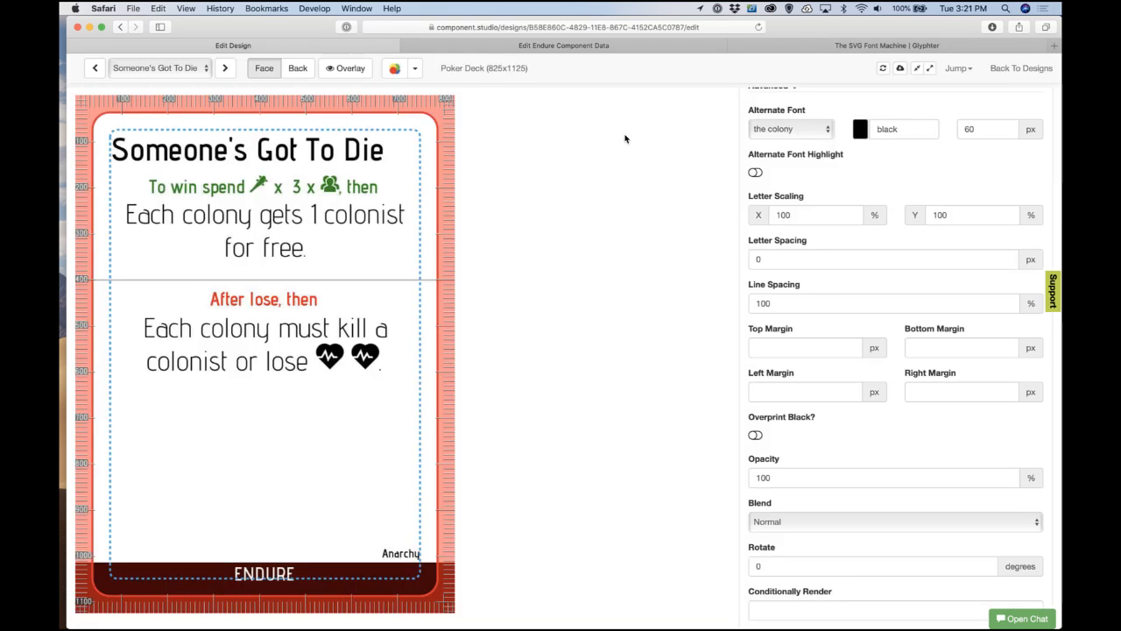
left_click(883, 70)
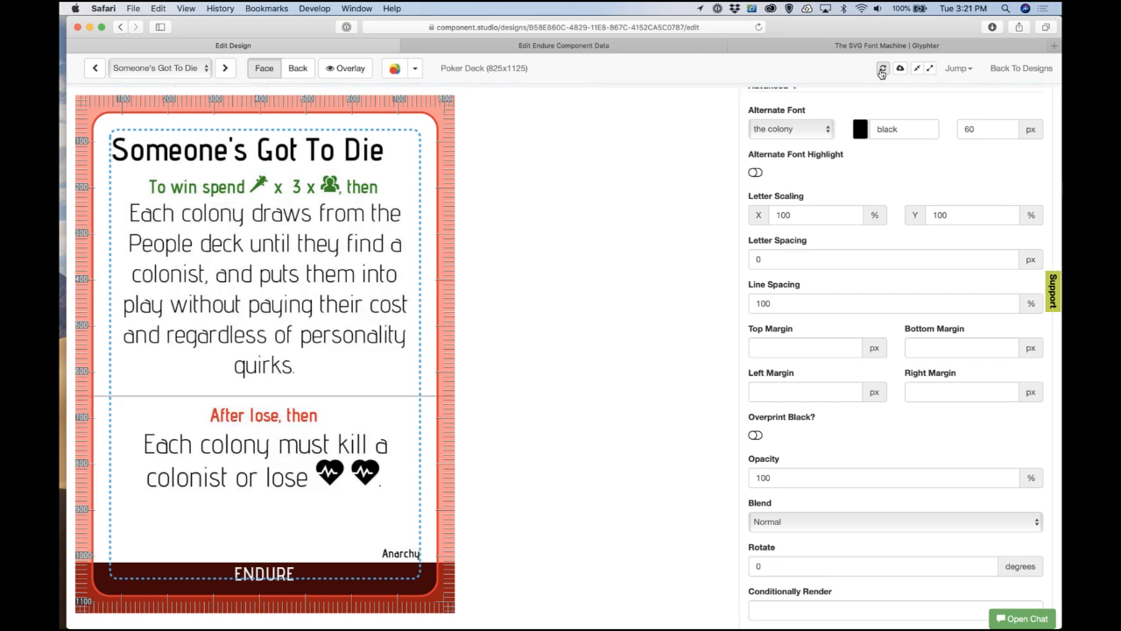
Step: Replace the whole Someone's Got To Die gain text with "Each colony gains either *K* *K* *K* or *J*."
left_click(593, 45)
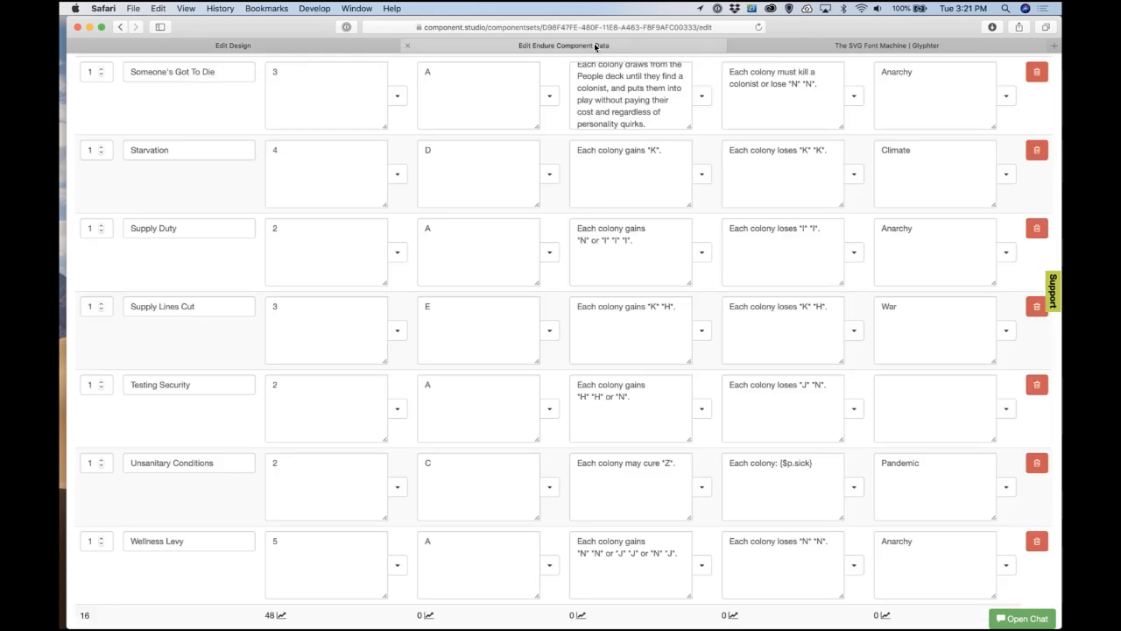
triple_click(624, 117)
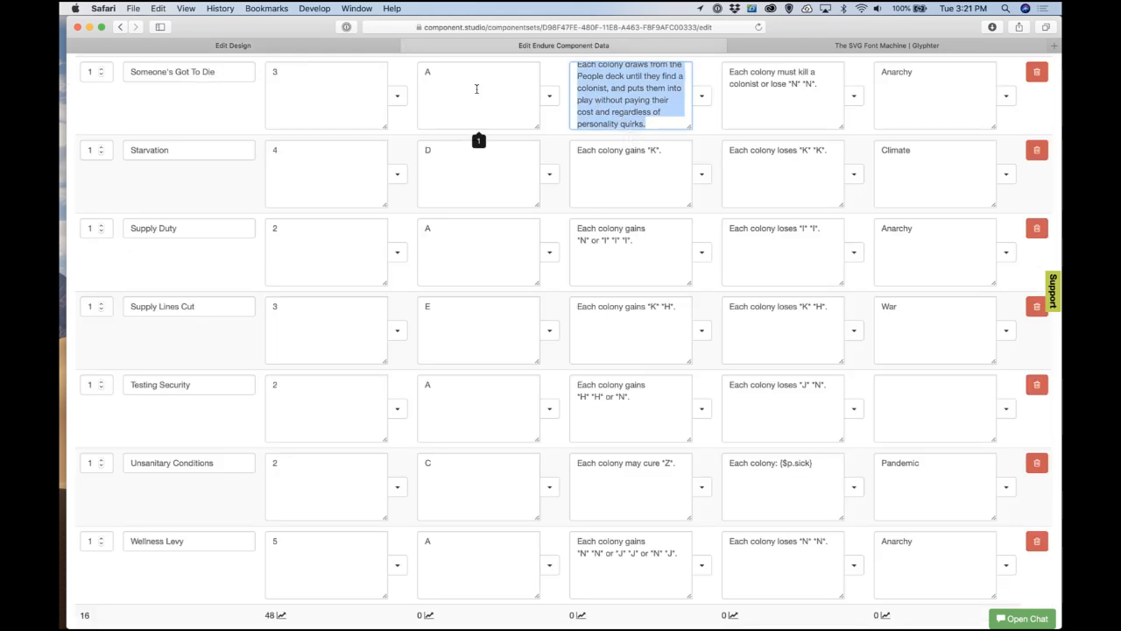
scroll(634, 100, "up", 1)
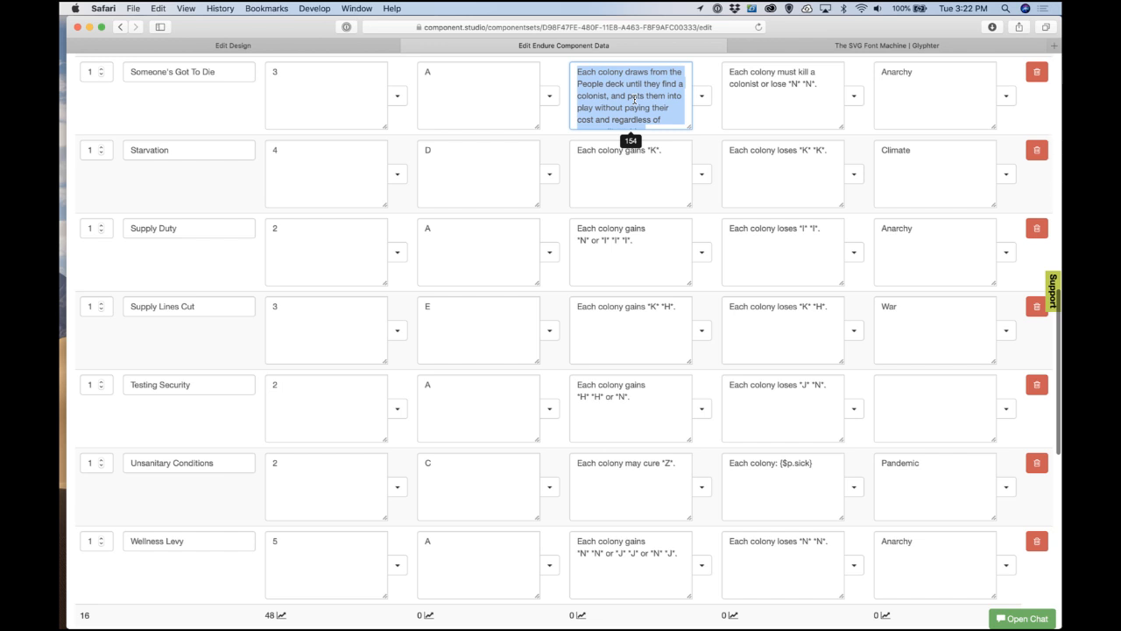
key("BackSpace")
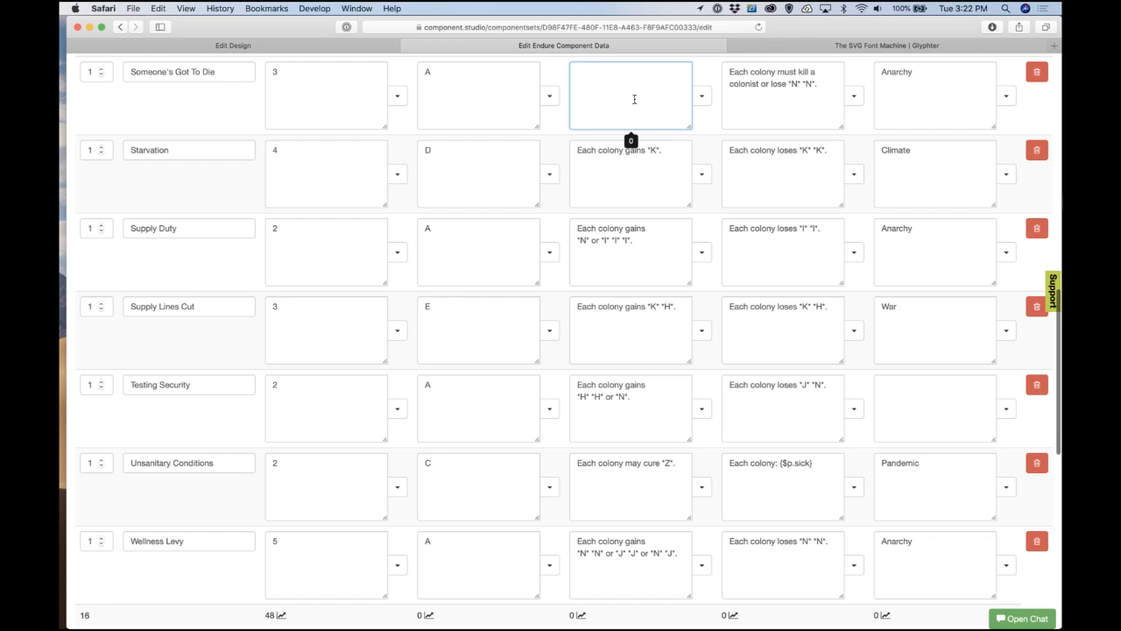
type("Each colony gains eithe")
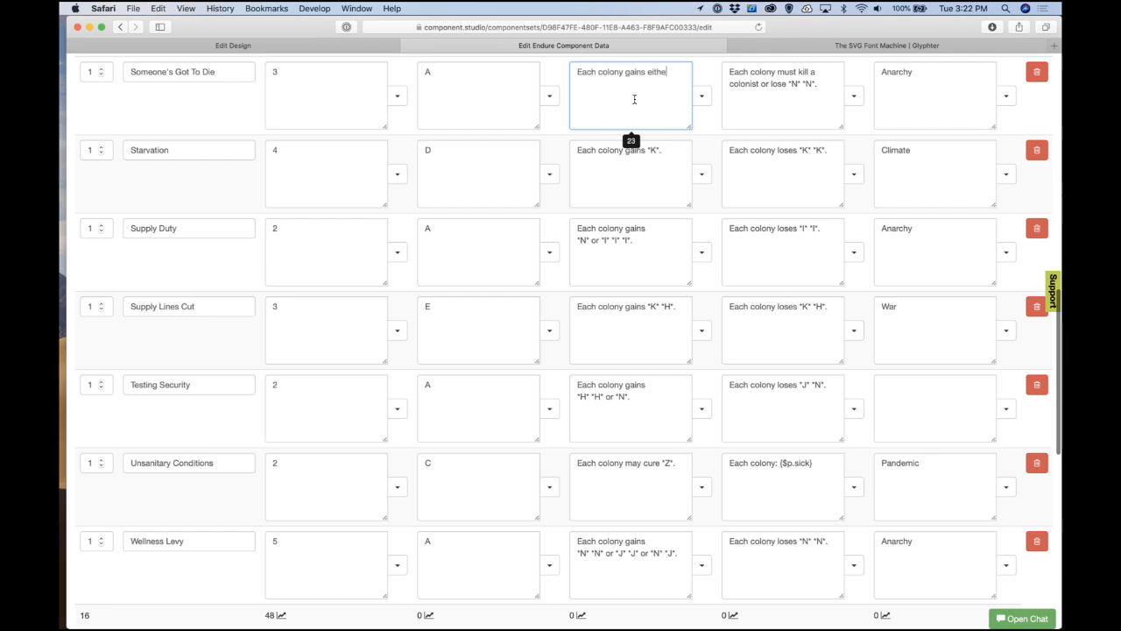
type("r *K*")
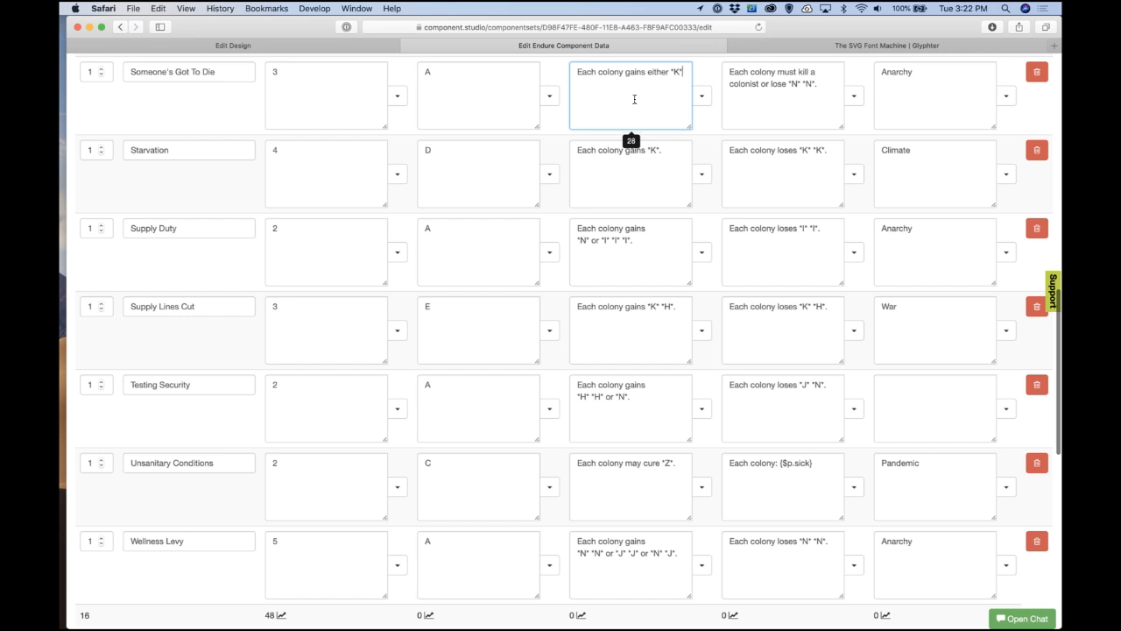
type(" *K* *K* or *J*.")
left_click(561, 77)
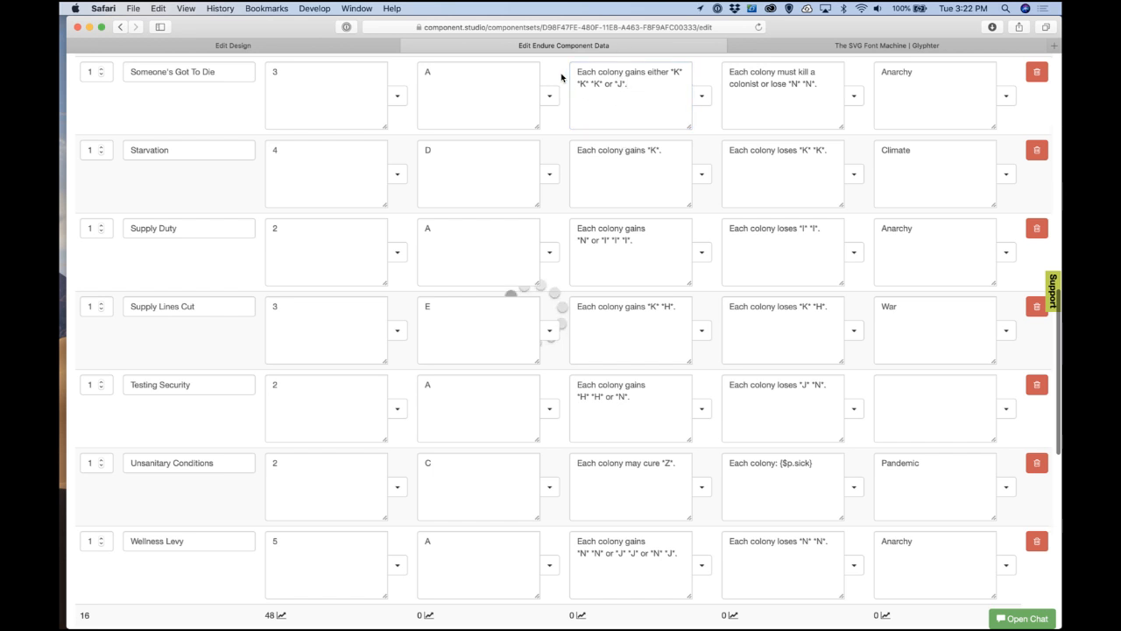
Step: Check the gain icons' resource values in economy.ai in Illustrator, and refresh the card preview in Safari
left_click(332, 44)
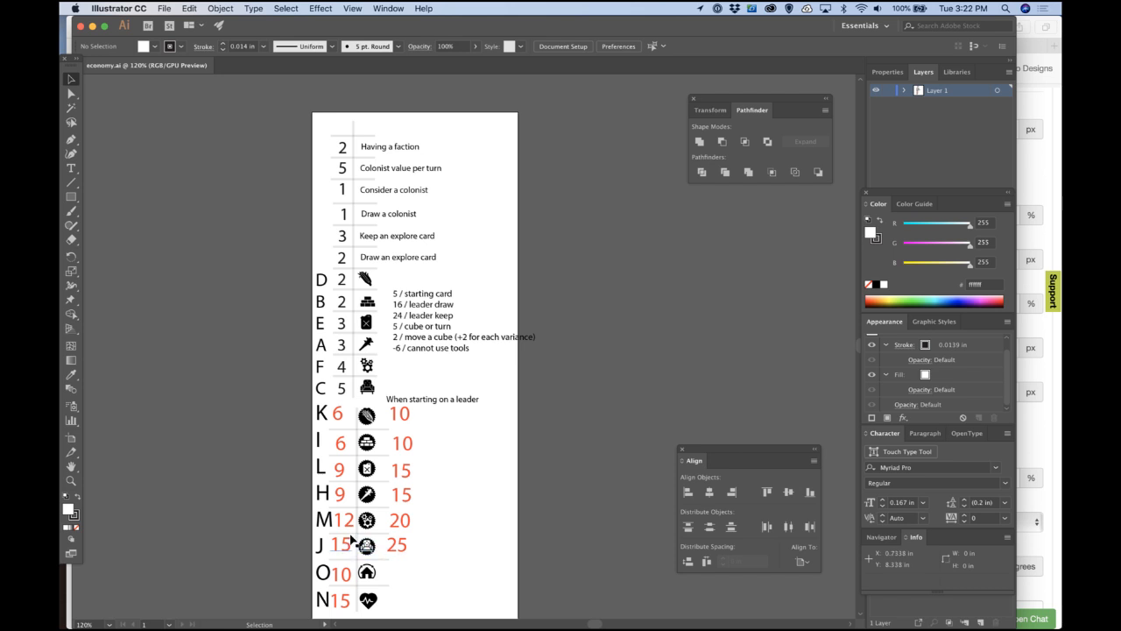
key("super+Tab")
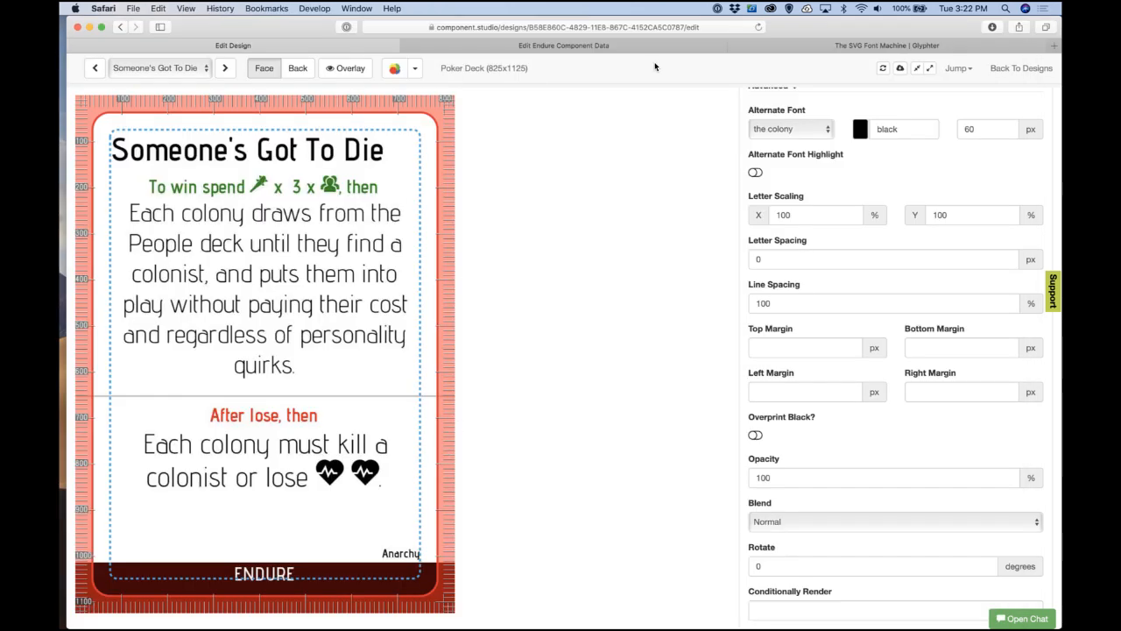
left_click(884, 70)
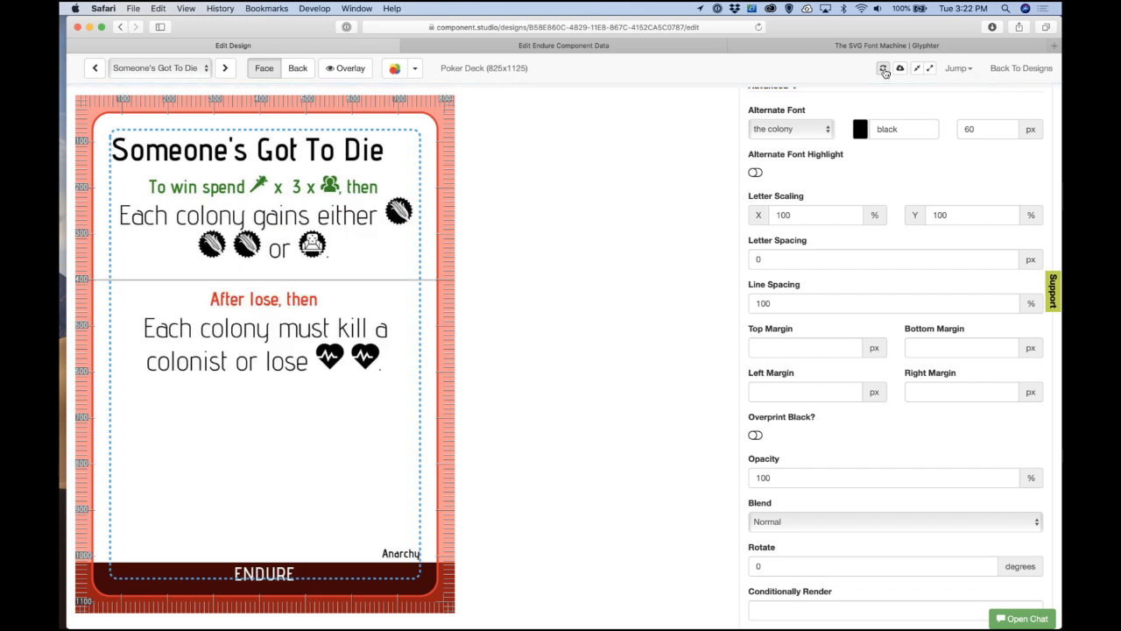
Step: Insert a line break after "either" in the Someone's Got To Die gain text and refresh the card preview
left_click(571, 46)
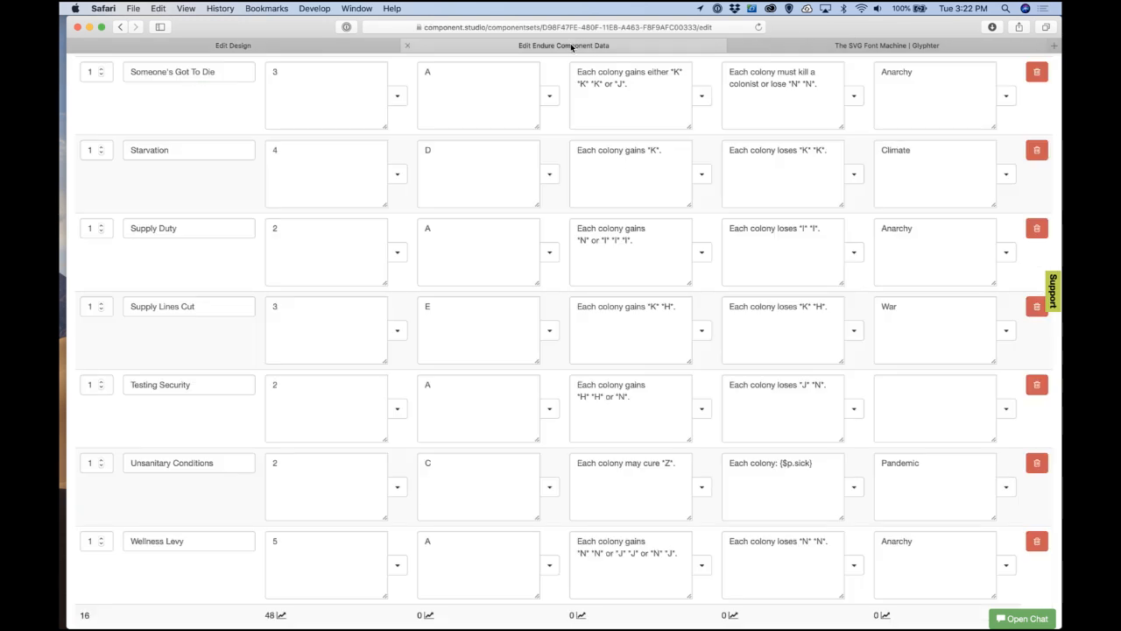
left_click(674, 77)
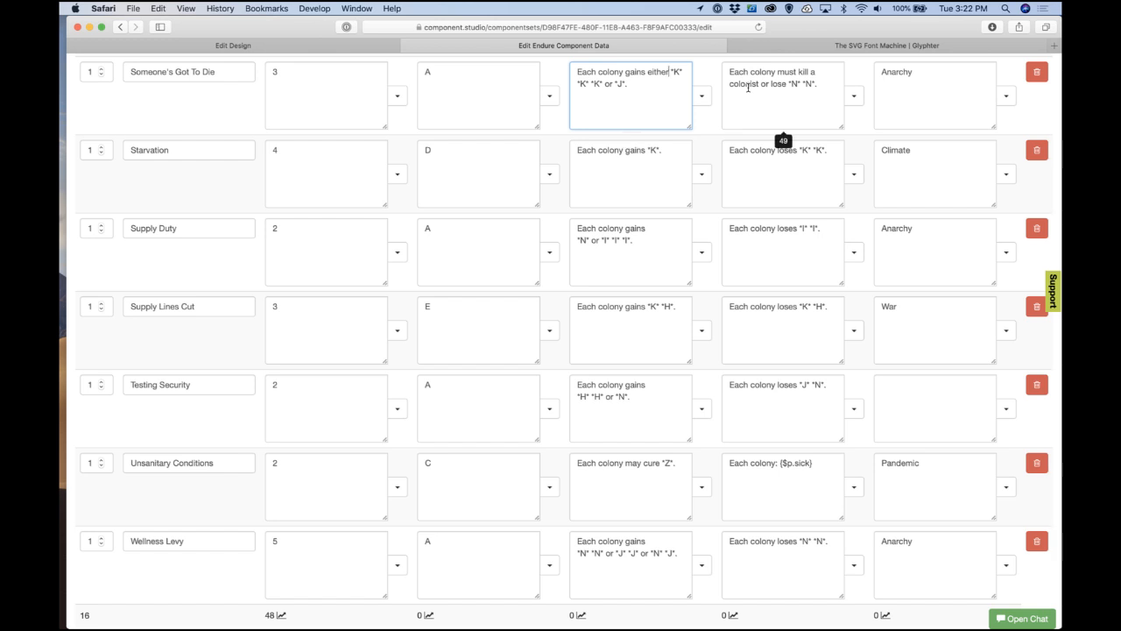
left_click(560, 75)
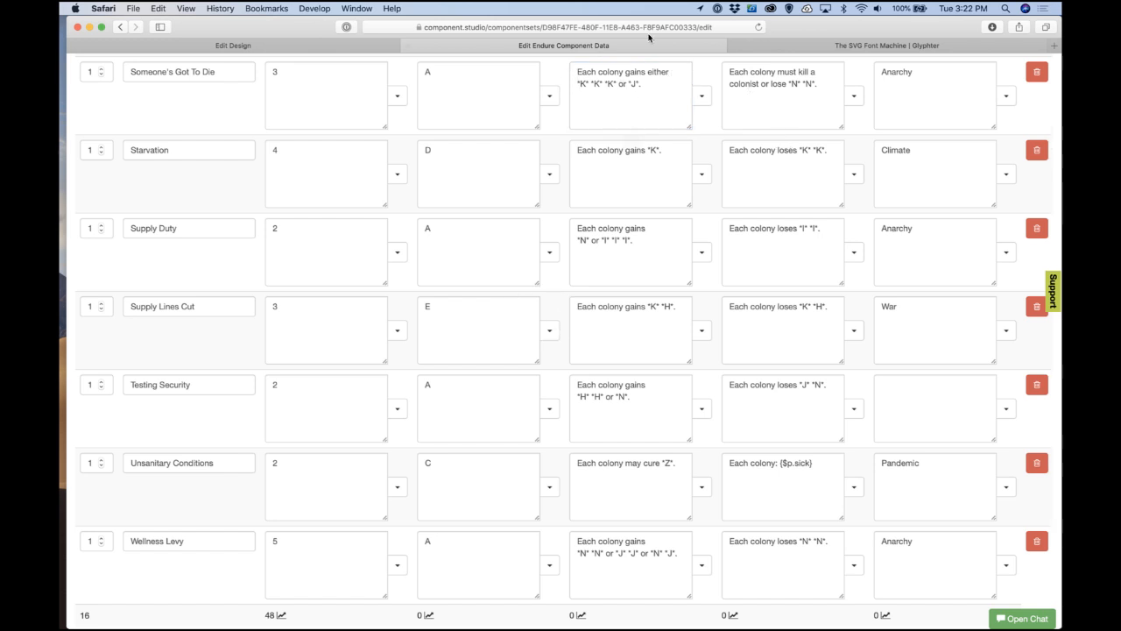
left_click(351, 45)
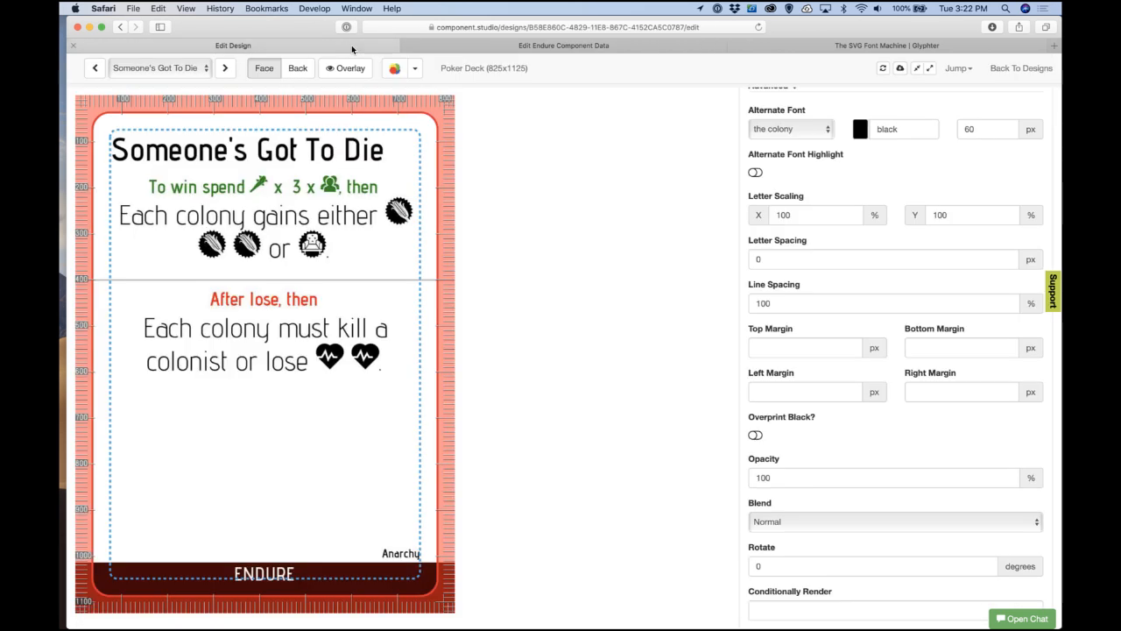
left_click(883, 69)
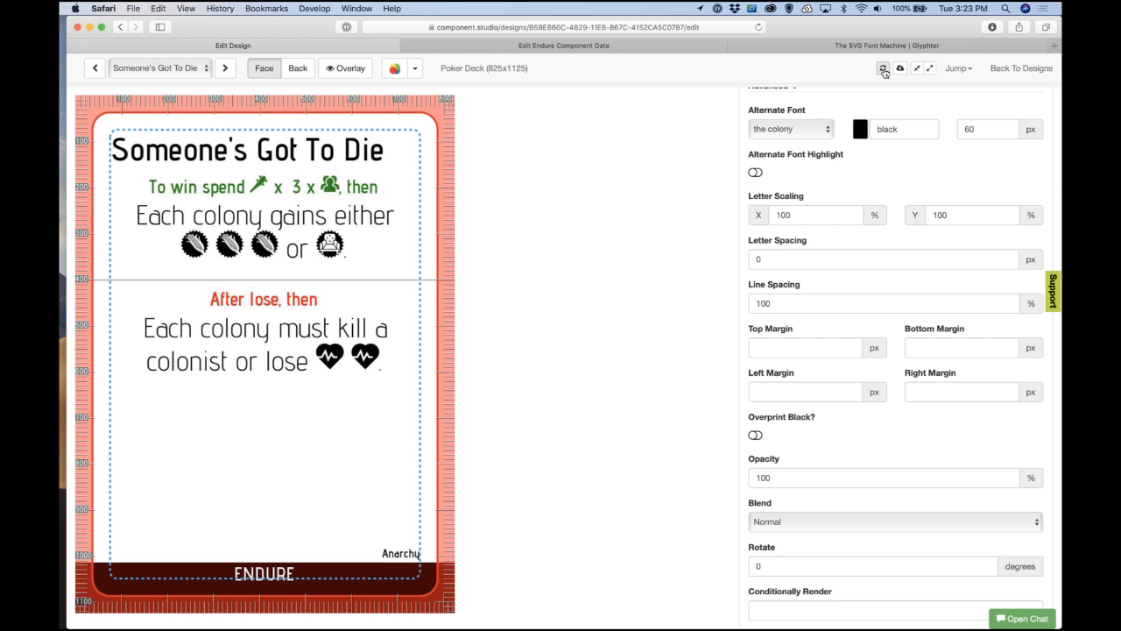
Step: Shorten the Someone's Got To Die loss text to "Each colony must kill a colonist or lose *N*." and refresh the card preview
left_click(586, 46)
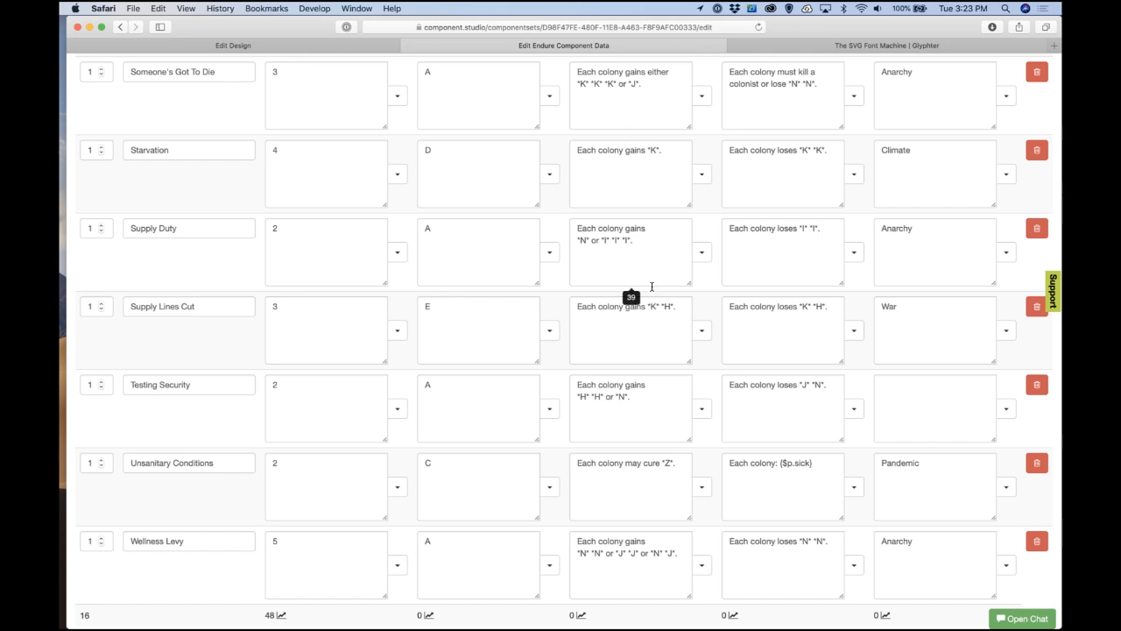
left_click(355, 48)
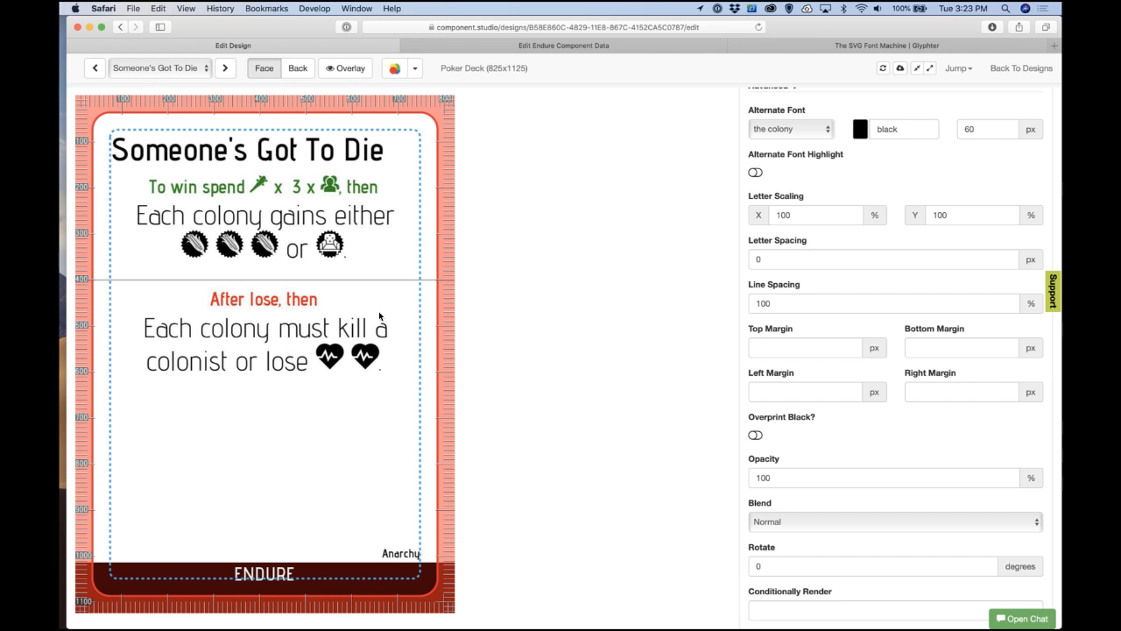
left_click(575, 51)
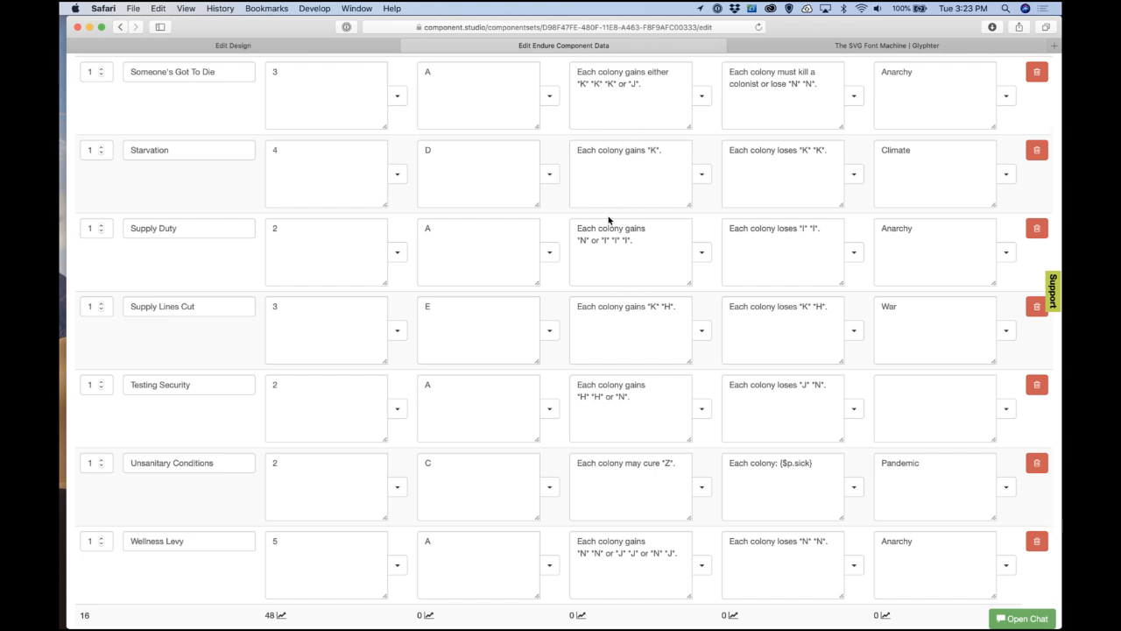
left_click(801, 83)
key("BackSpace")
key("BackSpace")
key("BackSpace")
key("BackSpace")
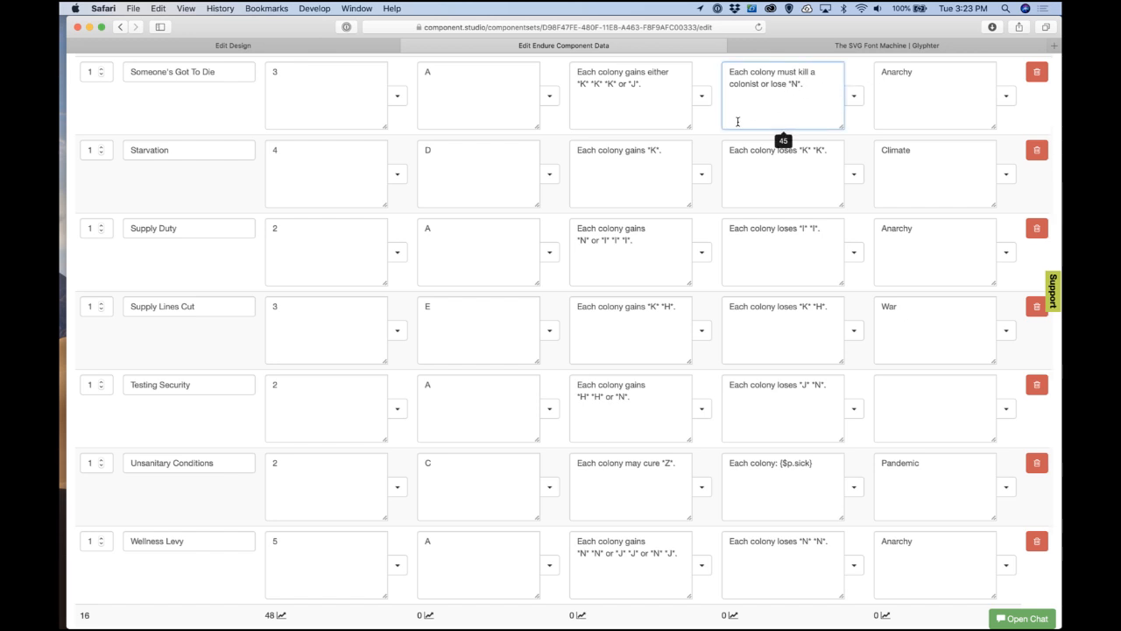
left_click(712, 122)
left_click(322, 42)
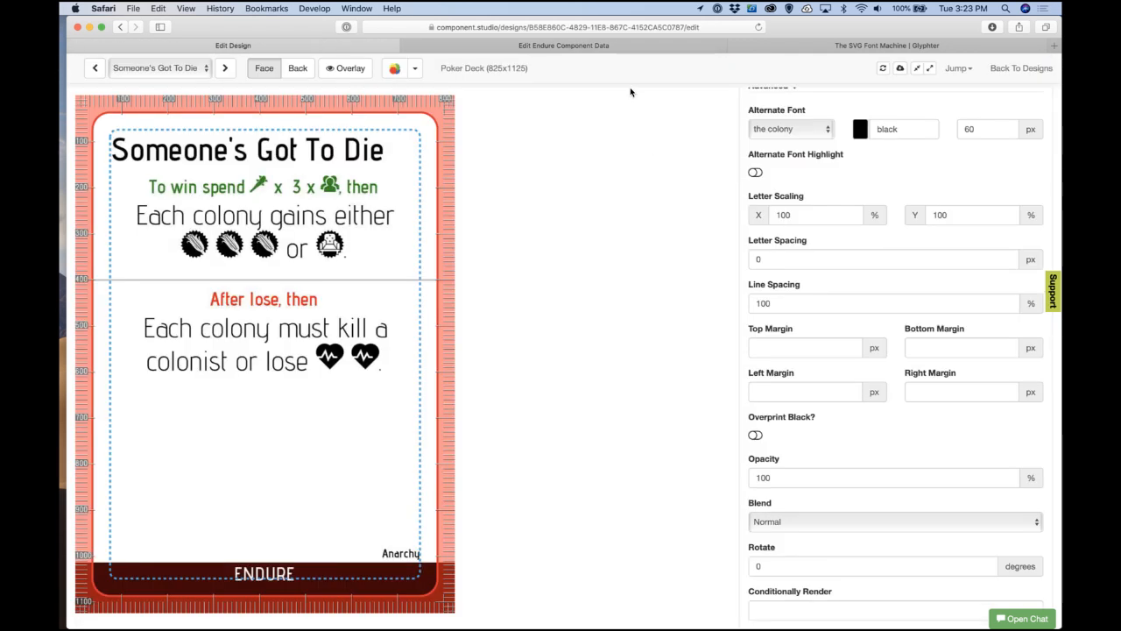
left_click(880, 68)
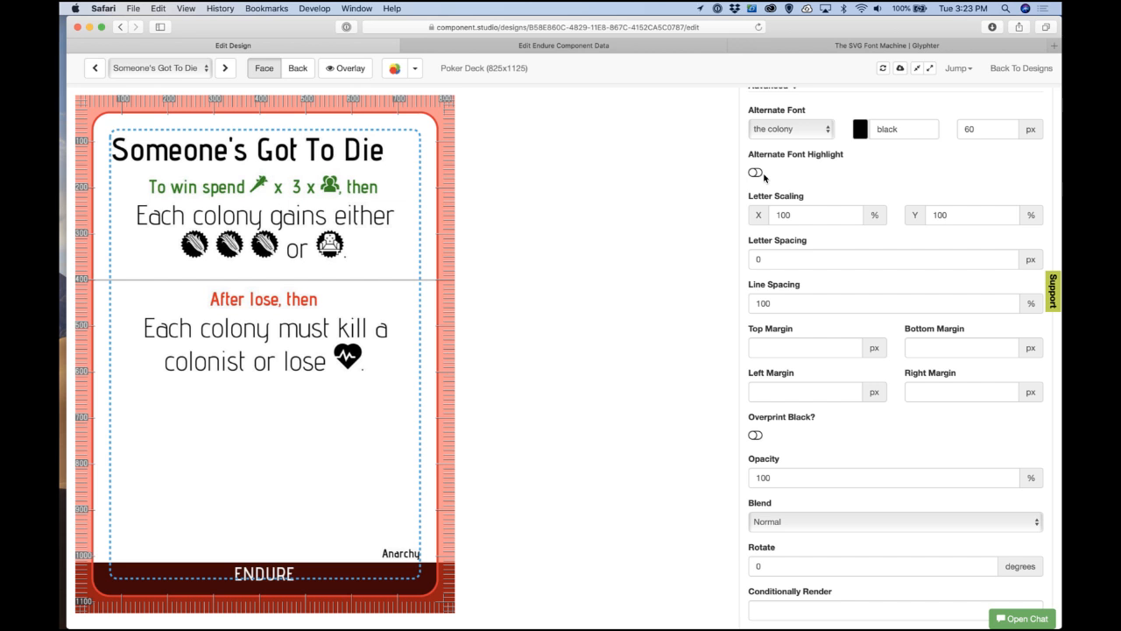
Step: Extend the Starvation card's gain text in the Endure data to "Each colony gains *K* or *C*."
left_click(224, 67)
left_click(511, 46)
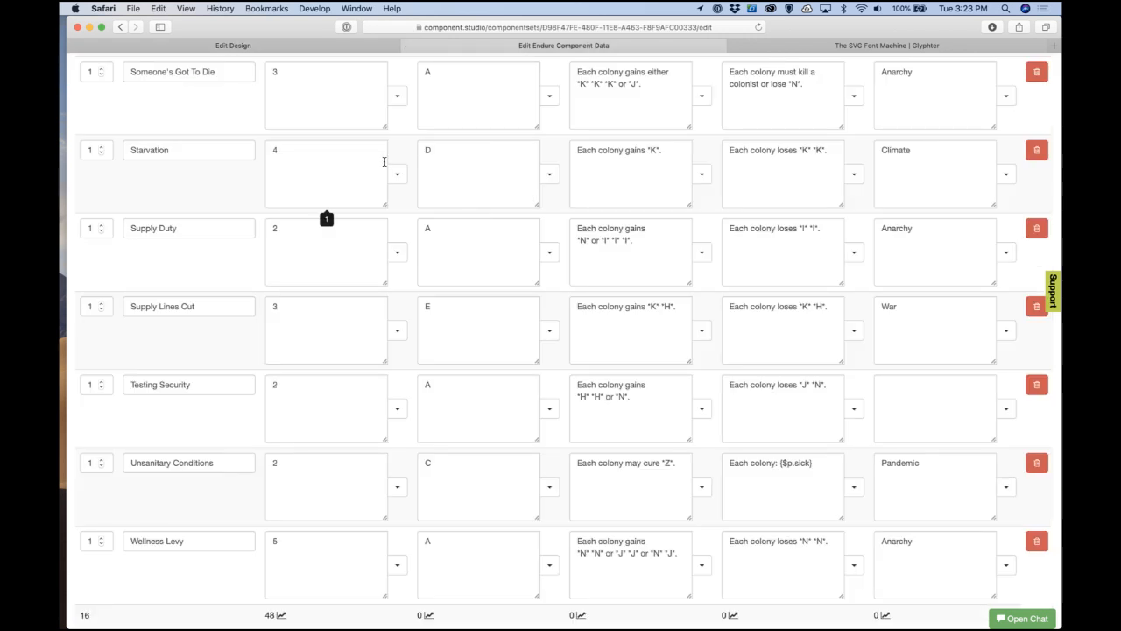
scroll(399, 233, "down", 2)
scroll(398, 233, "down", 2)
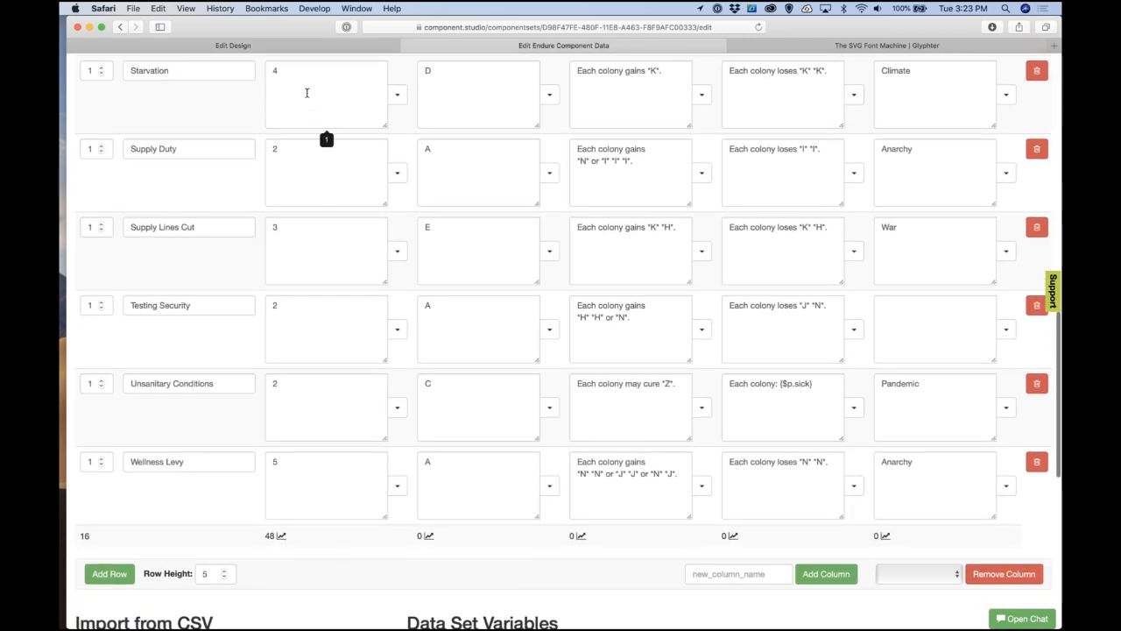
left_click(300, 44)
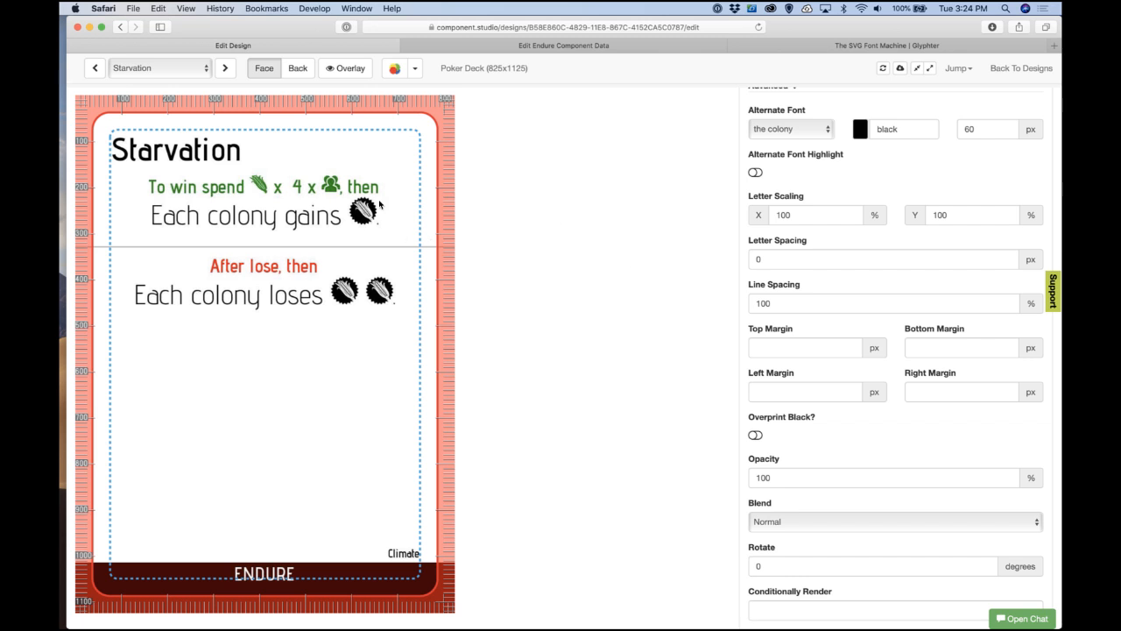
left_click(547, 45)
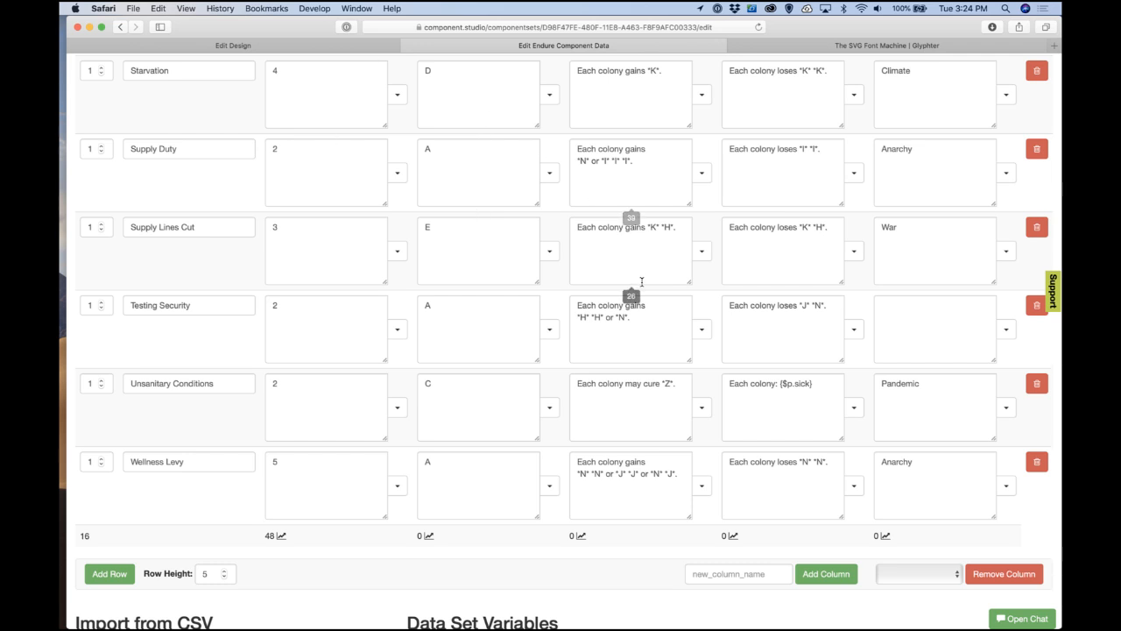
left_click(668, 96)
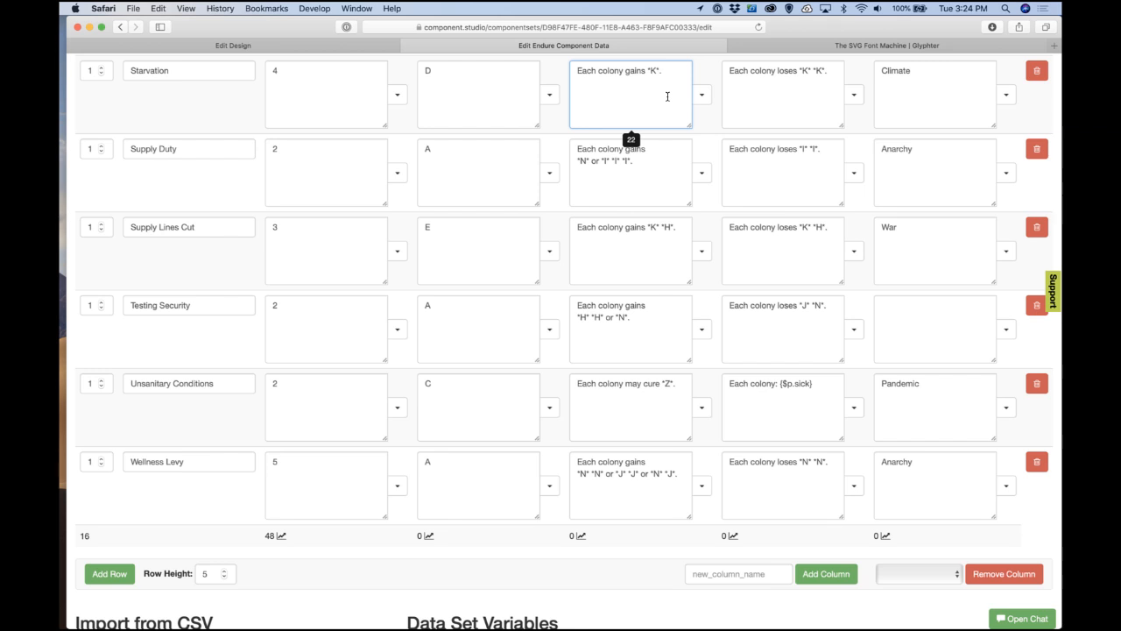
type("or *C*")
left_click(712, 75)
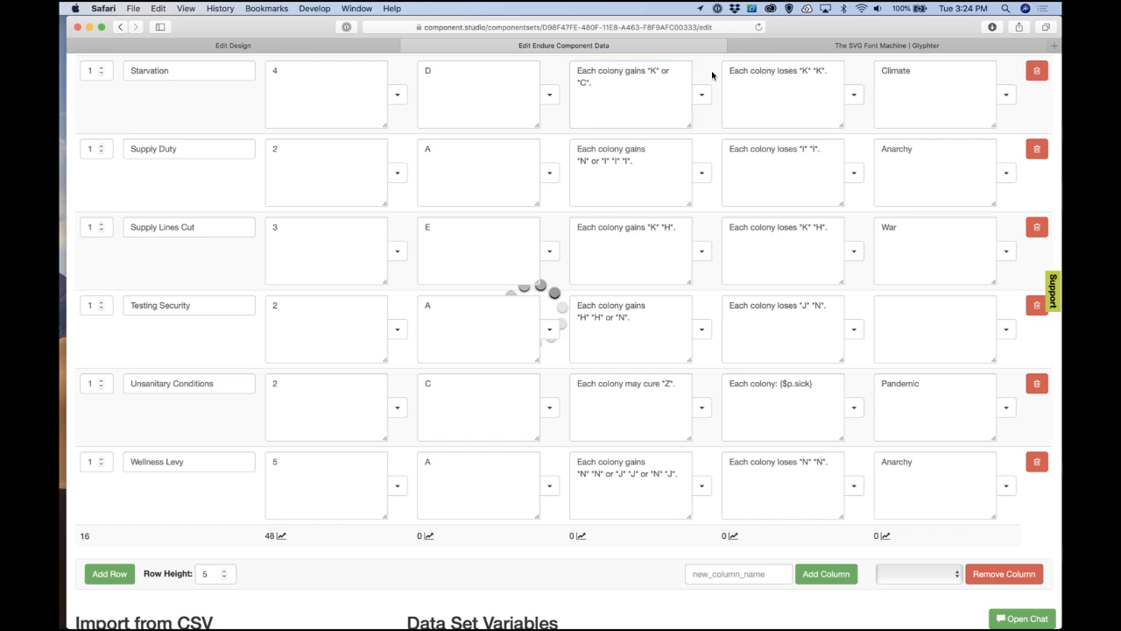
Step: Add a second *C* to the Starvation gain text so it reads "Each colony gains *K* or *C* *C*."
left_click(595, 90)
left_click(586, 87)
type("*")
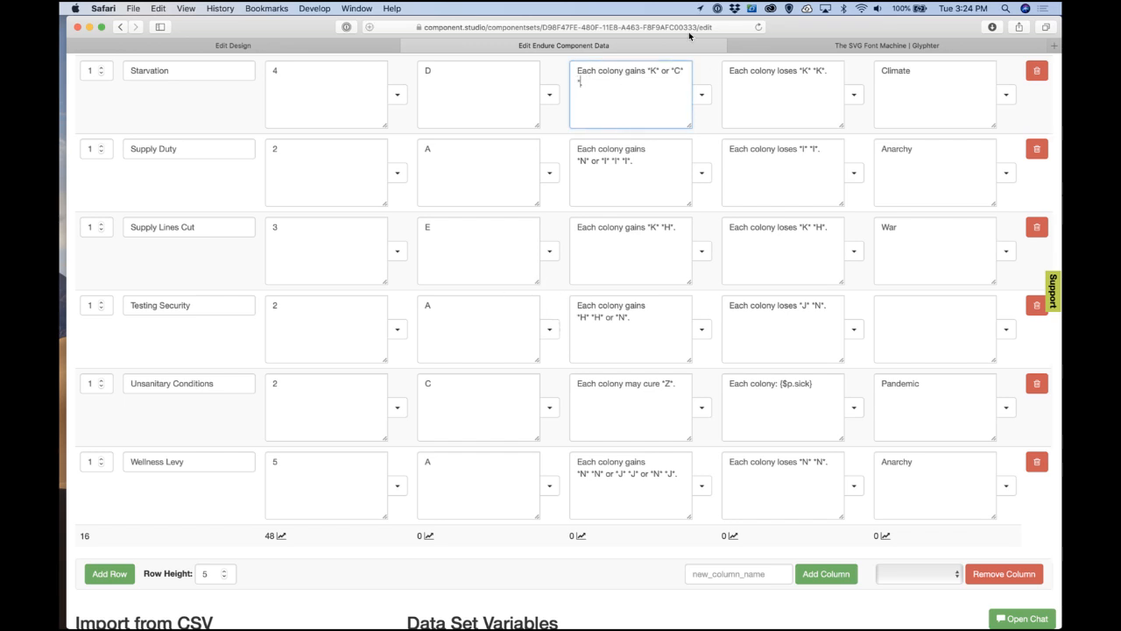
type("C*.")
left_click(704, 70)
Step: Change the Starvation loss text to "Each colony loses *K* *K* *K* or *J*." and refresh the card preview
left_click(738, 87)
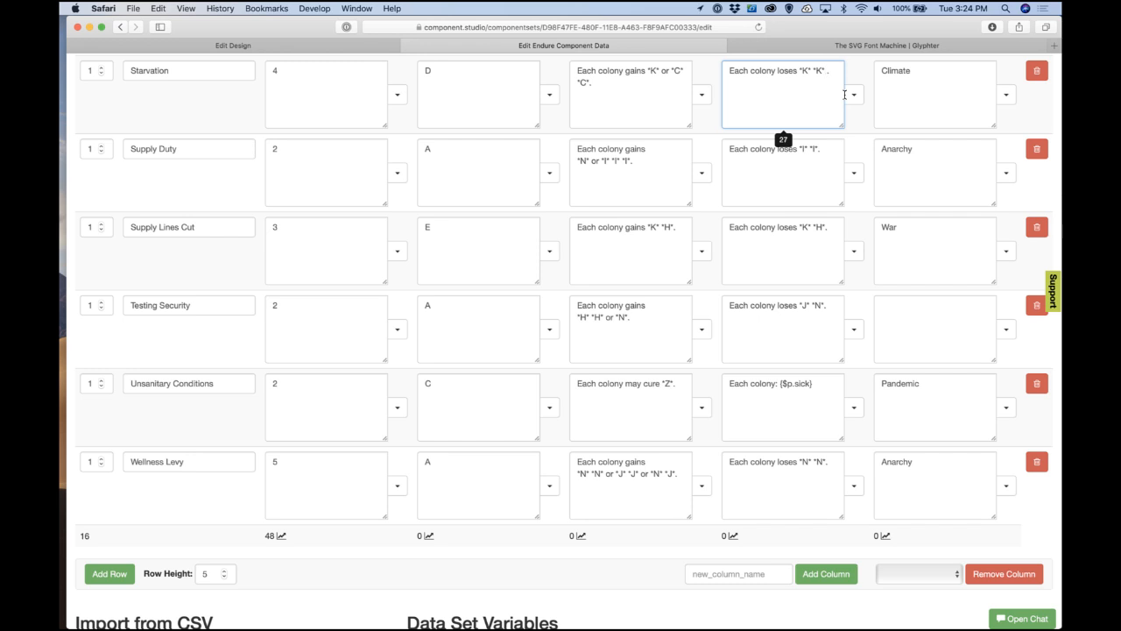
type("*")
left_click(813, 72)
key("Left")
key("Left")
type("*K*")
left_click(717, 76)
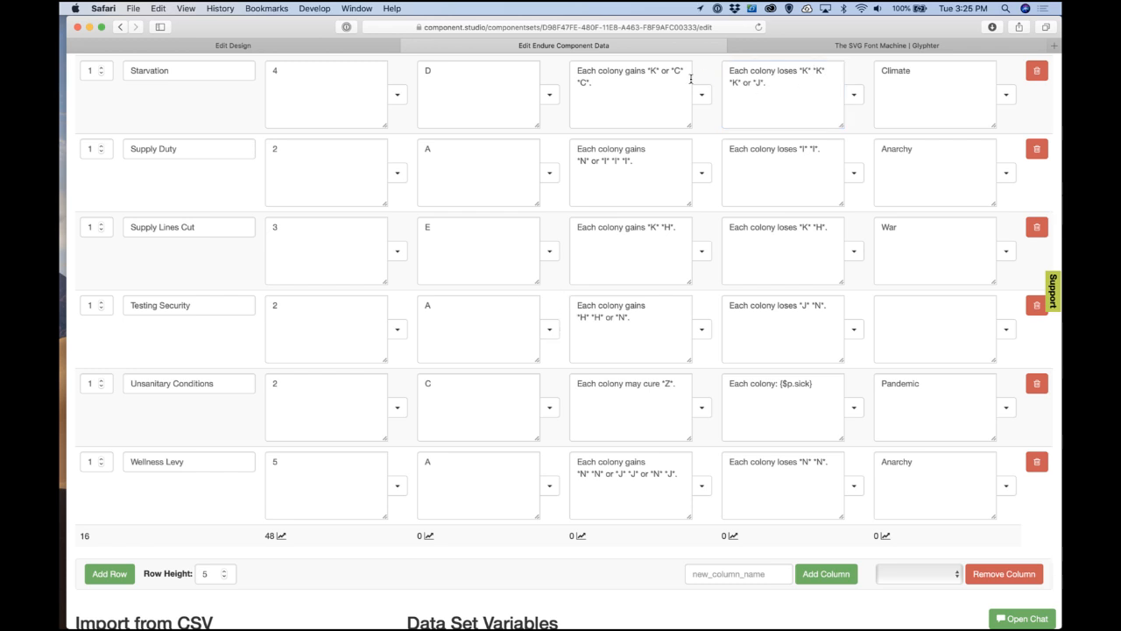
left_click(652, 68)
left_click(352, 46)
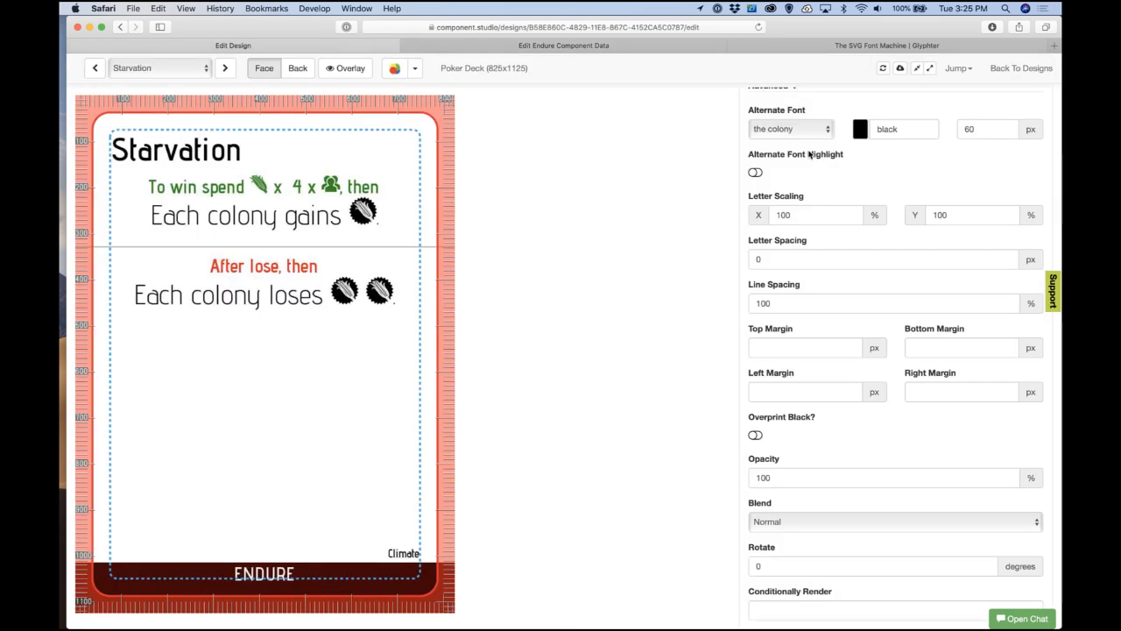
left_click(882, 69)
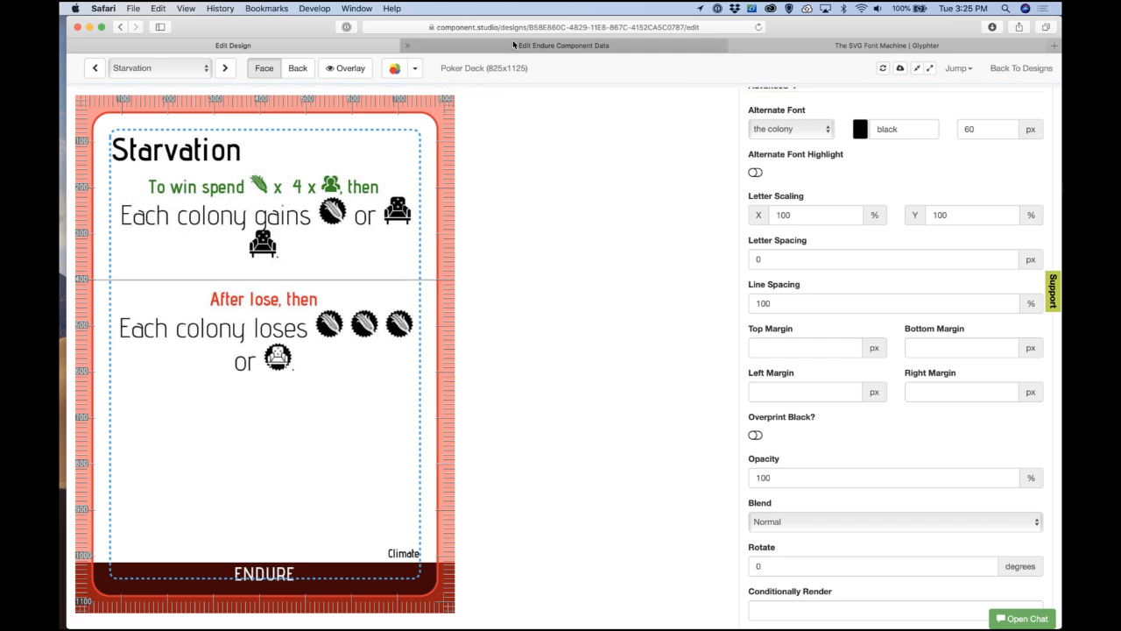
Step: Insert a line break after "gains" in the Starvation gain text and refresh the card preview
left_click(552, 45)
left_click(647, 76)
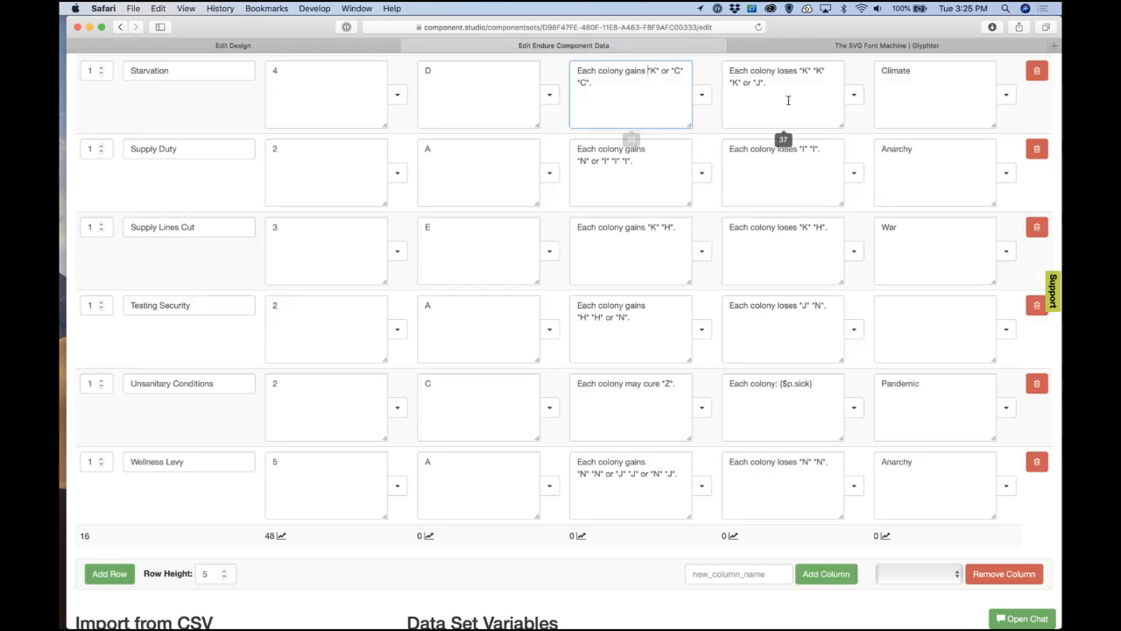
key("Return")
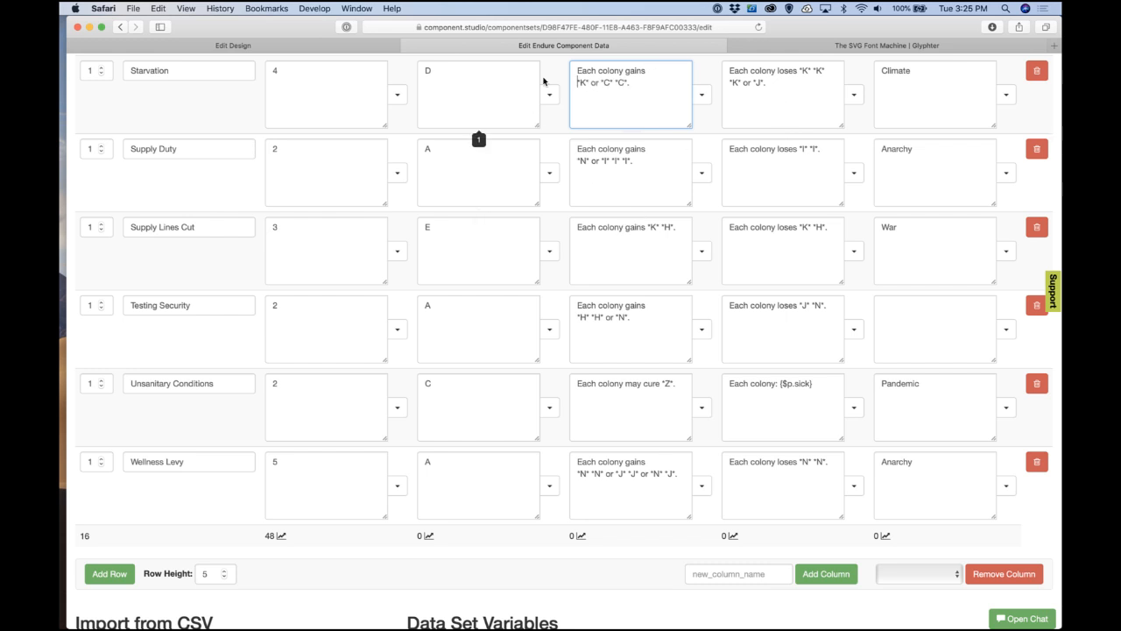
left_click(290, 46)
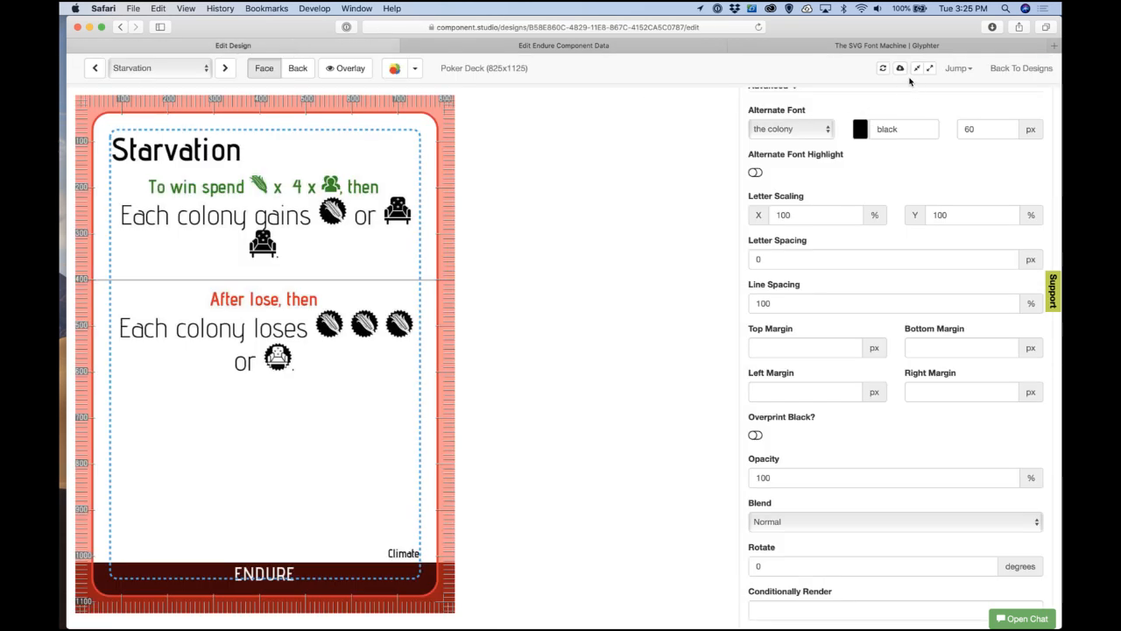
left_click(883, 68)
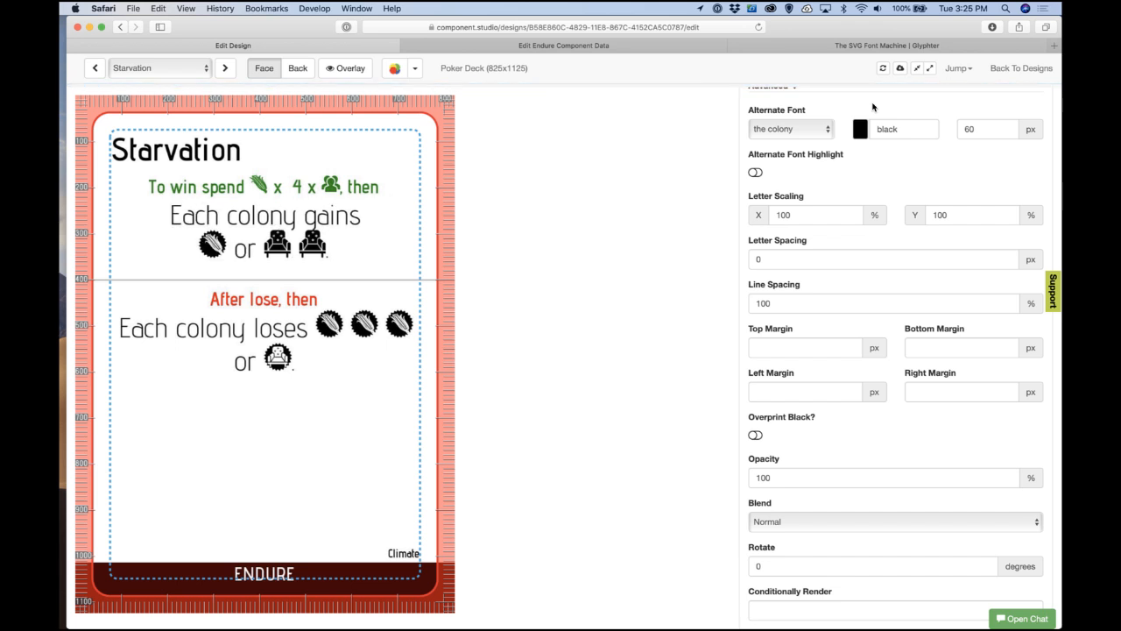
Step: Insert a line break after "loses" in the Starvation loss text and check the card preview
left_click(623, 48)
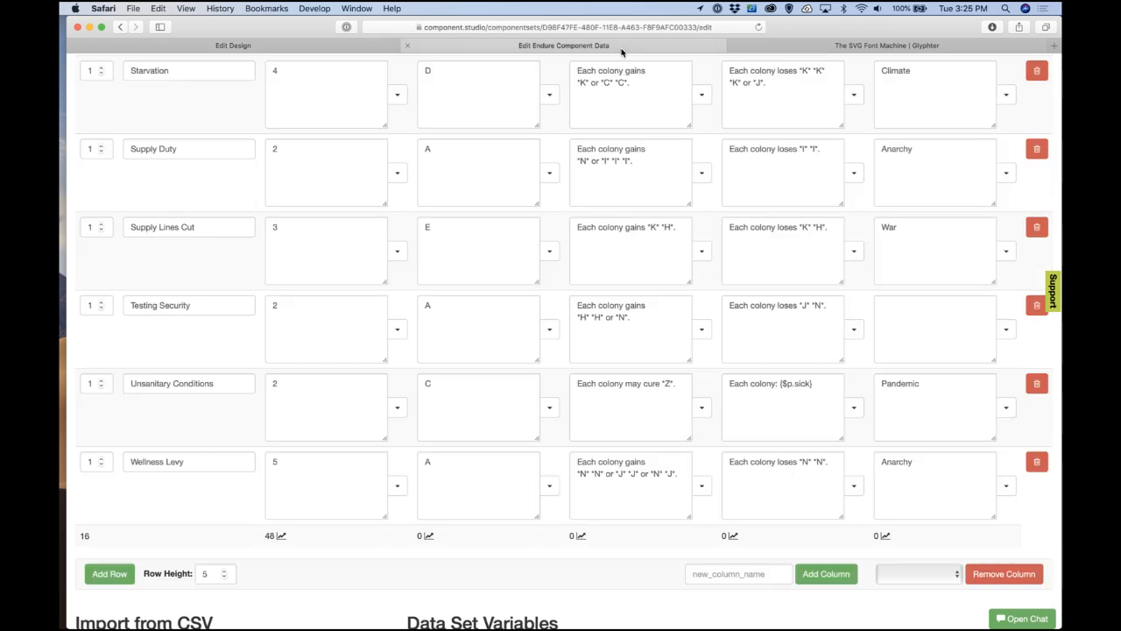
left_click(799, 78)
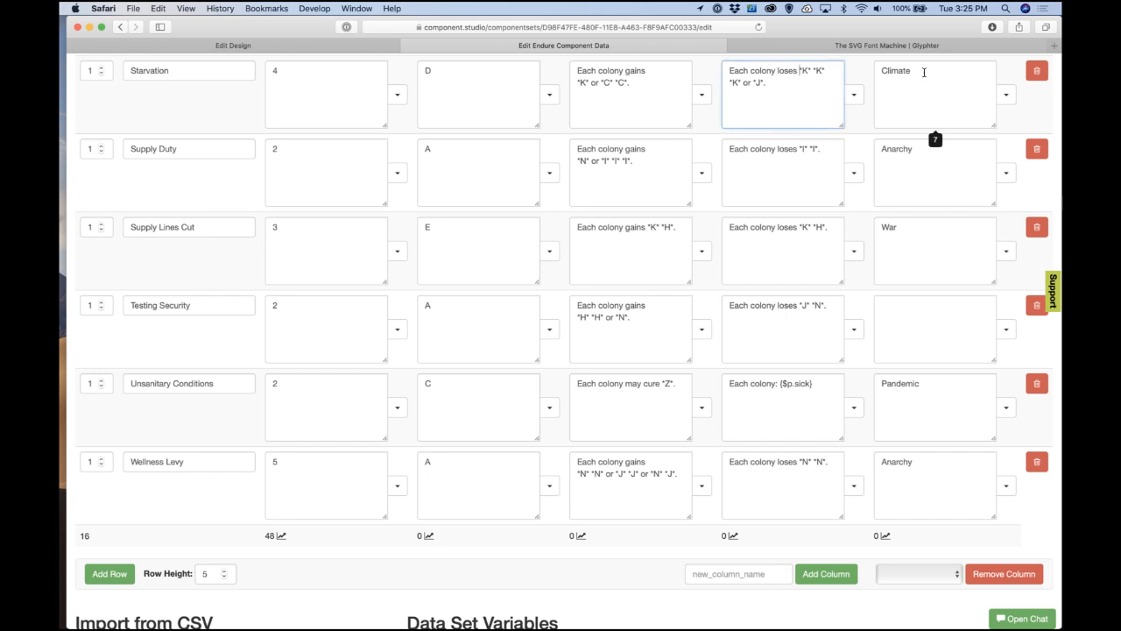
key("Return")
left_click(315, 49)
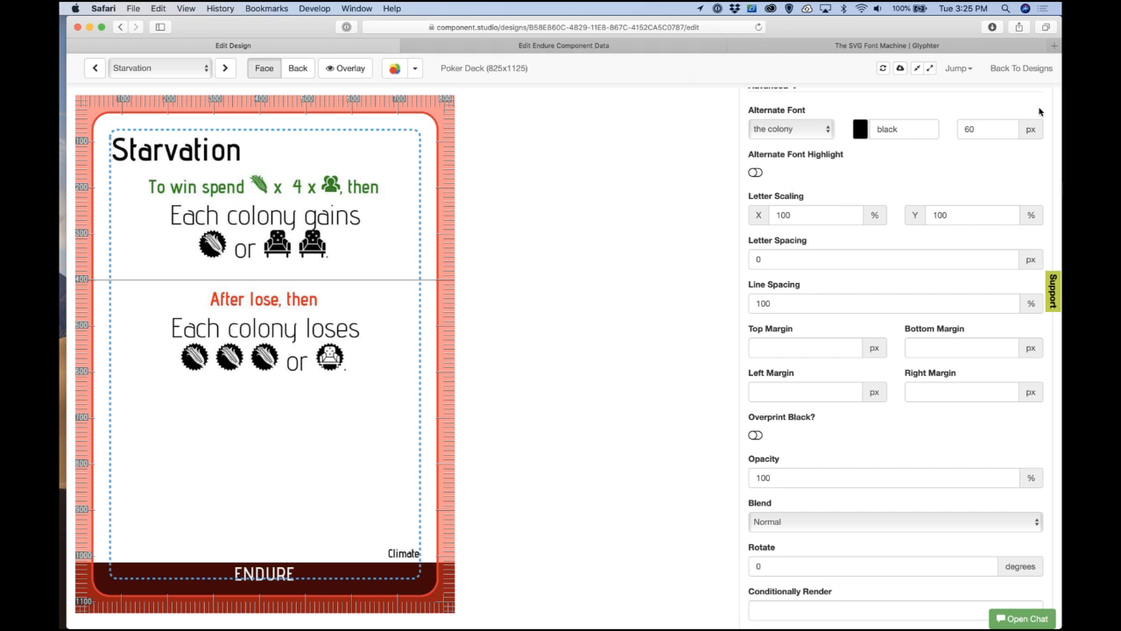
Step: Open the Accords card design in a separate browser tab and refresh the Armistice card preview
left_click(1016, 68)
left_click(684, 44)
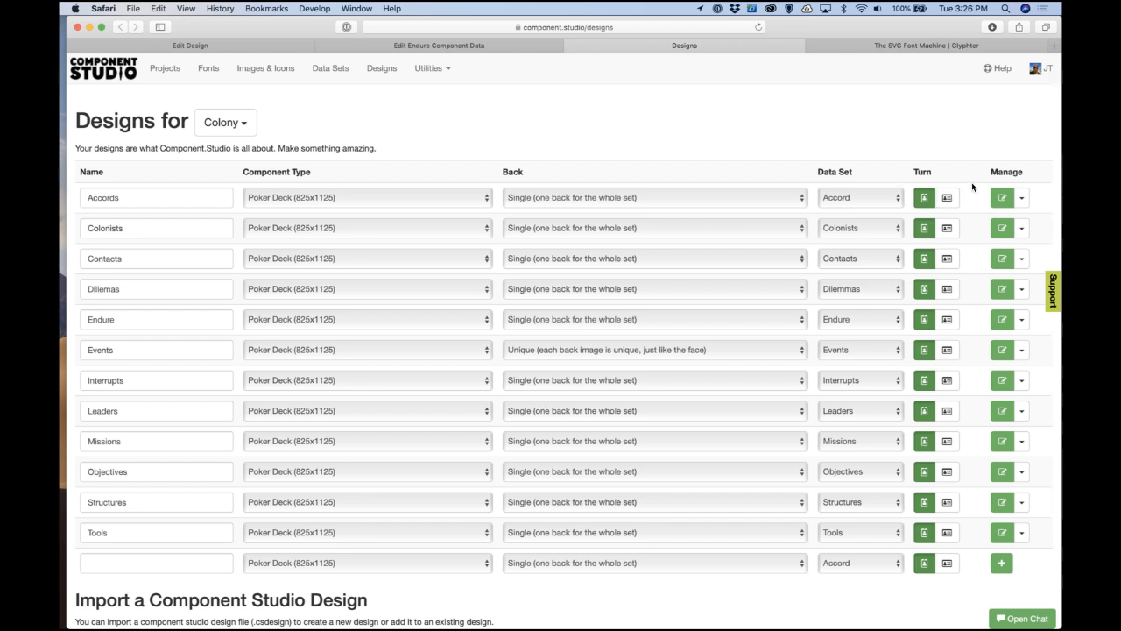
left_click(1002, 197)
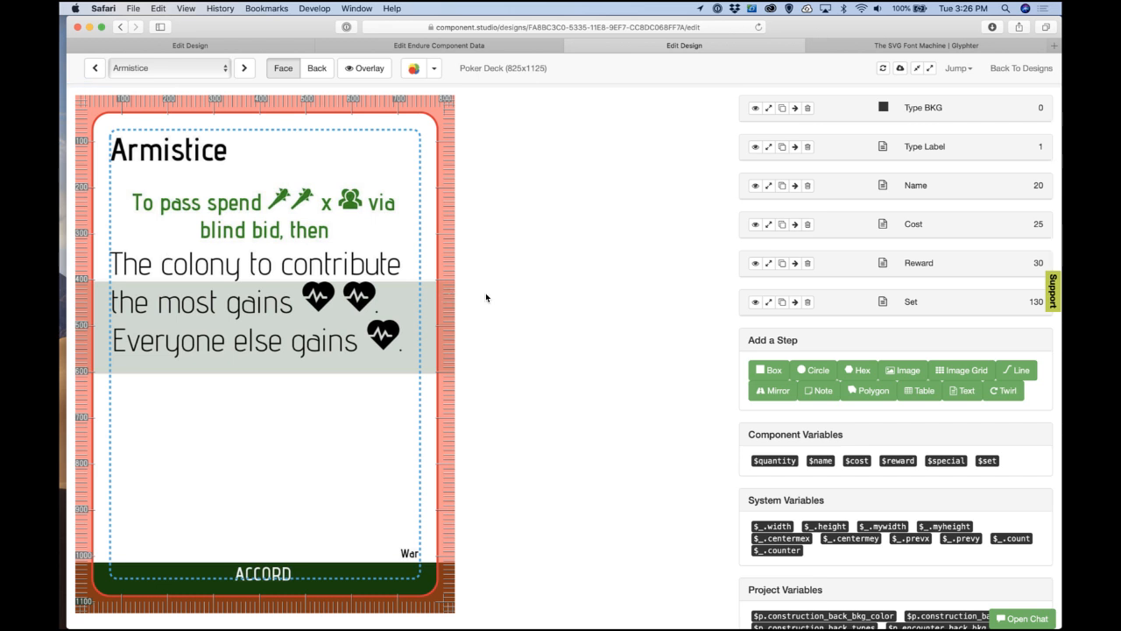
left_click(882, 67)
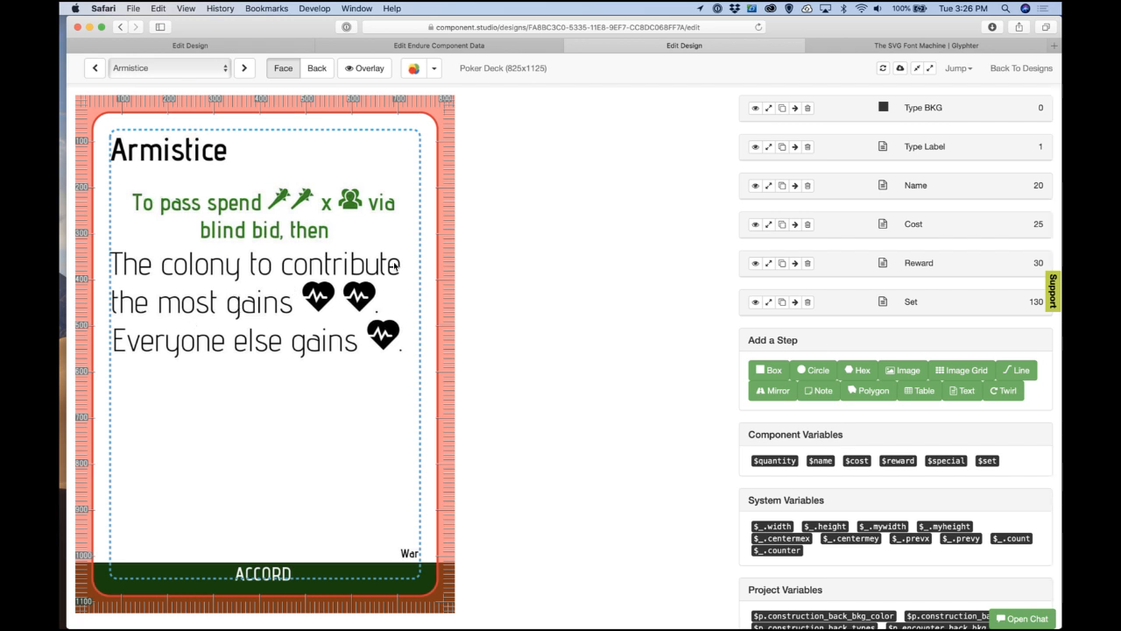
Step: Examine the rewards on the Accord cards from Build The Future to Community Well and compare them with the Endure data's gain and loss texts
left_click(244, 68)
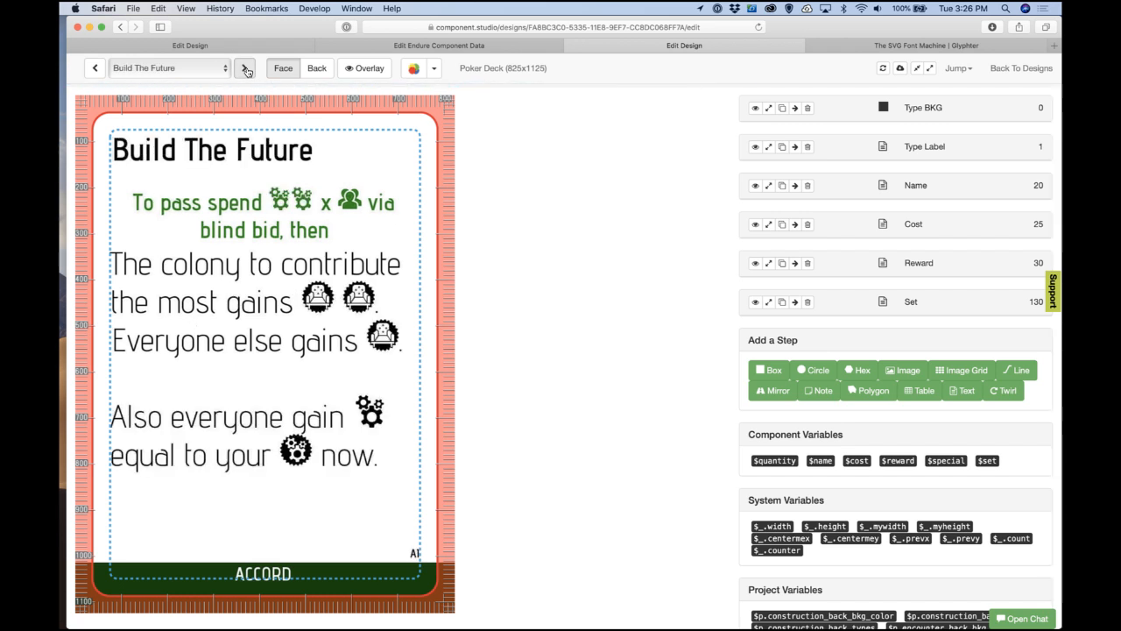
left_click(245, 68)
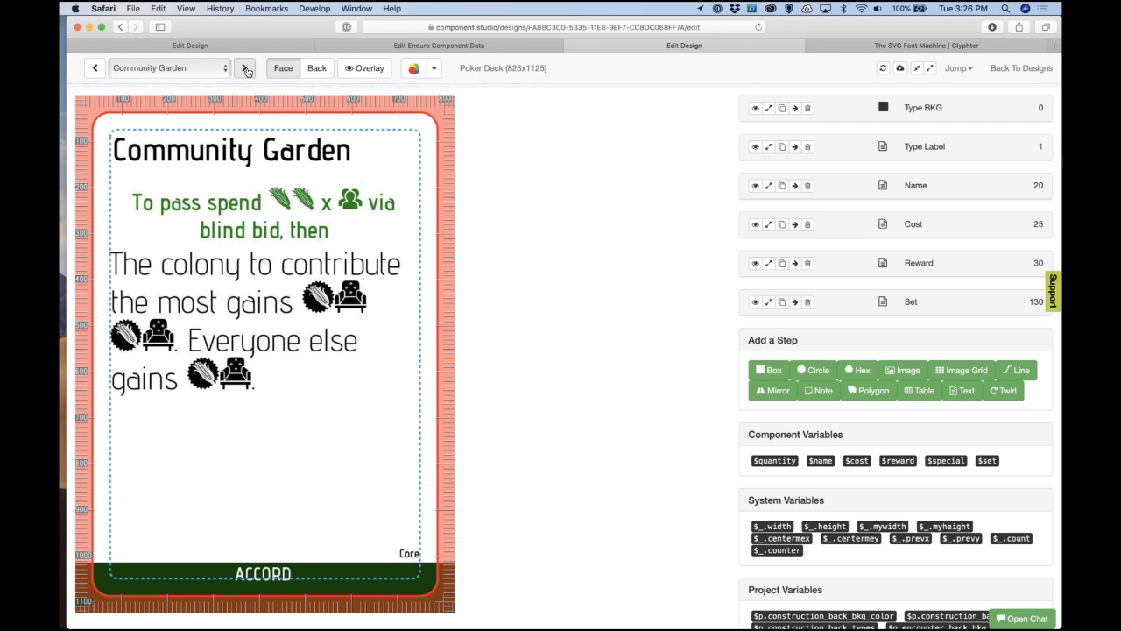
left_click(245, 68)
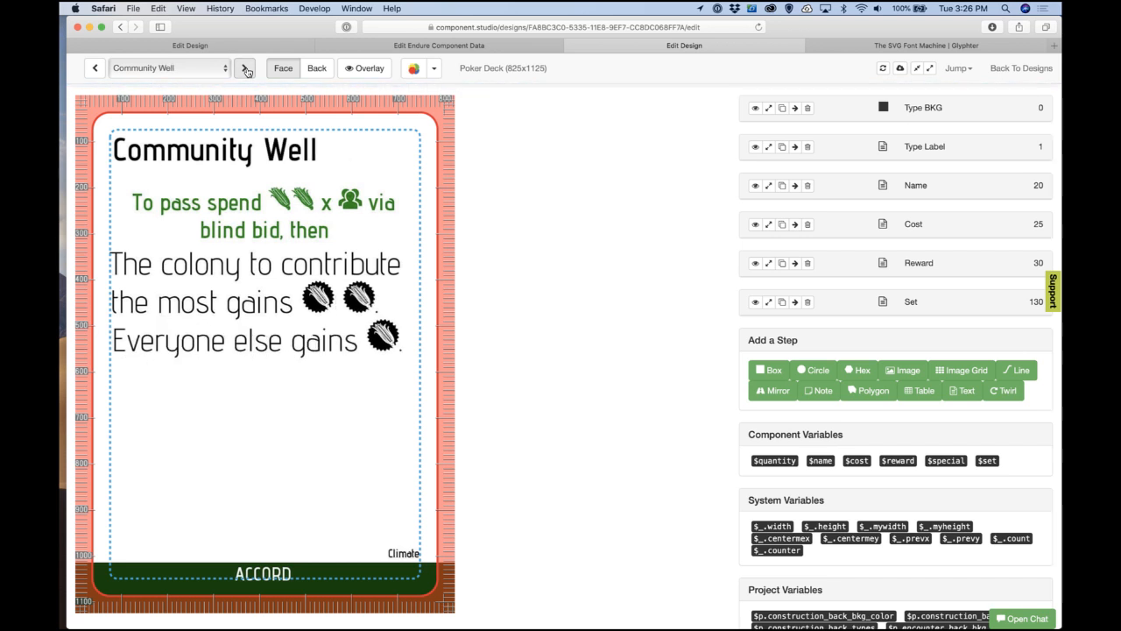
left_click(94, 68)
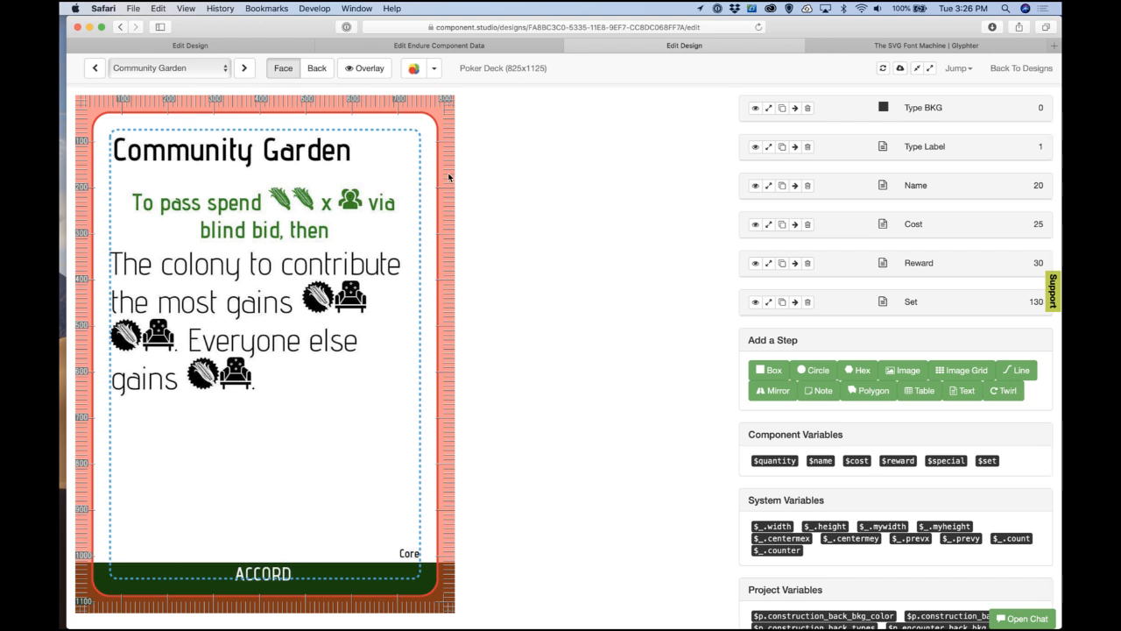
left_click(459, 47)
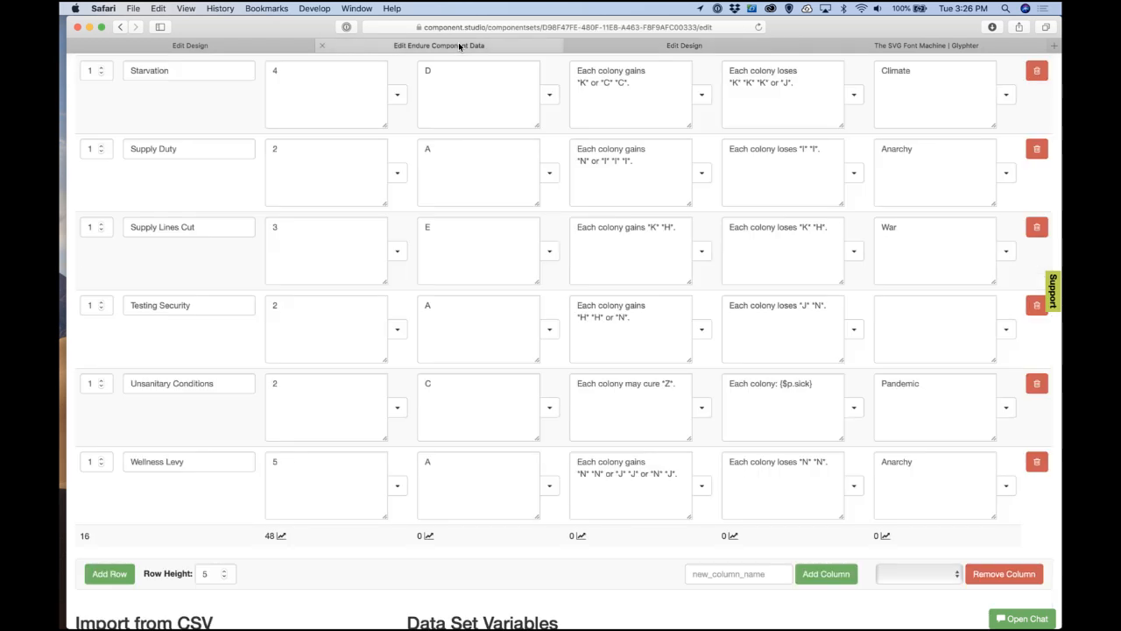
scroll(567, 118, "up", 4)
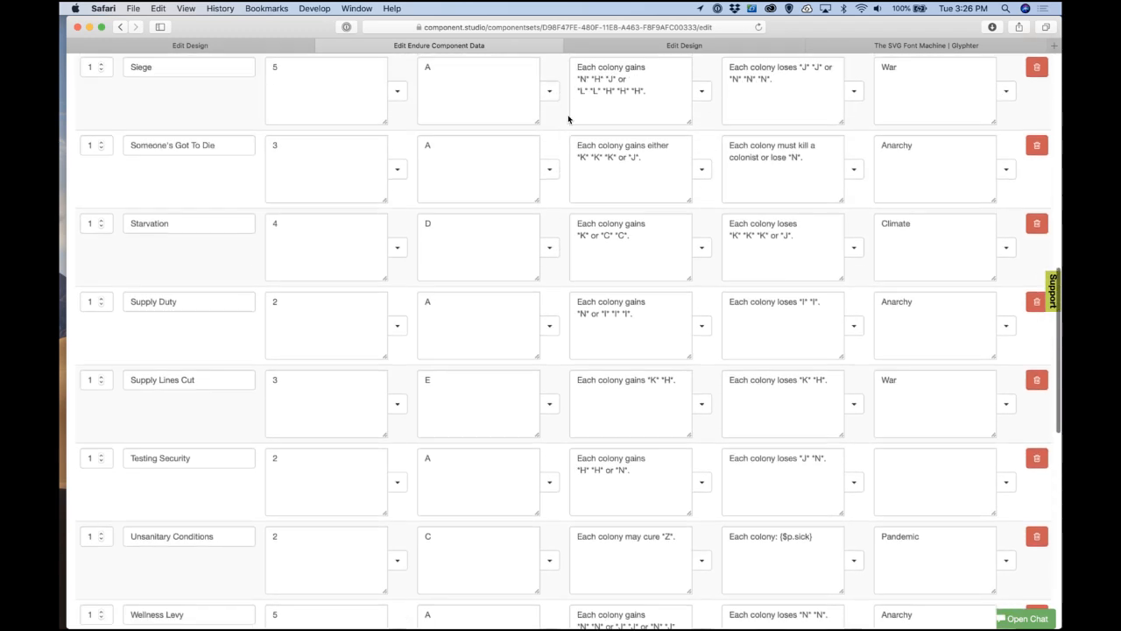
scroll(568, 118, "up", 10)
scroll(568, 118, "down", 4)
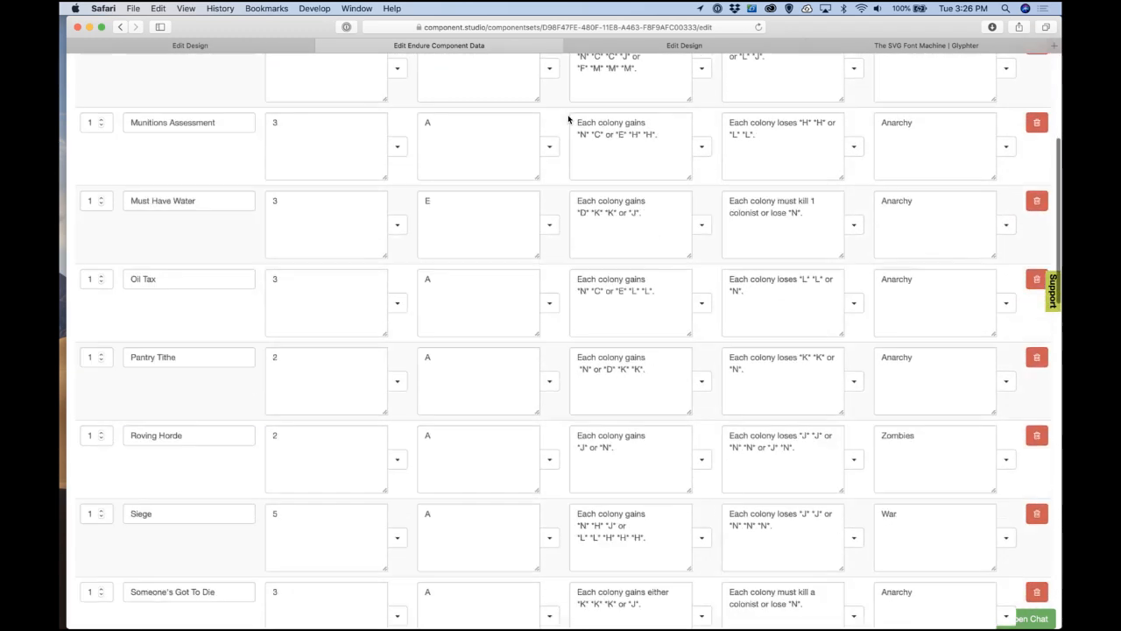
scroll(568, 118, "down", 5)
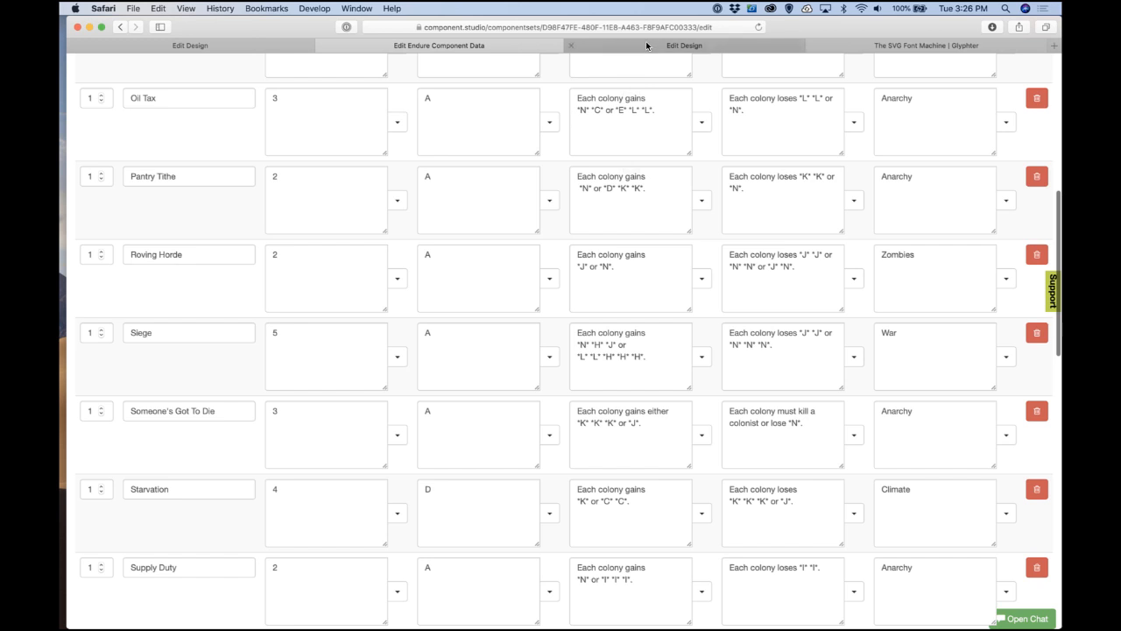
Step: Check the reward icons on the Community Garden and Community Well cards against the letters in the Glyphter icon font
left_click(647, 45)
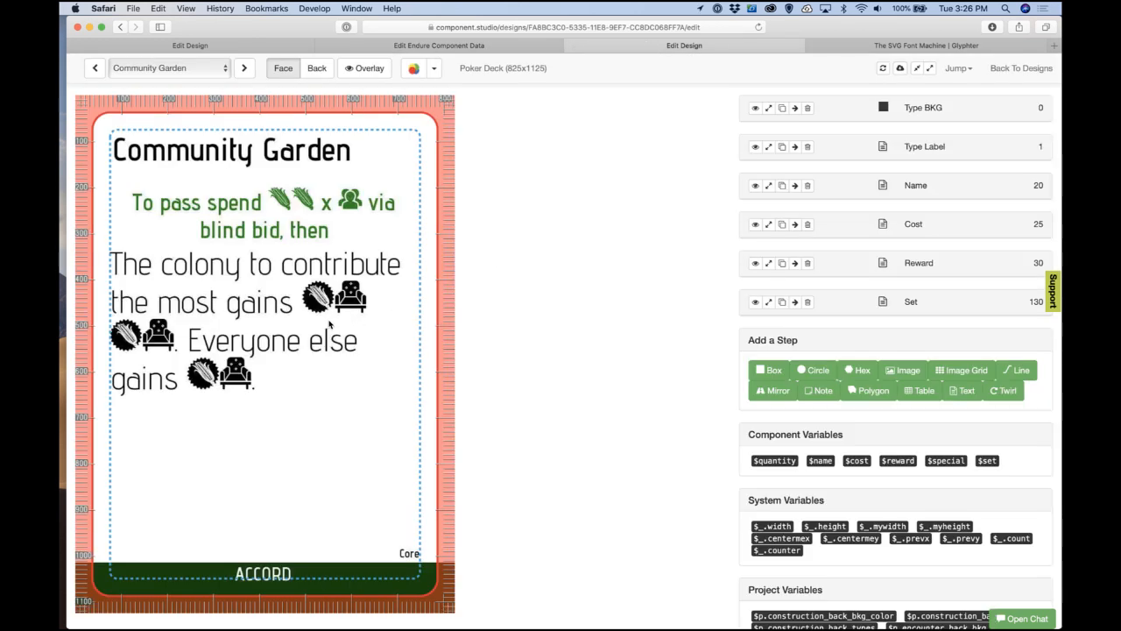
left_click(870, 49)
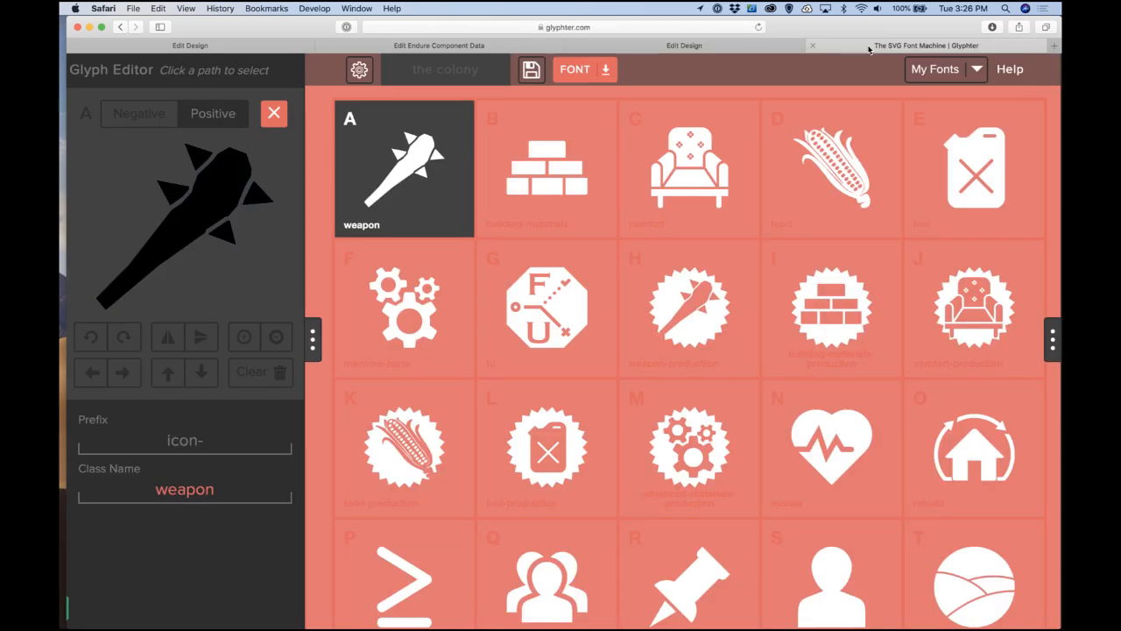
left_click(723, 44)
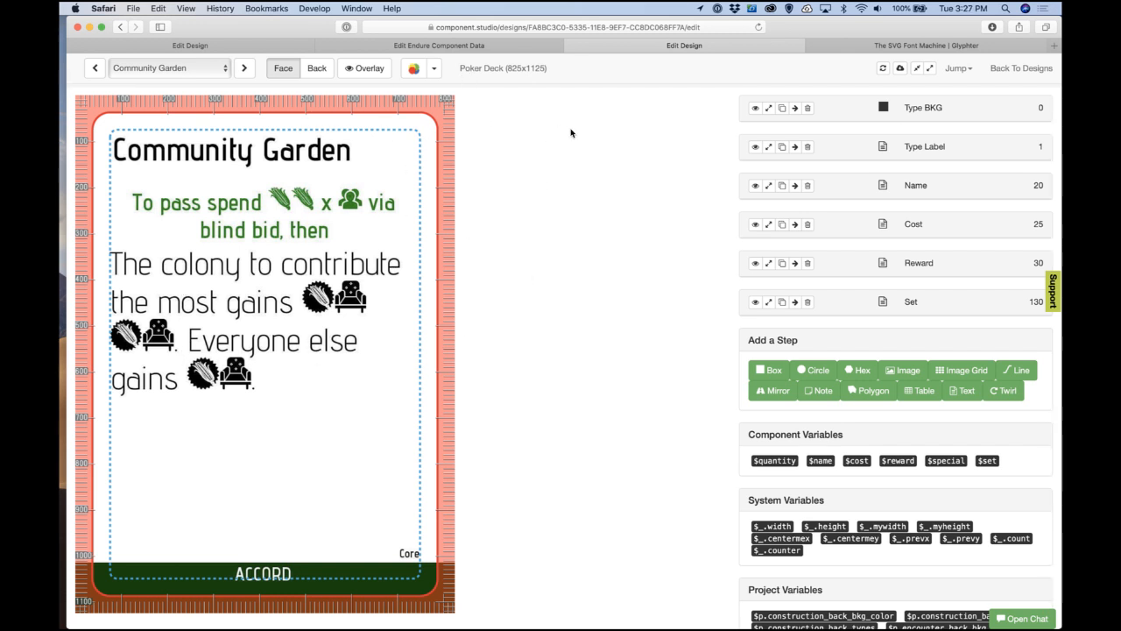
left_click(245, 70)
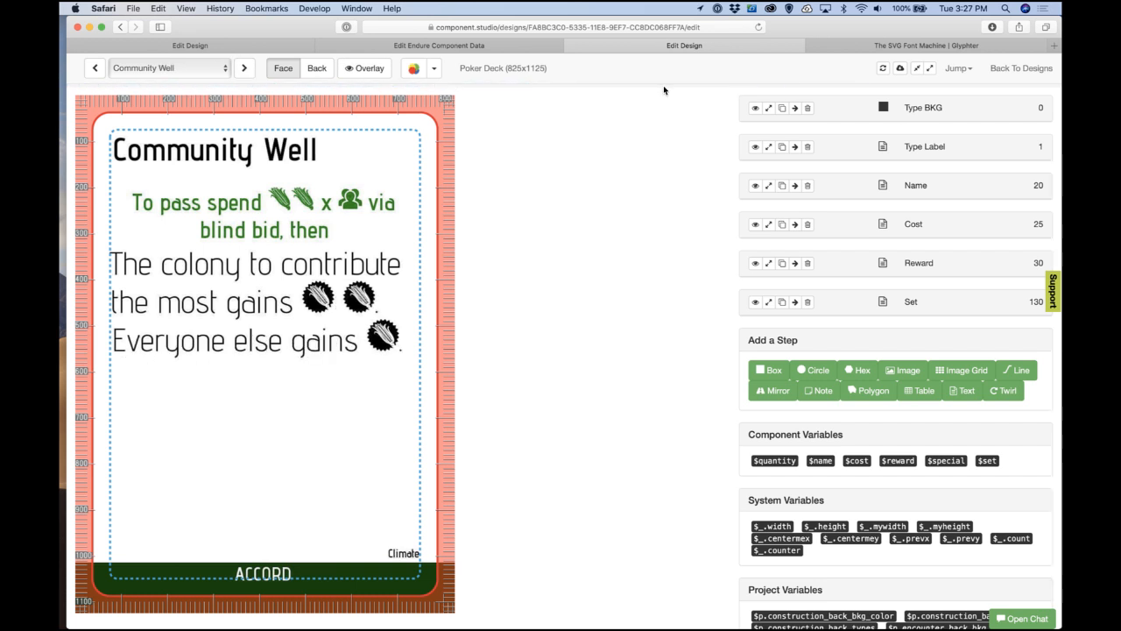
left_click(894, 48)
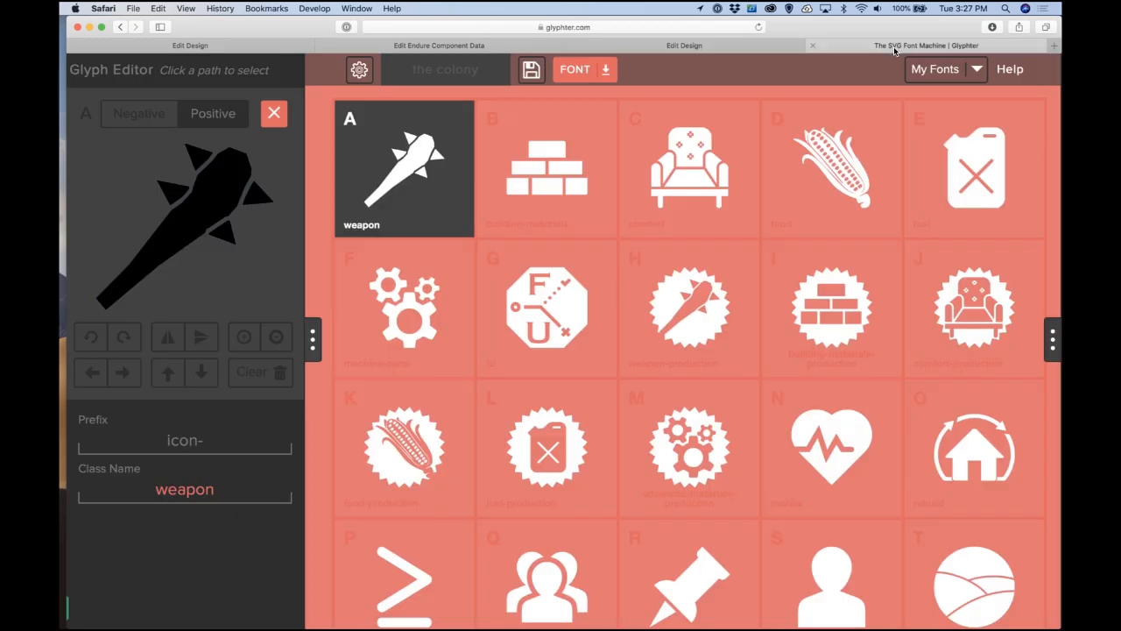
left_click(700, 47)
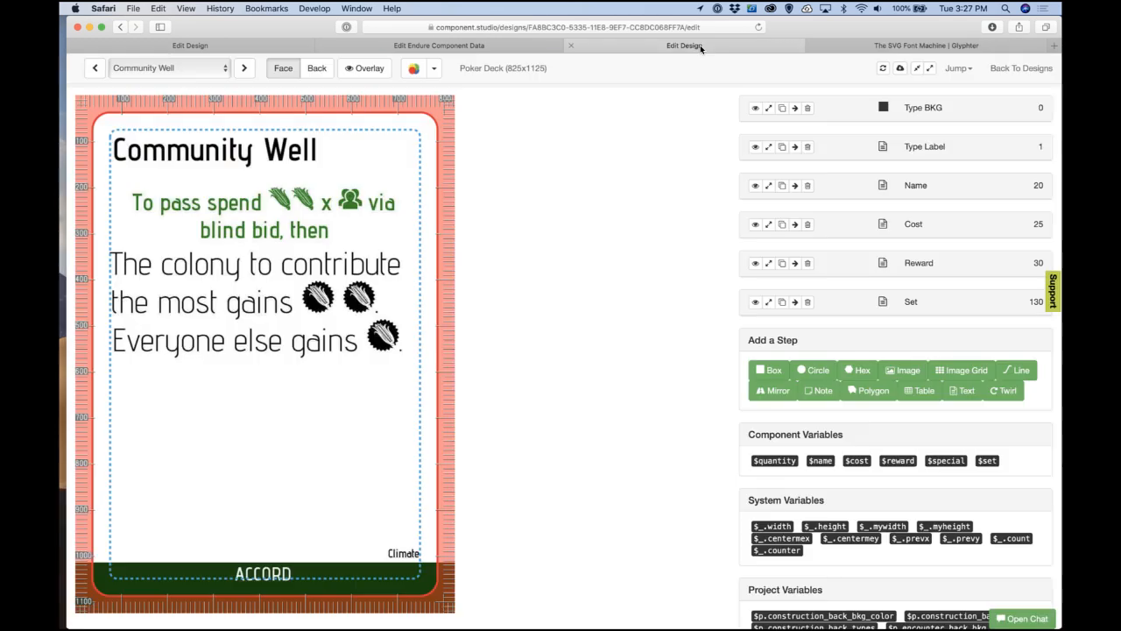
Step: Return to the designs list and start exporting the Accords design's images into The Game Crafter
left_click(1029, 69)
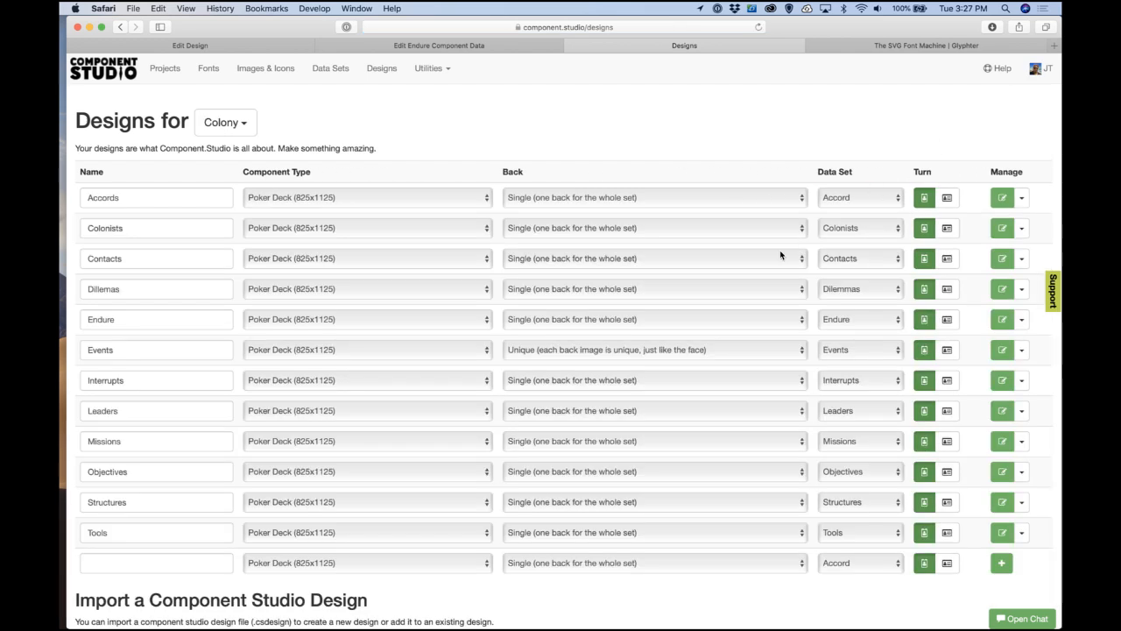
left_click(1021, 199)
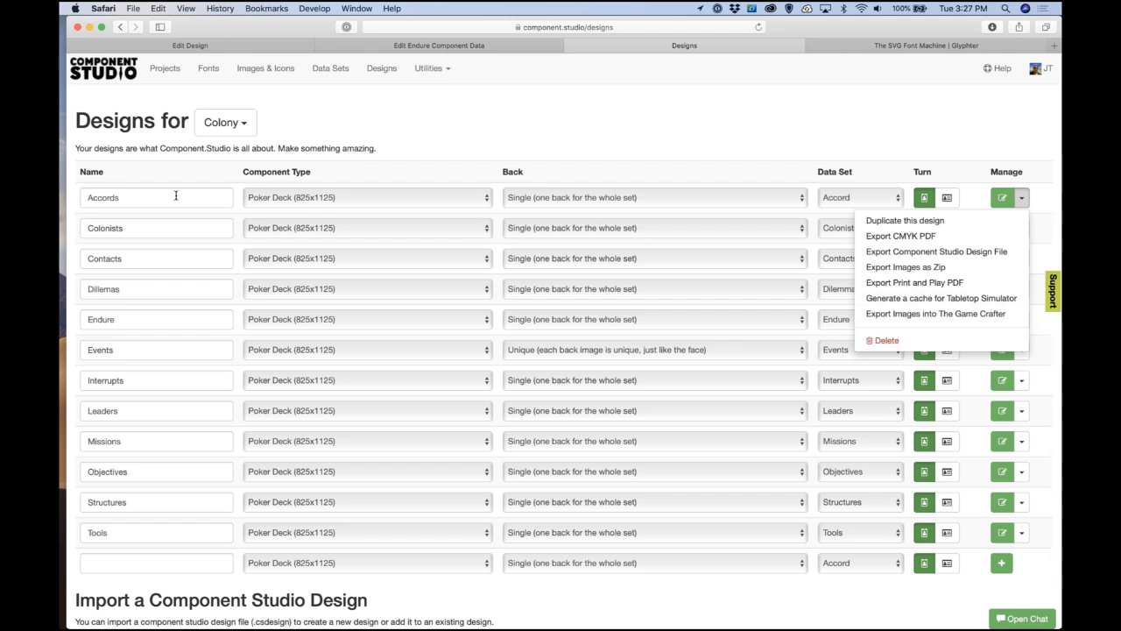
left_click(998, 313)
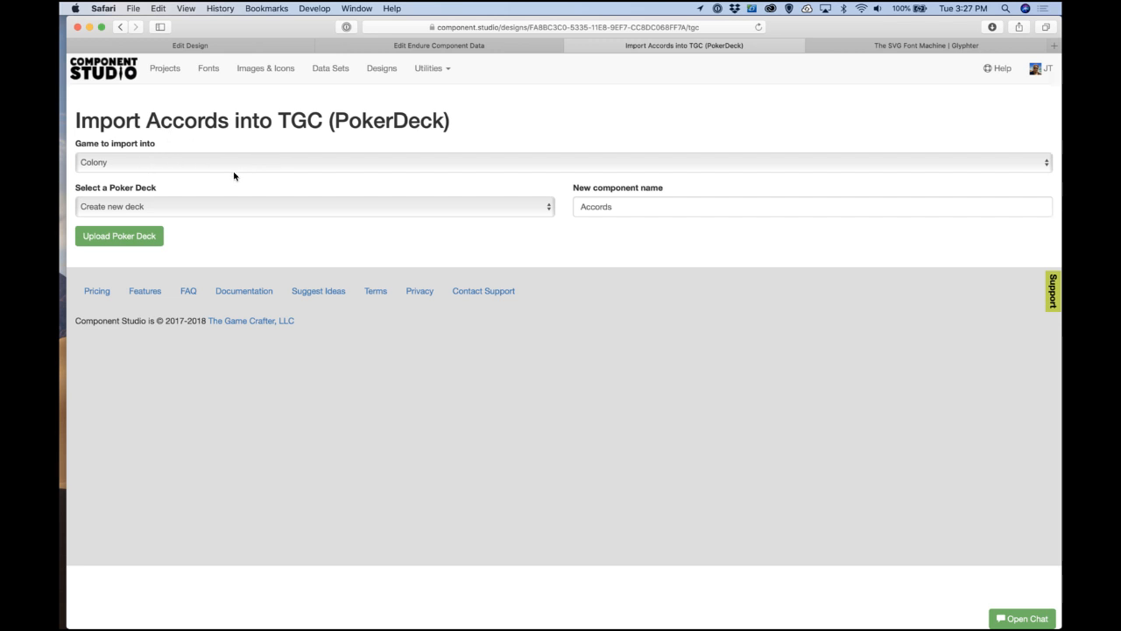
Step: Choose Colony as the game to import the Accords into, with the option to create a new poker deck
left_click(152, 165)
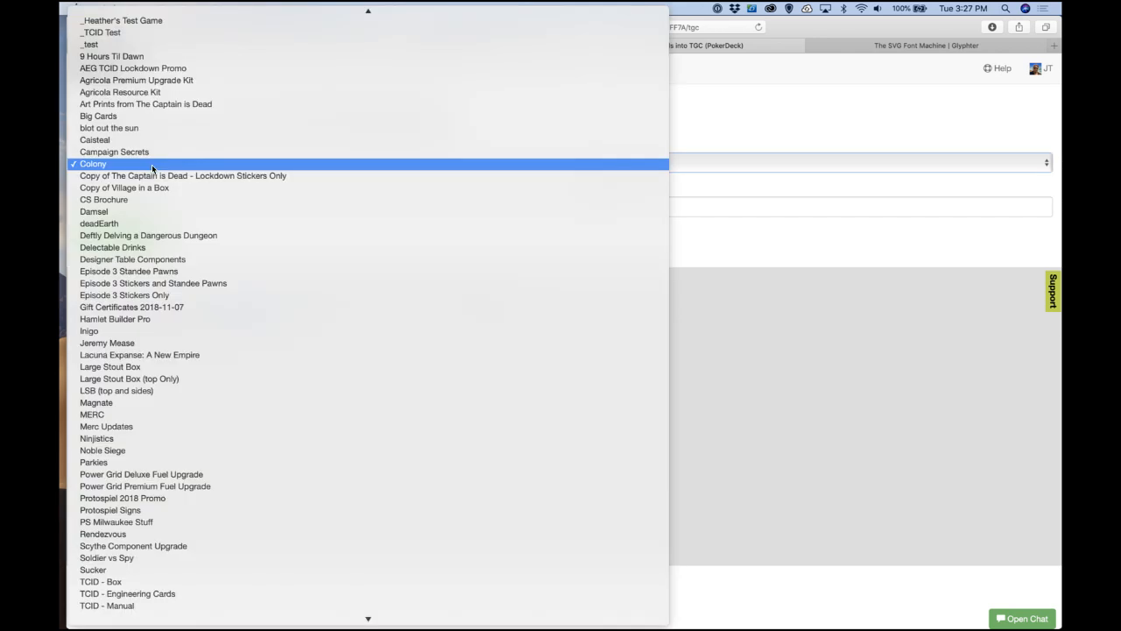
left_click(151, 165)
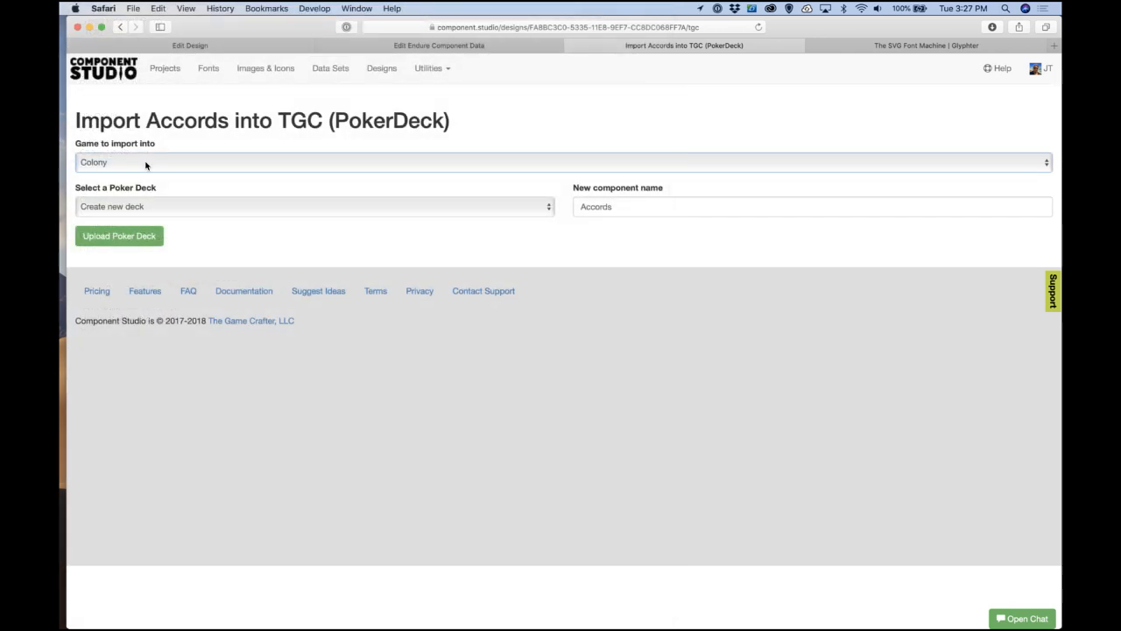
left_click(386, 209)
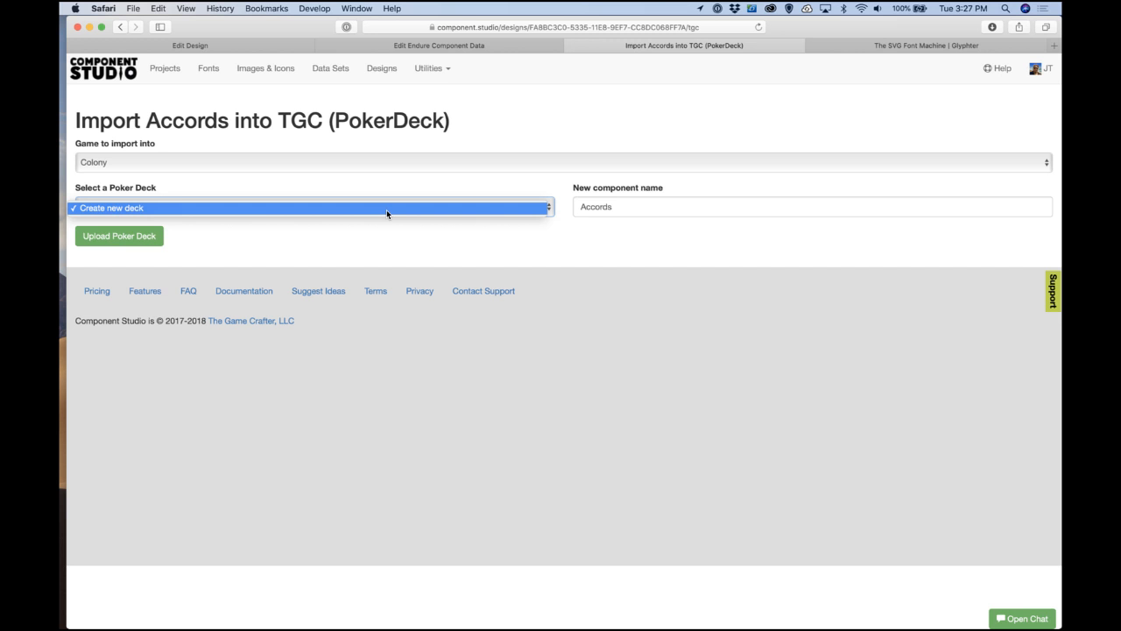
left_click(387, 209)
left_click(542, 207)
left_click(517, 208)
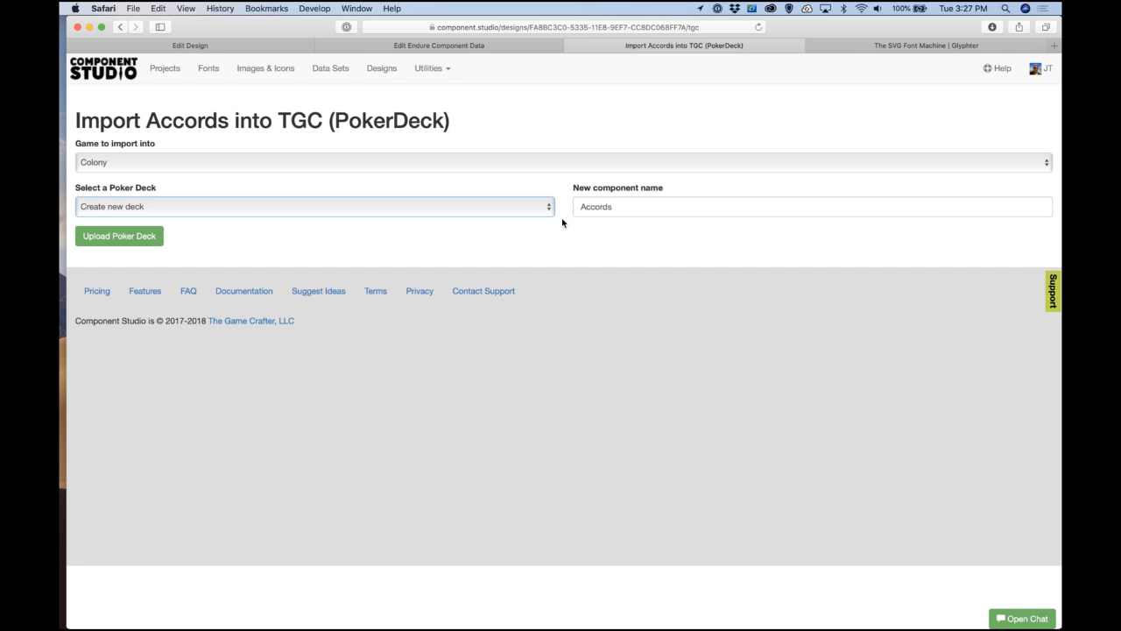
Step: Open The Game Crafter in a new browser tab and go to the list of own games
key("super+t")
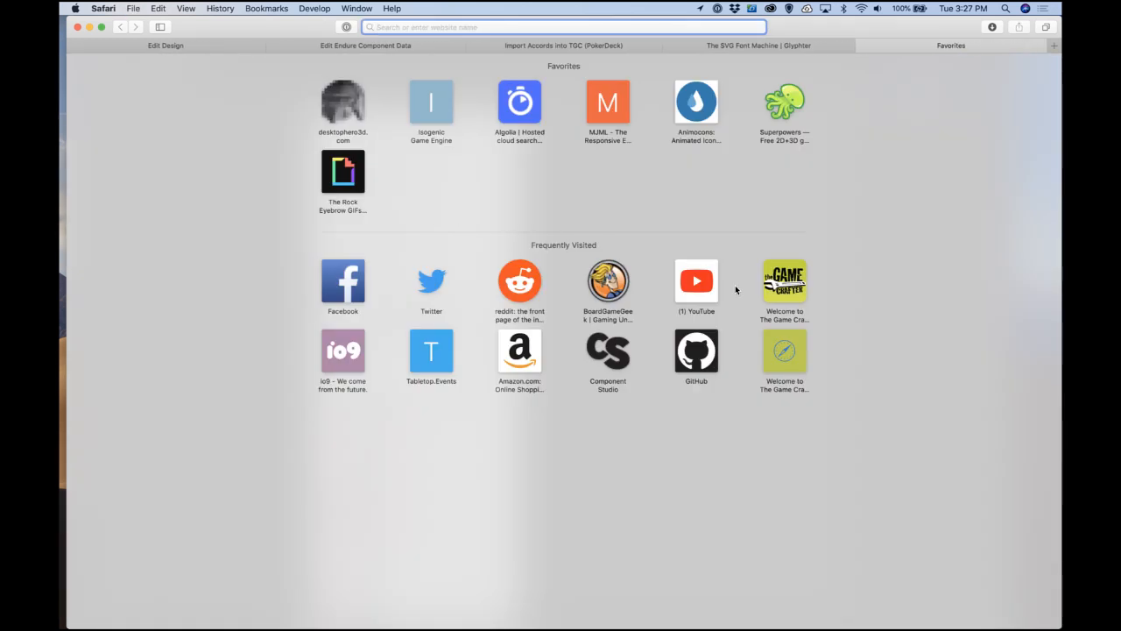
left_click(776, 282)
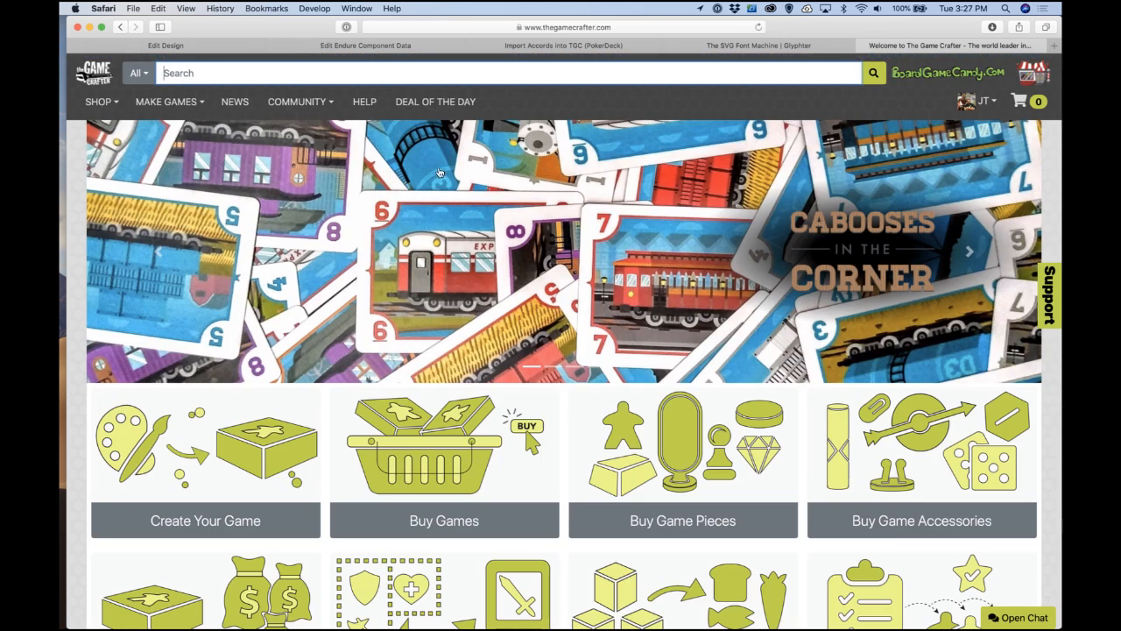
left_click(168, 102)
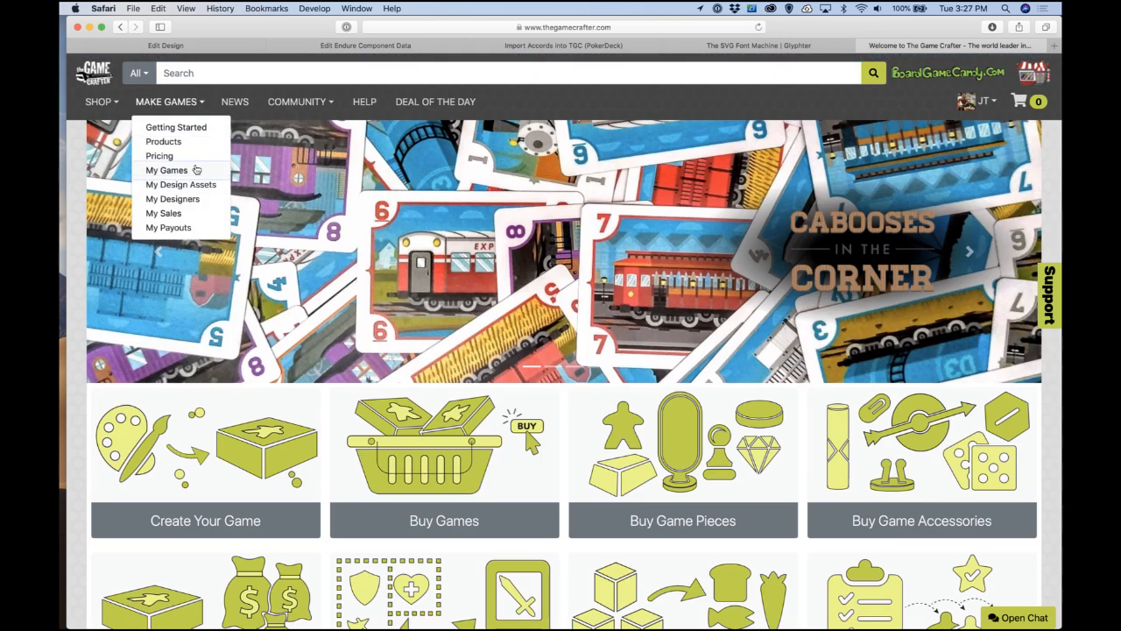
left_click(166, 170)
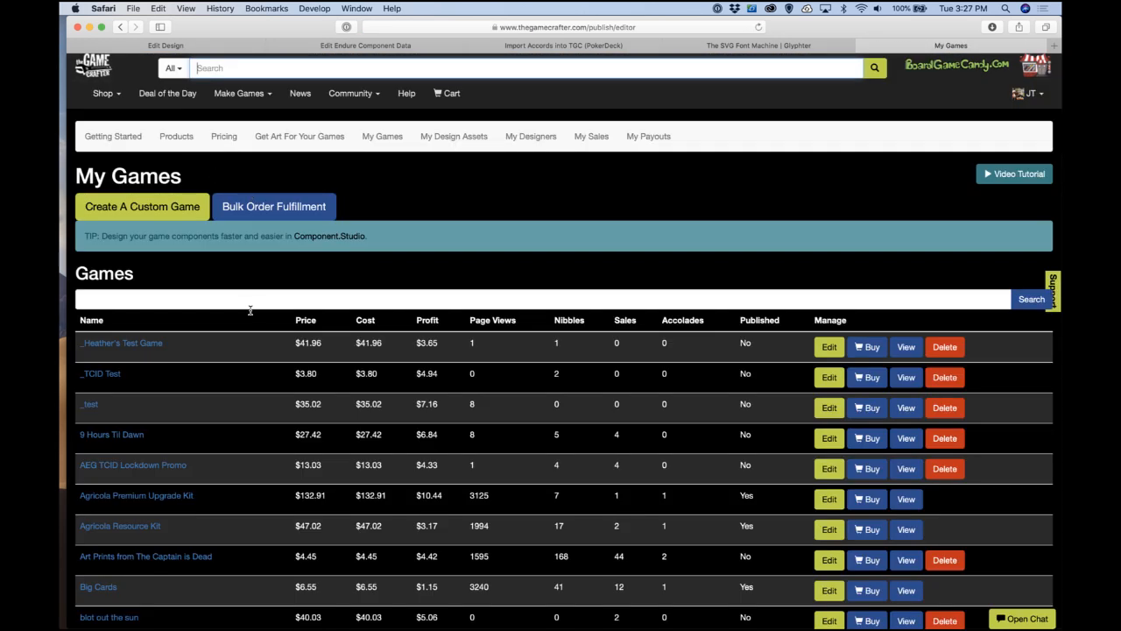
Step: Search the games list for Colony and open that game's component overview
scroll(244, 299, "down", 1)
left_click(245, 296)
type("cli-t")
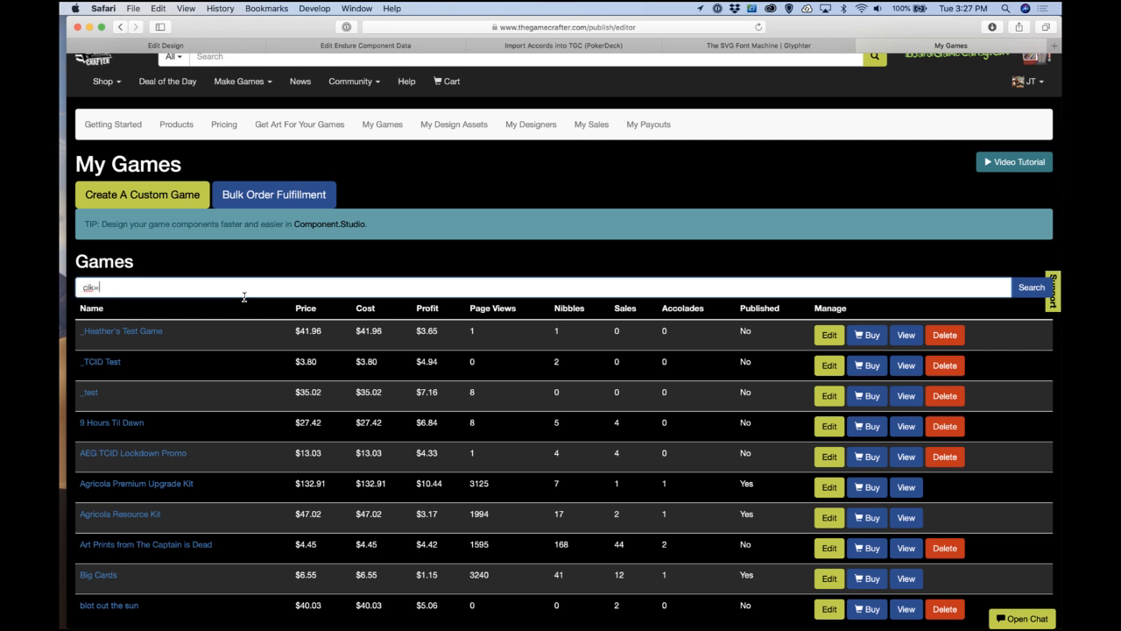
key("BackSpace")
key("BackSpace")
key("BackSpace")
key("BackSpace")
type("olon")
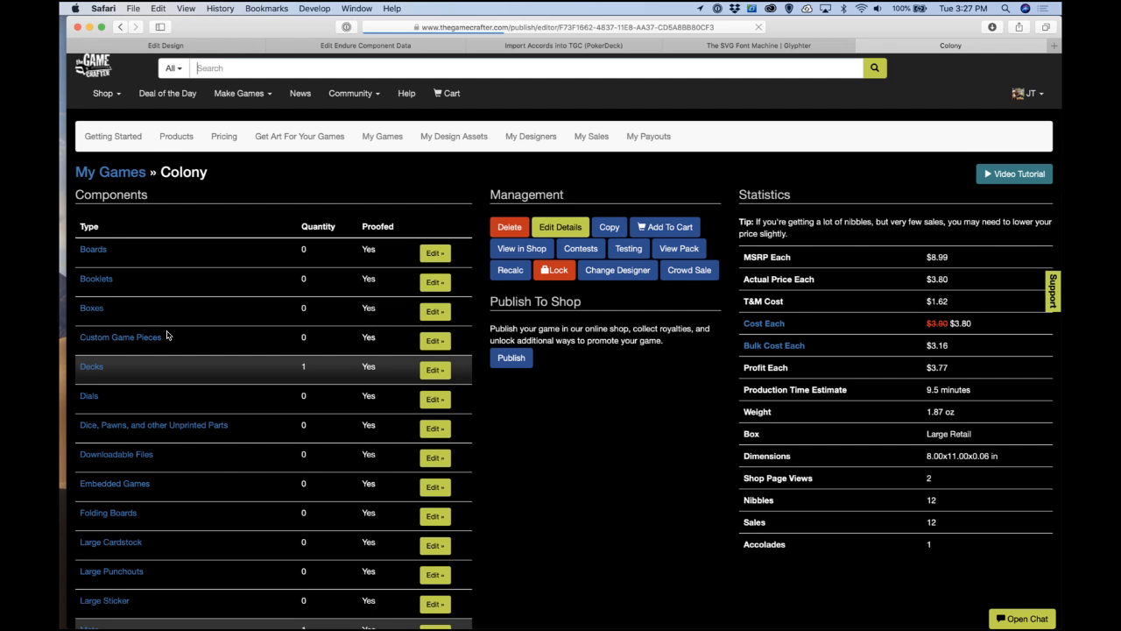
Step: Look through the Colony game's deck types and component overview for existing components
left_click(95, 368)
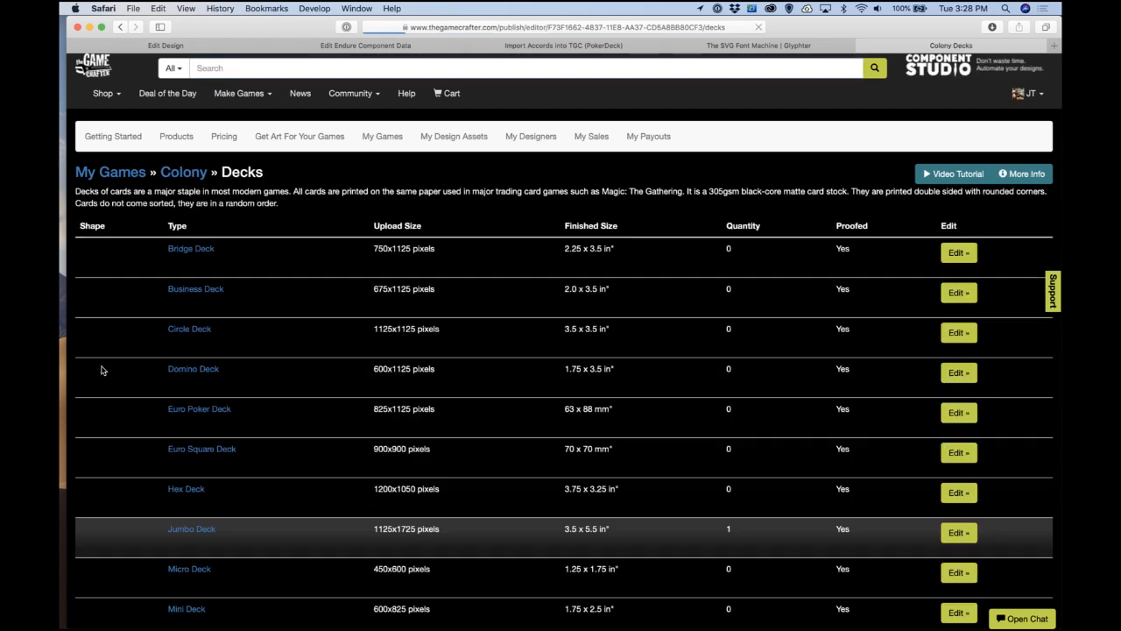
scroll(201, 430, "down", 5)
scroll(222, 361, "down", 2)
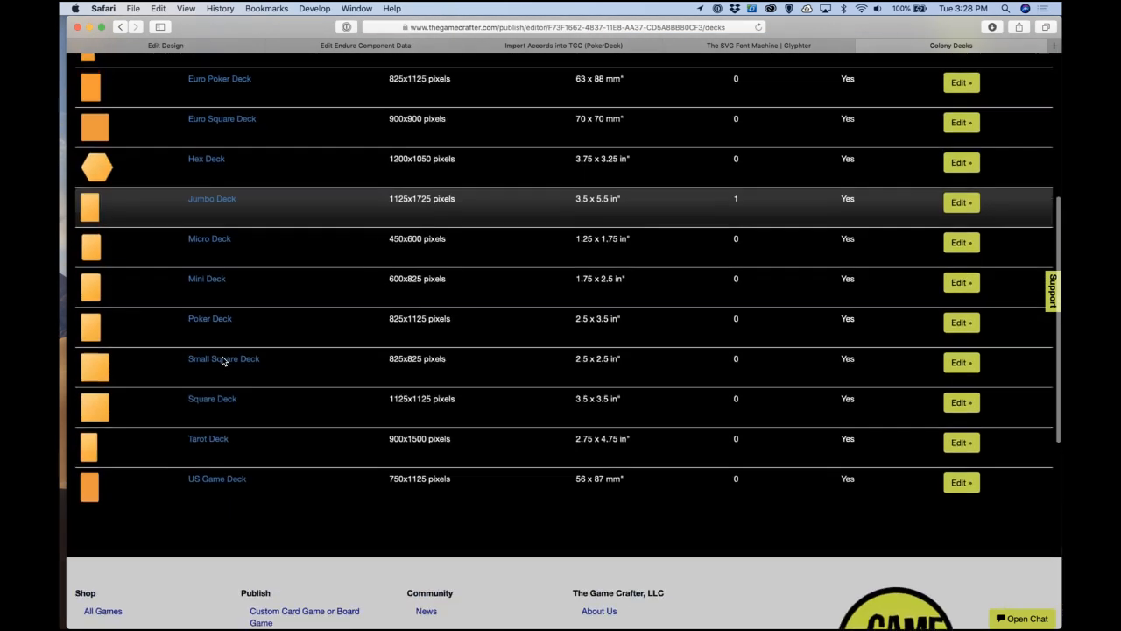
scroll(250, 303, "up", 10)
scroll(253, 306, "down", 1)
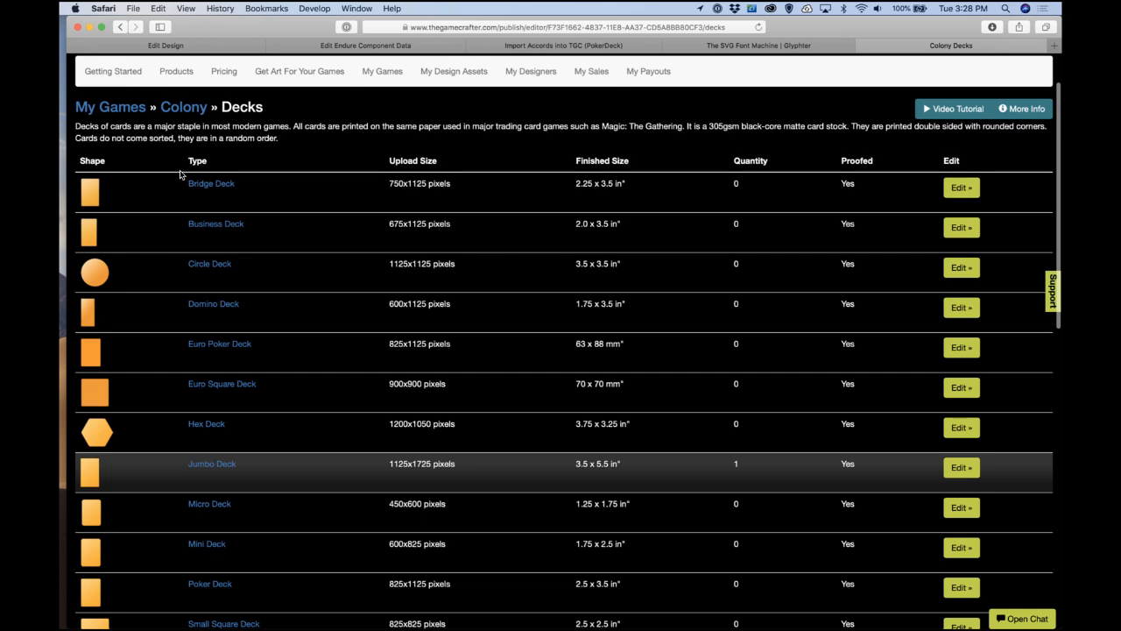
left_click(123, 29)
scroll(271, 412, "down", 3)
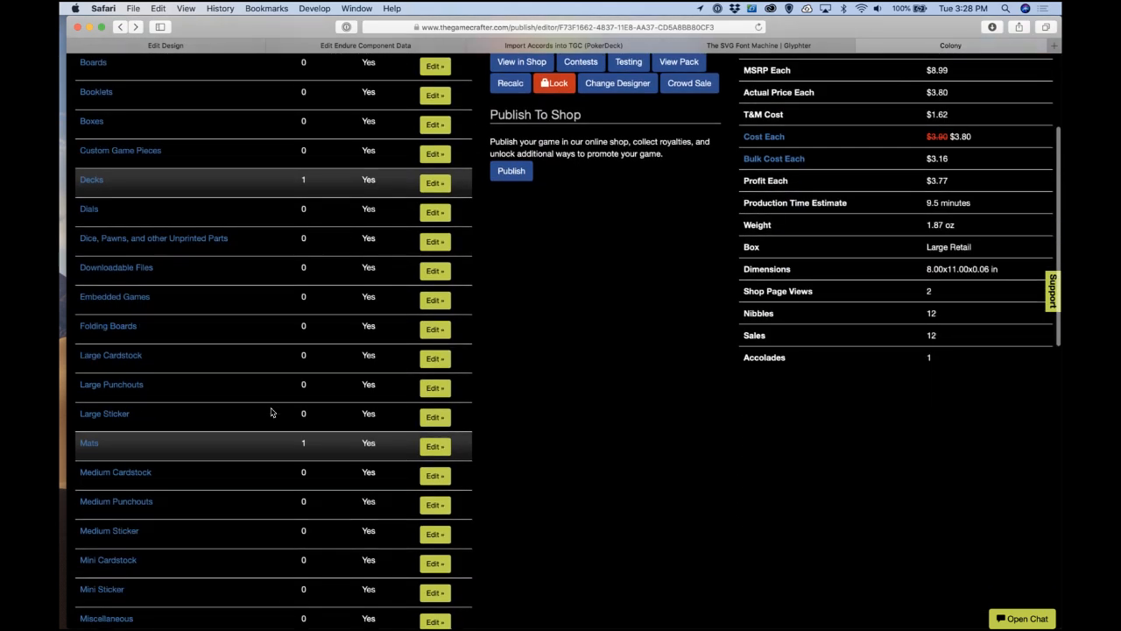
scroll(272, 412, "up", 3)
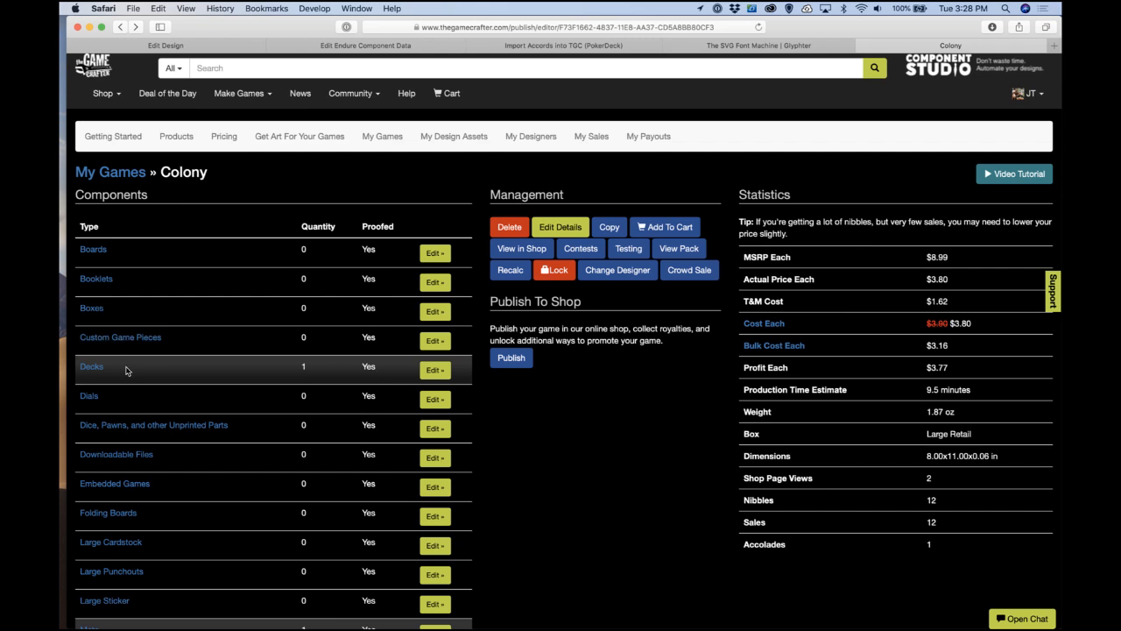
Step: Open the Poker Deck page among the Colony game's decks
left_click(92, 368)
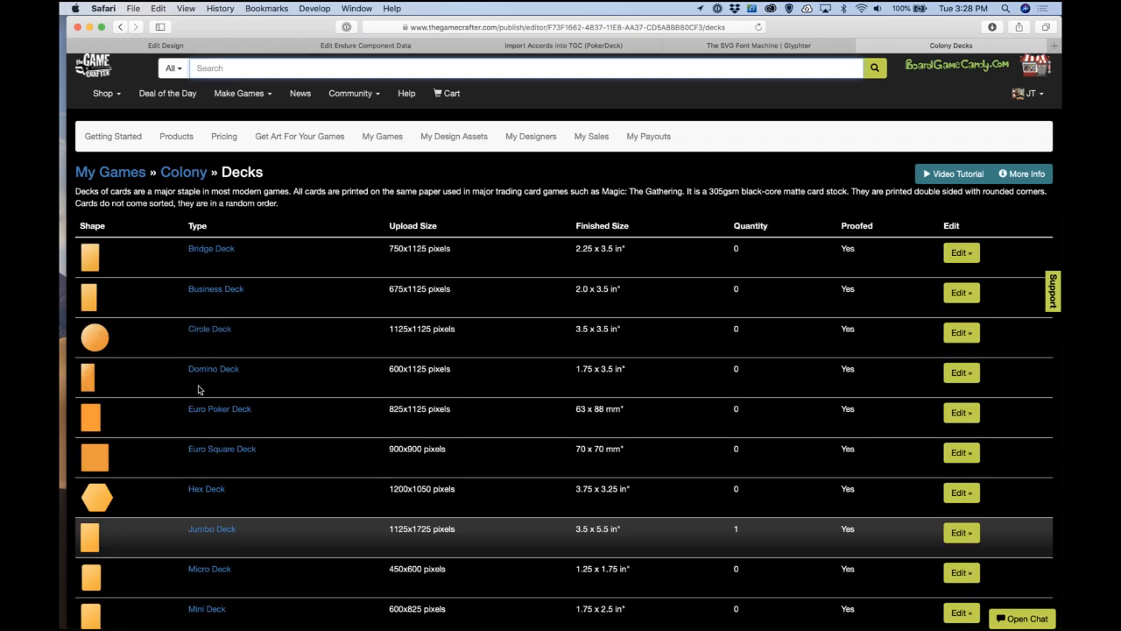
scroll(240, 500, "down", 4)
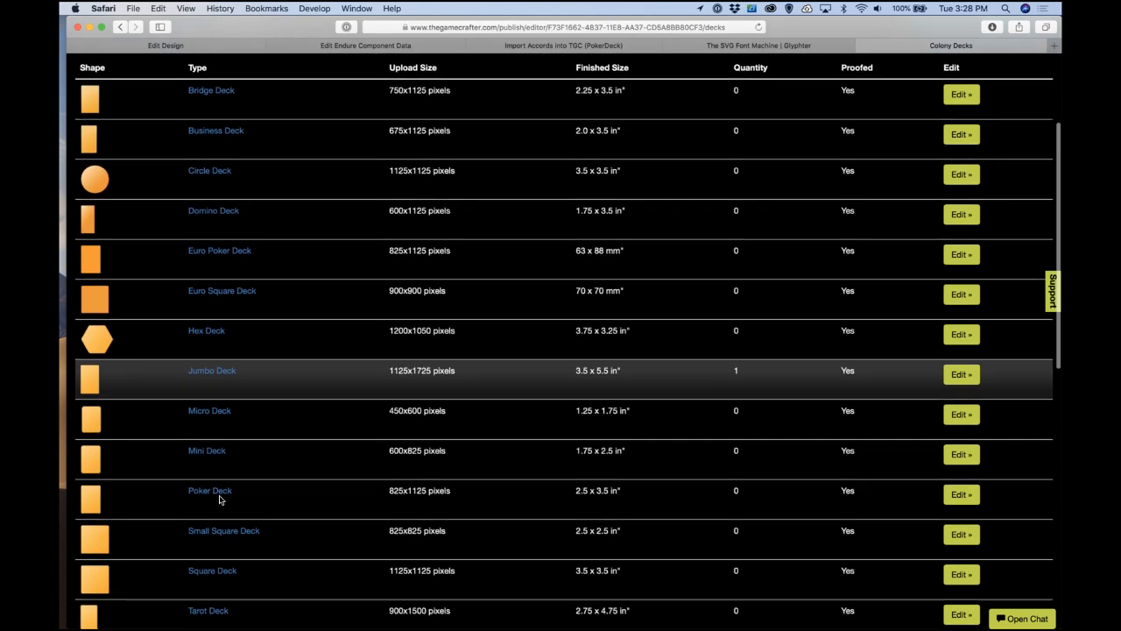
left_click(220, 495)
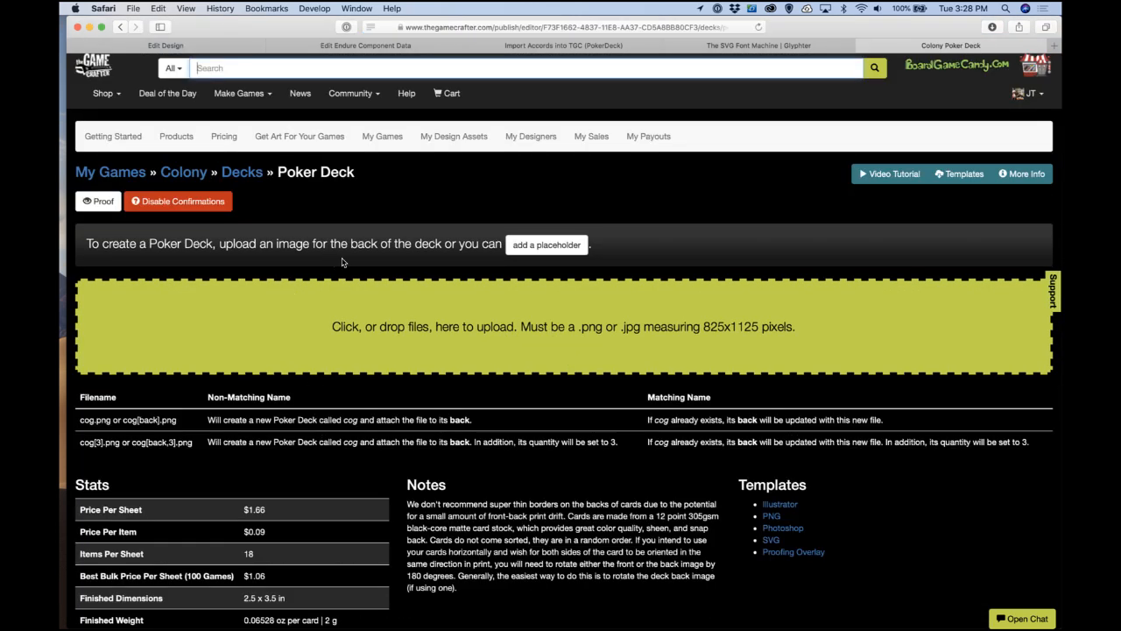
Step: Upload the Accords design to the Colony game as a new poker deck named Accords
left_click(533, 46)
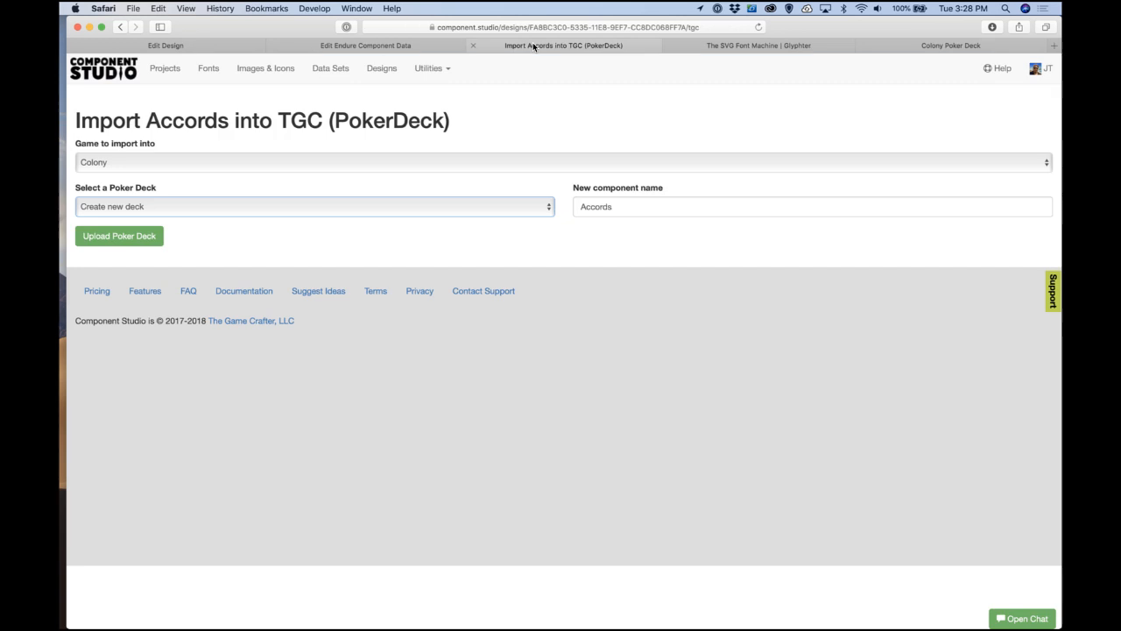
left_click(174, 205)
left_click(174, 205)
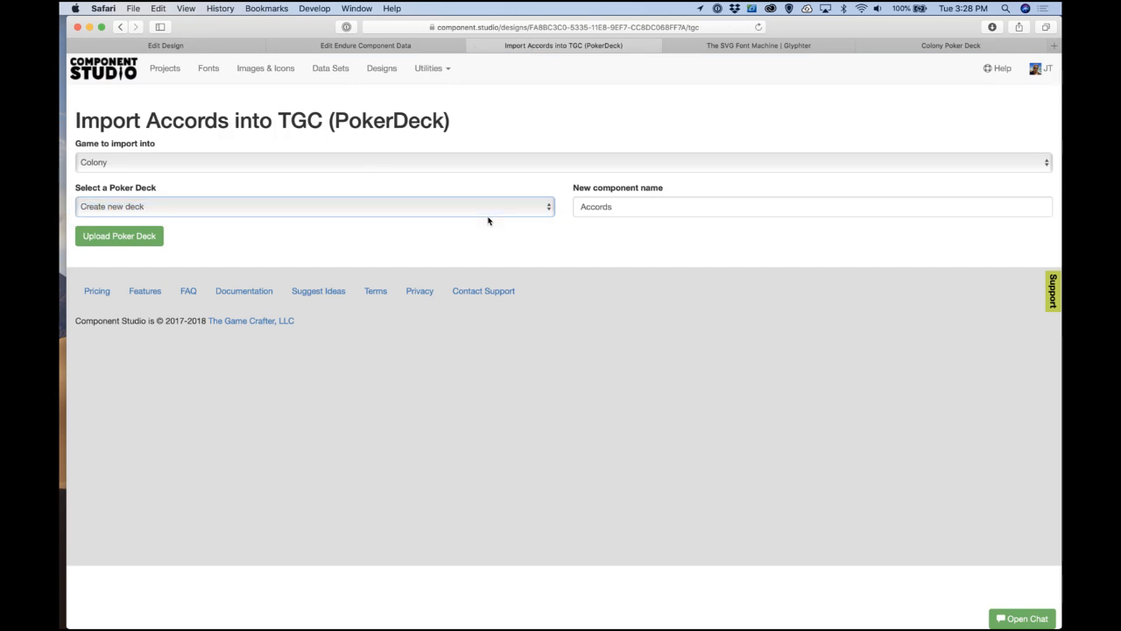
double_click(610, 211)
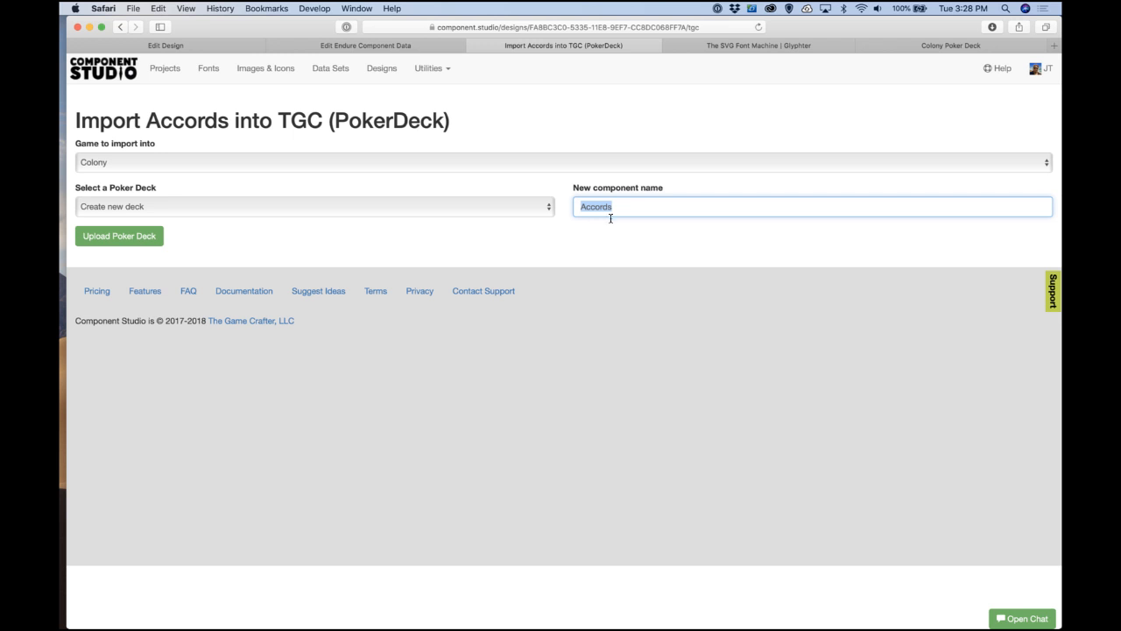
left_click(159, 241)
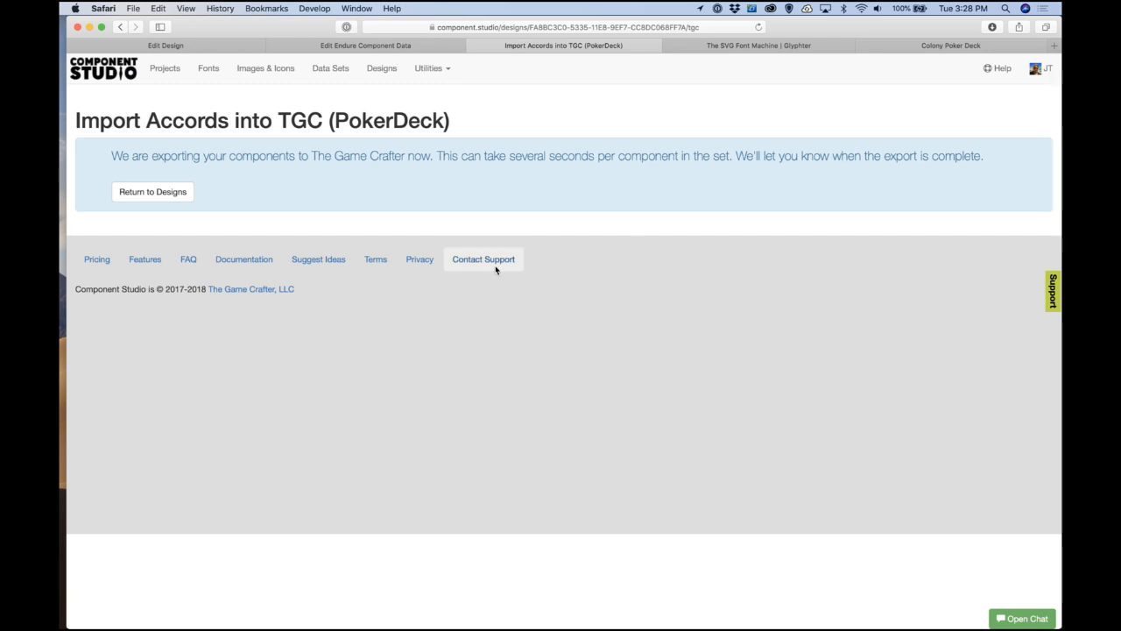
Step: Return to the designs list, and close the browser tabs holding the designs list and the Glyphter icon font
left_click(167, 191)
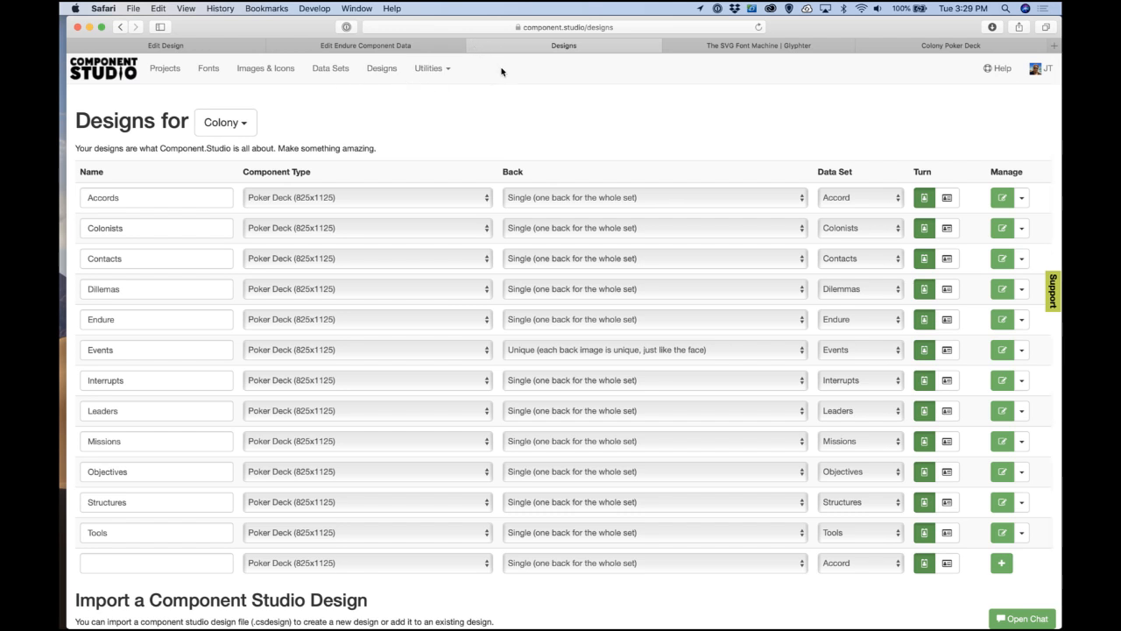
left_click(475, 46)
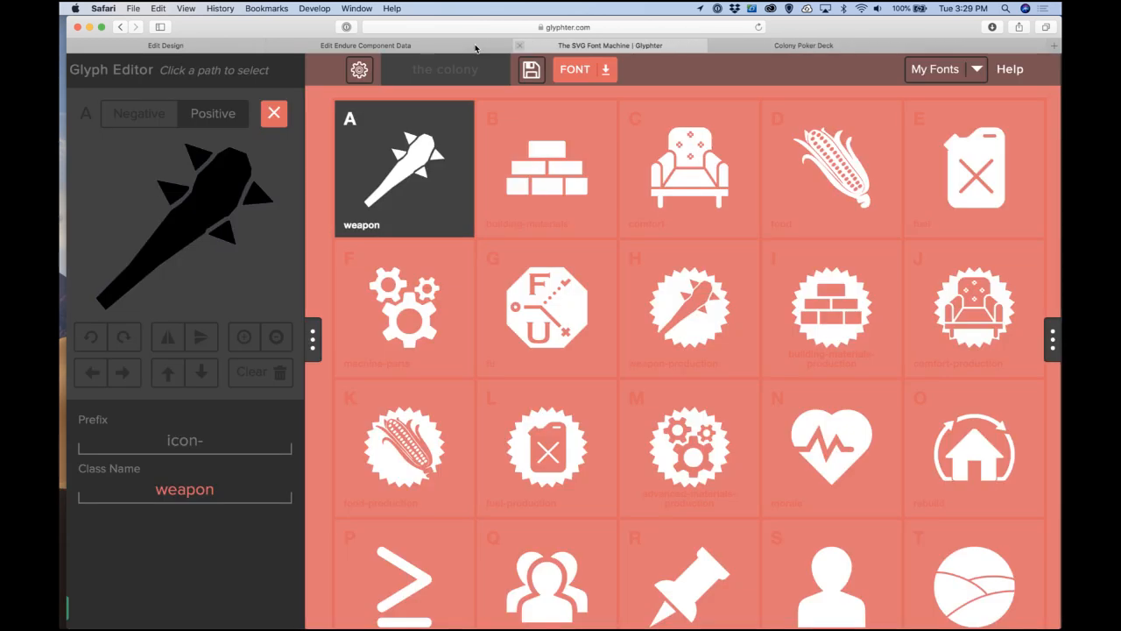
left_click(492, 47)
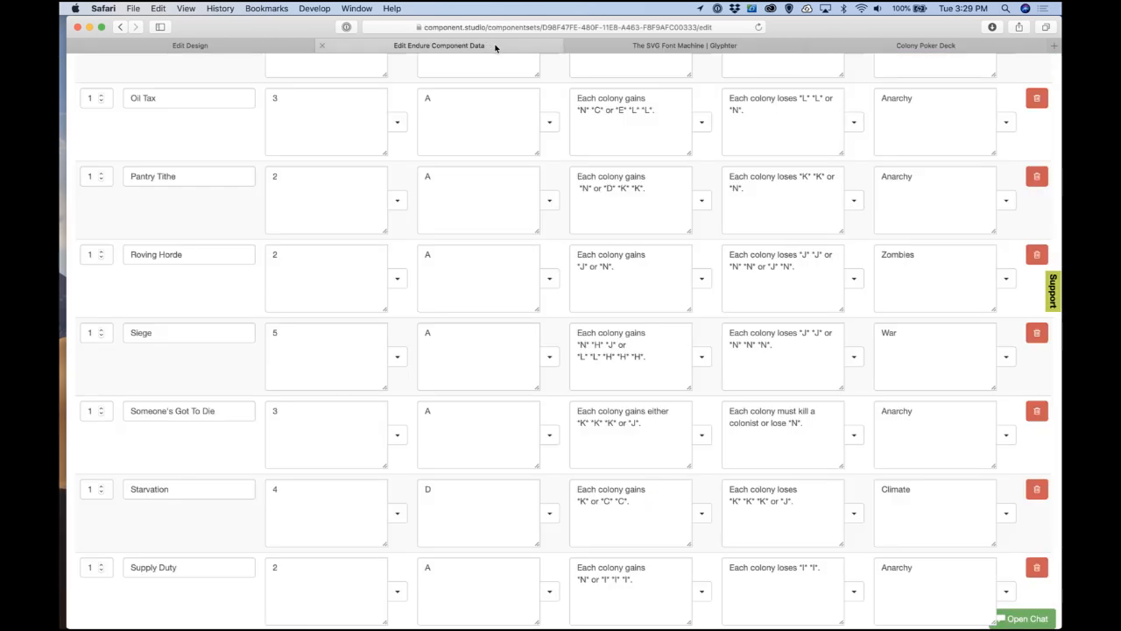
left_click(570, 47)
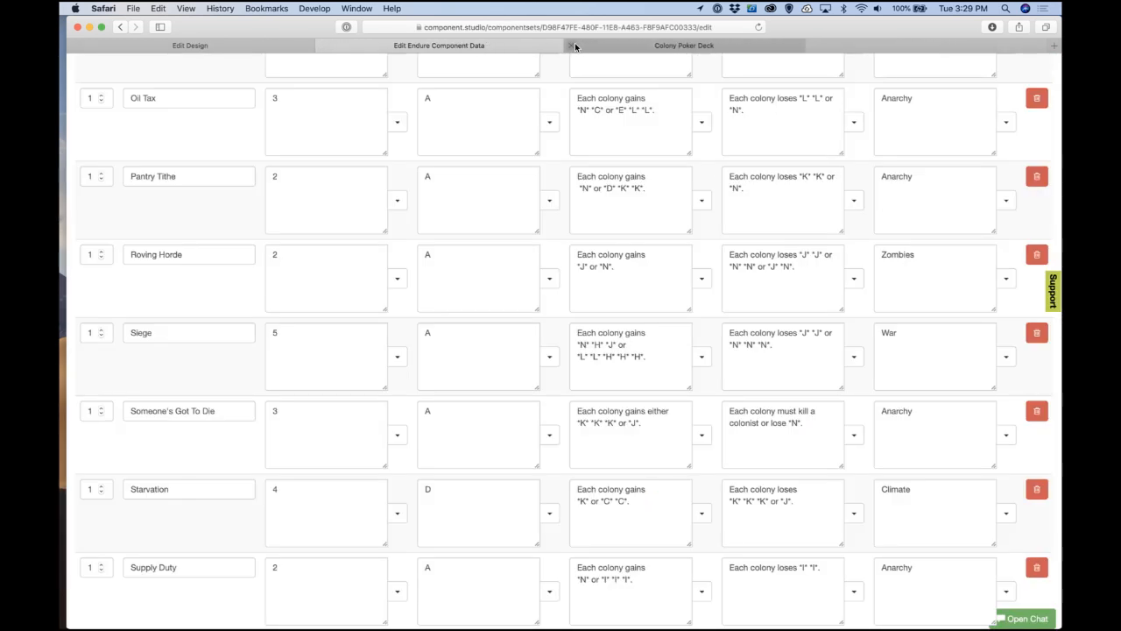
Step: Check the exported Accords poker deck on The Game Crafter through its ready notification and return to the Starvation card design
left_click(358, 51)
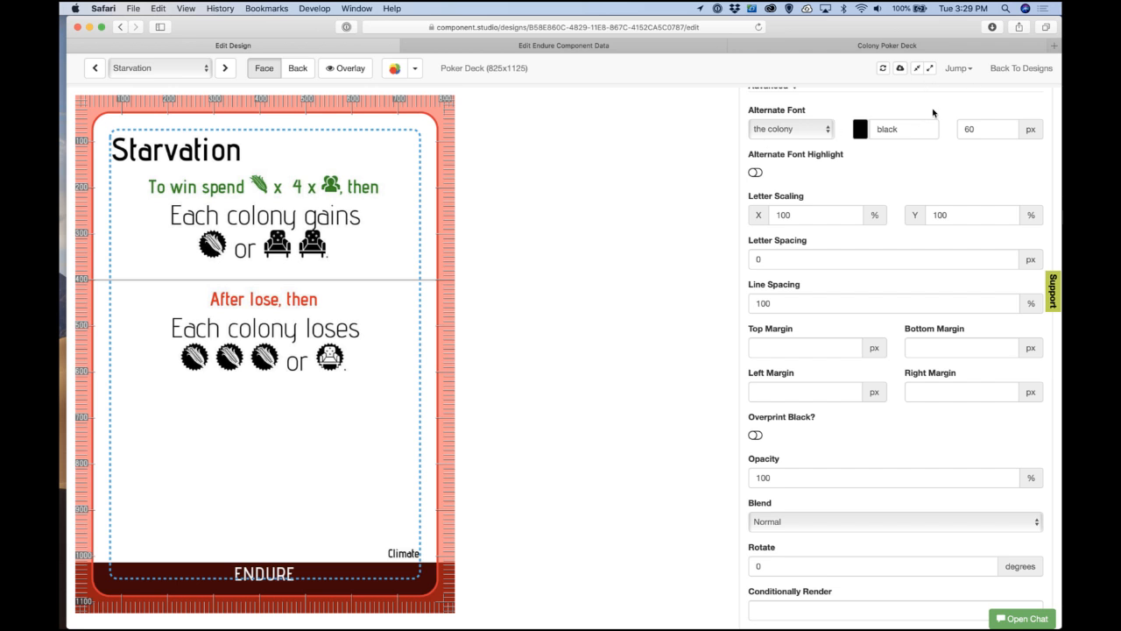
left_click(618, 49)
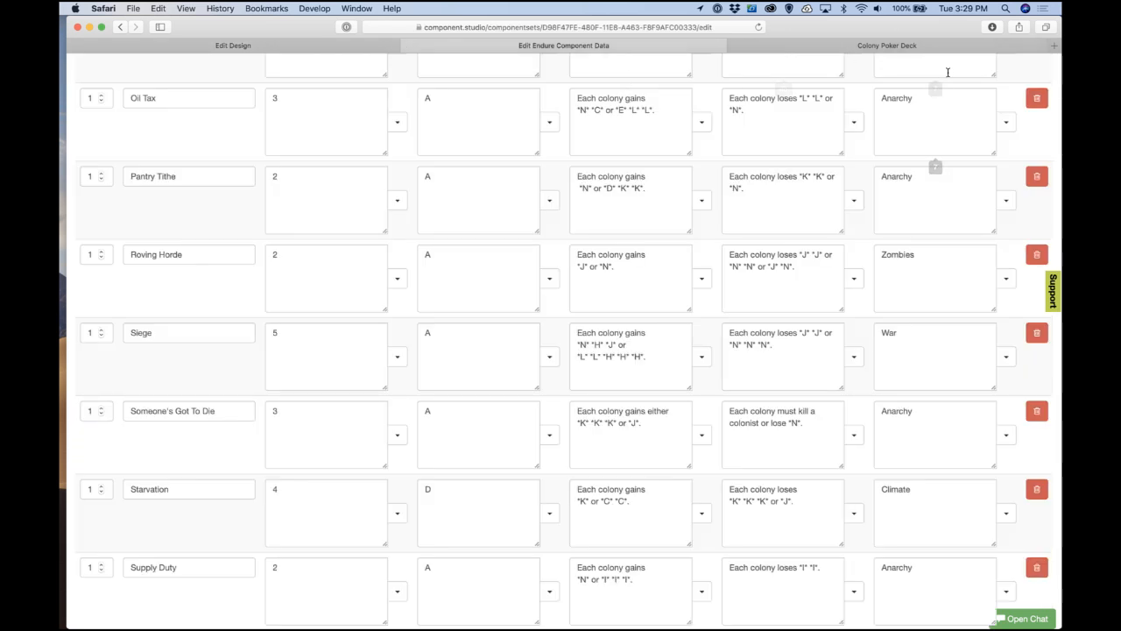
left_click(340, 44)
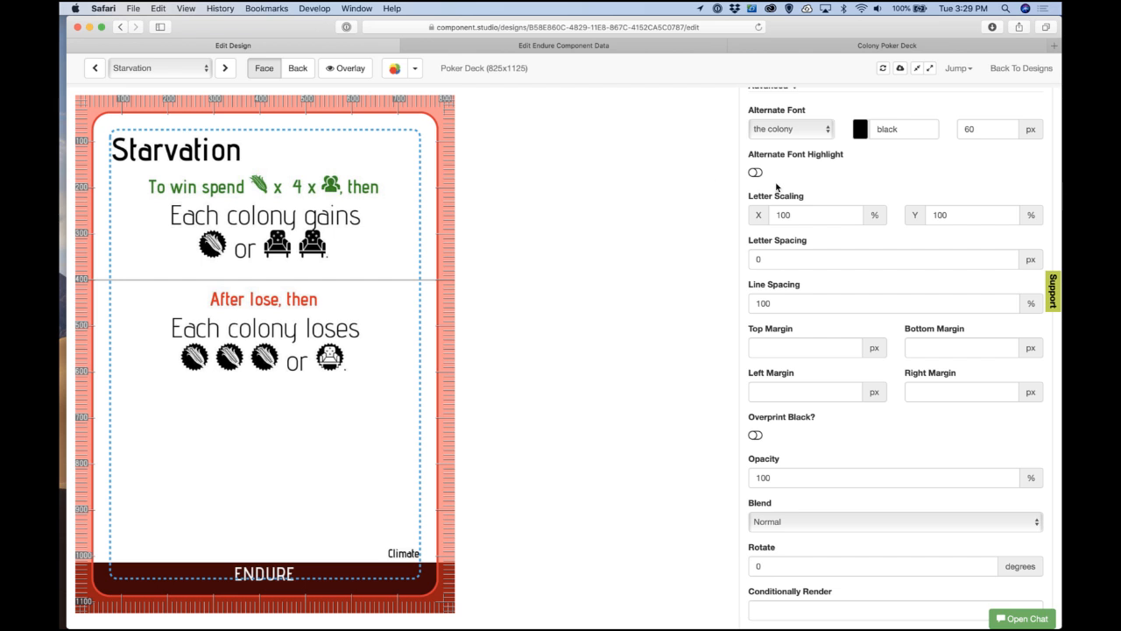
scroll(776, 186, "up", 1)
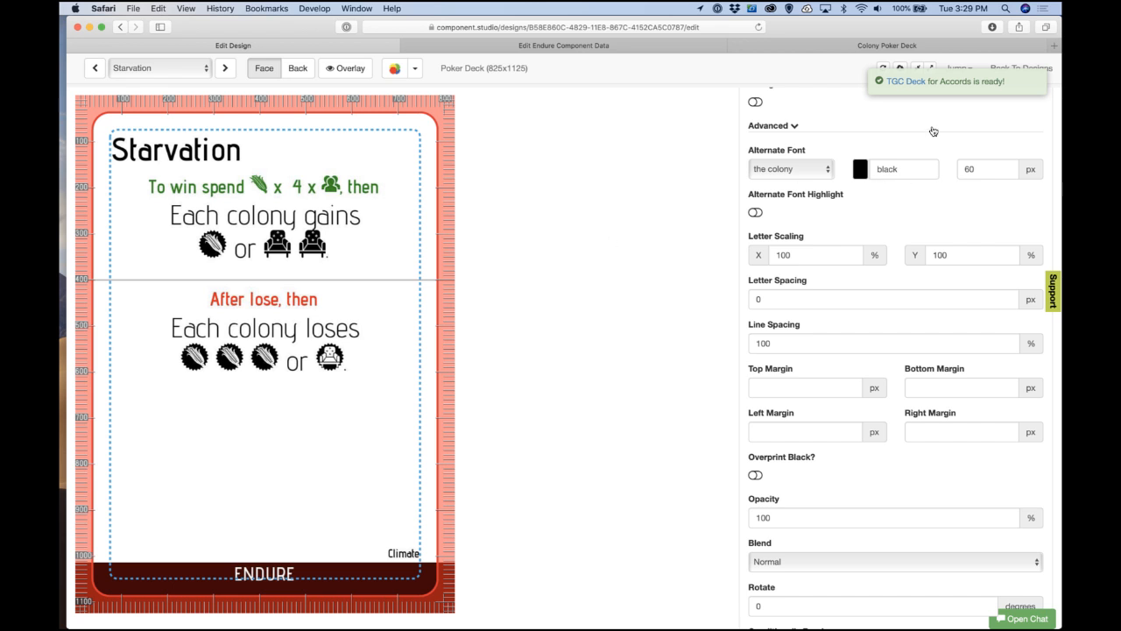
left_click(912, 83)
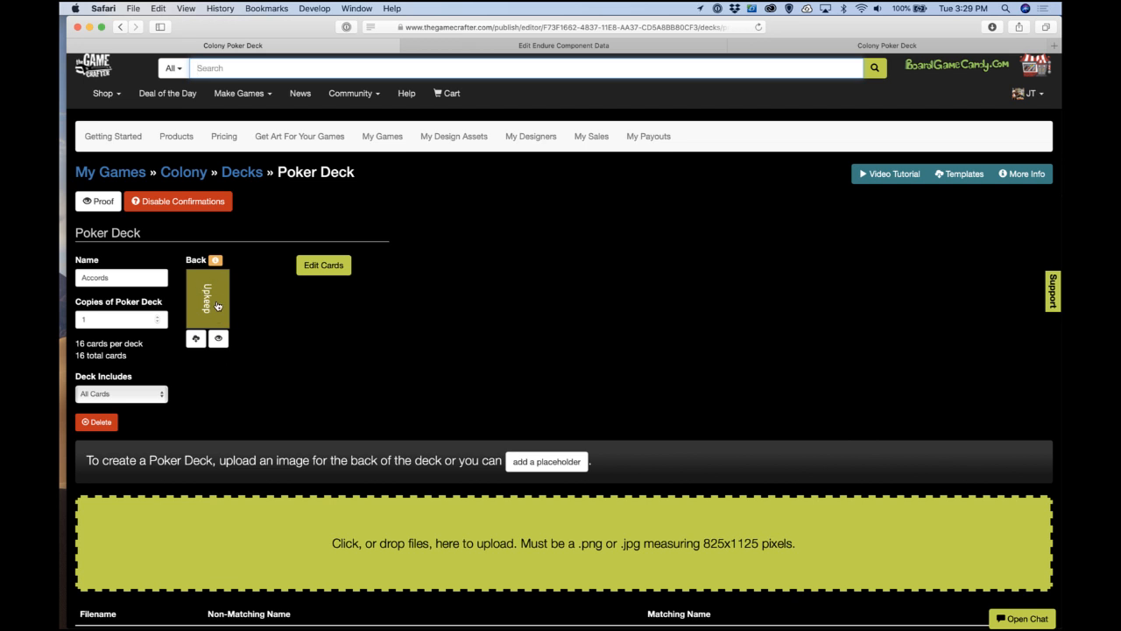
left_click(120, 28)
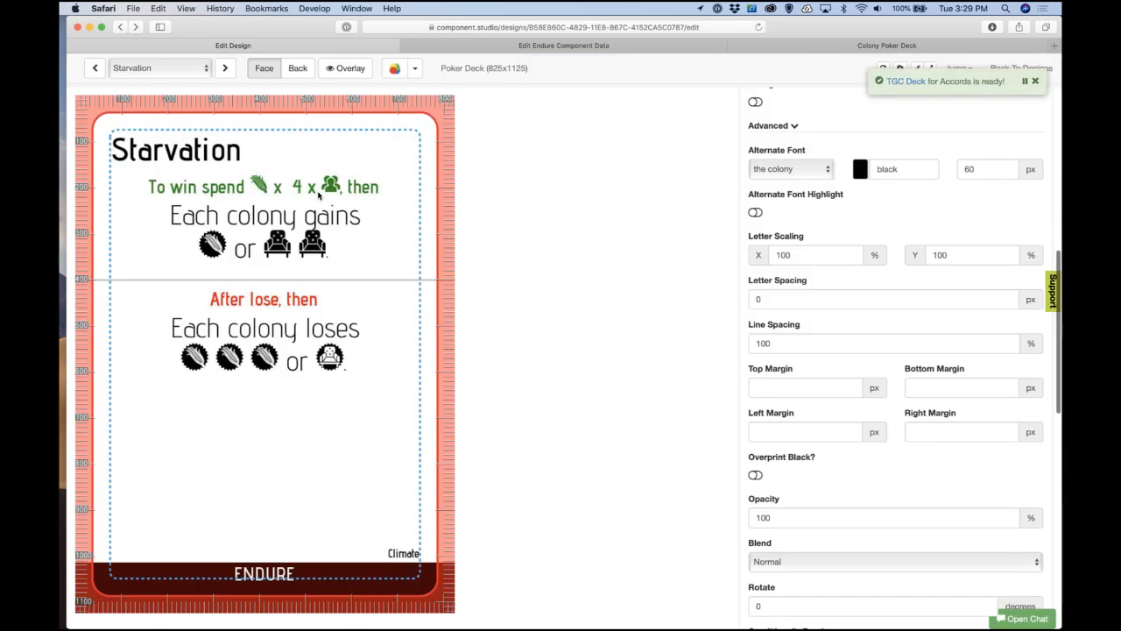
Step: Open the card list of the Accords poker deck on The Game Crafter and look over the uploaded faces
left_click(911, 49)
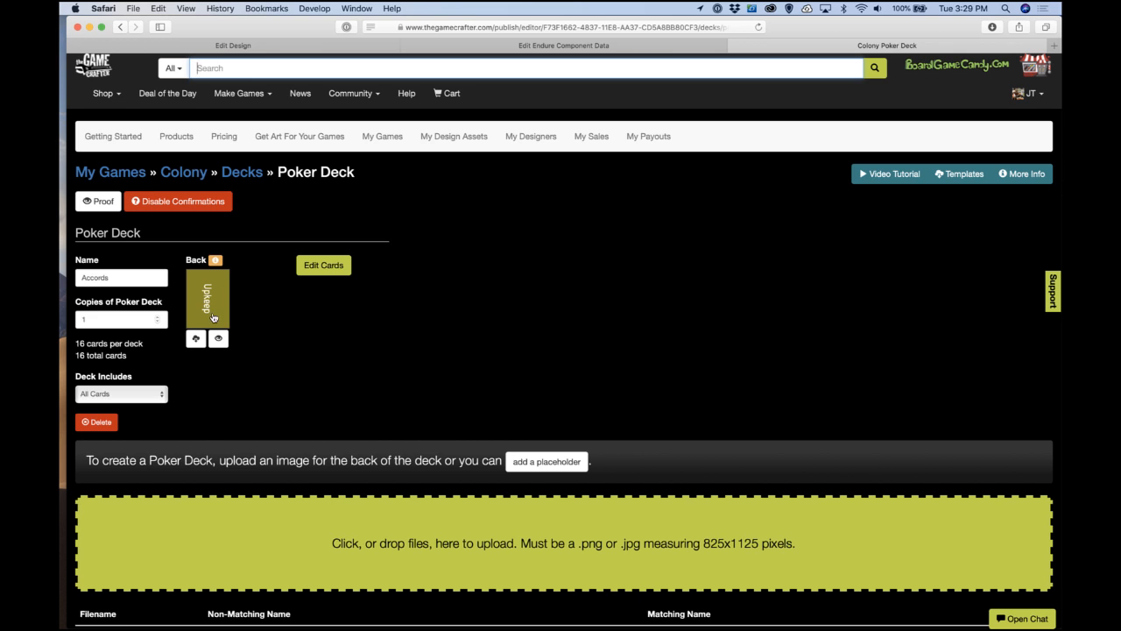
left_click(325, 265)
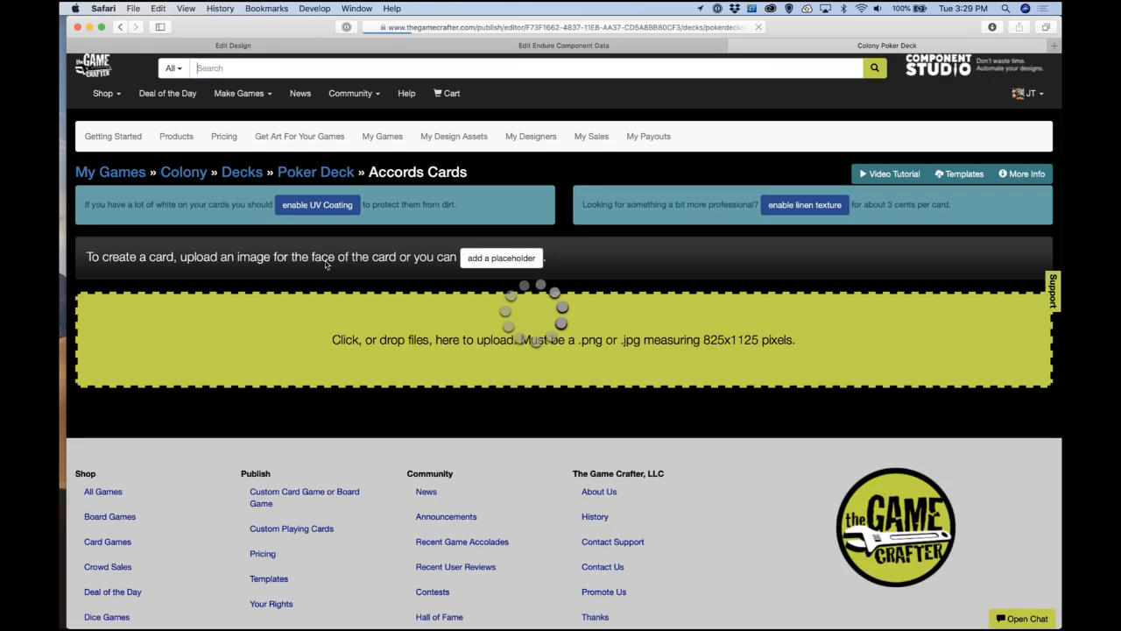
scroll(357, 335, "down", 3)
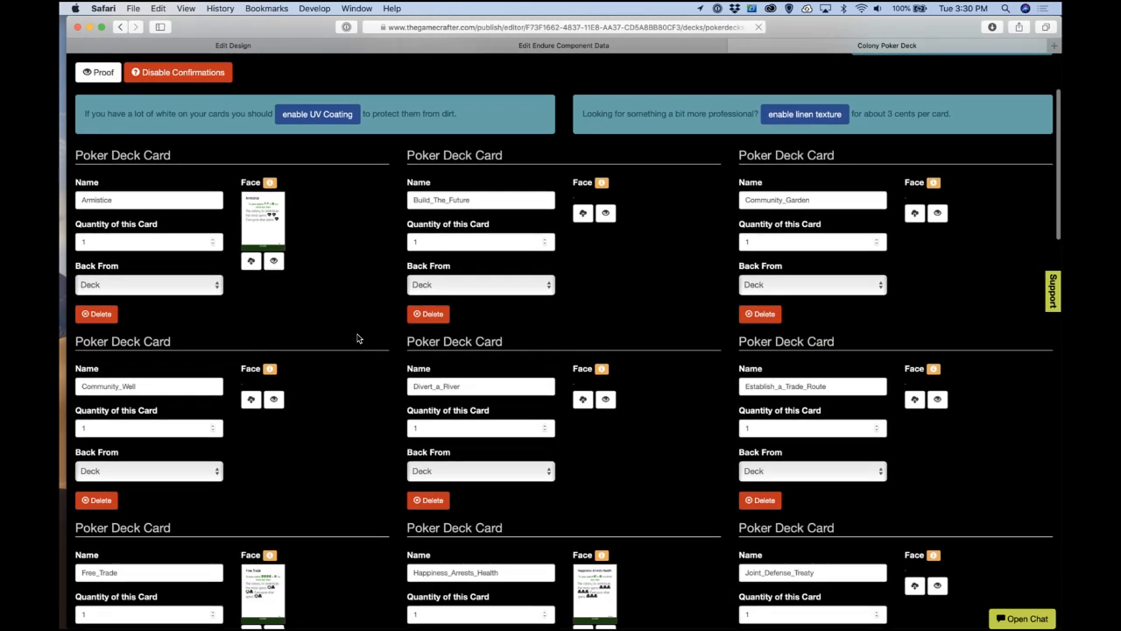
scroll(312, 321, "up", 3)
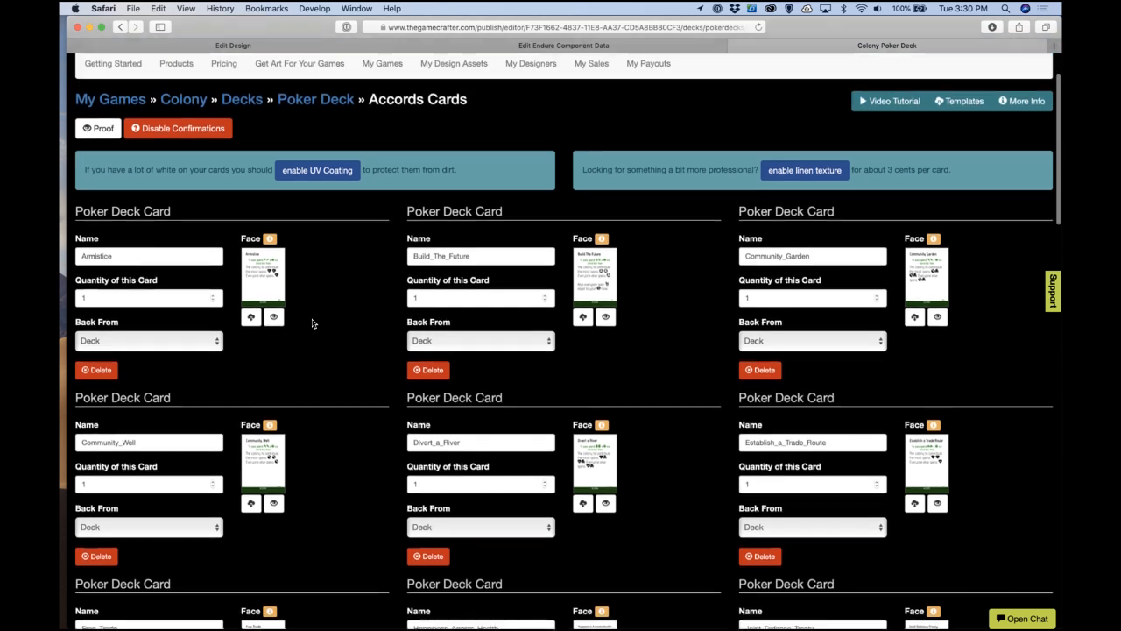
Step: Proof the Accords deck, approving the Armistice, Build The Future and Community Garden cards, and leave proofing at Community Well
left_click(99, 178)
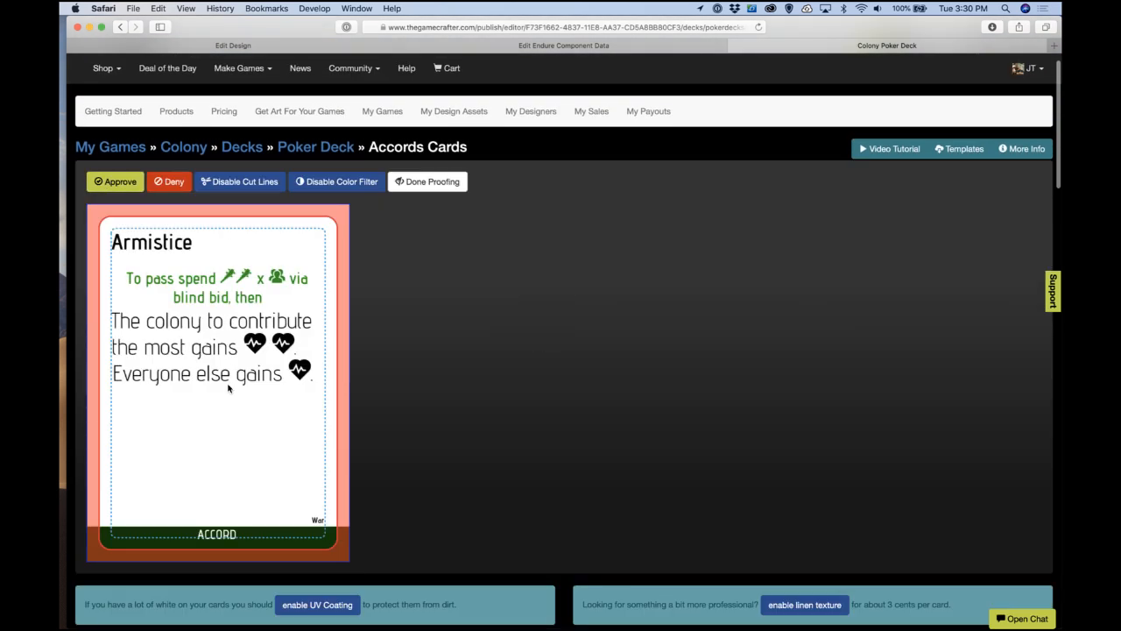
left_click(121, 184)
left_click(121, 184)
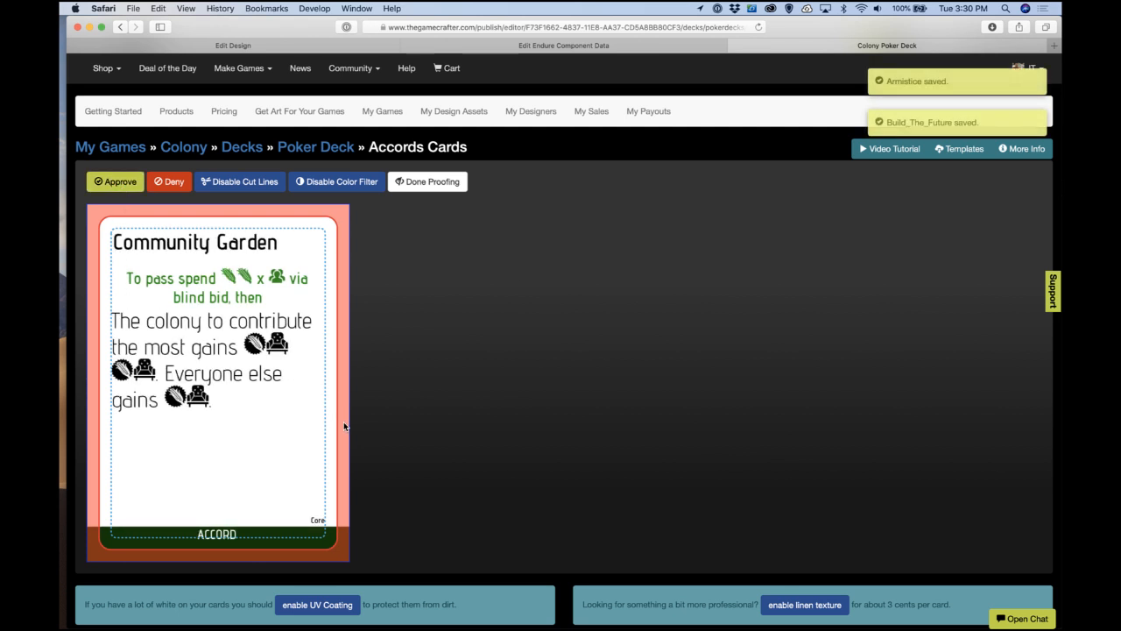
left_click(120, 184)
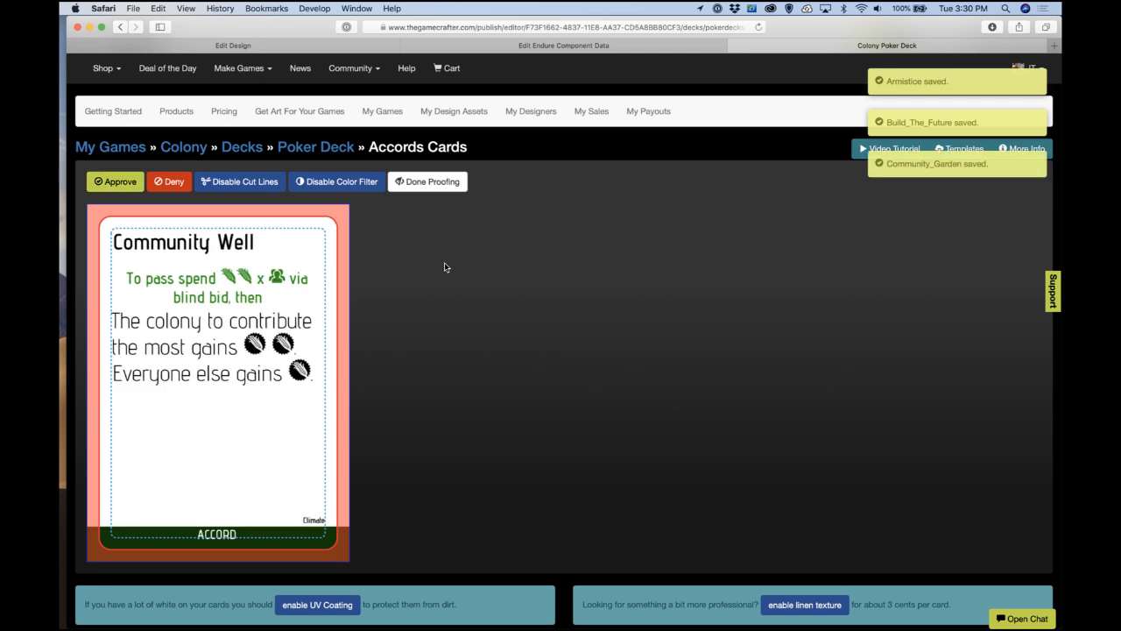
left_click(443, 182)
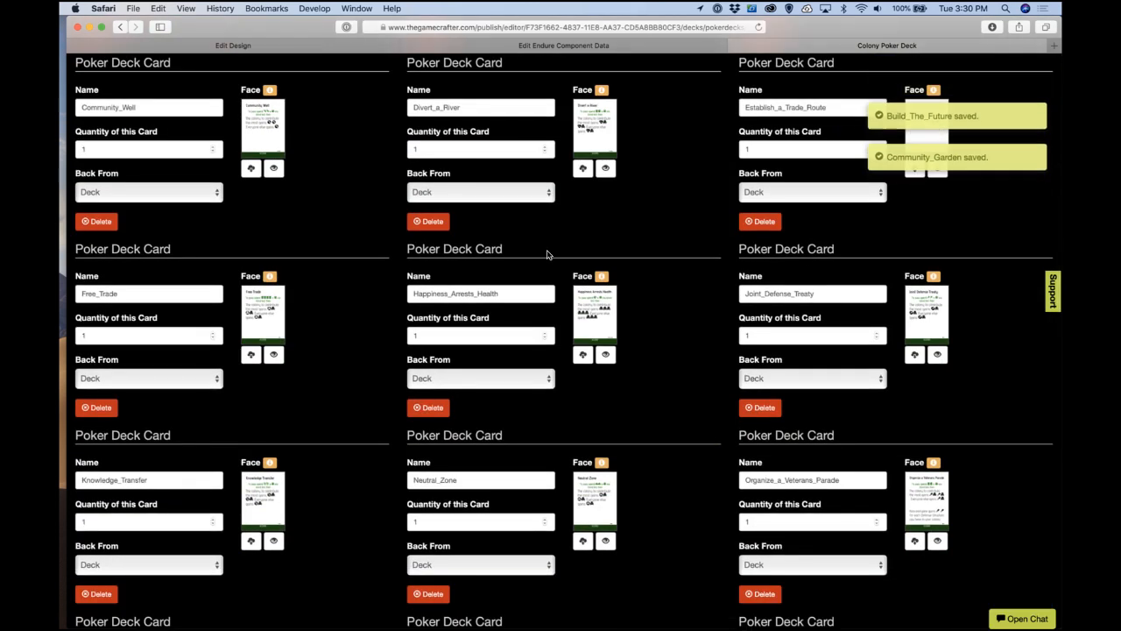
scroll(547, 254, "up", 4)
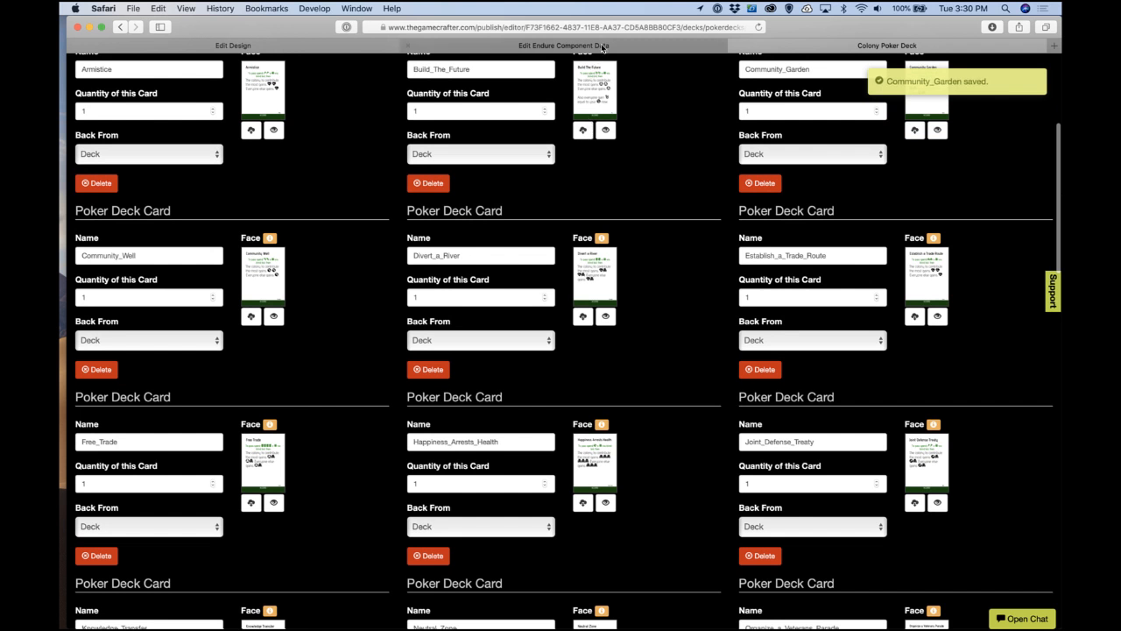
Step: Compare the Endure data rows with the Starvation card design and advance the design preview to the Supply Duty card
left_click(602, 48)
left_click(326, 46)
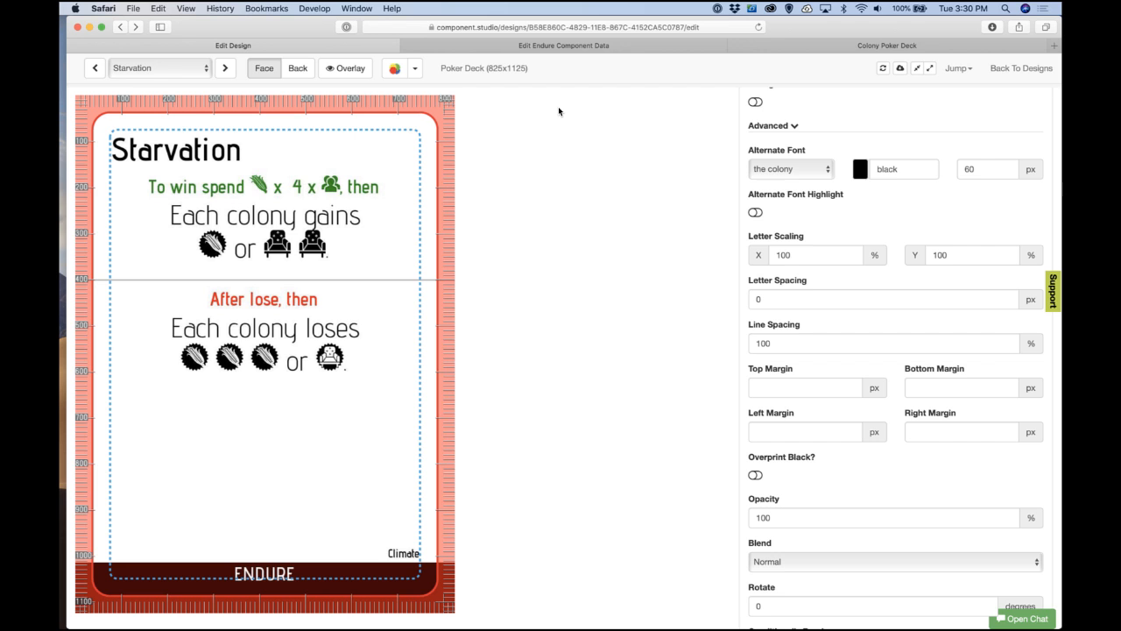
left_click(595, 44)
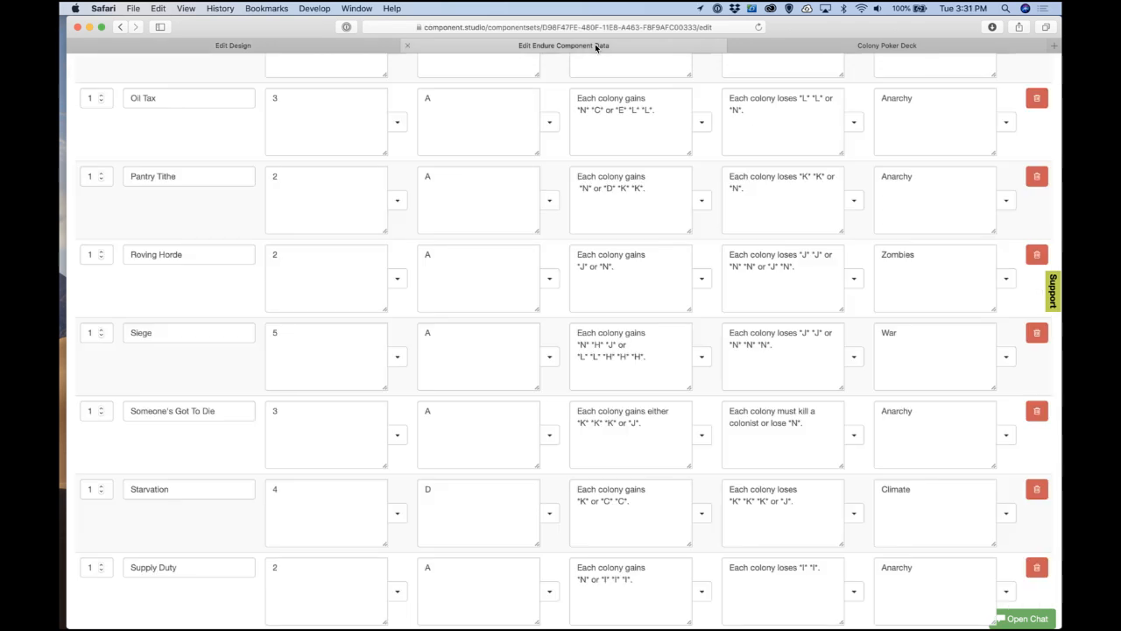
left_click(298, 44)
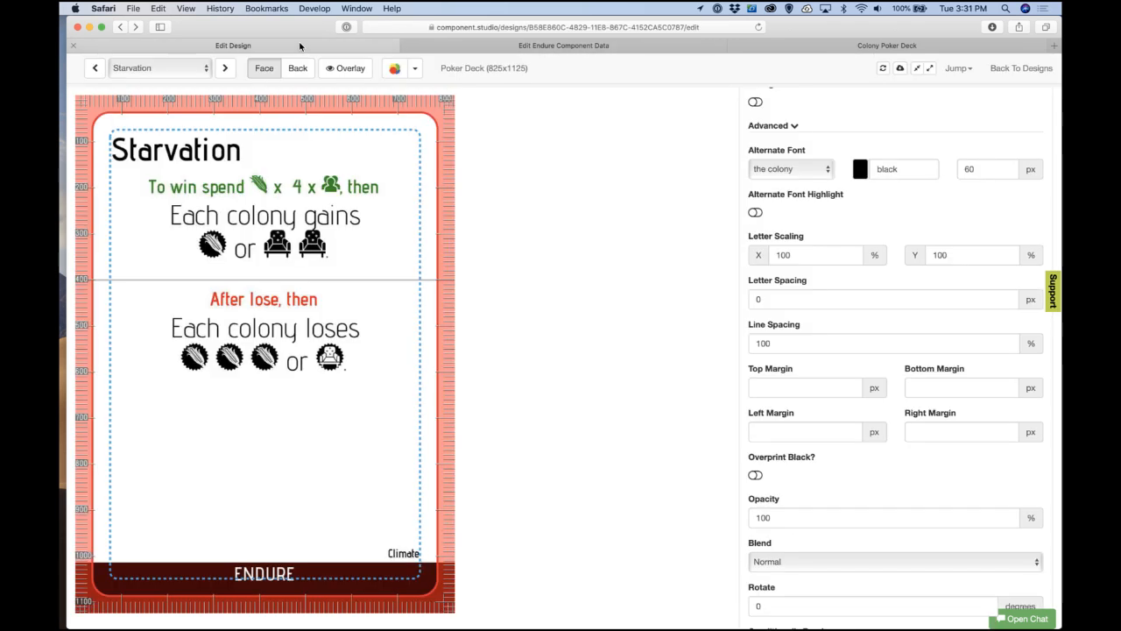
left_click(529, 45)
scroll(492, 259, "down", 10)
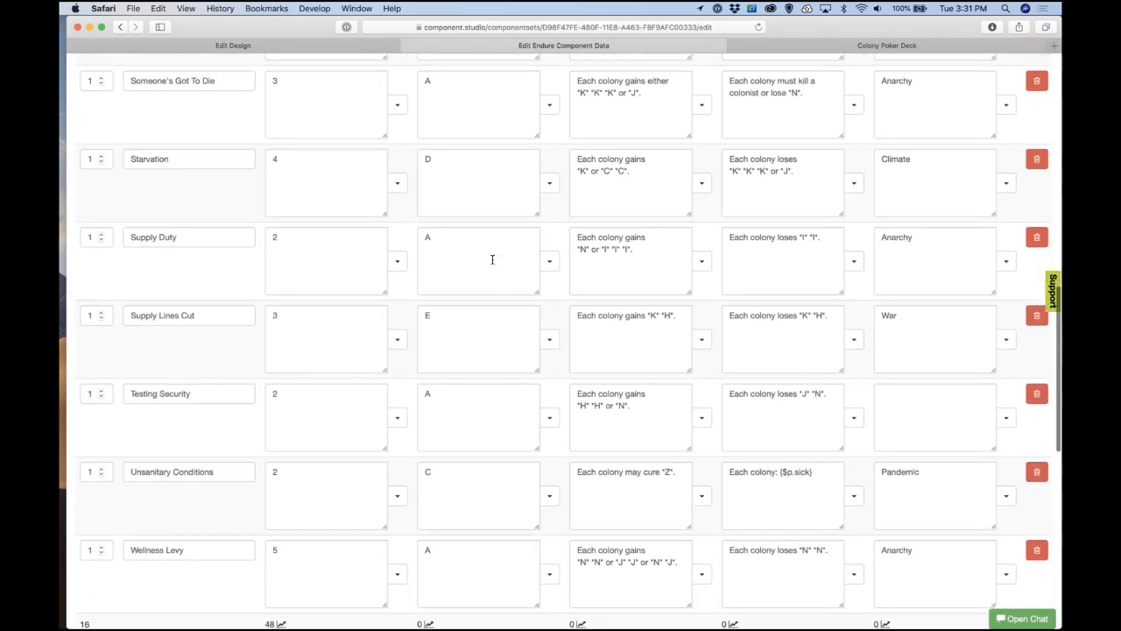
scroll(492, 259, "down", 2)
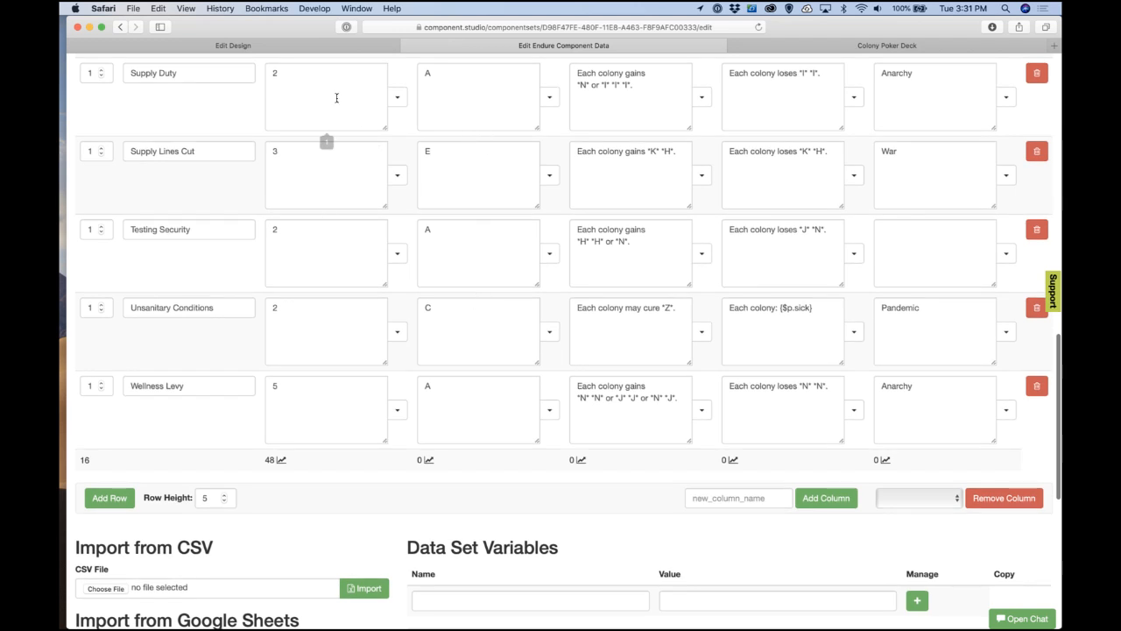
left_click(322, 48)
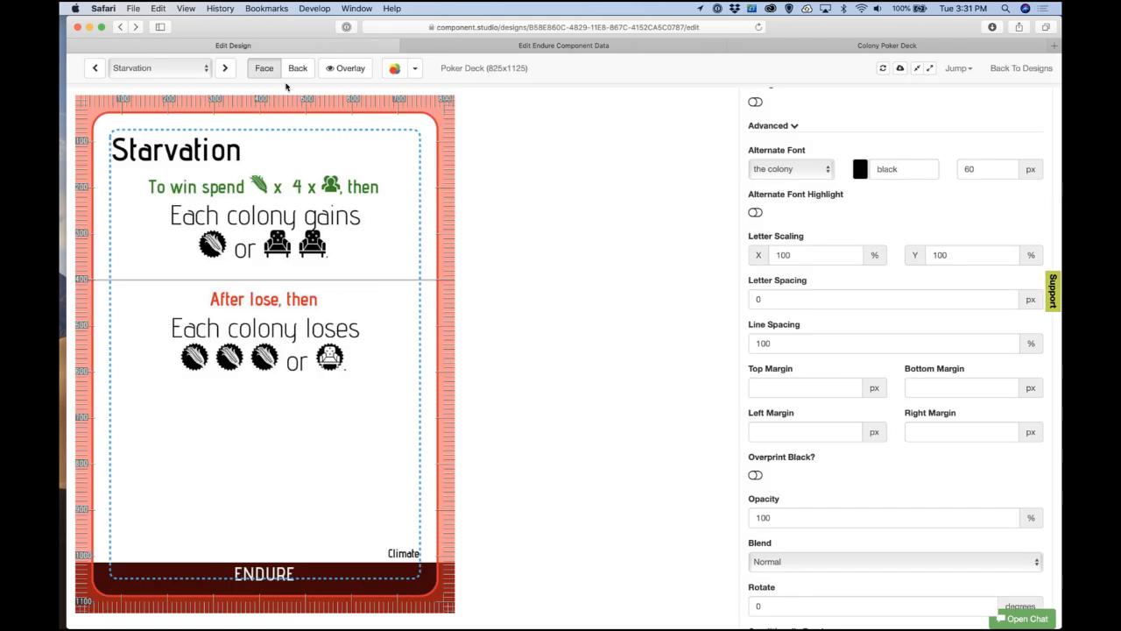
left_click(228, 70)
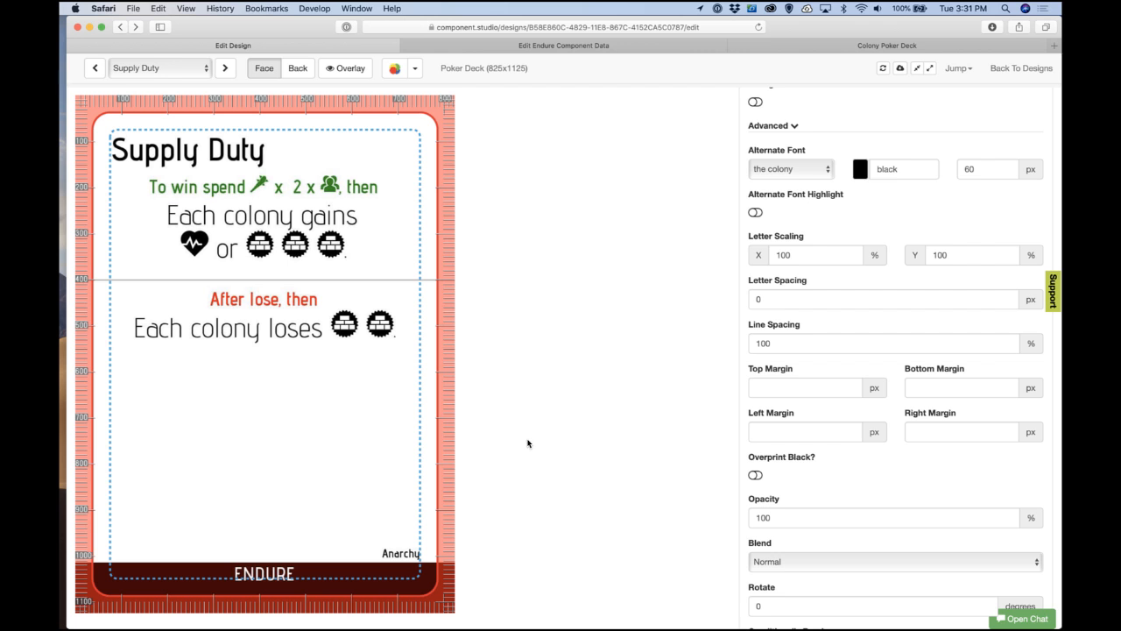
Step: Collapse the settings of the win reward step in the Endure design
scroll(817, 366, "up", 10)
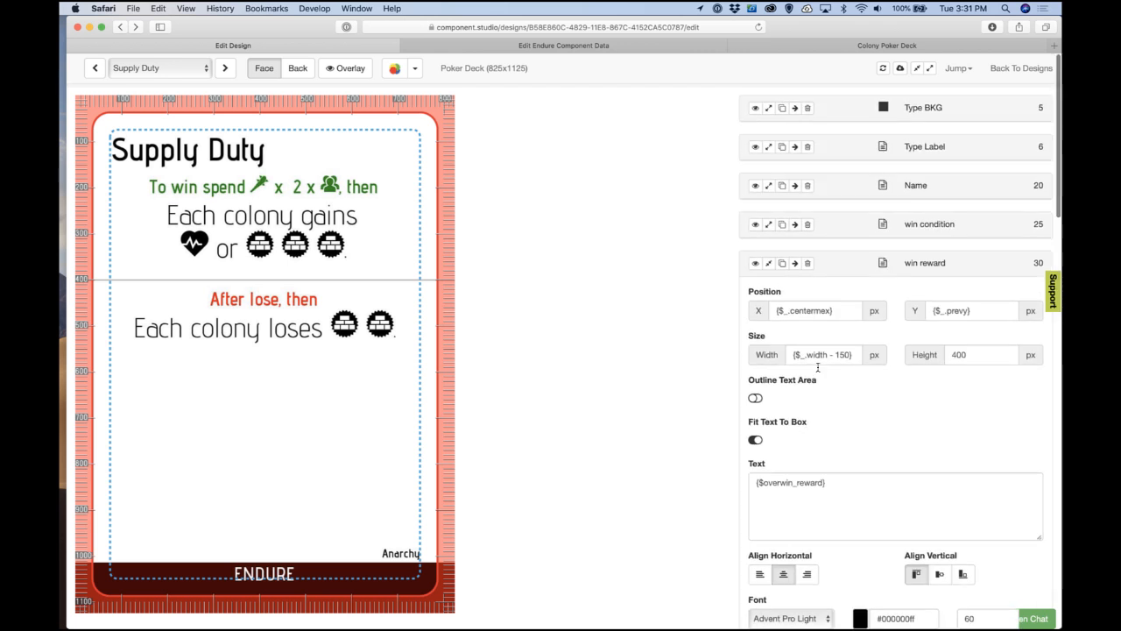
scroll(817, 366, "down", 1)
left_click(776, 131)
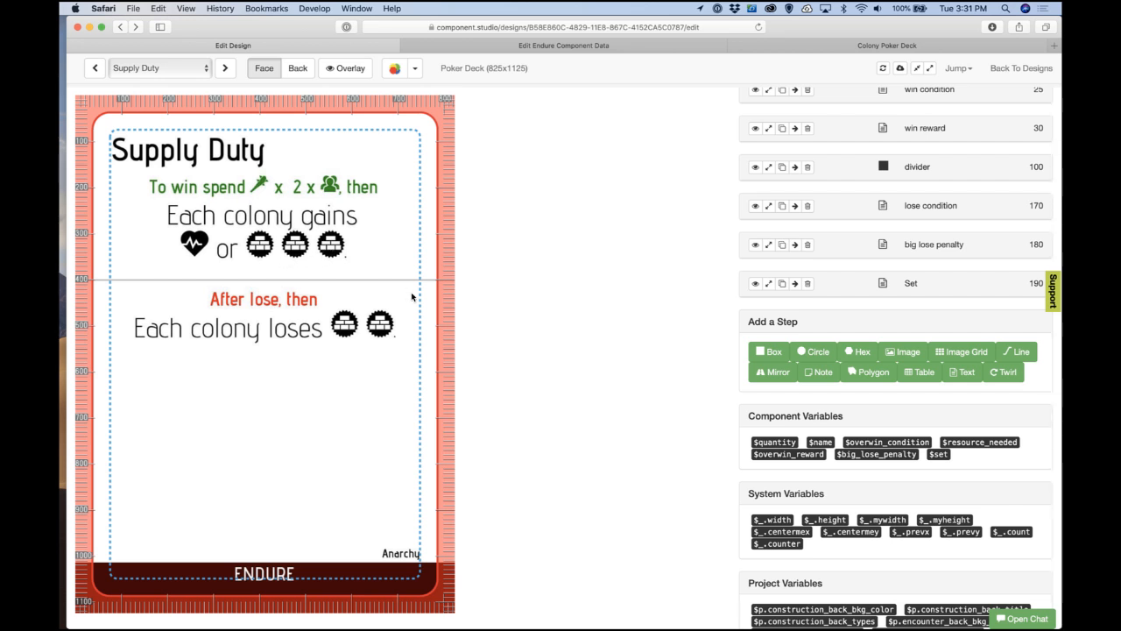
Step: Check the Supply Duty row and its neighbours in the Endure data against the Supply Duty card preview
left_click(551, 41)
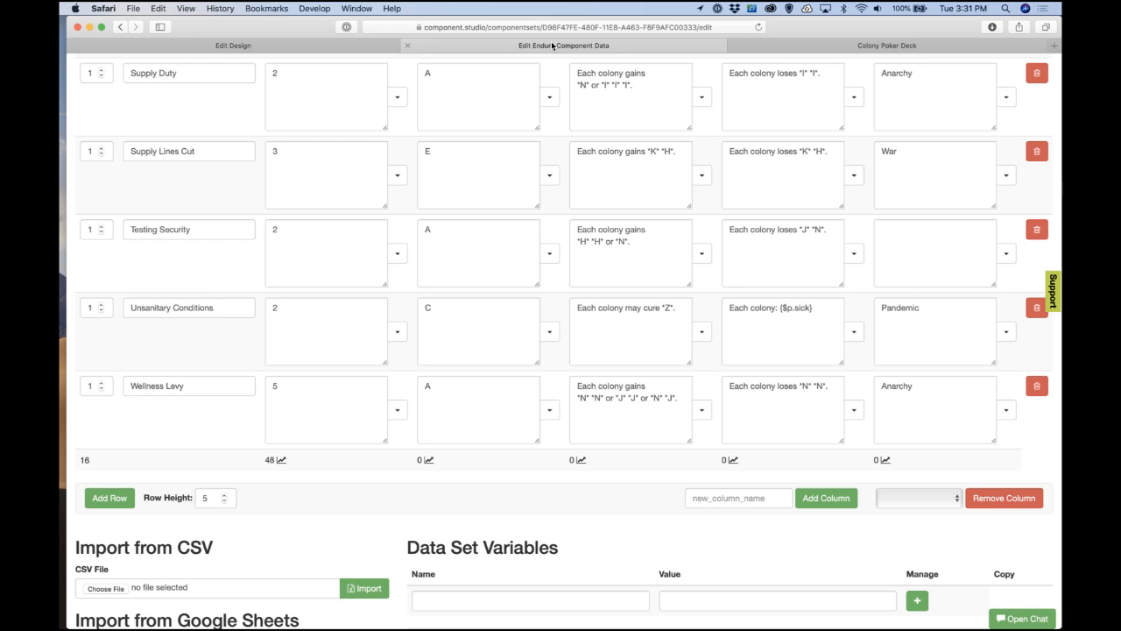
scroll(537, 233, "up", 5)
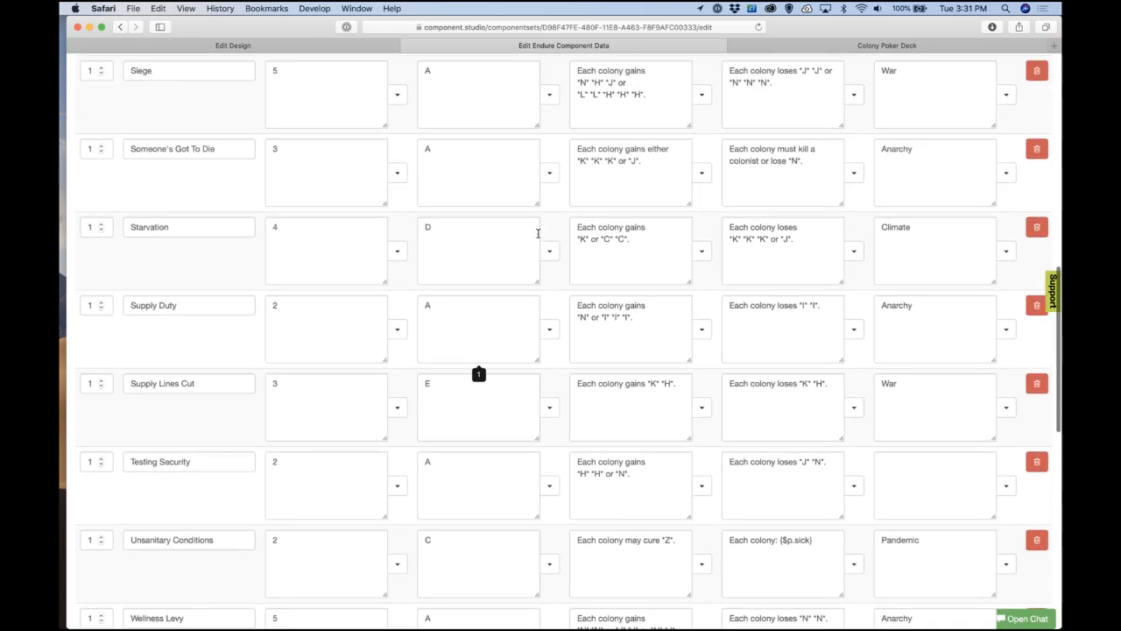
scroll(538, 233, "down", 5)
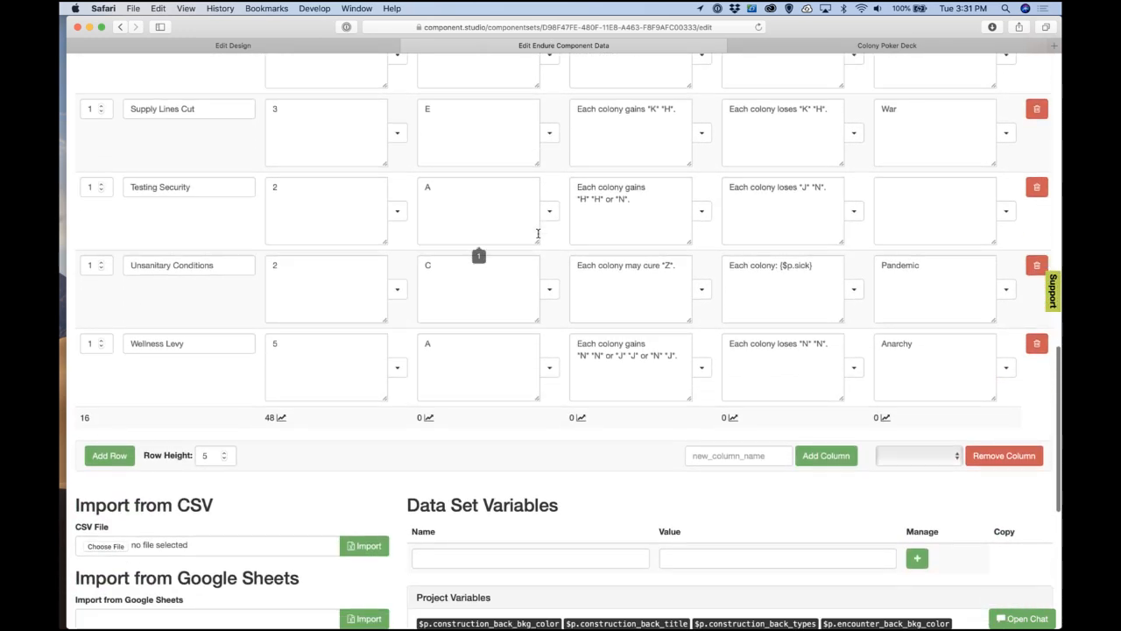
left_click(344, 46)
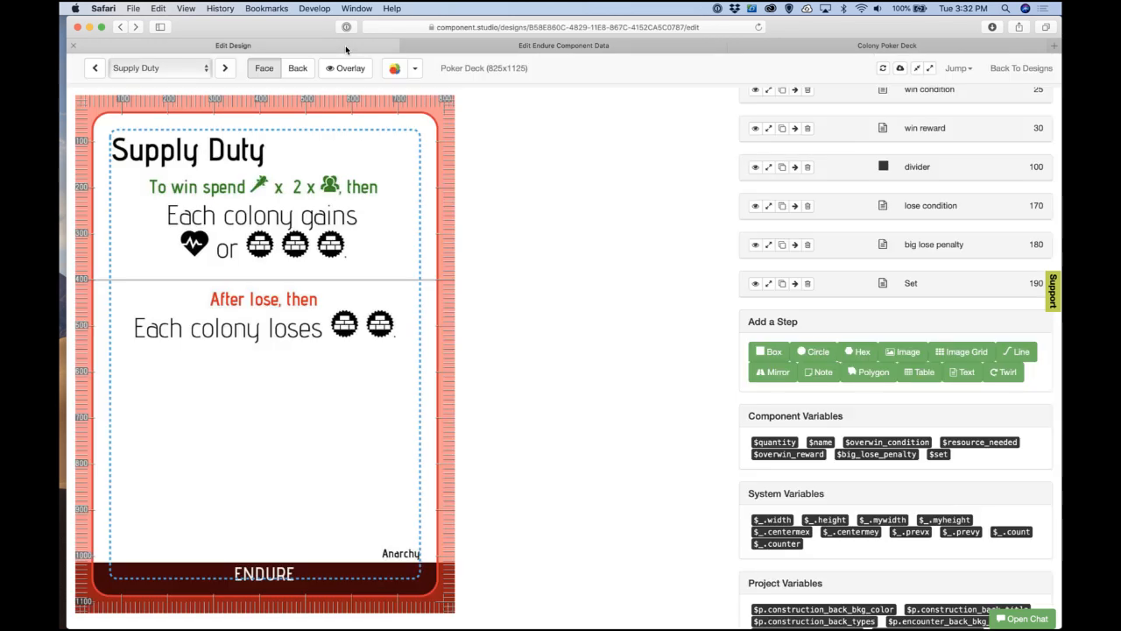
Step: Replace the first *I* in Supply Duty's win reward with *B* *B* in the Endure data and refresh the card preview
left_click(525, 46)
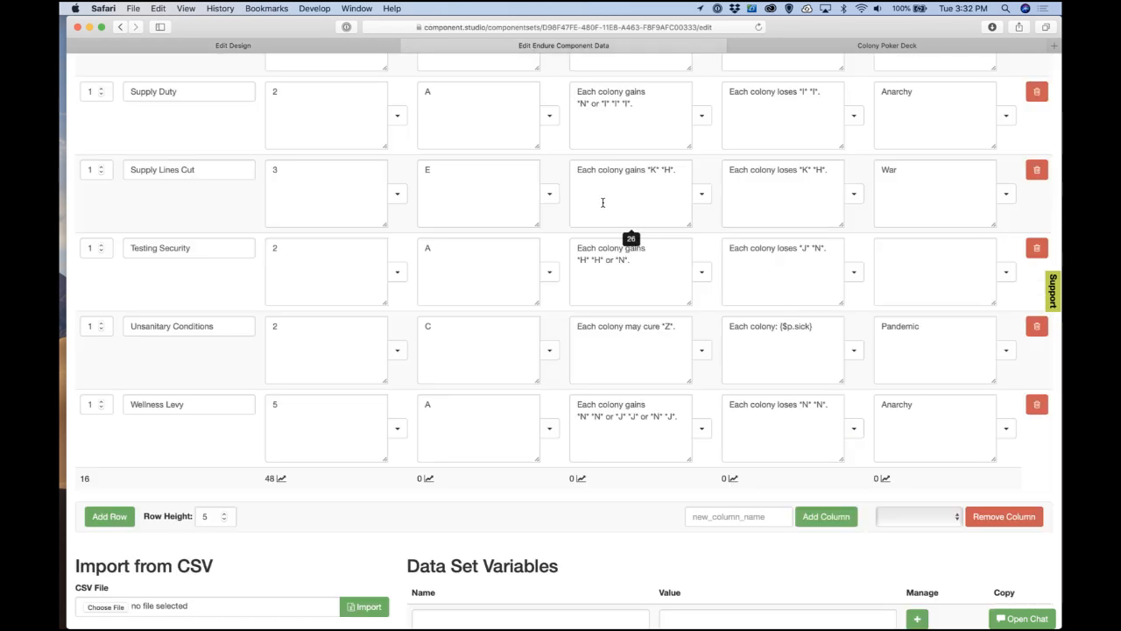
double_click(604, 104)
type("B\" \"B")
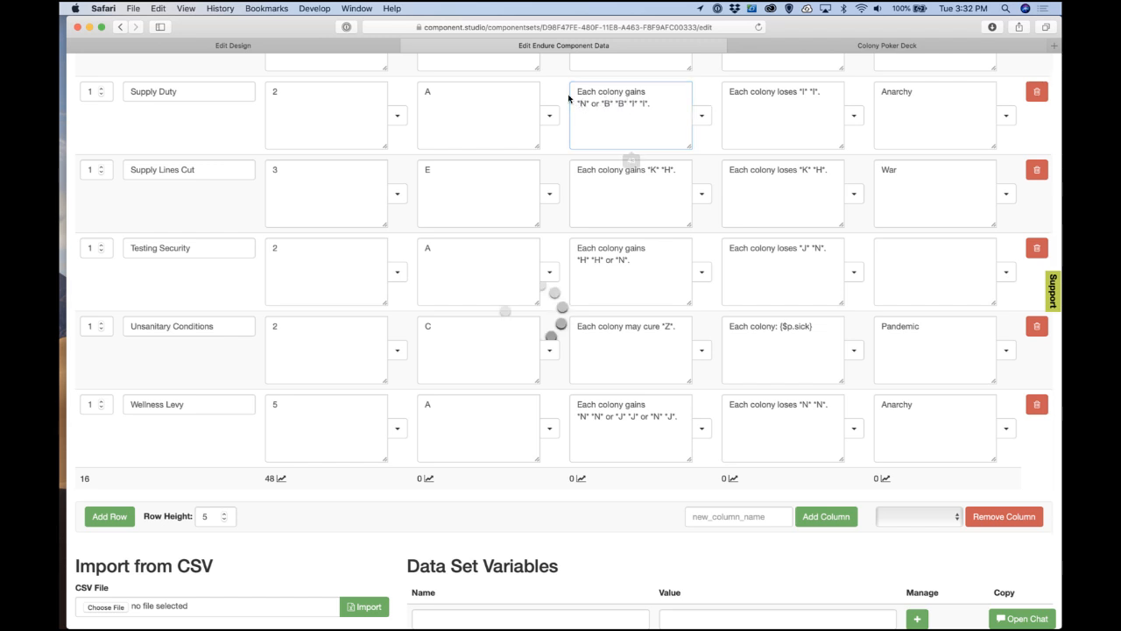
left_click(355, 48)
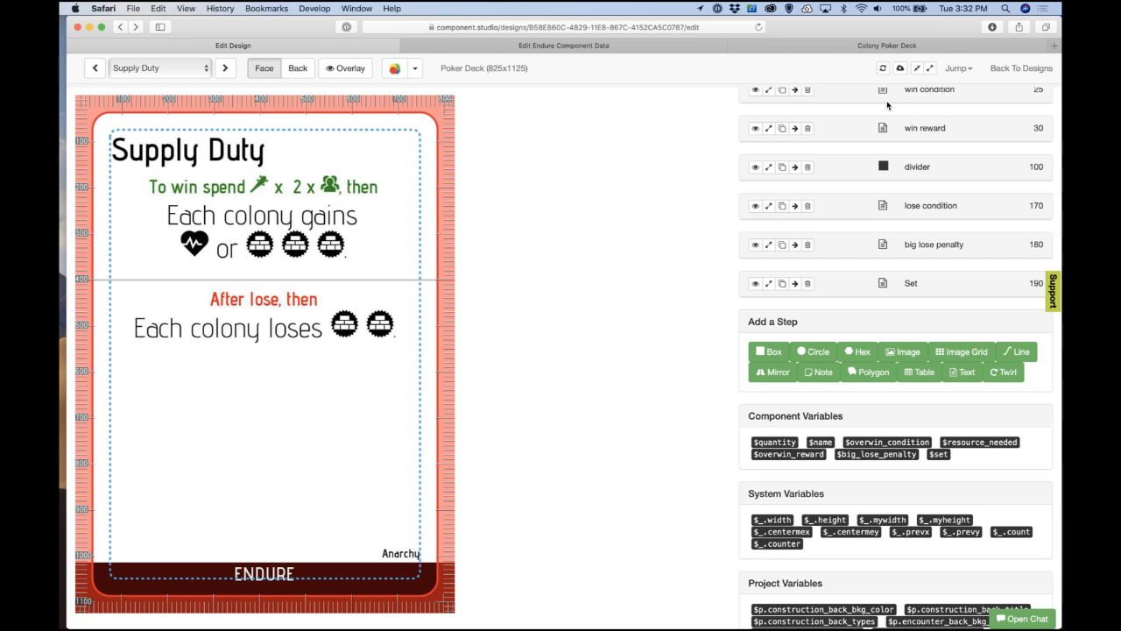
left_click(883, 69)
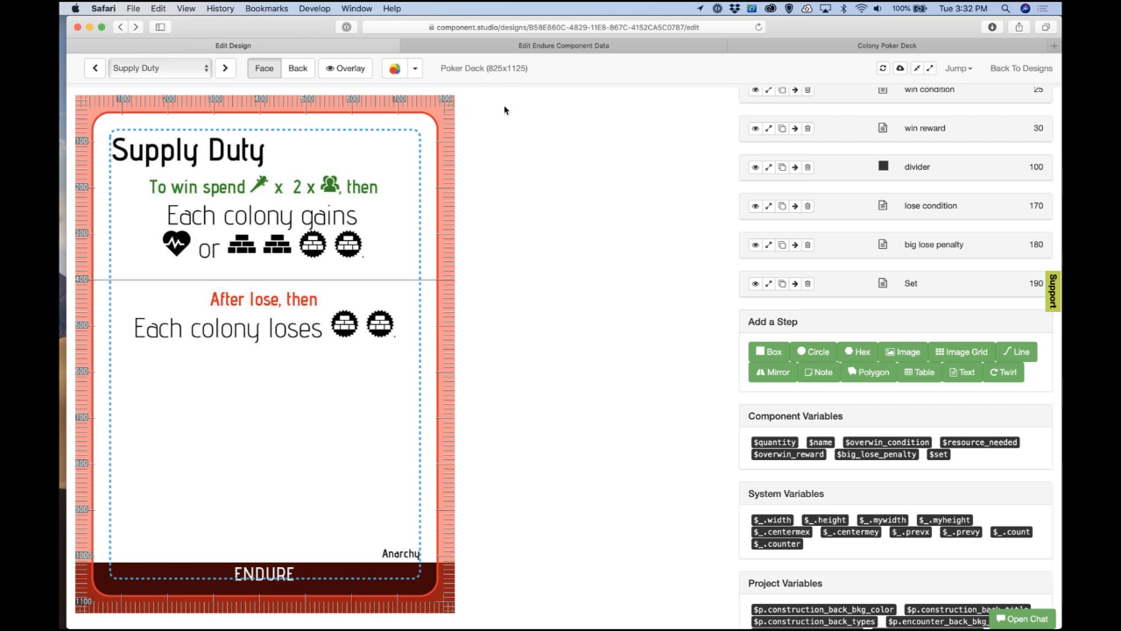
Step: Remove one *B* from Supply Duty's win reward so it reads *N* or *B* *I* *I*, and refresh the card preview
left_click(554, 46)
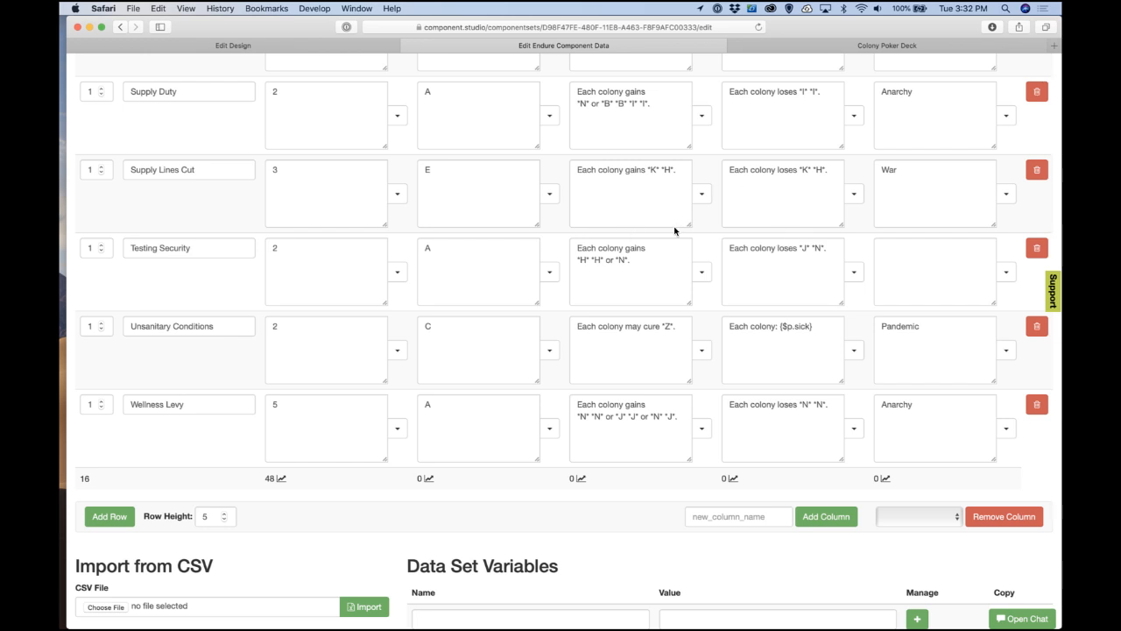
left_click(613, 104)
key("BackSpace")
key("BackSpace")
key("BackSpace")
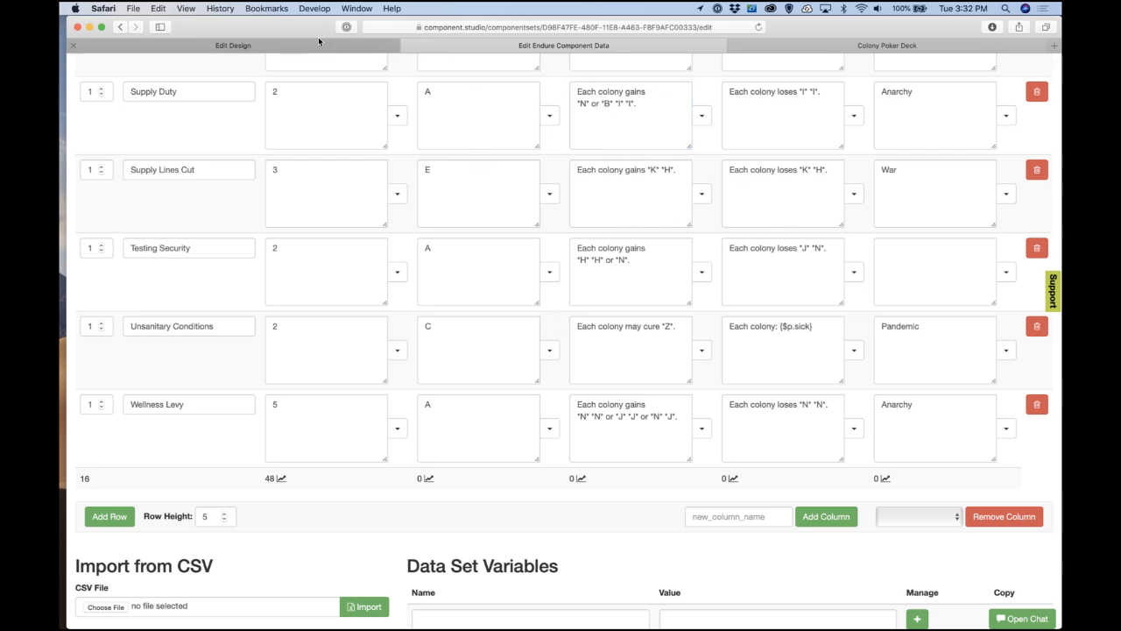
left_click(233, 45)
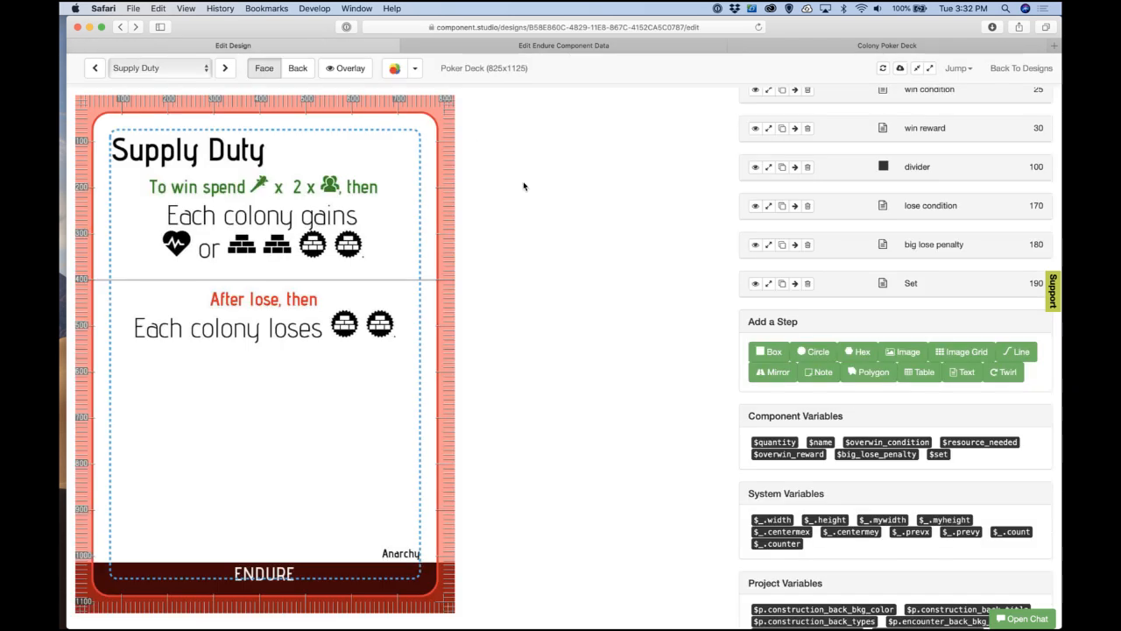
left_click(883, 68)
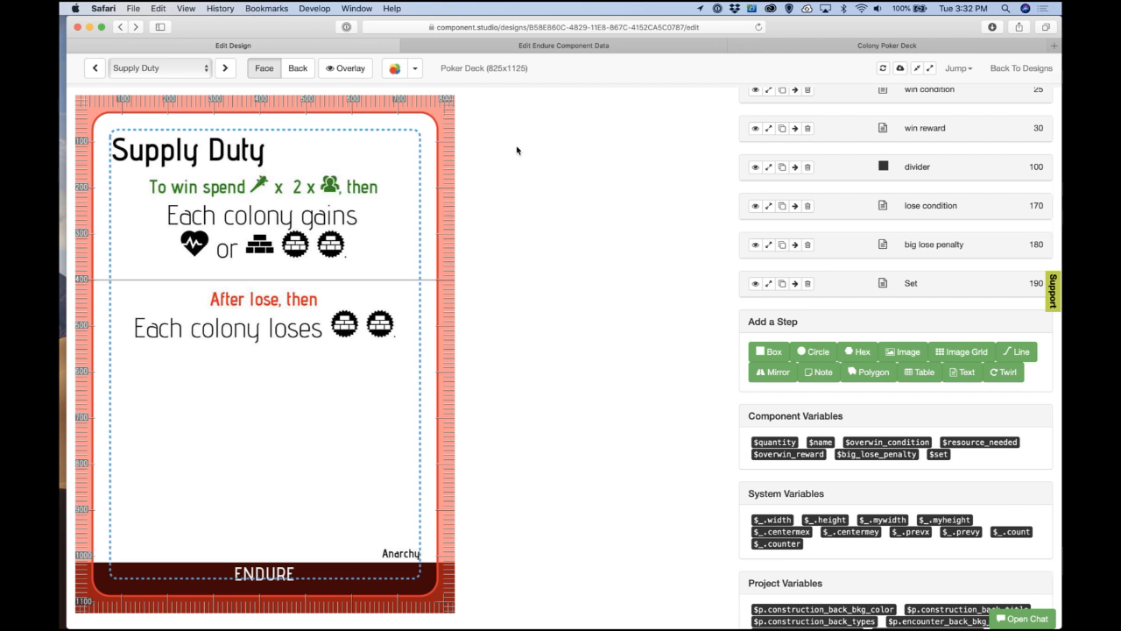
Step: Extend Supply Duty's lose penalty in the Endure data to *I* *I* or *N* *N*, and refresh the card preview
left_click(580, 45)
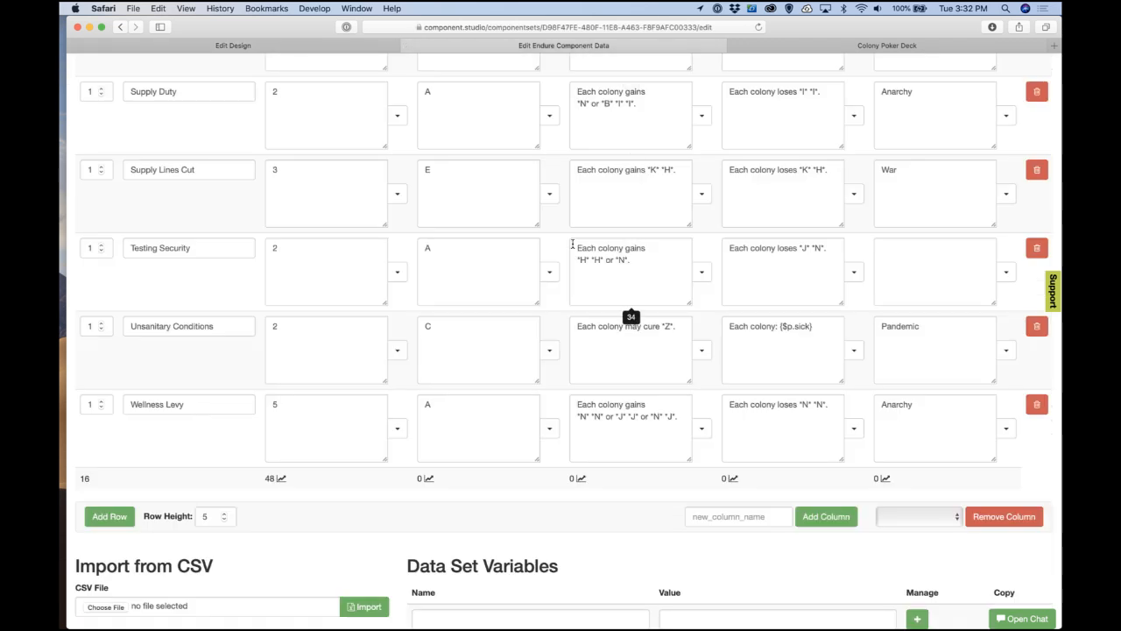
left_click(330, 48)
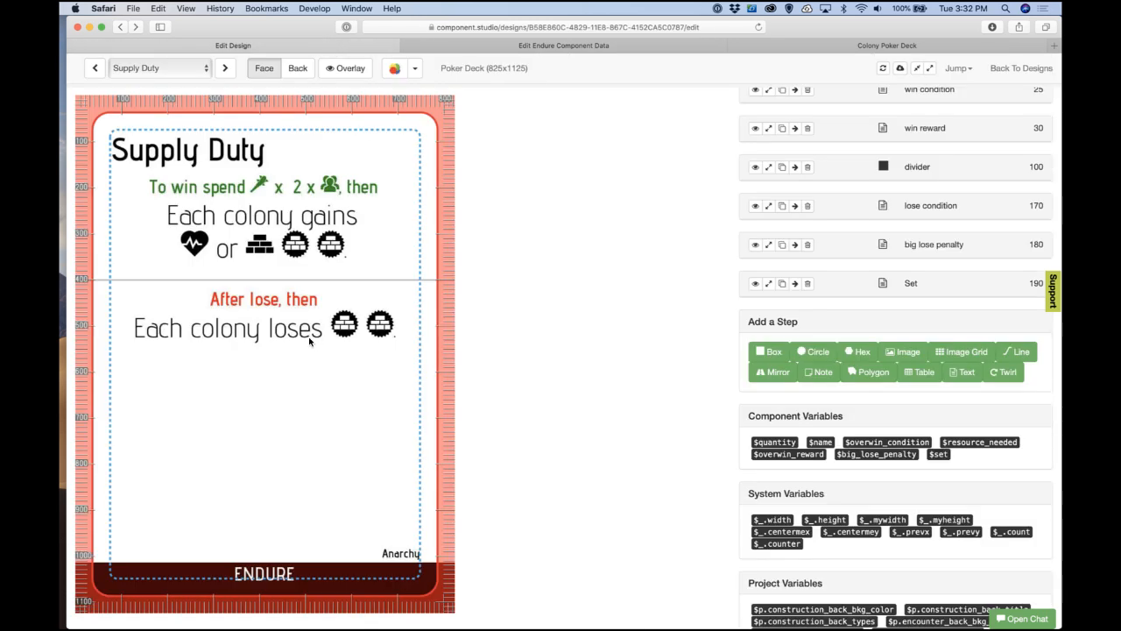
left_click(603, 44)
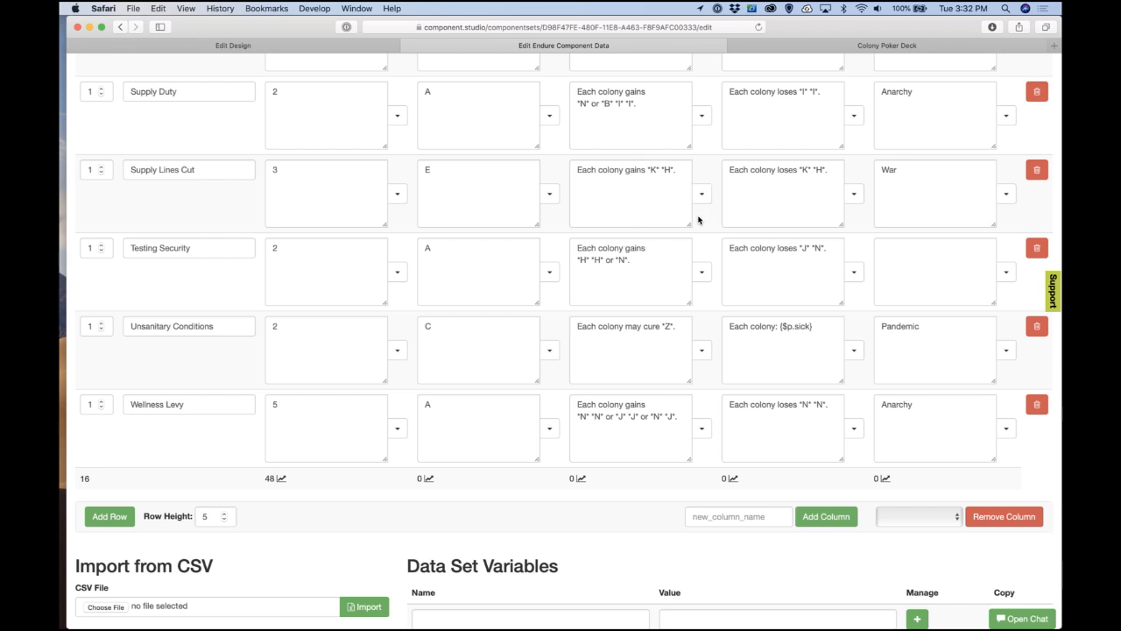
left_click(671, 202)
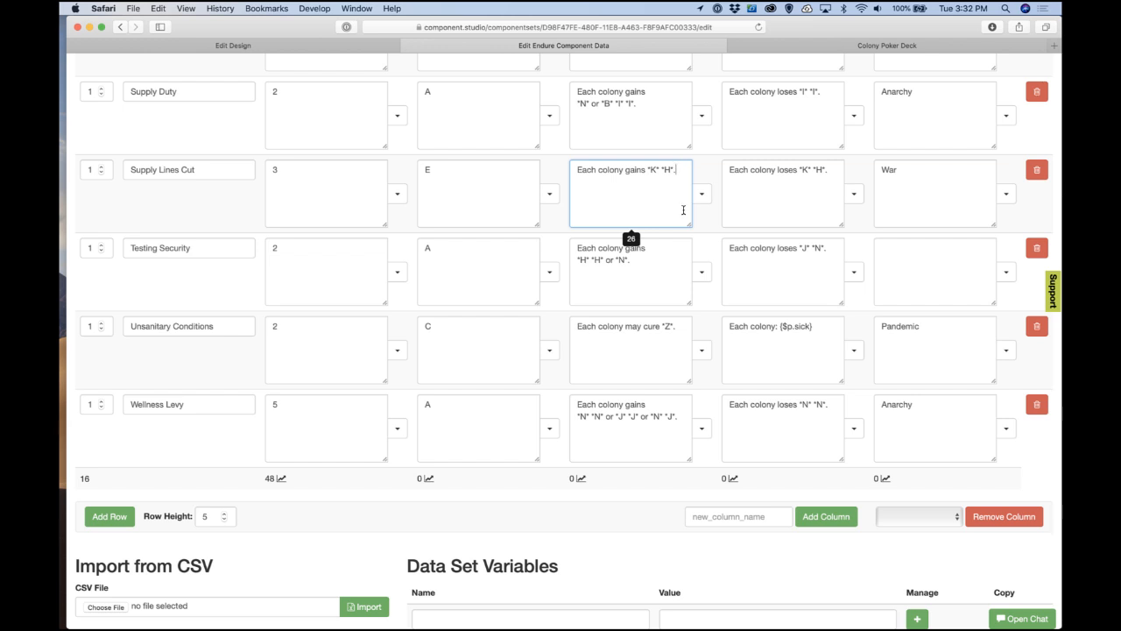
left_click(802, 125)
type("*I* ")
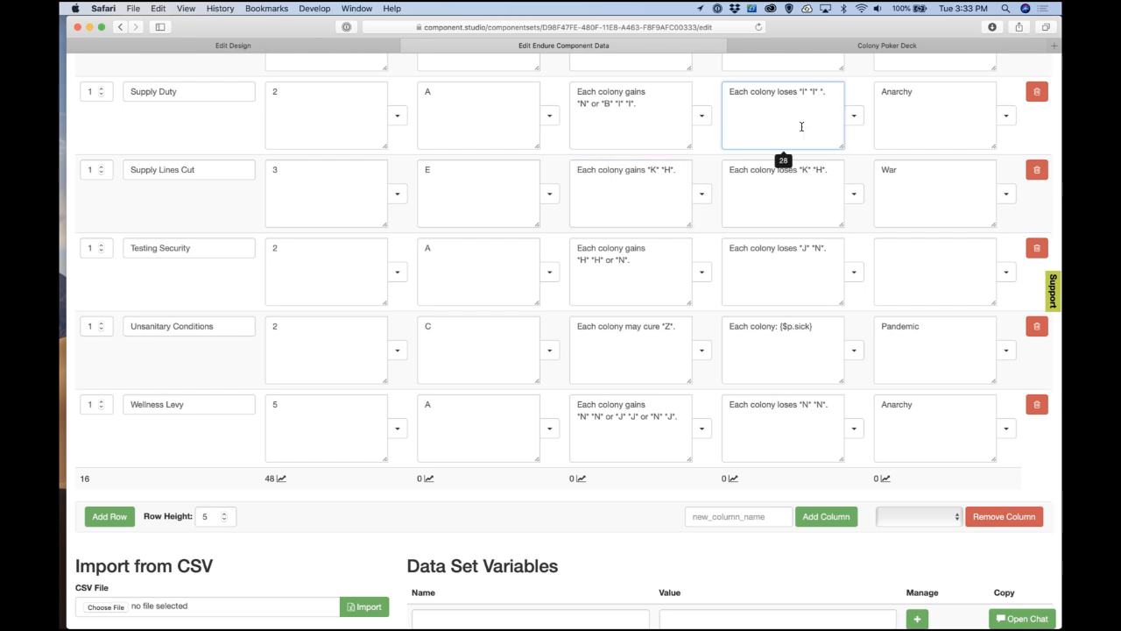
type("or *N* *N*")
left_click(722, 103)
left_click(717, 95)
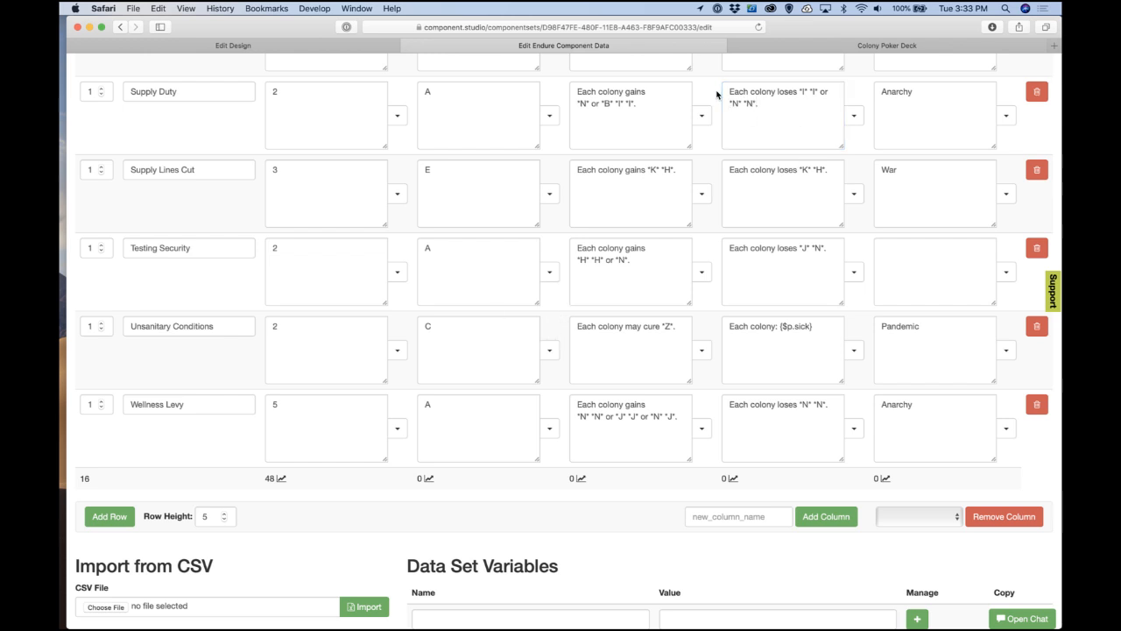
left_click(322, 48)
left_click(882, 69)
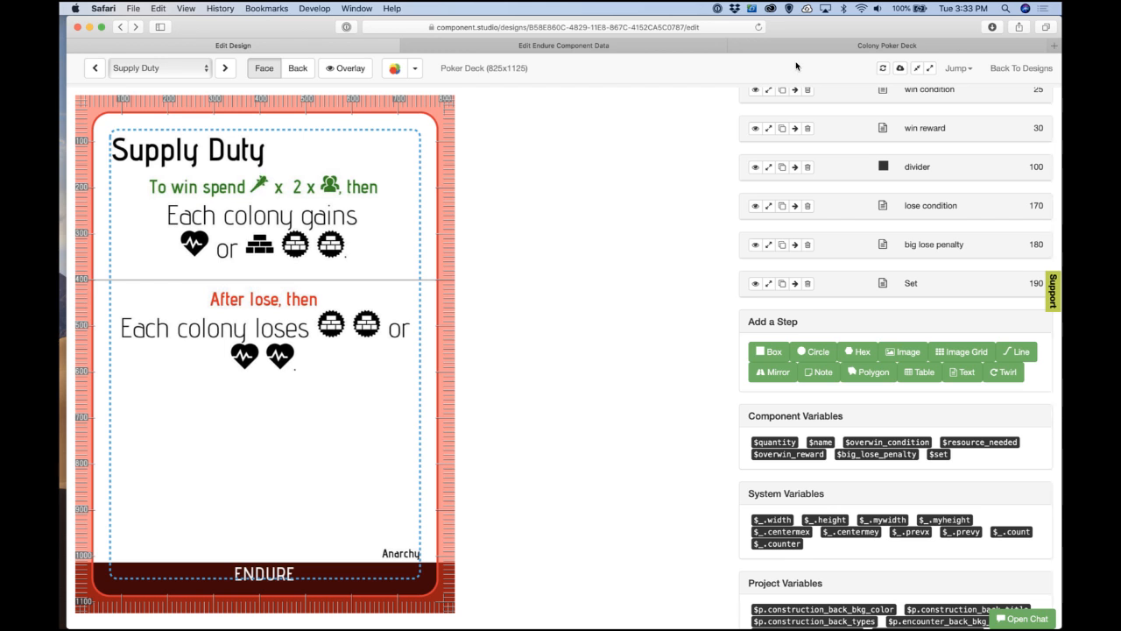
Step: Bring up the Supply Lines Cut card preview and compare it with its win reward and lose penalty in the Endure data
left_click(224, 67)
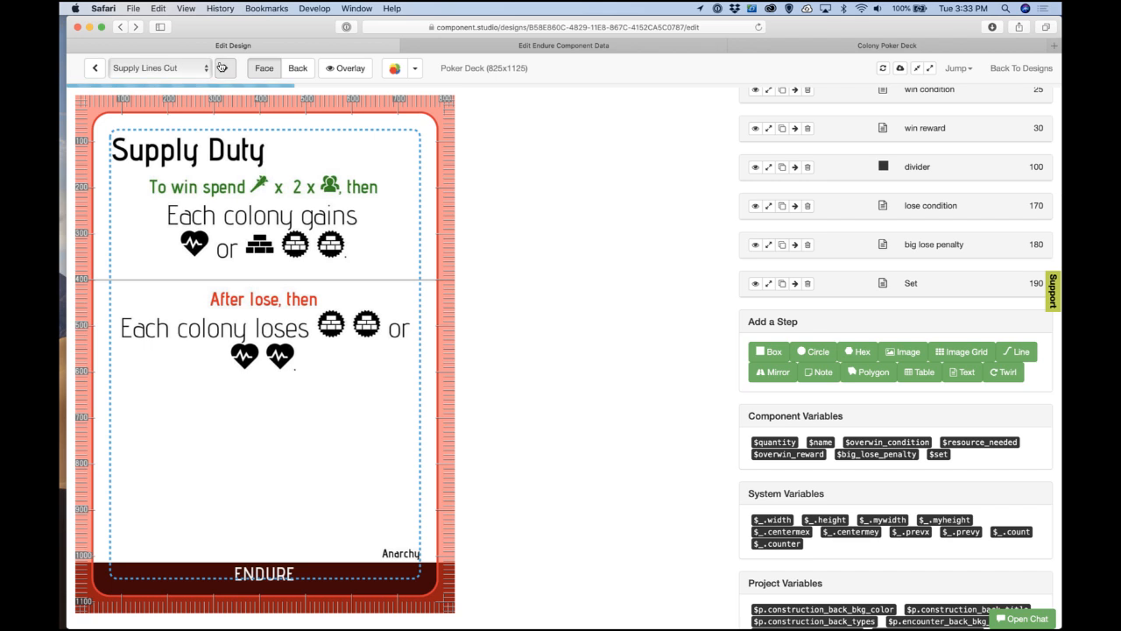
left_click(563, 45)
scroll(300, 104, "down", 3)
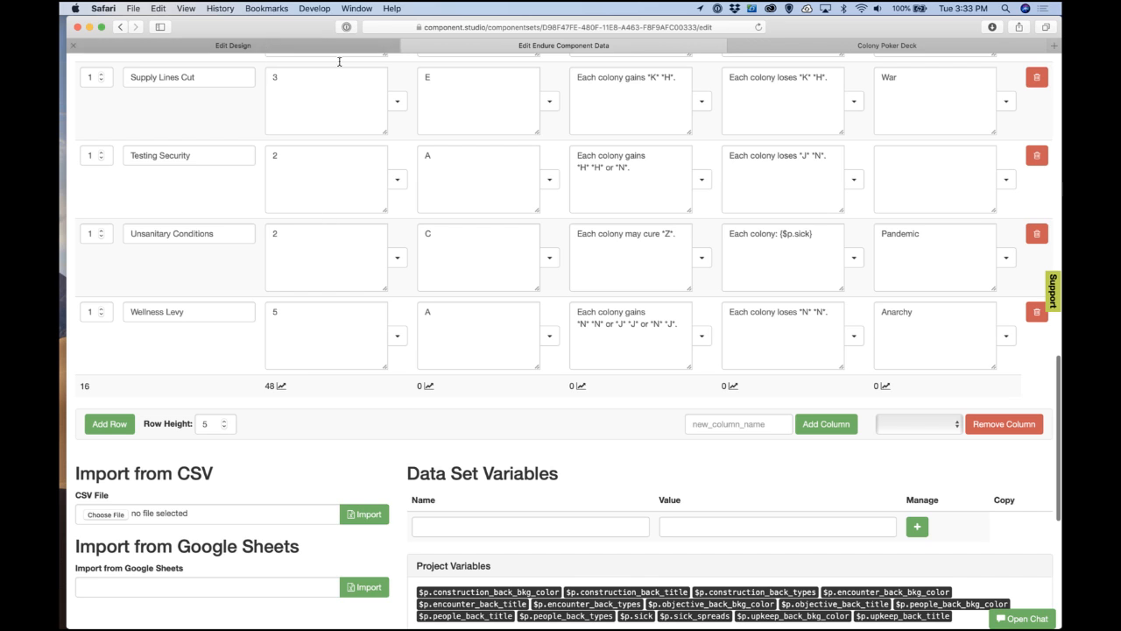
left_click_drag(647, 80, 662, 82)
left_click(675, 91)
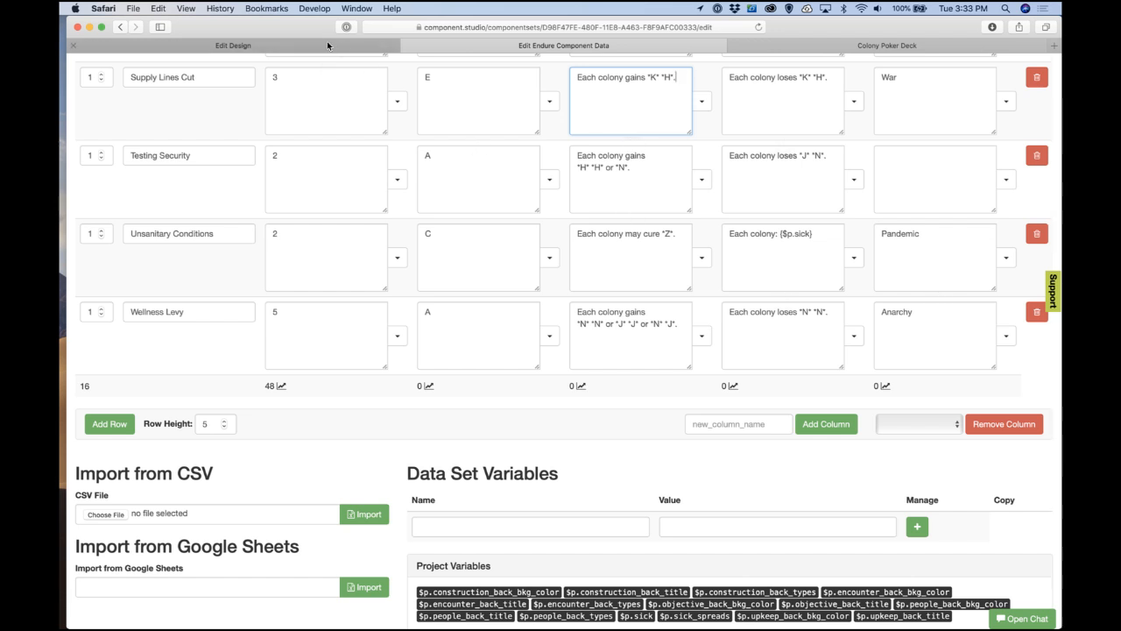
left_click(233, 45)
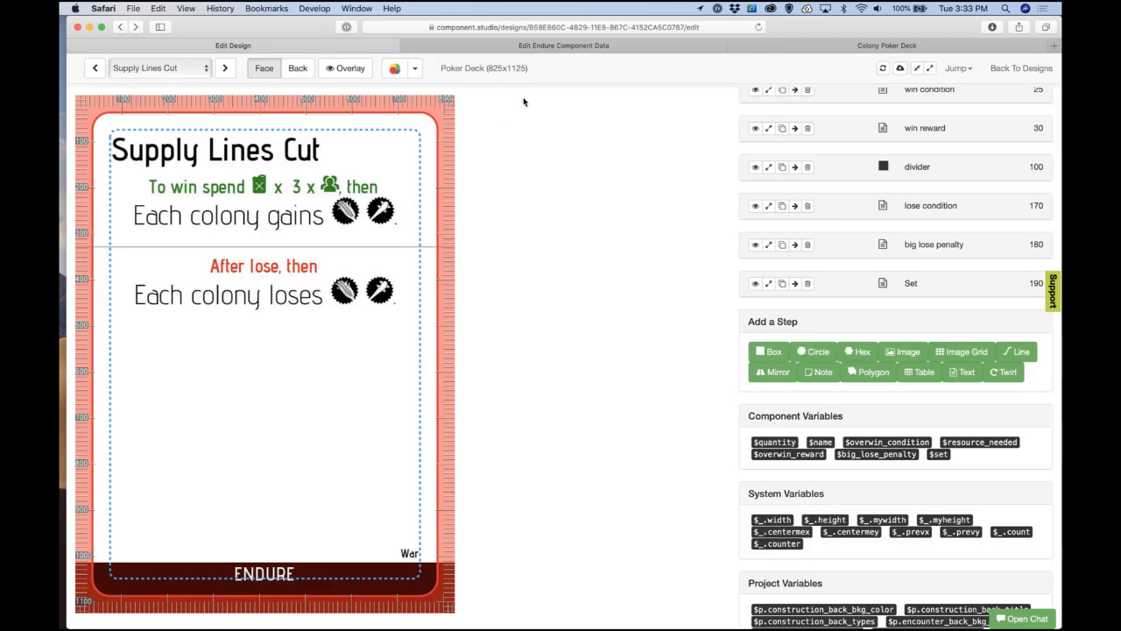
left_click(576, 50)
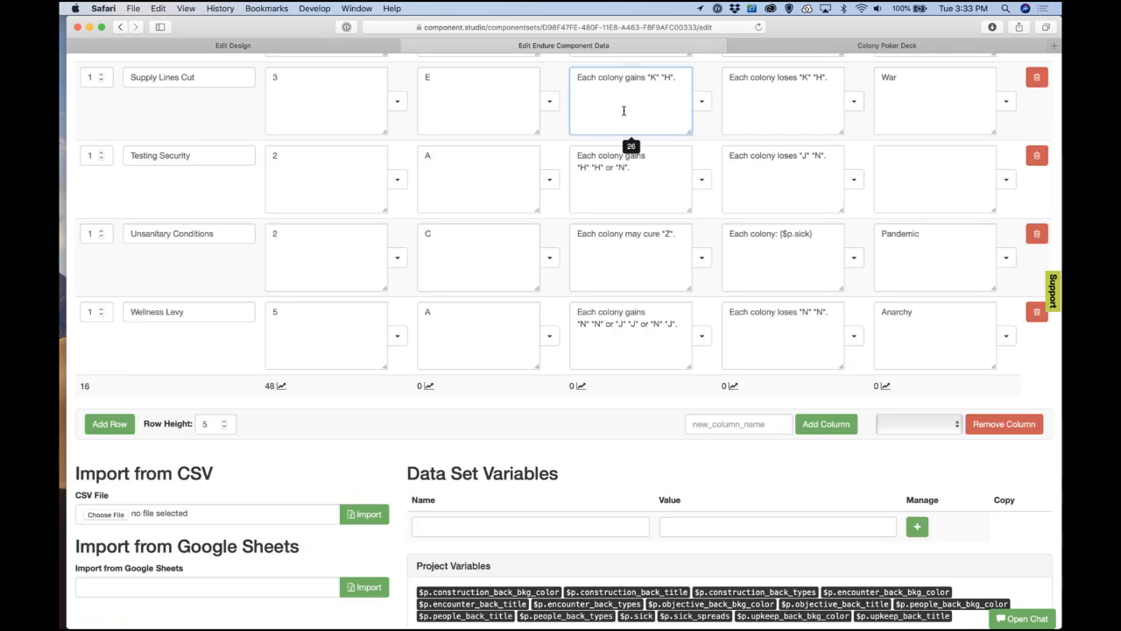
left_click(362, 44)
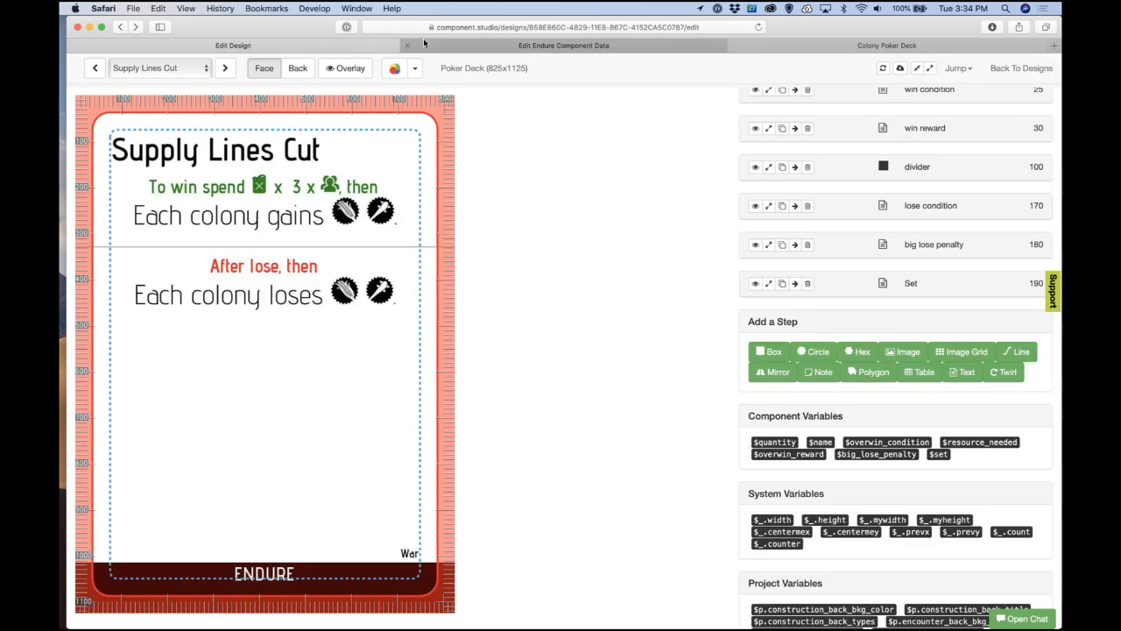
left_click(451, 44)
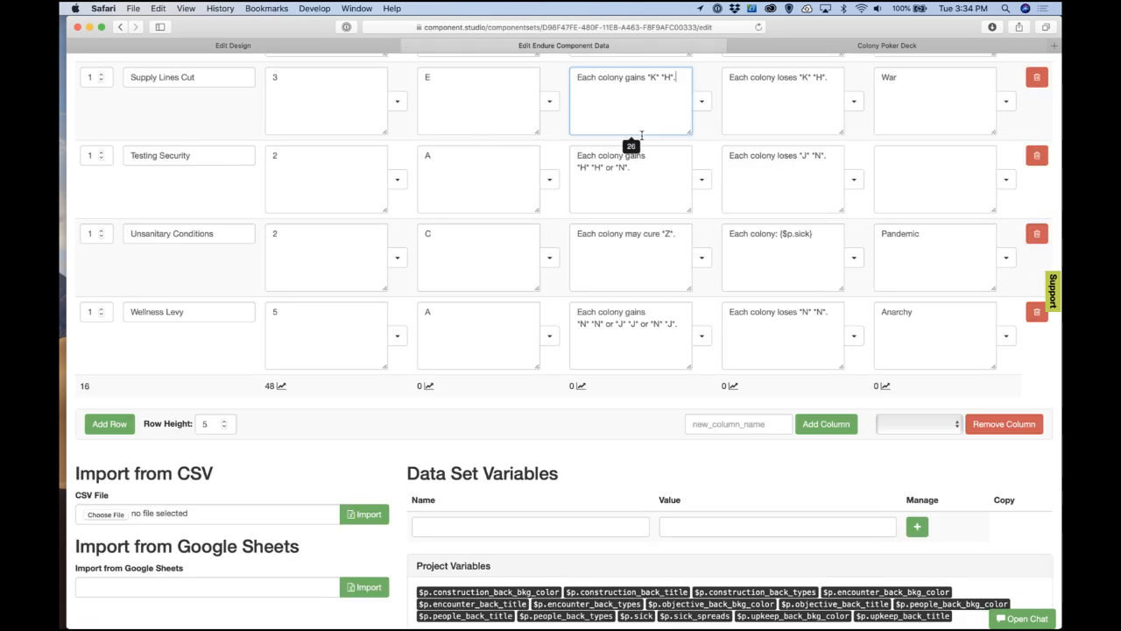
Step: Extend Supply Lines Cut's win reward to *K* *H* or *I* *L*, consulting the icon chart economy.ai in Illustrator for the letters
type("or \"")
key("super+Tab")
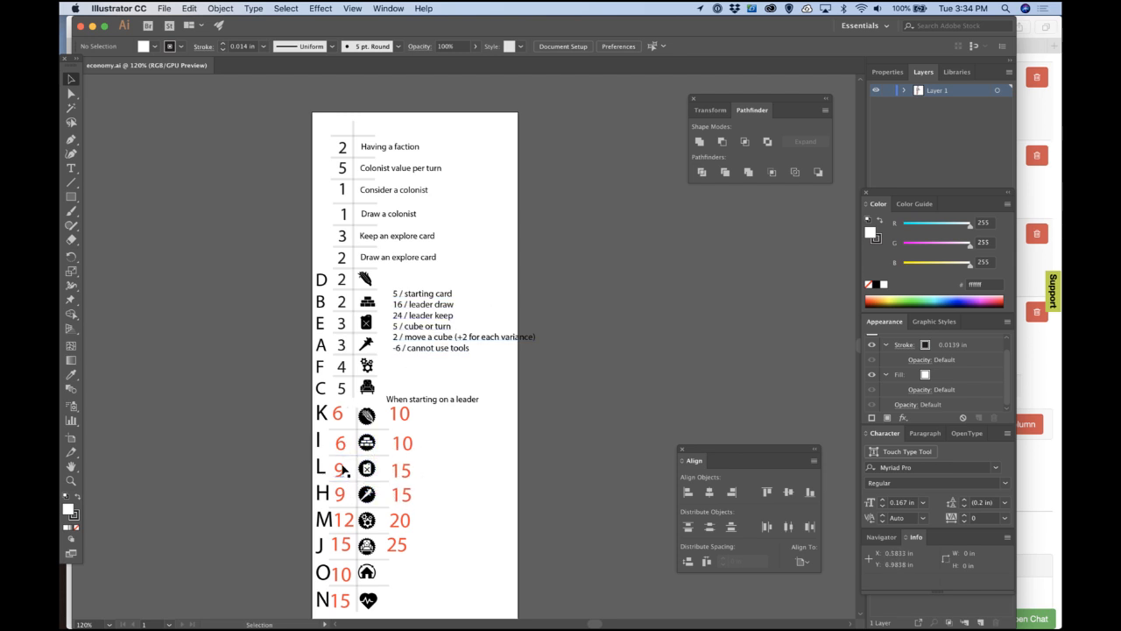
key("super+Tab")
type("I*")
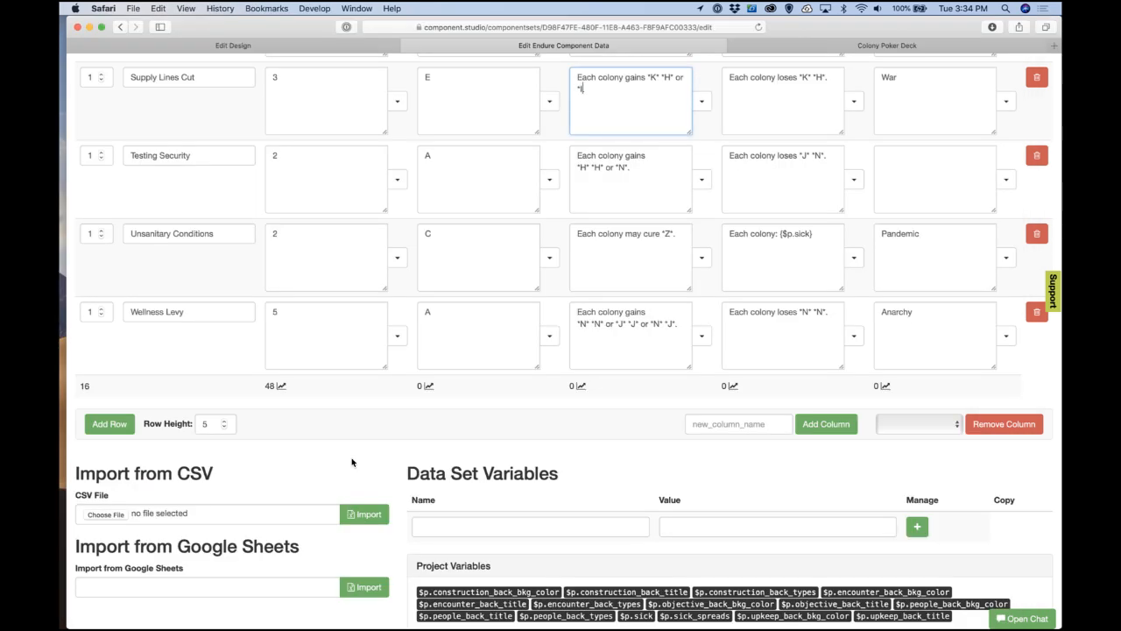
type(" *L*.")
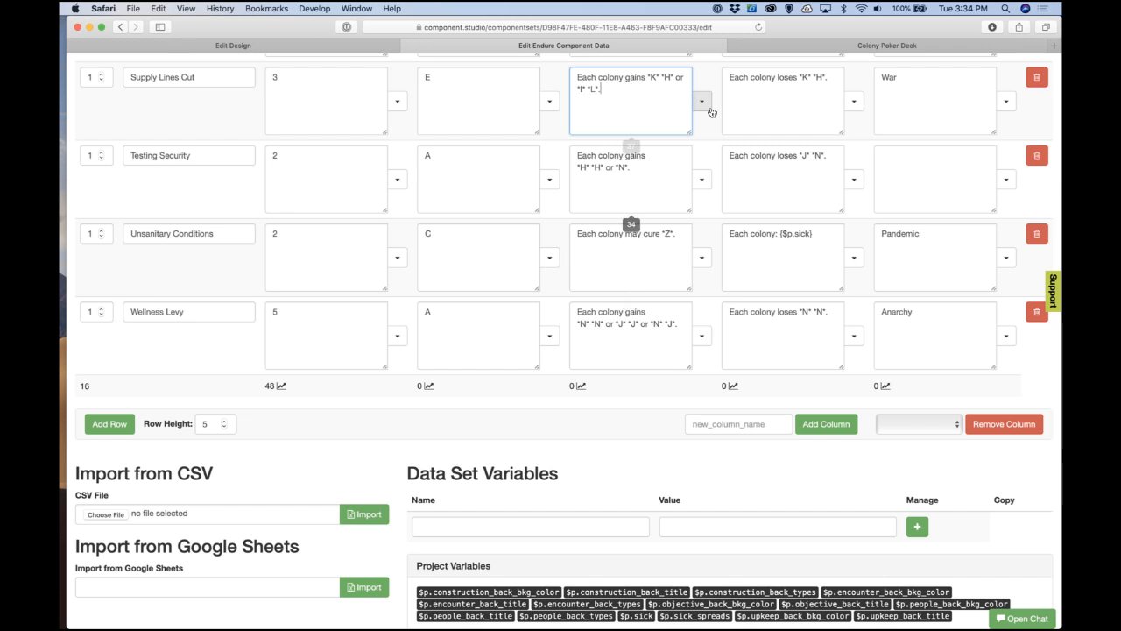
Step: Change Supply Lines Cut's lose penalty to *K* *L* or *I* *H*, and refresh the card preview
left_click(801, 105)
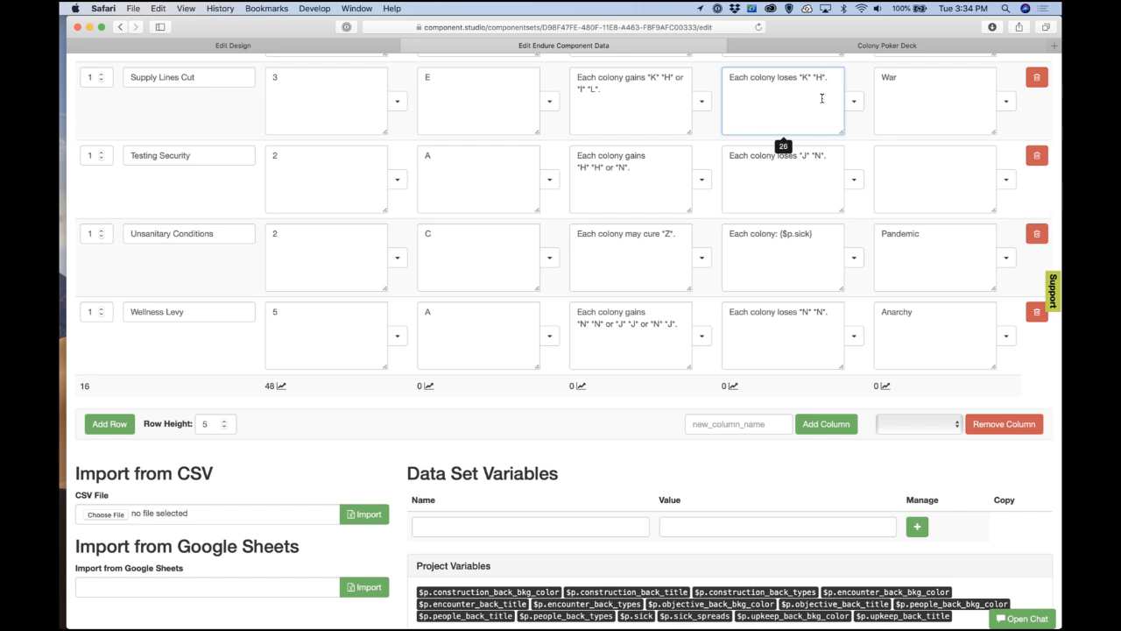
key("Left")
key("Left")
key("Left")
key("shift+Right")
type("L")
key("Right")
type("or *I* *H*.")
left_click(717, 84)
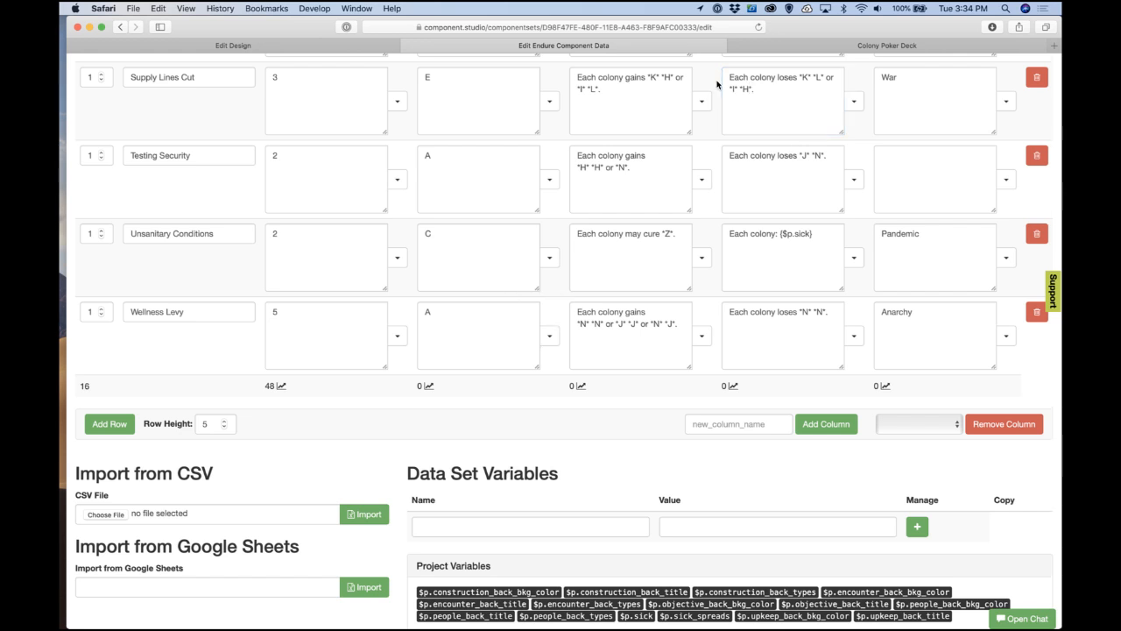
left_click(356, 49)
left_click(883, 68)
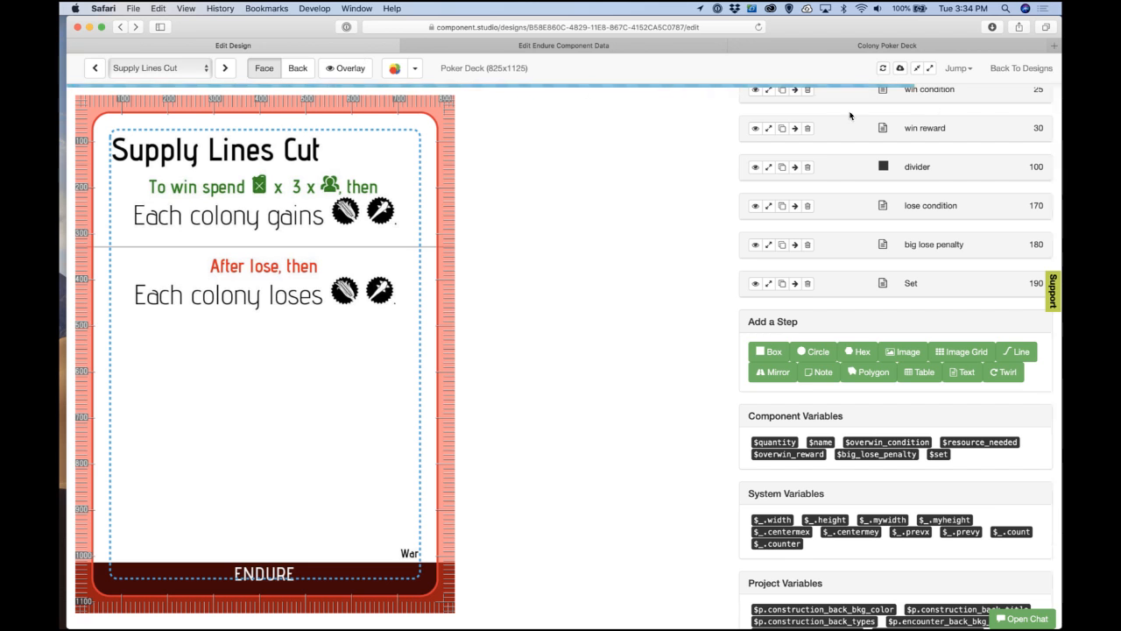
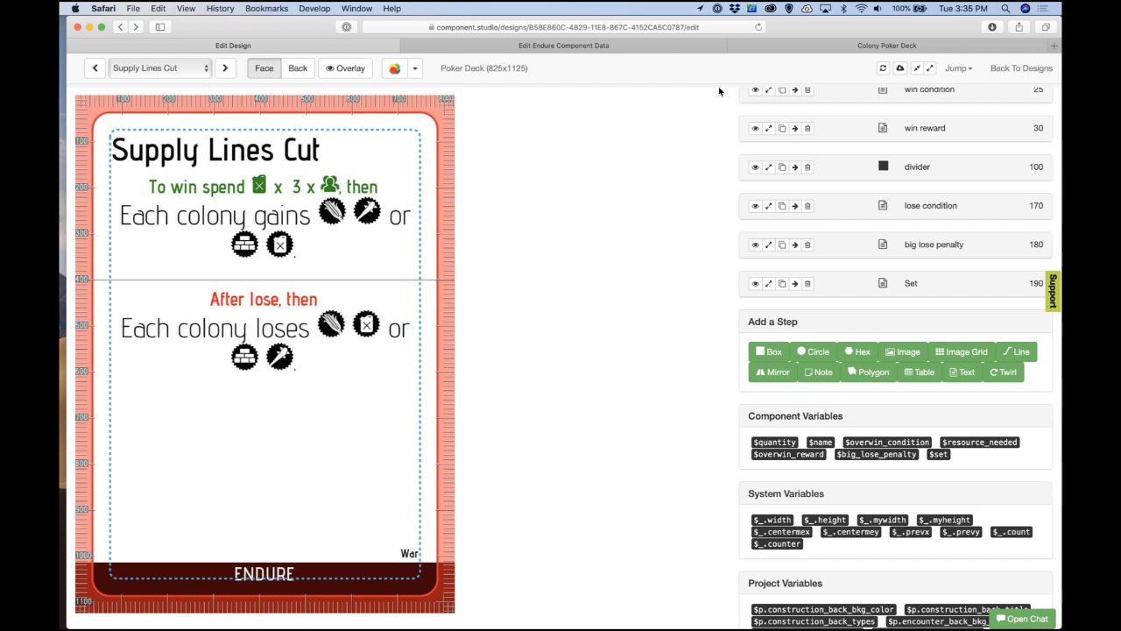
Step: Check the Testing Security card preview against its Endure data row and the icon values in economy.ai in Illustrator
left_click(619, 46)
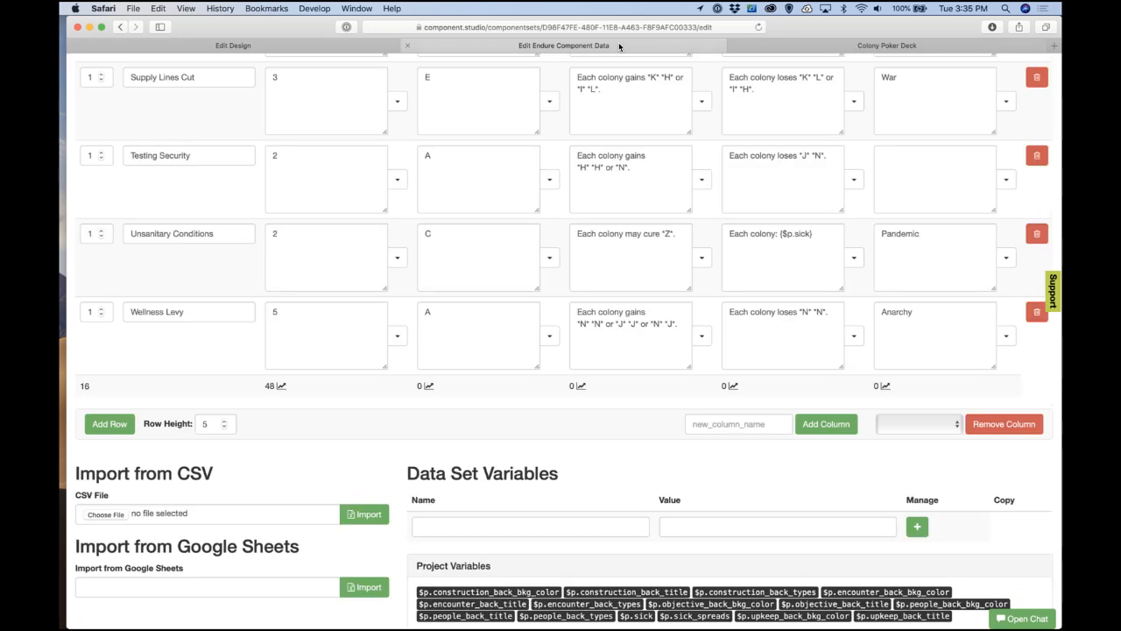
scroll(479, 224, "down", 2)
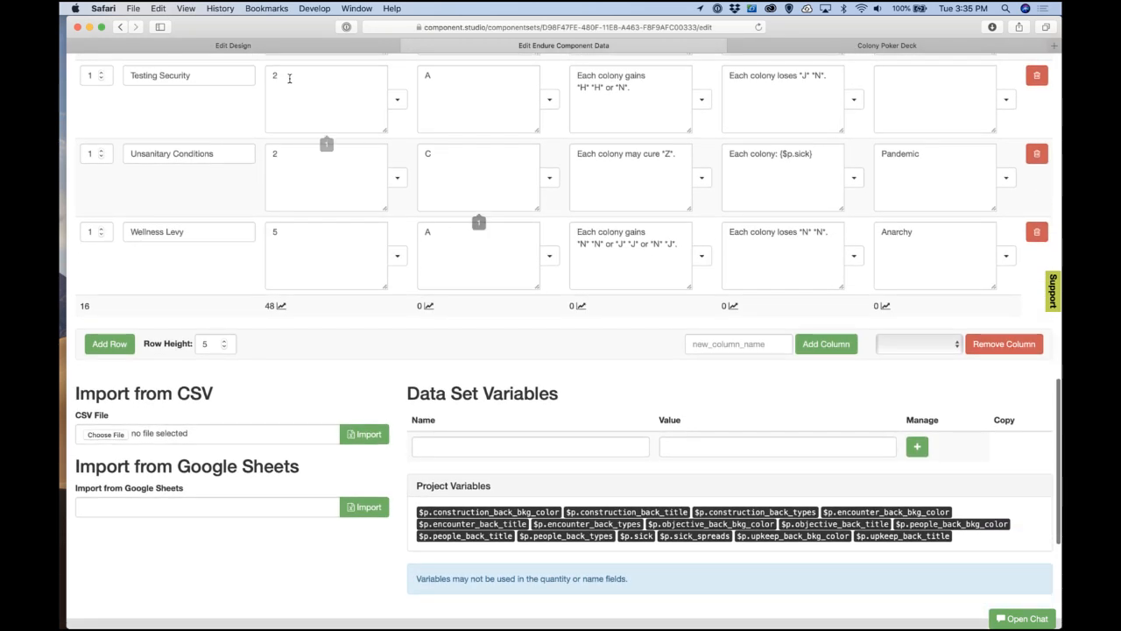
left_click(285, 40)
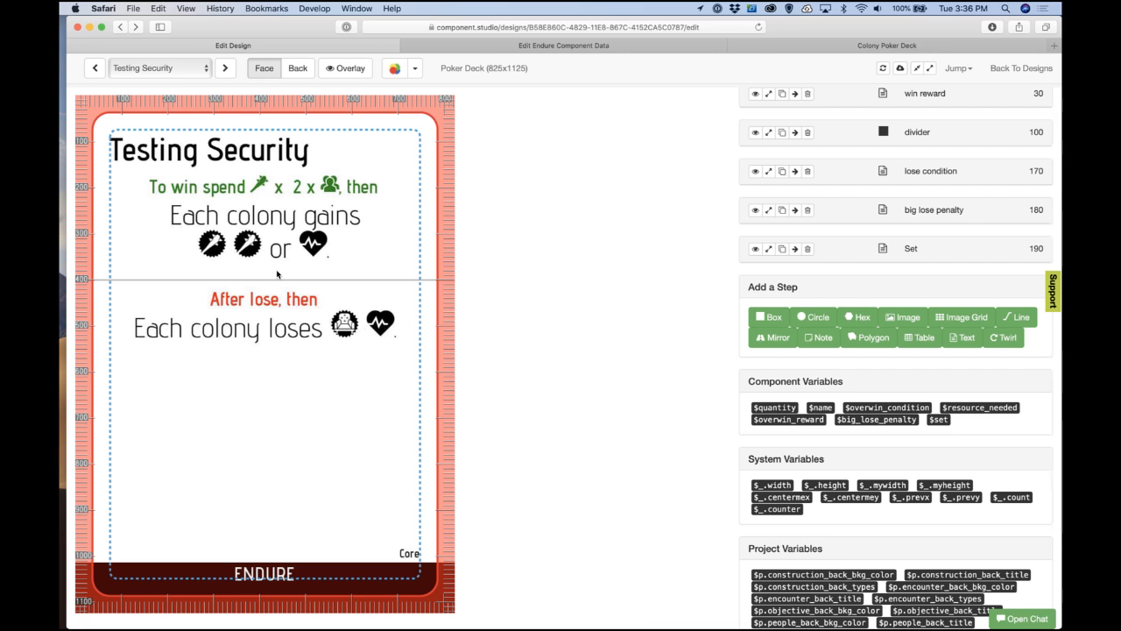
key("super+Tab")
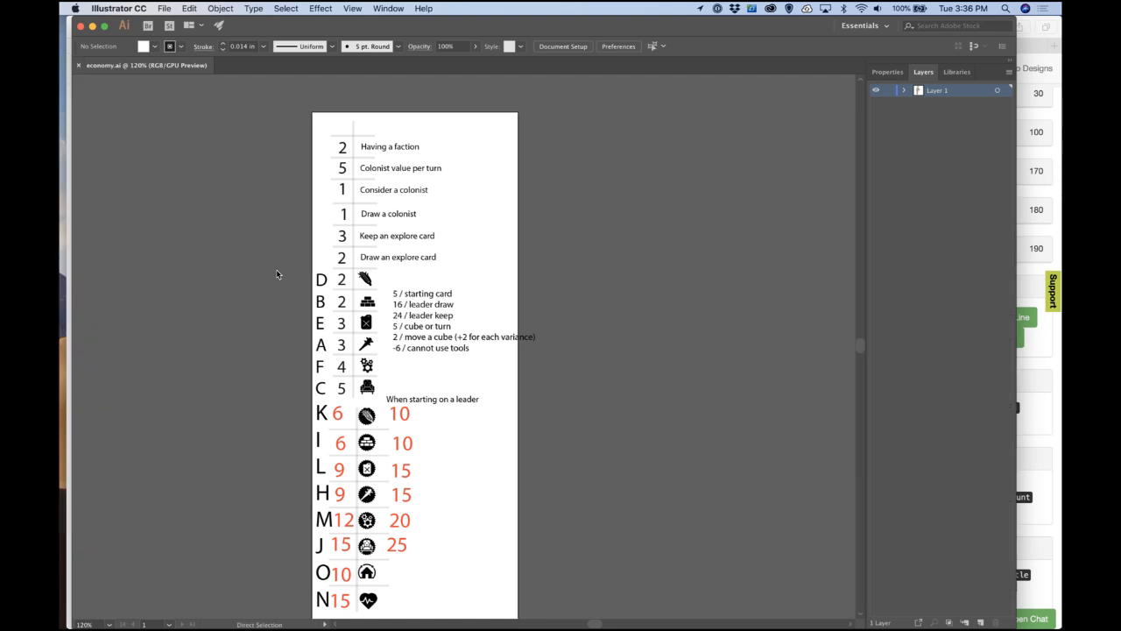
key("super+Tab")
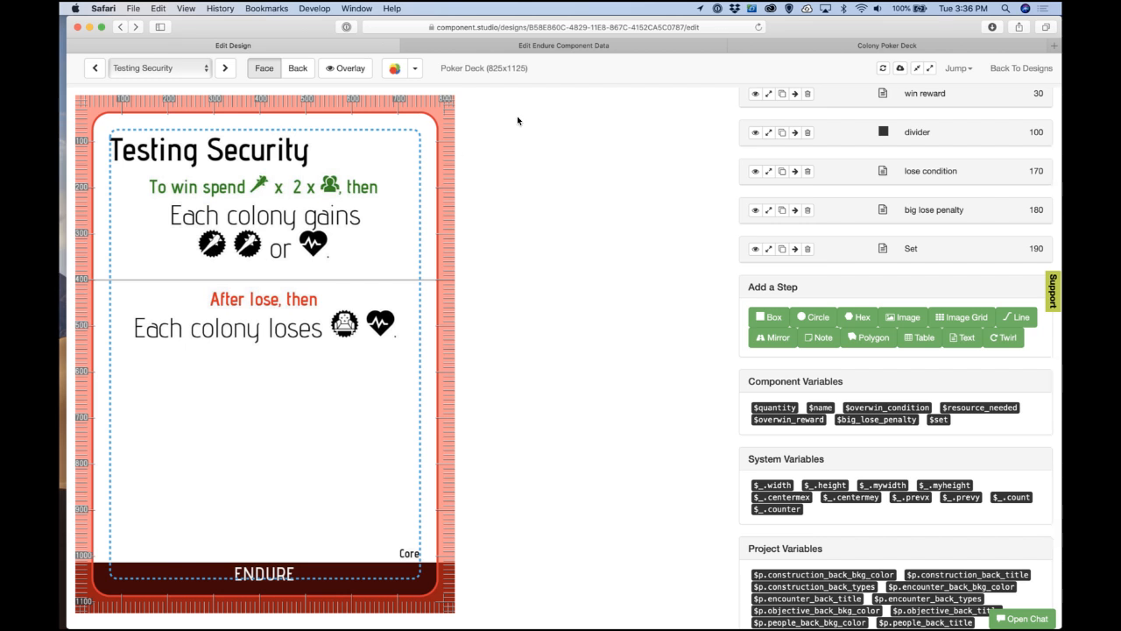
left_click(574, 38)
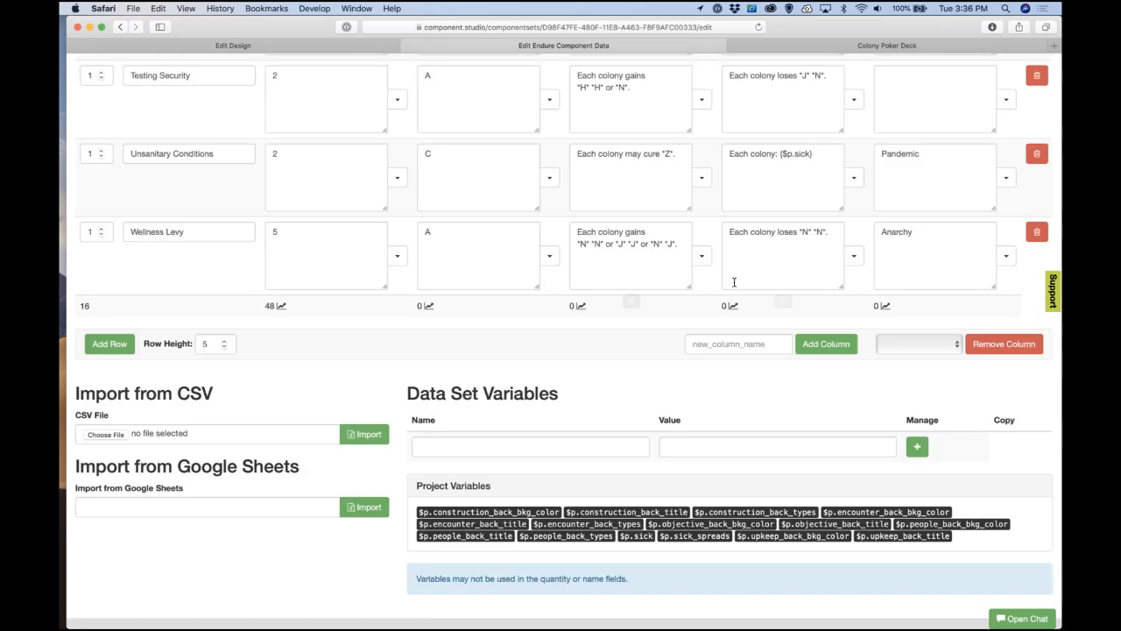
Step: Change Testing Security's lose penalty in the Endure data to *N* *N* or *J* *J*, and refresh the card preview
left_click(796, 109)
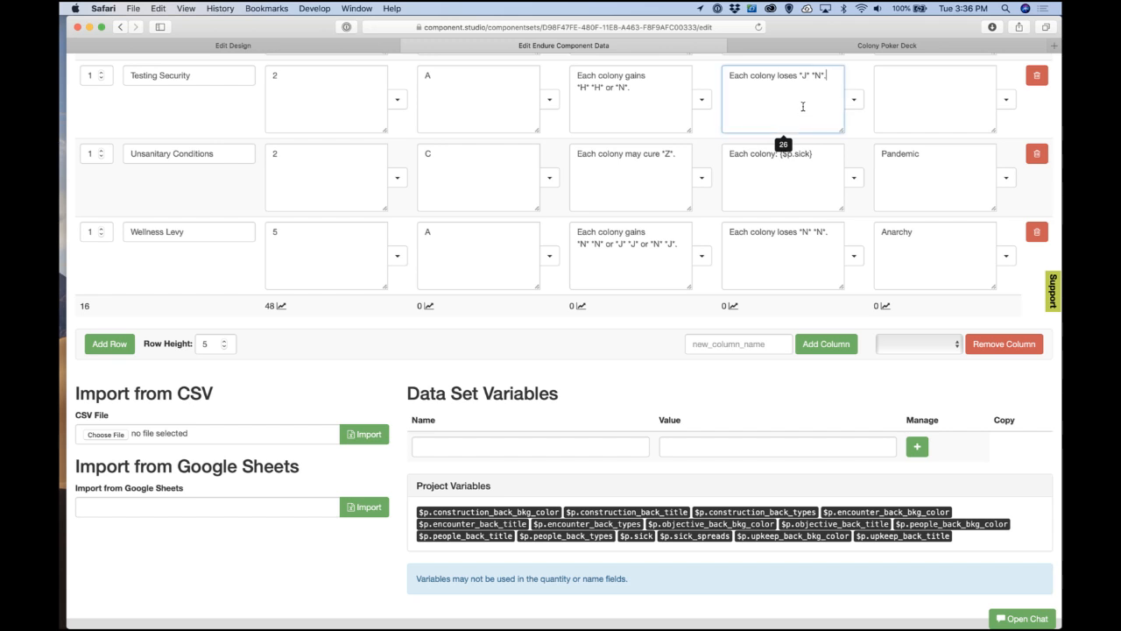
key("BackSpace")
type(",")
key("Left")
key("Left")
key("Left")
key("BackSpace")
type("N")
key("Right")
key("Right")
key("Right")
key("Right")
type("or \"J\" \"J\"")
left_click(709, 75)
left_click(341, 44)
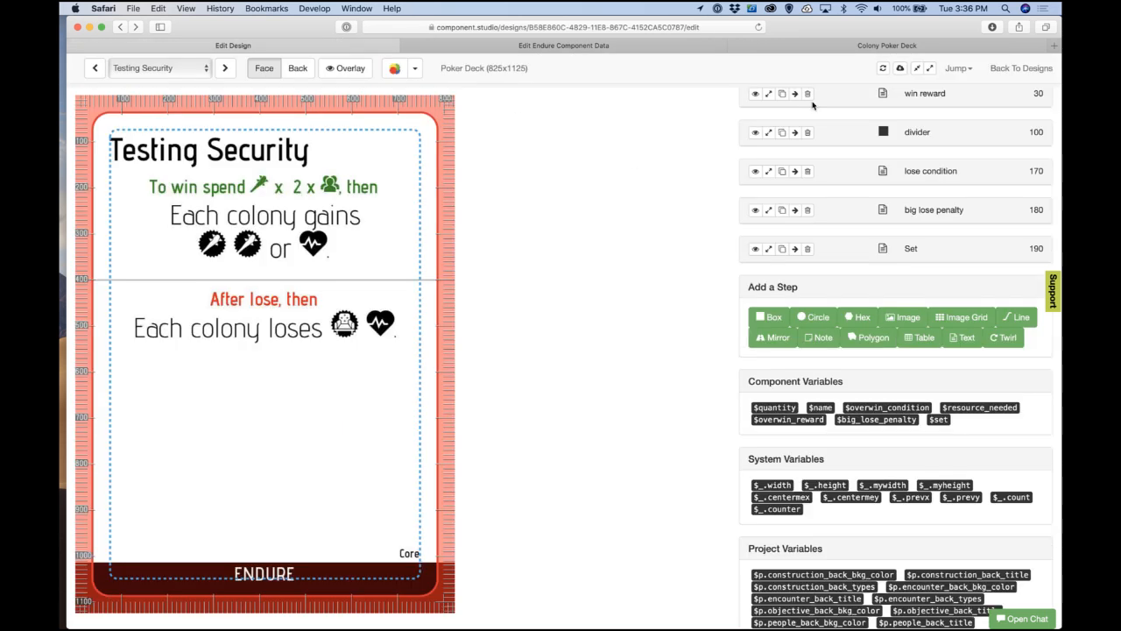
left_click(880, 72)
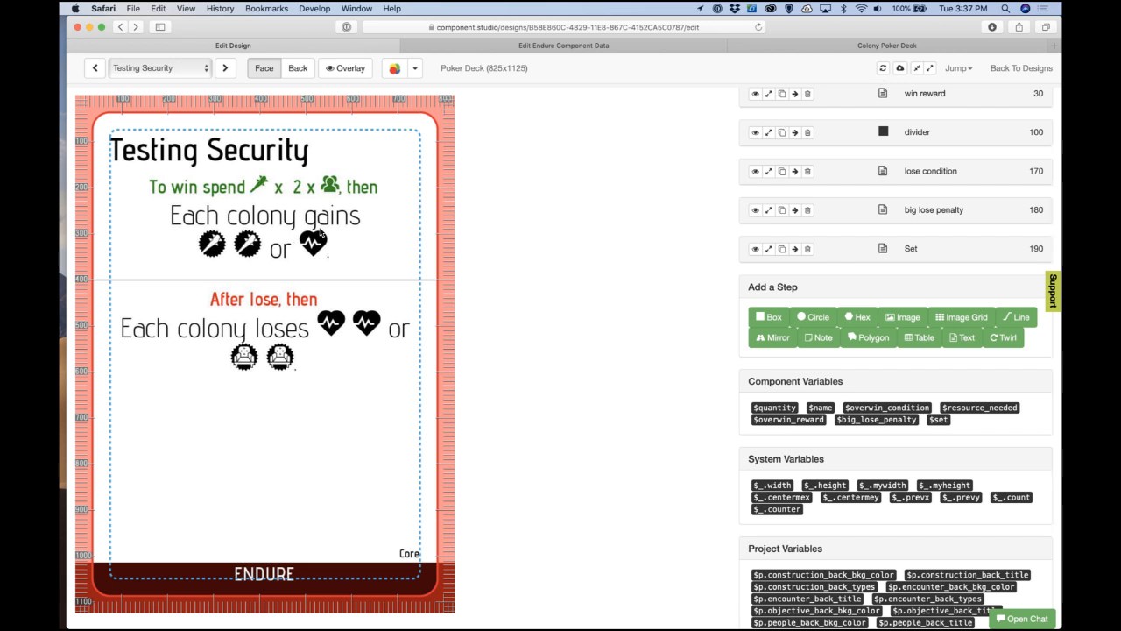
Step: Bring up the Unsanitary Conditions card preview and check it against its win reward and lose penalty in the Endure data
left_click(610, 44)
scroll(506, 230, "down", 2)
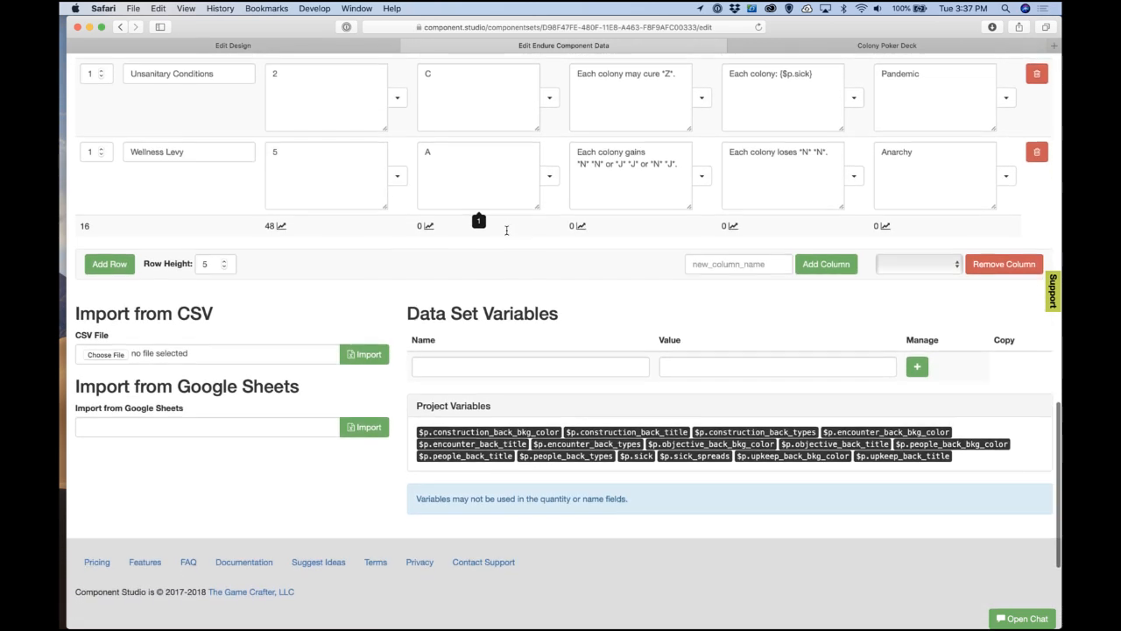
left_click(315, 48)
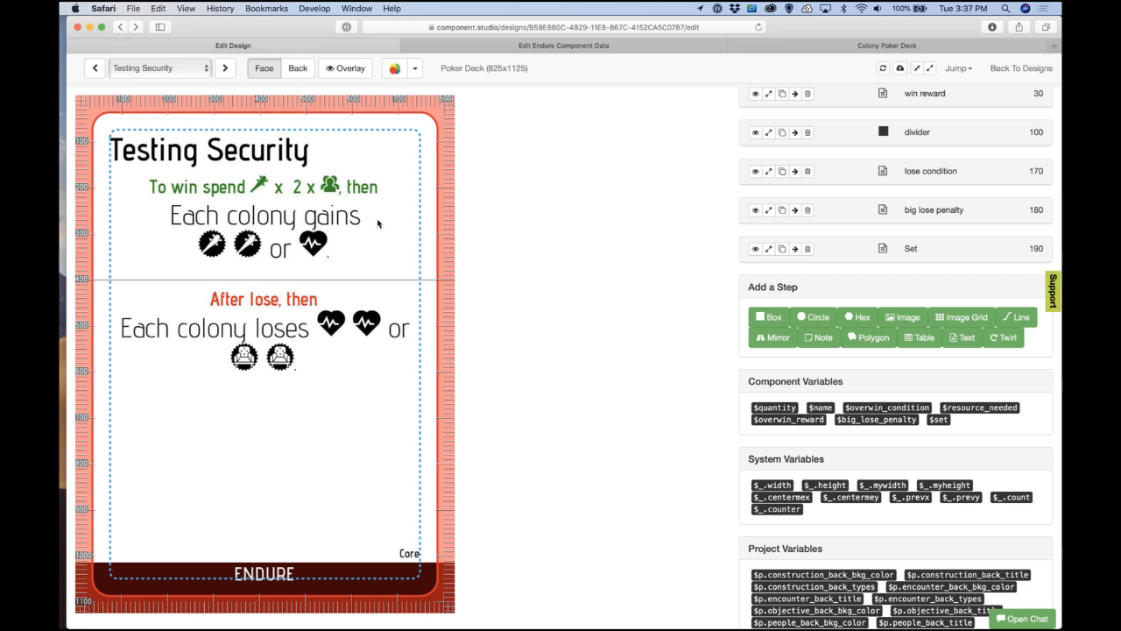
left_click(226, 70)
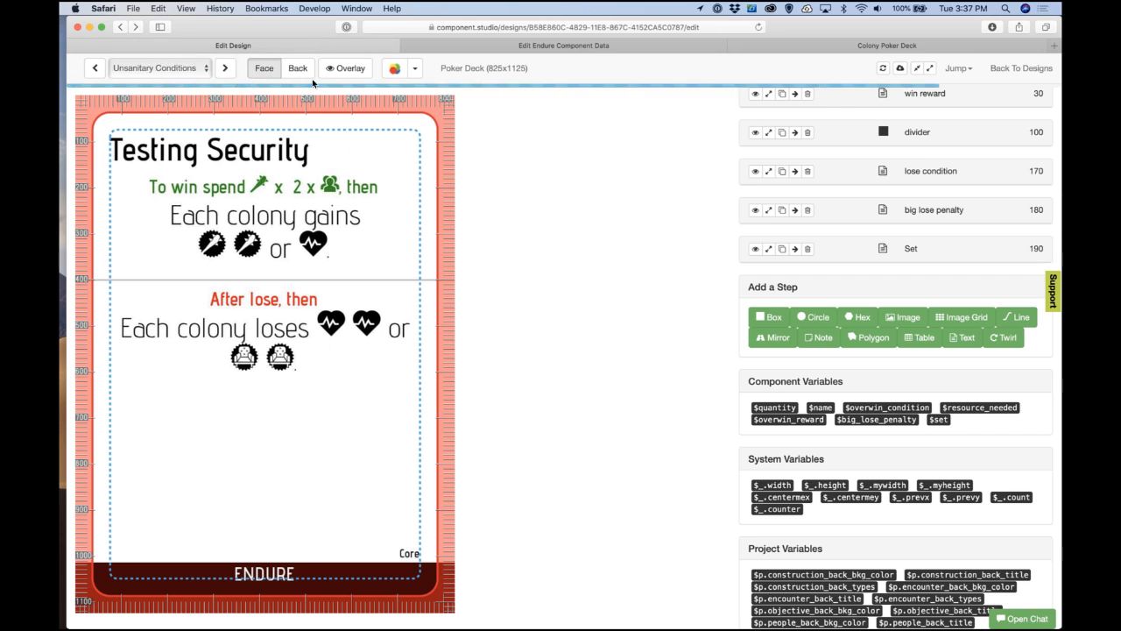
left_click(491, 42)
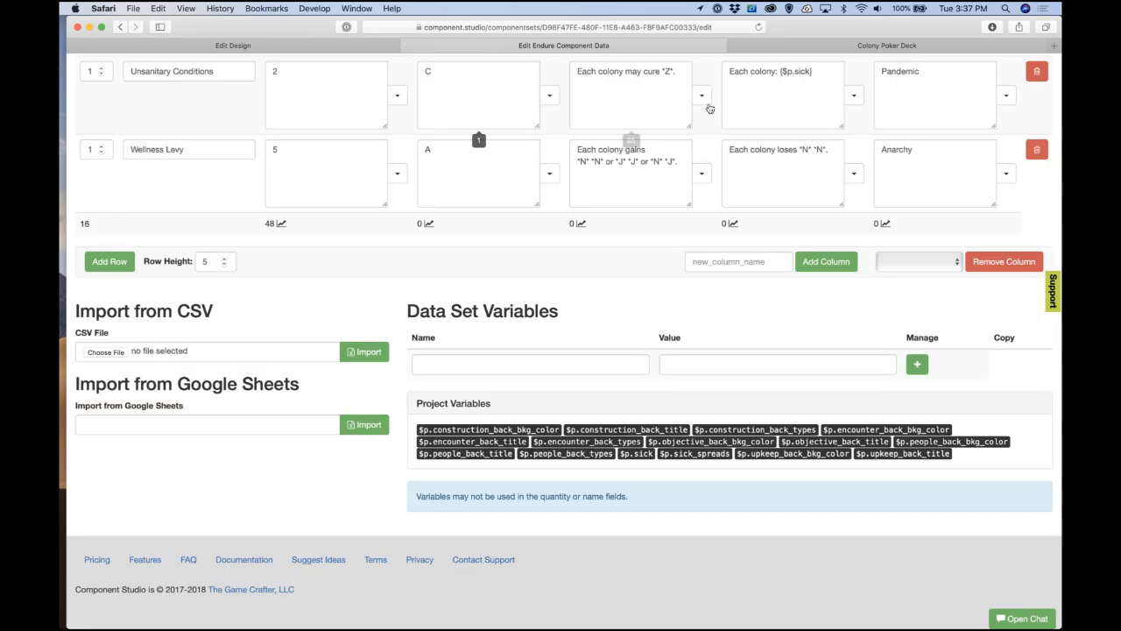
left_click(672, 90)
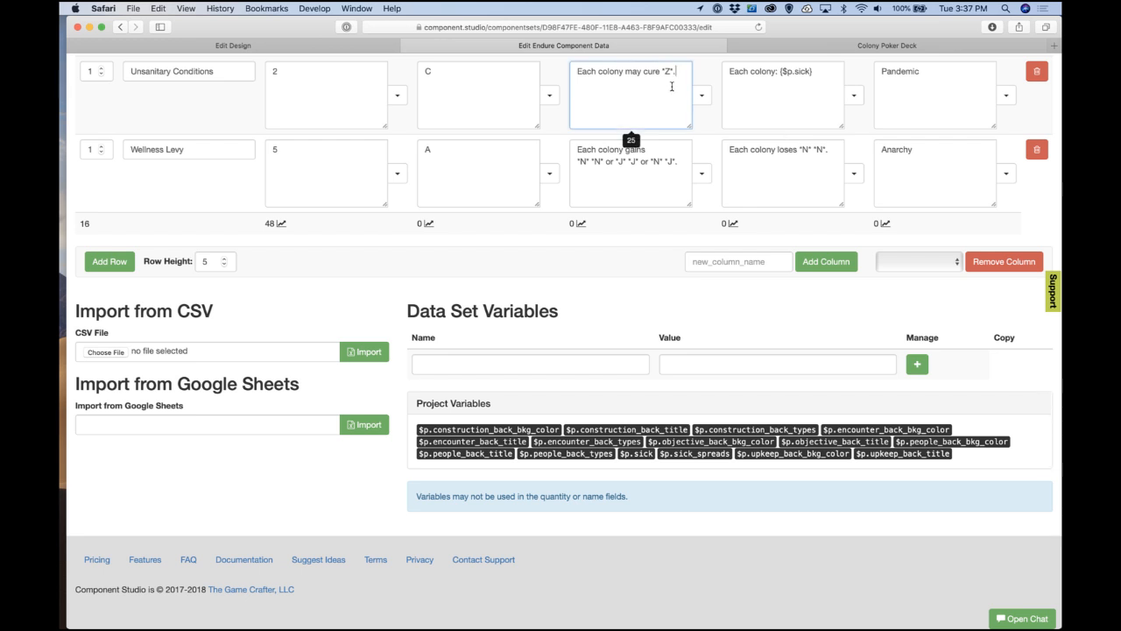
left_click(786, 102)
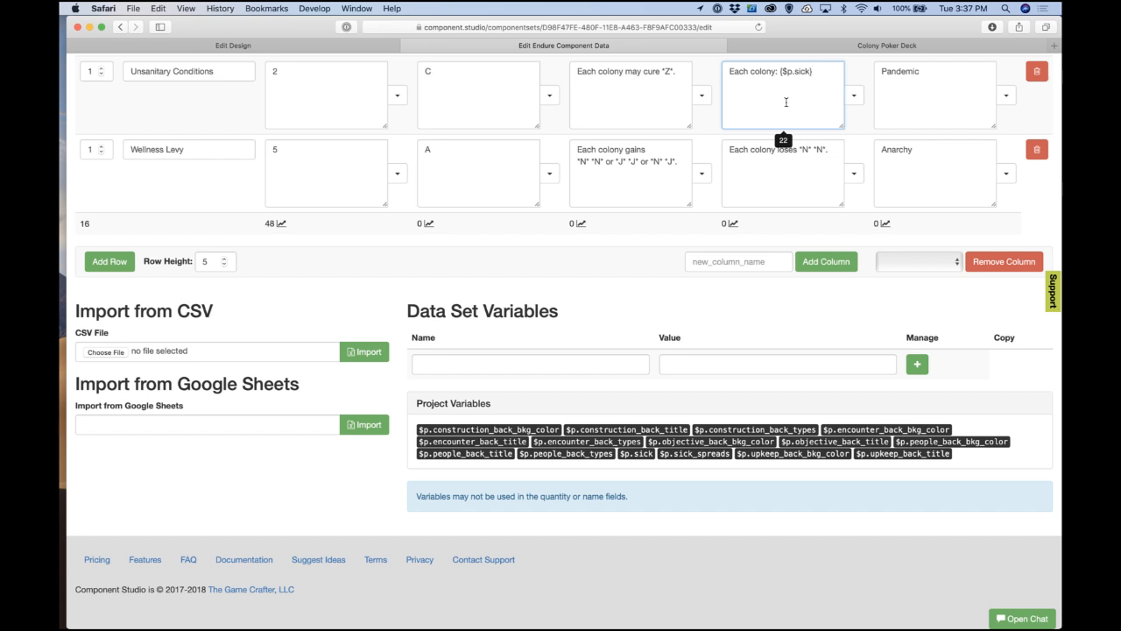
left_click(316, 45)
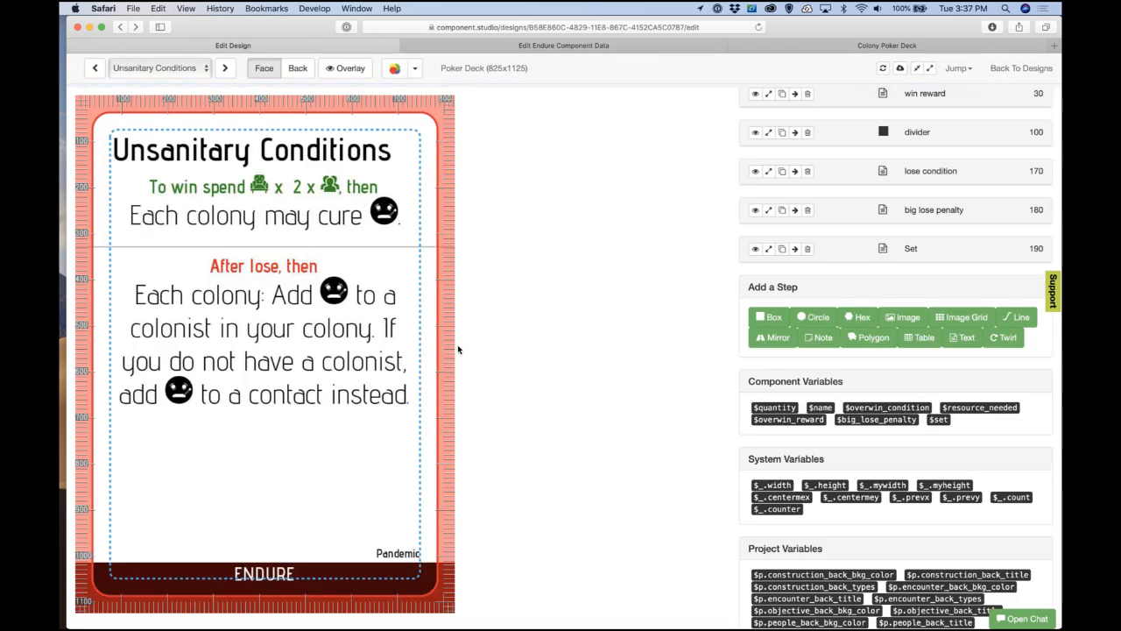
Step: Append "If you don't have a colonist or contact lose *N*." to Unsanitary Conditions' lose penalty, and refresh the card preview
left_click(477, 45)
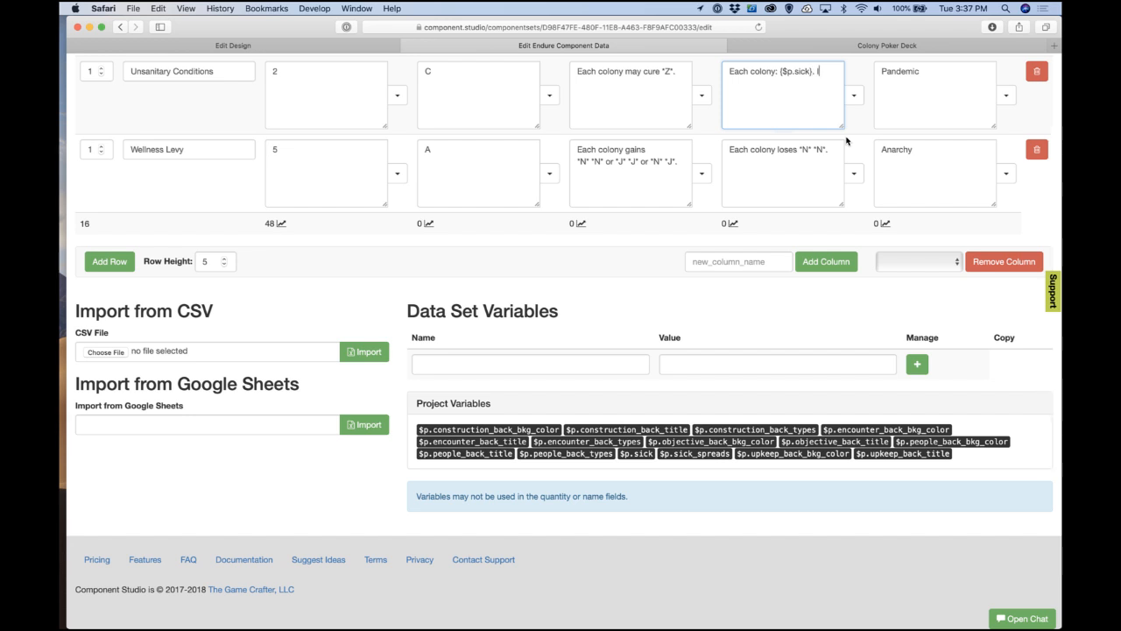
type("ou don't have a colonist or contact")
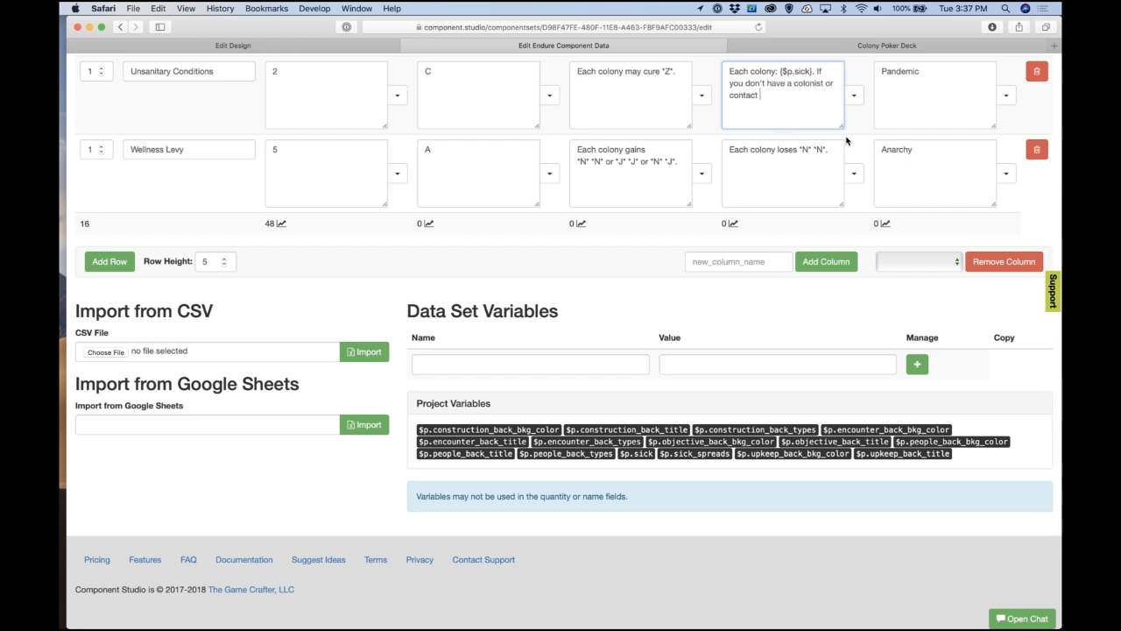
type(" lose *N*.")
left_click(698, 71)
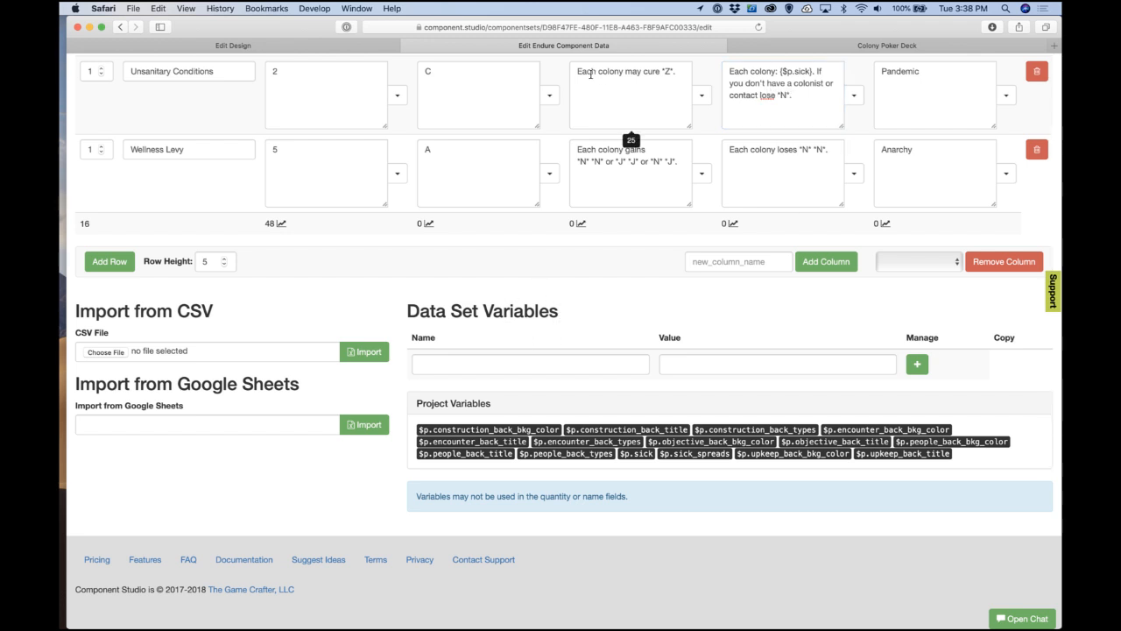
left_click(335, 44)
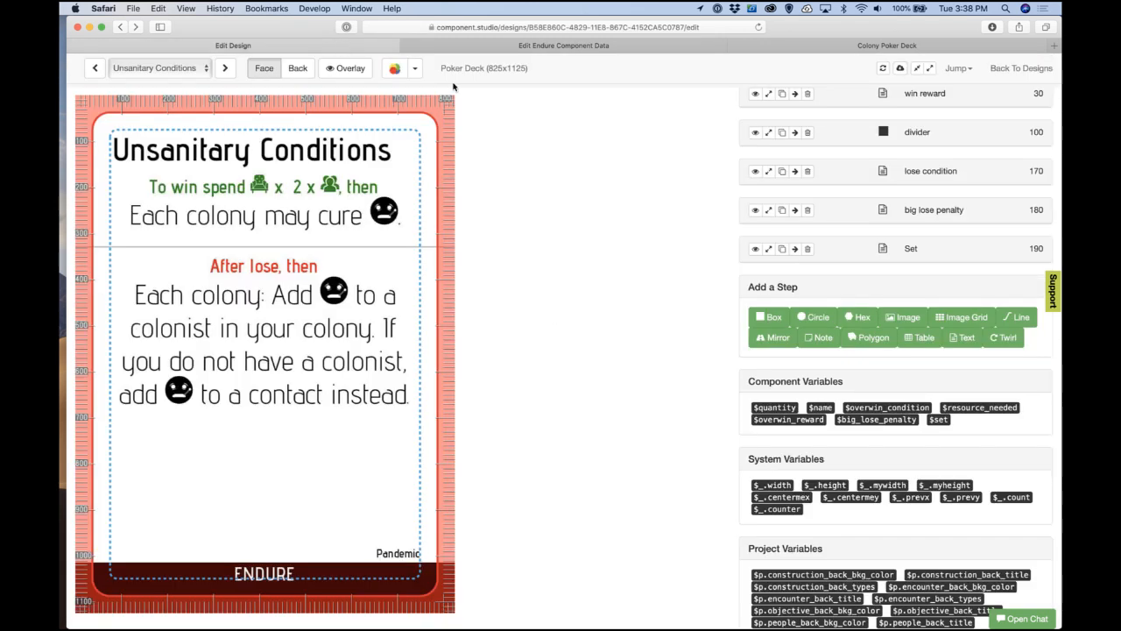
left_click(885, 69)
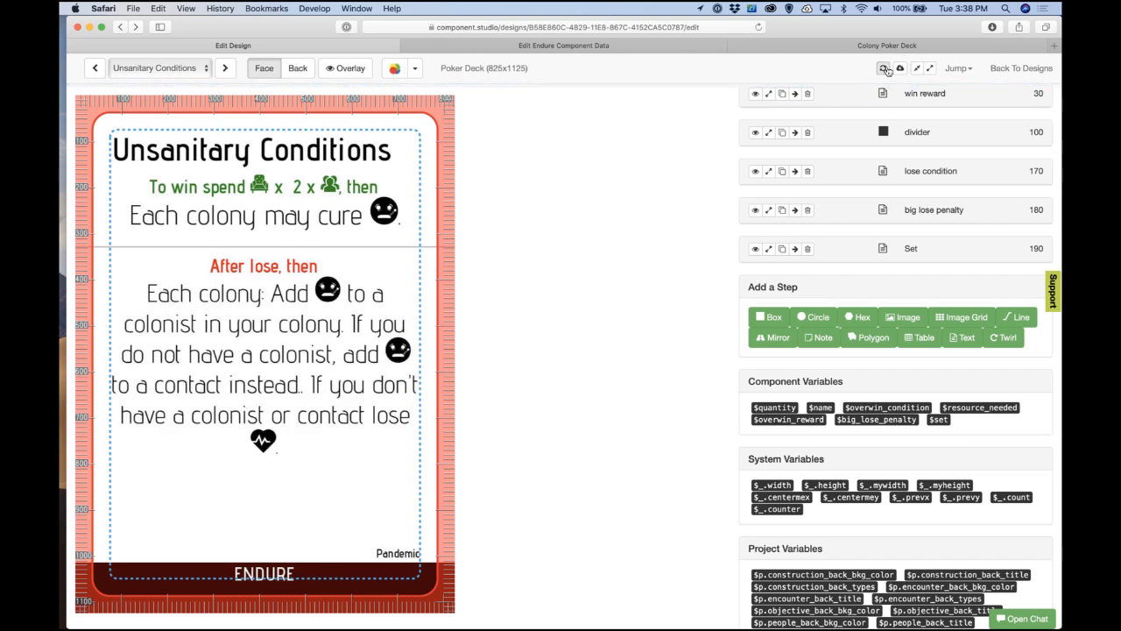
Step: Shorten the added sentence in Unsanitary Conditions' lose penalty to "If you don't have contact lose *N*.", and refresh the card preview
left_click(610, 48)
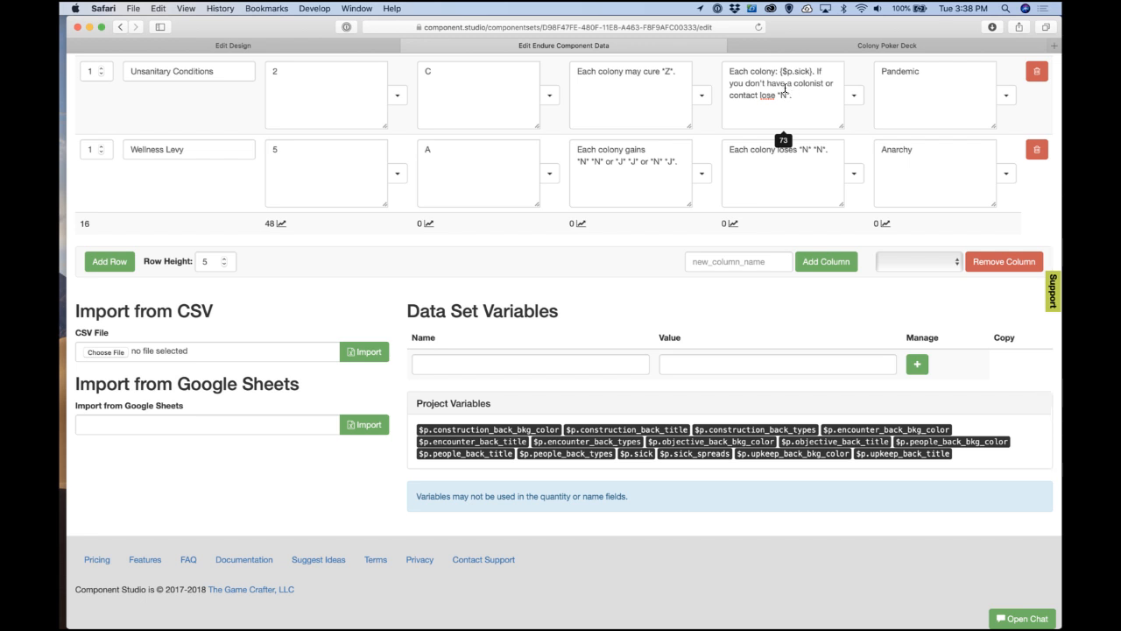
left_click_drag(787, 85, 835, 85)
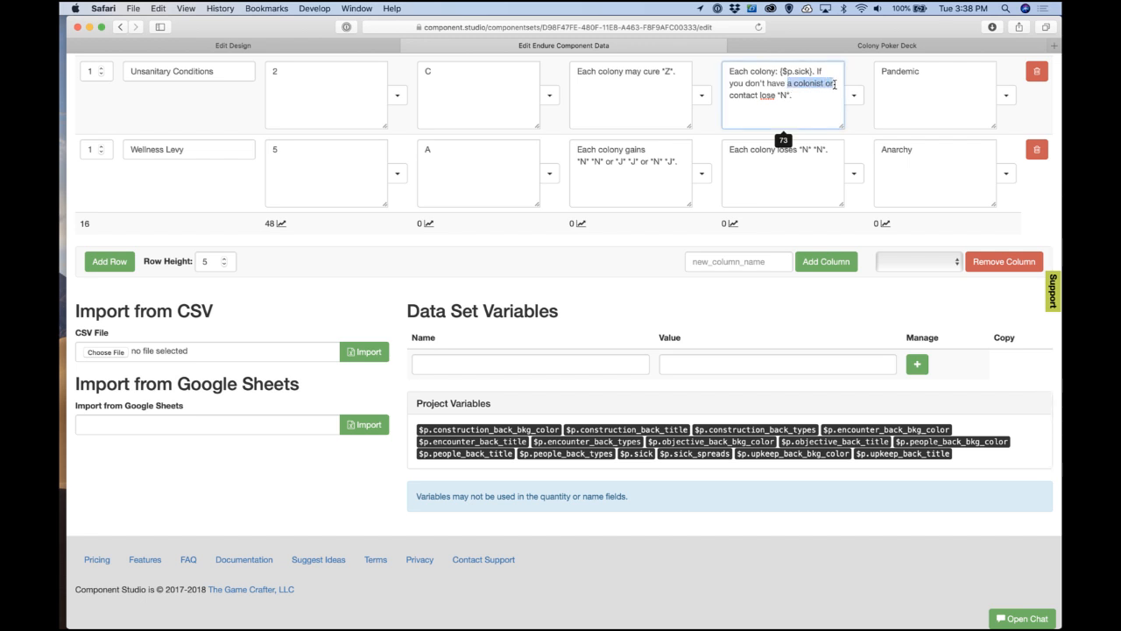
key("BackSpace")
key("BackSpace")
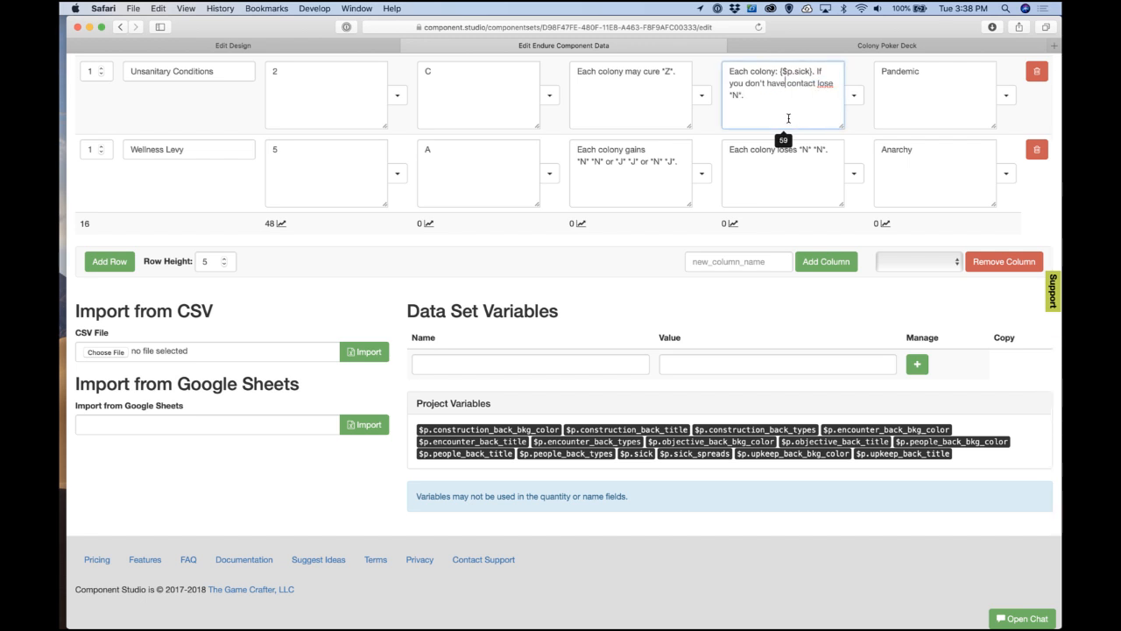
left_click(789, 116)
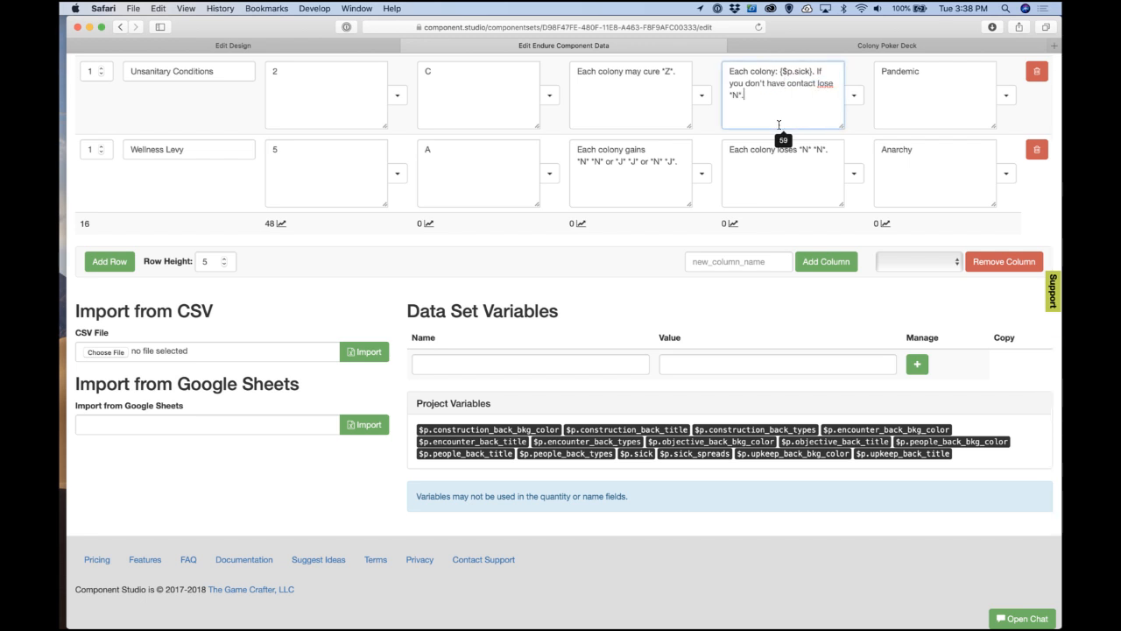
left_click(360, 42)
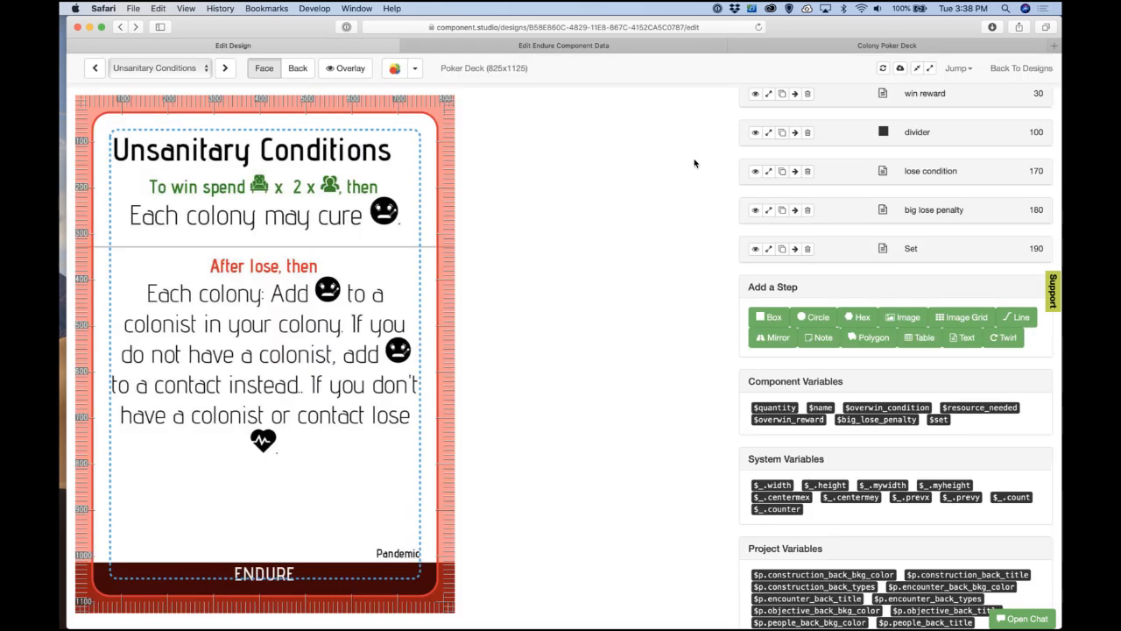
left_click(883, 68)
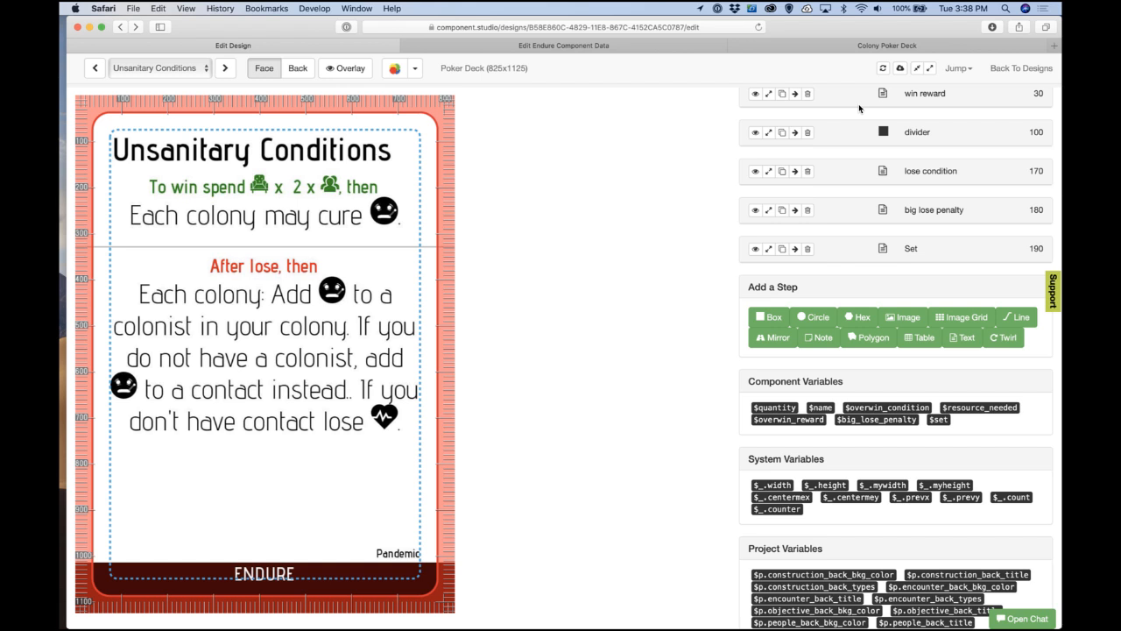
Step: Bring up the Wellness Levy card preview and review its win cost, reward and lose penalty against its Endure data row
left_click(621, 42)
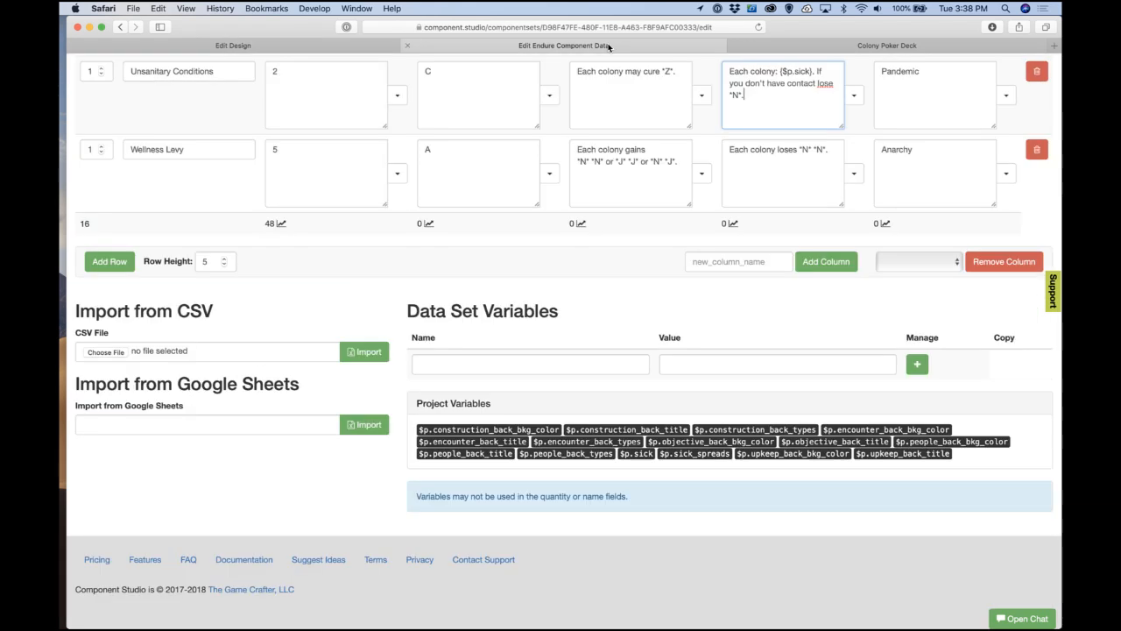
scroll(595, 113, "down", 2)
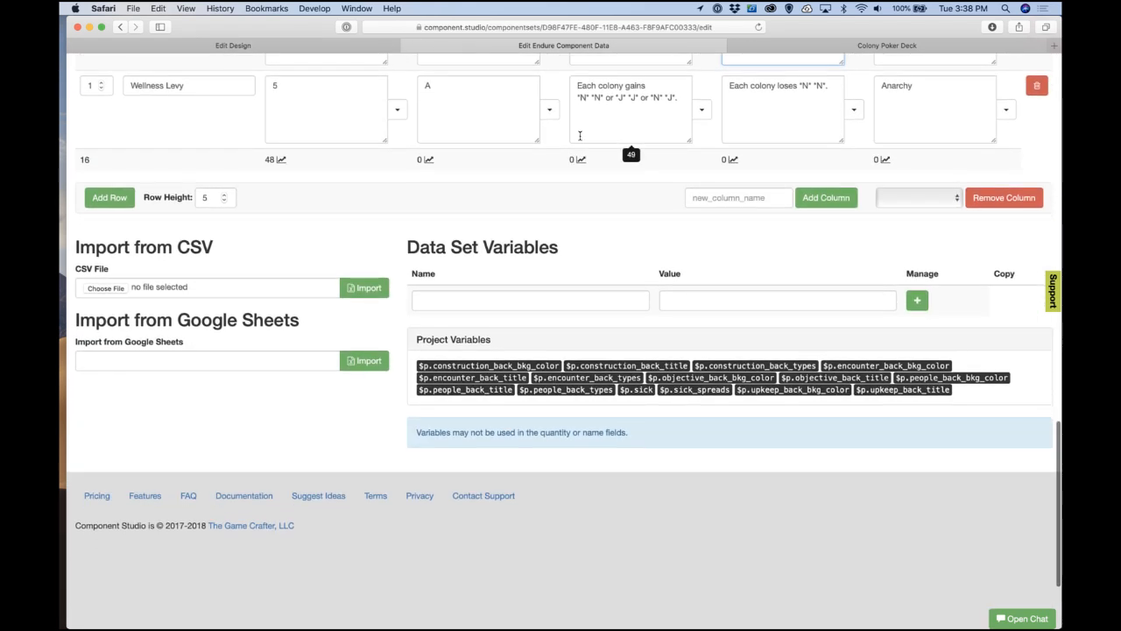
left_click(233, 46)
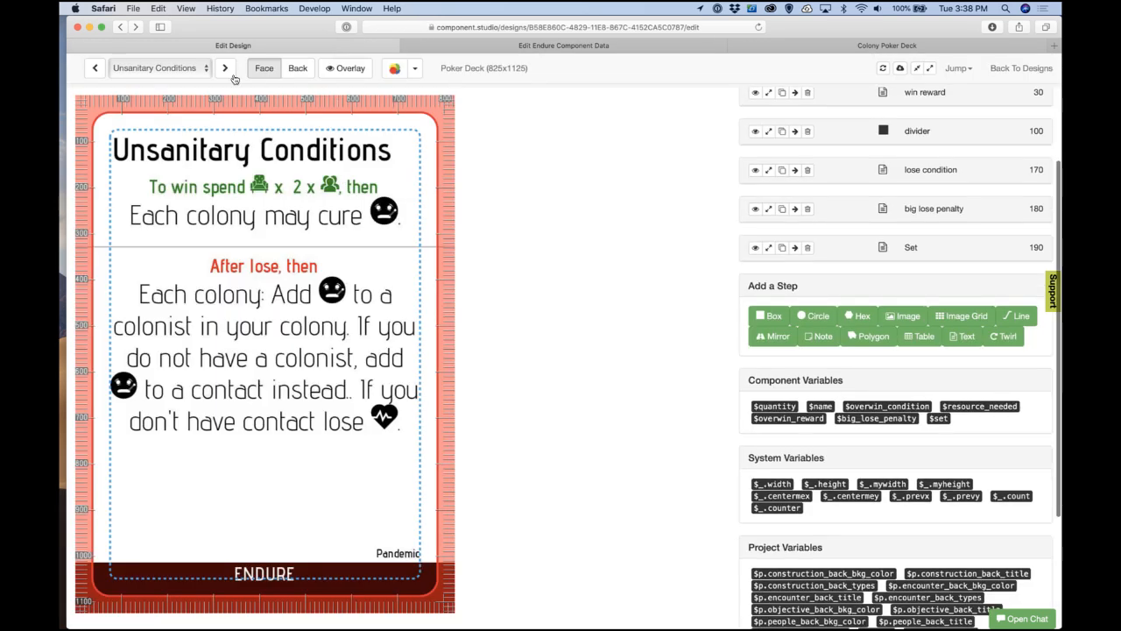
left_click(175, 67)
left_click(175, 83)
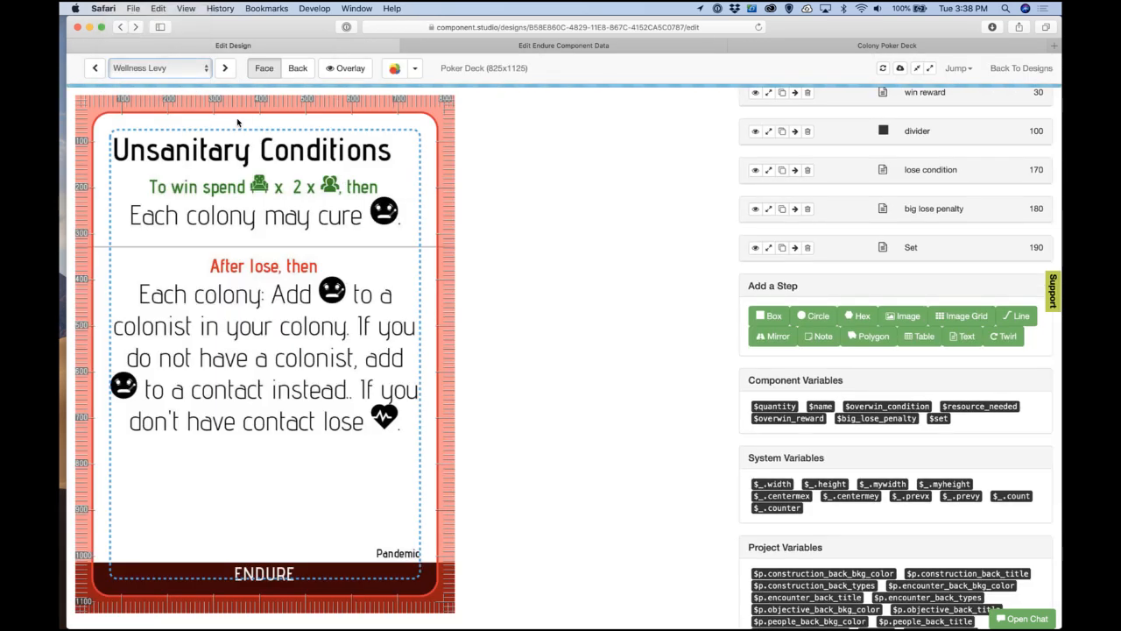
scroll(414, 350, "down", 2)
scroll(414, 353, "up", 1)
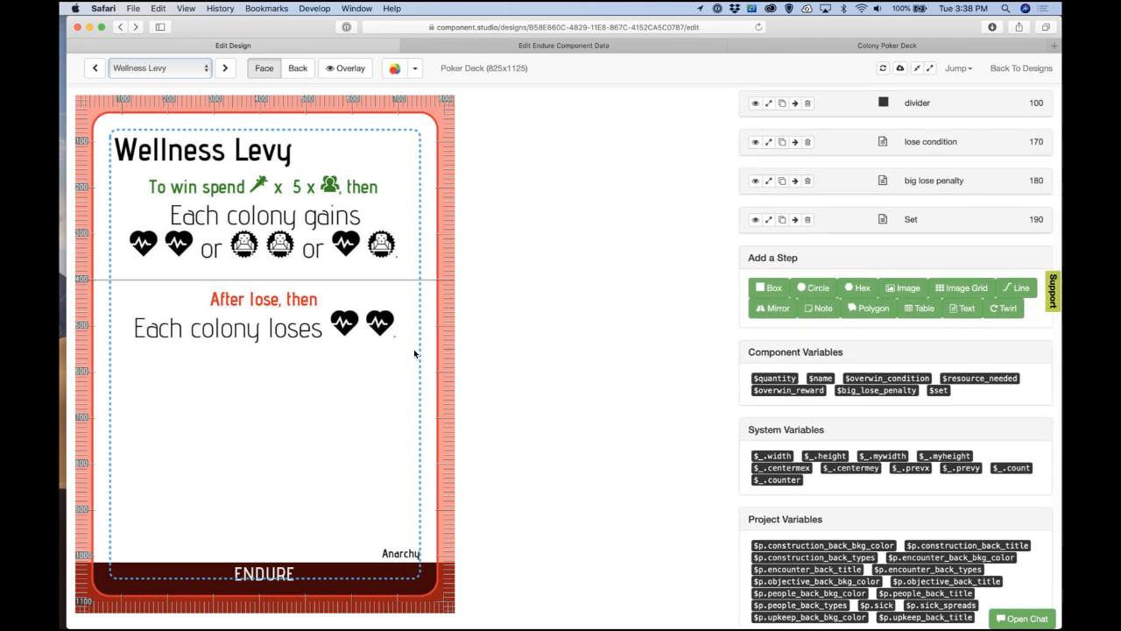
scroll(413, 348, "up", 1)
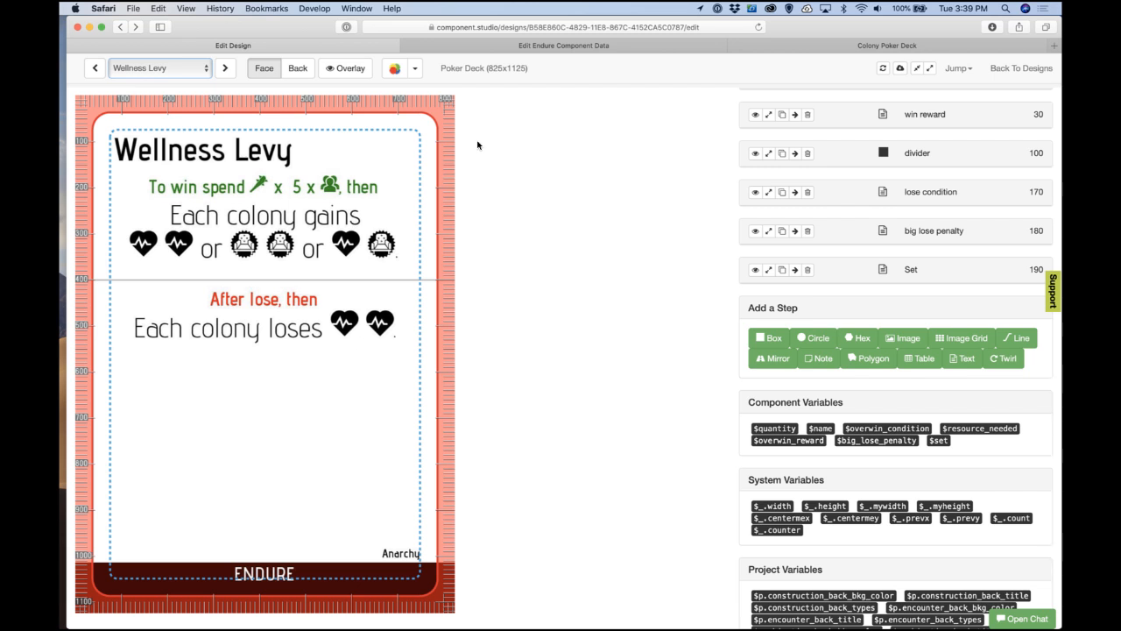
left_click(534, 46)
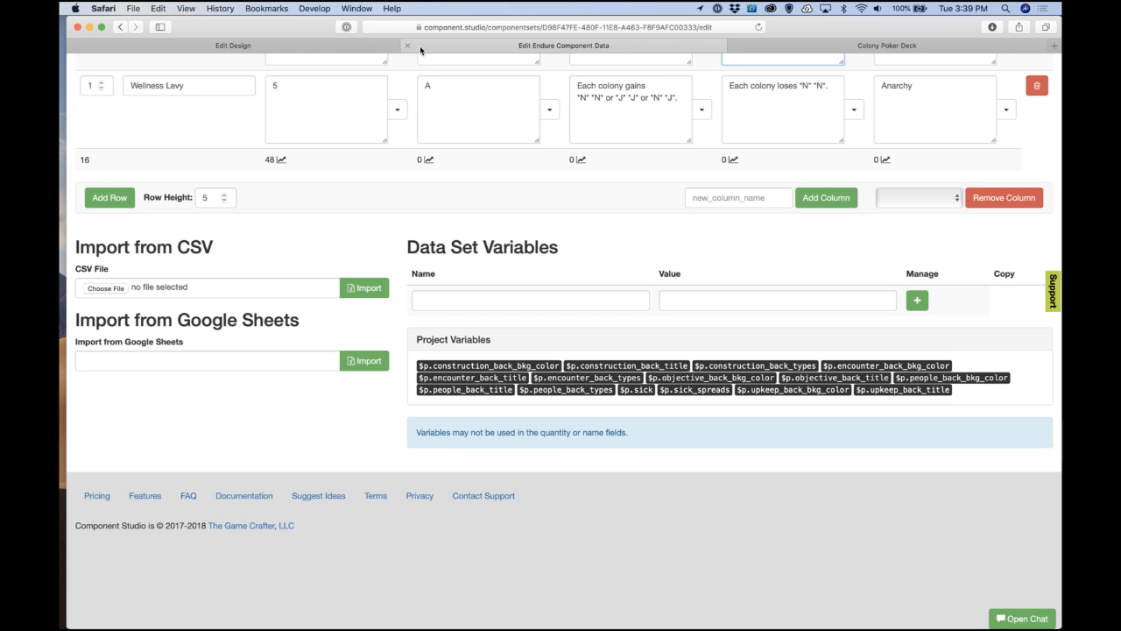
left_click(358, 44)
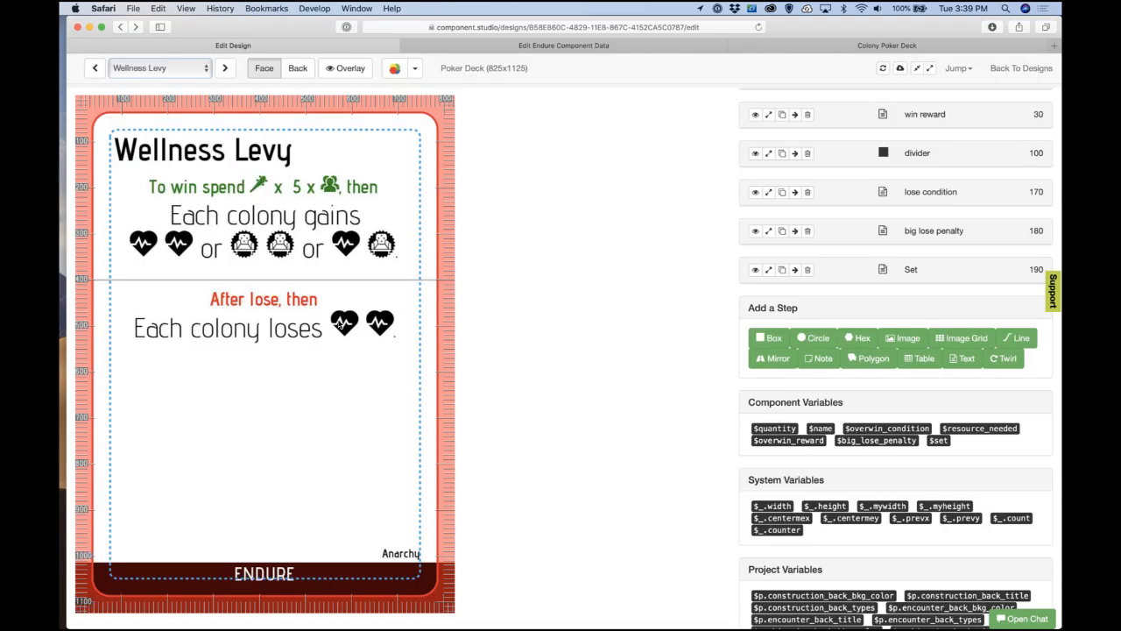
Step: Compare the icons in Wellness Levy's win cost, reward and lose penalty with the icon values in economy.ai in Illustrator
key("super+Tab")
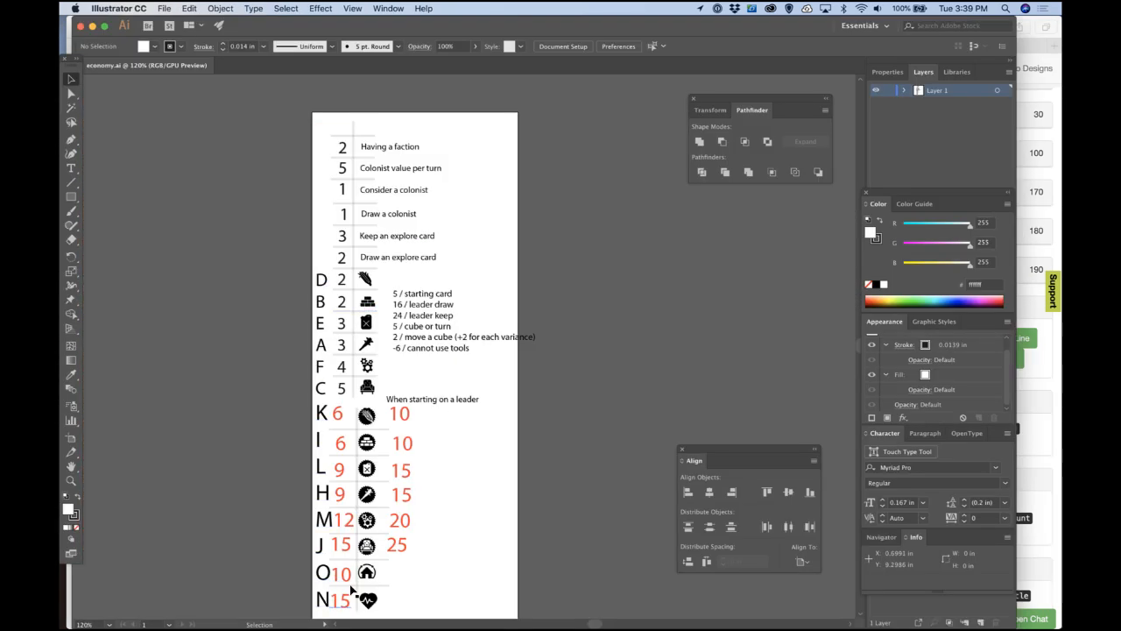
key("super+Tab")
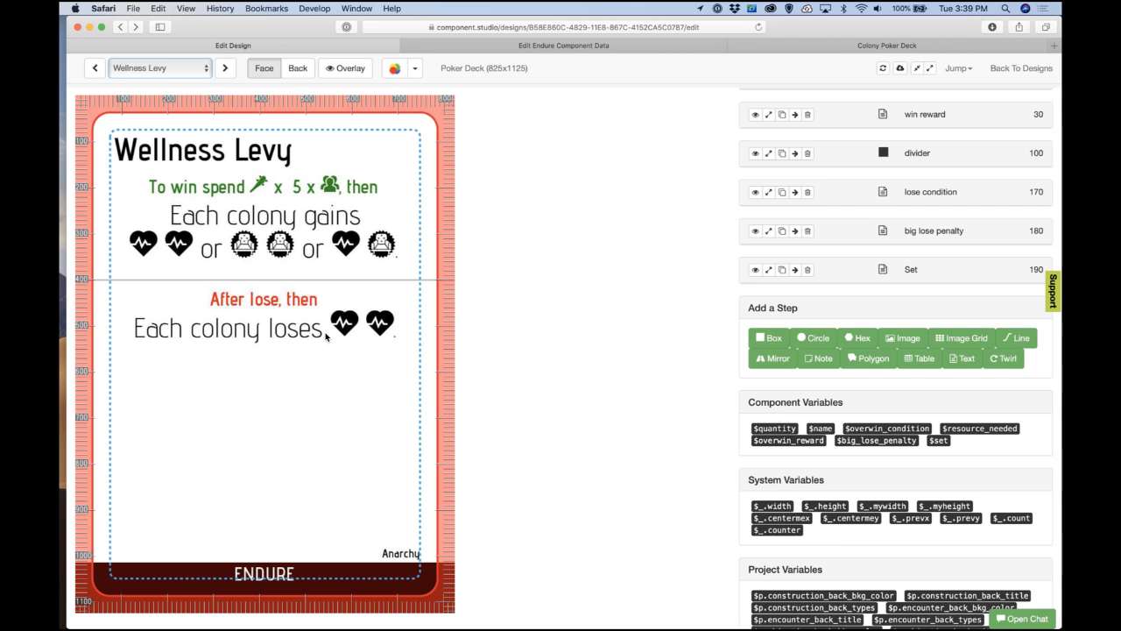
key("super+Tab")
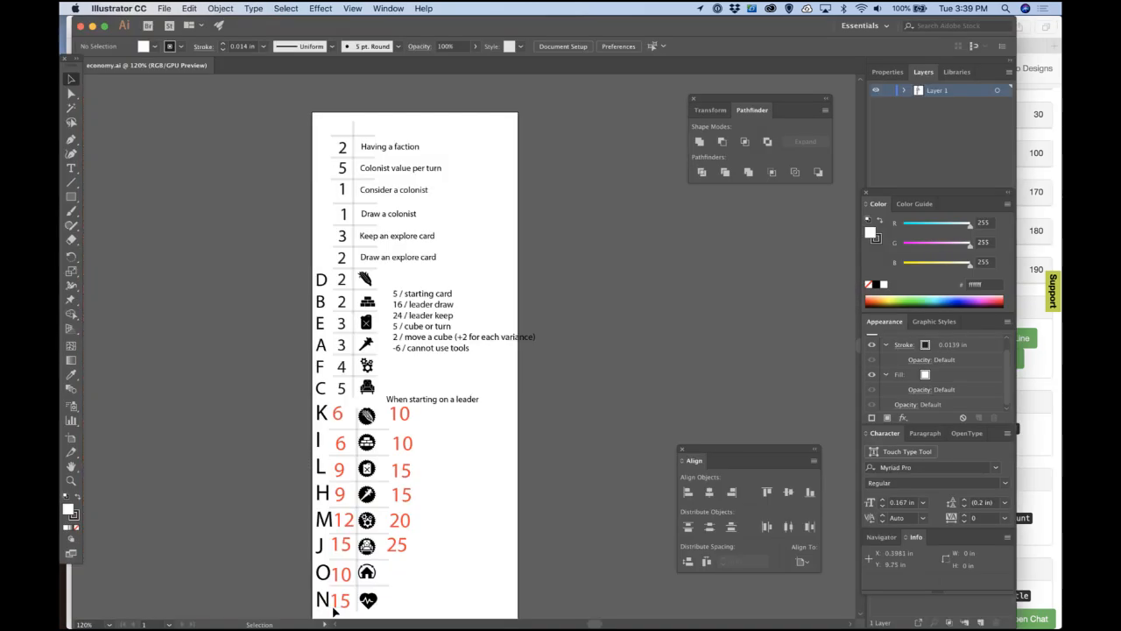
key("super+Tab")
key("super+Tab")
key("super+Tab")
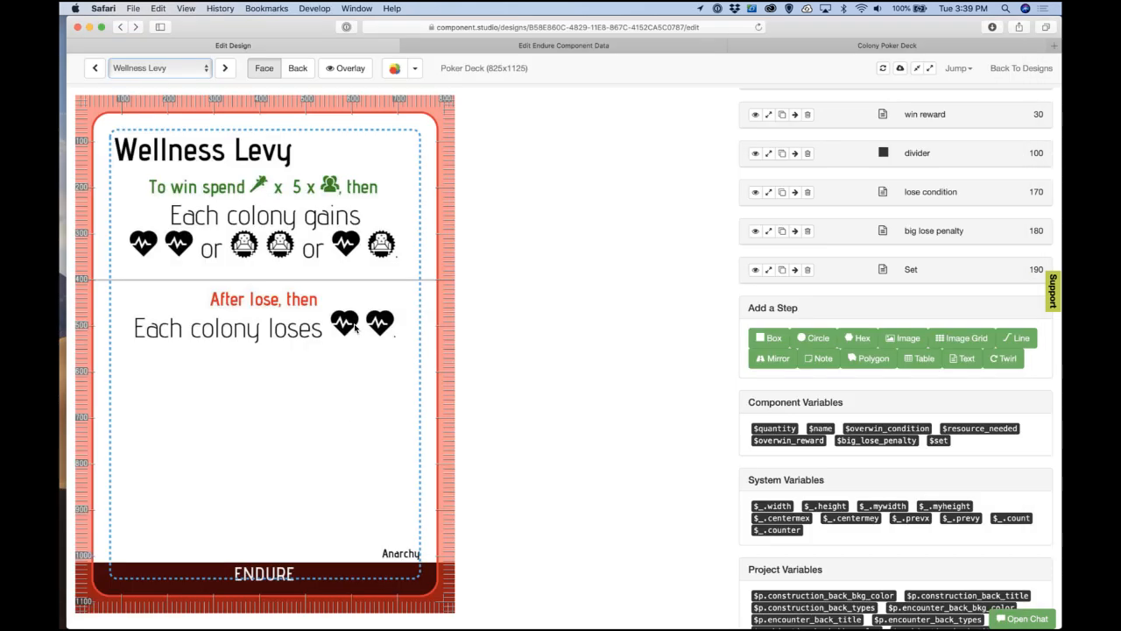
key("super+Tab")
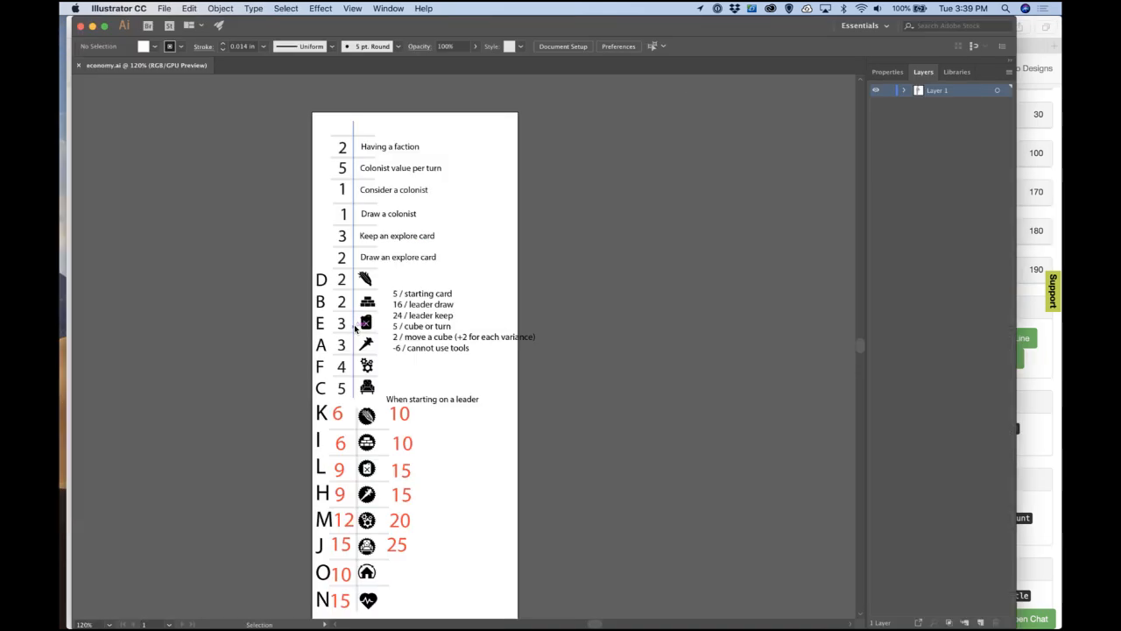
key("super+Tab")
key("super+Tab")
key("super+Tab")
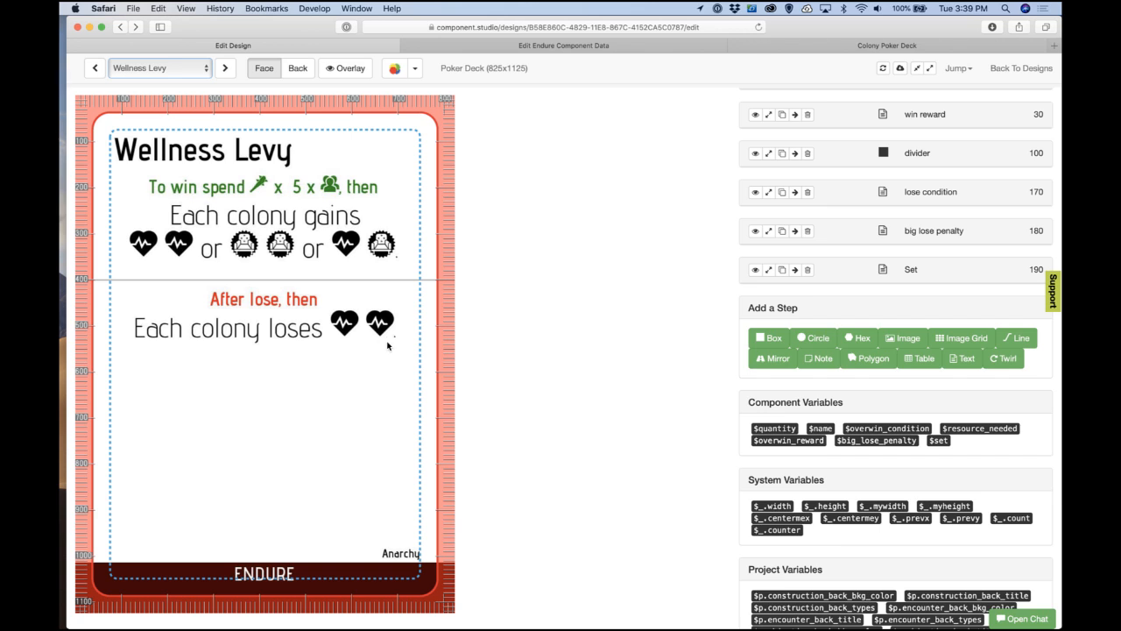
key("super+Tab")
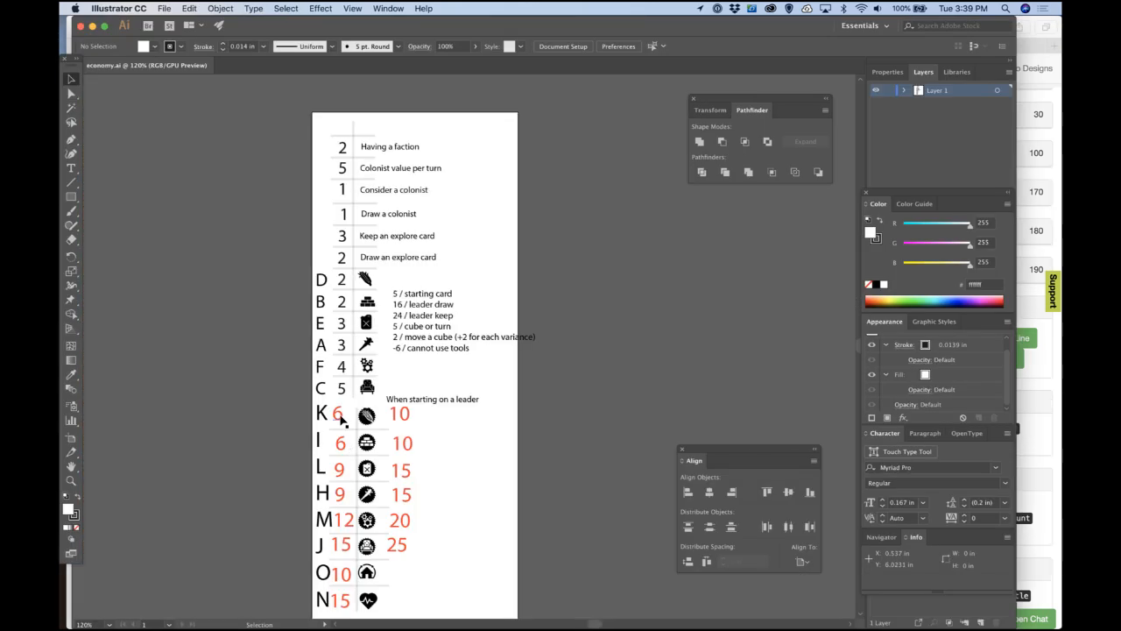
key("super+Tab")
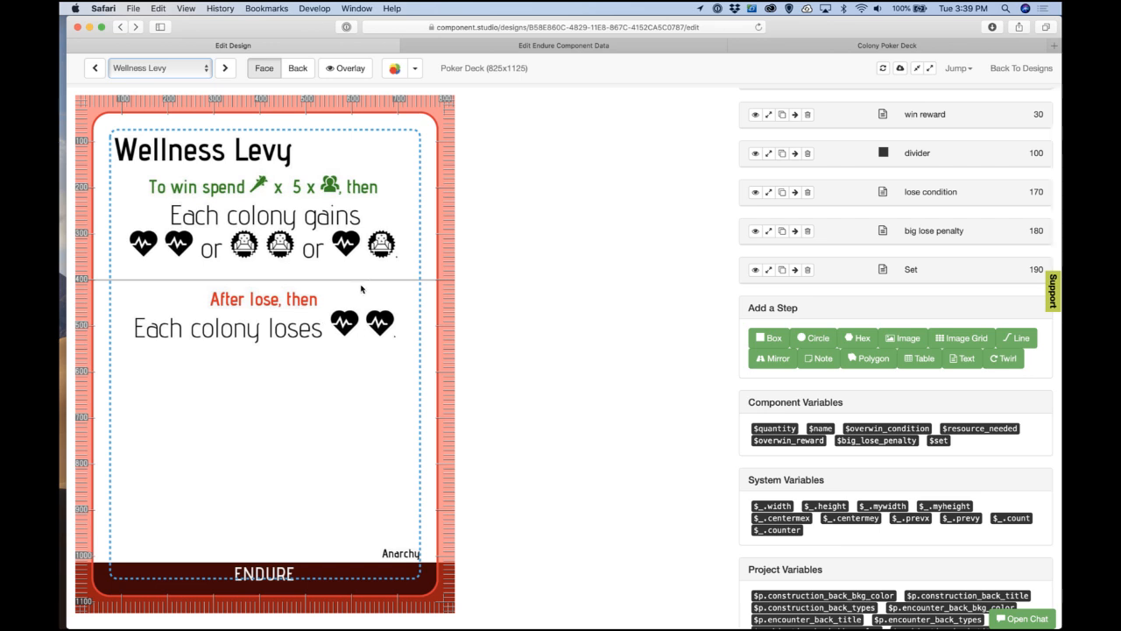
key("super+Tab")
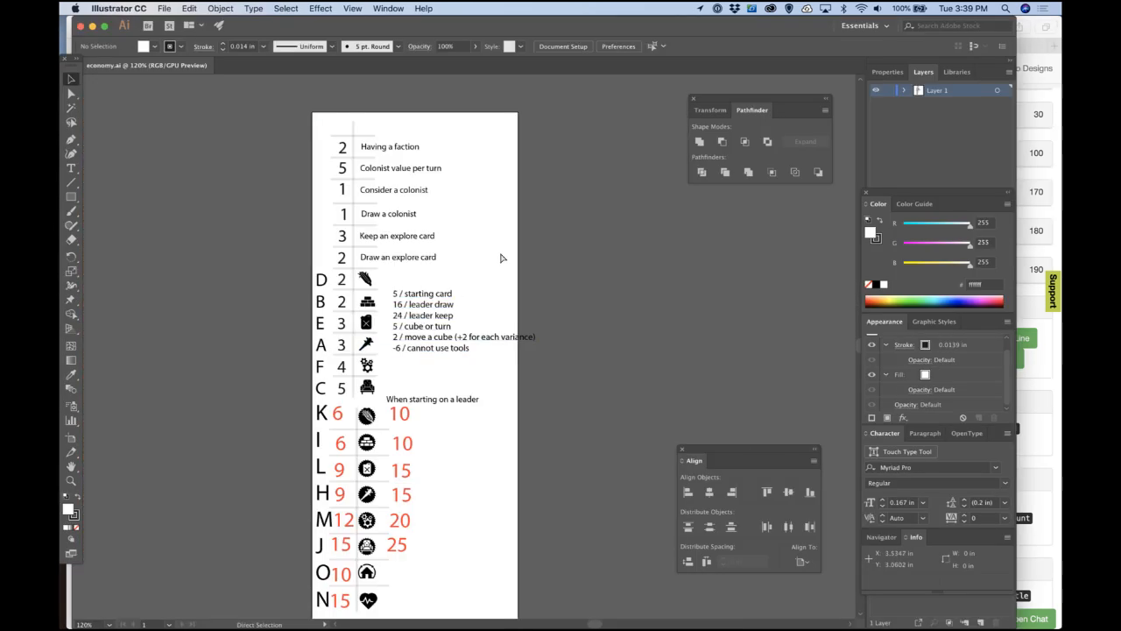
Step: Extend Wellness Levy's lose penalty in the Endure data to "Each colony loses *N* *N* or *K* *K* *K* *K*.", and refresh the card preview
key("super+Tab")
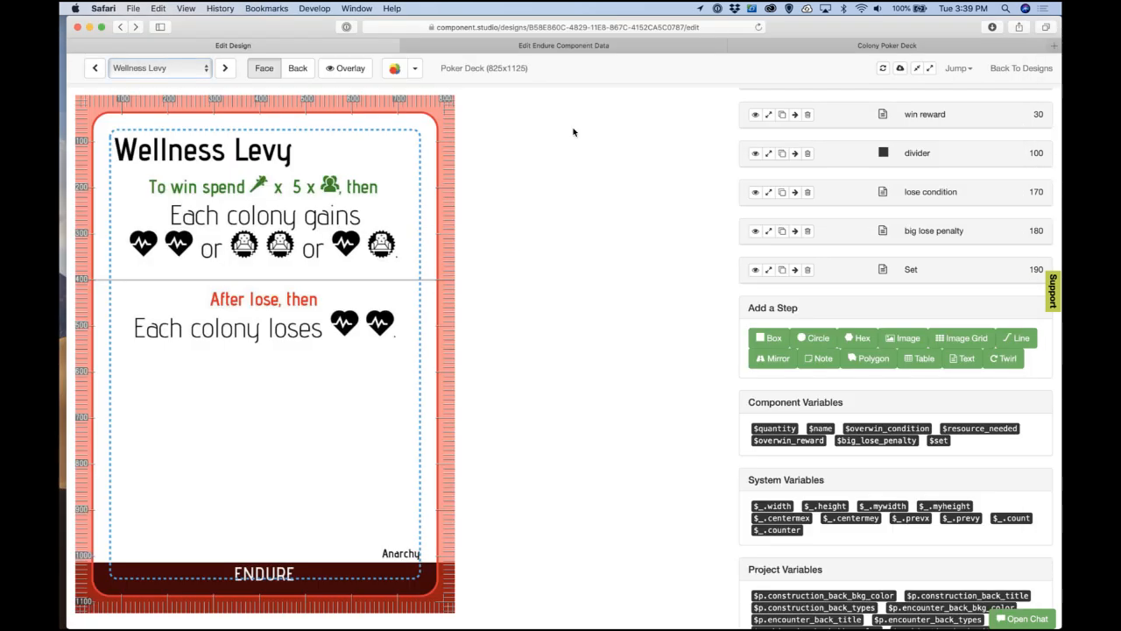
left_click(578, 49)
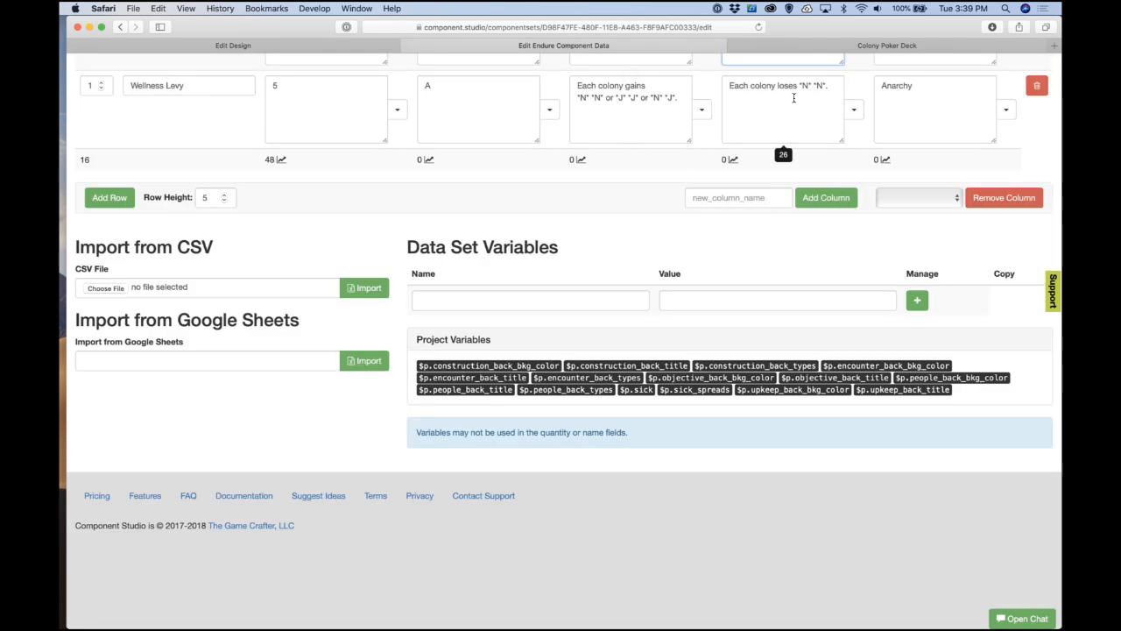
left_click(840, 115)
key("BackSpace")
type("or ")
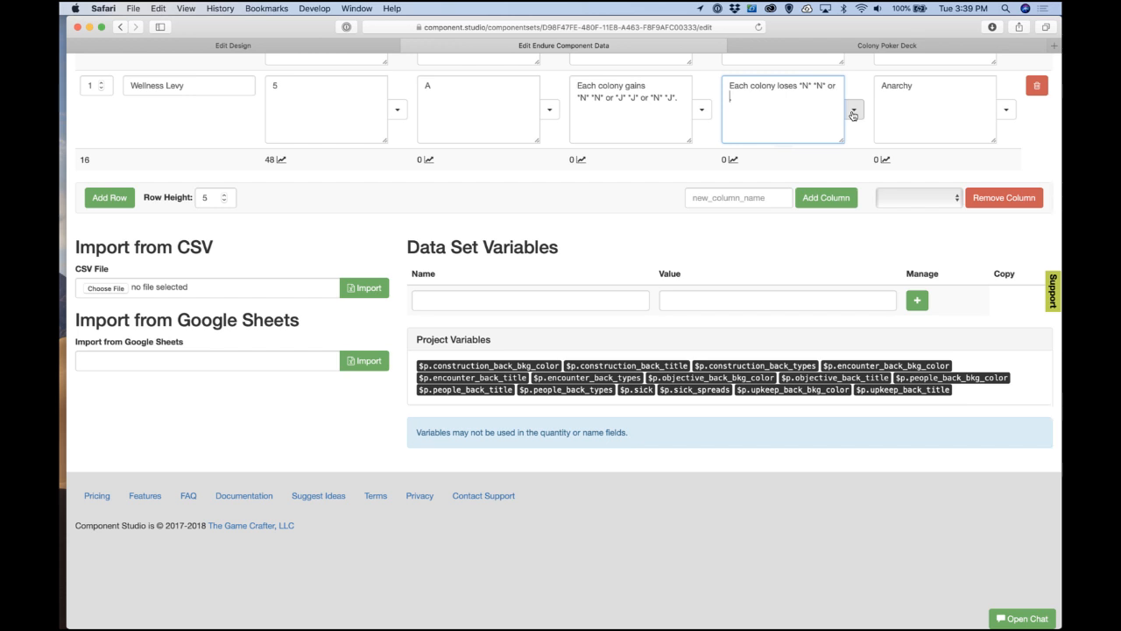
type("\"K\" \"K\" \"K\" \"K\".")
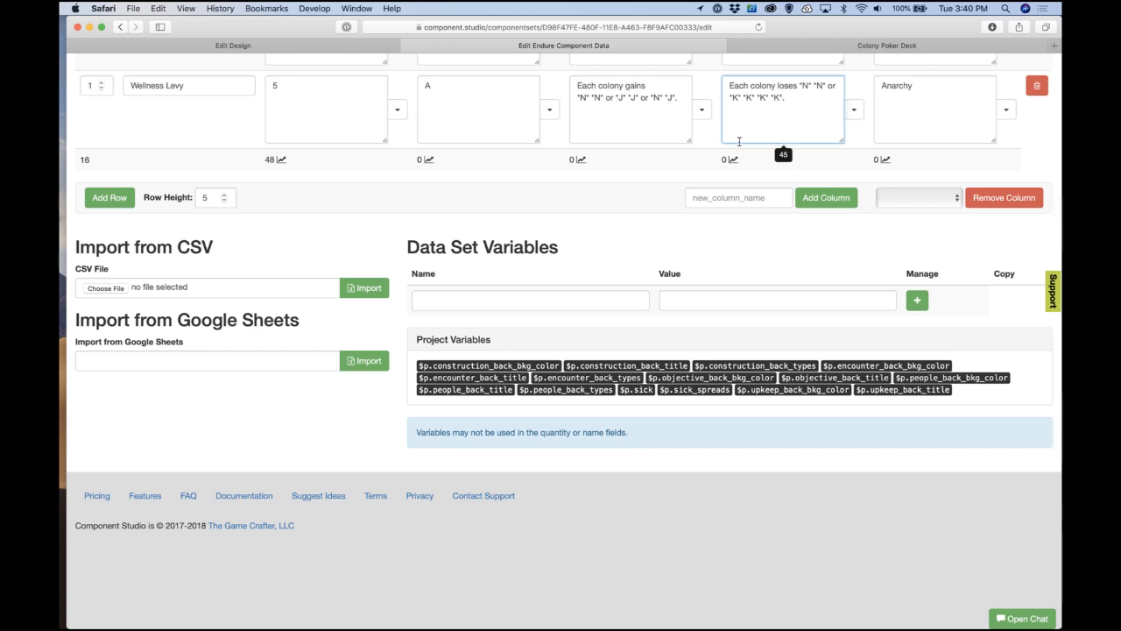
left_click(717, 140)
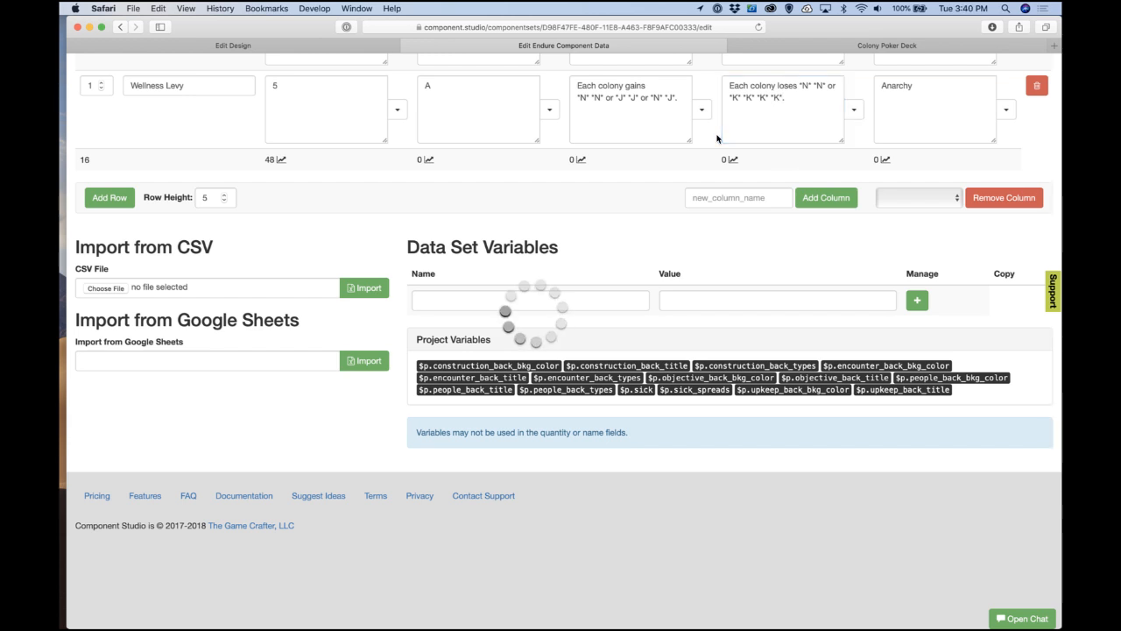
left_click(259, 46)
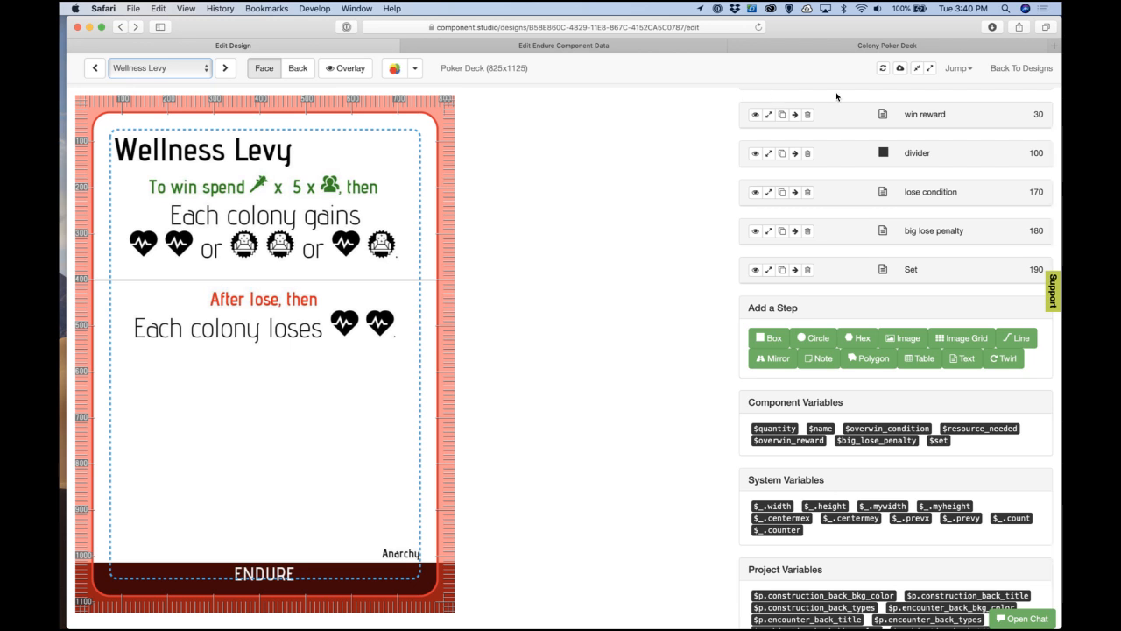
left_click(882, 68)
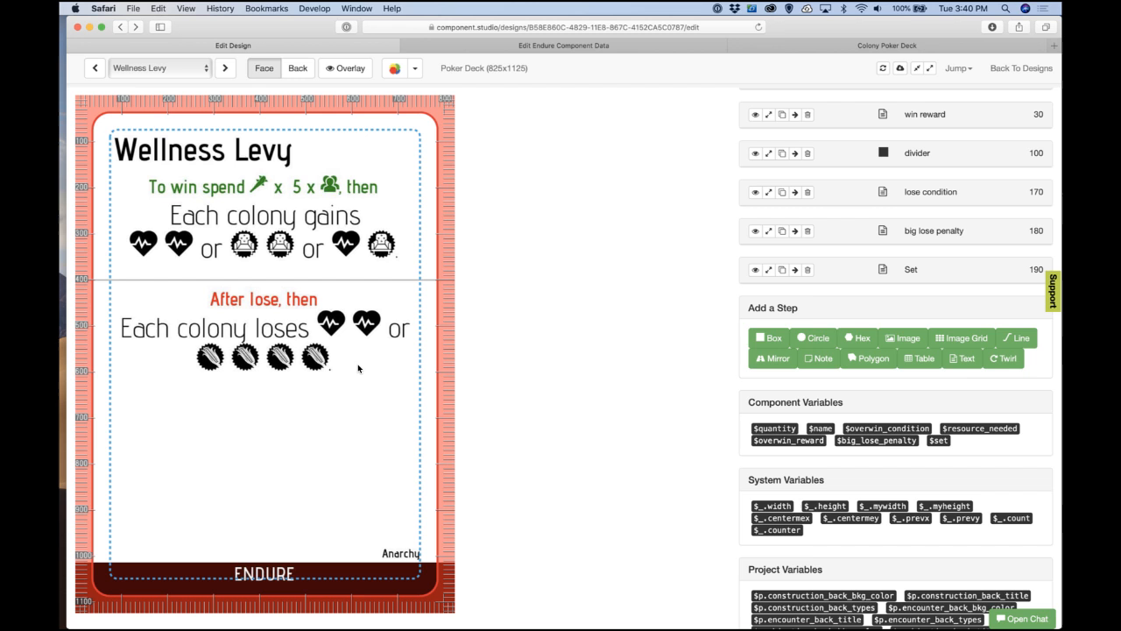
Step: Shorten the alternative in Wellness Levy's lose penalty to "*K* *K* *K*.", and refresh the card preview
left_click(554, 41)
left_click(827, 123)
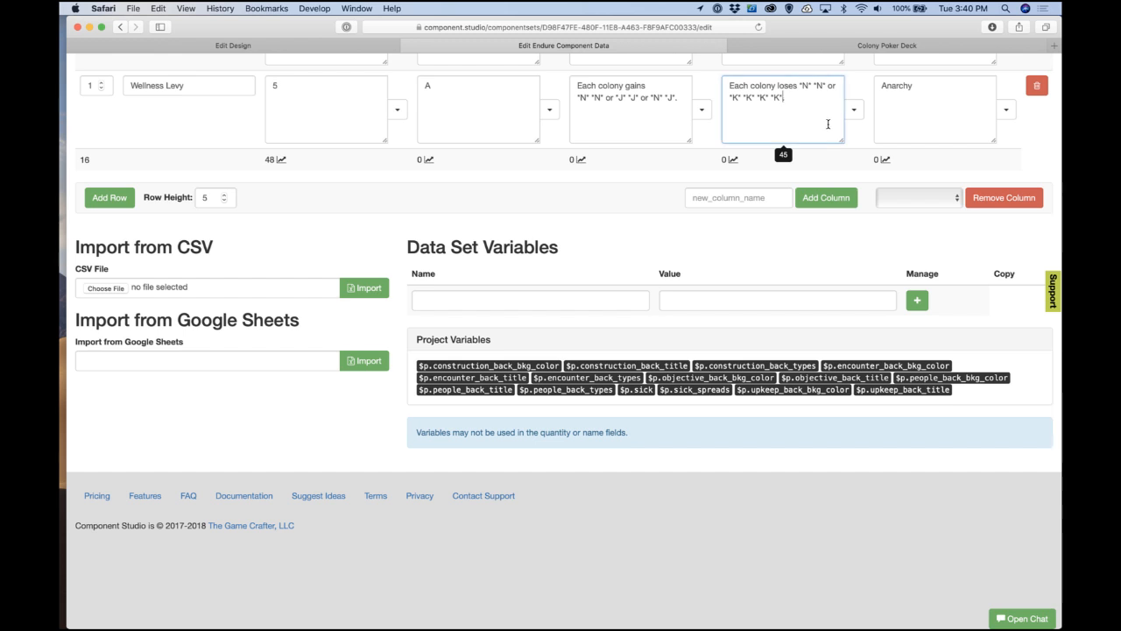
key("BackSpace")
key("BackSpace")
key("BackSpace")
left_click(714, 96)
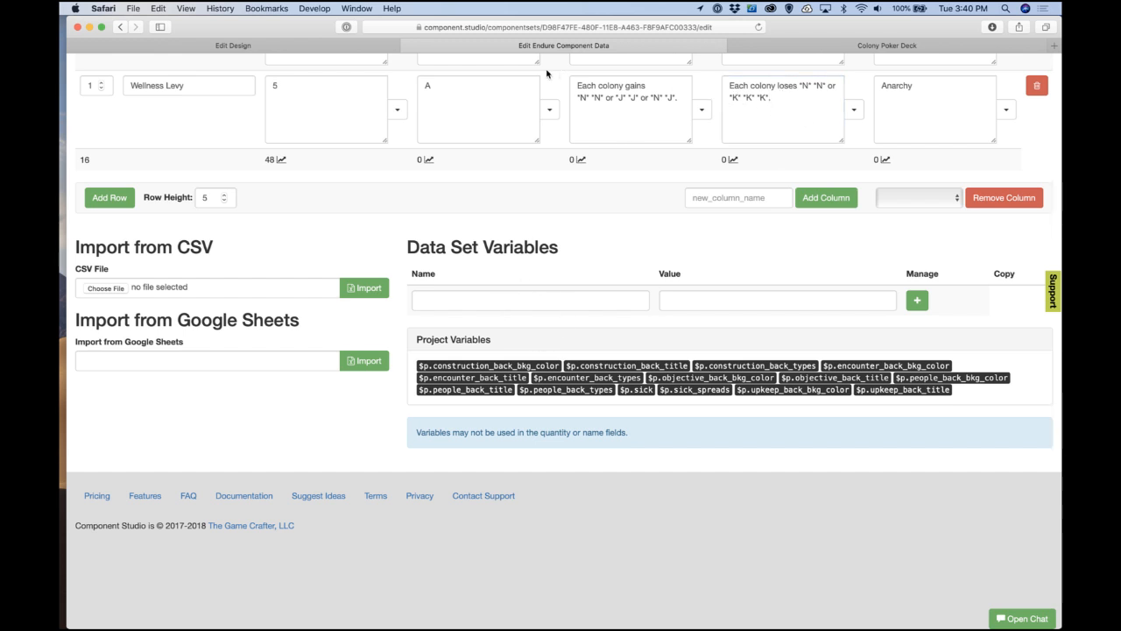
left_click(233, 45)
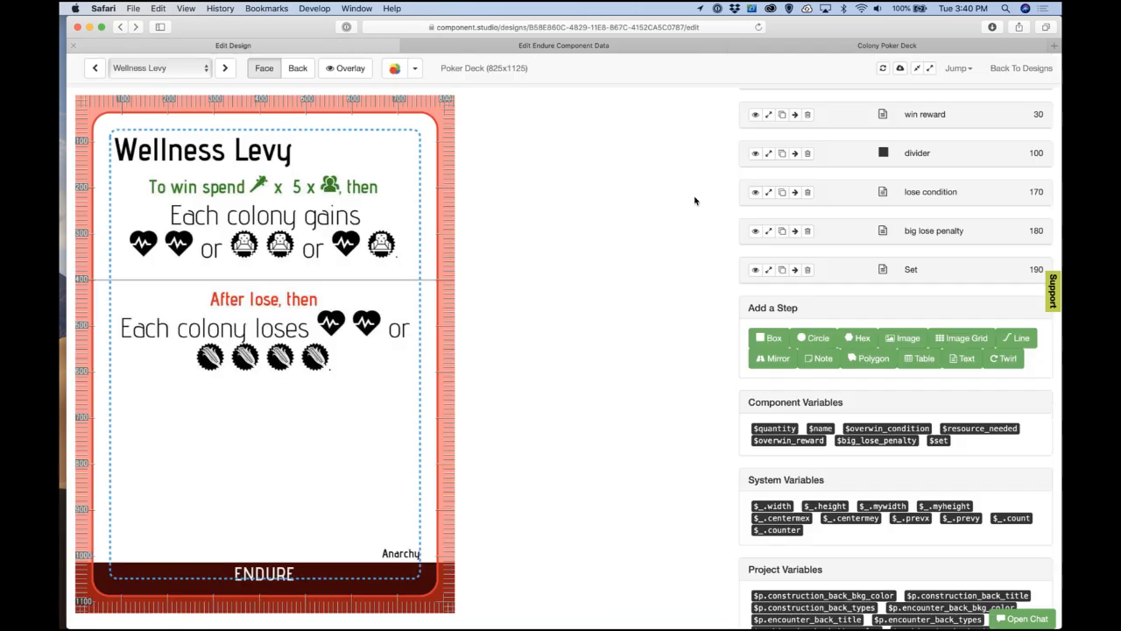
left_click(882, 69)
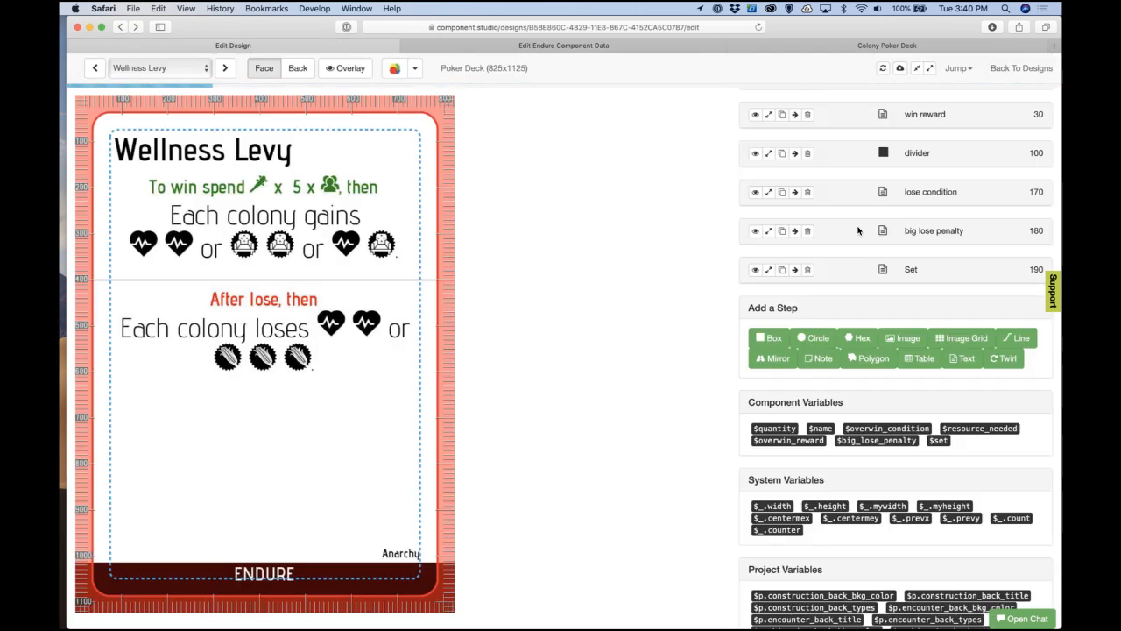